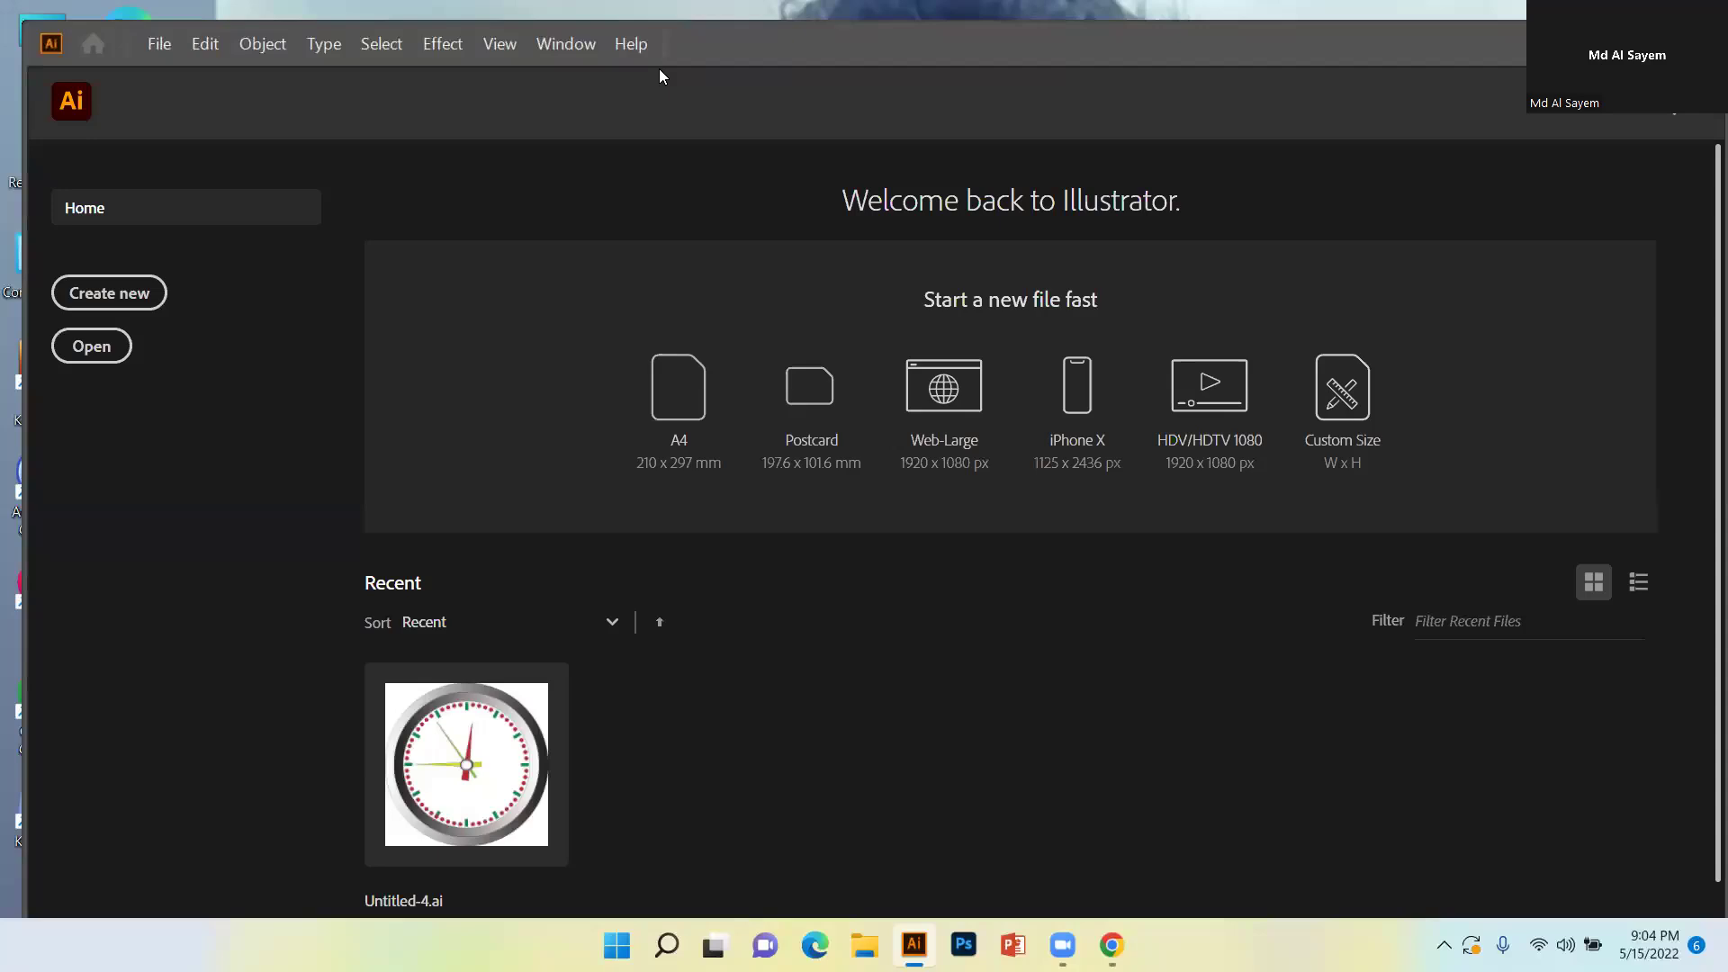
Open the New Document dialog, which shows the A4 210 × 297 mm preset.
{"action": "left_click", "coordinate": [109, 295]}
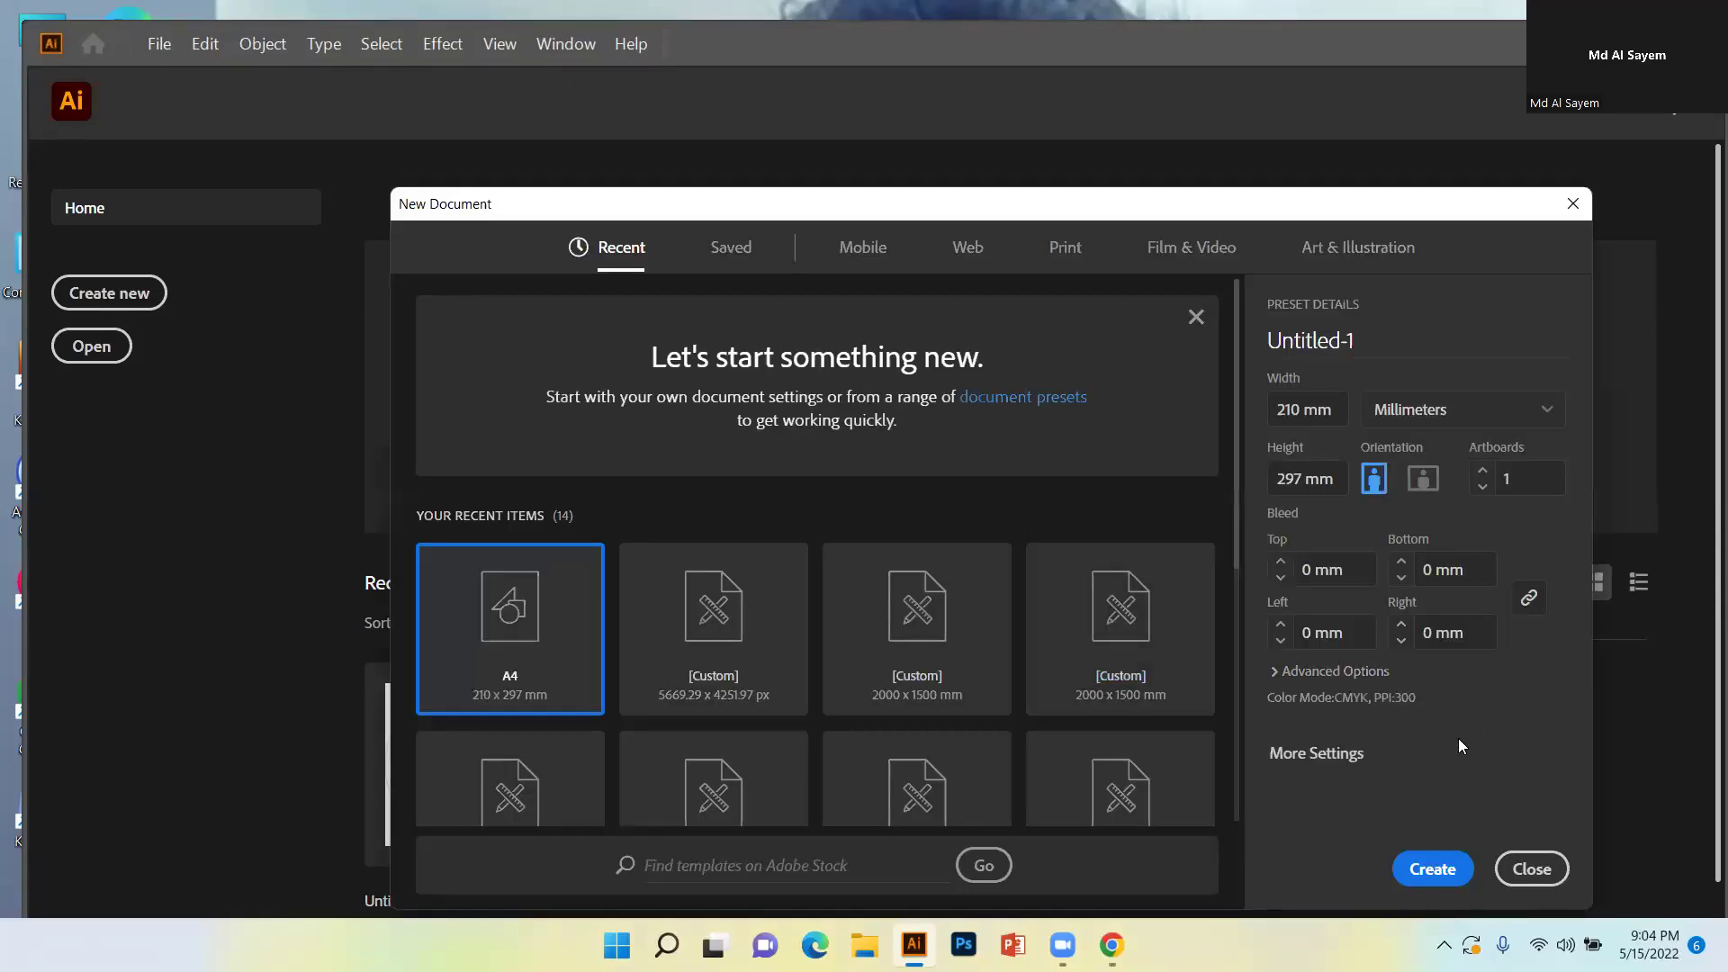
Create the A4 document and place the photo IMG_20210925_165509.
{"action": "left_click", "coordinate": [1437, 873]}
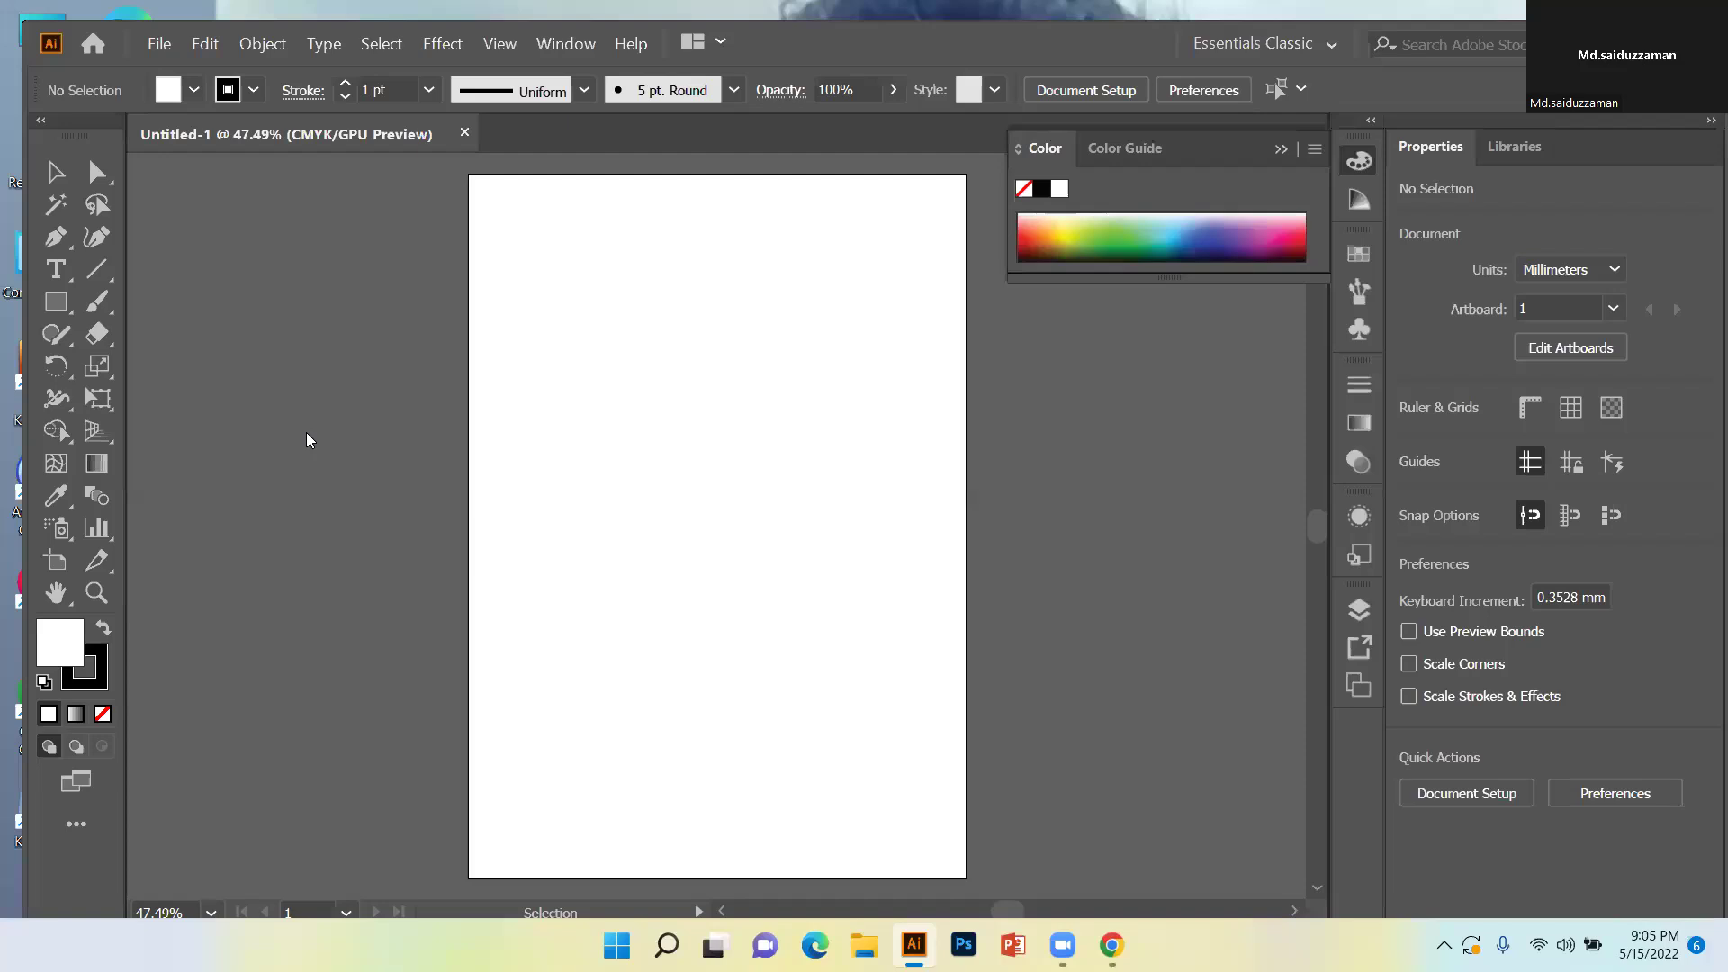
{"action": "key", "text": "alt+f"}
{"action": "left_click", "coordinate": [307, 394]}
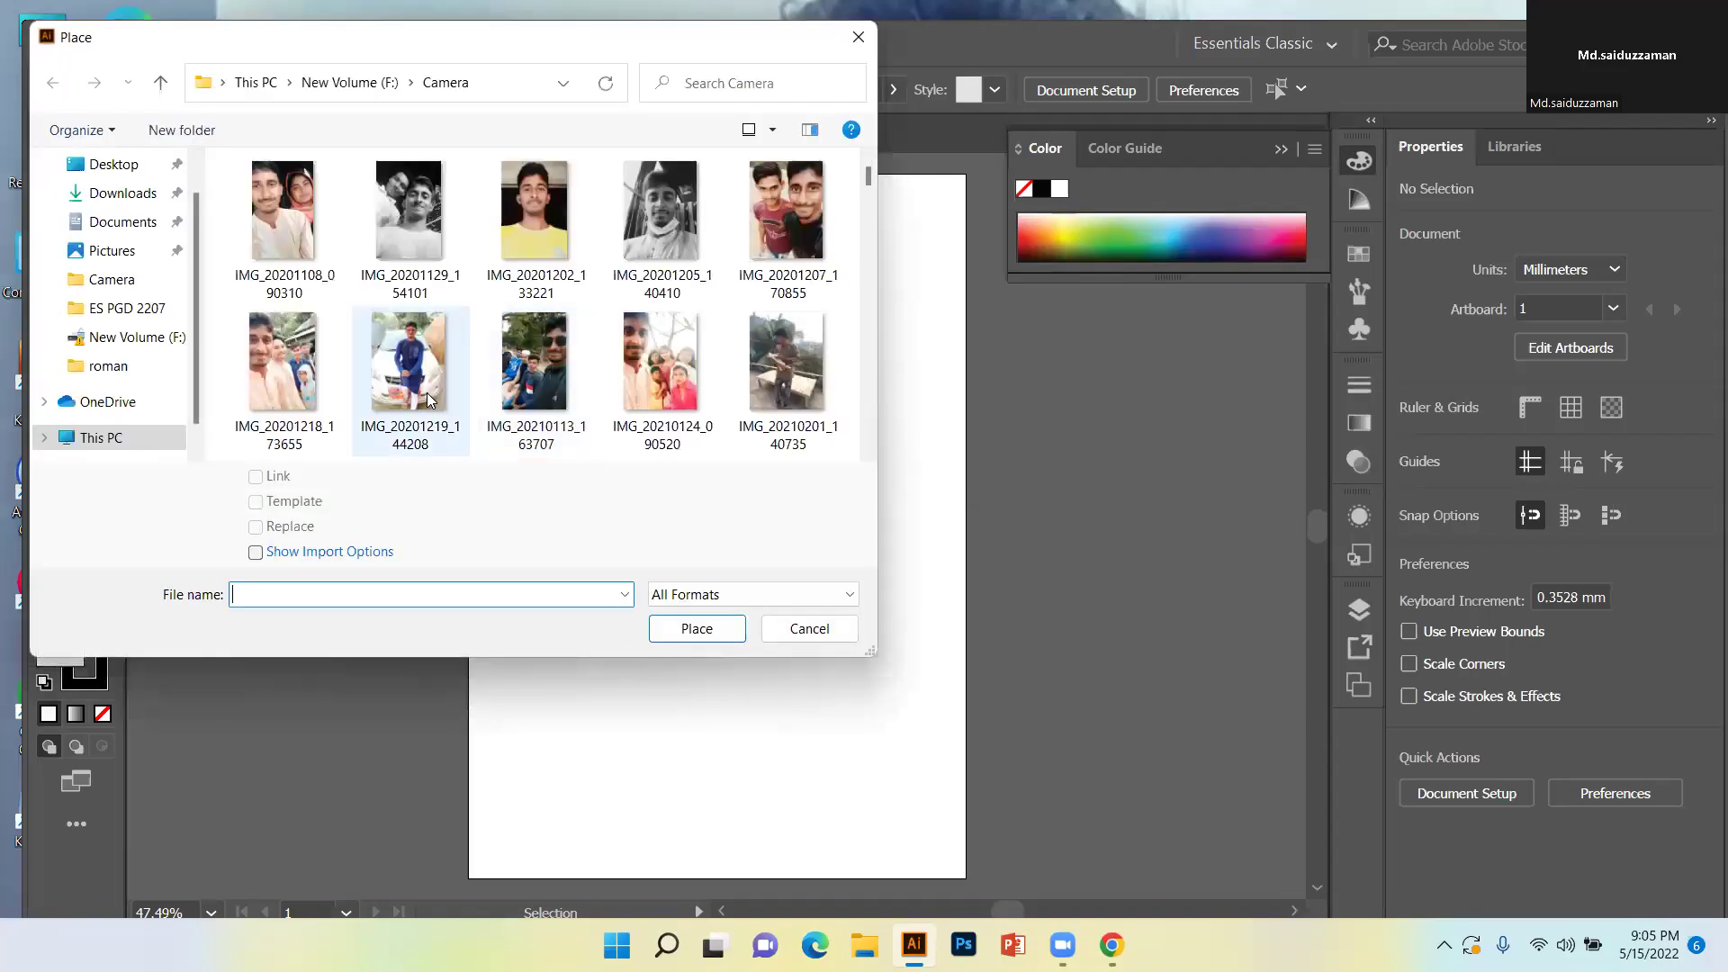
{"action": "scroll", "coordinate": [423, 388], "scroll_direction": "down", "scroll_amount": 5}
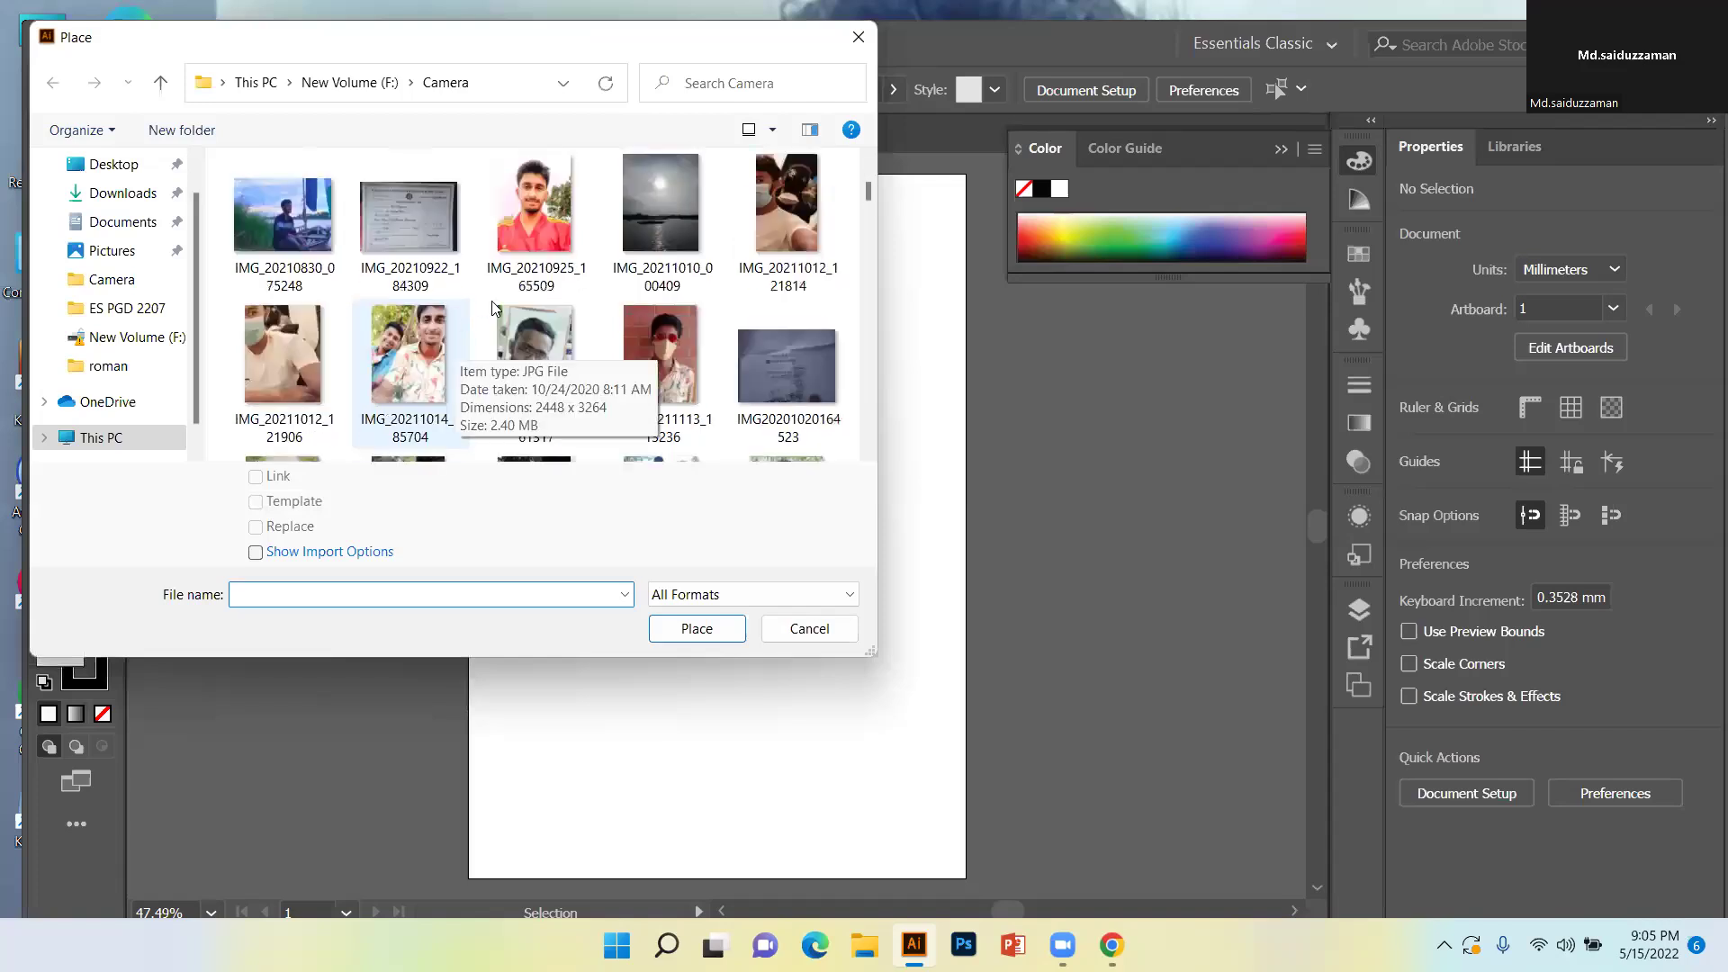
{"action": "left_click", "coordinate": [518, 227]}
{"action": "left_click", "coordinate": [712, 628]}
Drag out the photo's frame and size it to about 125.9 × 179.4 mm on the page.
{"action": "left_click_drag", "start_coordinate": [649, 404], "coordinate": [904, 783]}
{"action": "left_click_drag", "start_coordinate": [716, 529], "coordinate": [702, 488]}
{"action": "left_click_drag", "start_coordinate": [827, 628], "coordinate": [870, 714]}
Magnify and centre the face, then place the first Pen anchor at the right eye's inner corner.
{"action": "key", "text": "z"}
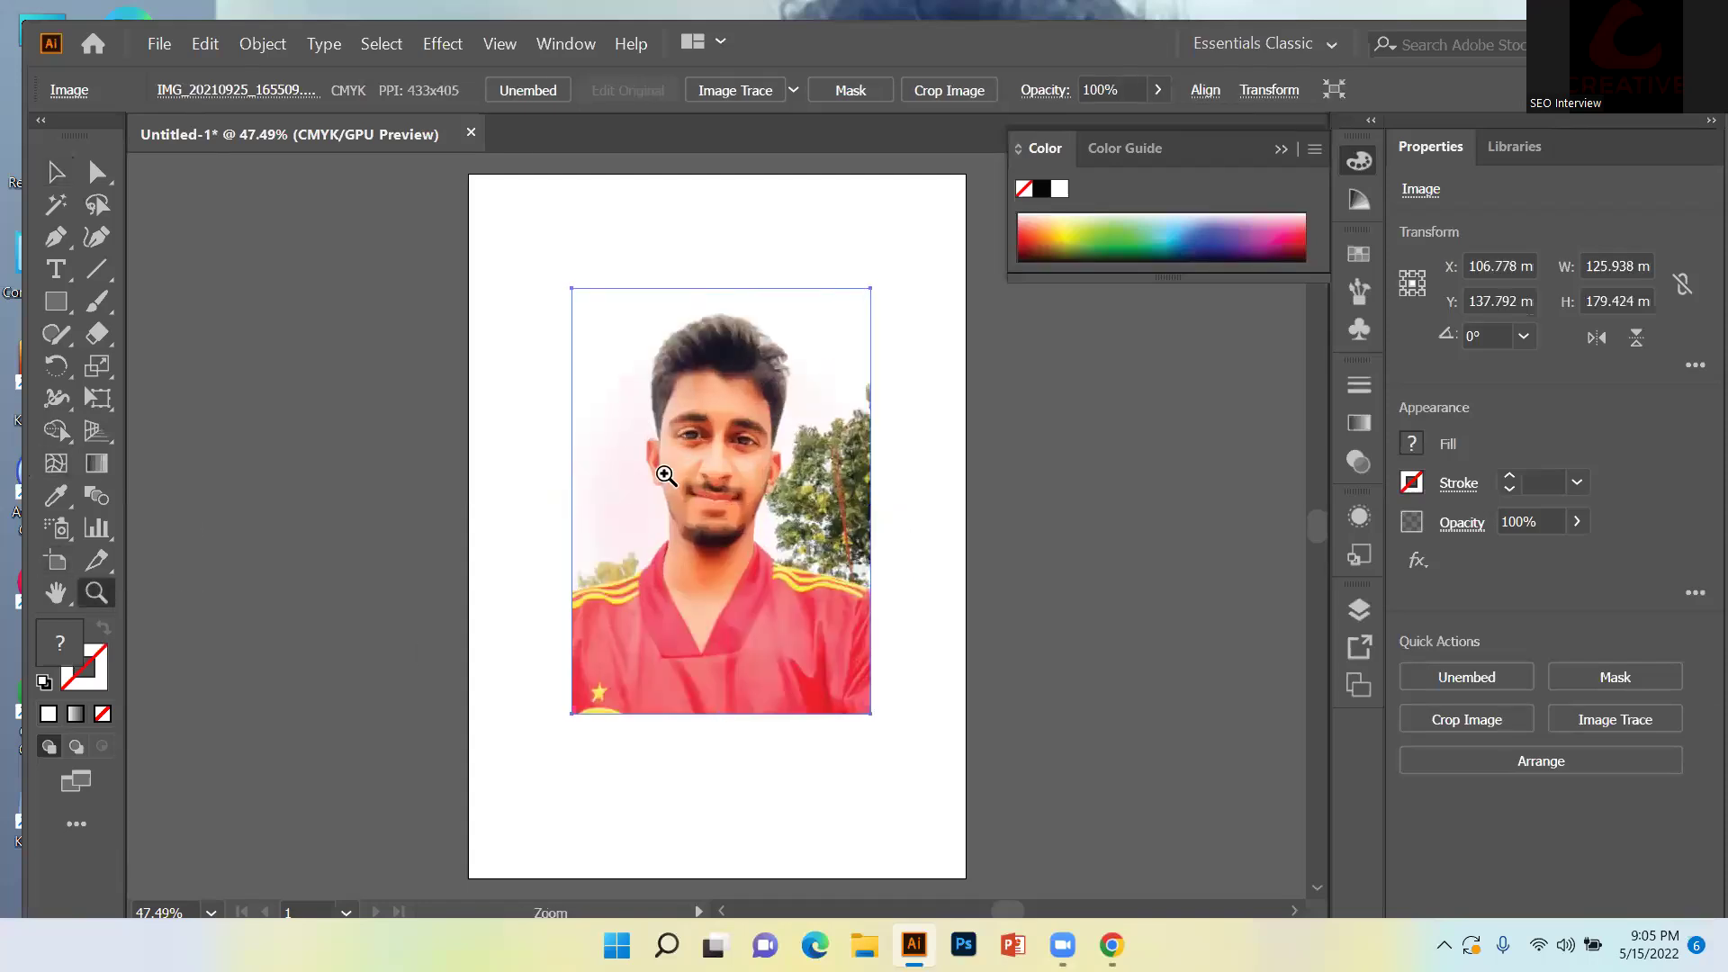
{"action": "left_click_drag", "start_coordinate": [671, 477], "coordinate": [838, 532]}
{"action": "left_click", "coordinate": [838, 531]}
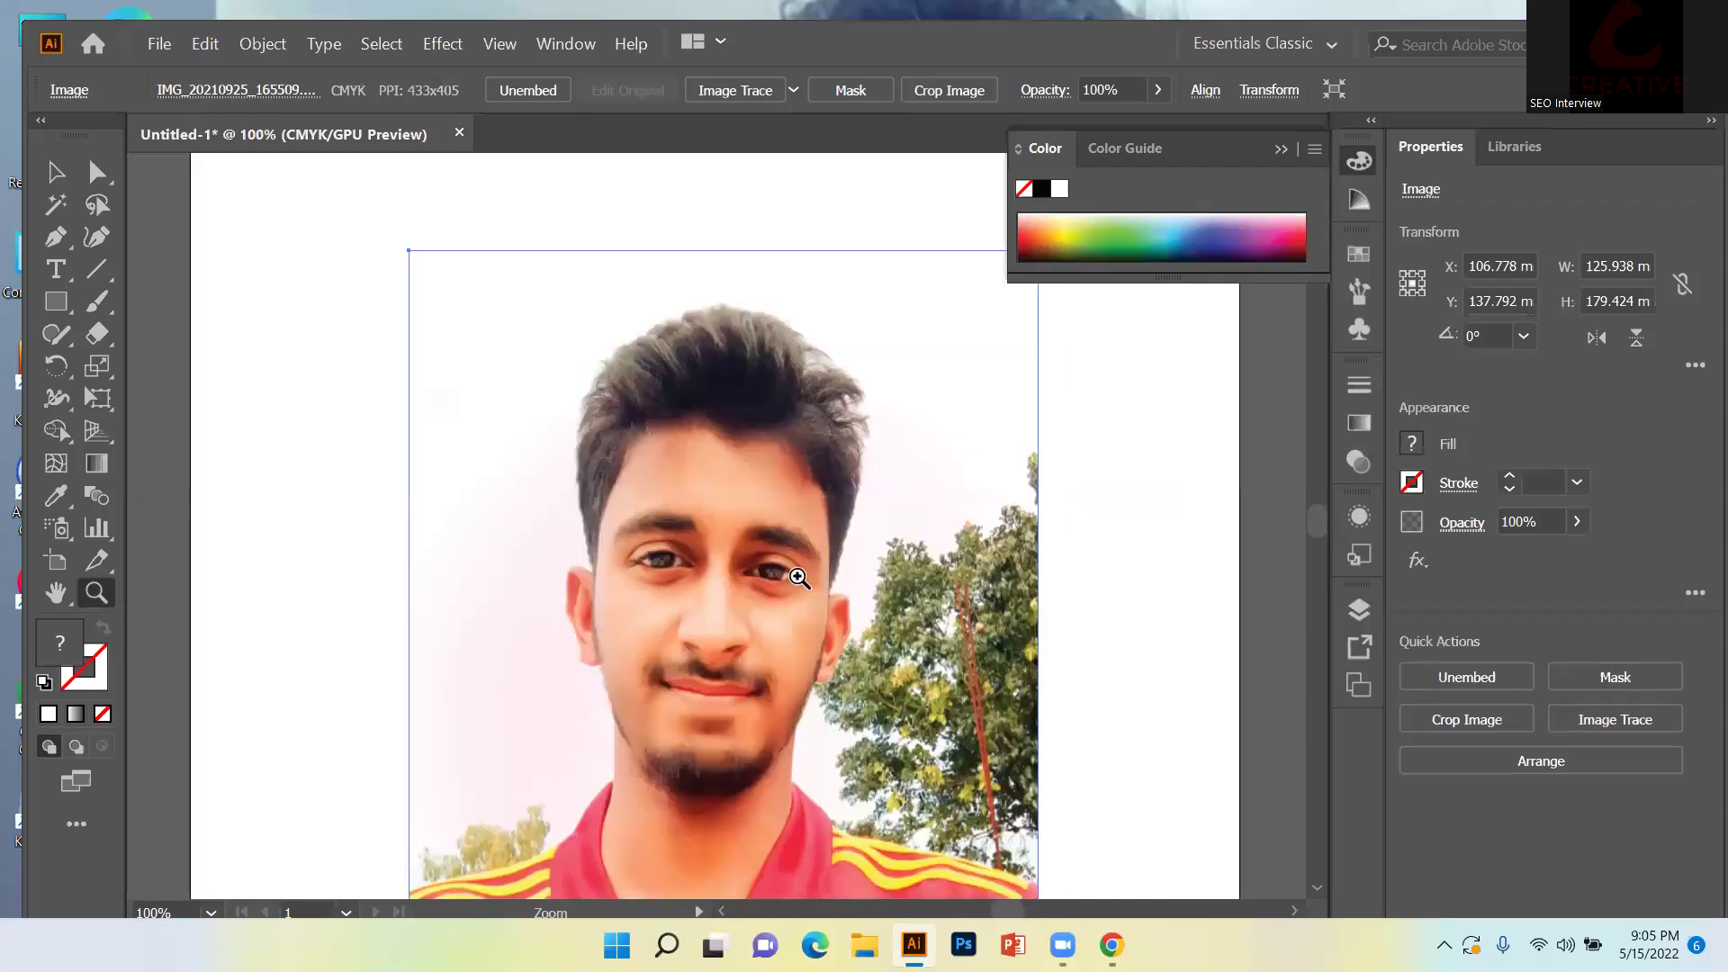
{"action": "left_click", "coordinate": [766, 592]}
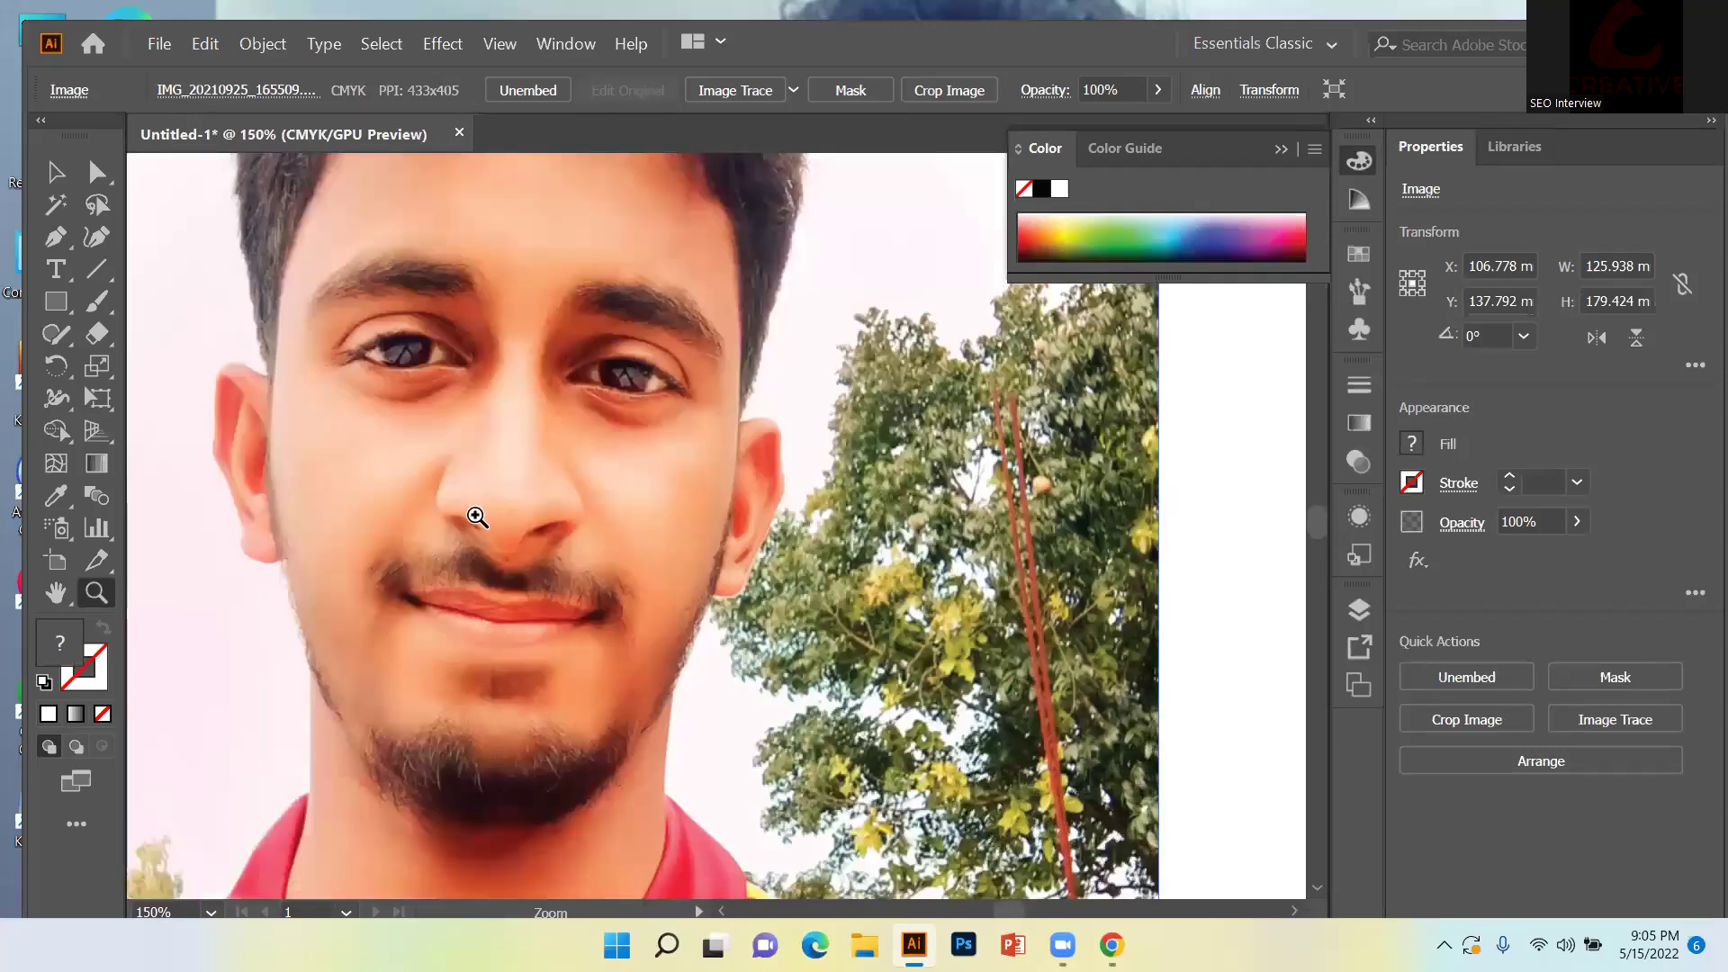
{"action": "left_click", "coordinate": [454, 508]}
{"action": "left_click", "coordinate": [67, 594]}
{"action": "left_click_drag", "start_coordinate": [532, 413], "coordinate": [771, 564]}
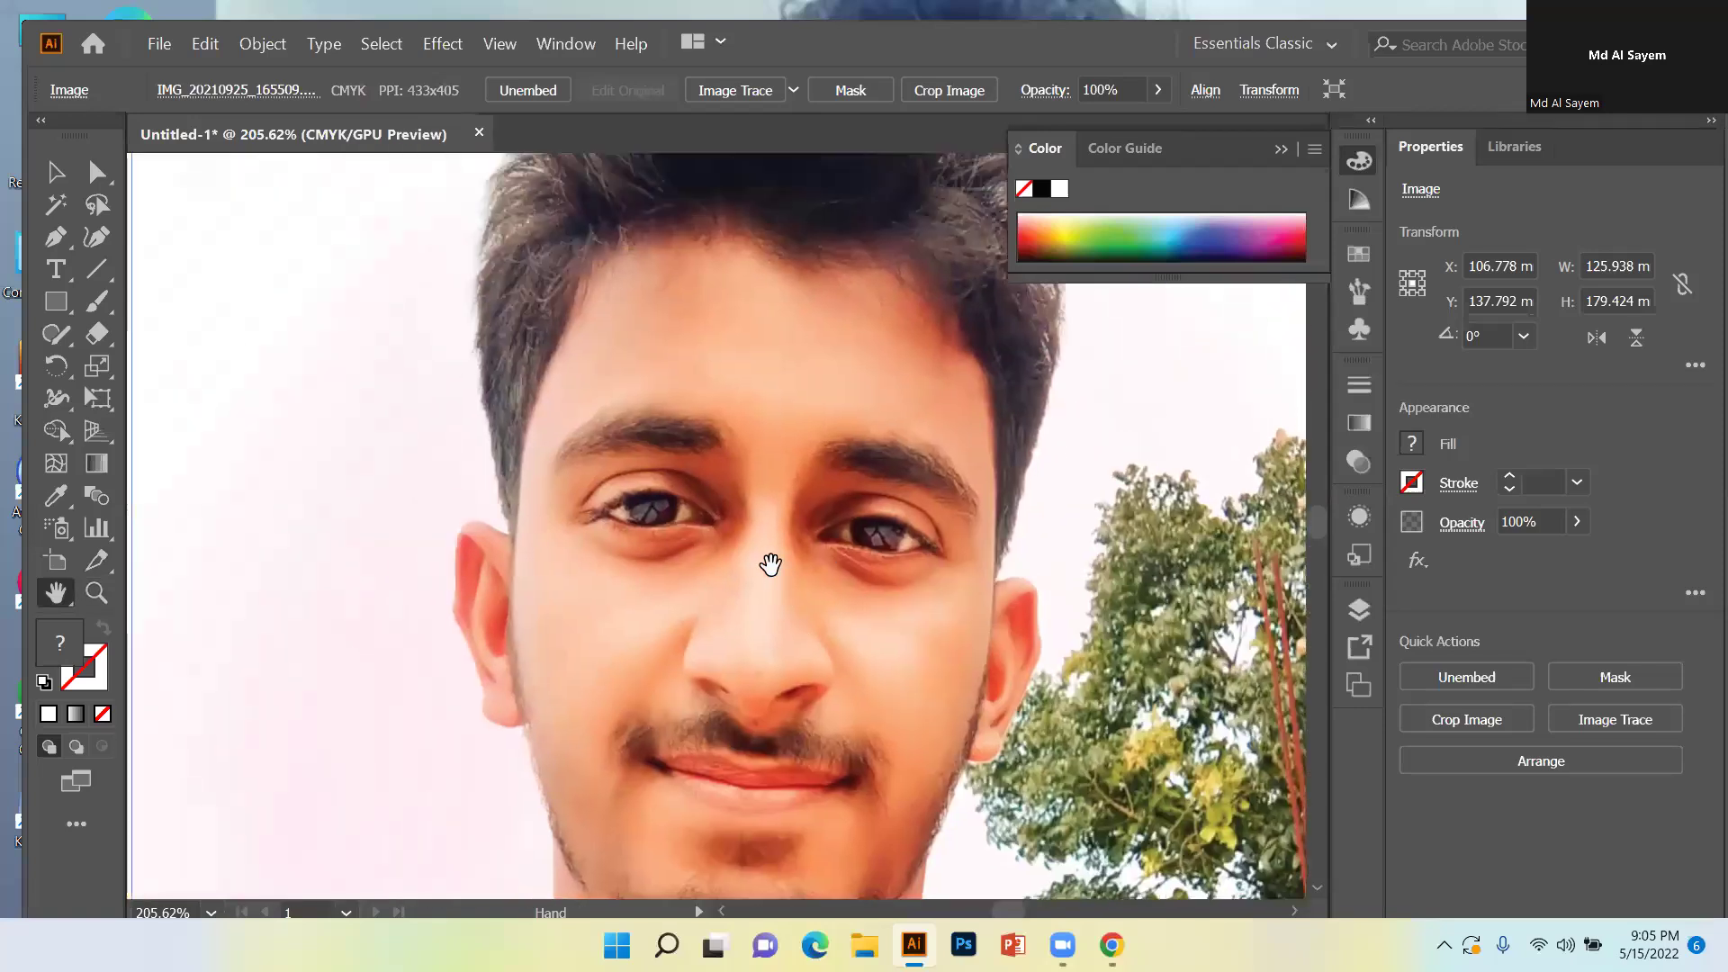
{"action": "left_click", "coordinate": [58, 240]}
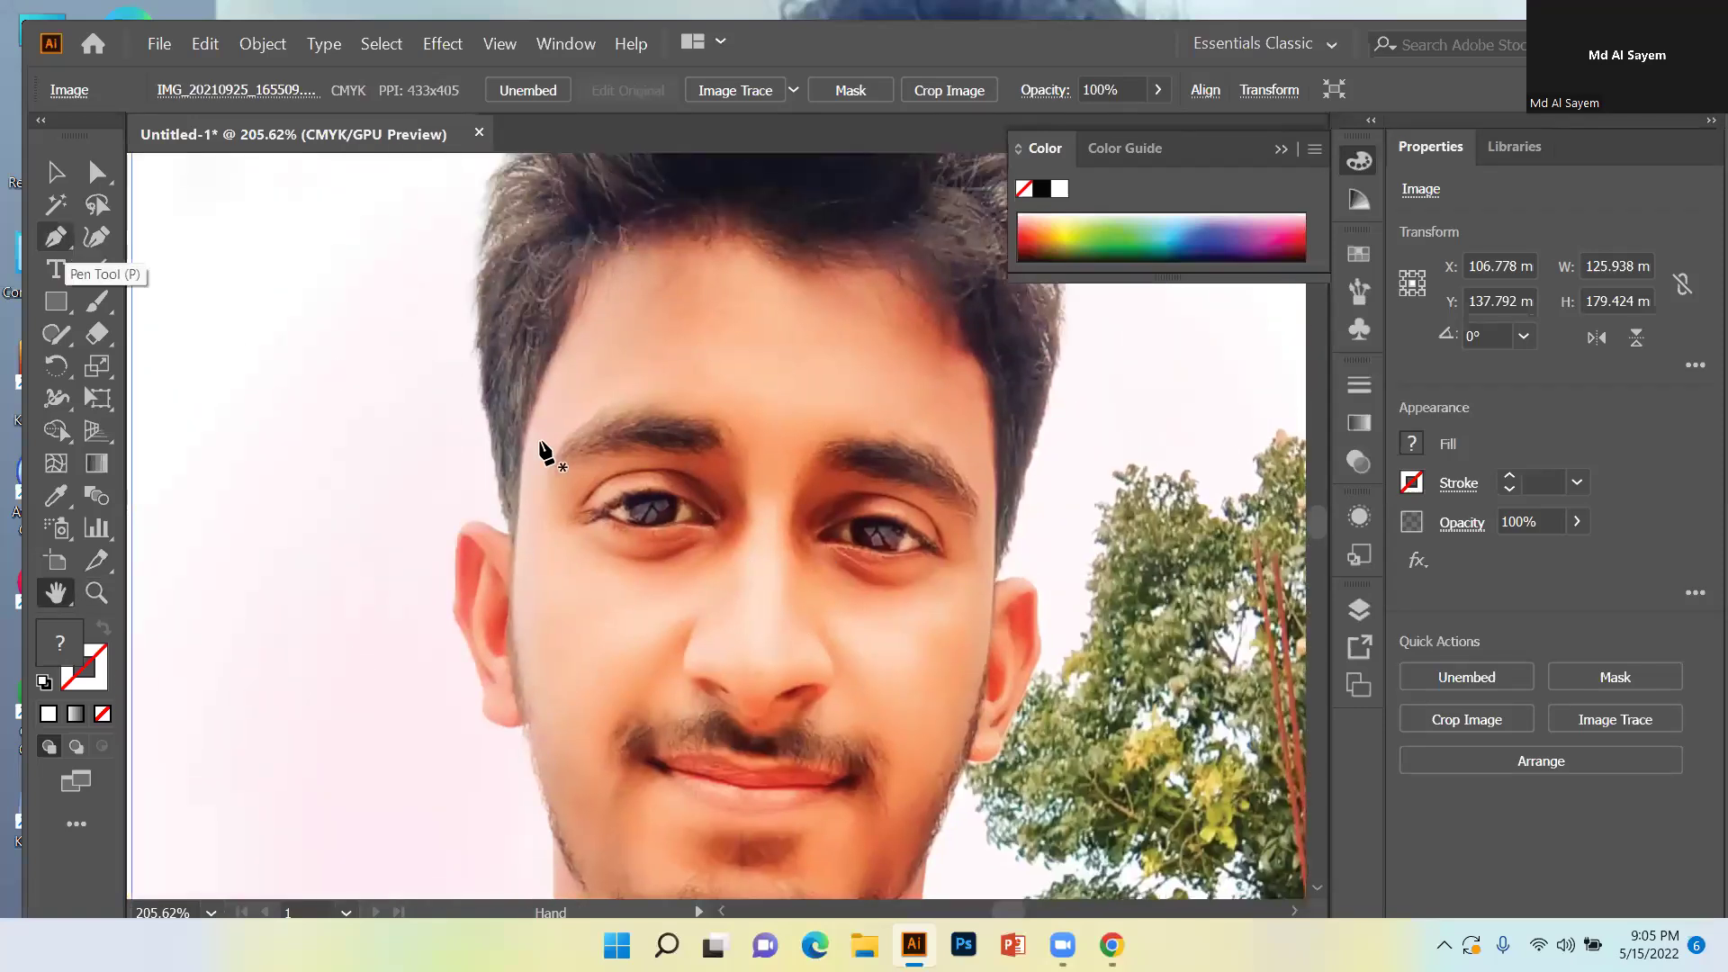
{"action": "left_click", "coordinate": [803, 533]}
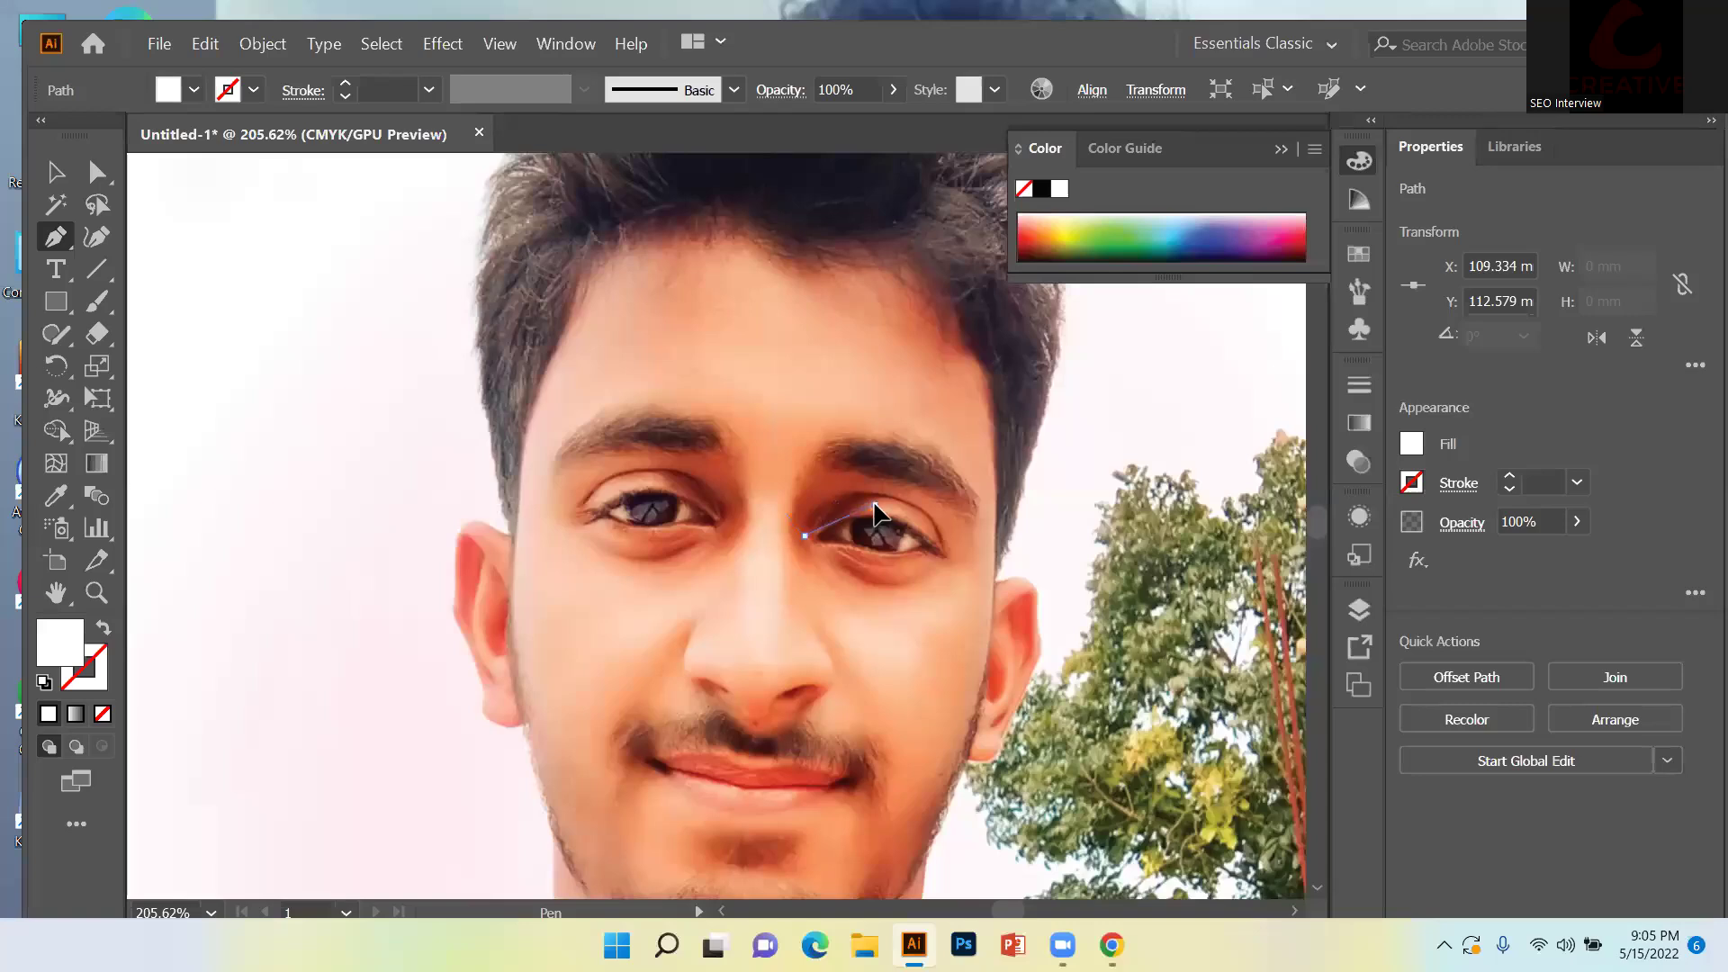
Add curved anchors over the top of the eye to its outer corner, undoing a stray point.
{"action": "left_click", "coordinate": [875, 505]}
{"action": "right_click", "coordinate": [878, 513]}
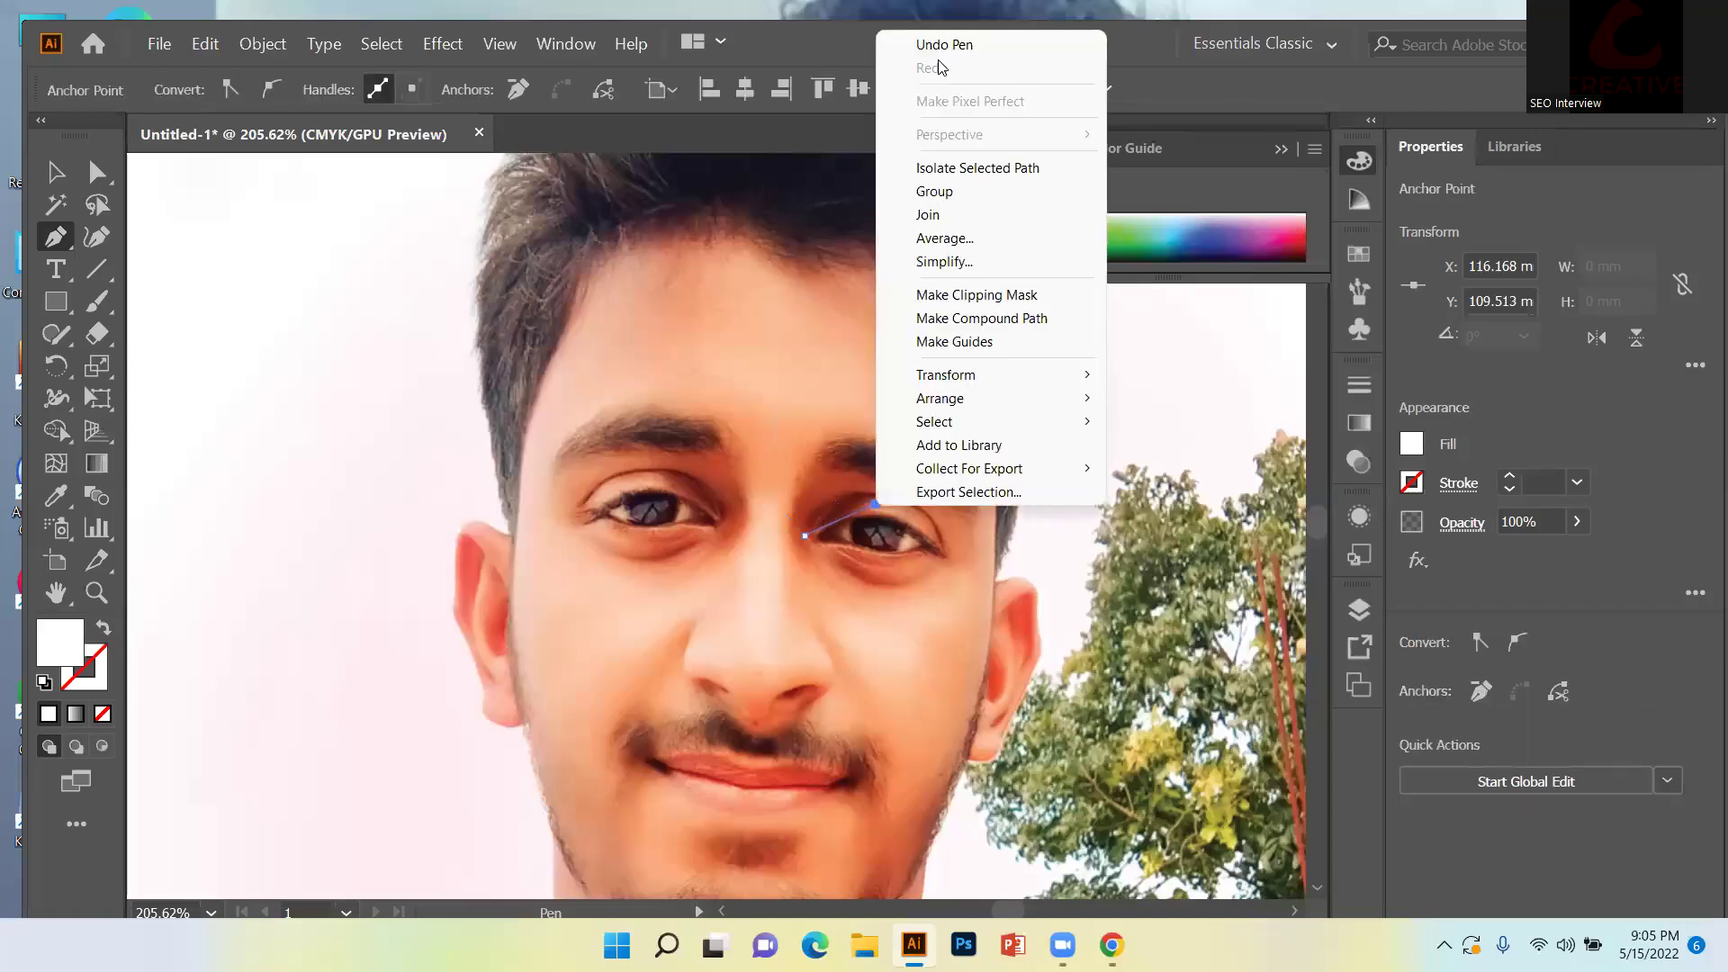
{"action": "left_click", "coordinate": [944, 45]}
{"action": "left_click_drag", "start_coordinate": [879, 506], "coordinate": [913, 512]}
{"action": "left_click", "coordinate": [949, 550]}
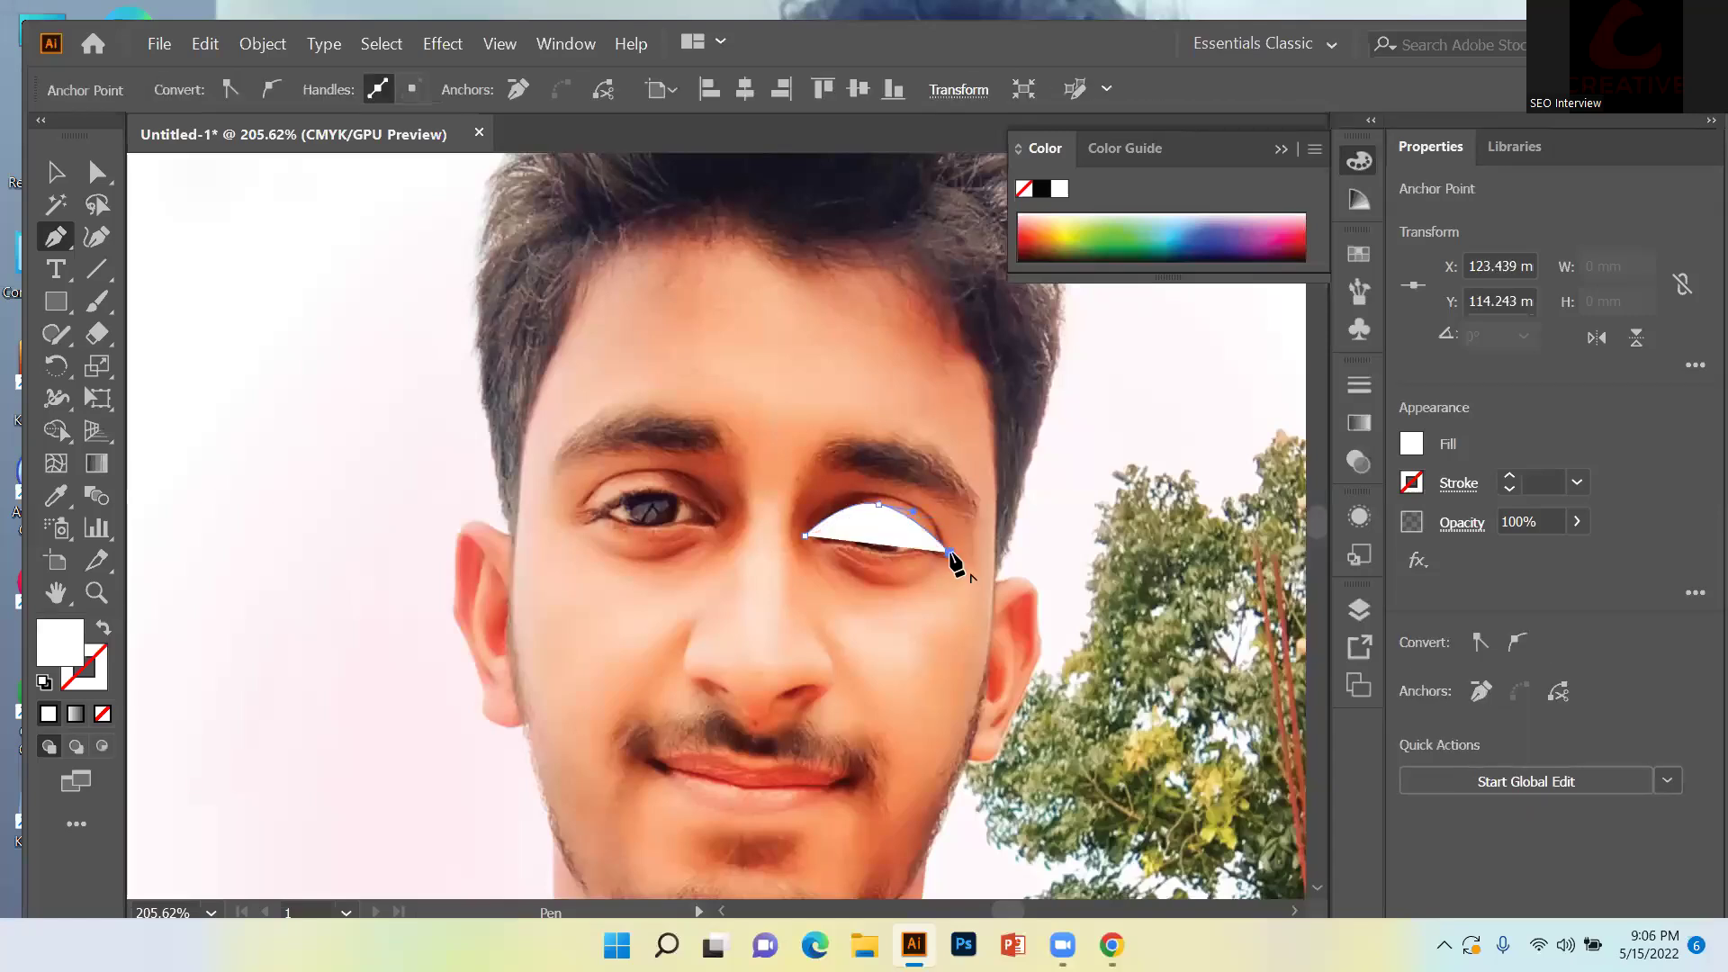
{"action": "left_click_drag", "start_coordinate": [948, 551], "coordinate": [915, 554]}
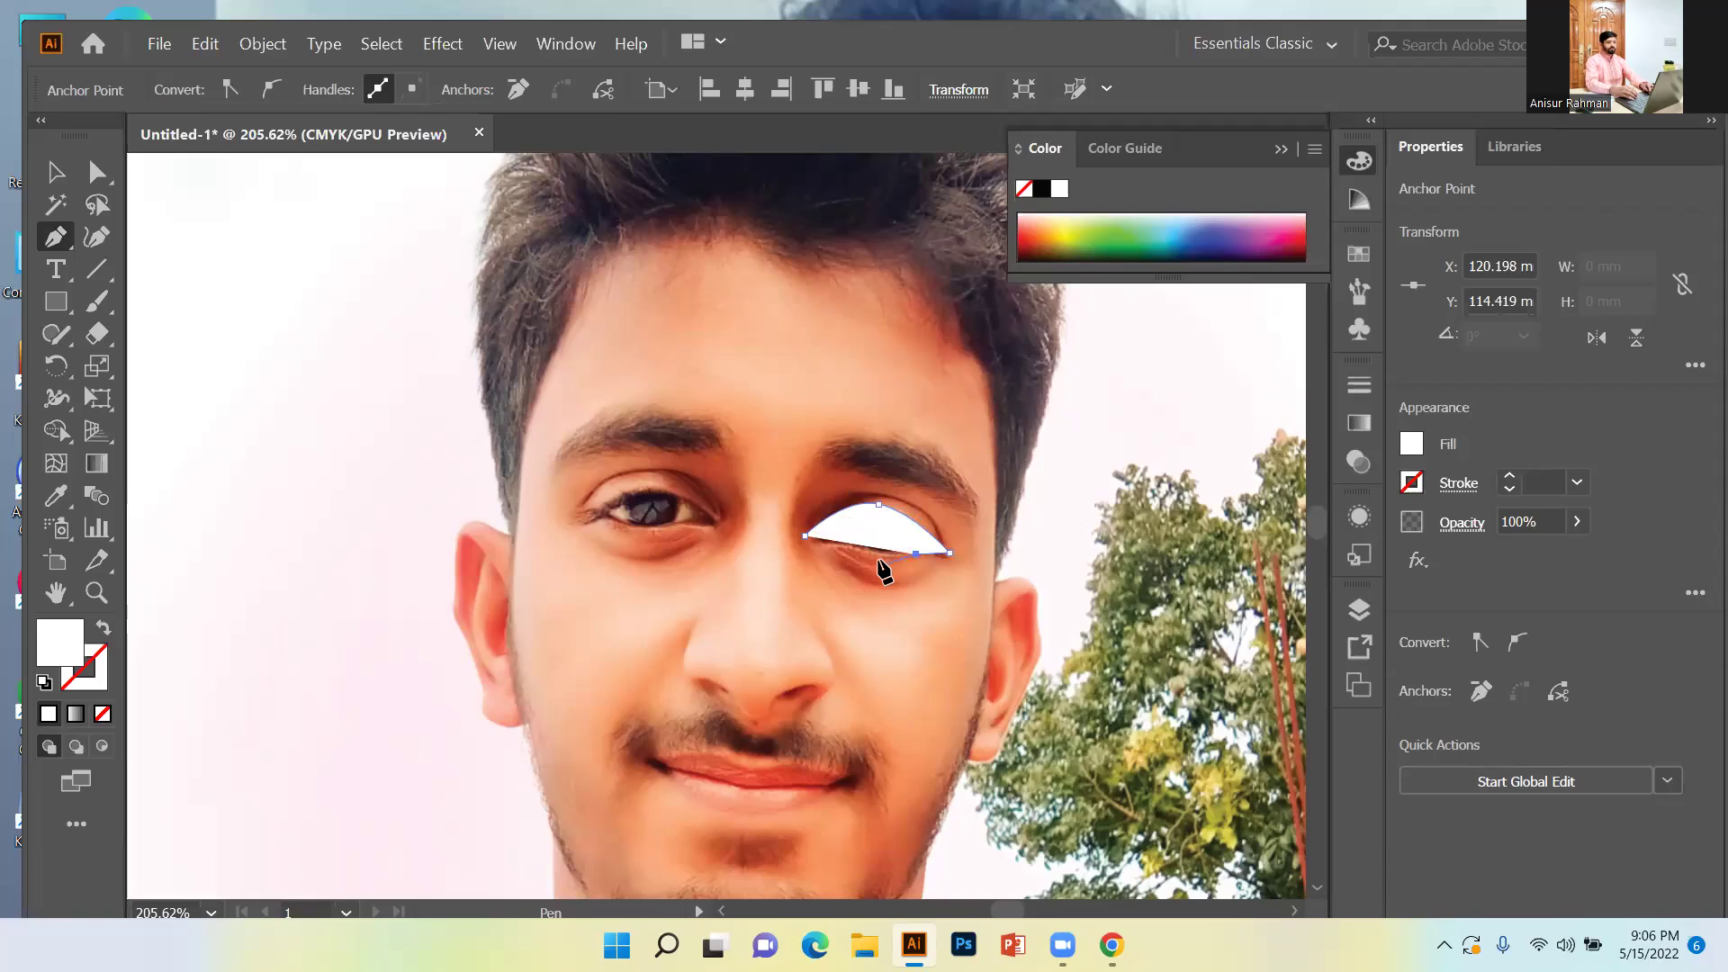
Add a curved point below the eye and cancel and undo an accidental asset export.
{"action": "left_click_drag", "start_coordinate": [880, 560], "coordinate": [886, 560]}
{"action": "key", "text": "ctrl+alt+e"}
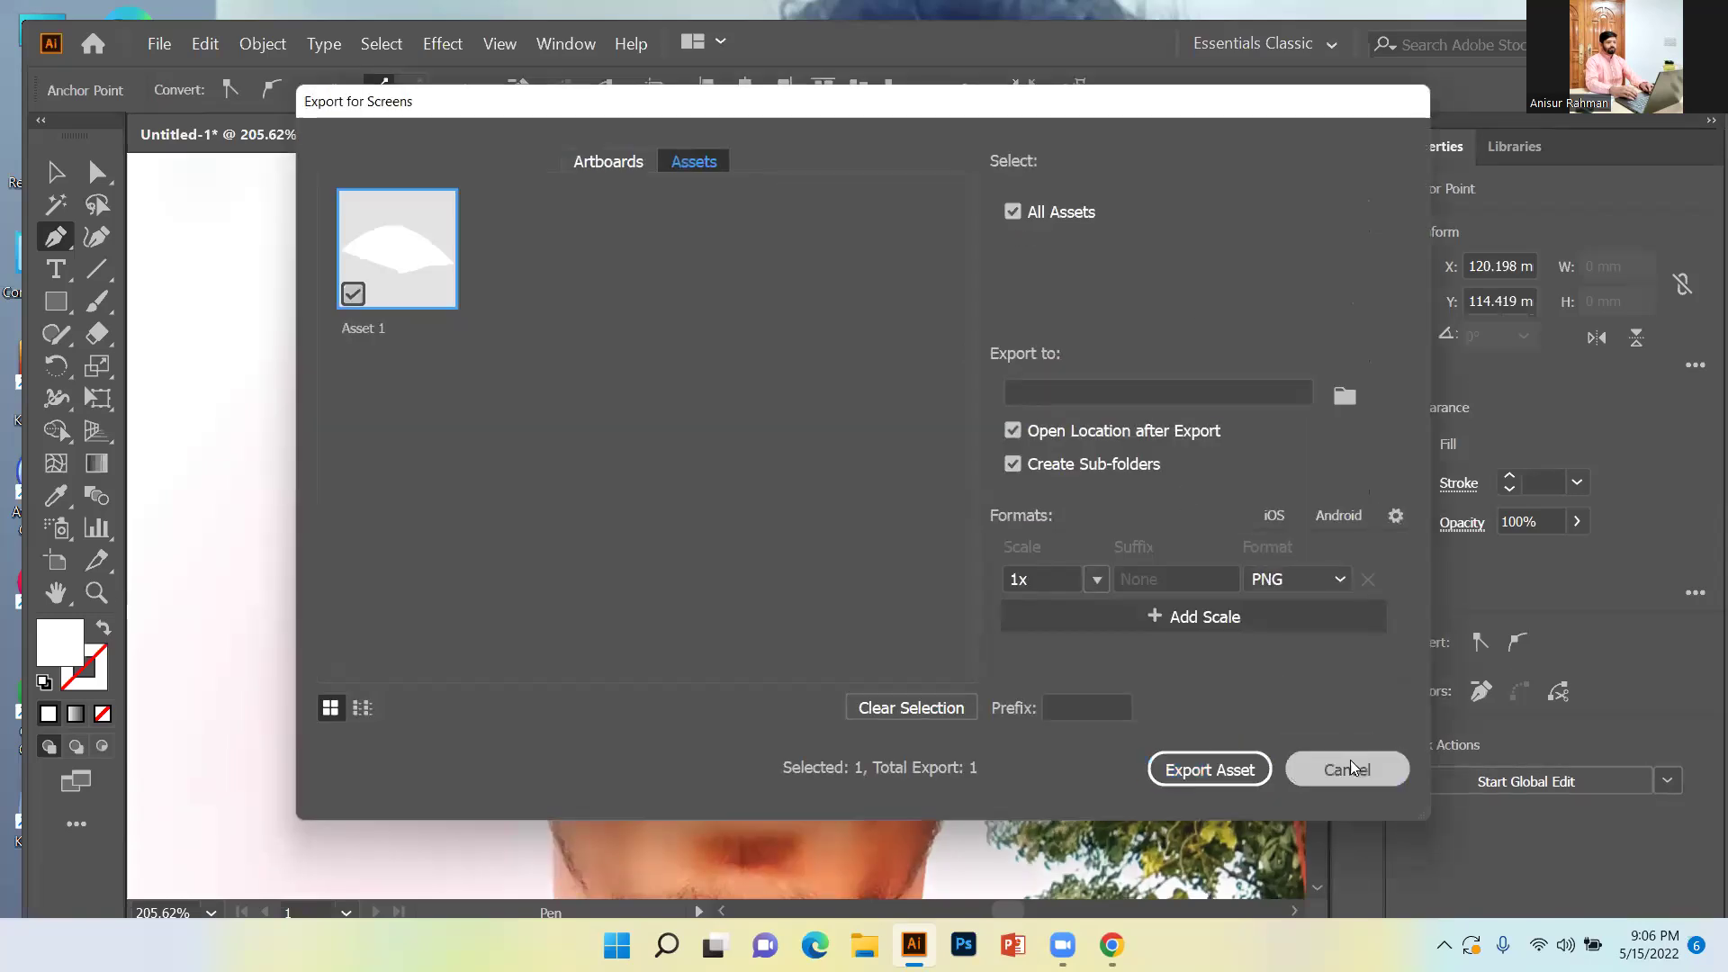
{"action": "left_click", "coordinate": [1350, 767]}
{"action": "right_click", "coordinate": [877, 567]}
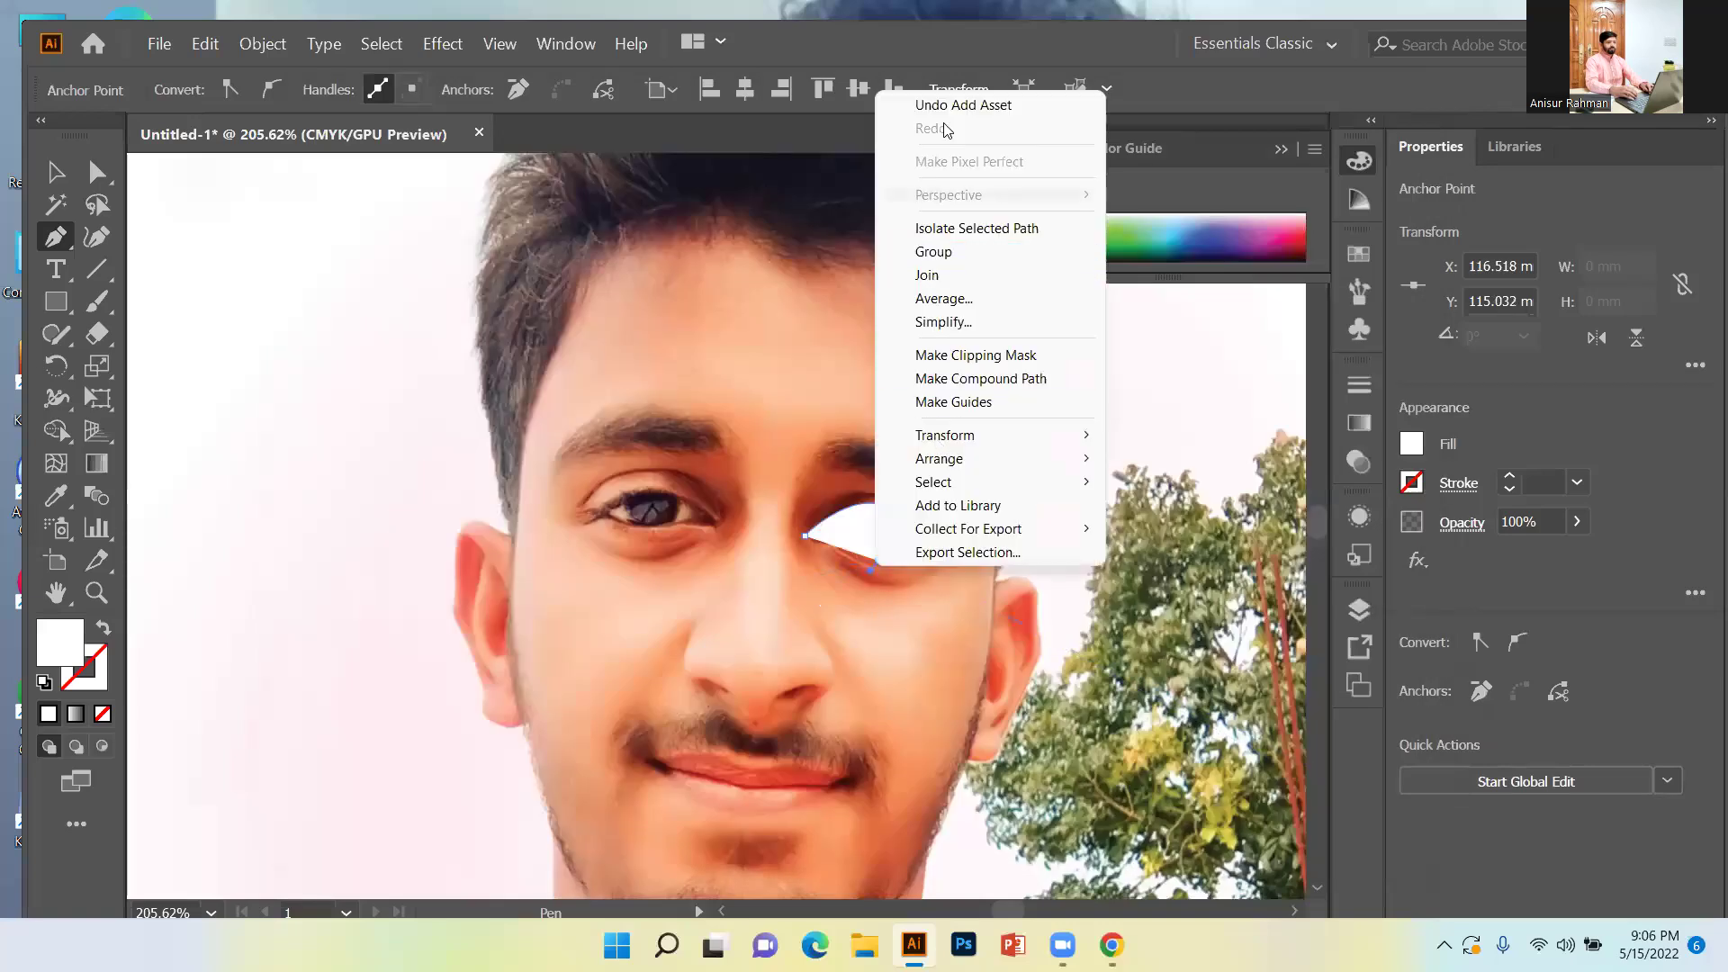
{"action": "left_click", "coordinate": [977, 104]}
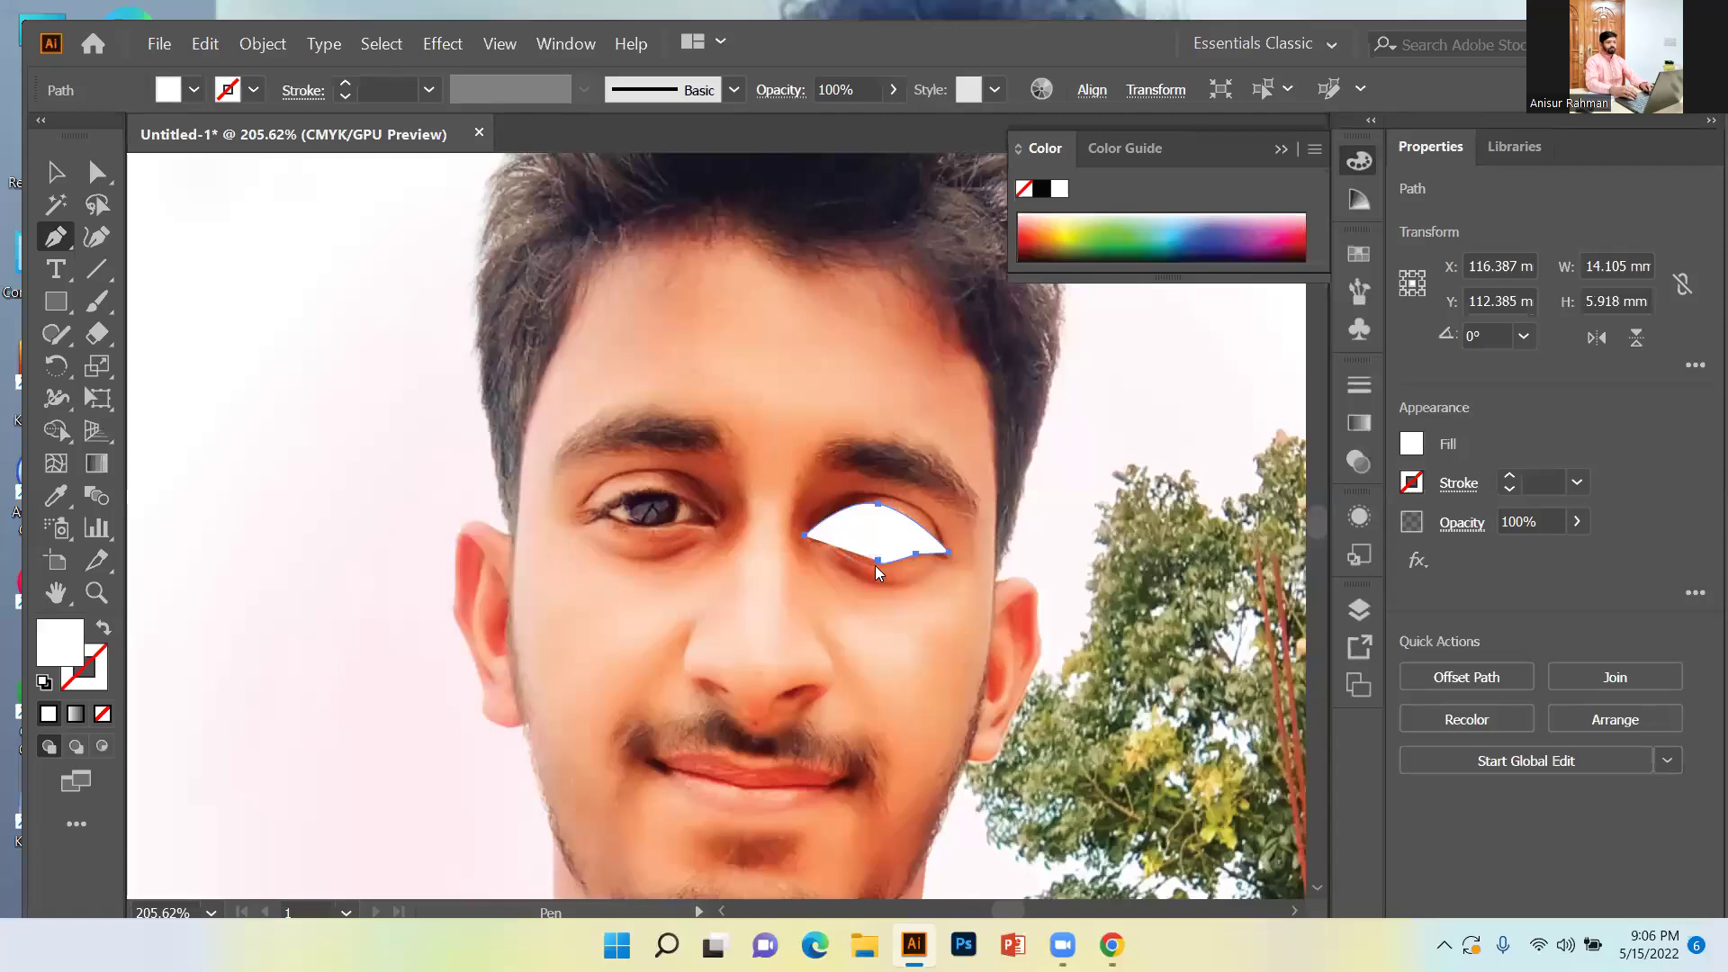
Curve the lower eyelid back and close the white almond outline at its start point.
{"action": "right_click", "coordinate": [876, 567]}
{"action": "left_click", "coordinate": [910, 560]}
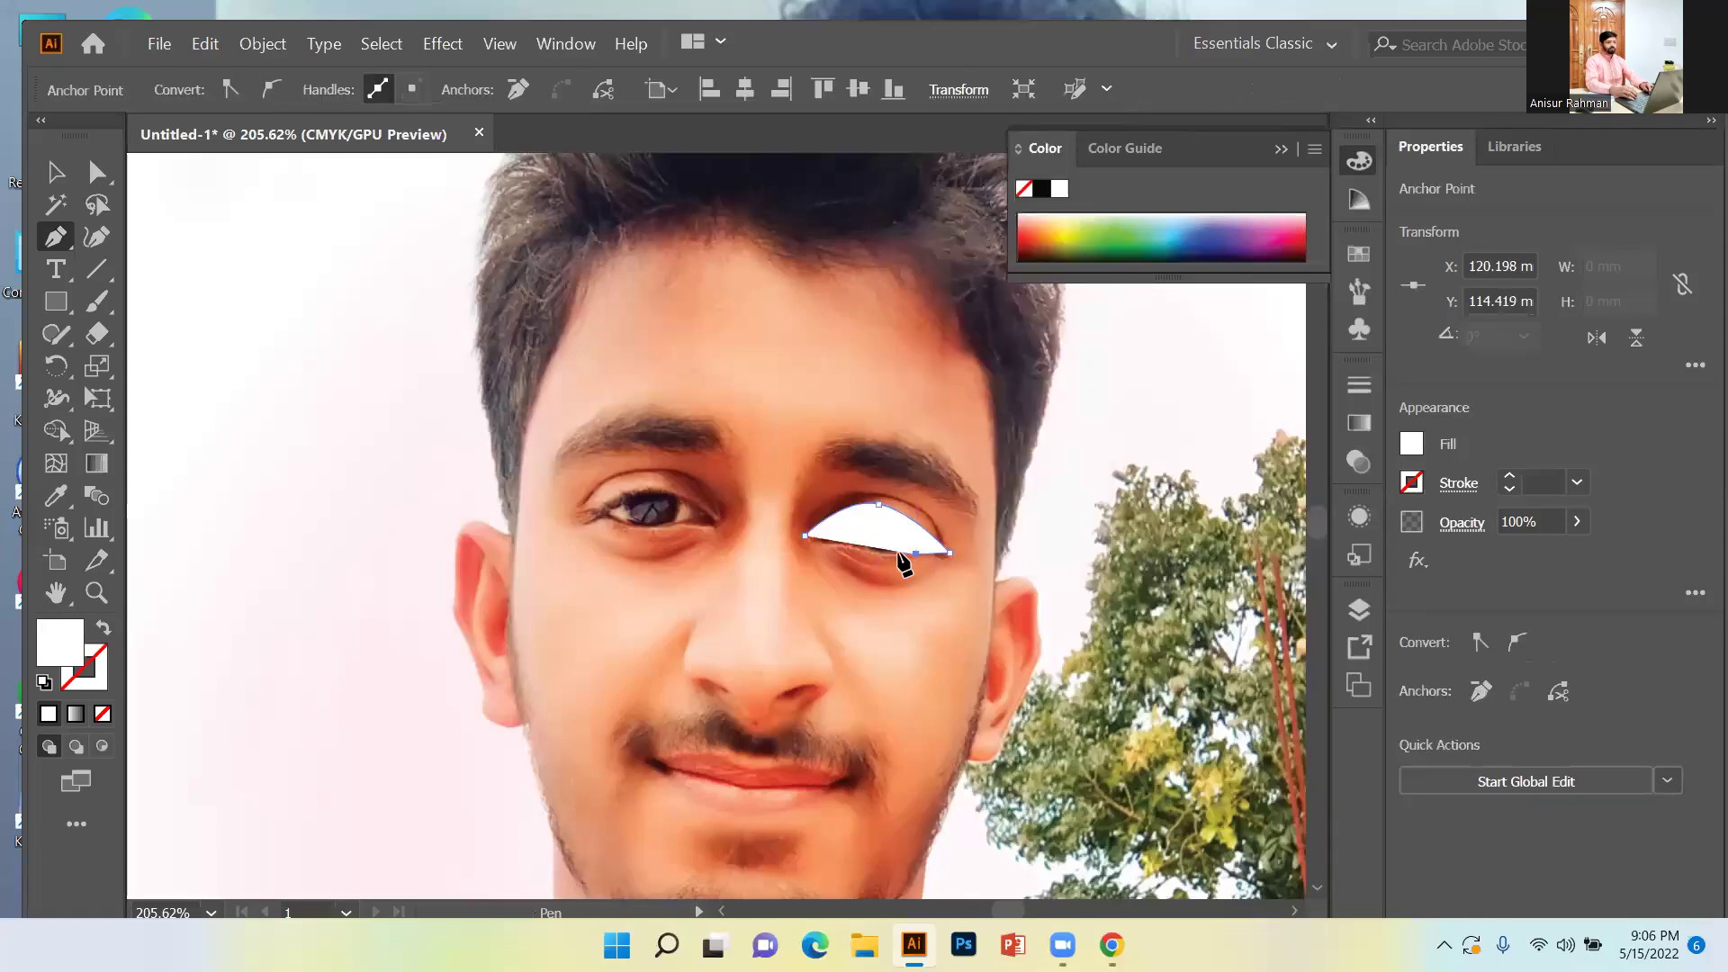
{"action": "left_click_drag", "start_coordinate": [882, 559], "coordinate": [851, 545]}
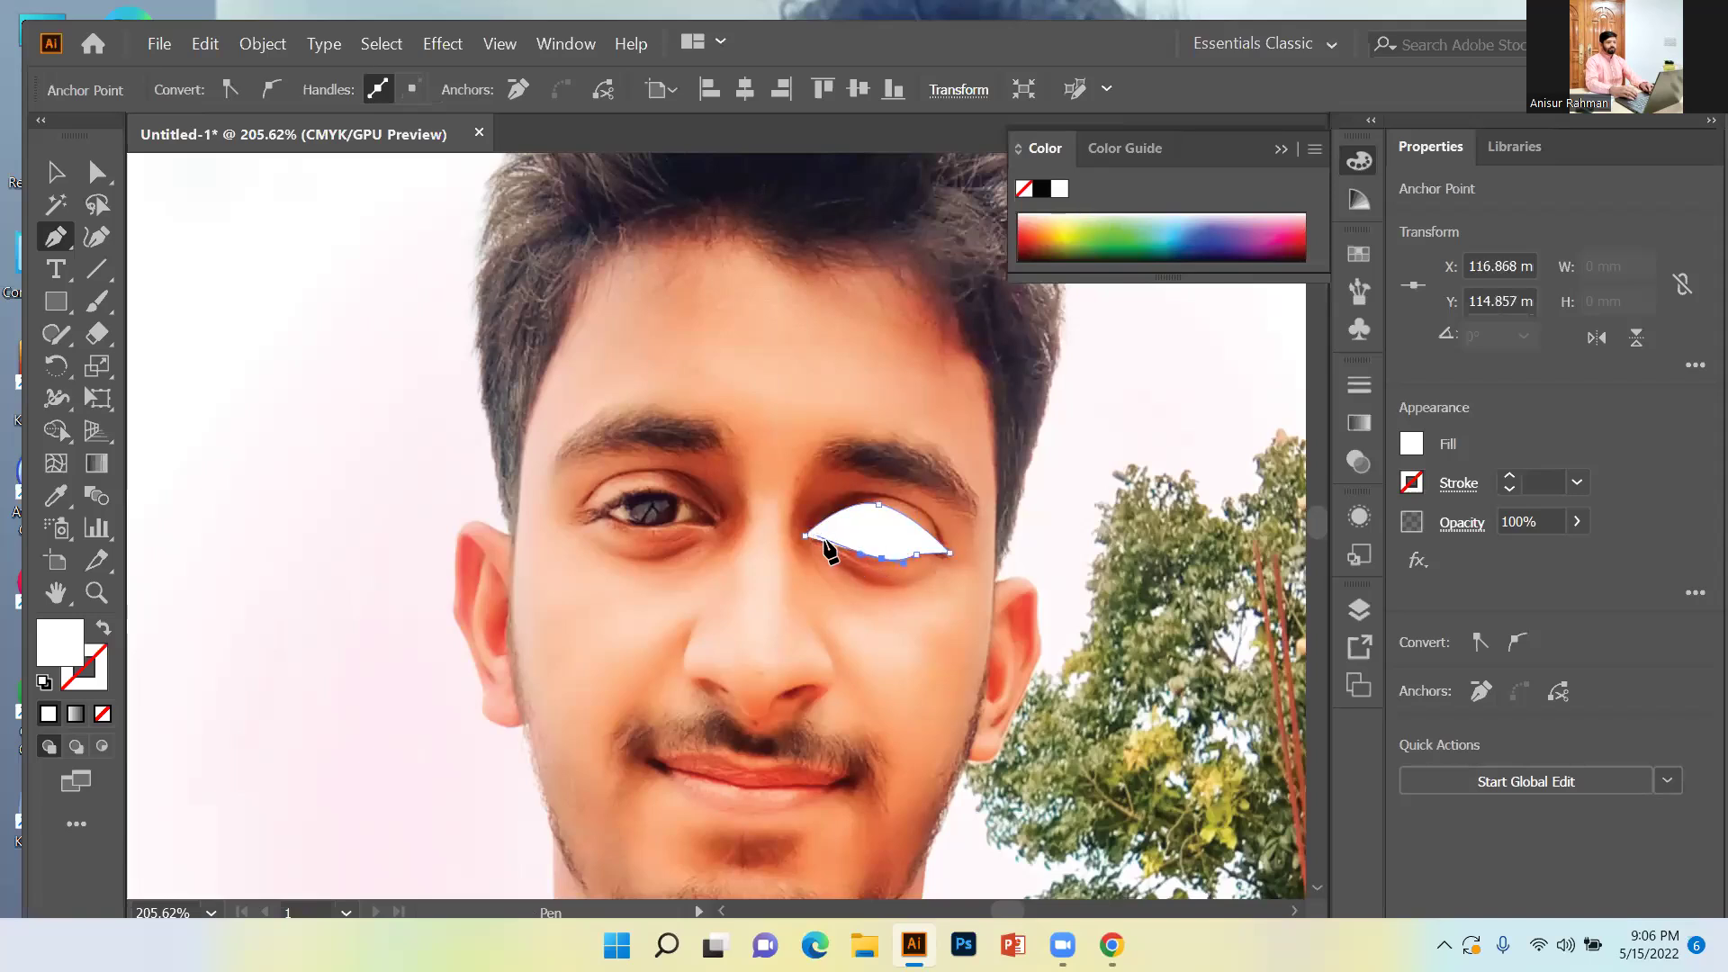
{"action": "left_click", "coordinate": [805, 536]}
{"action": "left_click", "coordinate": [808, 538]}
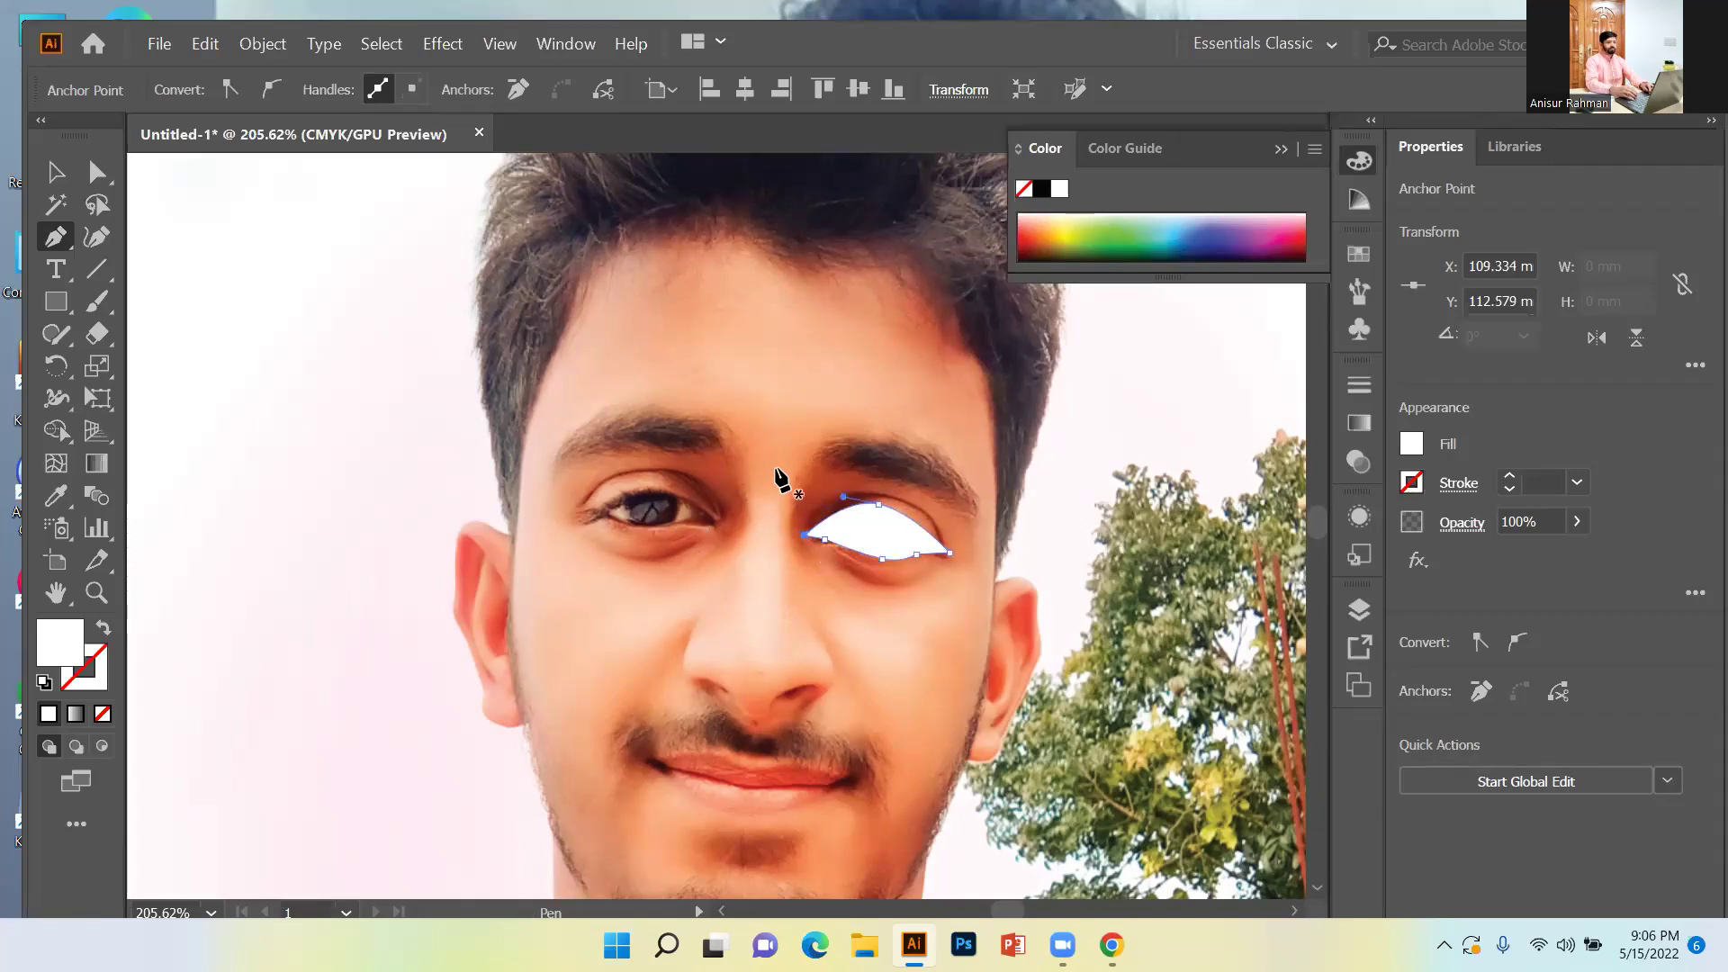
{"action": "left_click_drag", "start_coordinate": [66, 315], "coordinate": [144, 367]}
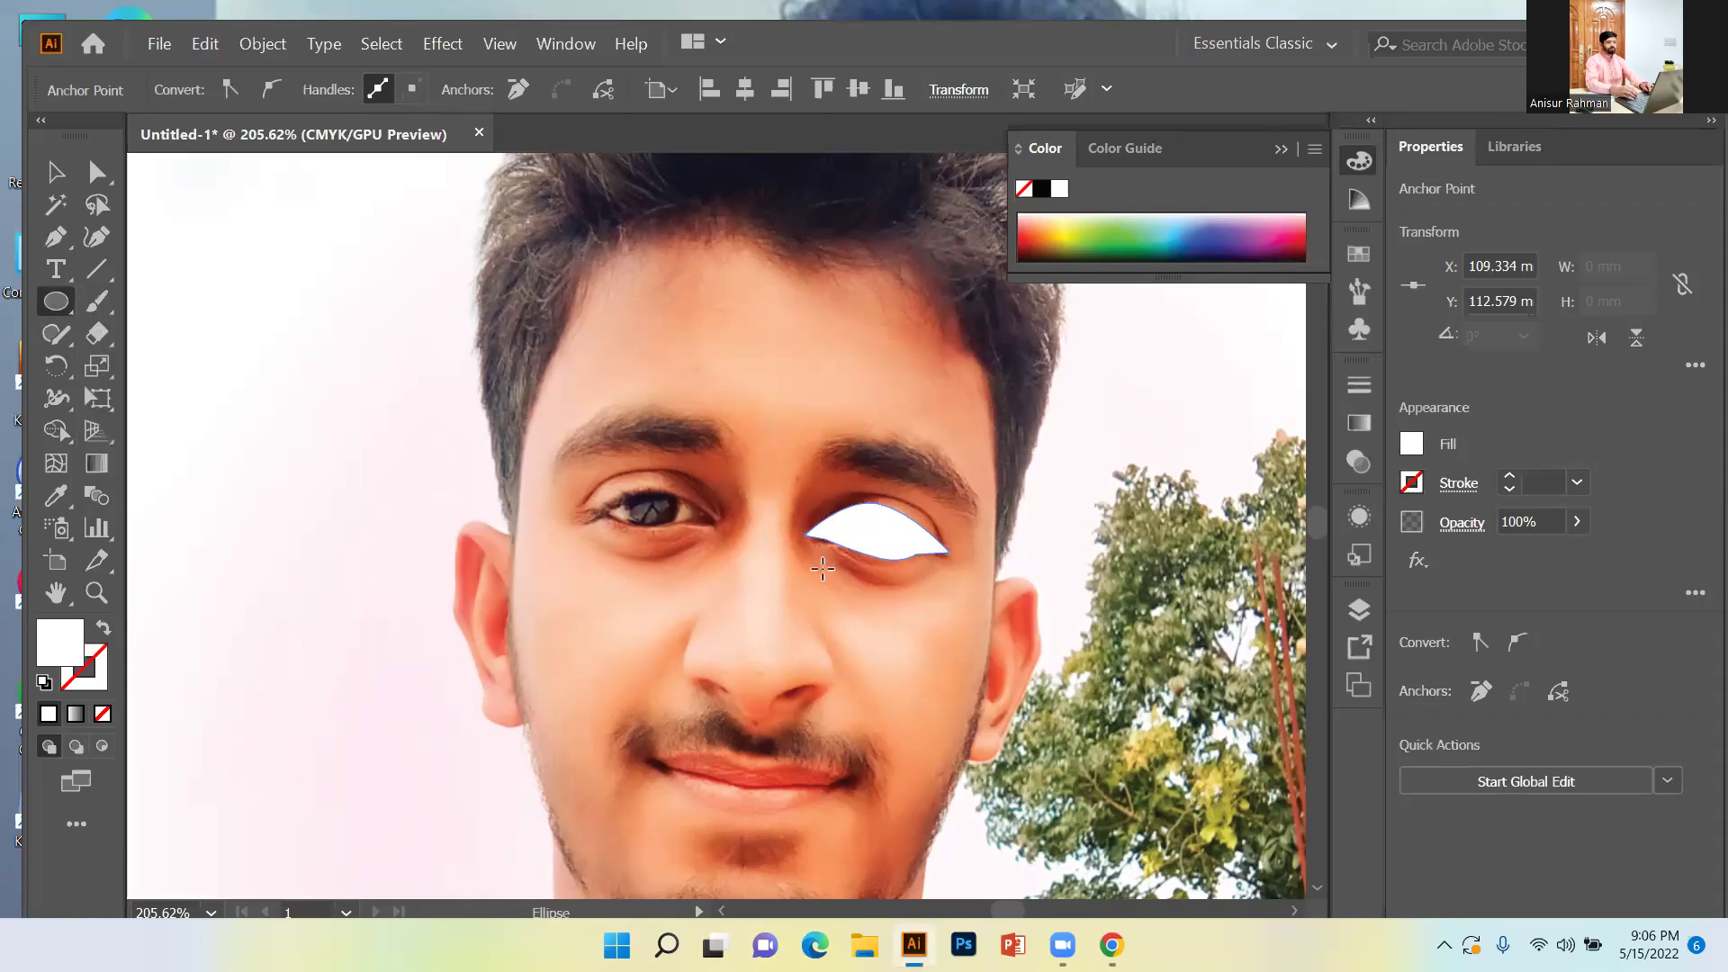
Draw a small circle in the middle of the eye and fill it black.
{"action": "left_click_drag", "start_coordinate": [868, 525], "coordinate": [881, 538]}
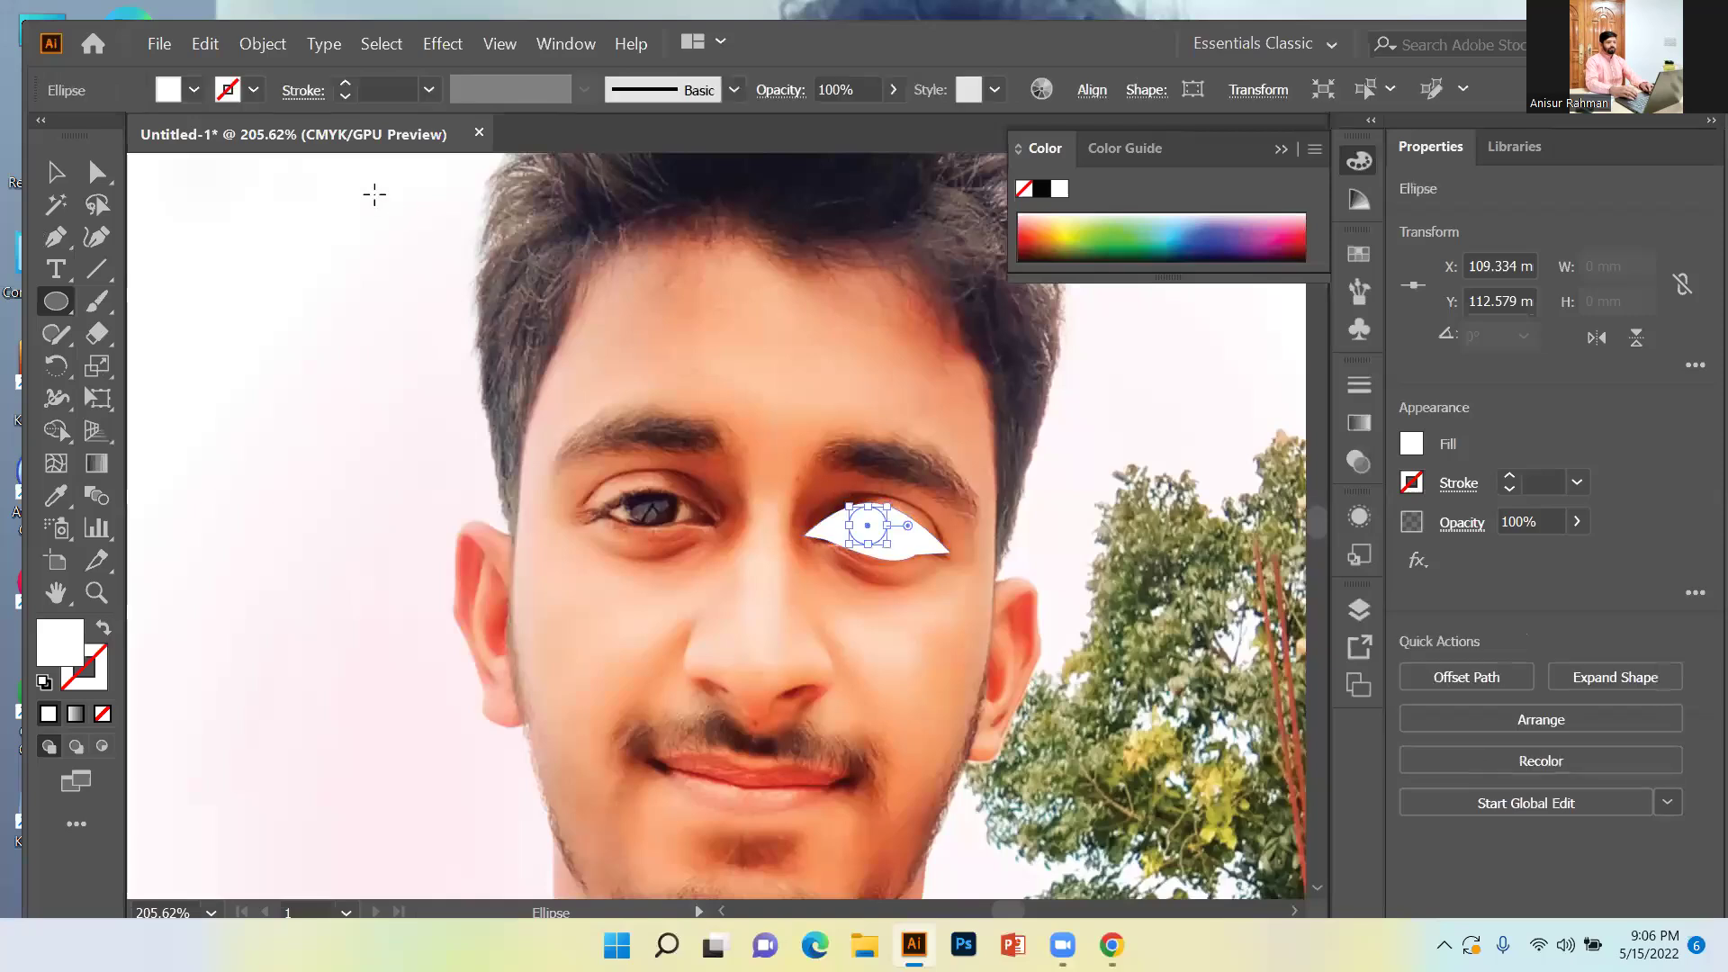
{"action": "left_click", "coordinate": [194, 89]}
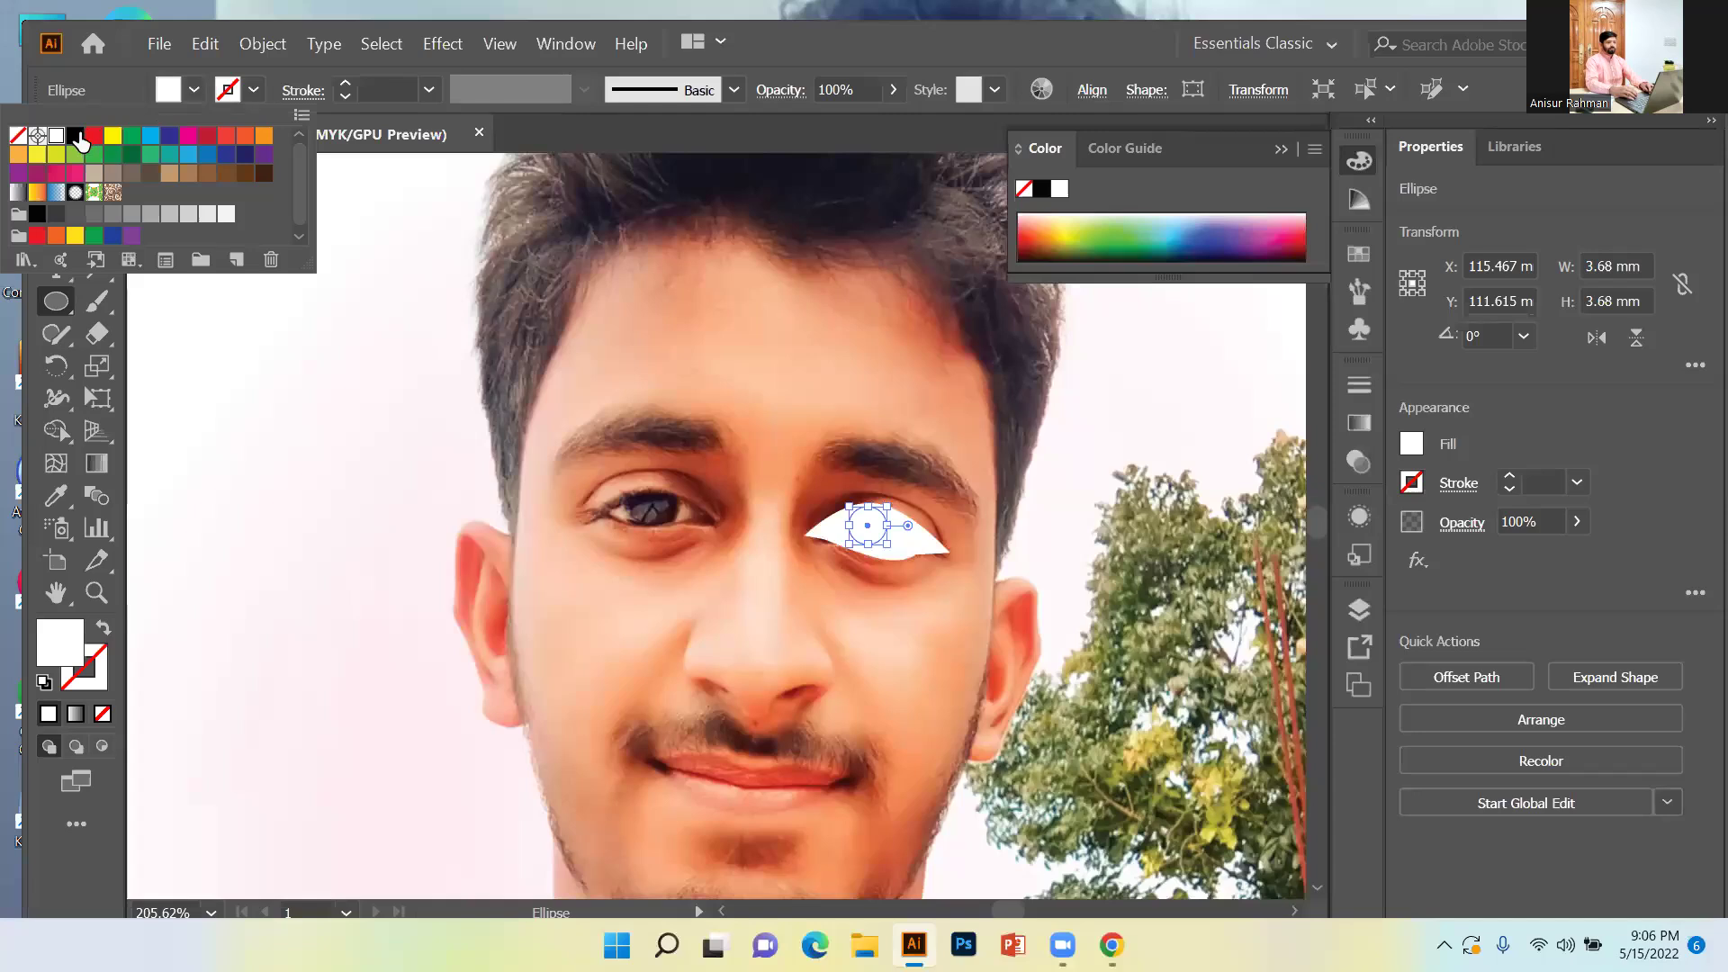
{"action": "left_click", "coordinate": [76, 136]}
Check the 3.68 mm circle's size settings, then nudge the pupil slightly down and right.
{"action": "left_click", "coordinate": [1003, 467]}
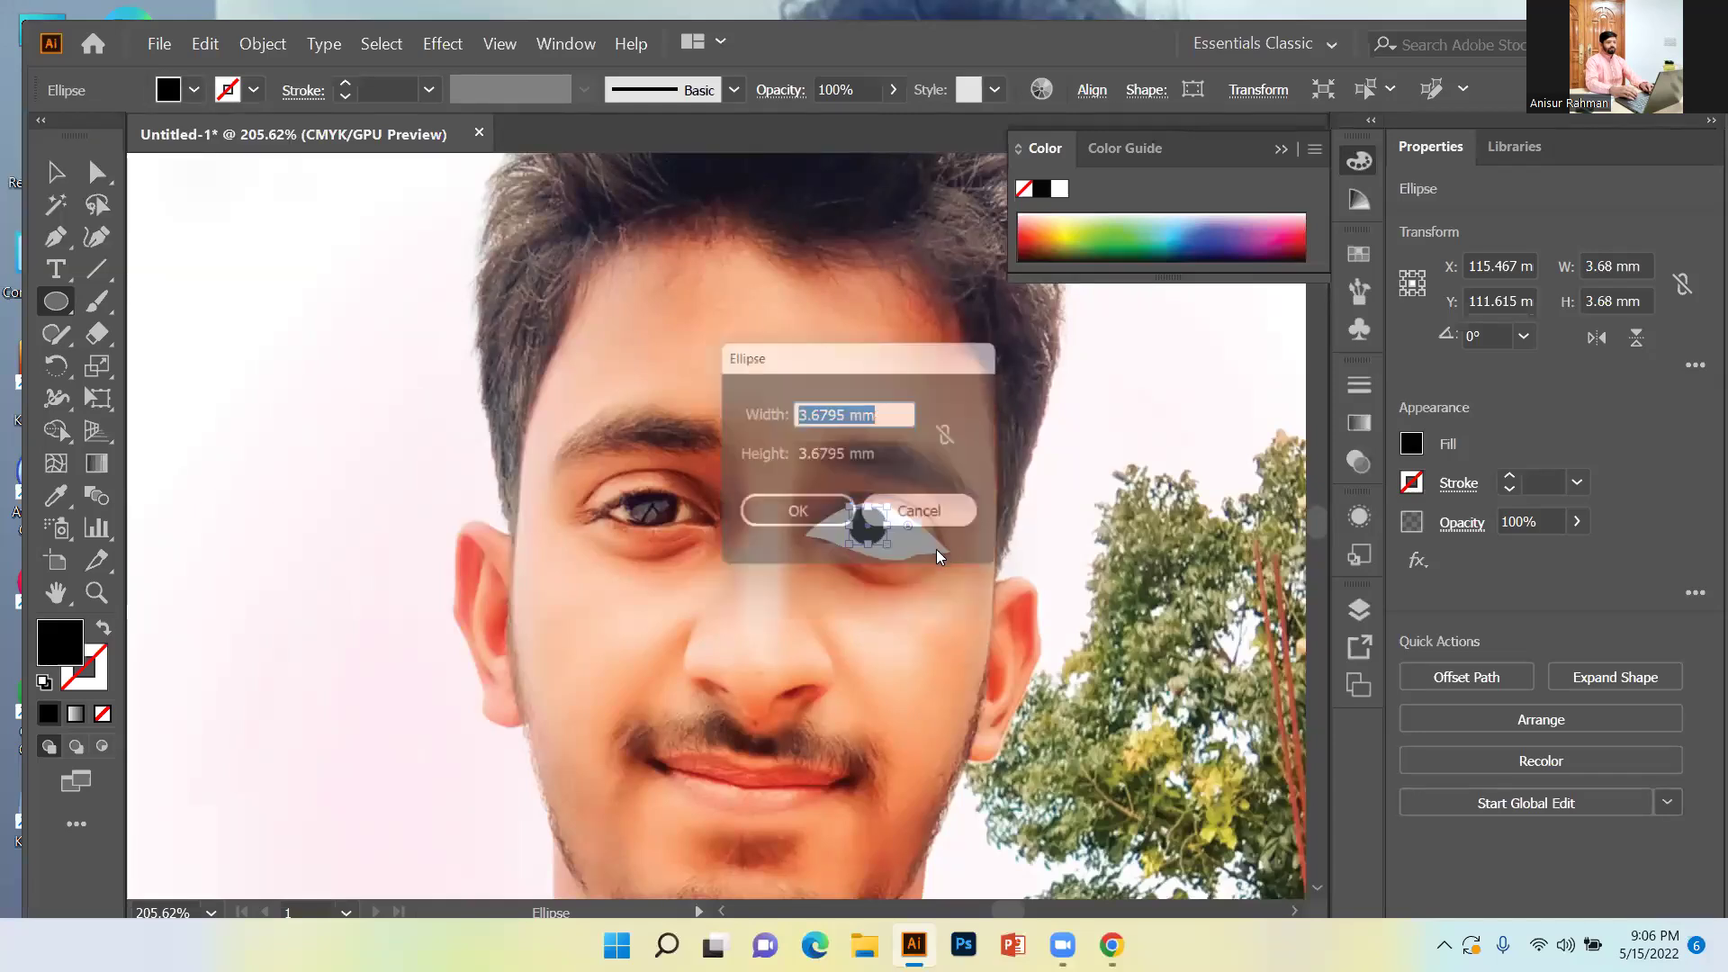
{"action": "left_click", "coordinate": [918, 513]}
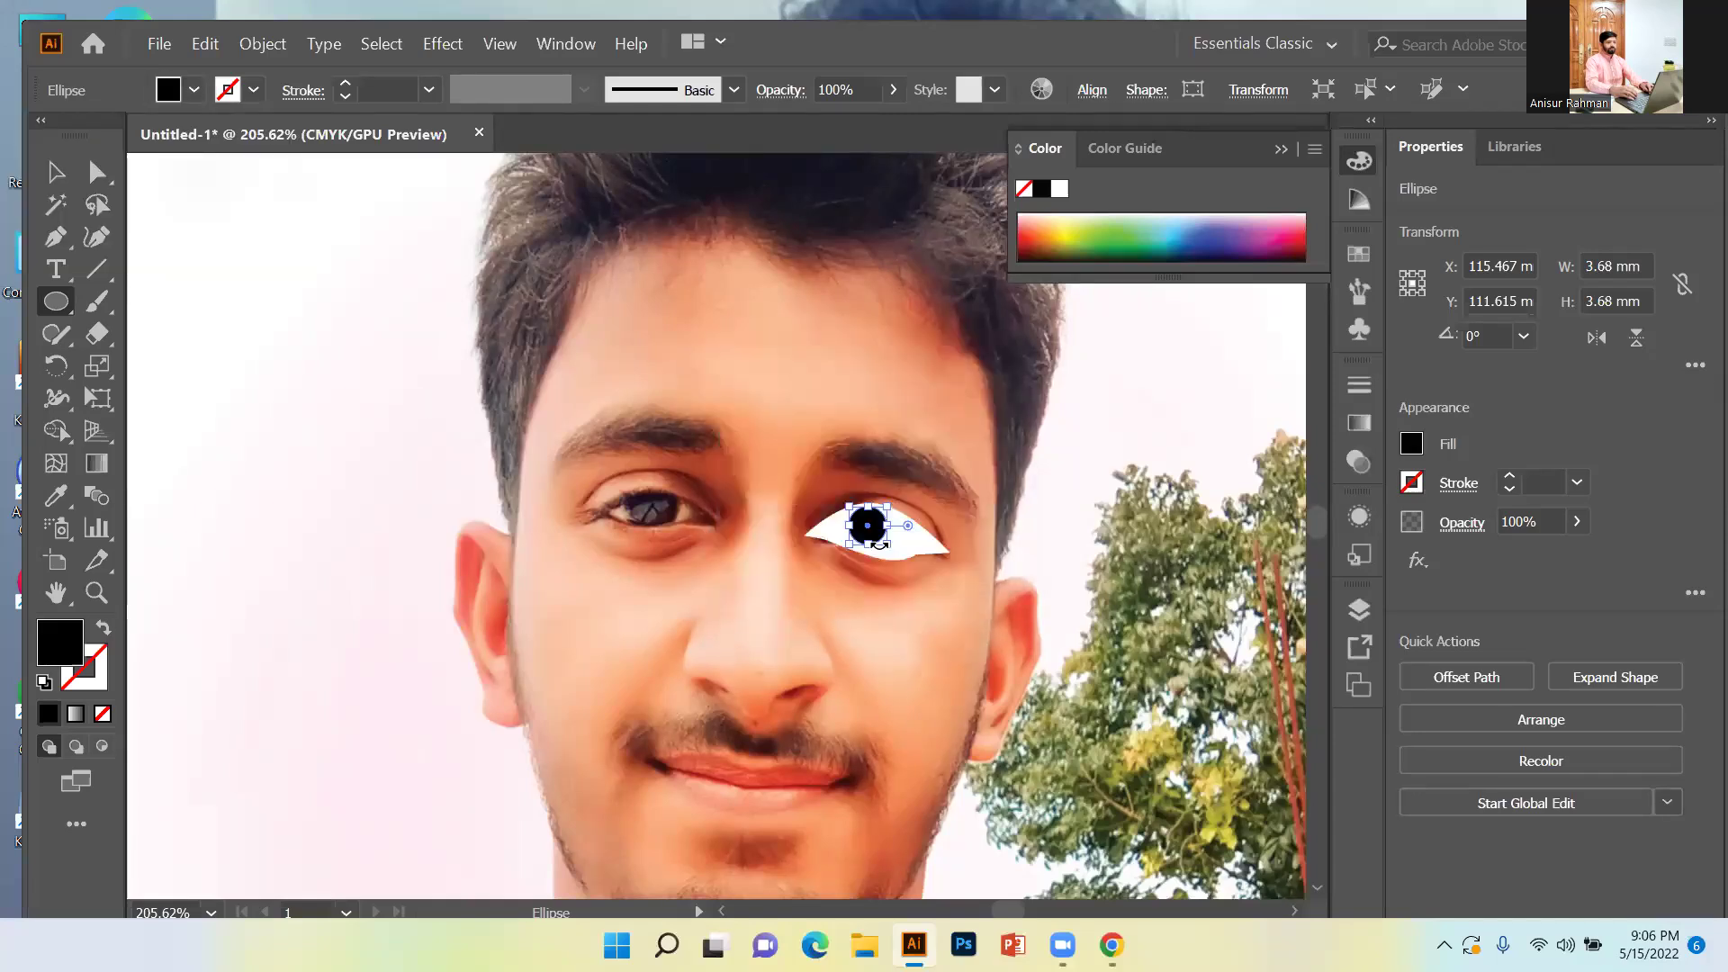
{"action": "left_click", "coordinate": [999, 515]}
{"action": "left_click", "coordinate": [911, 514]}
{"action": "left_click", "coordinate": [55, 171]}
{"action": "left_click", "coordinate": [907, 608]}
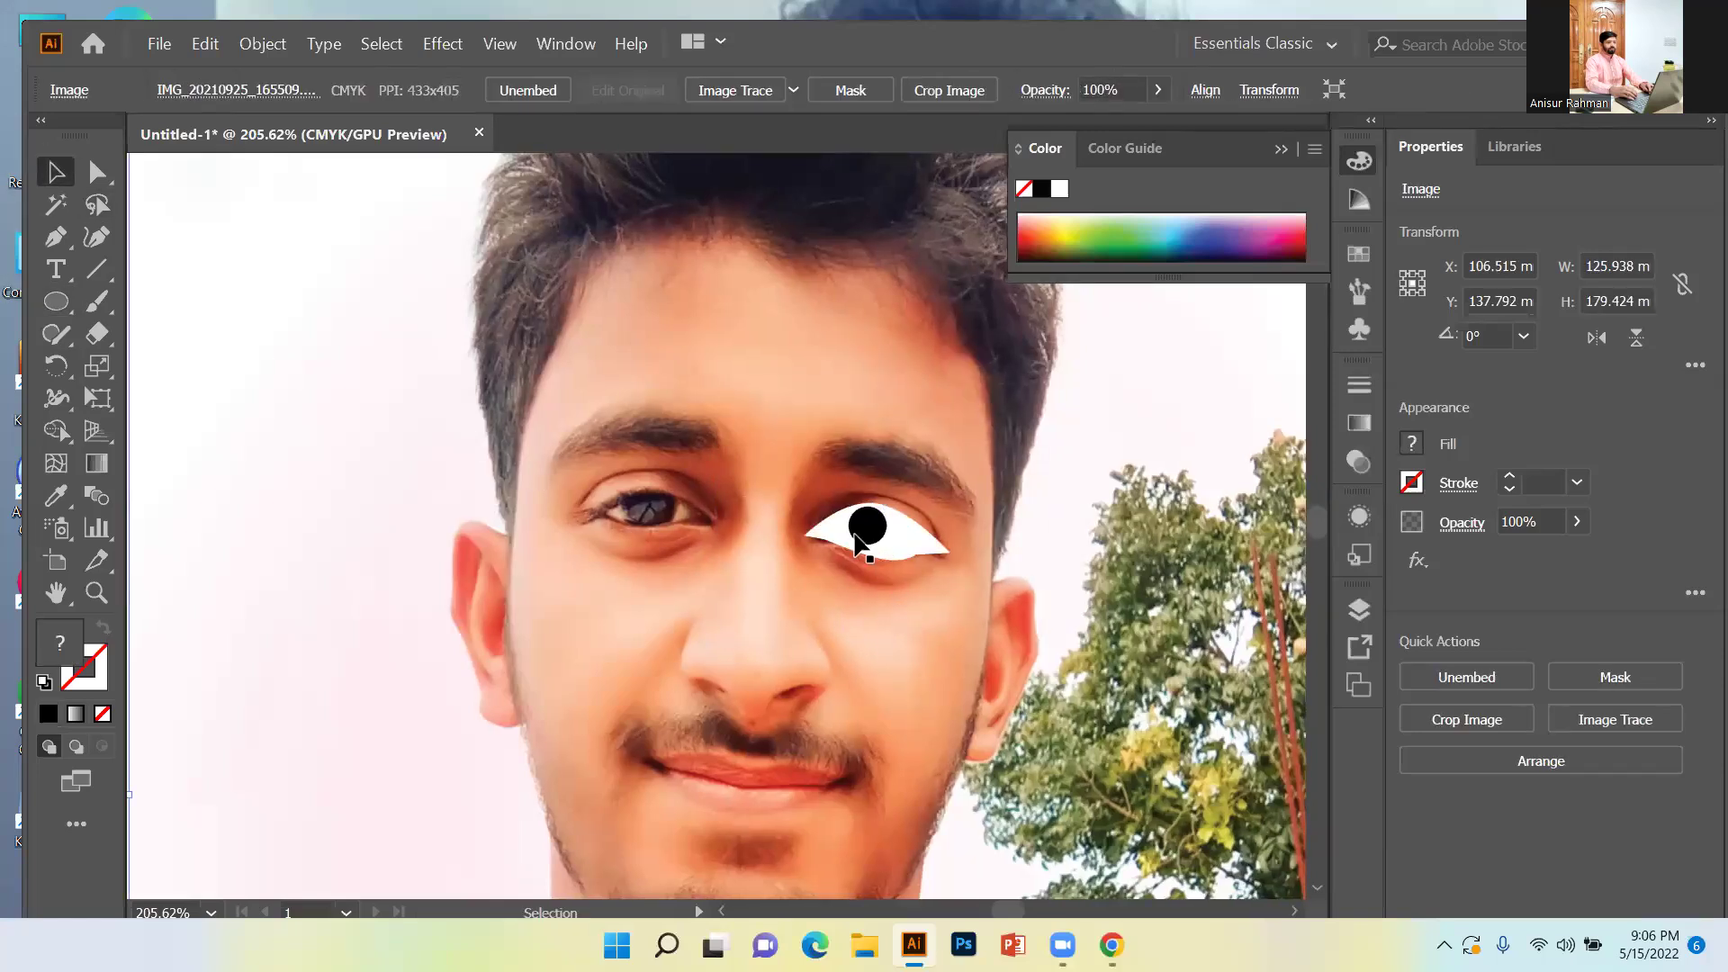
{"action": "left_click_drag", "start_coordinate": [872, 535], "coordinate": [881, 541]}
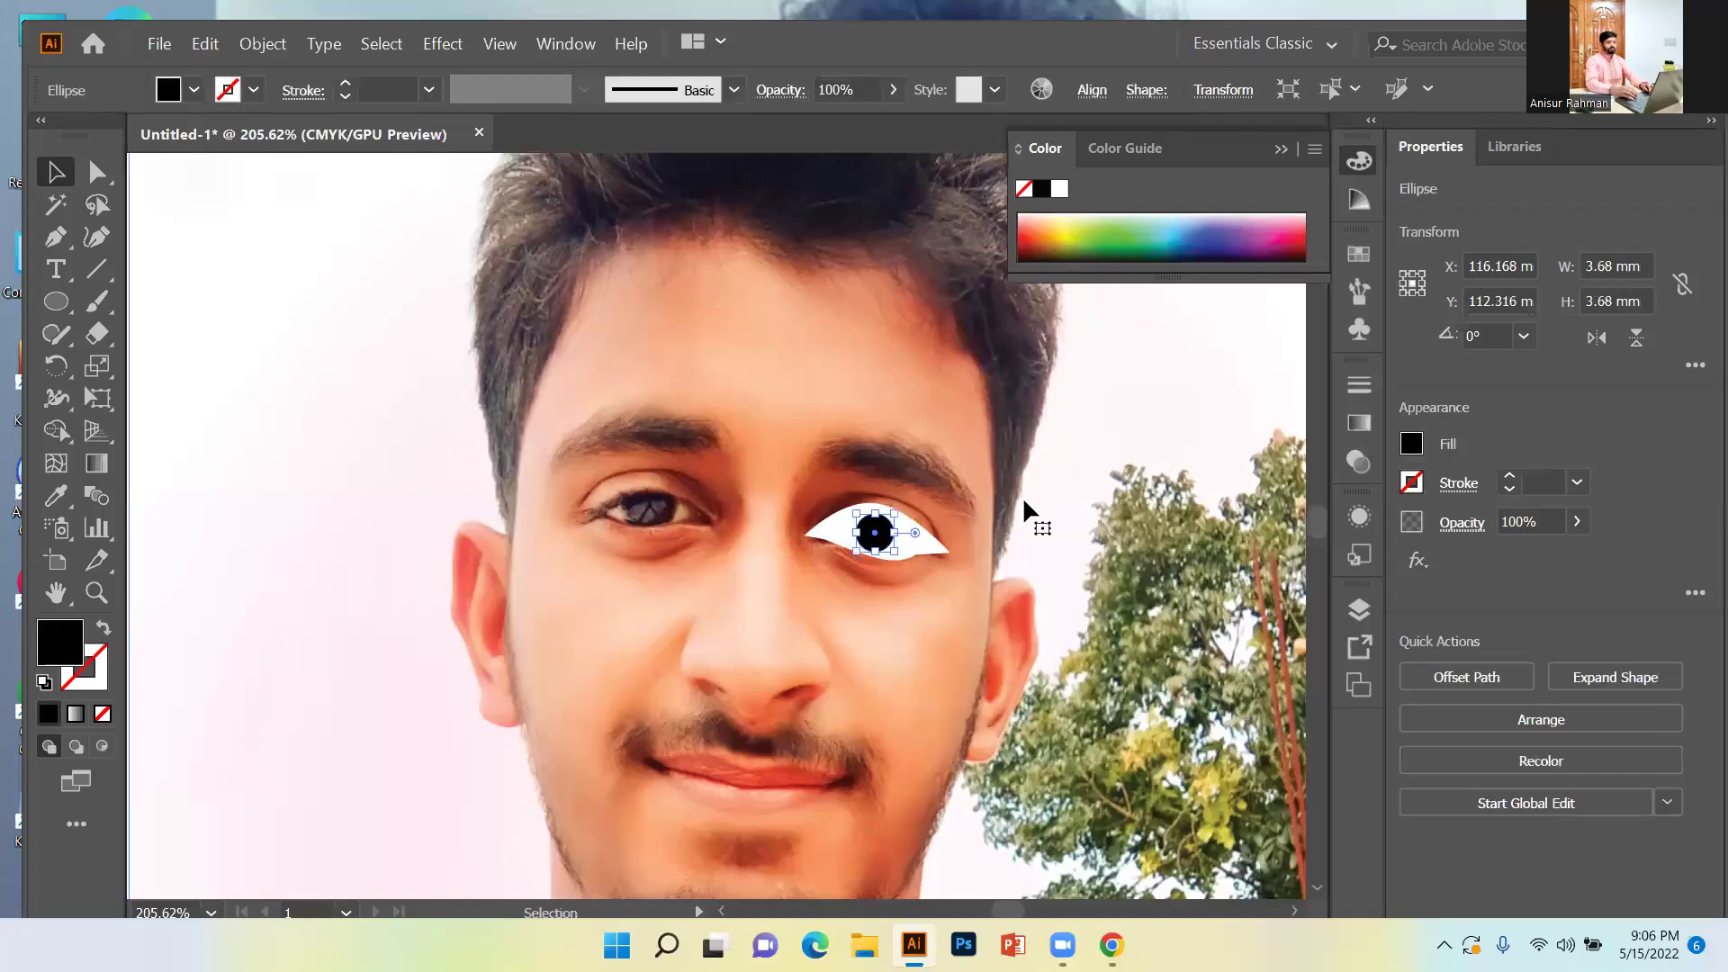
Drag the photo down, left and back up so its eye sits under the eye drawing.
{"action": "left_click", "coordinate": [1023, 495]}
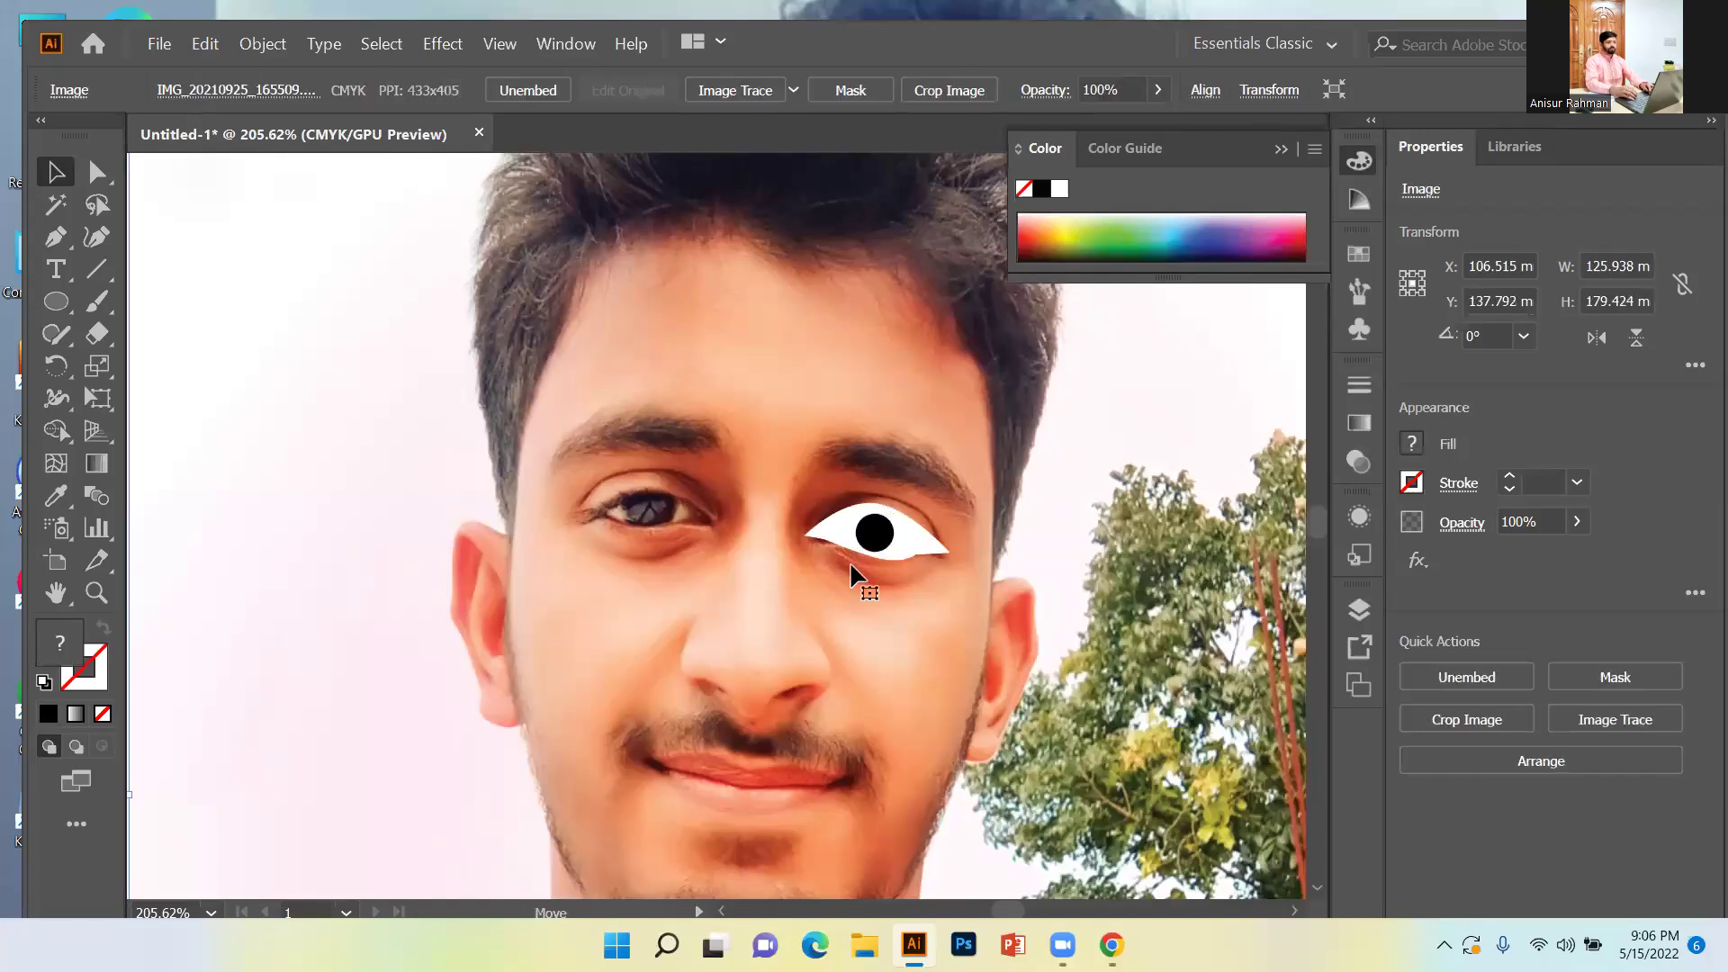
{"action": "left_click_drag", "start_coordinate": [853, 567], "coordinate": [782, 650]}
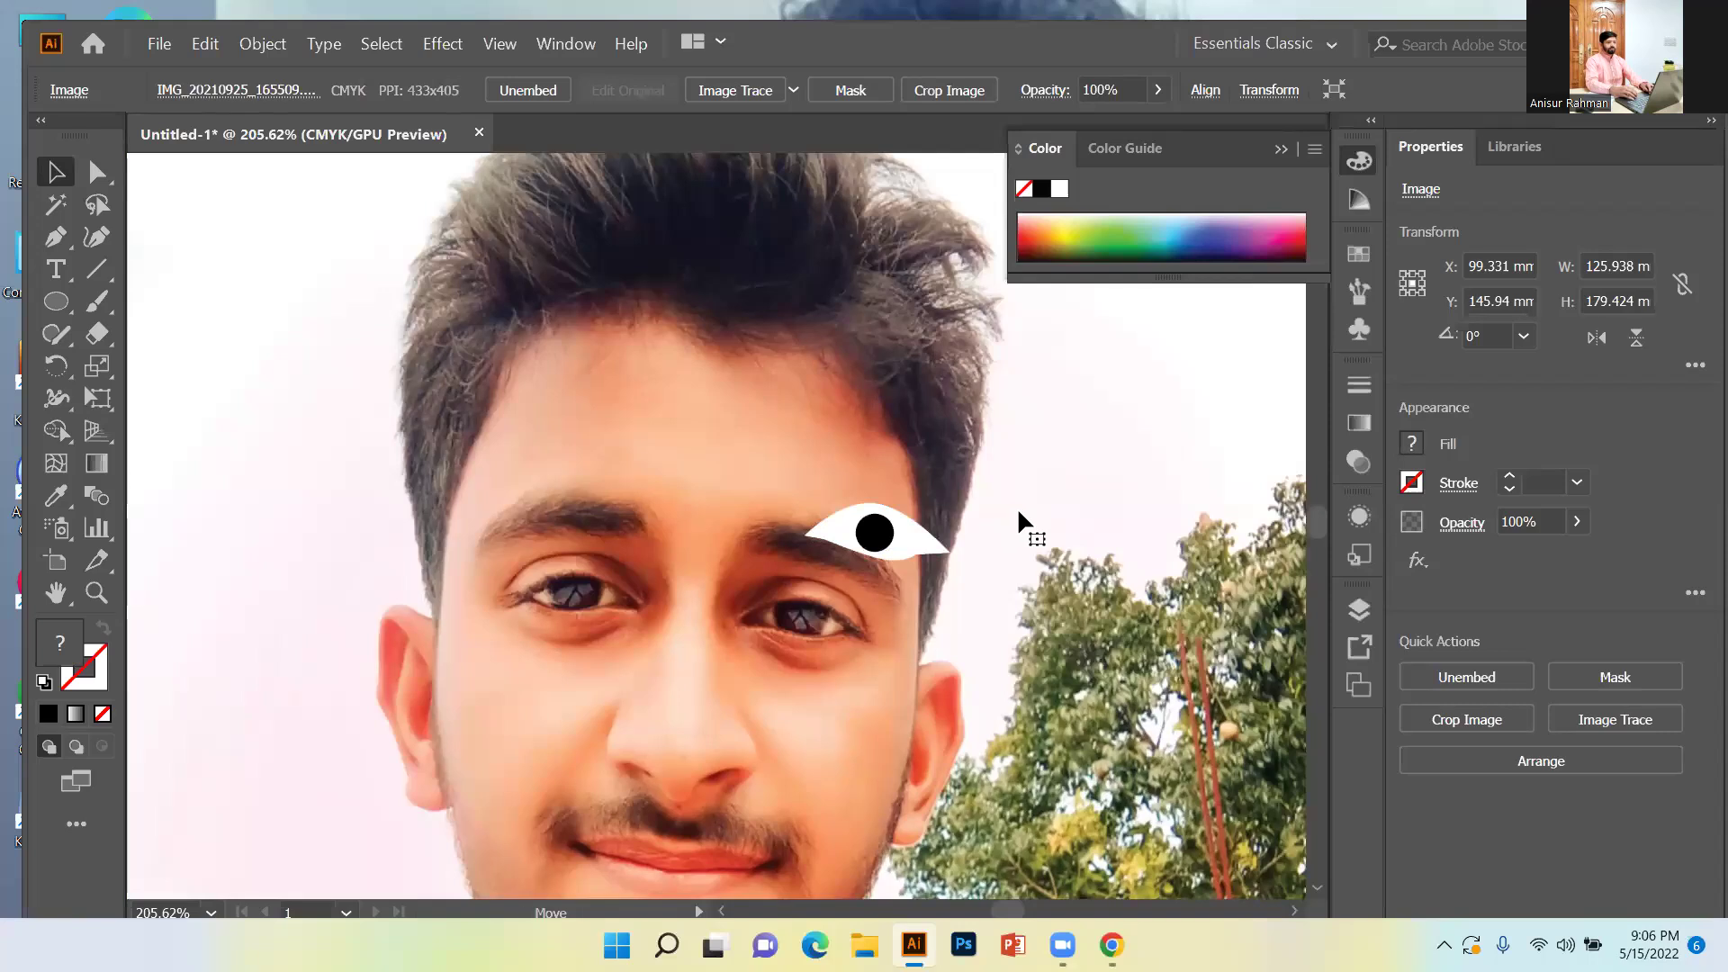
{"action": "left_click_drag", "start_coordinate": [623, 621], "coordinate": [659, 522]}
{"action": "left_click", "coordinate": [96, 593]}
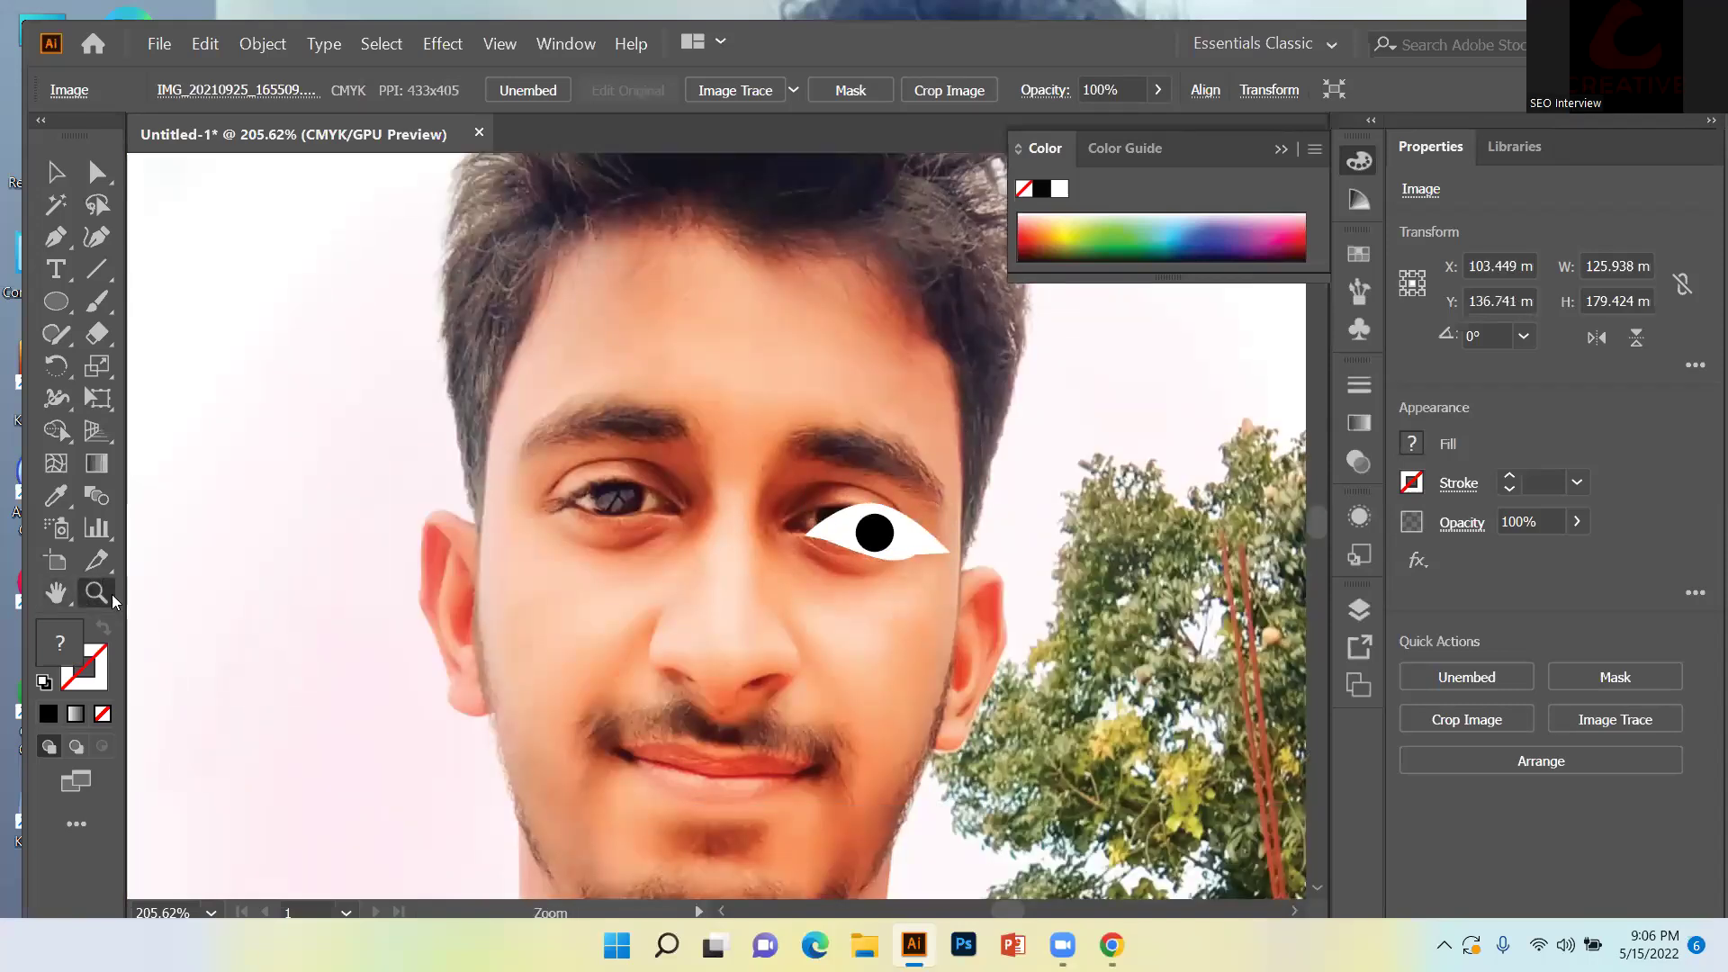
{"action": "left_click", "coordinate": [377, 551], "text": "alt"}
{"action": "left_click", "coordinate": [389, 545], "text": "alt"}
{"action": "left_click_drag", "start_coordinate": [886, 537], "coordinate": [1059, 549]}
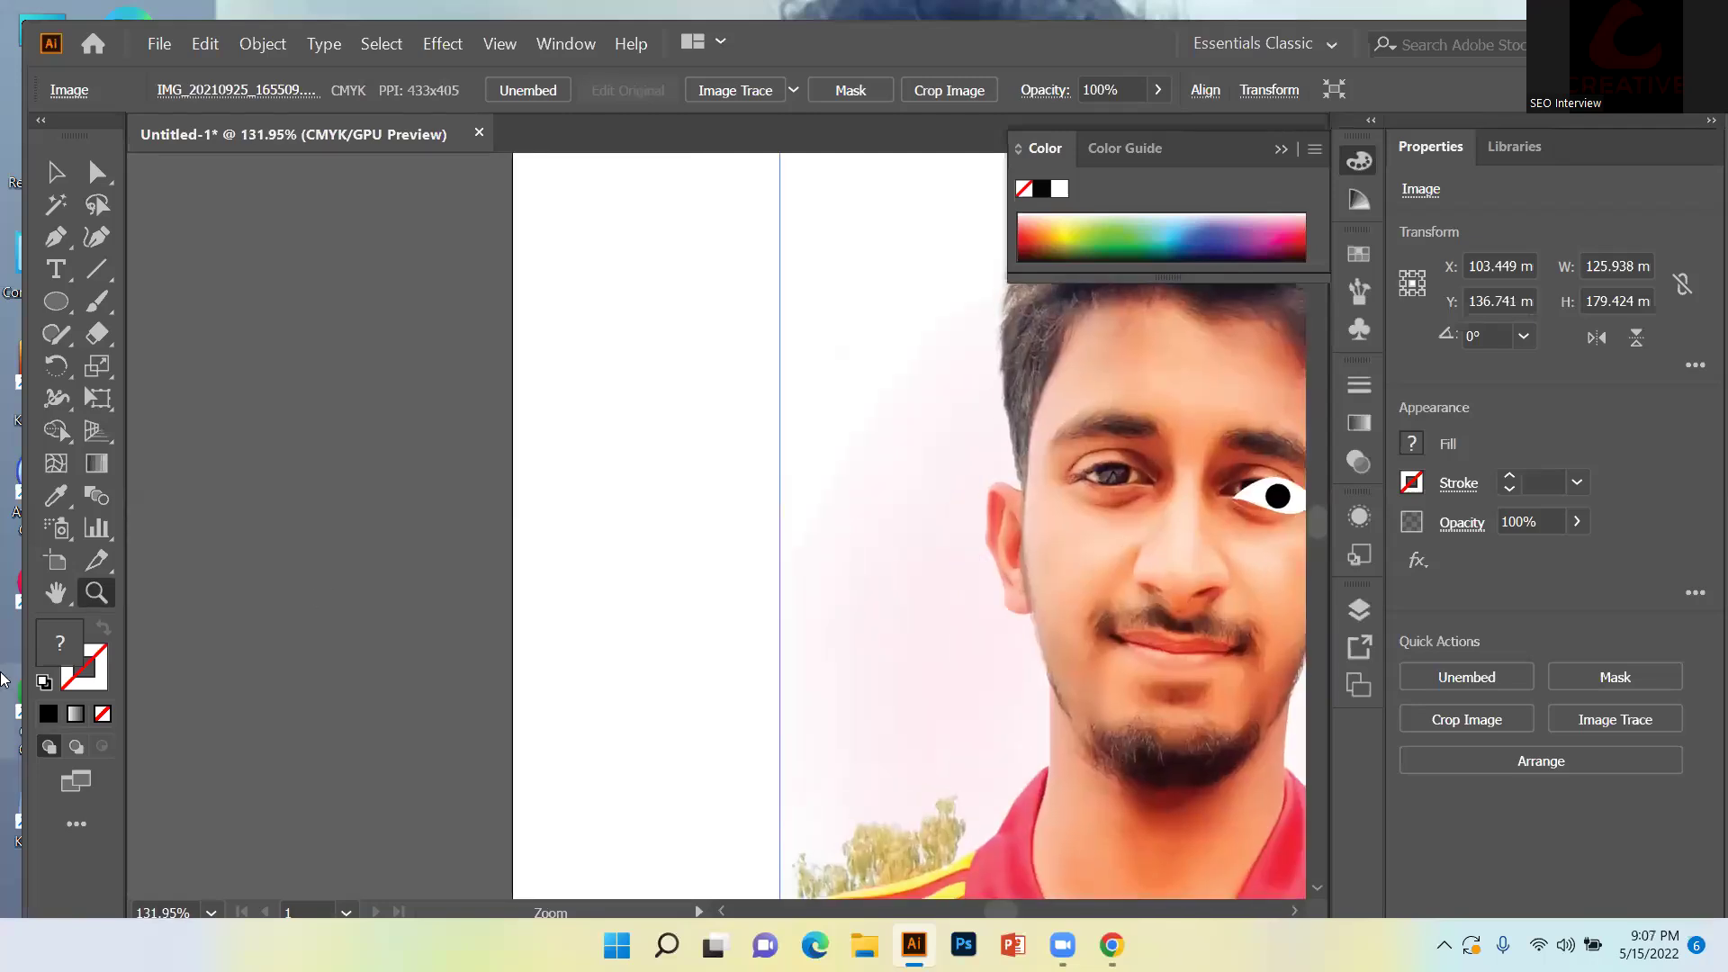
Recentre the face in view, then undo and redo the photo's move.
{"action": "left_click", "coordinate": [57, 594]}
{"action": "left_click_drag", "start_coordinate": [900, 584], "coordinate": [349, 469]}
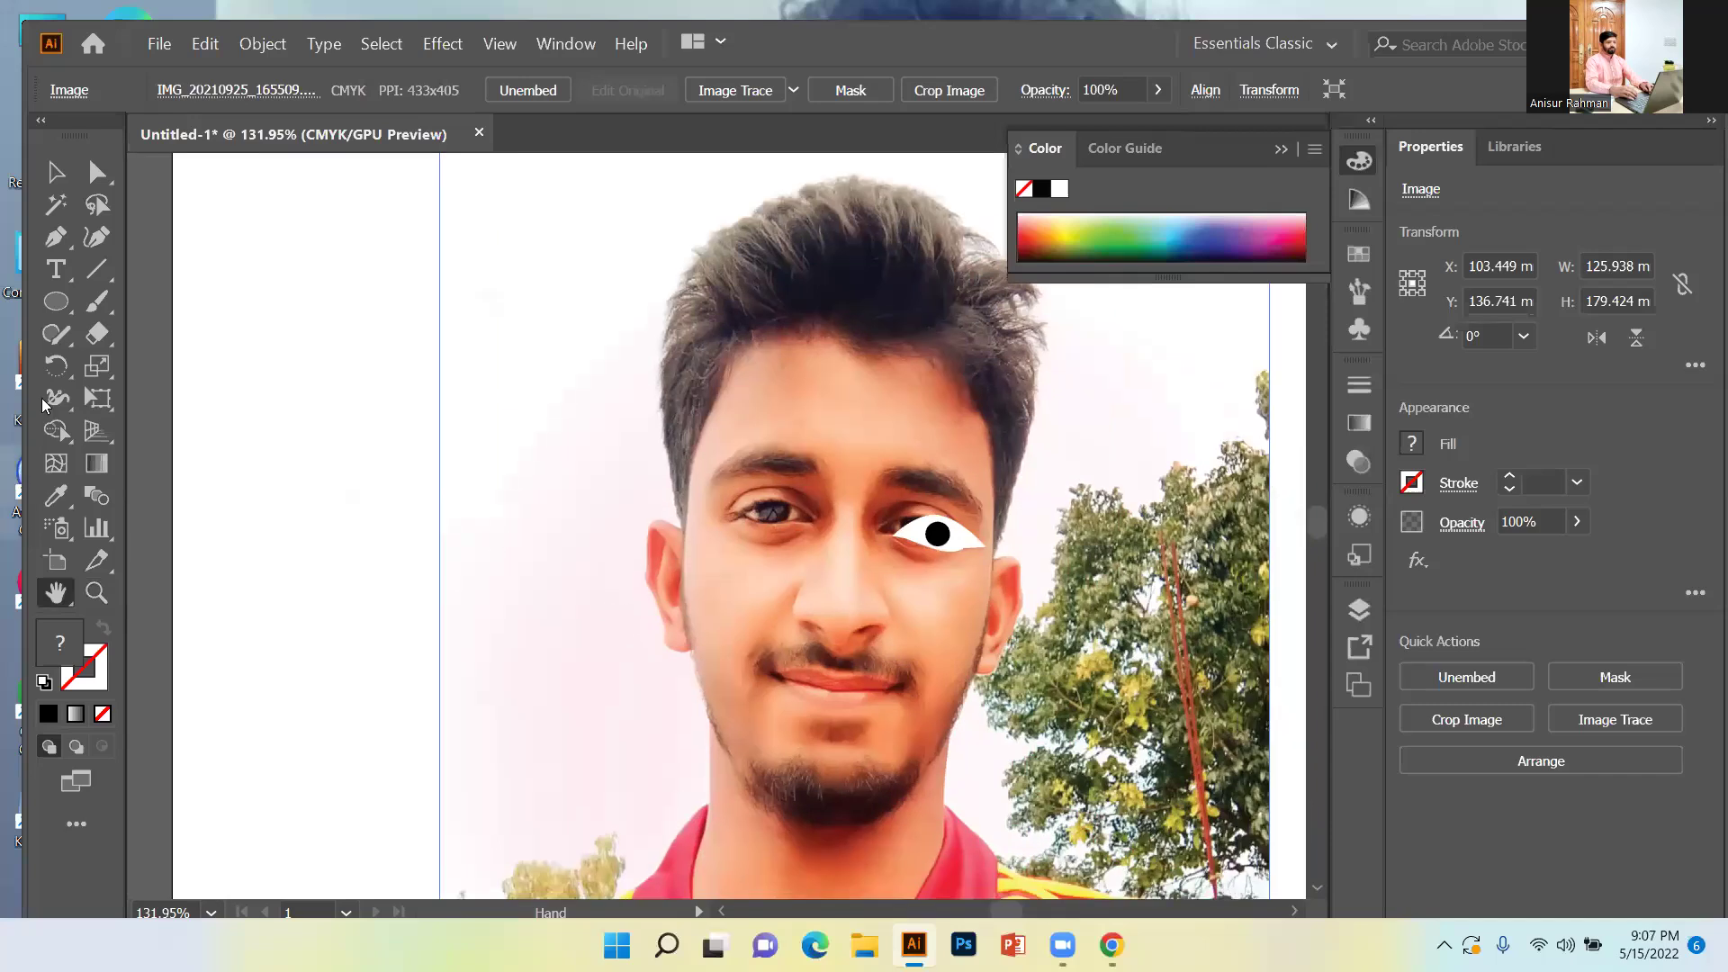
{"action": "left_click", "coordinate": [55, 175]}
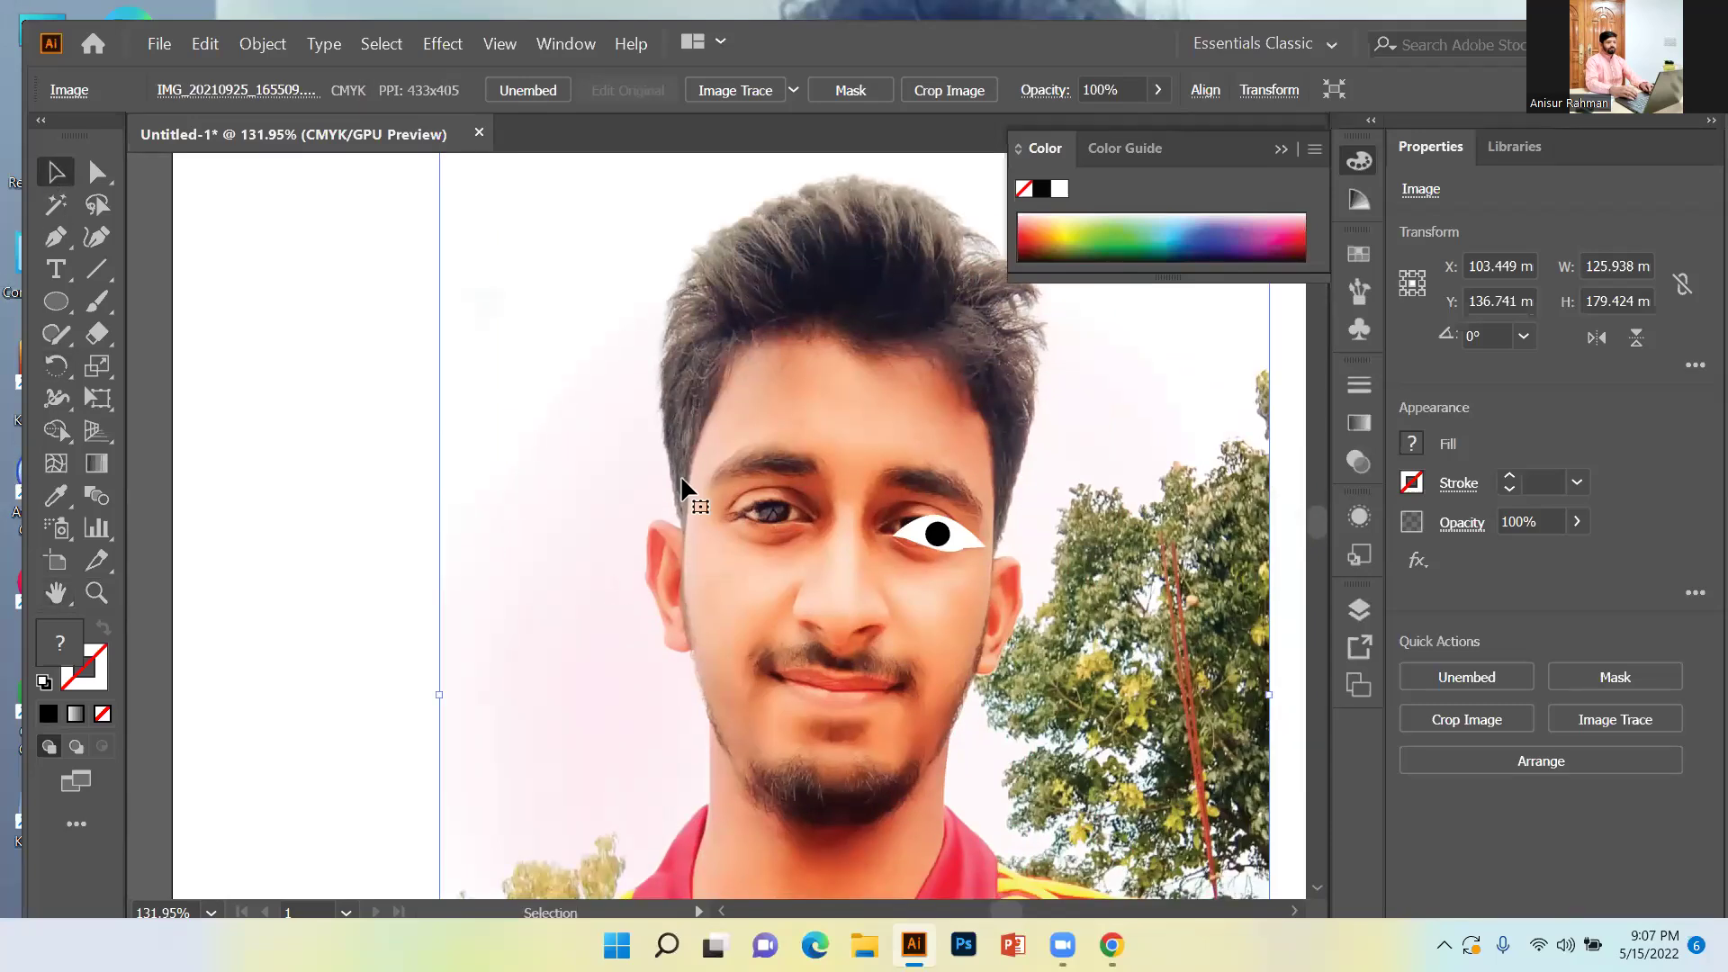
{"action": "key", "text": "a"}
{"action": "key", "text": "ctrl+z"}
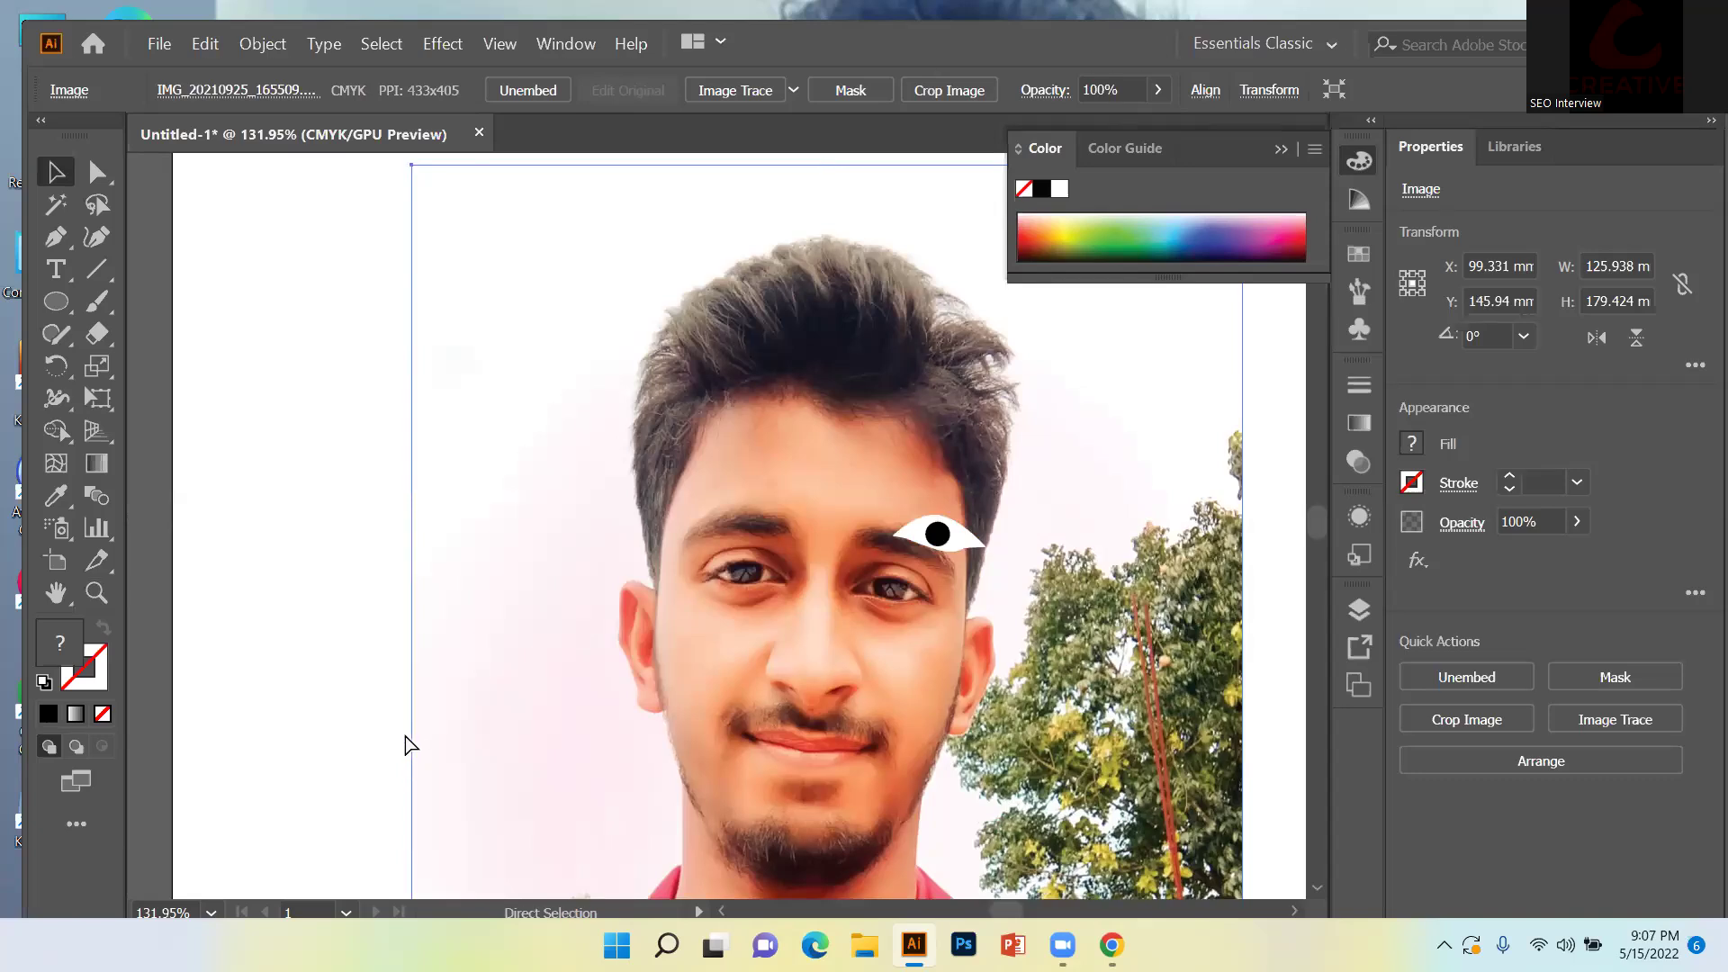
{"action": "key", "text": "ctrl+shift+z"}
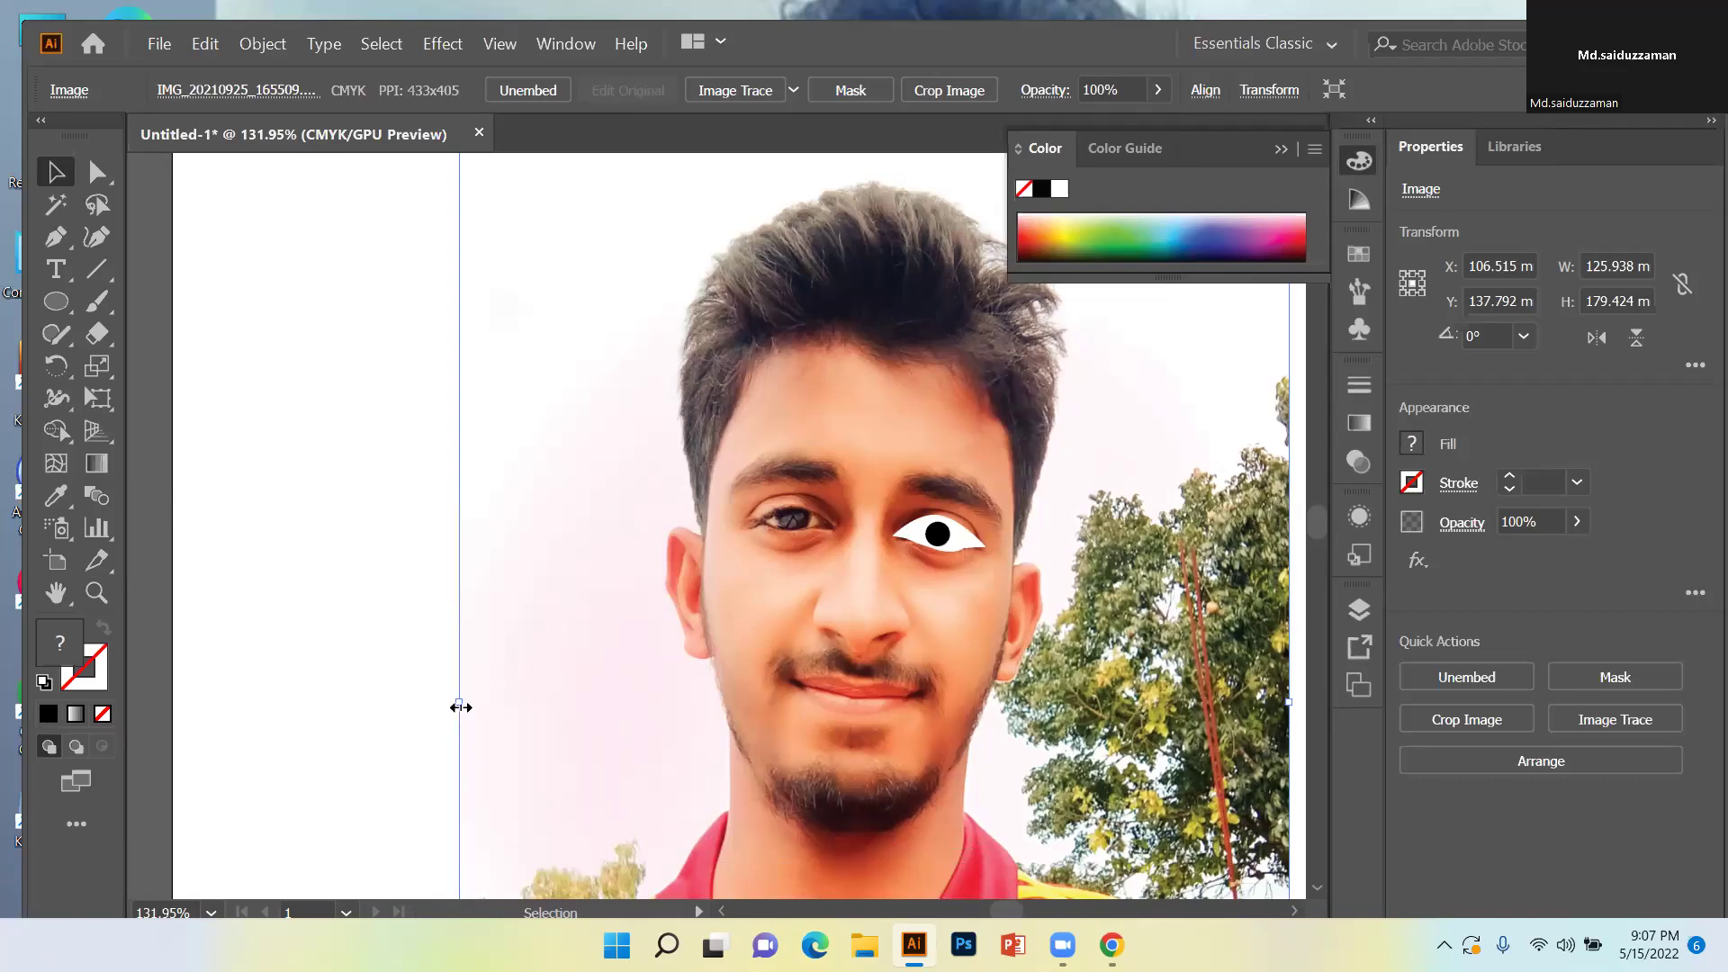
Nudge the photo up to Y 135.062 mm under the eye drawing and clear the selection.
{"action": "key", "text": "ctrl+z"}
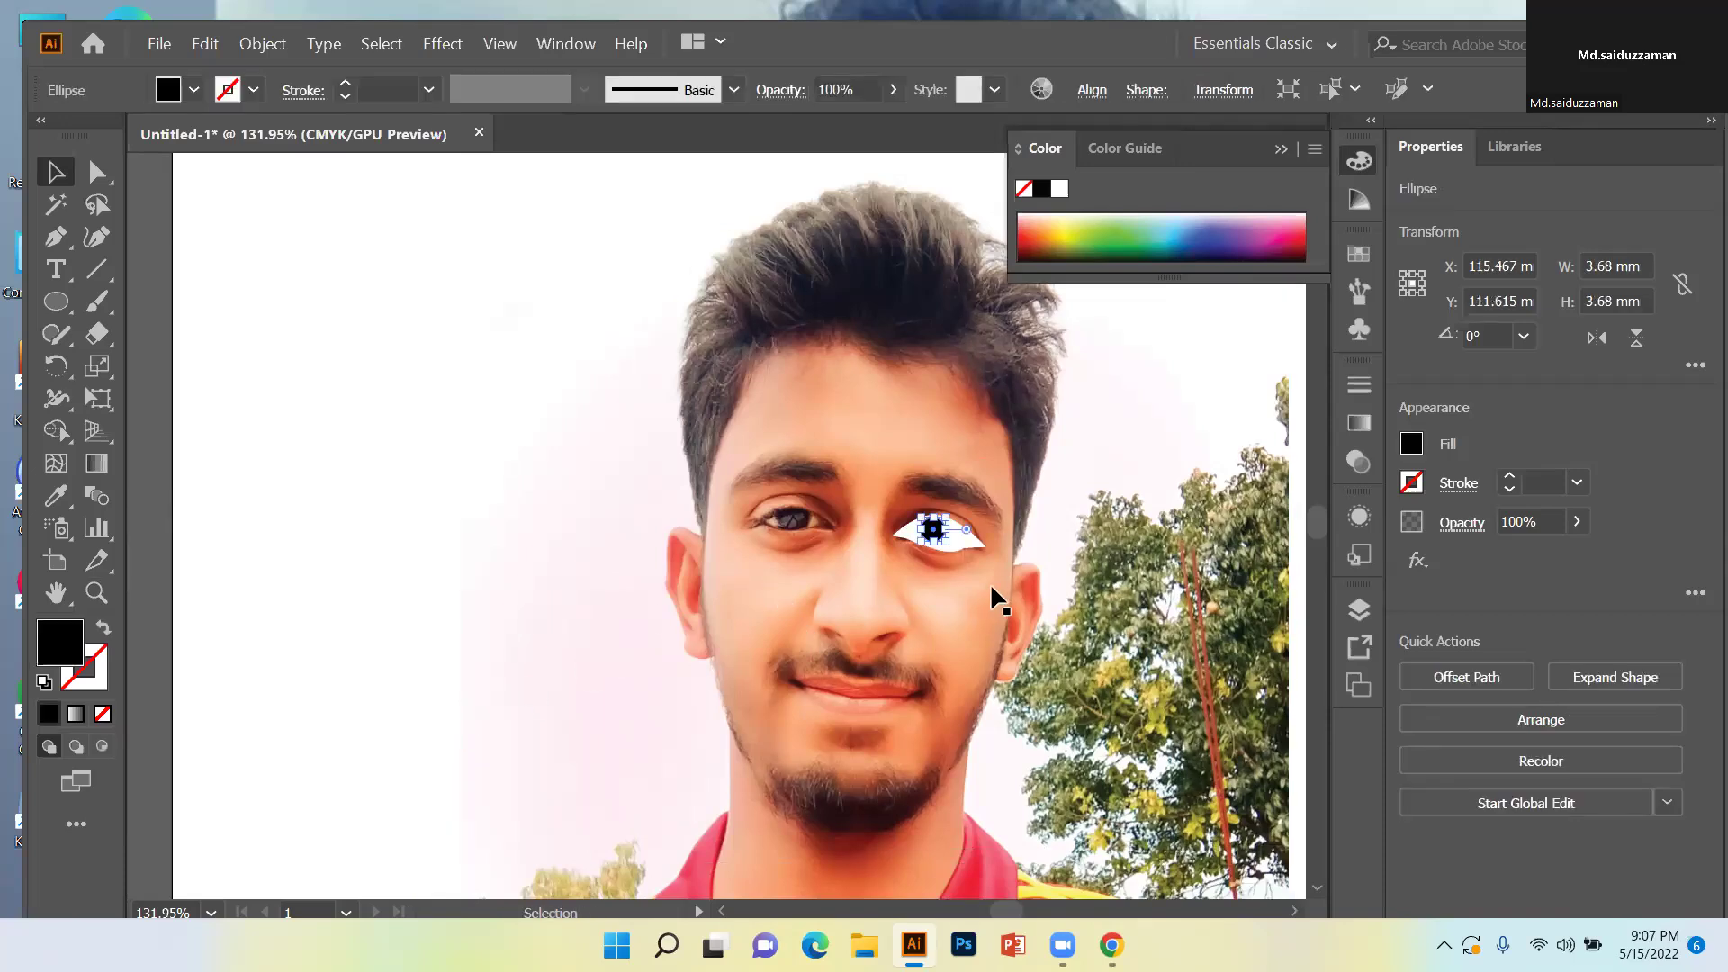
{"action": "left_click", "coordinate": [981, 585]}
{"action": "left_click_drag", "start_coordinate": [948, 558], "coordinate": [945, 582]}
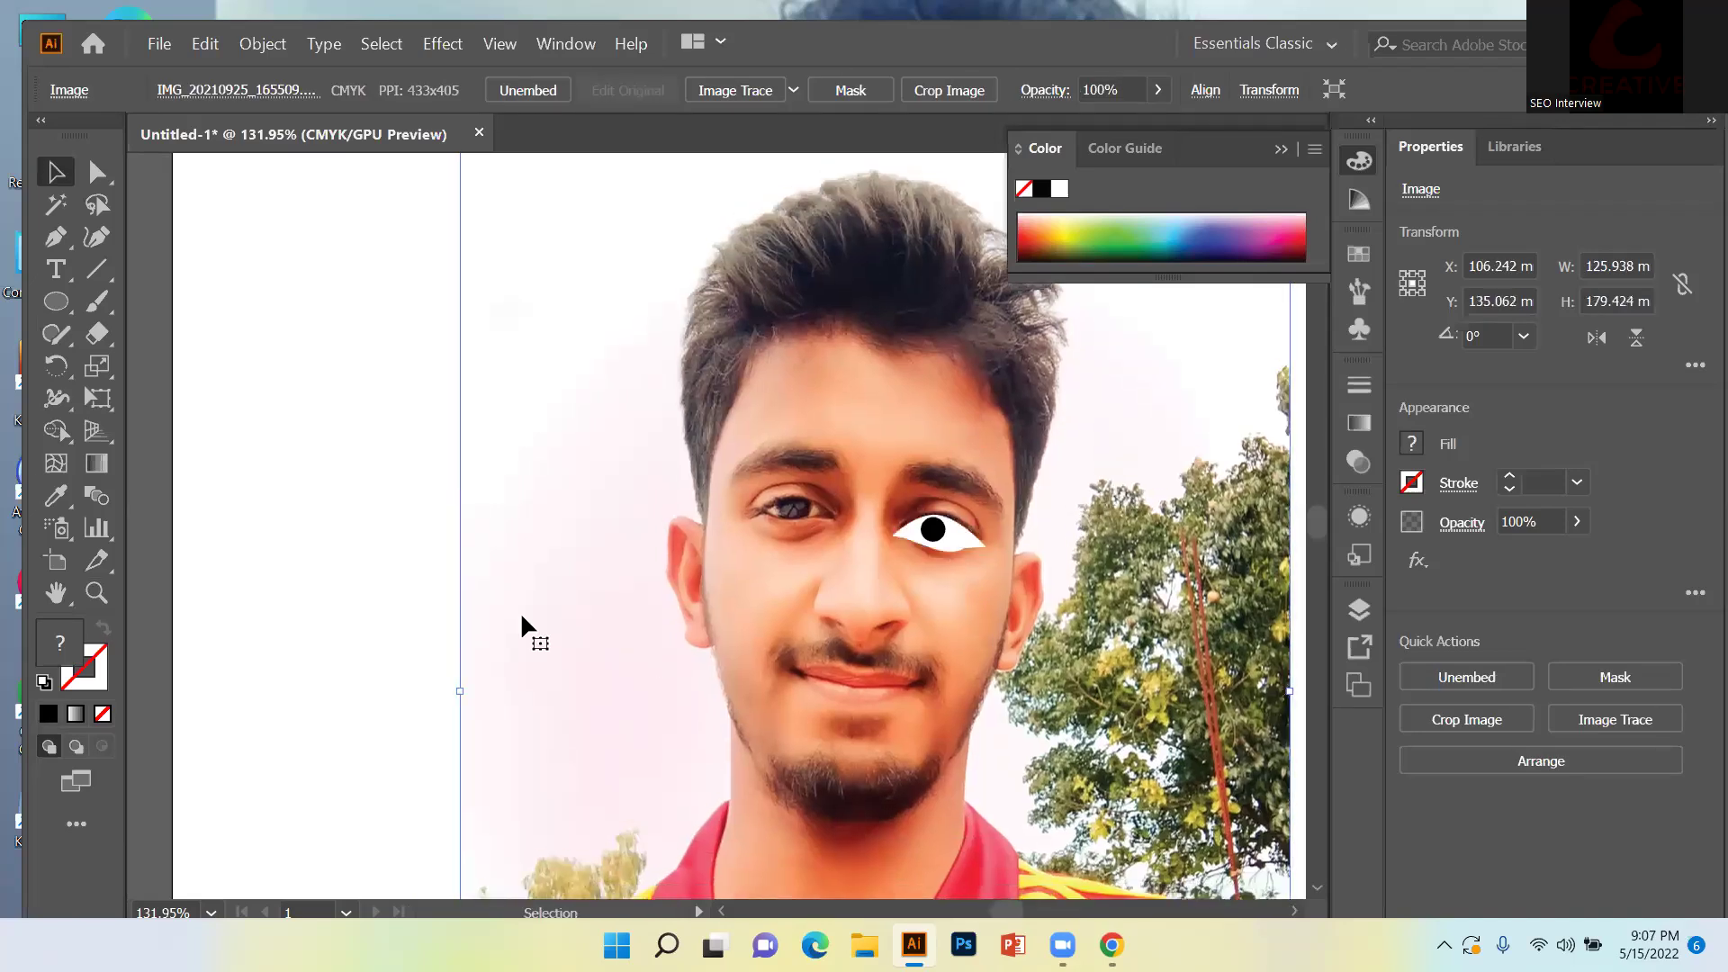
{"action": "key", "text": "ctrl+shift+a"}
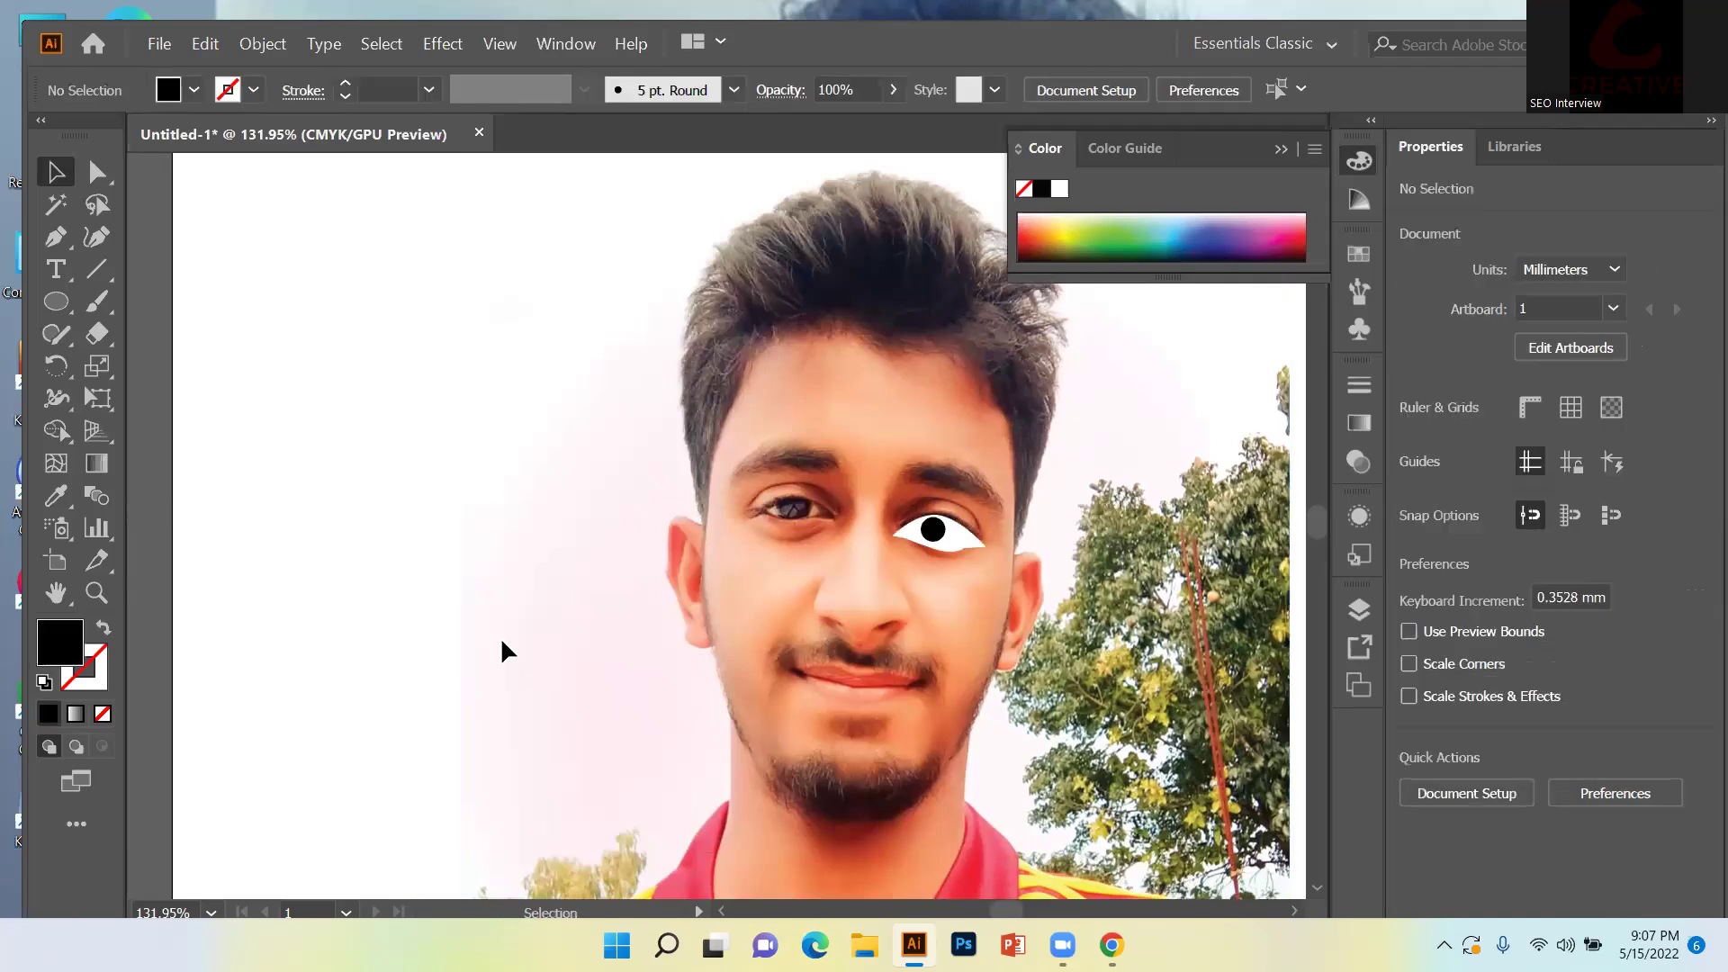
{"action": "left_click", "coordinate": [936, 531]}
{"action": "key", "text": "ctrl+shift+a"}
Bring the white eye shape forward one step with Arrange, then deselect it.
{"action": "left_click", "coordinate": [919, 548]}
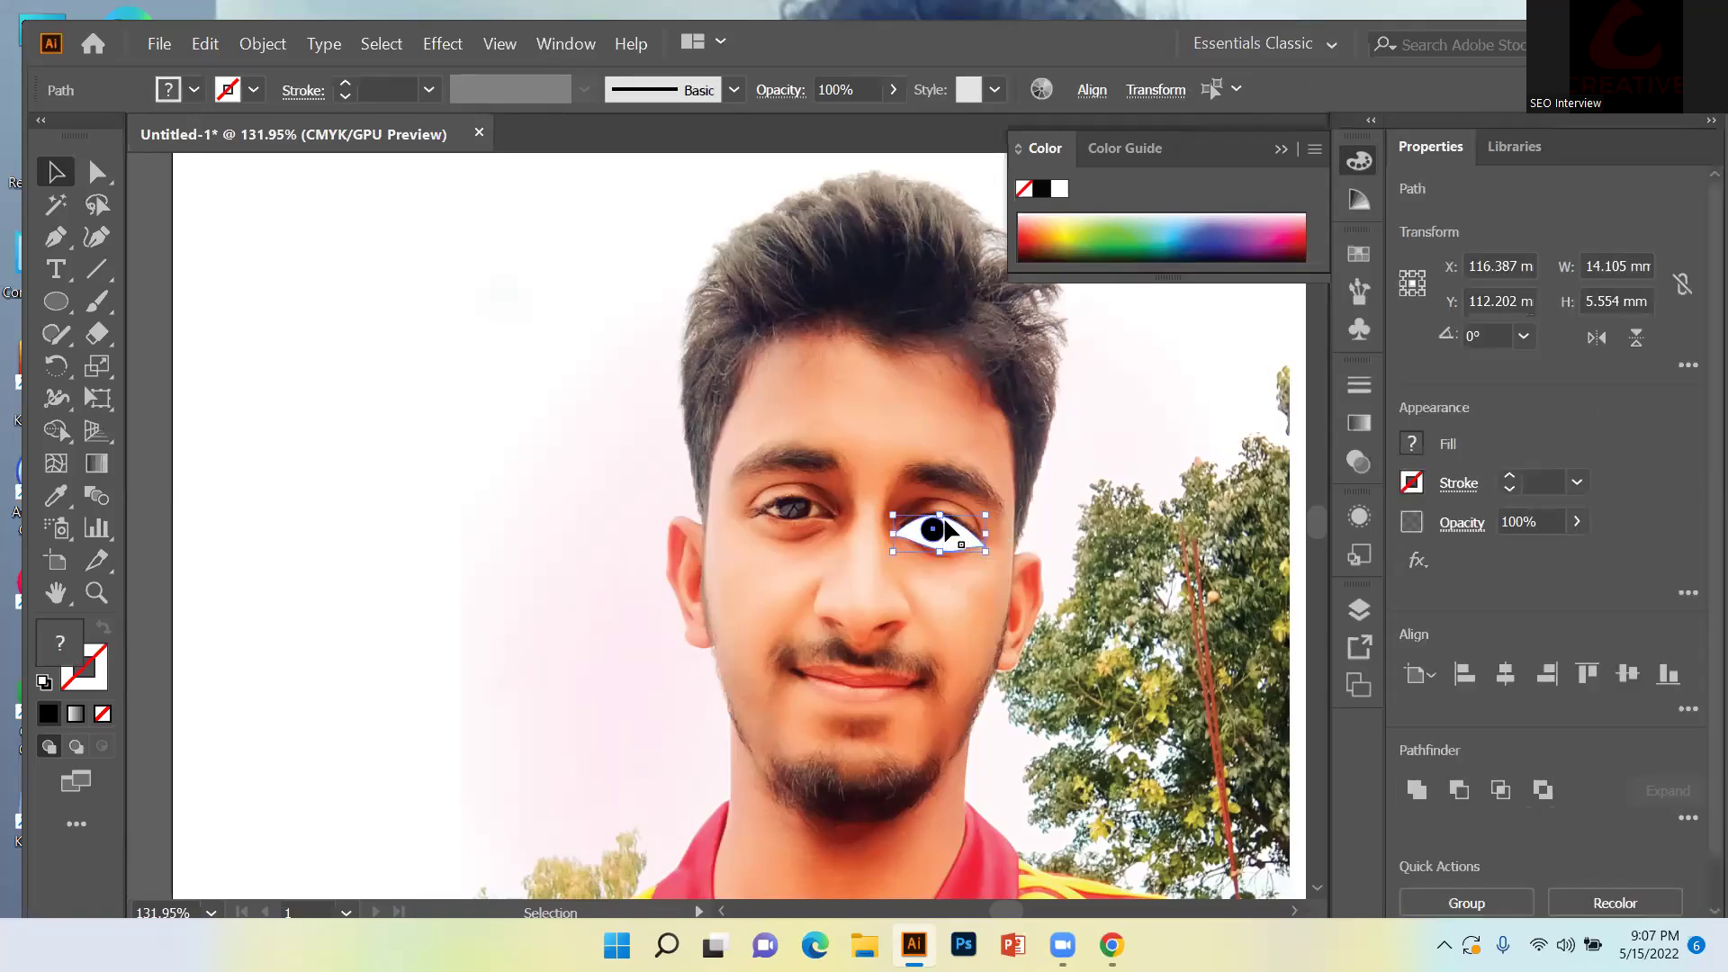
{"action": "right_click", "coordinate": [954, 538]}
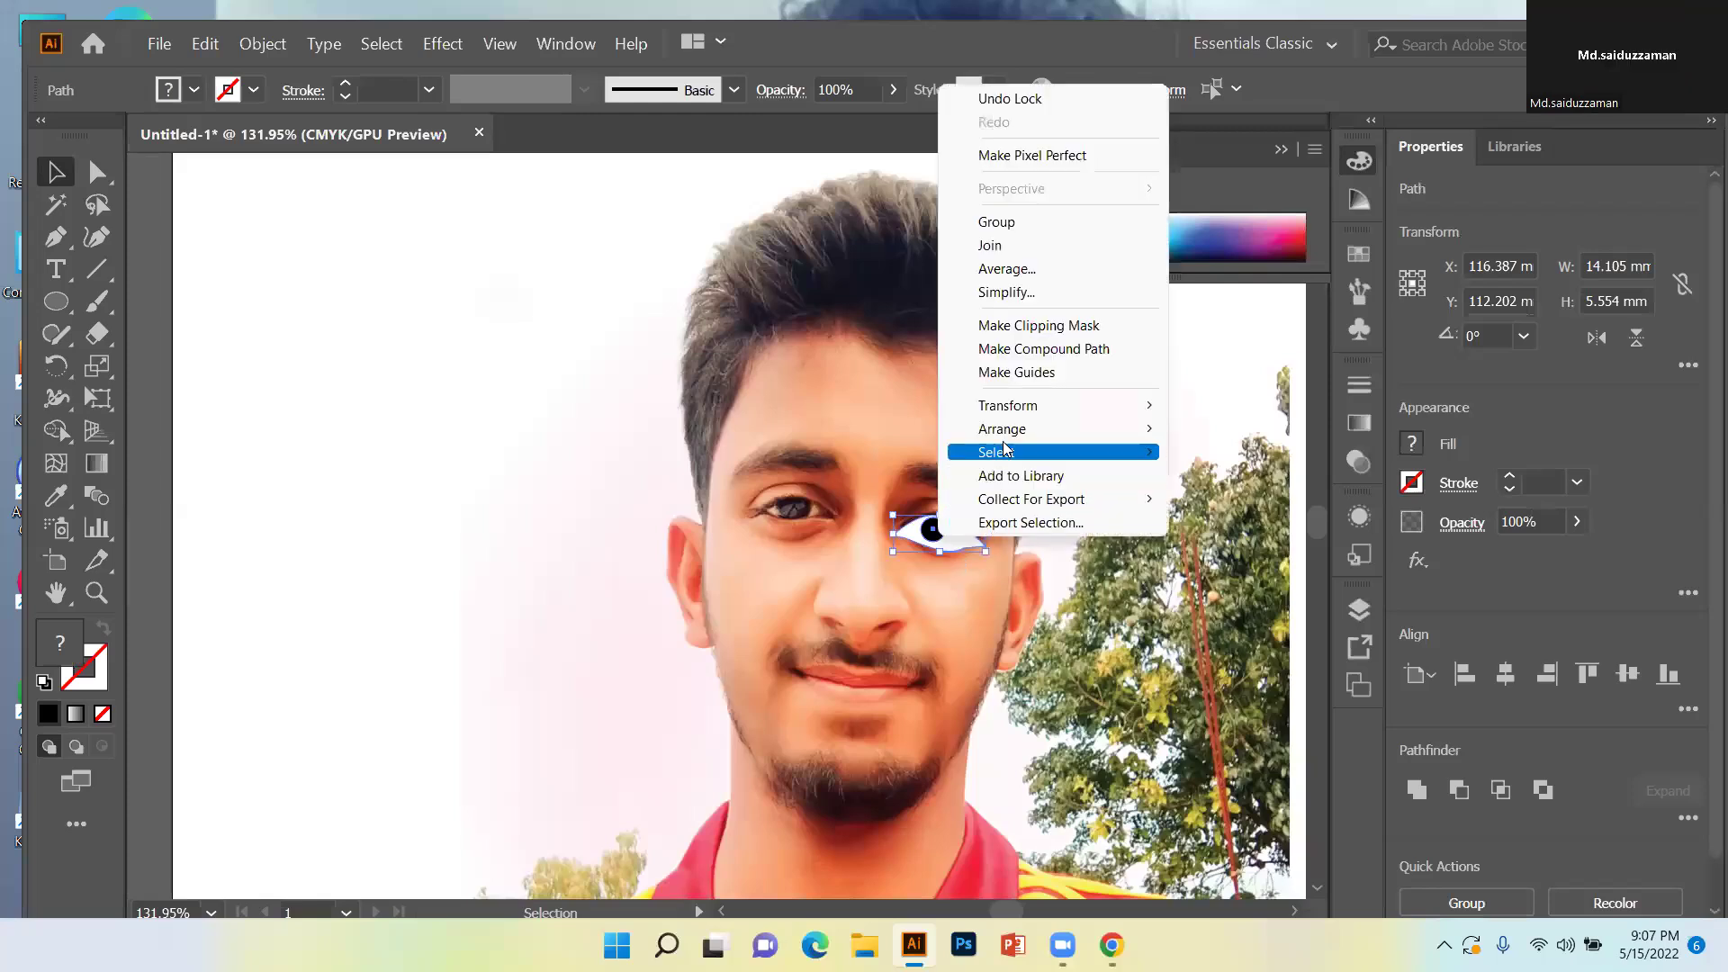
{"action": "mouse_move", "coordinate": [1017, 430]}
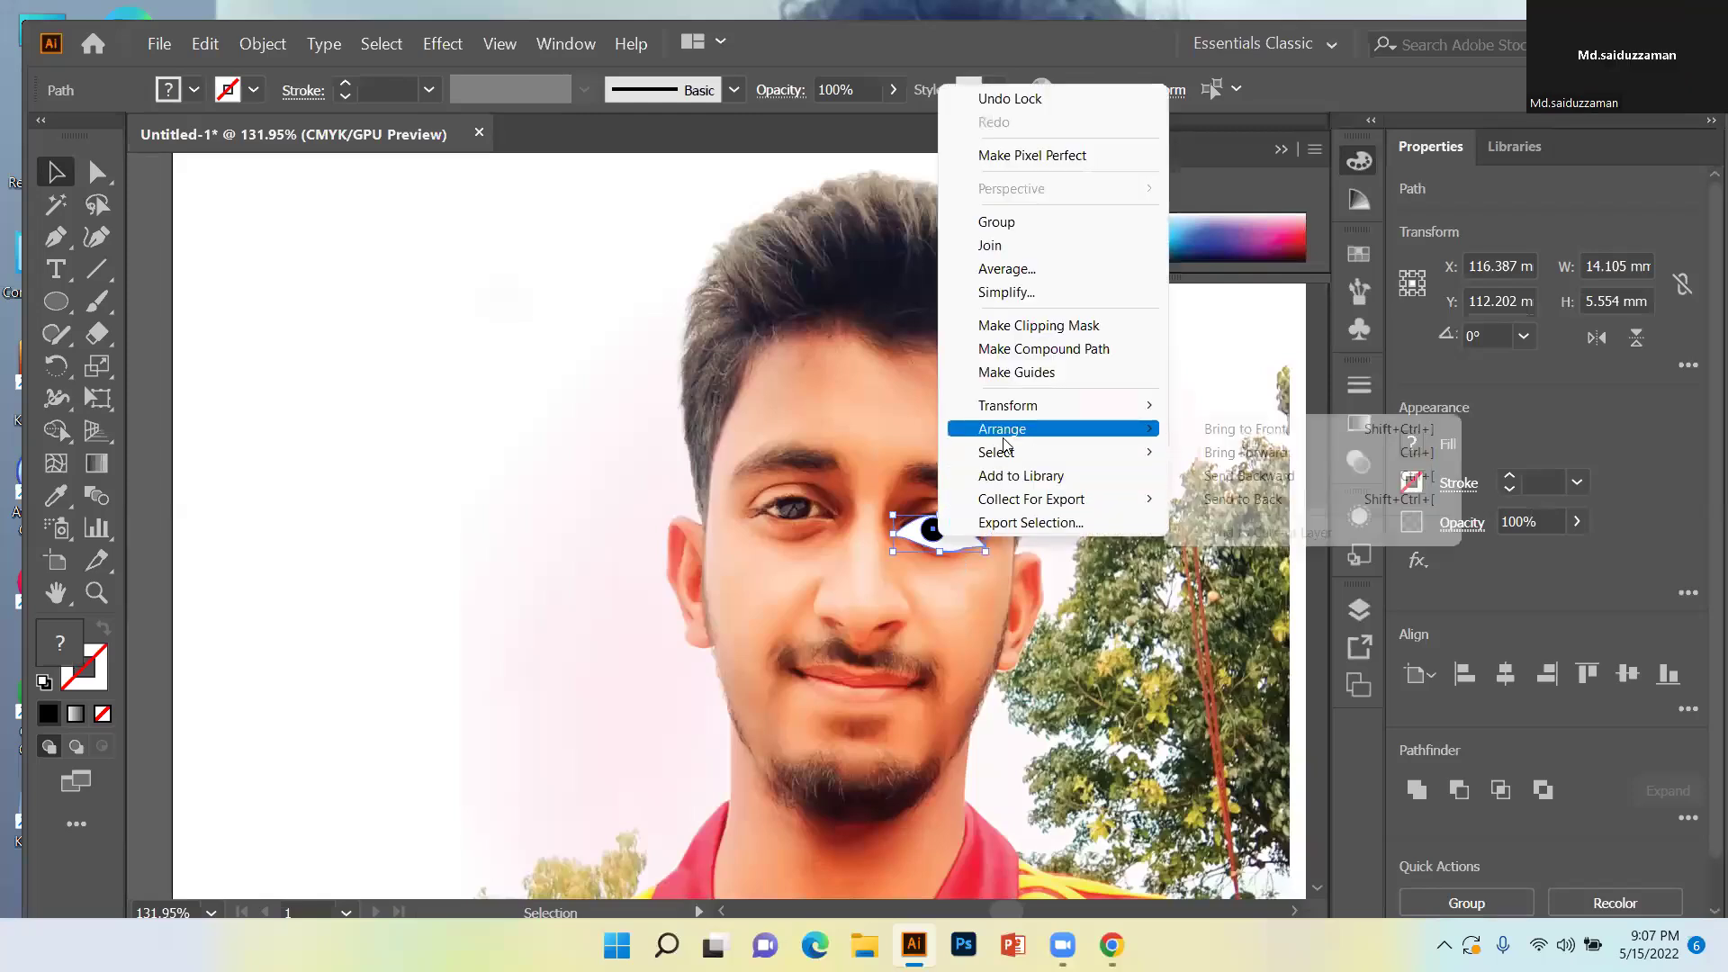
{"action": "left_click", "coordinate": [1242, 456]}
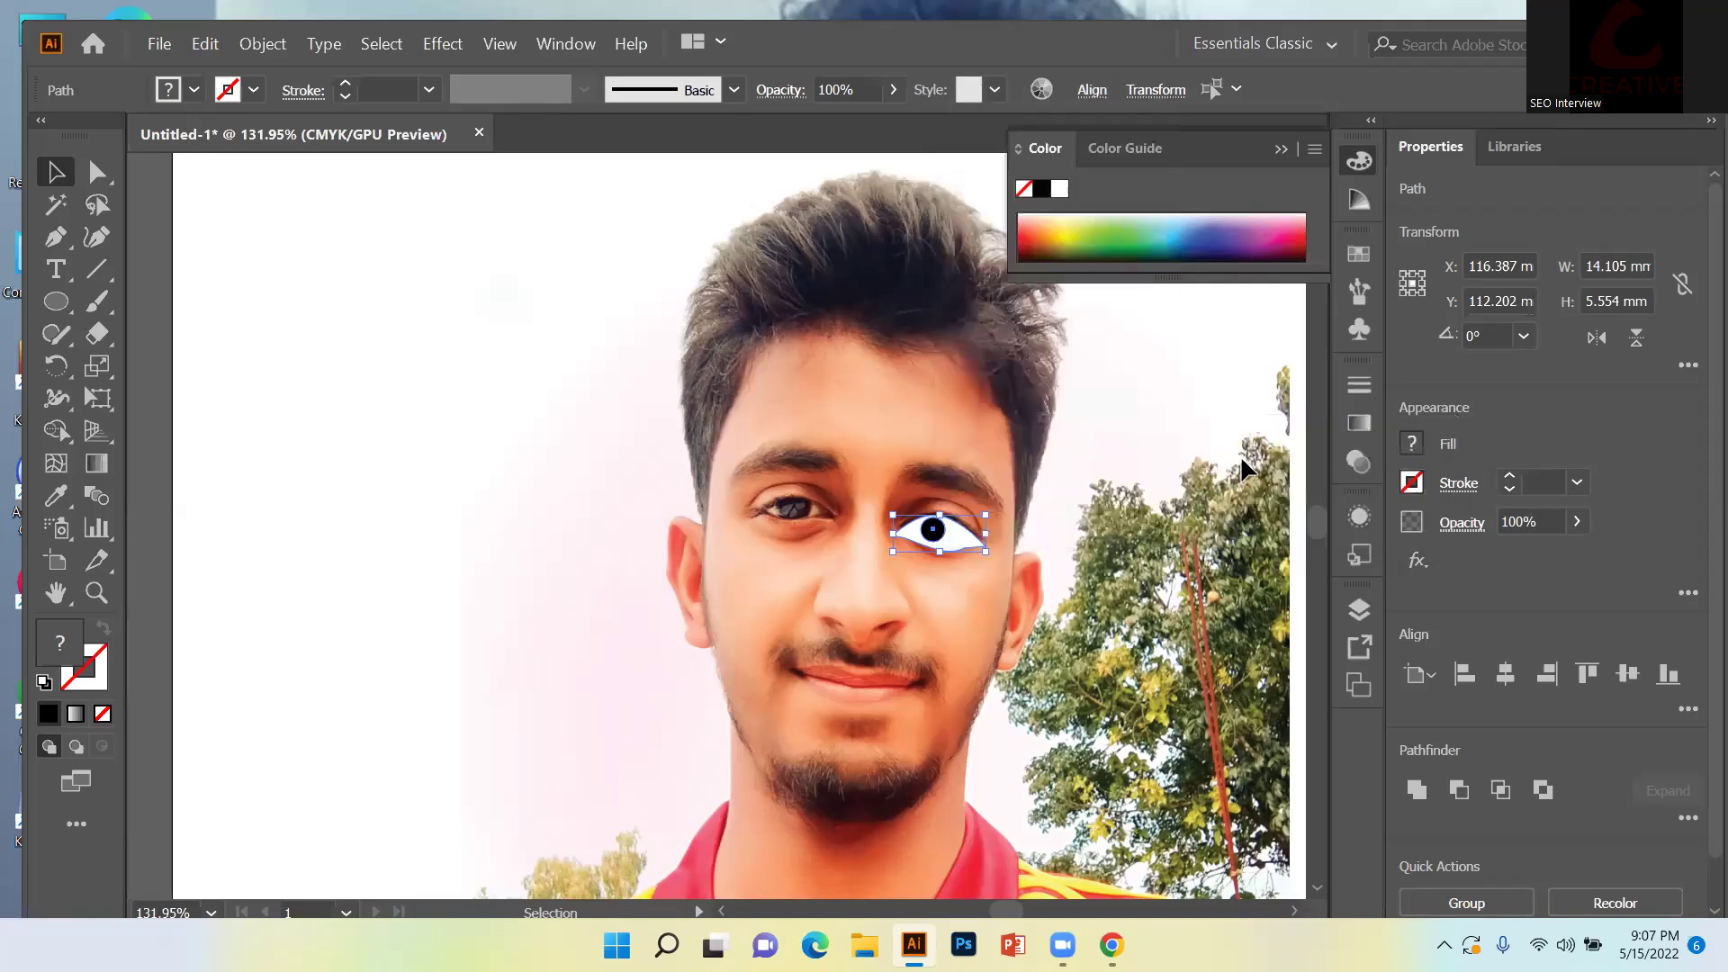
{"action": "right_click", "coordinate": [1127, 490]}
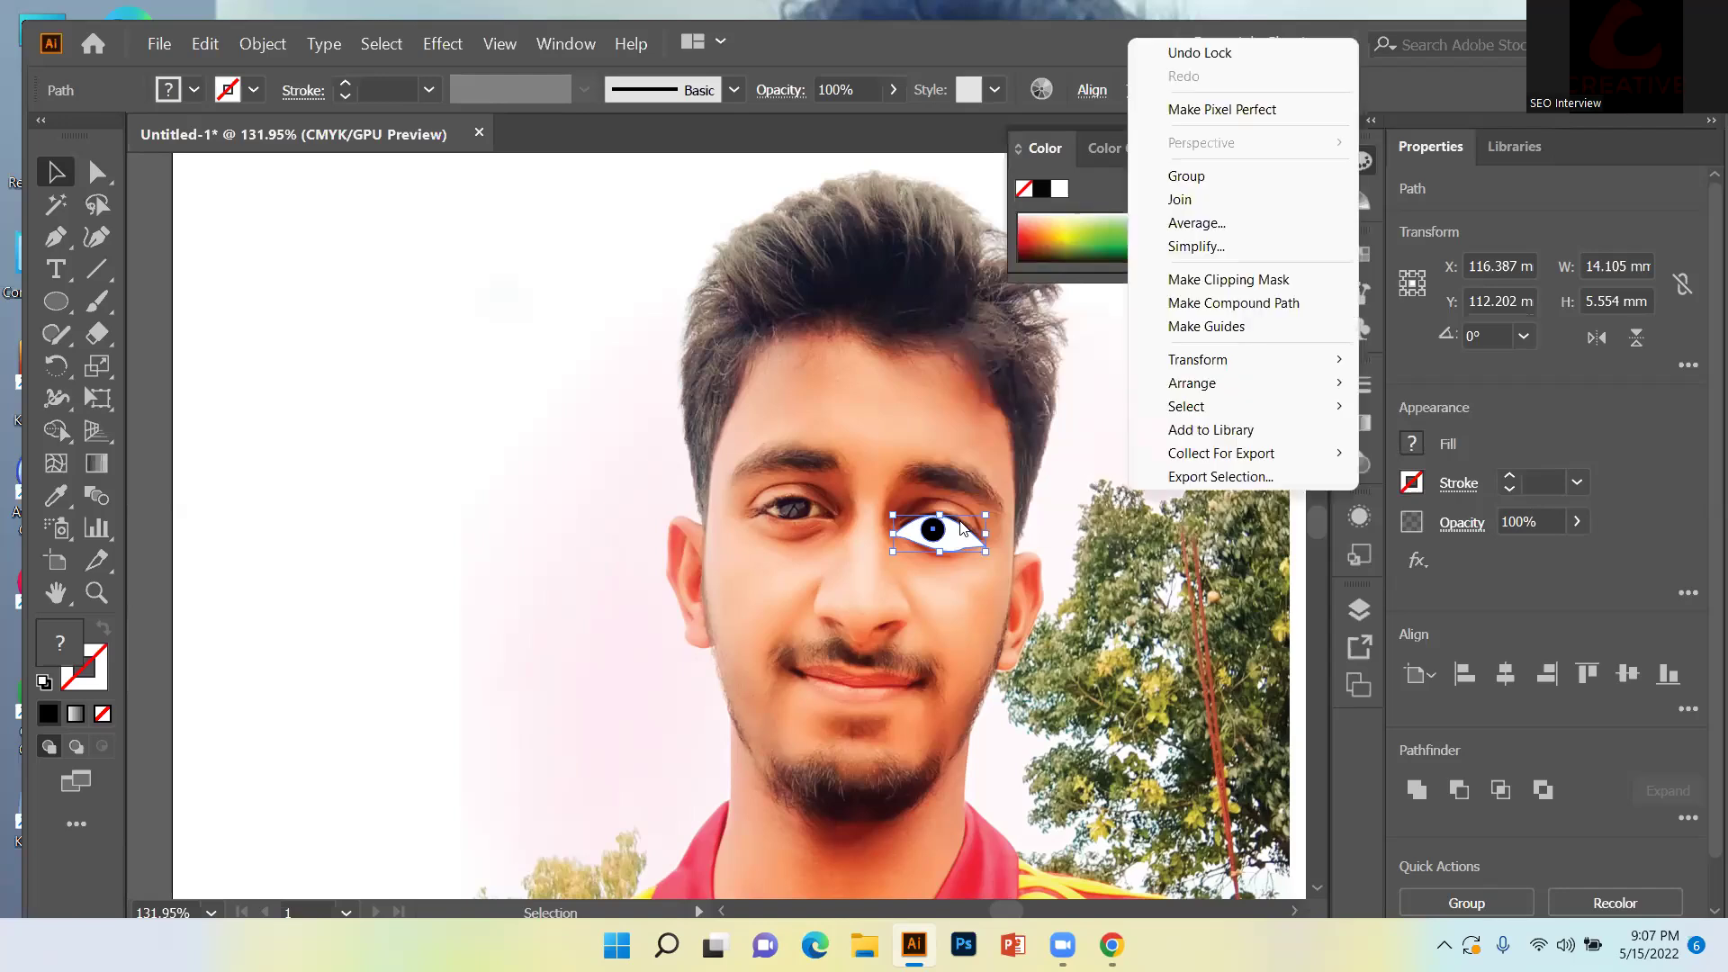
{"action": "left_click", "coordinate": [1001, 480]}
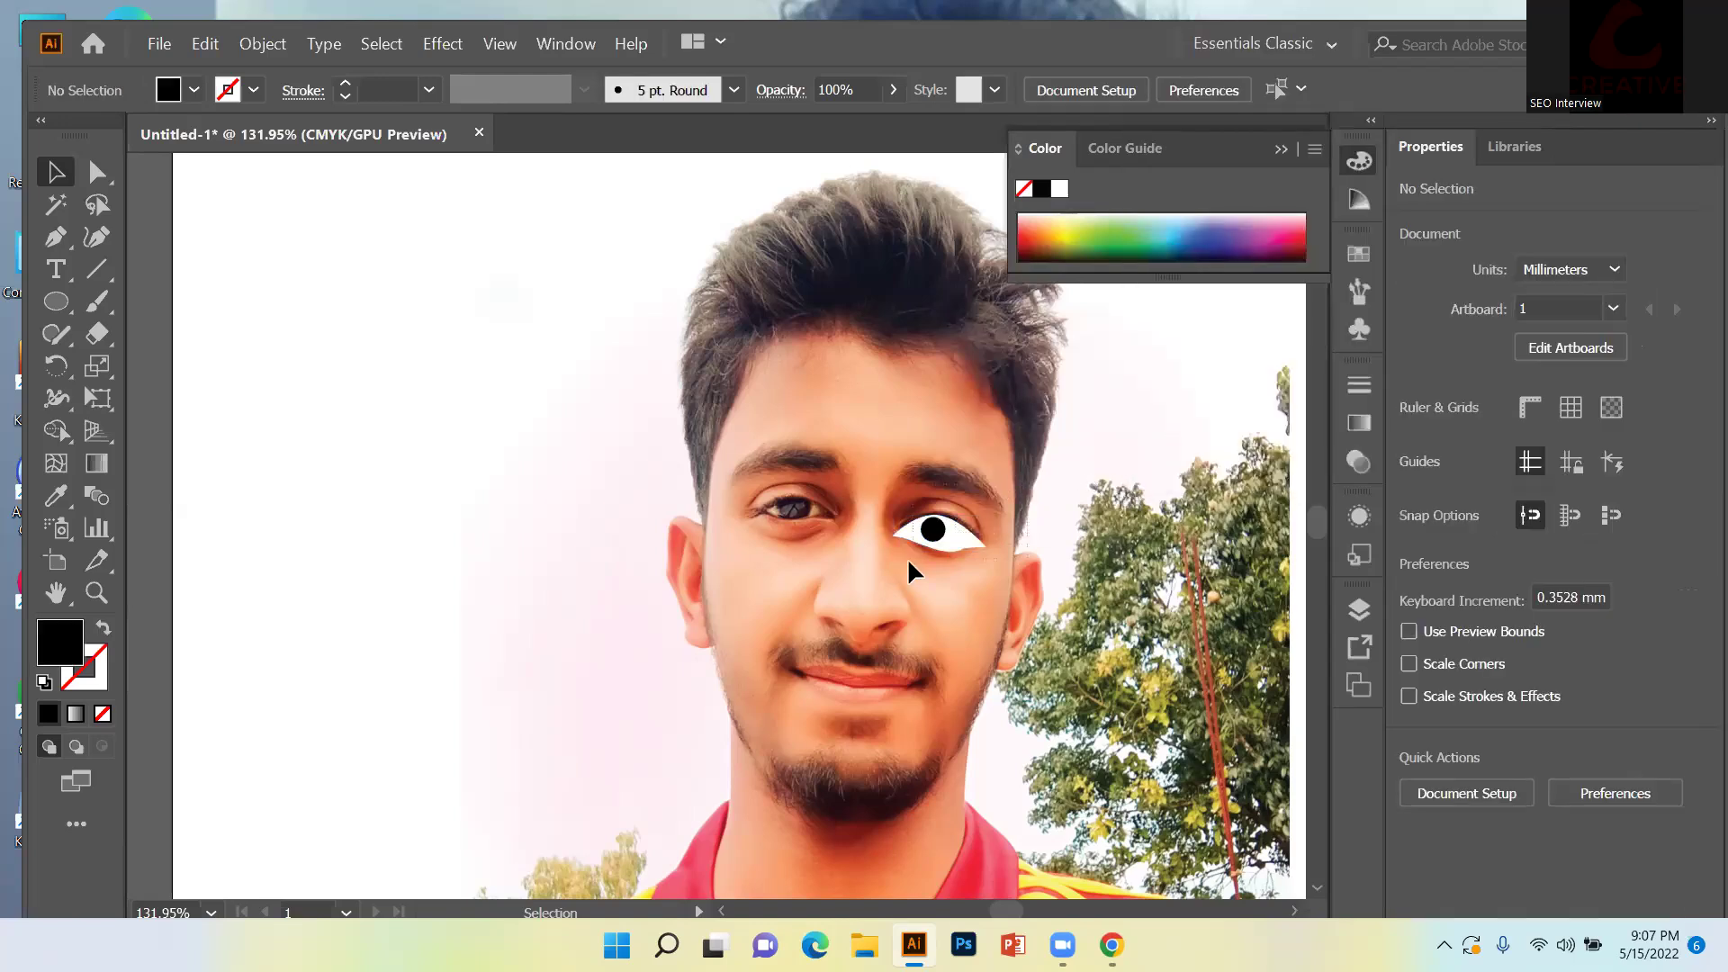
Select both the eye shape and pupil and show the Arrange stacking submenu.
{"action": "left_click_drag", "start_coordinate": [911, 553], "coordinate": [997, 515]}
{"action": "right_click", "coordinate": [951, 533]}
{"action": "mouse_move", "coordinate": [1067, 422]}
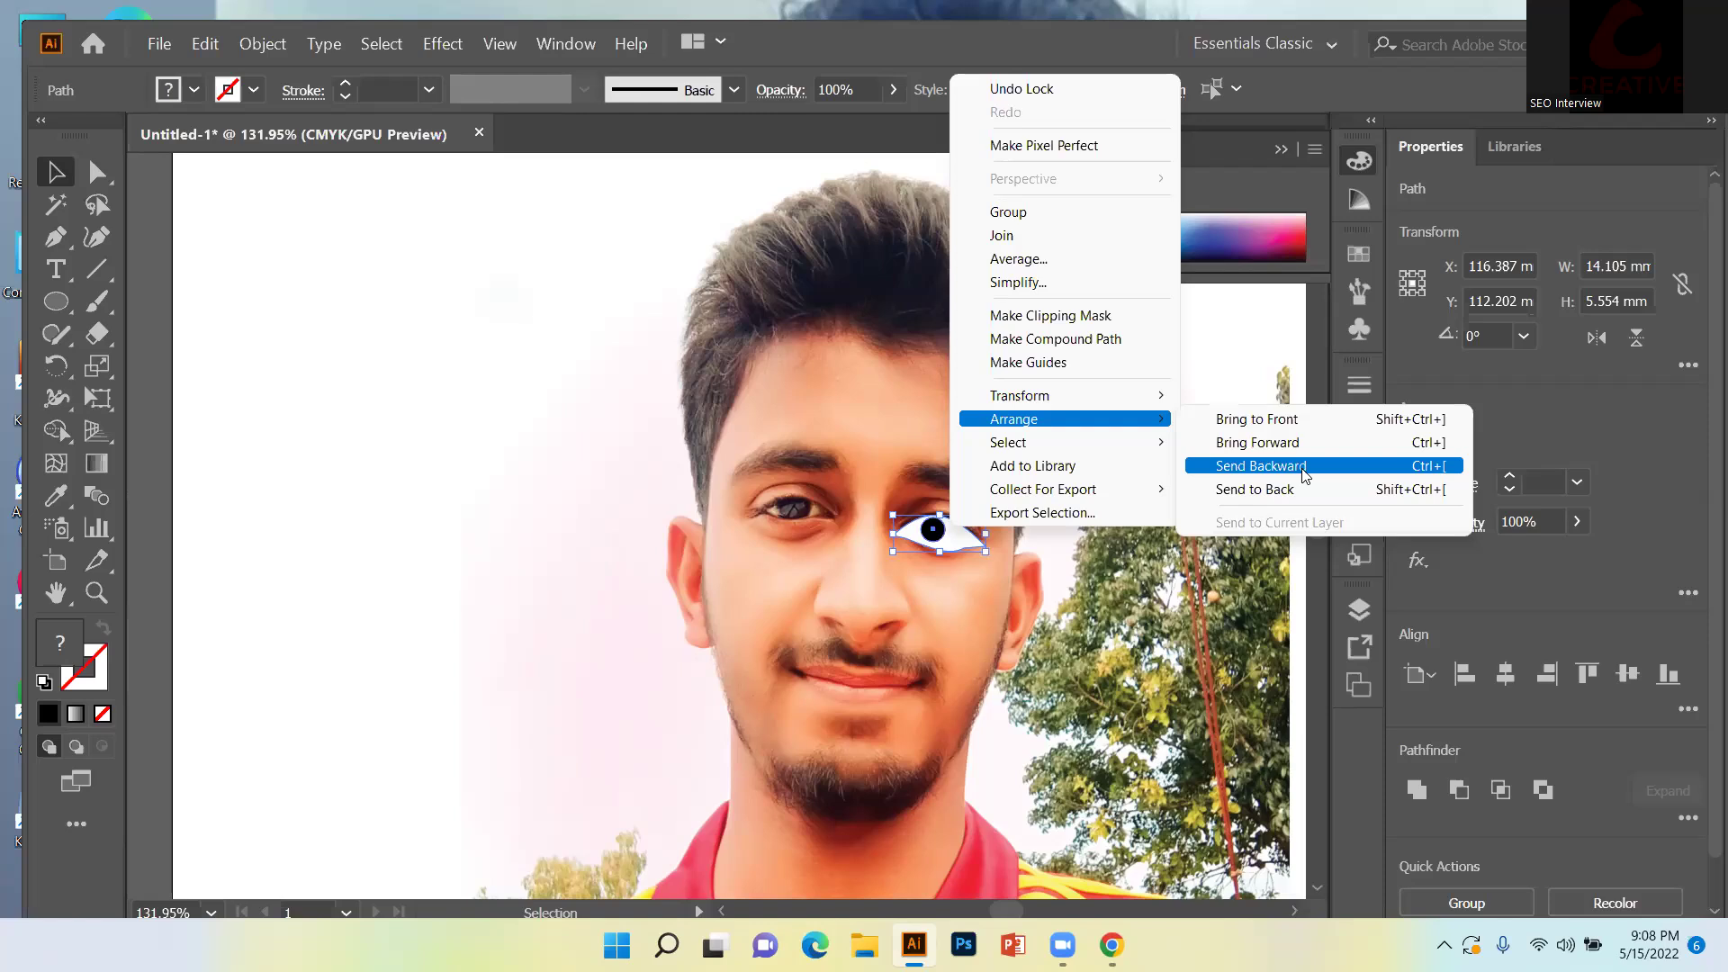
Send the eye drawing backward, then undo it so it stays in front of the photo.
{"action": "left_click", "coordinate": [1300, 463]}
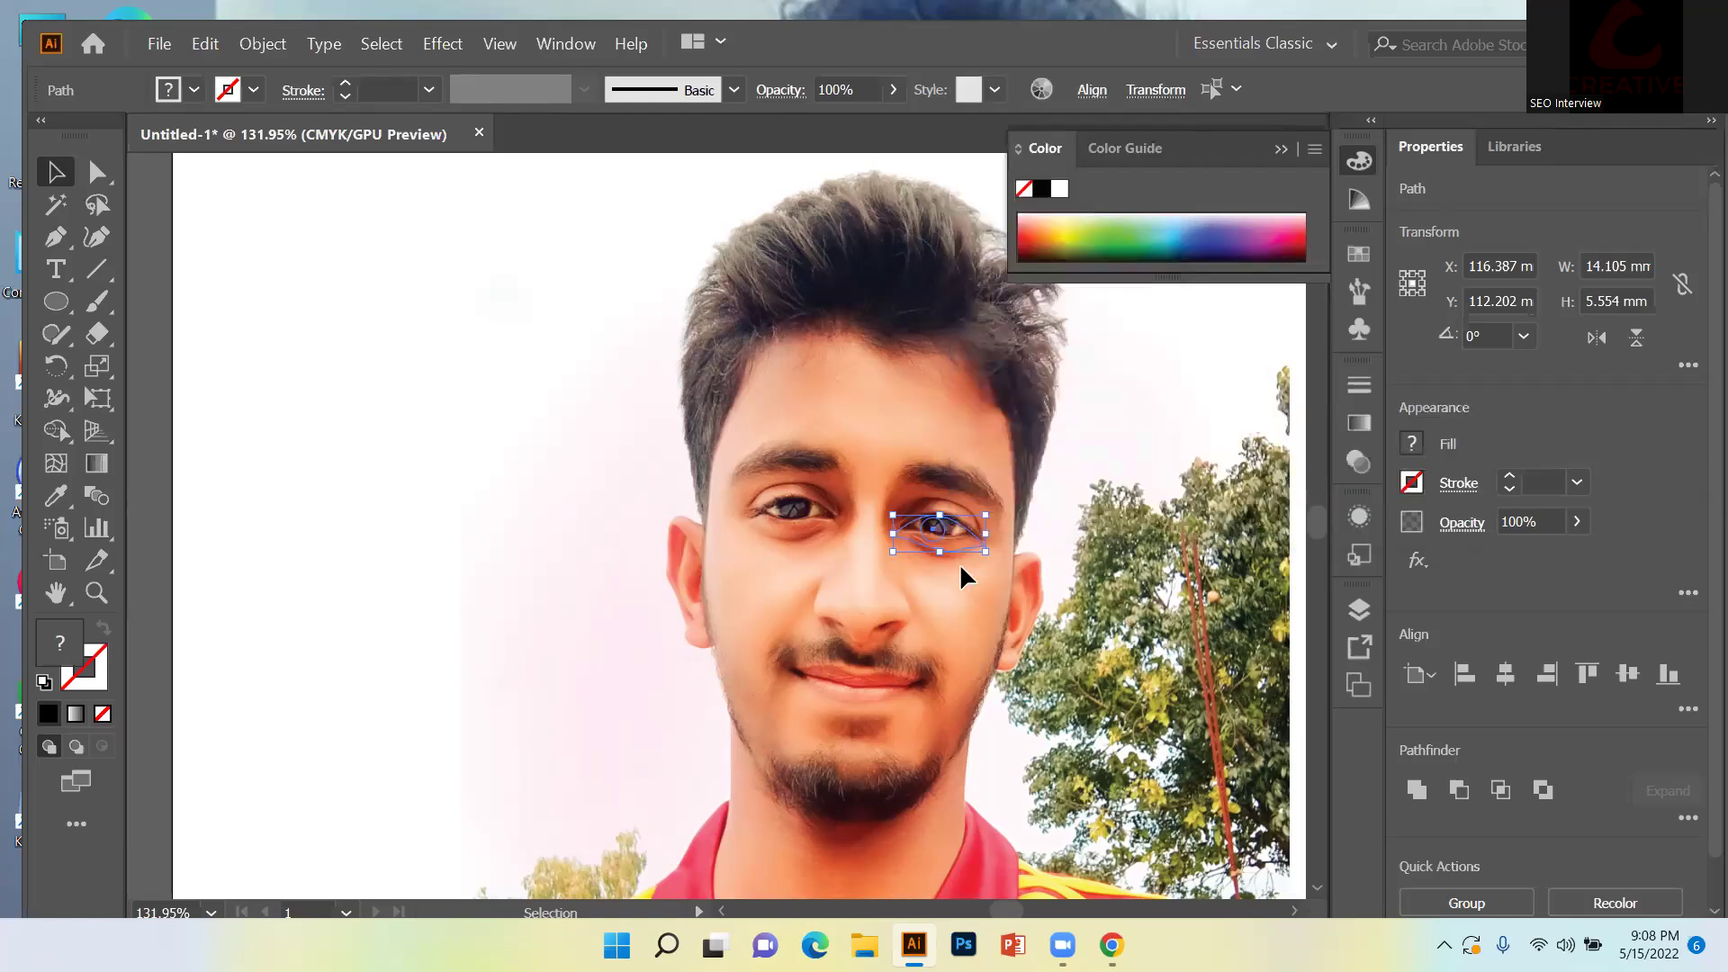
{"action": "left_click", "coordinate": [1042, 505]}
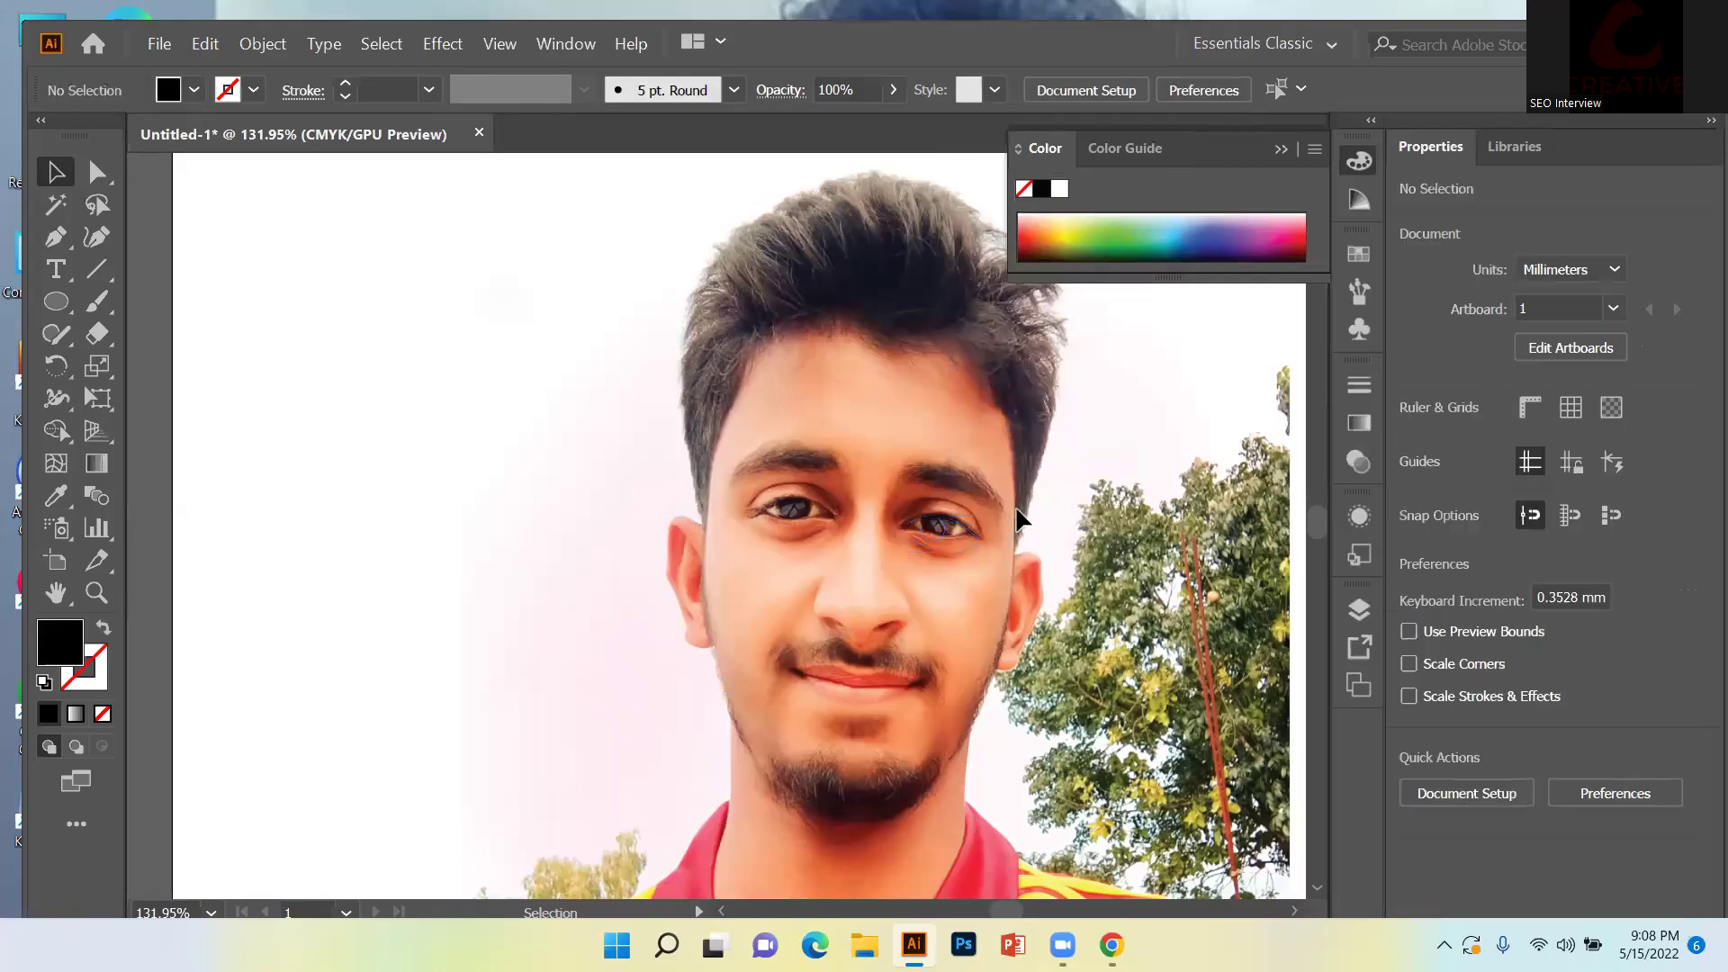
{"action": "left_click", "coordinate": [940, 531]}
{"action": "right_click", "coordinate": [992, 516]}
{"action": "left_click", "coordinate": [1055, 471]}
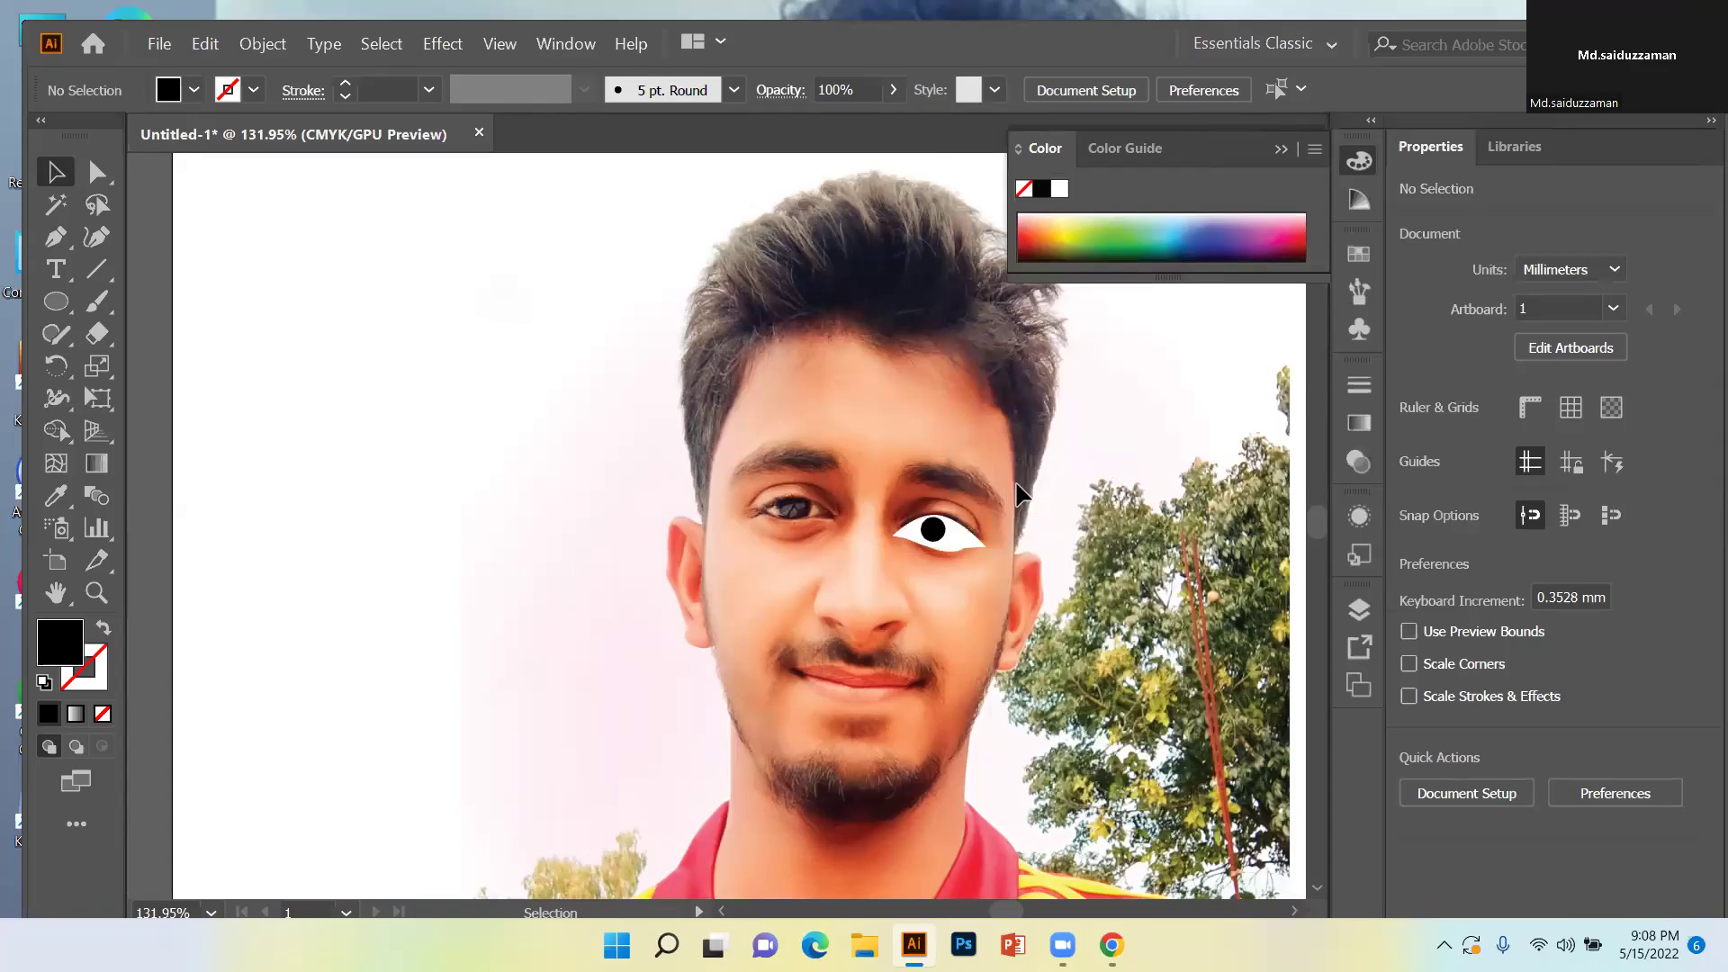
Delete the eye shape and pupil, restore them with Undo Clear, and deselect.
{"action": "key", "text": "ctrl+a"}
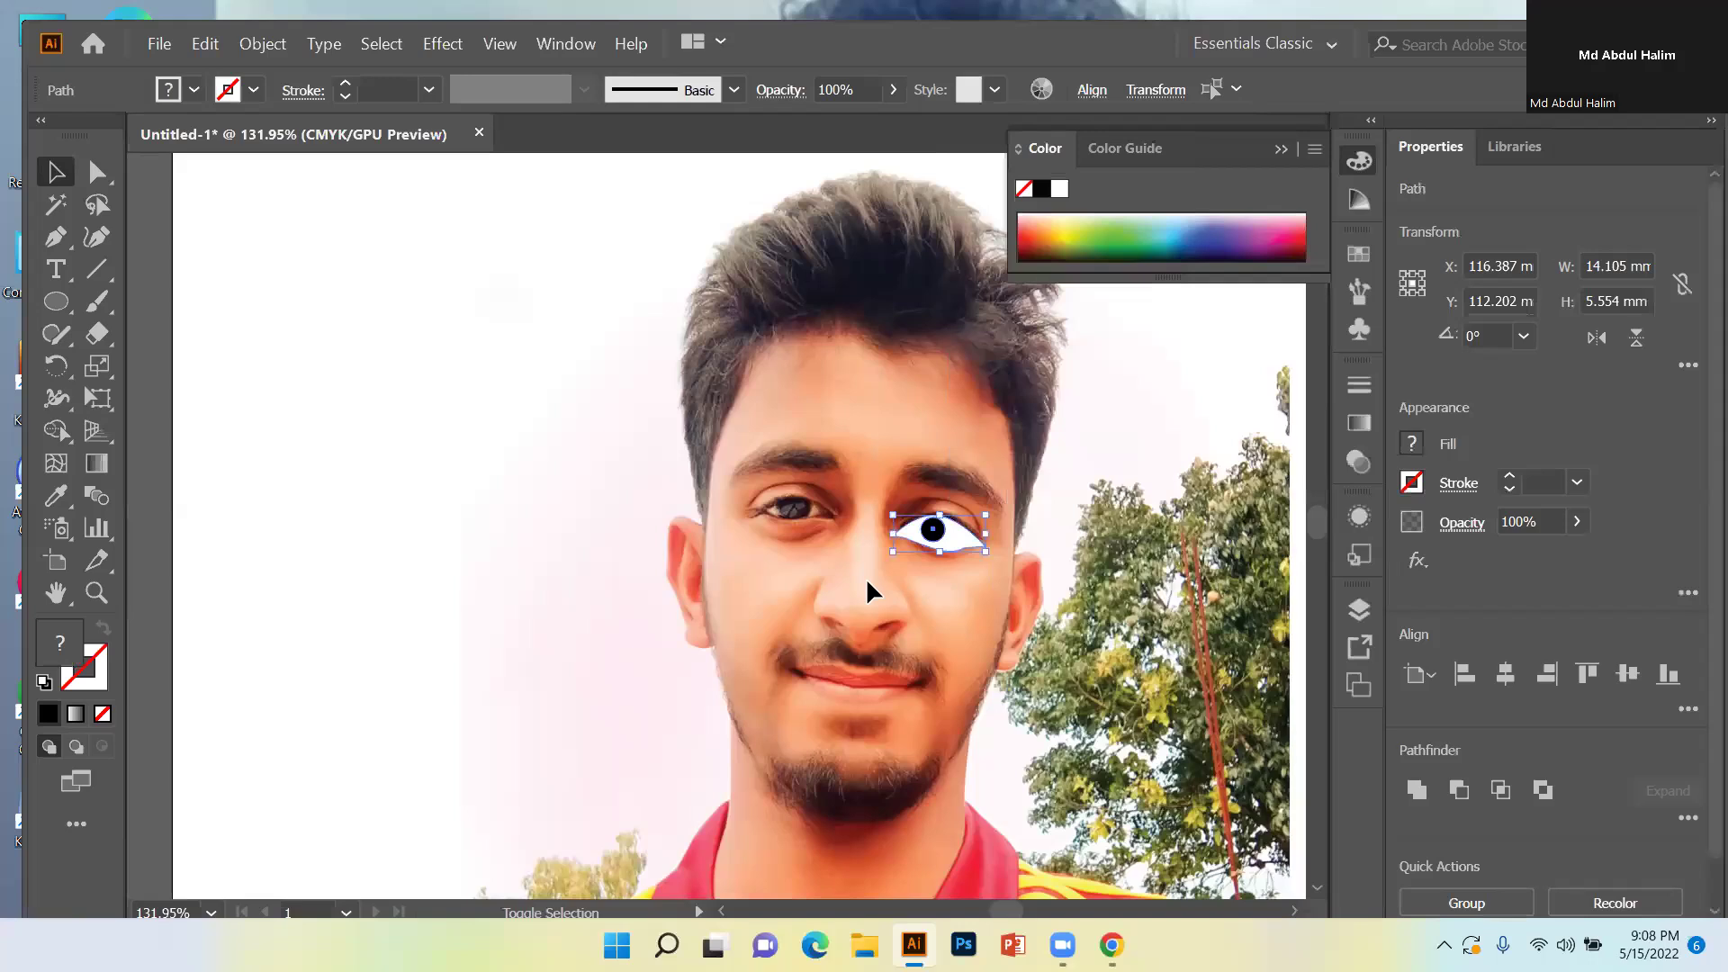
{"action": "key", "text": "Delete"}
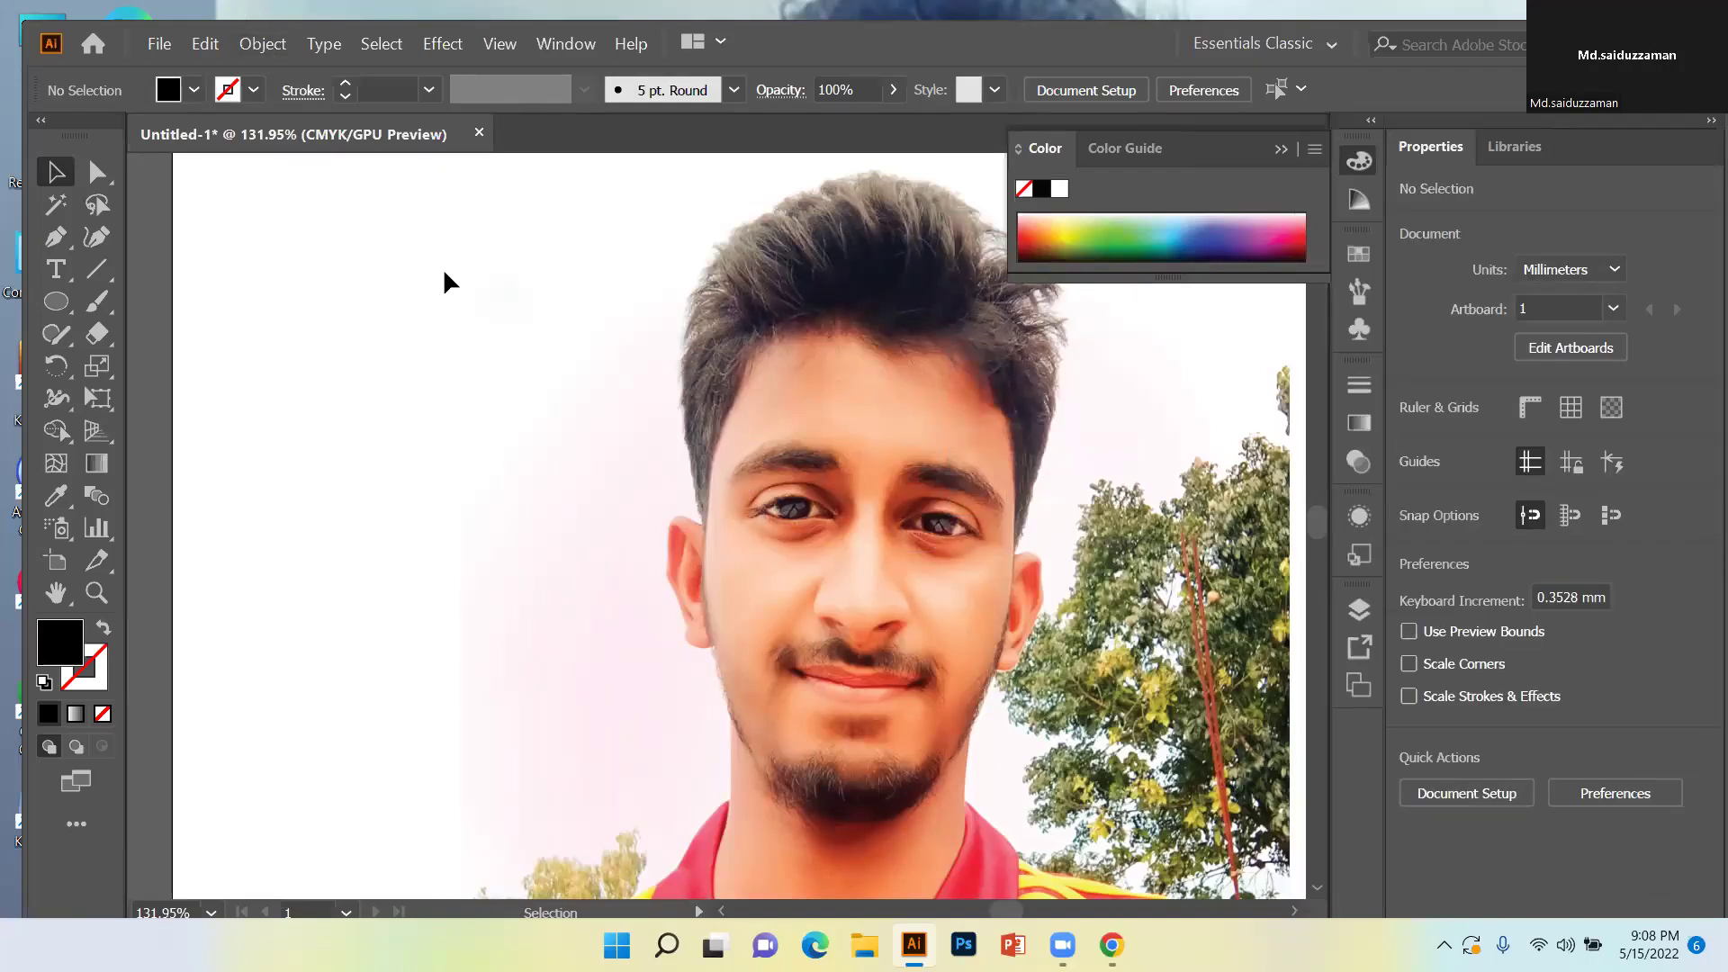
{"action": "right_click", "coordinate": [909, 477]}
{"action": "left_click", "coordinate": [937, 491]}
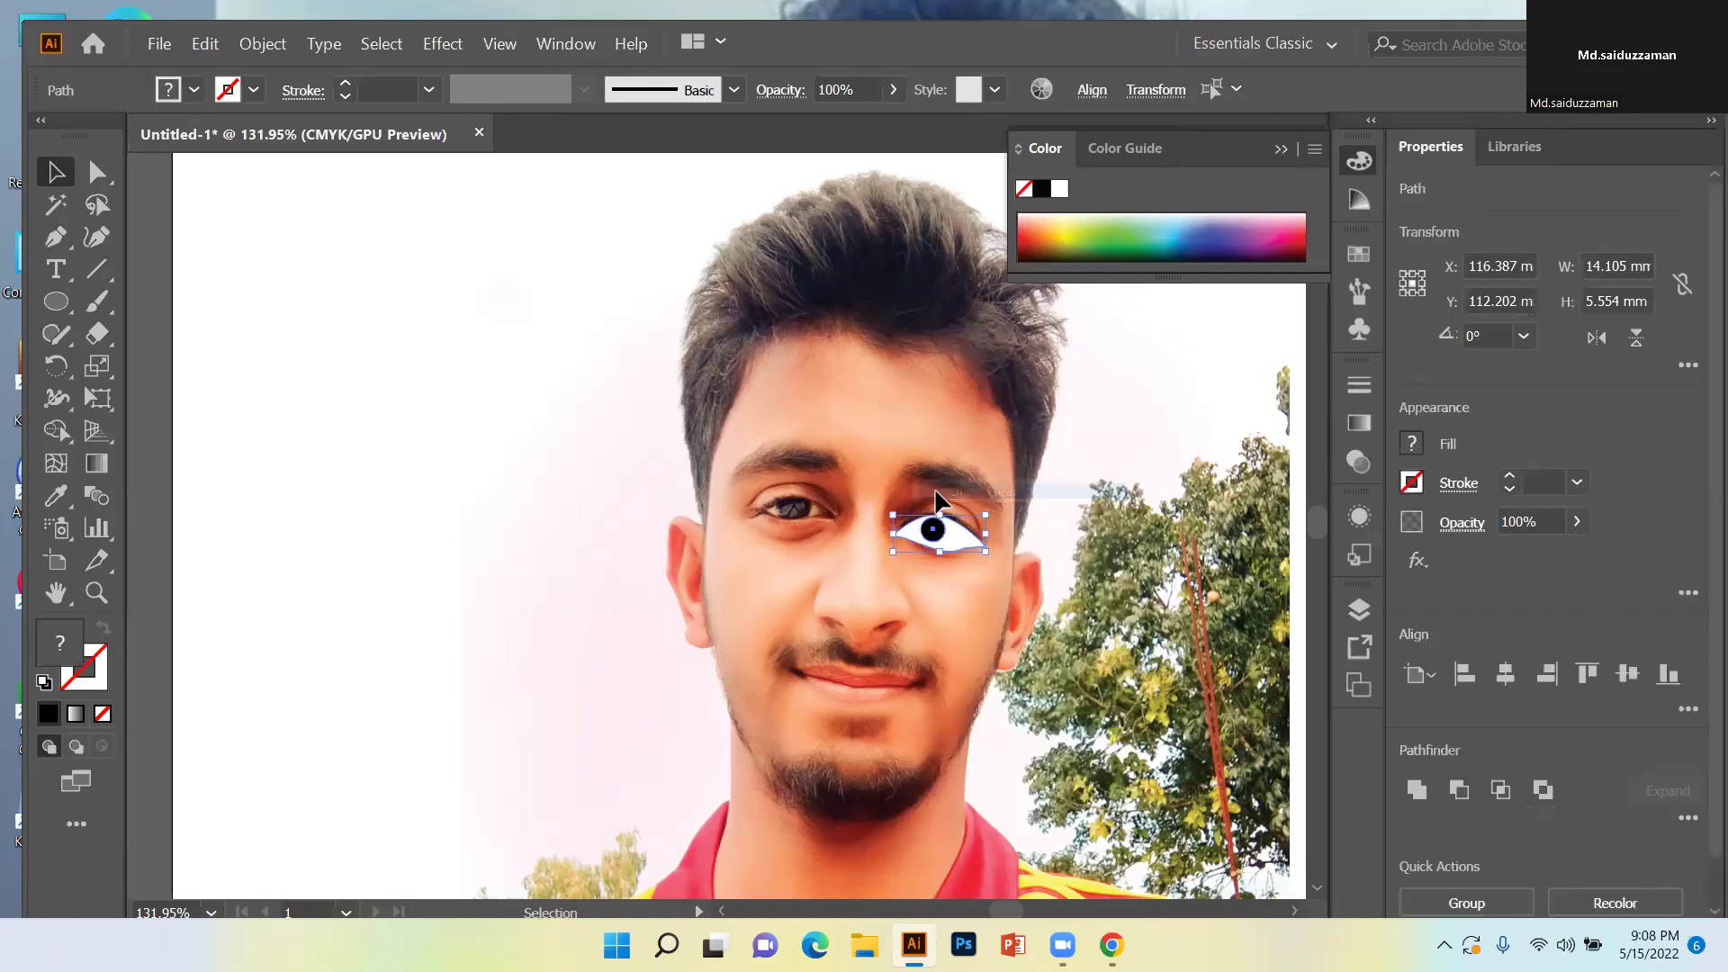
{"action": "left_click", "coordinate": [505, 243]}
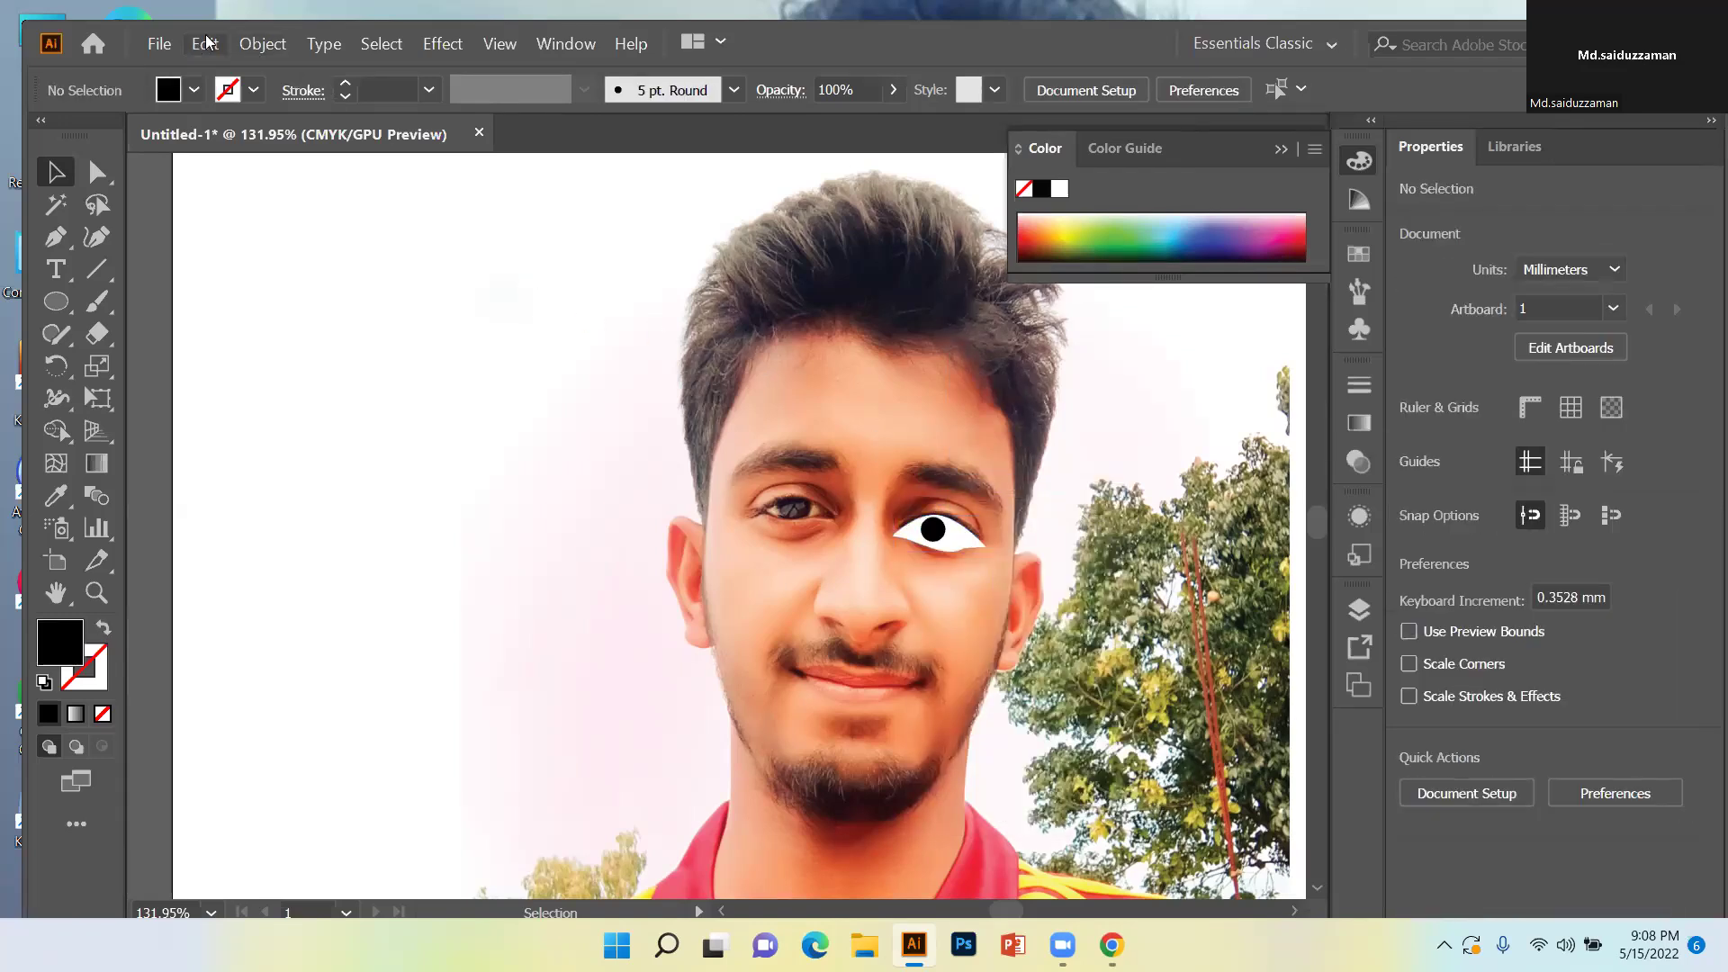
Move the eye shape and pupil over to the tree and back, then deselect.
{"action": "left_click", "coordinate": [263, 44]}
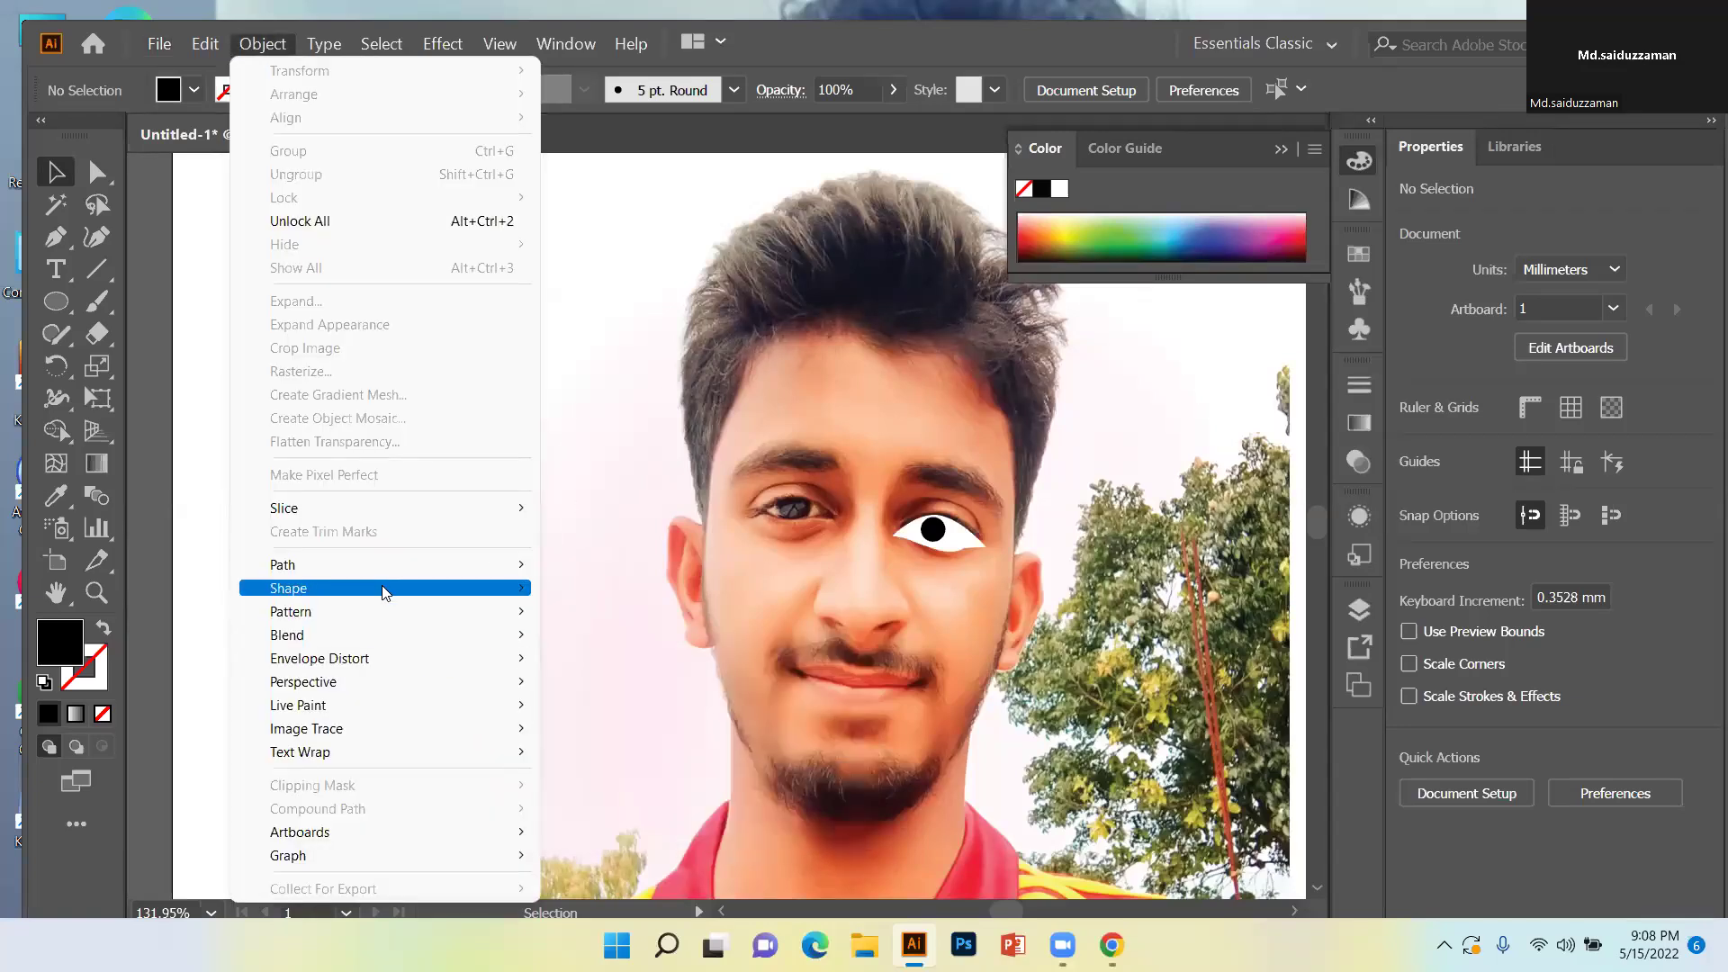
{"action": "left_click", "coordinate": [1024, 514]}
{"action": "left_click_drag", "start_coordinate": [1017, 505], "coordinate": [756, 625]}
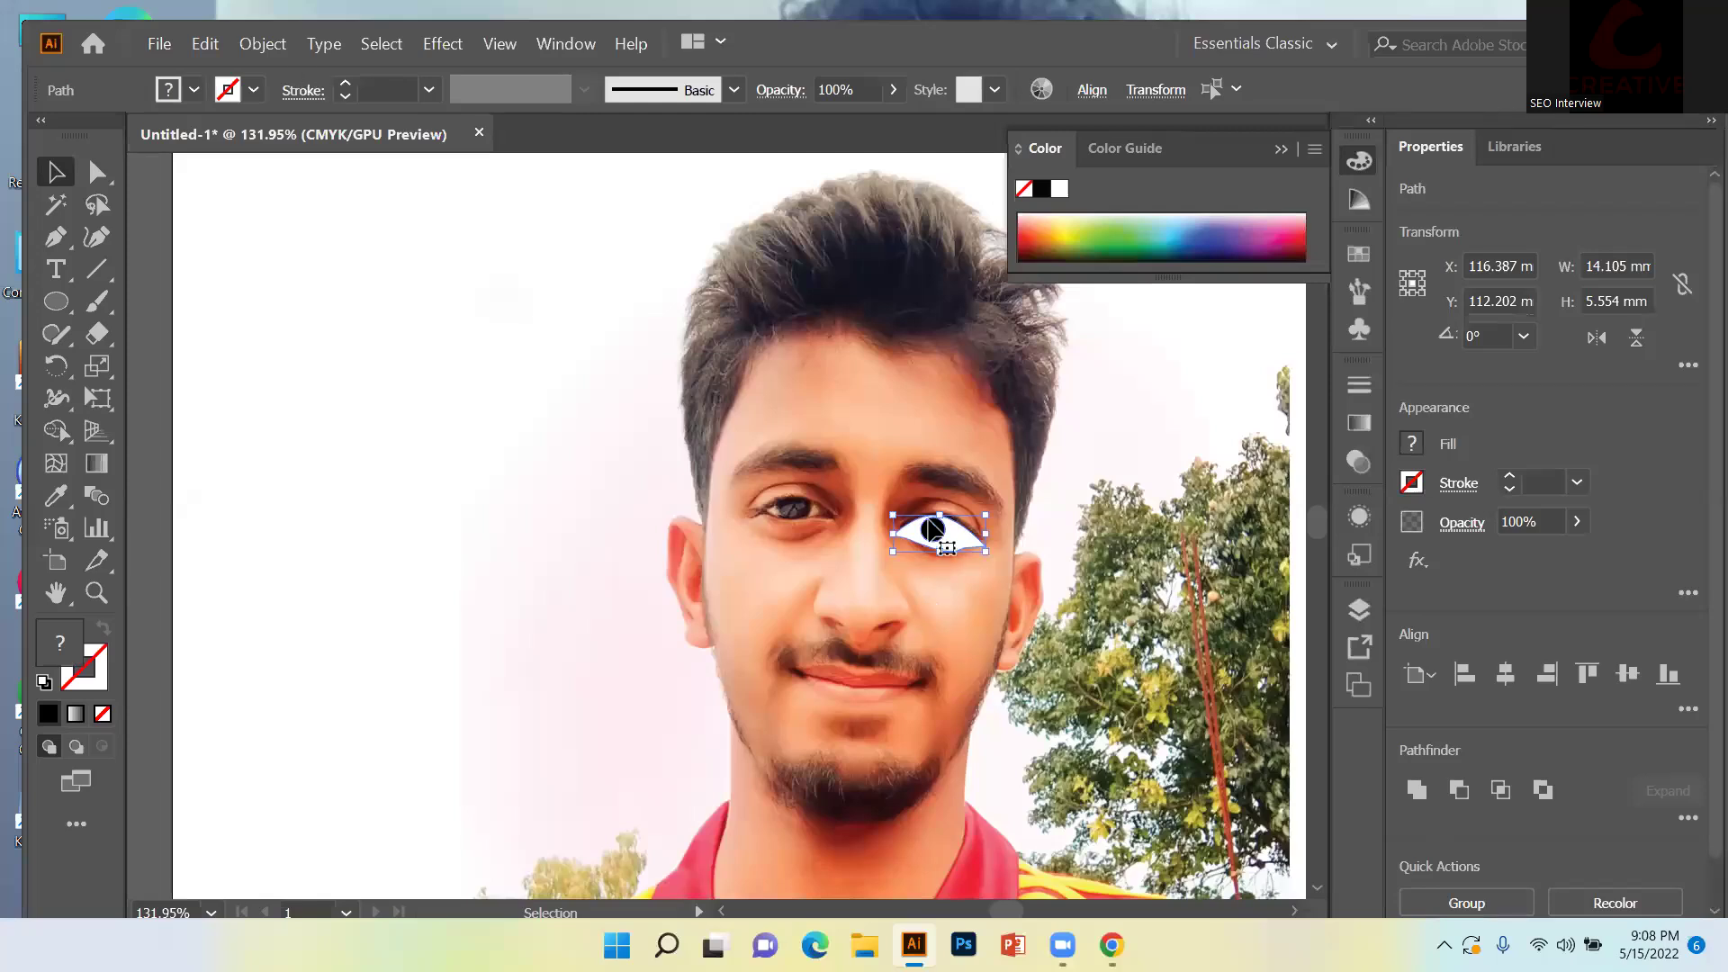
{"action": "left_click_drag", "start_coordinate": [945, 546], "coordinate": [941, 323]}
{"action": "left_click", "coordinate": [1099, 489]}
Delete the stretched, tall black pupil ellipse.
{"action": "left_click", "coordinate": [943, 510]}
{"action": "left_click", "coordinate": [845, 430]}
{"action": "key", "text": "ctrl+z"}
{"action": "key", "text": "Delete"}
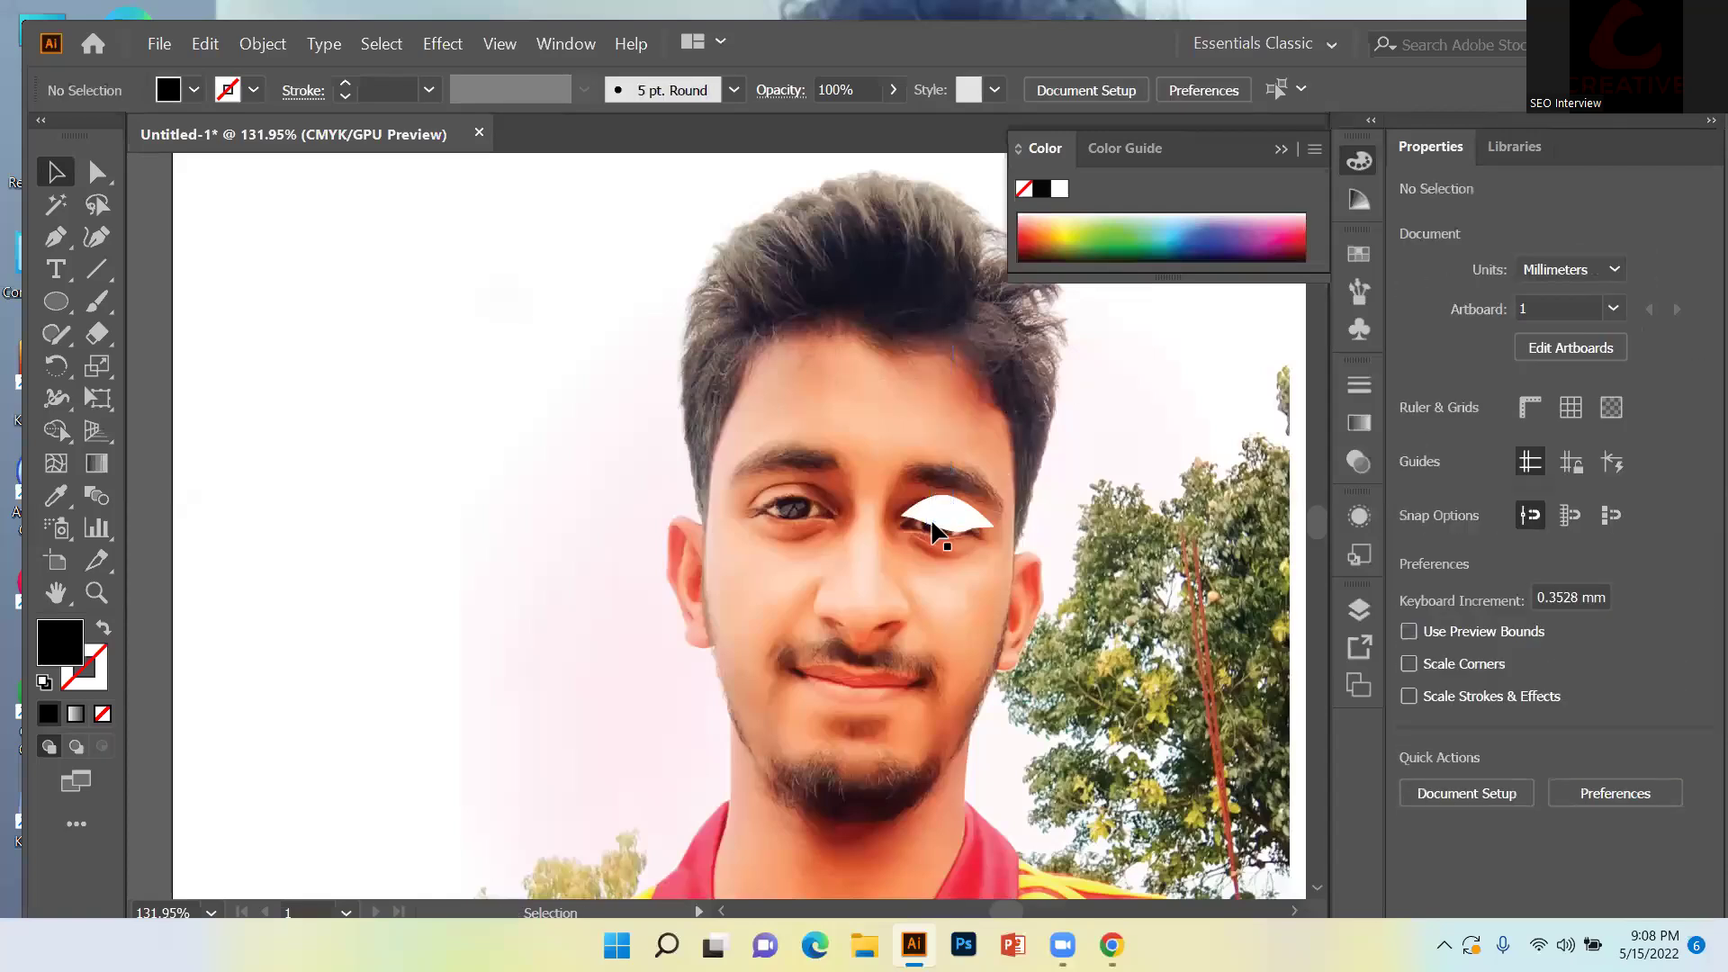
Select the white eye shape and open the Object menu.
{"action": "left_click", "coordinate": [945, 512]}
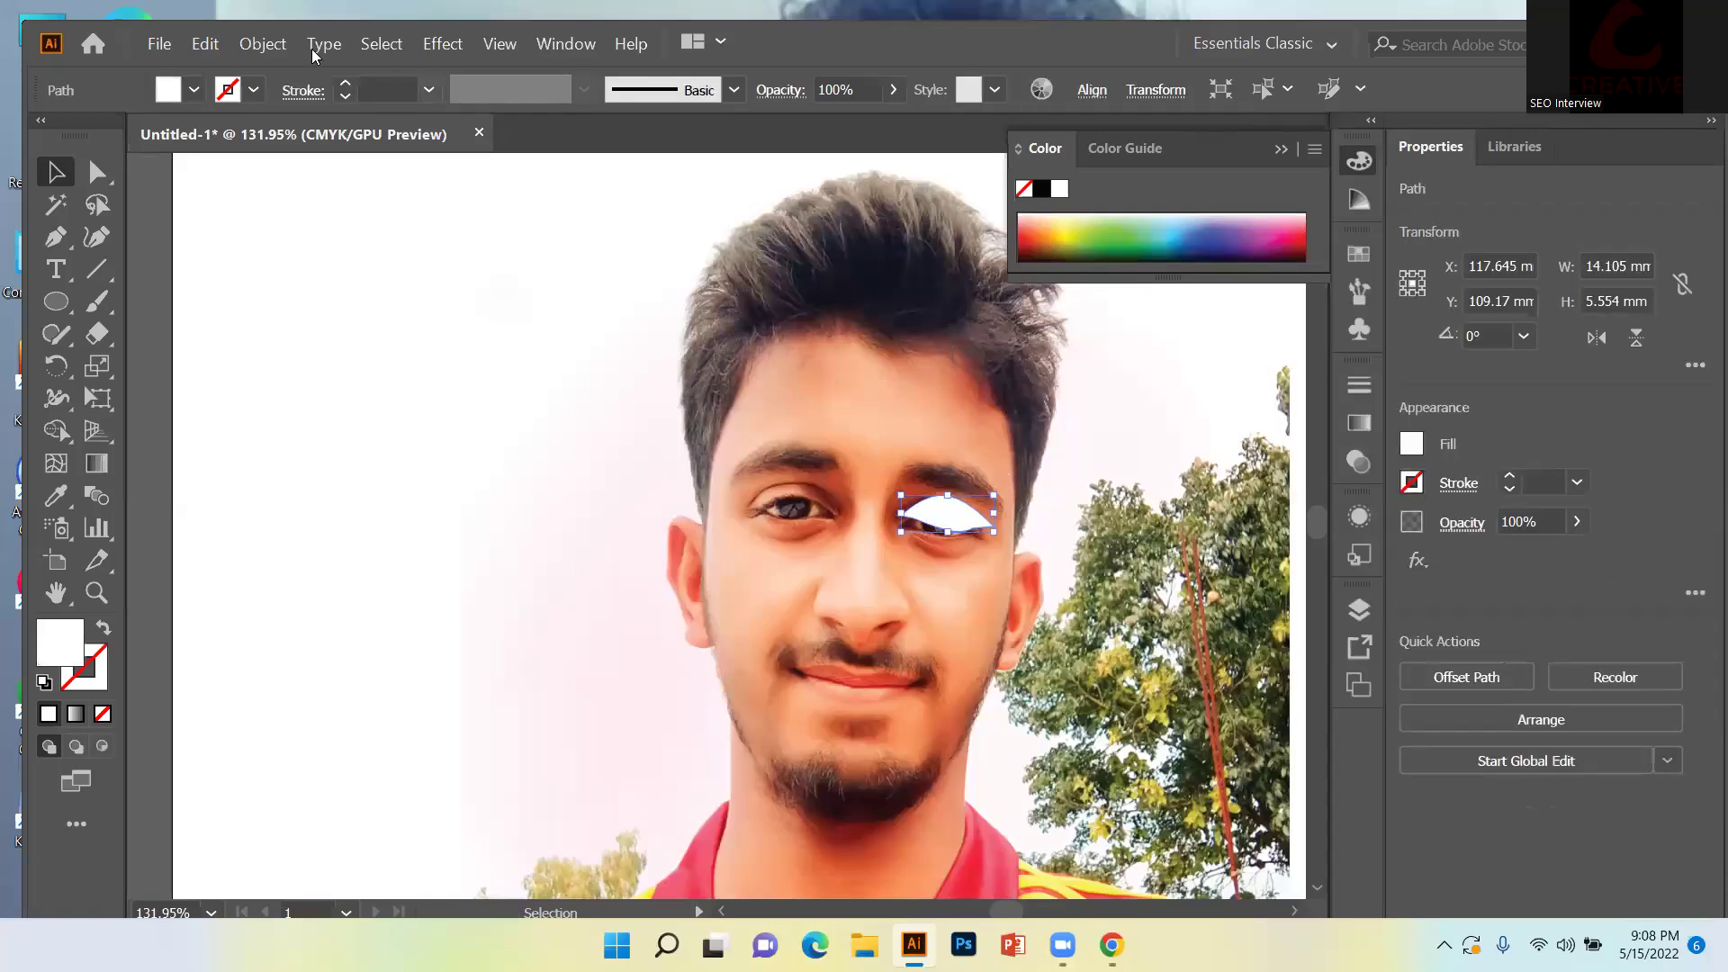
{"action": "left_click", "coordinate": [1077, 511]}
{"action": "left_click", "coordinate": [985, 515]}
{"action": "left_click", "coordinate": [263, 45]}
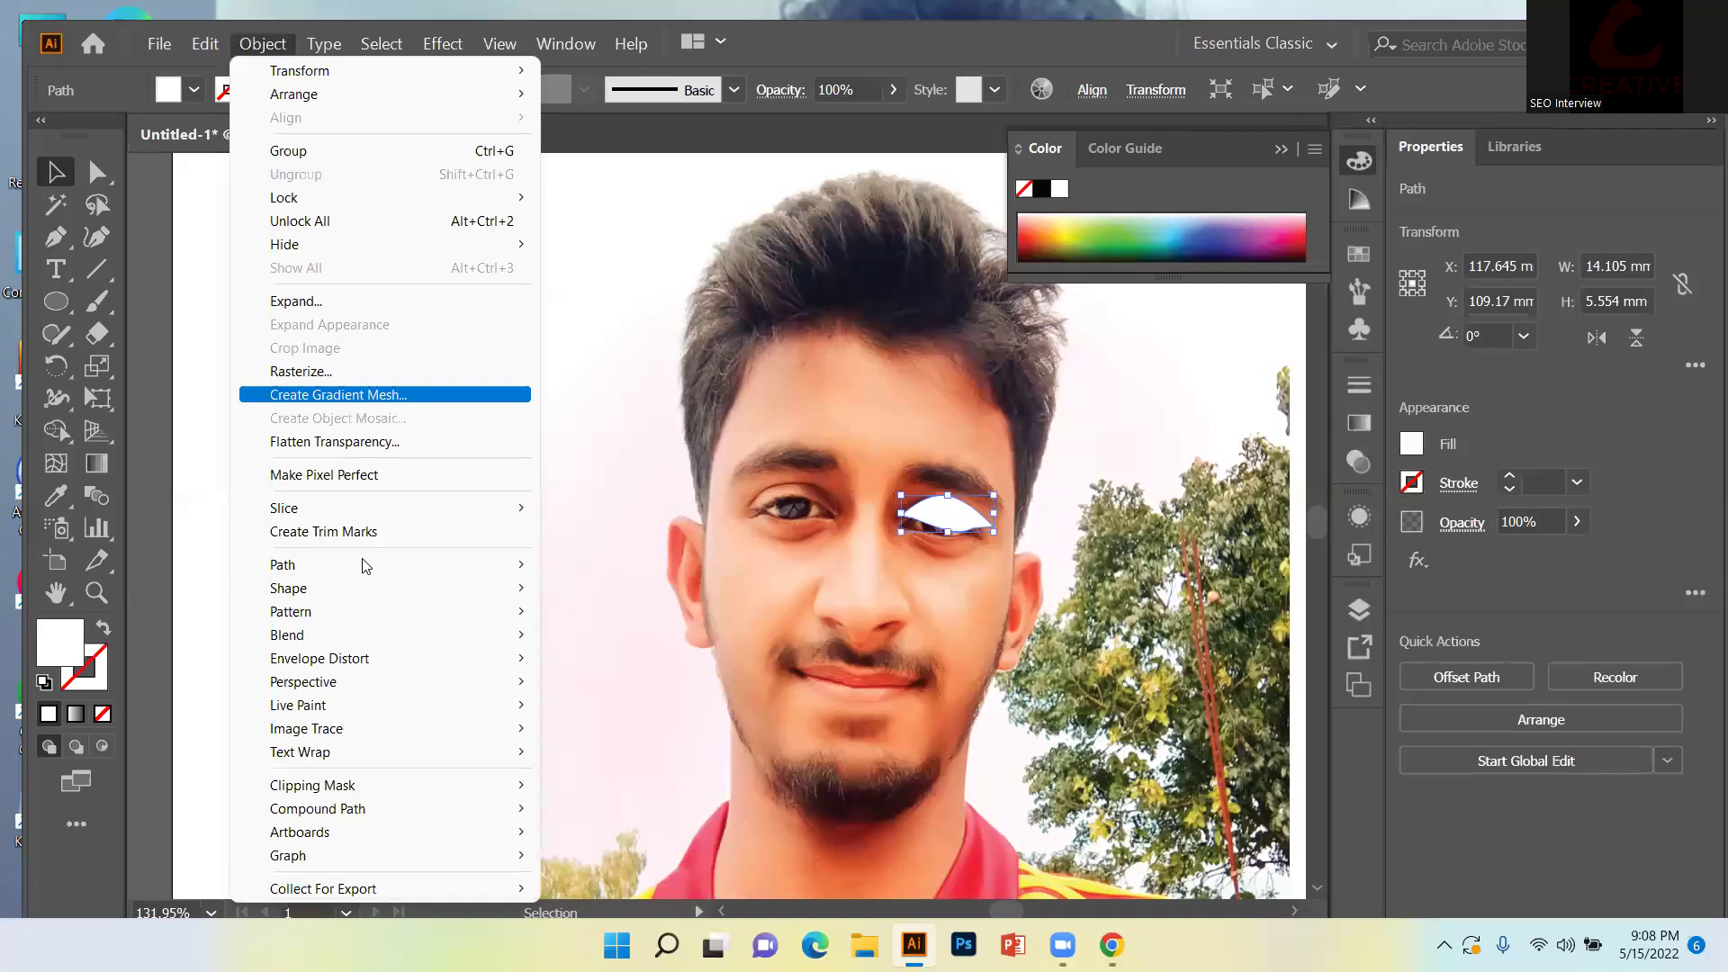
Preview an Offset Path of -.5px on the eye shape, then cancel it.
{"action": "mouse_move", "coordinate": [365, 565]}
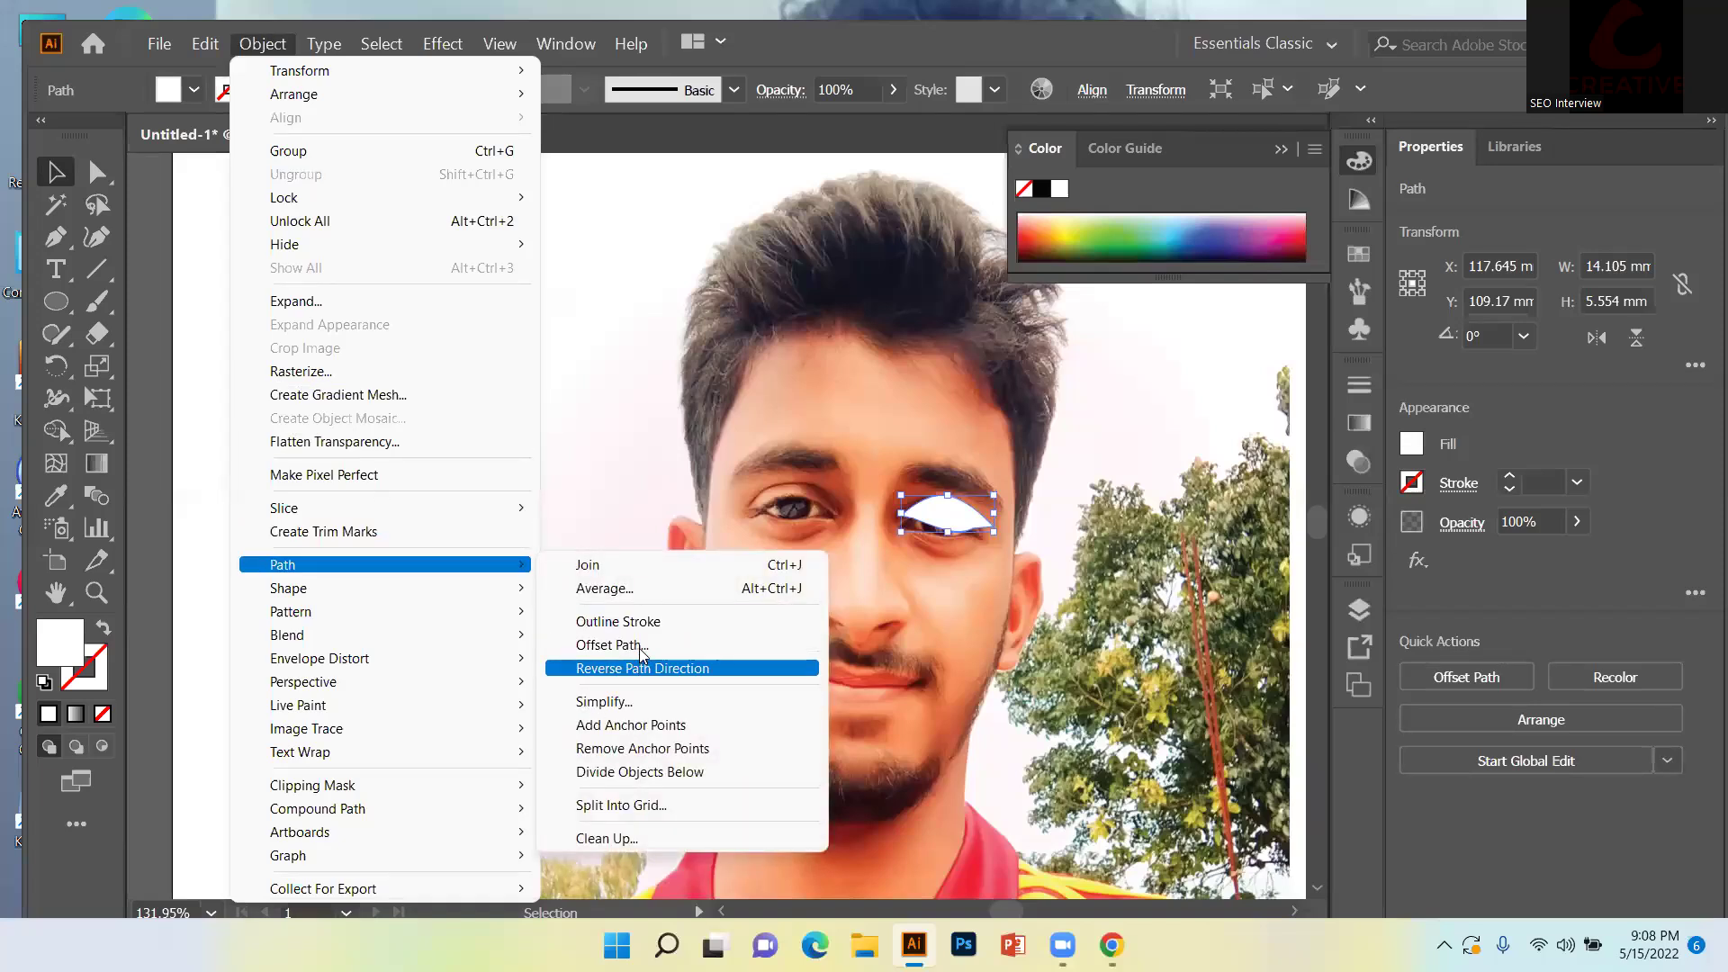
{"action": "left_click", "coordinate": [621, 645]}
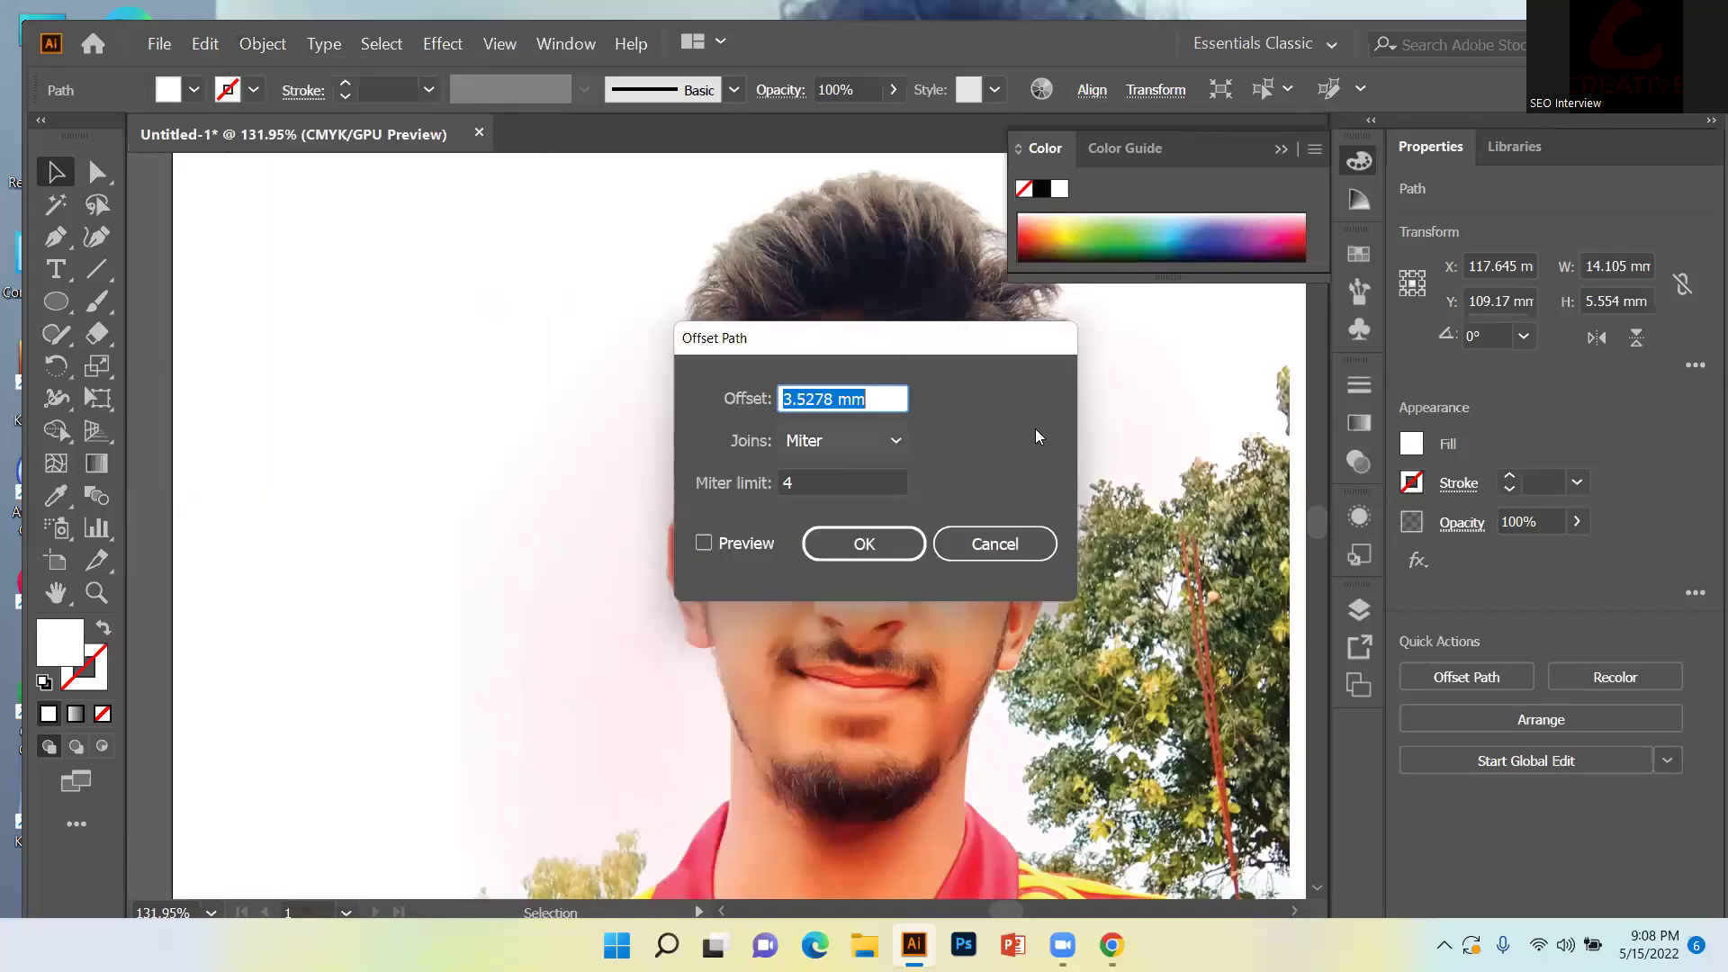
{"action": "key", "text": "BackSpace"}
{"action": "type", "text": "-."}
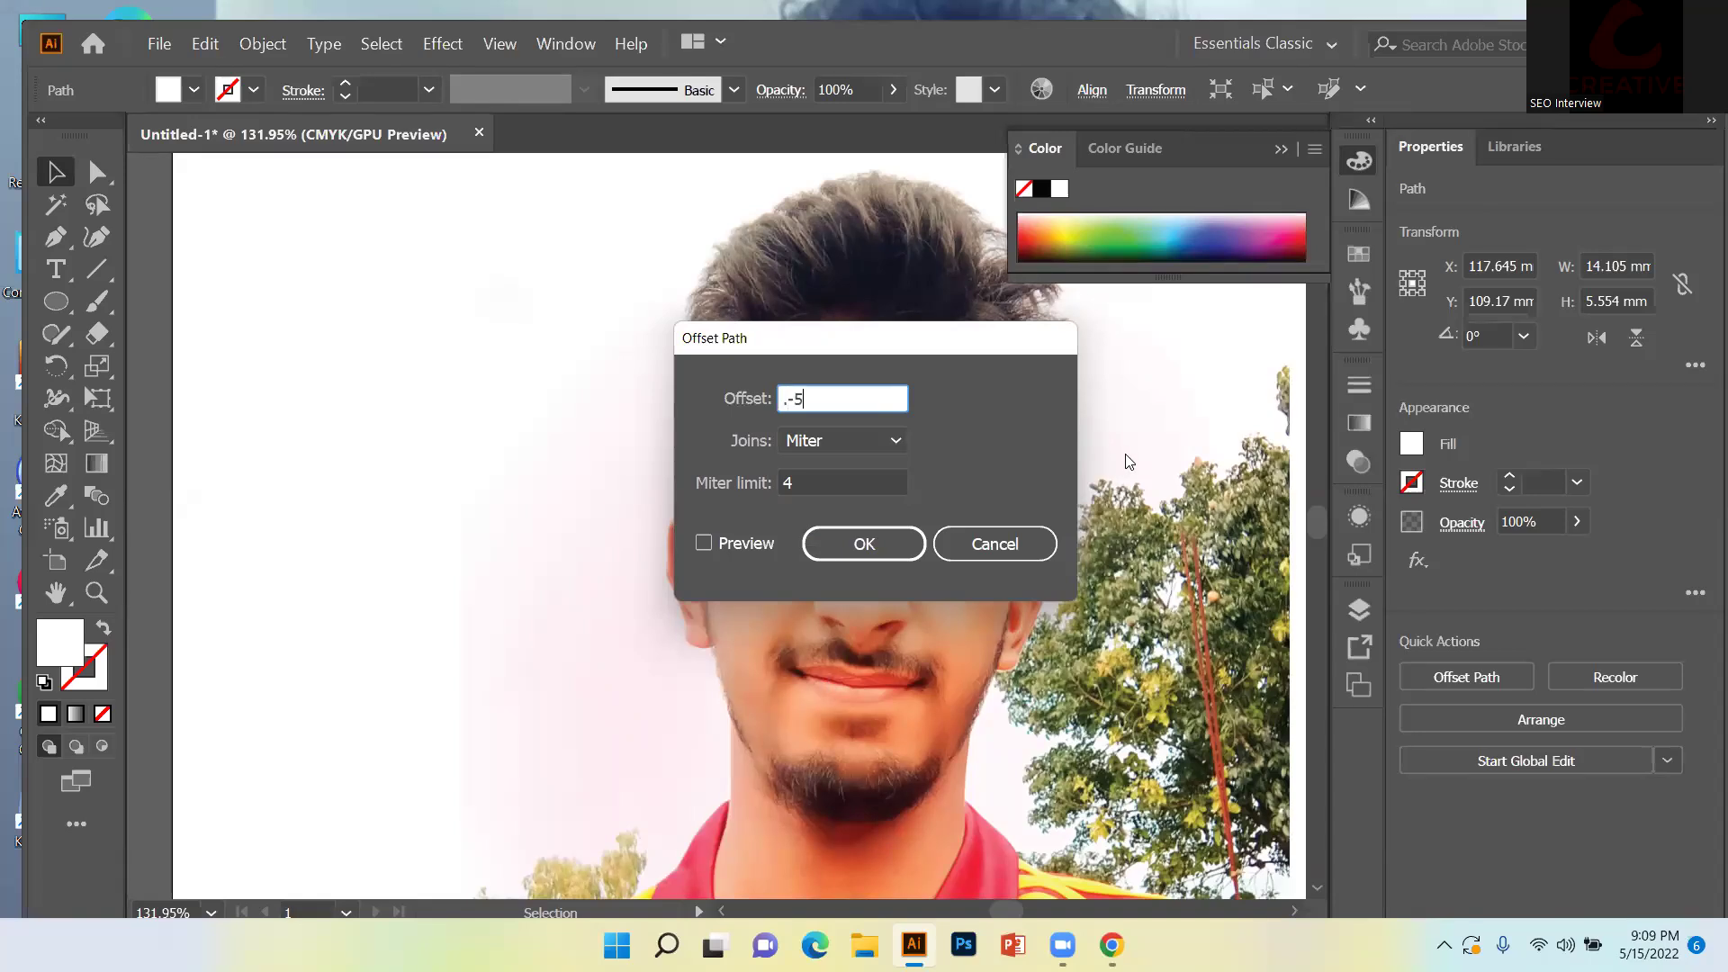
{"action": "type", "text": "5px"}
{"action": "left_click", "coordinate": [713, 545]}
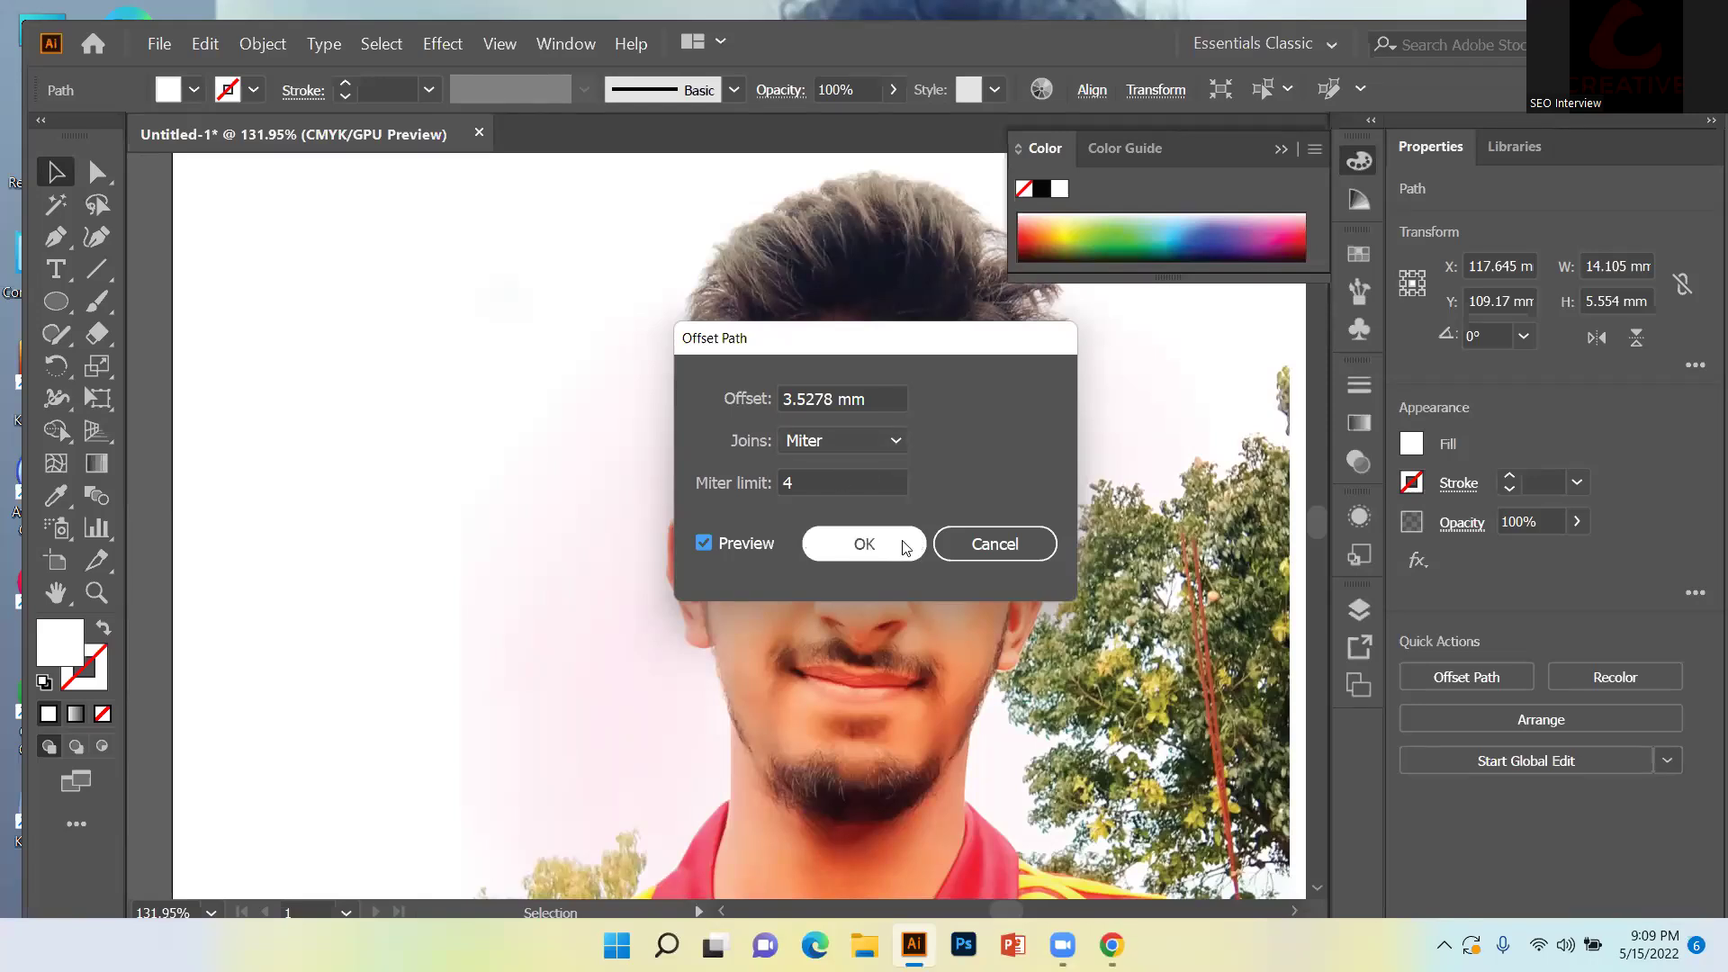
{"action": "left_click", "coordinate": [962, 543]}
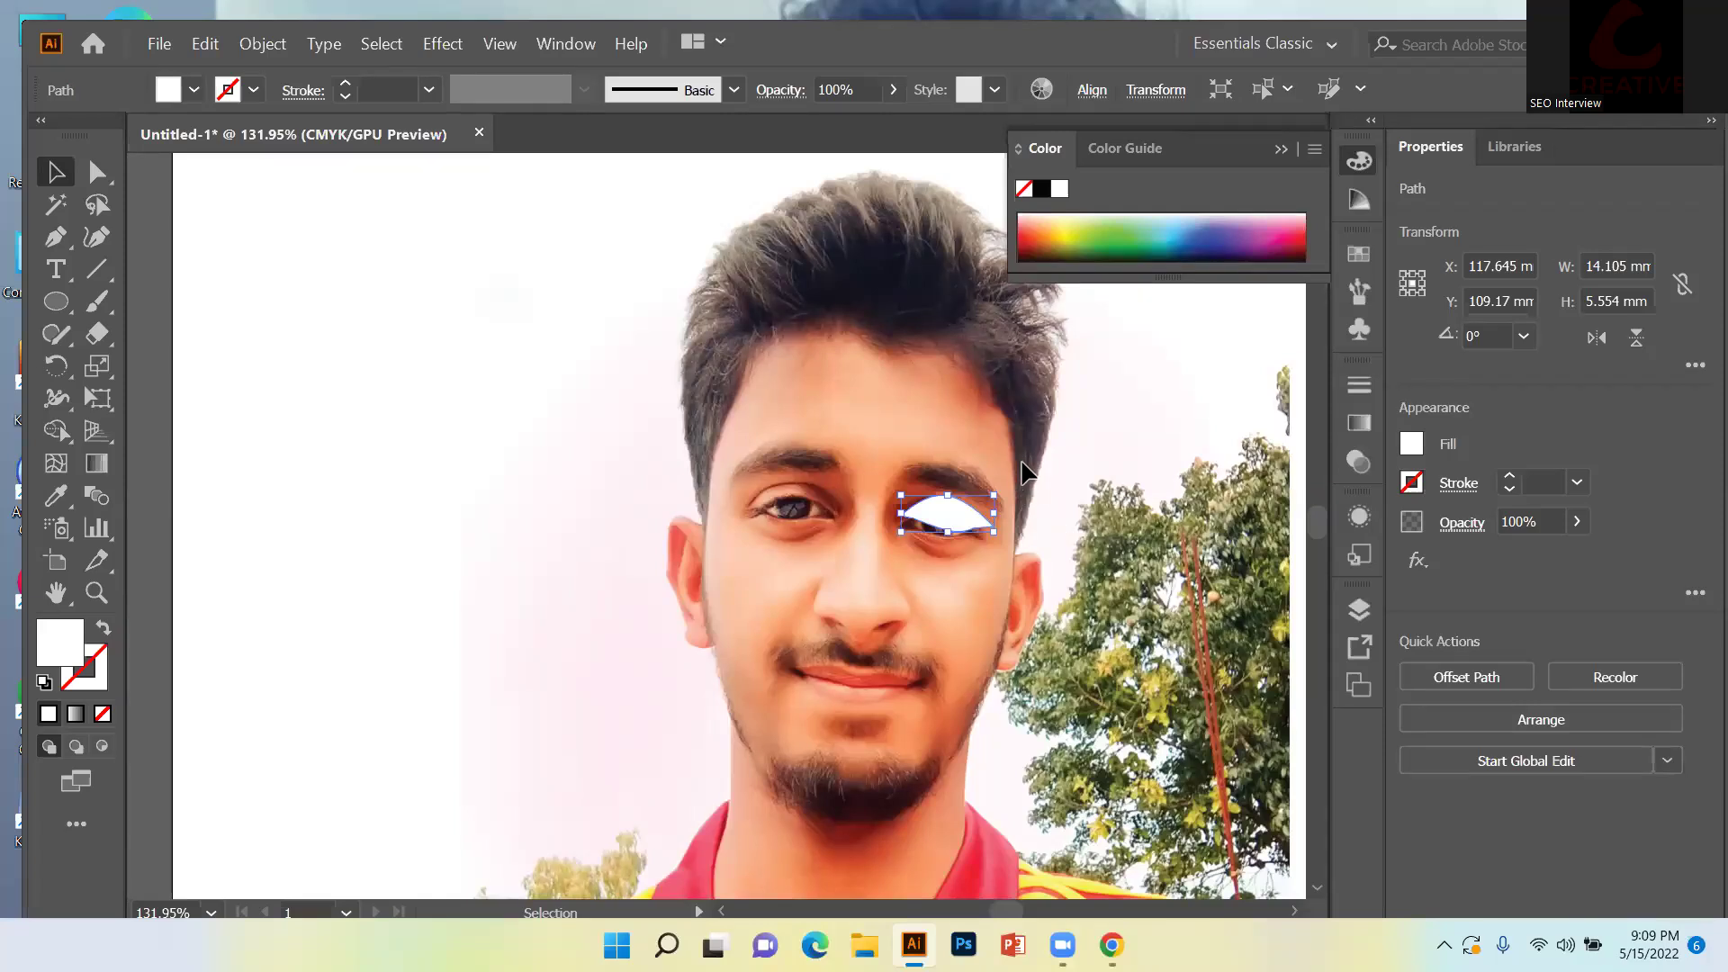
Reopen Object > Path > Offset Path and empty the Offset field.
{"action": "left_click", "coordinate": [267, 49]}
{"action": "mouse_move", "coordinate": [504, 565]}
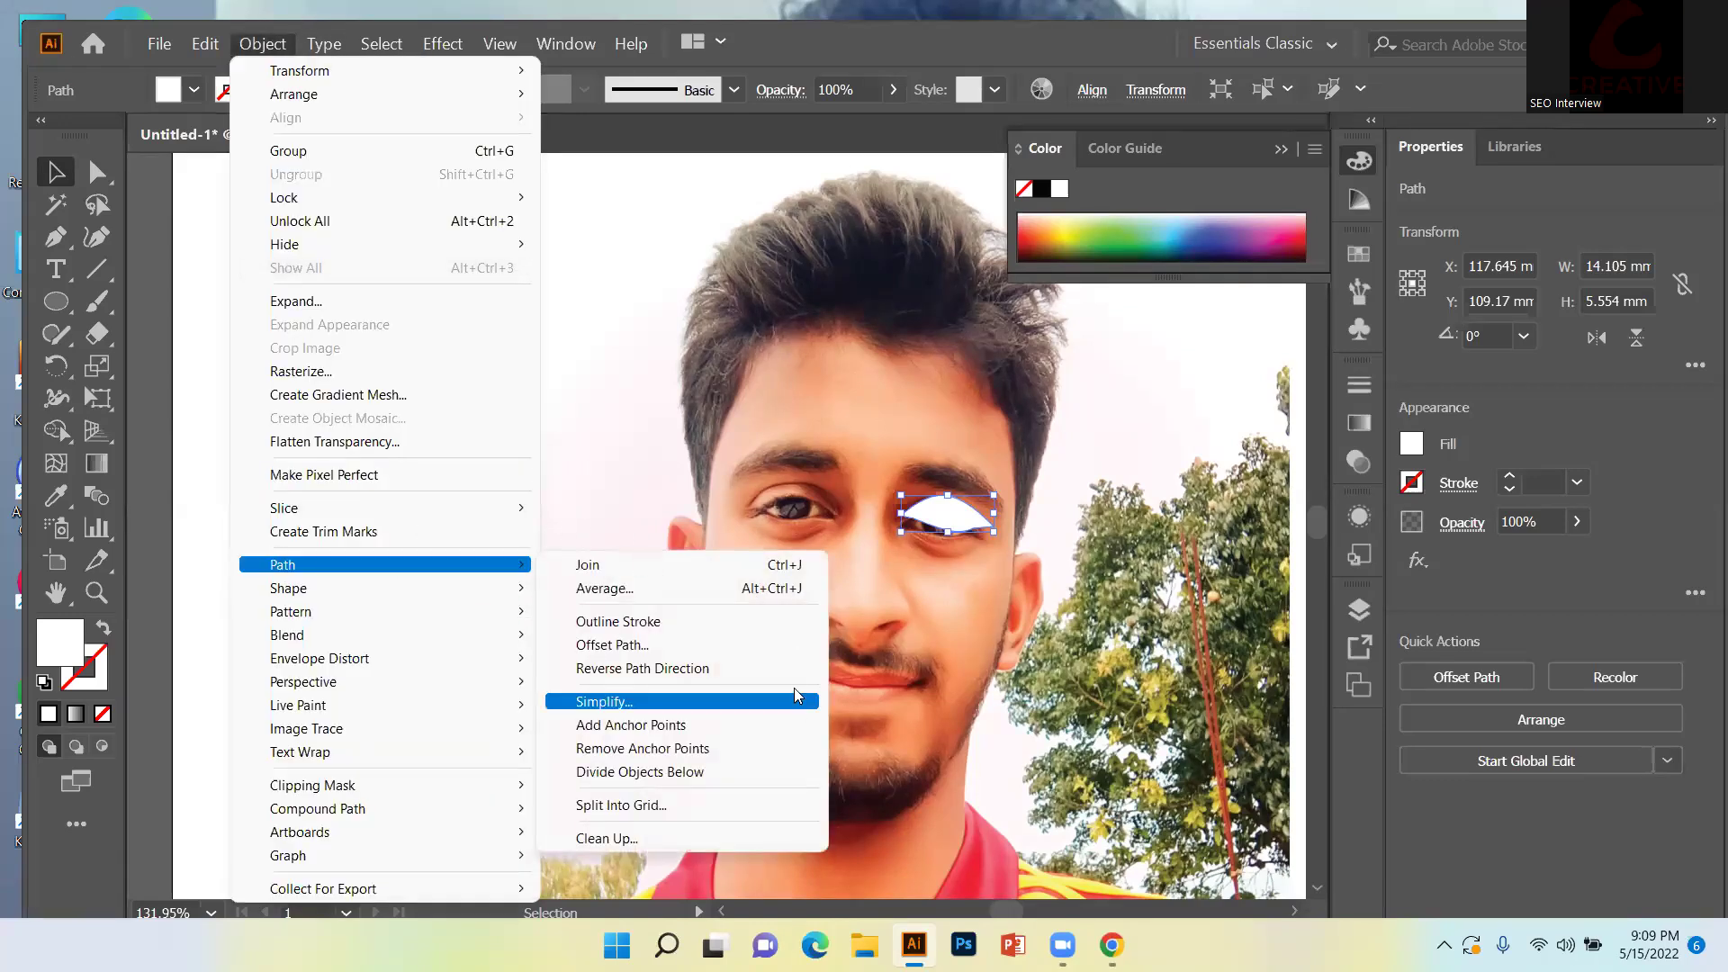
{"action": "left_click", "coordinate": [779, 645]}
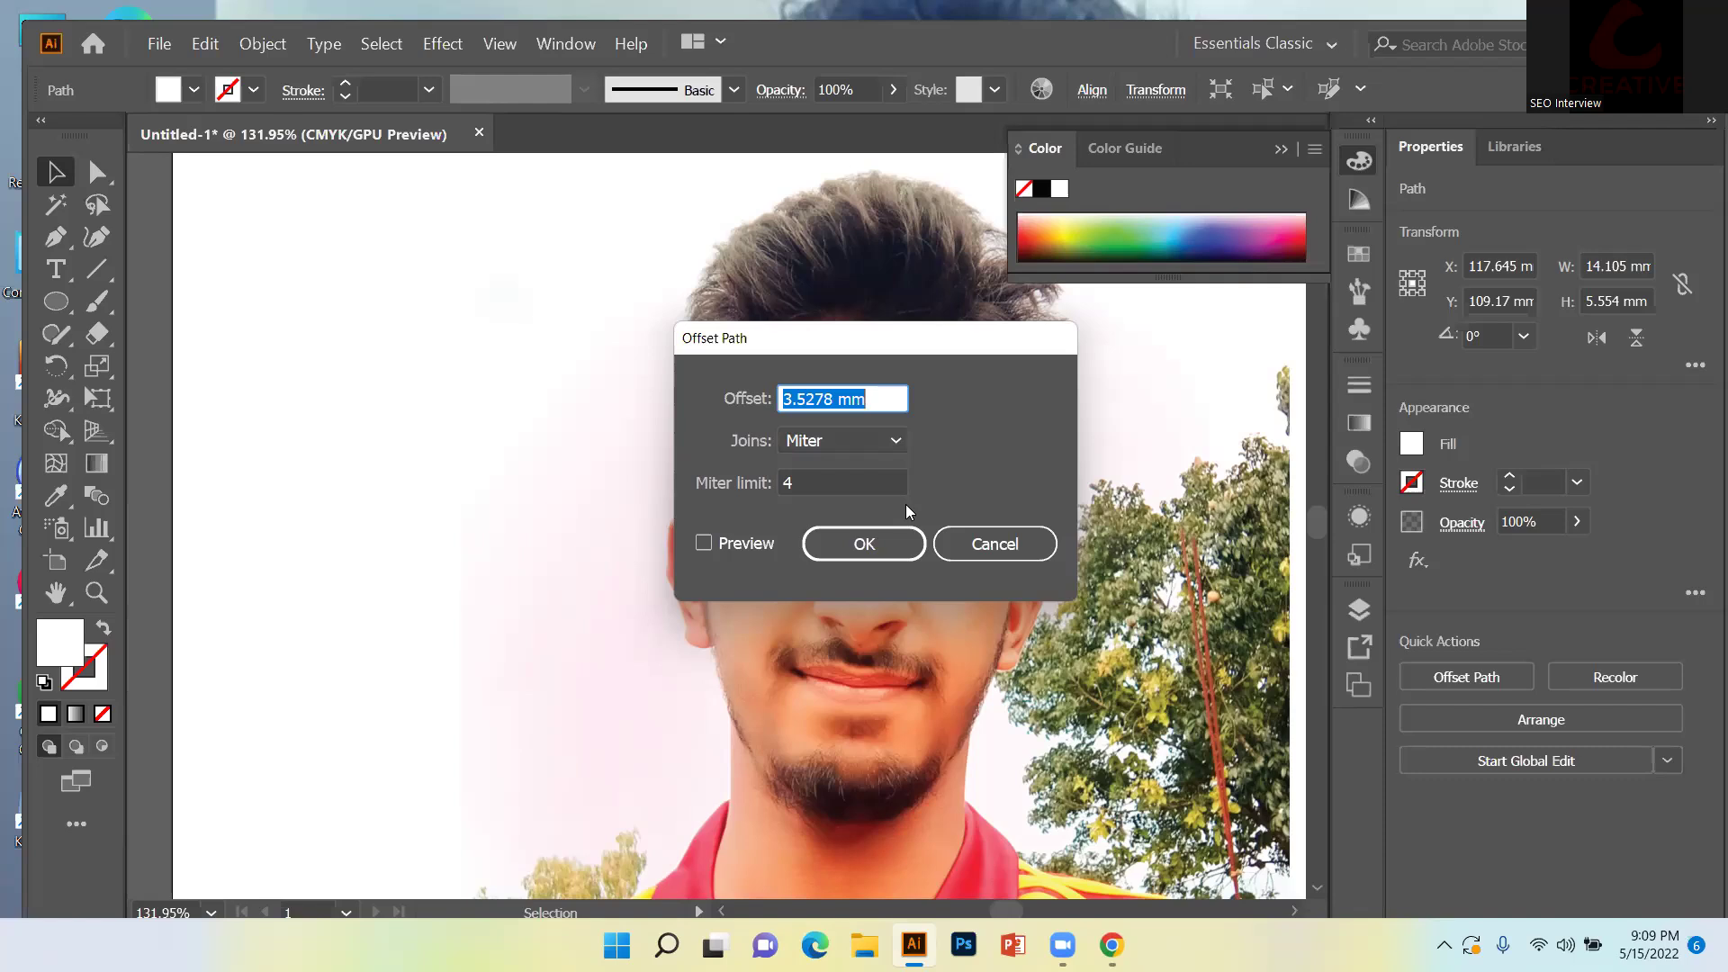
{"action": "key", "text": "BackSpace"}
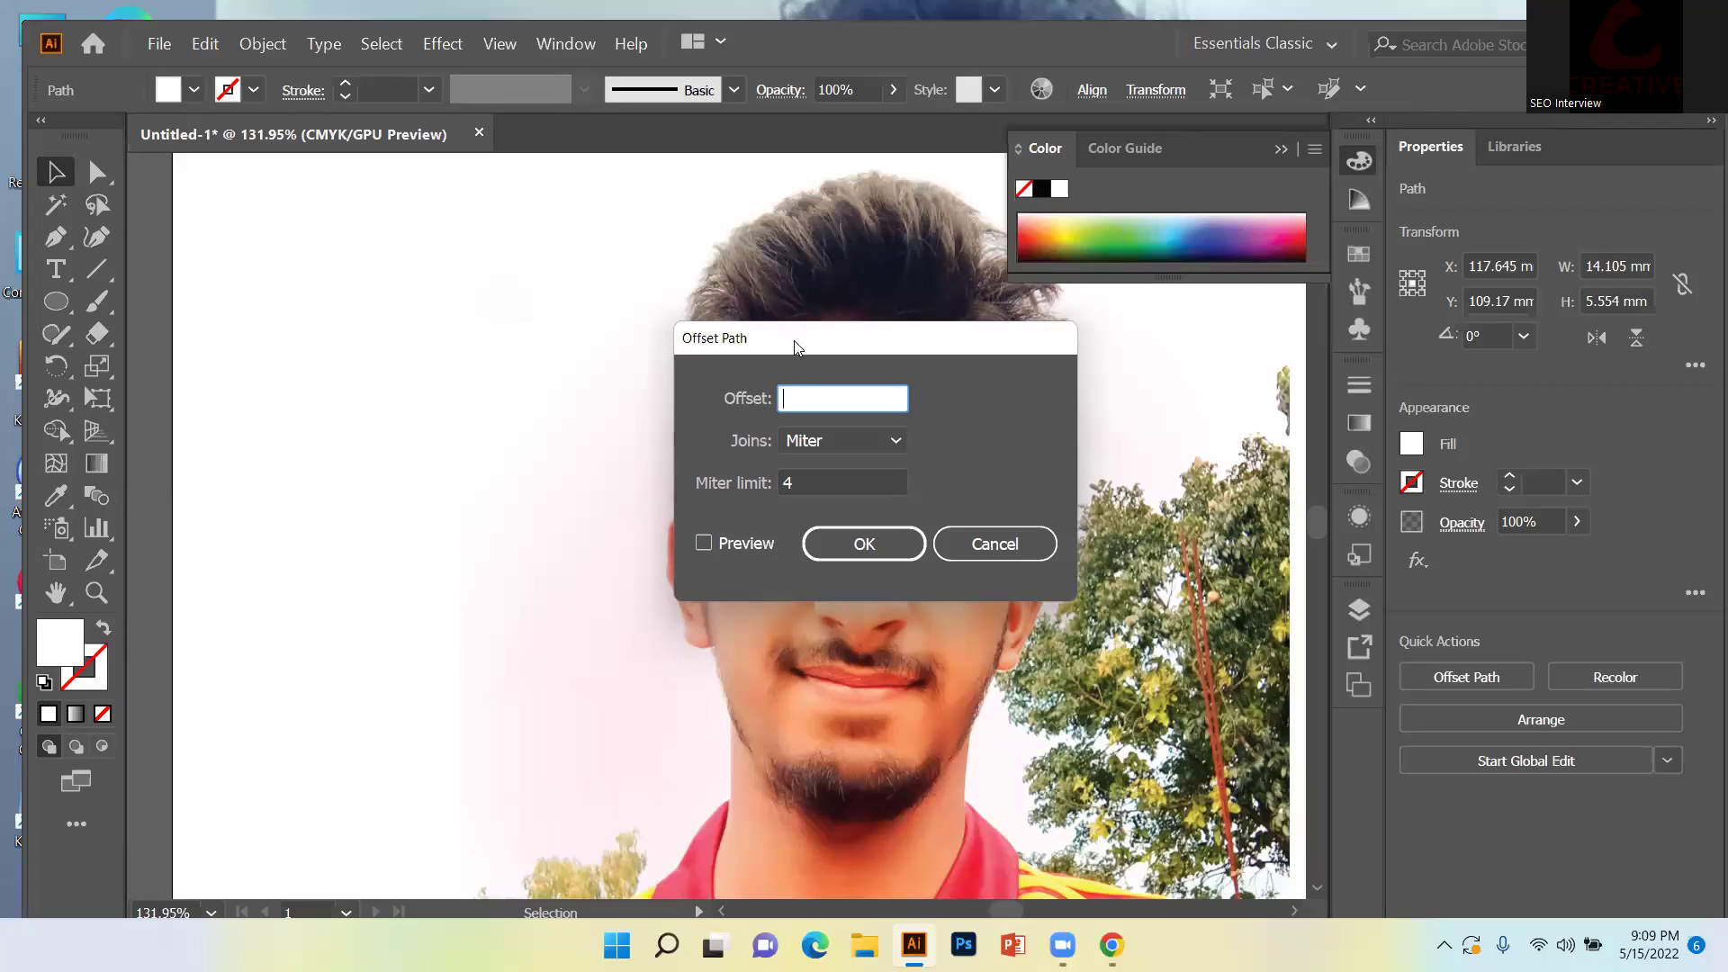
Move the Offset Path dialog aside and preview a small negative offset (-0.1764 mm) on the eye.
{"action": "left_click_drag", "start_coordinate": [795, 348], "coordinate": [476, 323]}
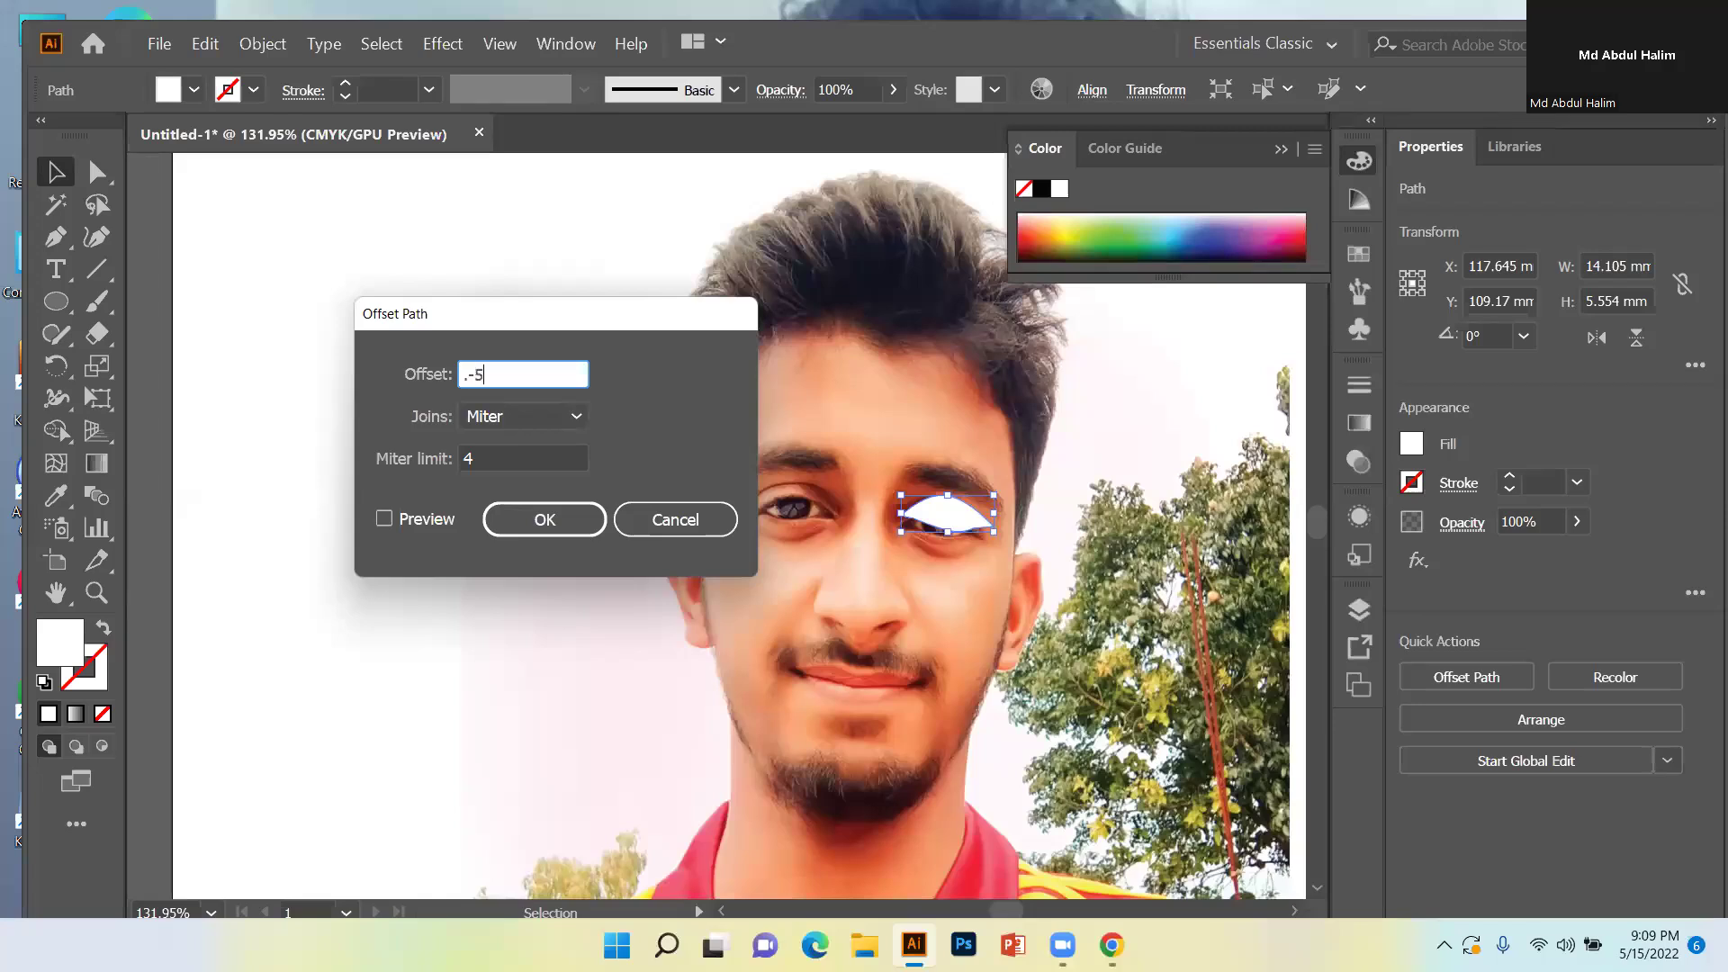
{"action": "type", "text": "px"}
{"action": "left_click", "coordinate": [425, 520]}
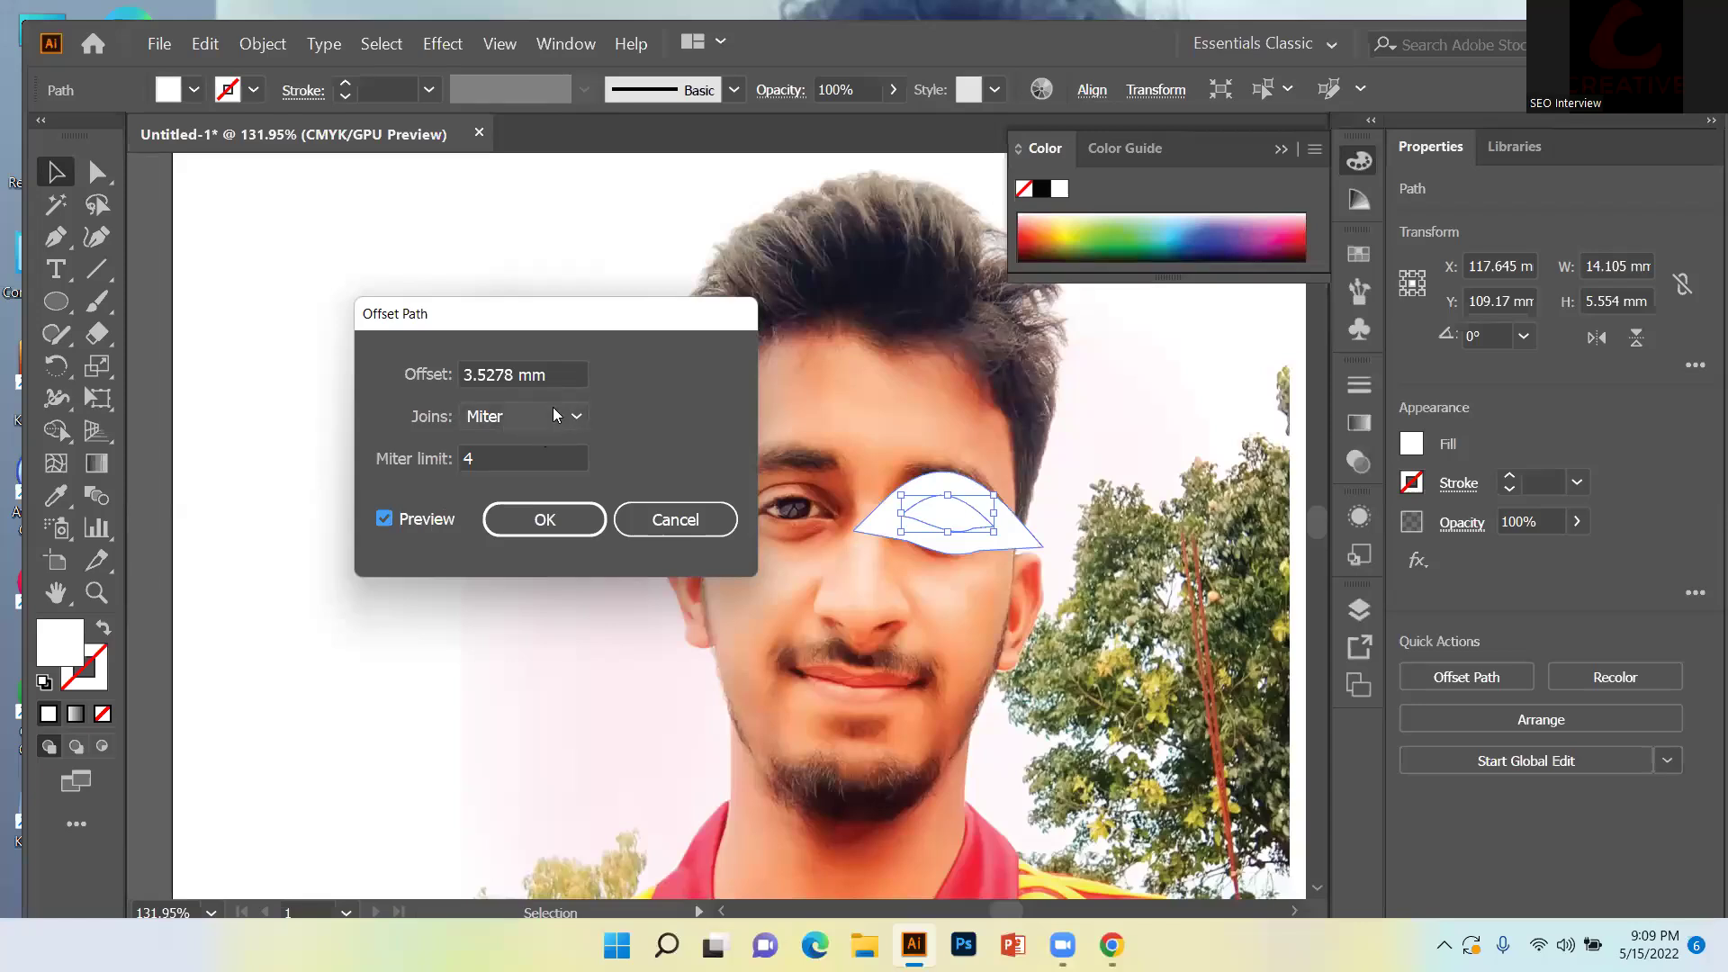
{"action": "left_click", "coordinate": [565, 365]}
{"action": "key", "text": "BackSpace"}
{"action": "key", "text": "BackSpace"}
{"action": "key", "text": "BackSpace"}
{"action": "key", "text": "BackSpace"}
{"action": "key", "text": "BackSpace"}
{"action": "key", "text": "BackSpace"}
{"action": "key", "text": "BackSpace"}
{"action": "key", "text": "BackSpace"}
{"action": "type", "text": "-"}
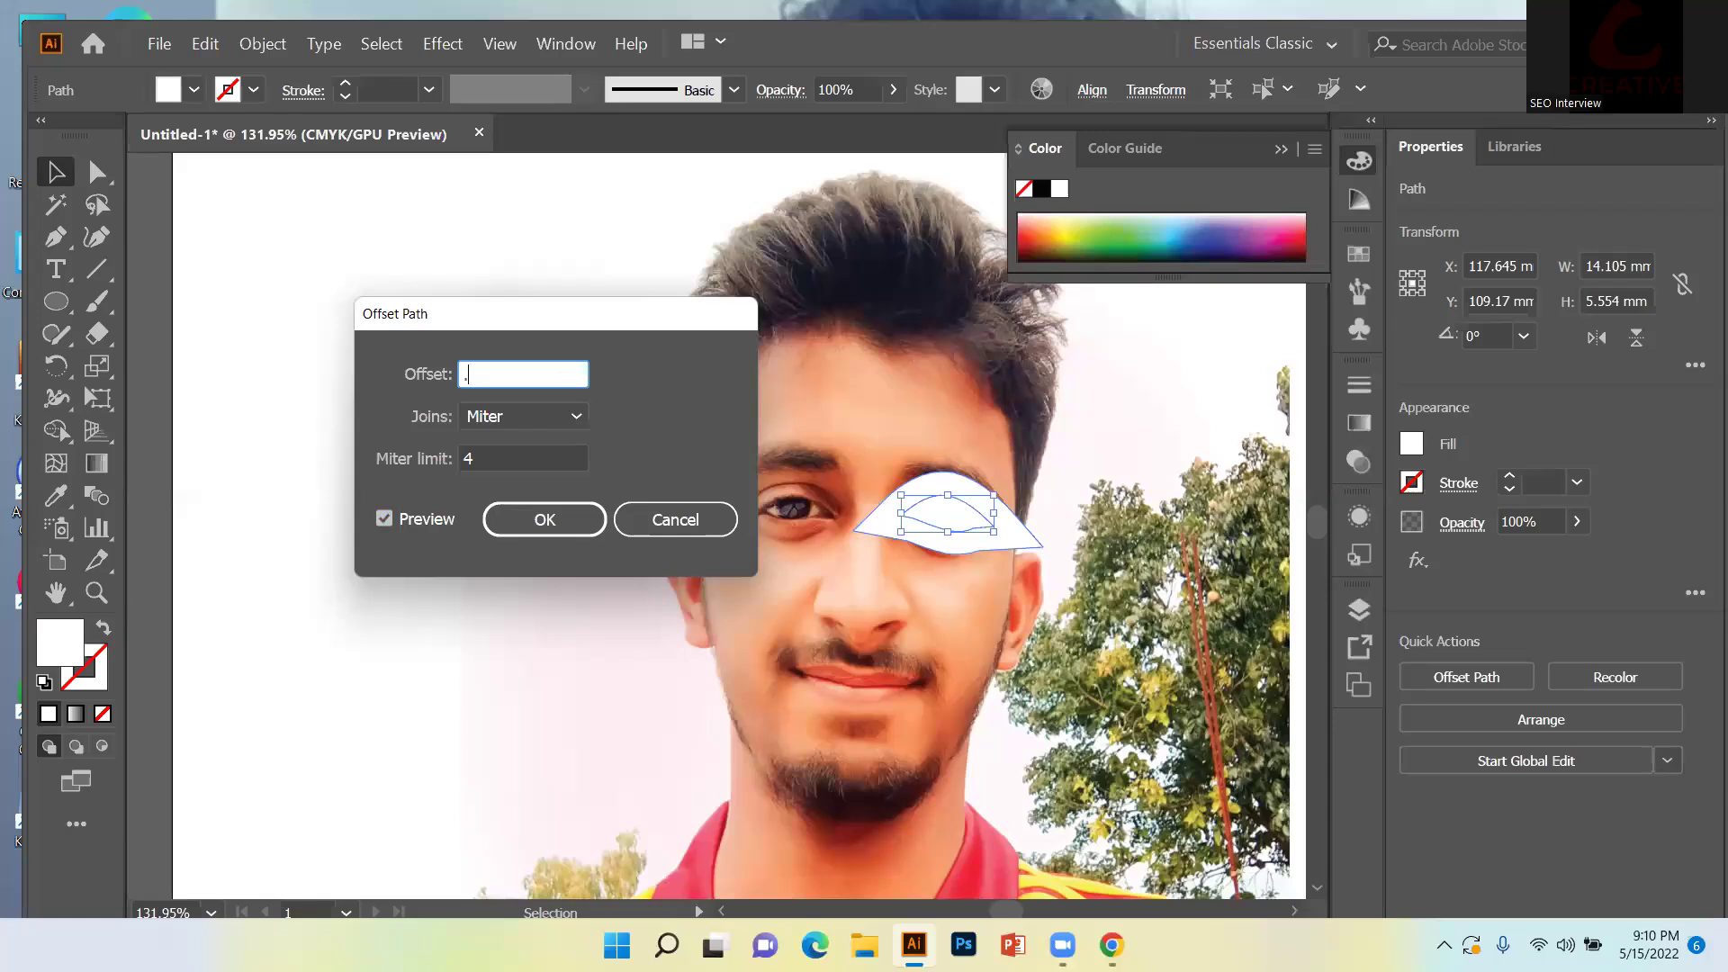
{"action": "type", "text": "5"}
{"action": "type", "text": "5"}
{"action": "left_click", "coordinate": [439, 523]}
{"action": "left_click", "coordinate": [441, 525]}
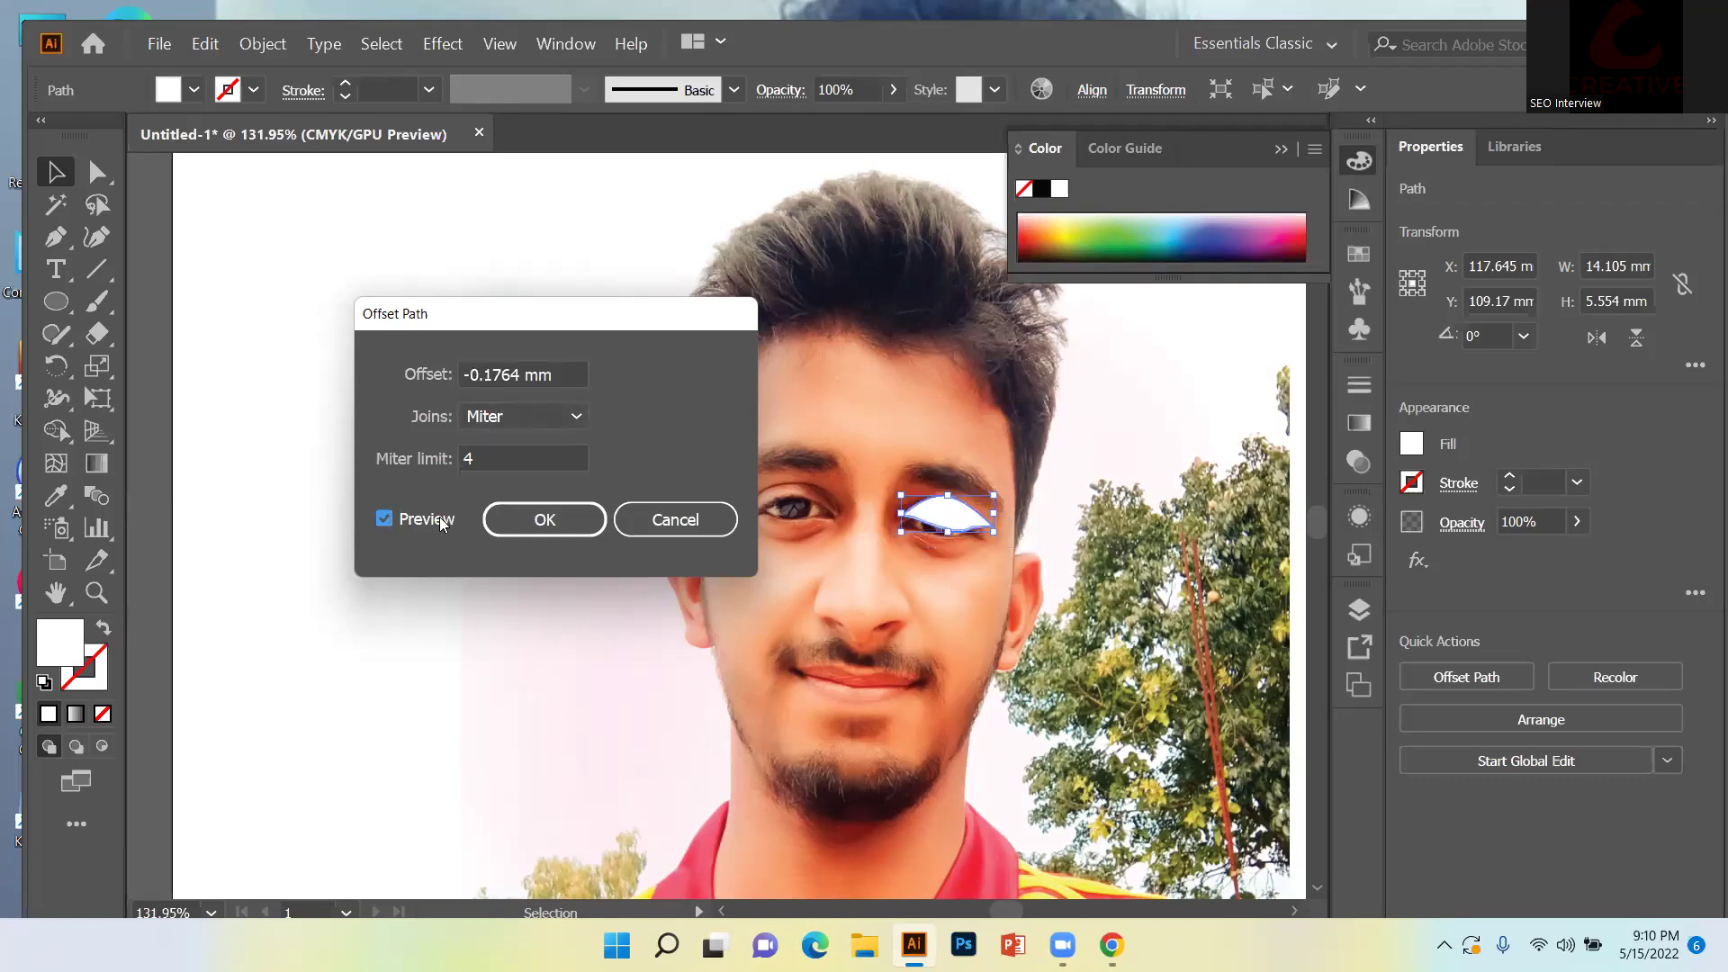
{"action": "left_click", "coordinate": [441, 525]}
{"action": "left_click", "coordinate": [441, 525]}
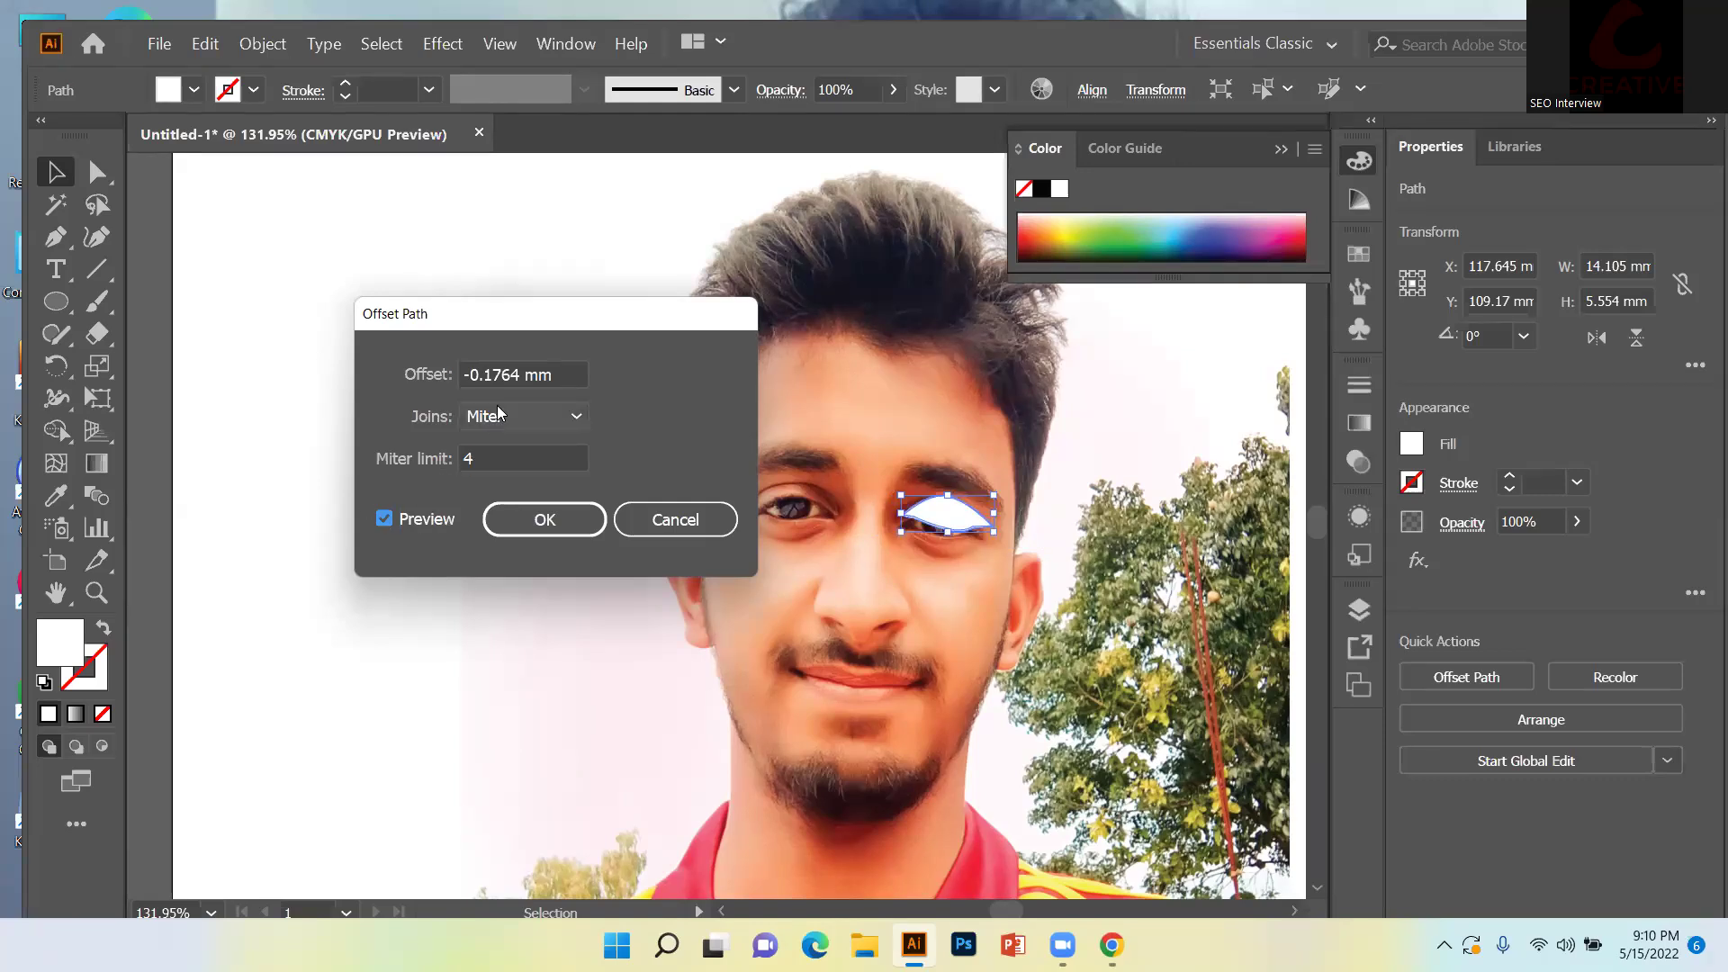
Compare a -1px offset preview, cancel it, then select and delete the white eye shape.
{"action": "left_click", "coordinate": [557, 373]}
{"action": "key", "text": "BackSpace"}
{"action": "key", "text": "BackSpace"}
{"action": "key", "text": "BackSpace"}
{"action": "key", "text": "BackSpace"}
{"action": "key", "text": "BackSpace"}
{"action": "key", "text": "BackSpace"}
{"action": "key", "text": "BackSpace"}
{"action": "key", "text": "BackSpace"}
{"action": "key", "text": "BackSpace"}
{"action": "key", "text": "BackSpace"}
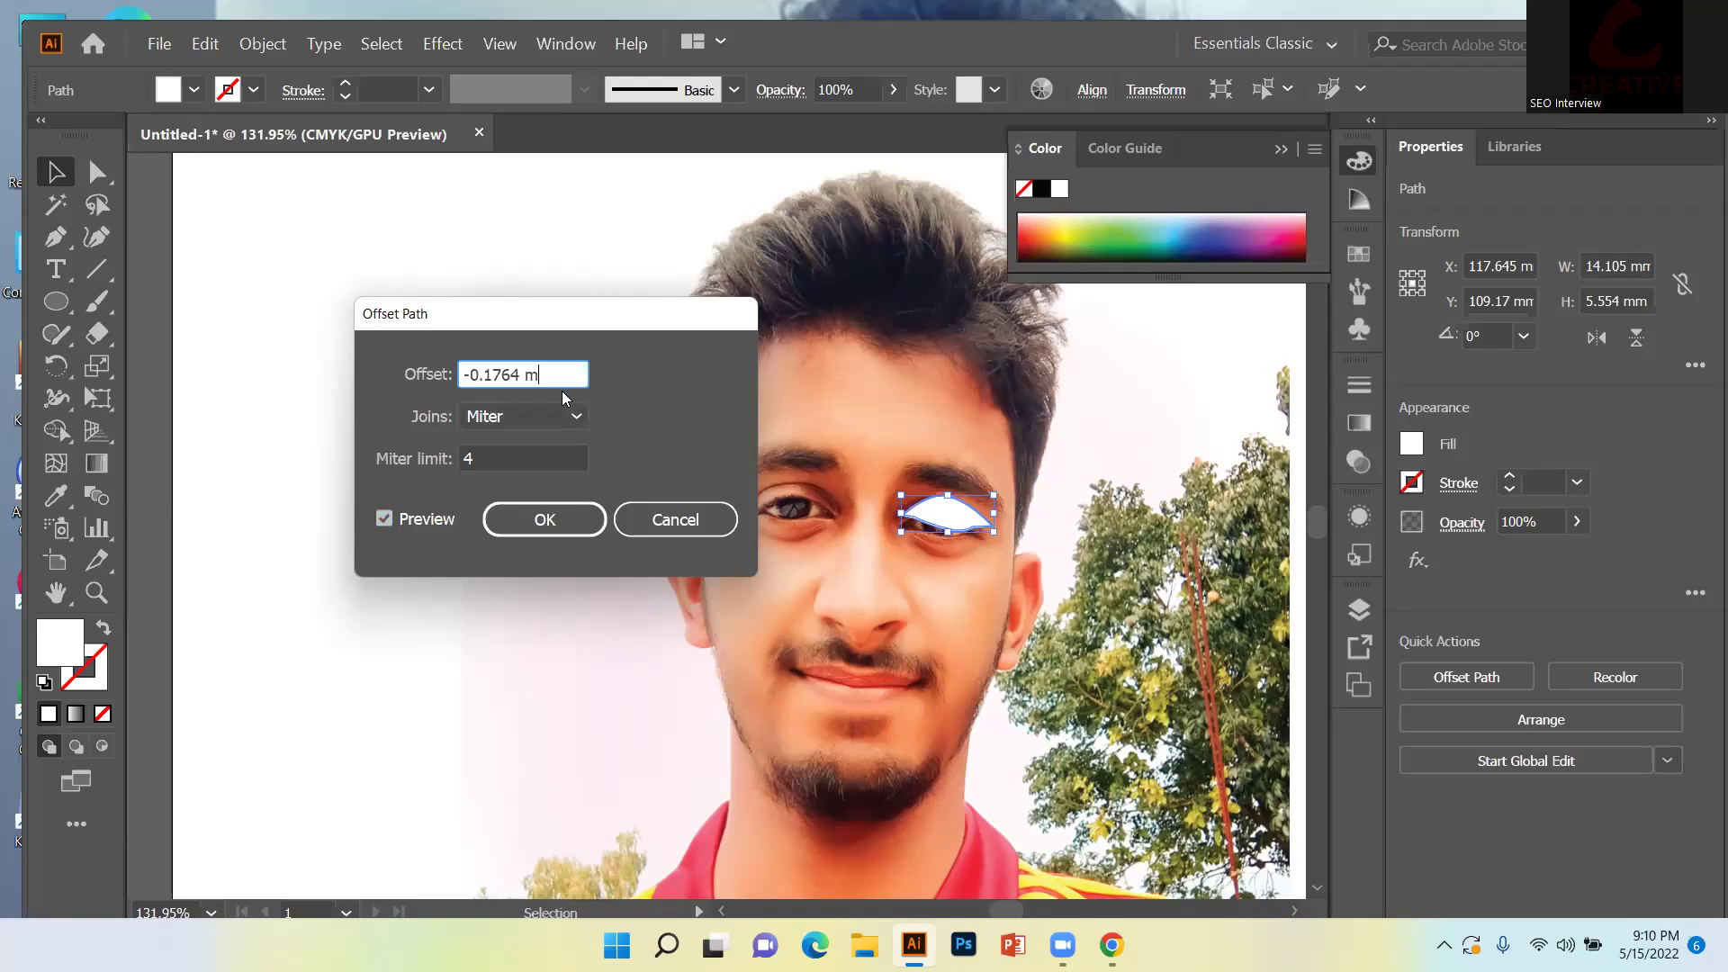
{"action": "type", "text": "-1px"}
{"action": "left_click", "coordinate": [430, 519]}
{"action": "left_click", "coordinate": [428, 519]}
{"action": "left_click", "coordinate": [428, 521]}
{"action": "left_click", "coordinate": [426, 522]}
{"action": "left_click", "coordinate": [427, 522]}
{"action": "left_click", "coordinate": [427, 523]}
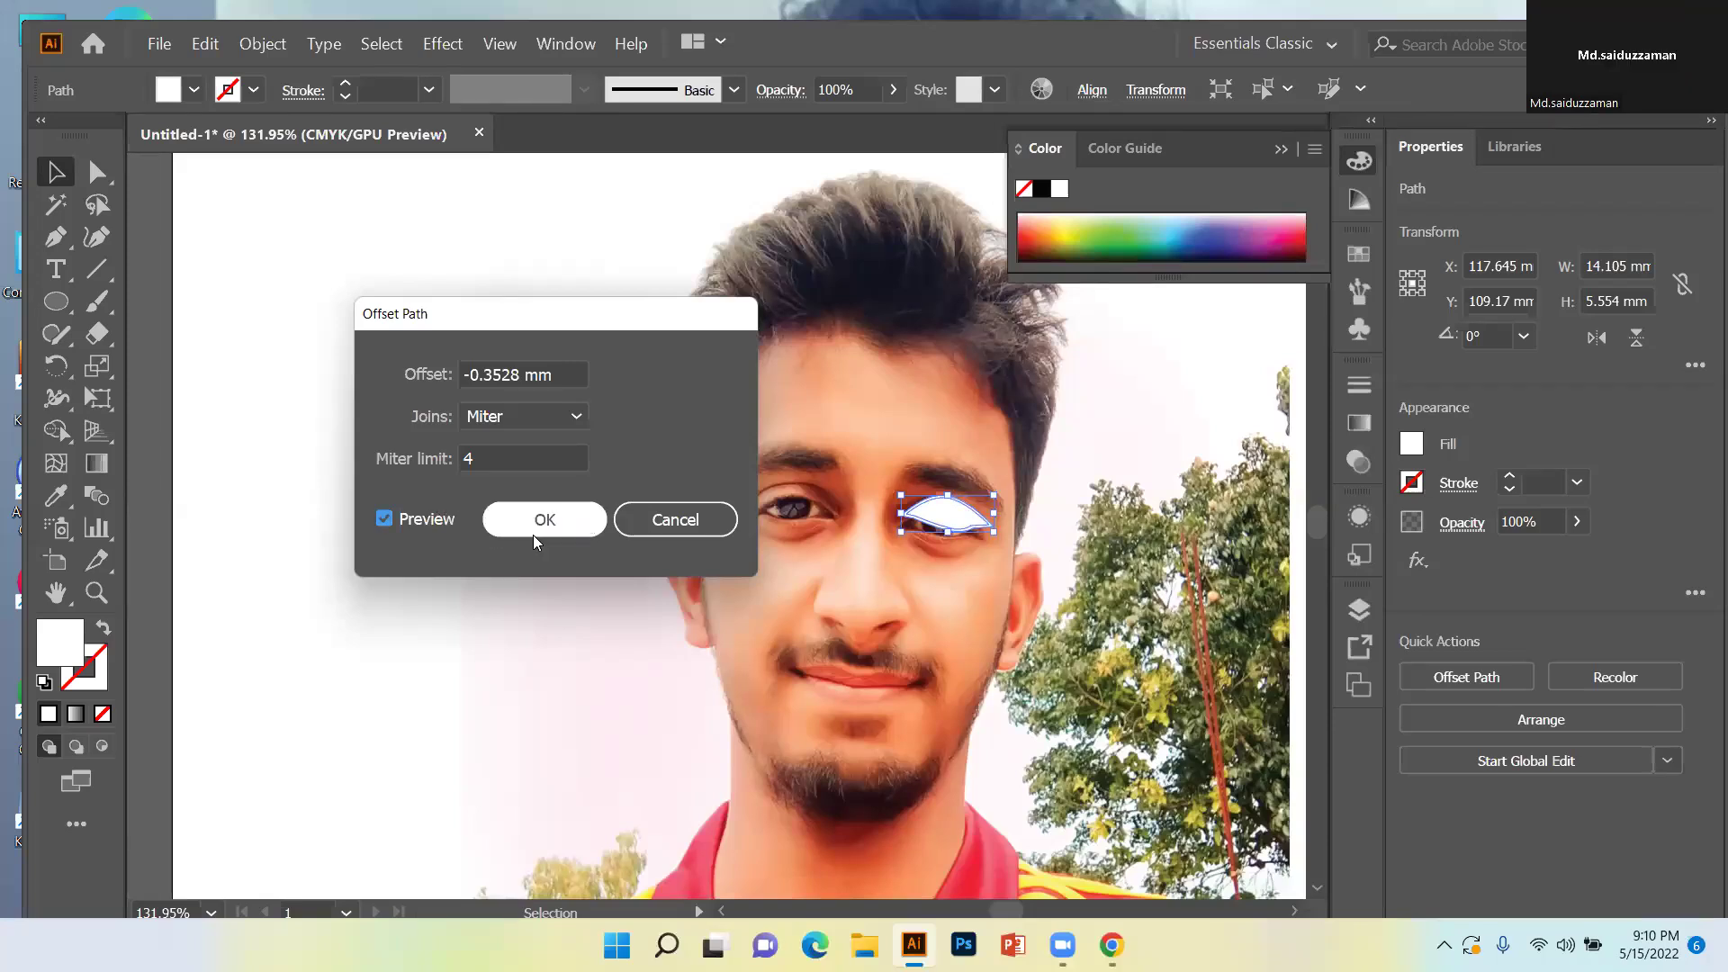
{"action": "left_click", "coordinate": [652, 520]}
{"action": "left_click_drag", "start_coordinate": [639, 345], "coordinate": [1069, 626]}
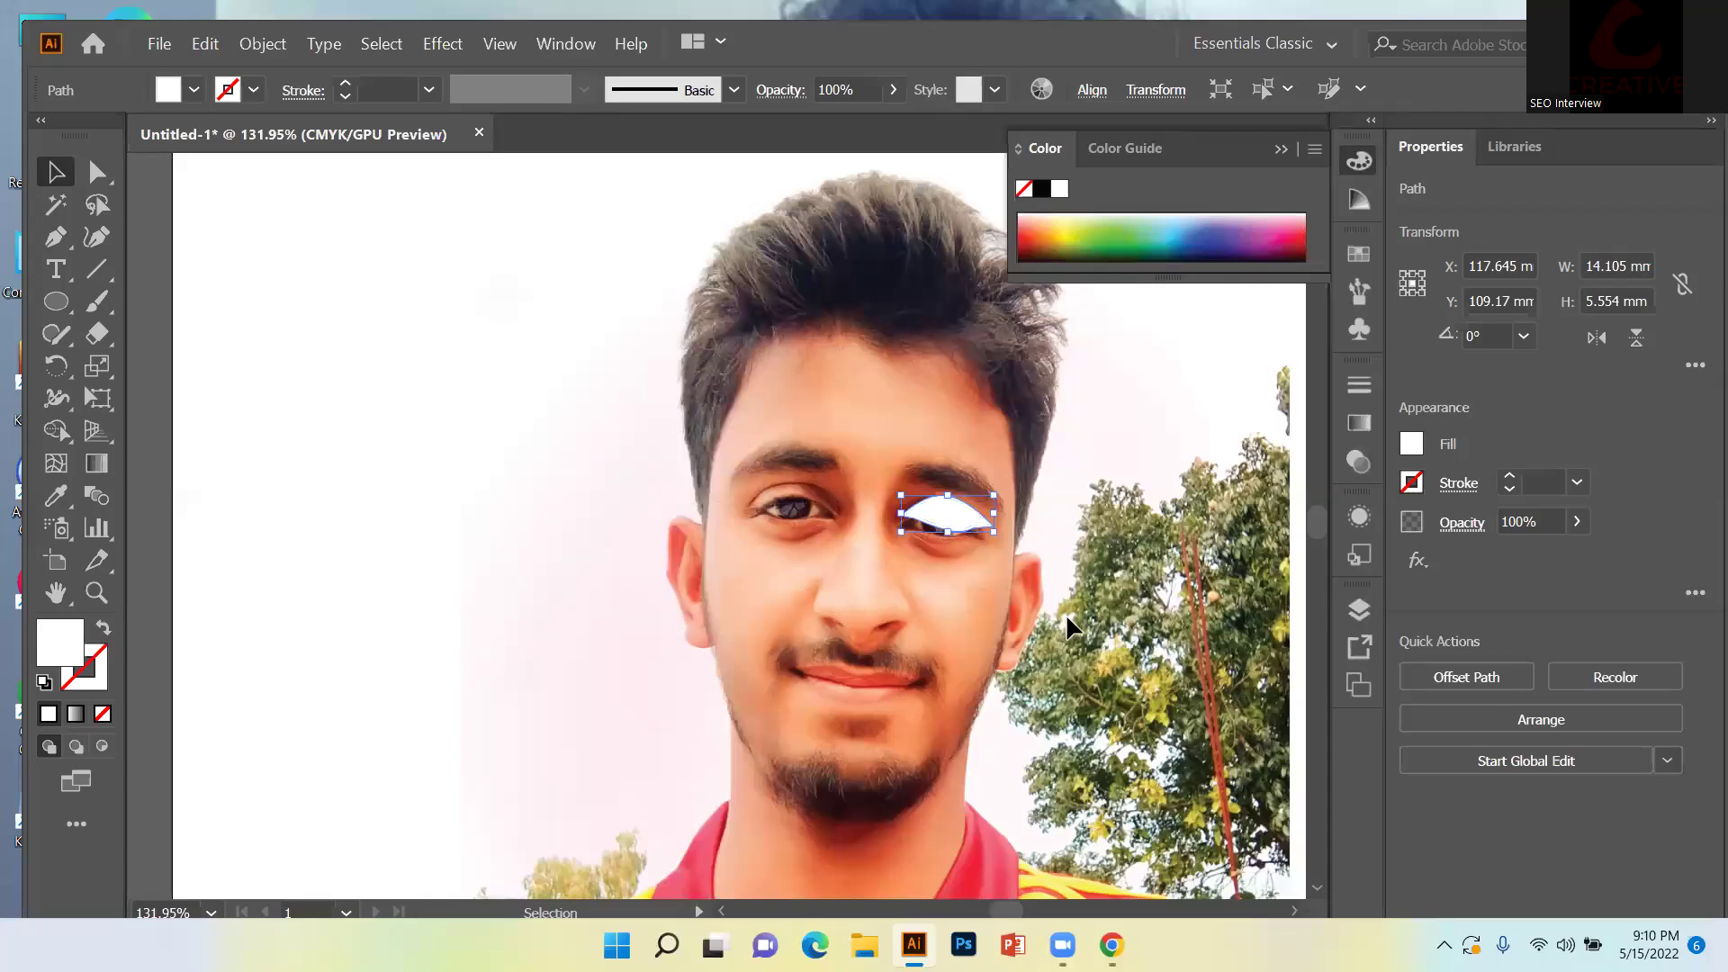
{"action": "key", "text": "Delete"}
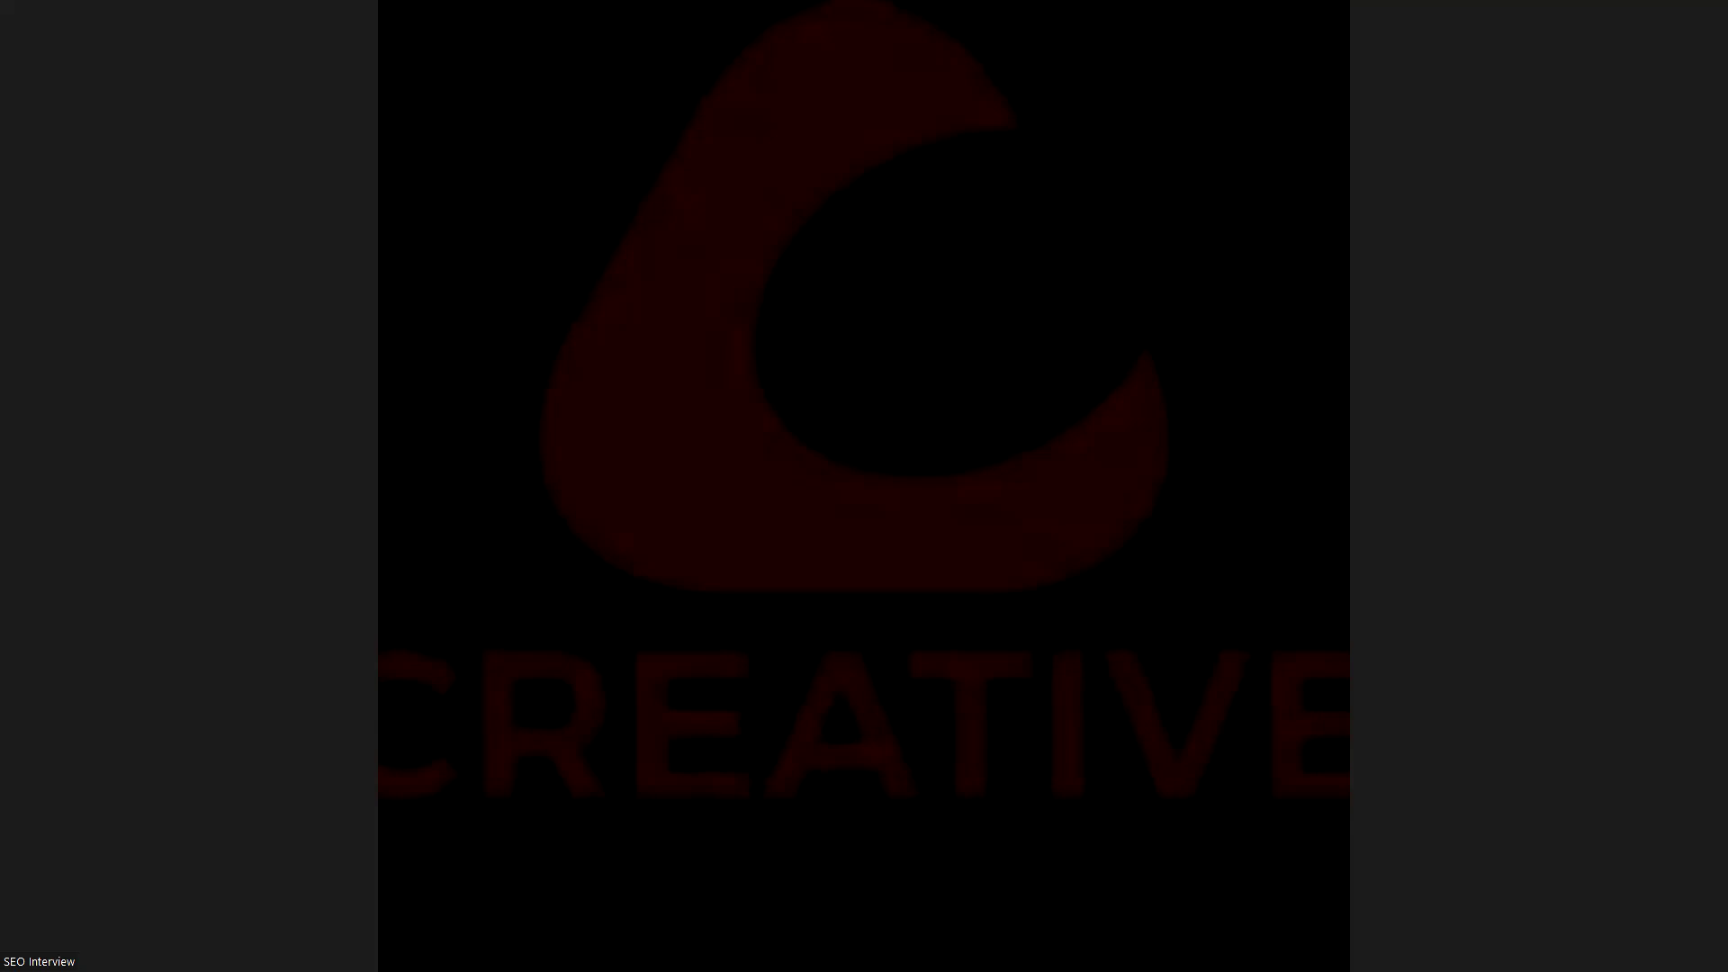
Open '6 Months copy.pdf' from My Drive and scroll to page 6.
{"action": "key", "text": "ctrl+1"}
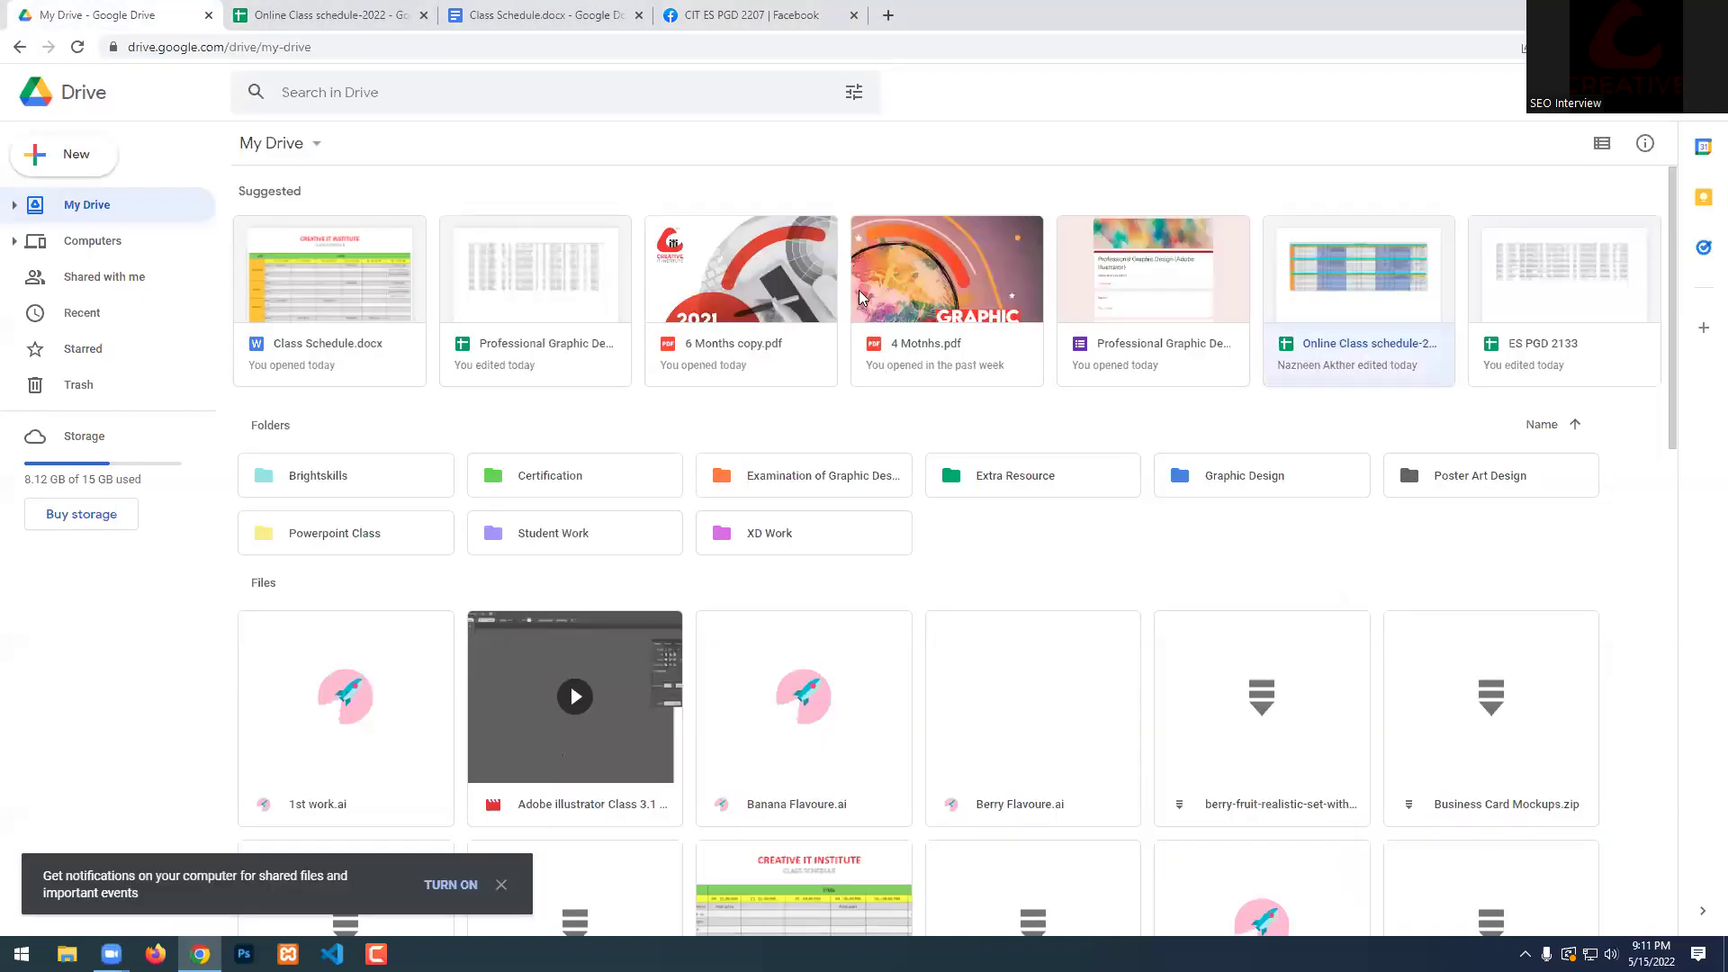
{"action": "double_click", "coordinate": [754, 272]}
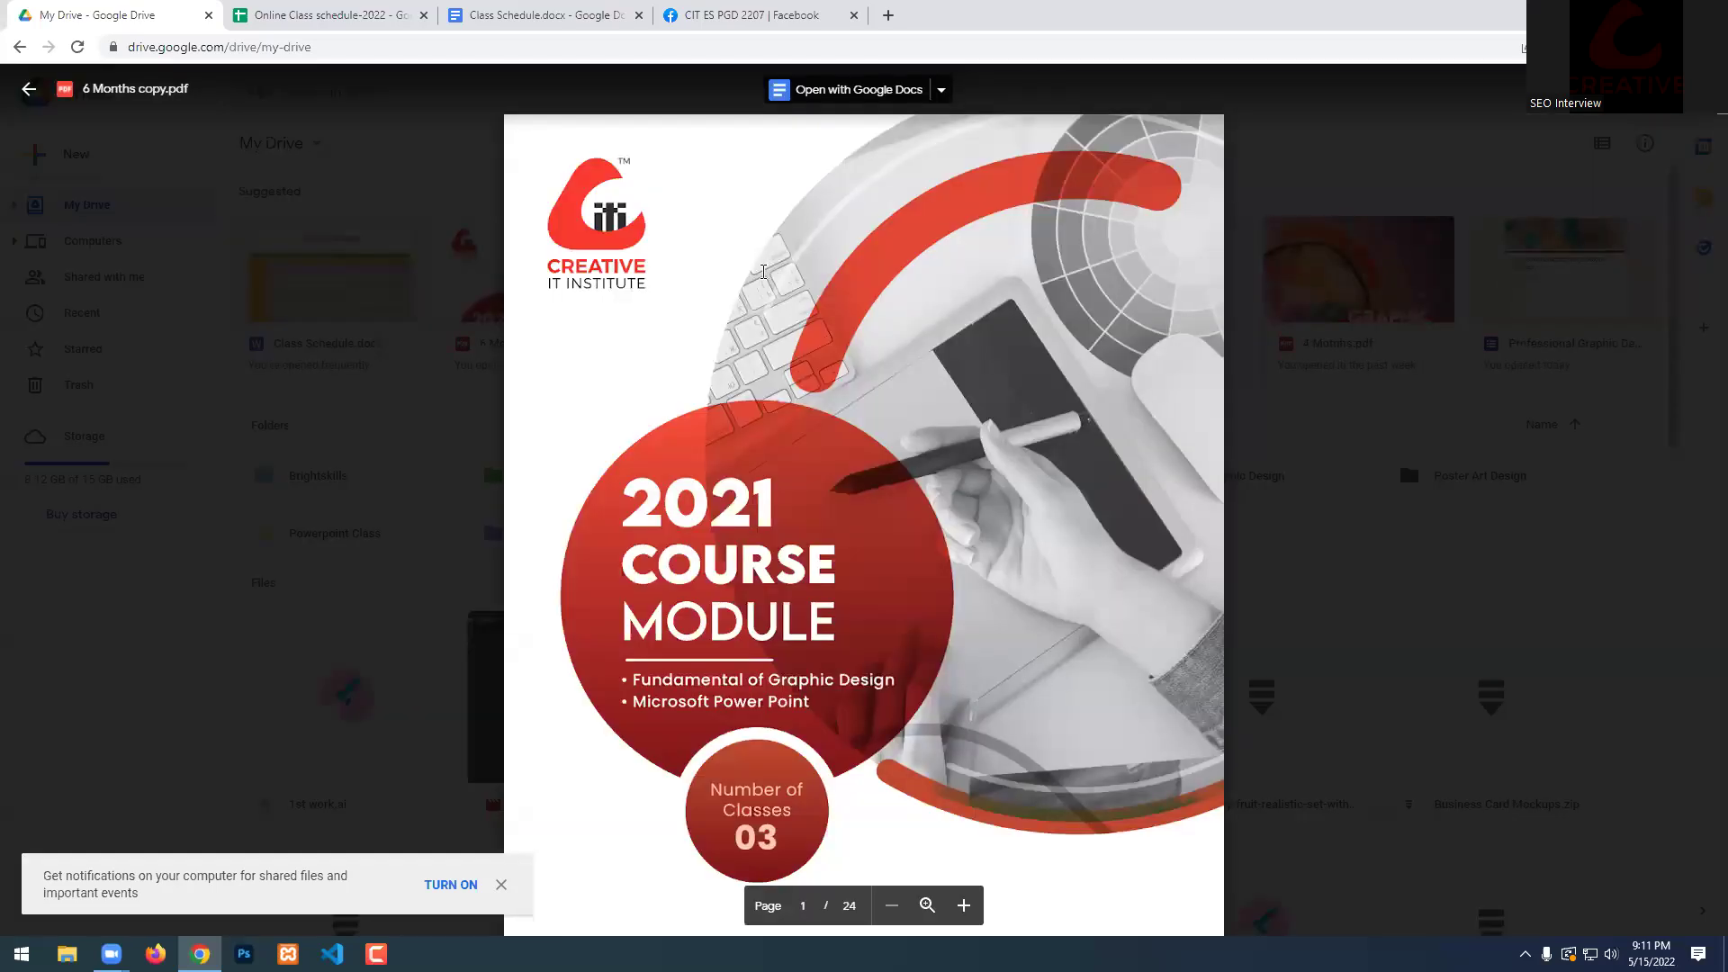
{"action": "scroll", "coordinate": [1136, 654], "scroll_direction": "down", "scroll_amount": 10}
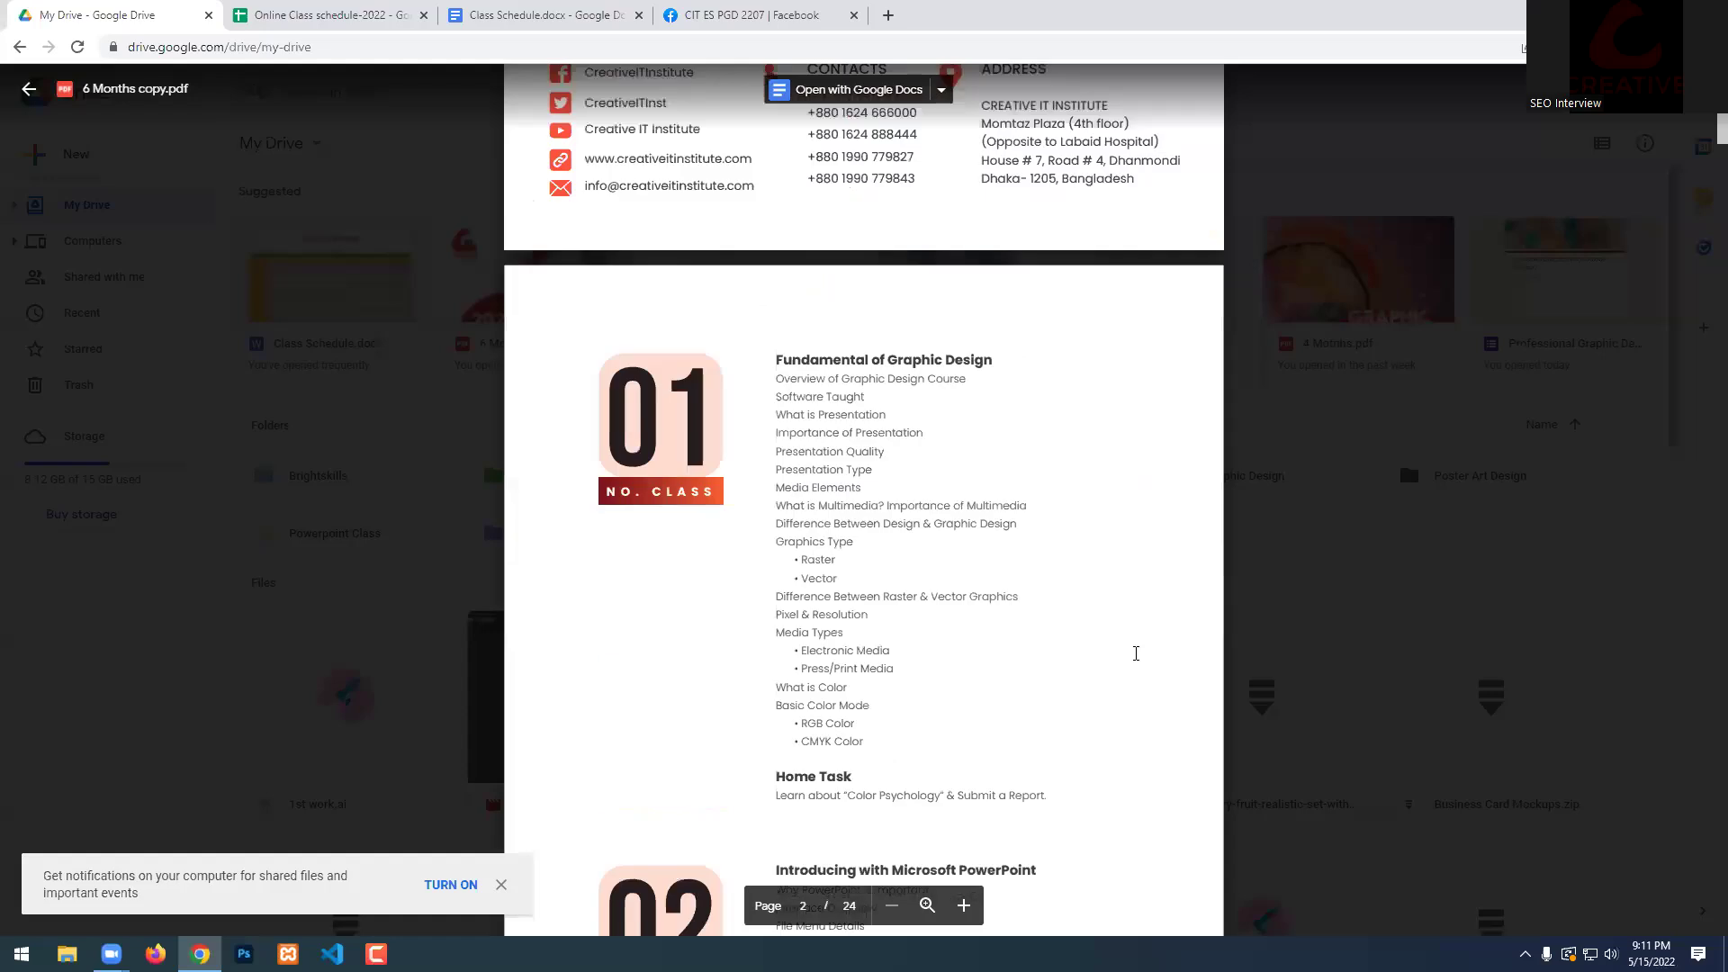
{"action": "scroll", "coordinate": [1136, 654], "scroll_direction": "down", "scroll_amount": 15}
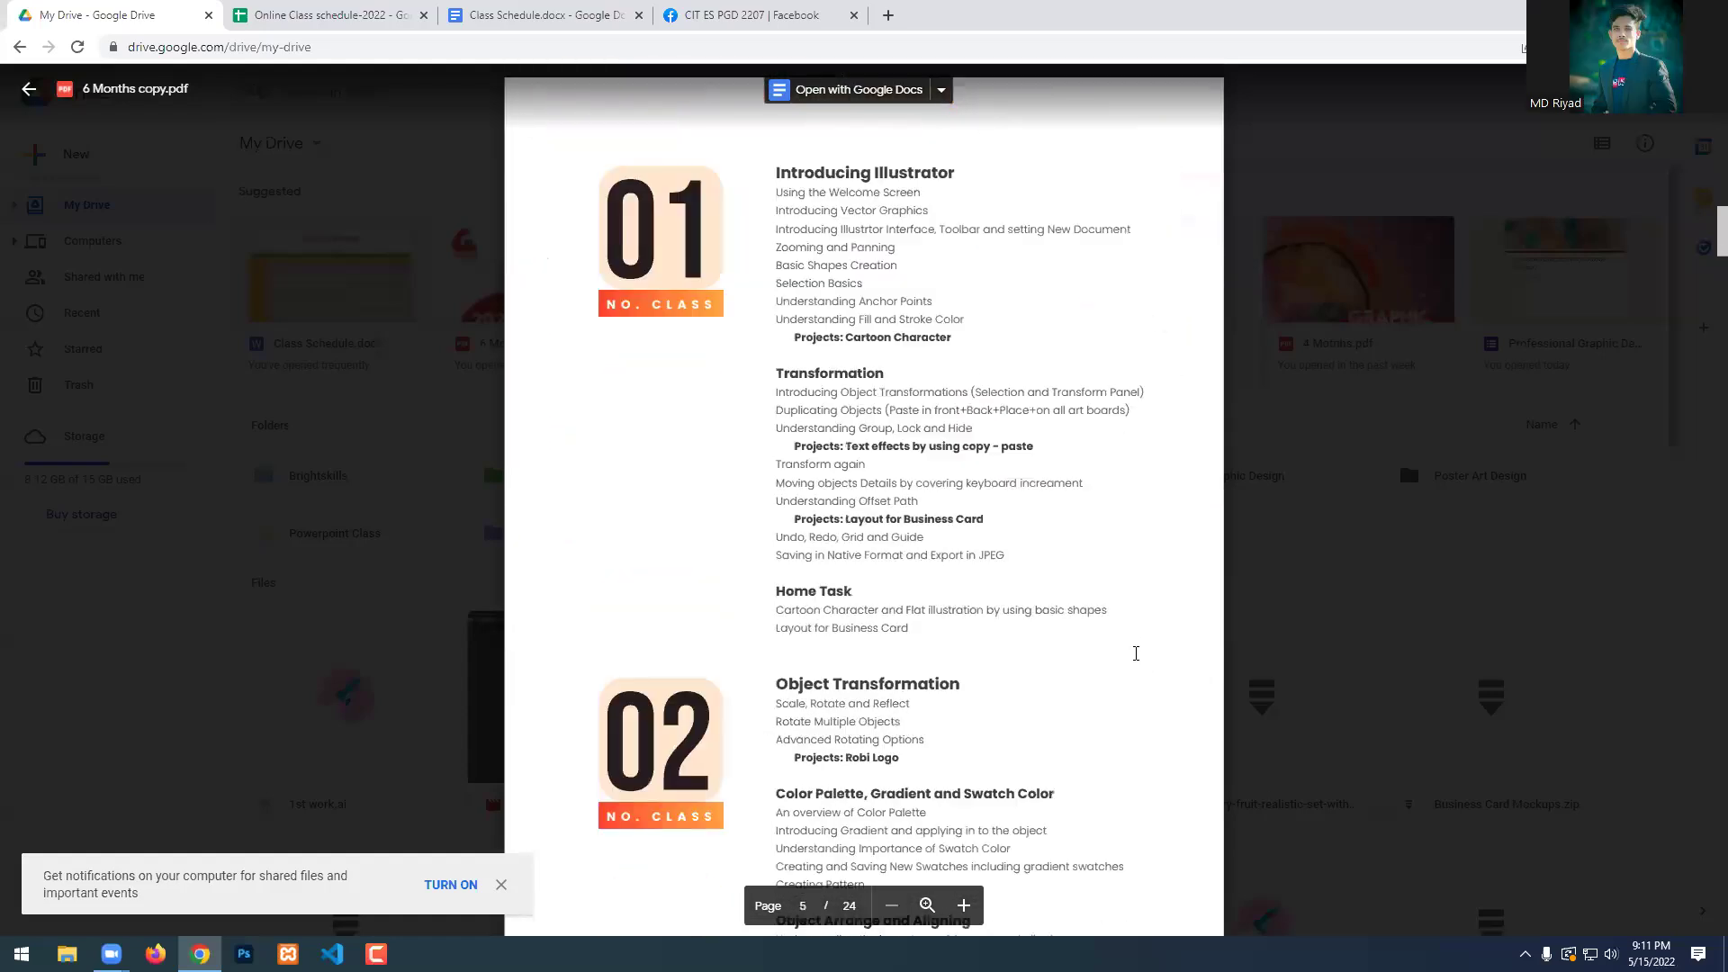
{"action": "scroll", "coordinate": [1136, 652], "scroll_direction": "down", "scroll_amount": 12}
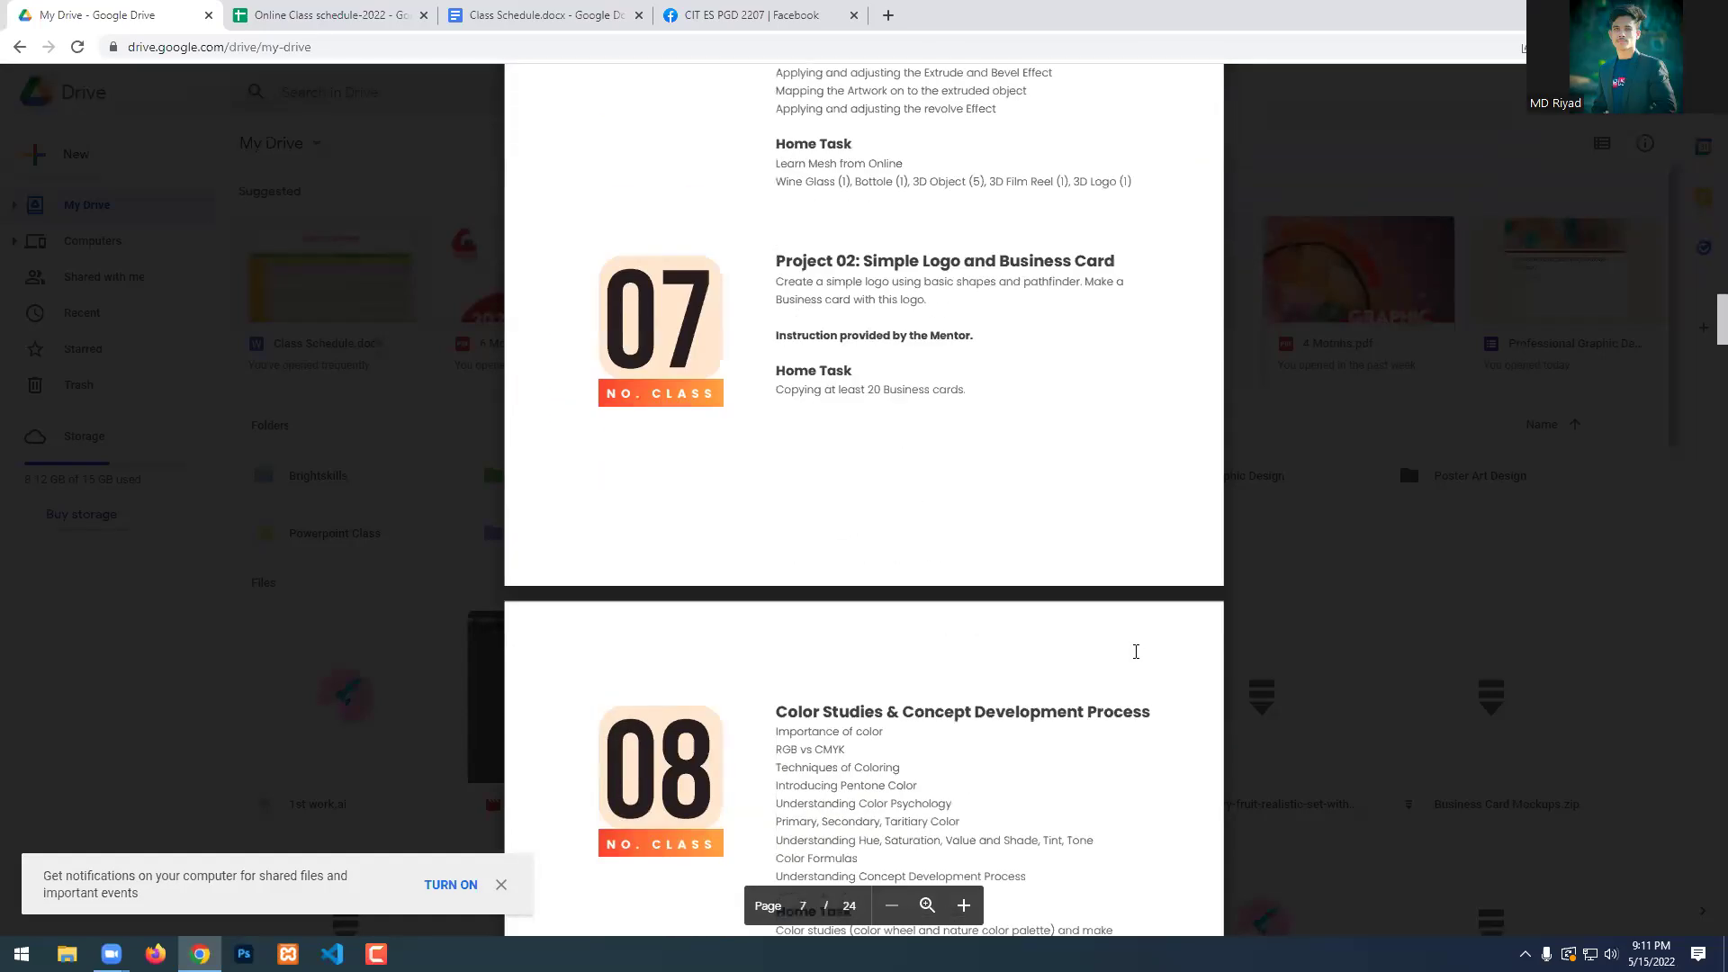
{"action": "scroll", "coordinate": [1138, 652], "scroll_direction": "down", "scroll_amount": 12}
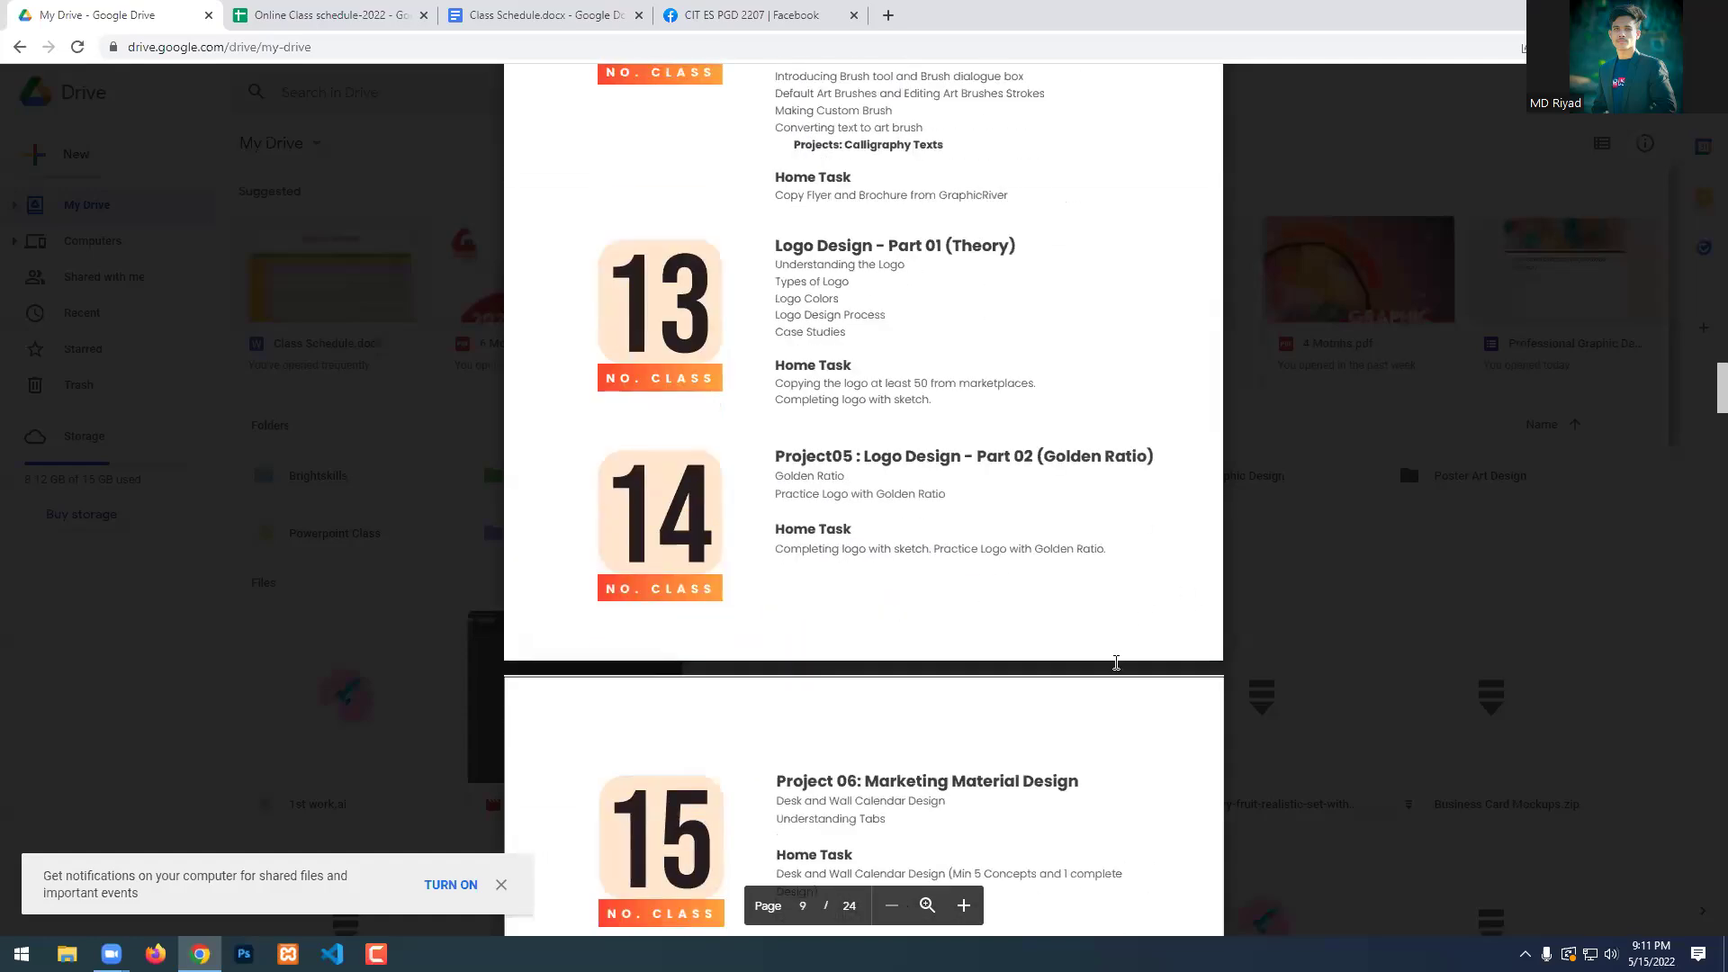
{"action": "scroll", "coordinate": [1100, 699], "scroll_direction": "down", "scroll_amount": 3}
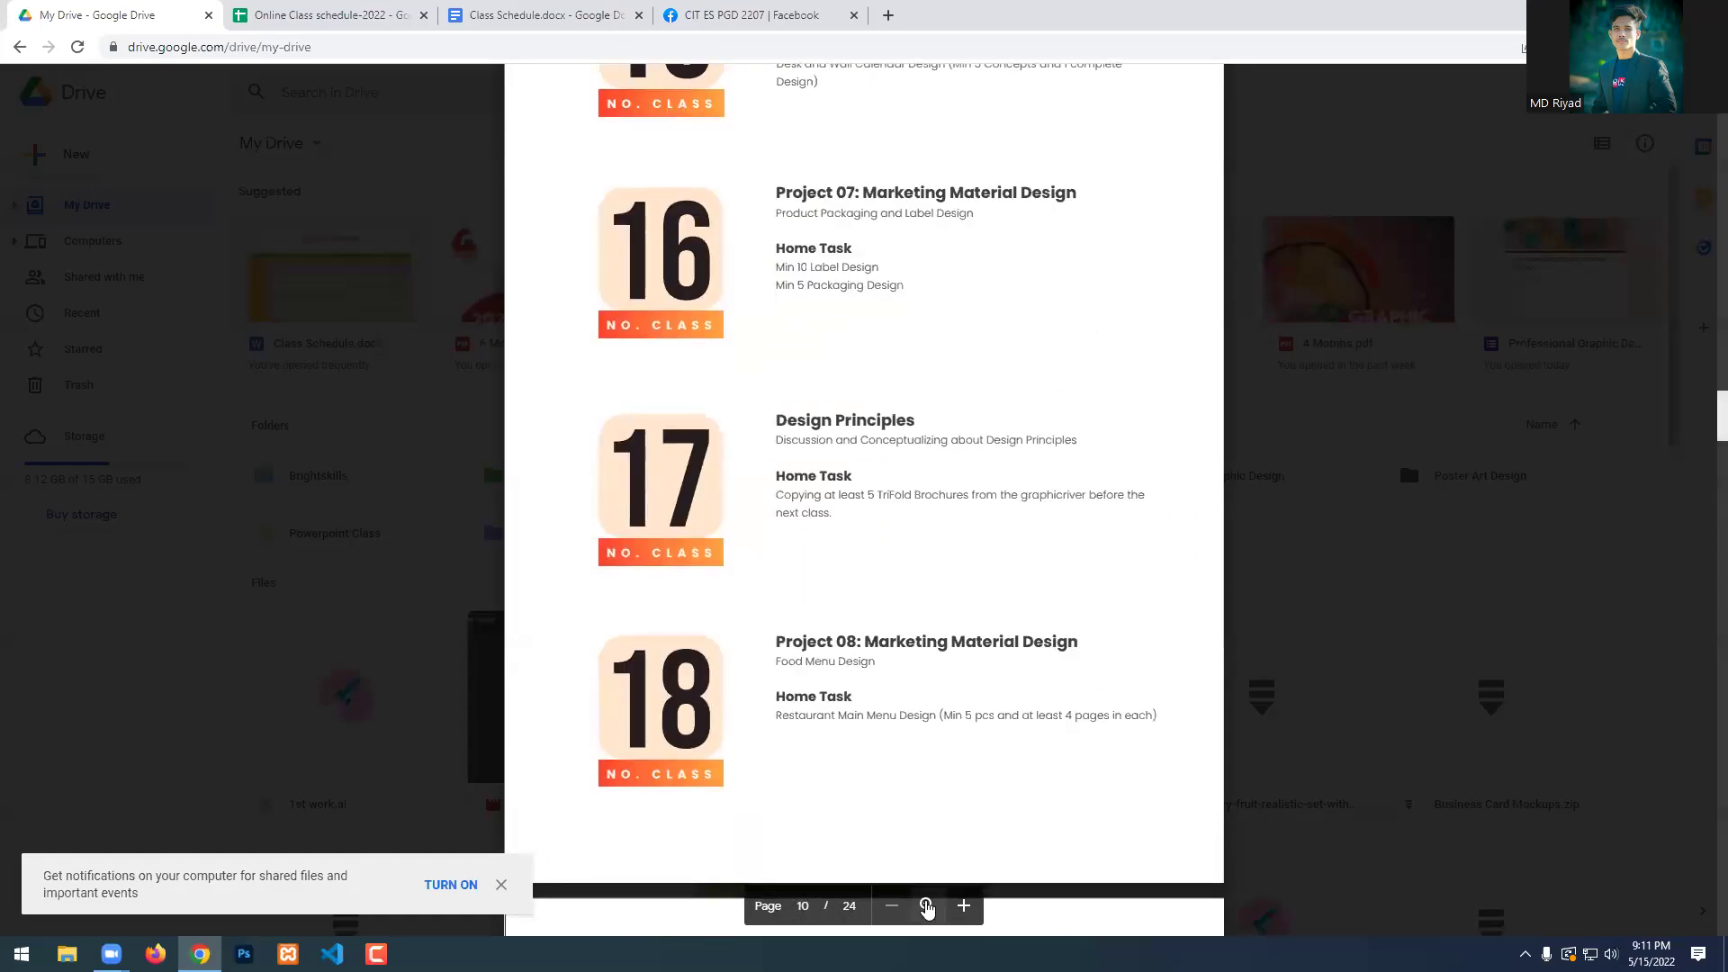
{"action": "scroll", "coordinate": [942, 524], "scroll_direction": "up", "scroll_amount": 3}
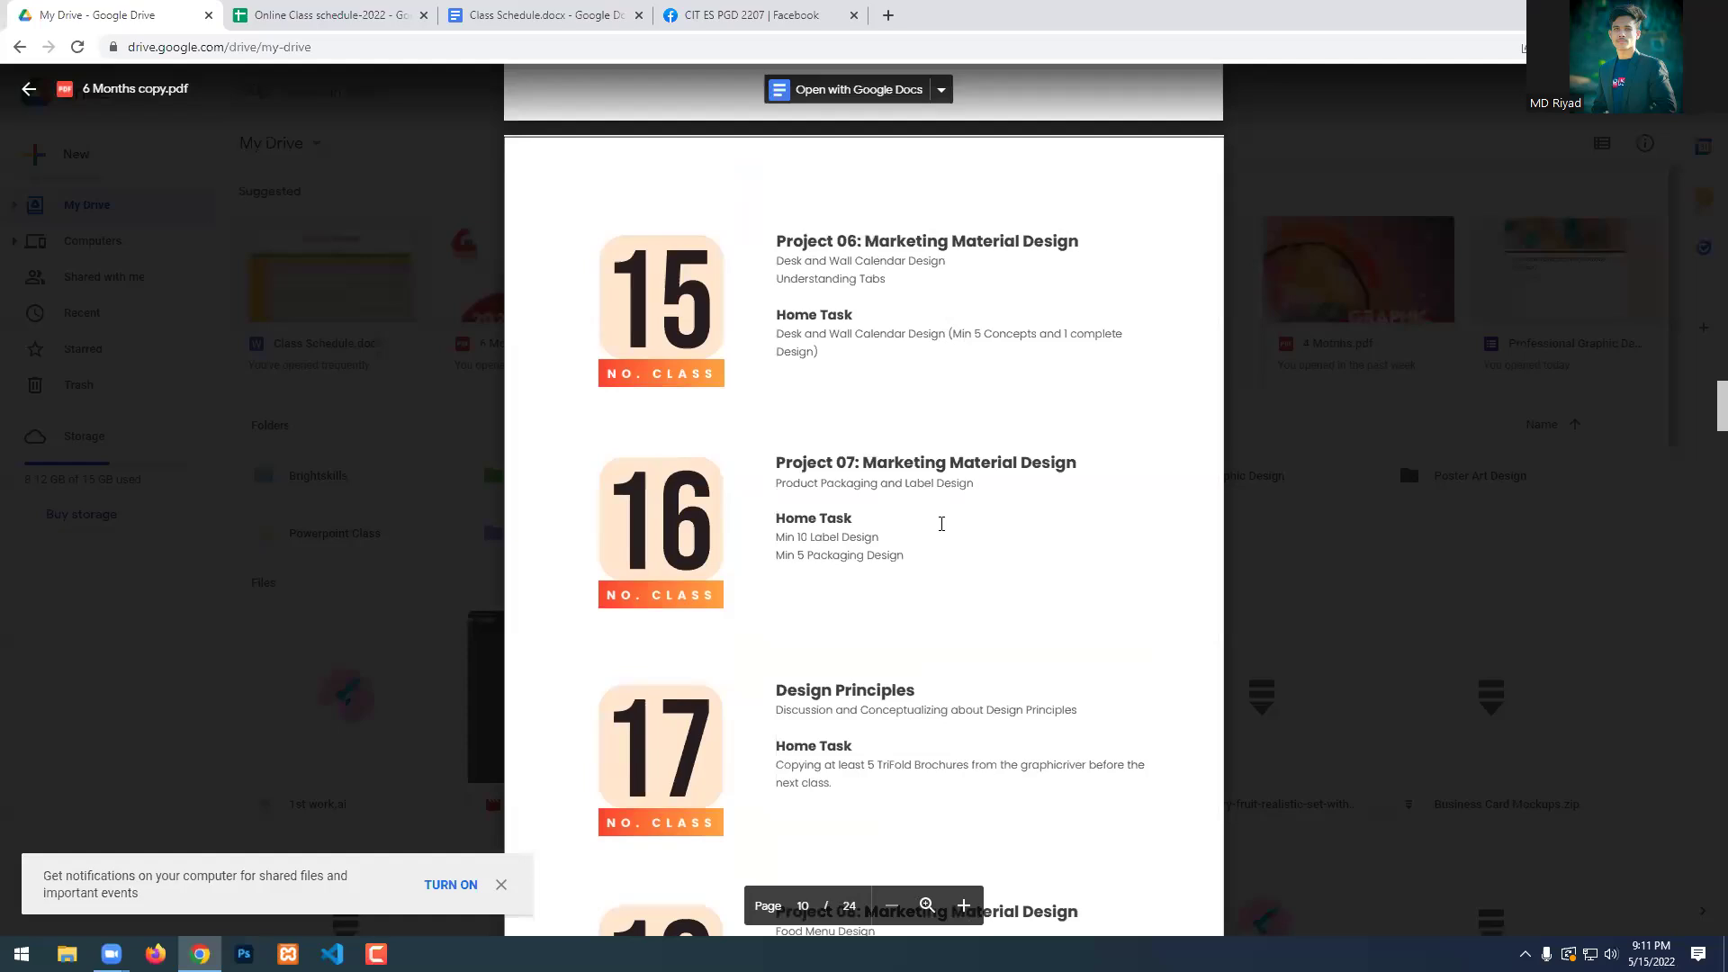
{"action": "scroll", "coordinate": [941, 524], "scroll_direction": "up", "scroll_amount": 8}
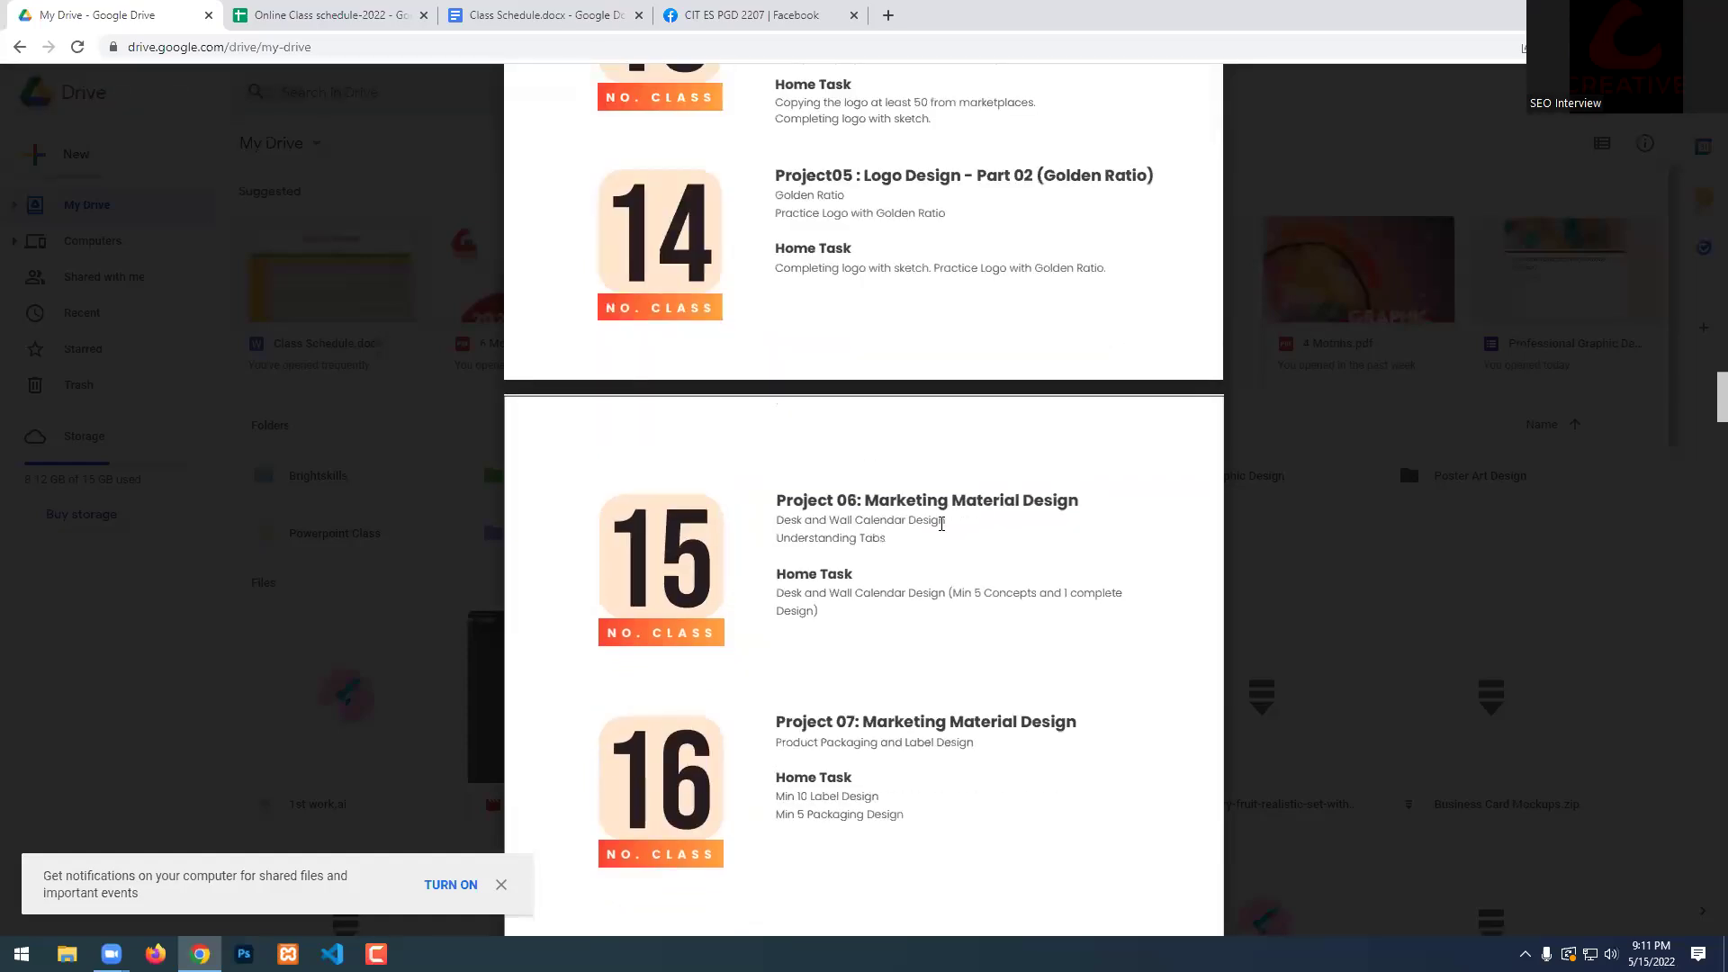
{"action": "scroll", "coordinate": [942, 524], "scroll_direction": "up", "scroll_amount": 5}
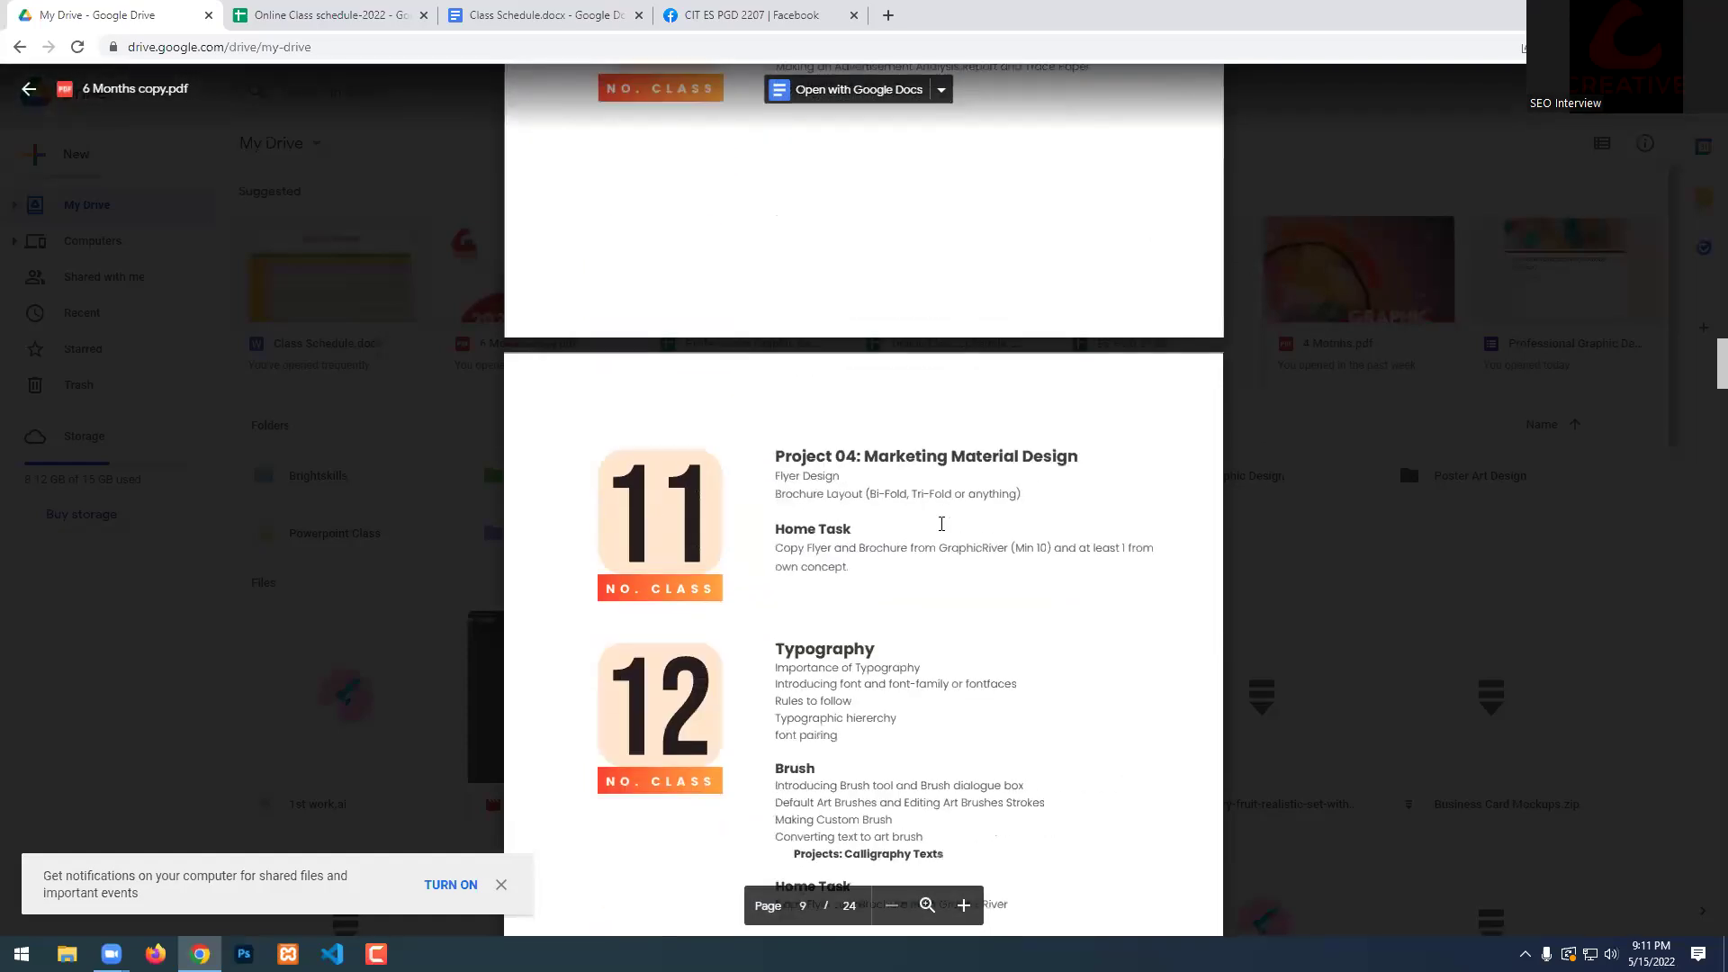
{"action": "scroll", "coordinate": [941, 524], "scroll_direction": "up", "scroll_amount": 15}
{"action": "scroll", "coordinate": [942, 524], "scroll_direction": "up", "scroll_amount": 7}
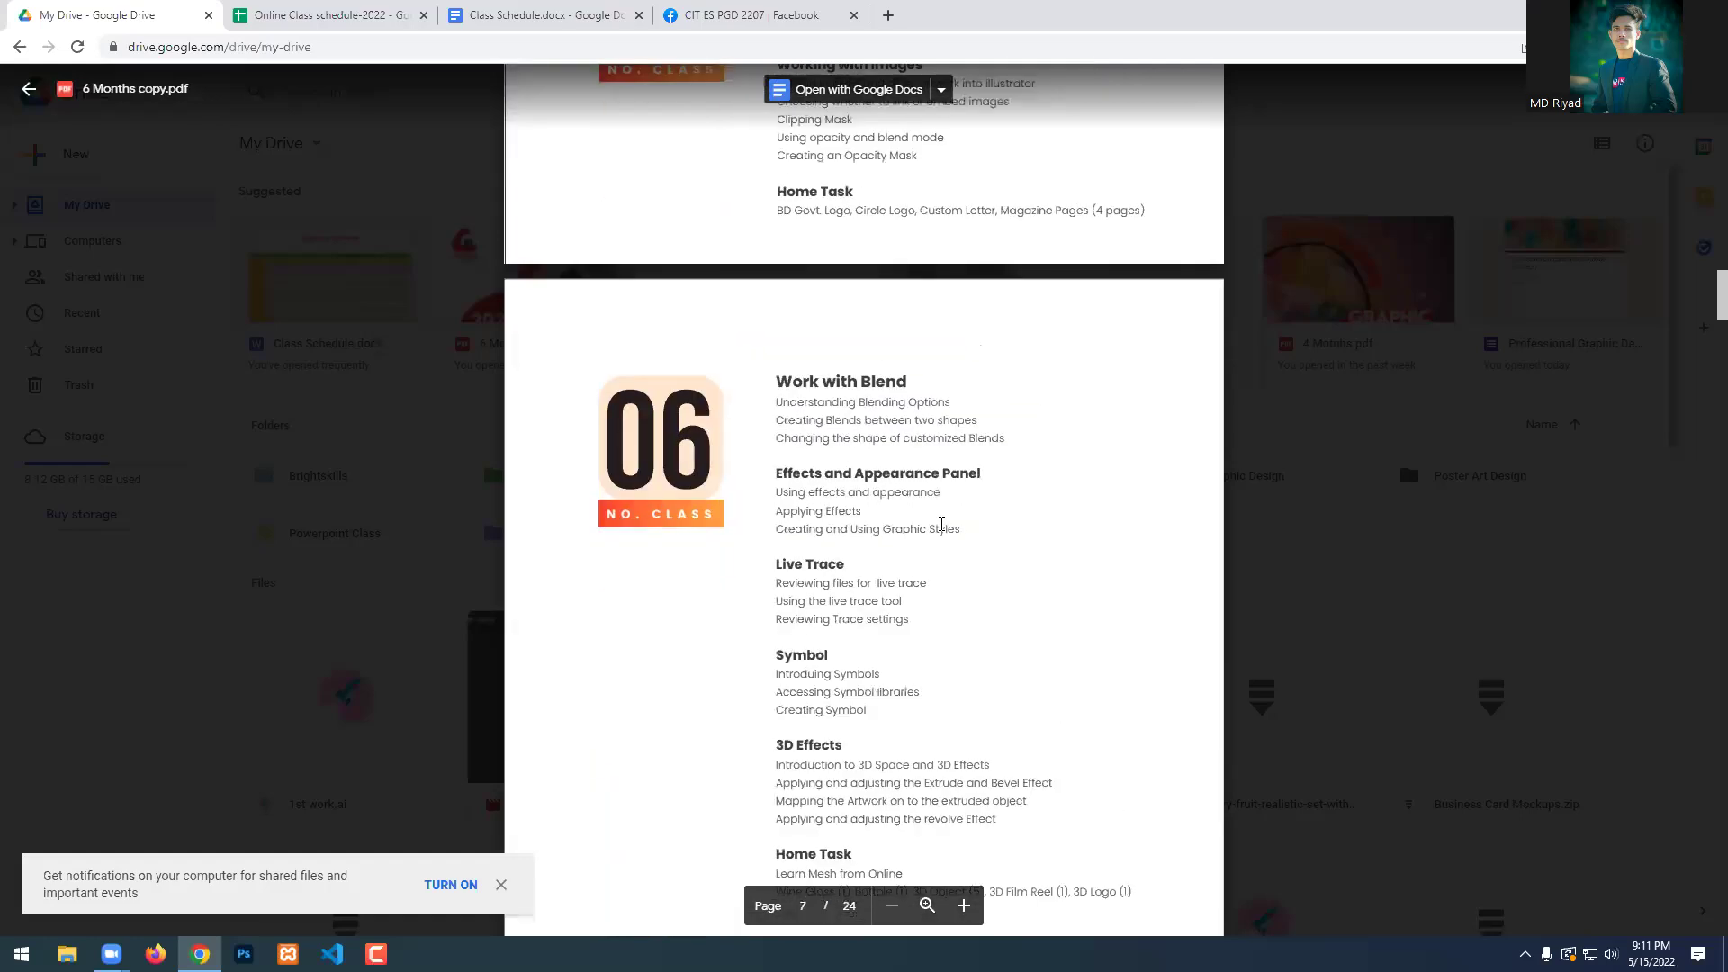
{"action": "scroll", "coordinate": [941, 524], "scroll_direction": "up", "scroll_amount": 6}
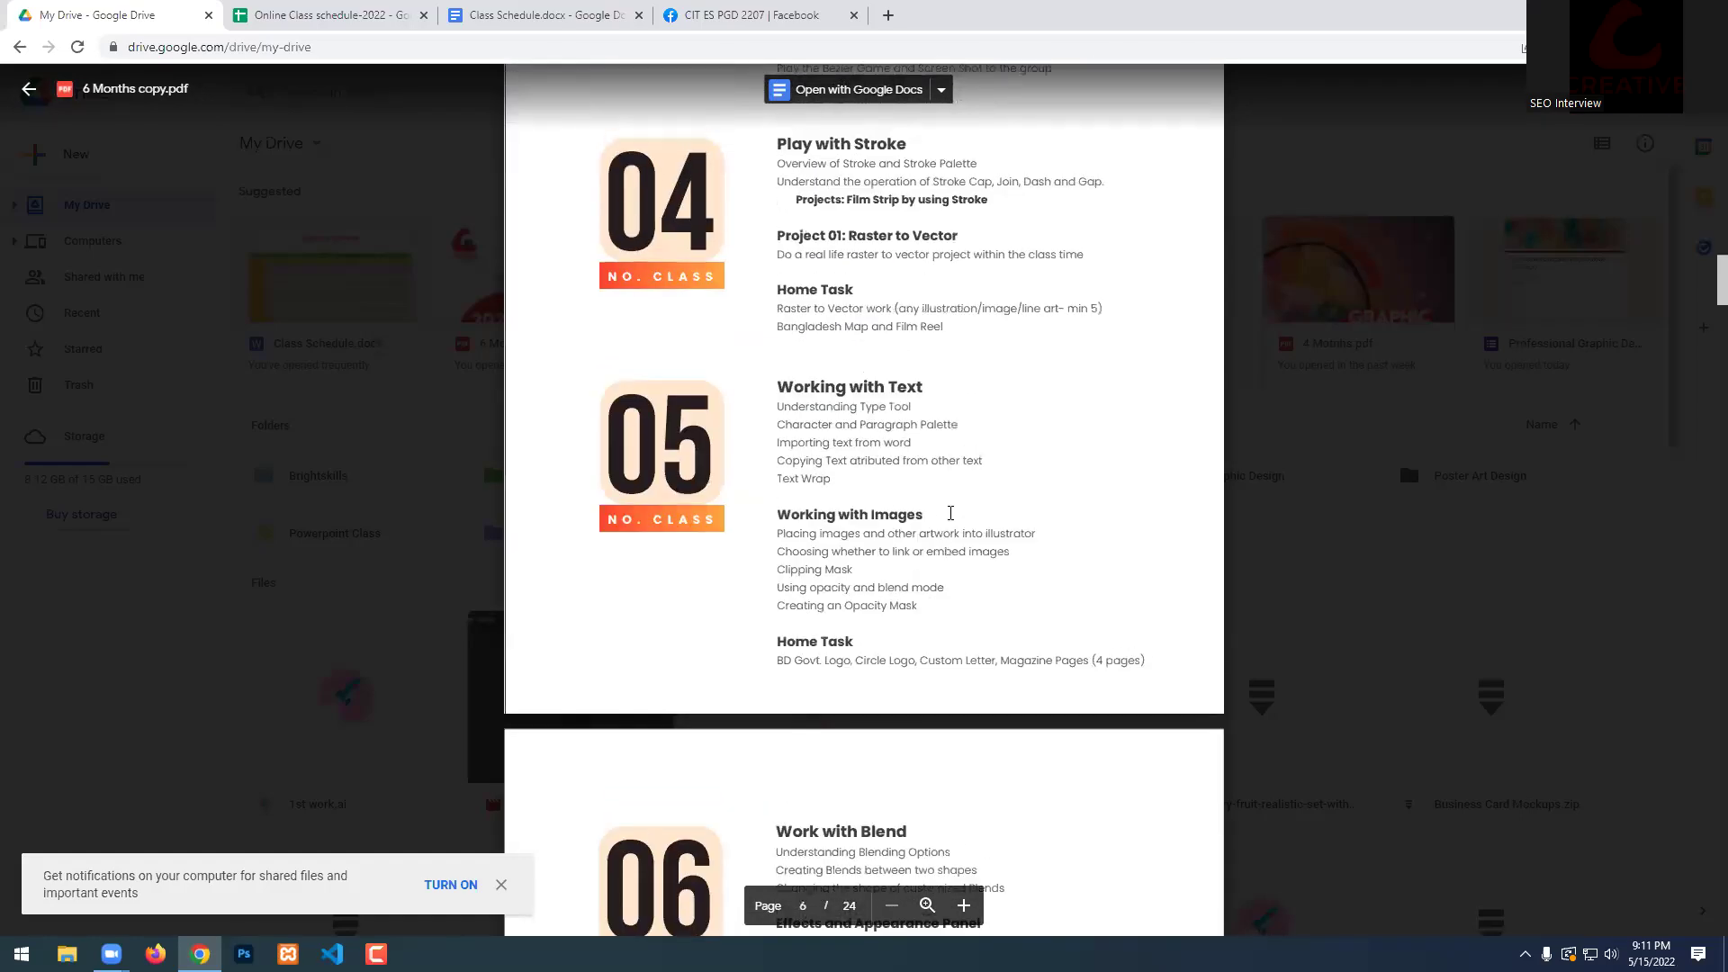
{"action": "scroll", "coordinate": [983, 493], "scroll_direction": "down", "scroll_amount": 1}
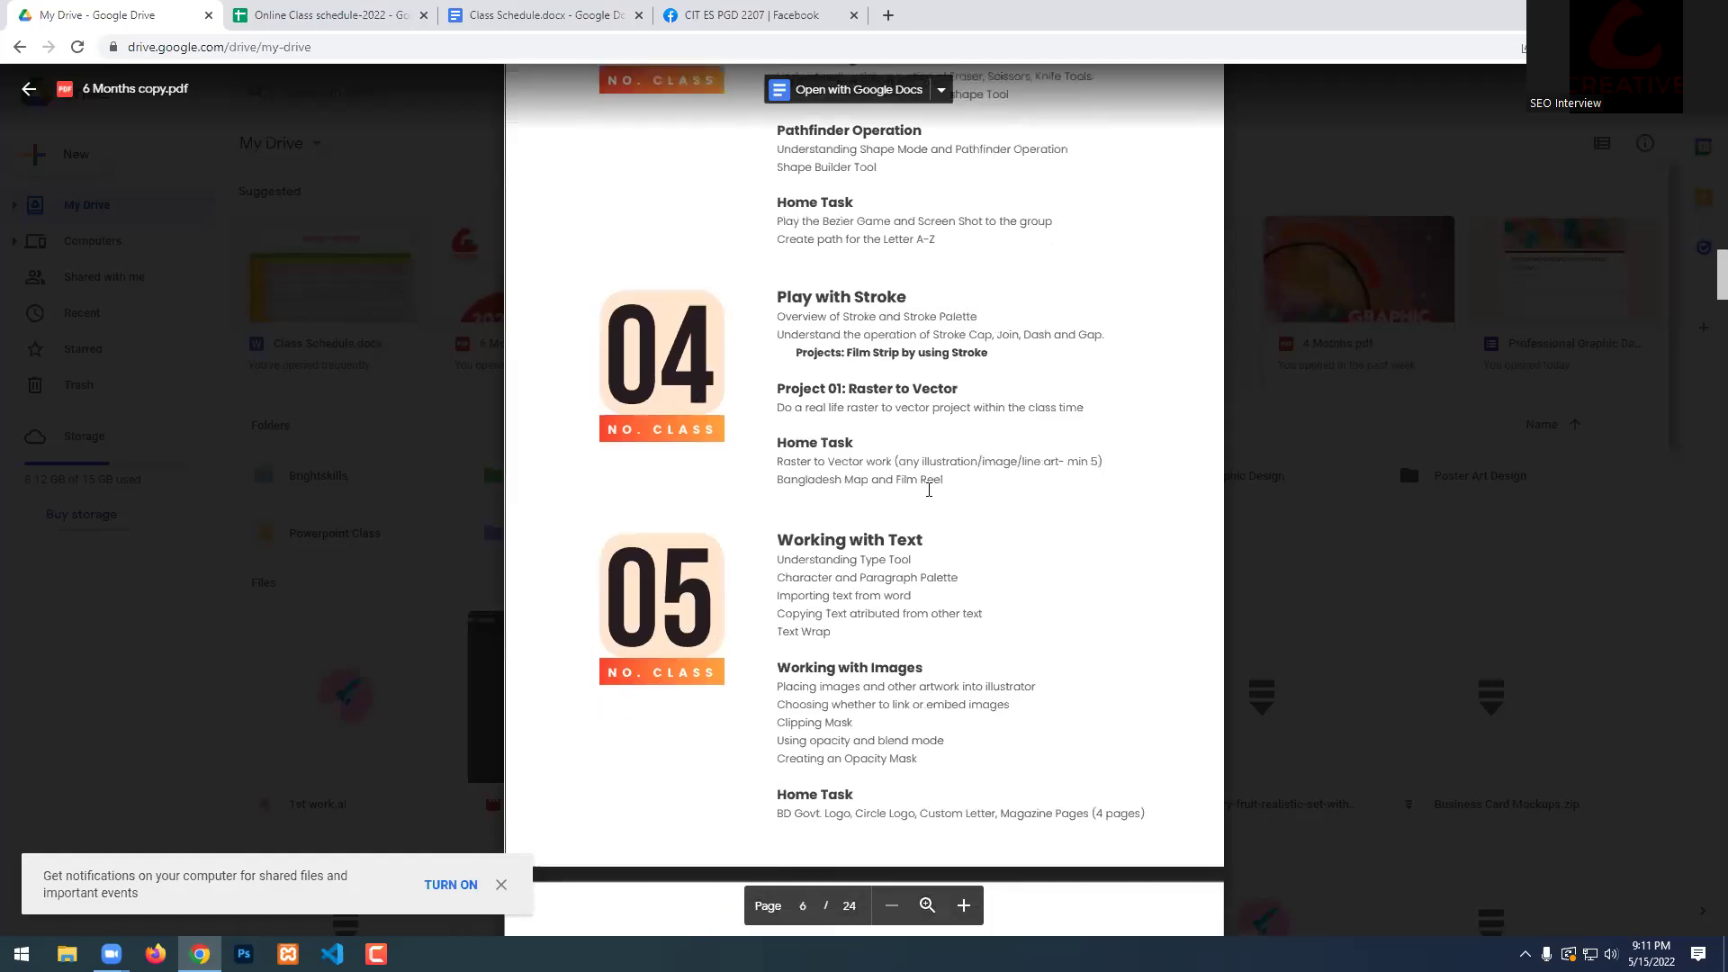
Highlight the Working with Text topics and home task lines, clearing each highlight afterwards.
{"action": "left_click_drag", "start_coordinate": [777, 476], "coordinate": [924, 584]}
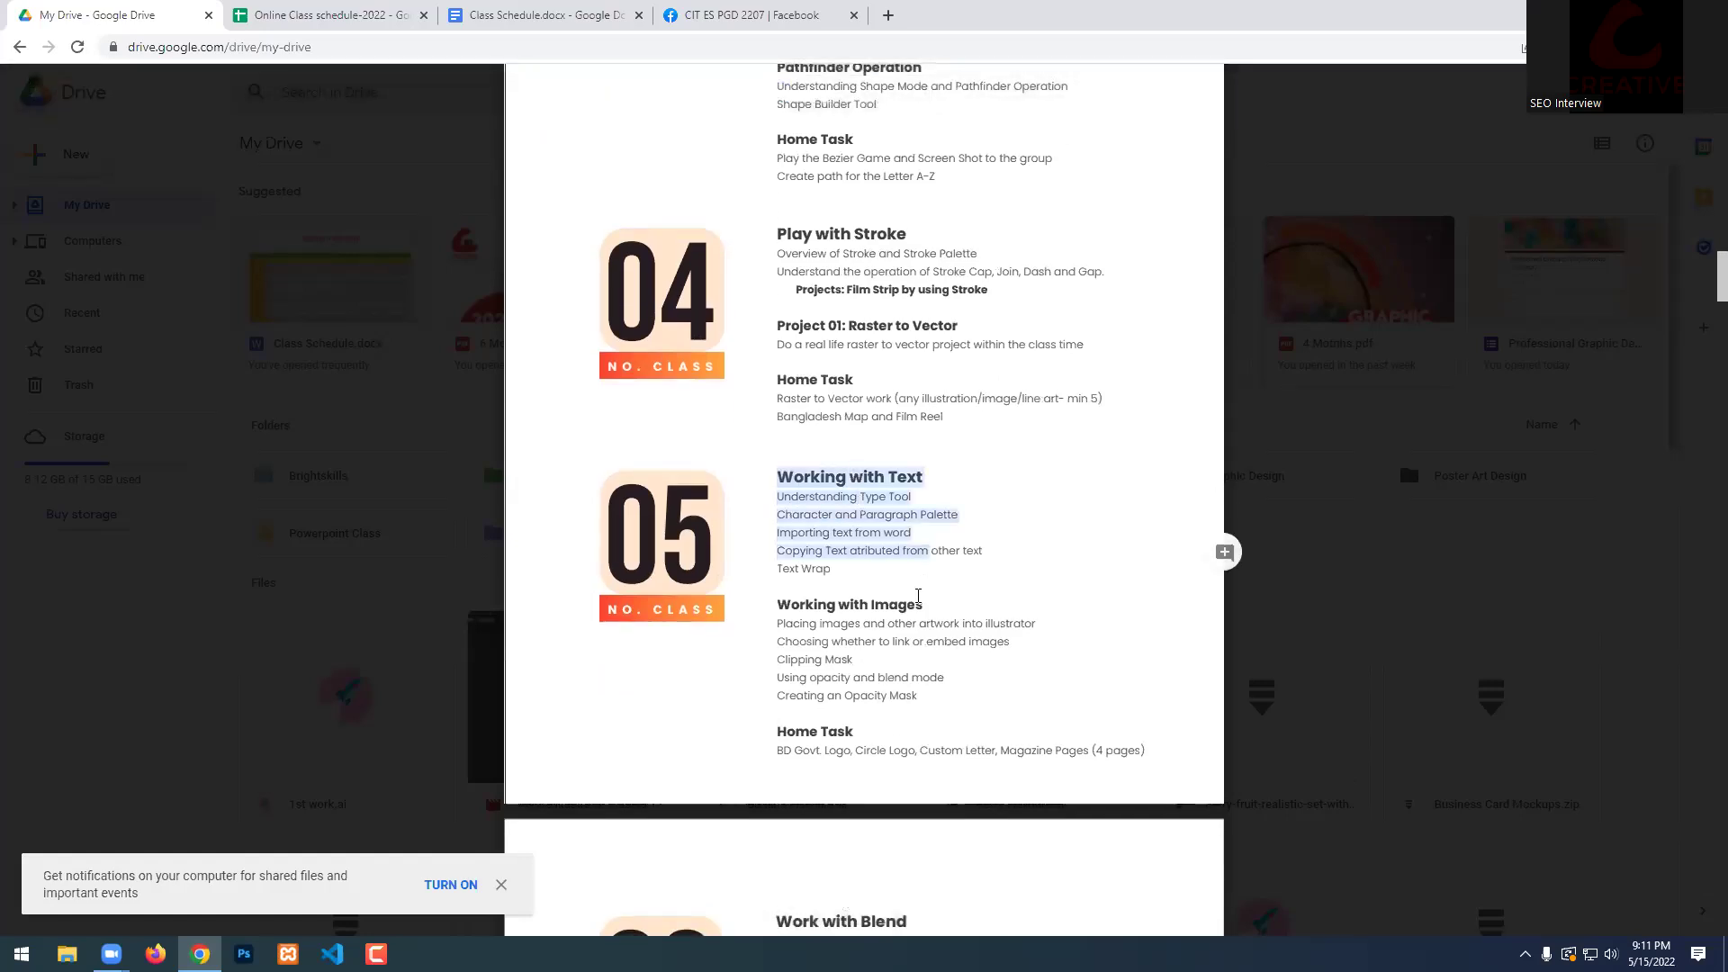
{"action": "left_click", "coordinate": [842, 557]}
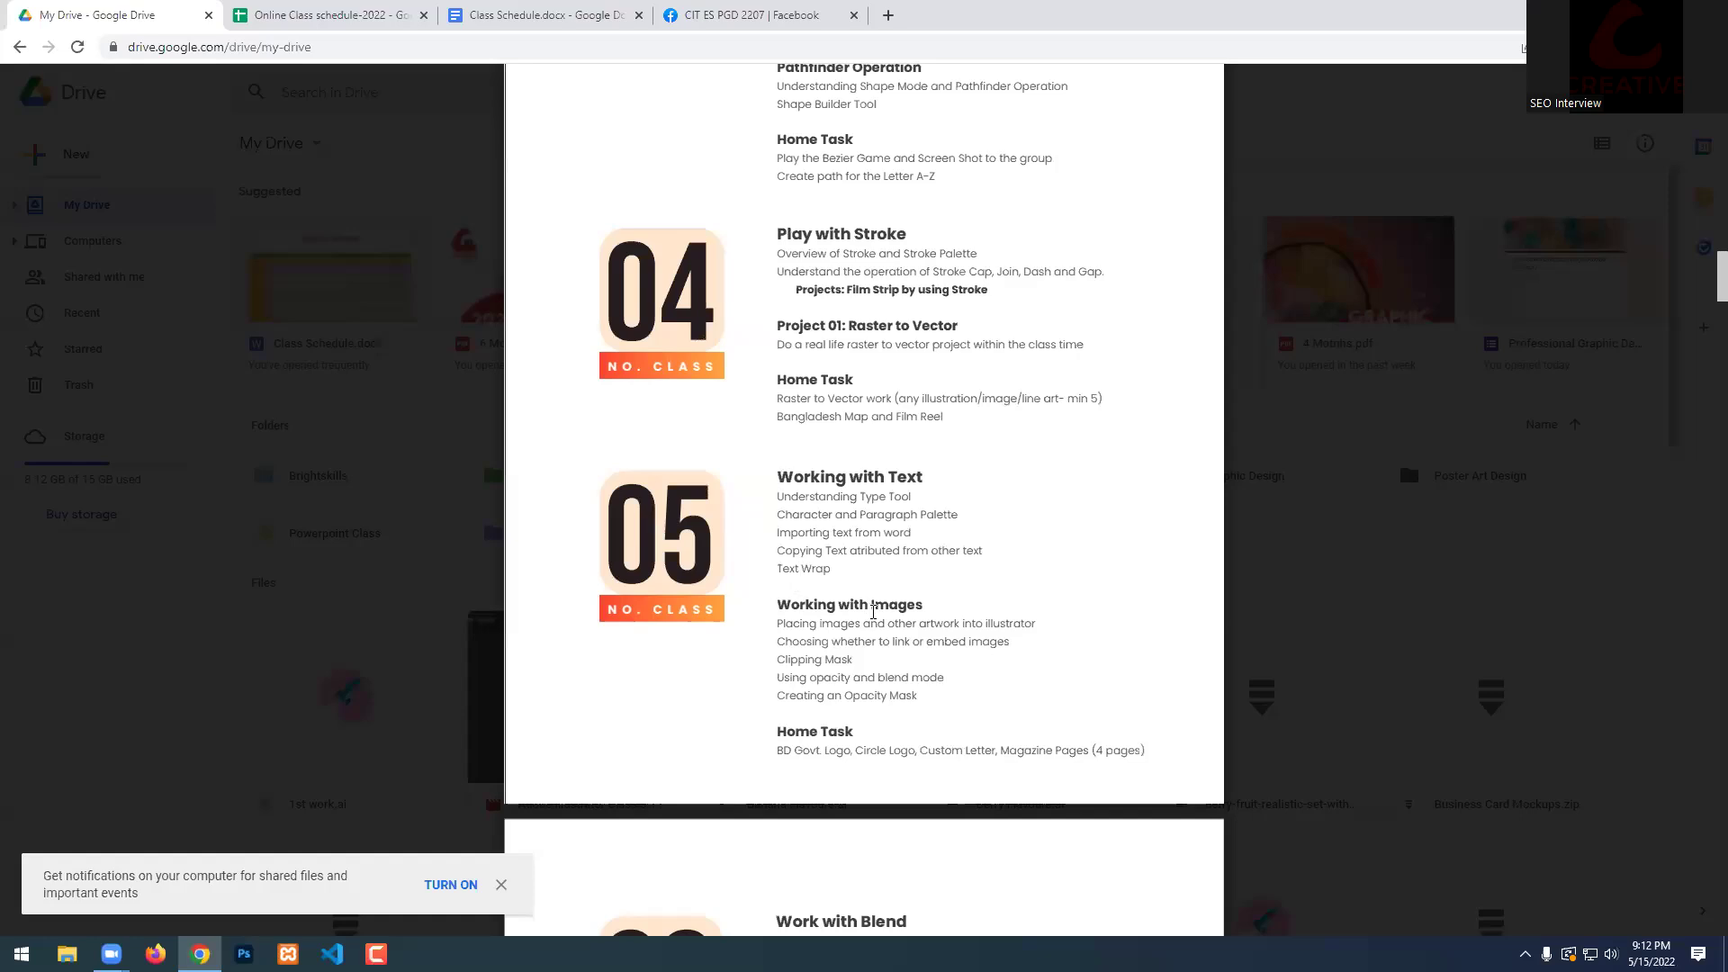
{"action": "scroll", "coordinate": [791, 576], "scroll_direction": "down", "scroll_amount": 2}
{"action": "left_click_drag", "start_coordinate": [788, 573], "coordinate": [1062, 577]}
{"action": "left_click", "coordinate": [866, 573]}
{"action": "left_click", "coordinate": [1062, 577]}
{"action": "scroll", "coordinate": [910, 569], "scroll_direction": "up", "scroll_amount": 2}
{"action": "left_click_drag", "start_coordinate": [778, 477], "coordinate": [918, 699]}
{"action": "left_click", "coordinate": [840, 654]}
{"action": "left_click_drag", "start_coordinate": [780, 477], "coordinate": [920, 477]}
{"action": "left_click", "coordinate": [879, 491]}
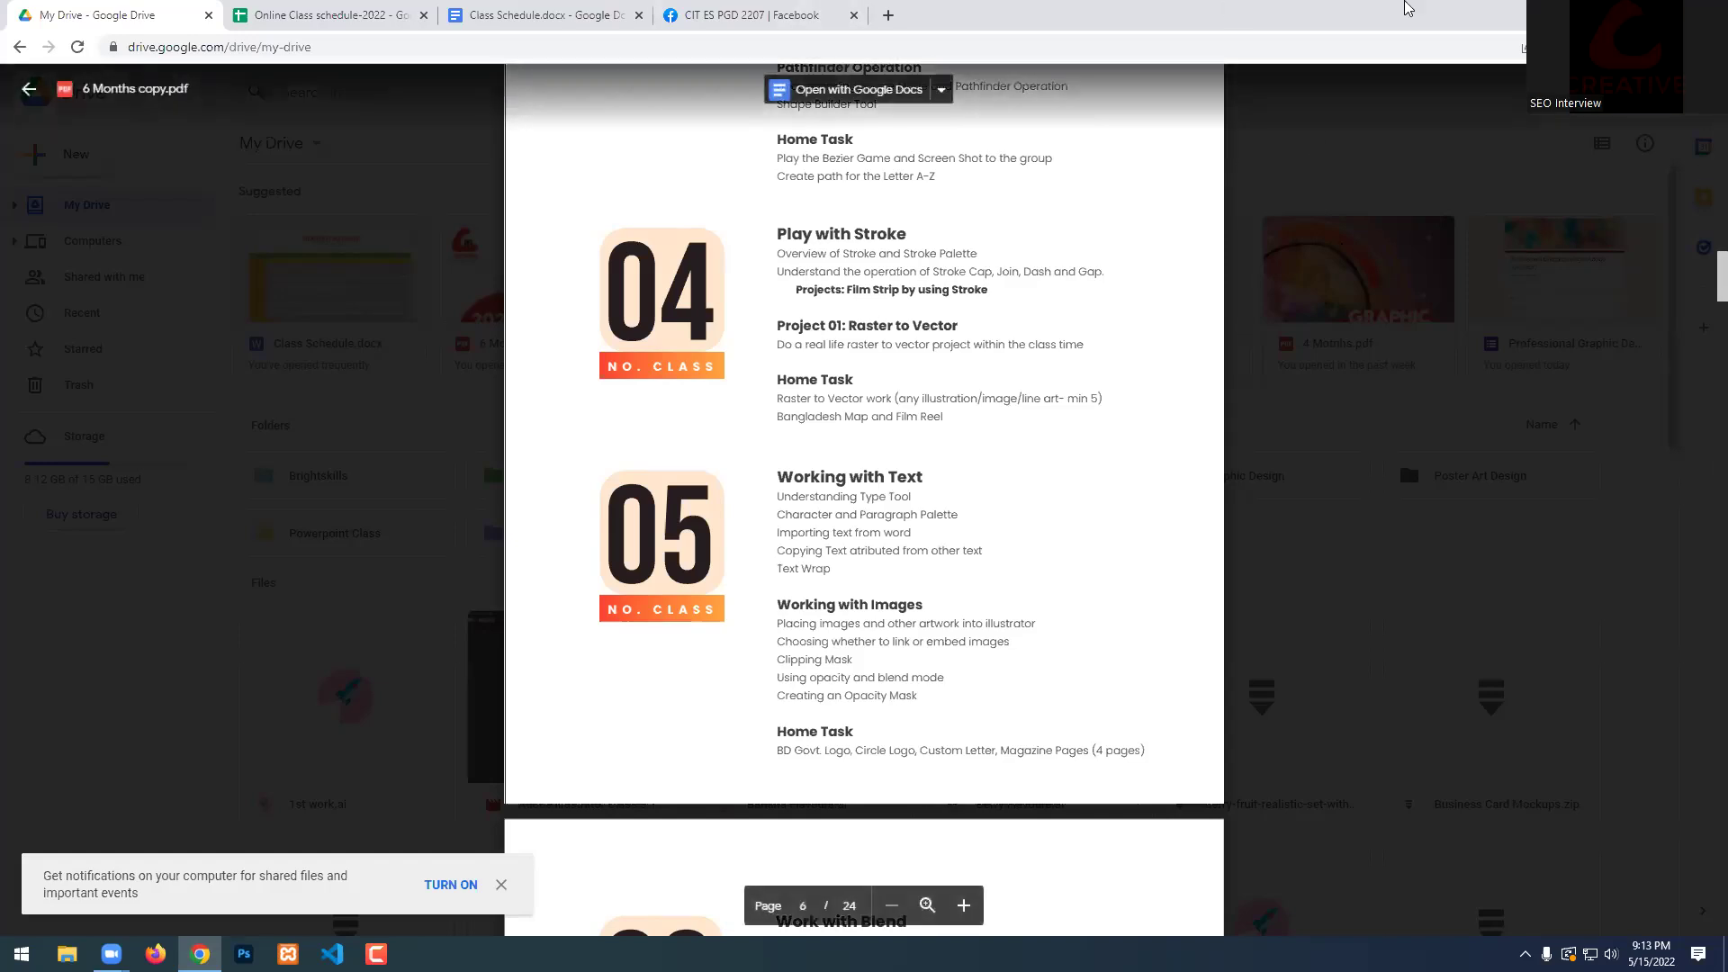
Show the desktop and start Adobe Illustrator 2021 from the Start menu.
{"action": "key", "text": "super+d"}
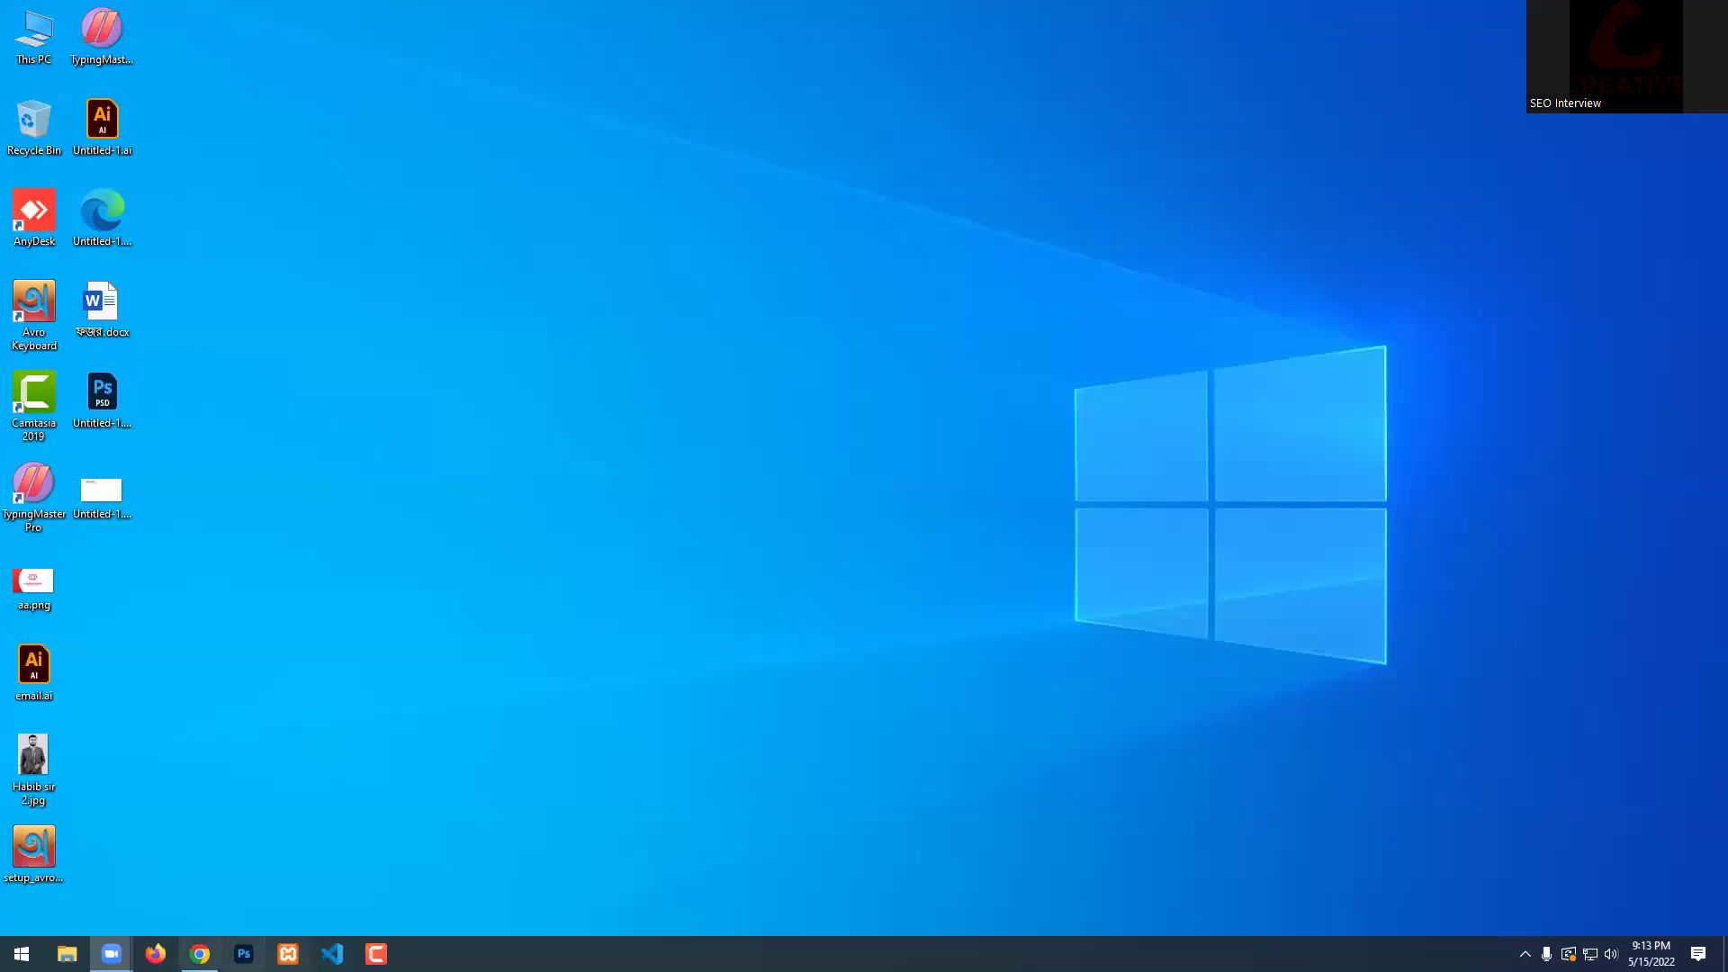
{"action": "key", "text": "super"}
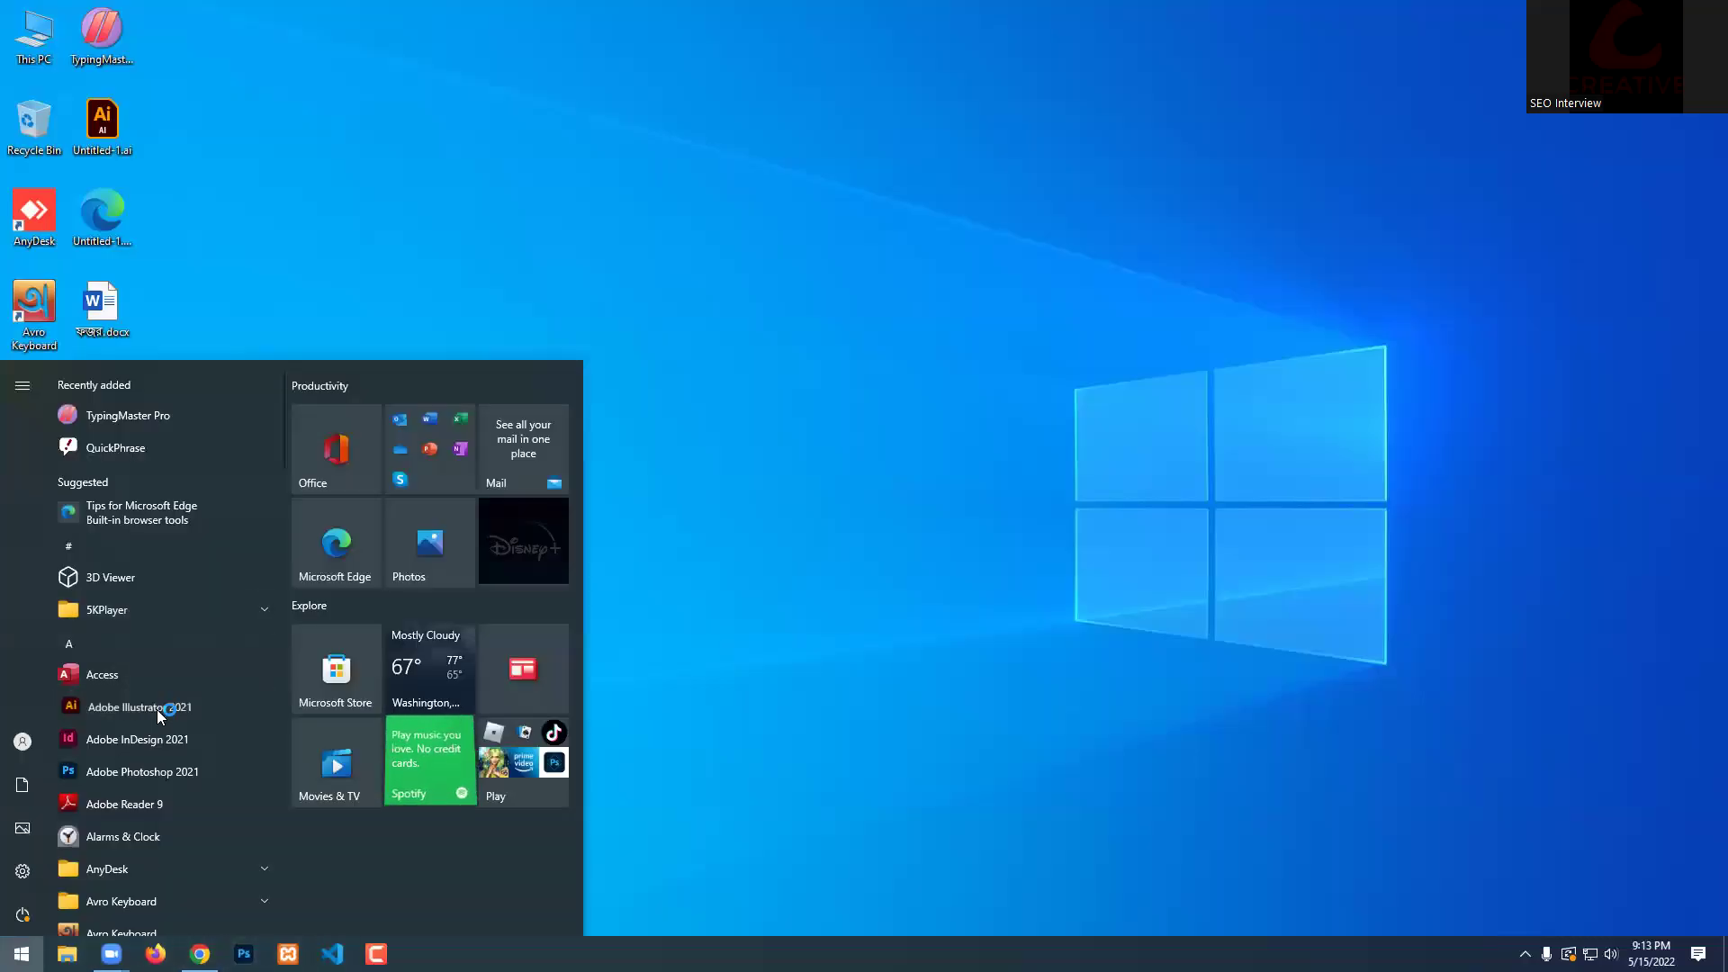
{"action": "left_click", "coordinate": [157, 709]}
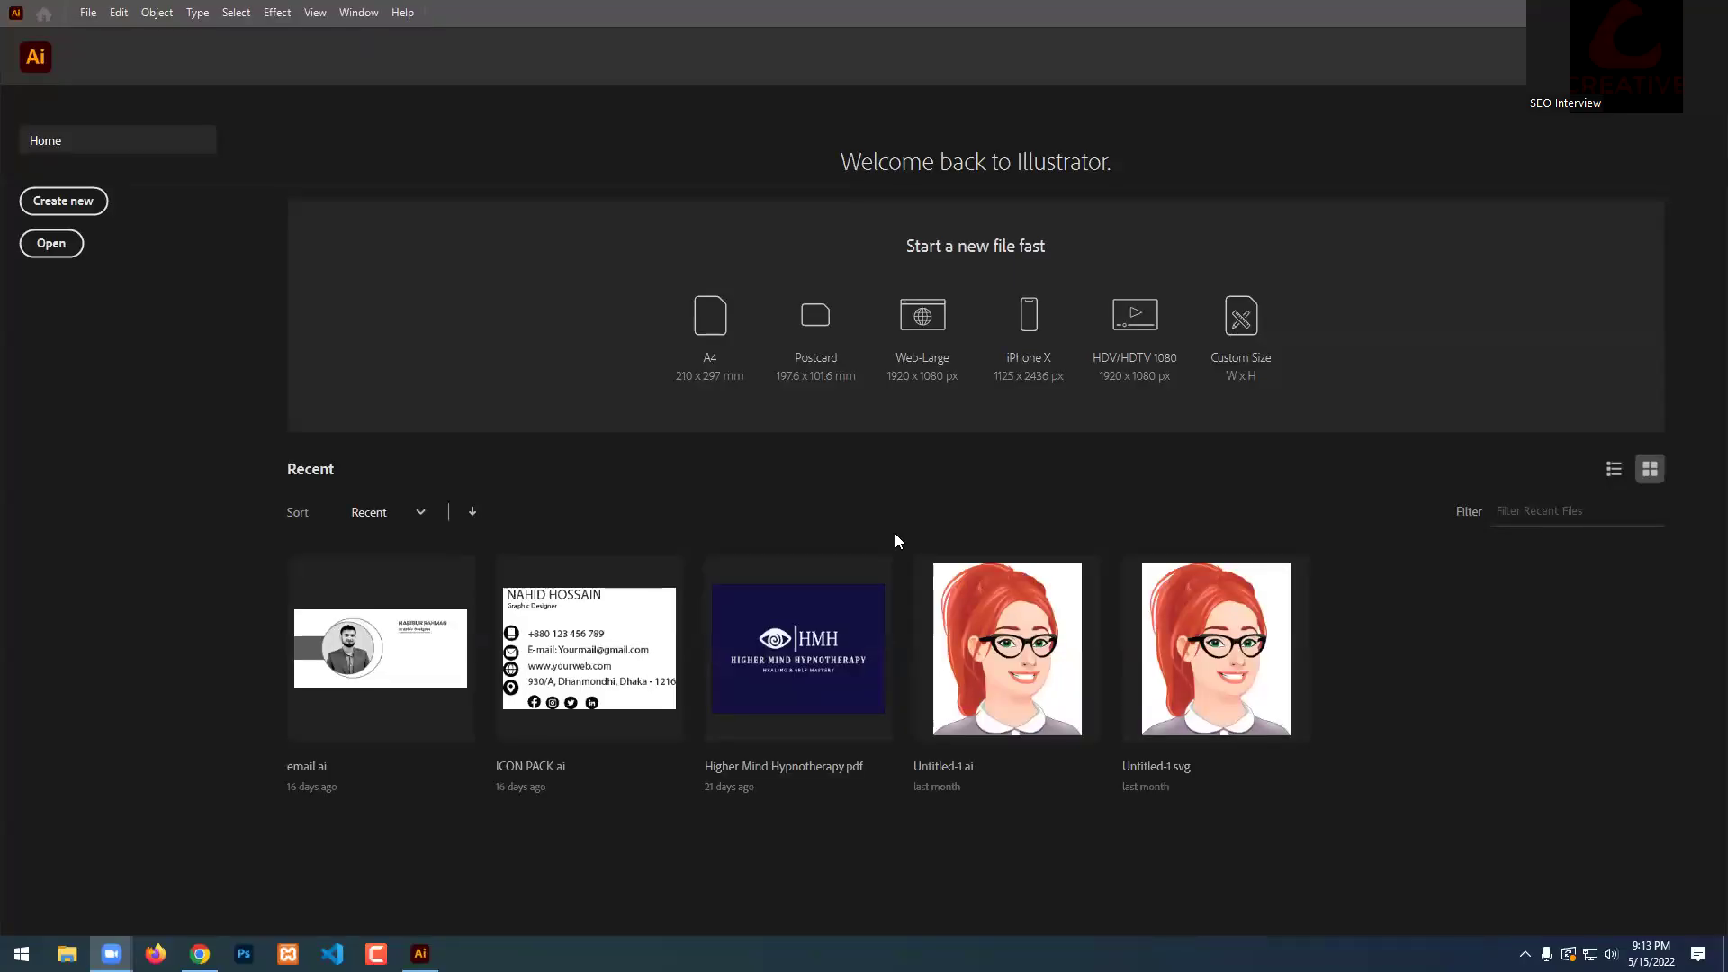
Create a default blank document, Untitled-1, and open Preferences with Ctrl+K.
{"action": "left_click", "coordinate": [88, 11]}
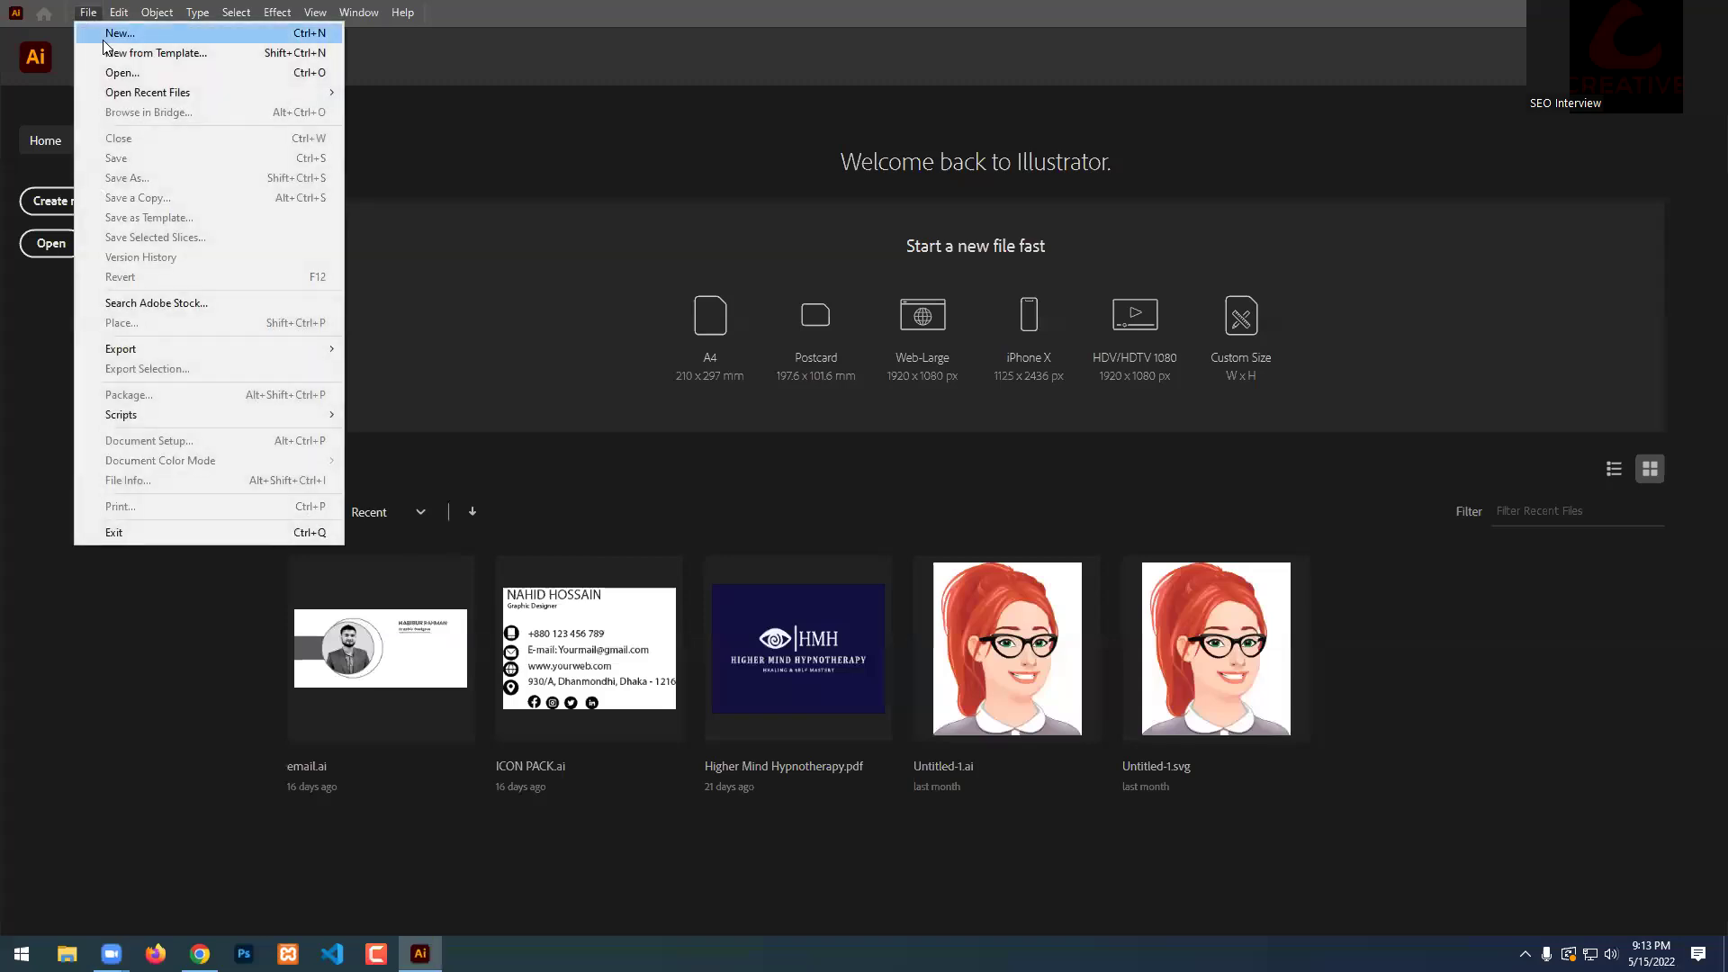
{"action": "left_click", "coordinate": [110, 35]}
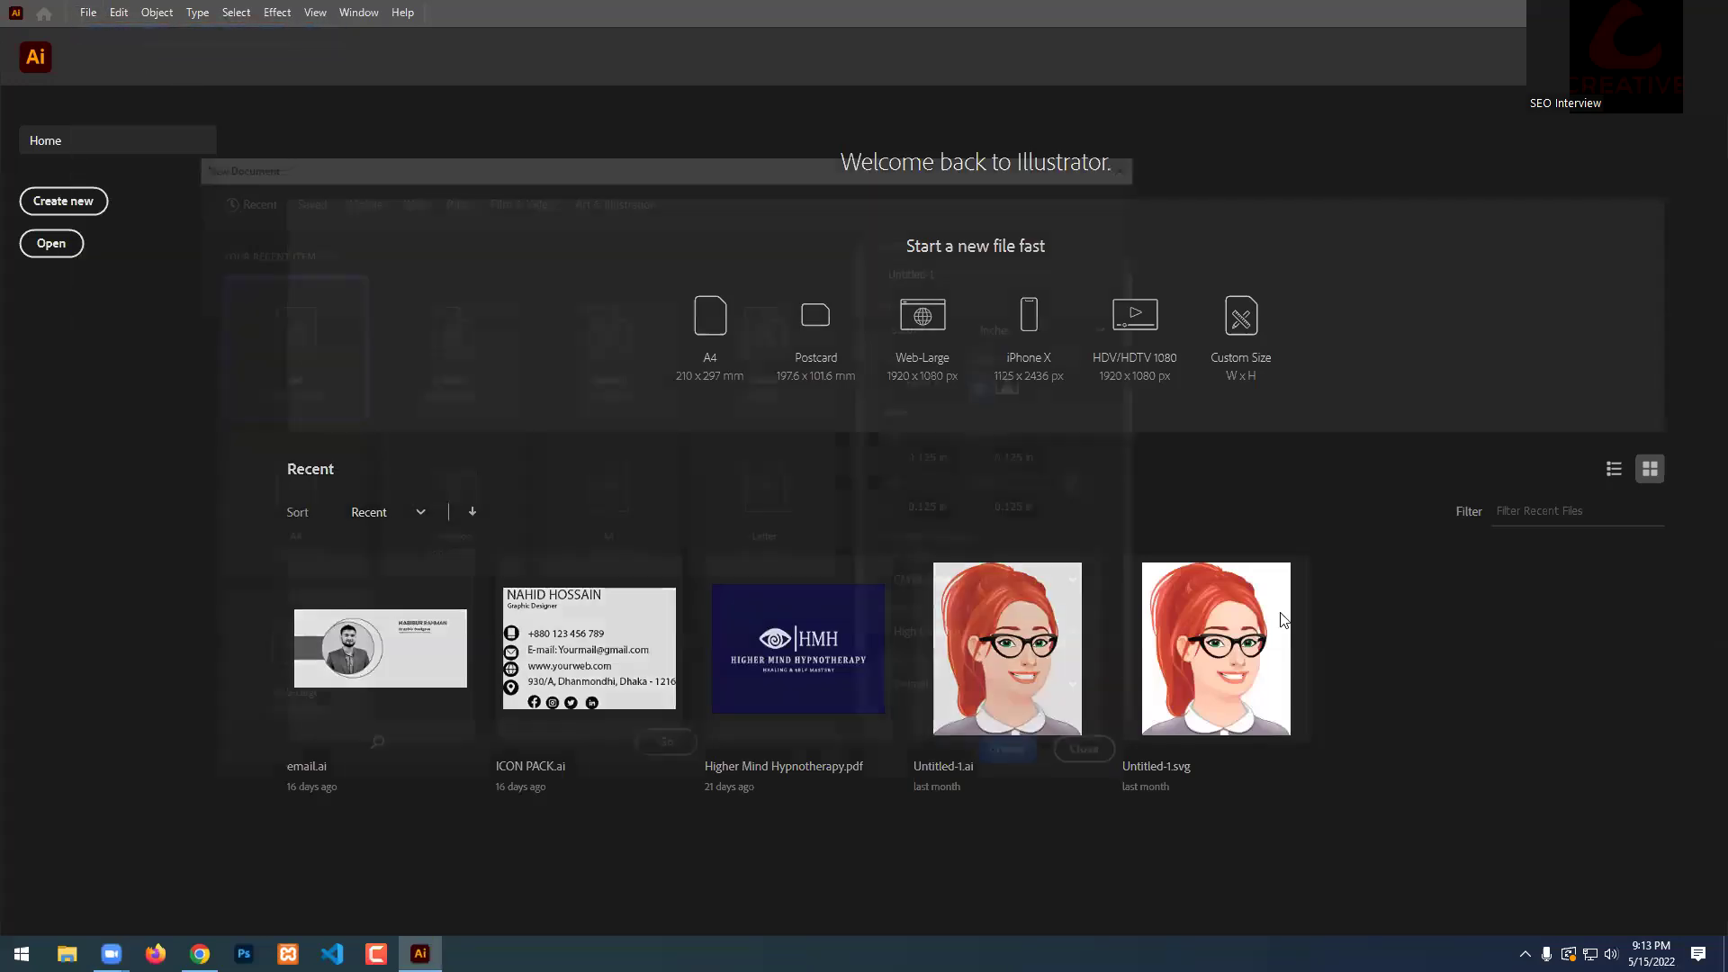
{"action": "left_click", "coordinate": [1026, 764]}
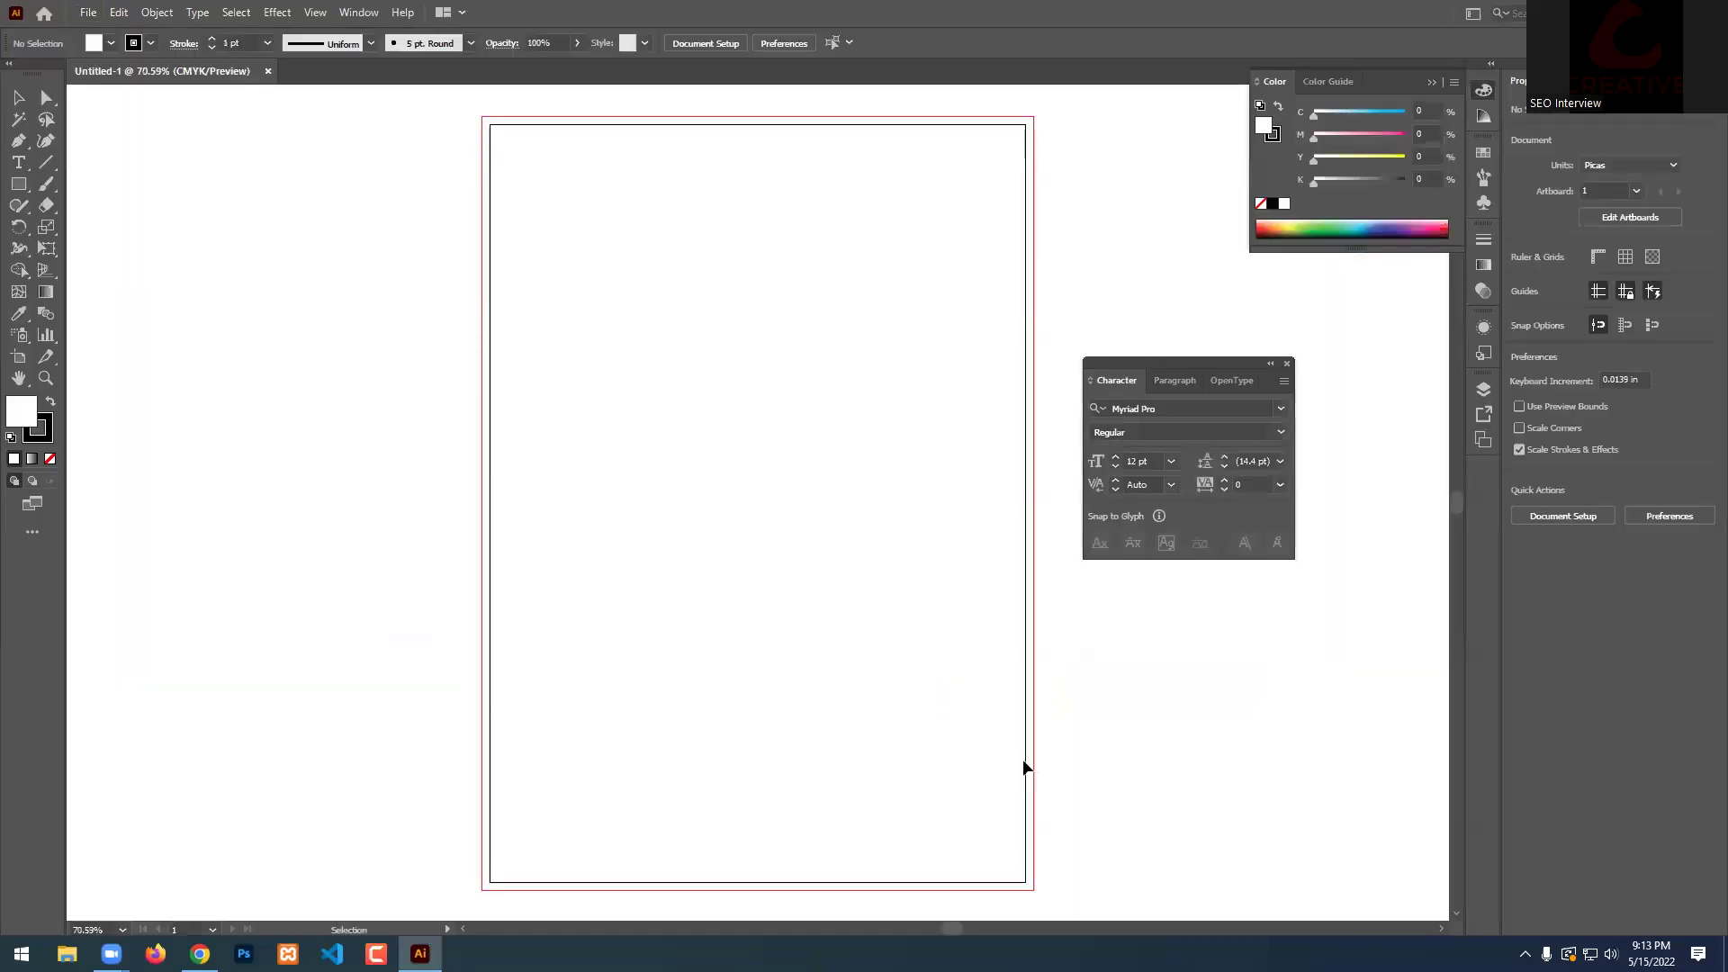
{"action": "scroll", "coordinate": [607, 504], "scroll_direction": "down", "scroll_amount": 2}
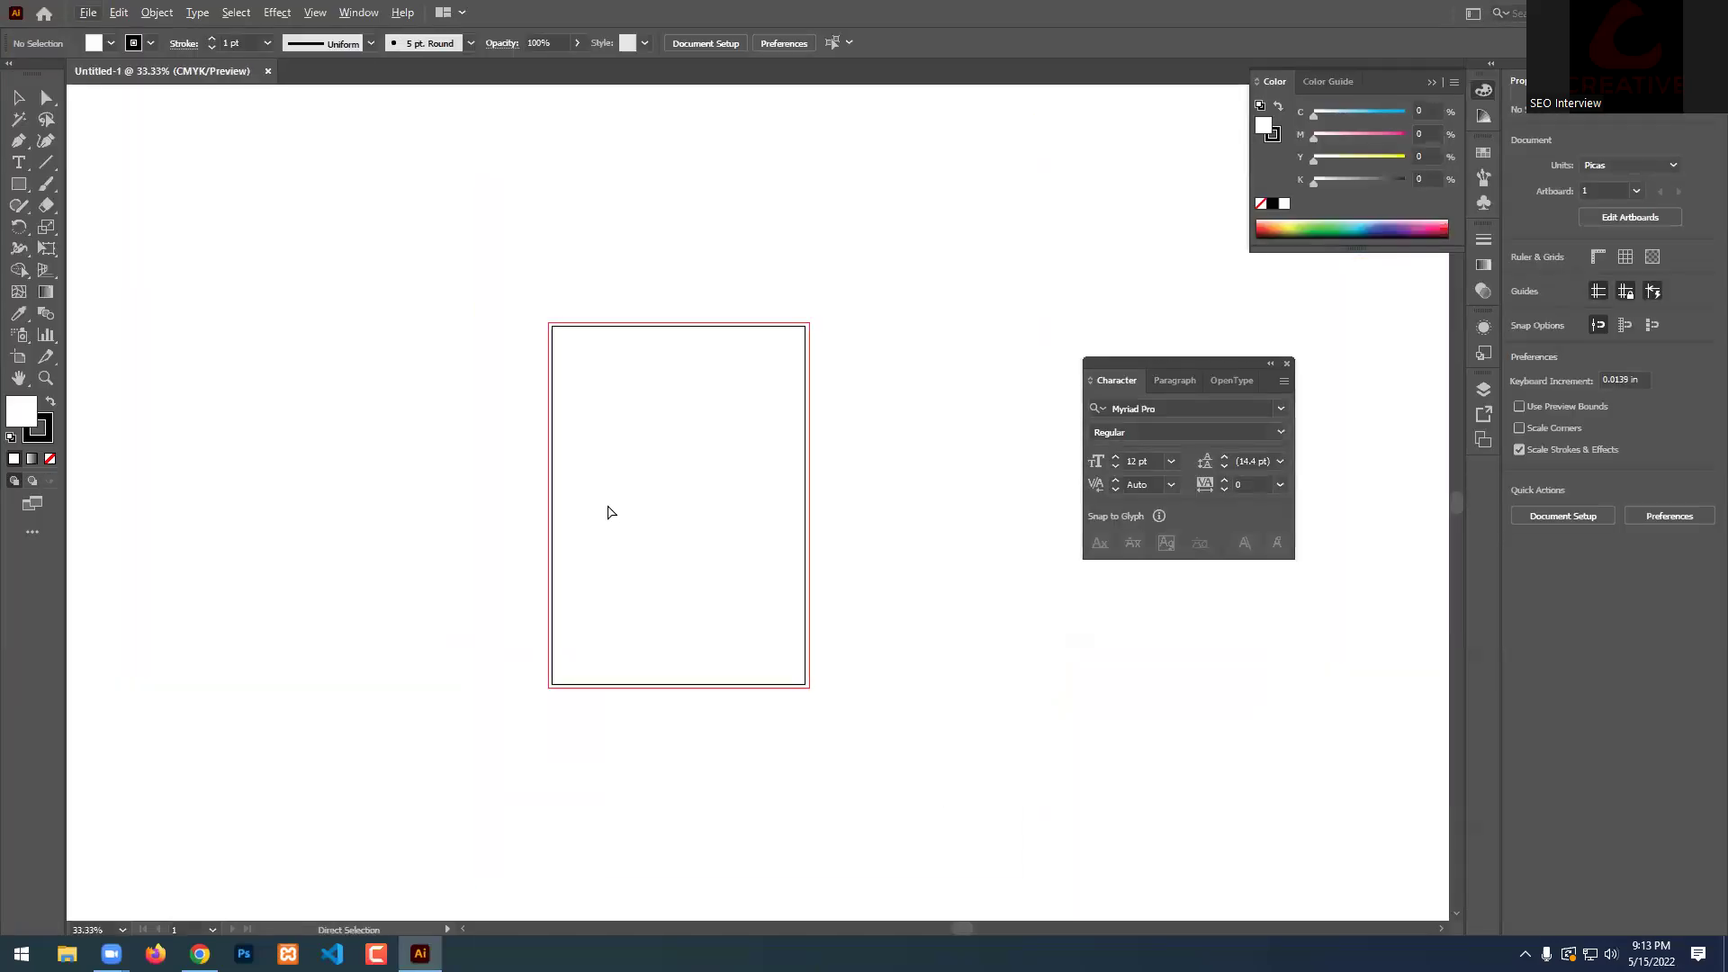
{"action": "key", "text": "ctrl+k"}
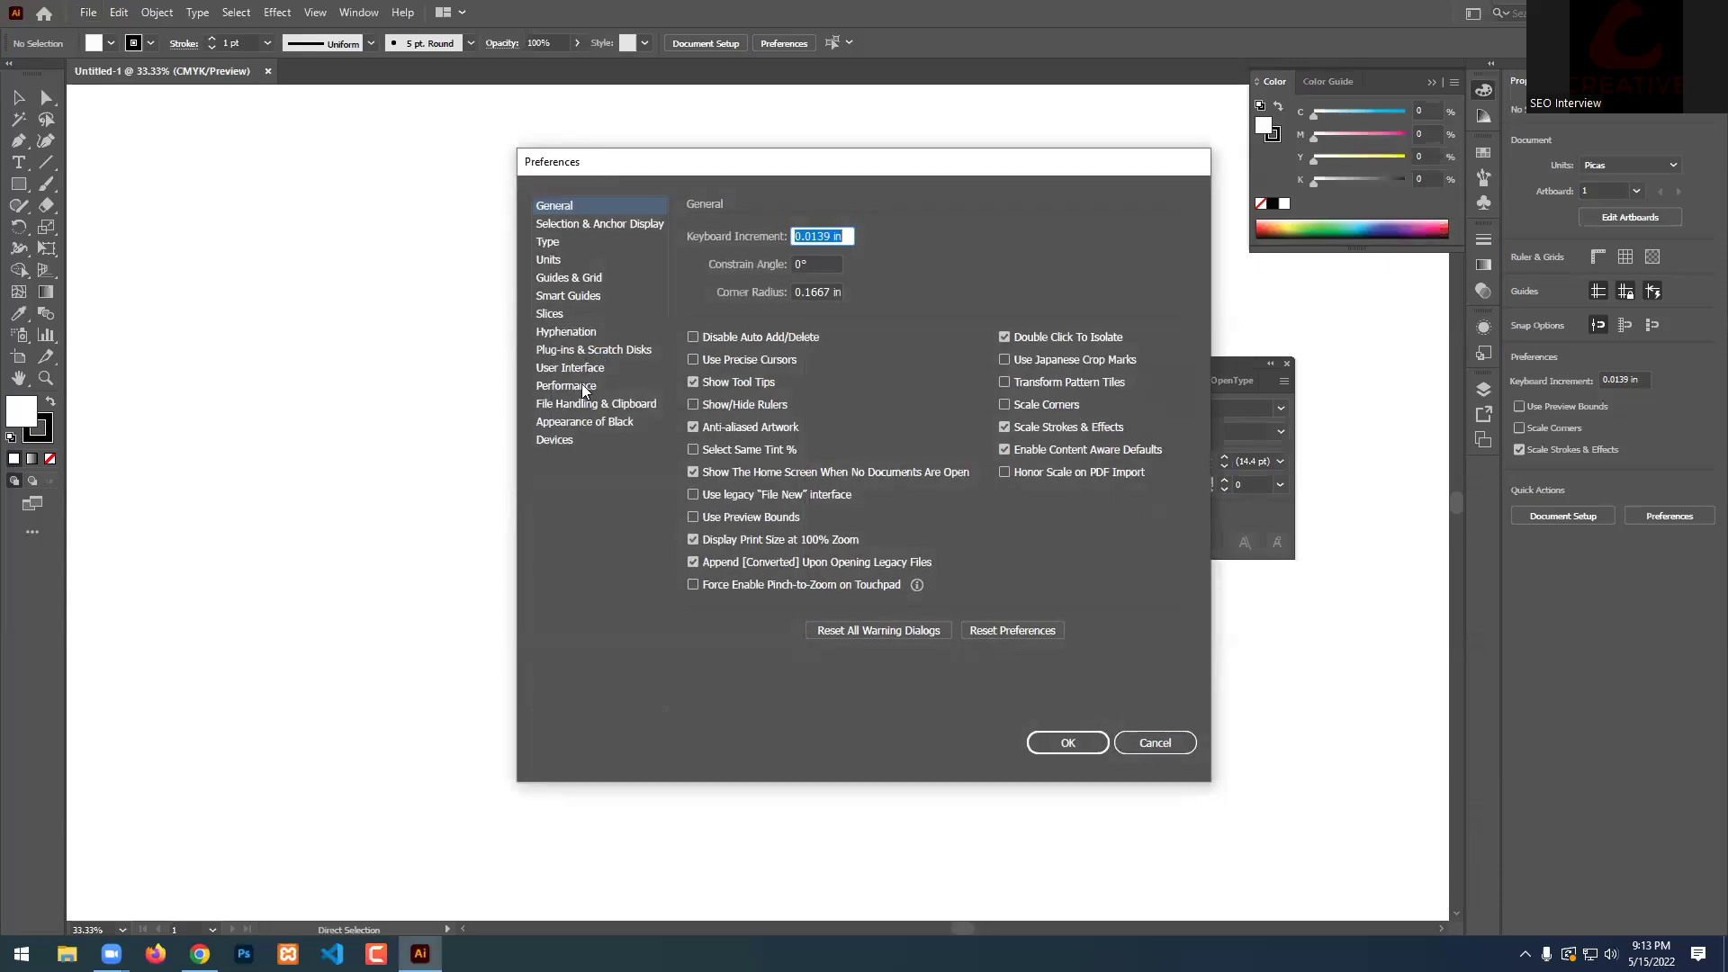
Set the User Interface canvas colour to Match User Interface Brightness.
{"action": "left_click", "coordinate": [570, 368]}
{"action": "left_click", "coordinate": [769, 272]}
{"action": "left_click", "coordinate": [1094, 741]}
Create a new document, Untitled-2, with bleed set to 0 on all sides.
{"action": "left_click", "coordinate": [88, 16]}
{"action": "left_click", "coordinate": [117, 28]}
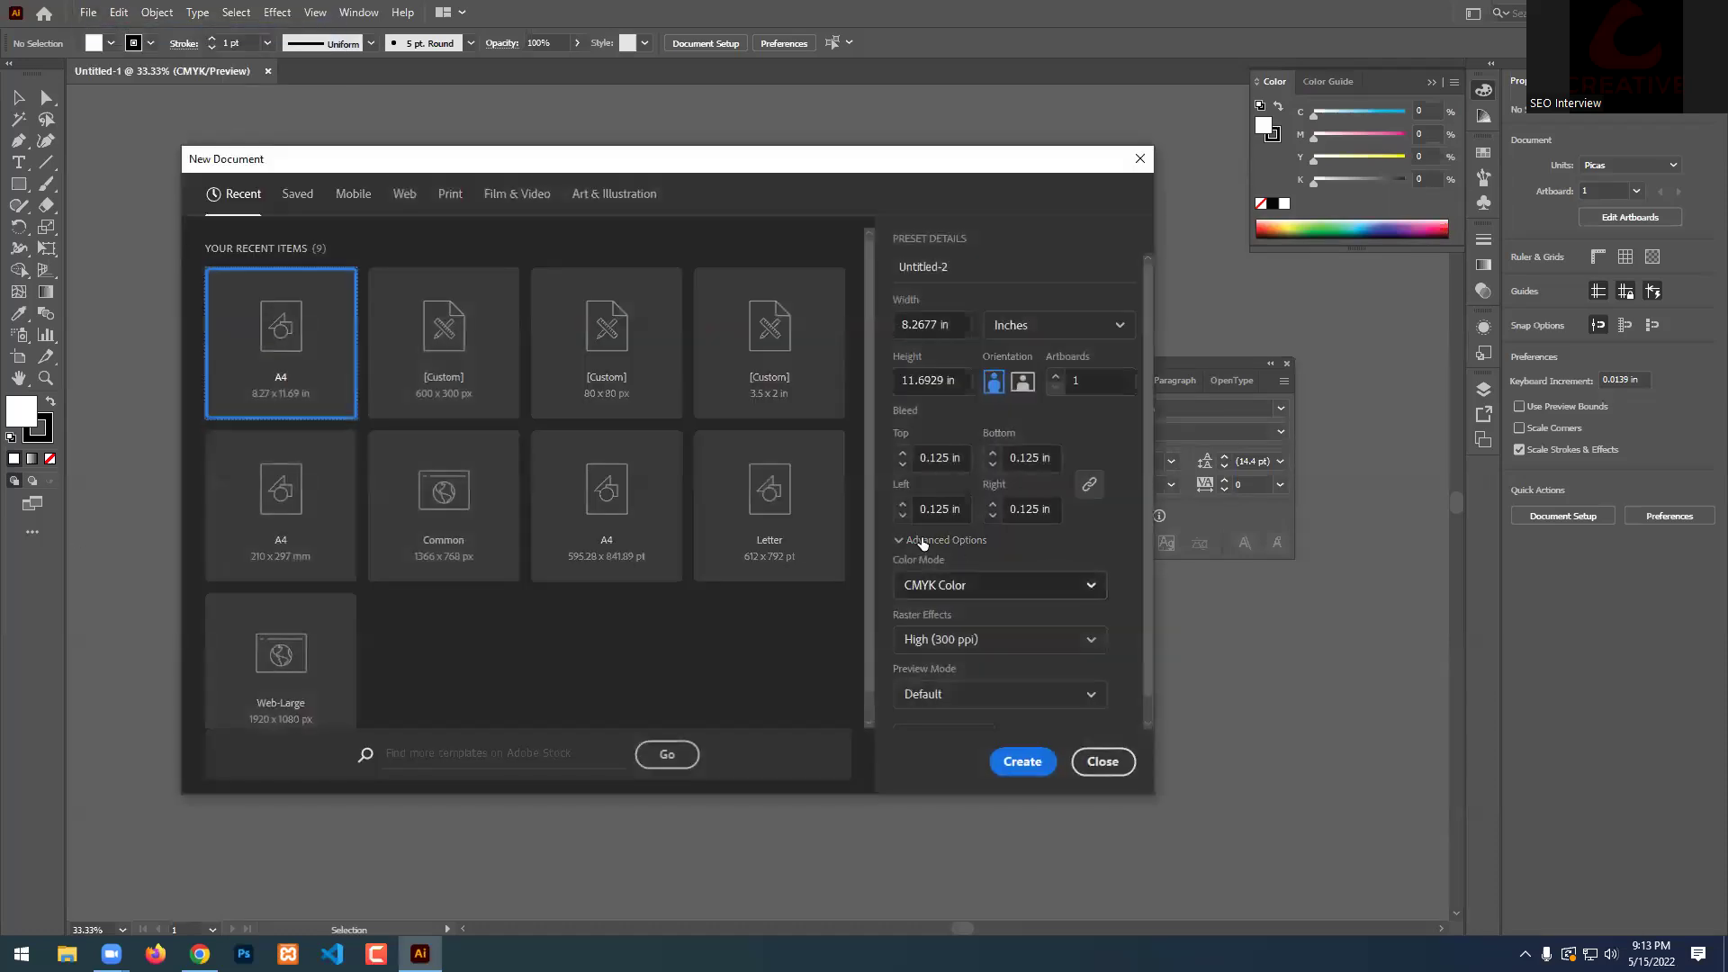
{"action": "left_click", "coordinate": [939, 457]}
{"action": "type", "text": "0"}
{"action": "left_click", "coordinate": [1089, 484]}
{"action": "left_click", "coordinate": [1023, 761]}
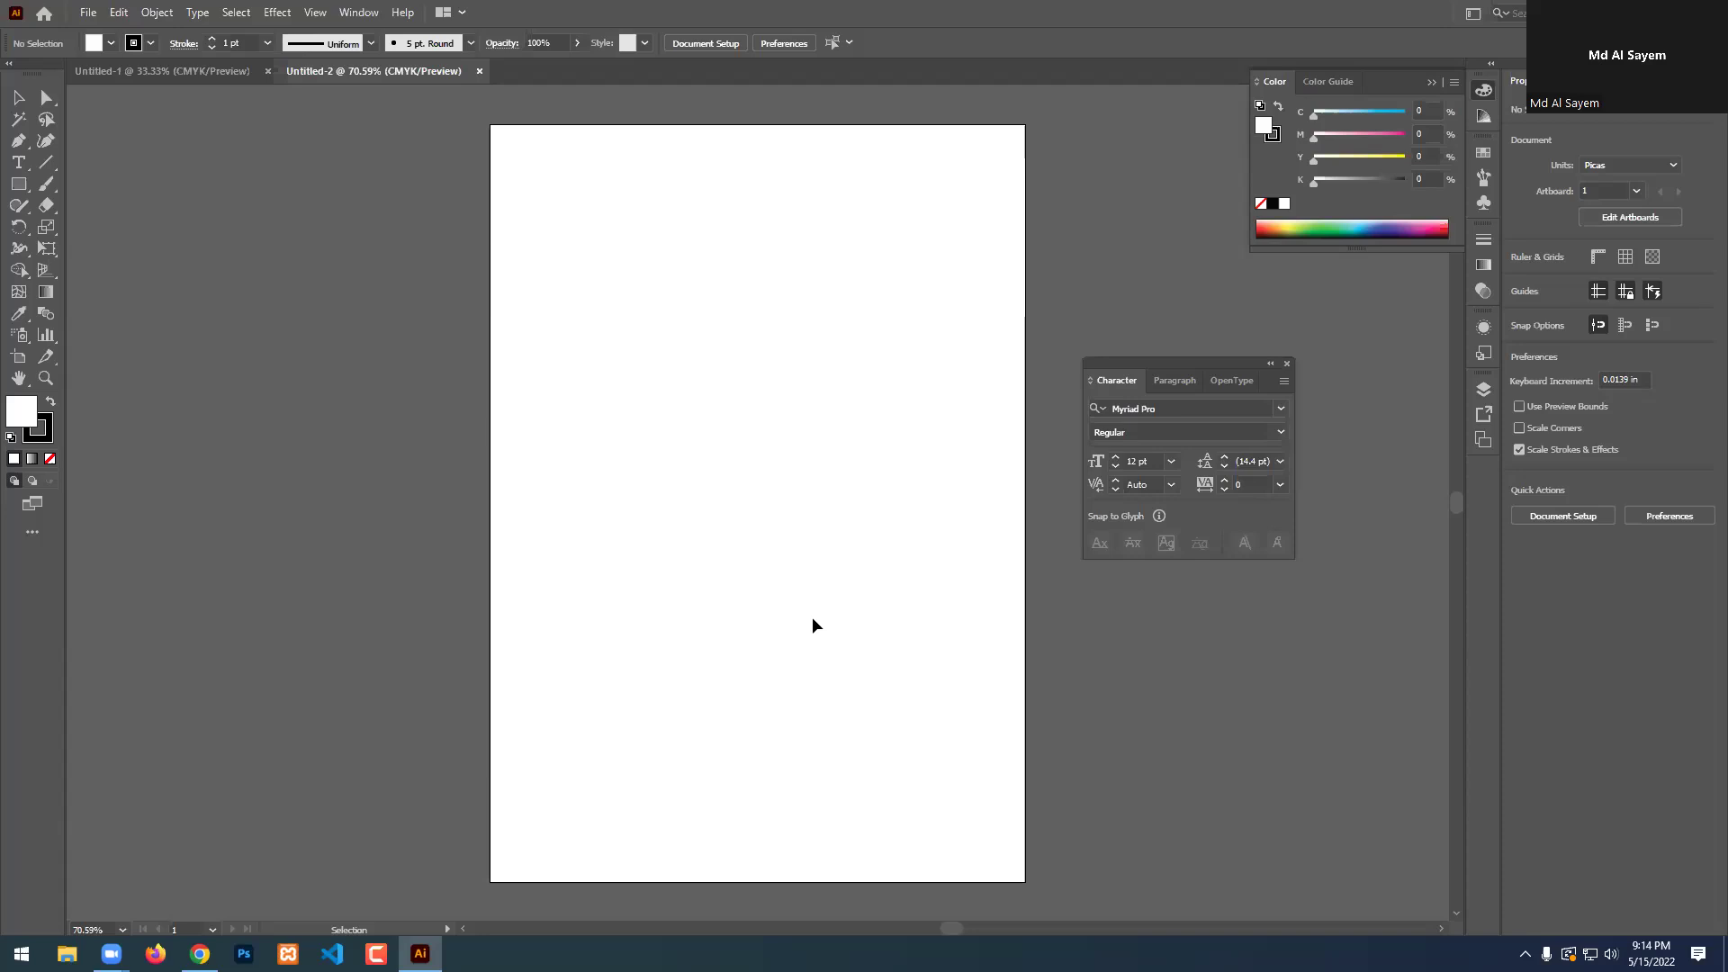
Close the Character panel, view the Type tool variants, and return to the Selection tool.
{"action": "left_click", "coordinate": [1287, 363]}
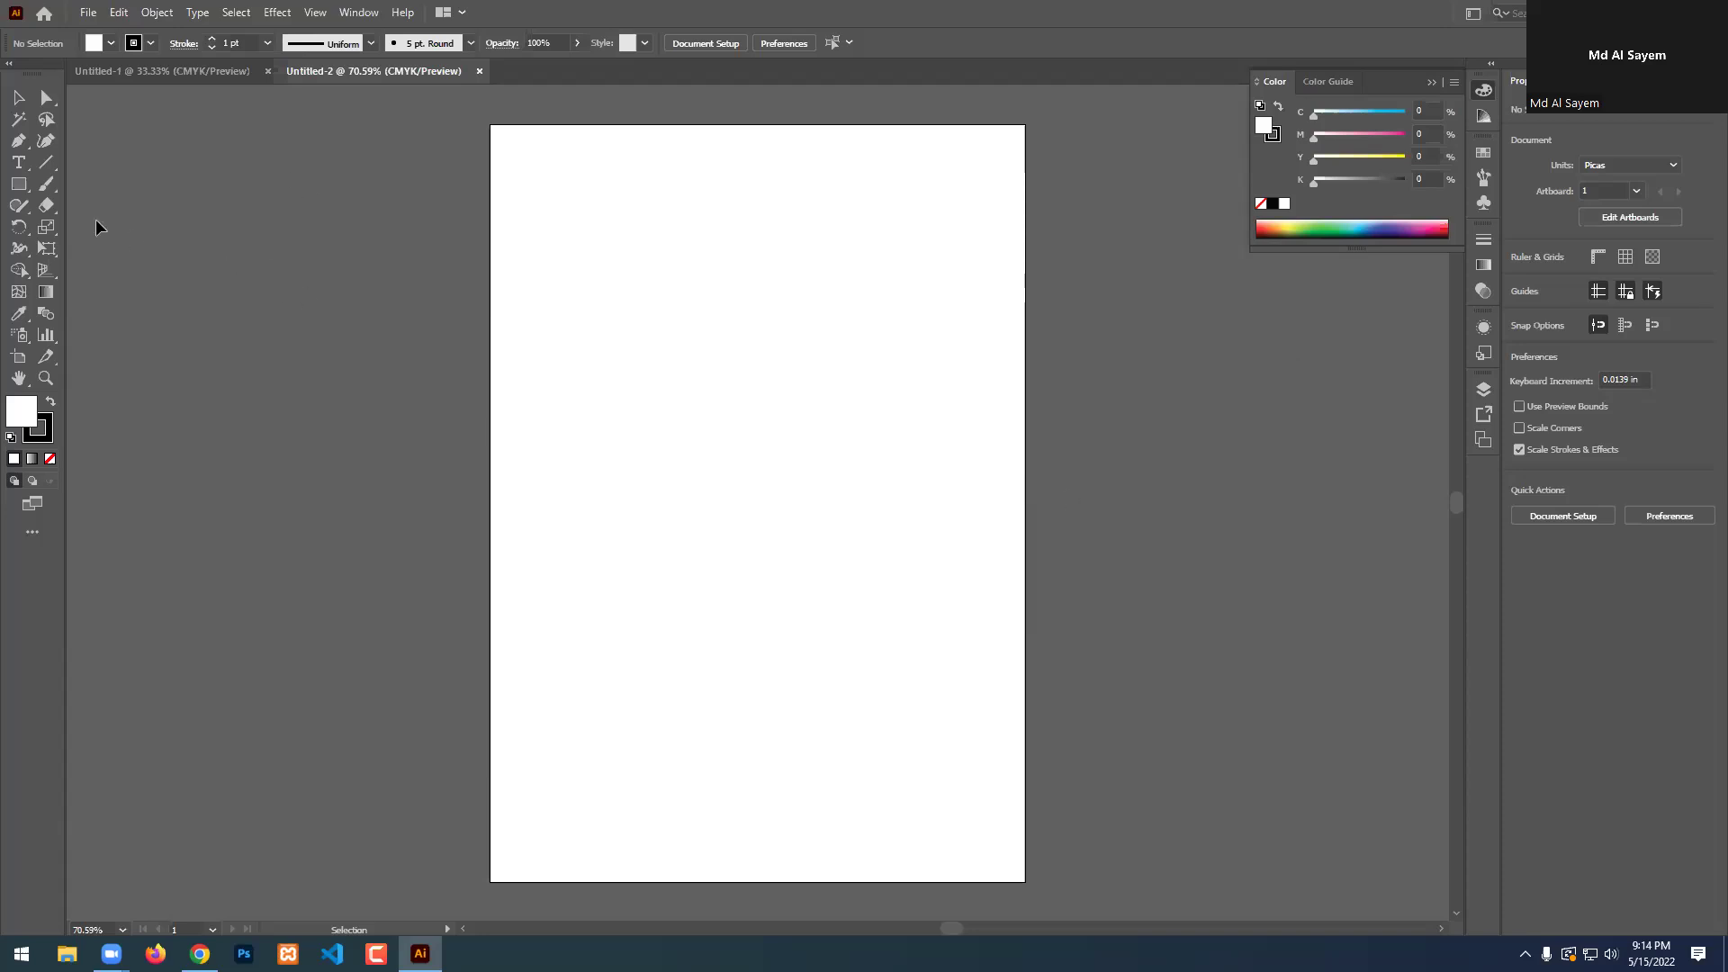
{"action": "left_click", "coordinate": [17, 168]}
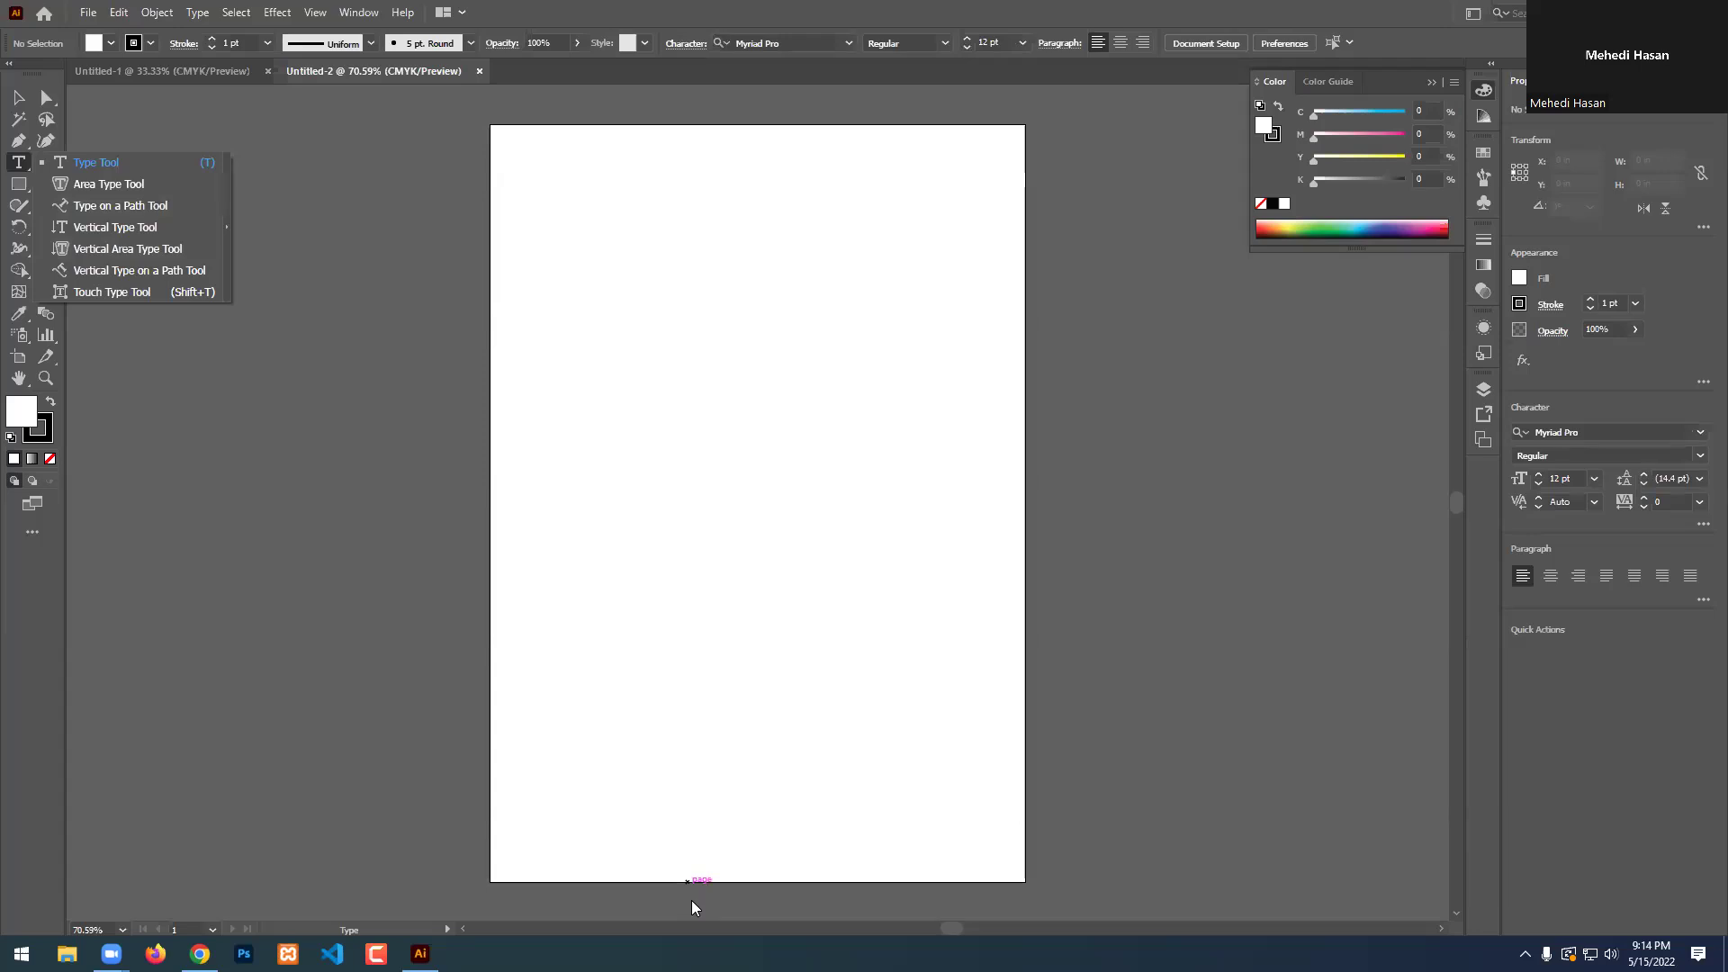
{"action": "left_click", "coordinate": [692, 908]}
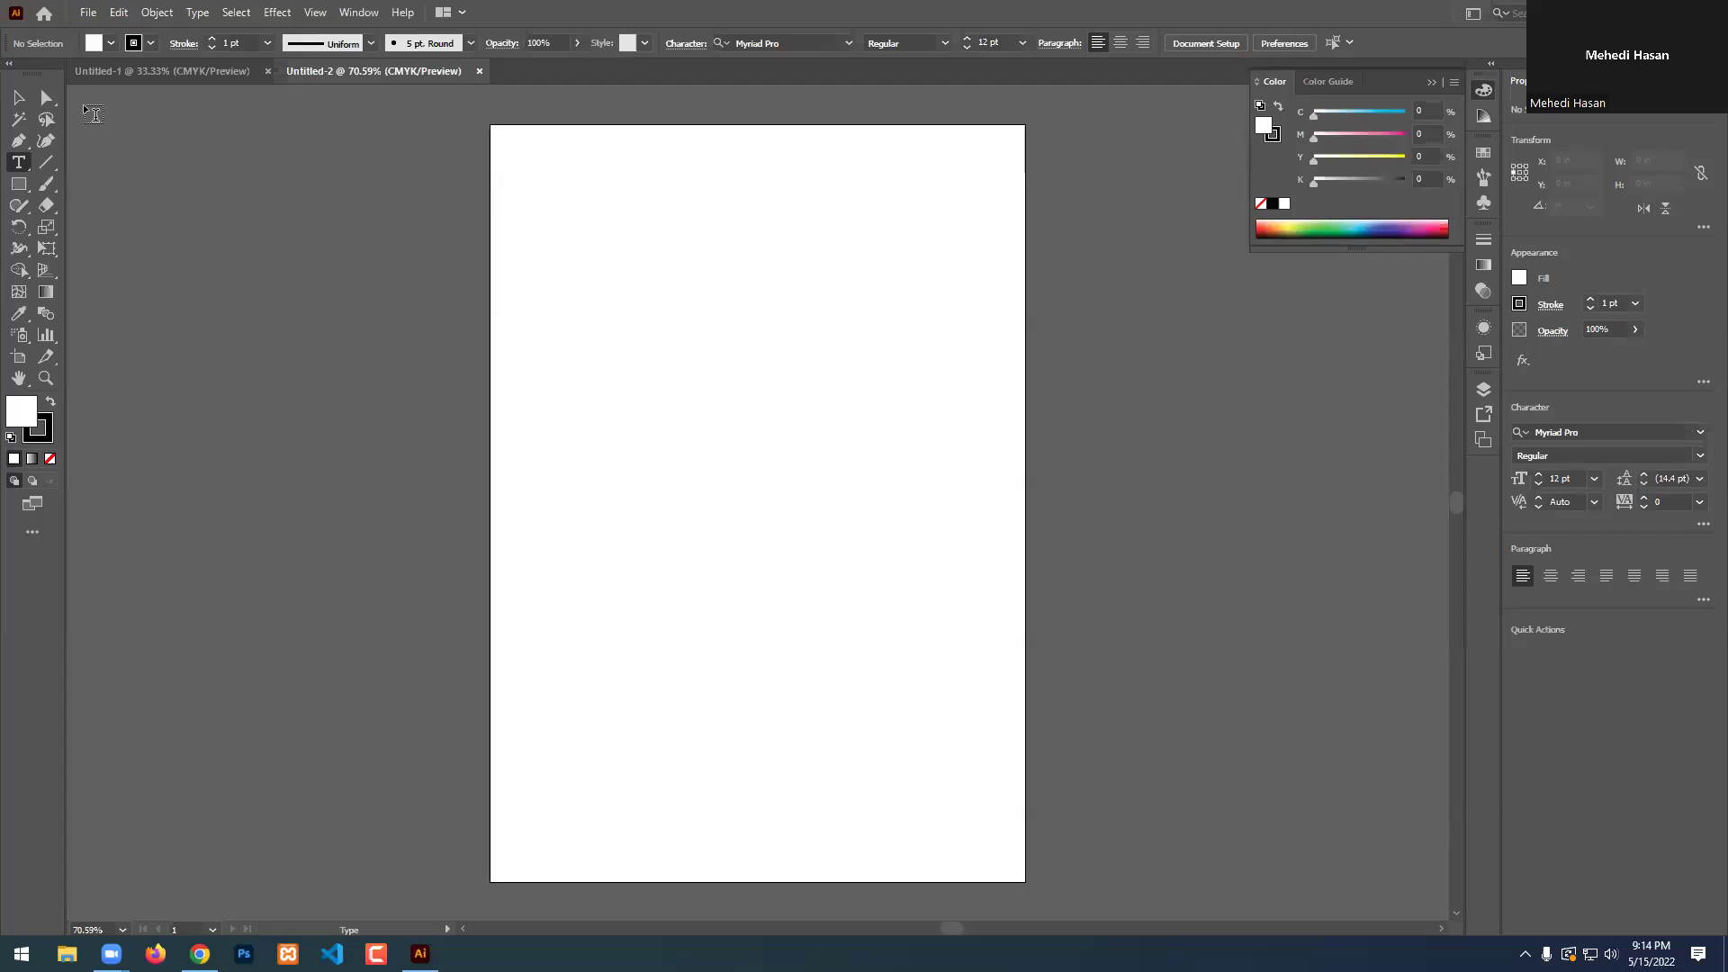
{"action": "key", "text": "v"}
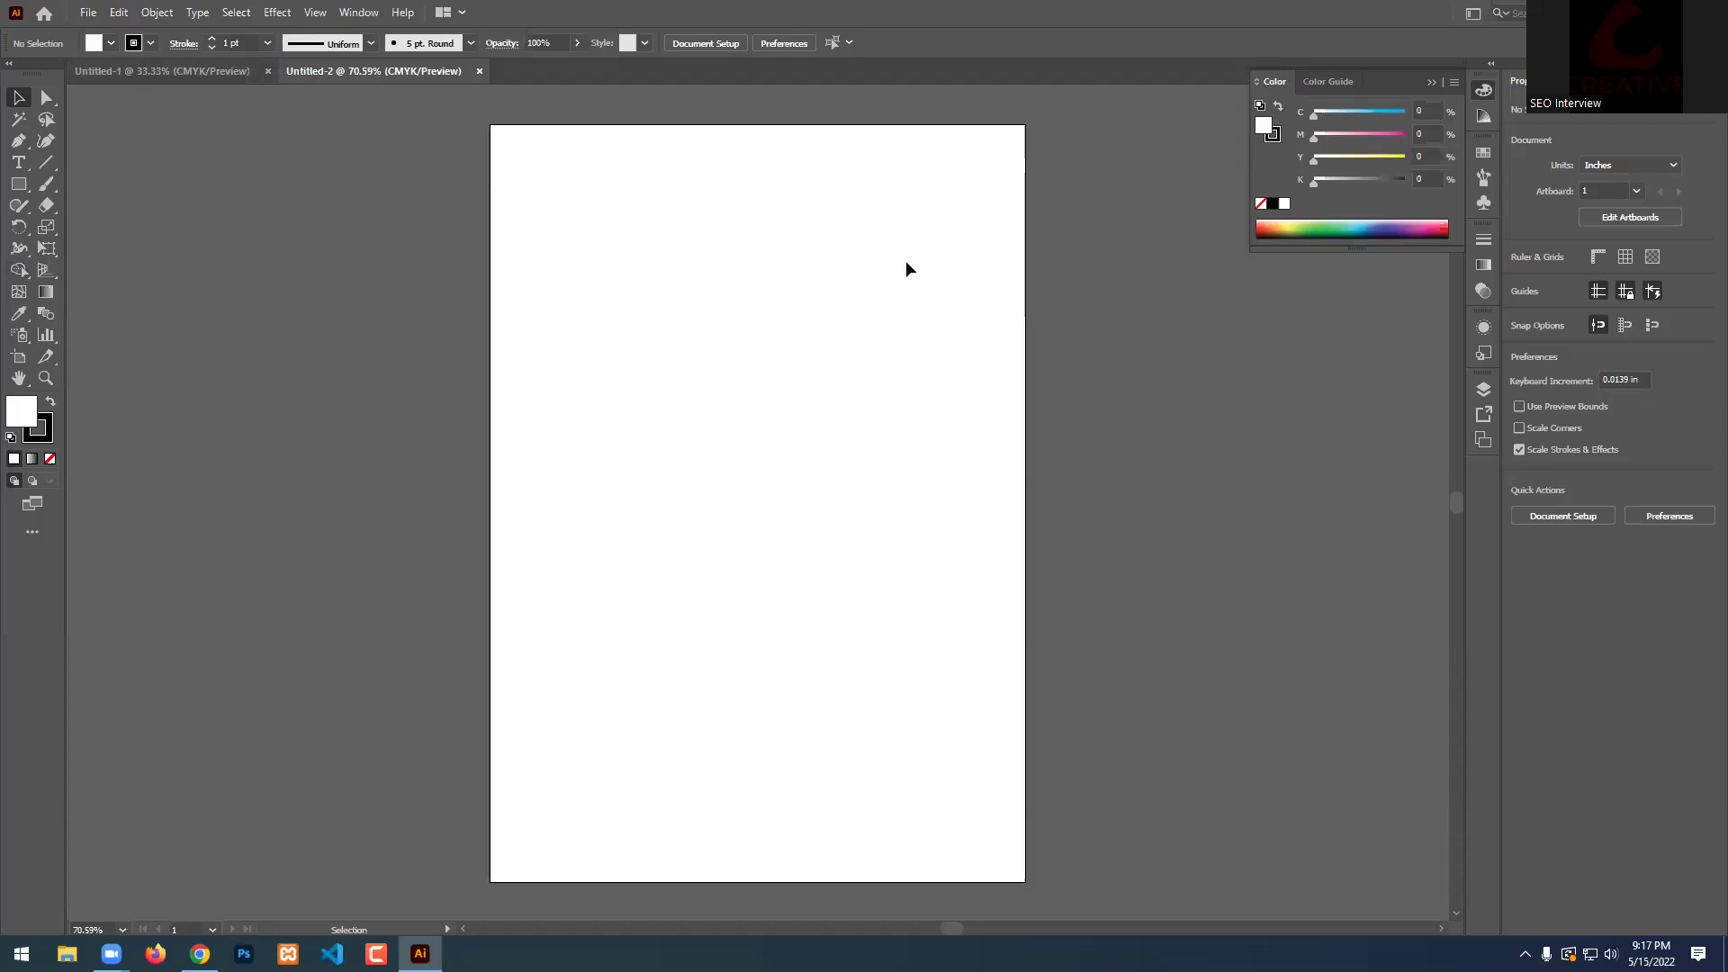
Pick the standard horizontal Type Tool (T) from the type tool flyout.
{"action": "left_click", "coordinate": [18, 162]}
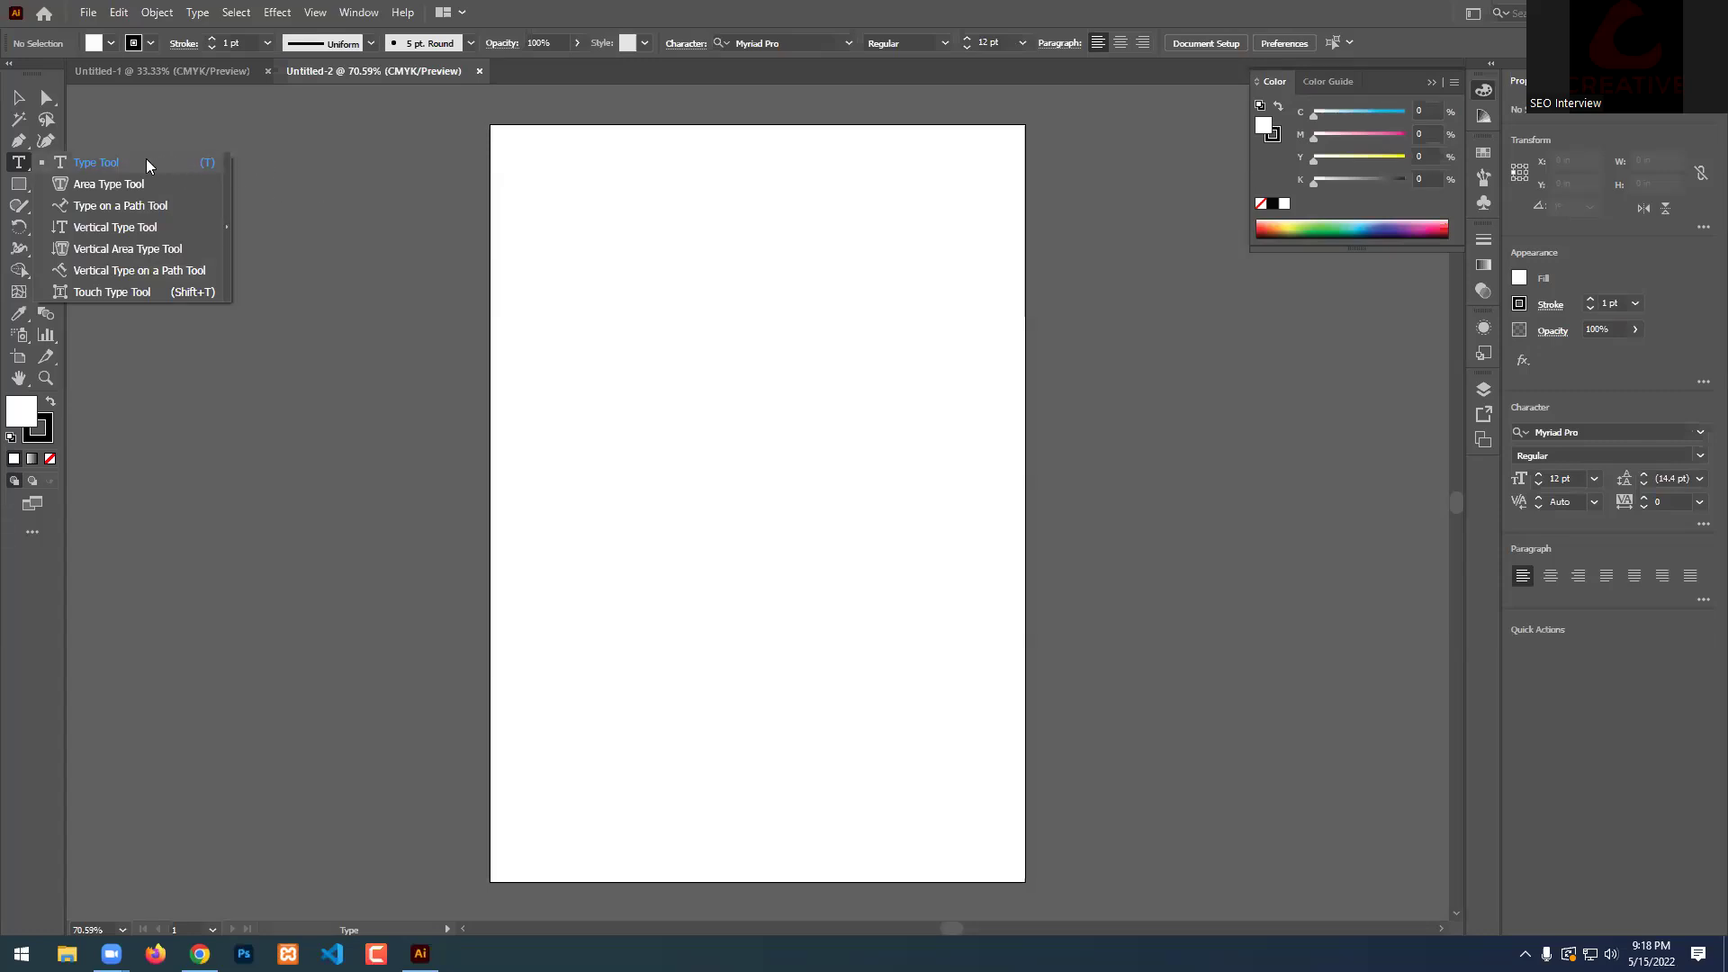
{"action": "left_click", "coordinate": [552, 9]}
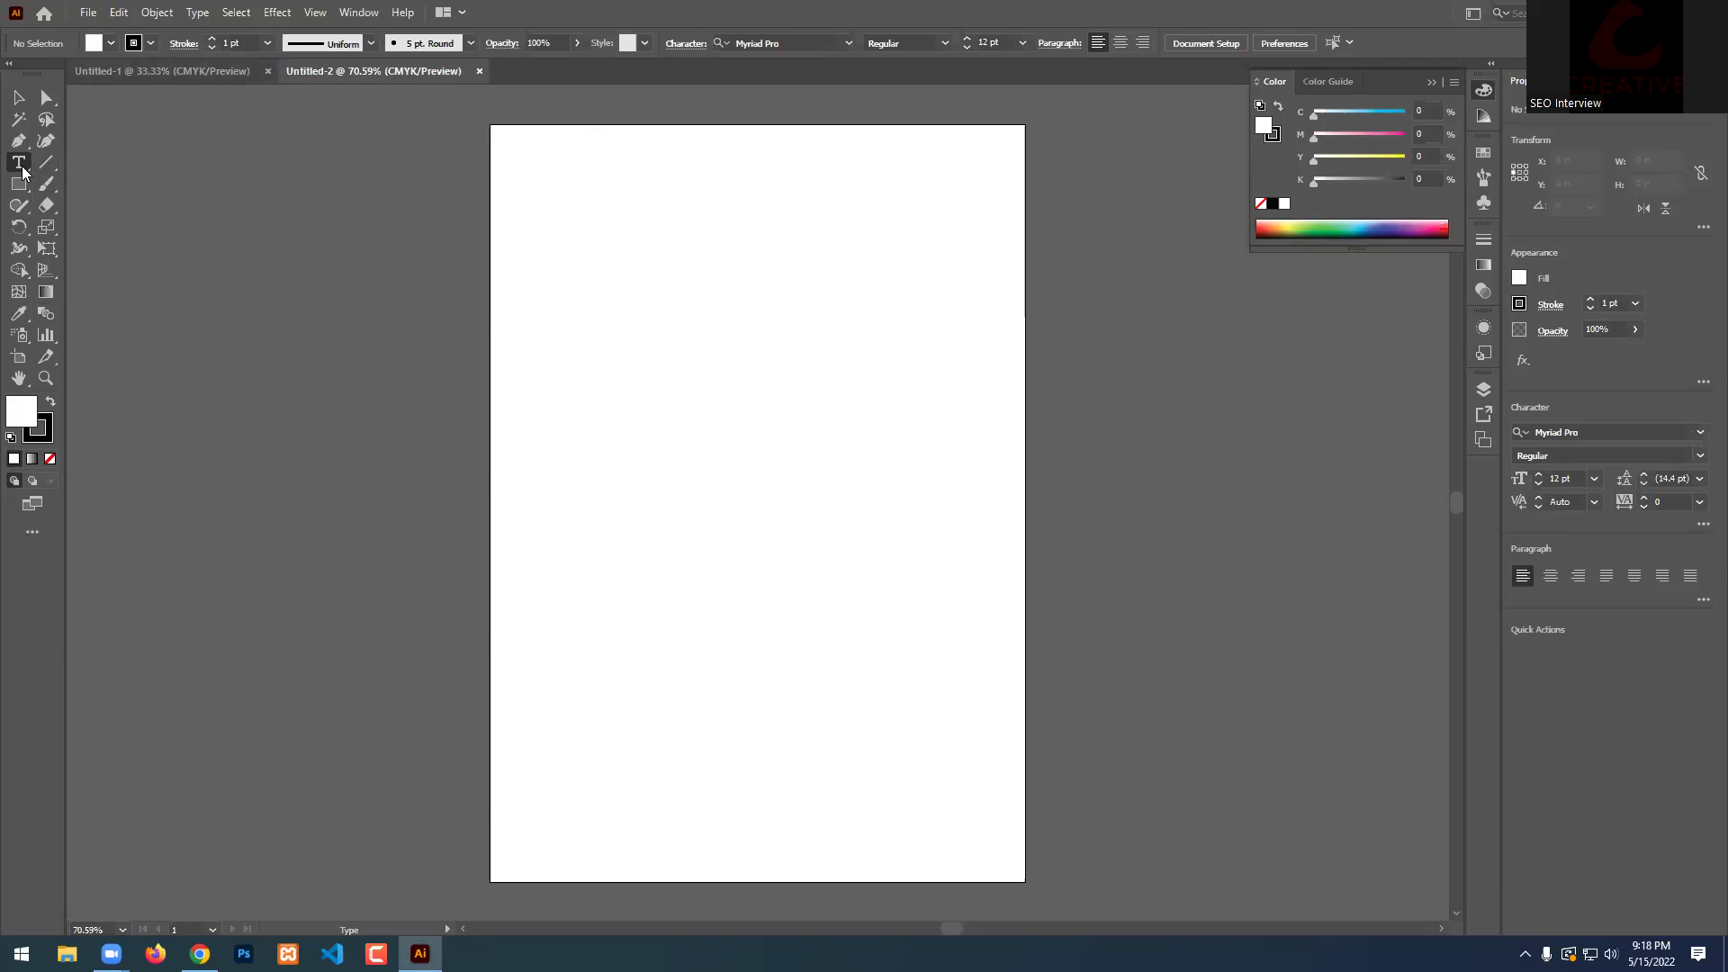
Add 'Lorem ipsum' point text on the upper artboard and show all type tools.
{"action": "left_click", "coordinate": [665, 349]}
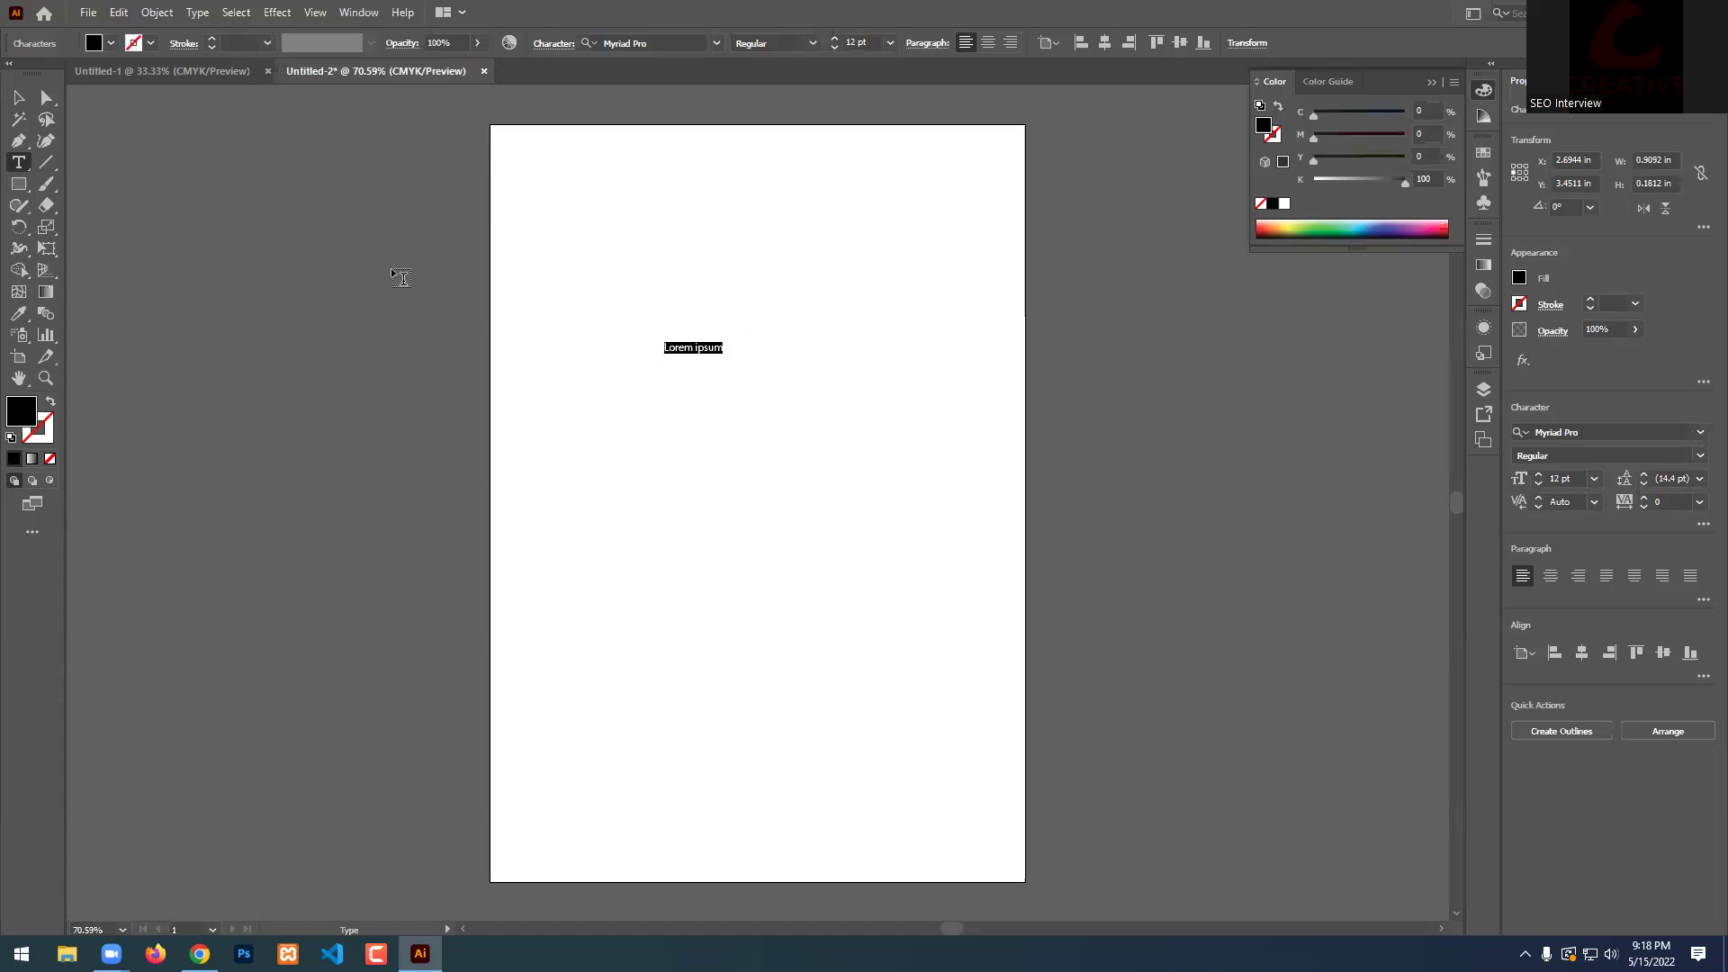
{"action": "left_click_drag", "start_coordinate": [18, 162], "coordinate": [113, 161]}
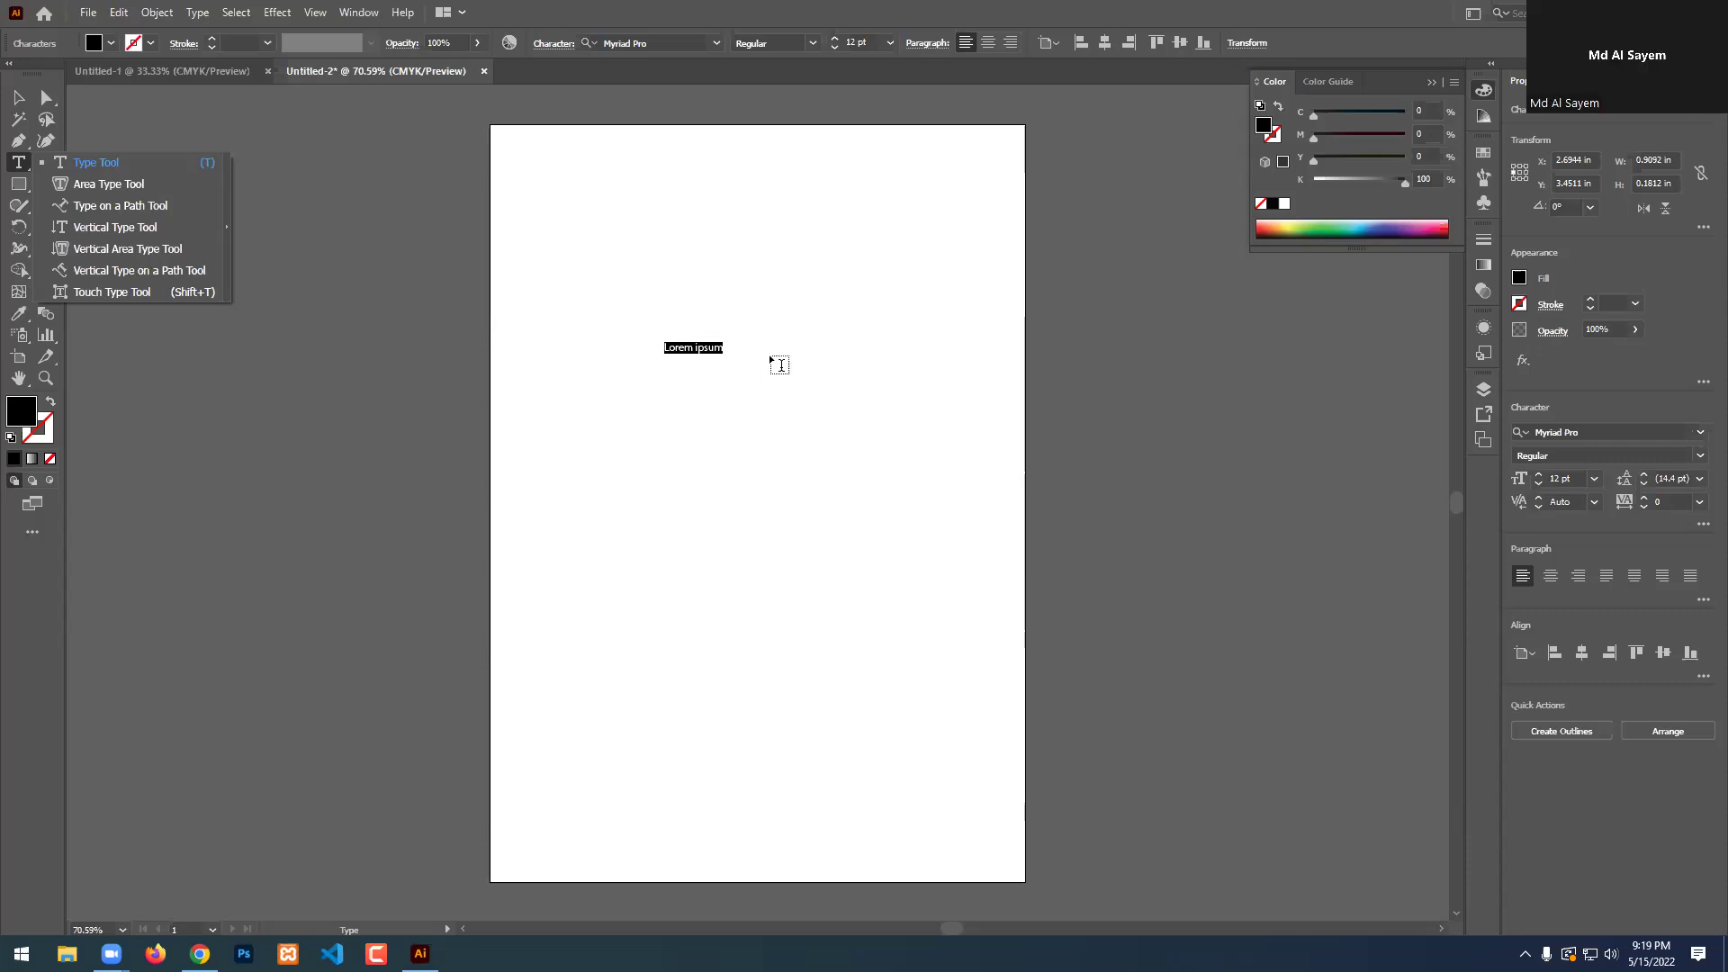
Try several fill swatches on the Lorem ipsum text, settling on tan, and zoom in.
{"action": "left_click", "coordinate": [150, 42]}
{"action": "left_click", "coordinate": [75, 86]}
{"action": "left_click", "coordinate": [50, 85]}
{"action": "left_click", "coordinate": [109, 99]}
{"action": "left_click", "coordinate": [101, 99]}
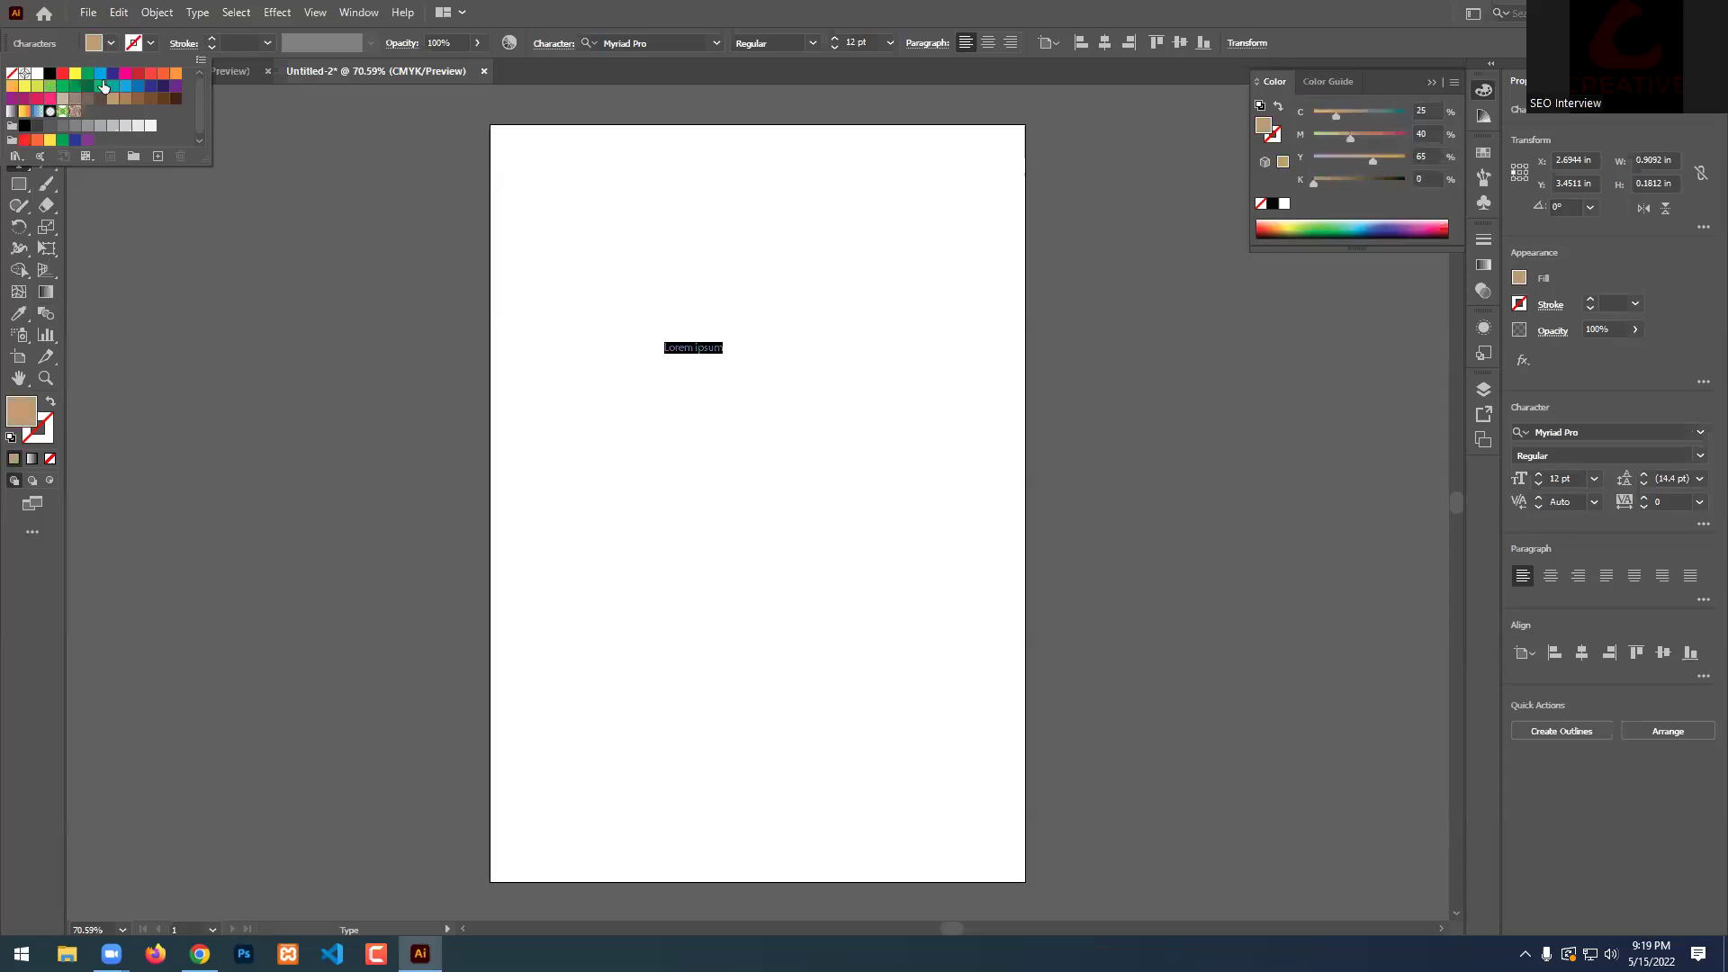
{"action": "key", "text": "Escape"}
{"action": "scroll", "coordinate": [725, 313], "scroll_direction": "up", "scroll_amount": 5}
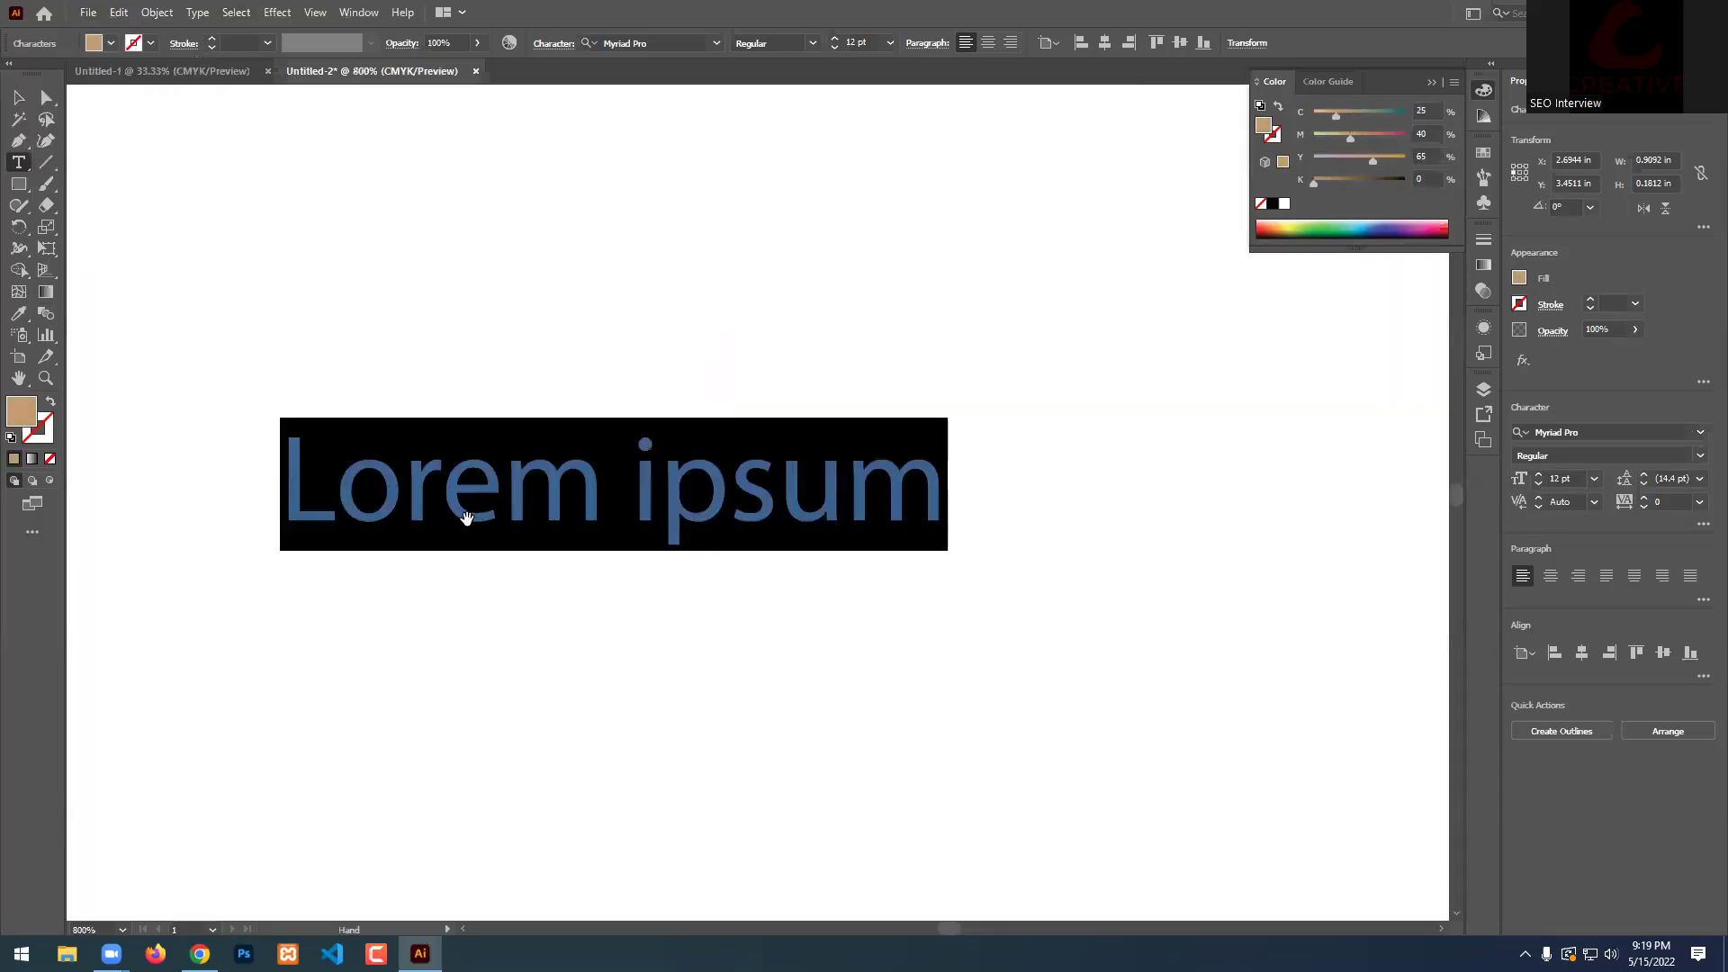
{"action": "left_click", "coordinate": [18, 97]}
{"action": "scroll", "coordinate": [478, 519], "scroll_direction": "up", "scroll_amount": 2}
{"action": "left_click", "coordinate": [841, 408]}
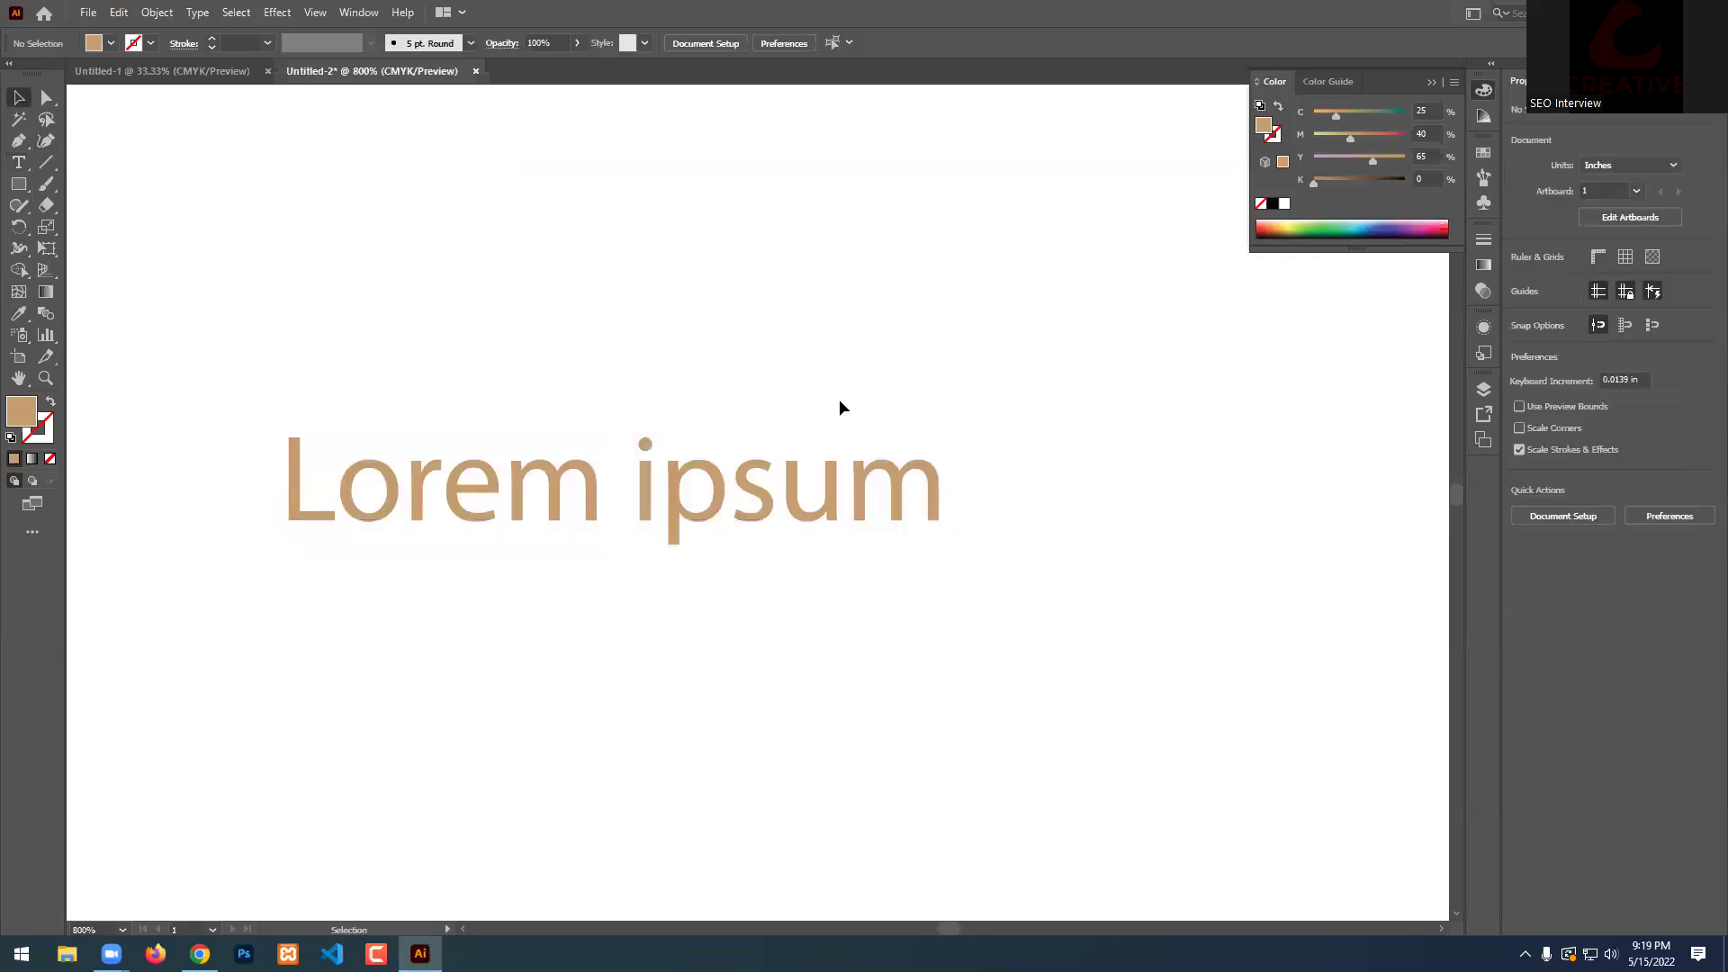
Change the Lorem ipsum text fill to green.
{"action": "left_click", "coordinate": [571, 490]}
{"action": "left_click", "coordinate": [110, 43]}
{"action": "left_click", "coordinate": [107, 76]}
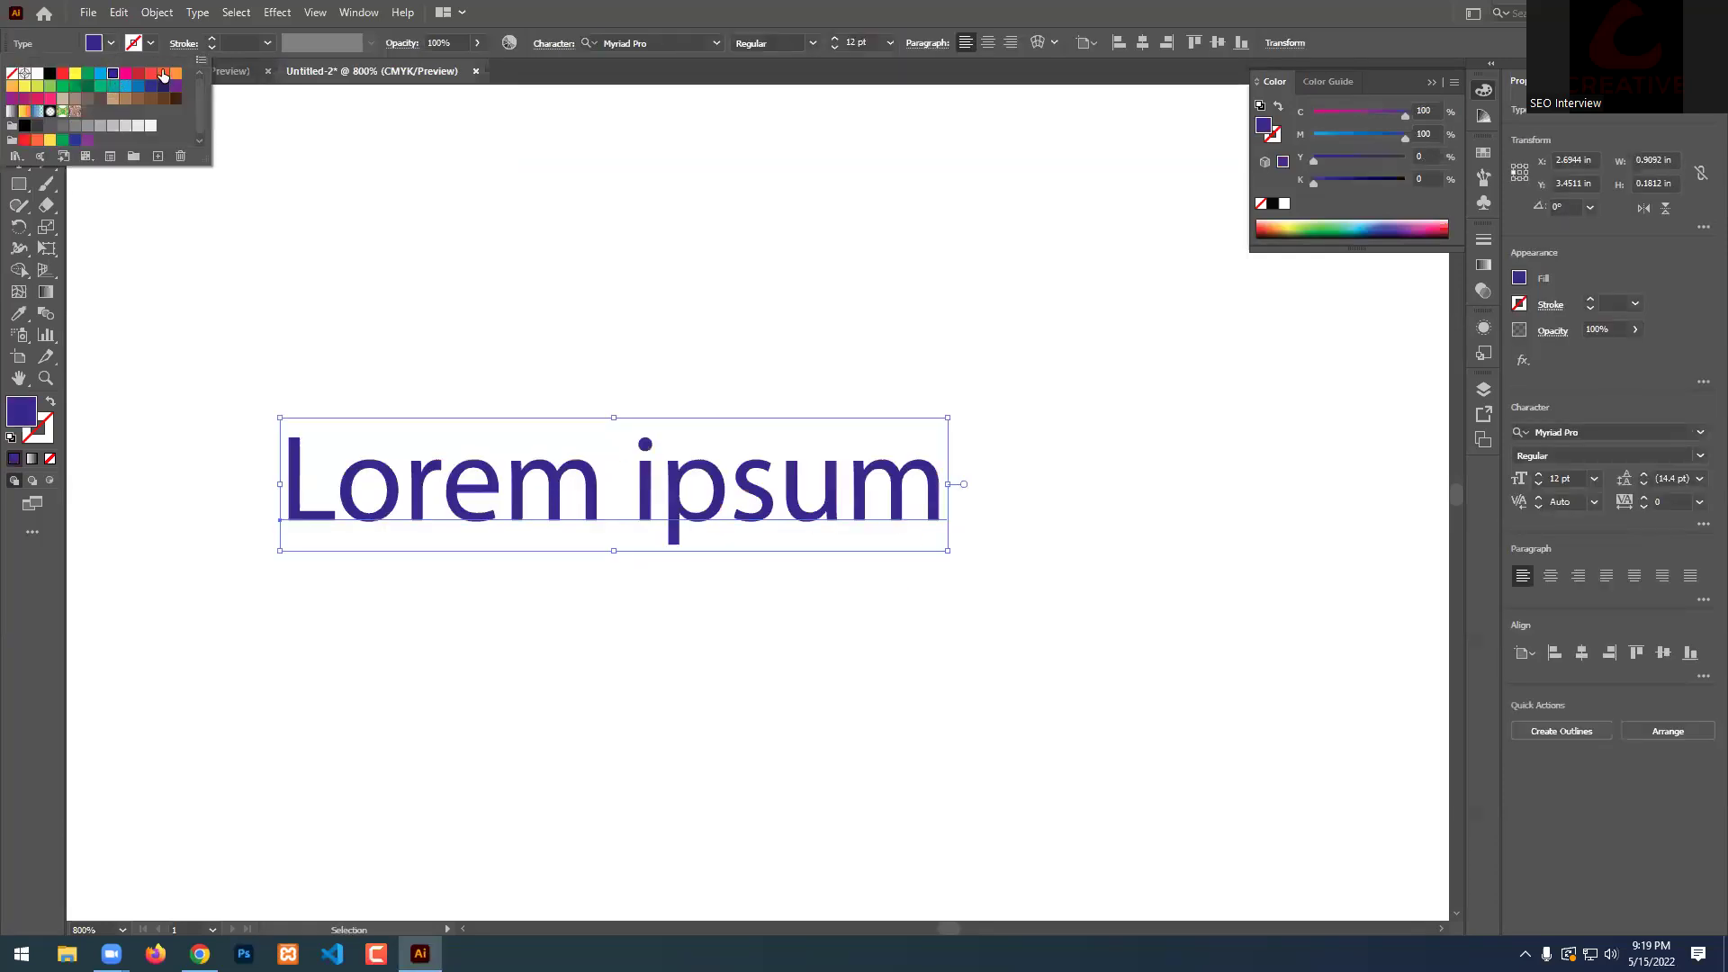
{"action": "left_click", "coordinate": [50, 85]}
{"action": "left_click", "coordinate": [532, 8]}
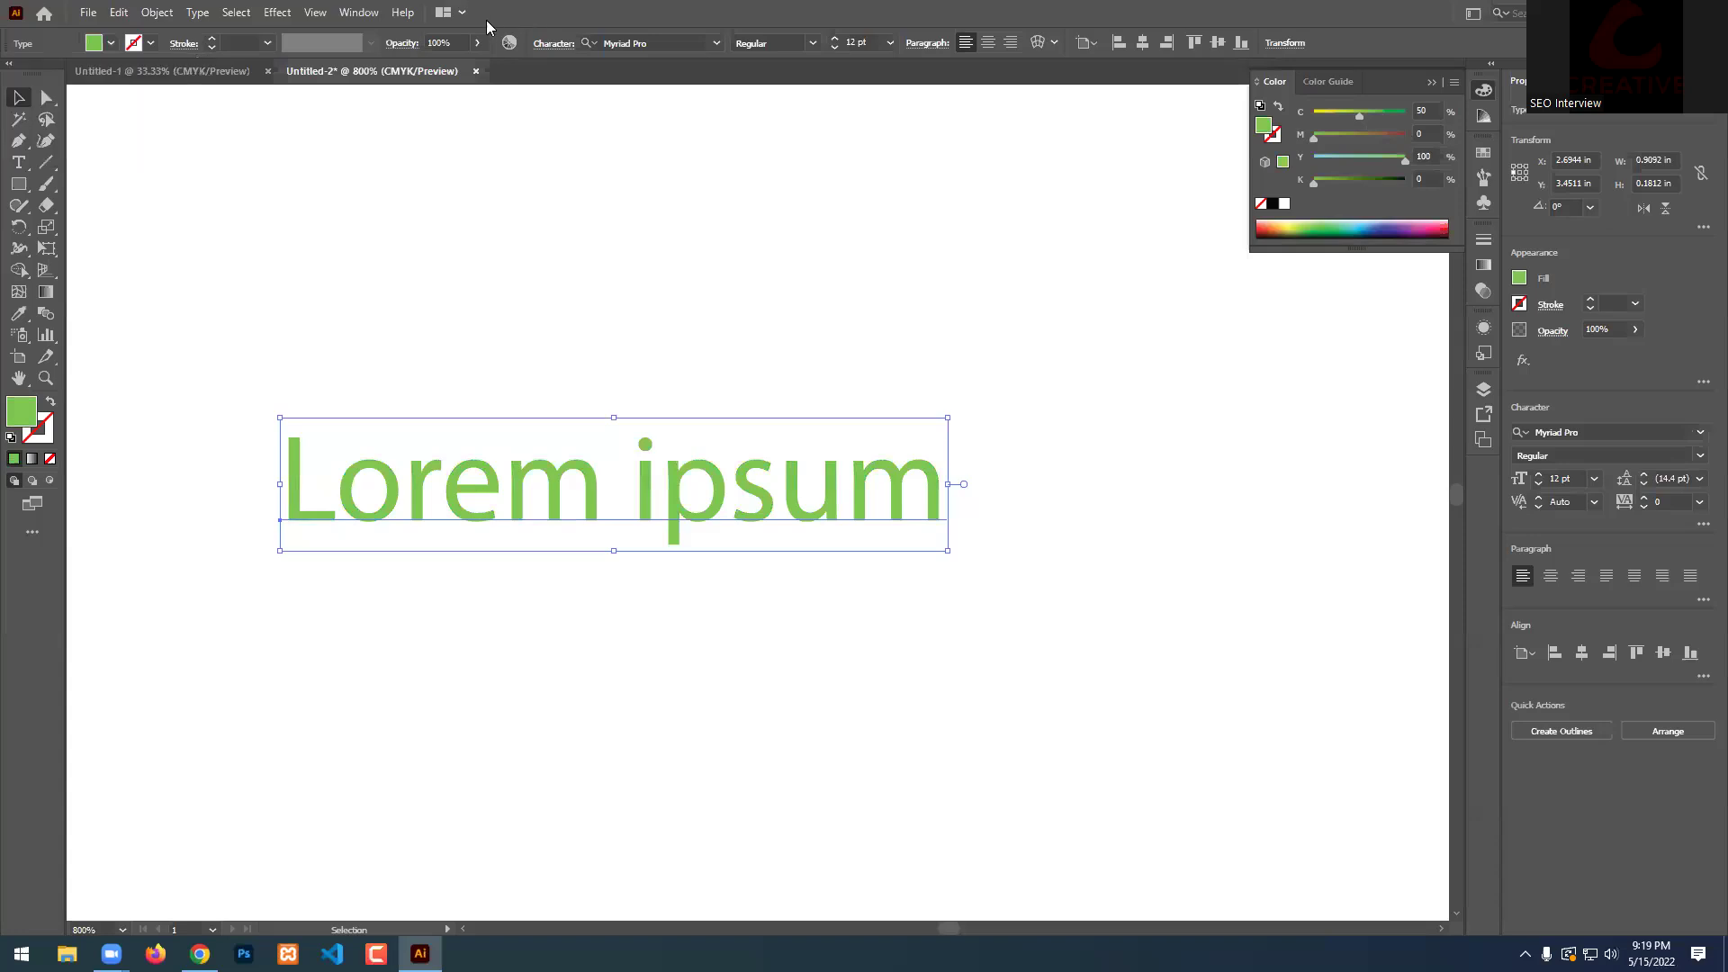
Give the text a teal outline at 0.5 pt stroke weight.
{"action": "left_click", "coordinate": [142, 45]}
{"action": "left_click", "coordinate": [150, 74]}
{"action": "left_click", "coordinate": [137, 73]}
{"action": "left_click", "coordinate": [100, 86]}
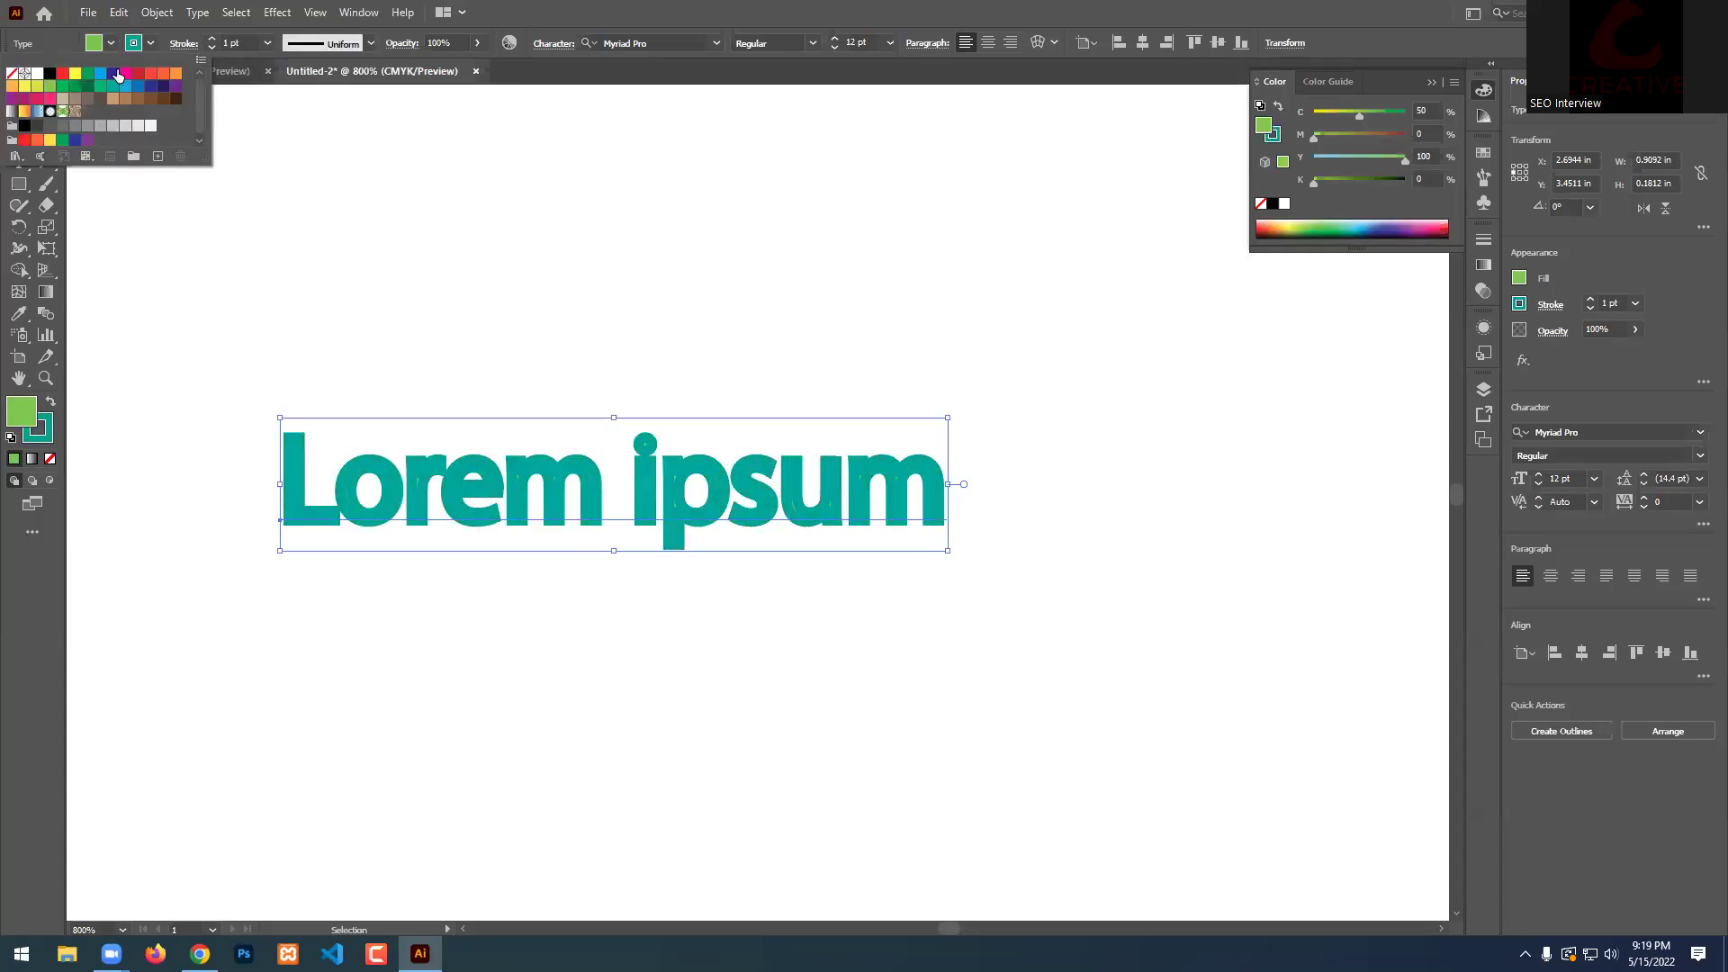
{"action": "left_click", "coordinate": [213, 46]}
{"action": "left_click", "coordinate": [213, 47]}
{"action": "left_click", "coordinate": [213, 47]}
{"action": "left_click", "coordinate": [212, 41]}
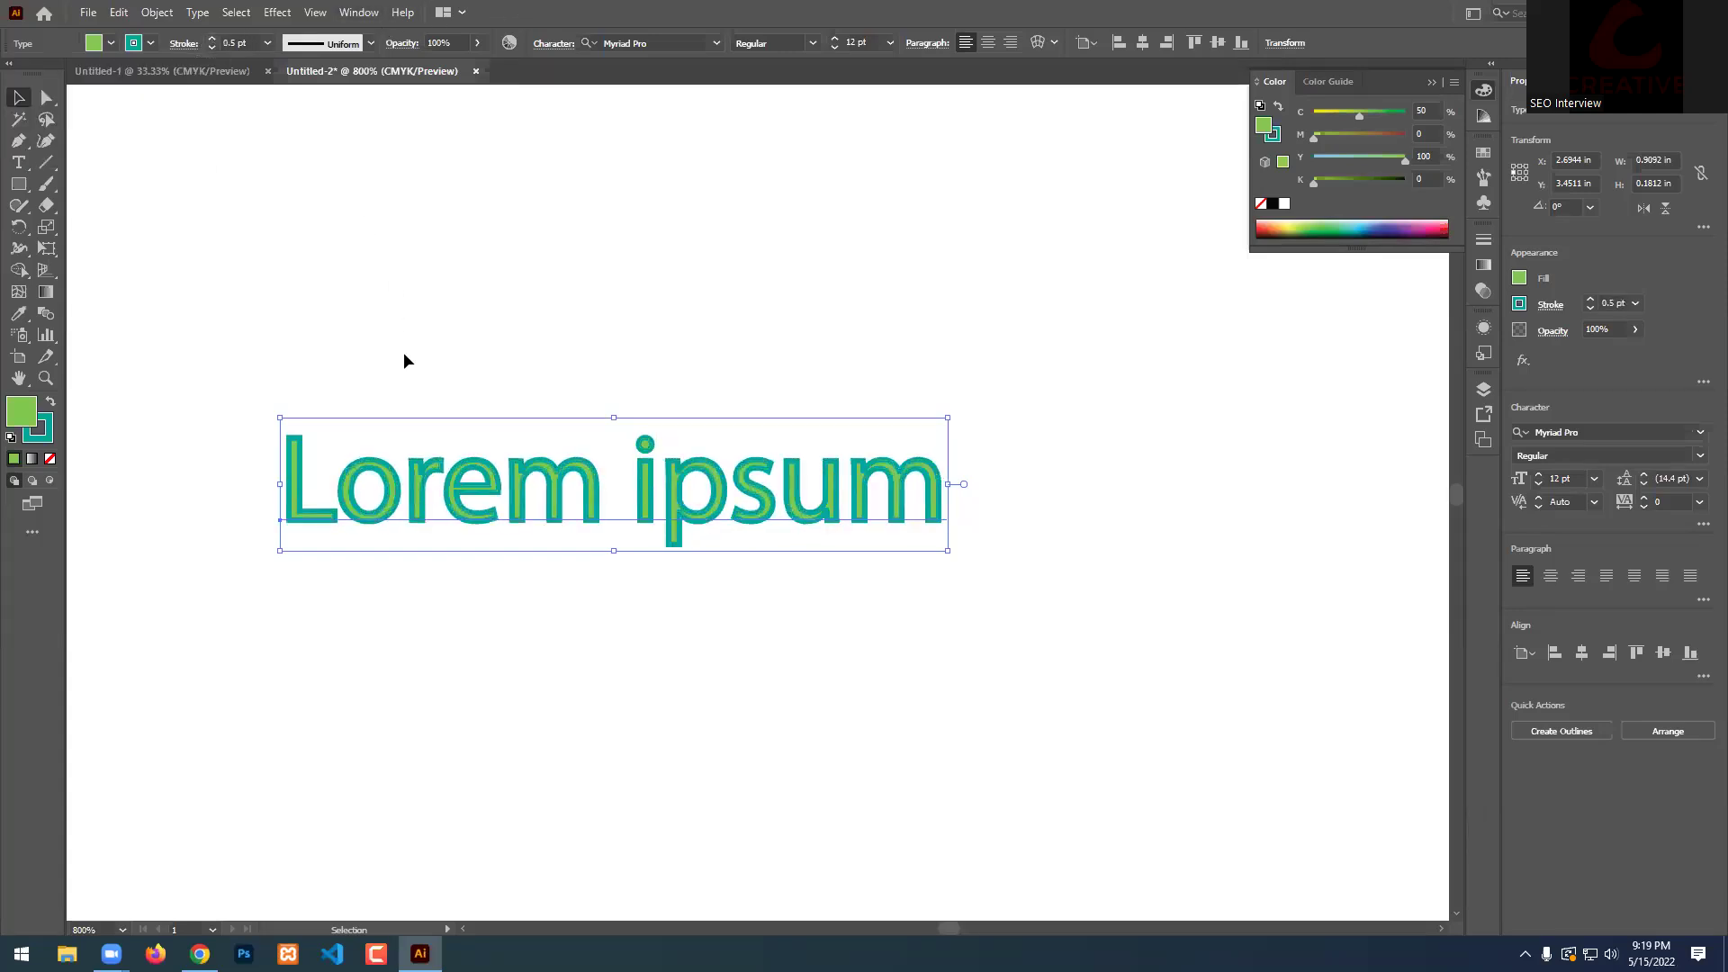
{"action": "scroll", "coordinate": [329, 360], "scroll_direction": "up", "scroll_amount": 1}
{"action": "scroll", "coordinate": [329, 370], "scroll_direction": "down", "scroll_amount": 1}
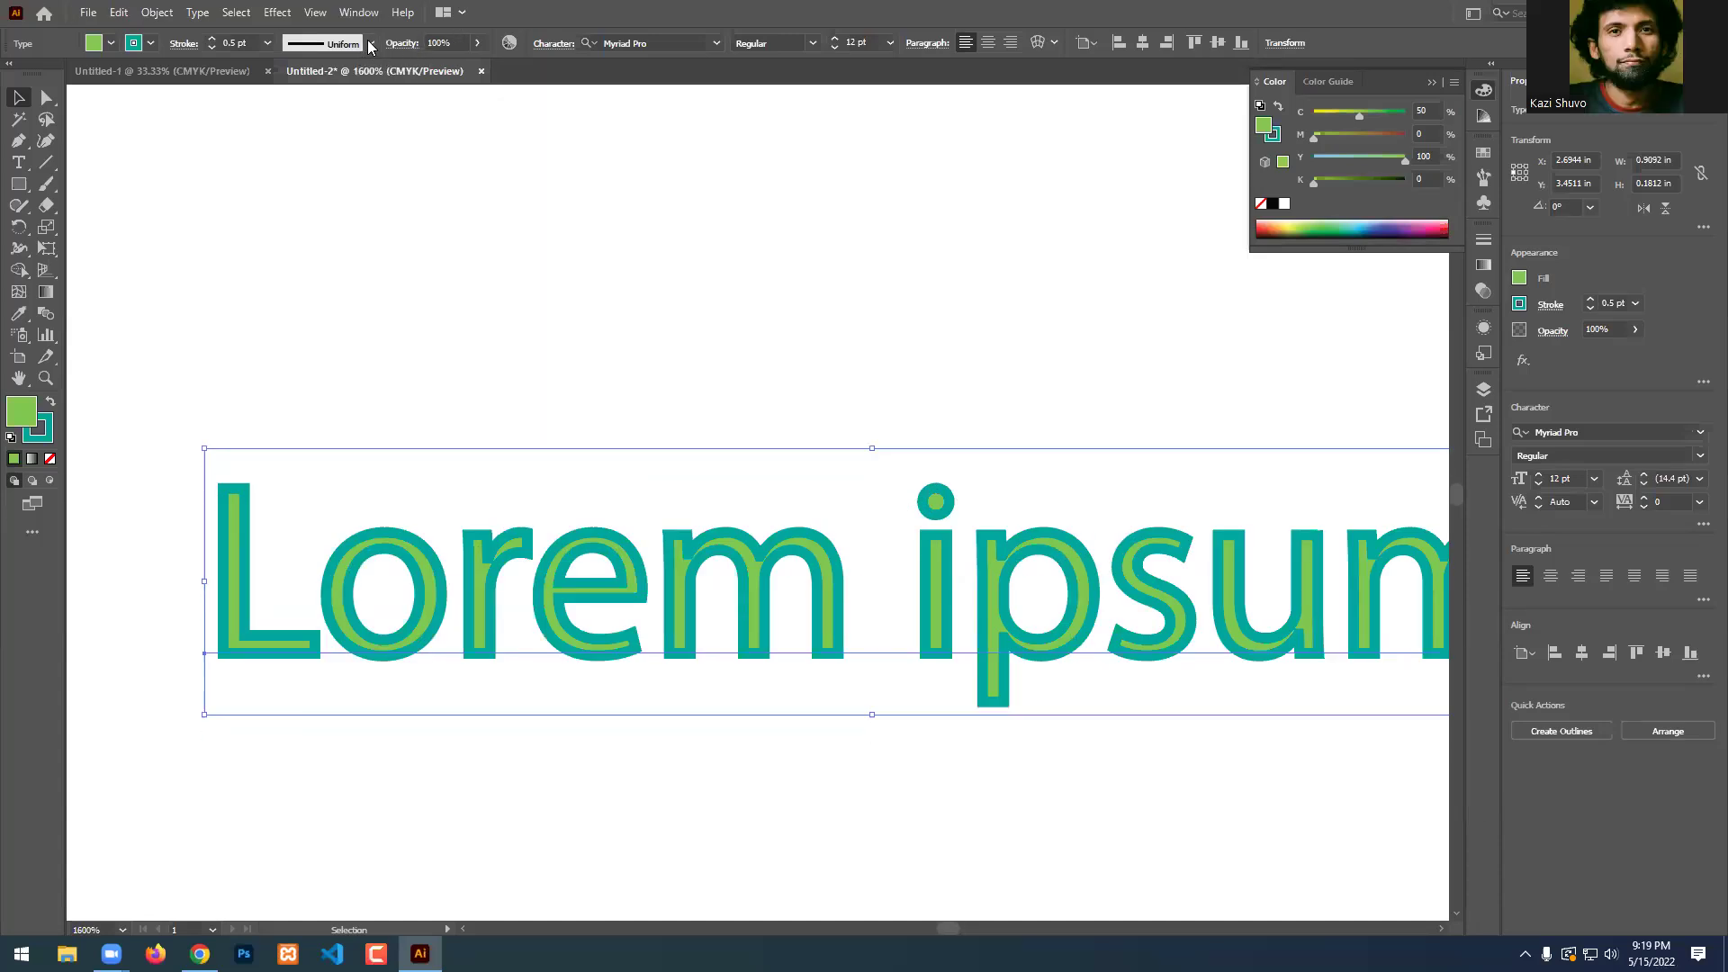
Set the text stroke to None and keep opacity at 100%.
{"action": "left_click", "coordinate": [151, 42]}
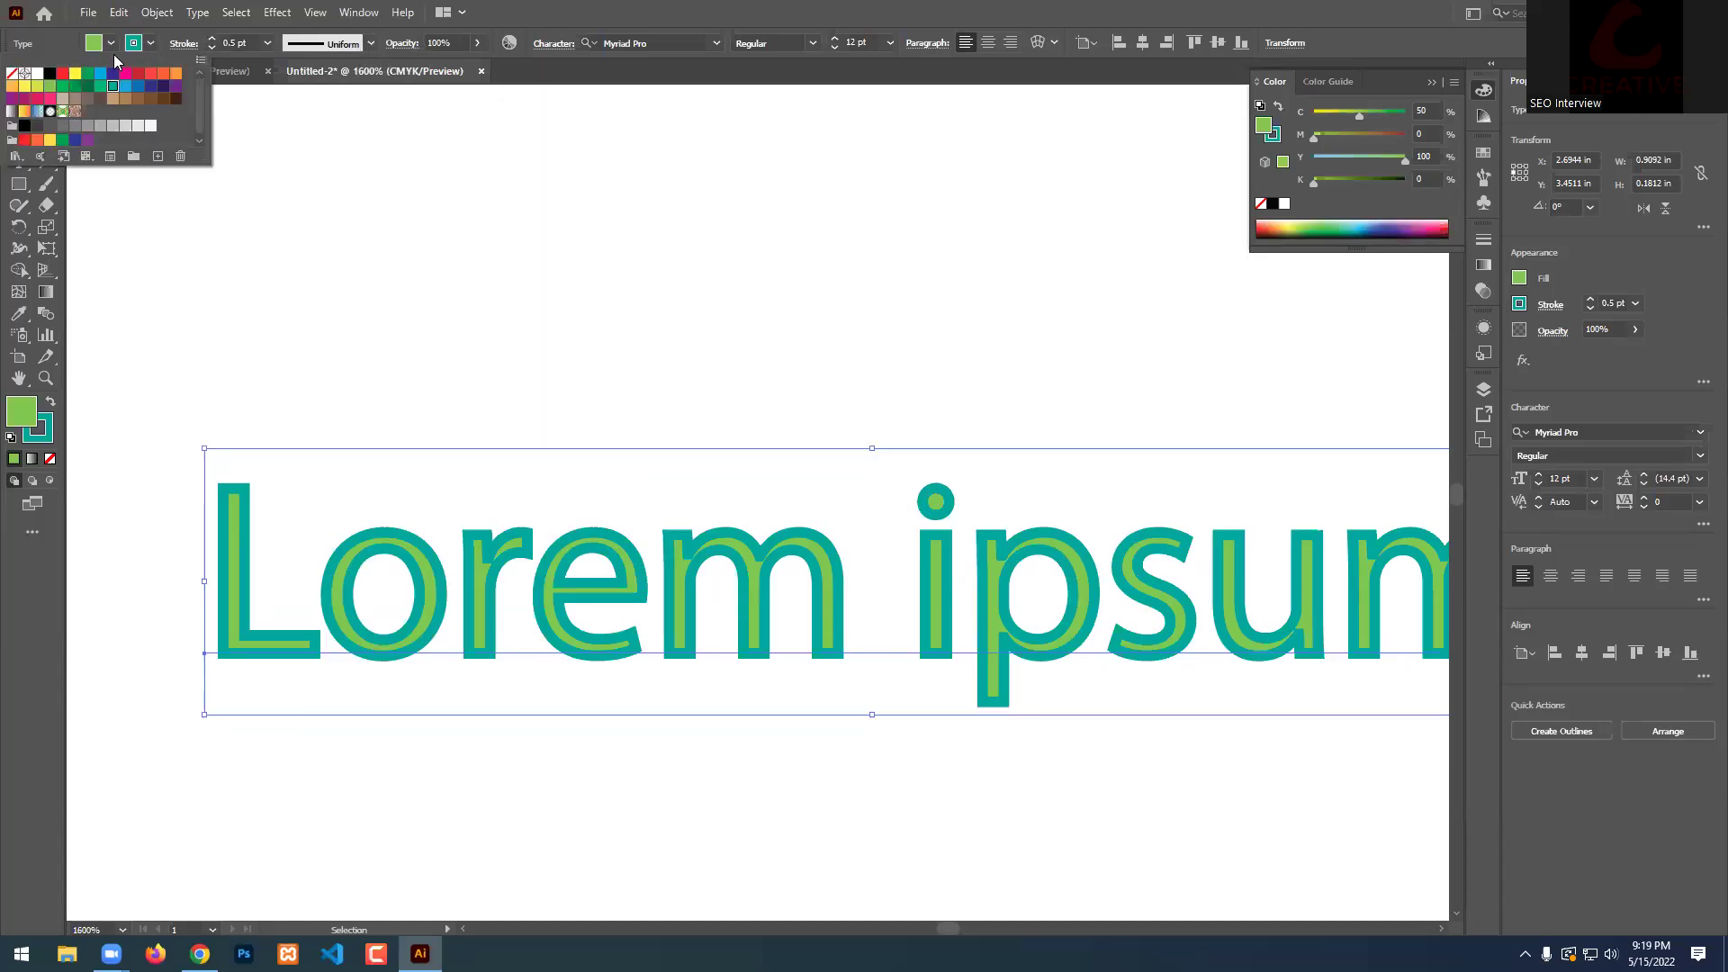
{"action": "left_click", "coordinate": [12, 74]}
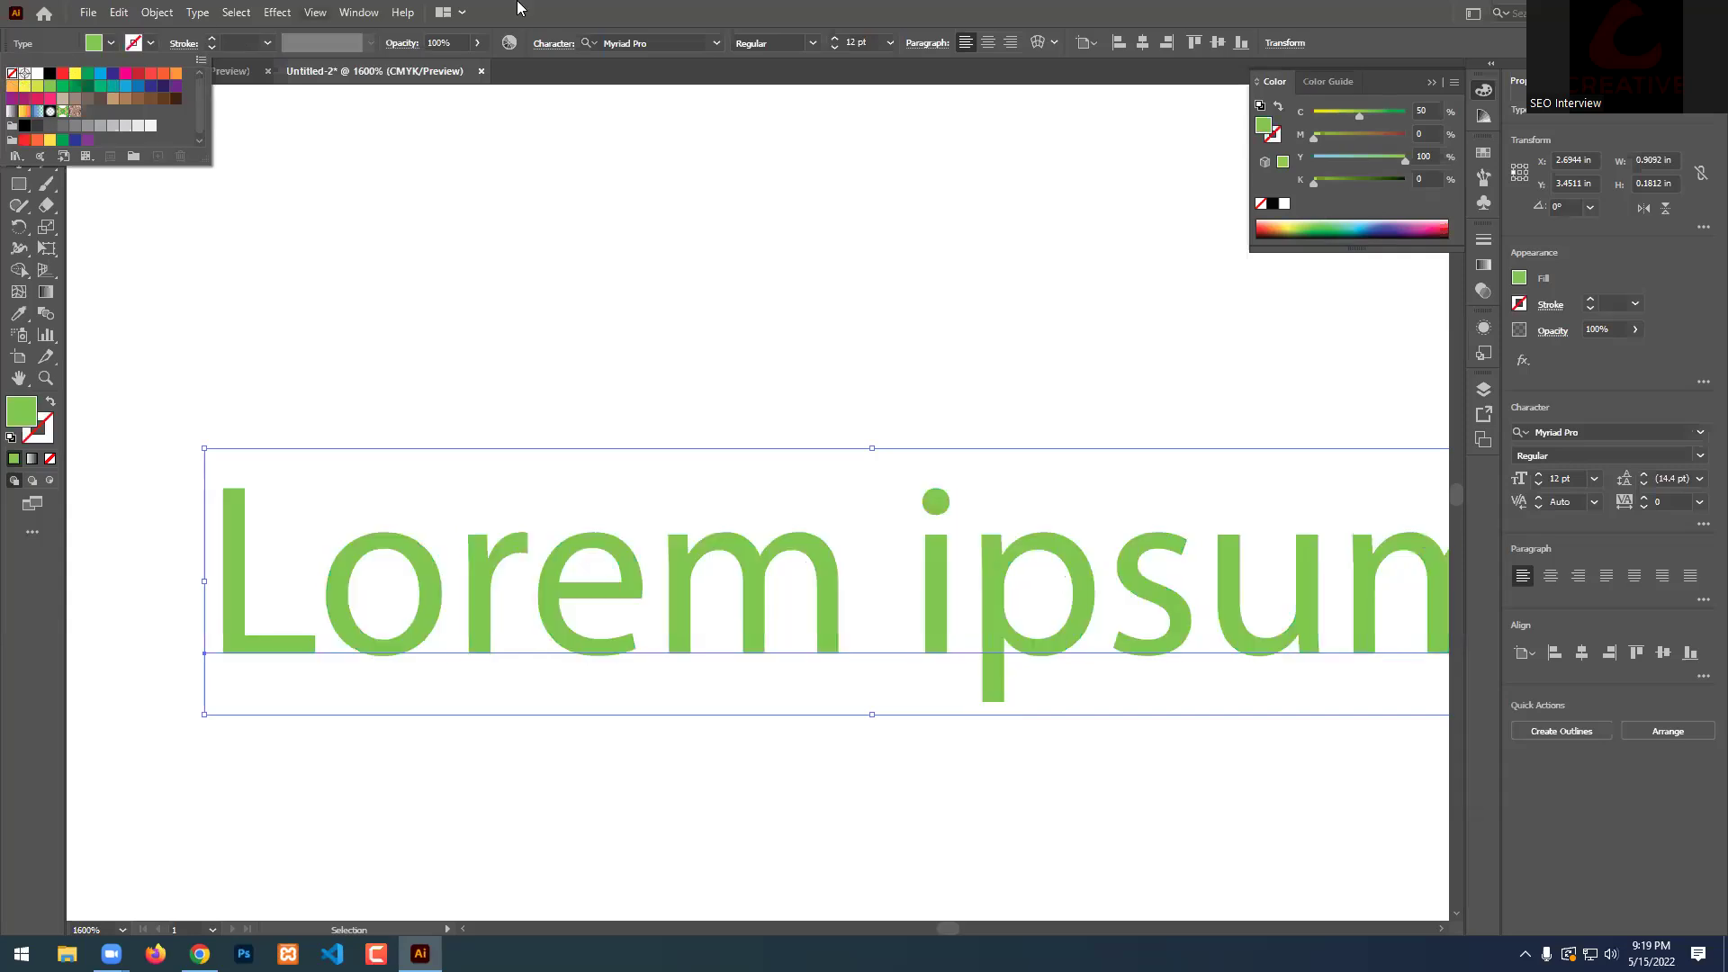
{"action": "left_click", "coordinate": [478, 43]}
{"action": "left_click_drag", "start_coordinate": [447, 65], "coordinate": [434, 66]}
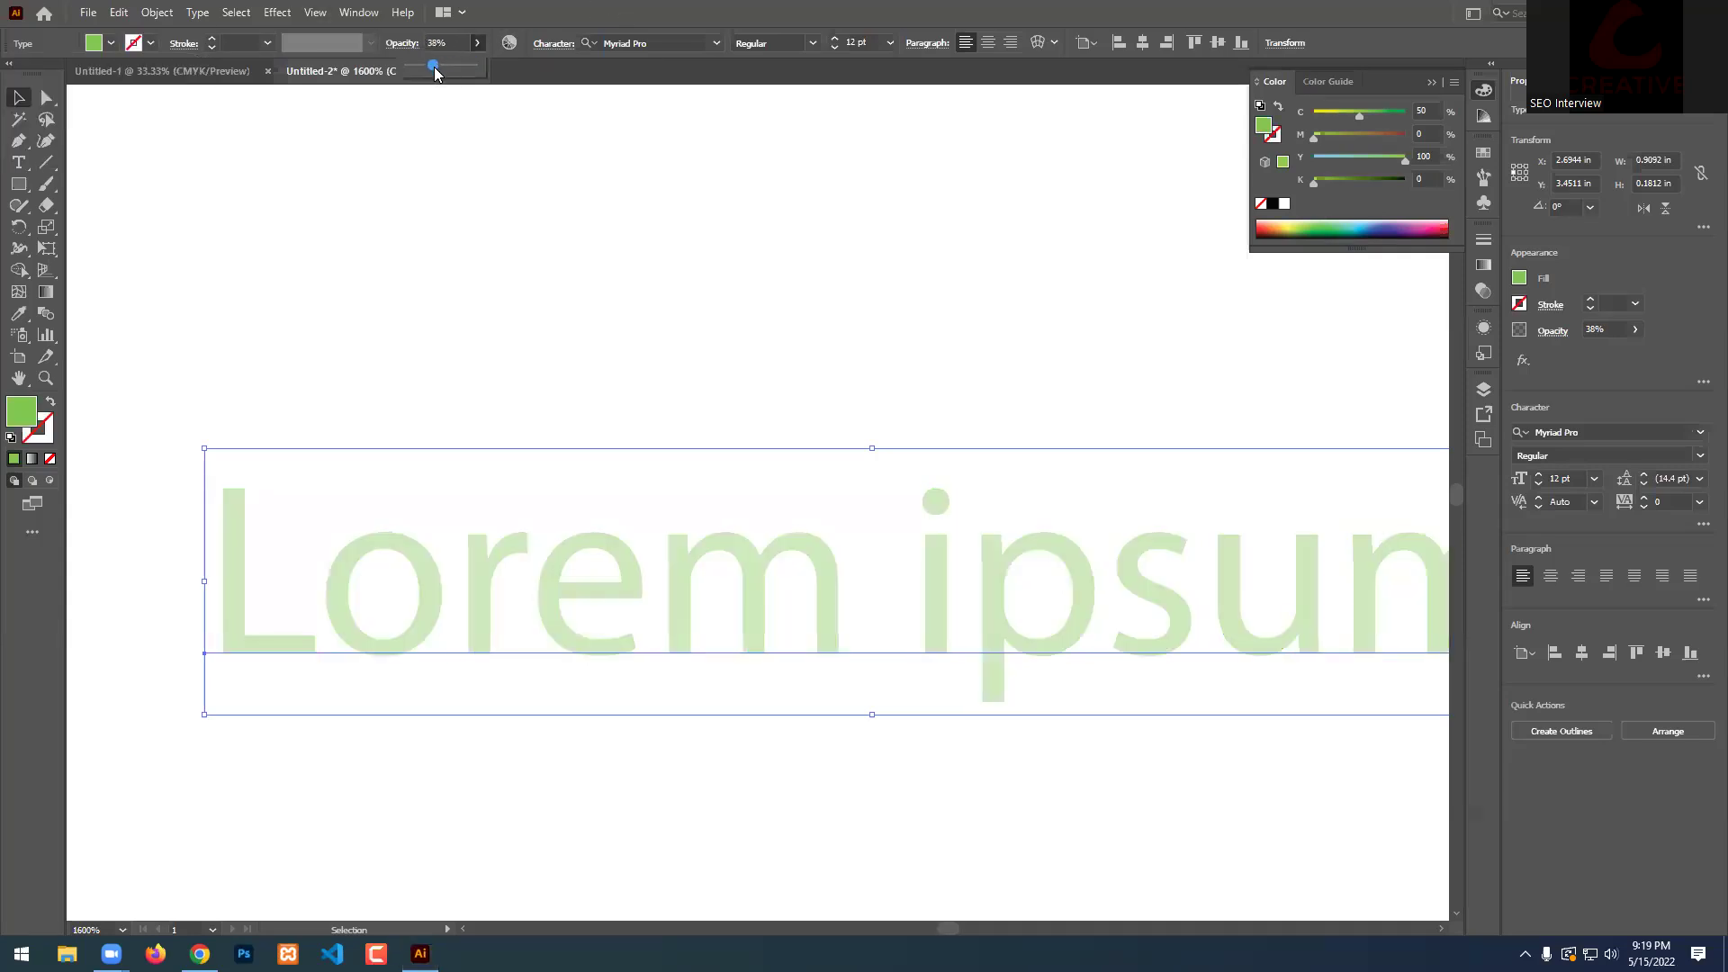
{"action": "left_click", "coordinate": [526, 70]}
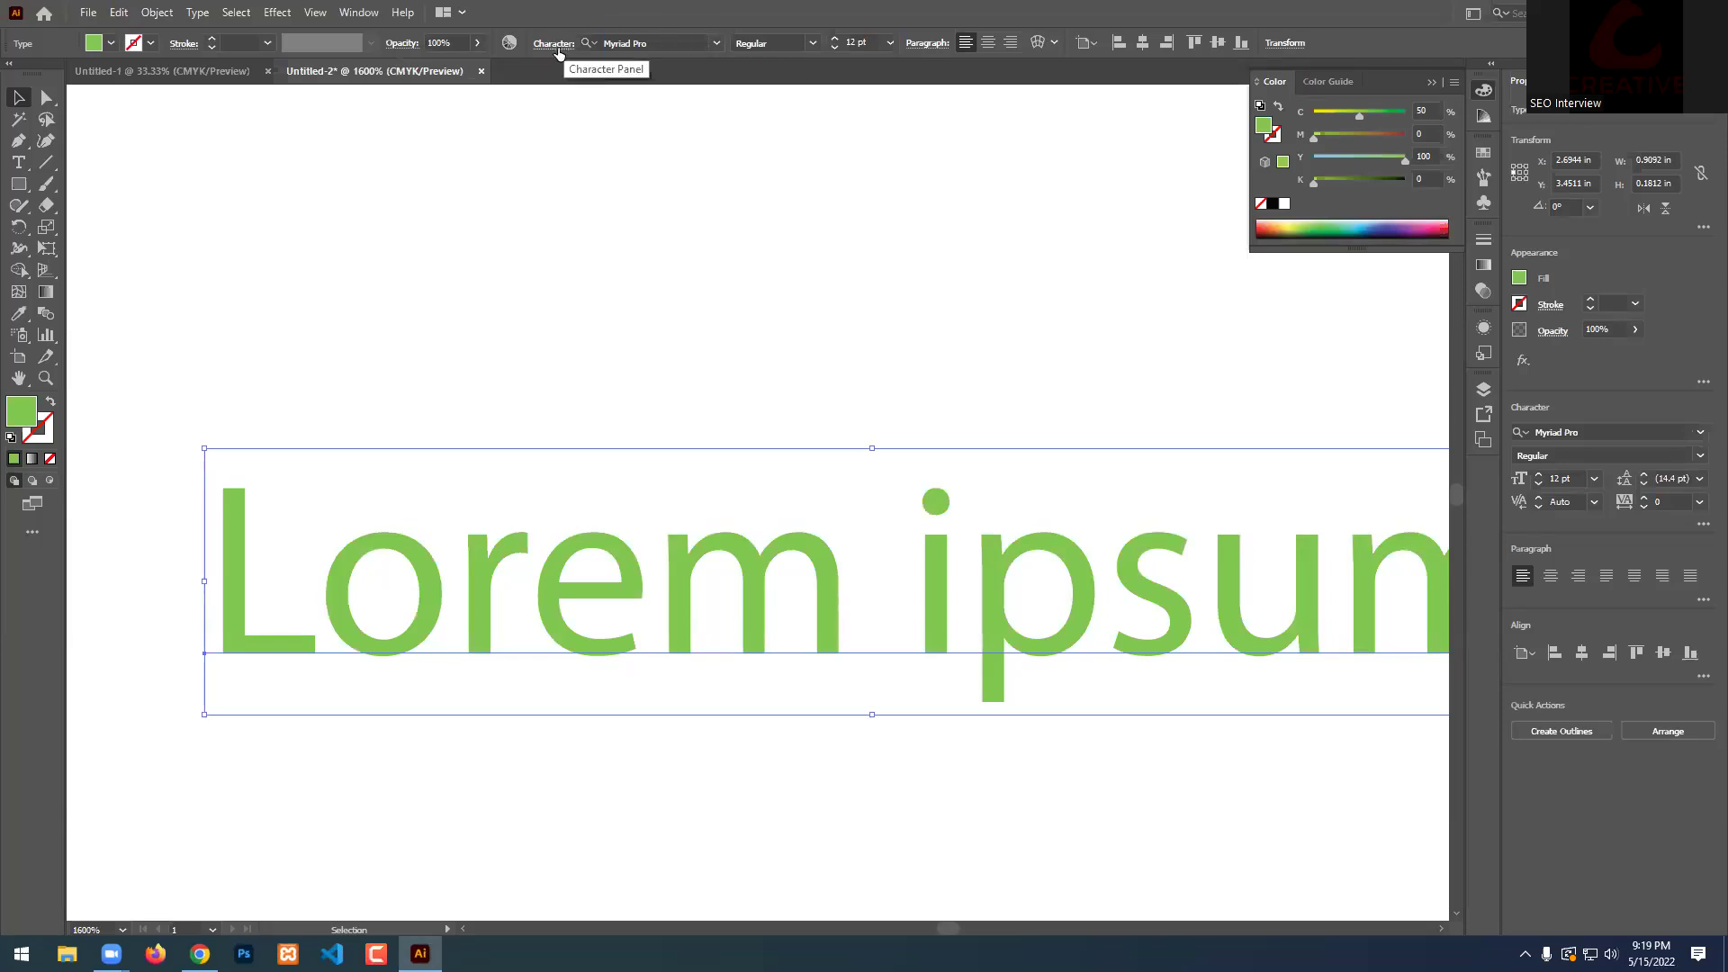
Nudge the Lorem ipsum text slightly left to X 2.6528 in.
{"action": "left_click", "coordinate": [654, 44]}
{"action": "left_click_drag", "start_coordinate": [626, 586], "coordinate": [569, 581]}
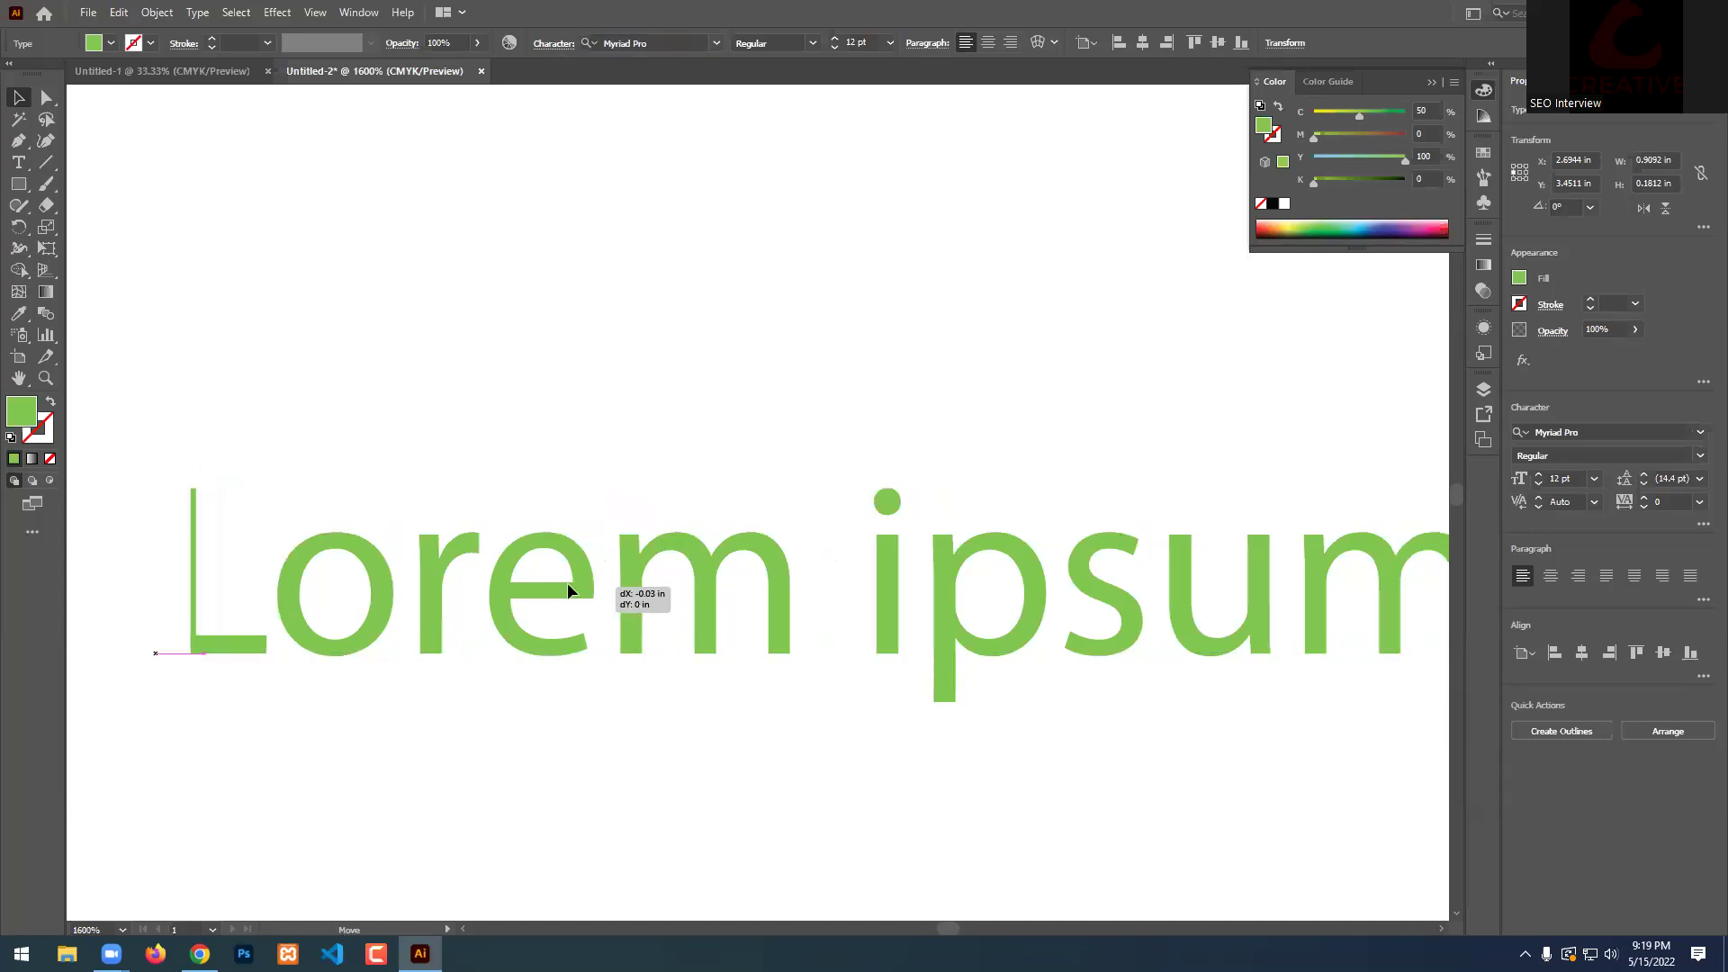
{"action": "scroll", "coordinate": [591, 550], "scroll_direction": "down", "scroll_amount": 2}
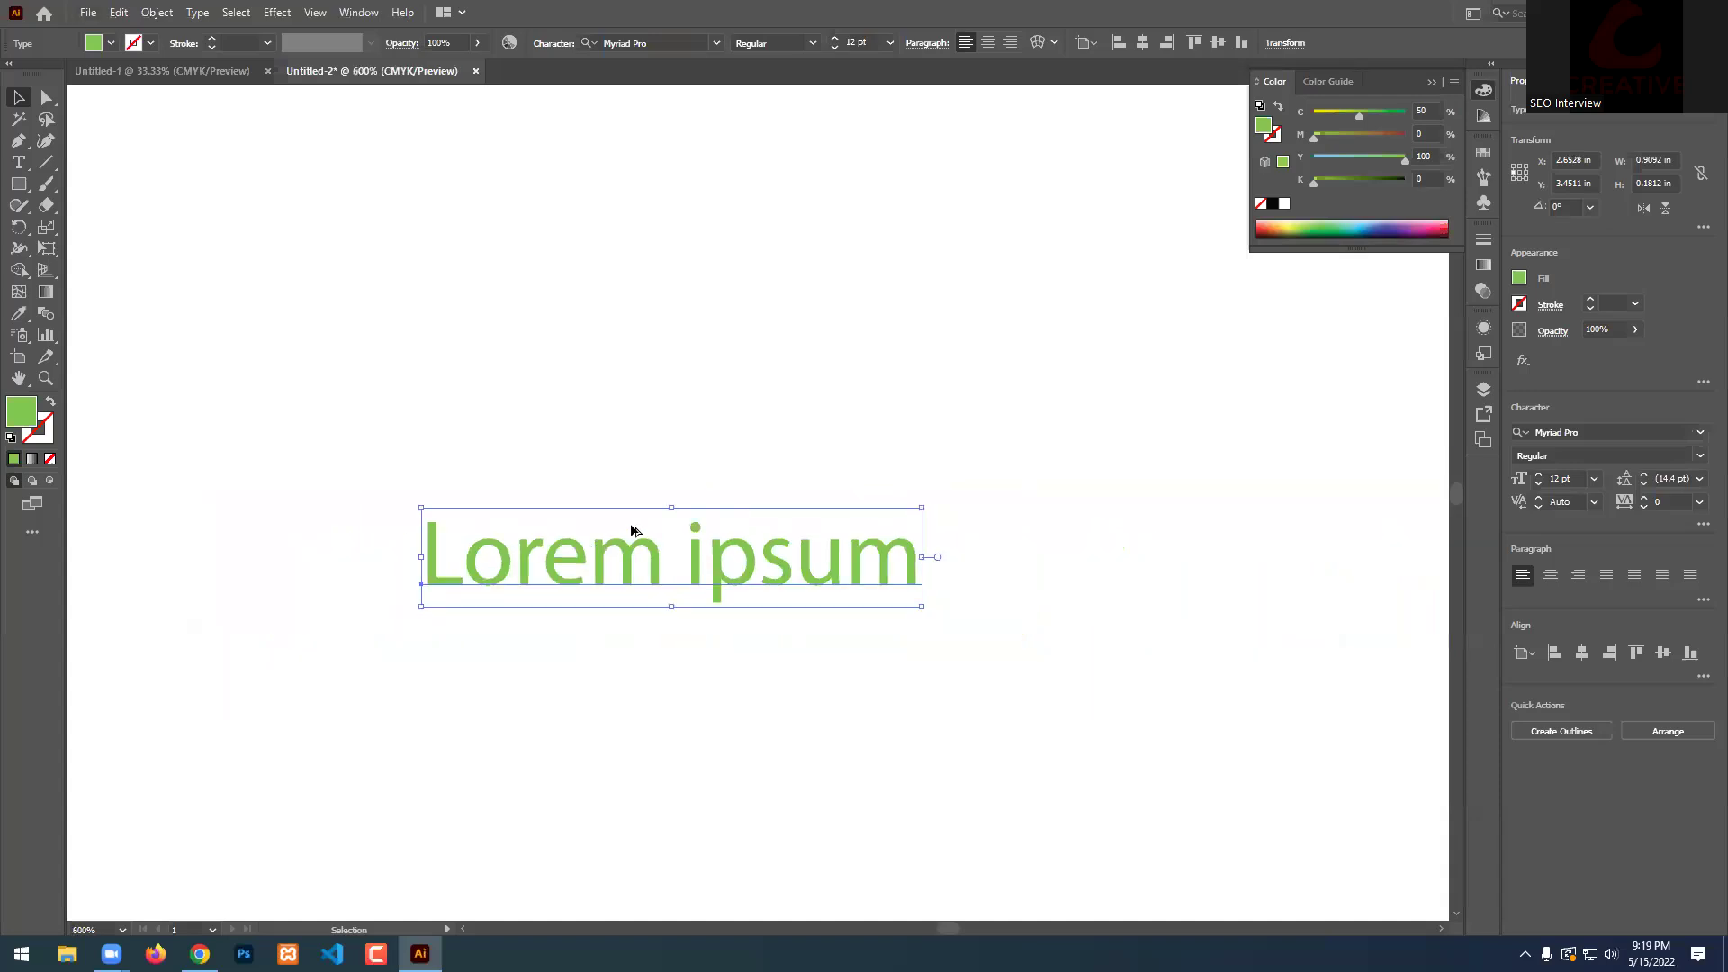
{"action": "scroll", "coordinate": [633, 531], "scroll_direction": "up", "scroll_amount": 1}
{"action": "scroll", "coordinate": [621, 606], "scroll_direction": "down", "scroll_amount": 2}
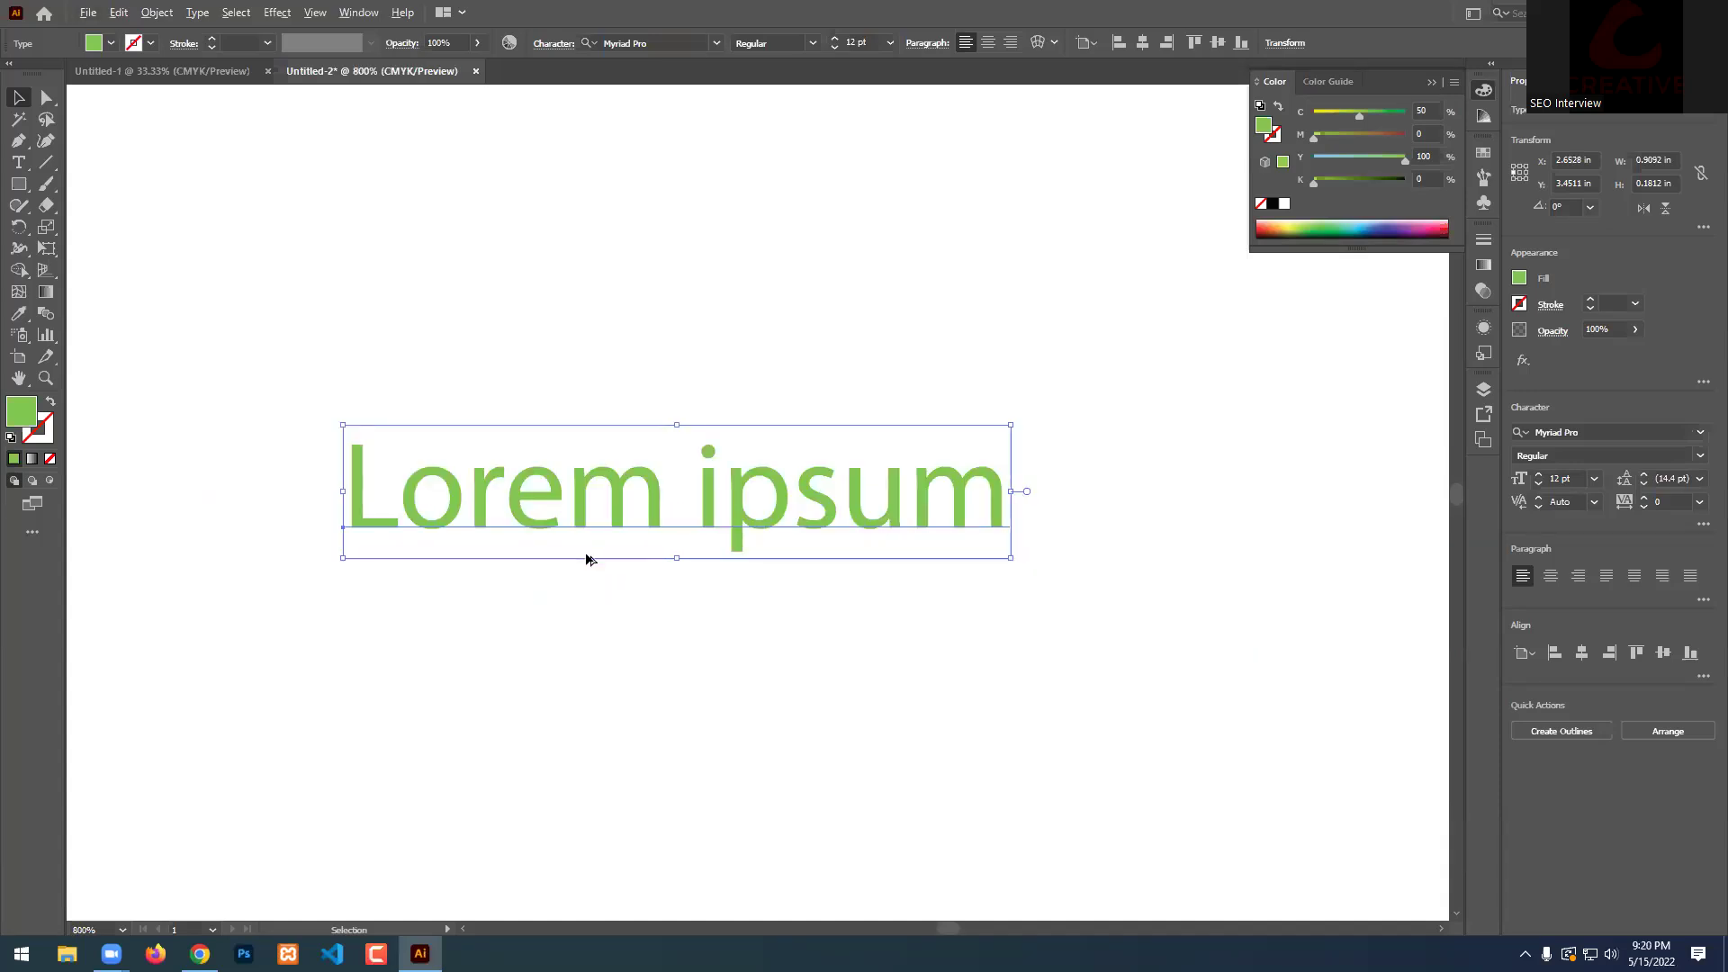
{"action": "scroll", "coordinate": [586, 560], "scroll_direction": "up", "scroll_amount": 1}
{"action": "scroll", "coordinate": [585, 554], "scroll_direction": "up", "scroll_amount": 1}
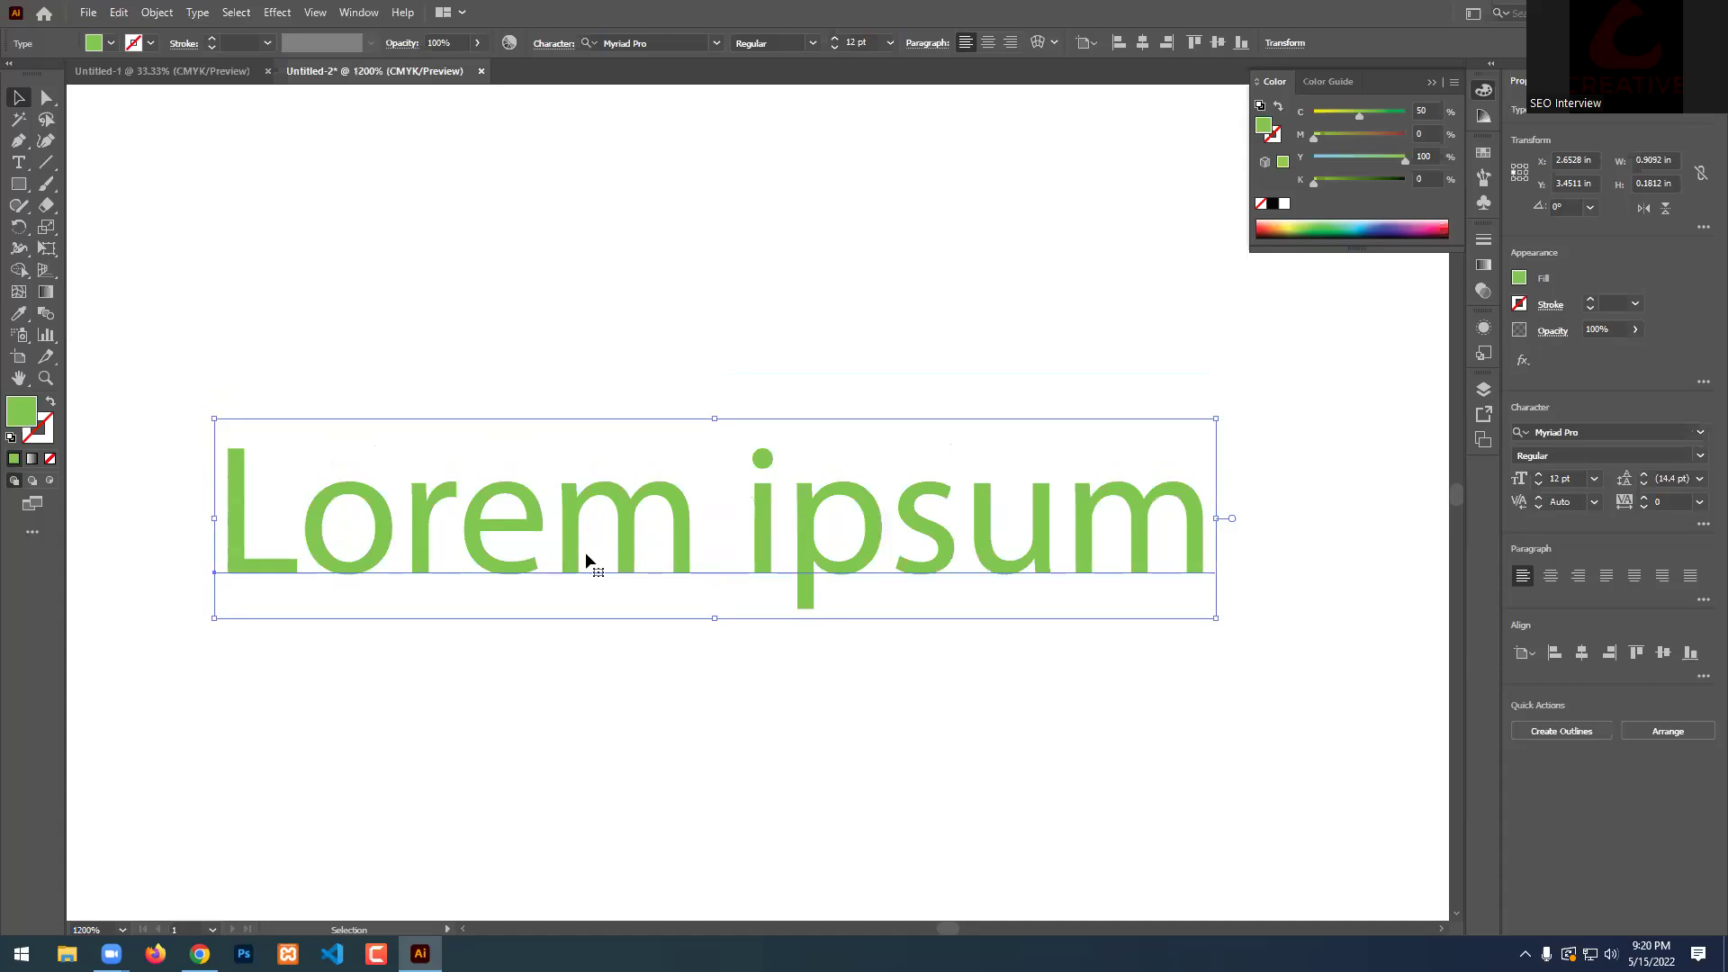
Set the Lorem ipsum font to Poppins, keeping Regular style at 12 pt.
{"action": "left_click", "coordinate": [717, 43]}
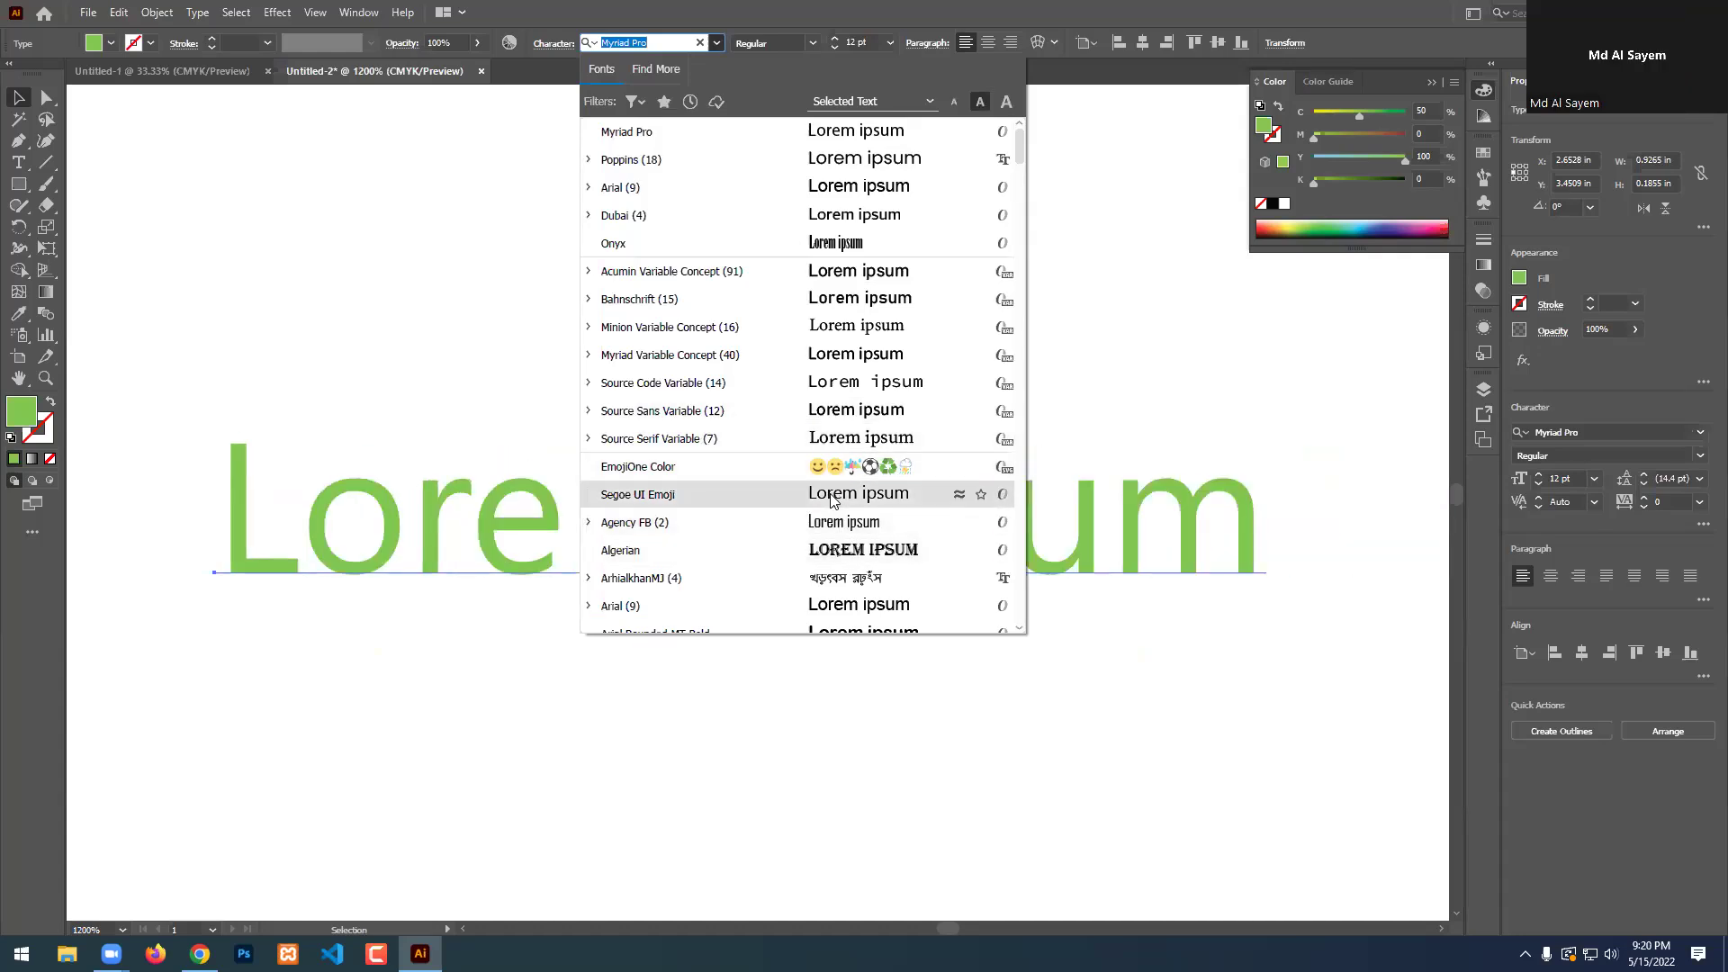
{"action": "left_click", "coordinate": [813, 45]}
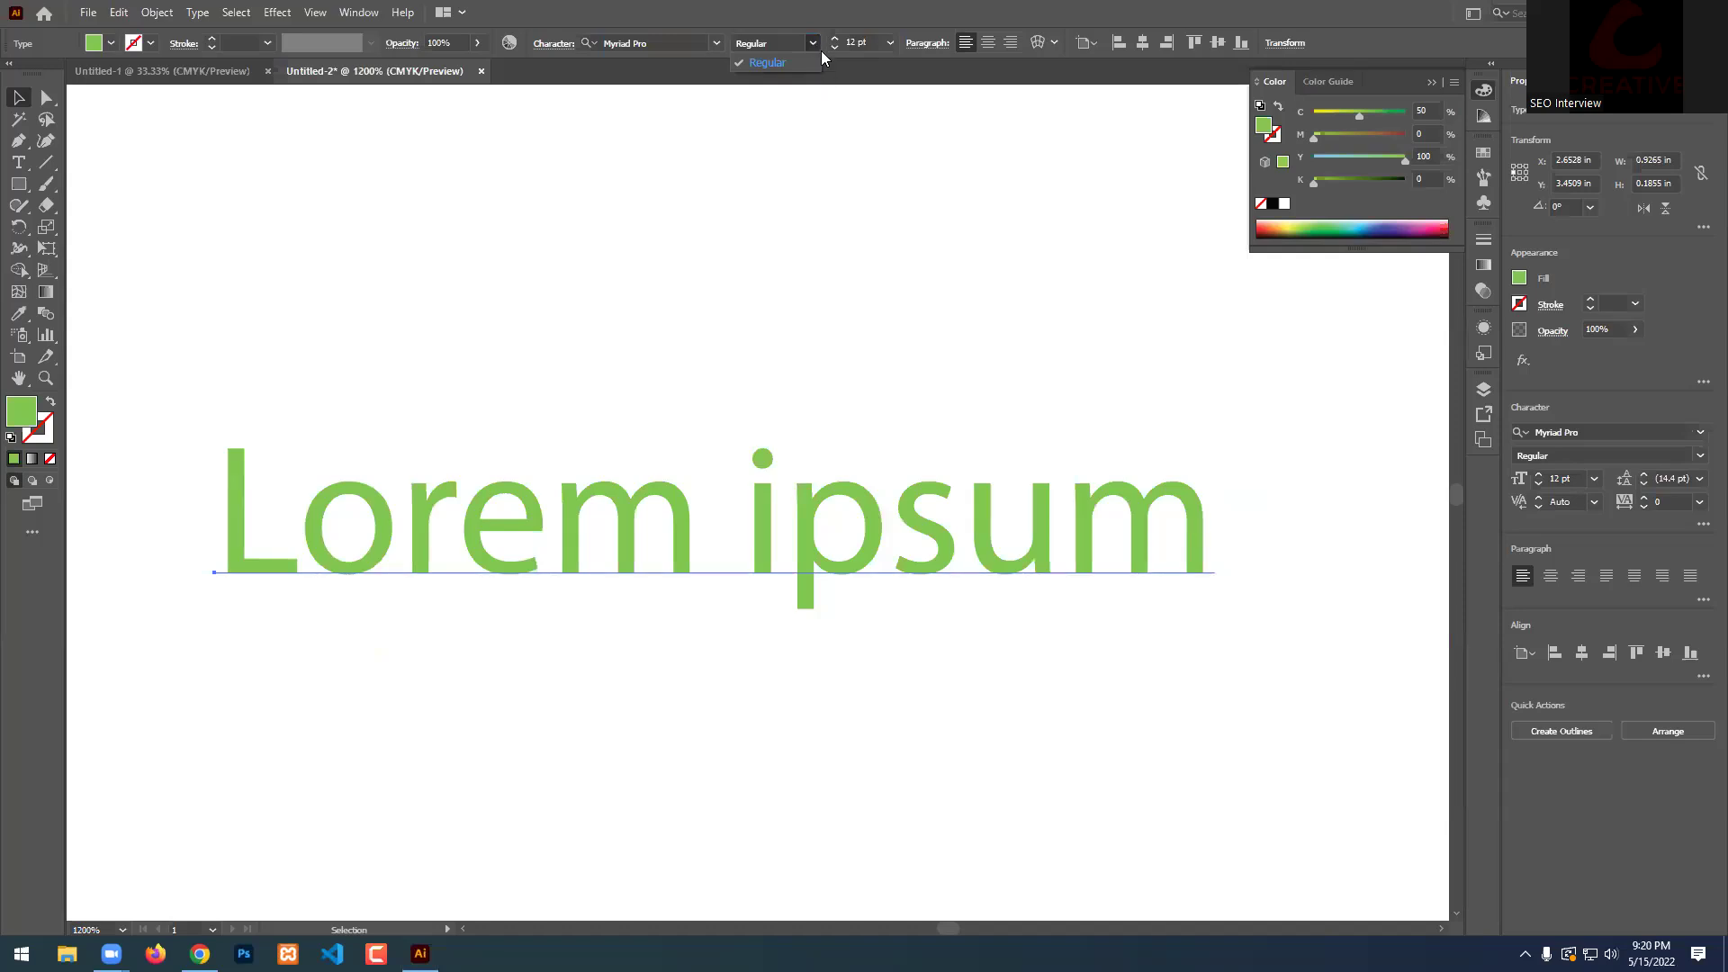
{"action": "left_click", "coordinate": [718, 47]}
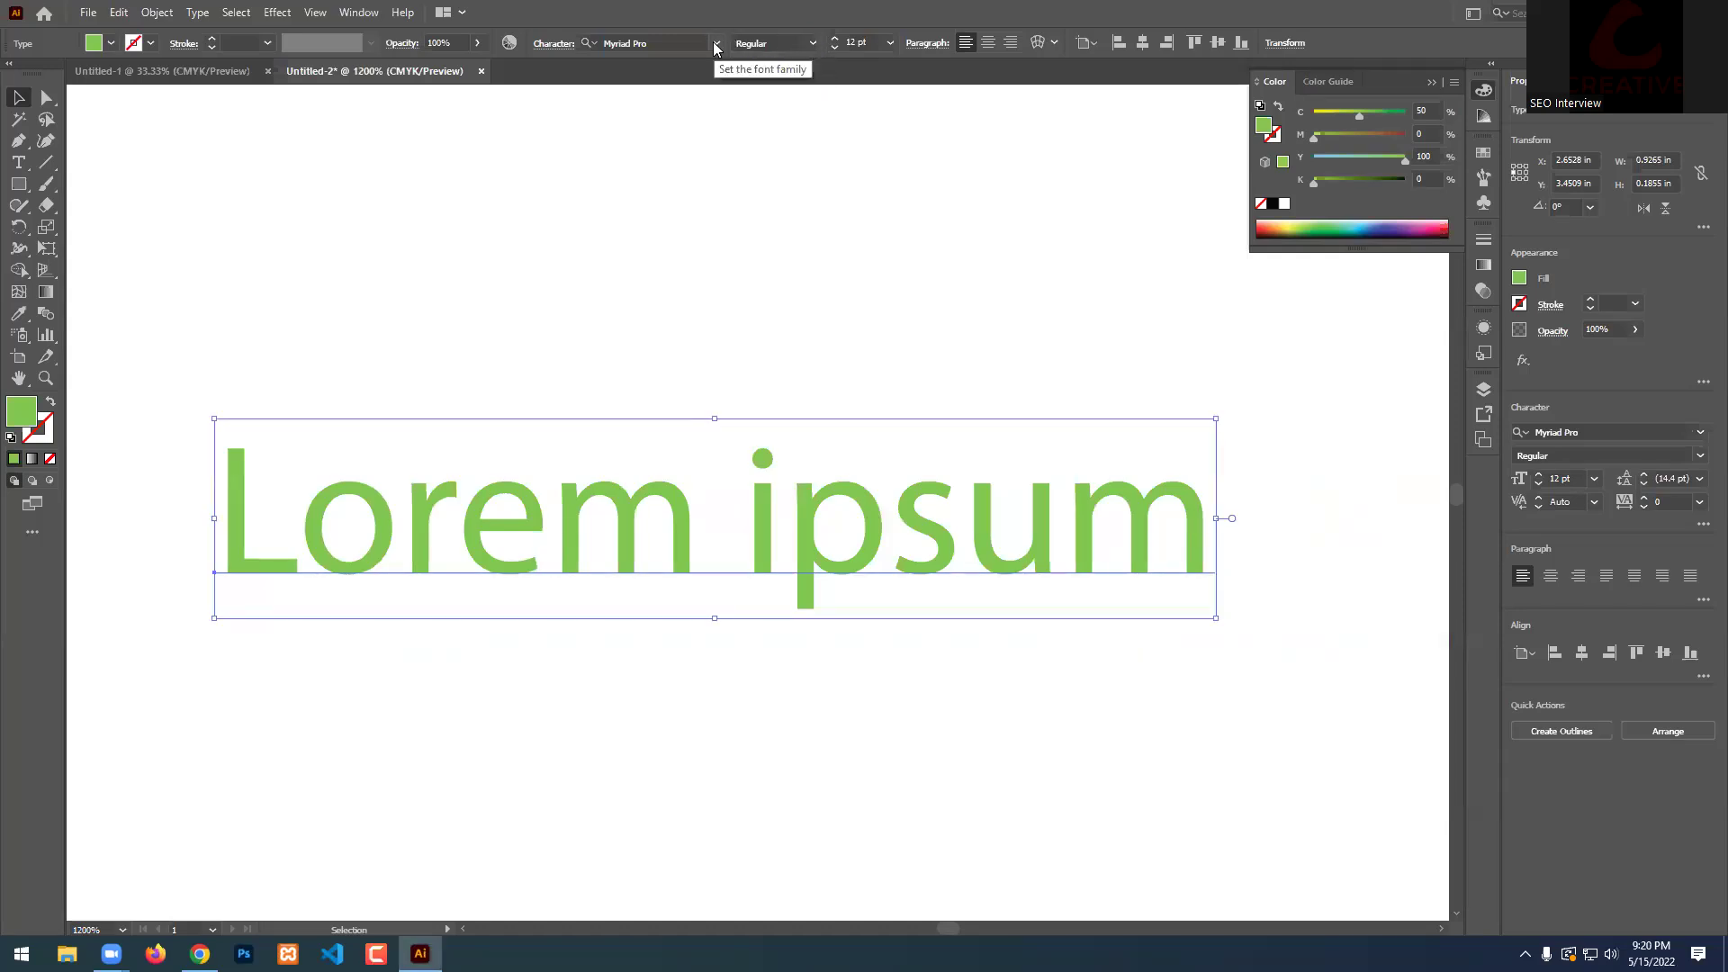
{"action": "left_click", "coordinate": [718, 43]}
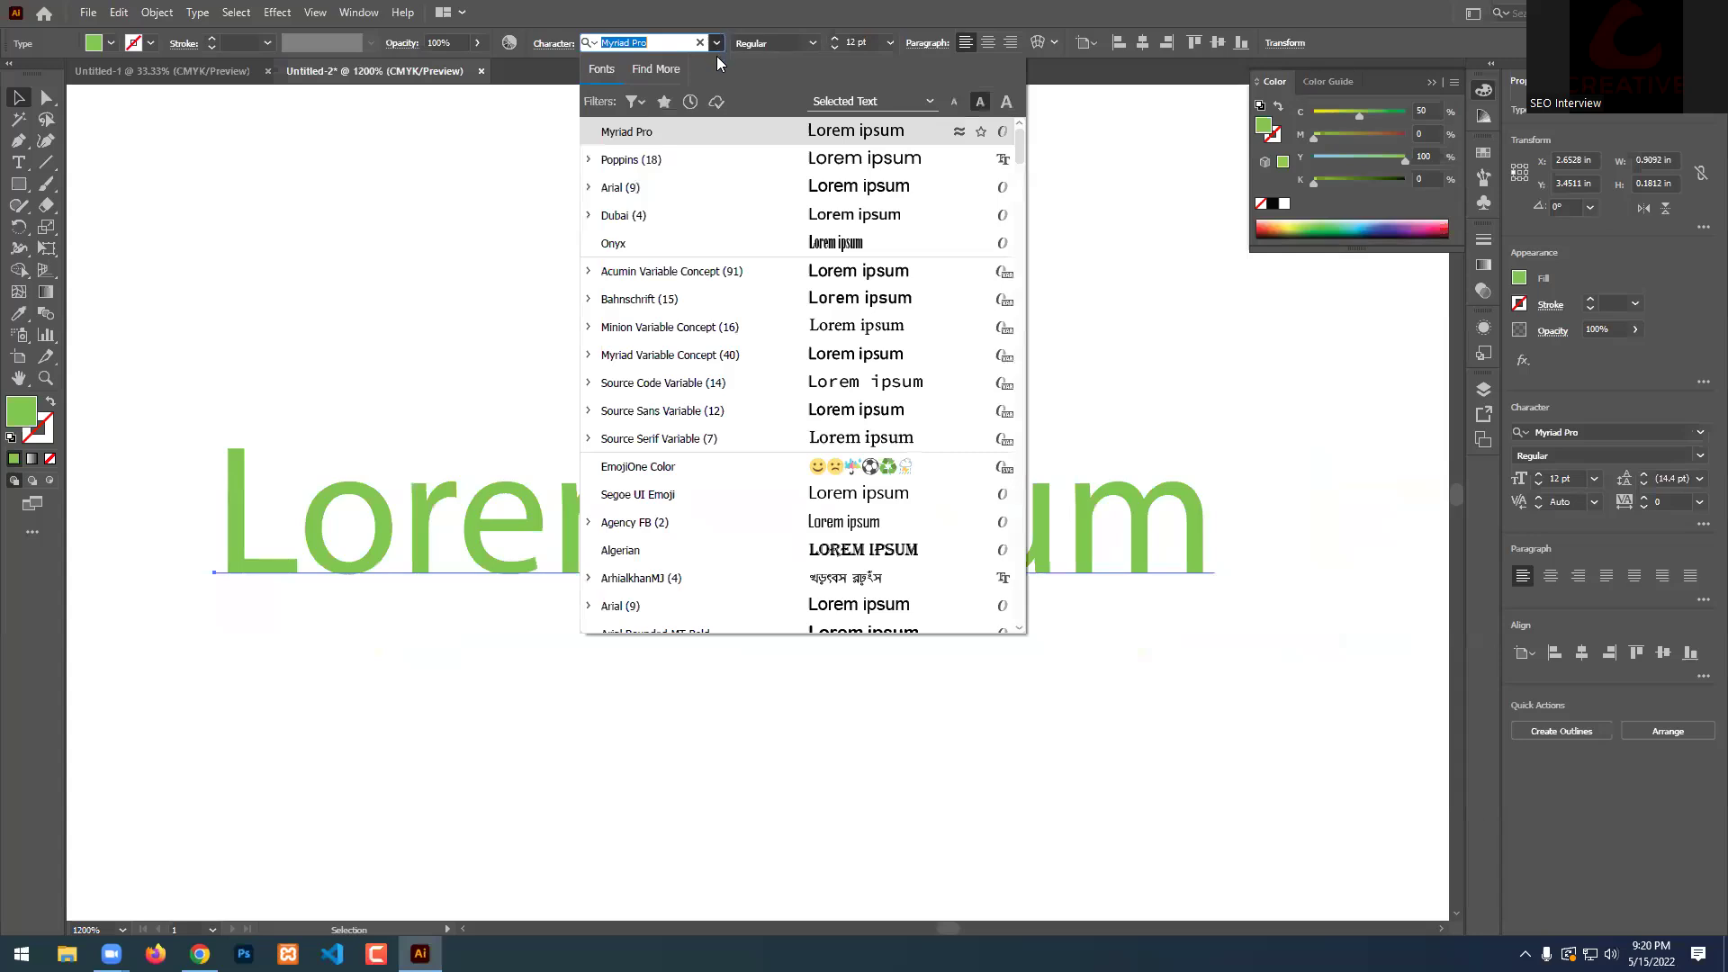
{"action": "left_click", "coordinate": [658, 162]}
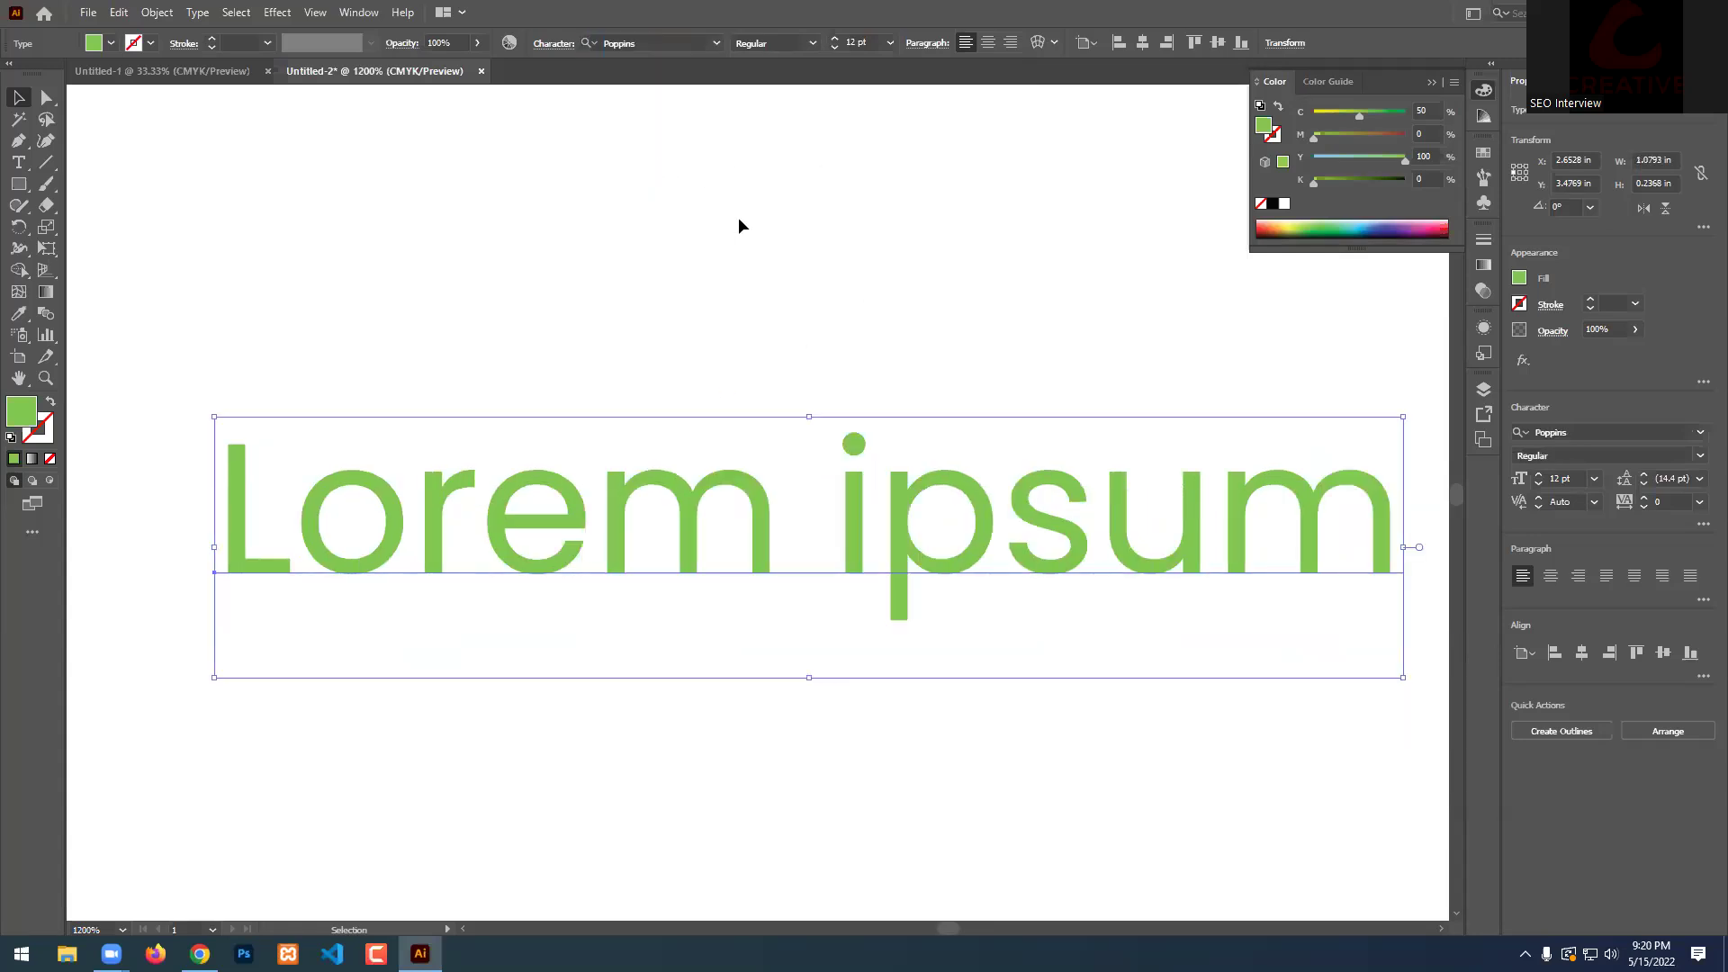
{"action": "left_click", "coordinate": [810, 43]}
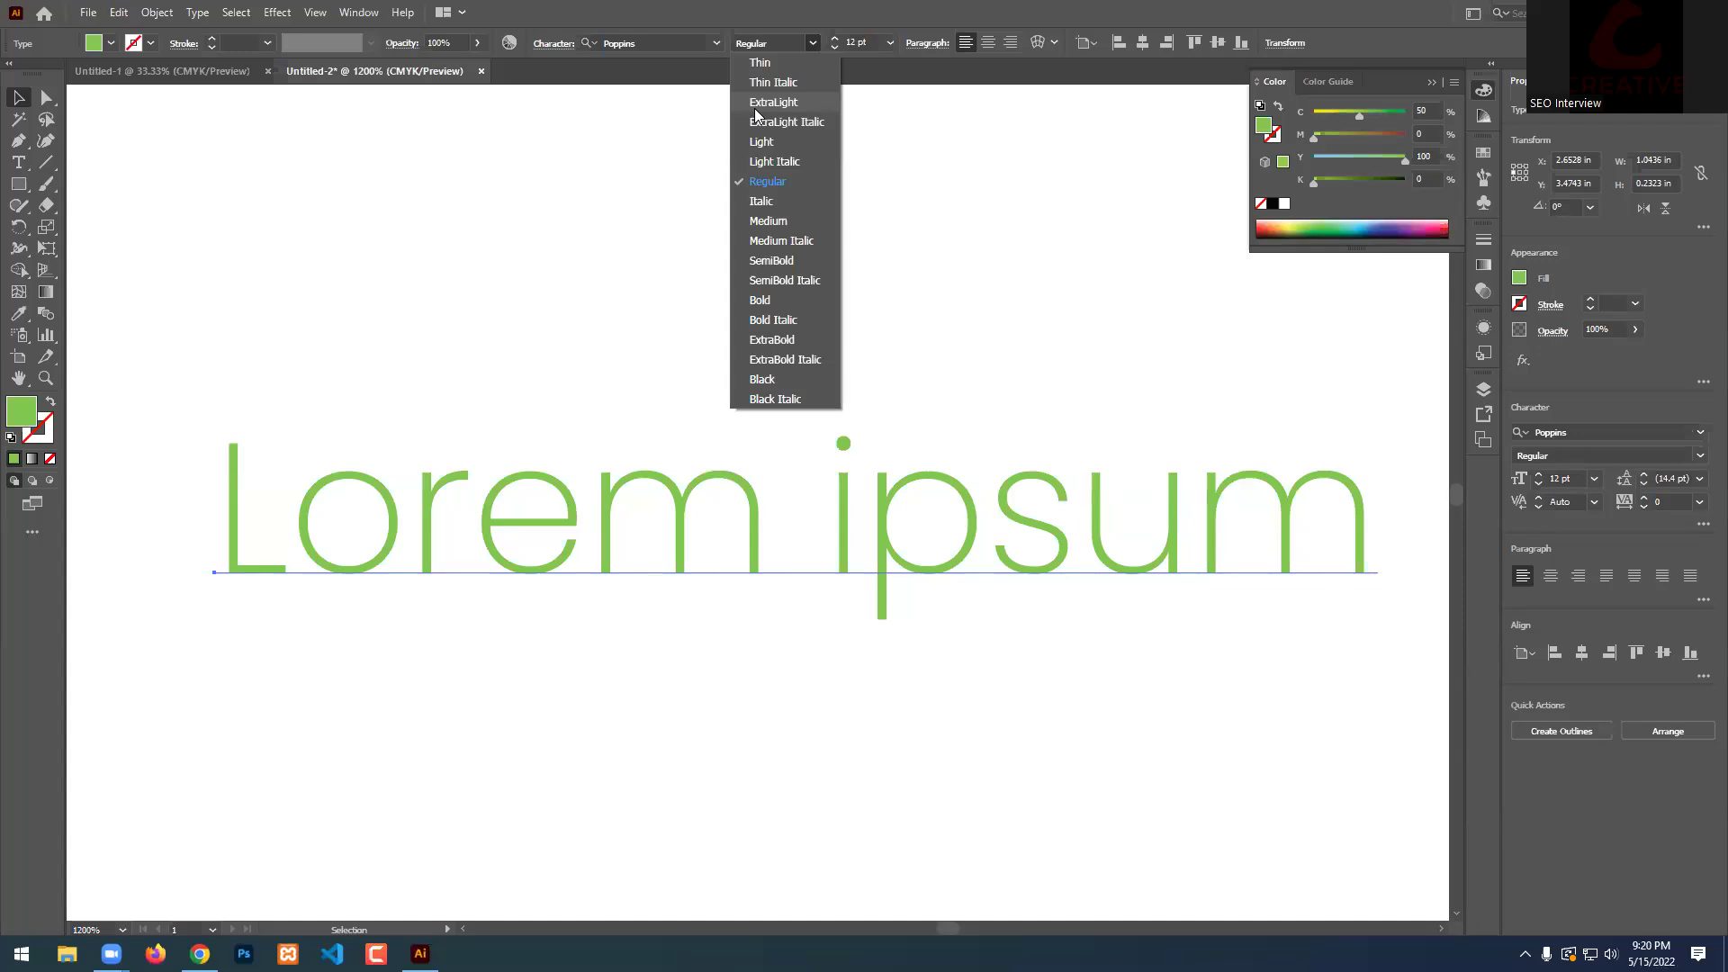
{"action": "left_click", "coordinate": [829, 18]}
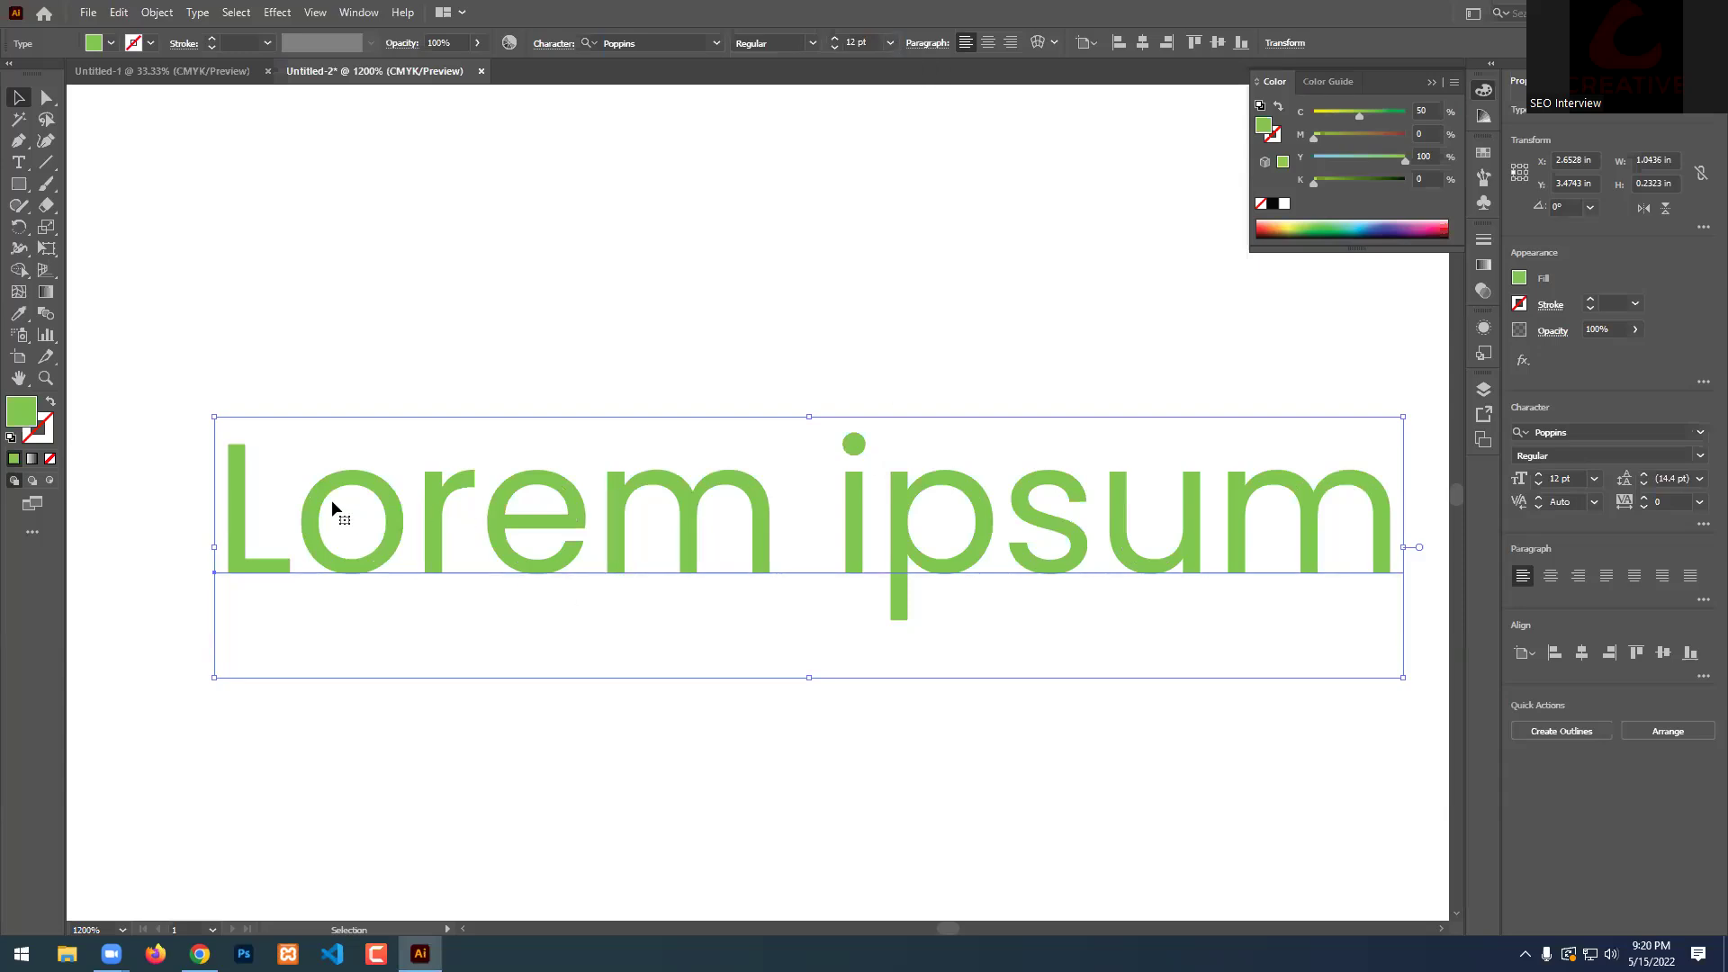
Enlarge the Lorem ipsum text to a 73 pt font size.
{"action": "left_click", "coordinate": [835, 39]}
{"action": "left_click", "coordinate": [834, 38]}
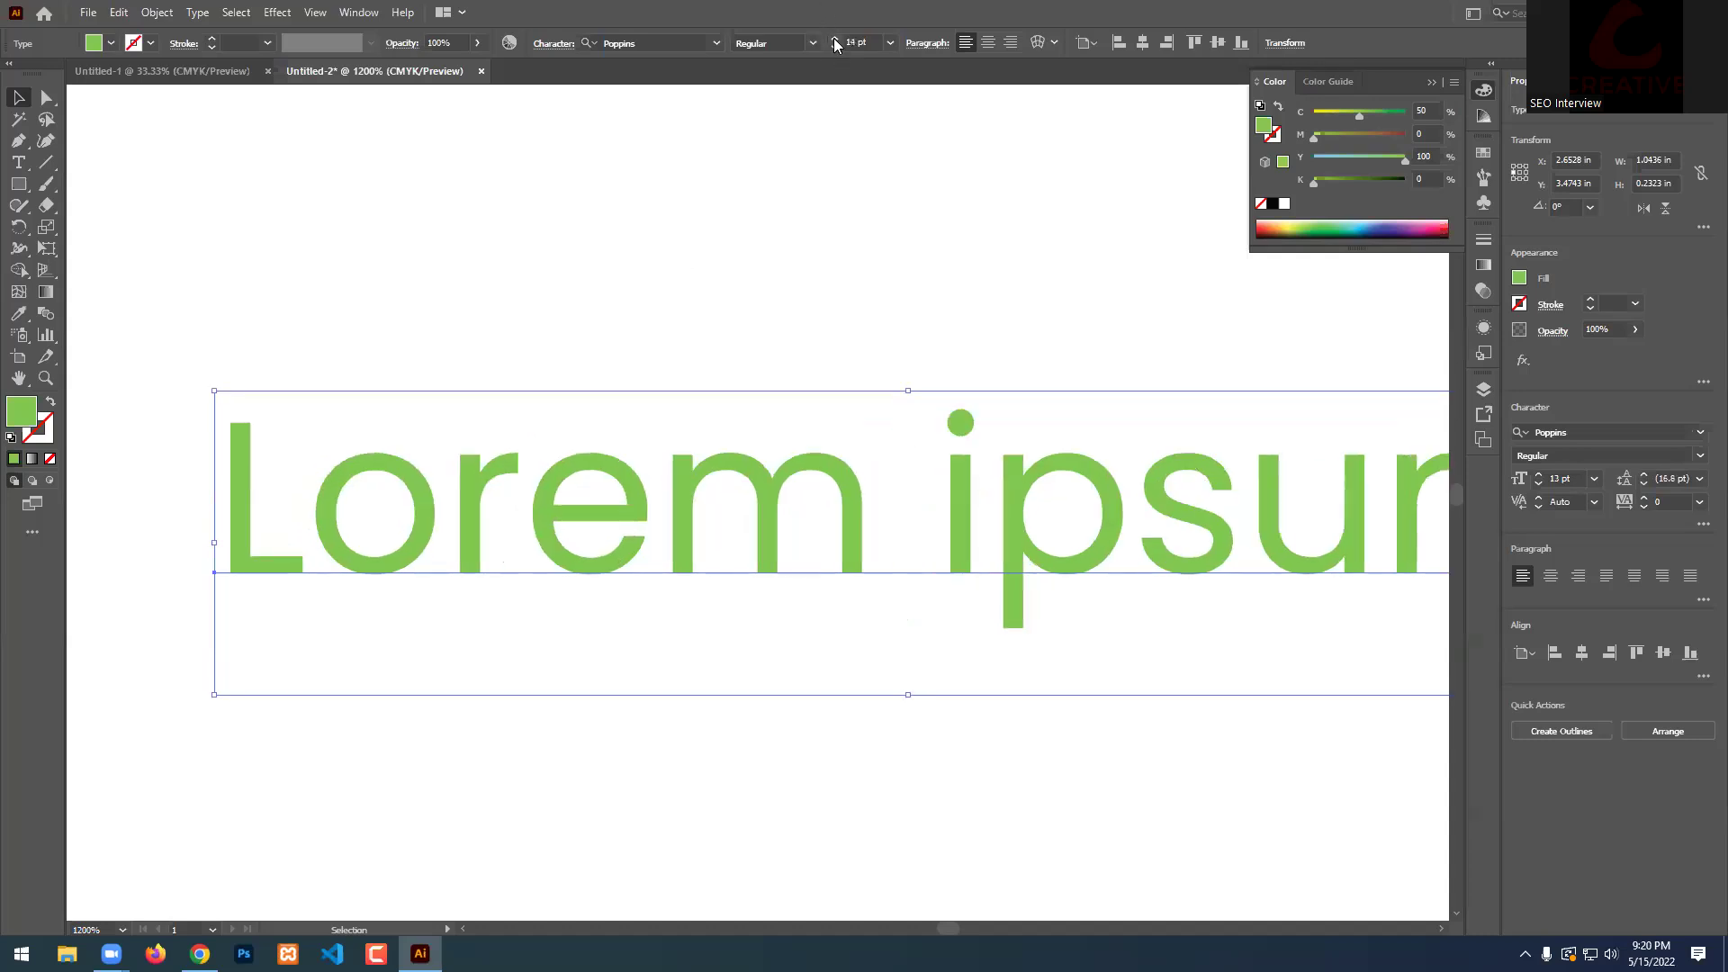
{"action": "left_click", "coordinate": [834, 39]}
{"action": "left_click", "coordinate": [834, 40]}
{"action": "left_click", "coordinate": [834, 40]}
{"action": "left_click", "coordinate": [891, 42]}
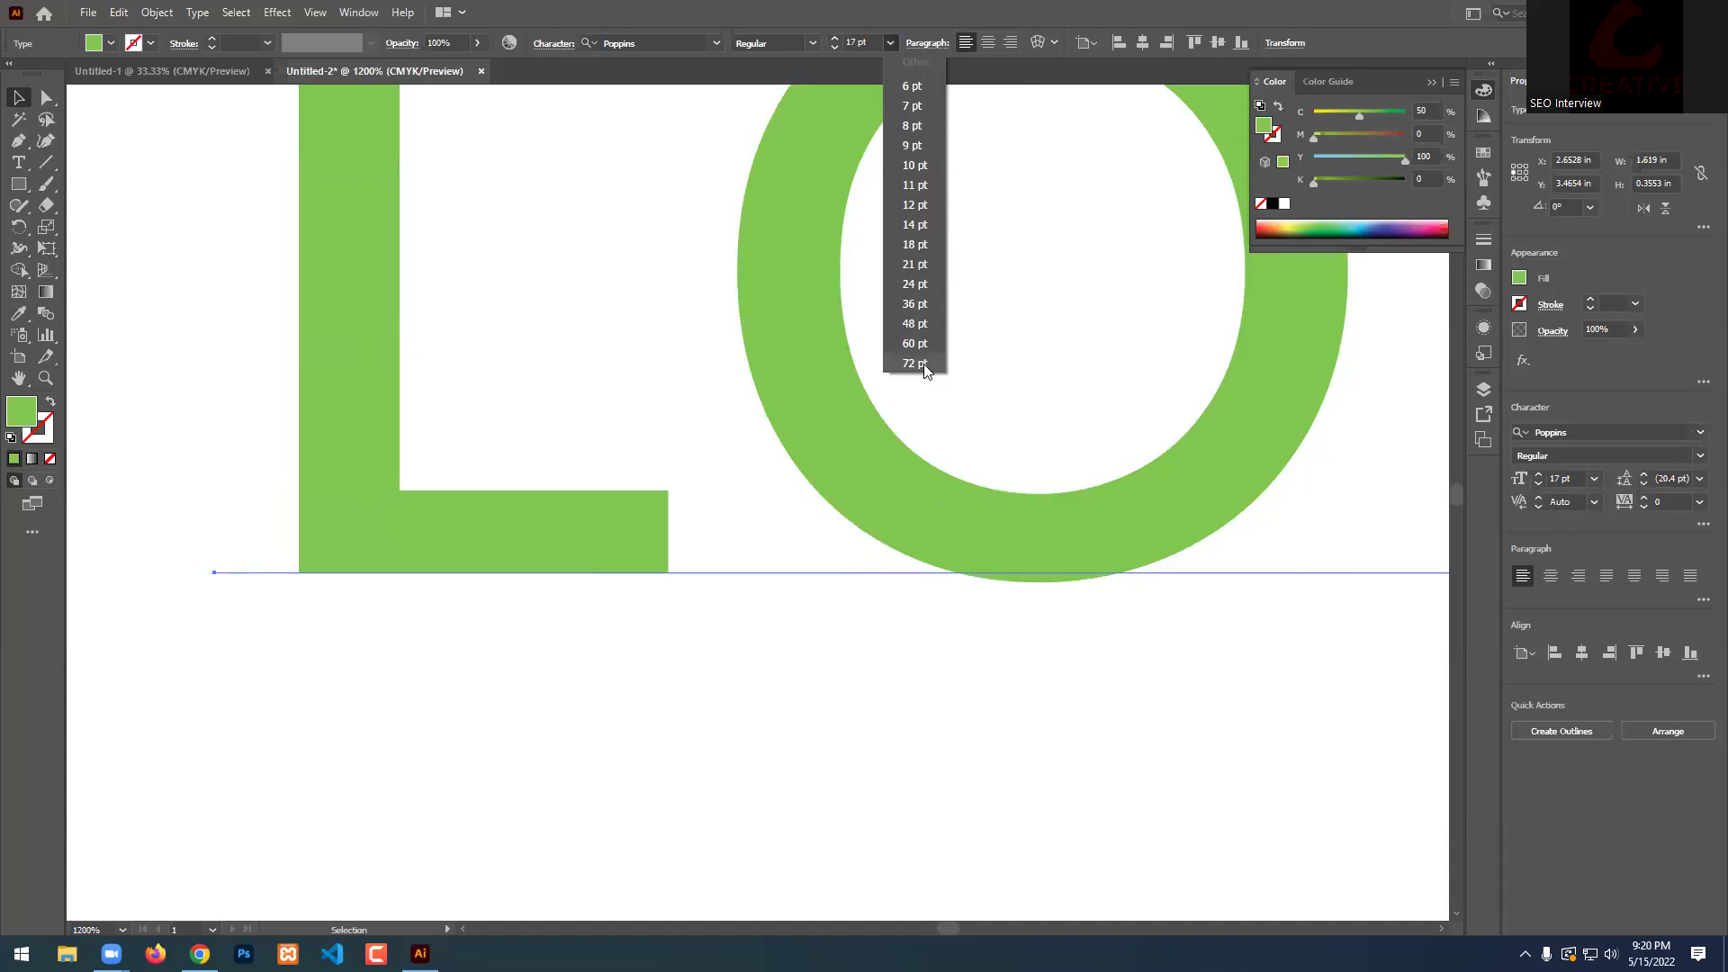
{"action": "left_click", "coordinate": [866, 27]}
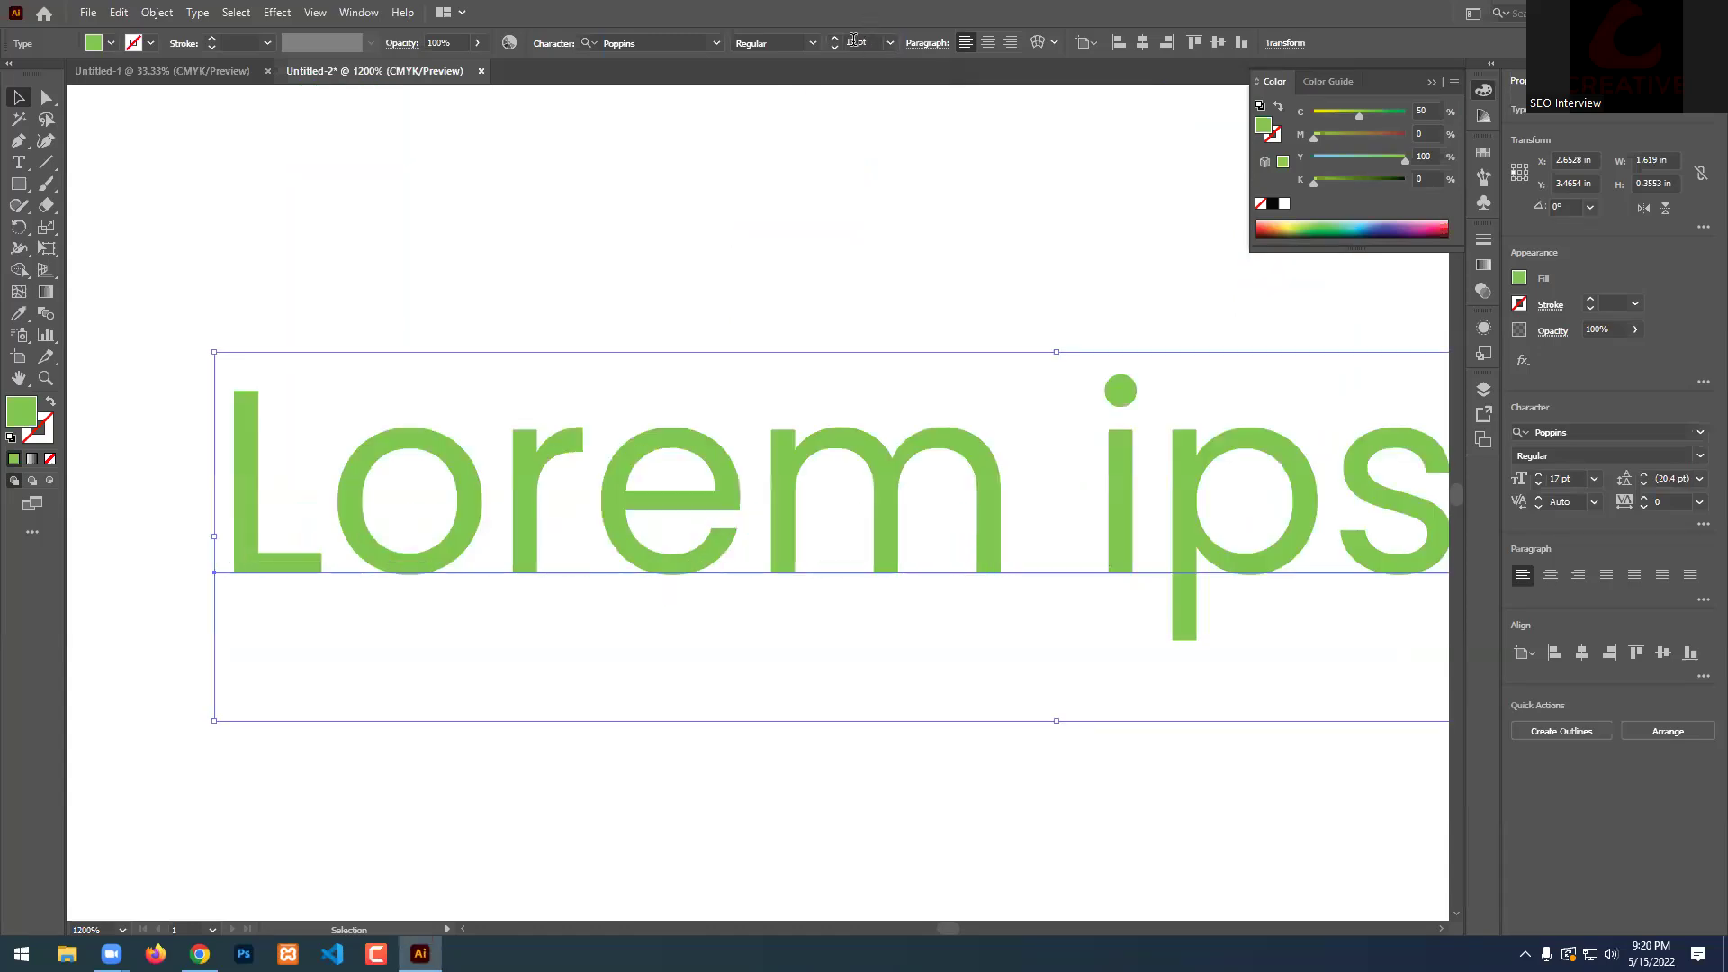
{"action": "left_click", "coordinate": [851, 42]}
{"action": "key", "text": "BackSpace"}
{"action": "type", "text": "3"}
{"action": "key", "text": "Return"}
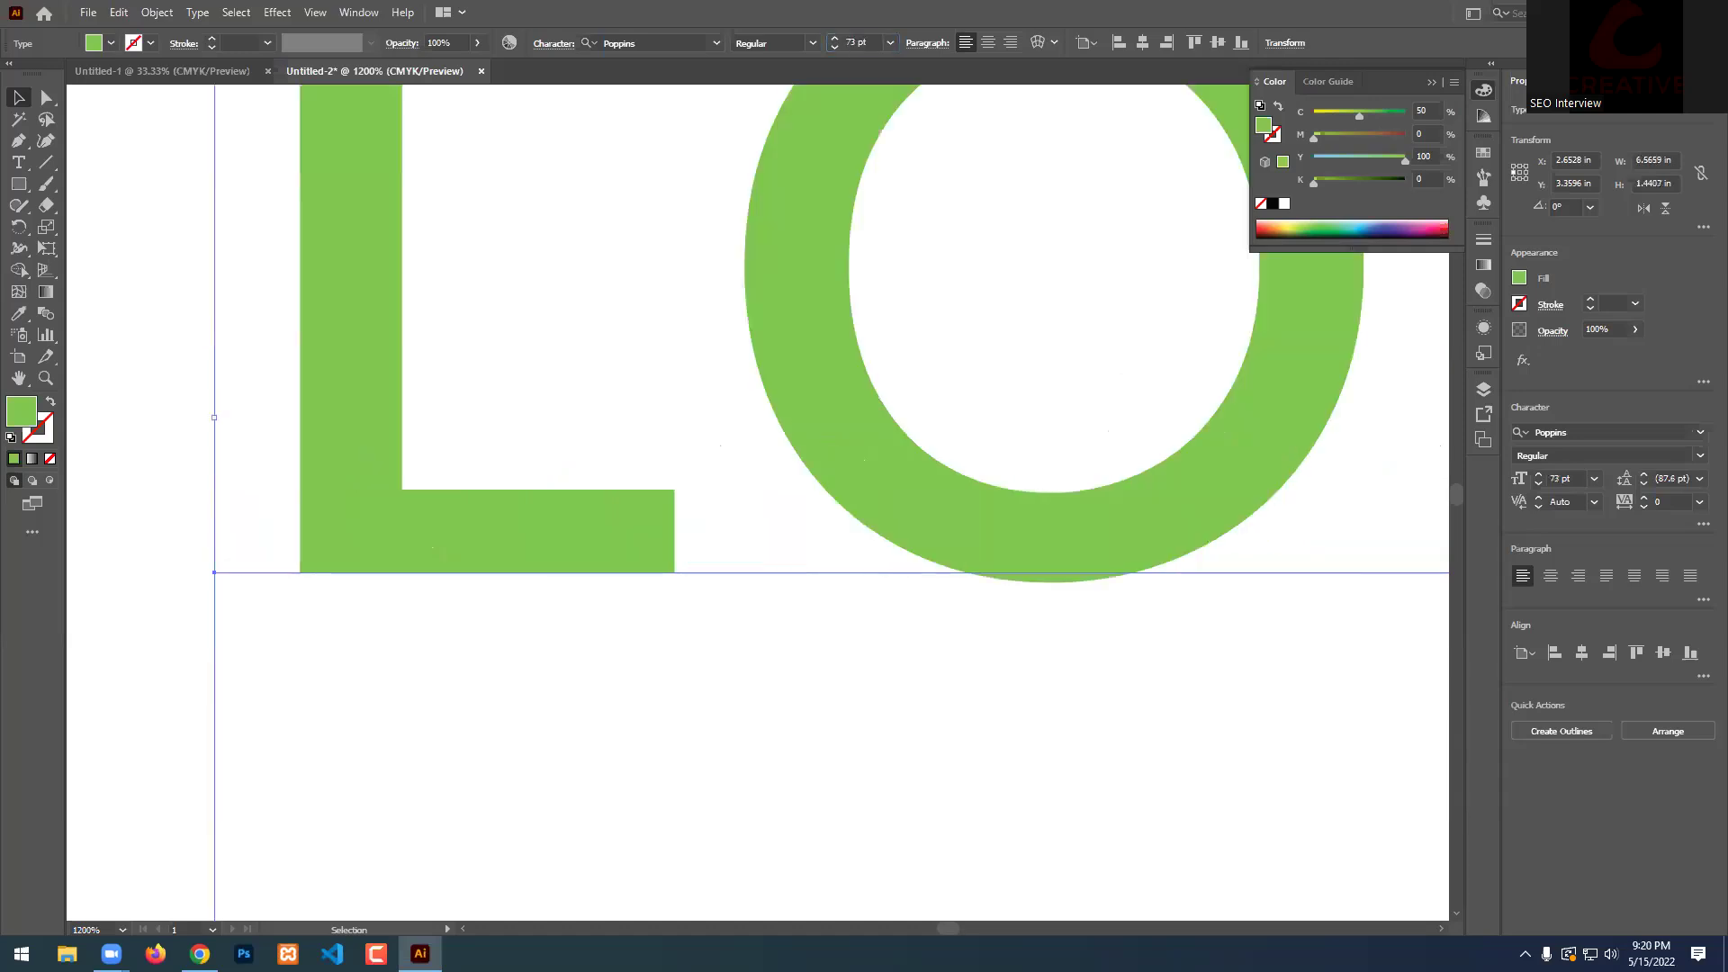
Zoom out to see the whole artboard and delete the 73 pt text.
{"action": "key", "text": "ctrl+minus"}
{"action": "key", "text": "ctrl+minus"}
{"action": "key", "text": "ctrl+minus"}
{"action": "key", "text": "ctrl+minus"}
{"action": "key", "text": "ctrl+minus"}
{"action": "key", "text": "ctrl+minus"}
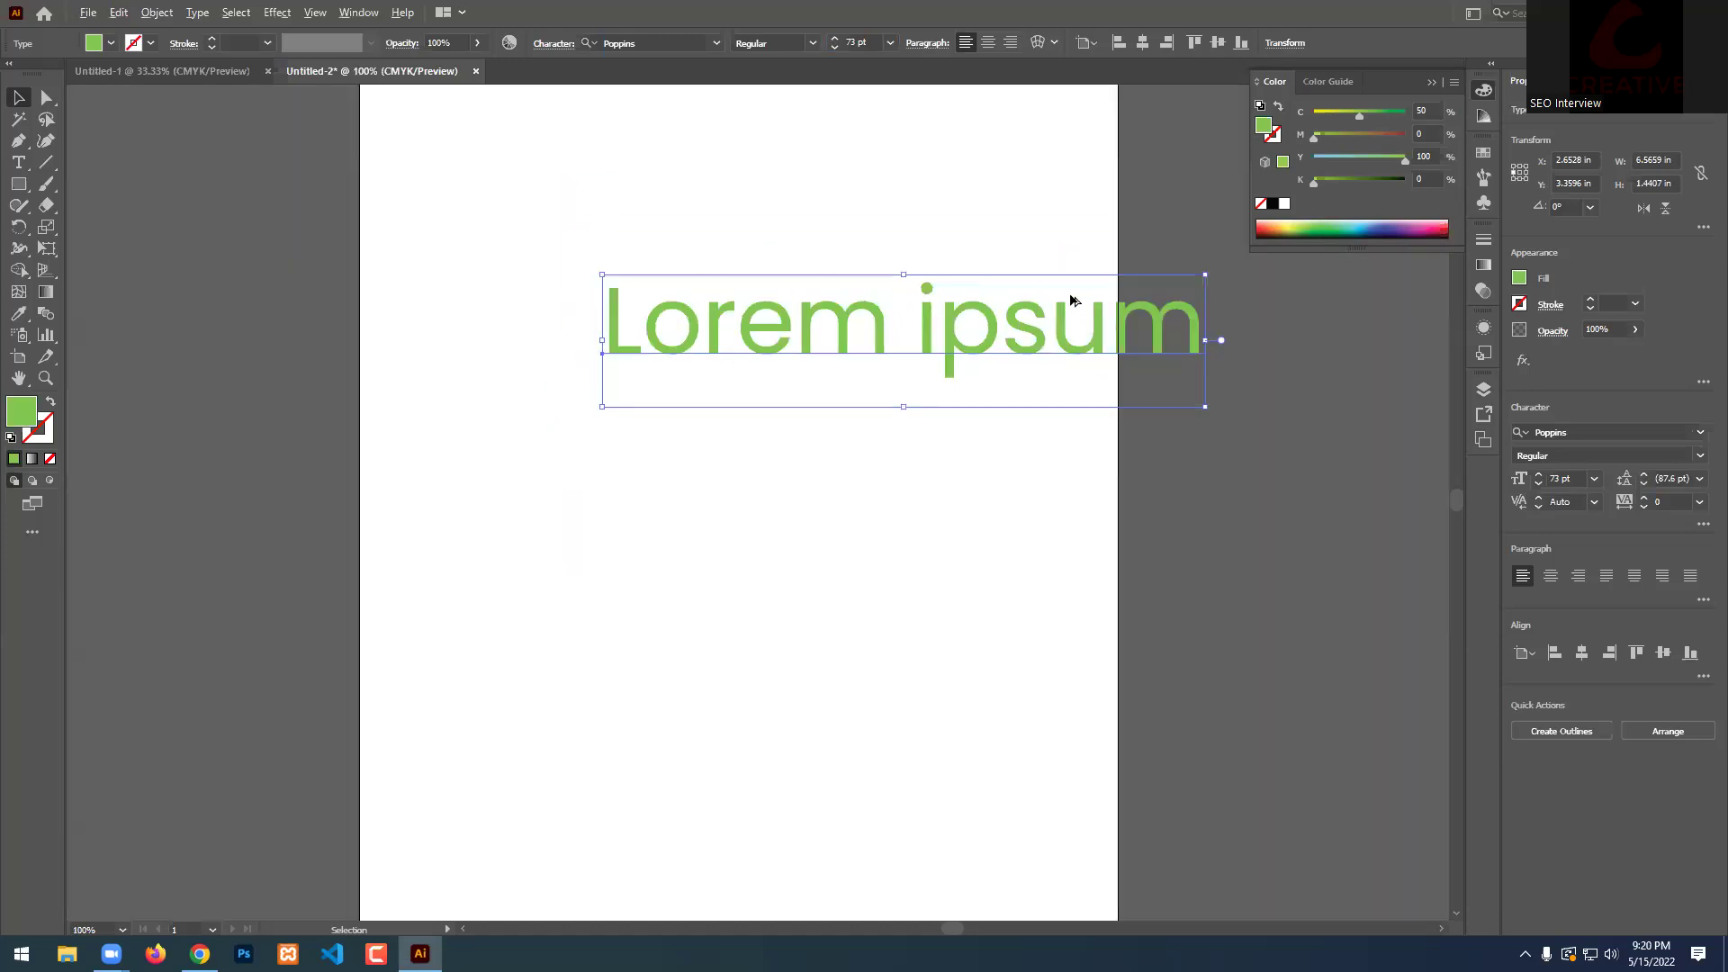
{"action": "key", "text": "ctrl+minus"}
{"action": "key", "text": "ctrl+minus"}
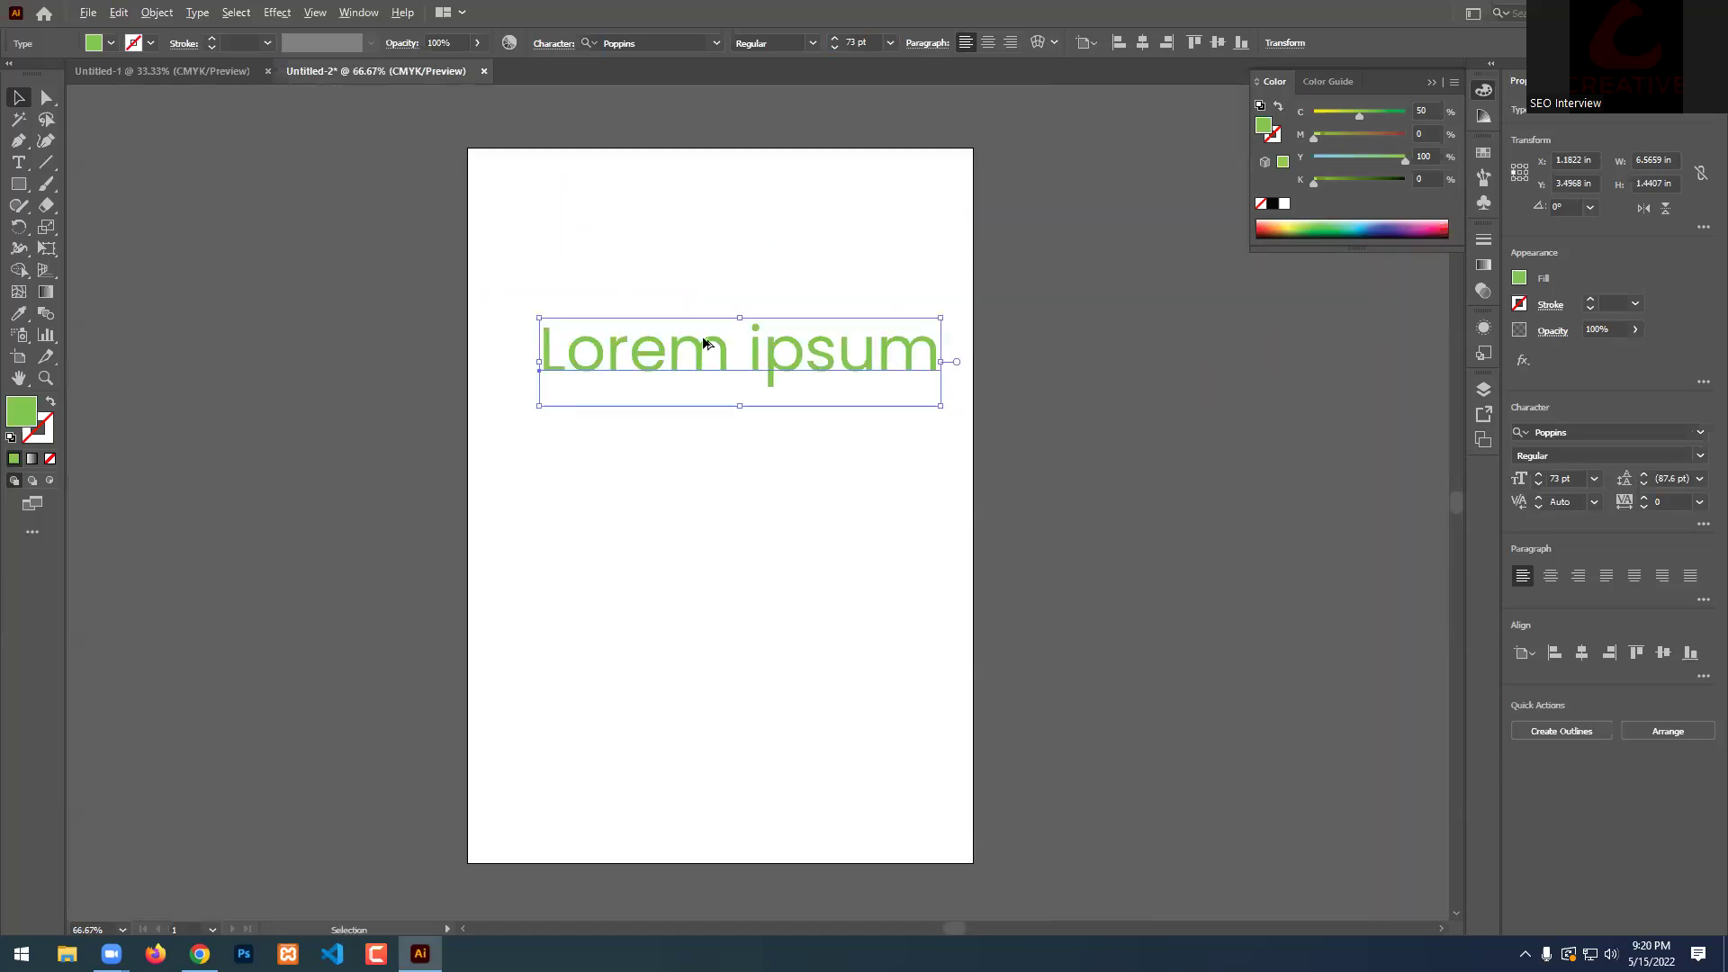
{"action": "key", "text": "Delete"}
Add a test point-text object reading 'awetrtyujki' at actual-size view, then delete it.
{"action": "key", "text": "ctrl+1"}
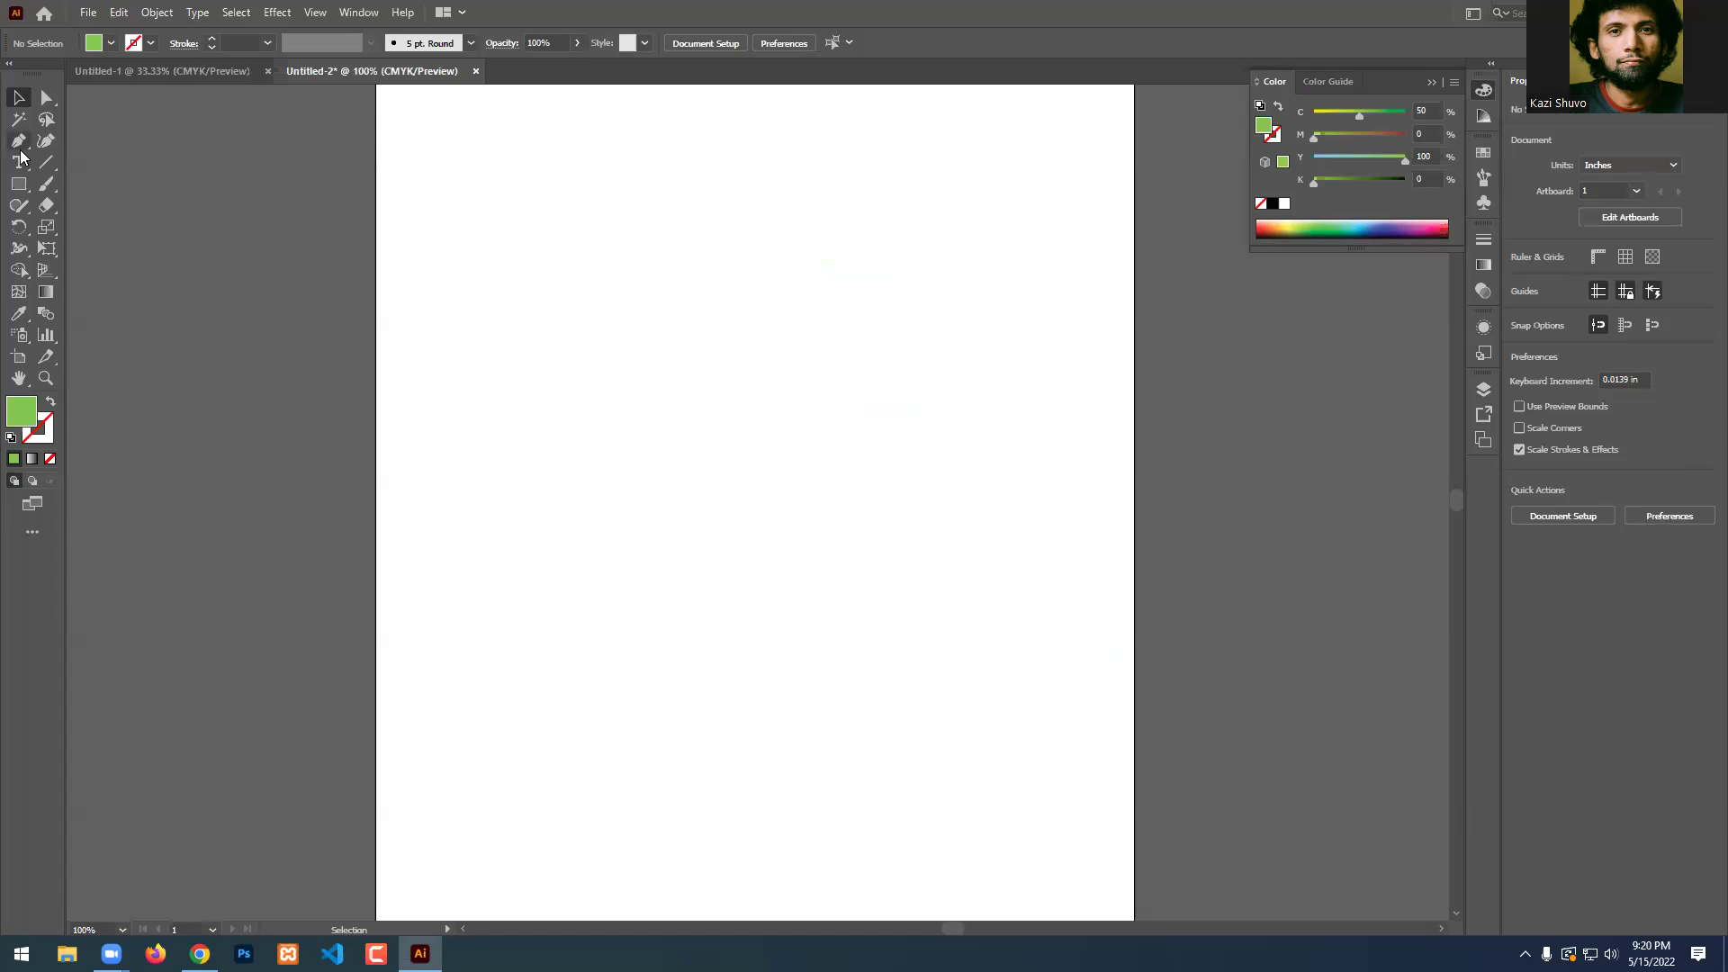
{"action": "left_click", "coordinate": [20, 161]}
{"action": "left_click", "coordinate": [473, 304]}
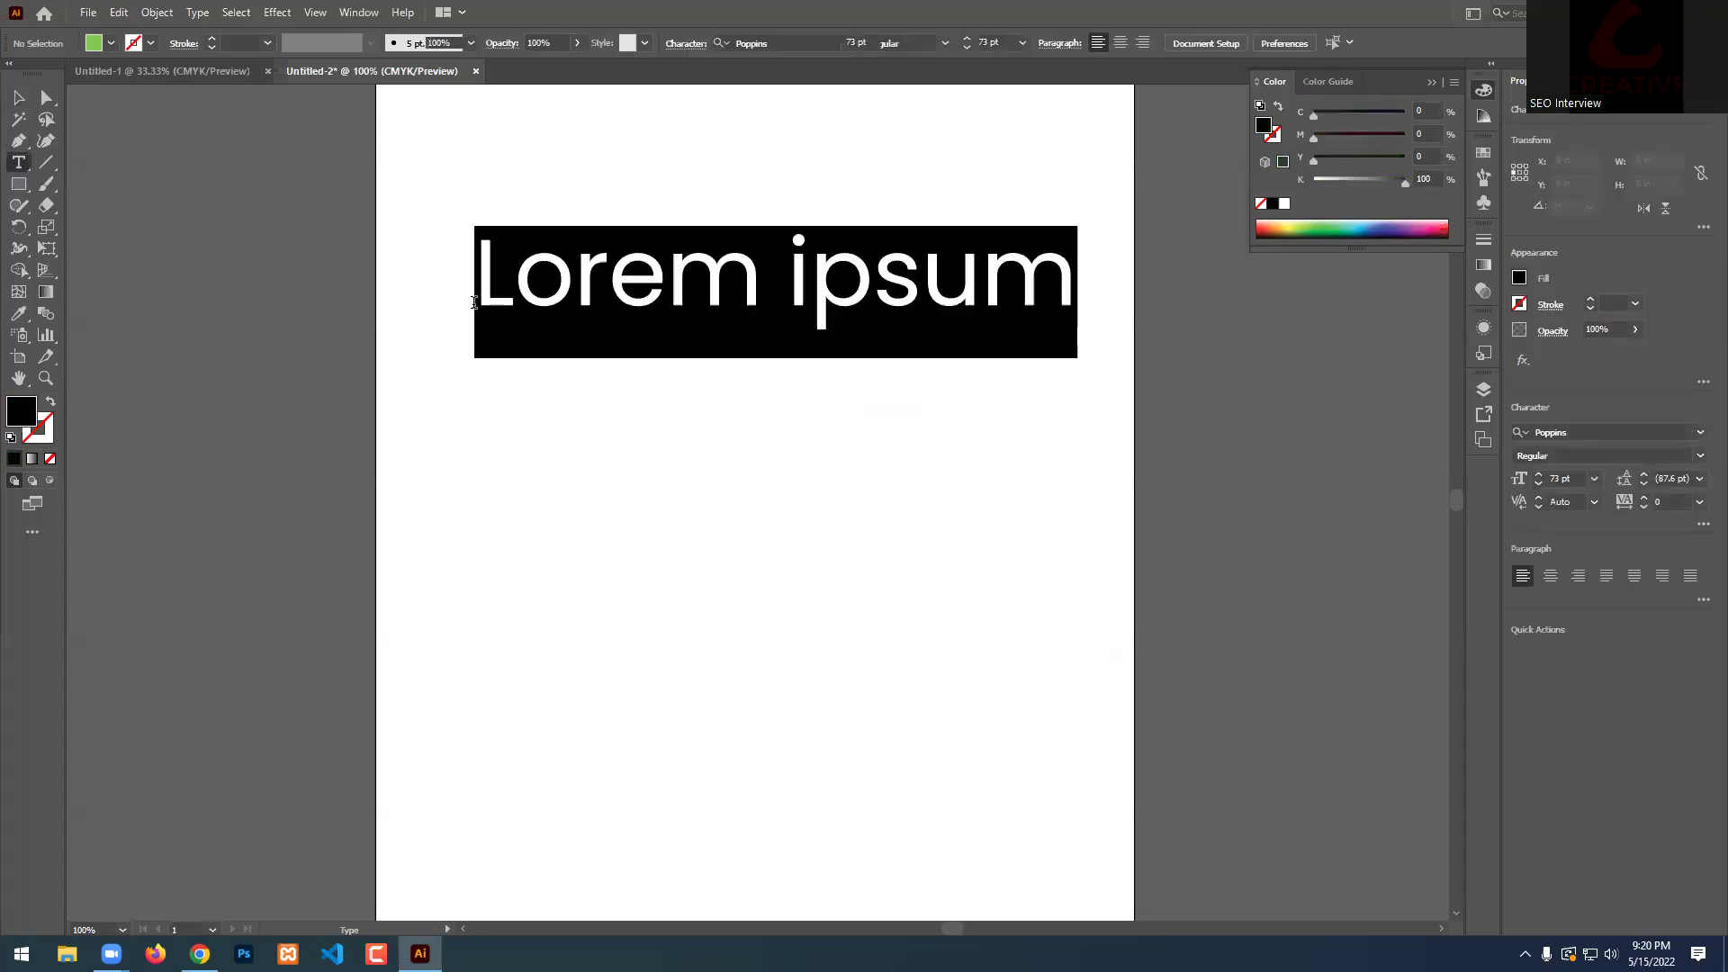
{"action": "type", "text": "awetrtyujki"}
{"action": "key", "text": "Escape"}
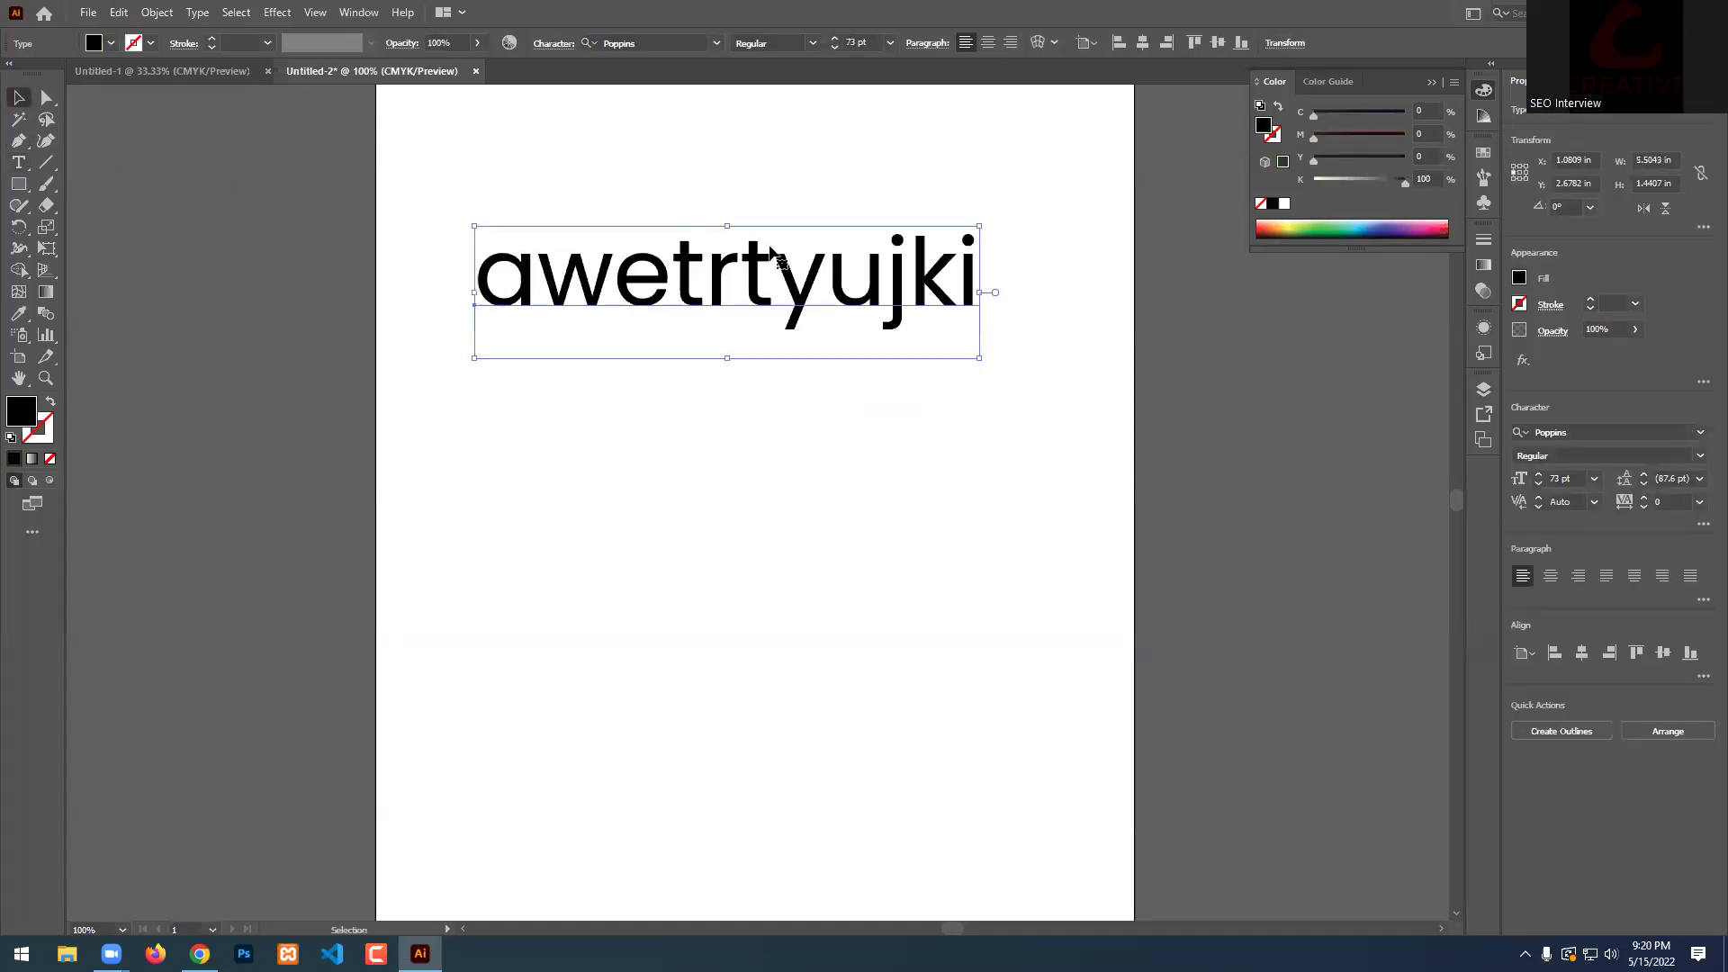
{"action": "key", "text": "Delete"}
Draw a large area-text frame on the artboard and fill it with typed gibberish characters.
{"action": "left_click", "coordinate": [19, 162]}
{"action": "left_click_drag", "start_coordinate": [396, 131], "coordinate": [1076, 792]}
{"action": "type", "text": "awerwe56ui6789pubhjgjhlpo'p[\\"}
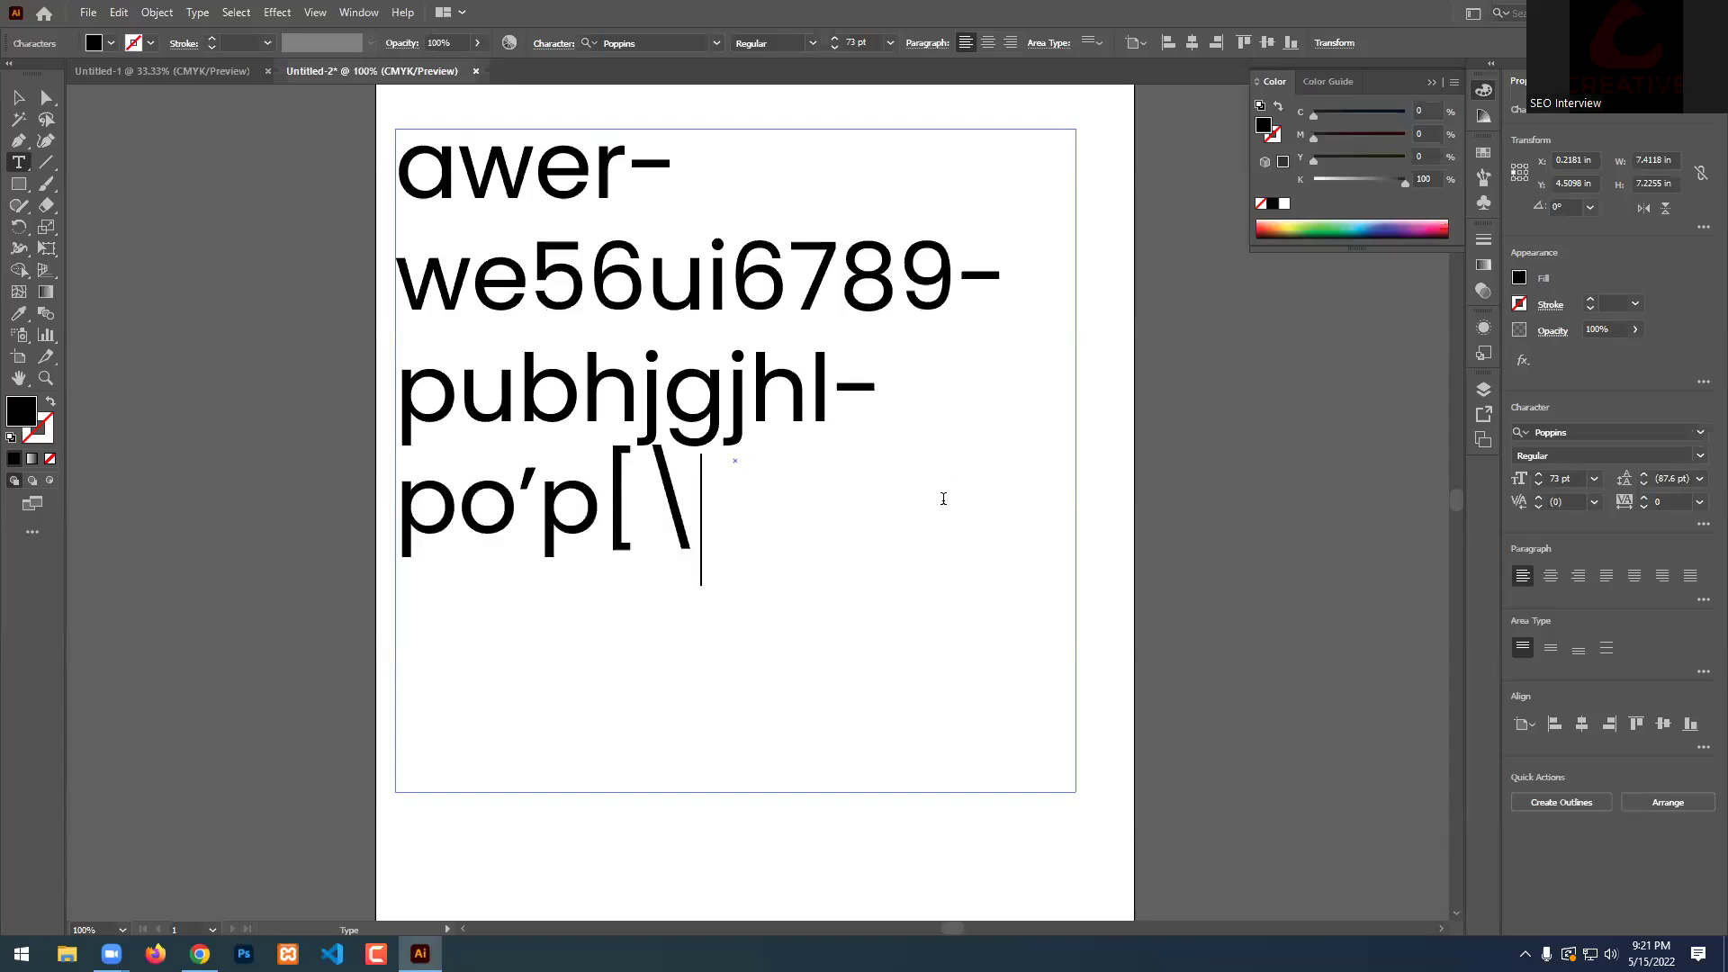
{"action": "type", "text": "asafr"}
{"action": "scroll", "coordinate": [847, 475], "scroll_direction": "down", "scroll_amount": 2}
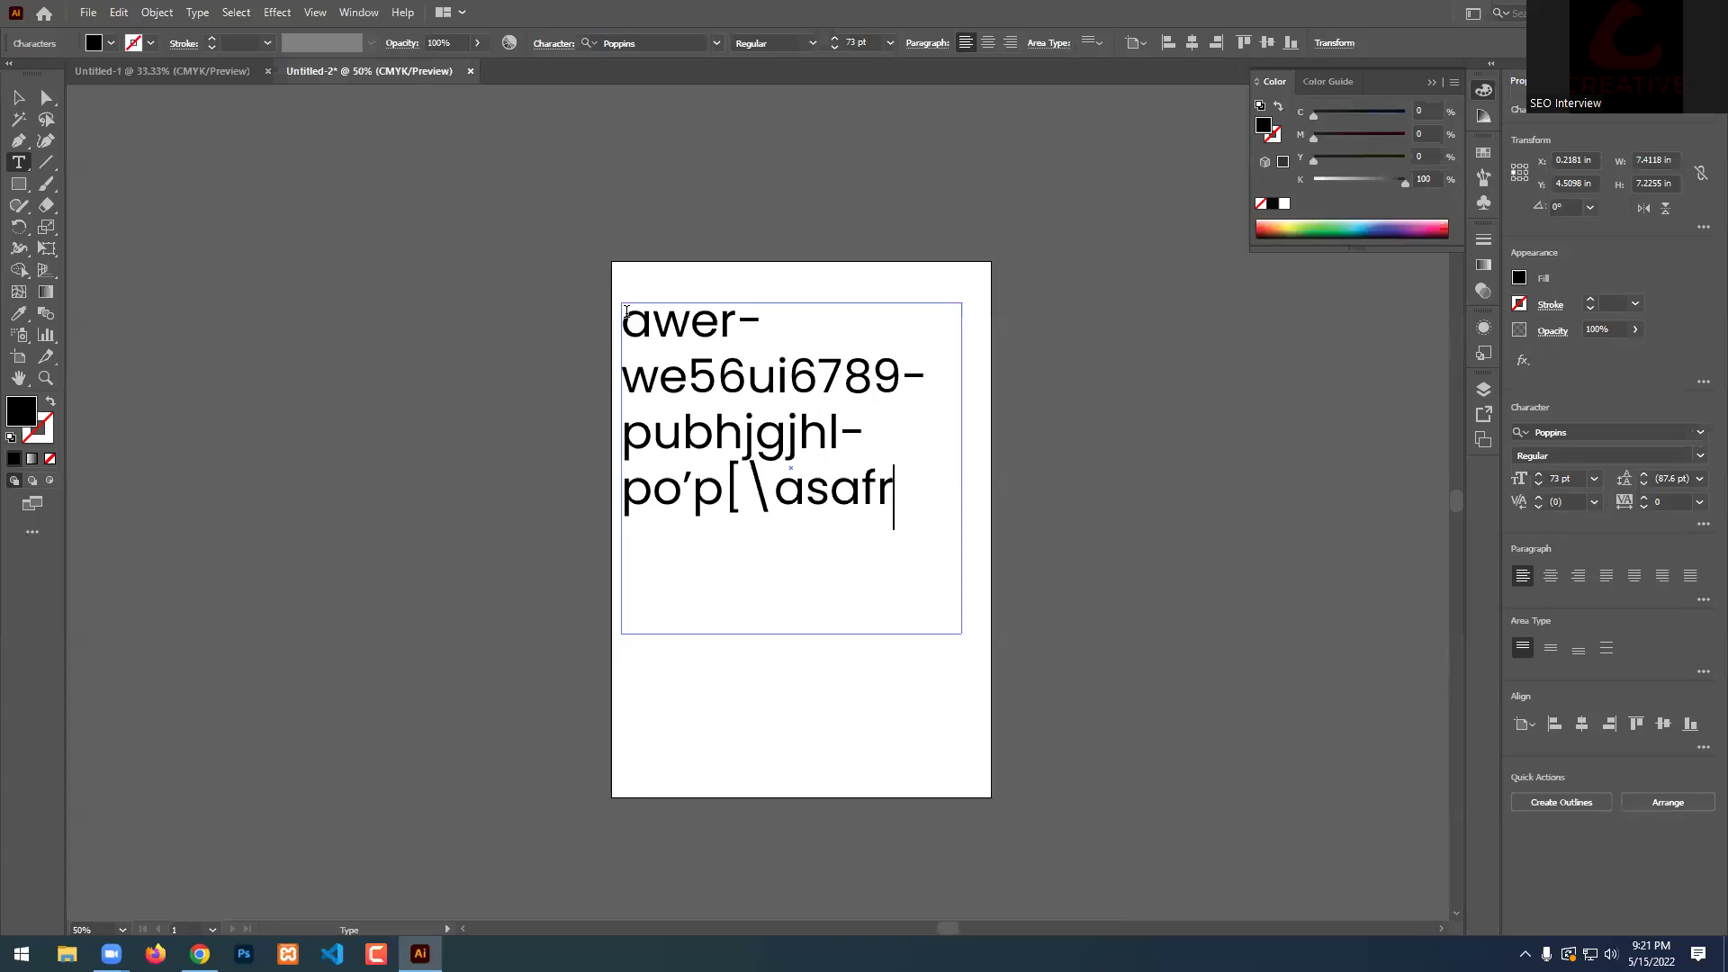
{"action": "type", "text": "i90[o0-"}
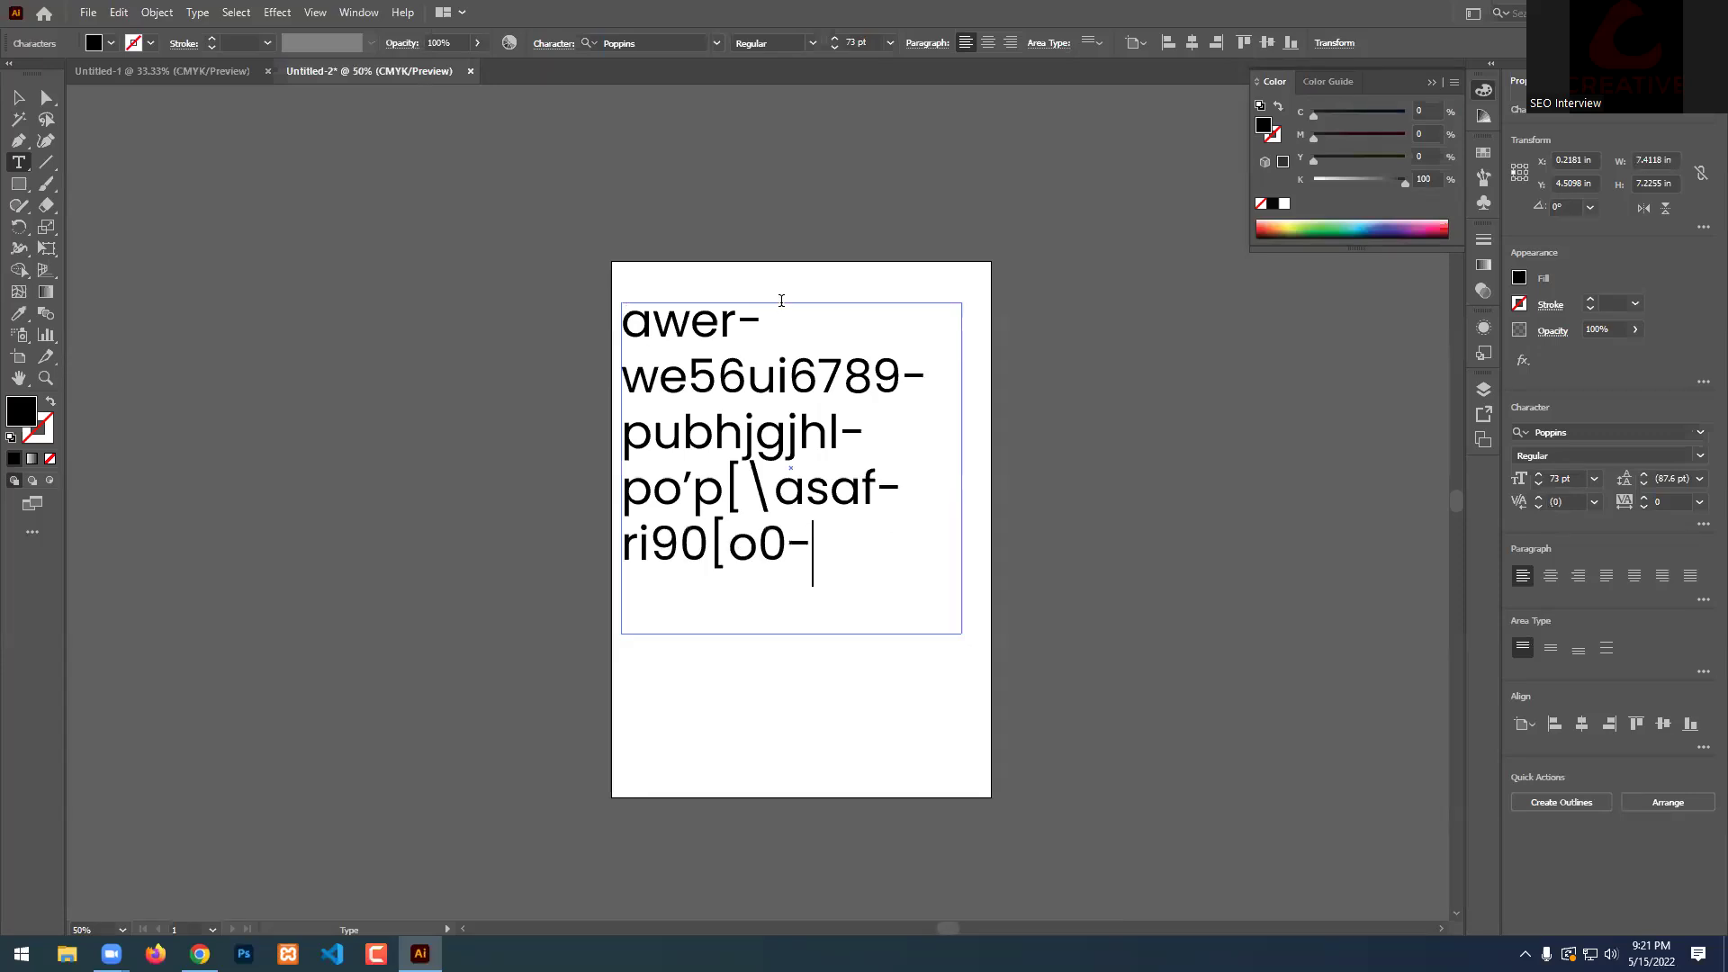
{"action": "type", "text": "[]i90["}
{"action": "key", "text": "alt+o"}
{"action": "key", "text": "i"}
{"action": "left_click", "coordinate": [848, 540]}
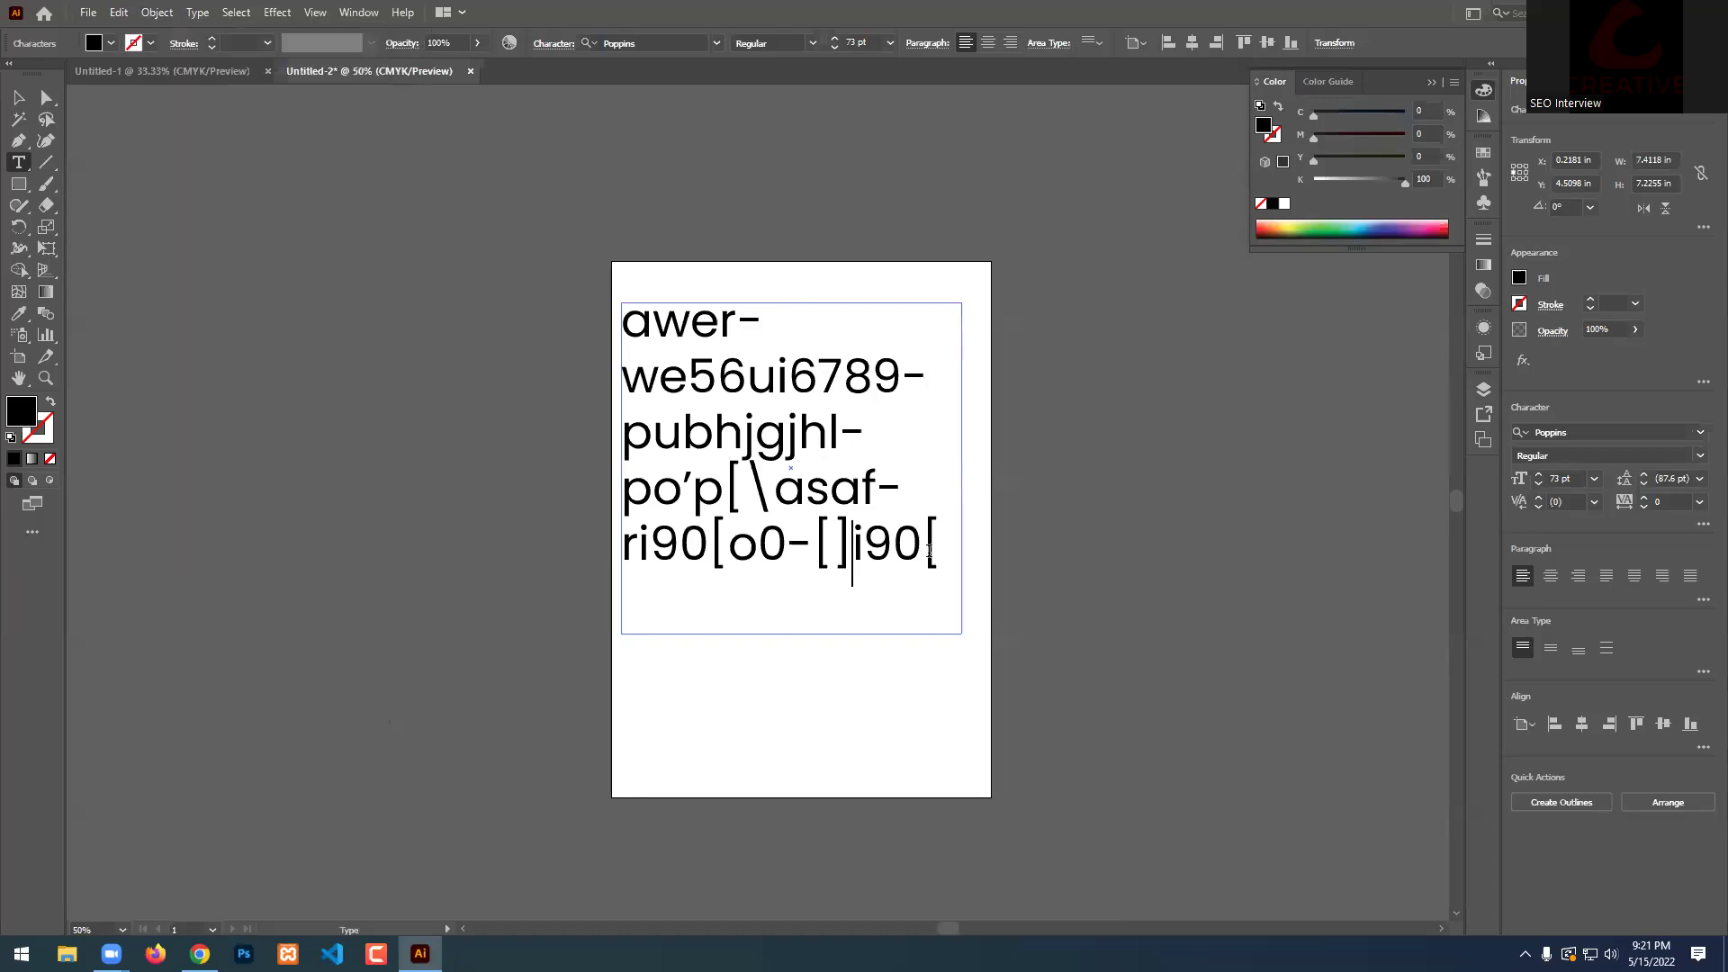
{"action": "type", "text": "oui9poui9op;uio-"}
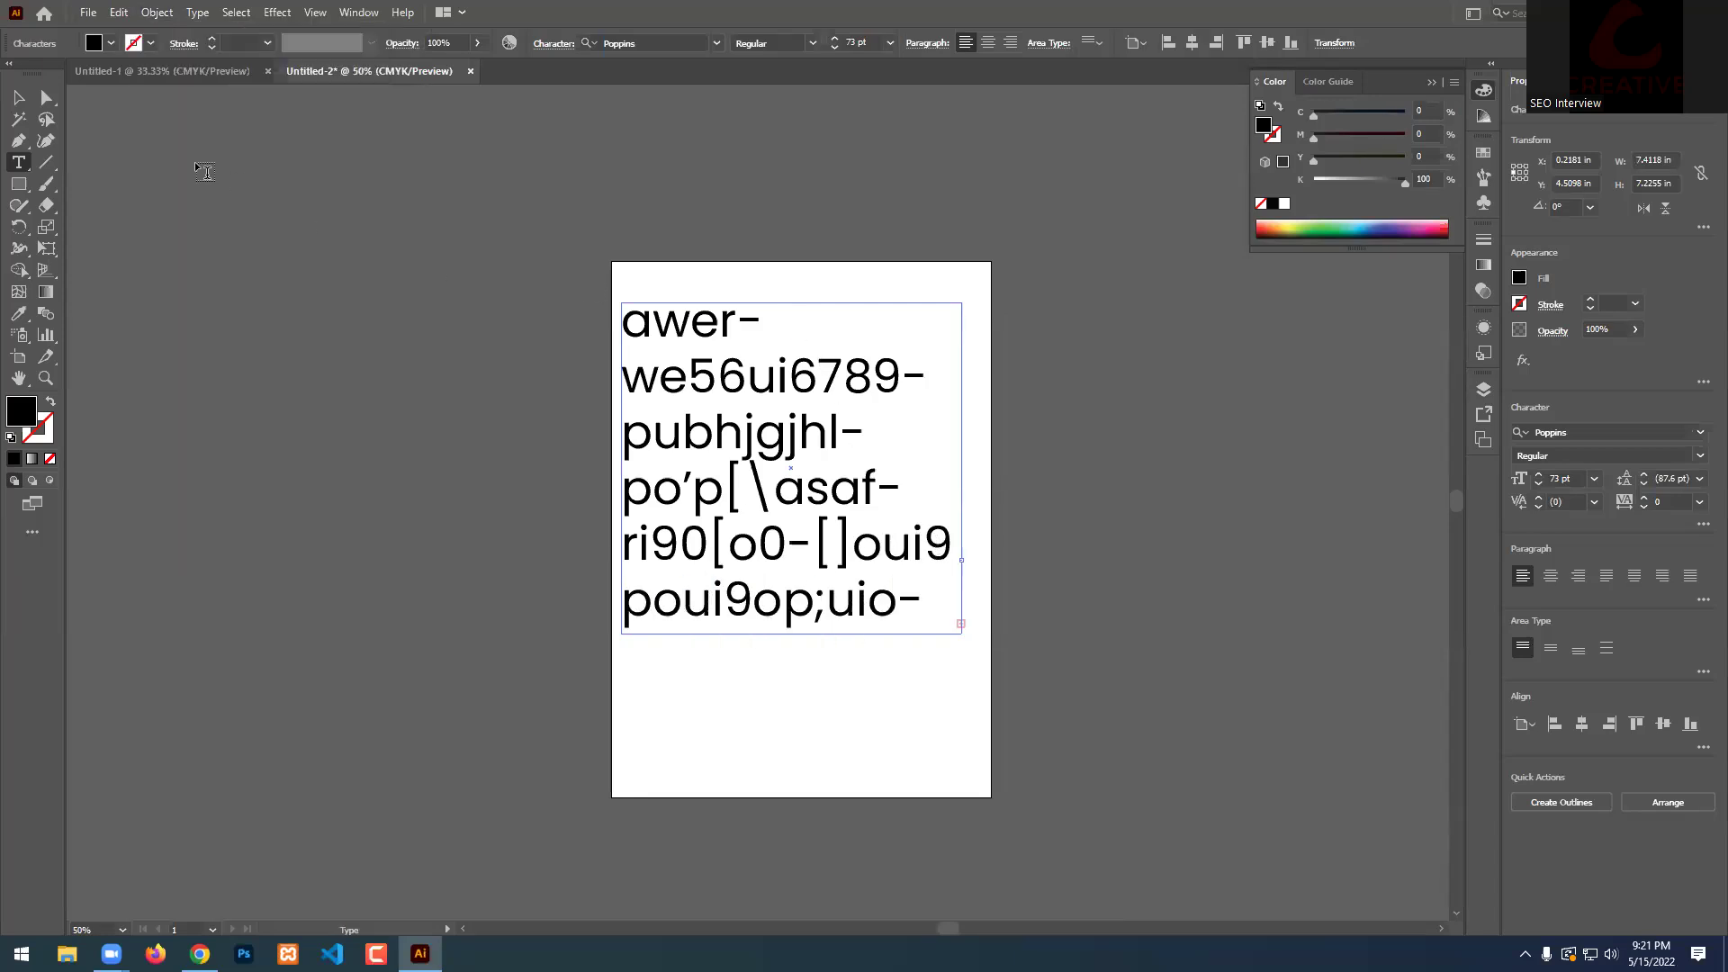
Extend the frame downward to reveal overflow text, shift it left, then delete it.
{"action": "left_click", "coordinate": [18, 97]}
{"action": "left_click_drag", "start_coordinate": [792, 634], "coordinate": [792, 798]}
{"action": "scroll", "coordinate": [808, 744], "scroll_direction": "down", "scroll_amount": 1}
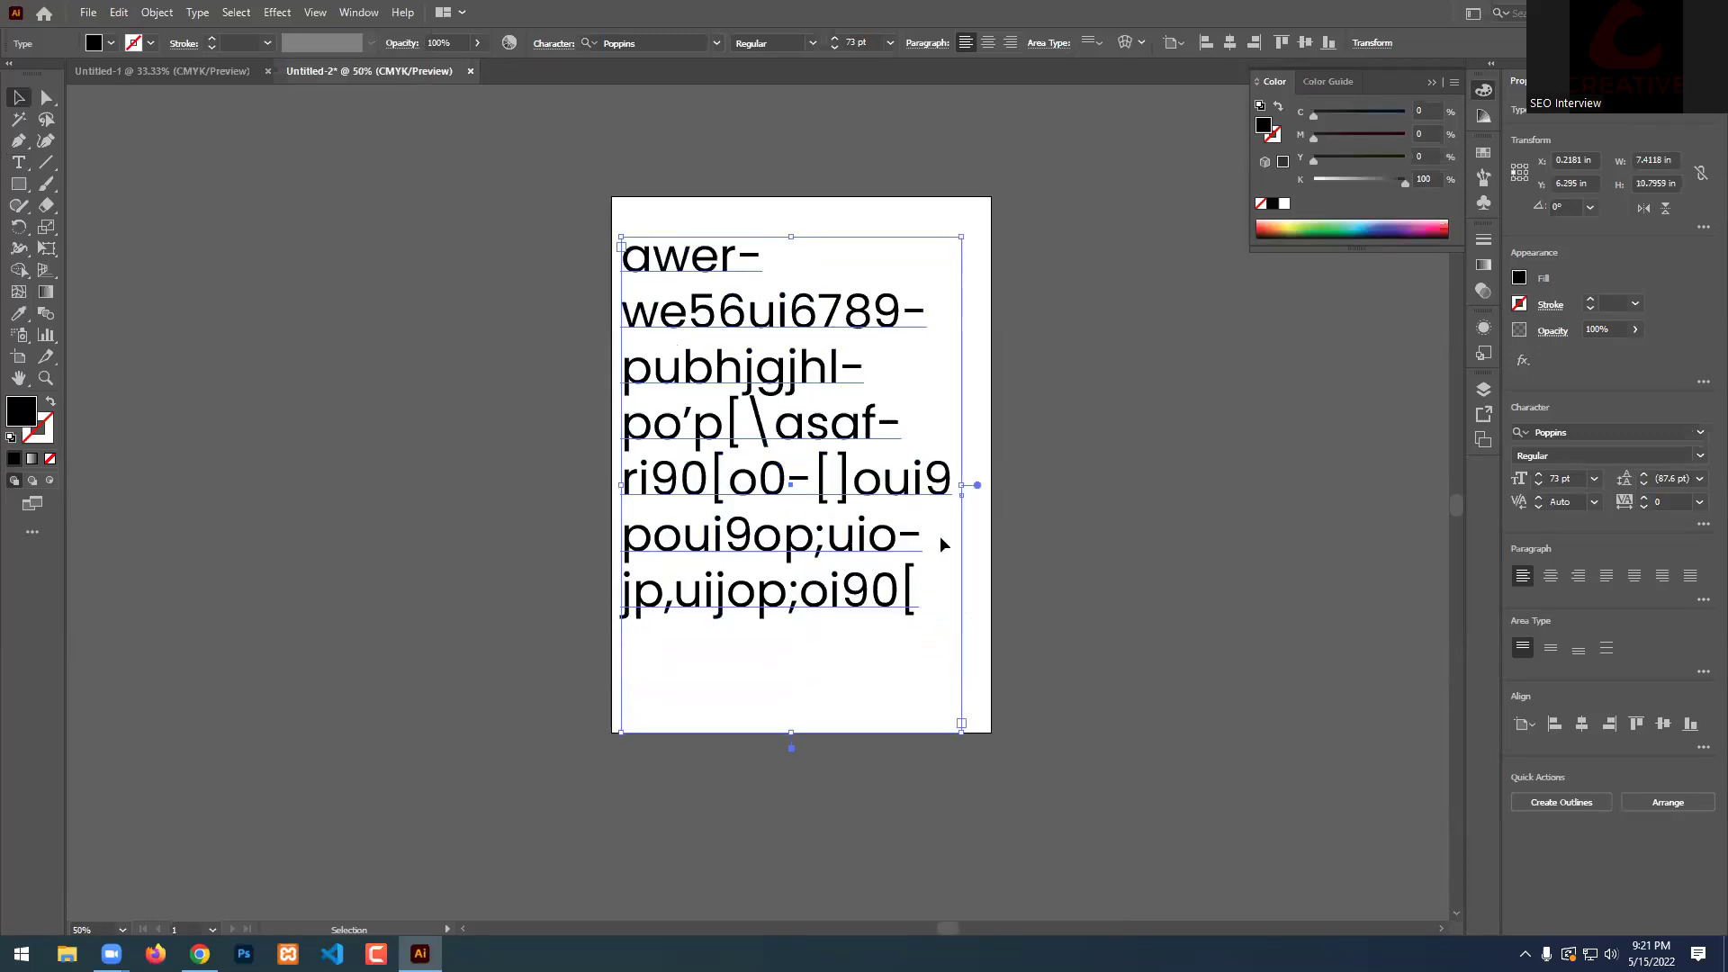
{"action": "left_click_drag", "start_coordinate": [823, 492], "coordinate": [473, 491]}
{"action": "scroll", "coordinate": [807, 430], "scroll_direction": "down", "scroll_amount": 1}
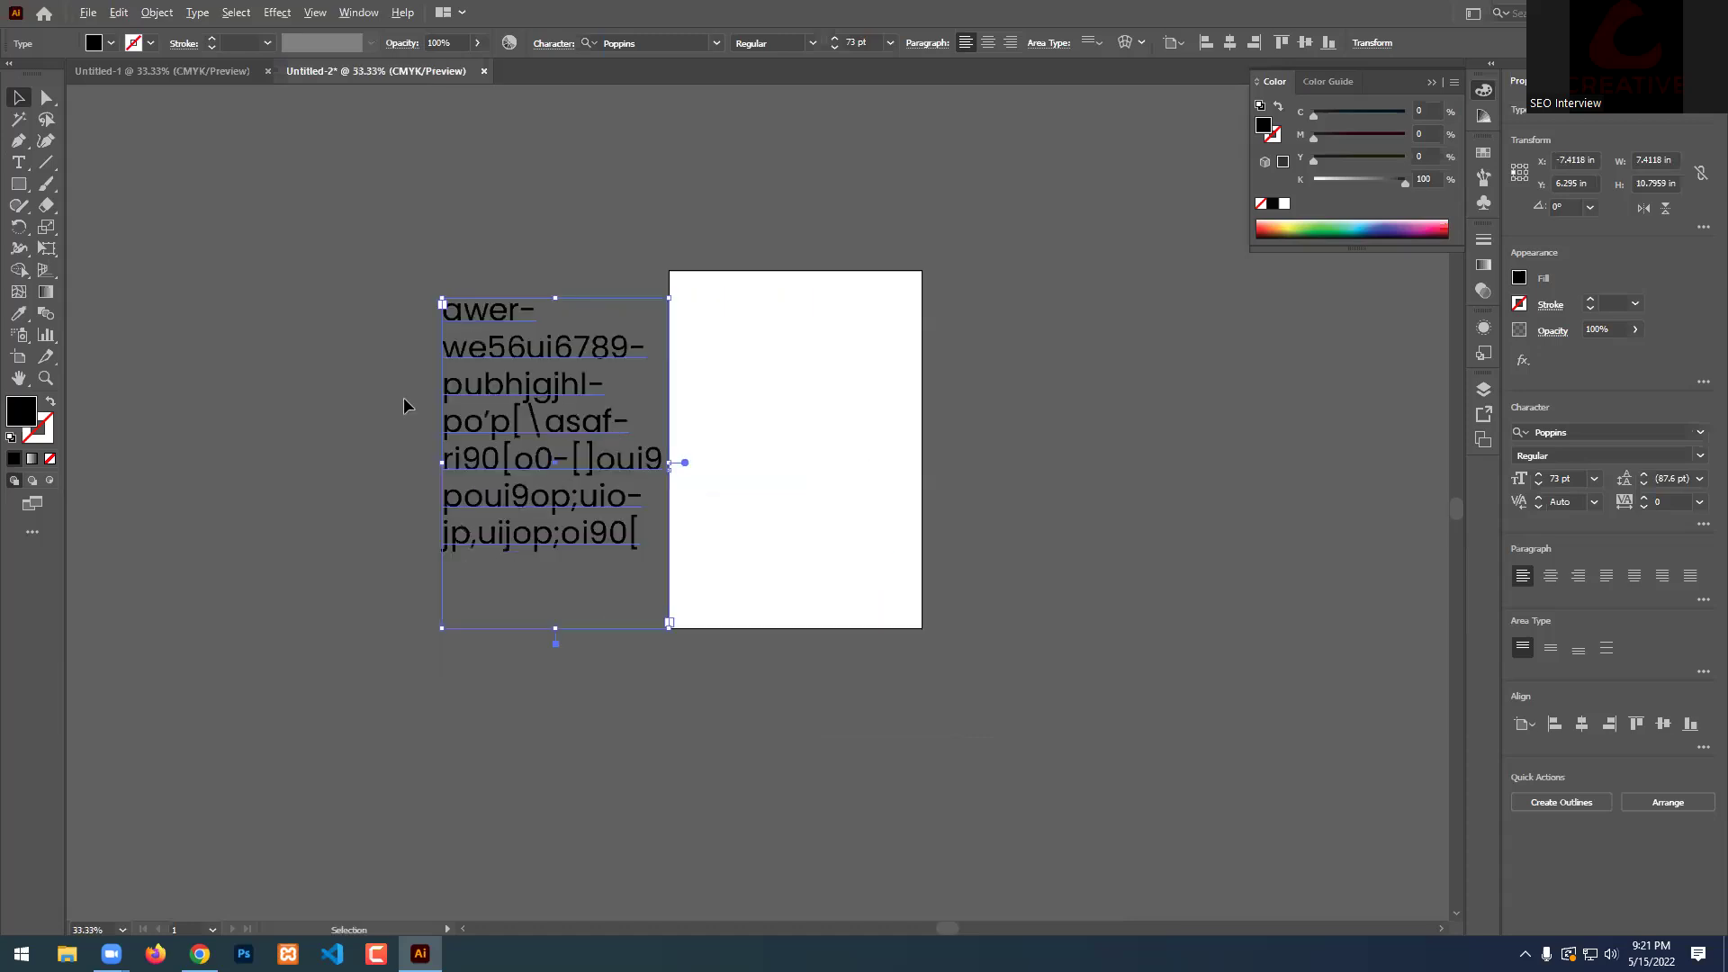
{"action": "scroll", "coordinate": [404, 397], "scroll_direction": "up", "scroll_amount": 2}
{"action": "scroll", "coordinate": [404, 397], "scroll_direction": "down", "scroll_amount": 1}
{"action": "key", "text": "Delete"}
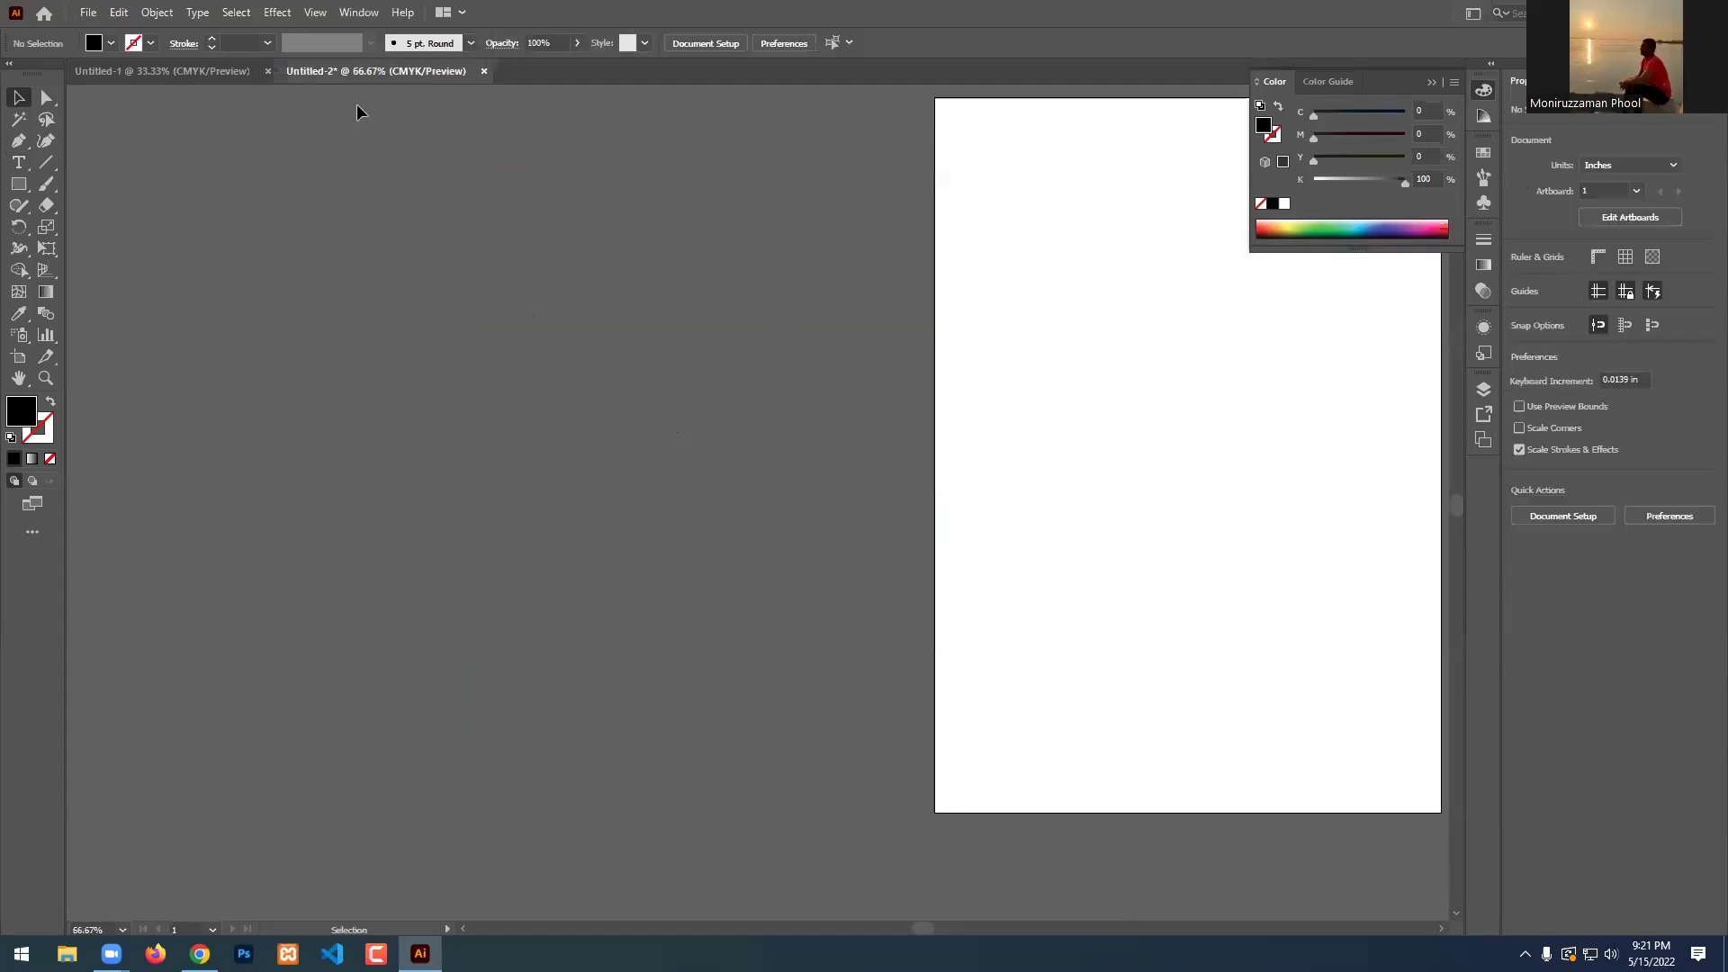
Expand the Type tool flyout to show all type tools through Touch Type Tool.
{"action": "left_click_drag", "start_coordinate": [18, 162], "coordinate": [110, 168]}
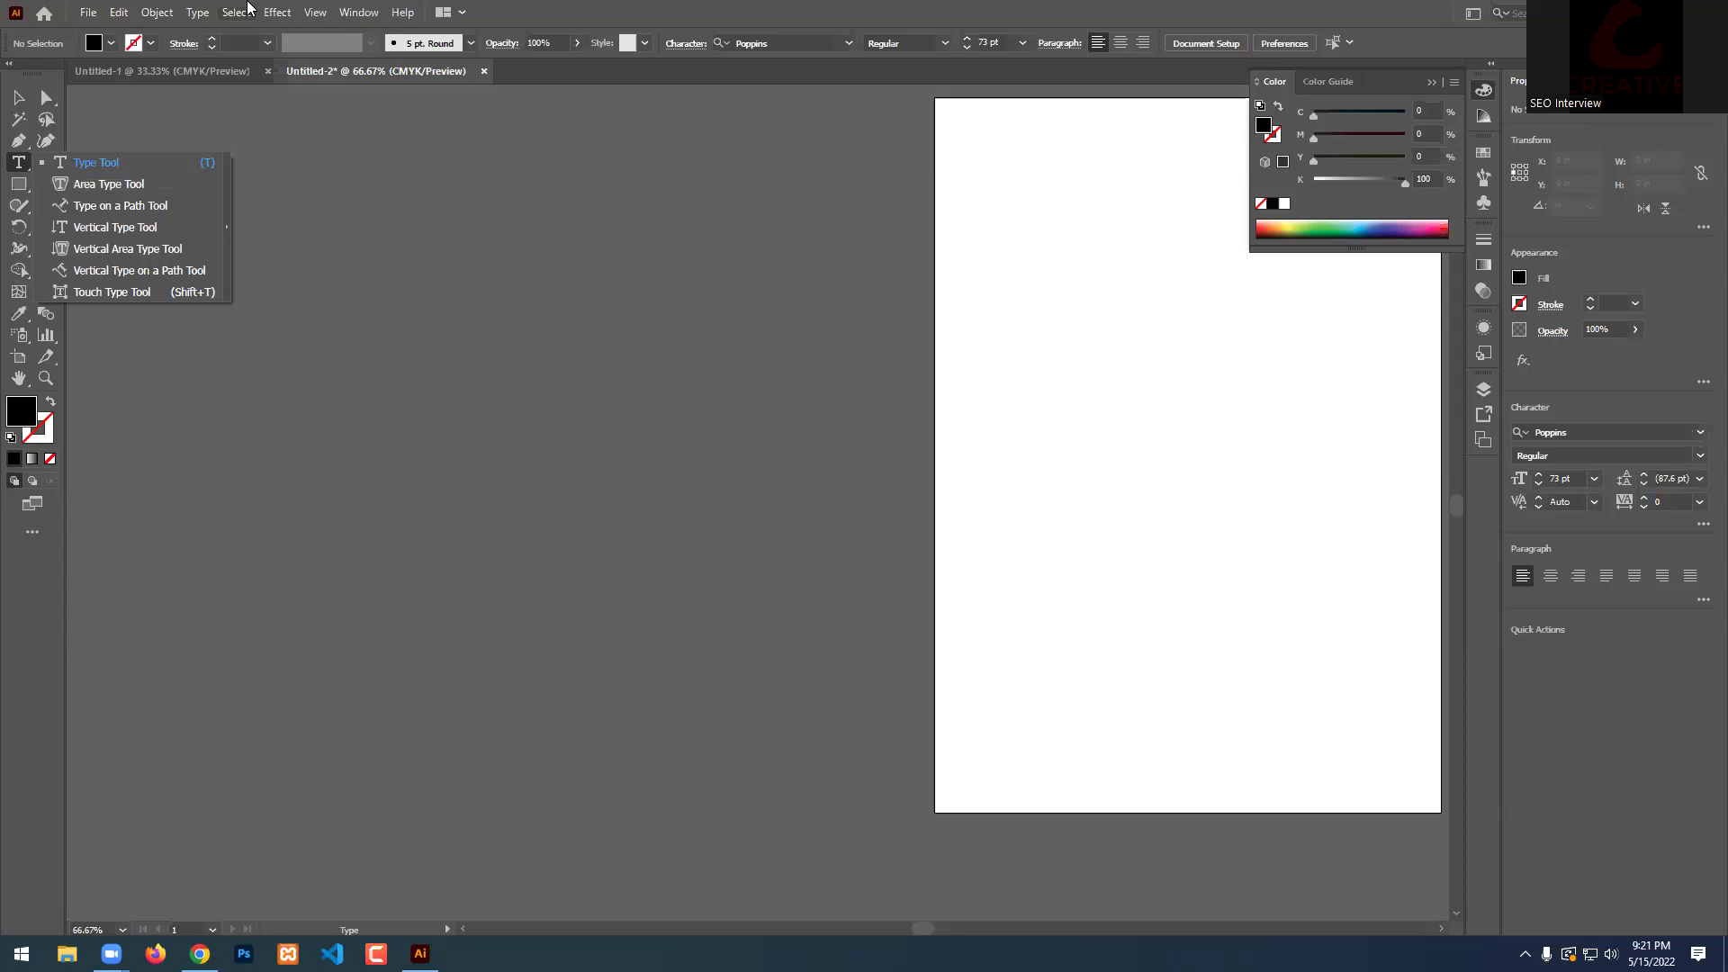
Draw a large black circle to the left of the artboard with the Ellipse Tool.
{"action": "left_click", "coordinate": [18, 183]}
{"action": "left_click", "coordinate": [111, 225]}
{"action": "left_click_drag", "start_coordinate": [300, 283], "coordinate": [771, 571]}
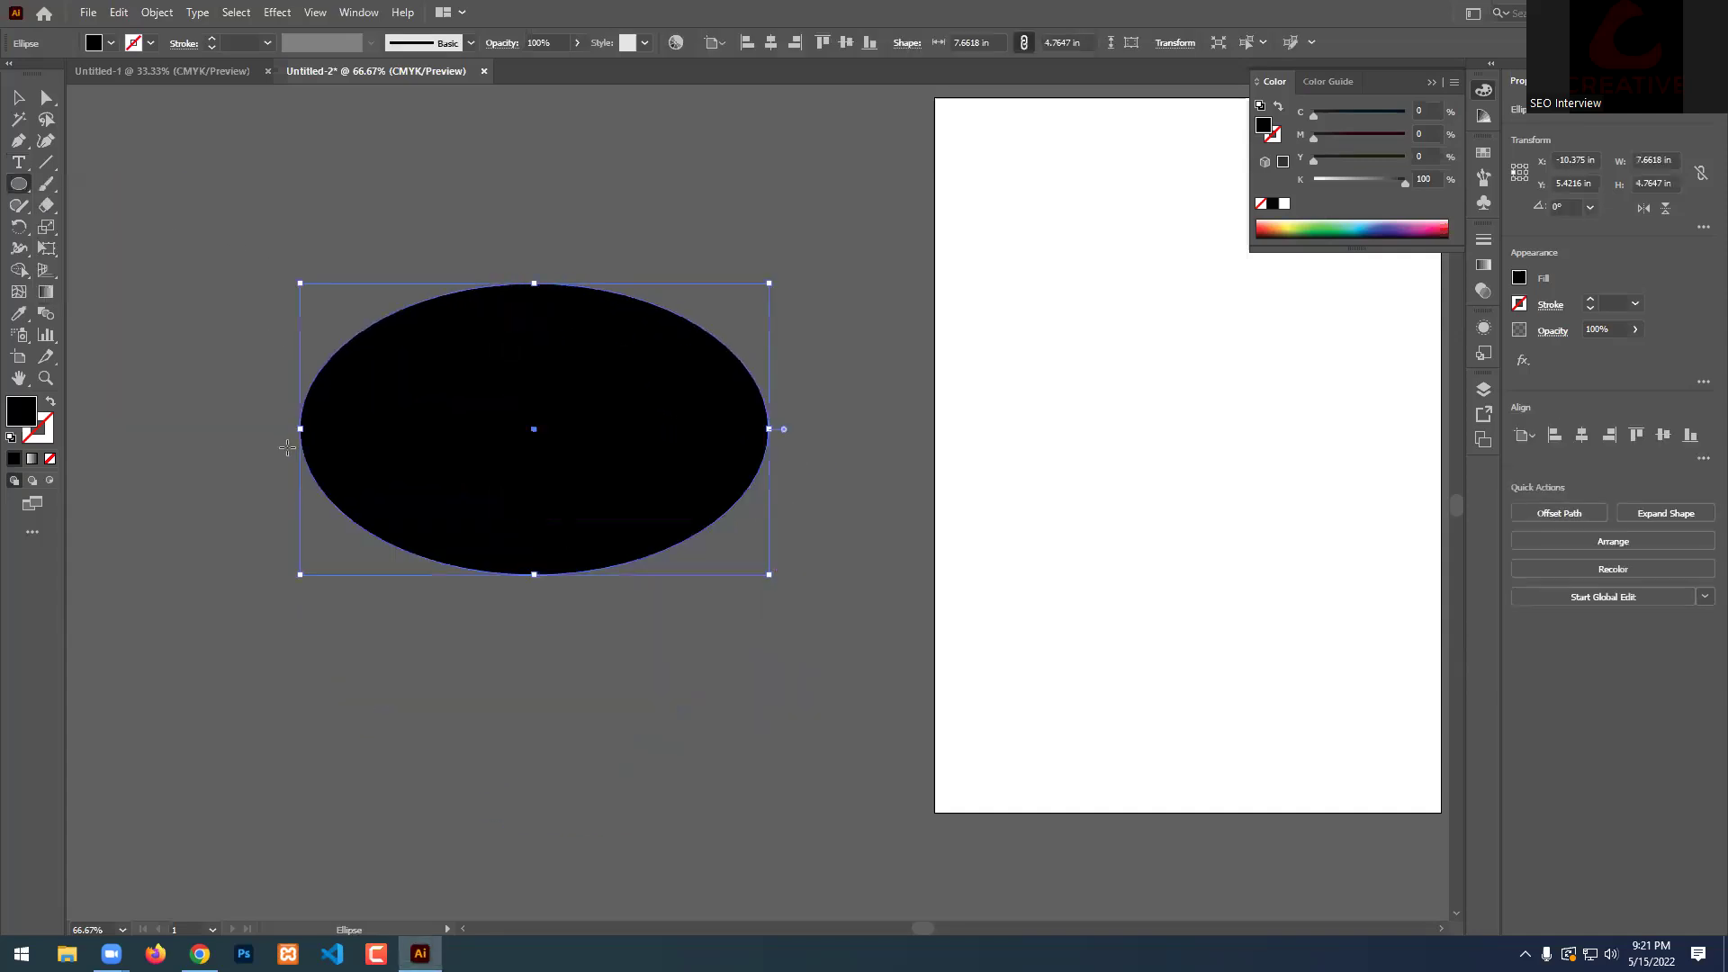
{"action": "key", "text": "ctrl+z"}
{"action": "left_click_drag", "start_coordinate": [319, 292], "coordinate": [784, 621]}
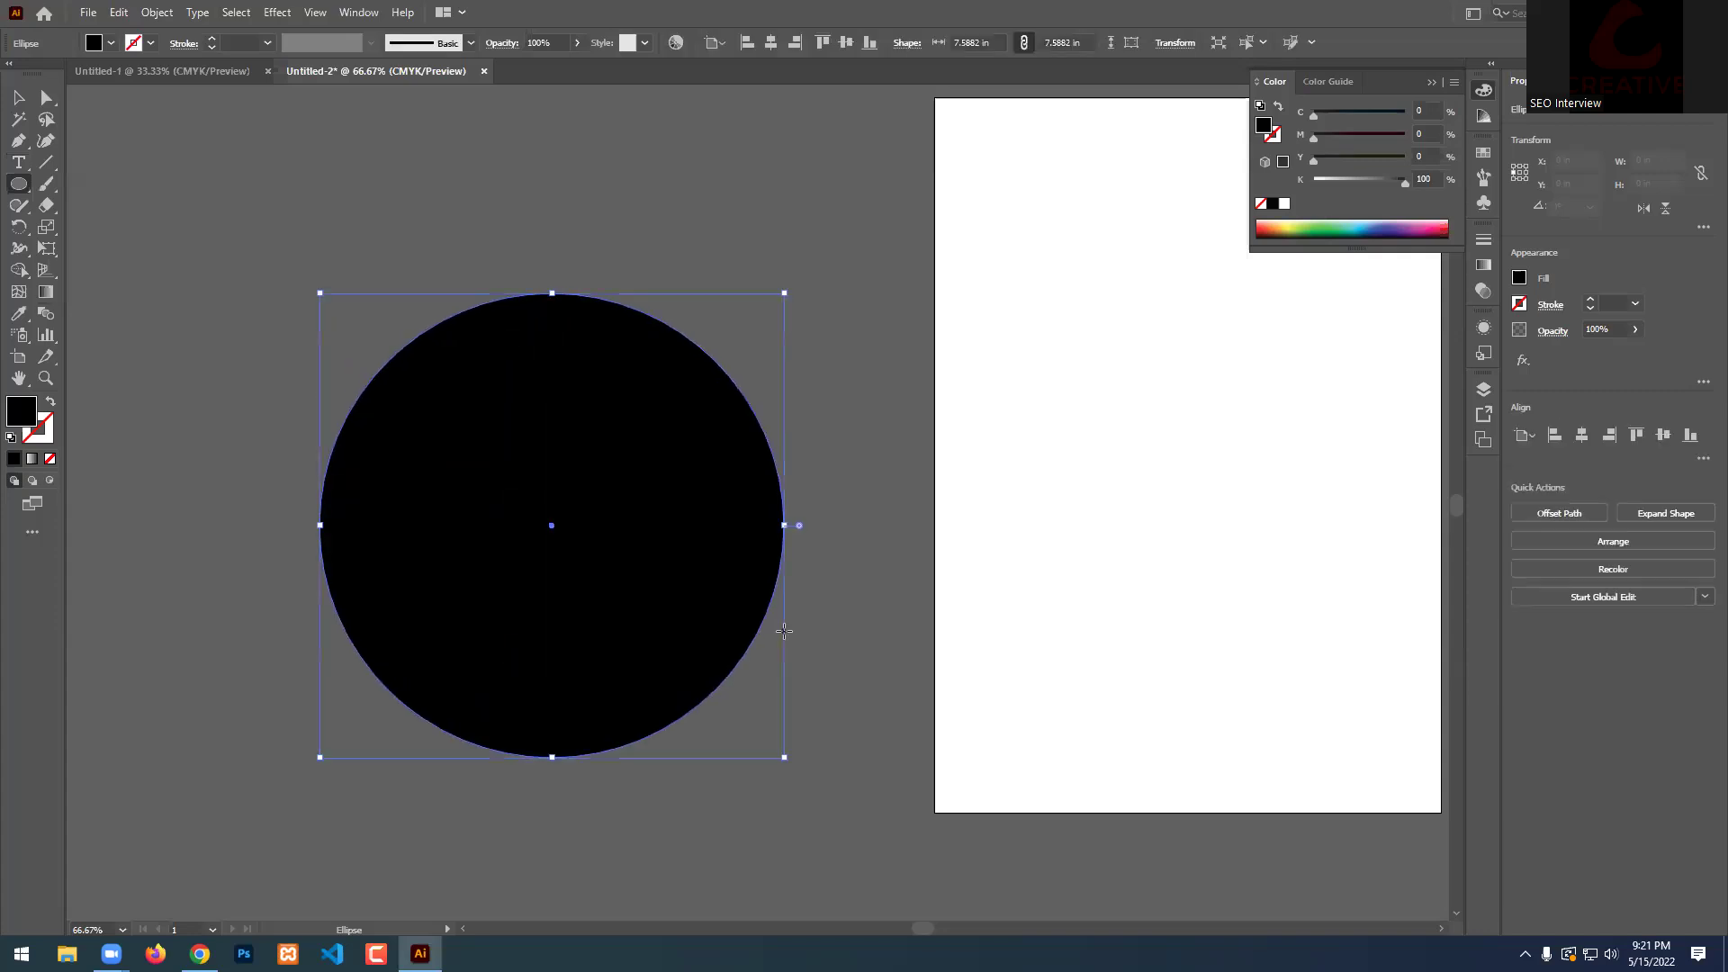
Deselect the circle and place a Lorem ipsum point-text object above it.
{"action": "left_click", "coordinate": [20, 97]}
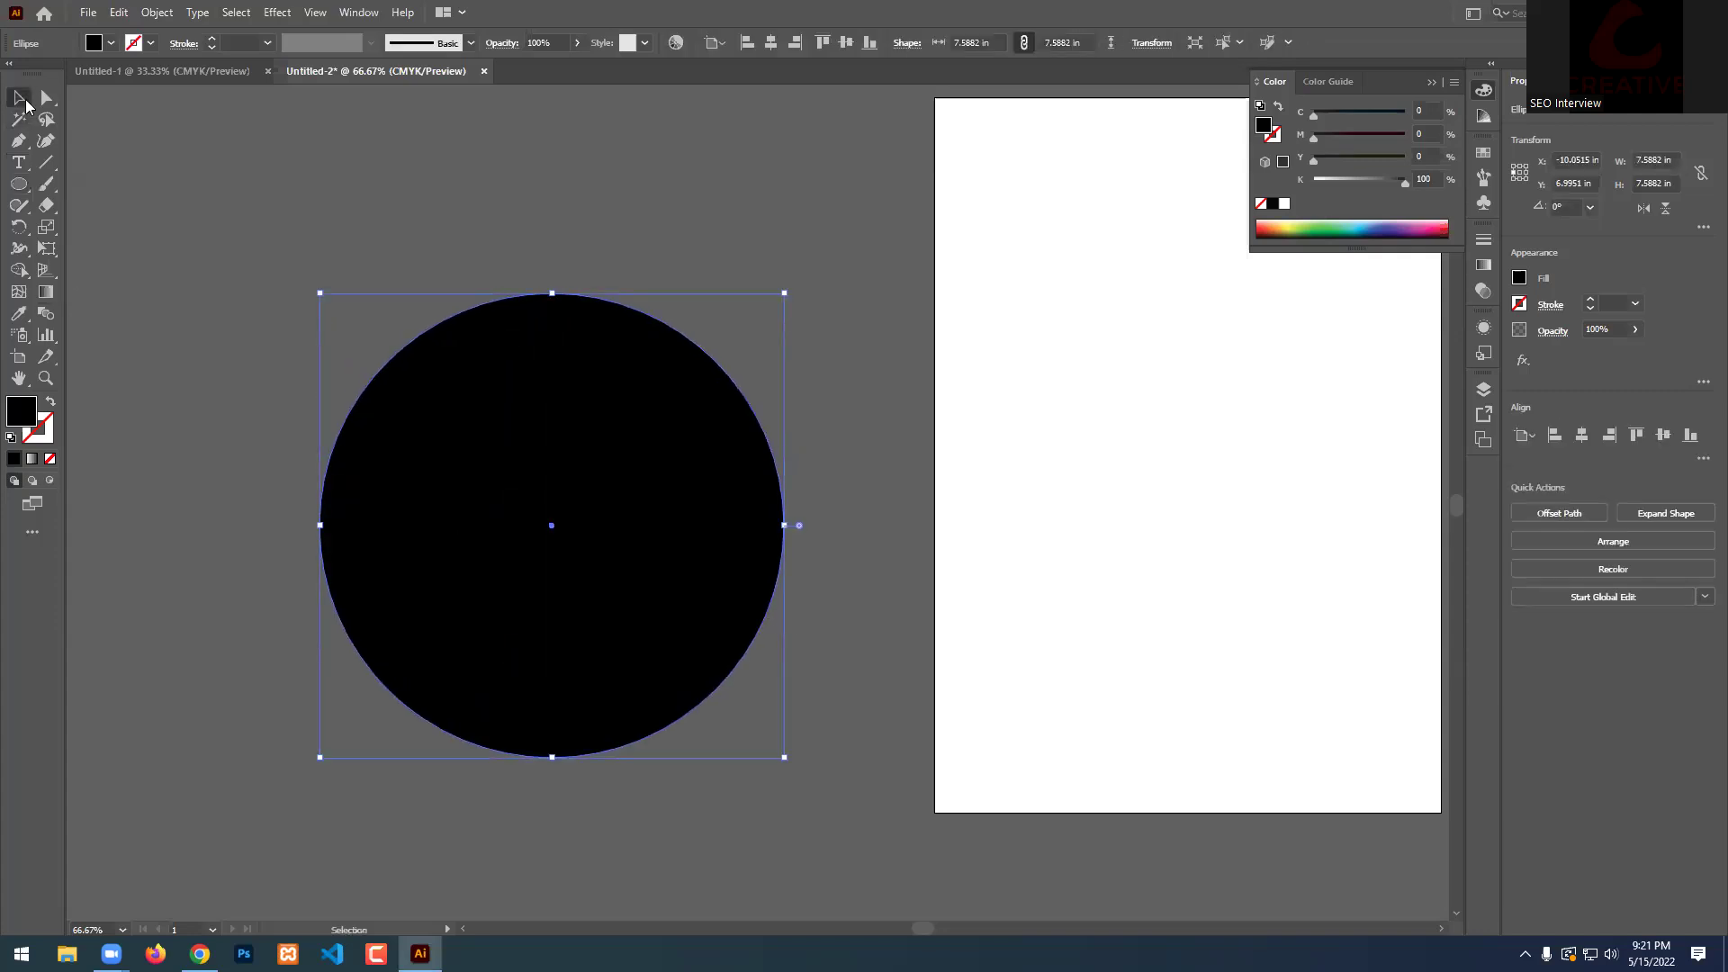
{"action": "left_click", "coordinate": [536, 243]}
{"action": "left_click", "coordinate": [18, 162]}
{"action": "left_click", "coordinate": [303, 160]}
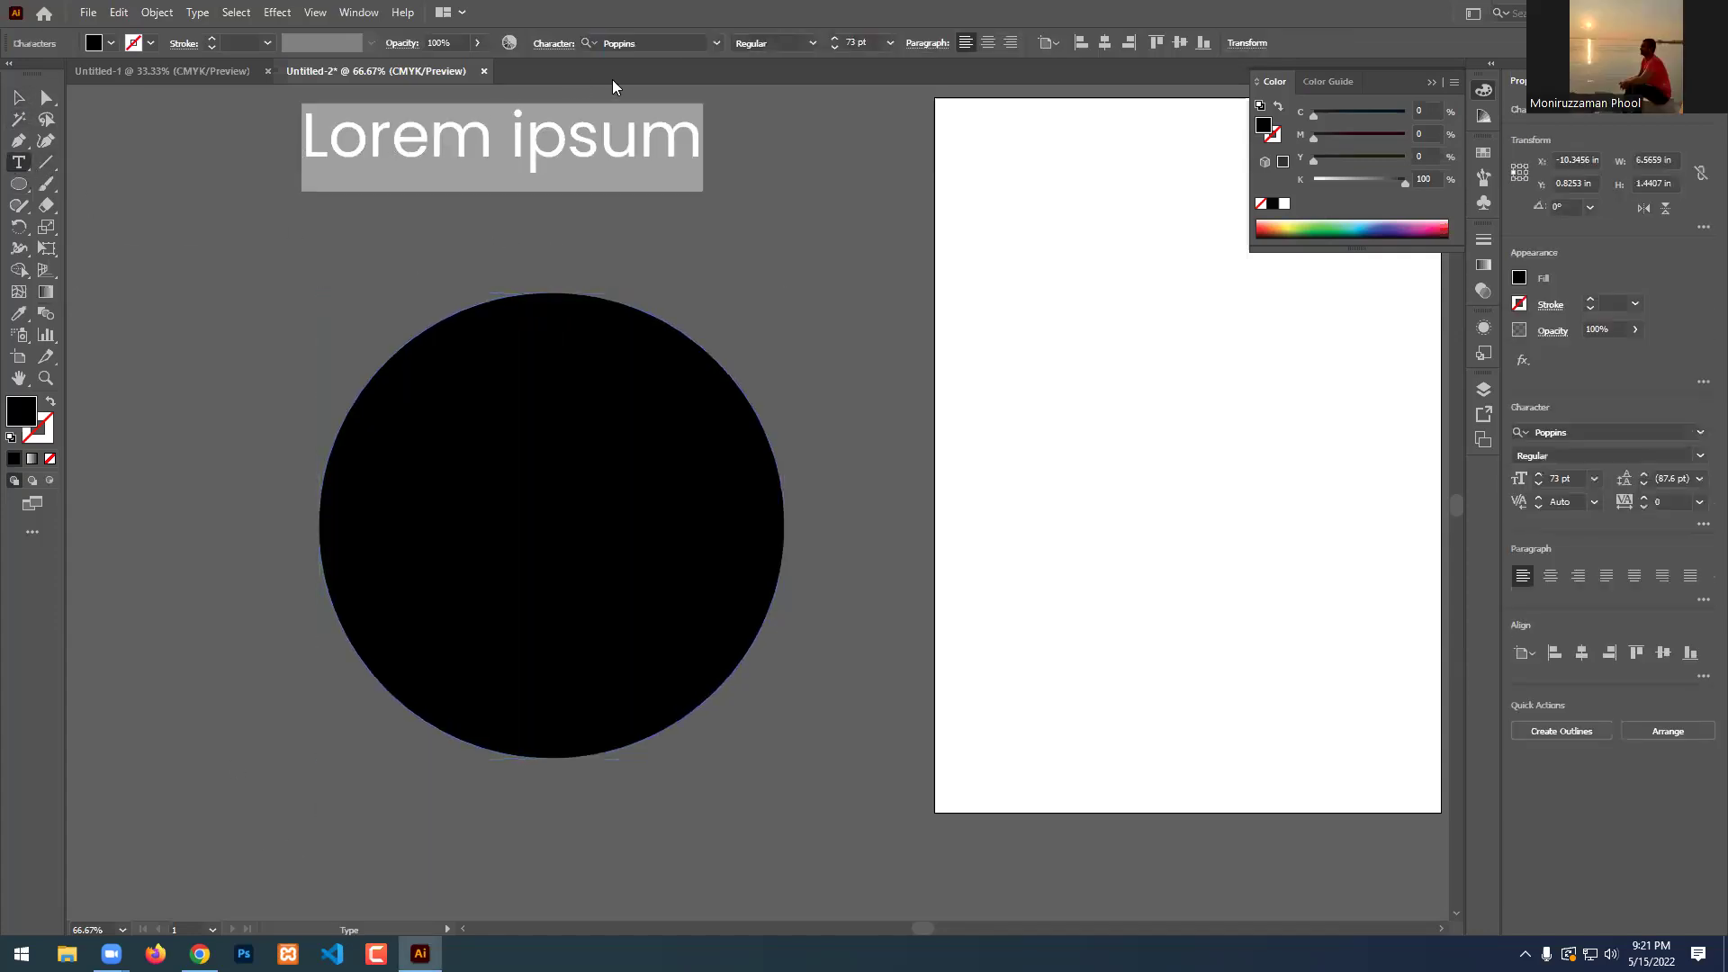
Set the font size to 12 pt, remove the point text, and select the circle.
{"action": "left_click", "coordinate": [890, 43]}
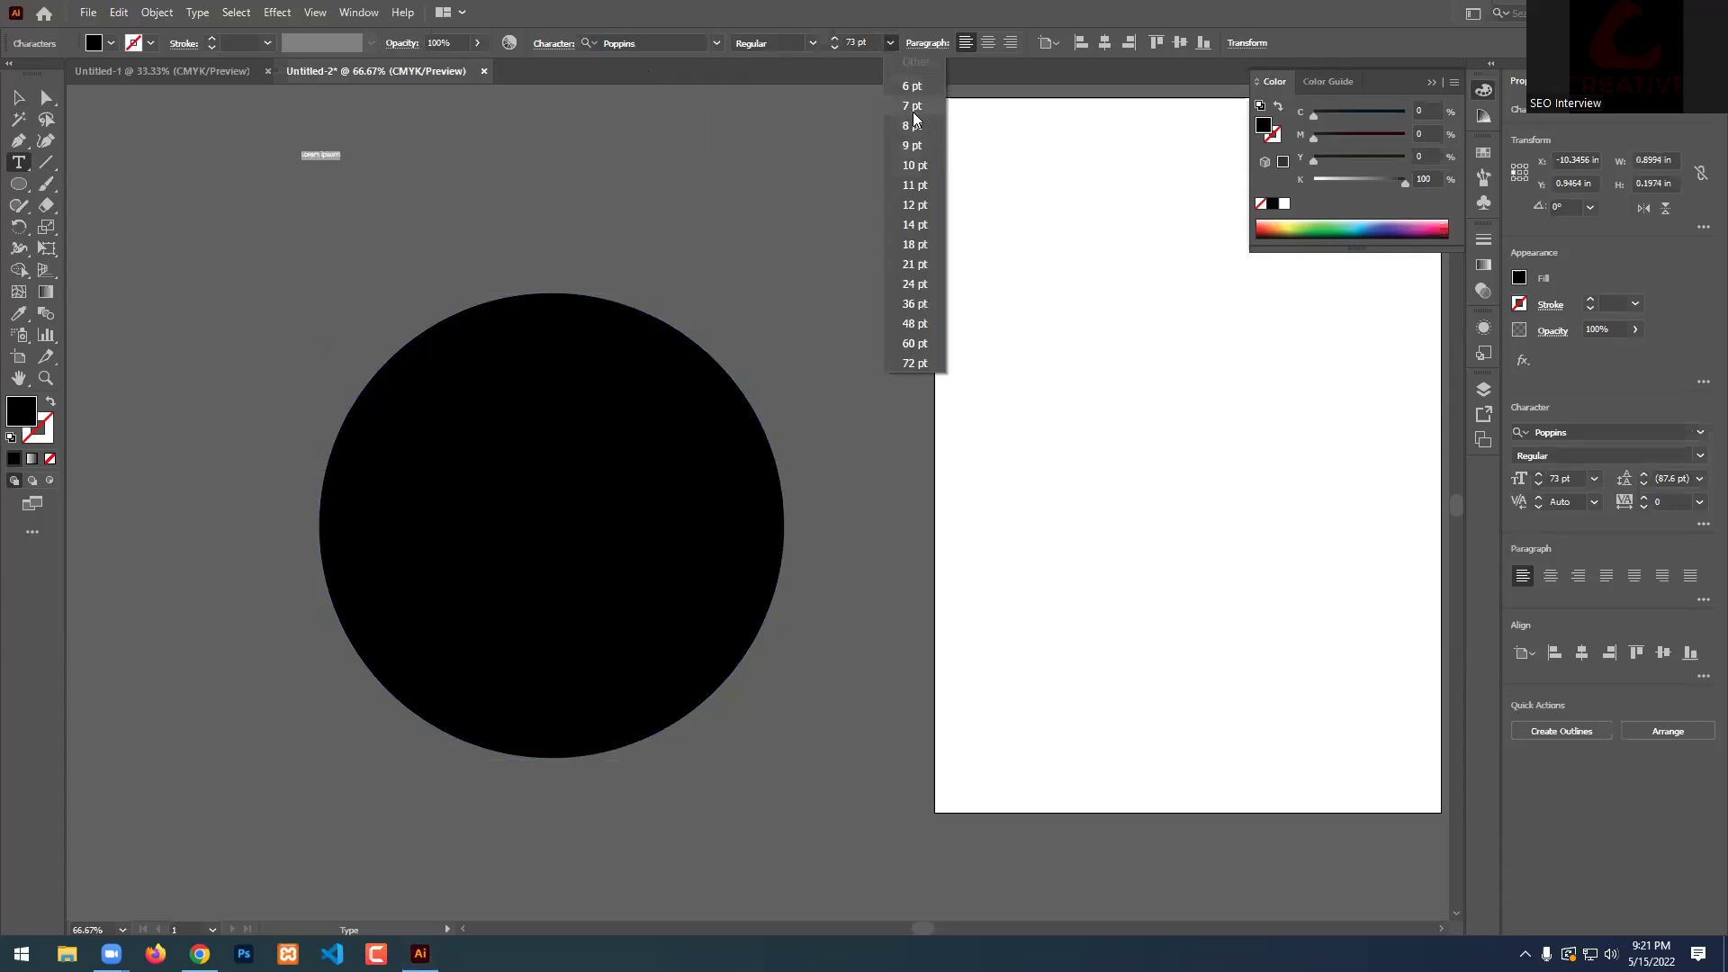
{"action": "left_click", "coordinate": [917, 205]}
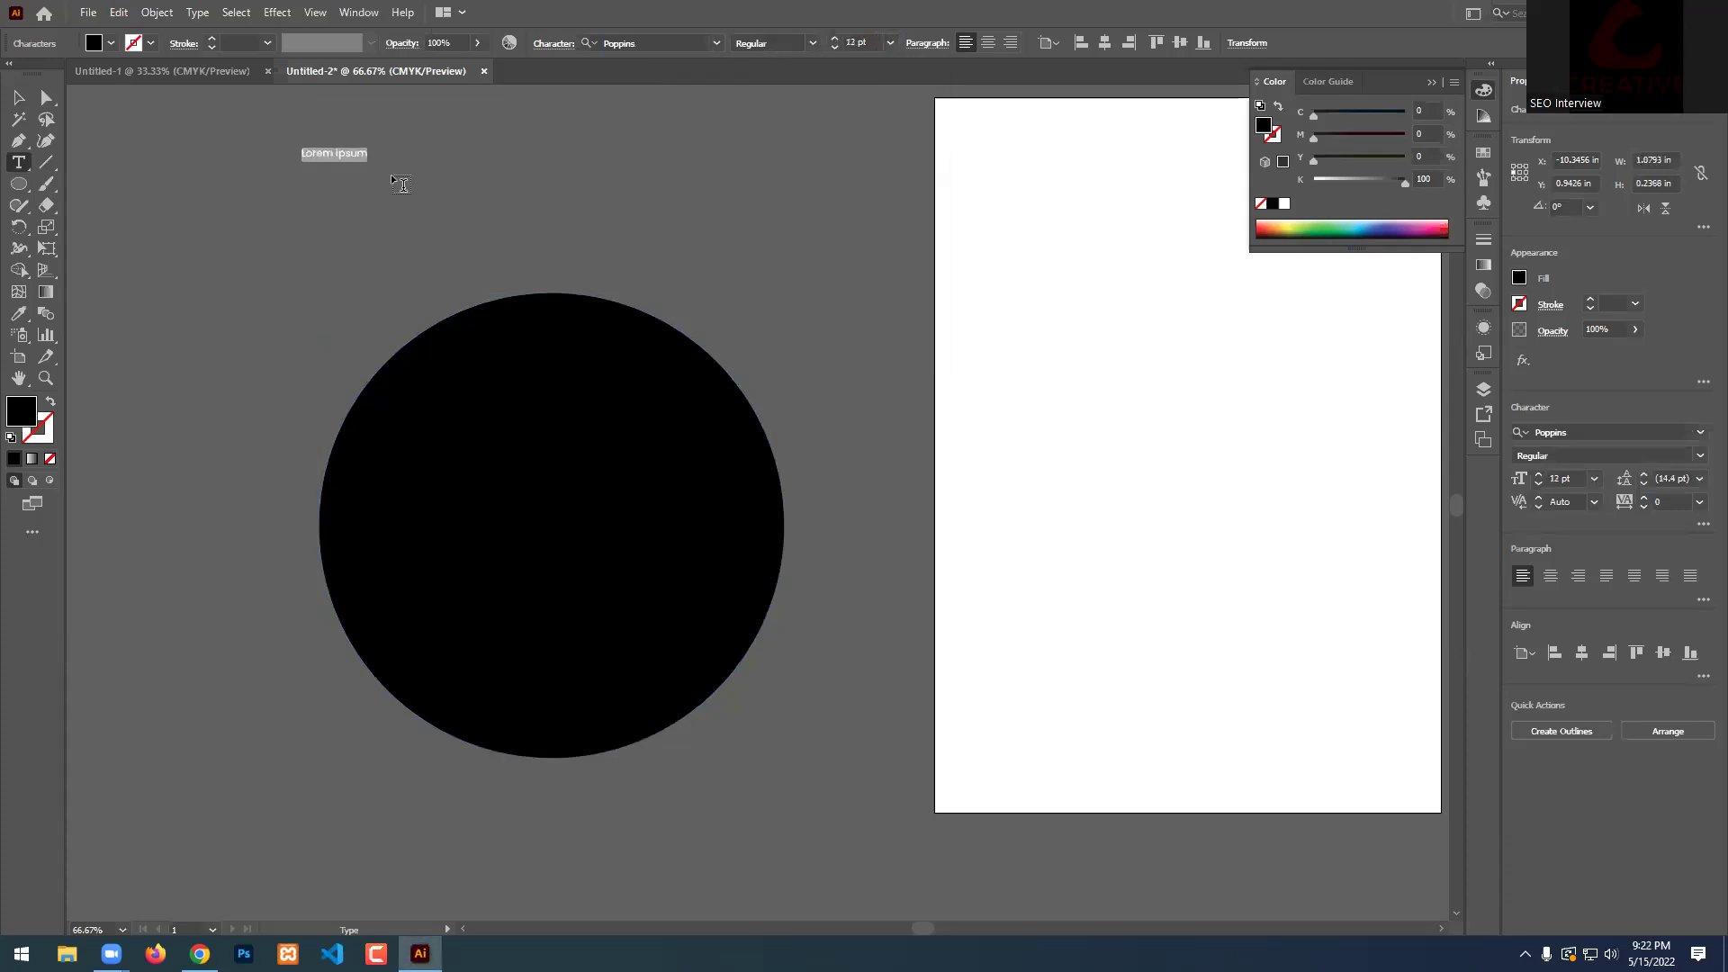
{"action": "key", "text": "BackSpace"}
{"action": "left_click", "coordinate": [18, 97]}
{"action": "left_click", "coordinate": [585, 243]}
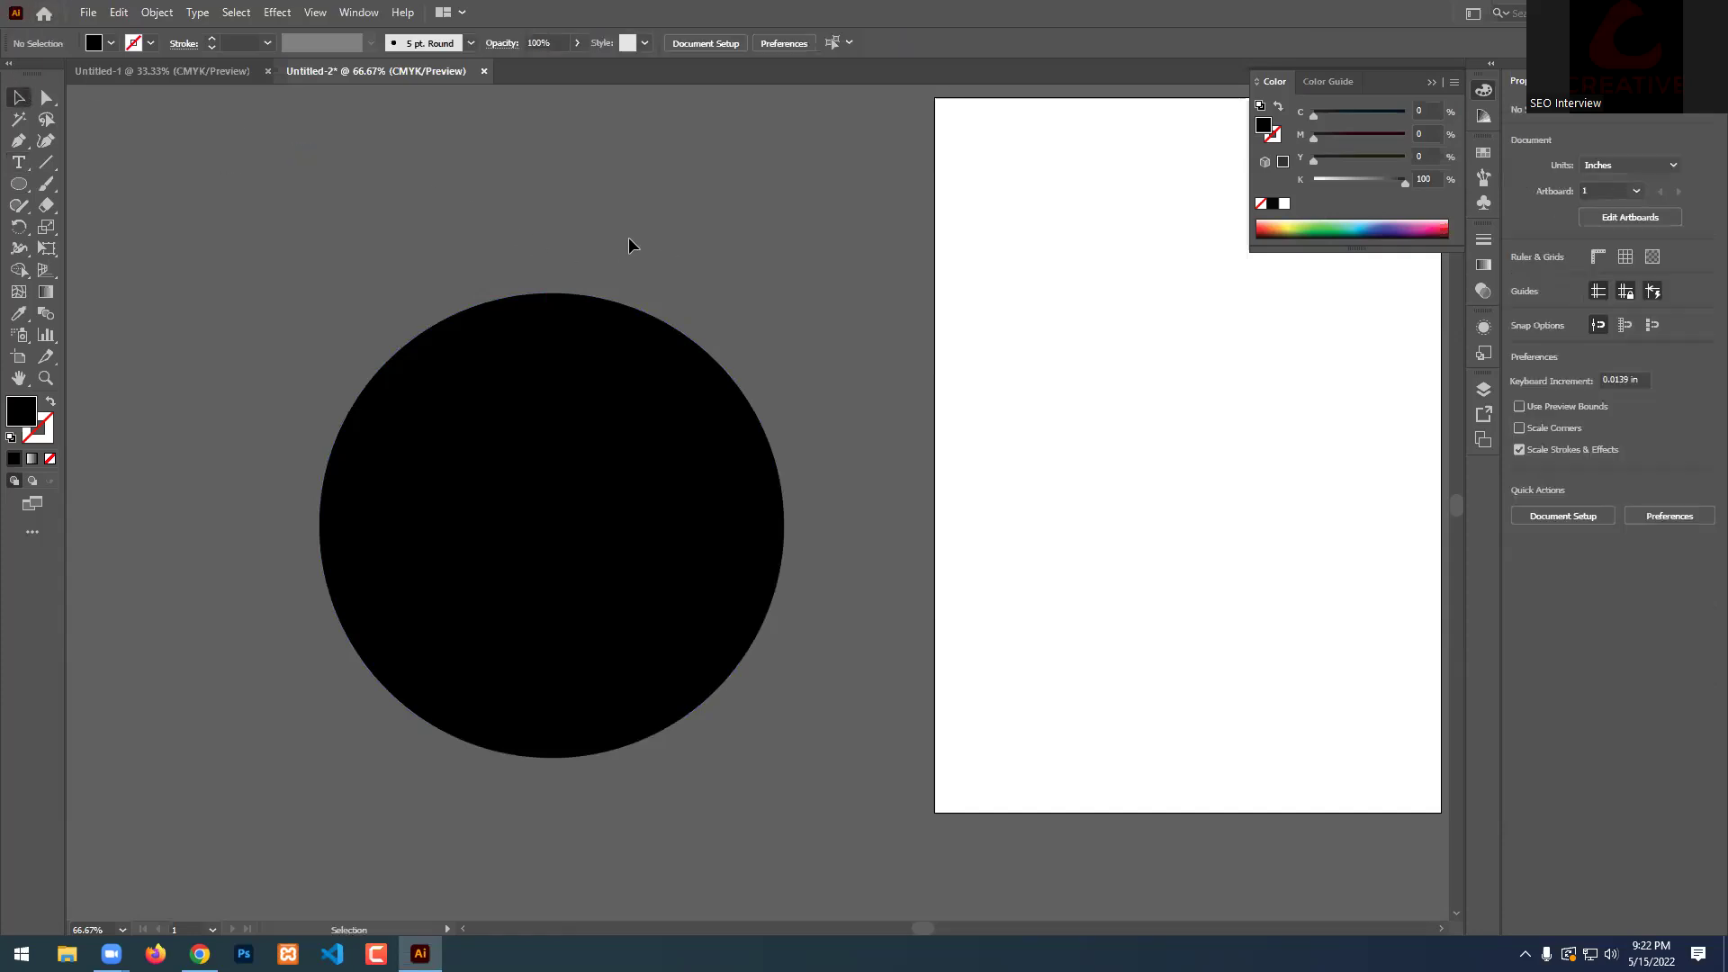
{"action": "left_click", "coordinate": [634, 414]}
Use the Area Type Tool on the circle's edge to fill it with Lorem ipsum text.
{"action": "left_click", "coordinate": [18, 162]}
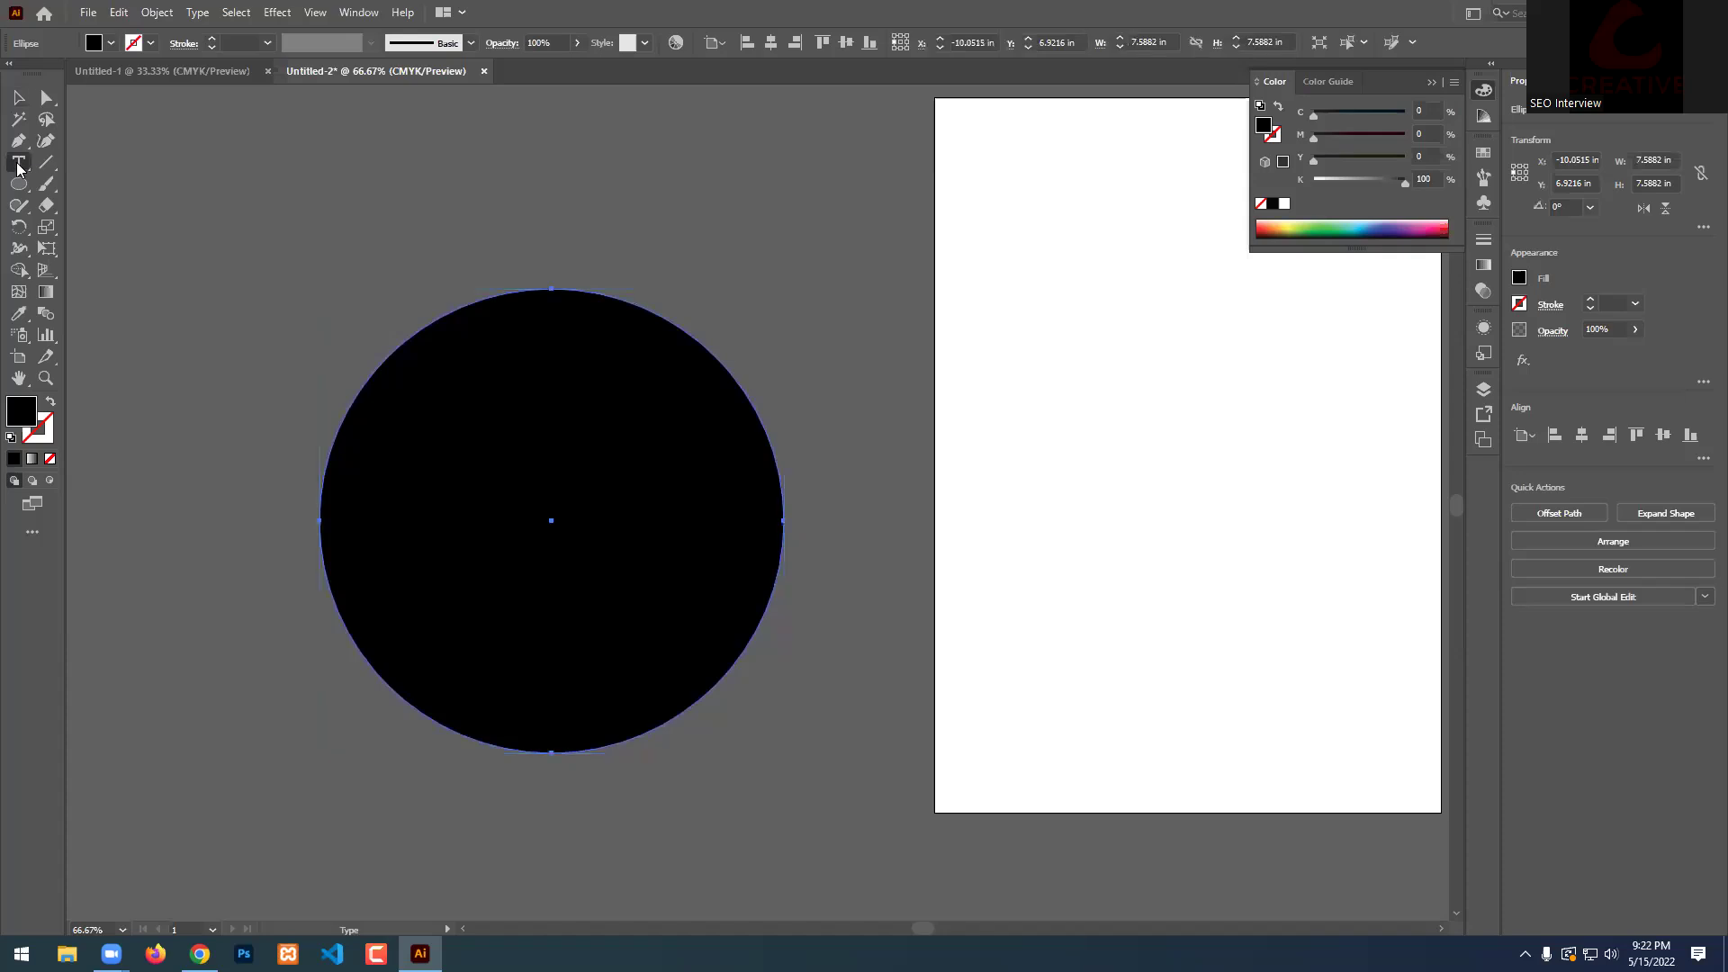
{"action": "left_click", "coordinate": [140, 185]}
{"action": "left_click", "coordinate": [551, 472]}
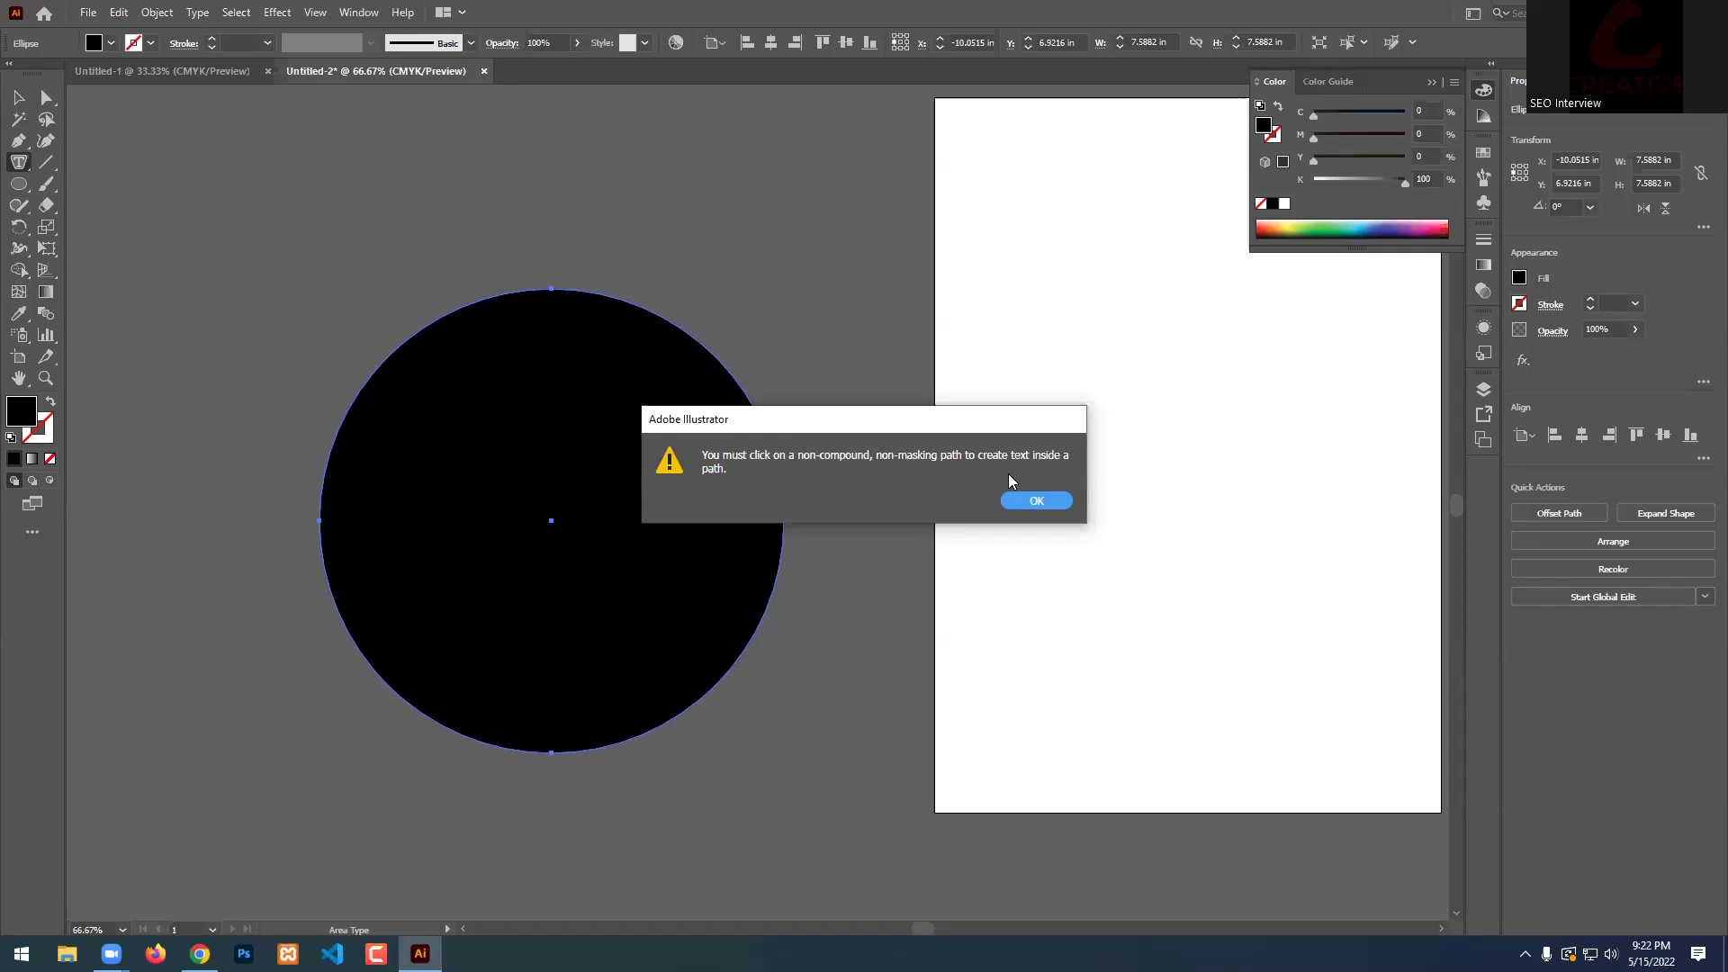
{"action": "left_click", "coordinate": [1058, 497]}
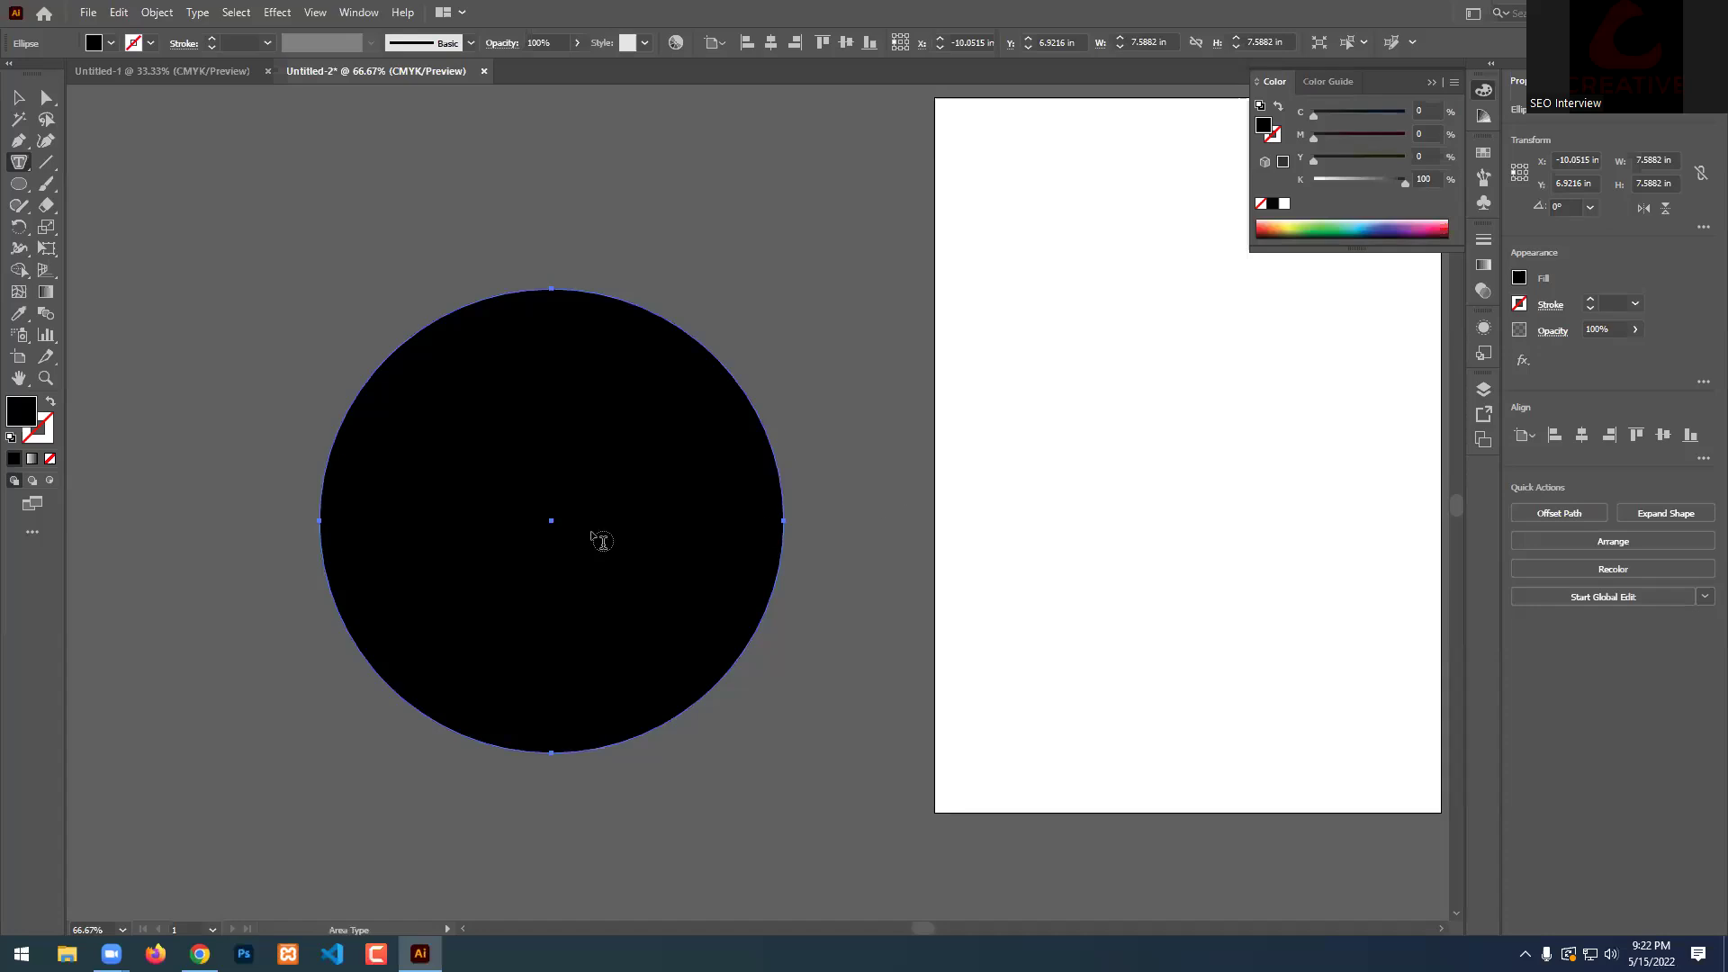
{"action": "left_click", "coordinate": [522, 304]}
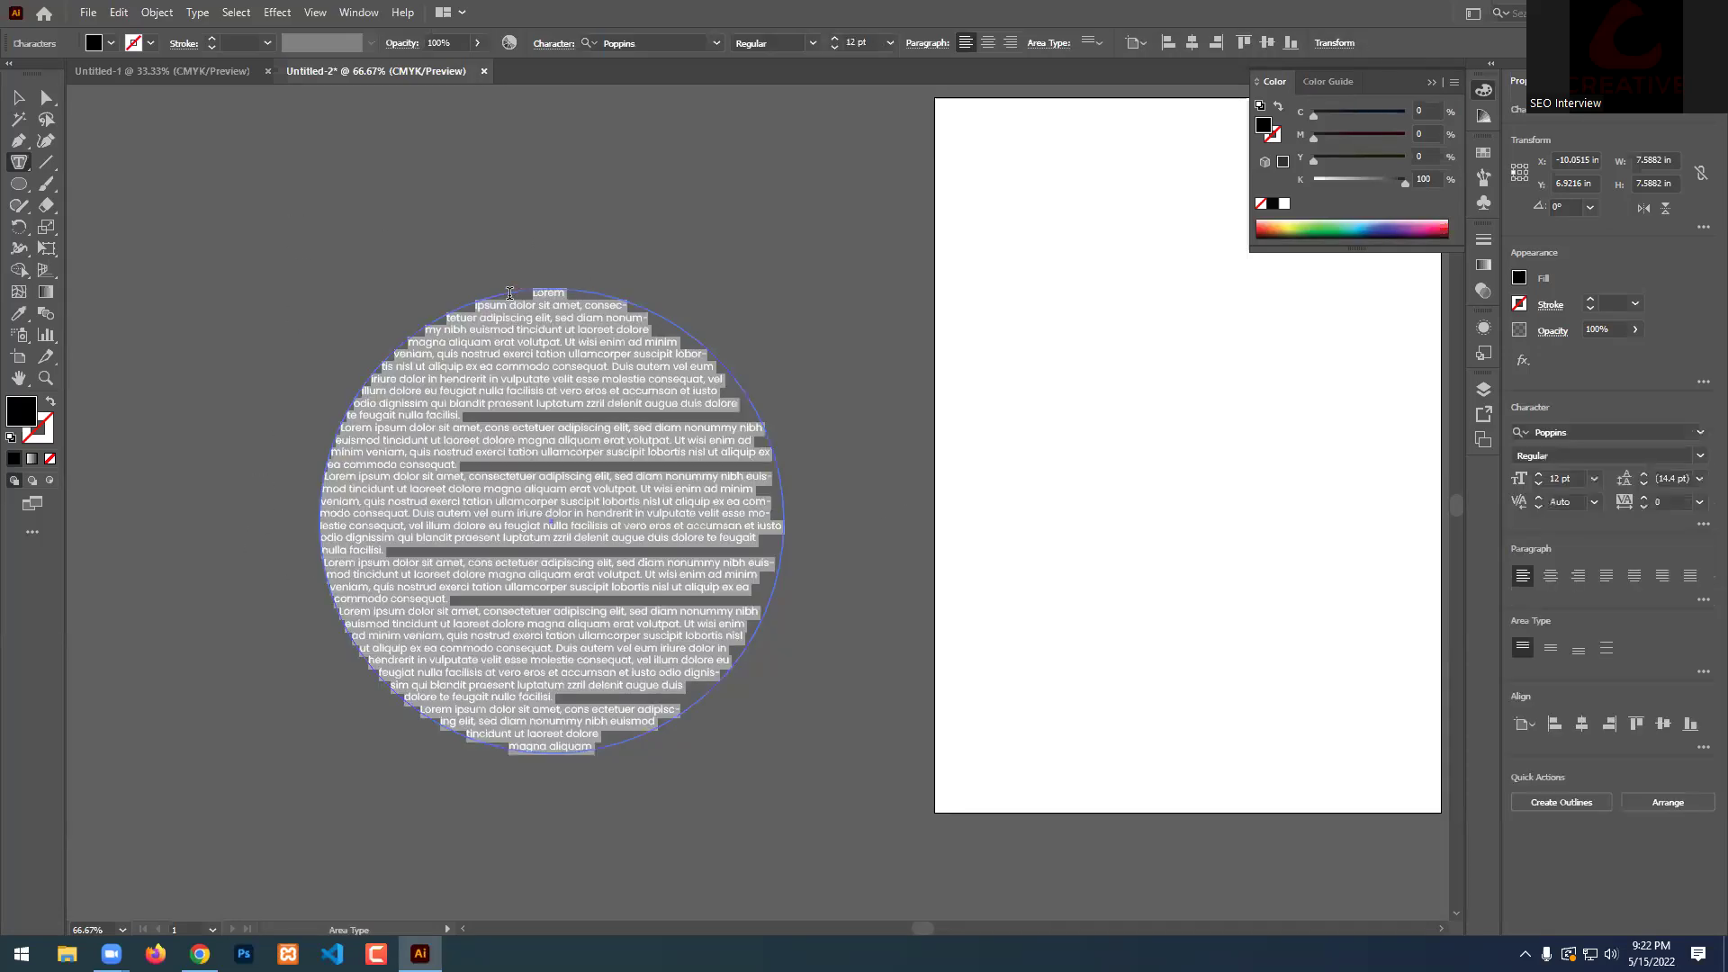
{"action": "scroll", "coordinate": [494, 461], "scroll_direction": "up", "scroll_amount": 1}
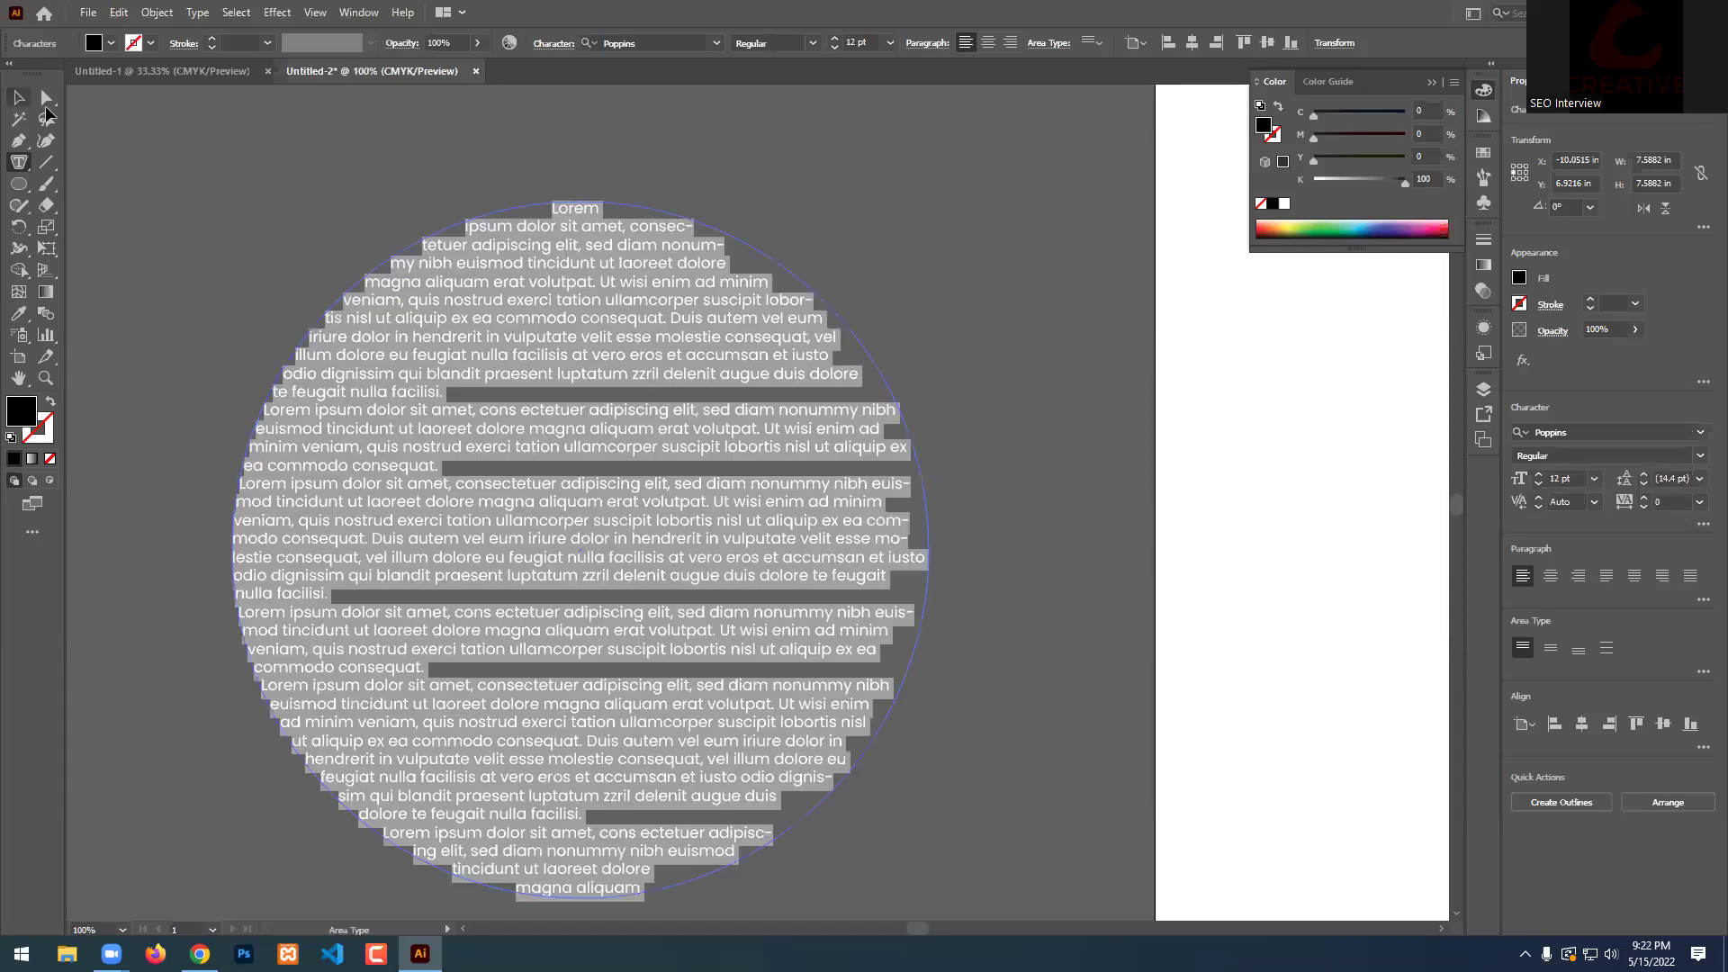
{"action": "left_click", "coordinate": [18, 97]}
{"action": "scroll", "coordinate": [846, 385], "scroll_direction": "down", "scroll_amount": 2}
{"action": "left_click", "coordinate": [846, 385]}
{"action": "scroll", "coordinate": [826, 397], "scroll_direction": "up", "scroll_amount": 2}
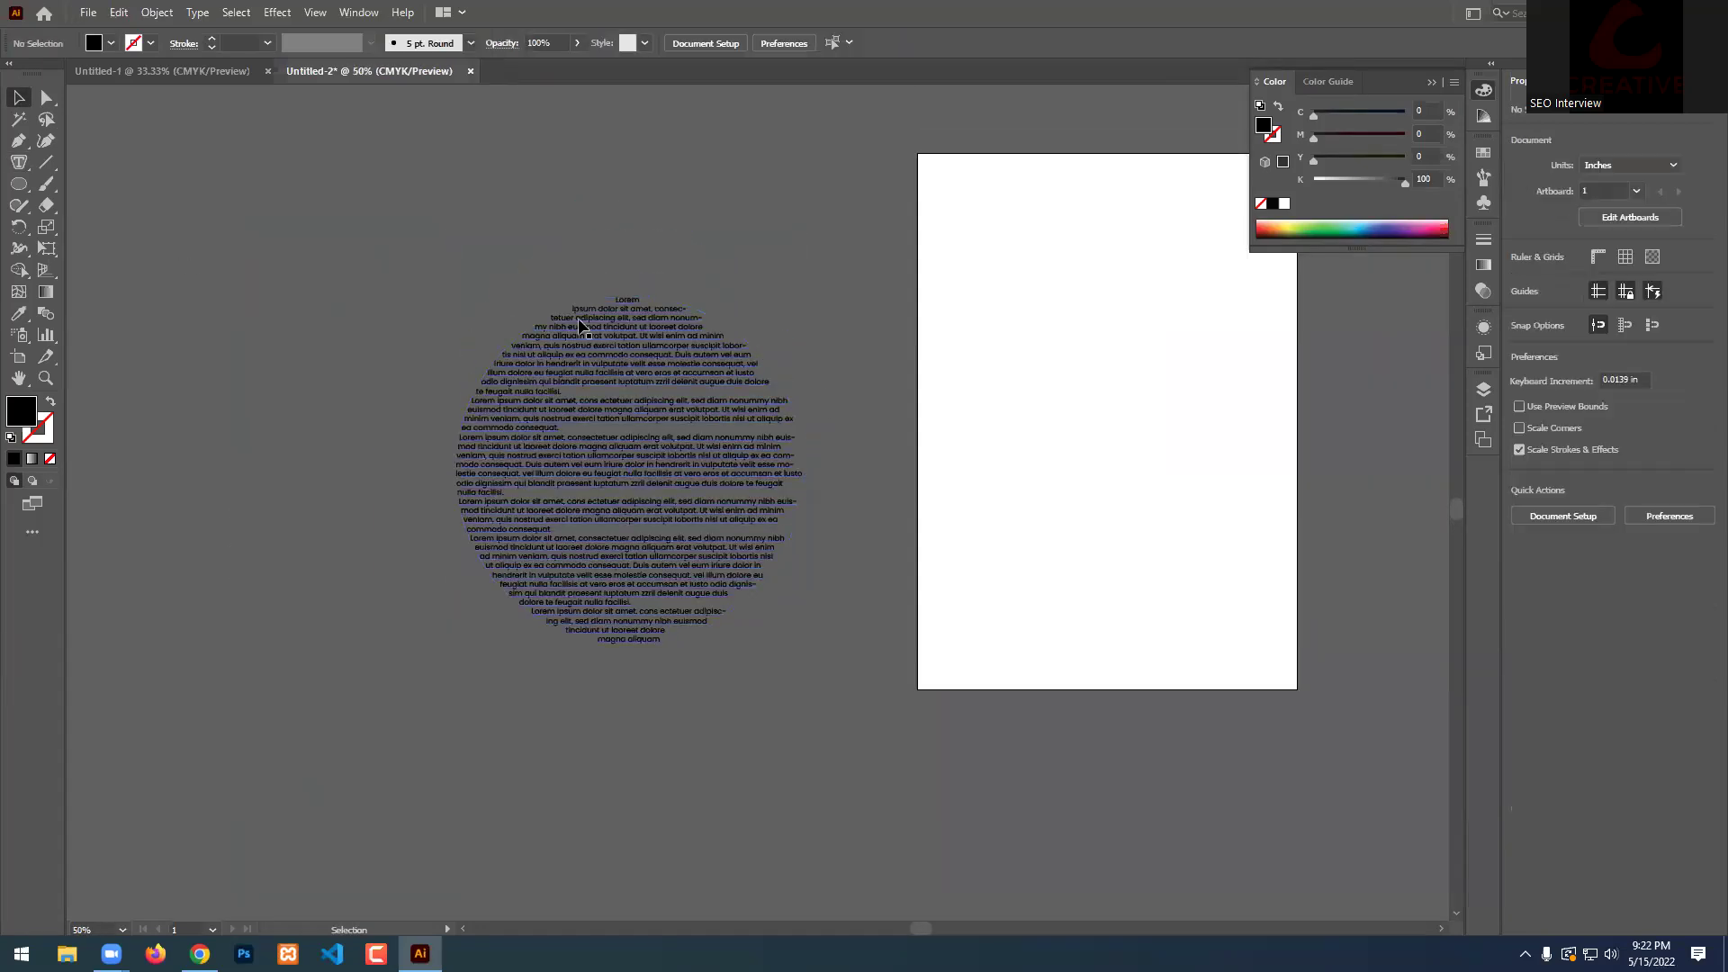
Draw a large black five-point star with the Star Tool above the circle.
{"action": "scroll", "coordinate": [963, 684], "scroll_direction": "up", "scroll_amount": 2}
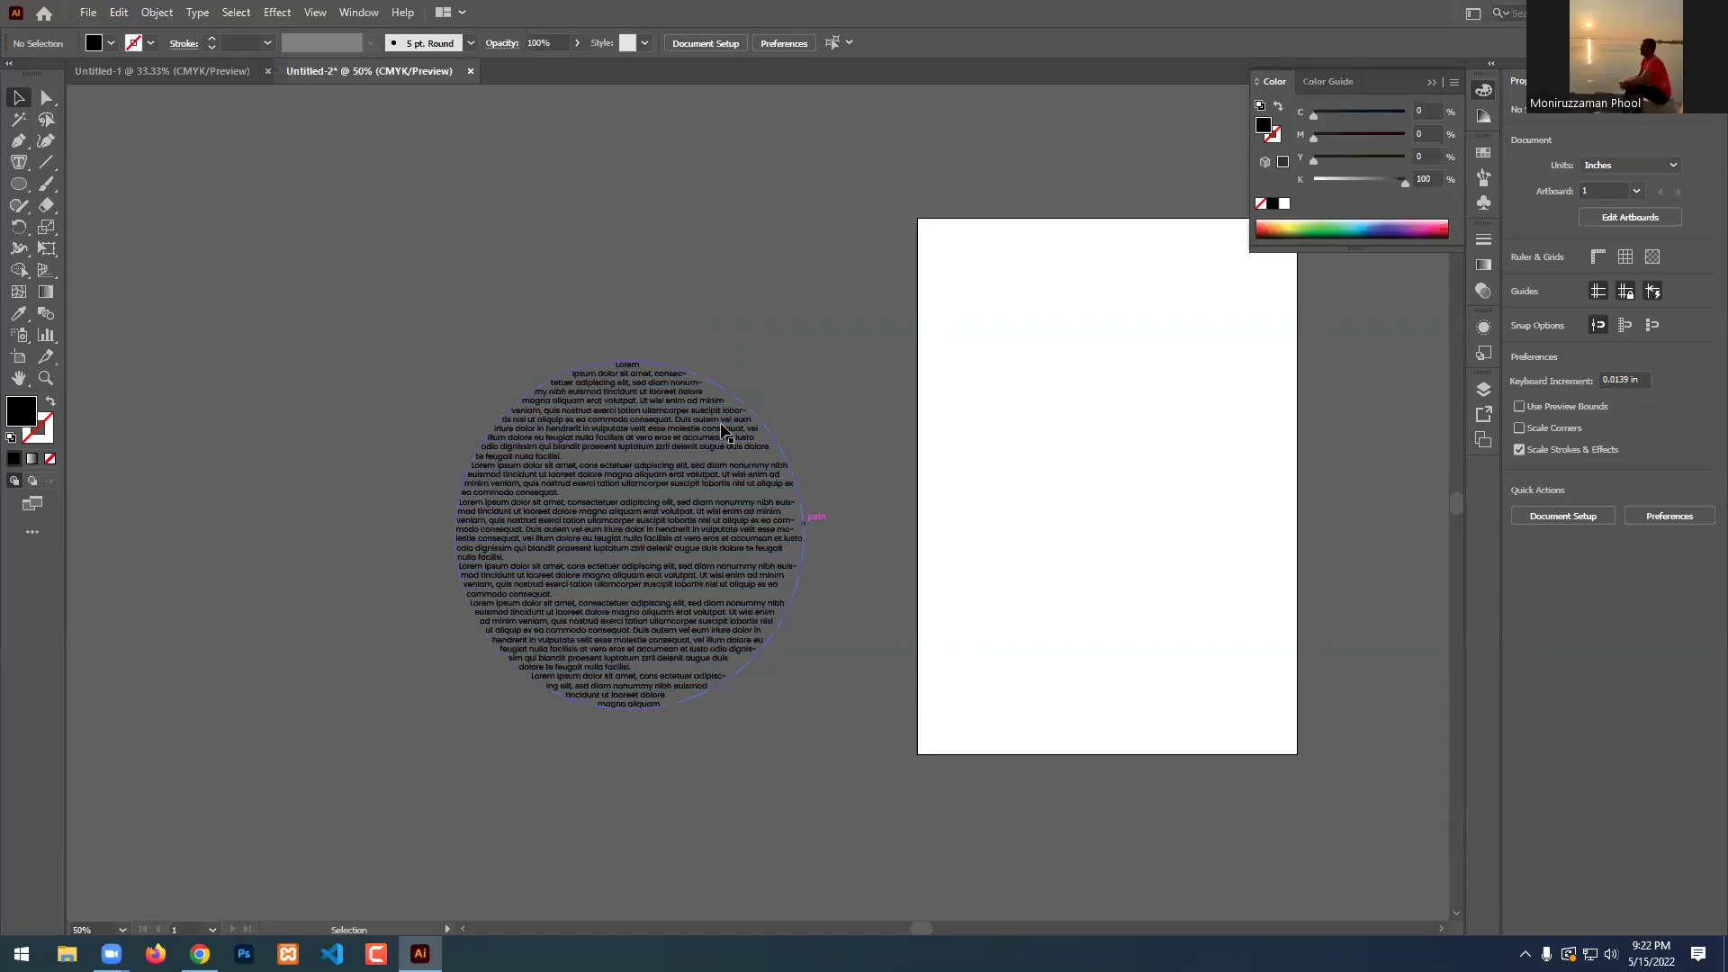
{"action": "scroll", "coordinate": [718, 421], "scroll_direction": "up", "scroll_amount": 6}
{"action": "scroll", "coordinate": [711, 419], "scroll_direction": "down", "scroll_amount": 3}
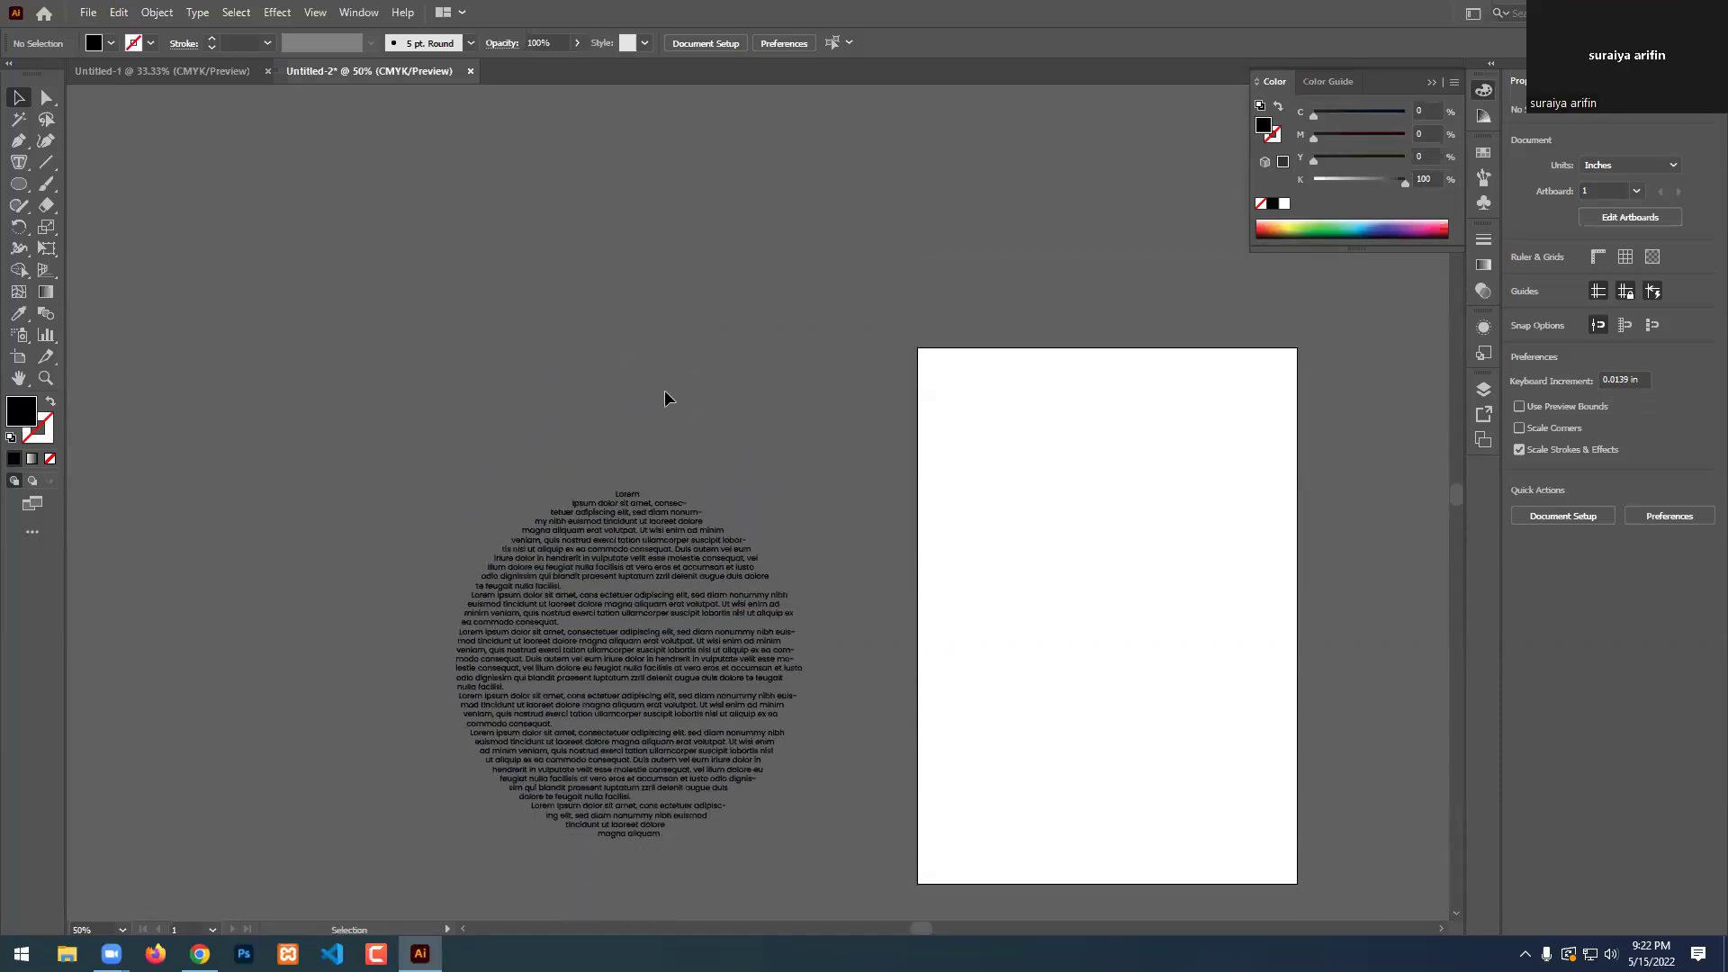
{"action": "scroll", "coordinate": [595, 356], "scroll_direction": "up", "scroll_amount": 3}
{"action": "left_click_drag", "start_coordinate": [19, 183], "coordinate": [99, 268]}
{"action": "mouse_move", "coordinate": [304, 191]}
{"action": "left_mouse_down"}
{"action": "mouse_move", "coordinate": [463, 324]}
{"action": "mouse_move", "coordinate": [158, 127]}
{"action": "left_mouse_up"}
Move the star down and to the right, deselect it, and choose the Area Type Tool.
{"action": "left_click", "coordinate": [19, 97]}
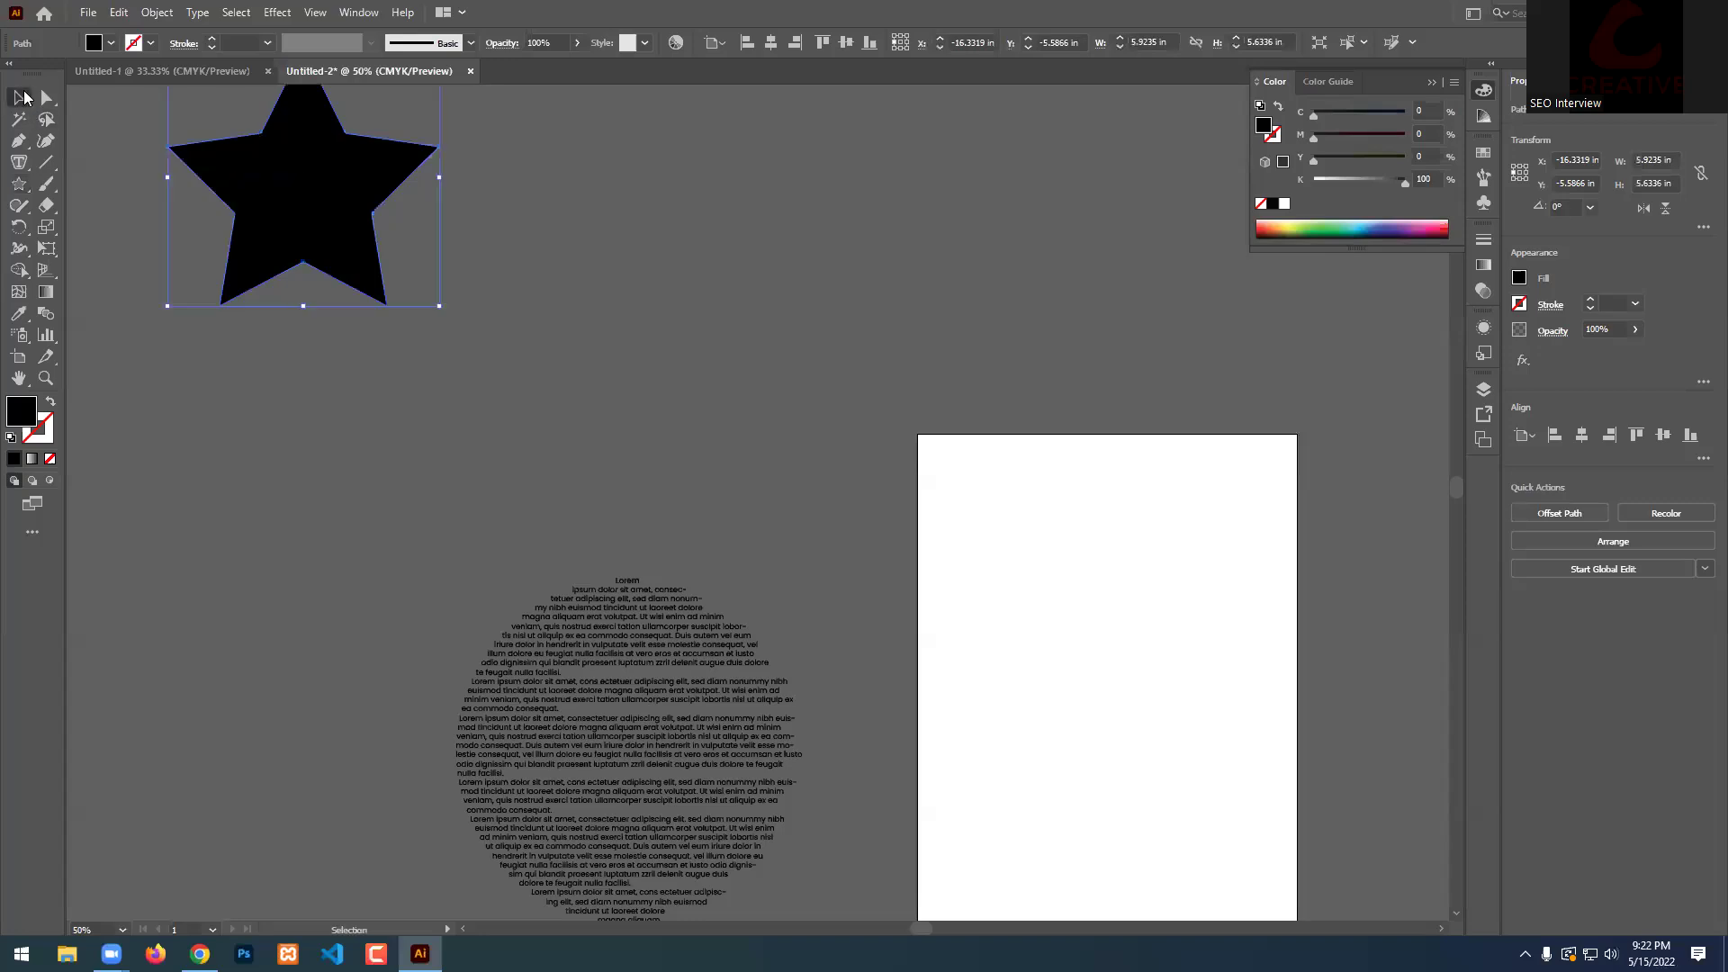
{"action": "left_click_drag", "start_coordinate": [317, 195], "coordinate": [352, 290]}
{"action": "left_click", "coordinate": [554, 305]}
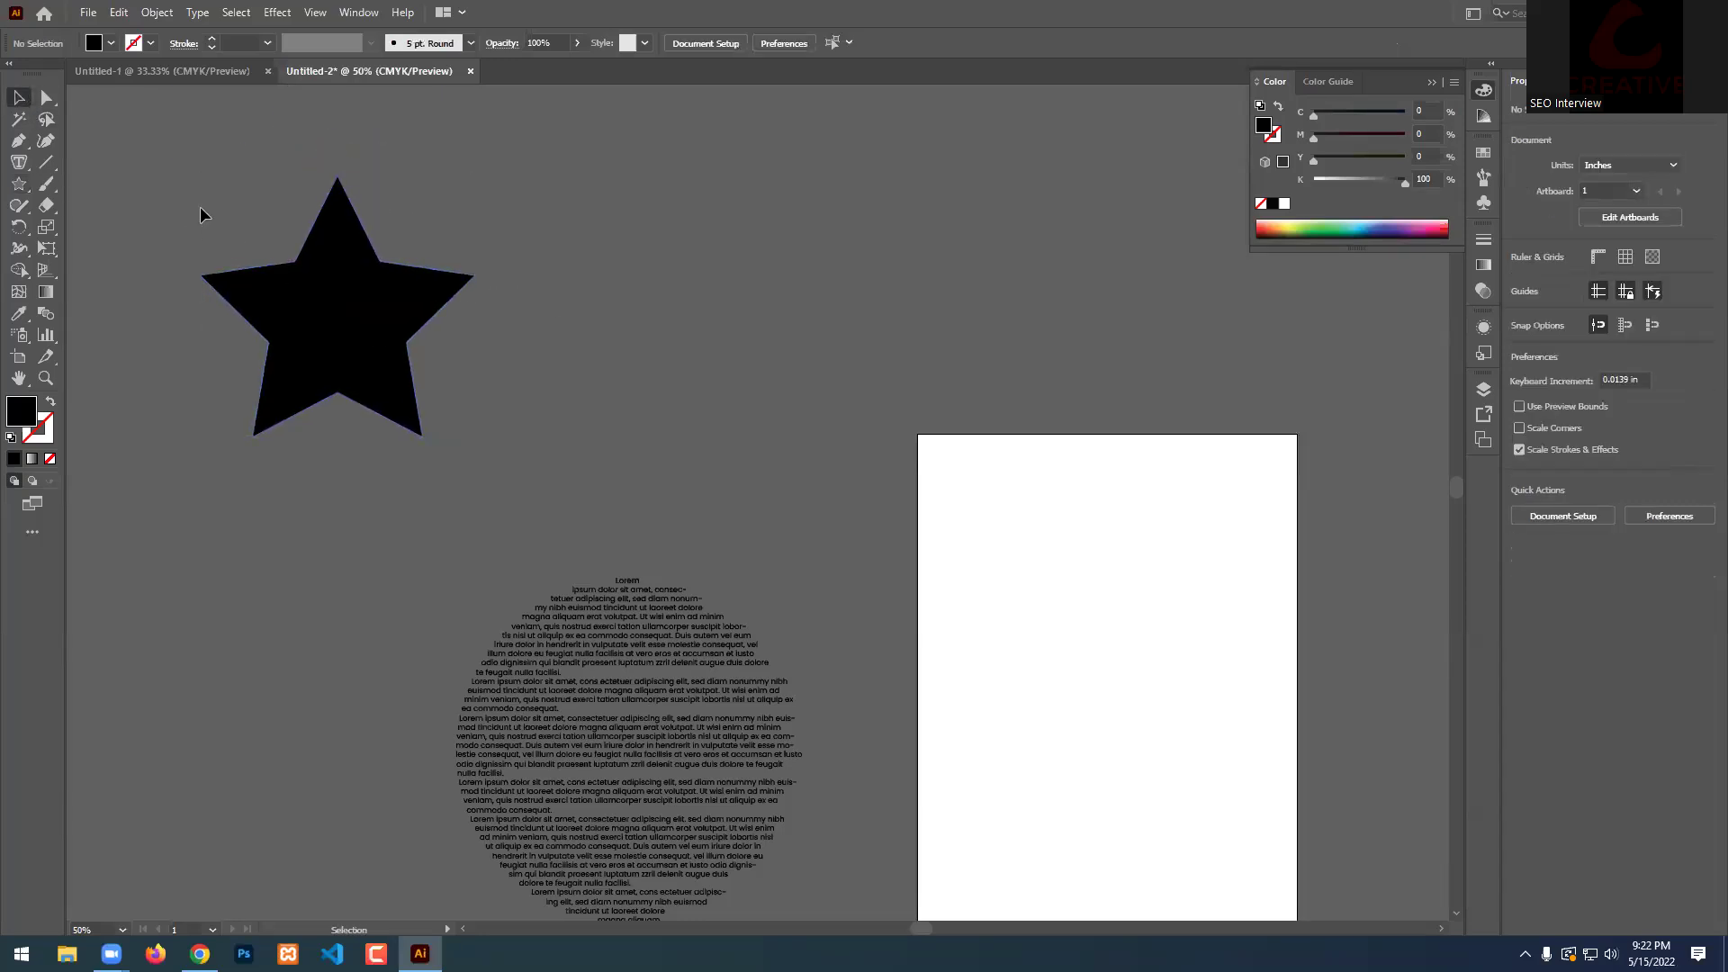
{"action": "scroll", "coordinate": [199, 170], "scroll_direction": "up", "scroll_amount": 2}
{"action": "left_click", "coordinate": [18, 183]}
{"action": "left_click_drag", "start_coordinate": [18, 162], "coordinate": [135, 183]}
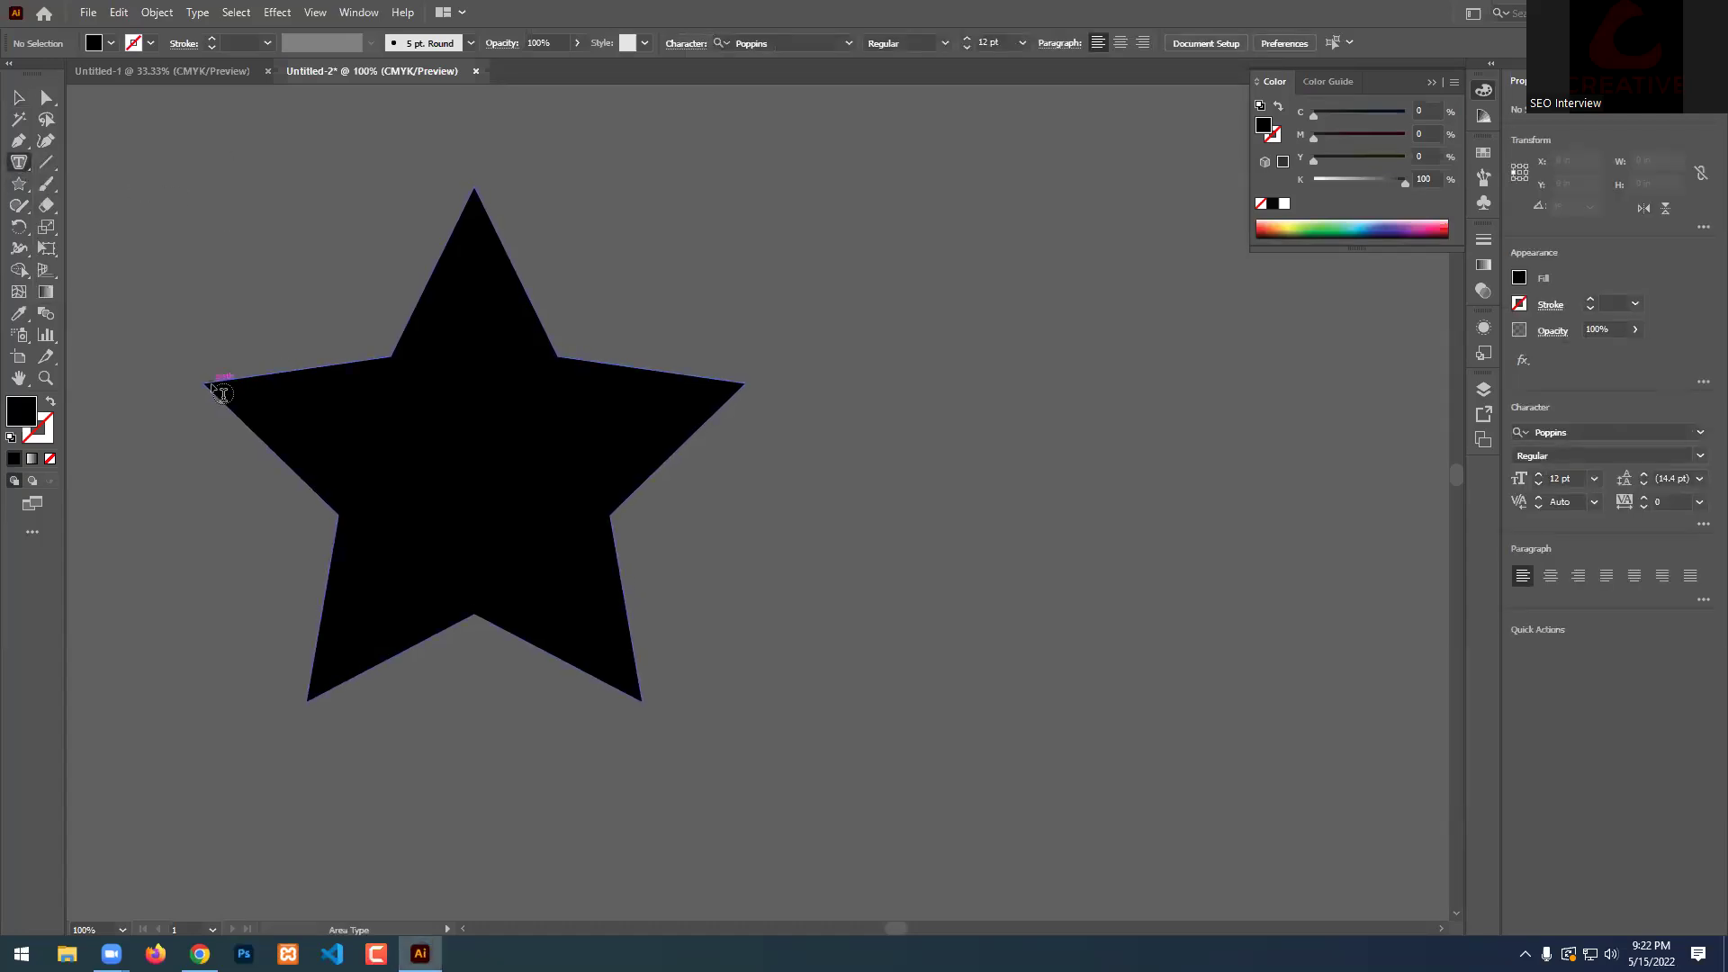
Fill the star with 12 pt Lorem ipsum placeholder text and finish editing.
{"action": "scroll", "coordinate": [210, 384], "scroll_direction": "up", "scroll_amount": 5}
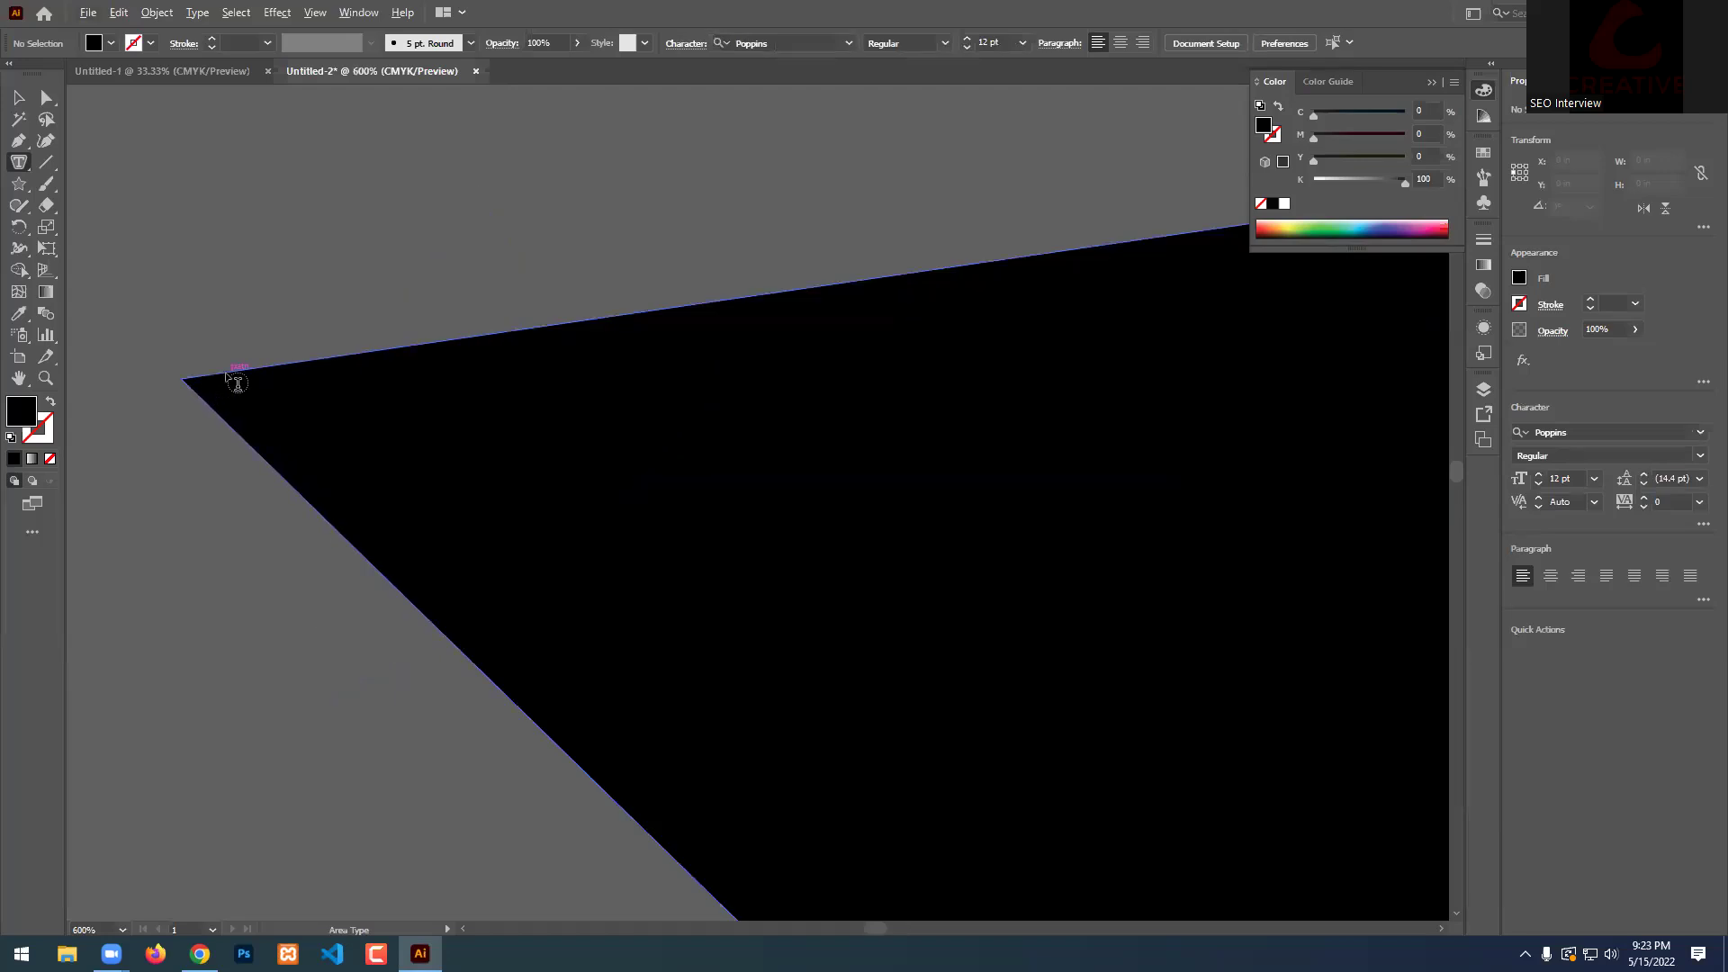
{"action": "left_click", "coordinate": [237, 384]}
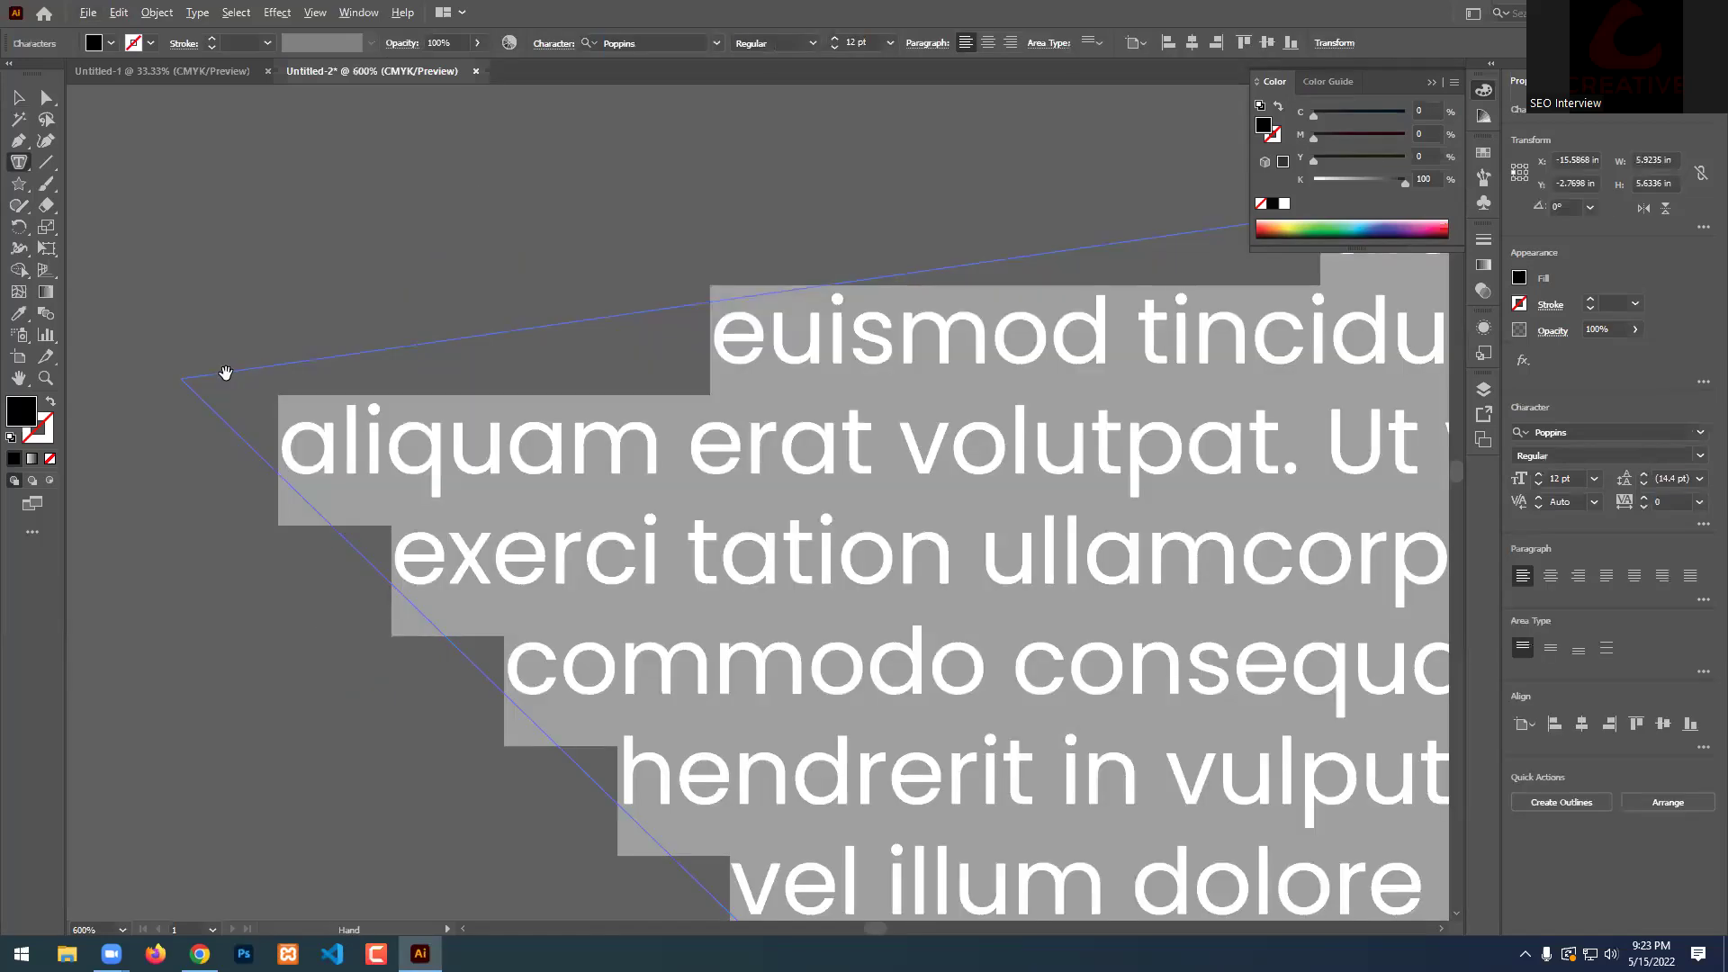
{"action": "key", "text": "ctrl+1"}
{"action": "key", "text": "Escape"}
{"action": "left_click", "coordinate": [659, 175]}
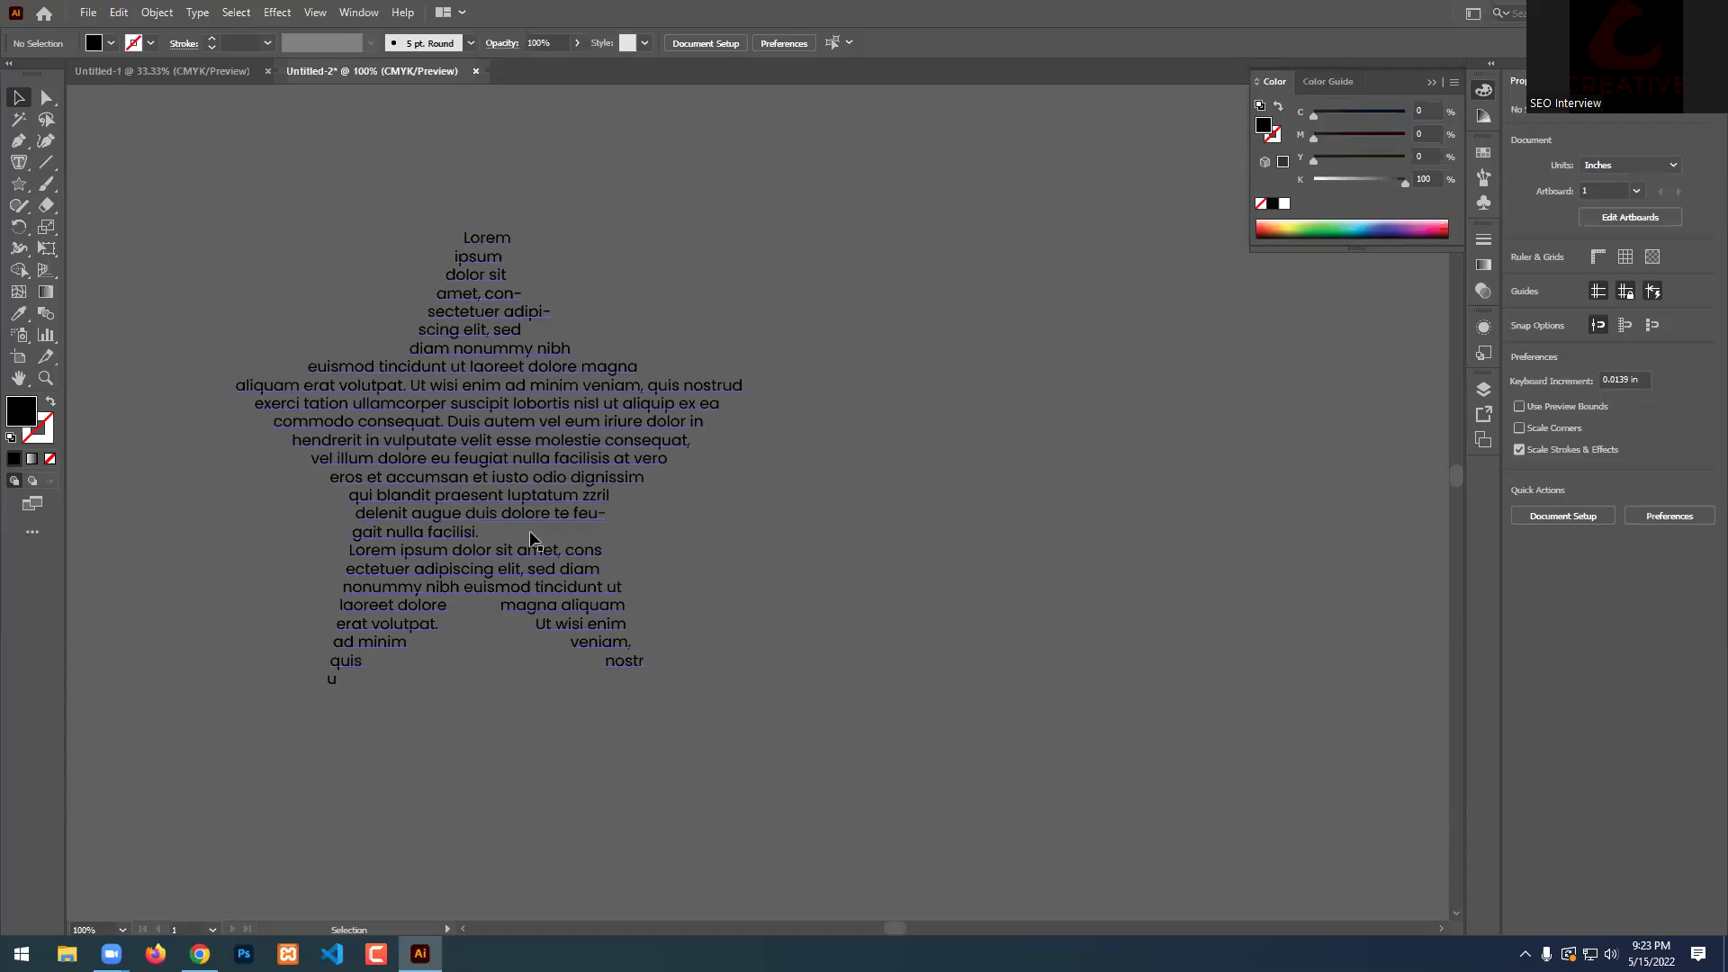
Move the star text up and to the right, then delete it.
{"action": "left_click_drag", "start_coordinate": [531, 539], "coordinate": [664, 475]}
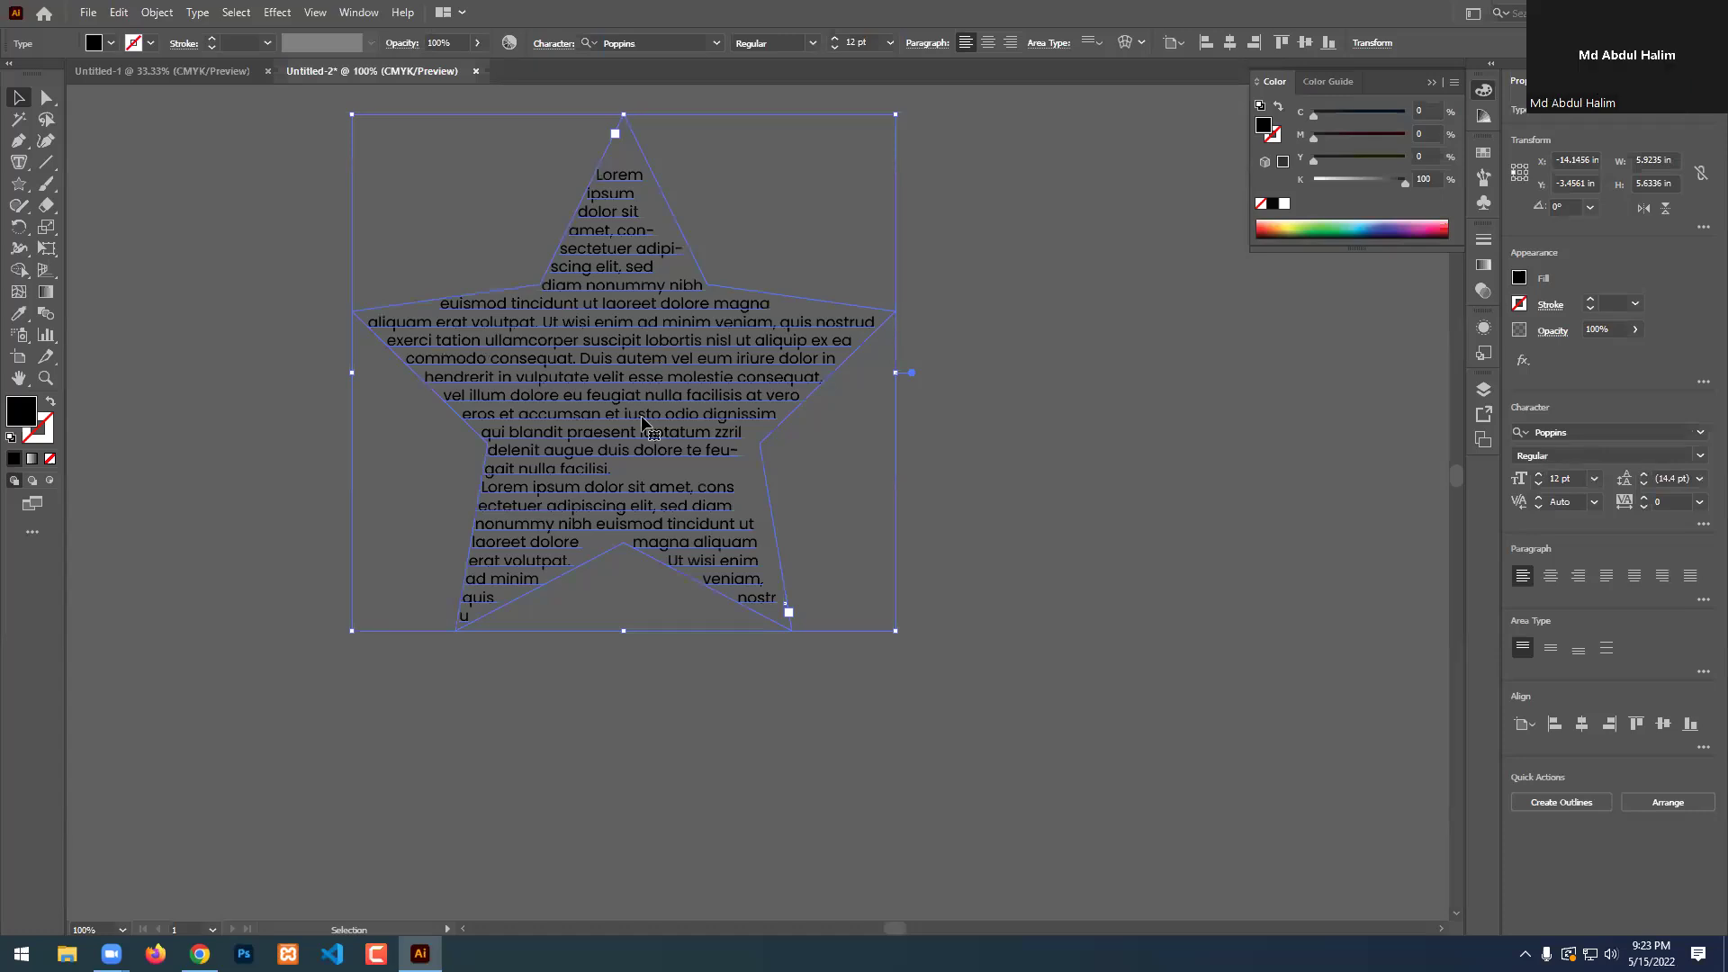
{"action": "left_click", "coordinate": [1078, 479]}
{"action": "left_click", "coordinate": [698, 443]}
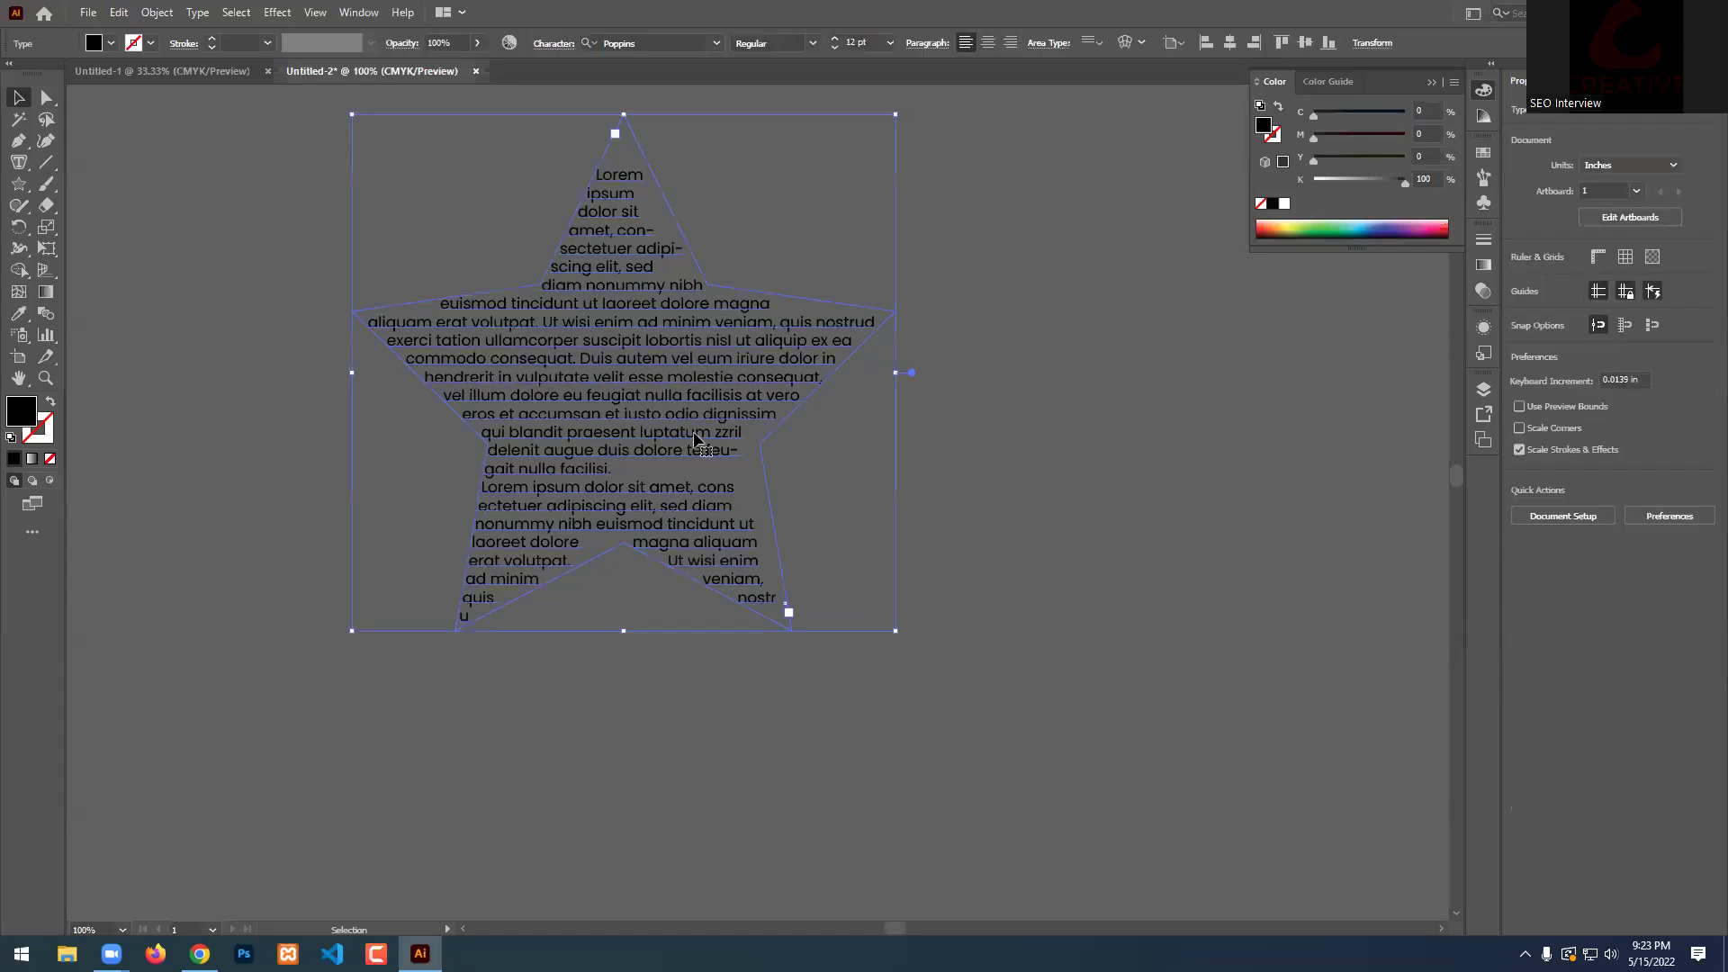
{"action": "key", "text": "Delete"}
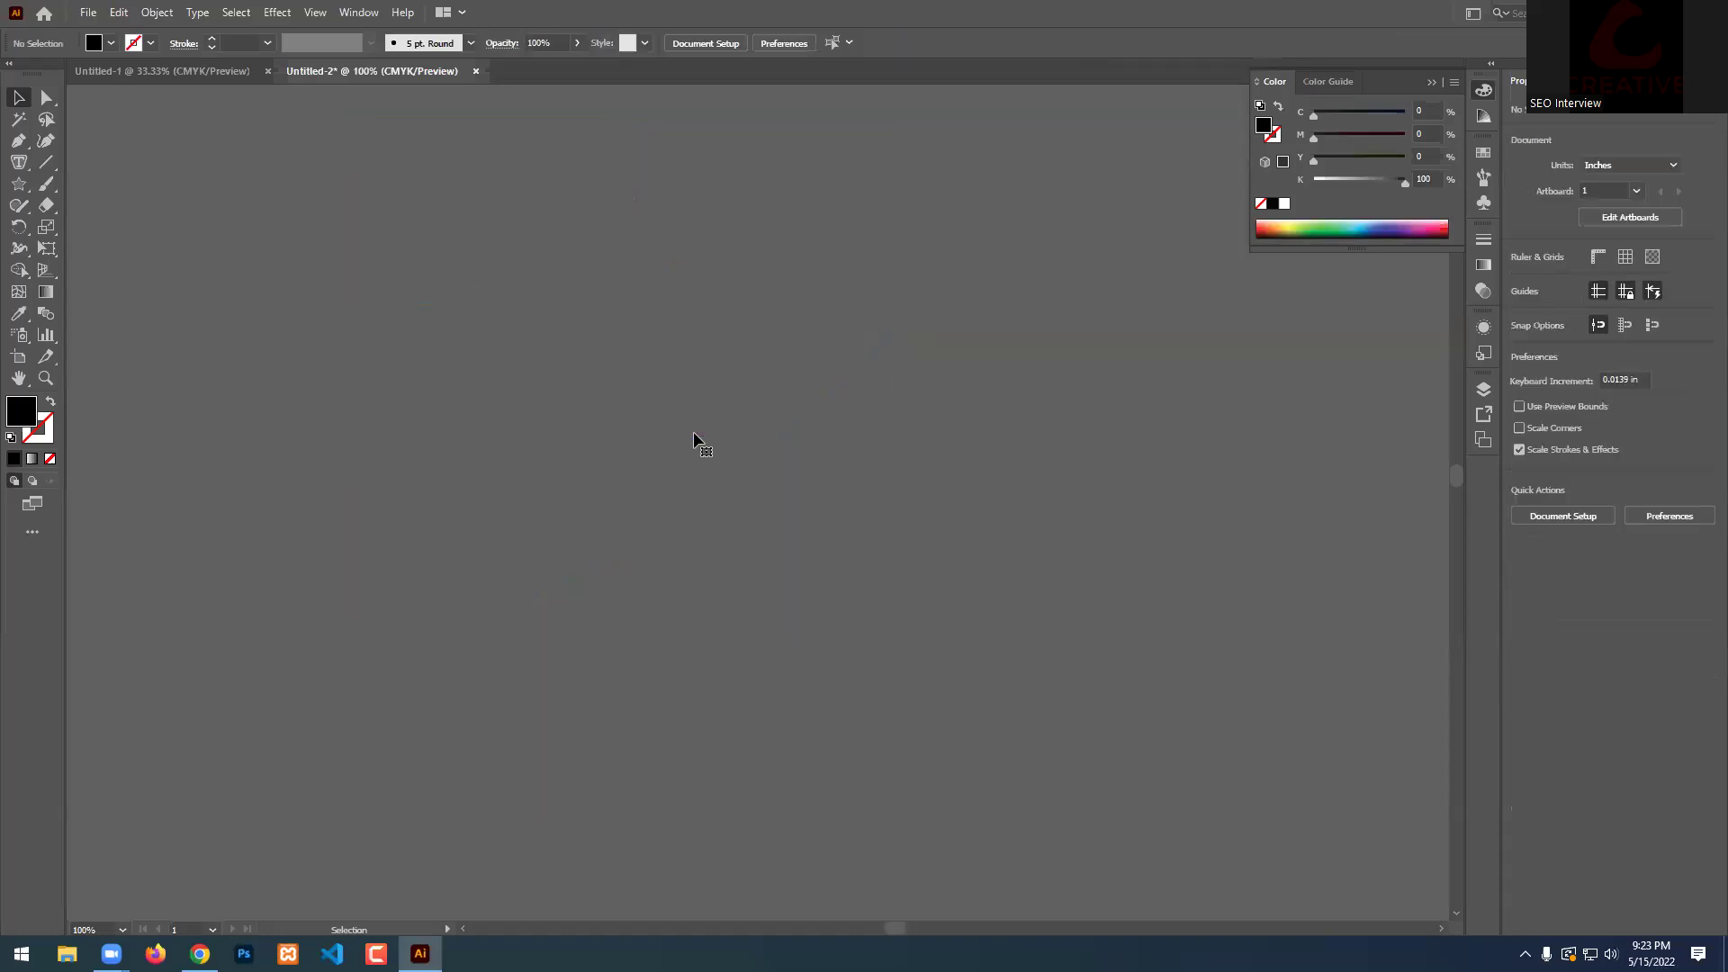
Review the type tools list, then switch to the Pen Tool for drawing paths.
{"action": "right_click", "coordinate": [18, 162]}
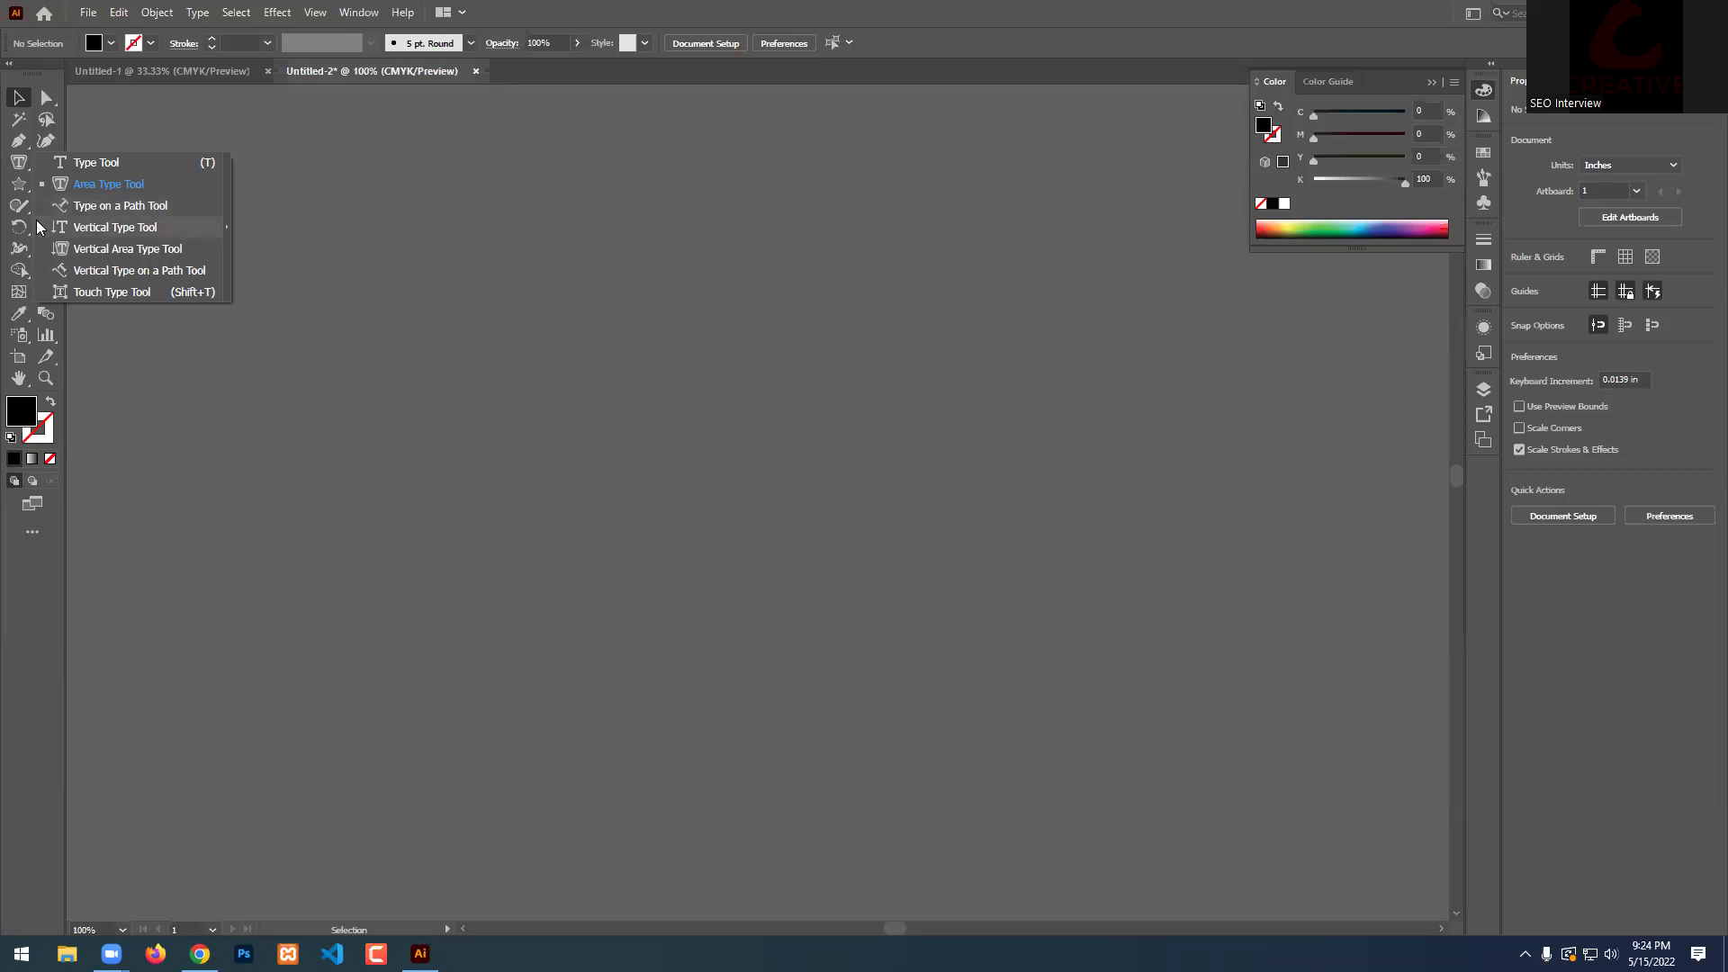
{"action": "left_click", "coordinate": [16, 144]}
{"action": "left_click_drag", "start_coordinate": [17, 144], "coordinate": [95, 149]}
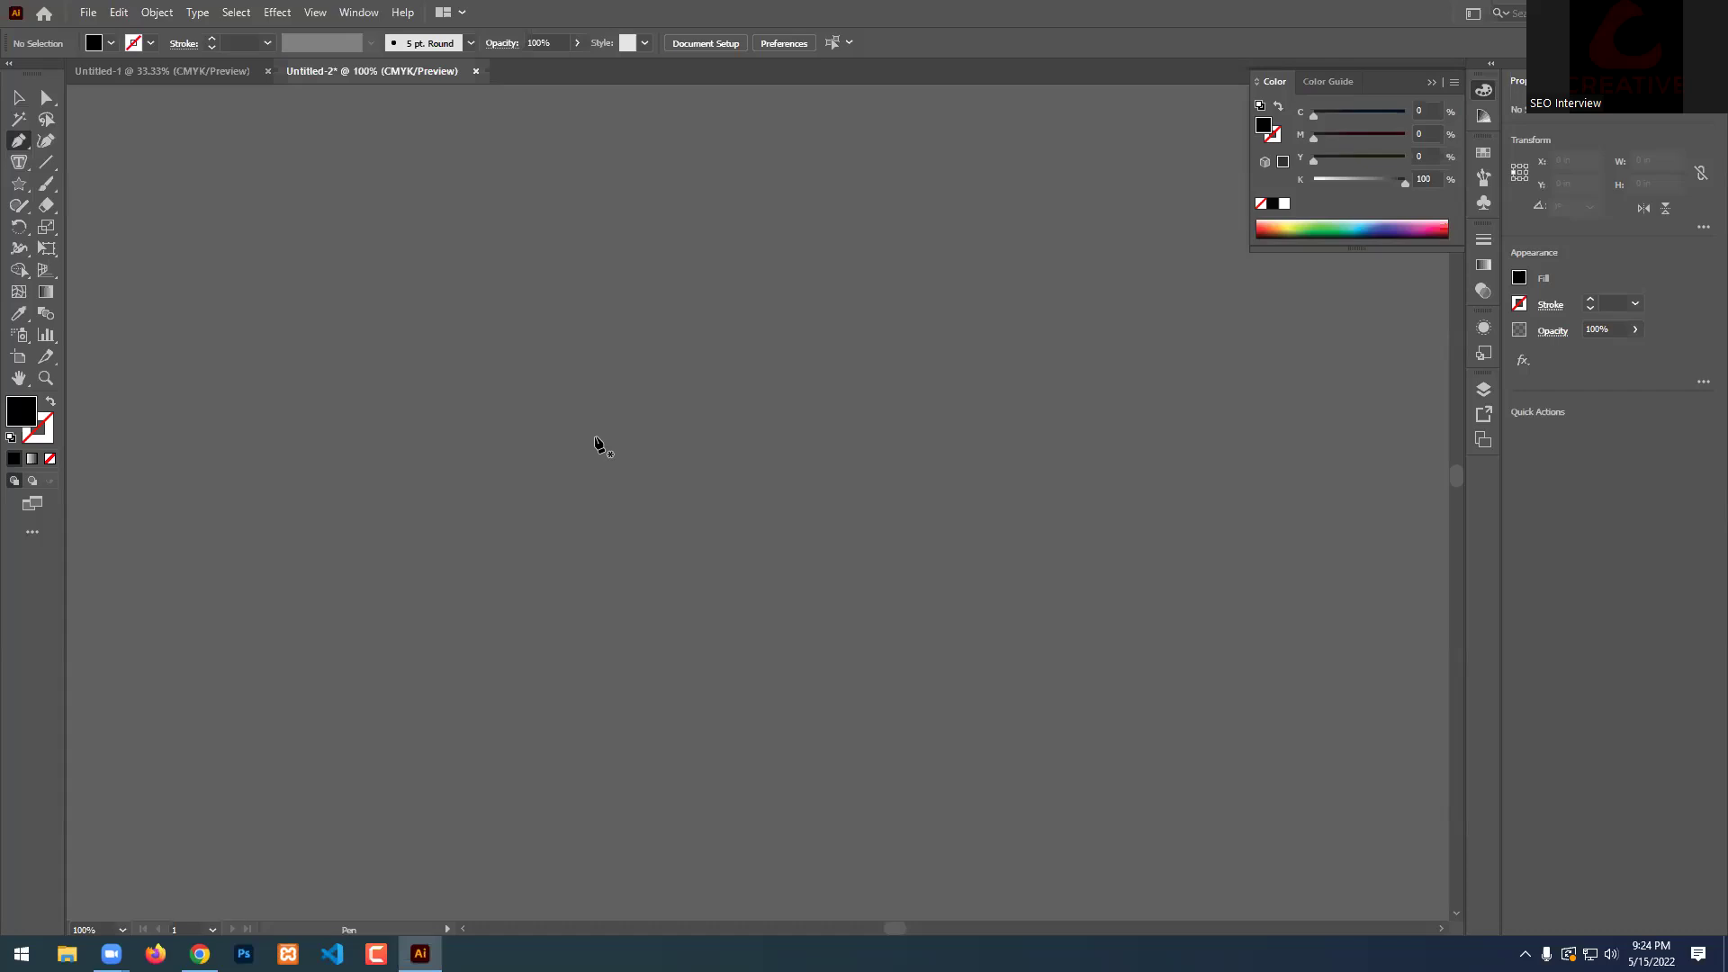
Draw a three-point wave-shaped curve across the canvas with the Pen Tool.
{"action": "left_click", "coordinate": [476, 450]}
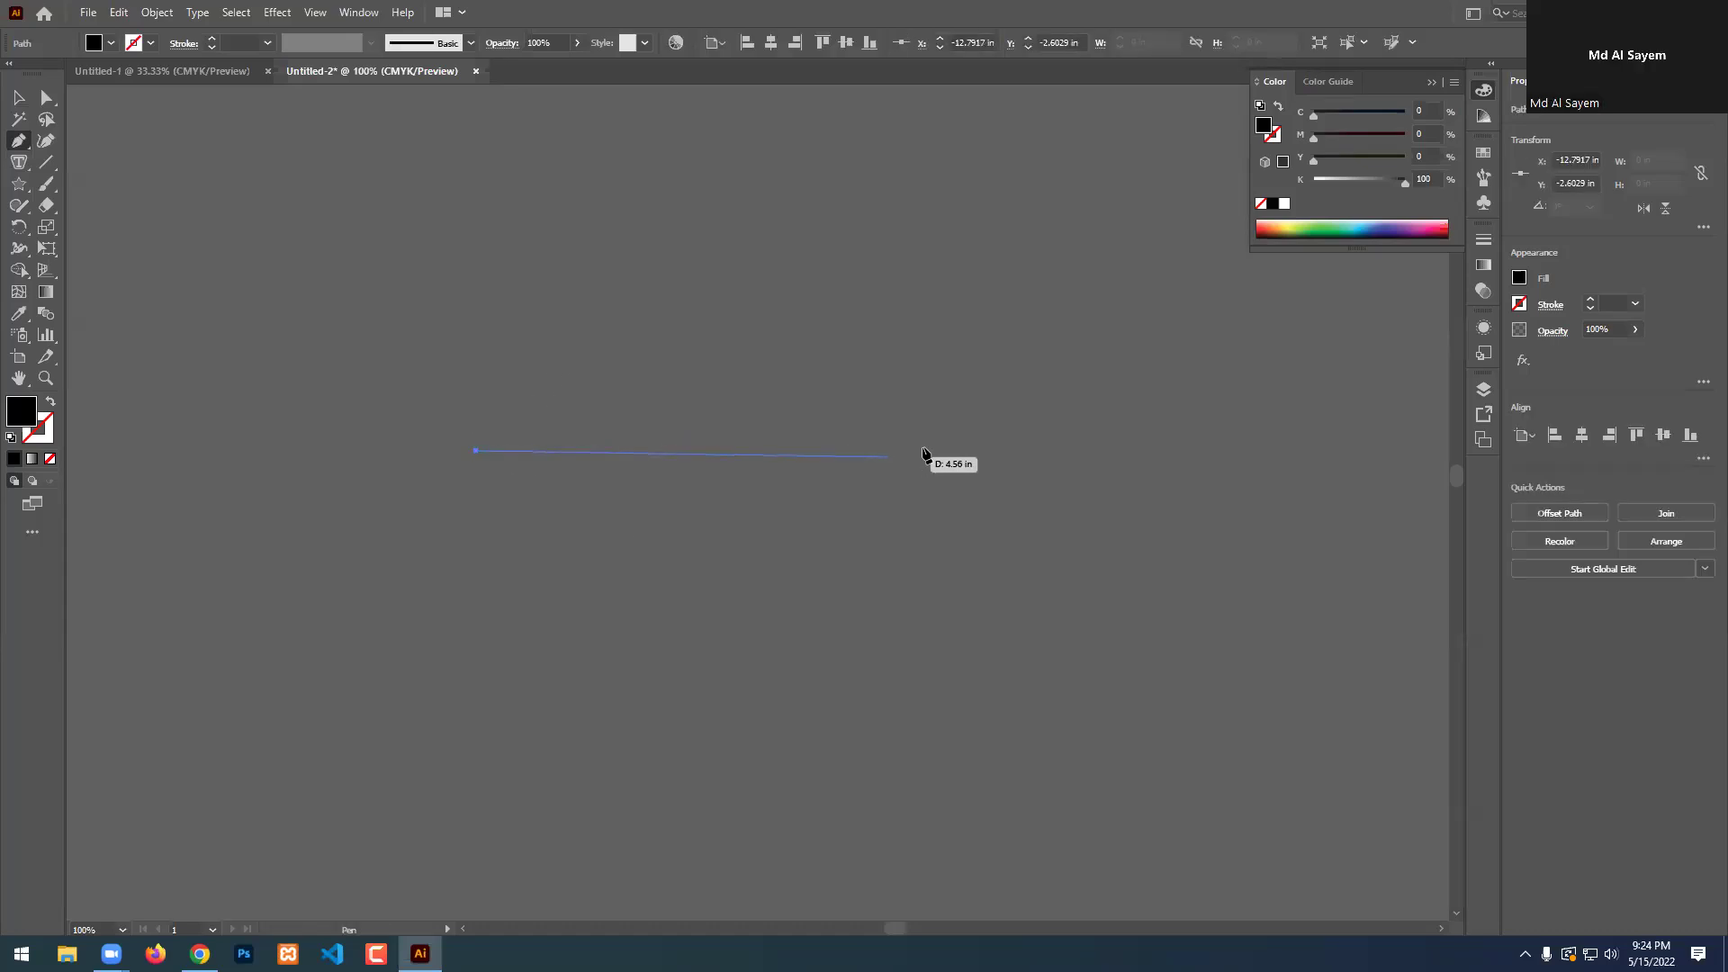
{"action": "left_click_drag", "start_coordinate": [959, 457], "coordinate": [1226, 223]}
{"action": "scroll", "coordinate": [617, 409], "scroll_direction": "down", "scroll_amount": 1}
{"action": "scroll", "coordinate": [1020, 413], "scroll_direction": "up", "scroll_amount": 1}
{"action": "scroll", "coordinate": [1020, 413], "scroll_direction": "up", "scroll_amount": 2}
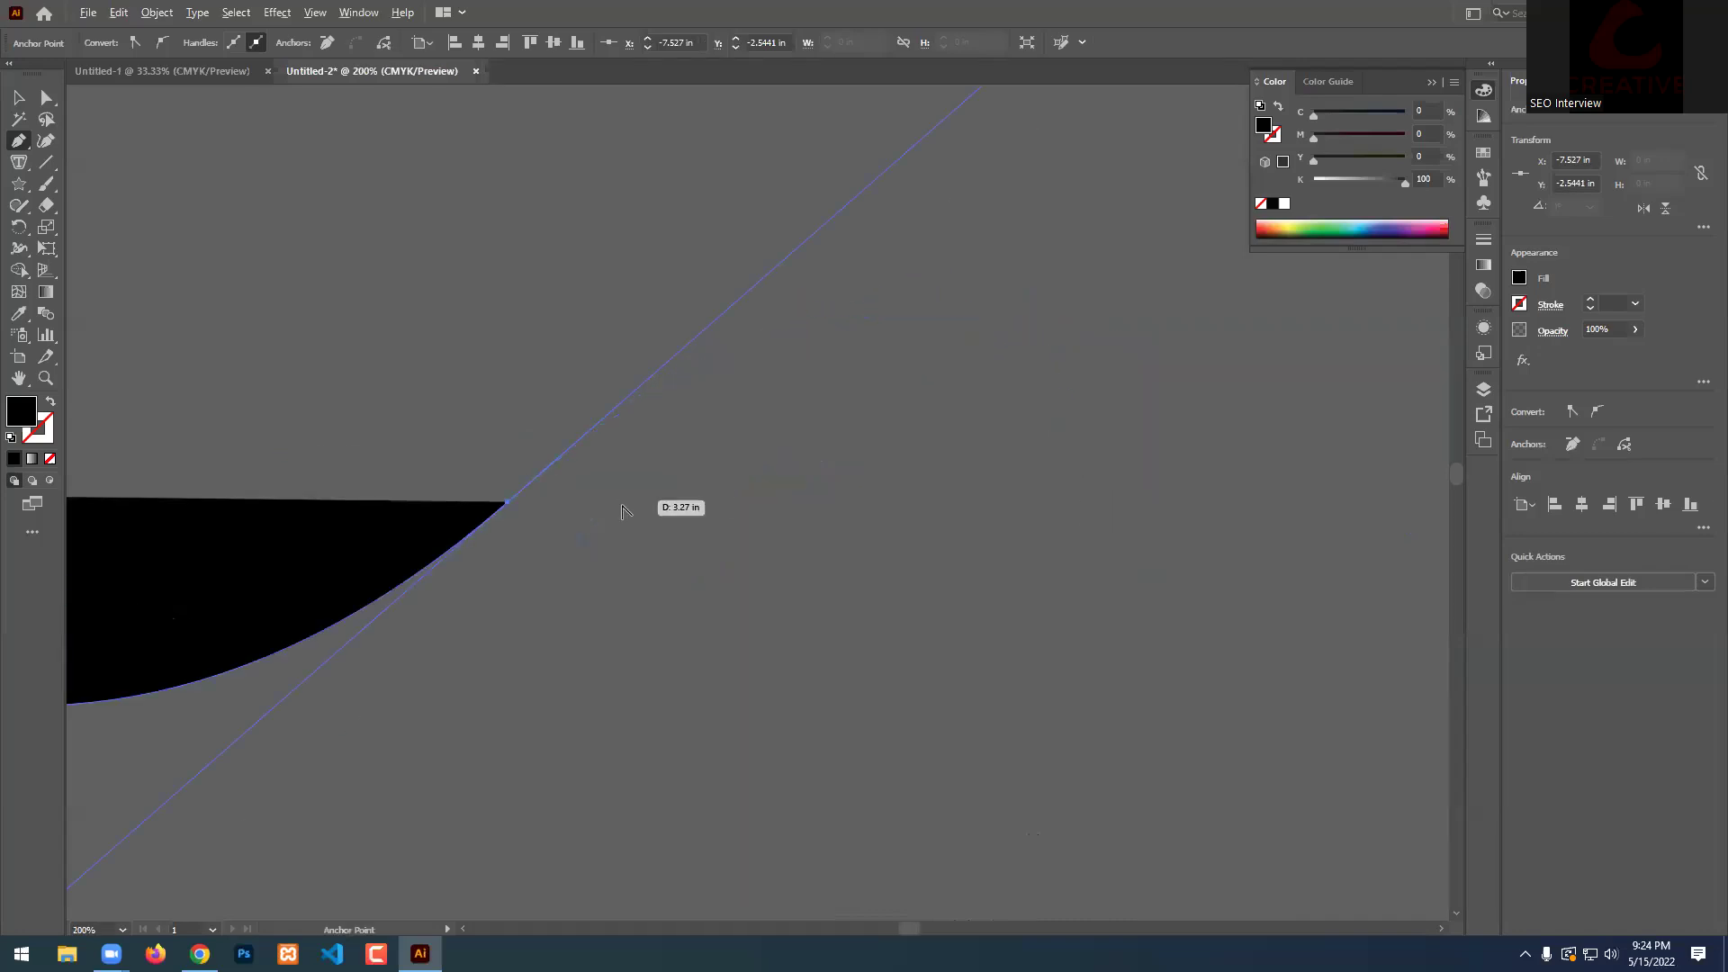
{"action": "scroll", "coordinate": [629, 506], "scroll_direction": "down", "scroll_amount": 3}
{"action": "left_click_drag", "start_coordinate": [947, 549], "coordinate": [81, 190]}
Give the wave a black stroke with no fill, reselect it, and choose Type on a Path.
{"action": "key", "text": "v"}
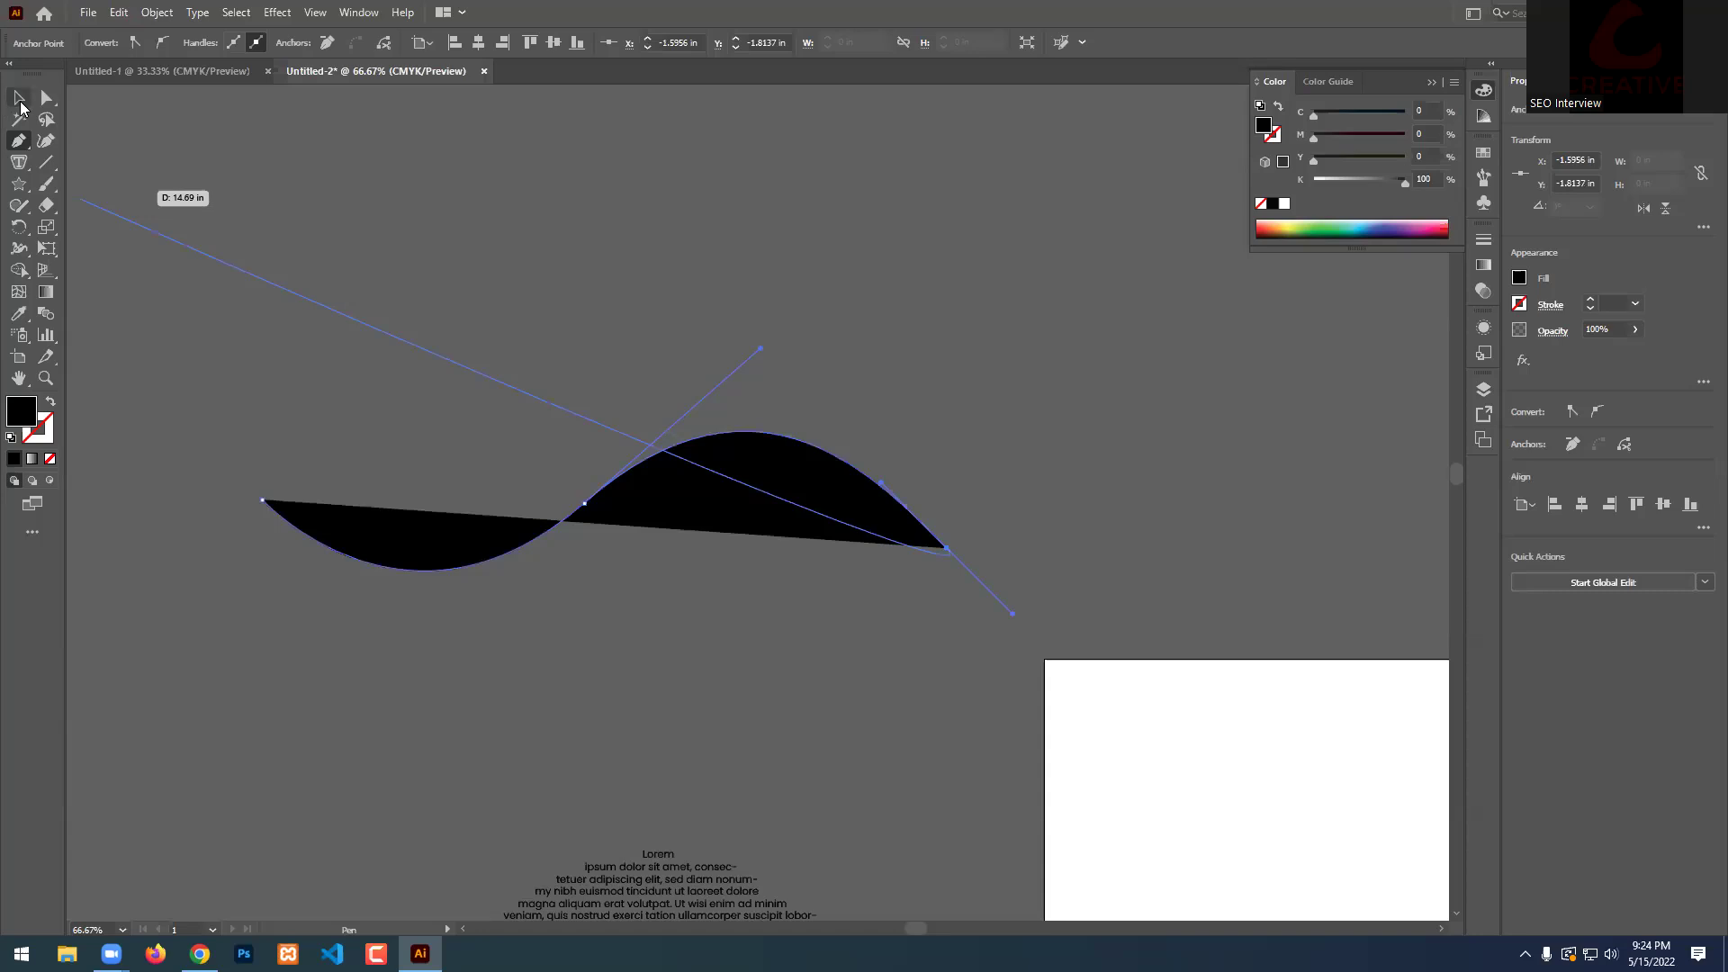
{"action": "left_click_drag", "start_coordinate": [954, 306], "coordinate": [683, 509]}
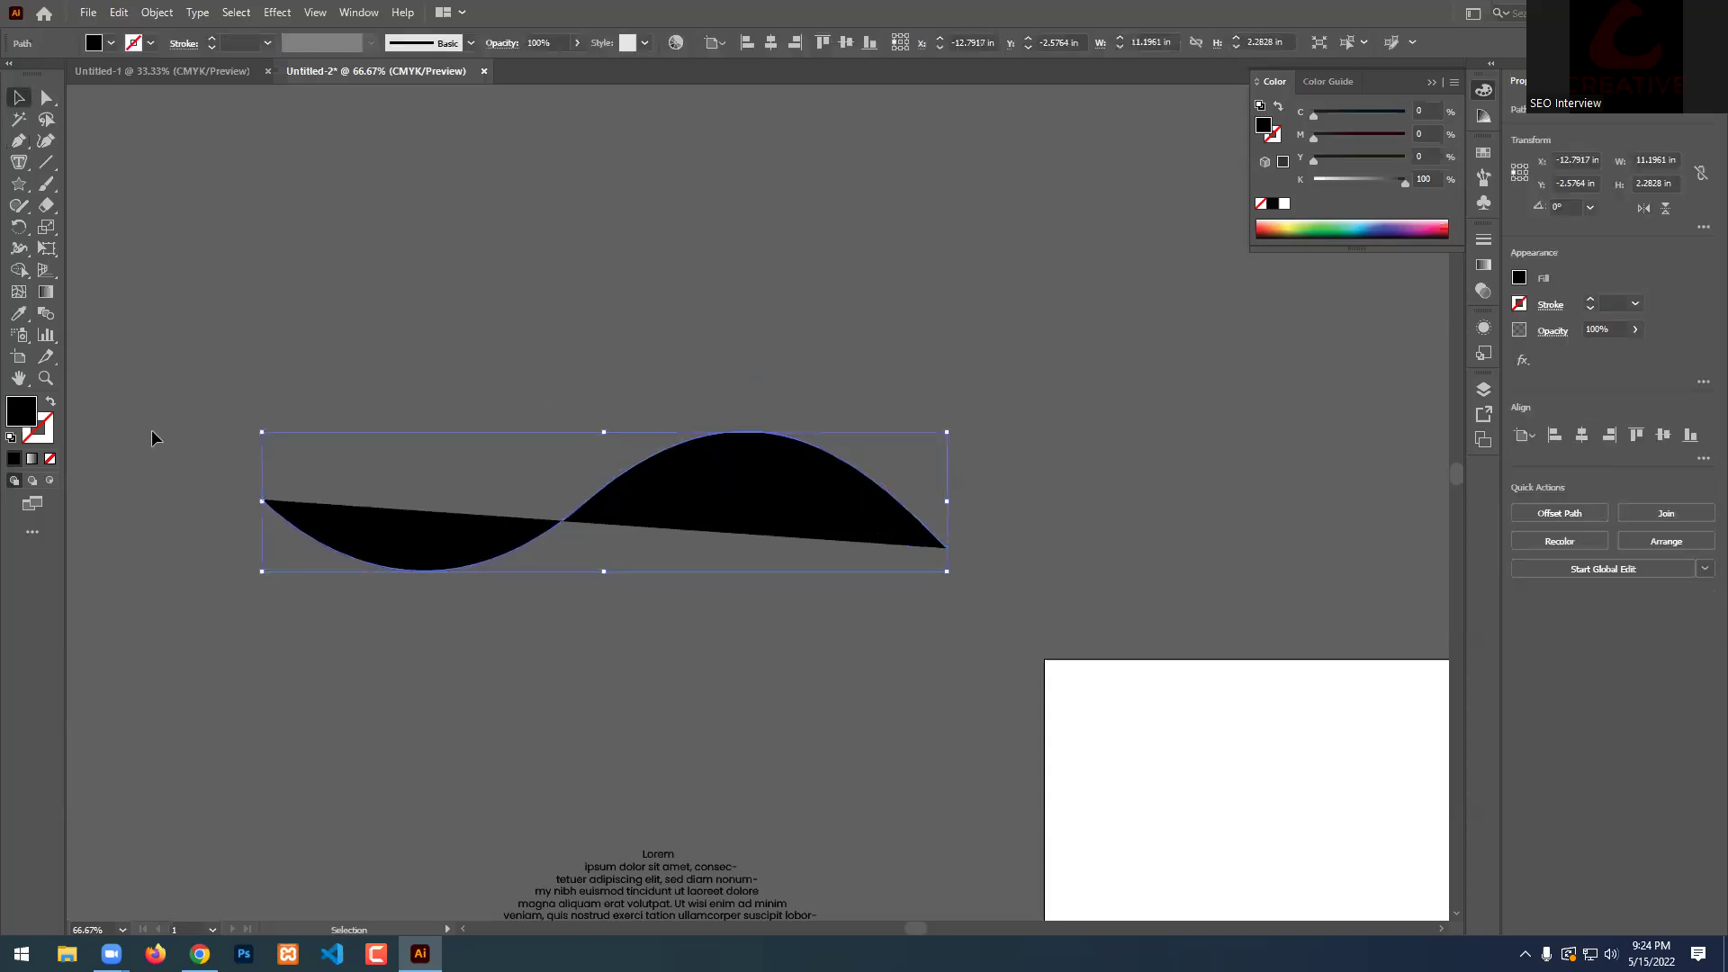
{"action": "left_click", "coordinate": [51, 402]}
{"action": "left_click", "coordinate": [417, 297]}
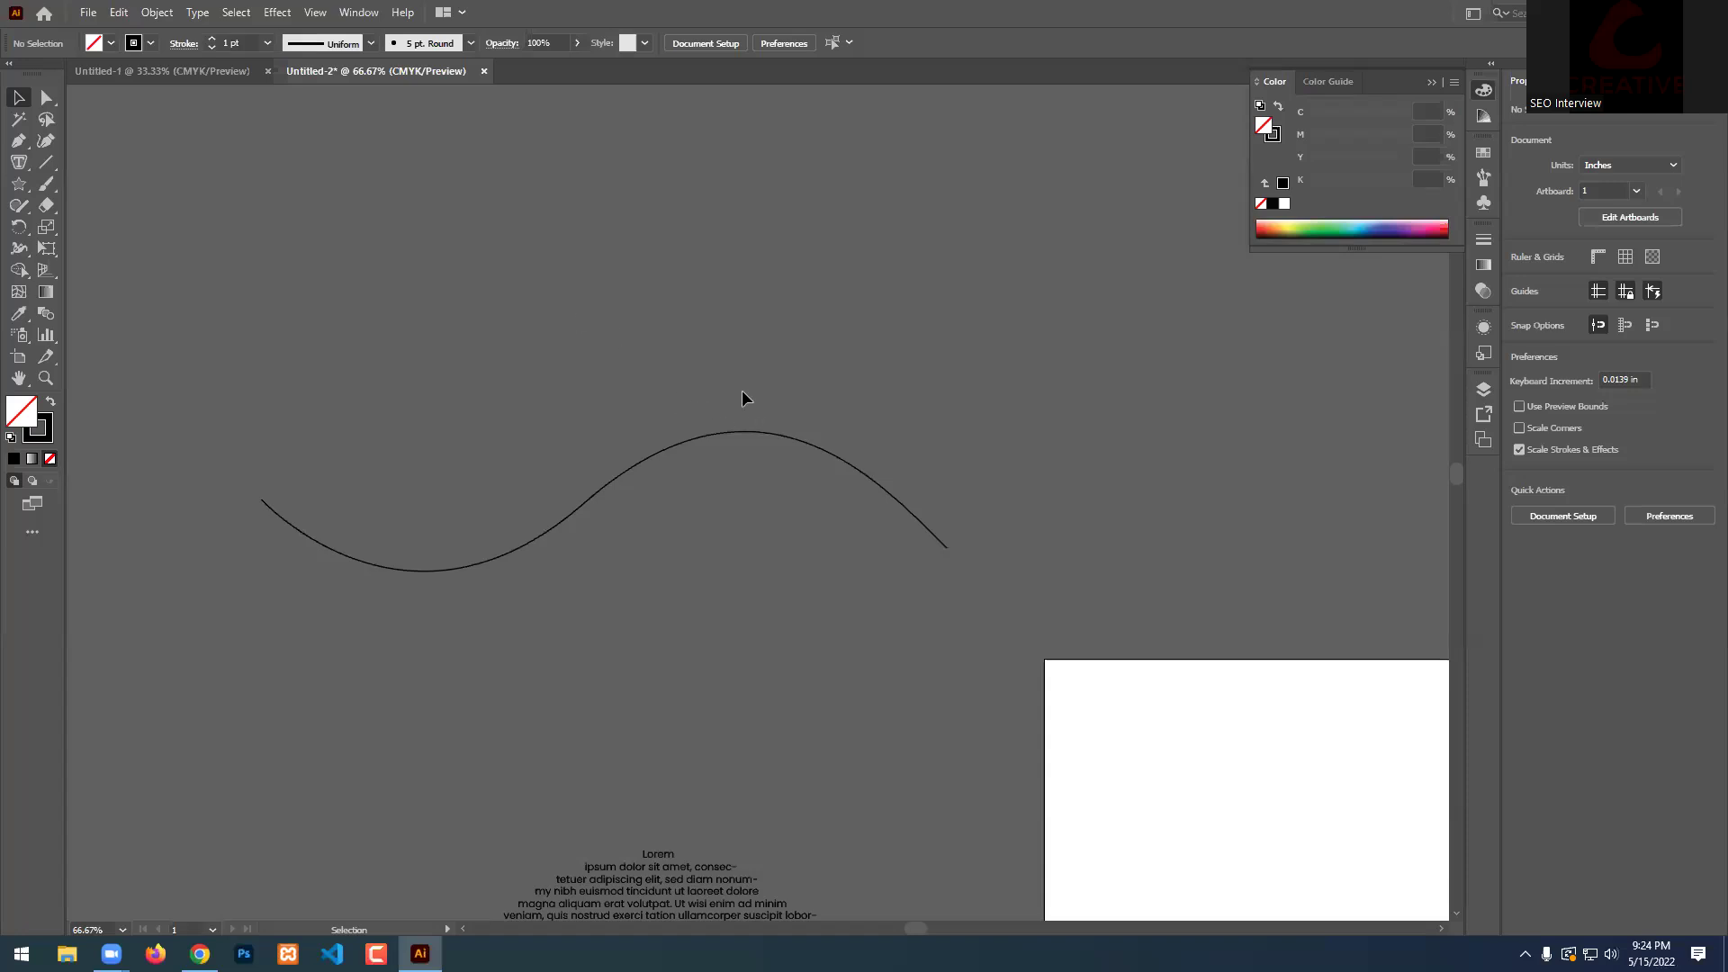
{"action": "left_click_drag", "start_coordinate": [944, 352], "coordinate": [775, 540]}
{"action": "scroll", "coordinate": [323, 587], "scroll_direction": "up", "scroll_amount": 1}
{"action": "left_click", "coordinate": [694, 258]}
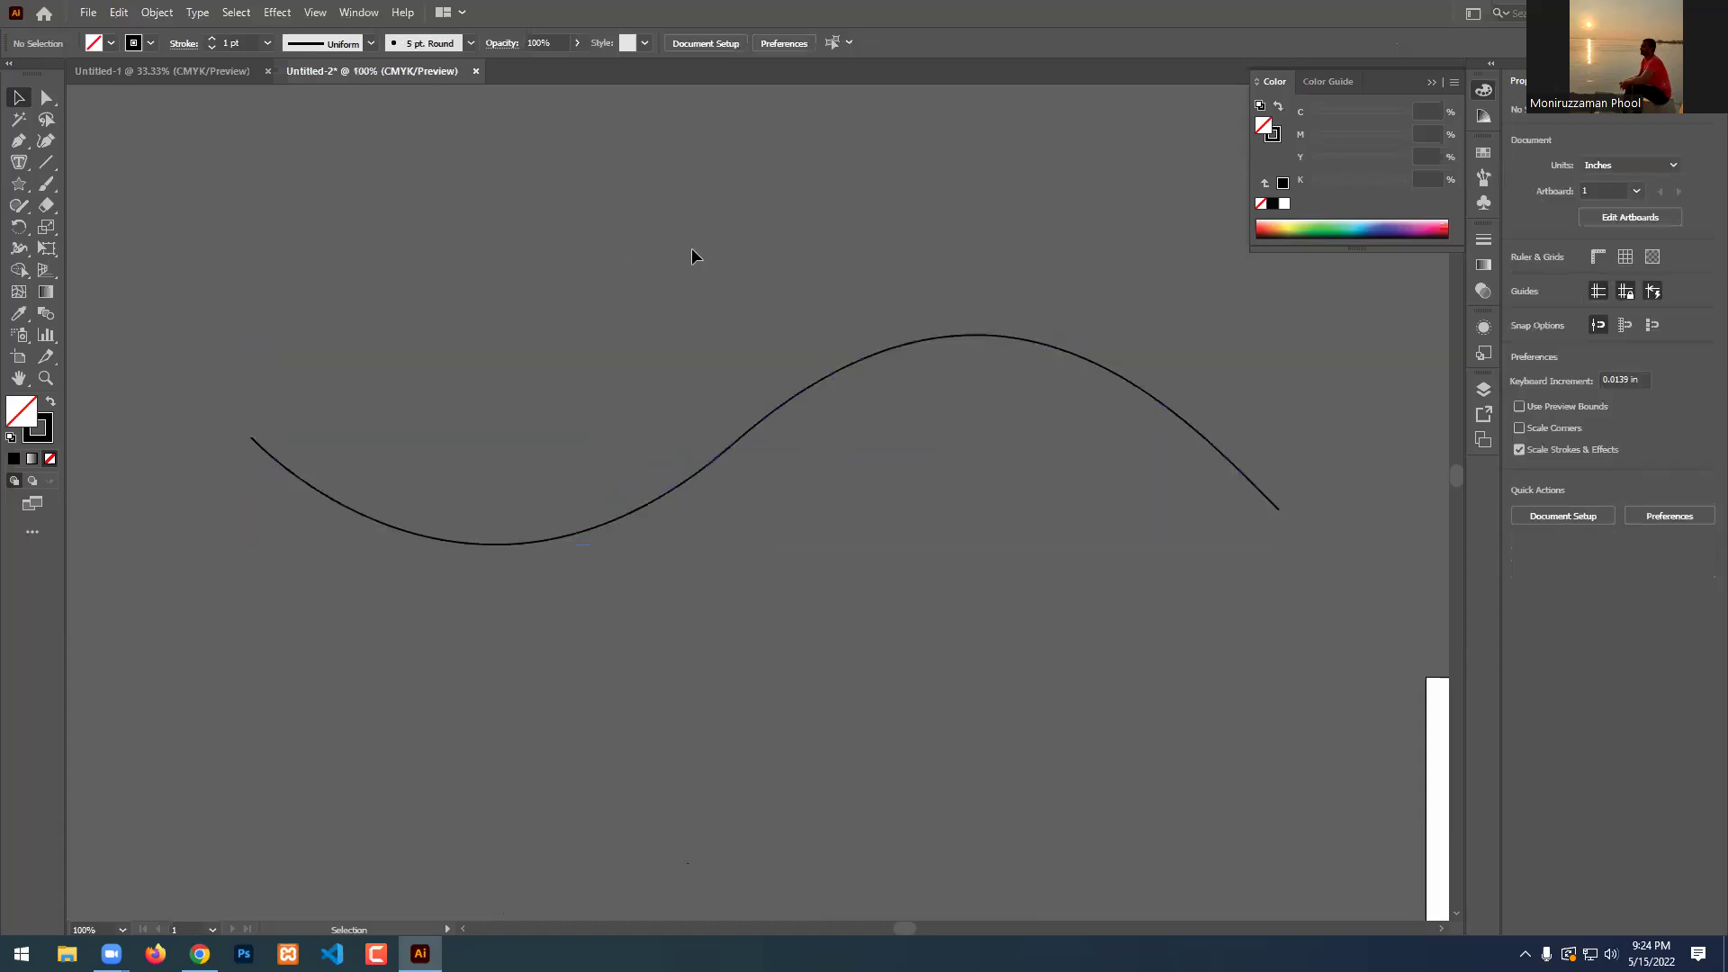
{"action": "left_click", "coordinate": [285, 455]}
{"action": "left_click_drag", "start_coordinate": [18, 162], "coordinate": [121, 207]}
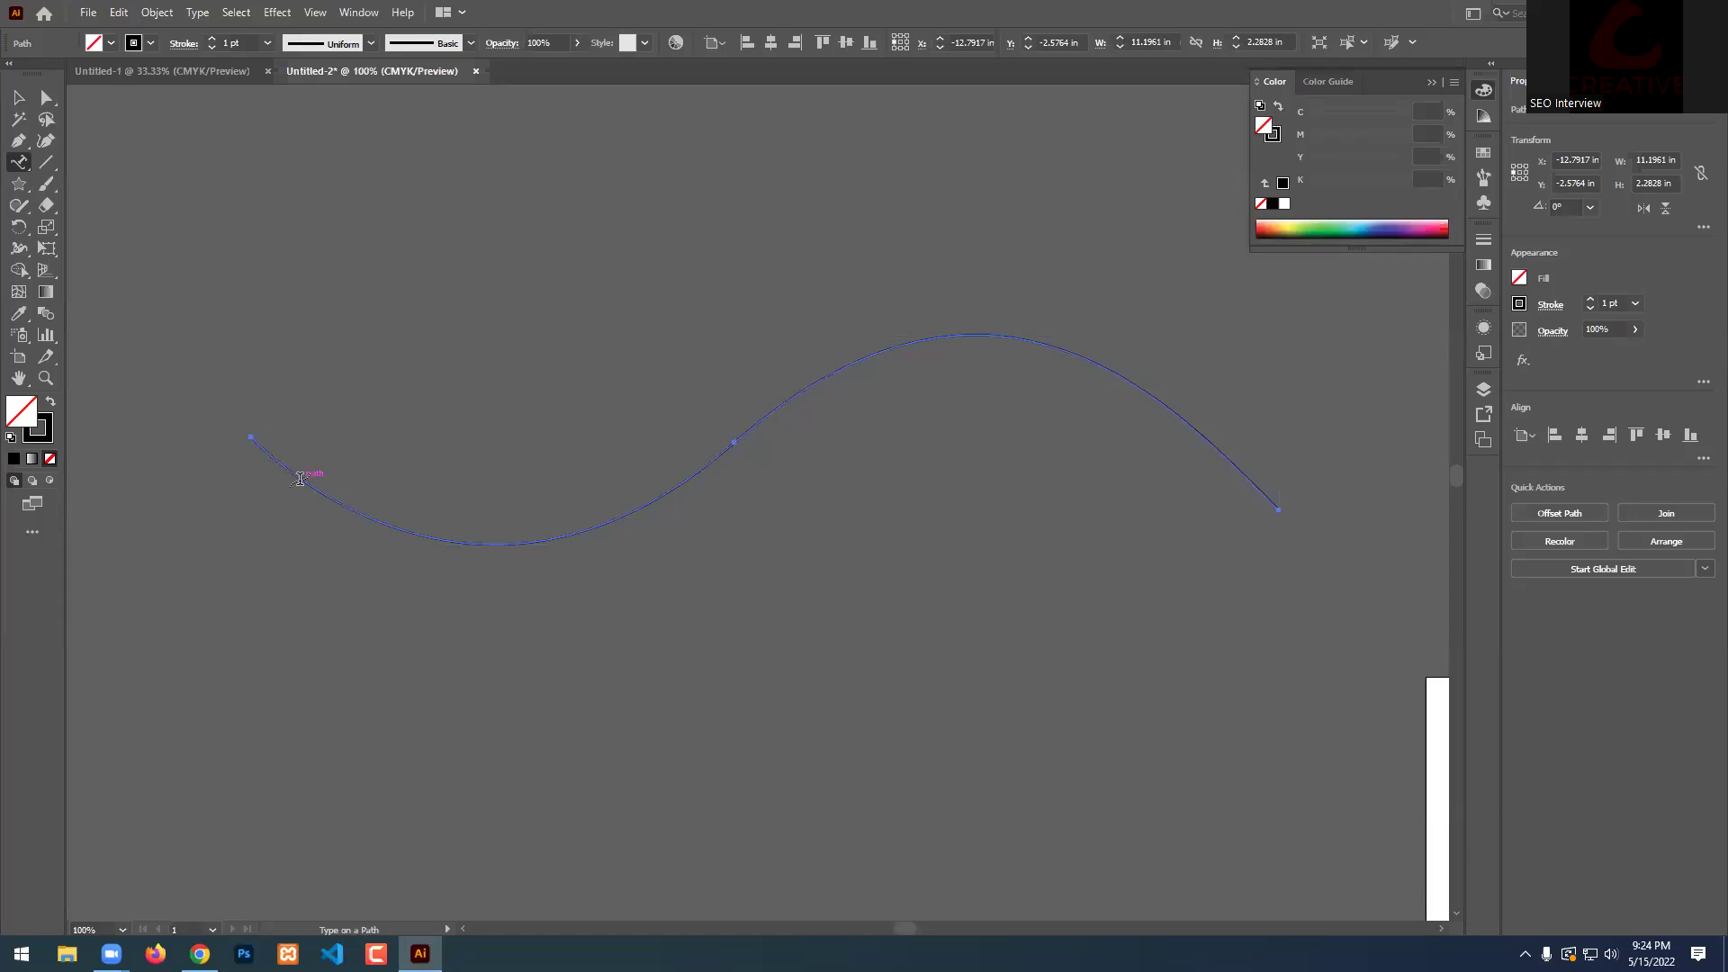
Run typed gibberish text along the wave path and add more text inside it.
{"action": "left_click", "coordinate": [369, 511]}
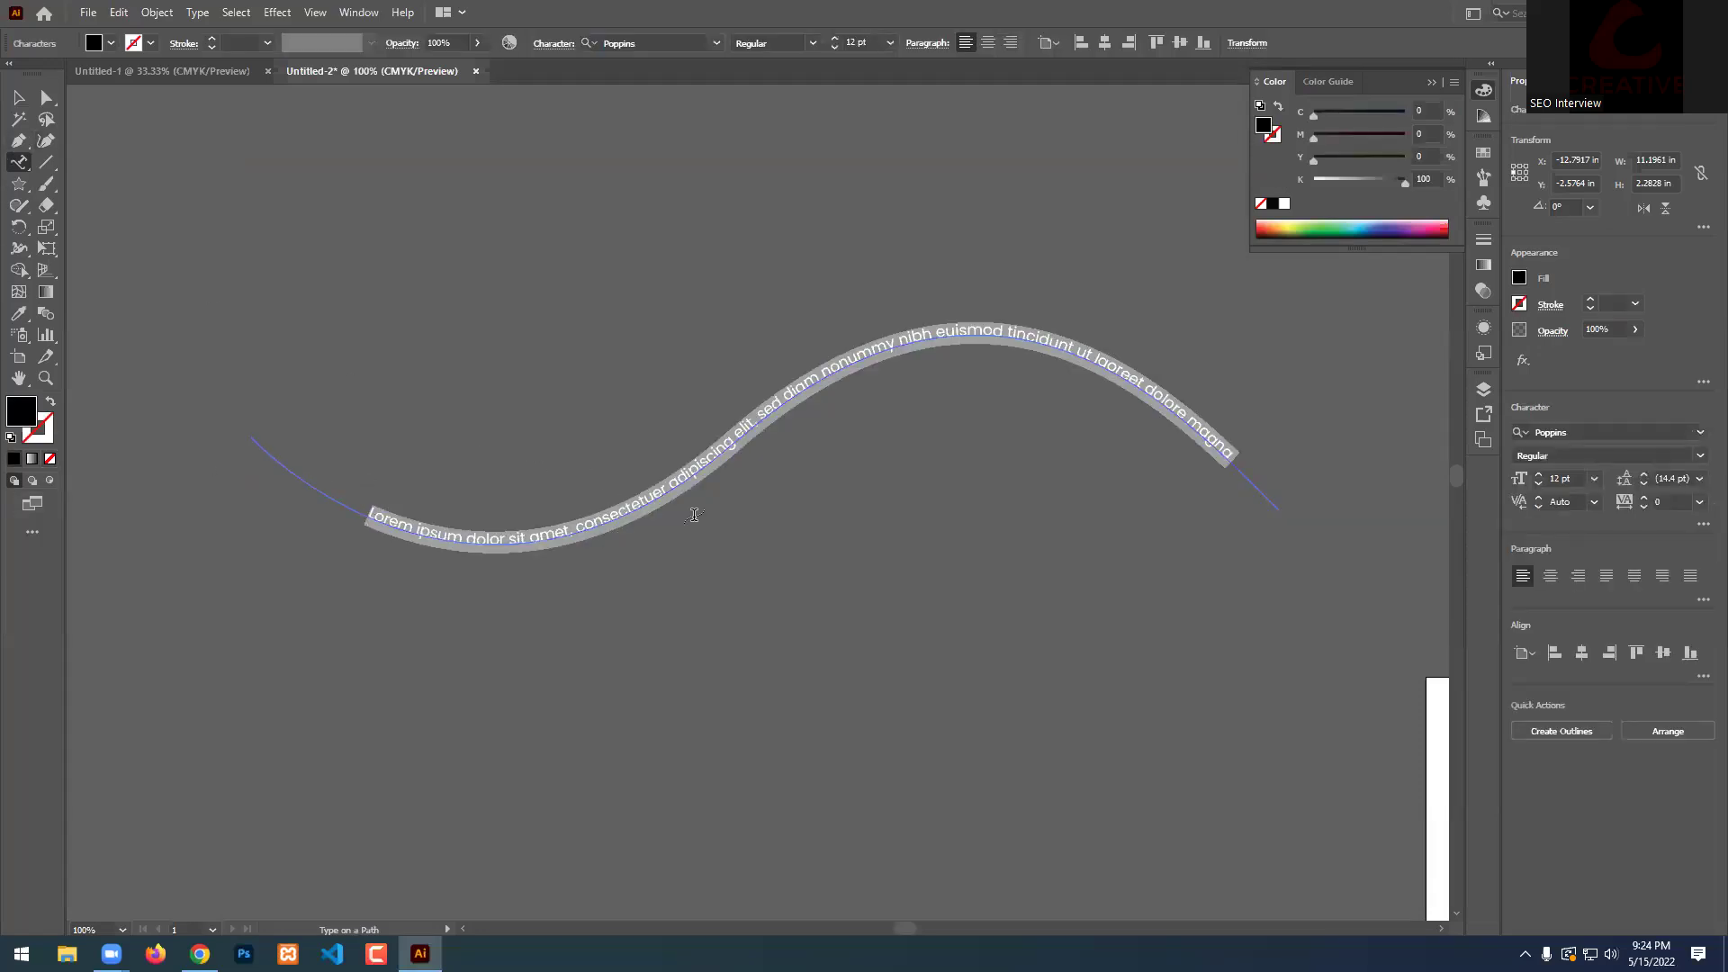
{"action": "type", "text": "qwerte467u6809u980=]i0[p-uyiomgy89o9 uip0i9p;i-'."}
{"action": "left_click", "coordinate": [828, 443], "text": "ctrl"}
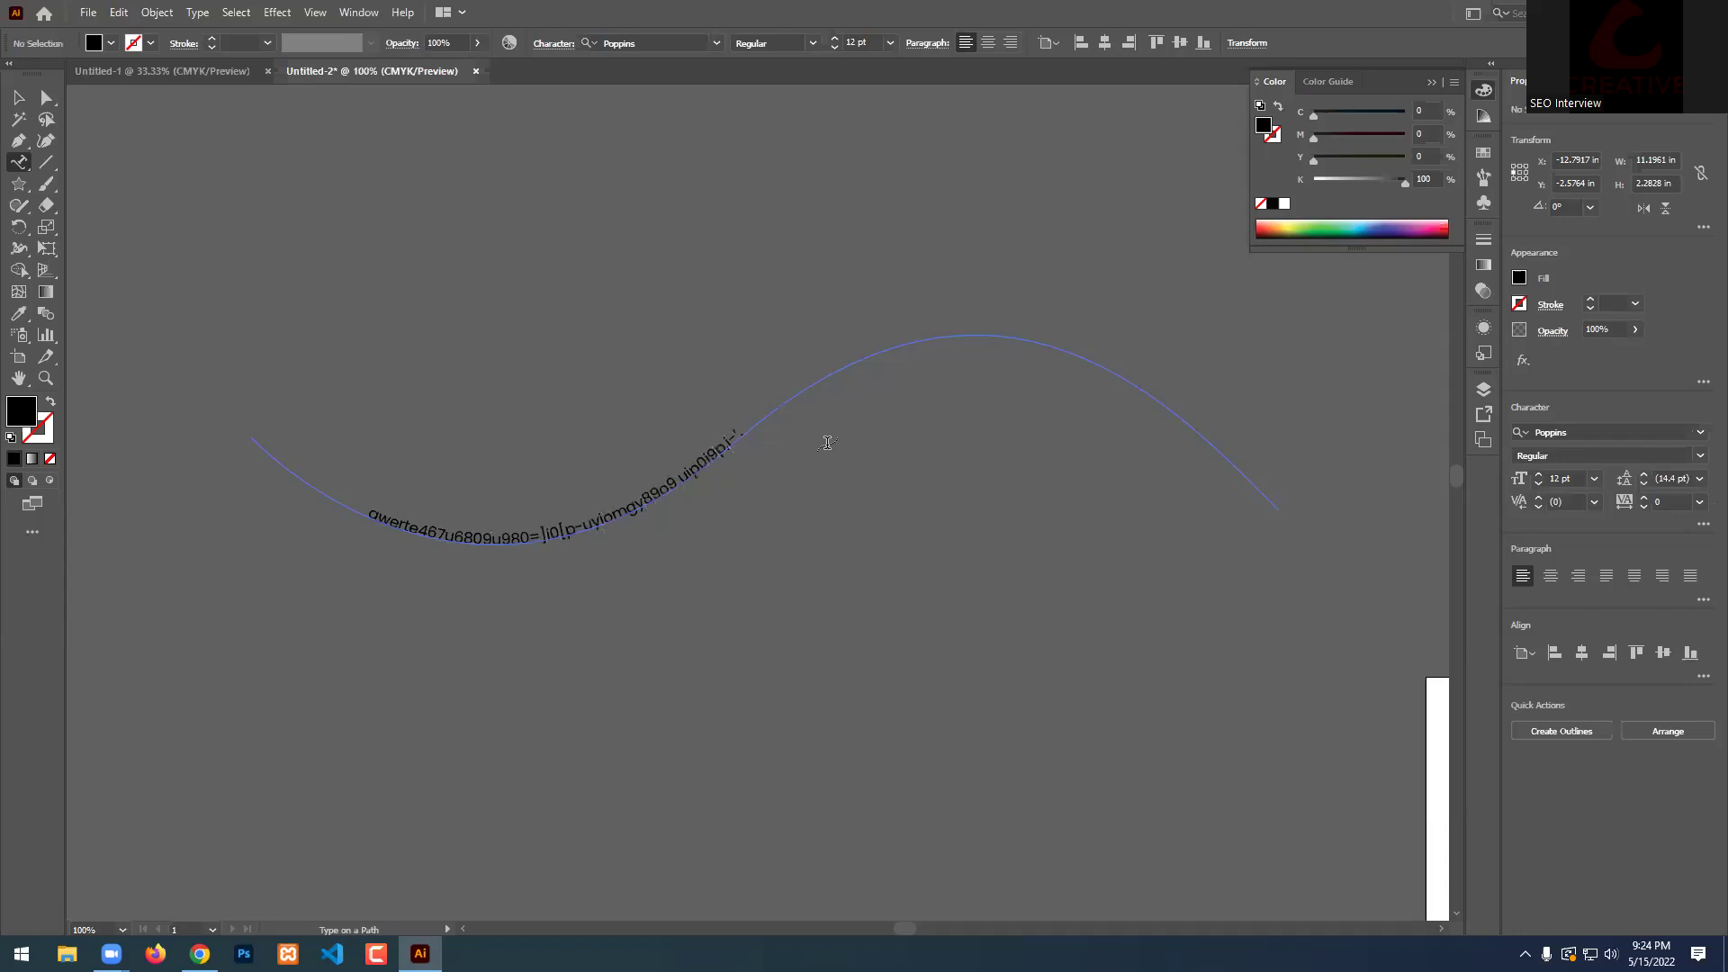
{"action": "left_click", "coordinate": [713, 447]}
{"action": "type", "text": "ertyhtyuio89pio0p[ oip'[p;kop'\\klp;\\l"}
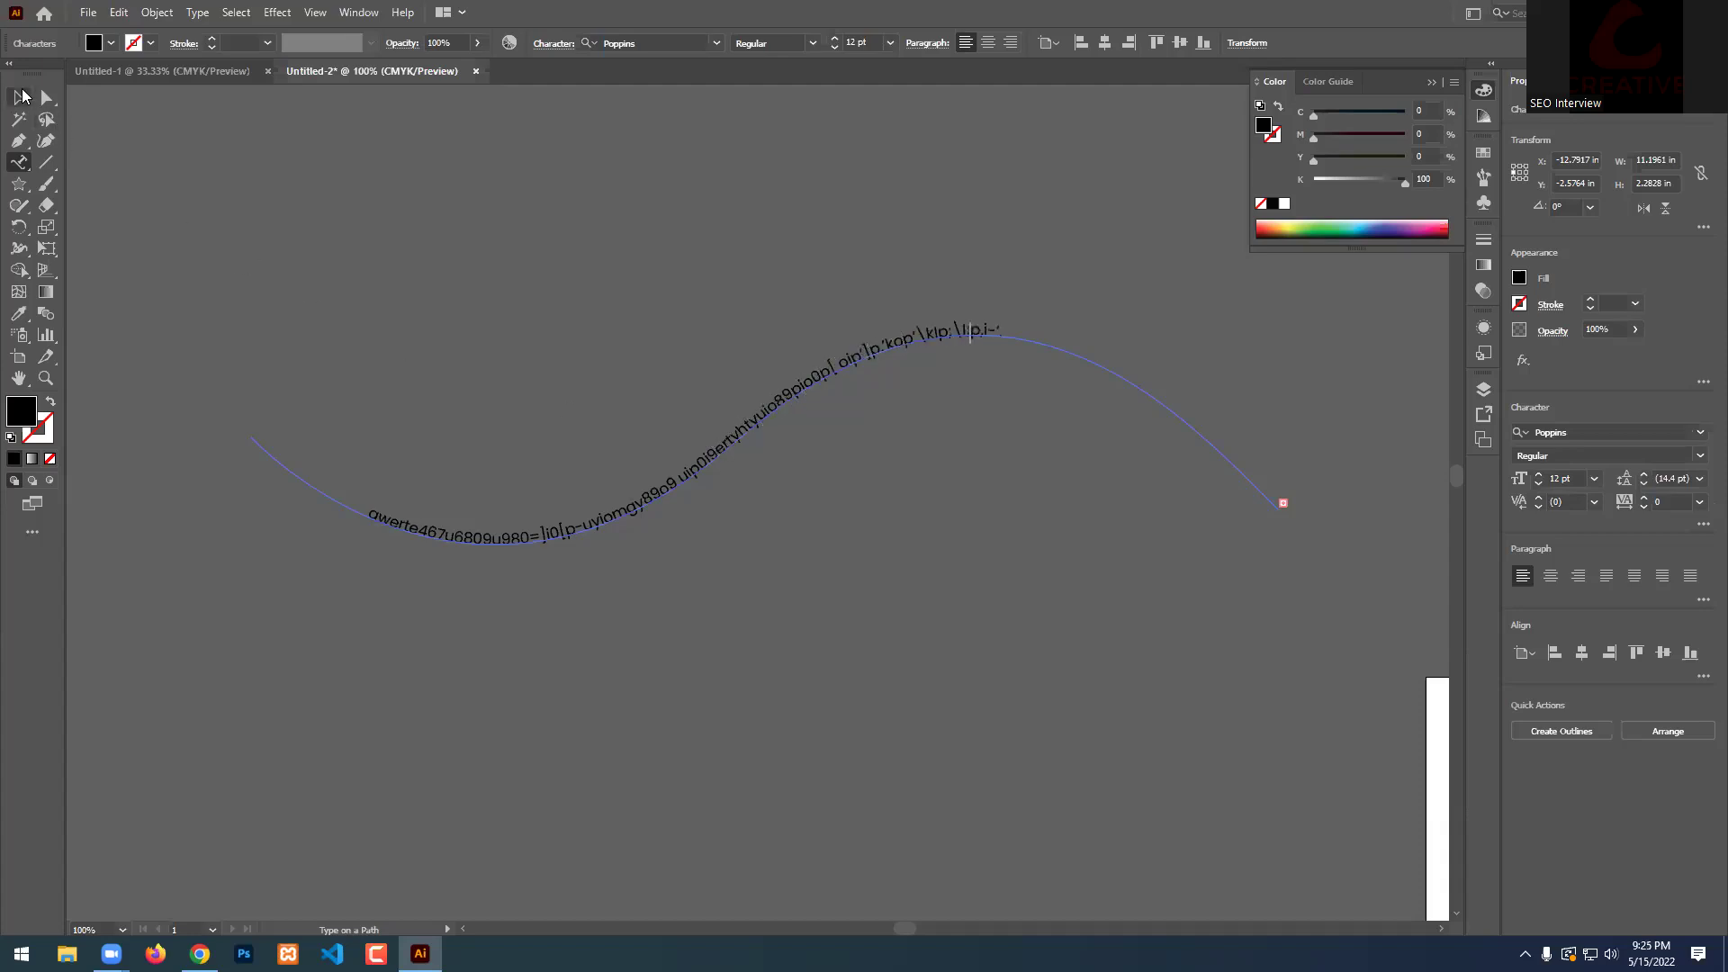
Select the text on the wave path and delete it.
{"action": "left_click", "coordinate": [21, 97]}
{"action": "left_click", "coordinate": [313, 164]}
{"action": "scroll", "coordinate": [298, 340], "scroll_direction": "down", "scroll_amount": 1}
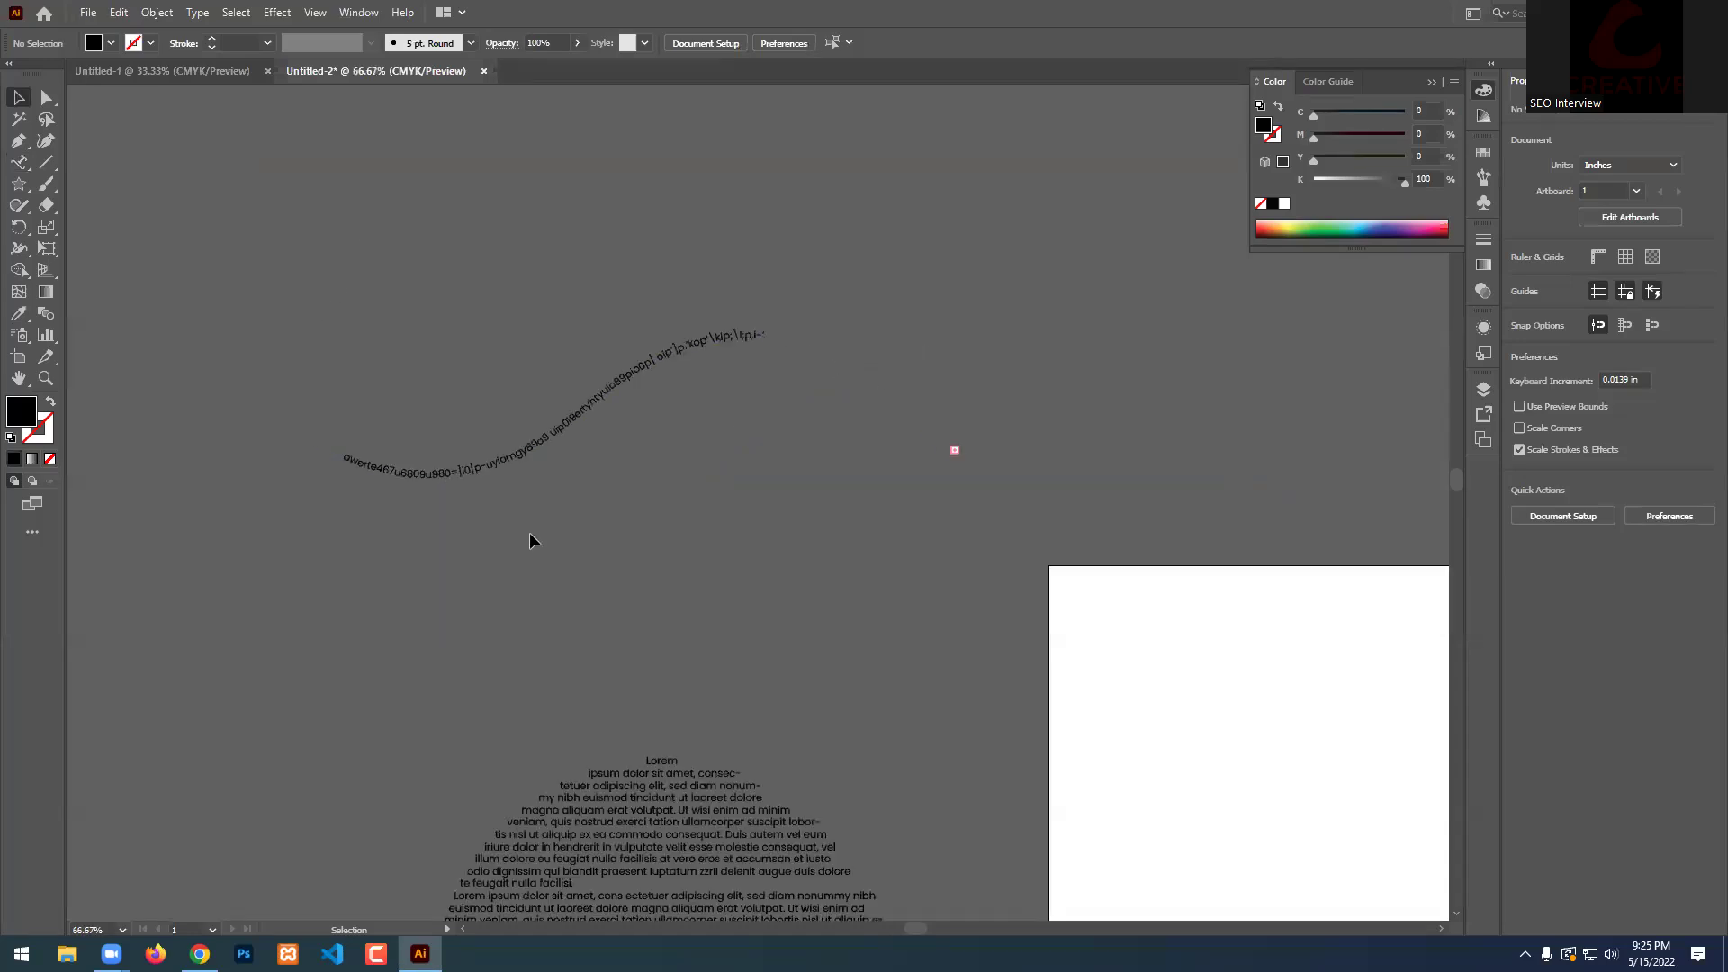
{"action": "scroll", "coordinate": [530, 536], "scroll_direction": "down", "scroll_amount": 1}
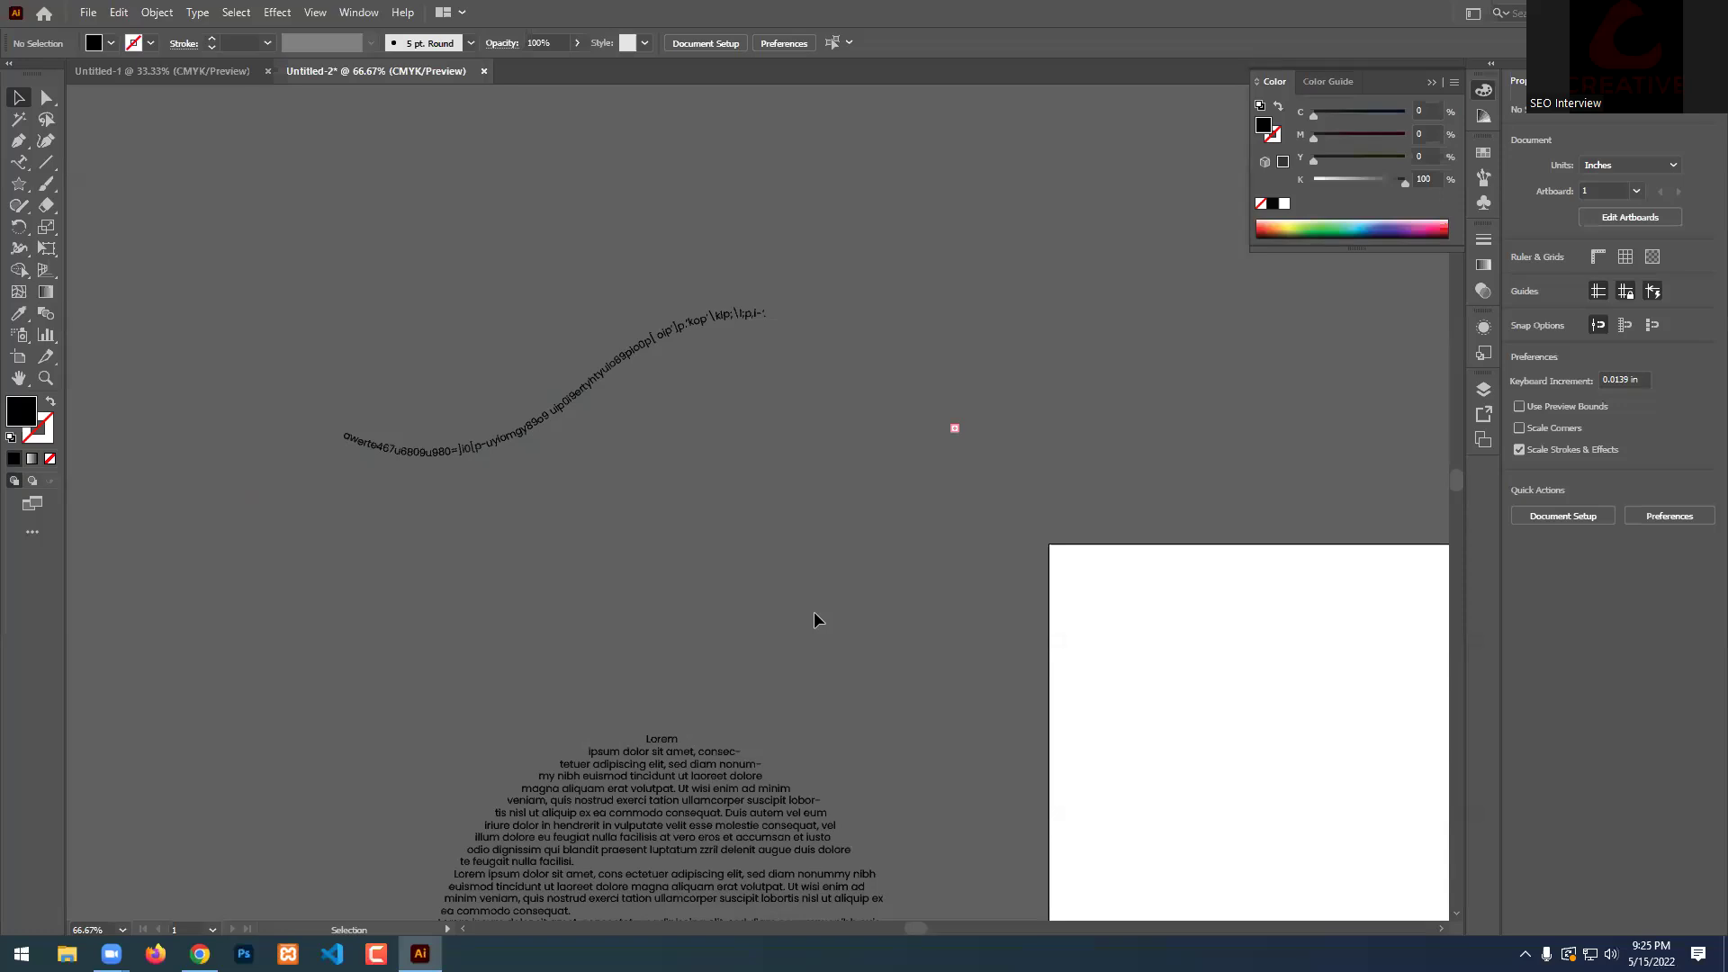
{"action": "scroll", "coordinate": [814, 619], "scroll_direction": "down", "scroll_amount": 4}
{"action": "scroll", "coordinate": [813, 619], "scroll_direction": "up", "scroll_amount": 6}
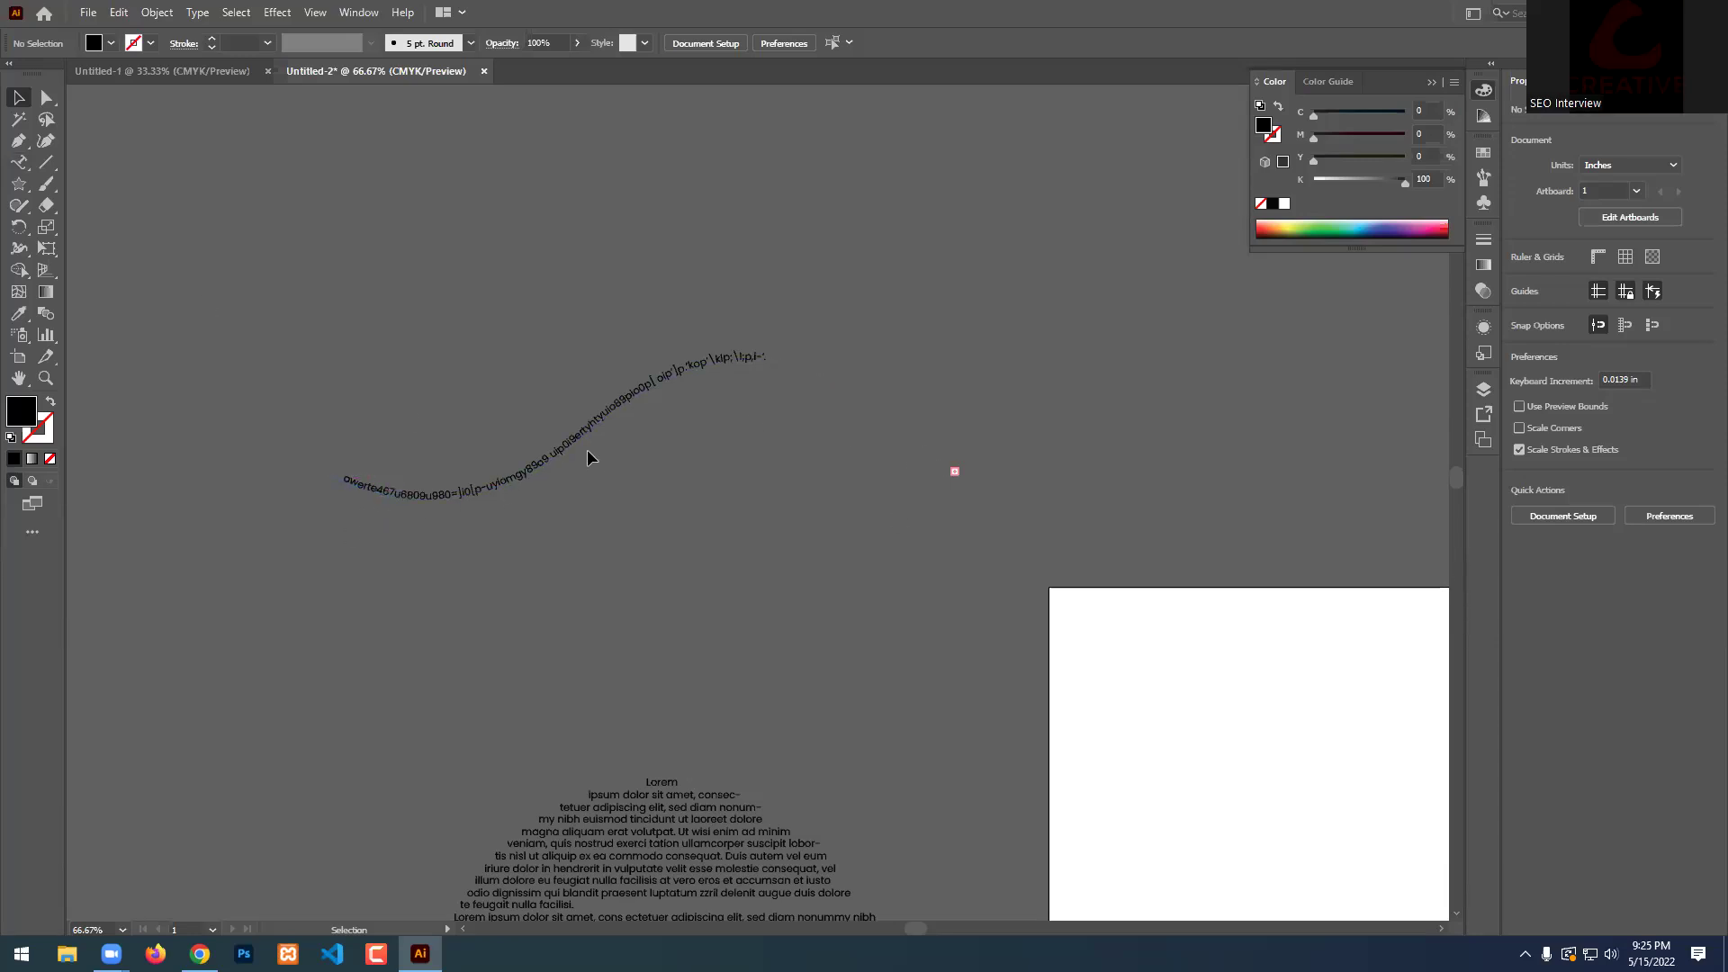
{"action": "scroll", "coordinate": [586, 457], "scroll_direction": "down", "scroll_amount": 1}
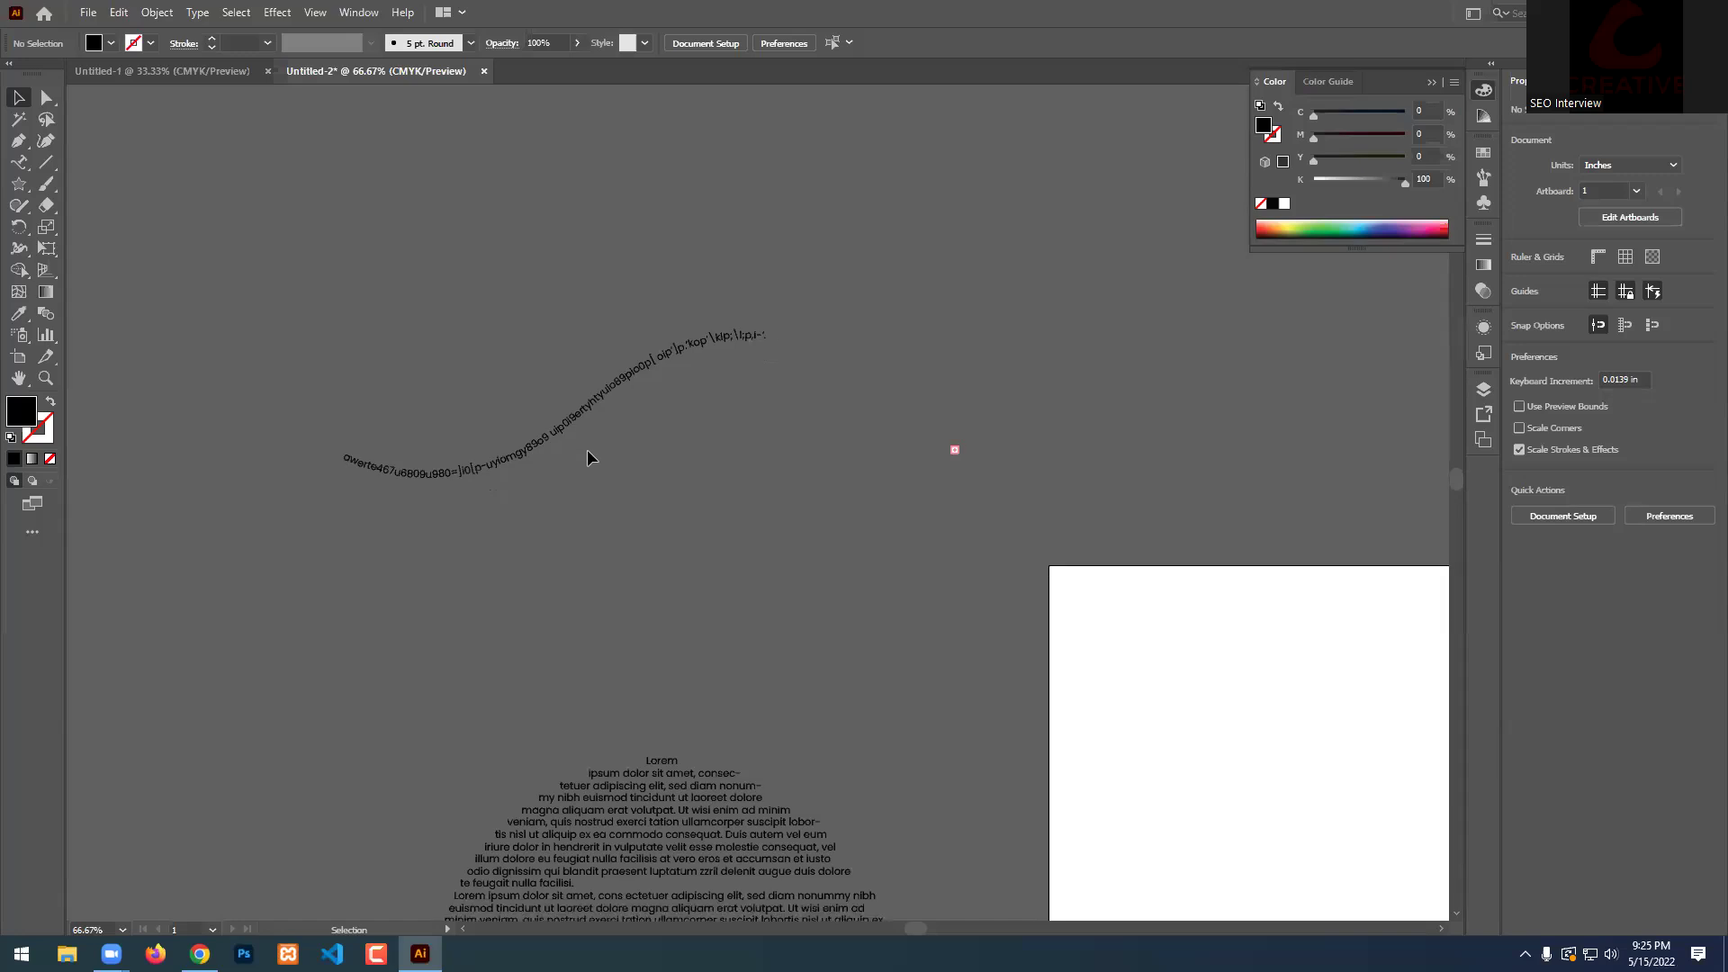
{"action": "left_click", "coordinate": [637, 455]}
{"action": "key", "text": "Delete"}
Delete the Lorem text block and switch to the Star Tool.
{"action": "scroll", "coordinate": [630, 576], "scroll_direction": "down", "scroll_amount": 6}
{"action": "left_click", "coordinate": [621, 681]}
{"action": "key", "text": "Delete"}
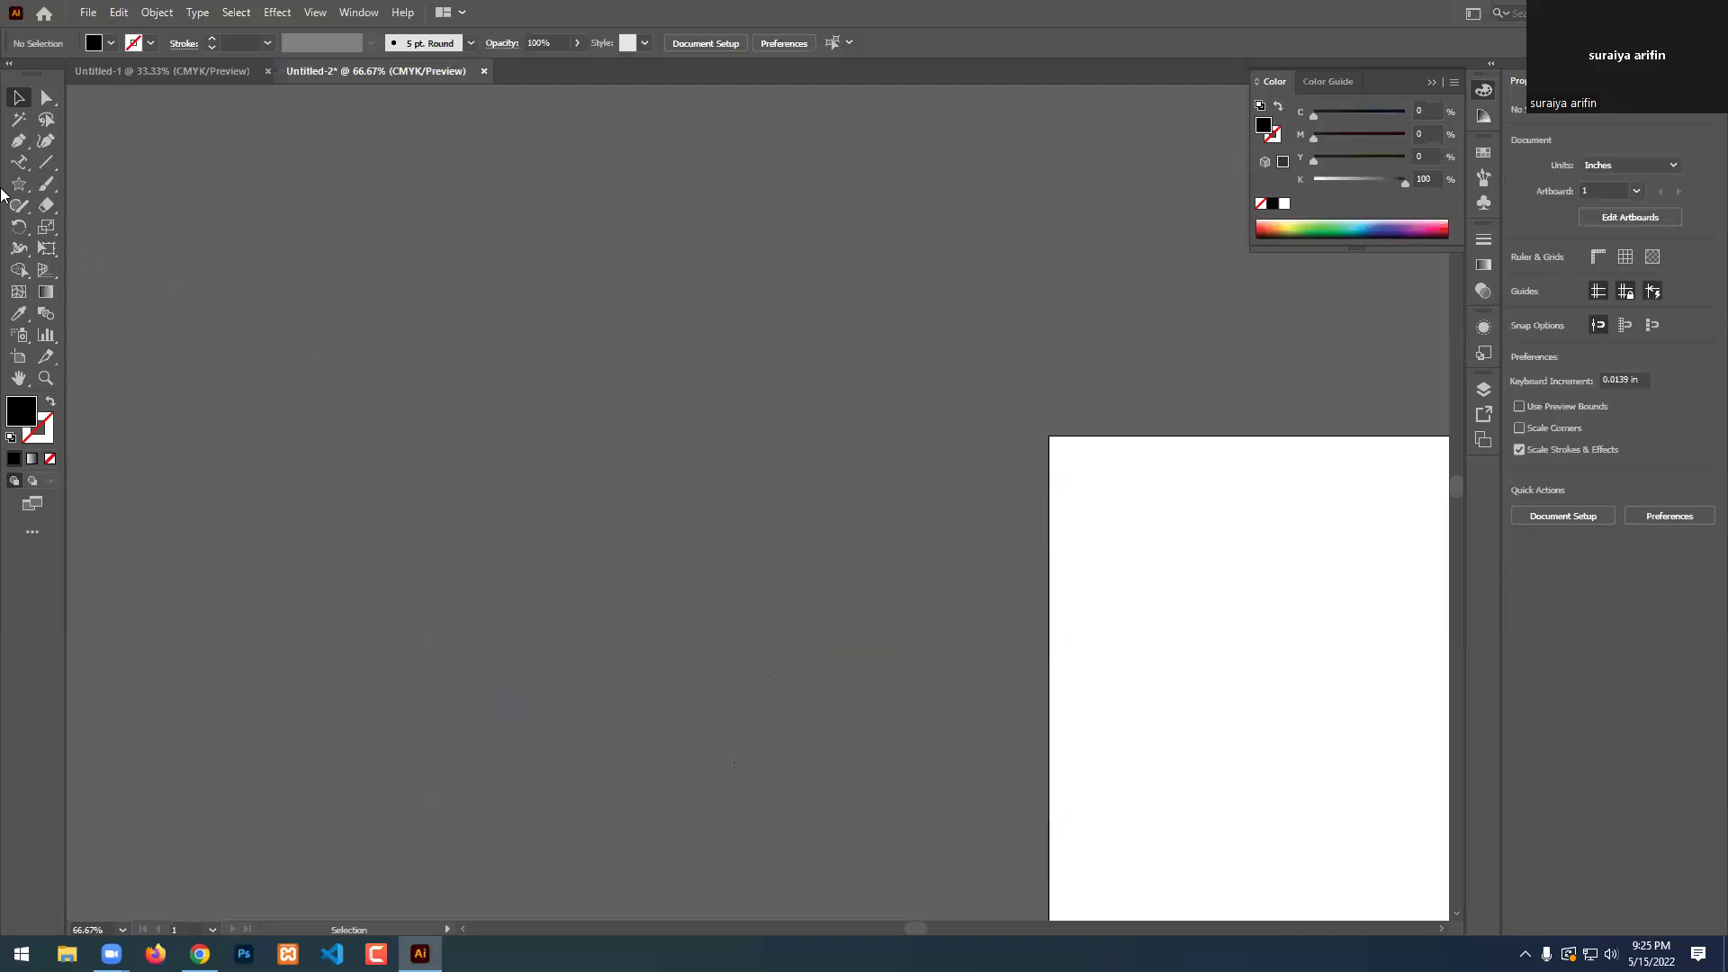
{"action": "left_click", "coordinate": [23, 205]}
{"action": "left_click", "coordinate": [19, 184]}
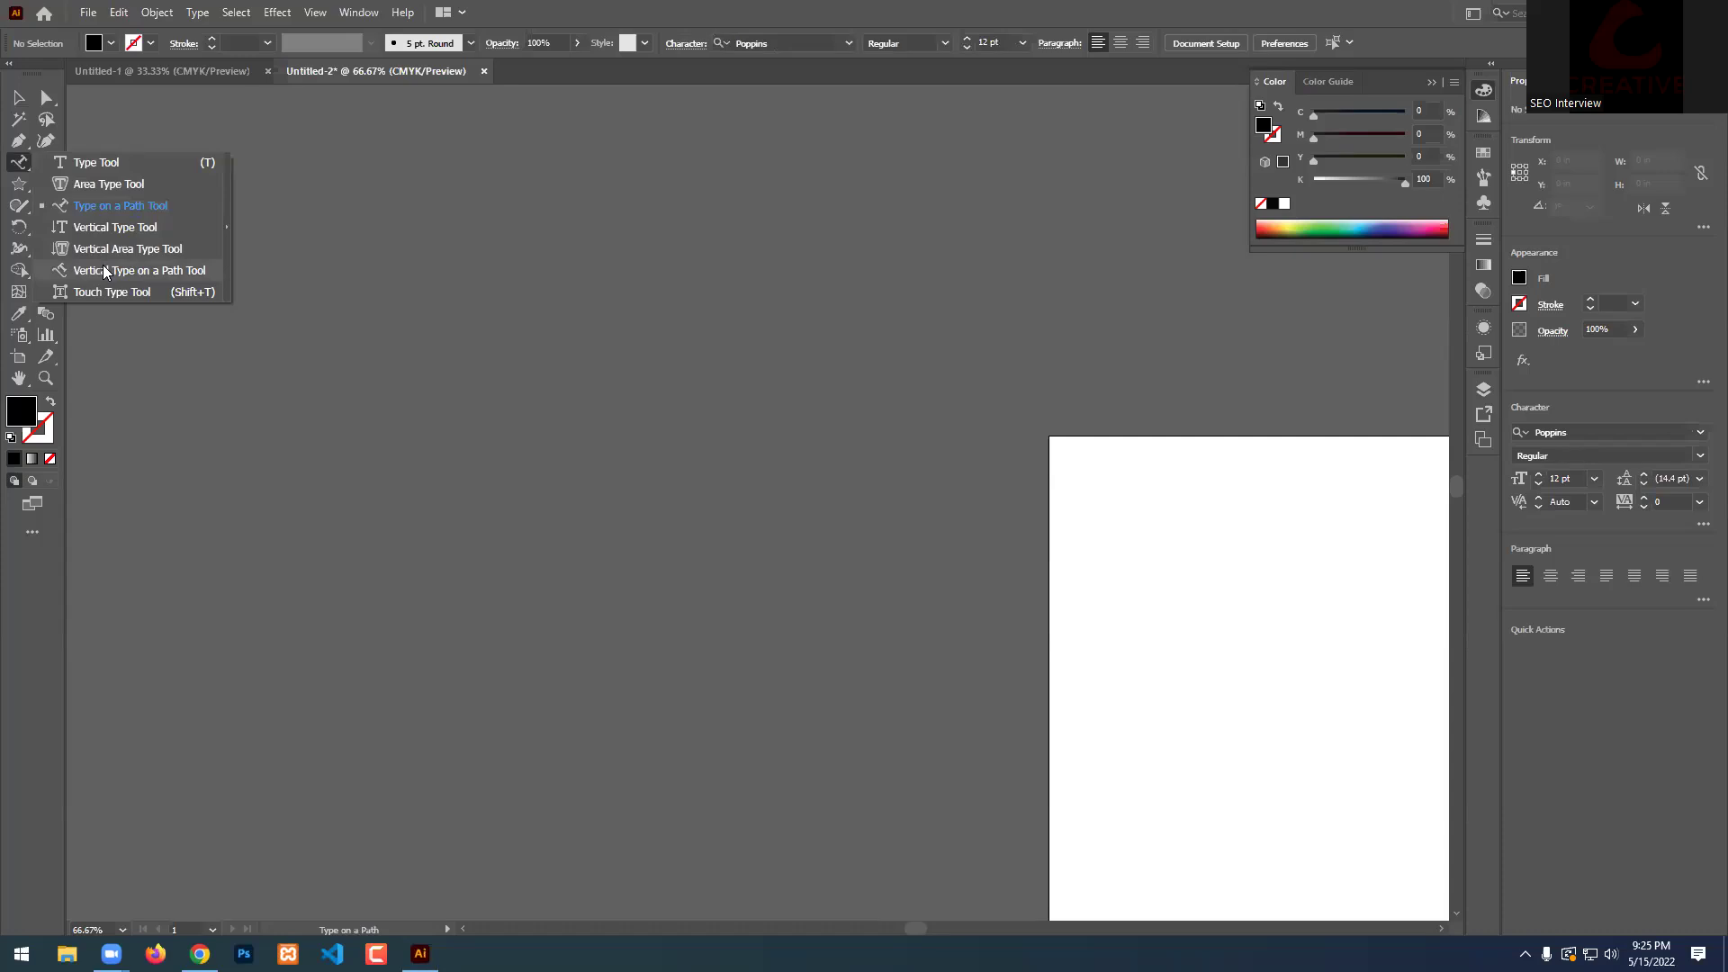
{"action": "left_click", "coordinate": [107, 229]}
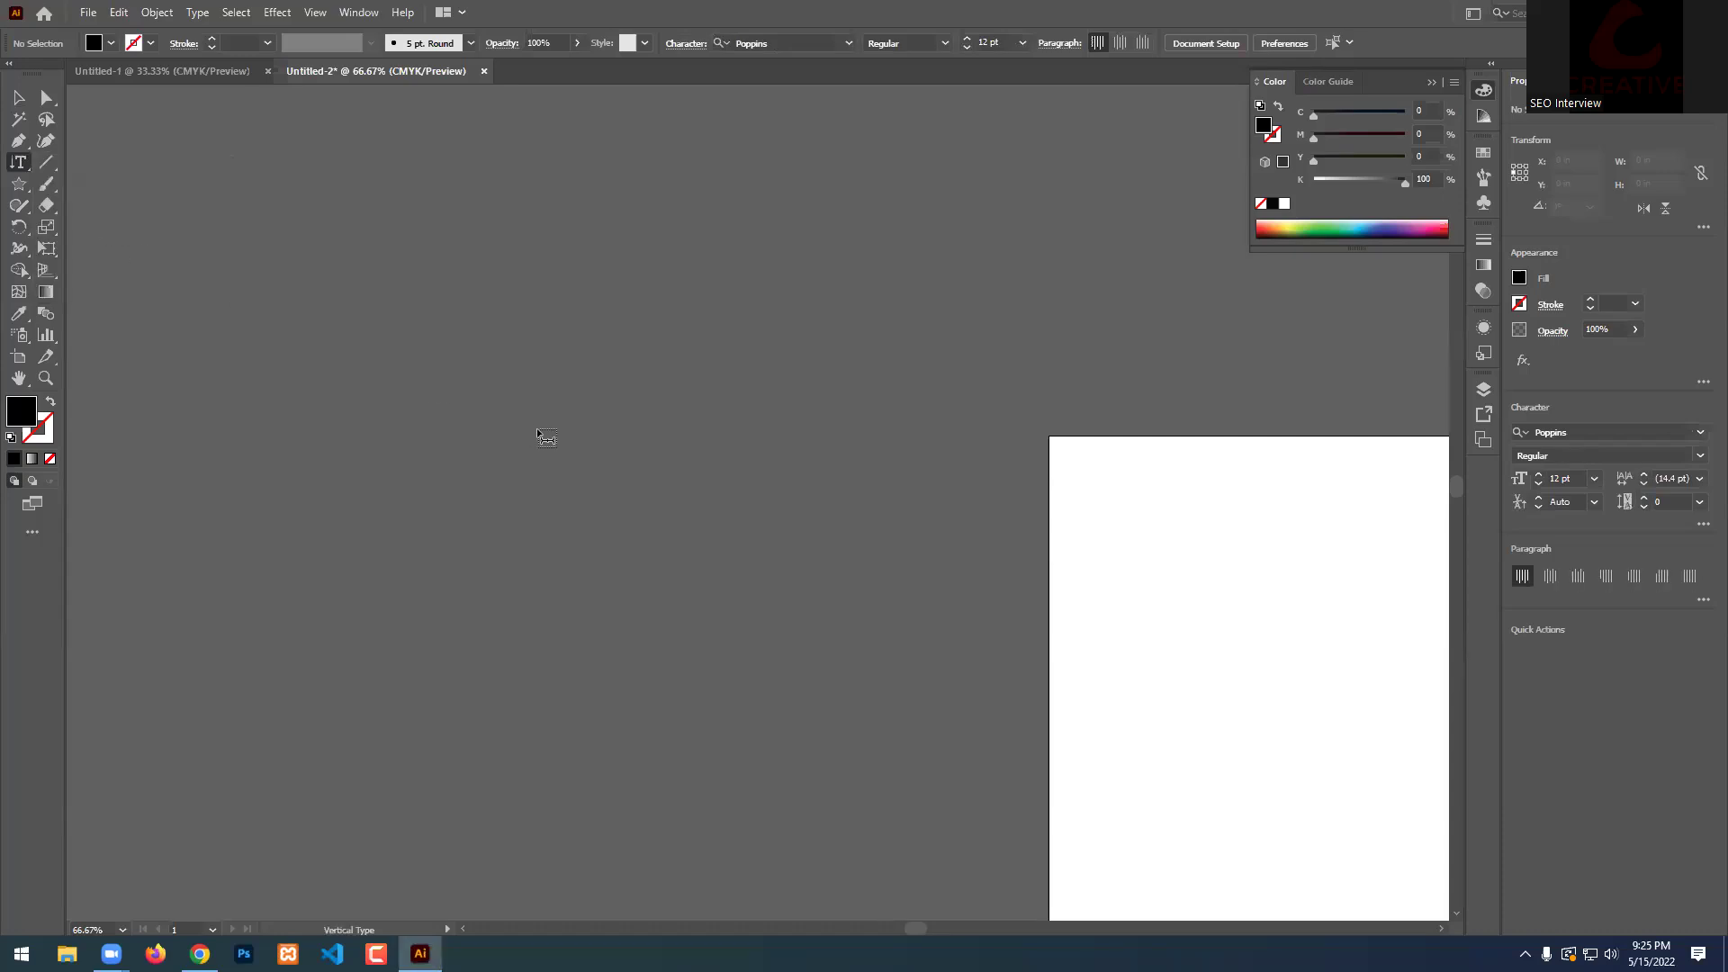
{"action": "left_click", "coordinate": [448, 321]}
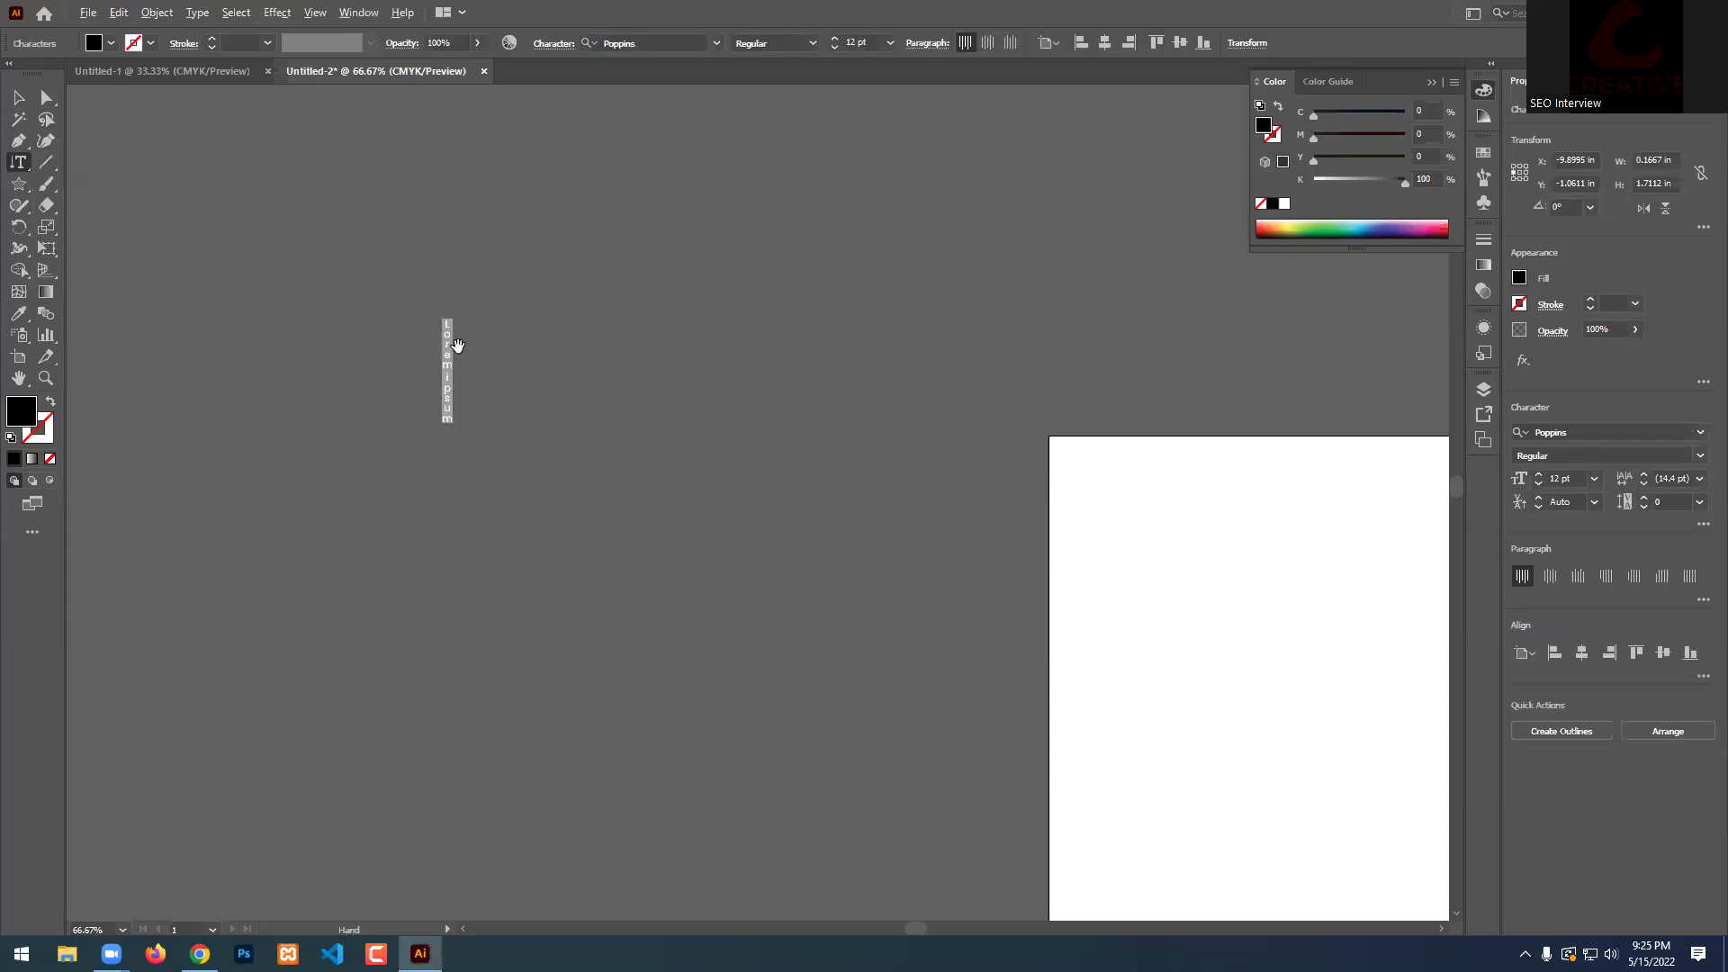
{"action": "scroll", "coordinate": [458, 345], "scroll_direction": "up", "scroll_amount": 2}
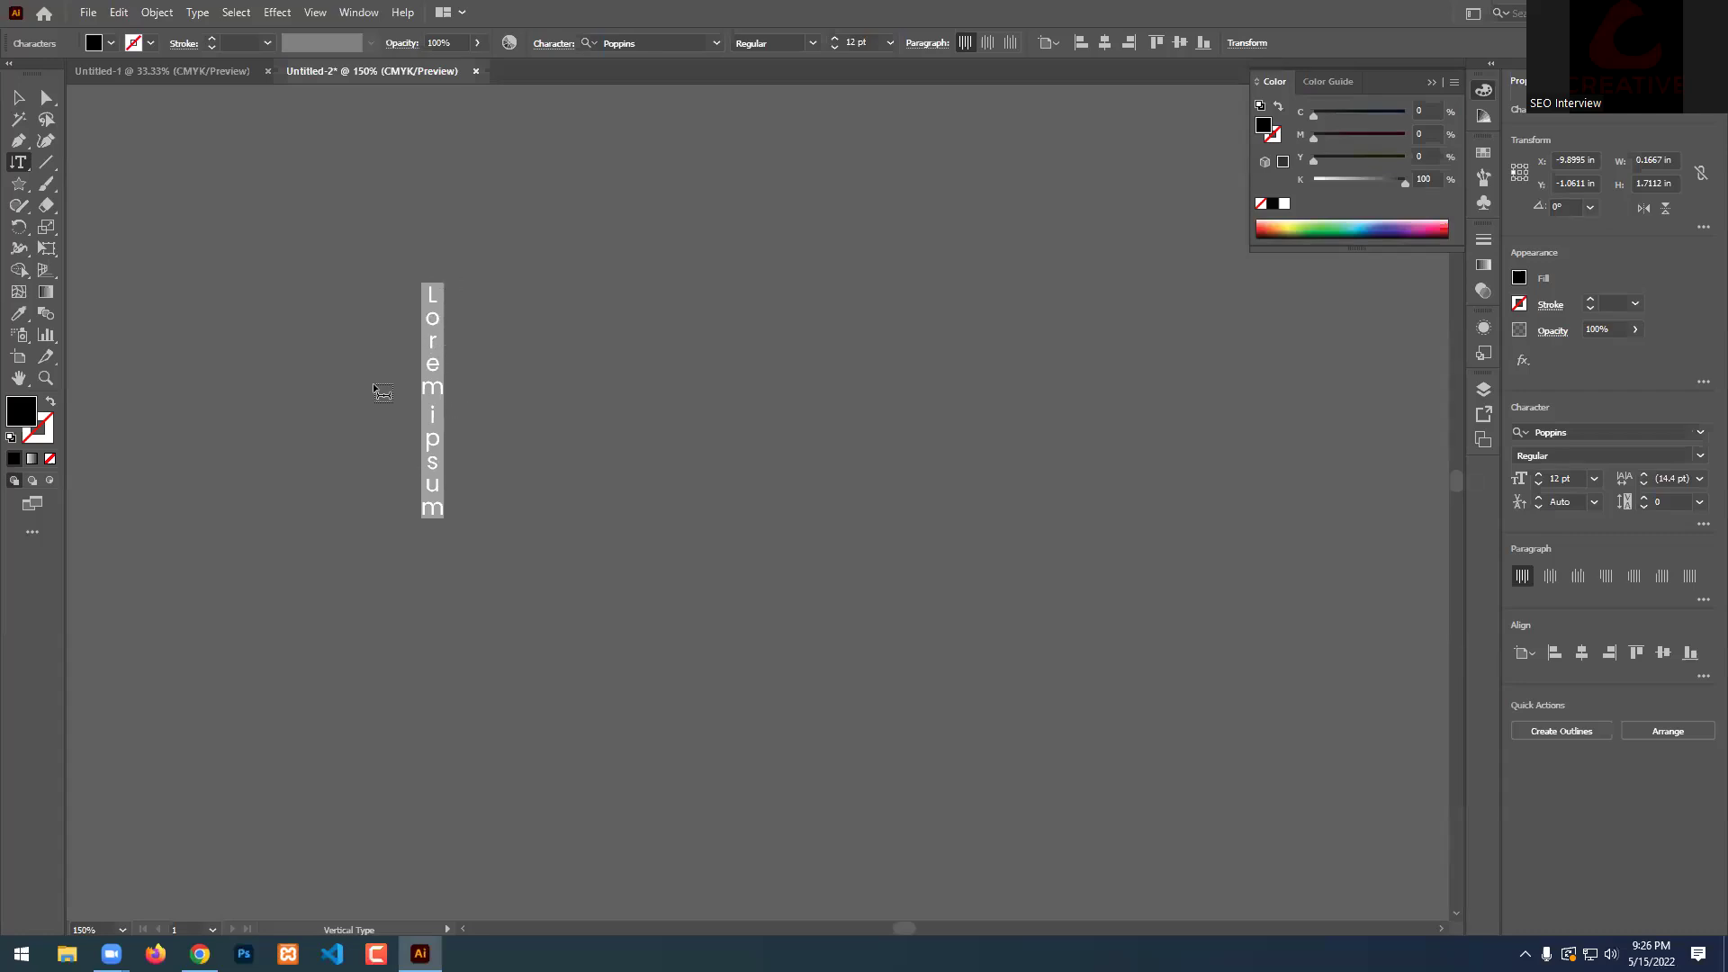
{"action": "type", "text": "aserferty6u7i8t7iol"}
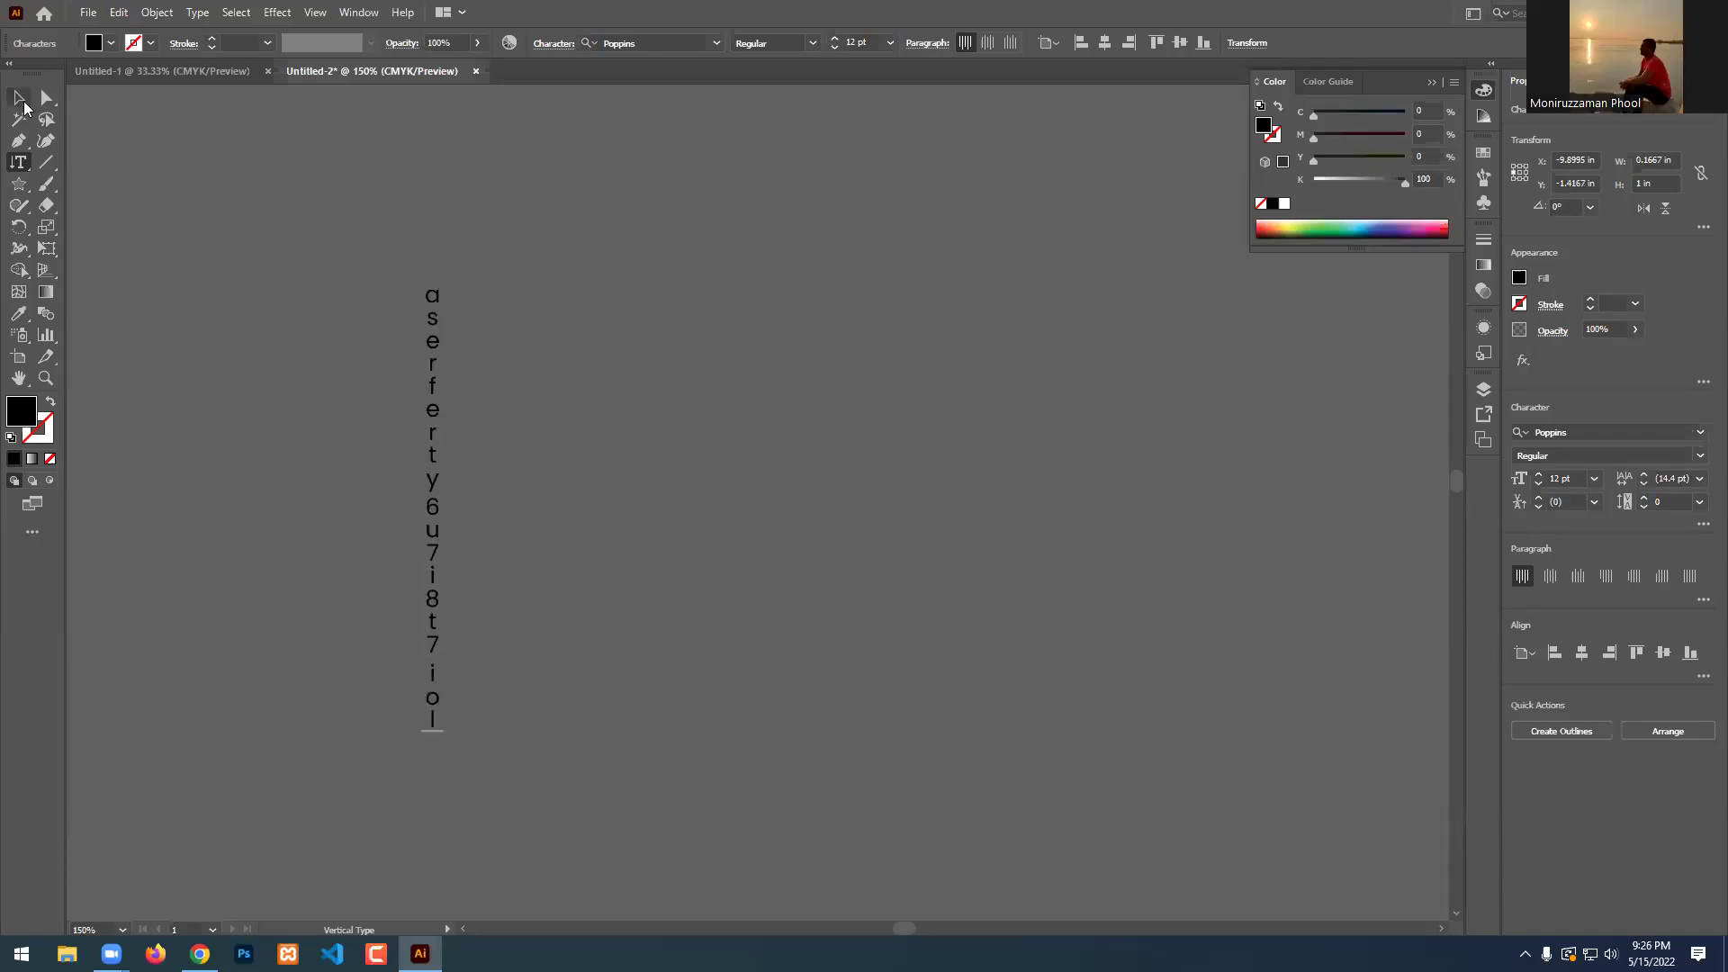
{"action": "left_click", "coordinate": [20, 97]}
{"action": "key", "text": "Delete"}
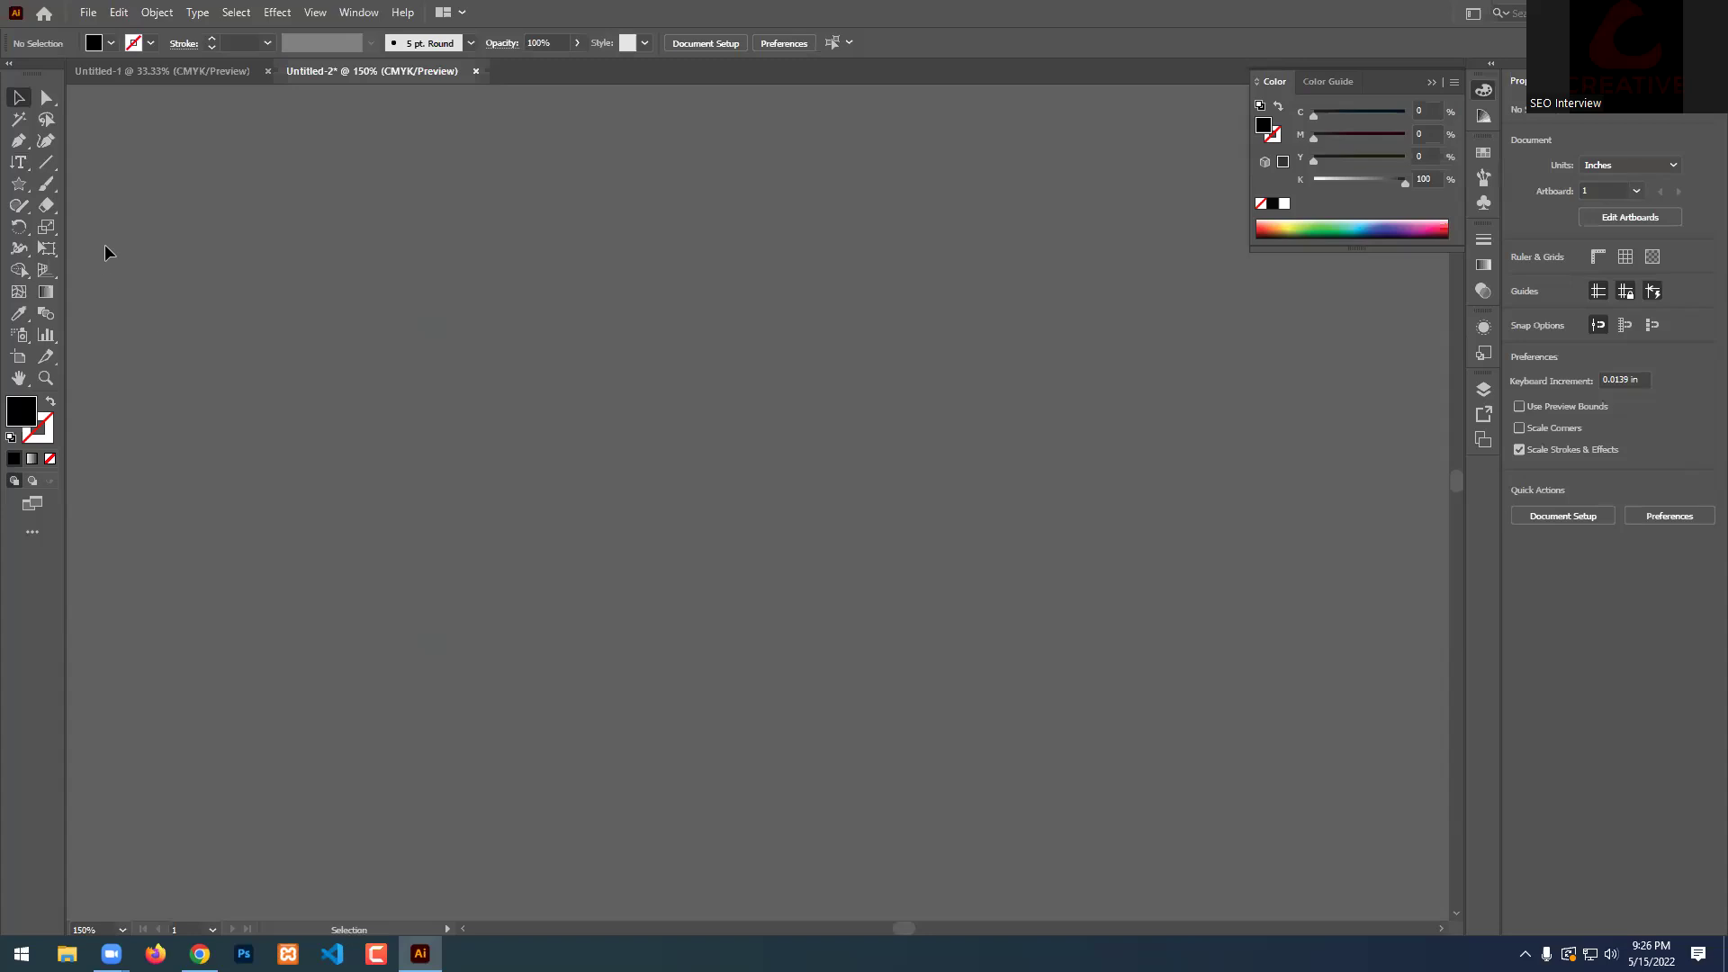
Draw a black star with the Star Tool and move it to the canvas centre.
{"action": "left_click", "coordinate": [14, 164]}
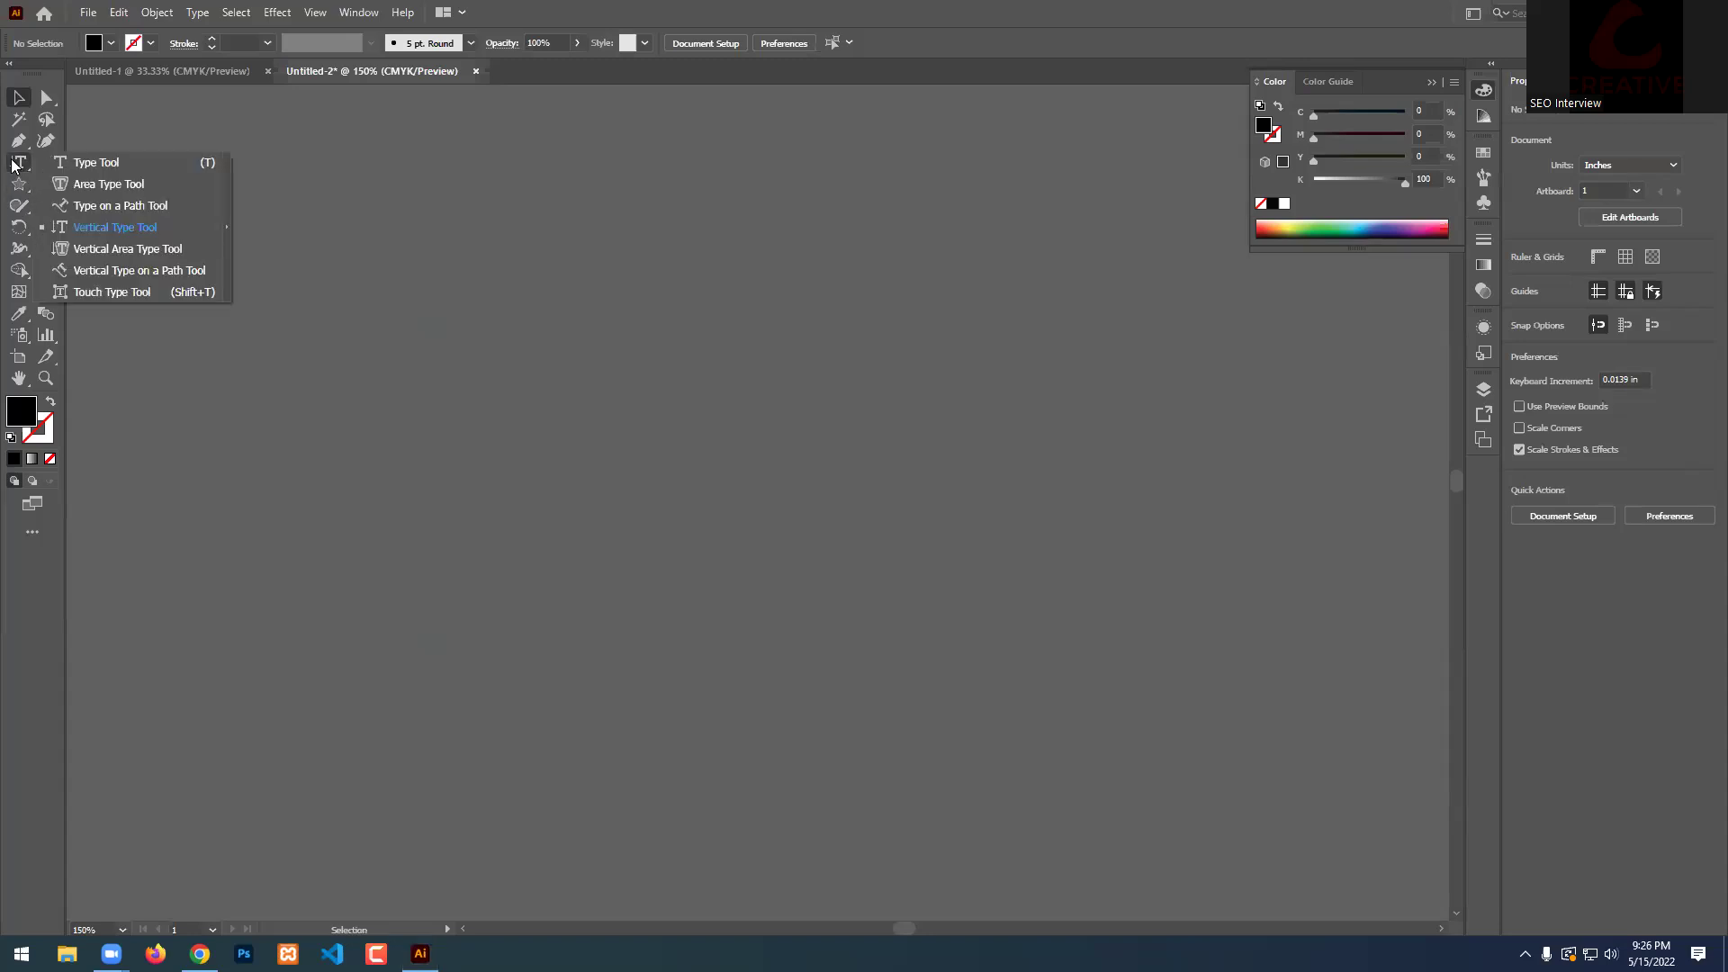
{"action": "left_click", "coordinate": [26, 184]}
{"action": "left_click", "coordinate": [26, 185]}
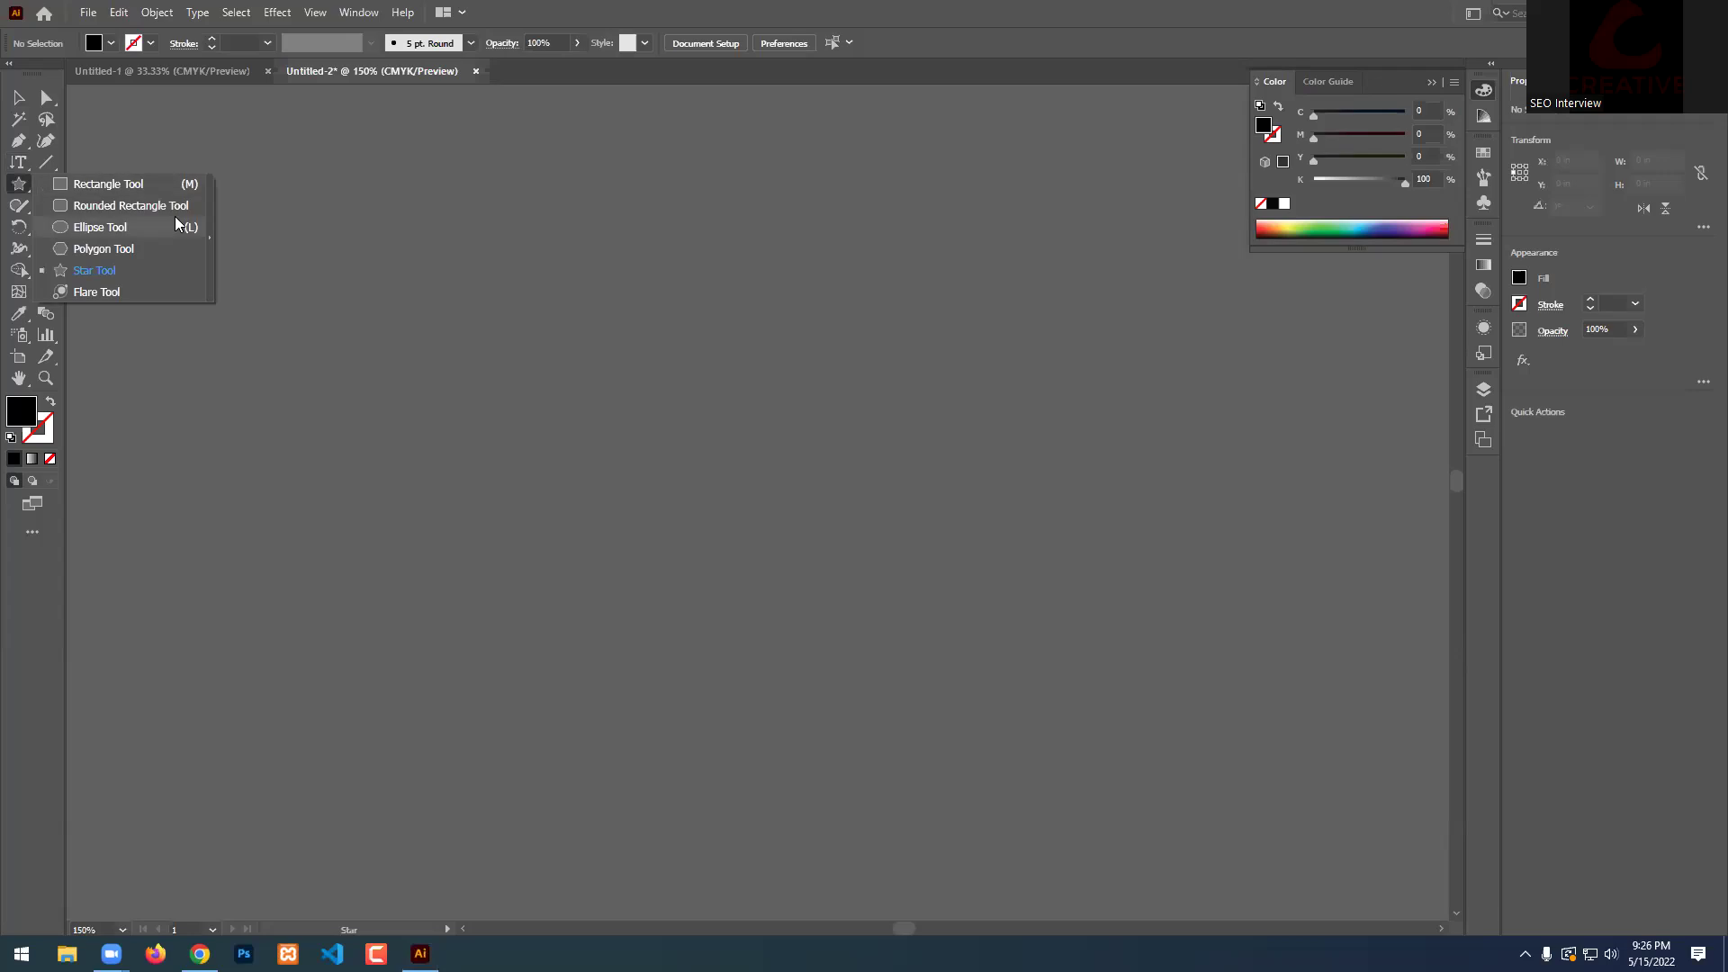
{"action": "left_click", "coordinate": [80, 275]}
{"action": "left_click_drag", "start_coordinate": [400, 278], "coordinate": [509, 374]}
{"action": "key", "text": "v"}
{"action": "left_click_drag", "start_coordinate": [433, 286], "coordinate": [627, 509]}
Try vertical area text in the star, undo it, and dismiss the path warning.
{"action": "left_click", "coordinate": [18, 162]}
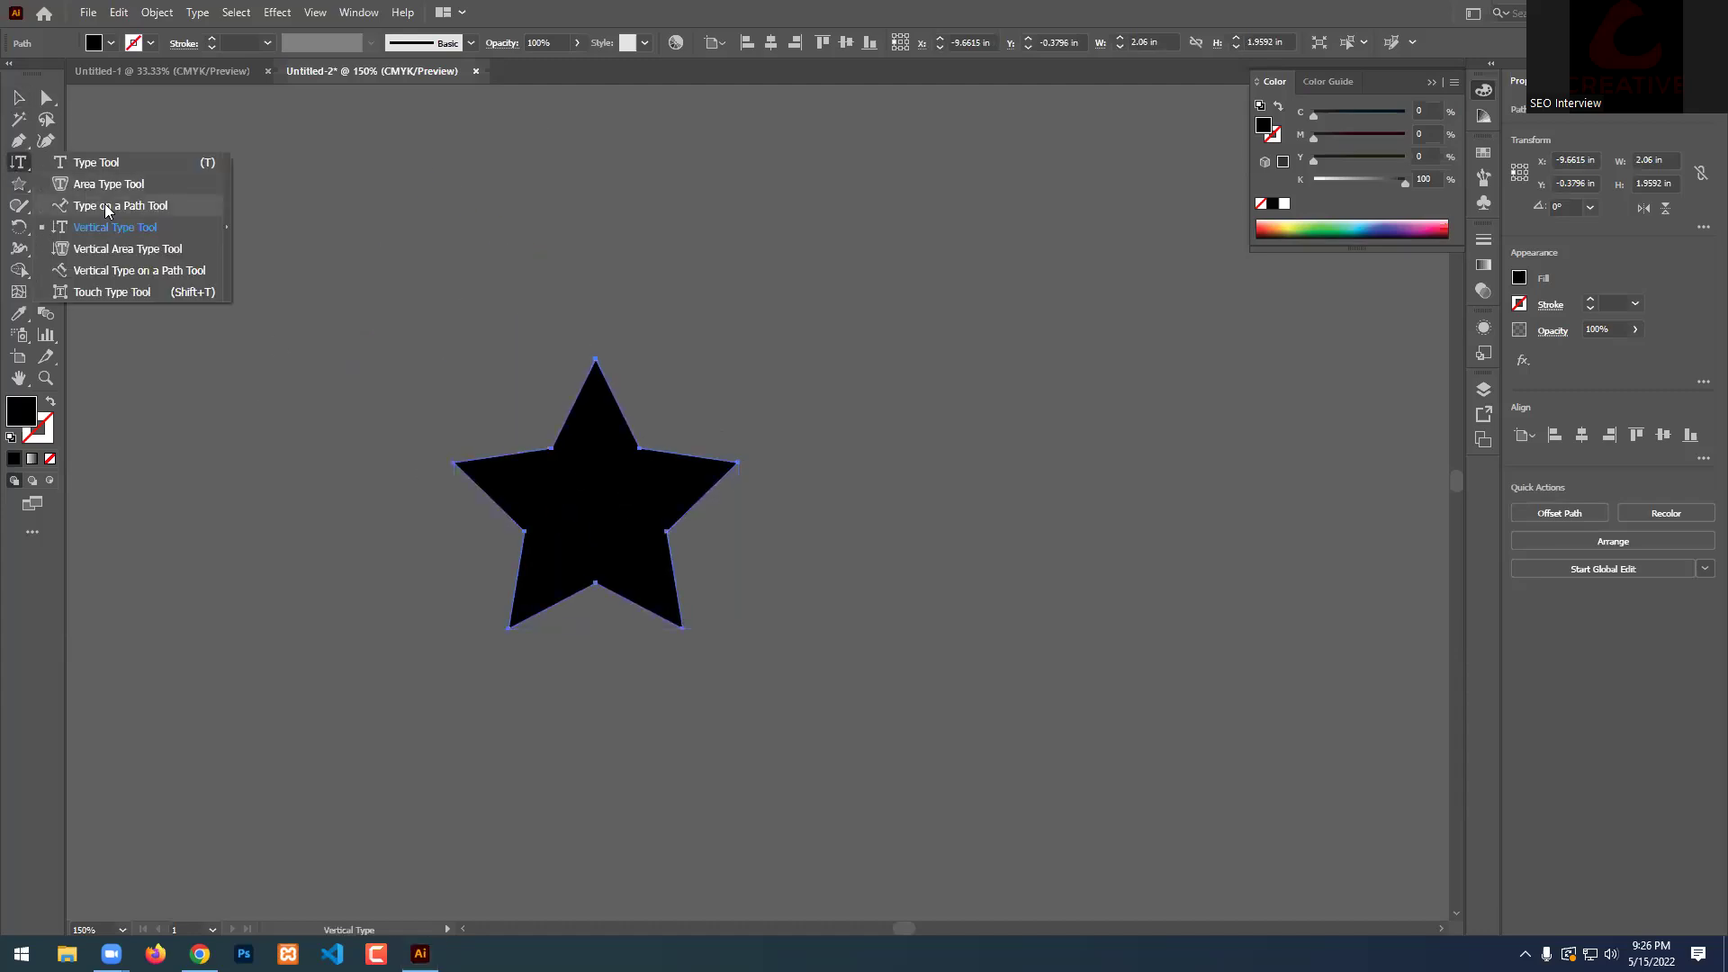
{"action": "left_click", "coordinate": [128, 249]}
{"action": "left_click", "coordinate": [509, 458]}
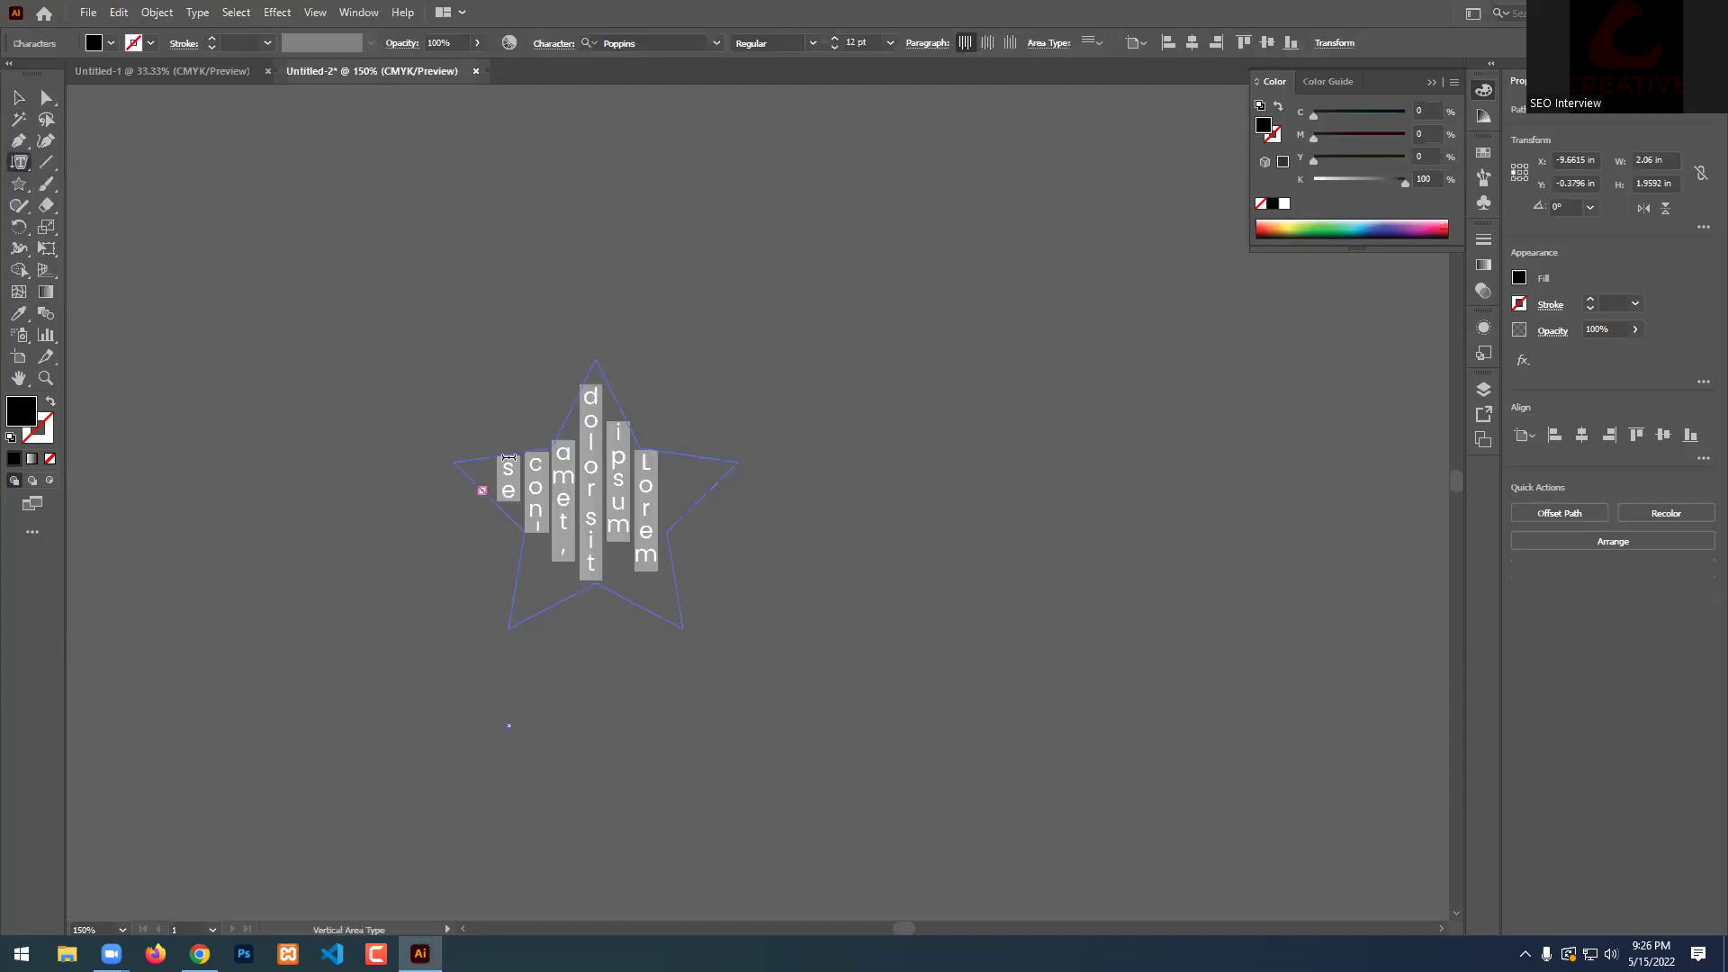
{"action": "key", "text": "Escape"}
{"action": "key", "text": "ctrl+z"}
{"action": "left_click", "coordinate": [292, 185]}
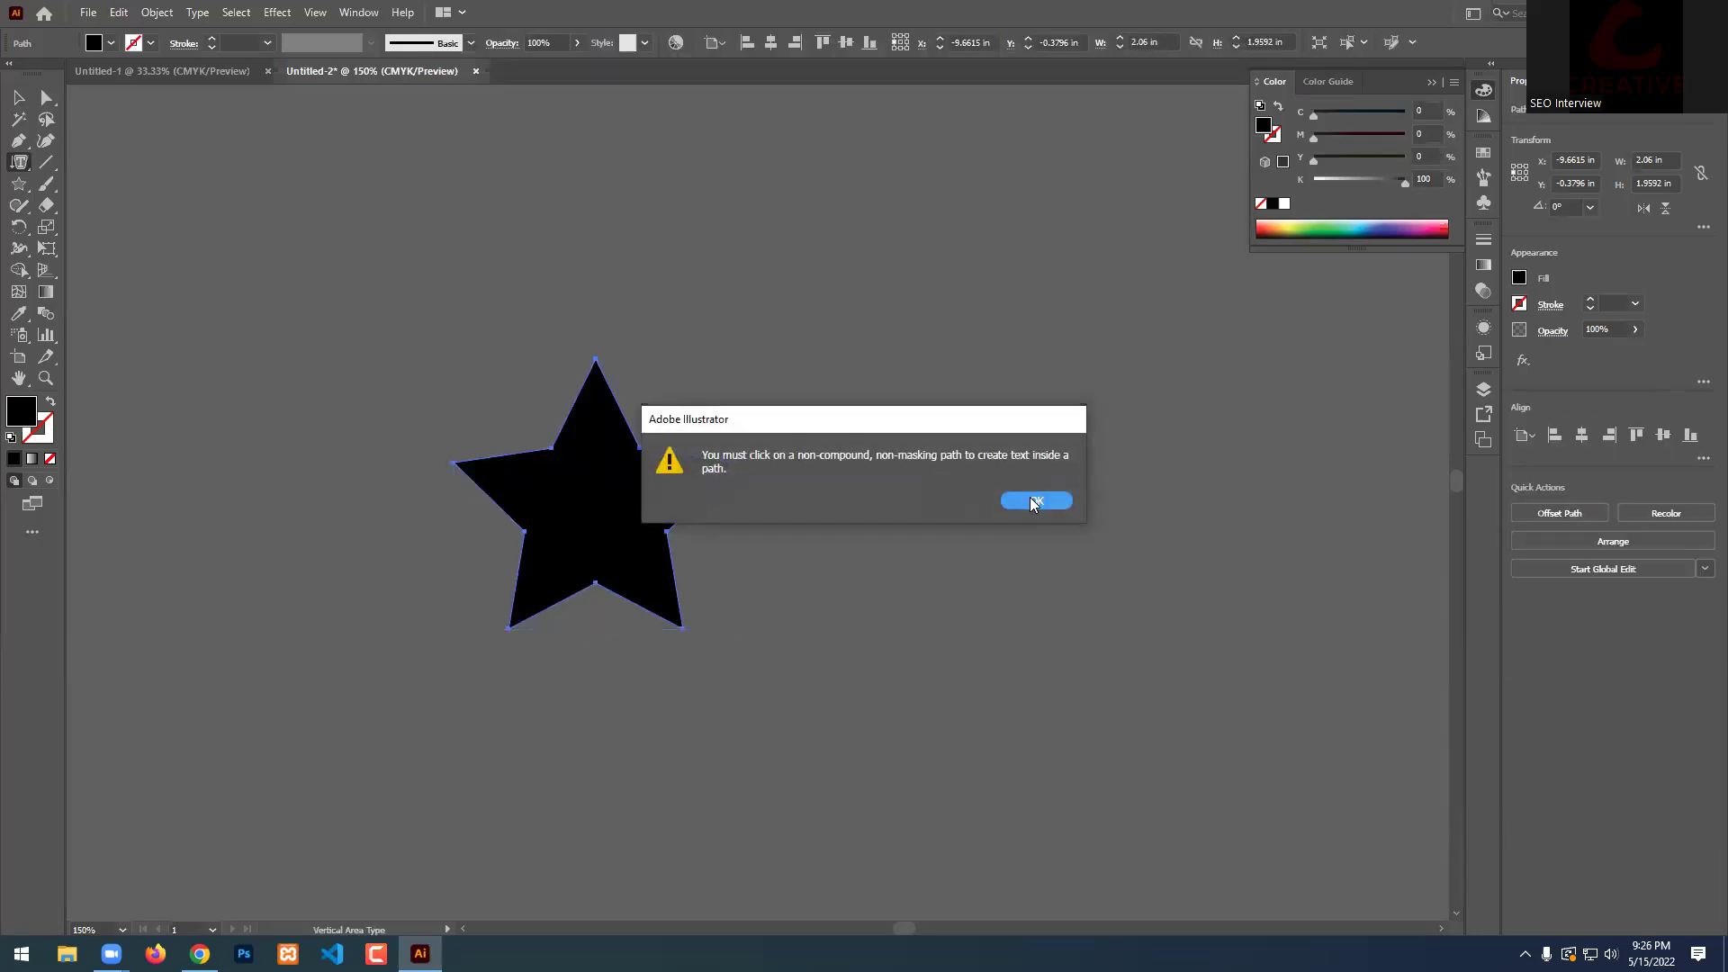
{"action": "left_click", "coordinate": [1035, 501]}
Place horizontal Lorem ipsum text above the star at 6 pt, then delete it.
{"action": "left_click", "coordinate": [20, 163]}
{"action": "left_click", "coordinate": [90, 164]}
{"action": "left_click", "coordinate": [325, 176]}
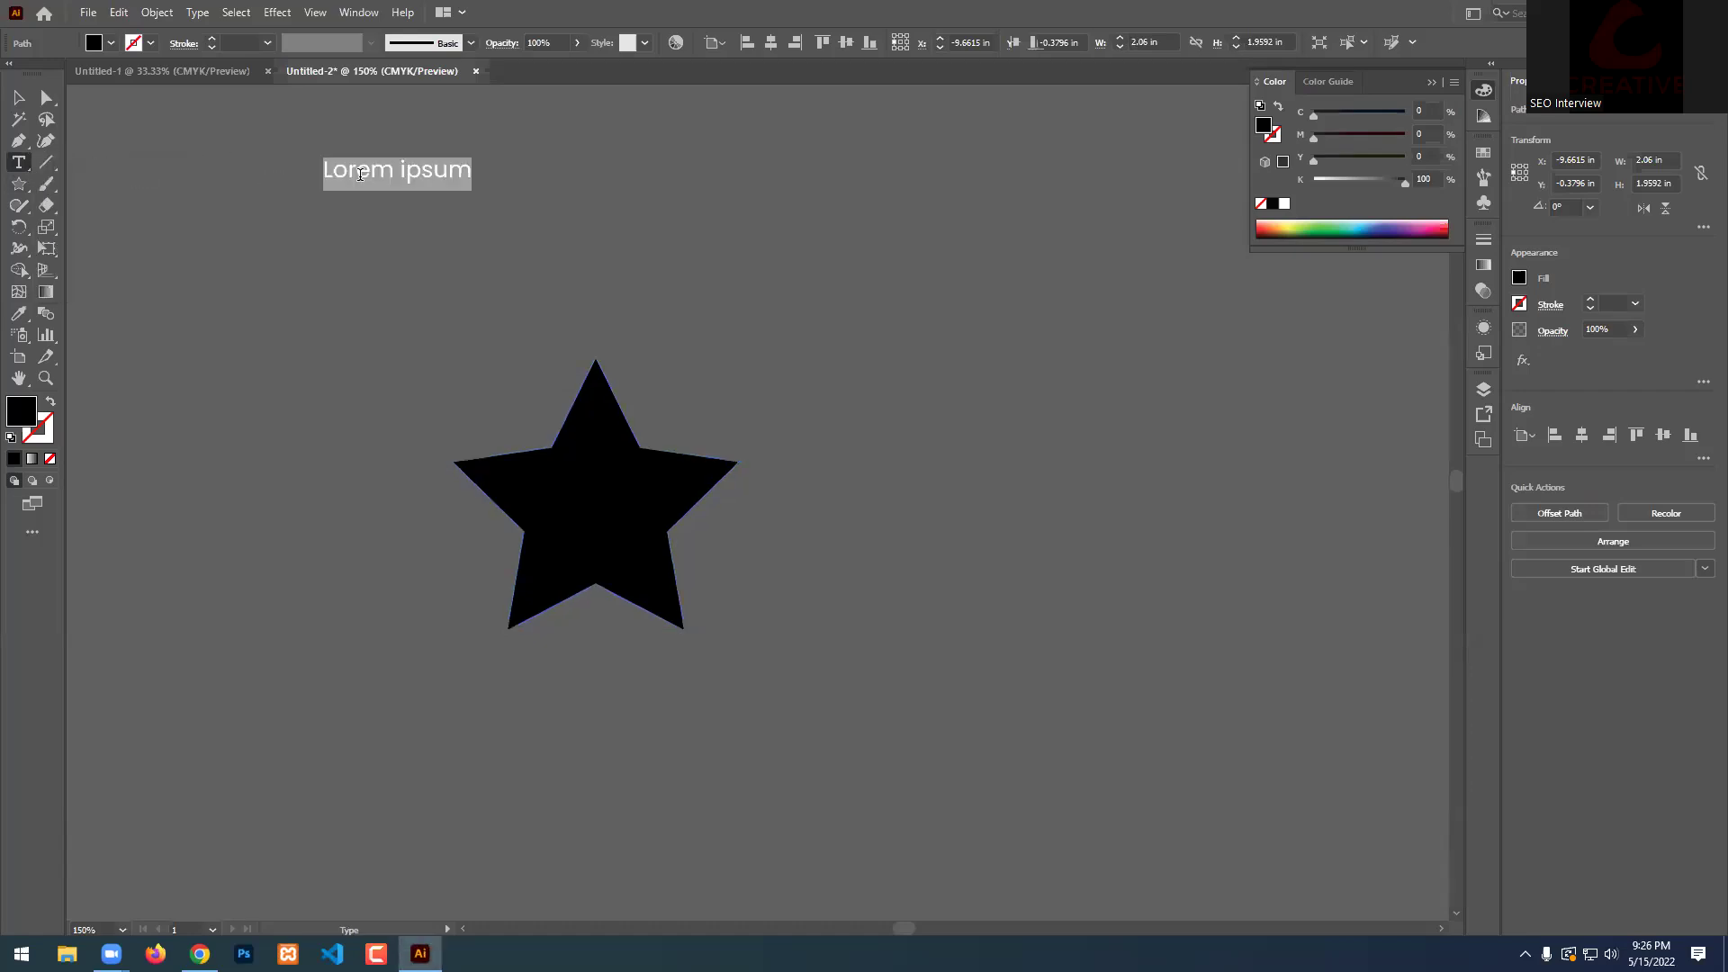
{"action": "left_click", "coordinate": [890, 43]}
{"action": "left_click", "coordinate": [910, 85]}
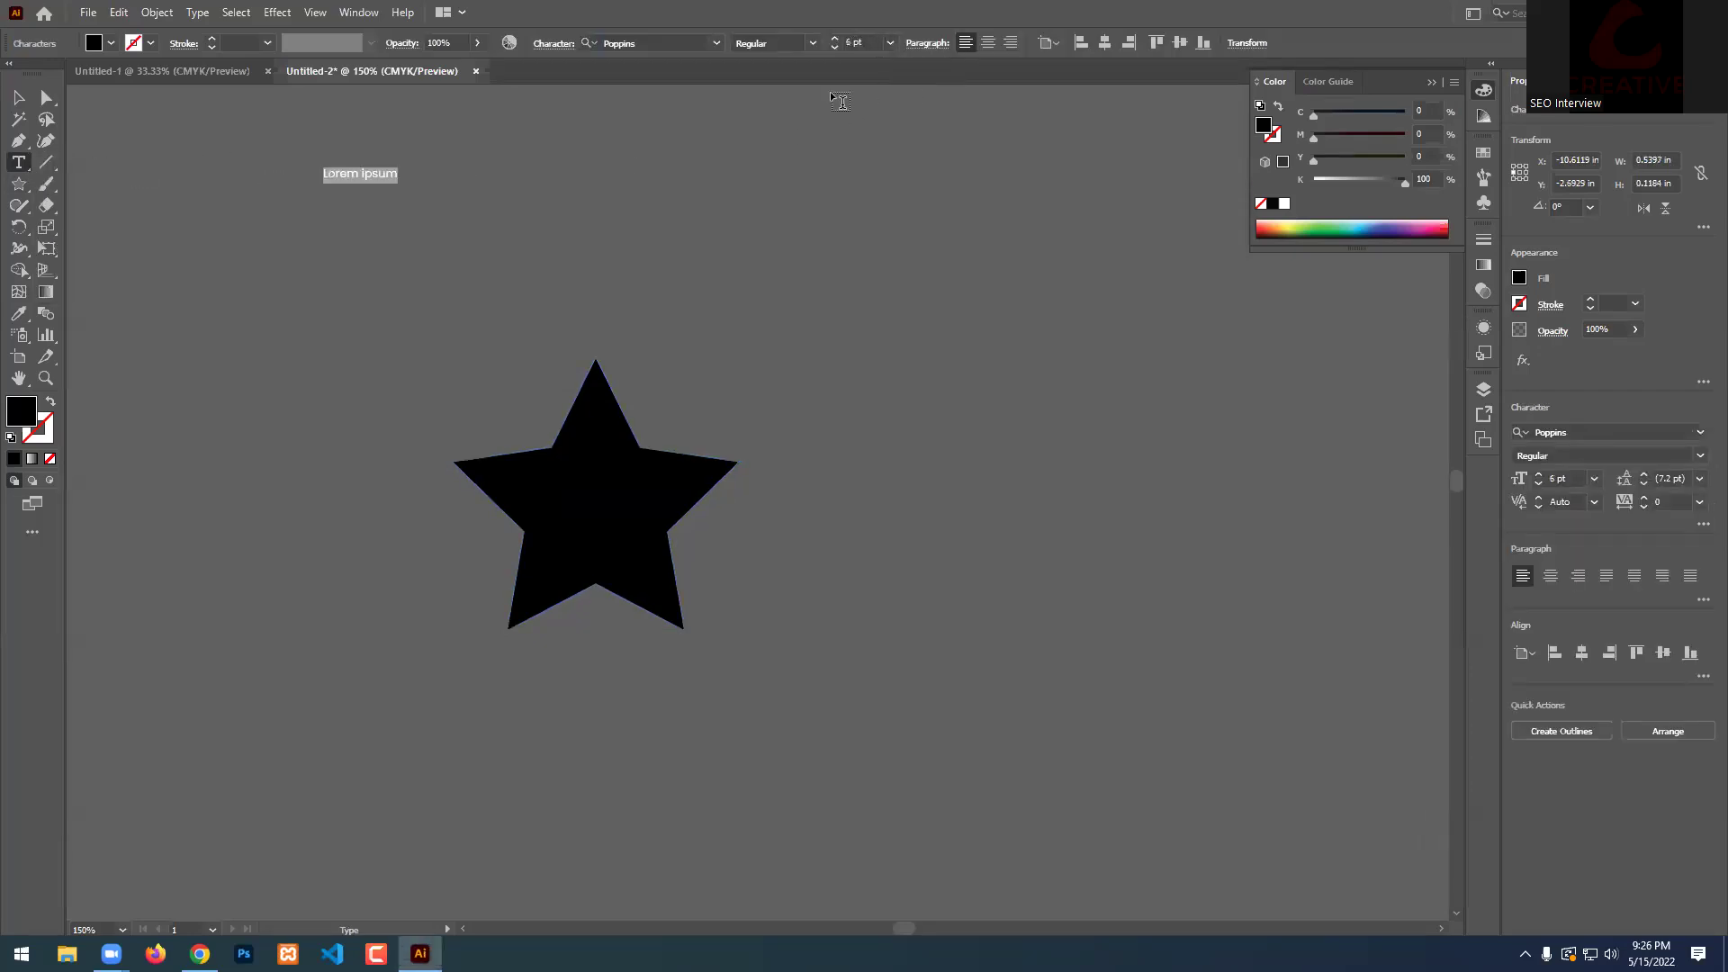
{"action": "left_click", "coordinate": [19, 98]}
{"action": "key", "text": "Delete"}
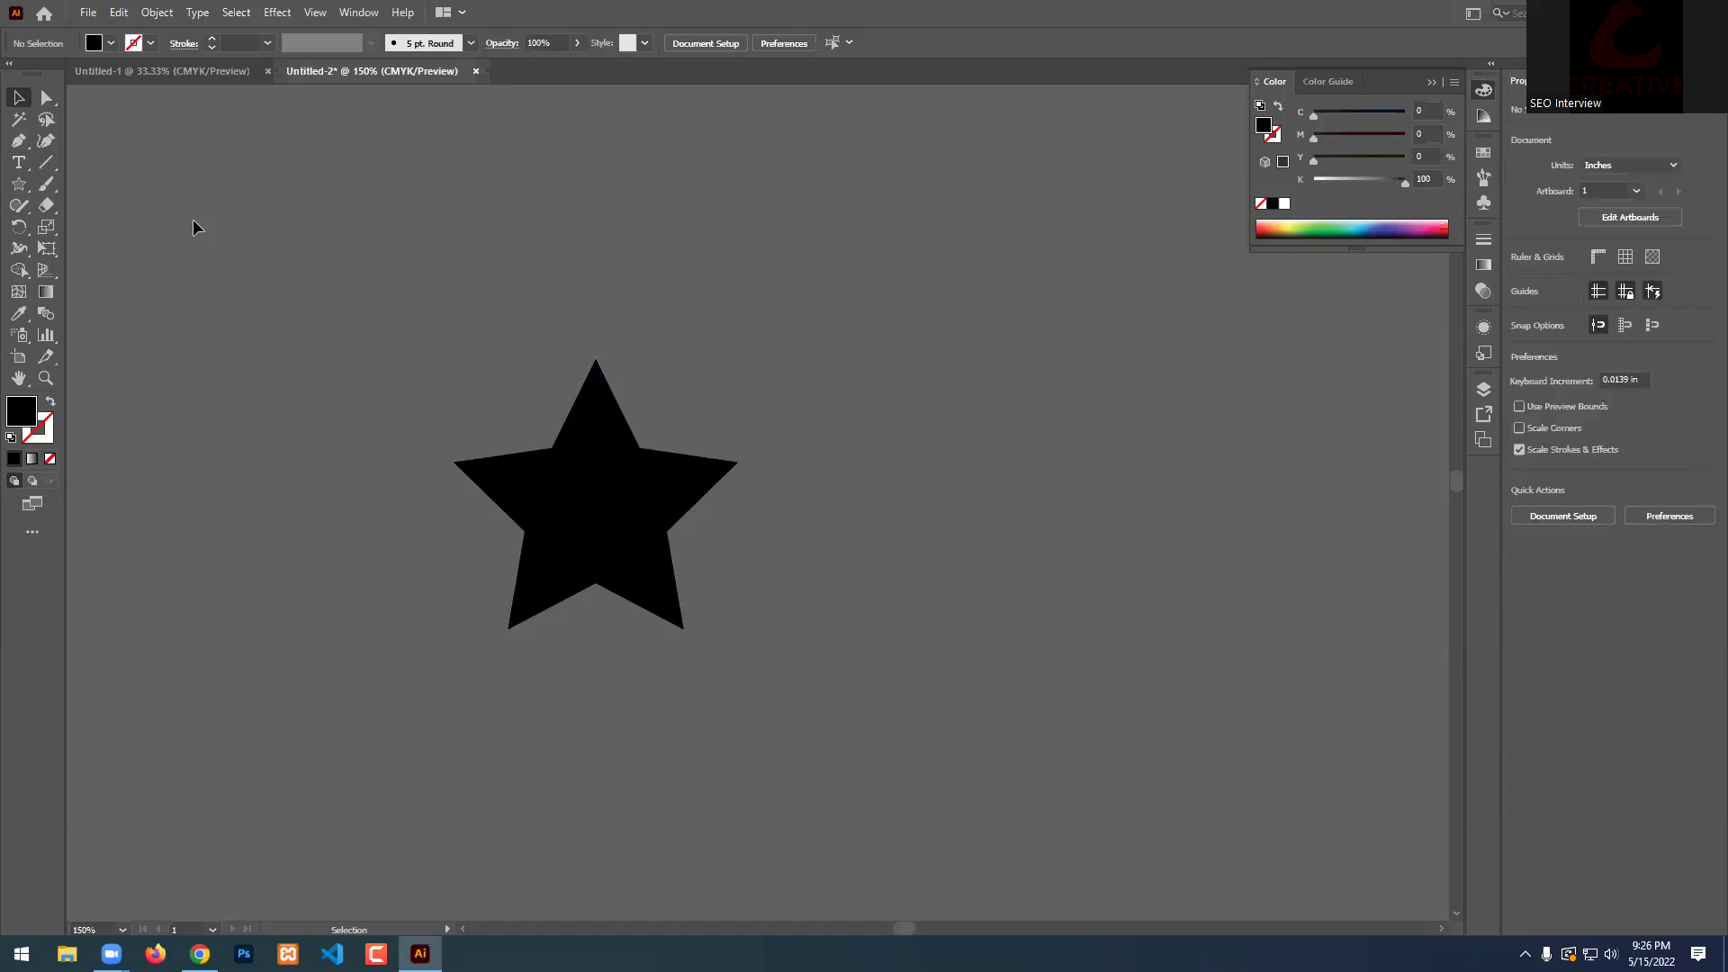
Fill the star with vertical area placeholder text, deselect, and zoom to 300%.
{"action": "left_click", "coordinate": [18, 163]}
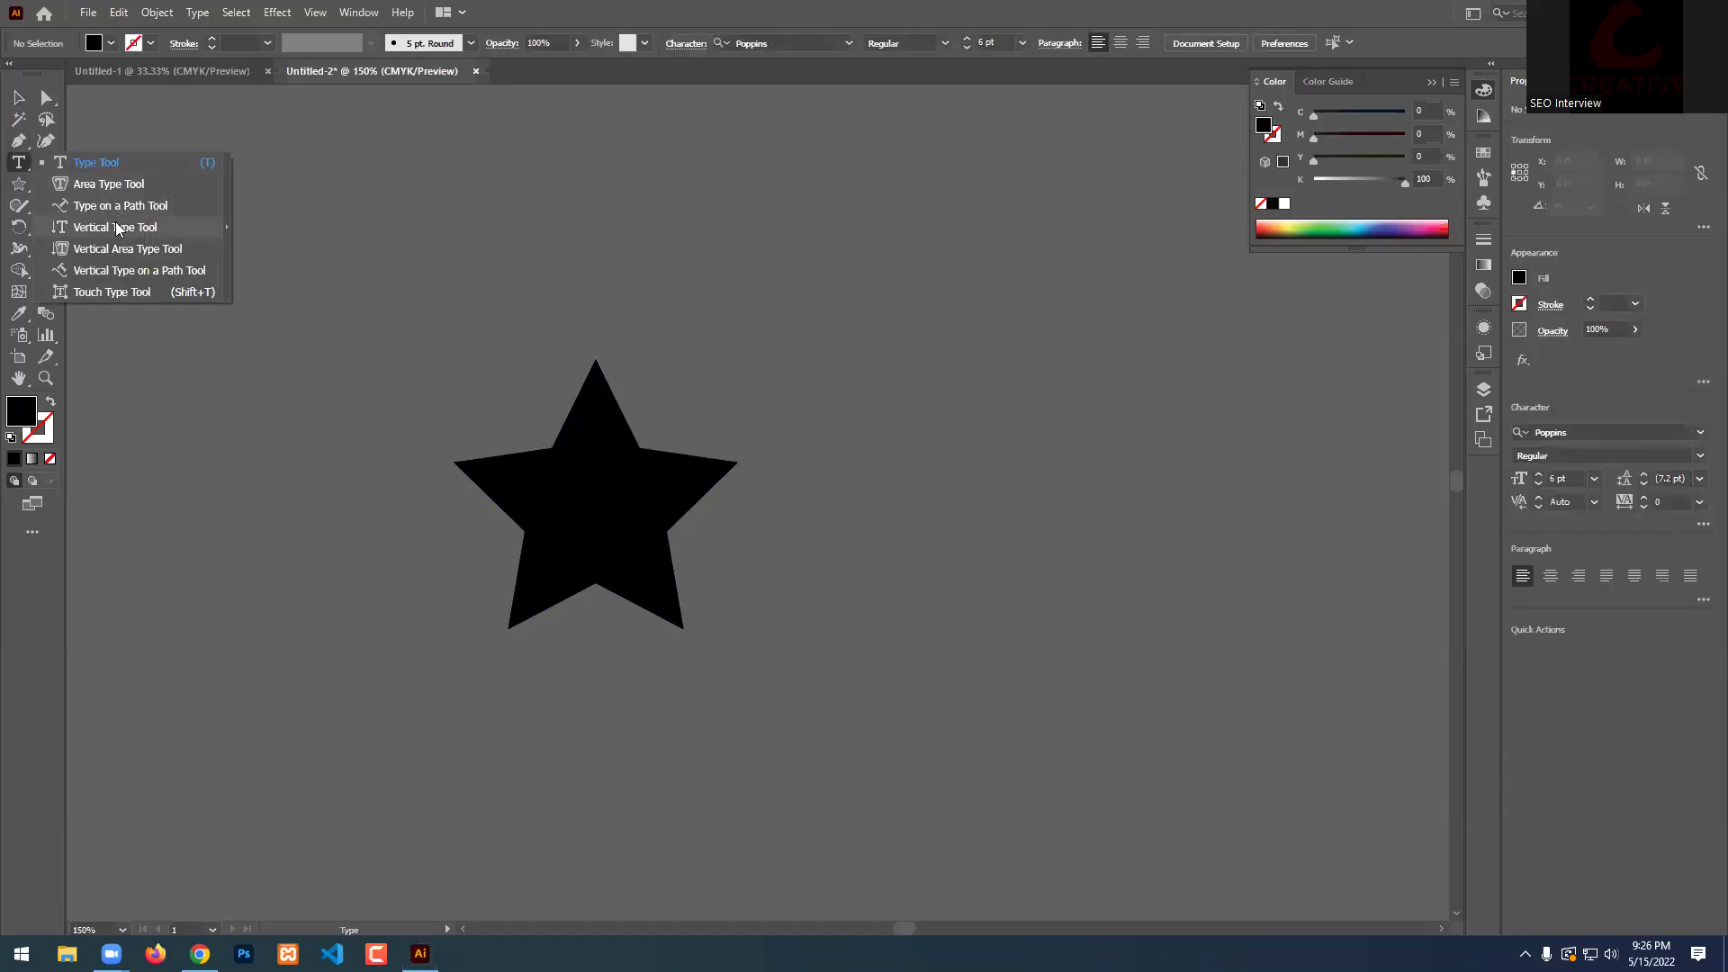
{"action": "left_click", "coordinate": [126, 248]}
{"action": "left_click", "coordinate": [469, 468]}
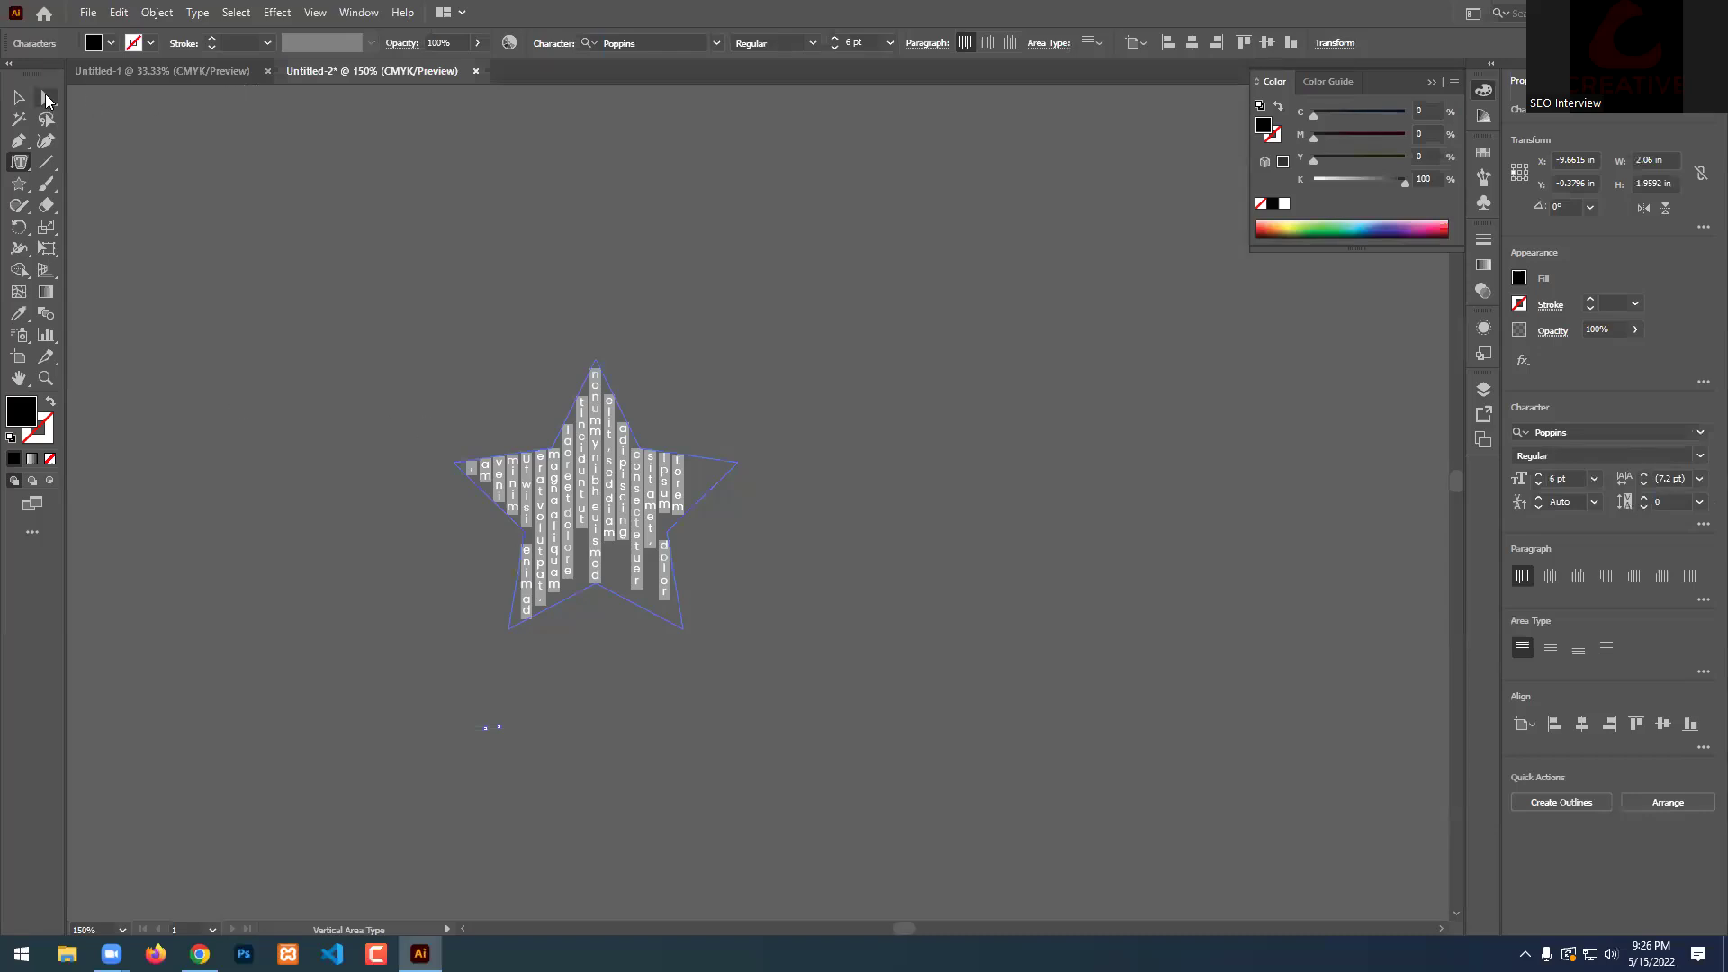
{"action": "left_click", "coordinate": [19, 97]}
{"action": "left_click", "coordinate": [963, 303]}
{"action": "key", "text": "ctrl+plus"}
{"action": "key", "text": "ctrl+plus"}
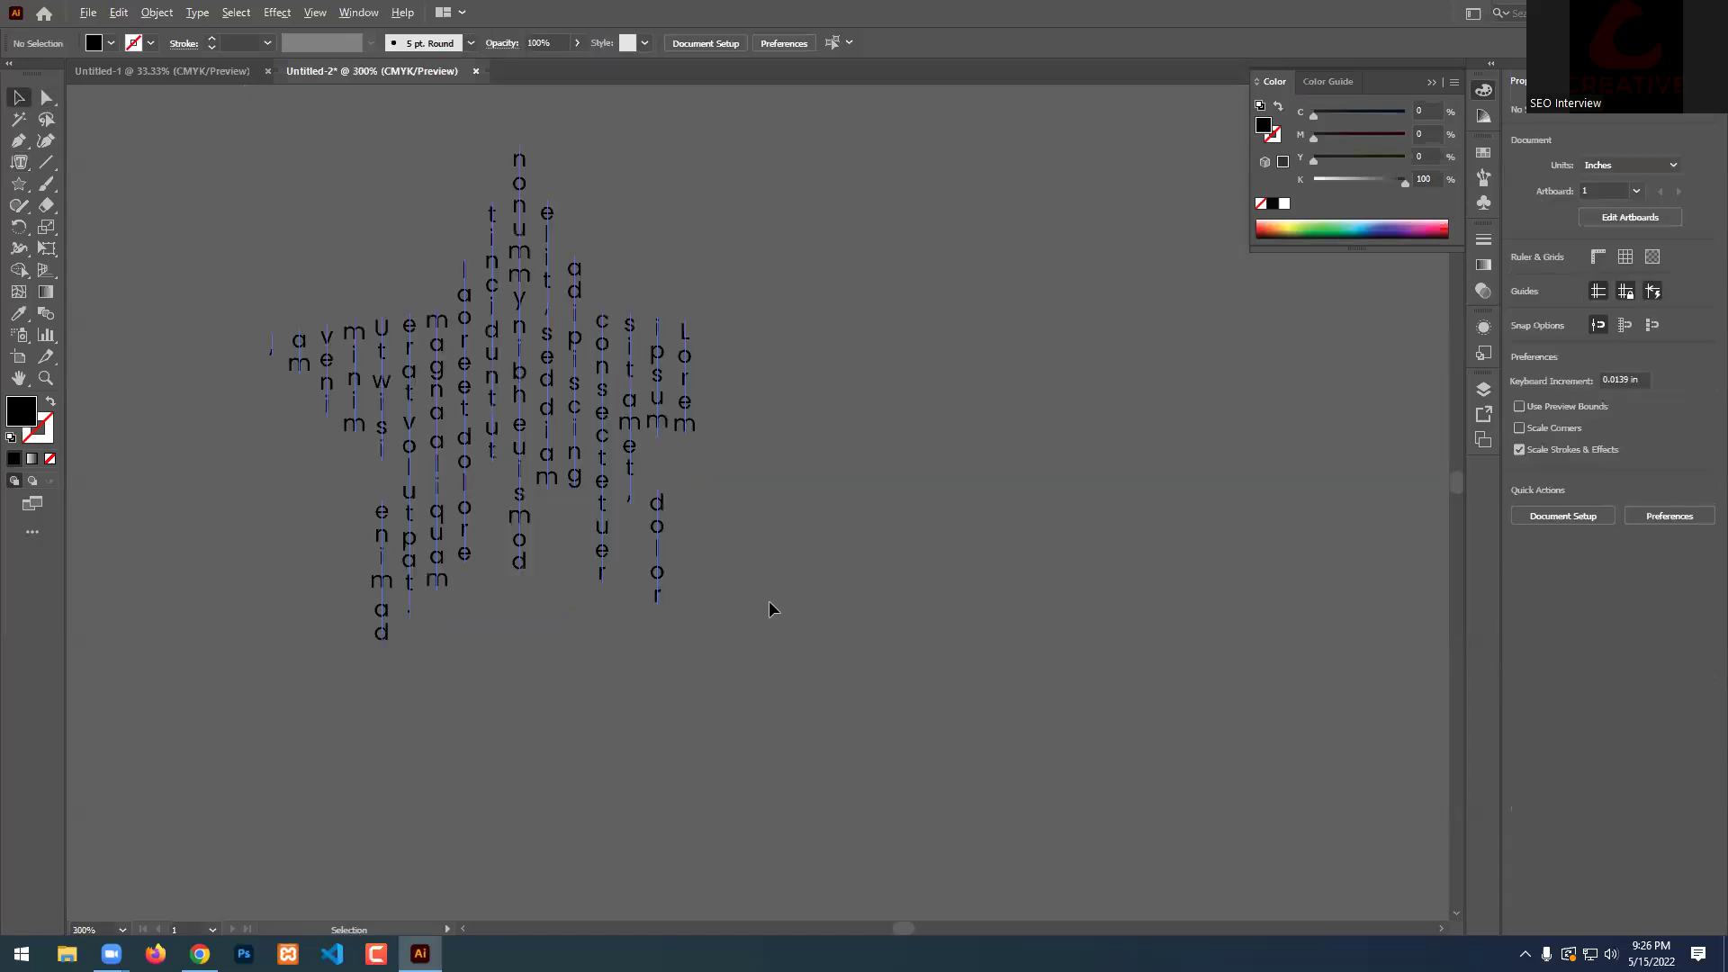
Zoom back out and undo to remove the star holding vertical Lorem ipsum text.
{"action": "scroll", "coordinate": [1001, 575], "scroll_direction": "down", "scroll_amount": 1}
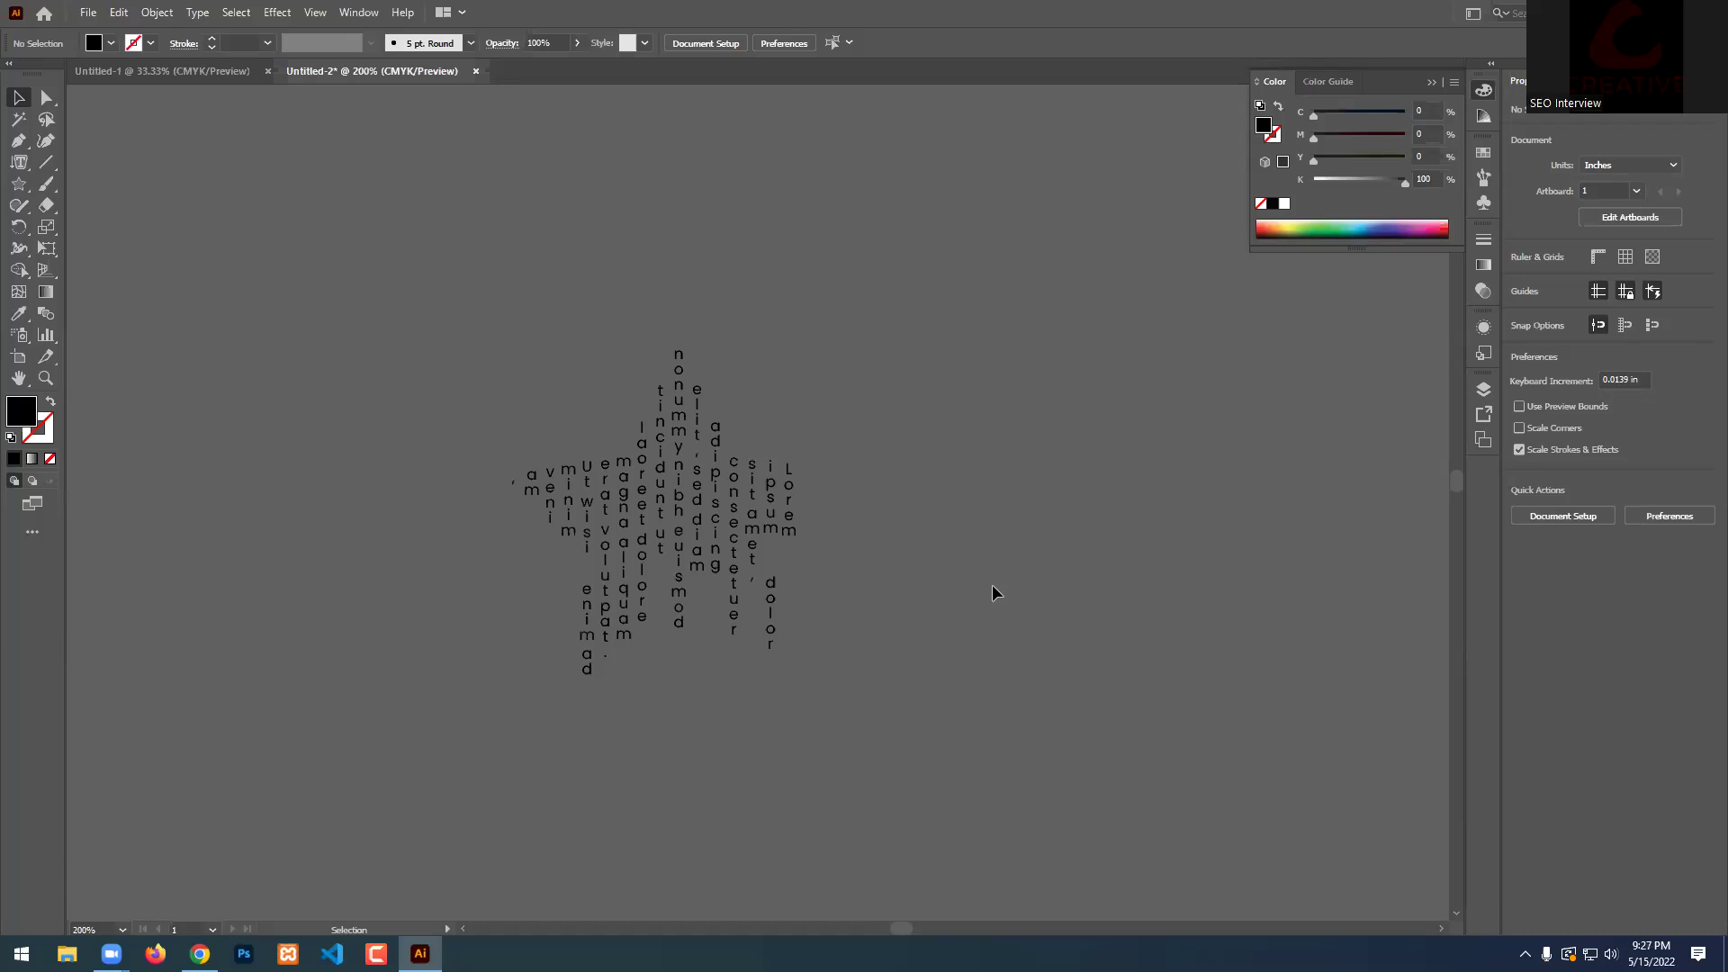
{"action": "key", "text": "ctrl+z"}
{"action": "key", "text": "ctrl+z"}
{"action": "key", "text": "ctrl+z"}
{"action": "key", "text": "ctrl+z"}
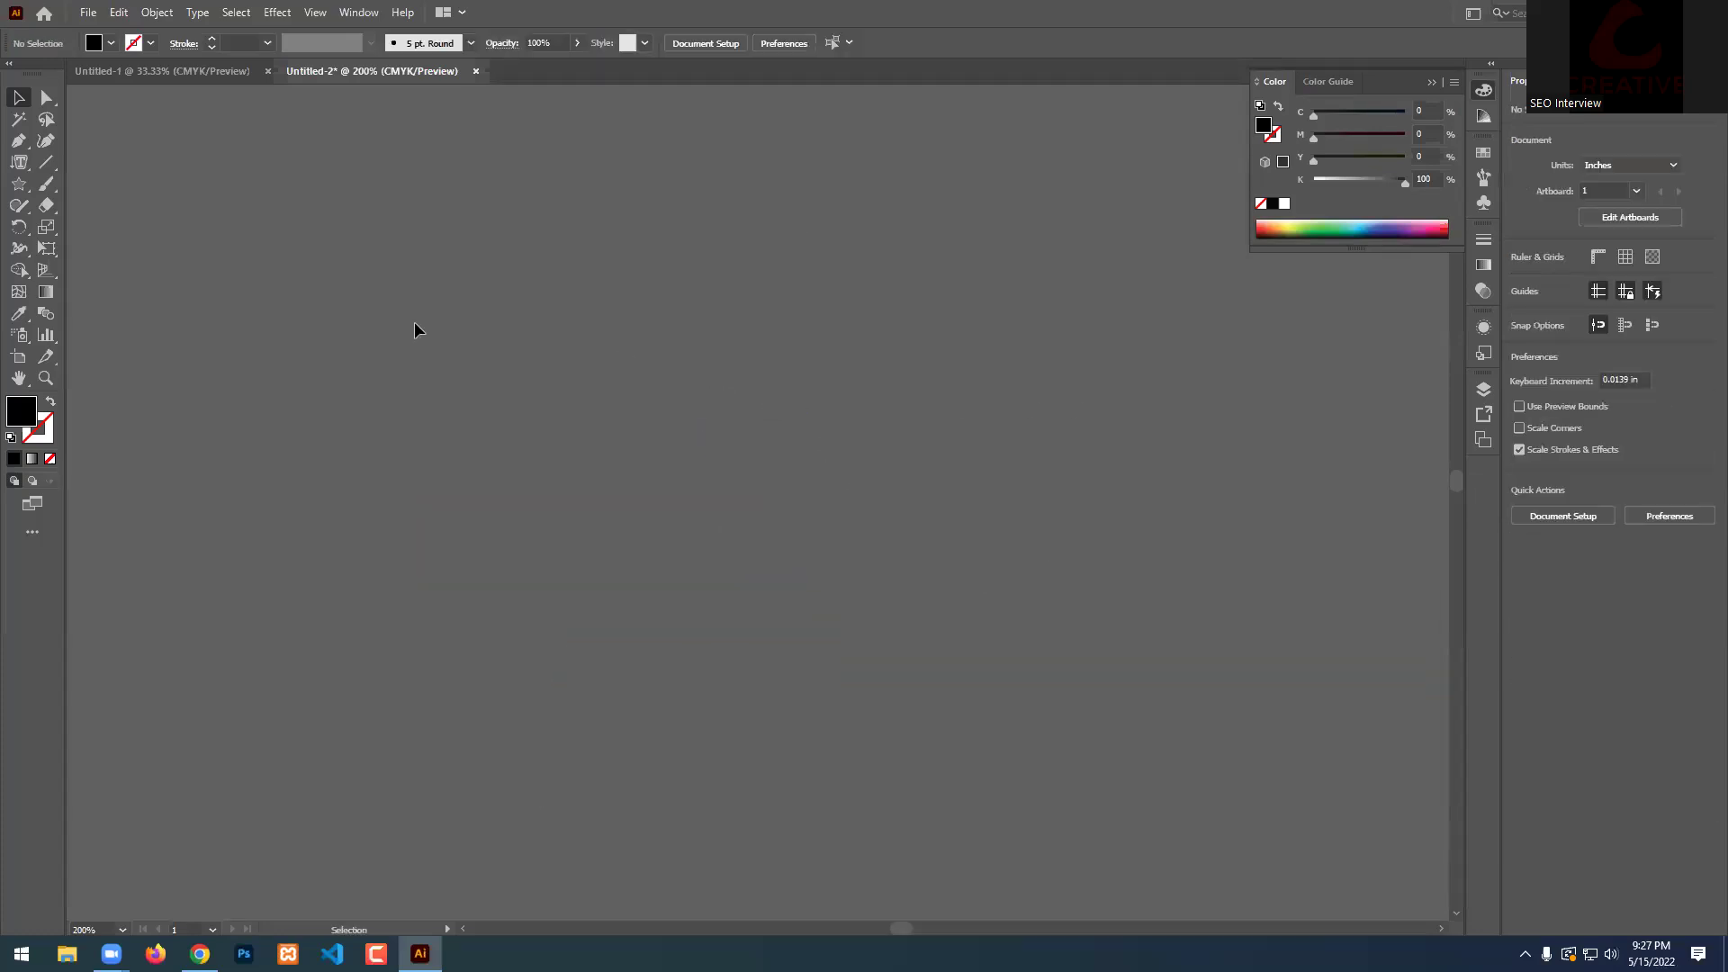
Draw a wavy open curve with the Pen Tool using three anchors.
{"action": "left_click", "coordinate": [19, 162]}
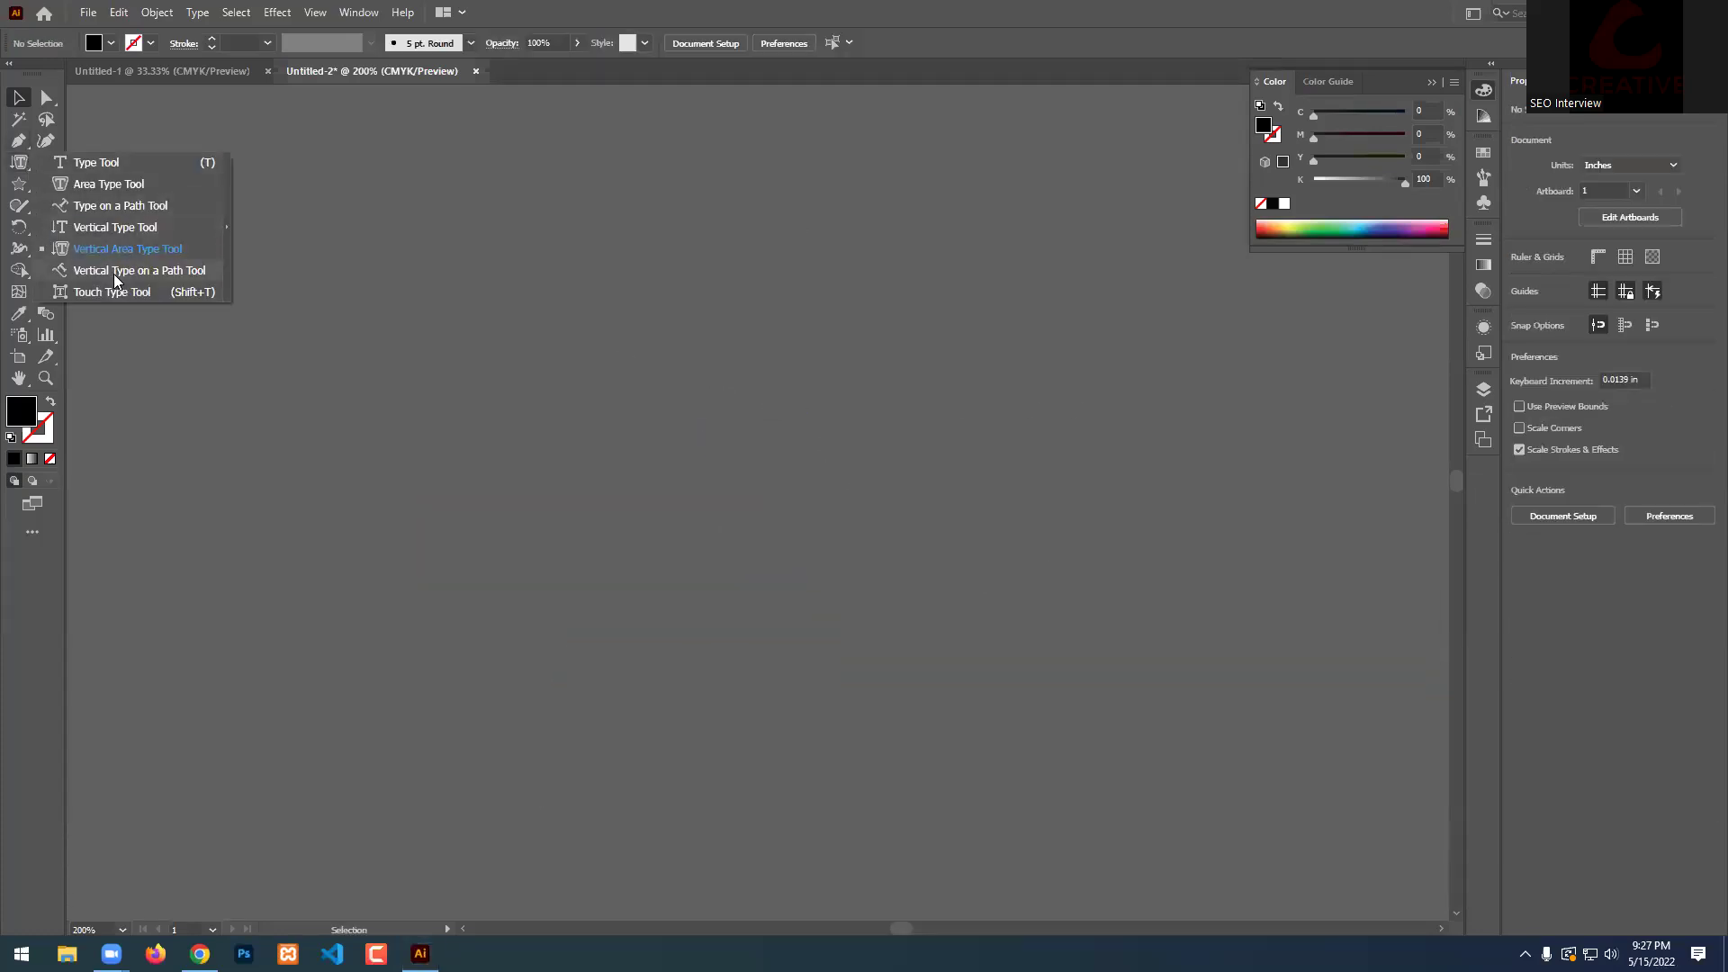
{"action": "left_click_drag", "start_coordinate": [19, 141], "coordinate": [127, 147]}
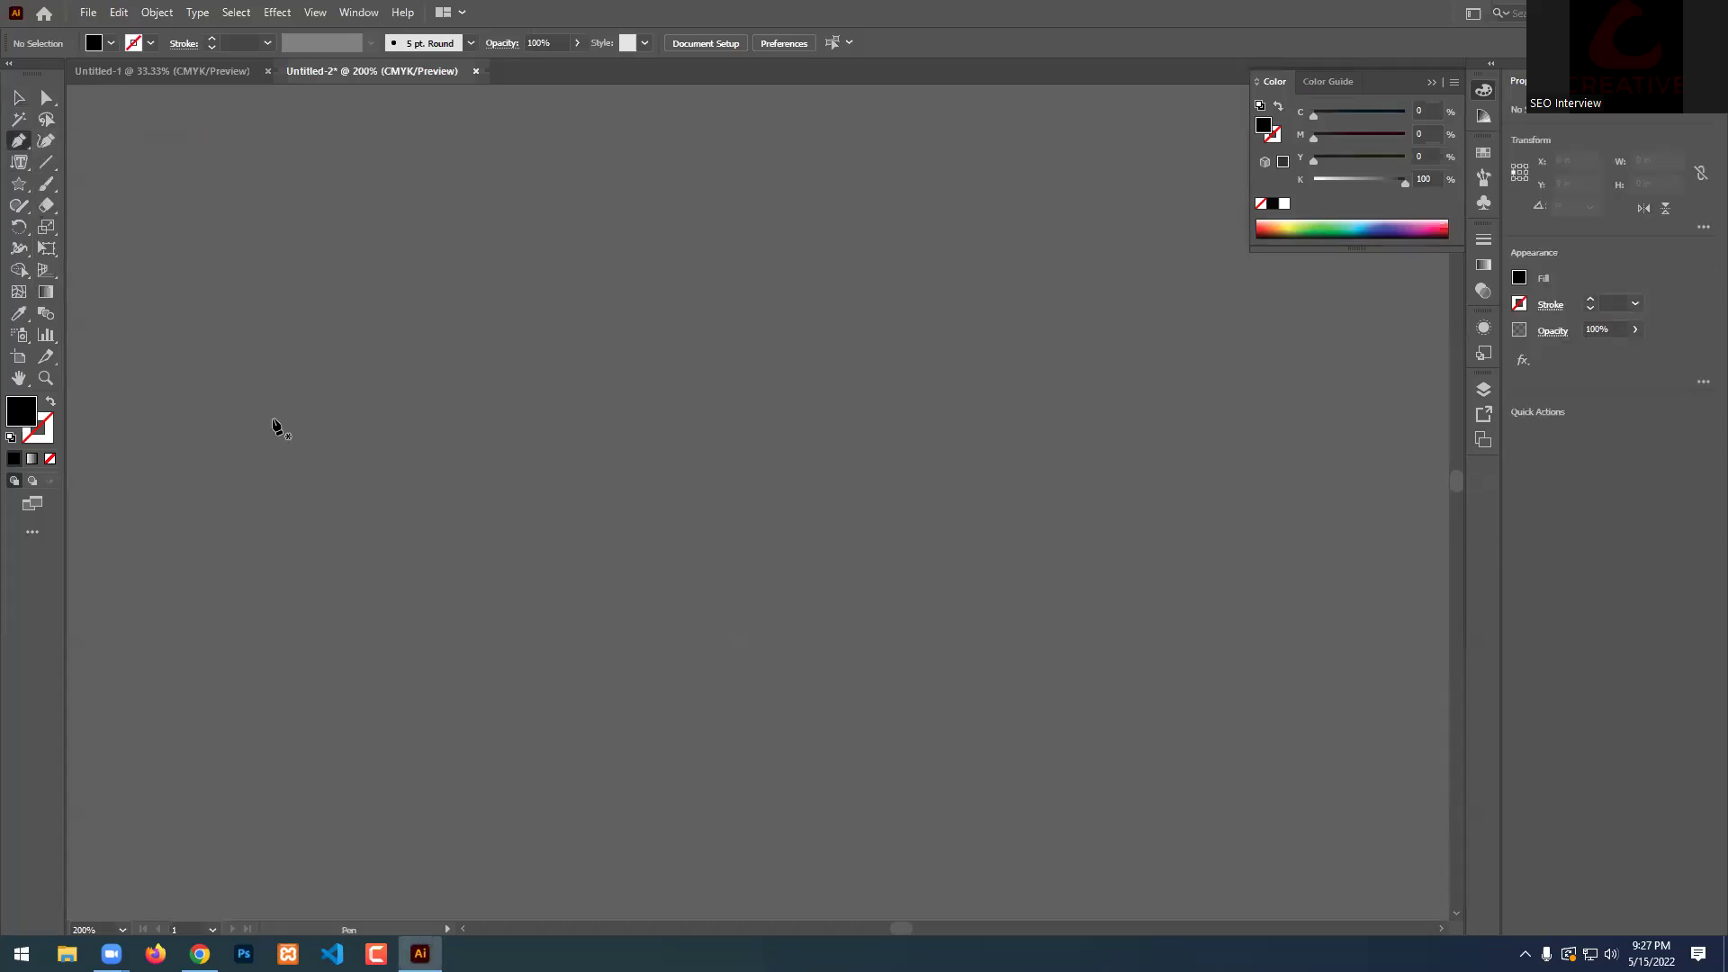
{"action": "left_click", "coordinate": [247, 409]}
{"action": "left_click_drag", "start_coordinate": [743, 421], "coordinate": [1040, 627]}
{"action": "left_click", "coordinate": [1272, 353]}
{"action": "left_click_drag", "start_coordinate": [1280, 355], "coordinate": [4, 74]}
{"action": "scroll", "coordinate": [710, 342], "scroll_direction": "down", "scroll_amount": 2}
Select the curve and swap its black fill to a stroke only.
{"action": "left_click", "coordinate": [19, 98]}
{"action": "left_click_drag", "start_coordinate": [751, 337], "coordinate": [727, 494]}
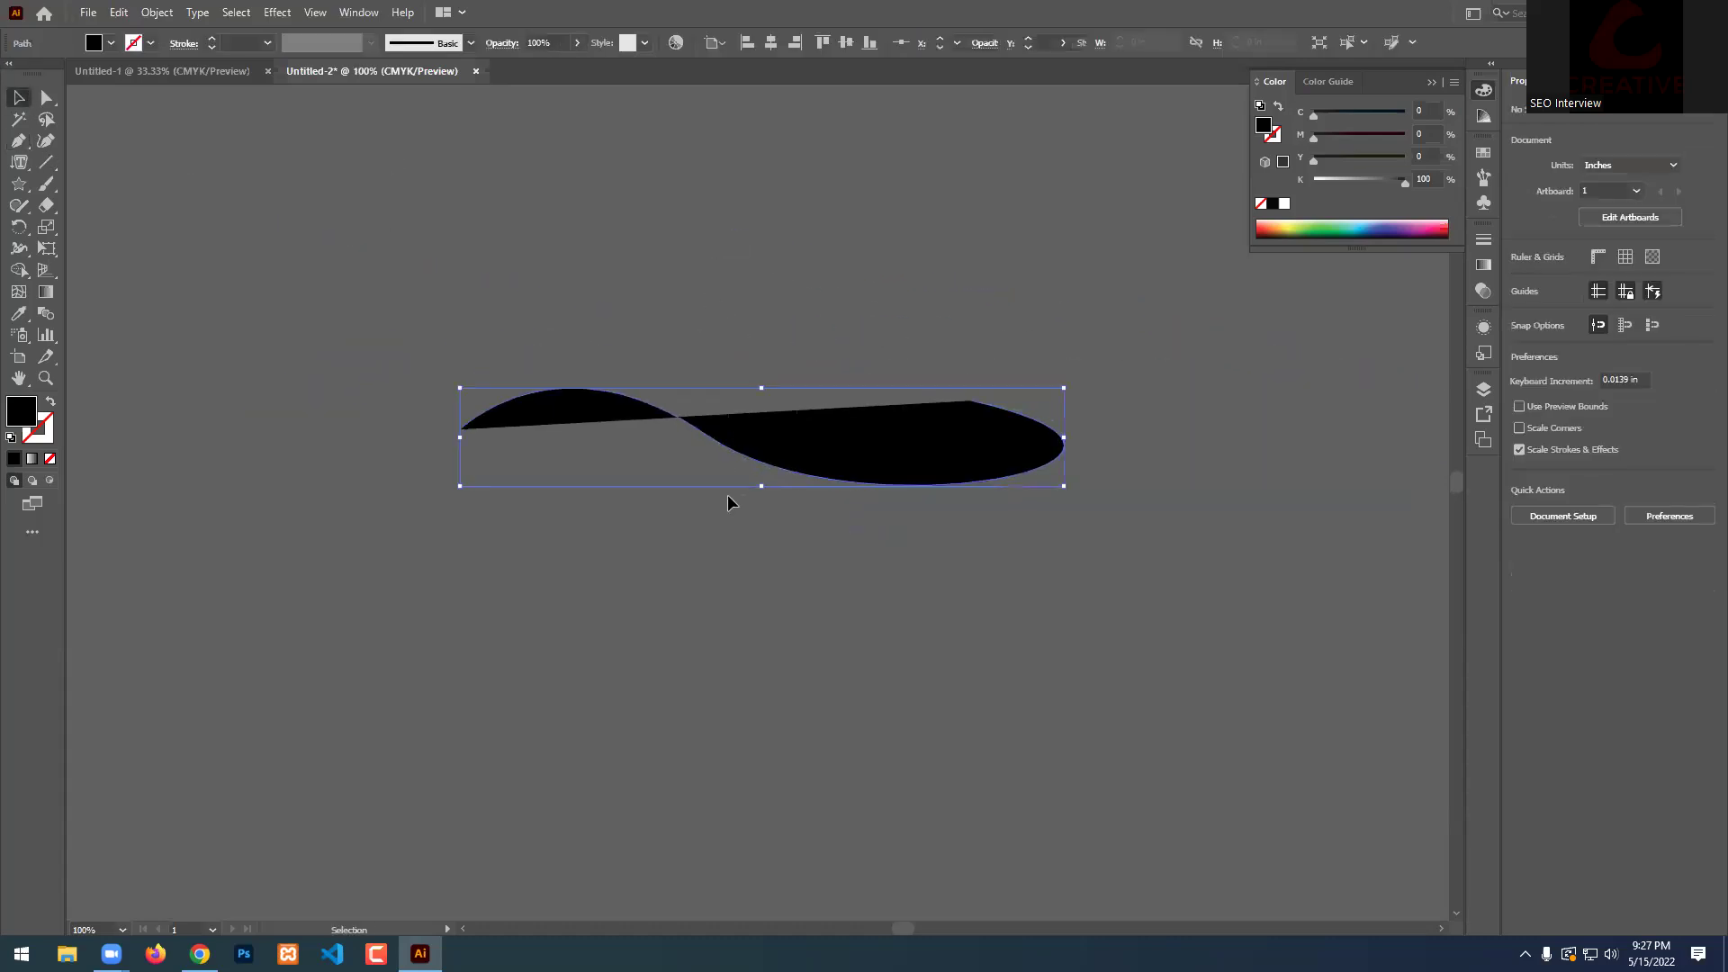
{"action": "left_click", "coordinate": [51, 401]}
{"action": "scroll", "coordinate": [856, 436], "scroll_direction": "up", "scroll_amount": 1}
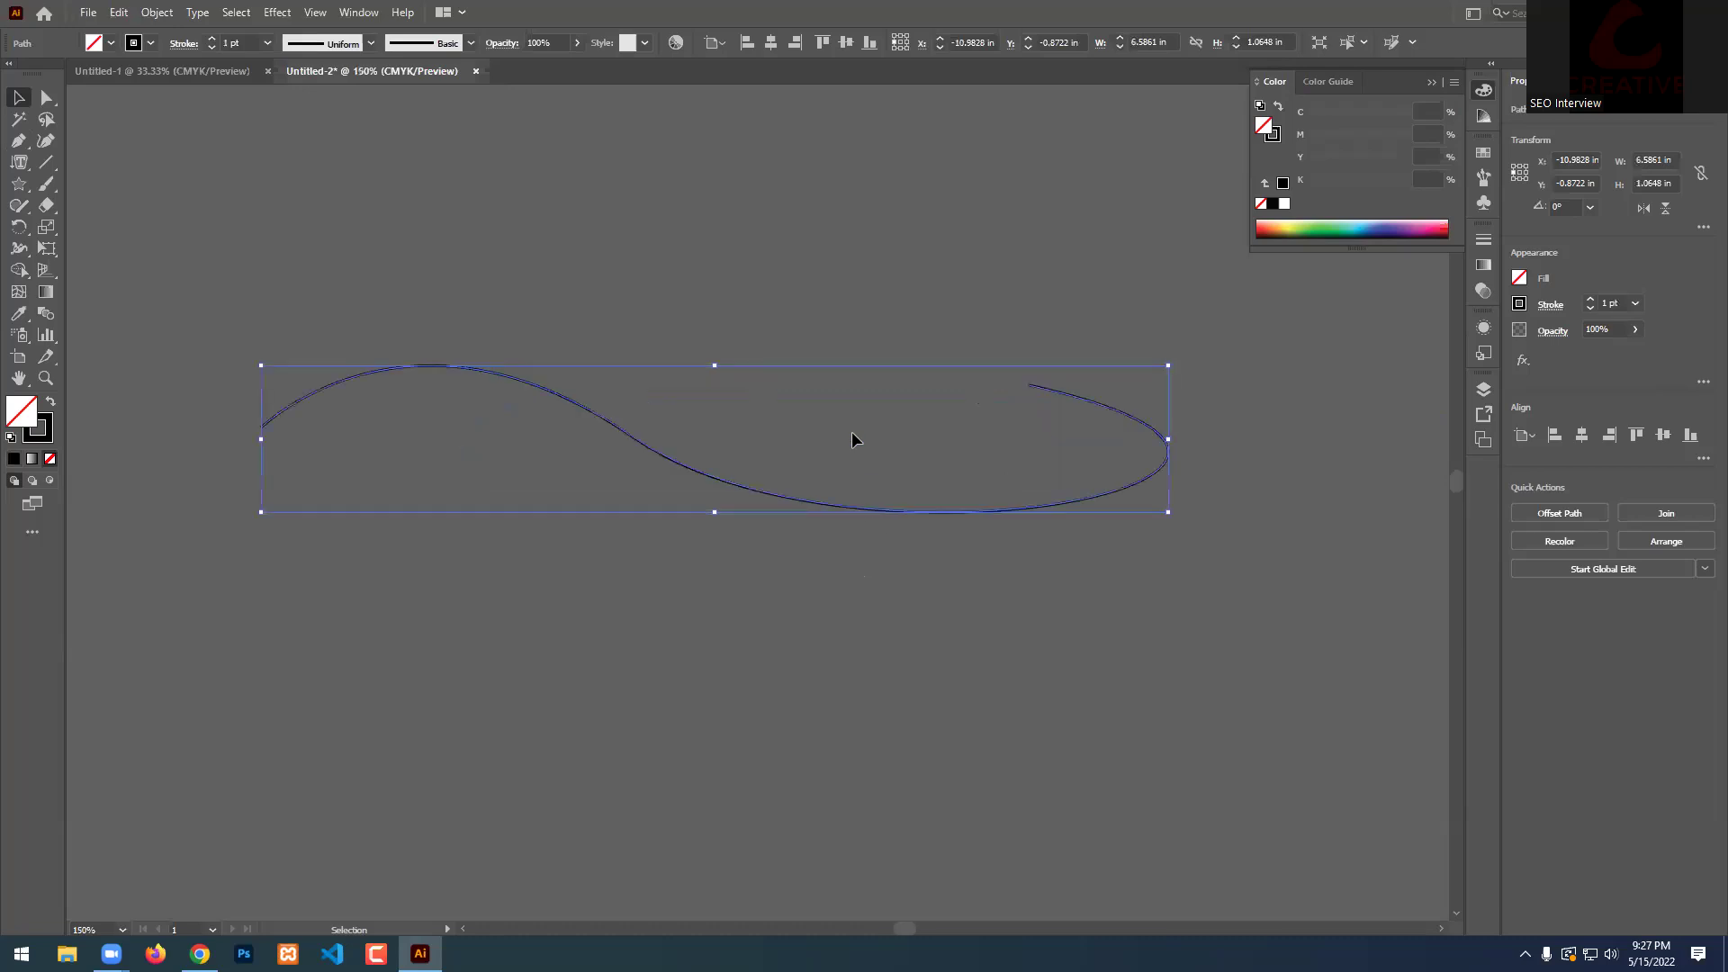
Type placeholder characters as vertical type along the curve, then deselect it.
{"action": "right_click", "coordinate": [19, 162]}
{"action": "left_click", "coordinate": [121, 272]}
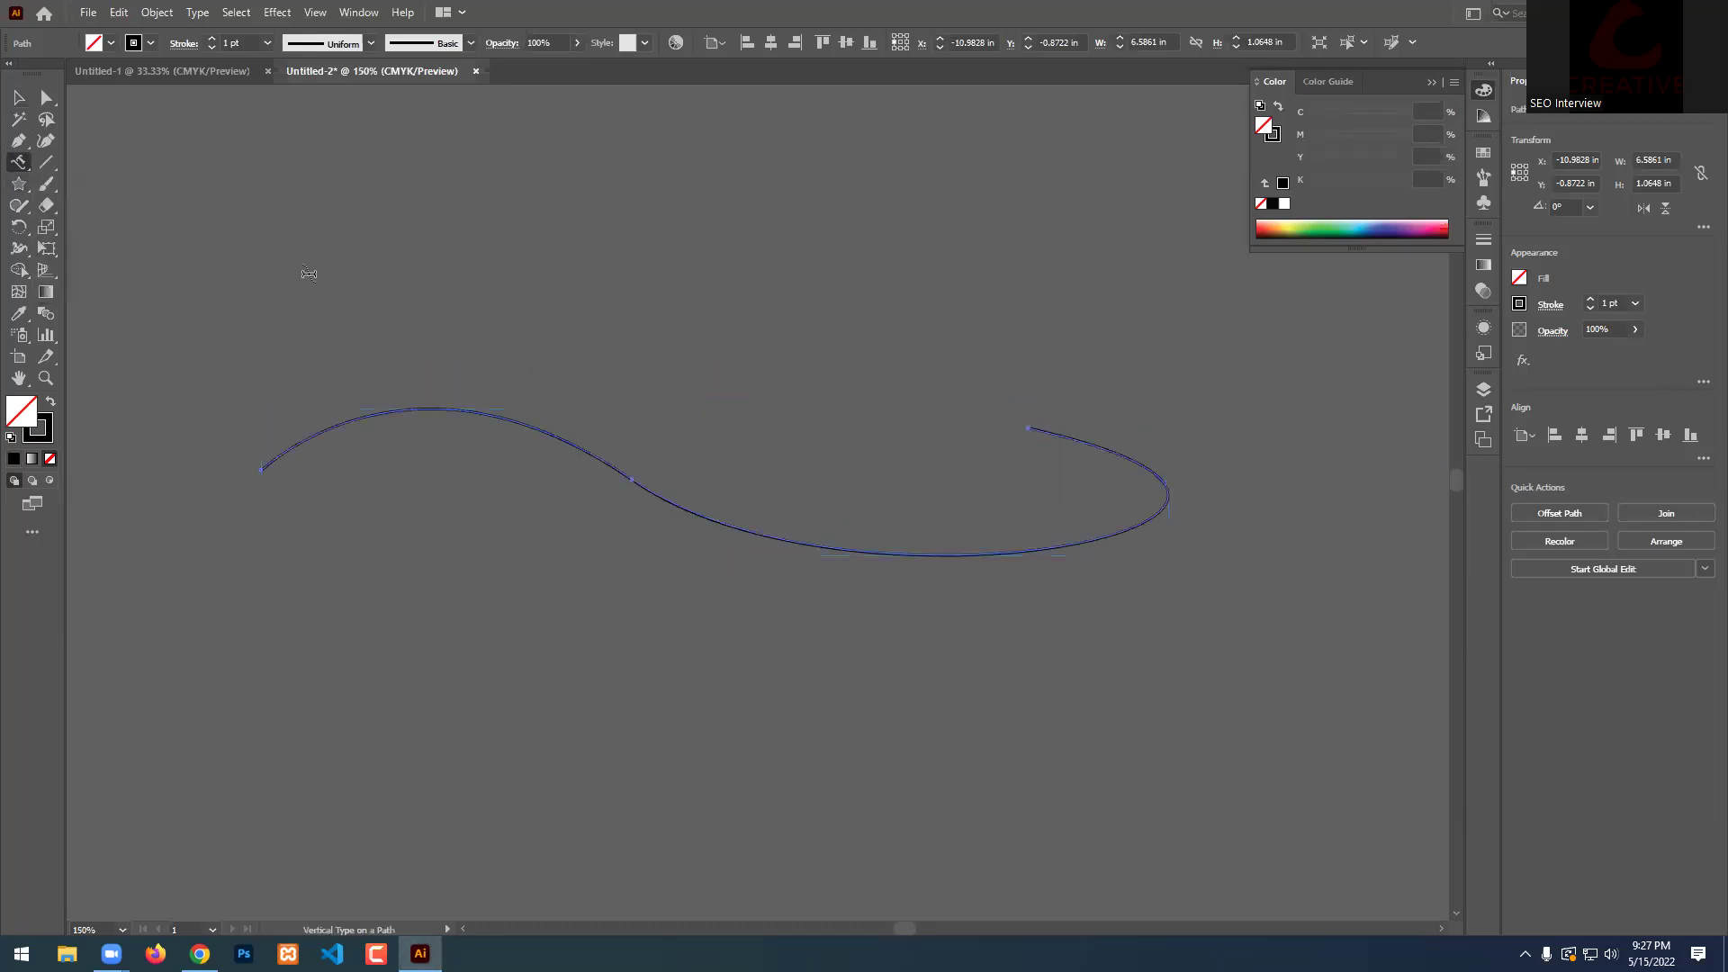
{"action": "left_click", "coordinate": [287, 456]}
{"action": "type", "text": "SEOfkdfkd    odkfofdkfofkfkfodfkdfofkod"}
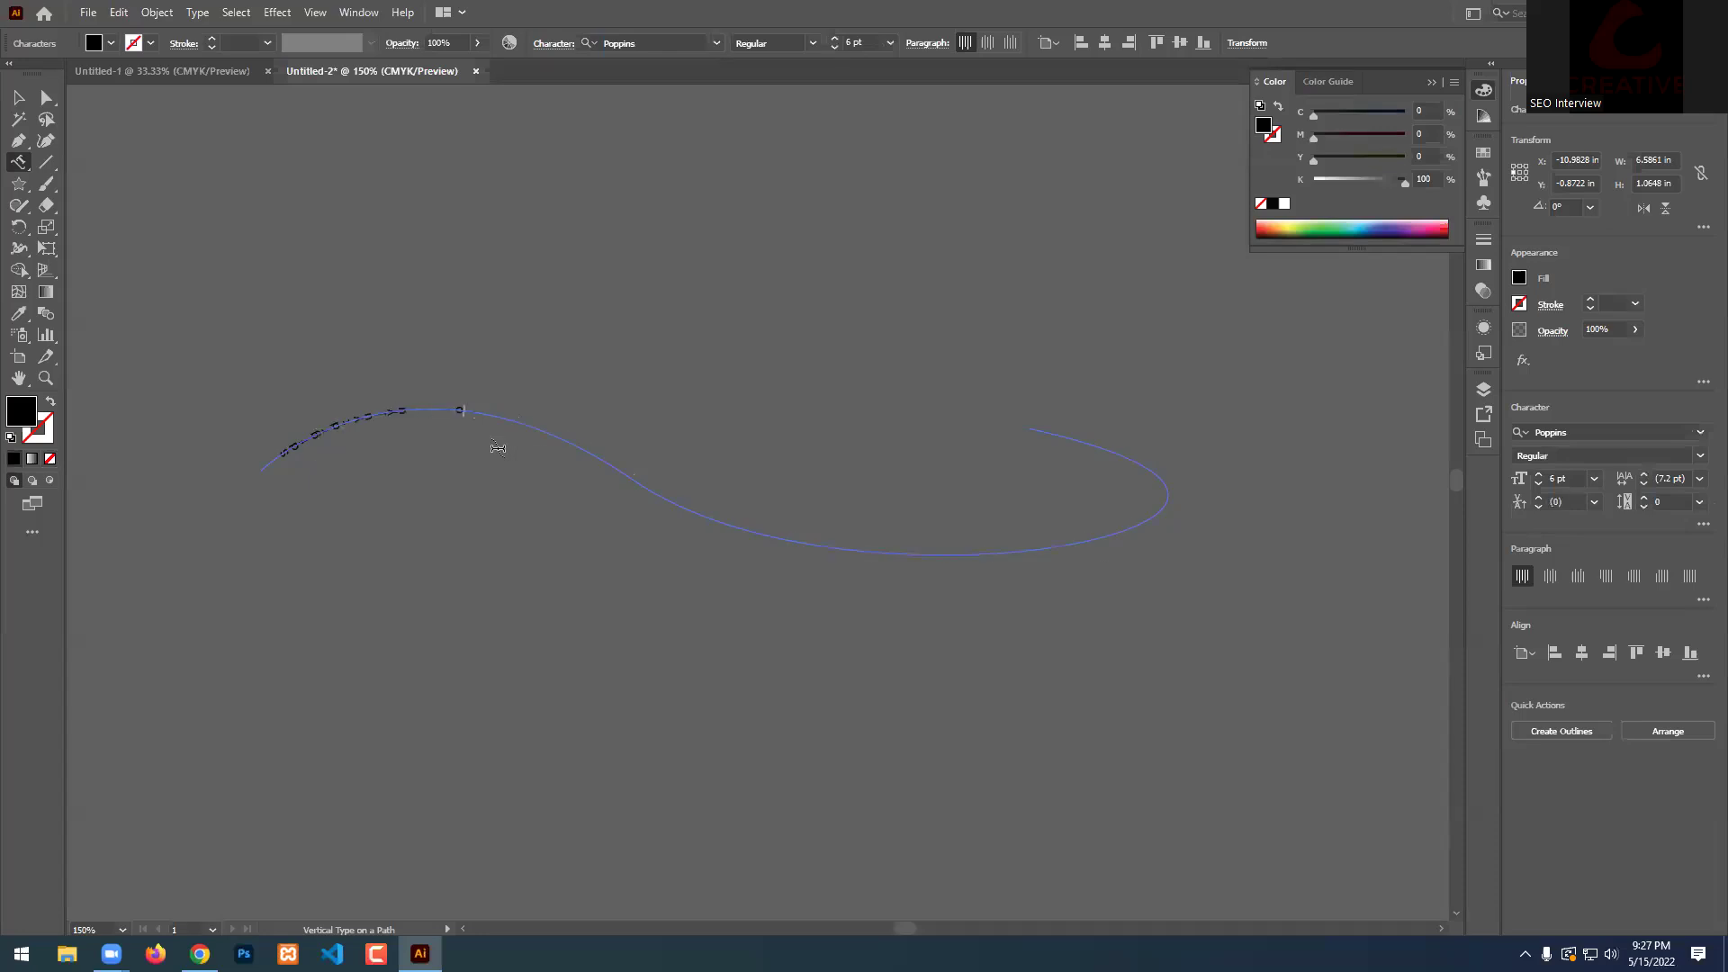
{"action": "type", "text": "dofkdfofkdofkfodkfofkdfokdfofkdofk"}
{"action": "key", "text": "BackSpace"}
{"action": "key", "text": "BackSpace"}
{"action": "key", "text": "BackSpace"}
{"action": "key", "text": "BackSpace"}
{"action": "key", "text": "BackSpace"}
{"action": "key", "text": "BackSpace"}
{"action": "key", "text": "BackSpace"}
{"action": "key", "text": "BackSpace"}
{"action": "key", "text": "BackSpace"}
{"action": "key", "text": "BackSpace"}
{"action": "key", "text": "BackSpace"}
{"action": "key", "text": "BackSpace"}
{"action": "key", "text": "BackSpace"}
{"action": "key", "text": "BackSpace"}
{"action": "key", "text": "BackSpace"}
{"action": "key", "text": "BackSpace"}
{"action": "key", "text": "BackSpace"}
{"action": "key", "text": "BackSpace"}
{"action": "key", "text": "BackSpace"}
{"action": "key", "text": "BackSpace"}
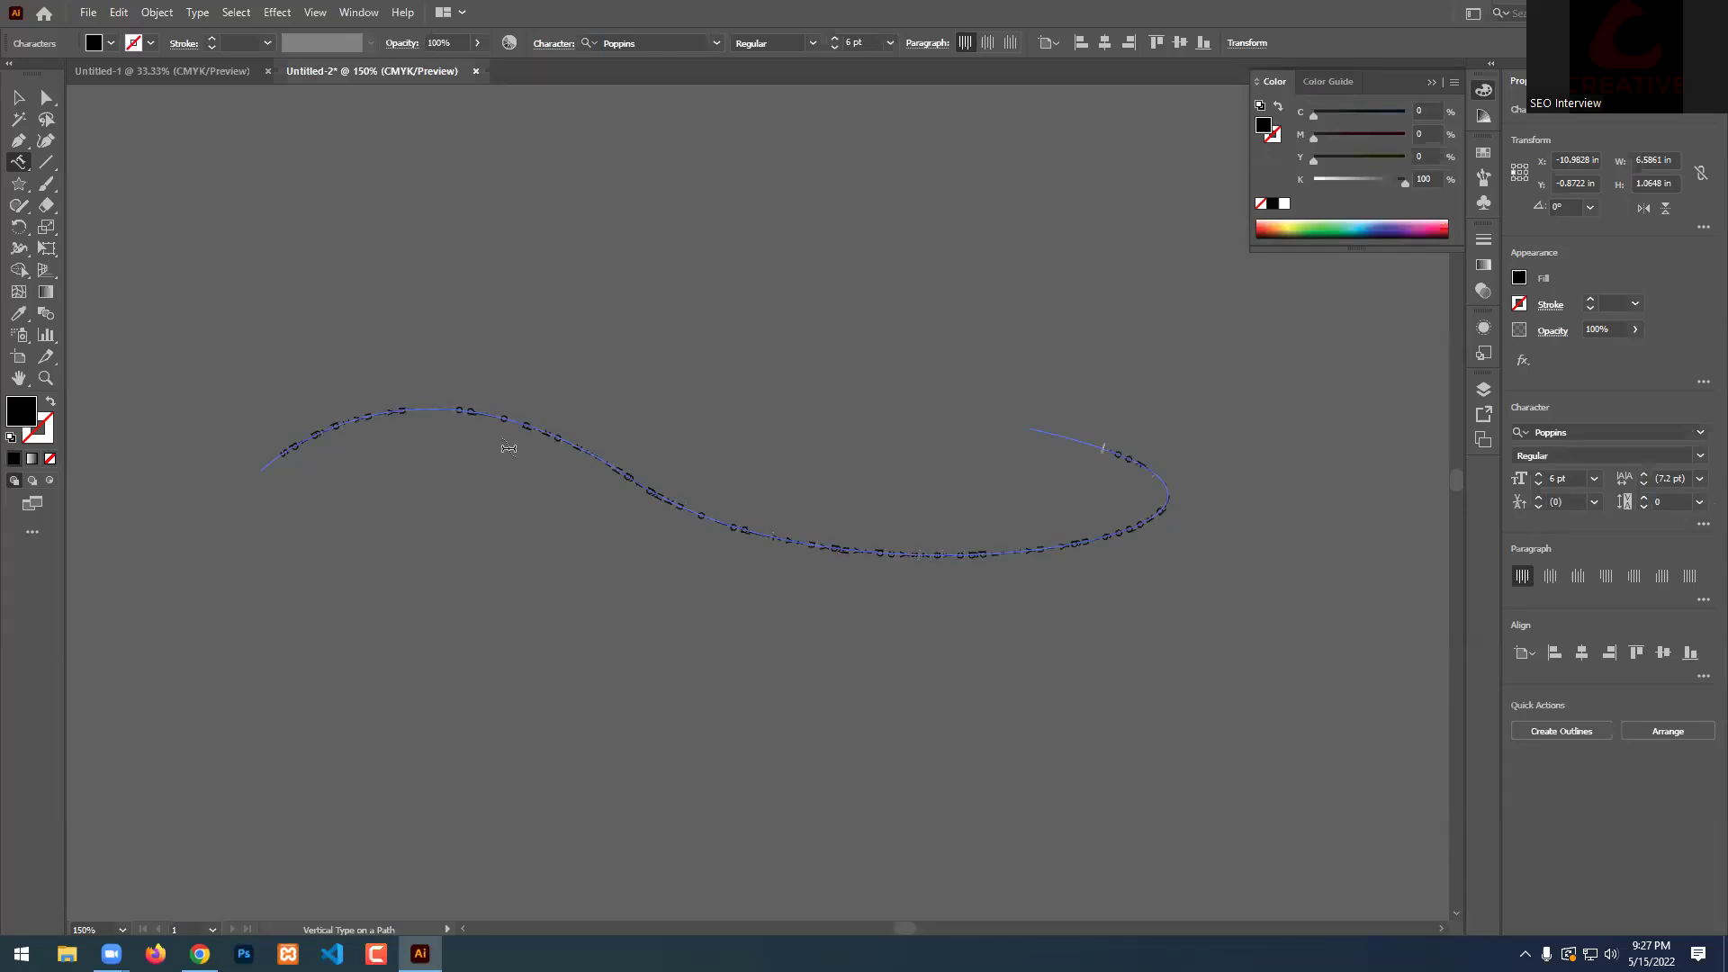
{"action": "key", "text": "ctrl+z"}
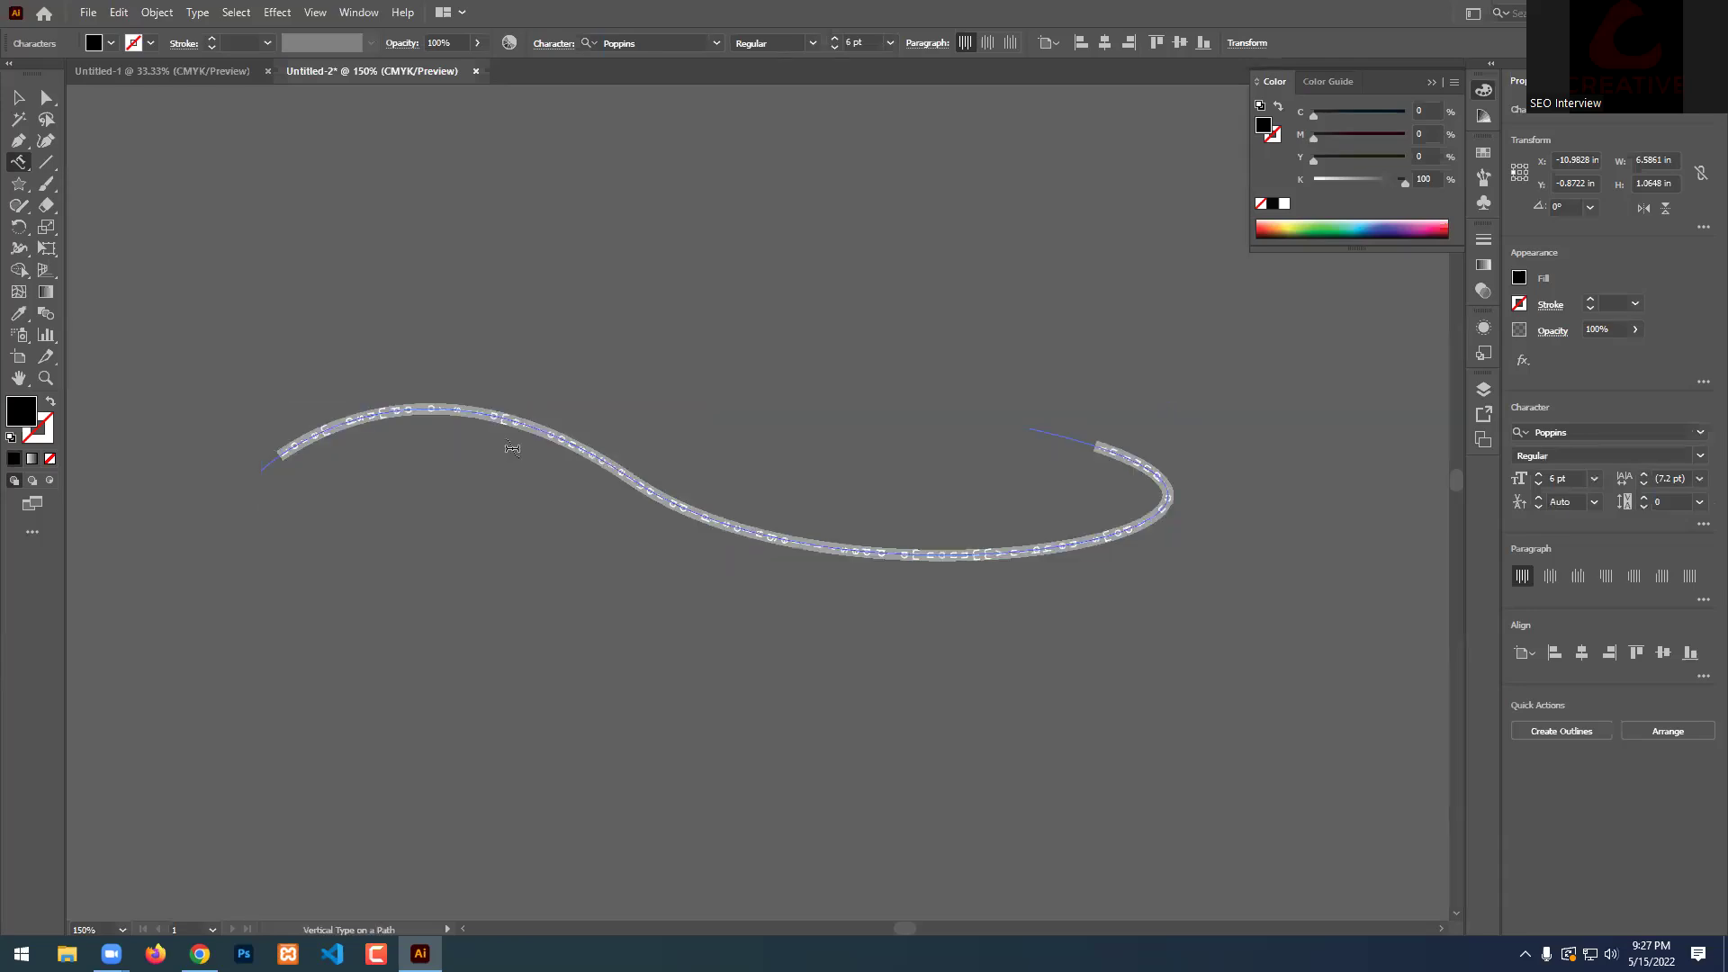
{"action": "left_click", "coordinate": [18, 99]}
{"action": "left_click", "coordinate": [780, 181]}
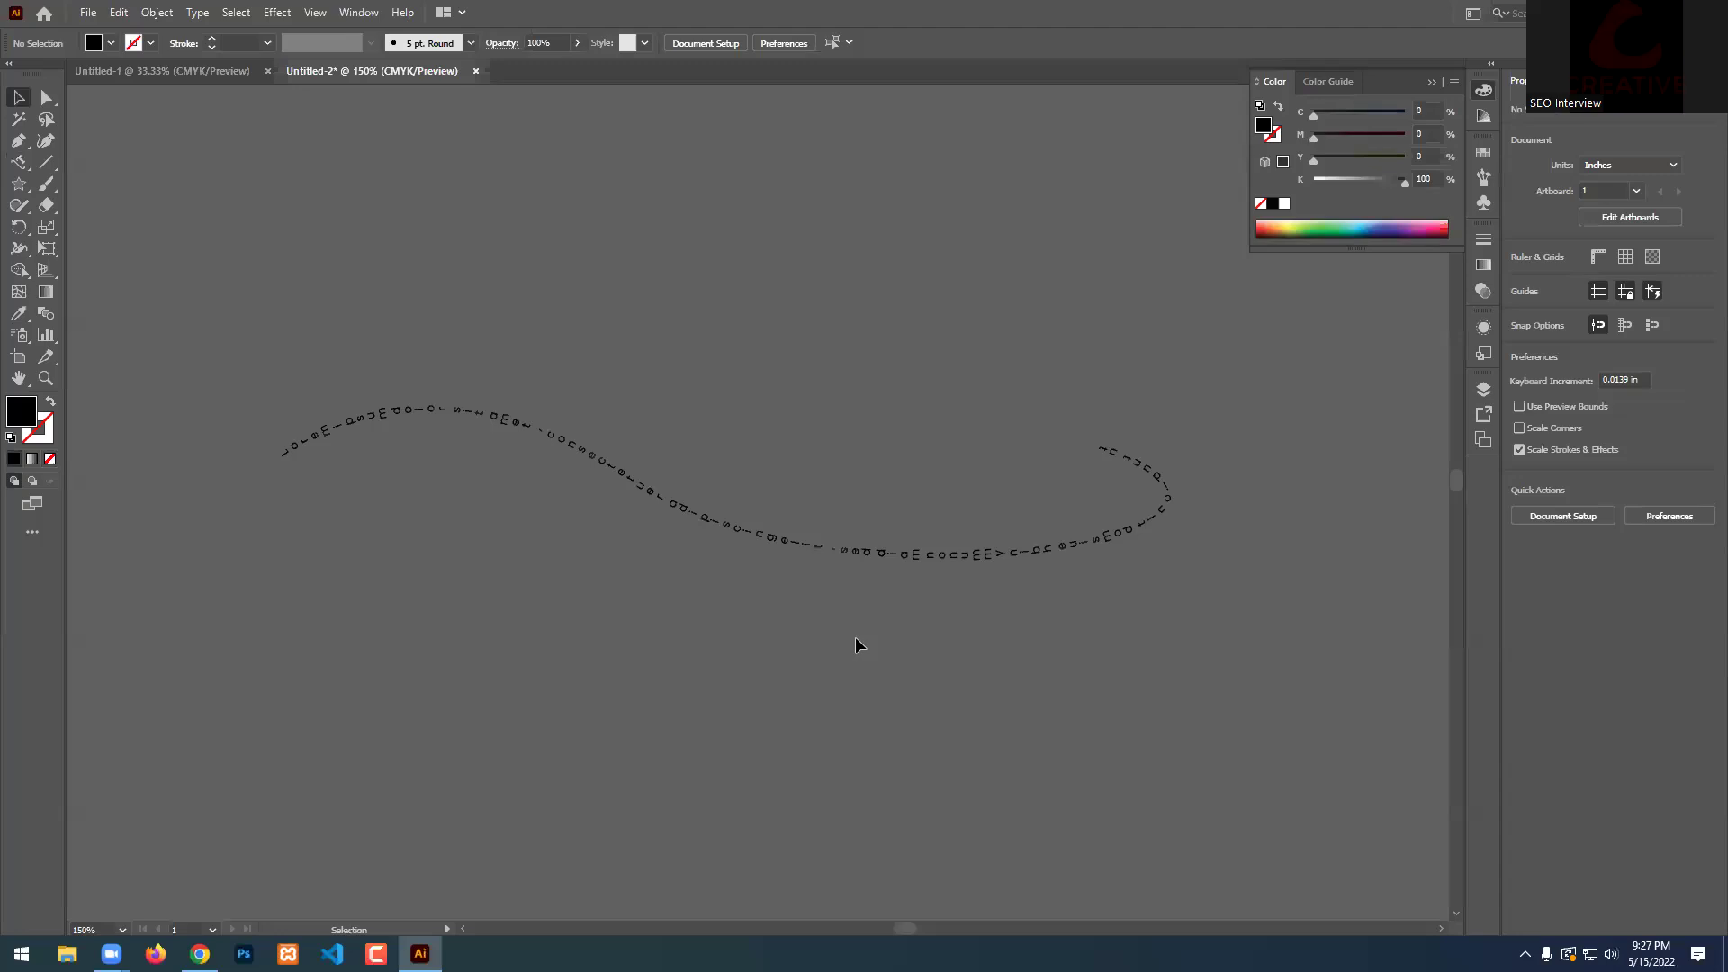
Marquee-select the vertical text-on-curve object and delete it.
{"action": "scroll", "coordinate": [256, 467], "scroll_direction": "up", "scroll_amount": 4}
{"action": "scroll", "coordinate": [406, 443], "scroll_direction": "down", "scroll_amount": 4}
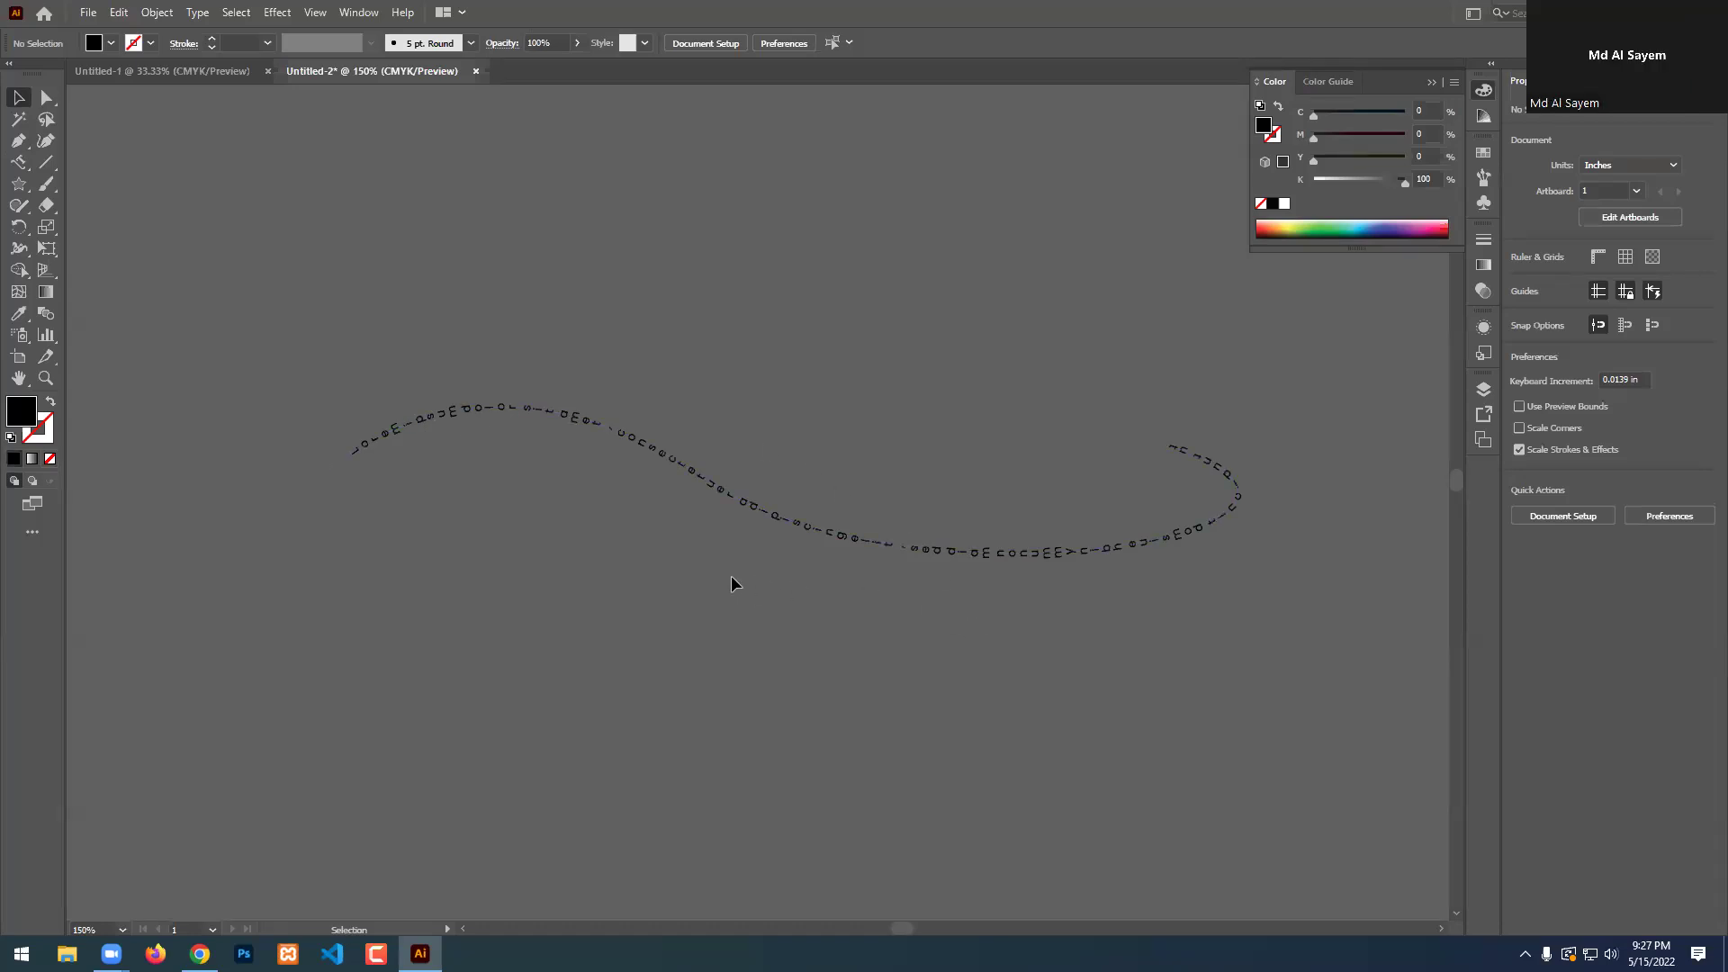
{"action": "left_click", "coordinate": [736, 506]}
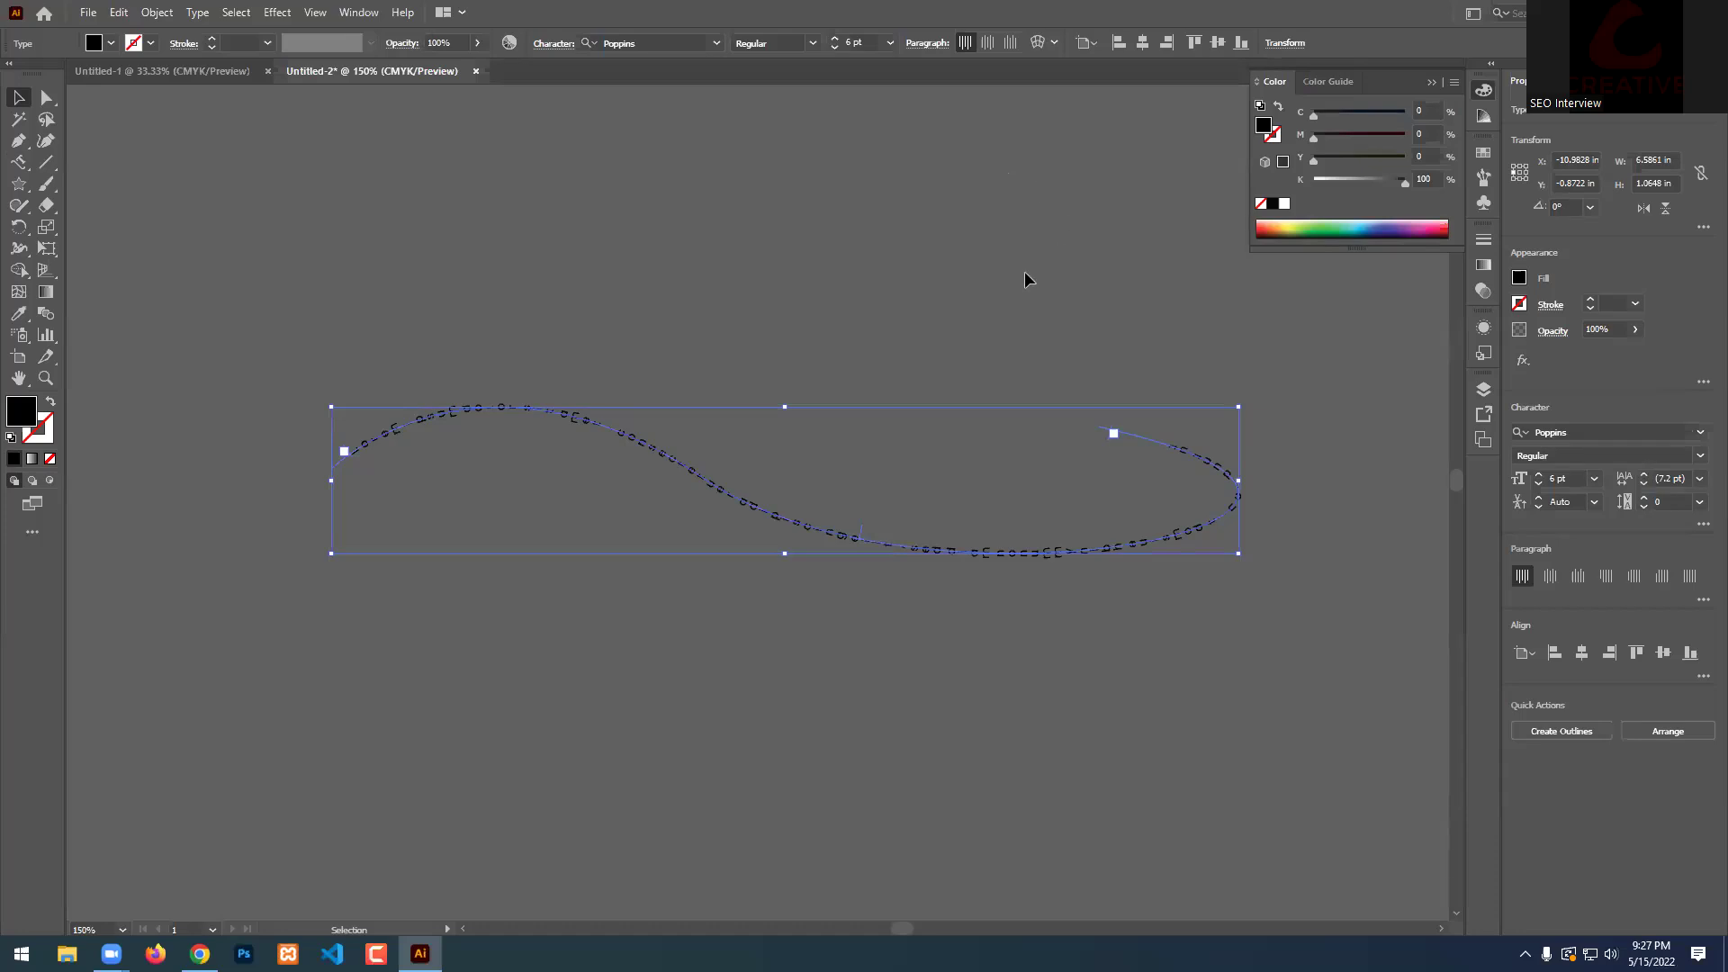
{"action": "left_click", "coordinate": [1317, 412]}
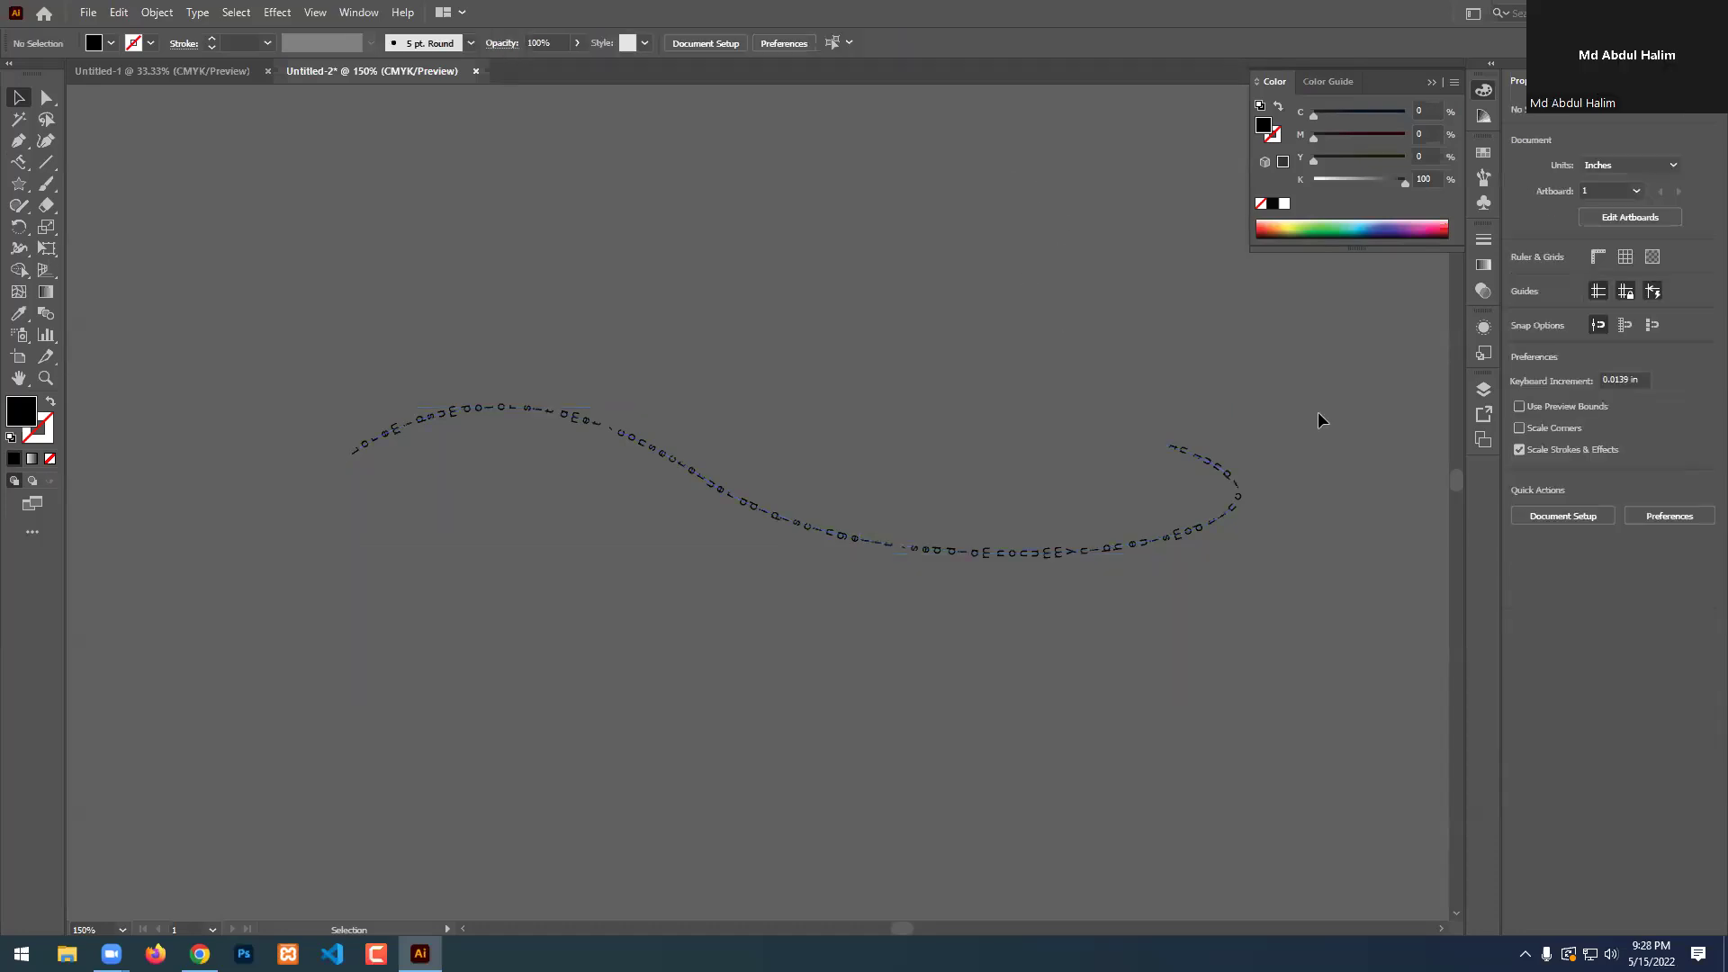
{"action": "left_click_drag", "start_coordinate": [317, 537], "coordinate": [284, 594]}
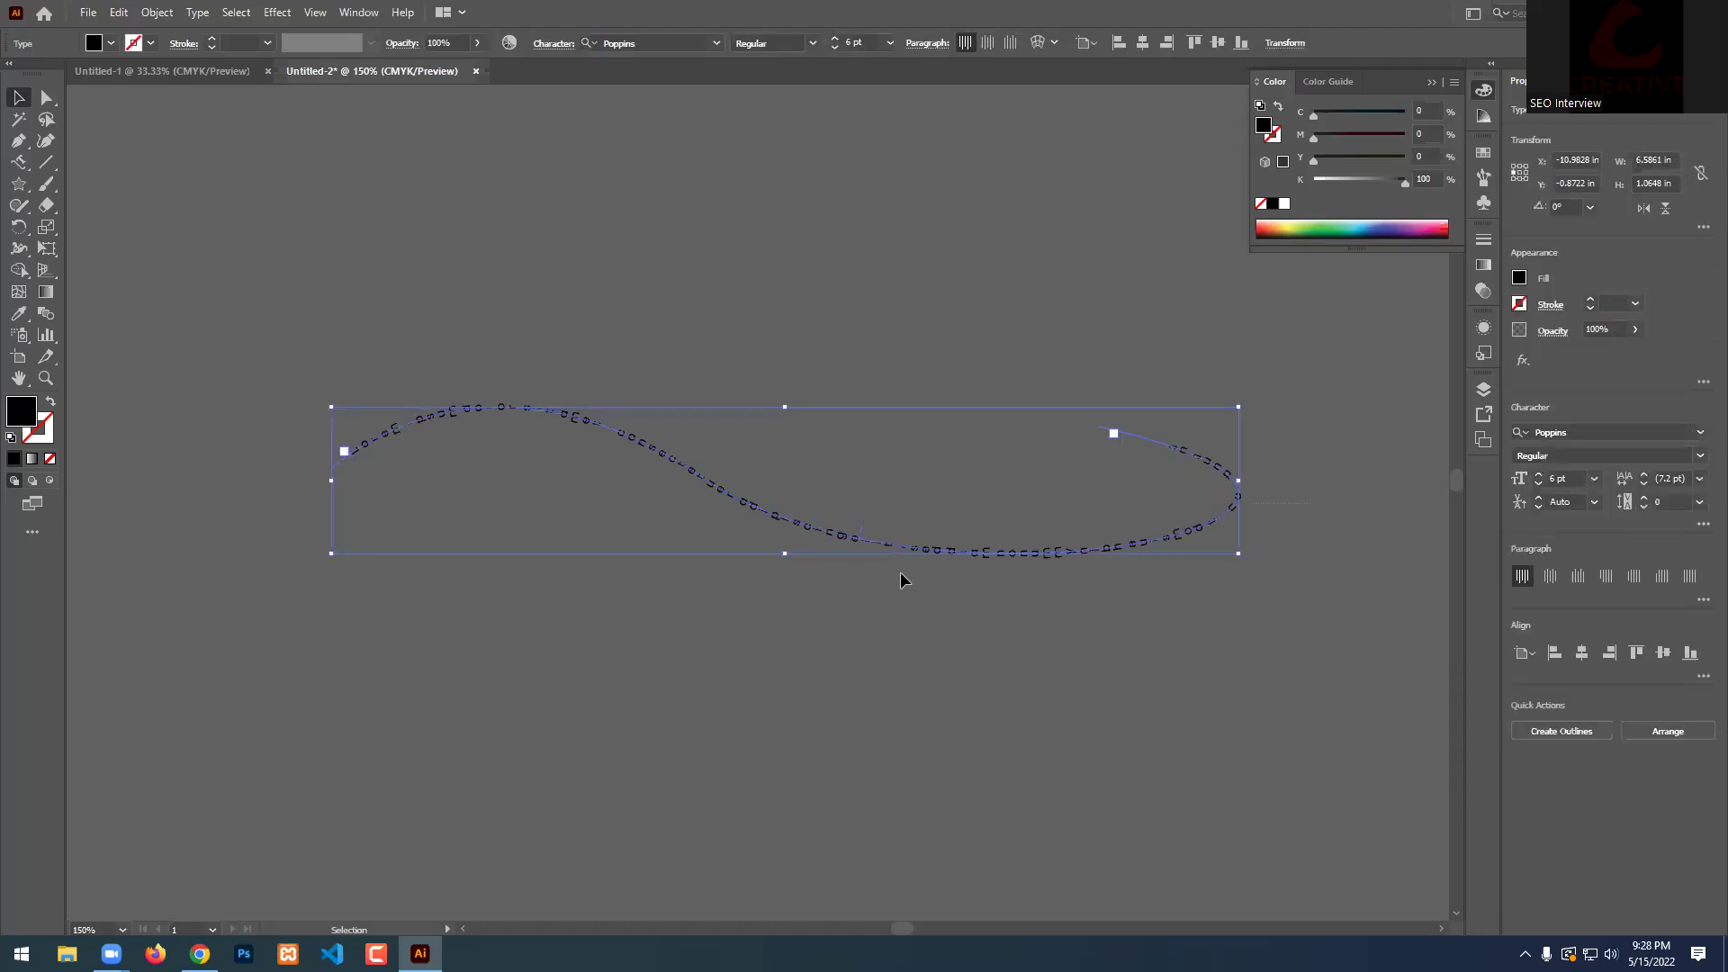
{"action": "key", "text": "Delete"}
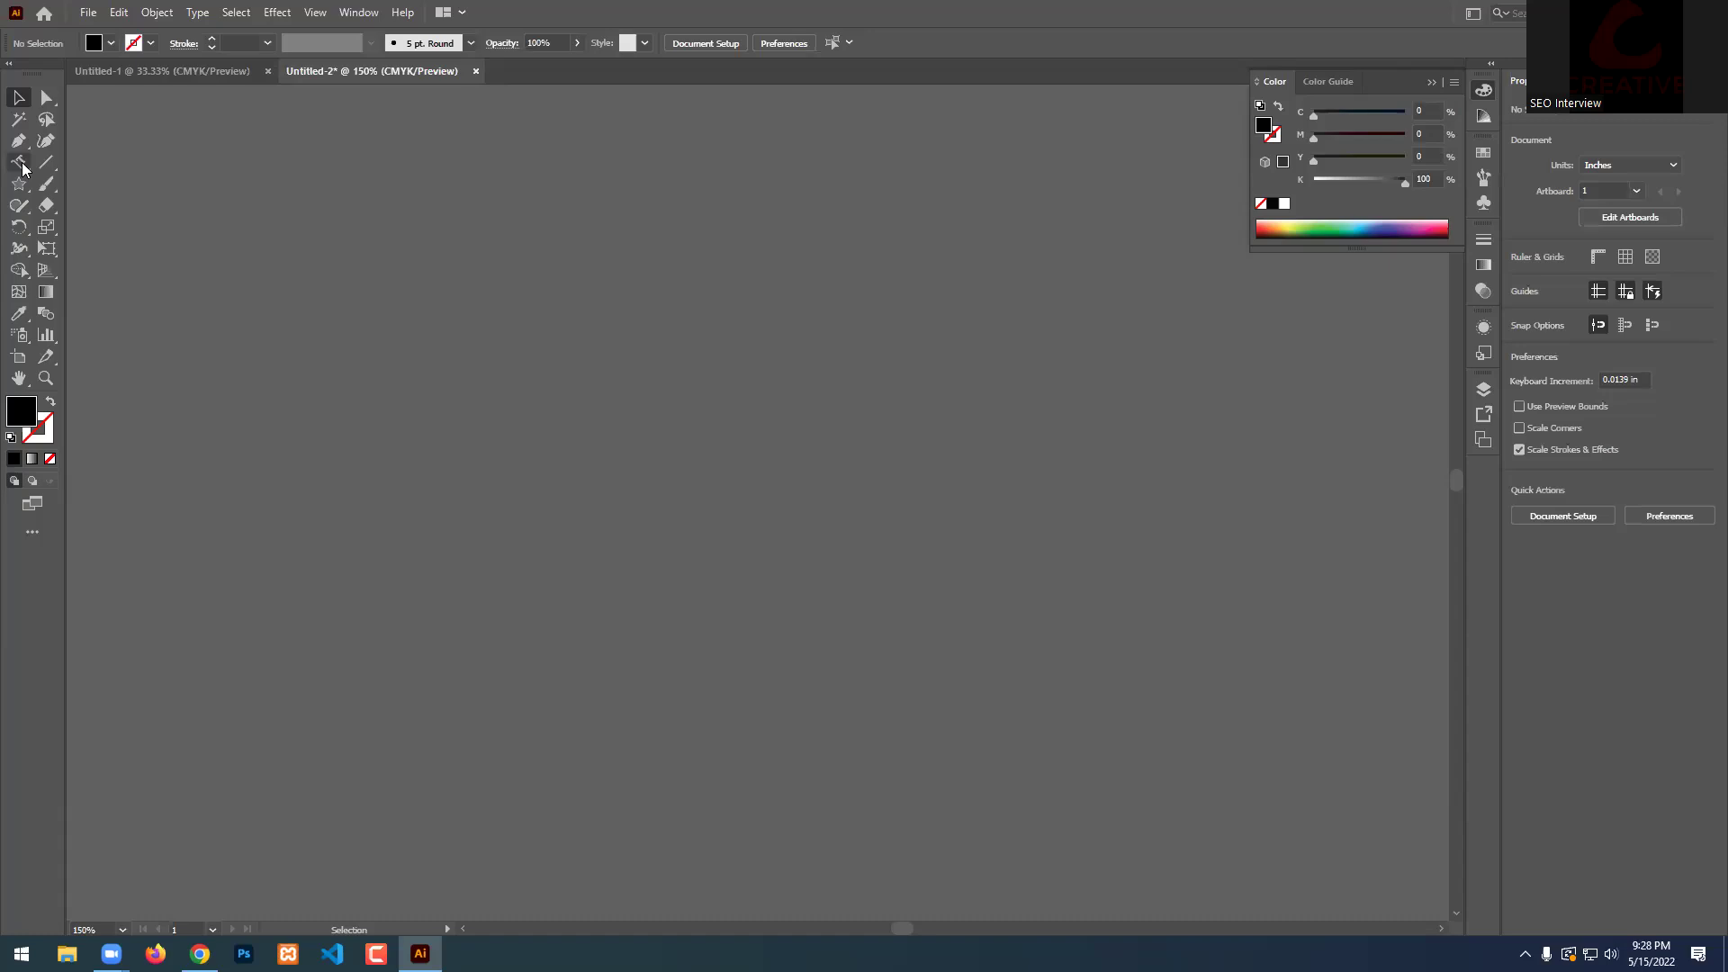
{"action": "left_click", "coordinate": [19, 165]}
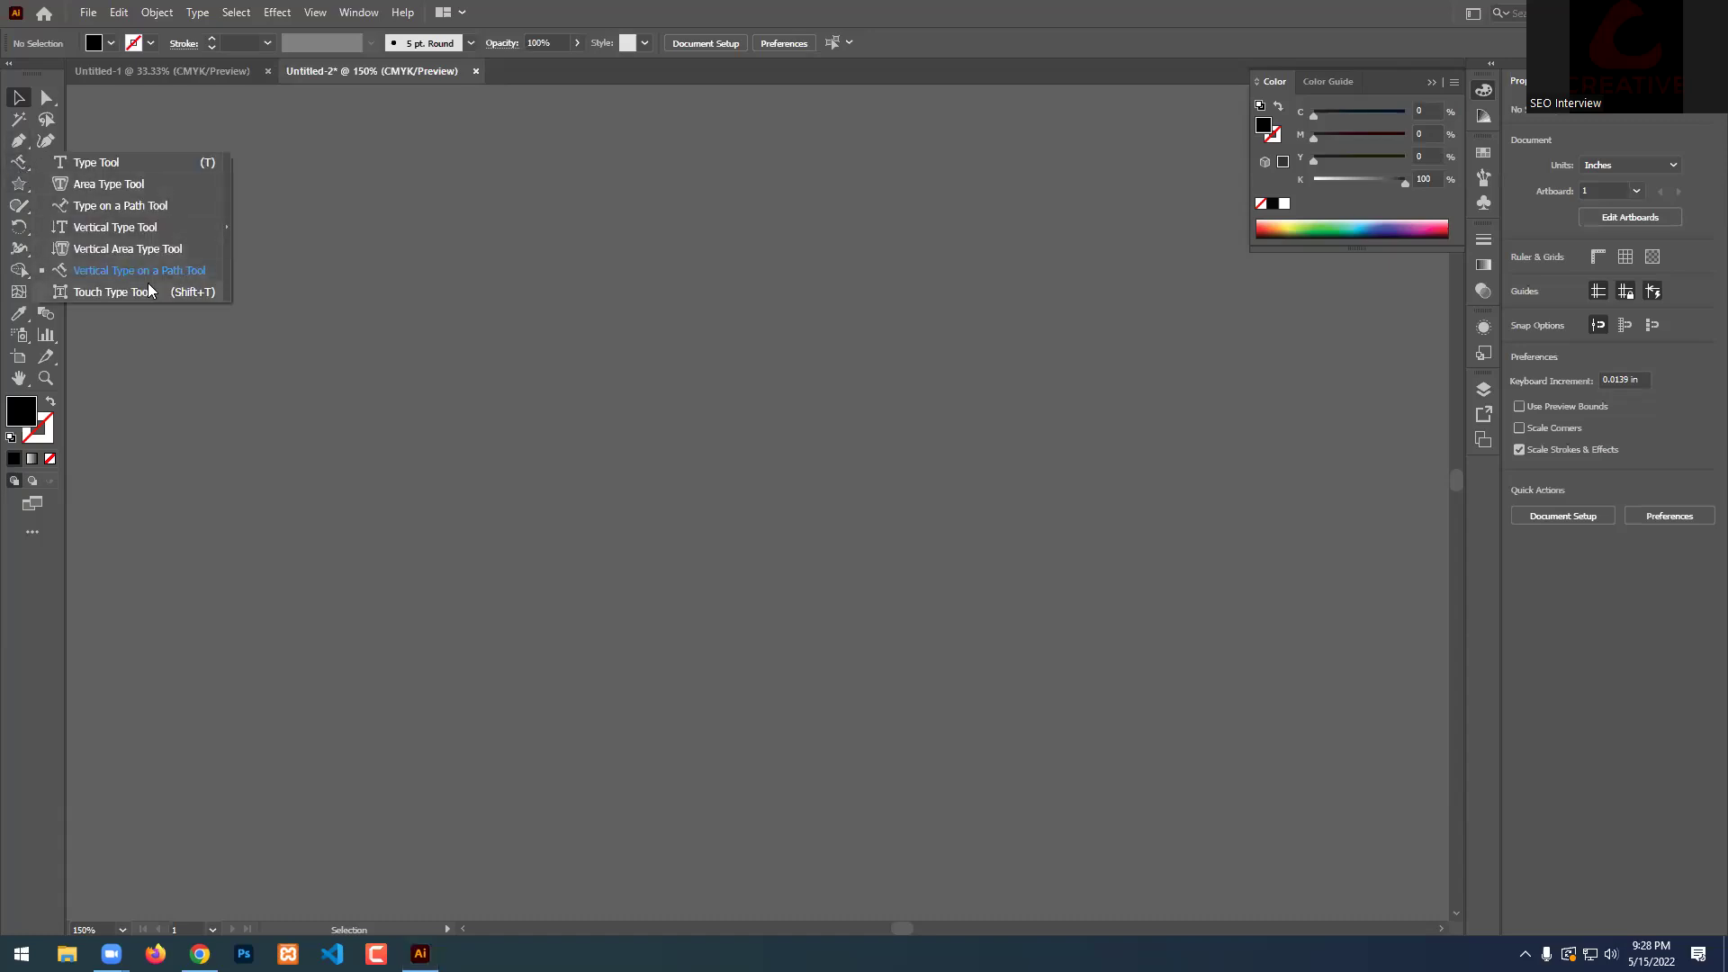
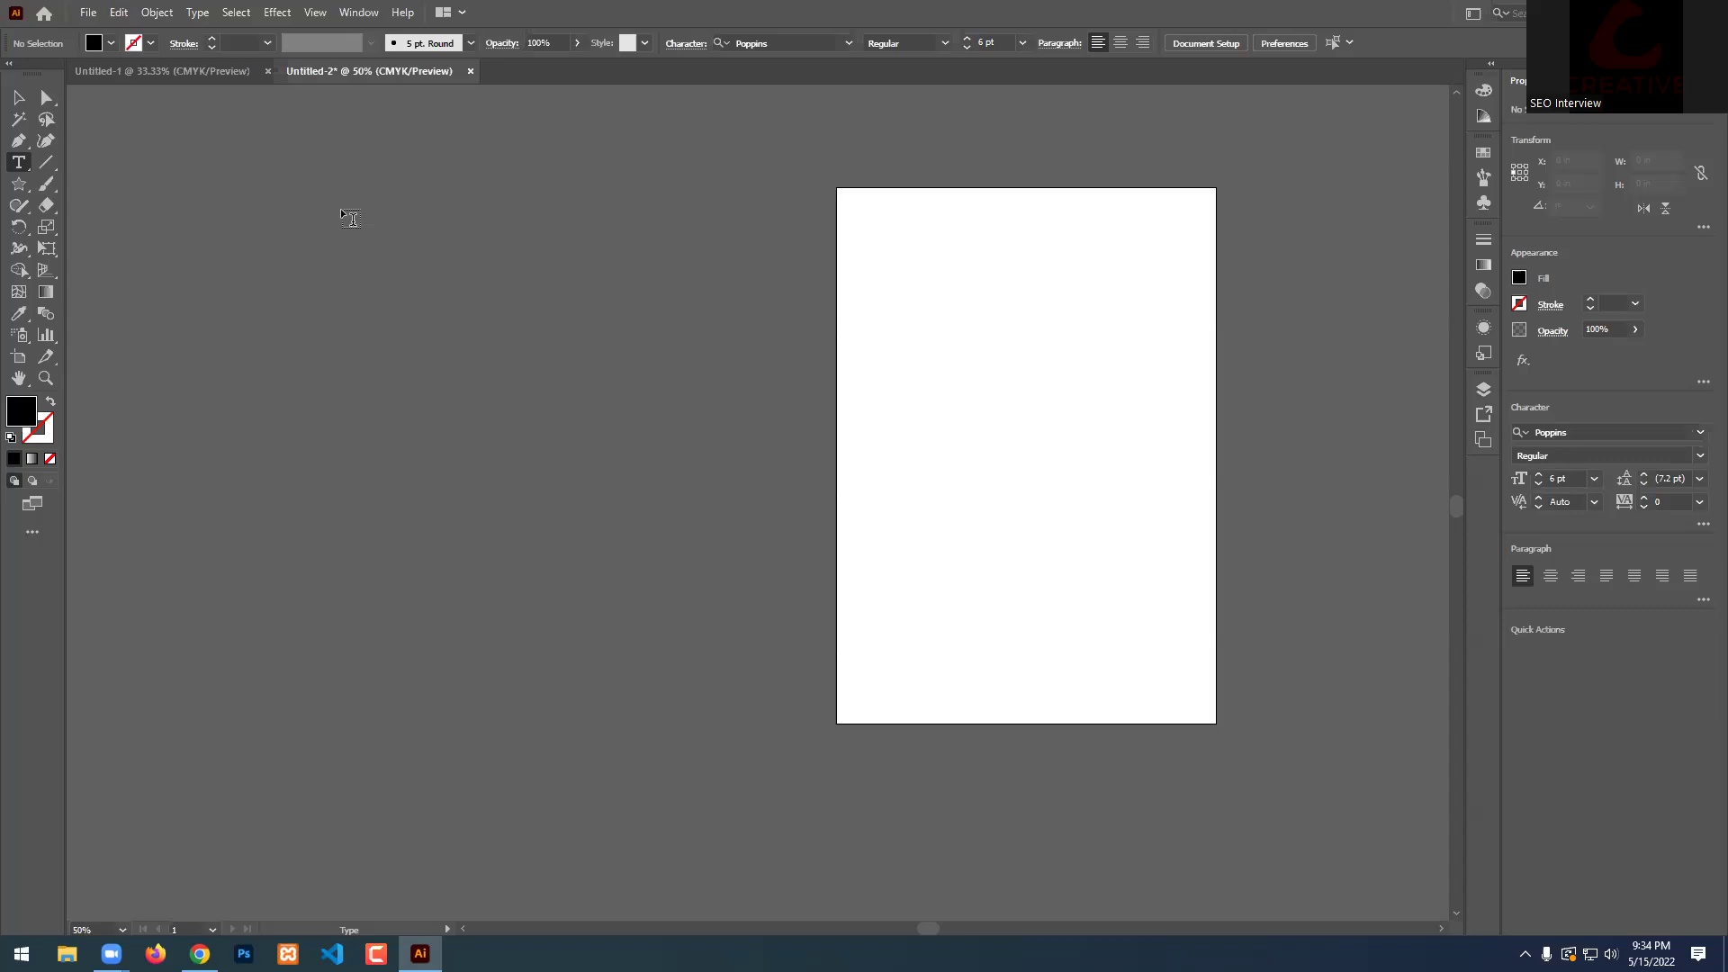
Switch to the Ellipse Tool from the shape tool group.
{"action": "left_click", "coordinate": [18, 184]}
{"action": "left_click", "coordinate": [101, 225]}
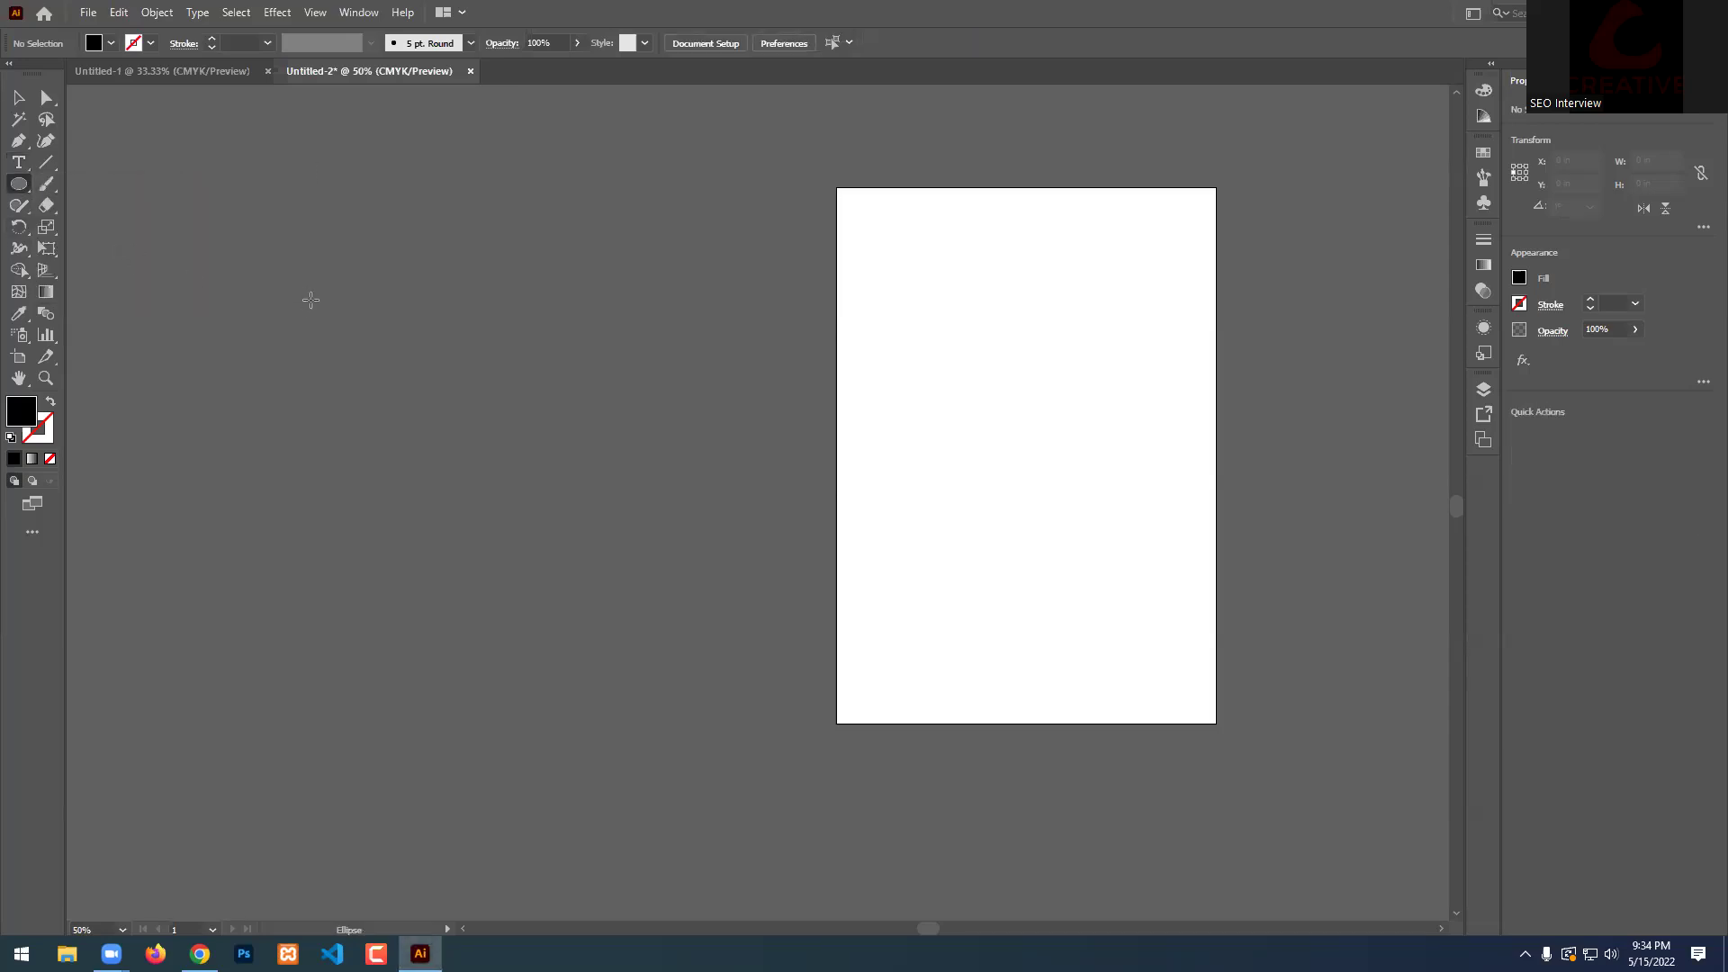
Draw an 8.86 in outline-only circle left of the artboard and nudge it up-left.
{"action": "left_click", "coordinate": [51, 403]}
{"action": "left_click_drag", "start_coordinate": [354, 278], "coordinate": [723, 686]}
{"action": "key", "text": "v"}
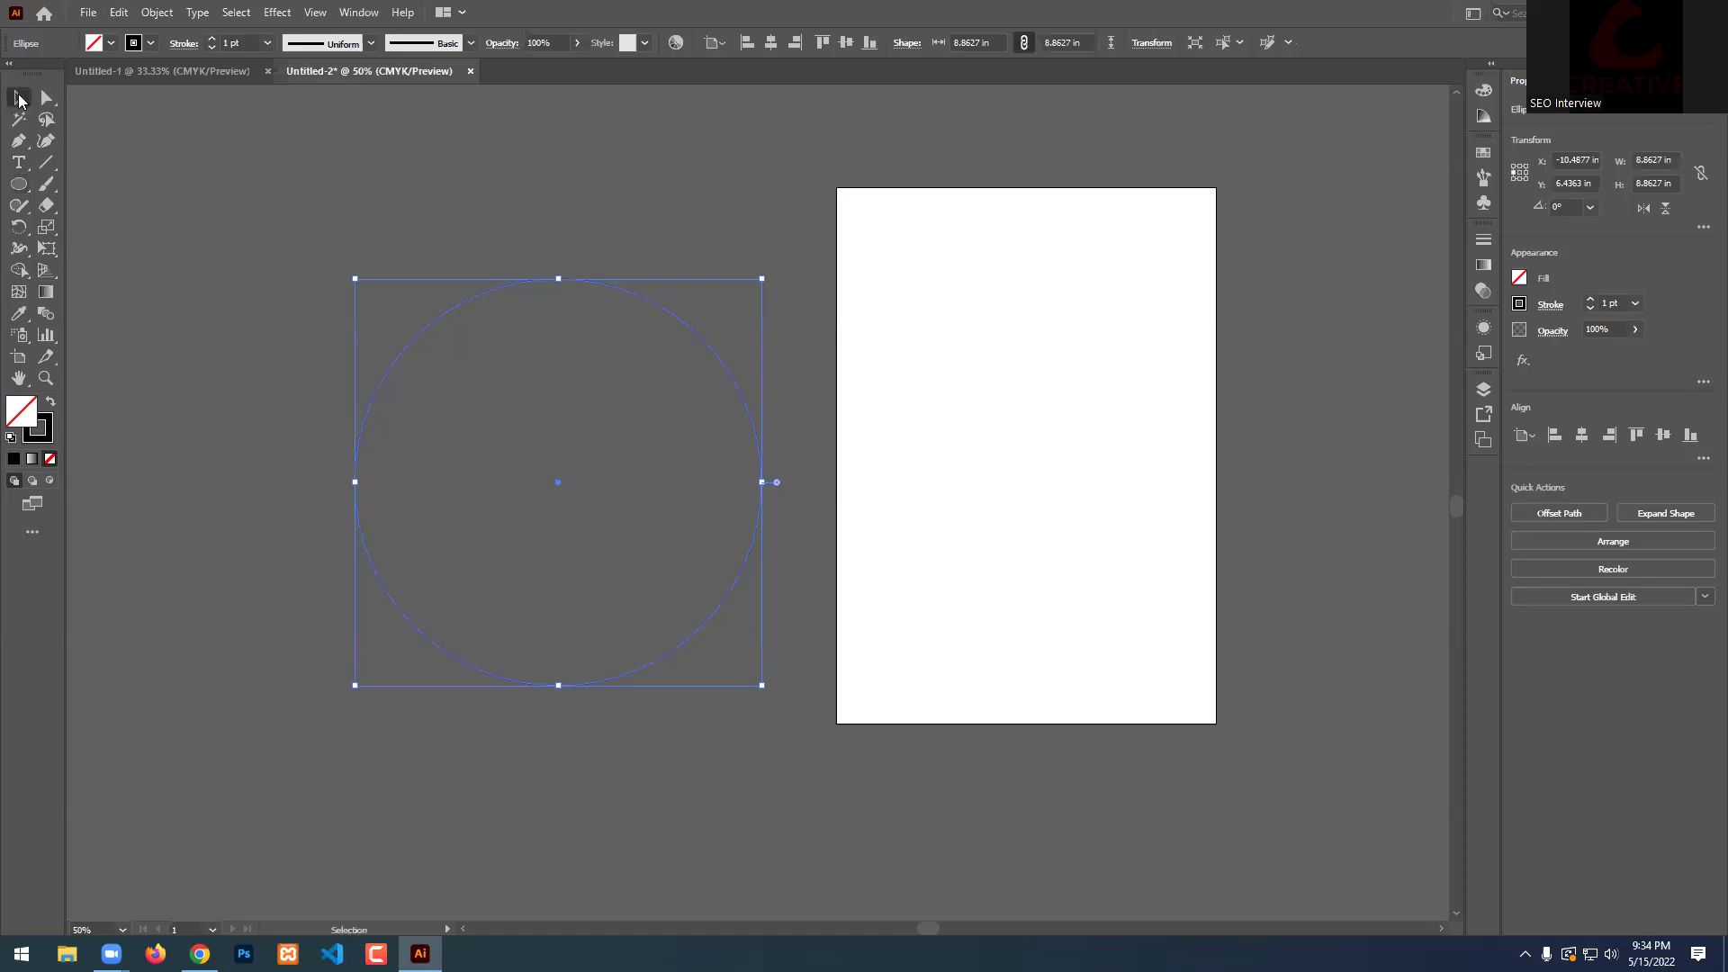
{"action": "left_click_drag", "start_coordinate": [557, 488], "coordinate": [512, 471]}
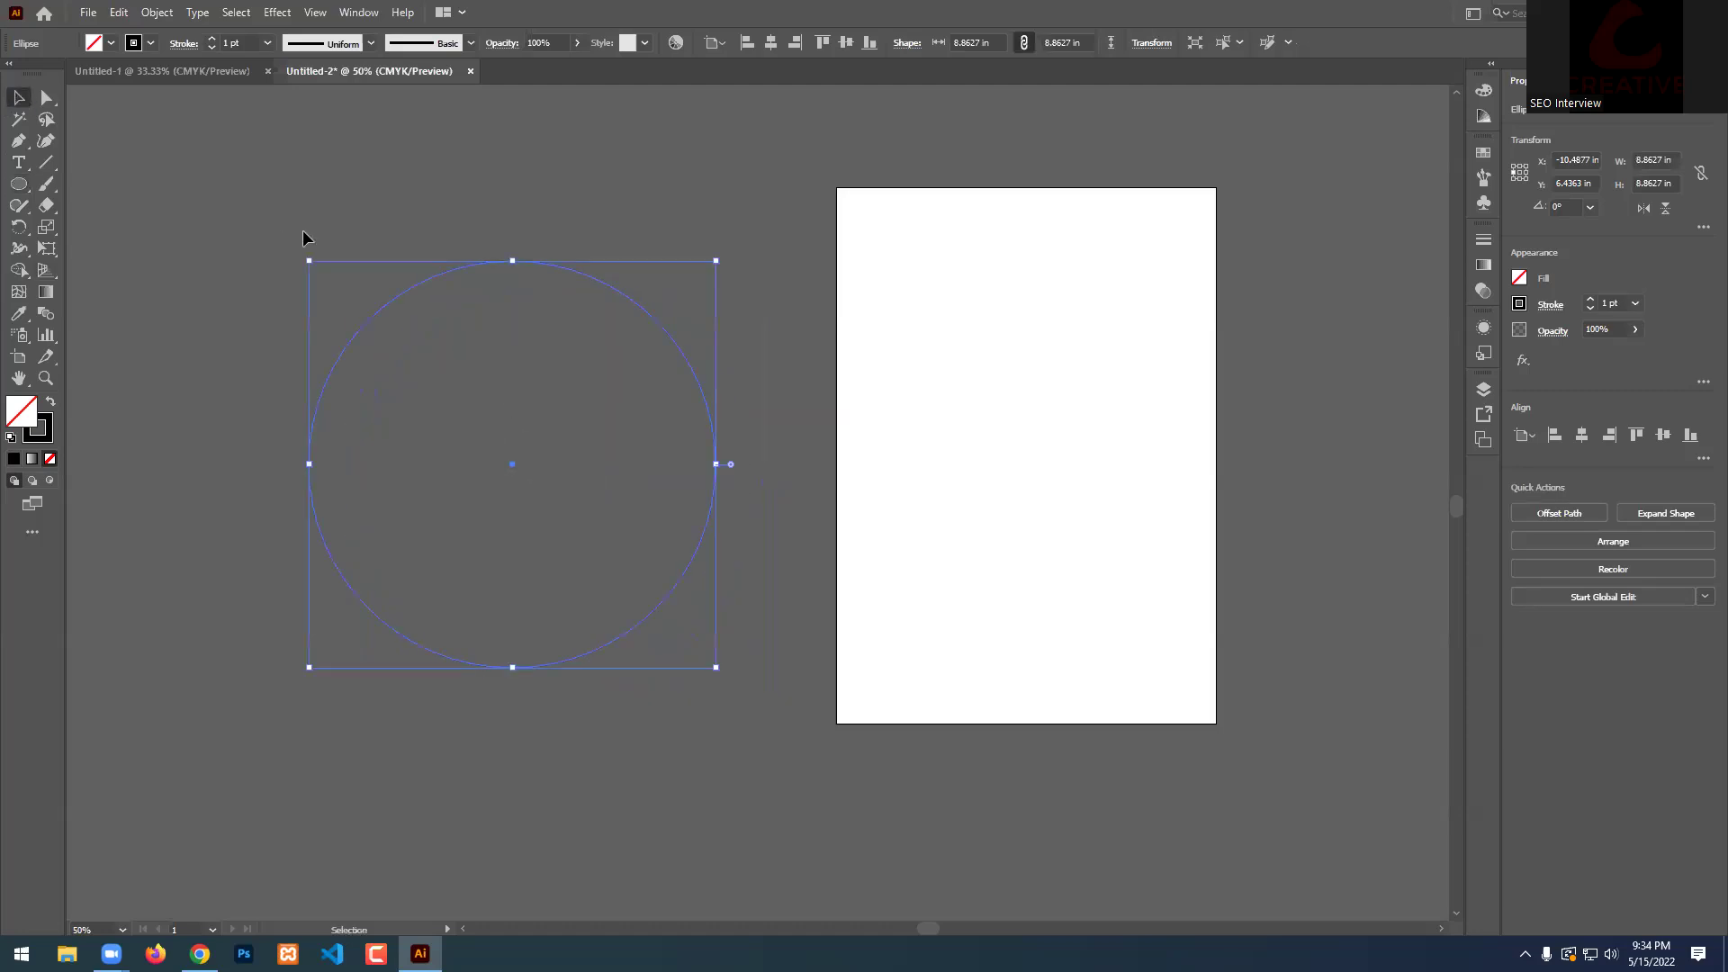
Give the circle a white 1 pt stroke, then reselect it.
{"action": "left_click", "coordinate": [150, 42]}
{"action": "left_click", "coordinate": [38, 75]}
{"action": "left_click", "coordinate": [382, 138]}
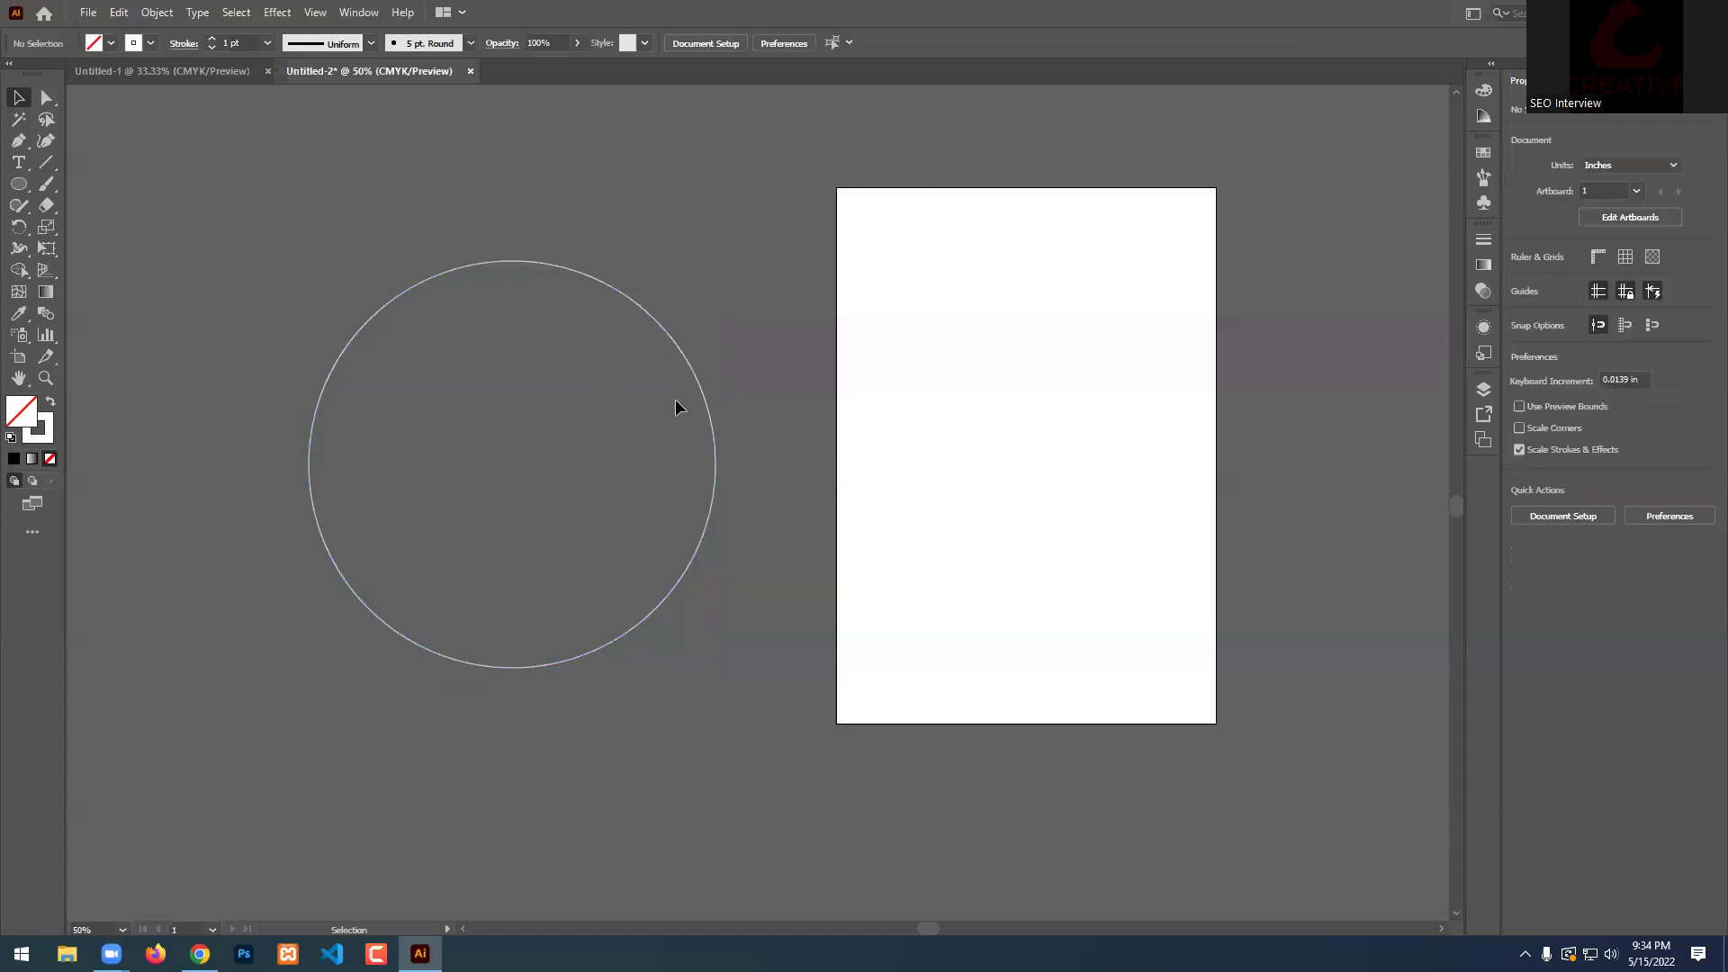
{"action": "scroll", "coordinate": [582, 412], "scroll_direction": "up", "scroll_amount": 1, "text": "alt"}
{"action": "scroll", "coordinate": [580, 413], "scroll_direction": "down", "scroll_amount": 1}
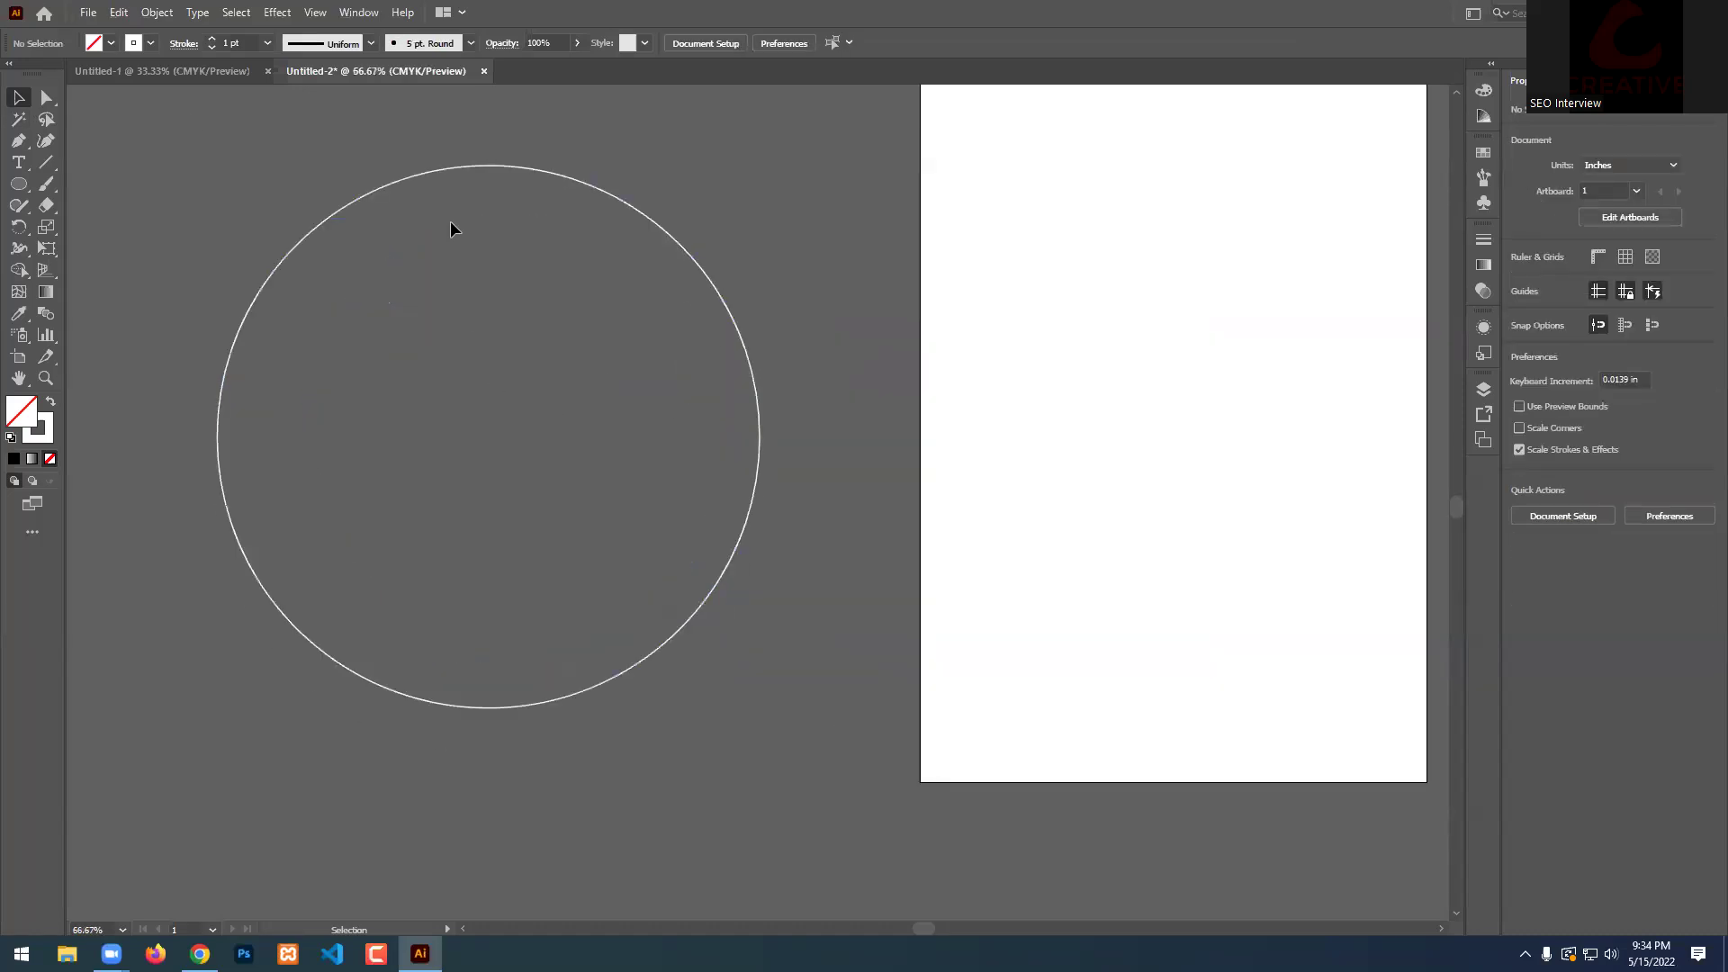
{"action": "left_click", "coordinate": [425, 174]}
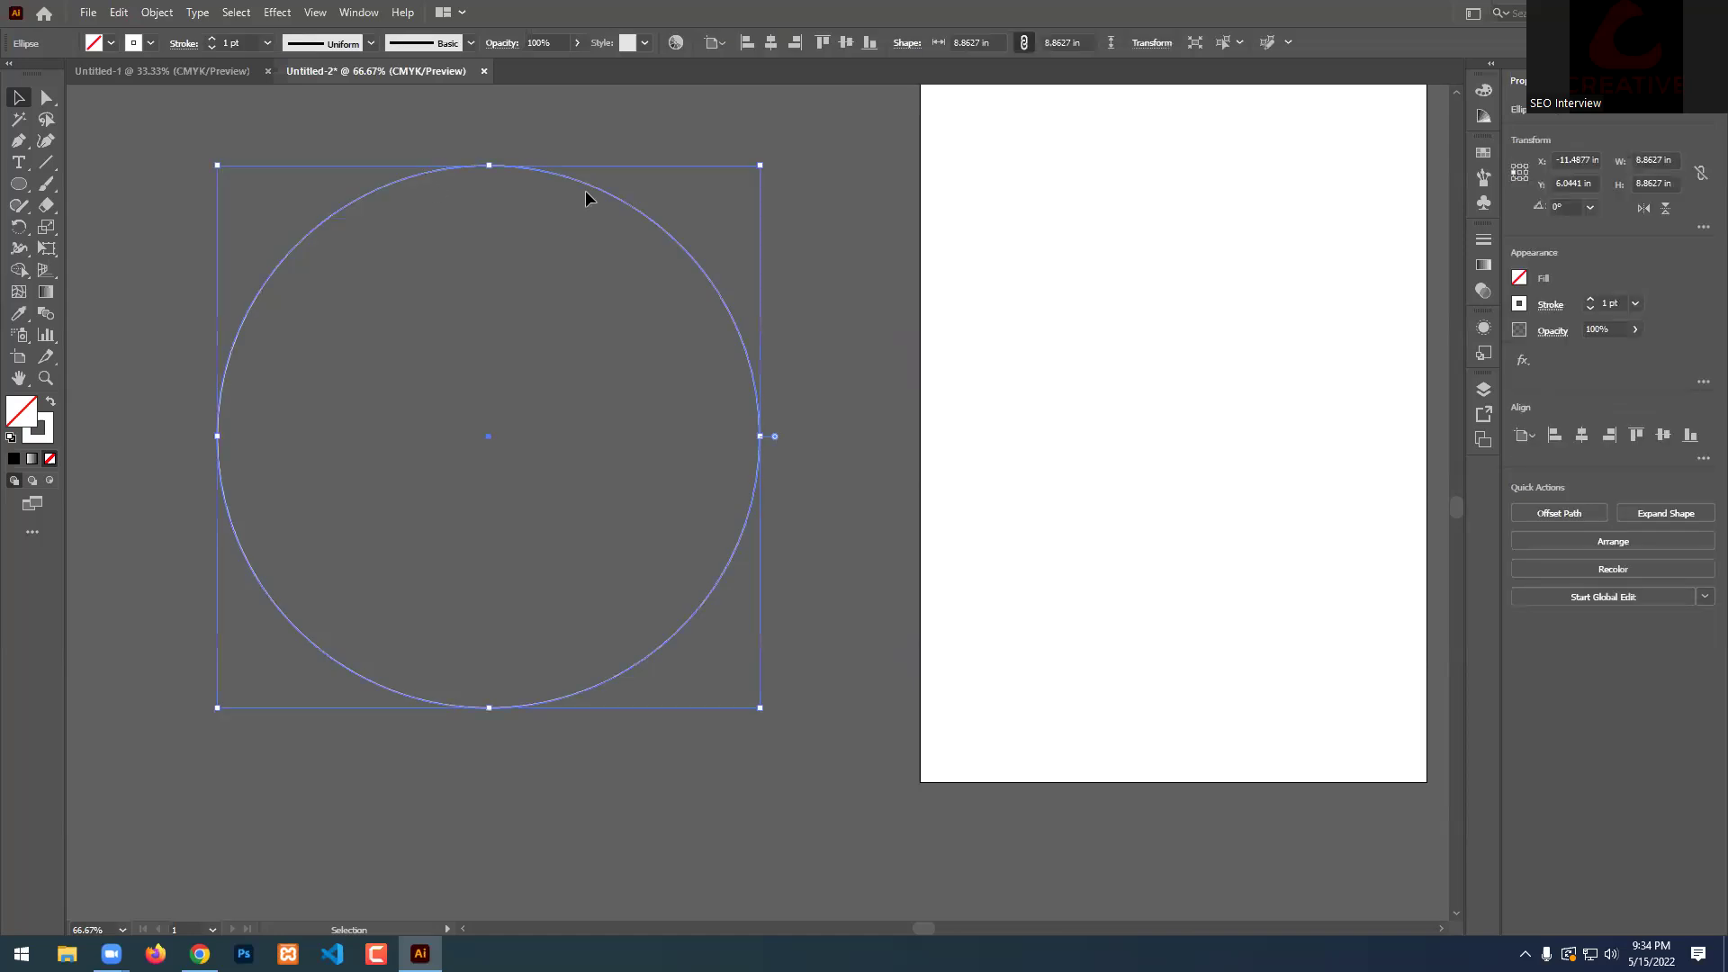
{"action": "scroll", "coordinate": [180, 270], "scroll_direction": "up", "scroll_amount": 1}
{"action": "left_click", "coordinate": [26, 168]}
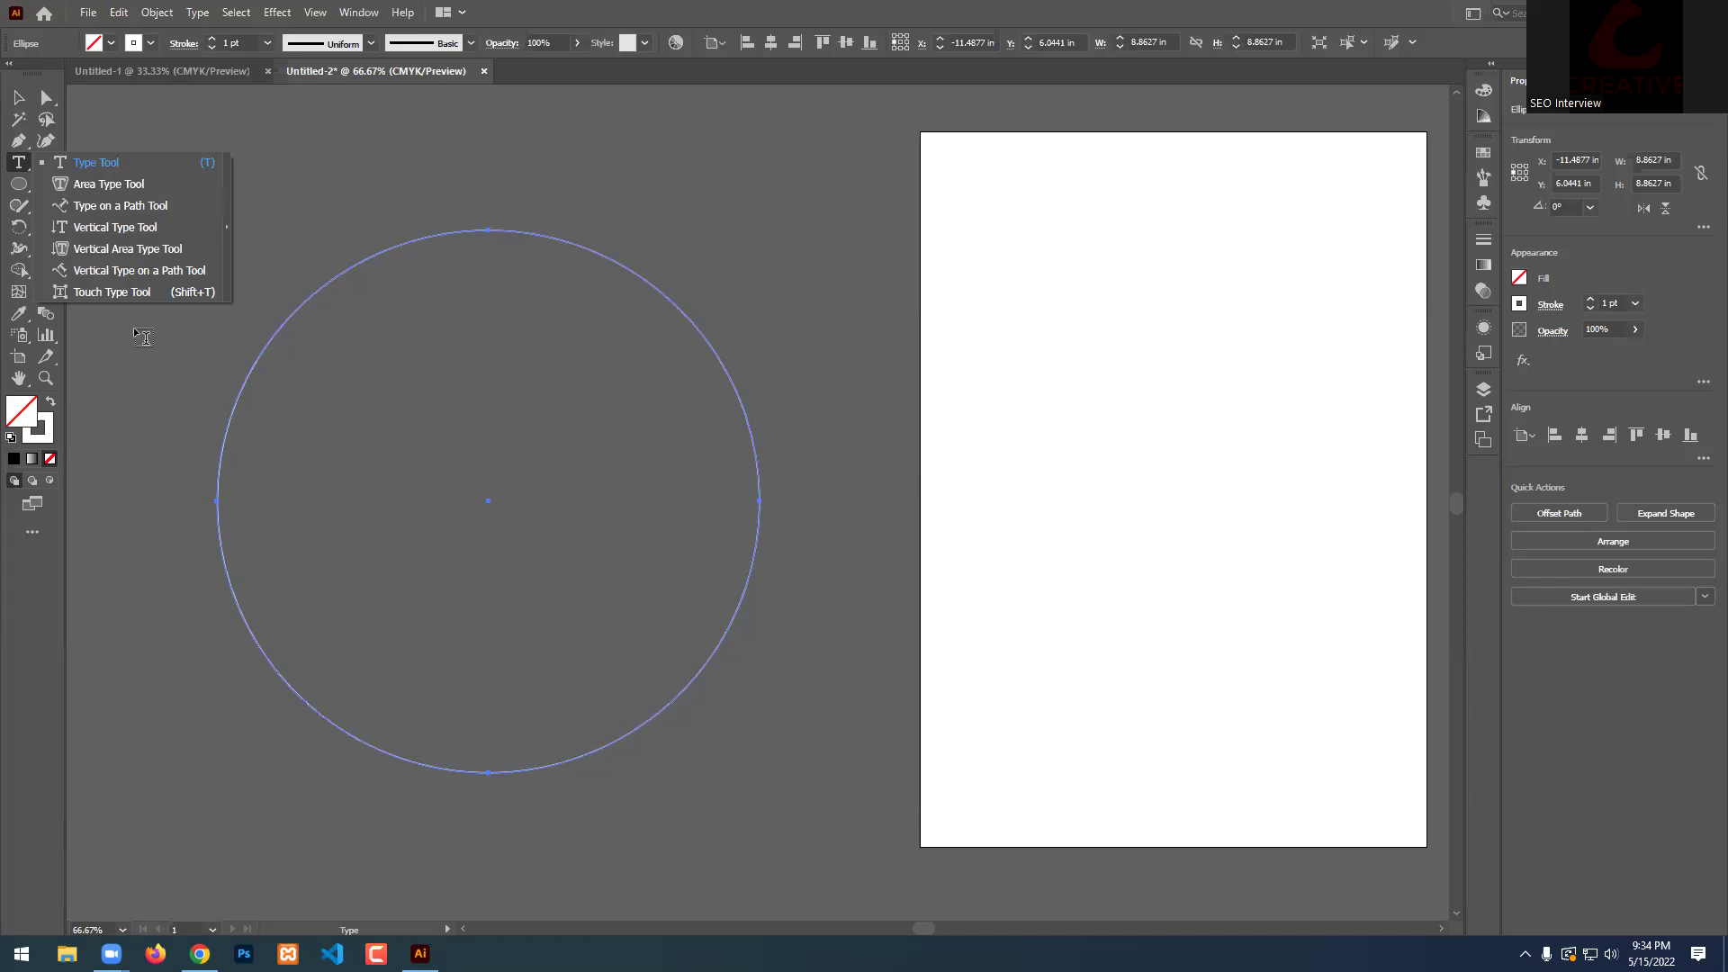
Start Type on a Path text at the circle's left edge and size it 72 pt Poppins.
{"action": "left_click", "coordinate": [121, 207]}
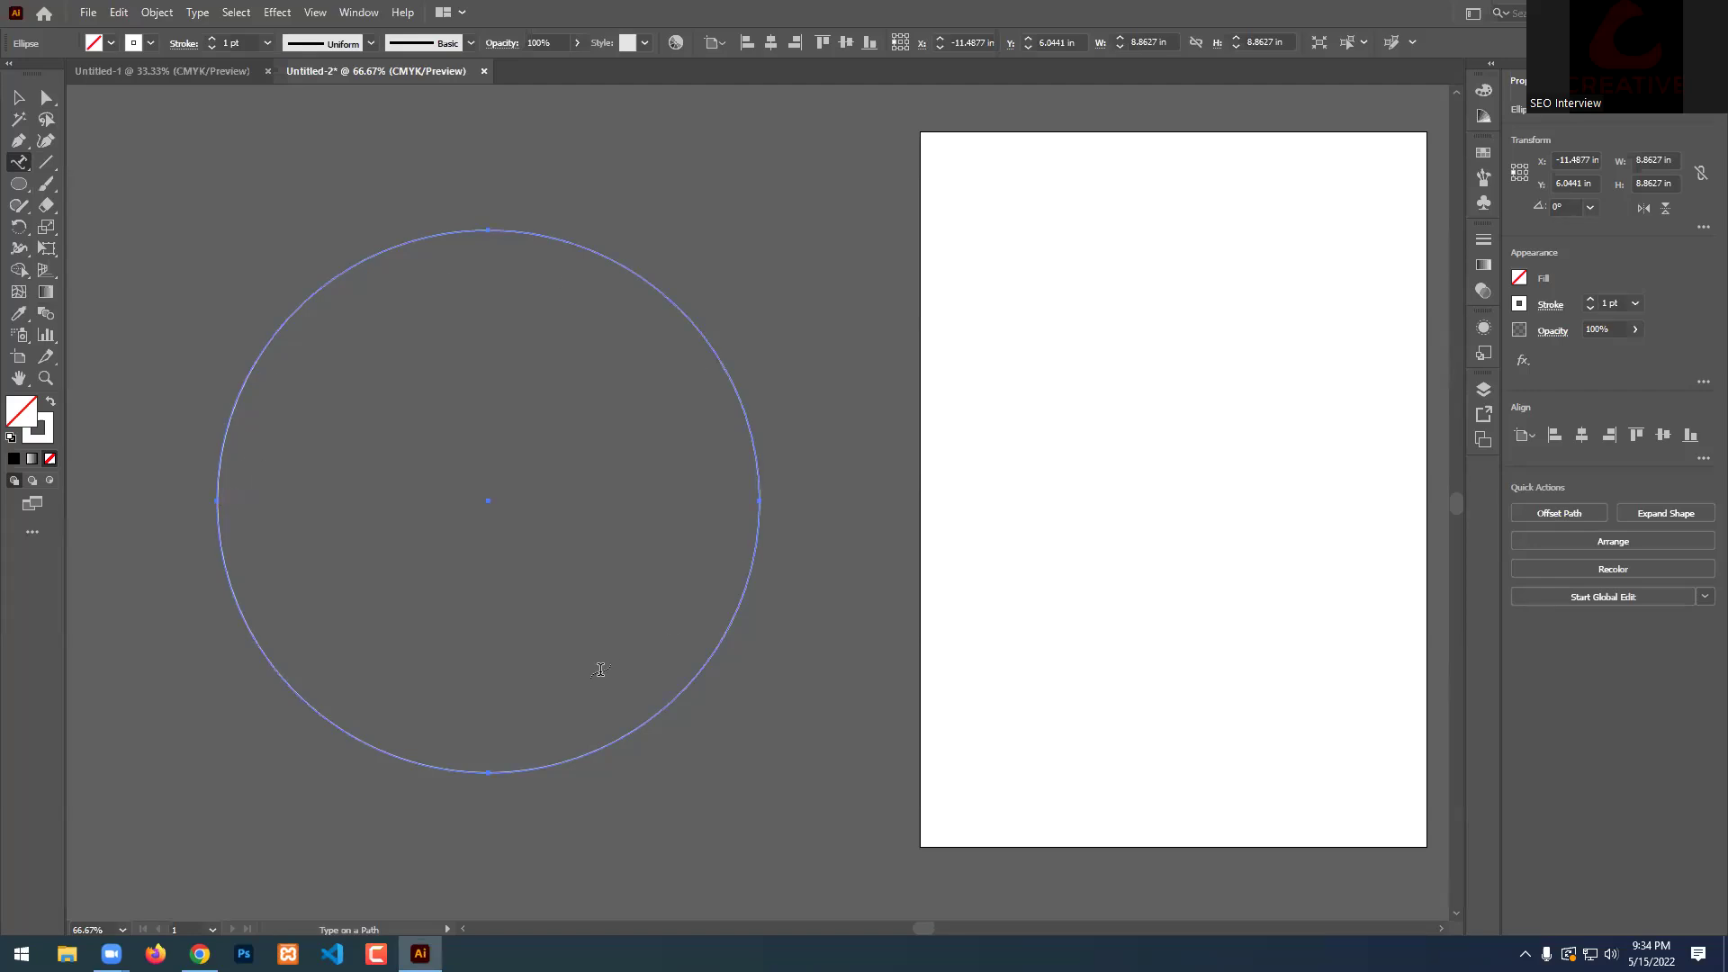
{"action": "left_click", "coordinate": [217, 498]}
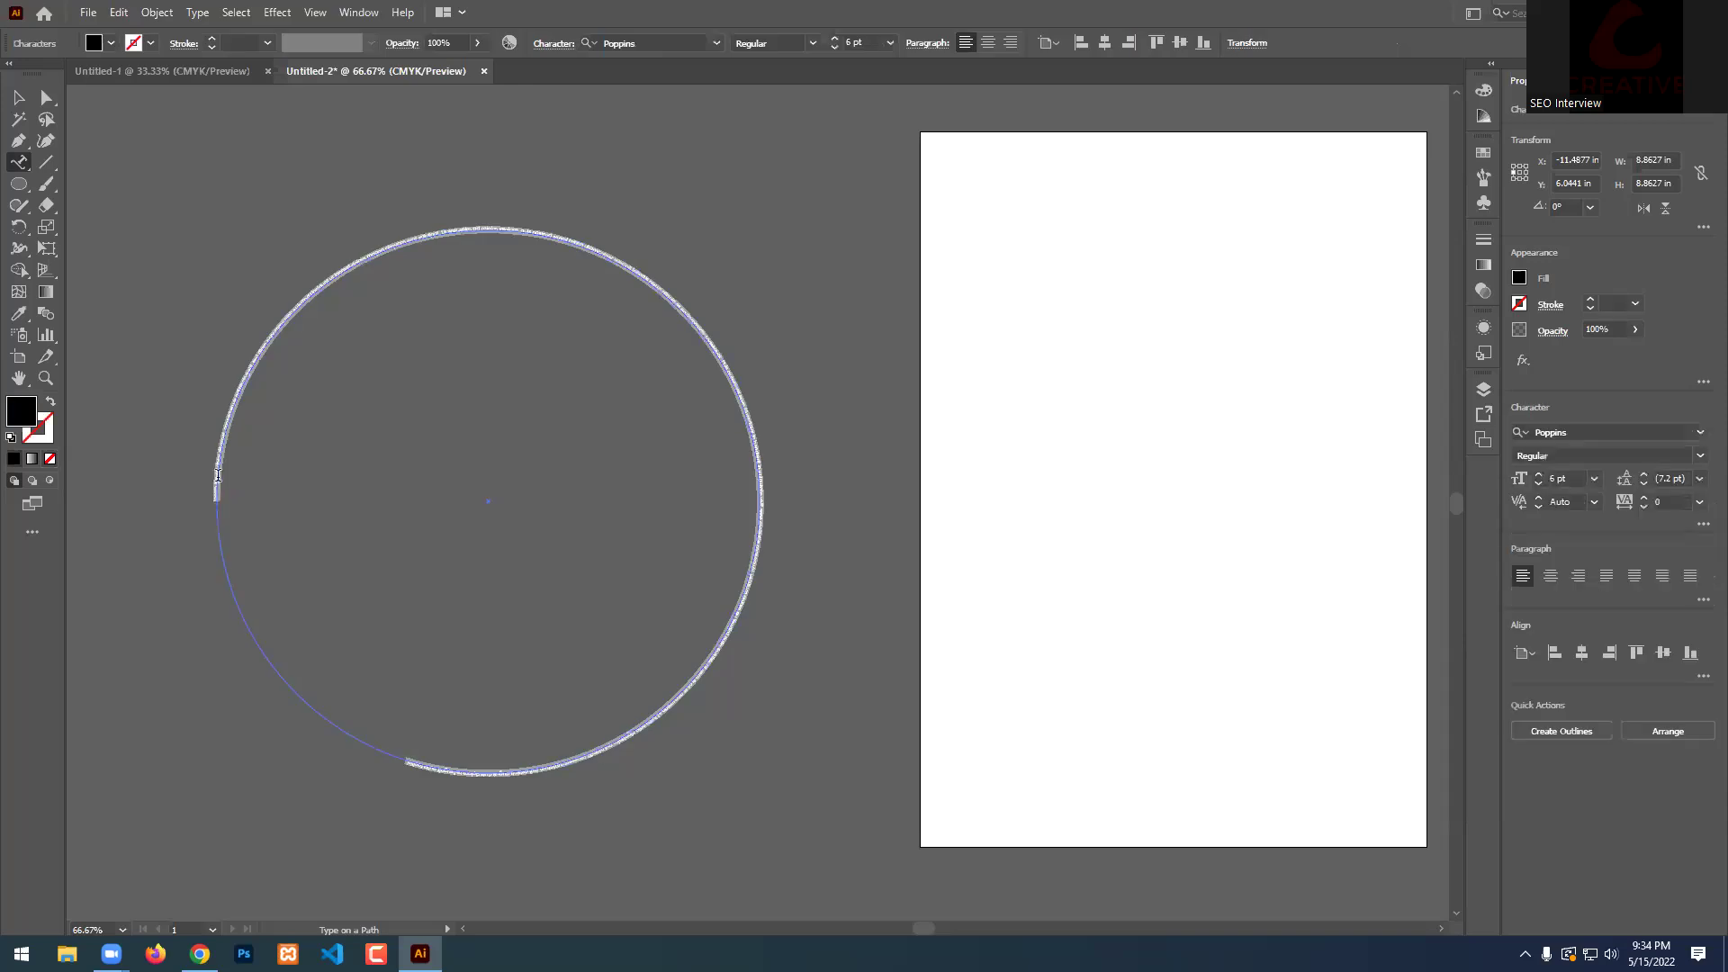
{"action": "left_click", "coordinate": [891, 42]}
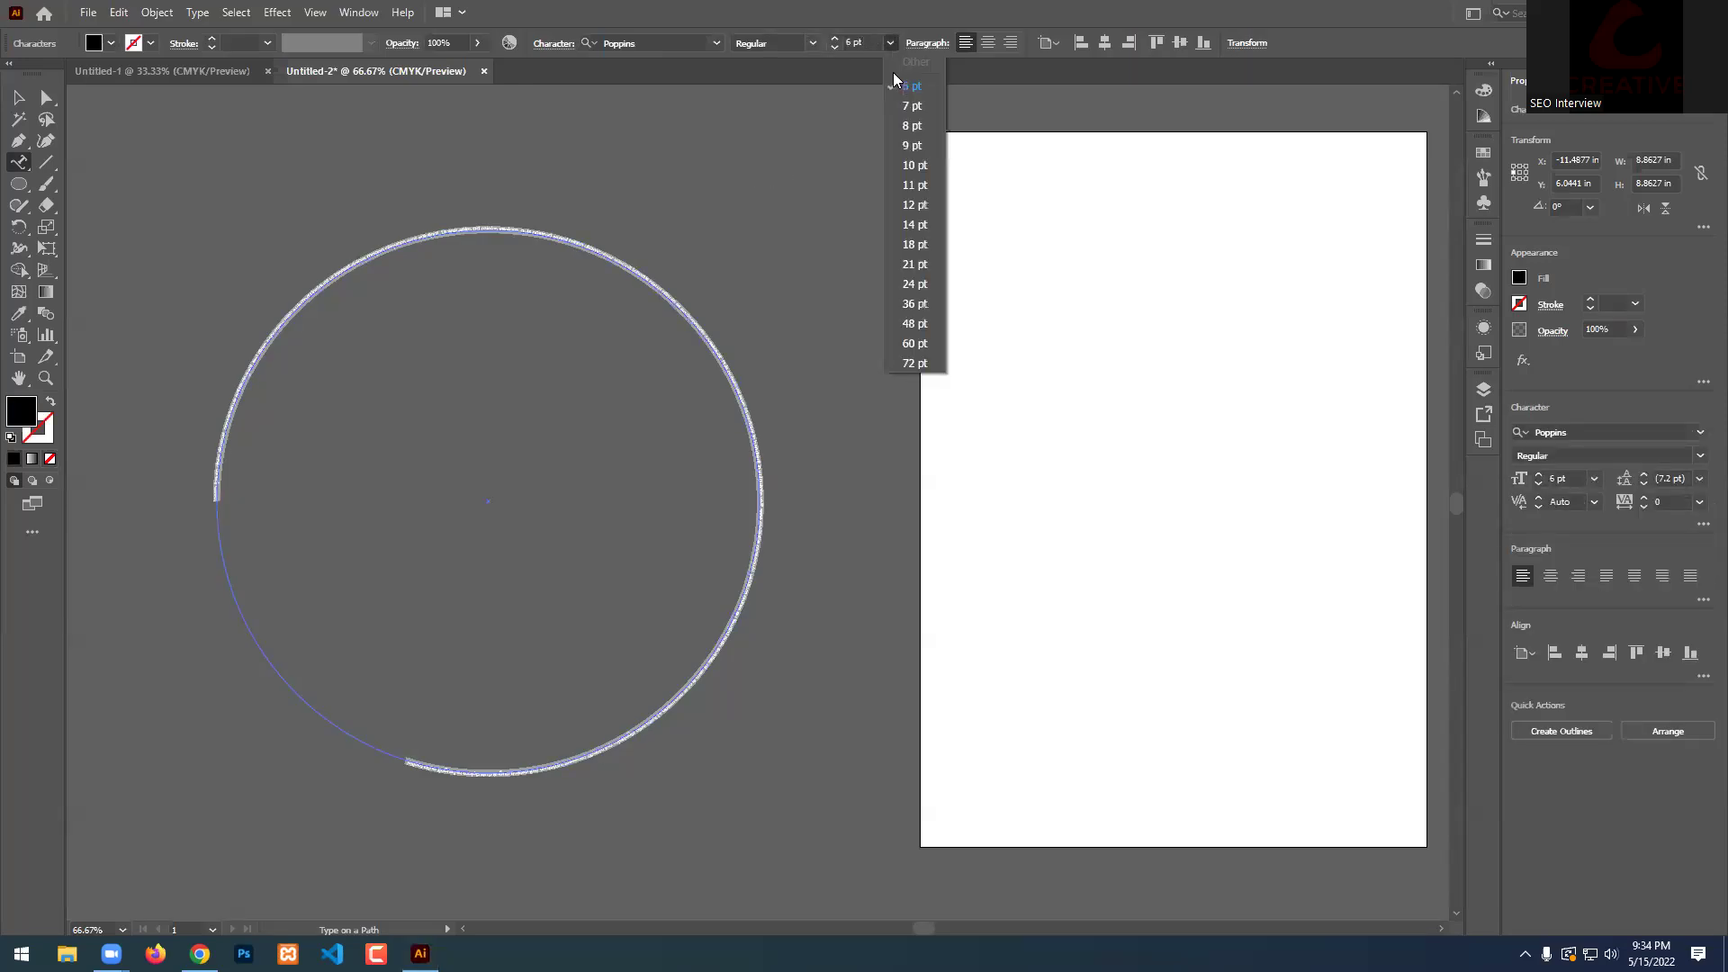
{"action": "left_click", "coordinate": [916, 364]}
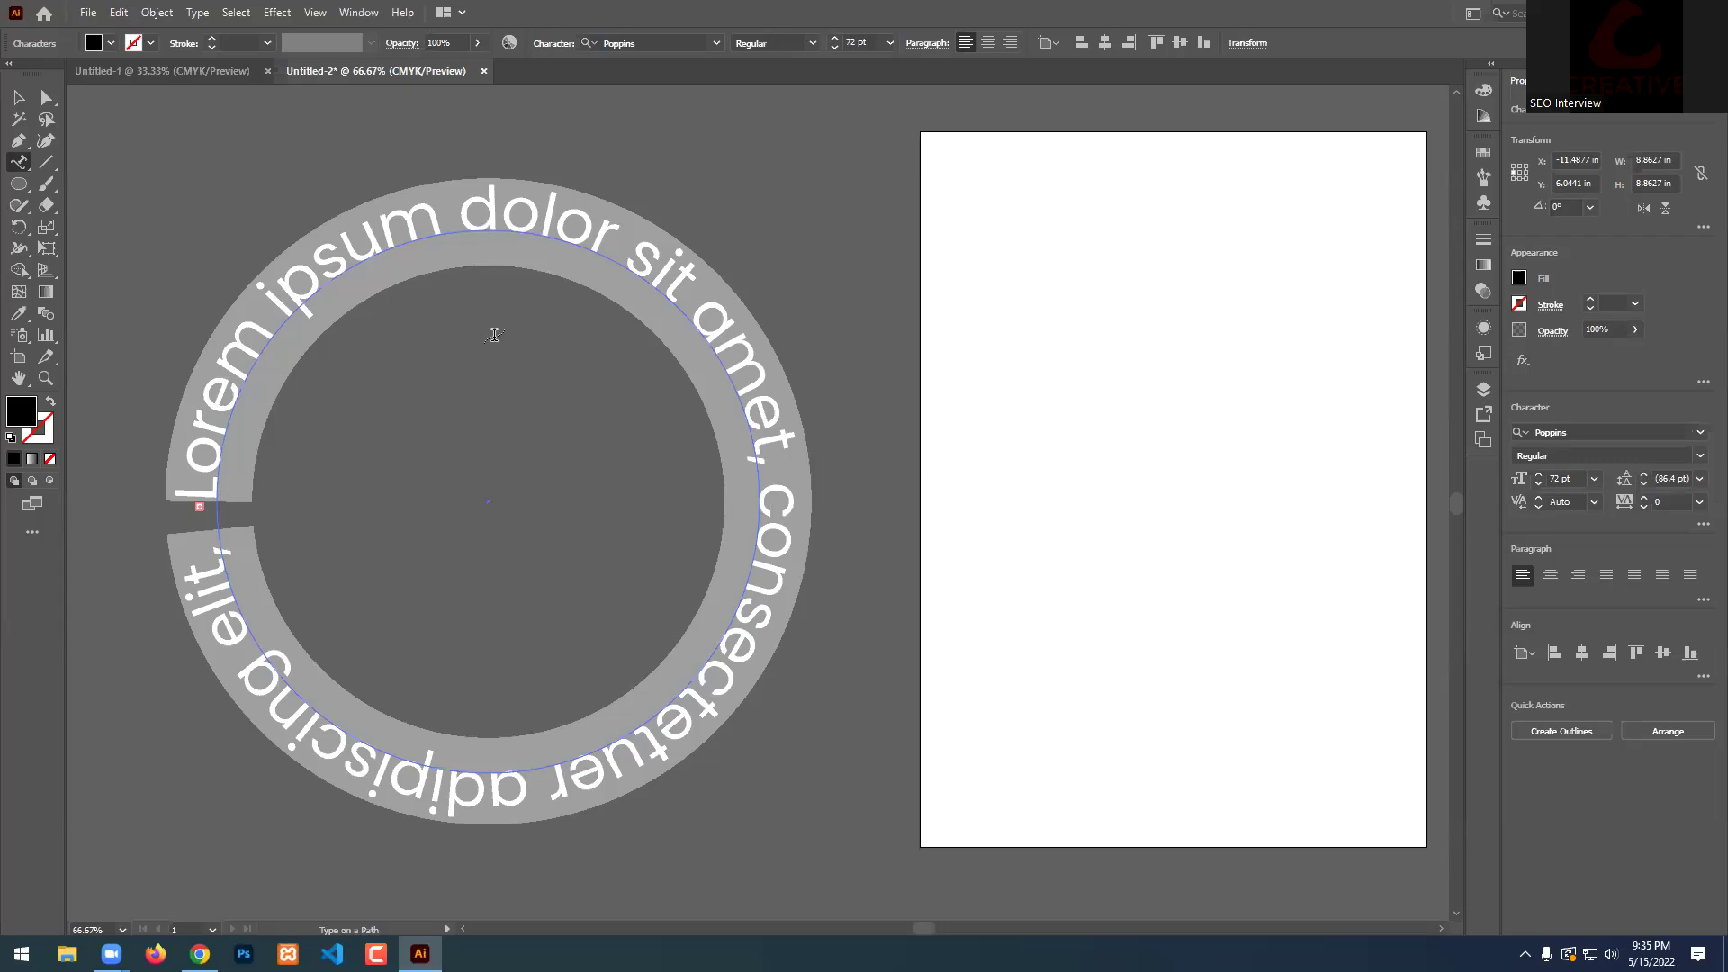
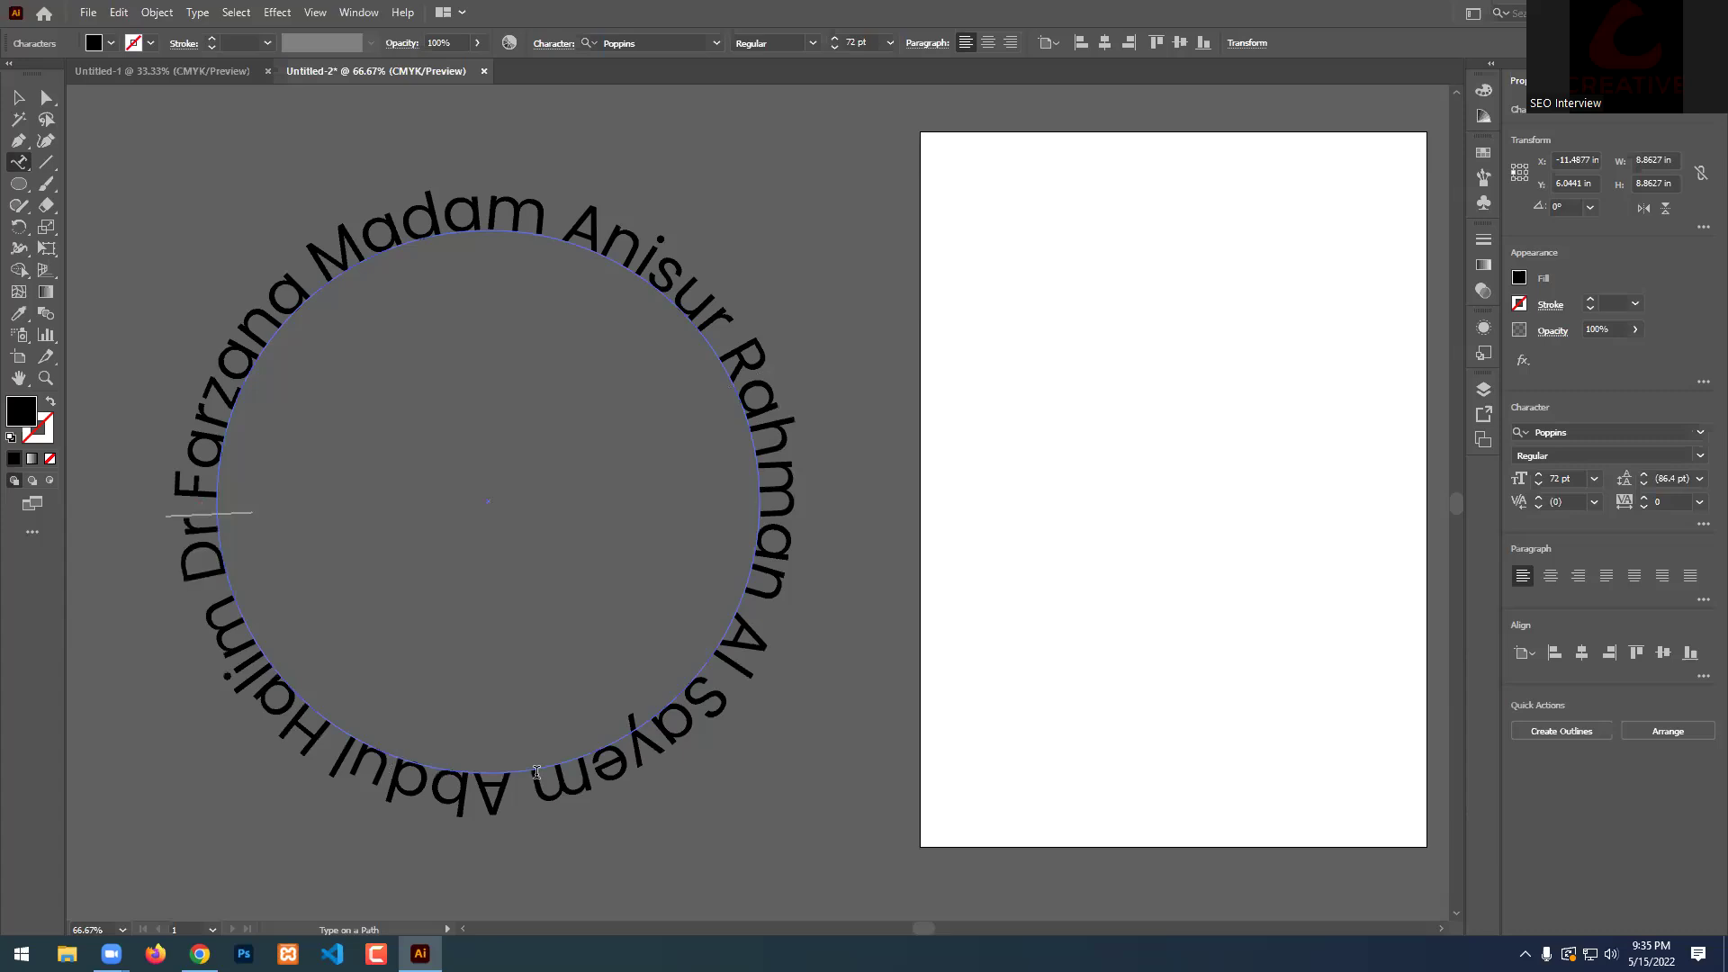
Finish typing and reselect the circular text object.
{"action": "left_click", "coordinate": [18, 97]}
{"action": "left_click", "coordinate": [635, 149]}
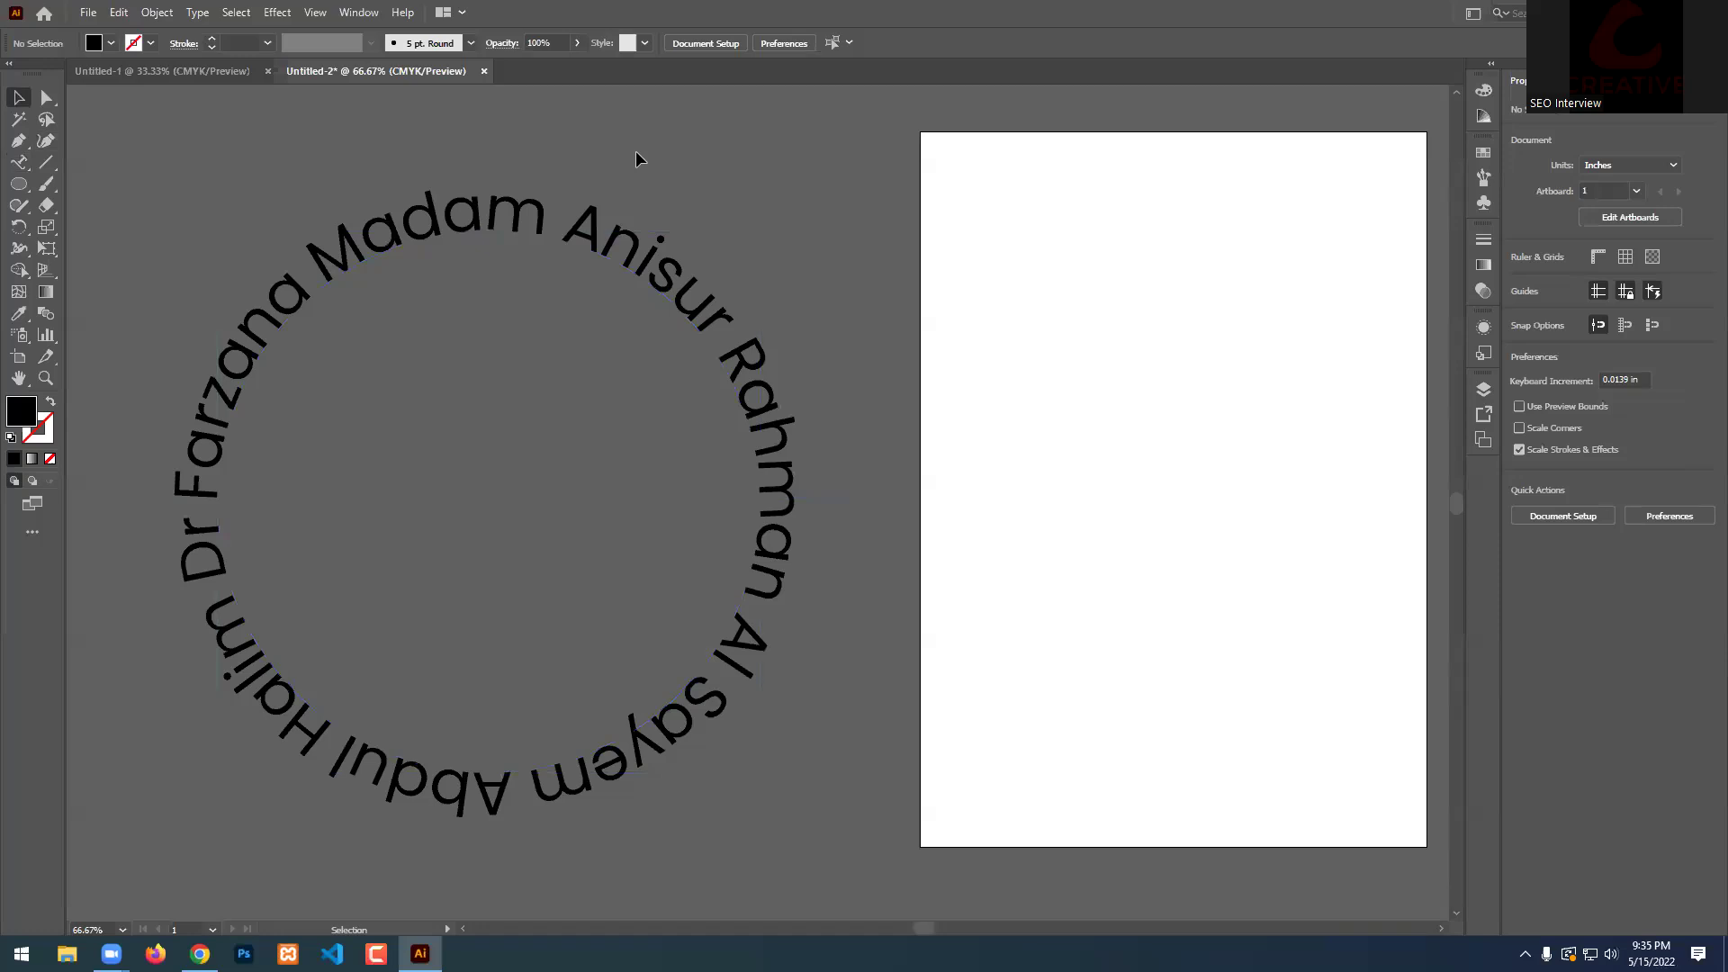
{"action": "scroll", "coordinate": [1018, 450], "scroll_direction": "down", "scroll_amount": 1}
{"action": "scroll", "coordinate": [1017, 459], "scroll_direction": "up", "scroll_amount": 1}
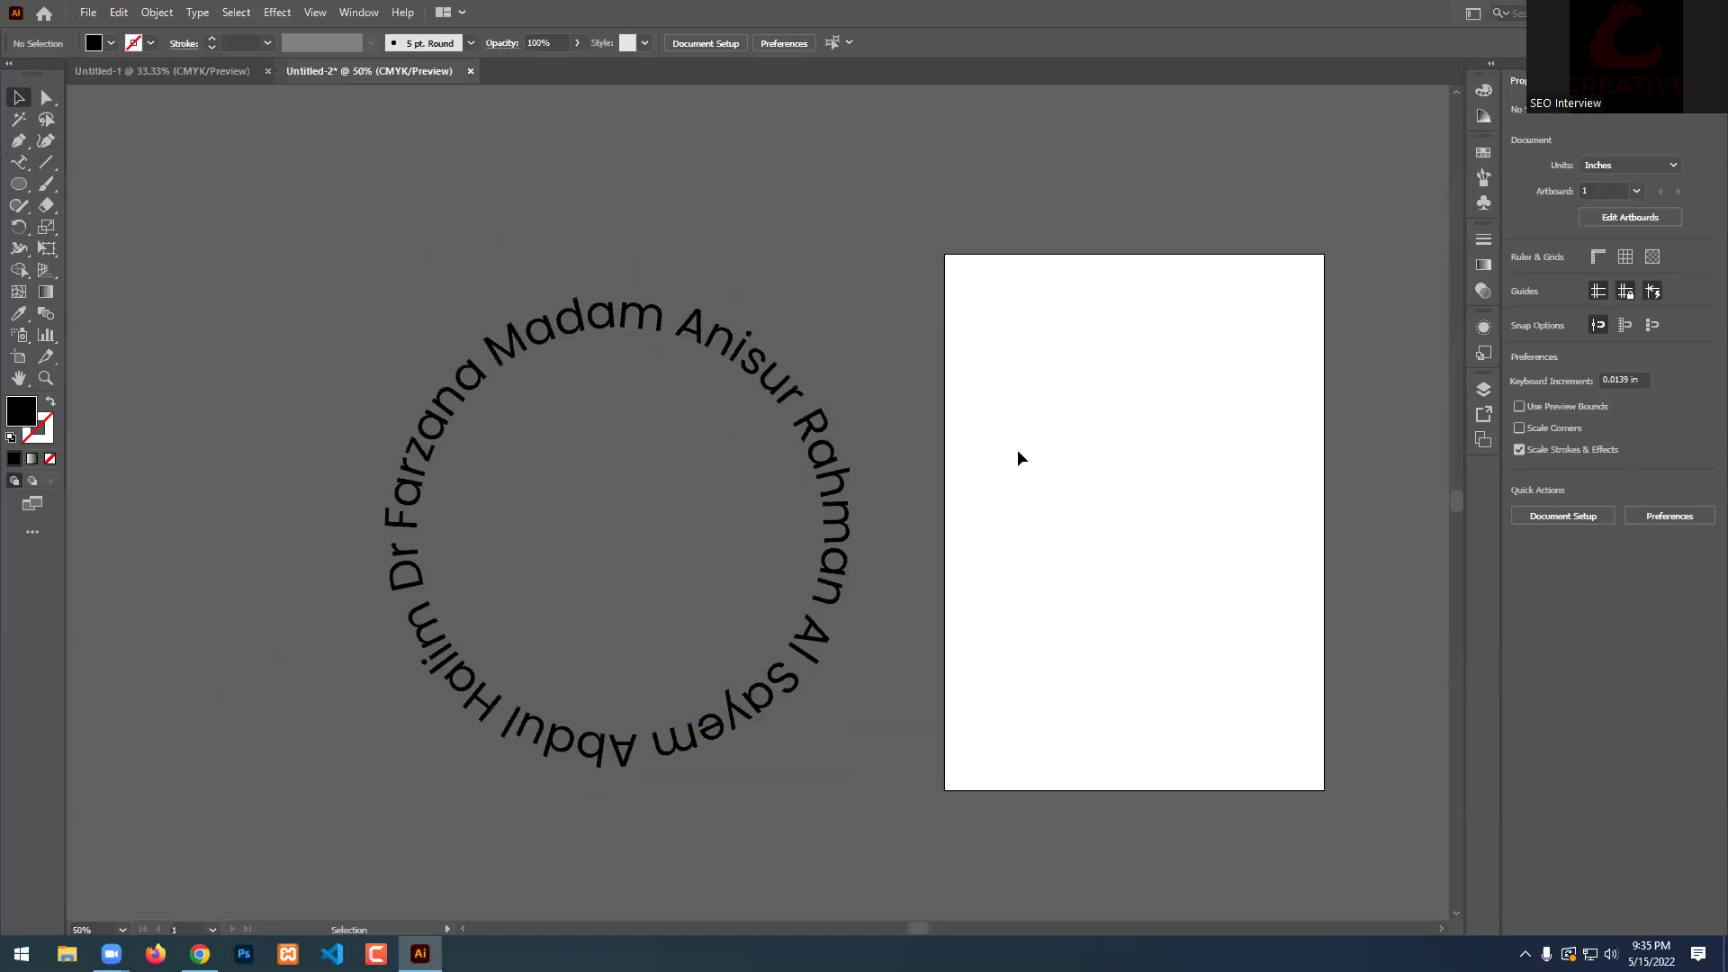
{"action": "scroll", "coordinate": [1020, 458], "scroll_direction": "down", "scroll_amount": 1}
{"action": "left_click", "coordinate": [841, 494]}
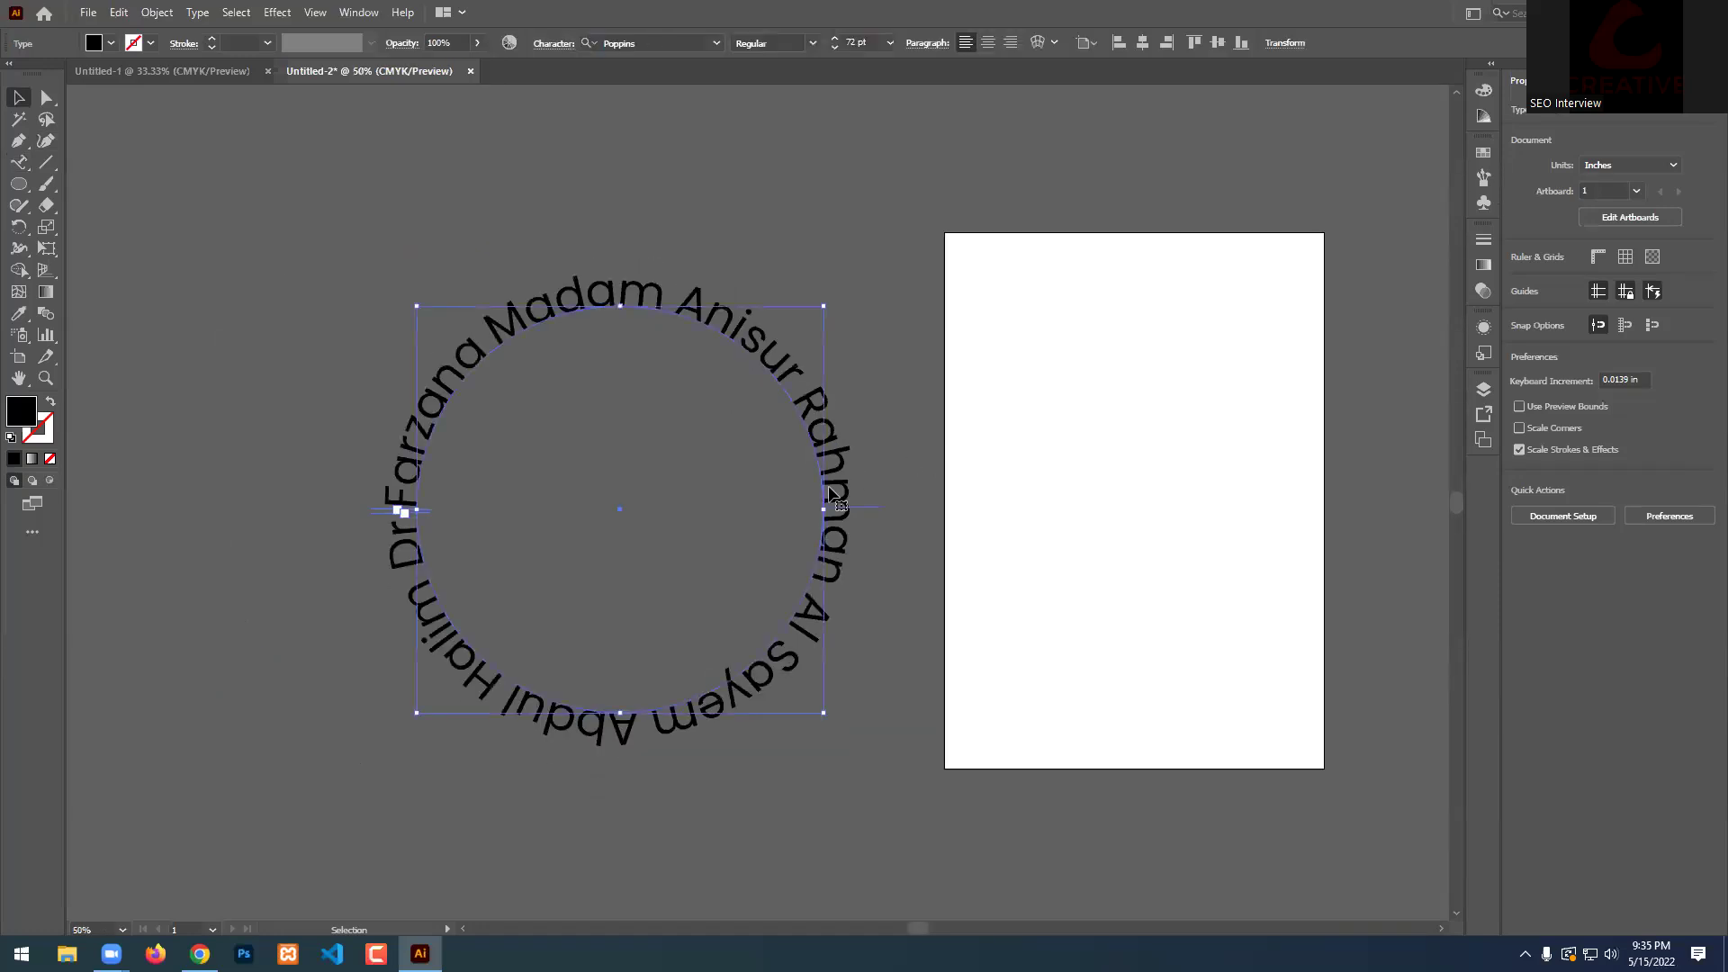
{"action": "scroll", "coordinate": [649, 499], "scroll_direction": "up", "scroll_amount": 1}
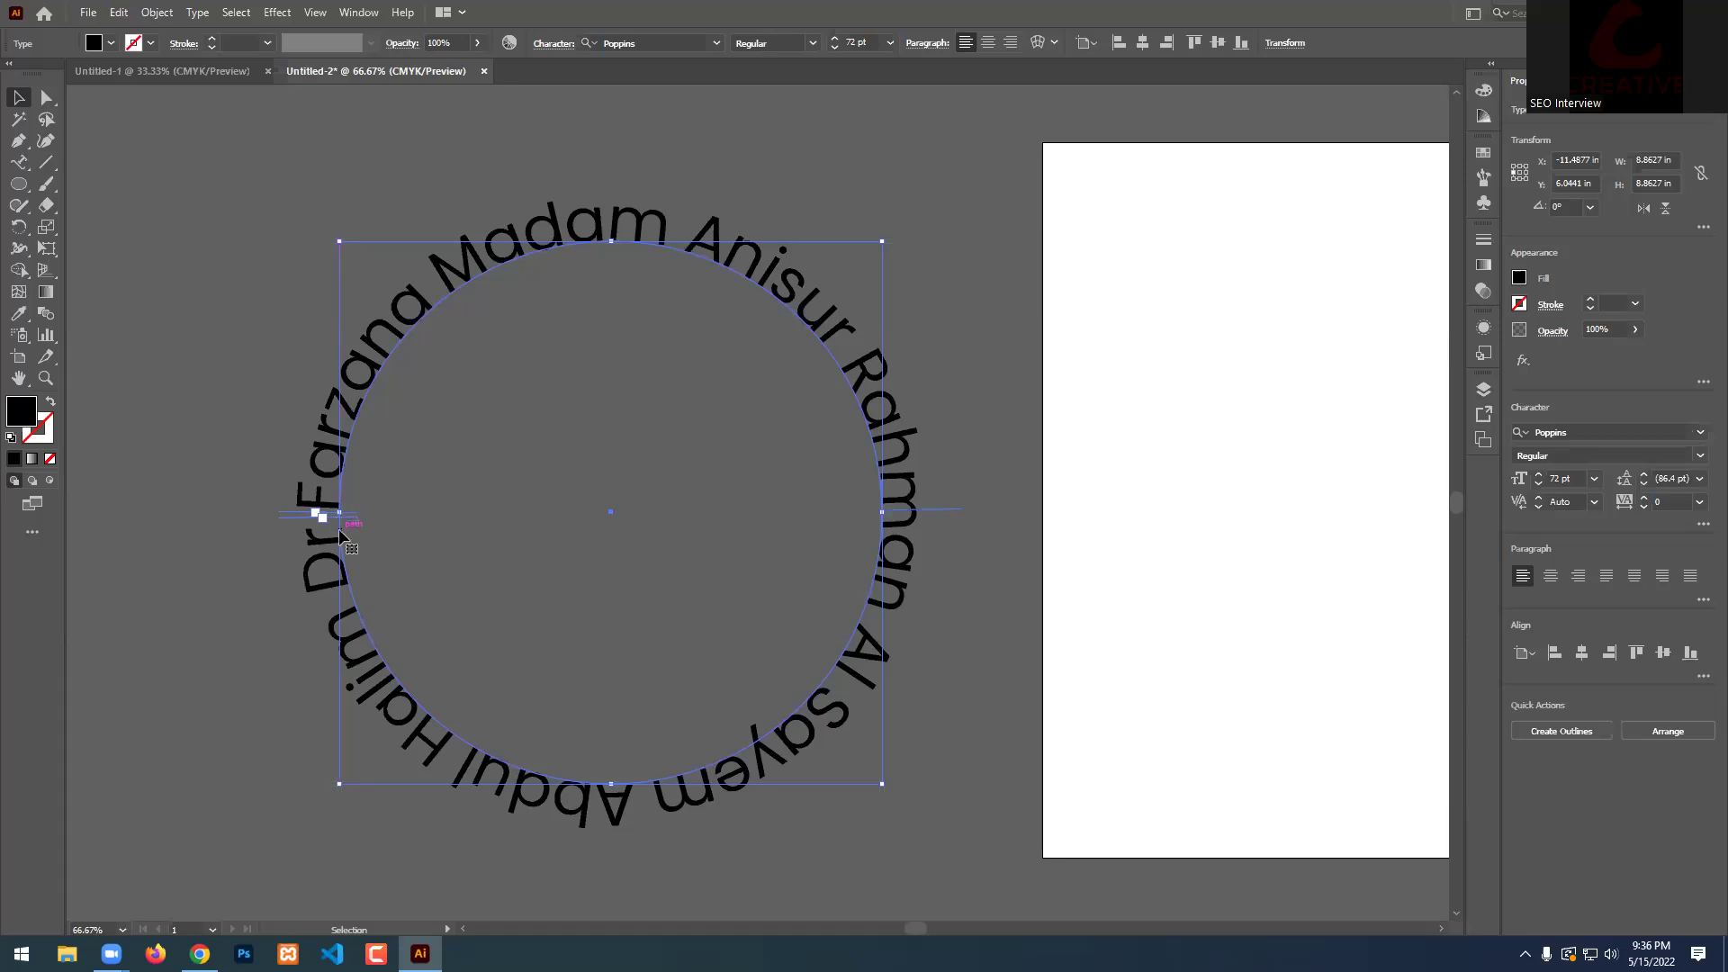
Delete the trailing names along the circle's lower half and turn on rulers.
{"action": "left_click", "coordinate": [19, 162]}
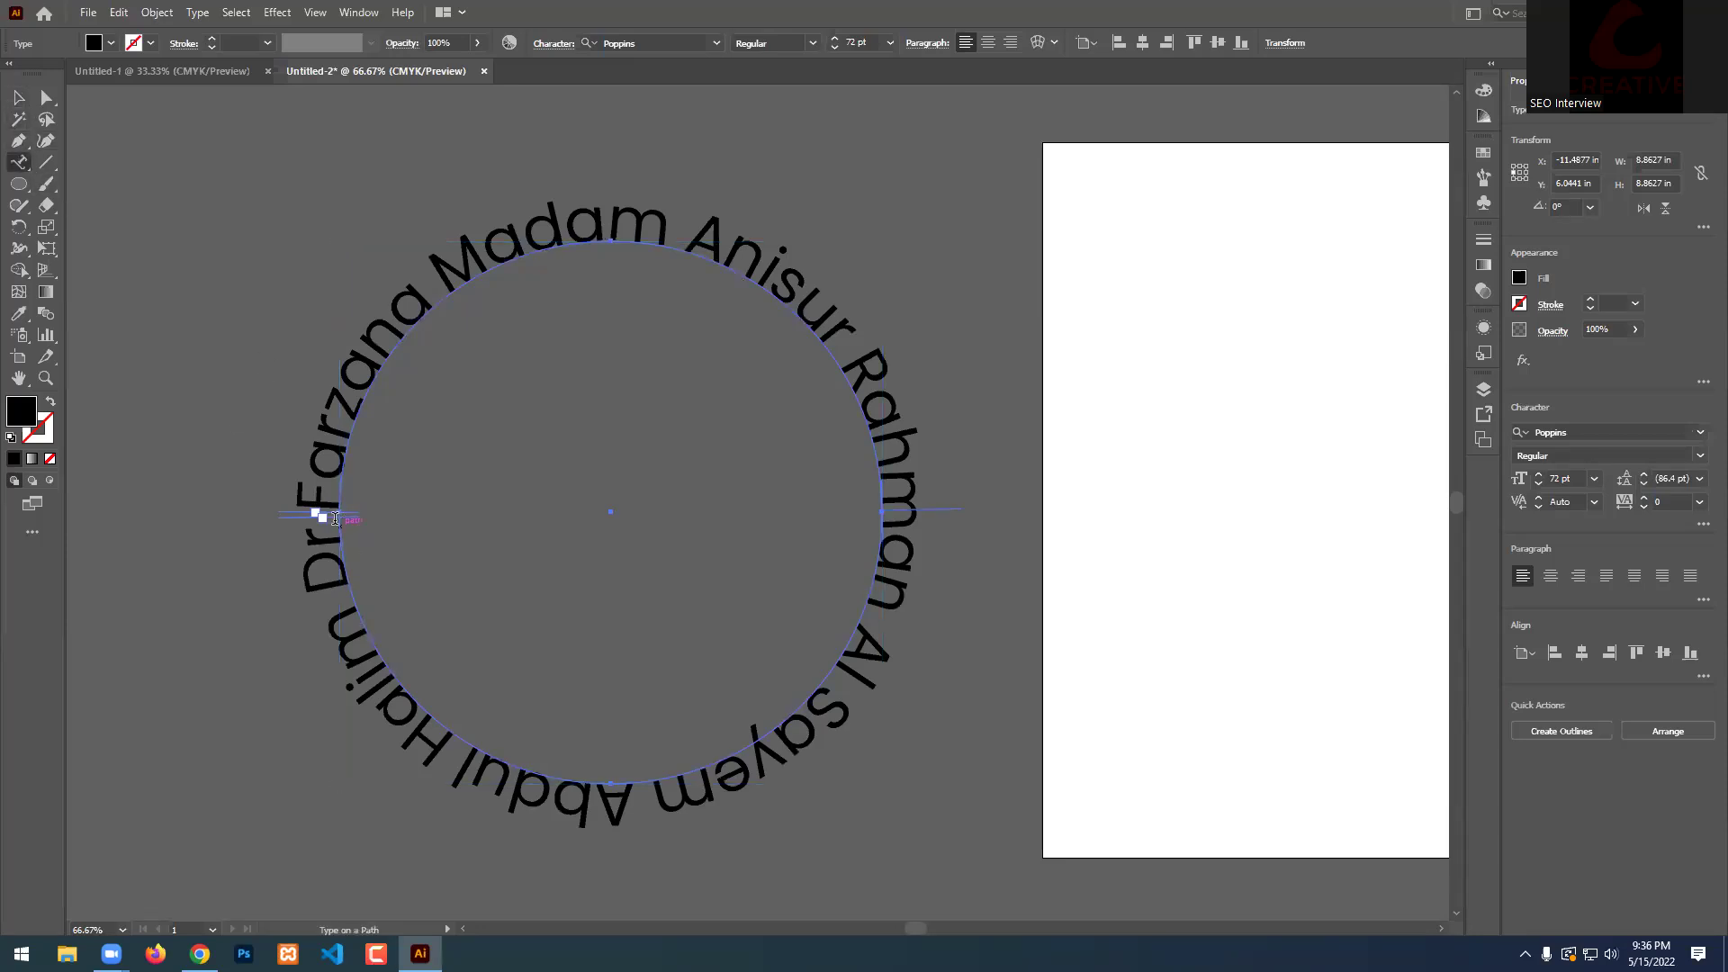
{"action": "left_click_drag", "start_coordinate": [335, 519], "coordinate": [864, 610]}
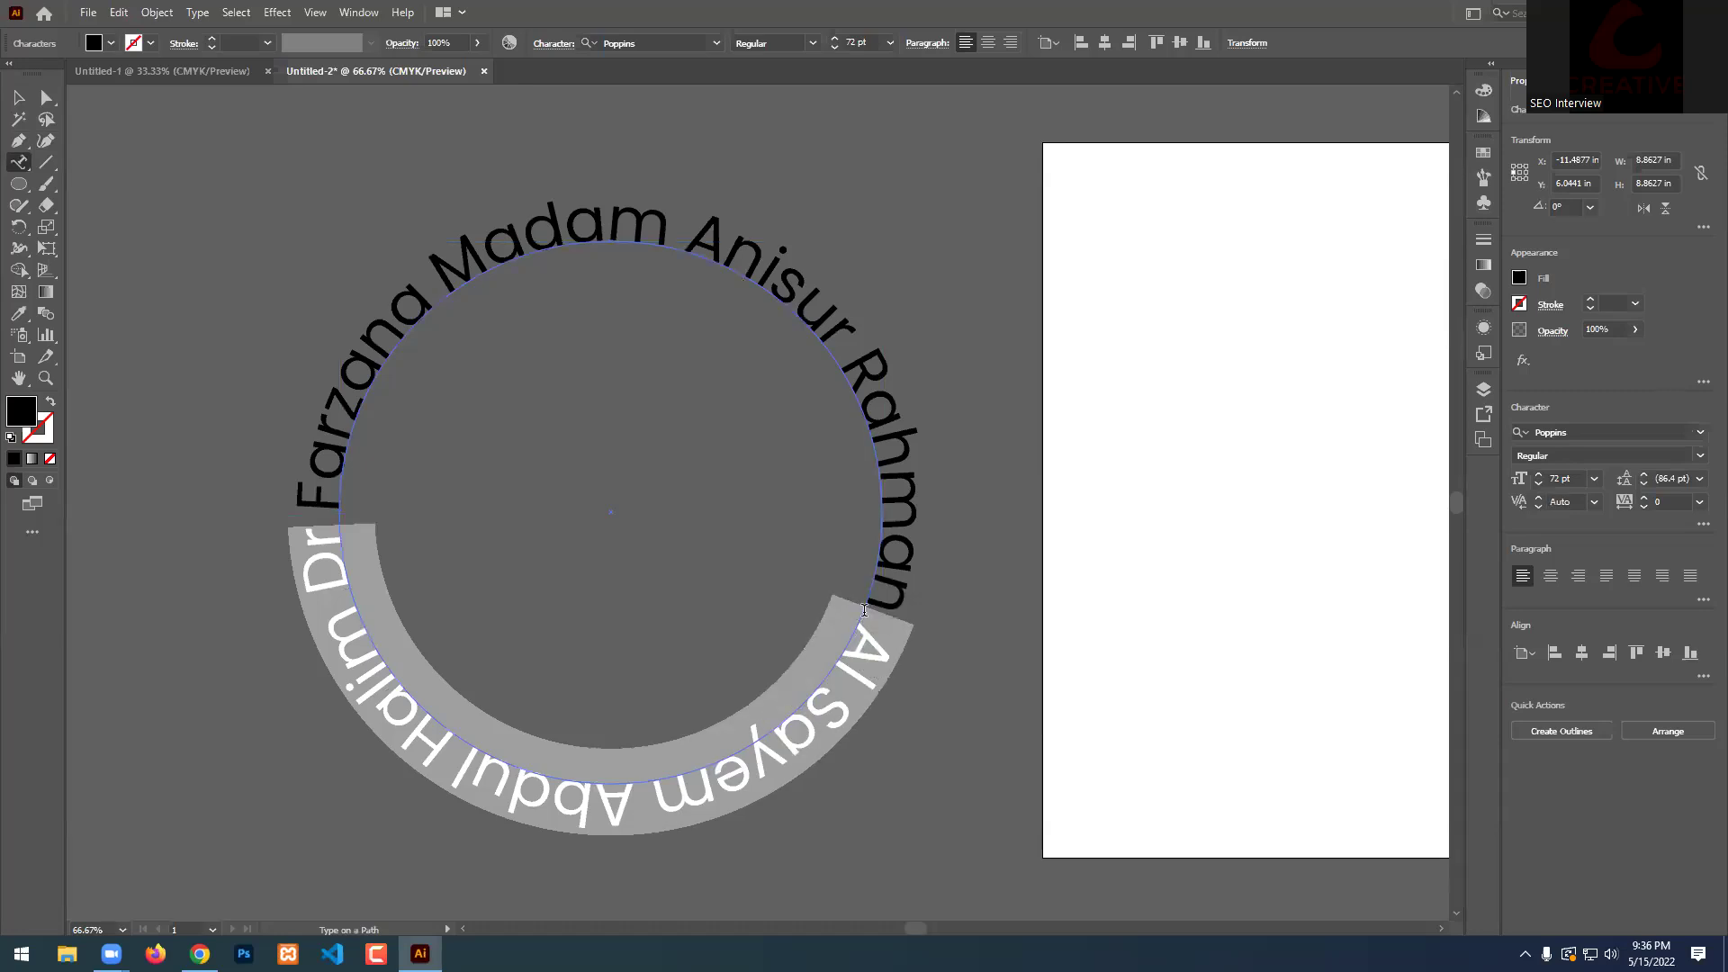
{"action": "key", "text": "BackSpace"}
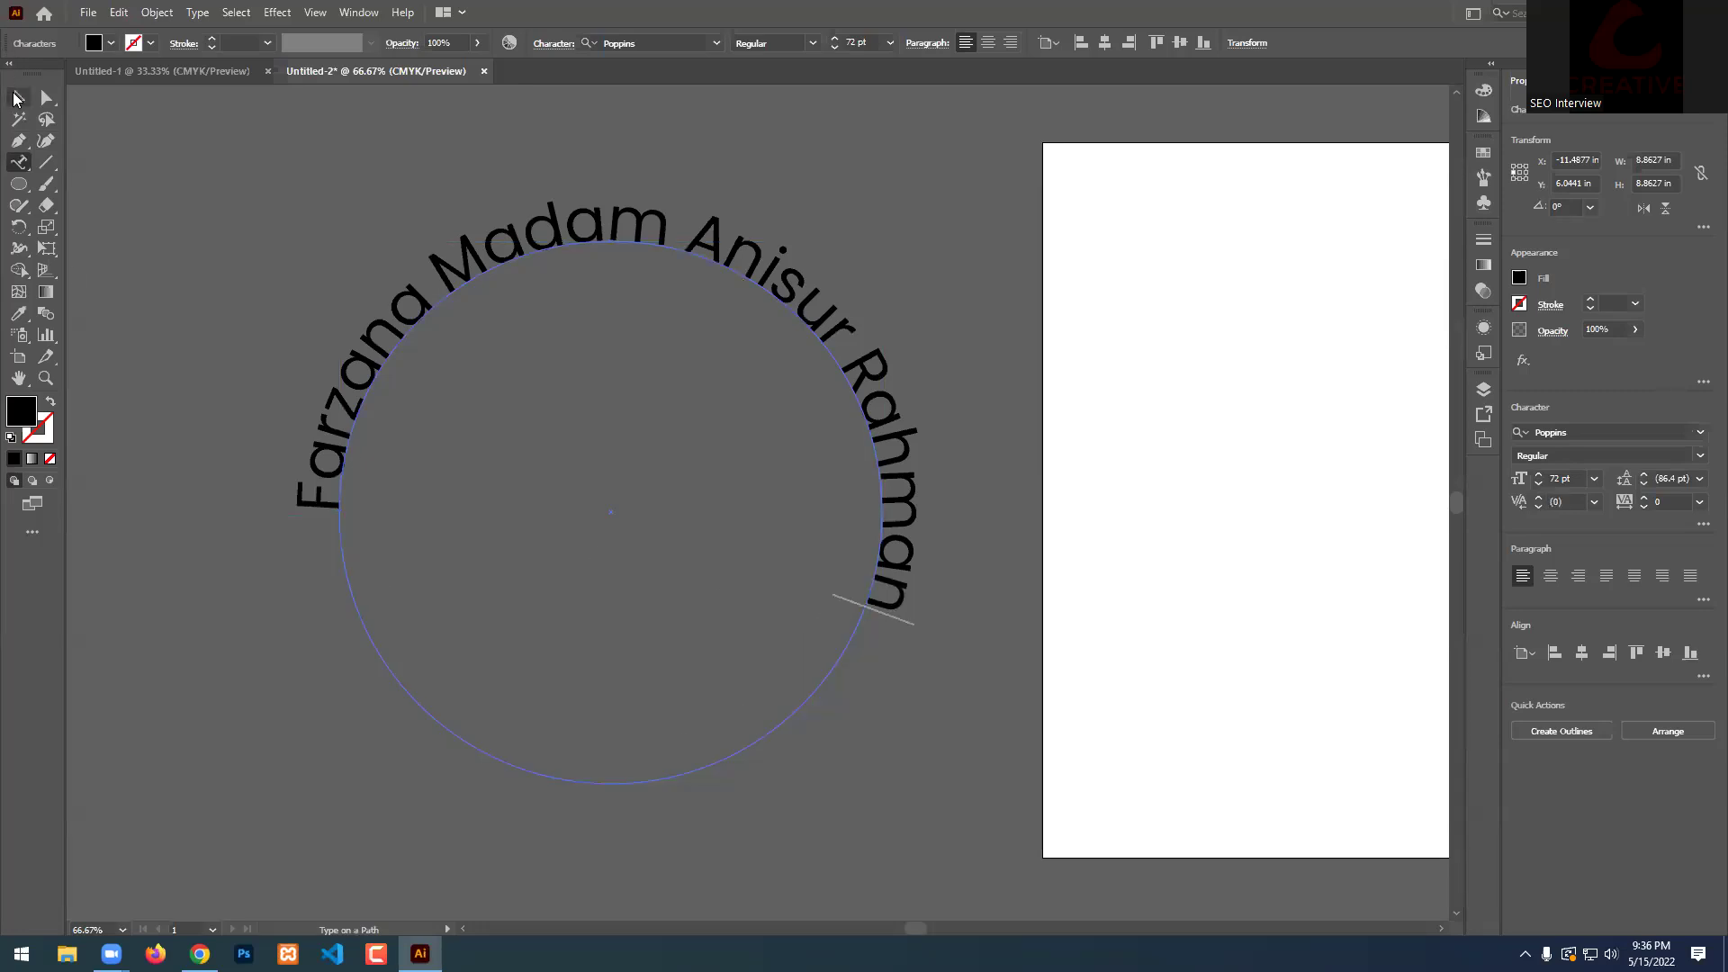
{"action": "left_click", "coordinate": [19, 97]}
{"action": "key", "text": "ctrl+r"}
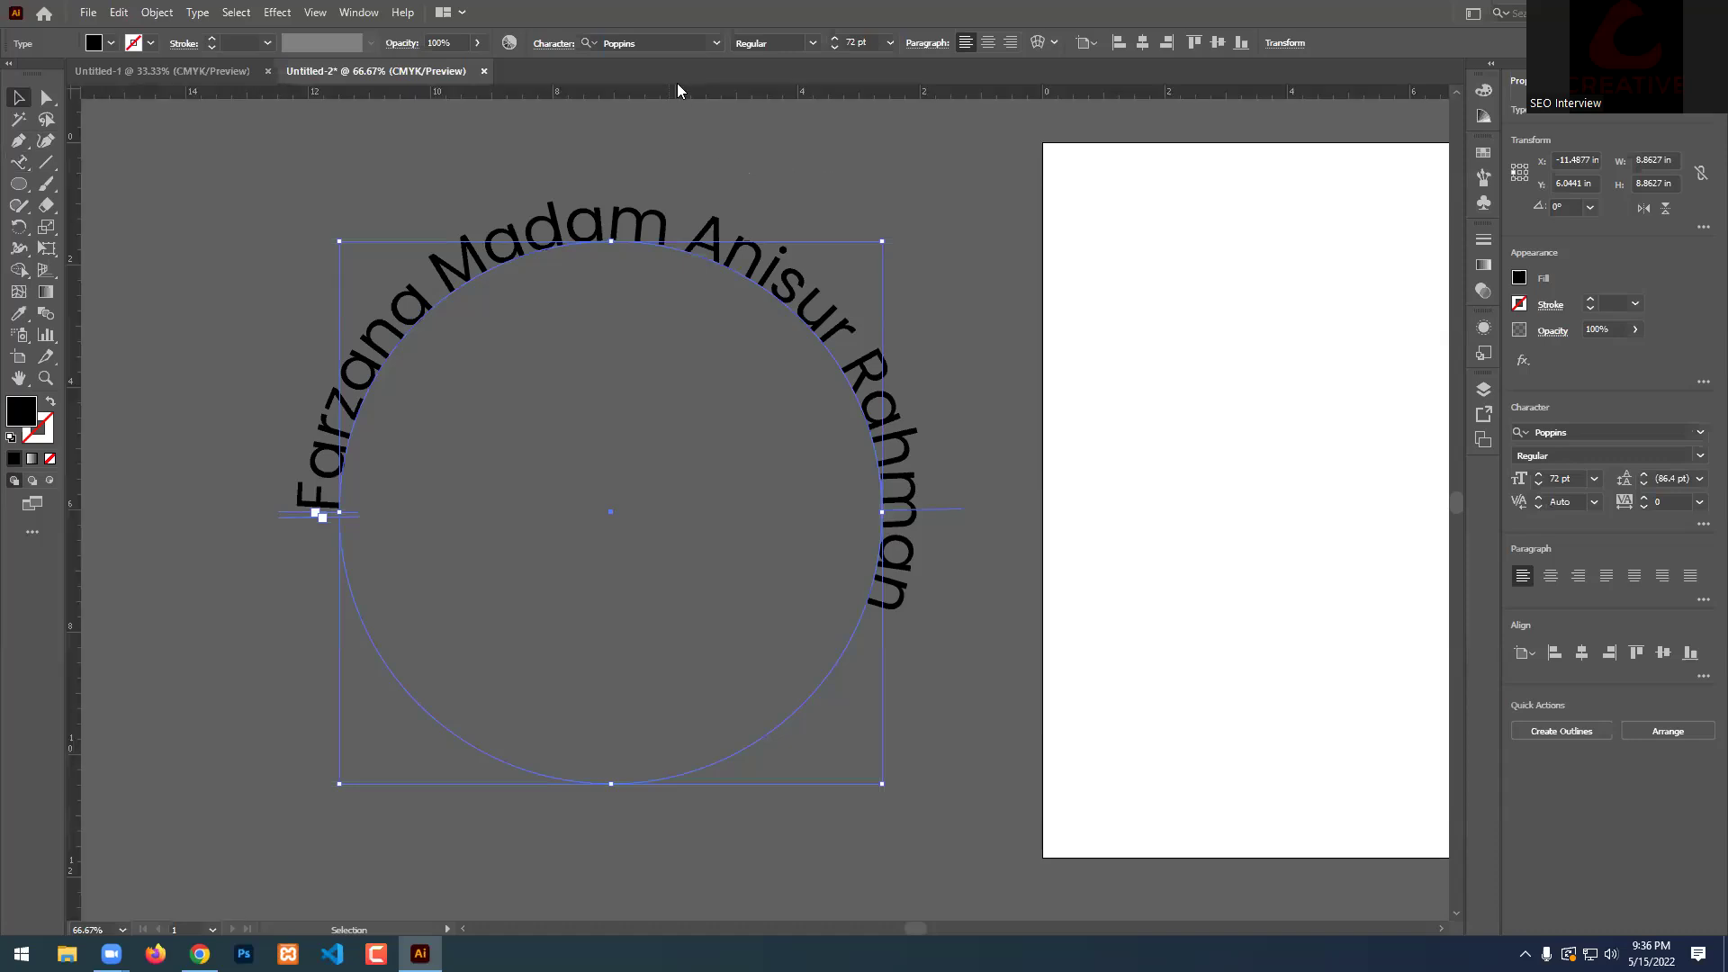
{"action": "left_click", "coordinate": [971, 223]}
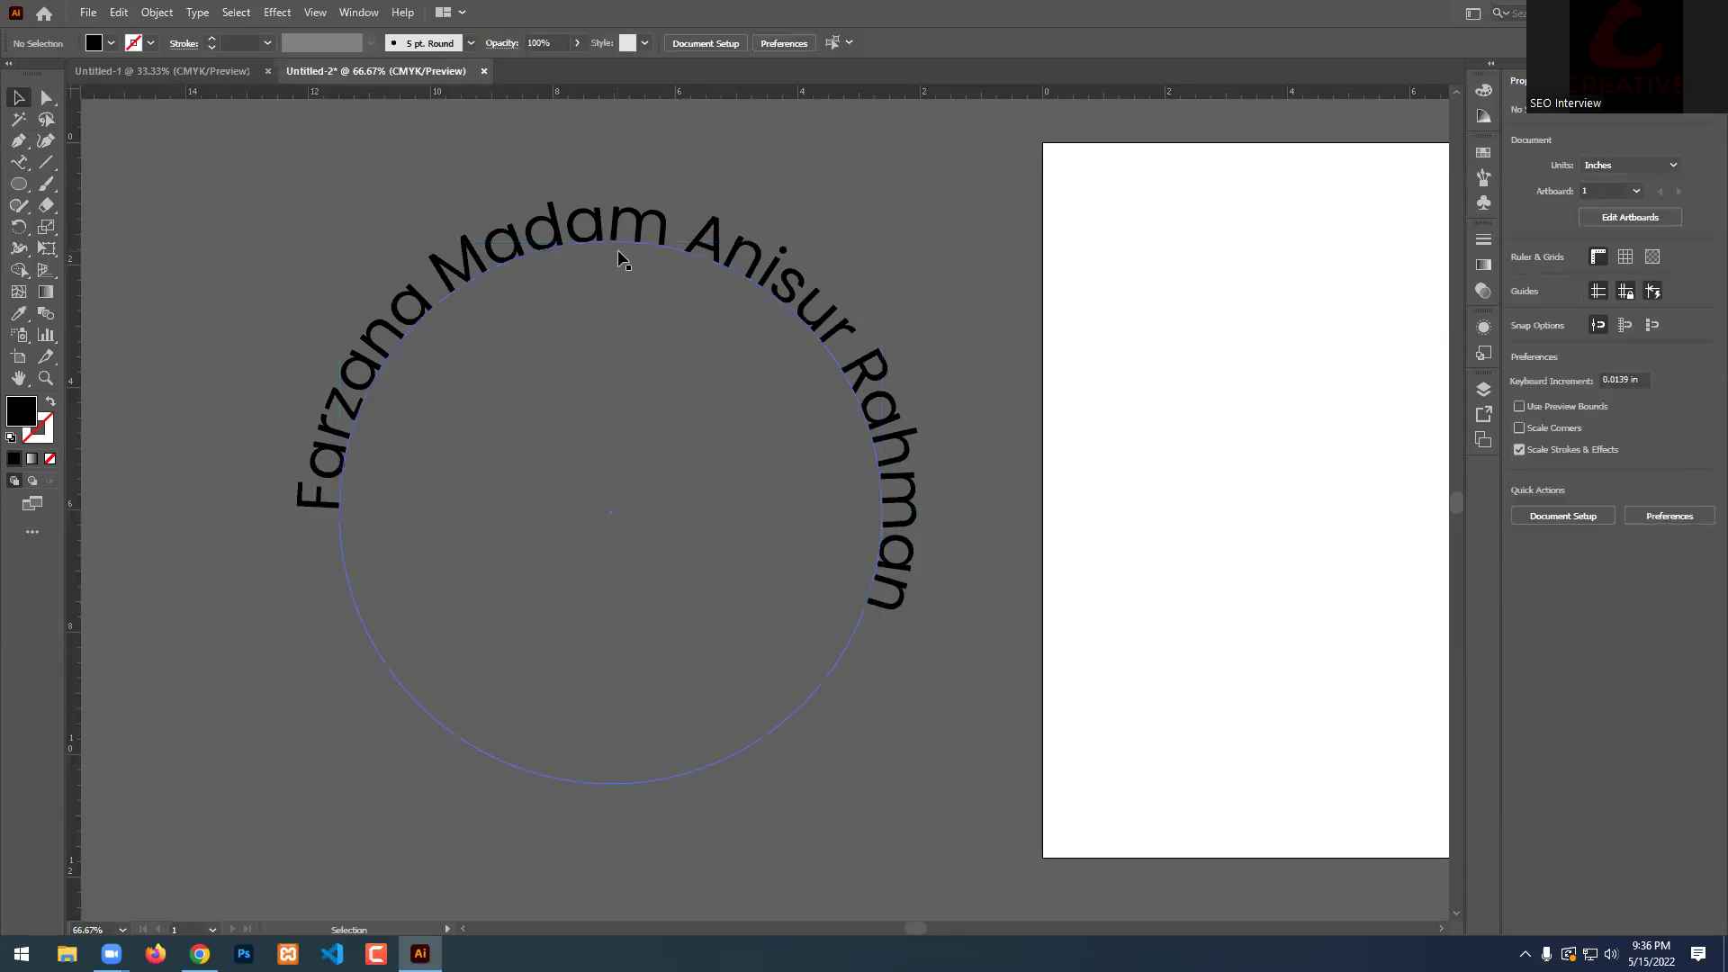
Drag the path-type bracket to shorten the text run so the last name overflows.
{"action": "left_click", "coordinate": [321, 505]}
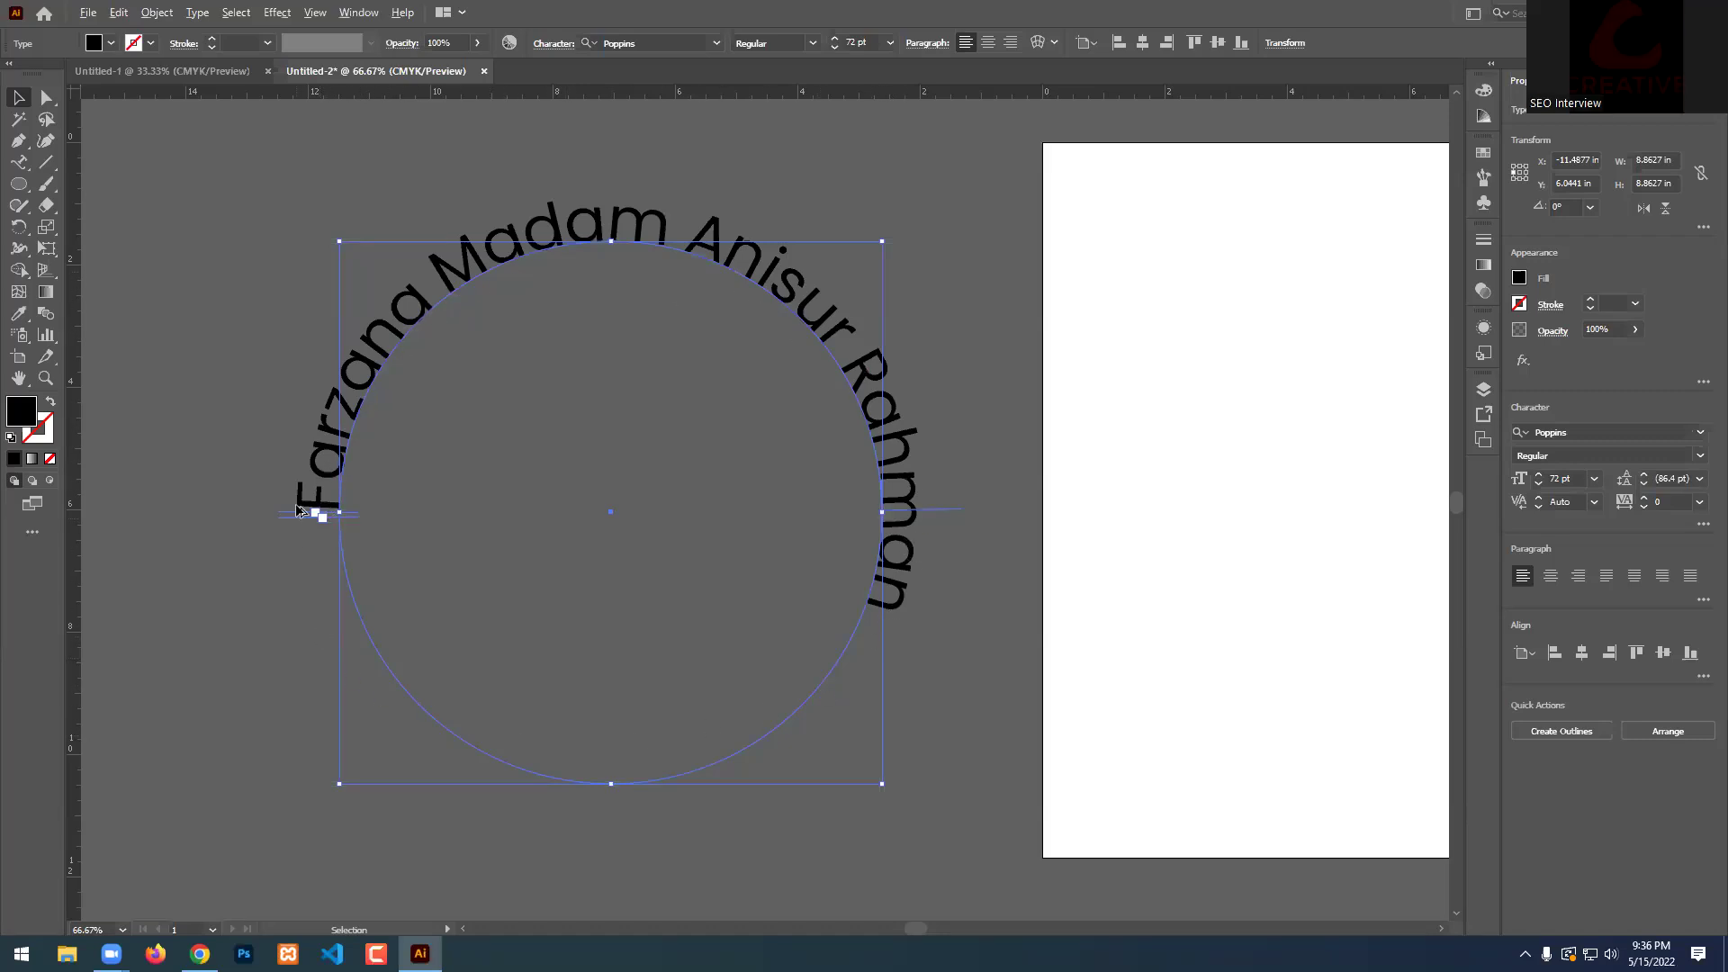
{"action": "key", "text": "ctrl+plus"}
{"action": "key", "text": "ctrl+plus"}
{"action": "key", "text": "ctrl+plus"}
{"action": "key", "text": "ctrl+plus"}
{"action": "key", "text": "ctrl+plus"}
{"action": "key", "text": "ctrl+plus"}
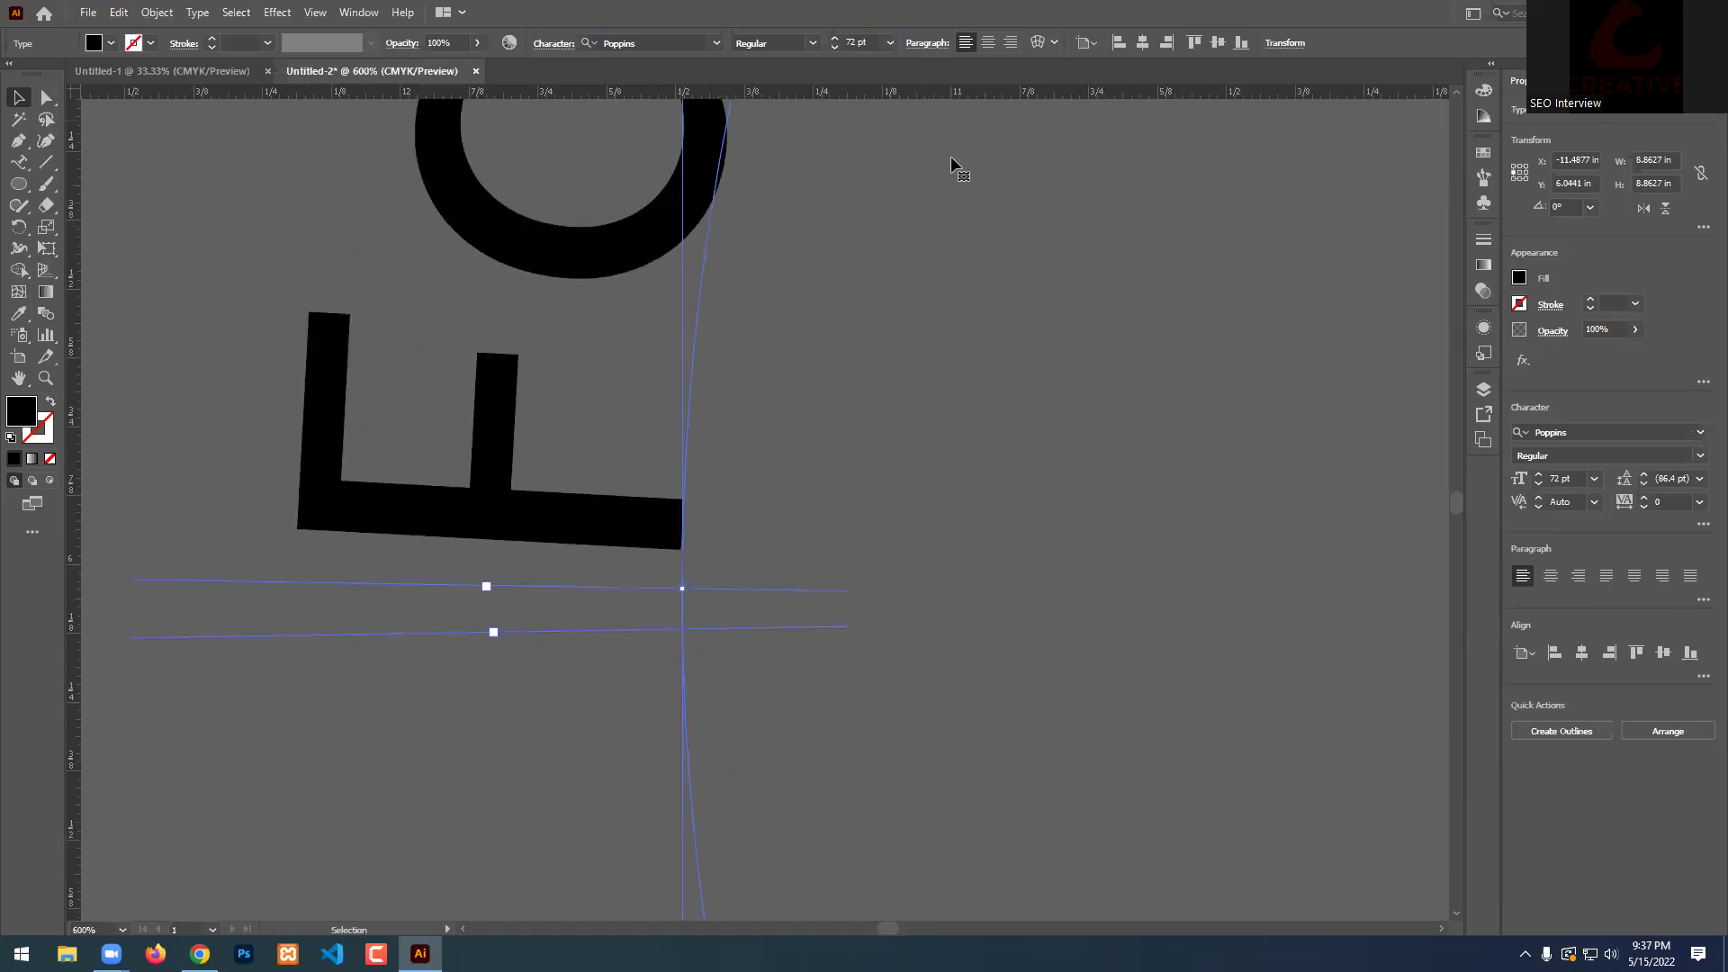
{"action": "scroll", "coordinate": [452, 628], "scroll_direction": "down", "scroll_amount": 2}
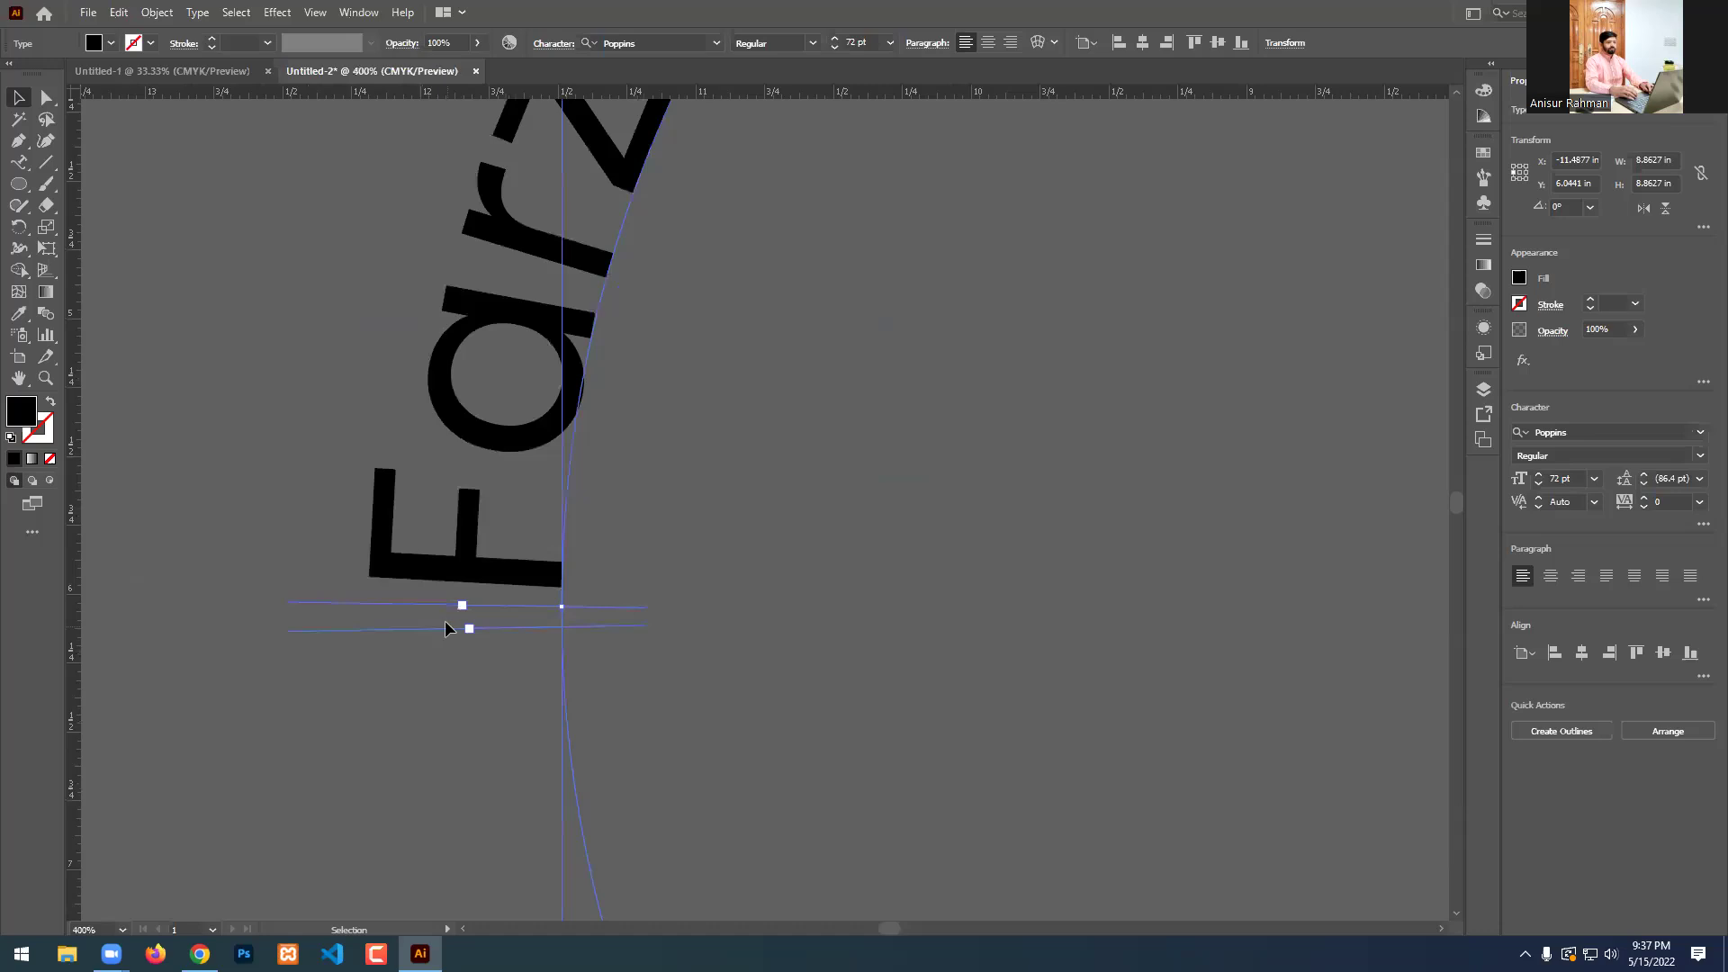
{"action": "scroll", "coordinate": [445, 619], "scroll_direction": "down", "scroll_amount": 5}
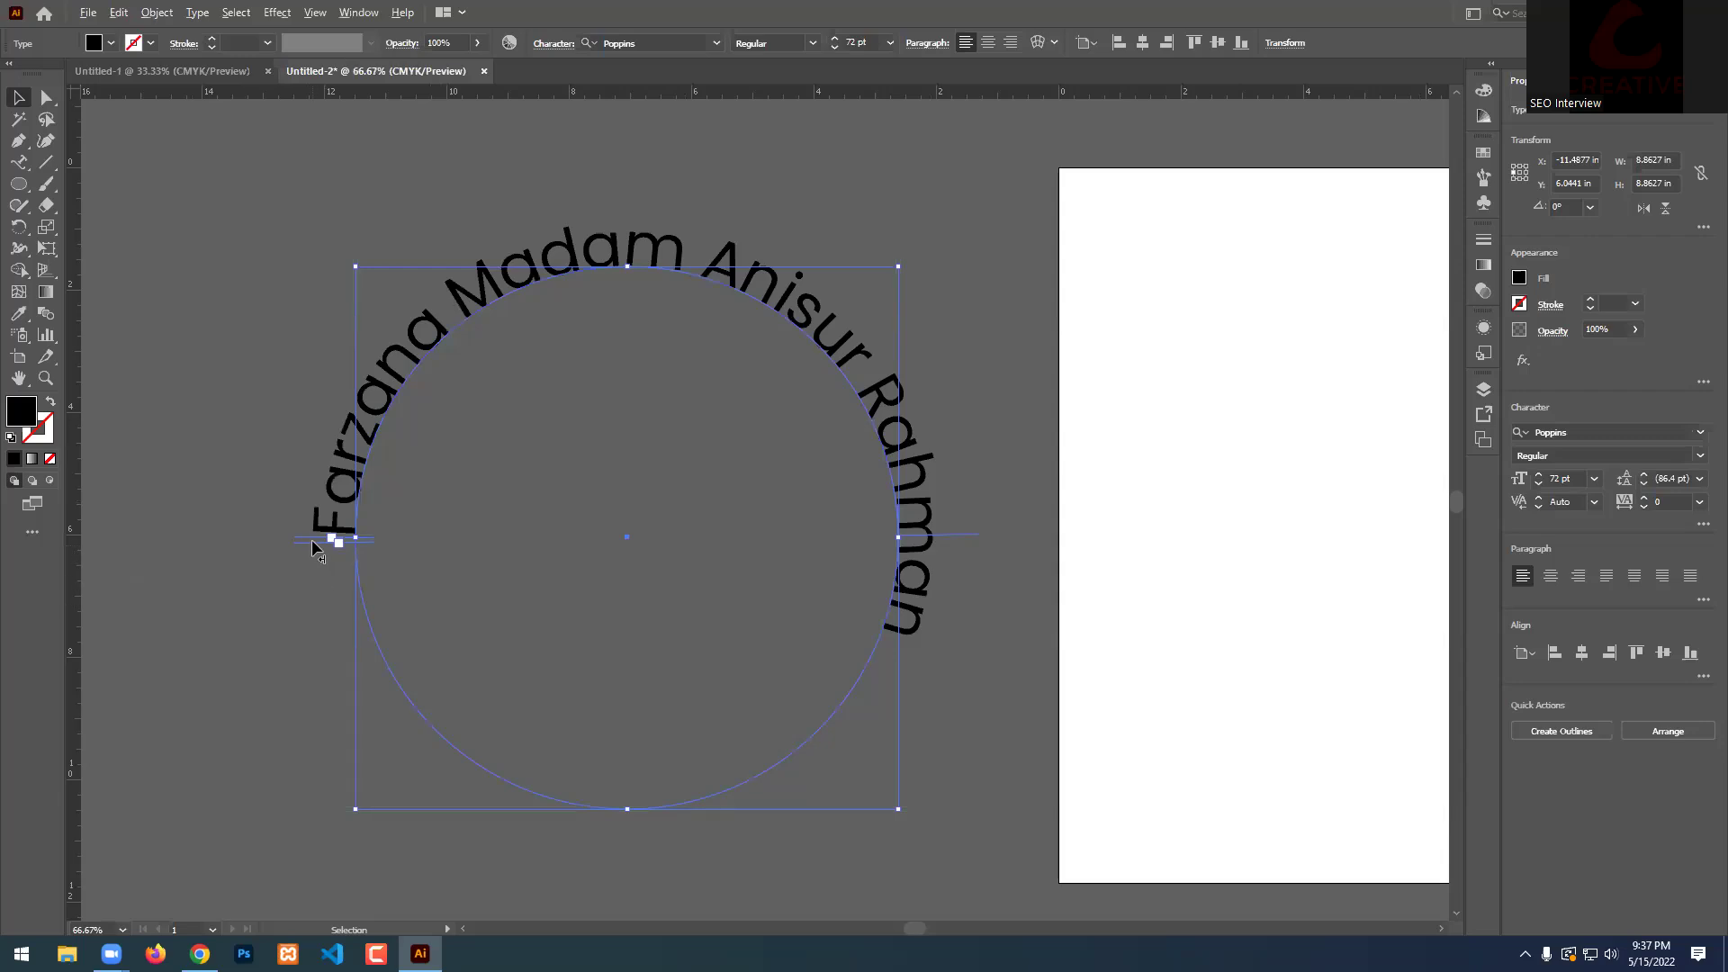
{"action": "scroll", "coordinate": [313, 546], "scroll_direction": "up", "scroll_amount": 5}
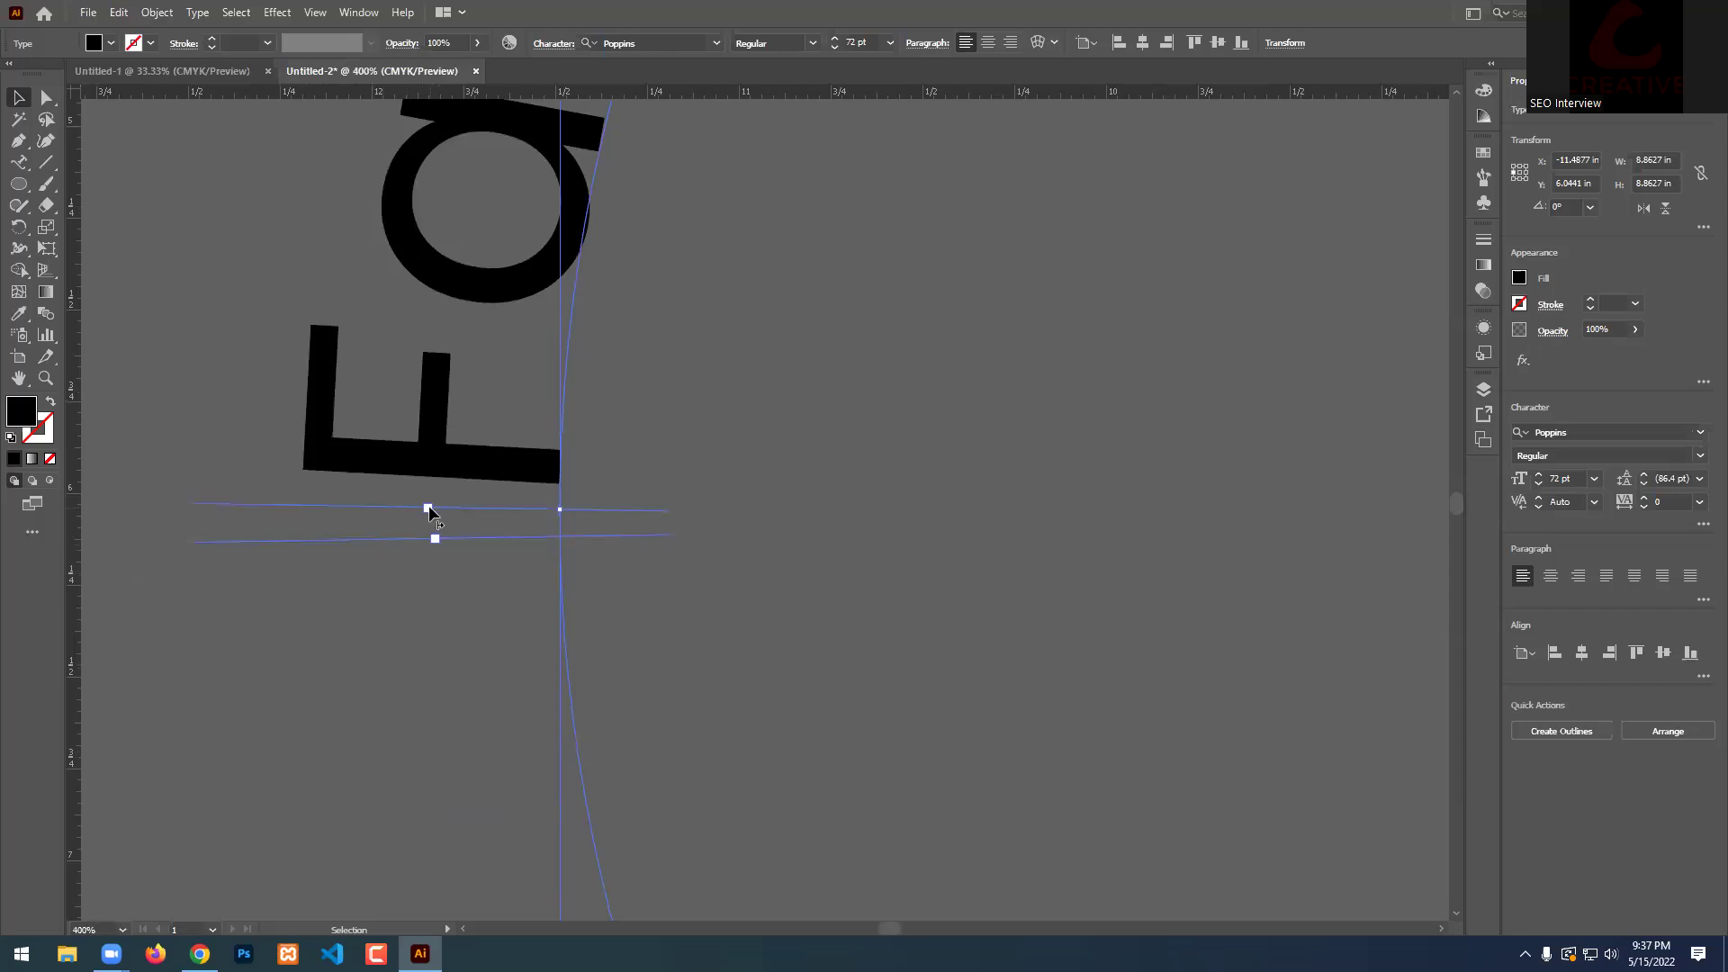
{"action": "left_click_drag", "start_coordinate": [362, 541], "coordinate": [1238, 438]}
{"action": "scroll", "coordinate": [359, 542], "scroll_direction": "down", "scroll_amount": 4}
{"action": "scroll", "coordinate": [358, 544], "scroll_direction": "down", "scroll_amount": 1}
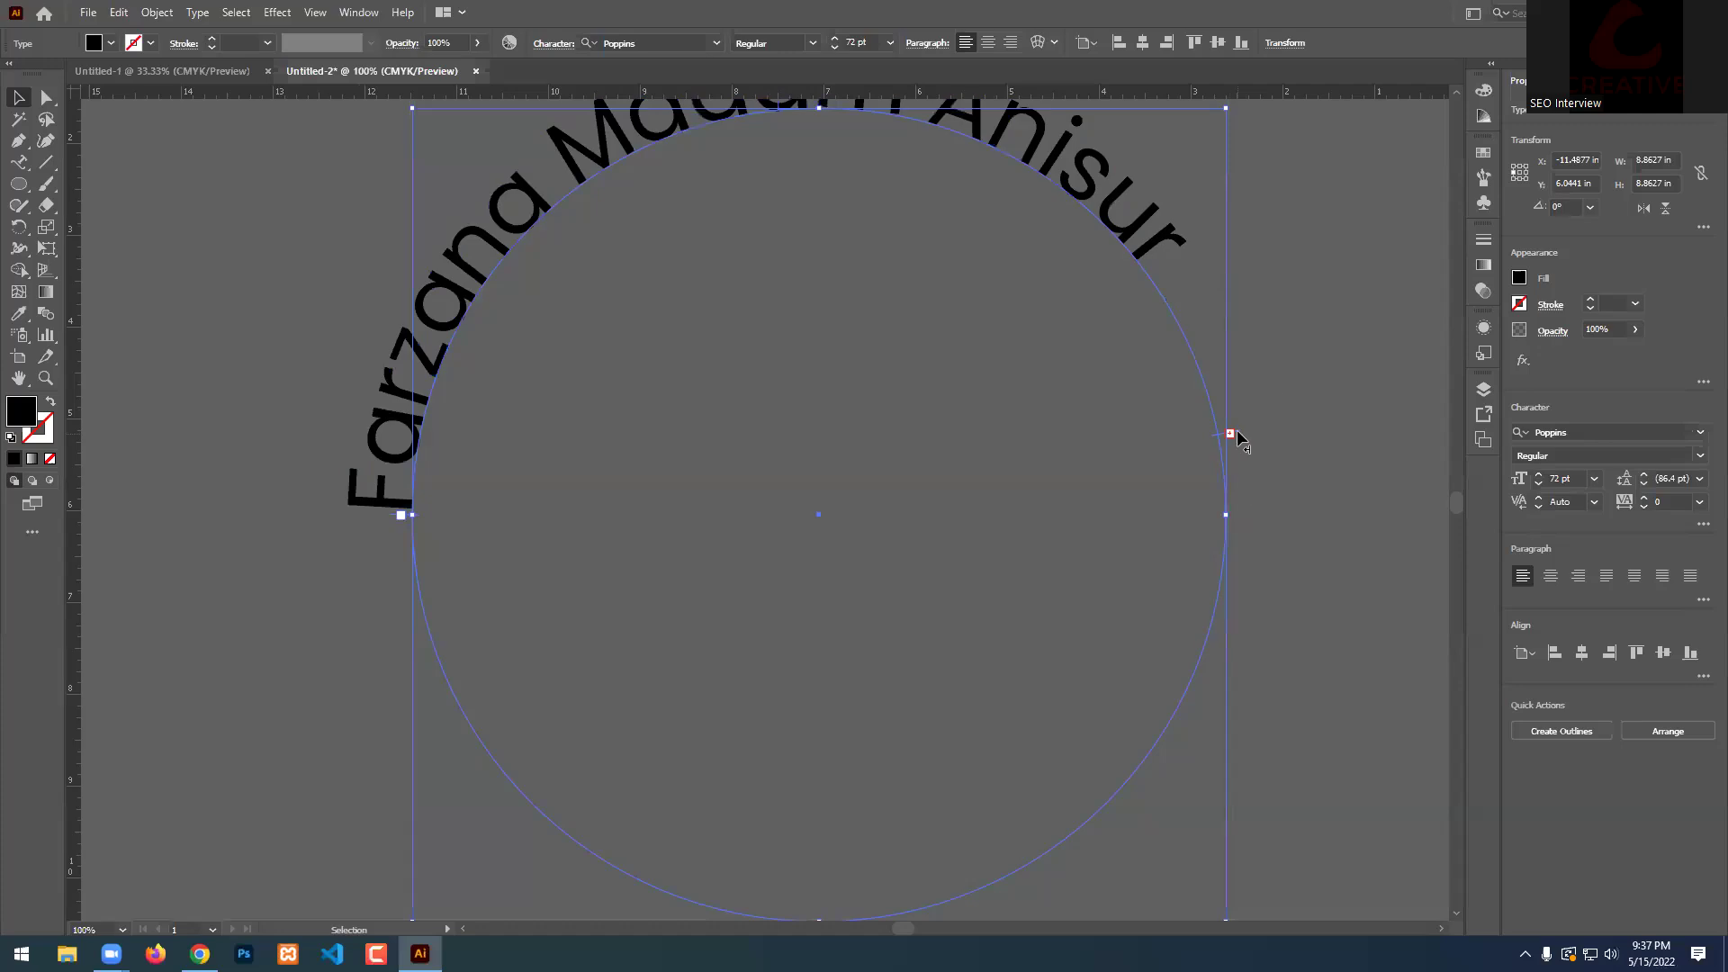
Drag the end bracket down the circle's right side so the hidden last name reappears.
{"action": "scroll", "coordinate": [1246, 431], "scroll_direction": "up", "scroll_amount": 1}
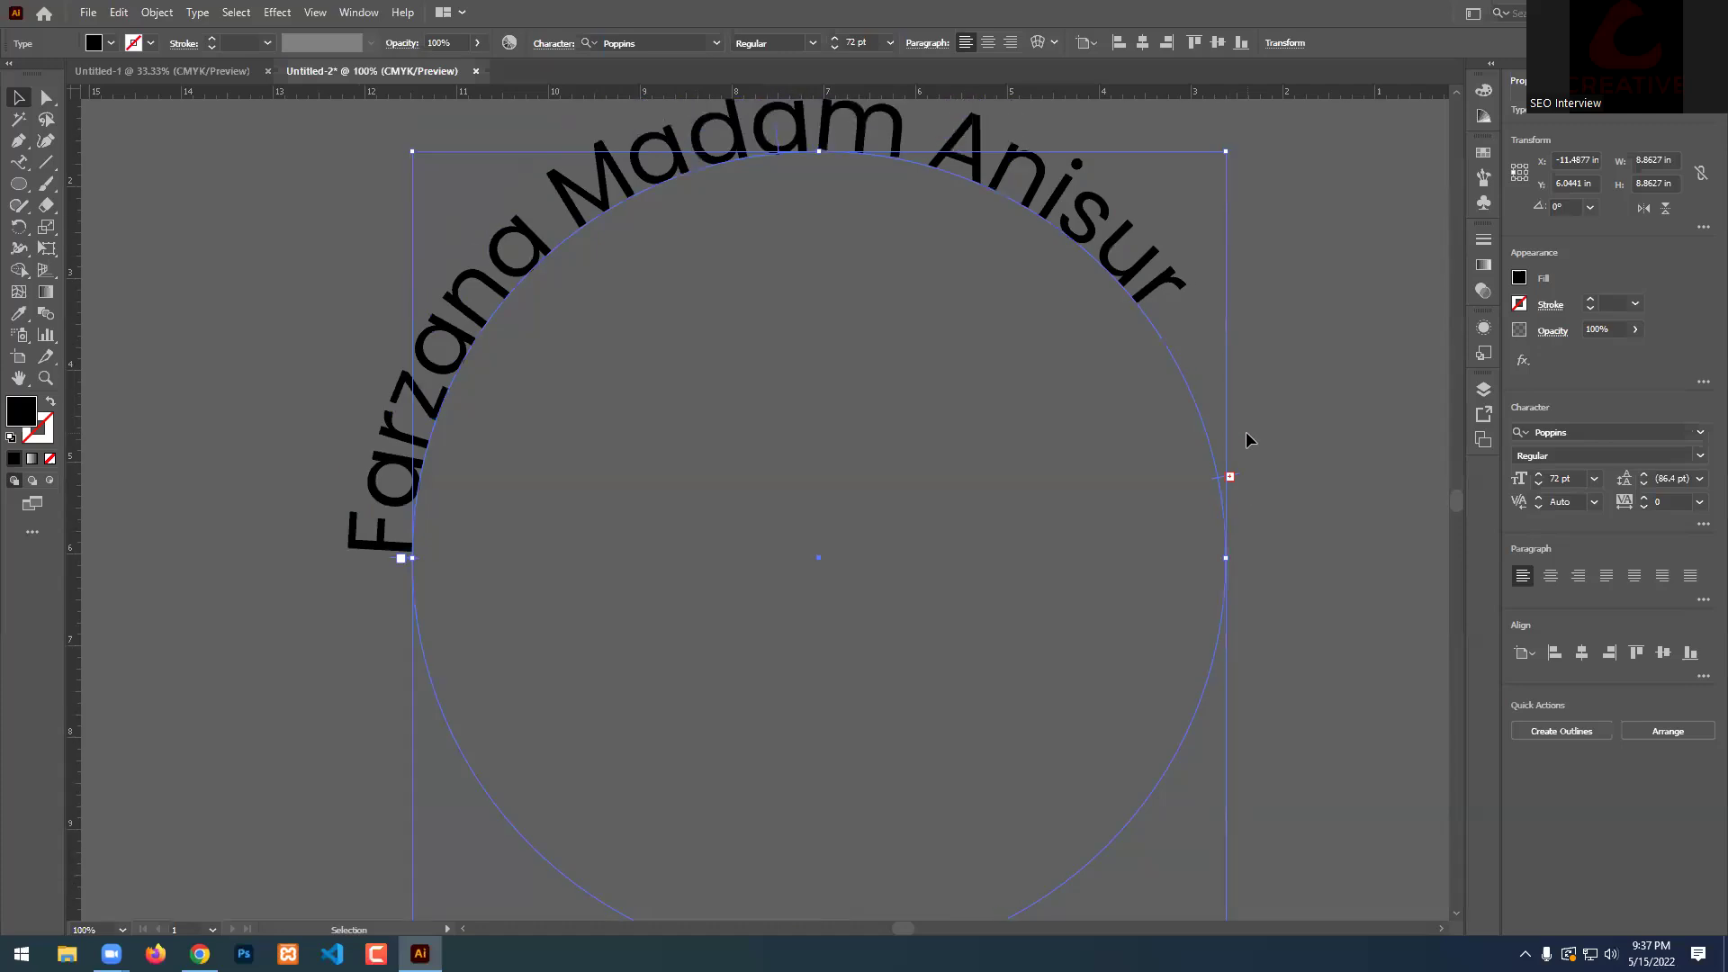
{"action": "scroll", "coordinate": [1315, 468], "scroll_direction": "up", "scroll_amount": 3}
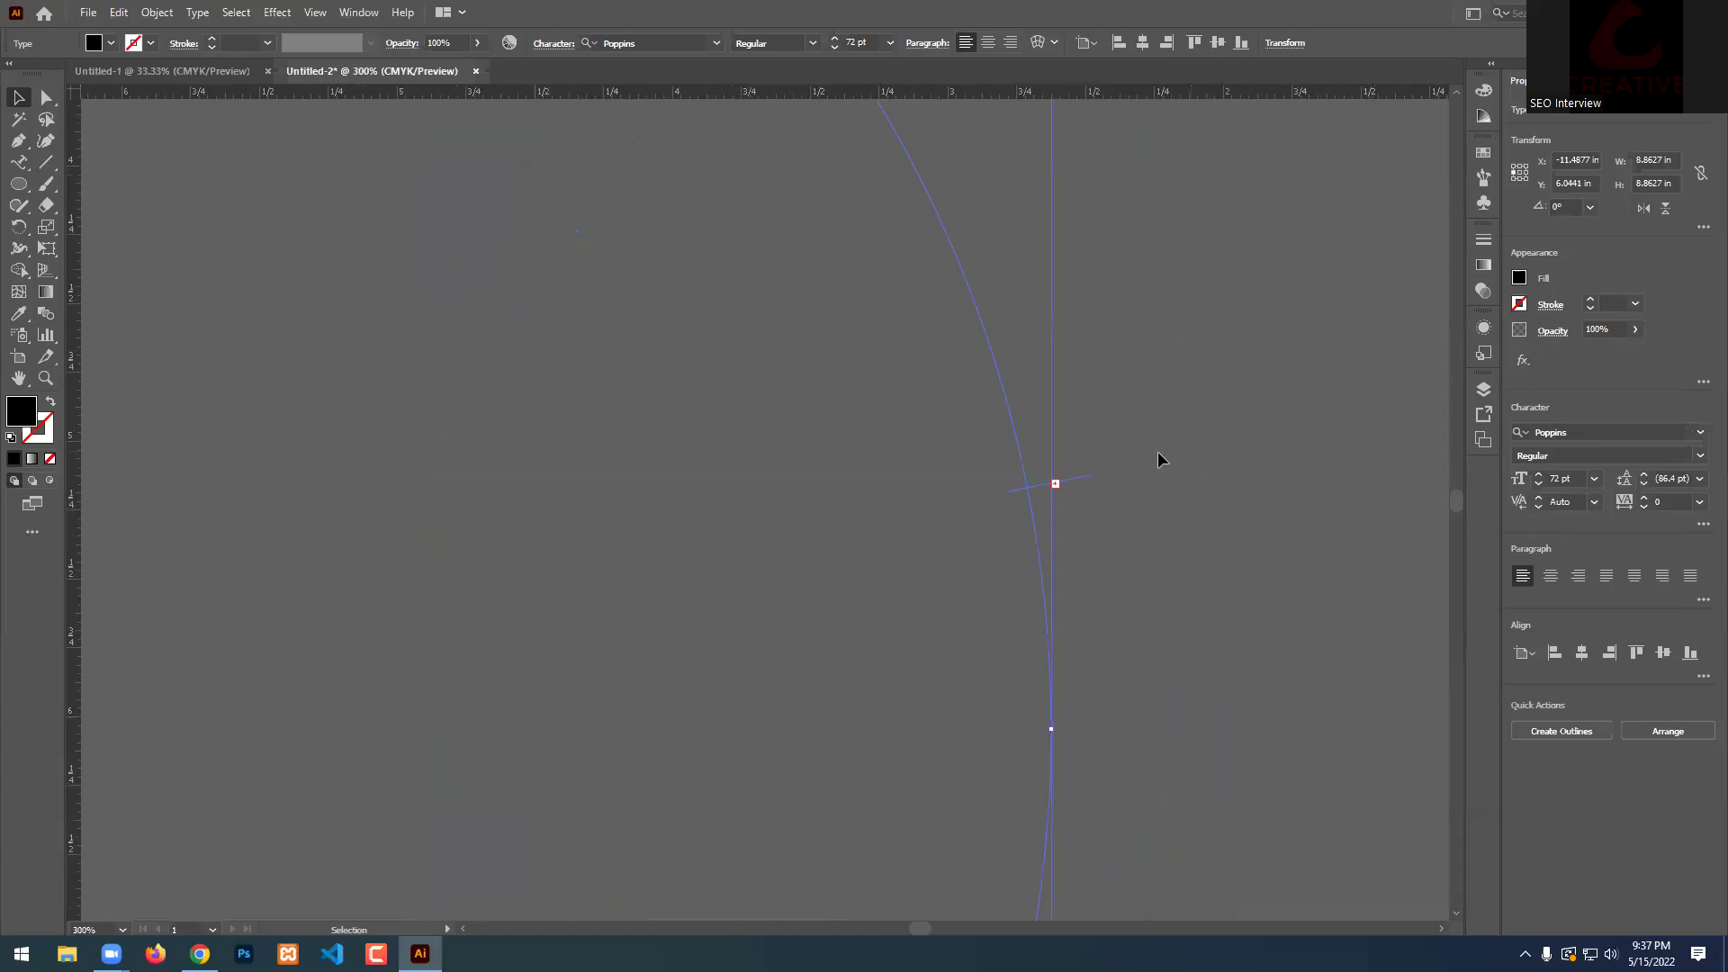
{"action": "scroll", "coordinate": [1059, 484], "scroll_direction": "down", "scroll_amount": 4}
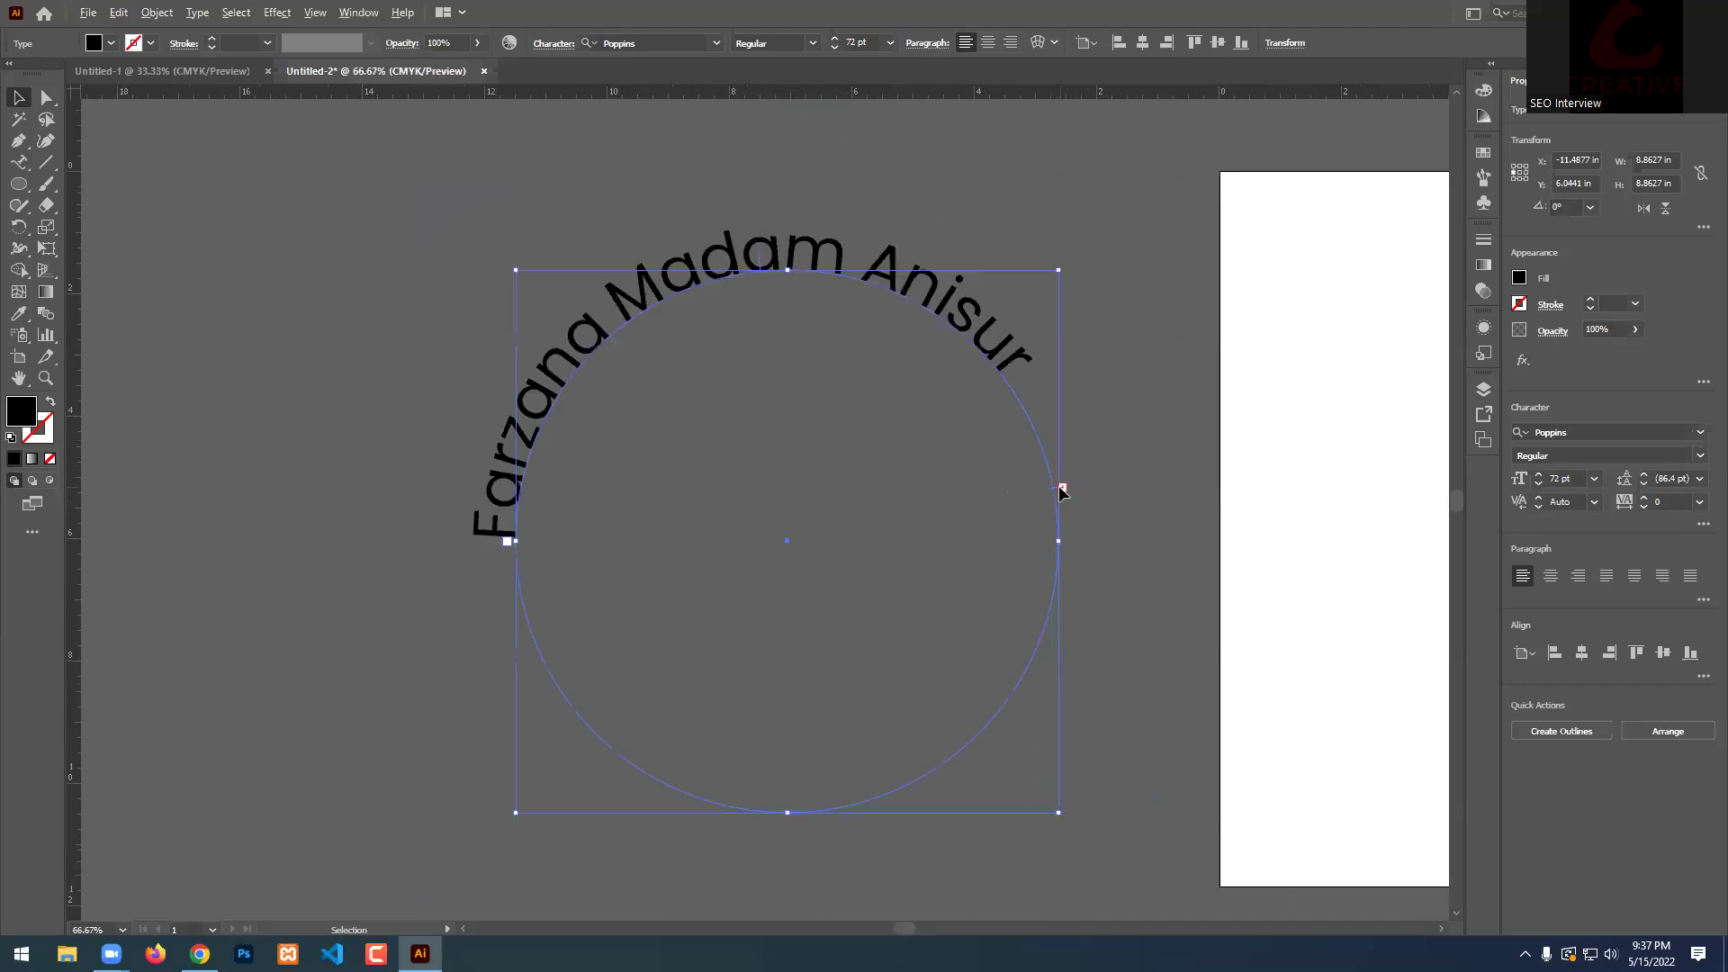
{"action": "scroll", "coordinate": [1080, 510], "scroll_direction": "up", "scroll_amount": 1}
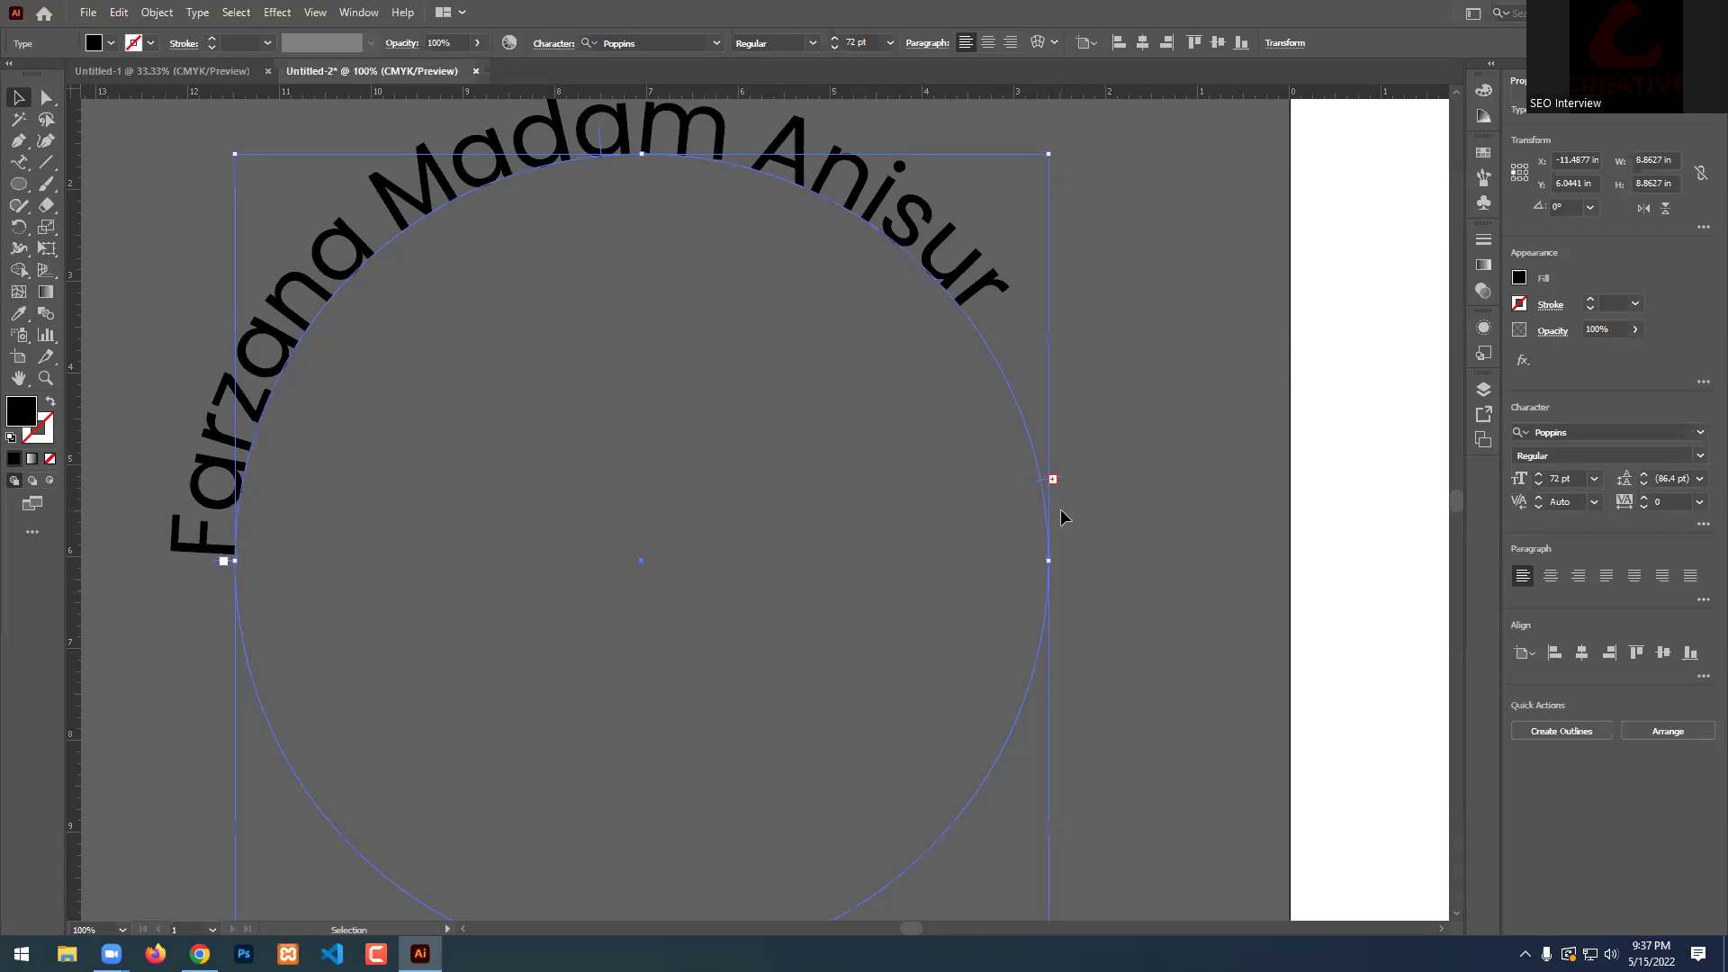
{"action": "left_click_drag", "start_coordinate": [1055, 479], "coordinate": [1026, 731]}
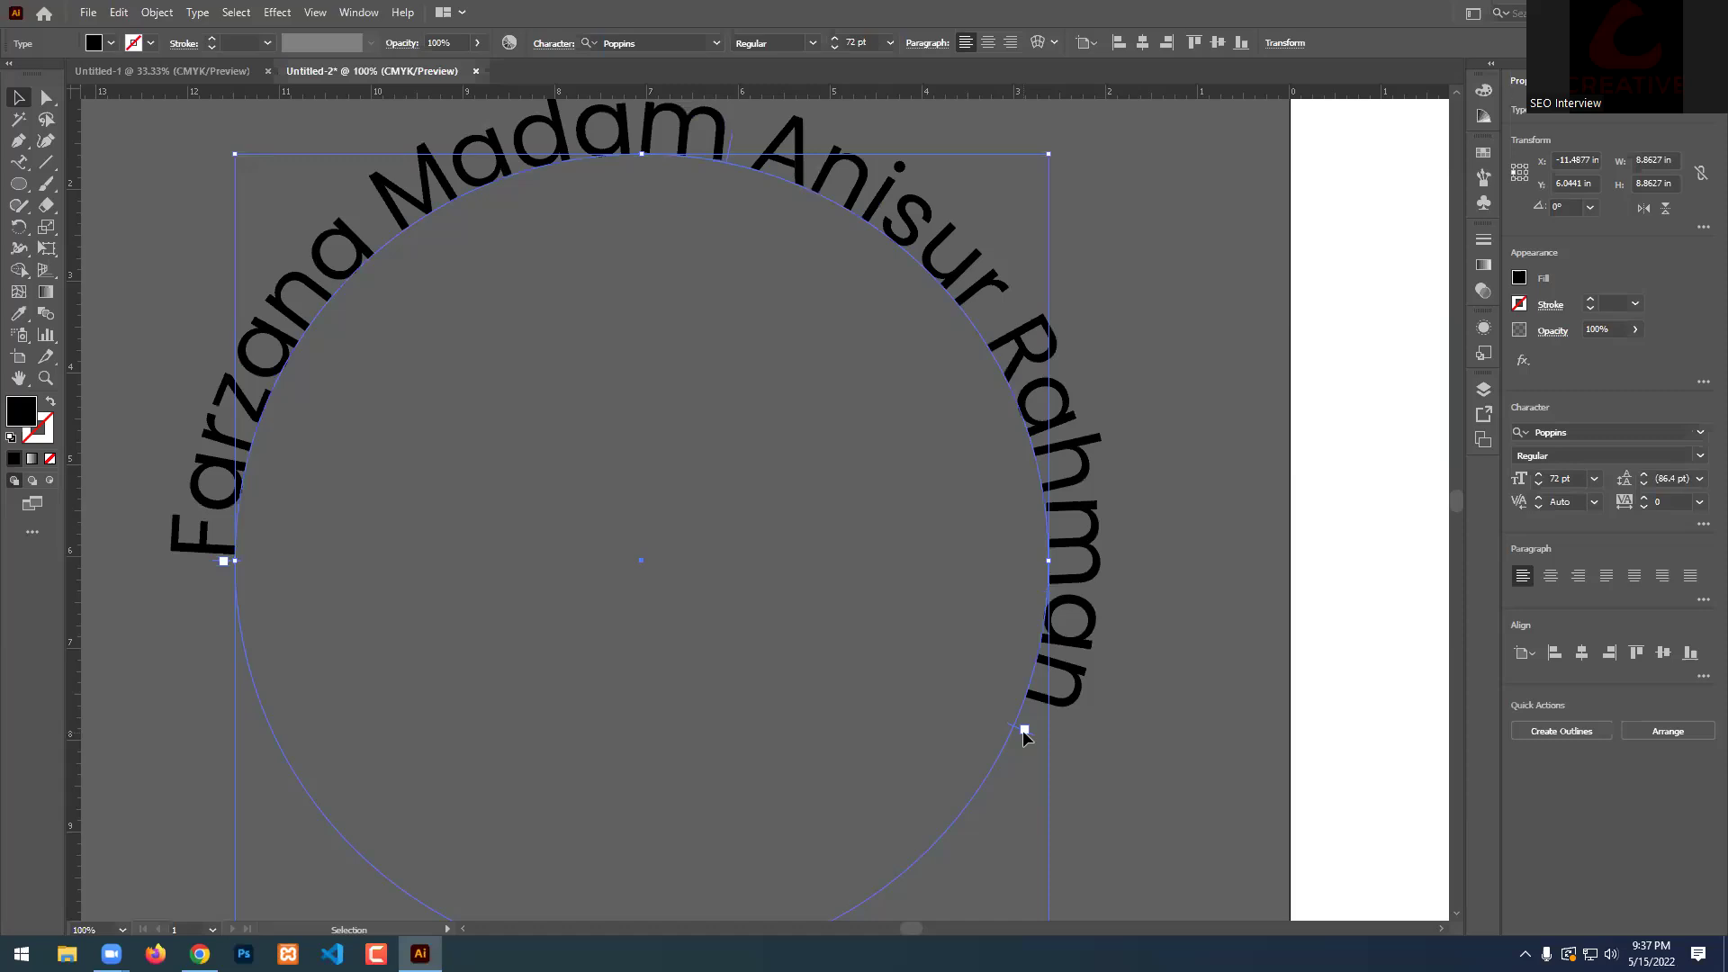
{"action": "scroll", "coordinate": [945, 423], "scroll_direction": "up", "scroll_amount": 1}
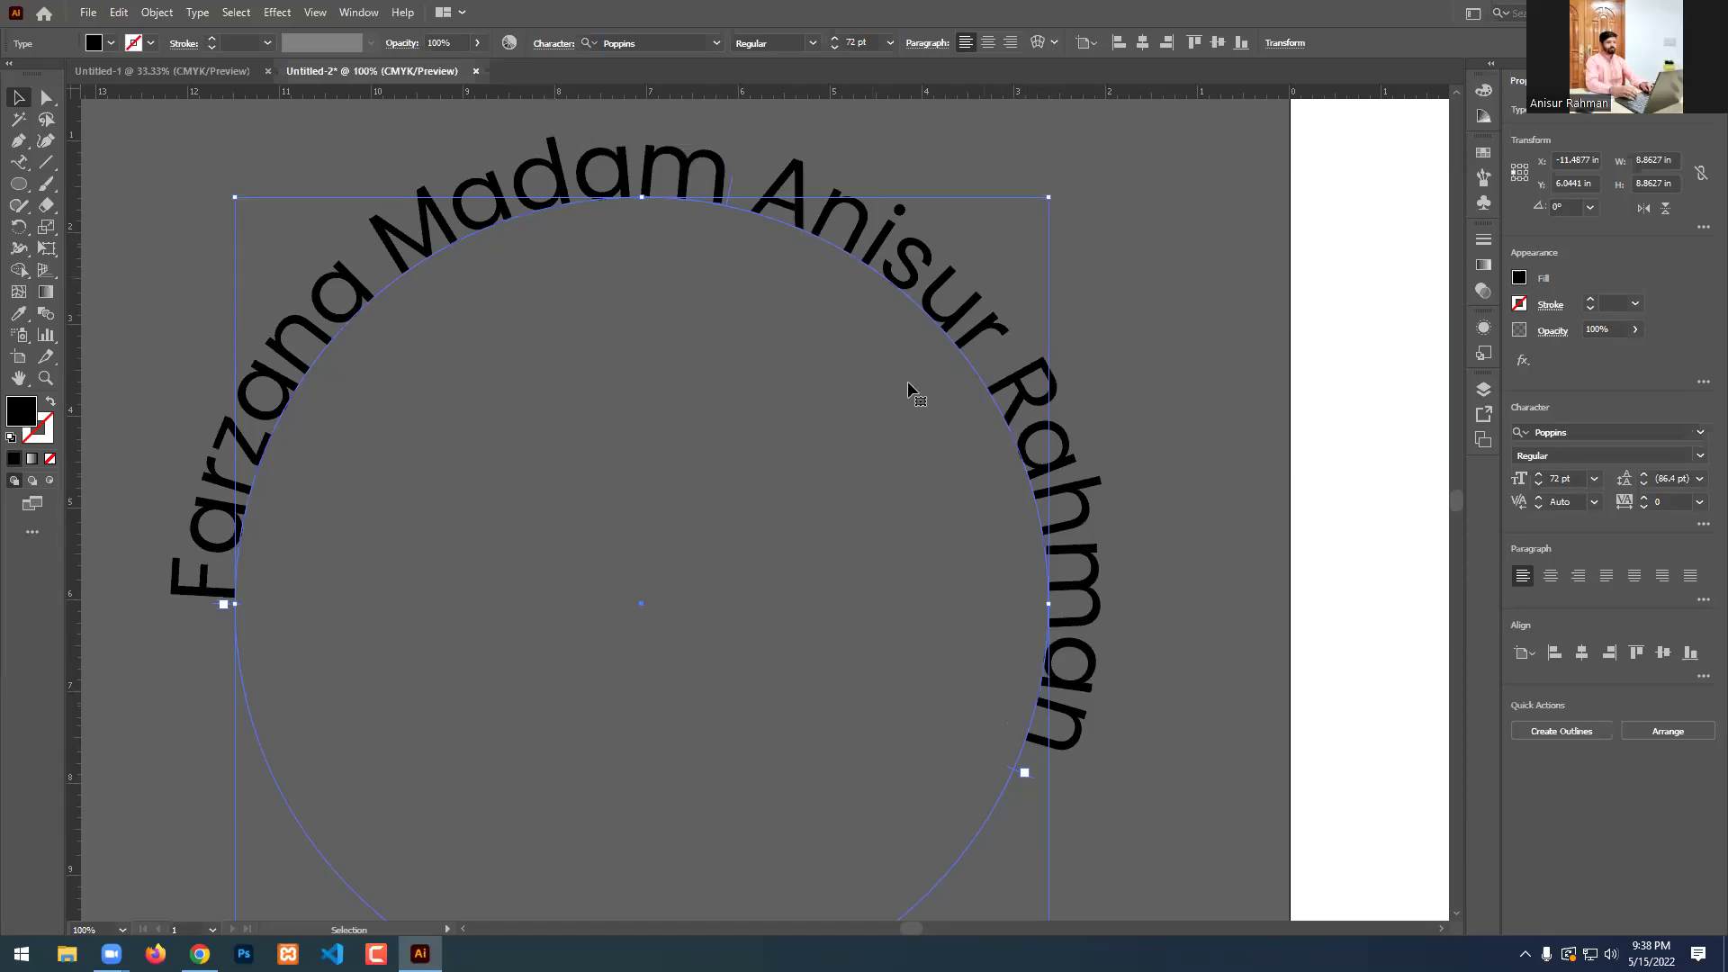
{"action": "scroll", "coordinate": [757, 178], "scroll_direction": "up", "scroll_amount": 6}
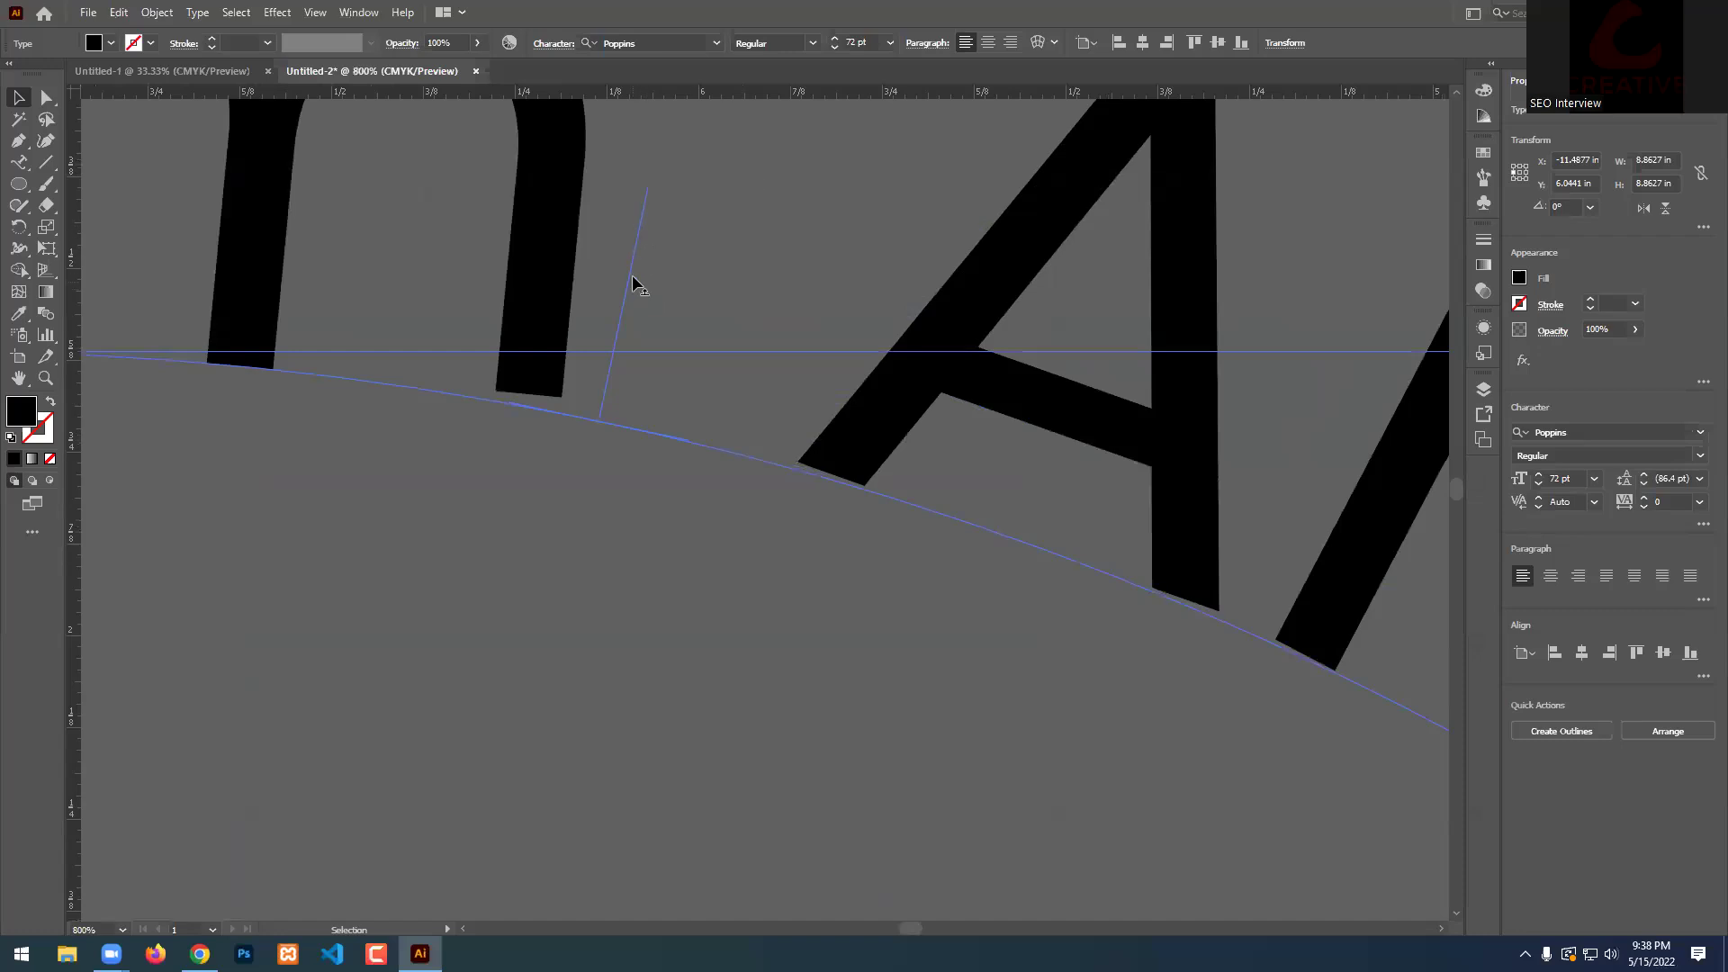
{"action": "scroll", "coordinate": [640, 289], "scroll_direction": "down", "scroll_amount": 6}
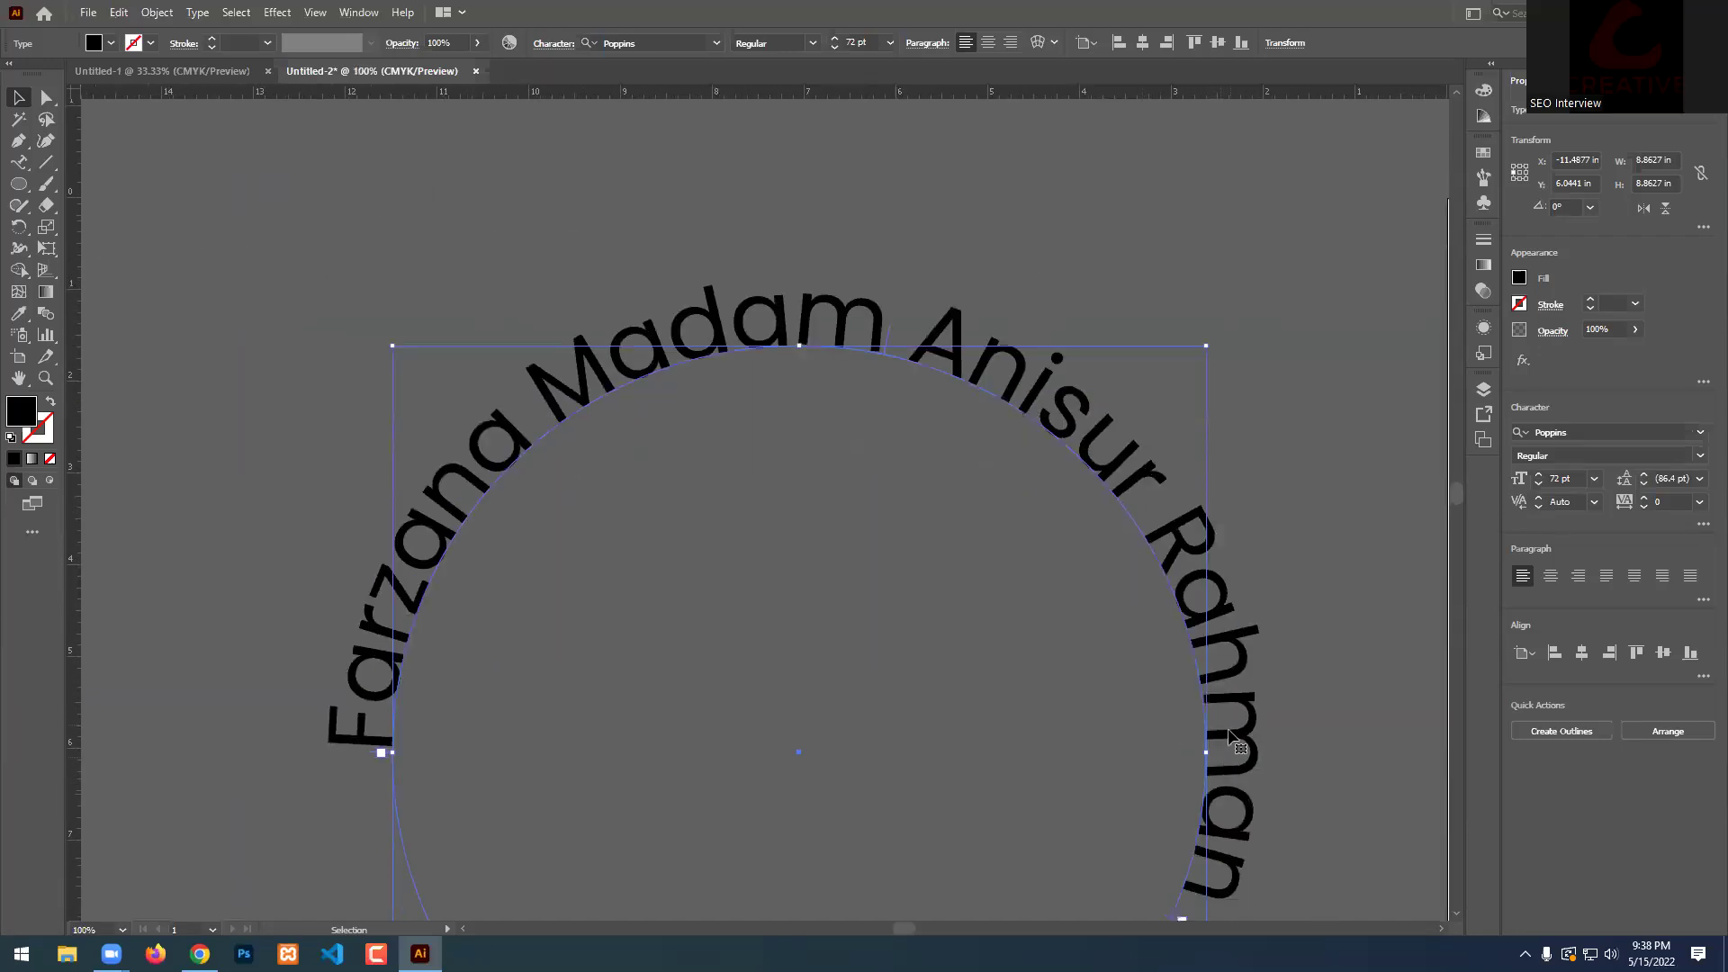
{"action": "scroll", "coordinate": [1230, 736], "scroll_direction": "down", "scroll_amount": 1}
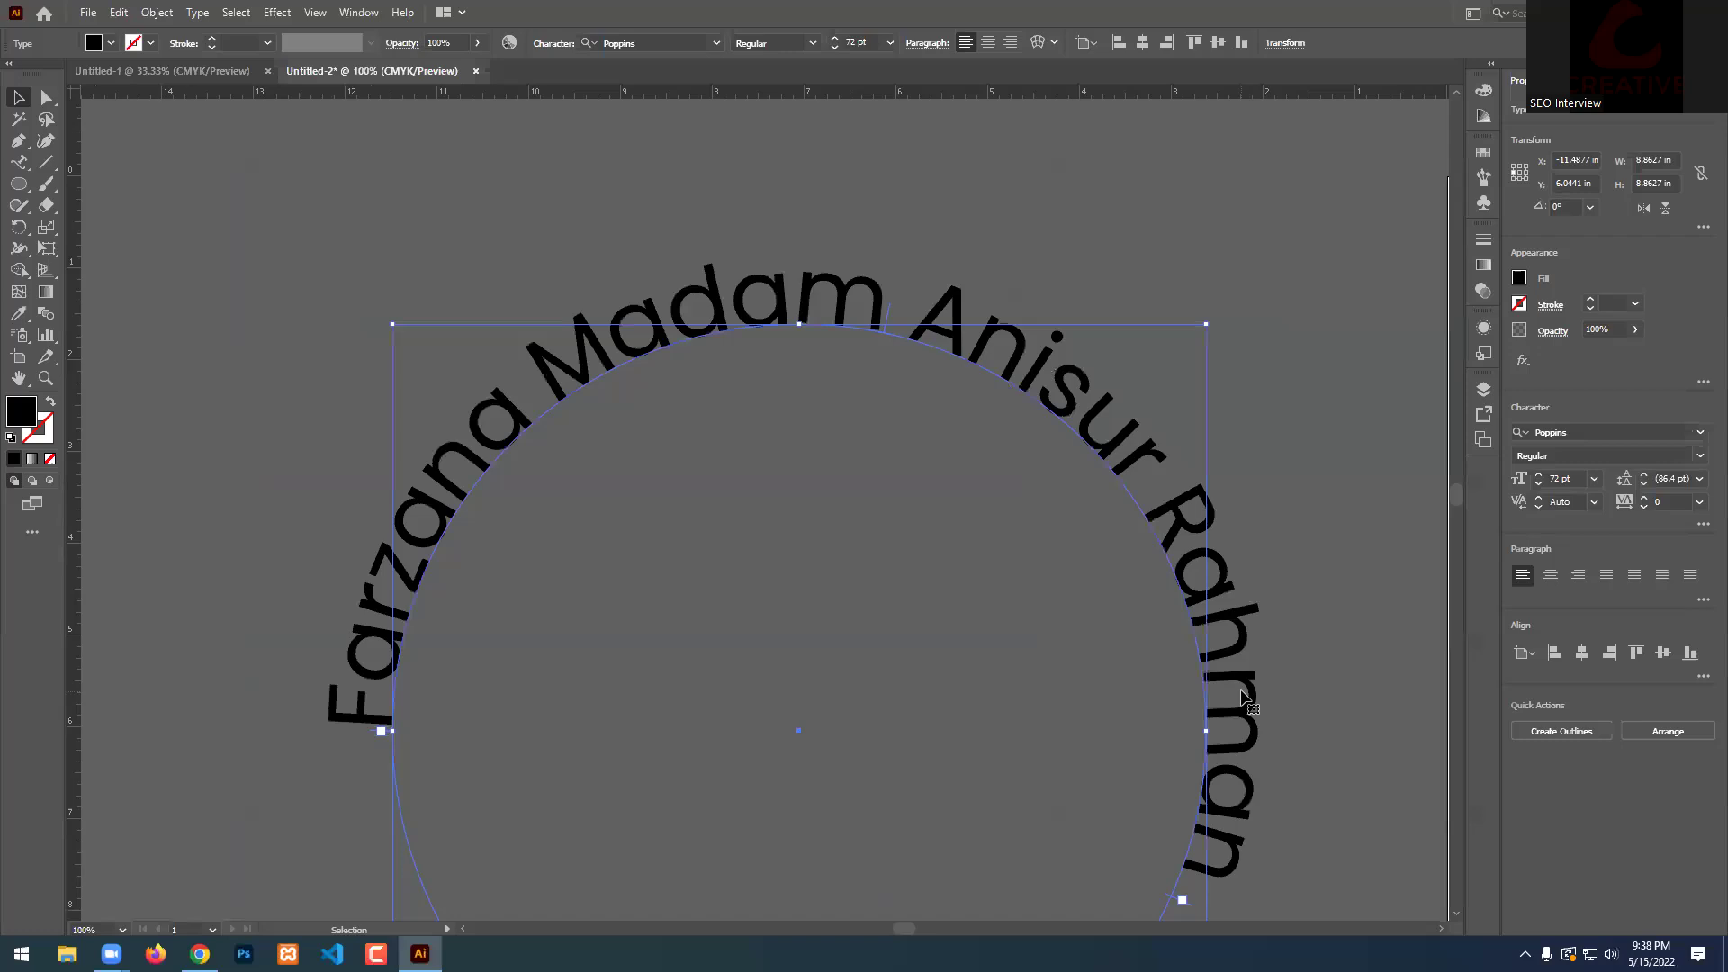
{"action": "scroll", "coordinate": [729, 400], "scroll_direction": "up", "scroll_amount": 4}
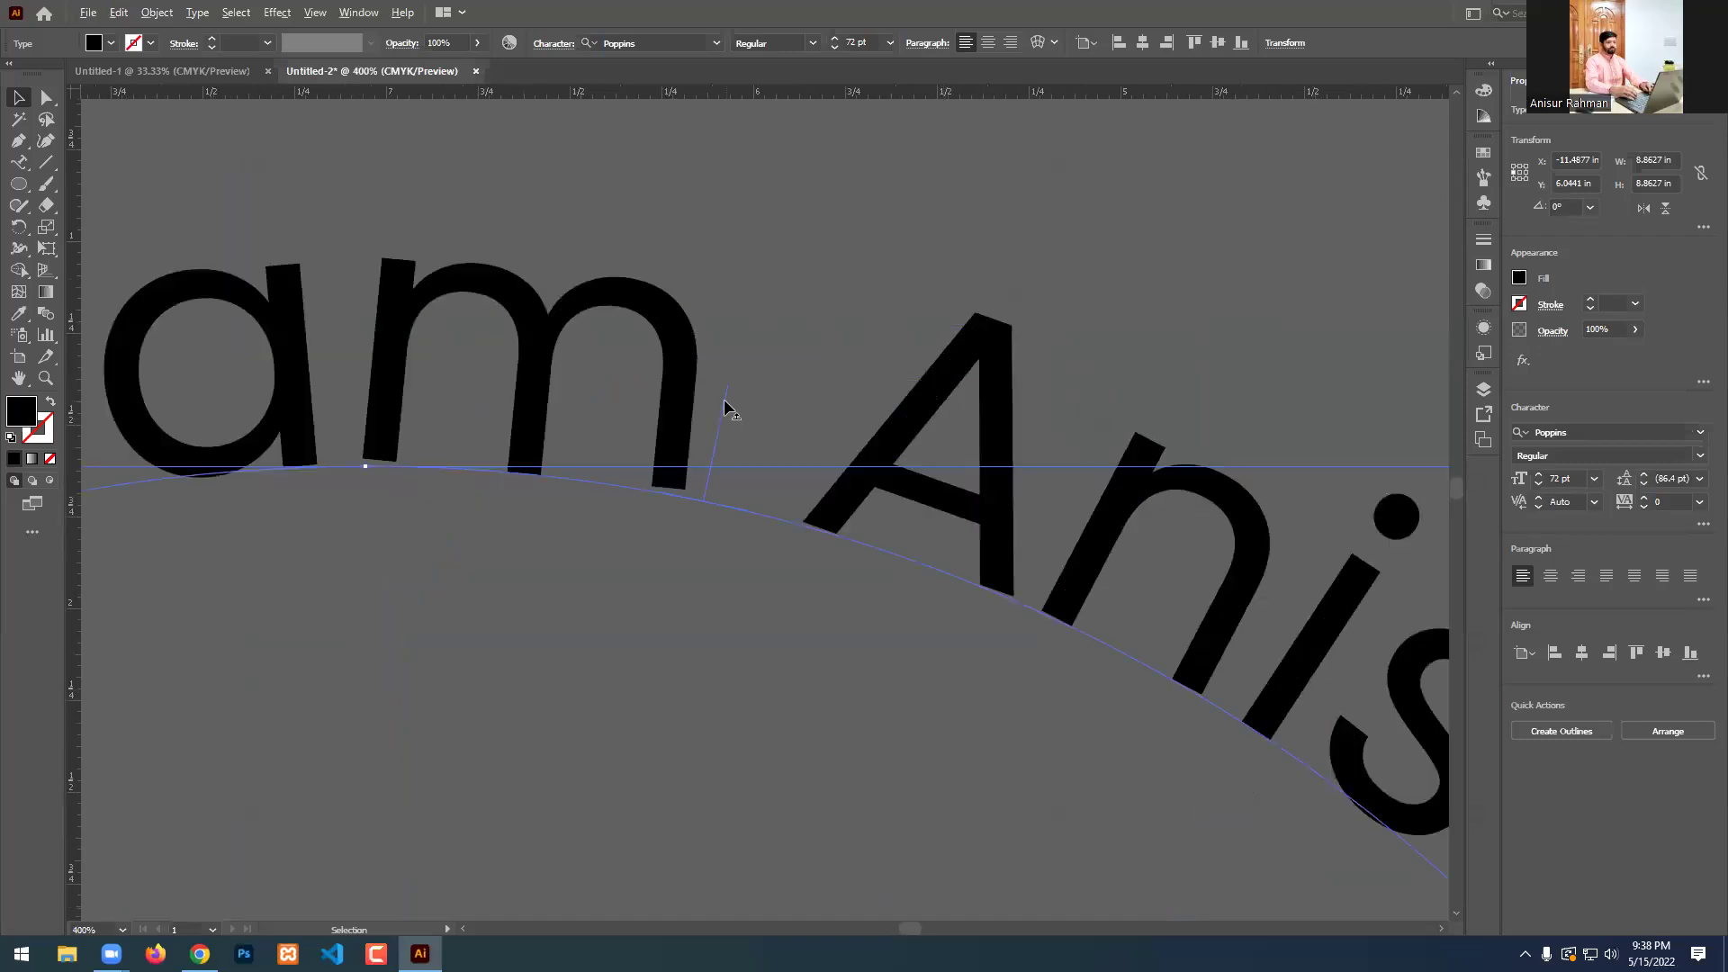
{"action": "scroll", "coordinate": [729, 409], "scroll_direction": "up", "scroll_amount": 2}
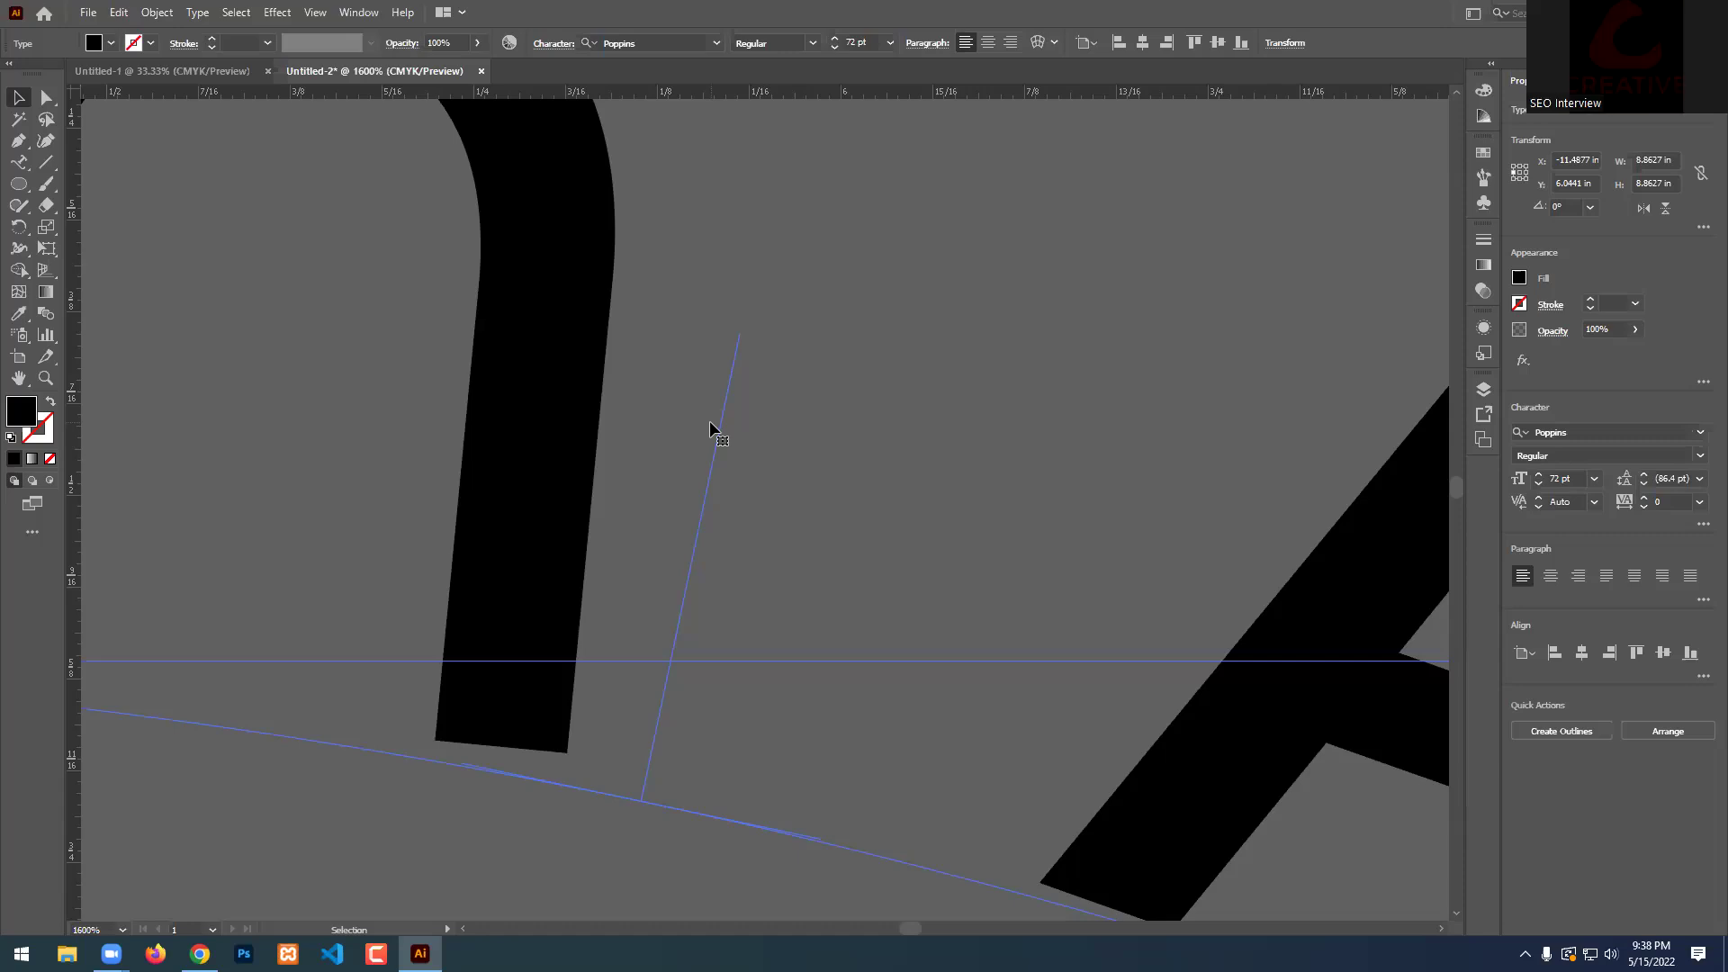
{"action": "scroll", "coordinate": [710, 420], "scroll_direction": "down", "scroll_amount": 5}
{"action": "scroll", "coordinate": [824, 437], "scroll_direction": "down", "scroll_amount": 3}
{"action": "scroll", "coordinate": [824, 437], "scroll_direction": "down", "scroll_amount": 1}
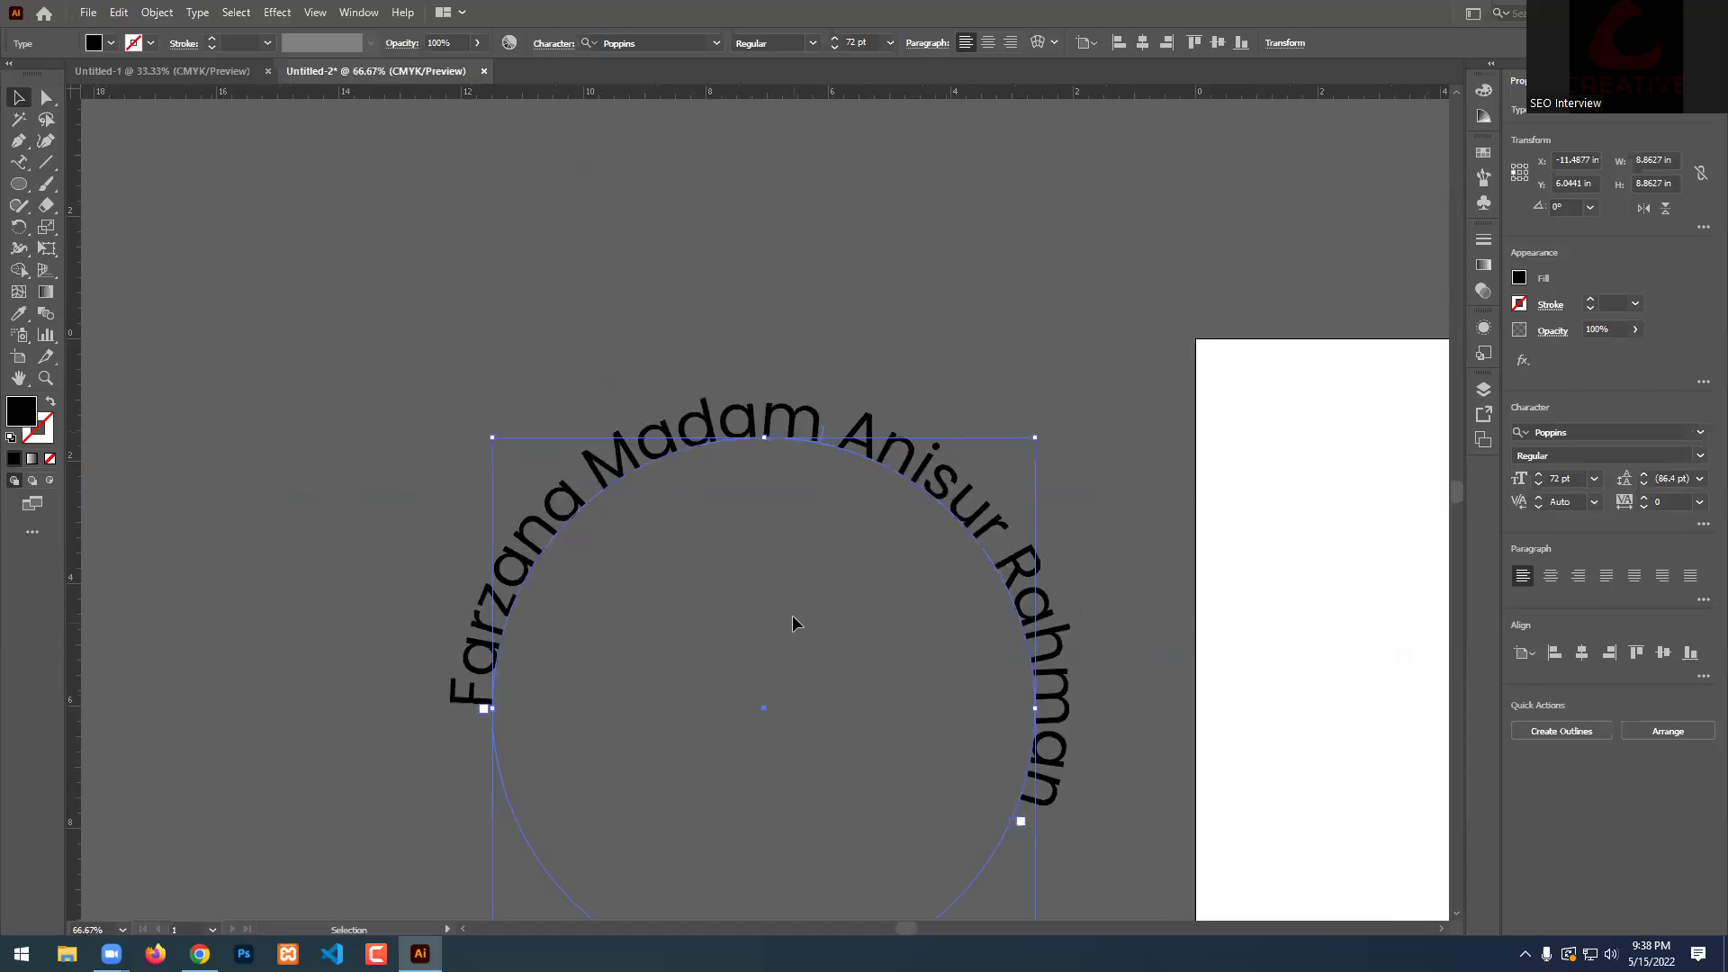
{"action": "scroll", "coordinate": [792, 620], "scroll_direction": "down", "scroll_amount": 1}
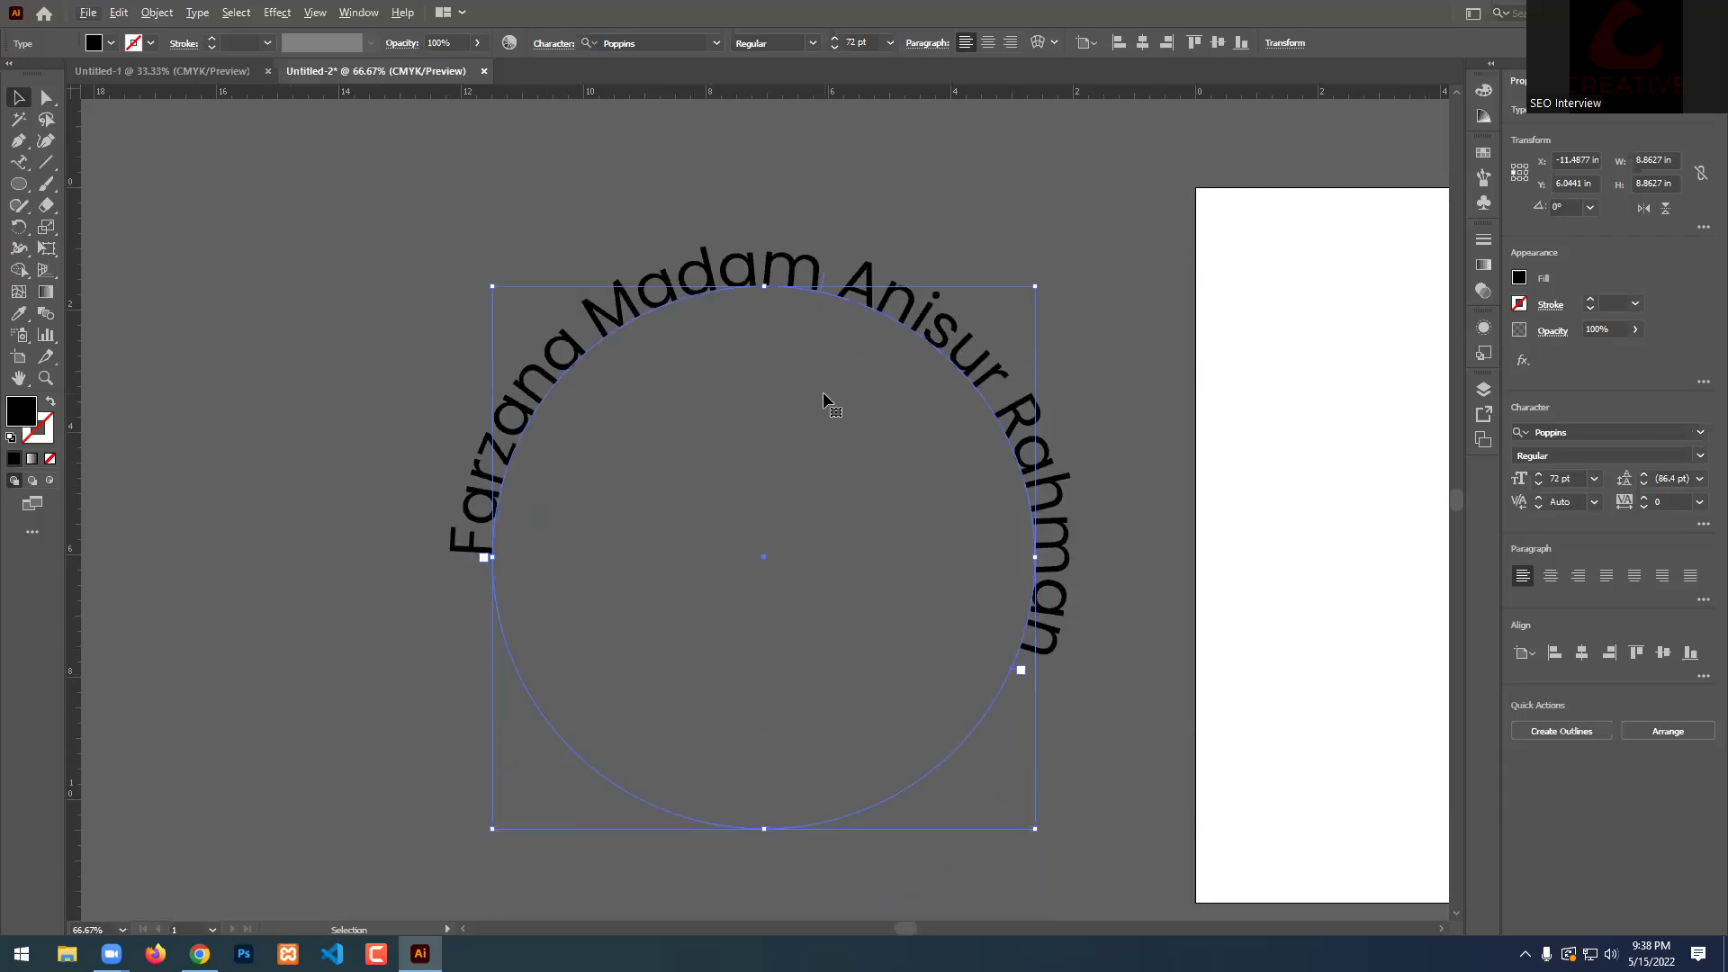
{"action": "scroll", "coordinate": [822, 286], "scroll_direction": "up", "scroll_amount": 5}
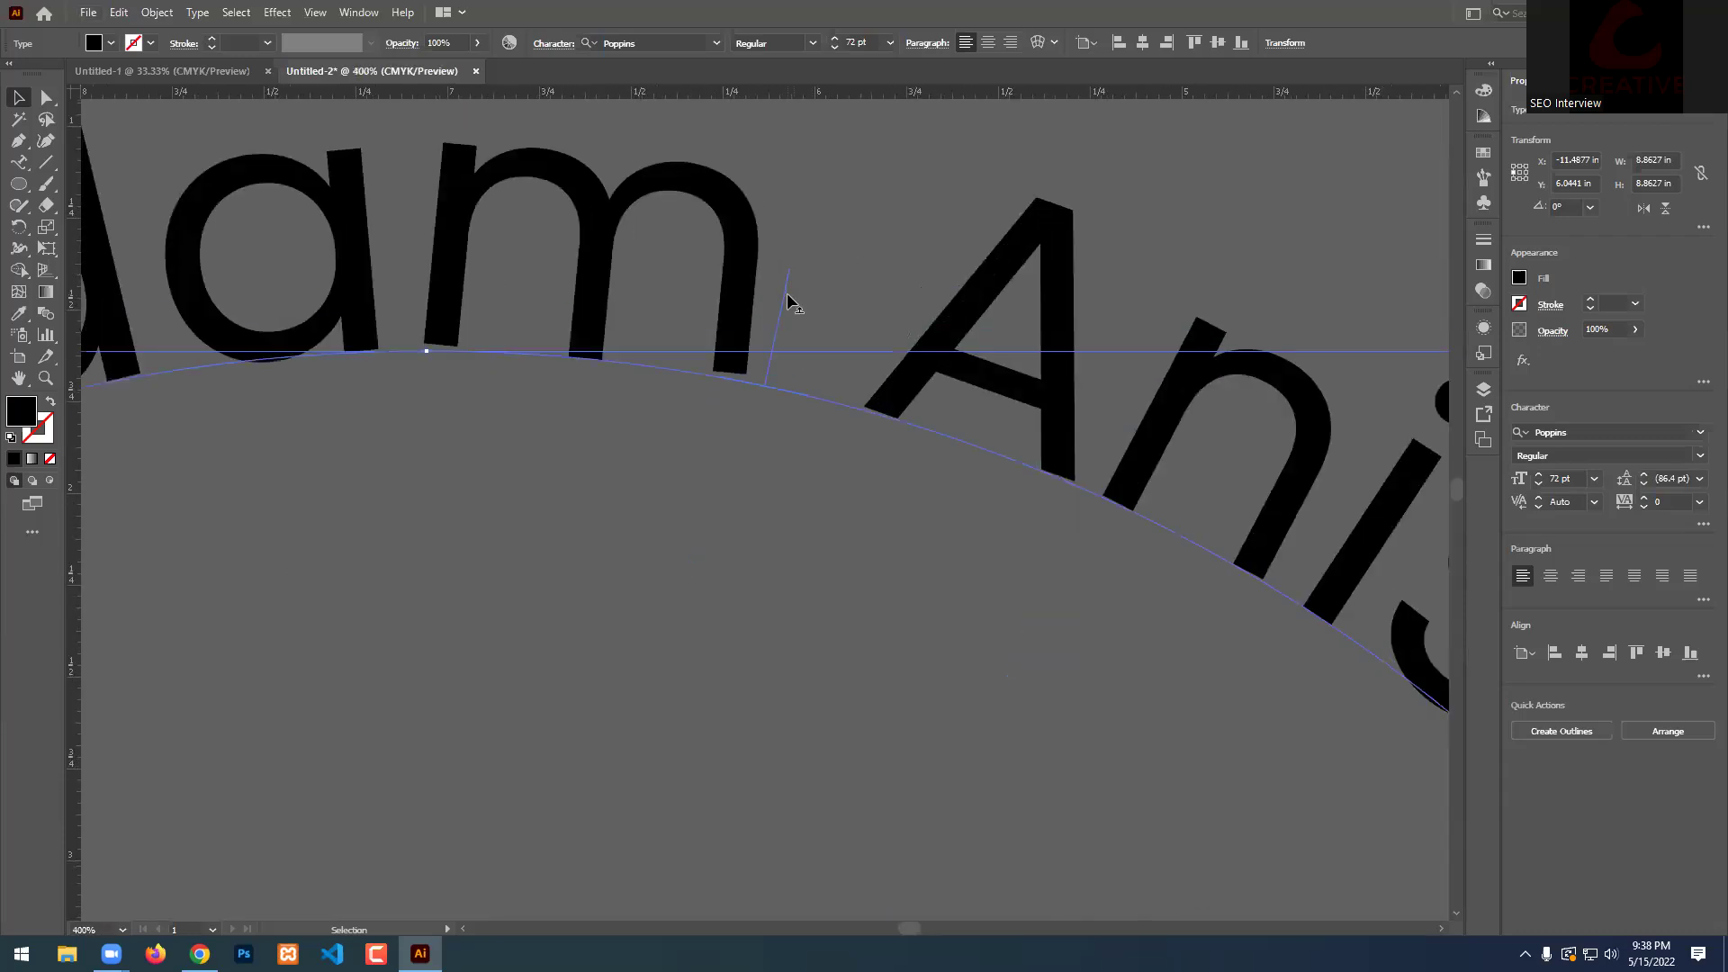
{"action": "left_click_drag", "start_coordinate": [786, 300], "coordinate": [762, 554]}
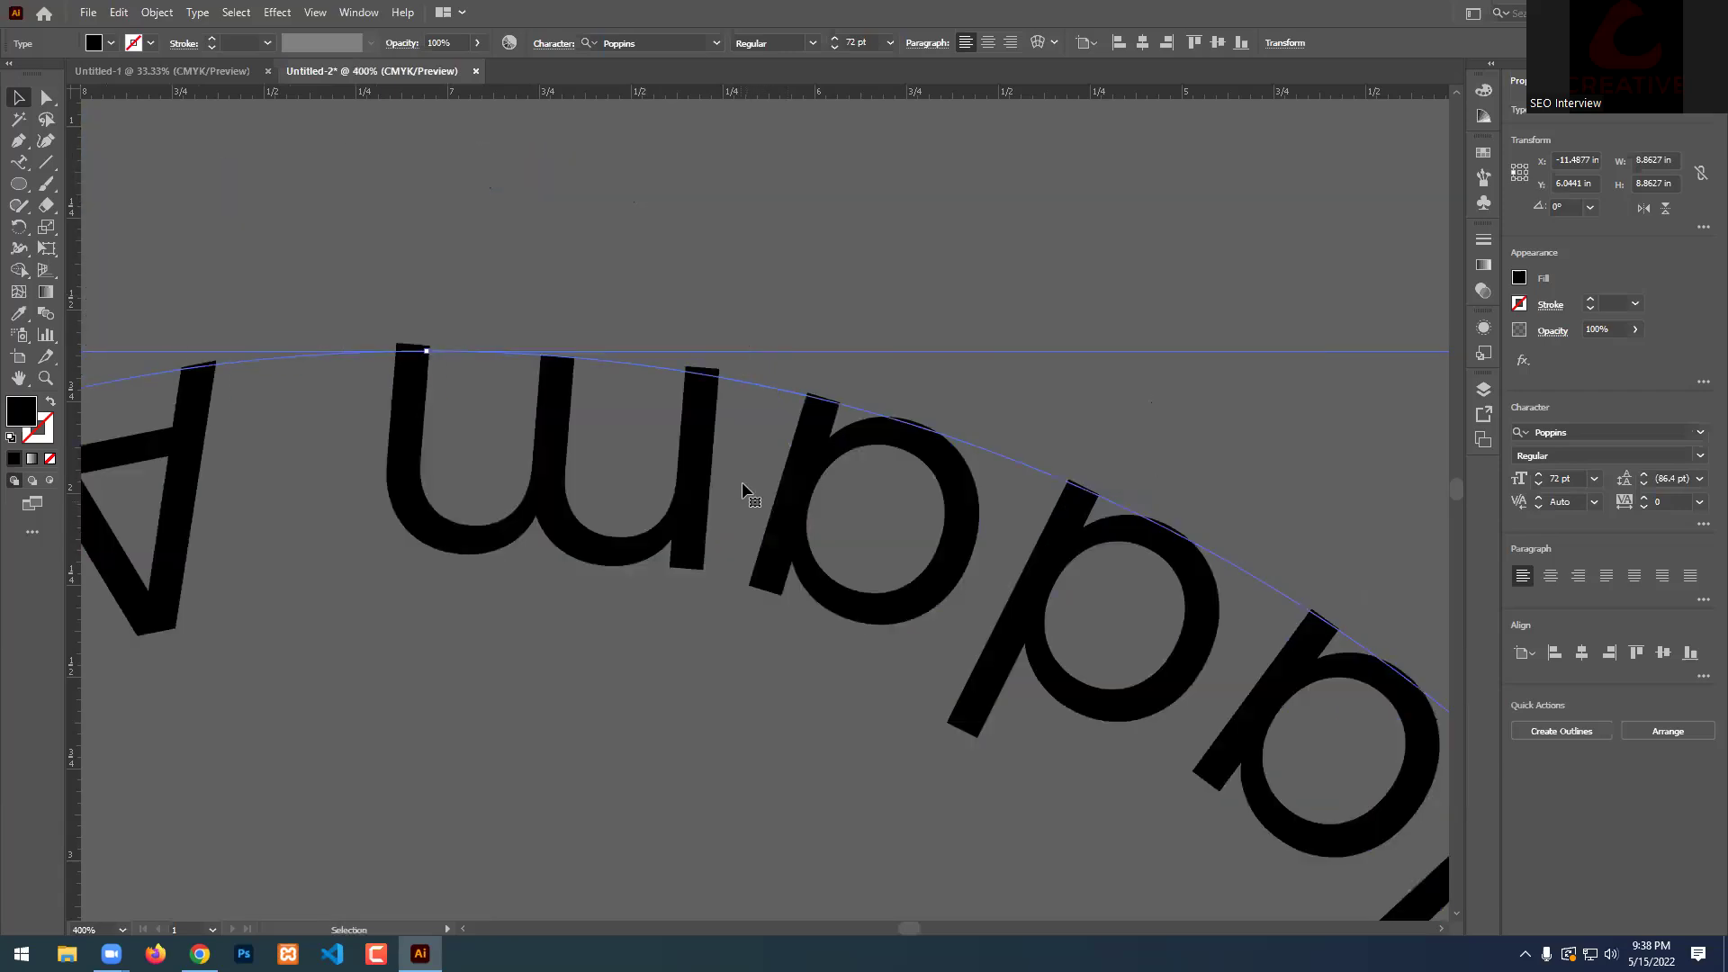
{"action": "scroll", "coordinate": [742, 482], "scroll_direction": "down", "scroll_amount": 4}
{"action": "scroll", "coordinate": [803, 402], "scroll_direction": "down", "scroll_amount": 3}
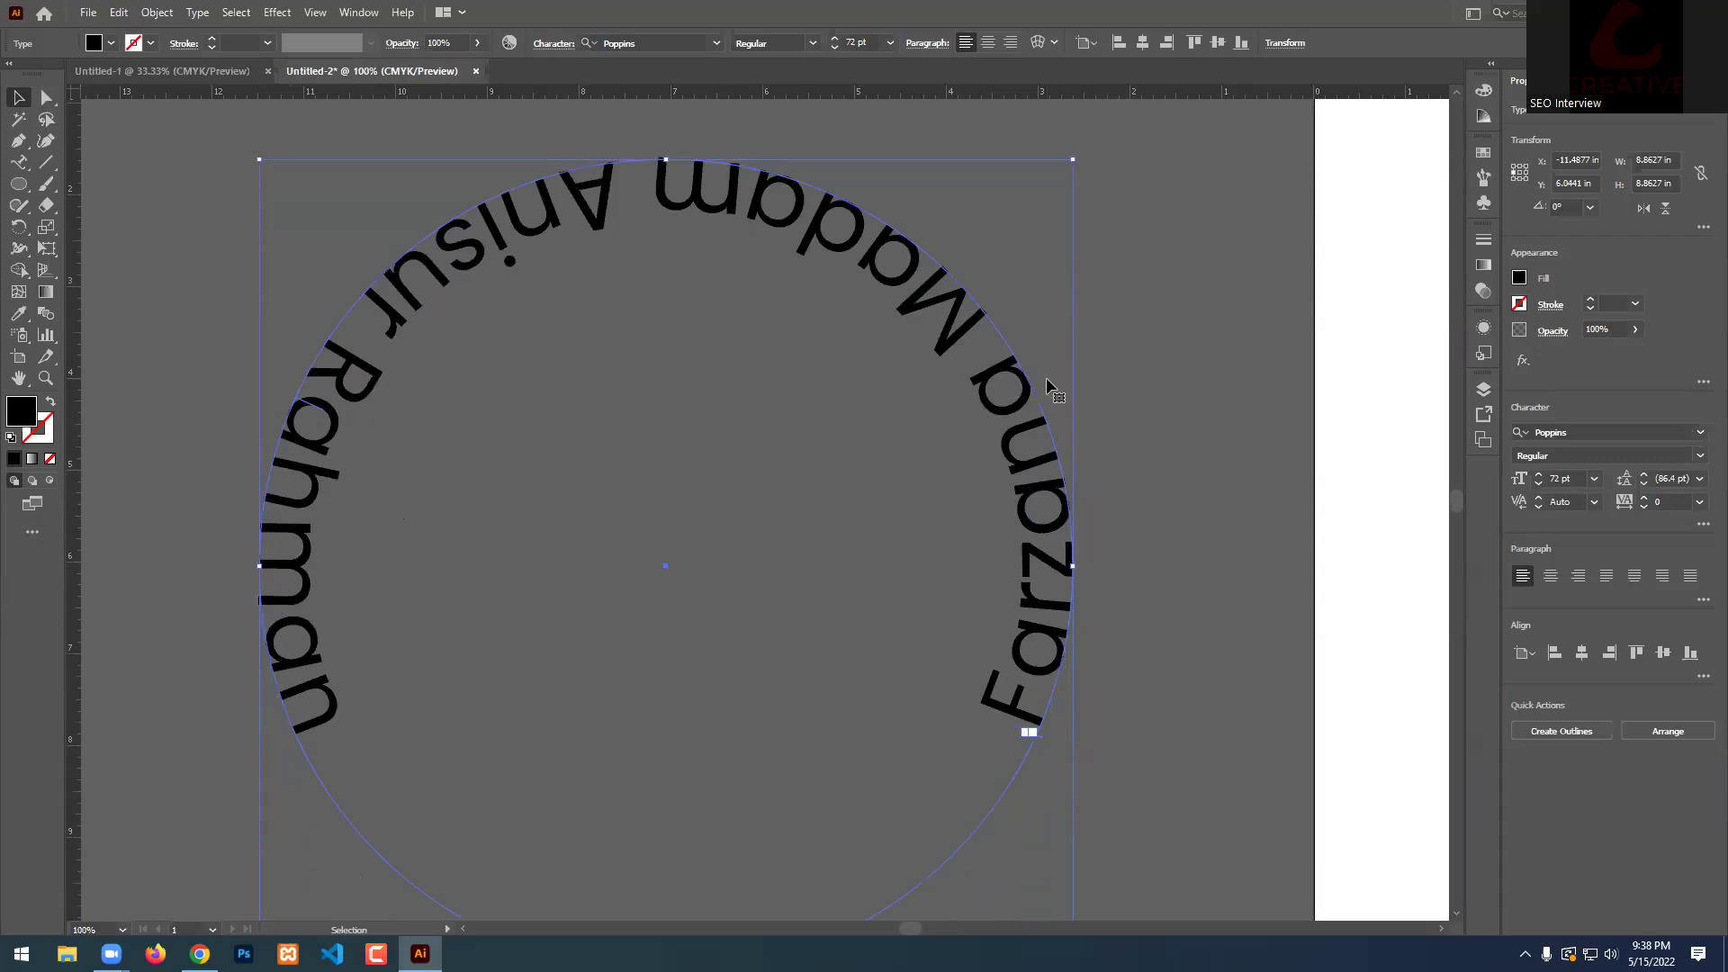
{"action": "scroll", "coordinate": [857, 371], "scroll_direction": "down", "scroll_amount": 3}
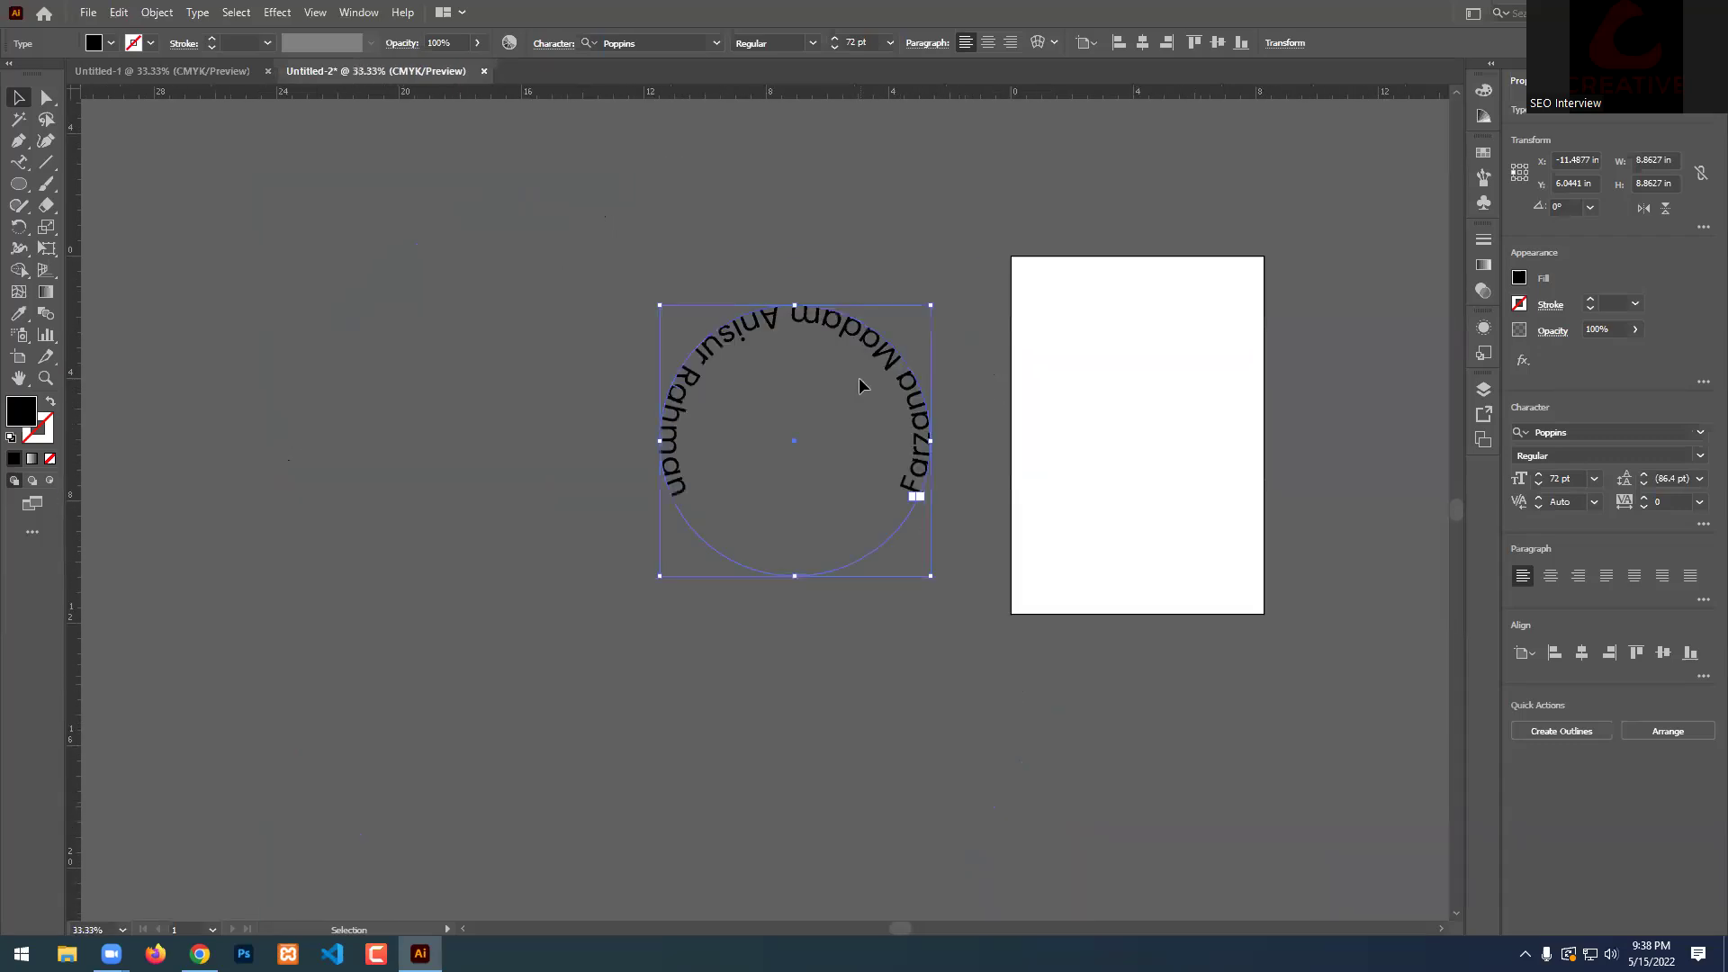
{"action": "scroll", "coordinate": [988, 423], "scroll_direction": "up", "scroll_amount": 2}
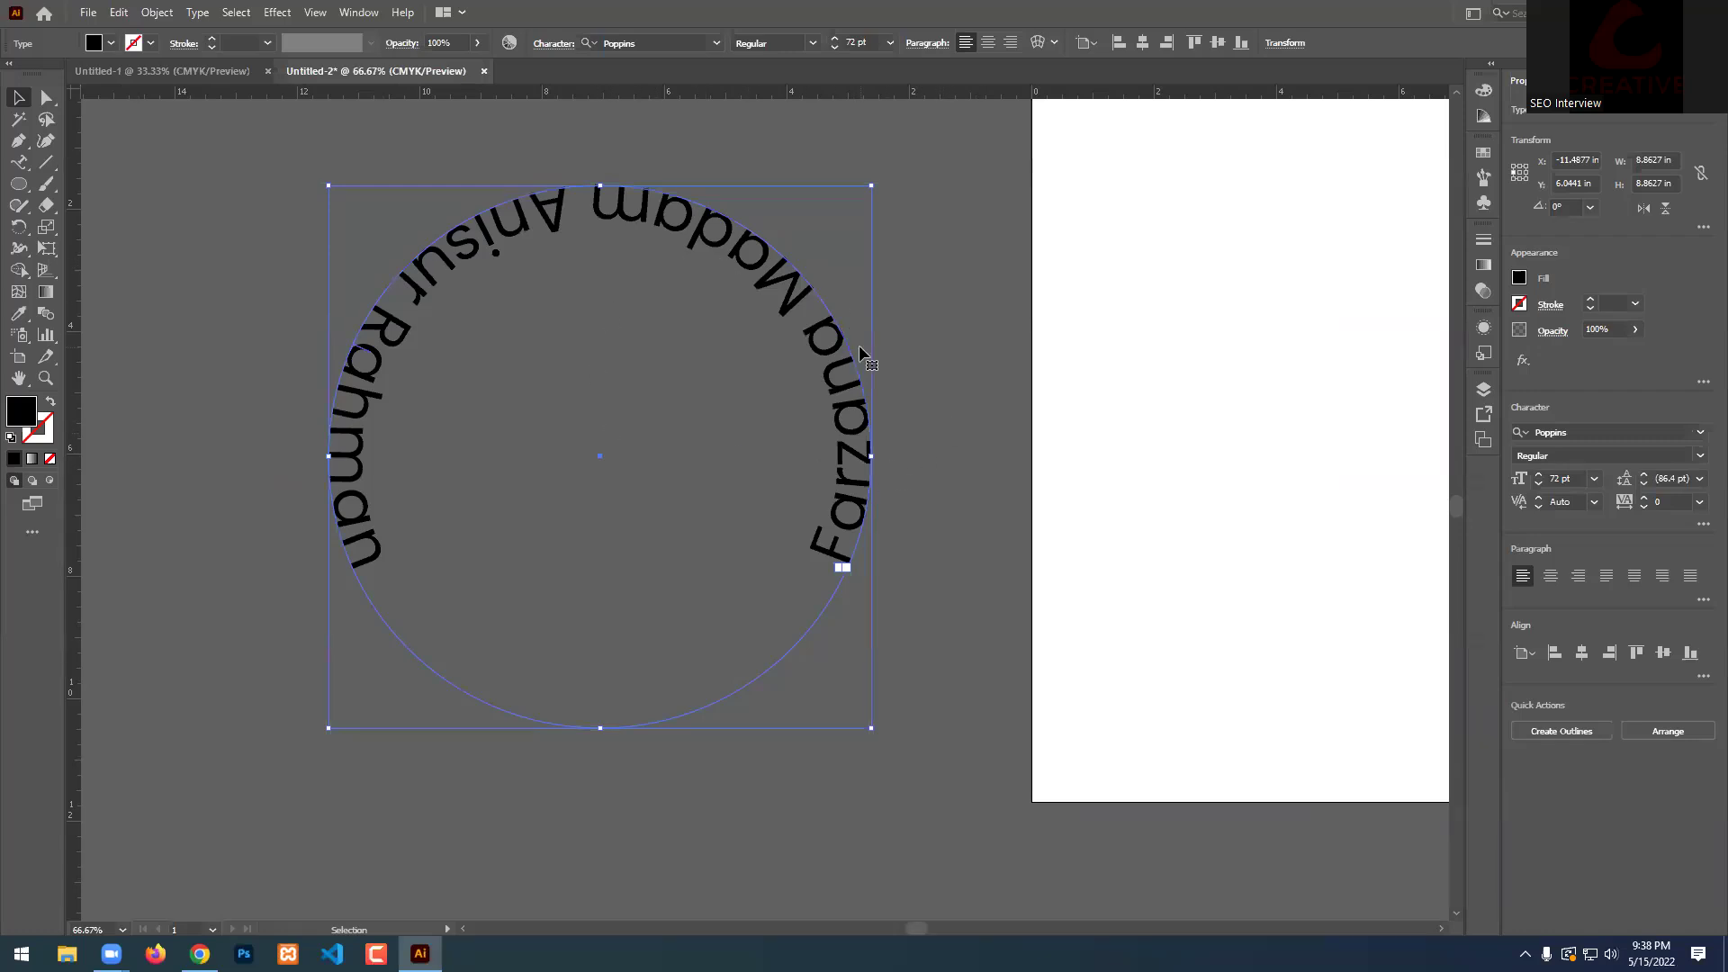
{"action": "scroll", "coordinate": [551, 614], "scroll_direction": "up", "scroll_amount": 2}
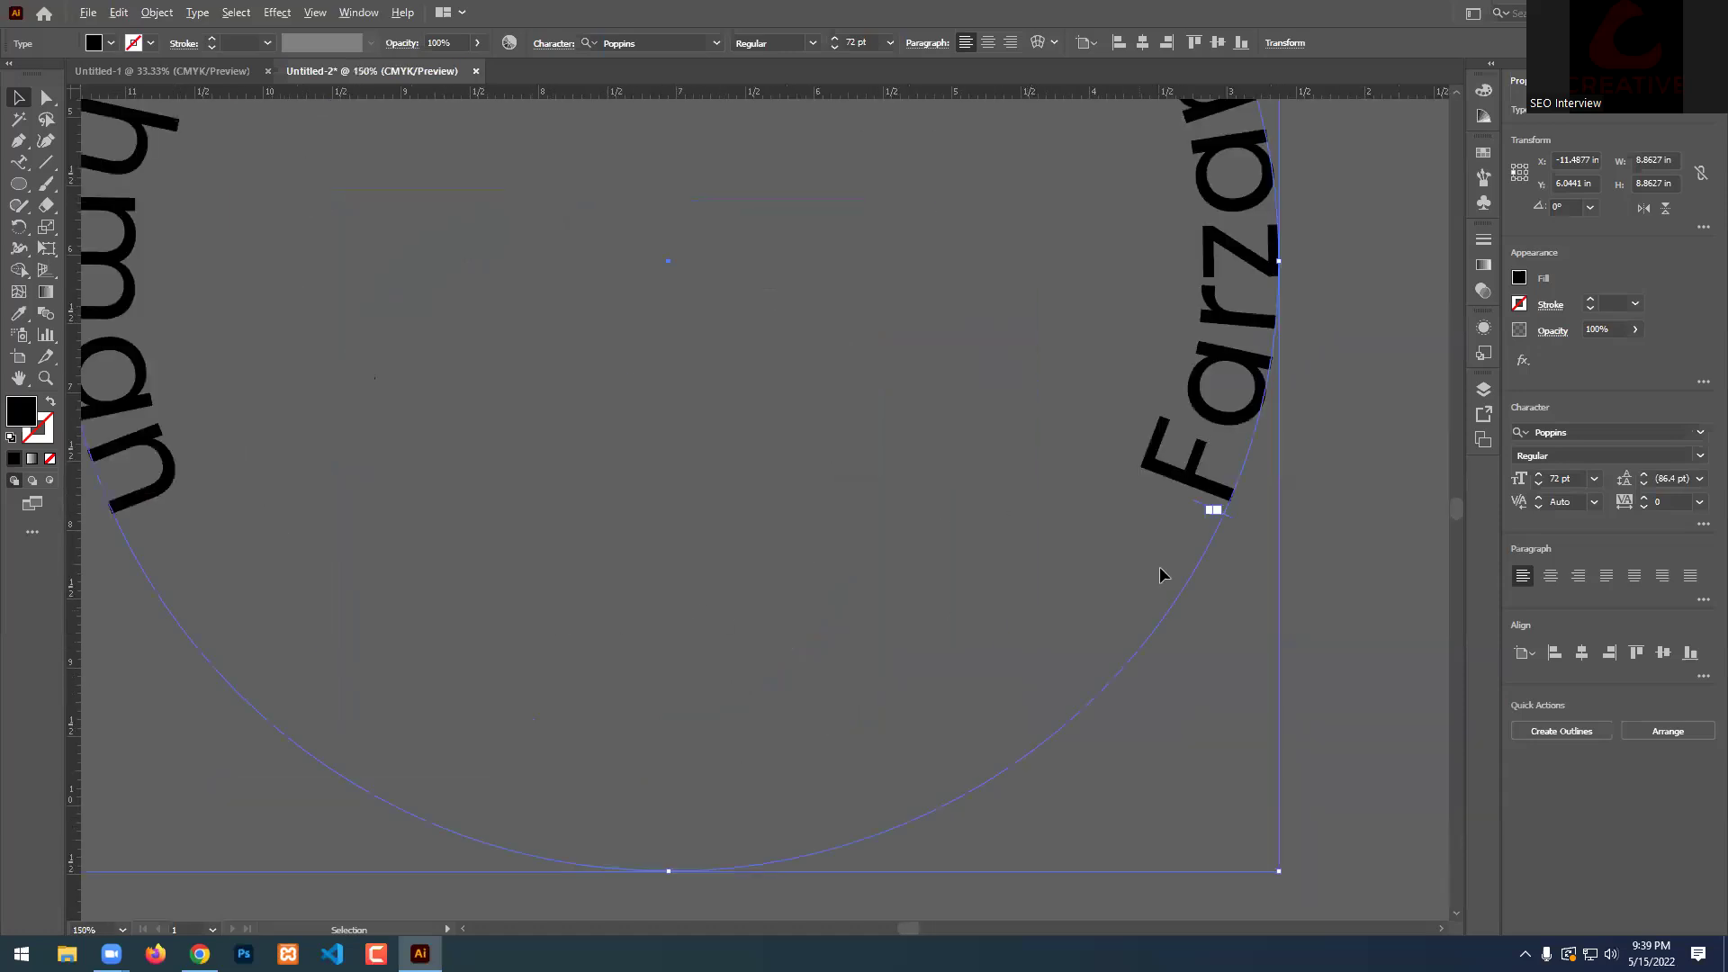
{"action": "scroll", "coordinate": [1217, 523], "scroll_direction": "down", "scroll_amount": 3}
{"action": "scroll", "coordinate": [1296, 468], "scroll_direction": "up", "scroll_amount": 2}
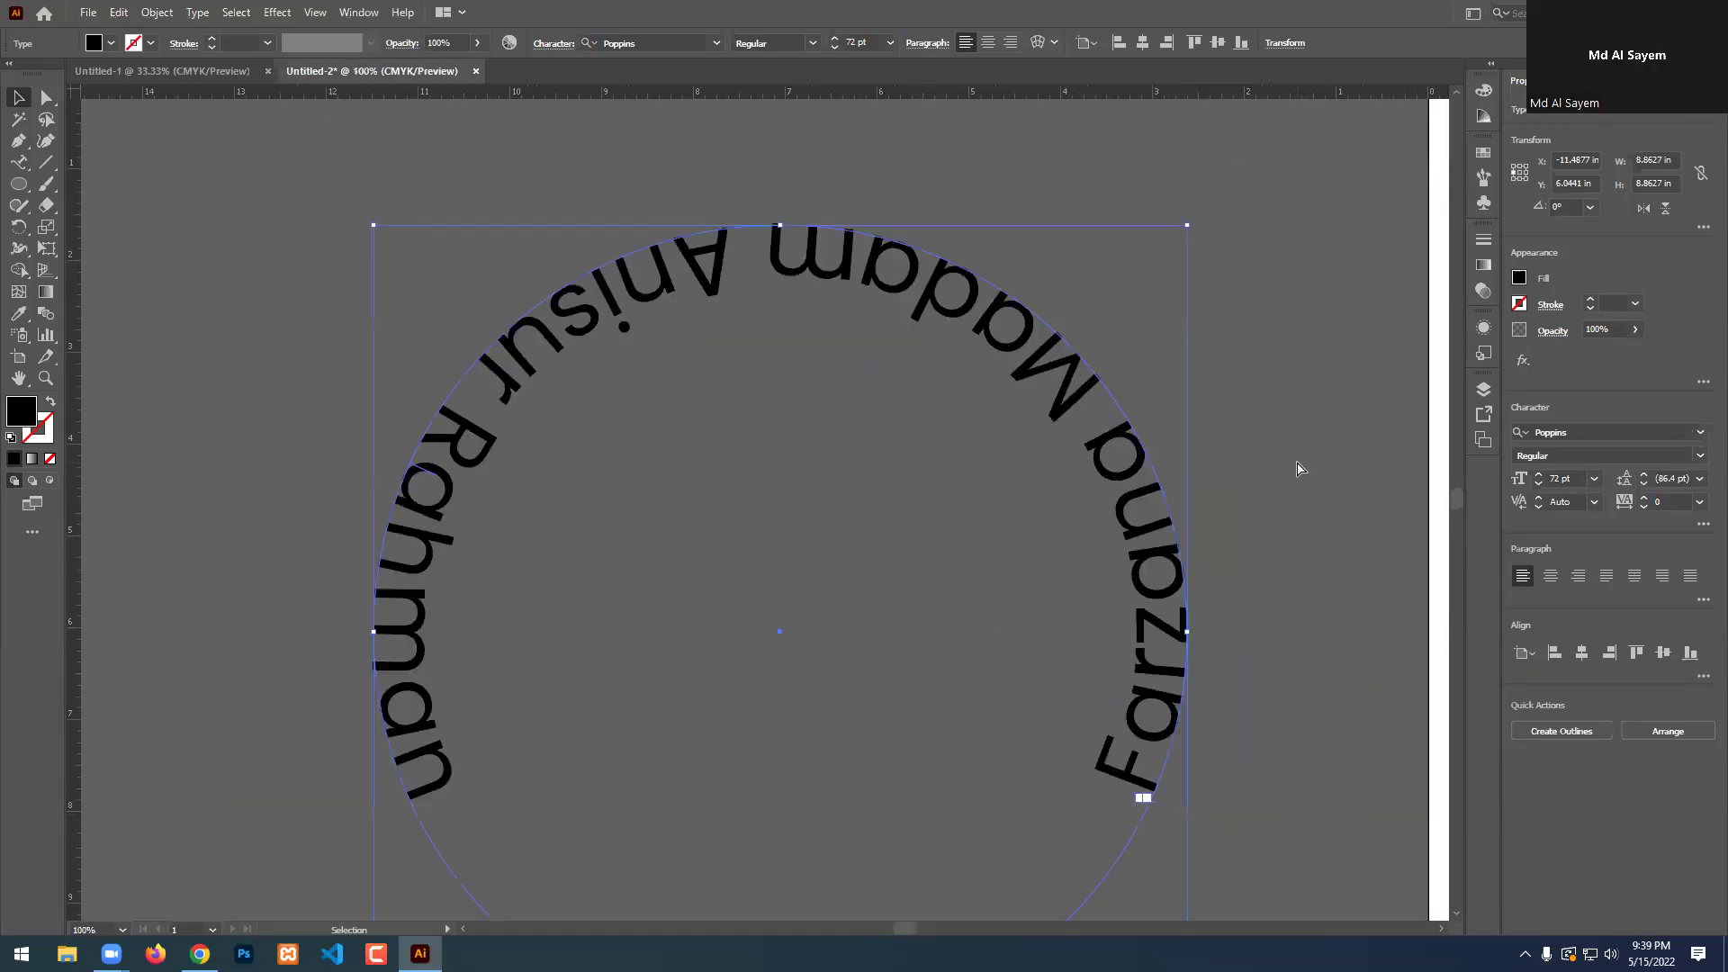
{"action": "key", "text": "ctrl+z"}
{"action": "scroll", "coordinate": [1023, 245], "scroll_direction": "up", "scroll_amount": 3}
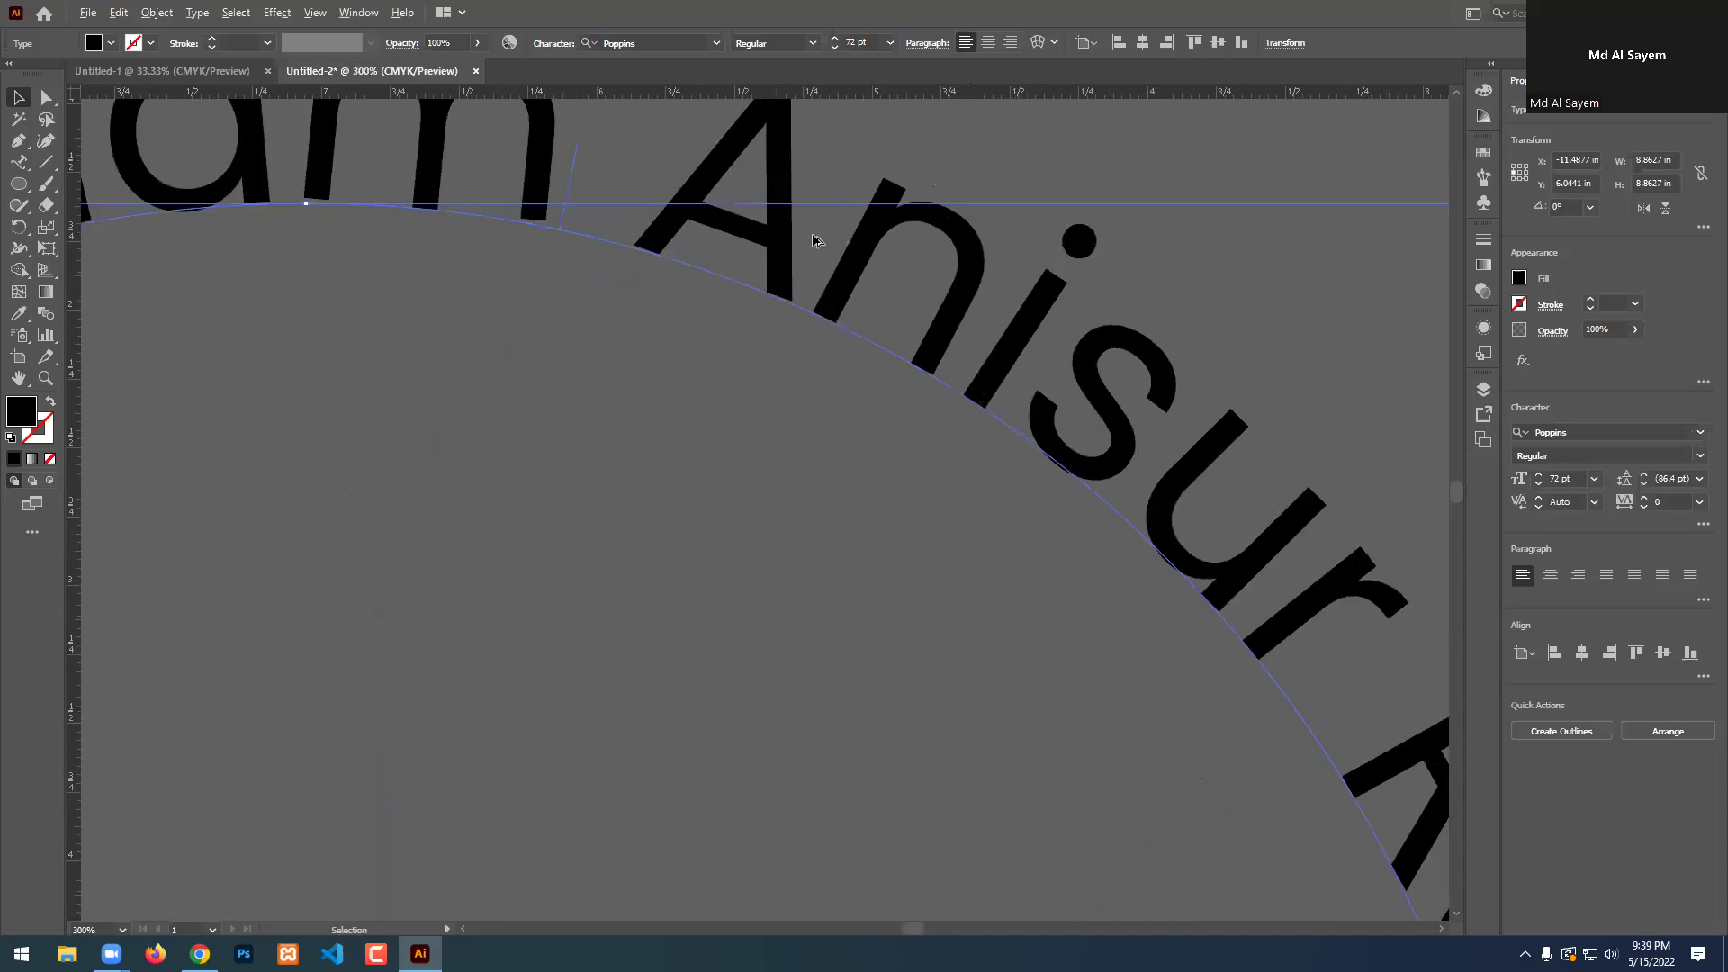
{"action": "scroll", "coordinate": [815, 240], "scroll_direction": "down", "scroll_amount": 1}
Flip the text to the circle's underside with the center bracket, then back to the top.
{"action": "left_click_drag", "start_coordinate": [663, 195], "coordinate": [653, 339]}
{"action": "scroll", "coordinate": [651, 304], "scroll_direction": "down", "scroll_amount": 4}
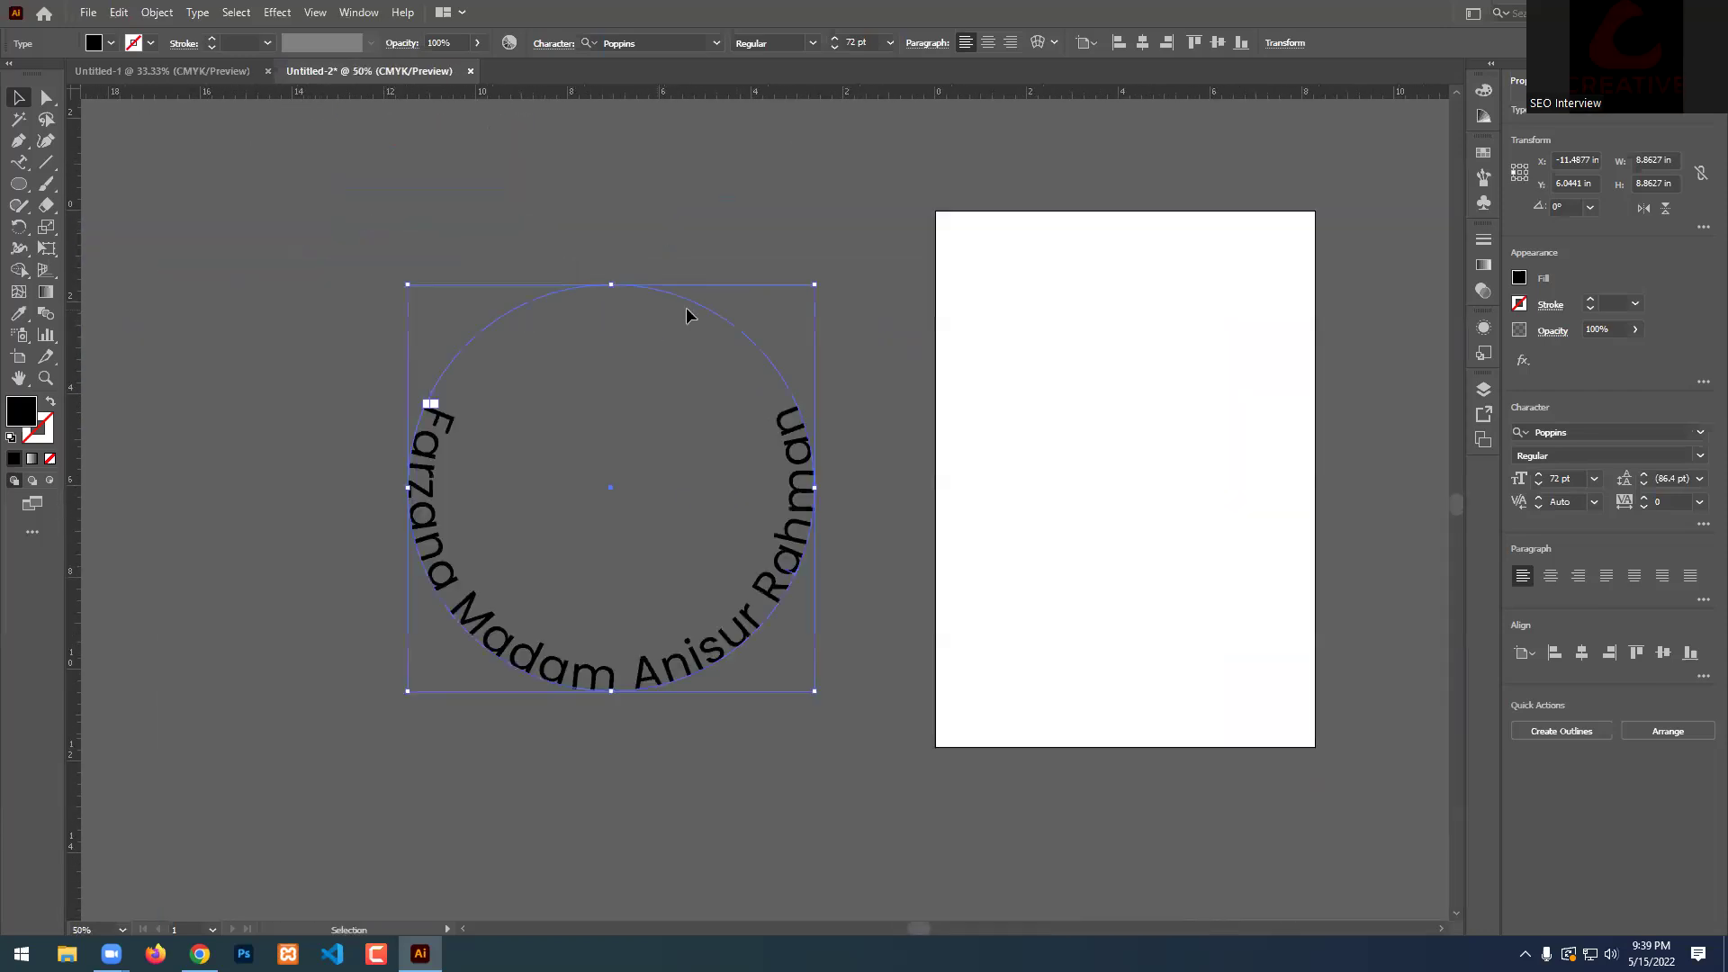
{"action": "left_click_drag", "start_coordinate": [630, 408], "coordinate": [650, 326]}
{"action": "scroll", "coordinate": [644, 281], "scroll_direction": "up", "scroll_amount": 3}
{"action": "scroll", "coordinate": [765, 409], "scroll_direction": "down", "scroll_amount": 2}
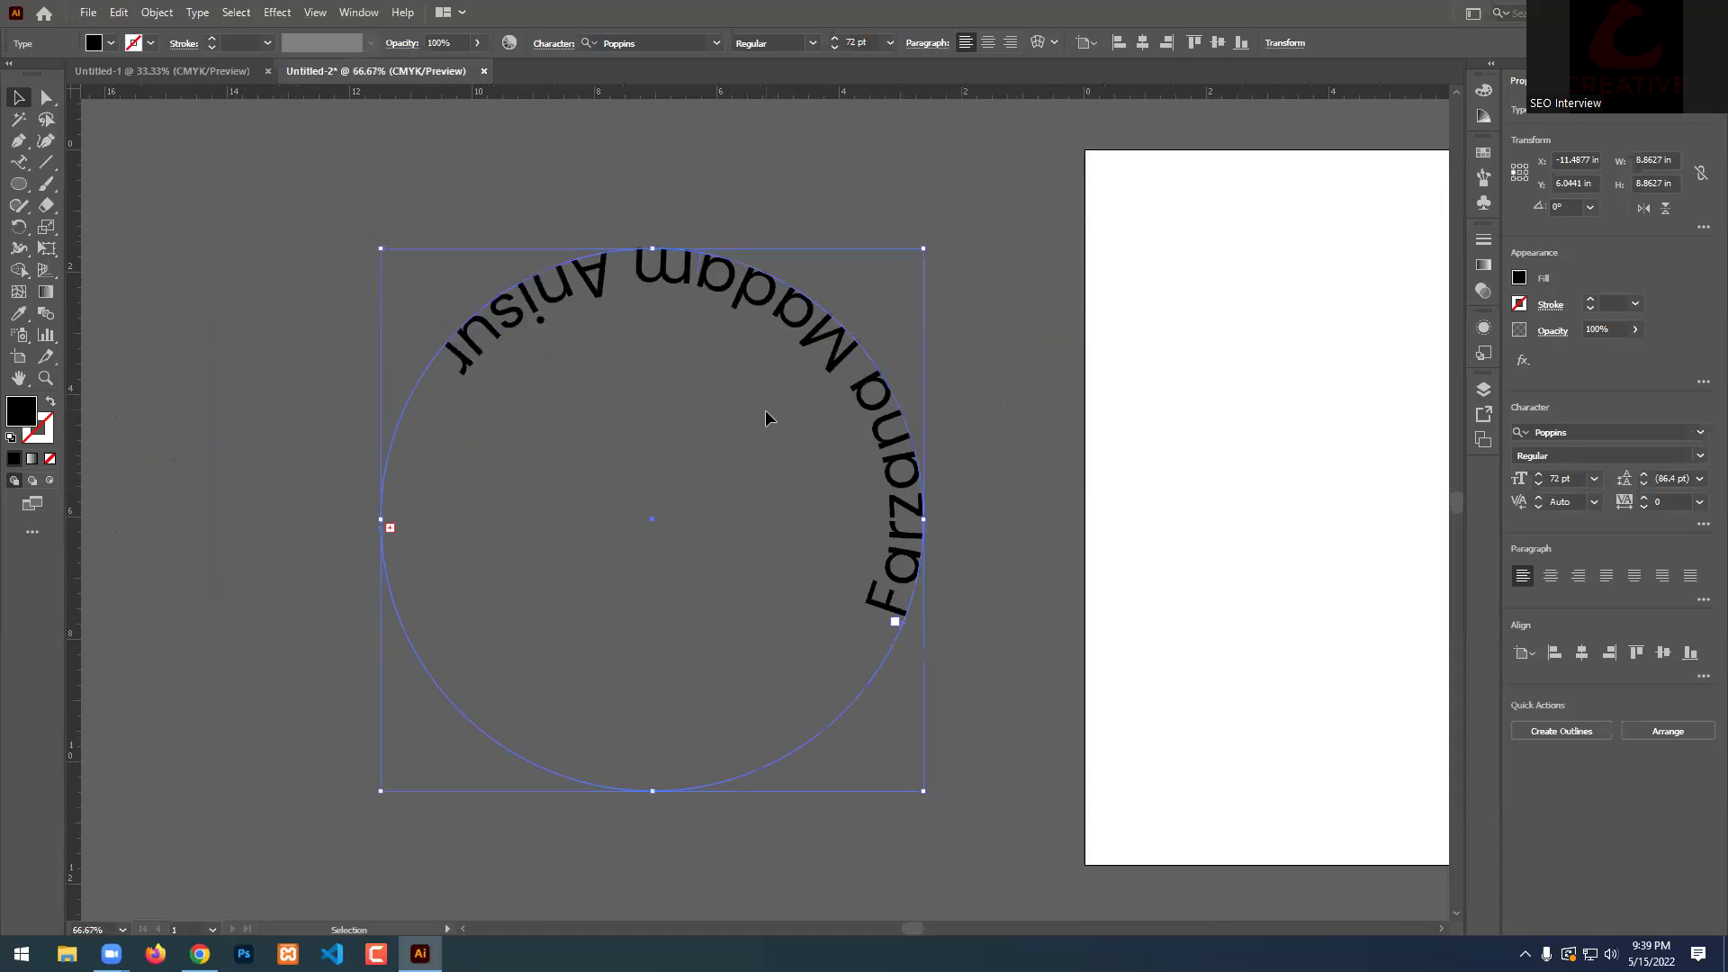
{"action": "scroll", "coordinate": [625, 456], "scroll_direction": "up", "scroll_amount": 1}
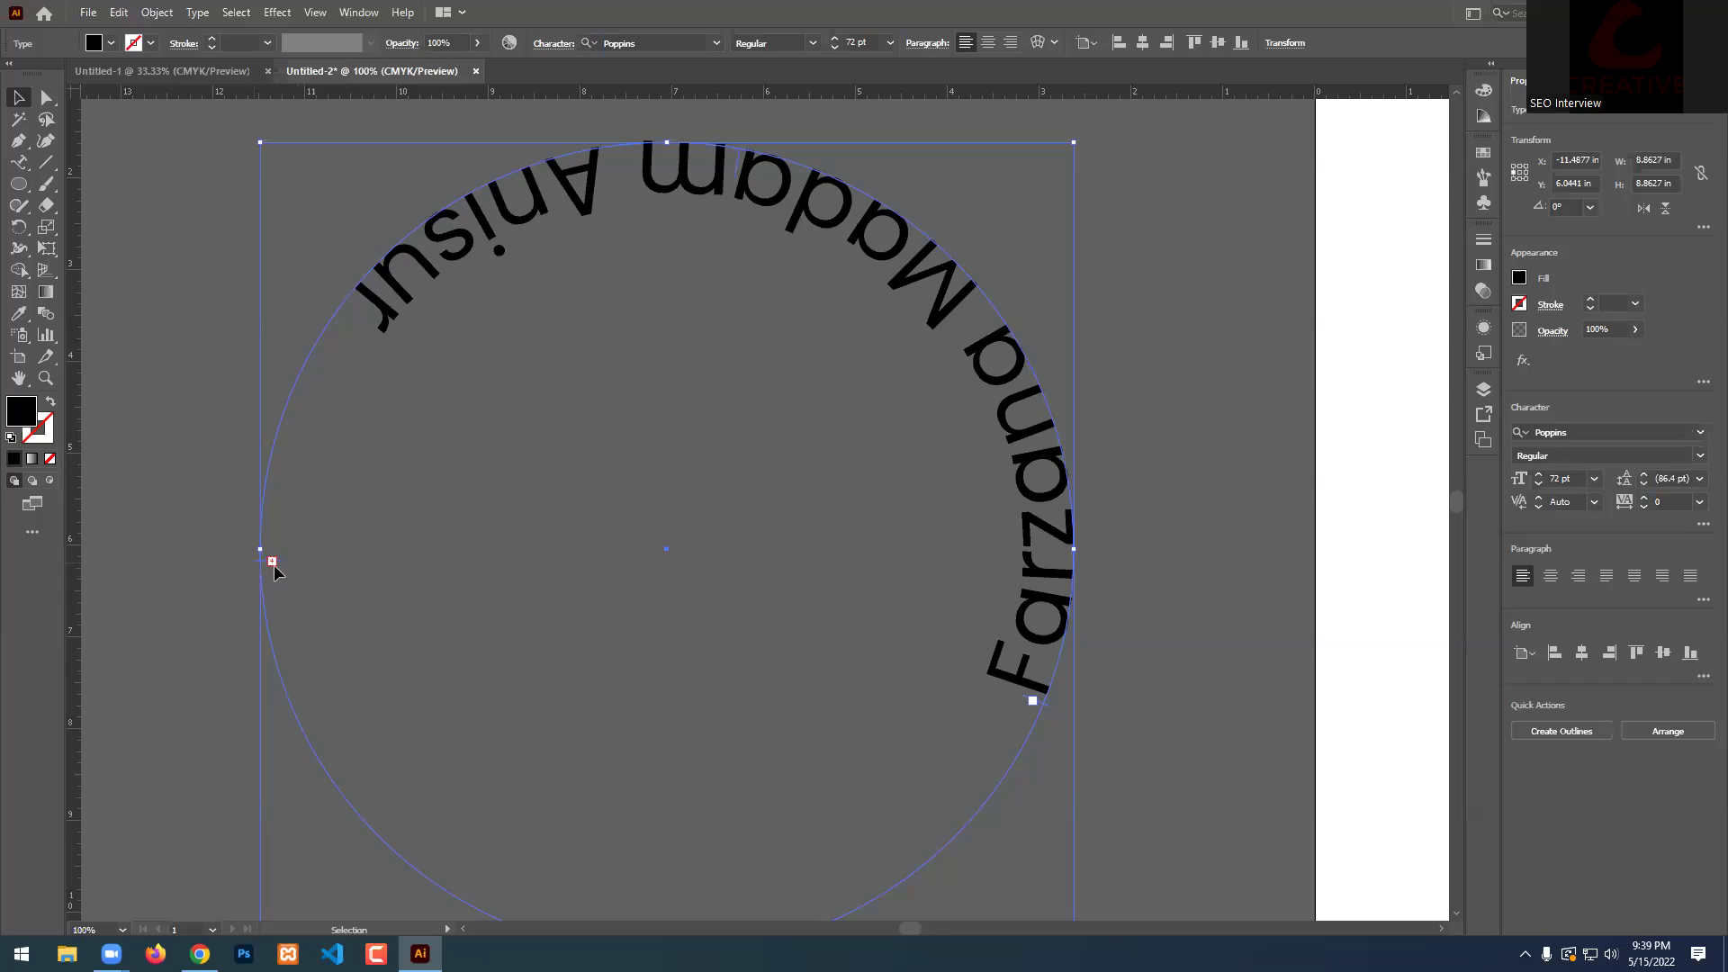
Reposition the start and end brackets so names run from the left side, along the bottom, up the right.
{"action": "left_click_drag", "start_coordinate": [282, 562], "coordinate": [331, 360]}
{"action": "left_click_drag", "start_coordinate": [1047, 704], "coordinate": [265, 550]}
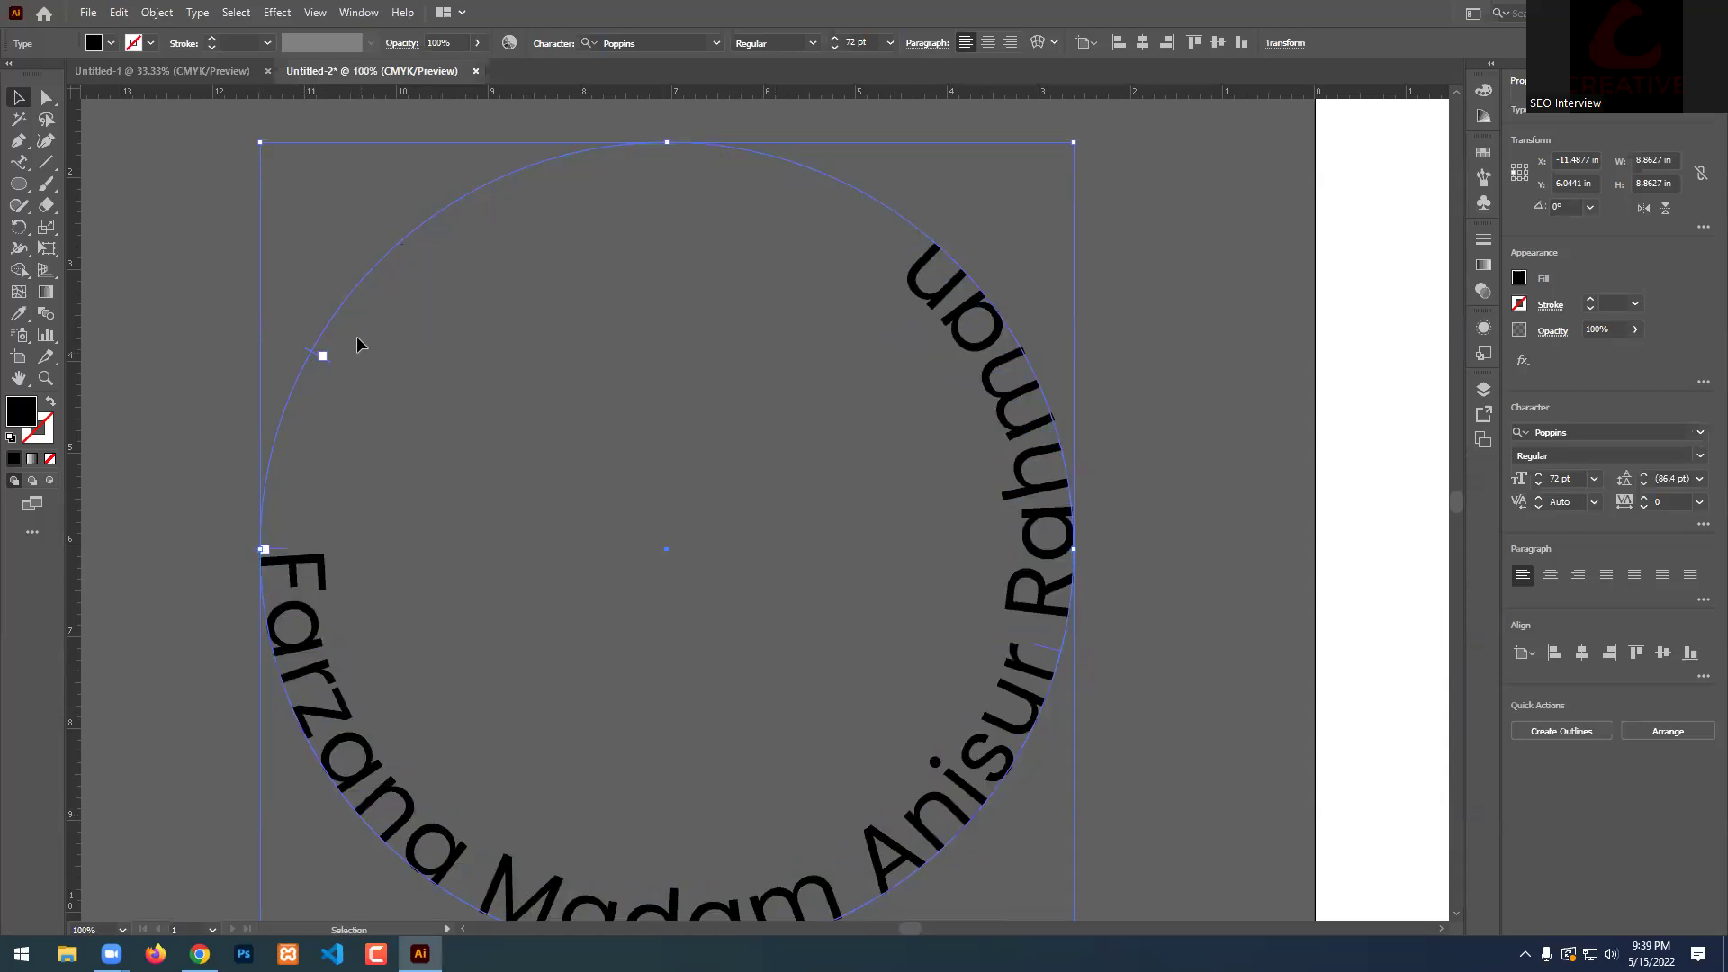
{"action": "left_click_drag", "start_coordinate": [310, 355], "coordinate": [428, 257]}
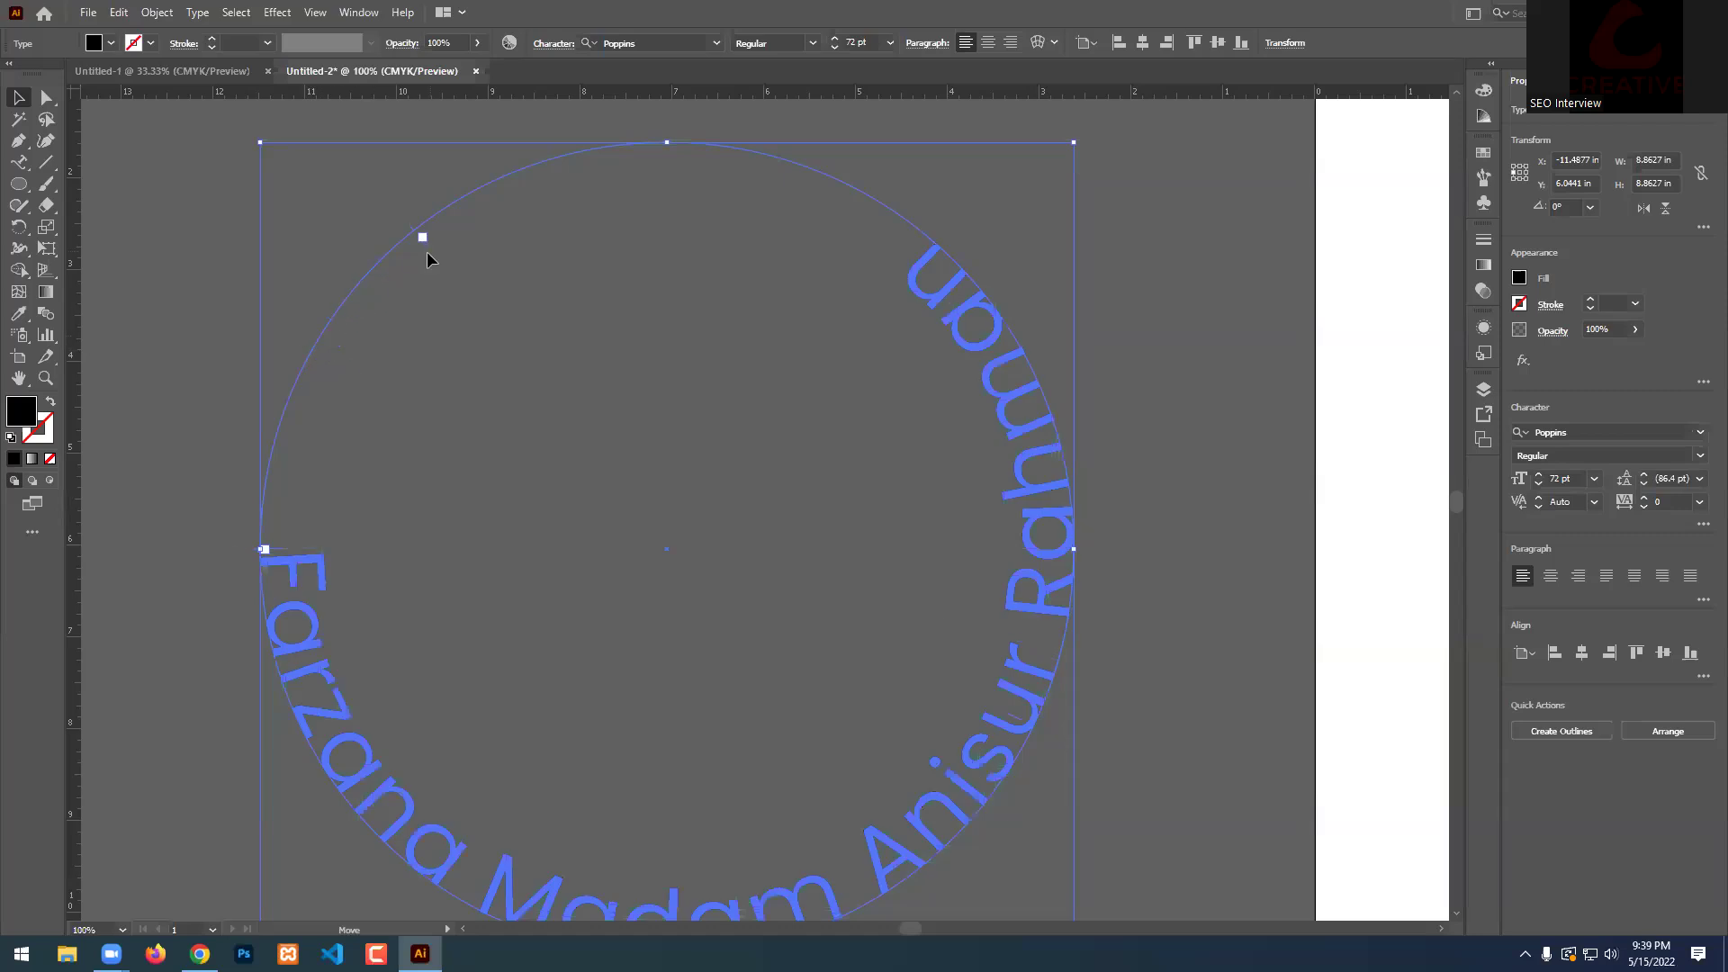
{"action": "left_click_drag", "start_coordinate": [845, 239], "coordinate": [898, 246]}
{"action": "scroll", "coordinate": [739, 533], "scroll_direction": "down", "scroll_amount": 2}
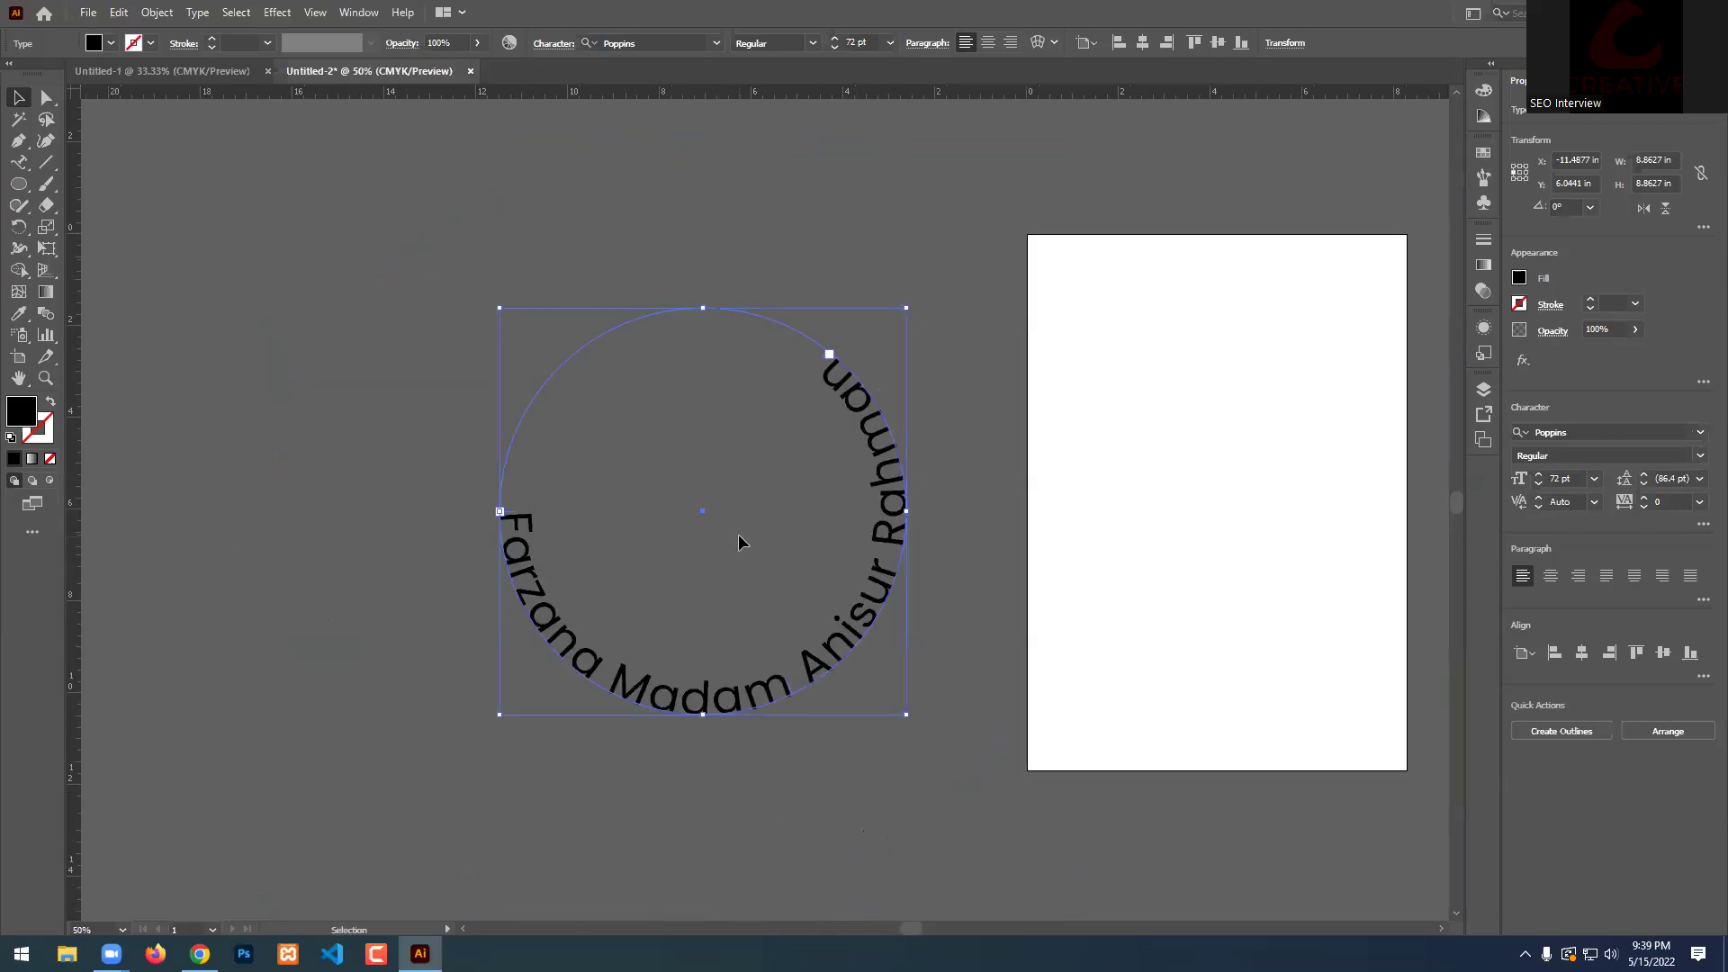
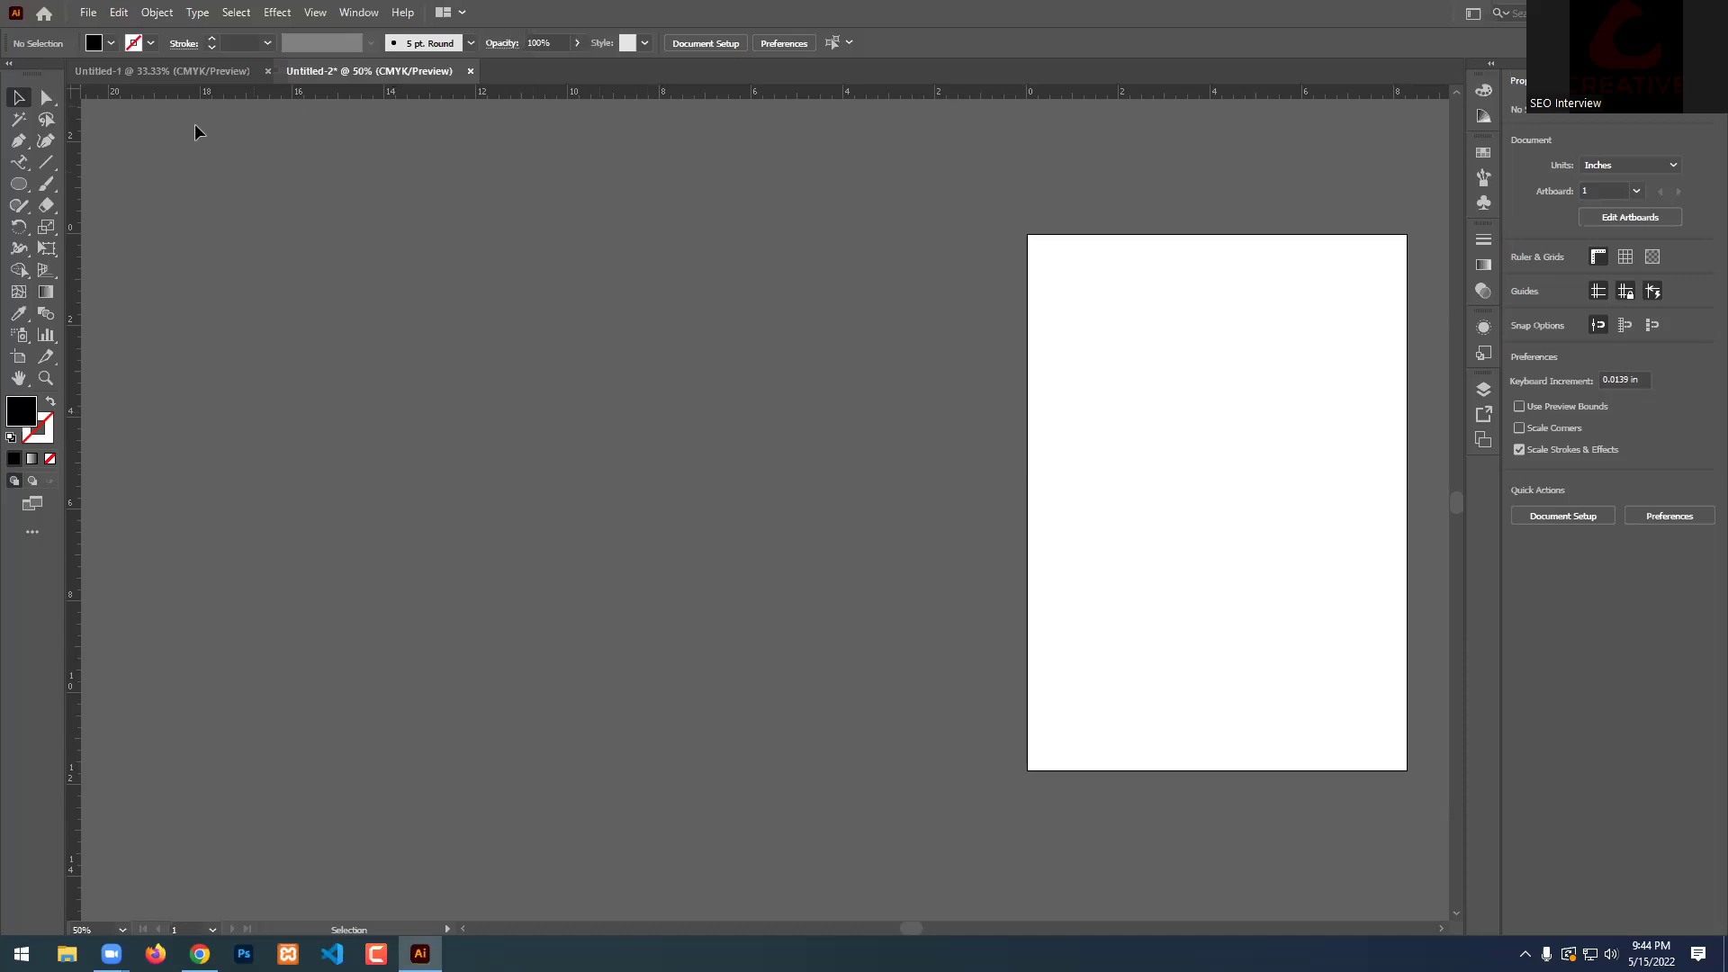
With the Type tool, browse the Window menu's panel list, then place Lorem ipsum point text at the artboard's left edge.
{"action": "left_click_drag", "start_coordinate": [13, 171], "coordinate": [83, 160]}
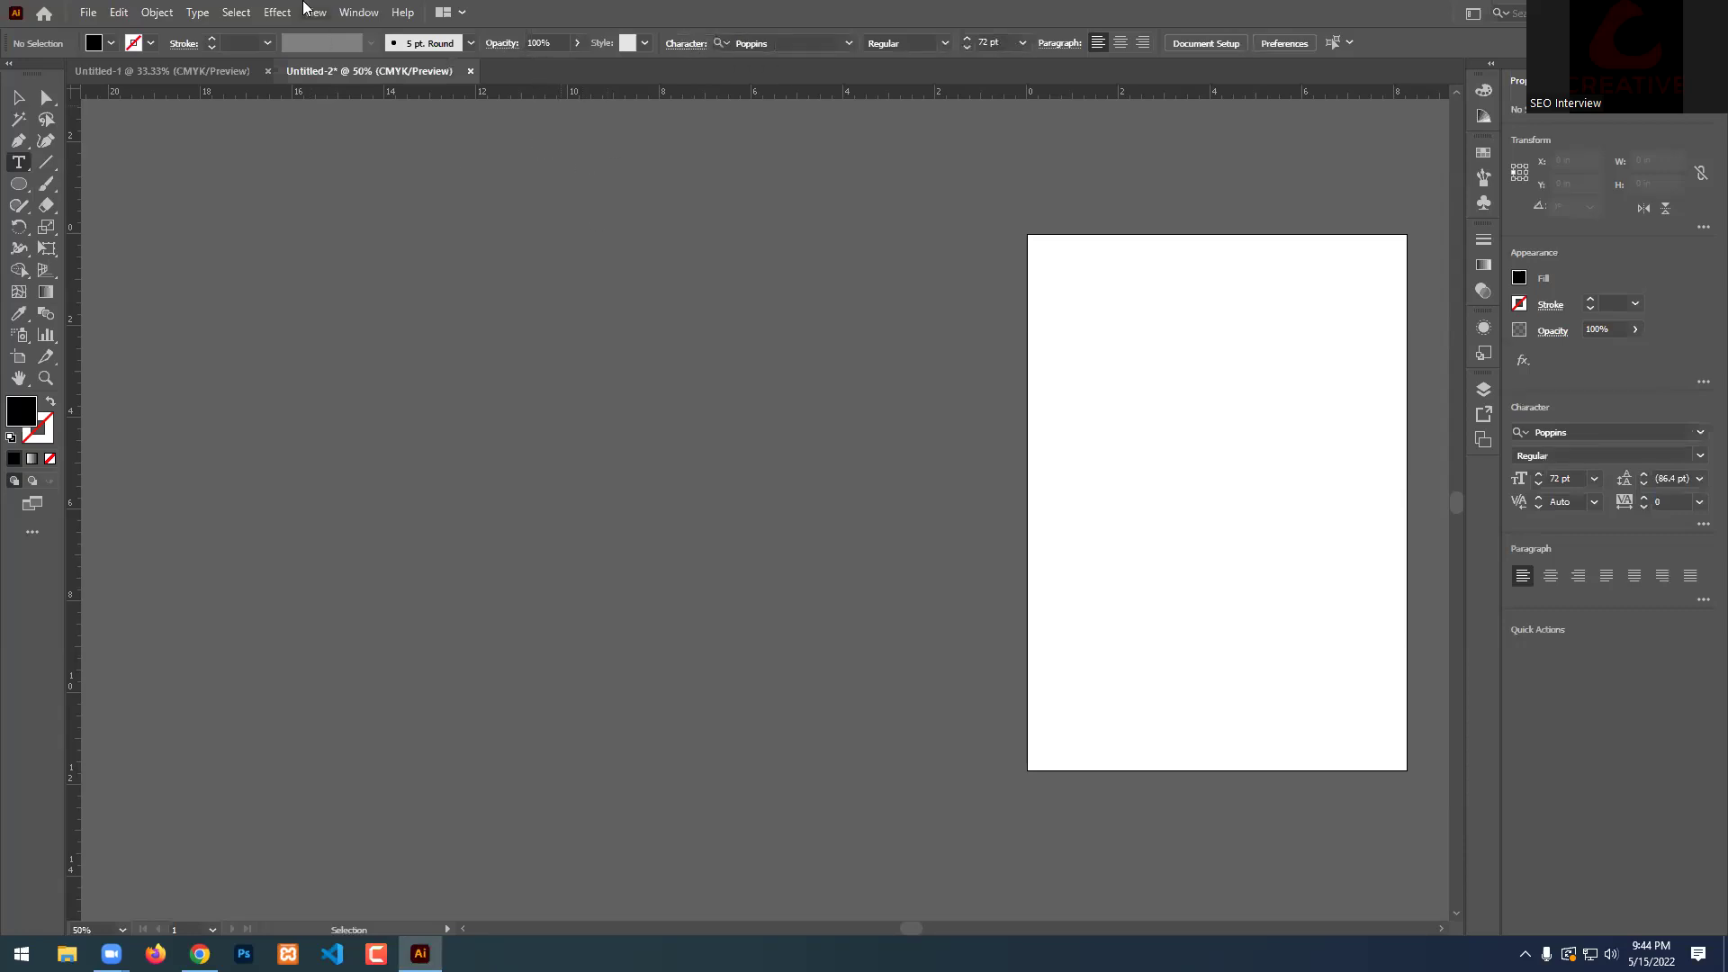
{"action": "left_click", "coordinate": [361, 12]}
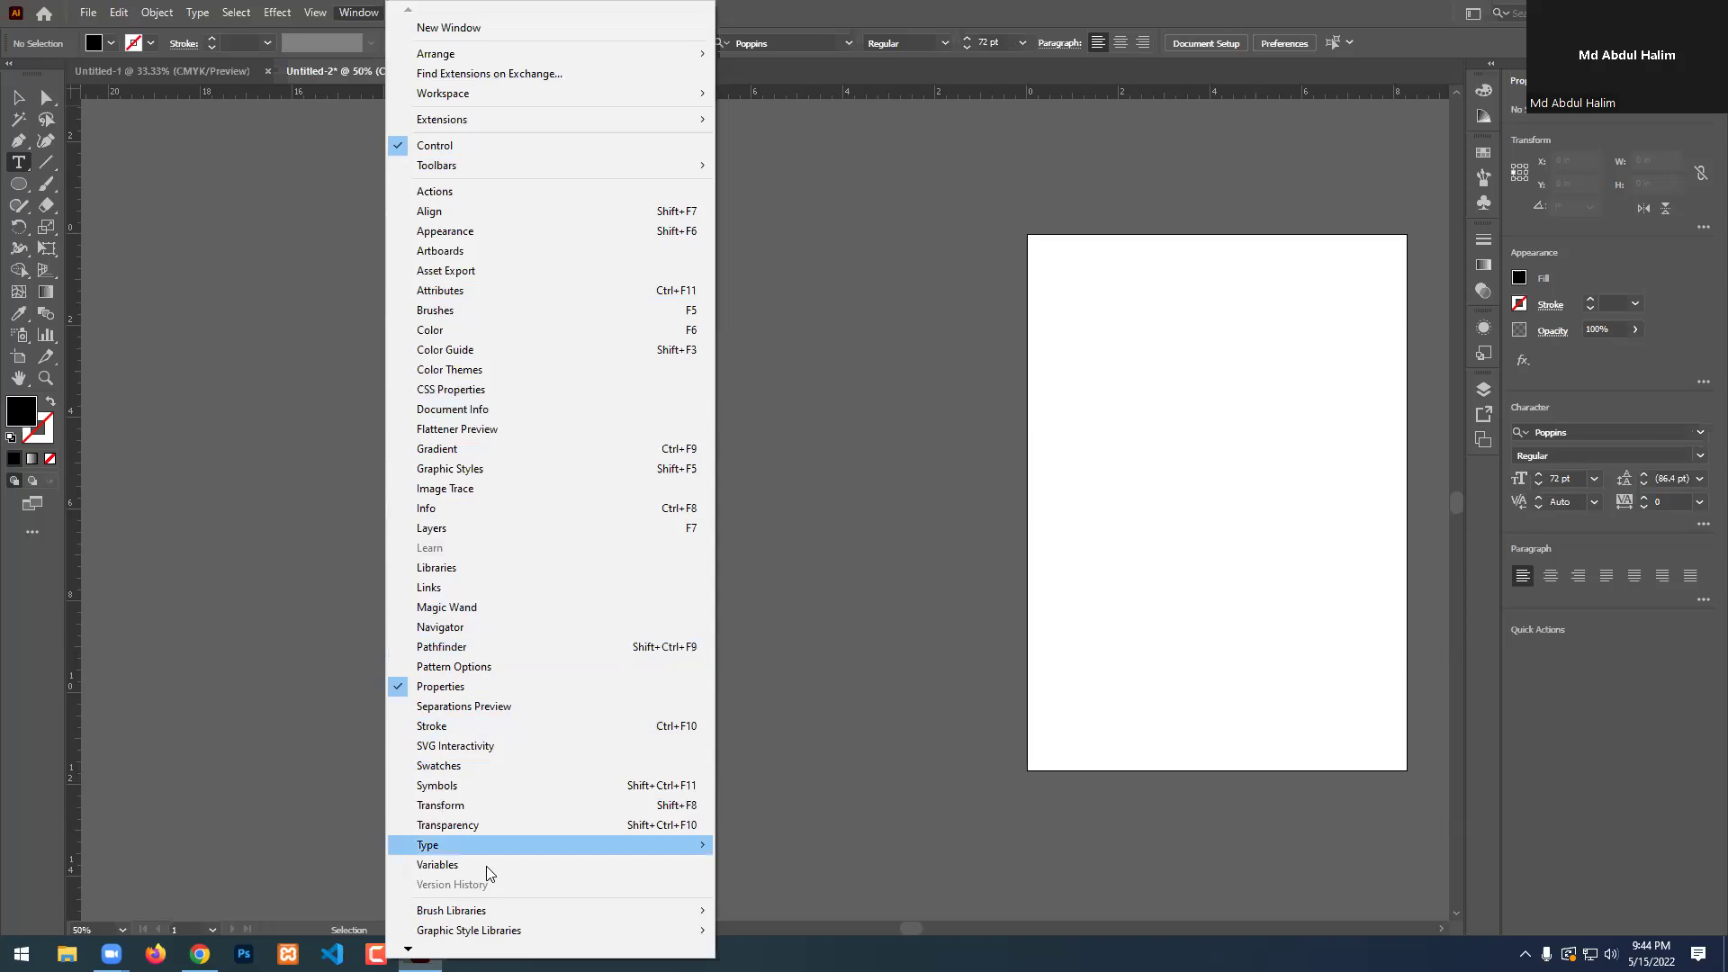
{"action": "scroll", "coordinate": [490, 900], "scroll_direction": "down", "scroll_amount": 3}
{"action": "scroll", "coordinate": [549, 477], "scroll_direction": "down", "scroll_amount": 1}
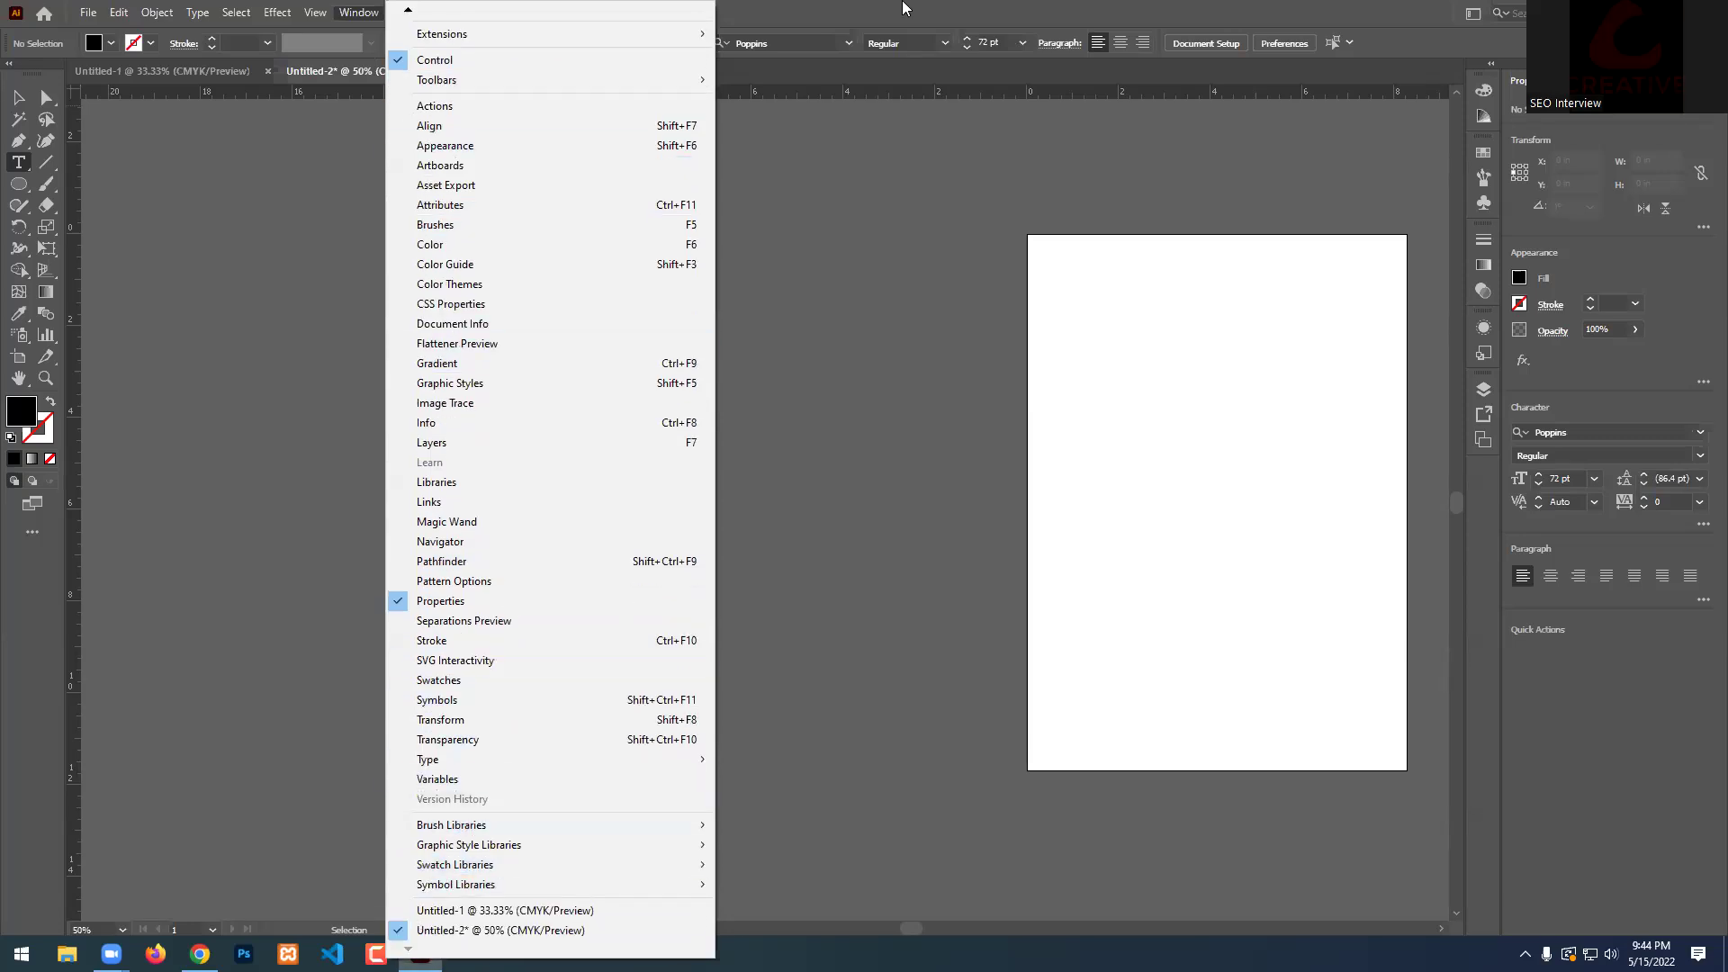
{"action": "left_click", "coordinate": [502, 233]}
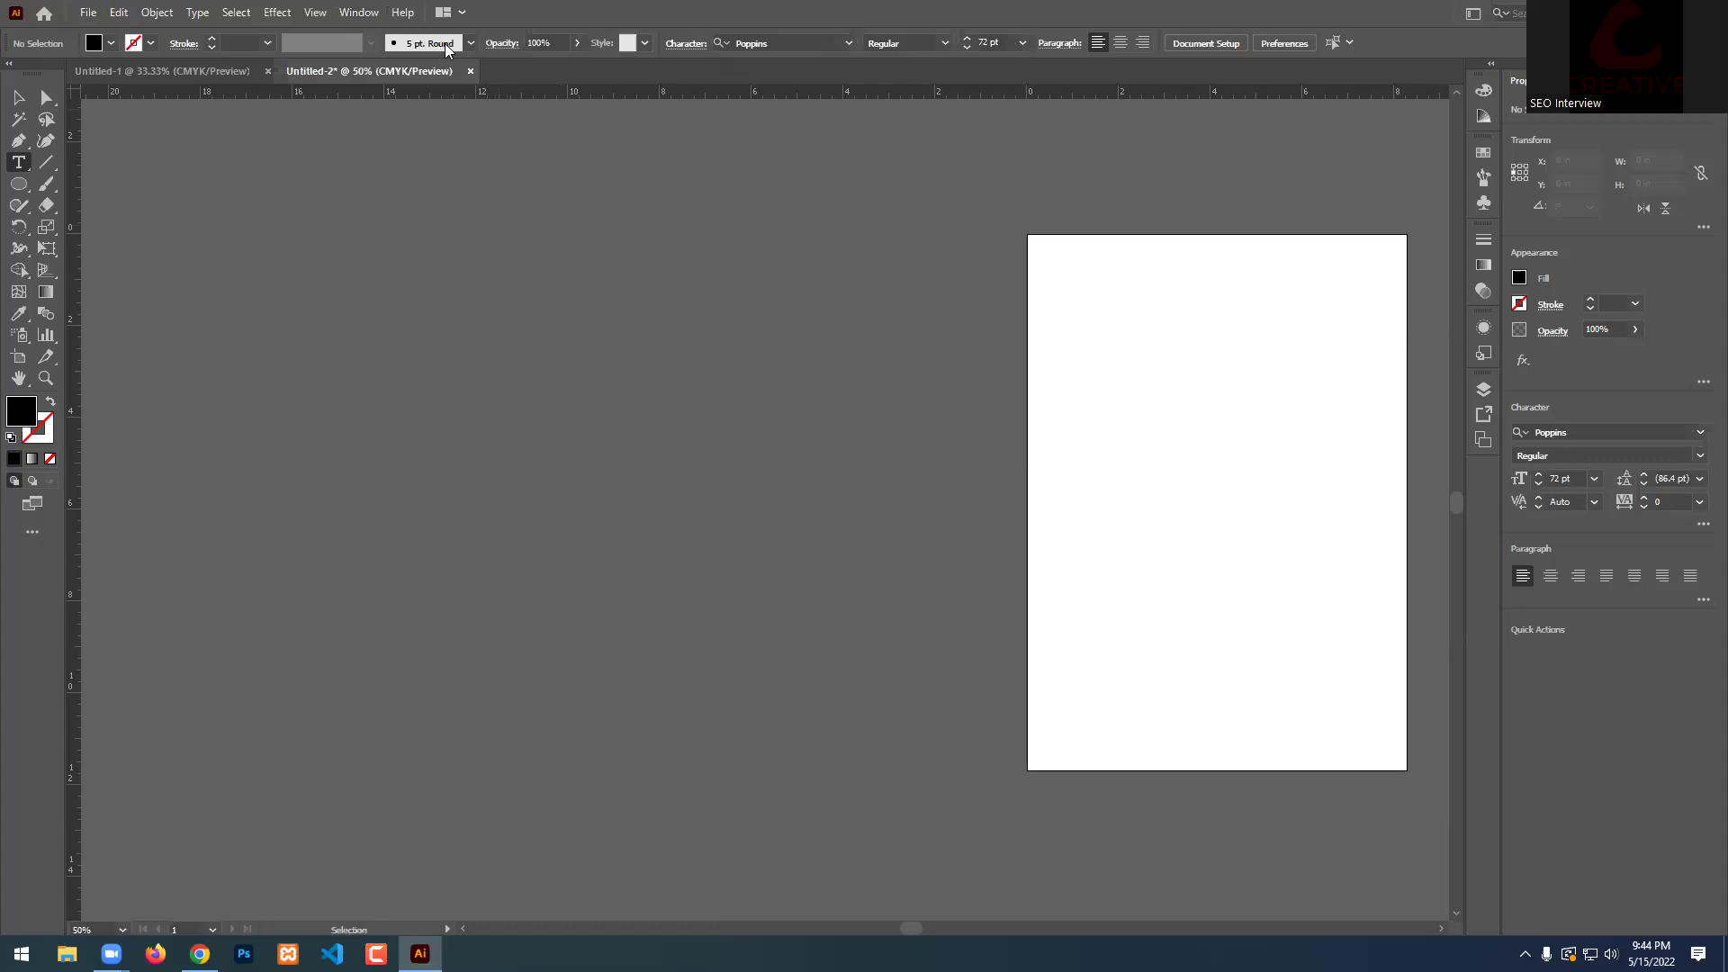
{"action": "left_click", "coordinate": [355, 13]}
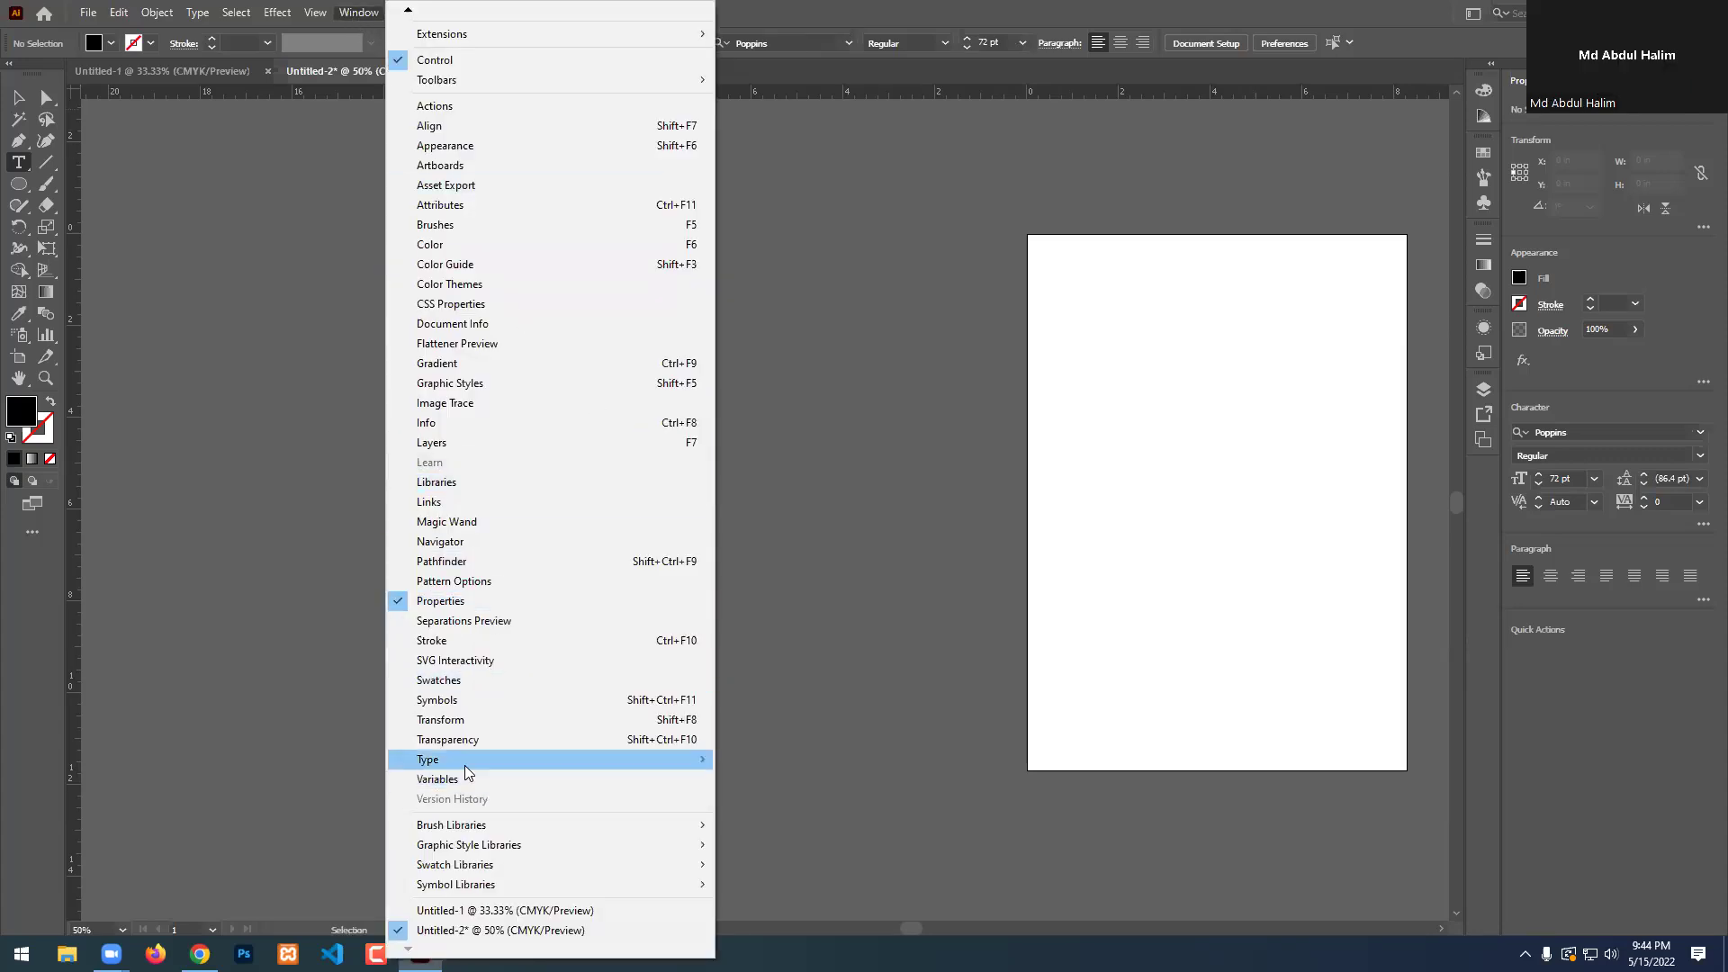
{"action": "mouse_move", "coordinate": [627, 763]}
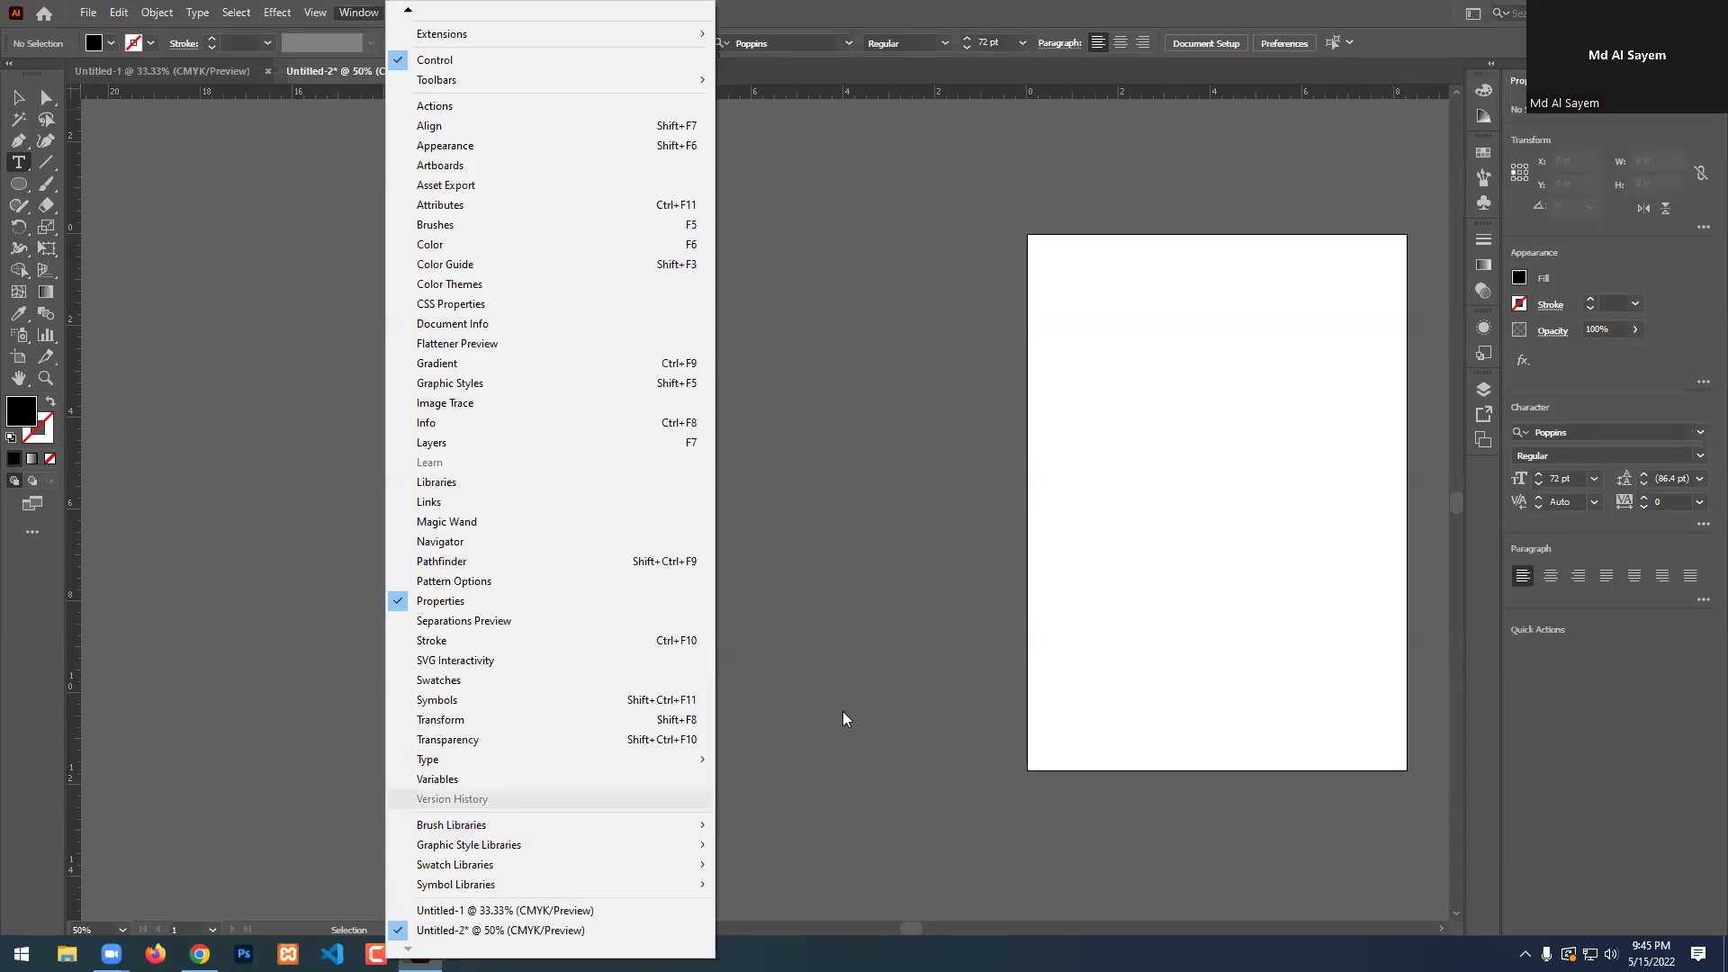
{"action": "left_click", "coordinate": [855, 620]}
{"action": "left_click", "coordinate": [855, 620]}
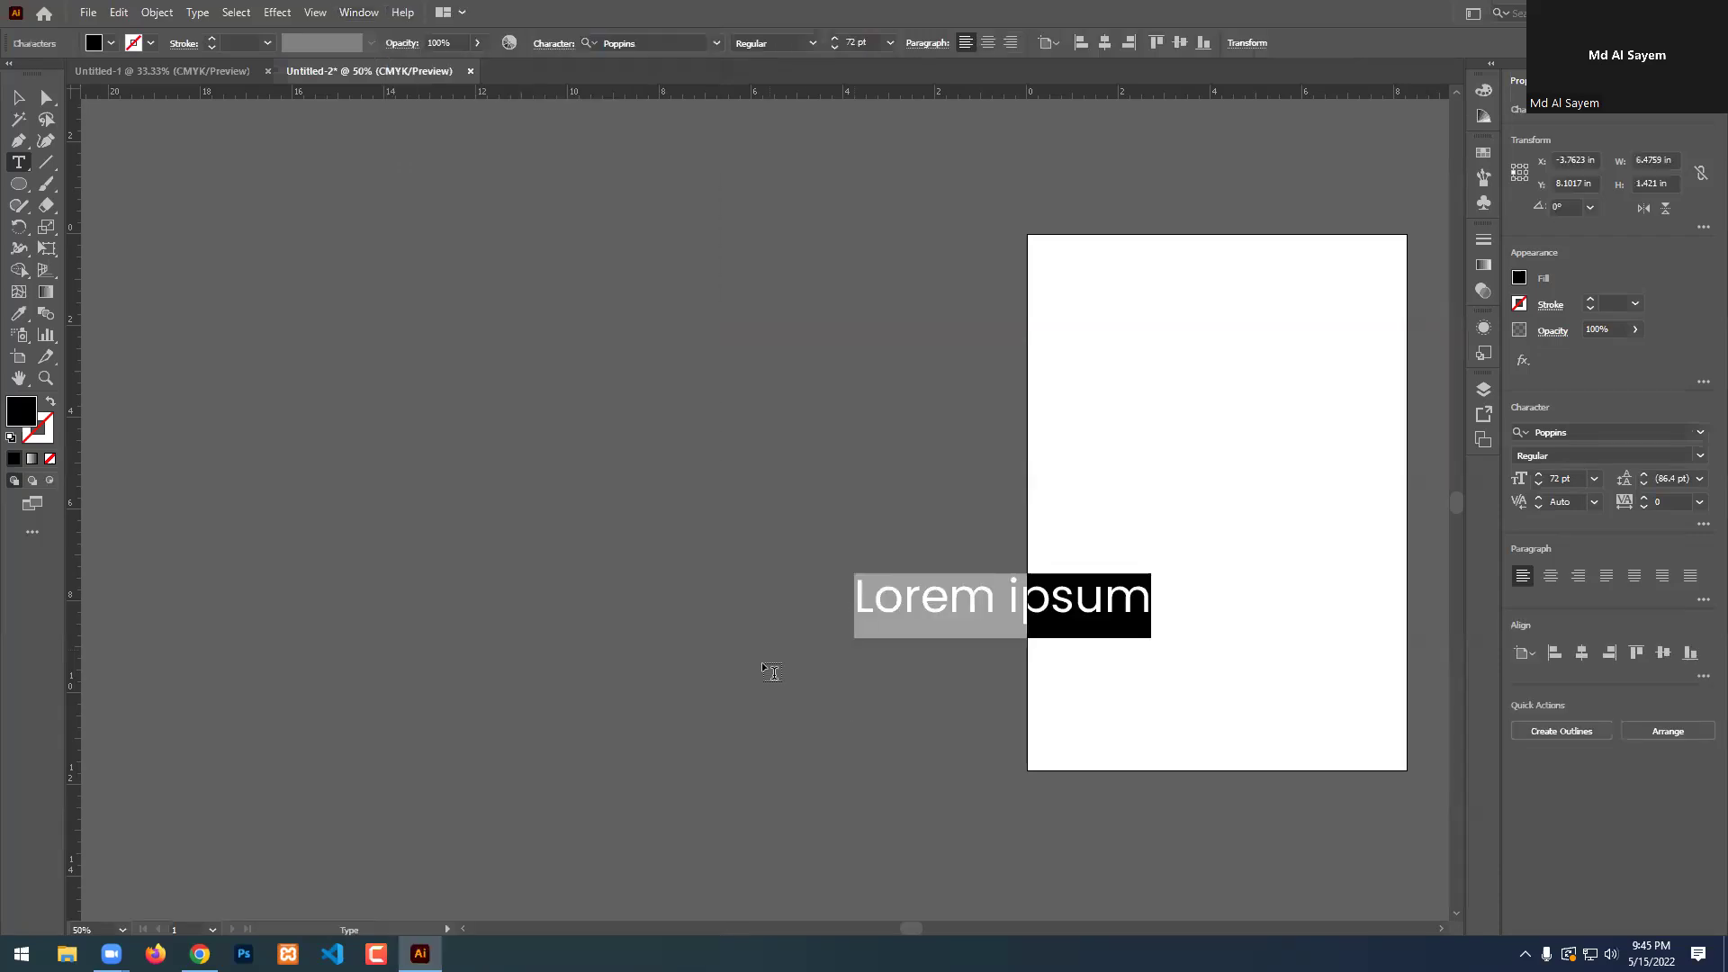
Finish editing the Lorem ipsum text, then select and delete it.
{"action": "key", "text": "Escape"}
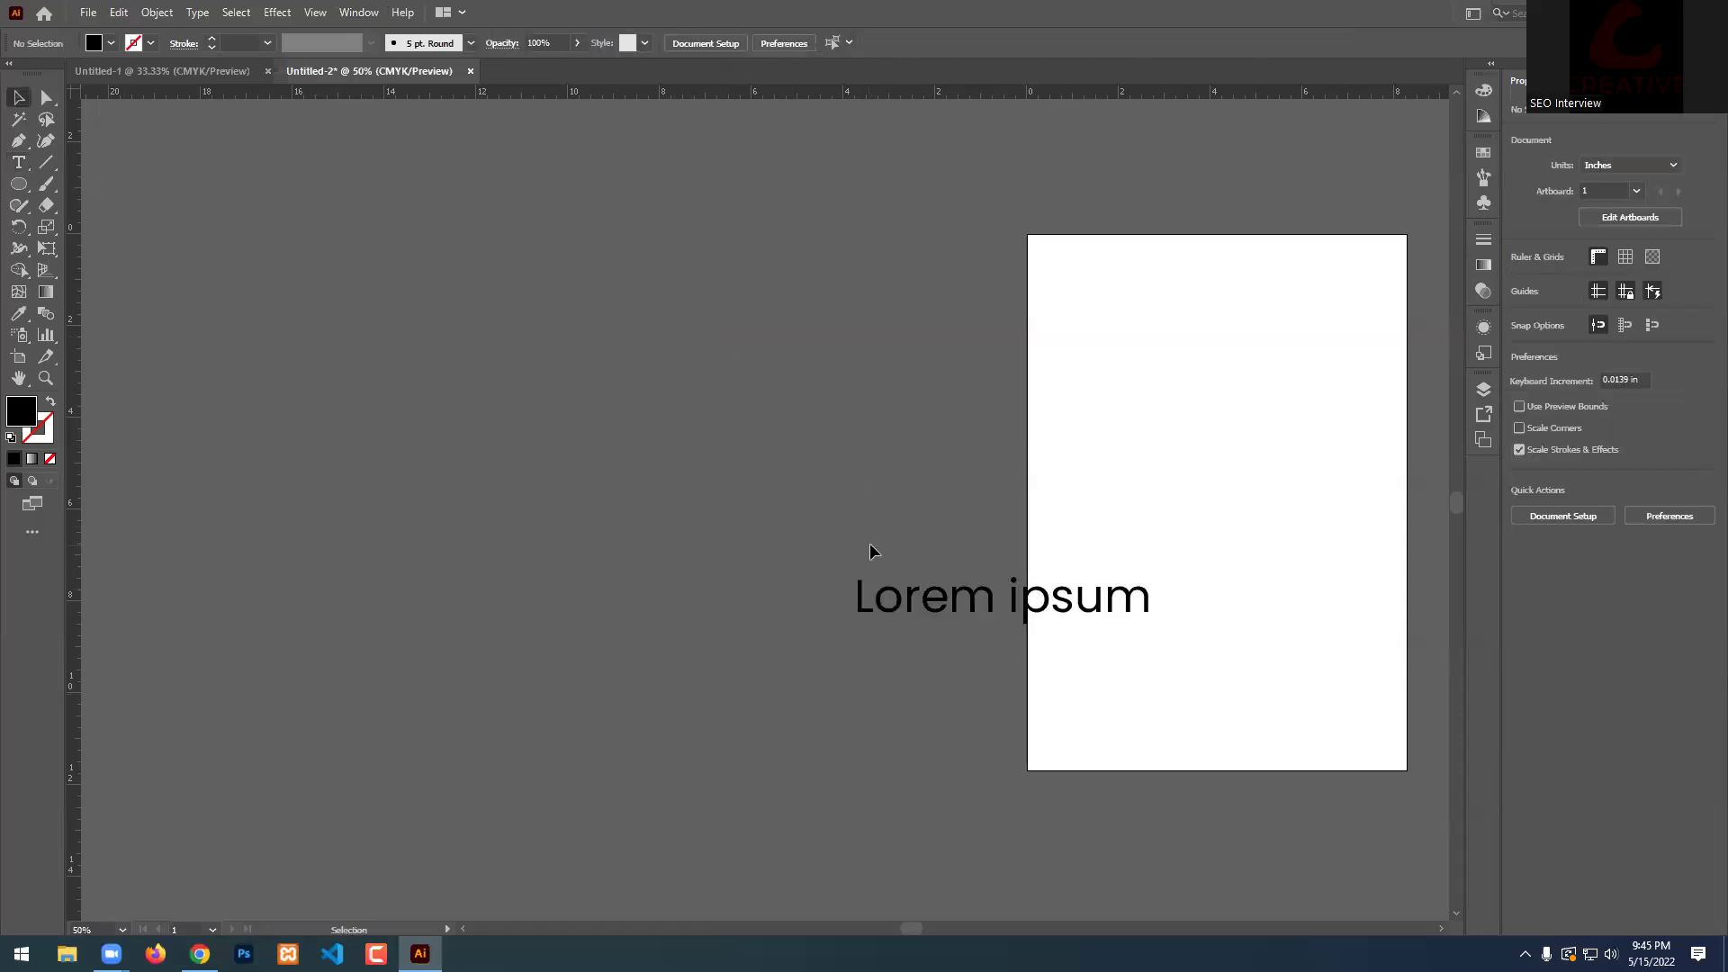
{"action": "left_click_drag", "start_coordinate": [870, 542], "coordinate": [1089, 704]}
{"action": "key", "text": "Delete"}
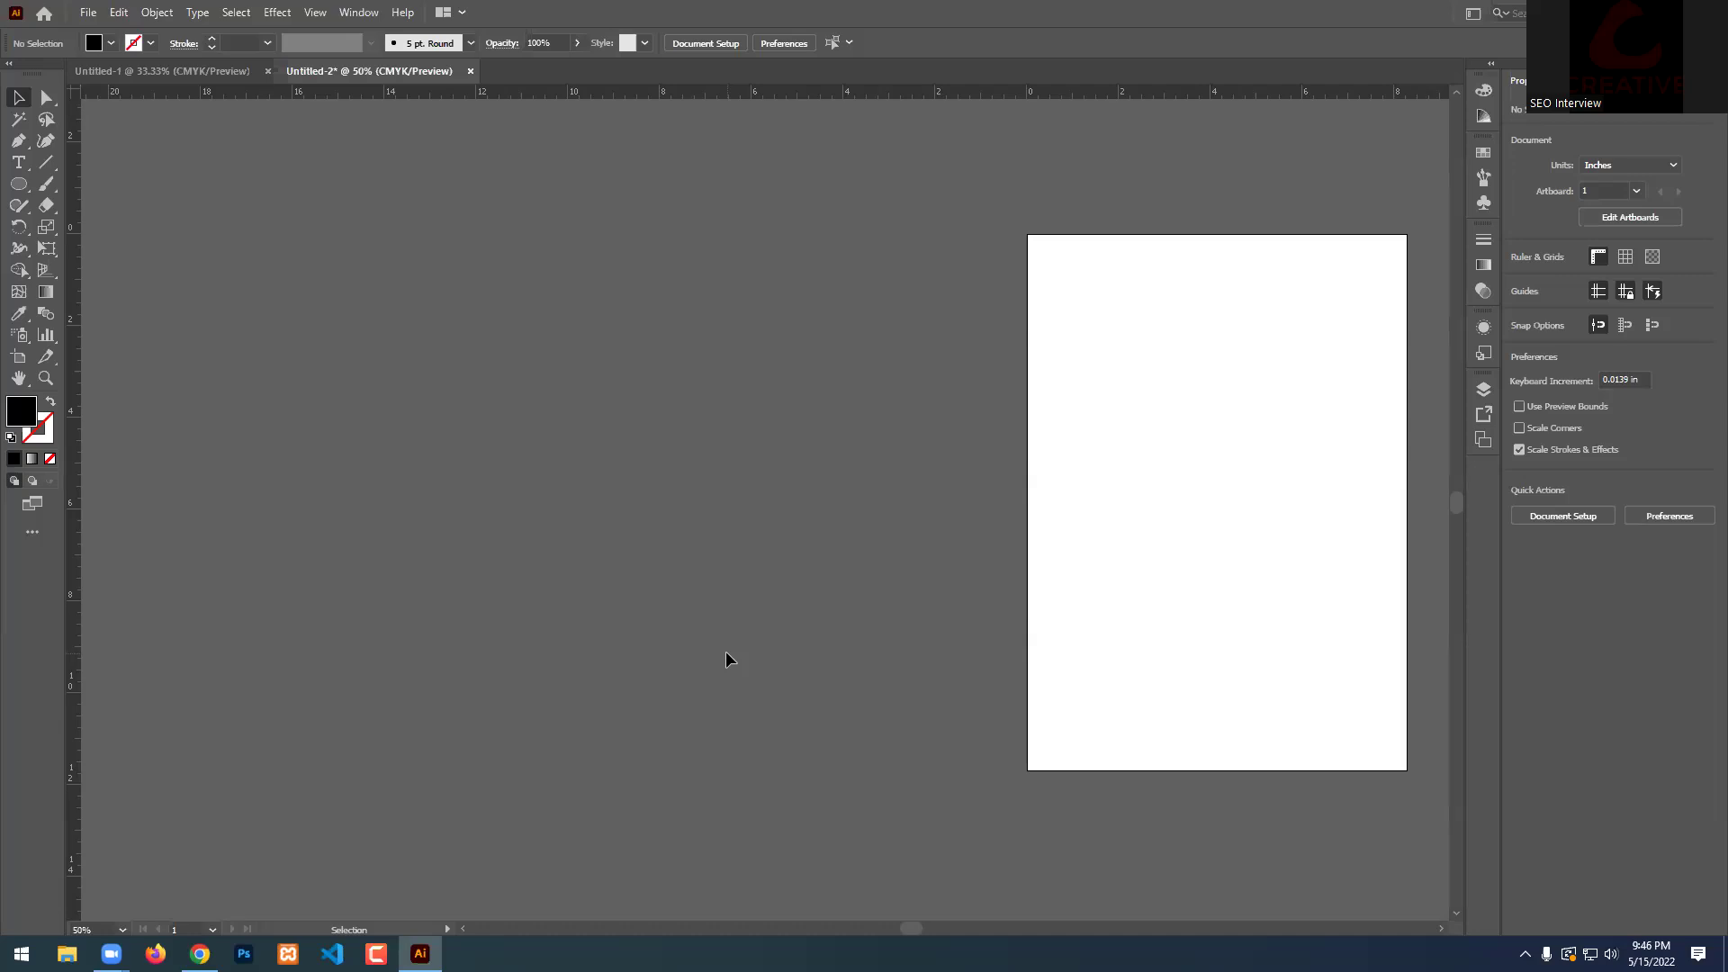
Open the Character panel with all options shown, without OpenType, and place new Lorem ipsum text left of the artboard.
{"action": "key", "text": "ctrl+t"}
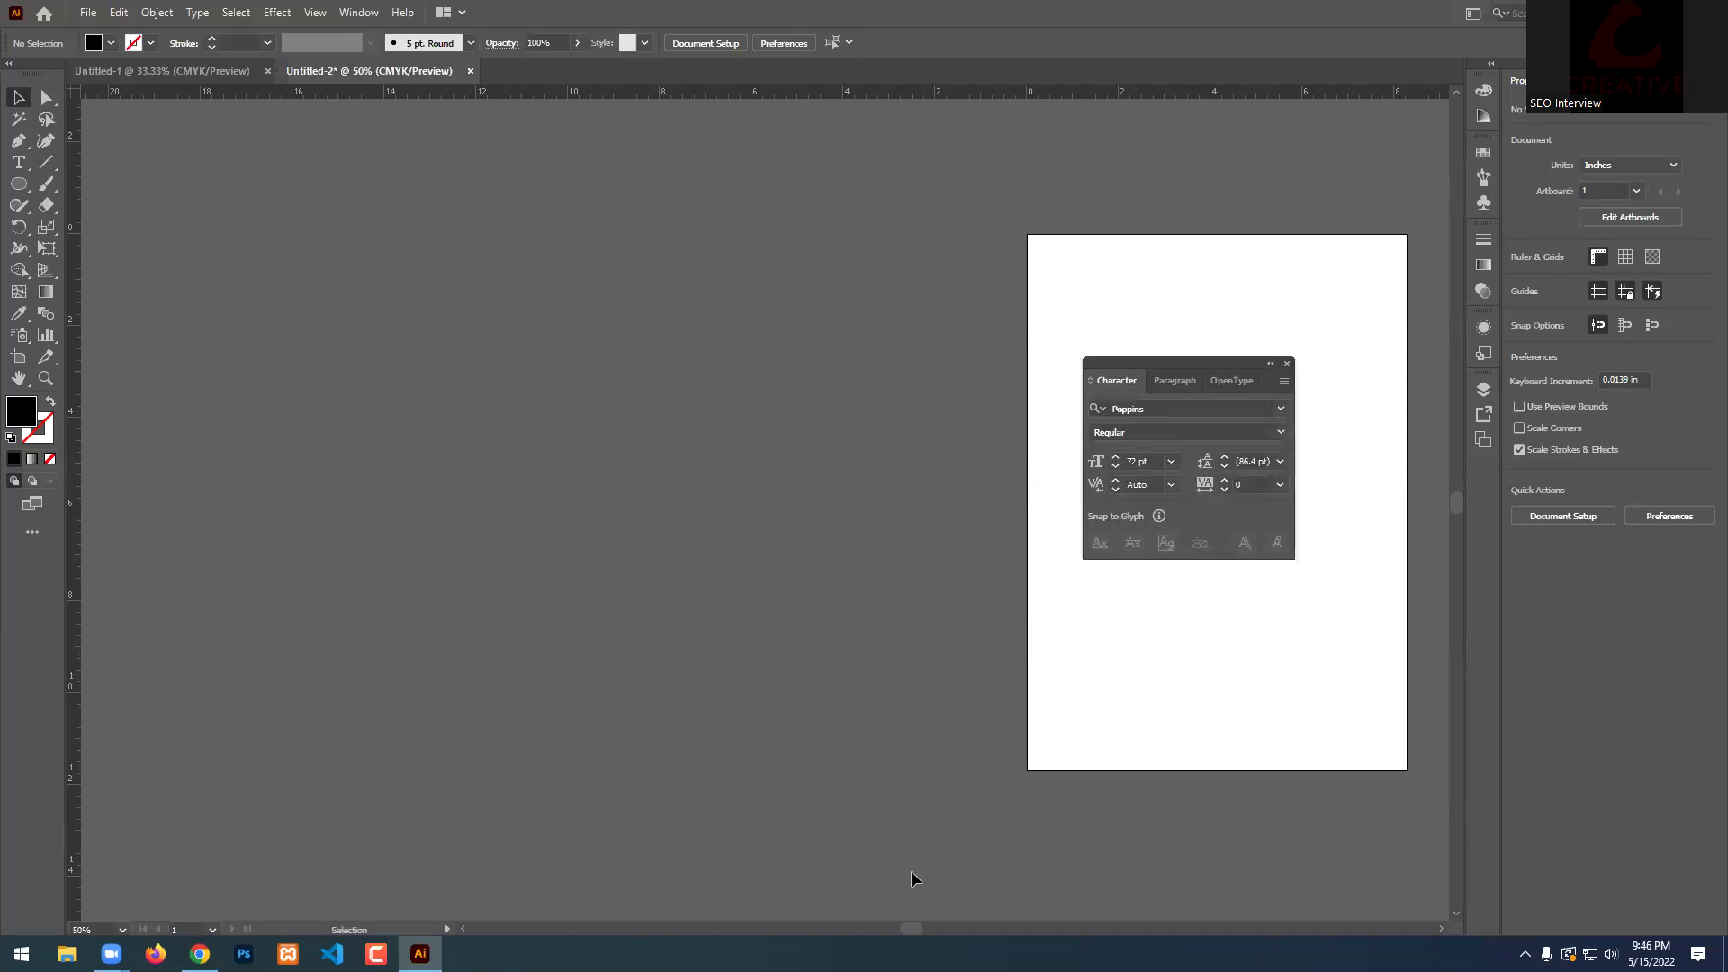
{"action": "left_click_drag", "start_coordinate": [1222, 379], "coordinate": [944, 284]}
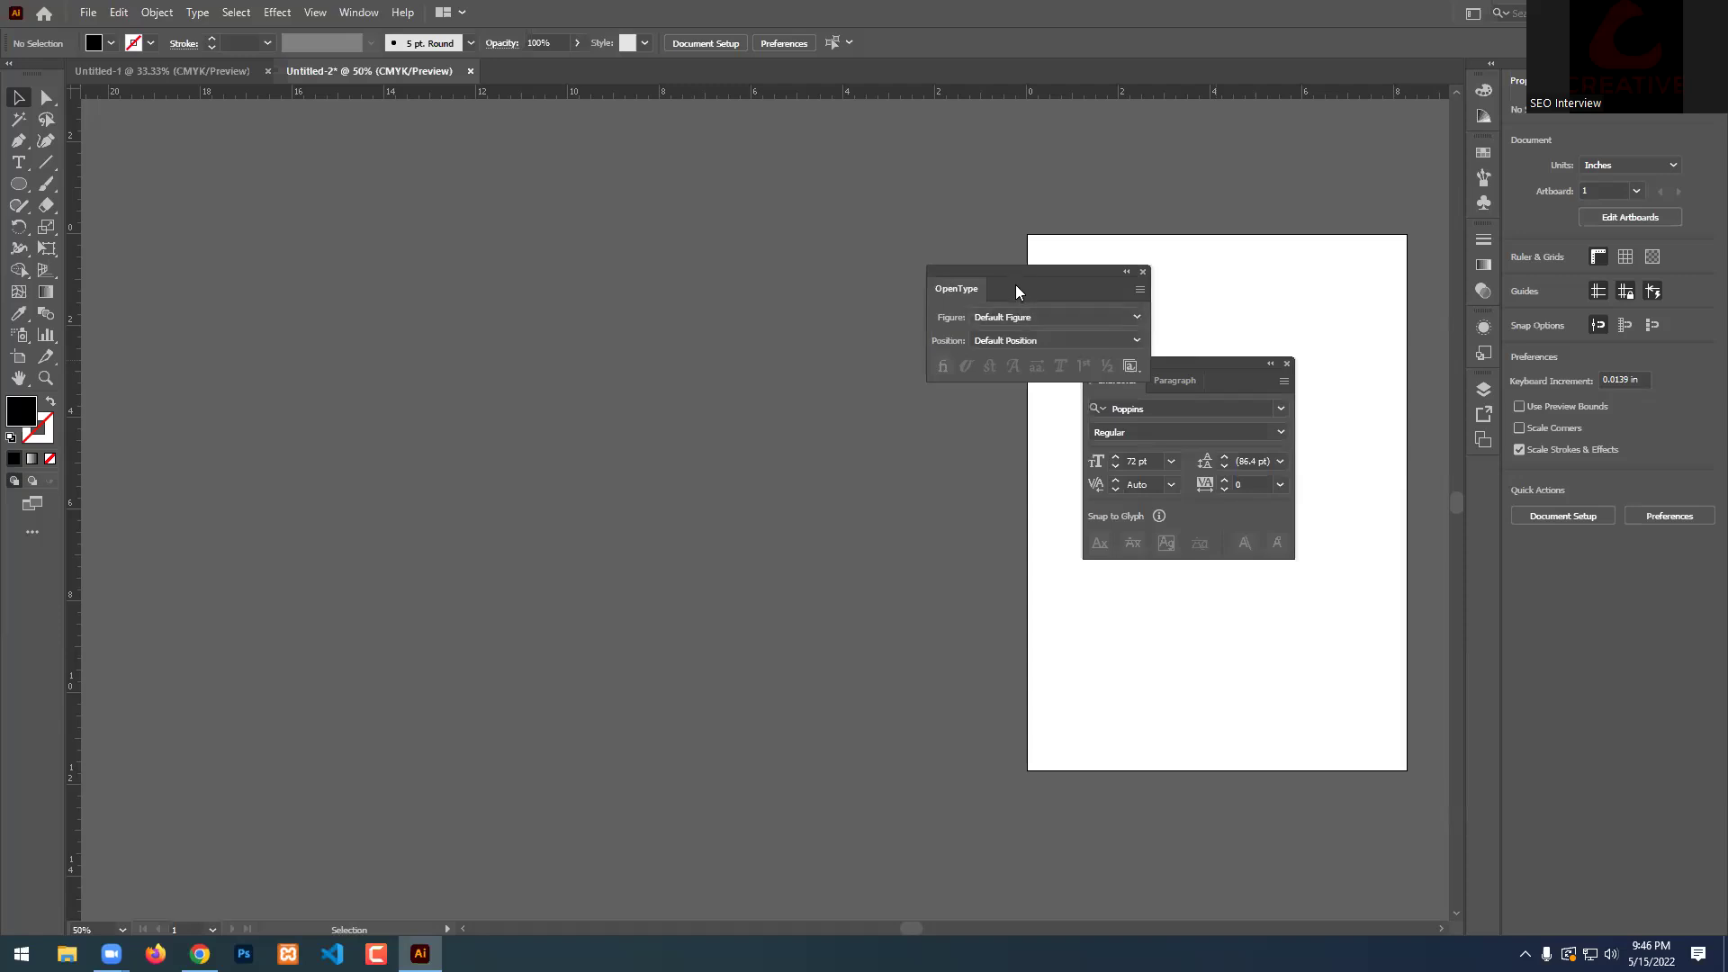
{"action": "left_click", "coordinate": [1142, 272]}
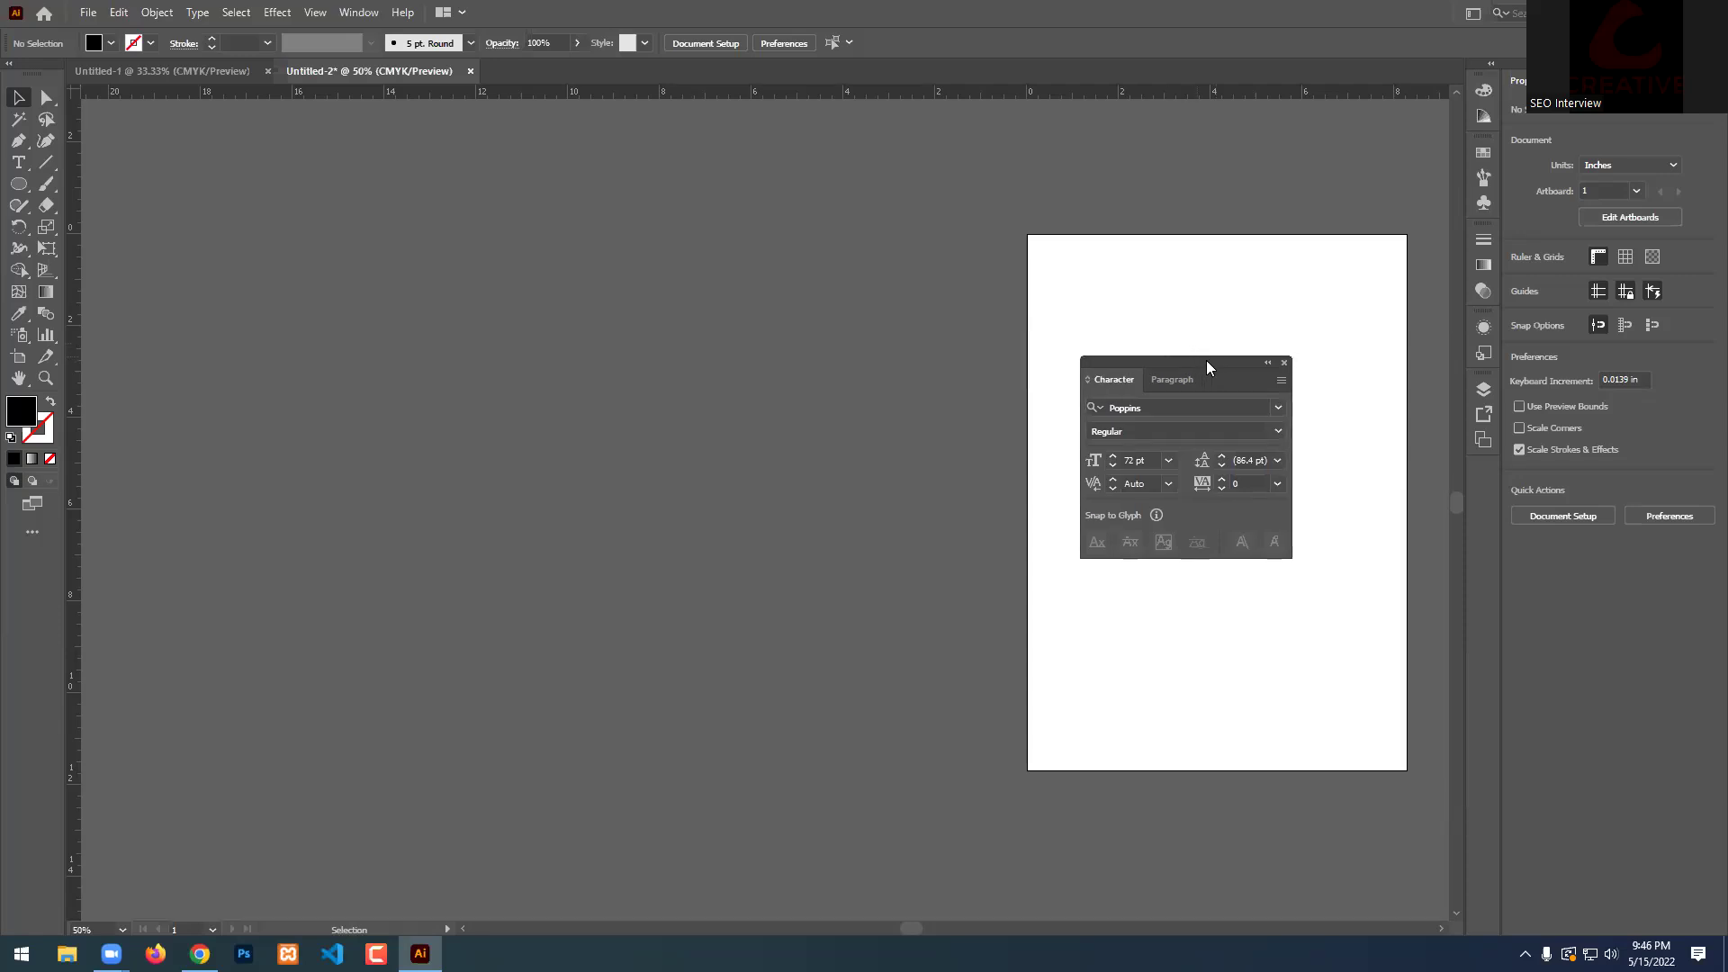
{"action": "left_click_drag", "start_coordinate": [1206, 361], "coordinate": [886, 256]}
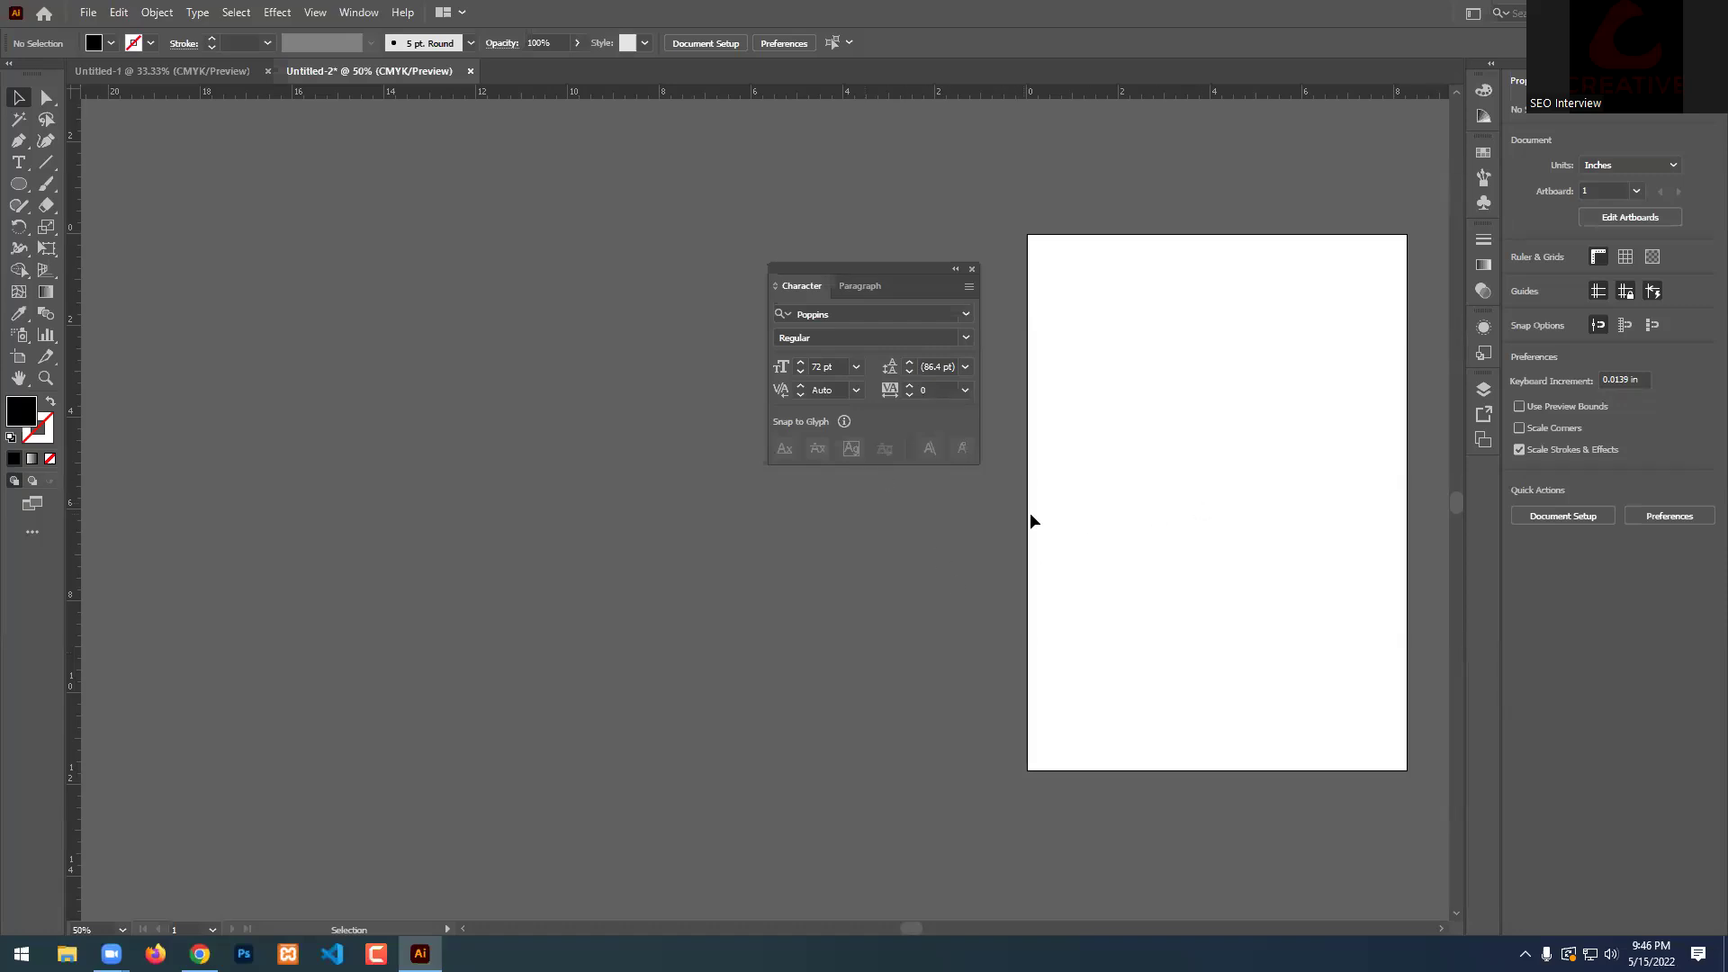
{"action": "left_click", "coordinate": [969, 286]}
{"action": "left_click", "coordinate": [1023, 289]}
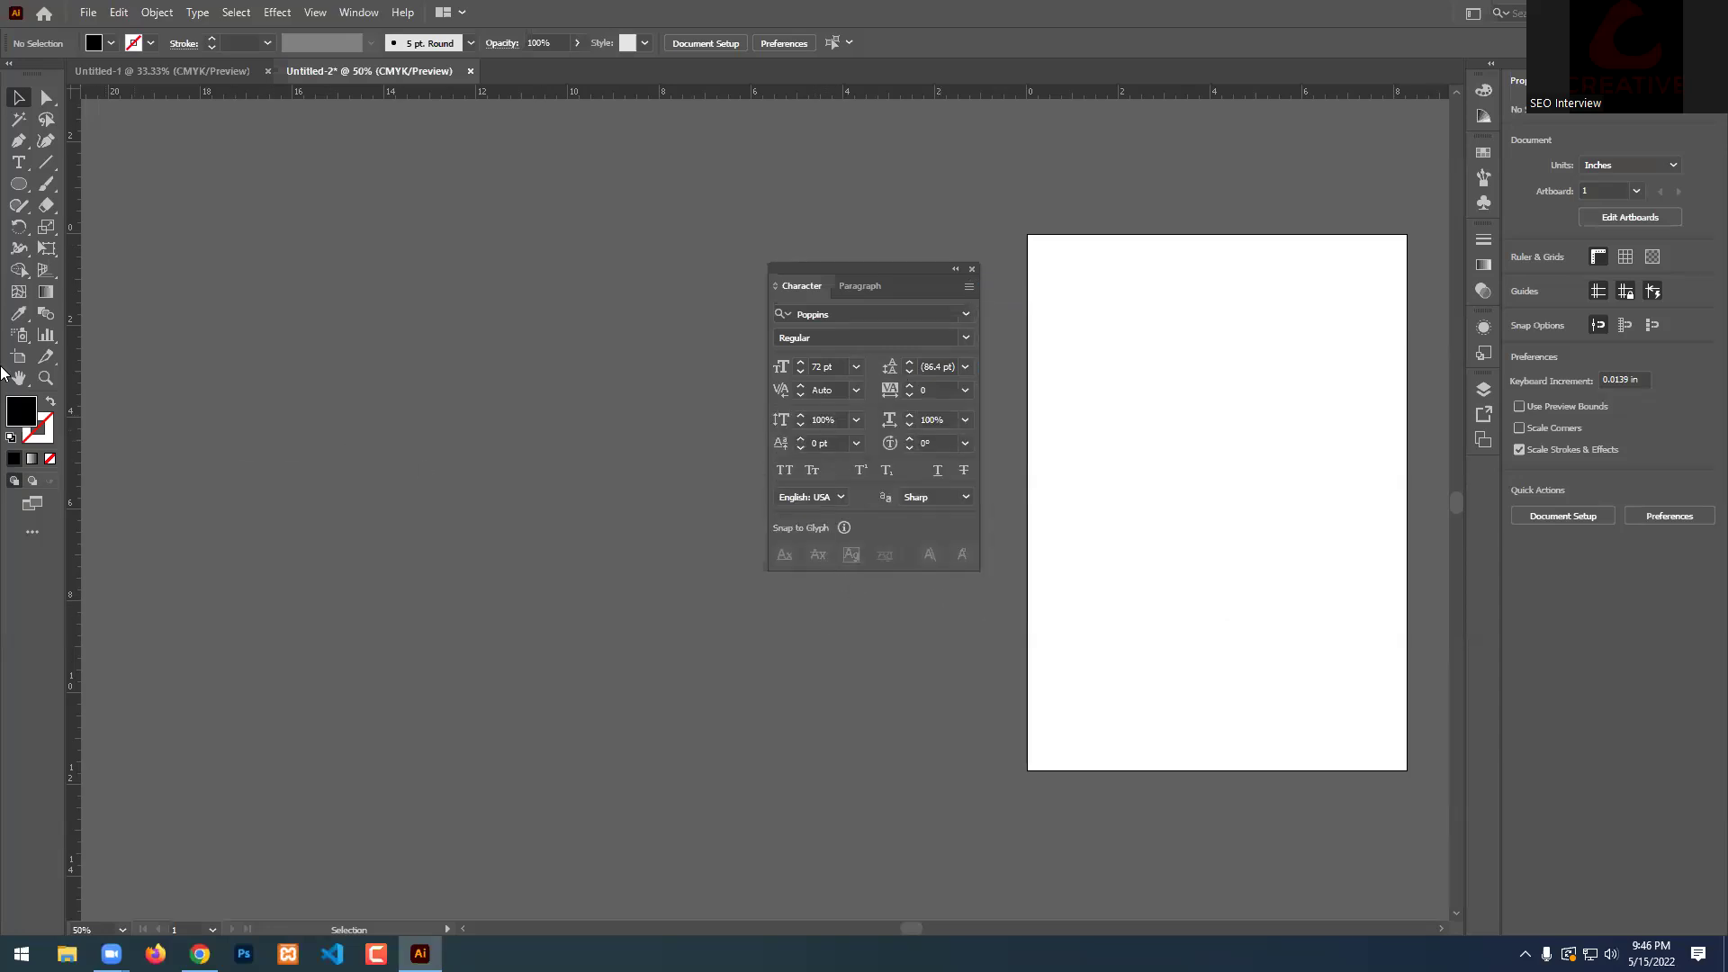
{"action": "left_click", "coordinate": [18, 162]}
{"action": "left_click", "coordinate": [342, 420]}
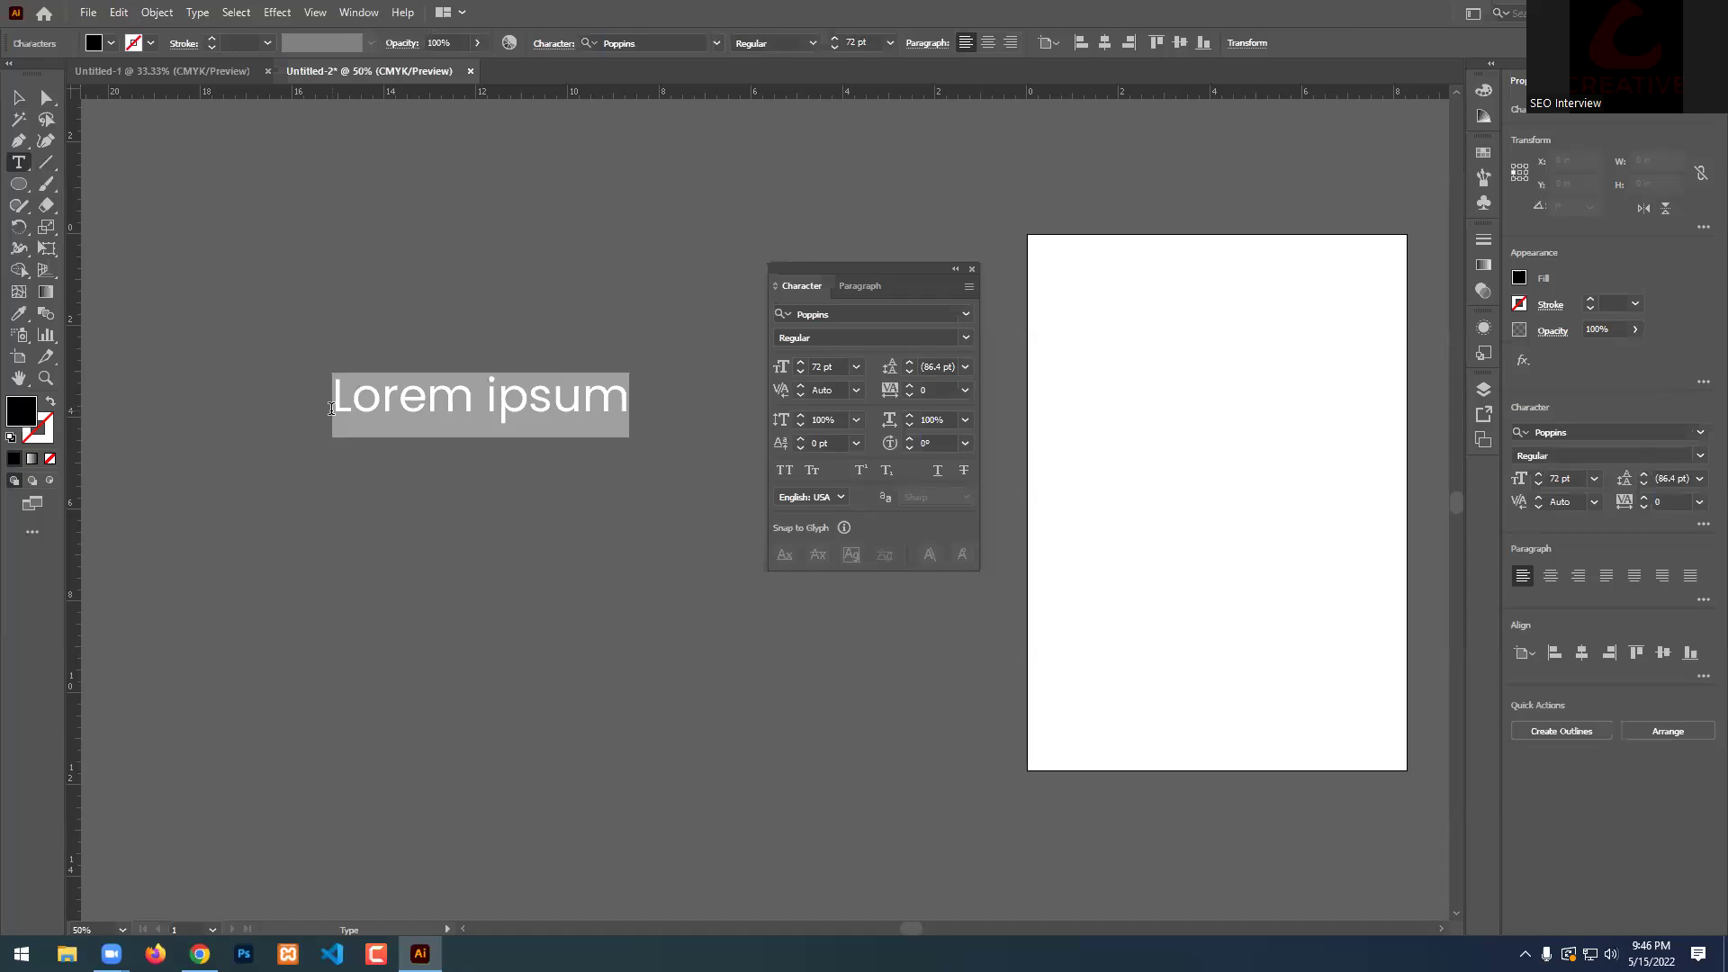
Select the Lorem ipsum text and fix its leading at 86.4 pt.
{"action": "left_click", "coordinate": [16, 101]}
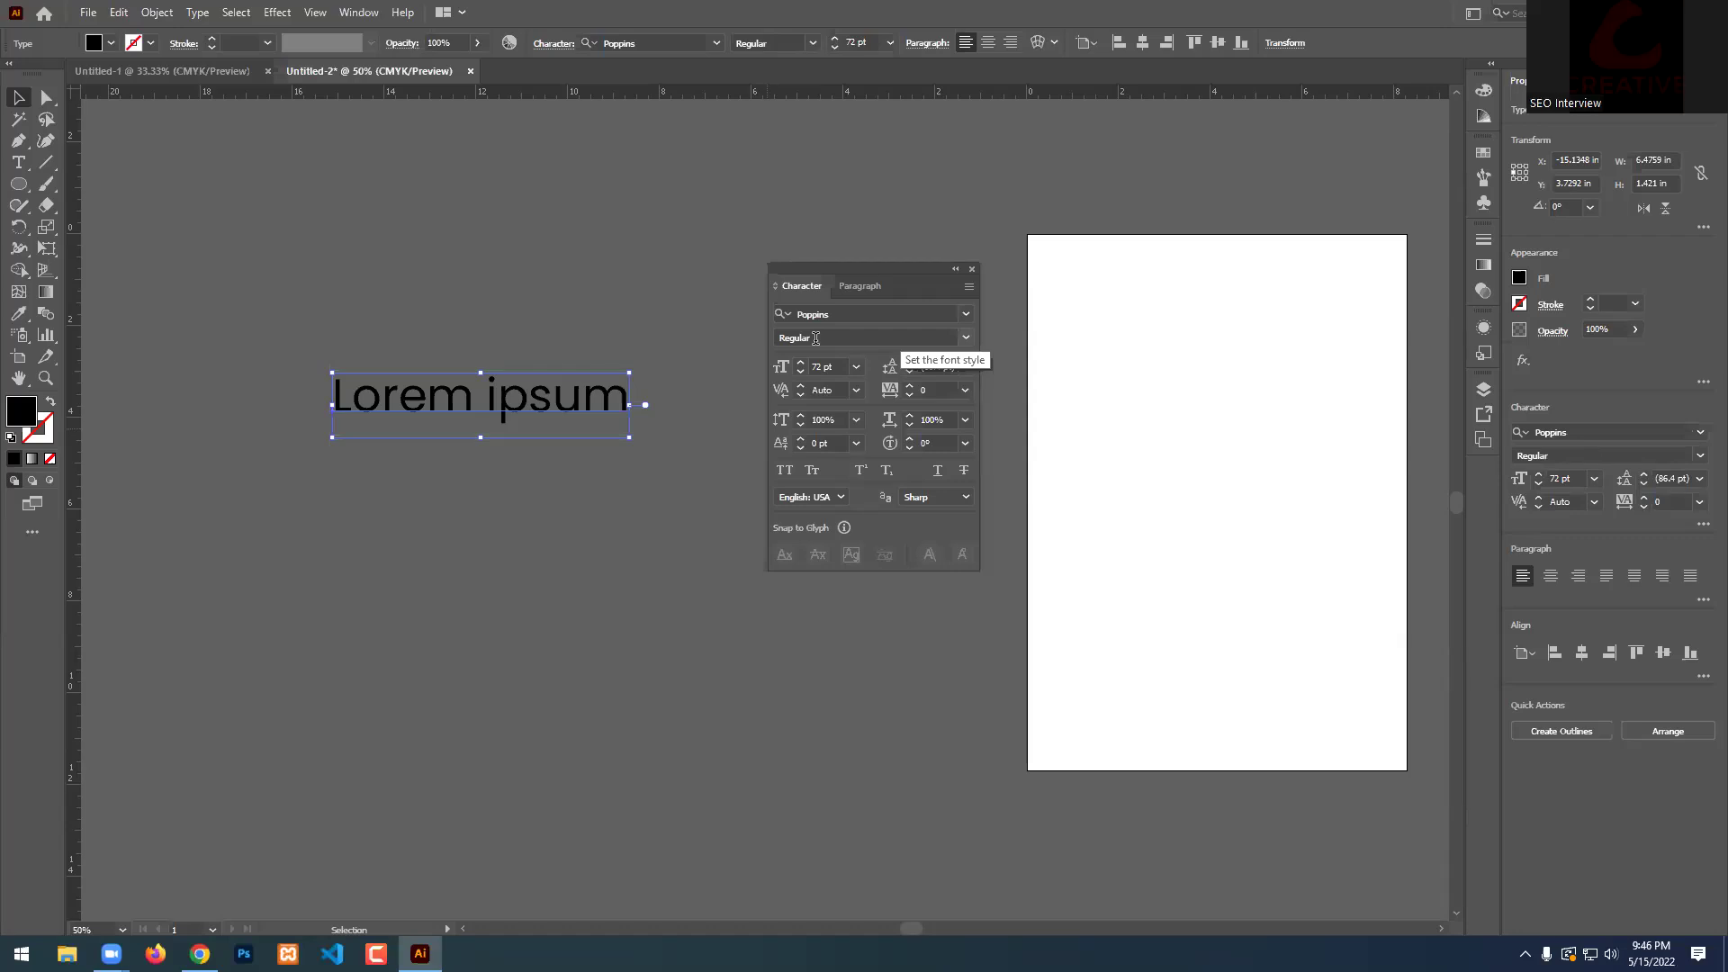
{"action": "left_click", "coordinate": [821, 364]}
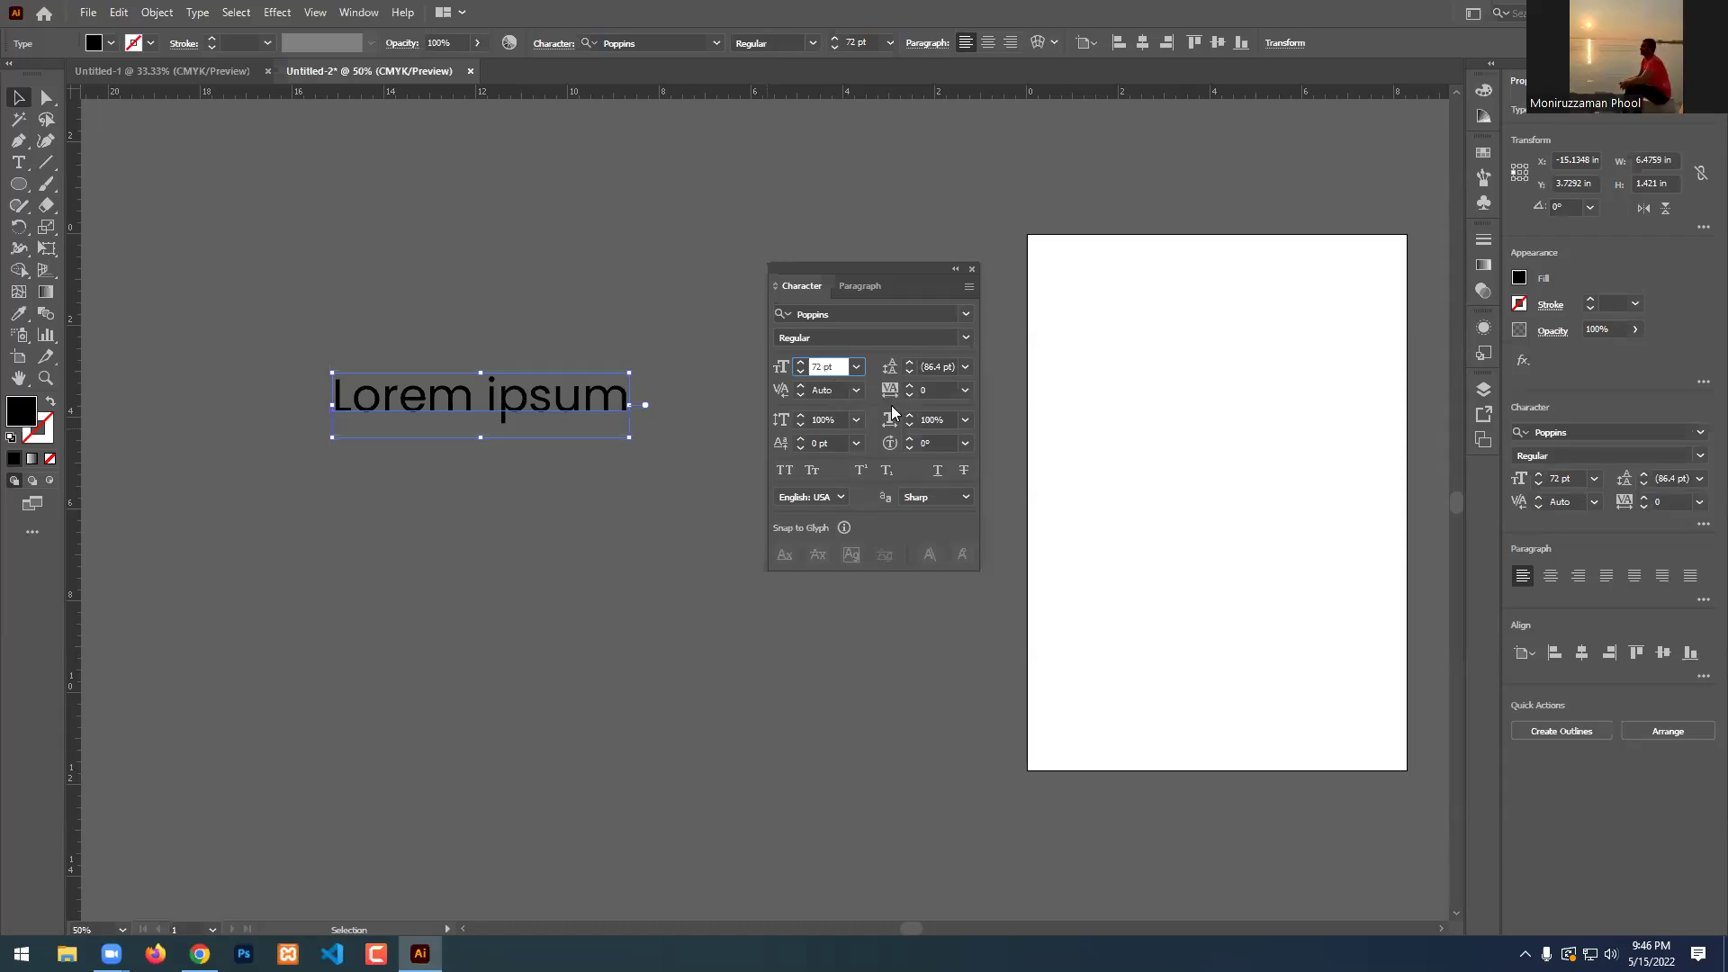
{"action": "left_click", "coordinate": [934, 367]}
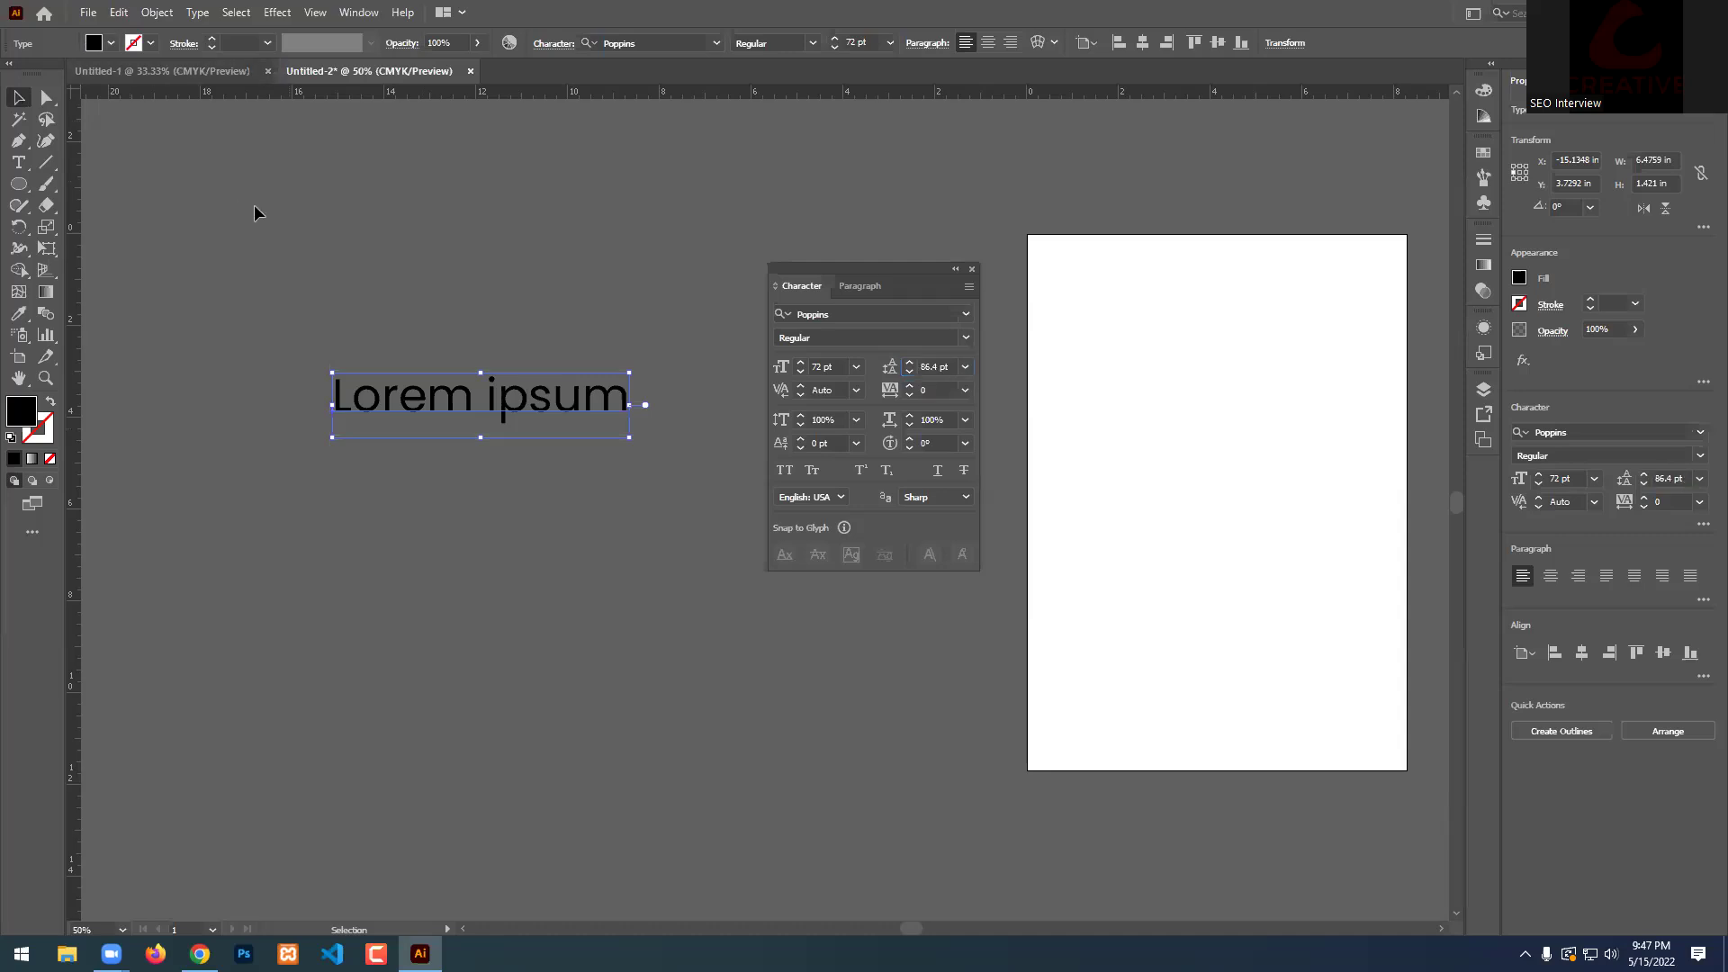
{"action": "left_click", "coordinate": [568, 274]}
Delete that text and drag a large Lorem ipsum area-text frame left of the artboard.
{"action": "left_click_drag", "start_coordinate": [452, 617], "coordinate": [459, 612]}
{"action": "key", "text": "Delete"}
{"action": "left_click", "coordinate": [20, 164]}
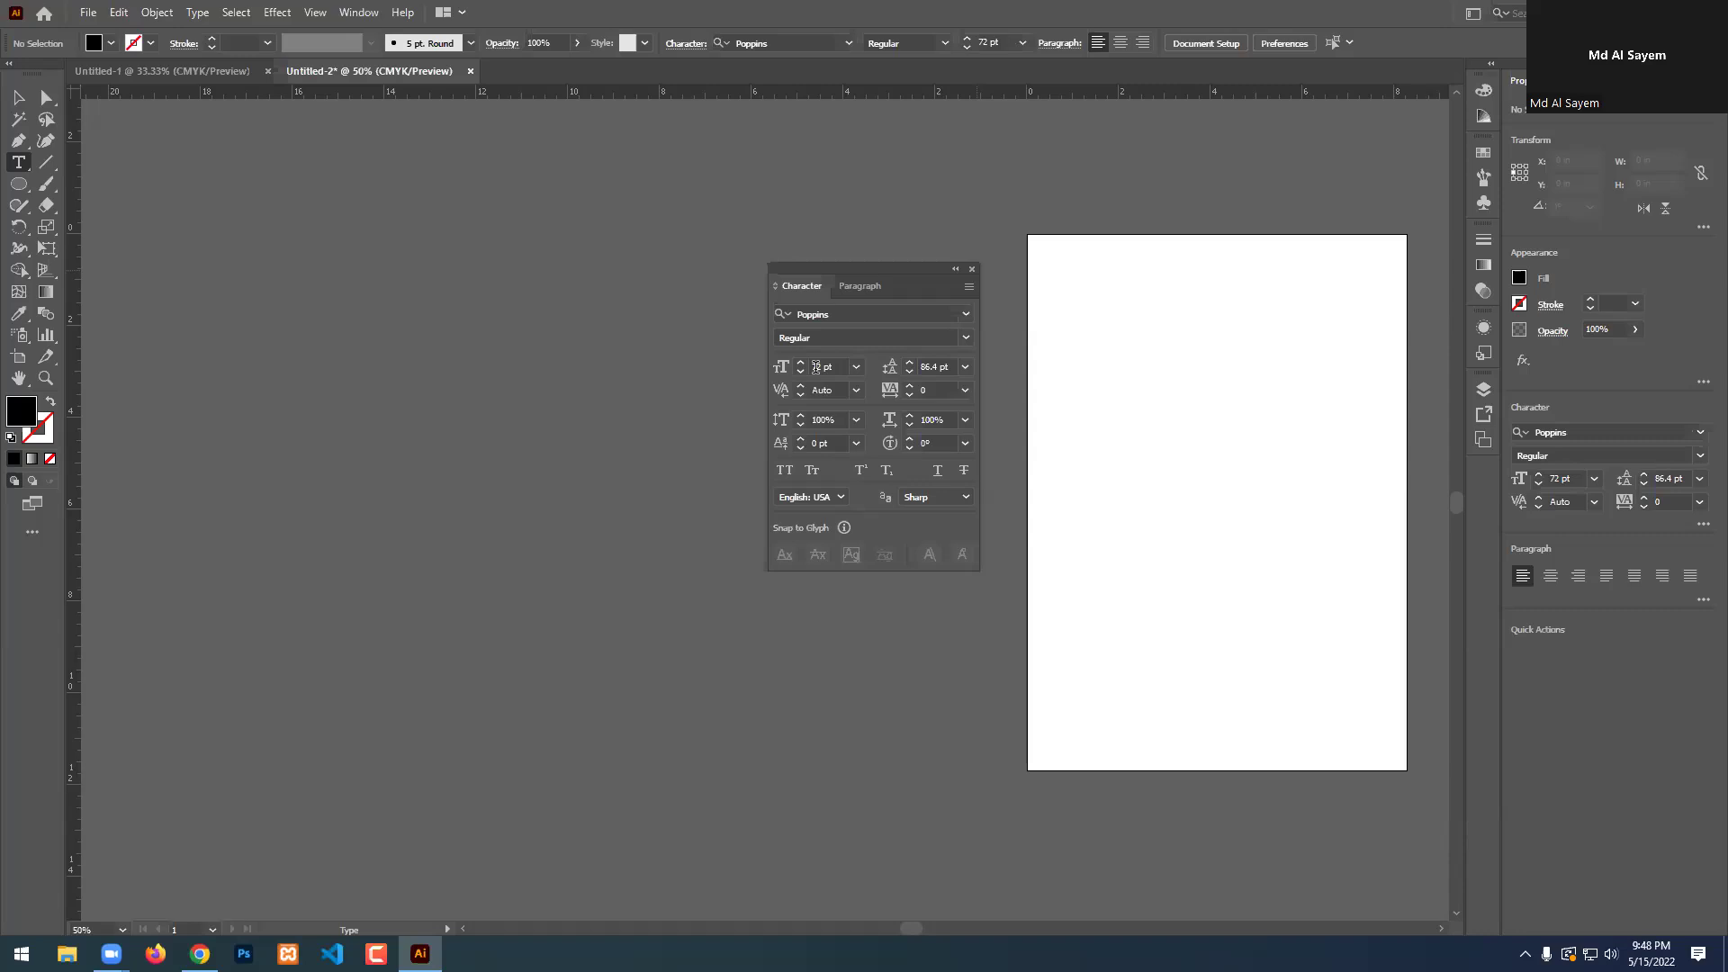
{"action": "left_click_drag", "start_coordinate": [123, 212], "coordinate": [986, 725]}
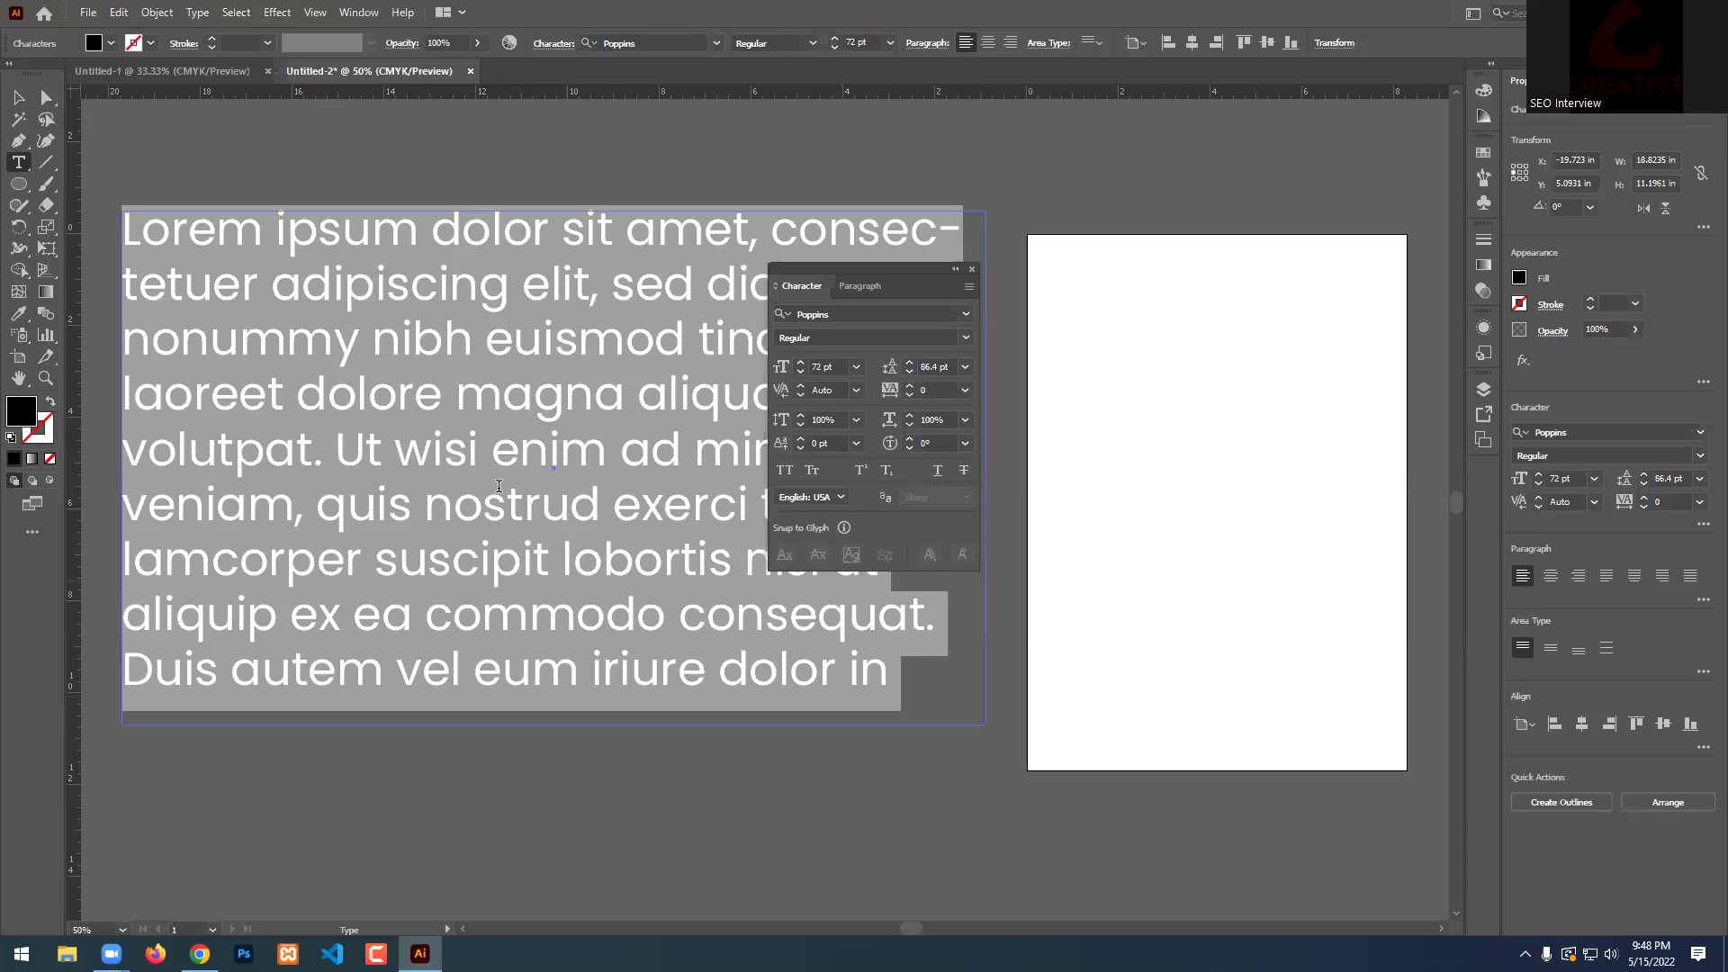
Select the Lorem ipsum area-text frame and raise its leading step by step to 96 pt.
{"action": "left_click", "coordinate": [18, 97]}
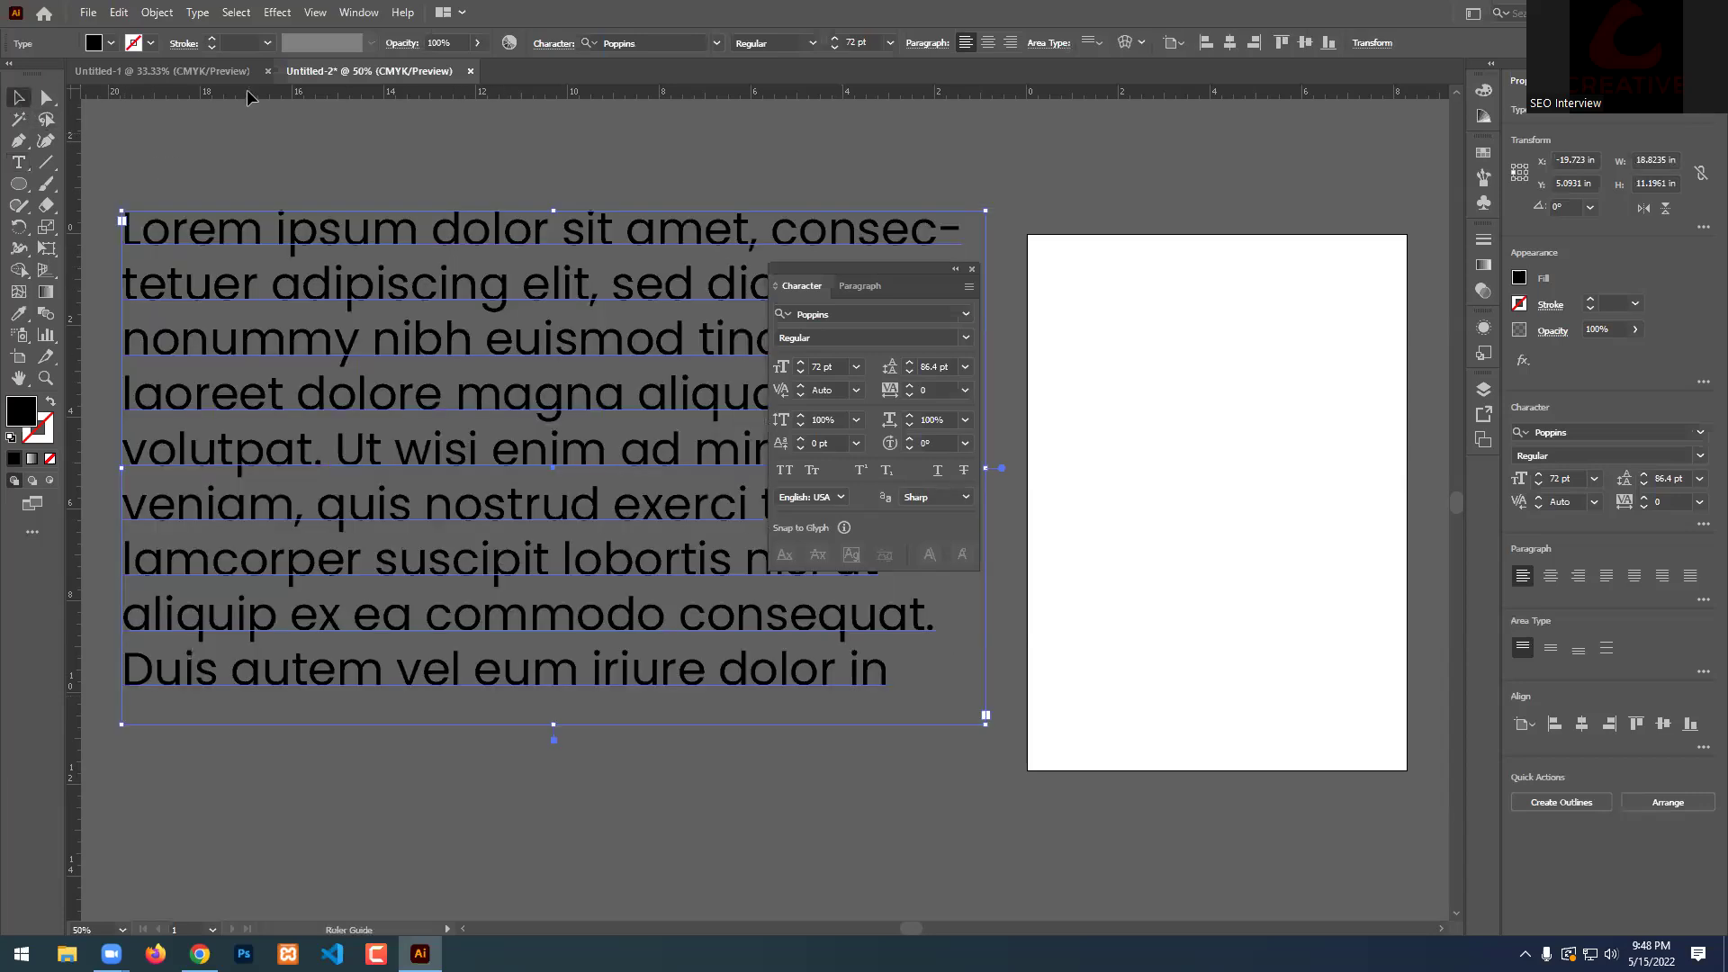
{"action": "left_click", "coordinate": [504, 180]}
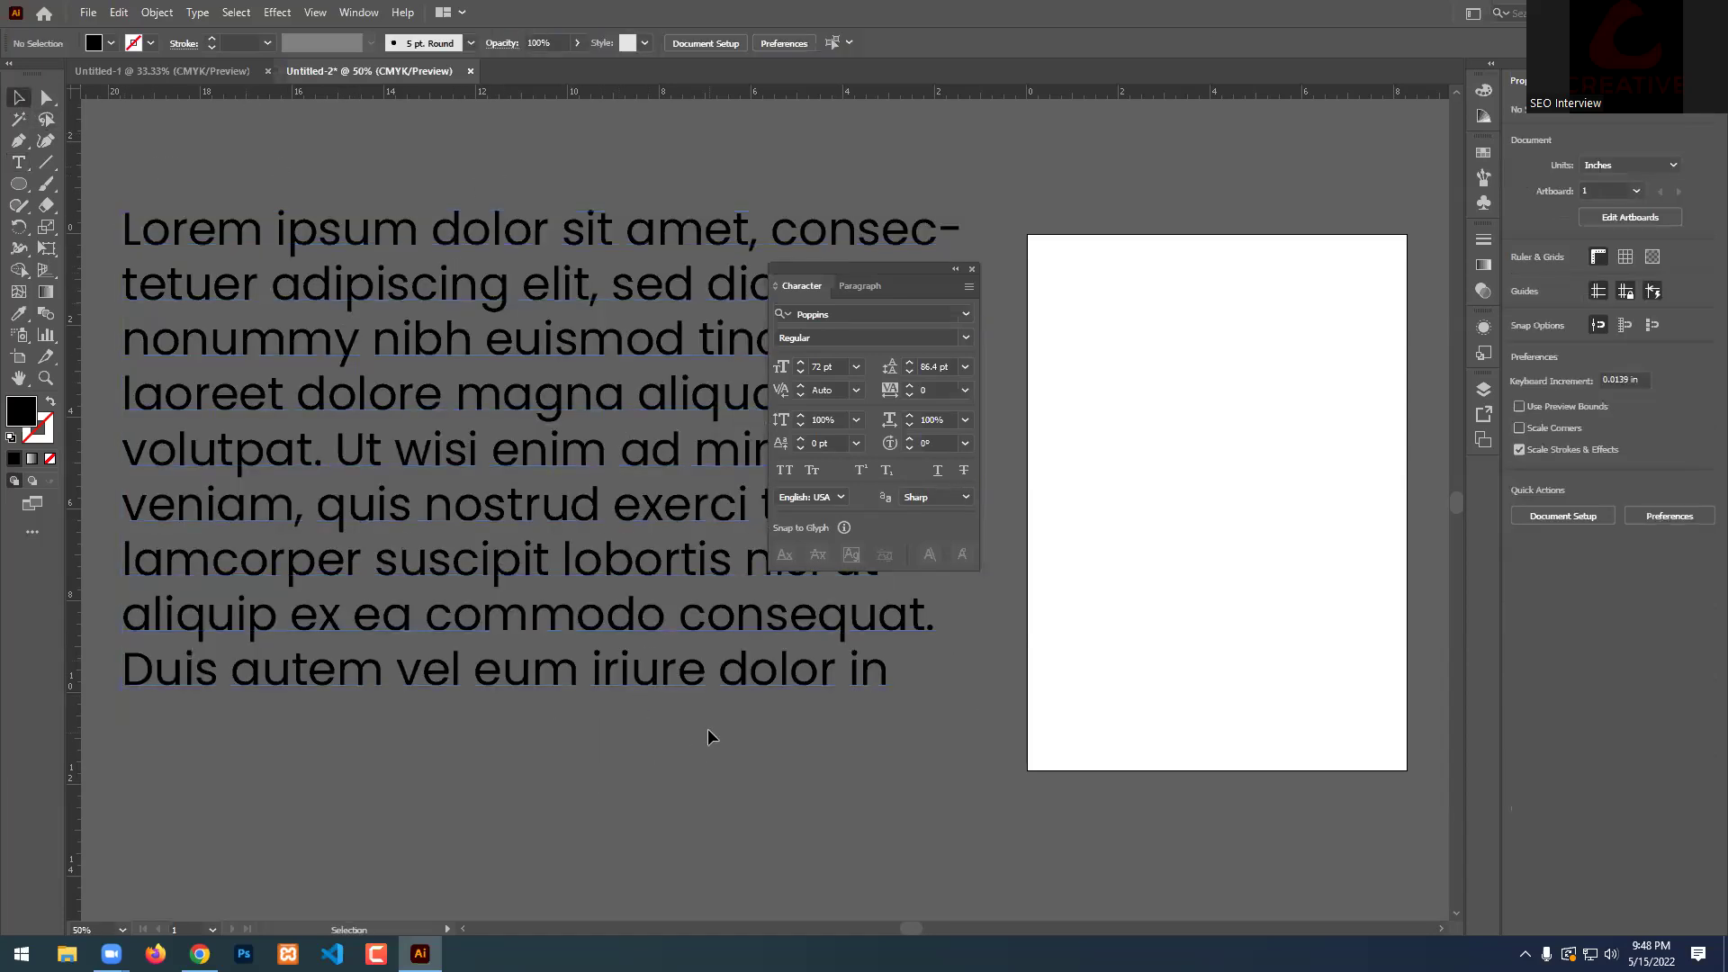
{"action": "left_click", "coordinate": [594, 319]}
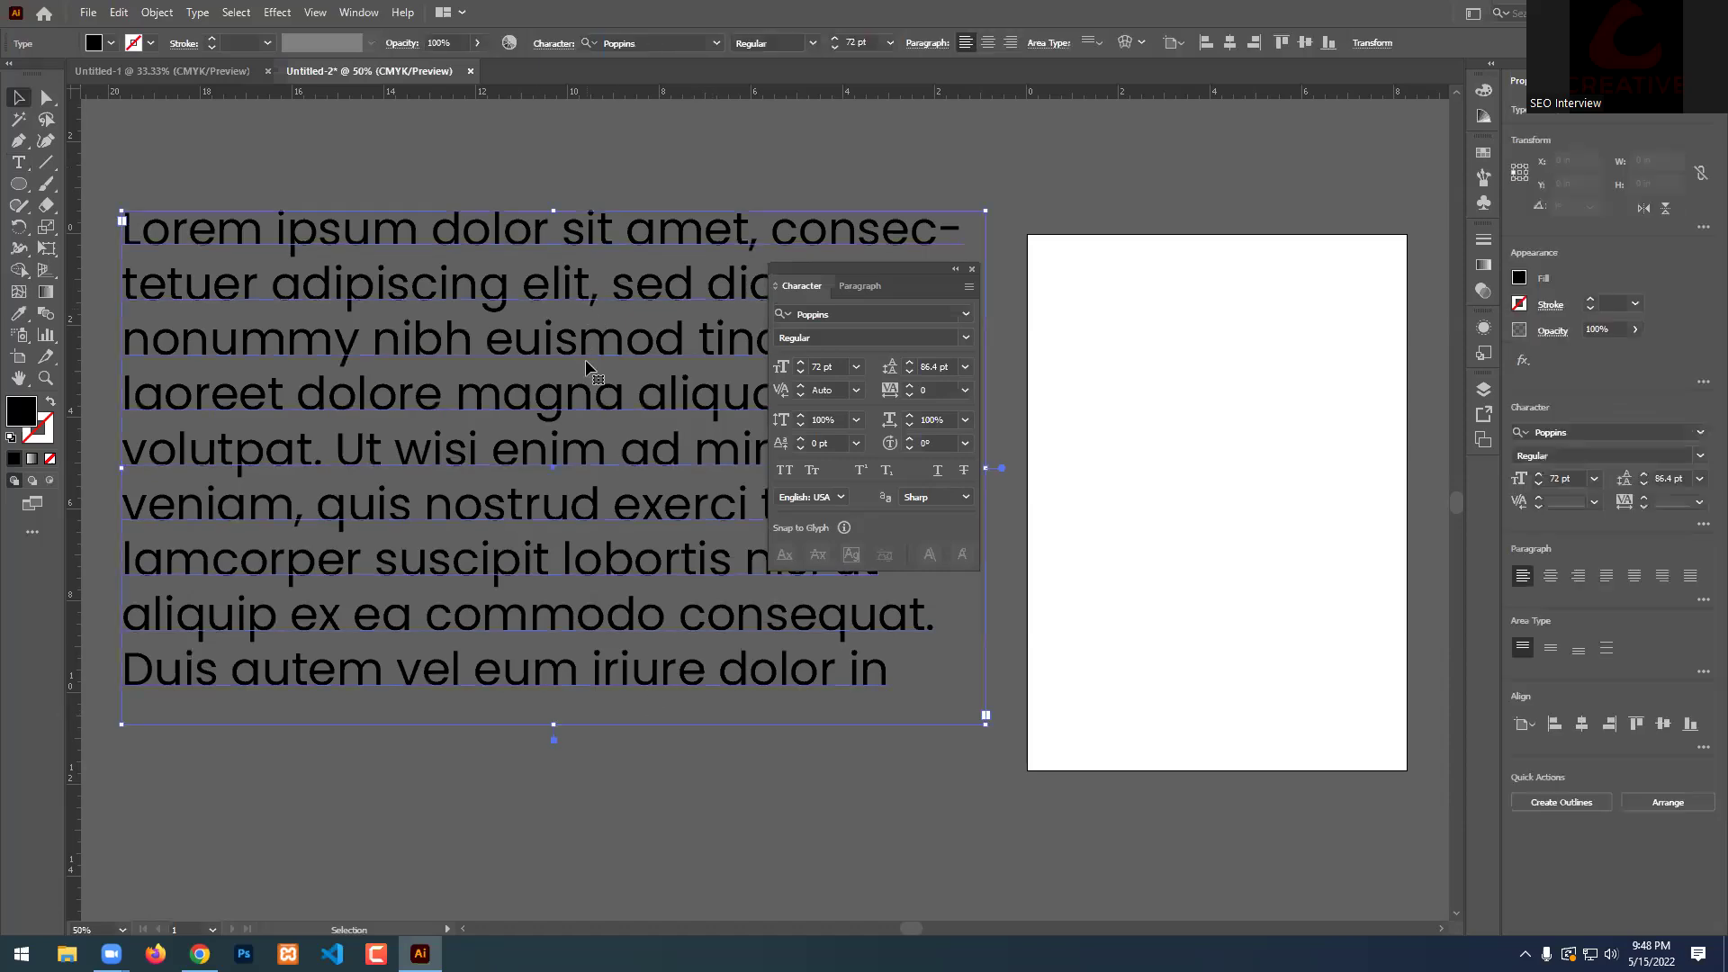
{"action": "left_click", "coordinate": [910, 363]}
{"action": "left_click", "coordinate": [910, 362]}
{"action": "left_click", "coordinate": [910, 363]}
{"action": "left_click", "coordinate": [910, 363]}
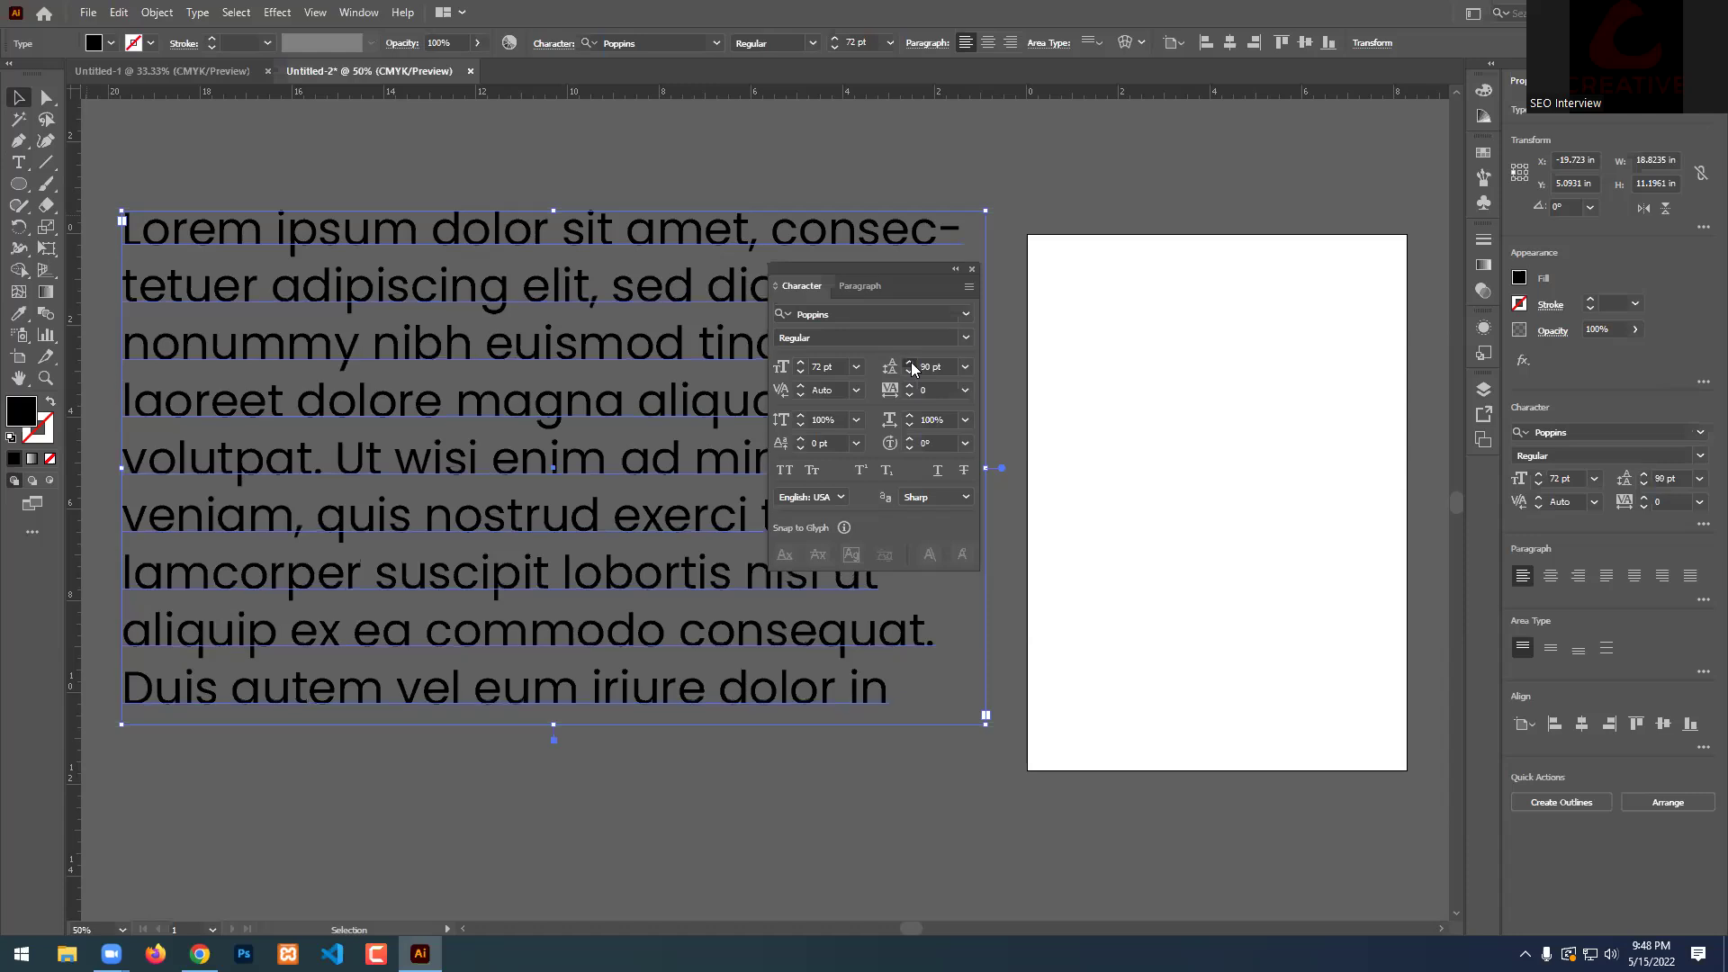
{"action": "left_click", "coordinate": [910, 363]}
{"action": "left_click", "coordinate": [910, 363]}
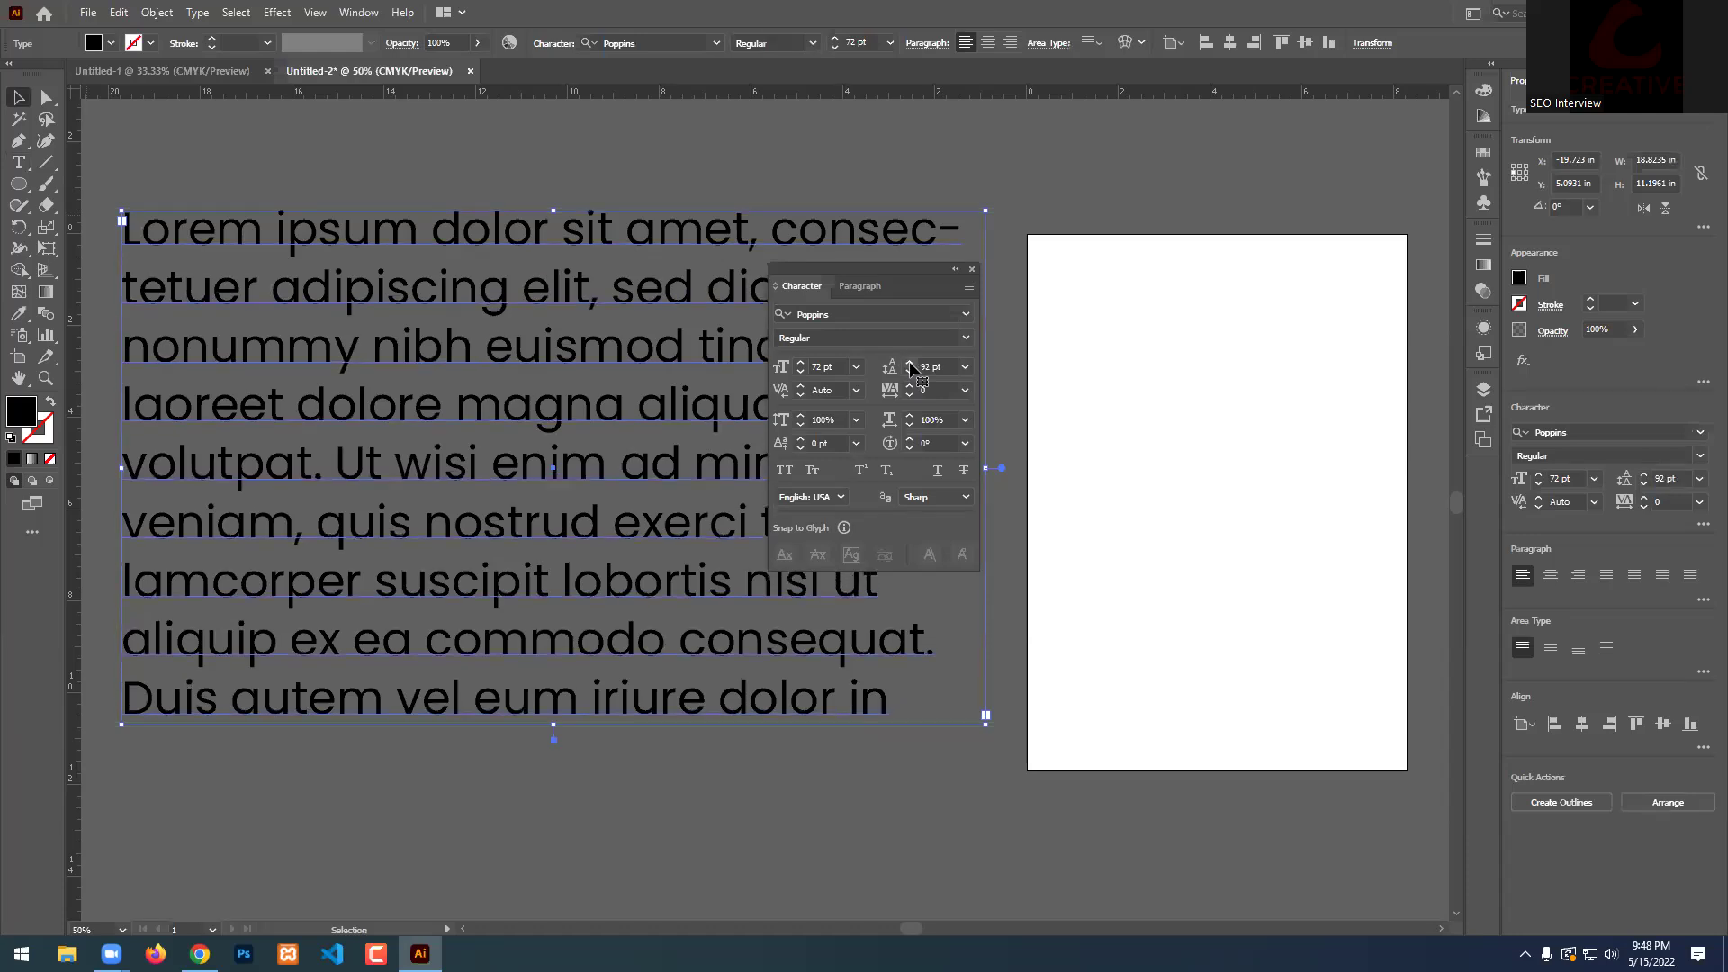
{"action": "left_click", "coordinate": [910, 363]}
{"action": "left_click", "coordinate": [910, 363]}
{"action": "left_click", "coordinate": [910, 363]}
{"action": "left_click", "coordinate": [910, 363]}
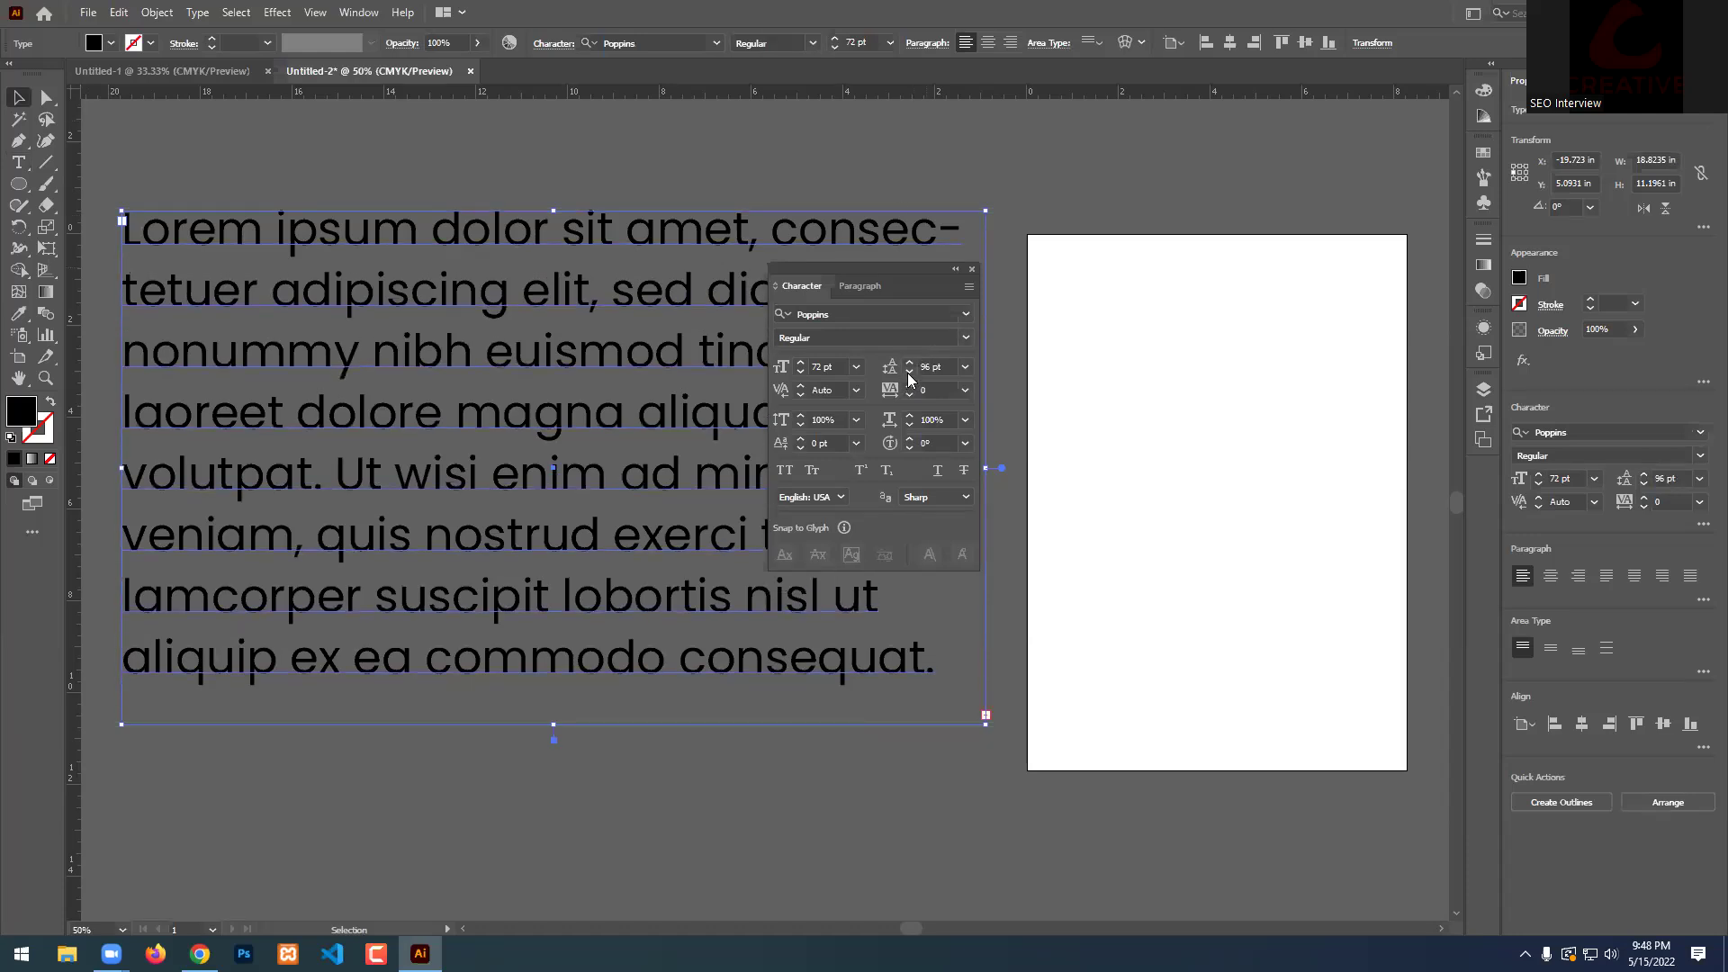
Lower the leading to 24 pt so the lines overlap.
{"action": "left_click", "coordinate": [908, 373]}
{"action": "left_click", "coordinate": [909, 373]}
{"action": "left_click", "coordinate": [908, 372]}
{"action": "left_click", "coordinate": [908, 373]}
{"action": "left_click", "coordinate": [908, 372]}
{"action": "left_click", "coordinate": [908, 373]}
{"action": "left_click", "coordinate": [908, 373]}
{"action": "left_click", "coordinate": [908, 373]}
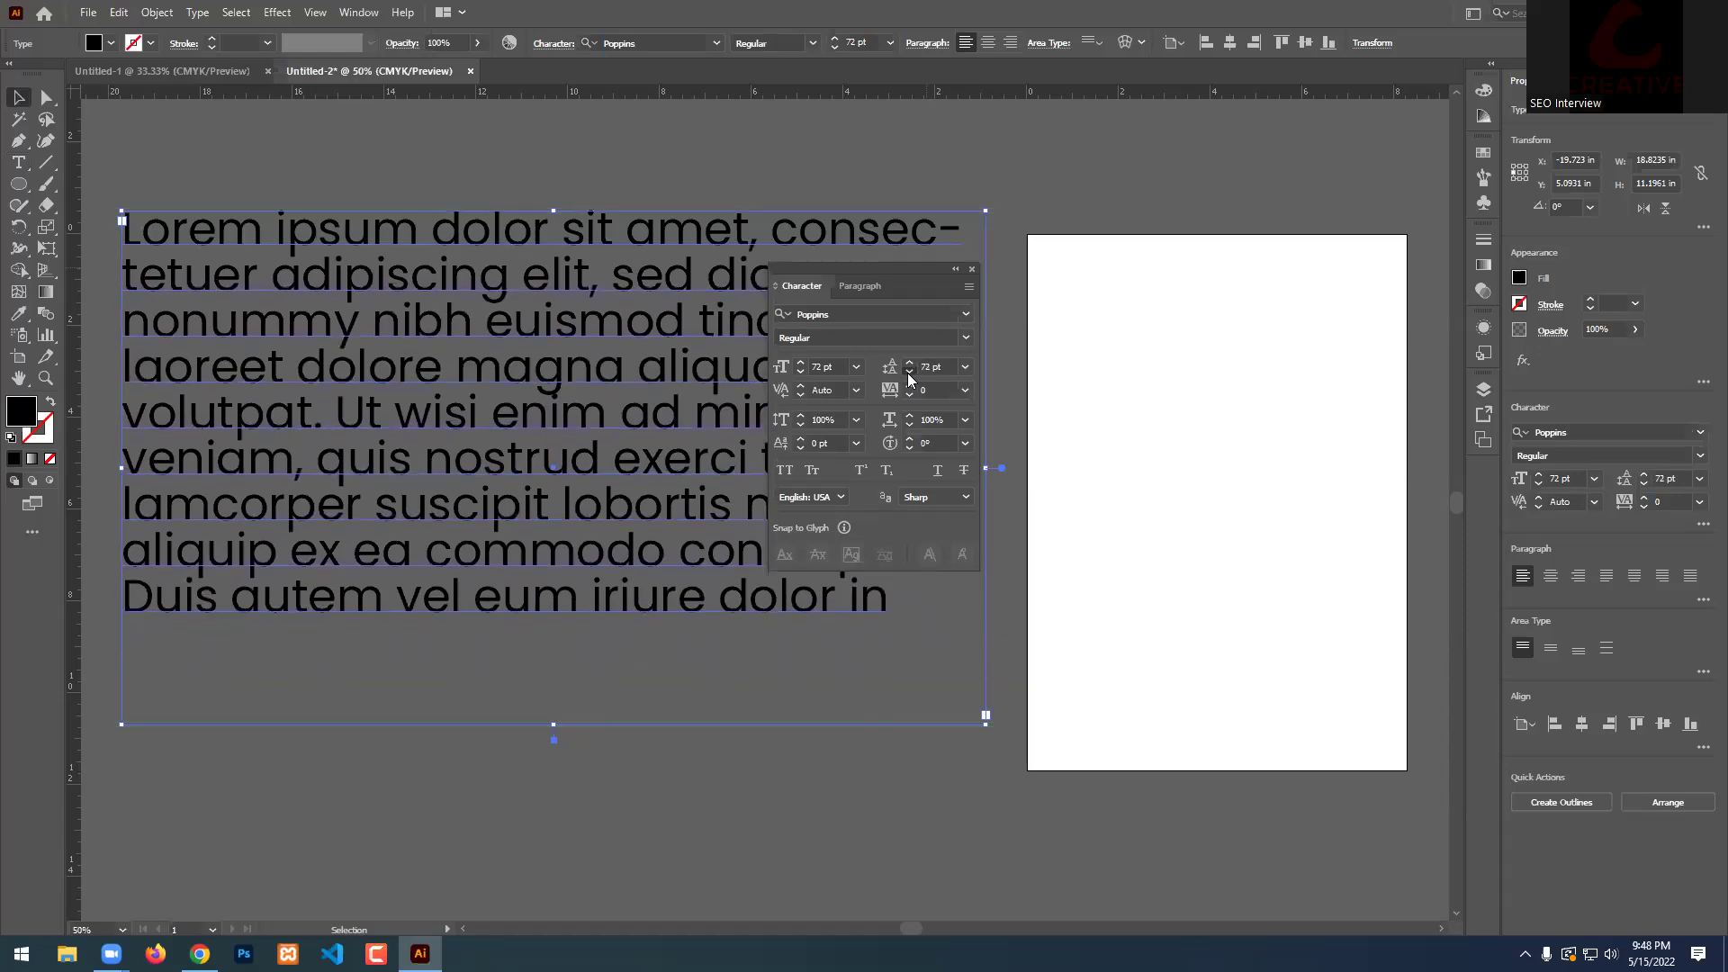
{"action": "left_click", "coordinate": [908, 373]}
{"action": "left_click", "coordinate": [908, 373]}
{"action": "left_click", "coordinate": [908, 372]}
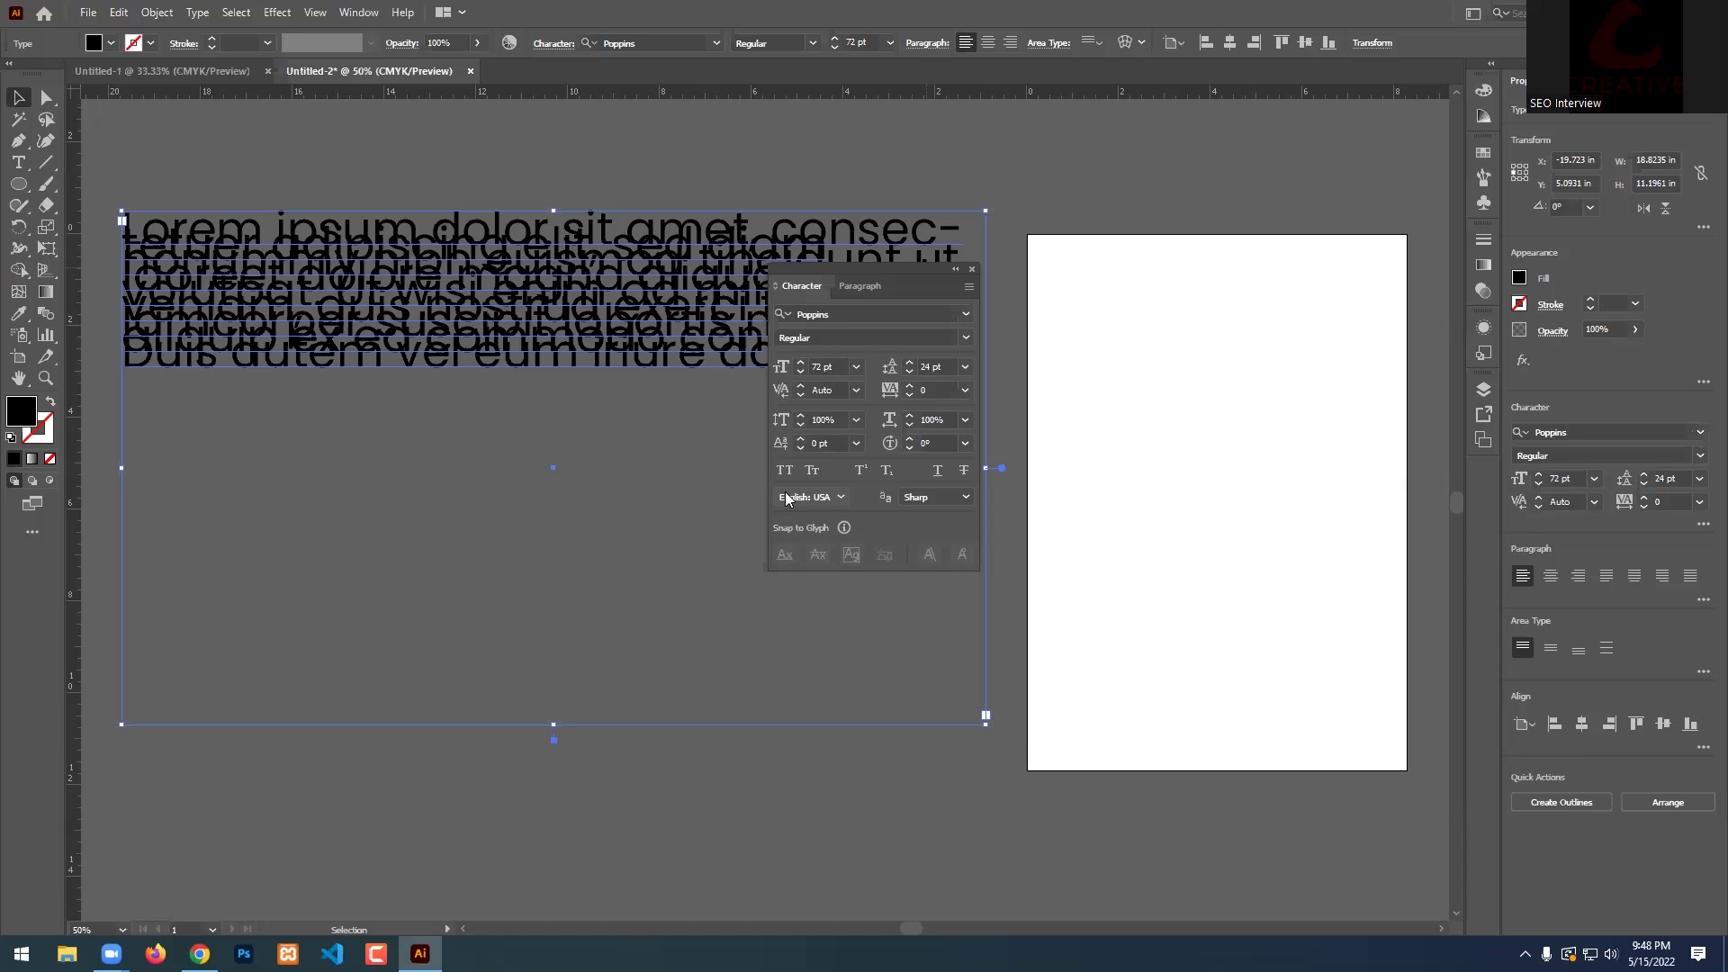
{"action": "left_click", "coordinate": [816, 367]}
Set the paragraph's font size to 50 pt and its leading to 75 pt.
{"action": "type", "text": "50"}
{"action": "key", "text": "Return"}
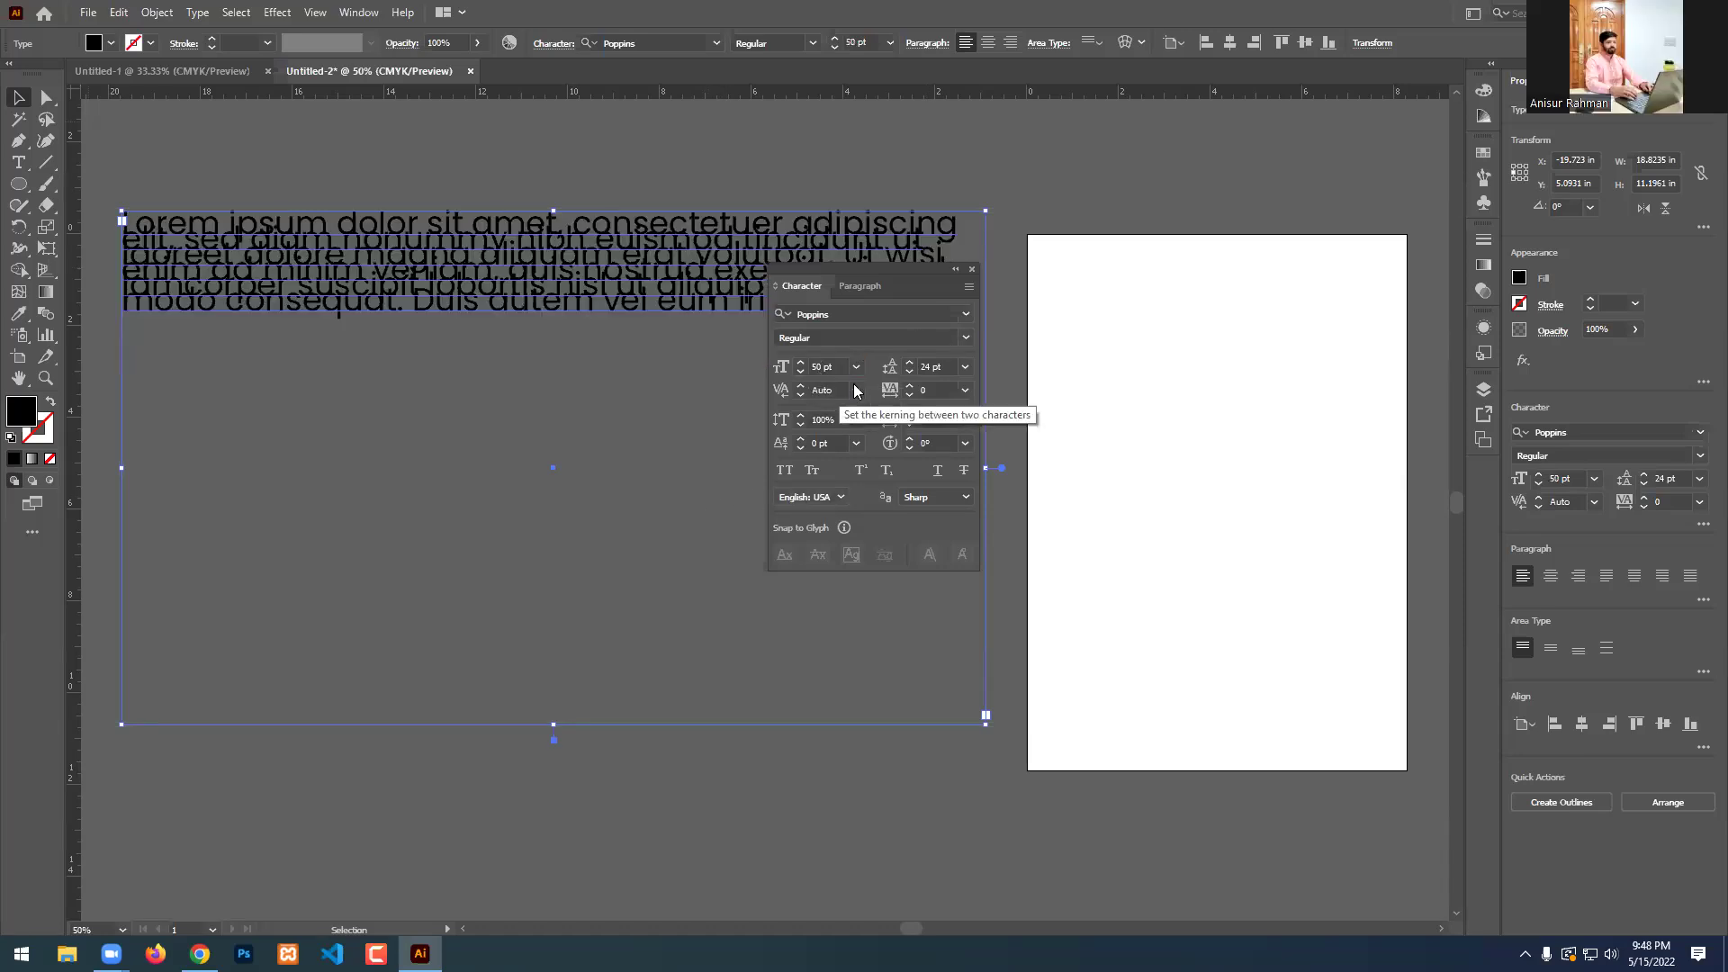
{"action": "double_click", "coordinate": [923, 366]}
{"action": "type", "text": "75"}
{"action": "key", "text": "Return"}
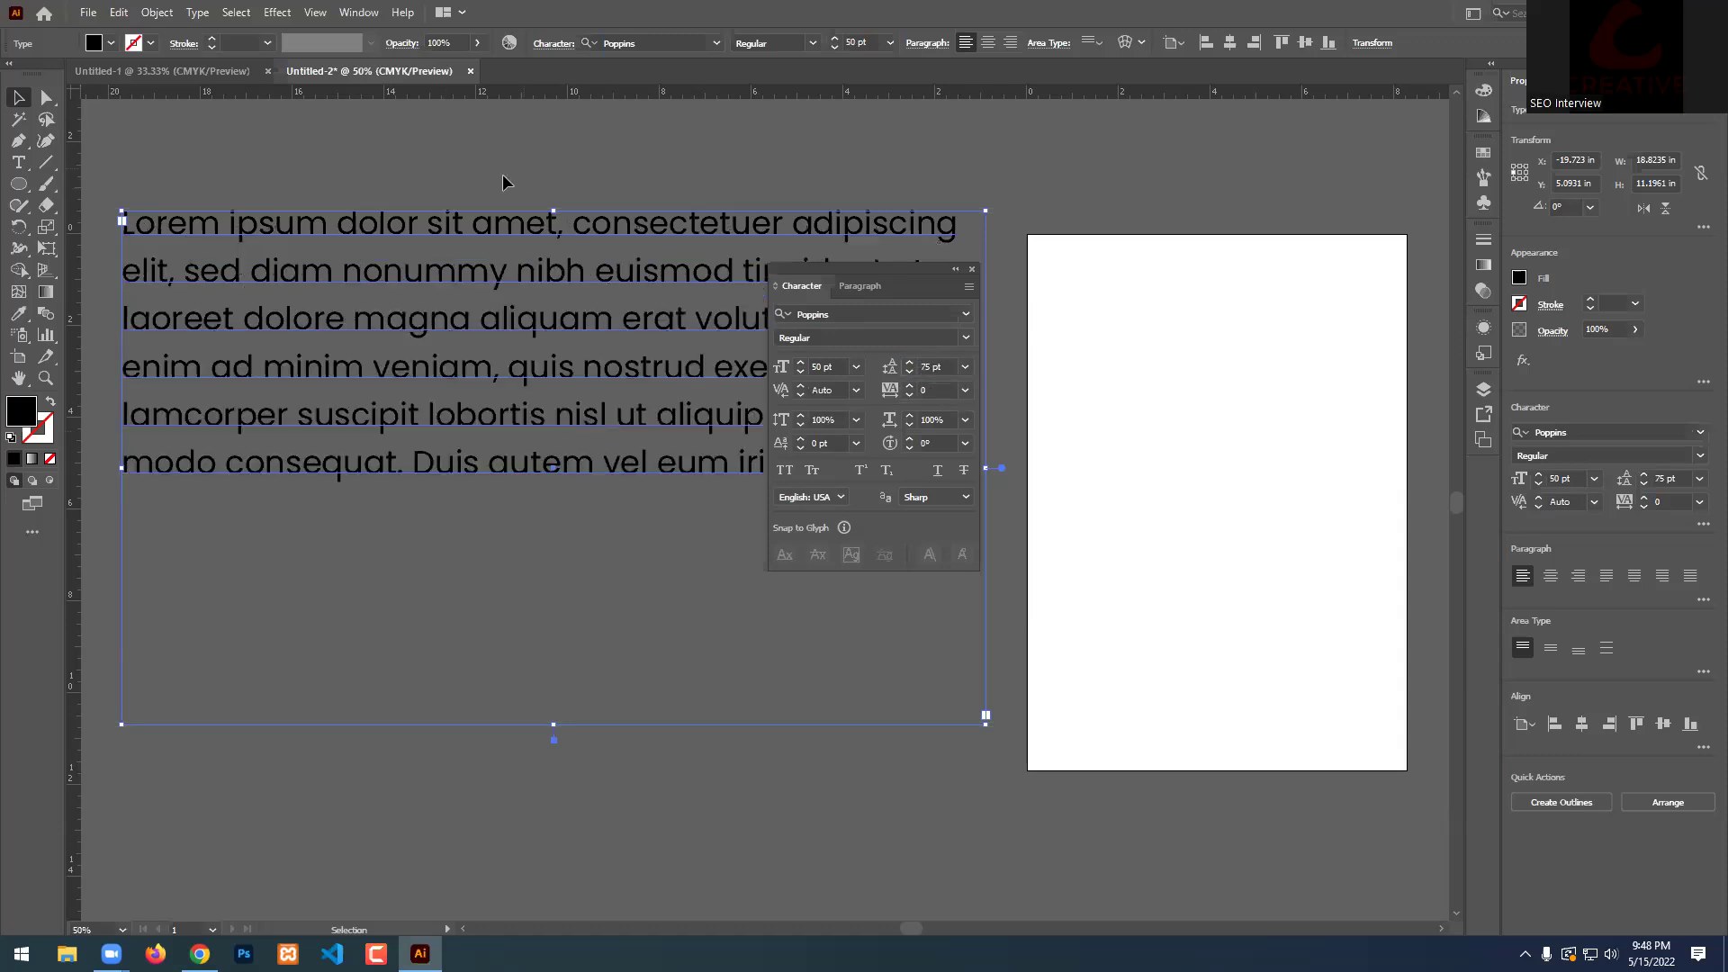
{"action": "left_click", "coordinate": [503, 175]}
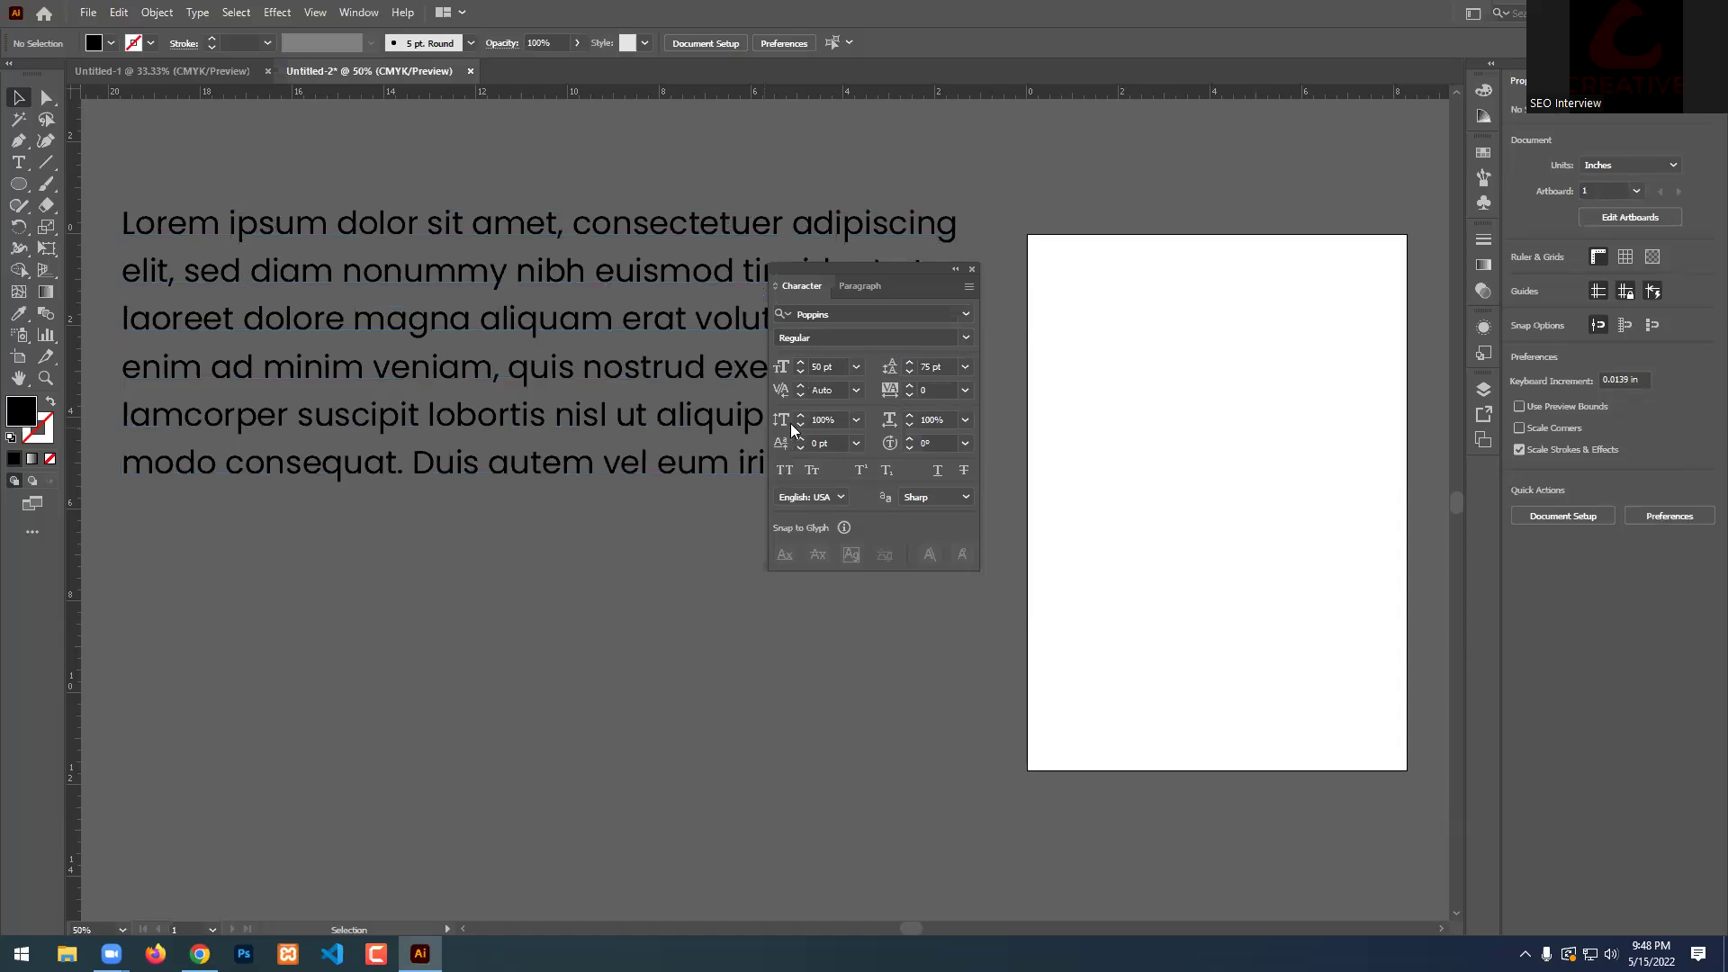
Move the Character panel aside and adjust leading through Auto and presets, settling at 58 pt.
{"action": "left_click_drag", "start_coordinate": [921, 273], "coordinate": [1160, 219]}
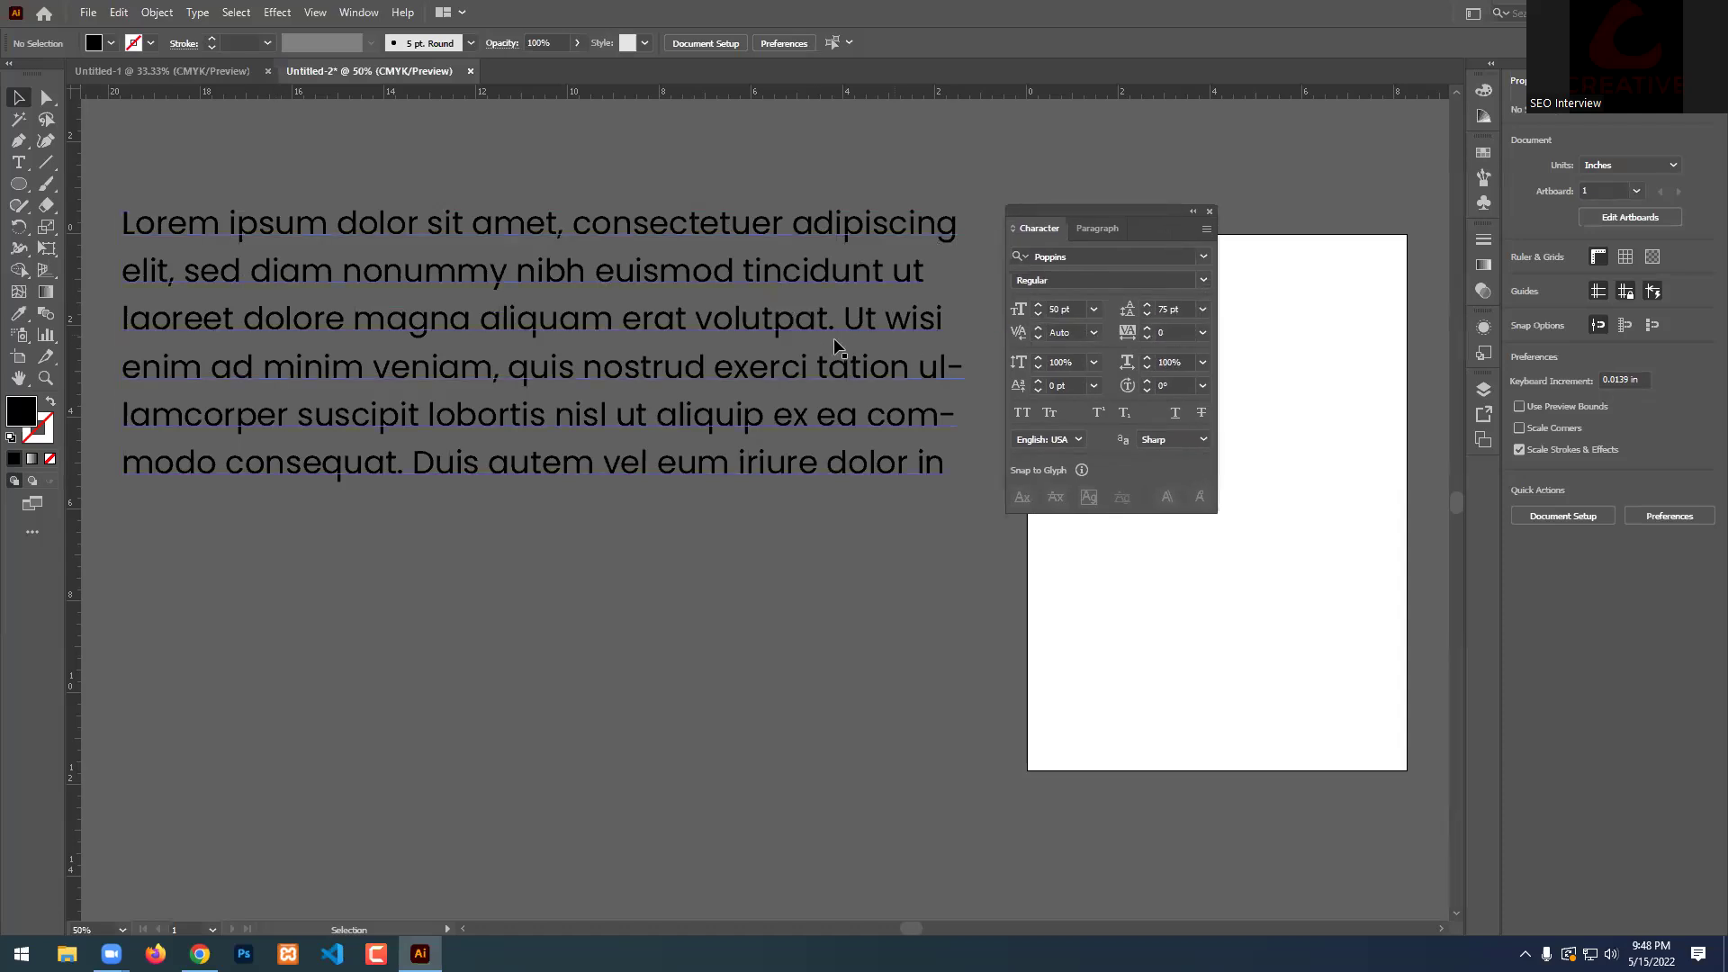
{"action": "left_click", "coordinate": [1203, 310]}
{"action": "left_click", "coordinate": [912, 284]}
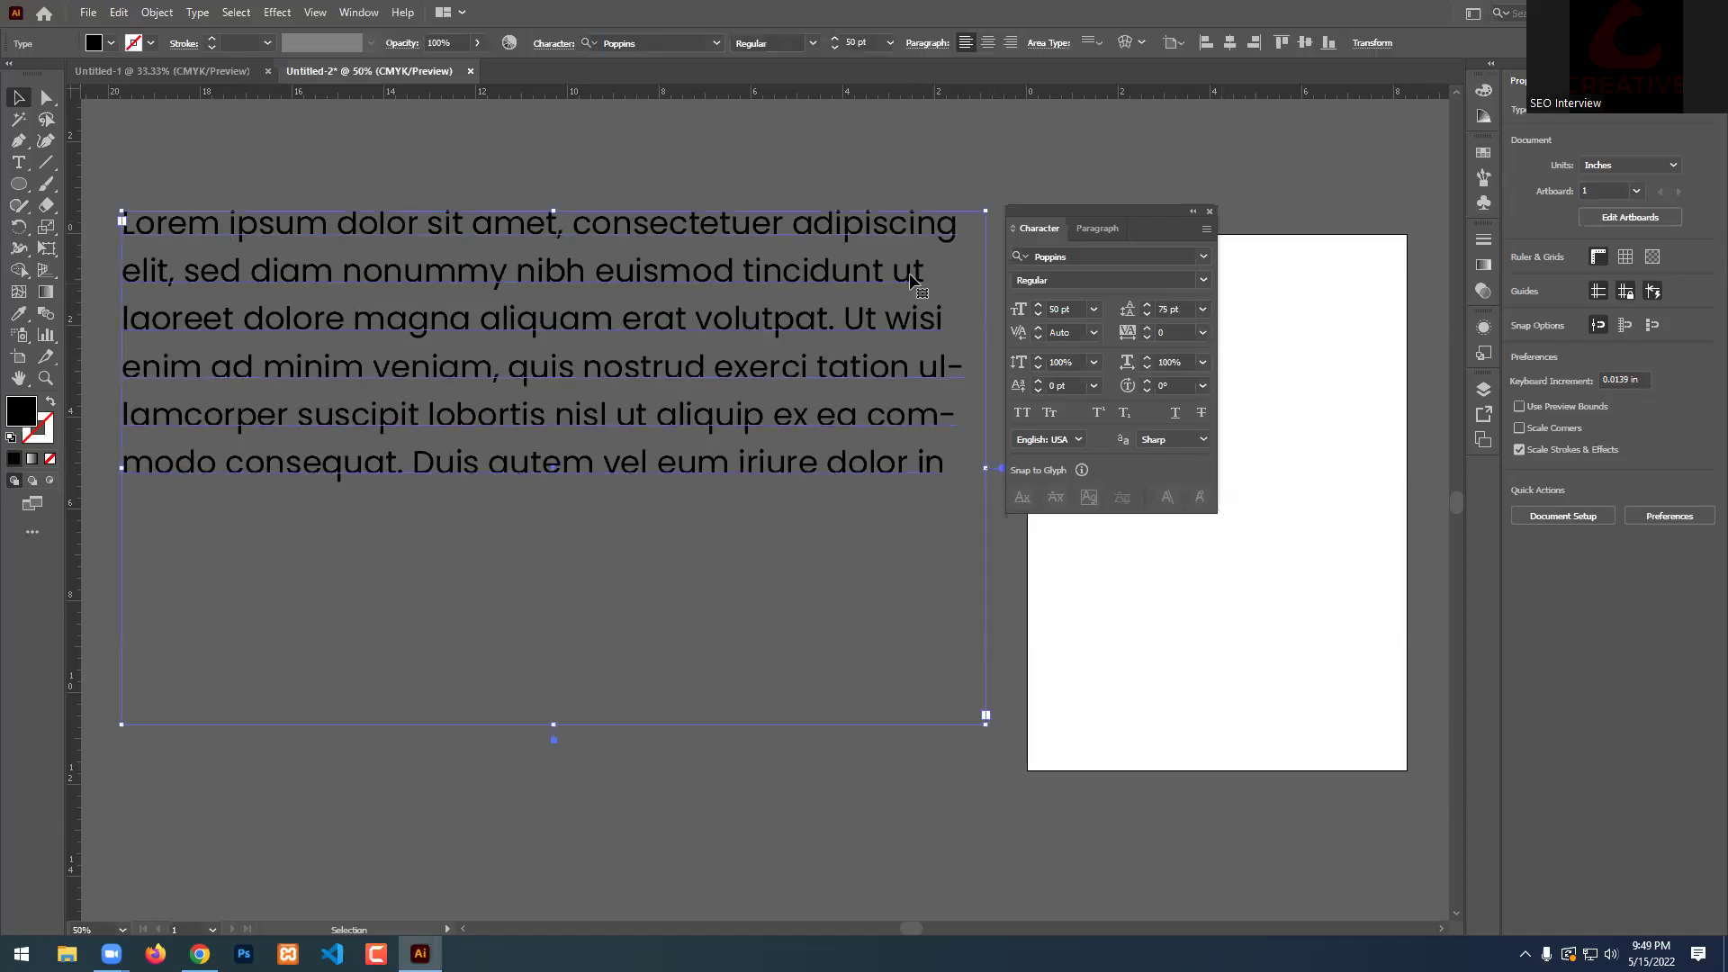
{"action": "left_click", "coordinate": [1204, 311]}
{"action": "left_click", "coordinate": [1226, 352]}
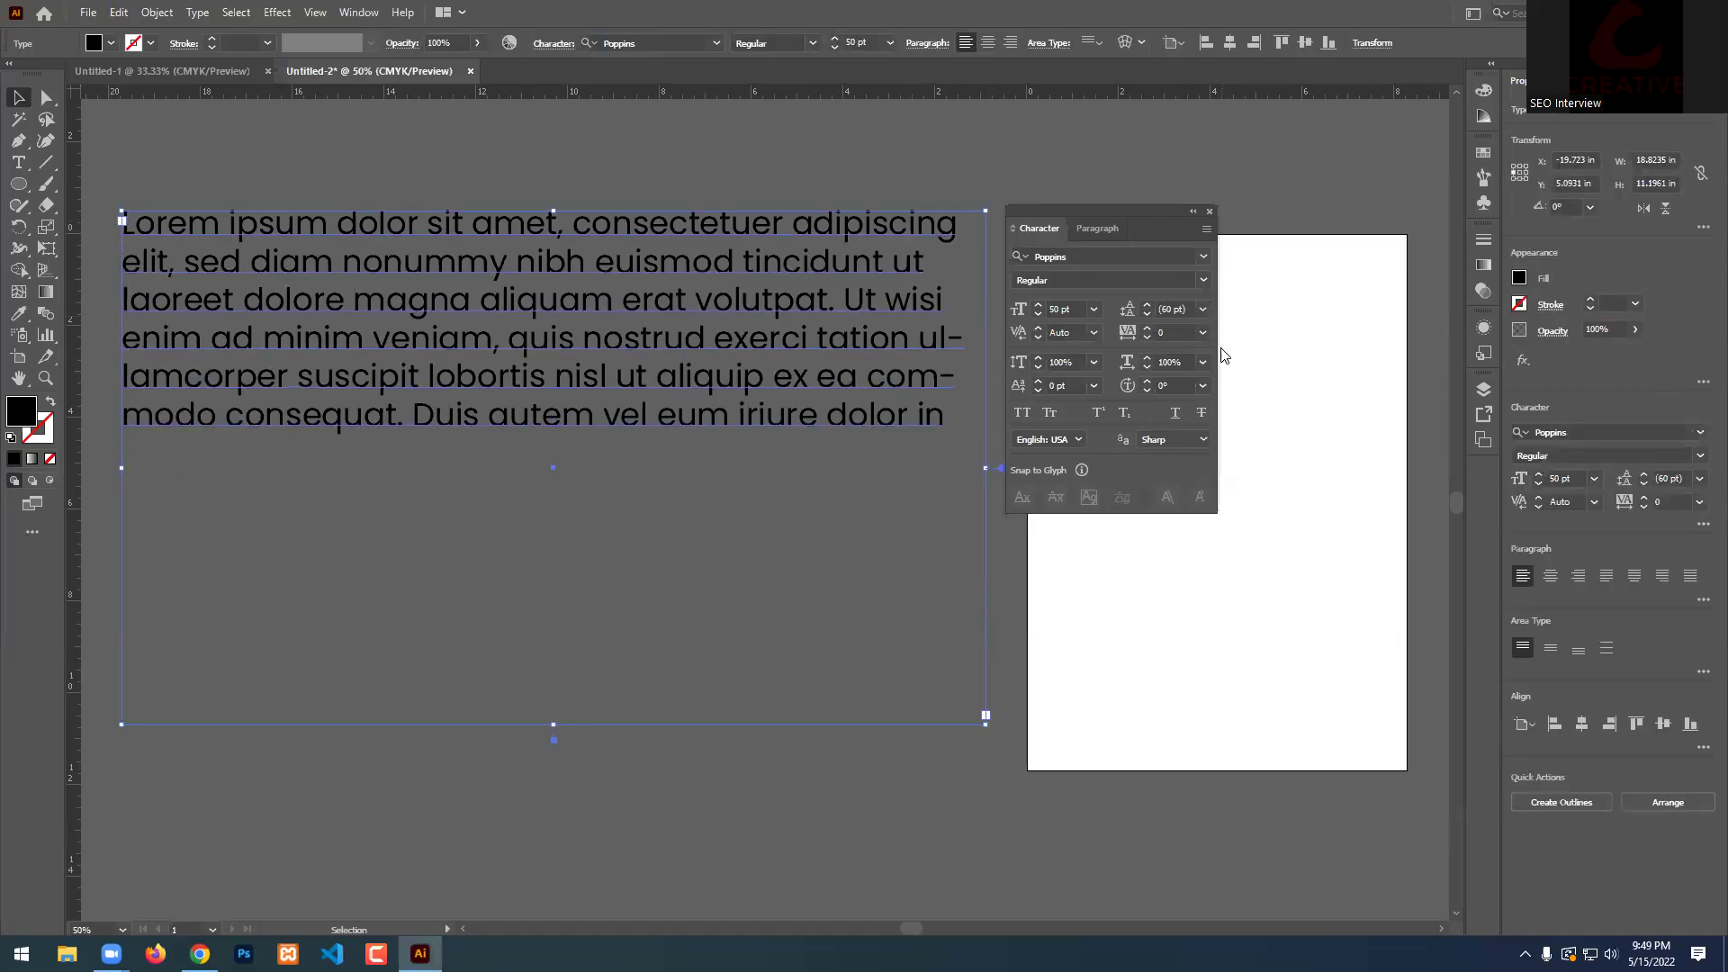
{"action": "left_click", "coordinate": [1147, 306]}
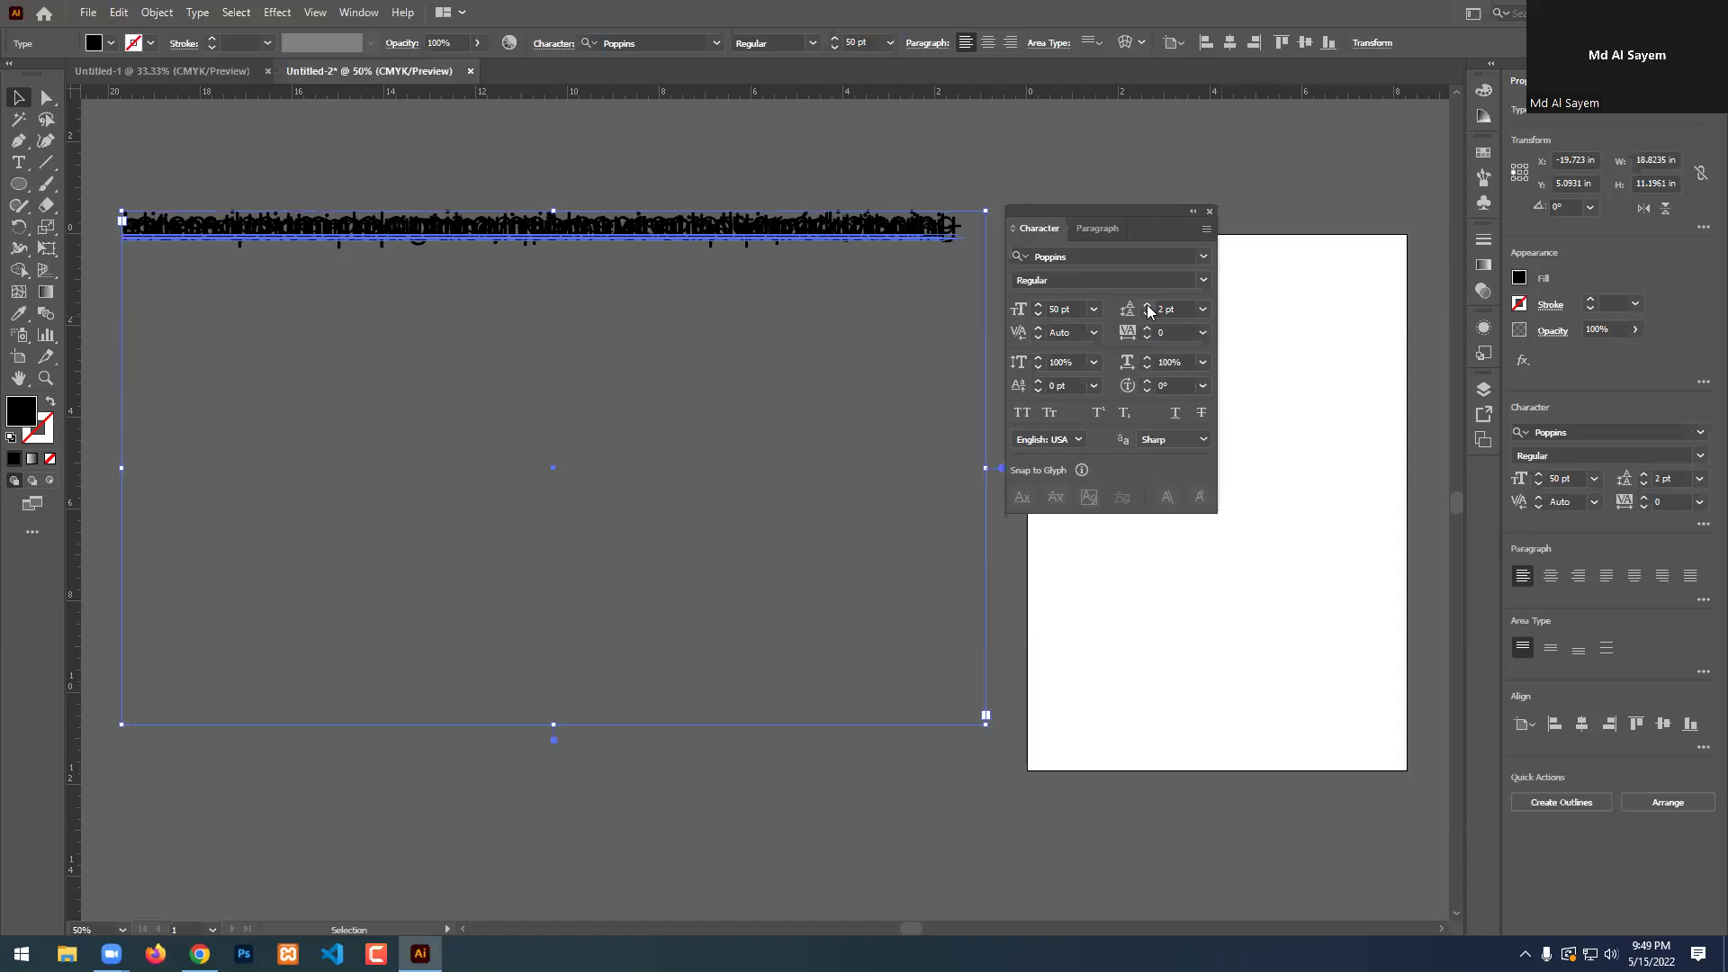
{"action": "scroll", "coordinate": [1147, 305], "scroll_direction": "up", "scroll_amount": 20}
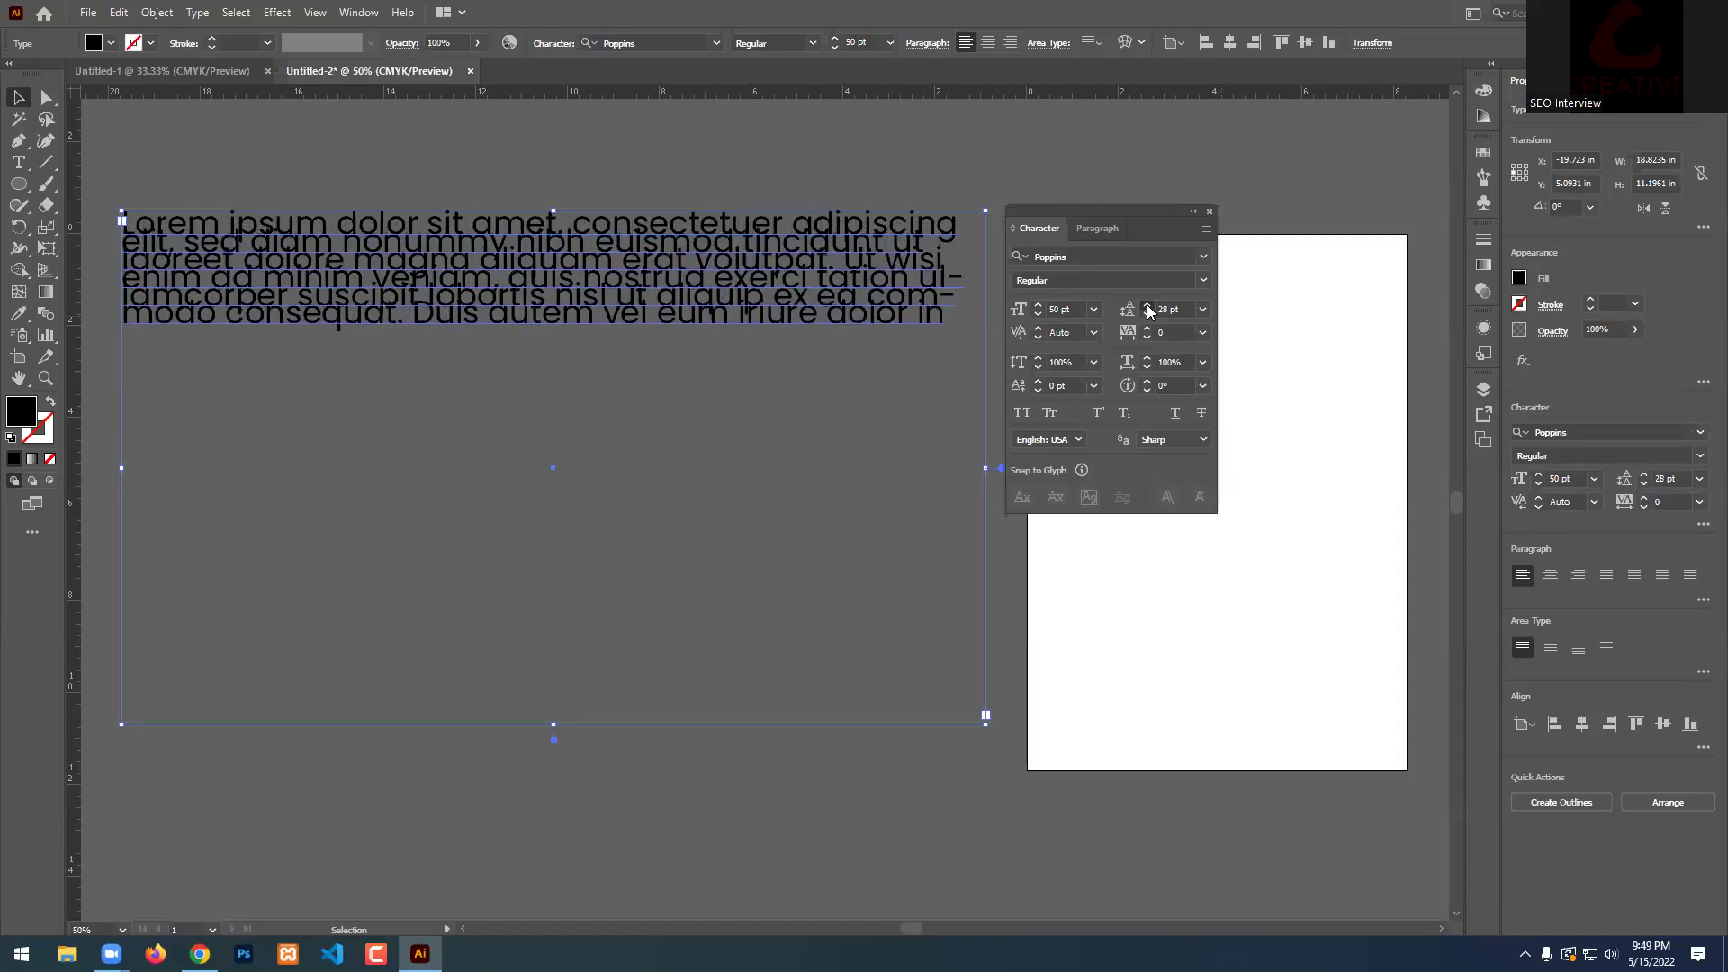
{"action": "scroll", "coordinate": [1147, 304], "scroll_direction": "up", "scroll_amount": 1}
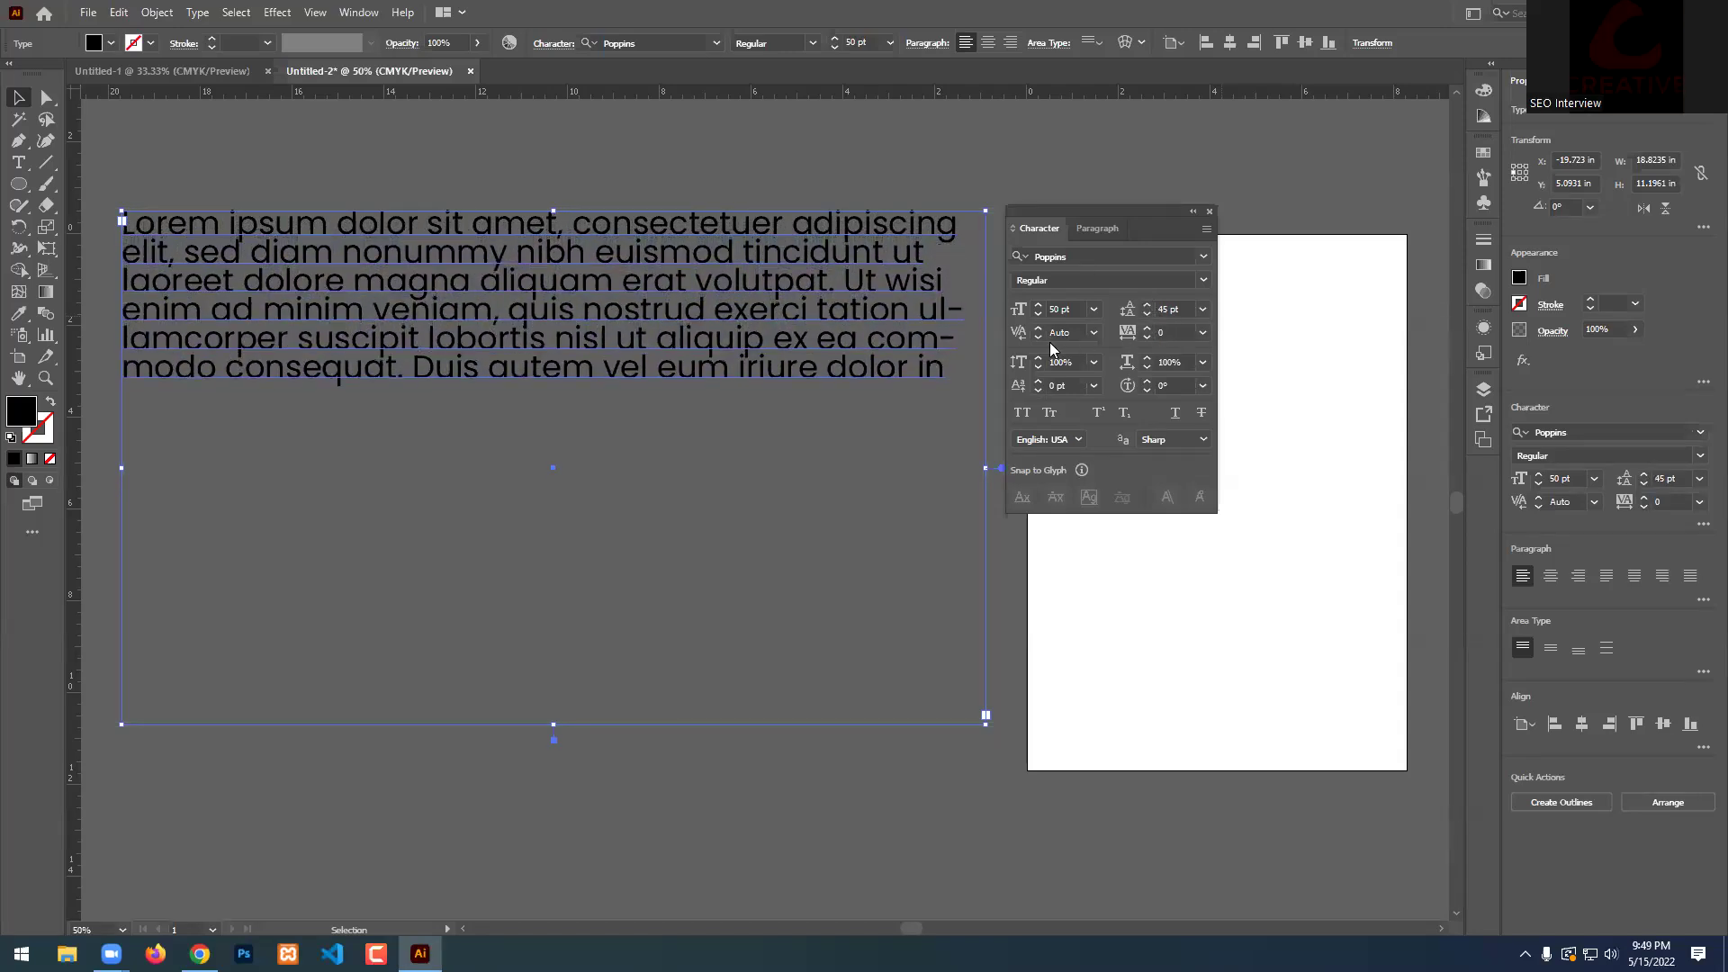
{"action": "scroll", "coordinate": [1145, 308], "scroll_direction": "up", "scroll_amount": 7}
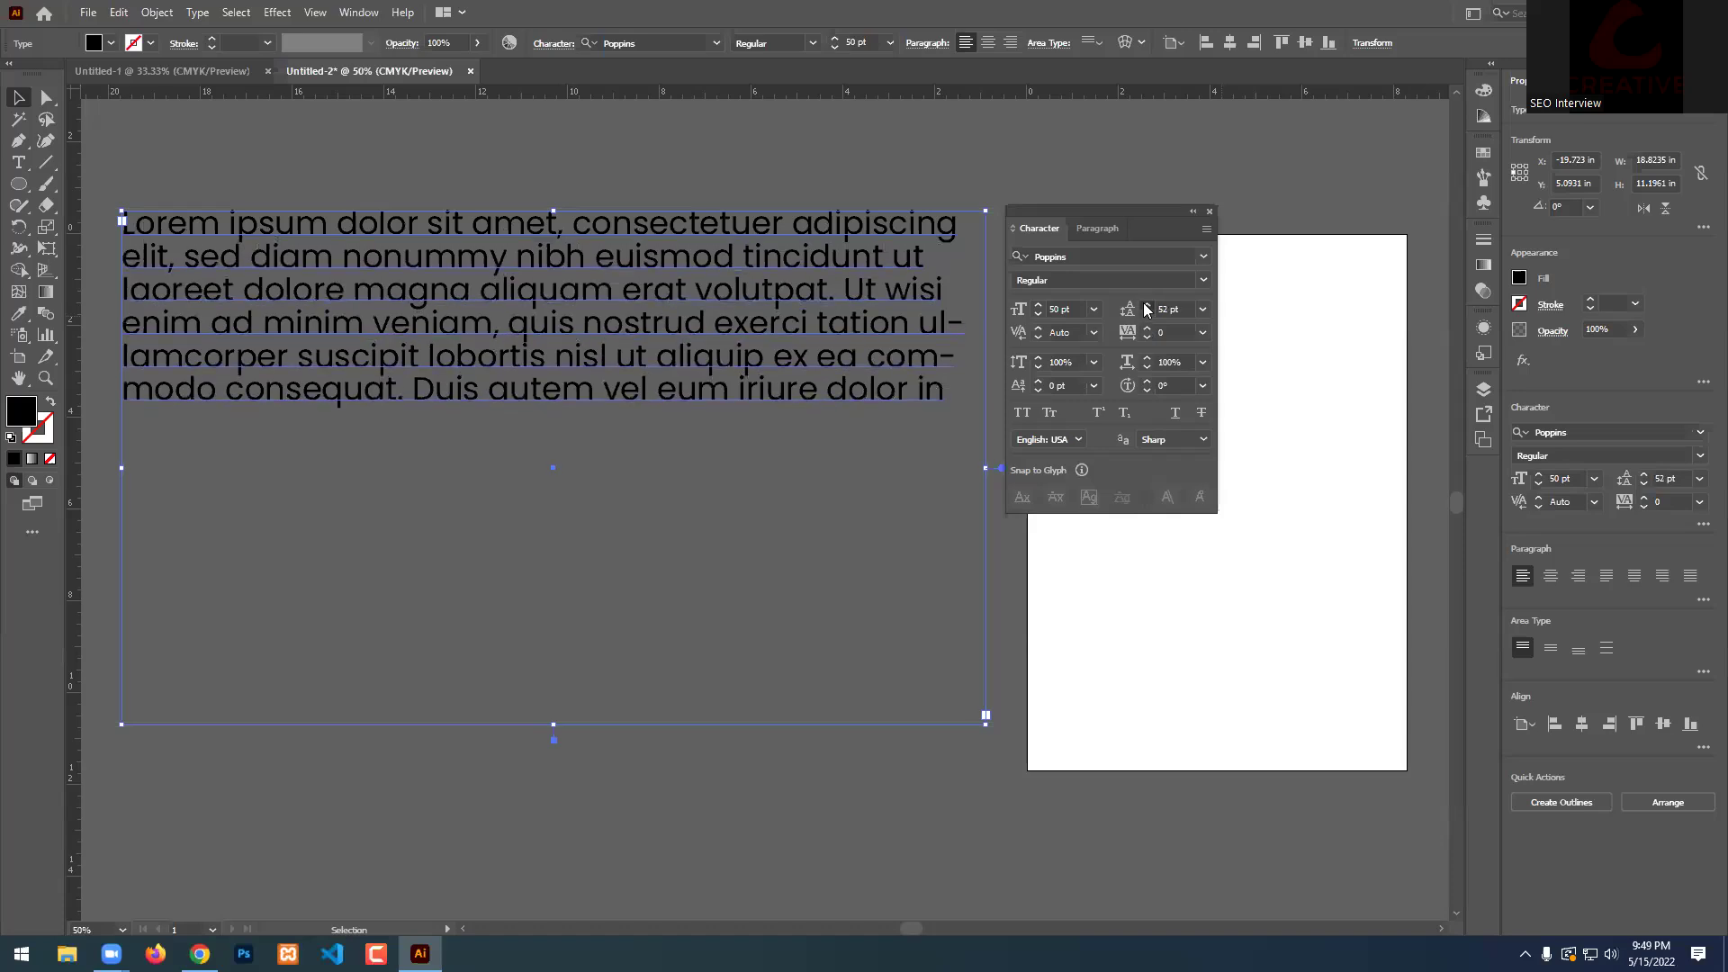
{"action": "scroll", "coordinate": [1147, 310], "scroll_direction": "up", "scroll_amount": 6}
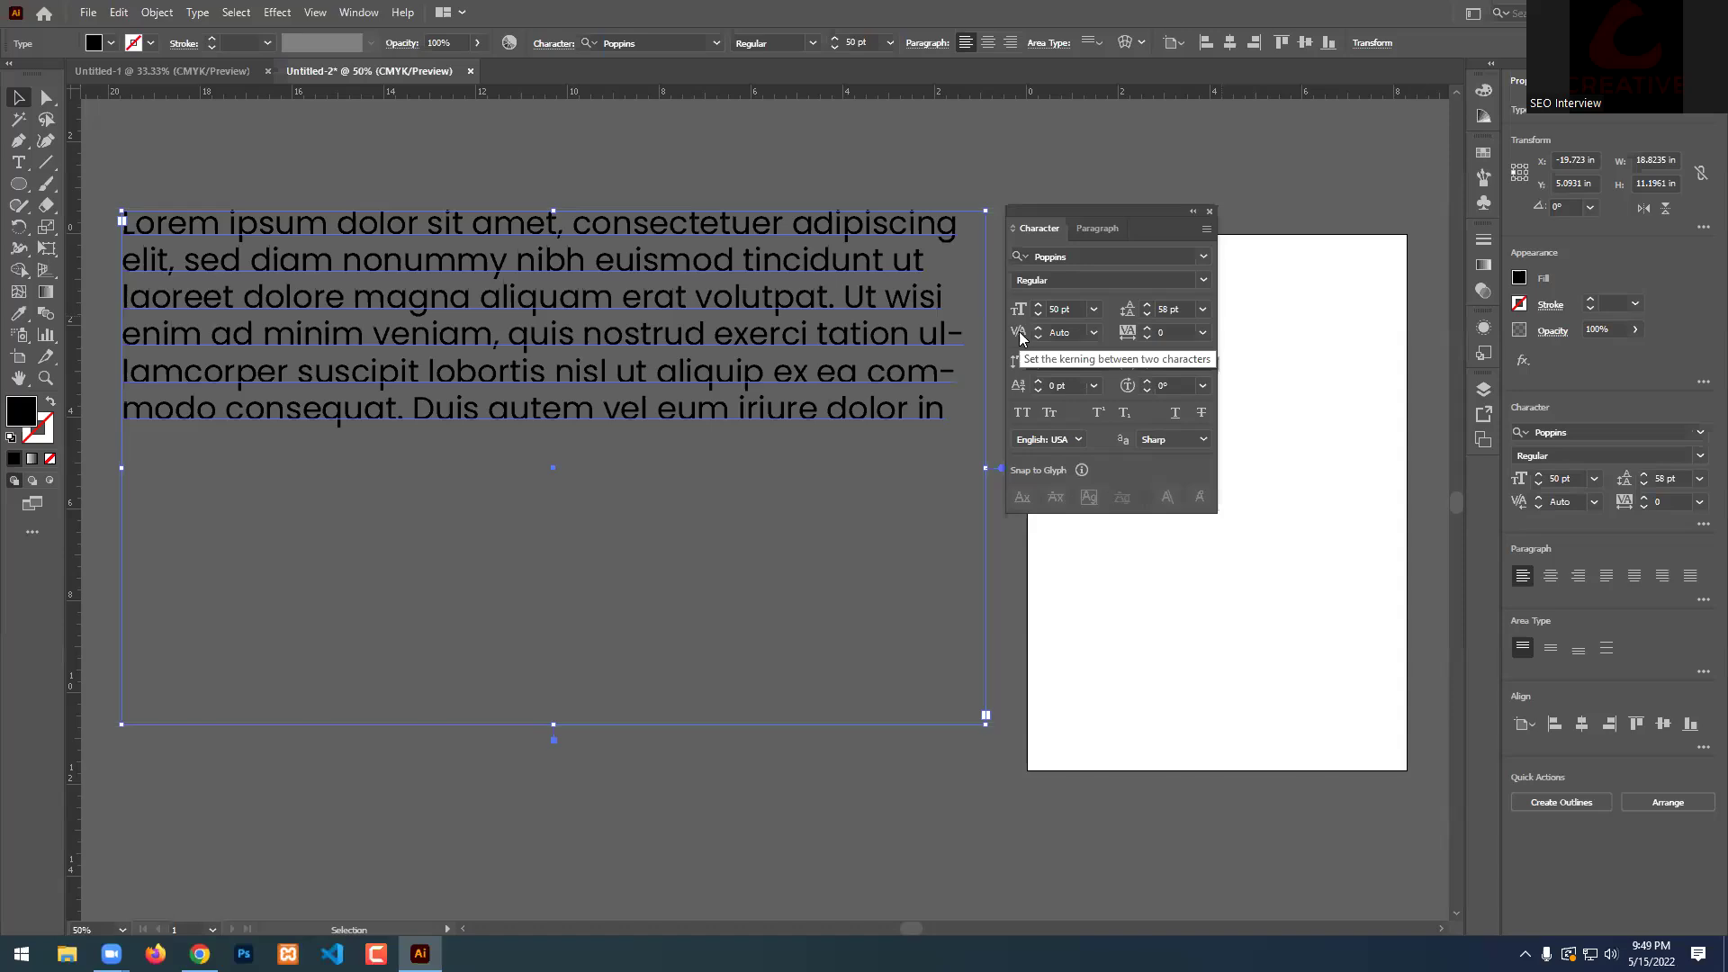
{"action": "scroll", "coordinate": [699, 417], "scroll_direction": "up", "scroll_amount": 6}
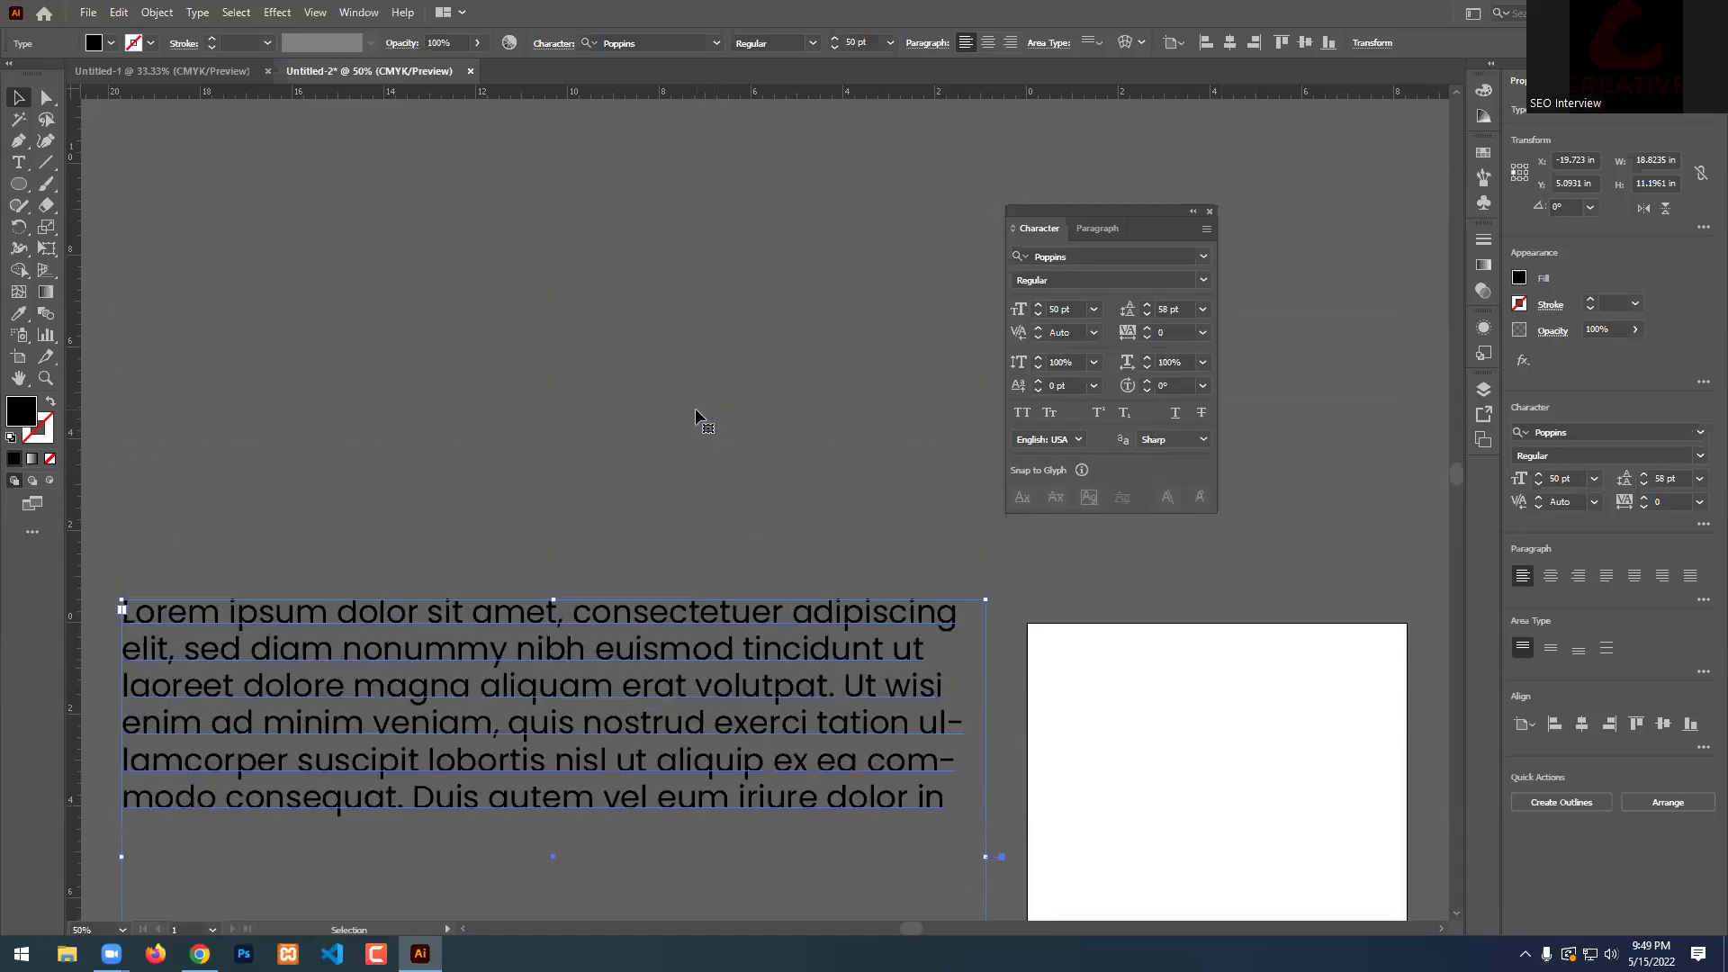
{"action": "left_click", "coordinate": [434, 234]}
Add point text reading 'Creative' above the paragraph, correcting a typo.
{"action": "key", "text": "t"}
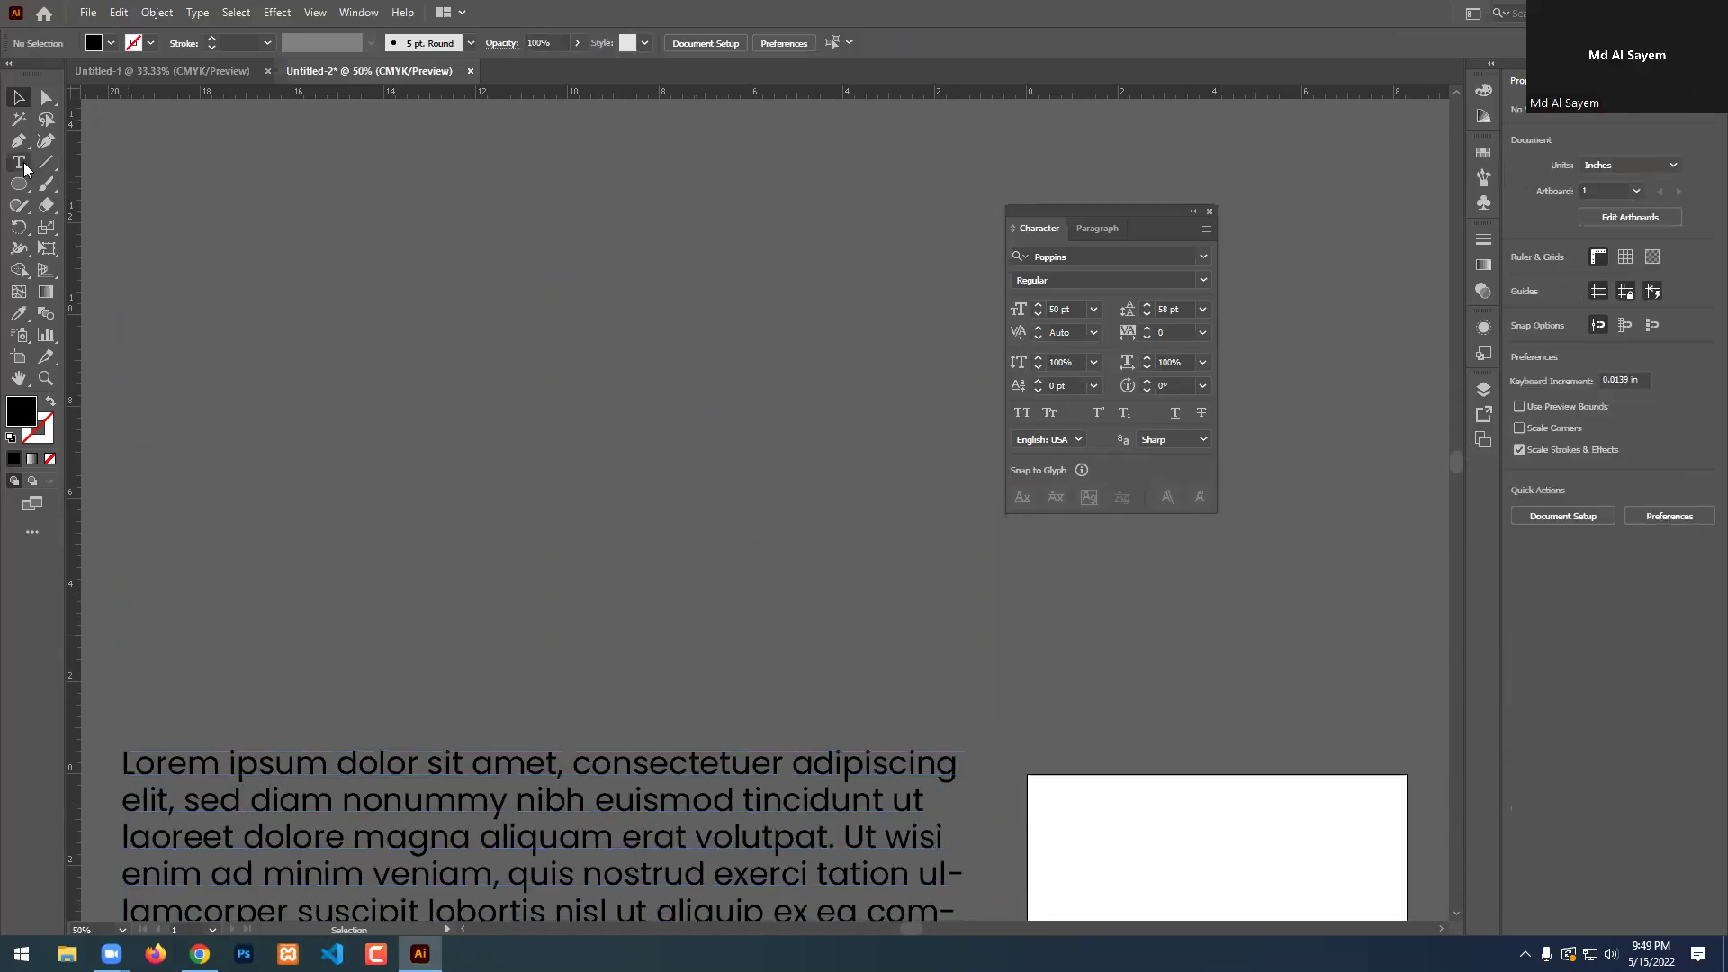
{"action": "left_click", "coordinate": [452, 381]}
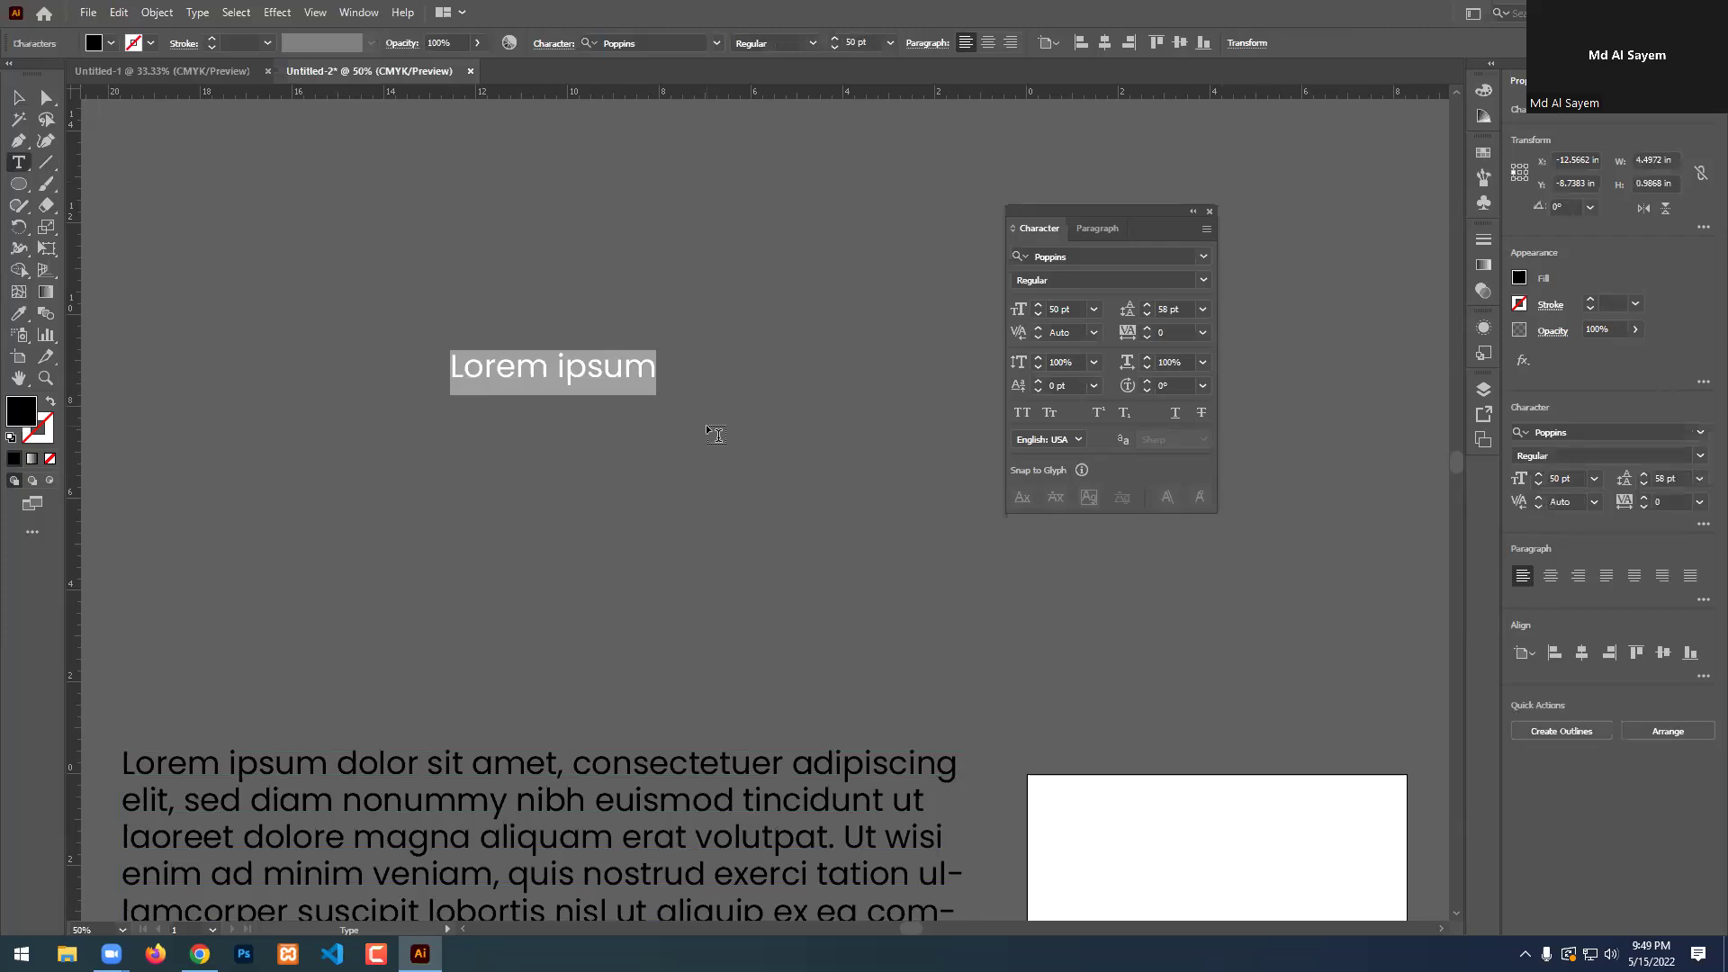
{"action": "type", "text": "Creaive"}
{"action": "key", "text": "BackSpace"}
{"action": "key", "text": "BackSpace"}
{"action": "key", "text": "BackSpace"}
{"action": "type", "text": "ive"}
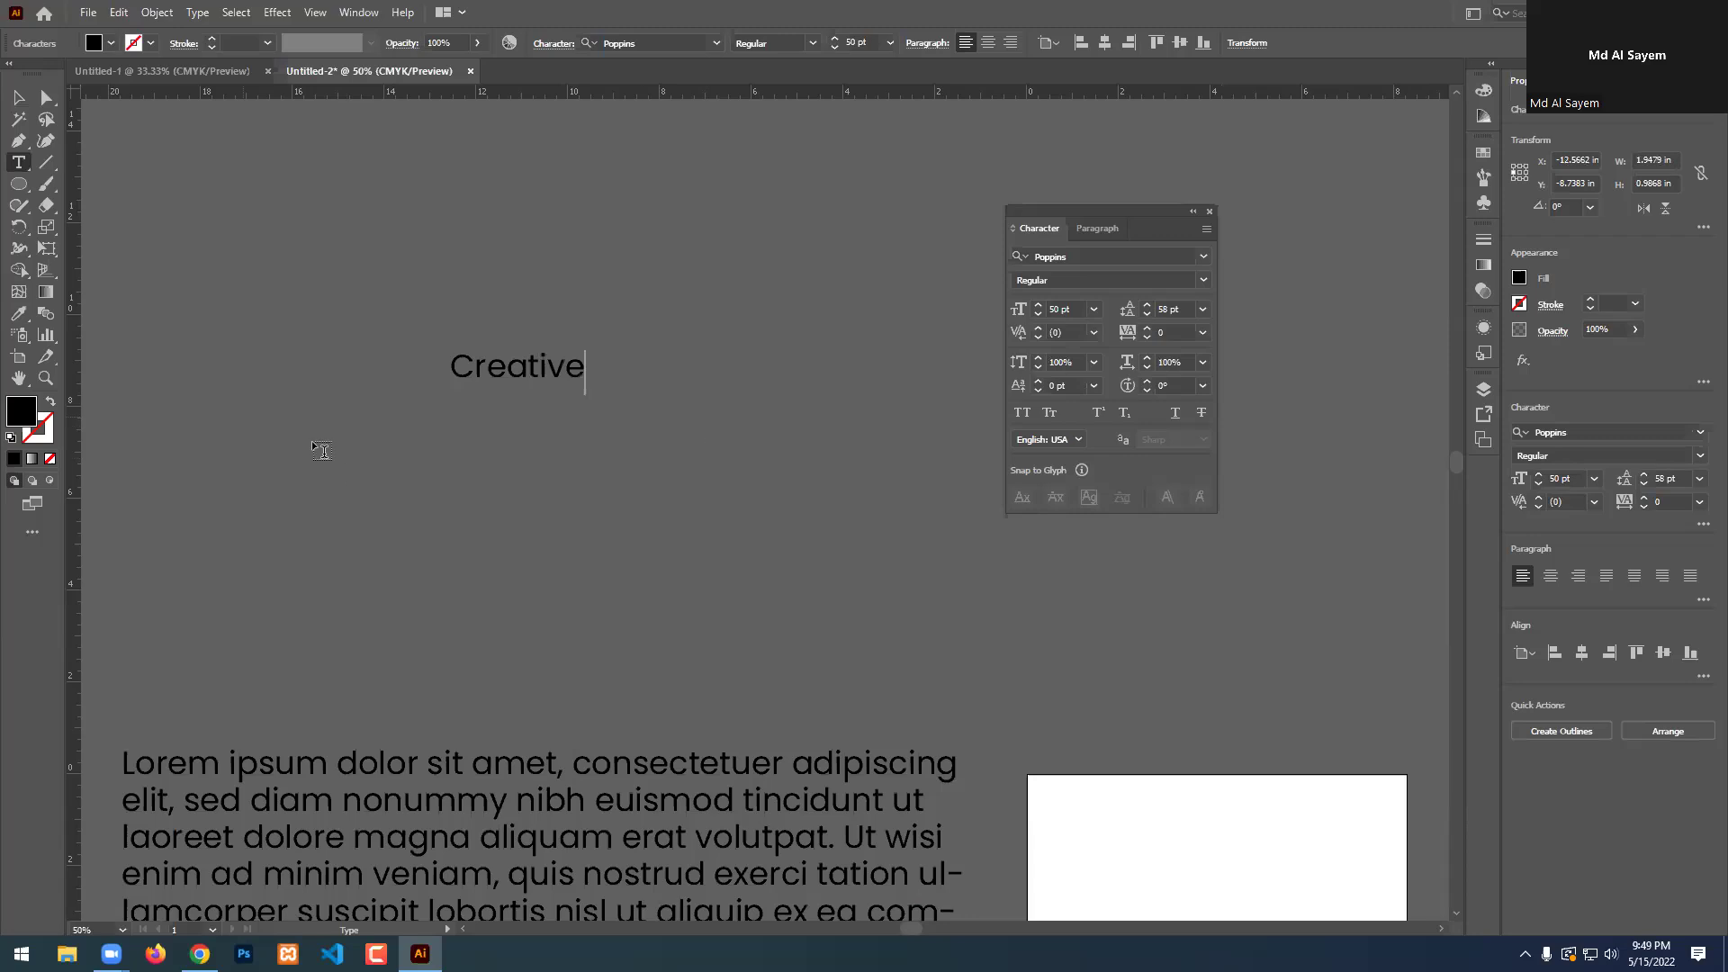
{"action": "key", "text": "Escape"}
{"action": "scroll", "coordinate": [455, 335], "scroll_direction": "up", "scroll_amount": 2}
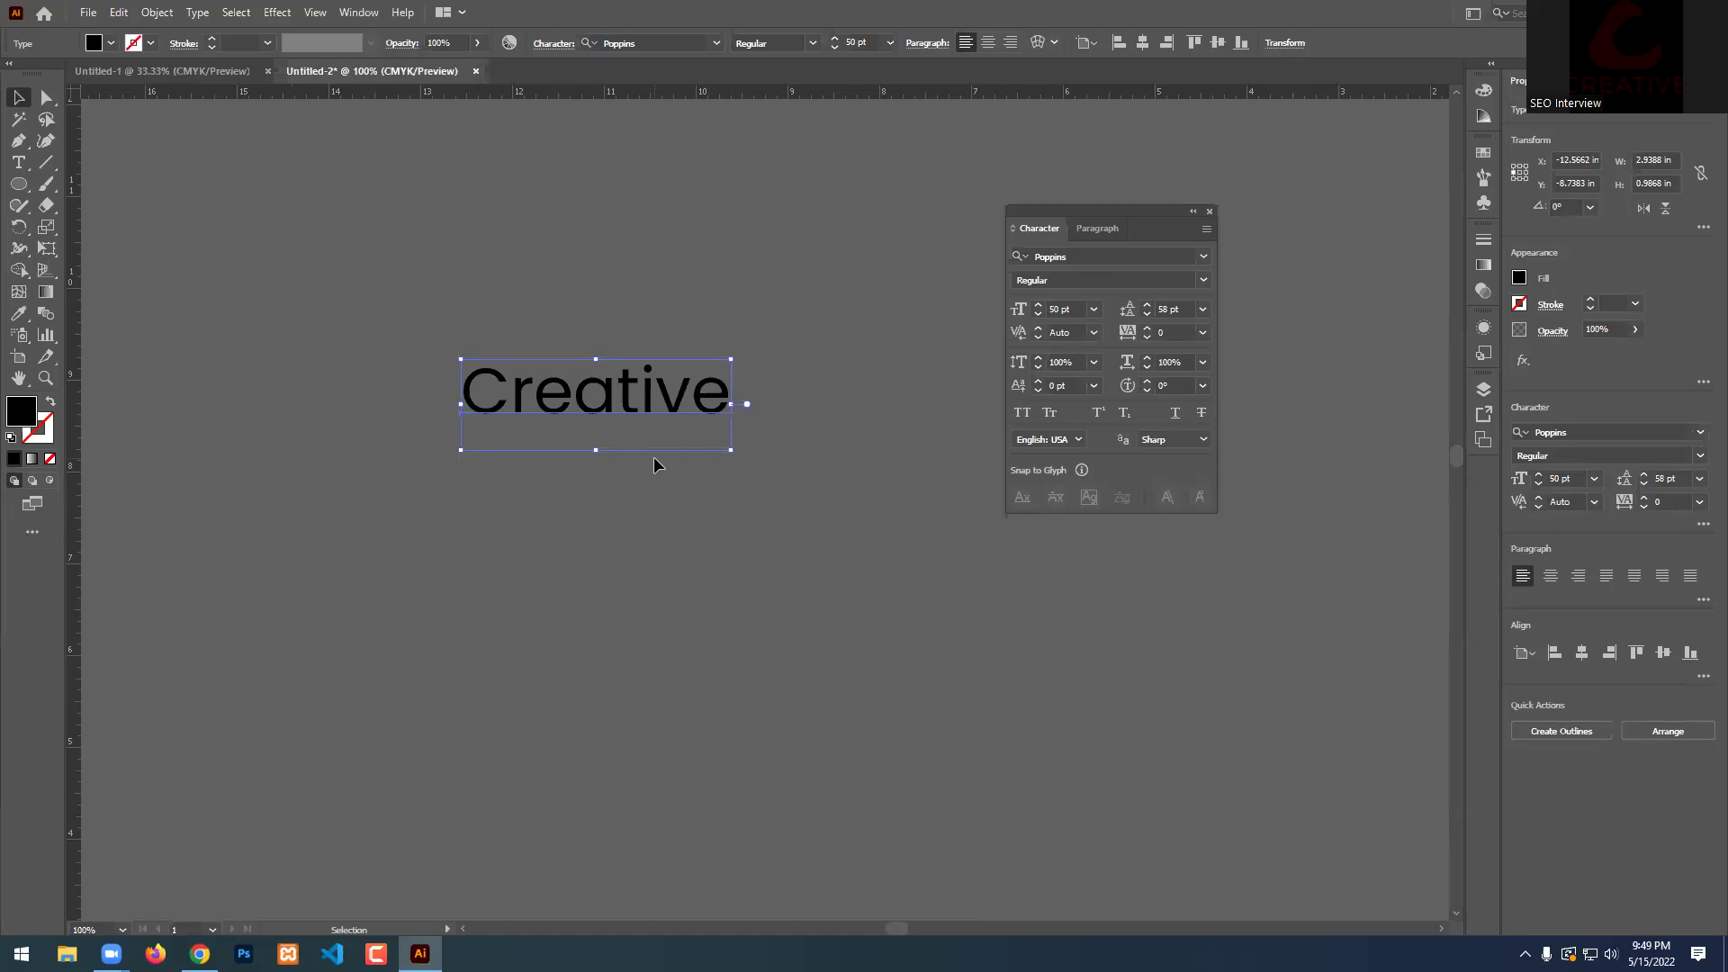
{"action": "double_click", "coordinate": [612, 407]}
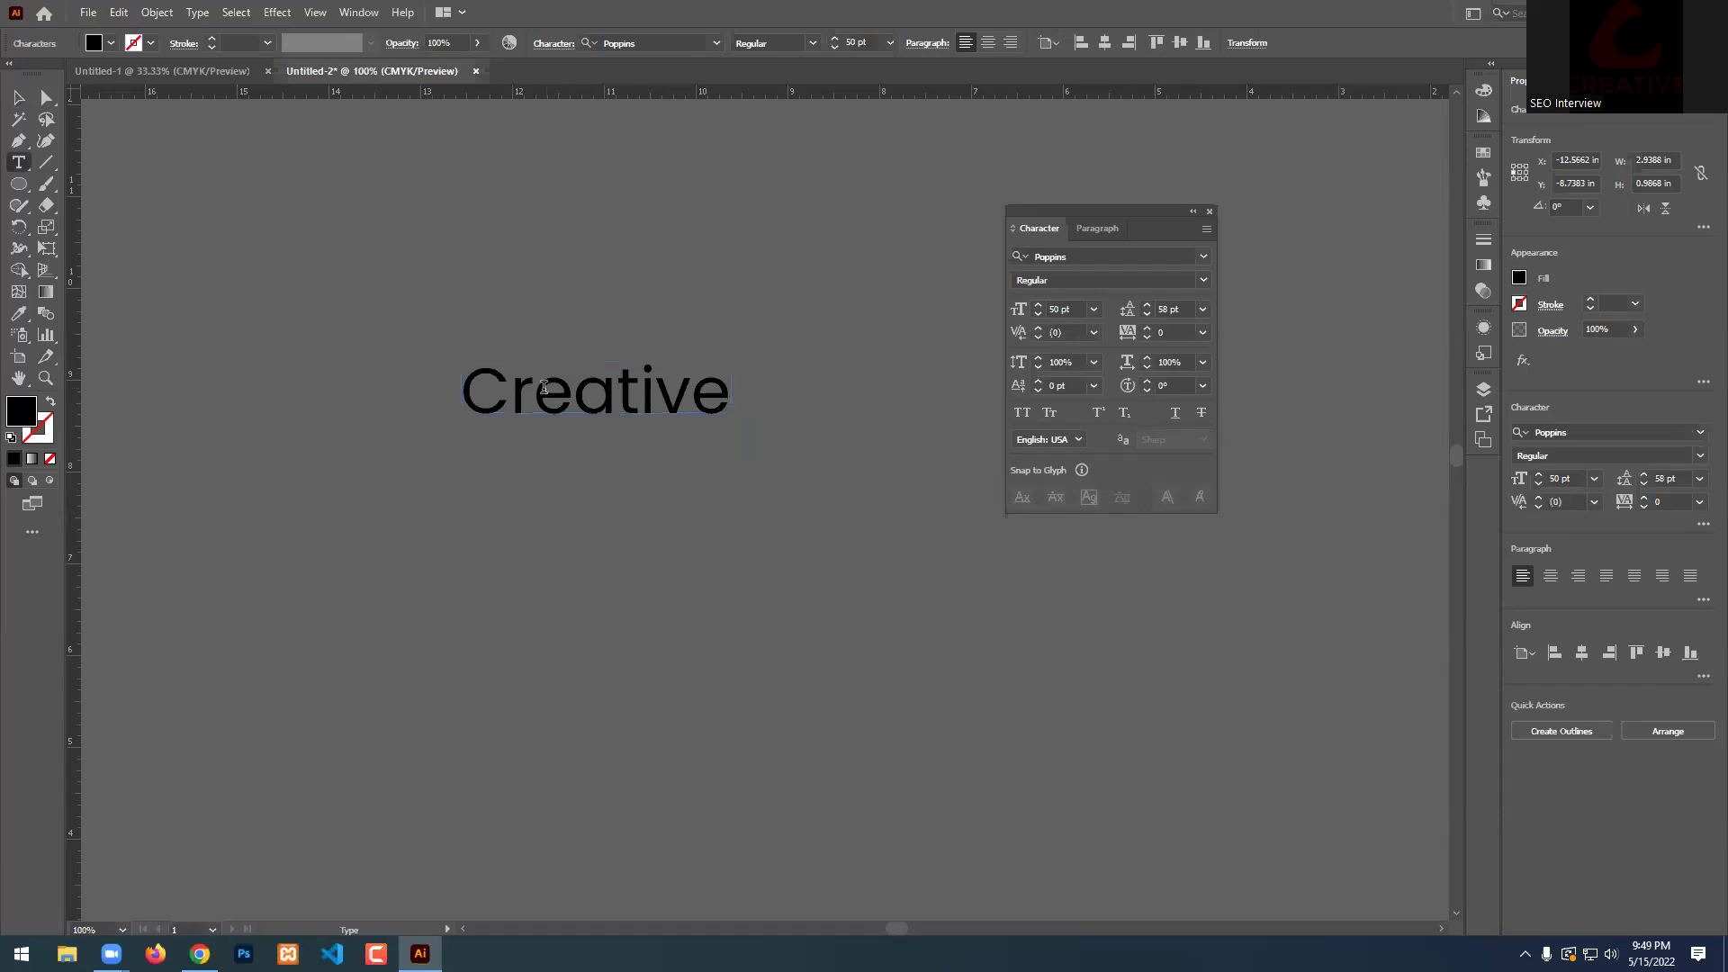
{"action": "left_click_drag", "start_coordinate": [510, 390], "coordinate": [574, 396]}
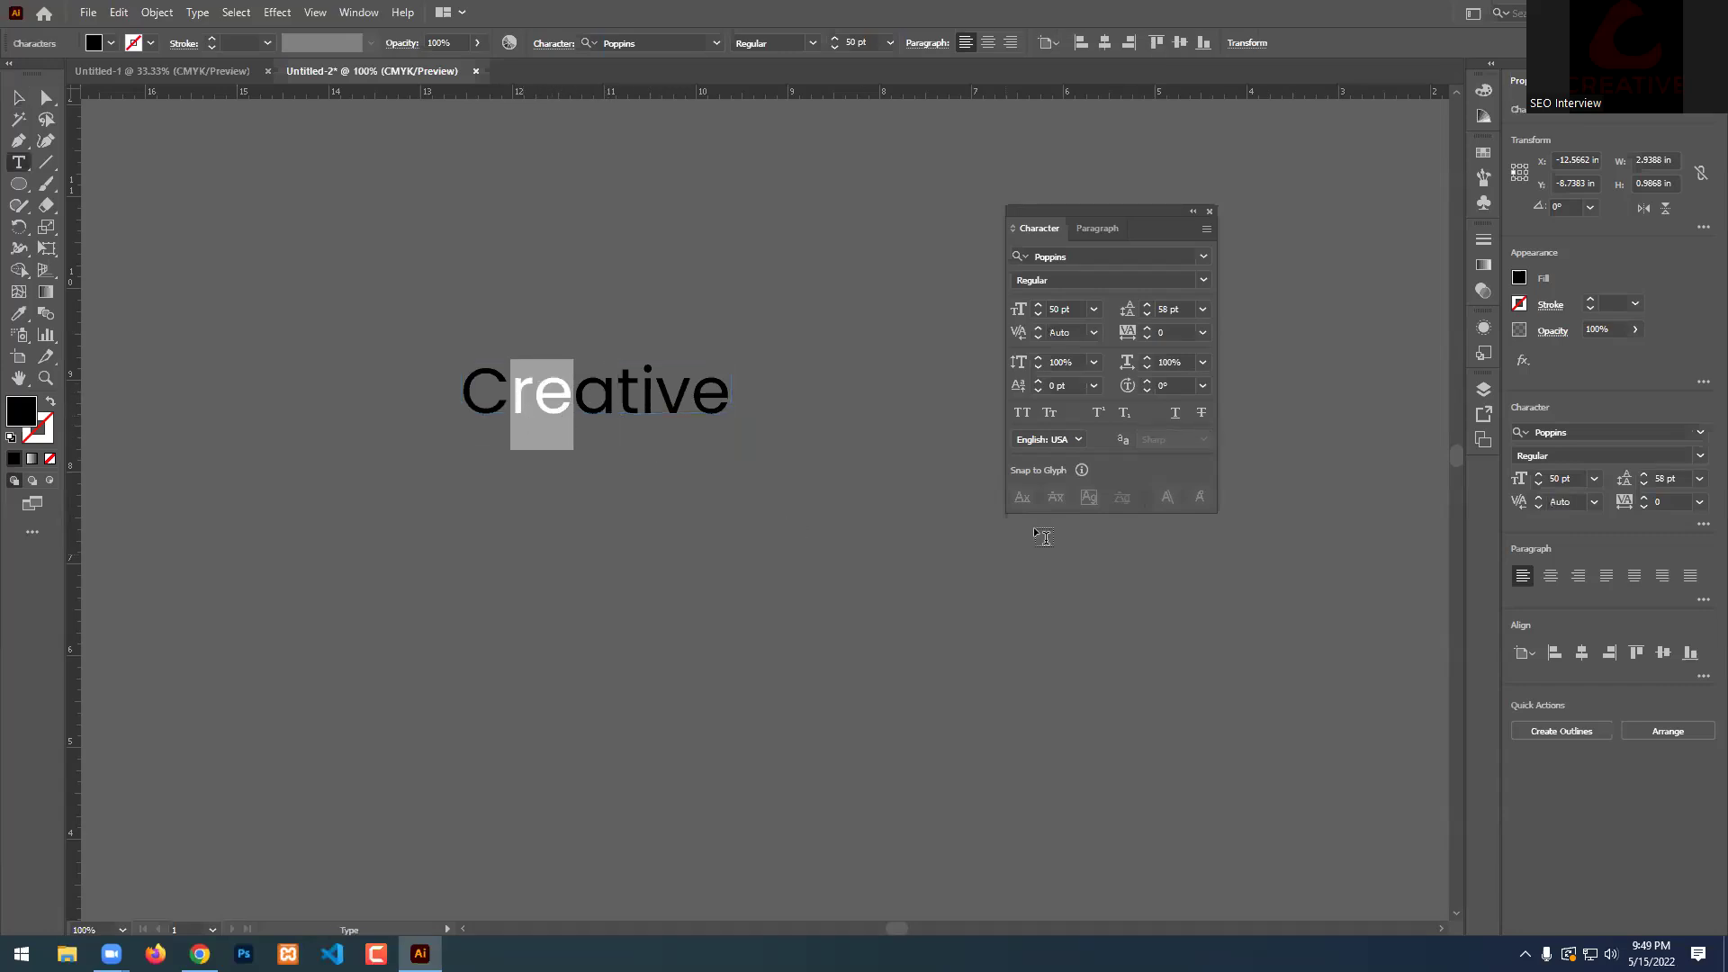
{"action": "left_click", "coordinate": [1038, 329]}
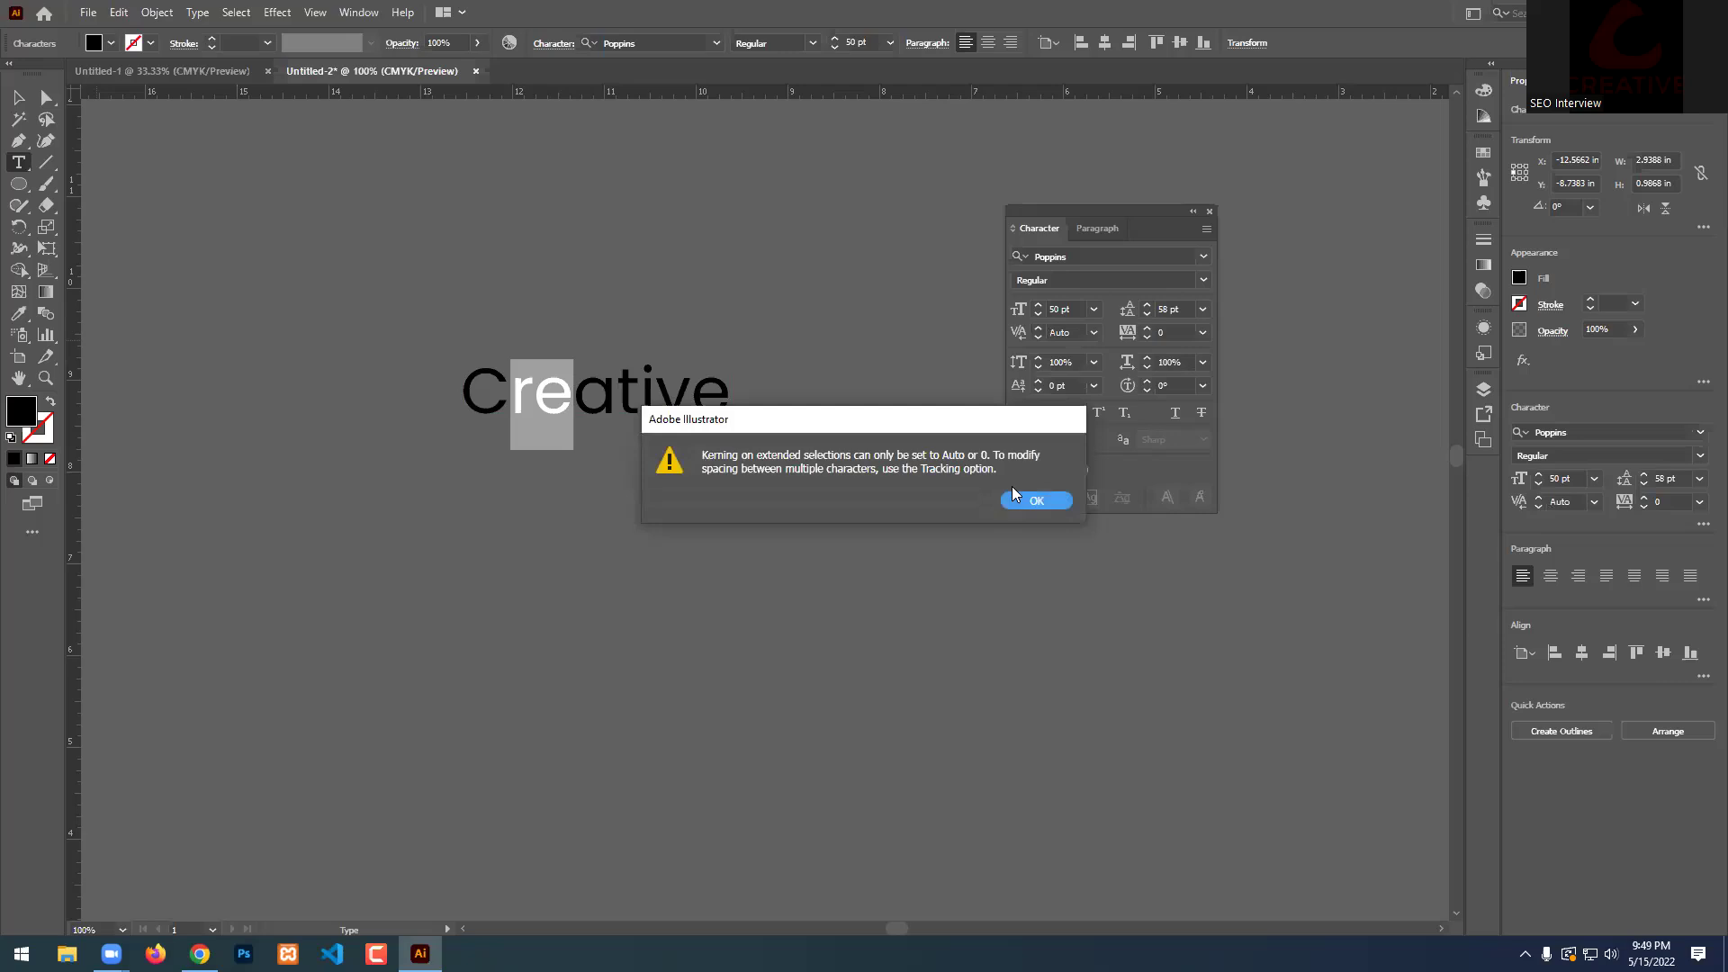
{"action": "left_click", "coordinate": [1035, 501]}
{"action": "left_click", "coordinate": [1093, 333]}
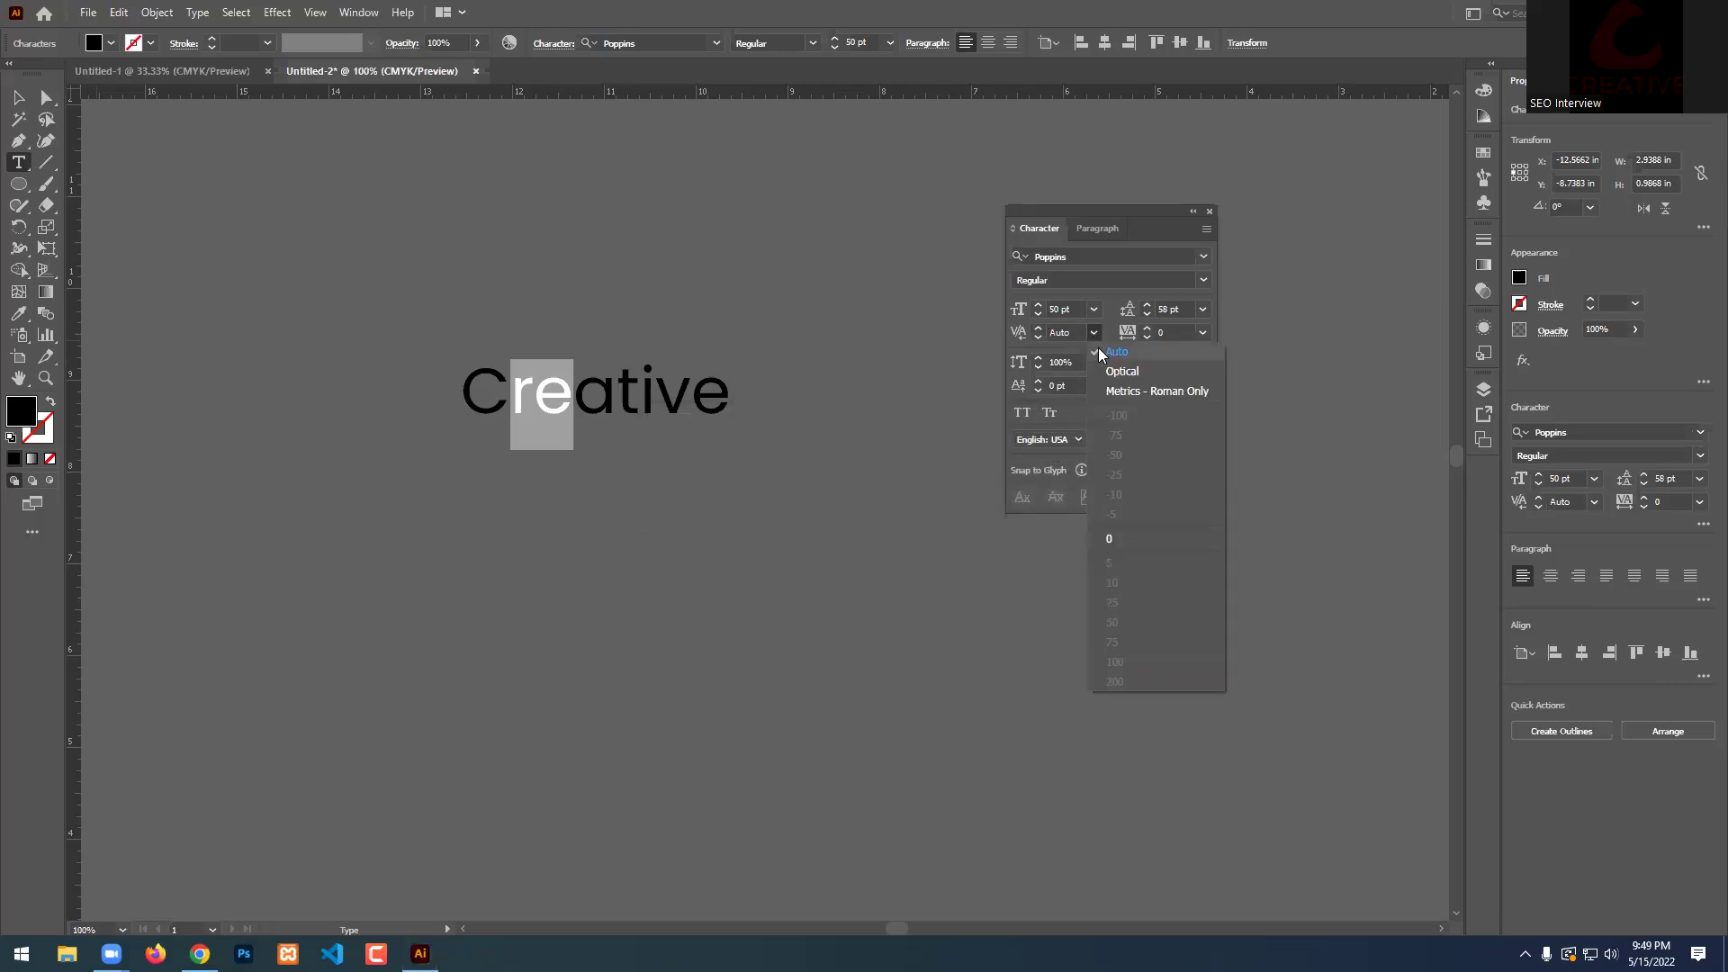
{"action": "left_click", "coordinate": [1118, 370]}
{"action": "left_click", "coordinate": [1093, 333]}
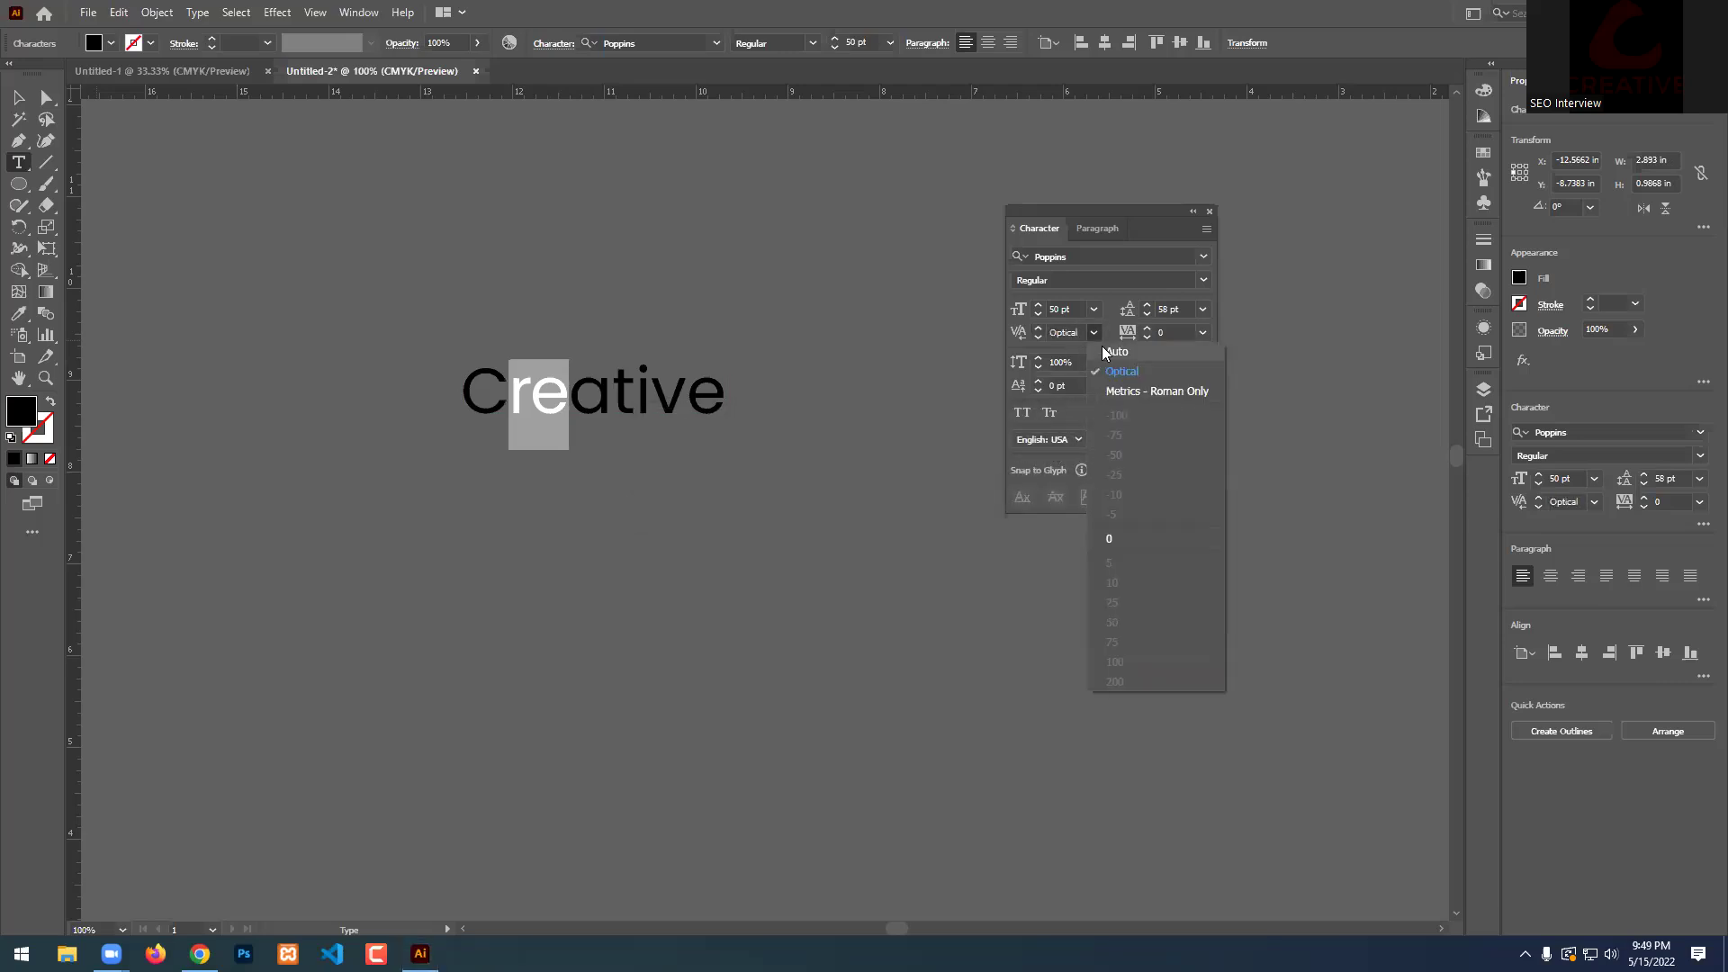
{"action": "left_click", "coordinate": [1124, 392]}
{"action": "key", "text": "ctrl+a"}
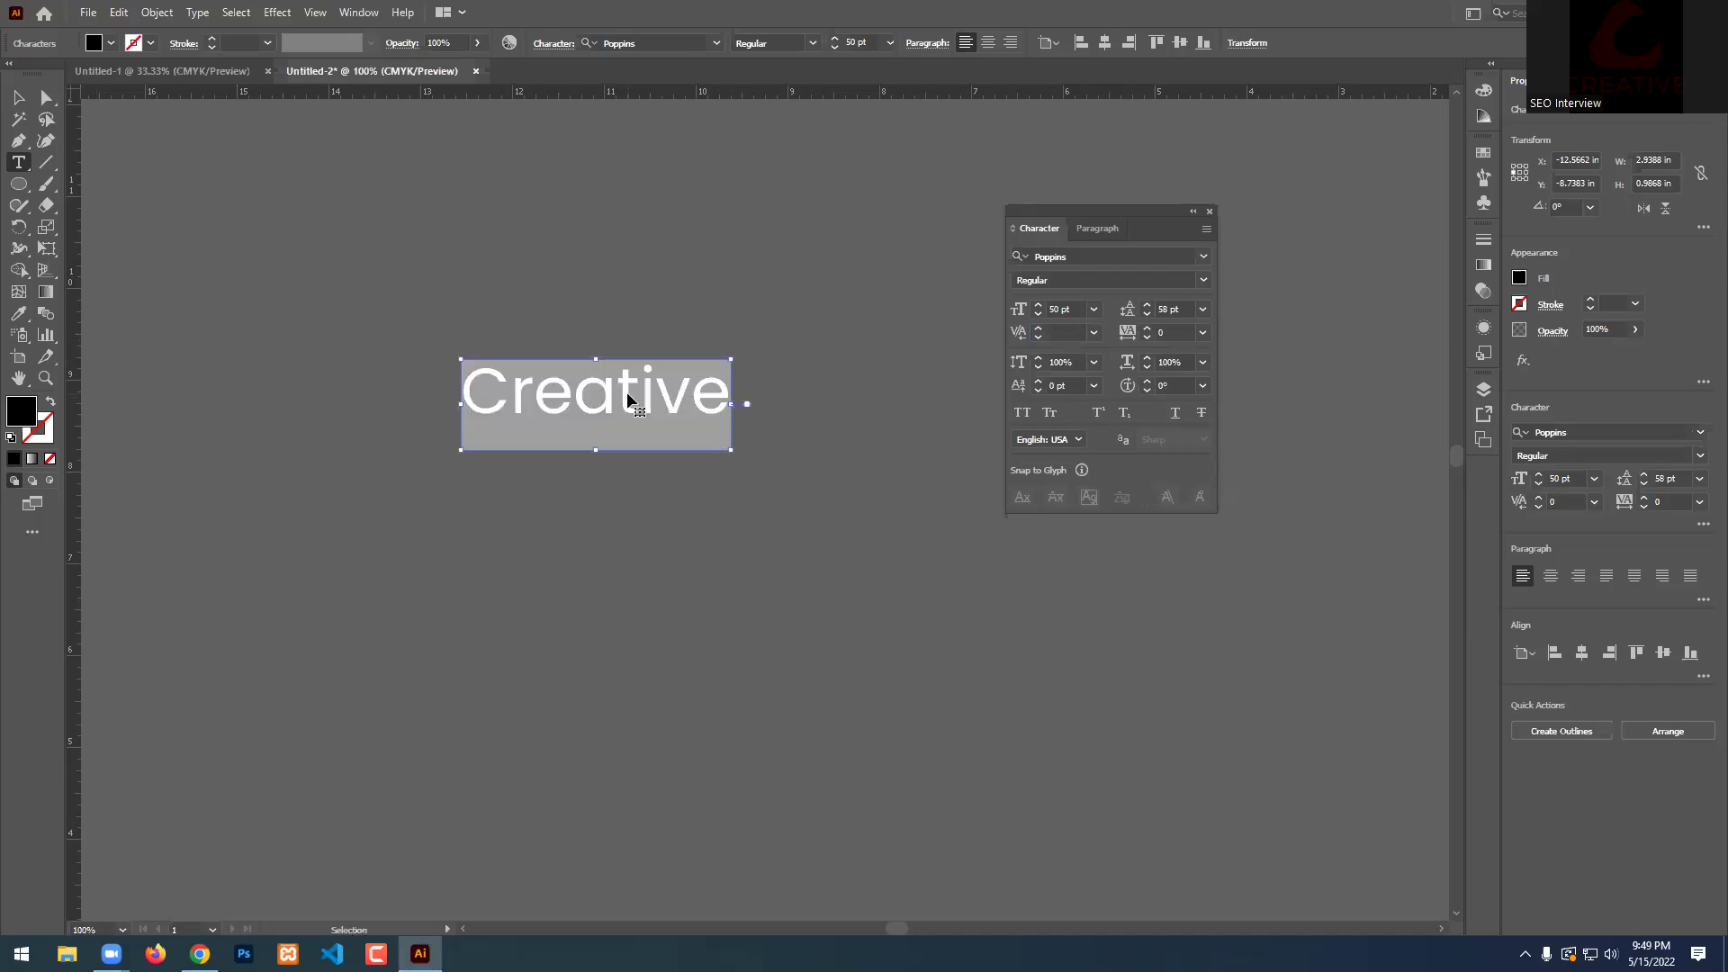
{"action": "left_click", "coordinate": [1097, 333]}
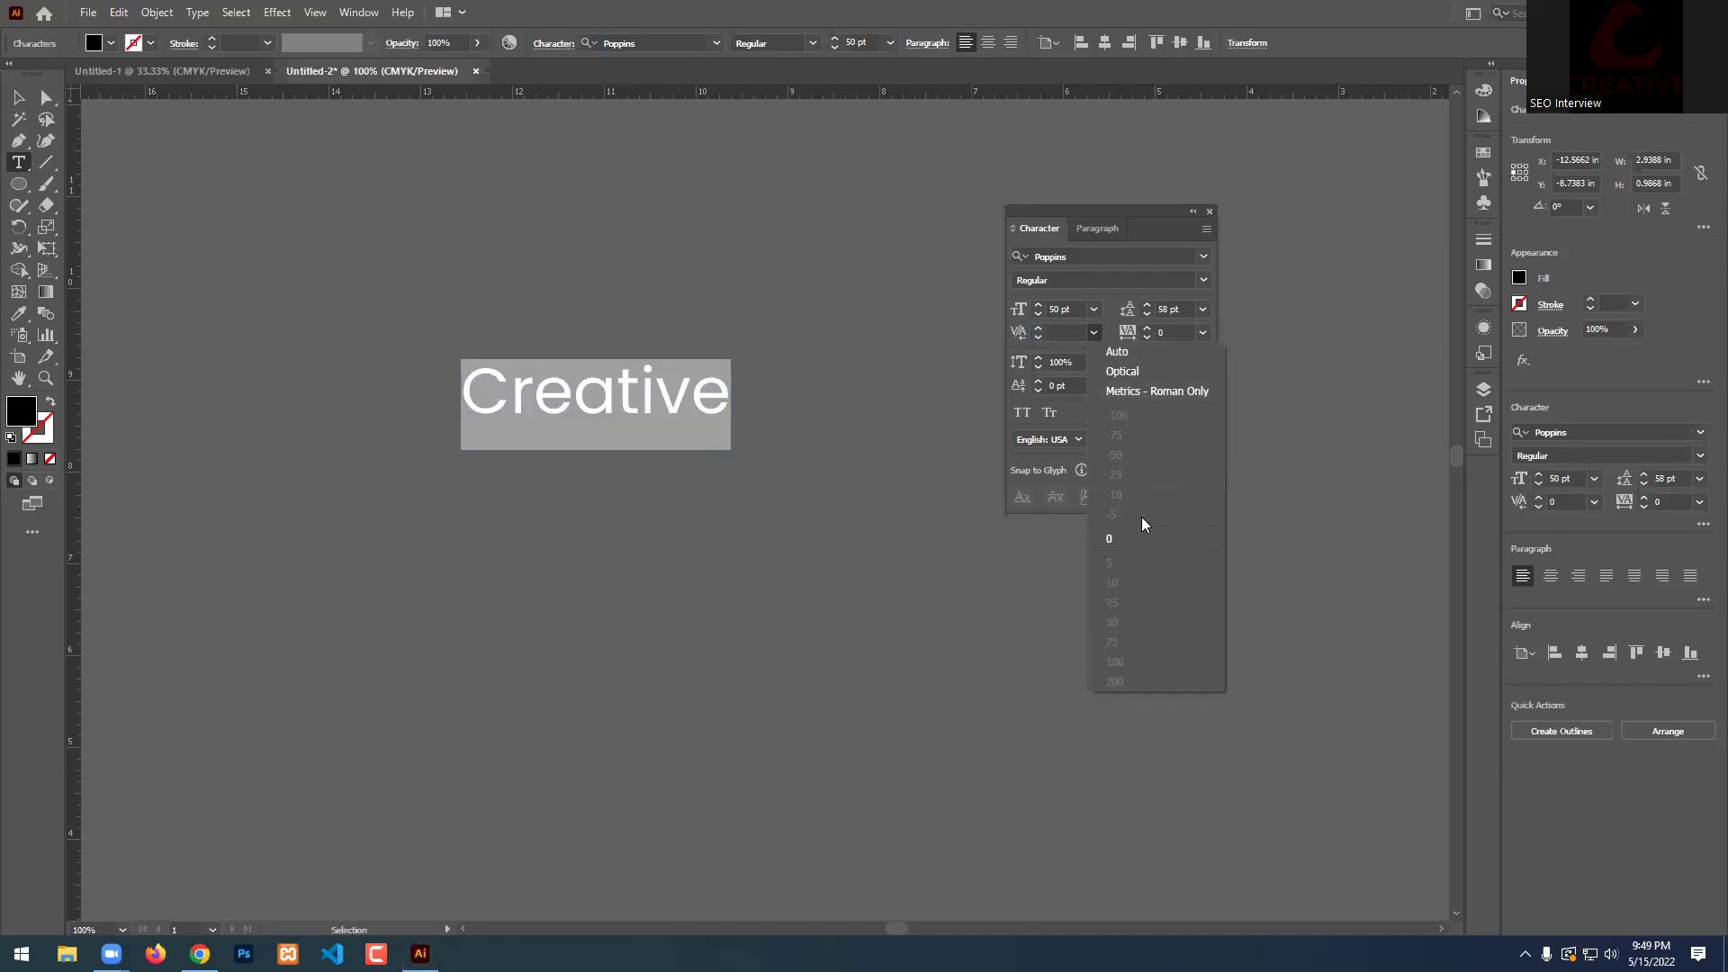
{"action": "key", "text": "Escape"}
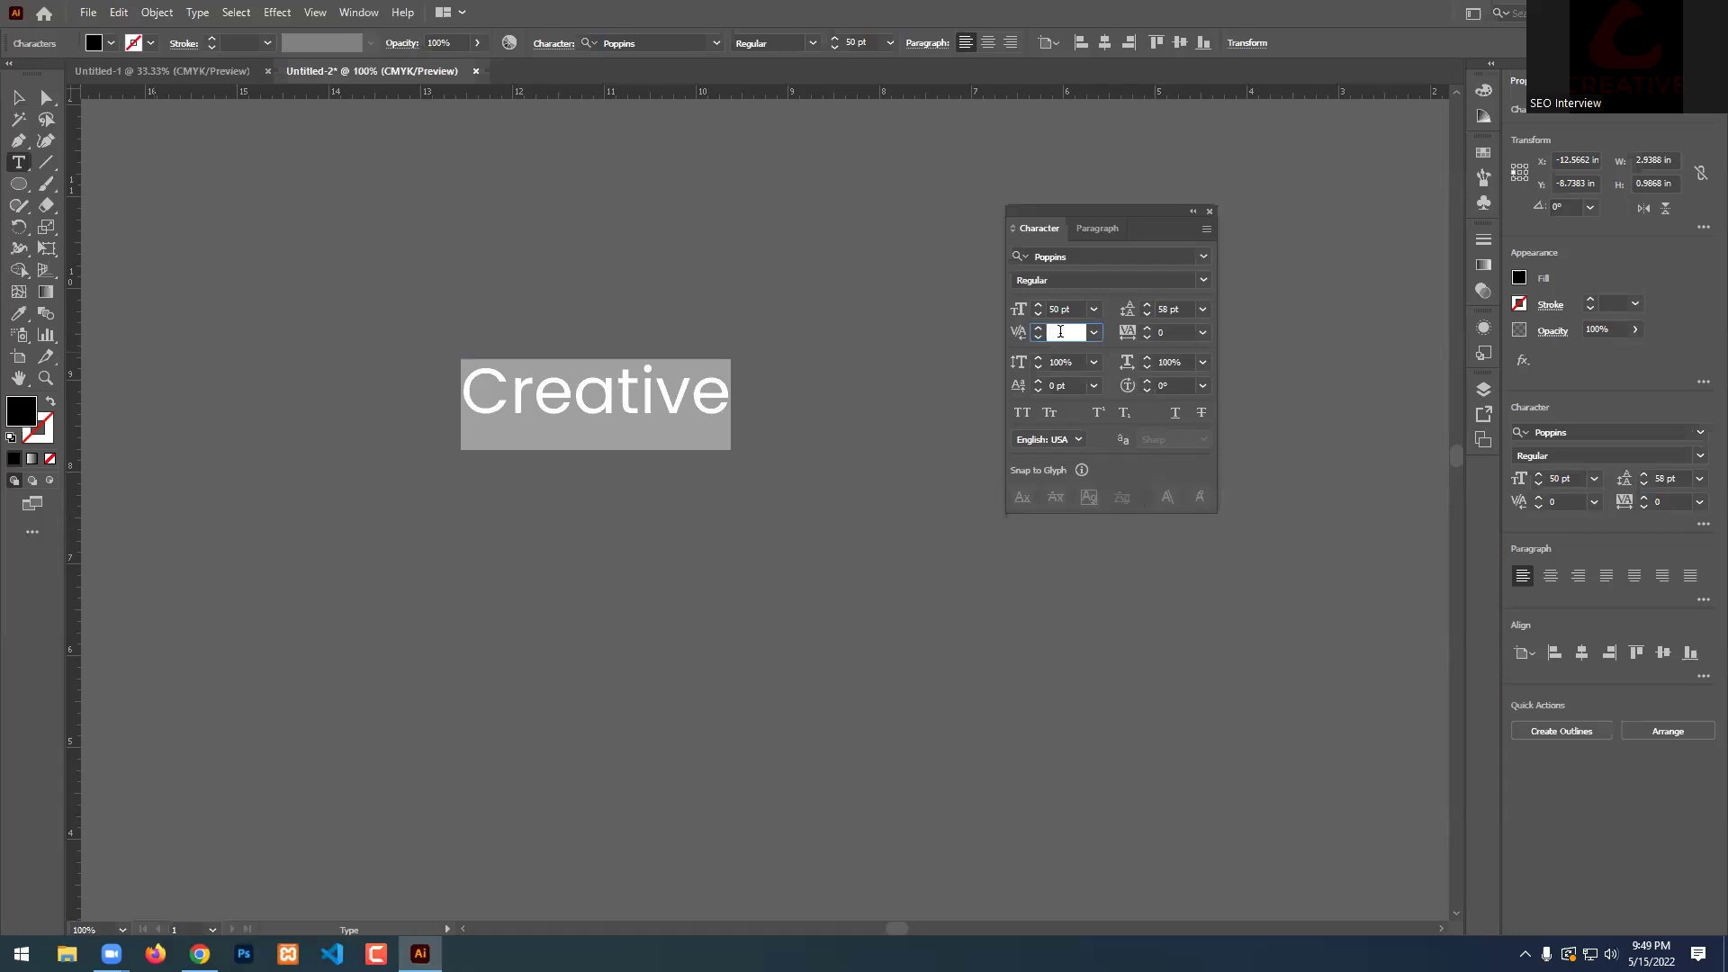
{"action": "key", "text": "Return"}
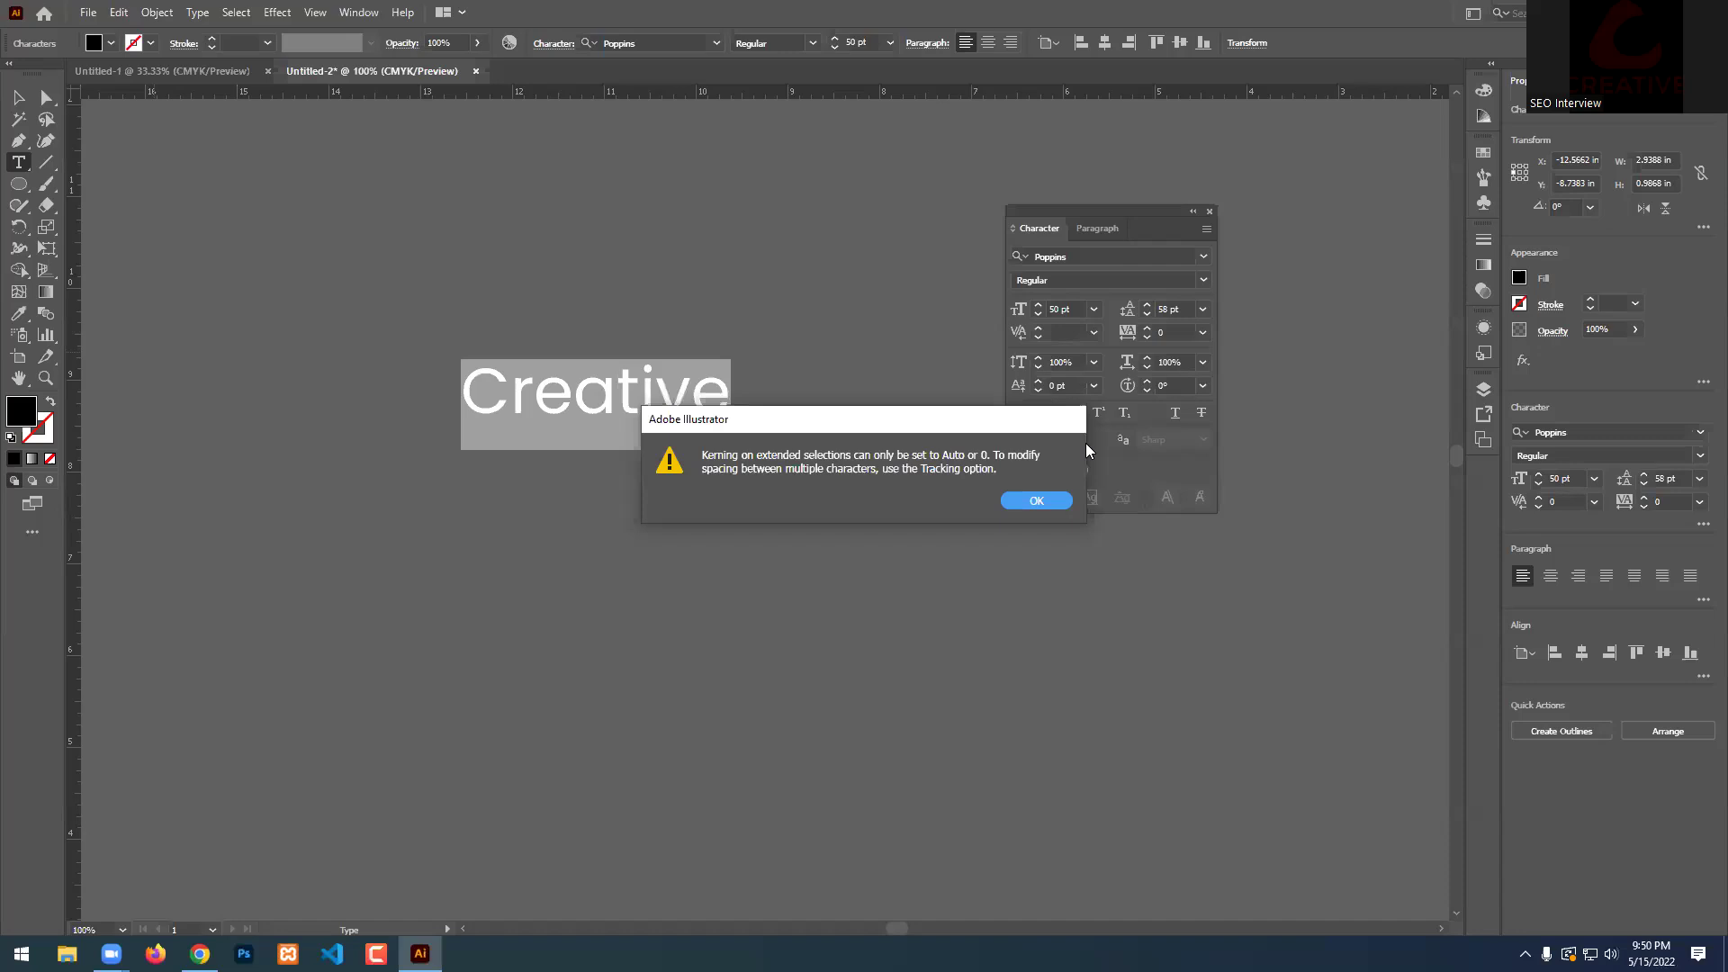
{"action": "left_click", "coordinate": [1062, 500]}
{"action": "left_click", "coordinate": [1093, 333]}
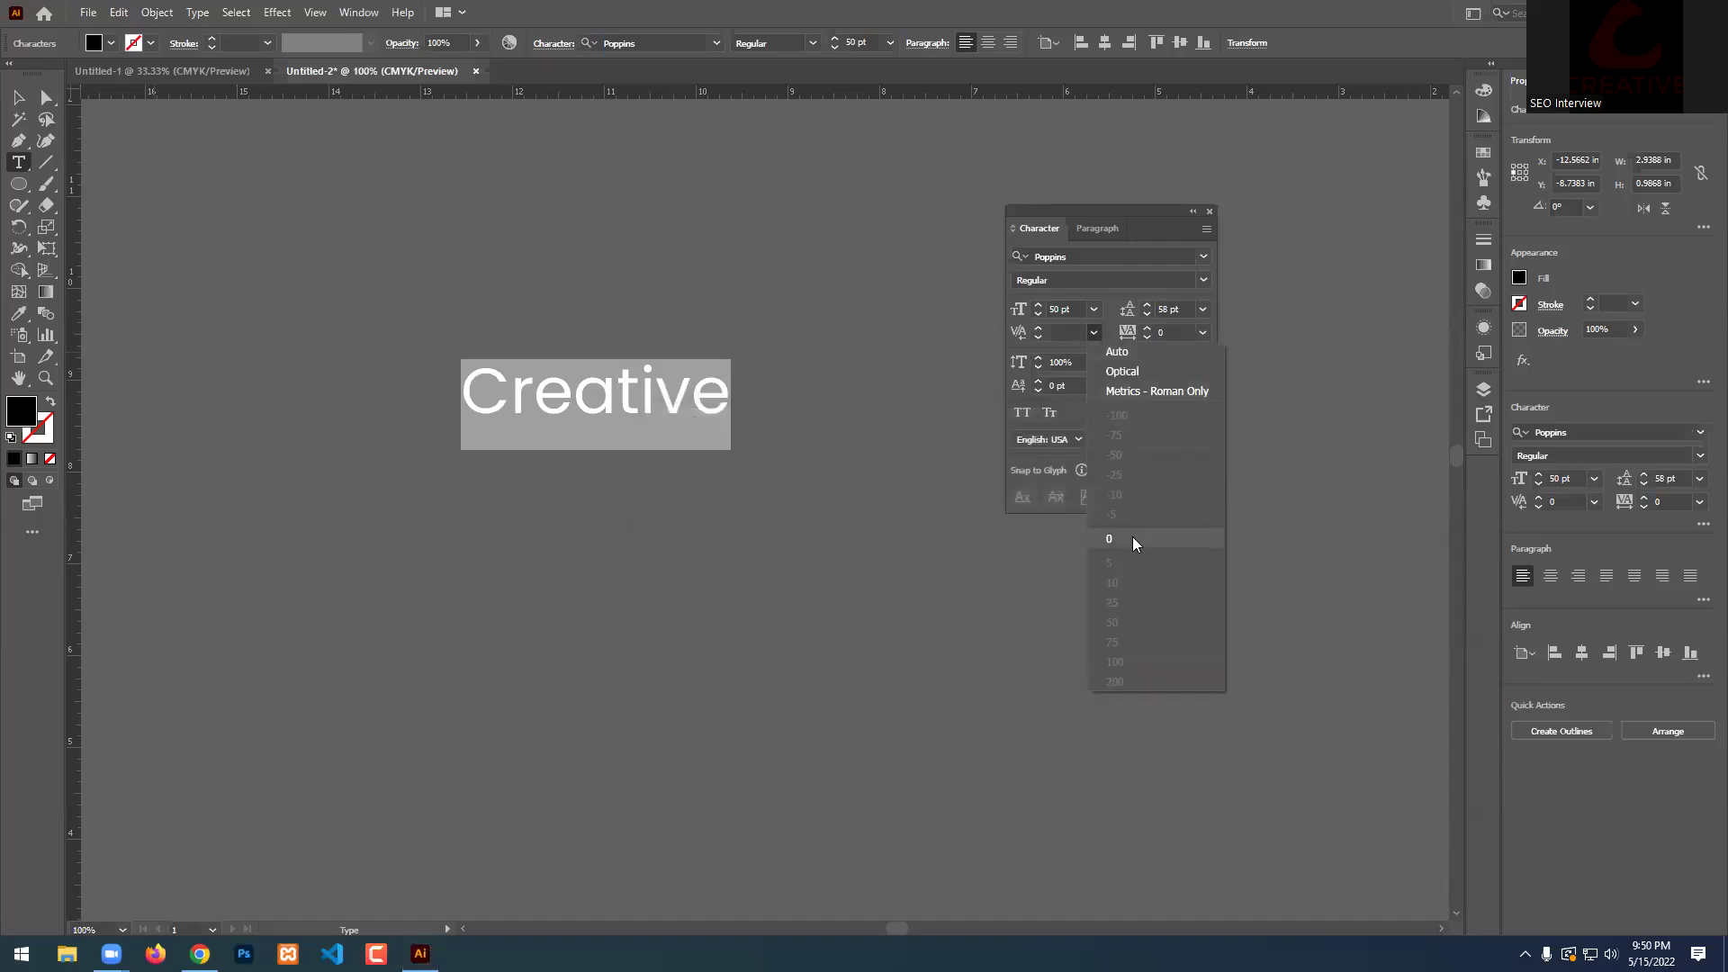
{"action": "left_click", "coordinate": [1125, 352]}
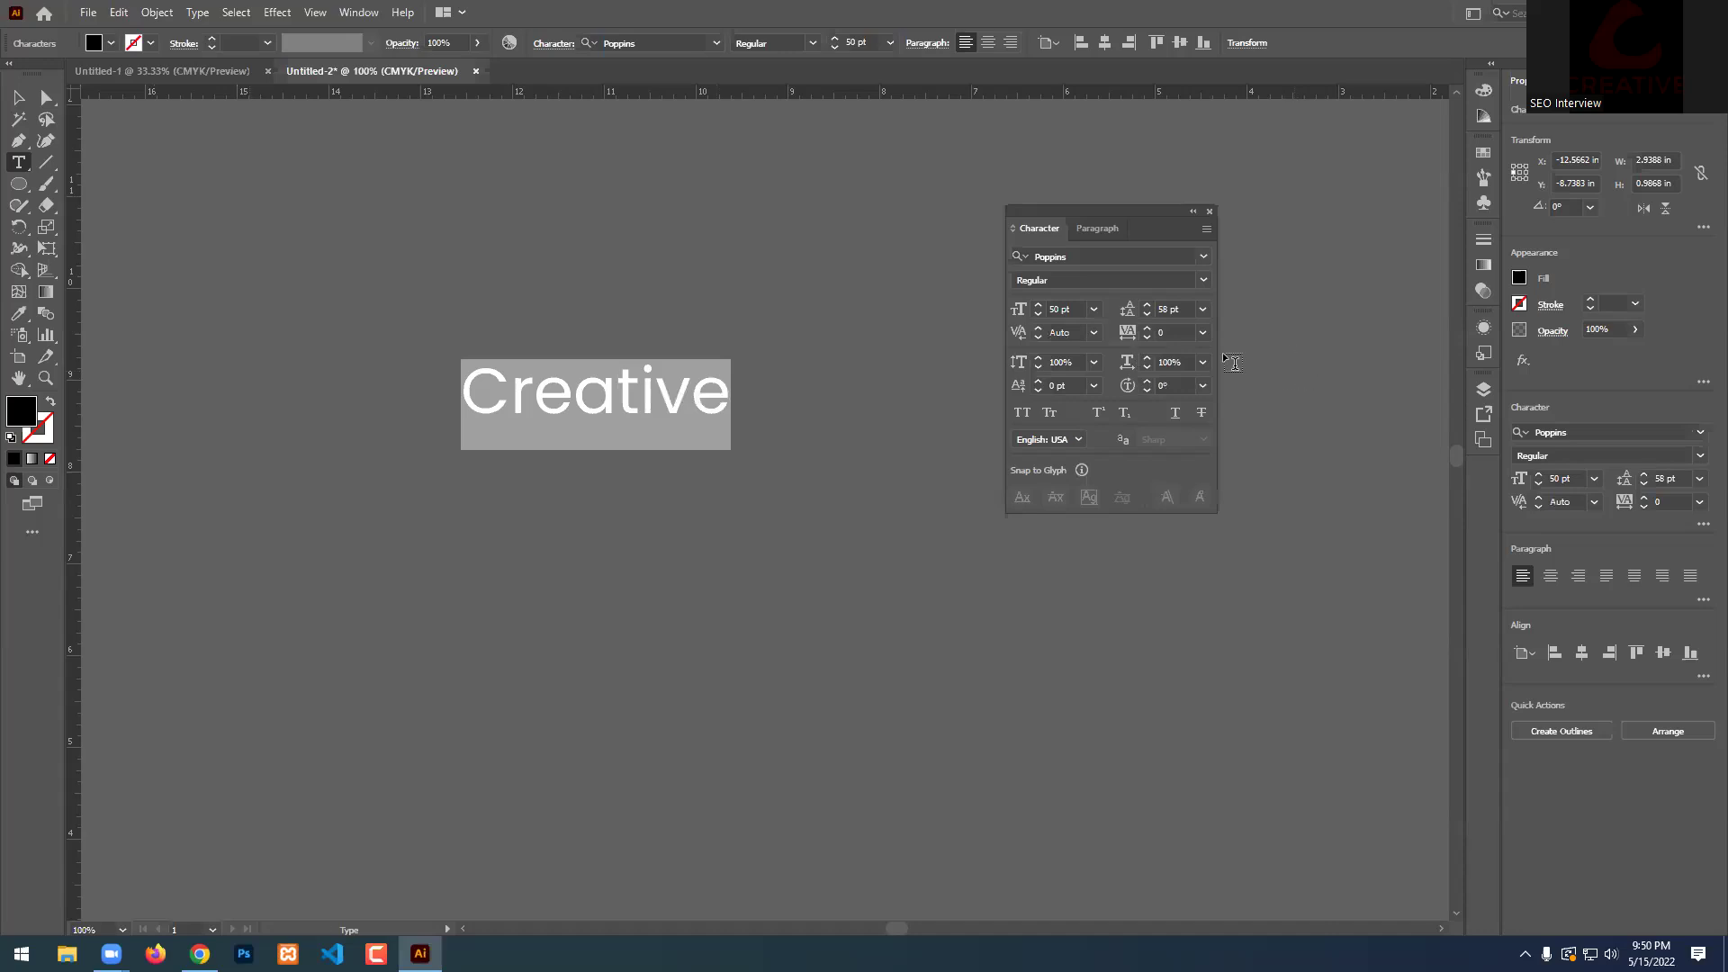
{"action": "left_click", "coordinate": [592, 393]}
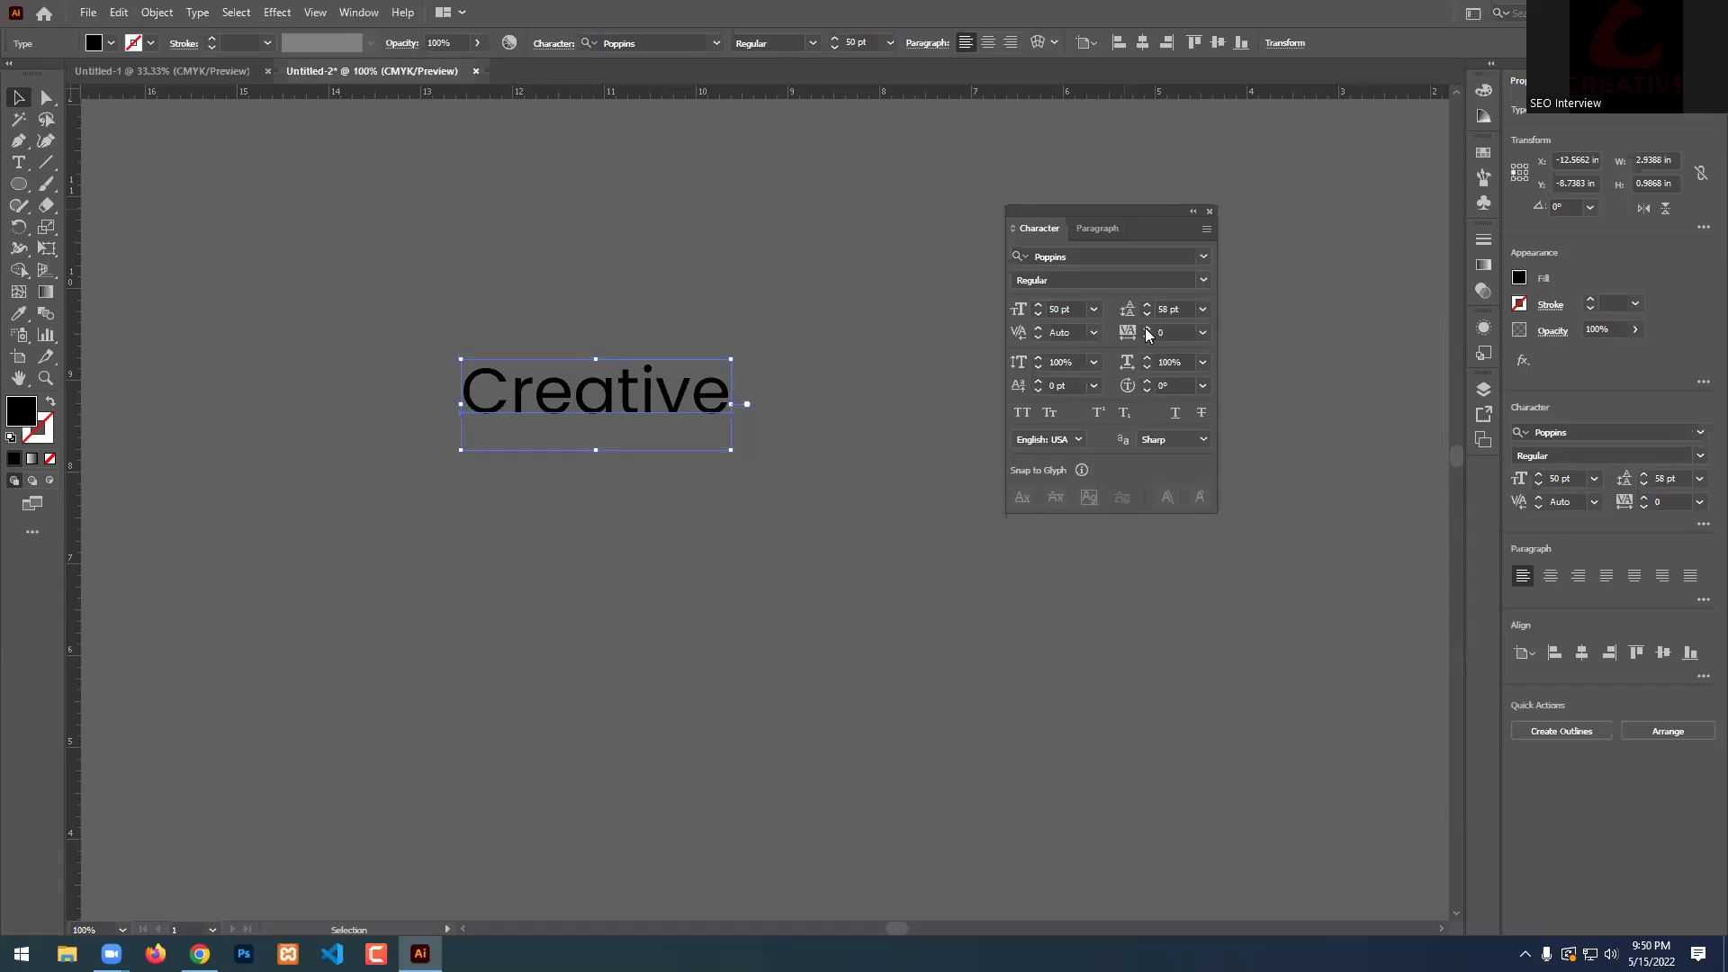
Reselect the Creative text and set its tracking to 100.
{"action": "left_click", "coordinate": [839, 378]}
{"action": "left_click_drag", "start_coordinate": [755, 250], "coordinate": [412, 586]}
{"action": "left_click_drag", "start_coordinate": [1147, 329], "coordinate": [1147, 330]}
{"action": "type", "text": "100"}
{"action": "key", "text": "Return"}
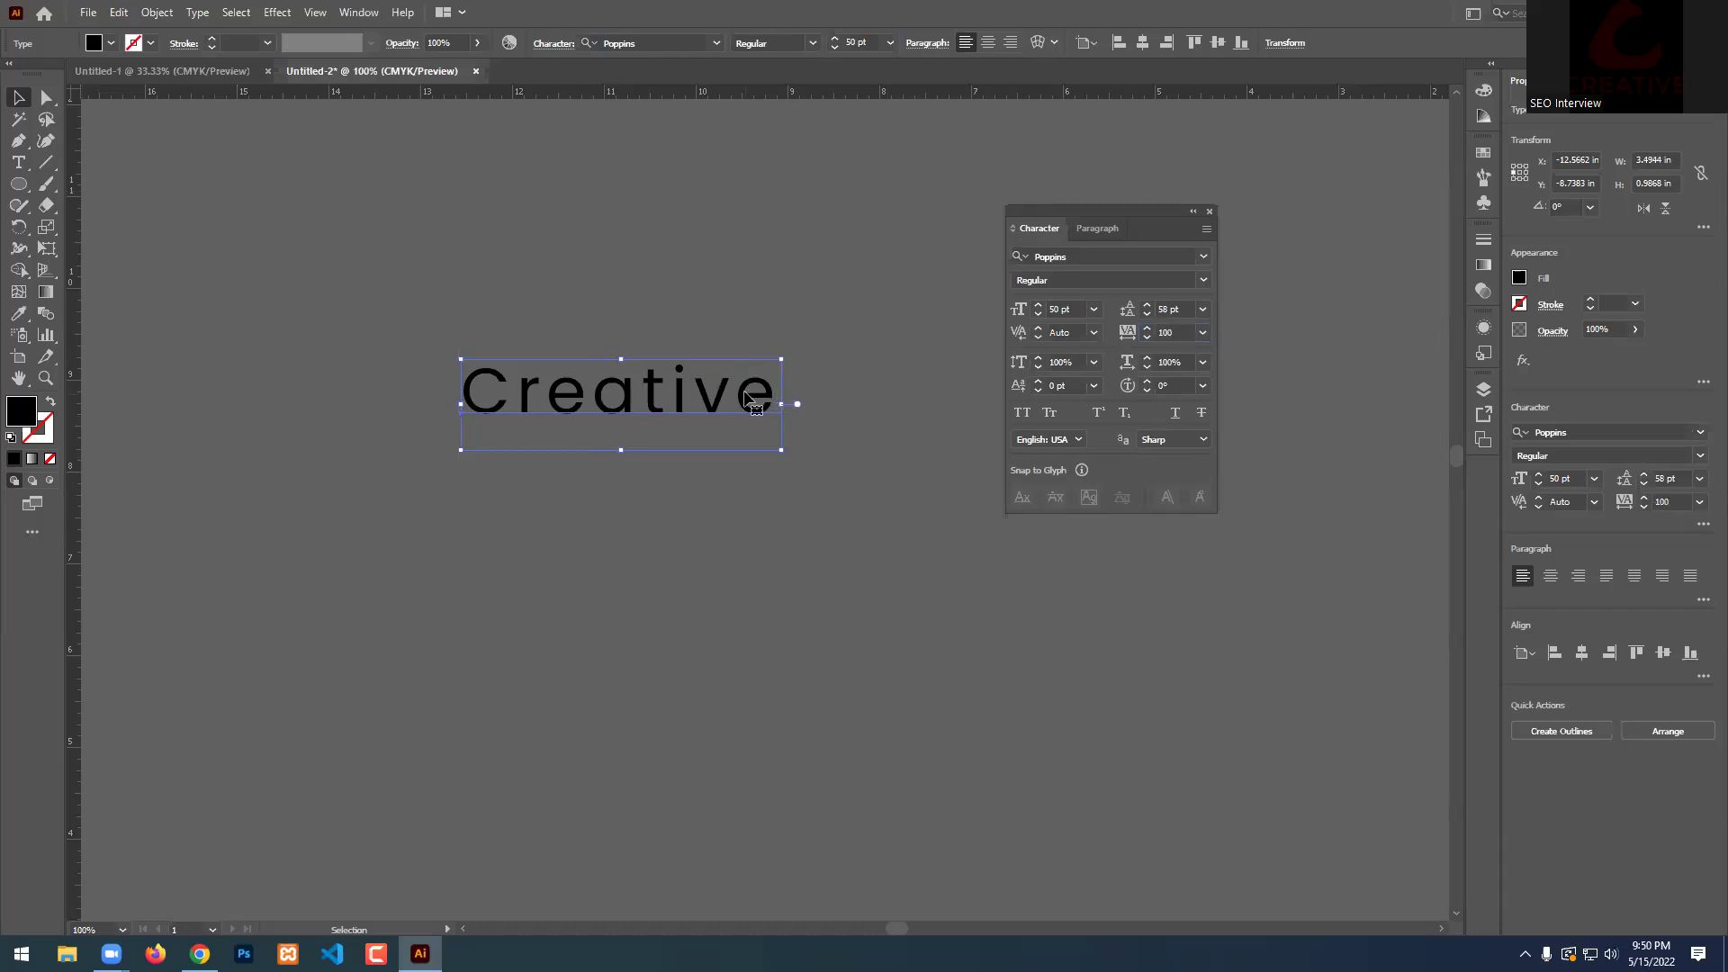
Give just the letters 'ti' in Creative a tracking of 500.
{"action": "double_click", "coordinate": [730, 396]}
{"action": "double_click", "coordinate": [648, 385]}
{"action": "left_click", "coordinate": [647, 385]}
{"action": "left_click_drag", "start_coordinate": [647, 385], "coordinate": [694, 387]}
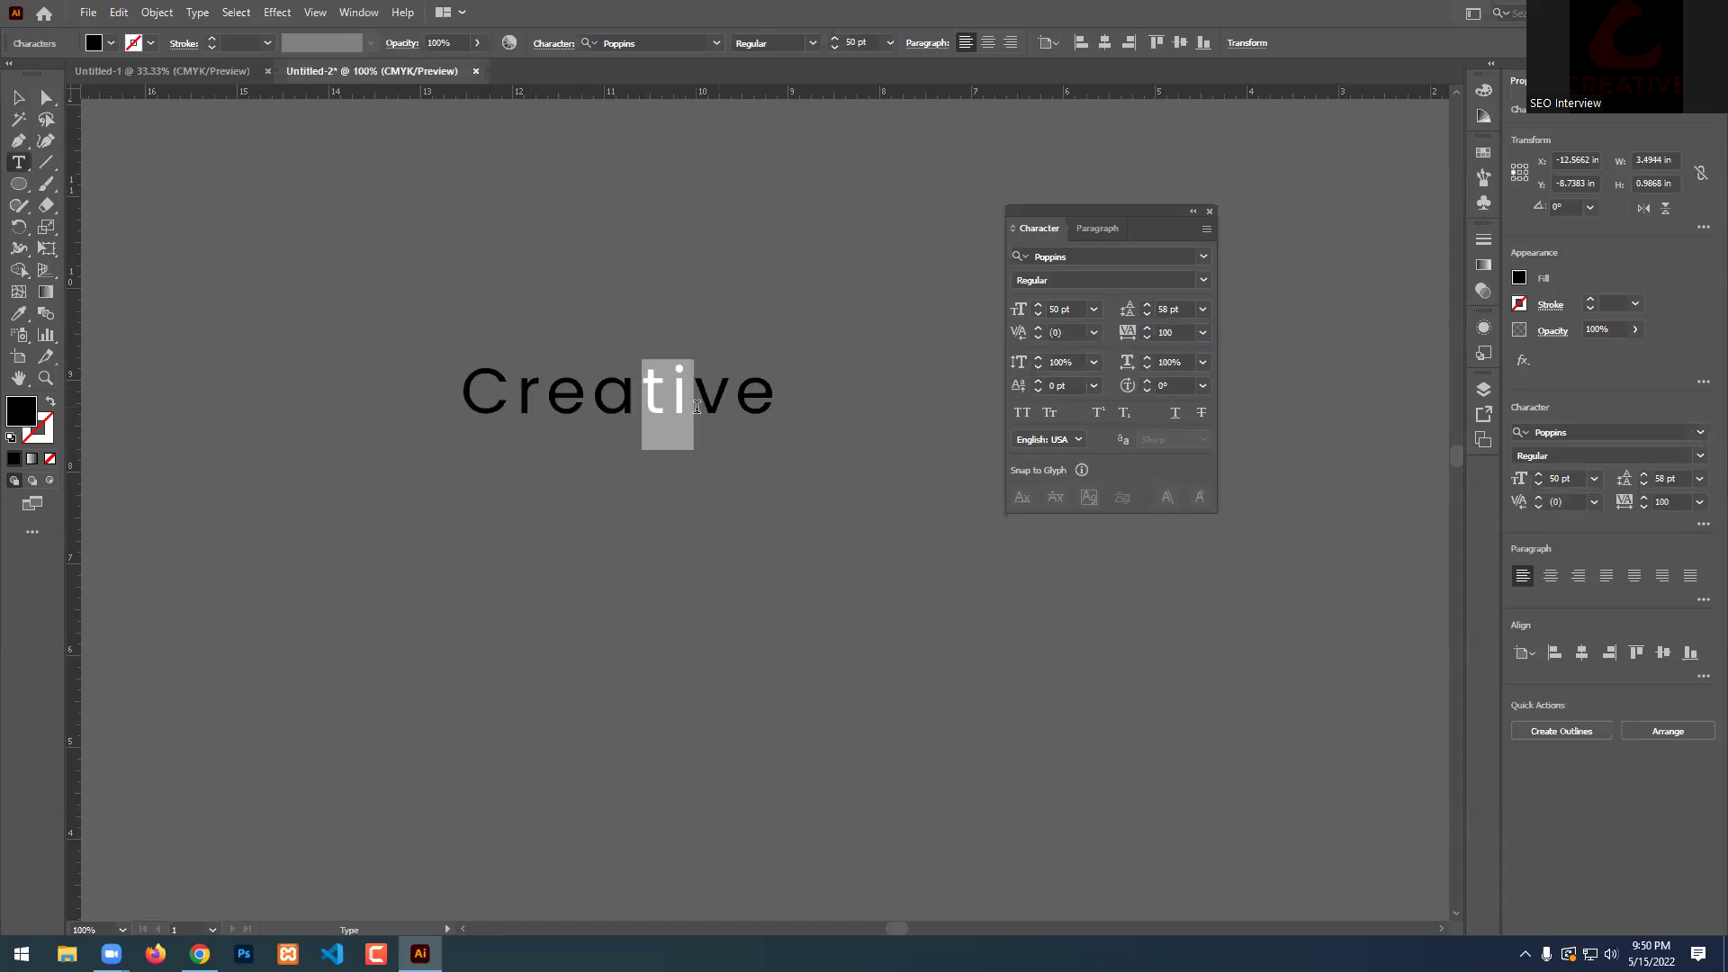
{"action": "left_click", "coordinate": [1164, 332]}
{"action": "type", "text": "500"}
{"action": "key", "text": "Return"}
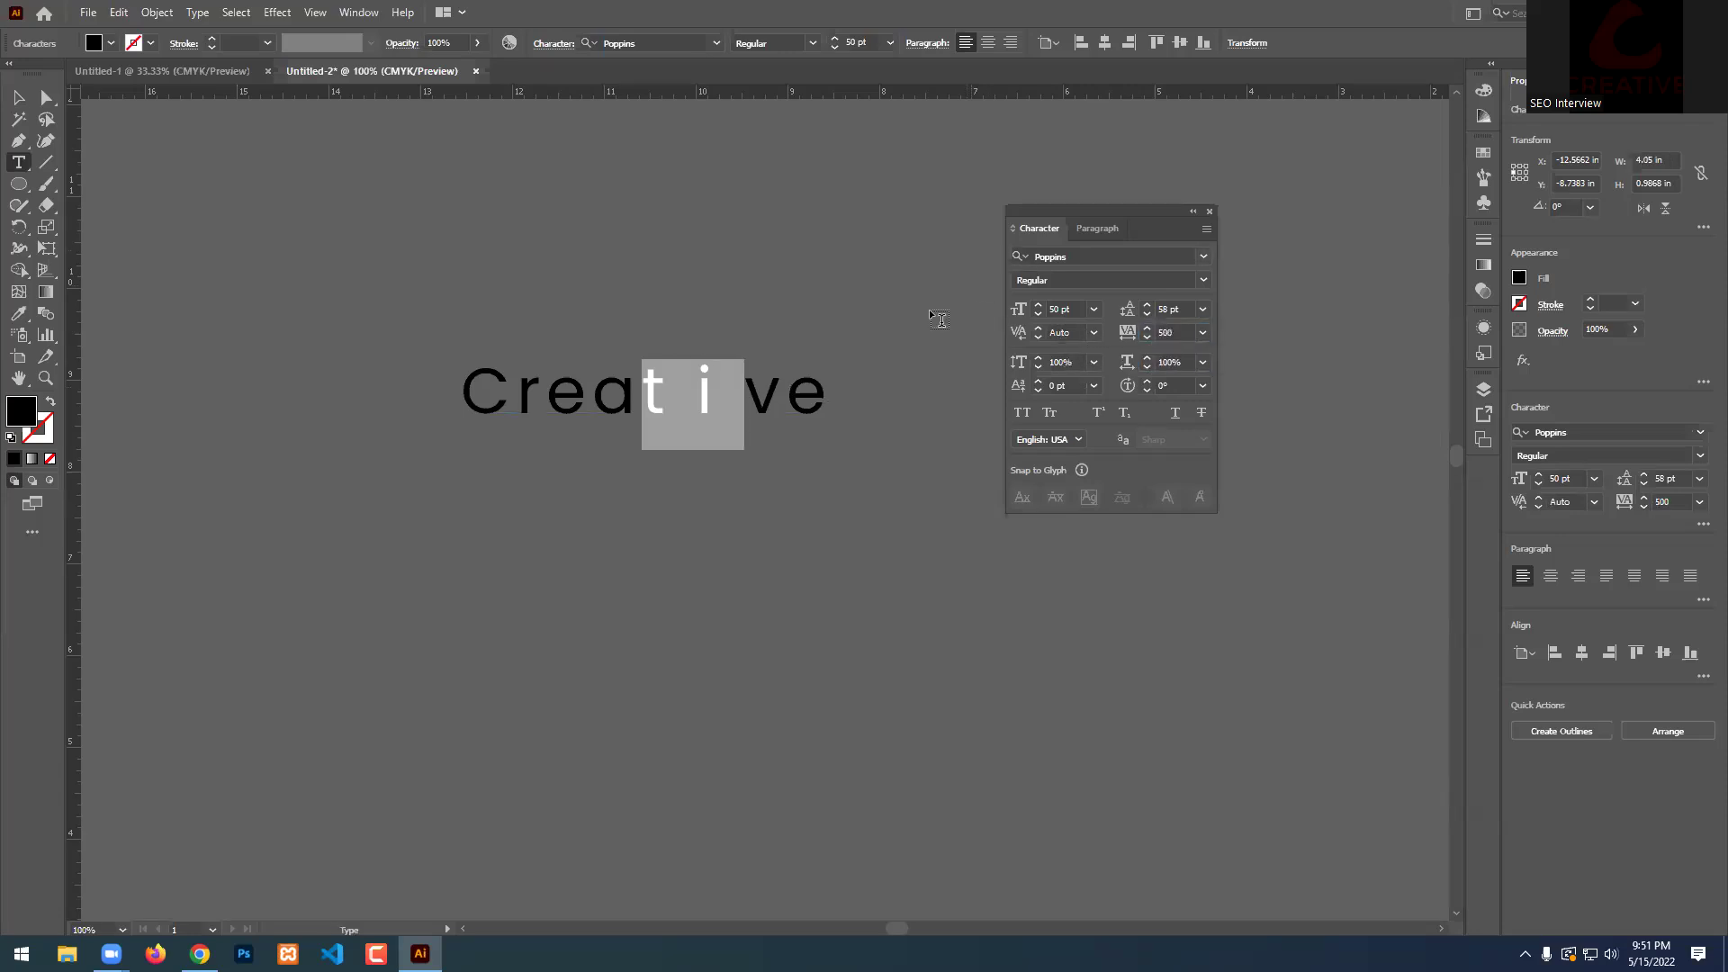
Move the whole Creative object up and left and reset its tracking to 0.
{"action": "left_click", "coordinate": [826, 397]}
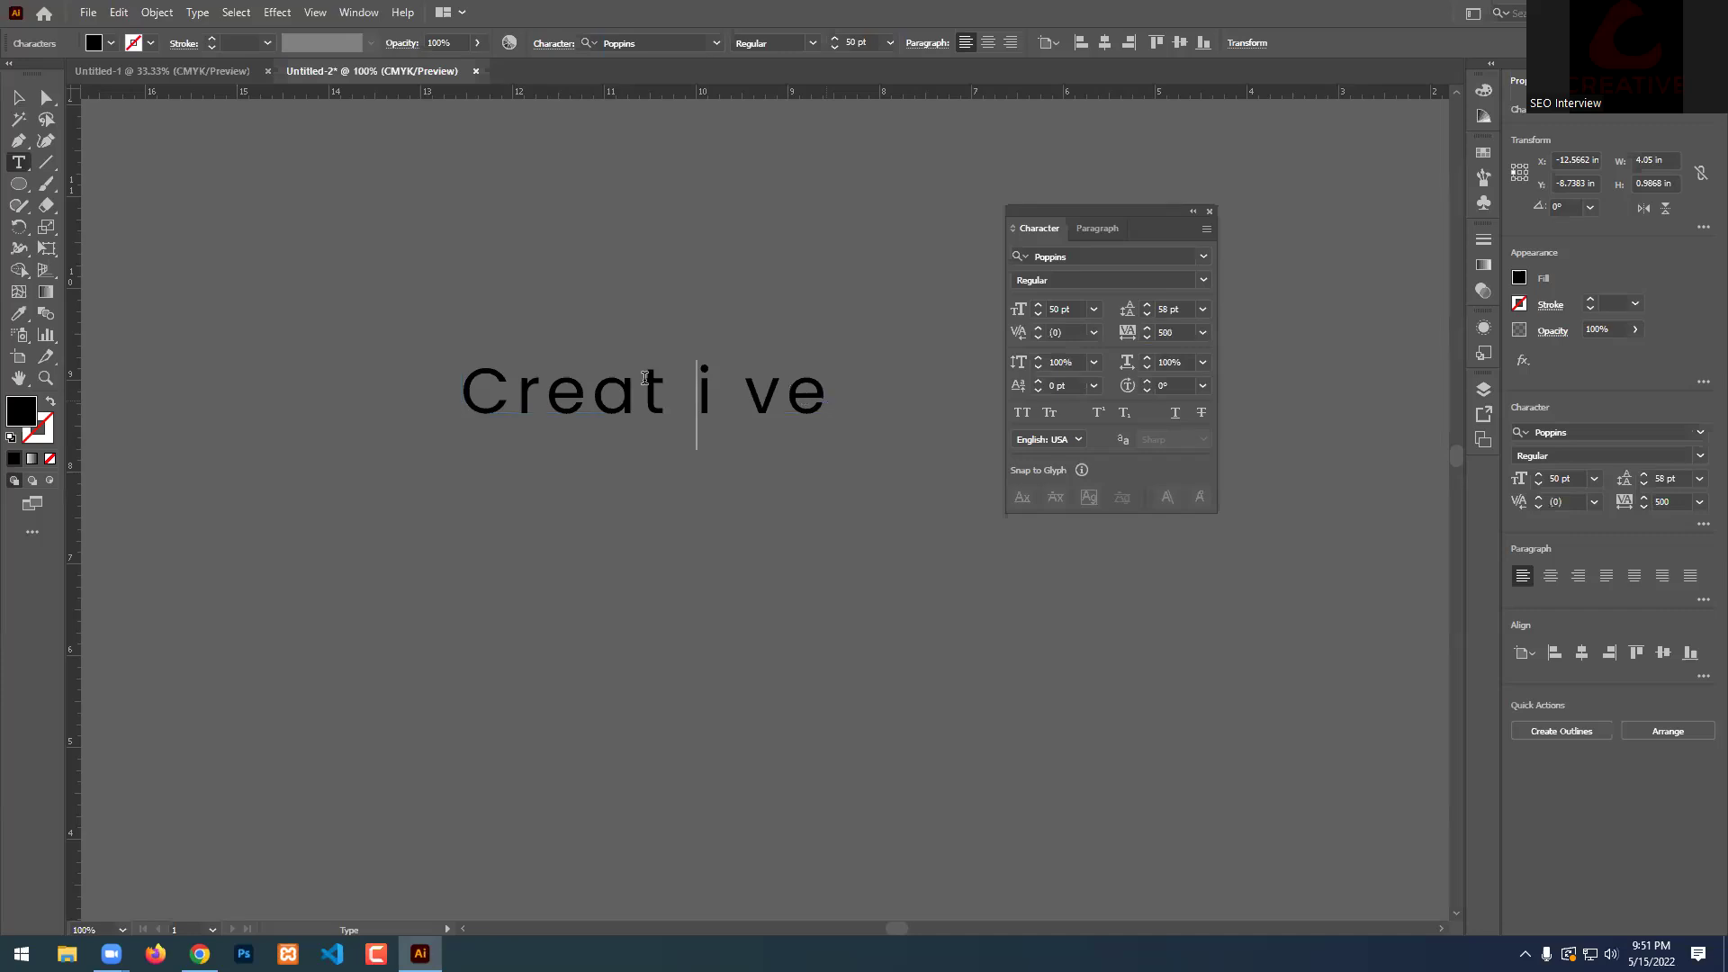
{"action": "left_click", "coordinate": [18, 96]}
{"action": "left_click_drag", "start_coordinate": [703, 399], "coordinate": [665, 348]}
{"action": "left_click", "coordinate": [1164, 332]}
{"action": "type", "text": "0"}
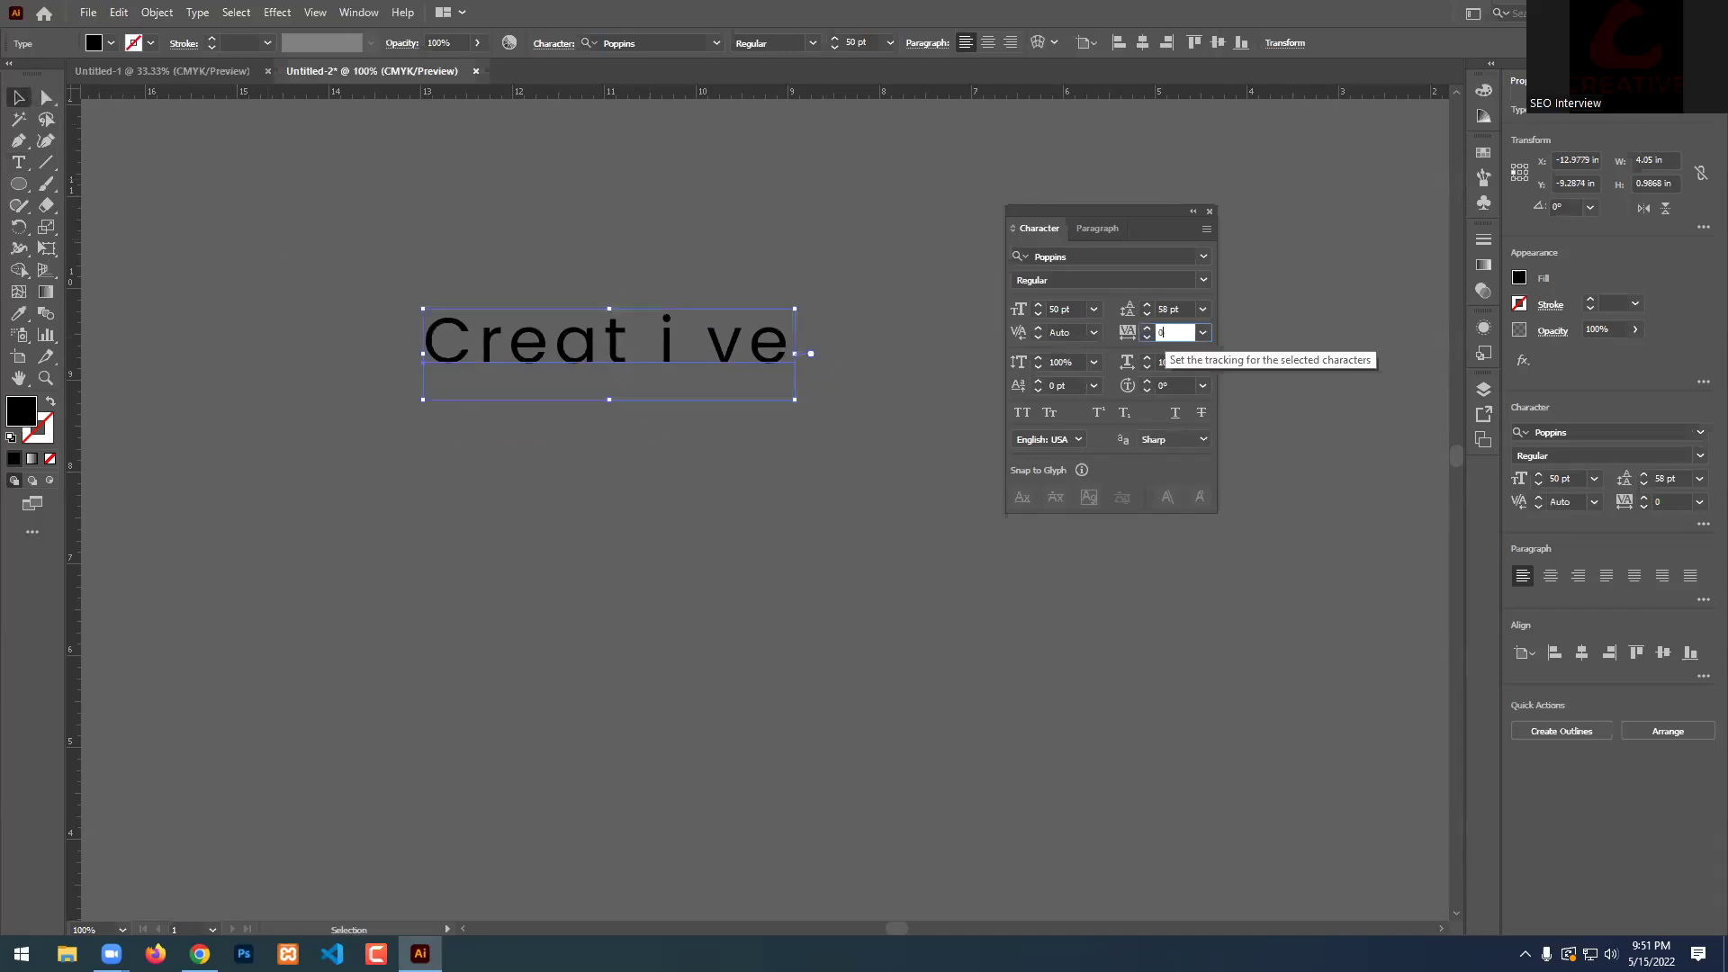
{"action": "key", "text": "Return"}
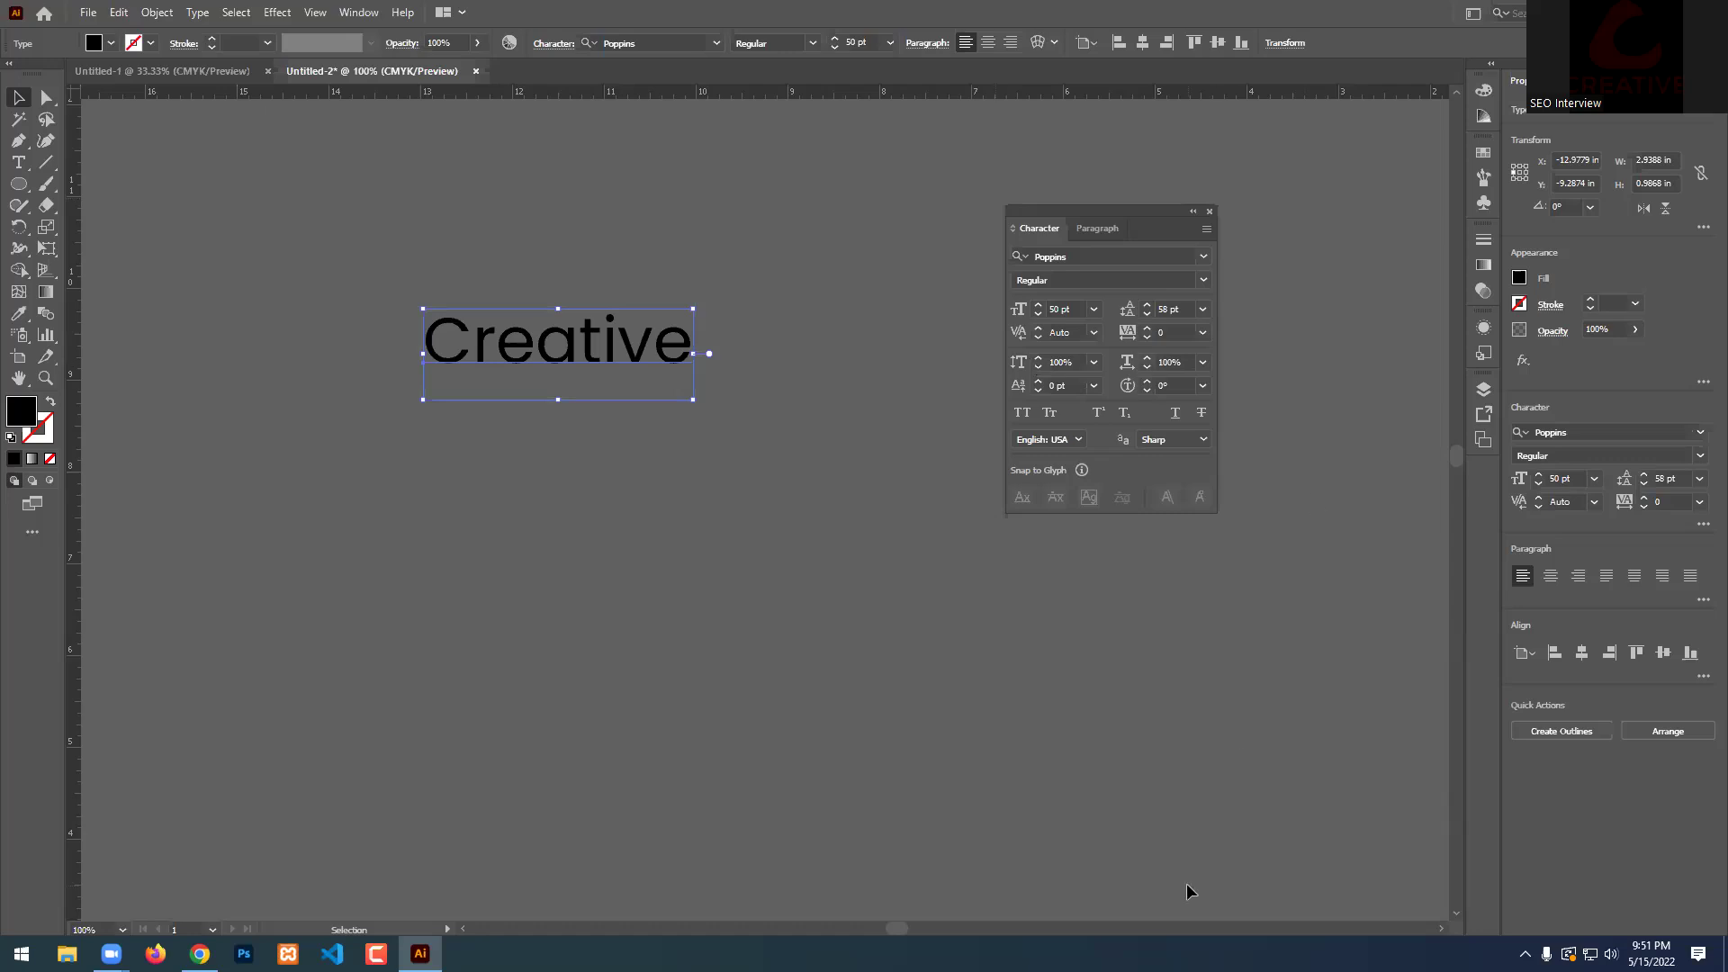
Select the 'a' in Creative and raise its vertical scale via 200% to 500%.
{"action": "double_click", "coordinate": [621, 347]}
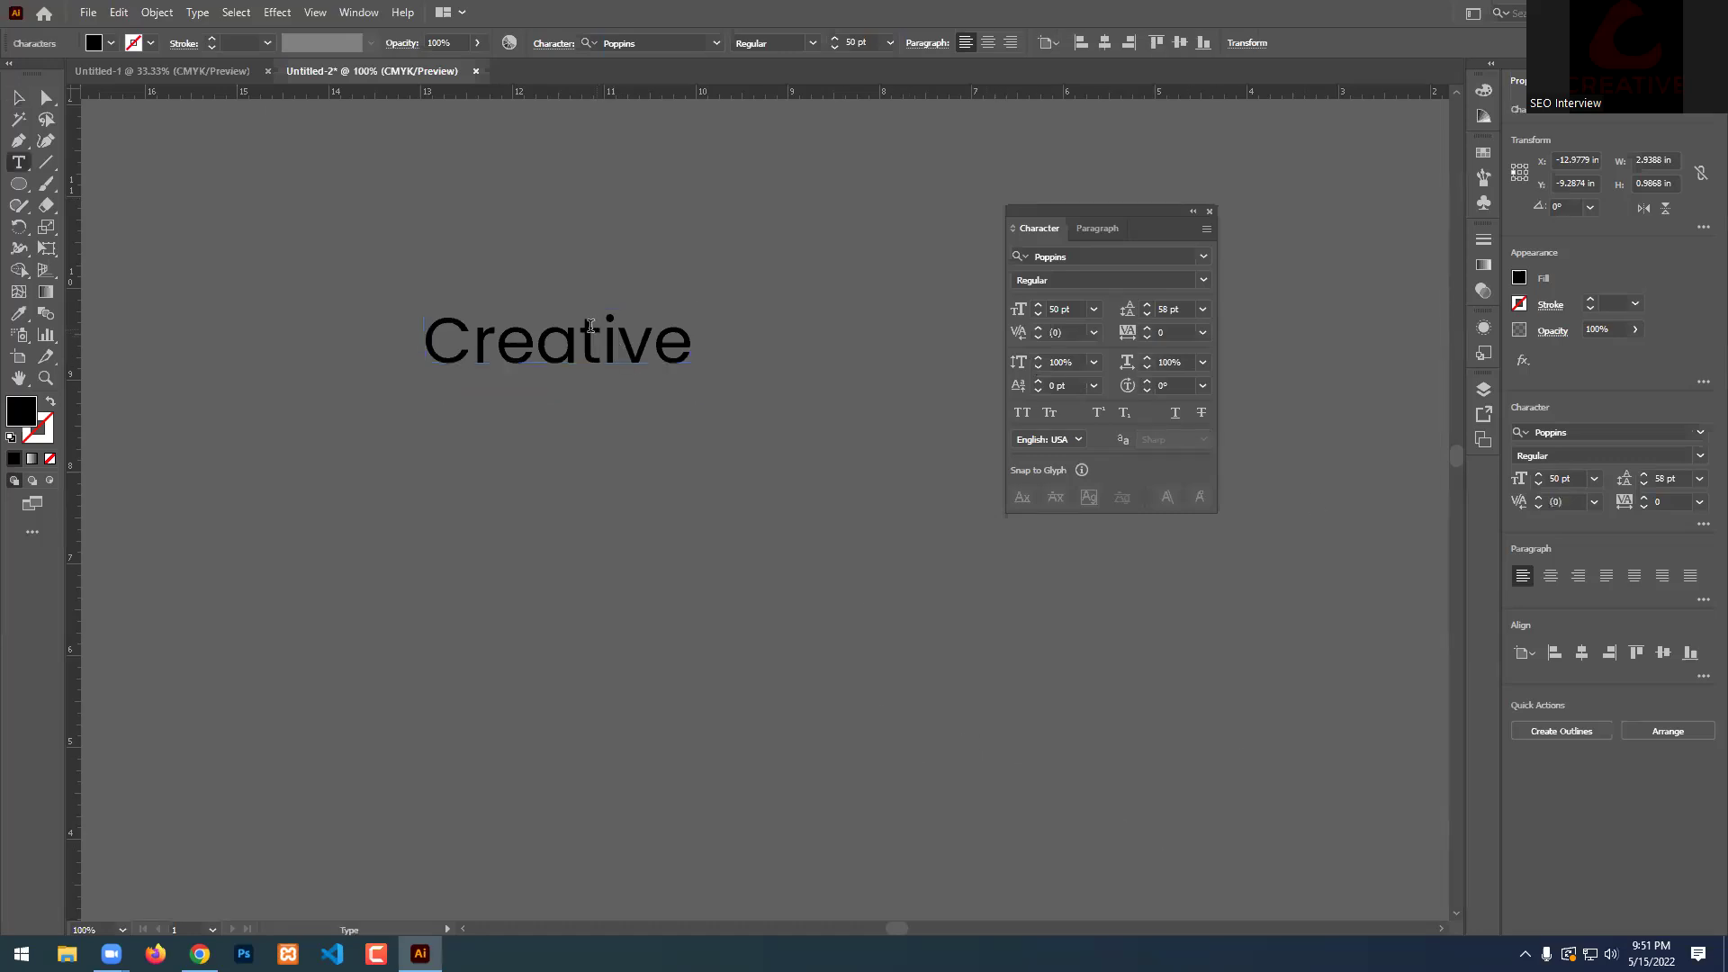
{"action": "left_click_drag", "start_coordinate": [537, 346], "coordinate": [602, 347]}
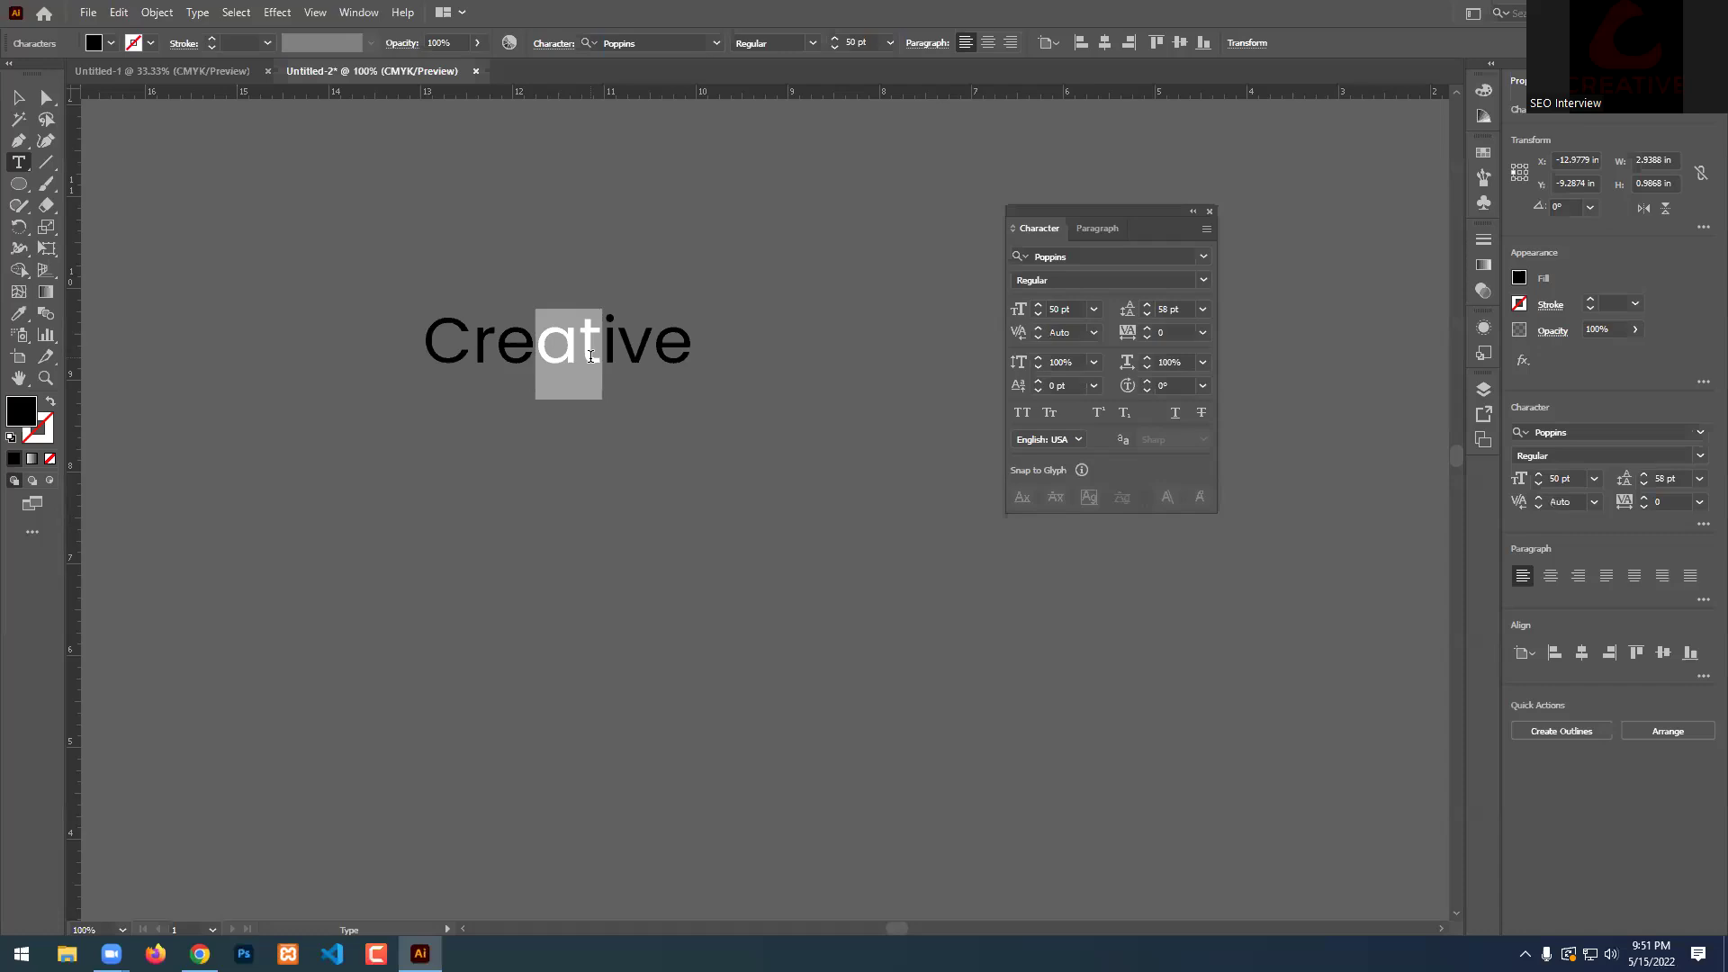
{"action": "left_click", "coordinate": [579, 338]}
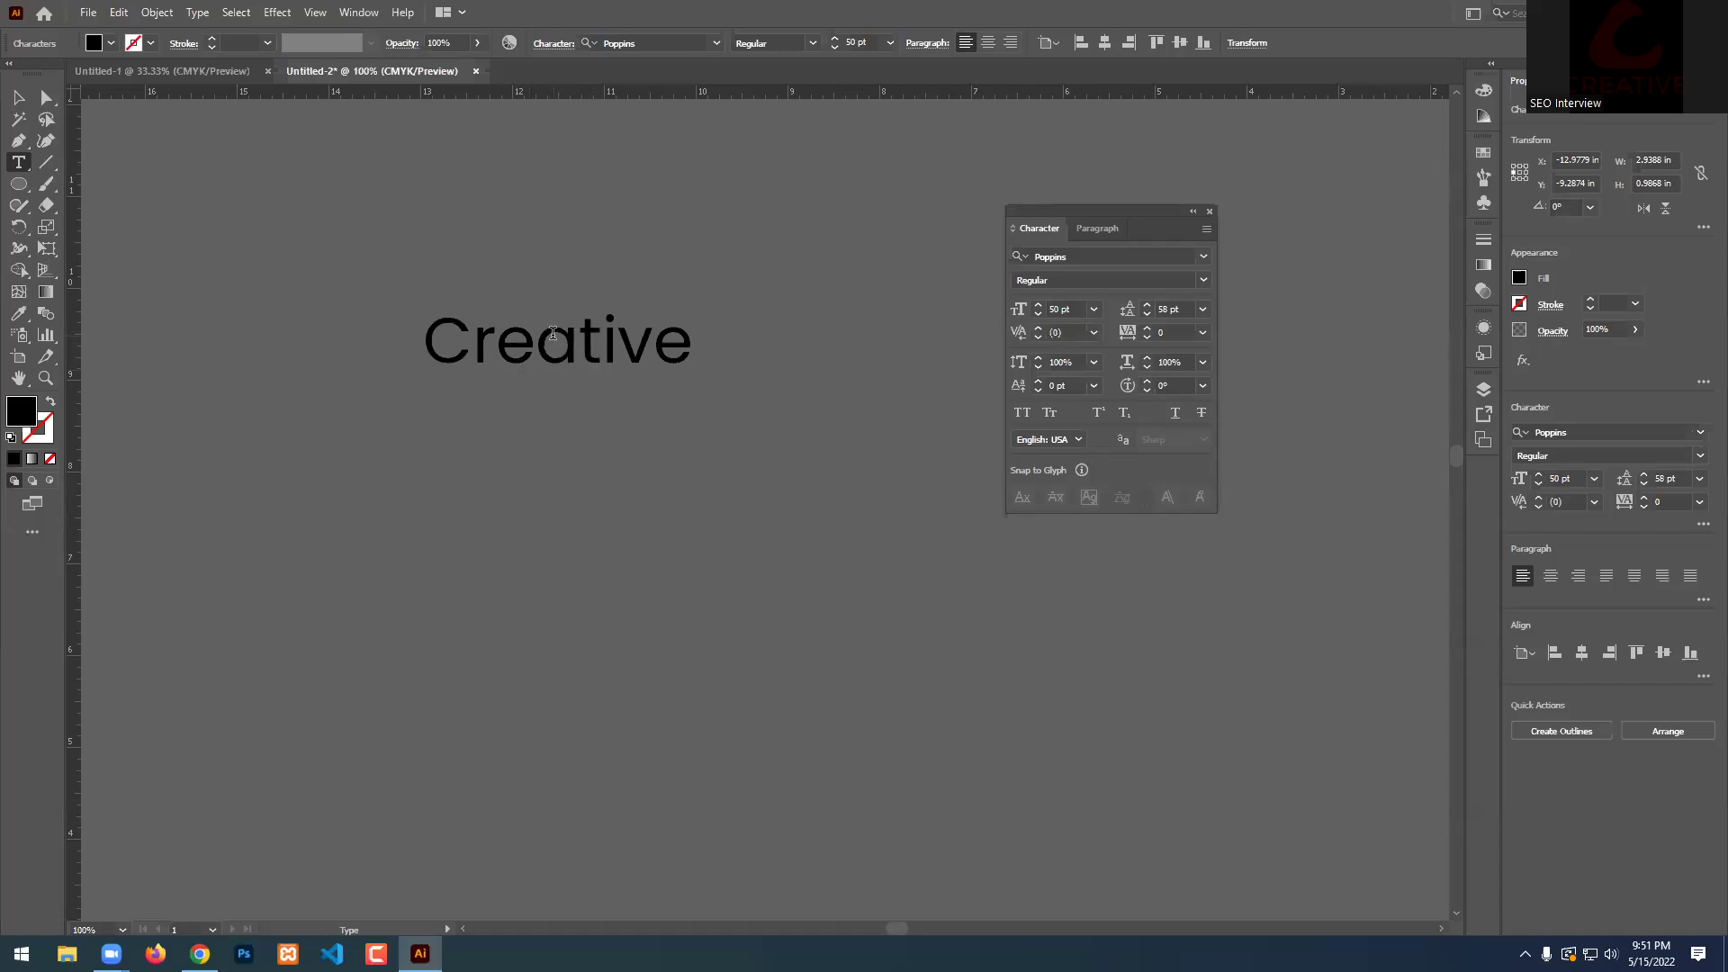
{"action": "key", "text": "shift+Left"}
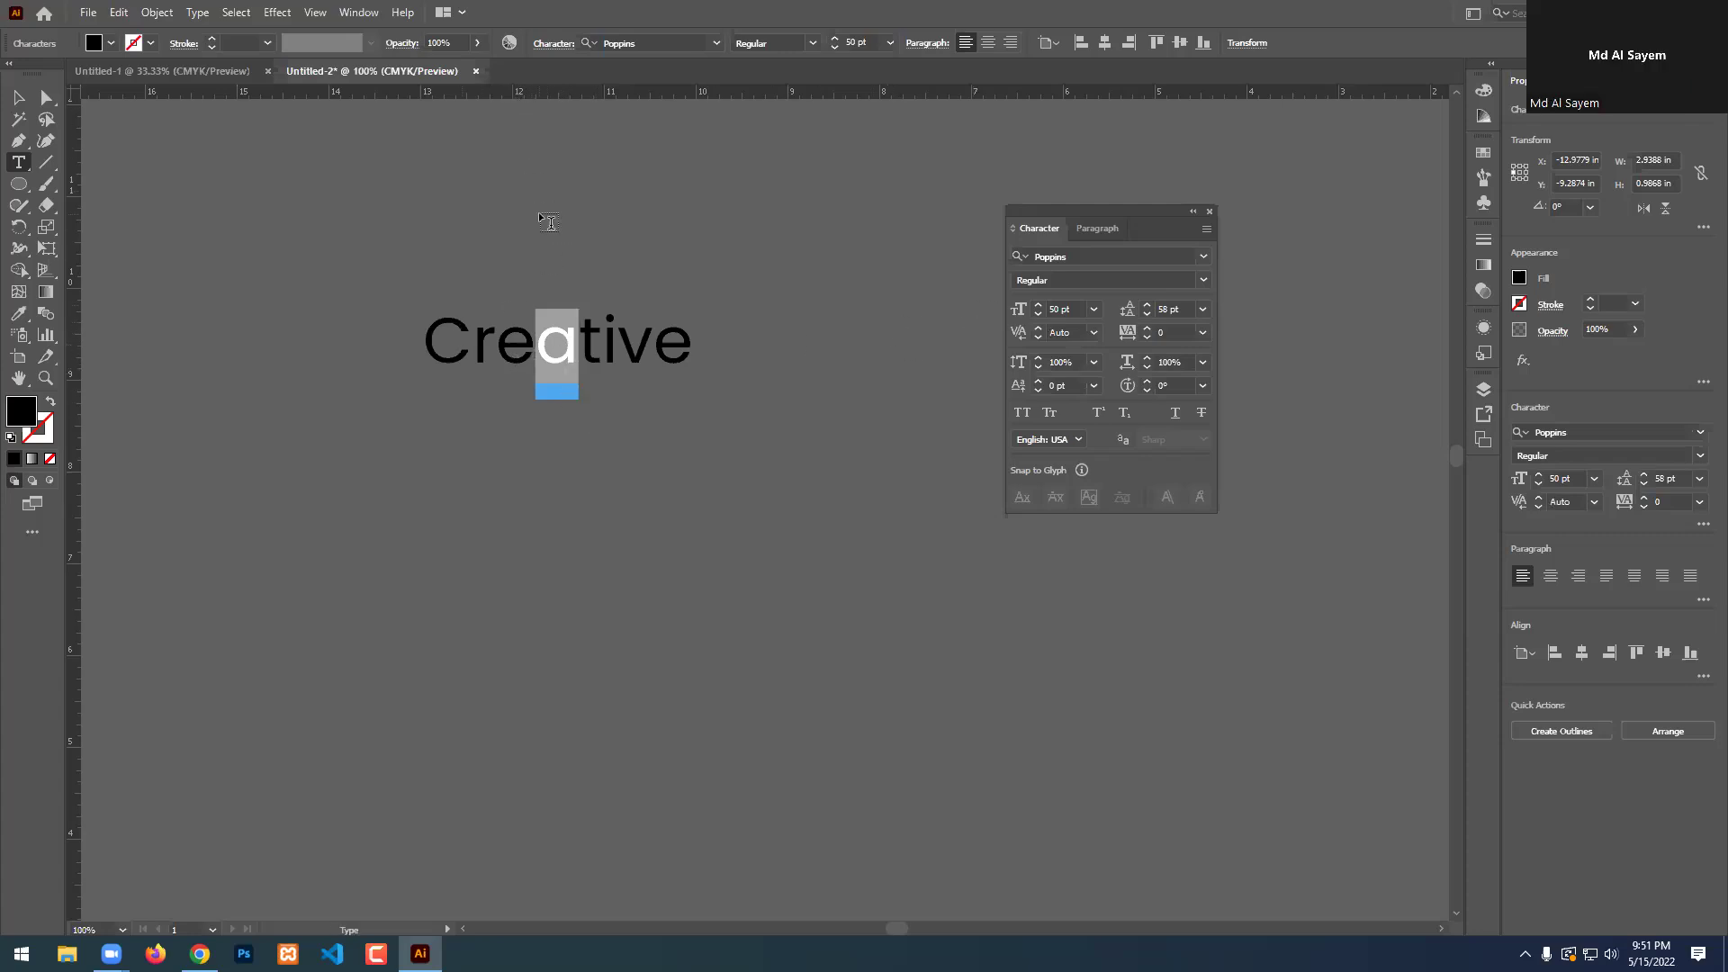
{"action": "left_click", "coordinate": [1038, 358]}
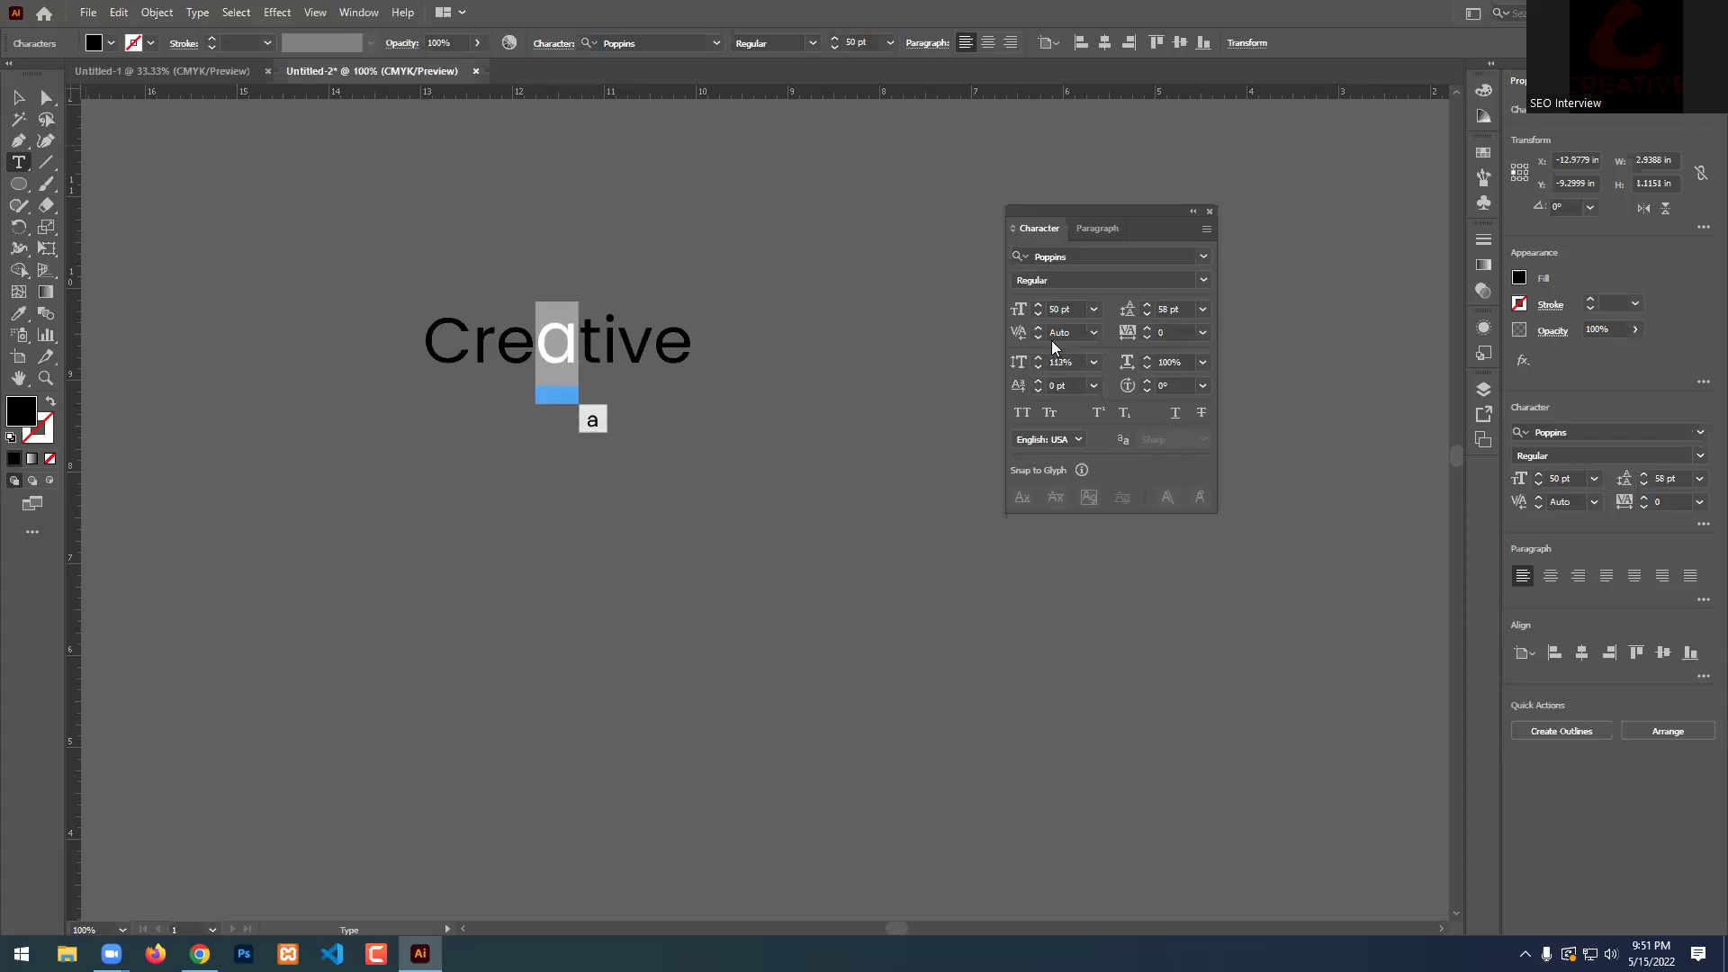
{"action": "left_click", "coordinate": [1093, 363]}
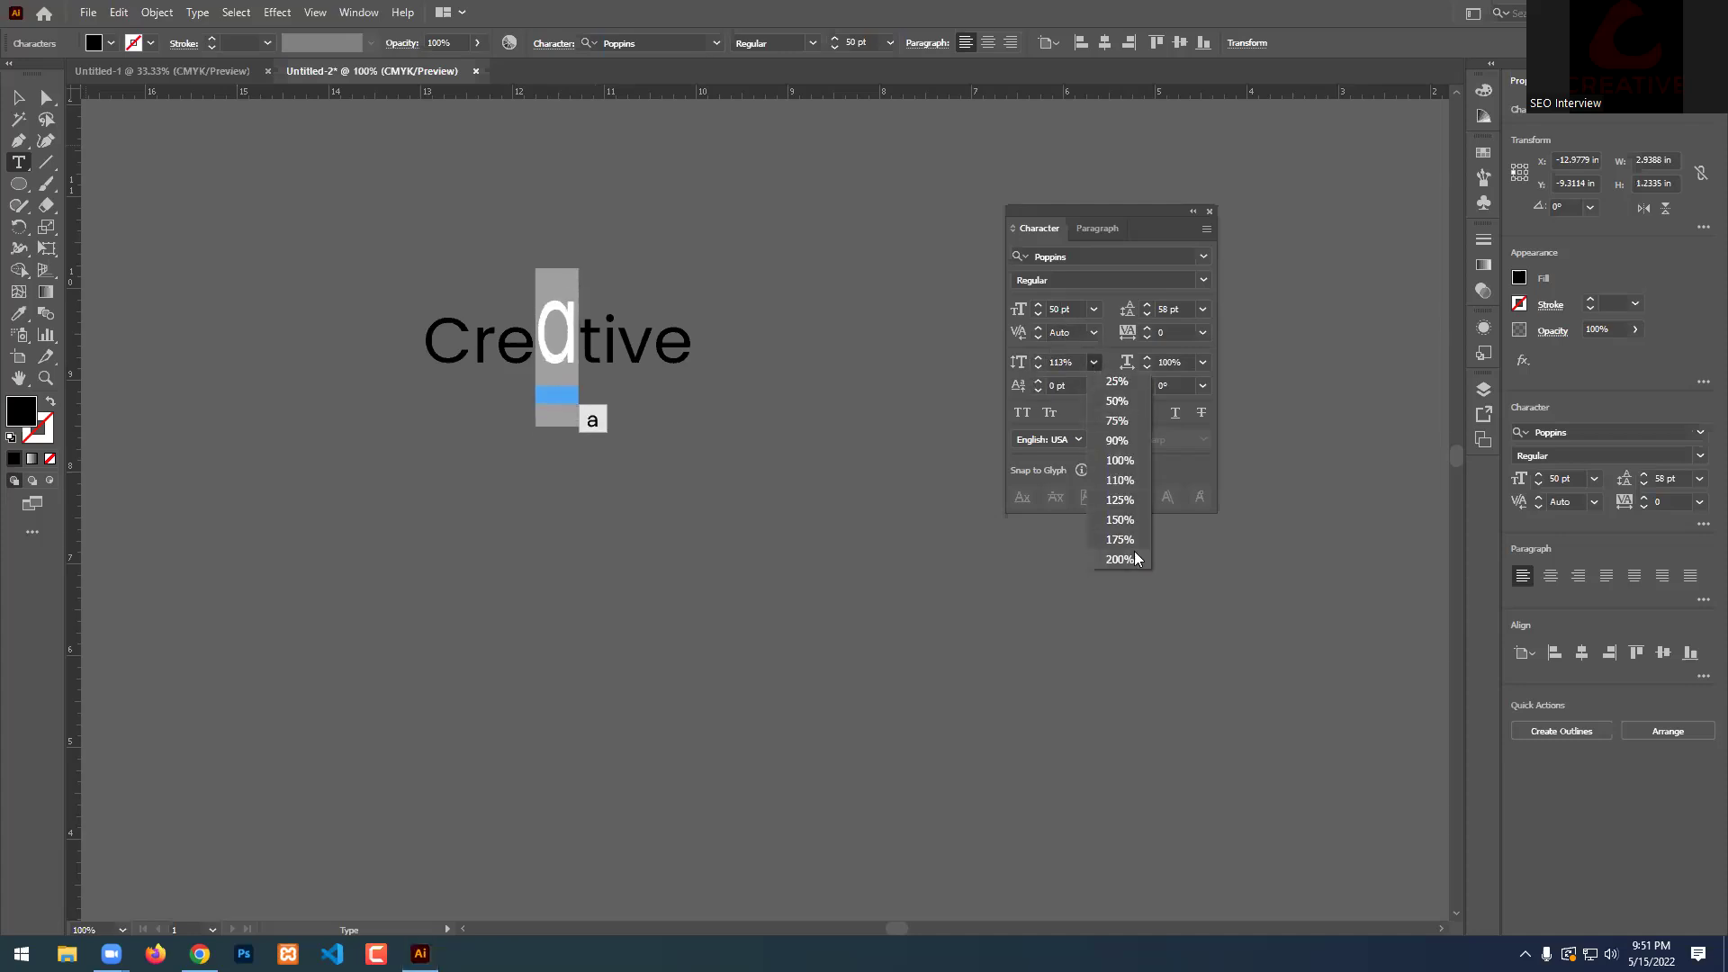
{"action": "left_click", "coordinate": [1120, 559]}
{"action": "left_click", "coordinate": [1062, 359]}
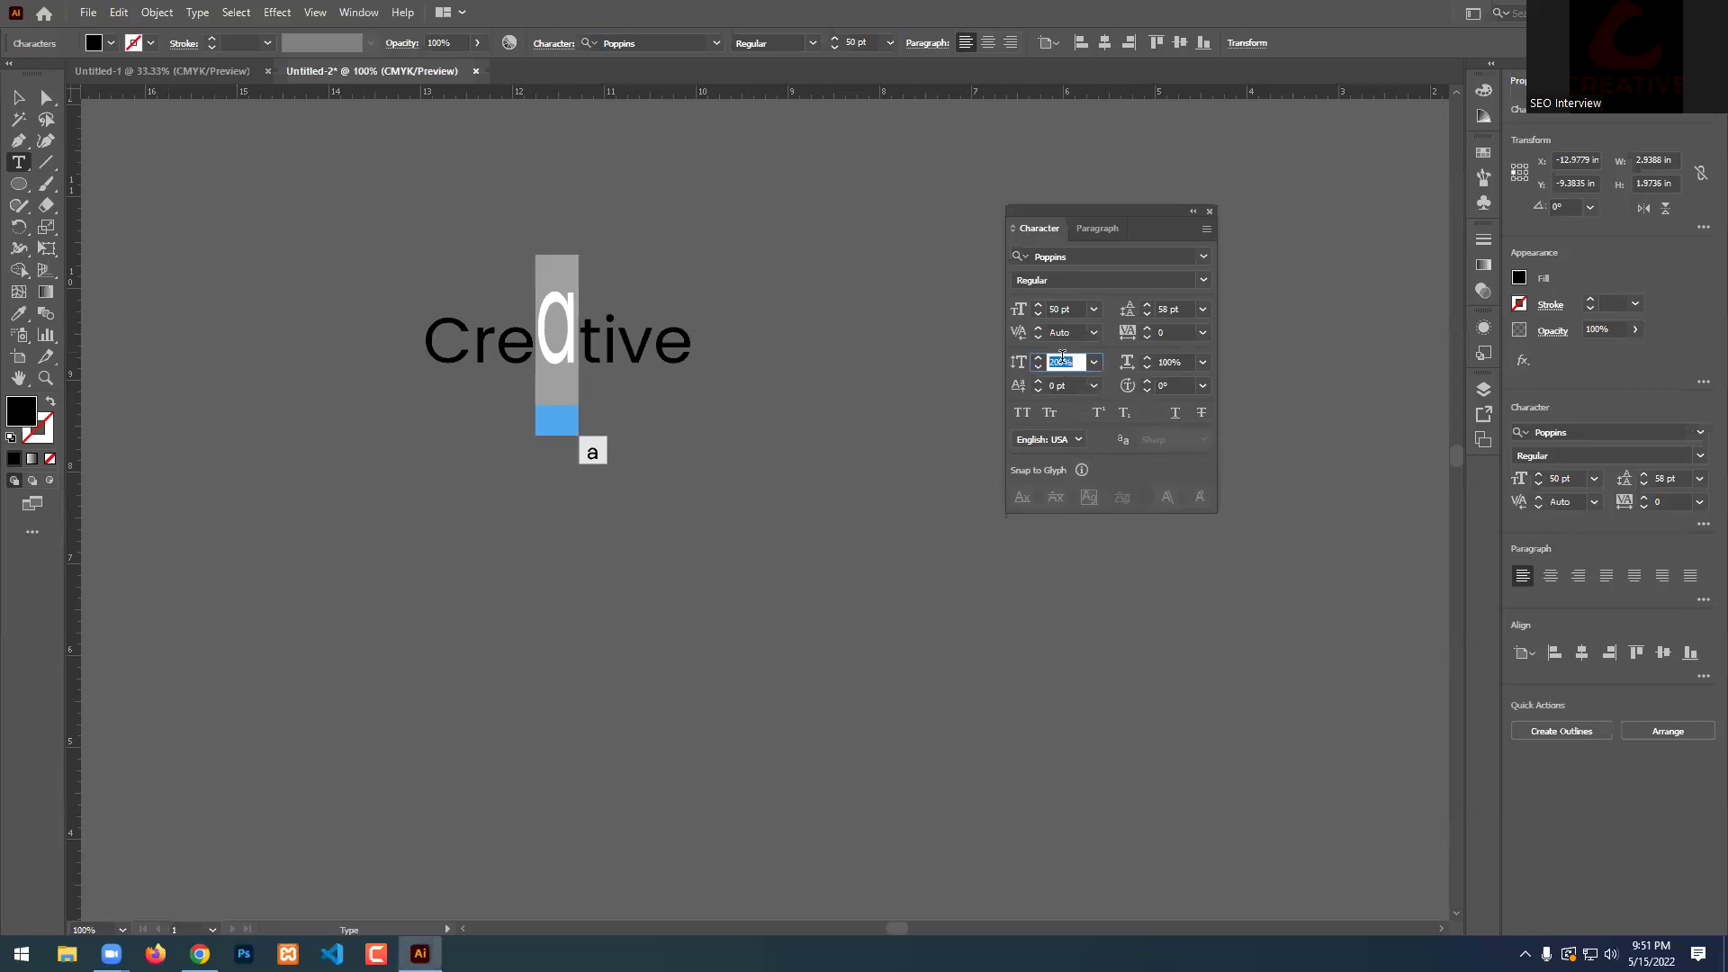
{"action": "type", "text": "500"}
{"action": "key", "text": "Return"}
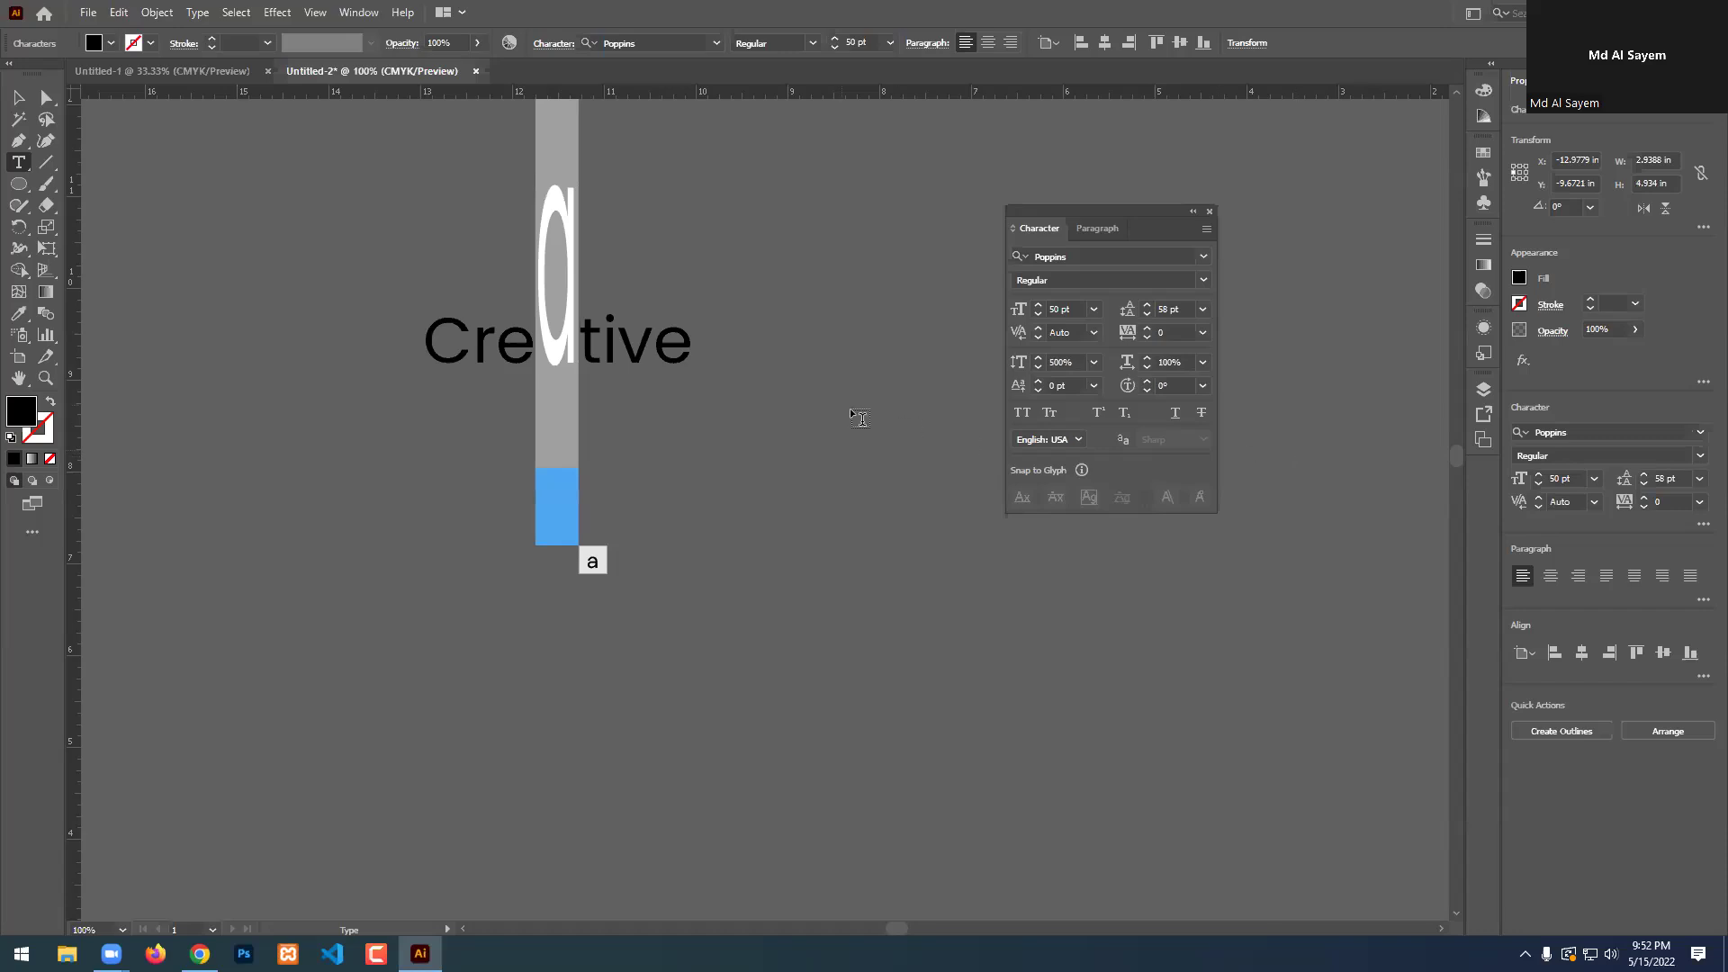
{"action": "left_click", "coordinate": [578, 347]}
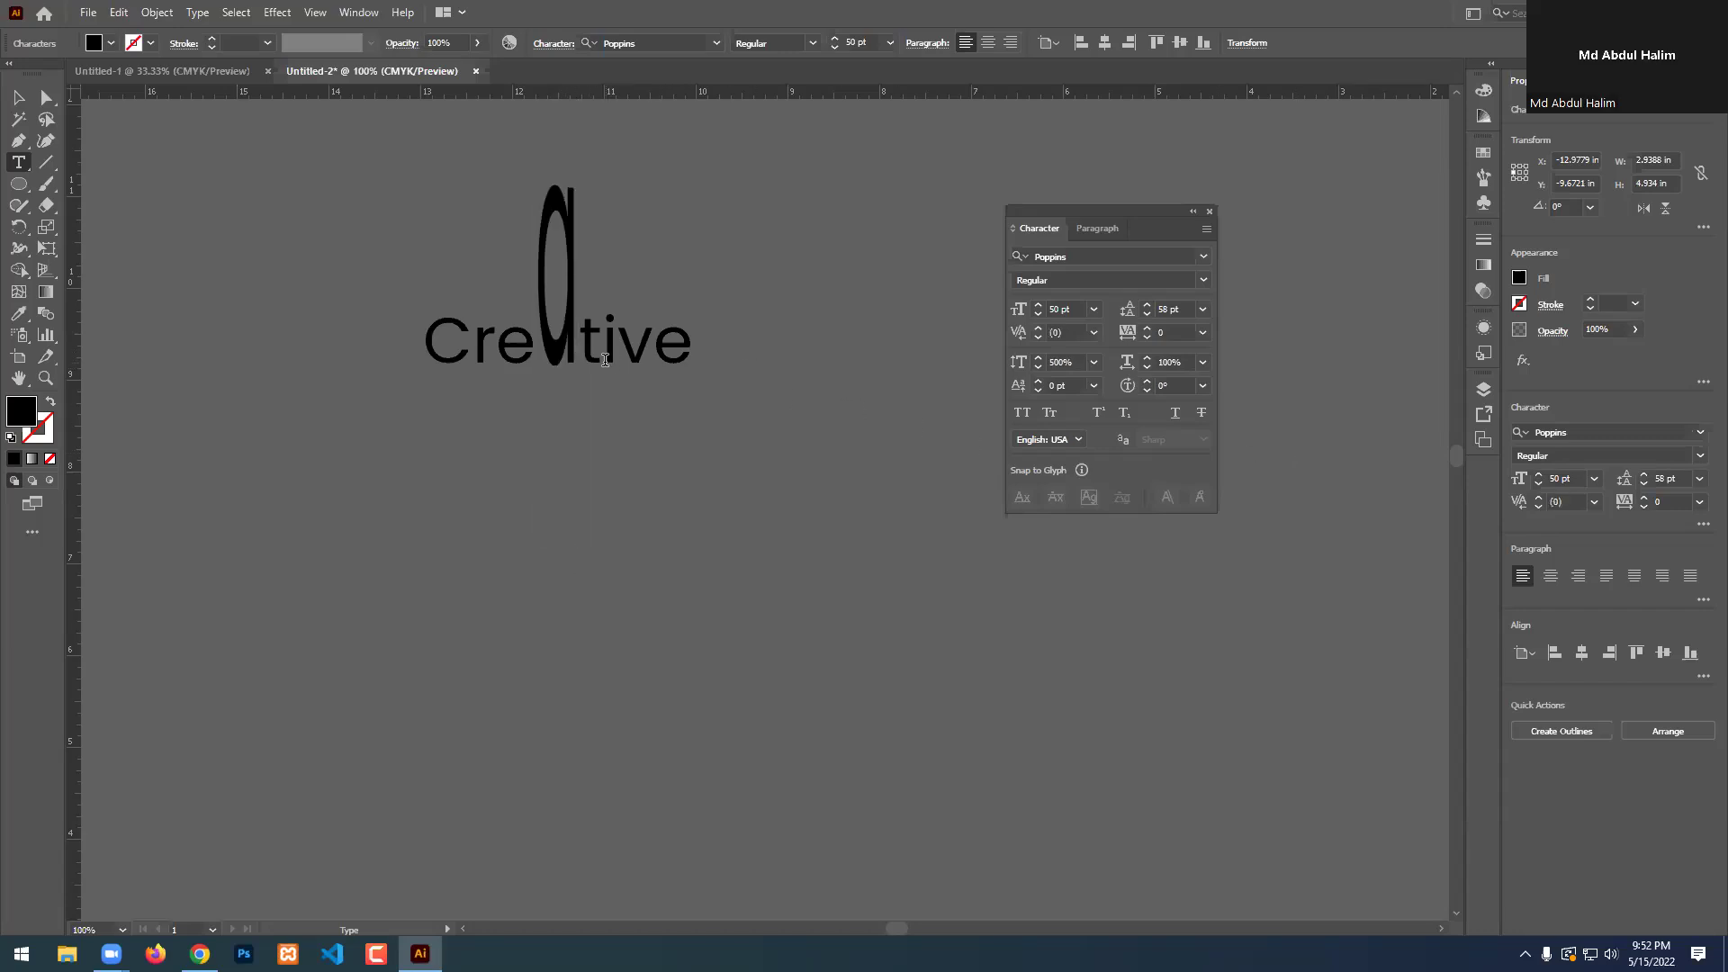
{"action": "scroll", "coordinate": [600, 401], "scroll_direction": "up", "scroll_amount": 2}
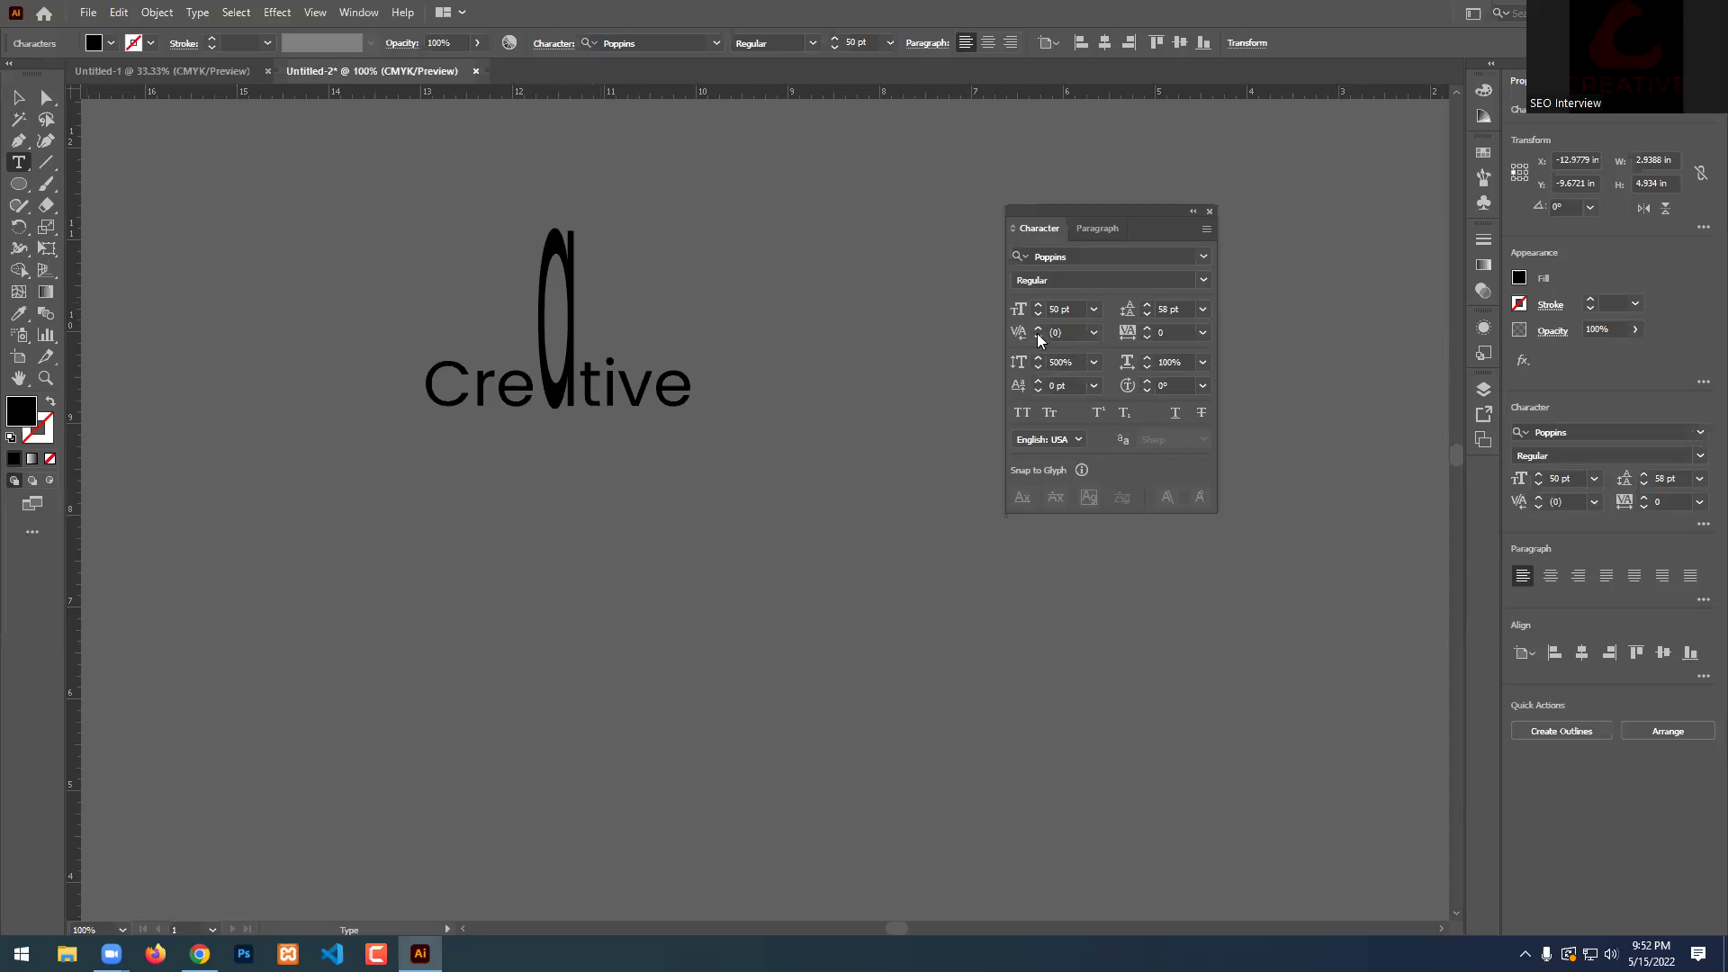
Set the 'a' horizontal scale to 500% and check the result.
{"action": "left_click", "coordinate": [1163, 362]}
{"action": "type", "text": "500"}
{"action": "key", "text": "Return"}
{"action": "left_click_drag", "start_coordinate": [544, 328], "coordinate": [573, 330]}
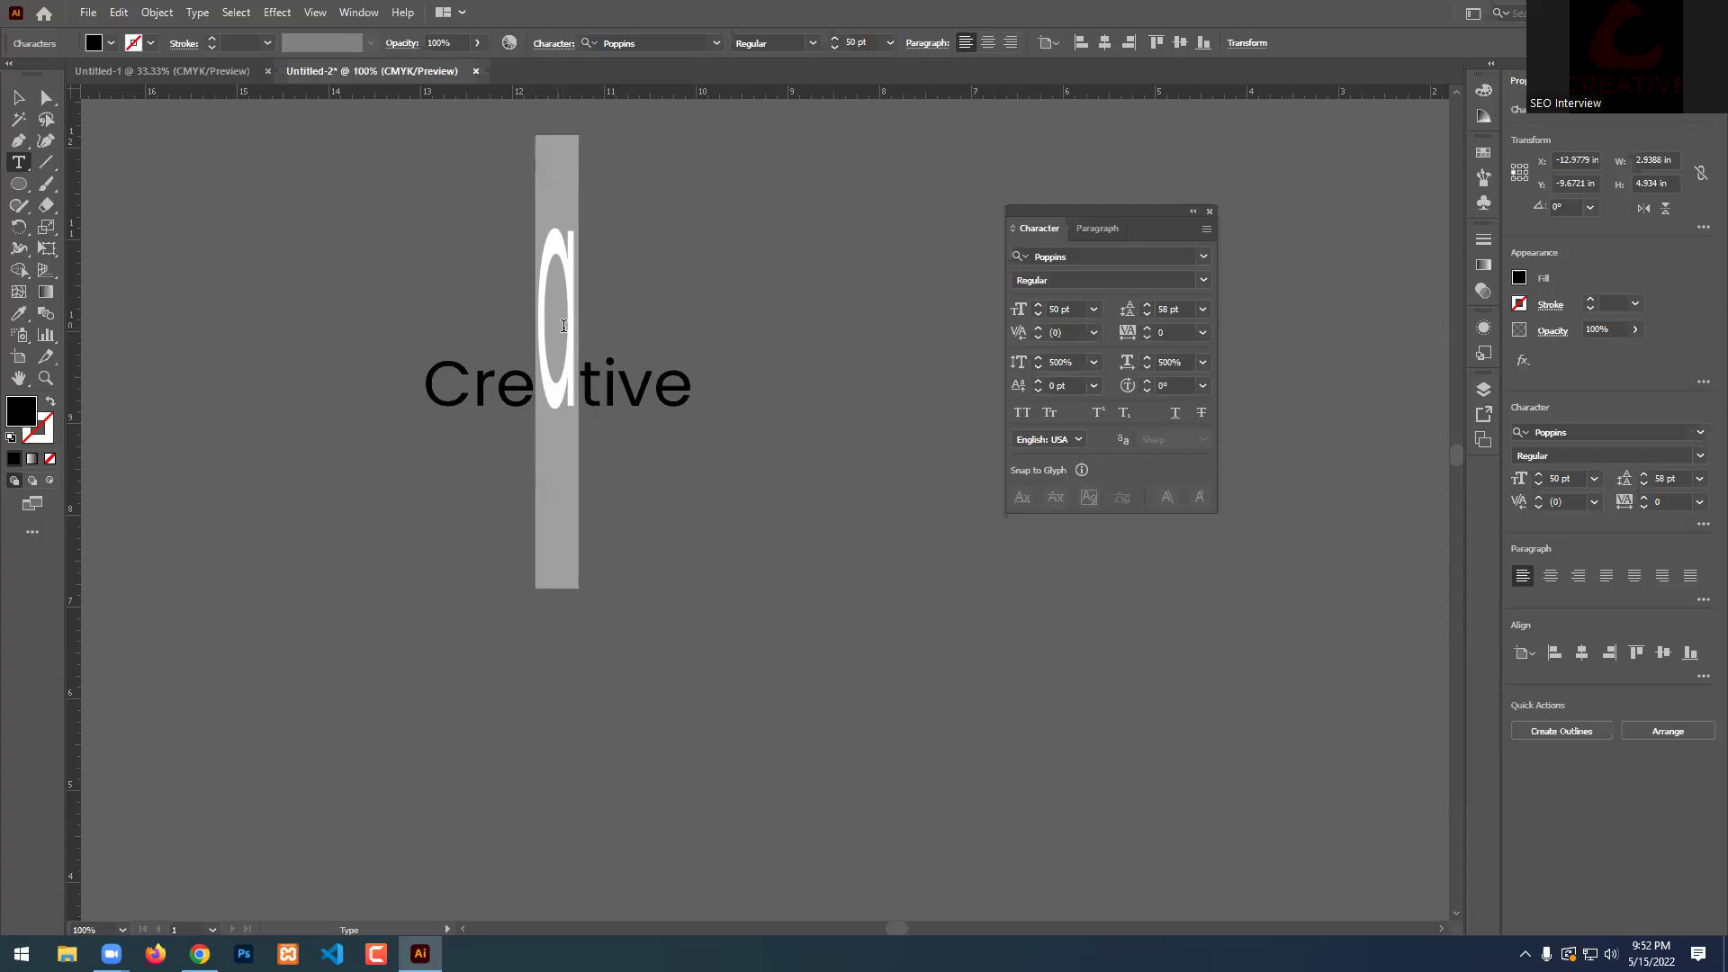
{"action": "left_click", "coordinate": [1170, 360]}
{"action": "type", "text": "5"}
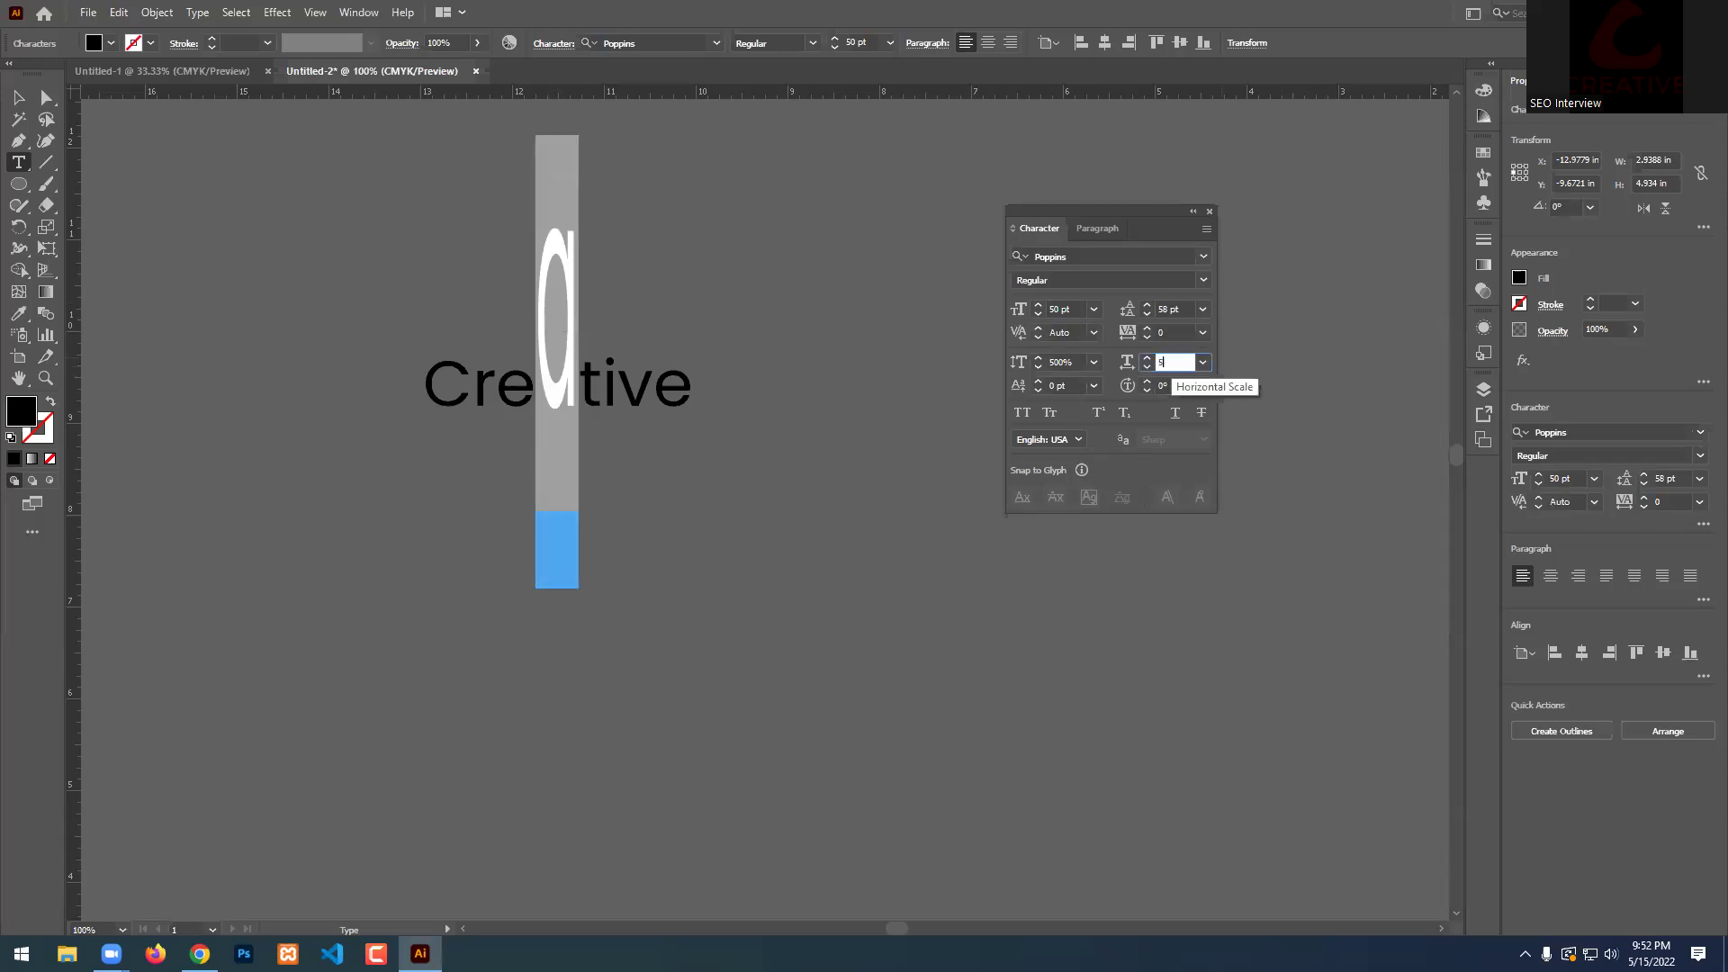
{"action": "type", "text": "00"}
{"action": "key", "text": "Return"}
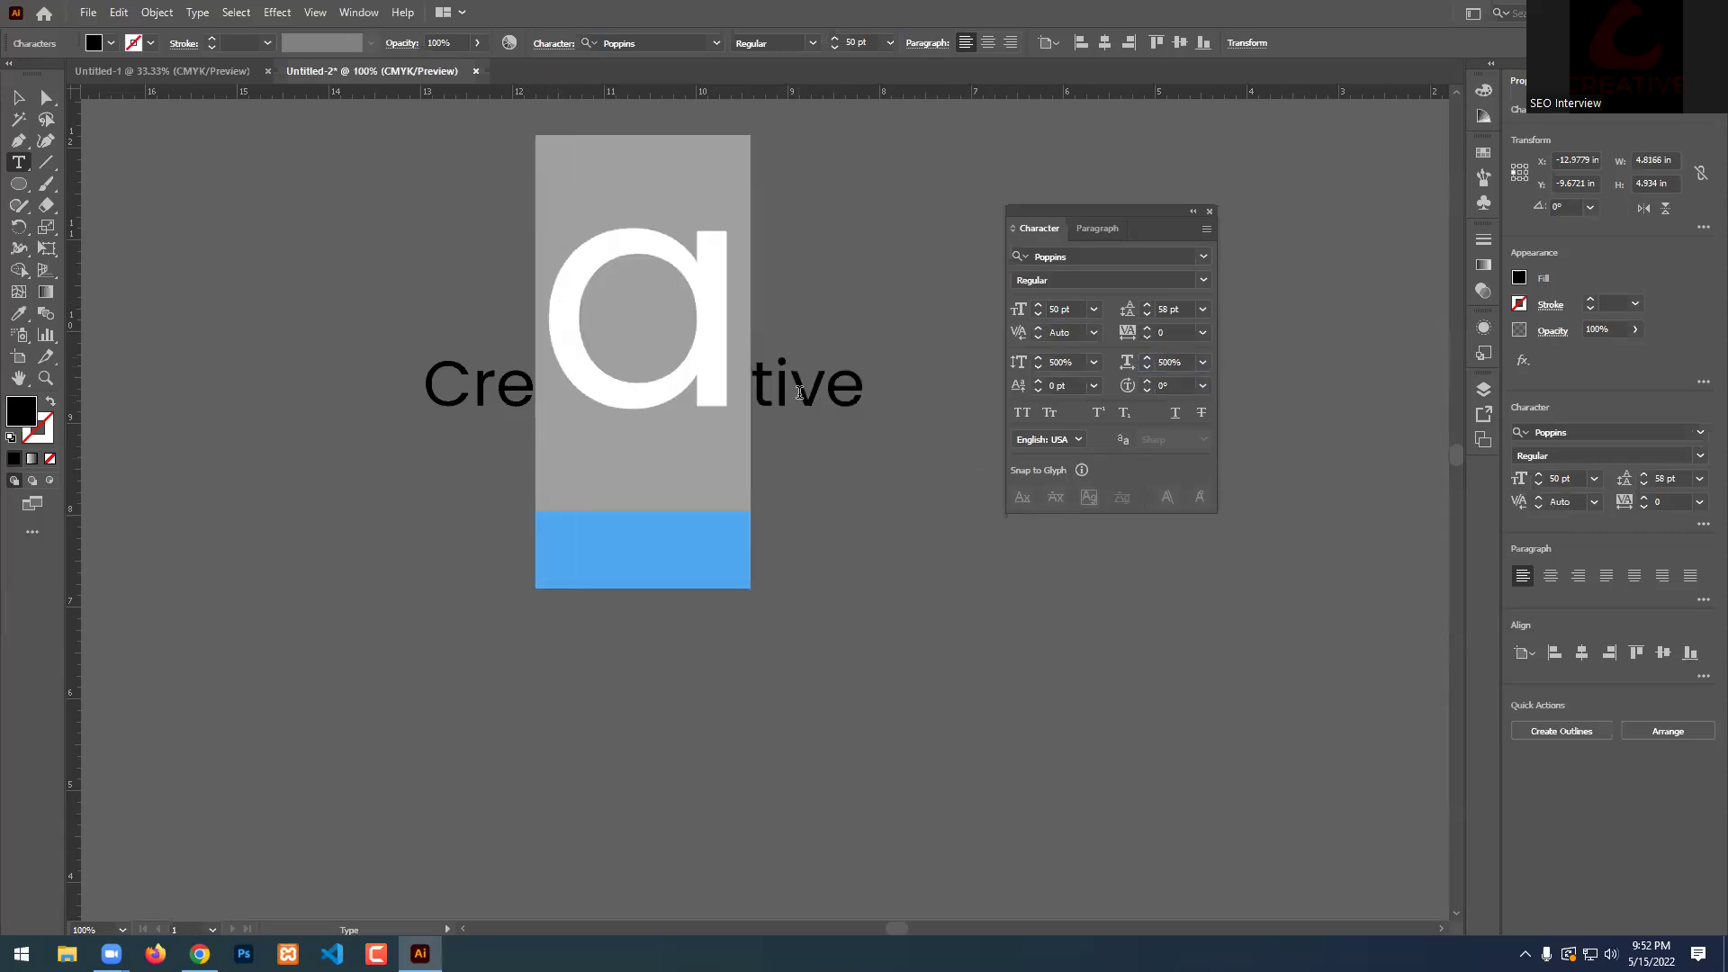
{"action": "left_click", "coordinate": [789, 390]}
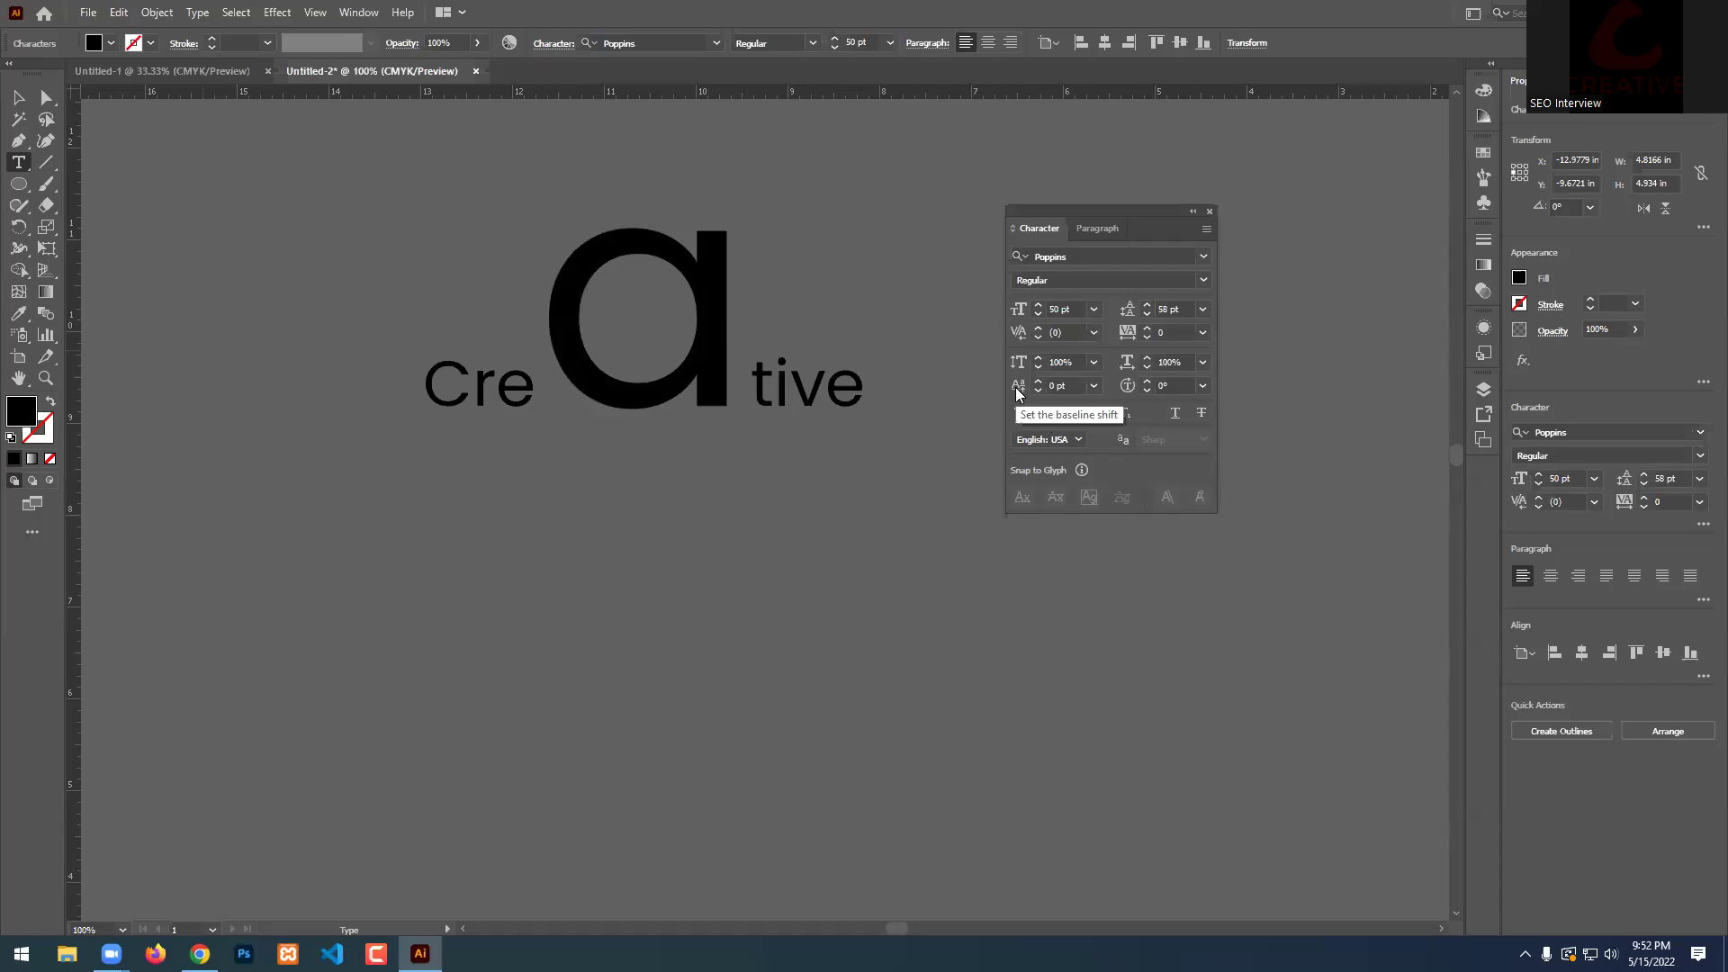
{"action": "left_click", "coordinate": [18, 97]}
Replace Creative with new point text 'A2+b2', zoom out, and select the 2 after A.
{"action": "key", "text": "Delete"}
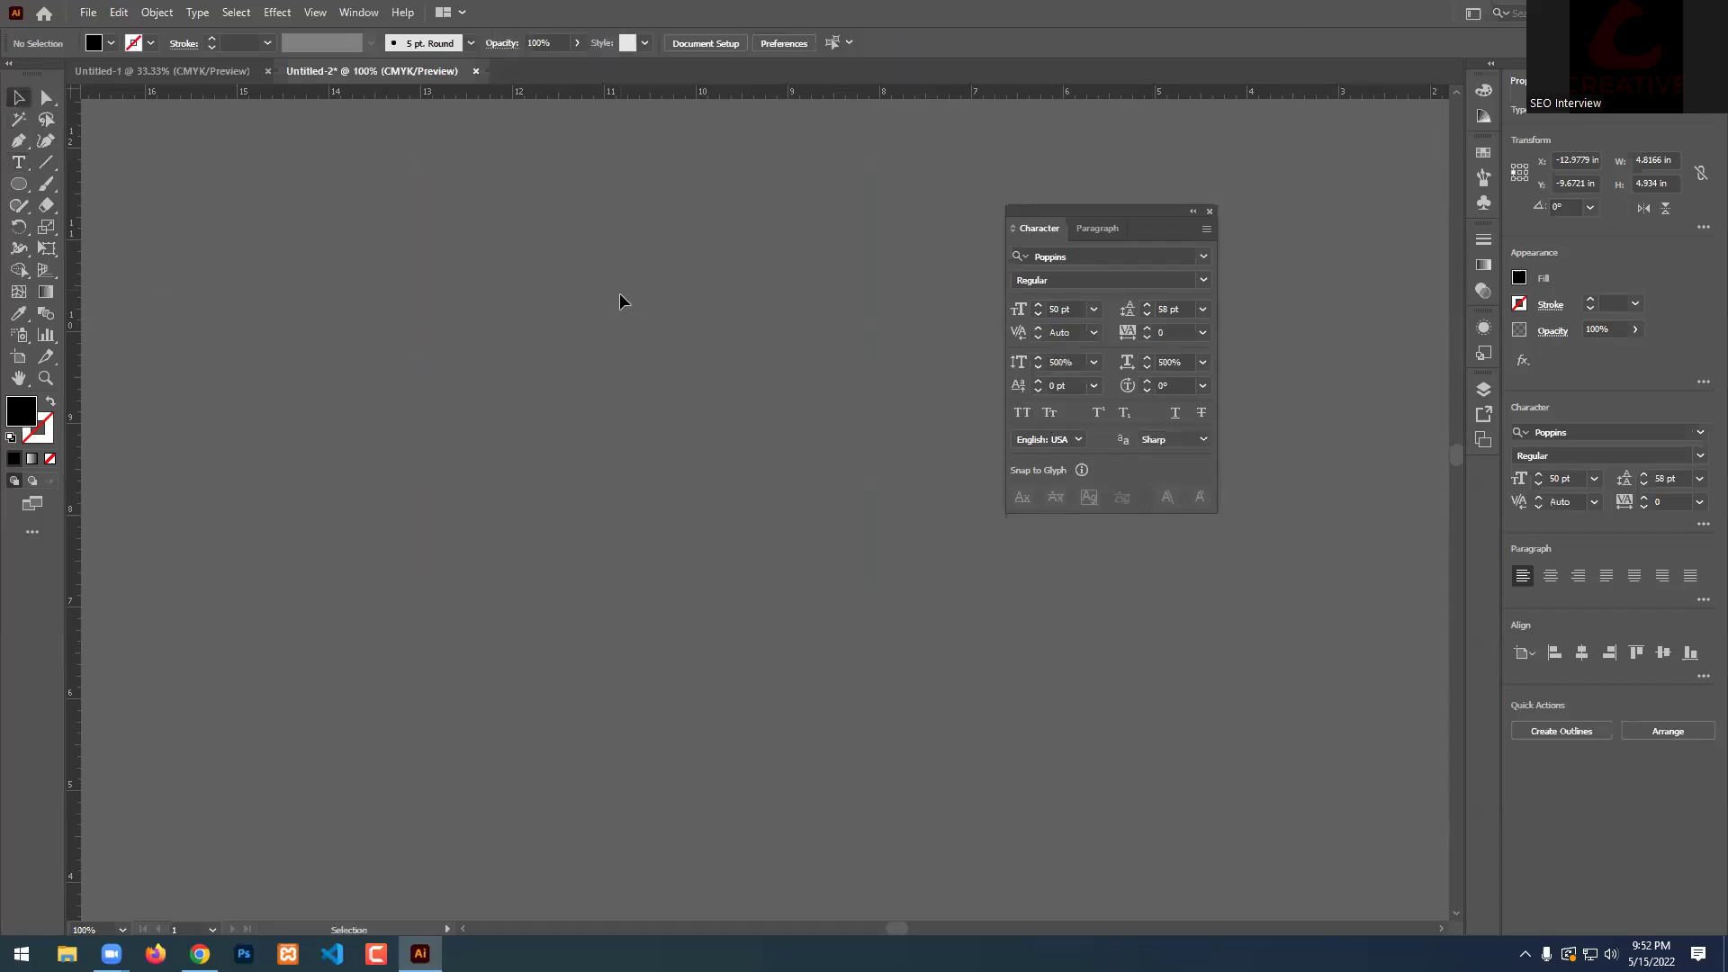
{"action": "key", "text": "t"}
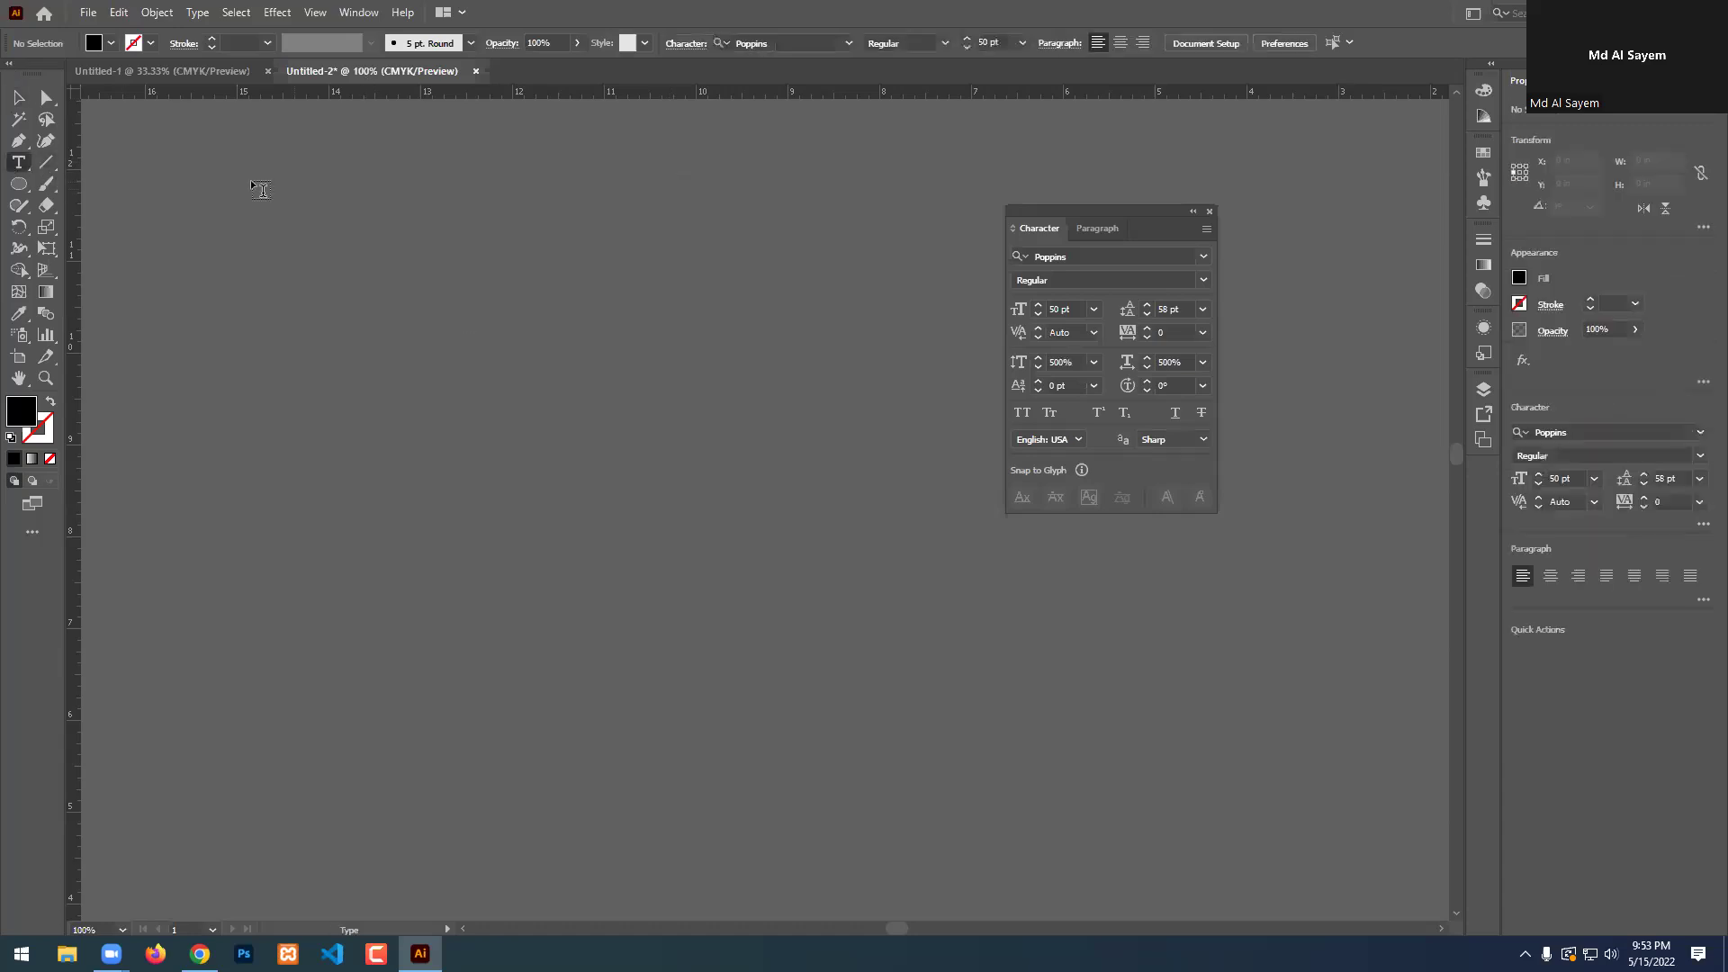
{"action": "left_click", "coordinate": [353, 407]}
{"action": "type", "text": "A"}
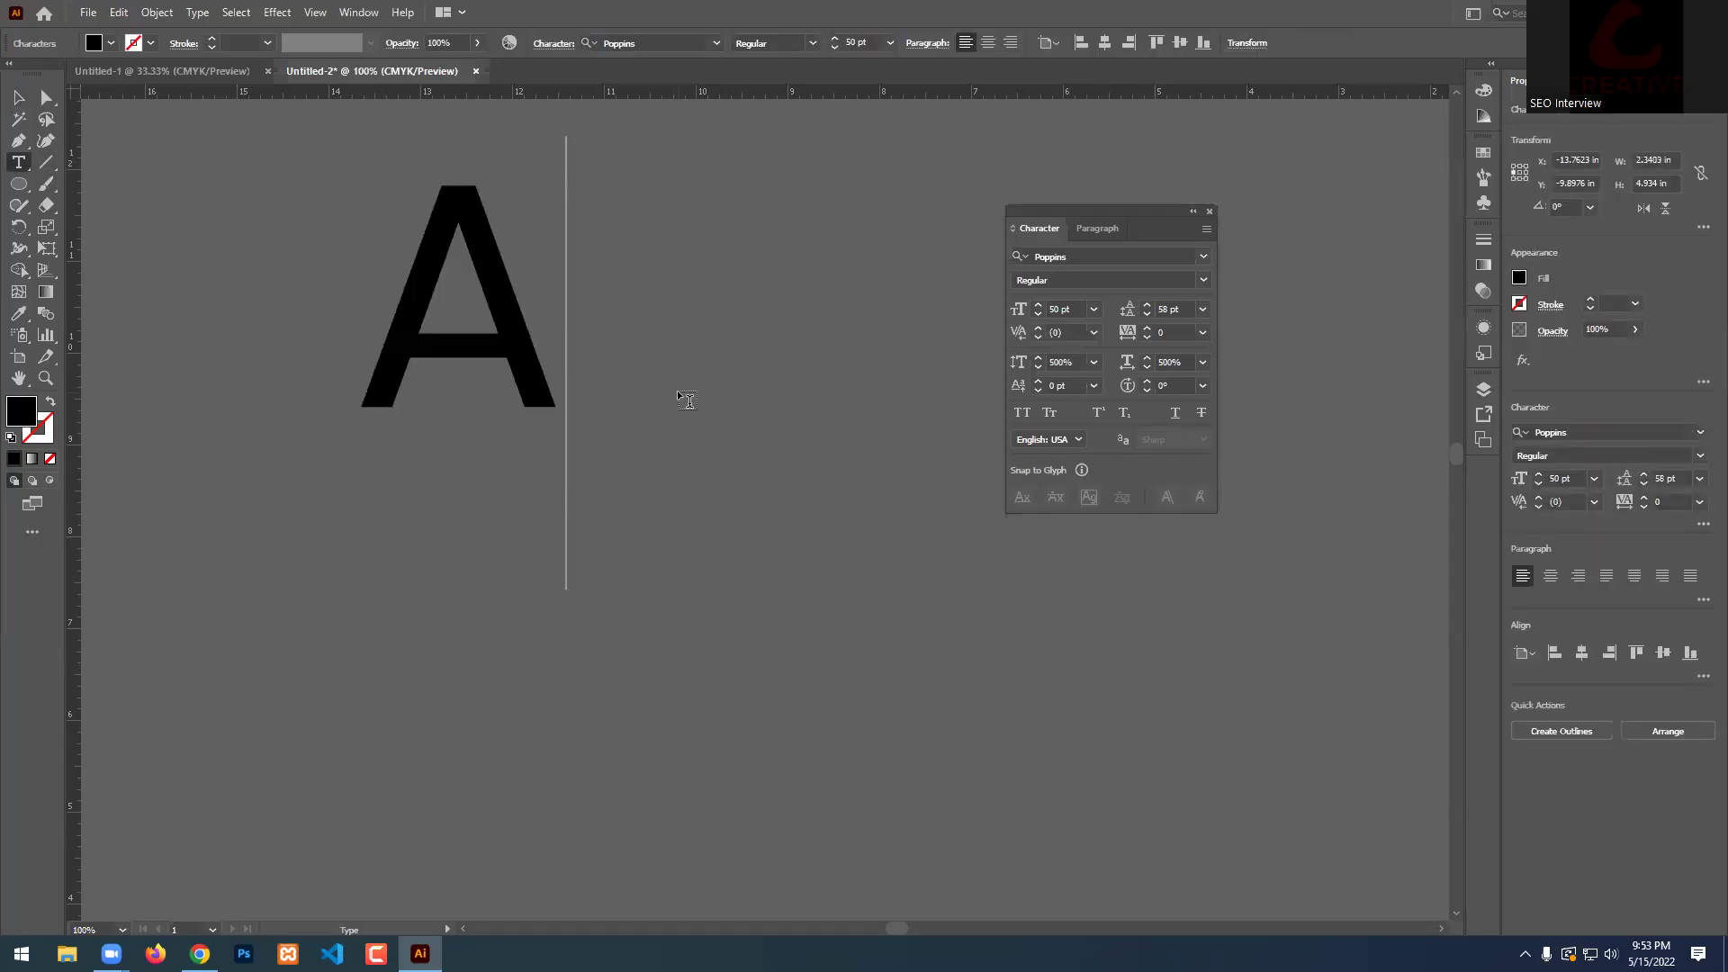
{"action": "type", "text": "2+b2"}
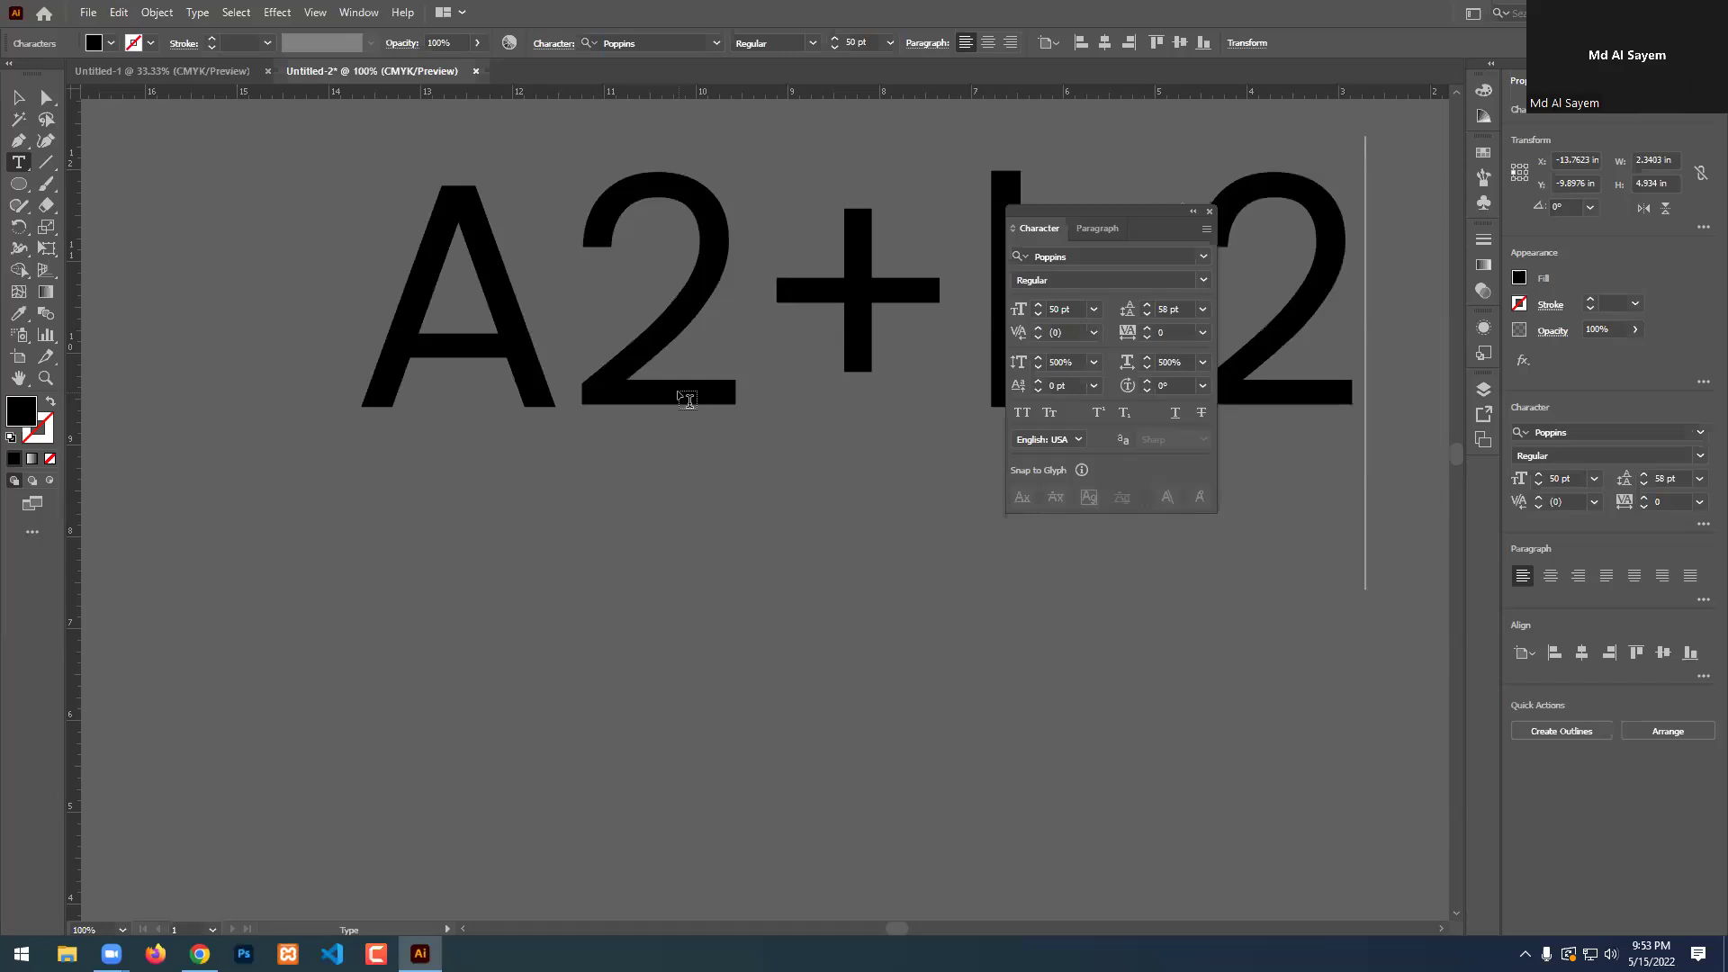
{"action": "key", "text": "ctrl+minus"}
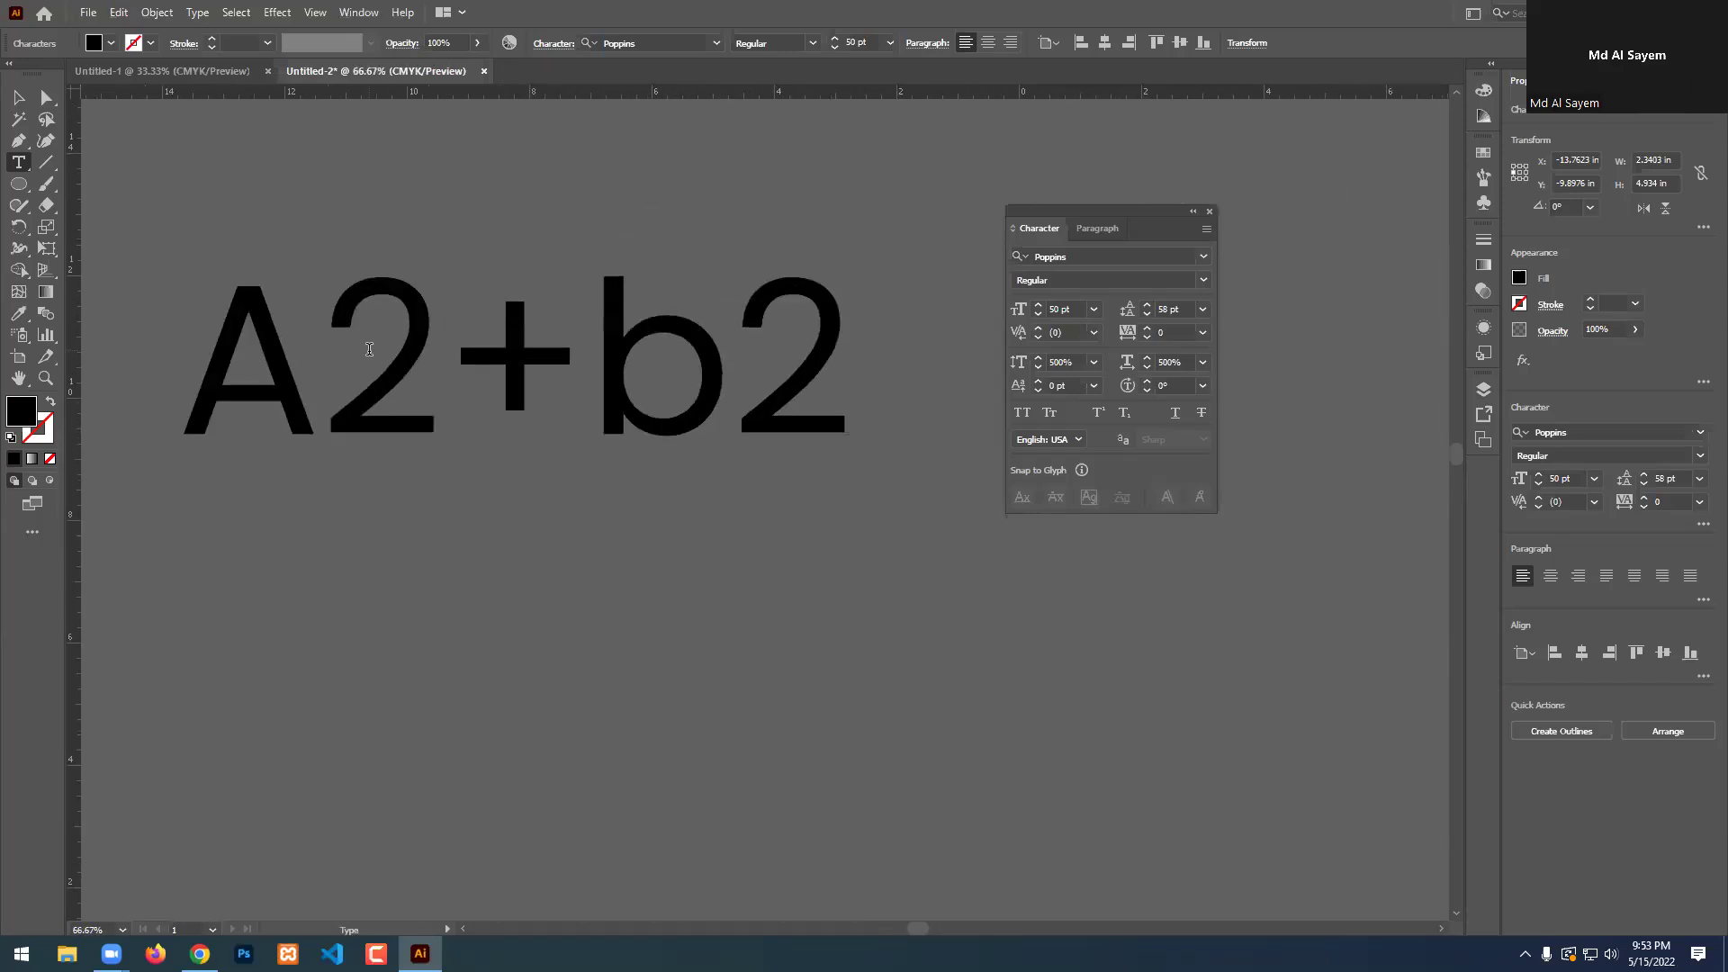
{"action": "key", "text": "Left"}
{"action": "key", "text": "Left"}
{"action": "key", "text": "Left"}
{"action": "key", "text": "Left"}
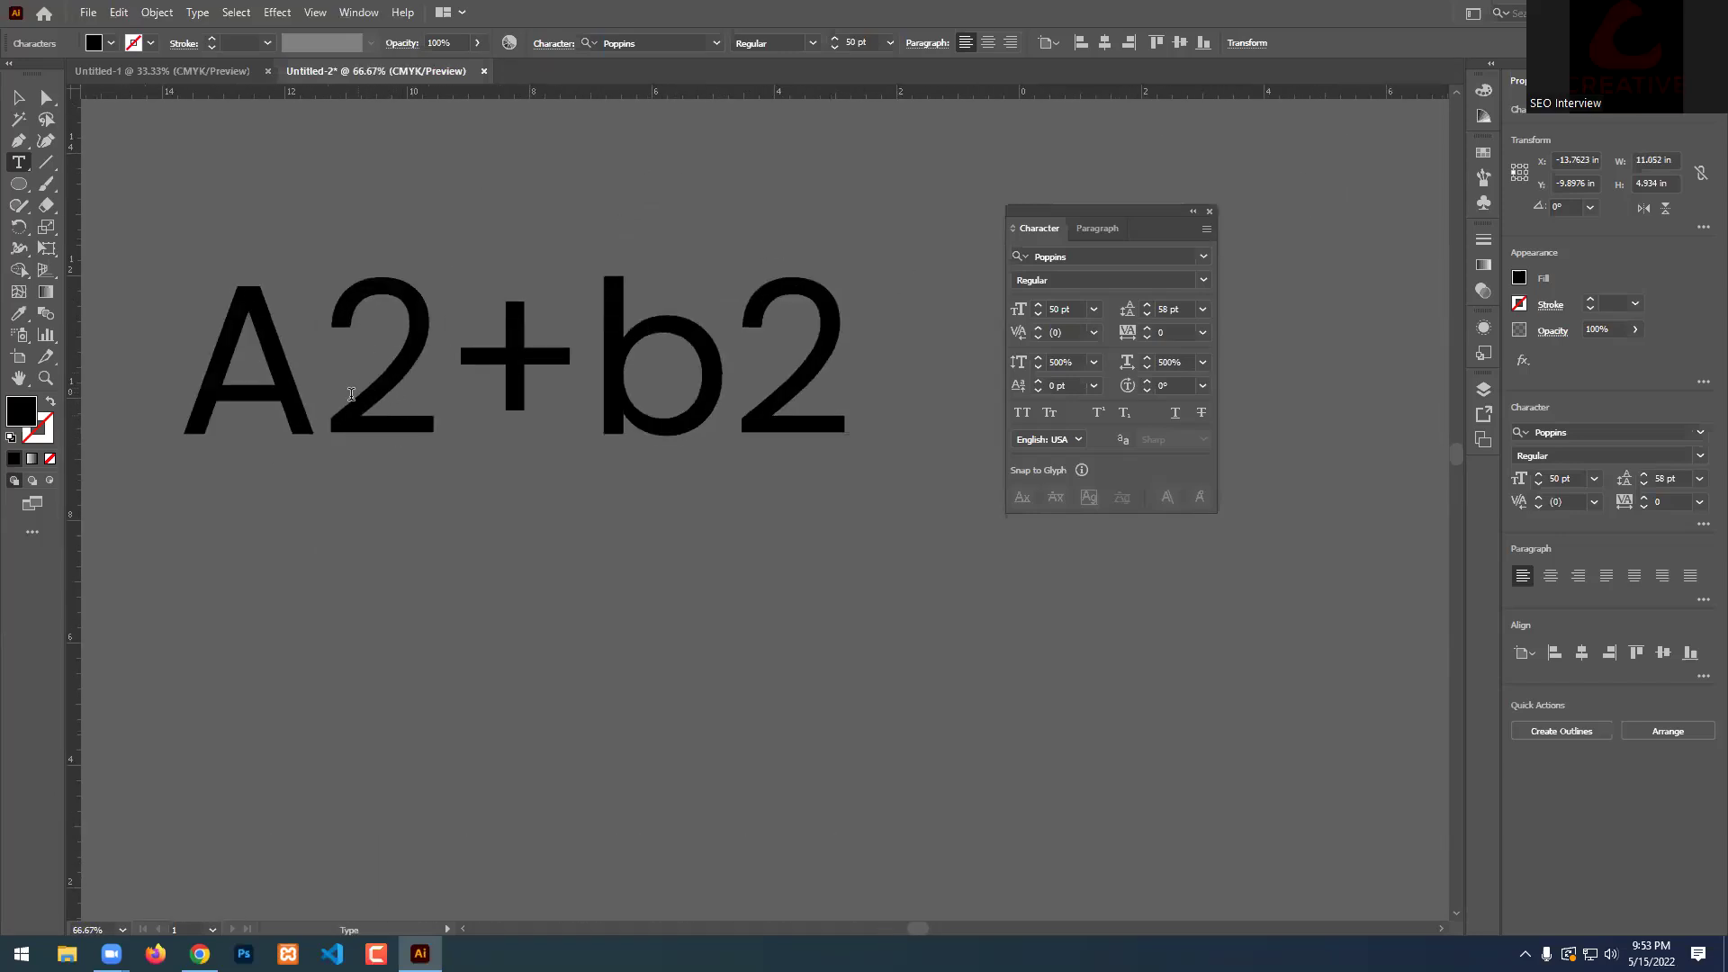
{"action": "key", "text": "shift+Right"}
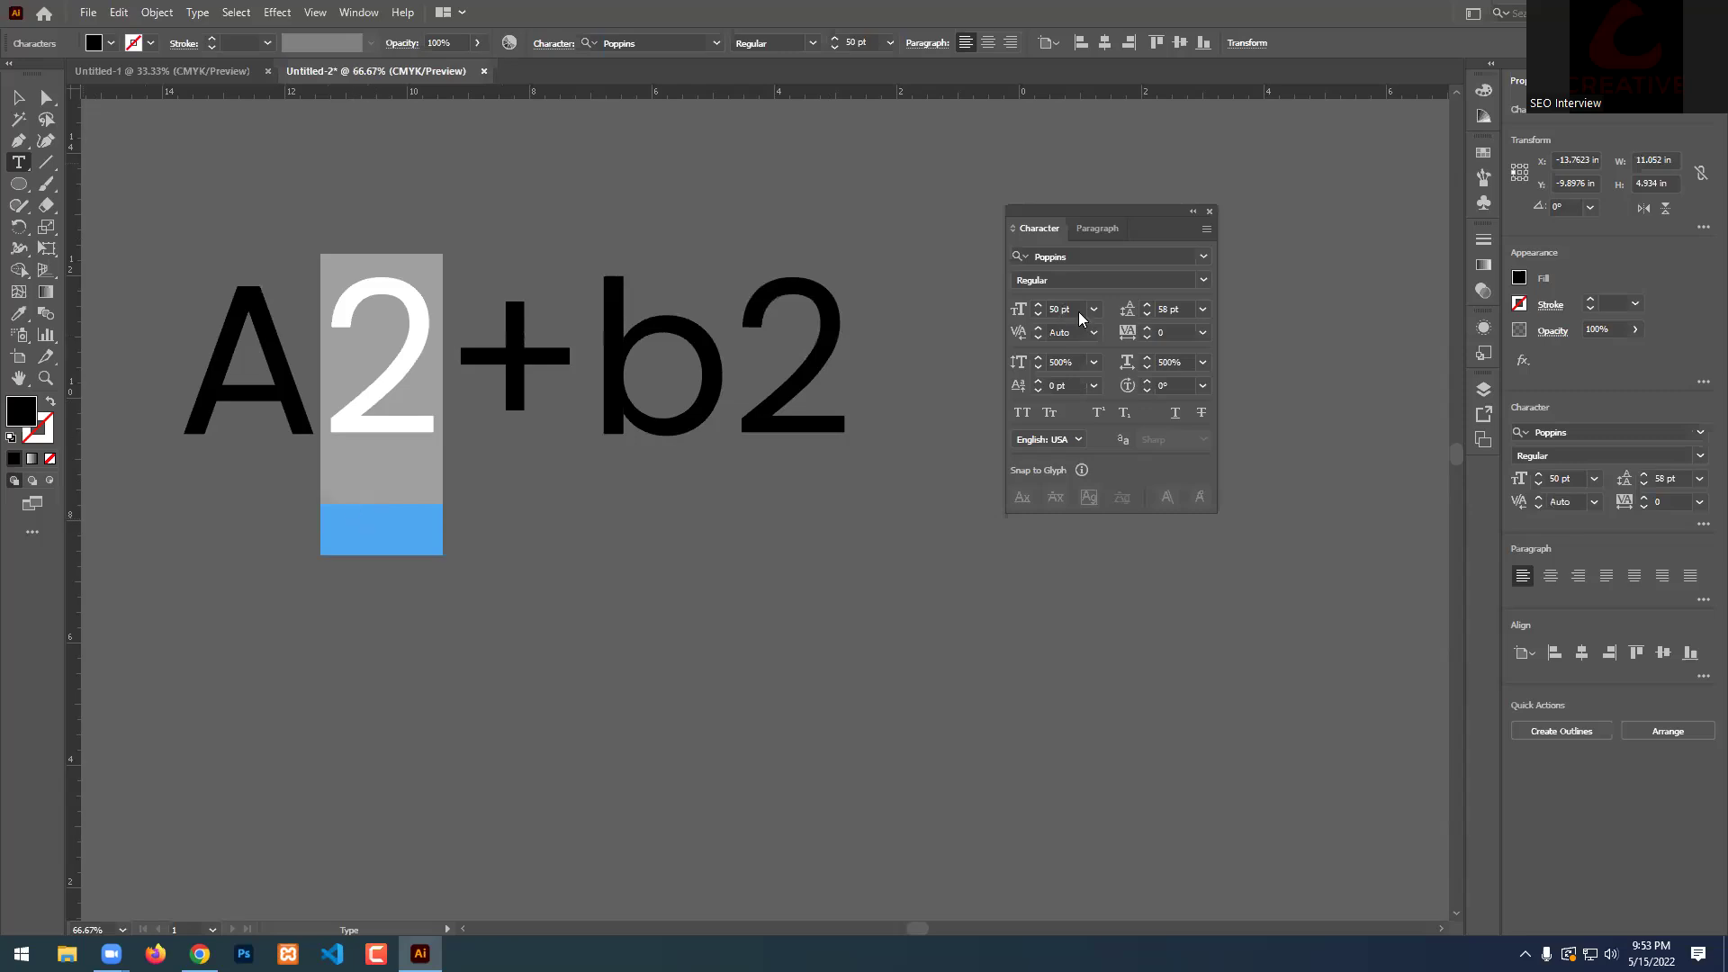
{"action": "left_click", "coordinate": [1084, 389]}
{"action": "type", "text": "10"}
{"action": "key", "text": "Return"}
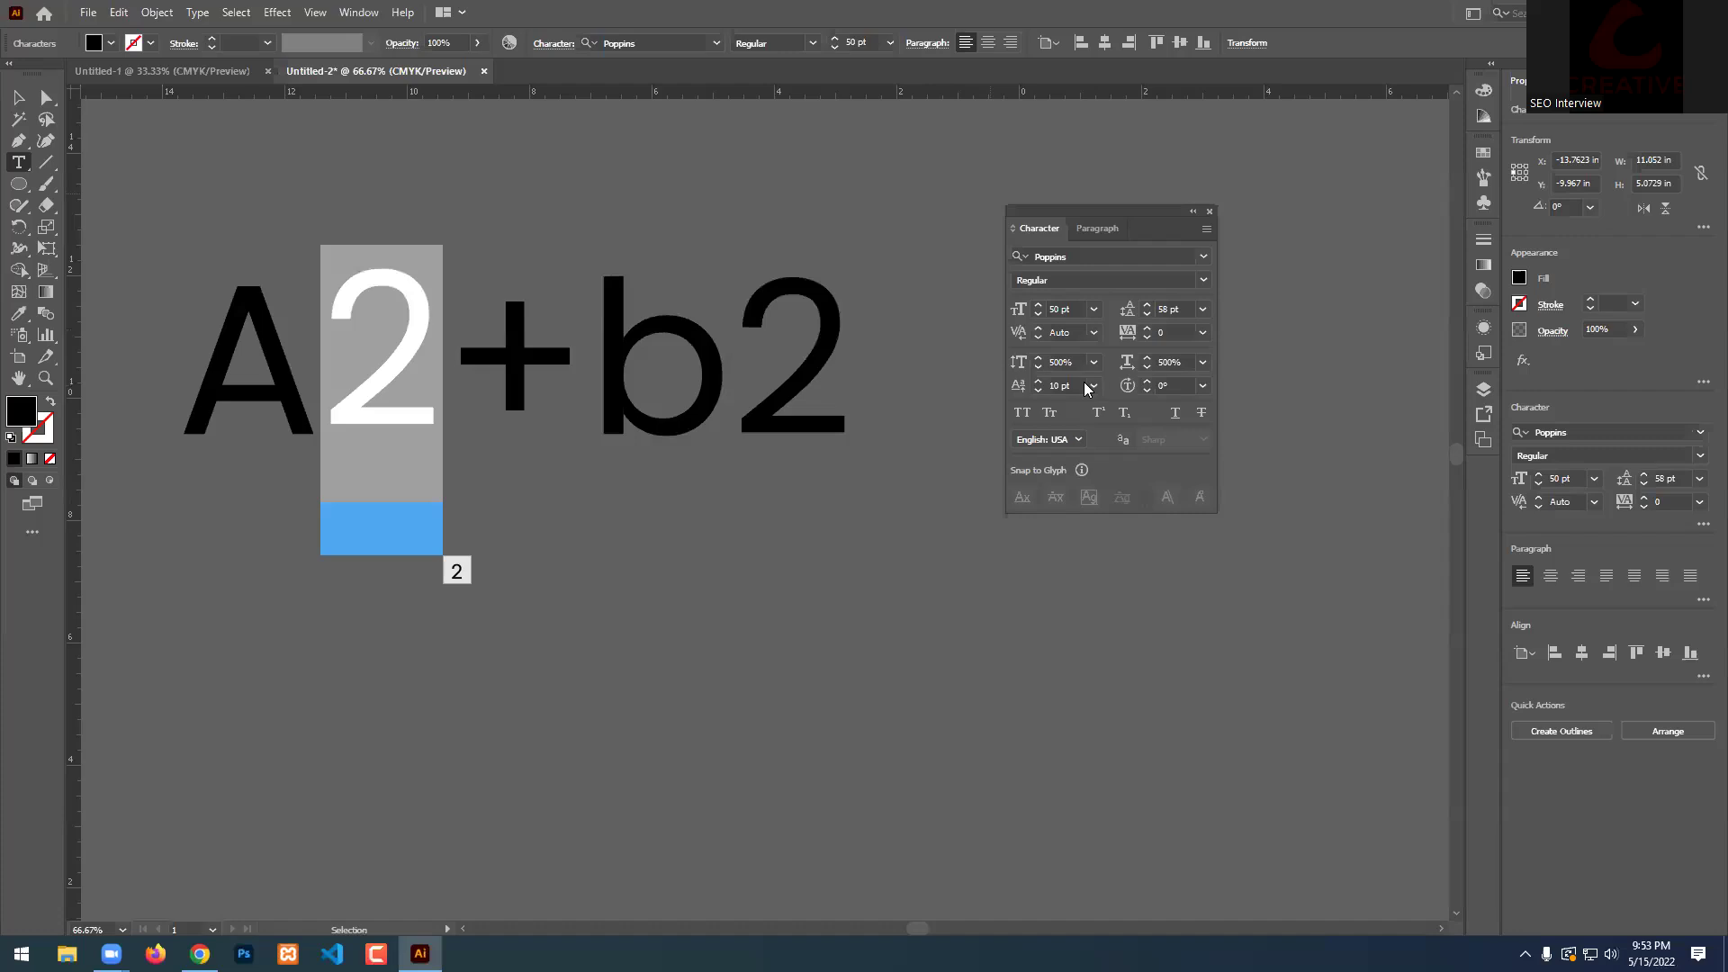
{"action": "left_click", "coordinate": [1063, 386]}
{"action": "type", "text": "100"}
{"action": "key", "text": "Return"}
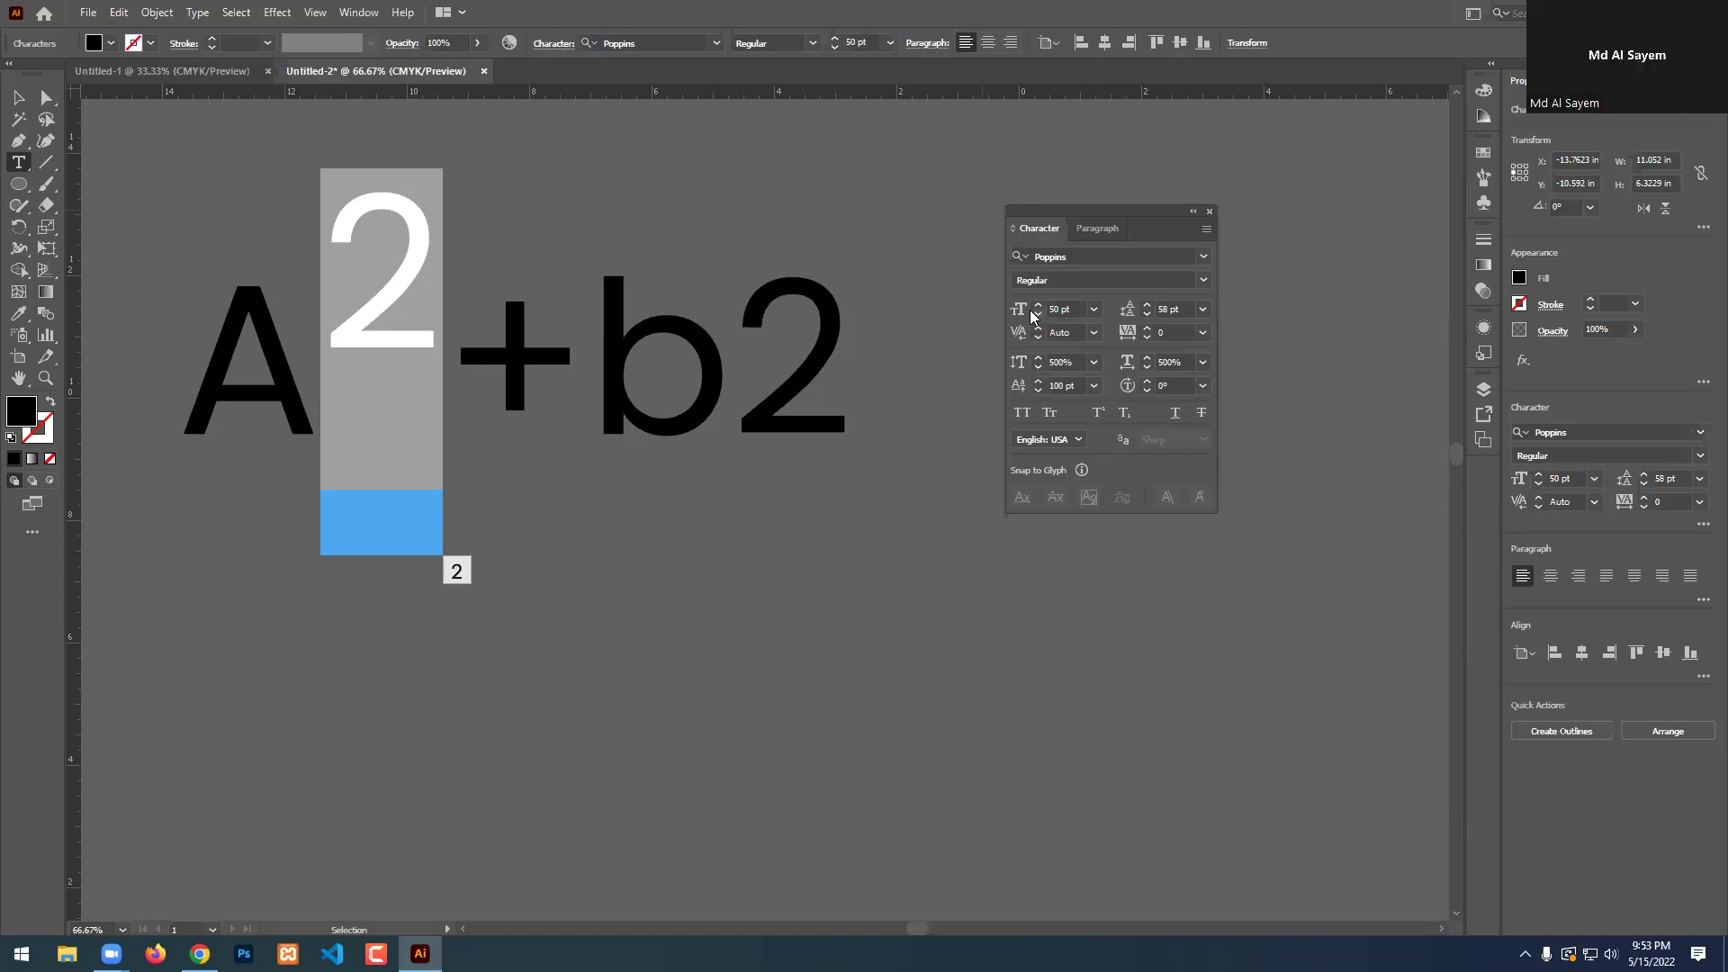
{"action": "left_click", "coordinate": [1054, 385]}
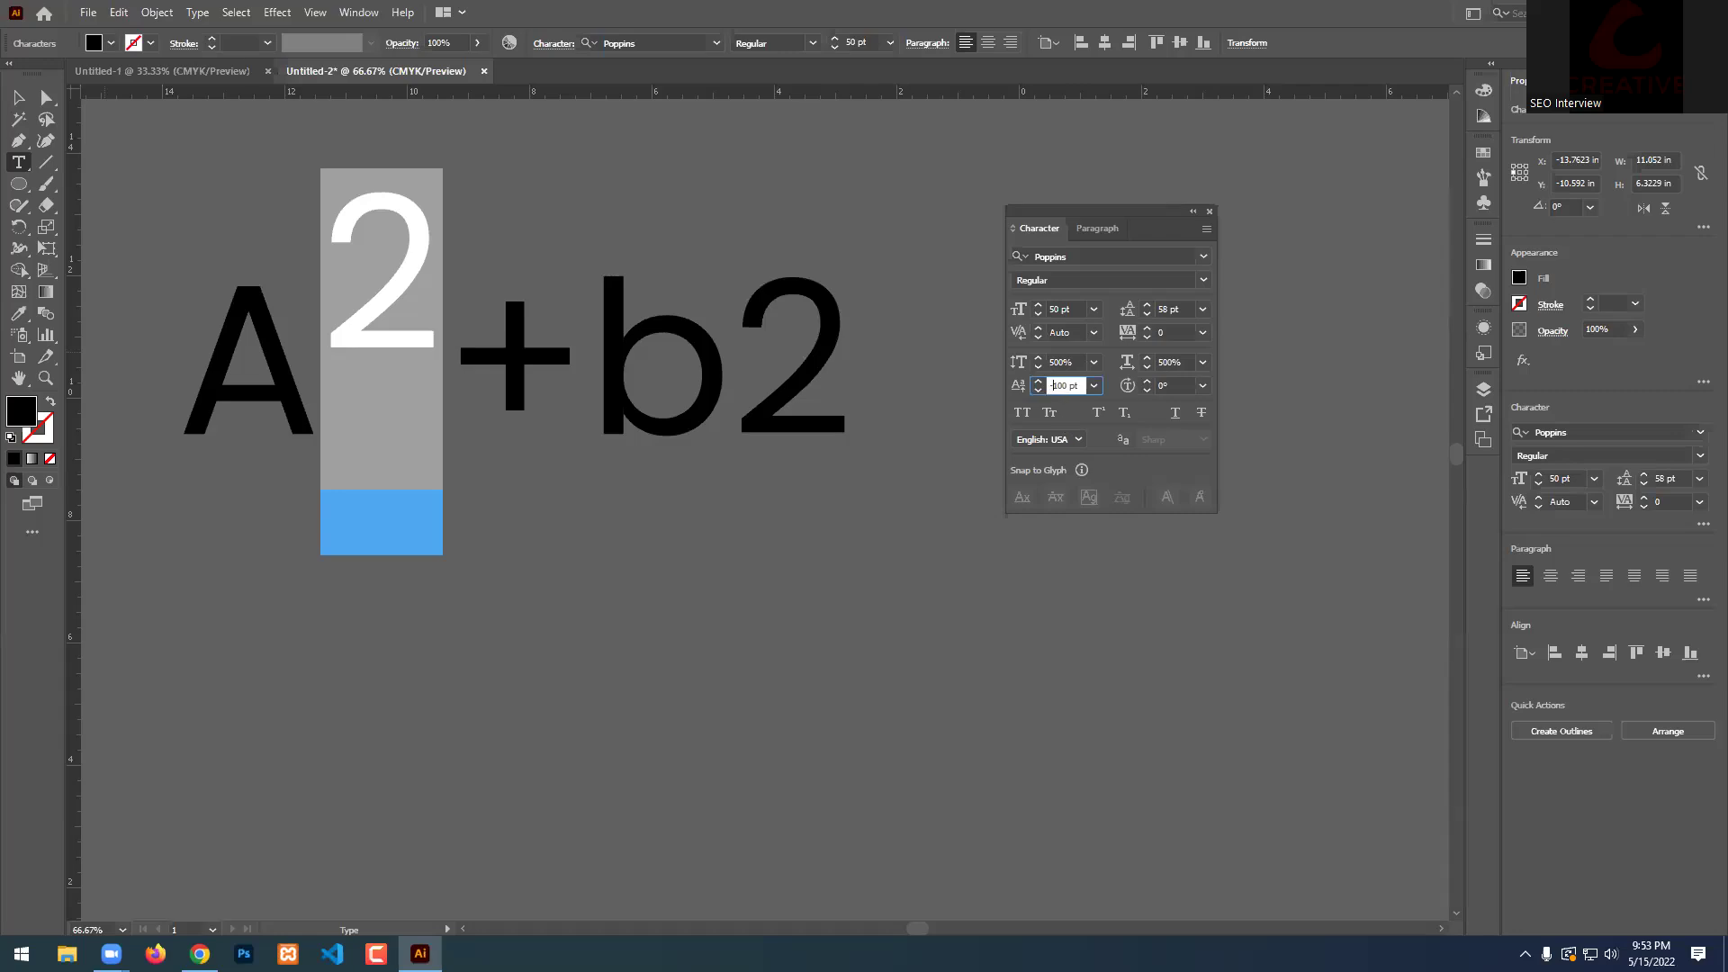
{"action": "type", "text": "-"}
{"action": "key", "text": "Return"}
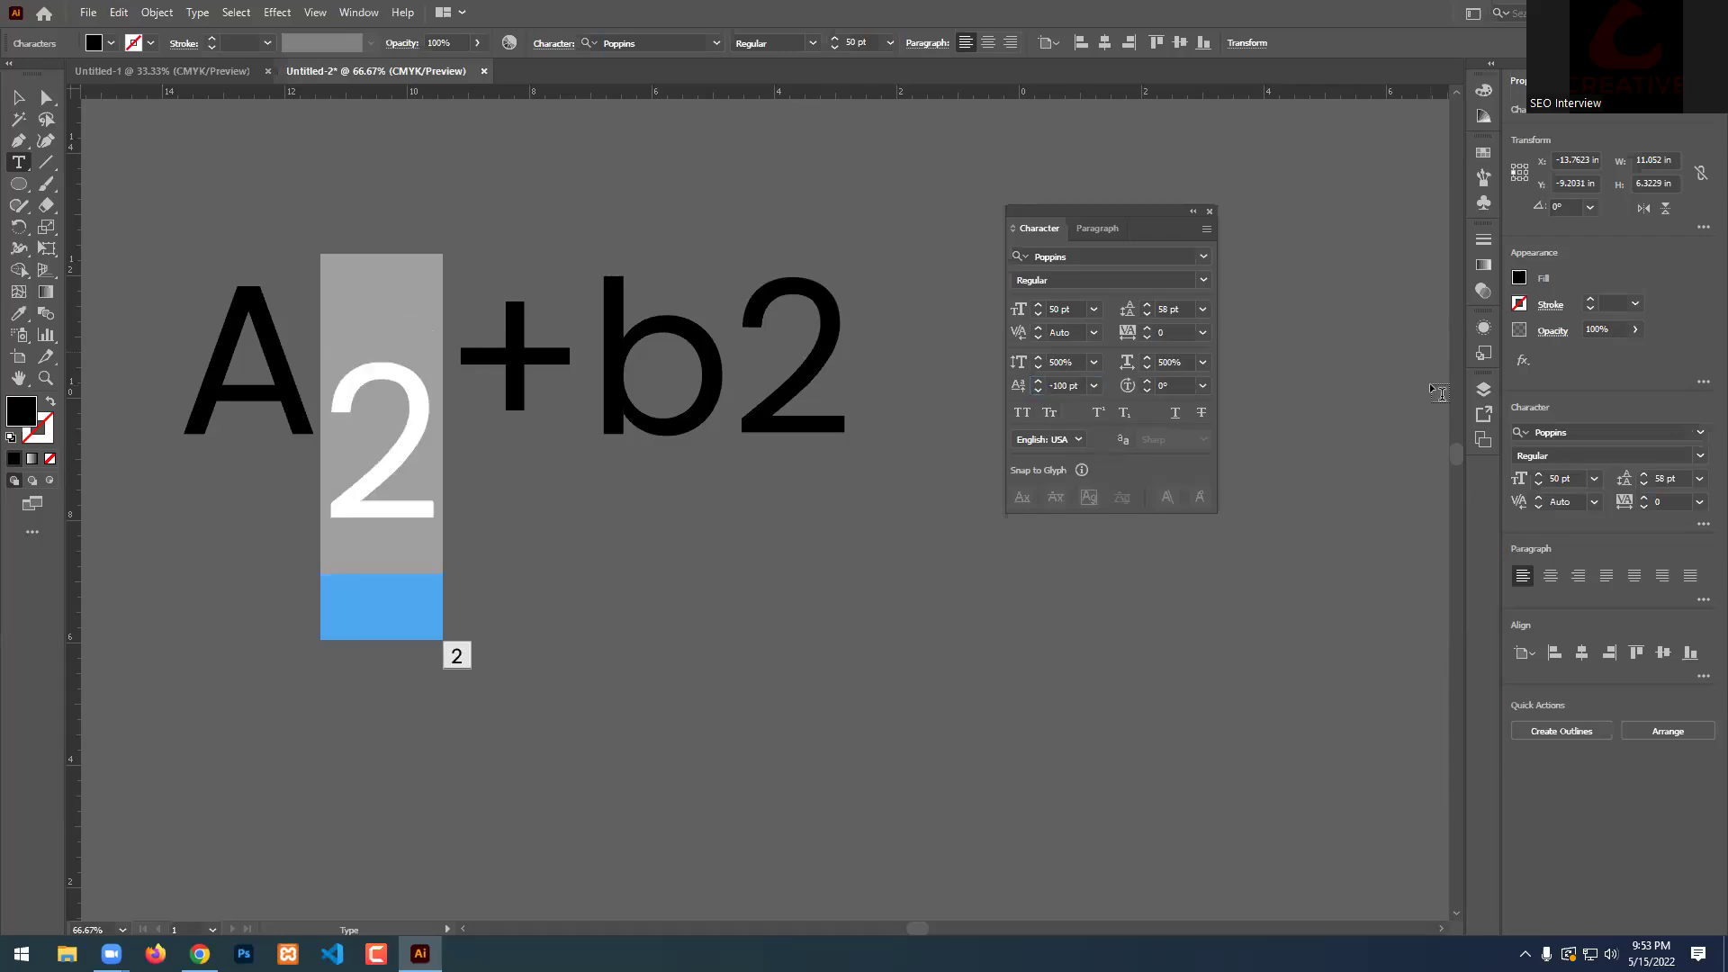
{"action": "triple_click", "coordinate": [1062, 386]}
{"action": "type", "text": "0"}
{"action": "key", "text": "Return"}
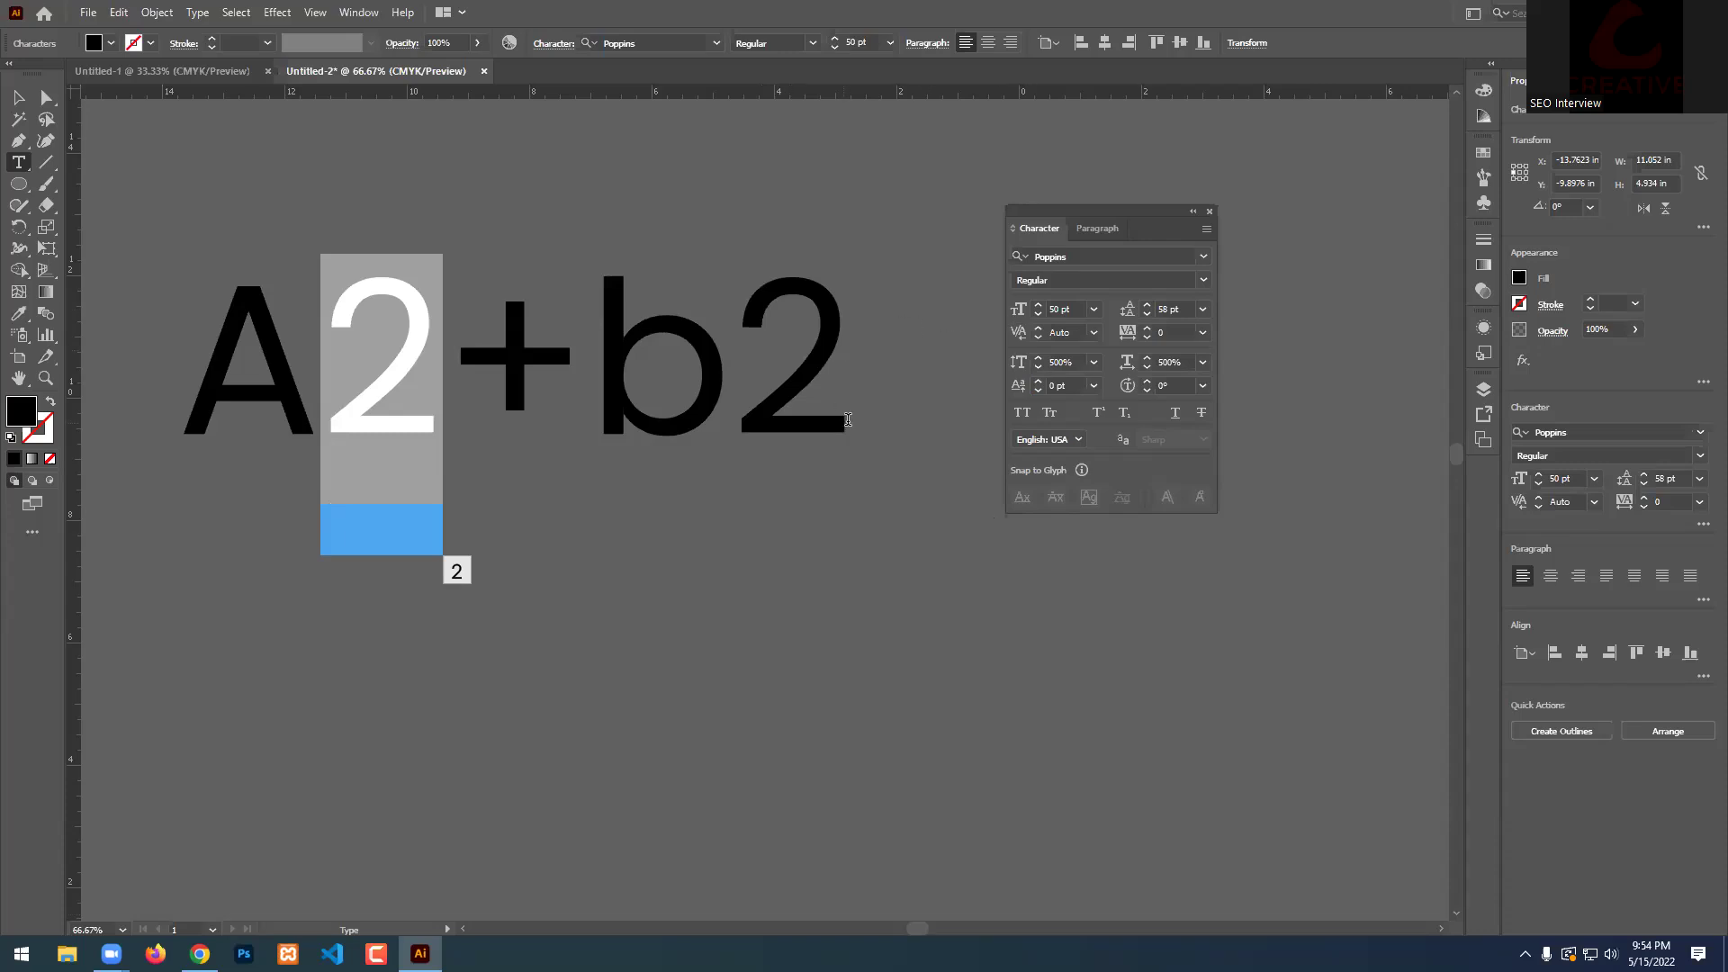
{"action": "left_click", "coordinate": [236, 353]}
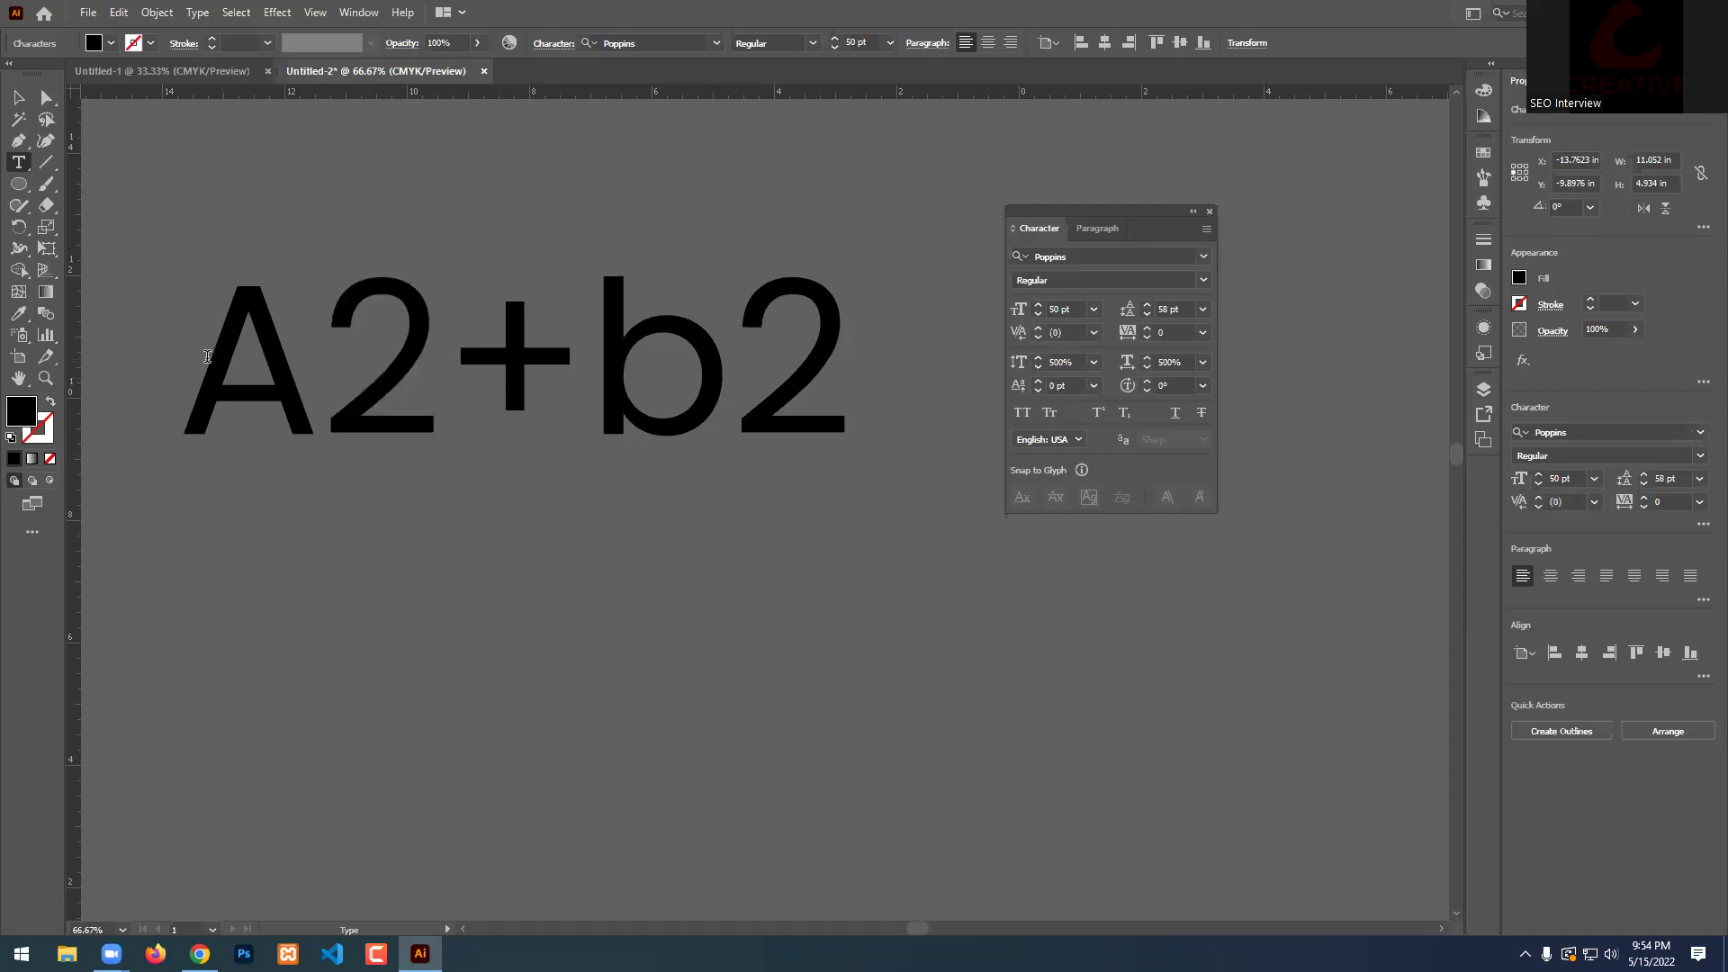
{"action": "left_click_drag", "start_coordinate": [238, 353], "coordinate": [1306, 361]}
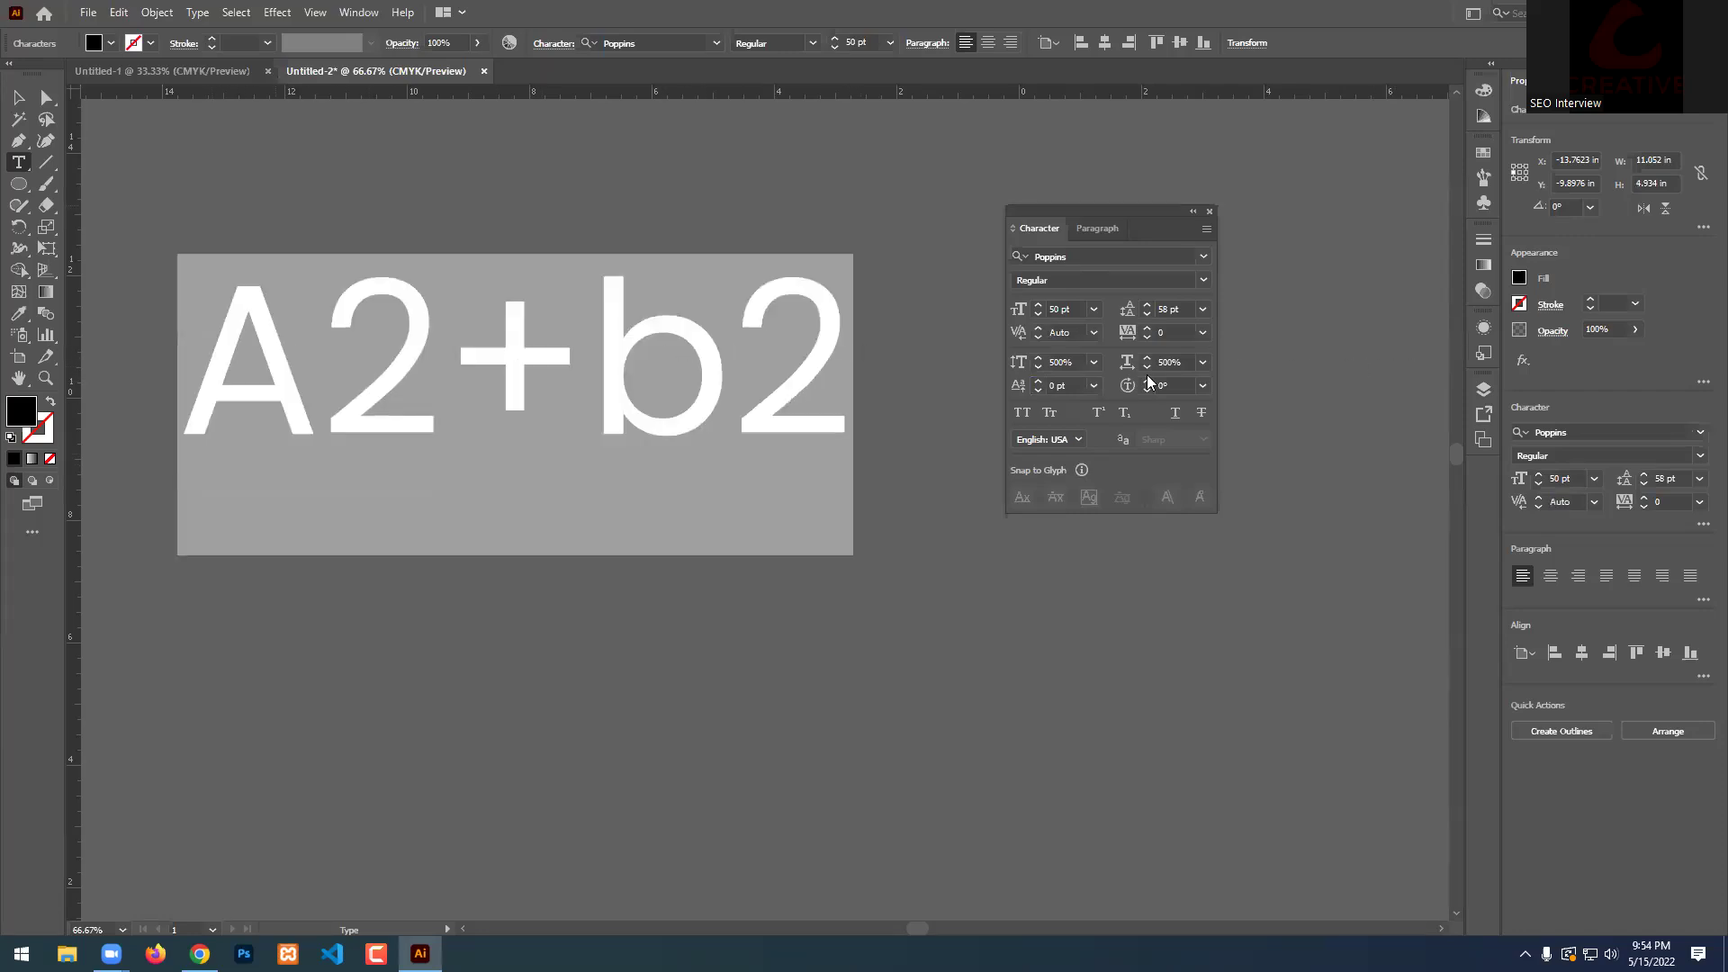
{"action": "left_click_drag", "start_coordinate": [1148, 382], "coordinate": [1147, 392]}
{"action": "left_click", "coordinate": [1181, 387]}
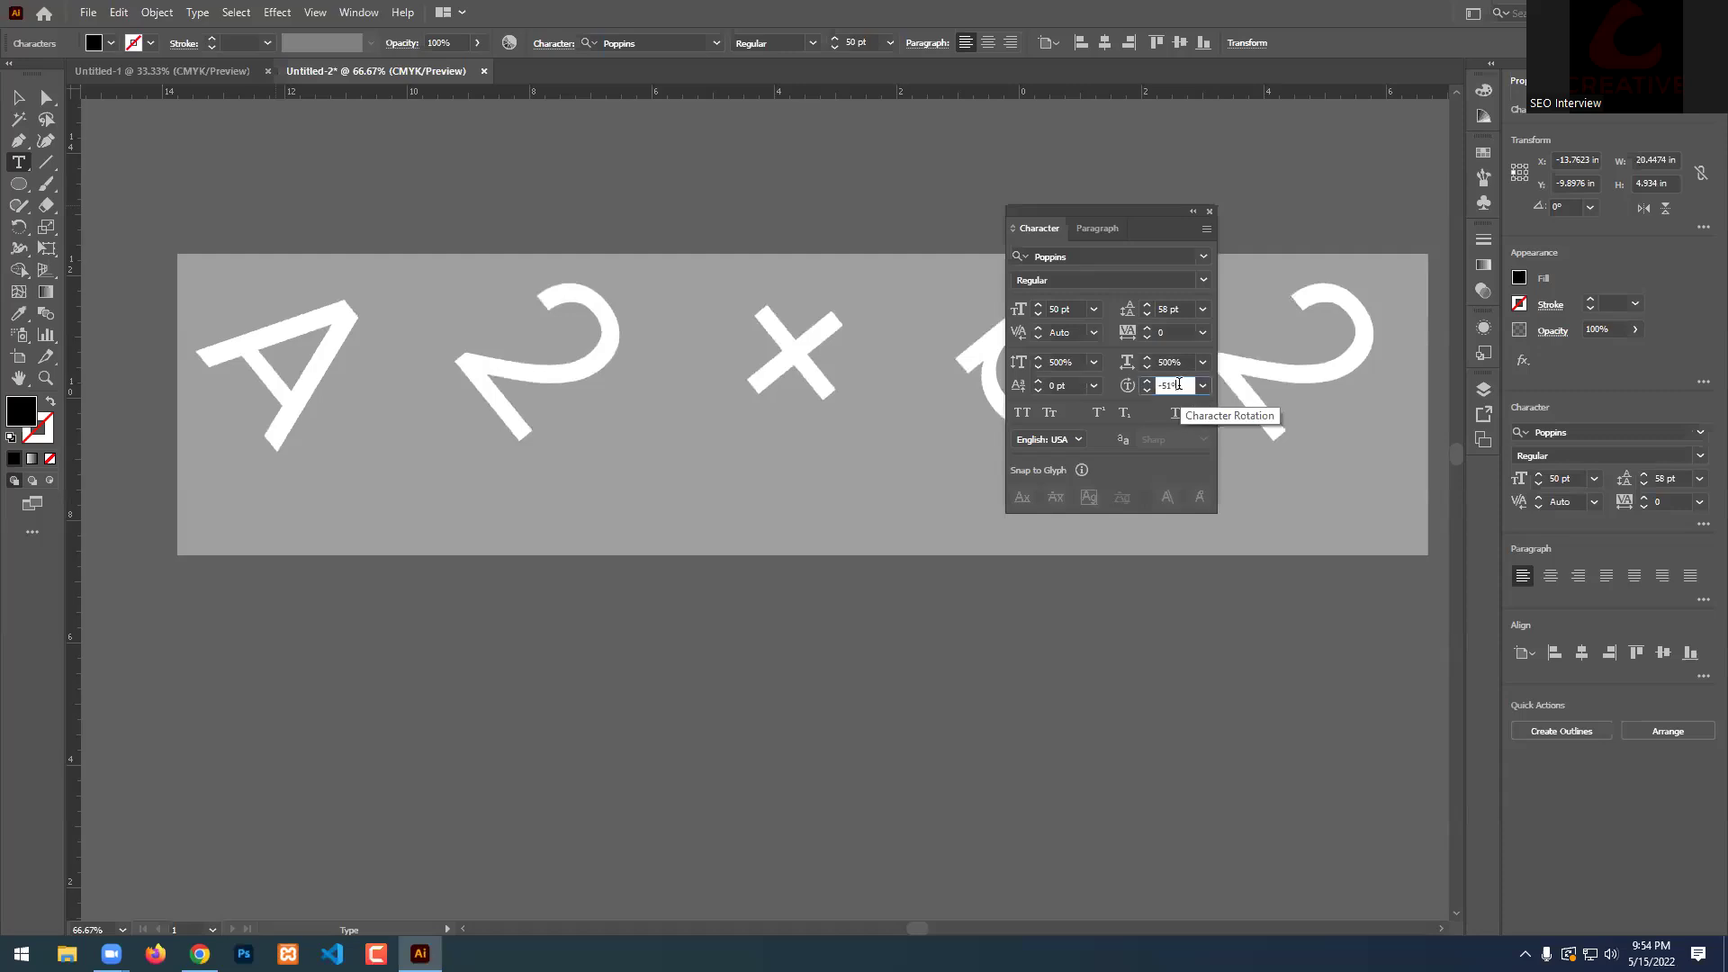
{"action": "type", "text": "0"}
{"action": "key", "text": "Return"}
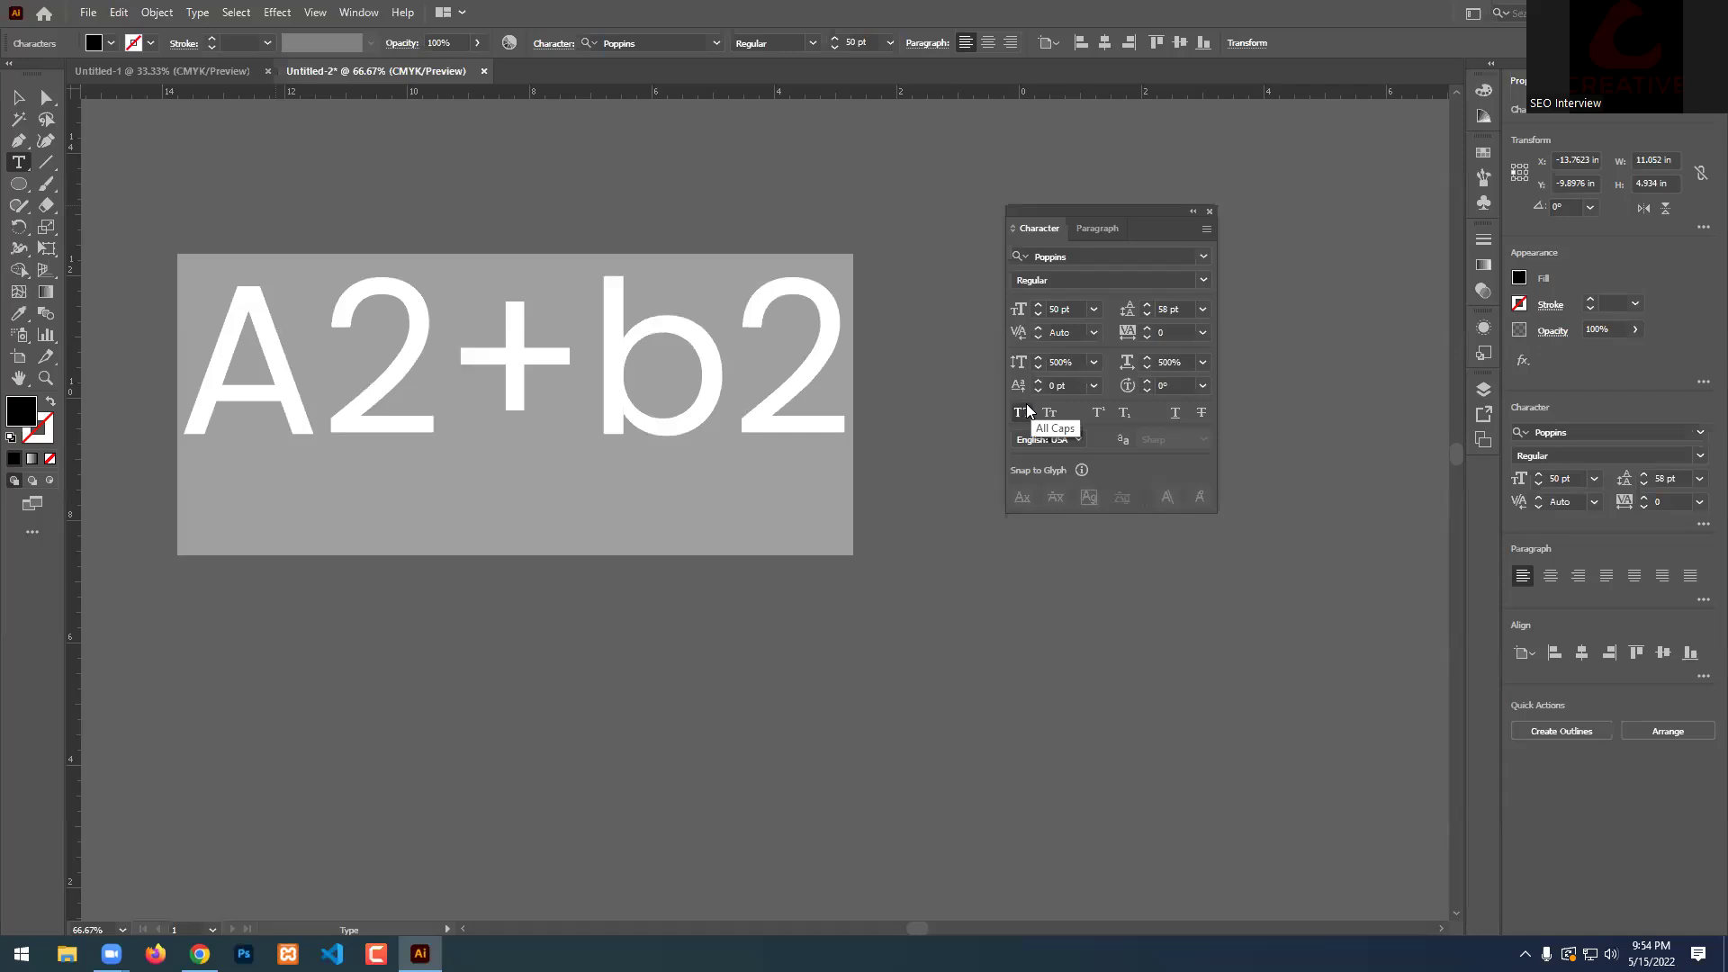
{"action": "left_click", "coordinate": [18, 97]}
Delete A2+b2, select the lorem paragraph, and raise its leading to 72 pt.
{"action": "key", "text": "Delete"}
{"action": "scroll", "coordinate": [645, 360], "scroll_direction": "down", "scroll_amount": 3}
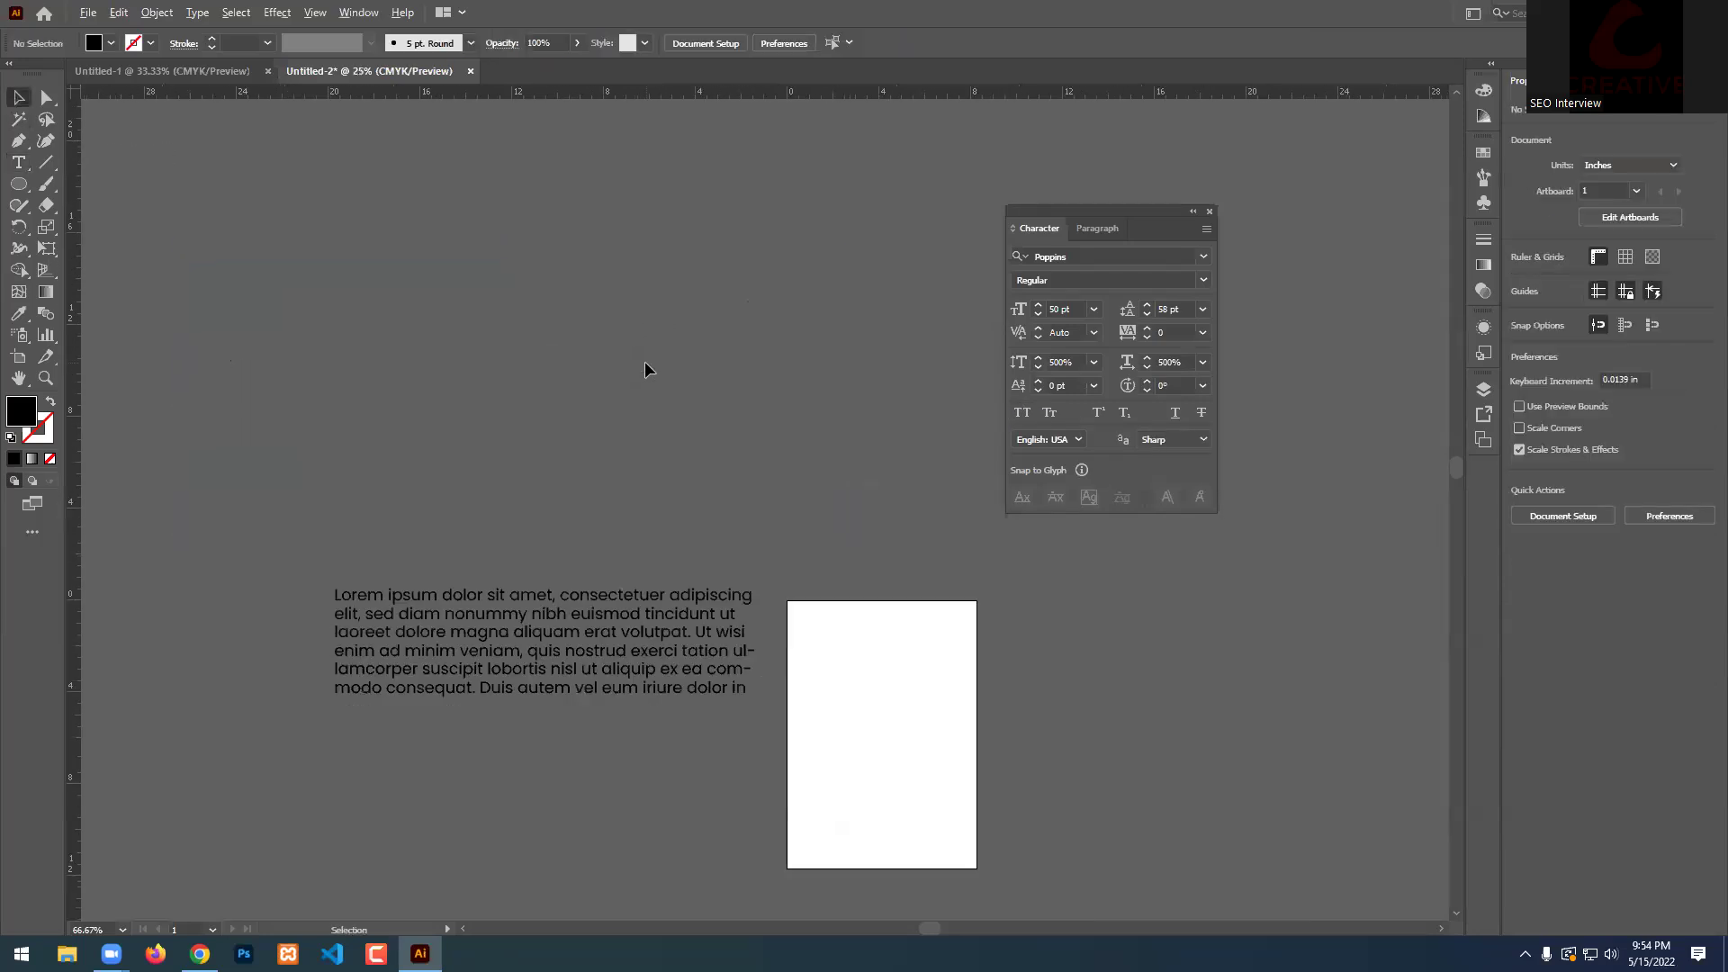
{"action": "scroll", "coordinate": [450, 623], "scroll_direction": "down", "scroll_amount": 2}
{"action": "scroll", "coordinate": [319, 603], "scroll_direction": "up", "scroll_amount": 2}
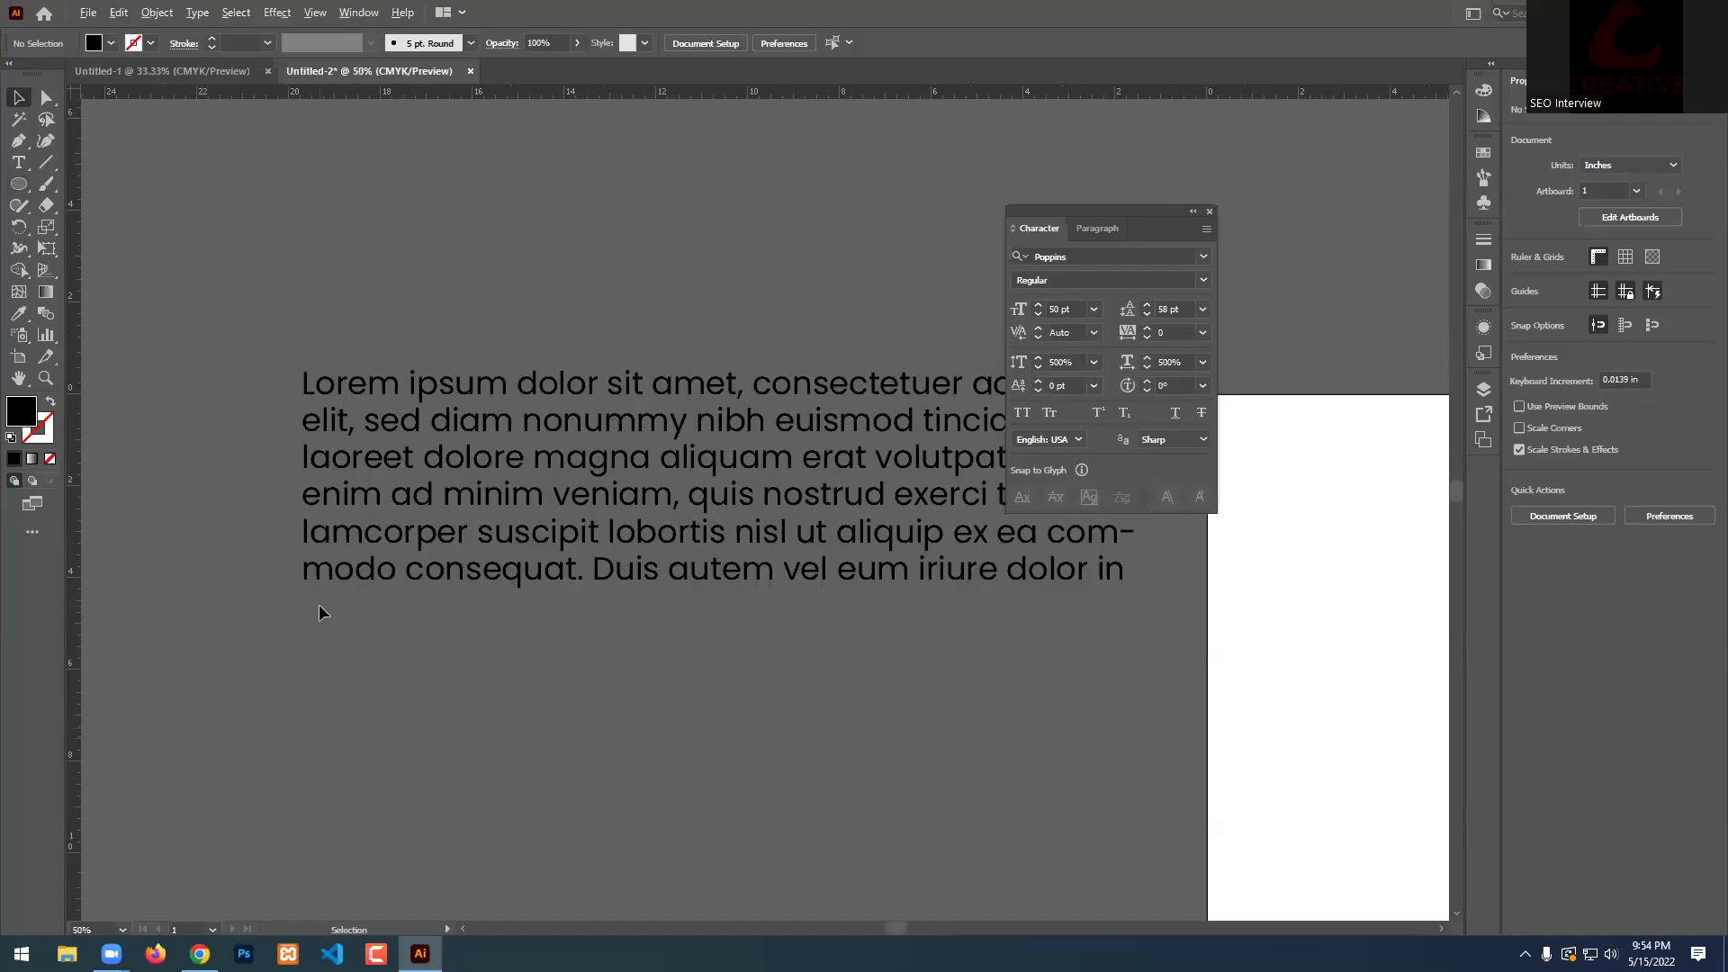
{"action": "left_click", "coordinate": [610, 511]}
{"action": "left_click", "coordinate": [1146, 304]}
{"action": "left_click", "coordinate": [1146, 303]}
{"action": "left_click", "coordinate": [1147, 304]}
{"action": "left_click", "coordinate": [1147, 303]}
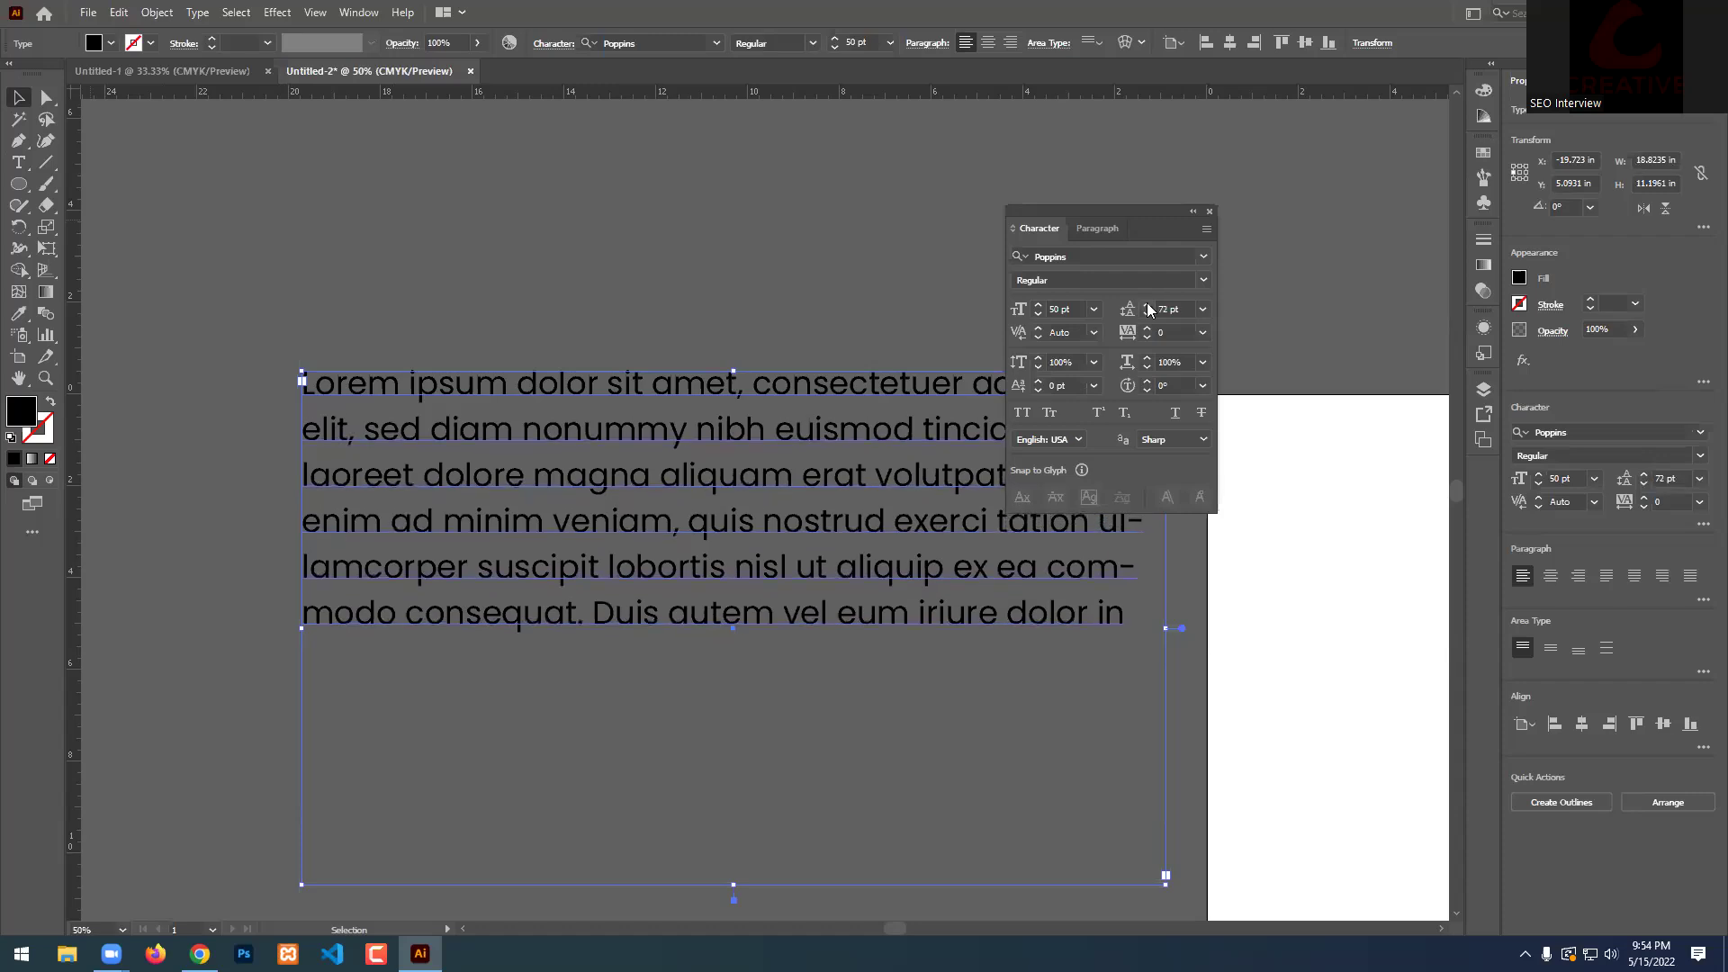
Move the Character panel off the paragraph and apply All Caps.
{"action": "left_click_drag", "start_coordinate": [1140, 223], "coordinate": [1356, 259]}
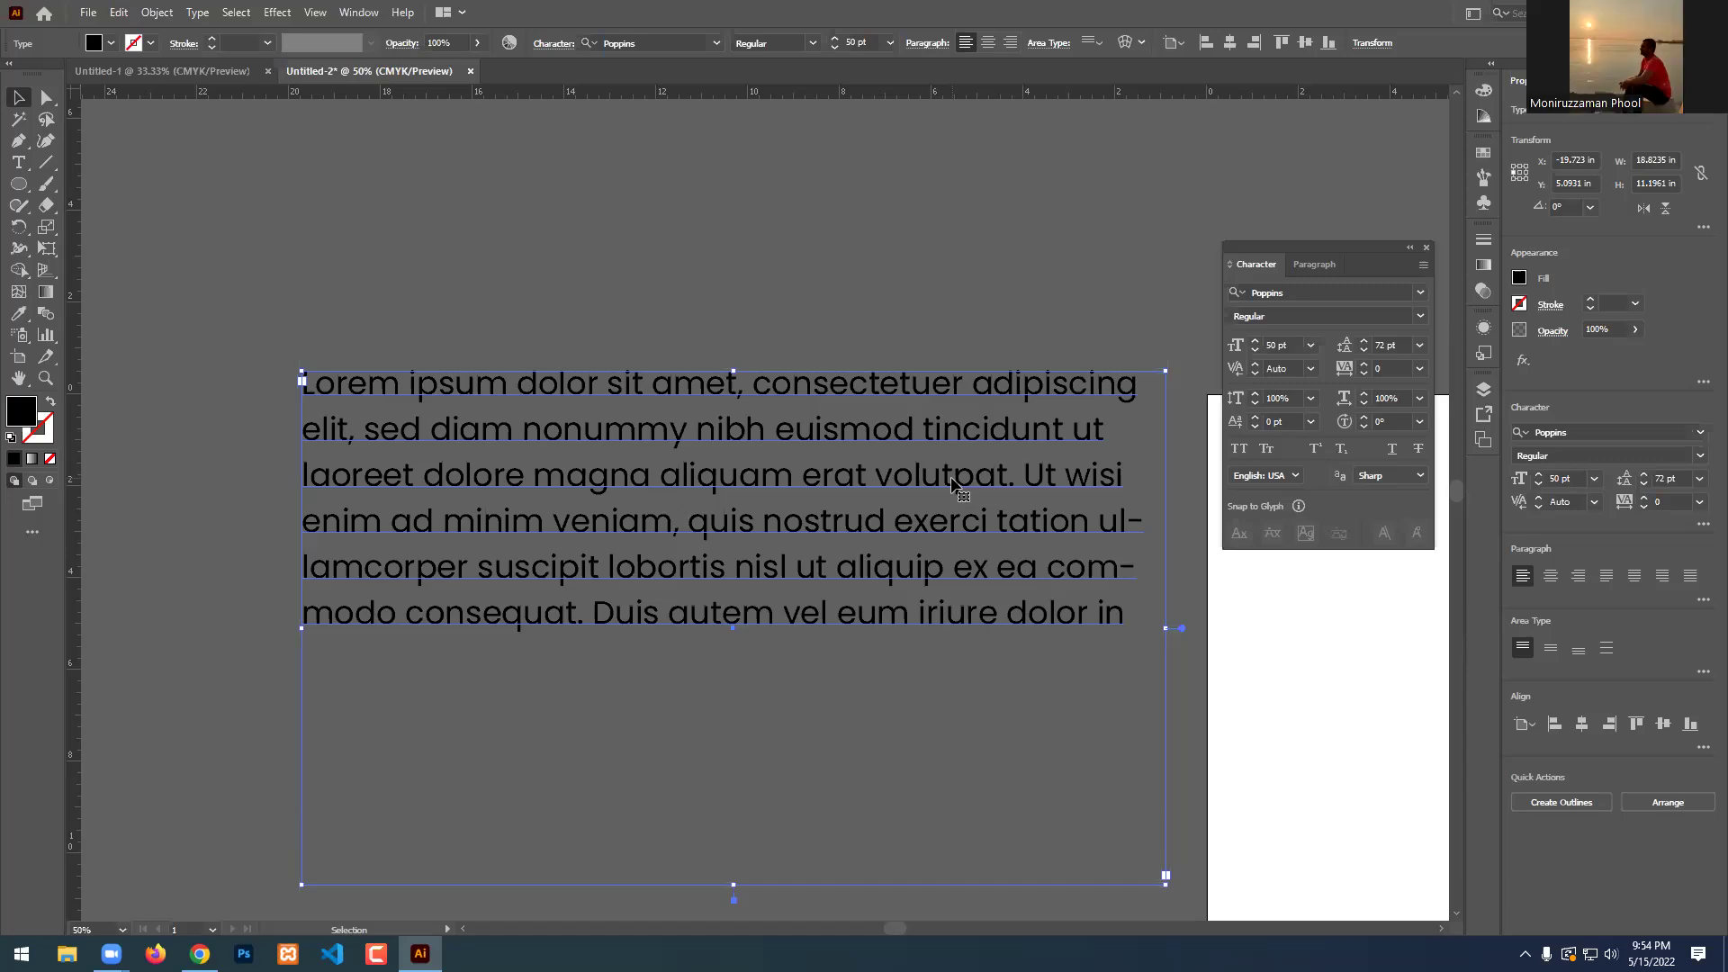
{"action": "left_click", "coordinate": [1238, 449]}
{"action": "left_click", "coordinate": [1239, 449]}
{"action": "left_click", "coordinate": [1239, 449]}
{"action": "left_click", "coordinate": [683, 159]}
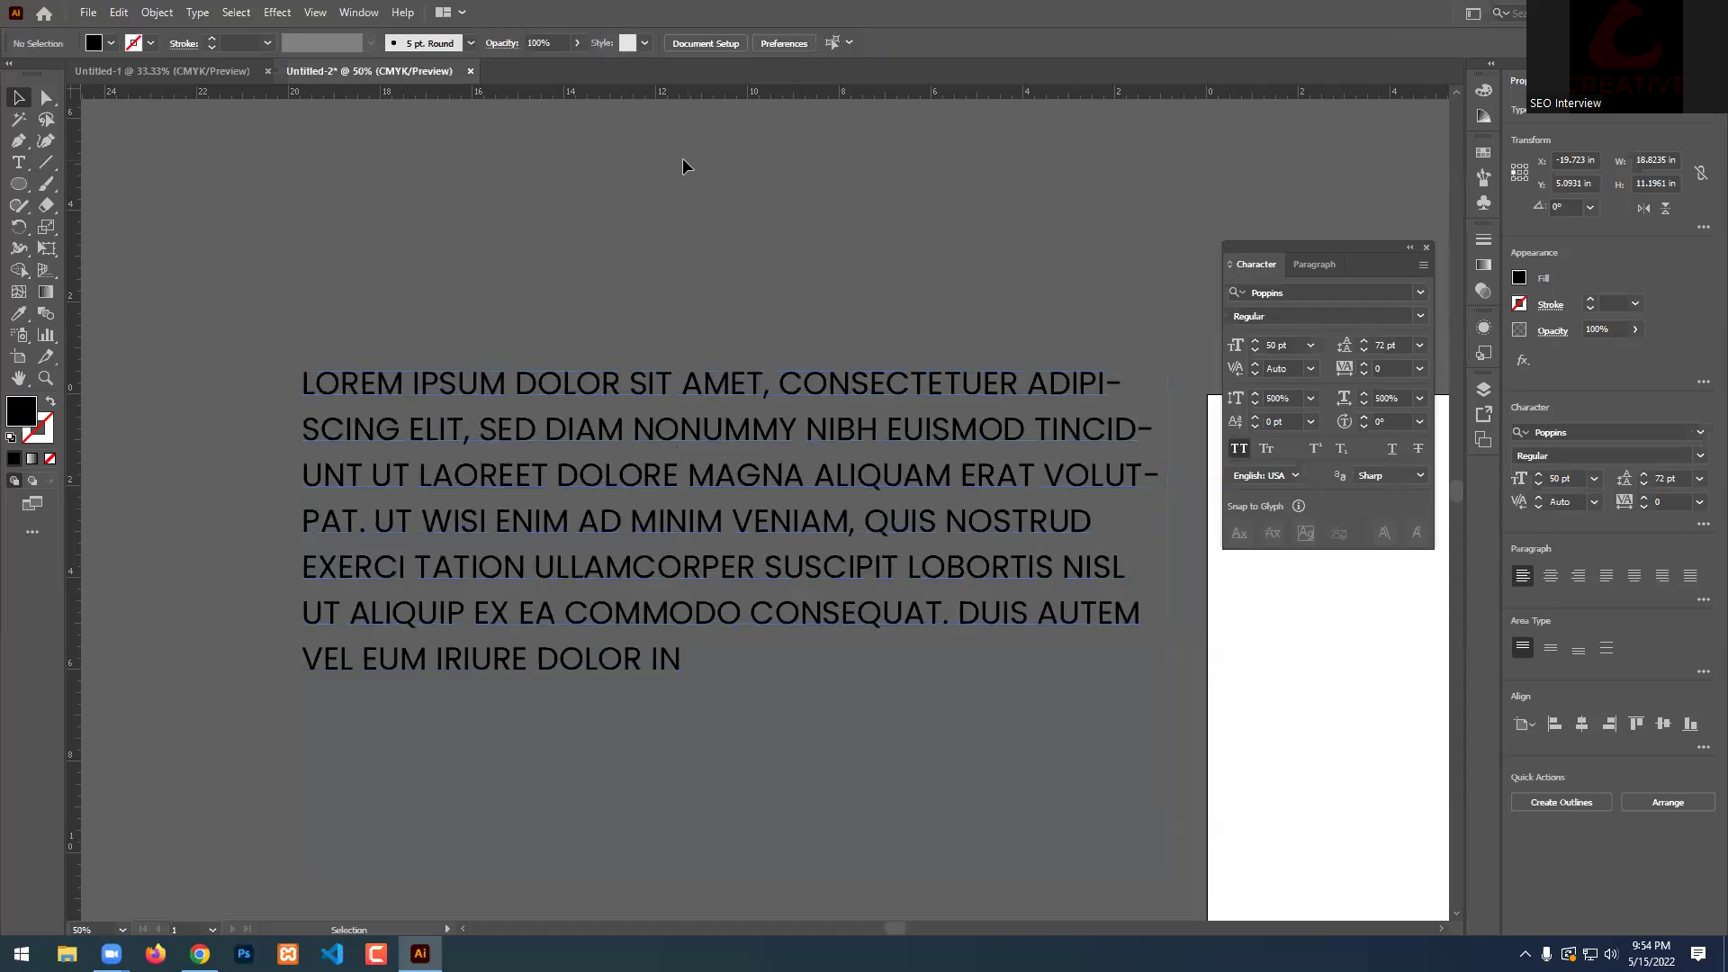
Alt-drag a copy of the all-caps paragraph upward and turn All Caps off on it.
{"action": "scroll", "coordinate": [682, 166], "scroll_direction": "up", "scroll_amount": 1}
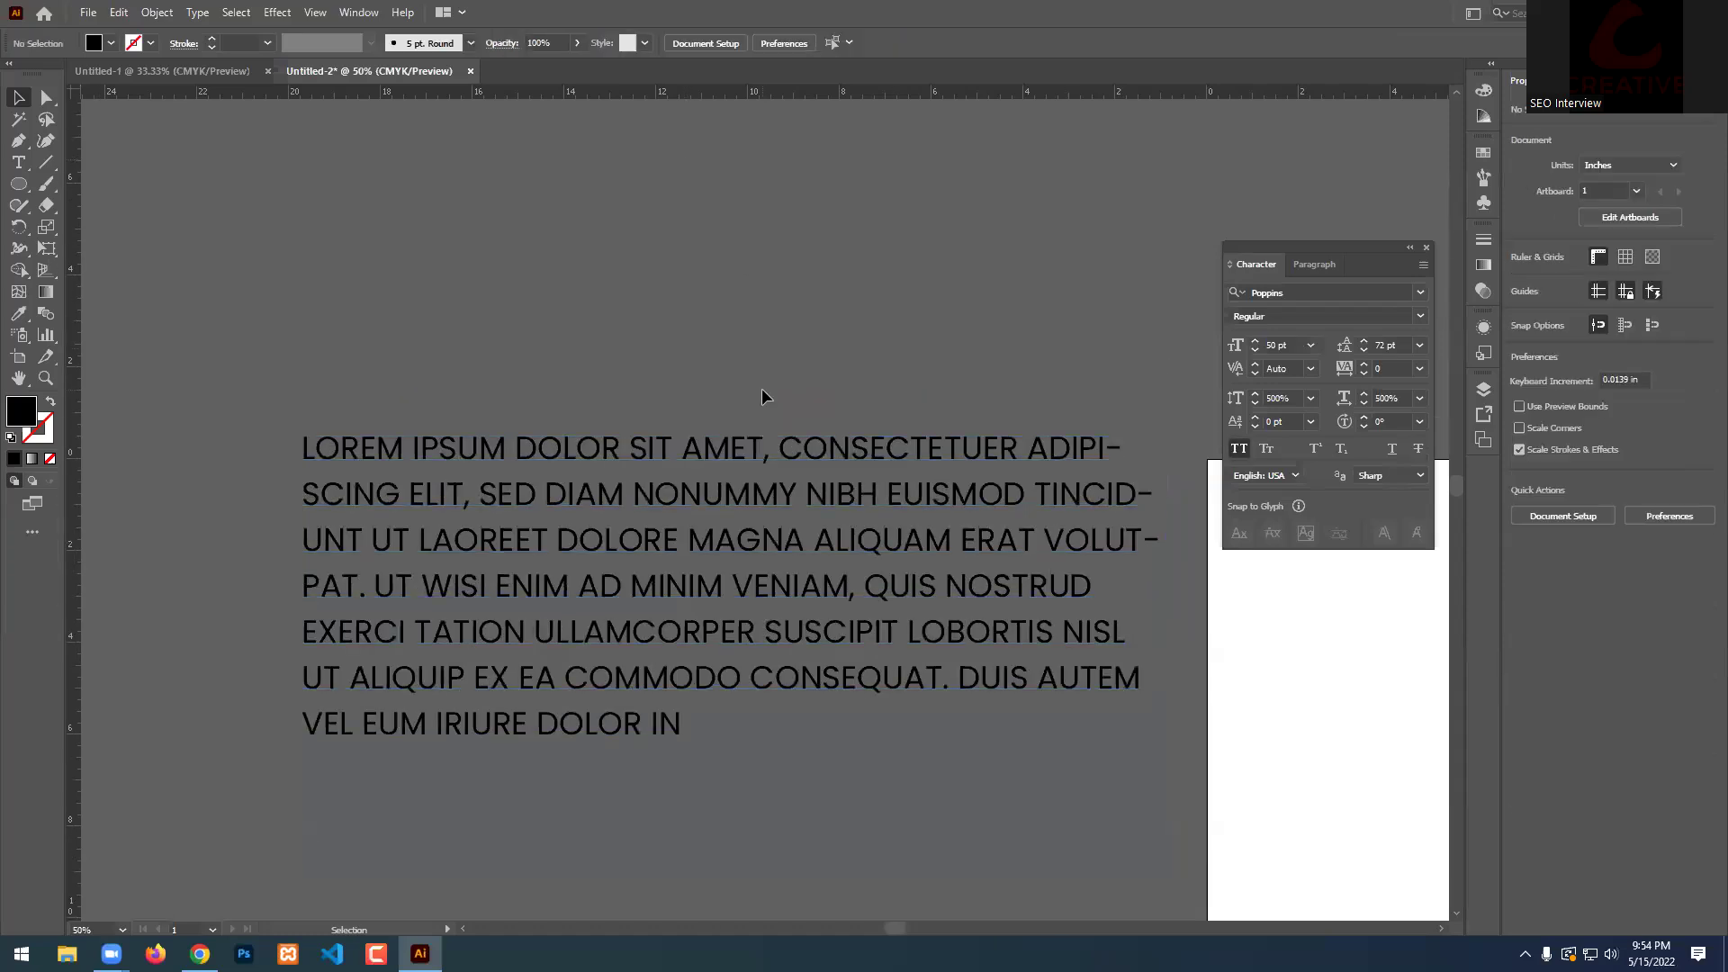
{"action": "scroll", "coordinate": [762, 387], "scroll_direction": "up", "scroll_amount": 1}
{"action": "left_click", "coordinate": [731, 649]}
{"action": "scroll", "coordinate": [729, 646], "scroll_direction": "down", "scroll_amount": 1}
{"action": "left_click_drag", "start_coordinate": [725, 720], "coordinate": [653, 262]}
{"action": "scroll", "coordinate": [691, 352], "scroll_direction": "down", "scroll_amount": 2}
{"action": "scroll", "coordinate": [766, 342], "scroll_direction": "up", "scroll_amount": 1}
{"action": "scroll", "coordinate": [715, 333], "scroll_direction": "up", "scroll_amount": 2}
{"action": "left_click_drag", "start_coordinate": [658, 437], "coordinate": [692, 401]}
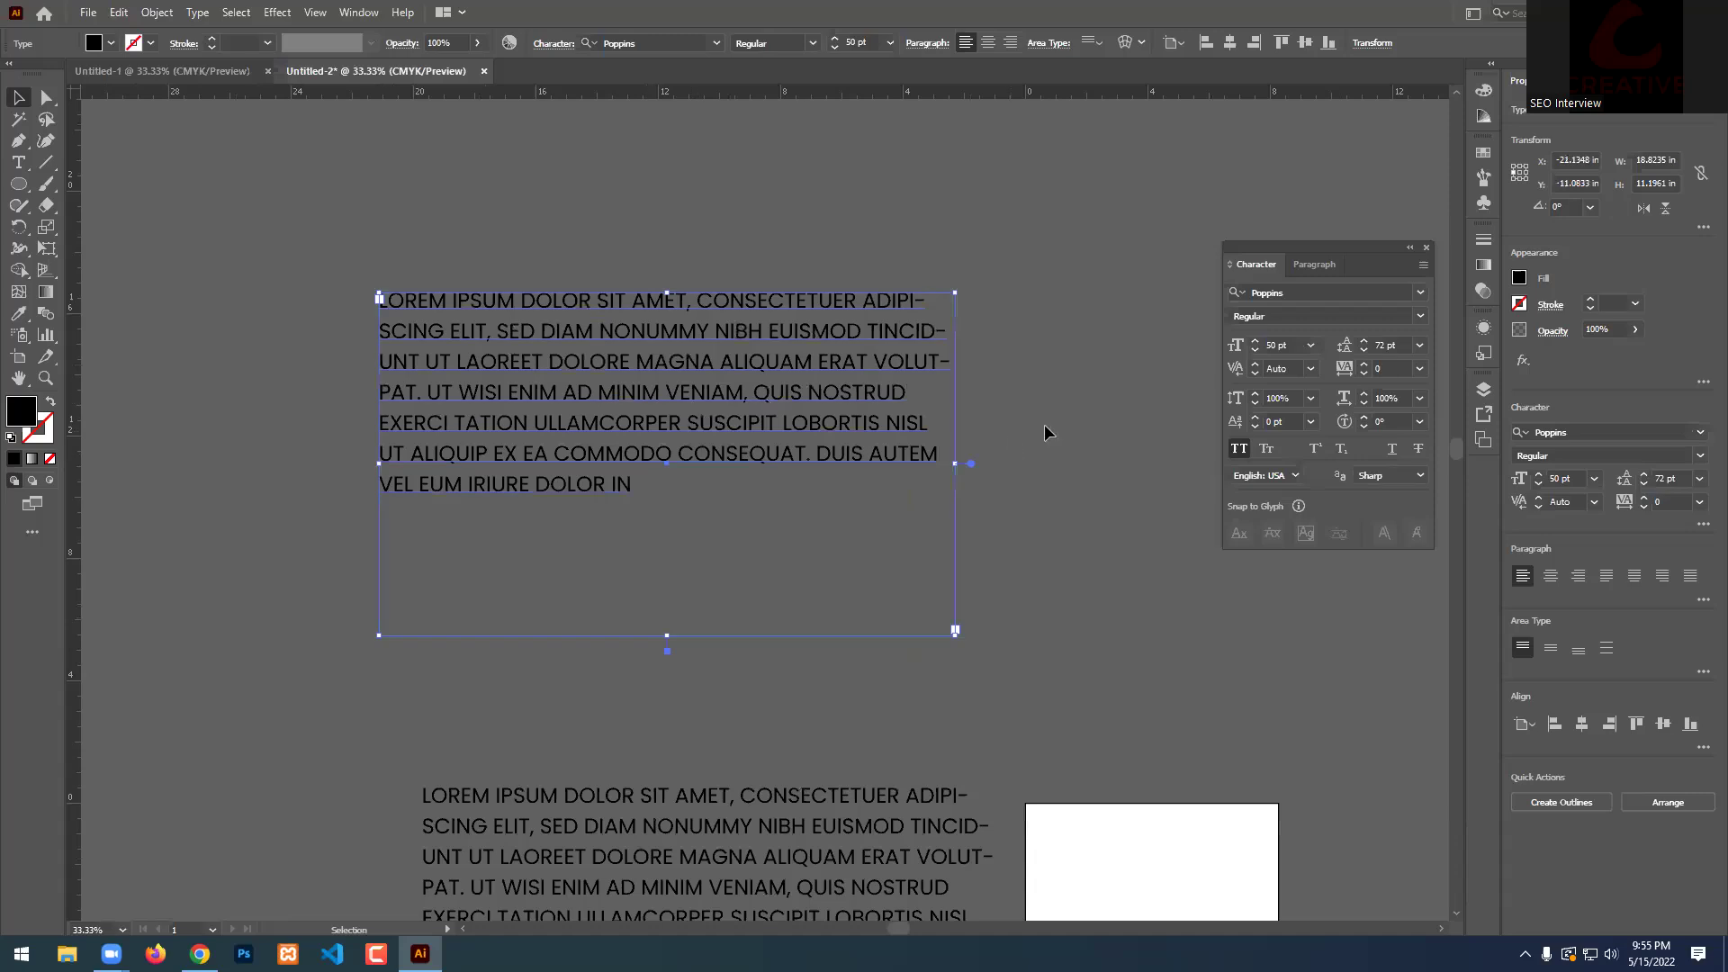
{"action": "left_click", "coordinate": [1246, 448]}
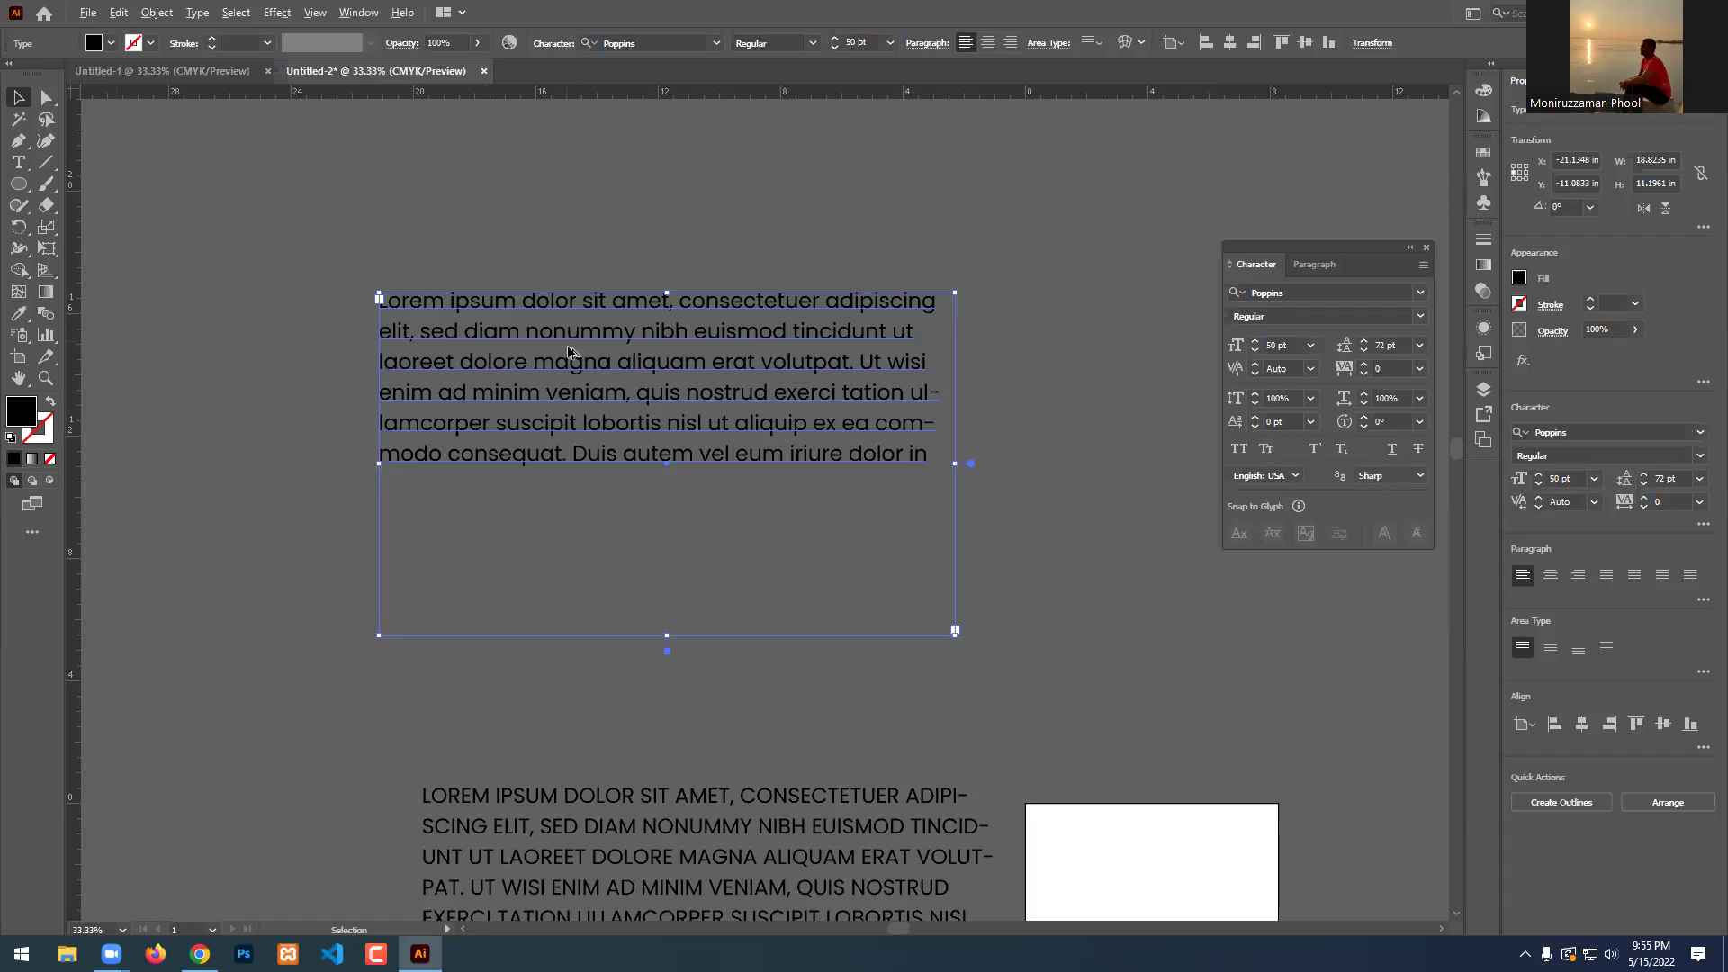
{"action": "scroll", "coordinate": [568, 352], "scroll_direction": "up", "scroll_amount": 4}
Make 'Lorem' read 'LoReM' using All Caps on the r and em, then set the E as a small capital.
{"action": "scroll", "coordinate": [522, 329], "scroll_direction": "down", "scroll_amount": 4}
{"action": "scroll", "coordinate": [687, 281], "scroll_direction": "up", "scroll_amount": 4}
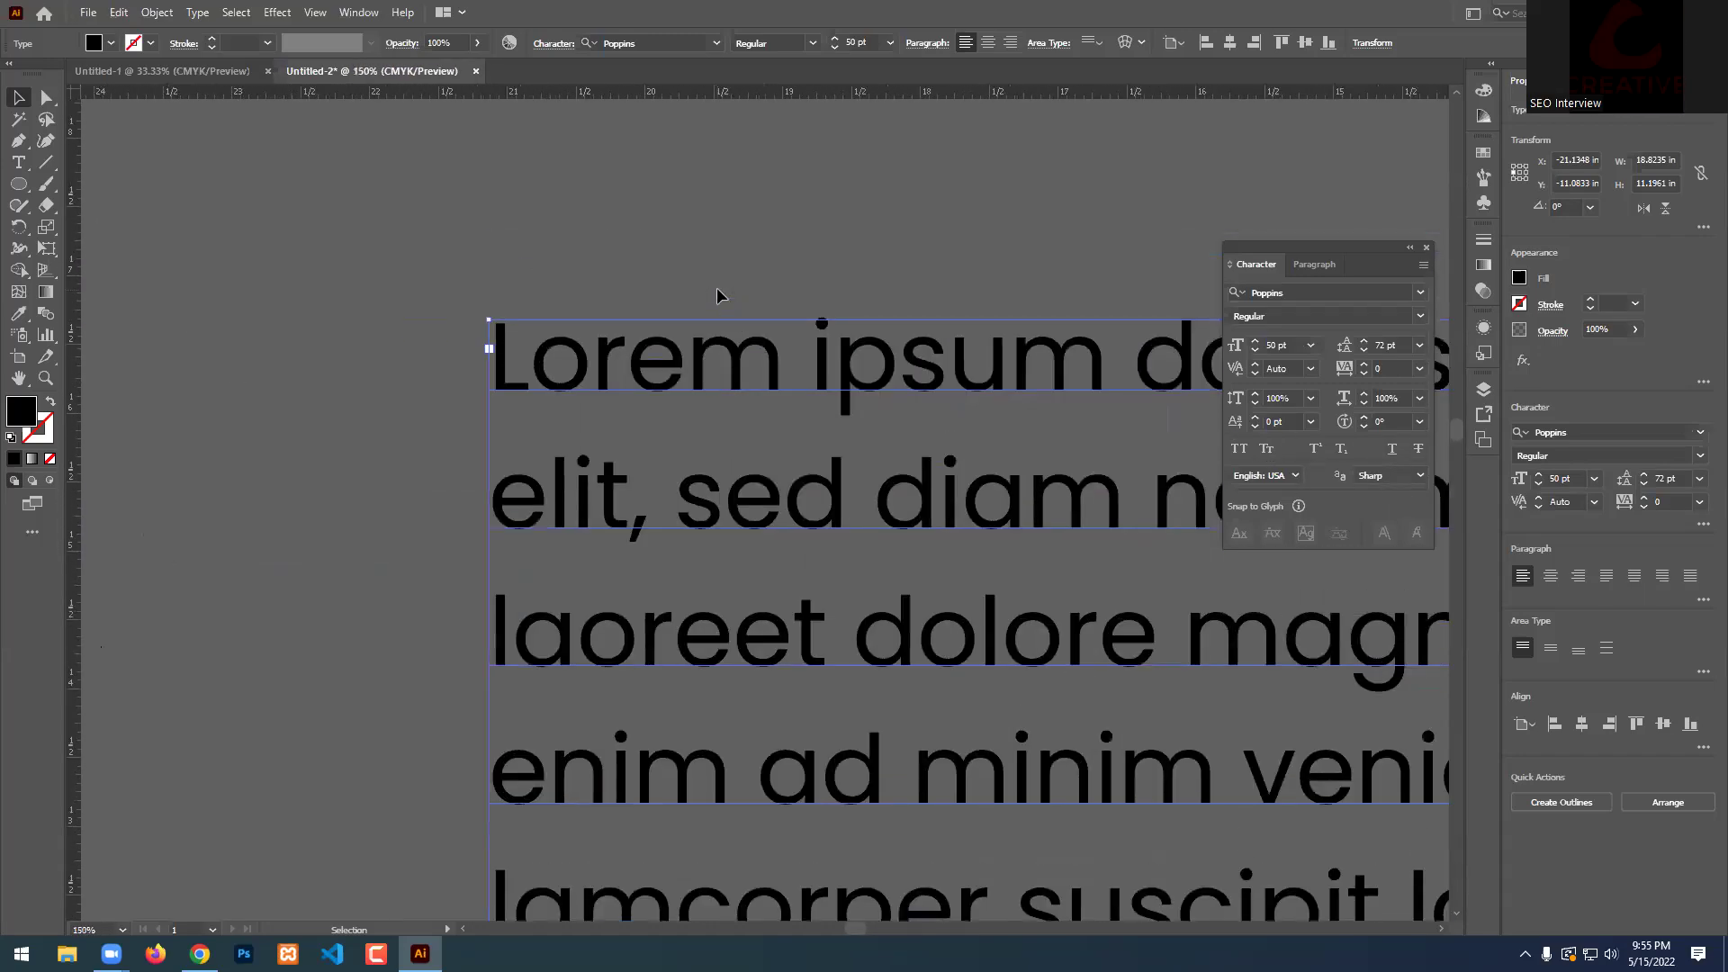
{"action": "double_click", "coordinate": [711, 364]}
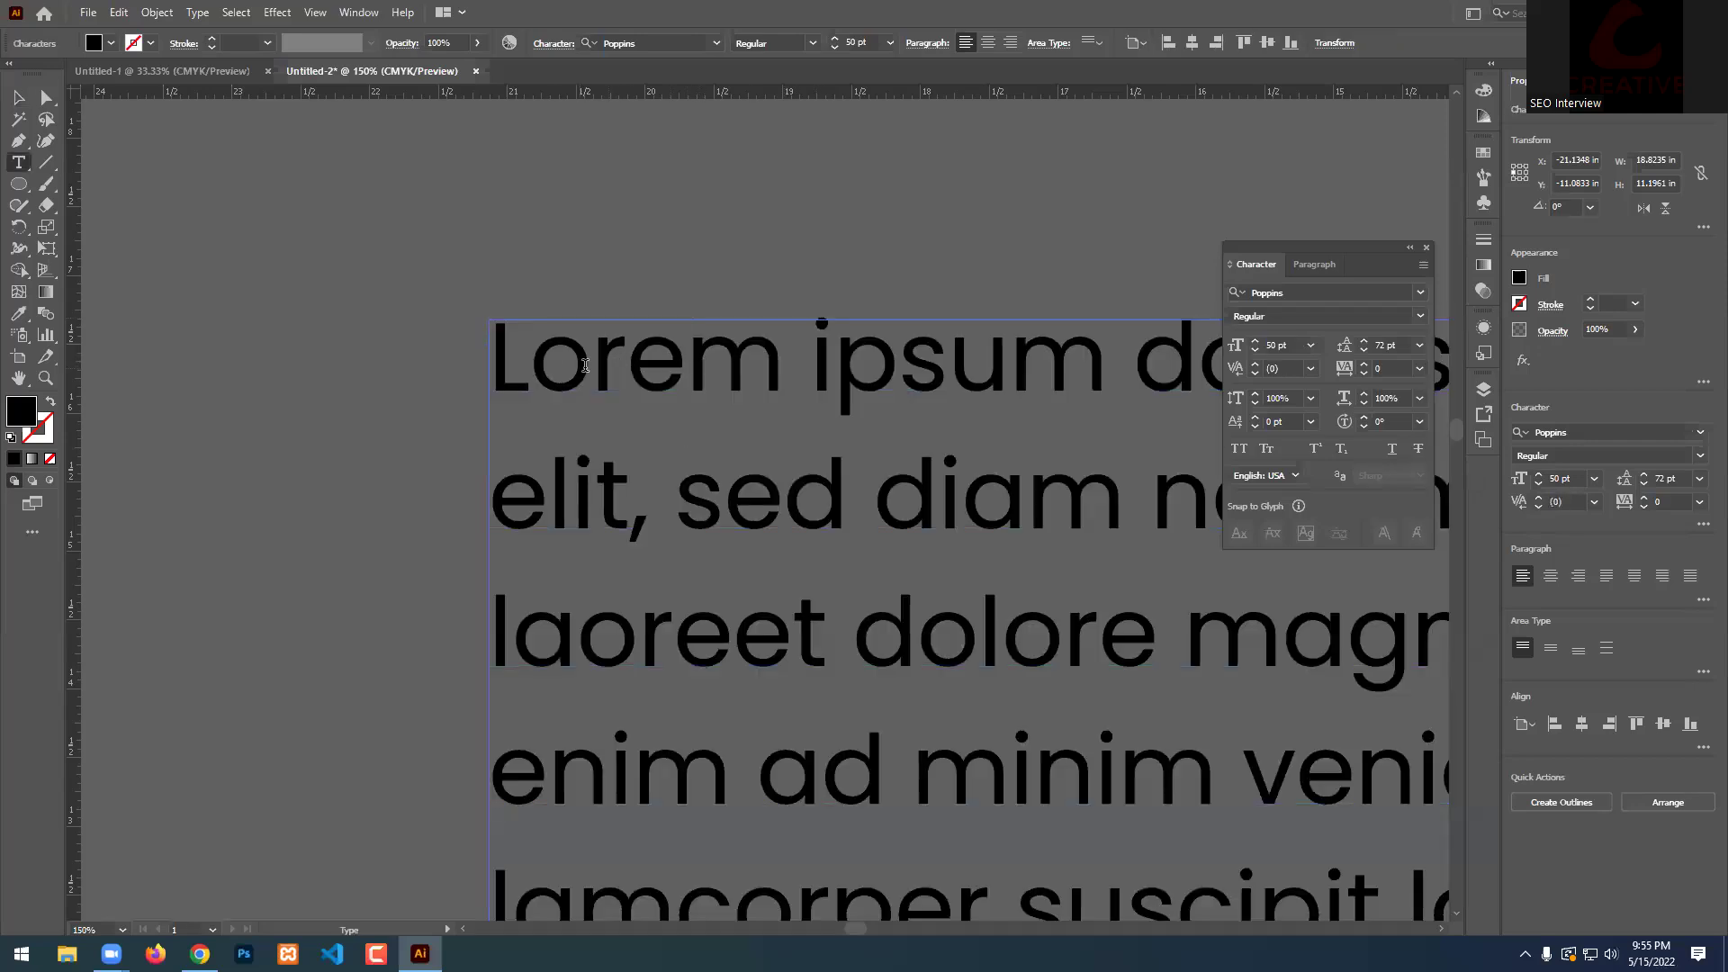
{"action": "left_click_drag", "start_coordinate": [594, 364], "coordinate": [628, 364]}
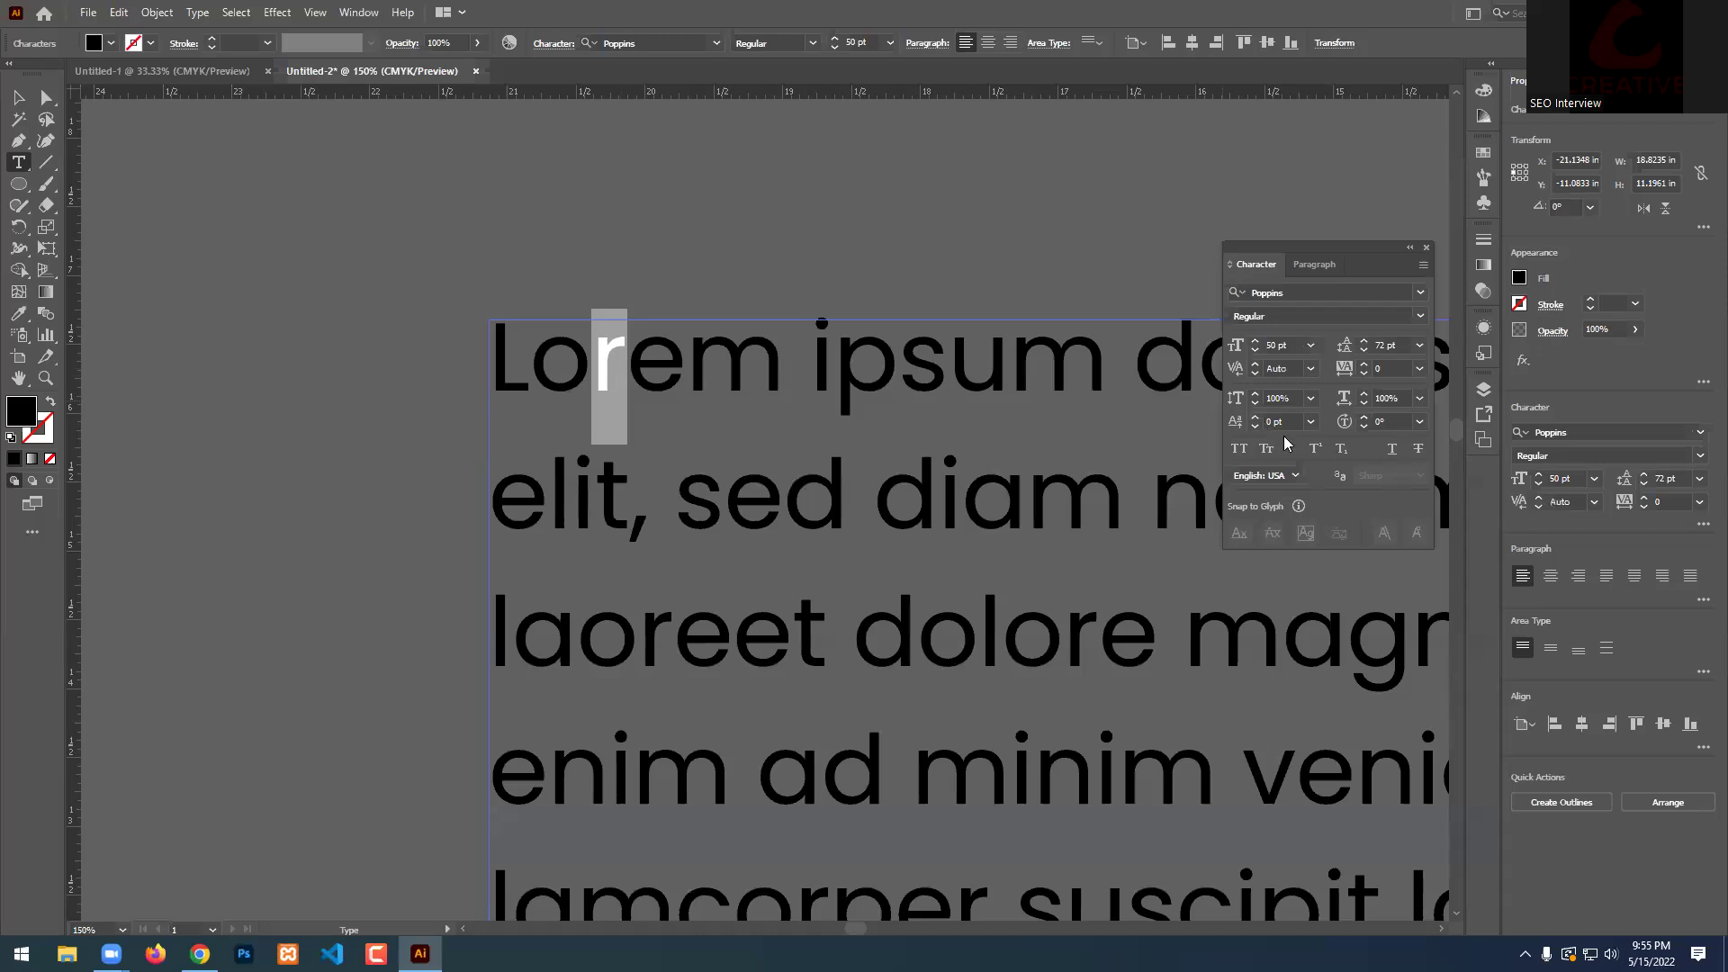
{"action": "left_click", "coordinate": [1240, 448]}
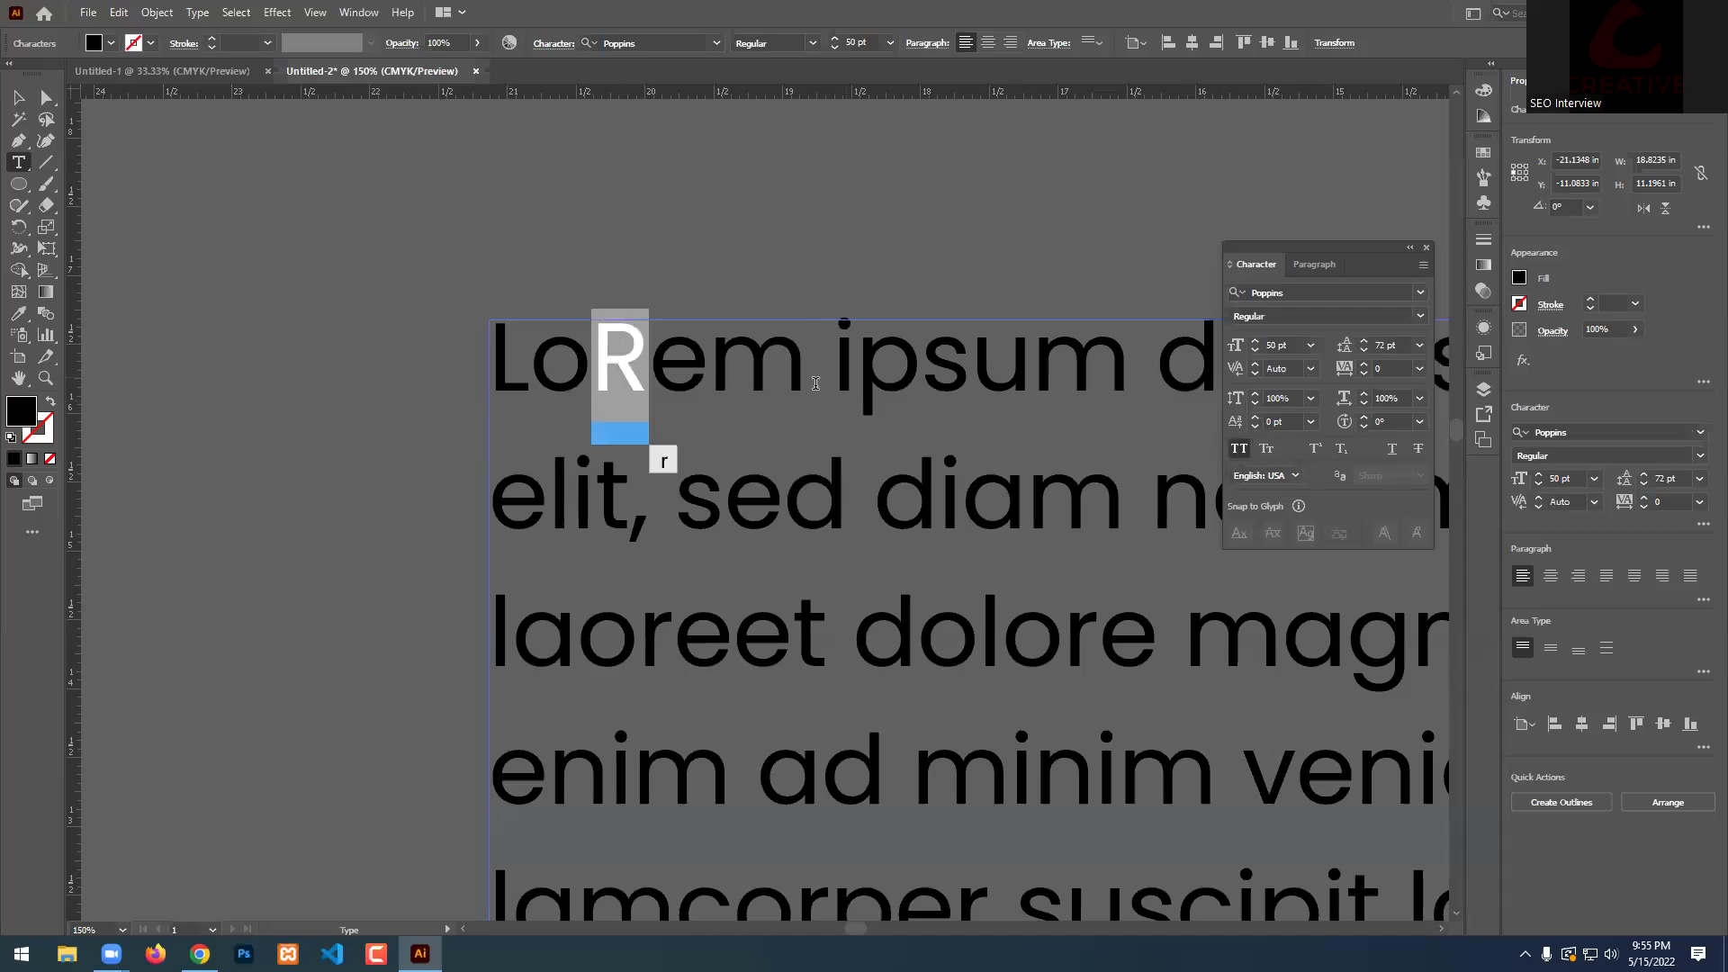
{"action": "left_click", "coordinate": [718, 358]}
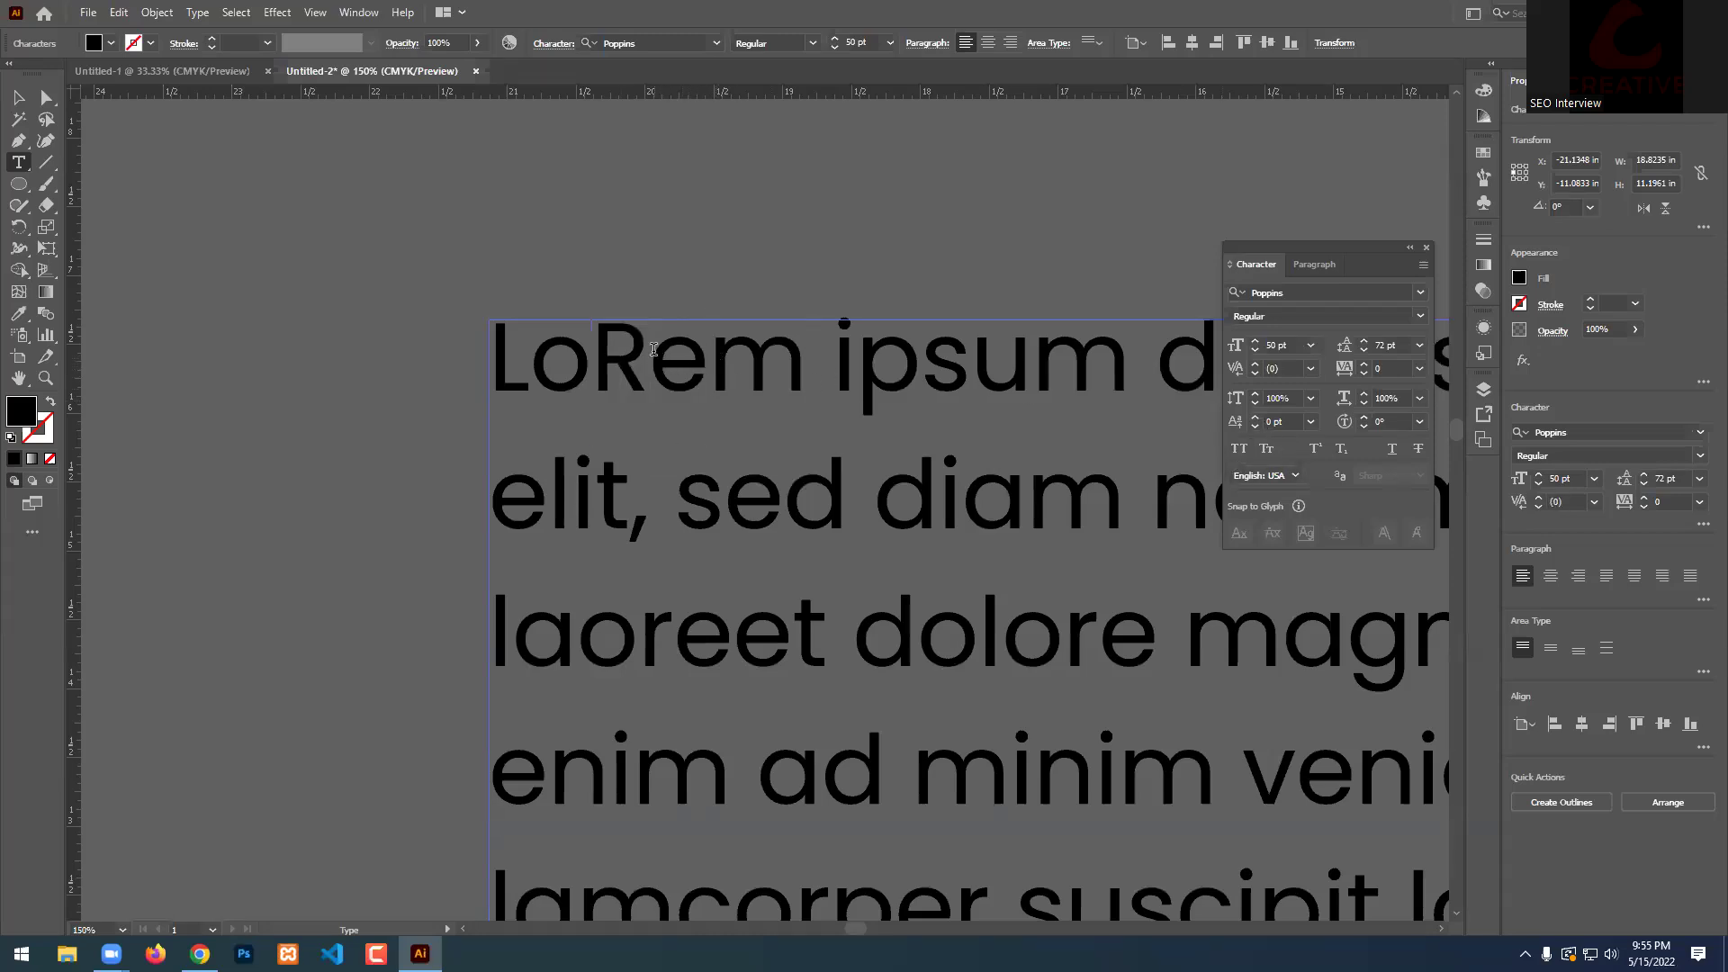
{"action": "left_click_drag", "start_coordinate": [650, 355], "coordinate": [833, 360]}
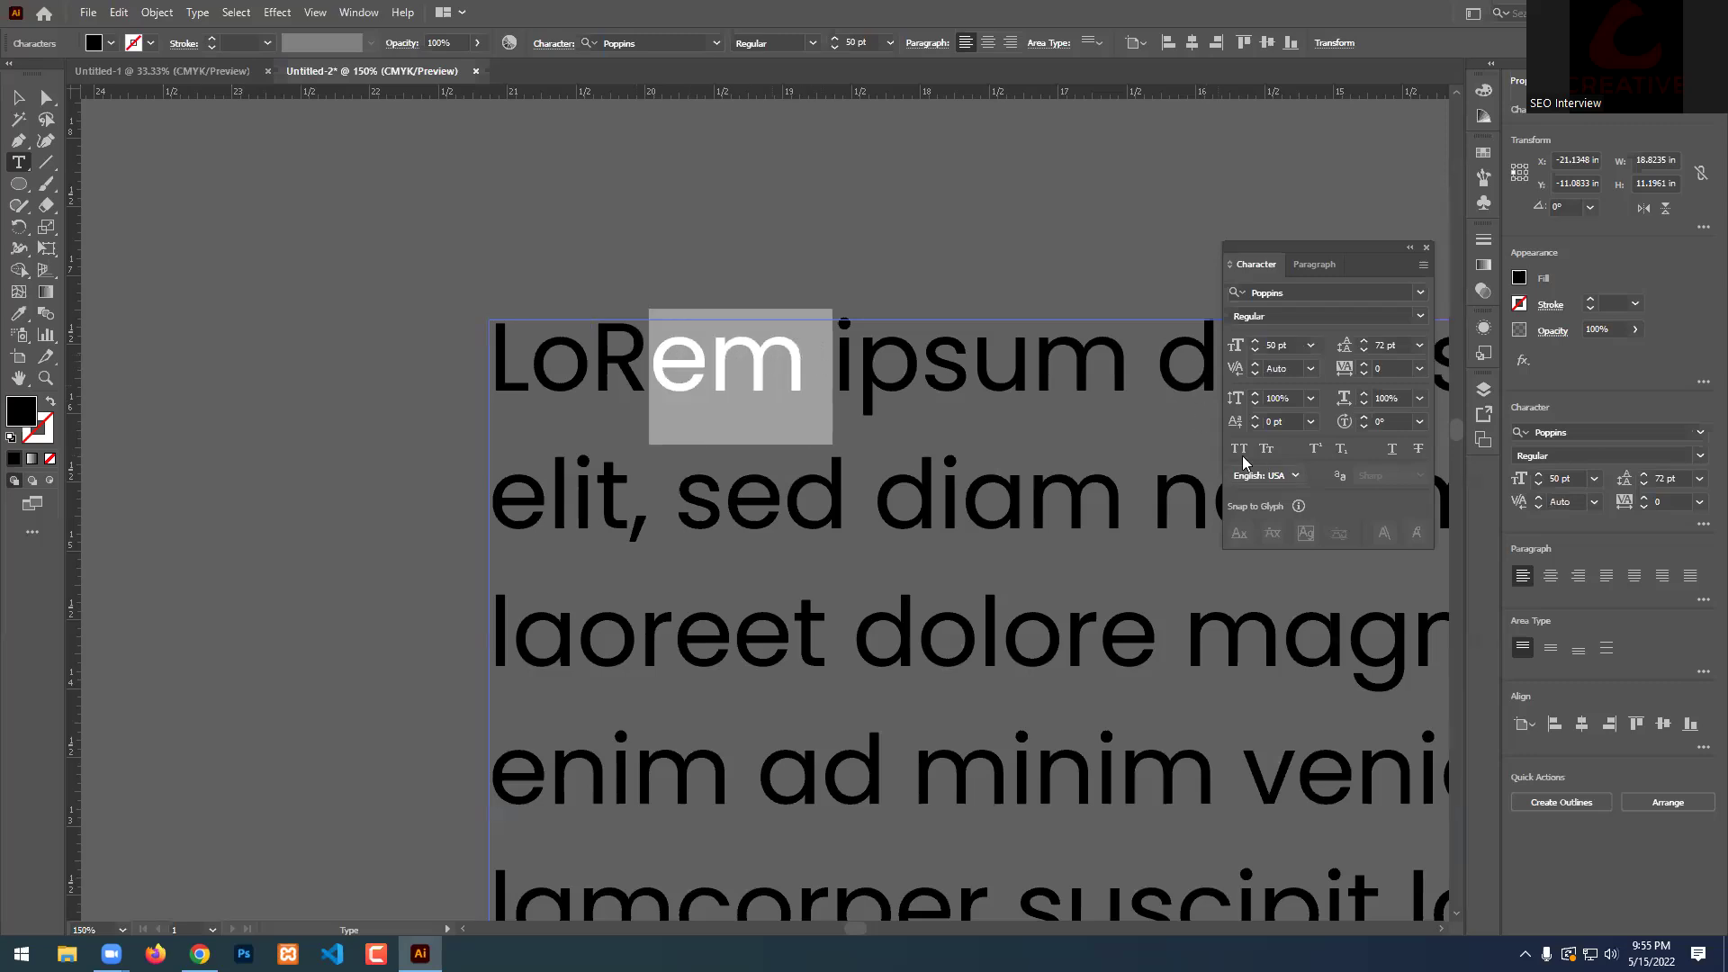
{"action": "left_click", "coordinate": [1241, 449]}
{"action": "left_click", "coordinate": [726, 351]}
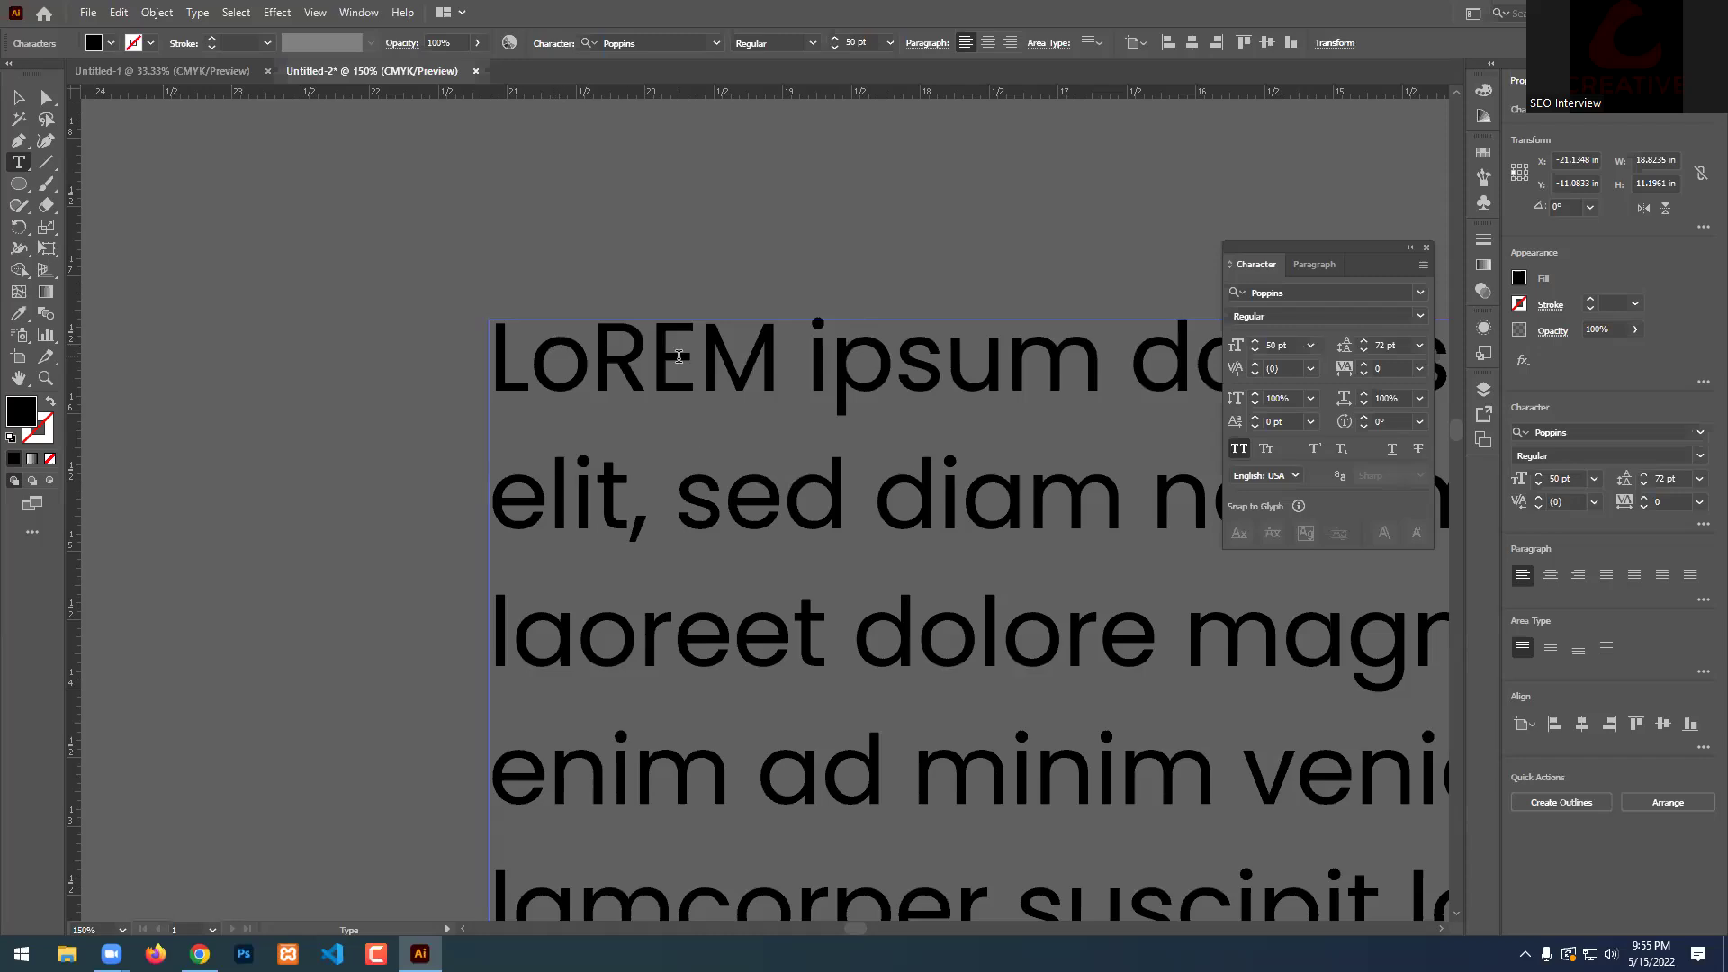
{"action": "left_click_drag", "start_coordinate": [652, 356], "coordinate": [699, 358]}
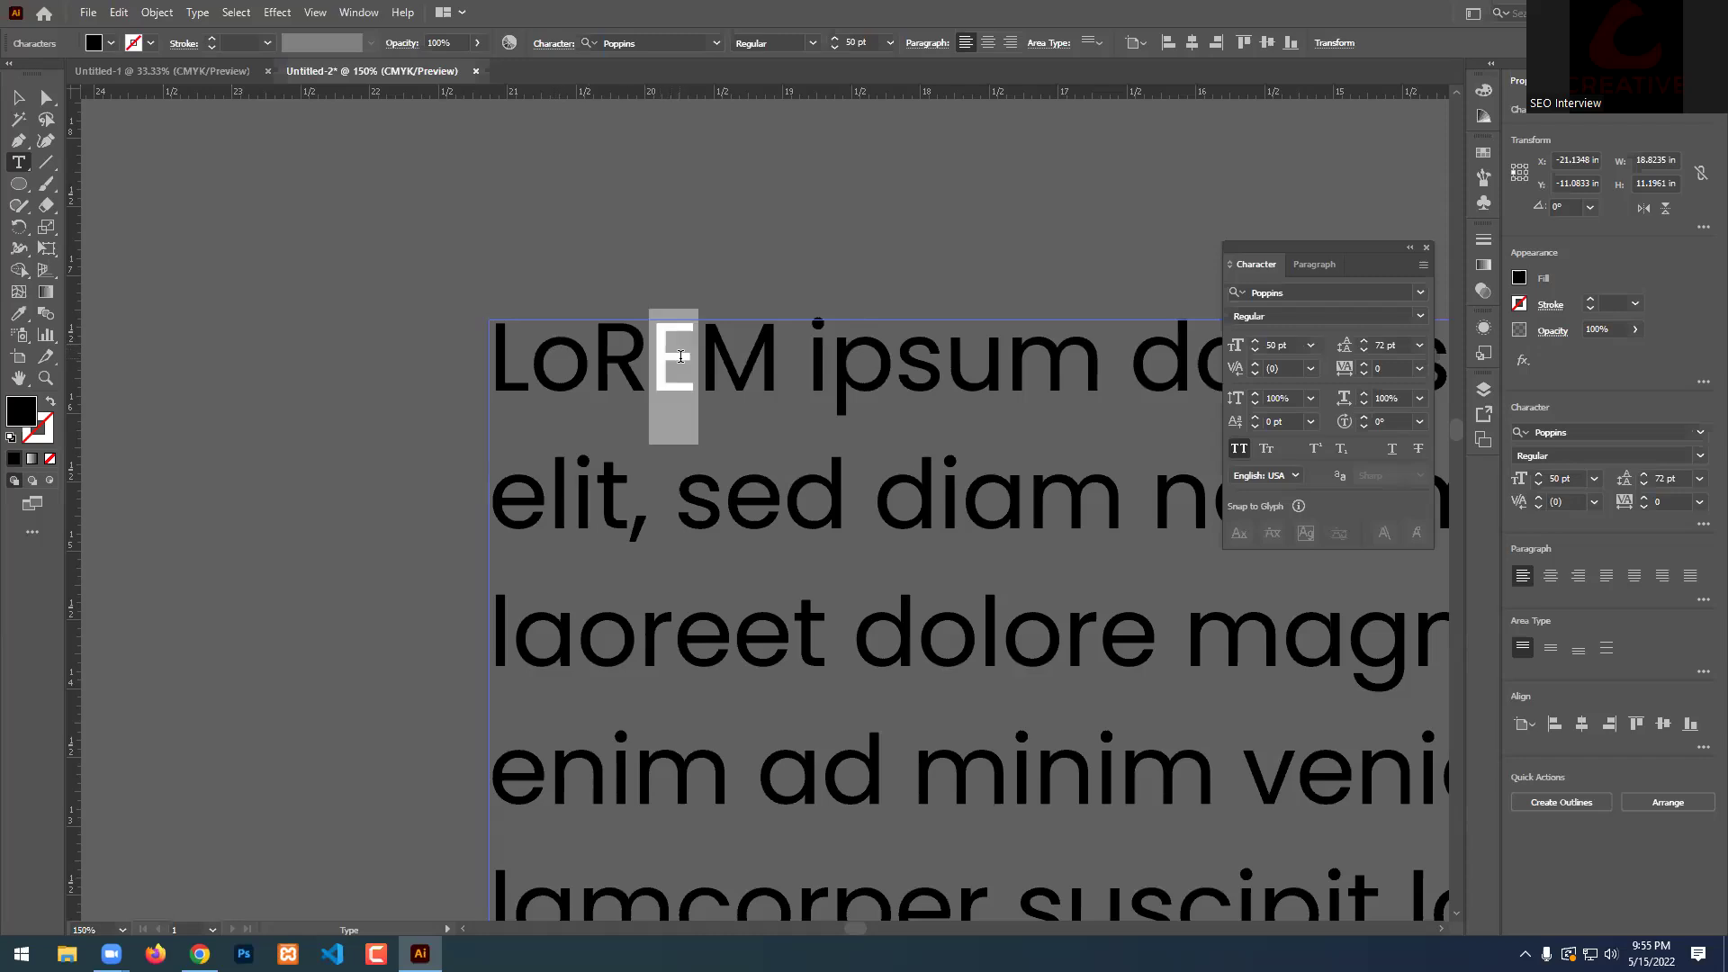
{"action": "left_click", "coordinate": [1266, 447]}
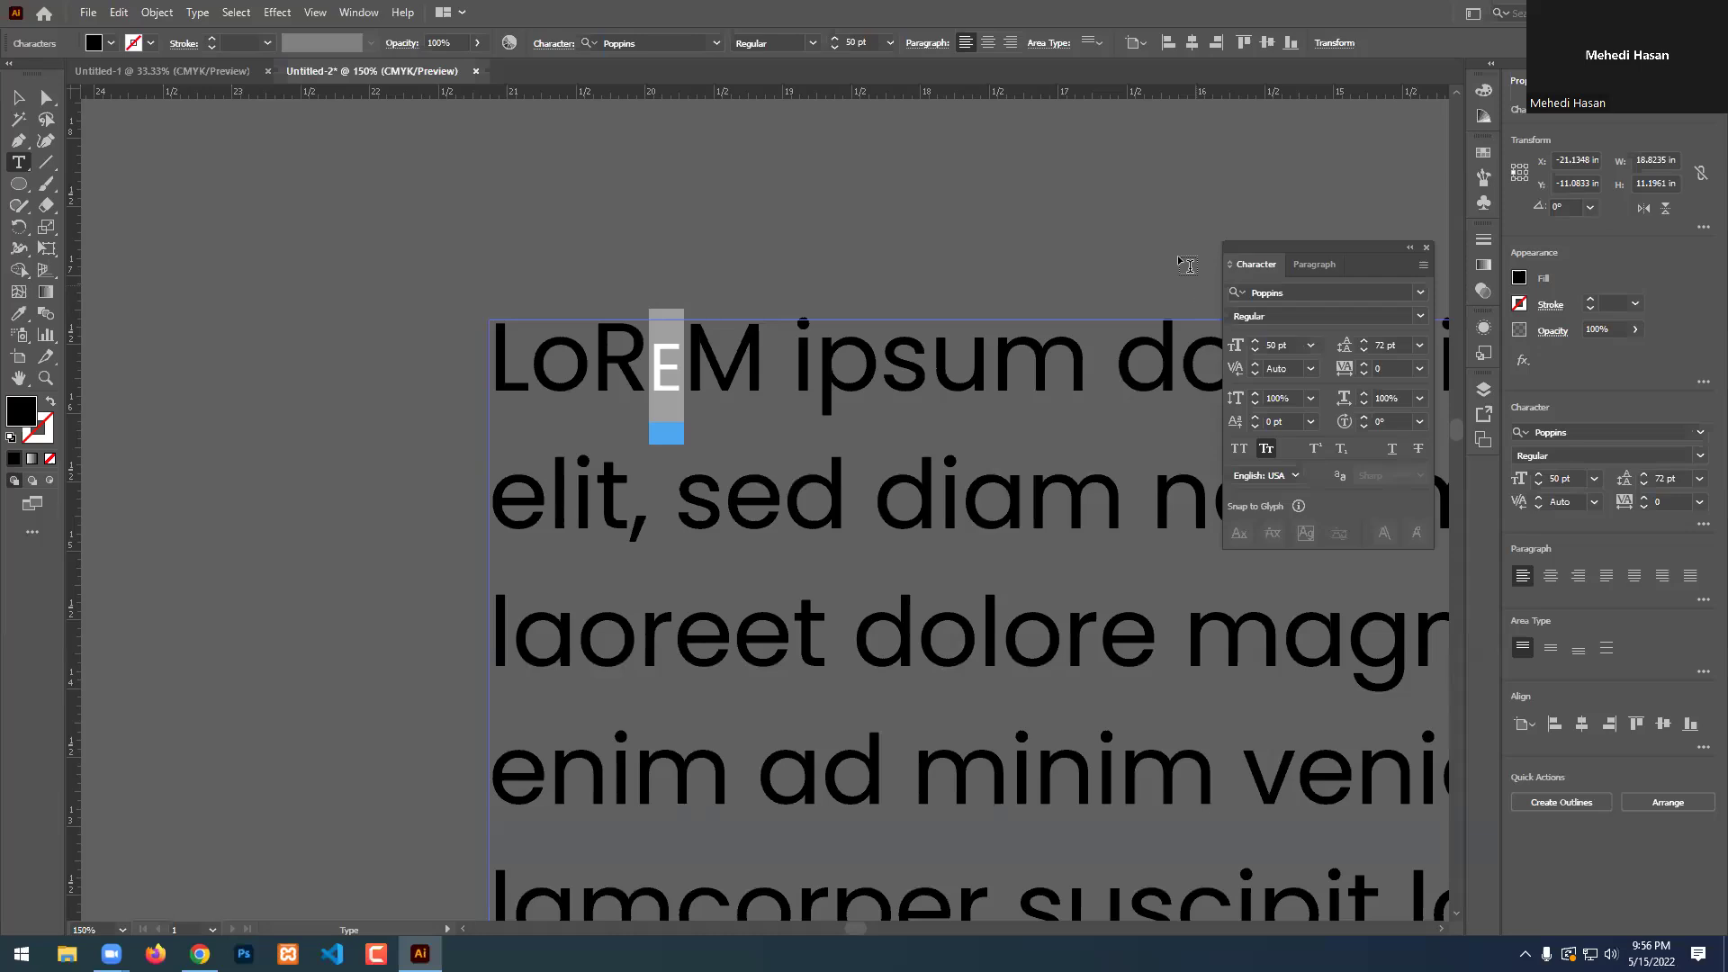
Move the Lorem paragraph text box far to the left.
{"action": "key", "text": "Escape"}
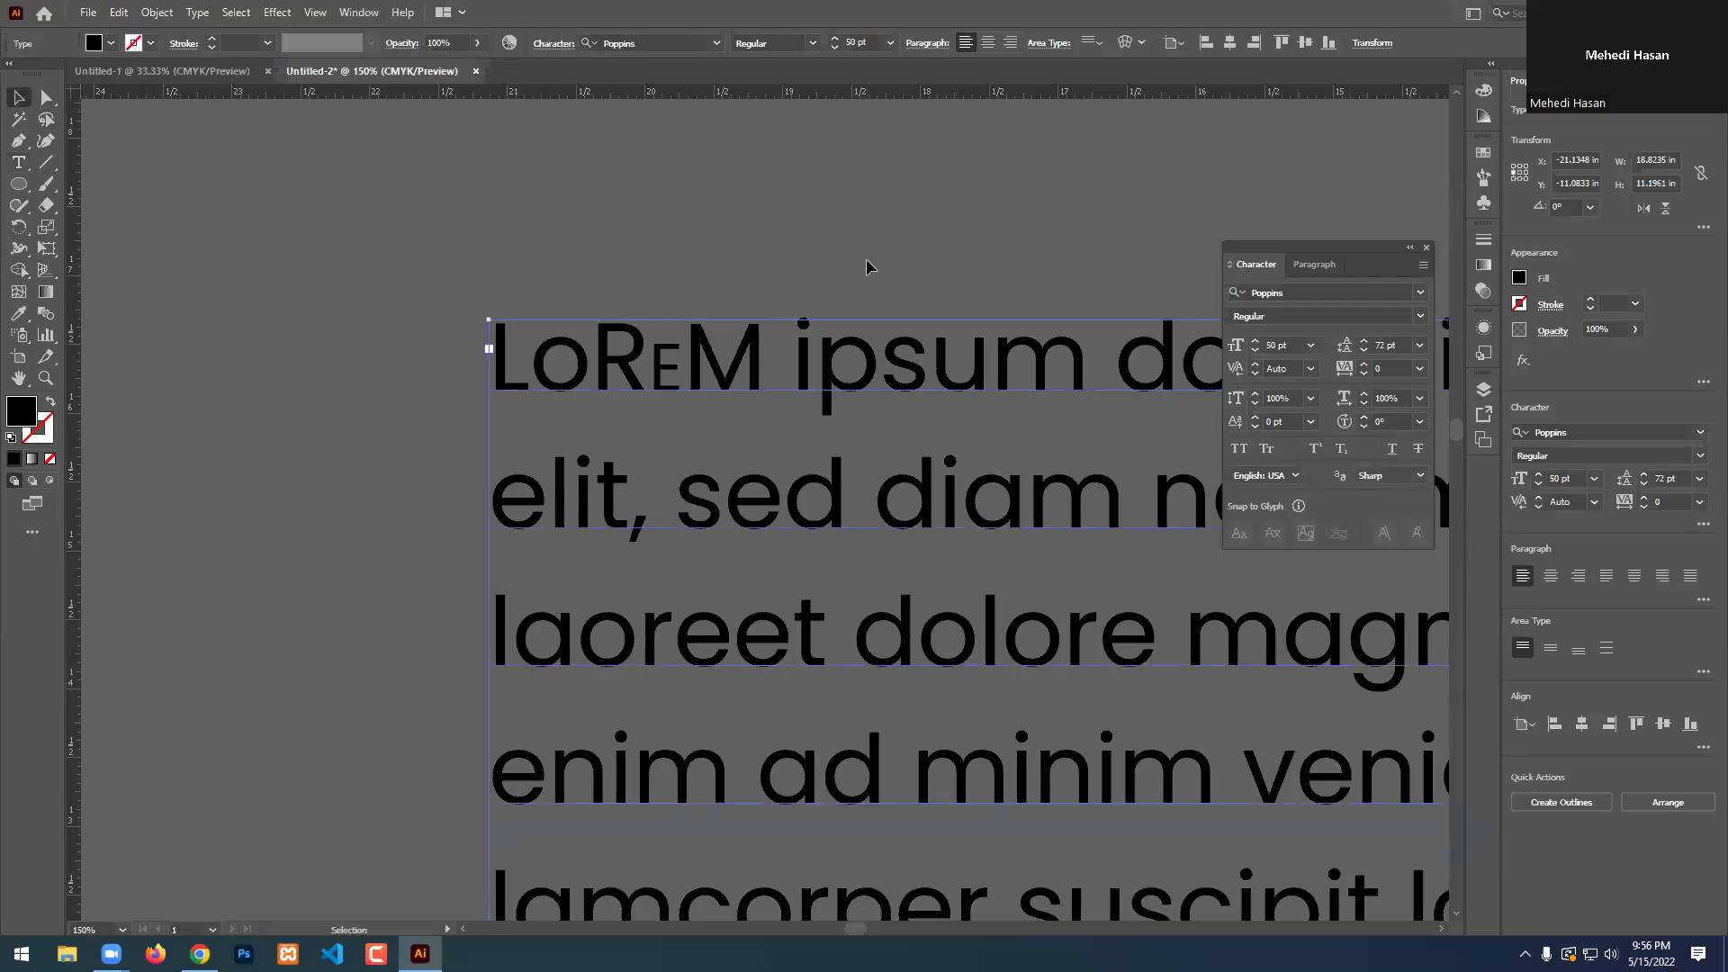
{"action": "scroll", "coordinate": [1048, 457], "scroll_direction": "down", "scroll_amount": 5}
{"action": "left_click_drag", "start_coordinate": [1107, 511], "coordinate": [496, 473]}
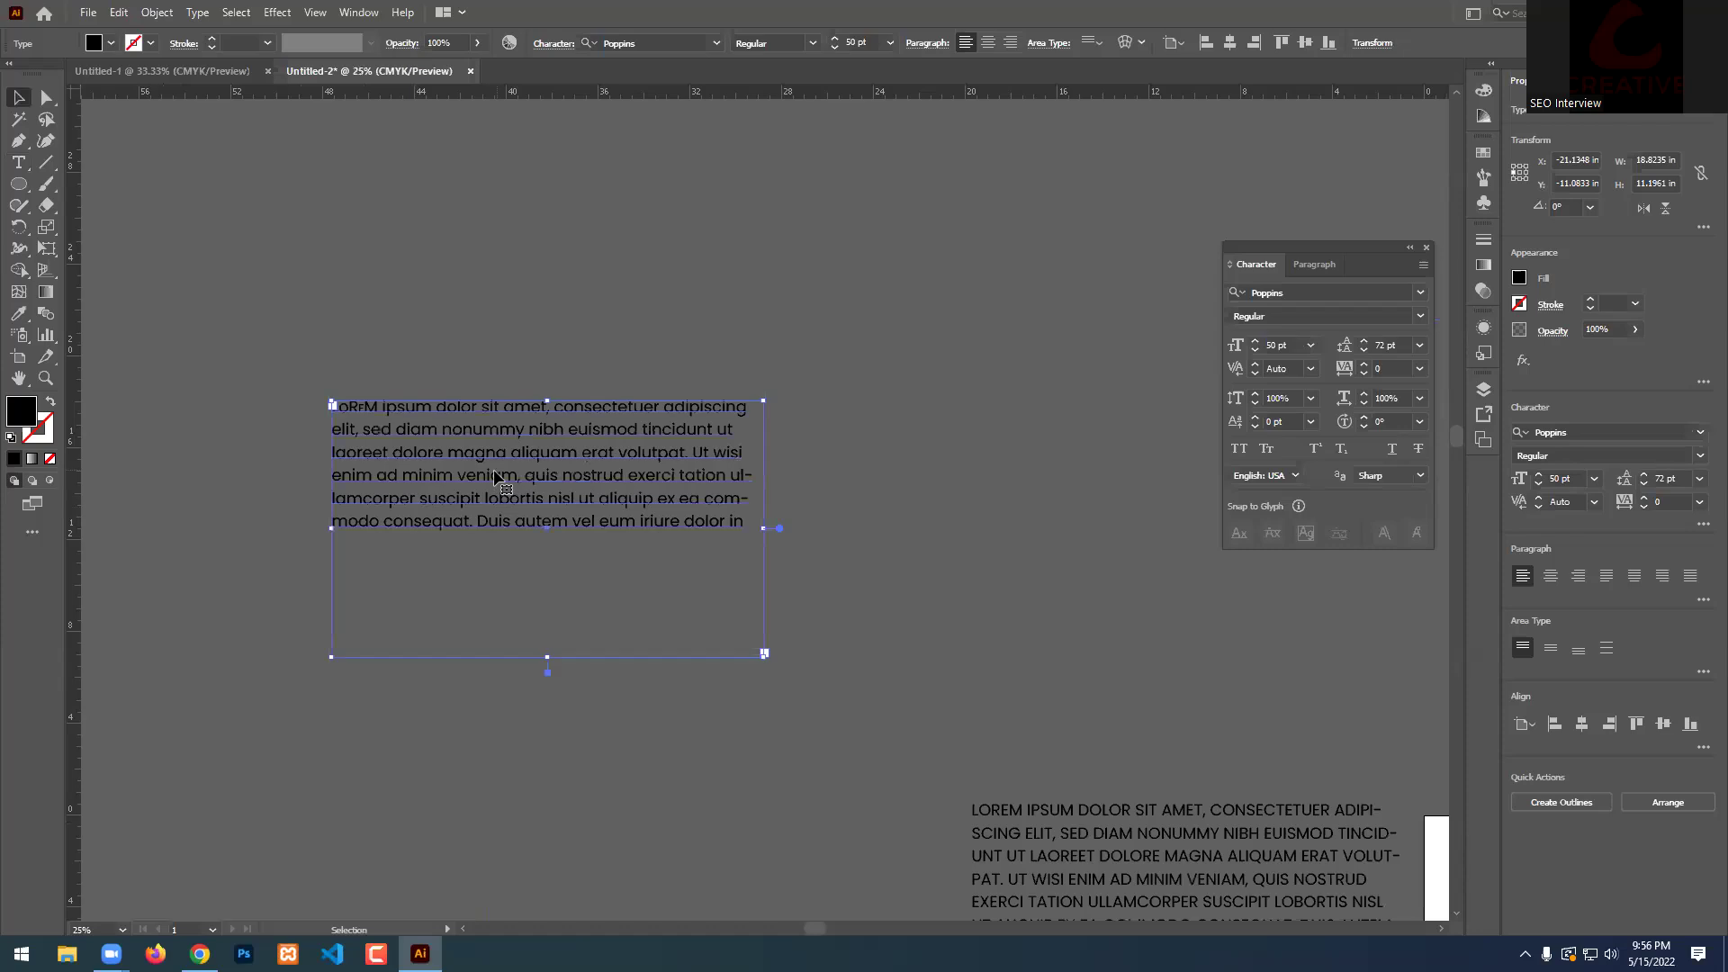
Delete the Lorem text box and type a new line of text reading 'A2+B2'.
{"action": "key", "text": "Delete"}
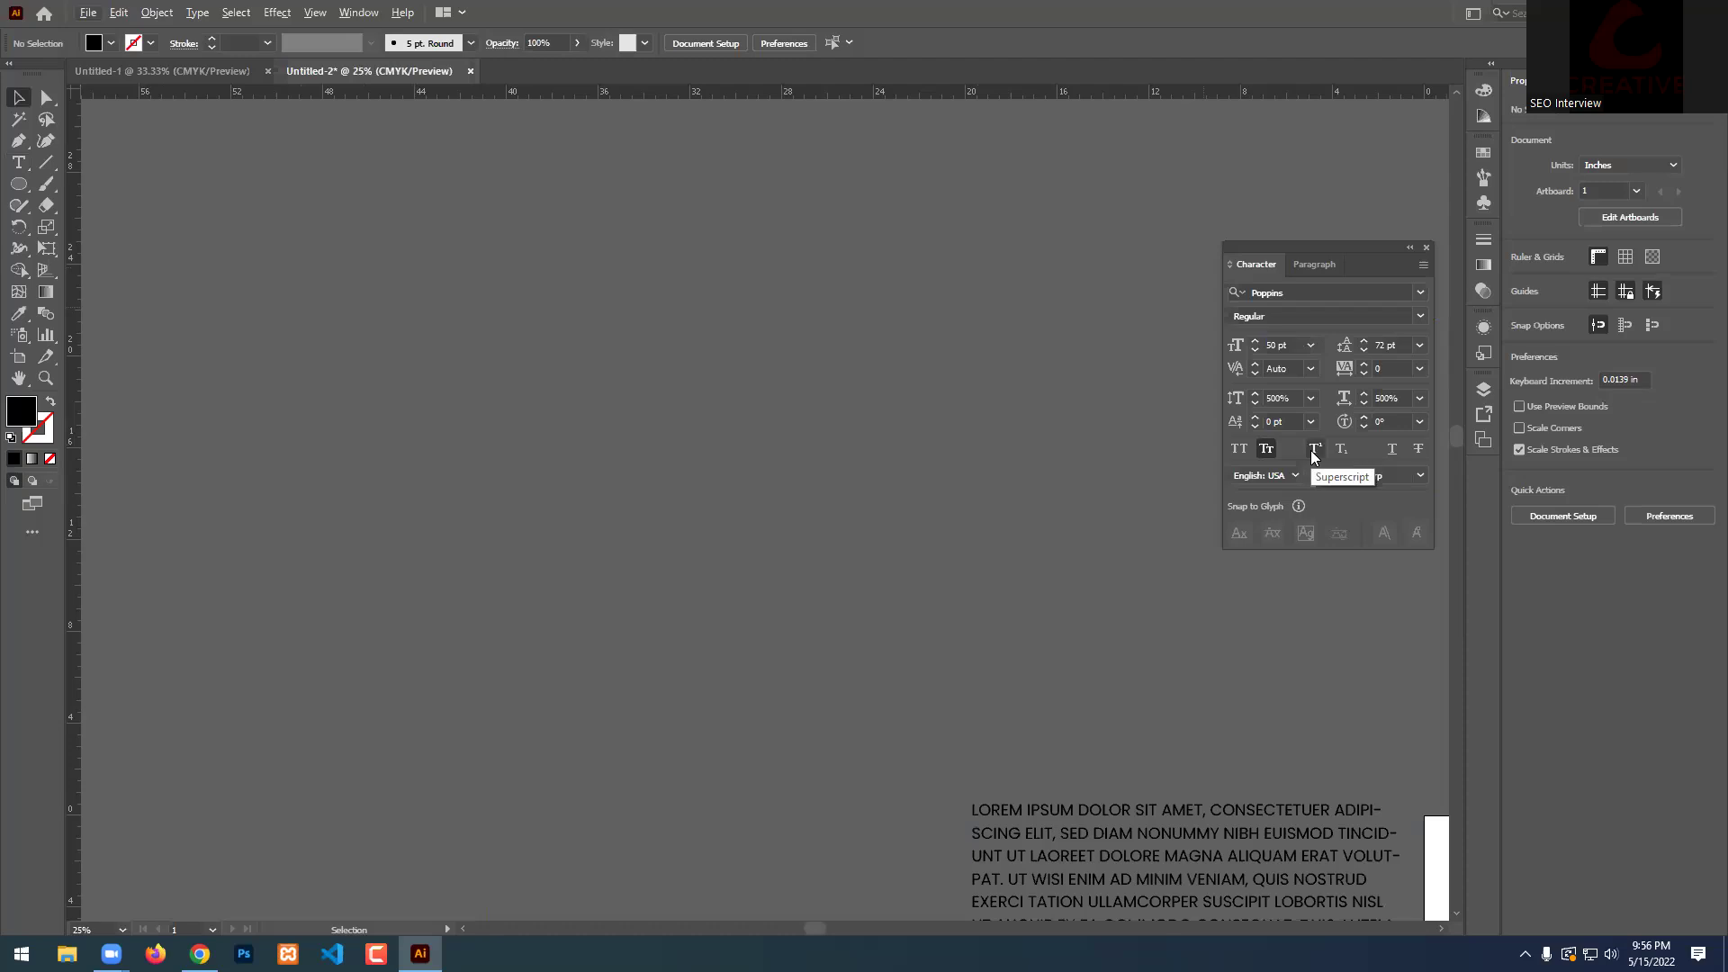
{"action": "scroll", "coordinate": [1048, 515], "scroll_direction": "right", "scroll_amount": 5}
{"action": "scroll", "coordinate": [997, 474], "scroll_direction": "down", "scroll_amount": 1}
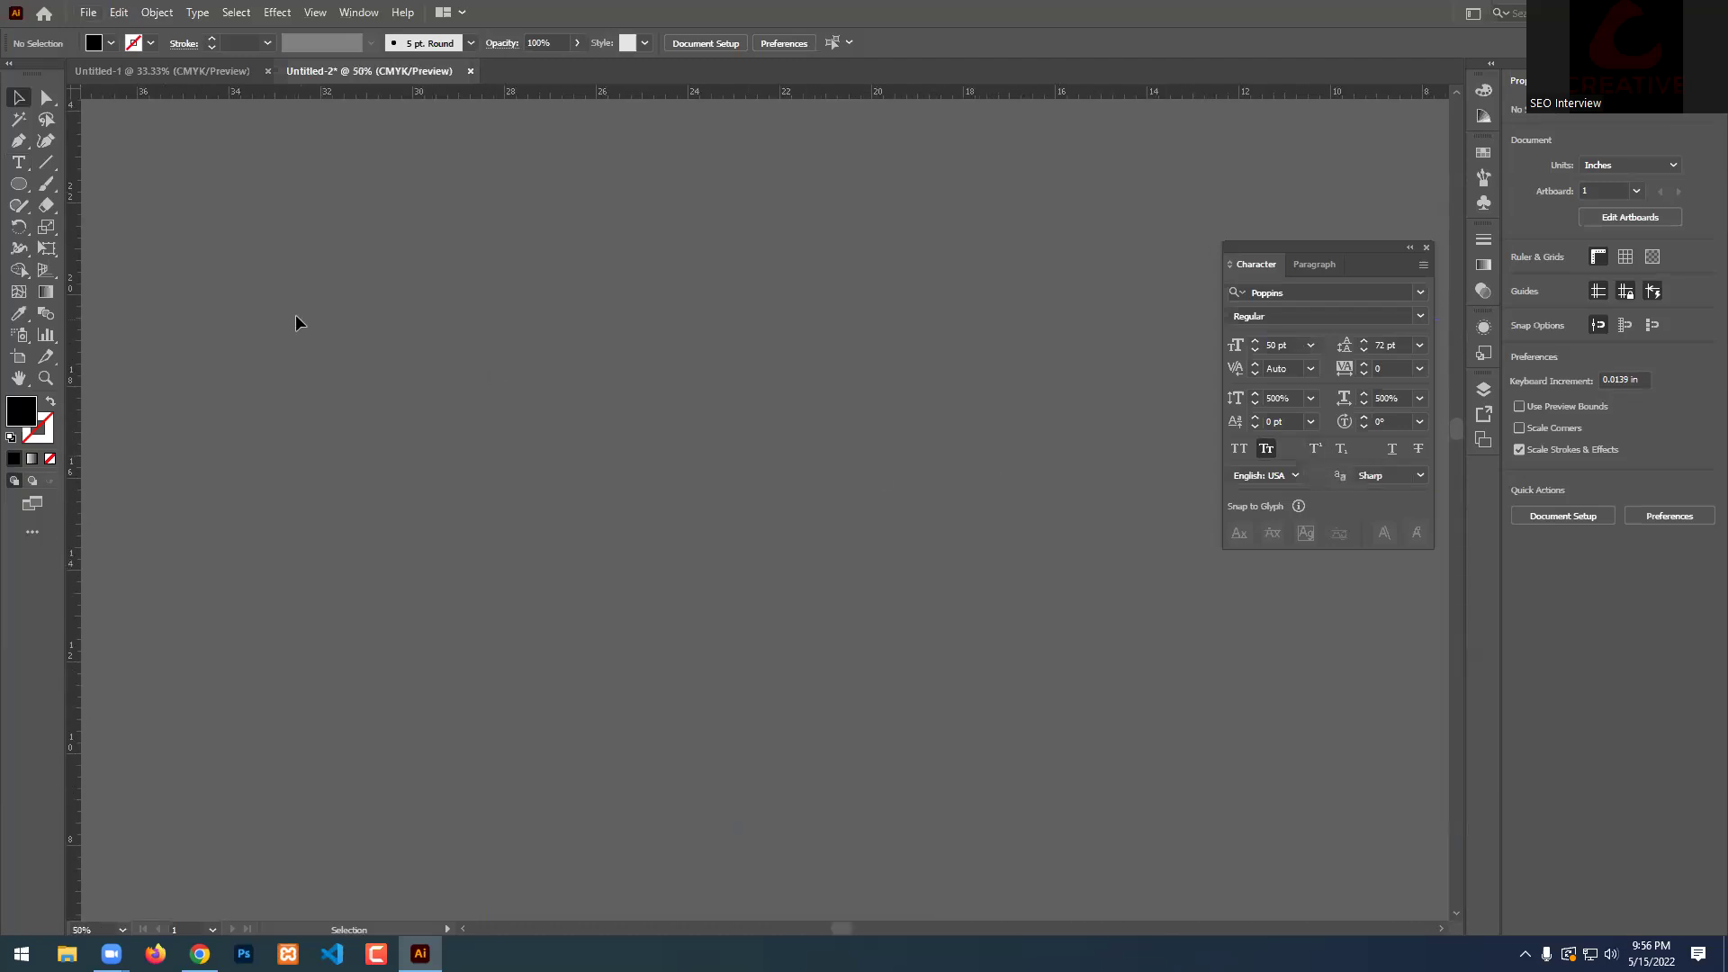
{"action": "left_click", "coordinate": [19, 162]}
{"action": "left_click", "coordinate": [450, 389]}
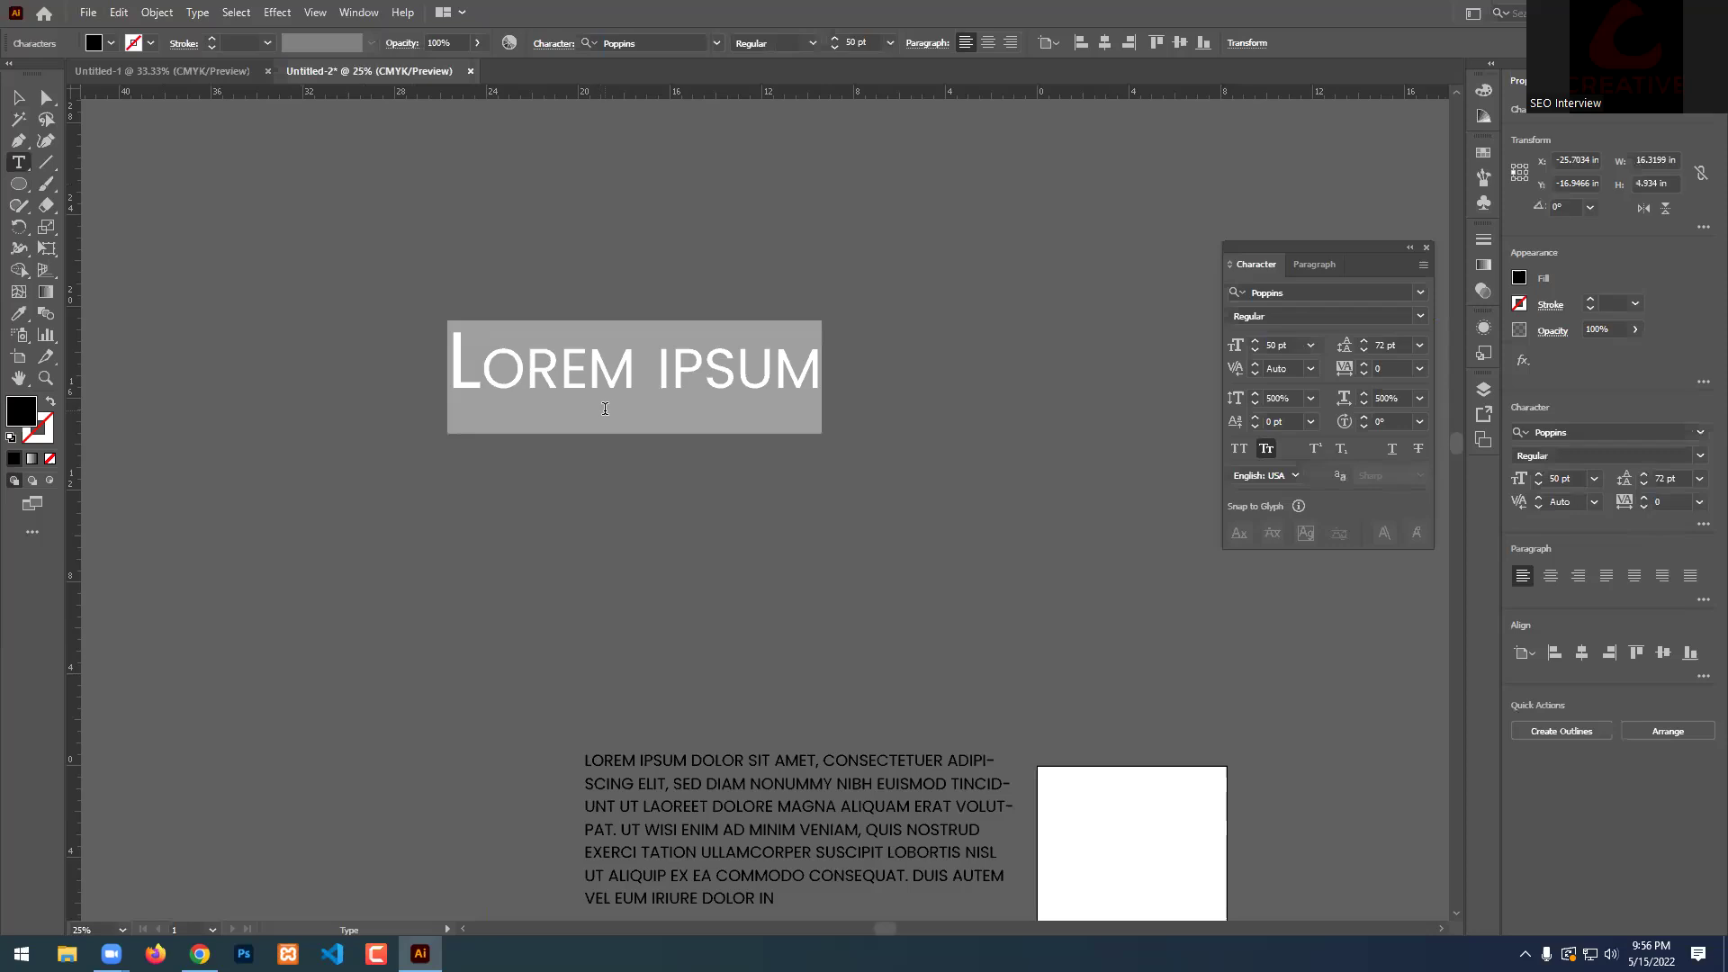
{"action": "type", "text": "A2+"}
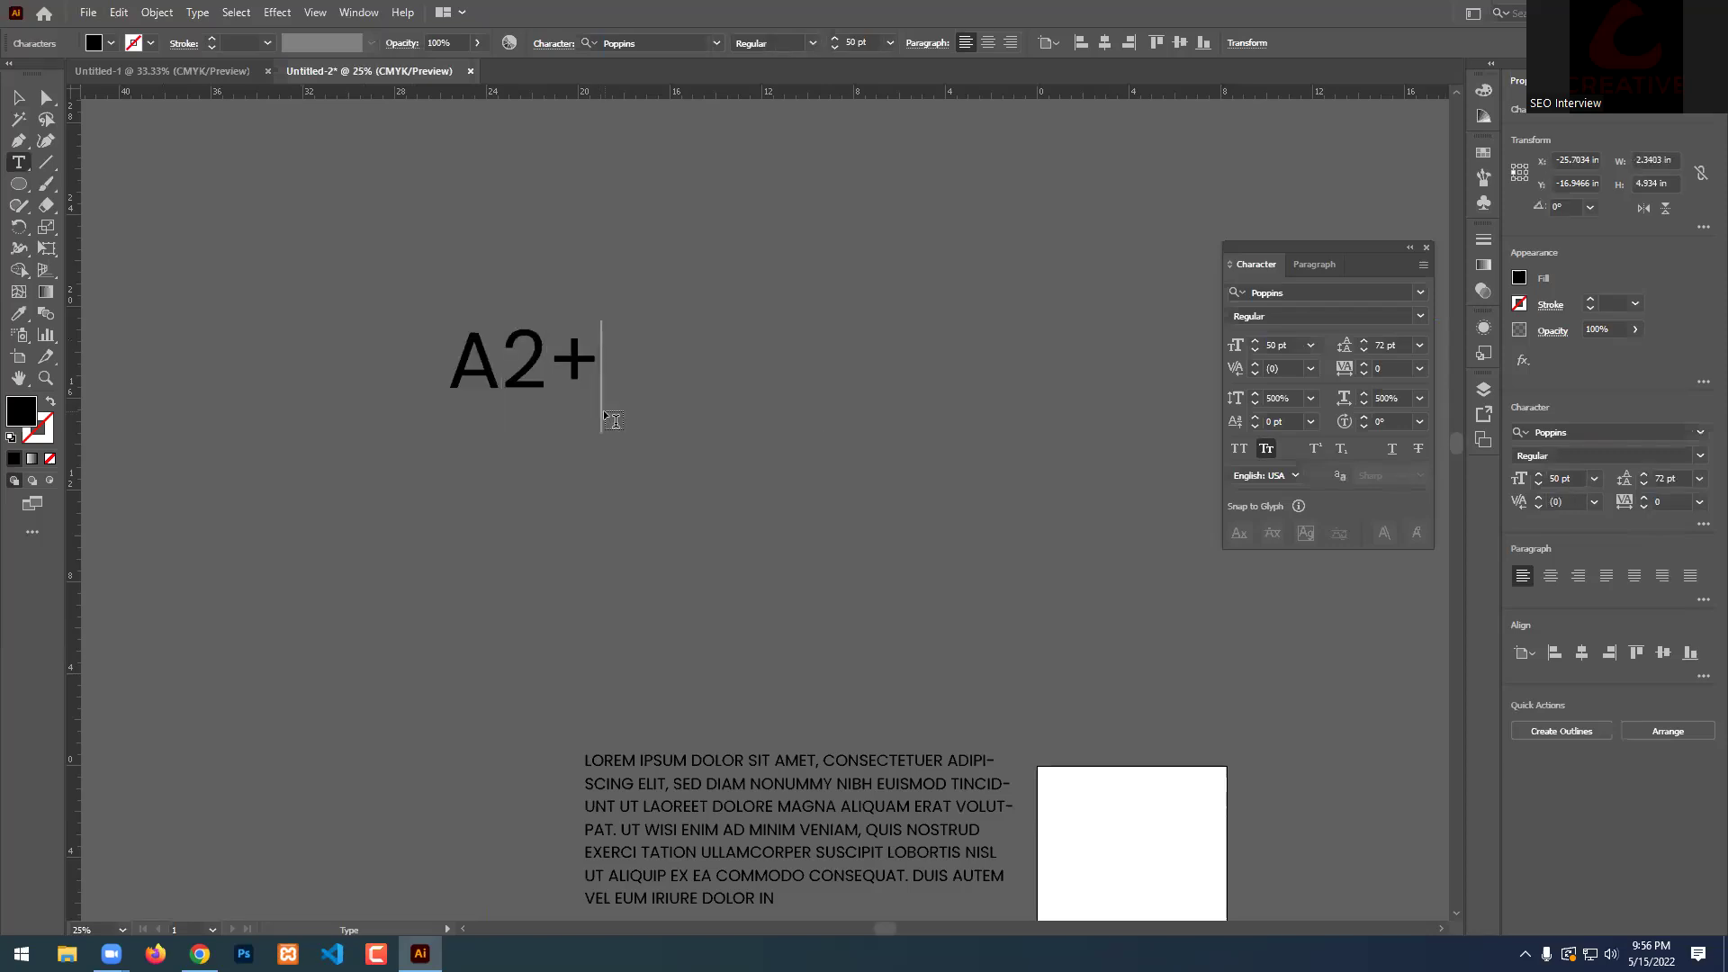
{"action": "type", "text": "B2"}
{"action": "key", "text": "Escape"}
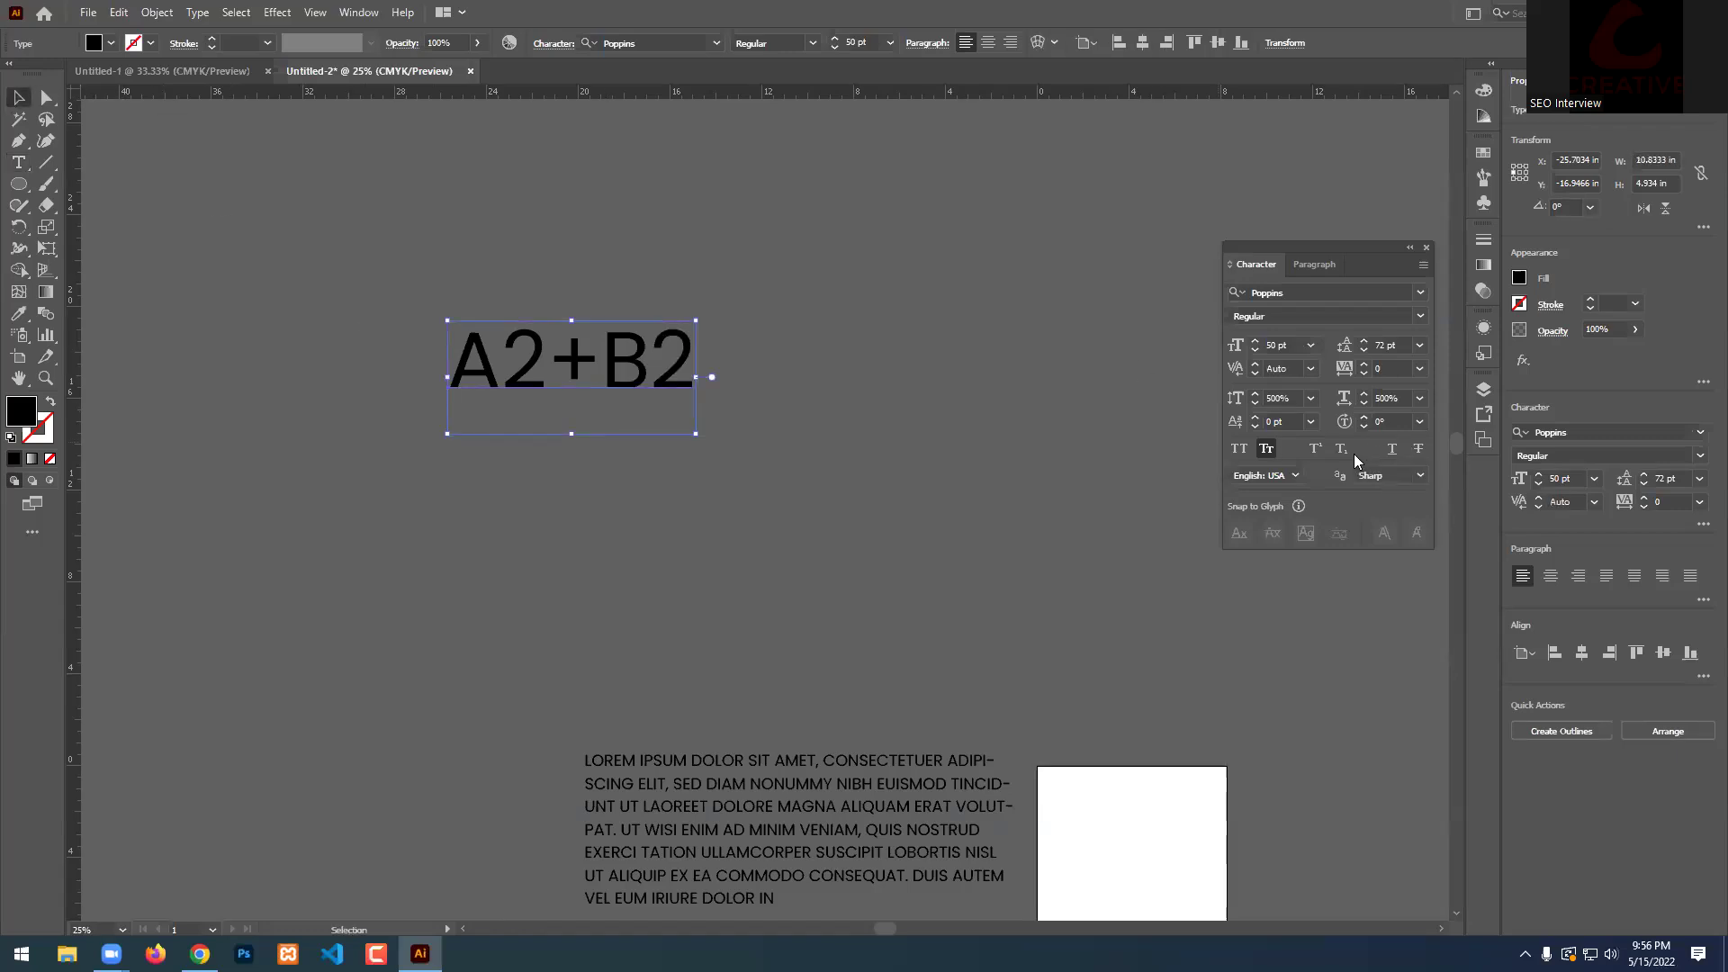
Make the first 2 a superscript and the second 2 a subscript, giving A²+B₂.
{"action": "scroll", "coordinate": [405, 317], "scroll_direction": "up", "scroll_amount": 1}
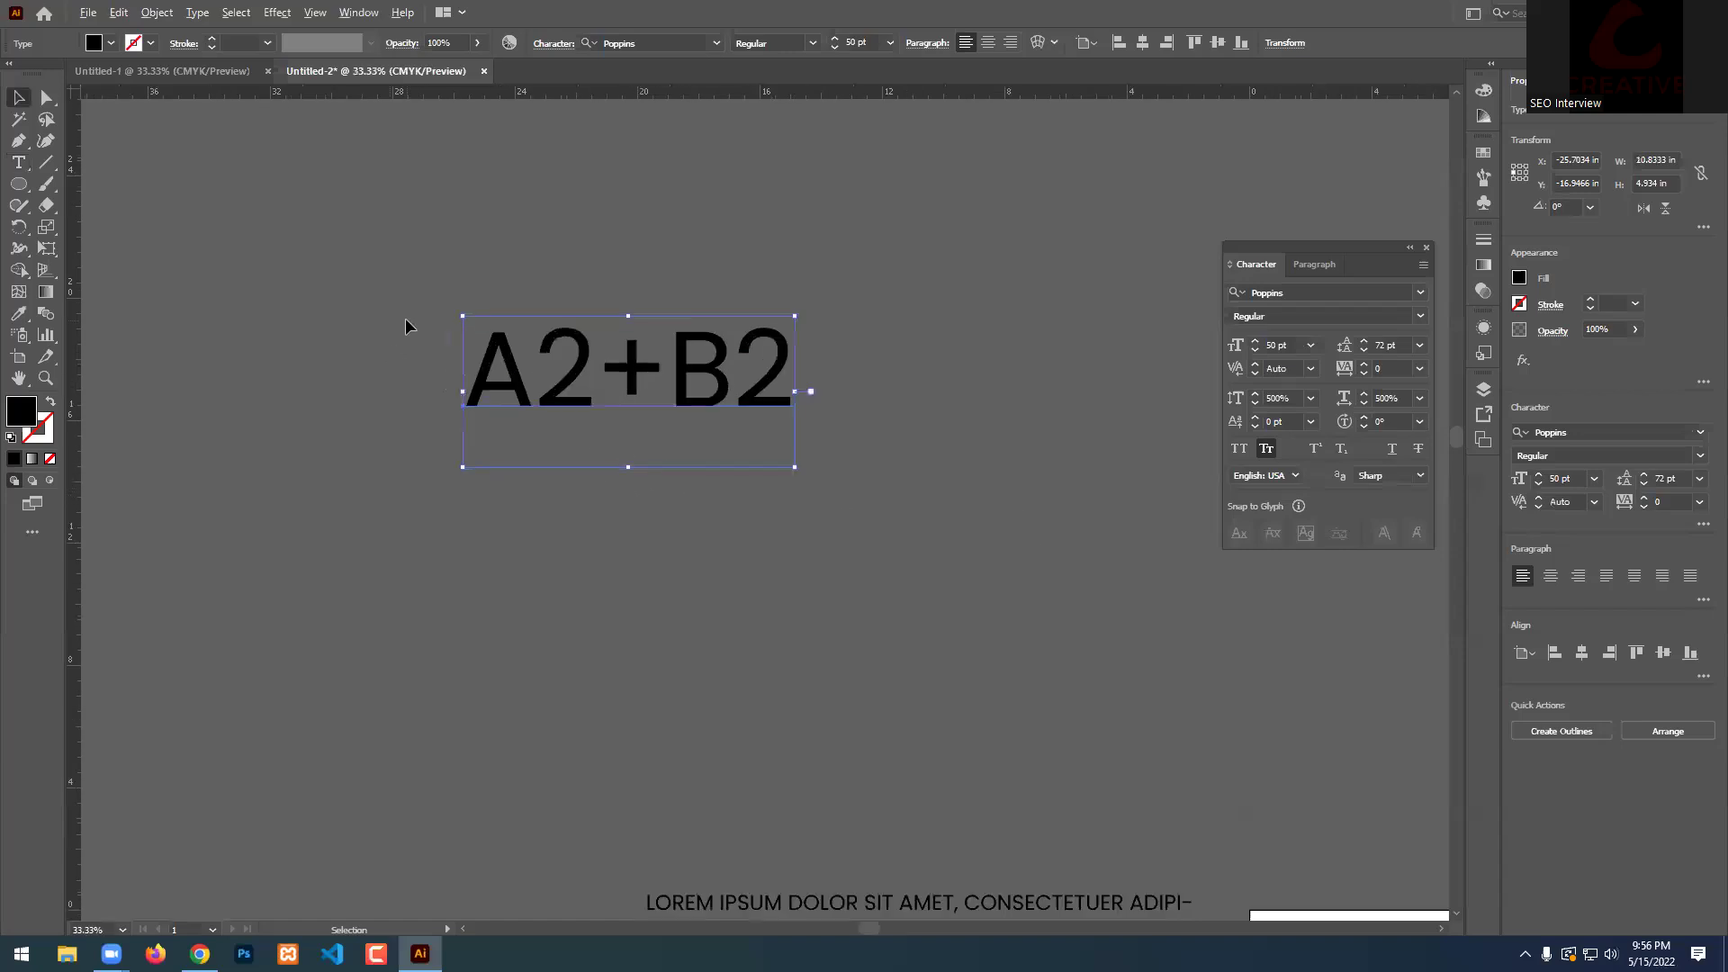
{"action": "double_click", "coordinate": [531, 408]}
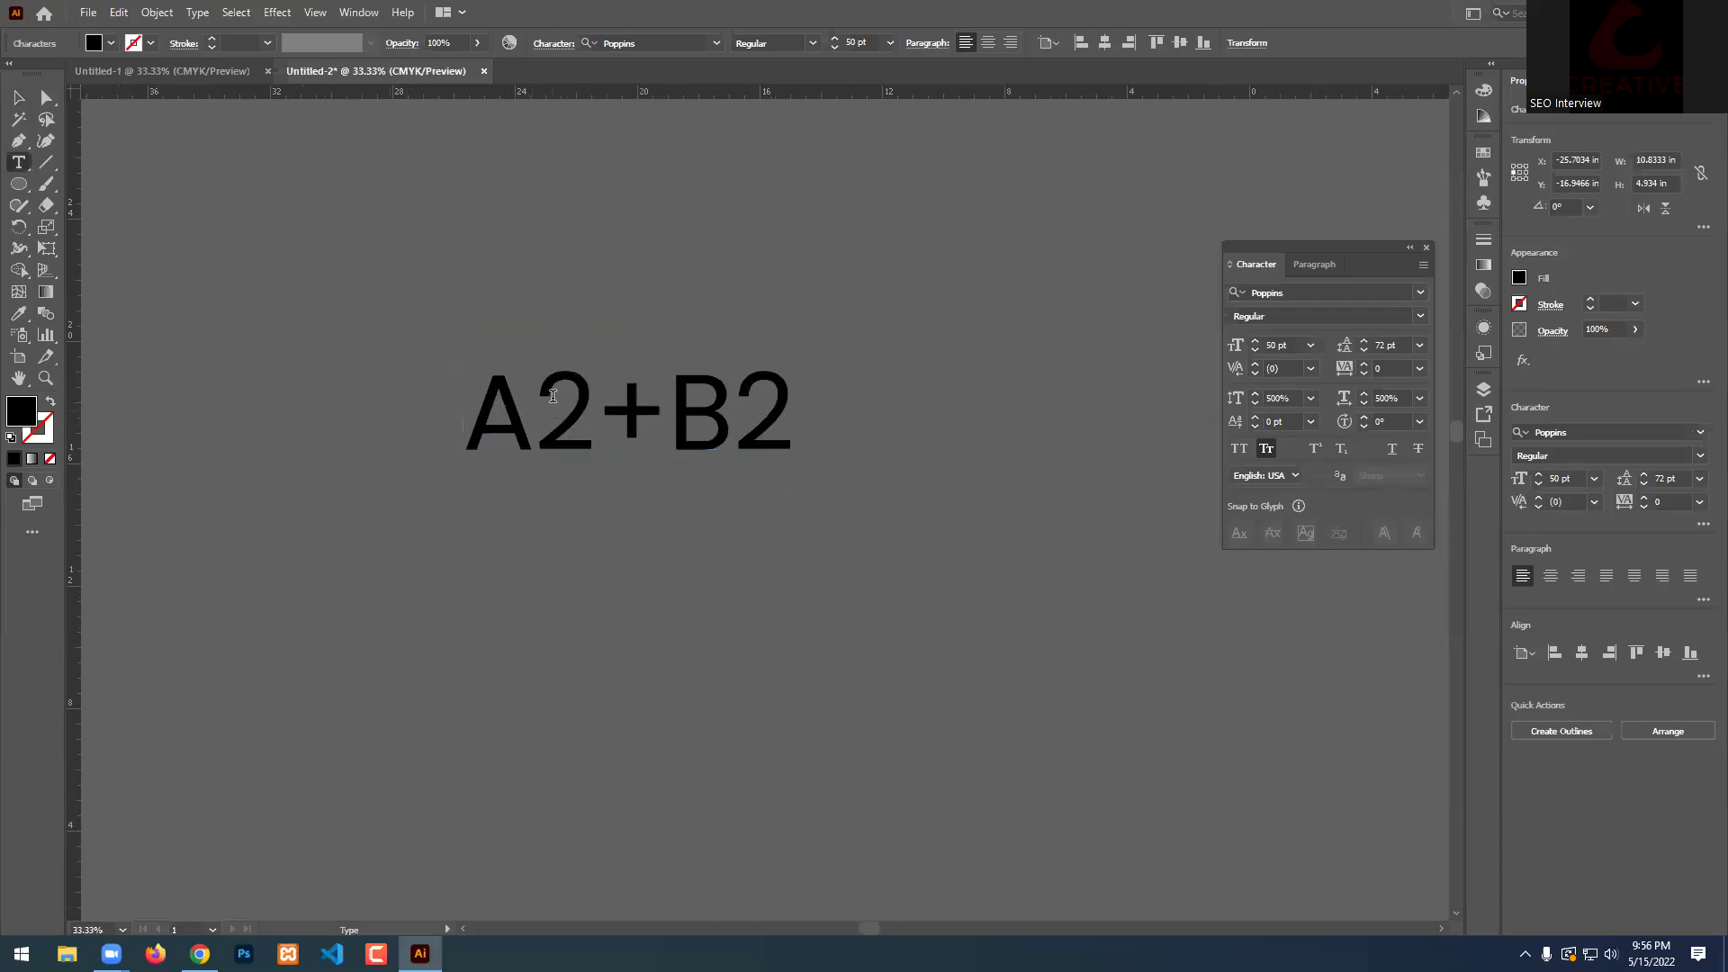
{"action": "left_click_drag", "start_coordinate": [552, 392], "coordinate": [583, 383]}
{"action": "left_click", "coordinate": [1315, 448]}
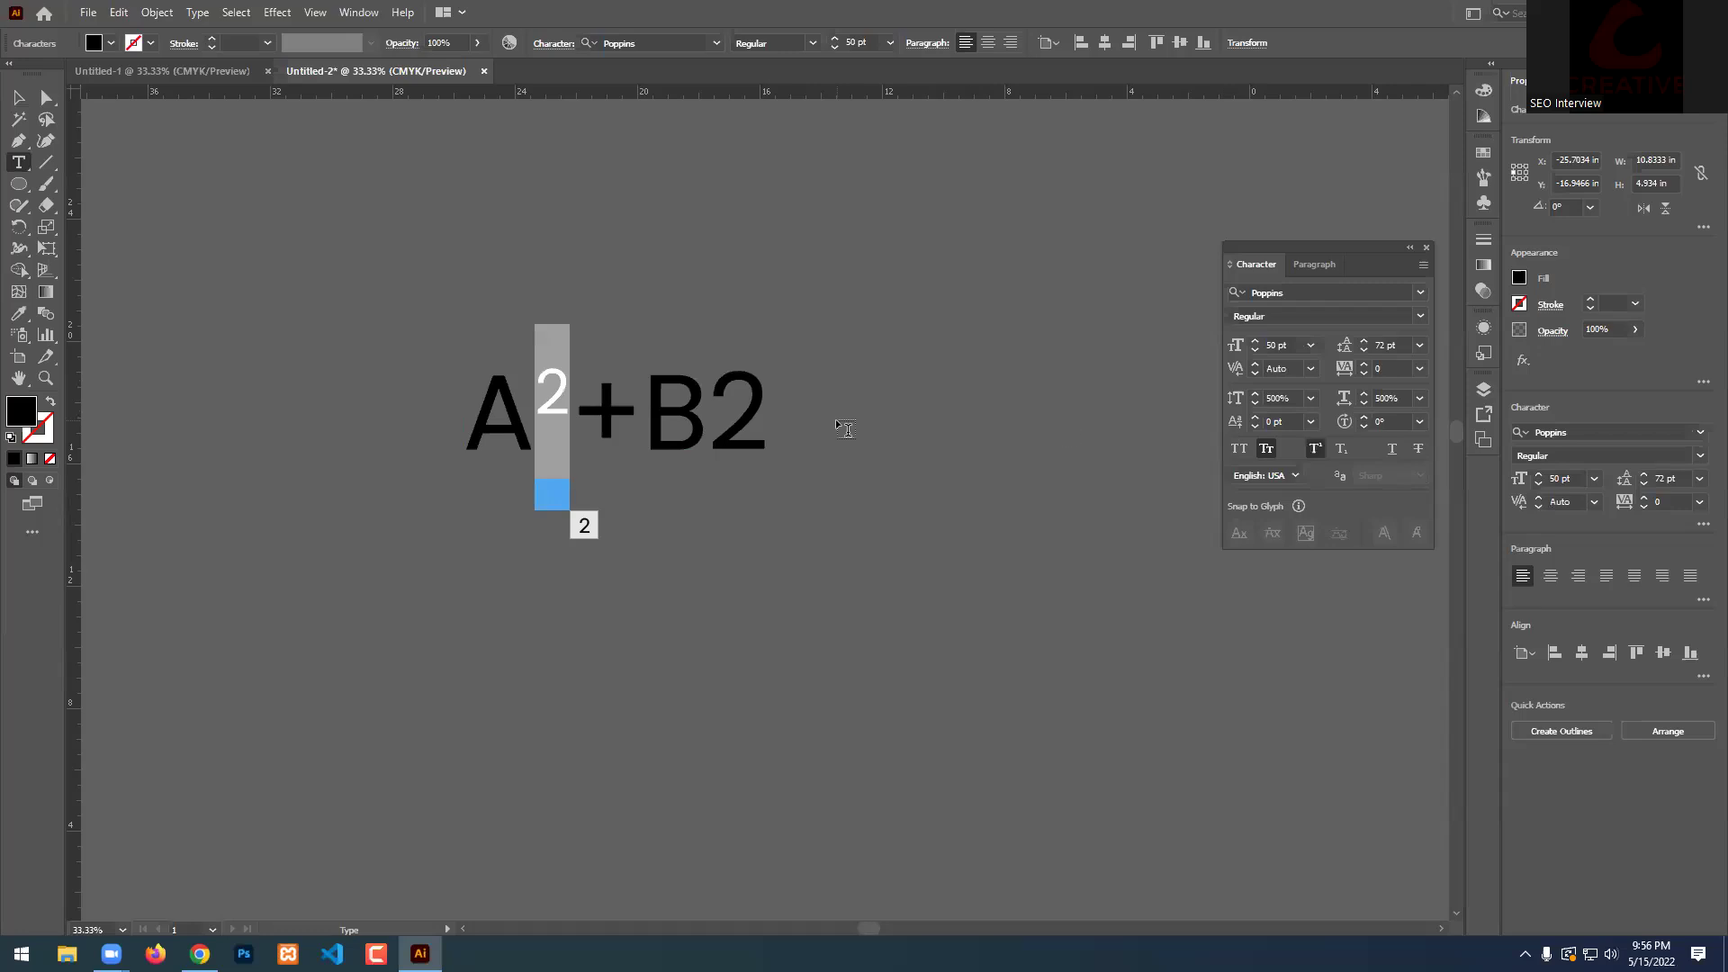
{"action": "left_click", "coordinate": [723, 425]}
{"action": "left_click_drag", "start_coordinate": [724, 425], "coordinate": [767, 423]}
{"action": "left_click", "coordinate": [1340, 448]}
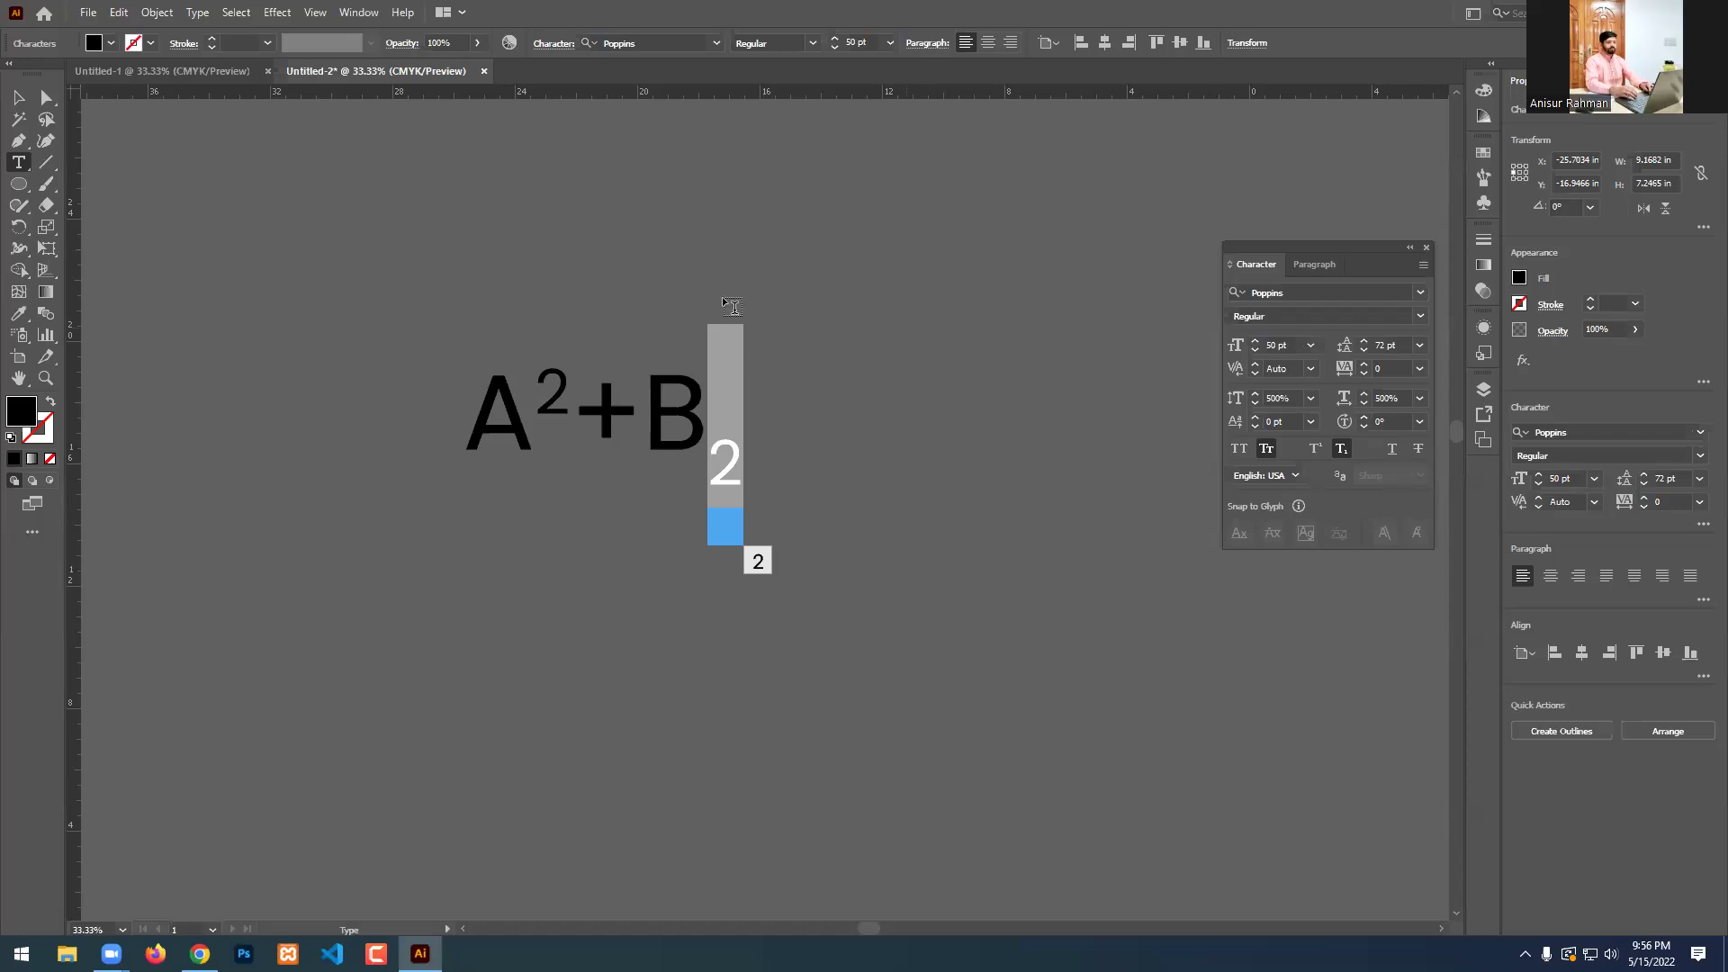
Delete the A²+B₂ formula text object.
{"action": "key", "text": "Escape"}
{"action": "left_click", "coordinate": [668, 209]}
{"action": "key", "text": "ctrl+z"}
{"action": "key", "text": "Delete"}
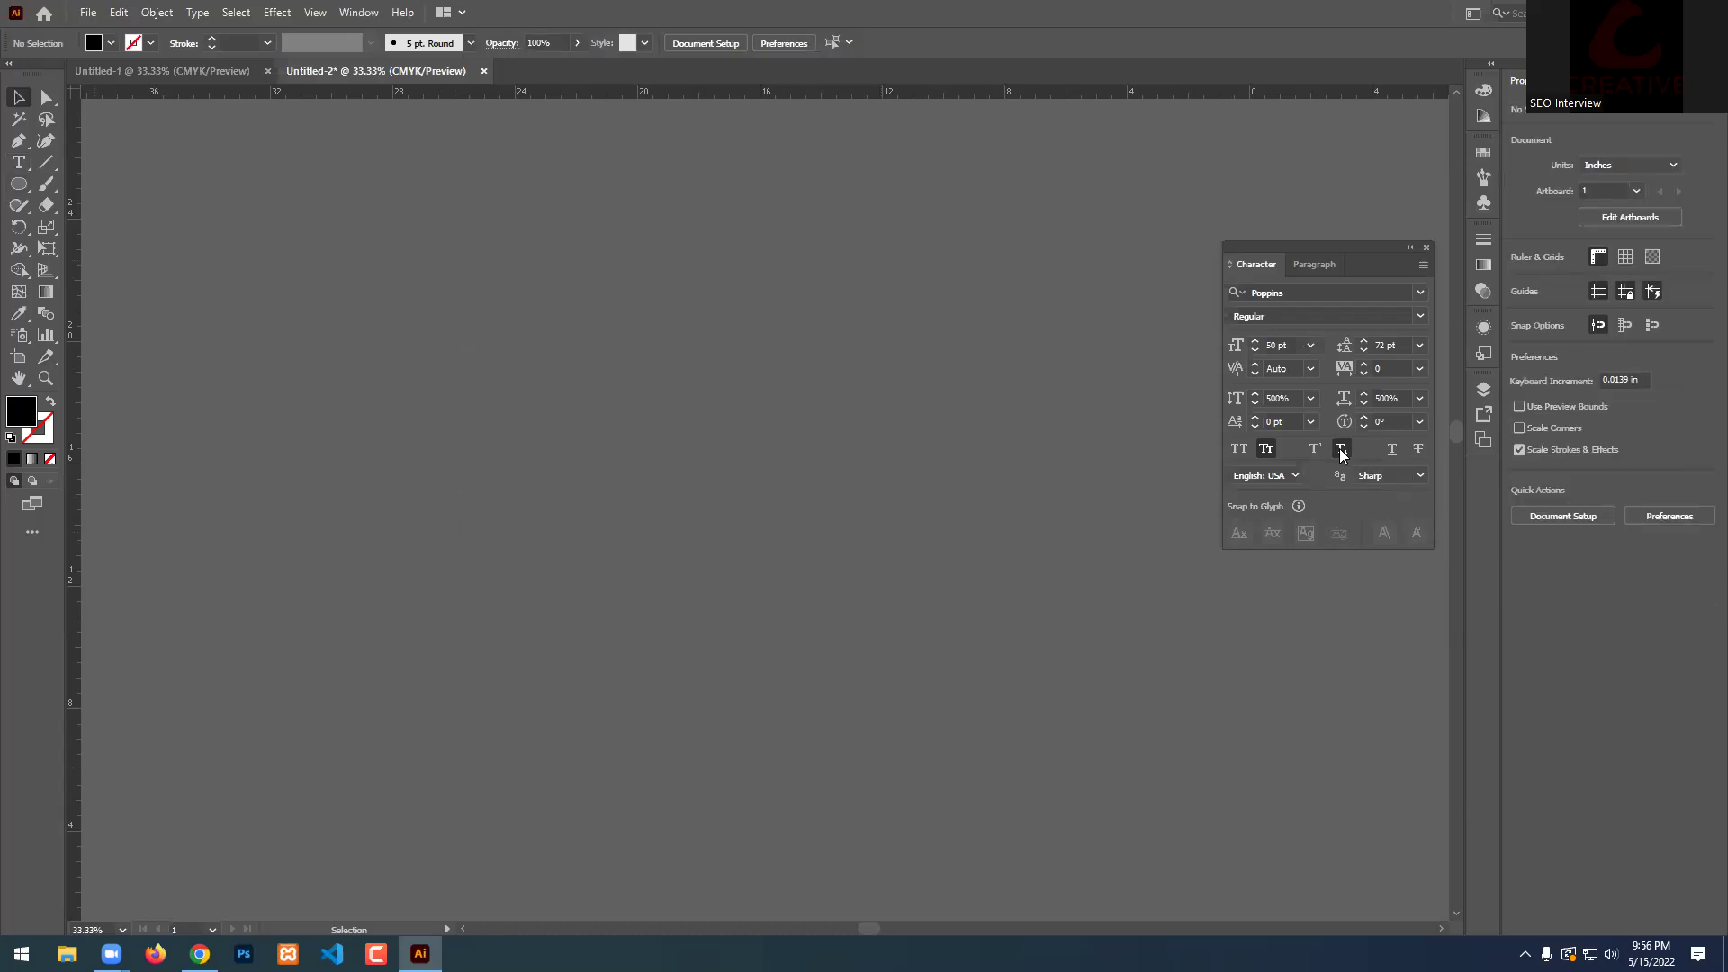
{"action": "left_click", "coordinate": [18, 162]}
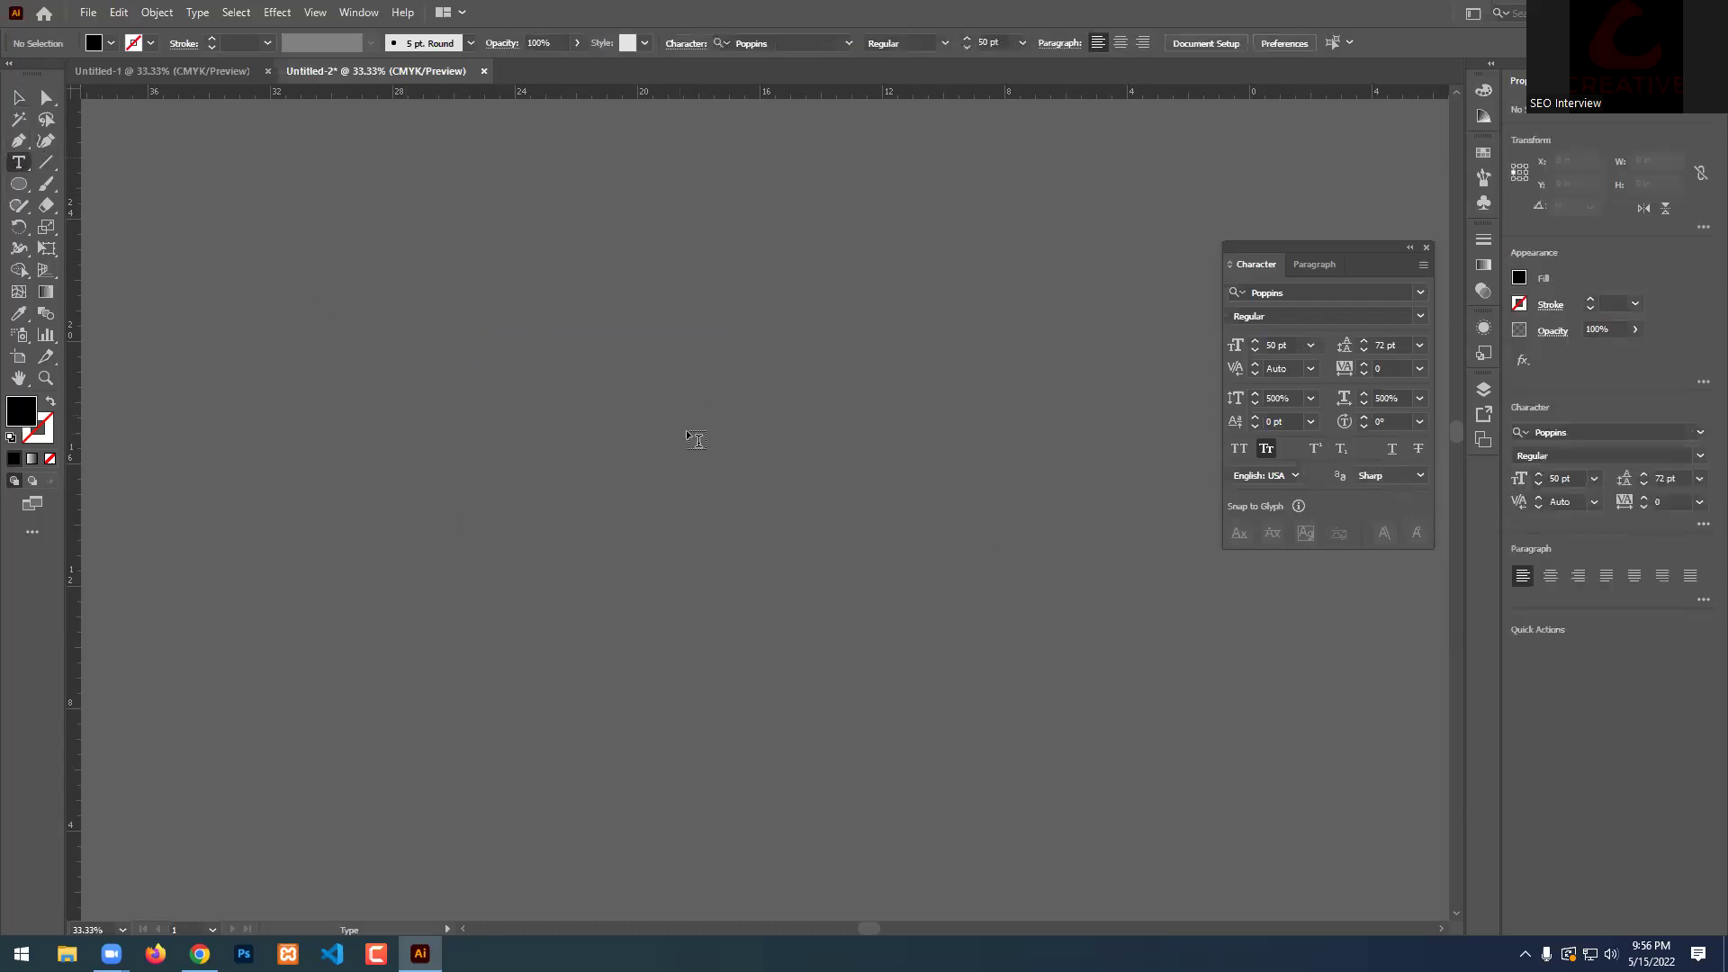
{"action": "left_click", "coordinate": [567, 413]}
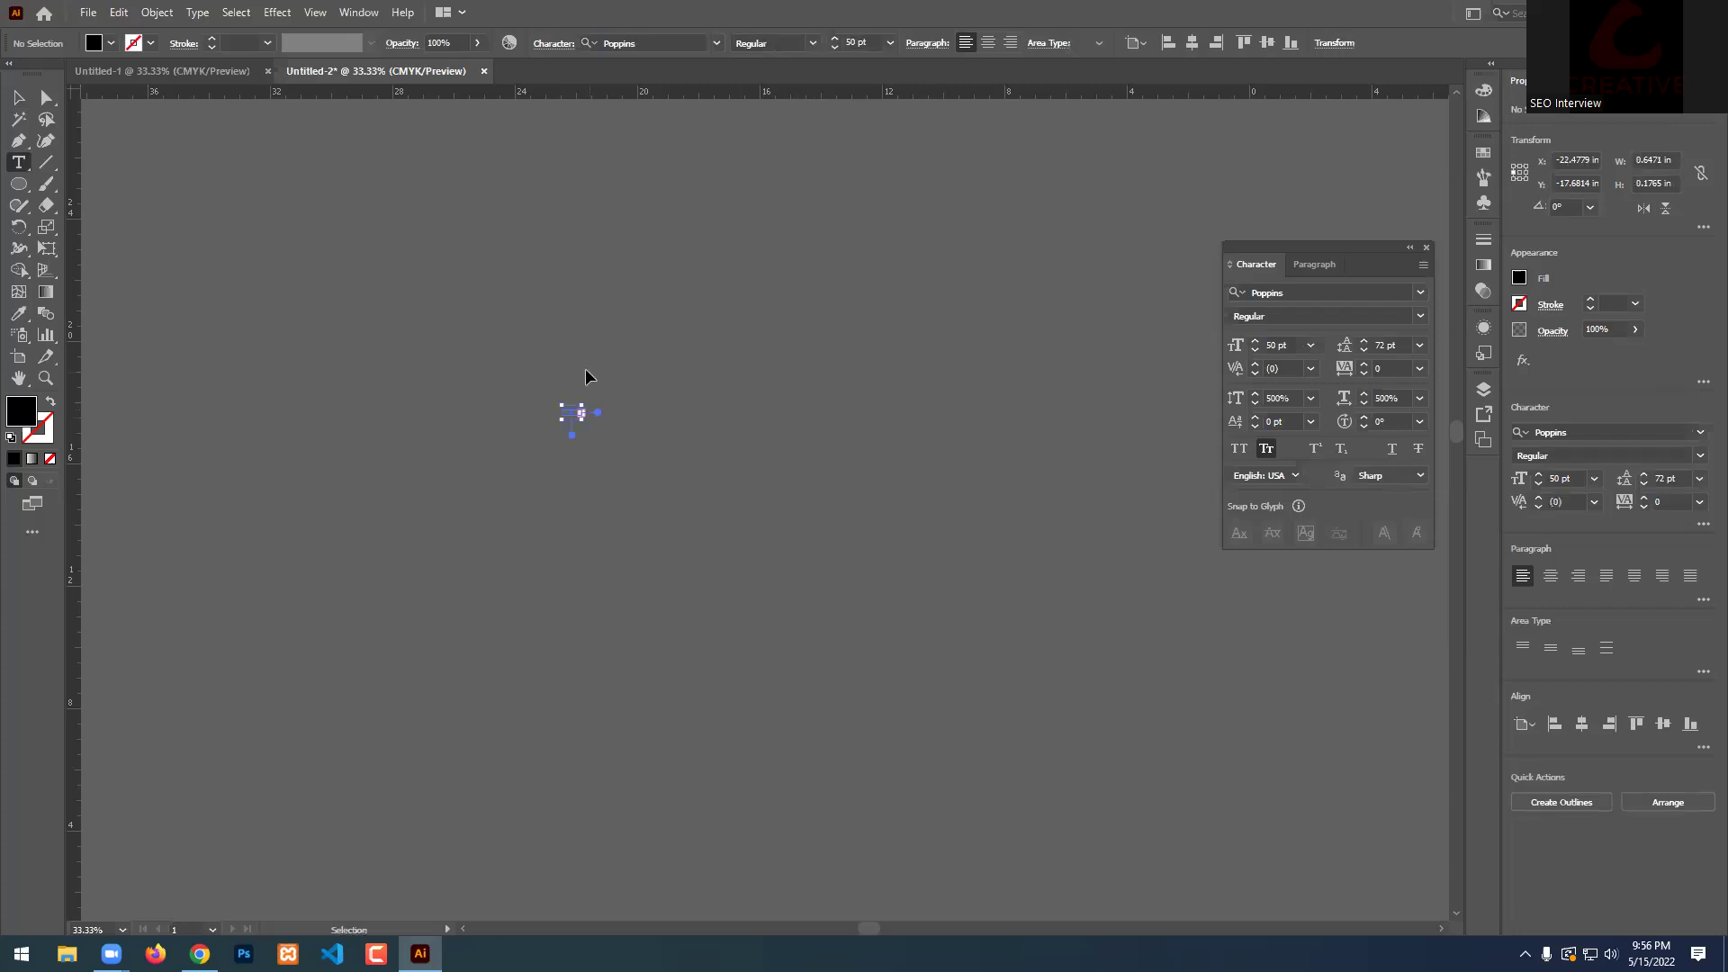
{"action": "key", "text": "ctrl+alt+shift+equal"}
{"action": "key", "text": "Escape"}
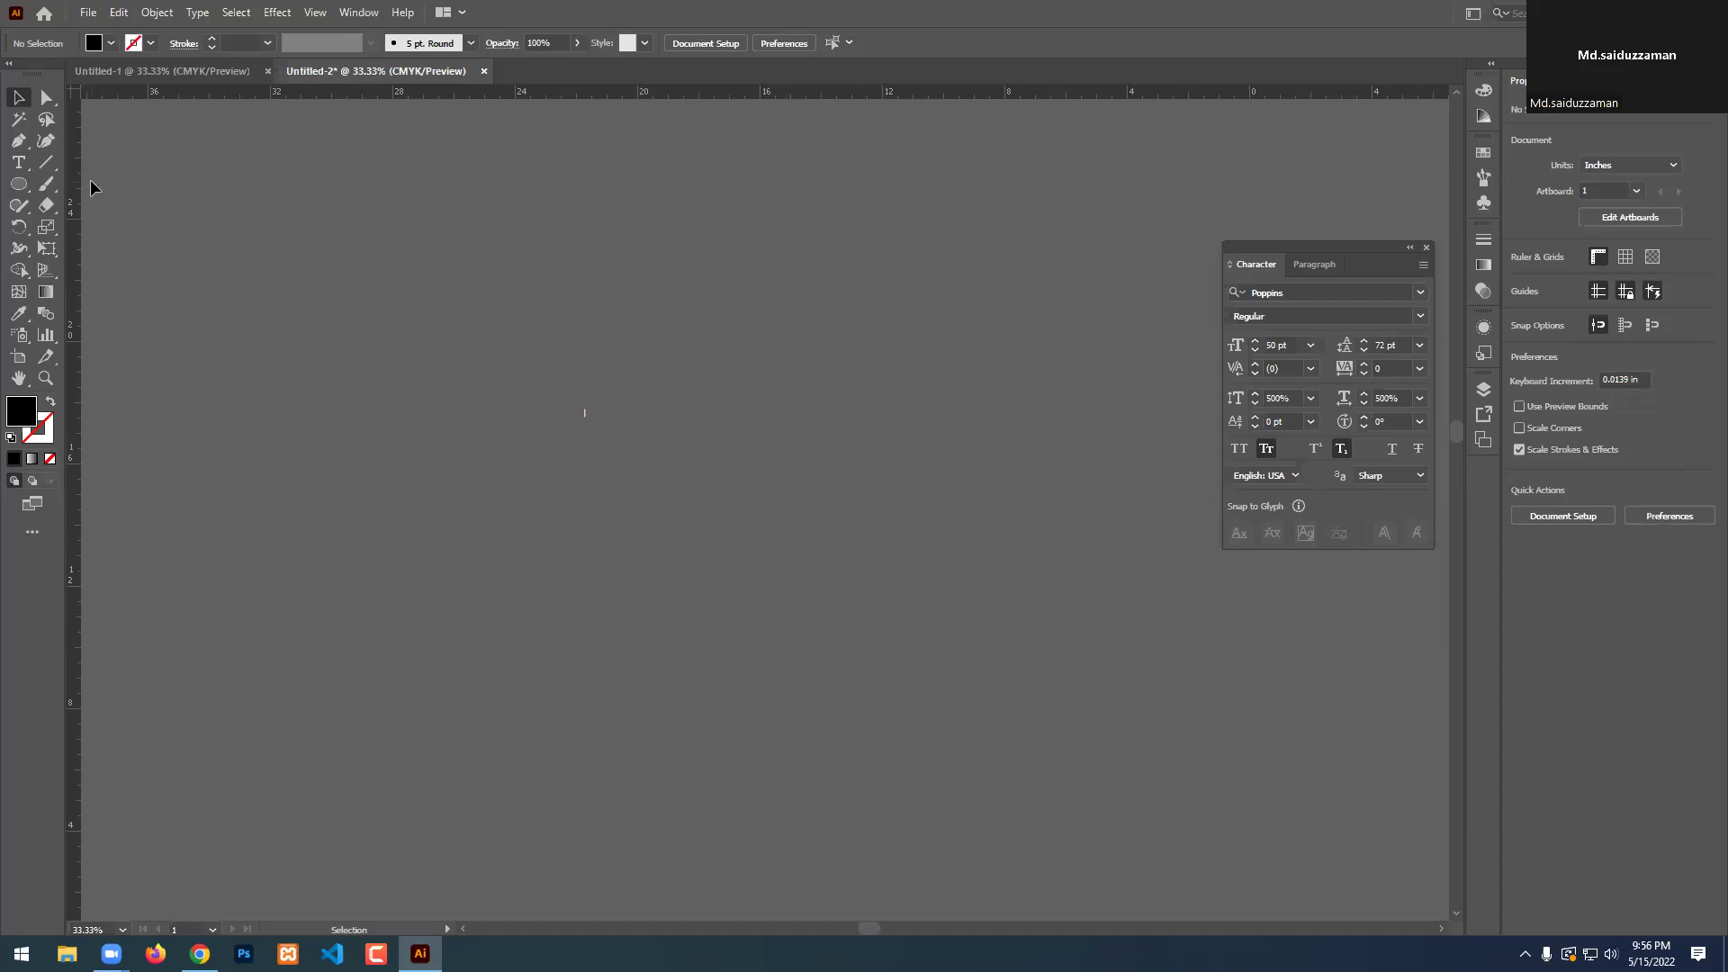
{"action": "left_click", "coordinate": [18, 162]}
{"action": "left_click", "coordinate": [468, 567]}
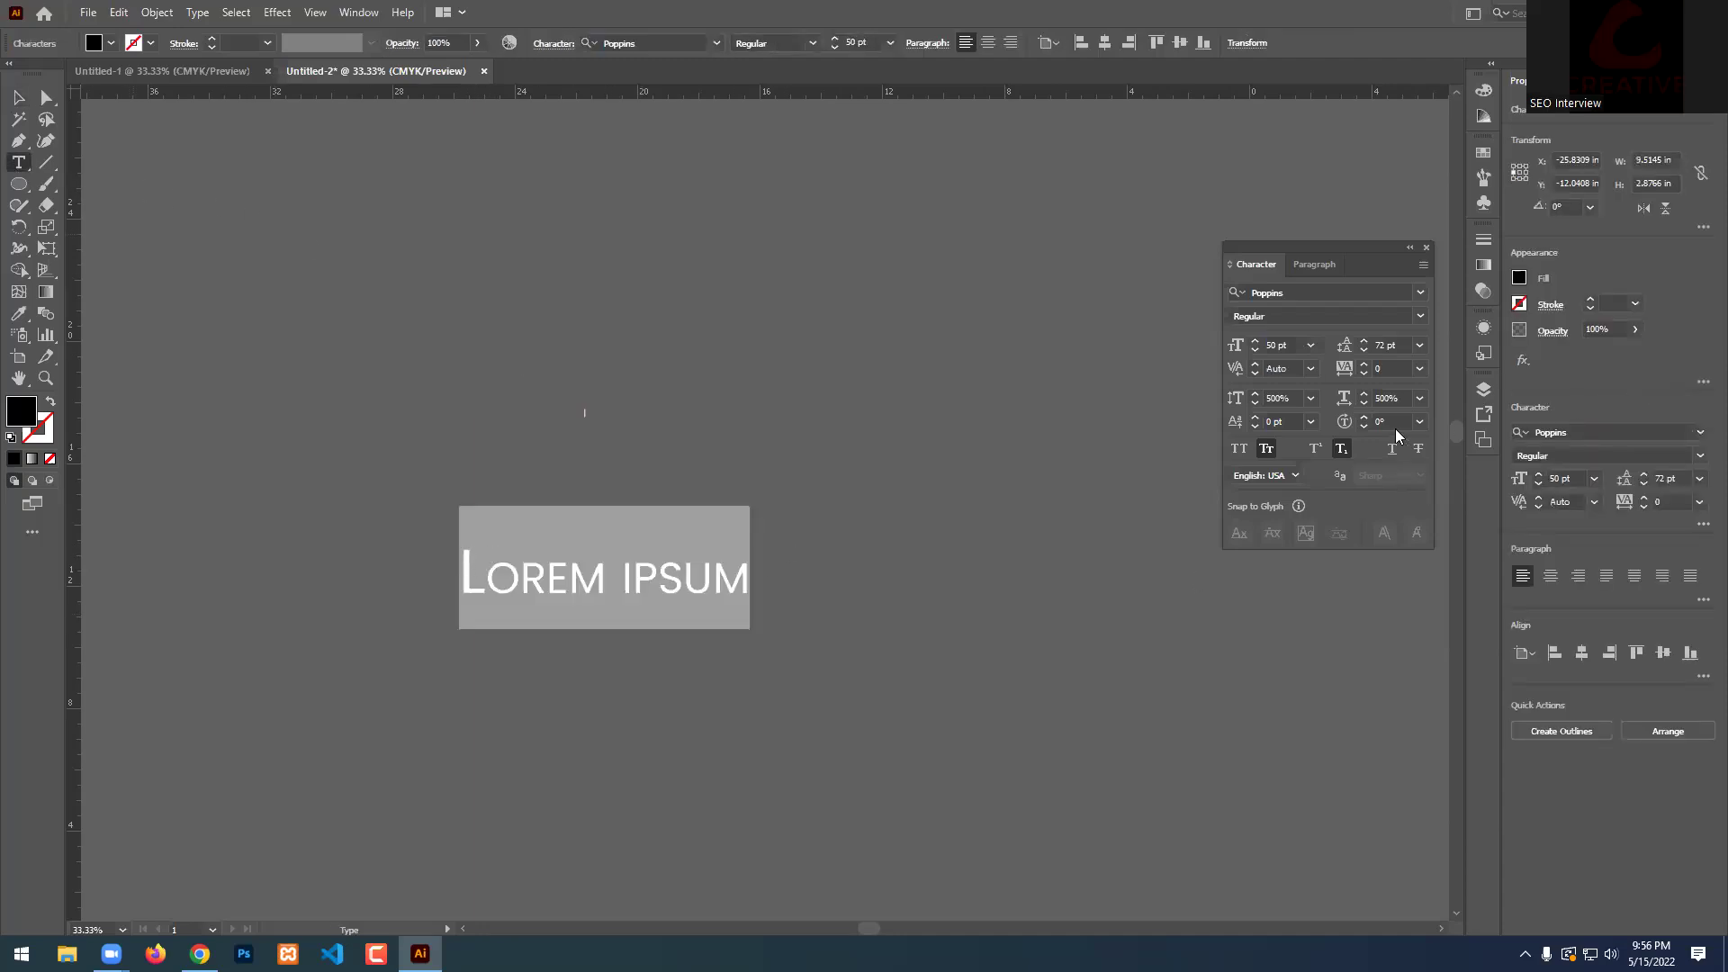
{"action": "left_click", "coordinate": [1262, 456]}
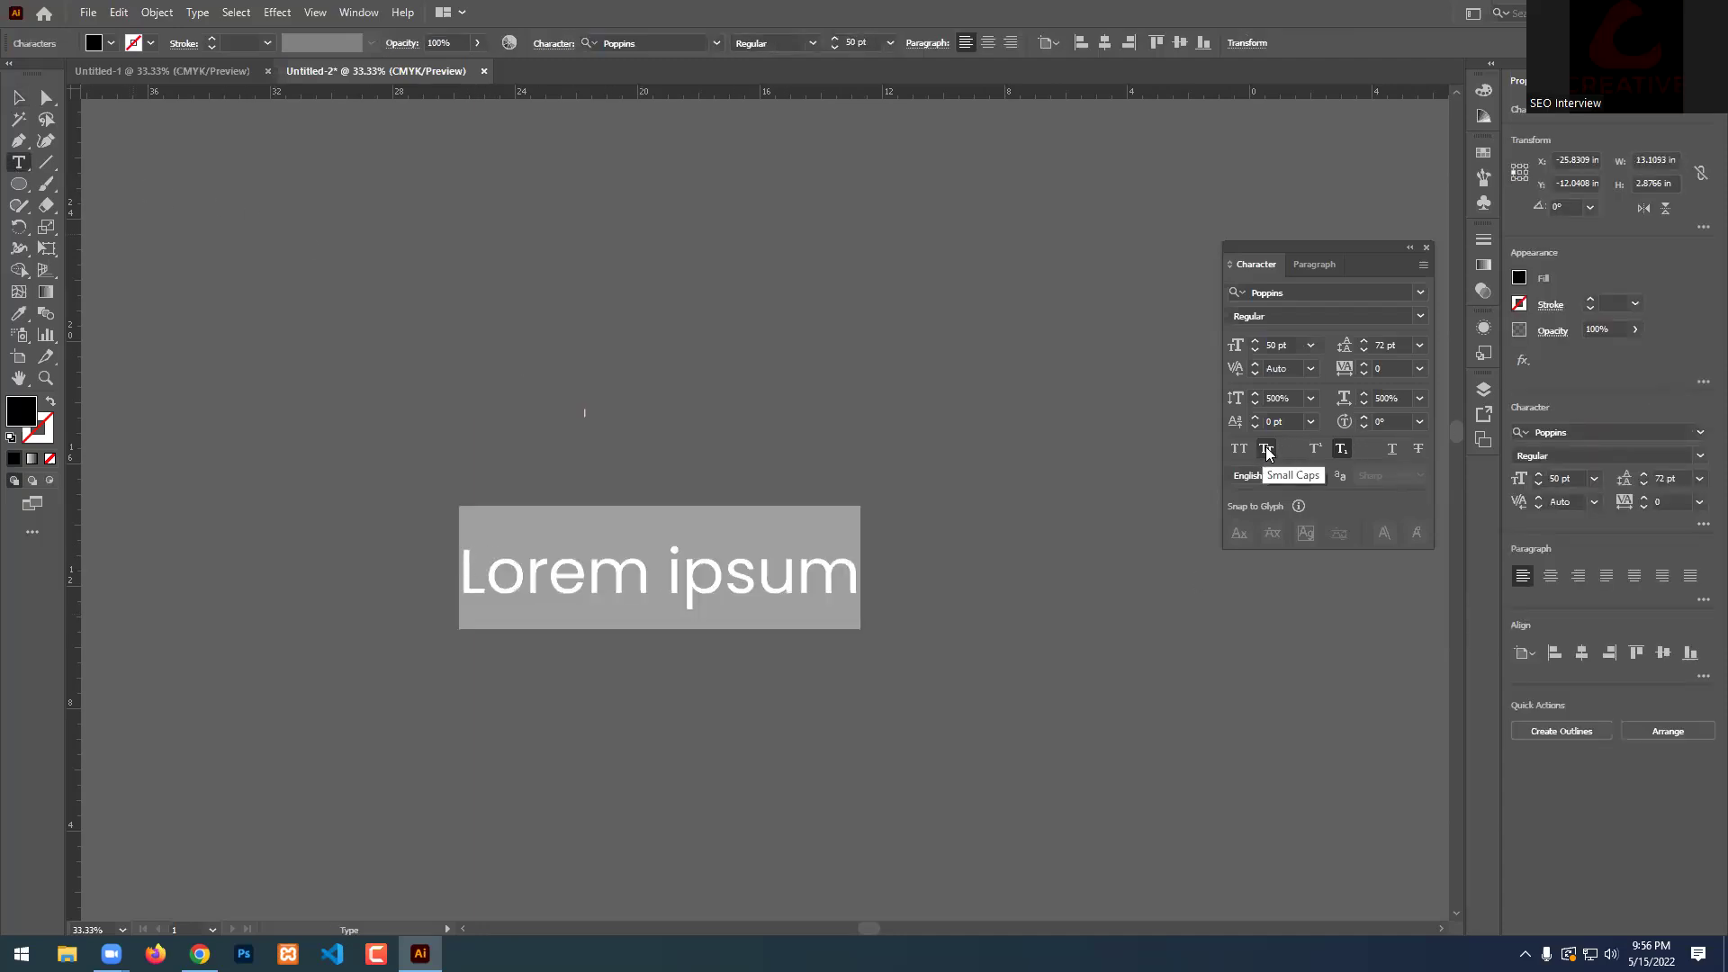
{"action": "left_click", "coordinate": [1341, 448]}
{"action": "left_click", "coordinate": [1391, 450]}
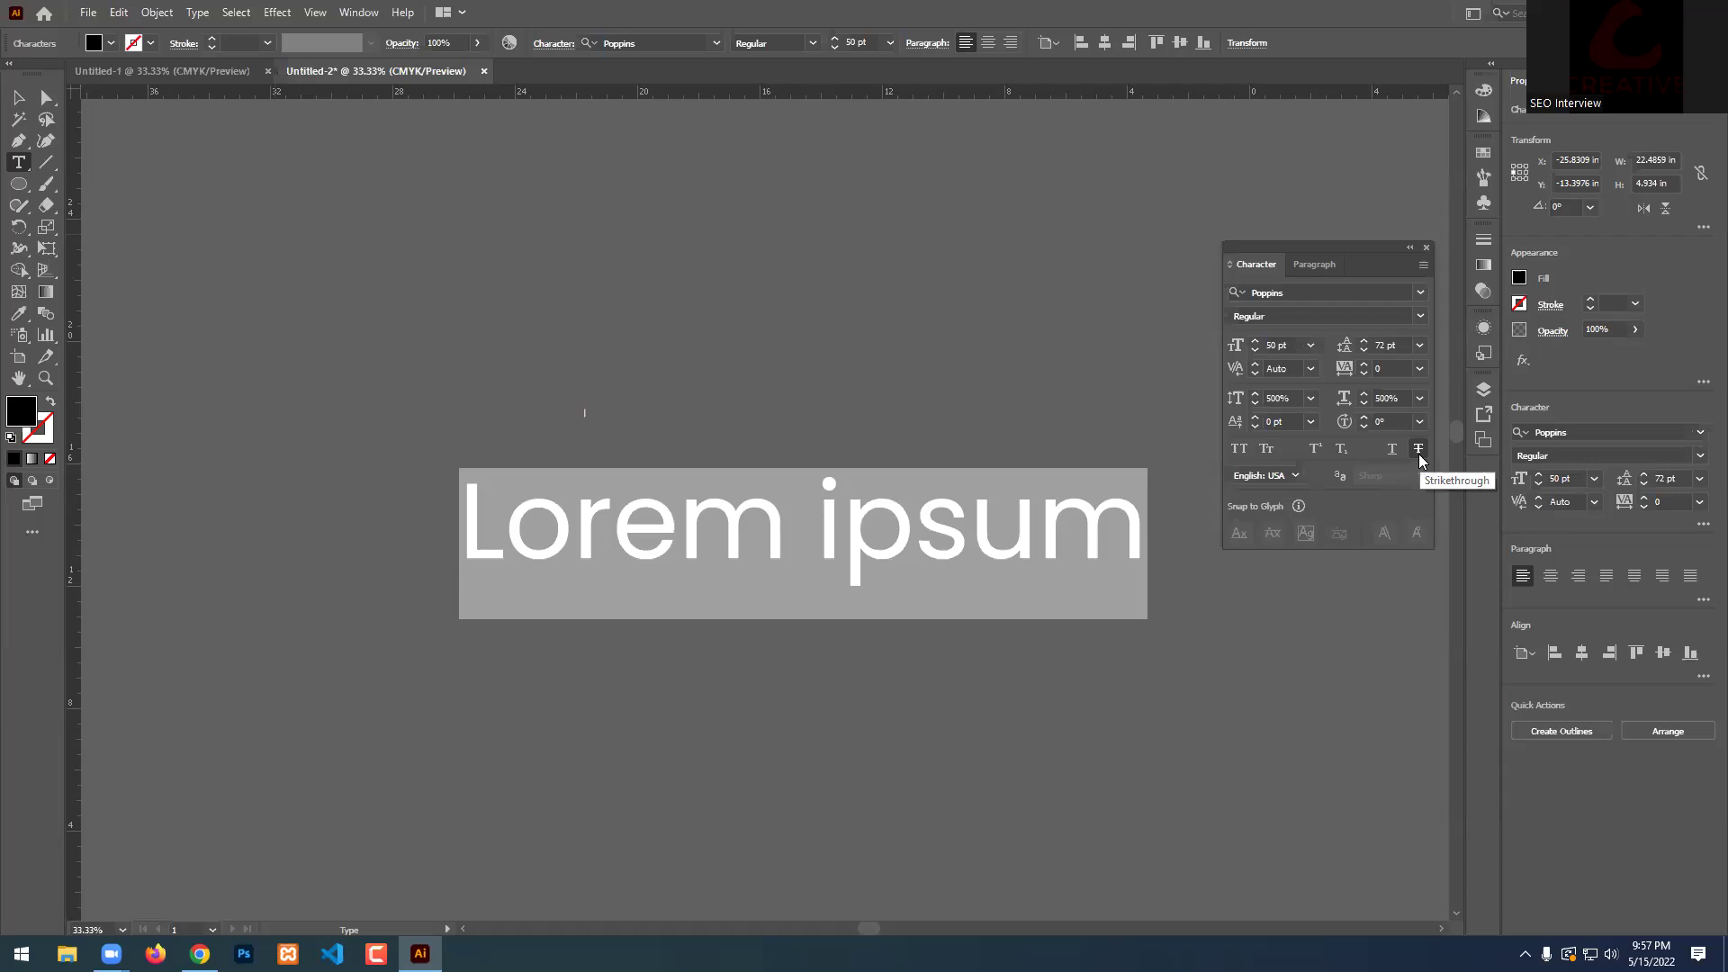
{"action": "left_click", "coordinate": [1420, 451]}
{"action": "left_click", "coordinate": [1419, 452]}
{"action": "left_click", "coordinate": [1418, 452]}
{"action": "left_click", "coordinate": [1419, 451]}
{"action": "left_click", "coordinate": [1418, 452]}
{"action": "left_click", "coordinate": [1419, 452]}
{"action": "left_click", "coordinate": [1418, 452]}
{"action": "left_click", "coordinate": [1418, 452]}
{"action": "left_click", "coordinate": [1419, 452]}
{"action": "left_click", "coordinate": [1418, 451]}
{"action": "left_click", "coordinate": [1419, 452]}
{"action": "left_click", "coordinate": [1419, 452]}
{"action": "left_click", "coordinate": [1418, 452]}
{"action": "left_click", "coordinate": [1419, 452]}
{"action": "left_click", "coordinate": [1418, 452]}
{"action": "left_click", "coordinate": [1419, 452]}
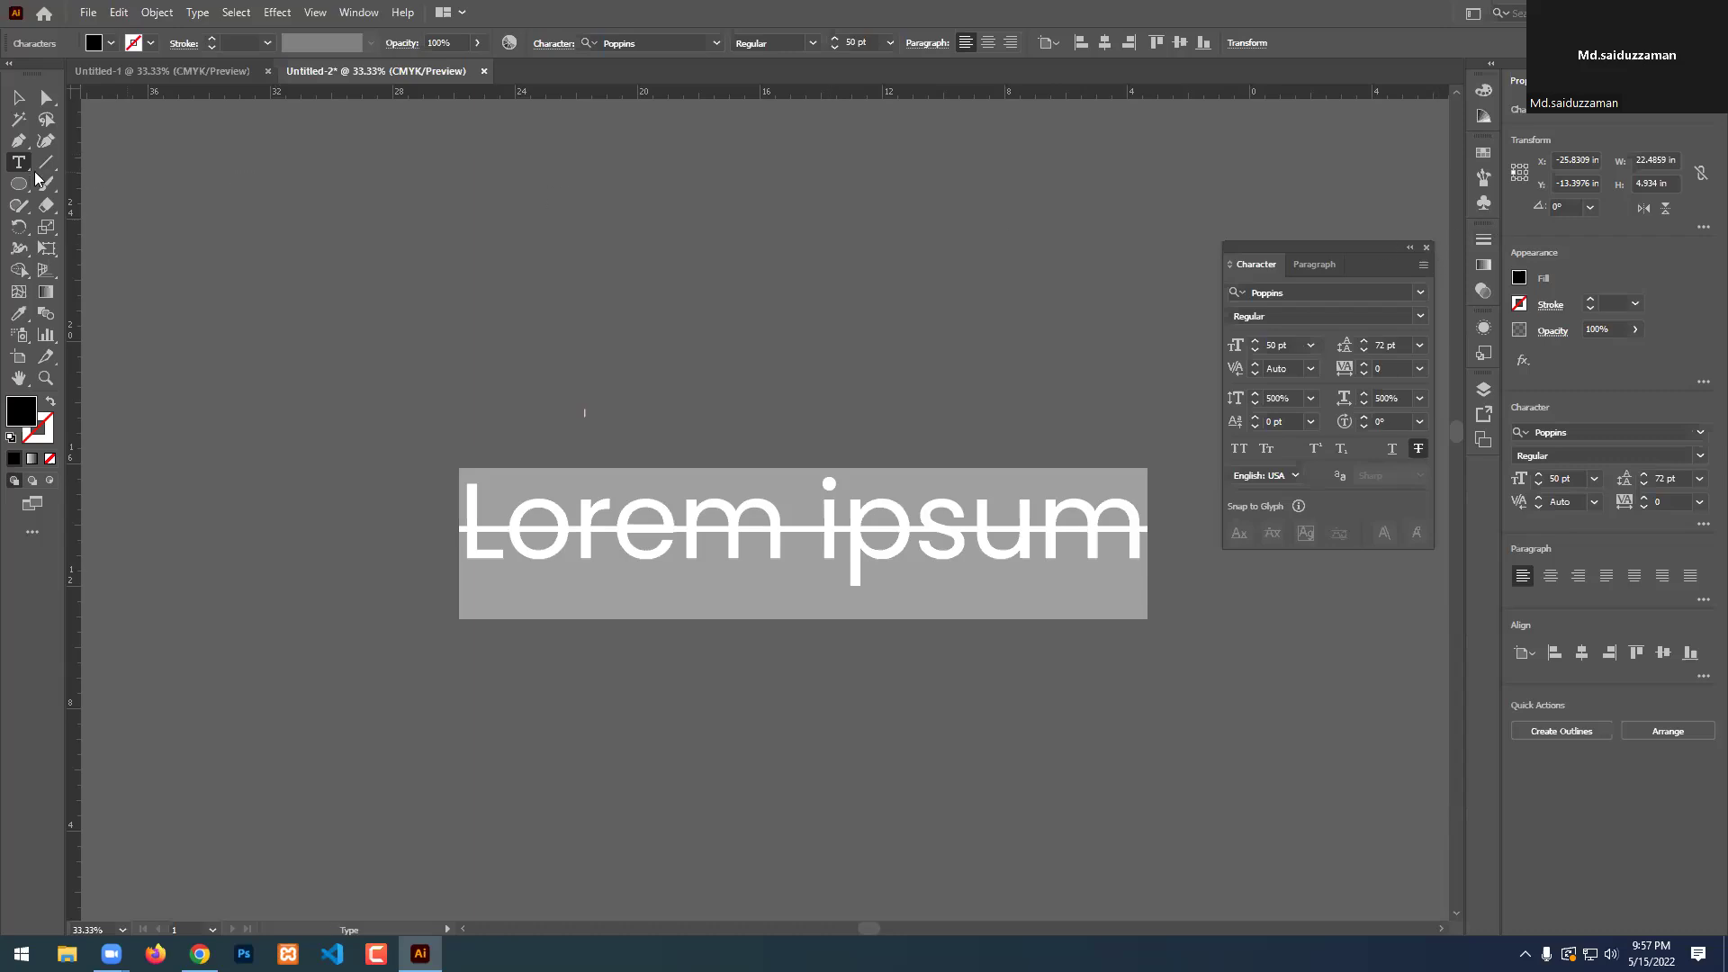
{"action": "left_click", "coordinate": [19, 97]}
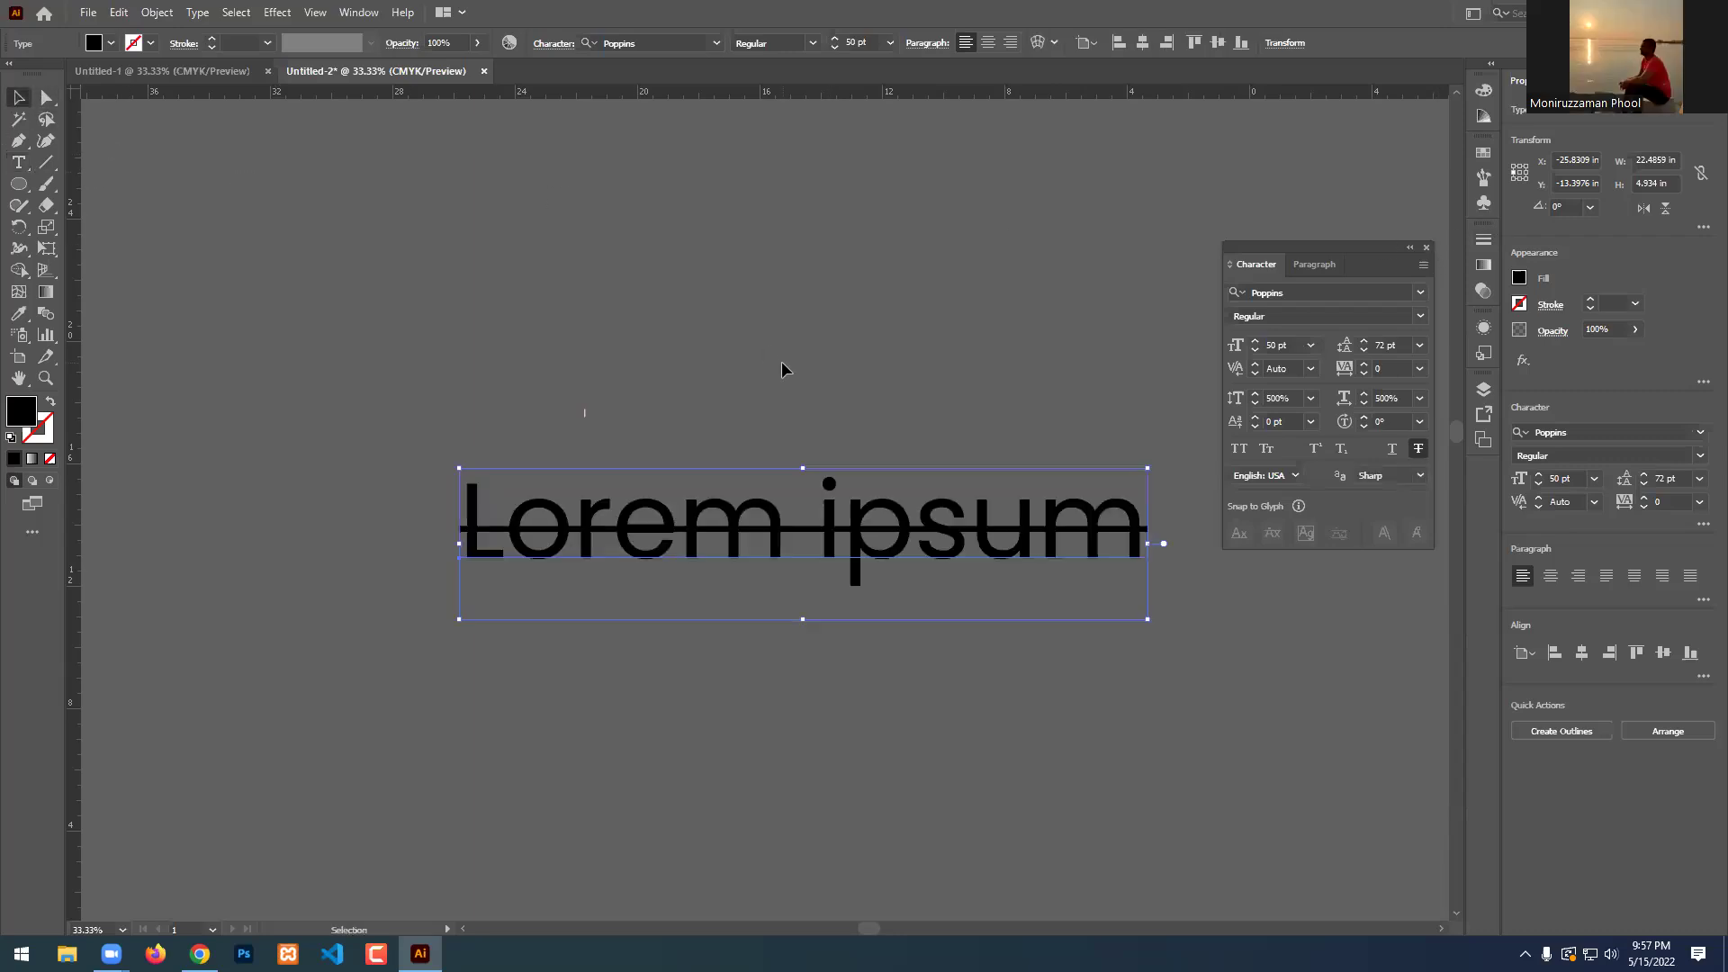
{"action": "left_click", "coordinate": [345, 396]}
{"action": "key", "text": "Delete"}
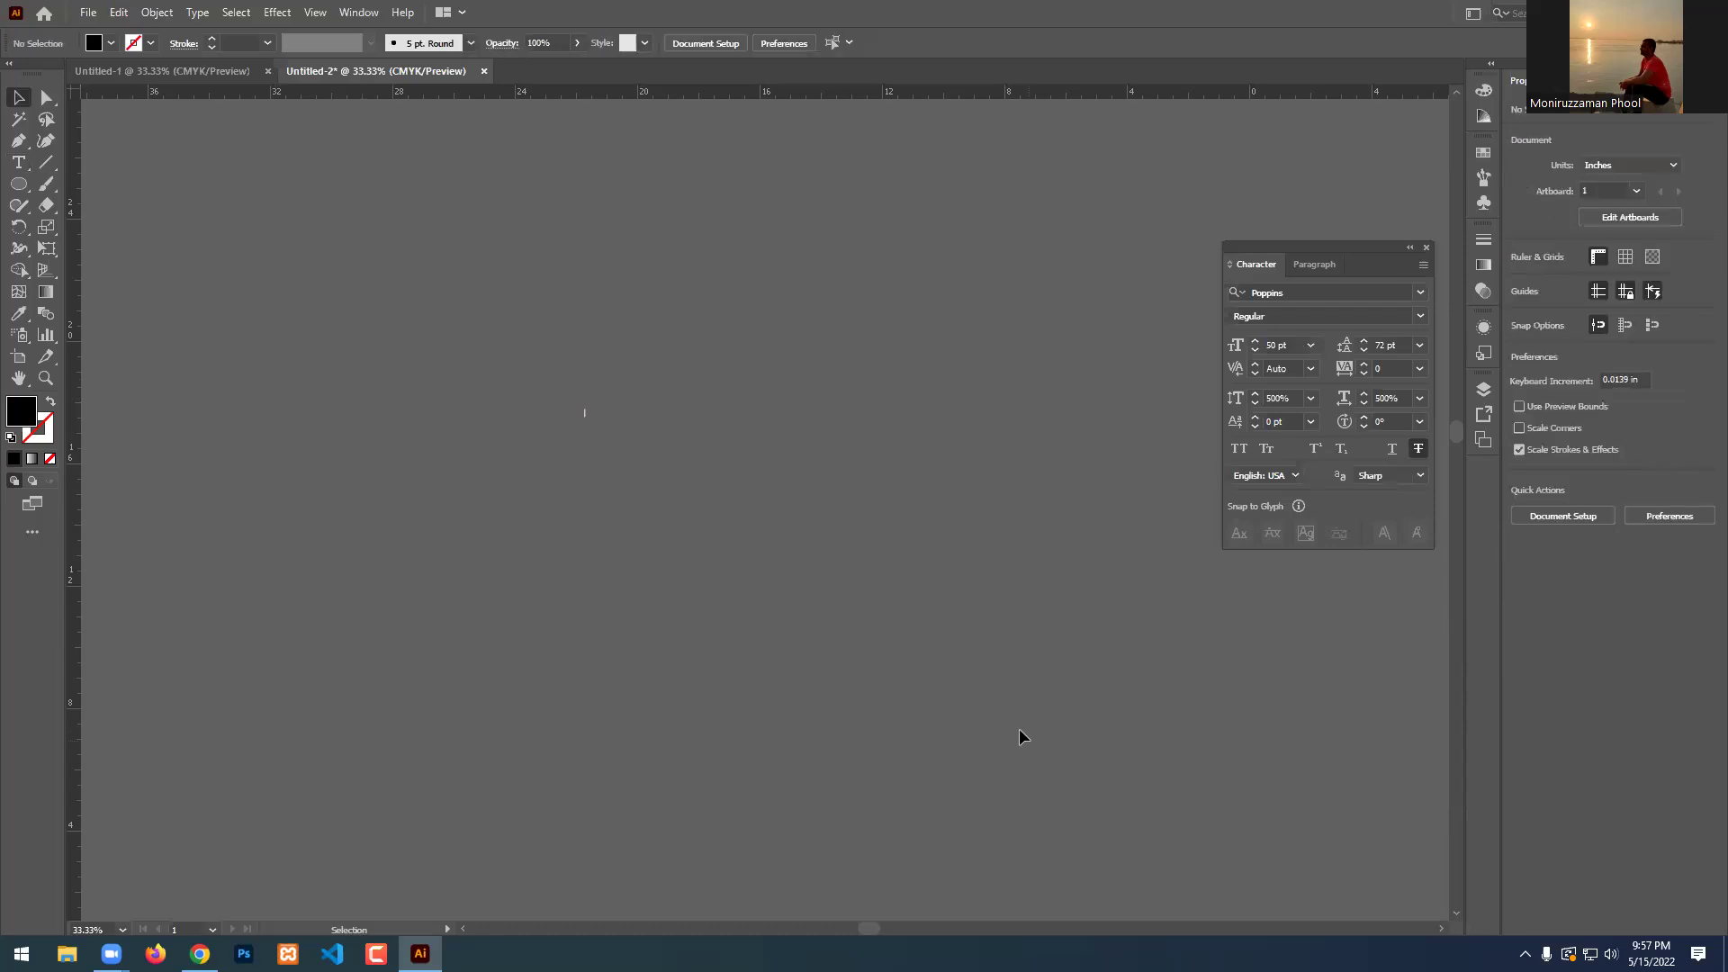
Switch the floating Character panel to its Paragraph tab.
{"action": "left_click", "coordinate": [1318, 264]}
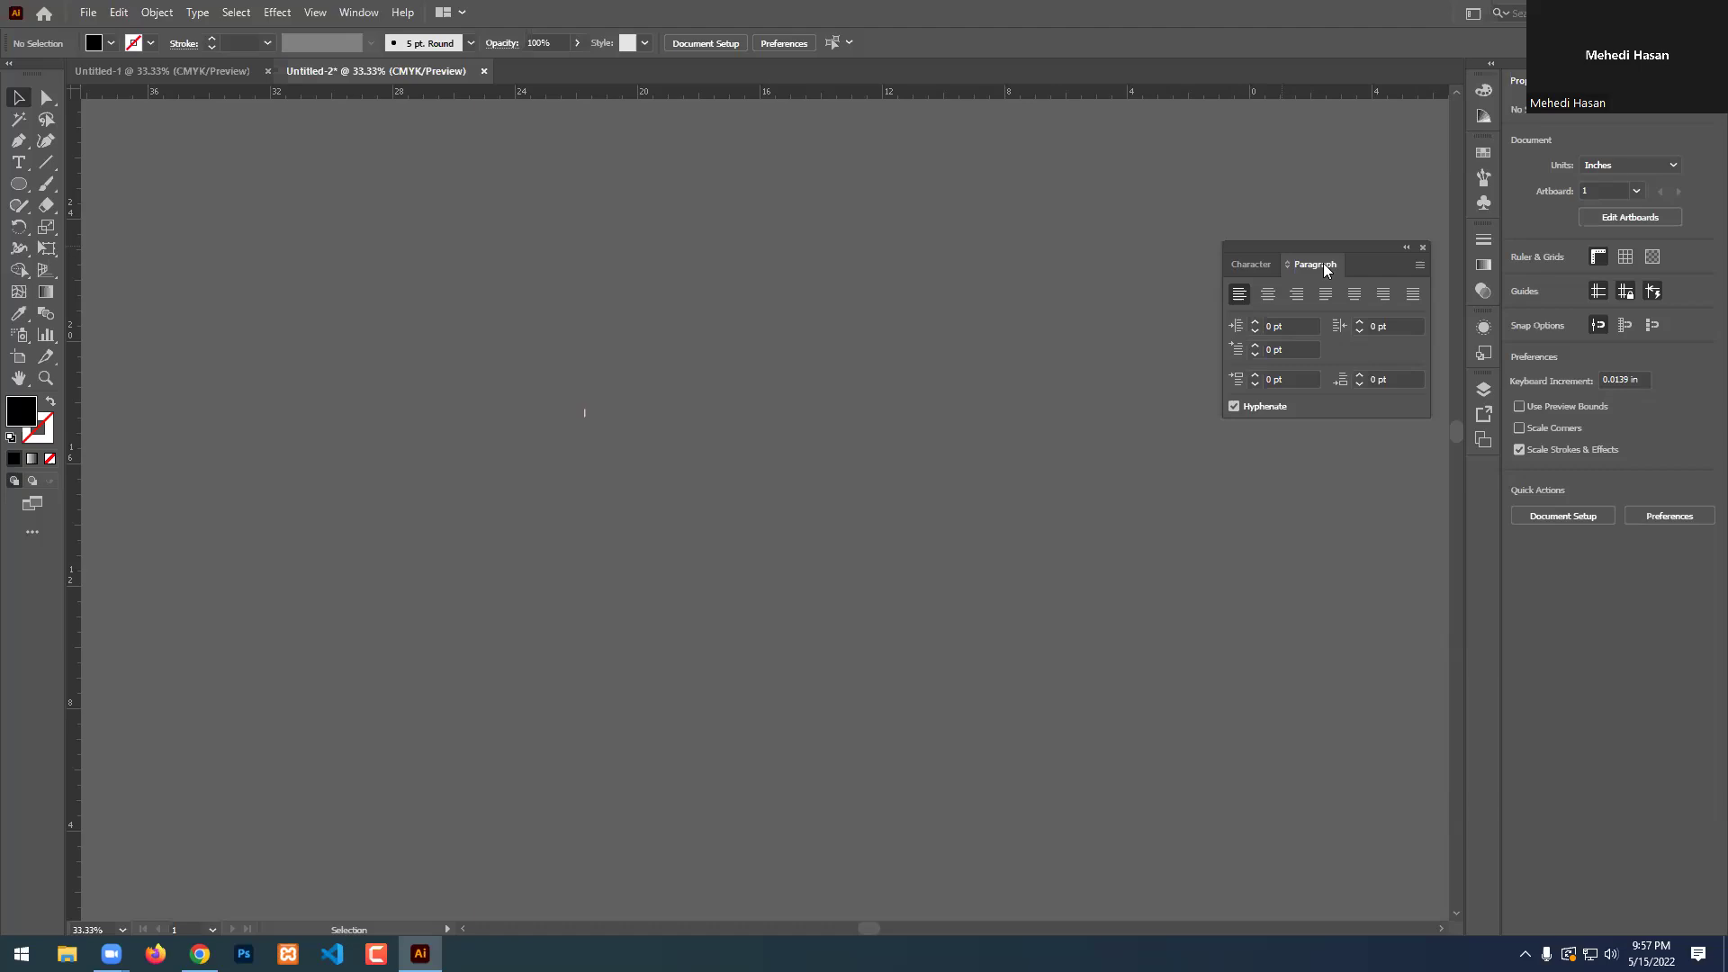
Draw a large area-type text box across the artboard.
{"action": "left_click", "coordinate": [1422, 248]}
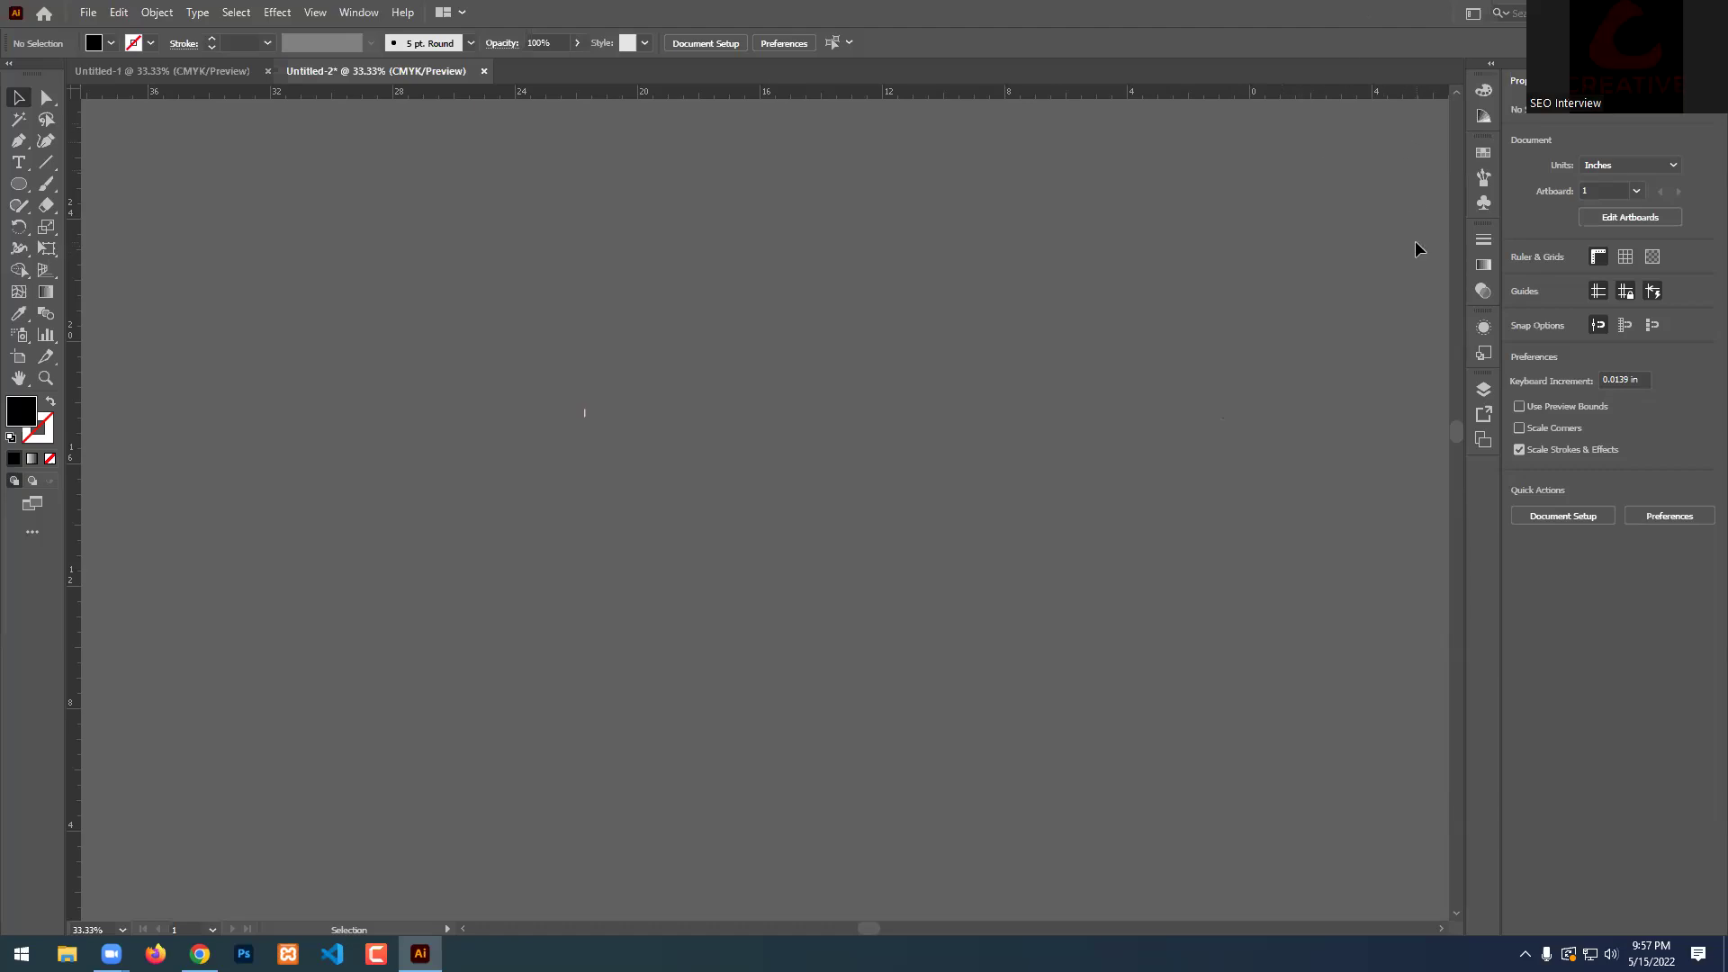
{"action": "key", "text": "a"}
{"action": "key", "text": "ctrl+alt+t"}
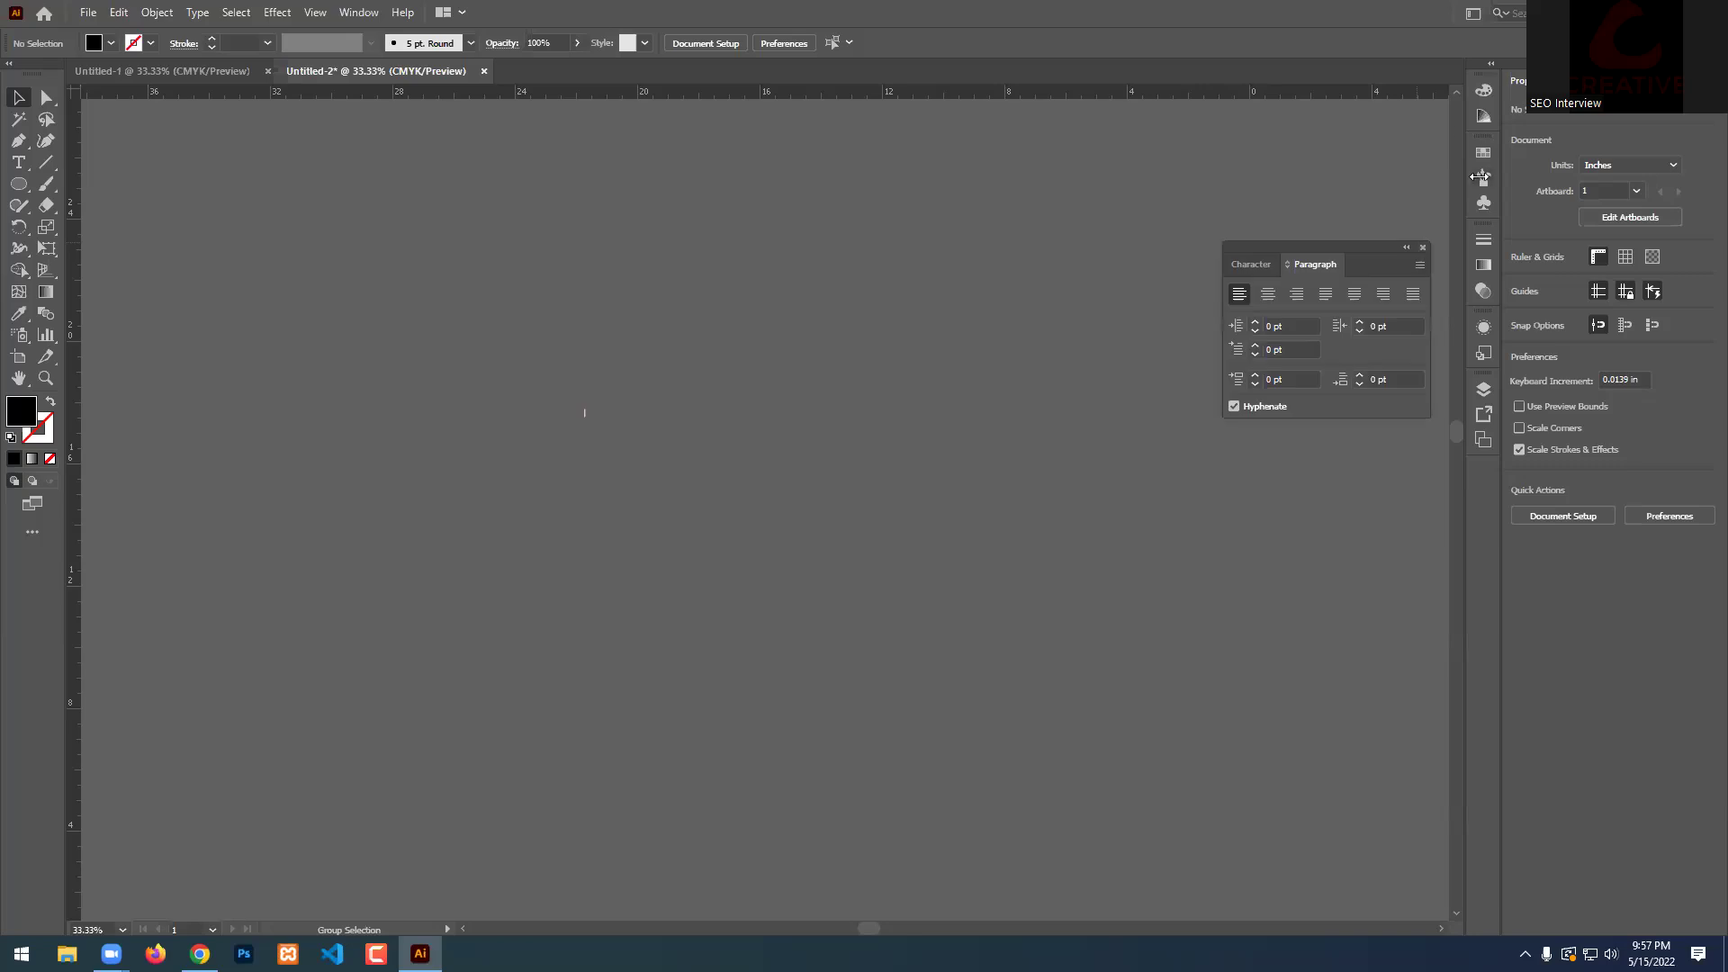
{"action": "left_click", "coordinate": [26, 165]}
{"action": "left_click_drag", "start_coordinate": [118, 188], "coordinate": [1180, 783]}
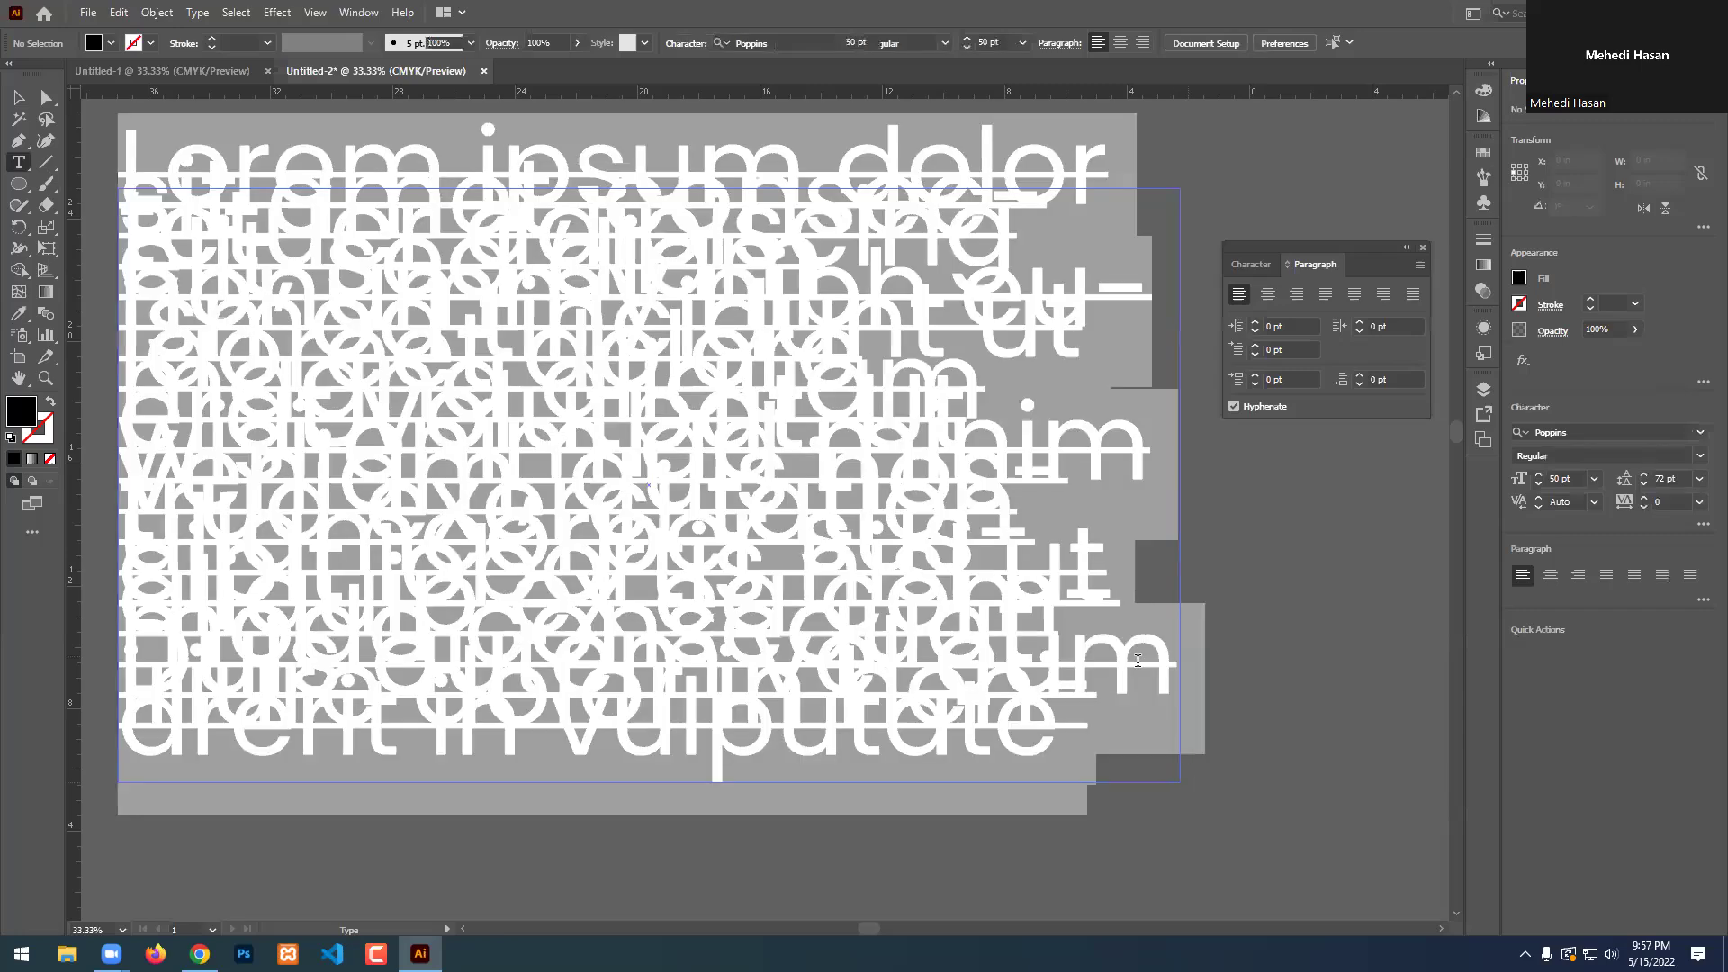
Set the leading to Auto and turn off strikethrough in the Character panel.
{"action": "key", "text": "ctrl+t"}
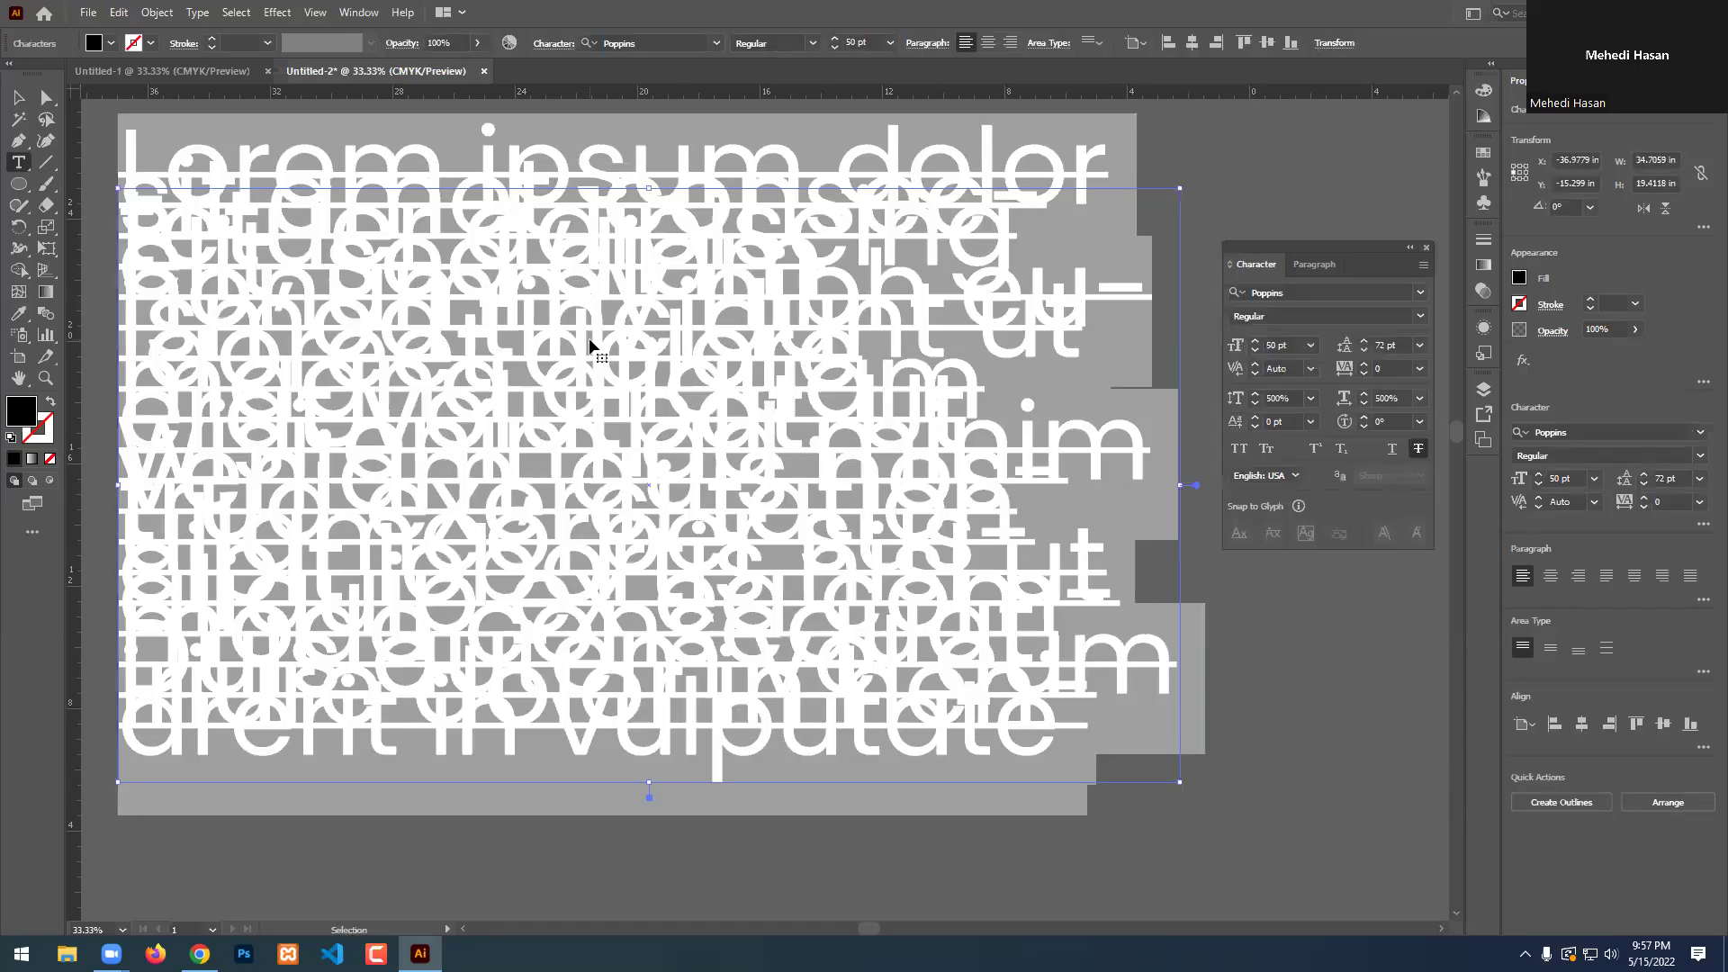
{"action": "left_click", "coordinate": [1419, 345]}
{"action": "left_click", "coordinate": [1442, 388]}
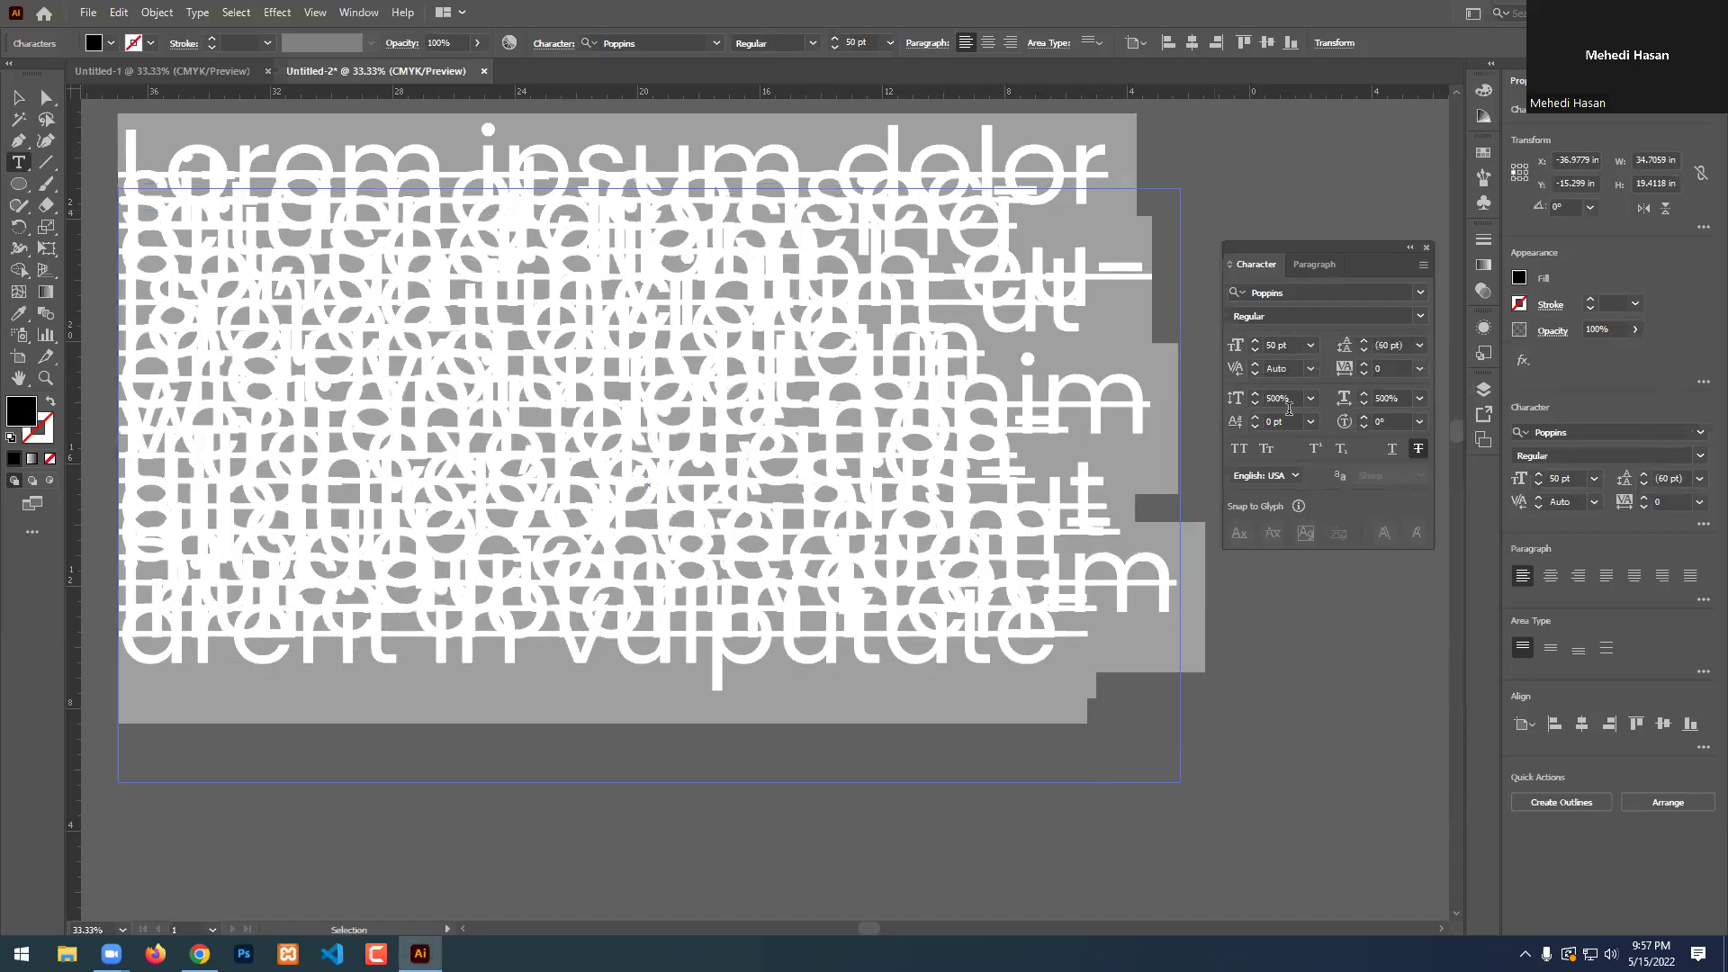
{"action": "left_click", "coordinate": [1312, 345]}
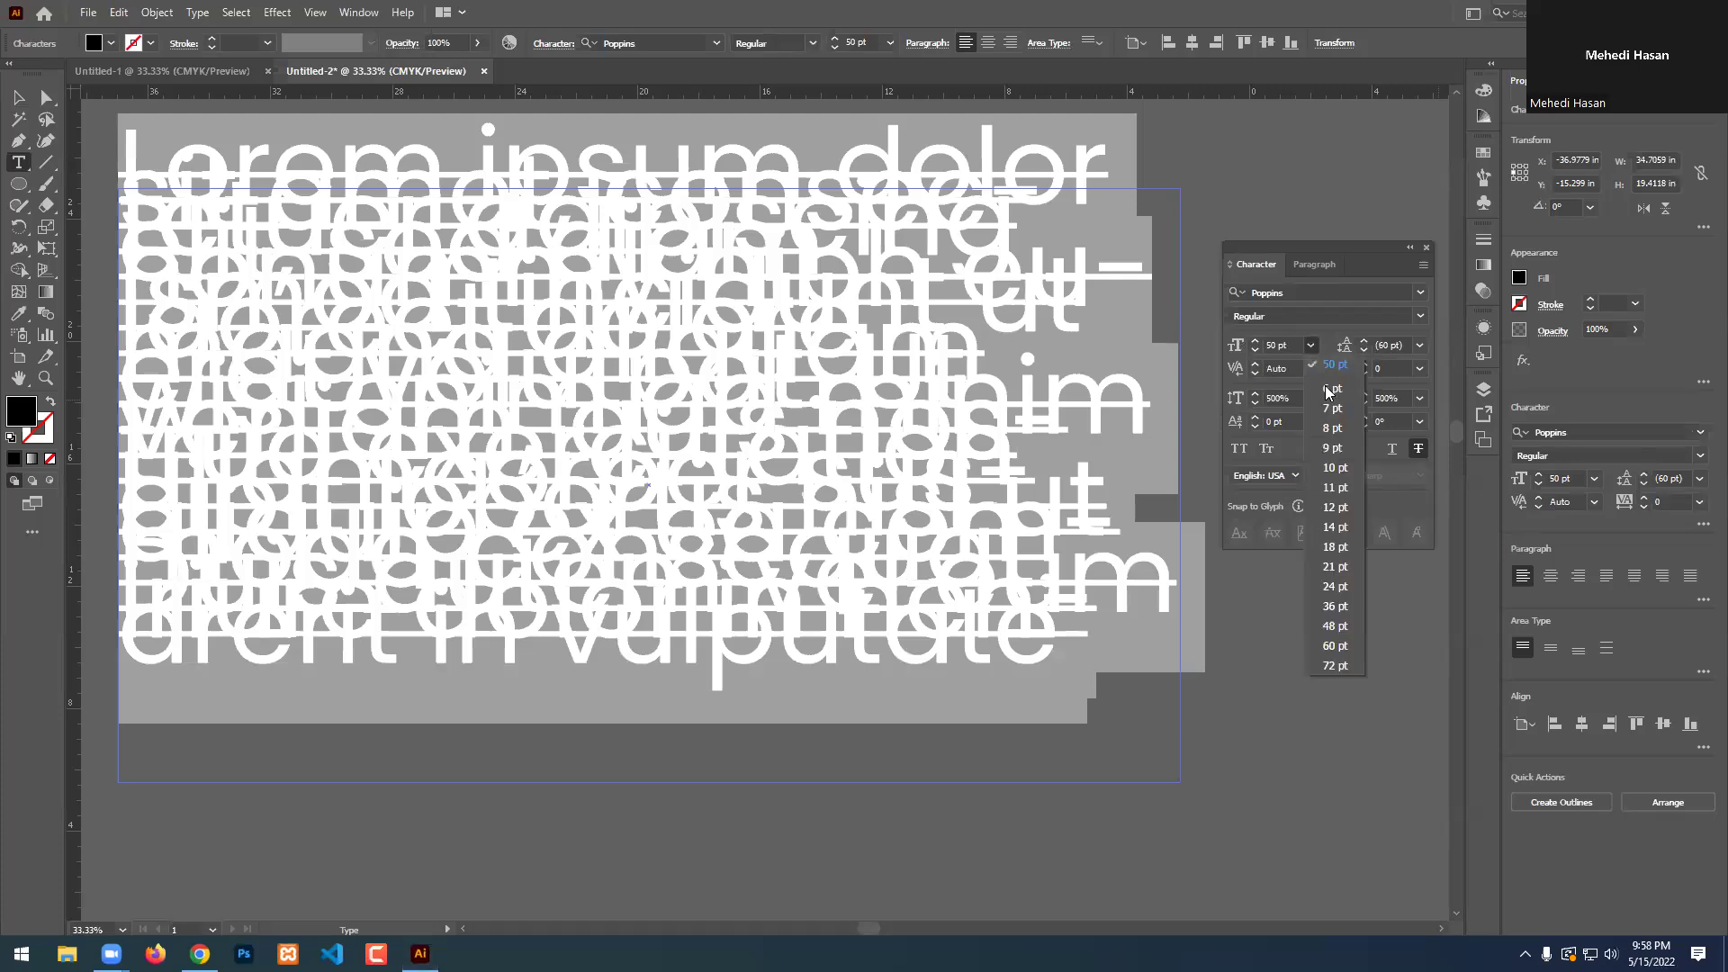
{"action": "left_click", "coordinate": [1336, 365]}
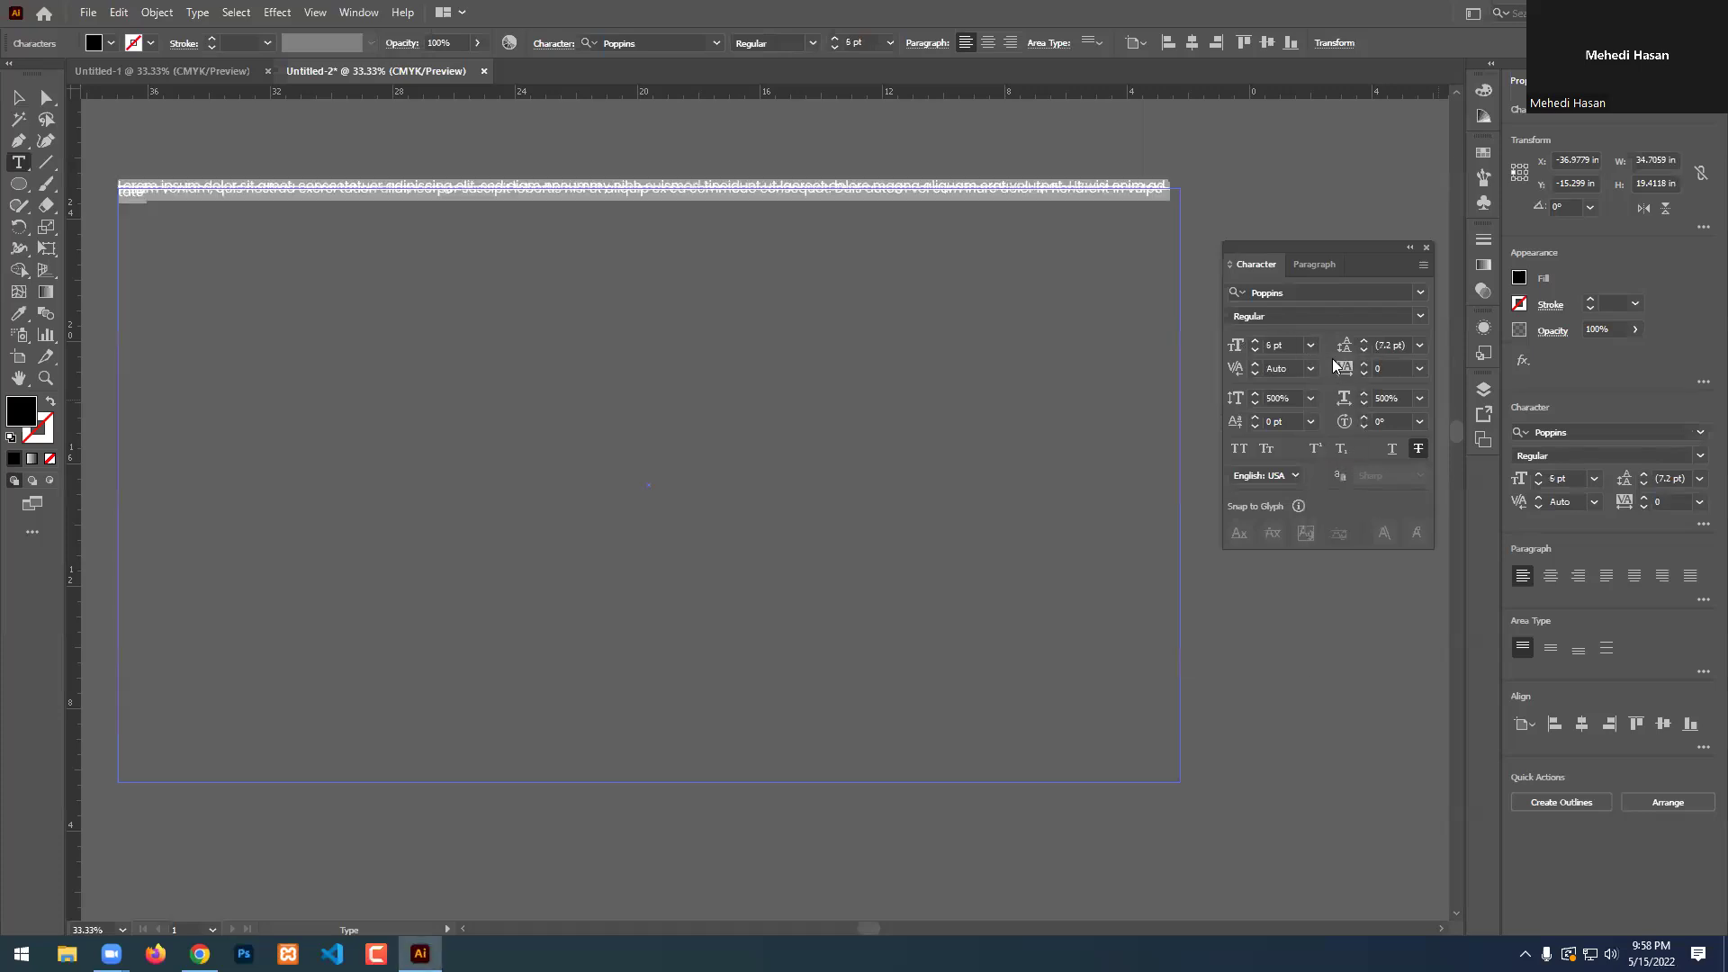
{"action": "left_click", "coordinate": [1421, 449]}
Set vertical and horizontal scale to 100% and the font size to 72 pt.
{"action": "left_click", "coordinate": [1283, 397]}
{"action": "type", "text": "100"}
{"action": "key", "text": "Return"}
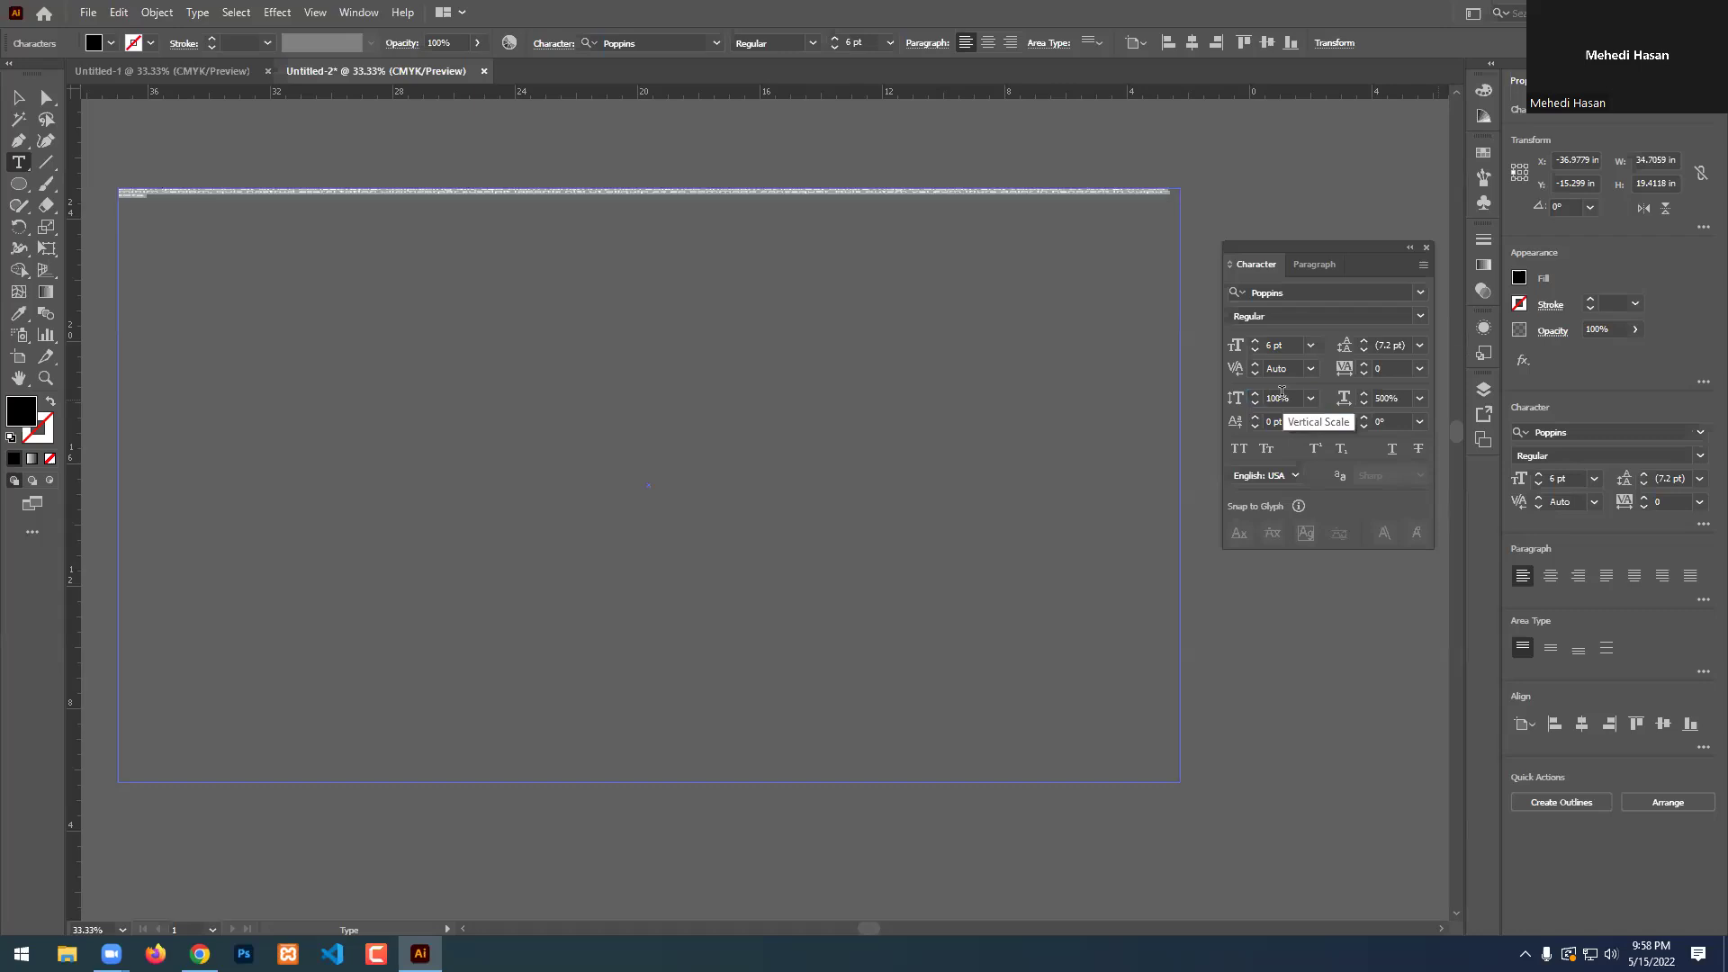
{"action": "left_click", "coordinate": [1393, 397]}
{"action": "type", "text": "100"}
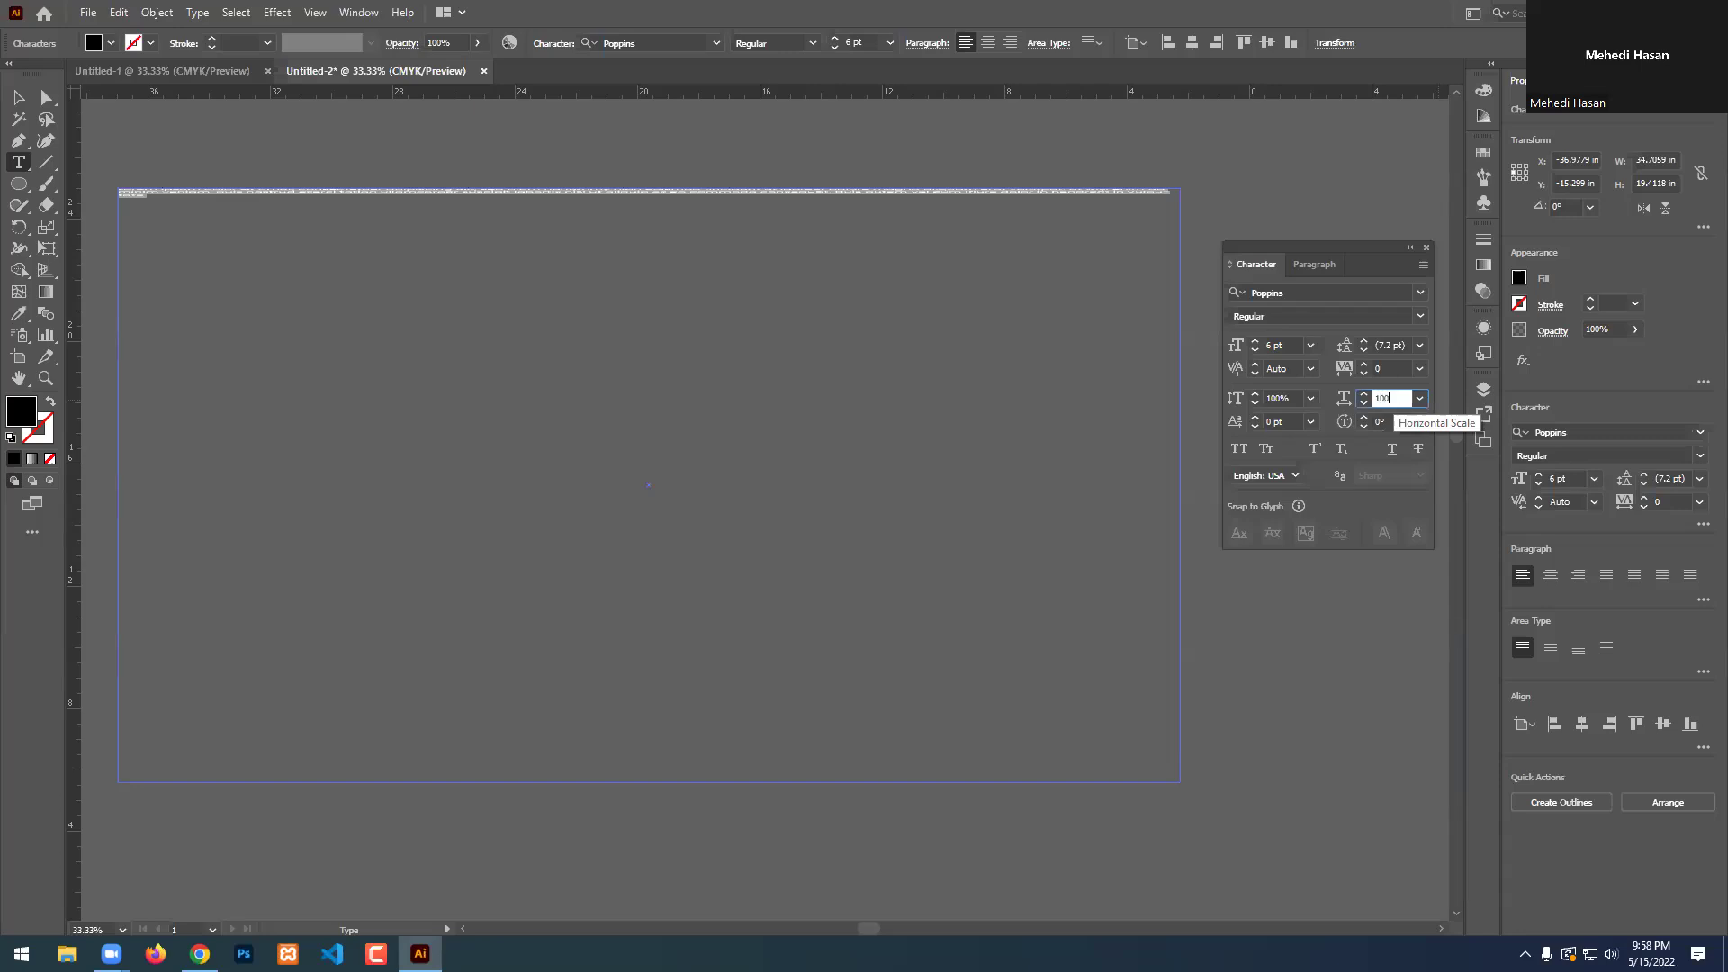
{"action": "key", "text": "Return"}
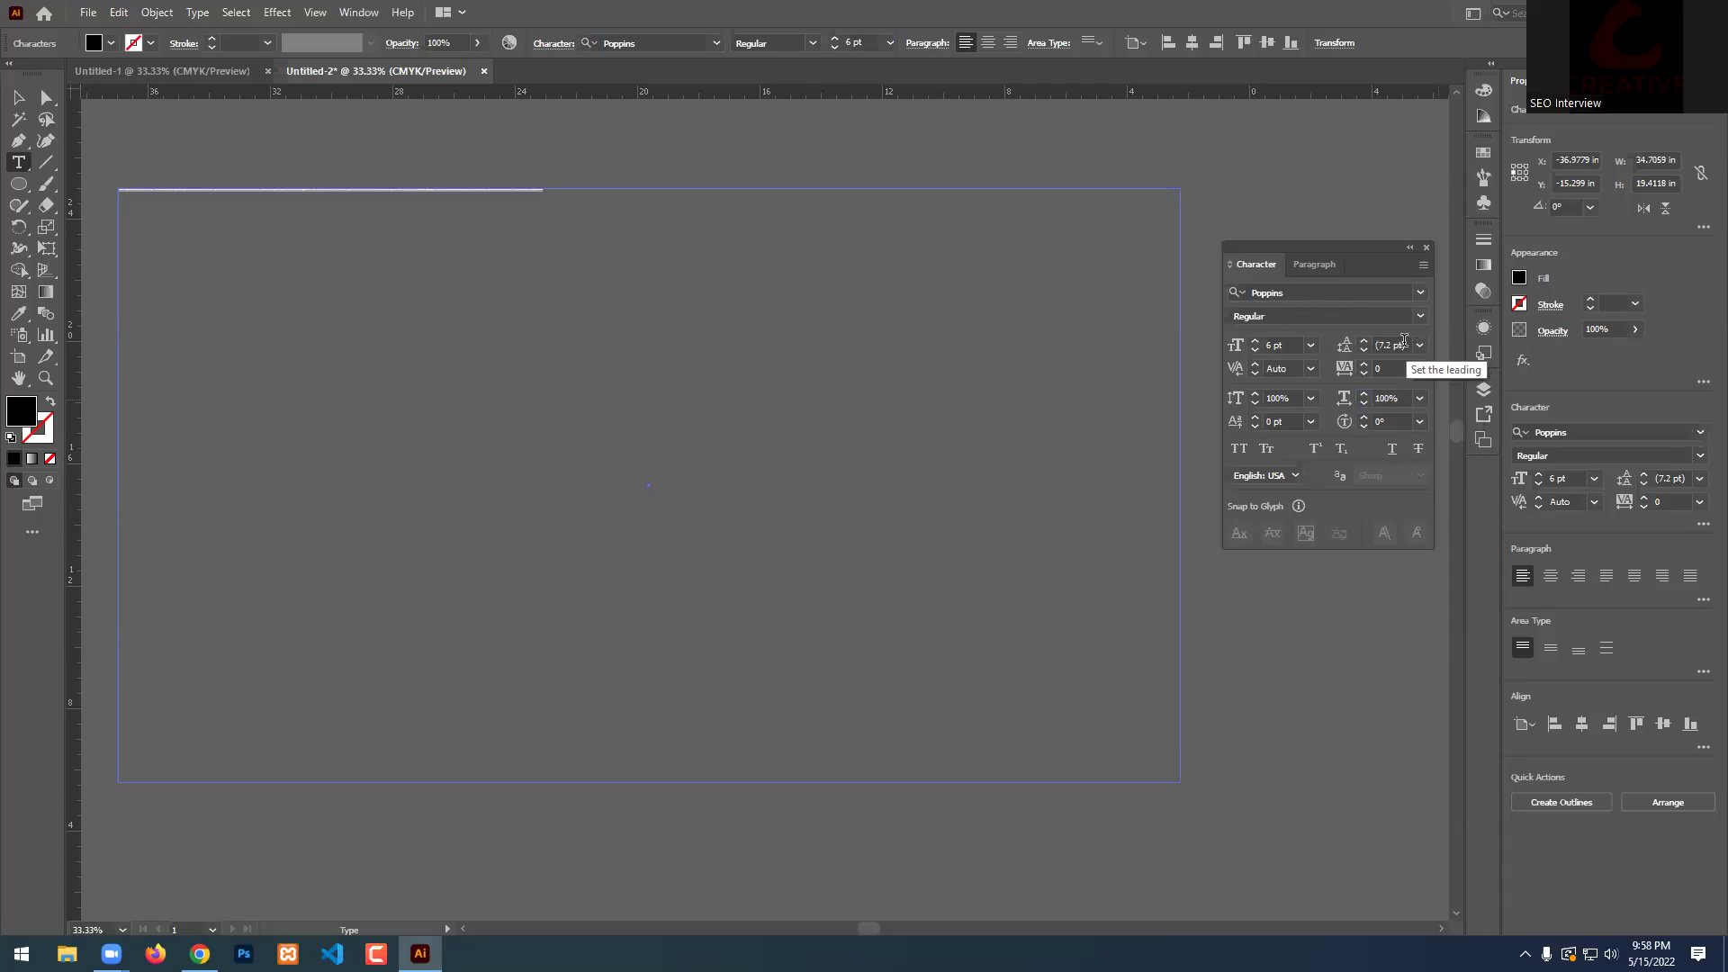
{"action": "left_click", "coordinate": [1310, 348]}
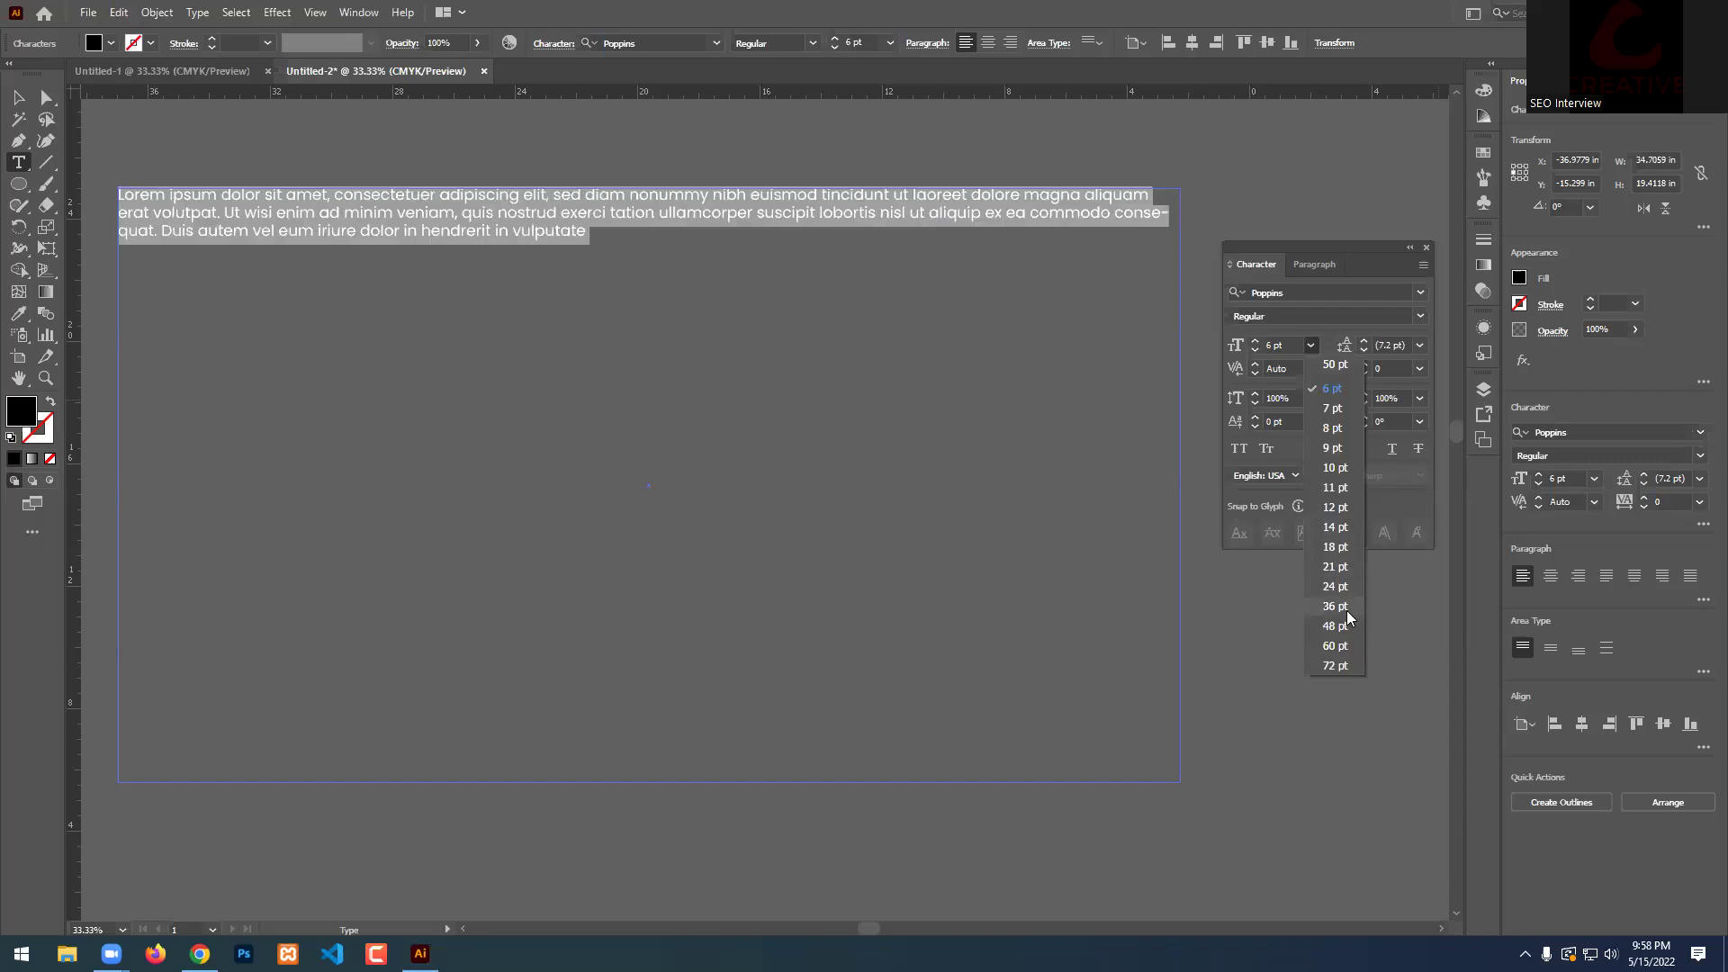
{"action": "left_click", "coordinate": [1335, 666]}
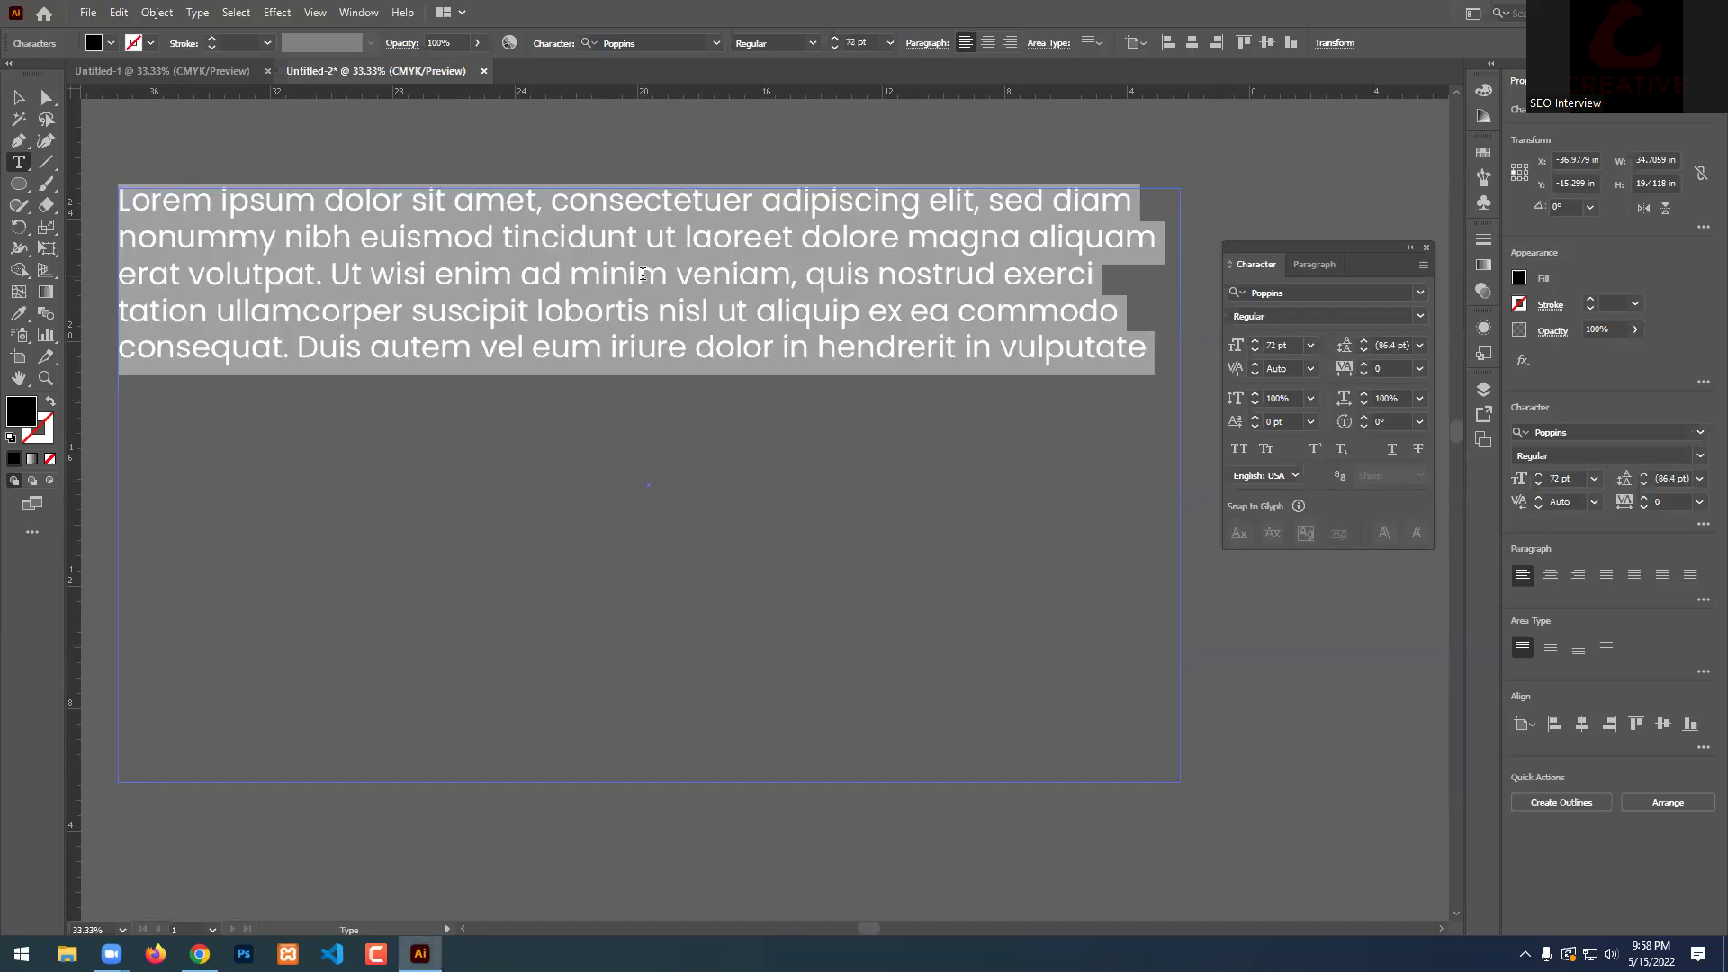
{"action": "left_click", "coordinate": [13, 96]}
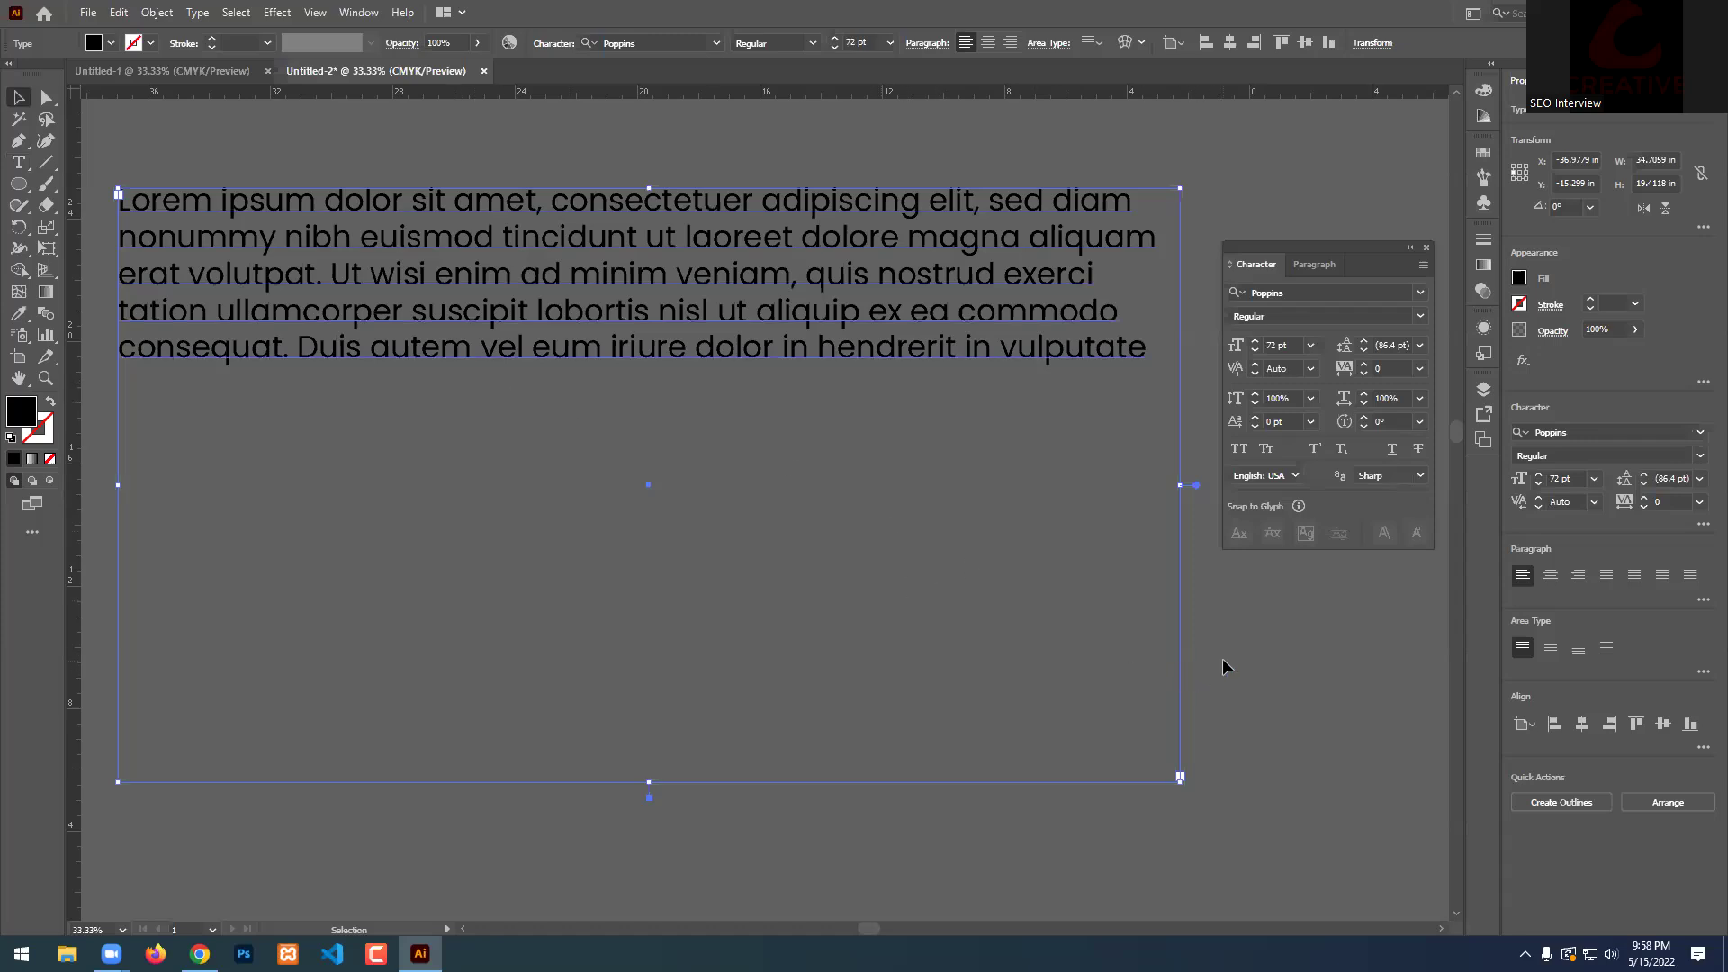
End the Lorem paragraph with a period after 'vulputate'.
{"action": "double_click", "coordinate": [765, 317]}
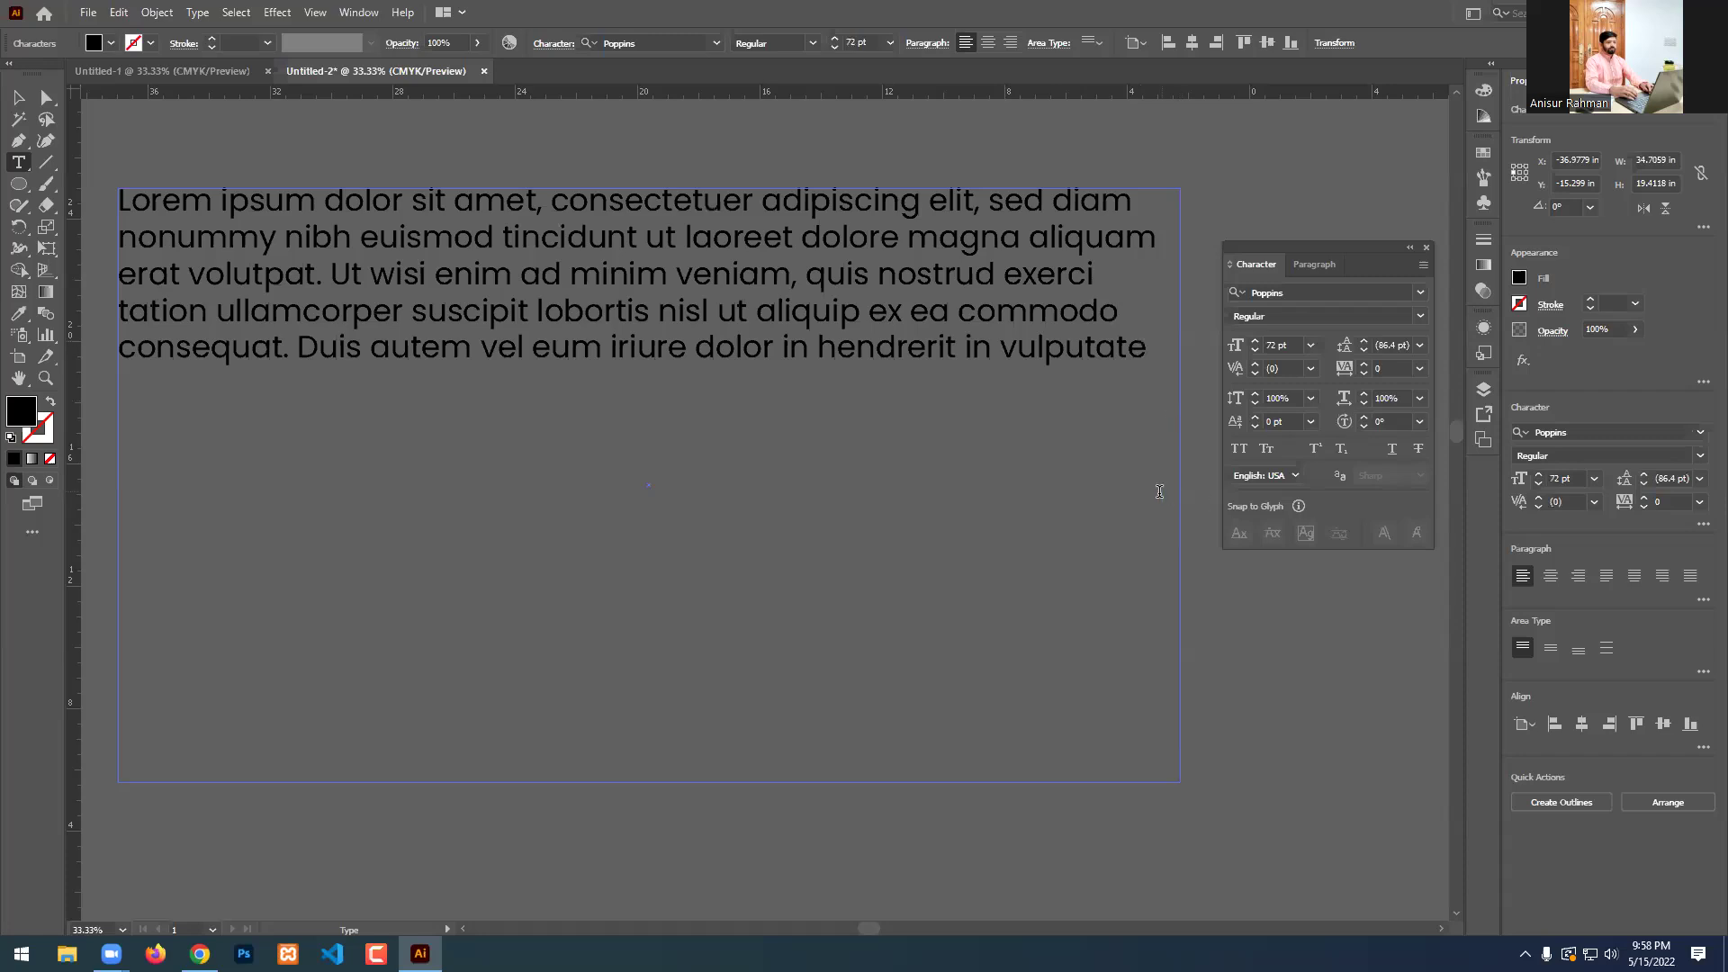
{"action": "left_click", "coordinate": [1151, 381]}
{"action": "type", "text": "/"}
{"action": "key", "text": "BackSpace"}
{"action": "type", "text": "."}
Paste a second copy of the paragraph after an empty line, then deselect the frame.
{"action": "key", "text": "ctrl+a"}
{"action": "key", "text": "ctrl+c"}
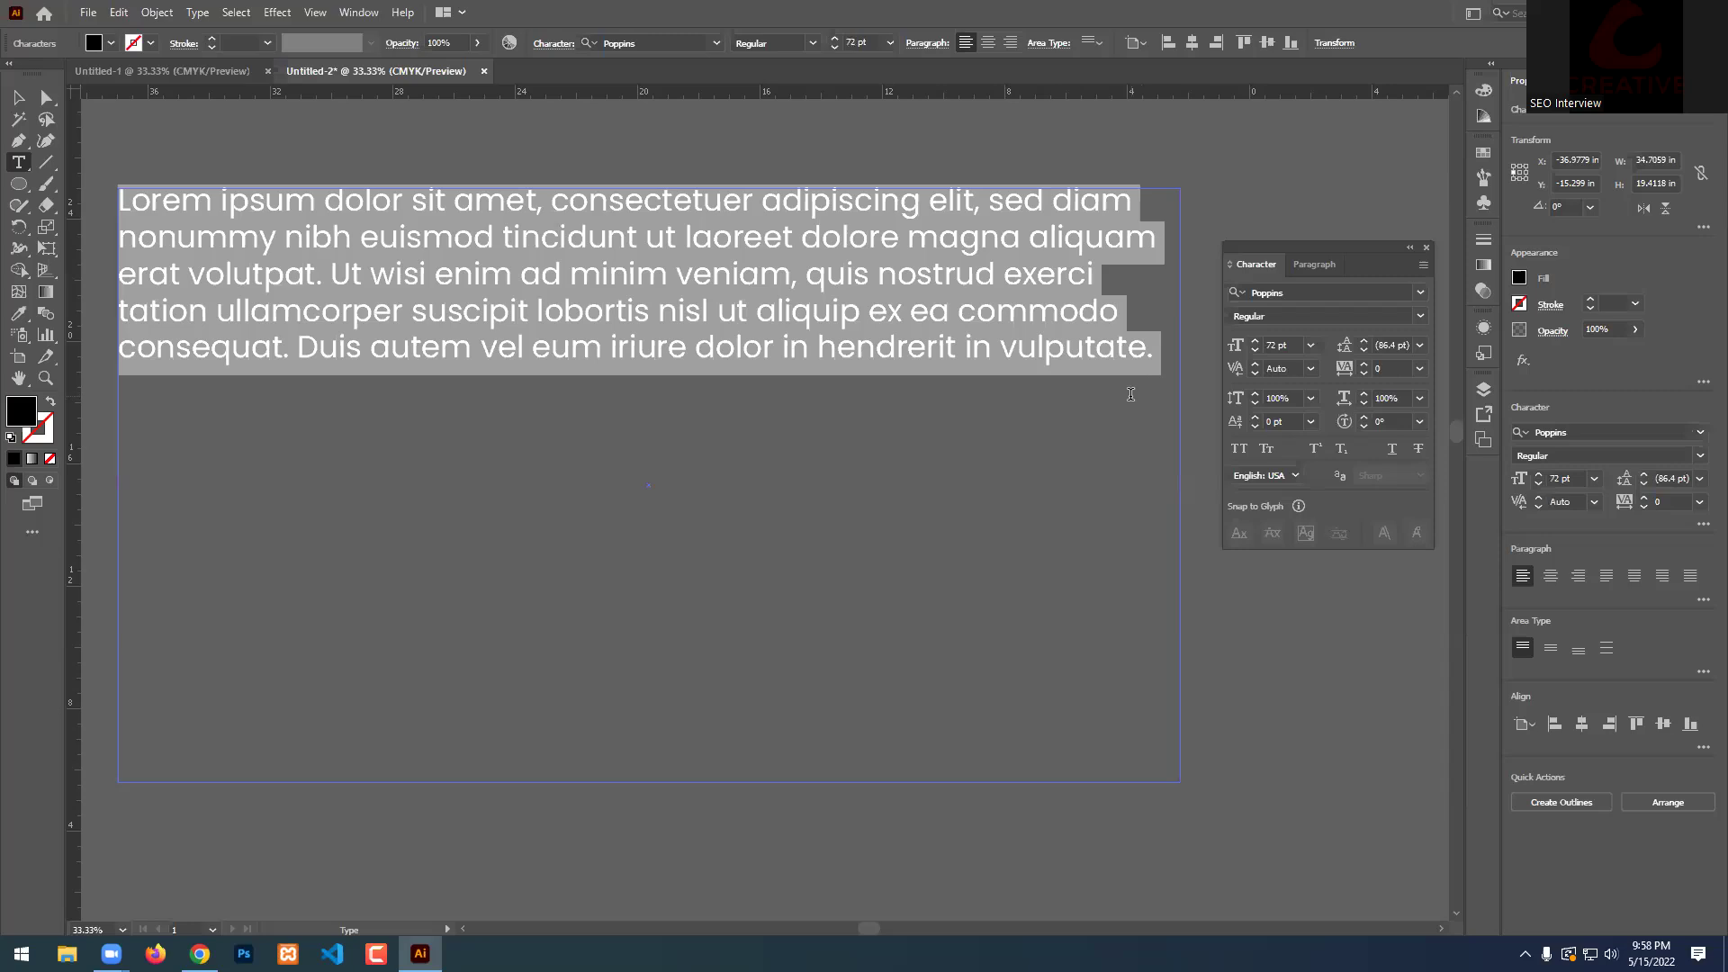
{"action": "left_click", "coordinate": [1138, 356]}
{"action": "key", "text": "End"}
{"action": "key", "text": "Return"}
{"action": "key", "text": "Return"}
{"action": "type", "text": "]"}
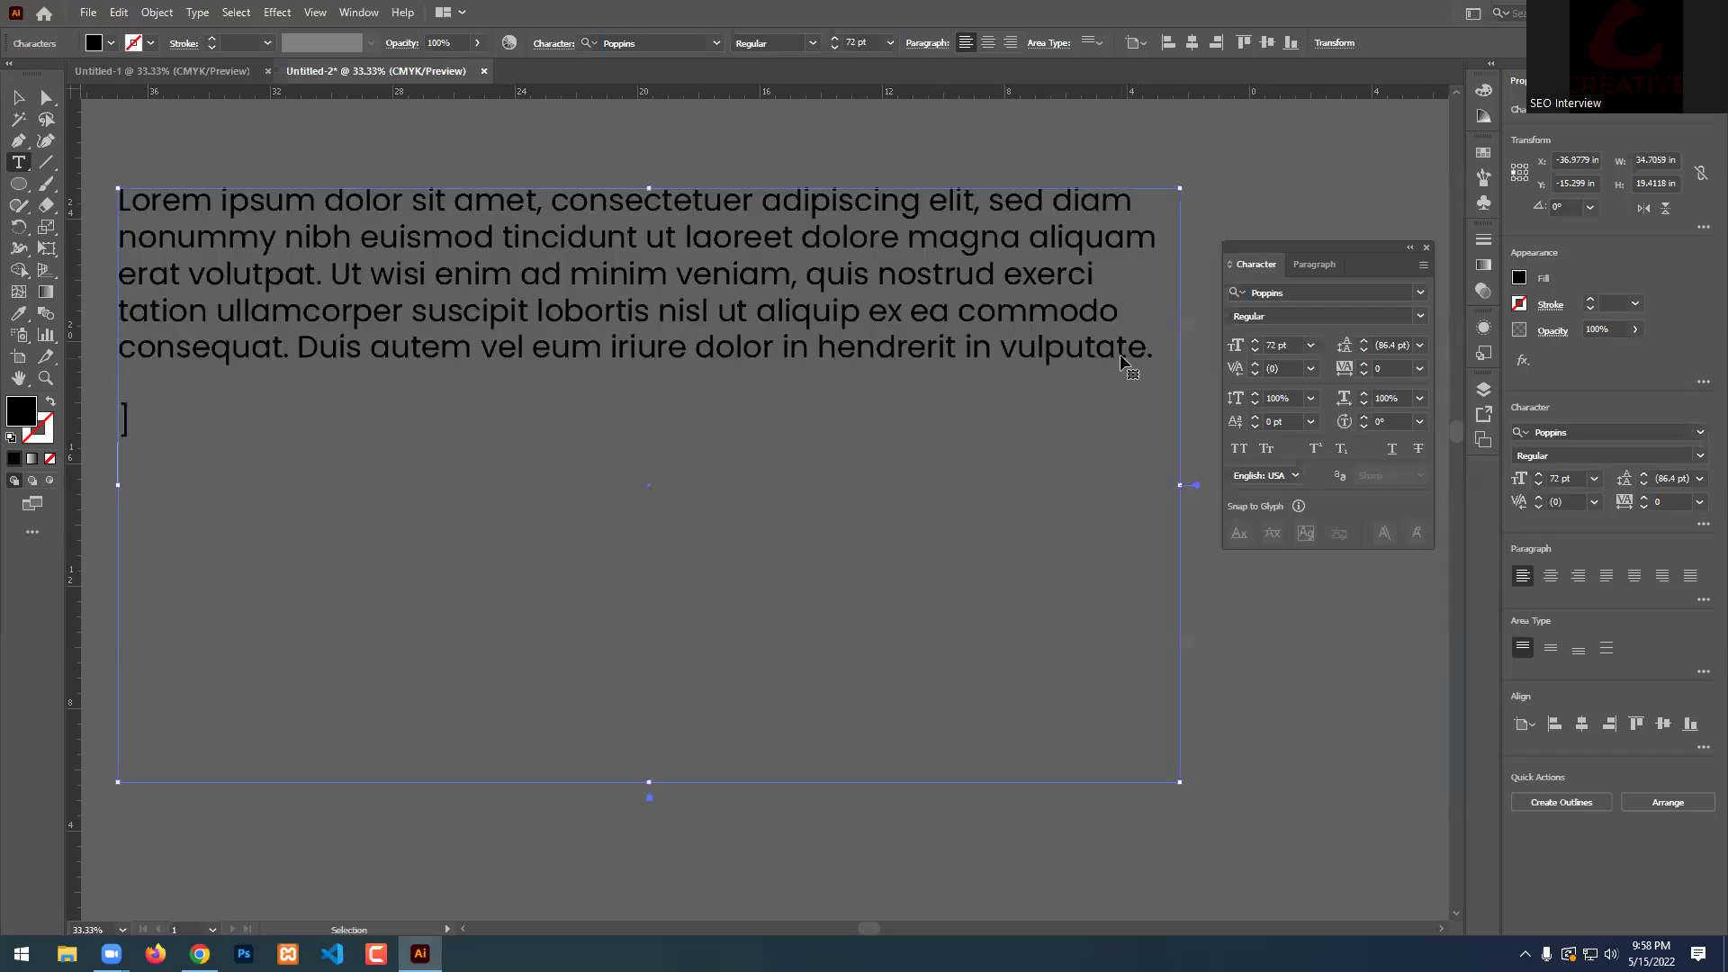
{"action": "key", "text": "ctrl+v"}
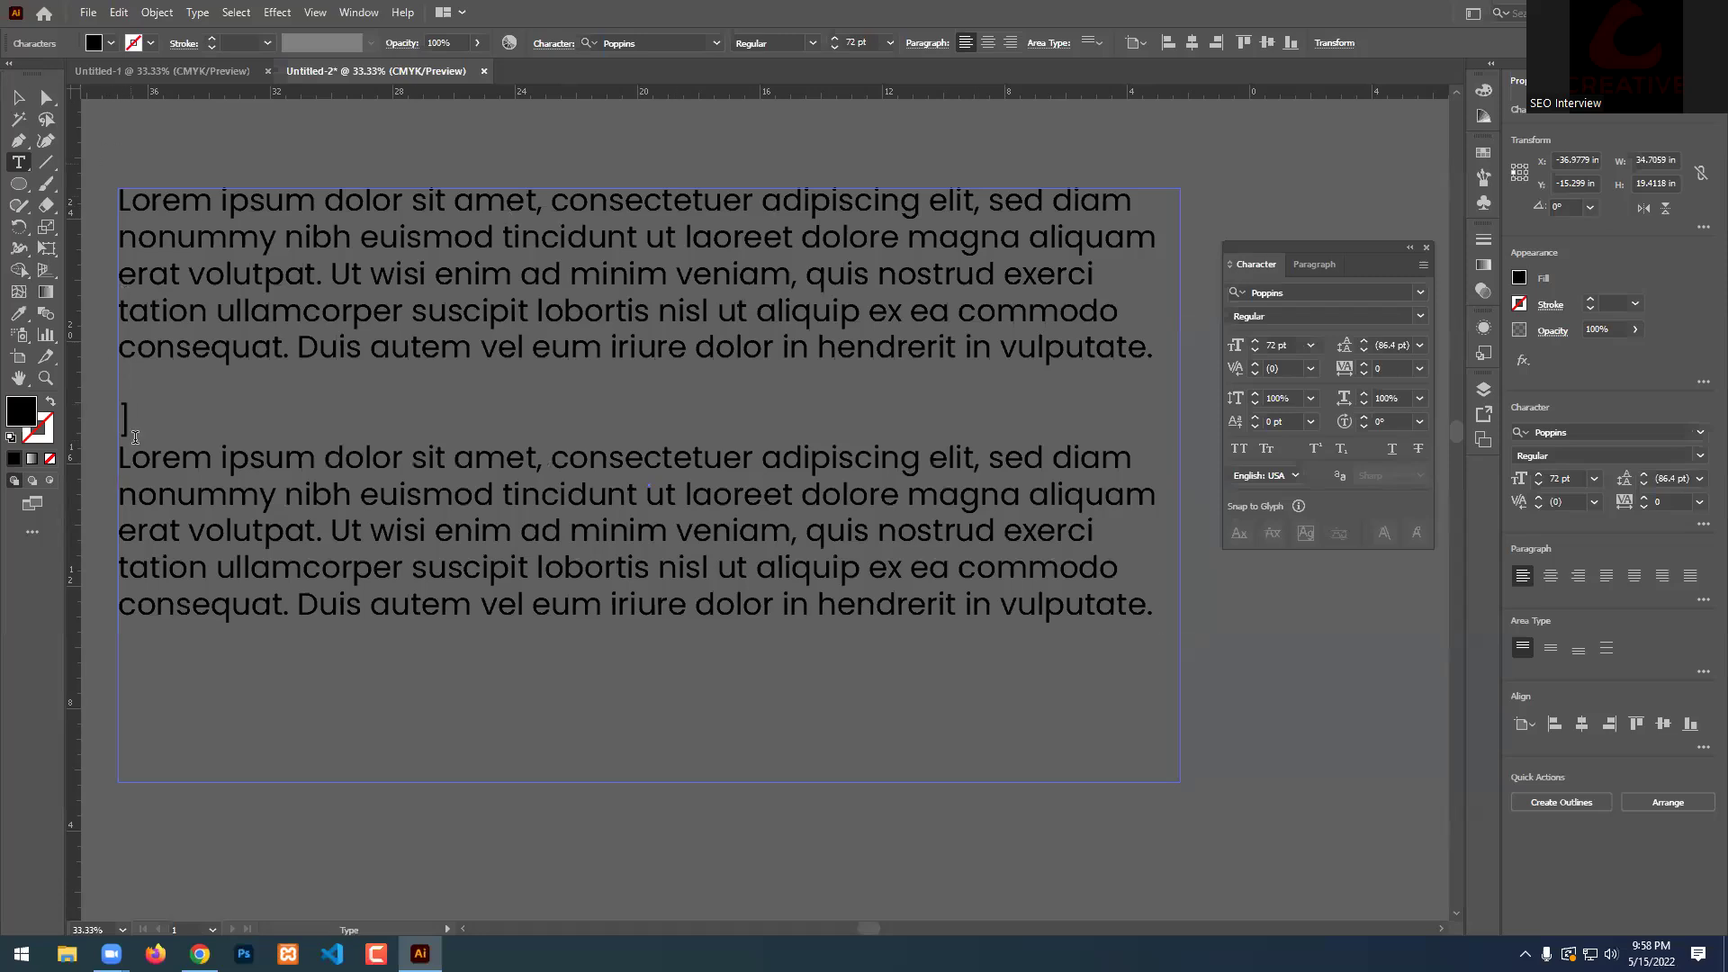
{"action": "key", "text": "BackSpace"}
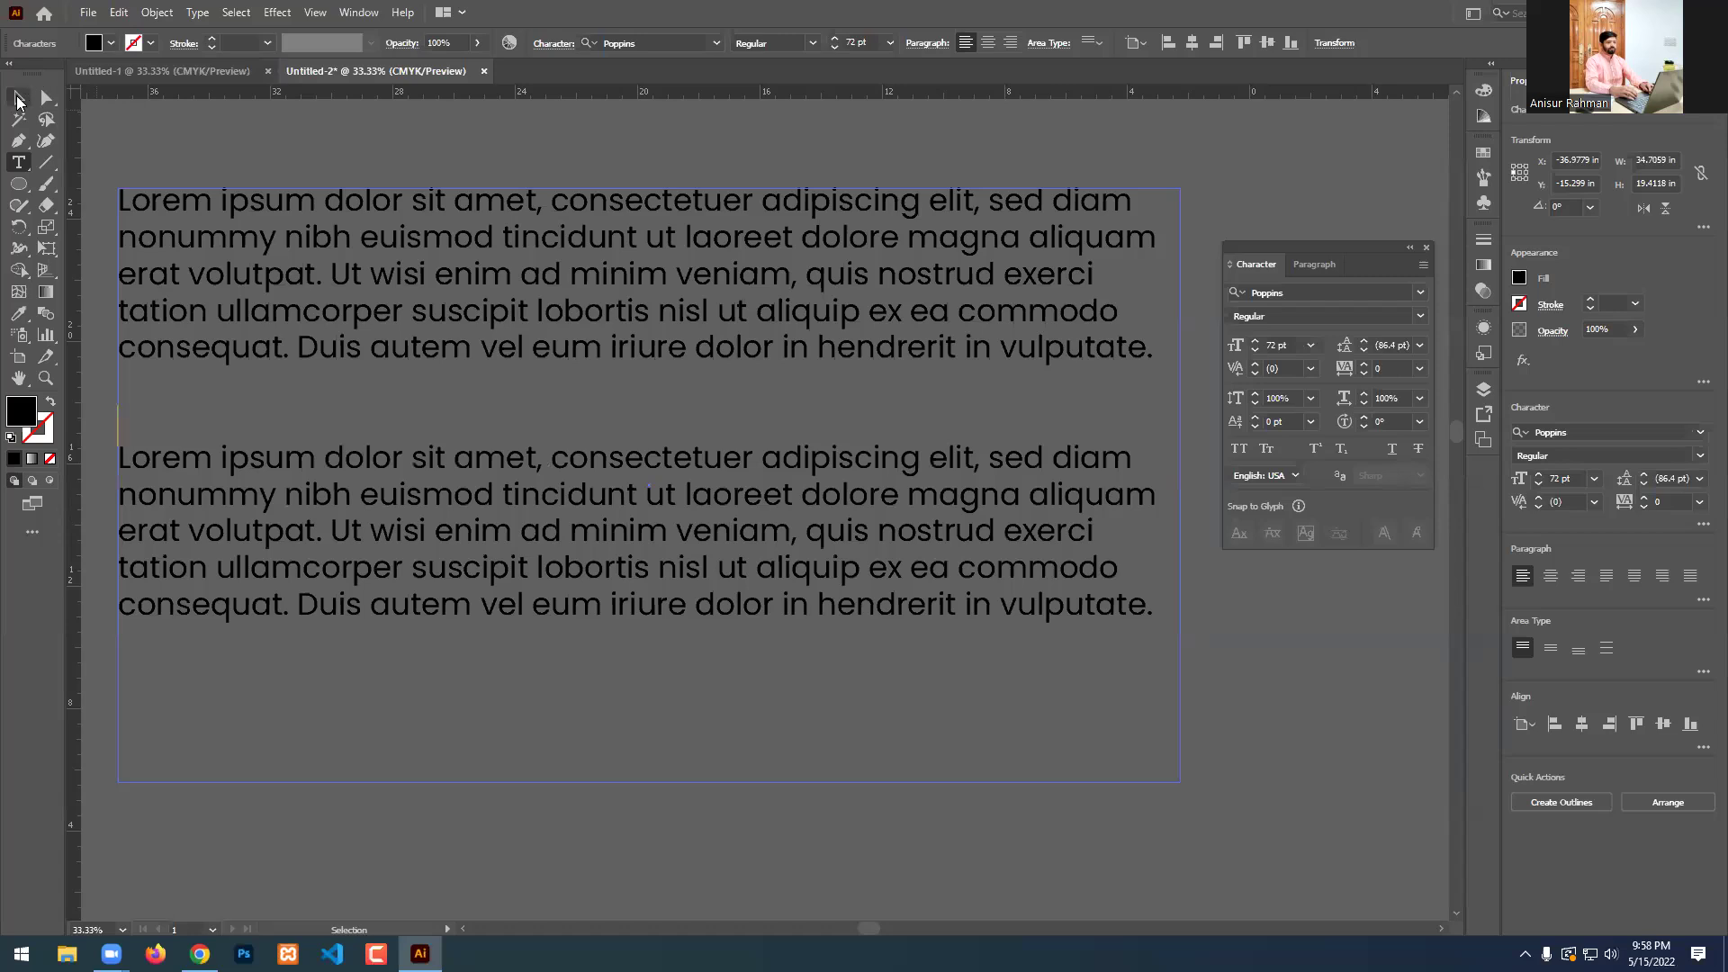
{"action": "key", "text": "Escape"}
{"action": "left_click", "coordinate": [452, 171]}
Show the Paragraph tab and try center, right, then justify-last-left alignment on both paragraphs.
{"action": "left_click", "coordinate": [451, 275]}
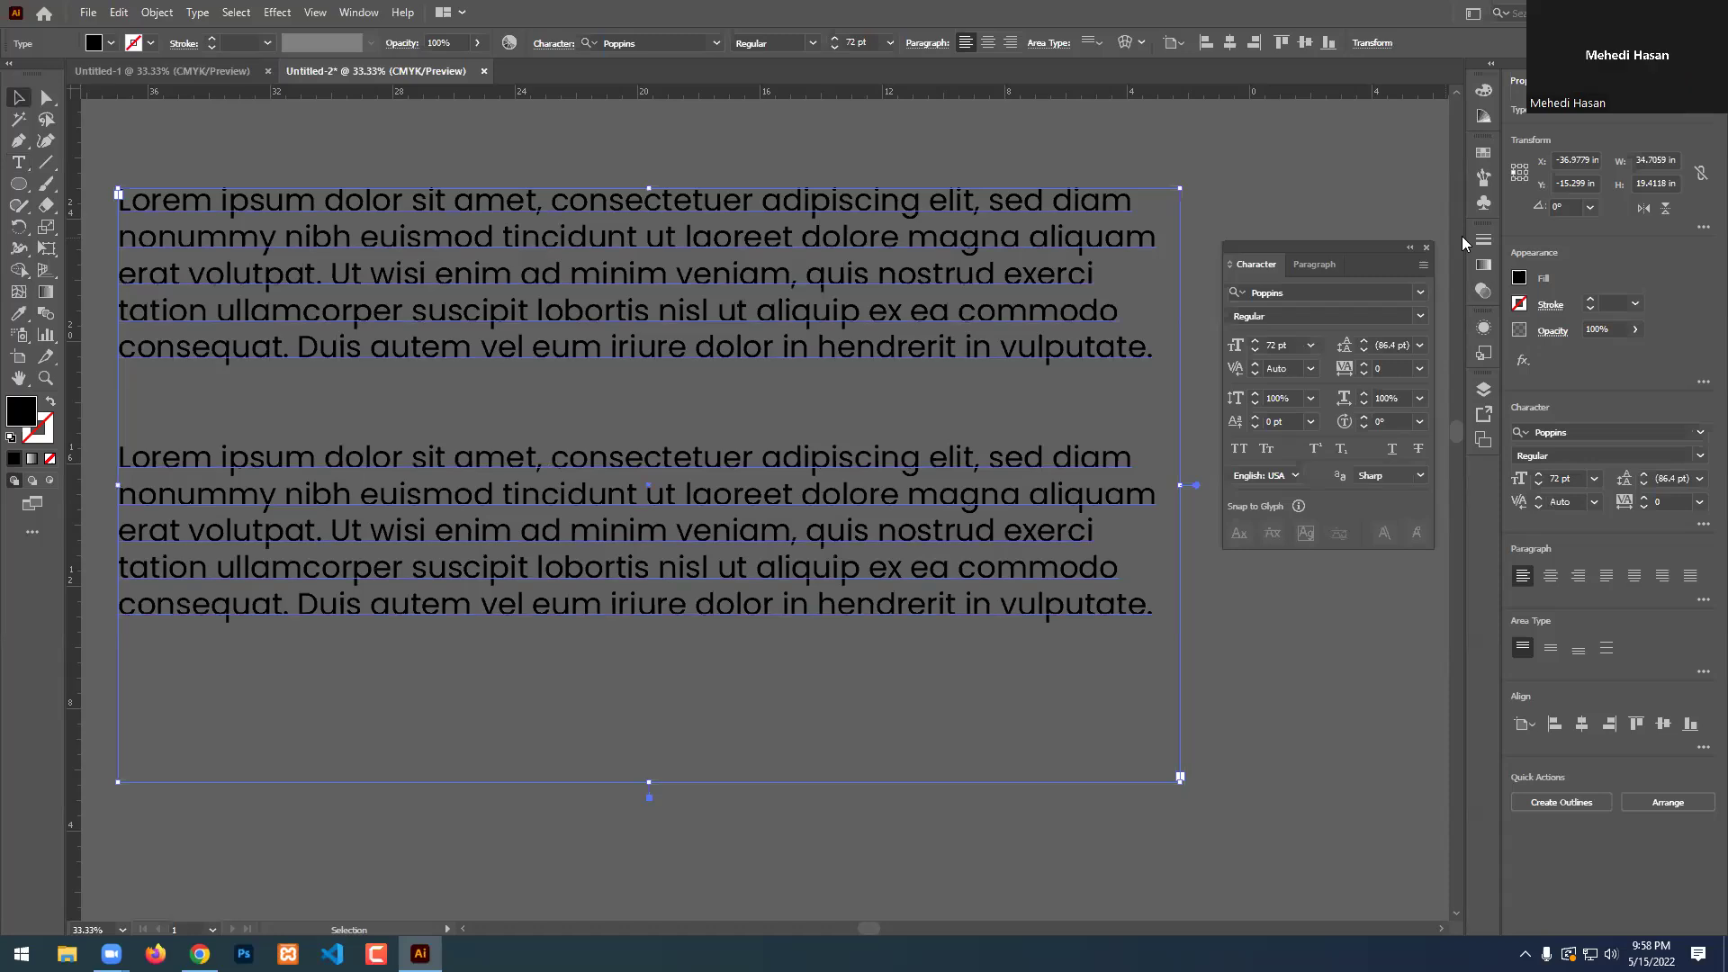
{"action": "left_click", "coordinate": [1322, 268]}
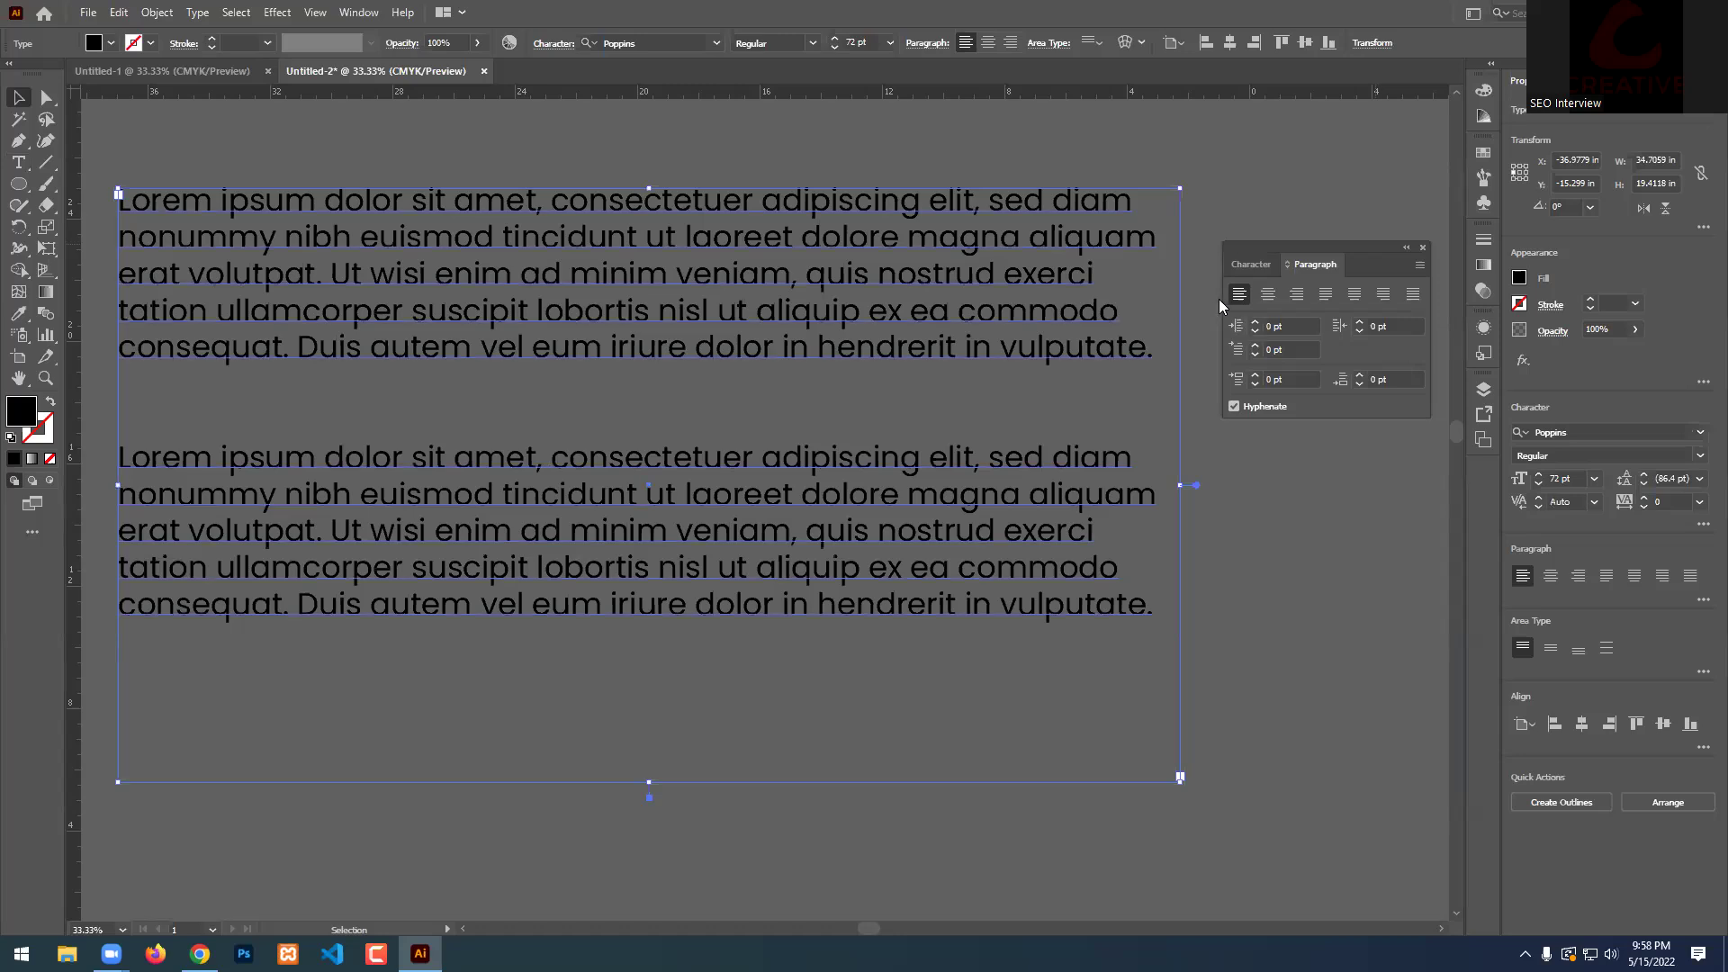
{"action": "scroll", "coordinate": [499, 342], "scroll_direction": "up", "scroll_amount": 2}
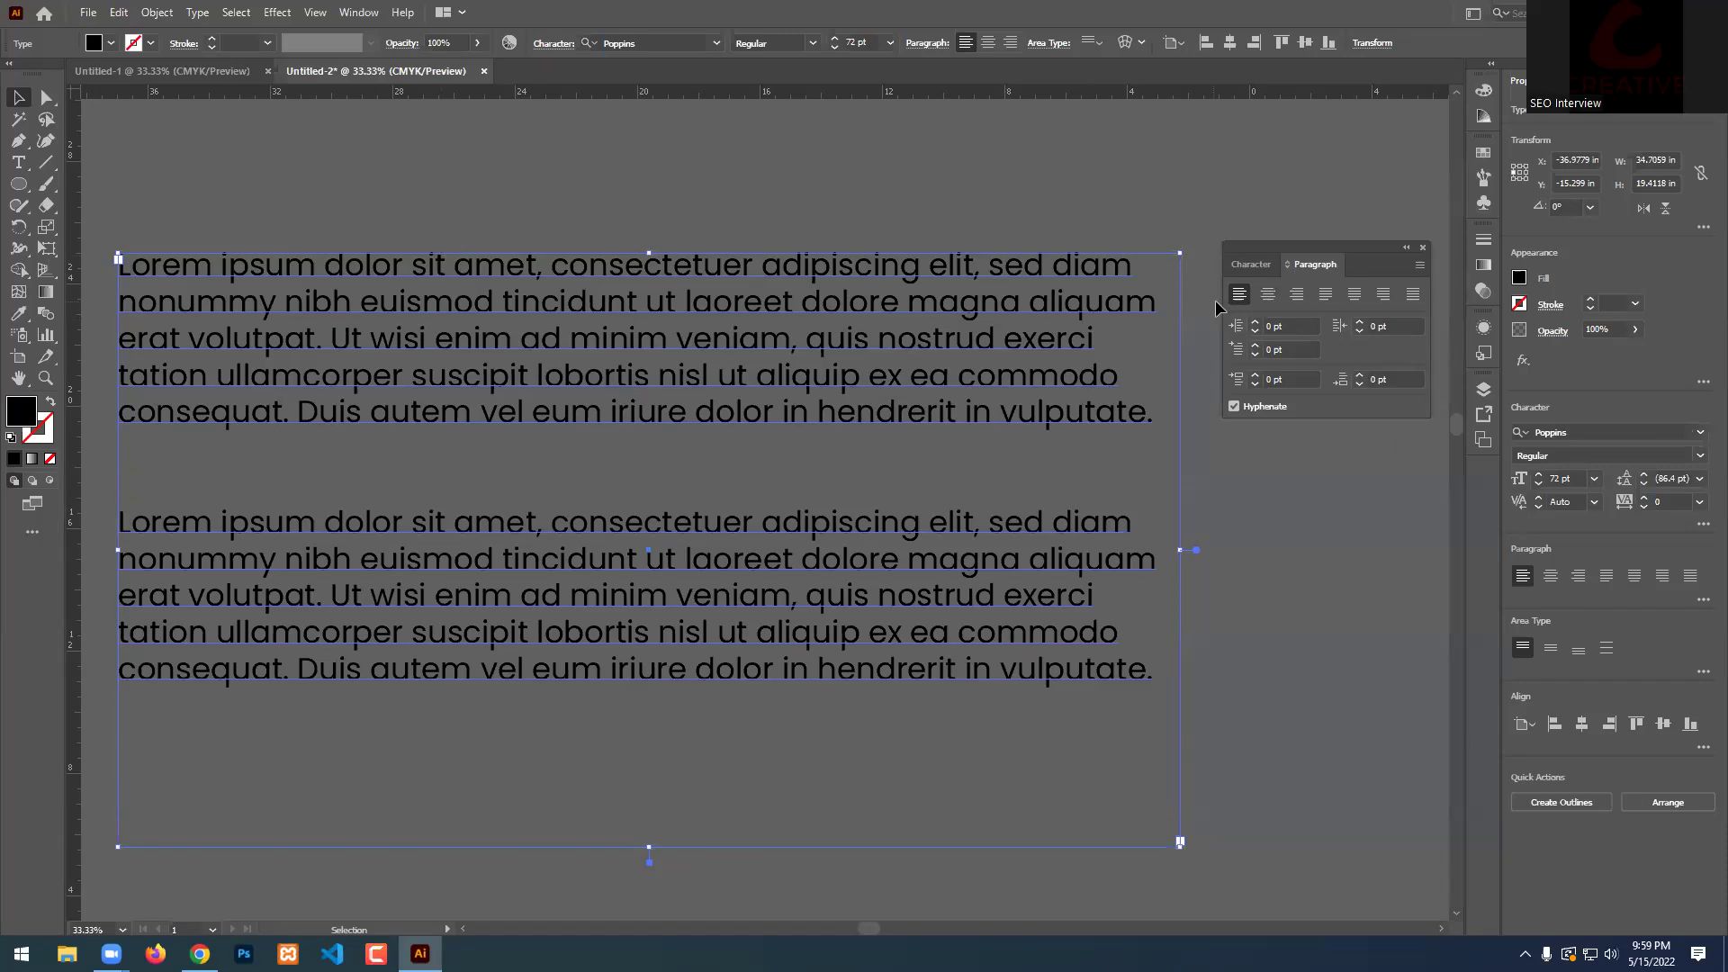
{"action": "left_click", "coordinate": [1268, 294]}
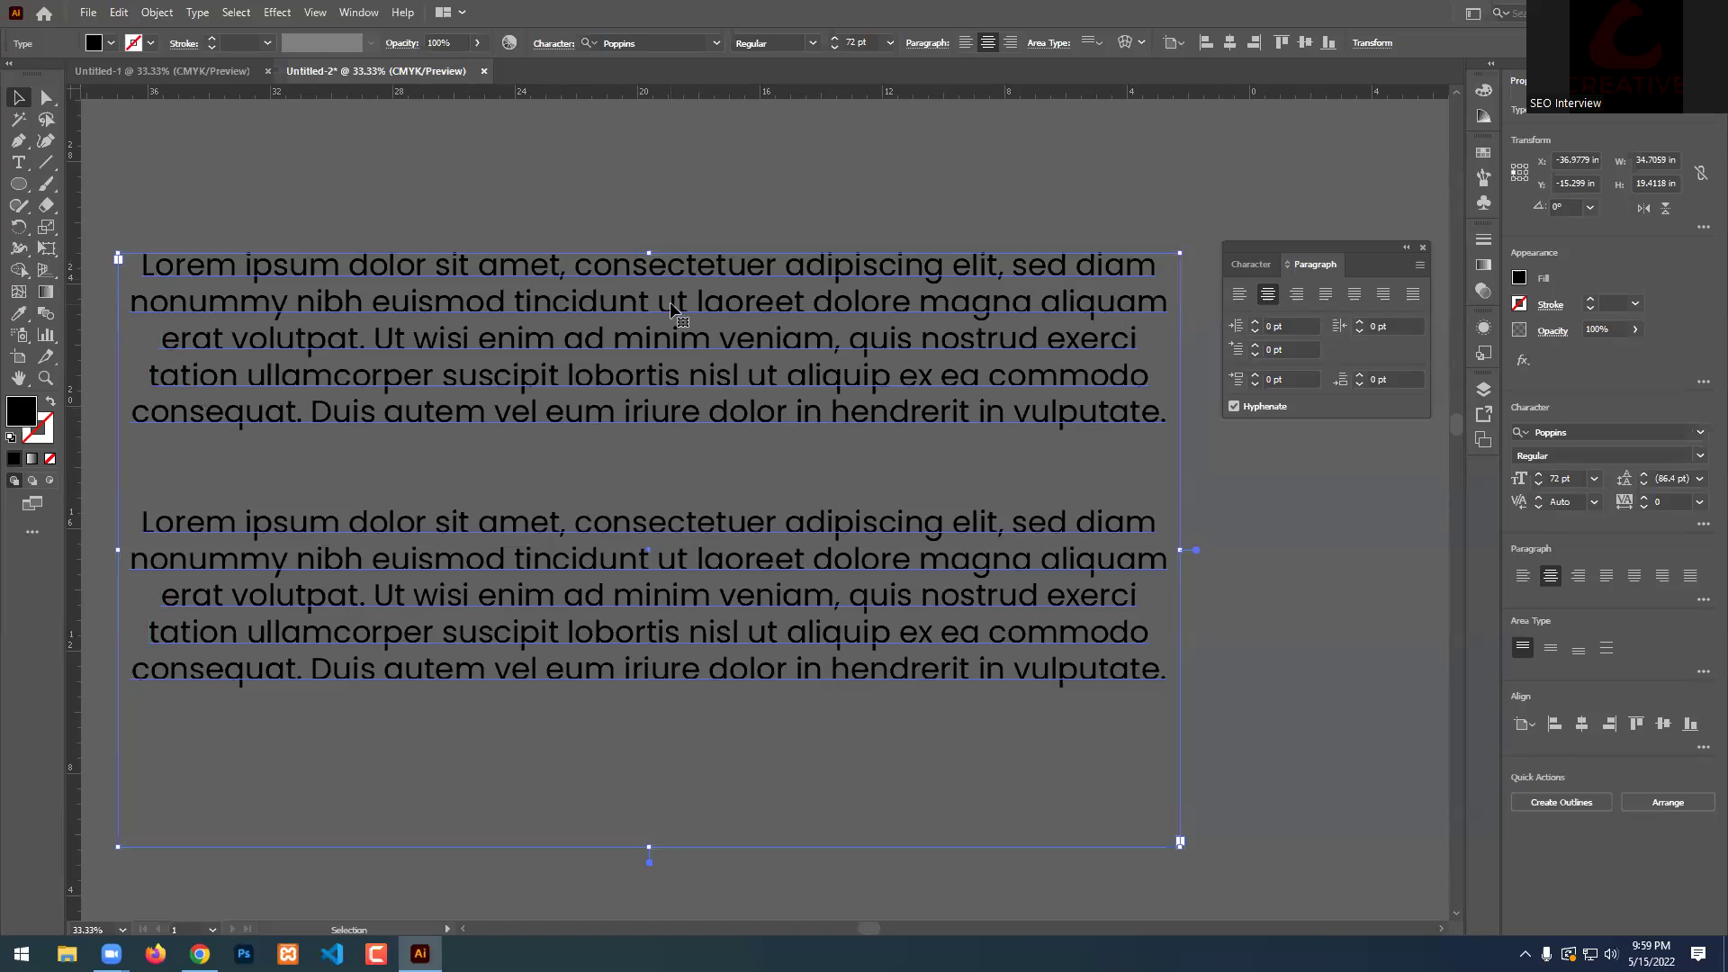
{"action": "left_click", "coordinate": [1295, 291]}
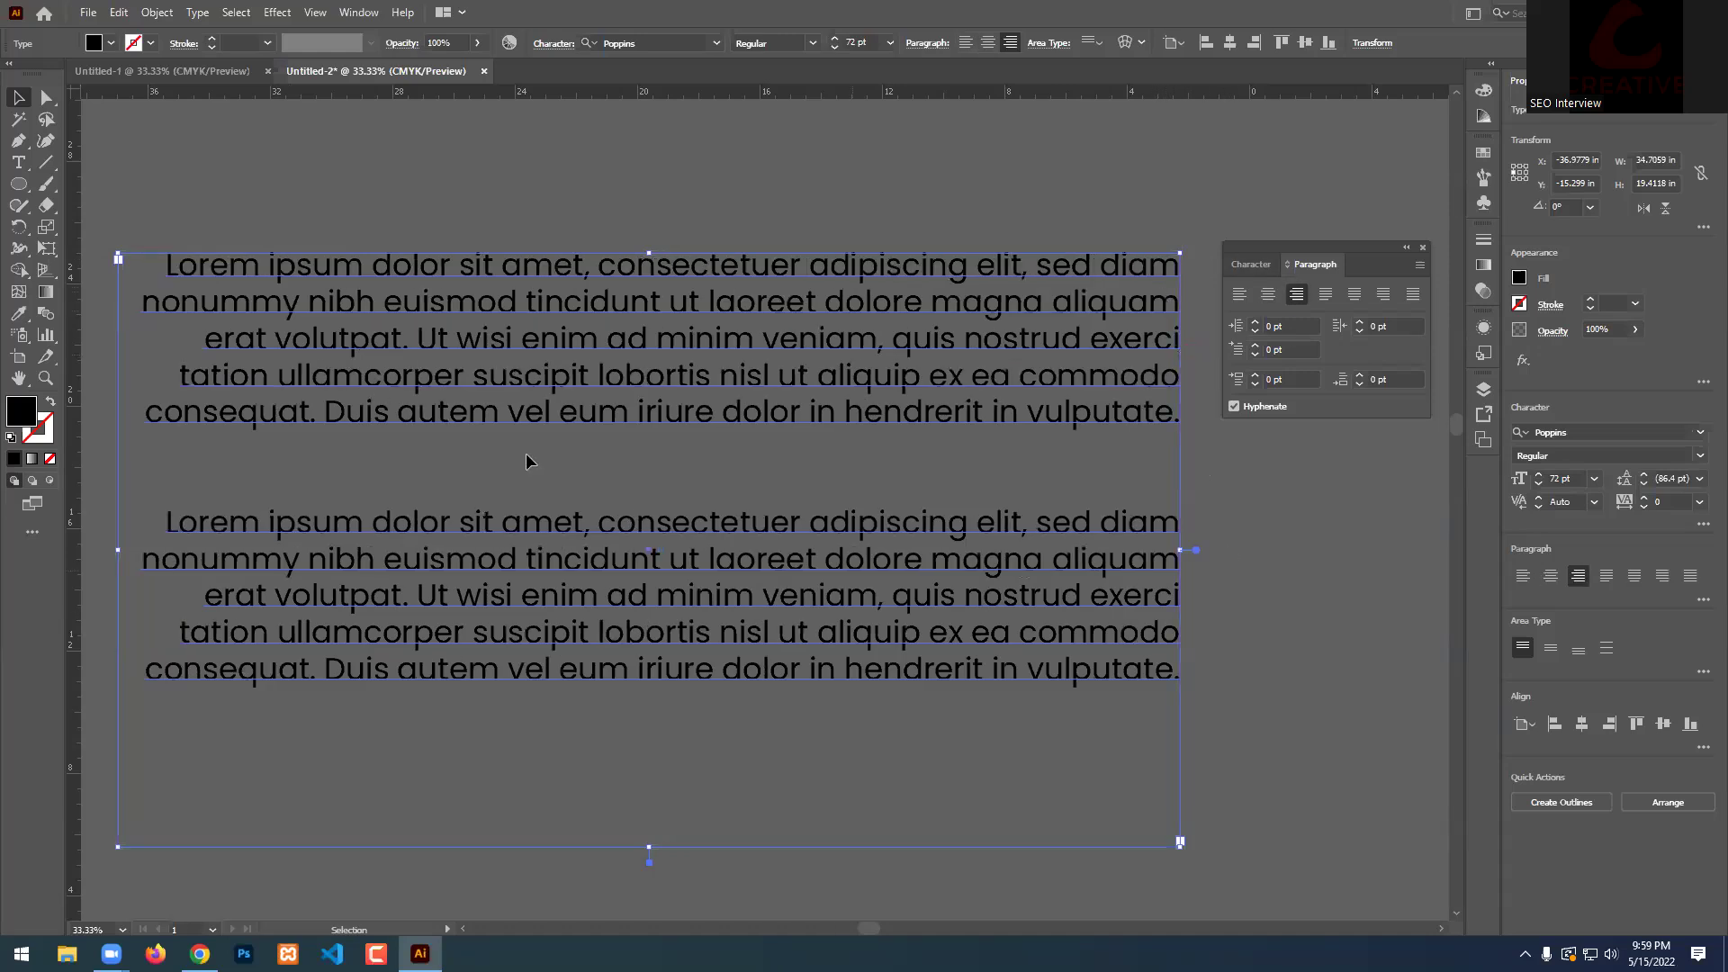
{"action": "scroll", "coordinate": [290, 485], "scroll_direction": "down", "scroll_amount": 1}
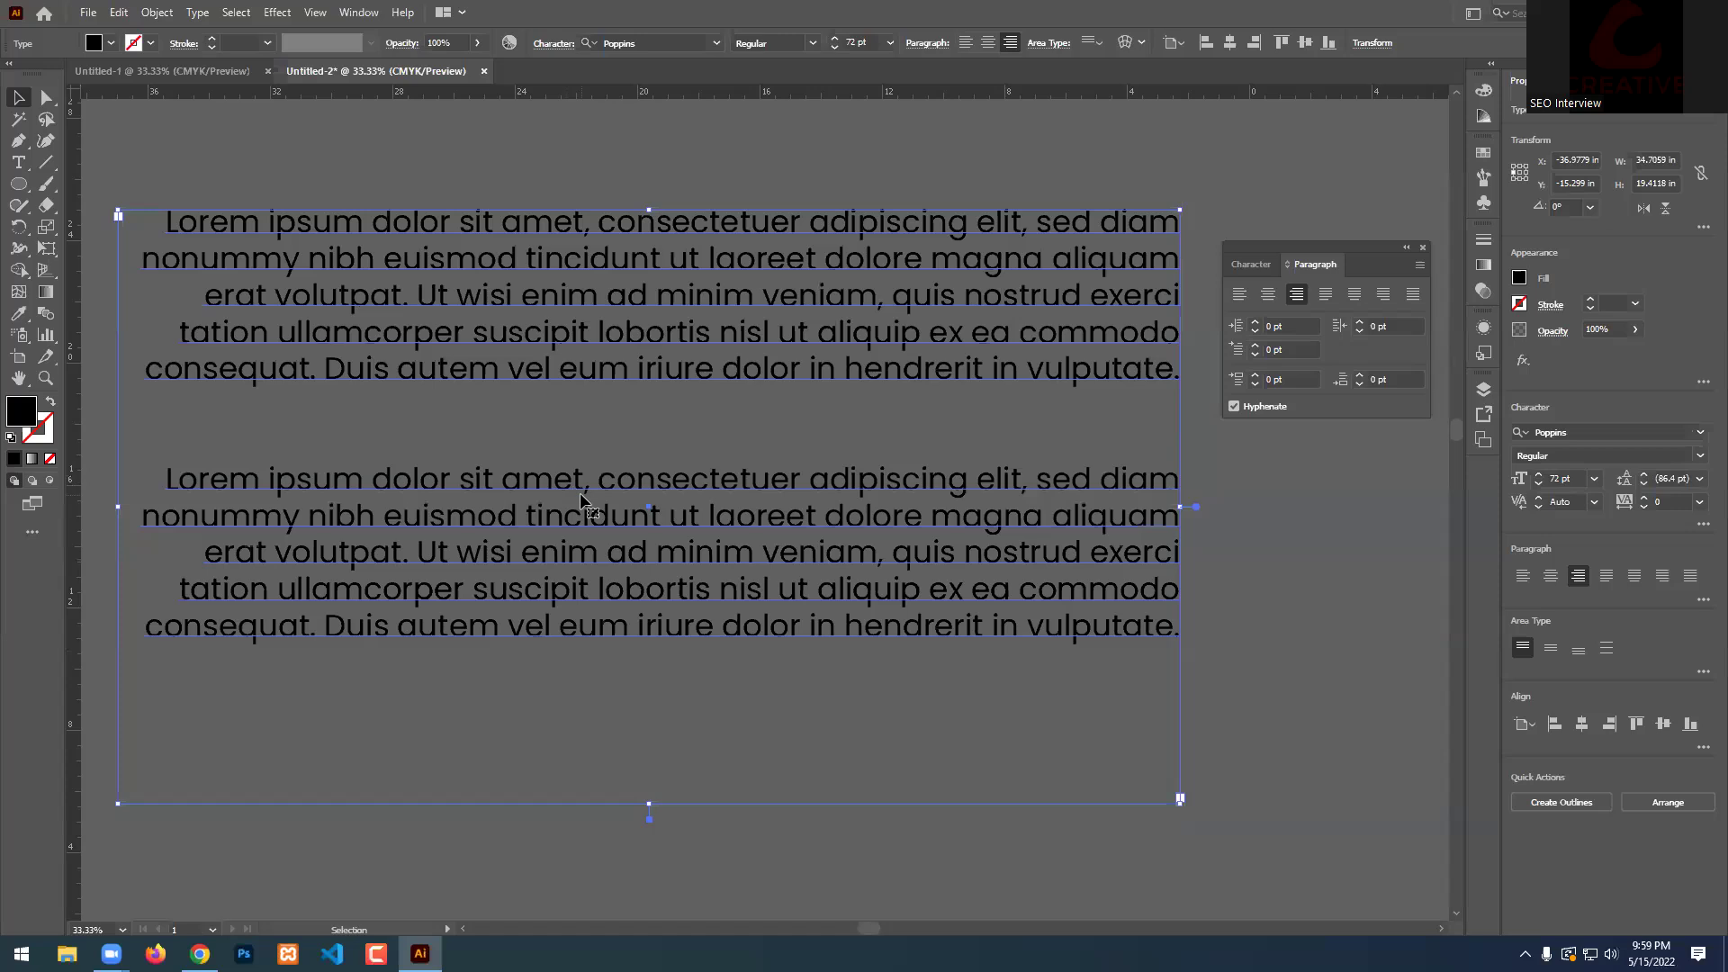
{"action": "left_click", "coordinate": [1326, 301]}
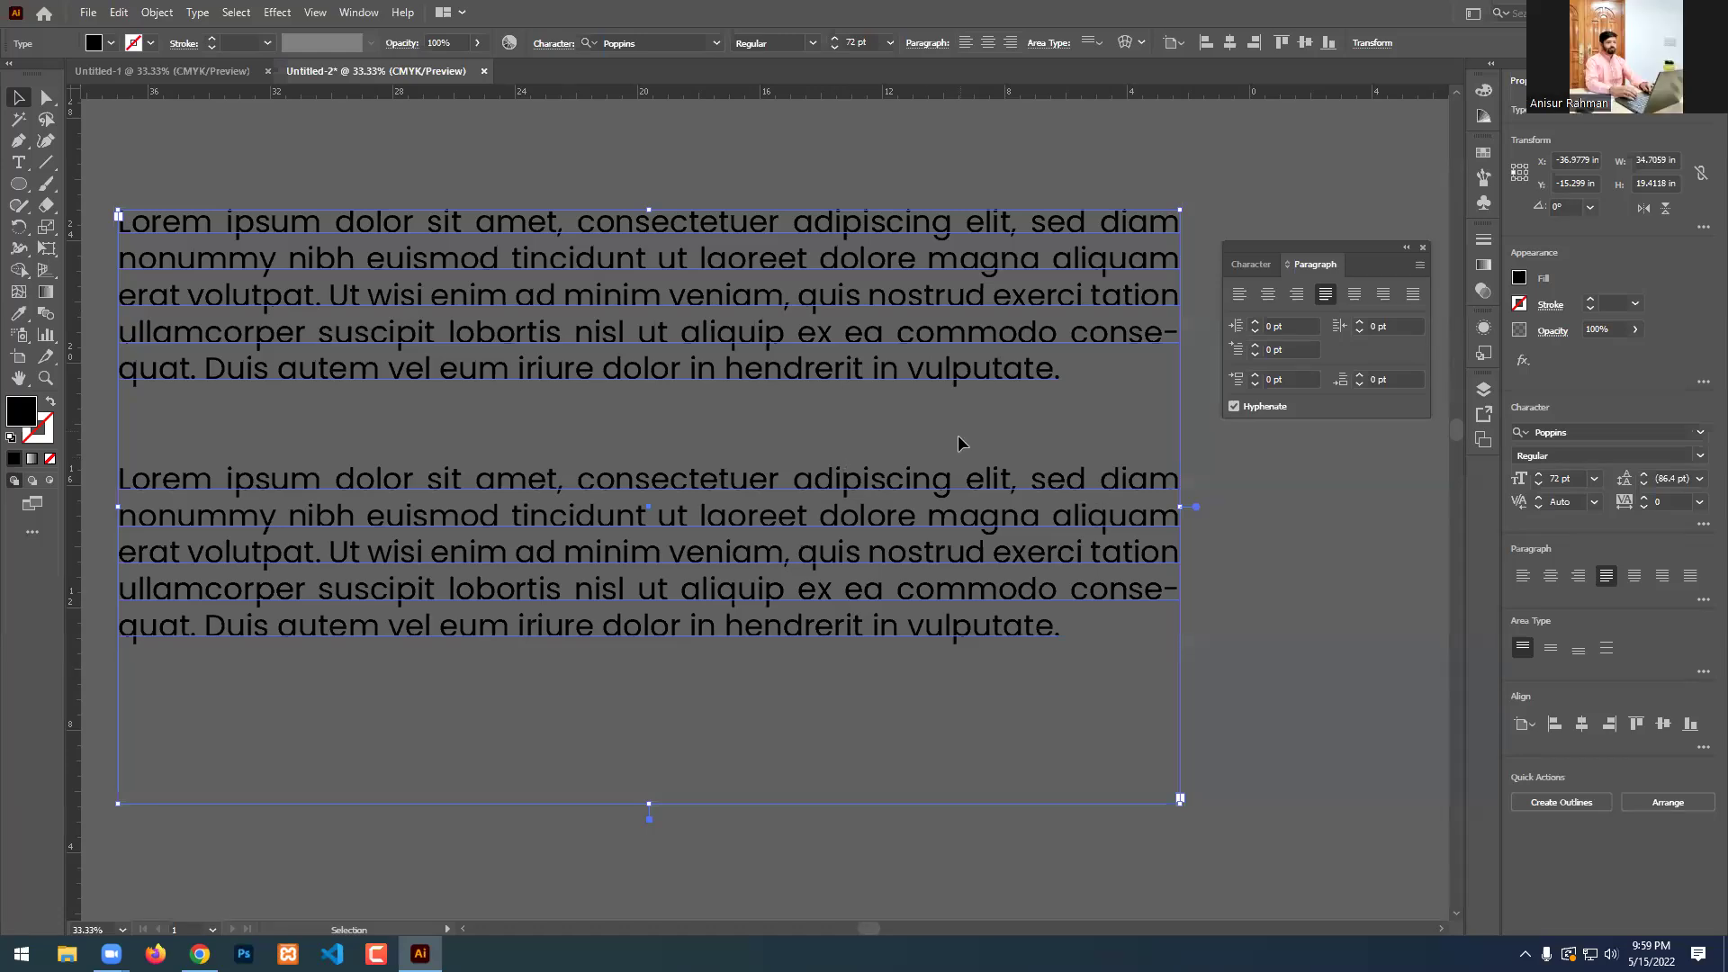
Try justify with last line centred and right, then apply Justify All Lines and deselect.
{"action": "left_click", "coordinate": [1354, 294]}
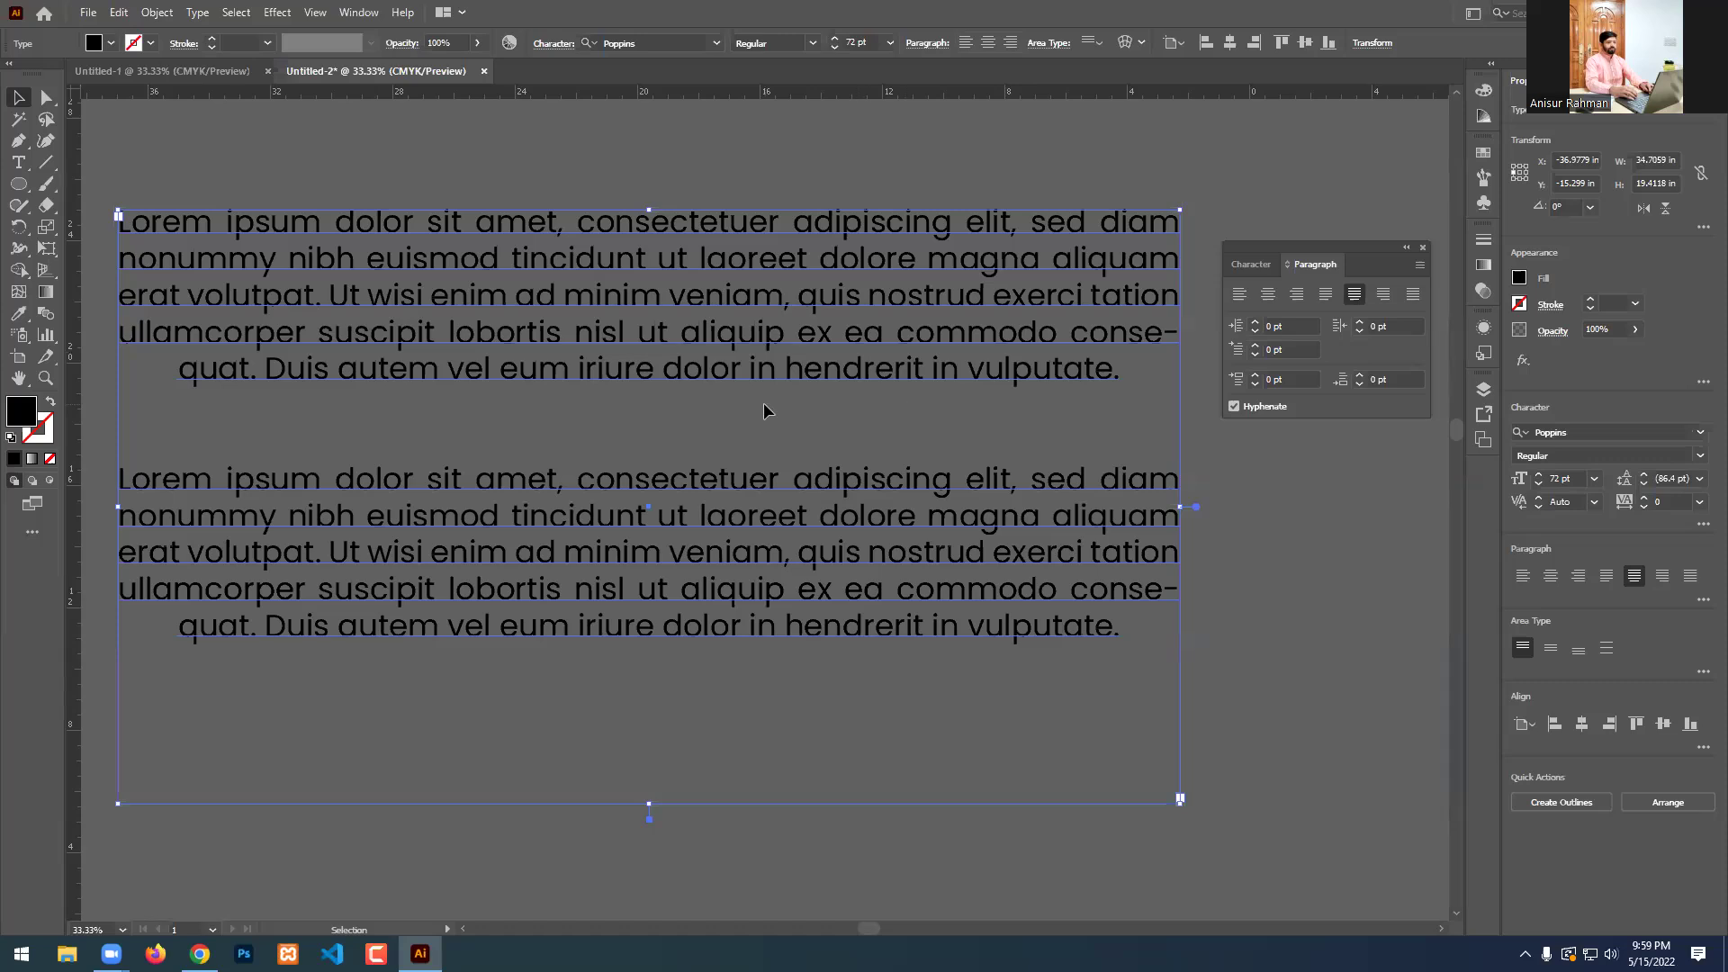
{"action": "left_click", "coordinate": [1387, 297]}
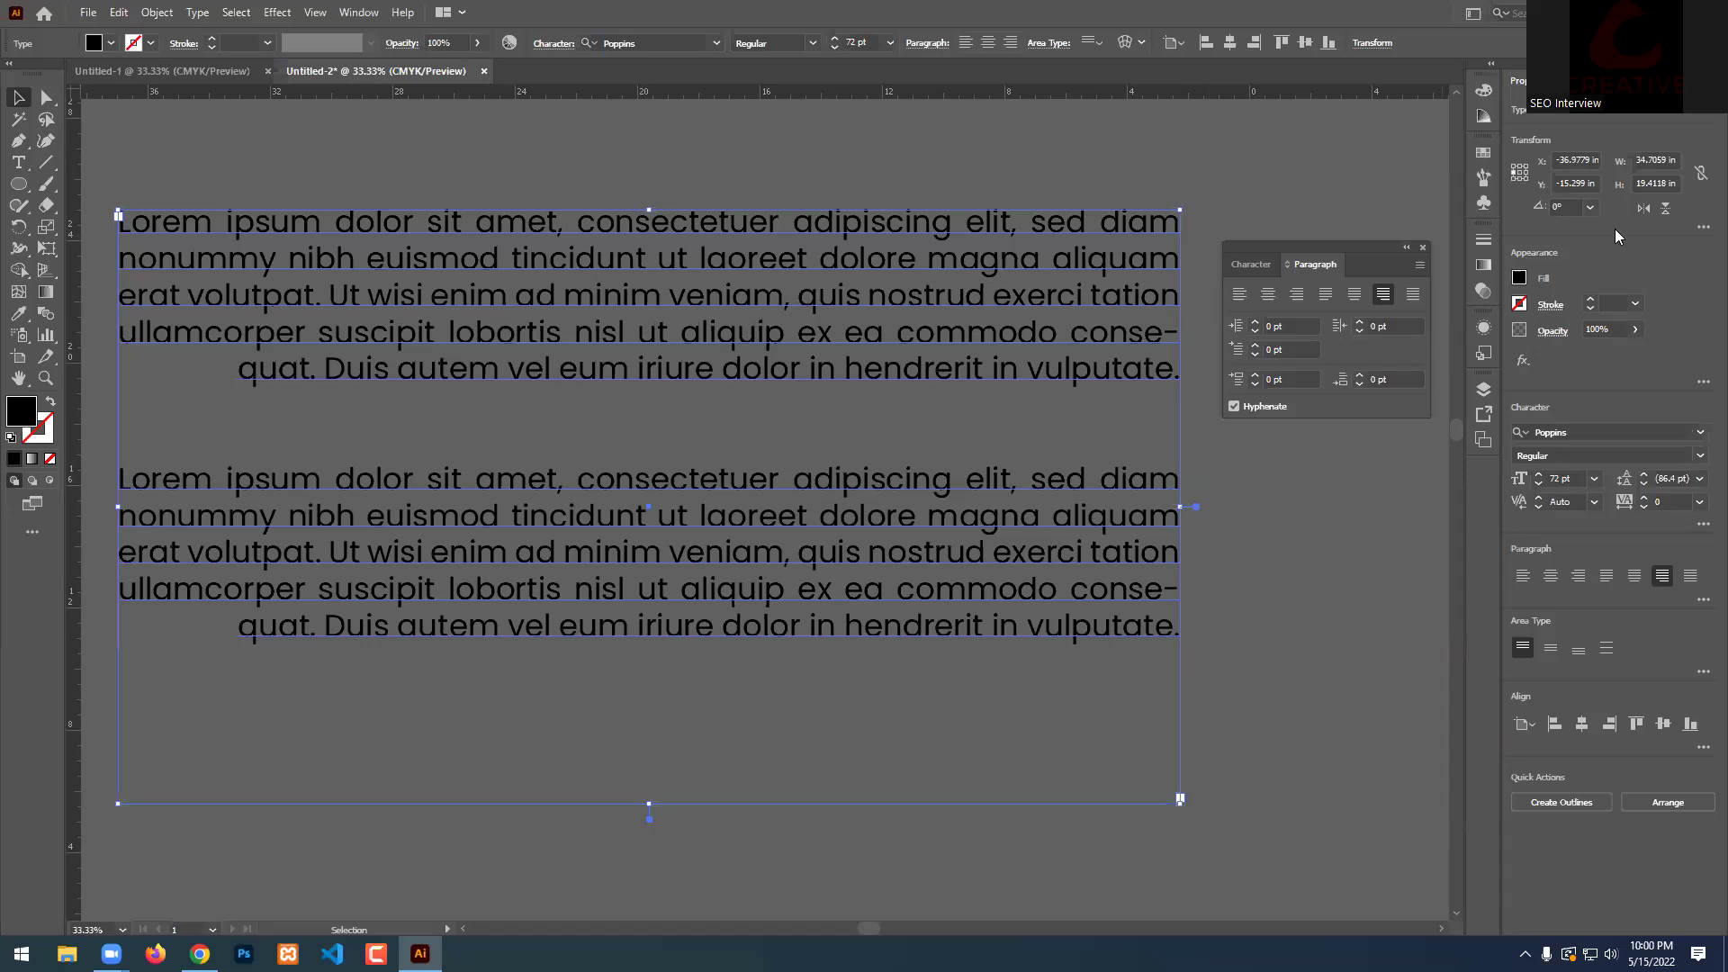
{"action": "left_click", "coordinate": [1327, 495]}
{"action": "left_click", "coordinate": [952, 677]}
{"action": "left_click", "coordinate": [1414, 294]}
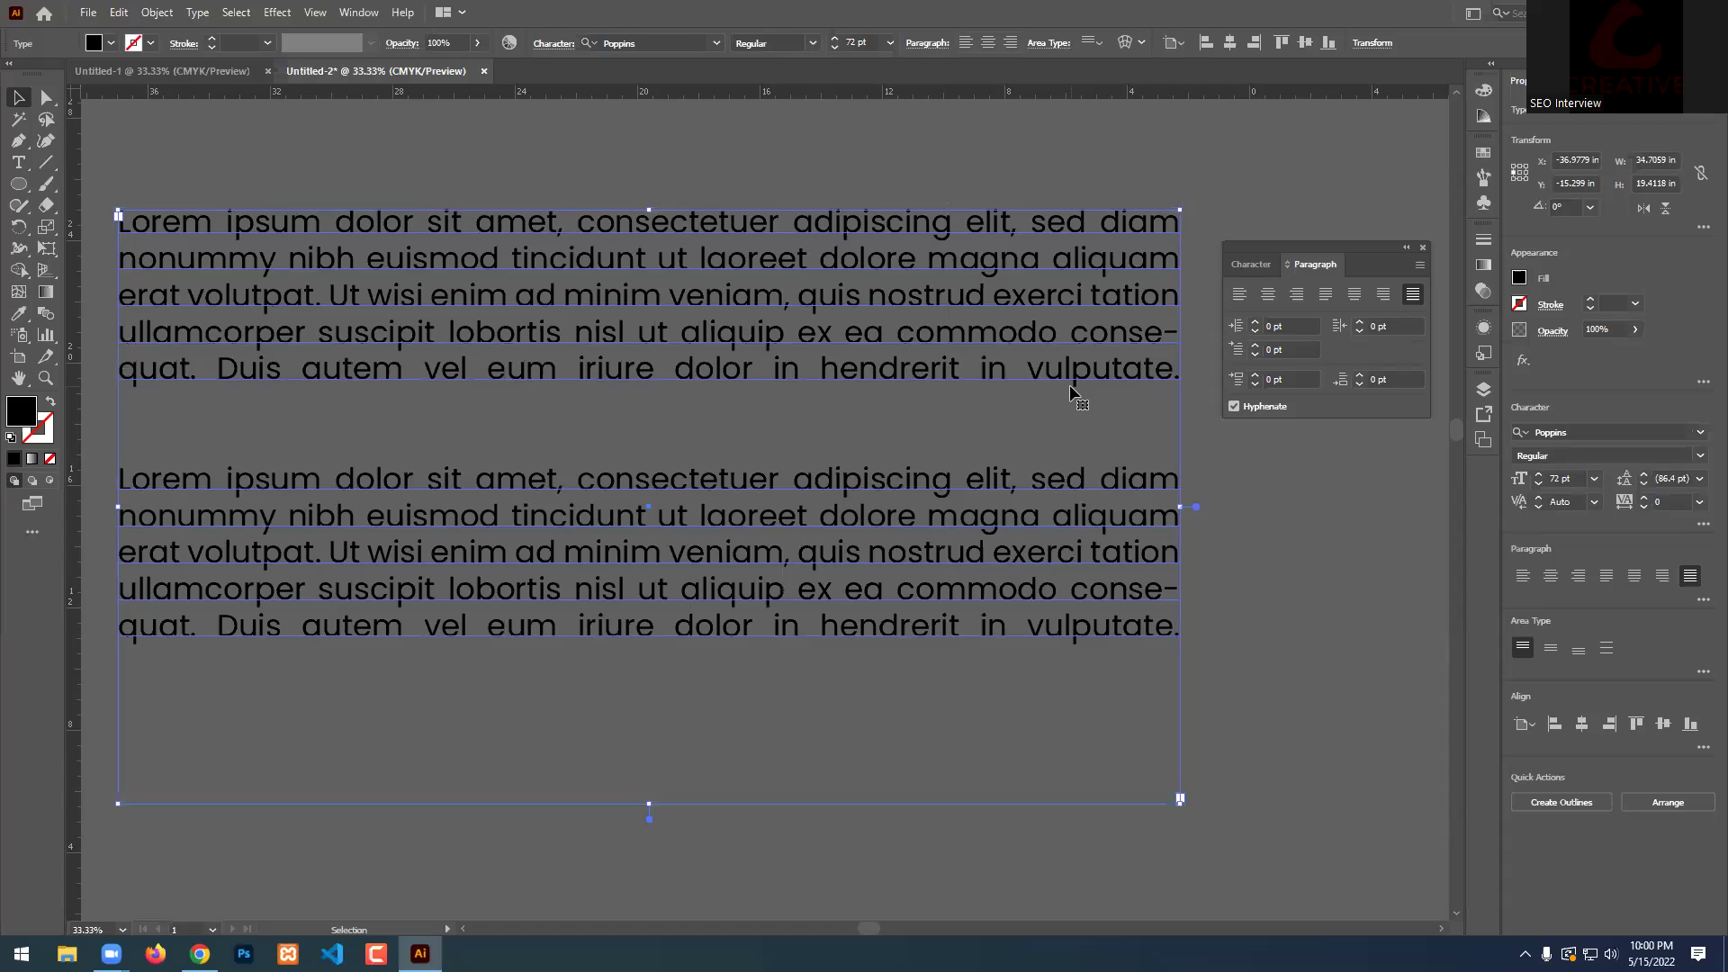
{"action": "left_click", "coordinate": [1245, 516]}
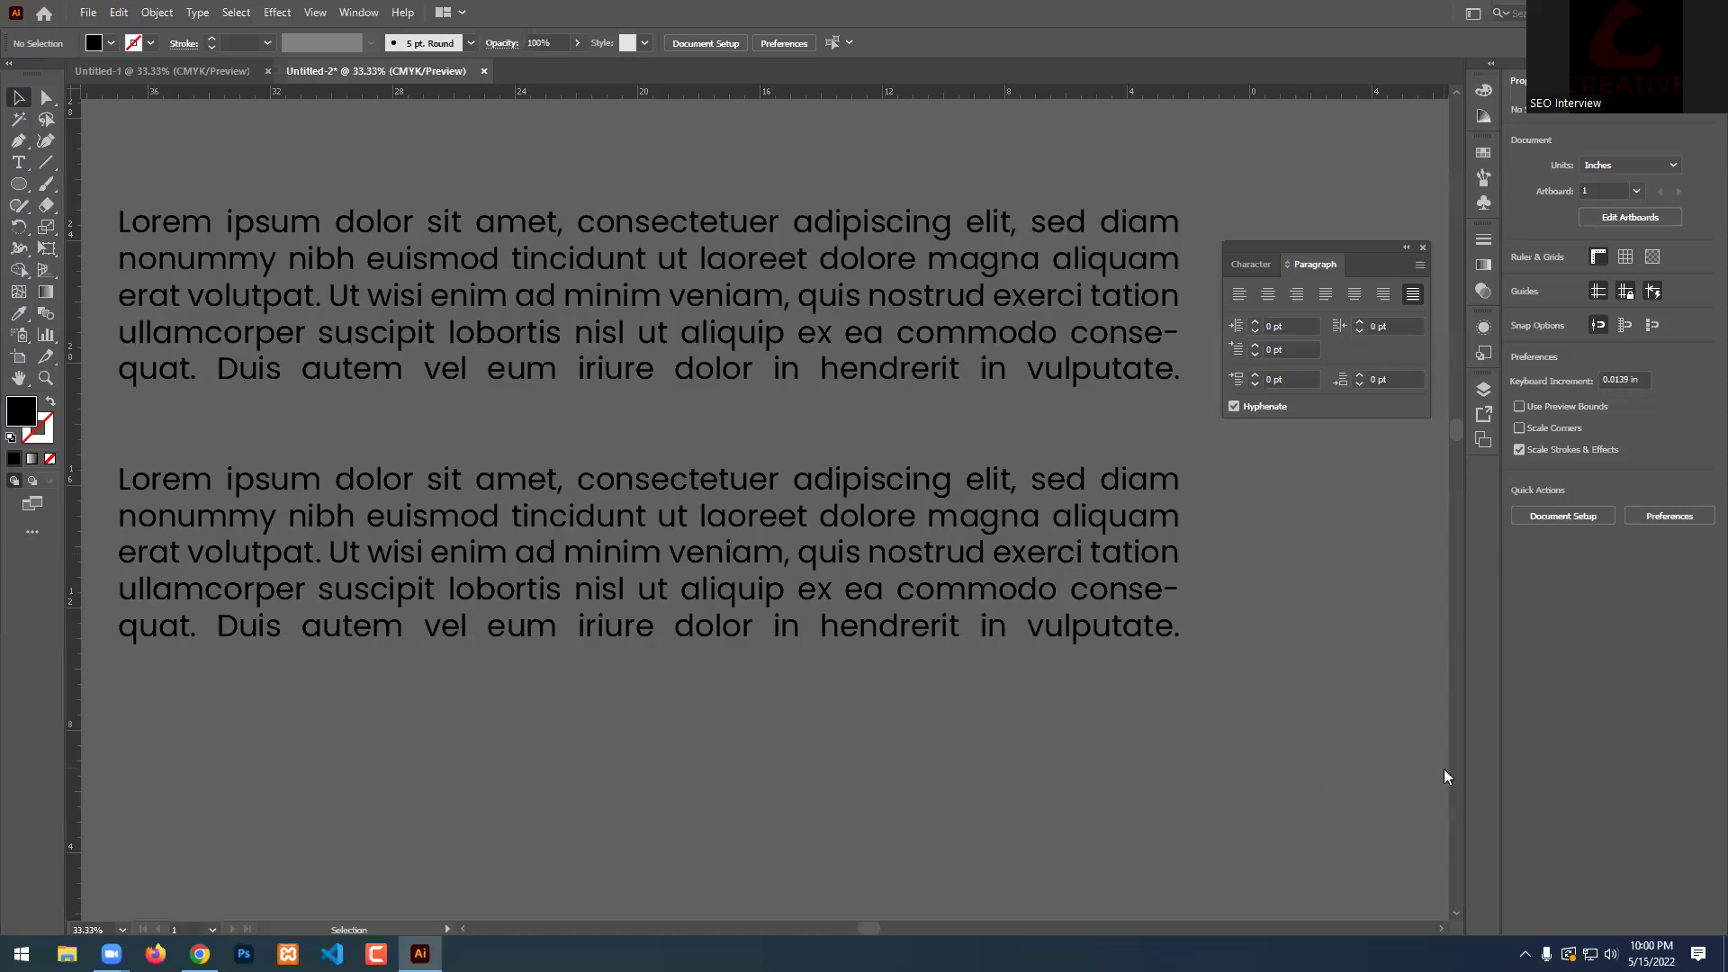
Zoom in on the paragraph end and toggle Hyphenate off and on, leaving it on.
{"action": "scroll", "coordinate": [1293, 543], "scroll_direction": "up", "scroll_amount": 2}
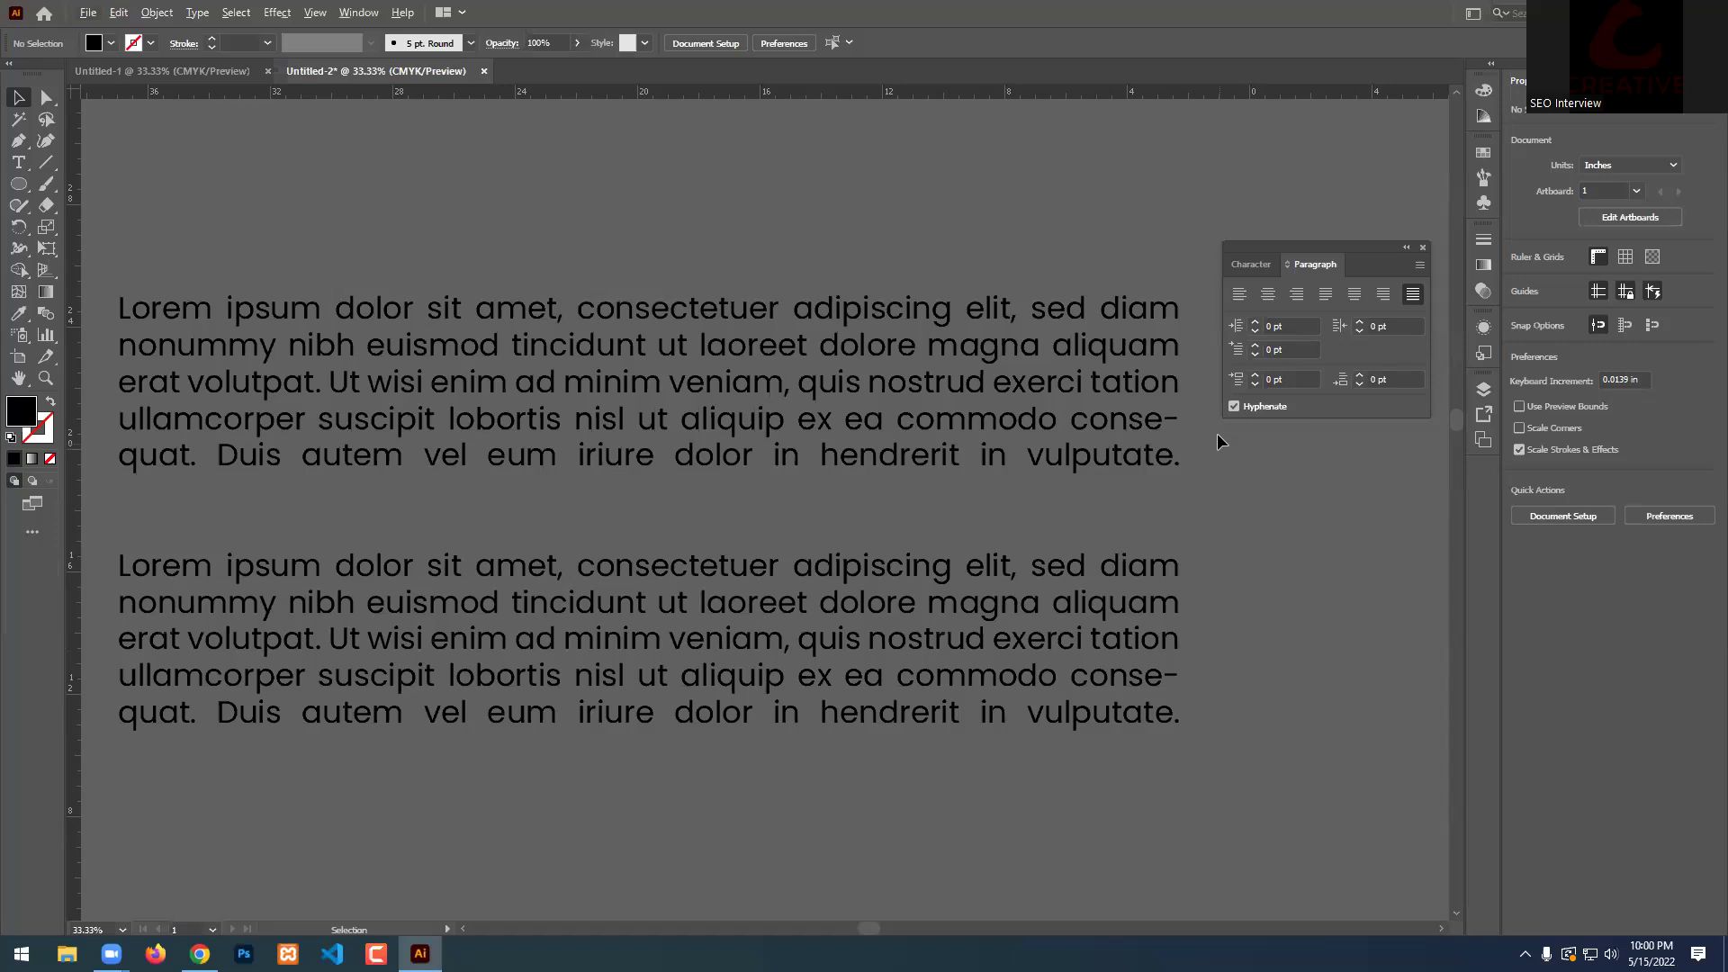
{"action": "scroll", "coordinate": [1211, 432], "scroll_direction": "up", "scroll_amount": 5}
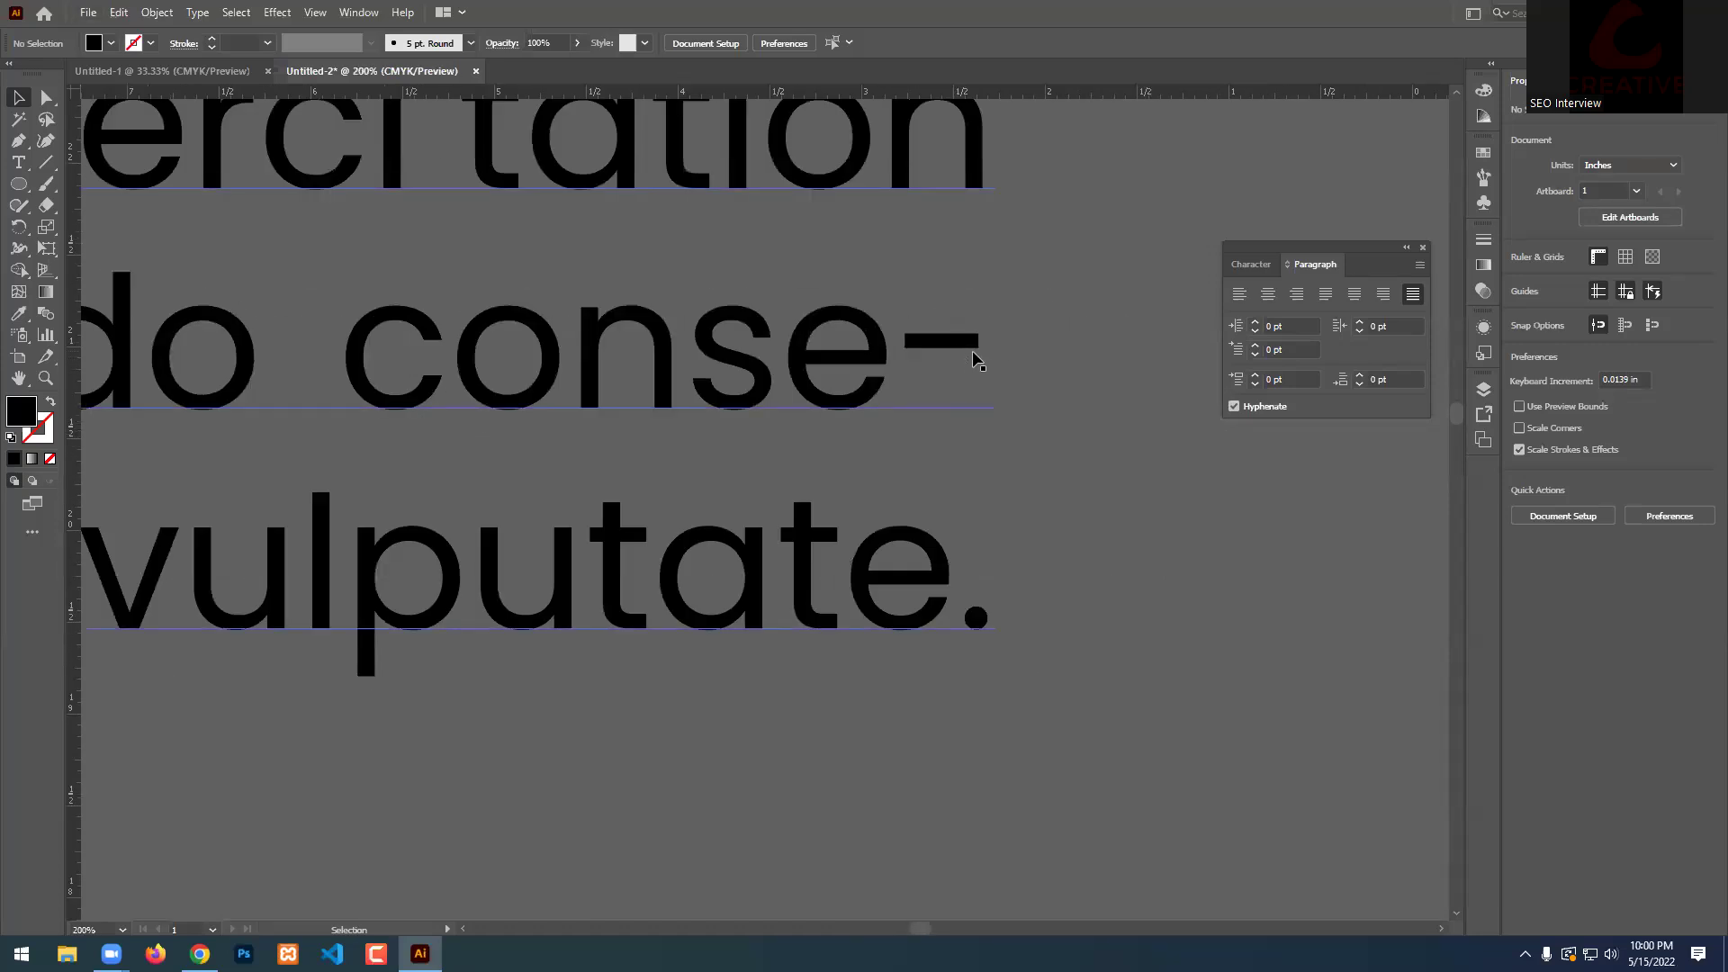
{"action": "left_click", "coordinate": [956, 612]}
{"action": "left_click", "coordinate": [1234, 407]}
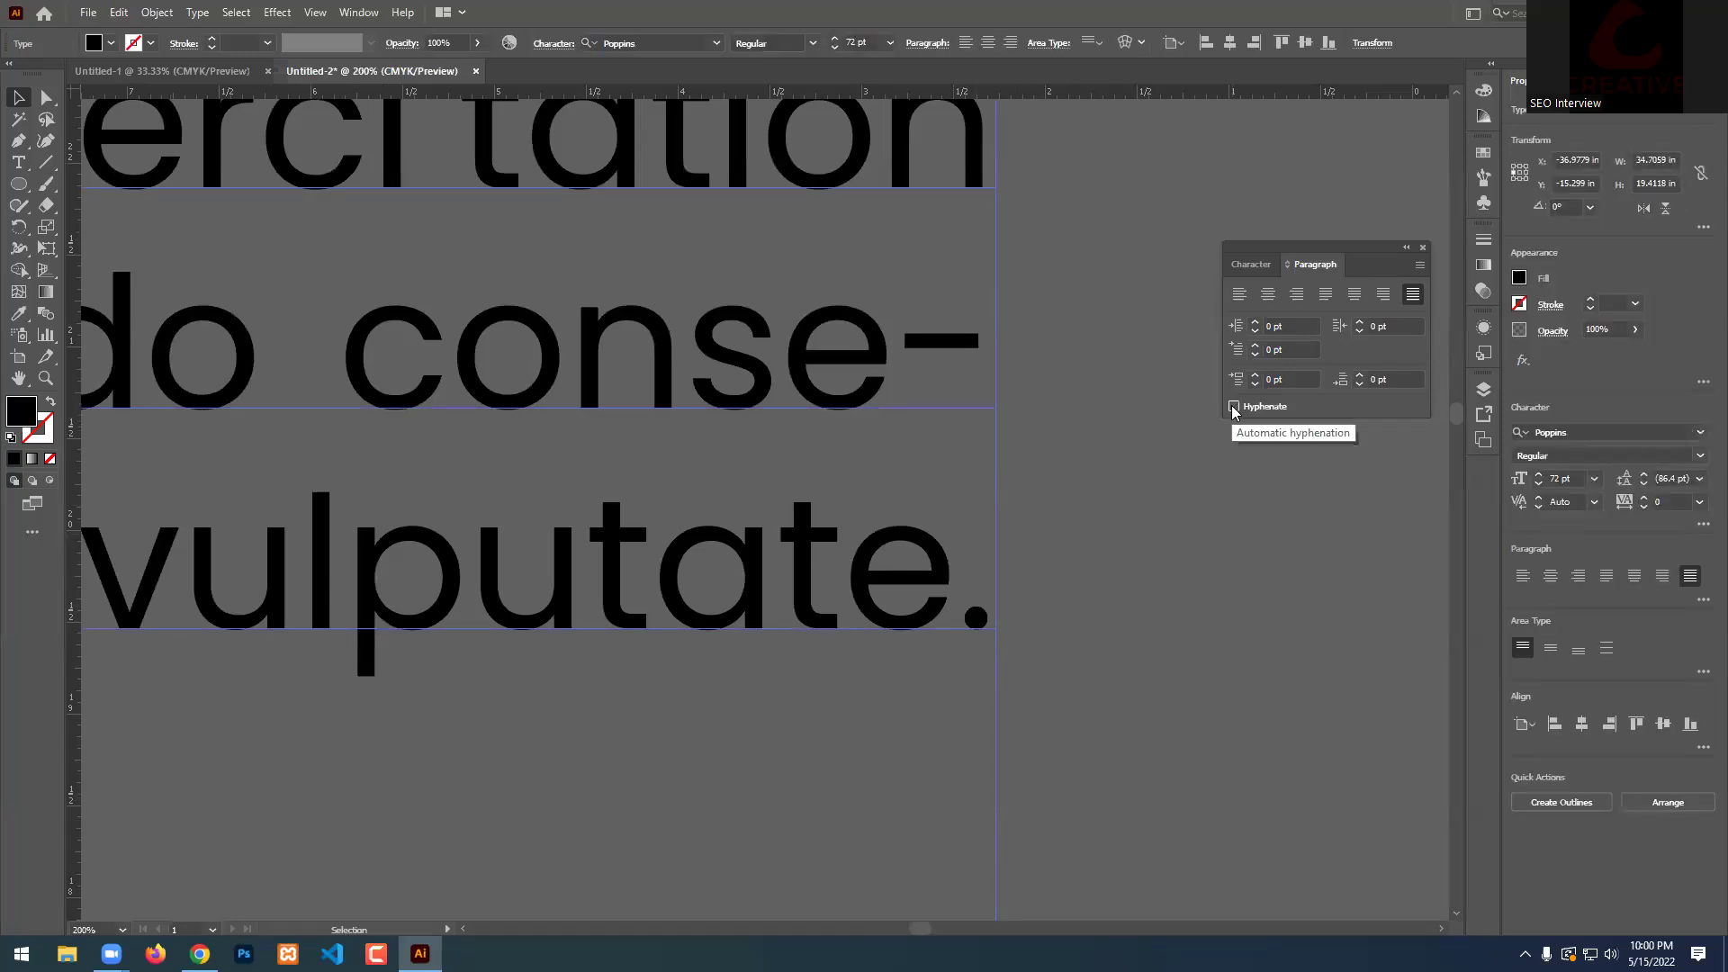
{"action": "left_click", "coordinate": [1235, 407]}
{"action": "left_click", "coordinate": [1234, 406]}
{"action": "left_click", "coordinate": [1234, 407]}
{"action": "left_click", "coordinate": [1234, 407]}
{"action": "left_click", "coordinate": [1234, 407]}
{"action": "left_click", "coordinate": [1234, 407]}
{"action": "left_click", "coordinate": [1235, 407]}
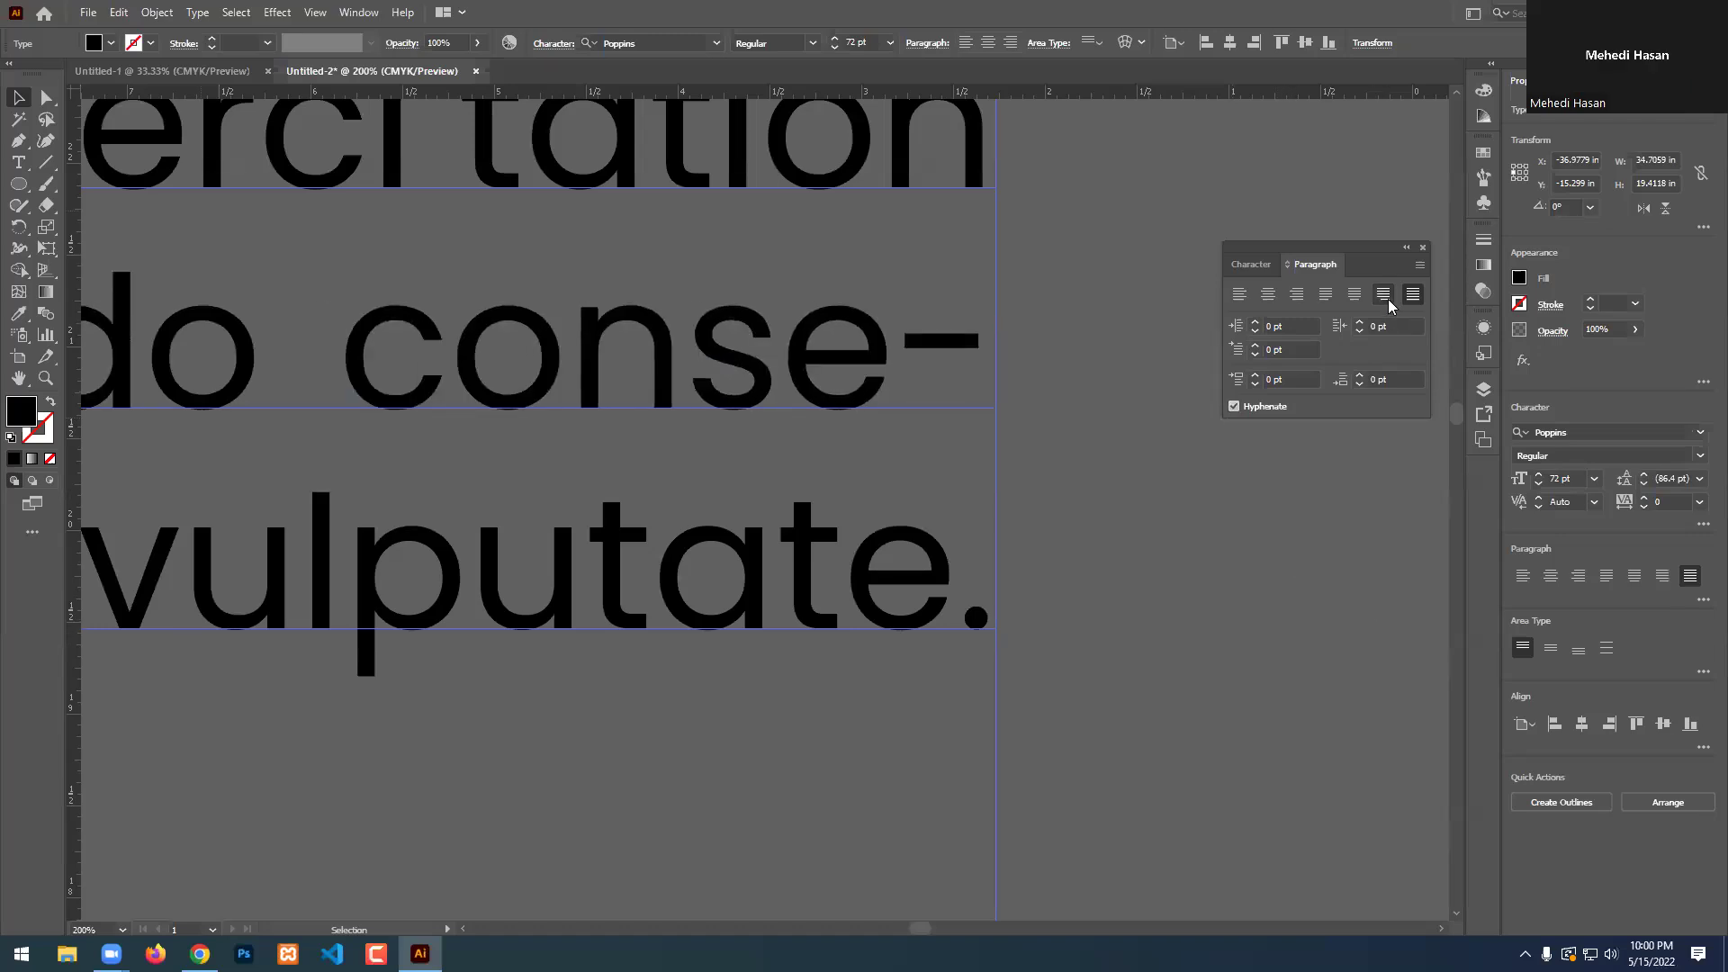
Close the Paragraph panel, deselect the text and zoom back out.
{"action": "left_click", "coordinate": [1423, 249]}
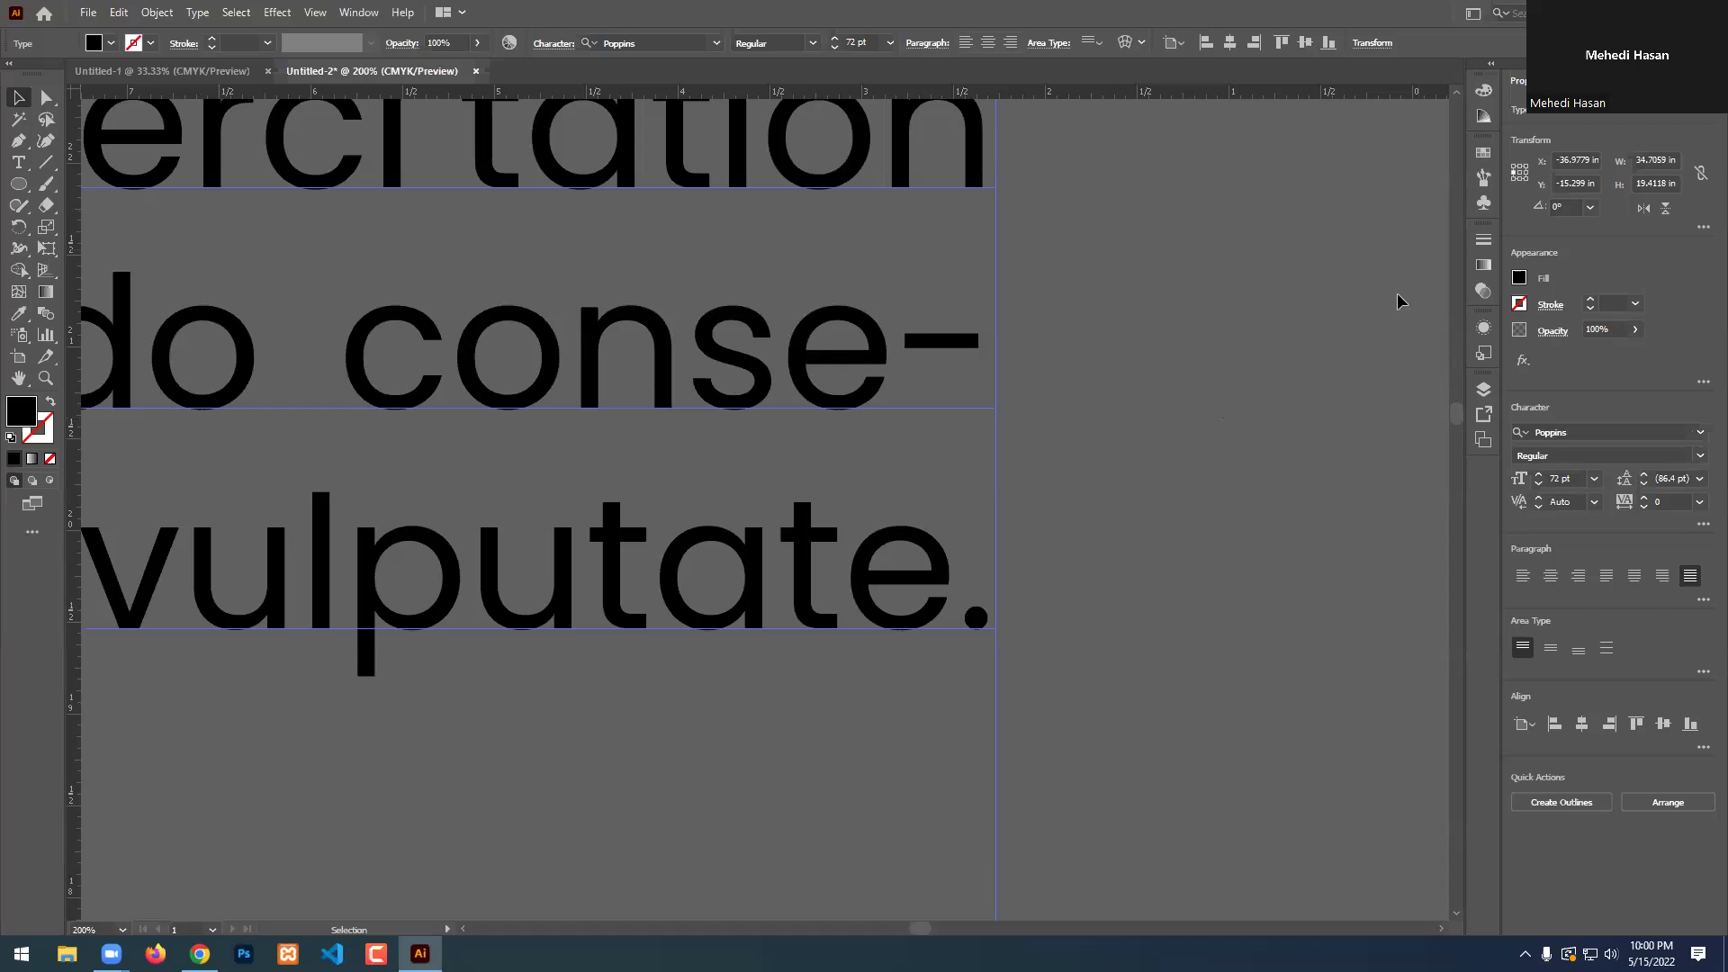
{"action": "left_click", "coordinate": [1332, 423]}
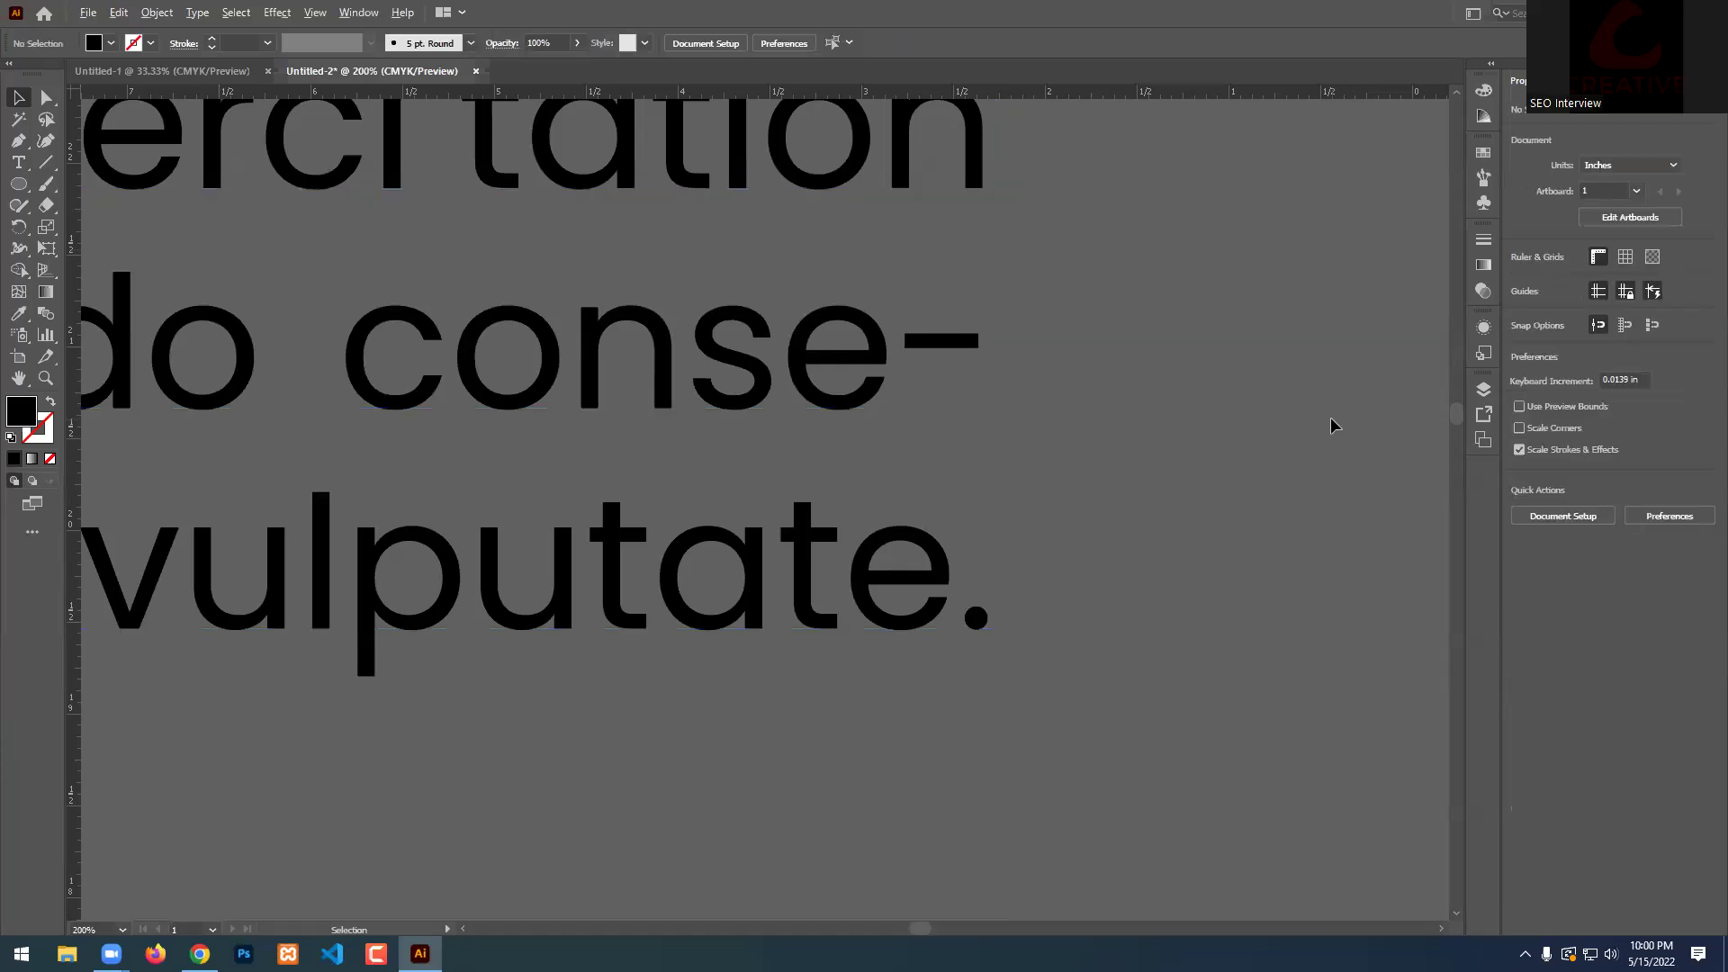
{"action": "scroll", "coordinate": [1332, 423], "scroll_direction": "down", "scroll_amount": 3}
{"action": "scroll", "coordinate": [1330, 418], "scroll_direction": "down", "scroll_amount": 5}
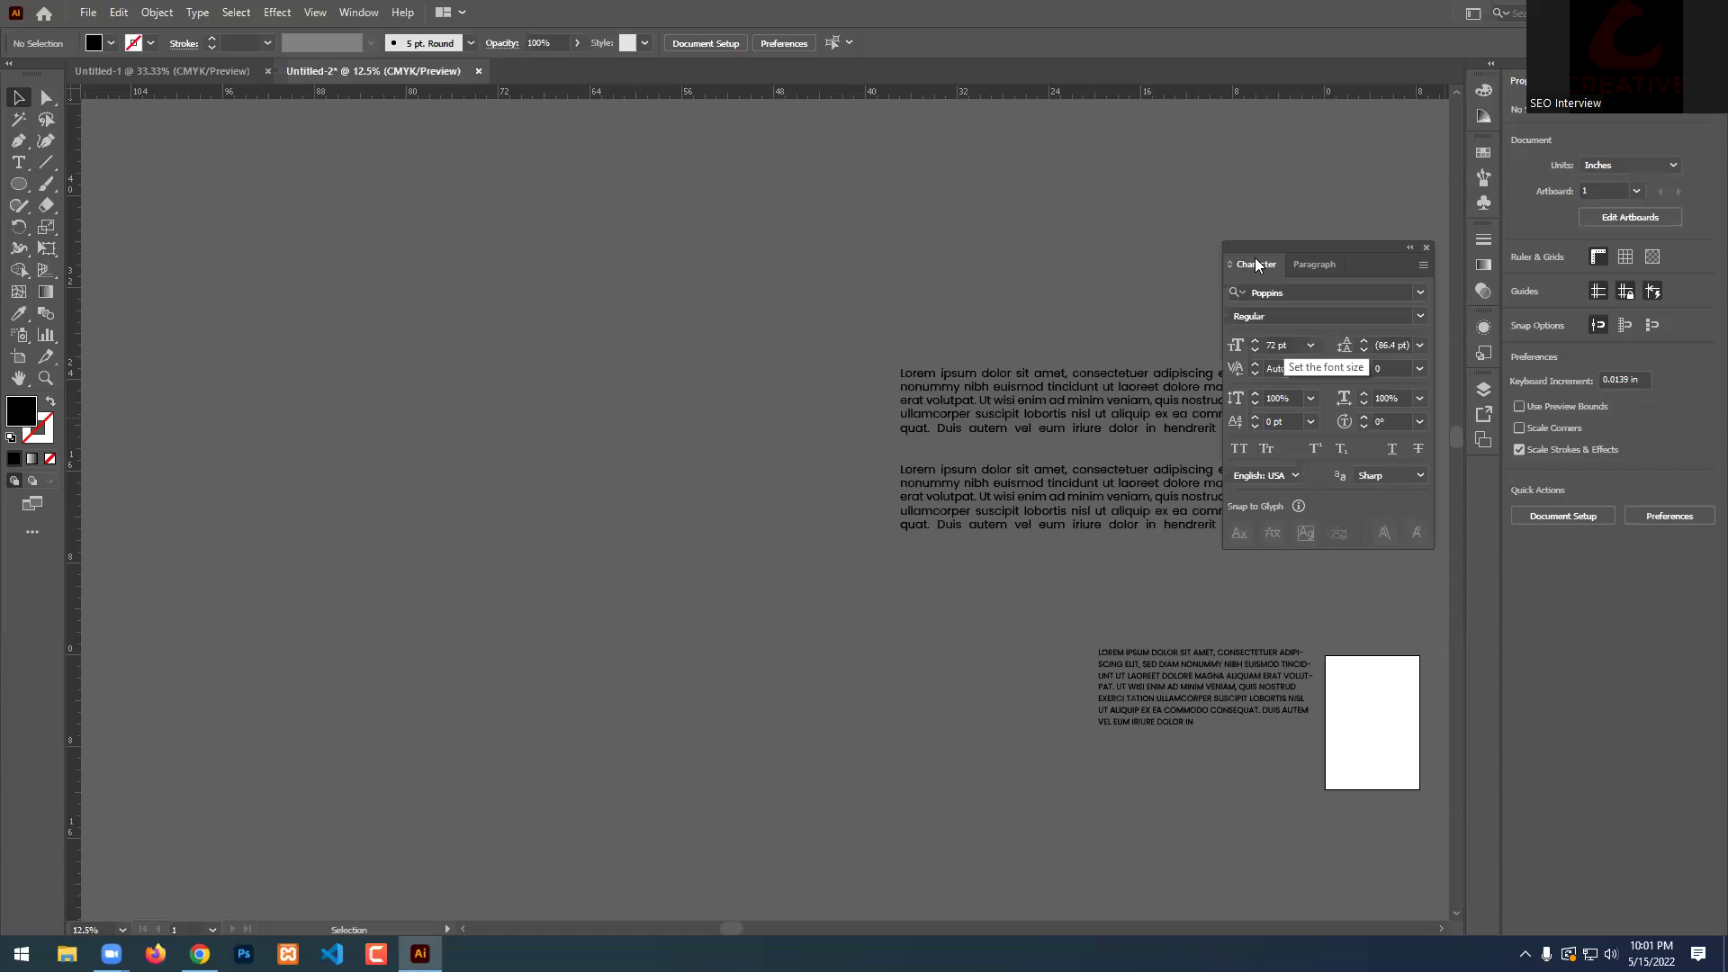
Hide and then show the Character panel's extra options, then close the panel.
{"action": "left_click", "coordinate": [1423, 265]}
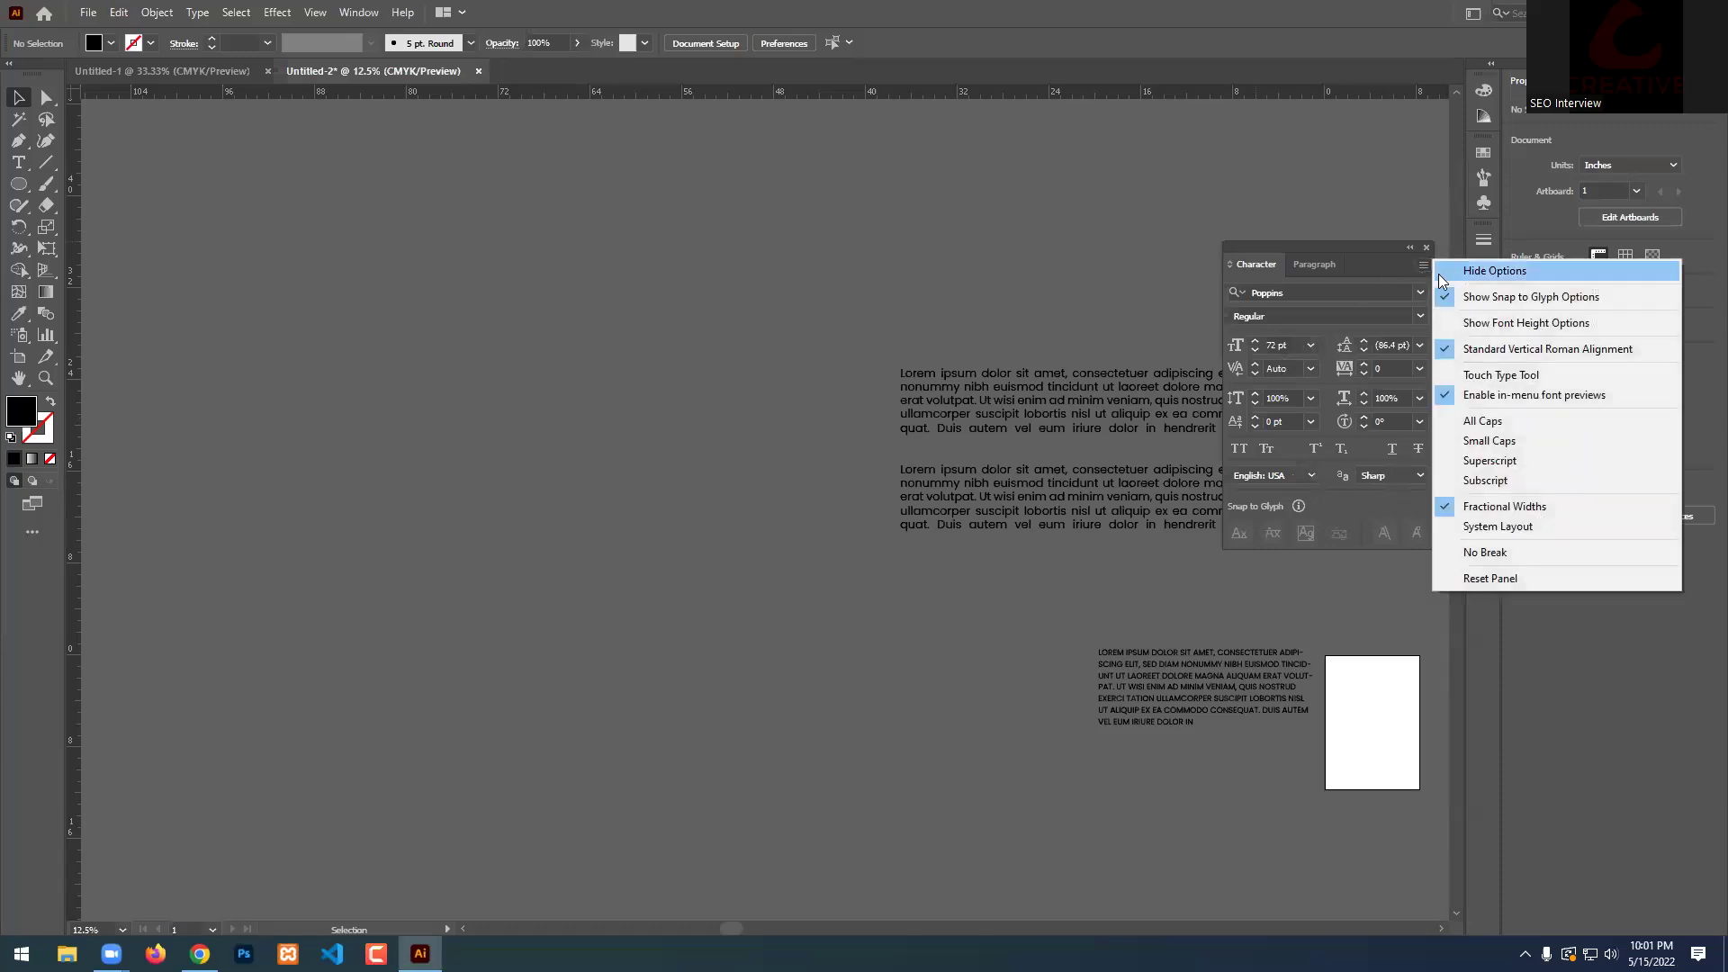
{"action": "left_click", "coordinate": [1462, 272]}
{"action": "left_click", "coordinate": [1423, 265]}
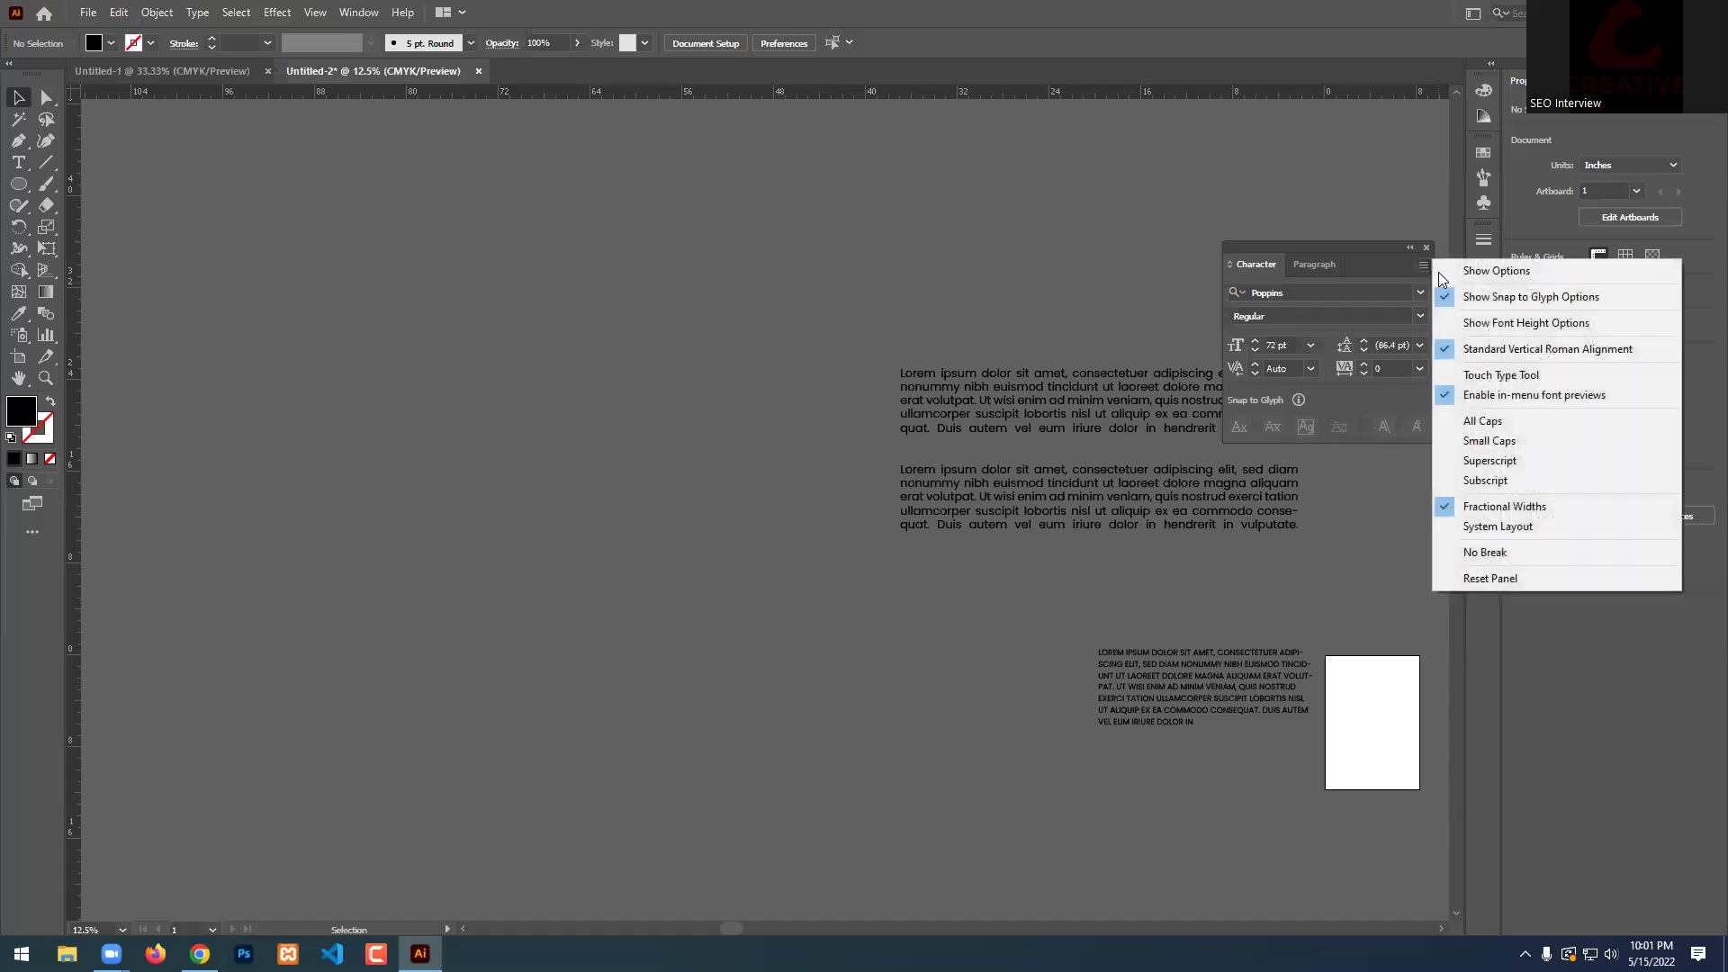
{"action": "left_click", "coordinate": [1469, 271]}
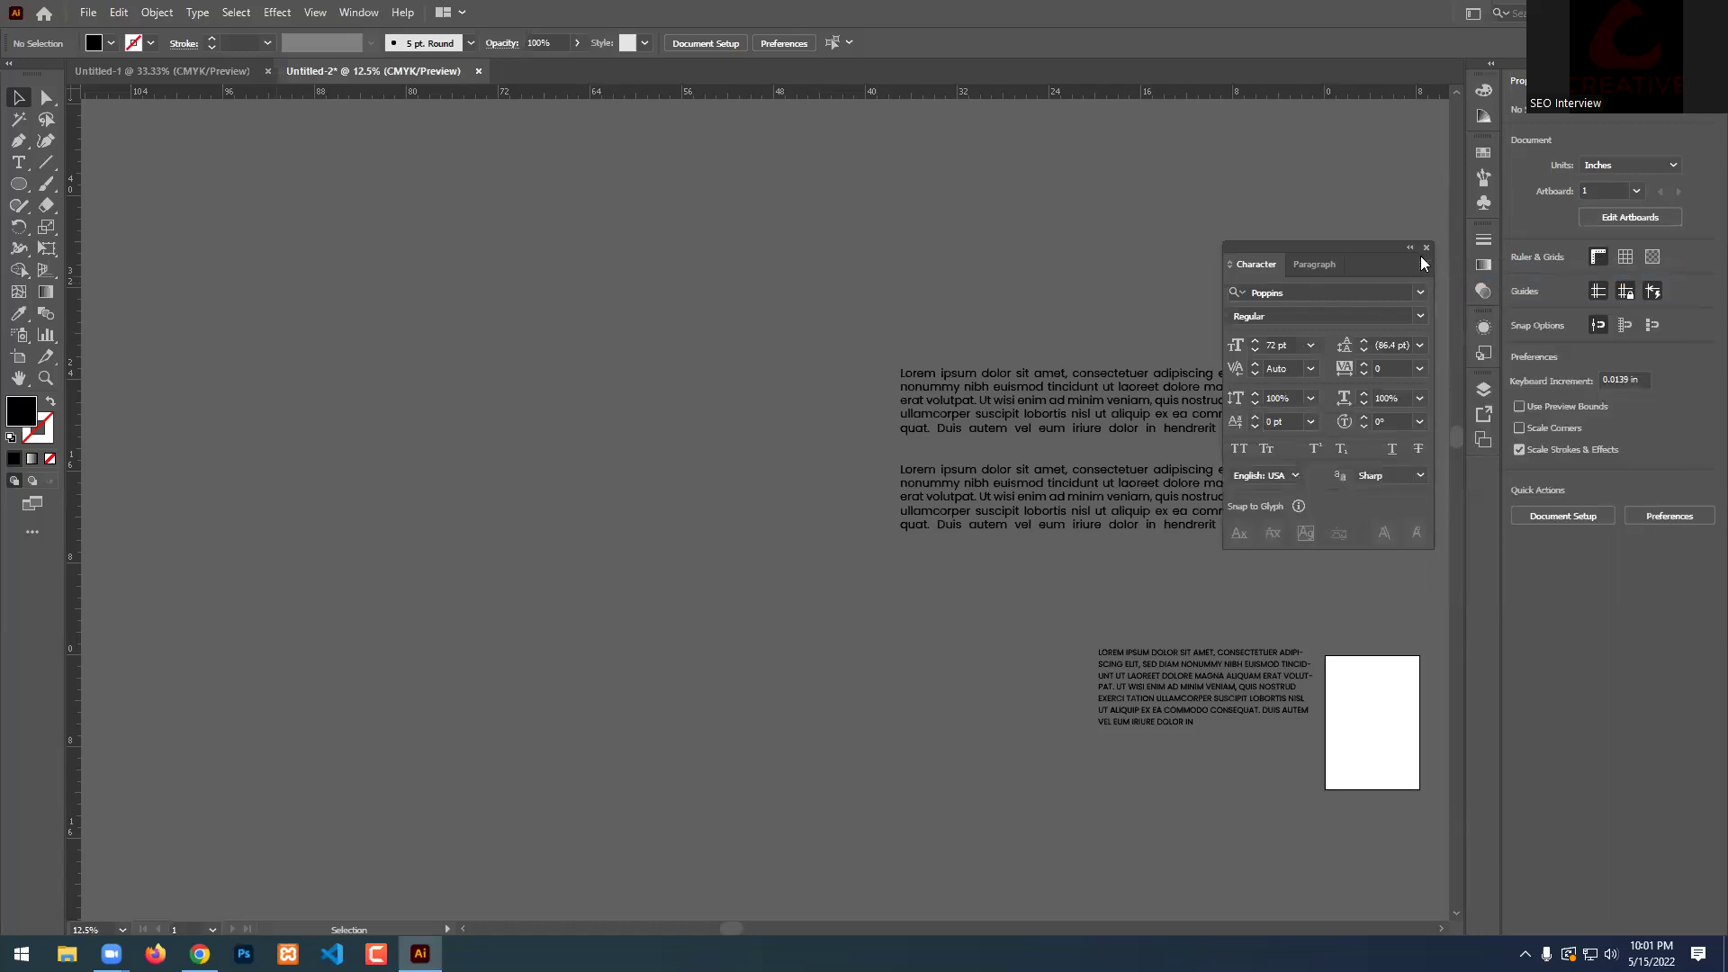
{"action": "left_click", "coordinate": [1426, 248]}
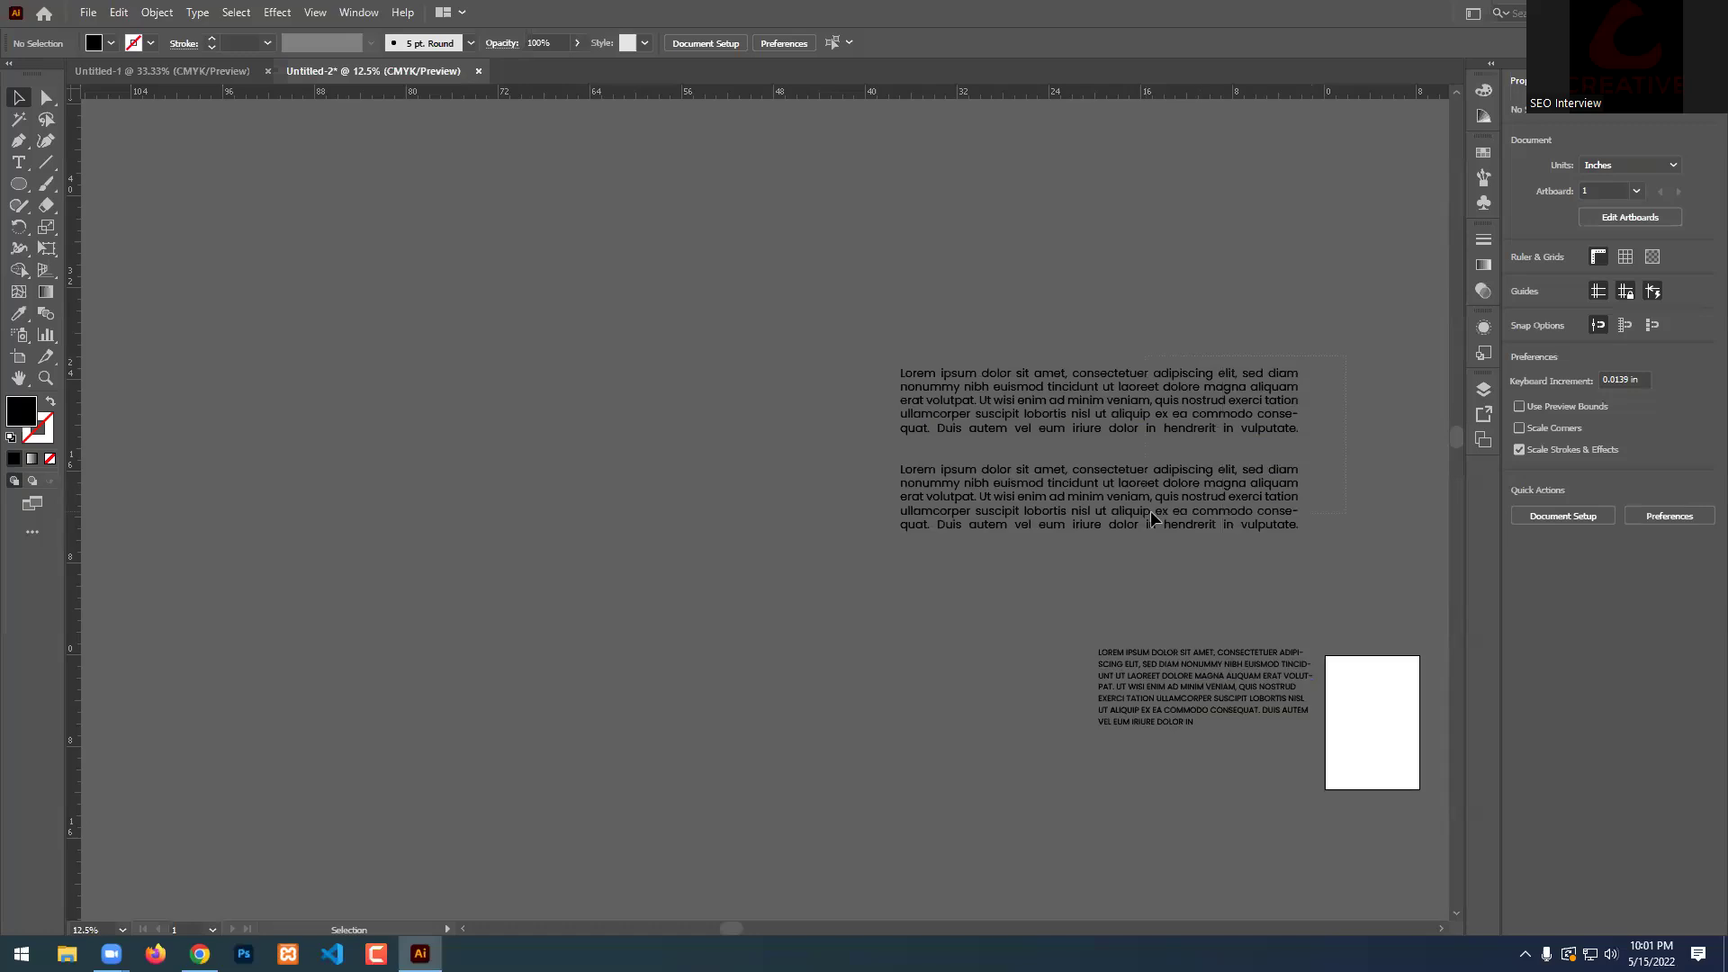
Move the text block left and up, then reselect it and keep its Poppins Regular style.
{"action": "left_click_drag", "start_coordinate": [1150, 516], "coordinate": [867, 481]}
{"action": "left_click", "coordinate": [827, 201]}
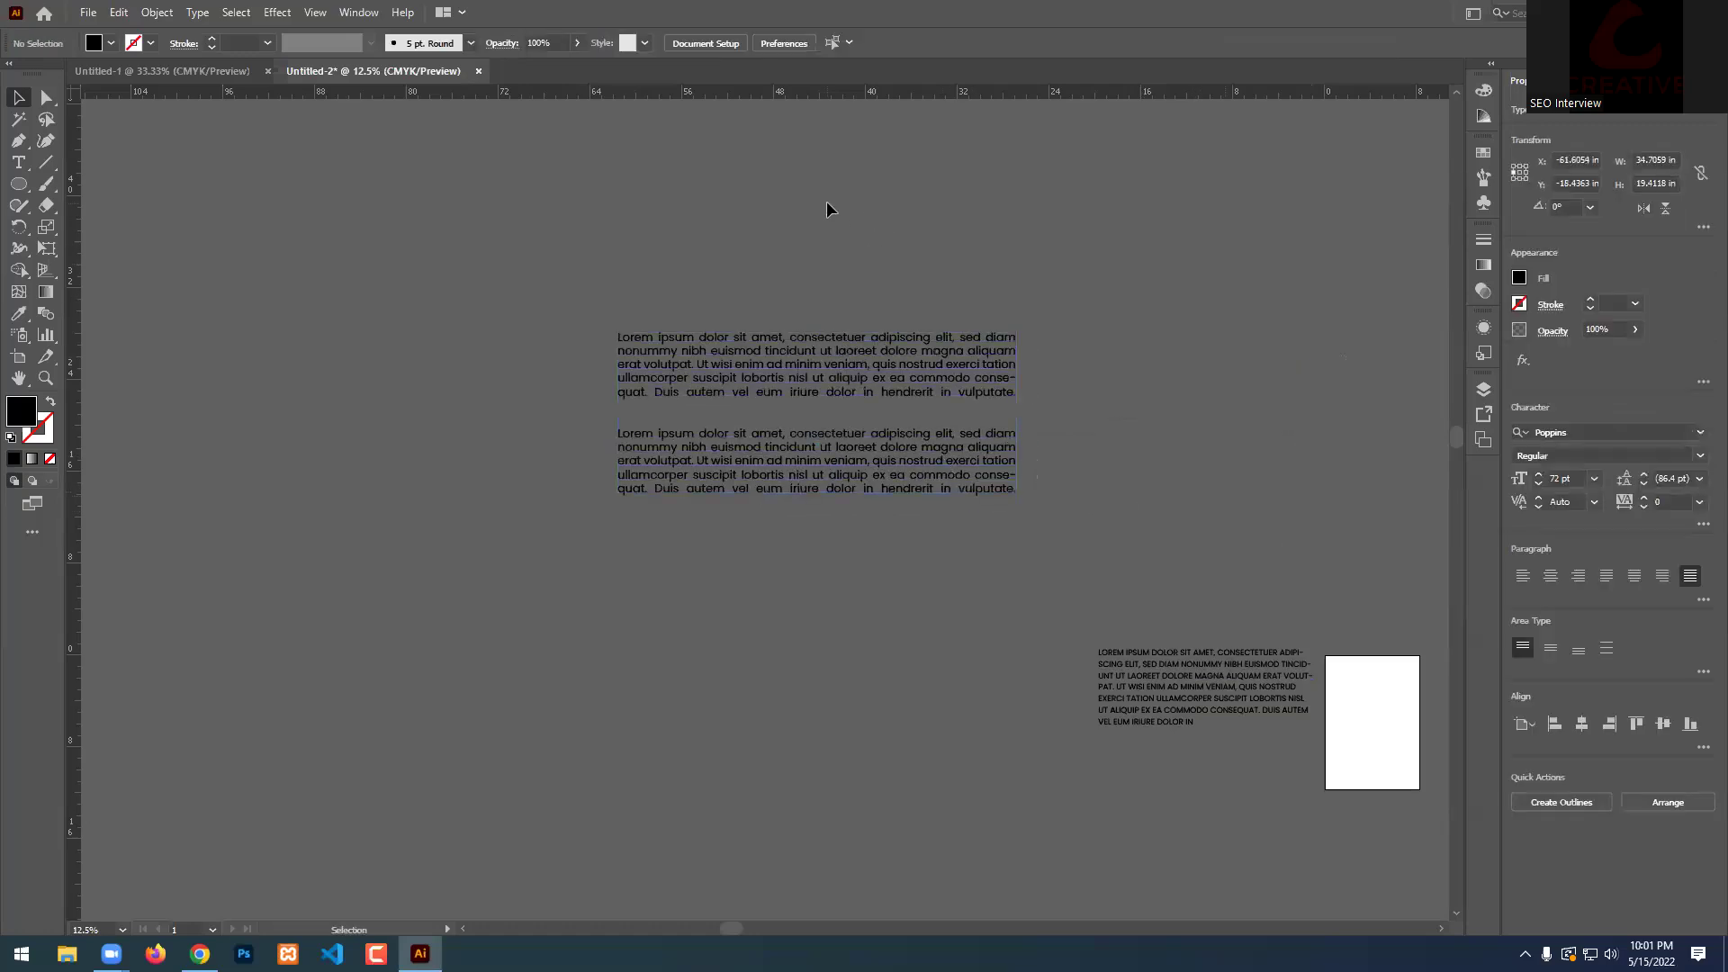
{"action": "left_click", "coordinate": [875, 360]}
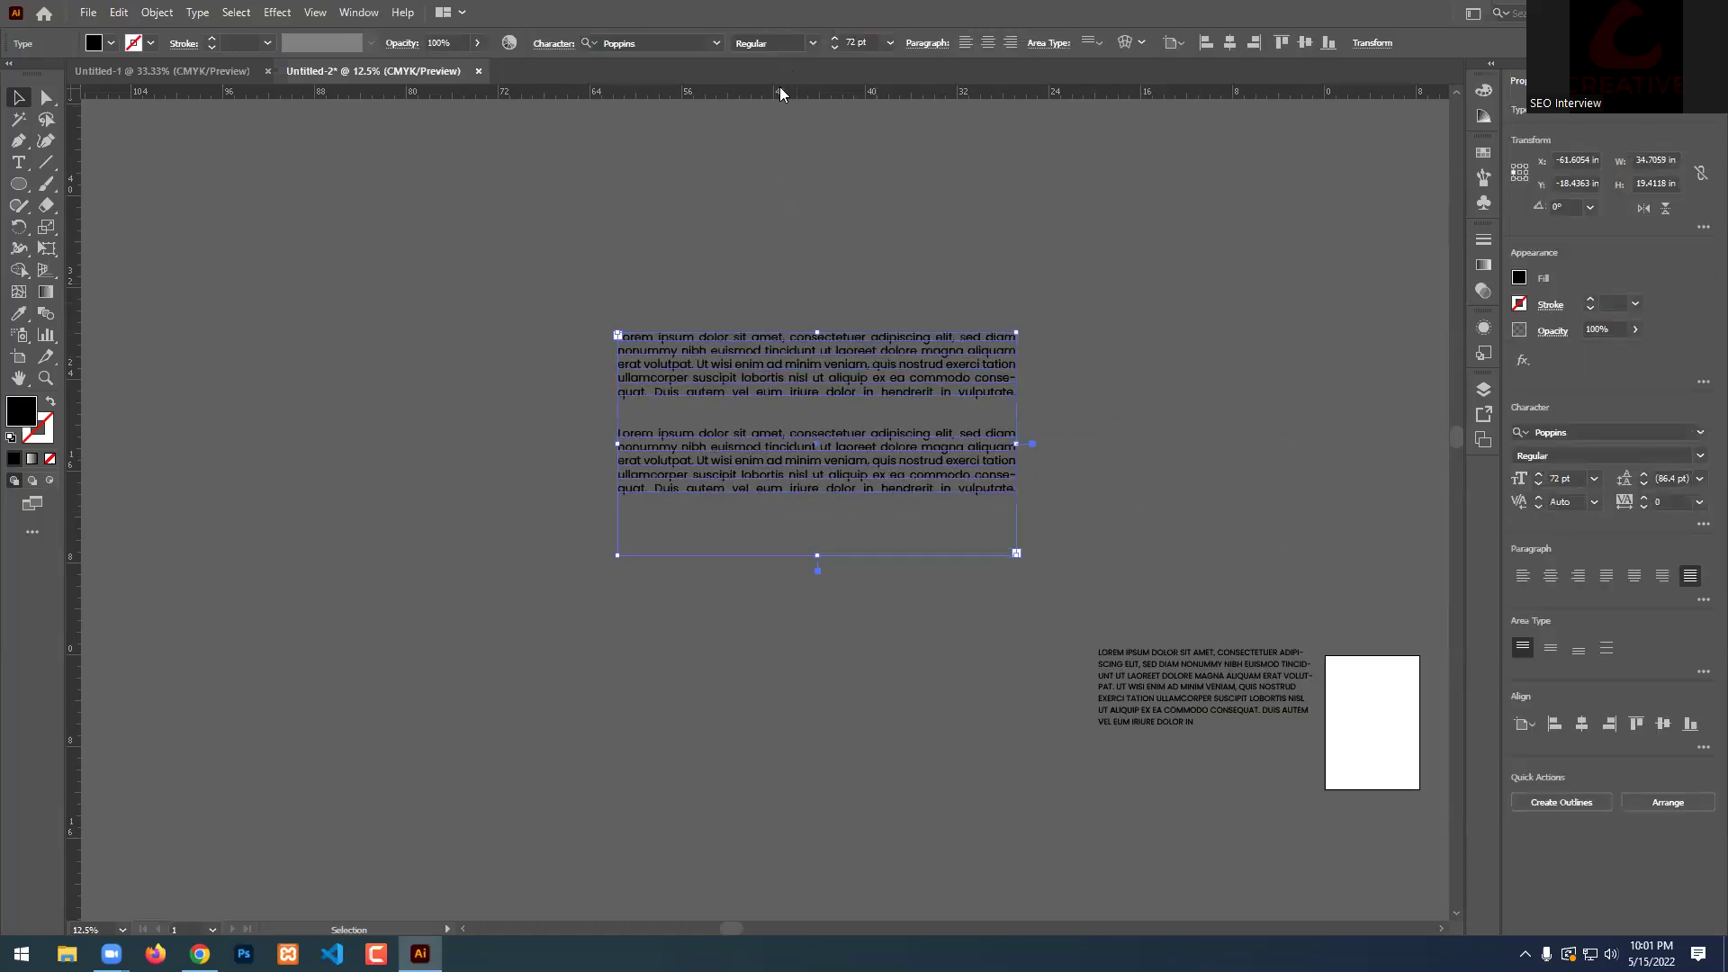
{"action": "left_click", "coordinate": [813, 44]}
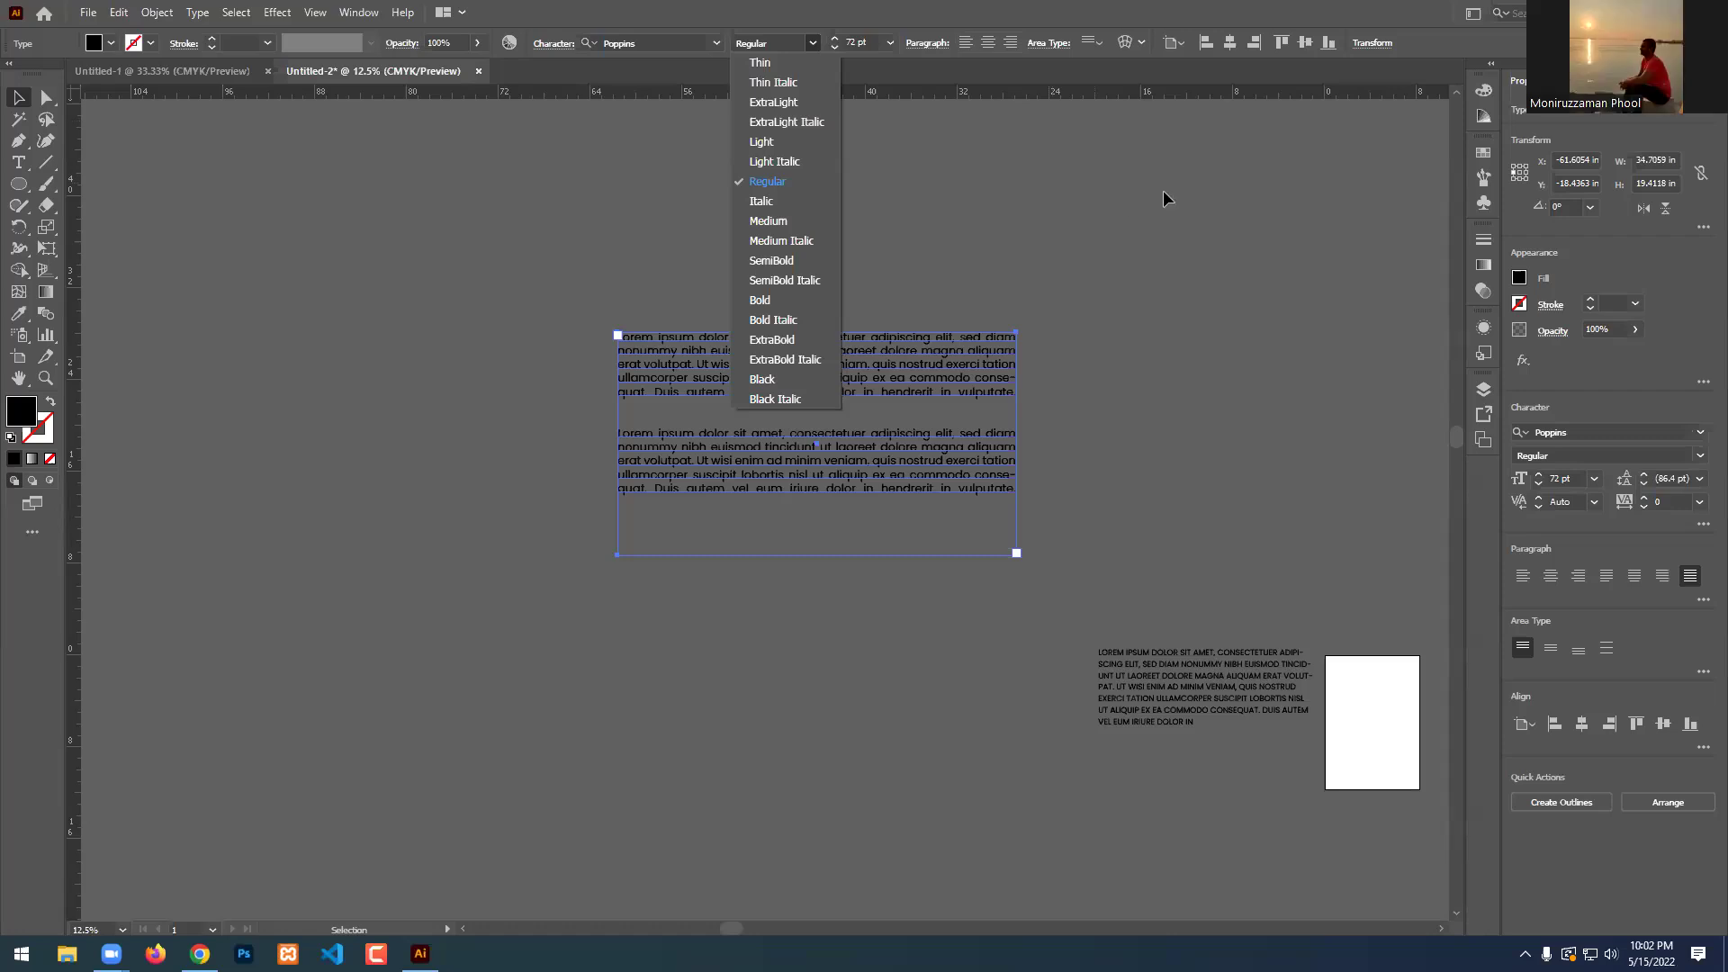
{"action": "left_click", "coordinate": [1197, 294]}
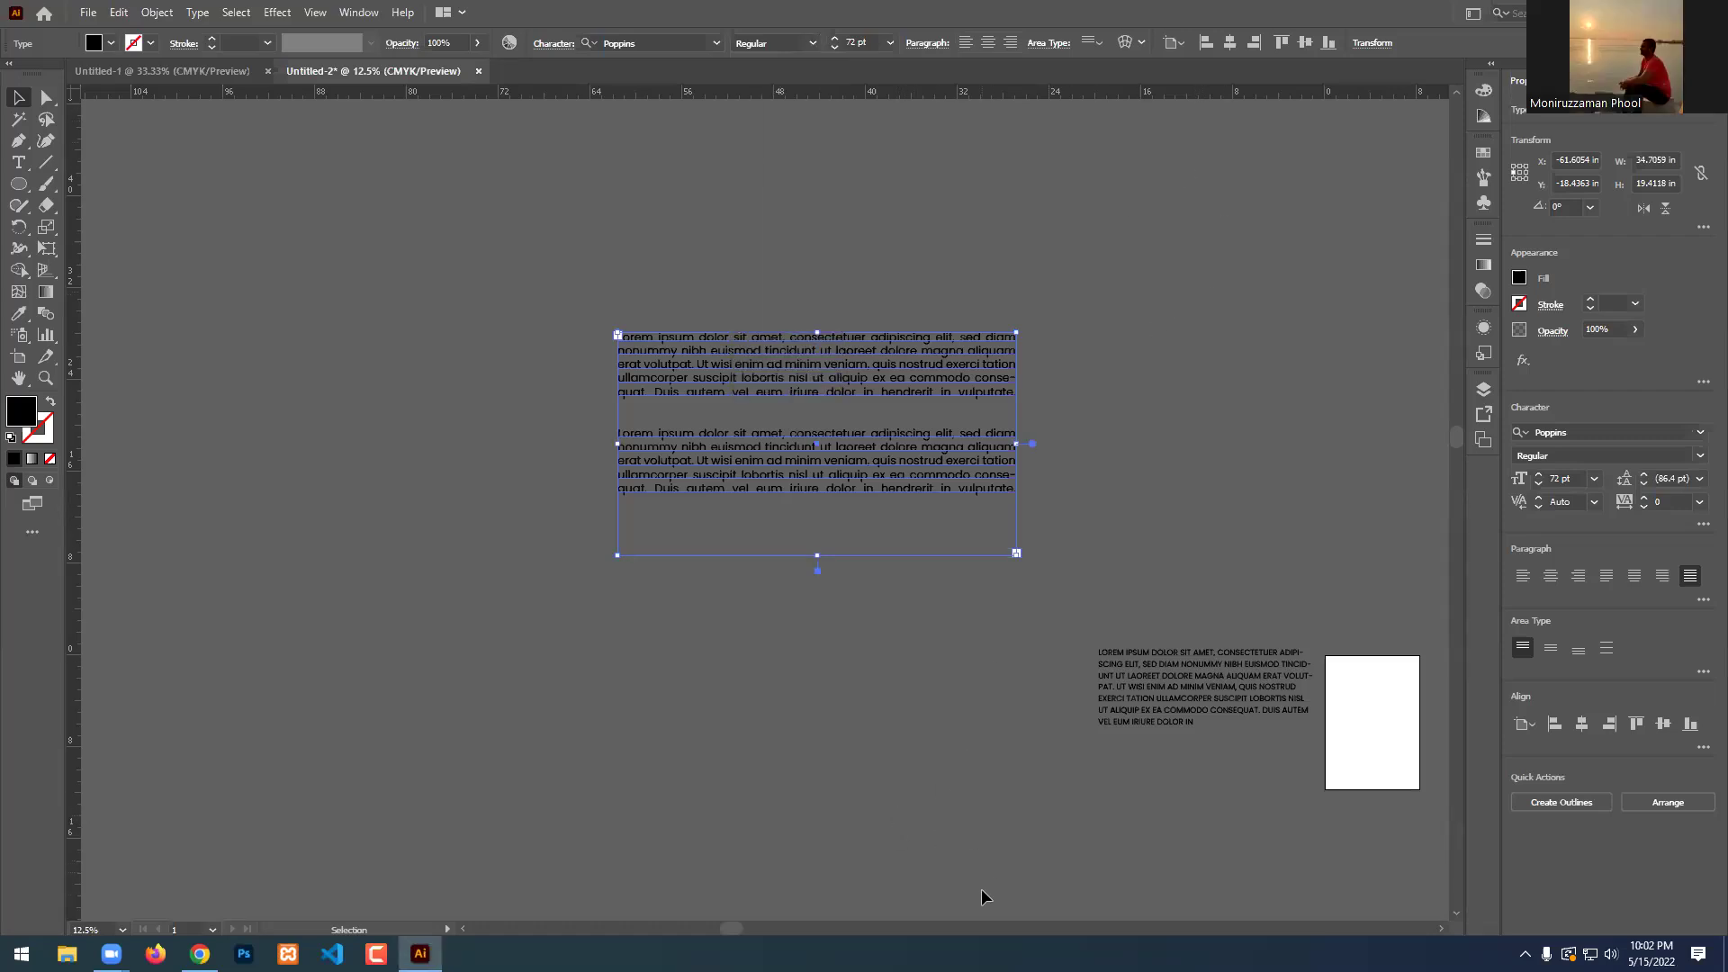
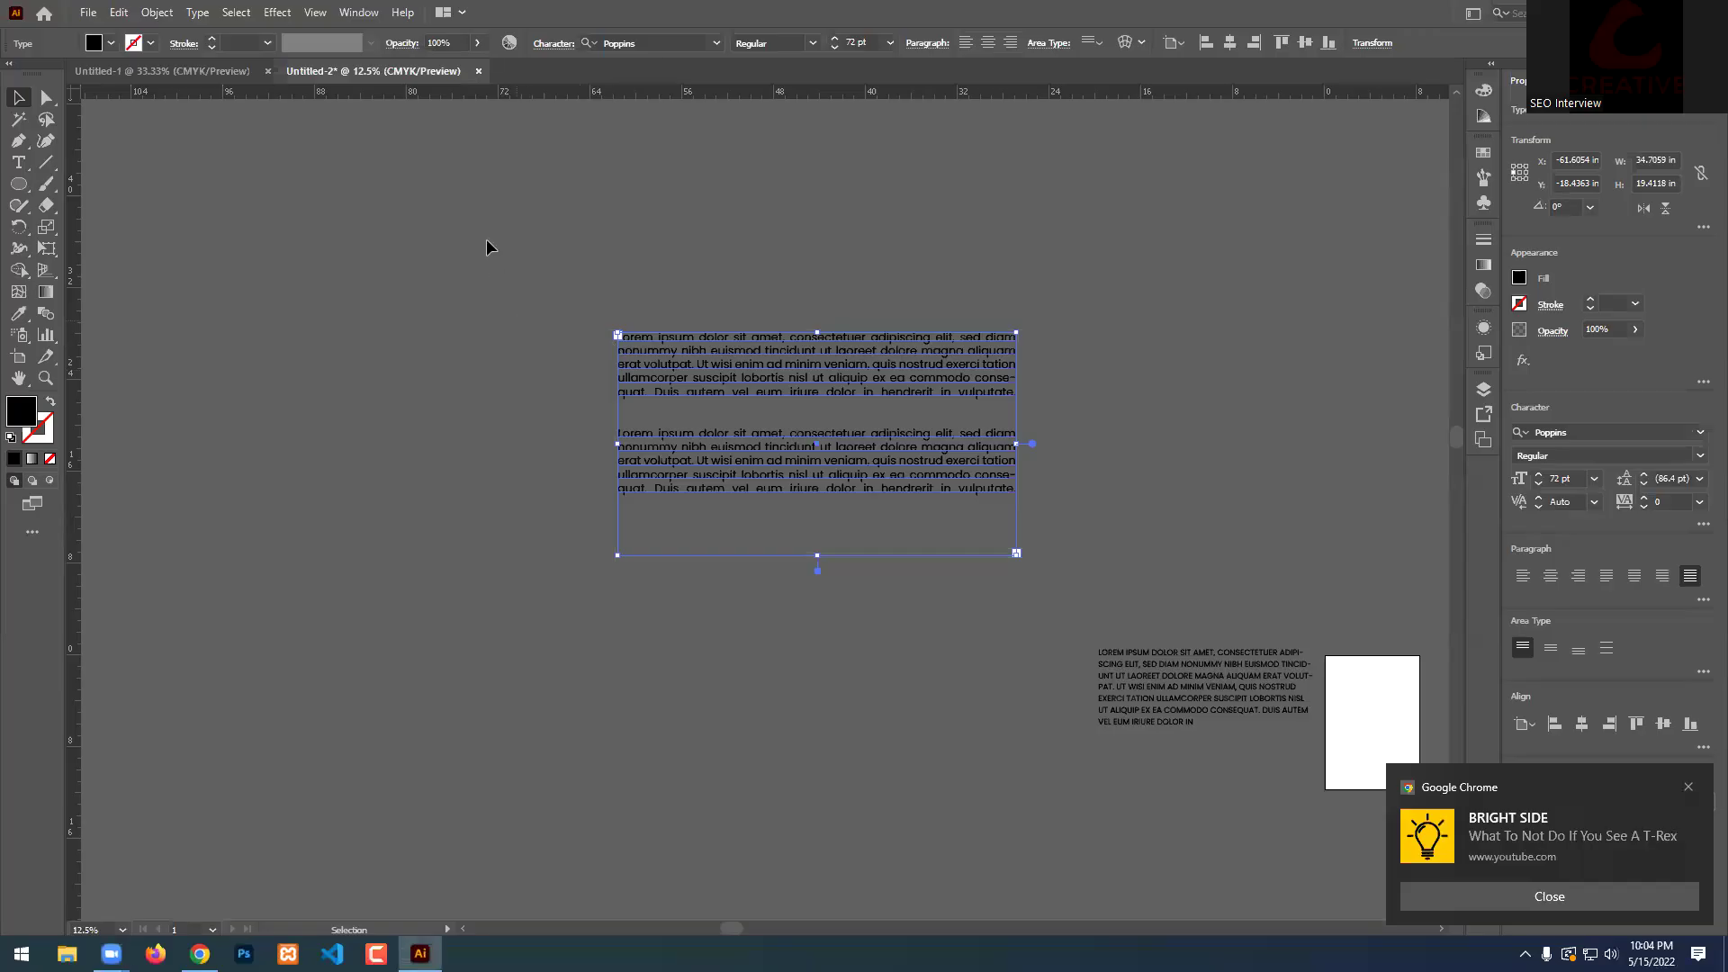
Delete both Lorem ipsum text blocks to leave an empty artboard, then bring up the course PDF in Chrome.
{"action": "left_click", "coordinate": [1174, 689], "text": "shift"}
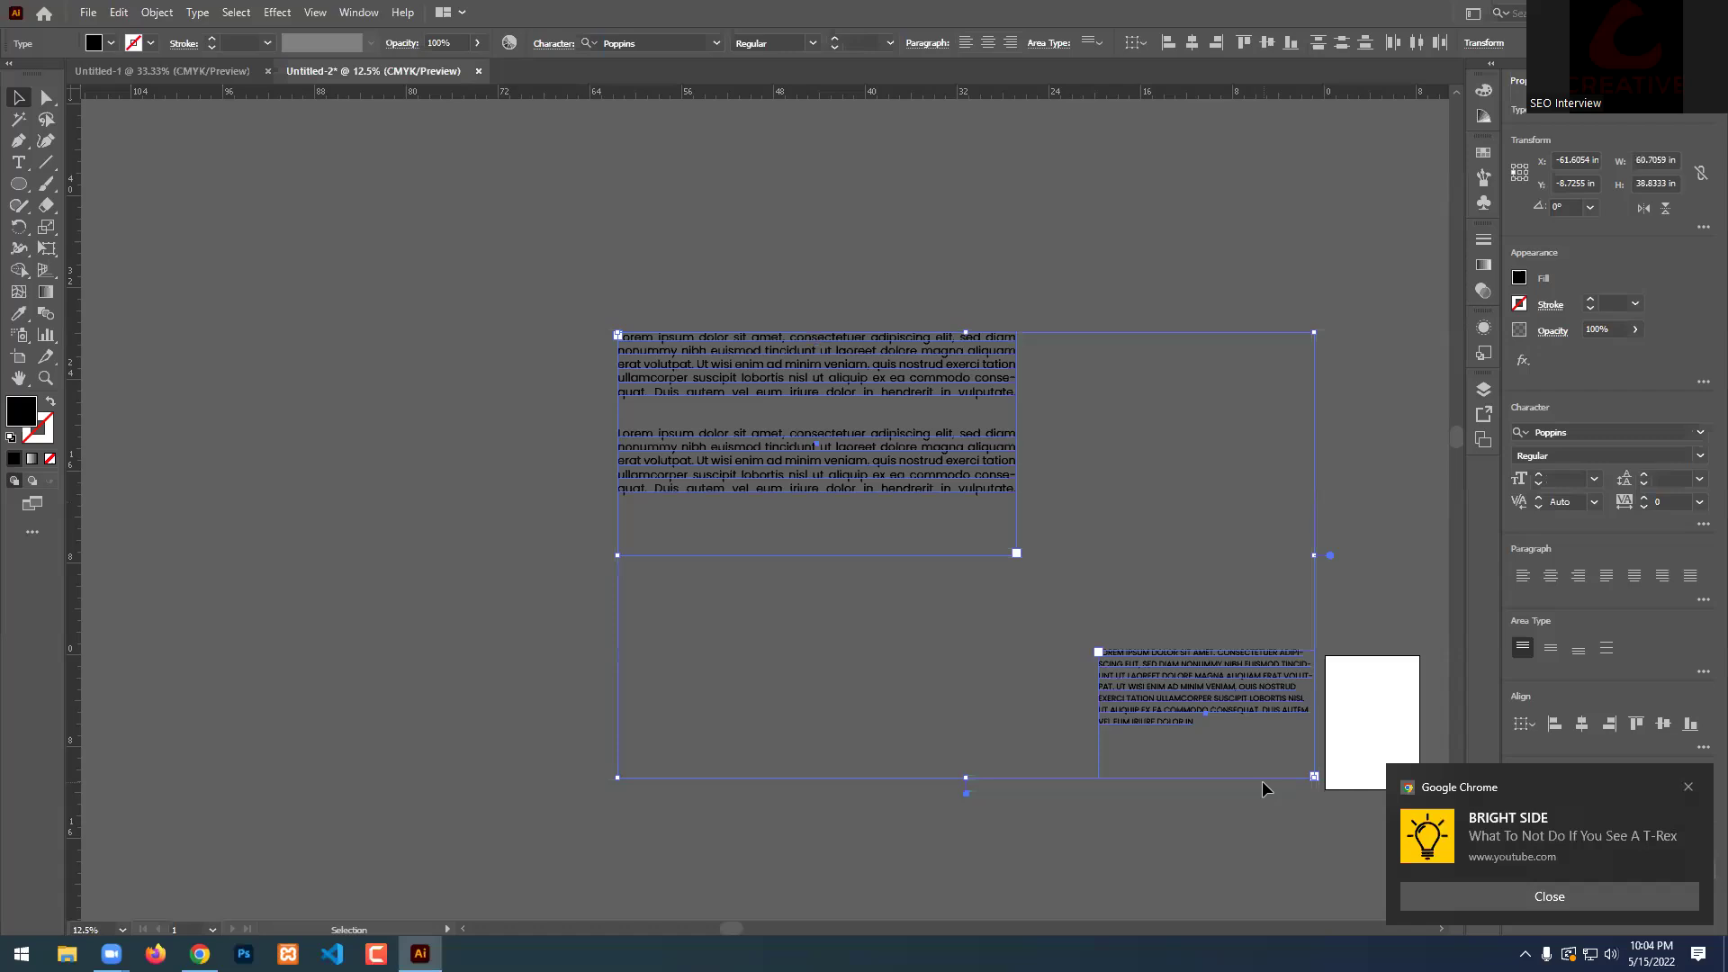
{"action": "key", "text": "Delete"}
{"action": "scroll", "coordinate": [826, 494], "scroll_direction": "down", "scroll_amount": 4}
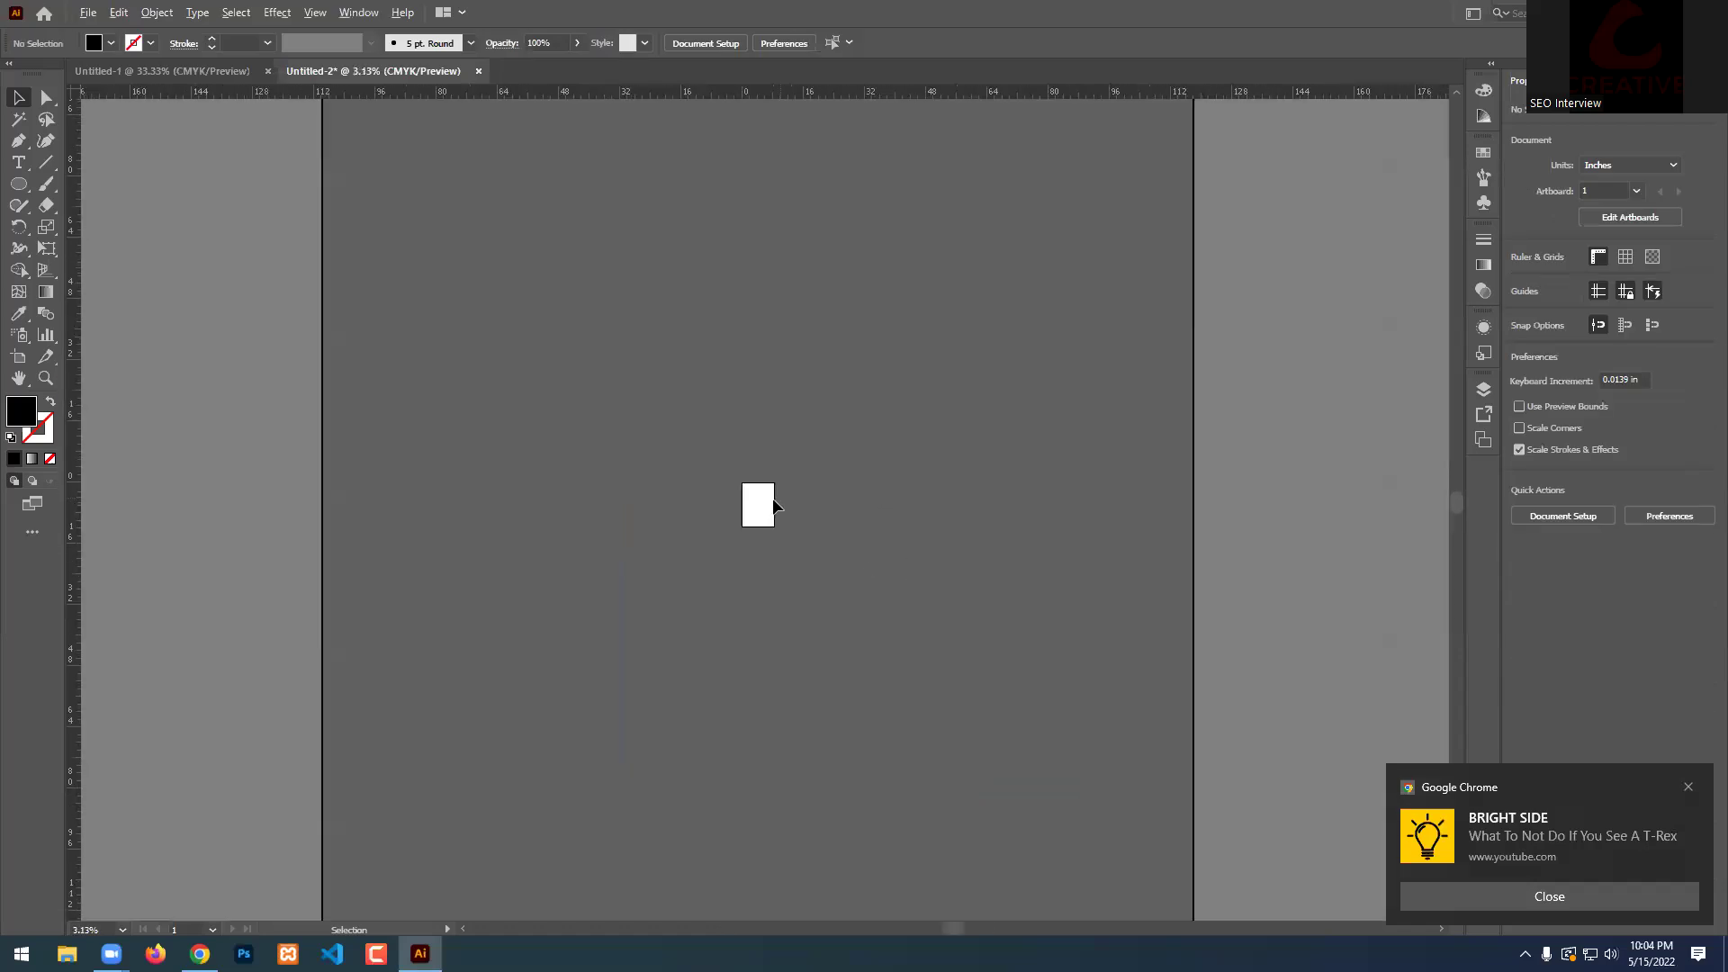
{"action": "scroll", "coordinate": [763, 521], "scroll_direction": "up", "scroll_amount": 8}
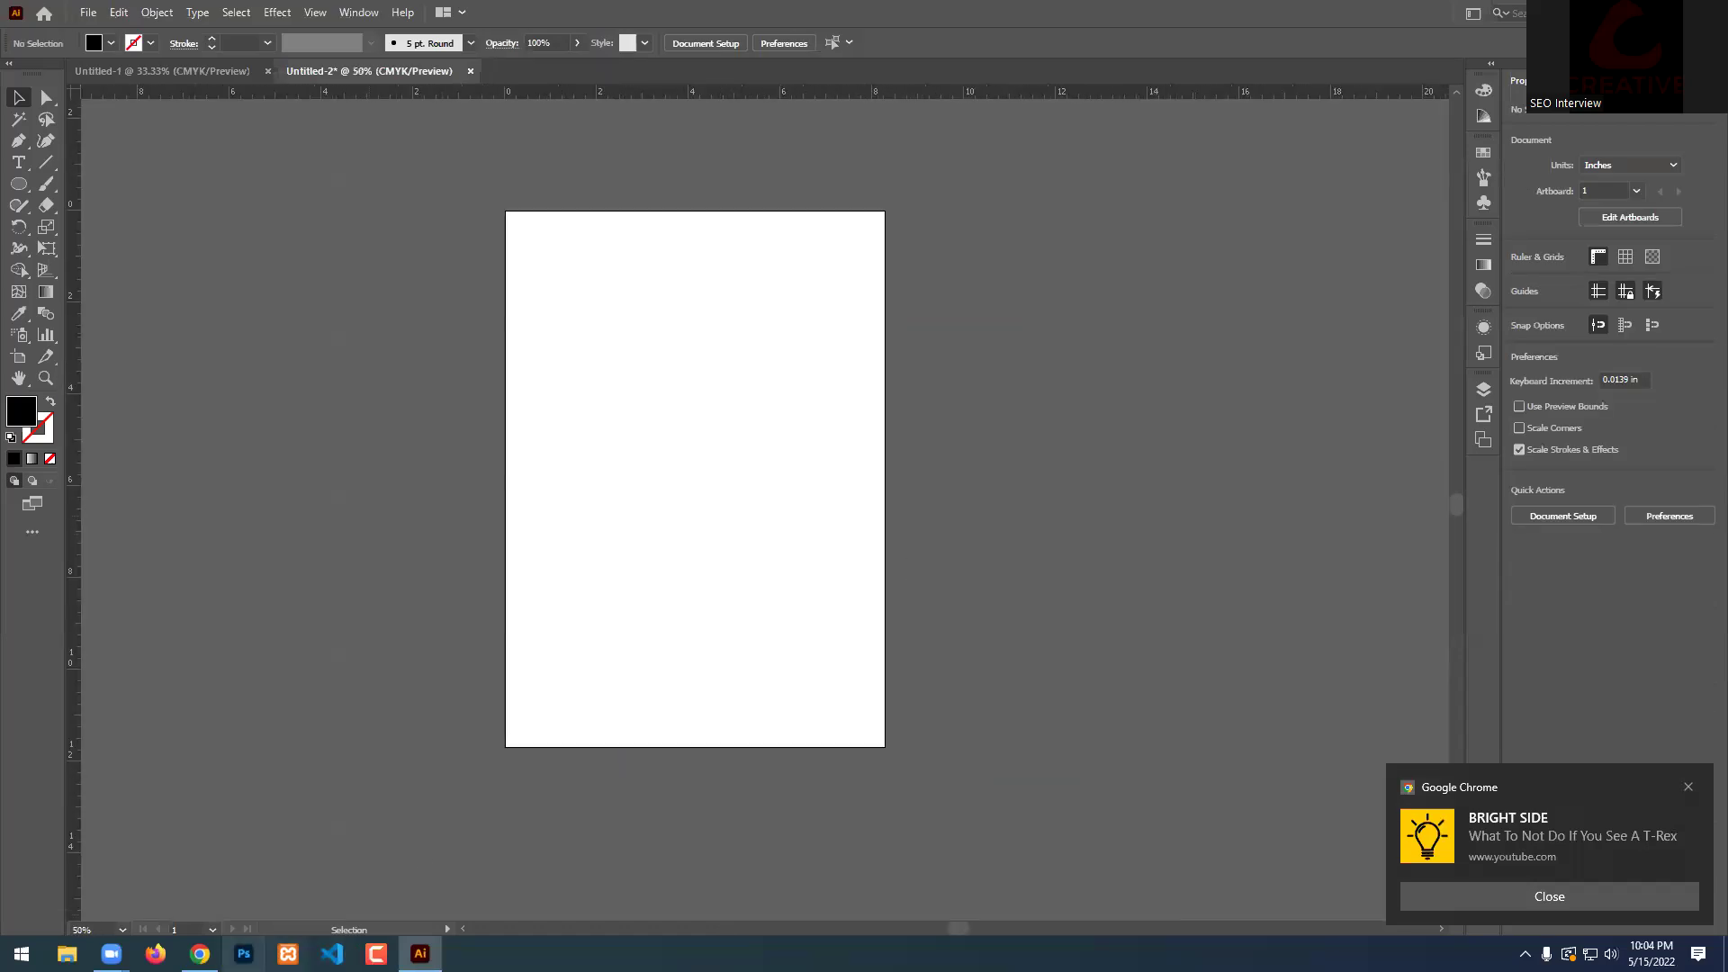
{"action": "left_click", "coordinate": [200, 953]}
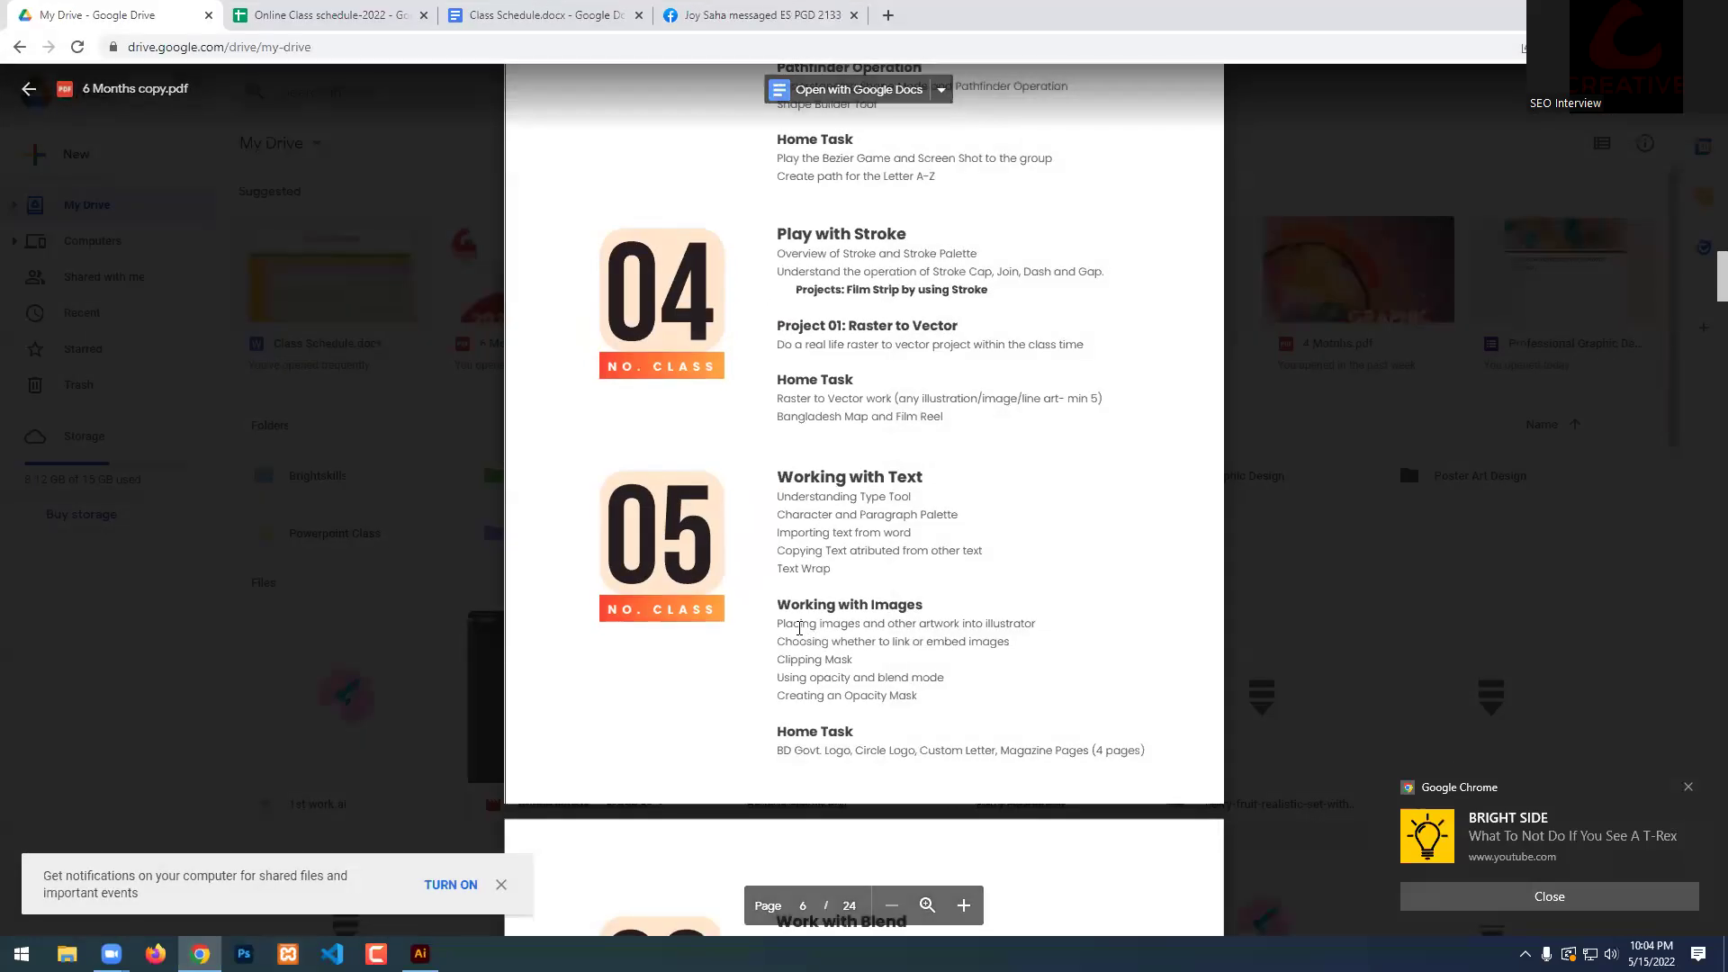
Highlight the class 05 lines on placing and linking images, then return to Illustrator.
{"action": "left_click_drag", "start_coordinate": [776, 623], "coordinate": [1030, 606]}
{"action": "left_click", "coordinate": [974, 613]}
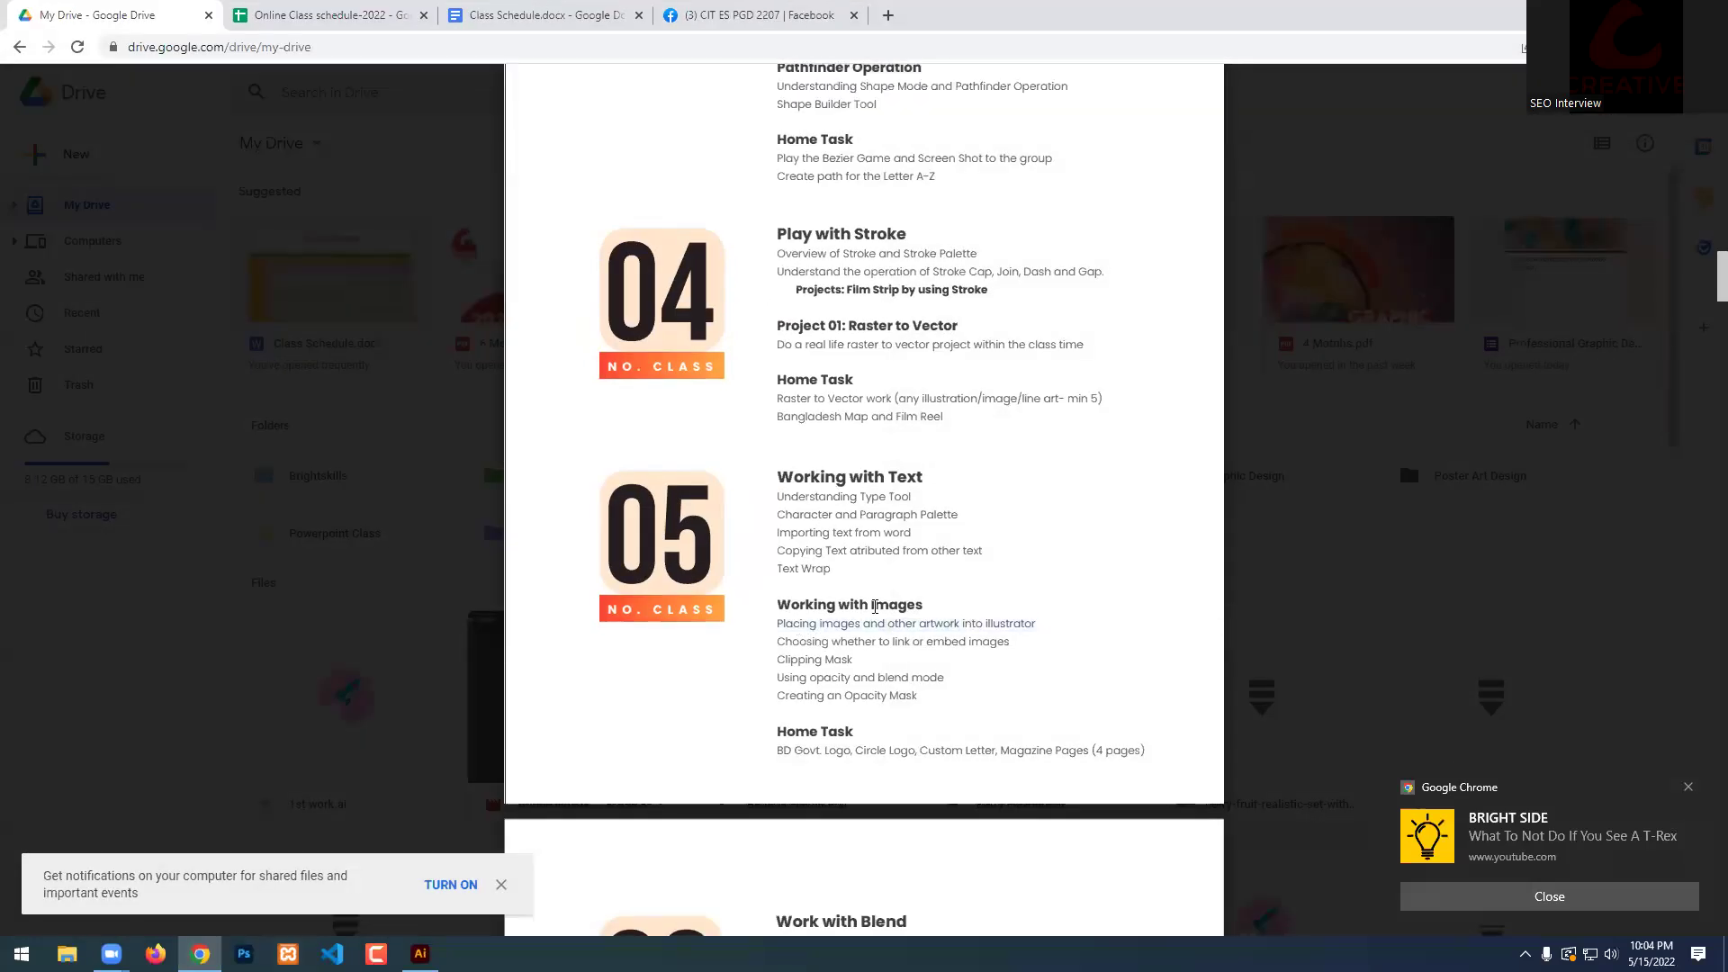
{"action": "left_click_drag", "start_coordinate": [781, 633], "coordinate": [1026, 623]}
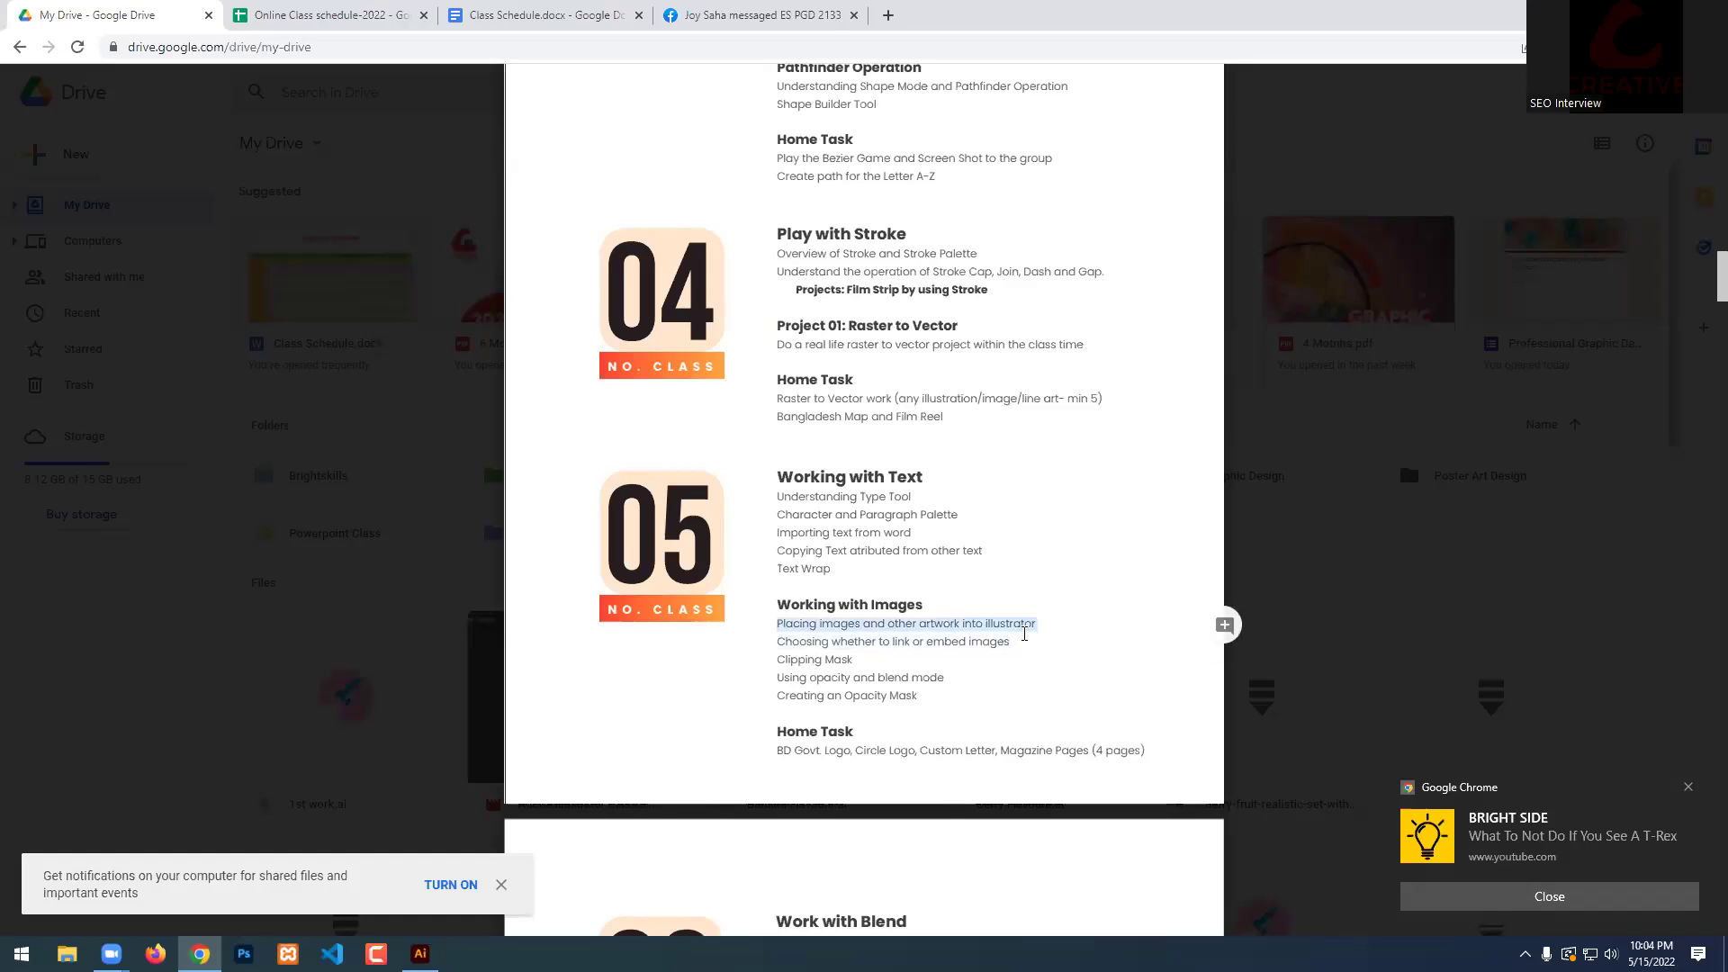
{"action": "left_click", "coordinate": [999, 650]}
{"action": "left_click_drag", "start_coordinate": [777, 624], "coordinate": [1043, 621]}
{"action": "left_click_drag", "start_coordinate": [859, 659], "coordinate": [1037, 623]}
{"action": "left_click", "coordinate": [796, 629]}
{"action": "left_click", "coordinate": [941, 638]}
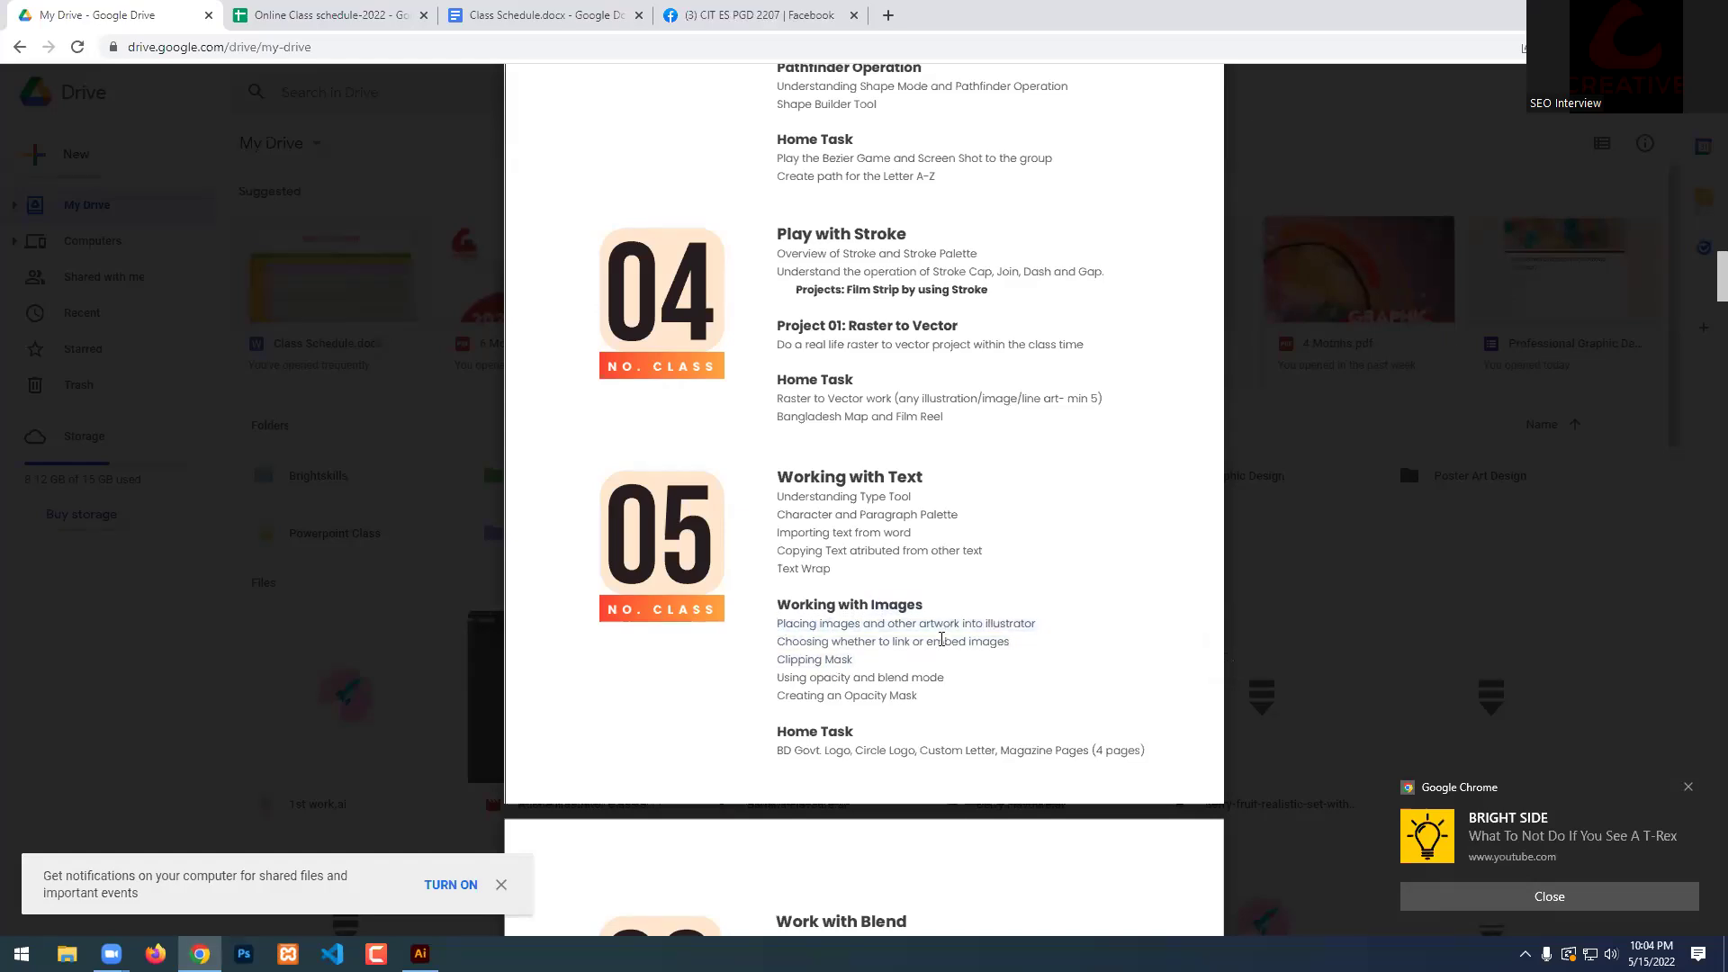
{"action": "key", "text": "alt+Tab"}
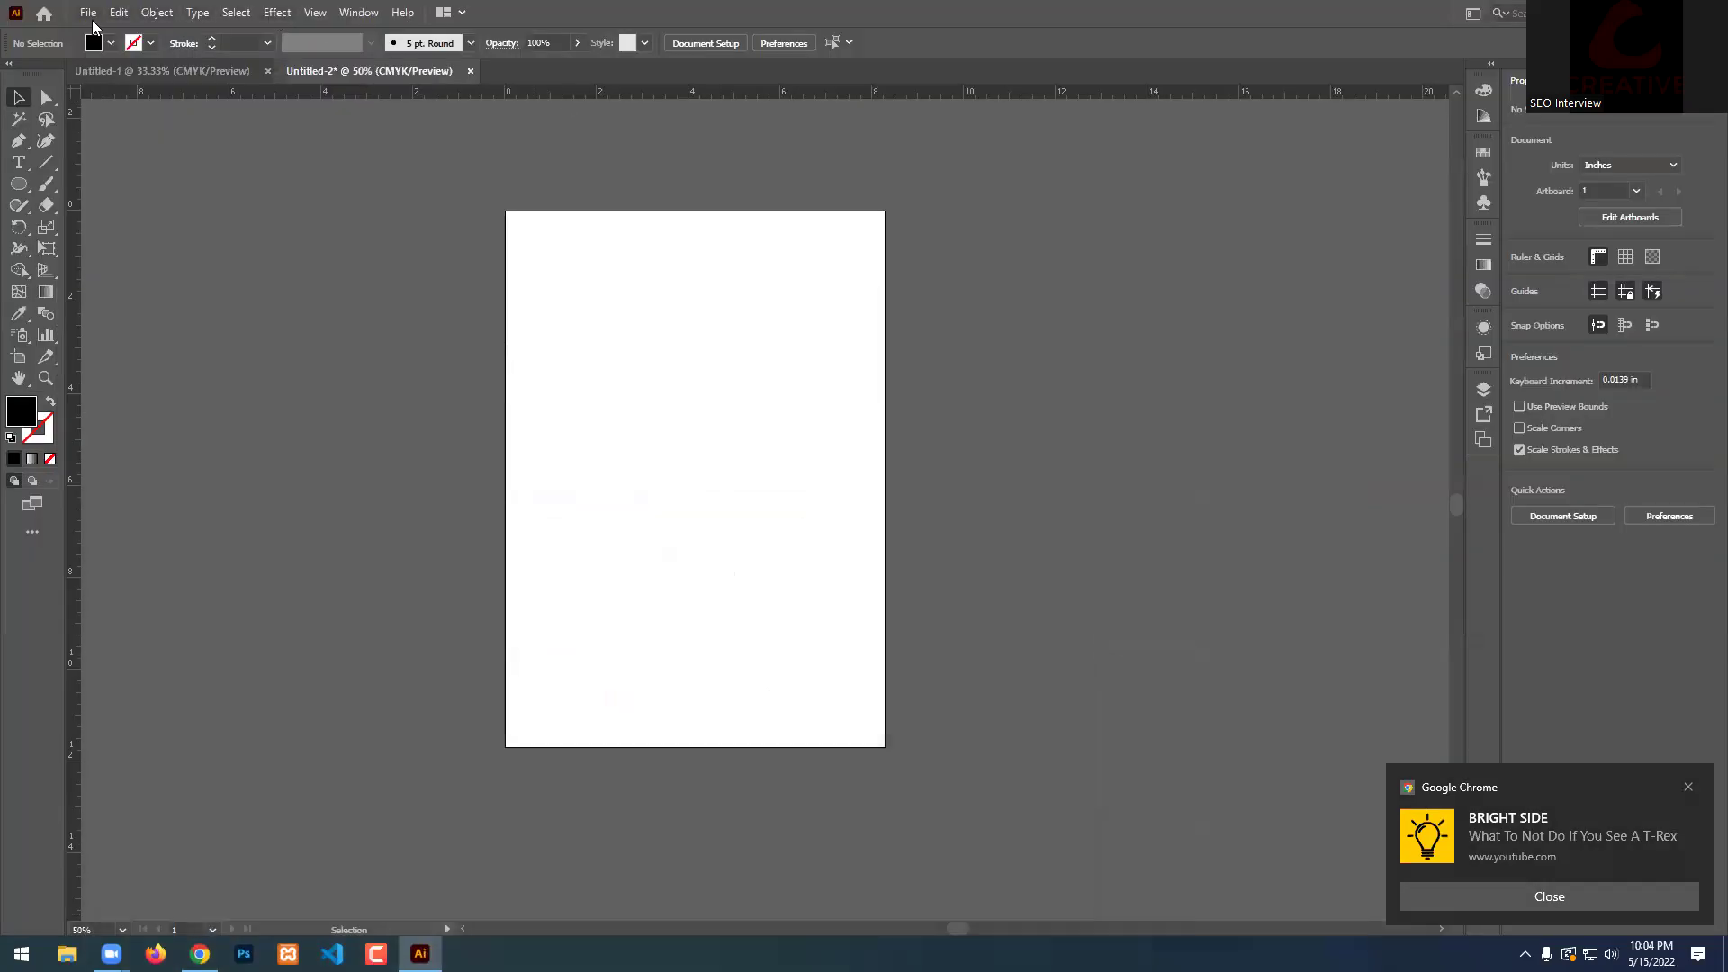
{"action": "left_click", "coordinate": [91, 16]}
{"action": "left_click", "coordinate": [155, 316]}
{"action": "left_click", "coordinate": [196, 133]}
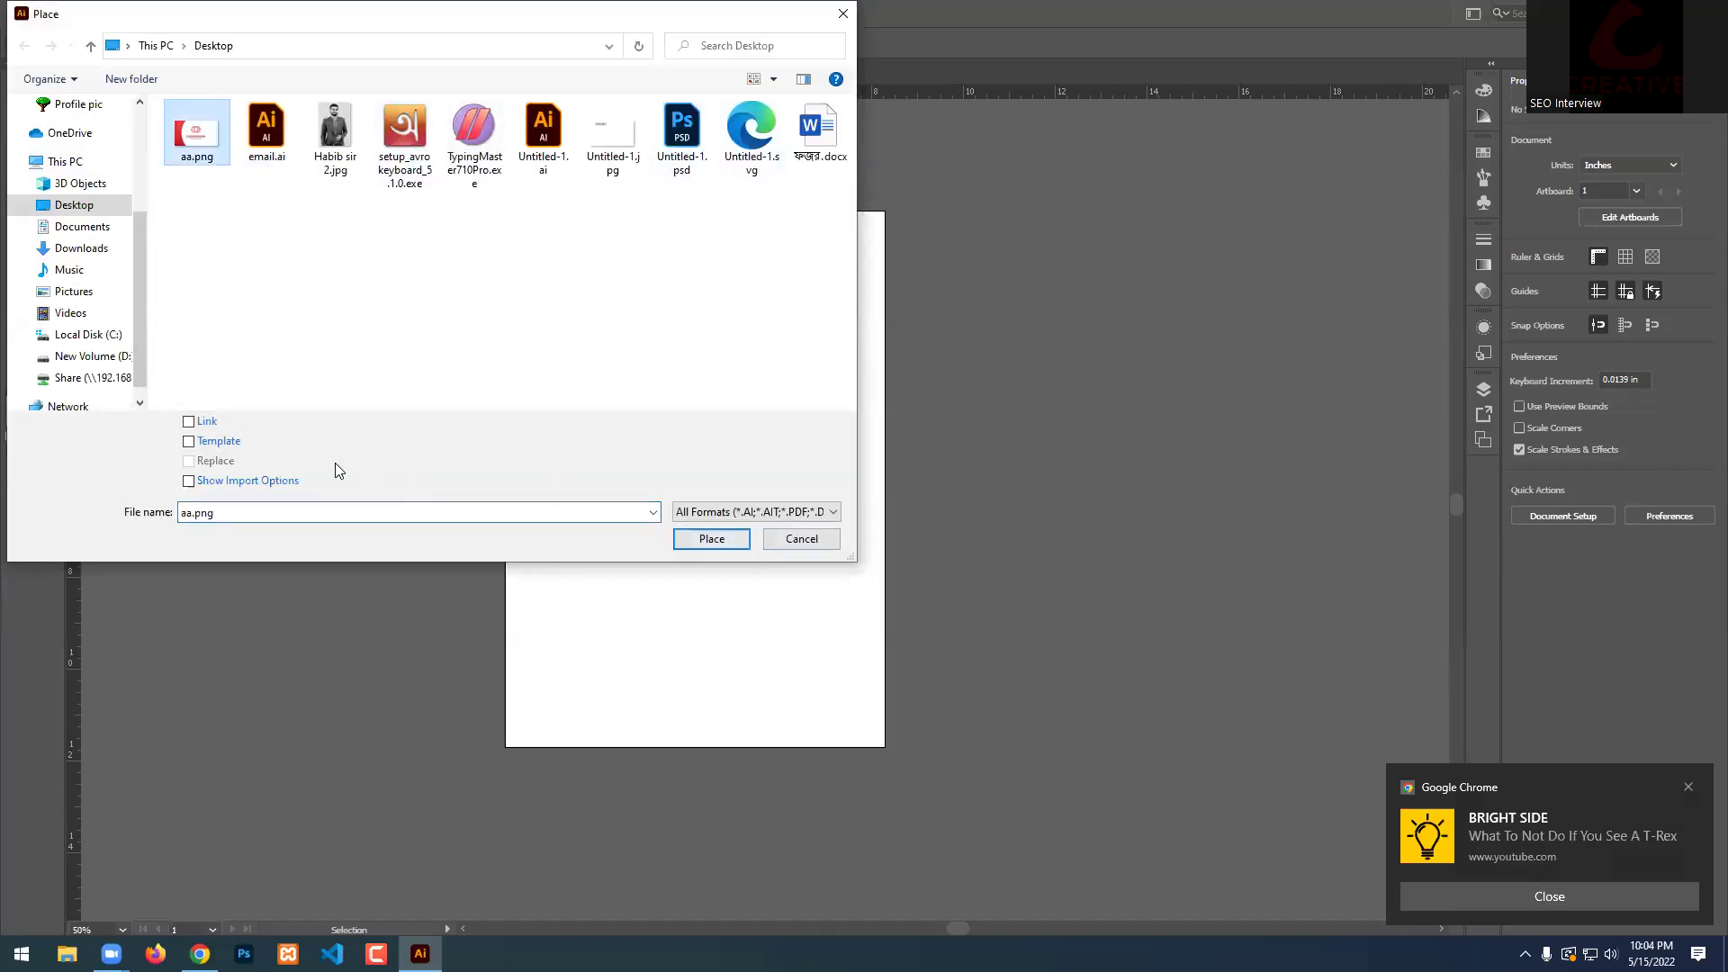
{"action": "left_click", "coordinate": [191, 424]}
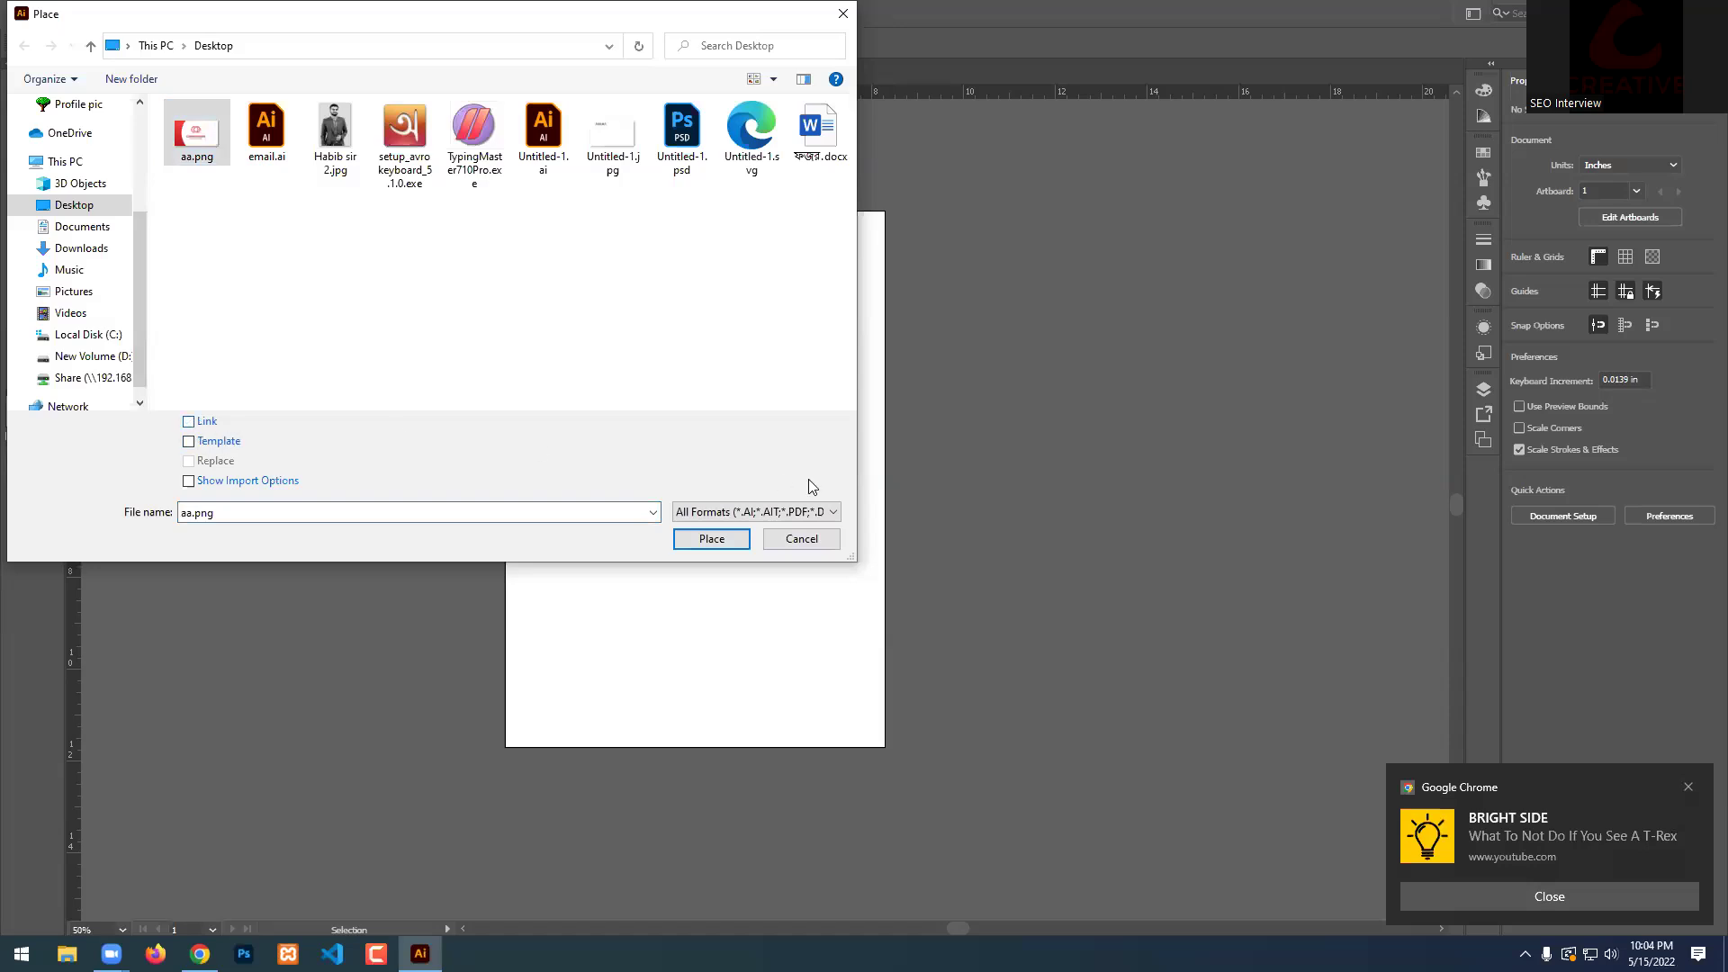
{"action": "left_click", "coordinate": [717, 541]}
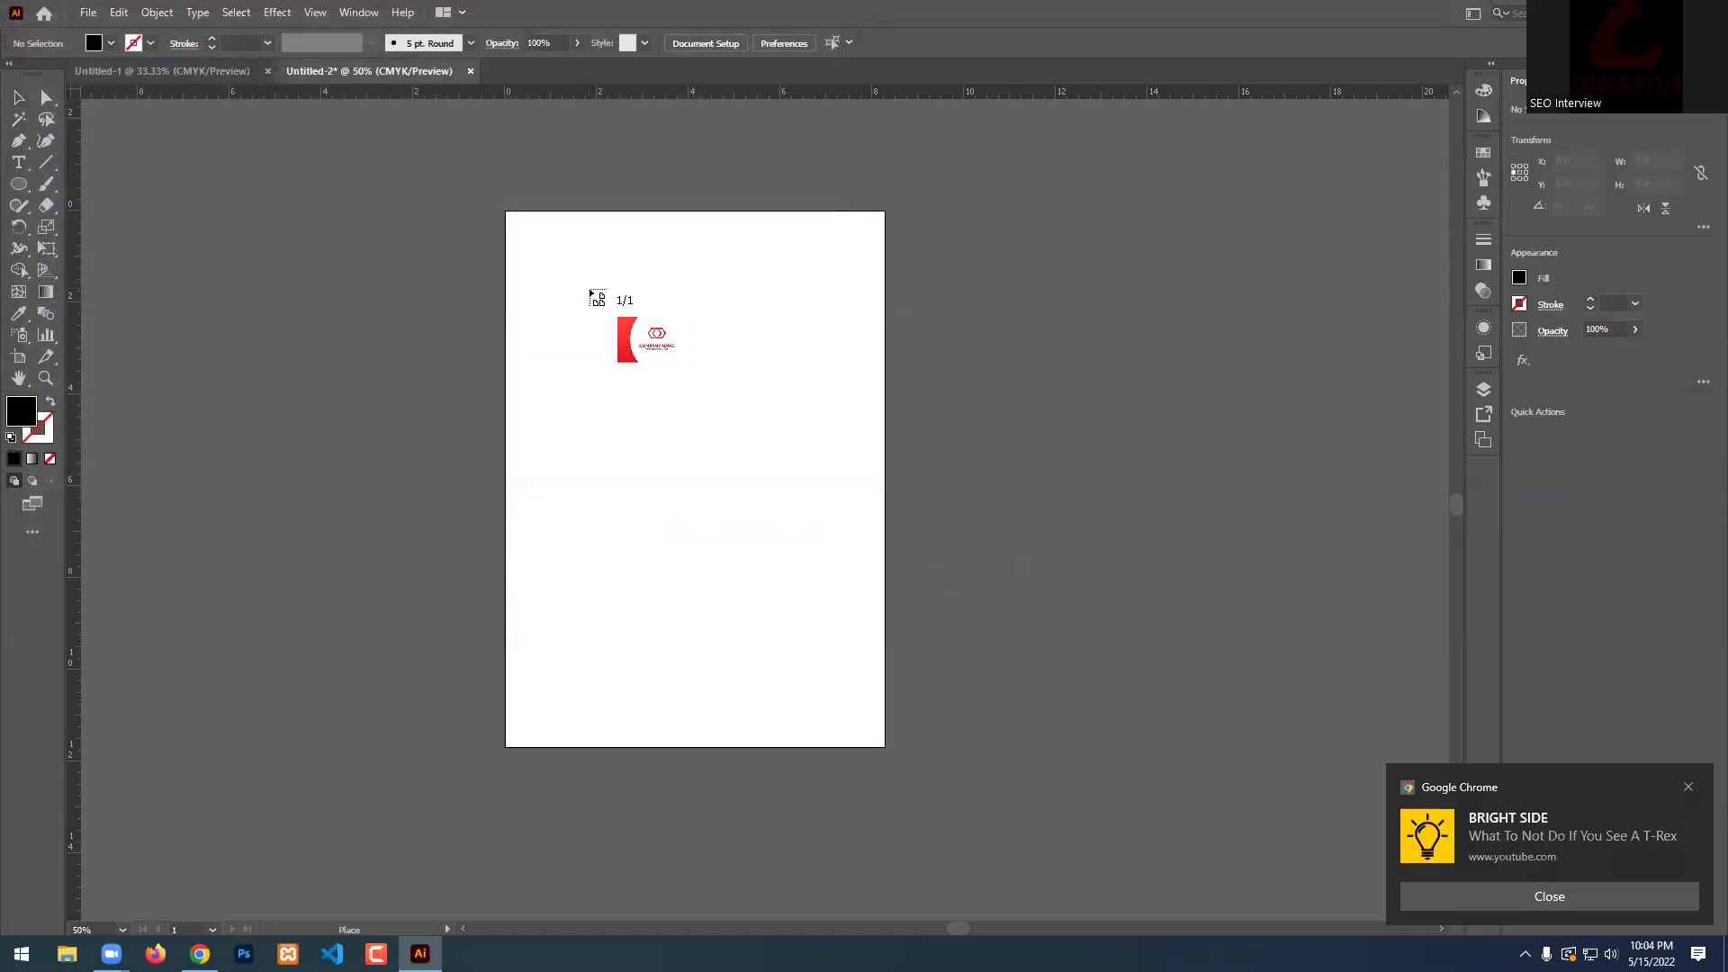
{"action": "left_click", "coordinate": [586, 289]}
{"action": "left_click_drag", "start_coordinate": [747, 361], "coordinate": [369, 412]}
{"action": "key", "text": "Delete"}
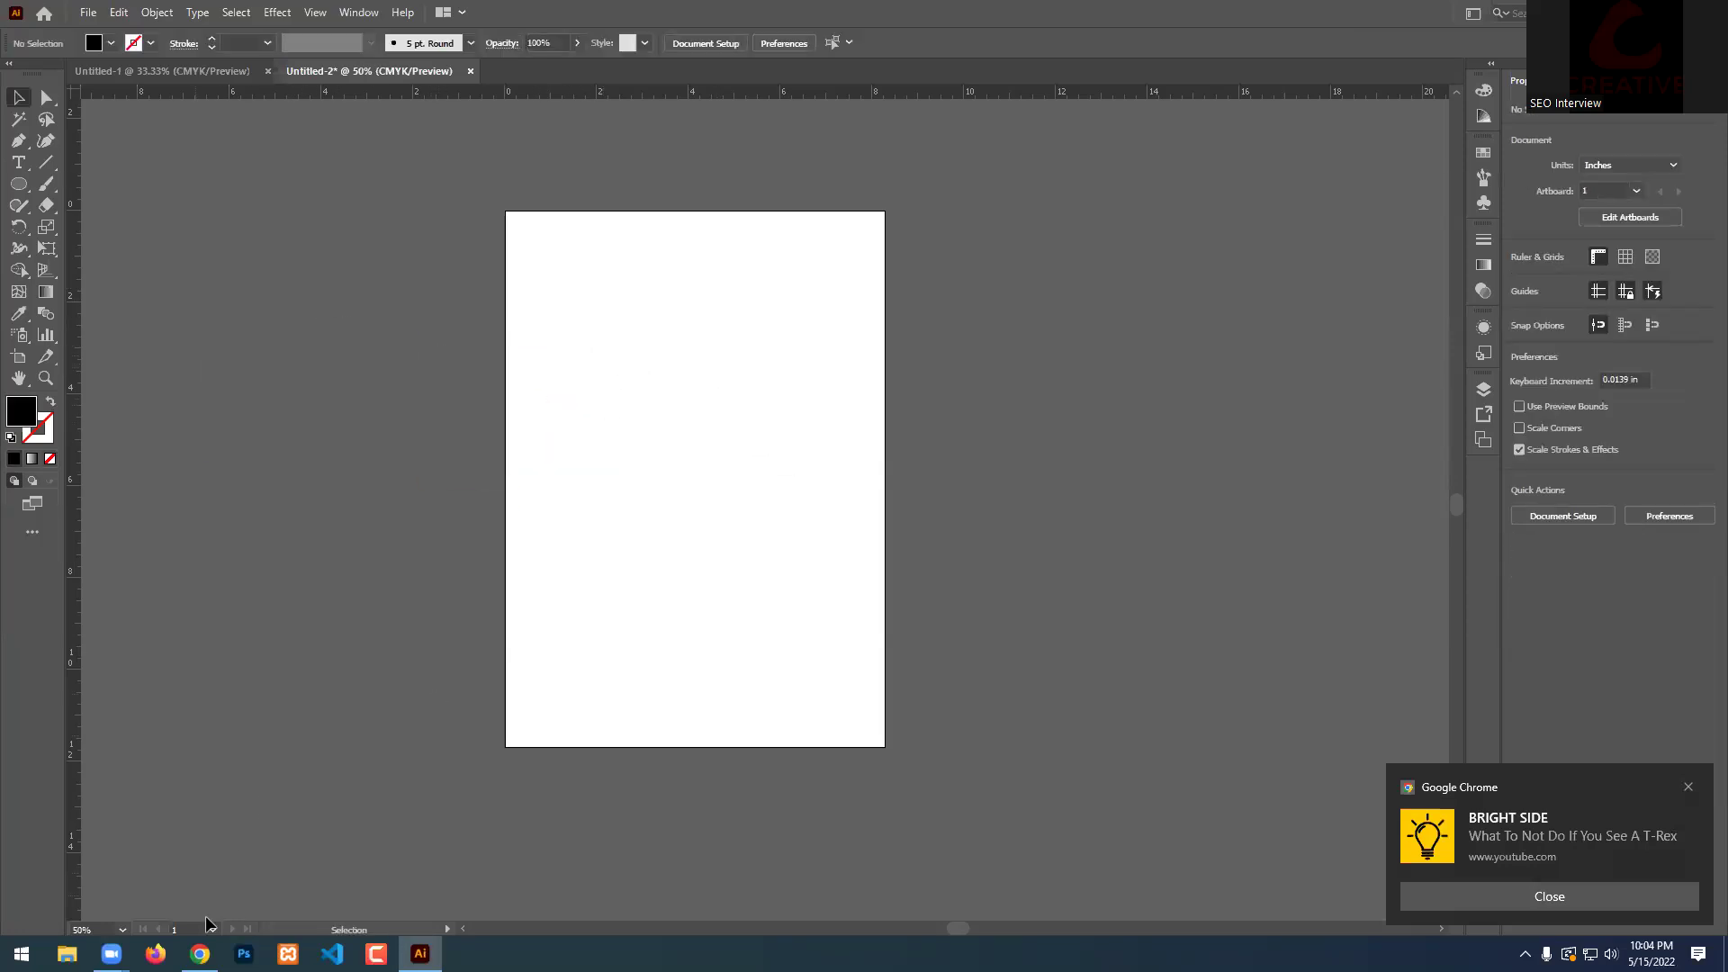
{"action": "left_click", "coordinate": [200, 954]}
Search Google for 'bd govt. logo english' in a new browser tab.
{"action": "right_click", "coordinate": [199, 954]}
{"action": "left_click", "coordinate": [889, 14]}
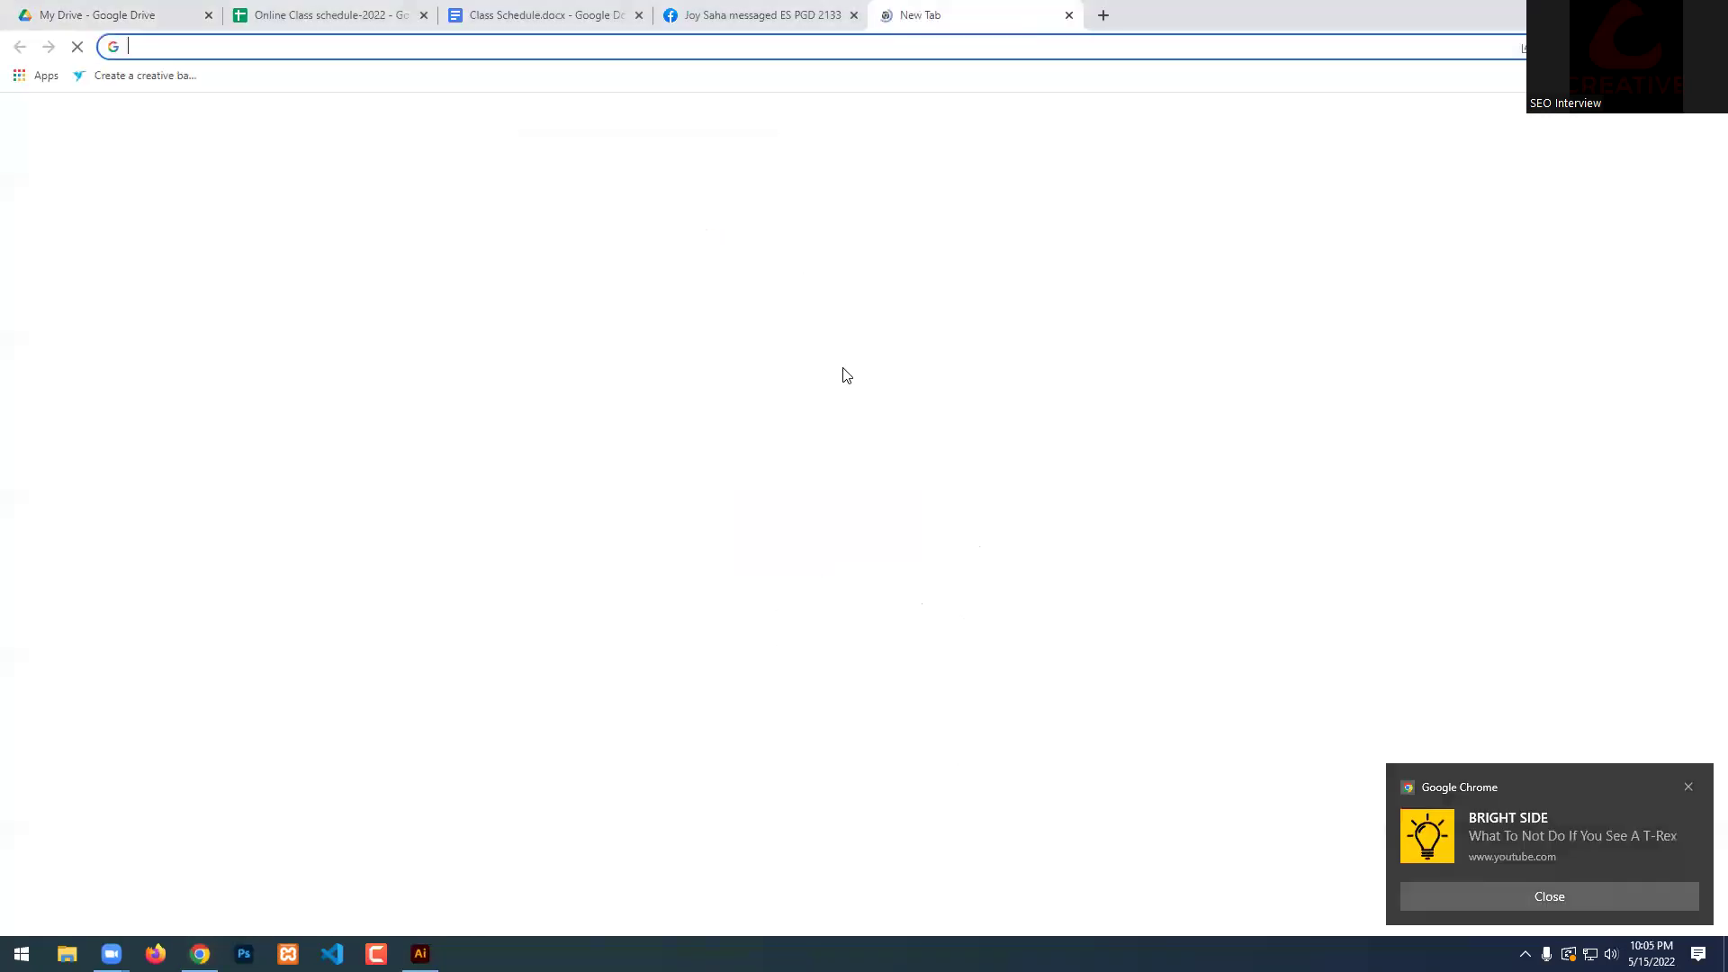
{"action": "left_click", "coordinate": [821, 378]}
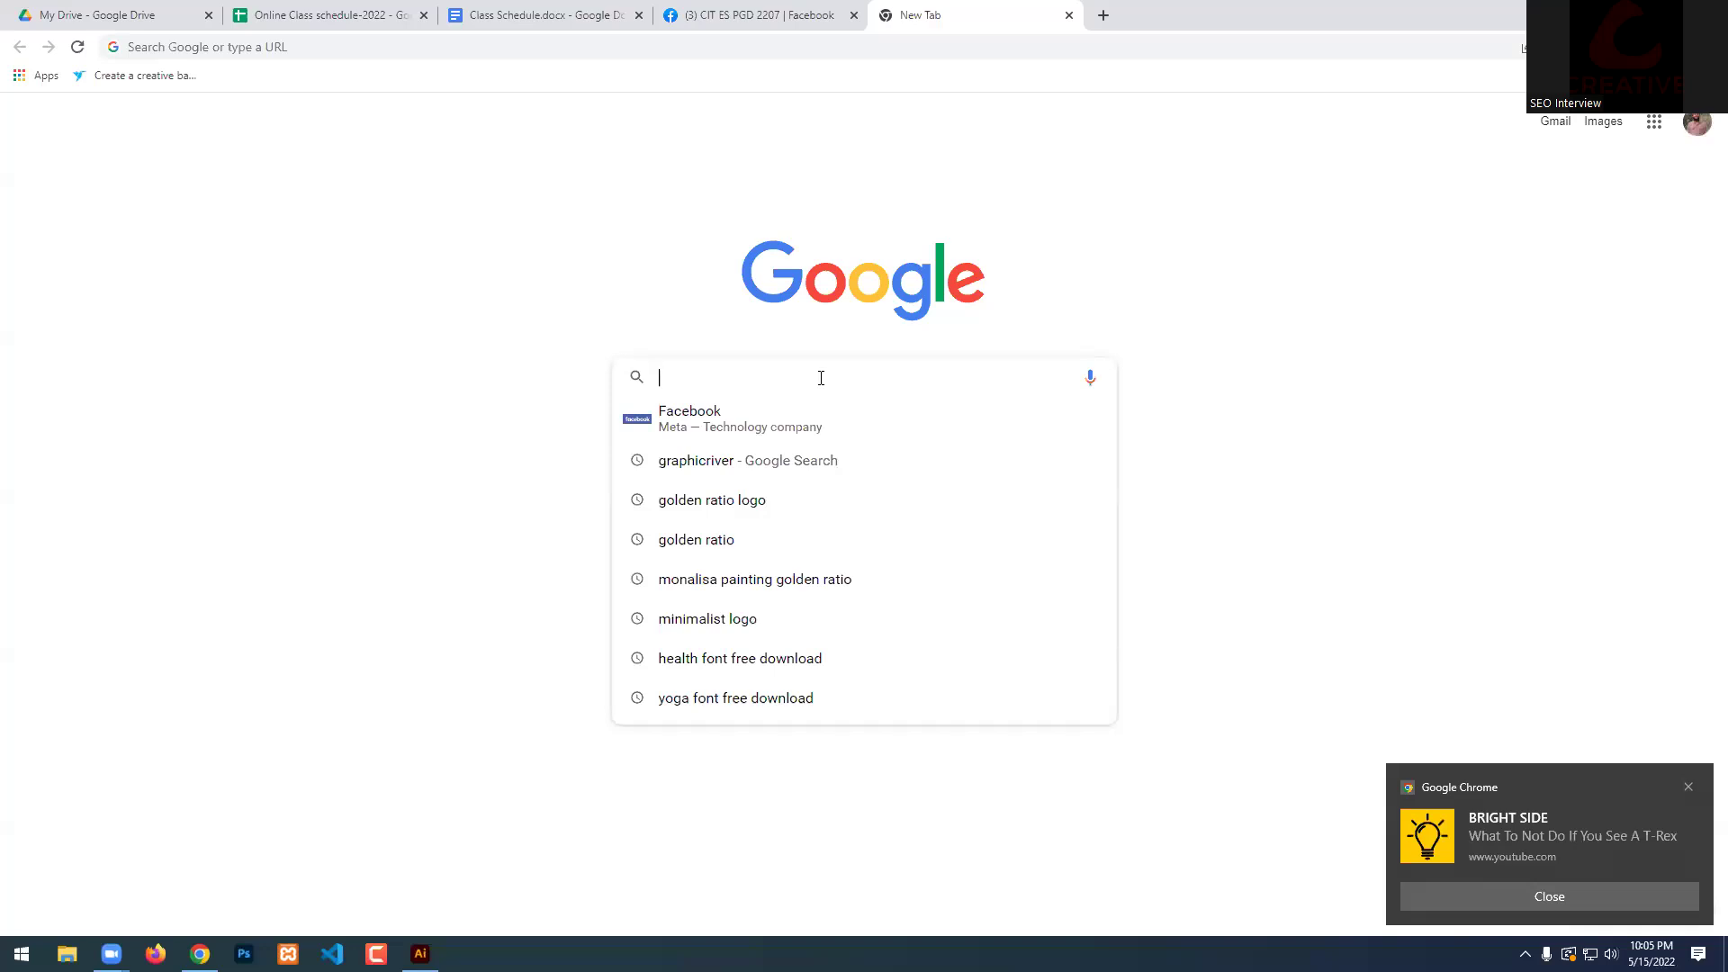
{"action": "type", "text": "bd govt. logo"}
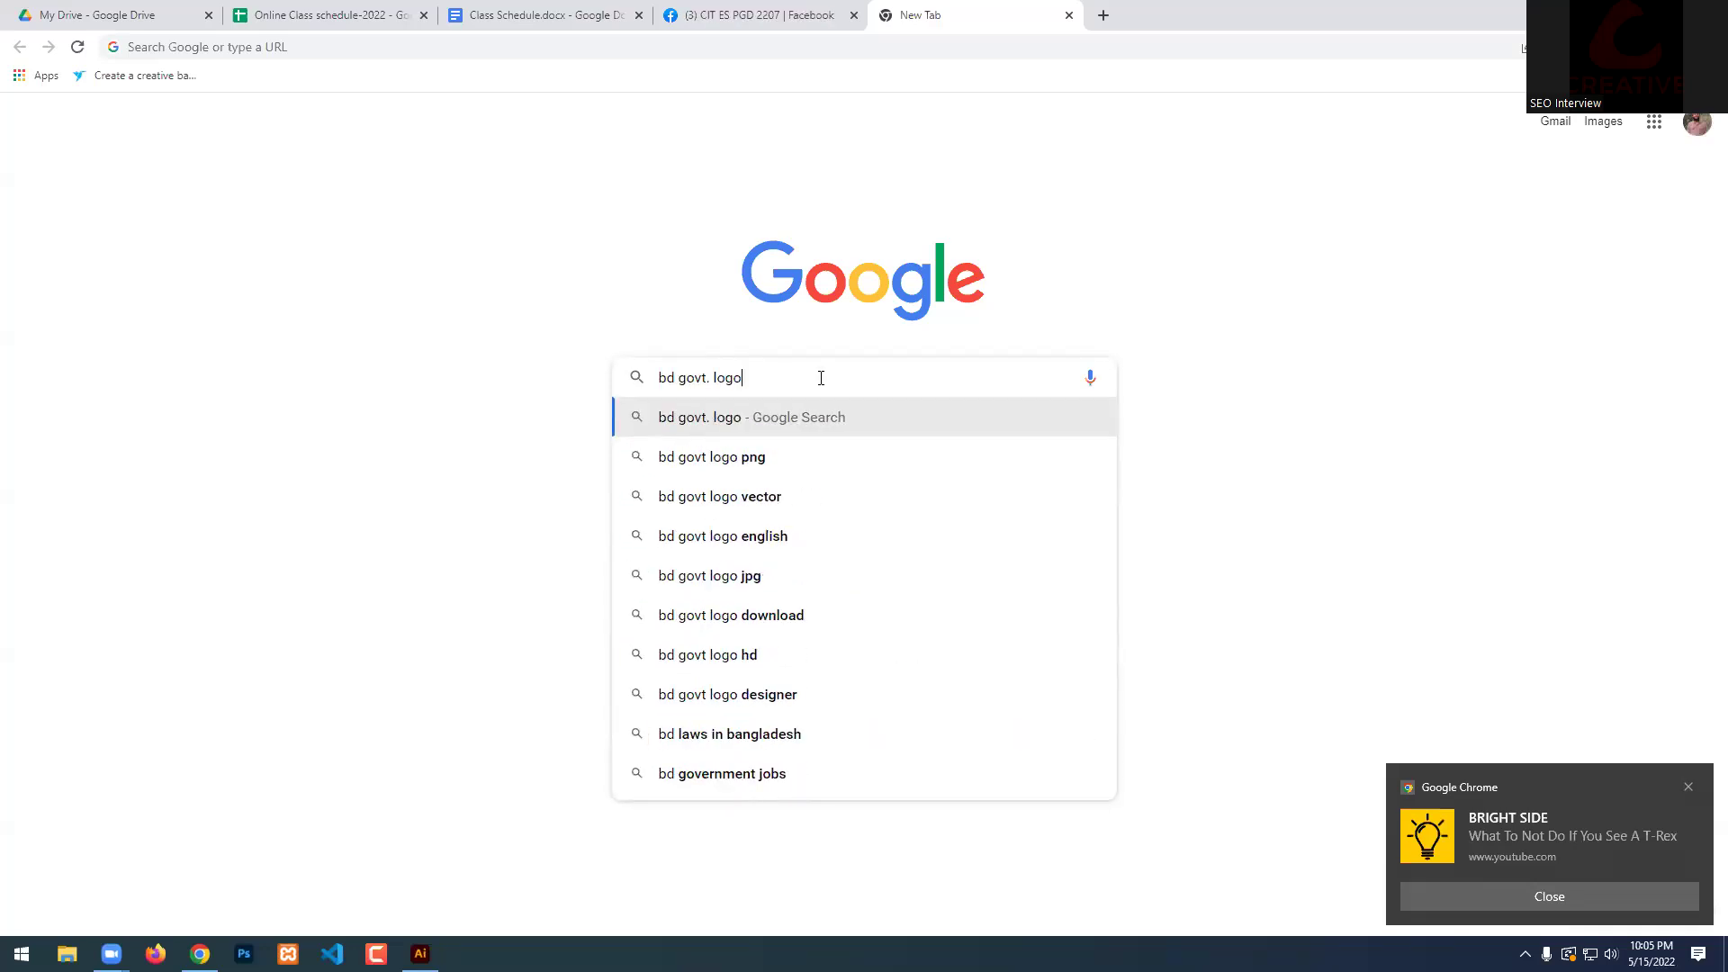
{"action": "type", "text": " ens"}
{"action": "key", "text": "BackSpace"}
{"action": "type", "text": "n"}
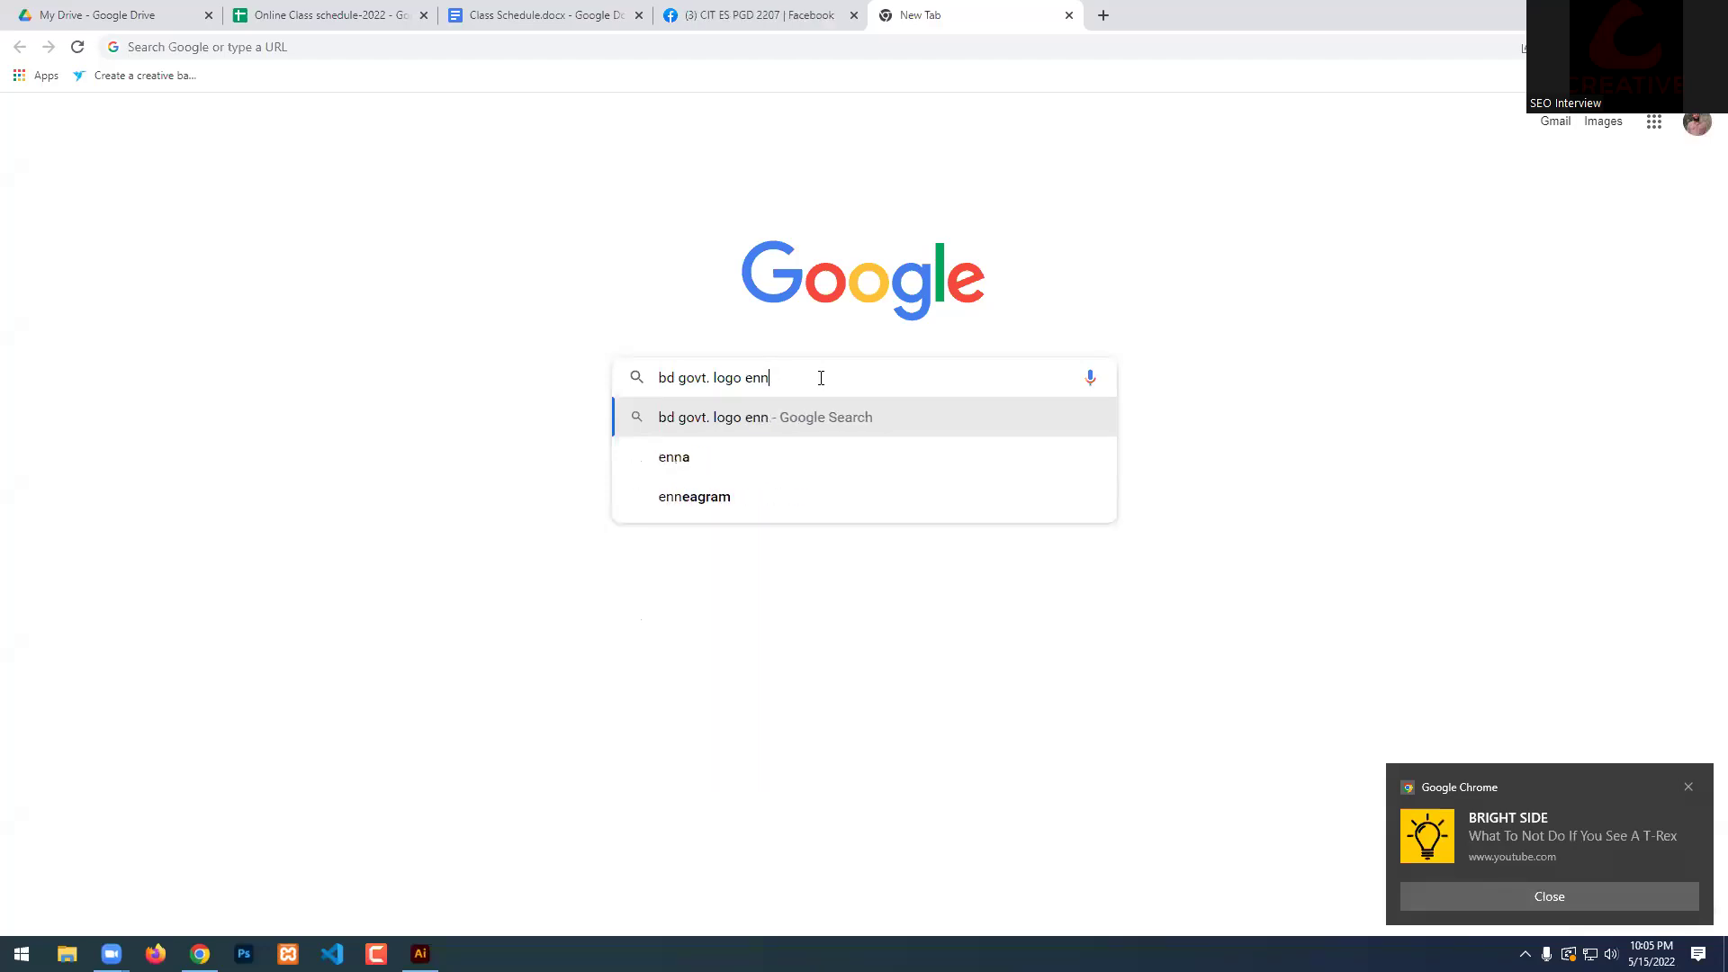
{"action": "key", "text": "BackSpace"}
{"action": "type", "text": "glins"}
{"action": "key", "text": "BackSpace"}
{"action": "key", "text": "BackSpace"}
{"action": "type", "text": "sh"}
{"action": "key", "text": "Return"}
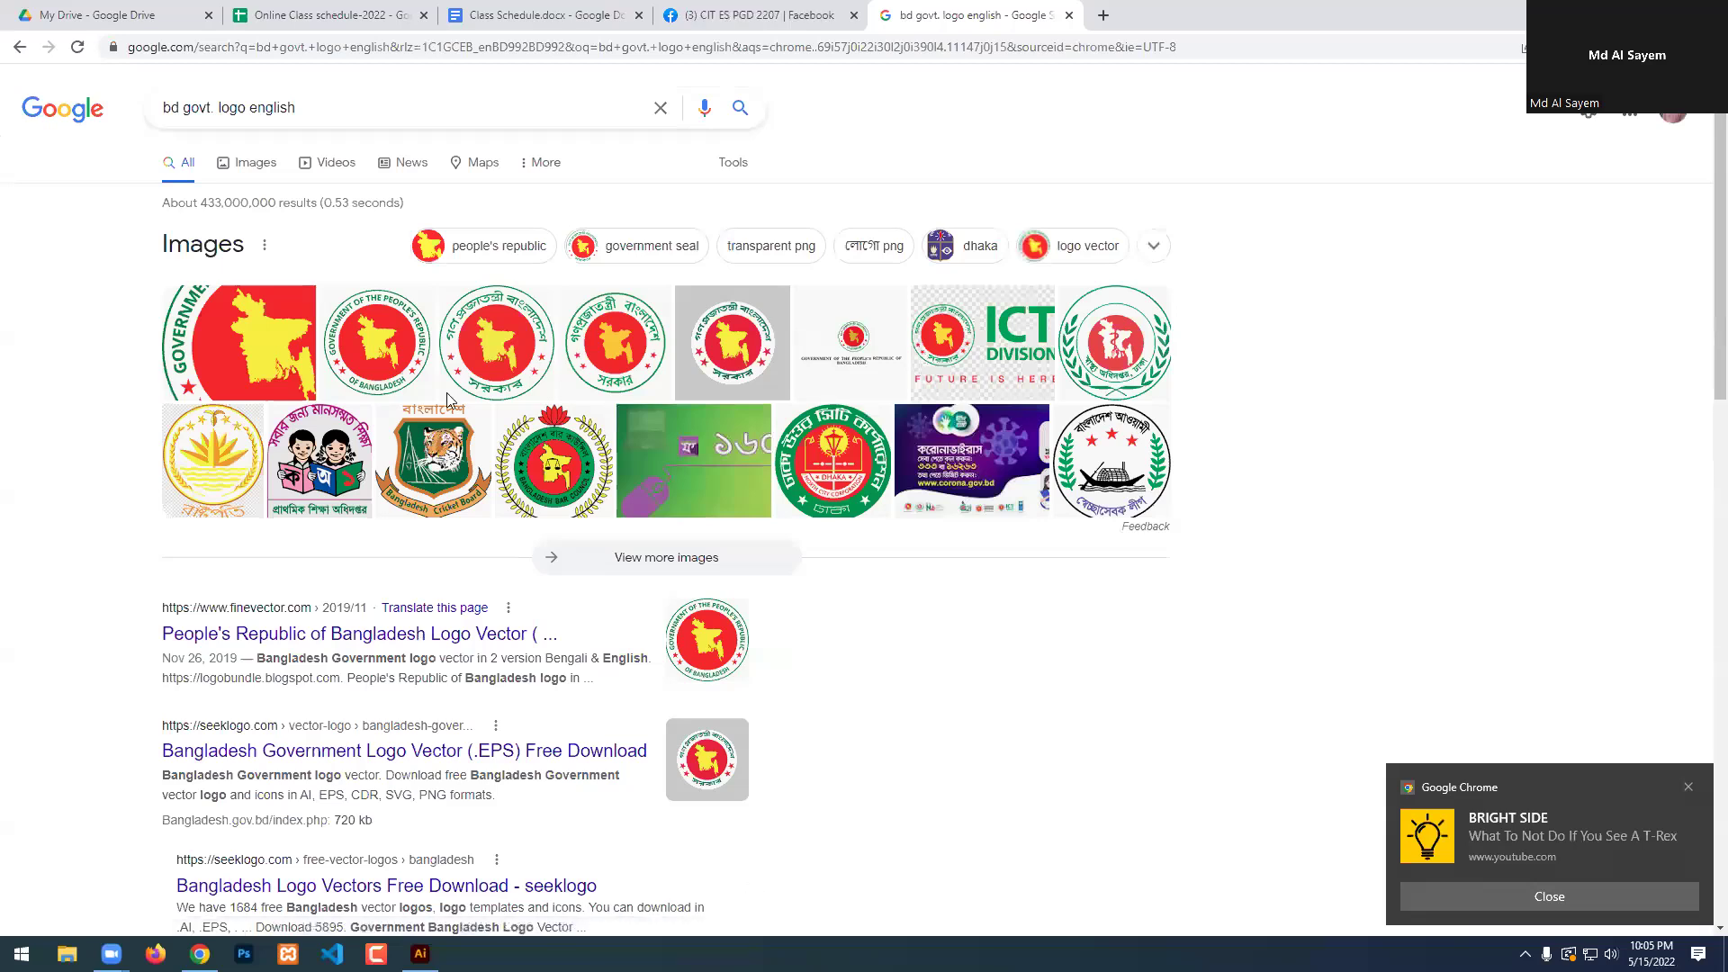
Switch to image results and open the Ministry of Agriculture seal preview.
{"action": "left_click", "coordinate": [446, 393]}
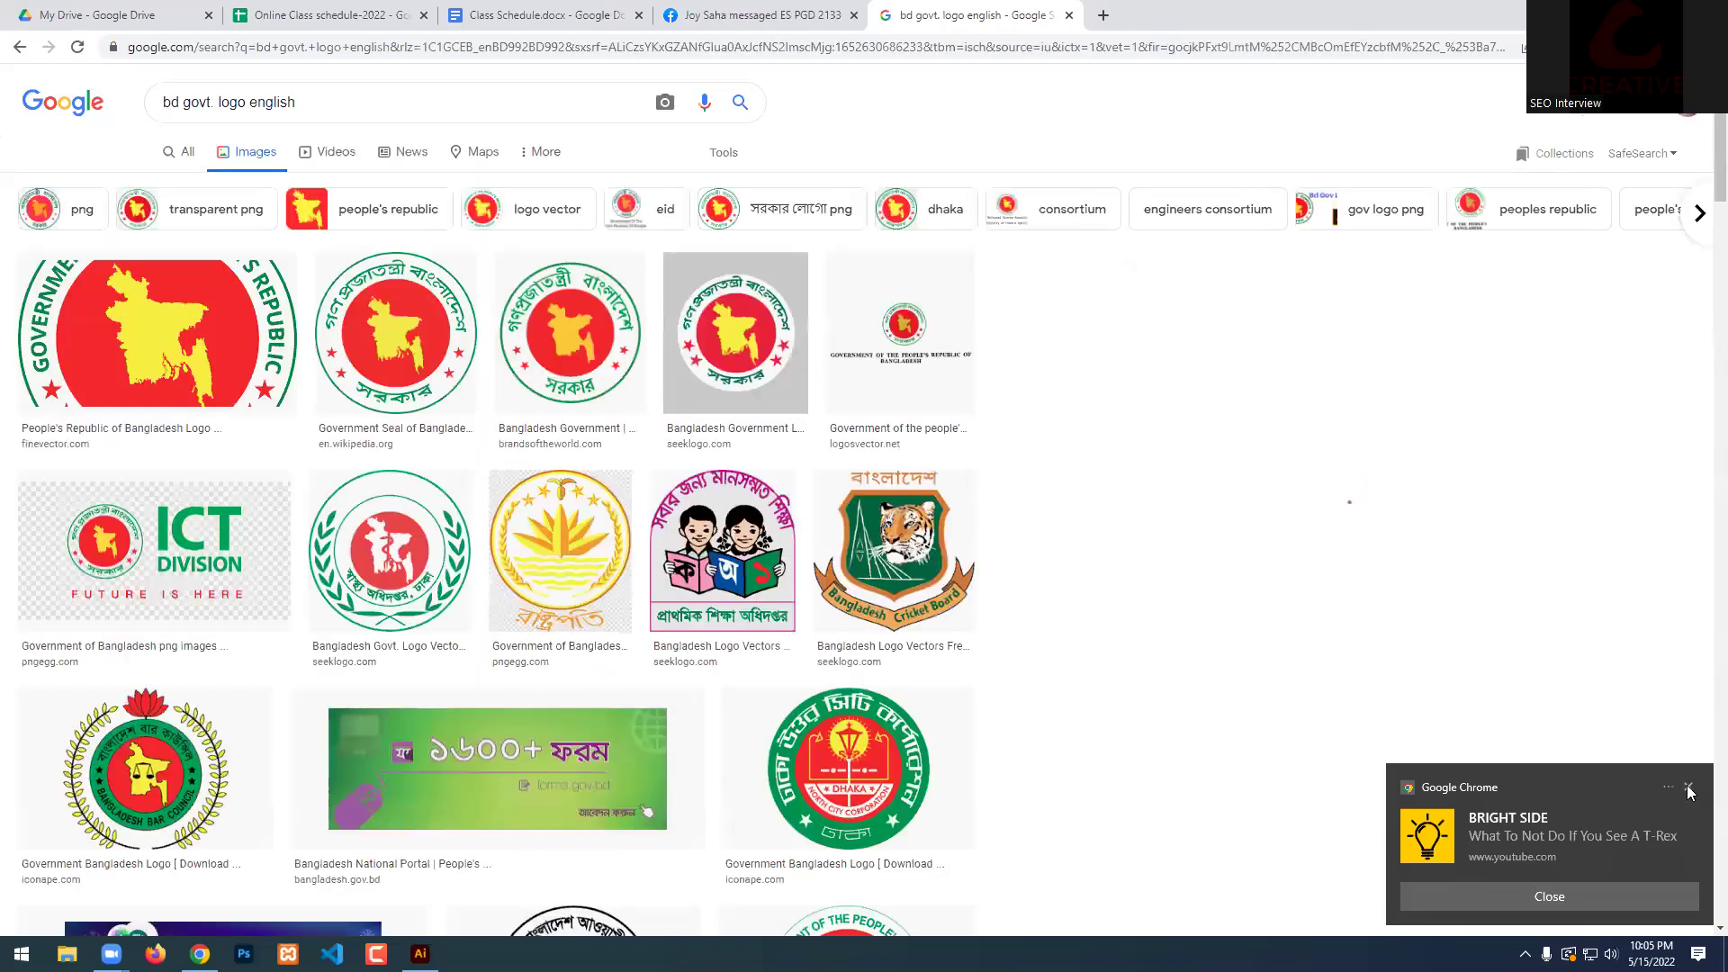
{"action": "left_click", "coordinate": [1689, 789]}
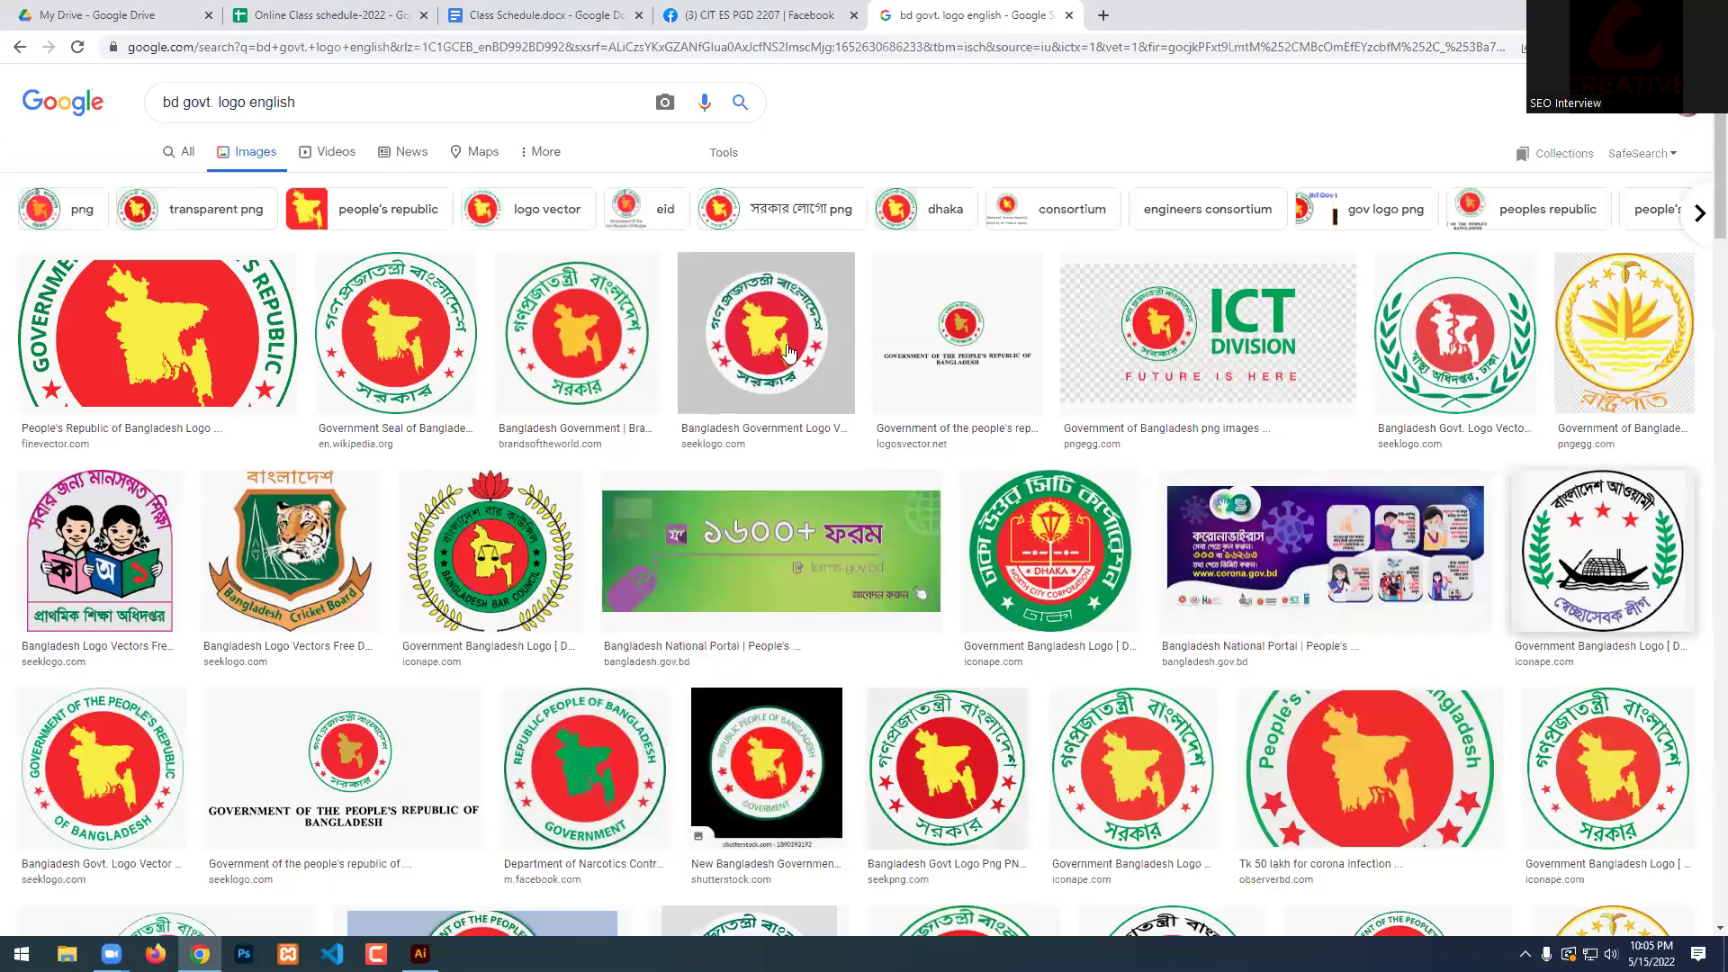
{"action": "scroll", "coordinate": [789, 352], "scroll_direction": "down", "scroll_amount": 5}
{"action": "left_click", "coordinate": [477, 437]}
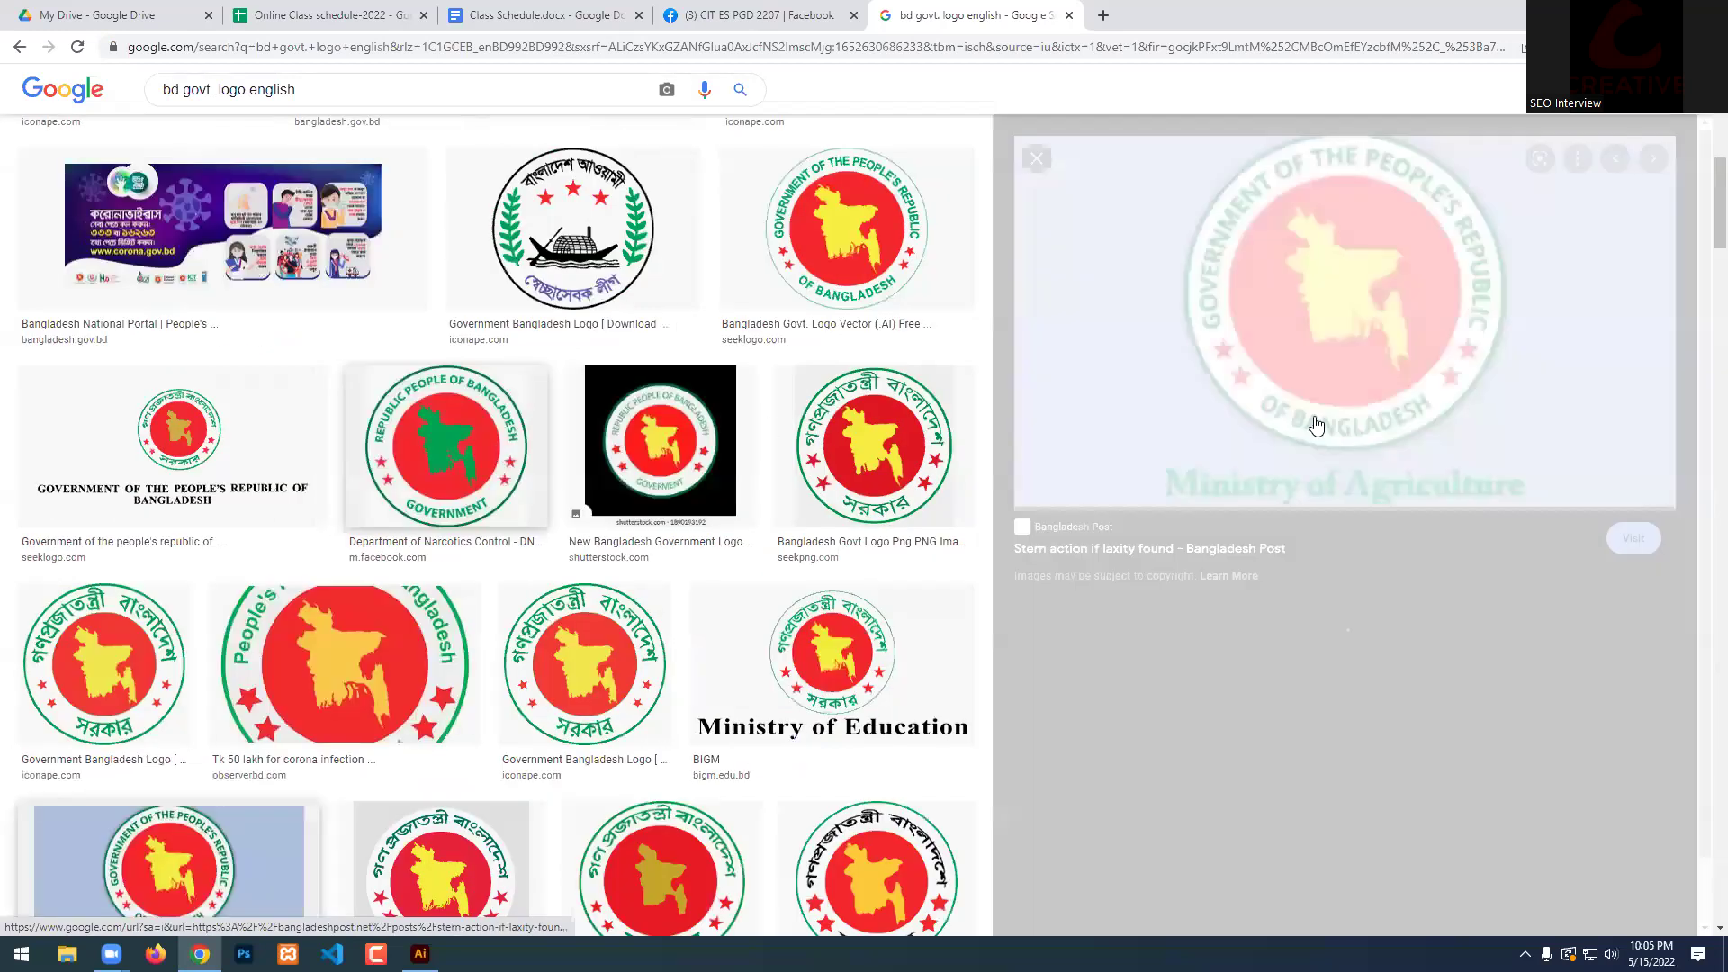
Save the seal image to the Desktop and return to Illustrator.
{"action": "right_click", "coordinate": [1263, 305]}
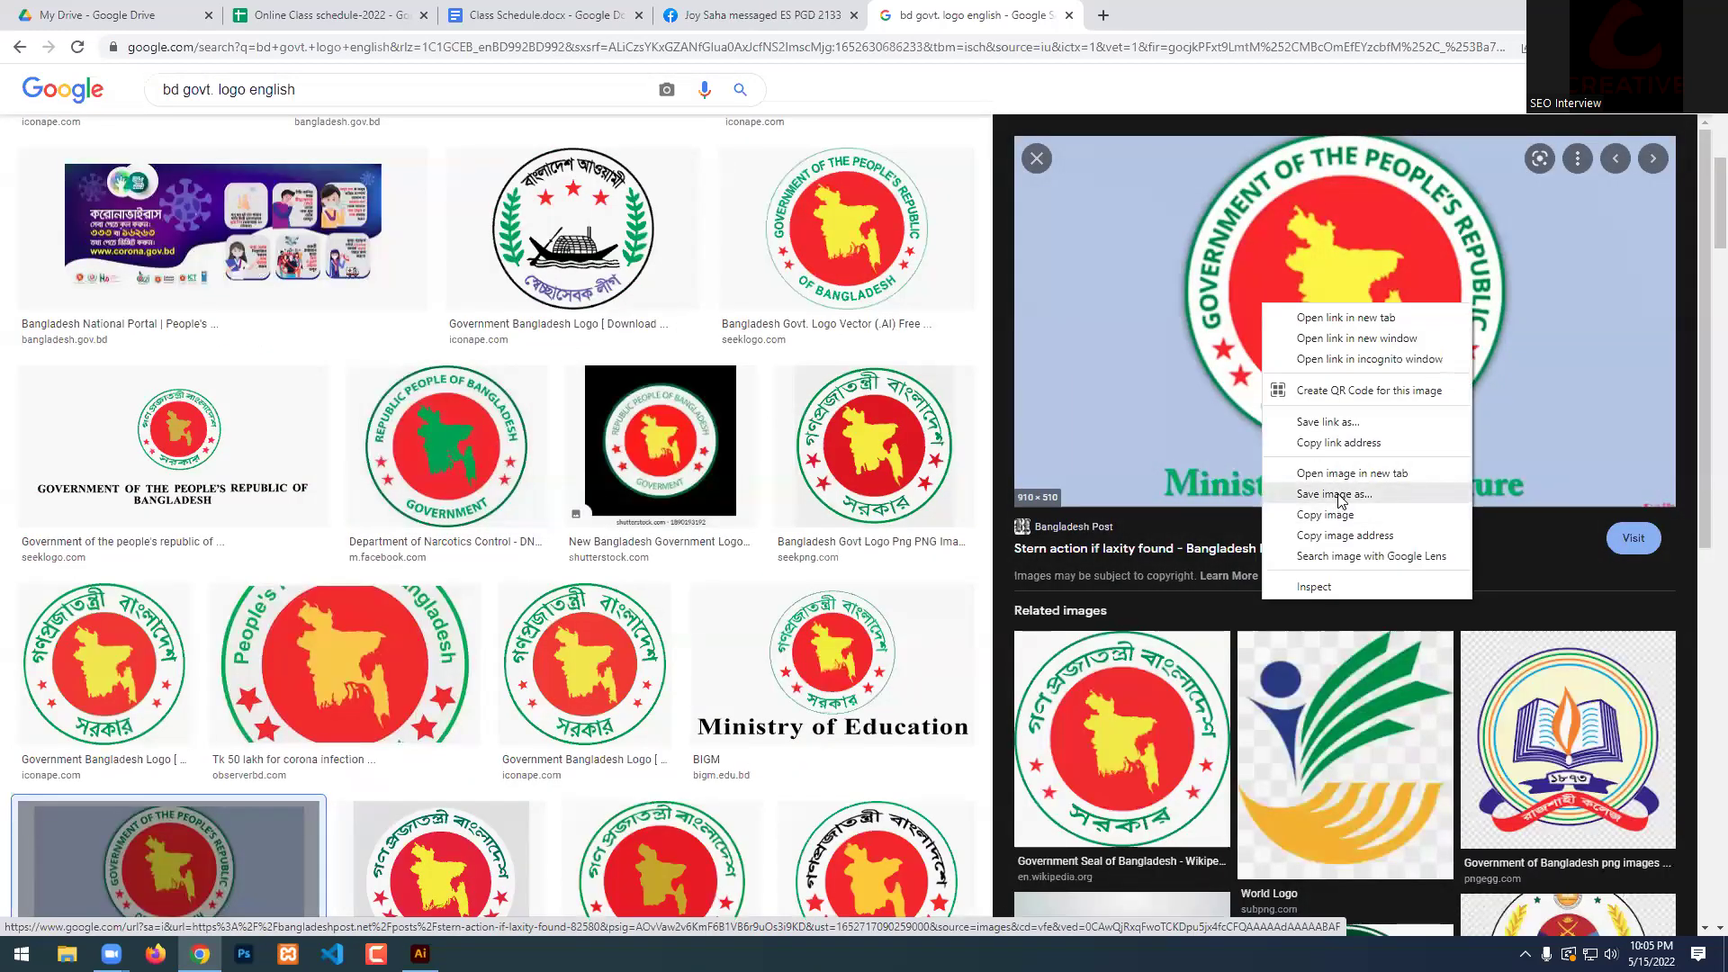
{"action": "left_click", "coordinate": [1335, 494]}
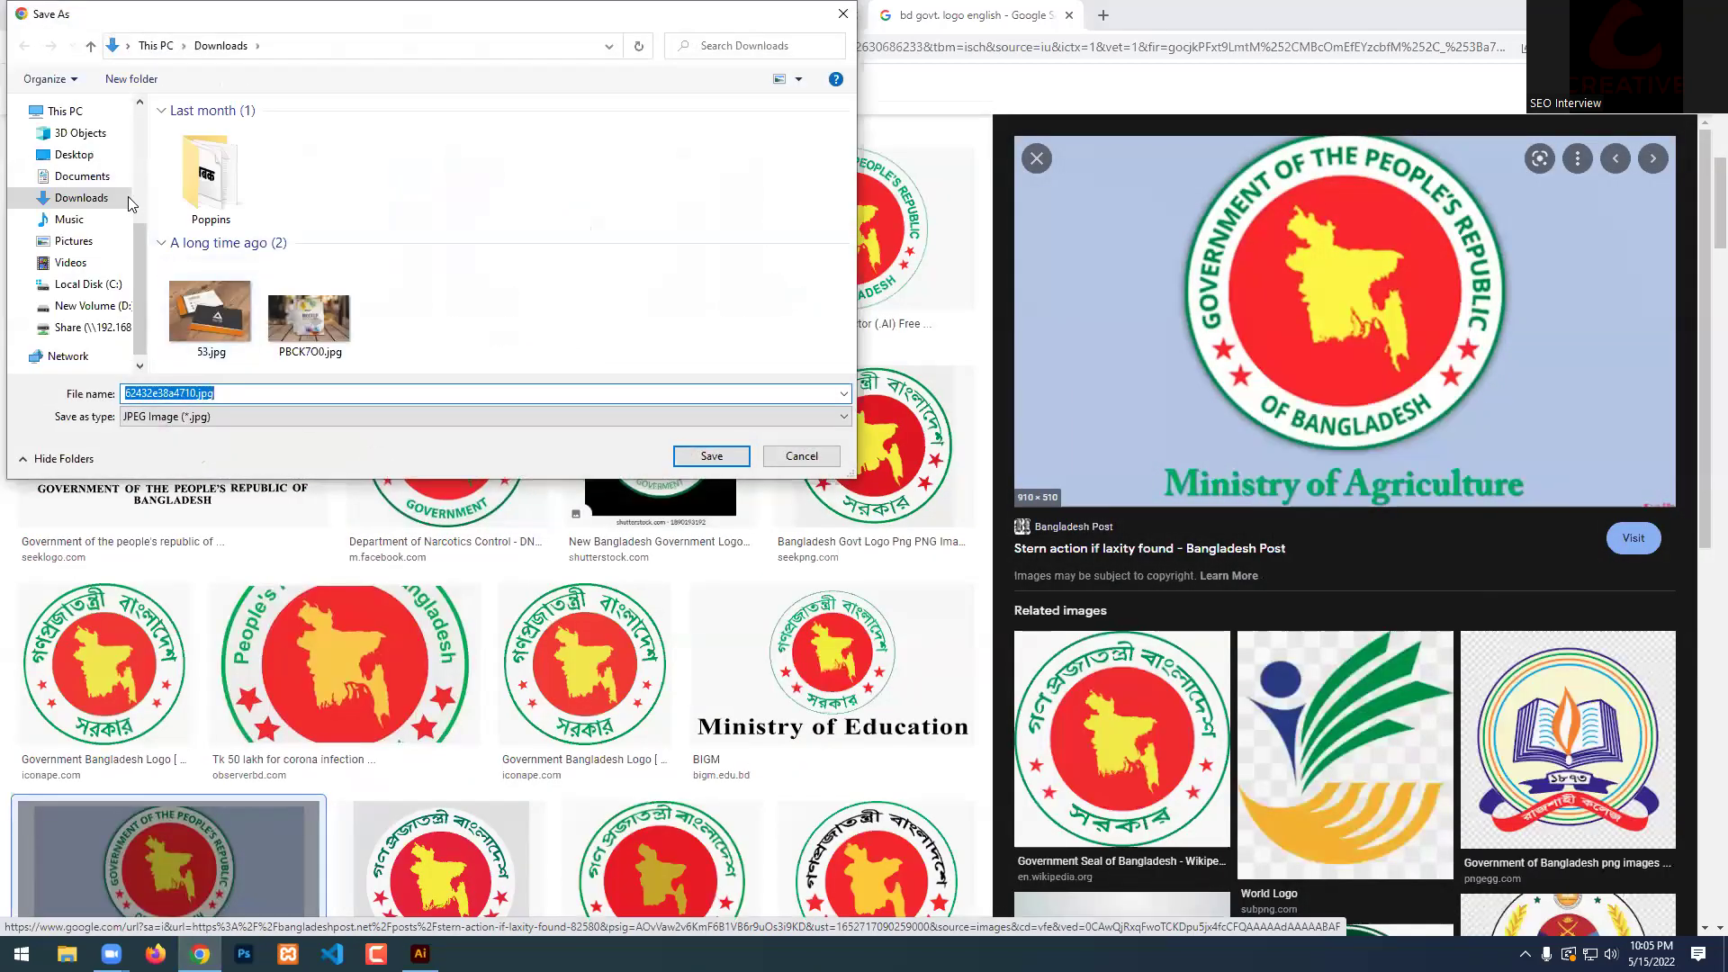
{"action": "left_click", "coordinate": [74, 154]}
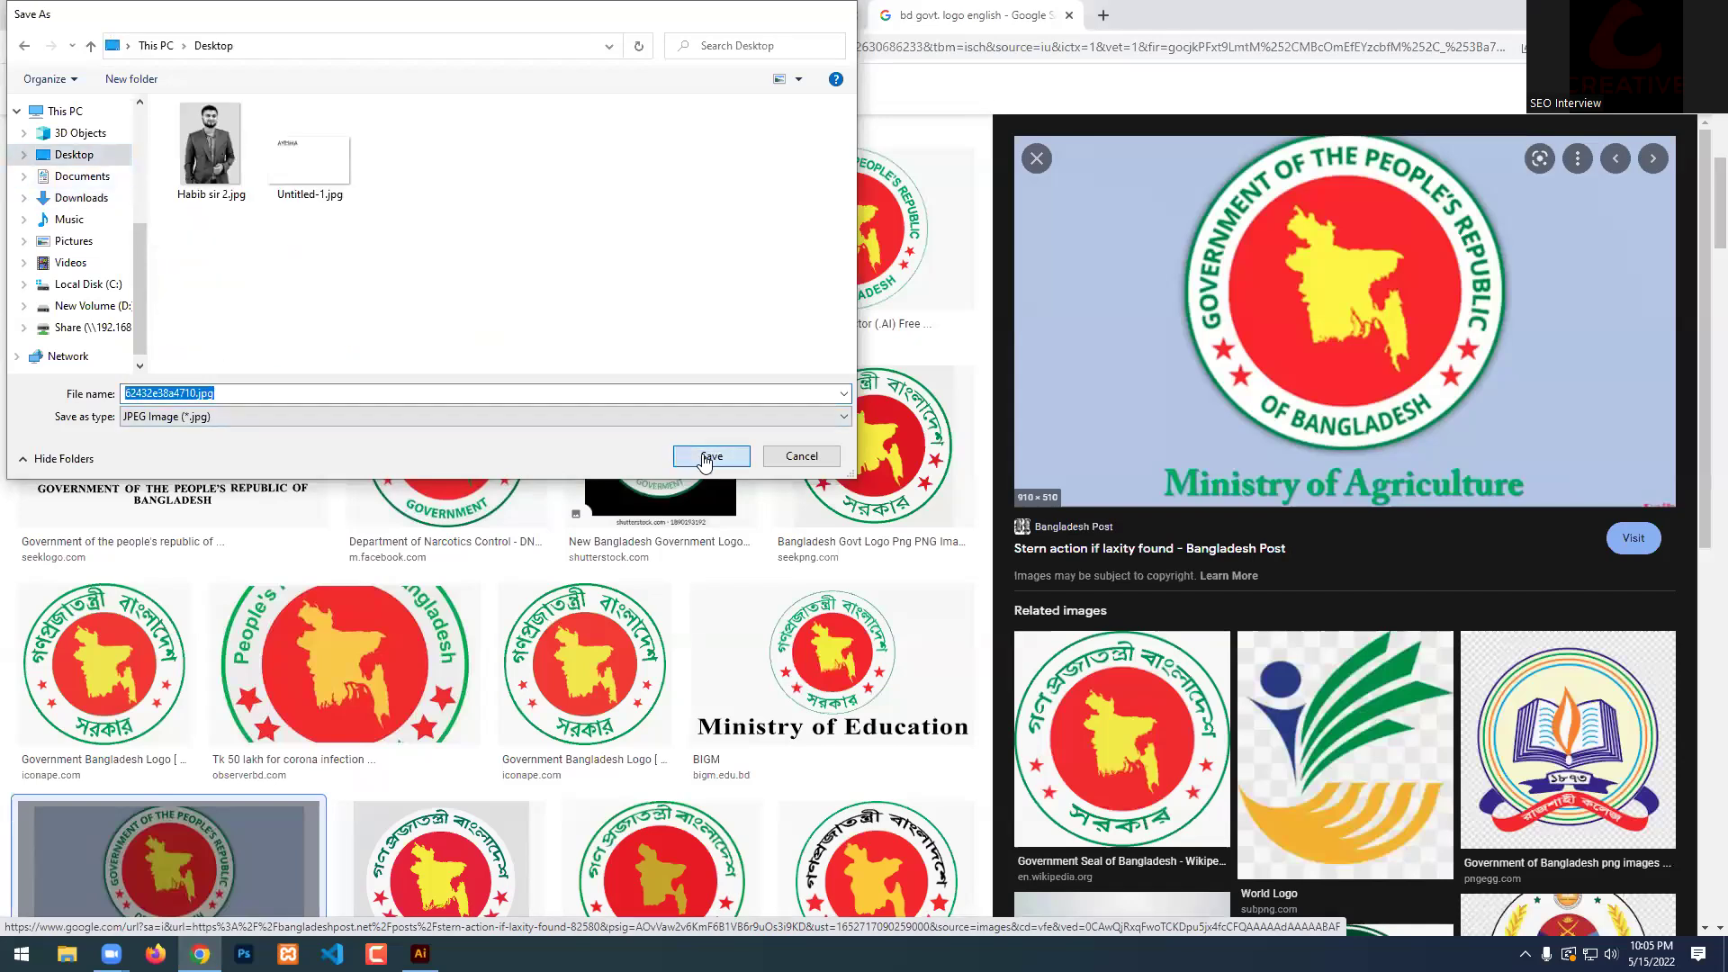
{"action": "left_click", "coordinate": [706, 458]}
{"action": "key", "text": "alt+Tab"}
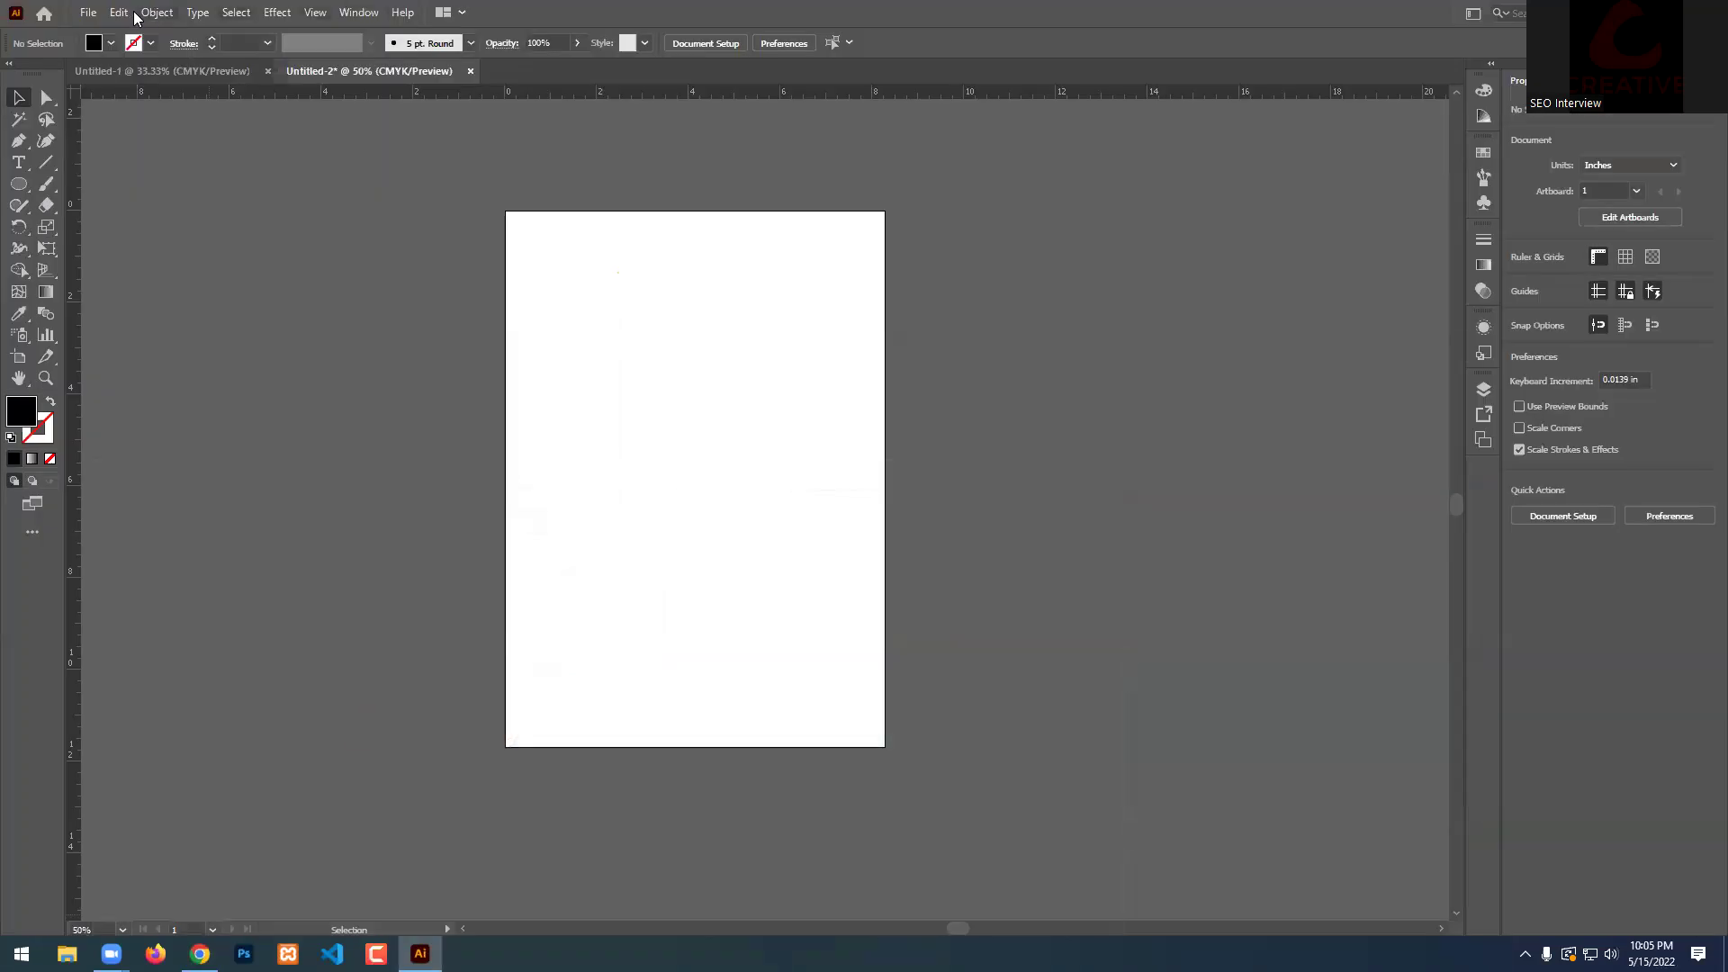
Place 62432e38a4710.jpg into the document on the artboard.
{"action": "left_click", "coordinate": [87, 13]}
{"action": "left_click", "coordinate": [111, 324]}
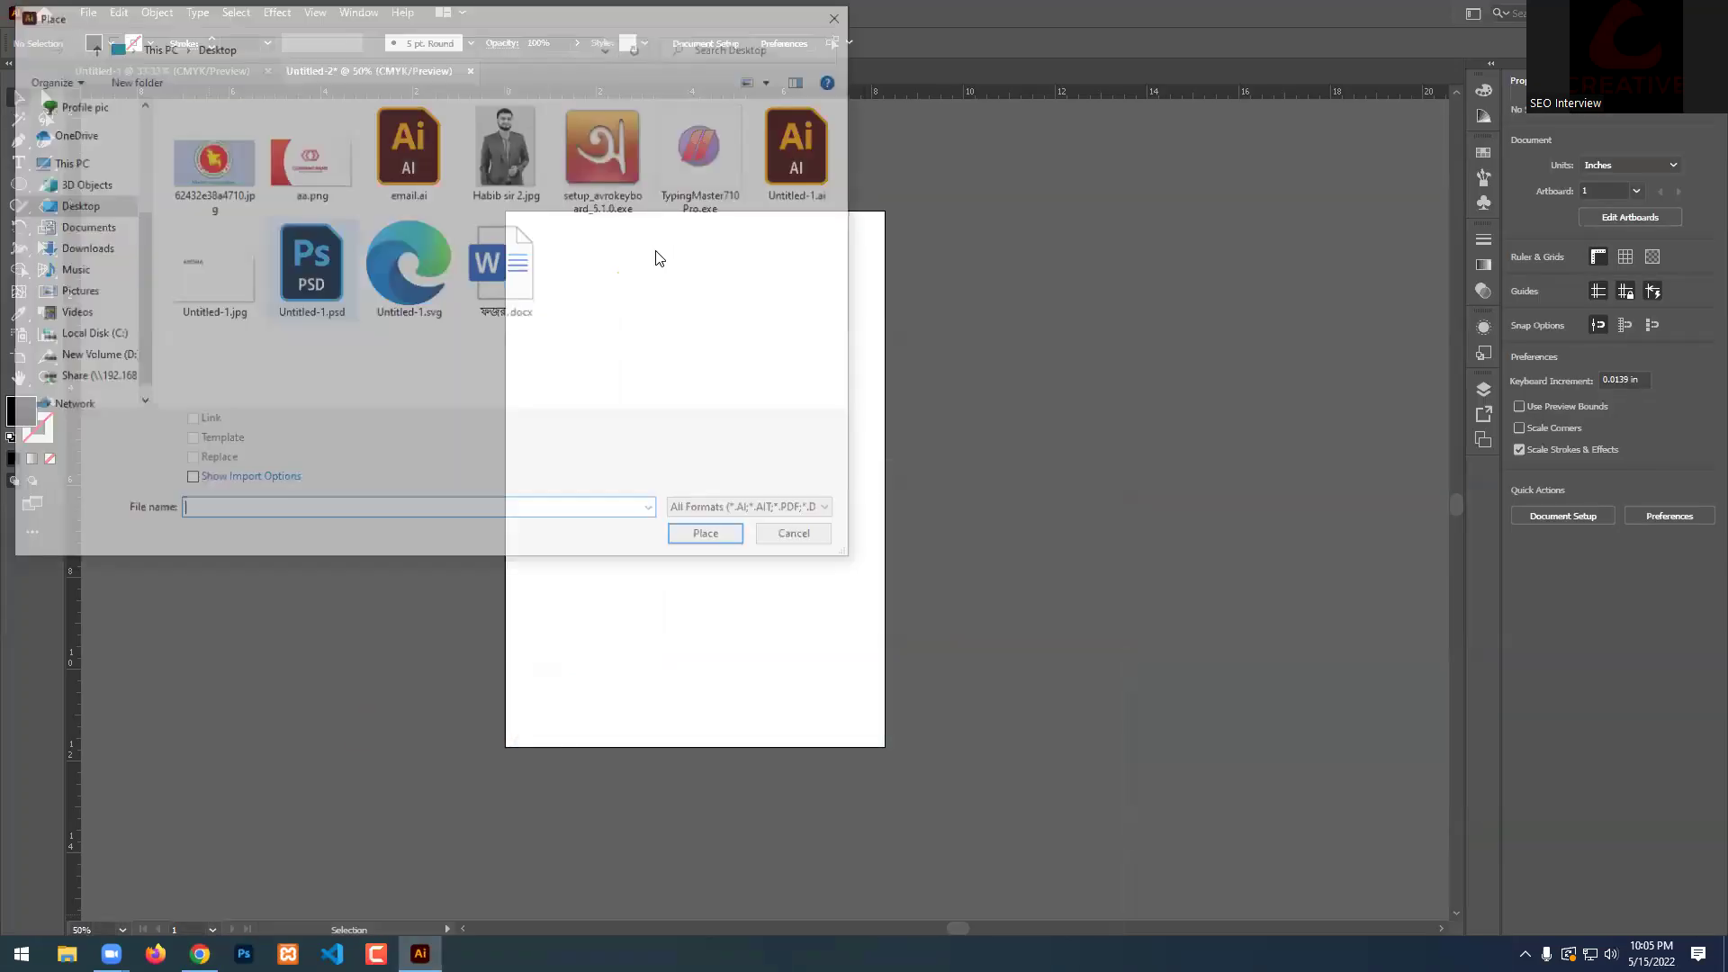
{"action": "left_click", "coordinate": [225, 168]}
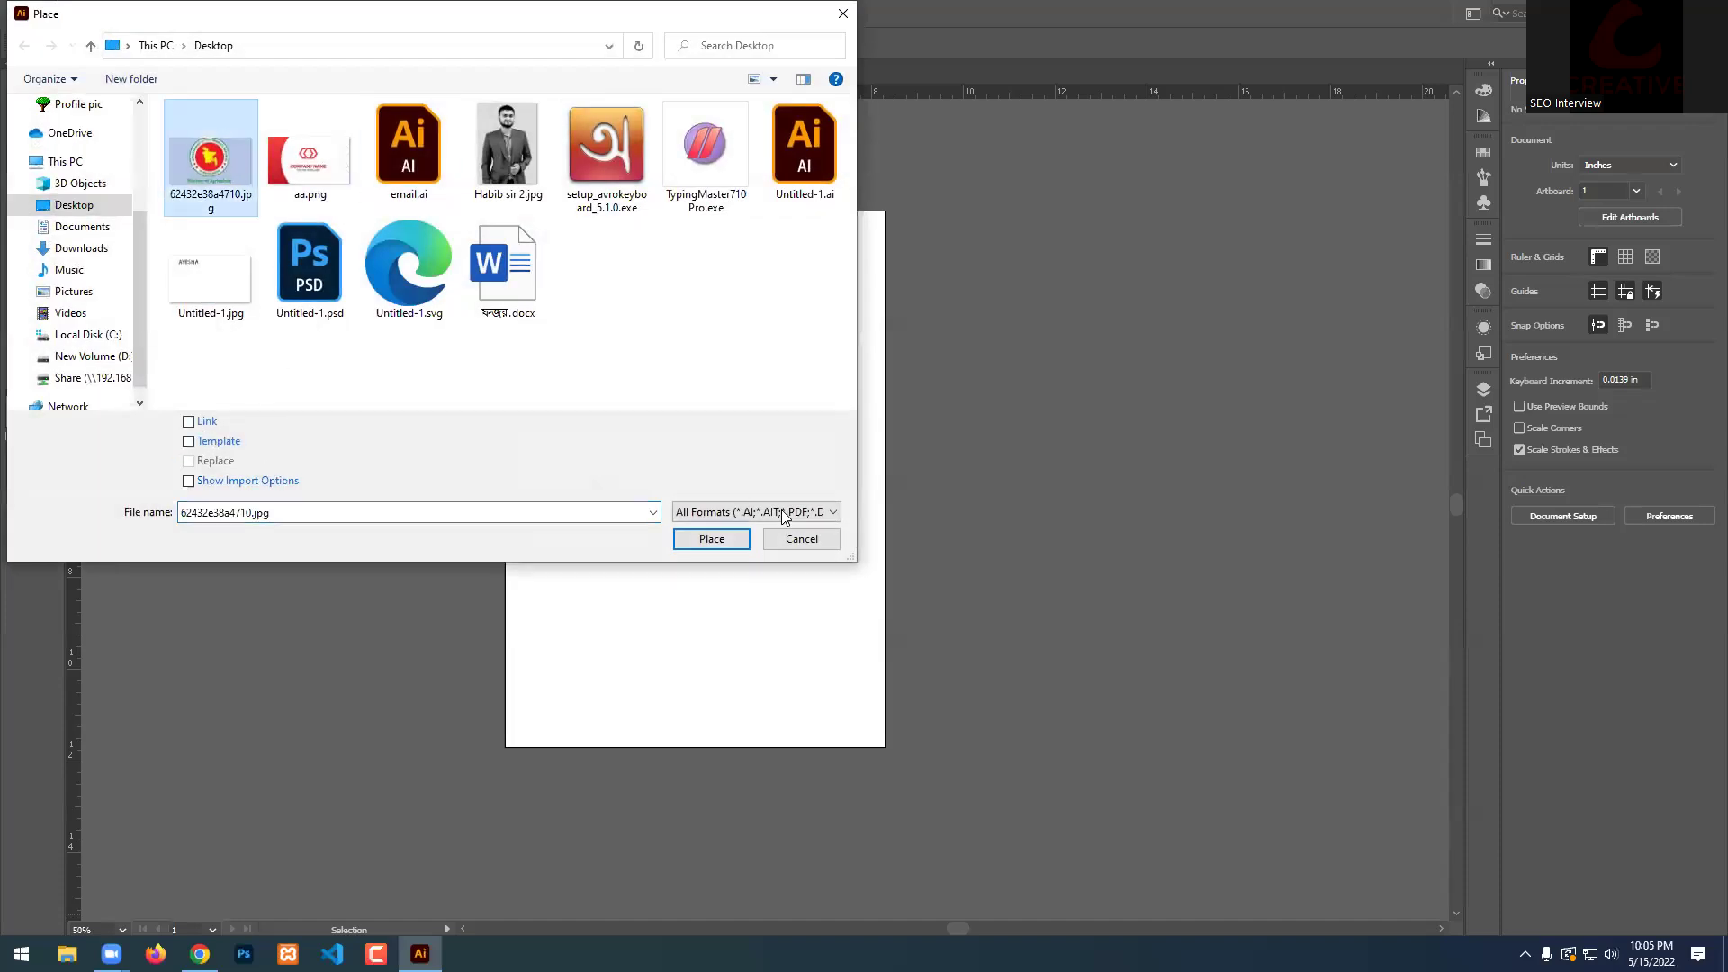
{"action": "left_click", "coordinate": [711, 538]}
{"action": "left_click", "coordinate": [644, 360]}
Move the seal image beside the artboard's left edge as a reference.
{"action": "left_click_drag", "start_coordinate": [925, 451], "coordinate": [659, 403]}
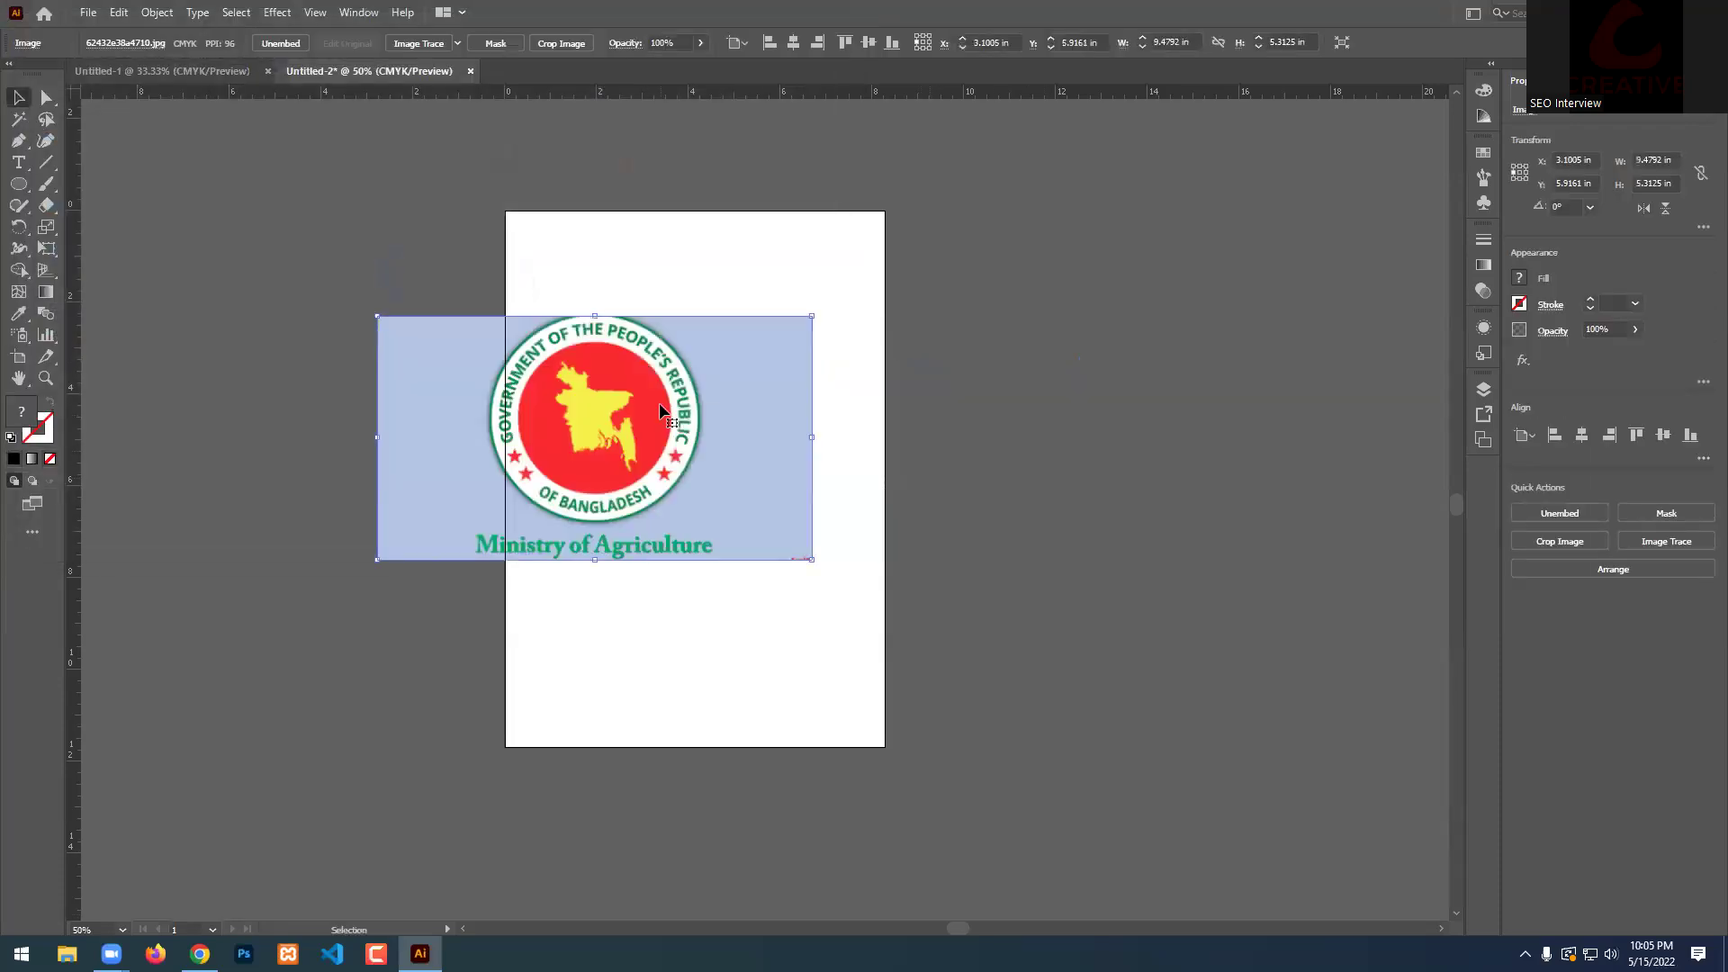
{"action": "scroll", "coordinate": [1100, 370], "scroll_direction": "down", "scroll_amount": 1}
{"action": "scroll", "coordinate": [636, 328], "scroll_direction": "up", "scroll_amount": 2}
{"action": "left_click_drag", "start_coordinate": [931, 413], "coordinate": [243, 252]}
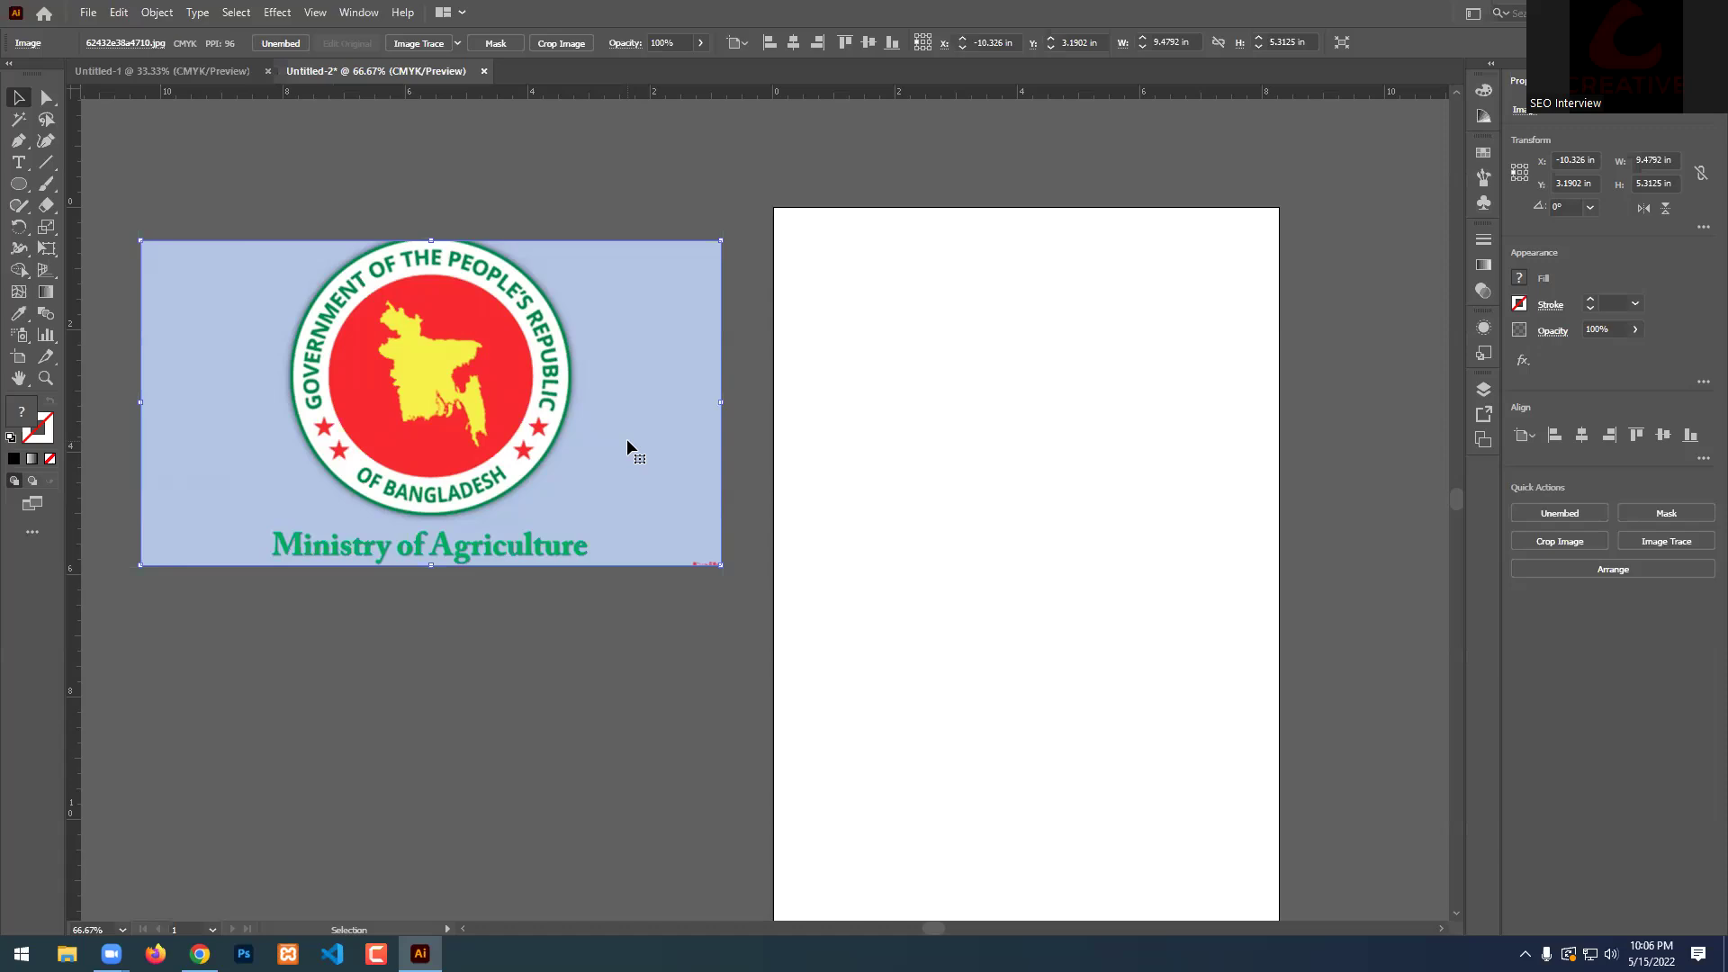
{"action": "left_click", "coordinate": [635, 621]}
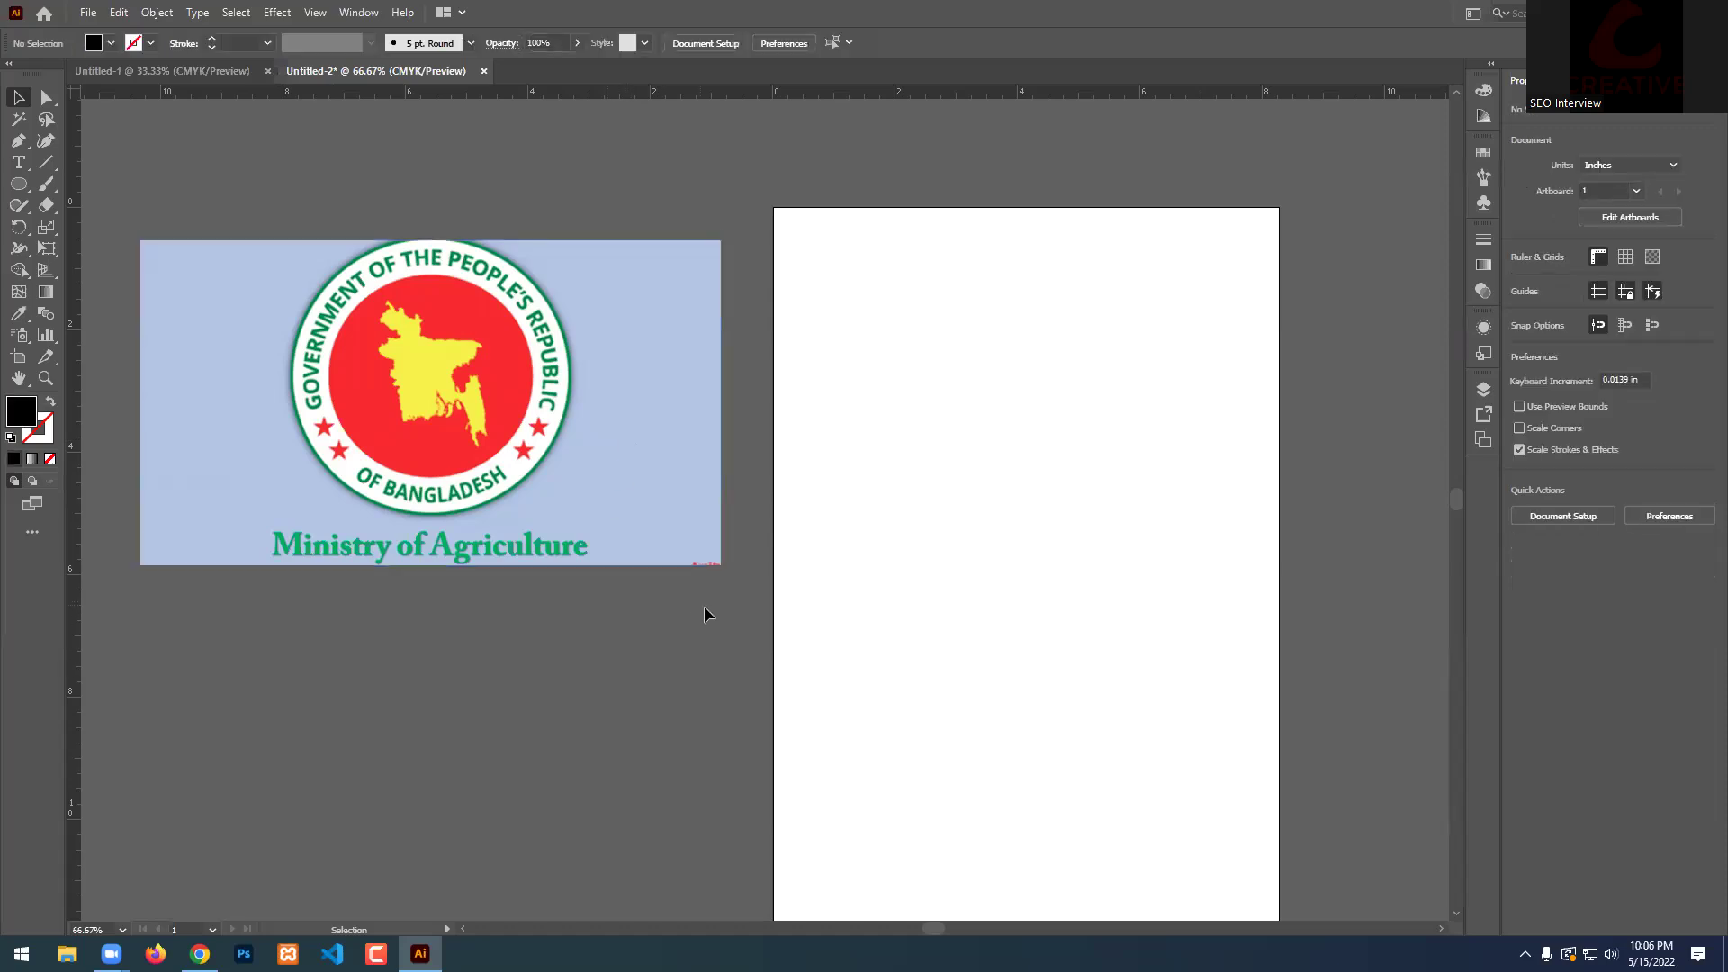
{"action": "left_click", "coordinate": [570, 352]}
{"action": "scroll", "coordinate": [617, 501], "scroll_direction": "up", "scroll_amount": 2}
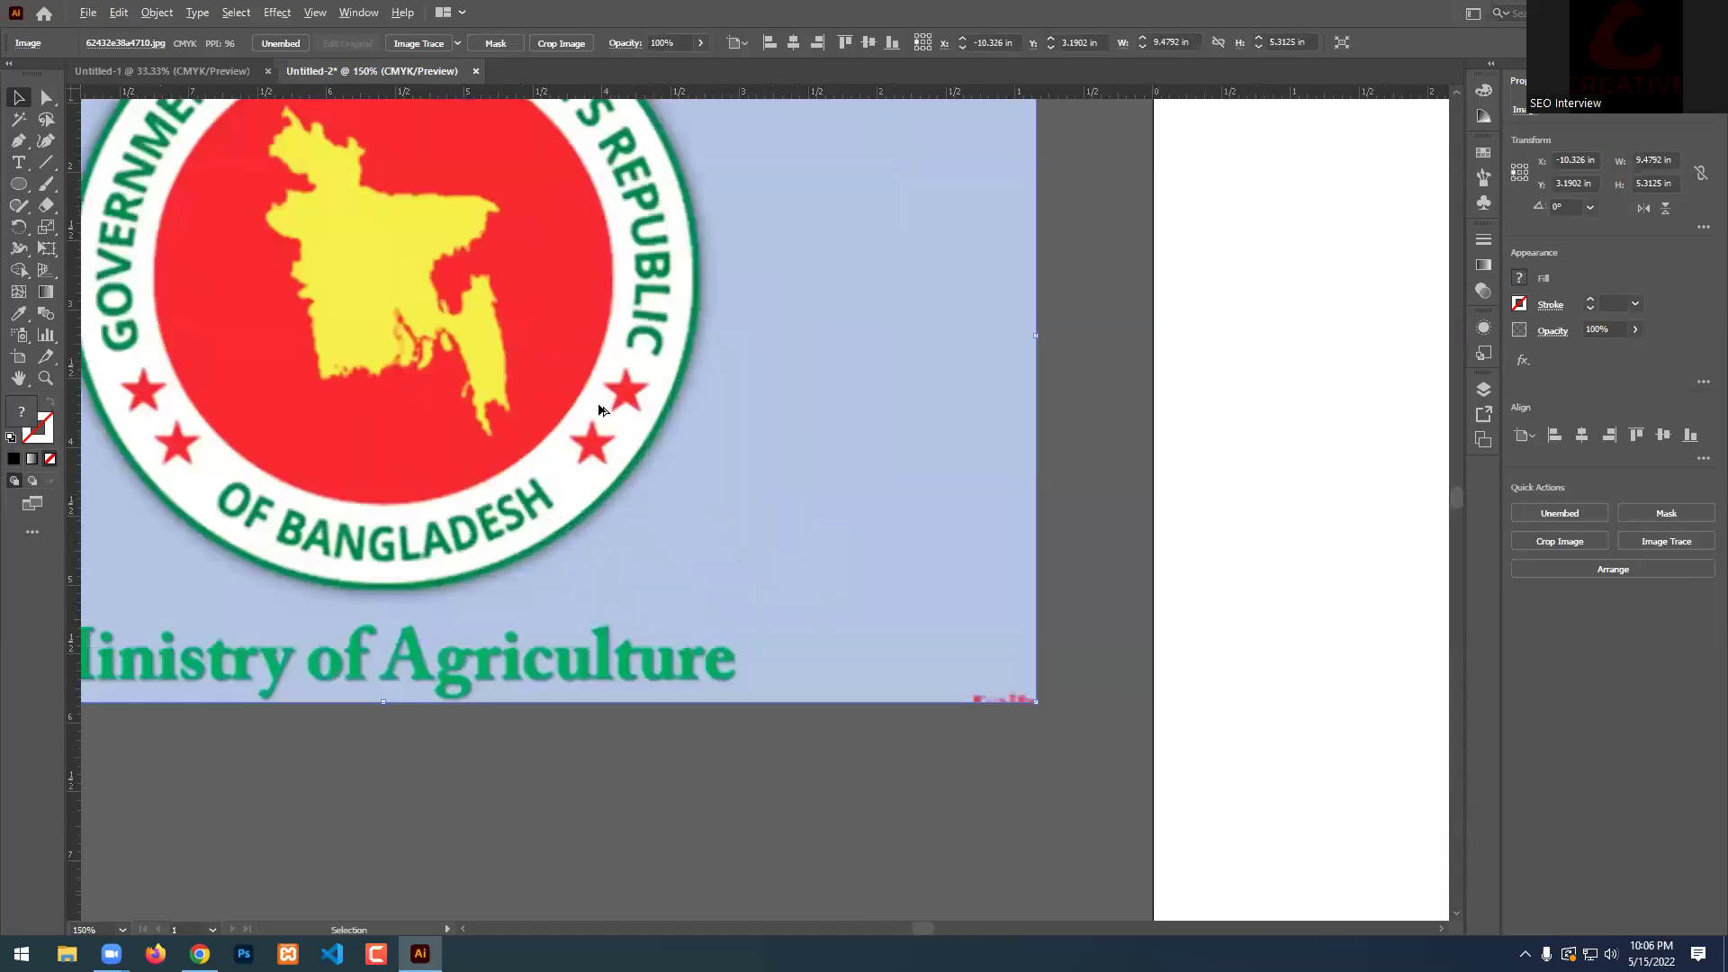
{"action": "scroll", "coordinate": [543, 320], "scroll_direction": "down", "scroll_amount": 1}
{"action": "scroll", "coordinate": [544, 321], "scroll_direction": "up", "scroll_amount": 2}
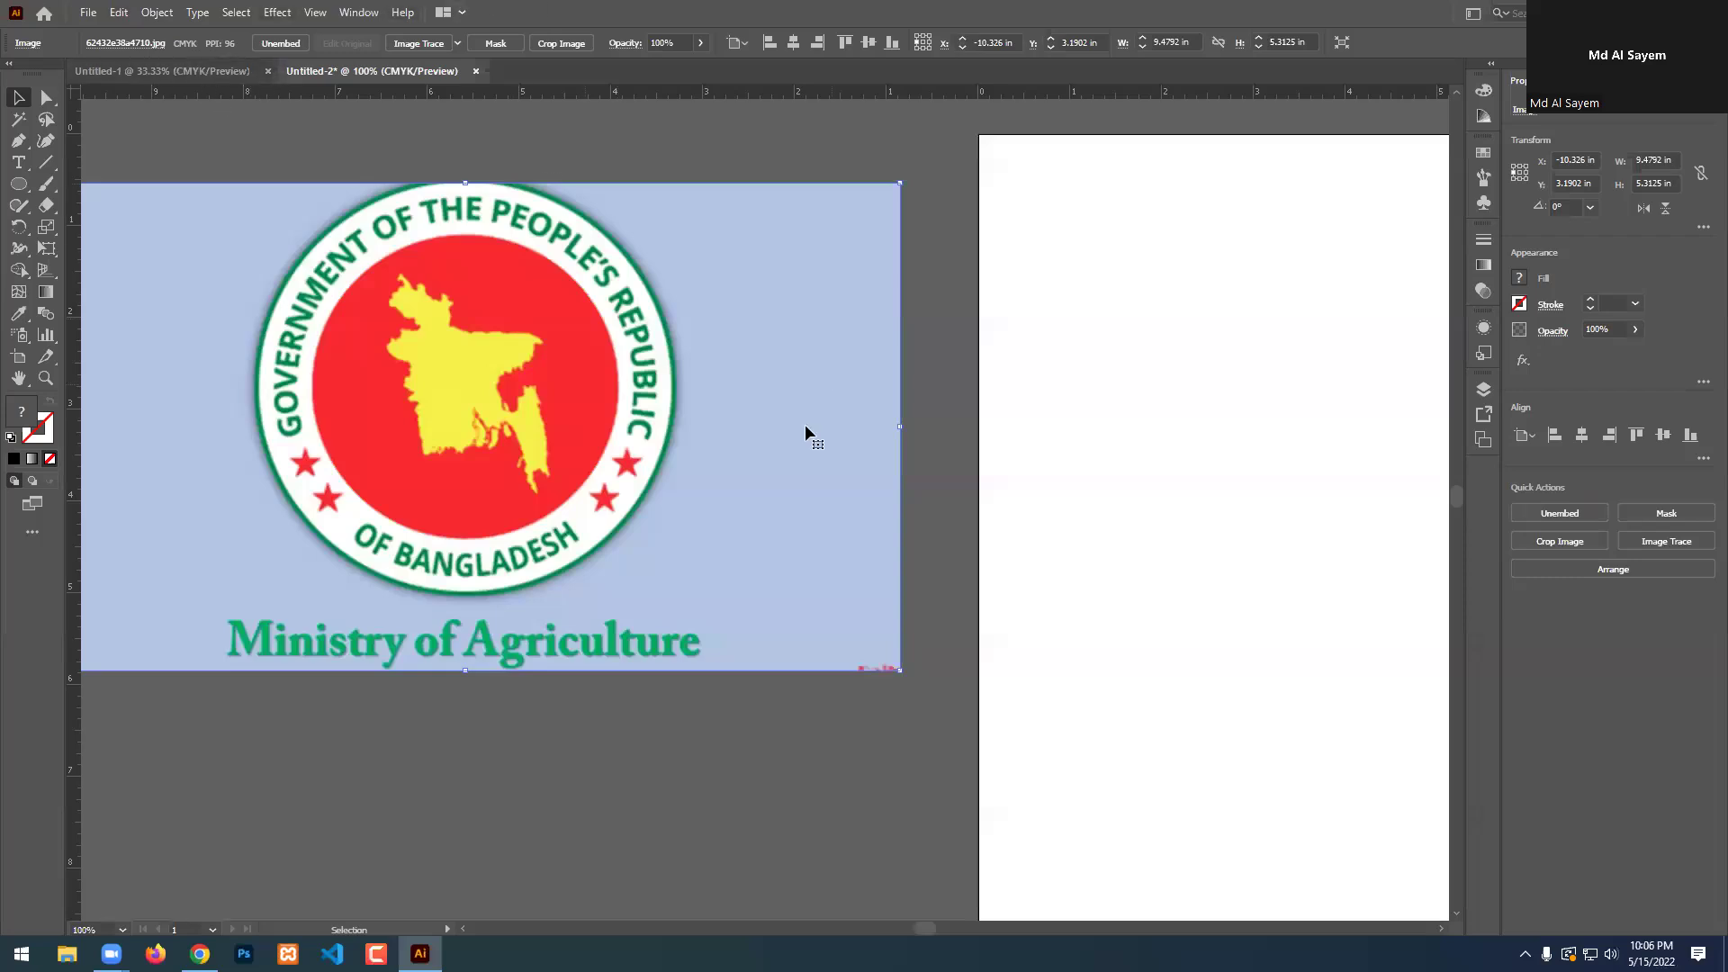
{"action": "left_click", "coordinate": [202, 949]}
Search Google for 'bd map' in a new tab.
{"action": "key", "text": "ctrl+t"}
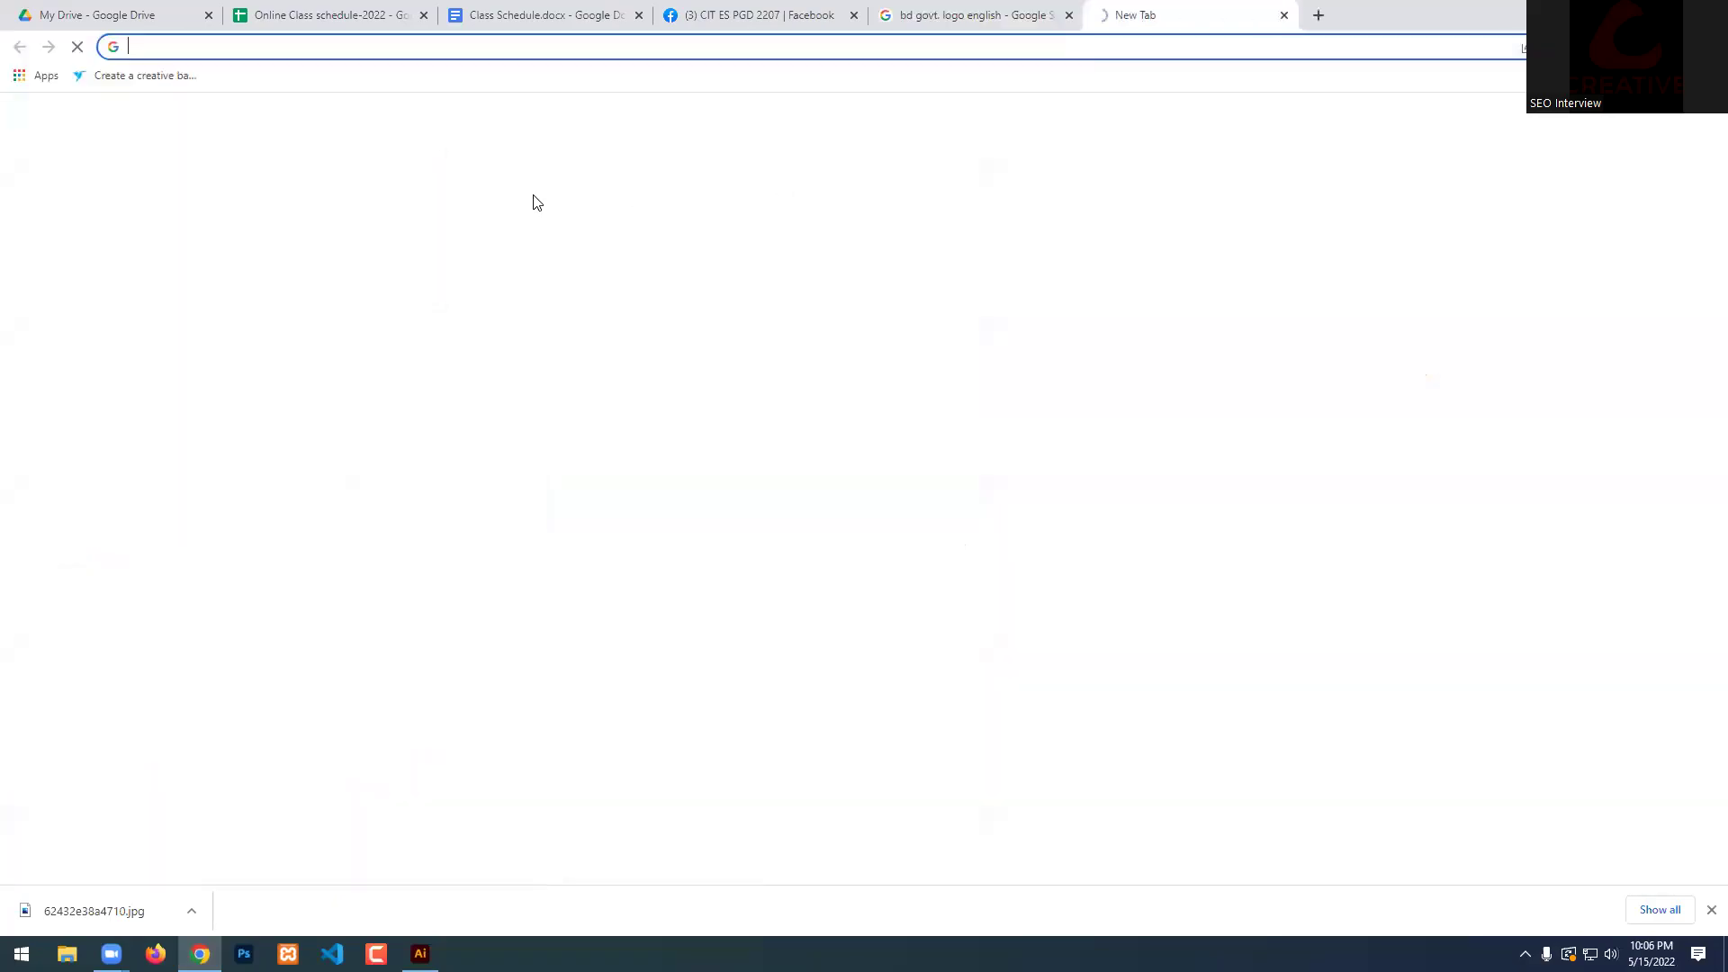
{"action": "left_click", "coordinate": [364, 44]}
{"action": "type", "text": "bd map"}
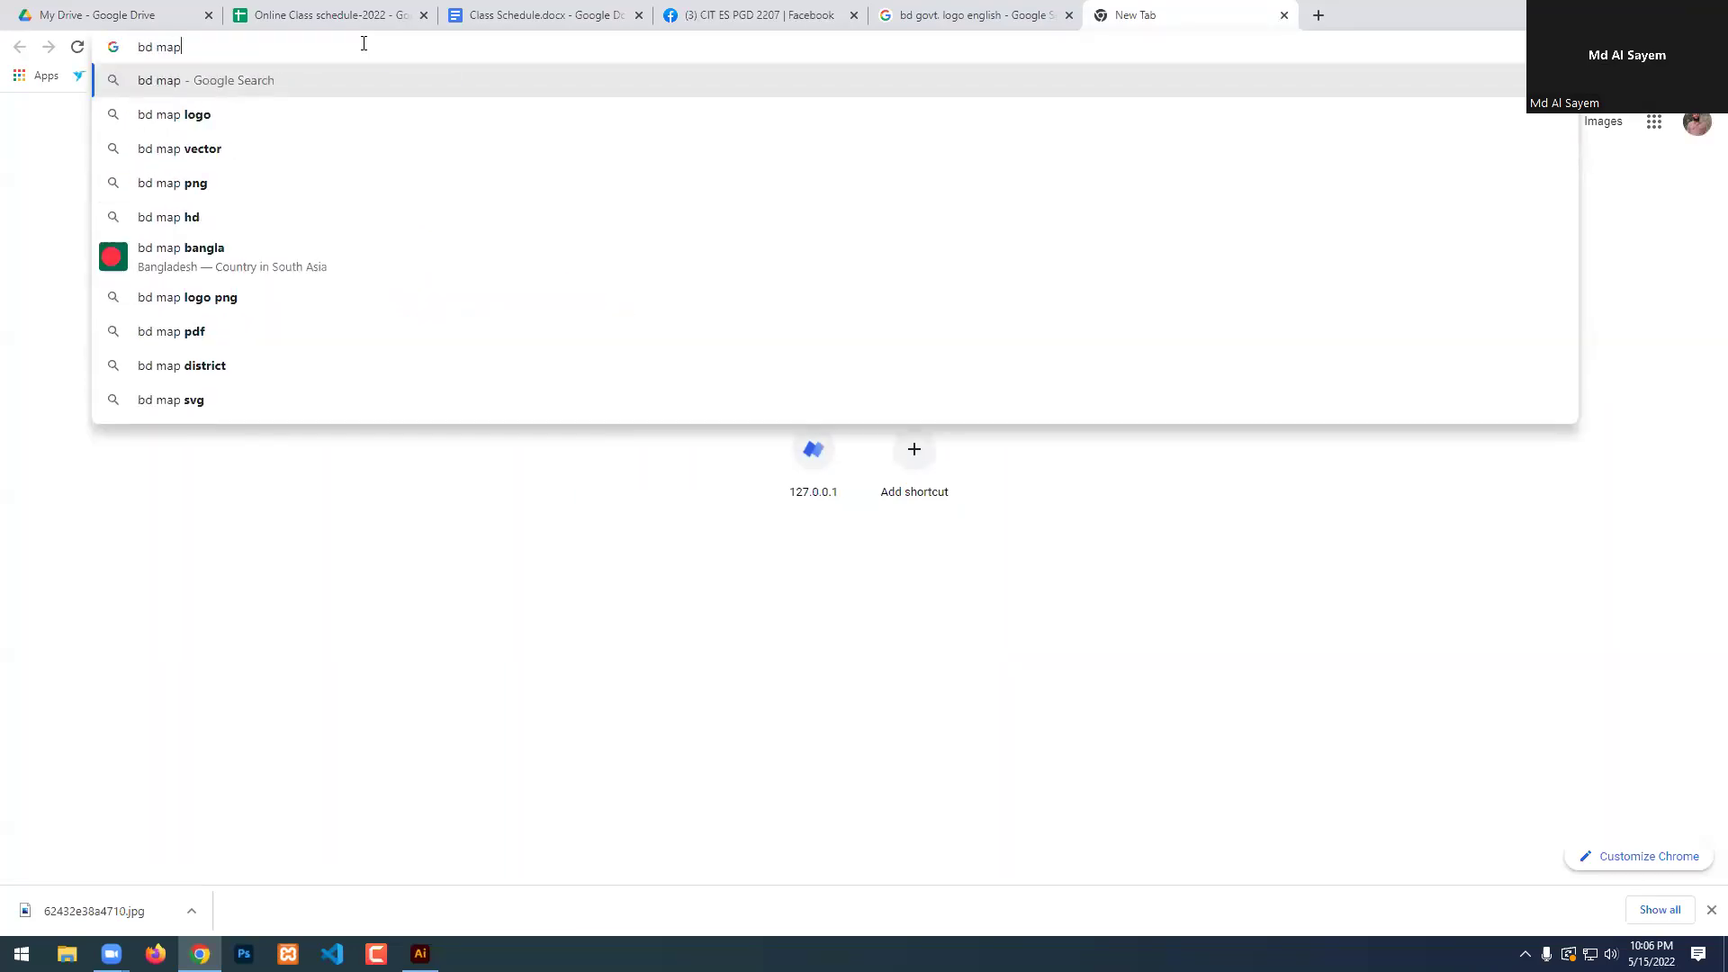
{"action": "key", "text": "Return"}
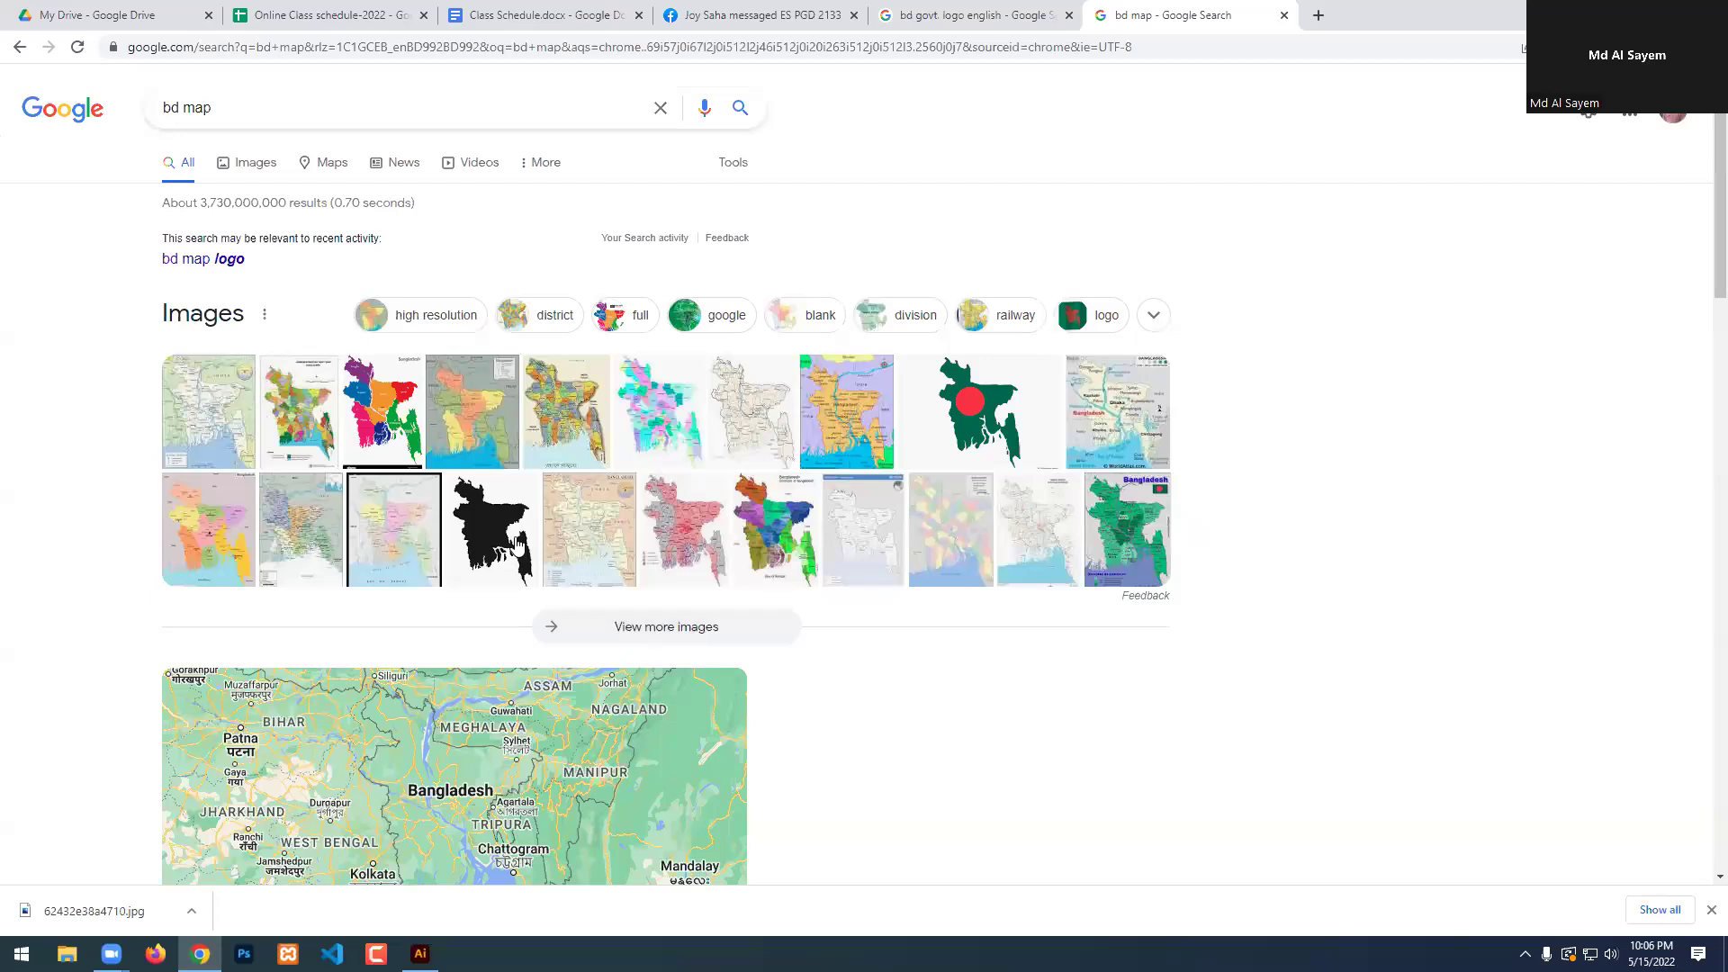
Browse the bd map image results and preview a black Bangladesh map silhouette.
{"action": "left_click", "coordinate": [518, 542]}
{"action": "left_click", "coordinate": [259, 99]}
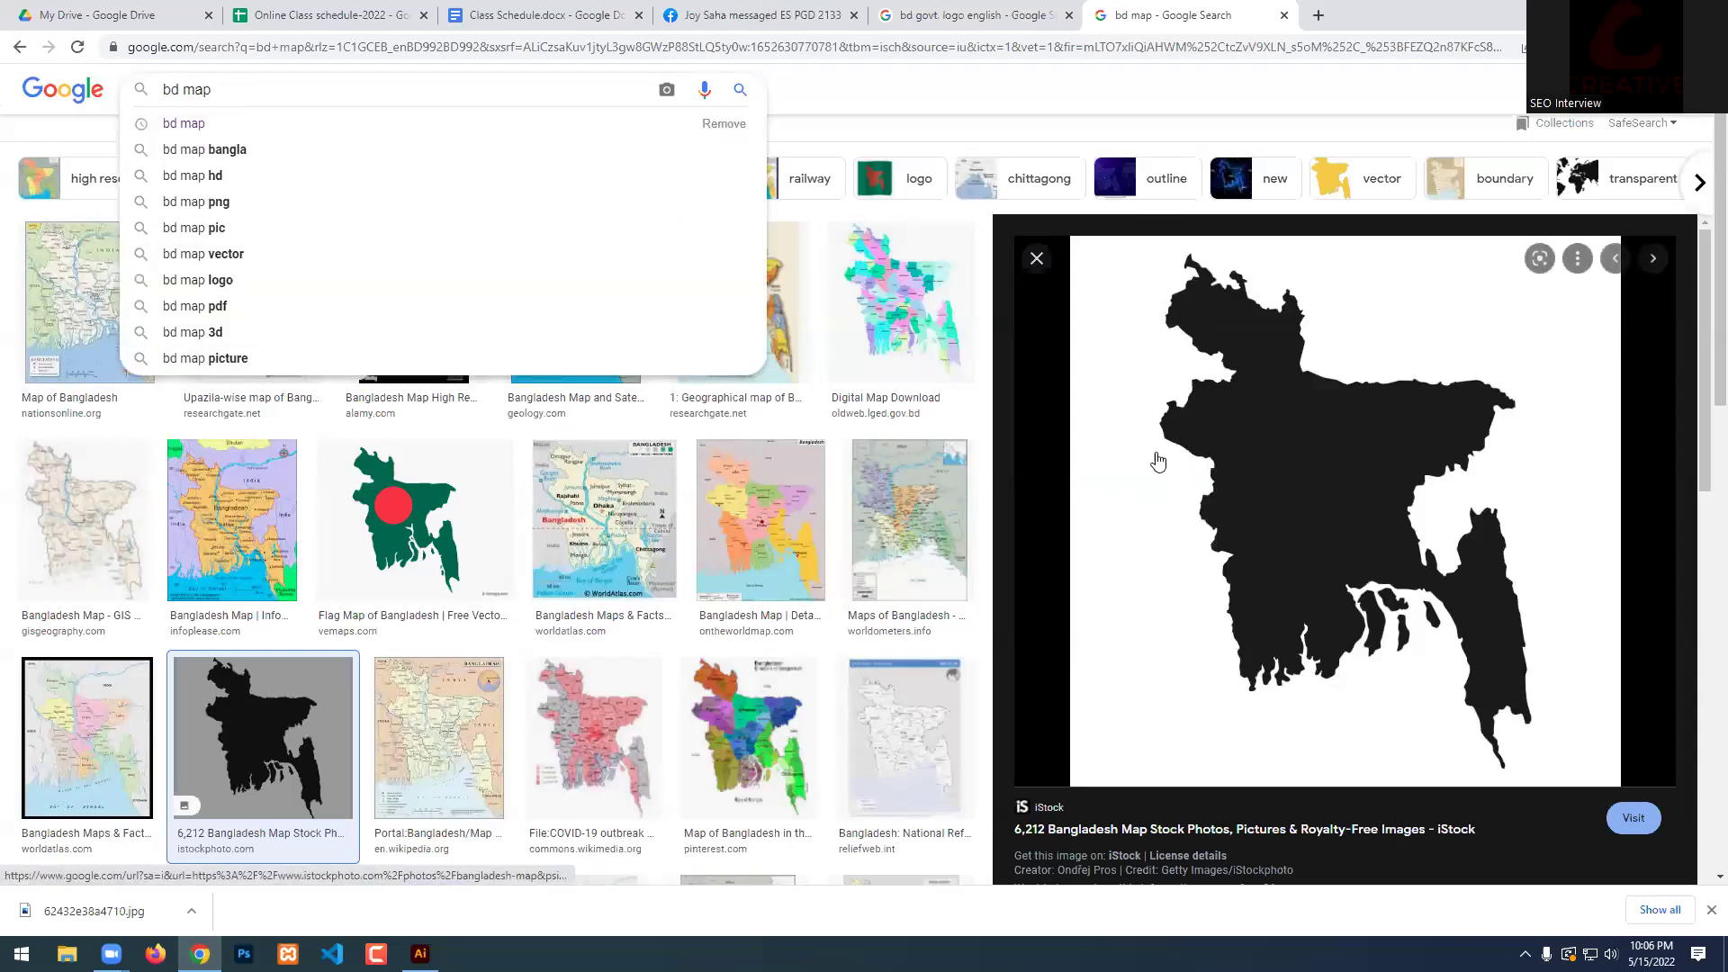
{"action": "left_click", "coordinate": [240, 135]}
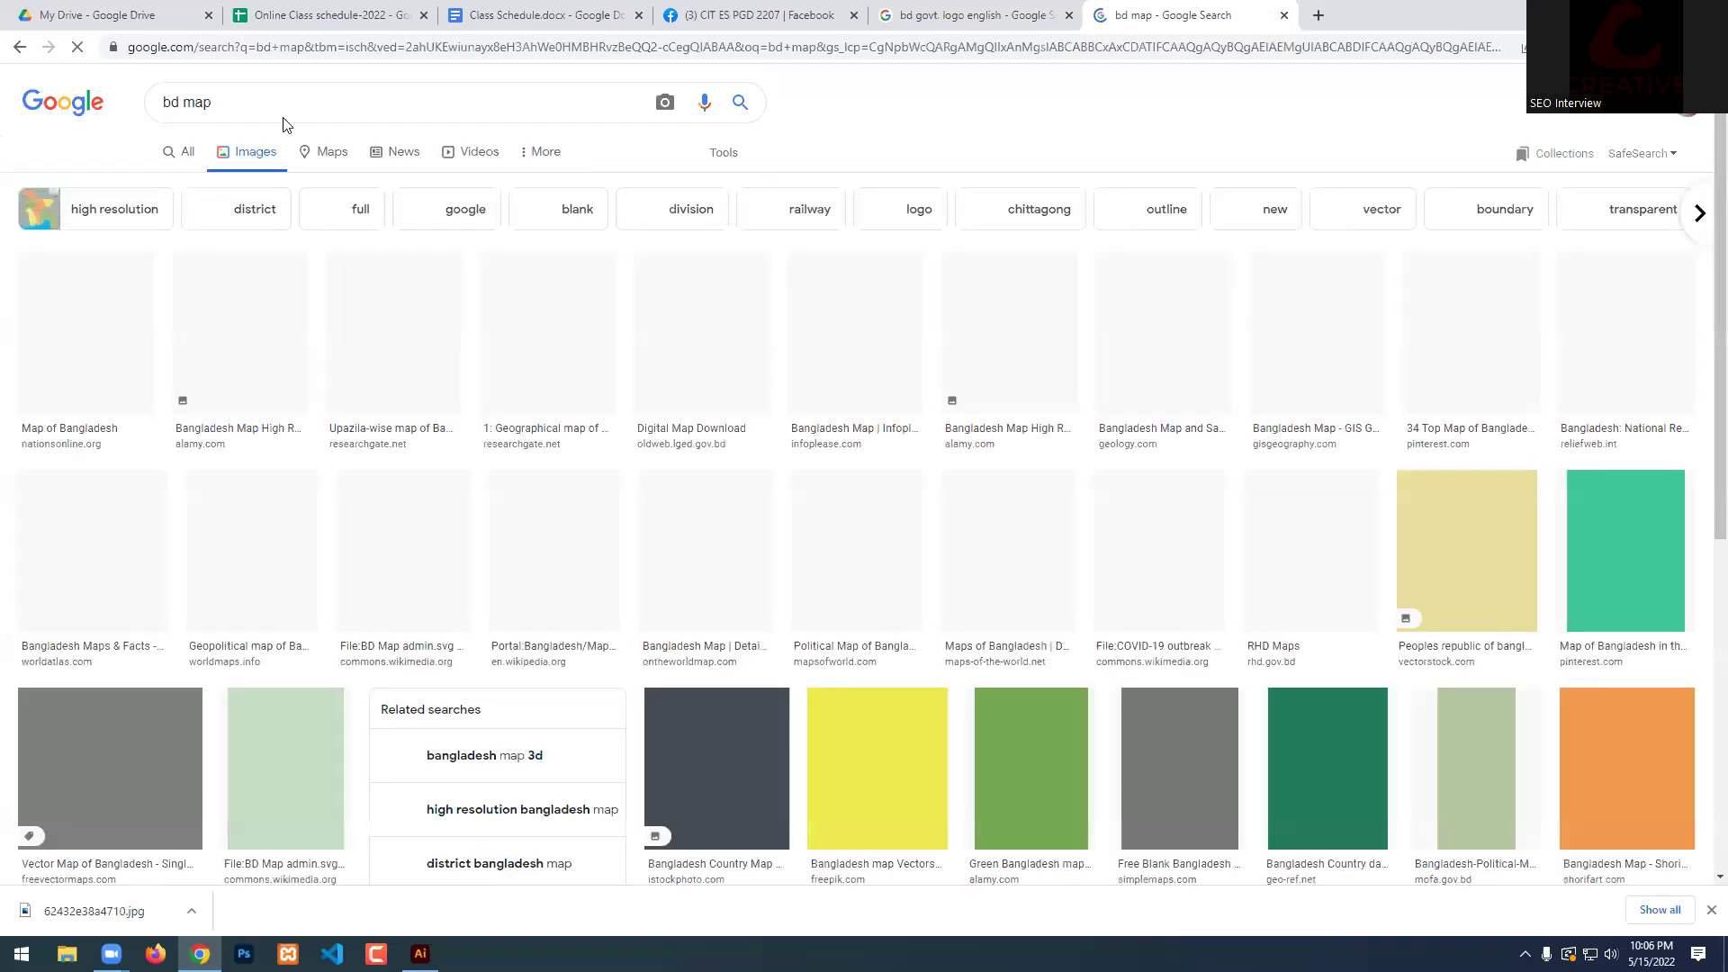
{"action": "scroll", "coordinate": [850, 756], "scroll_direction": "down", "scroll_amount": 6}
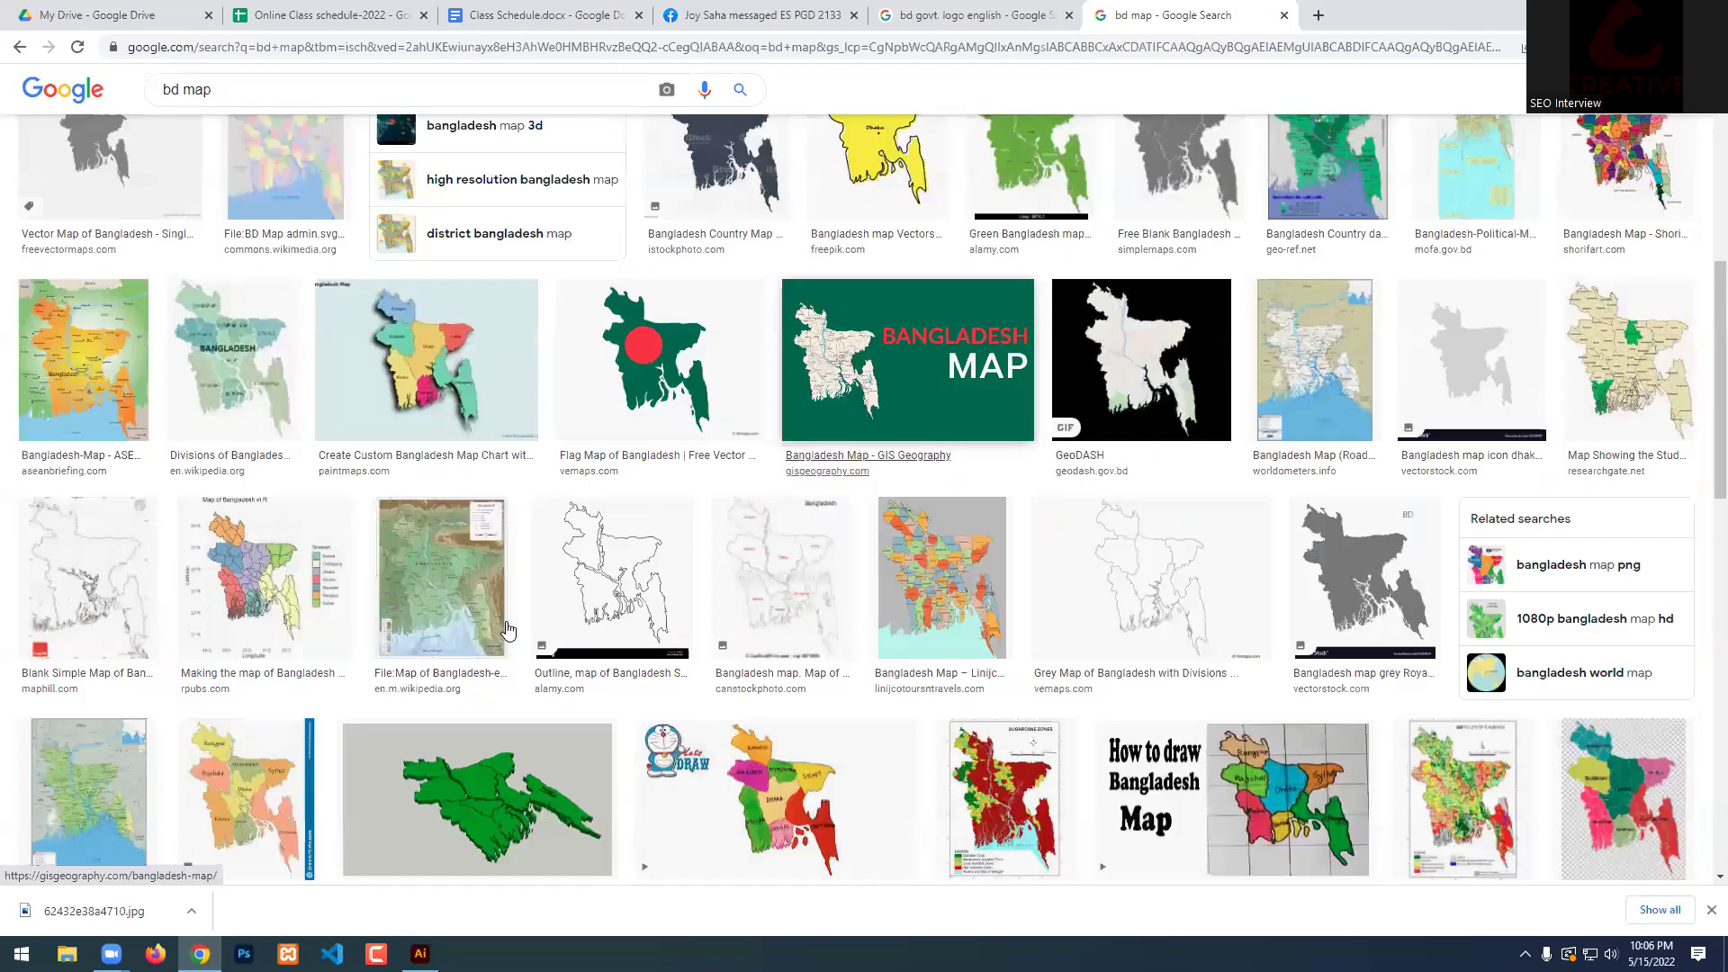
{"action": "scroll", "coordinate": [123, 424], "scroll_direction": "up", "scroll_amount": 3}
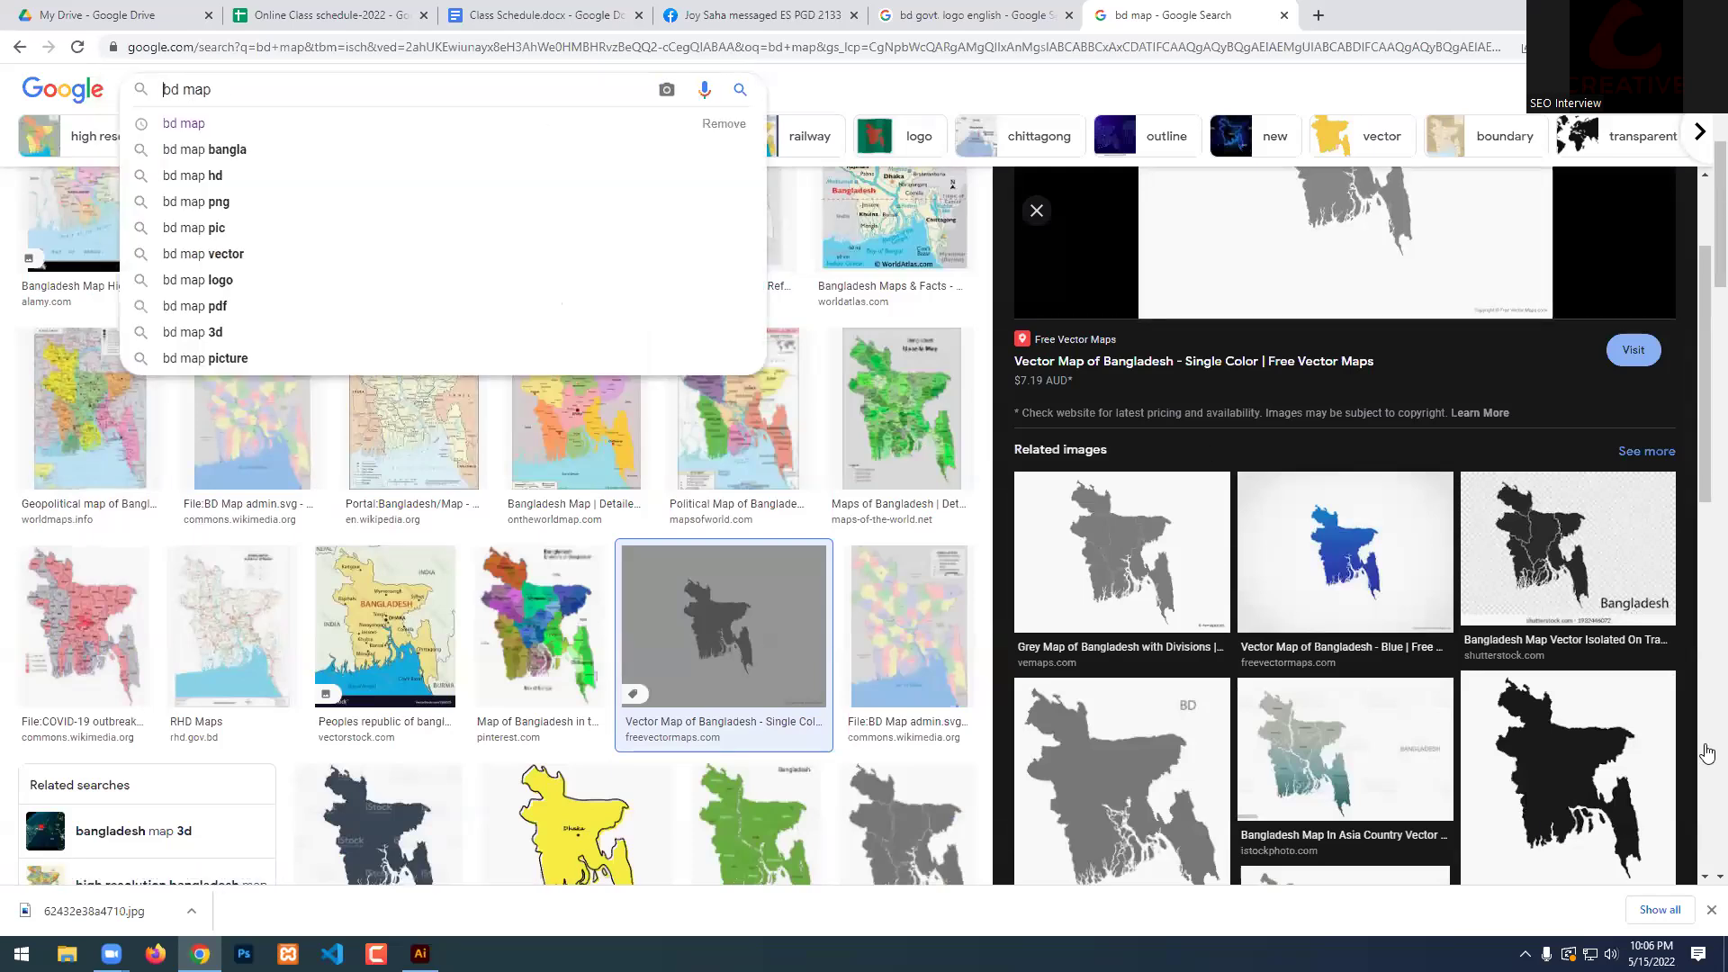
{"action": "left_click", "coordinate": [1611, 774]}
{"action": "left_click", "coordinate": [1361, 690]}
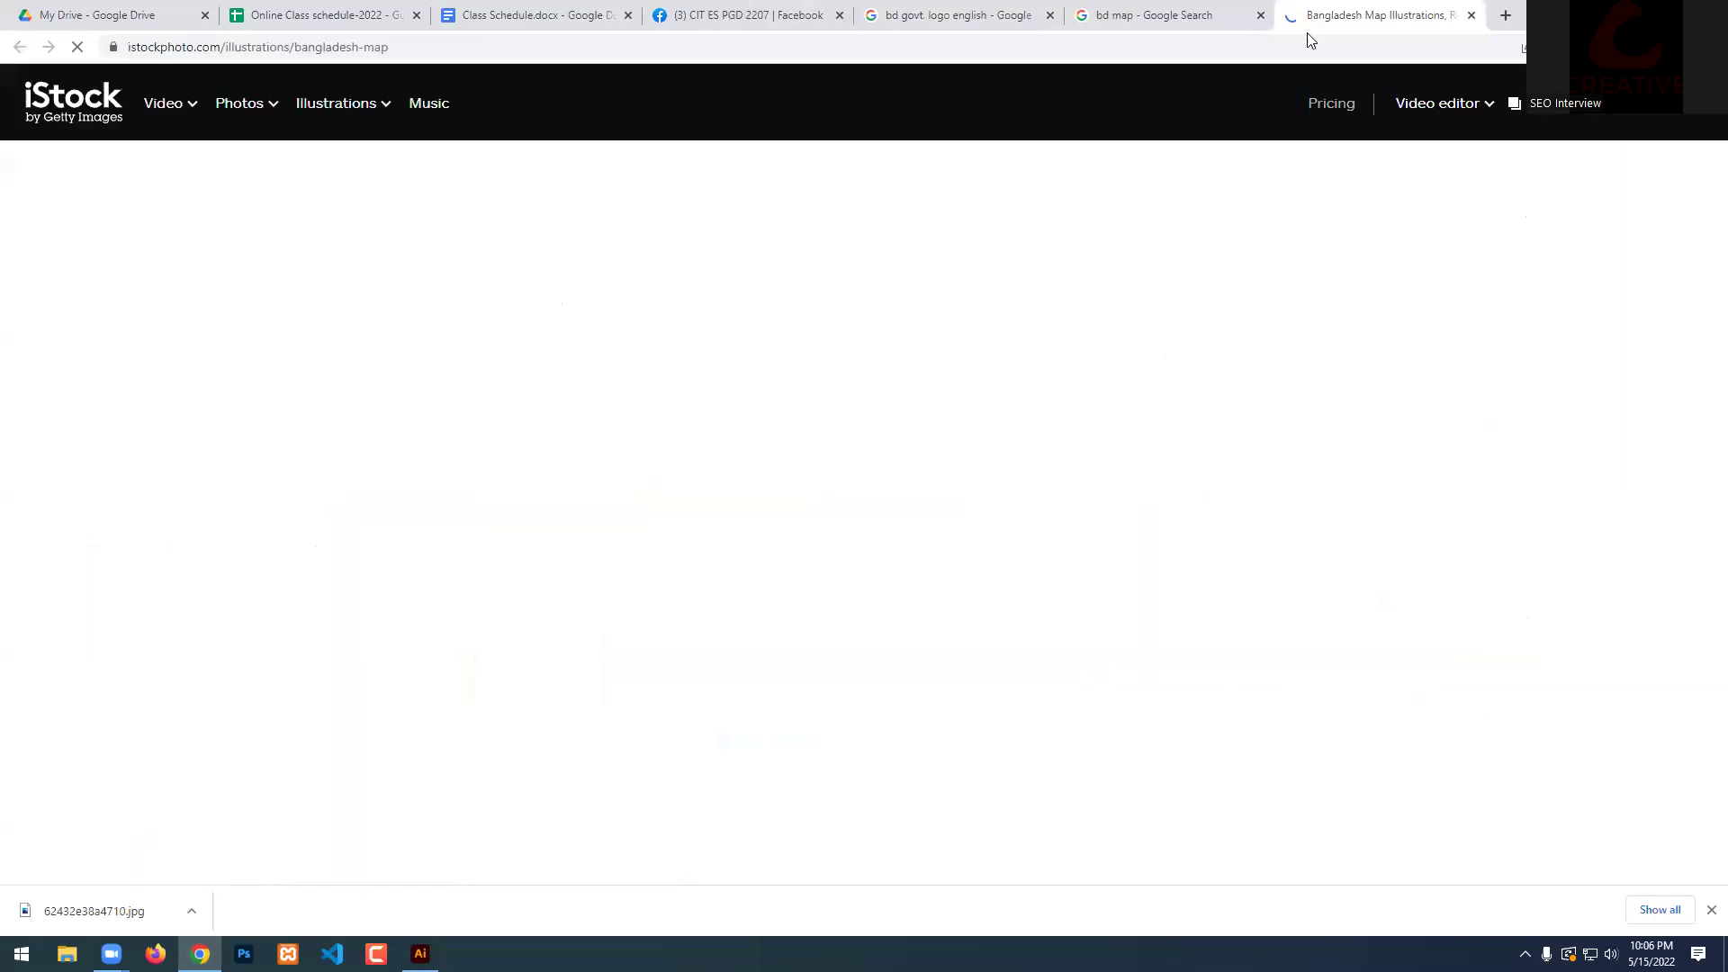
{"action": "key", "text": "ctrl+w"}
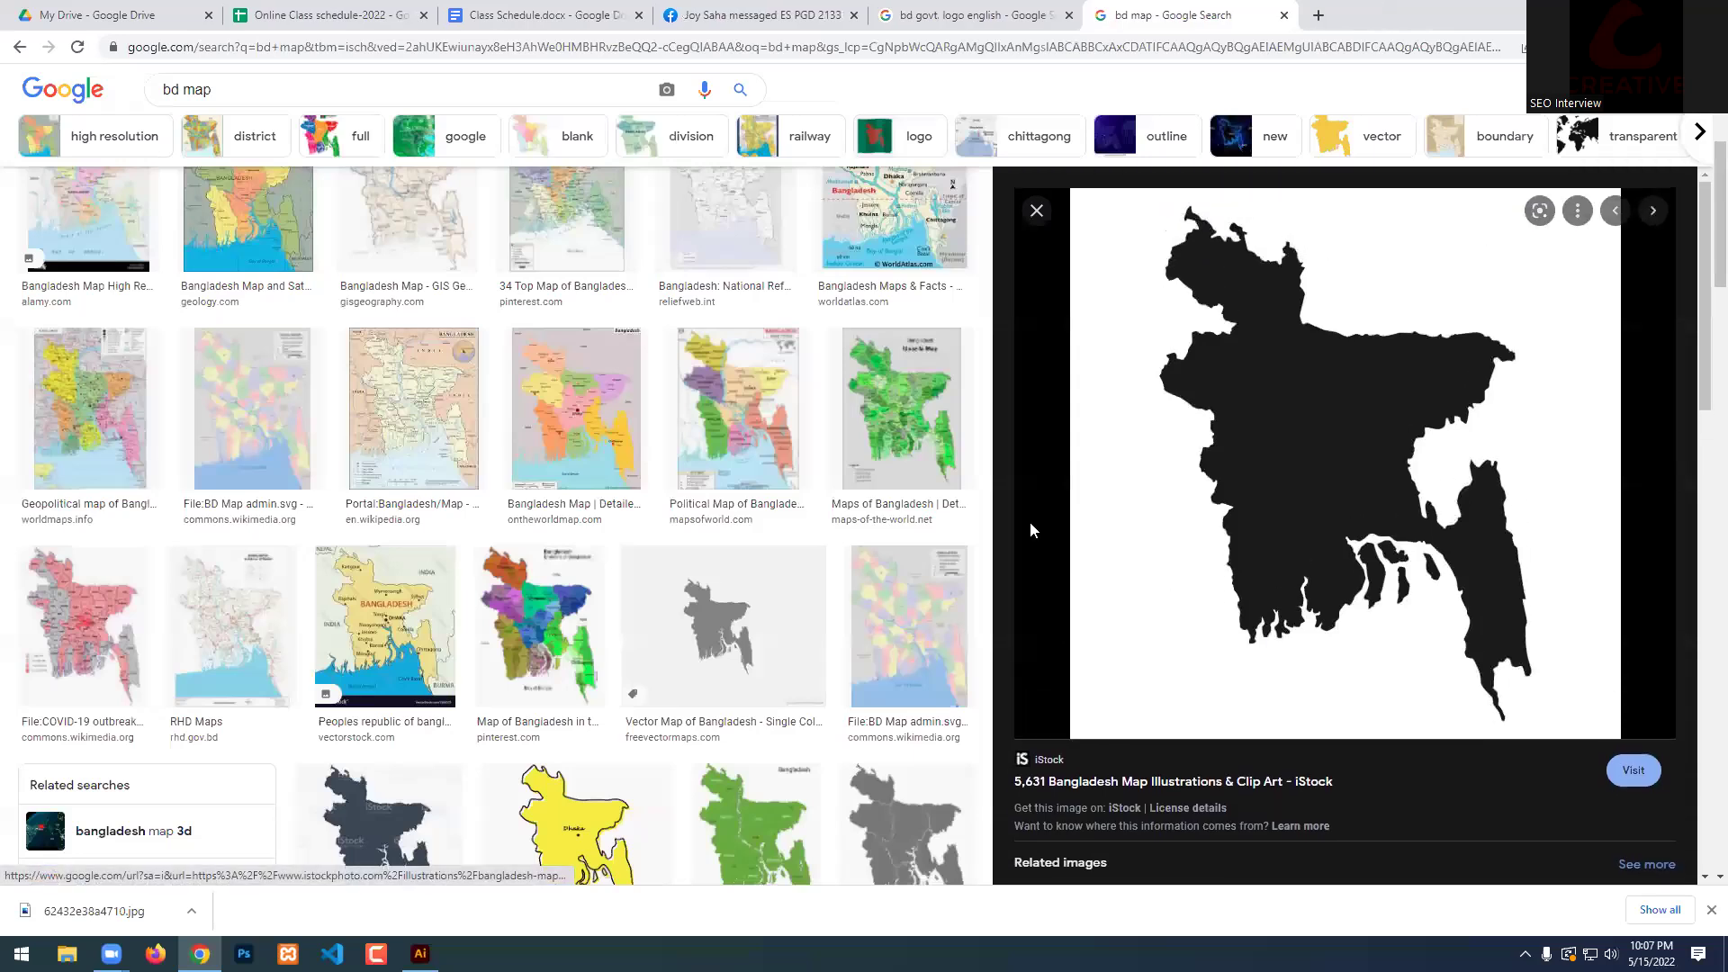
{"action": "right_click", "coordinate": [1248, 457]}
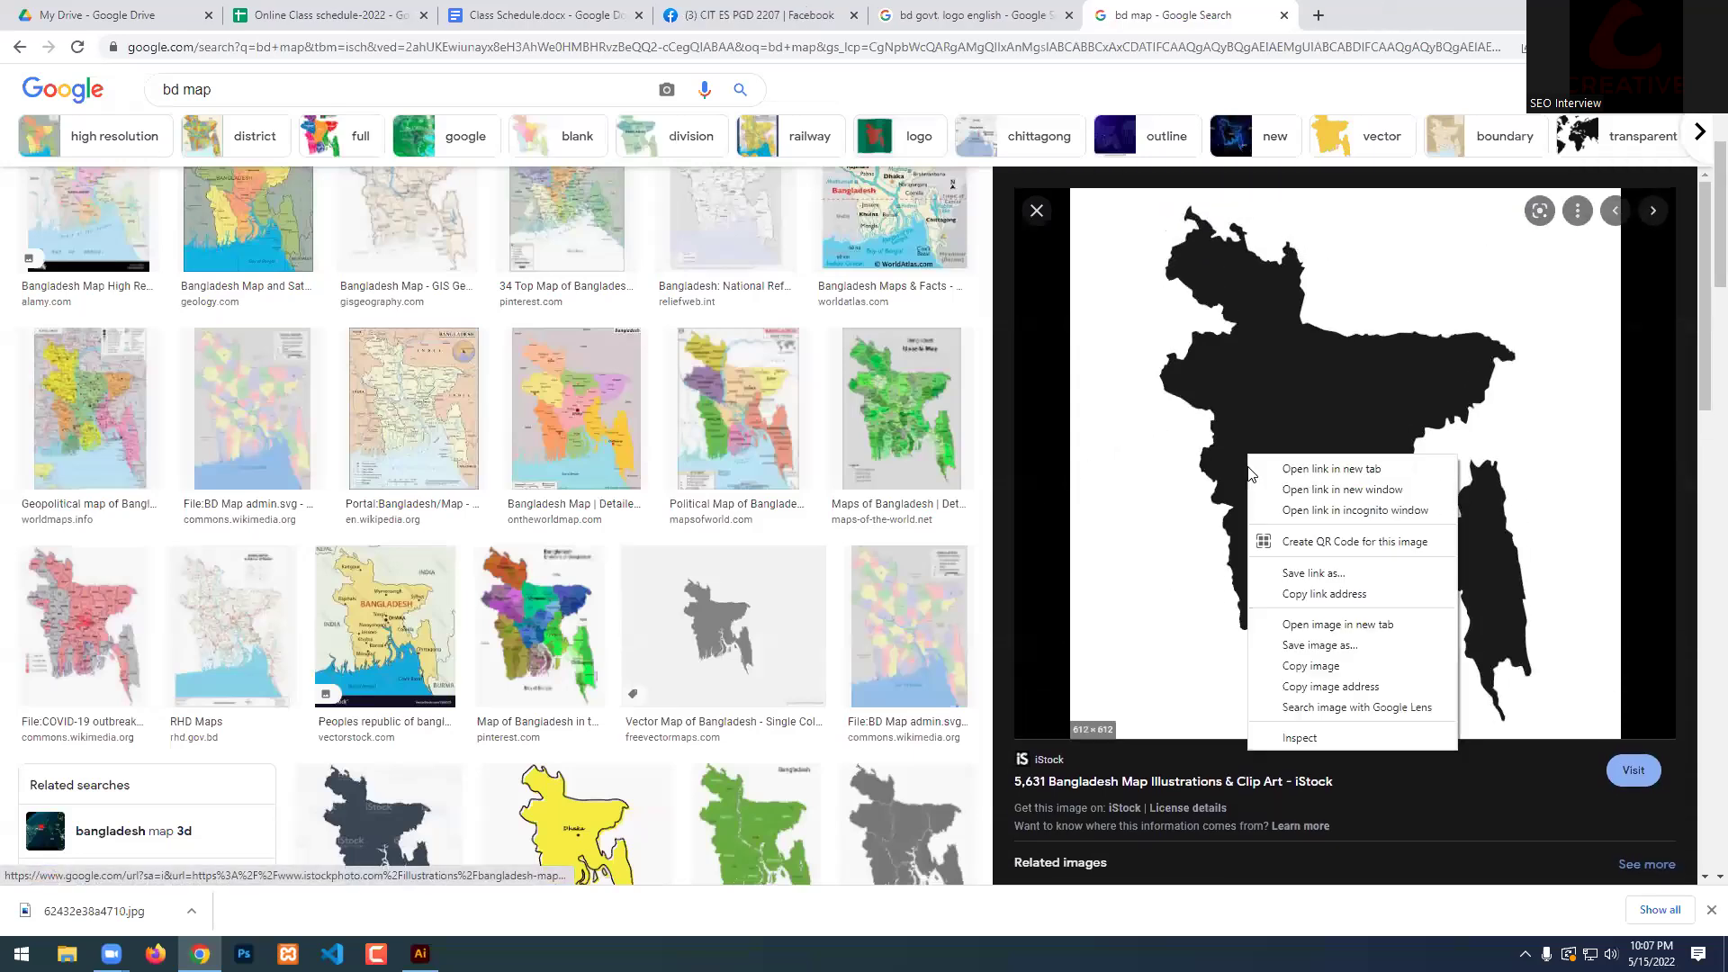
{"action": "left_click", "coordinate": [1320, 645]}
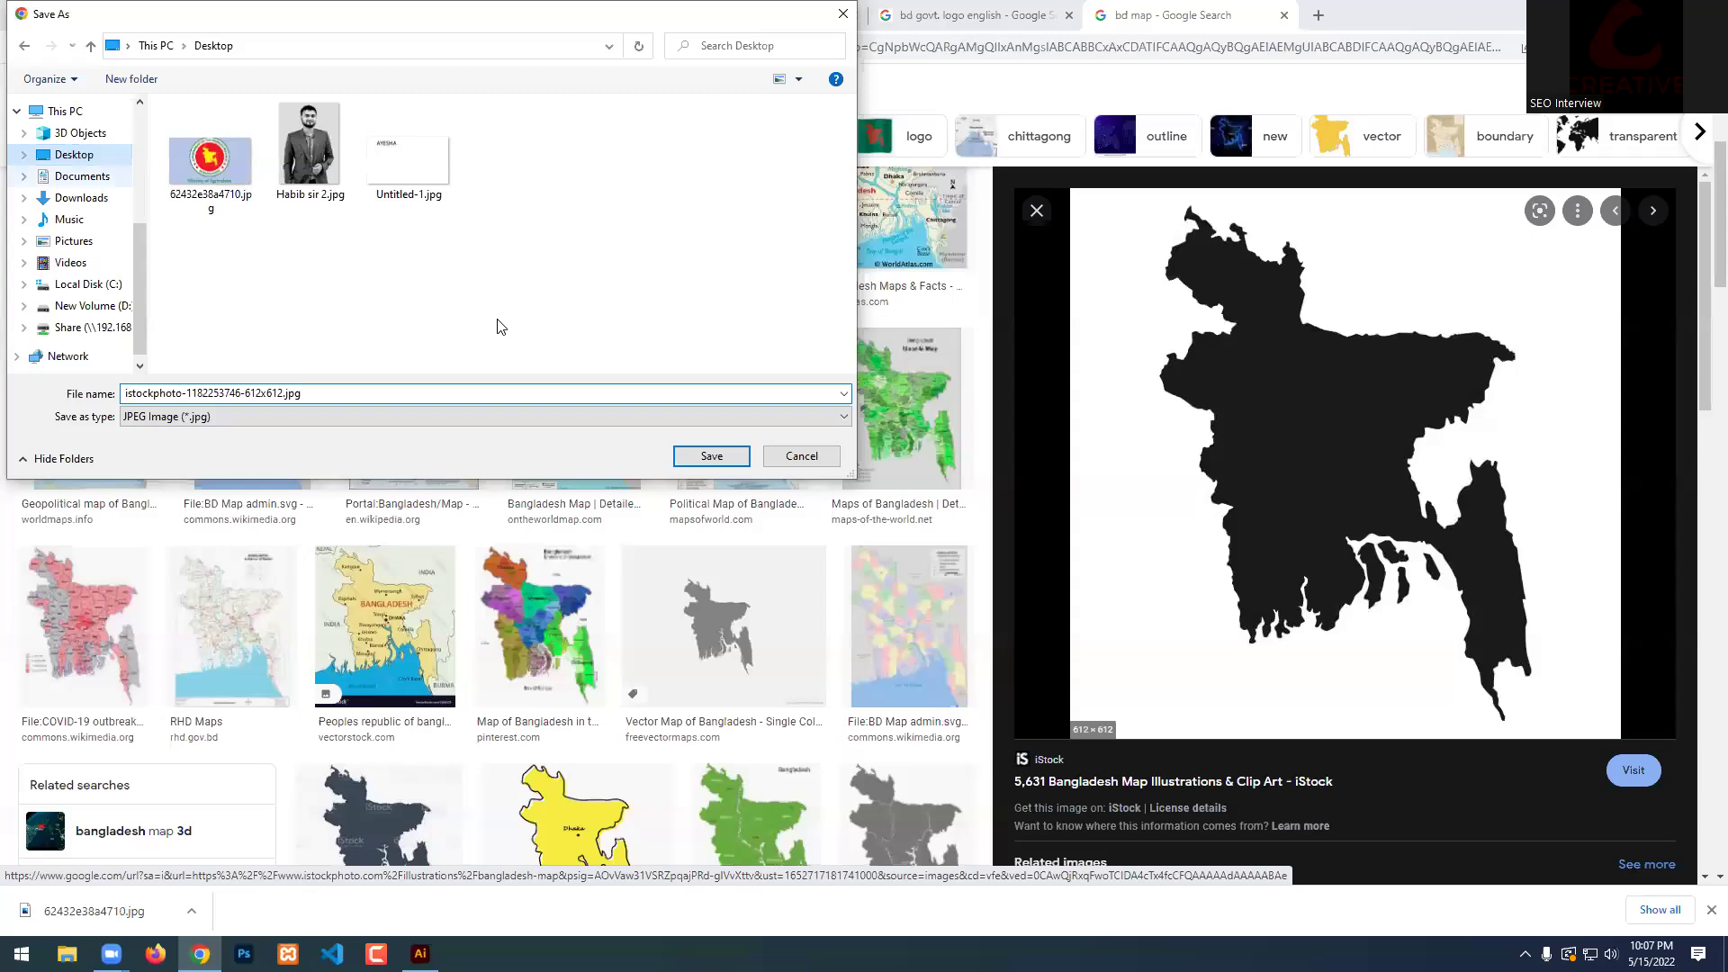
{"action": "left_click", "coordinate": [711, 455]}
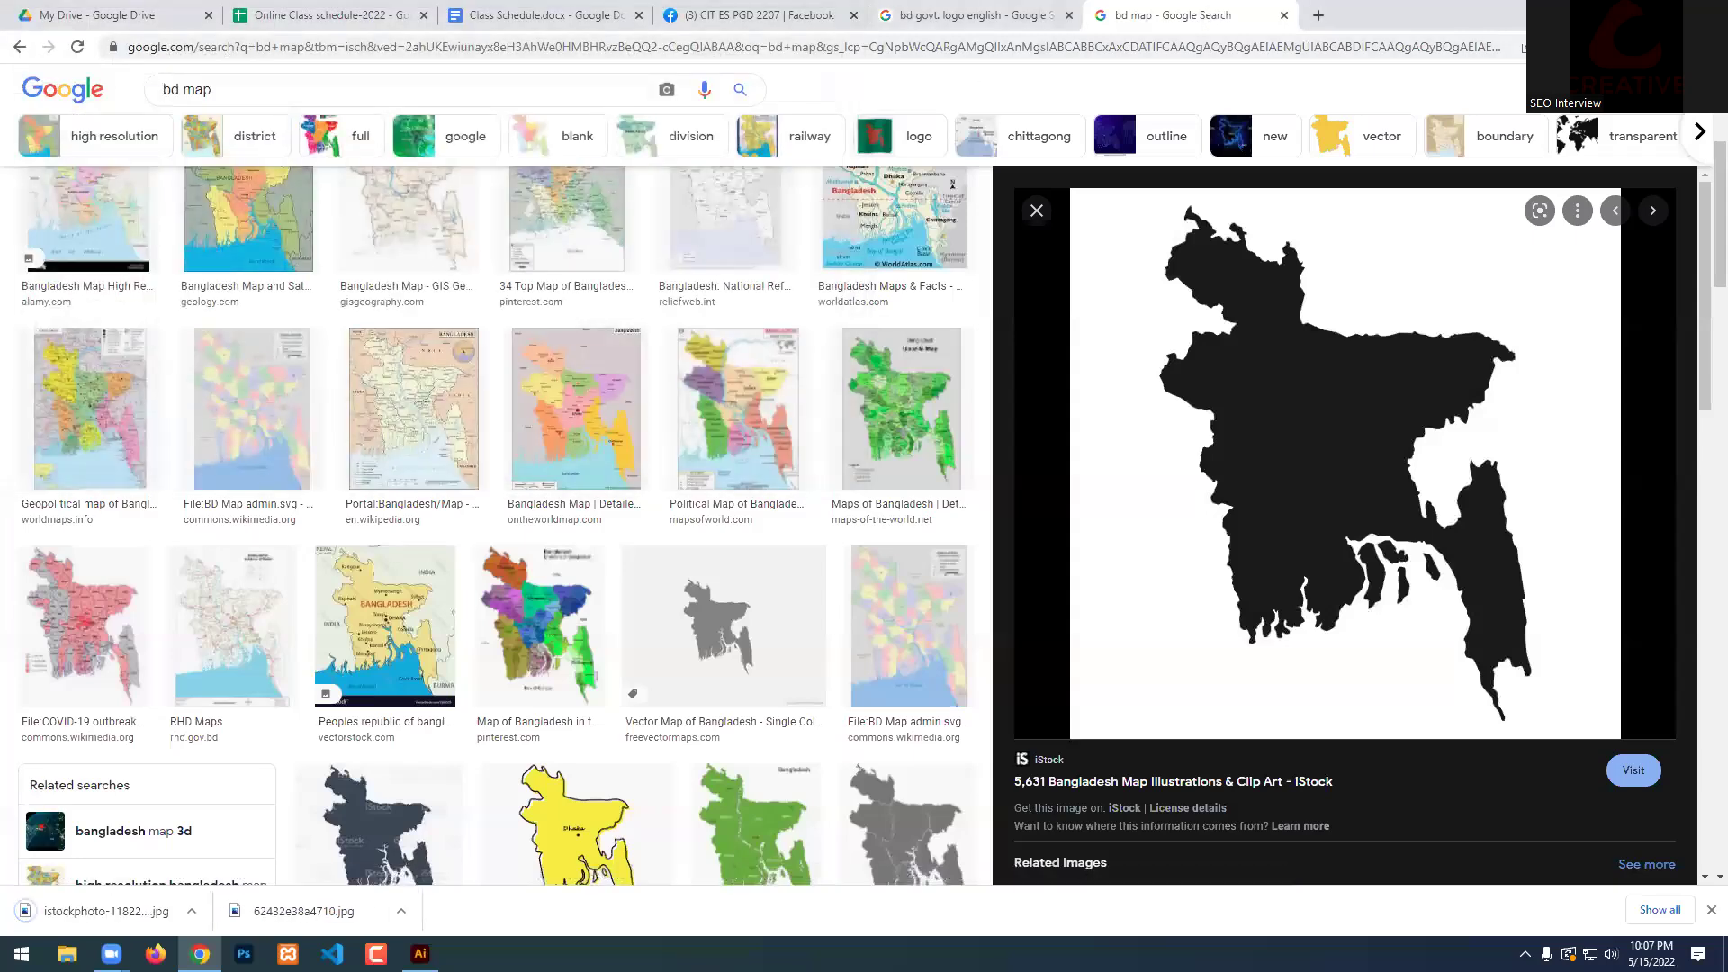
{"action": "key", "text": "alt+Tab"}
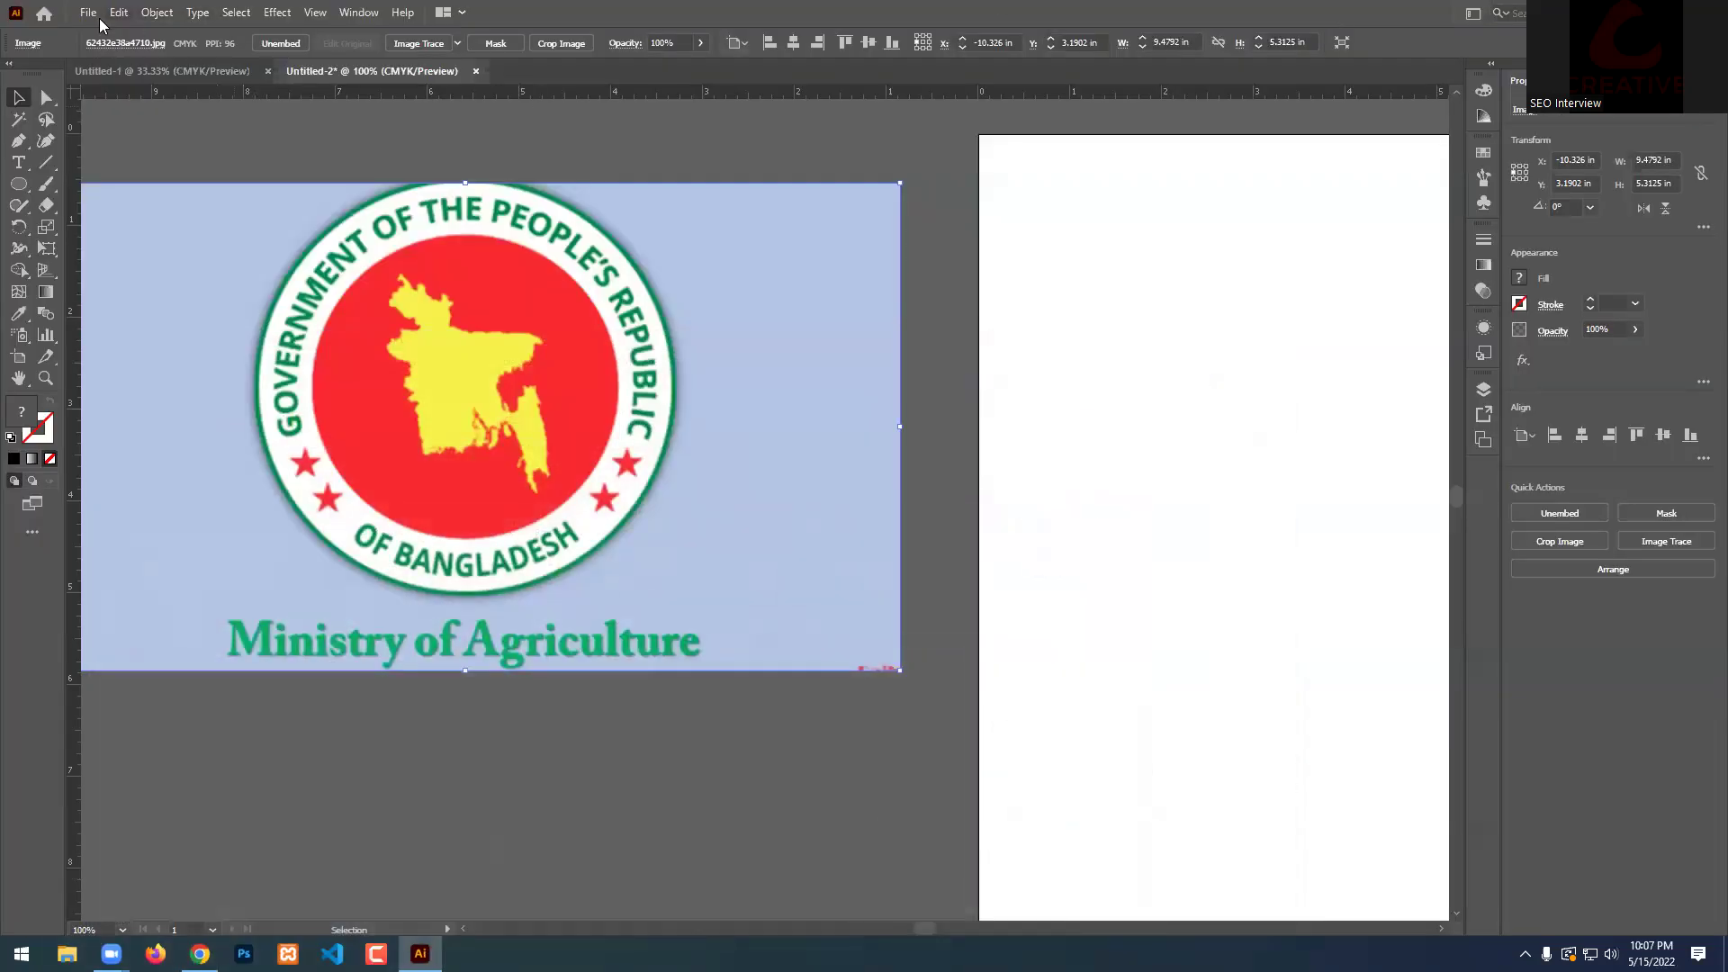
{"action": "left_click", "coordinate": [486, 149]}
{"action": "left_click", "coordinate": [88, 12]}
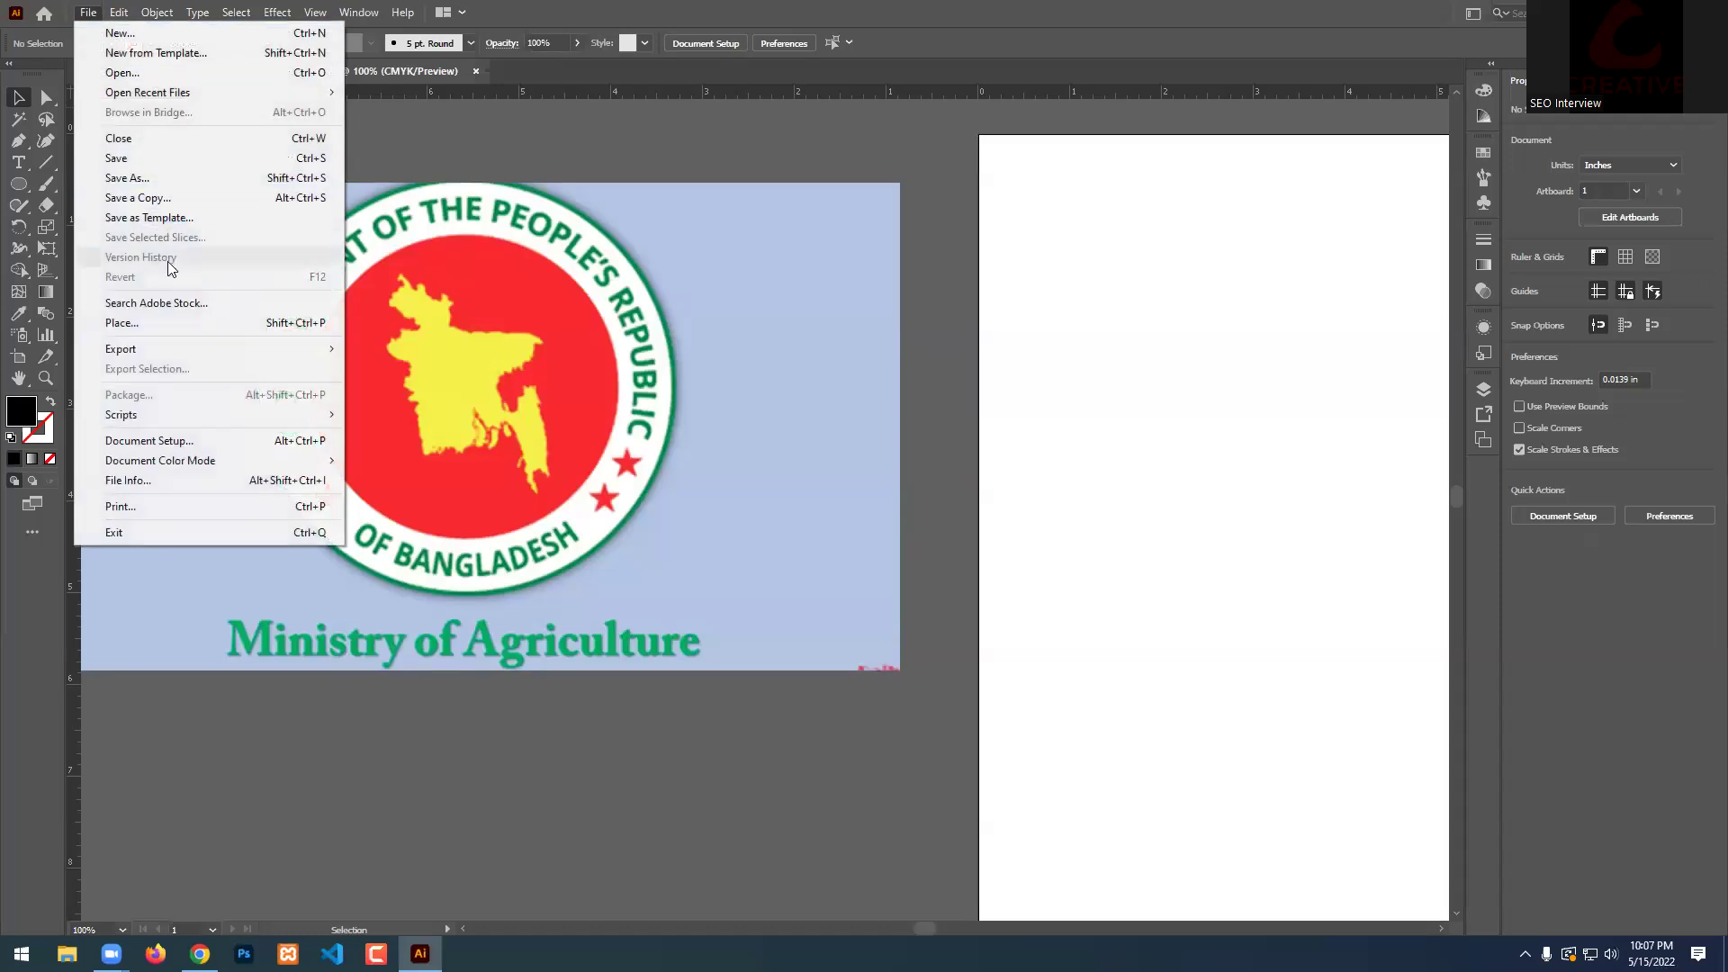
{"action": "left_click", "coordinate": [126, 323]}
{"action": "left_click", "coordinate": [607, 153]}
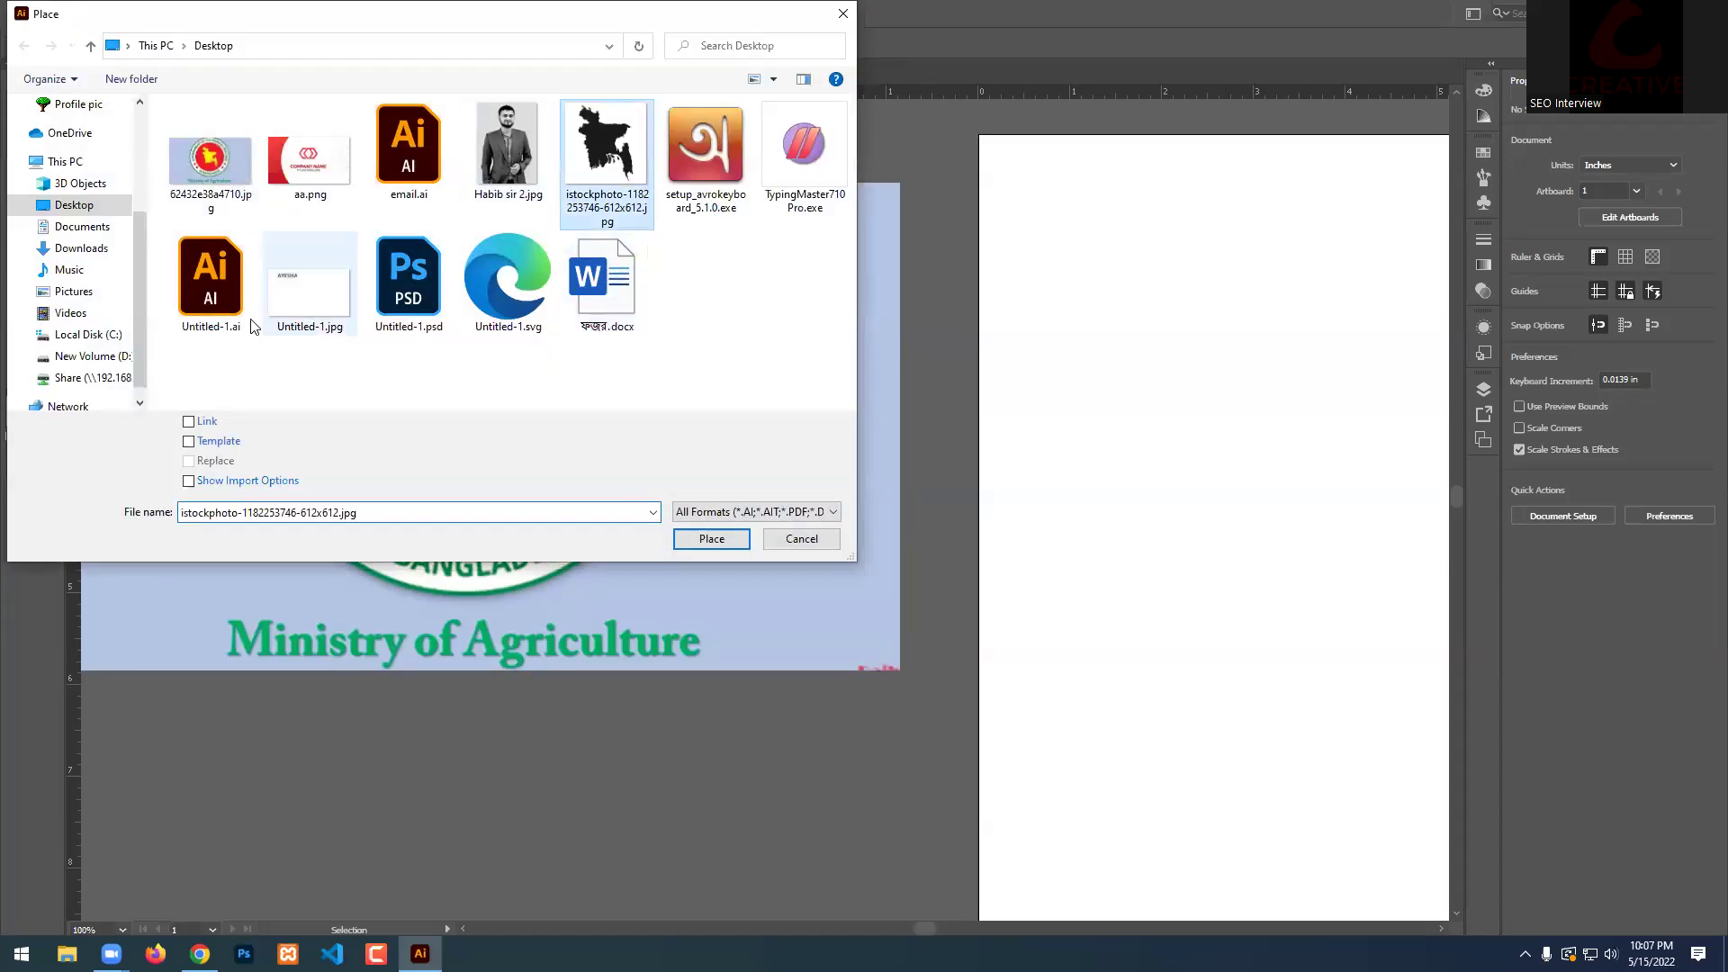
{"action": "left_click", "coordinate": [723, 548]}
{"action": "scroll", "coordinate": [756, 551], "scroll_direction": "down", "scroll_amount": 5}
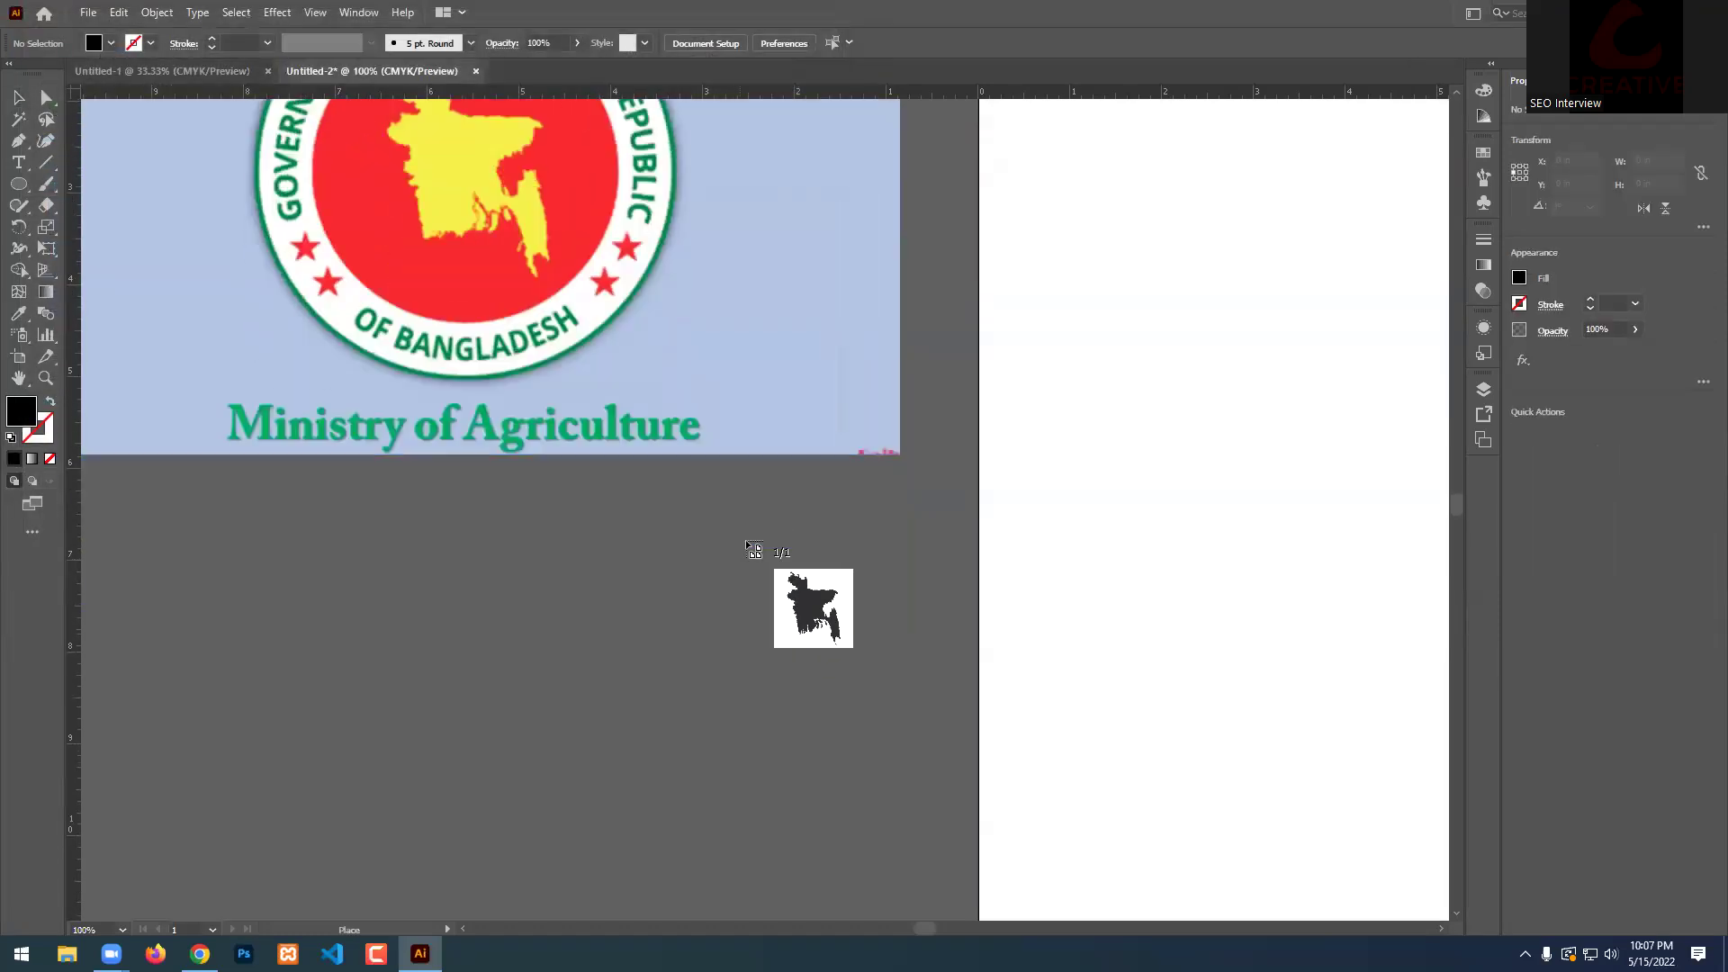
{"action": "left_click", "coordinate": [345, 393]}
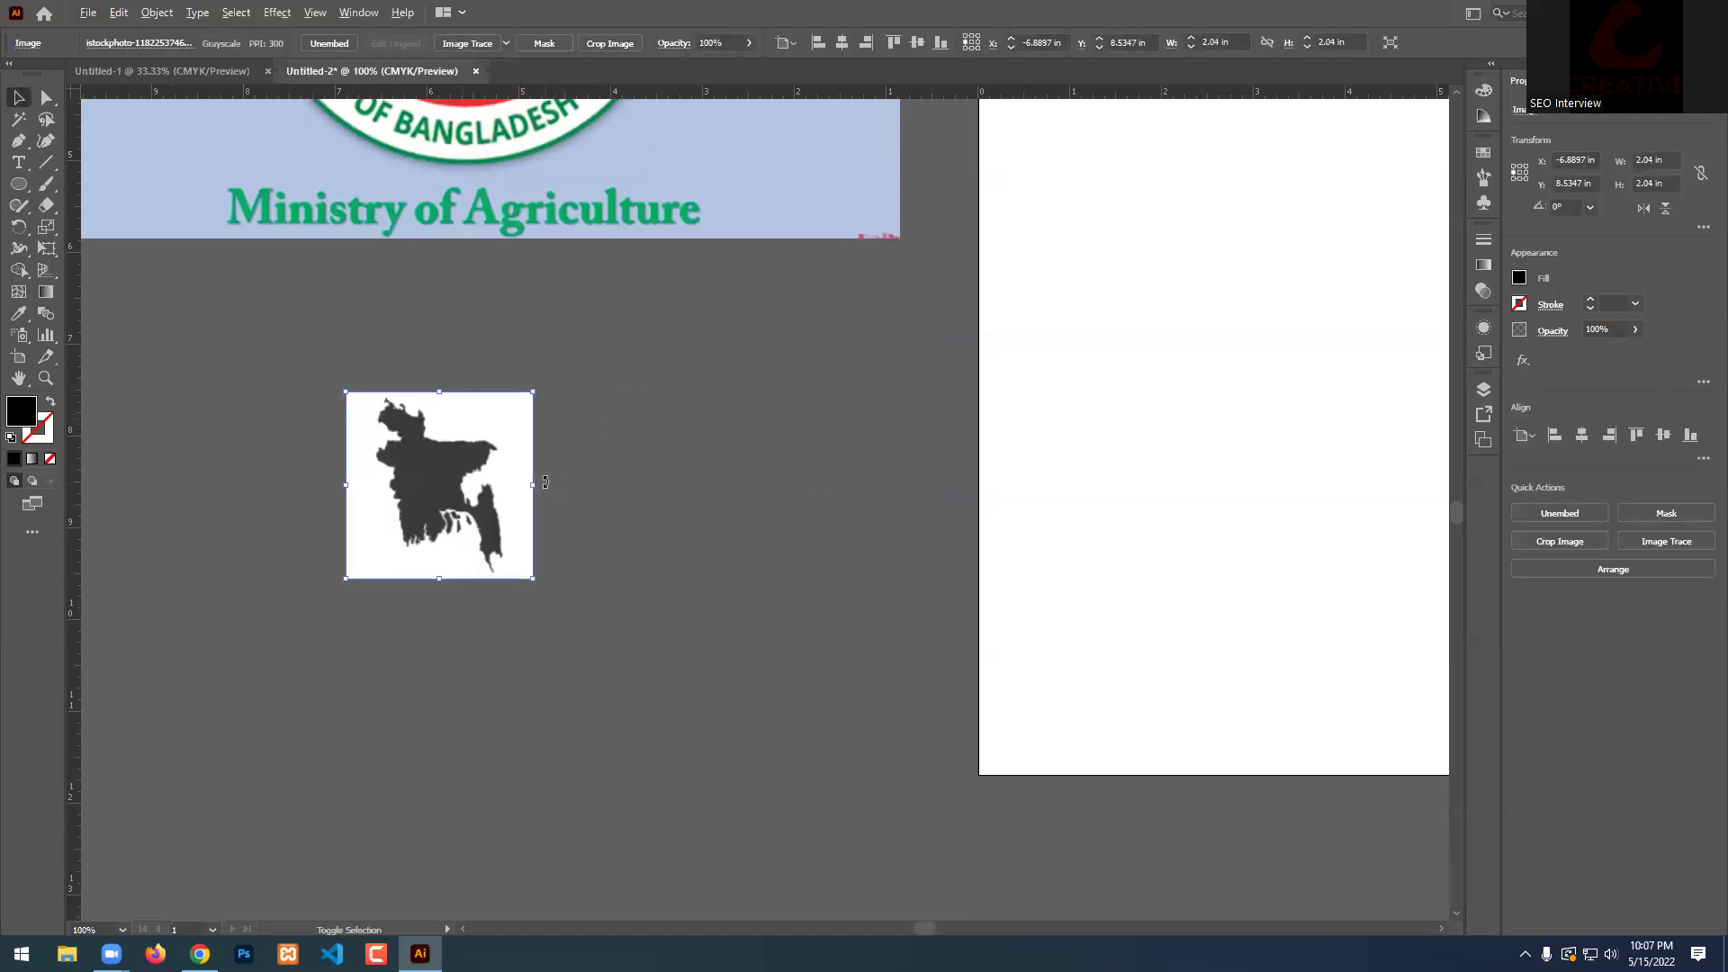
Enlarge the placed map image and move it down below the logo.
{"action": "left_click_drag", "start_coordinate": [537, 490], "coordinate": [708, 478]}
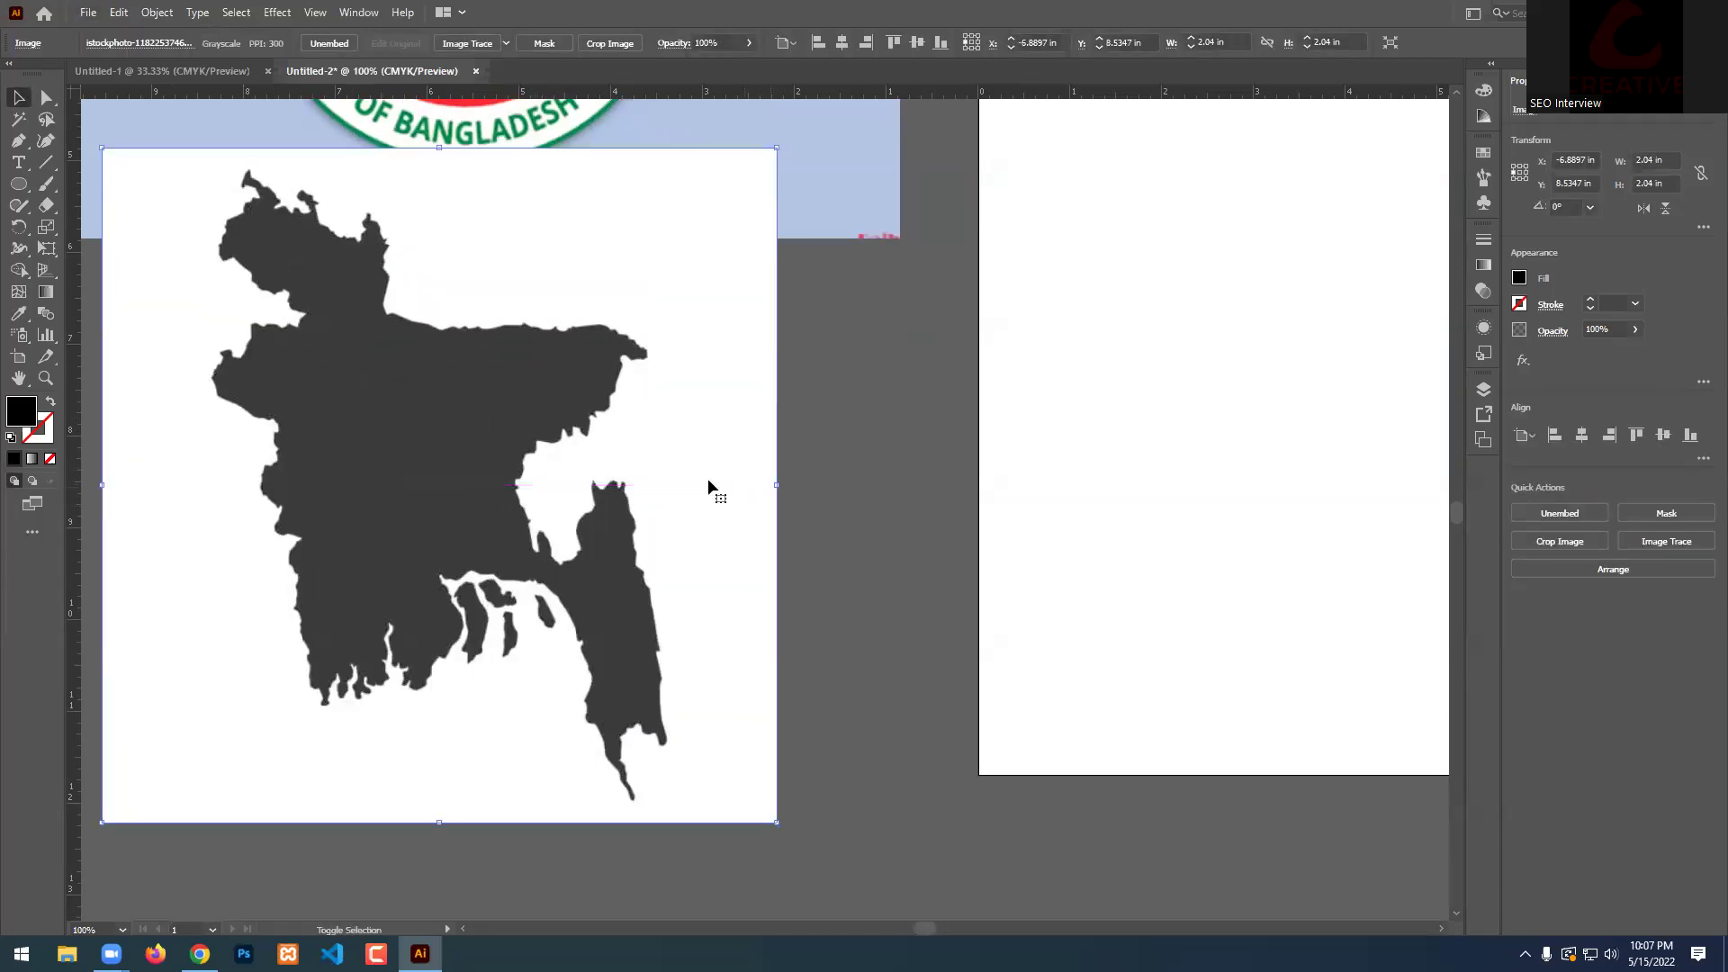
{"action": "key", "text": "ctrl+minus"}
{"action": "left_click_drag", "start_coordinate": [476, 385], "coordinate": [479, 505]}
{"action": "left_click", "coordinate": [611, 374]}
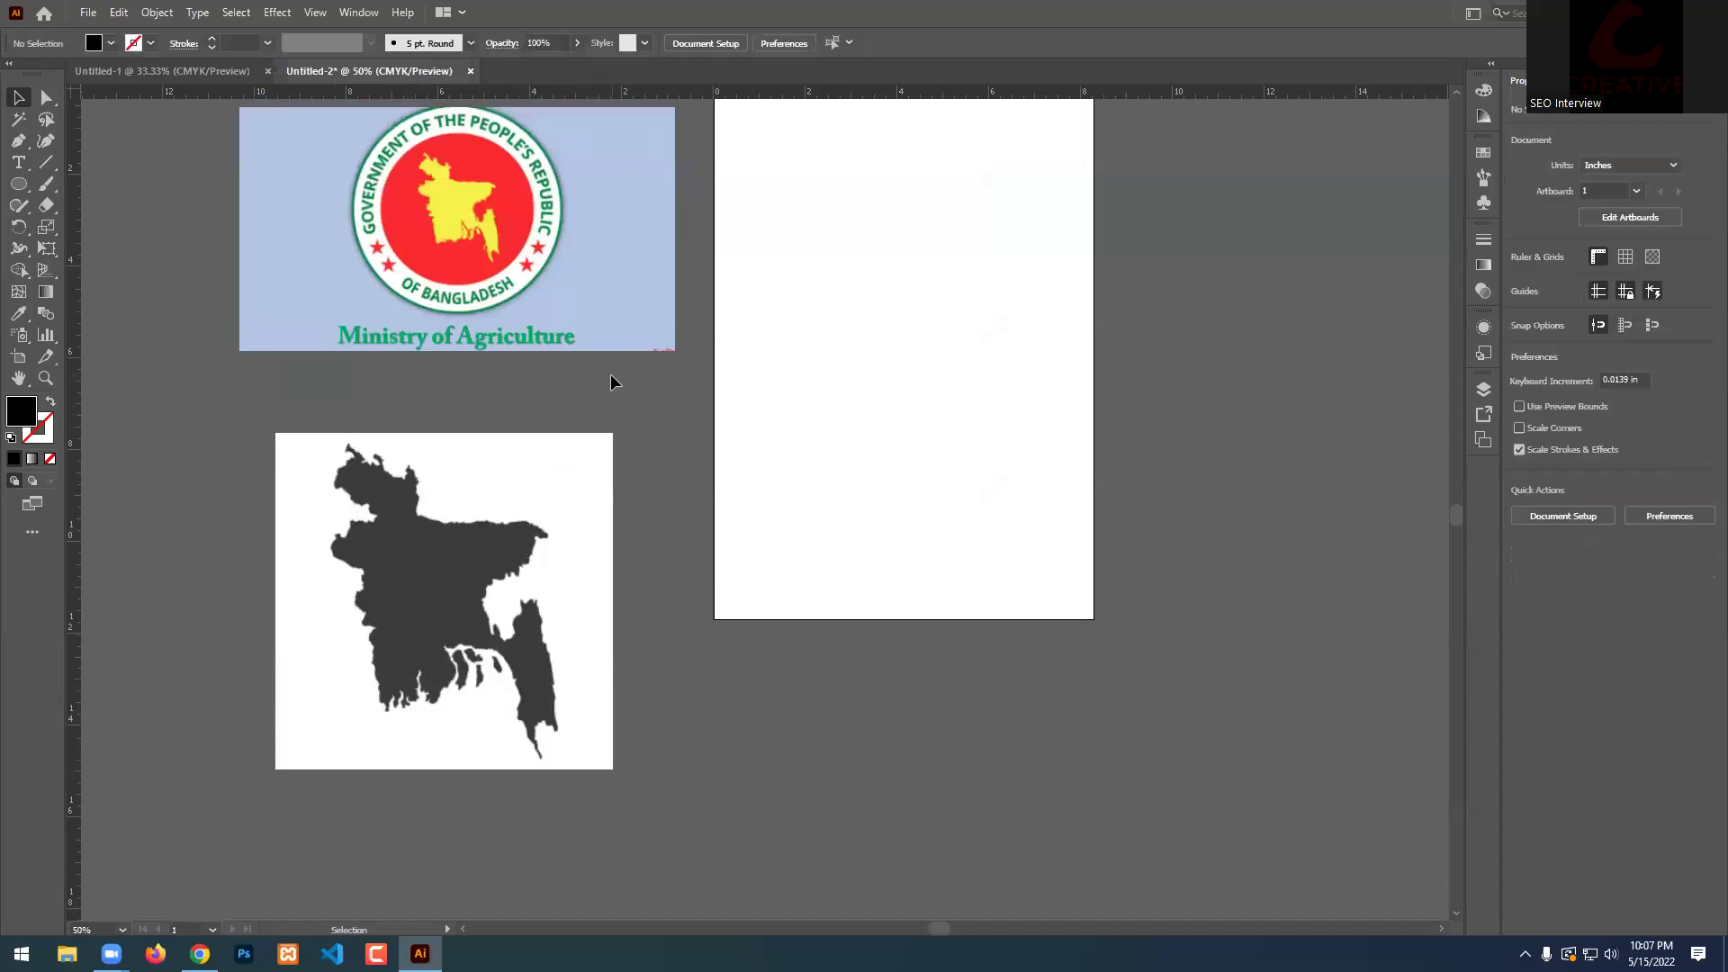
Move the map to the bottom-right pasteboard, opposite the seal.
{"action": "scroll", "coordinate": [610, 374], "scroll_direction": "up", "scroll_amount": 3}
{"action": "left_click_drag", "start_coordinate": [596, 734], "coordinate": [1481, 544]}
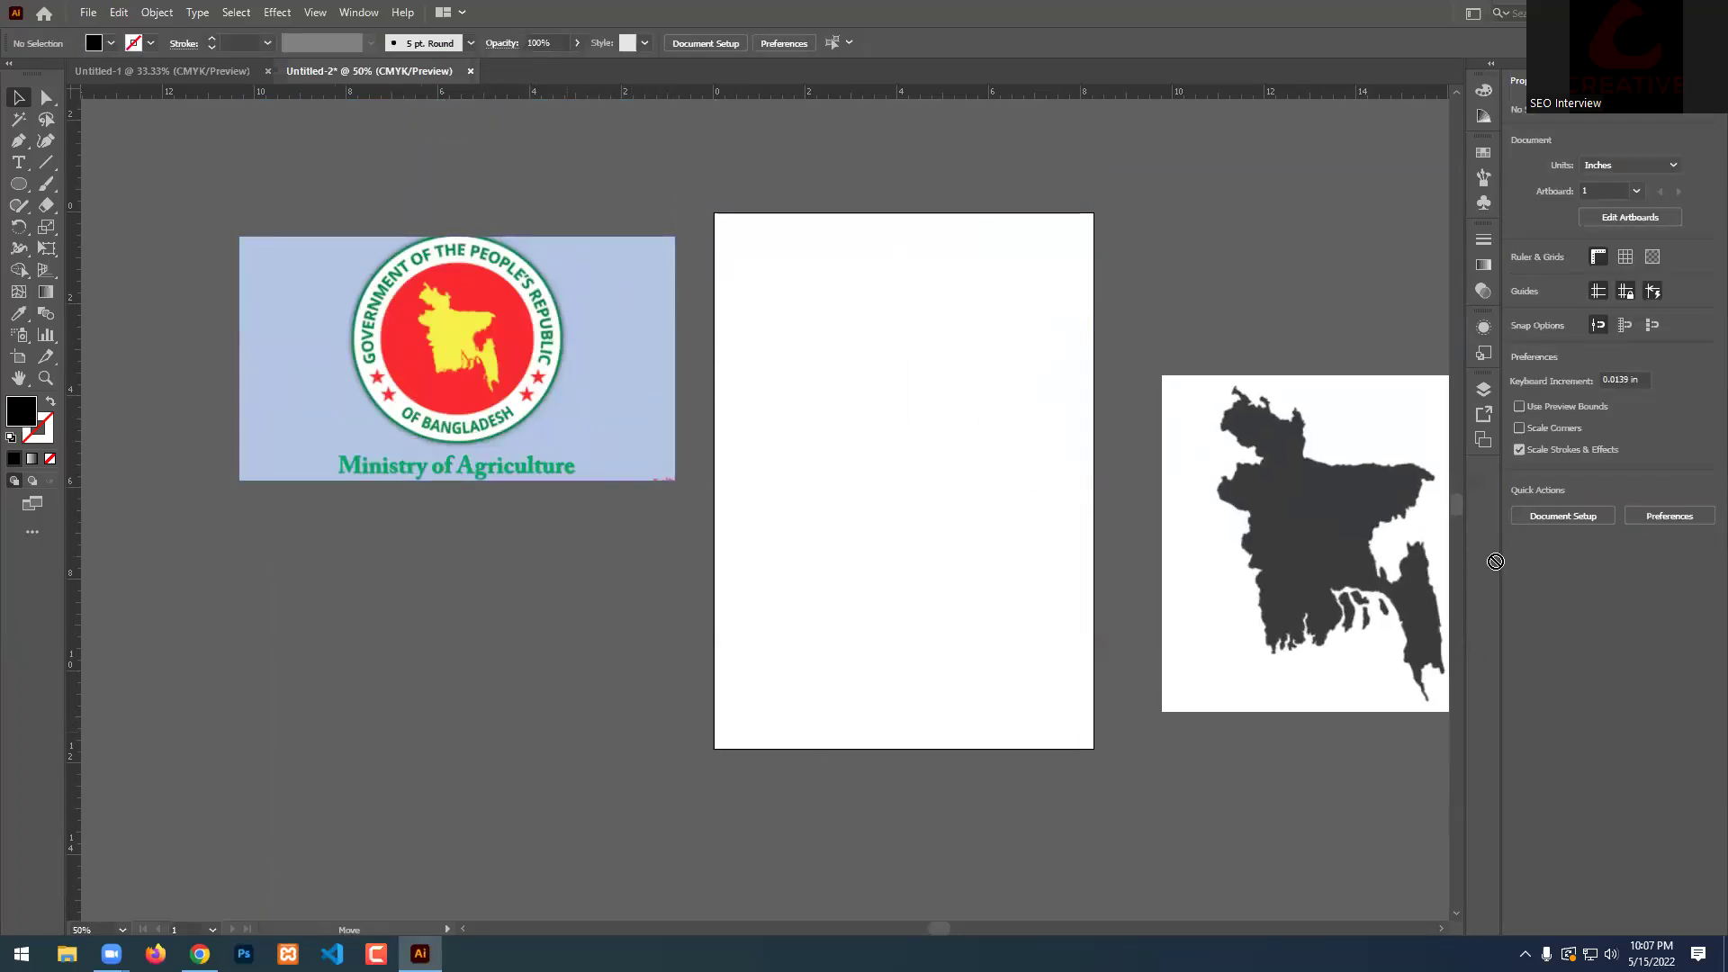
{"action": "key", "text": "ctrl+z"}
{"action": "left_click_drag", "start_coordinate": [360, 623], "coordinate": [1423, 822]}
{"action": "left_click", "coordinate": [1050, 321]}
{"action": "scroll", "coordinate": [1062, 378], "scroll_direction": "up", "scroll_amount": 2}
{"action": "scroll", "coordinate": [839, 407], "scroll_direction": "down", "scroll_amount": 1}
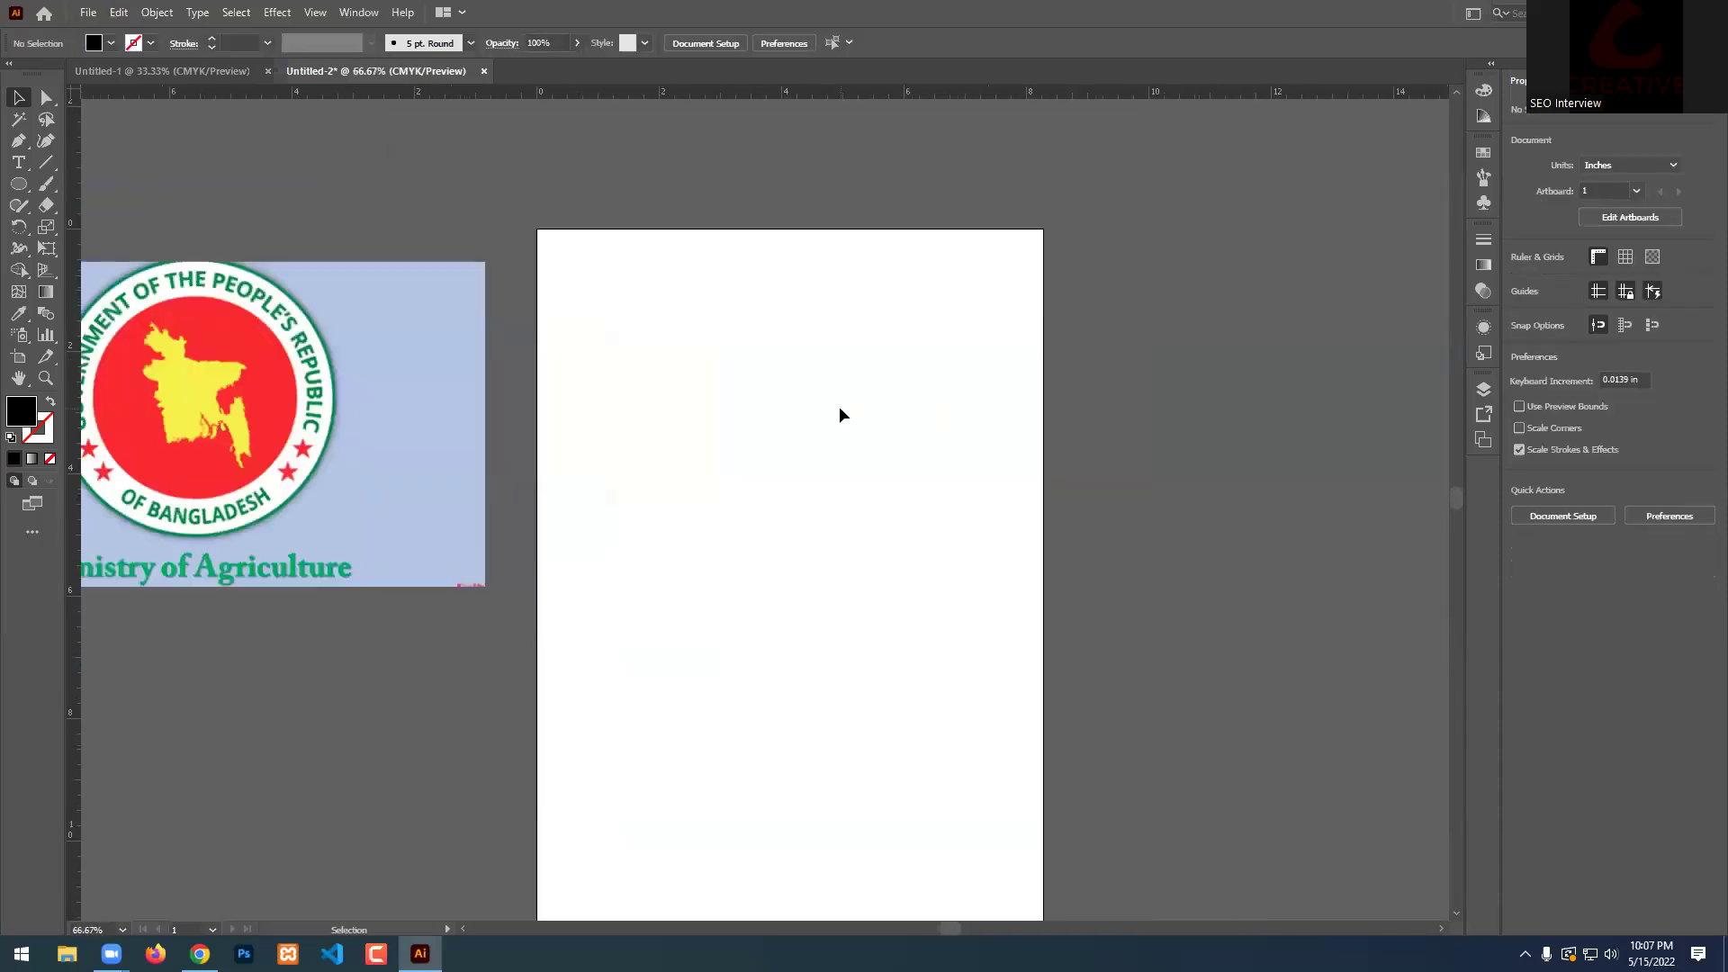
{"action": "scroll", "coordinate": [827, 403], "scroll_direction": "down", "scroll_amount": 2}
Draw a large black circle with the Ellipse Tool and centre it on the artboard.
{"action": "left_click_drag", "start_coordinate": [18, 184], "coordinate": [81, 228]}
{"action": "left_click_drag", "start_coordinate": [790, 439], "coordinate": [905, 656]}
{"action": "key", "text": "v"}
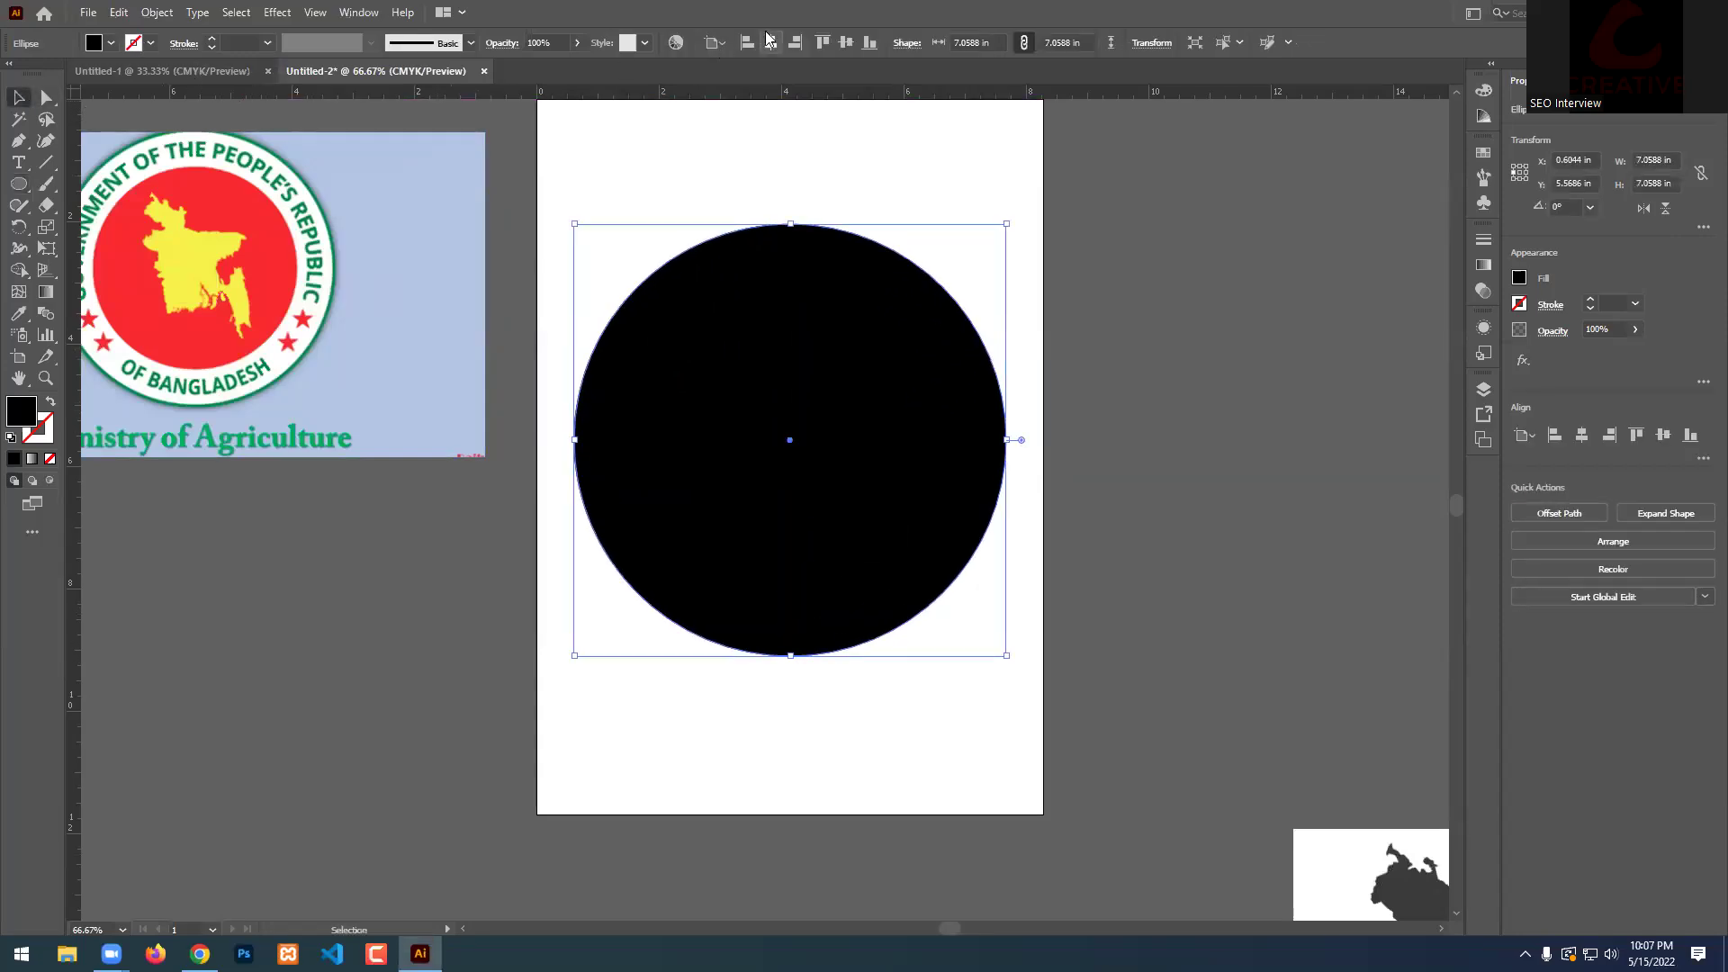
{"action": "left_click", "coordinate": [846, 42]}
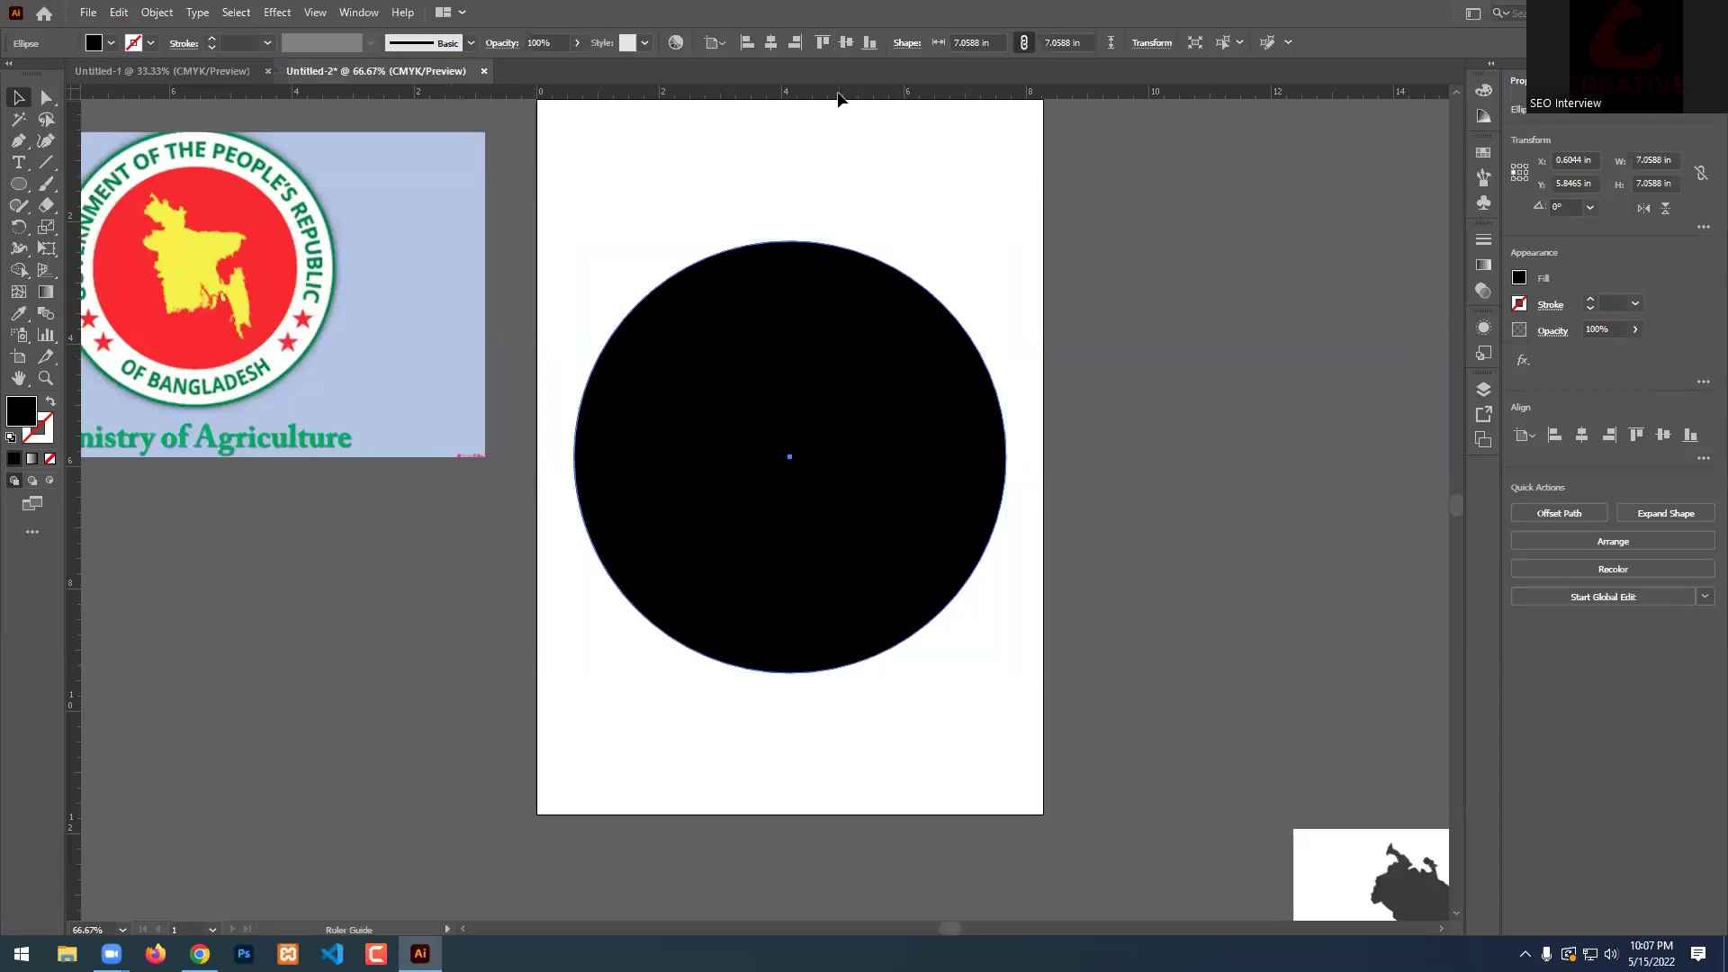
Drag horizontal and vertical ruler guides crossing at the circle's centre.
{"action": "left_click_drag", "start_coordinate": [817, 381], "coordinate": [792, 458]}
{"action": "left_click_drag", "start_coordinate": [75, 503], "coordinate": [791, 457]}
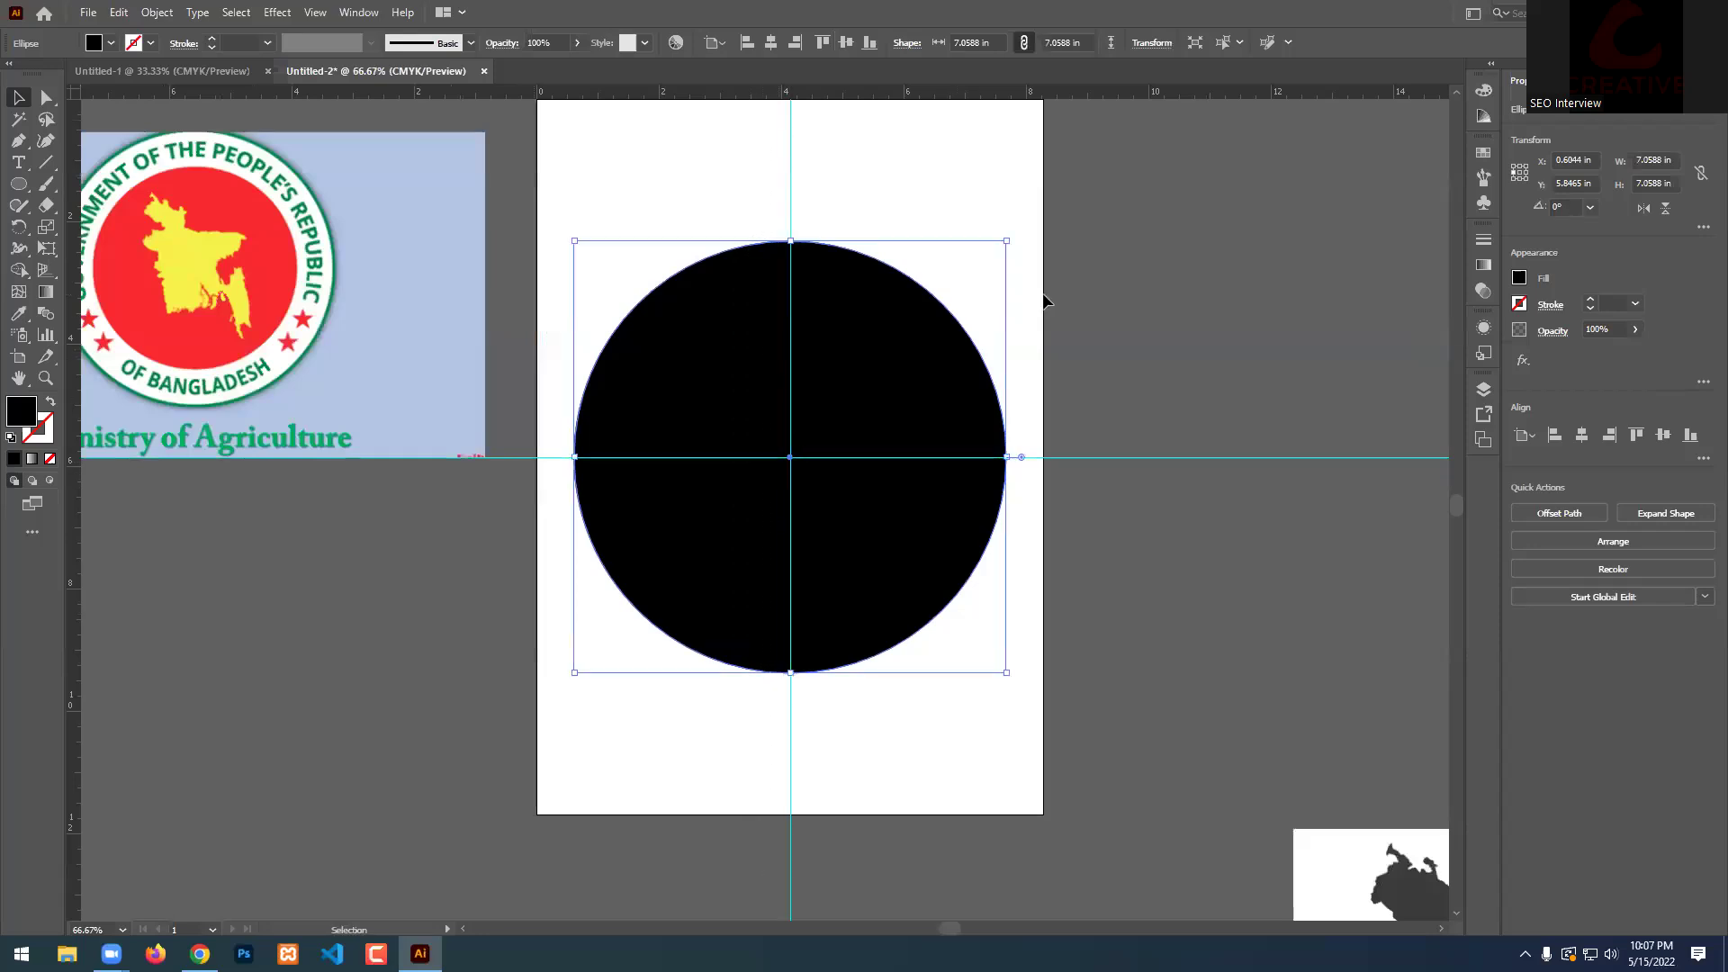
{"action": "left_click", "coordinate": [1098, 284]}
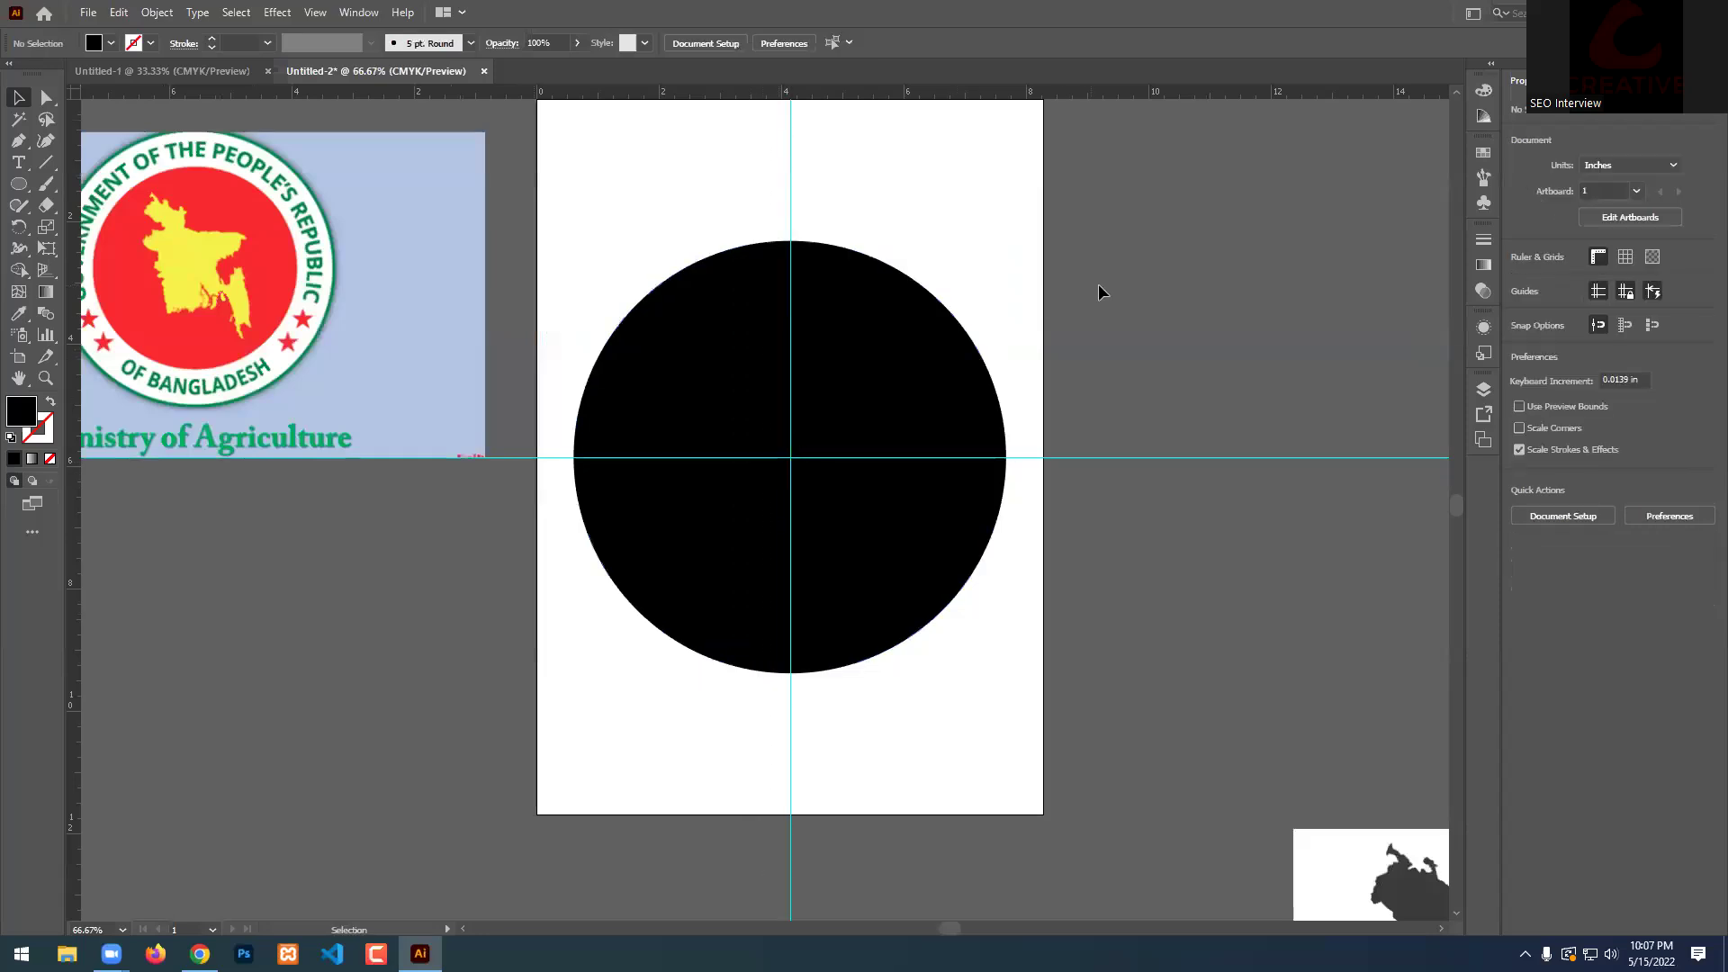
{"action": "right_click", "coordinate": [1013, 268]}
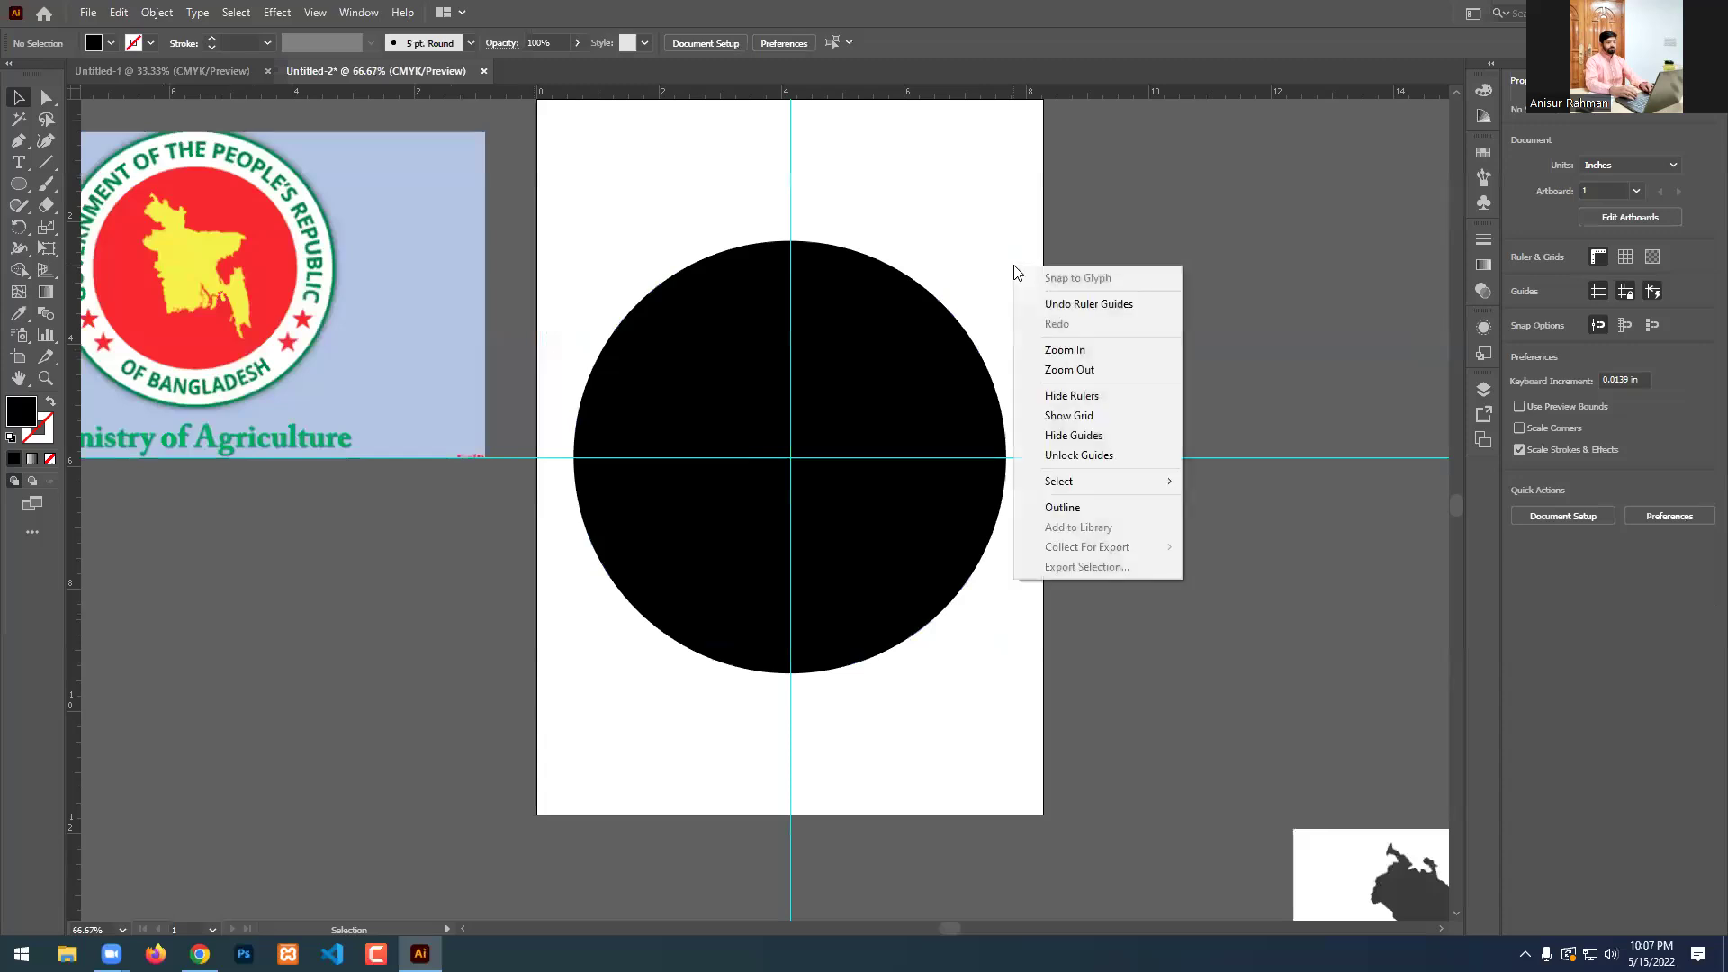
{"action": "left_click", "coordinate": [1260, 284]}
{"action": "scroll", "coordinate": [1260, 280], "scroll_direction": "up", "scroll_amount": 1}
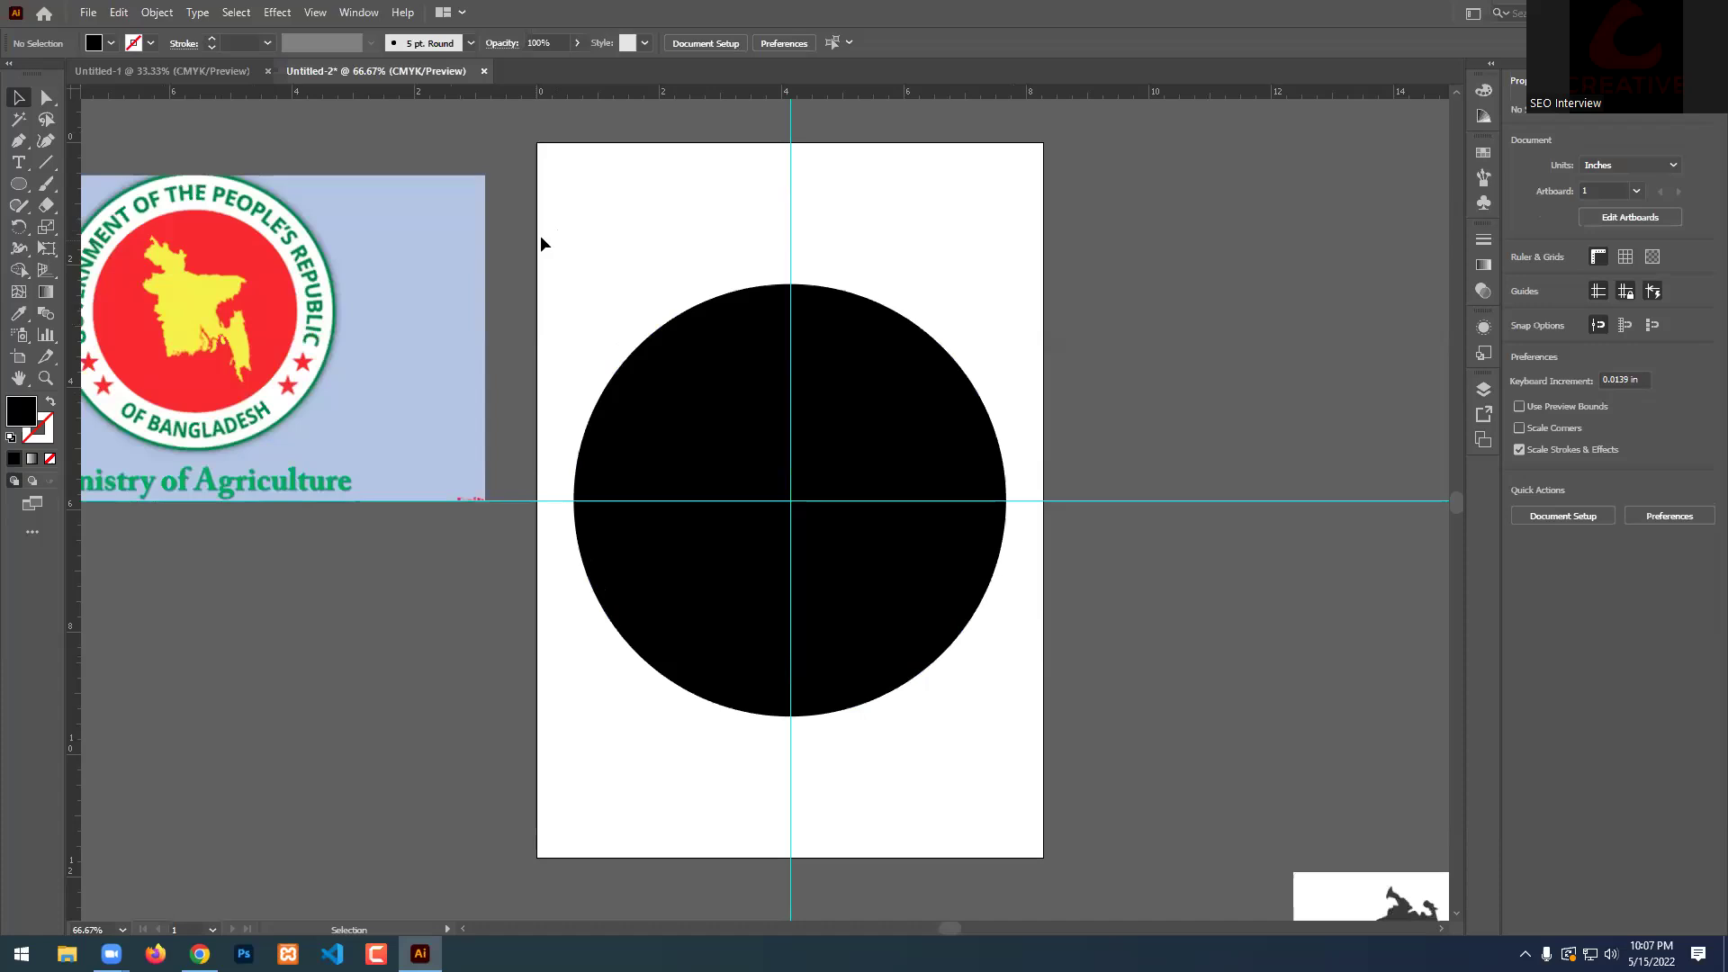
{"action": "scroll", "coordinate": [261, 209], "scroll_direction": "up", "scroll_amount": 5}
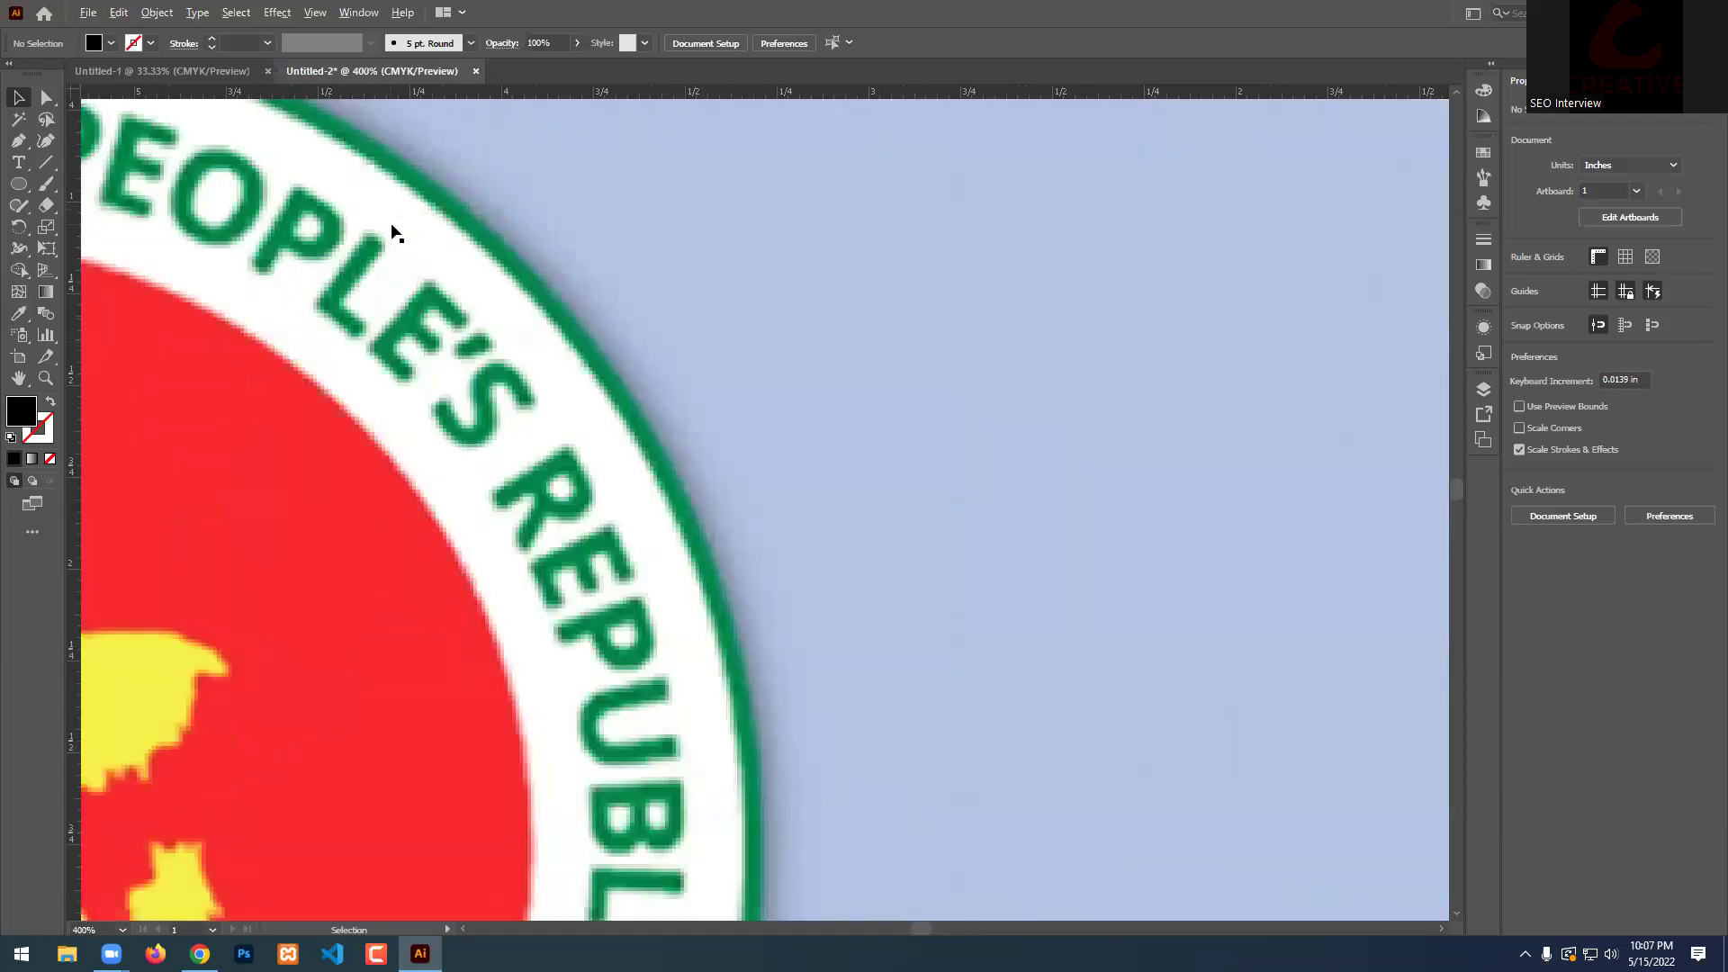
{"action": "scroll", "coordinate": [393, 231], "scroll_direction": "down", "scroll_amount": 6}
{"action": "scroll", "coordinate": [855, 360], "scroll_direction": "up", "scroll_amount": 2}
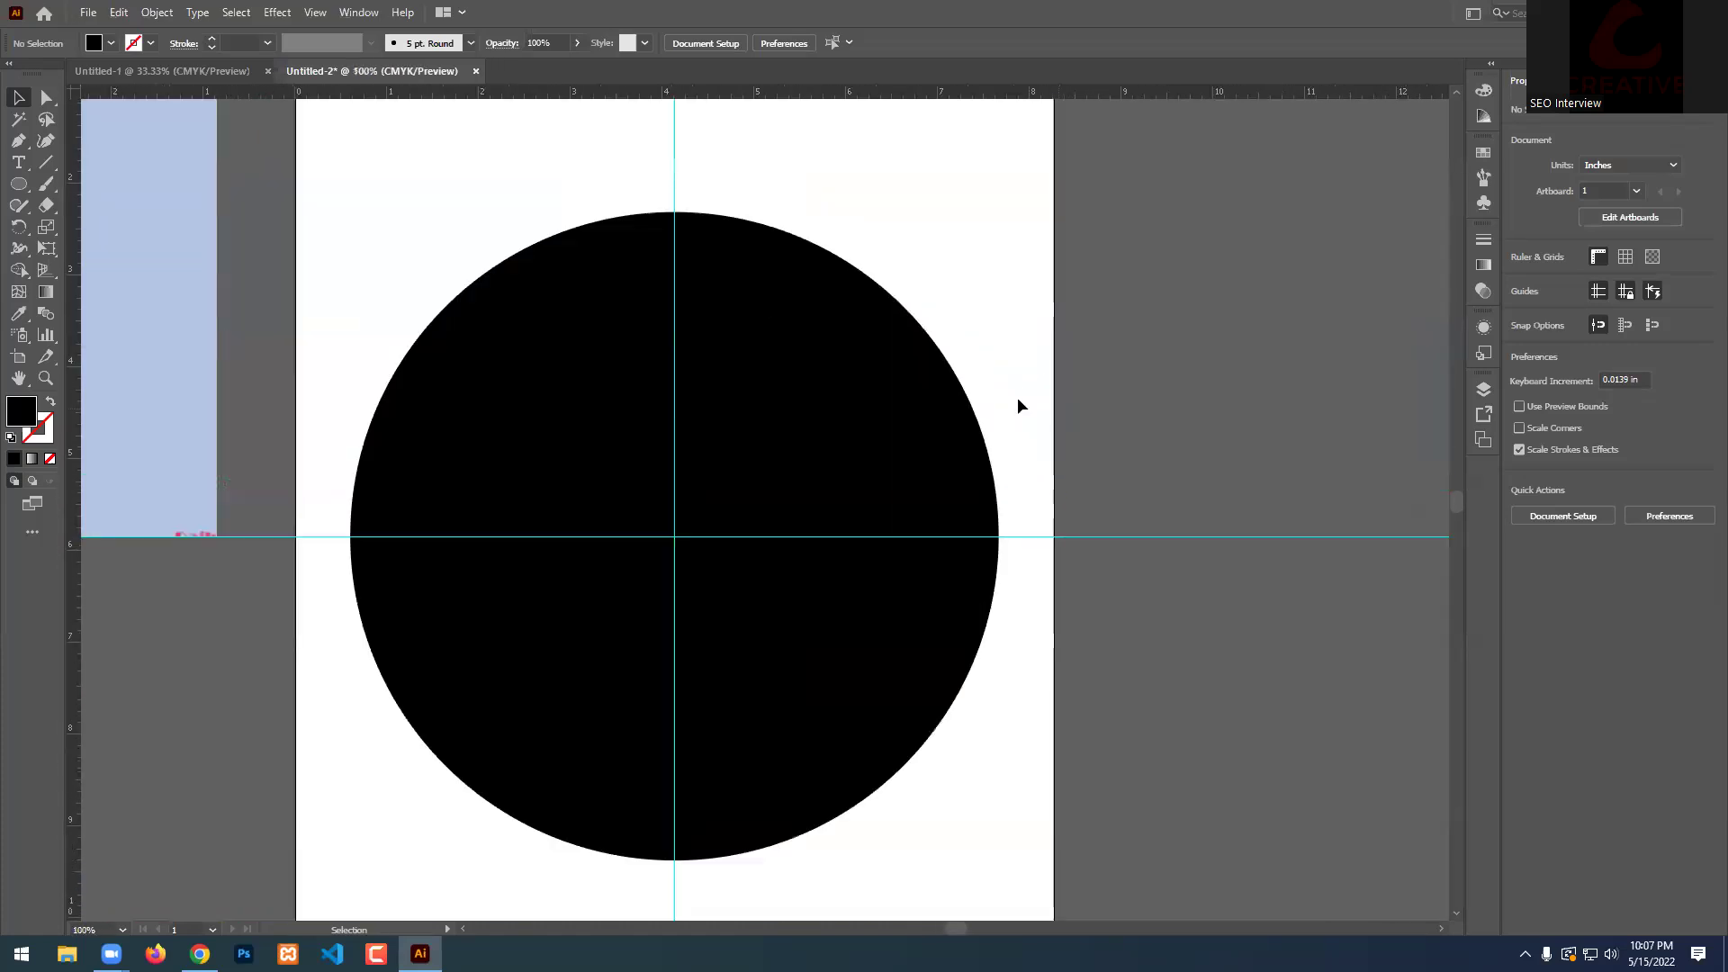
Reselect the black circle and shrink it slightly.
{"action": "left_click", "coordinate": [913, 369]}
{"action": "key", "text": "a"}
{"action": "key", "text": "v"}
{"action": "left_click_drag", "start_coordinate": [997, 537], "coordinate": [997, 536]}
{"action": "left_click", "coordinate": [1064, 417]}
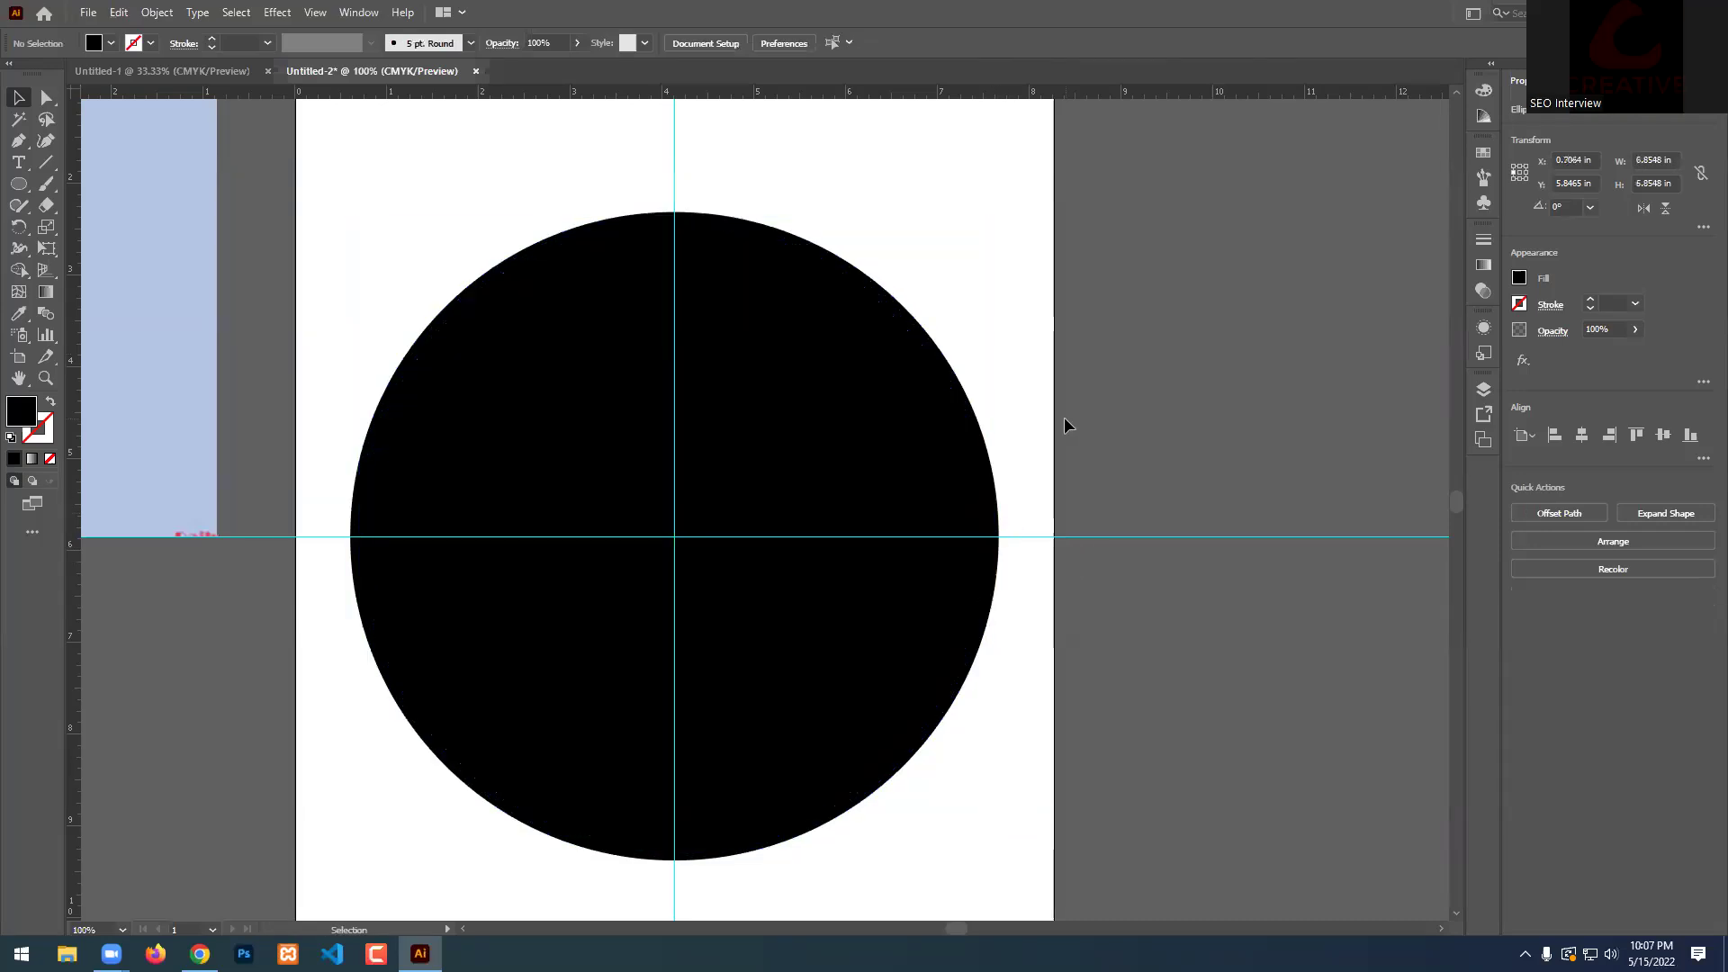
Fill the circle green and remove its black inner region with the Shape Builder.
{"action": "left_click", "coordinate": [713, 231]}
{"action": "left_click", "coordinate": [110, 43]}
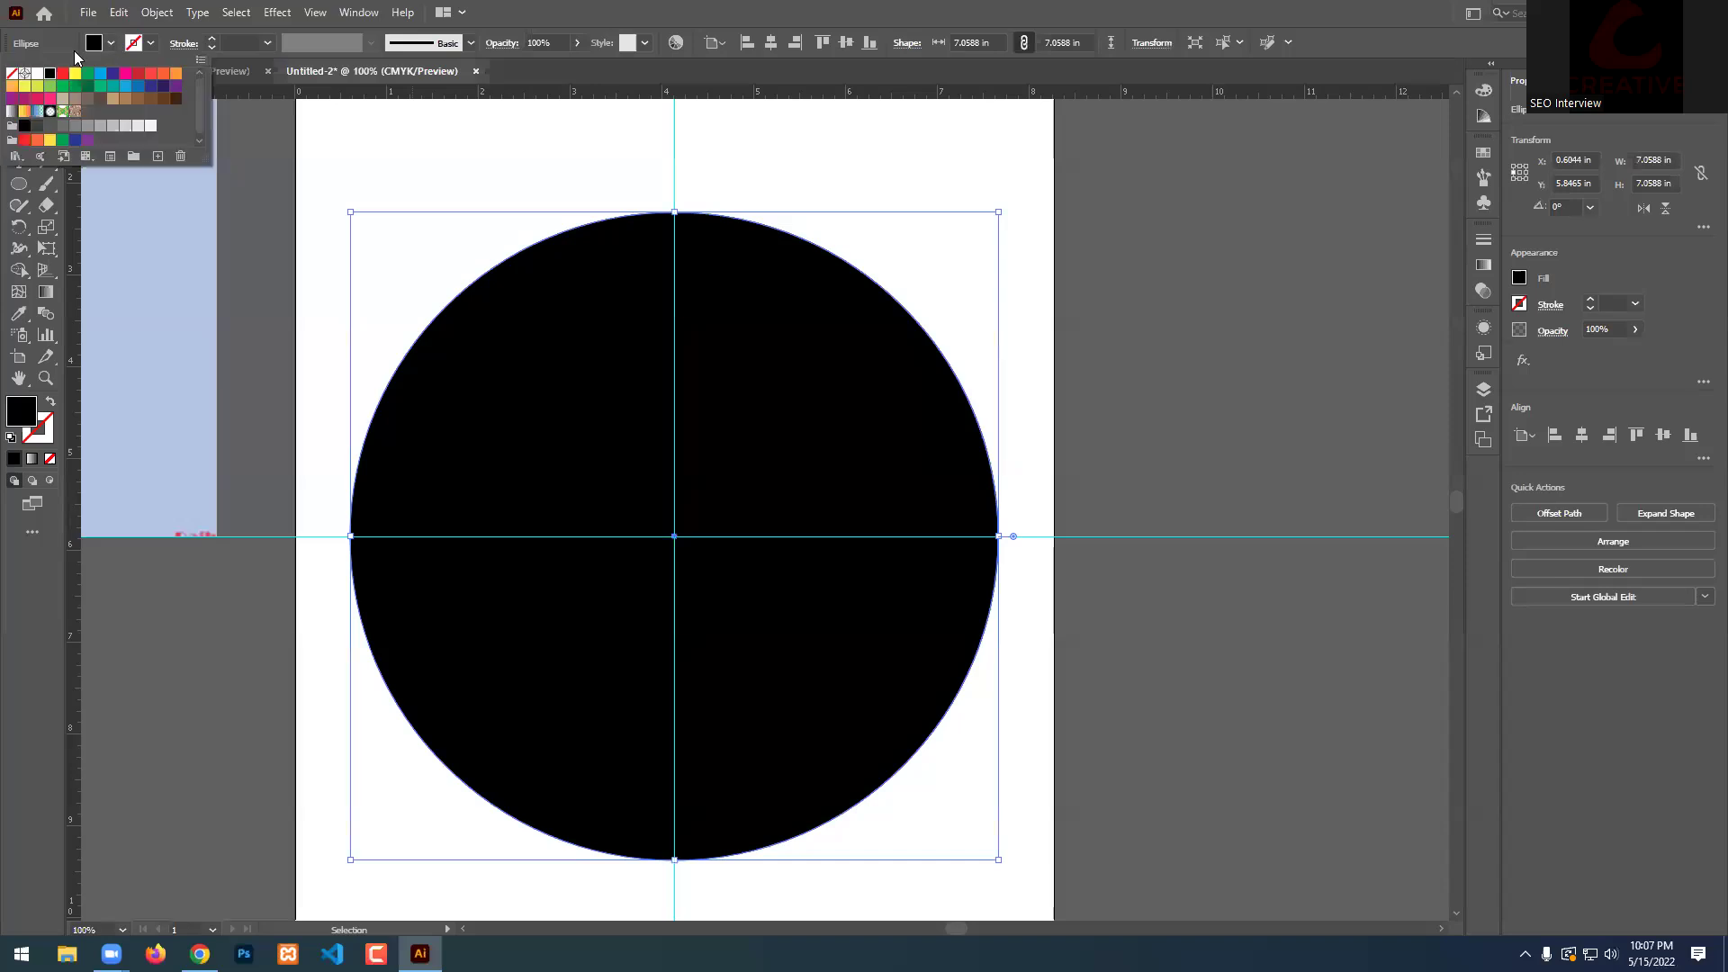
{"action": "left_click", "coordinate": [87, 75]}
{"action": "left_click", "coordinate": [1195, 288]}
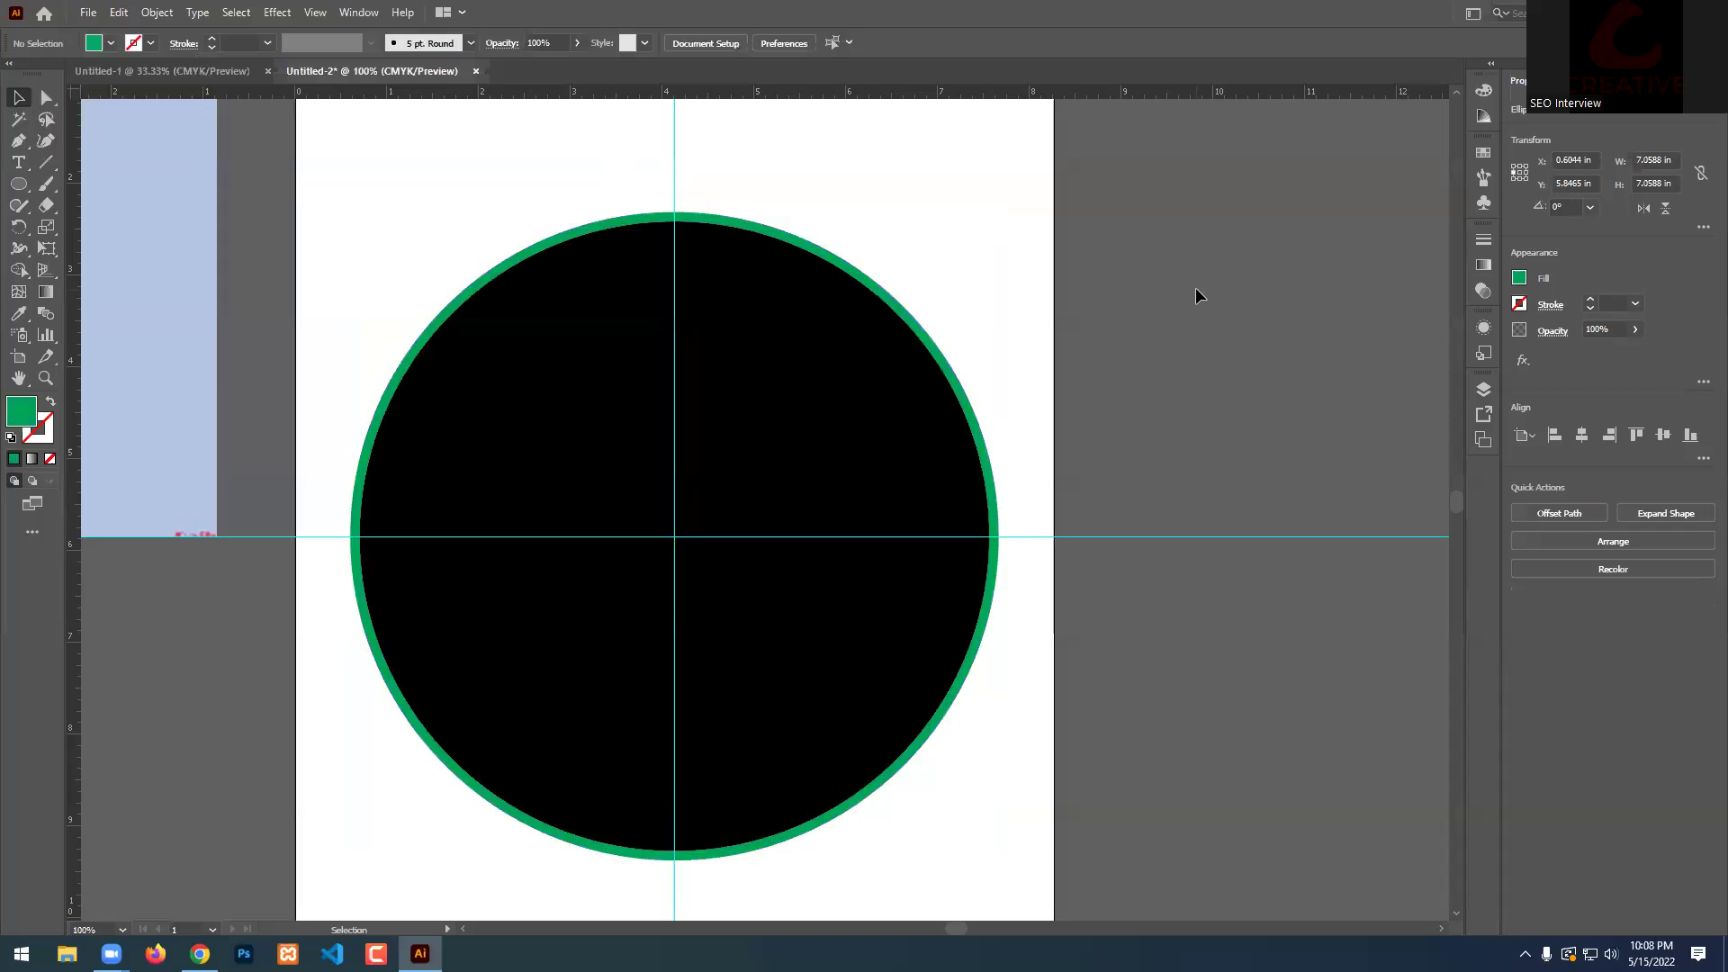
{"action": "scroll", "coordinate": [1195, 288], "scroll_direction": "down", "scroll_amount": 1}
{"action": "left_click_drag", "start_coordinate": [945, 385], "coordinate": [940, 389]}
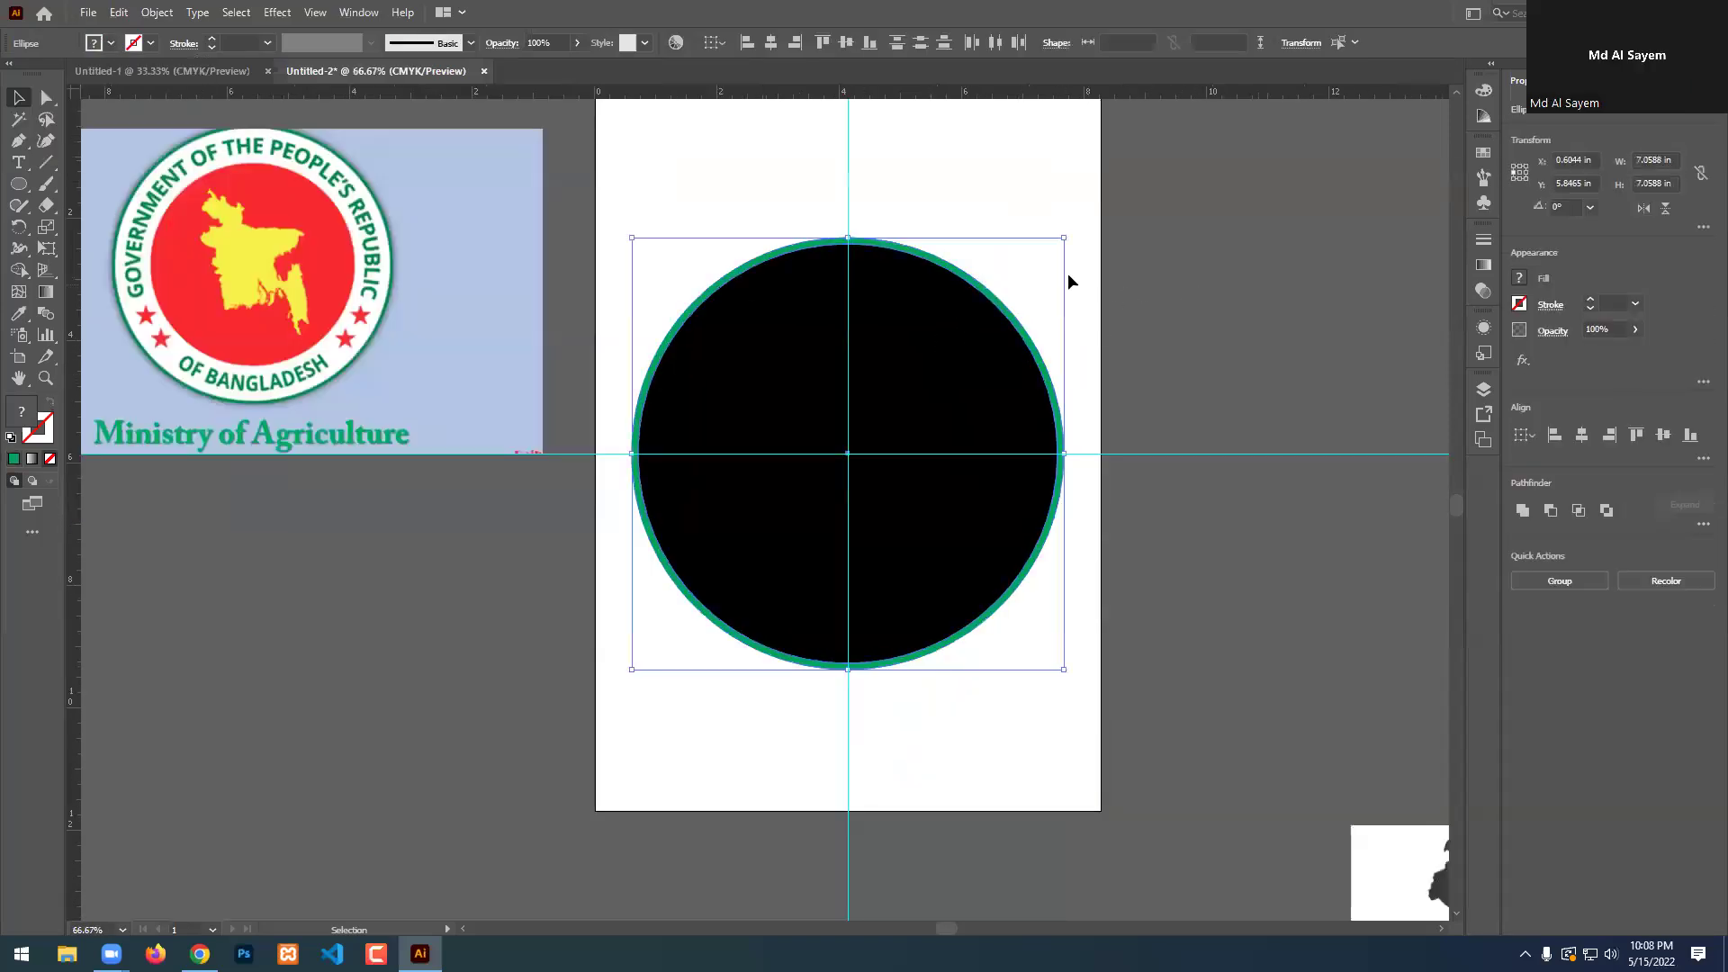
{"action": "left_click", "coordinate": [18, 269]}
{"action": "left_click", "coordinate": [933, 386], "text": "alt"}
{"action": "left_click", "coordinate": [18, 96]}
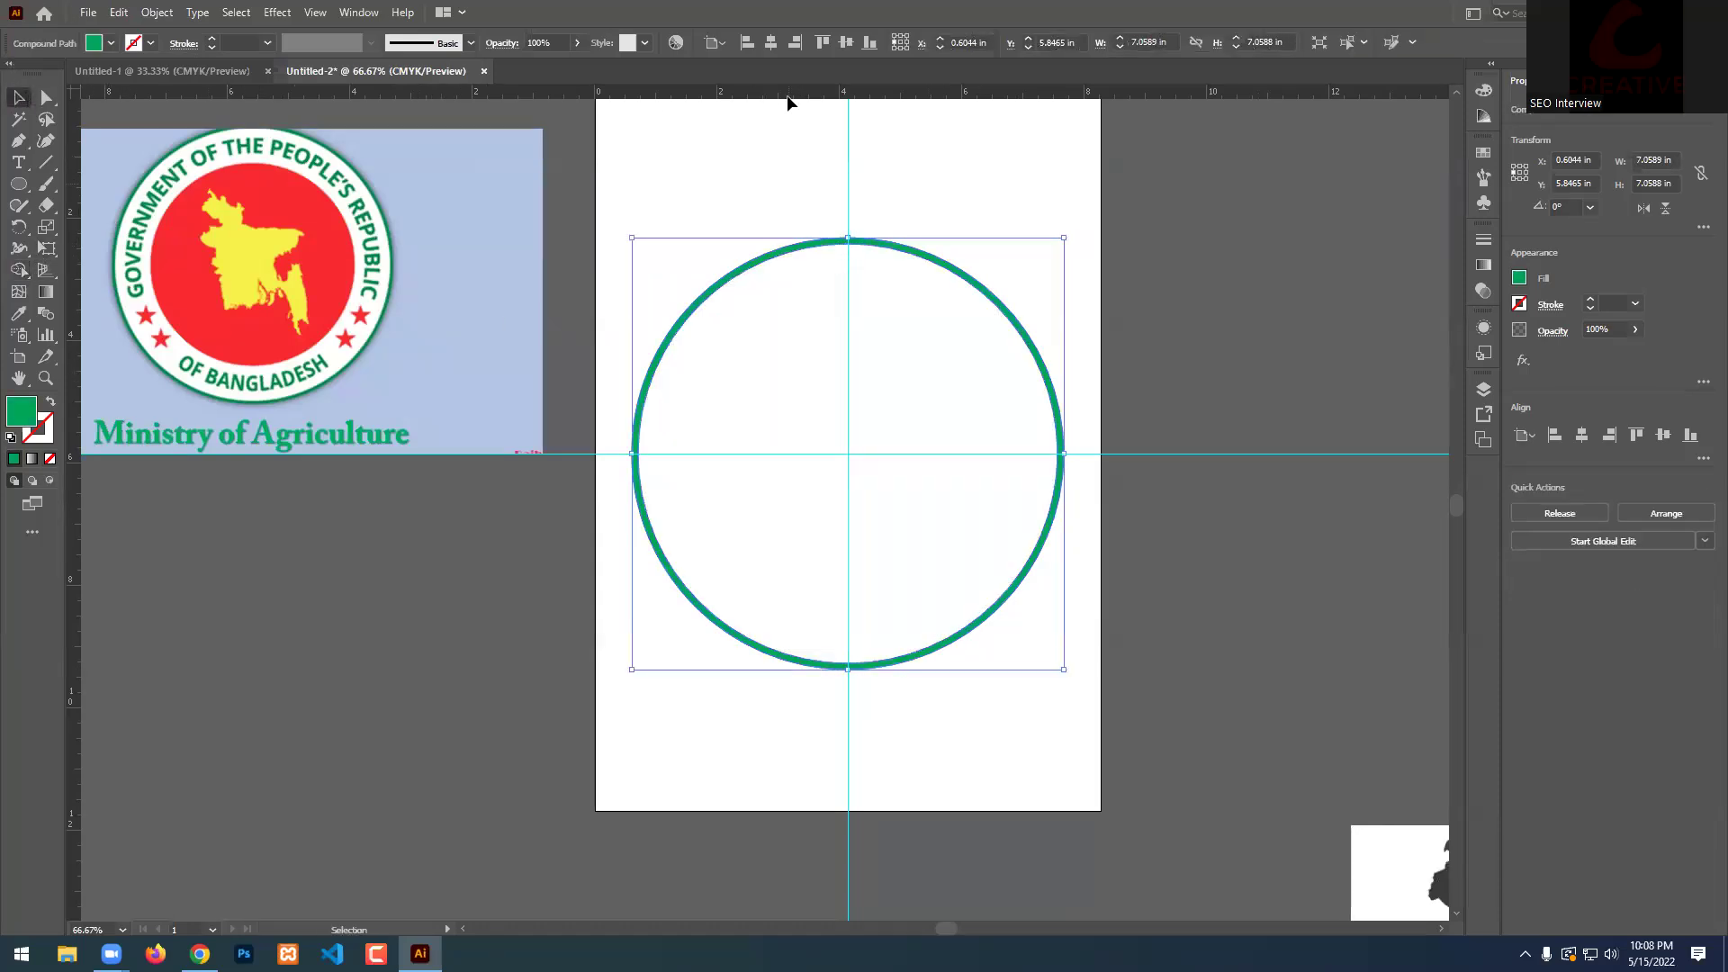
{"action": "left_click", "coordinate": [1036, 151]}
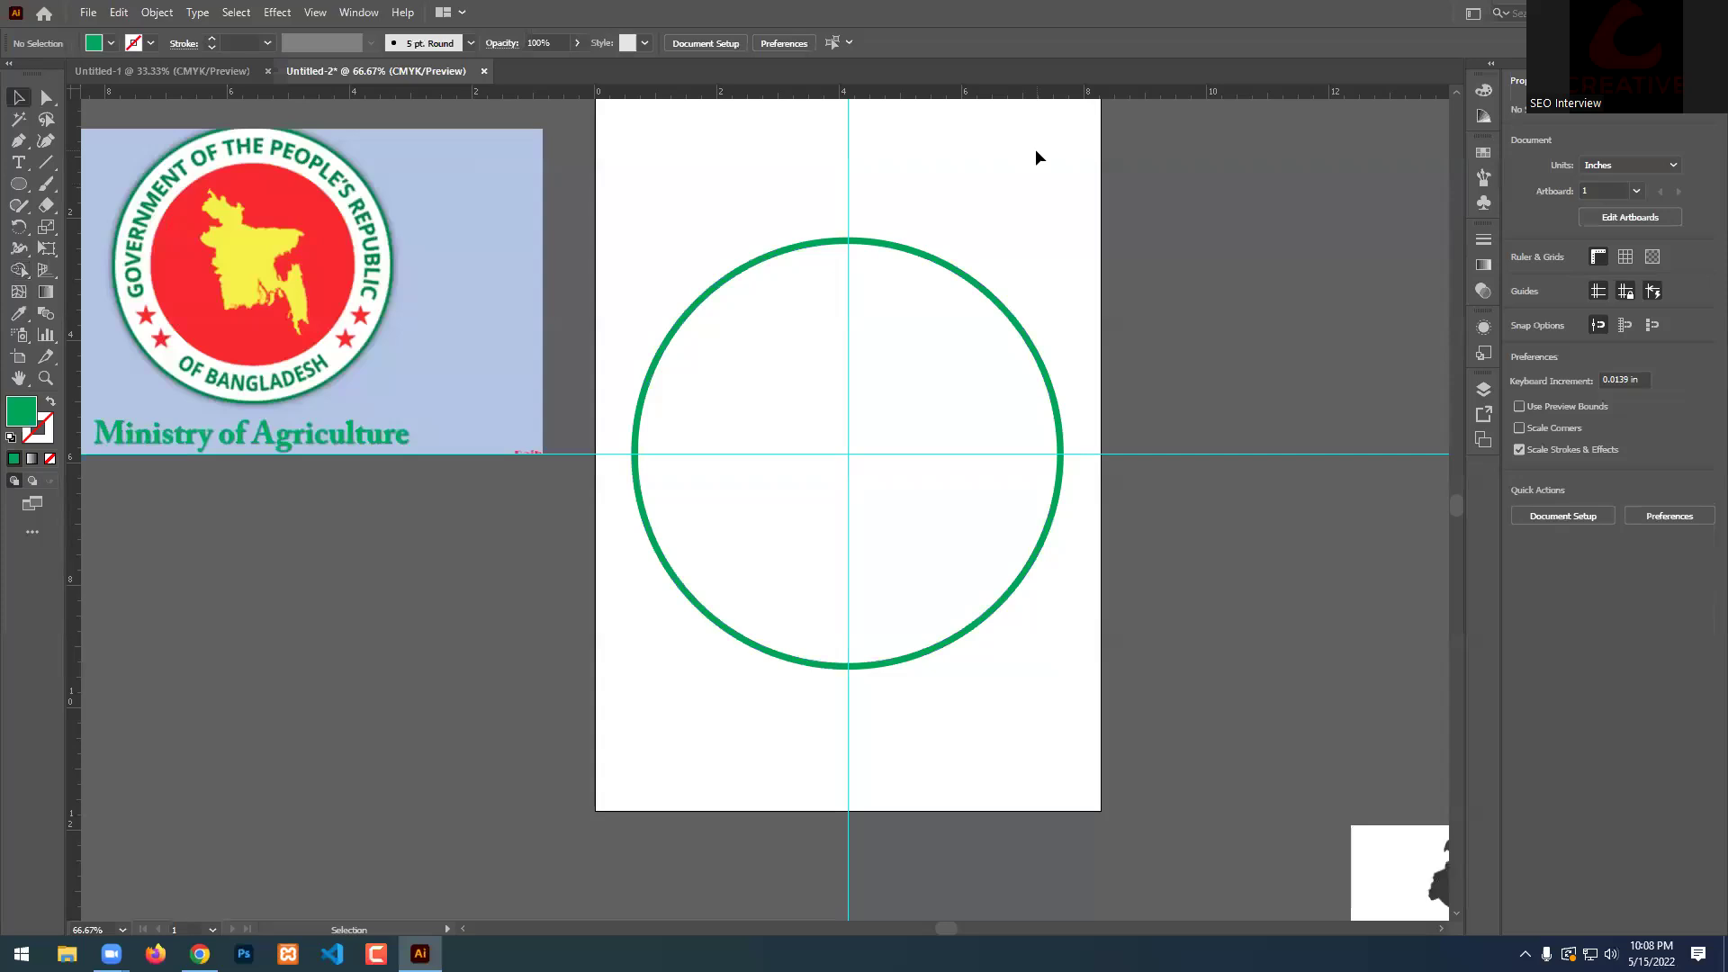
Draw a circle out from the guides' centre.
{"action": "left_click", "coordinate": [18, 184]}
{"action": "left_click_drag", "start_coordinate": [858, 454], "coordinate": [848, 662]}
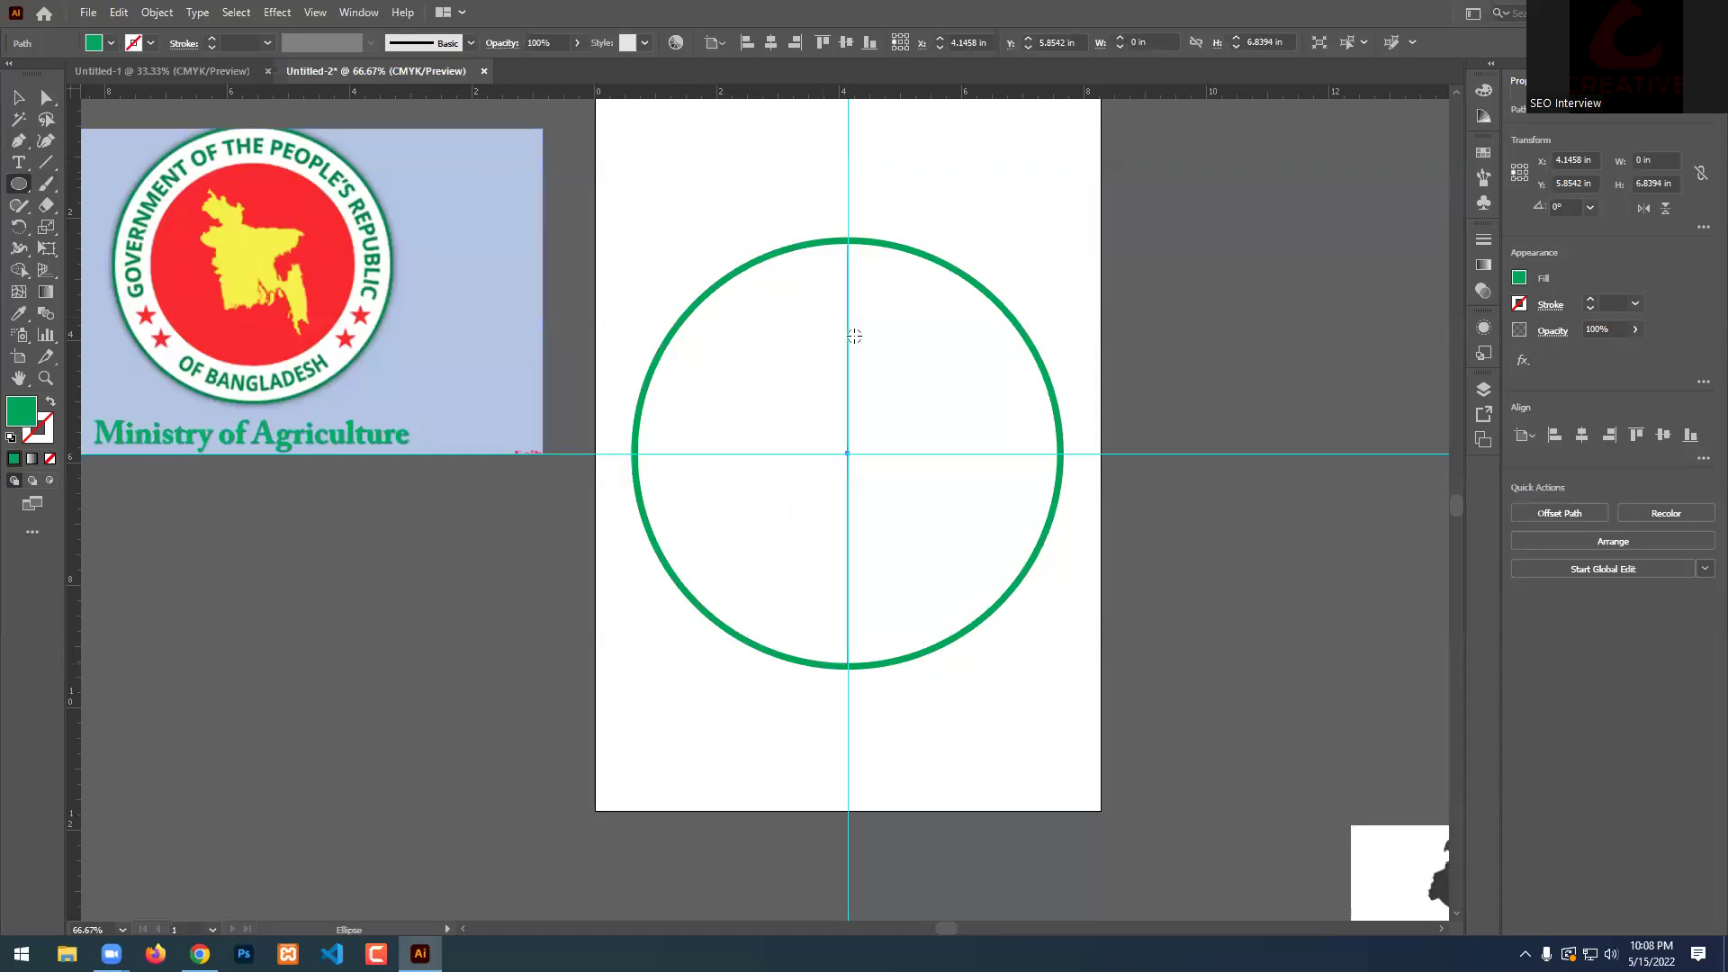
{"action": "key", "text": "ctrl+minus"}
{"action": "left_click", "coordinate": [18, 98]}
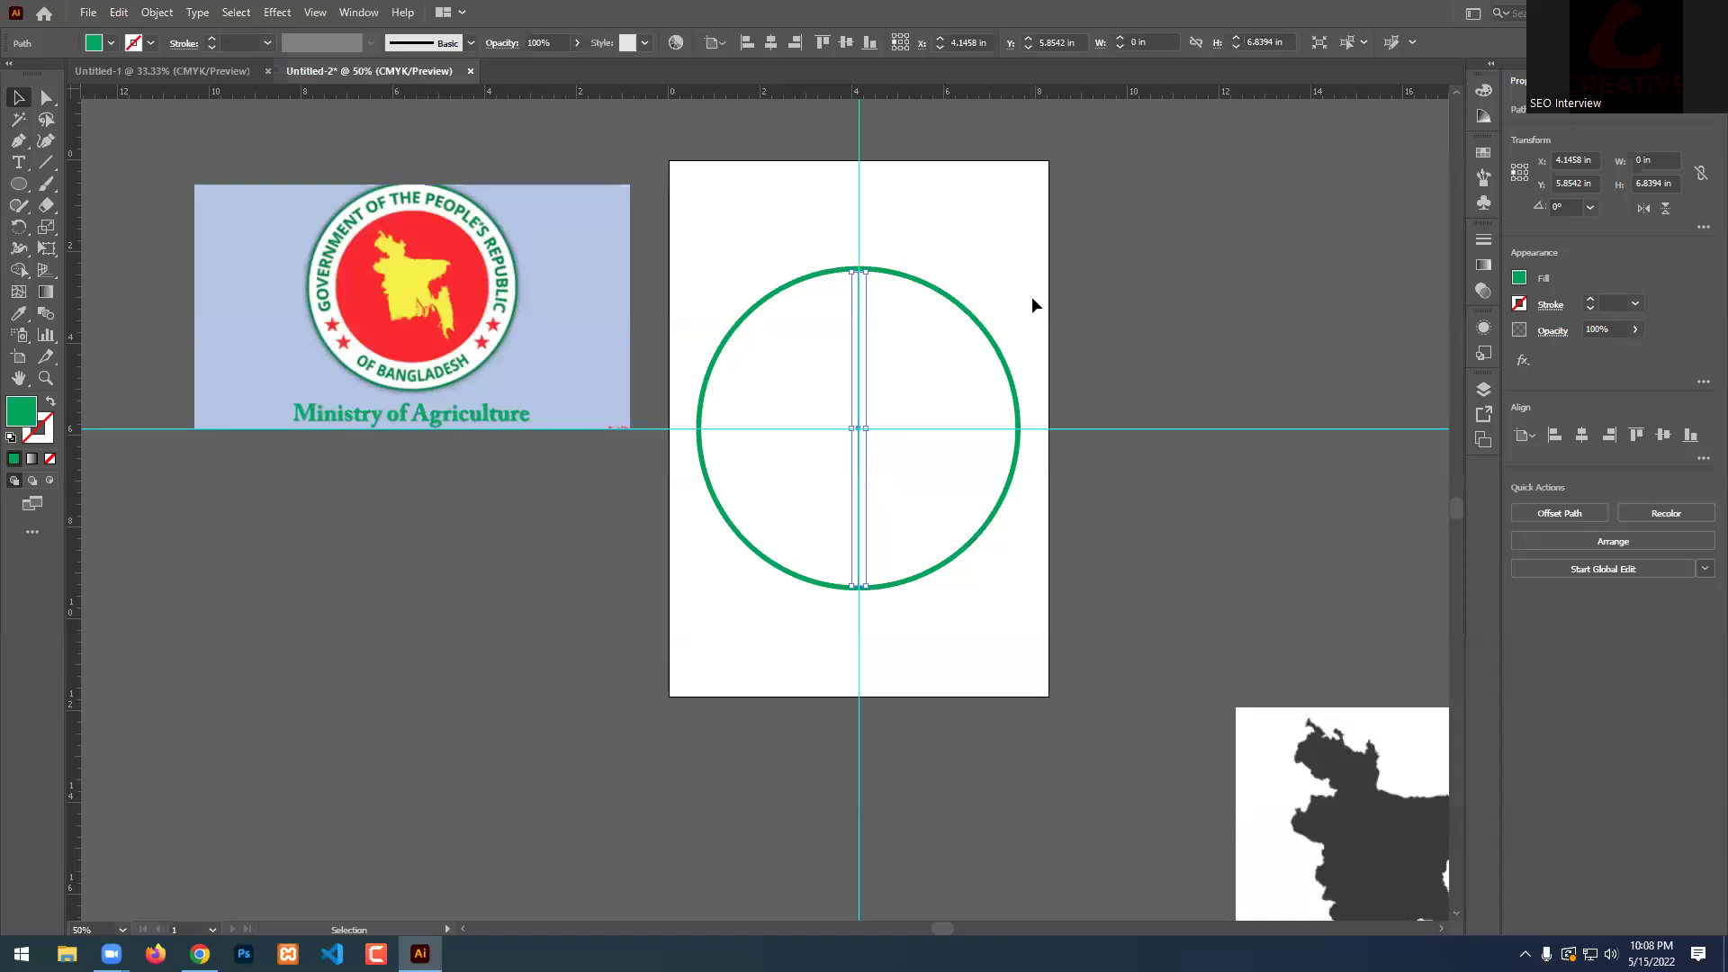
{"action": "key", "text": "ctrl+plus"}
Isolate the stray vertical line and delete it.
{"action": "left_click", "coordinate": [657, 272]}
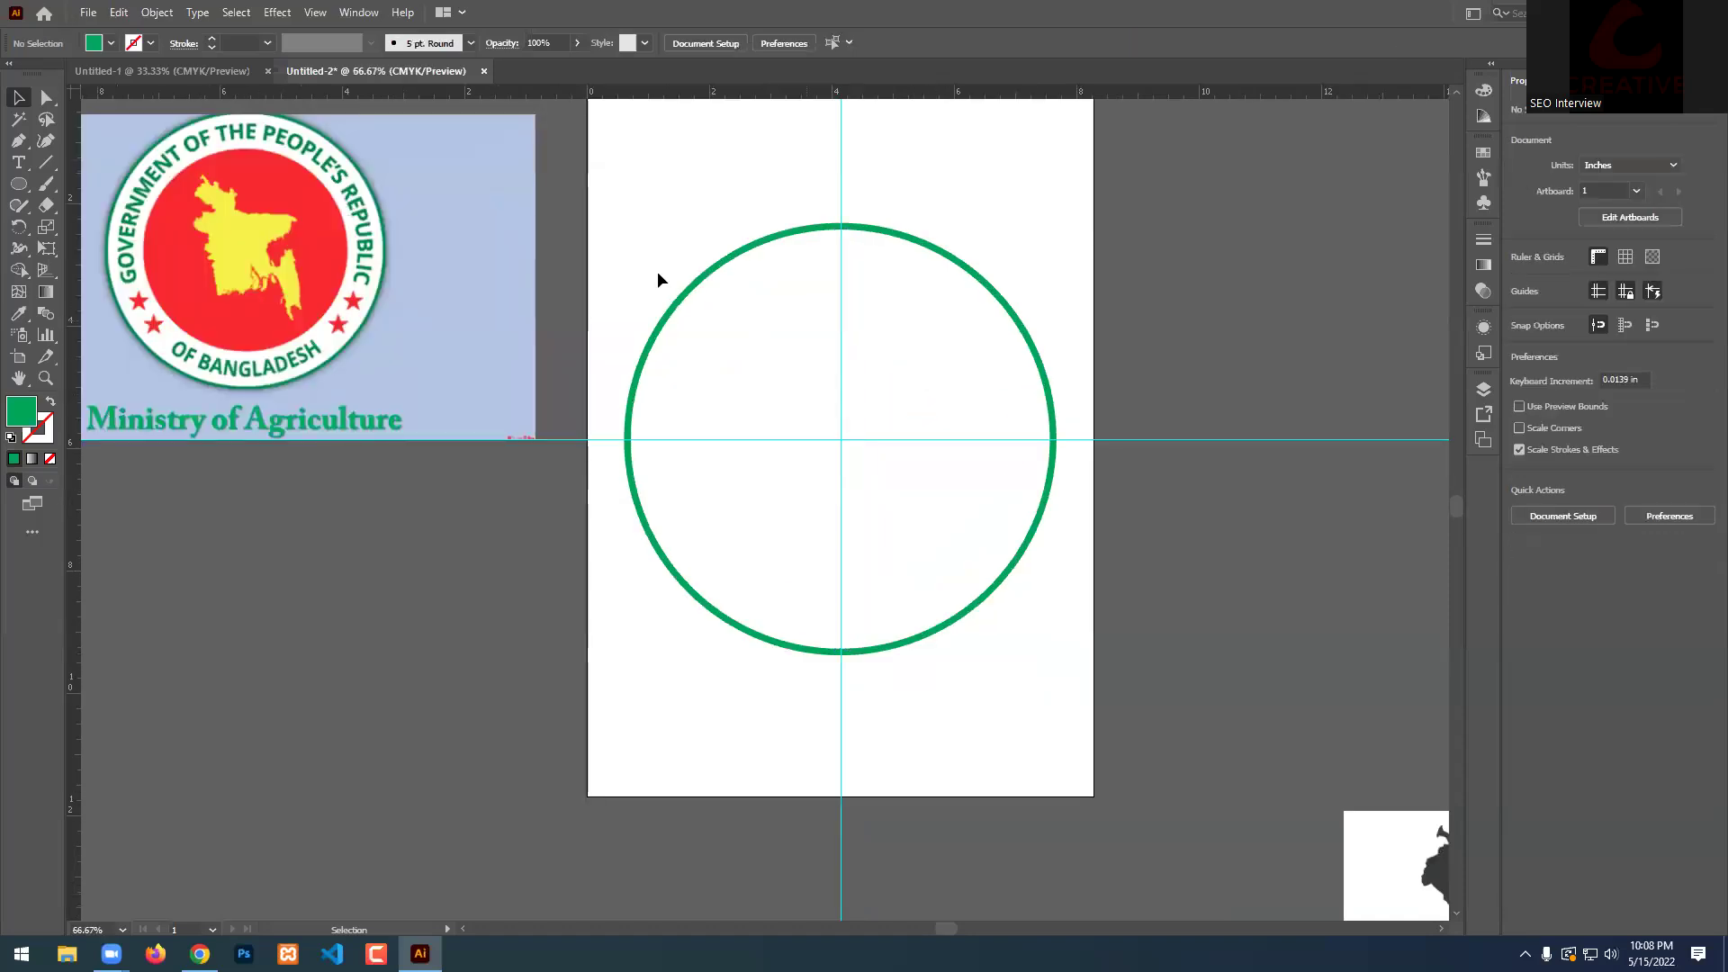
{"action": "left_click_drag", "start_coordinate": [906, 369], "coordinate": [771, 515]}
{"action": "left_click_drag", "start_coordinate": [882, 403], "coordinate": [651, 578]}
{"action": "left_click", "coordinate": [879, 380]}
{"action": "left_click", "coordinate": [841, 397]}
{"action": "left_click_drag", "start_coordinate": [841, 397], "coordinate": [1028, 407]}
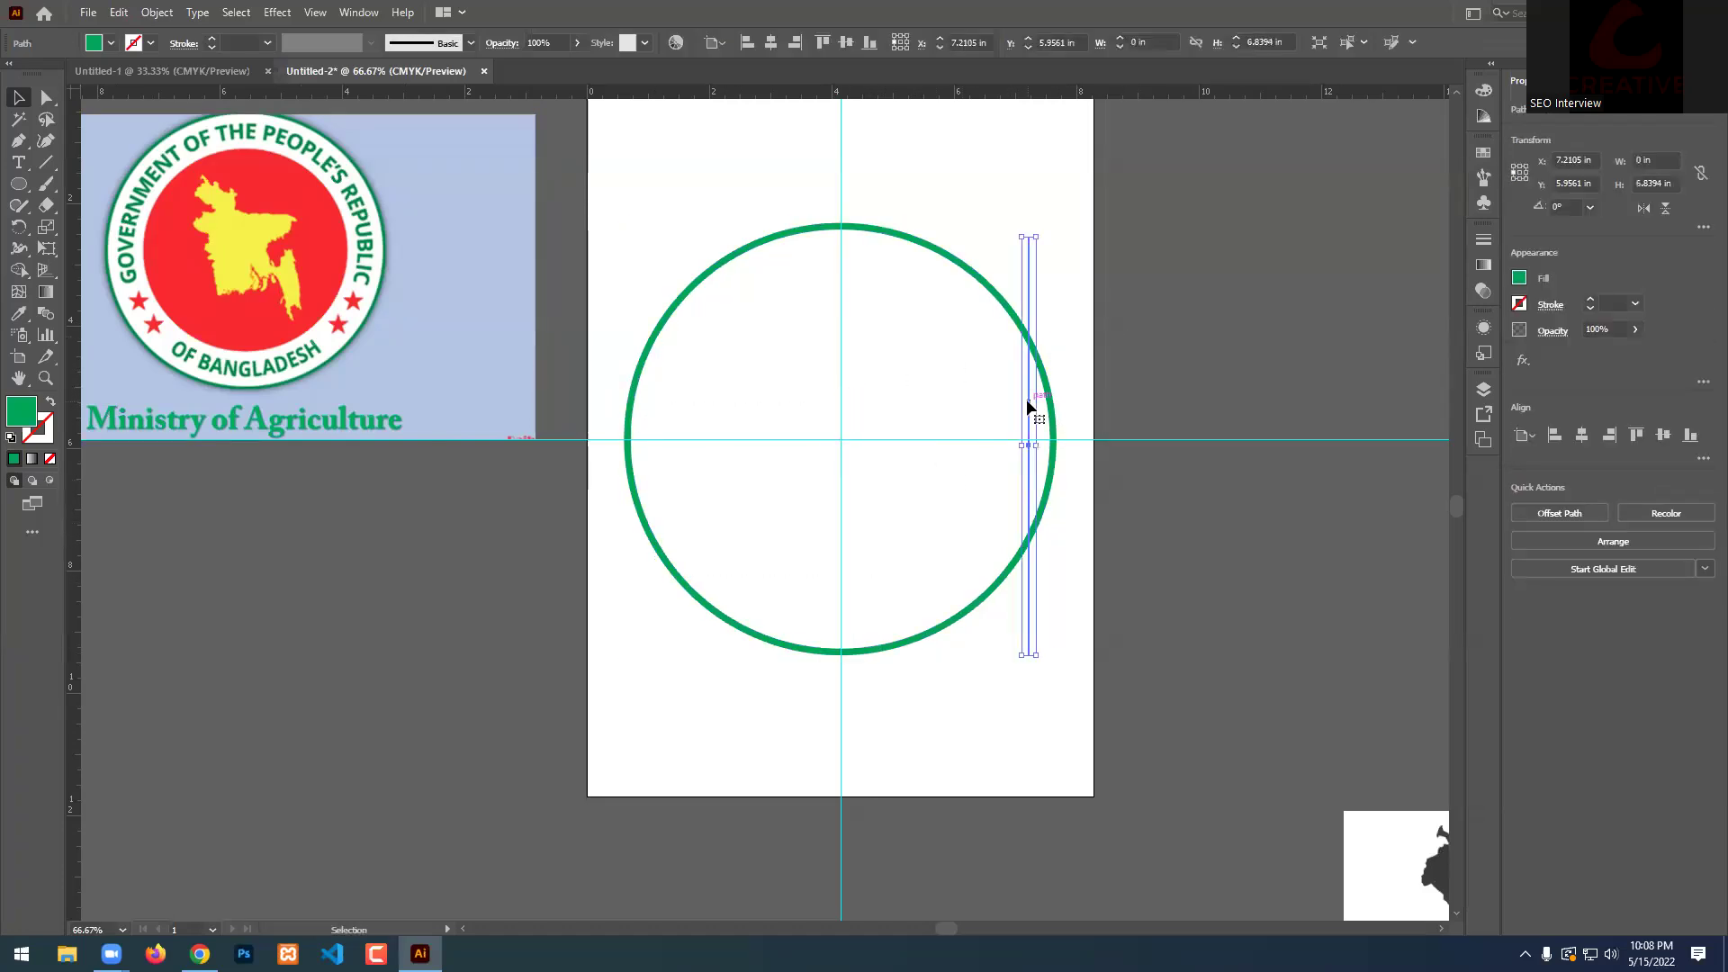
{"action": "key", "text": "Delete"}
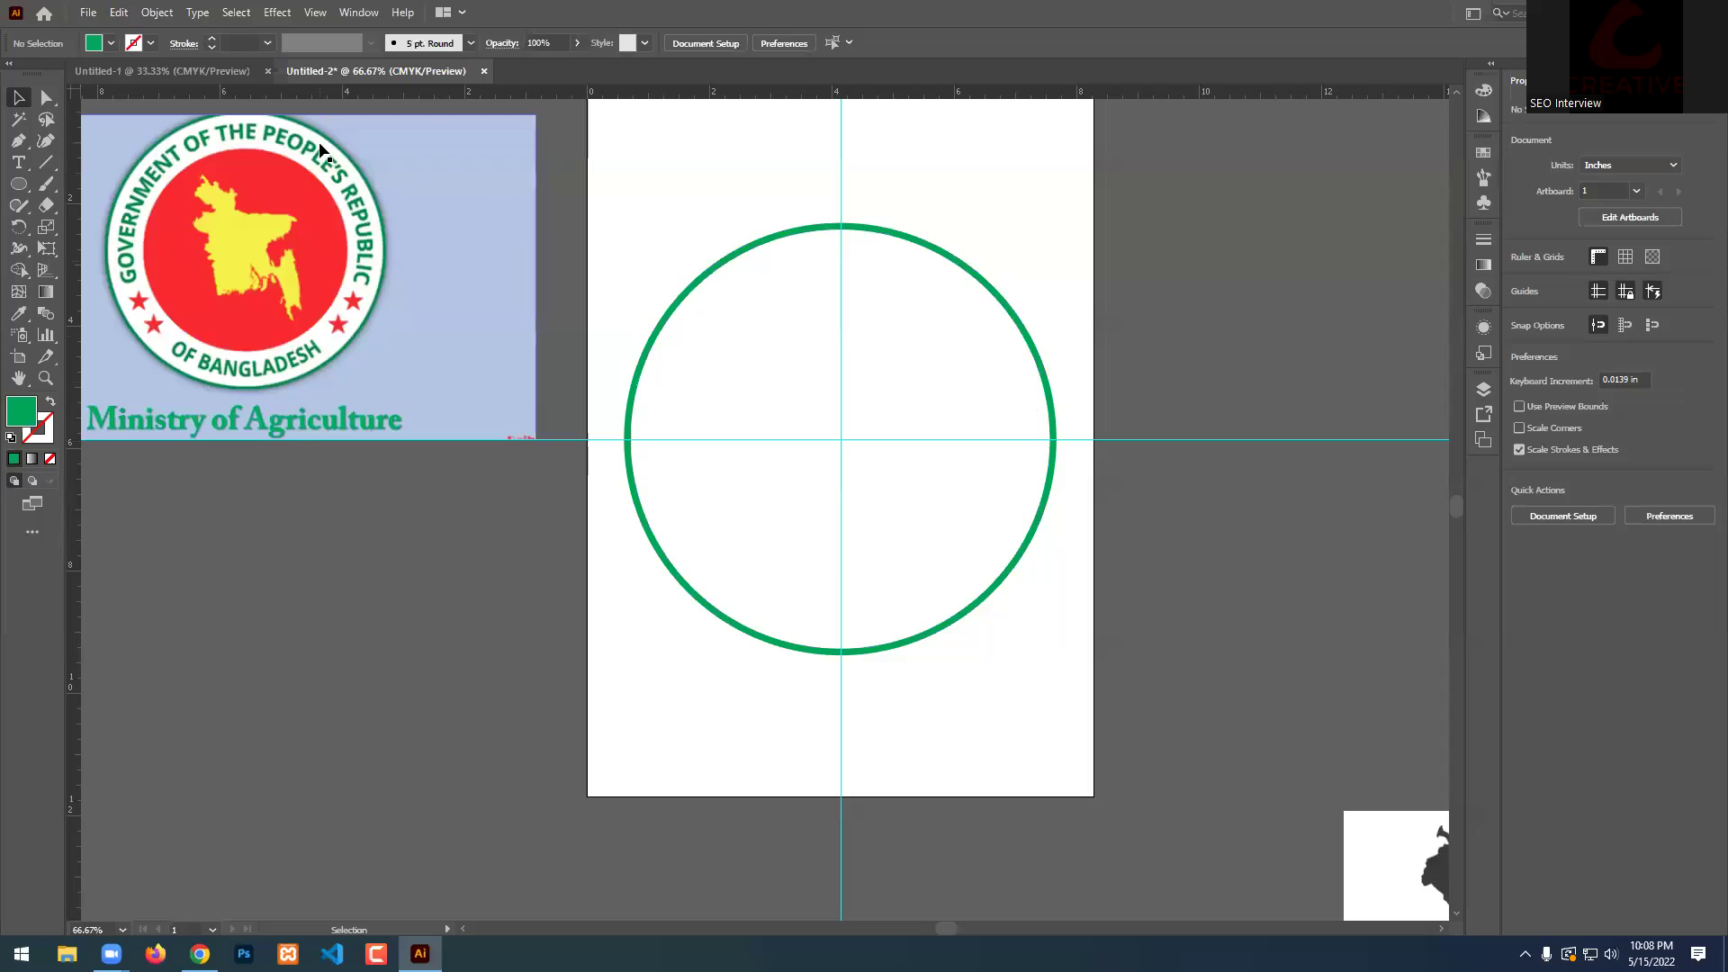
Draw a large green circle over the ring, extending its bottom edge slightly lower.
{"action": "left_click", "coordinate": [30, 184]}
{"action": "left_click_drag", "start_coordinate": [839, 437], "coordinate": [845, 651]}
{"action": "scroll", "coordinate": [846, 651], "scroll_direction": "up", "scroll_amount": 9}
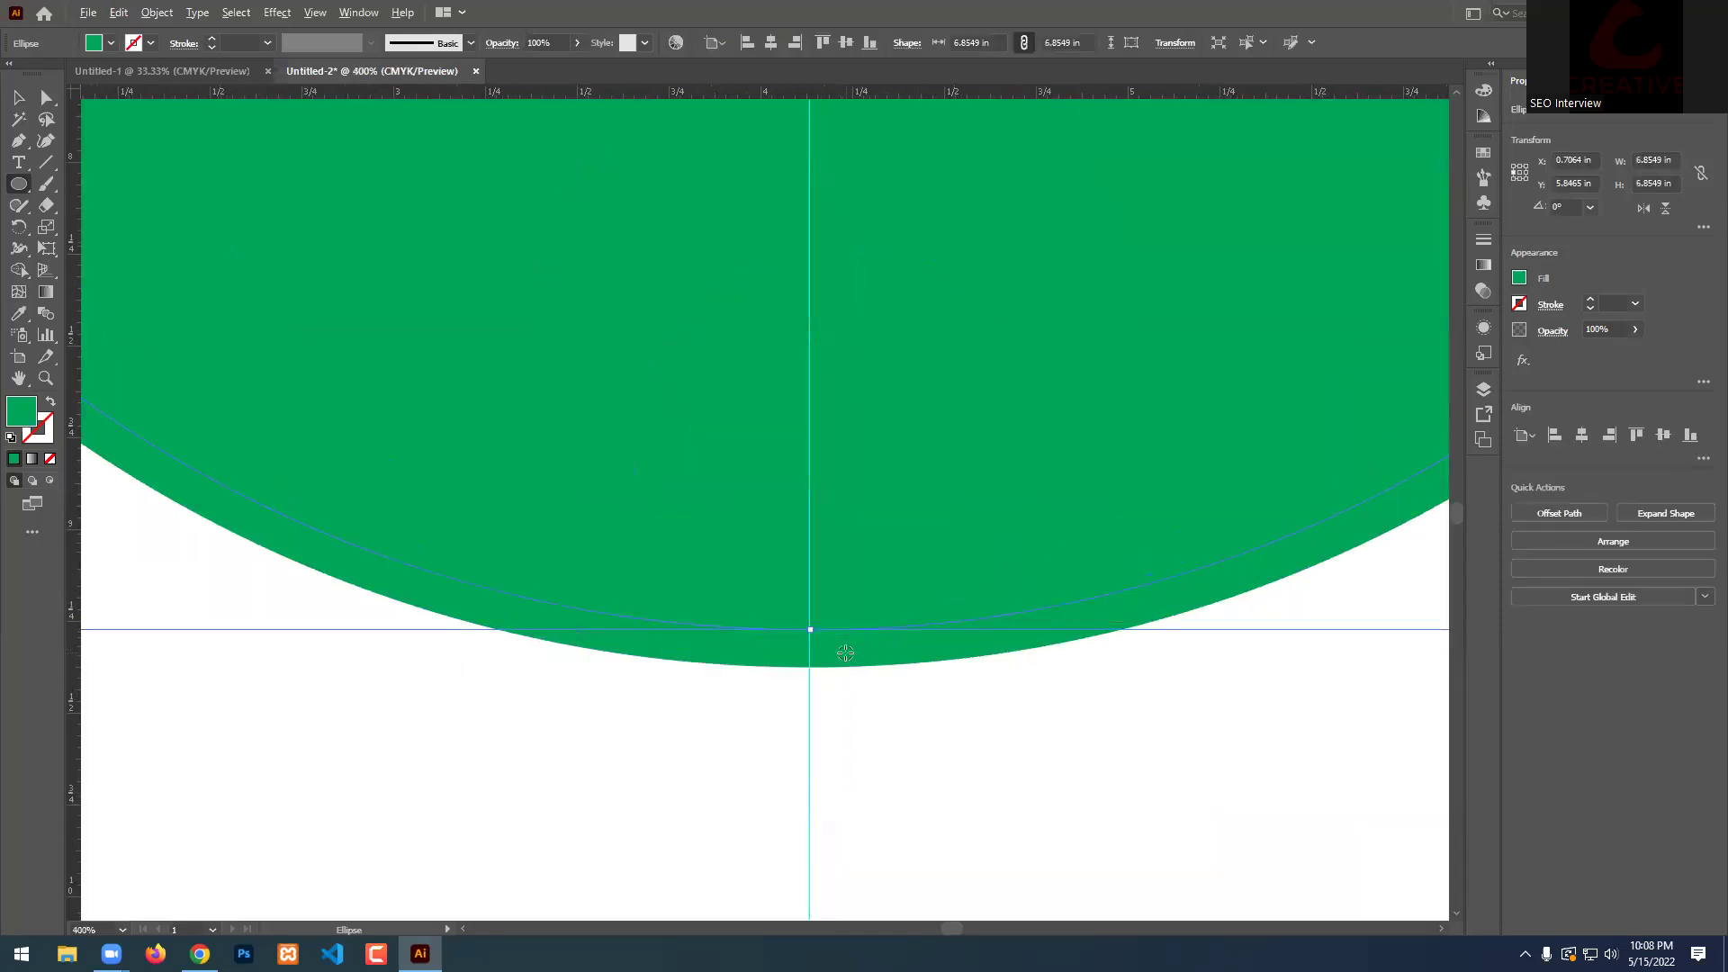
{"action": "left_click_drag", "start_coordinate": [690, 551], "coordinate": [694, 586]}
{"action": "scroll", "coordinate": [695, 586], "scroll_direction": "down", "scroll_amount": 5}
{"action": "scroll", "coordinate": [684, 576], "scroll_direction": "down", "scroll_amount": 3}
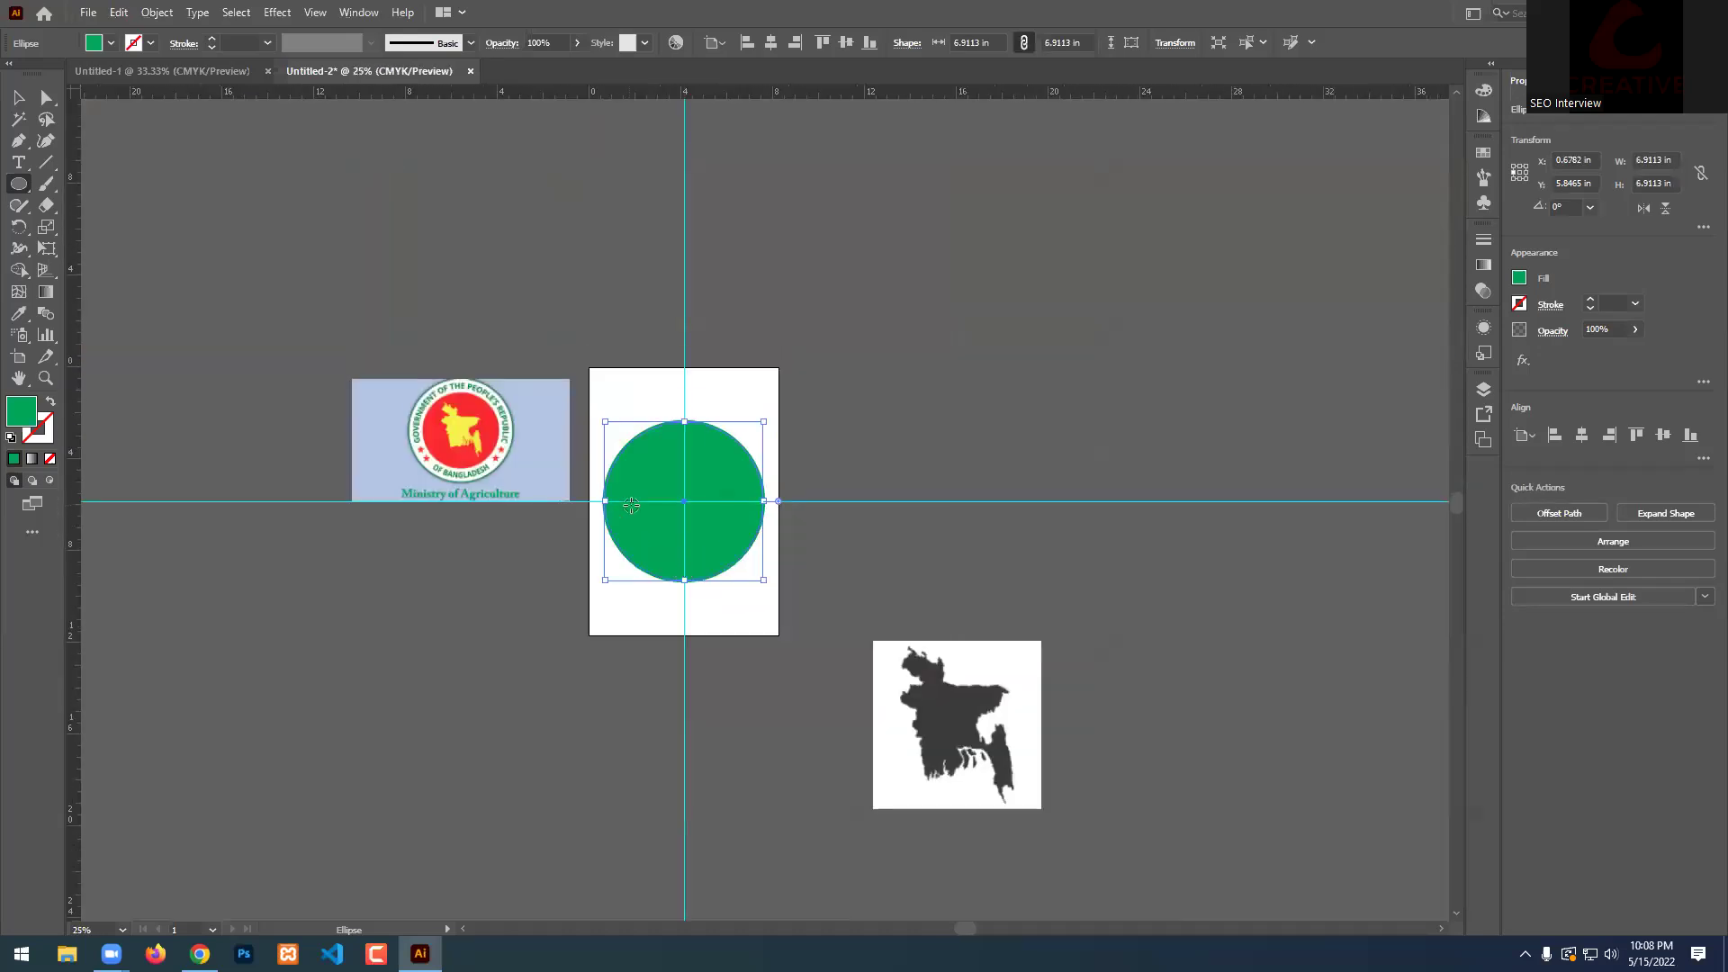
{"action": "scroll", "coordinate": [766, 526], "scroll_direction": "up", "scroll_amount": 3}
Select the new circle with the ring and Shape Builder away the inner fill, leaving a hollow ring.
{"action": "left_click", "coordinate": [13, 96]}
{"action": "left_click_drag", "start_coordinate": [682, 185], "coordinate": [567, 432]}
{"action": "left_click", "coordinate": [28, 269]}
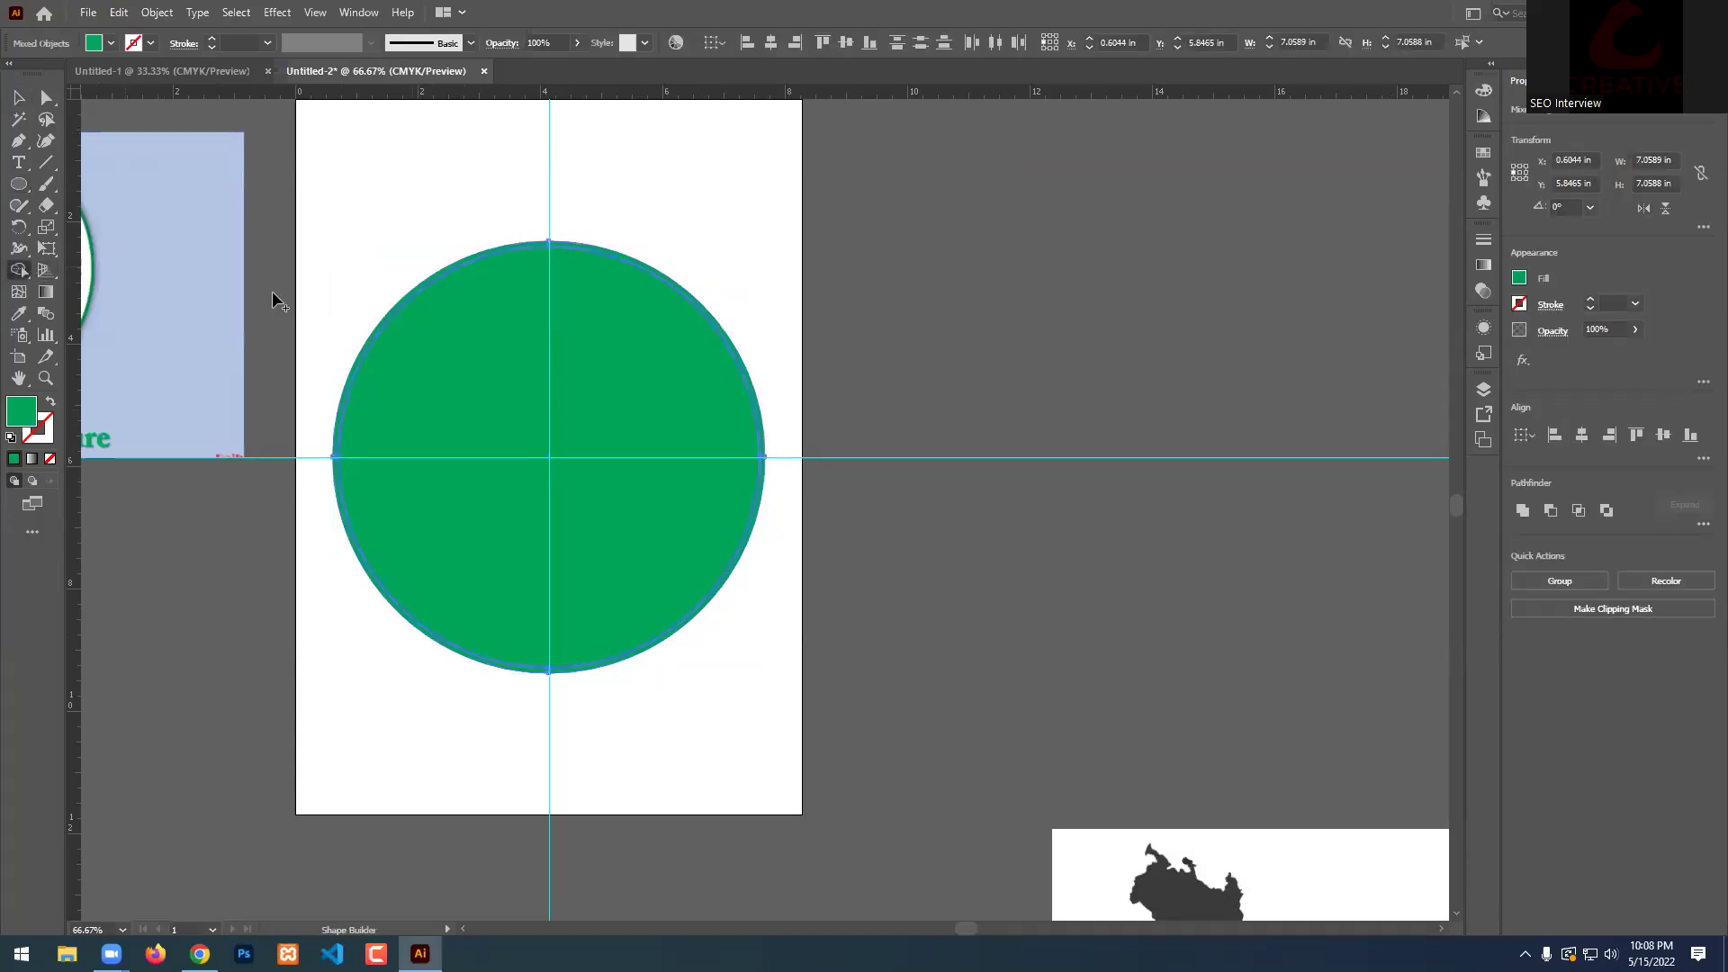
{"action": "left_click", "coordinate": [536, 378], "text": "alt"}
{"action": "left_click", "coordinate": [19, 96]}
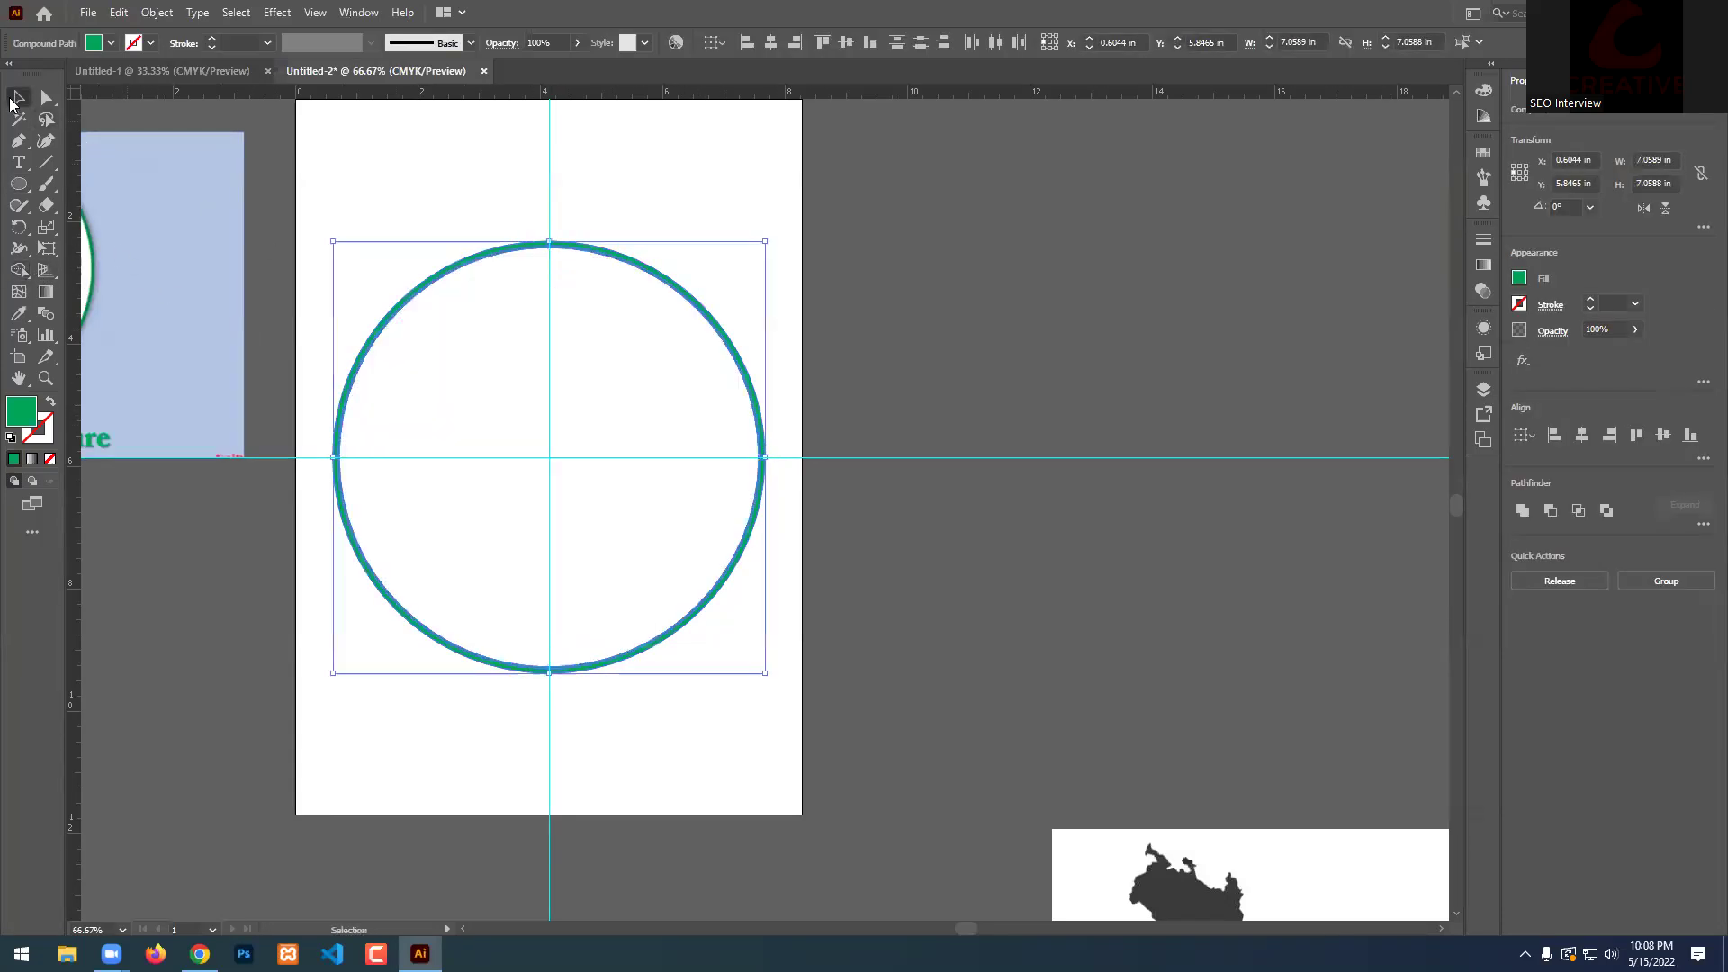
{"action": "left_click", "coordinate": [961, 494]}
{"action": "scroll", "coordinate": [961, 494], "scroll_direction": "down", "scroll_amount": 1}
{"action": "scroll", "coordinate": [960, 489], "scroll_direction": "up", "scroll_amount": 1}
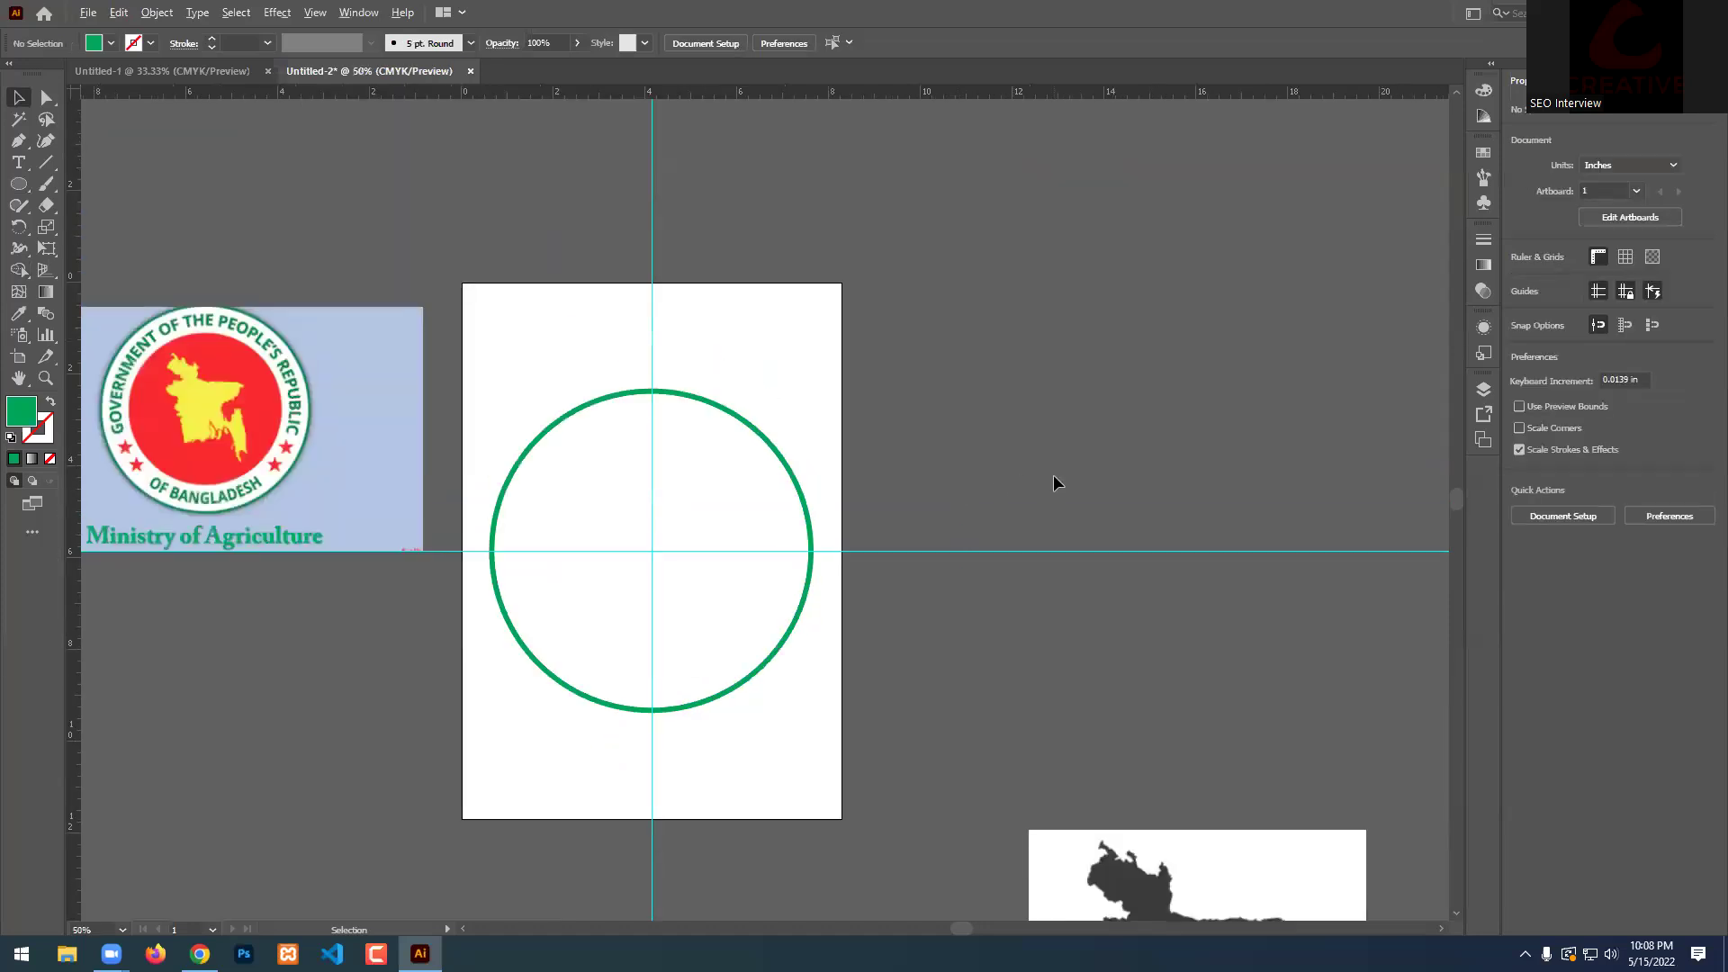
{"action": "scroll", "coordinate": [1053, 474], "scroll_direction": "down", "scroll_amount": 1}
{"action": "scroll", "coordinate": [828, 564], "scroll_direction": "up", "scroll_amount": 2}
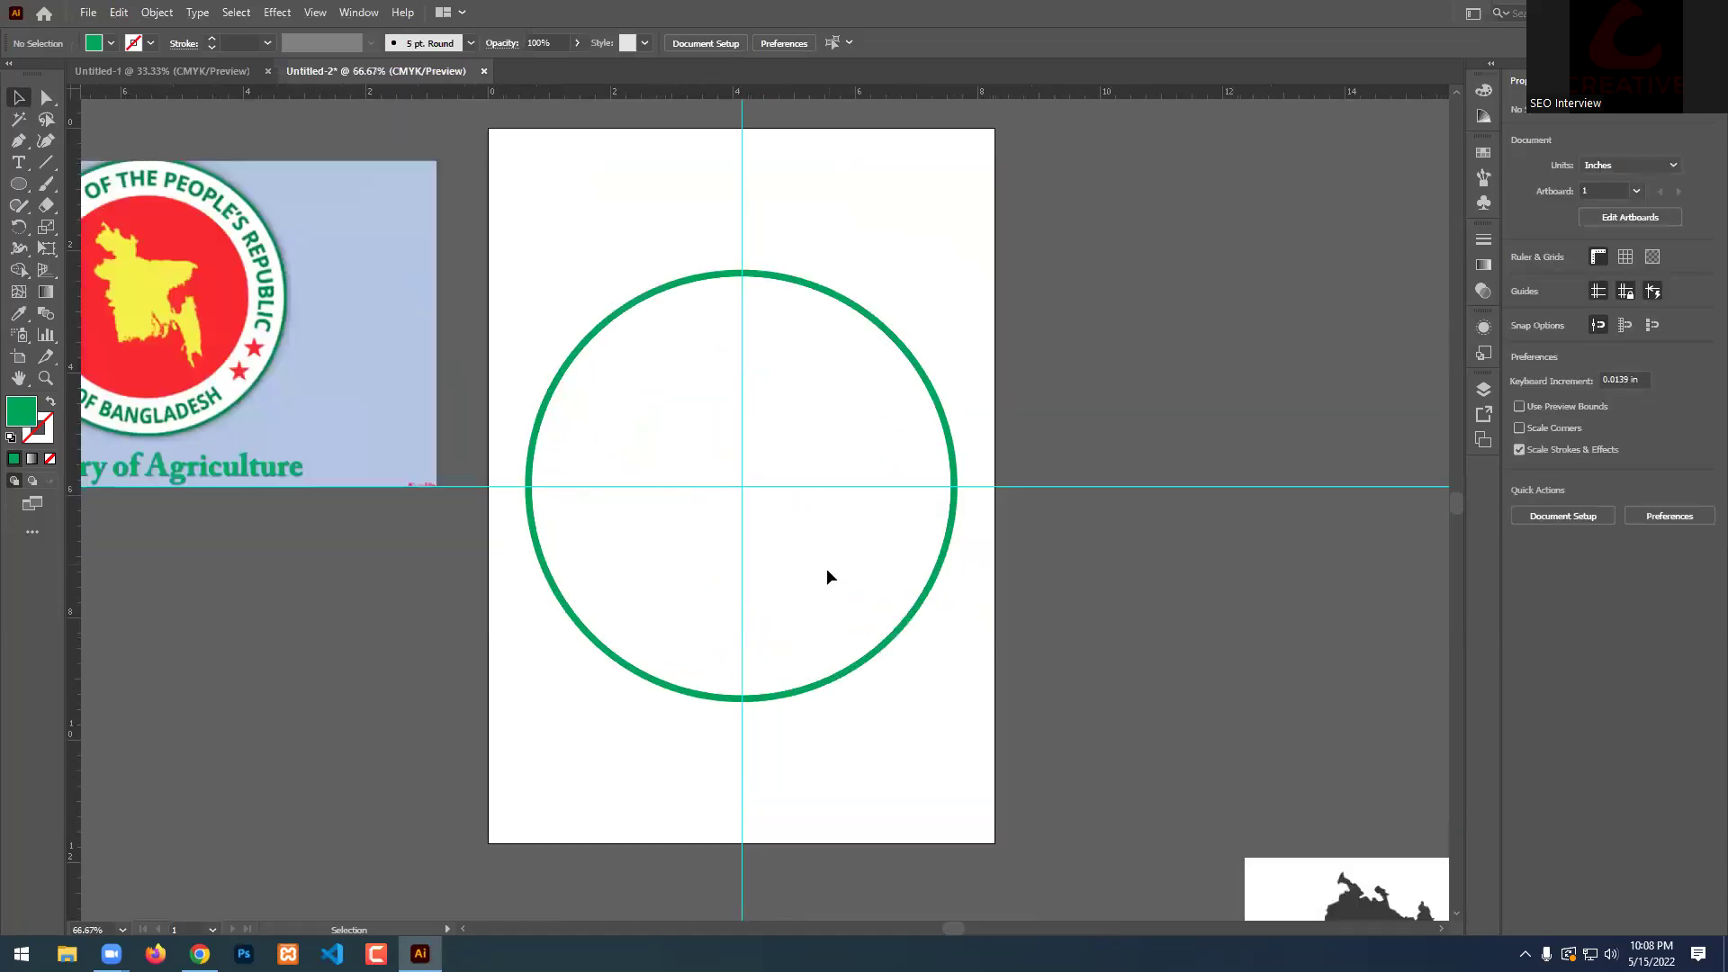
{"action": "scroll", "coordinate": [855, 540], "scroll_direction": "down", "scroll_amount": 2}
{"action": "scroll", "coordinate": [870, 500], "scroll_direction": "up", "scroll_amount": 1}
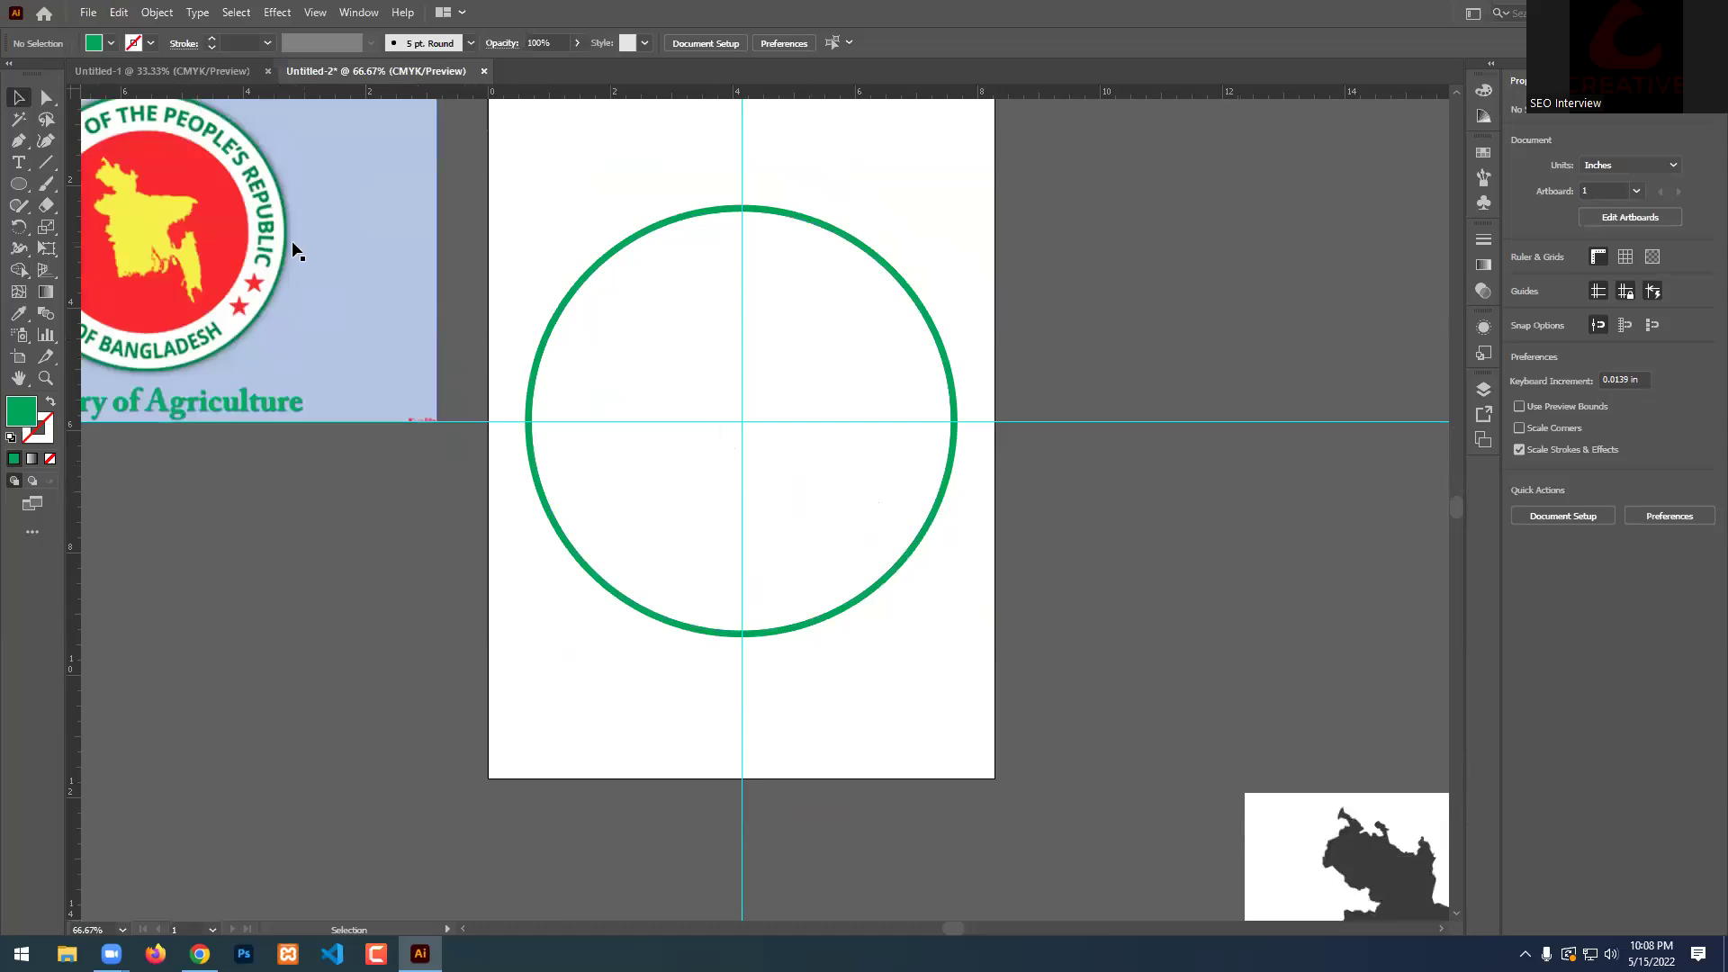
Draw a smaller circle inside the green ring and eyedrop the reference emblem's red into it.
{"action": "left_click", "coordinate": [18, 184]}
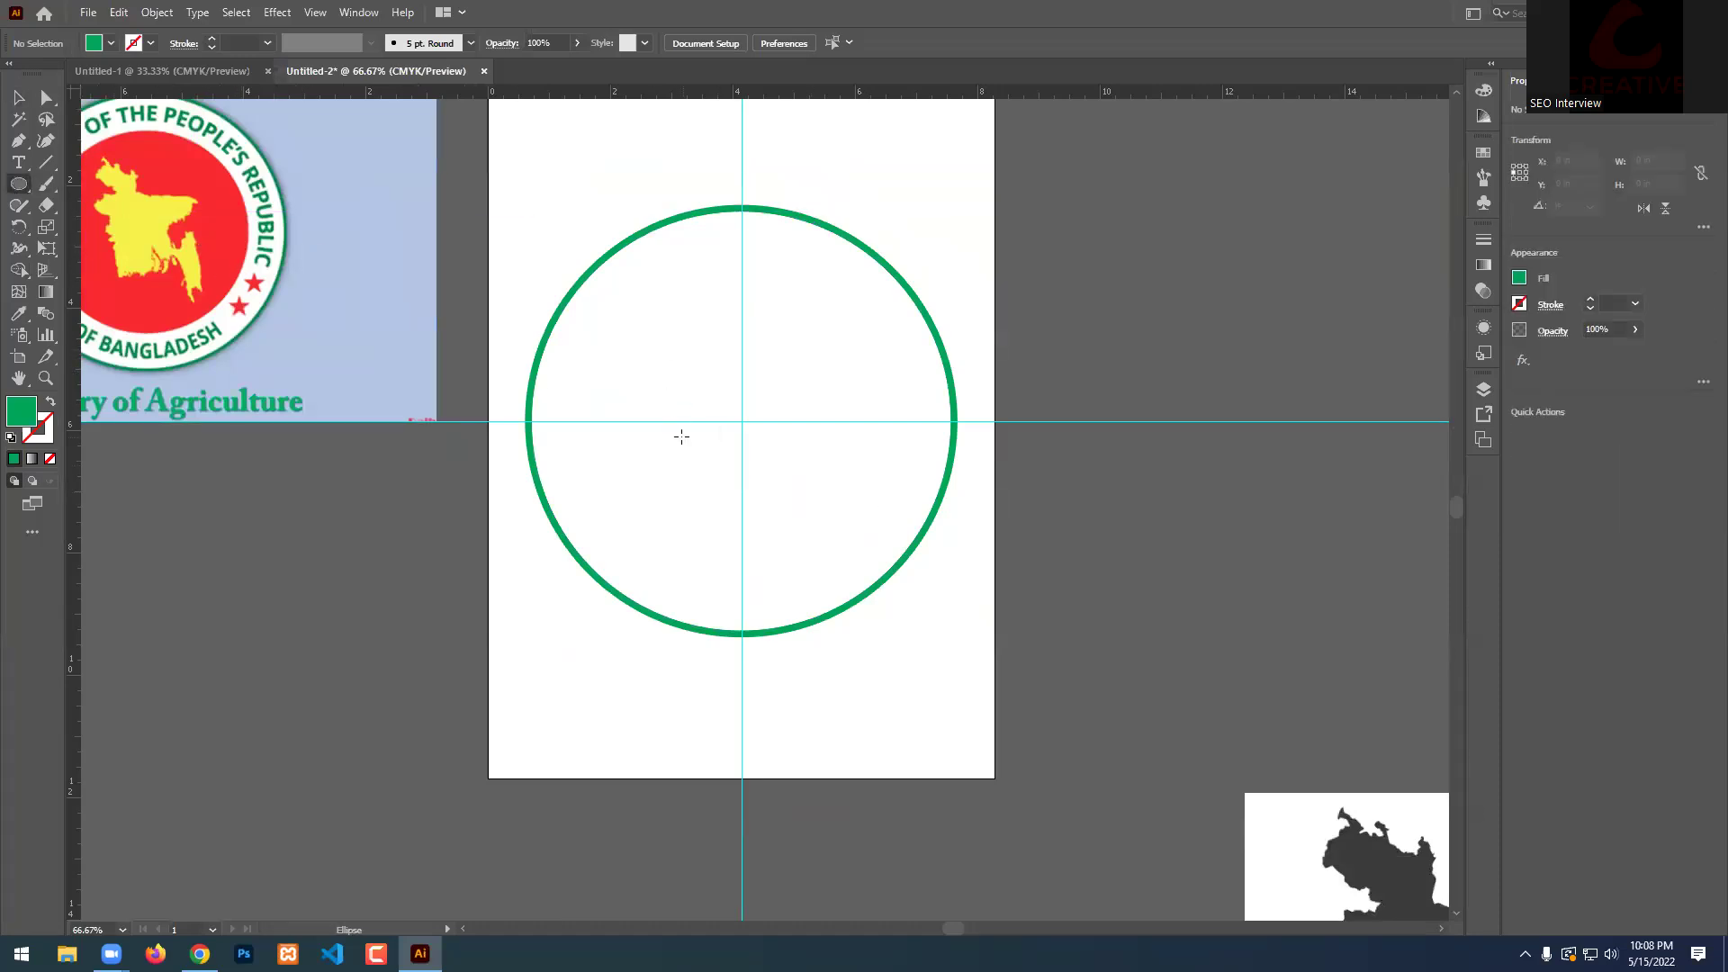
{"action": "left_click_drag", "start_coordinate": [746, 427], "coordinate": [822, 577]}
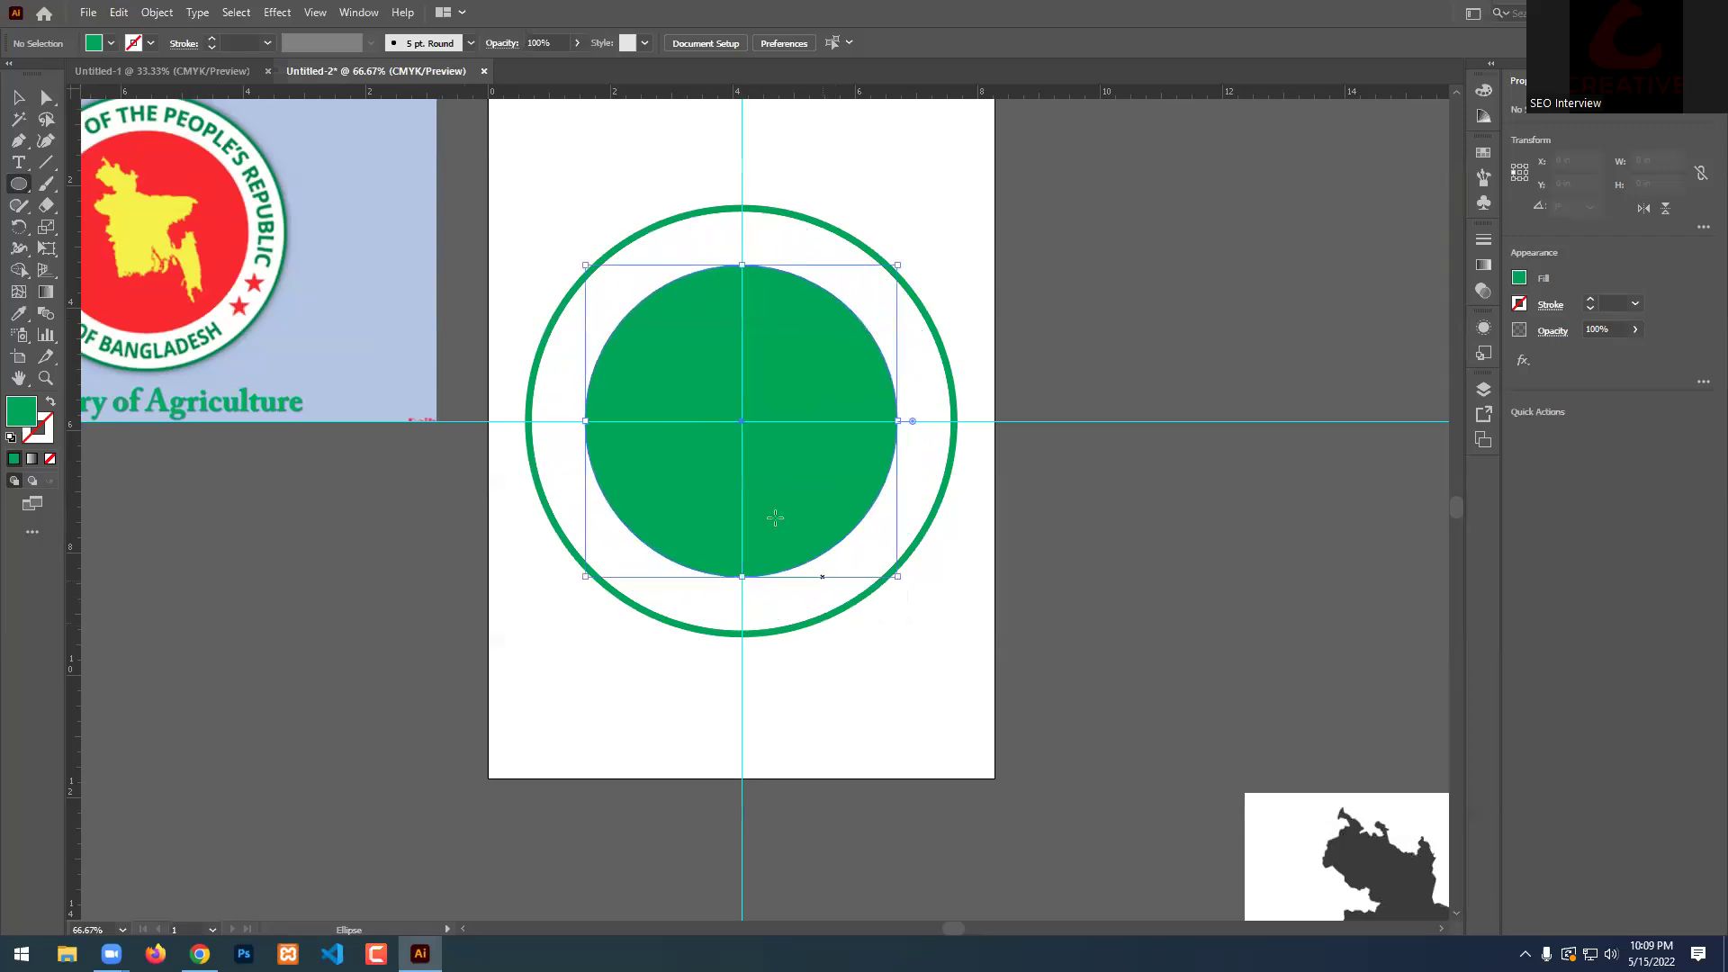
{"action": "left_click", "coordinate": [18, 313]}
{"action": "left_click", "coordinate": [132, 175]}
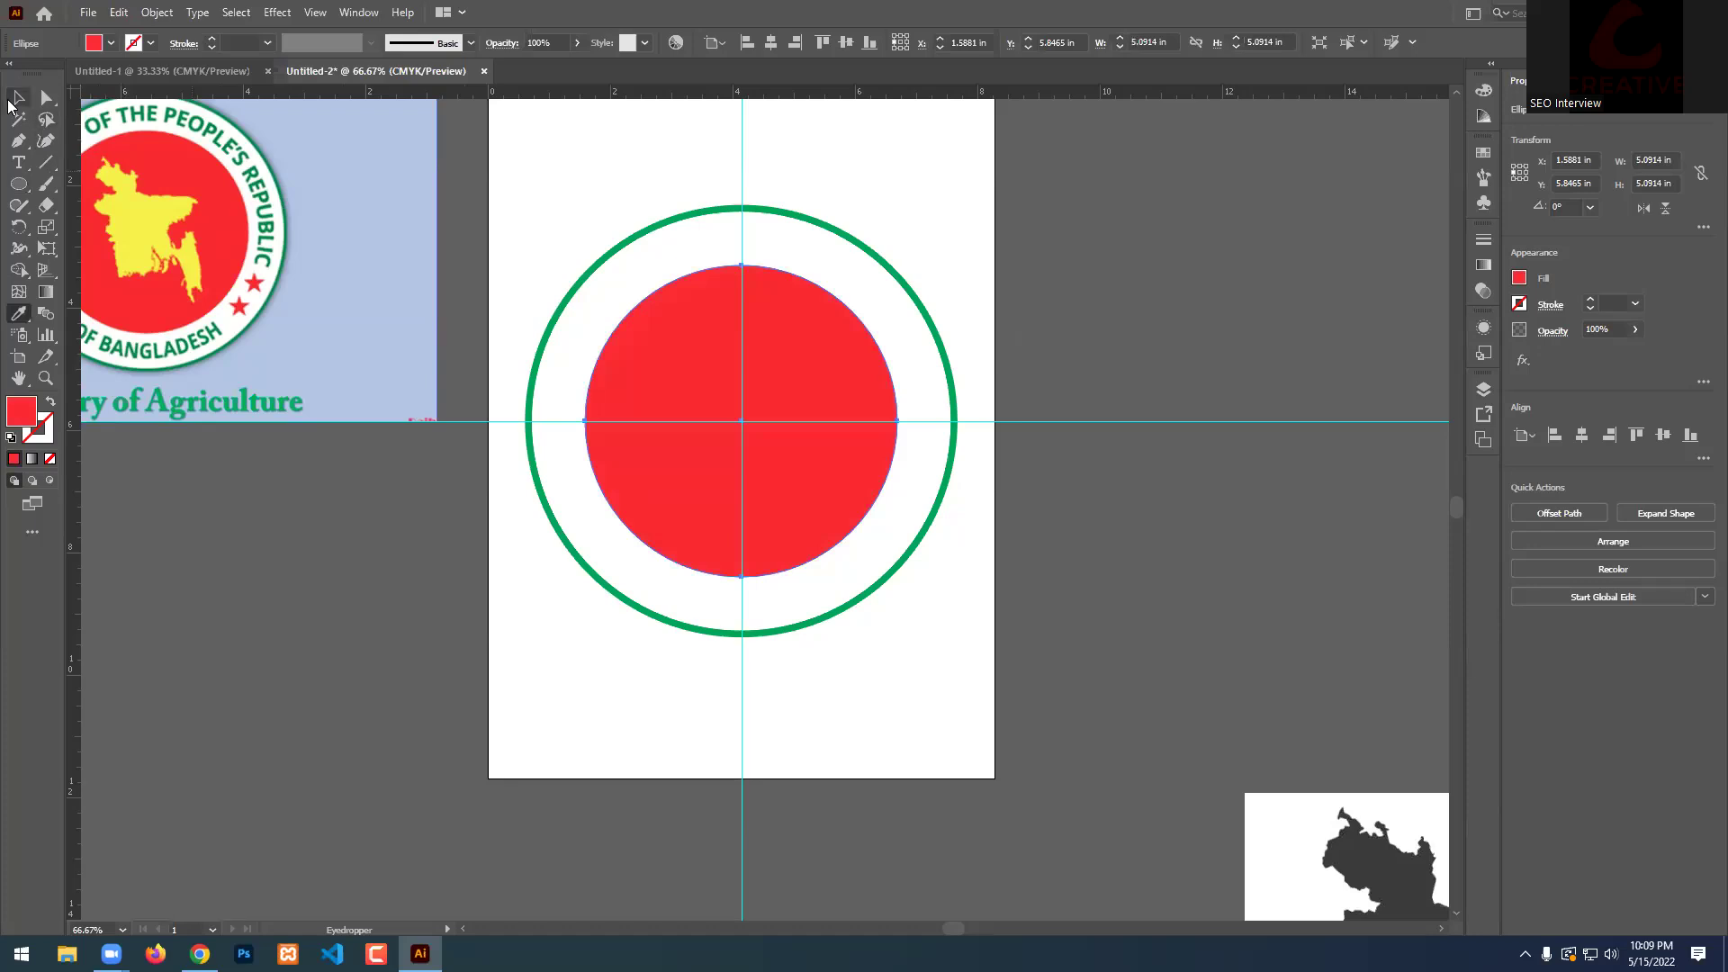
{"action": "left_click", "coordinate": [18, 97]}
{"action": "left_click", "coordinate": [443, 501]}
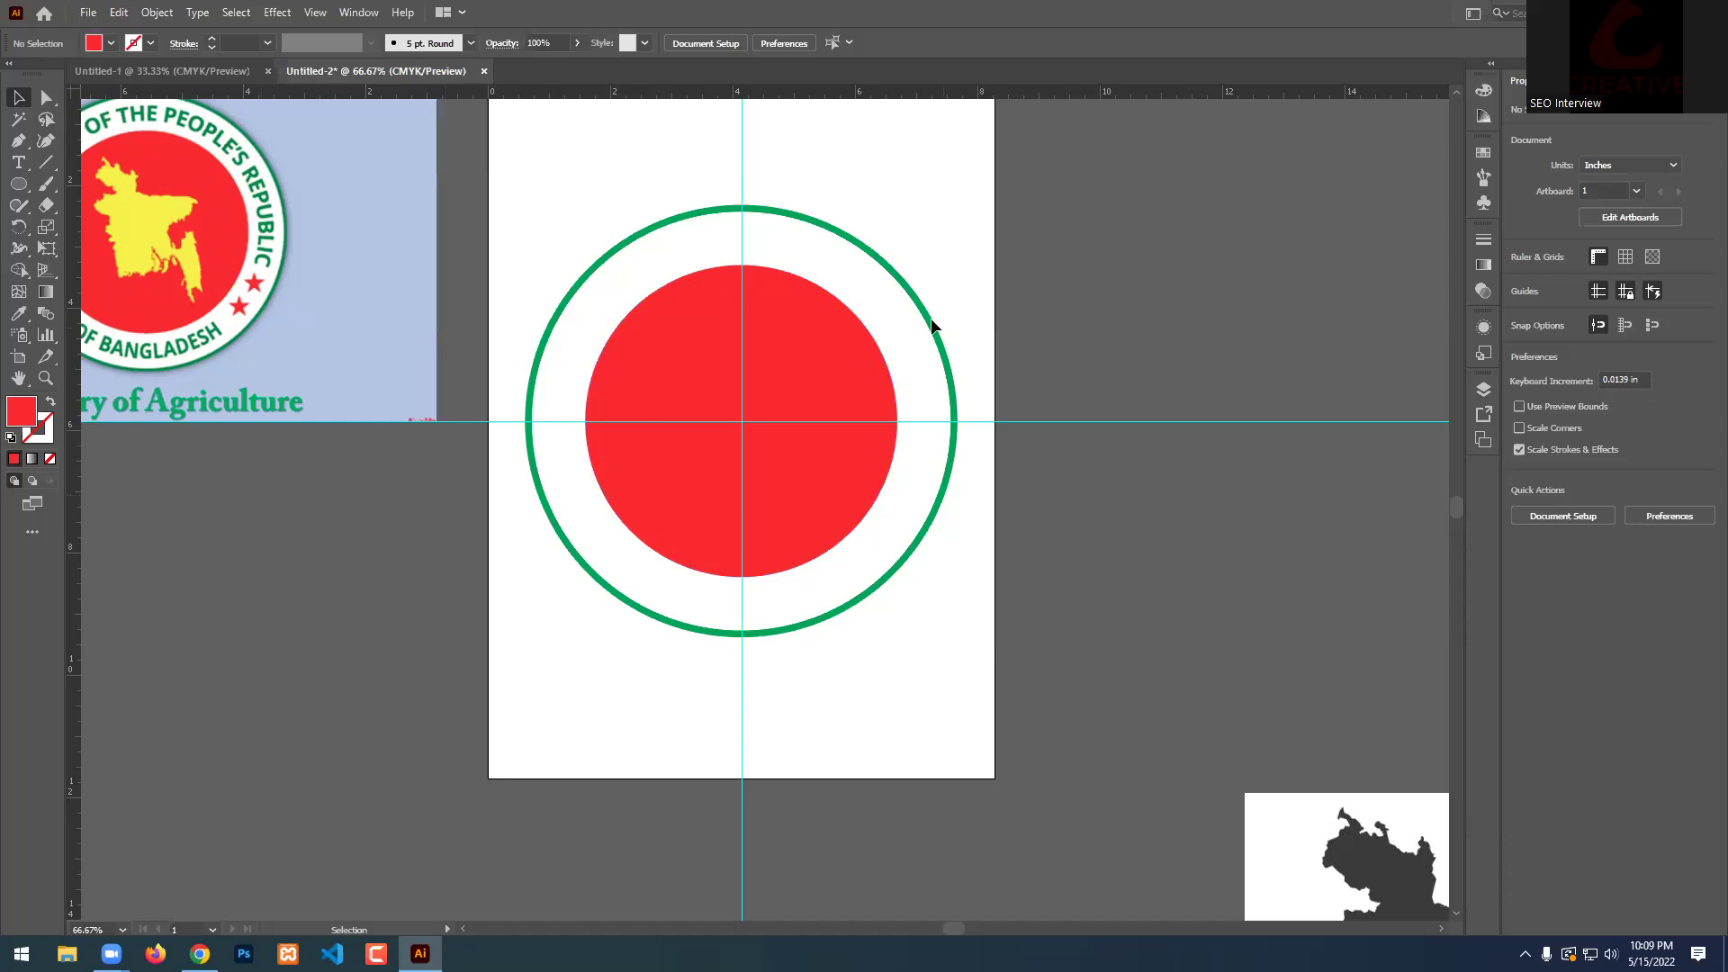
{"action": "scroll", "coordinate": [988, 366], "scroll_direction": "up", "scroll_amount": 2}
{"action": "left_click", "coordinate": [779, 428]}
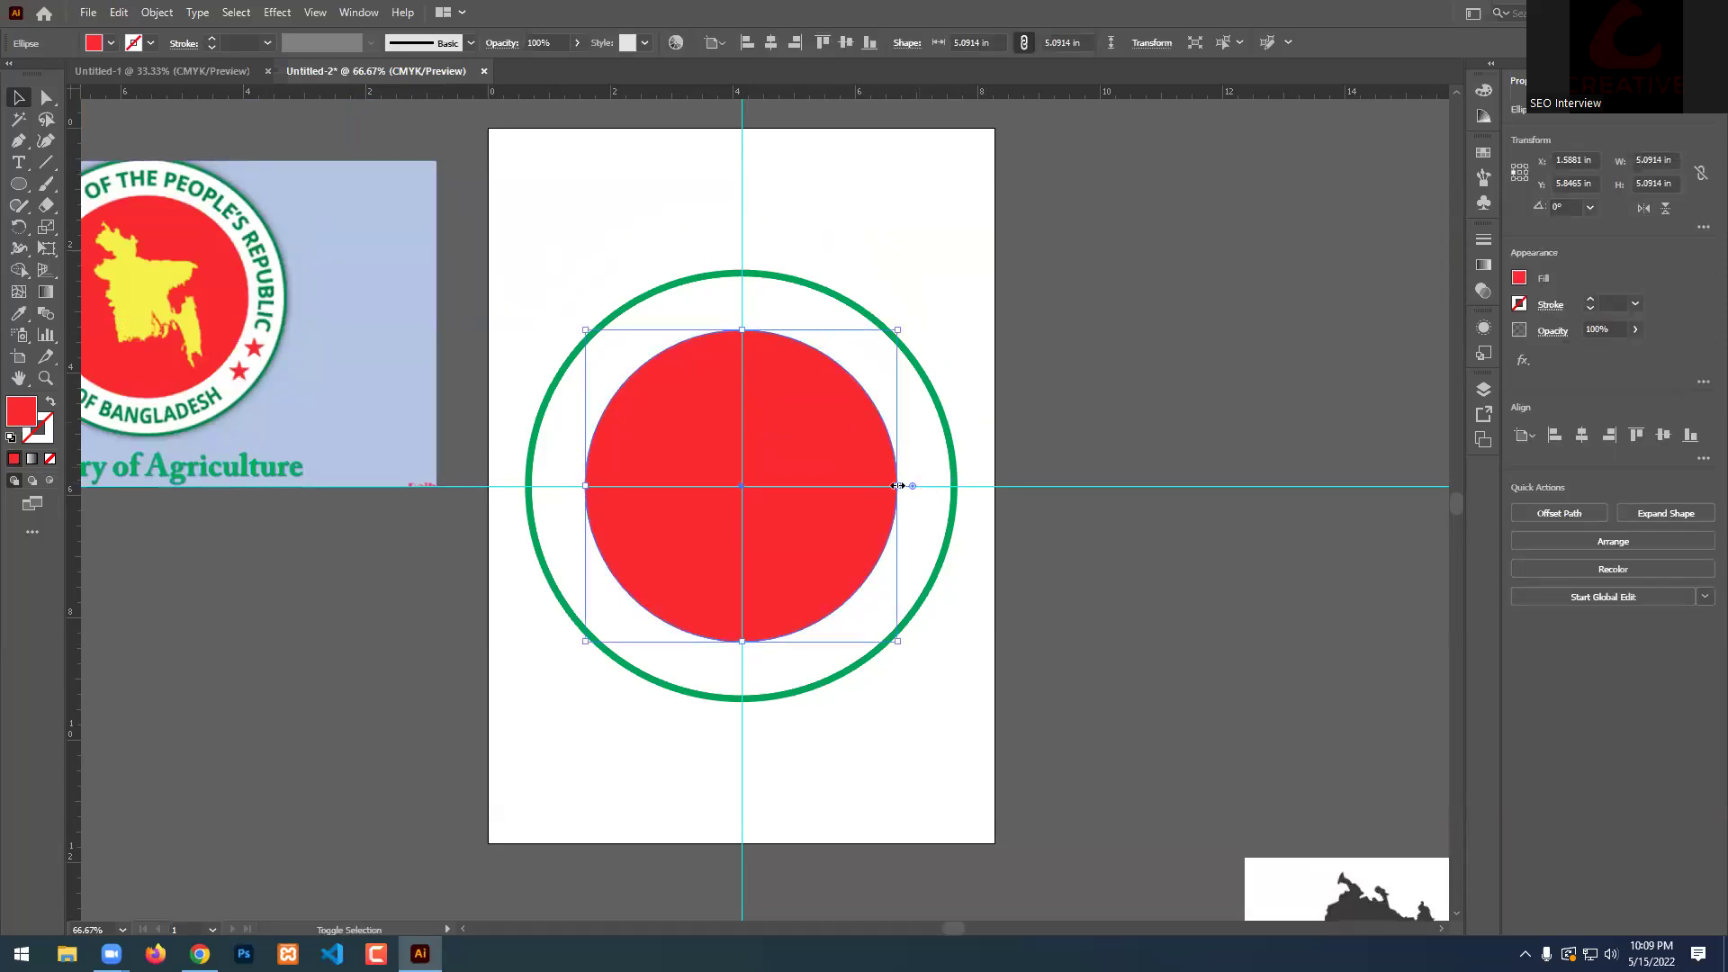
Scale up a copy of the red circle and swap its fill to a red stroke.
{"action": "left_click", "coordinate": [904, 479]}
{"action": "left_click", "coordinate": [861, 452]}
{"action": "left_click_drag", "start_coordinate": [897, 486], "coordinate": [934, 486]}
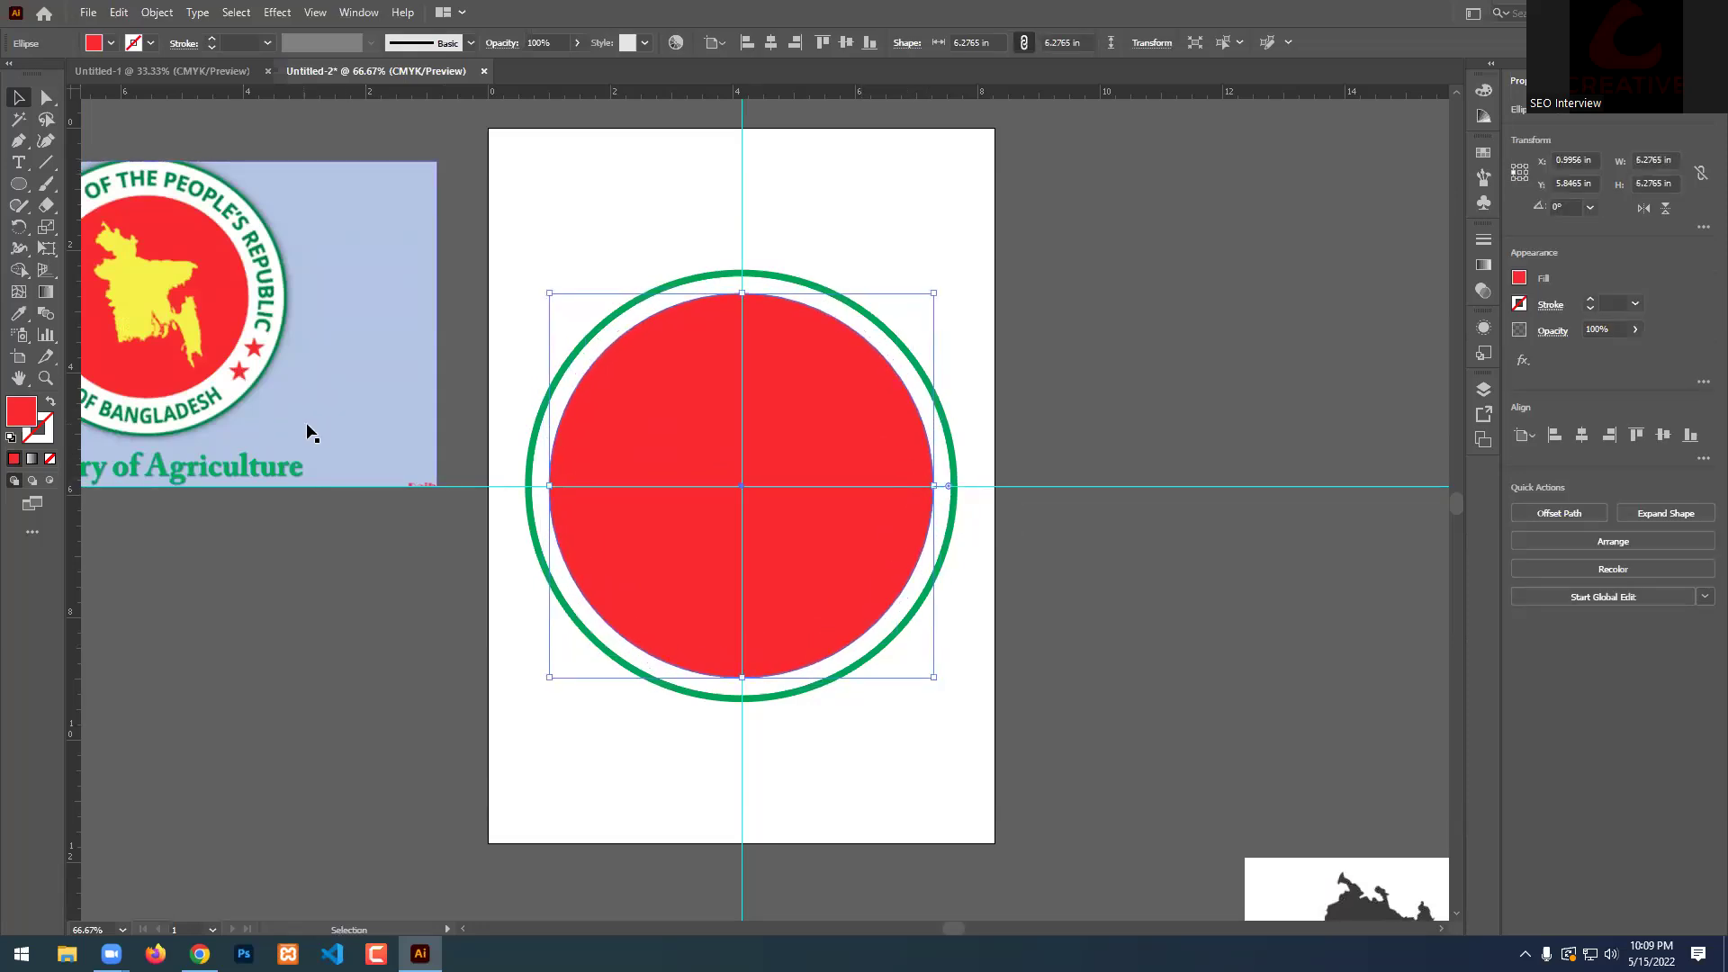
{"action": "left_click", "coordinate": [49, 403]}
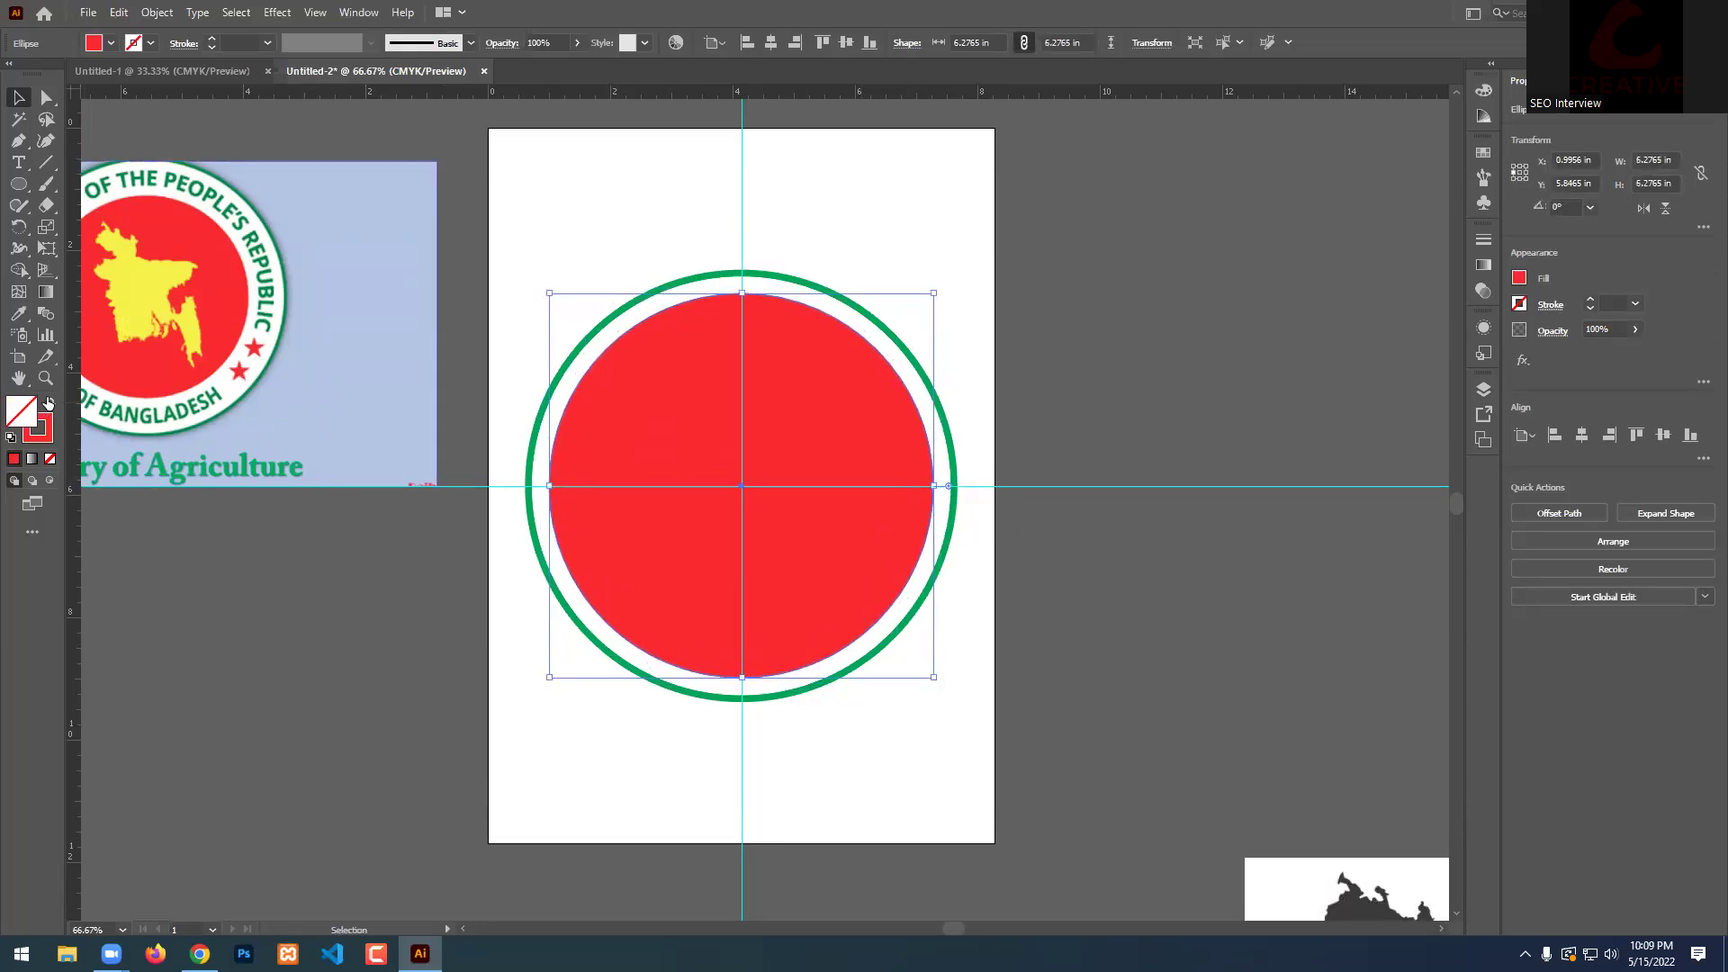
{"action": "left_click", "coordinate": [1081, 359]}
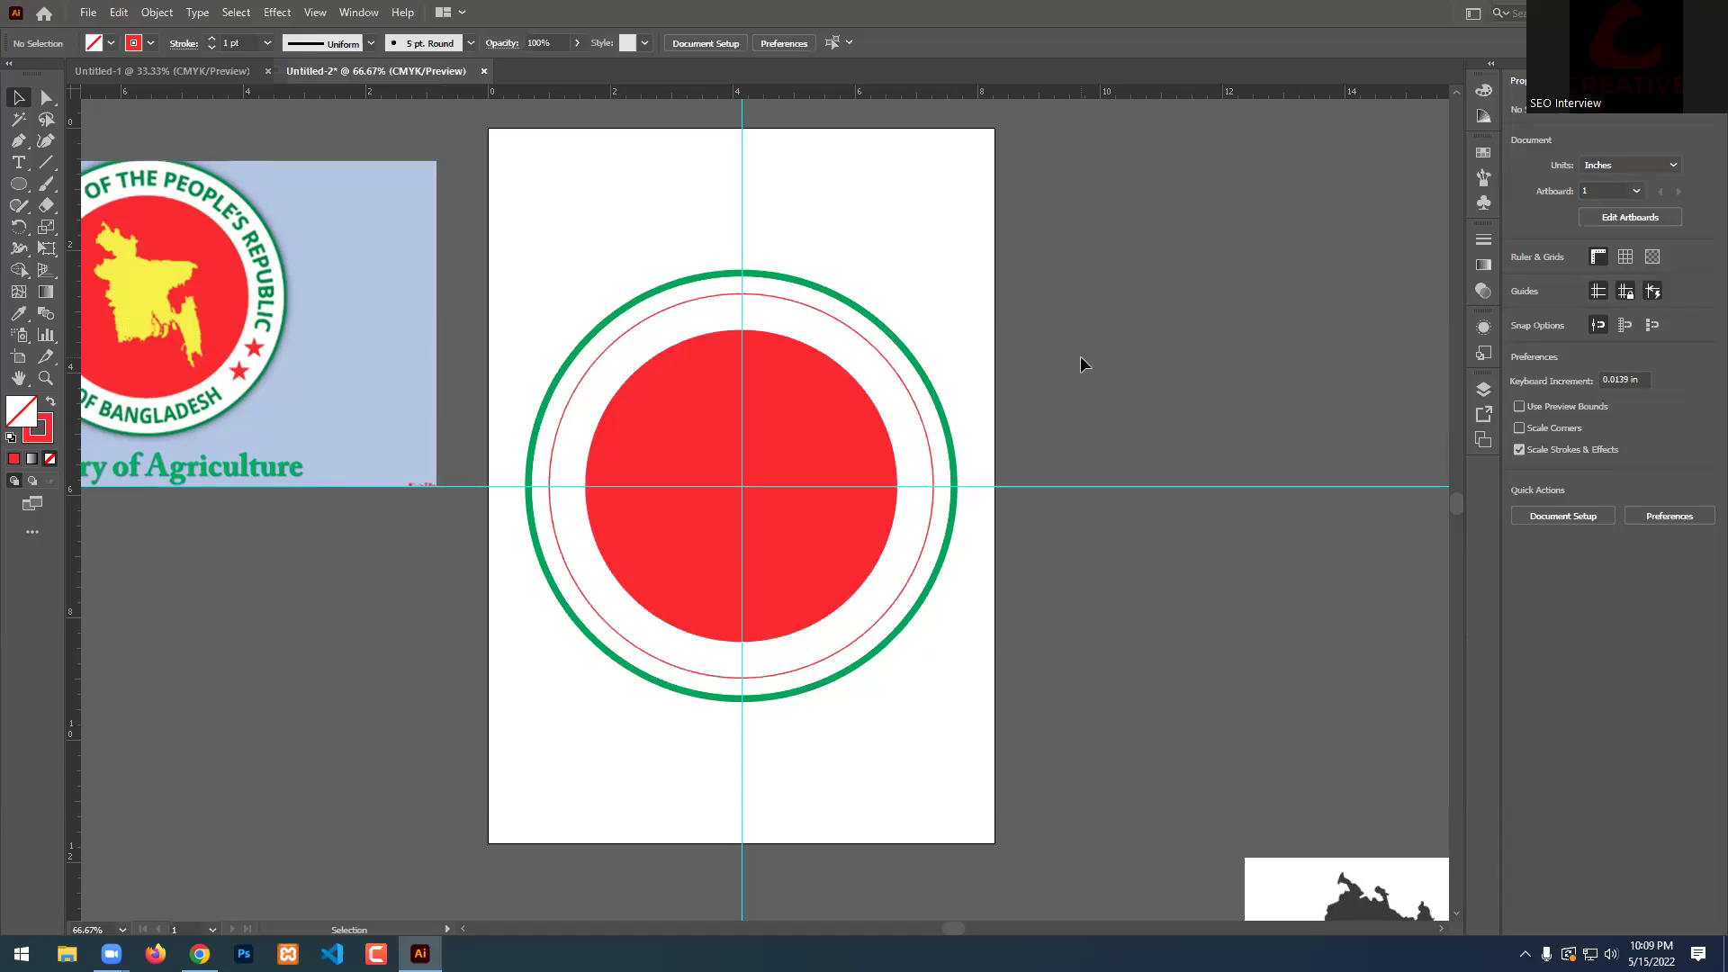
Select the thin red outline circle and choose the Type on a Path tool.
{"action": "left_click", "coordinate": [837, 498]}
{"action": "left_click", "coordinate": [983, 375]}
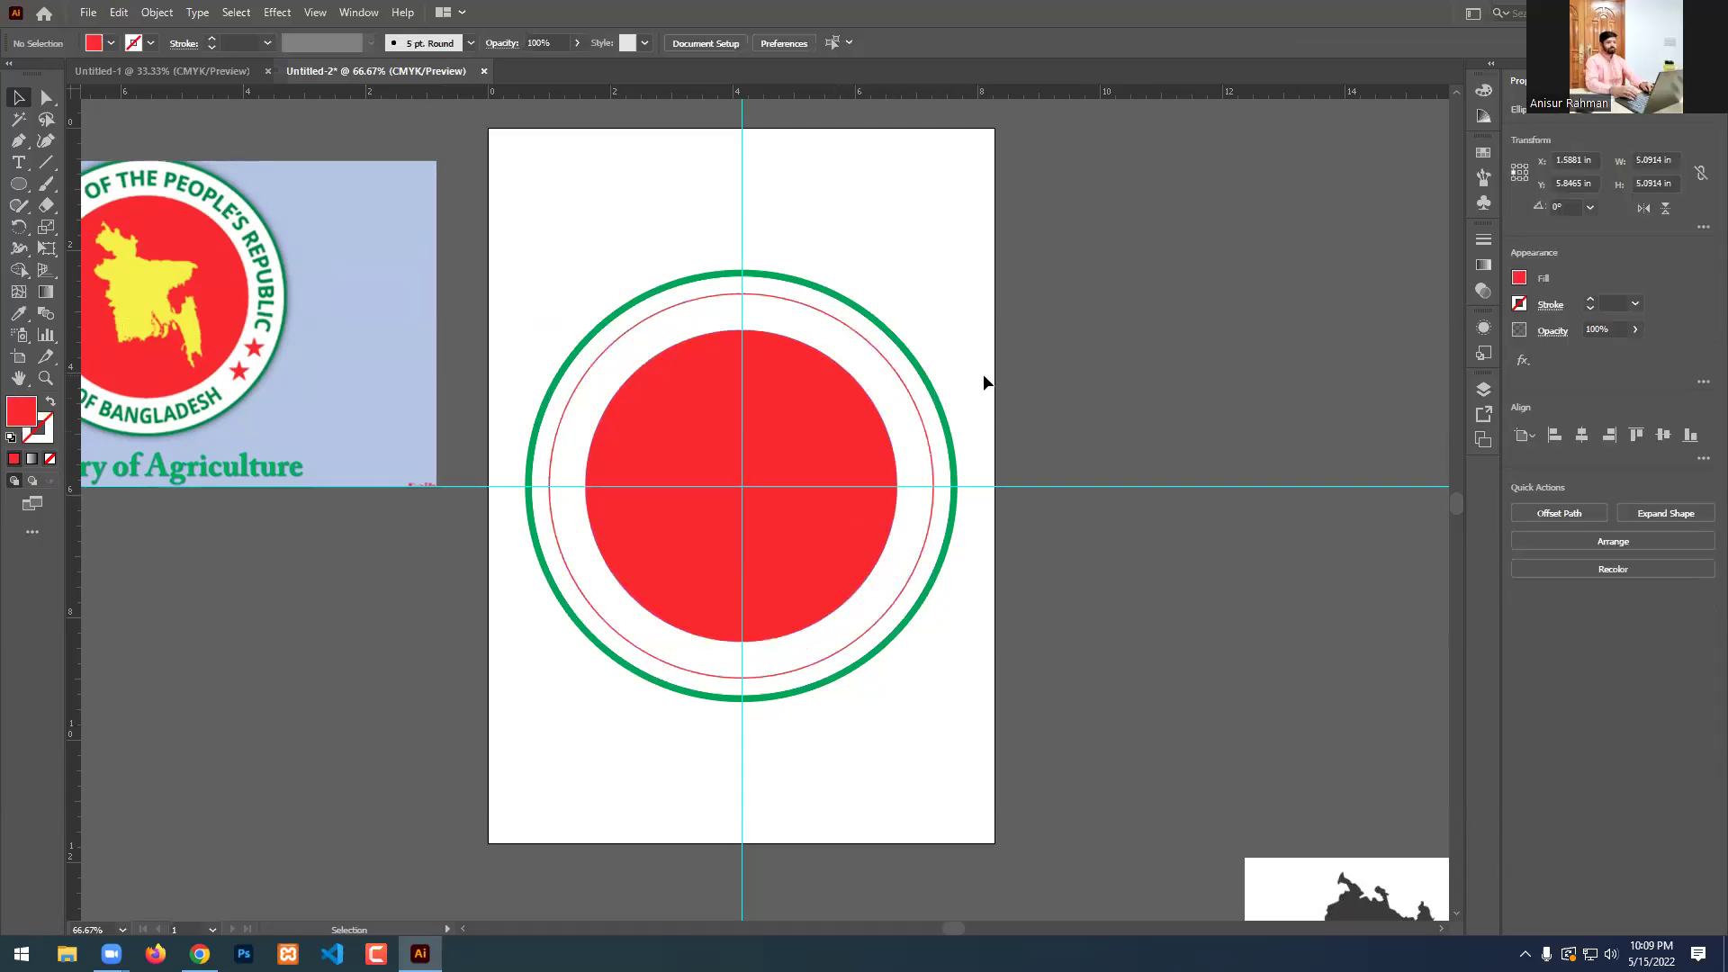
{"action": "scroll", "coordinate": [767, 456], "scroll_direction": "up", "scroll_amount": 1}
{"action": "scroll", "coordinate": [767, 456], "scroll_direction": "up", "scroll_amount": 3}
{"action": "left_click", "coordinate": [573, 490]}
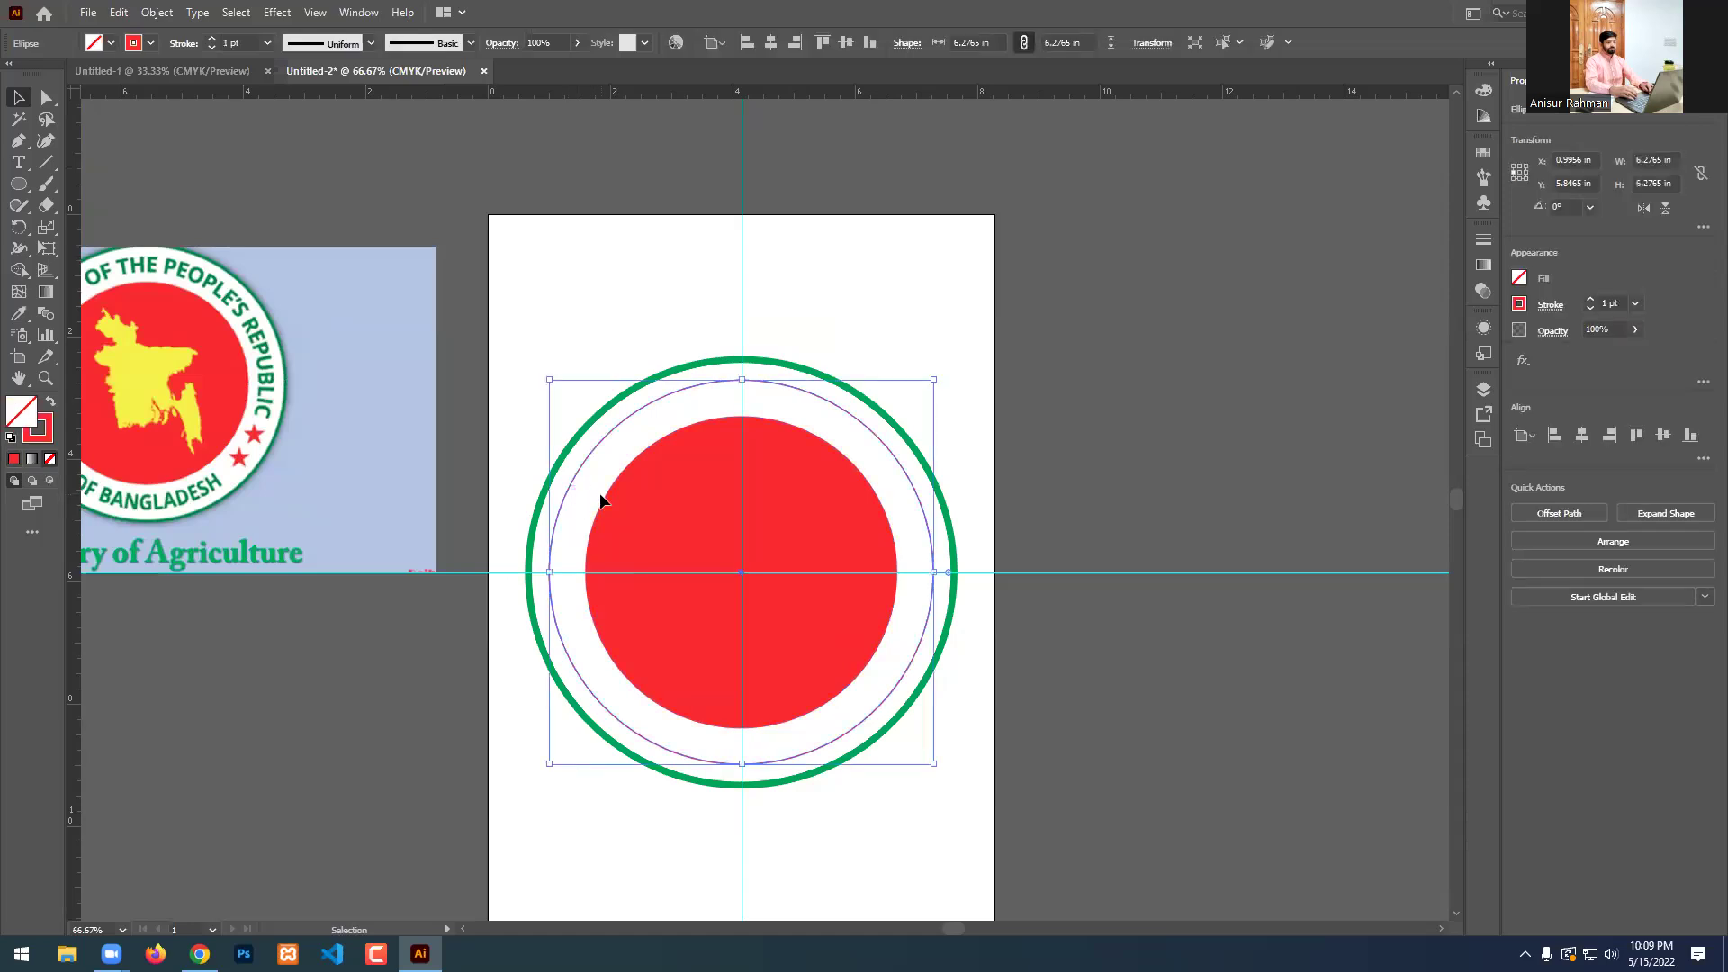
{"action": "left_click_drag", "start_coordinate": [20, 171], "coordinate": [99, 207]}
{"action": "scroll", "coordinate": [710, 475], "scroll_direction": "down", "scroll_amount": 1}
{"action": "scroll", "coordinate": [441, 518], "scroll_direction": "up", "scroll_amount": 1}
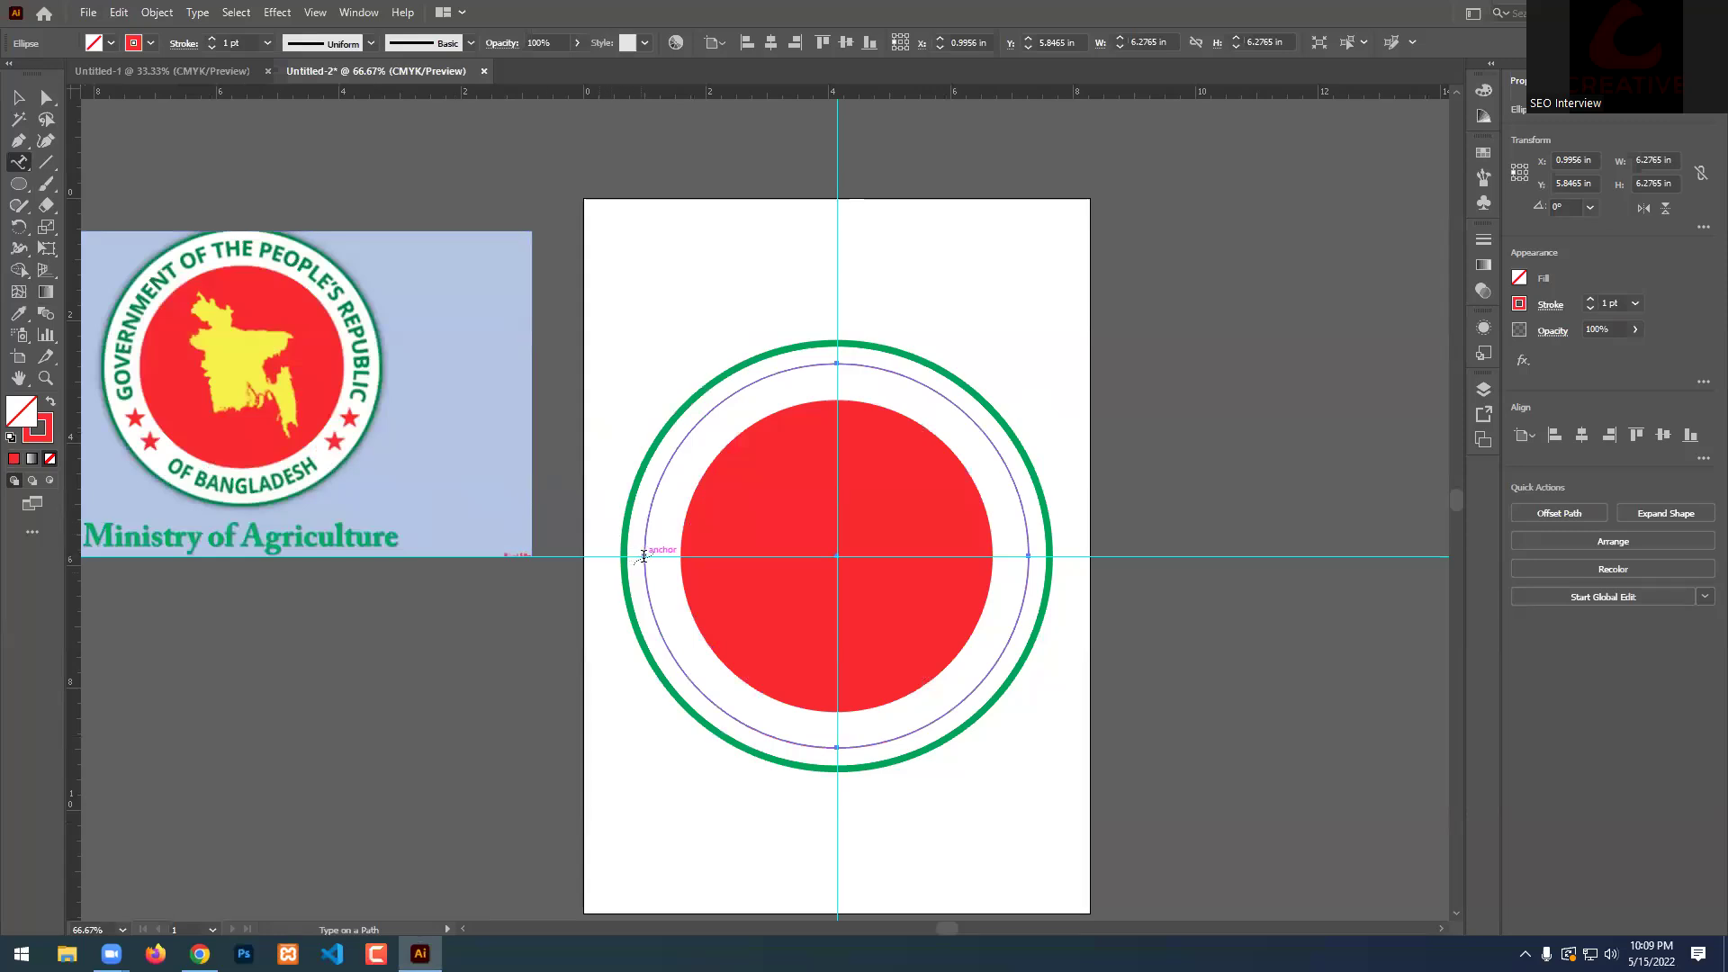
Type 'GOVERNMENT OF THE PEOPLE'S RIPUBLI' along the circle, fixing typos, then select all of it.
{"action": "left_click", "coordinate": [643, 556]}
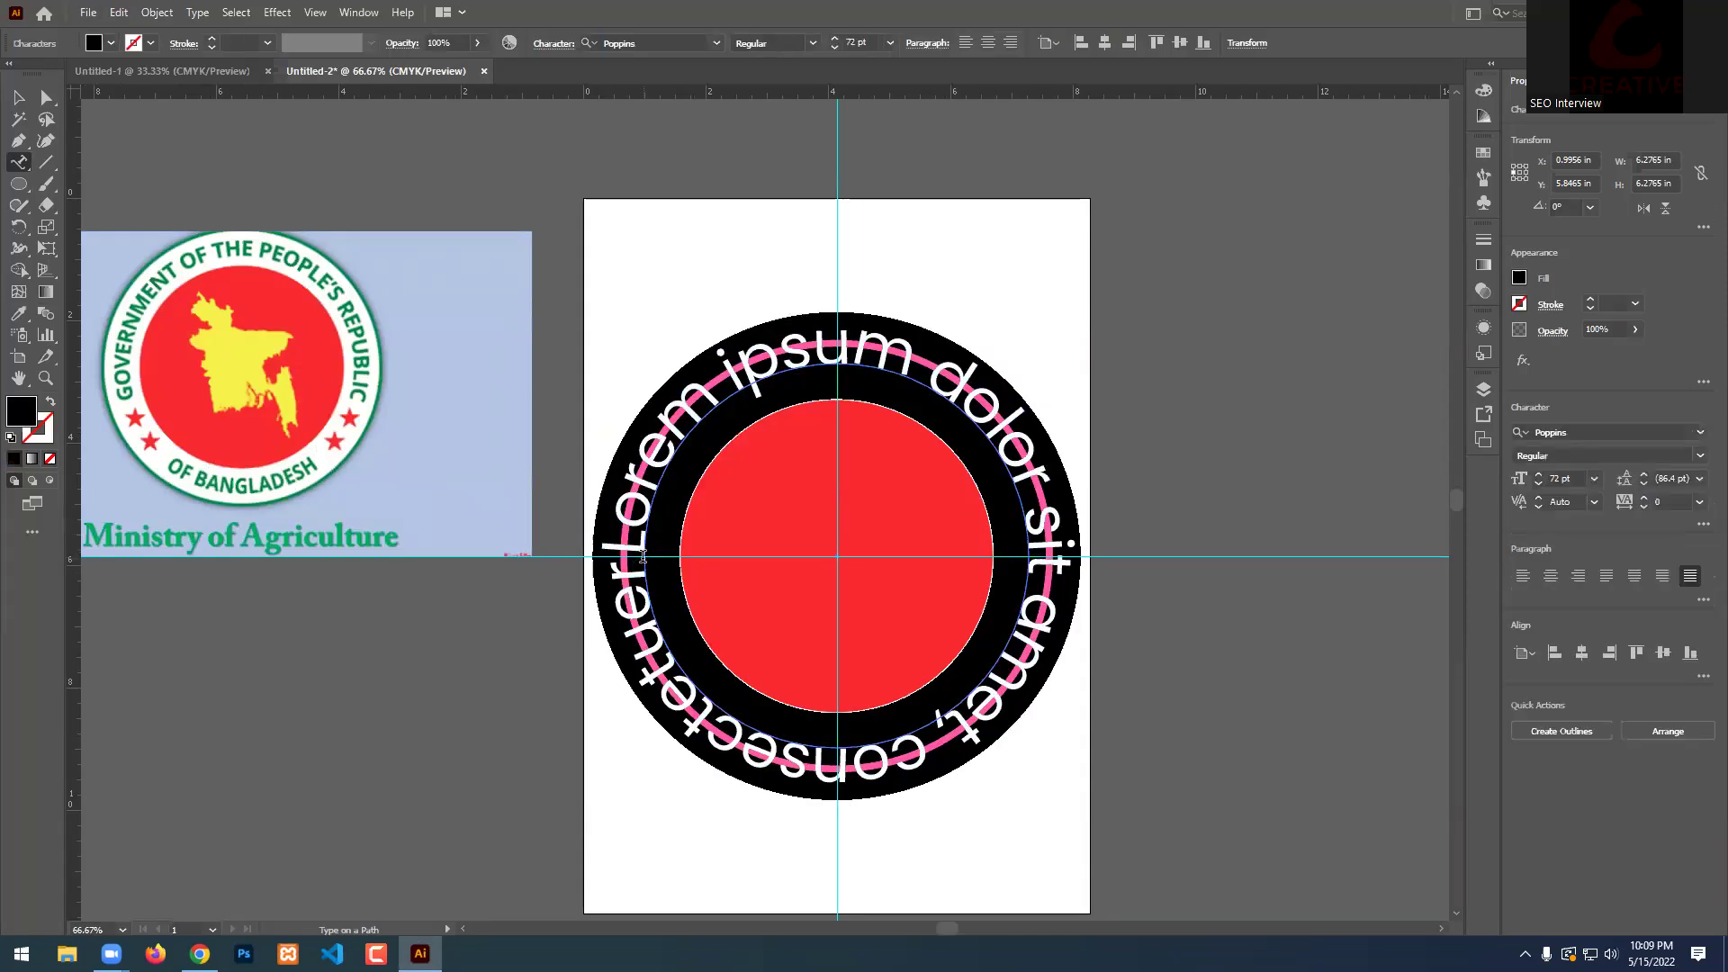
{"action": "type", "text": "GOB"}
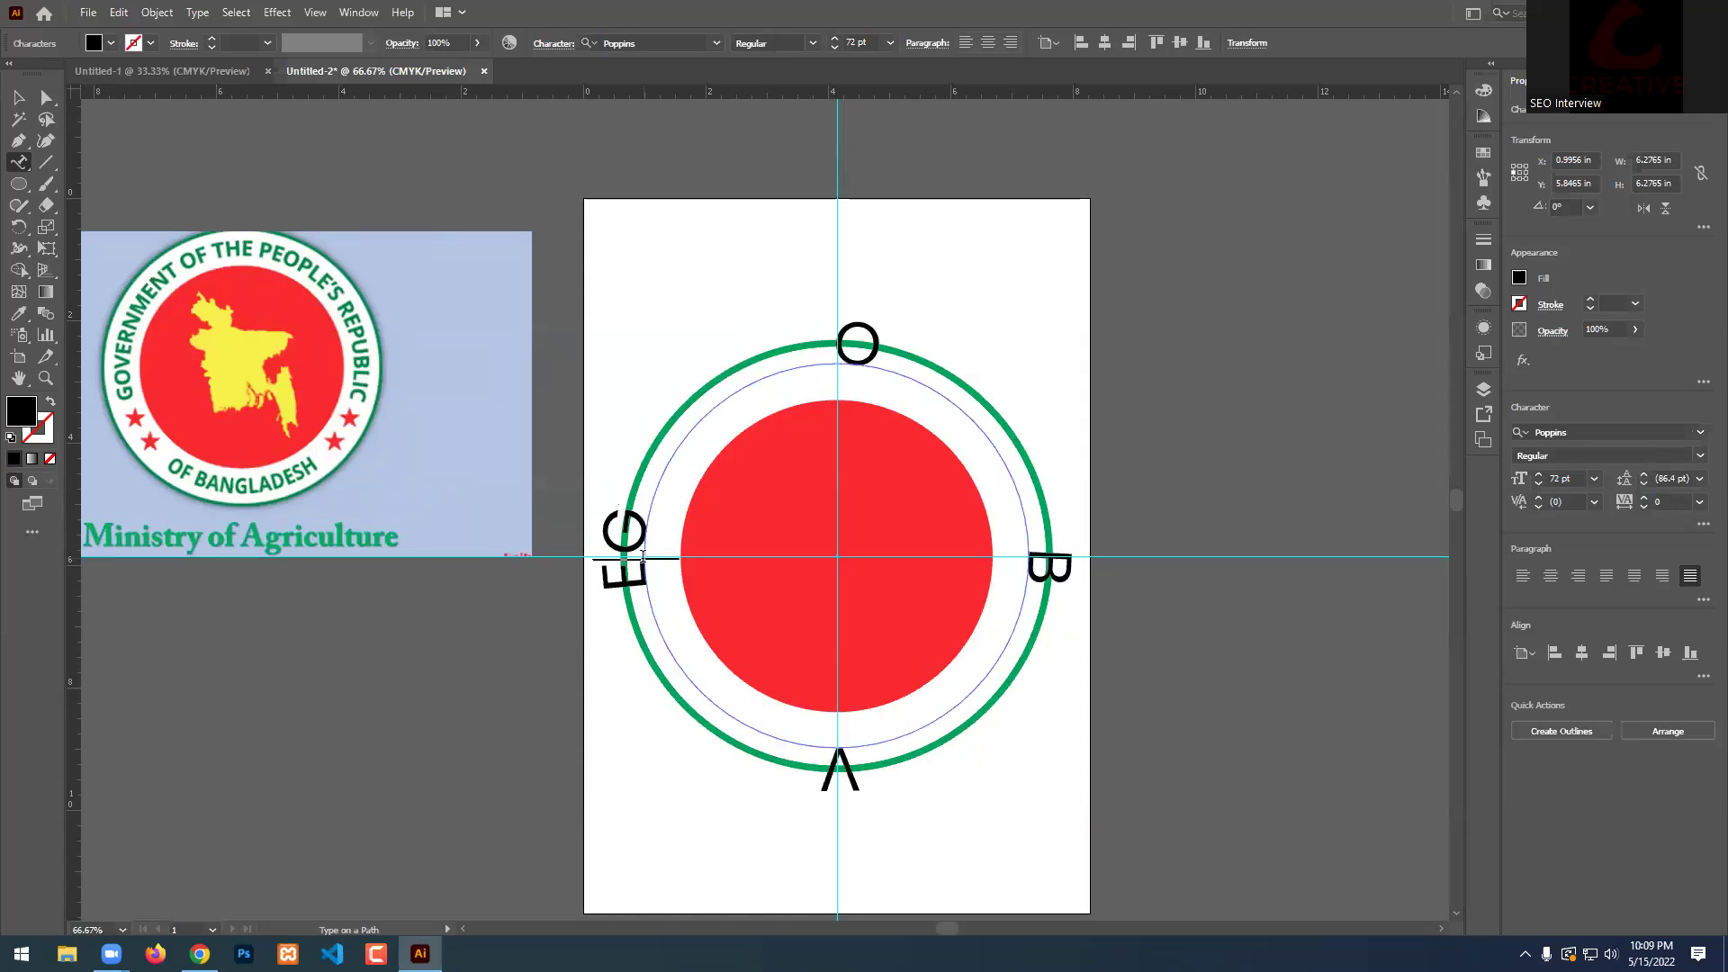
{"action": "key", "text": "BackSpace"}
{"action": "type", "text": "OOO"}
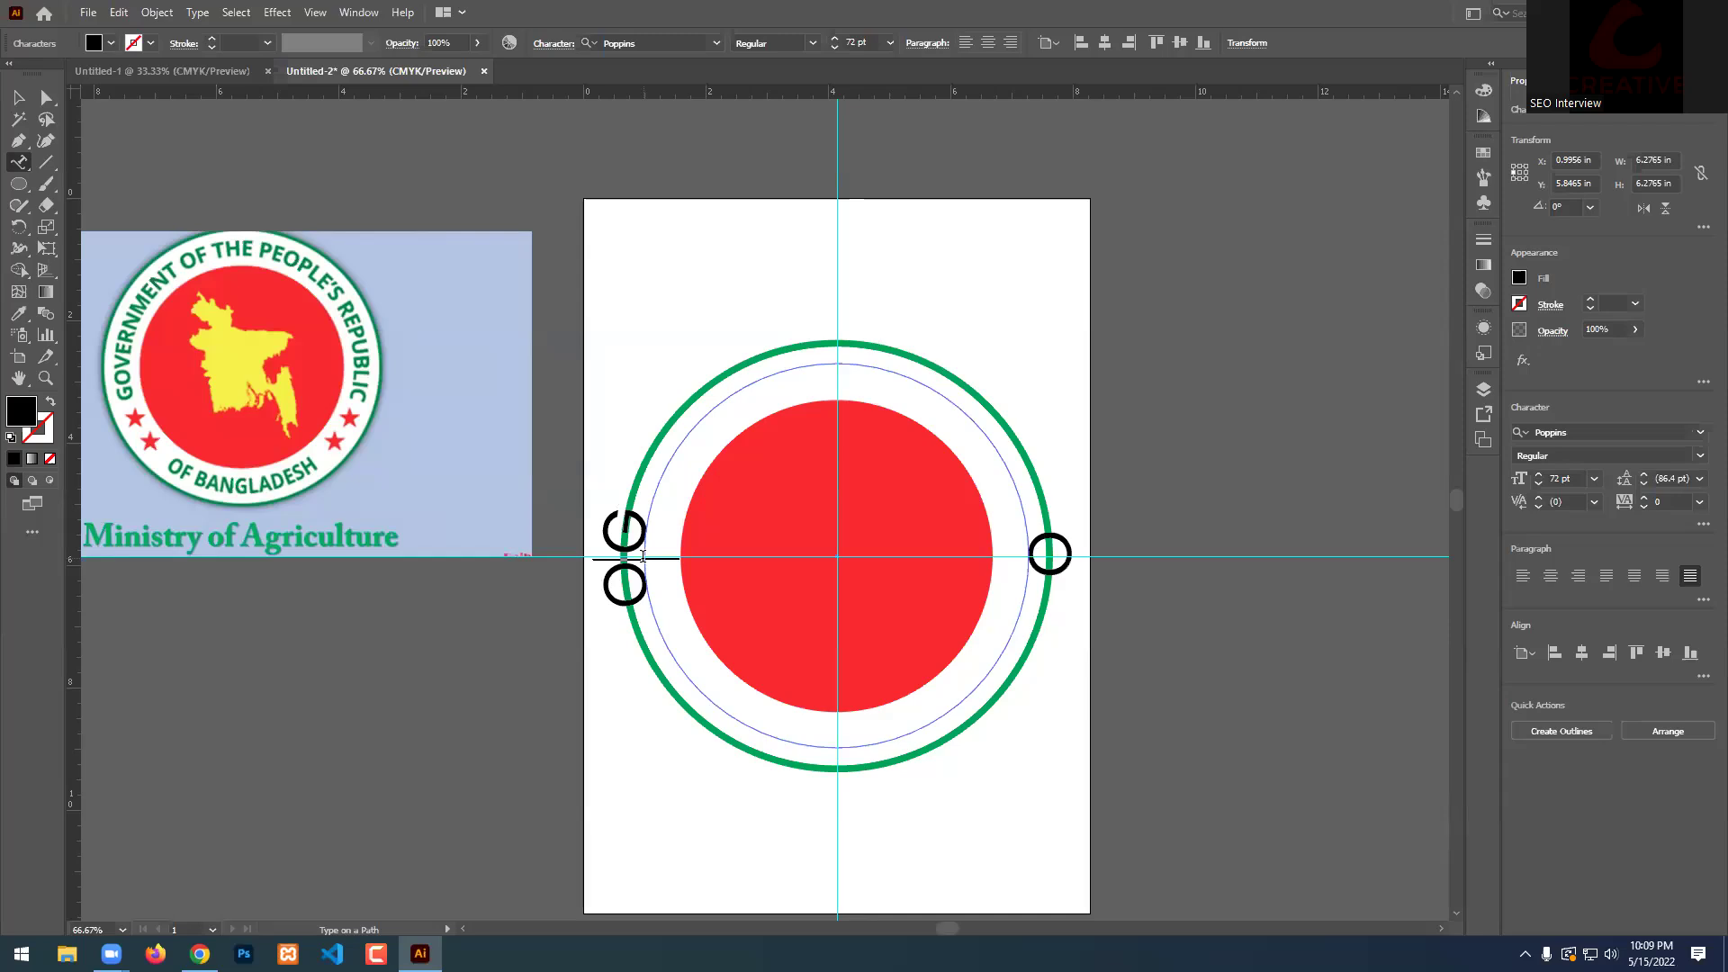
{"action": "key", "text": "BackSpace"}
{"action": "type", "text": "VER"}
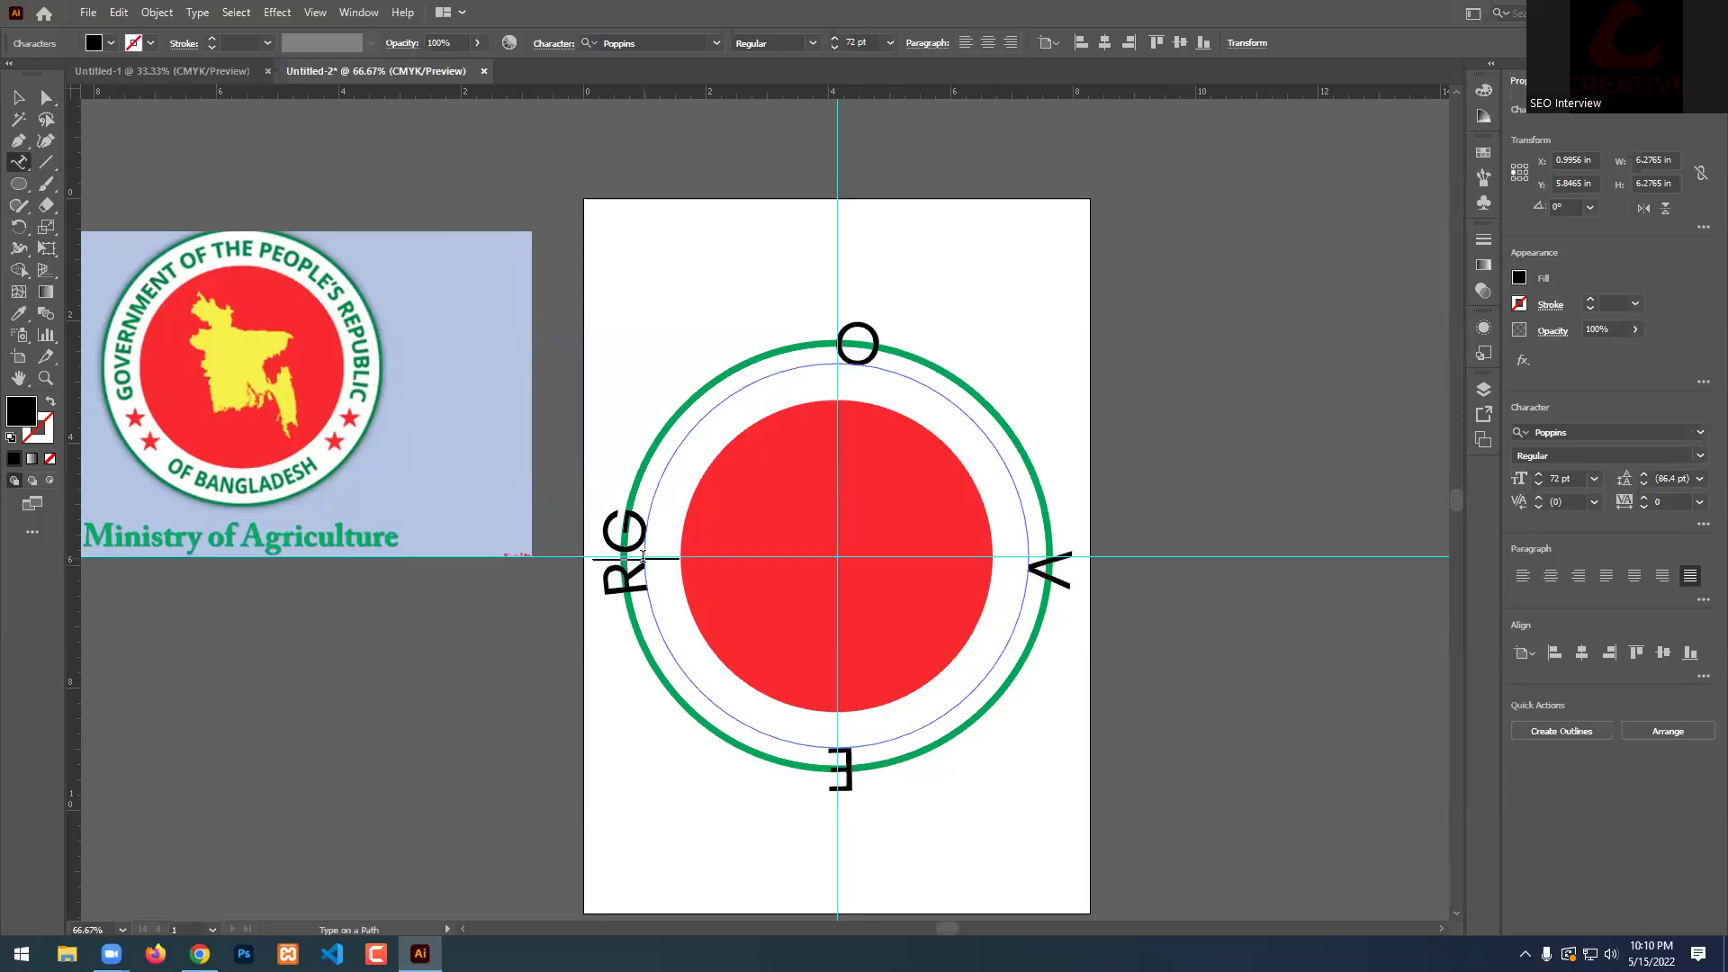
{"action": "type", "text": "NMENT"}
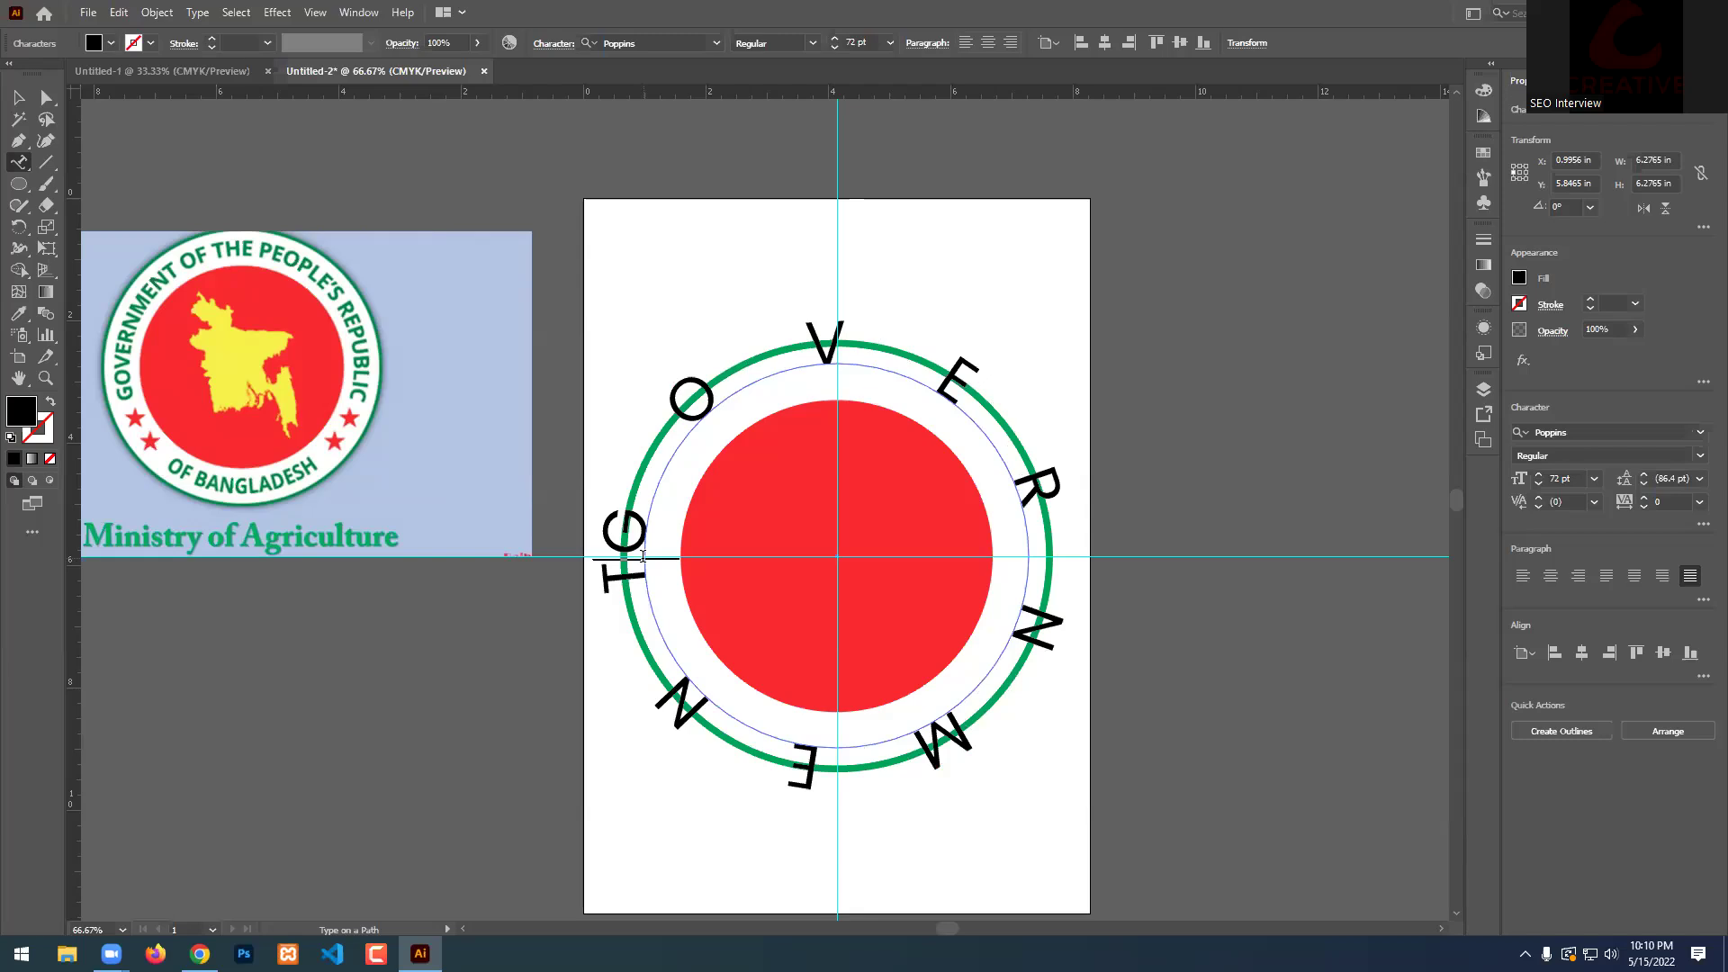
{"action": "type", "text": " OF THE"}
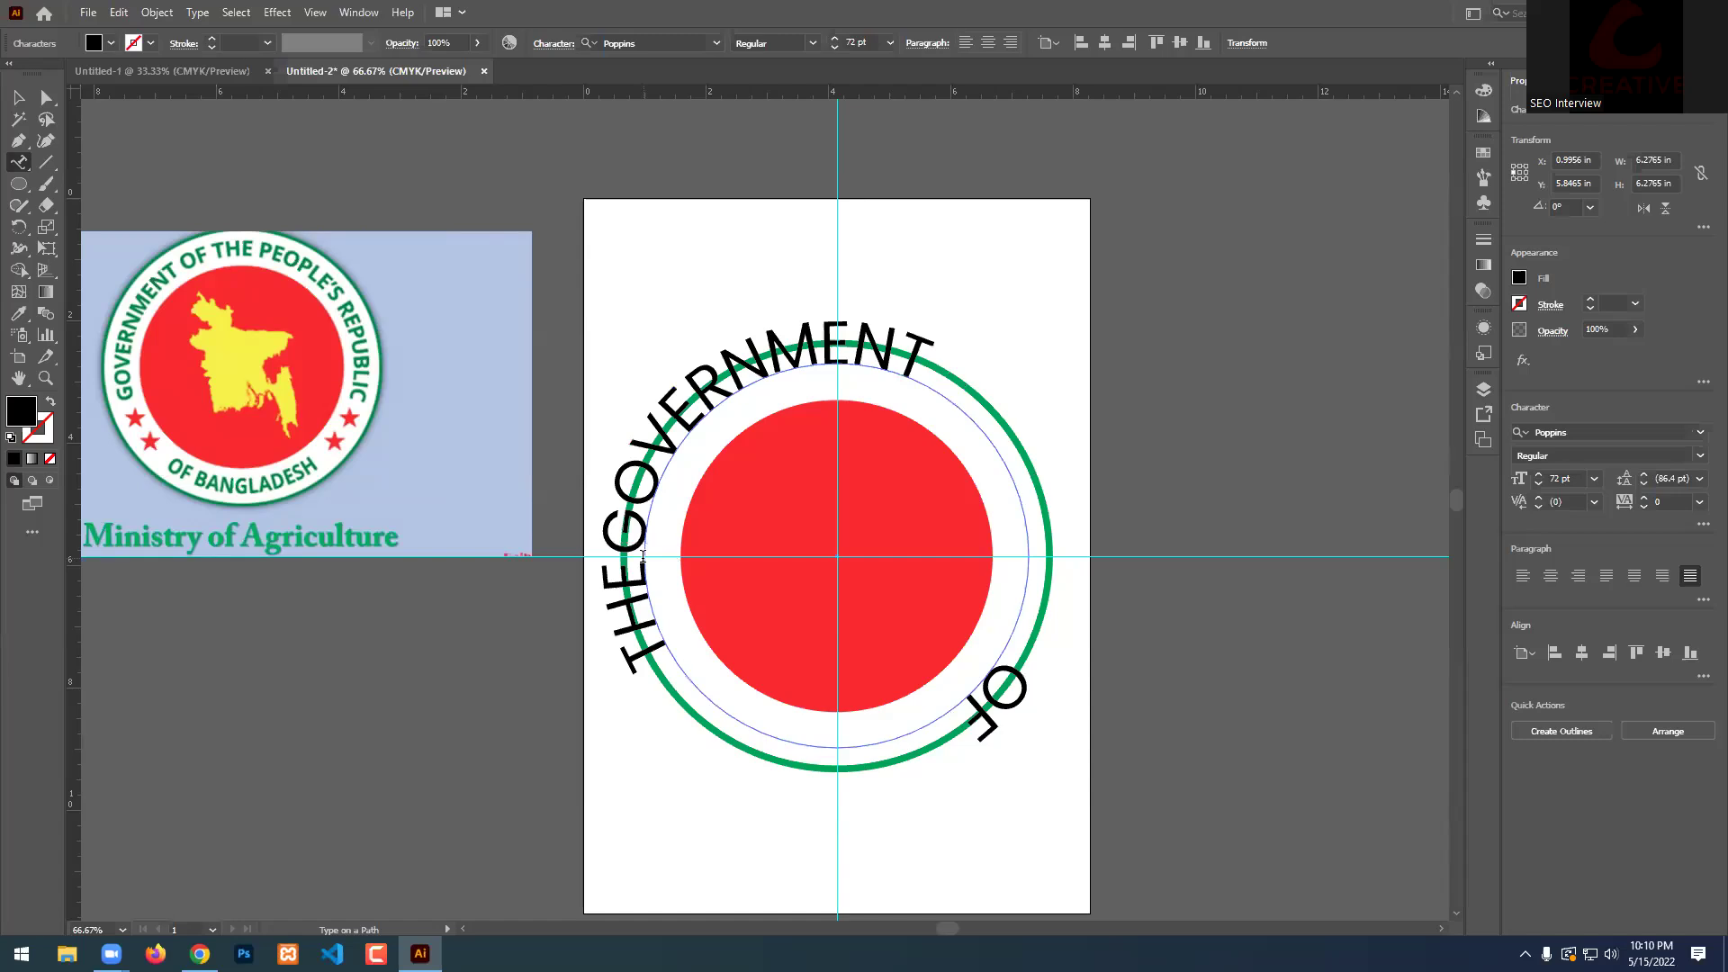
{"action": "type", "text": " PEOP"}
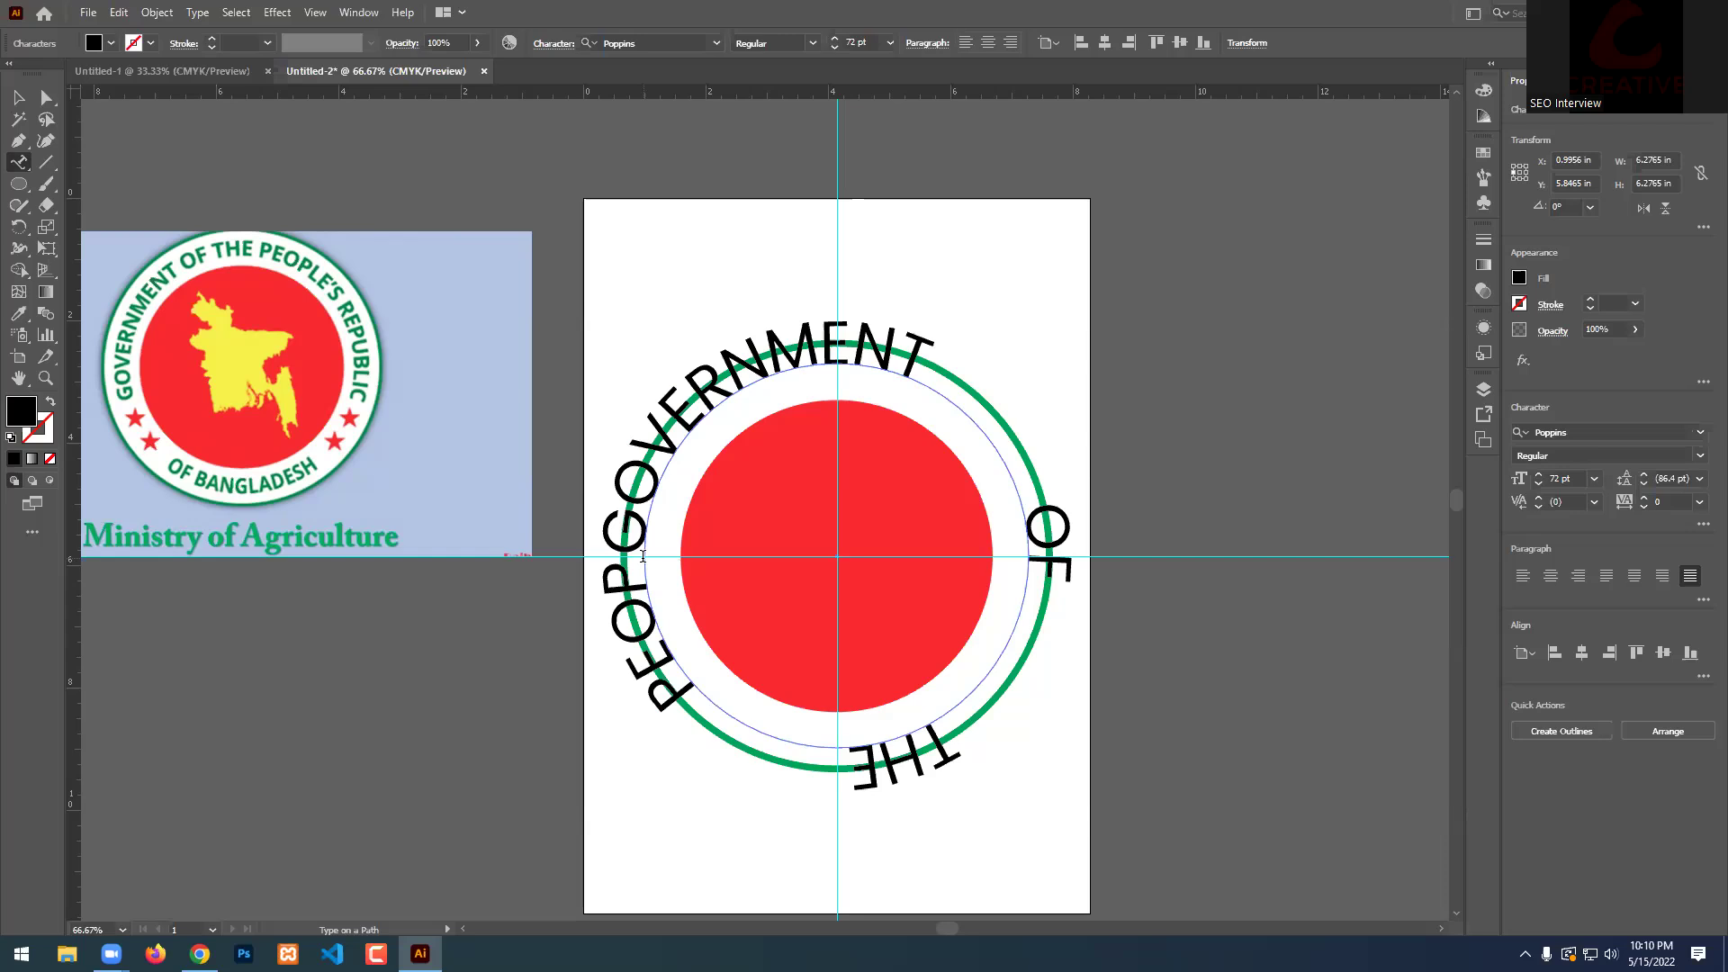
{"action": "type", "text": "LES"}
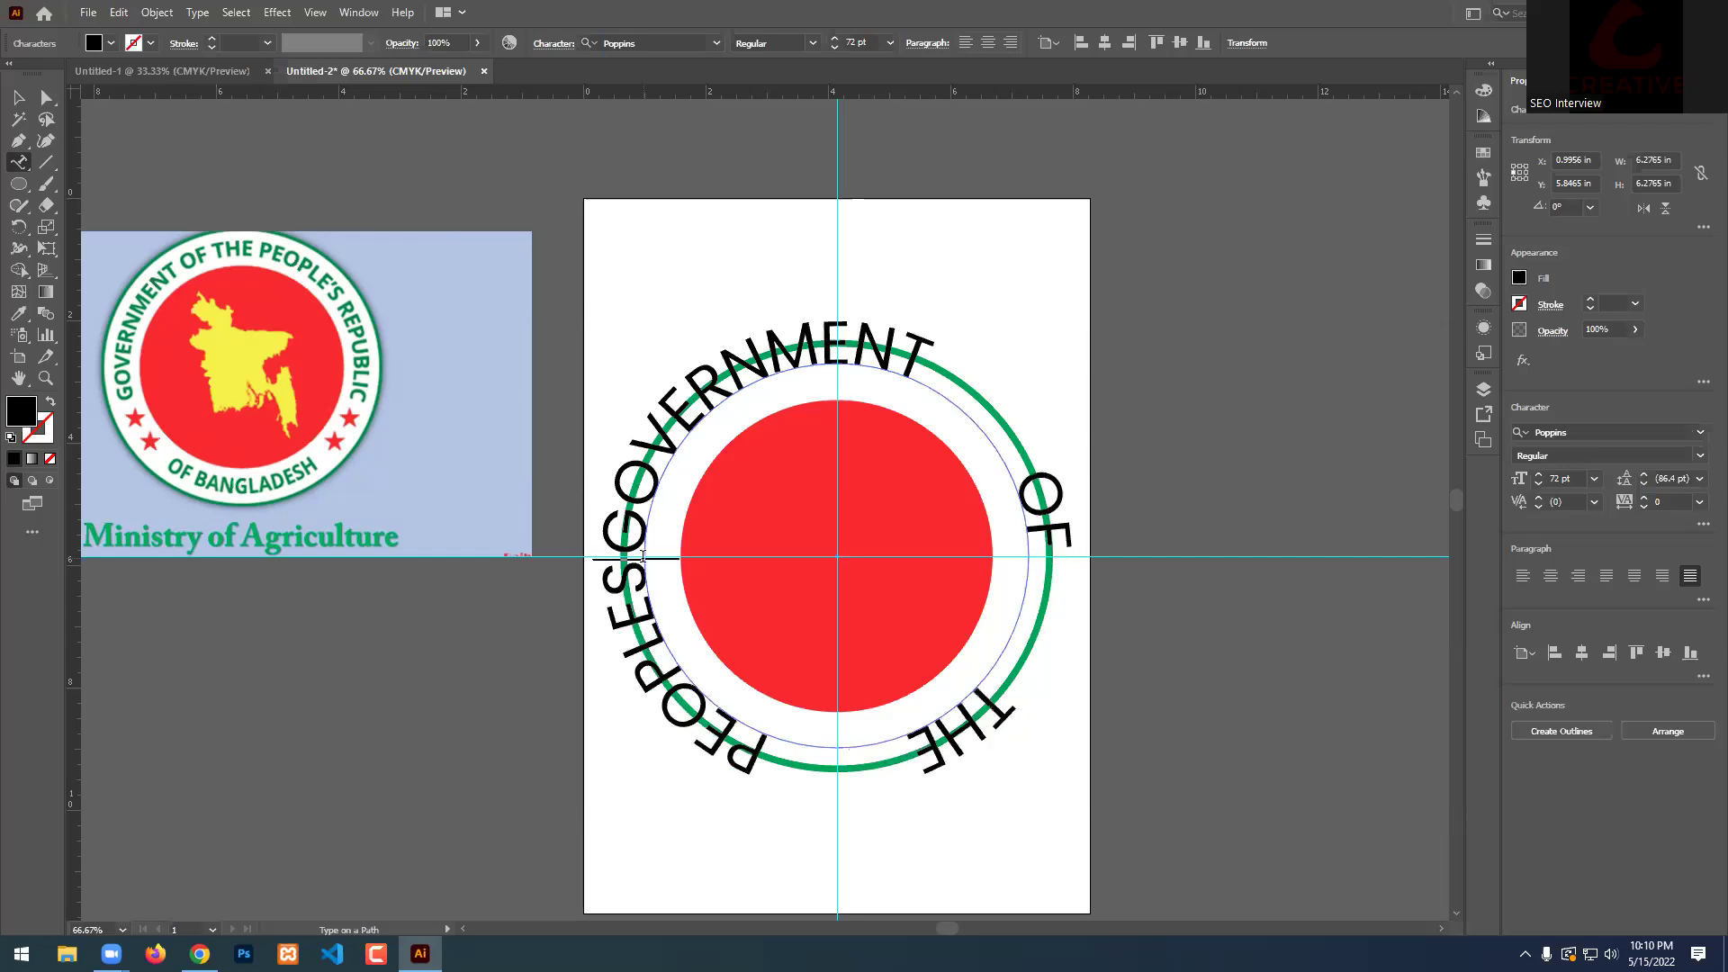
{"action": "key", "text": "BackSpace"}
{"action": "type", "text": "'S"}
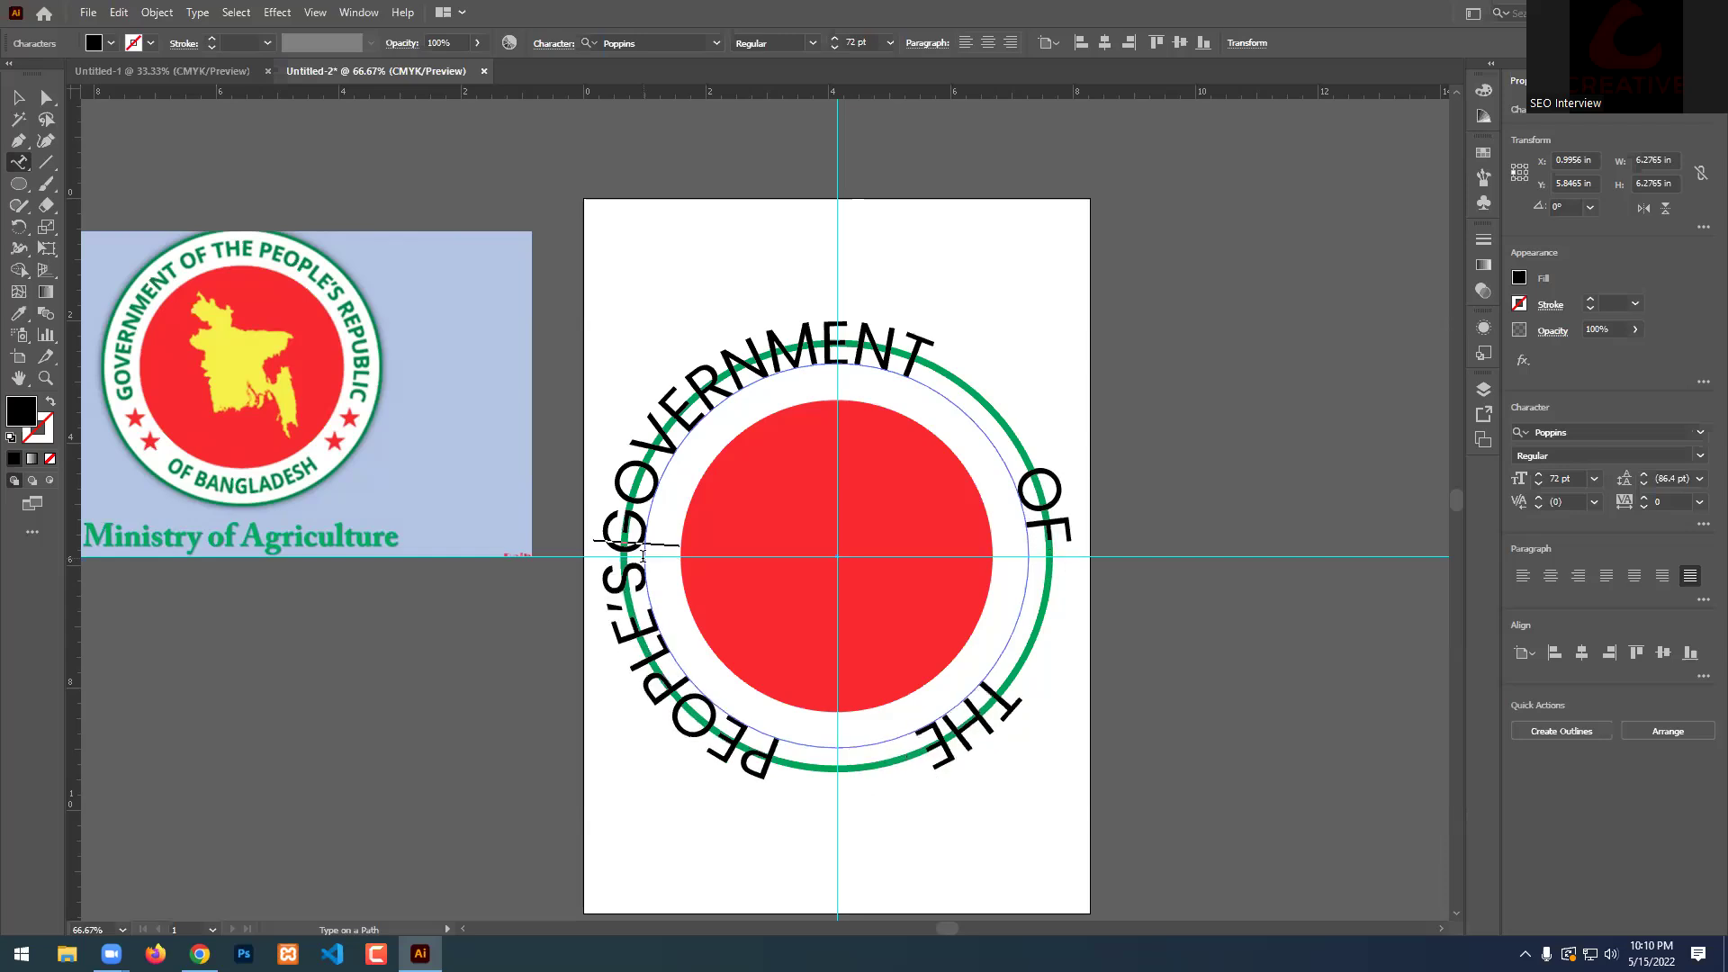
{"action": "type", "text": " r"}
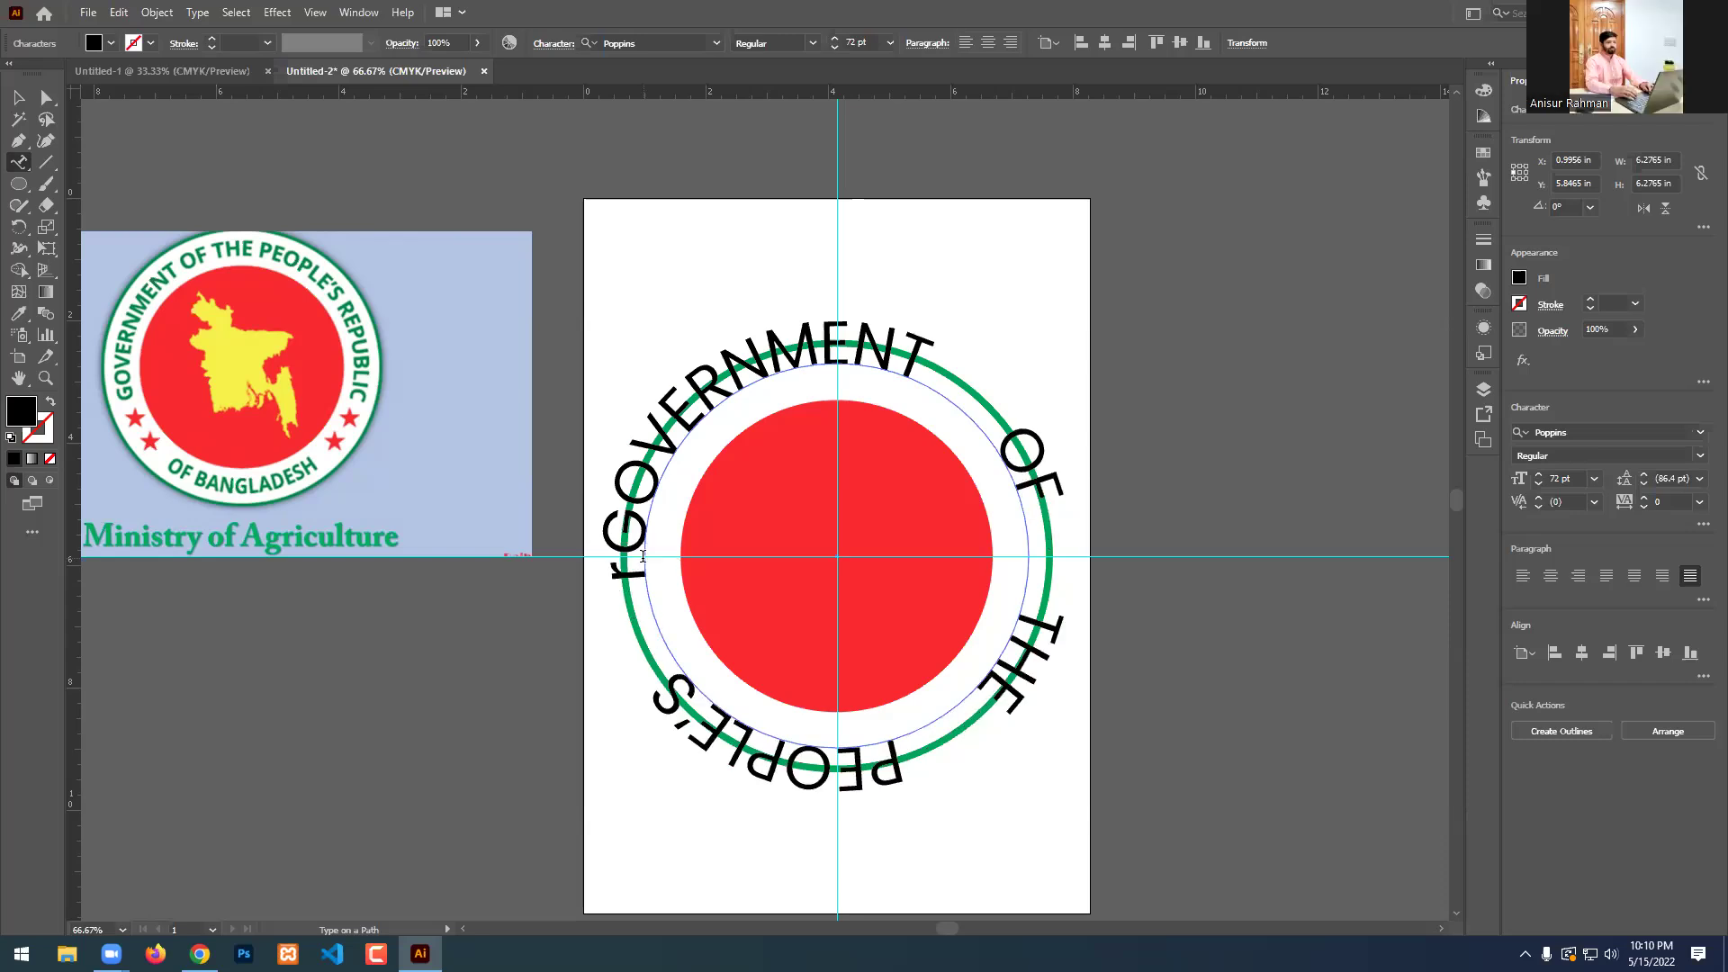
{"action": "type", "text": " D"}
{"action": "key", "text": "BackSpace"}
{"action": "key", "text": "BackSpace"}
{"action": "key", "text": "BackSpace"}
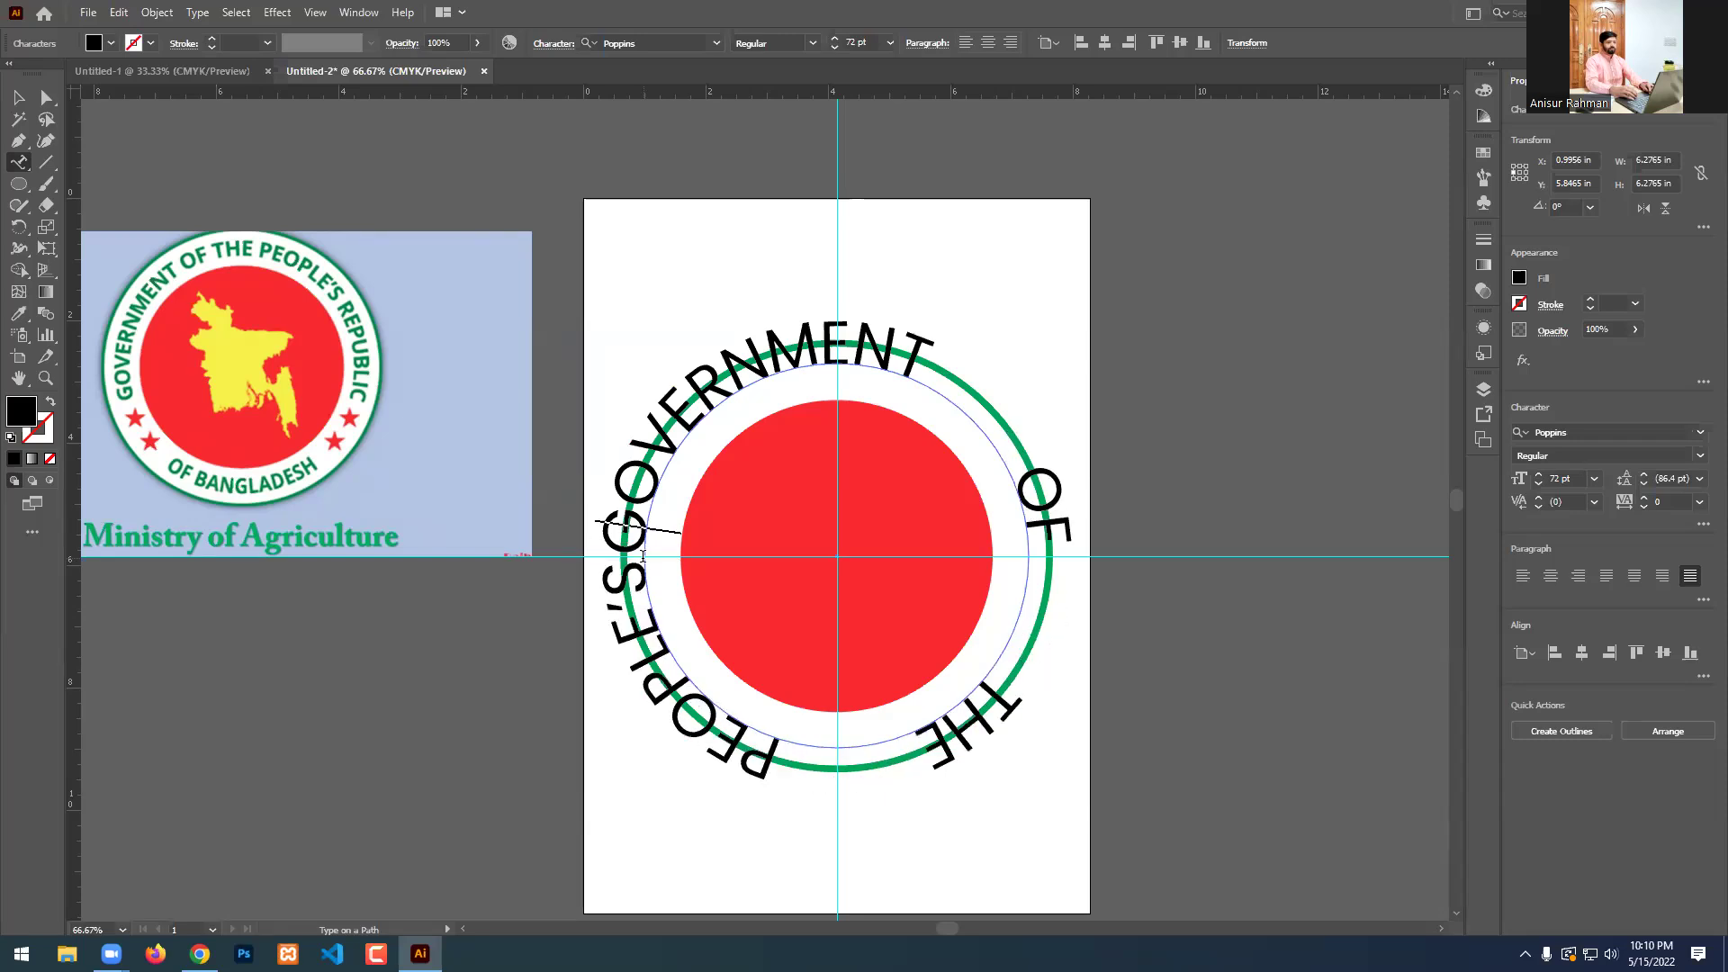
{"action": "type", "text": "RIPUBLI"}
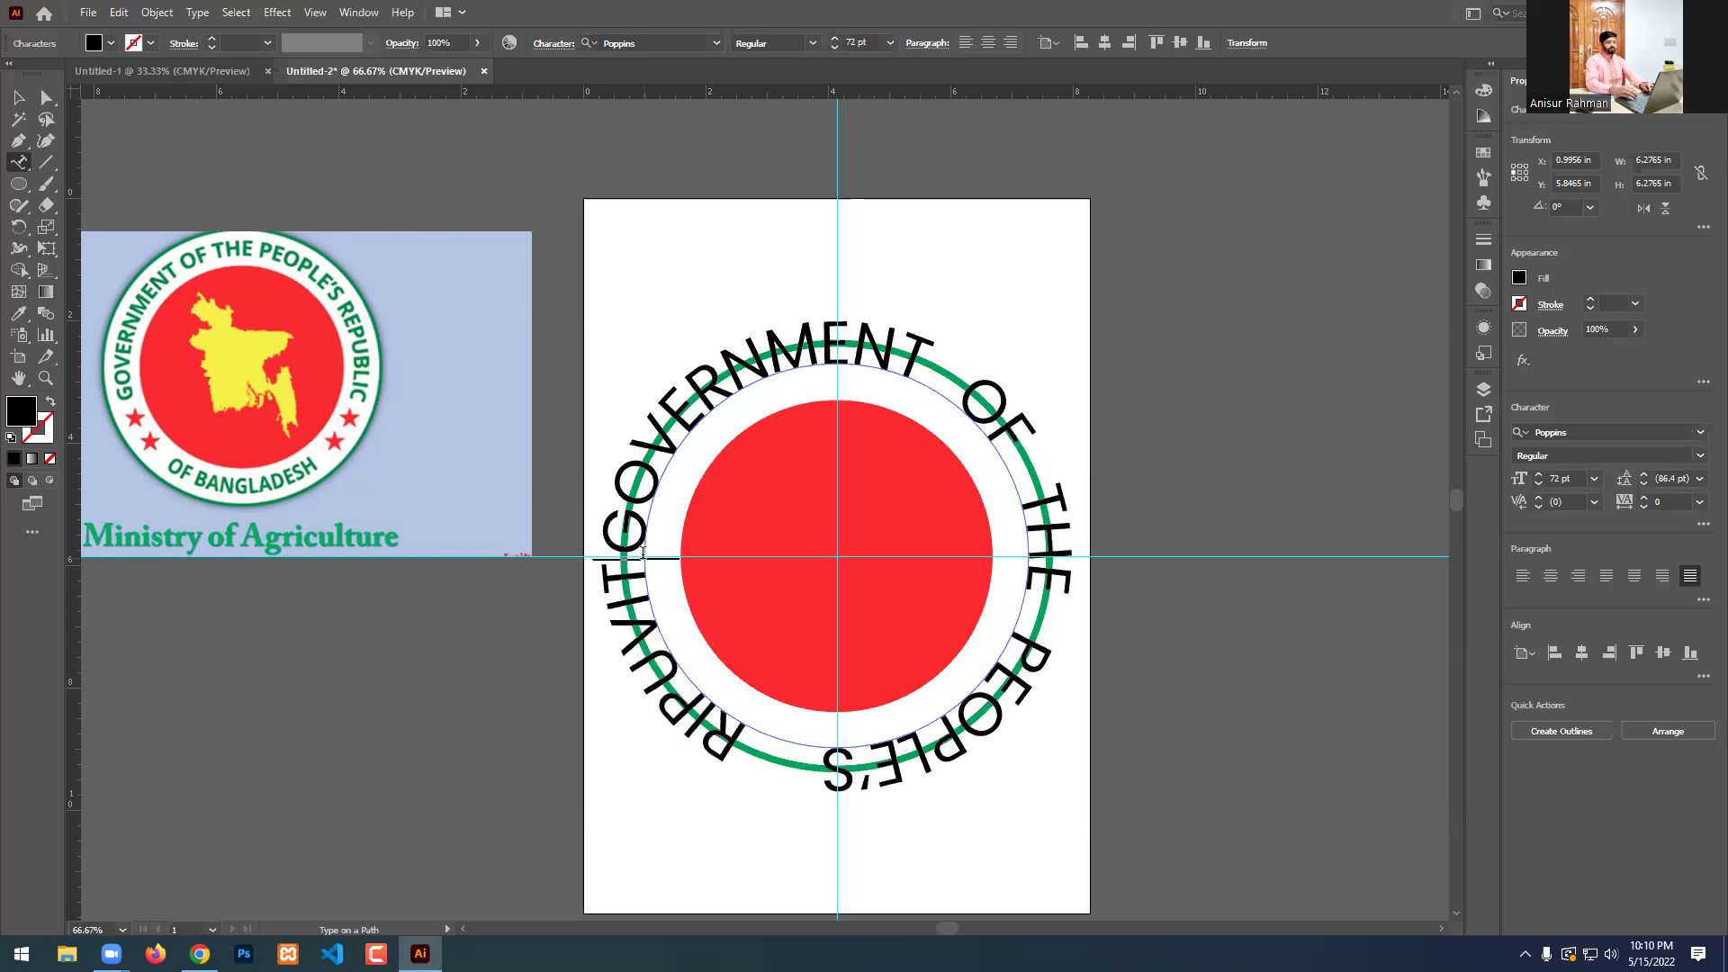
{"action": "key", "text": "ctrl+a"}
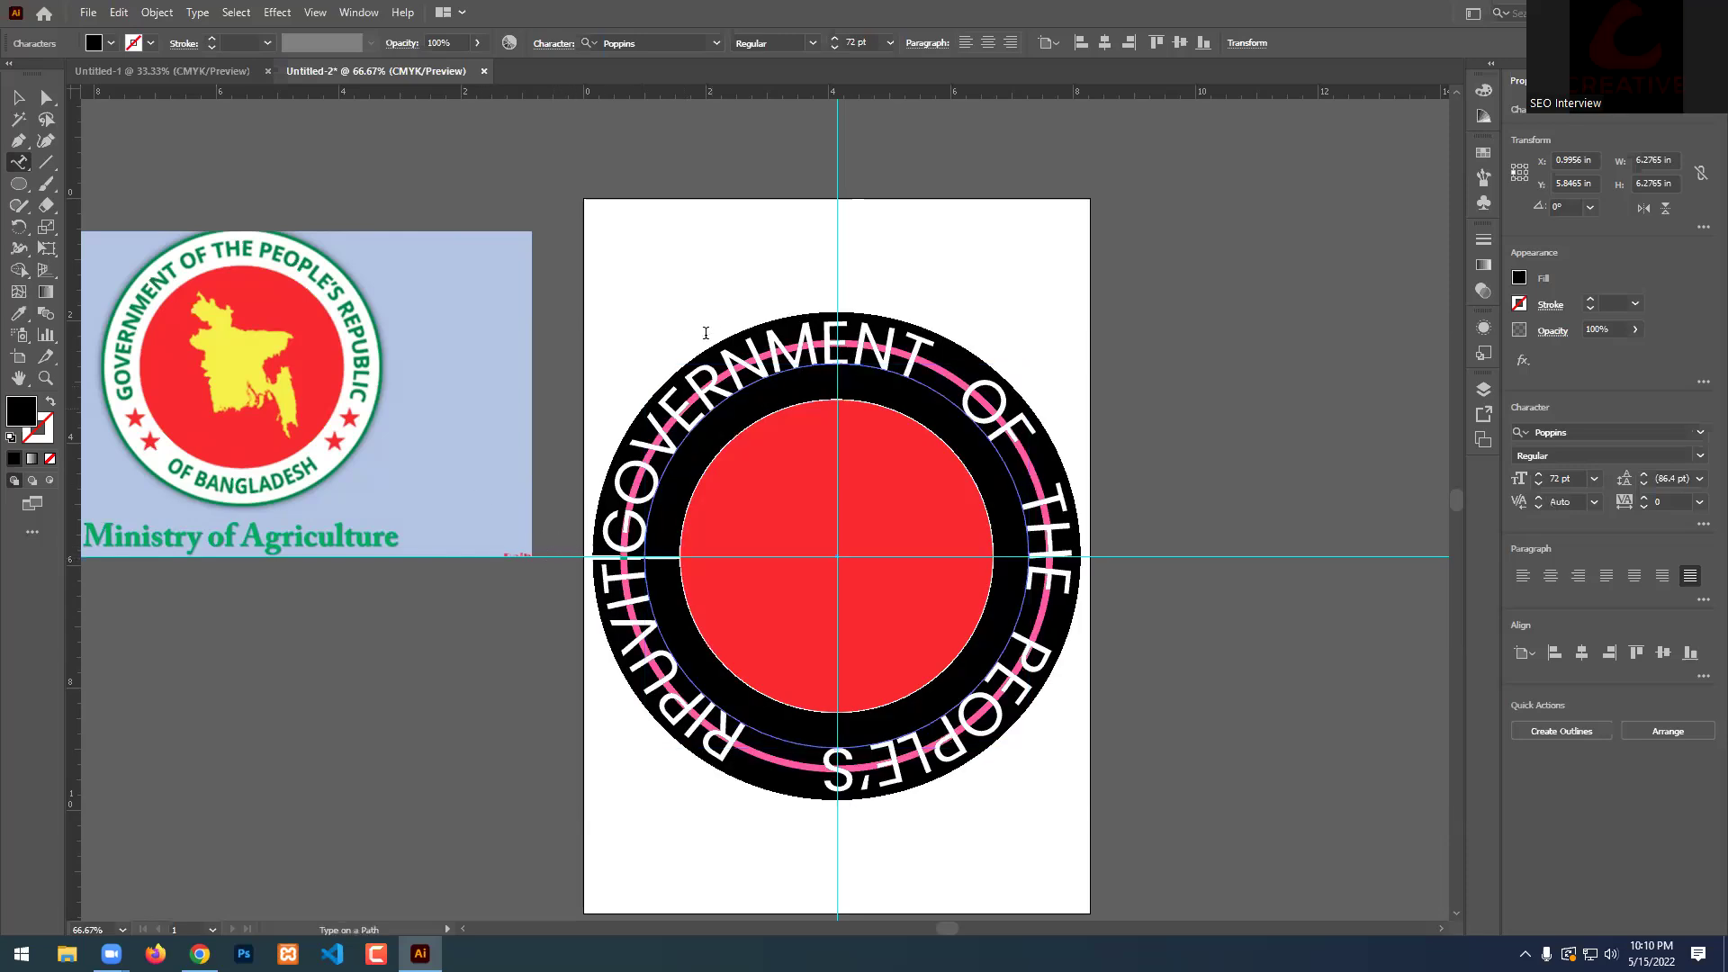
Shrink the ring text to 37 pt, align it left, and move it lower on the circle.
{"action": "left_click", "coordinate": [833, 47]}
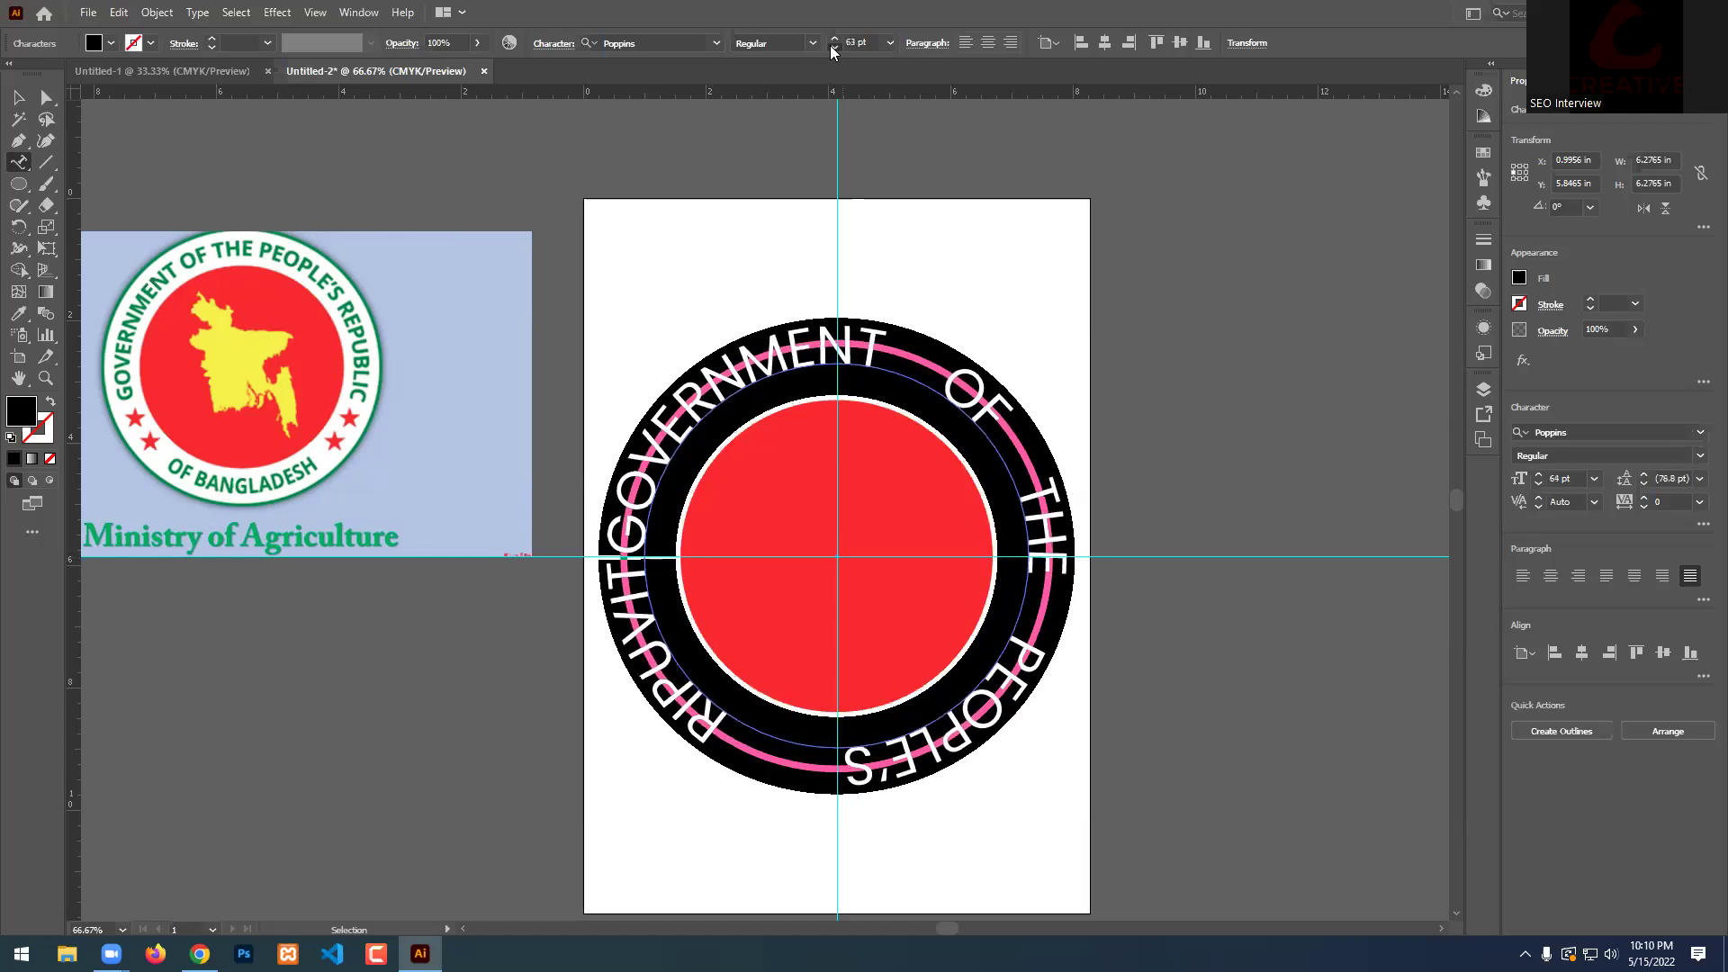
{"action": "left_click", "coordinate": [834, 47]}
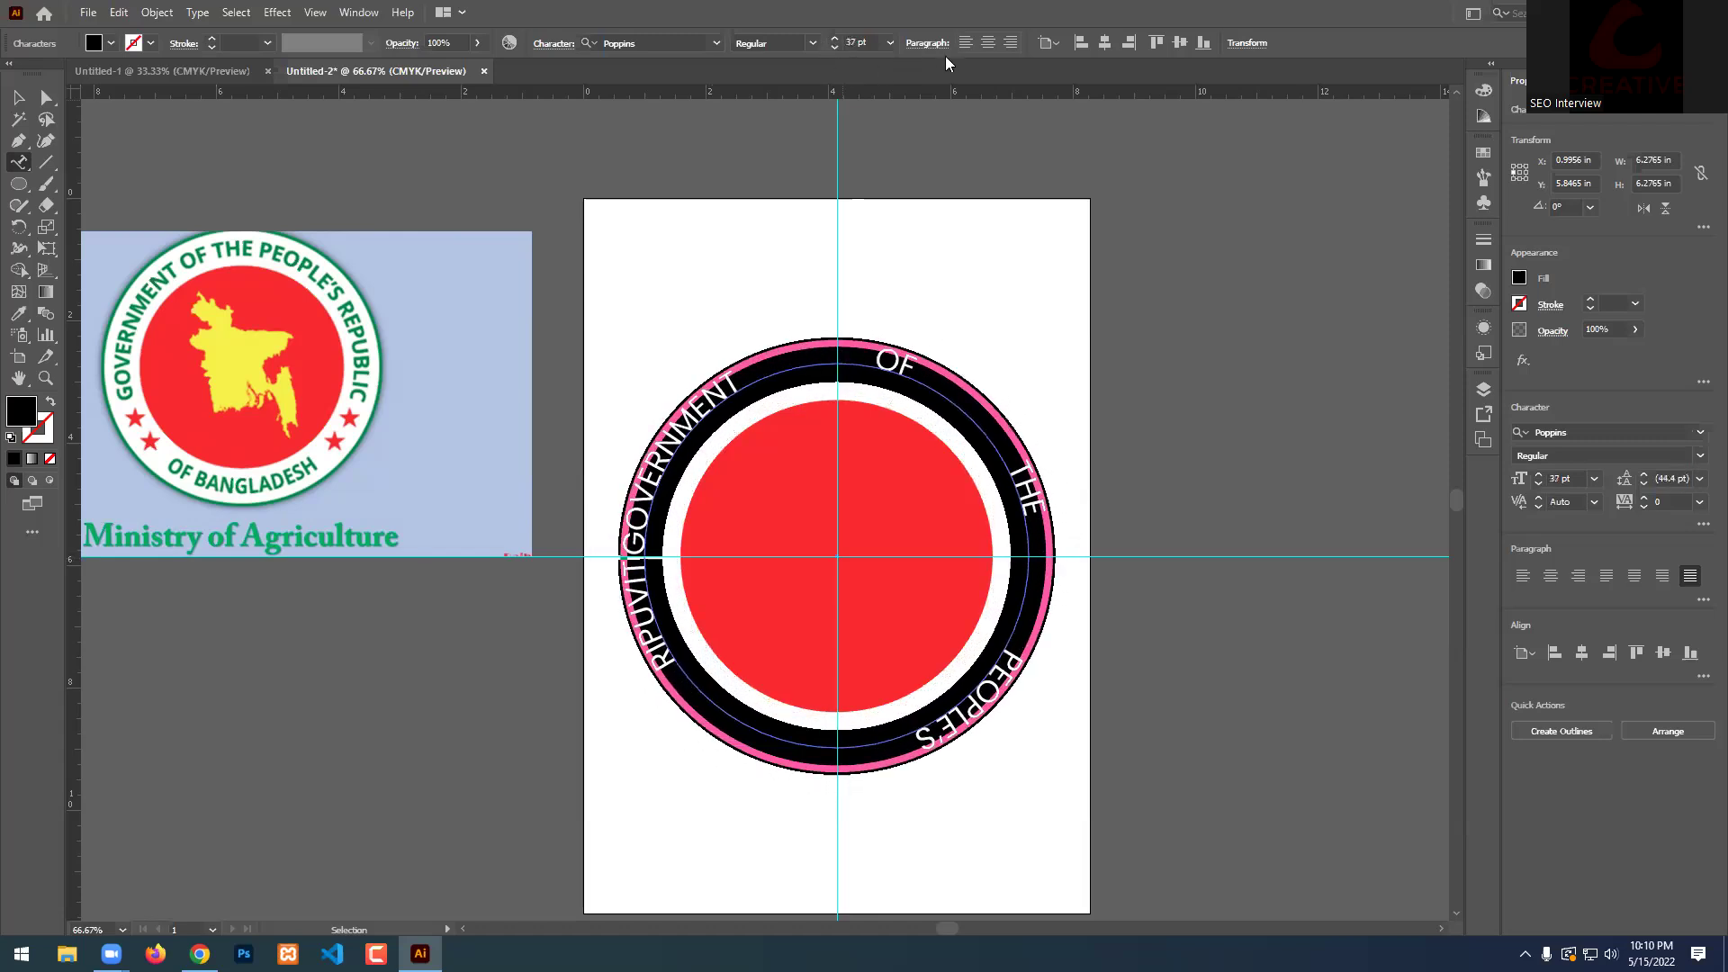
{"action": "left_click", "coordinate": [965, 45]}
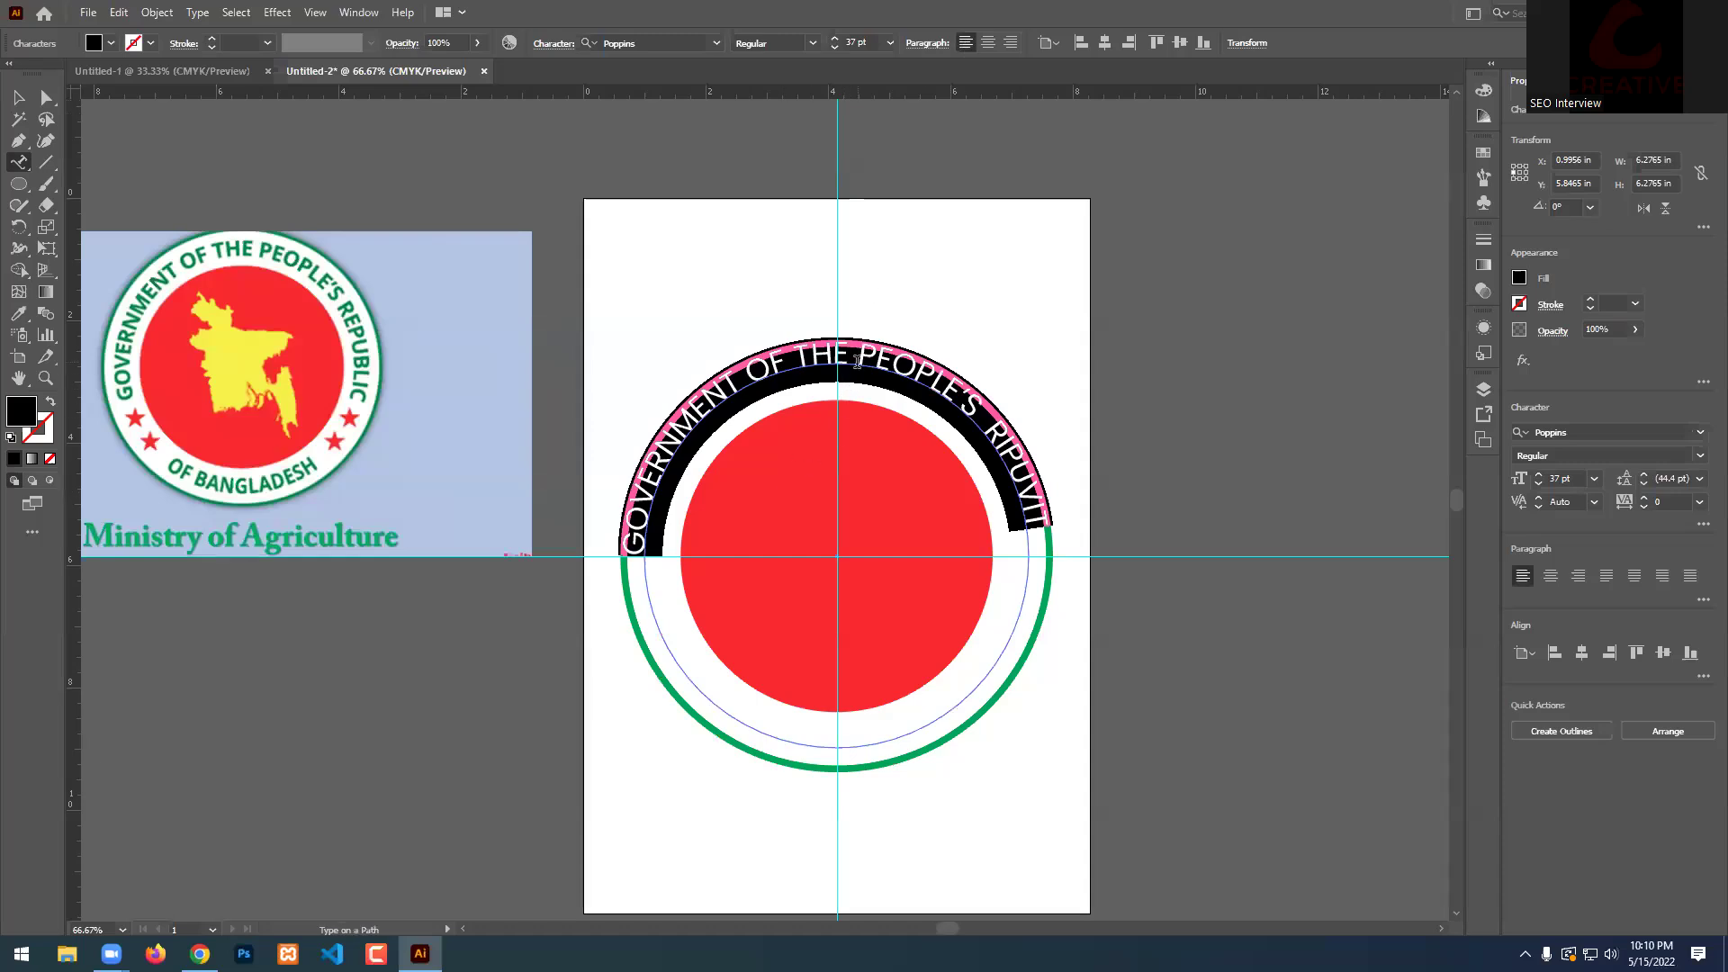
{"action": "key", "text": "Escape"}
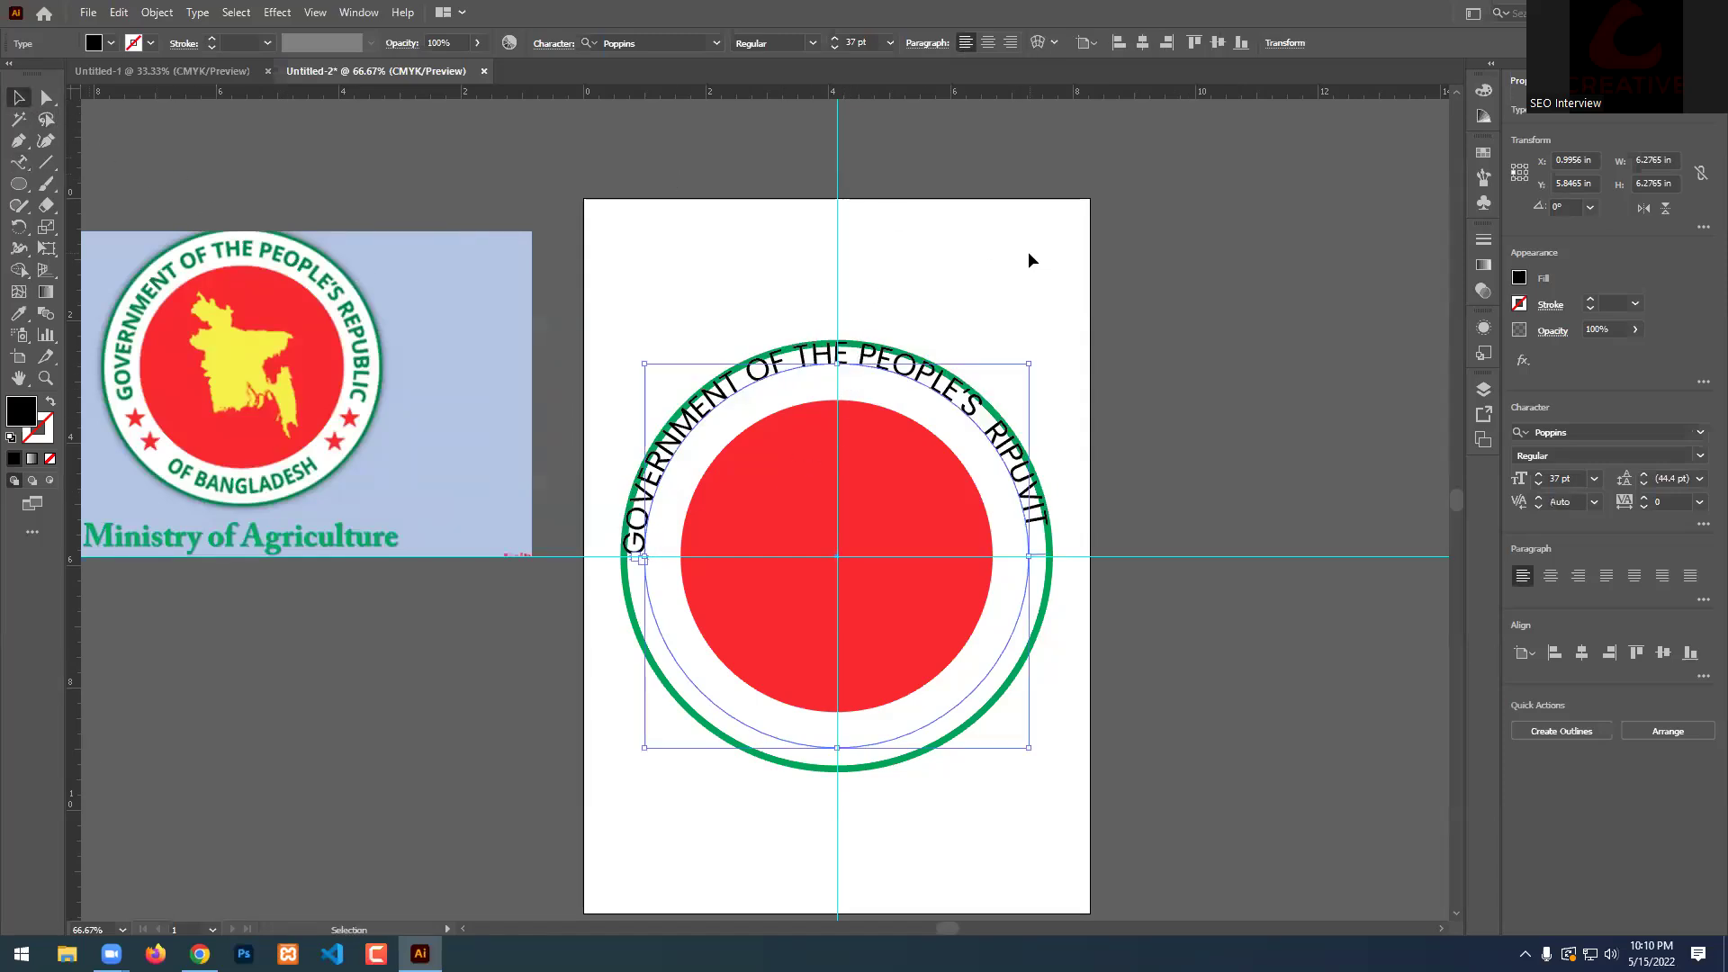
{"action": "scroll", "coordinate": [900, 376], "scroll_direction": "up", "scroll_amount": 4}
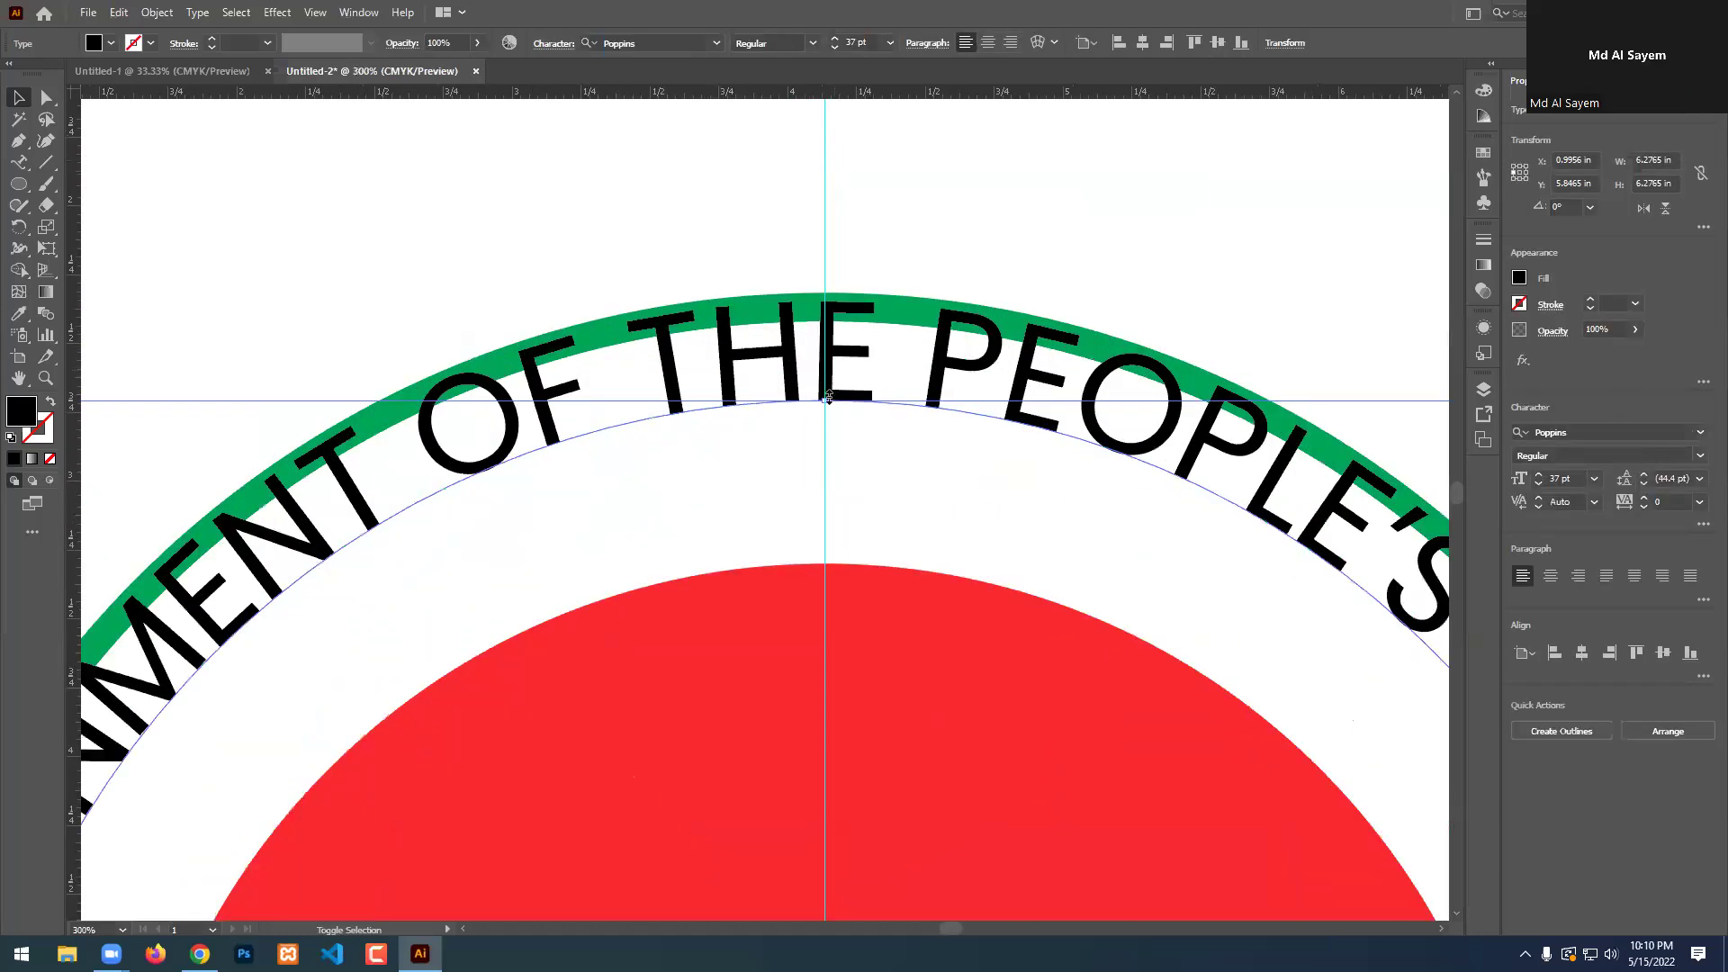
{"action": "left_click_drag", "start_coordinate": [822, 401], "coordinate": [836, 470]}
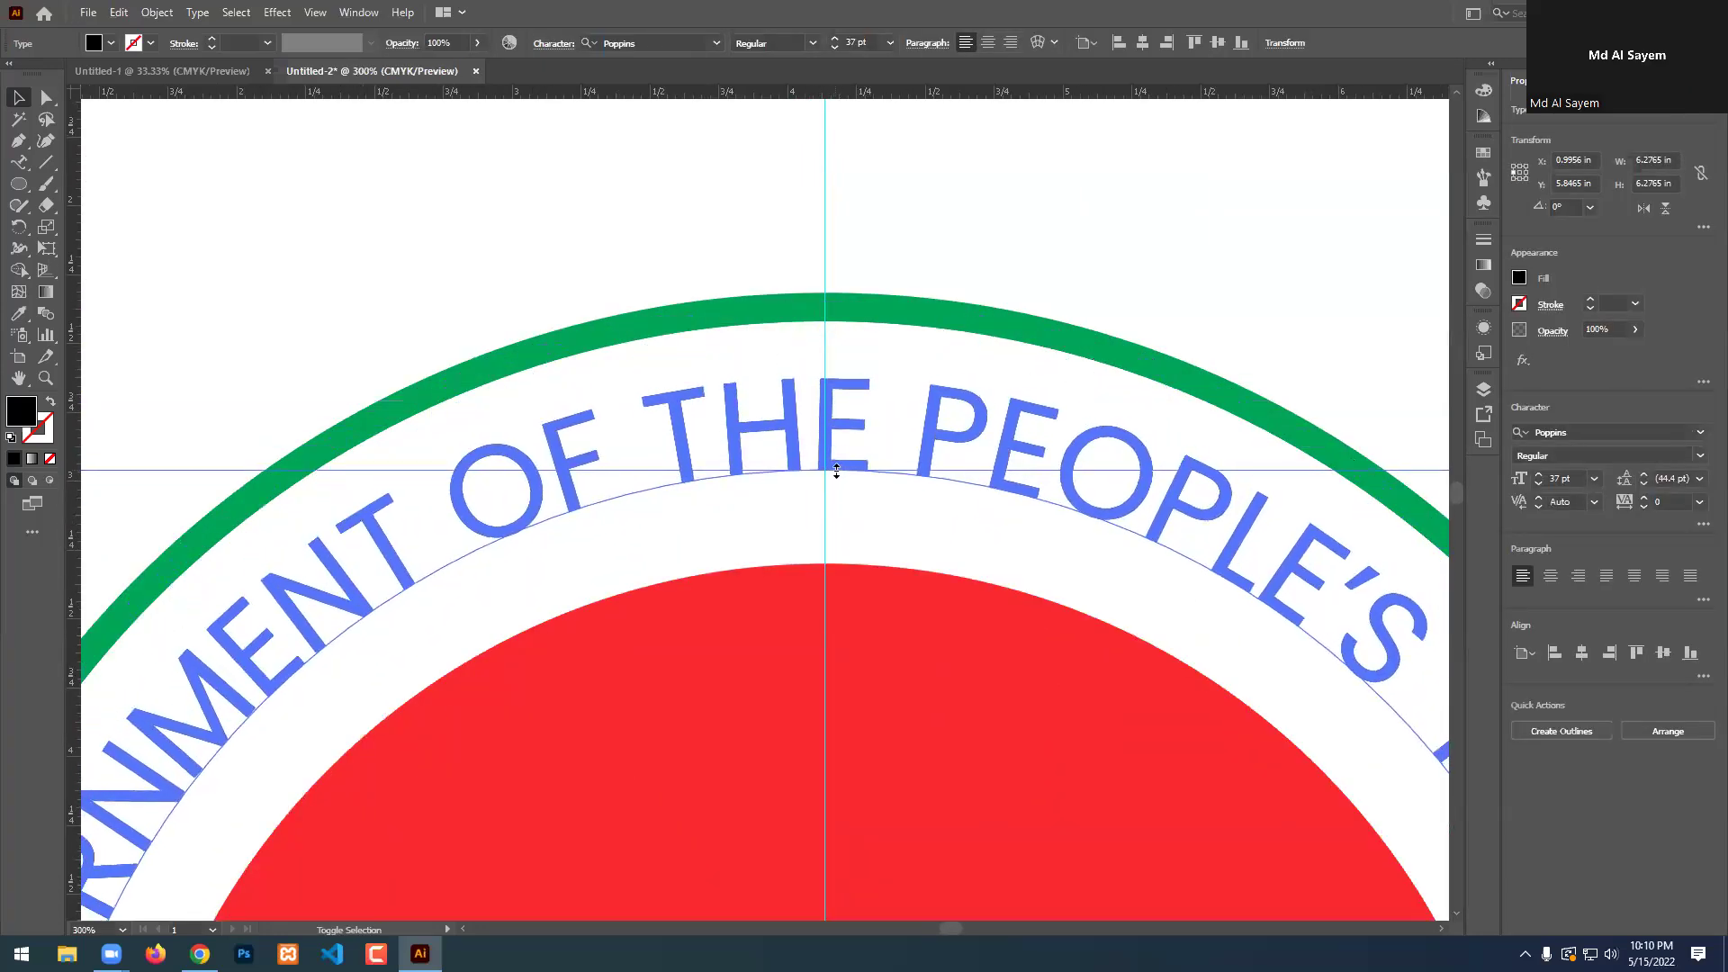
{"action": "scroll", "coordinate": [836, 470], "scroll_direction": "down", "scroll_amount": 4}
Raise the ring text's font size to 45 pt.
{"action": "left_click", "coordinate": [836, 39]}
{"action": "left_click", "coordinate": [835, 39]}
{"action": "left_click", "coordinate": [836, 39]}
{"action": "left_click", "coordinate": [836, 38]}
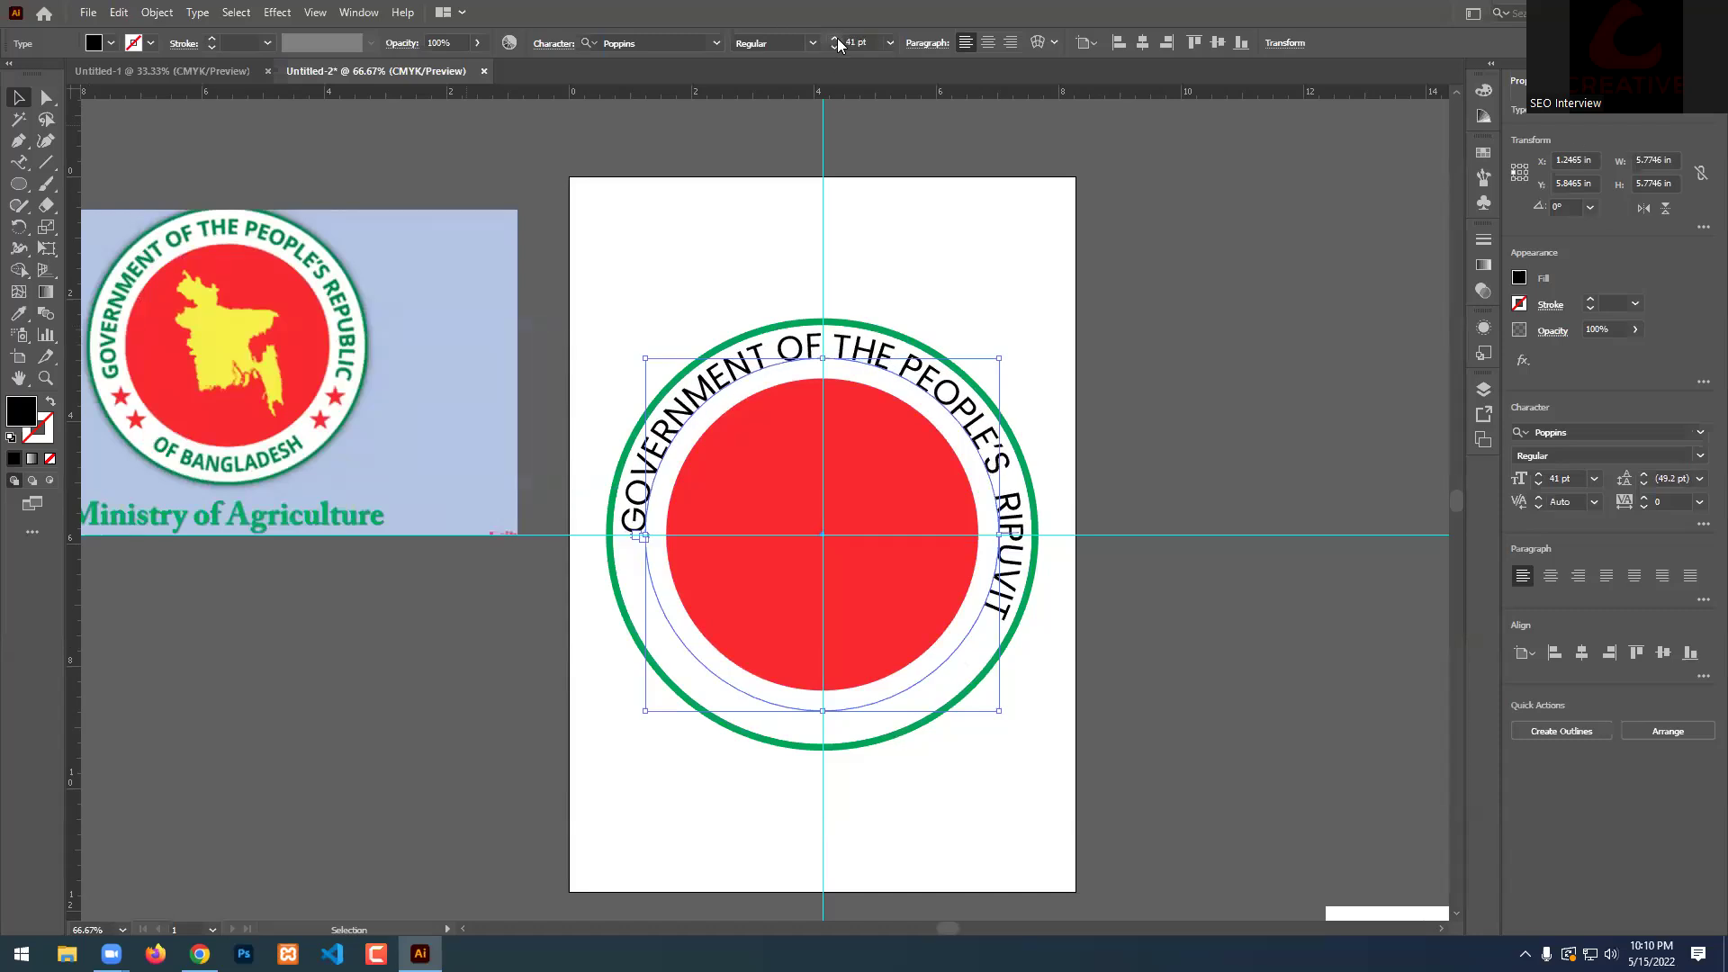
{"action": "left_click", "coordinate": [834, 39]}
{"action": "left_click", "coordinate": [834, 40]}
{"action": "left_click", "coordinate": [834, 40]}
{"action": "left_click", "coordinate": [834, 39]}
{"action": "left_click", "coordinate": [833, 46]}
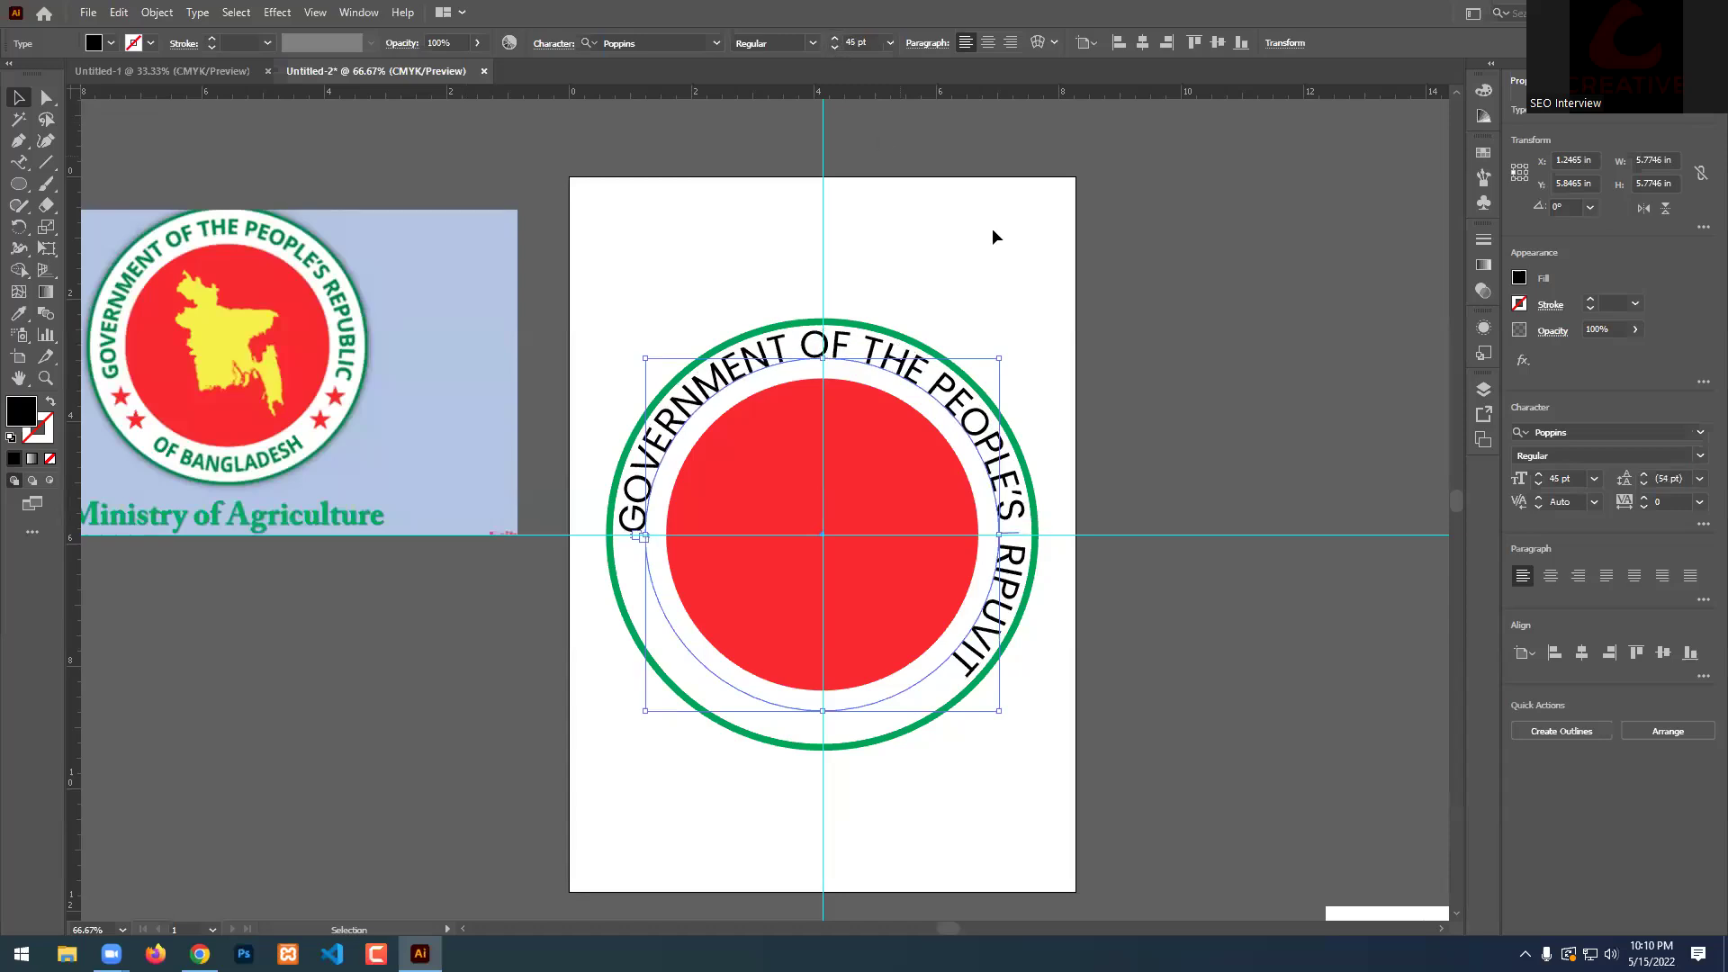
{"action": "scroll", "coordinate": [975, 411], "scroll_direction": "up", "scroll_amount": 1}
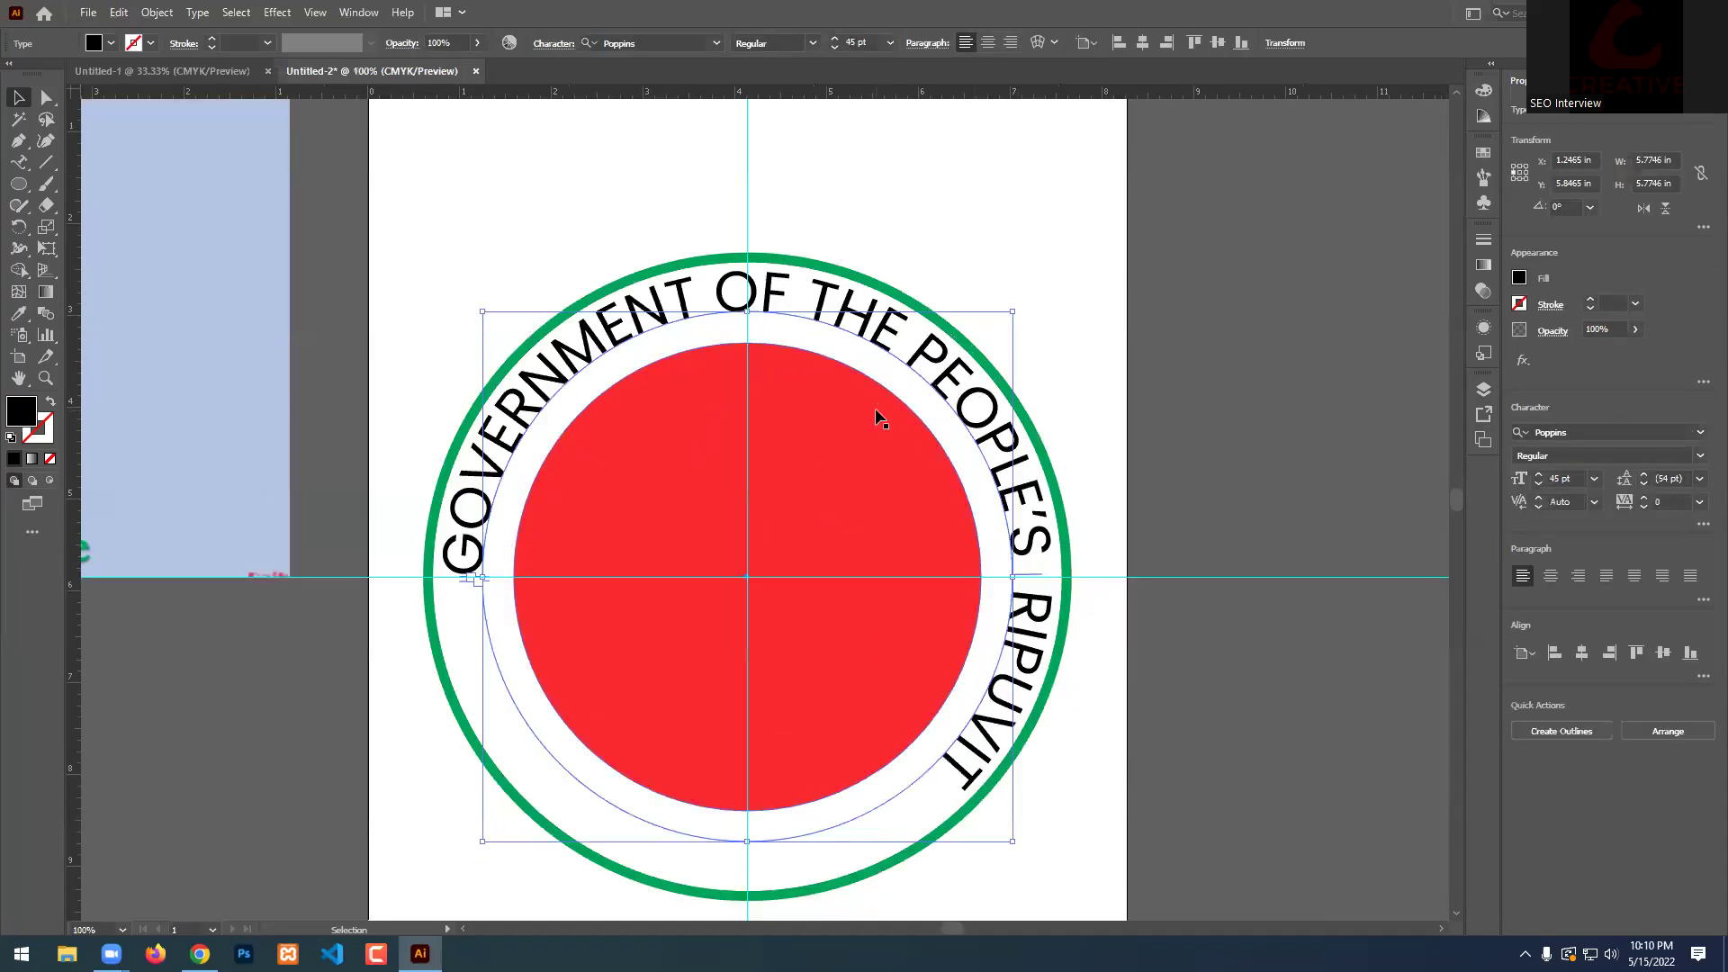
{"action": "scroll", "coordinate": [879, 413], "scroll_direction": "down", "scroll_amount": 1}
{"action": "scroll", "coordinate": [977, 484], "scroll_direction": "up", "scroll_amount": 1}
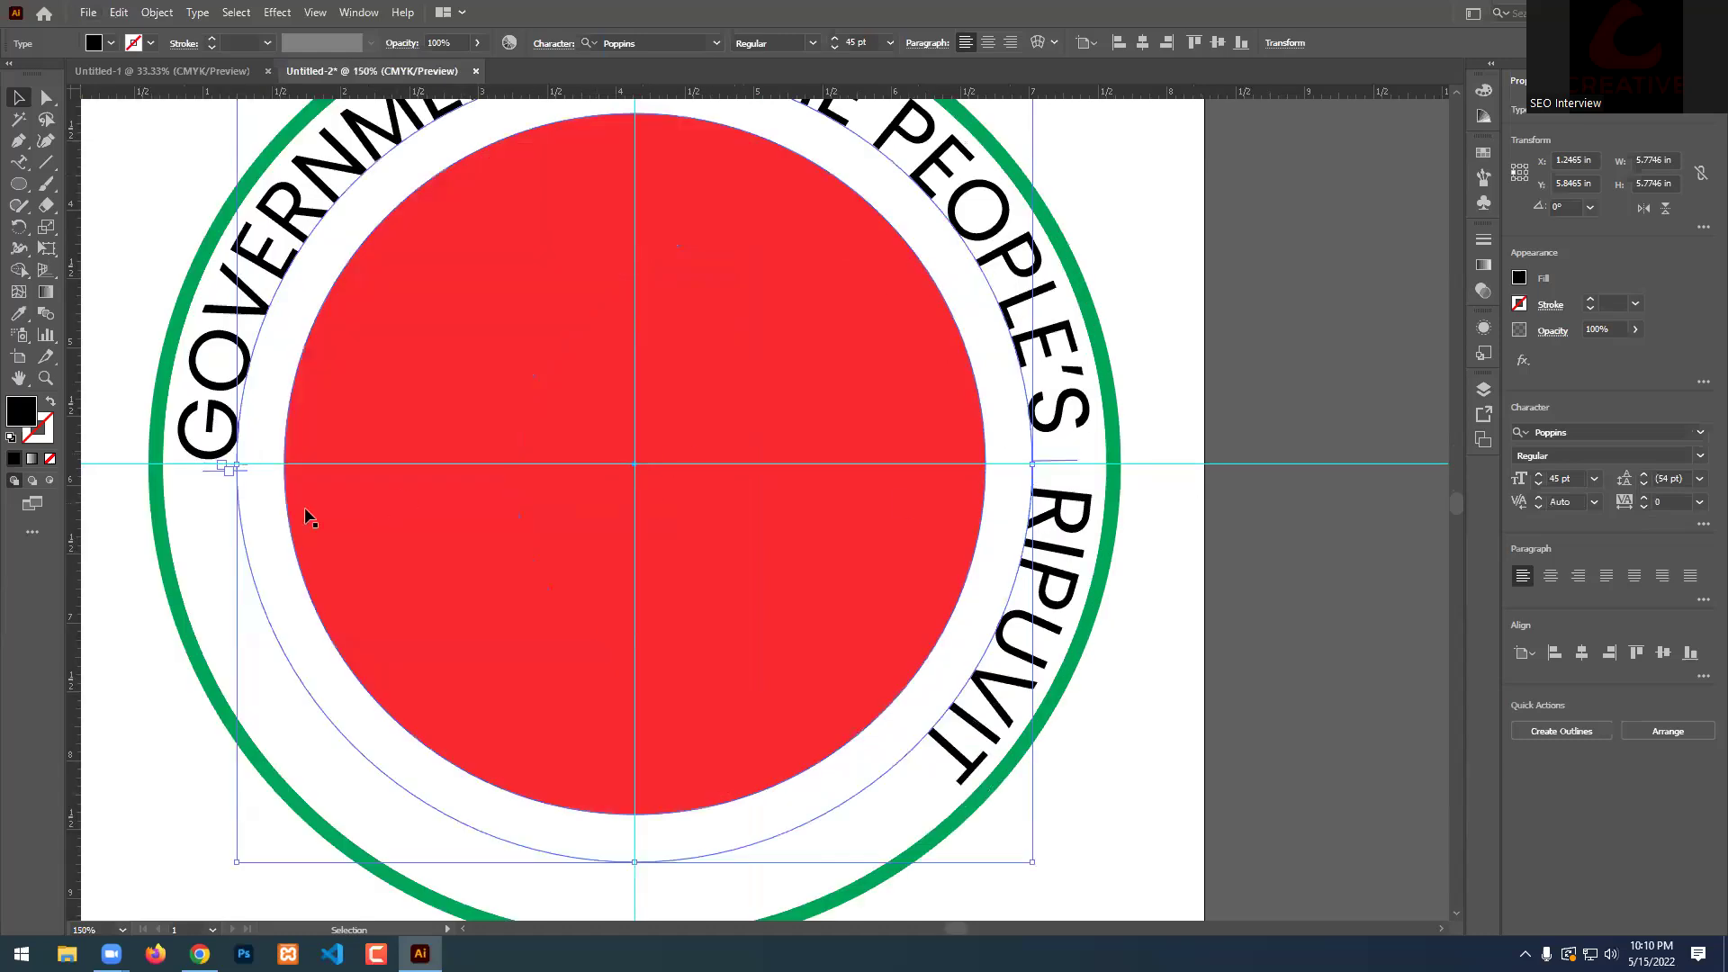
Slide the text's start point around the circle and nudge the text slightly downward.
{"action": "left_click_drag", "start_coordinate": [214, 479], "coordinate": [1046, 464]}
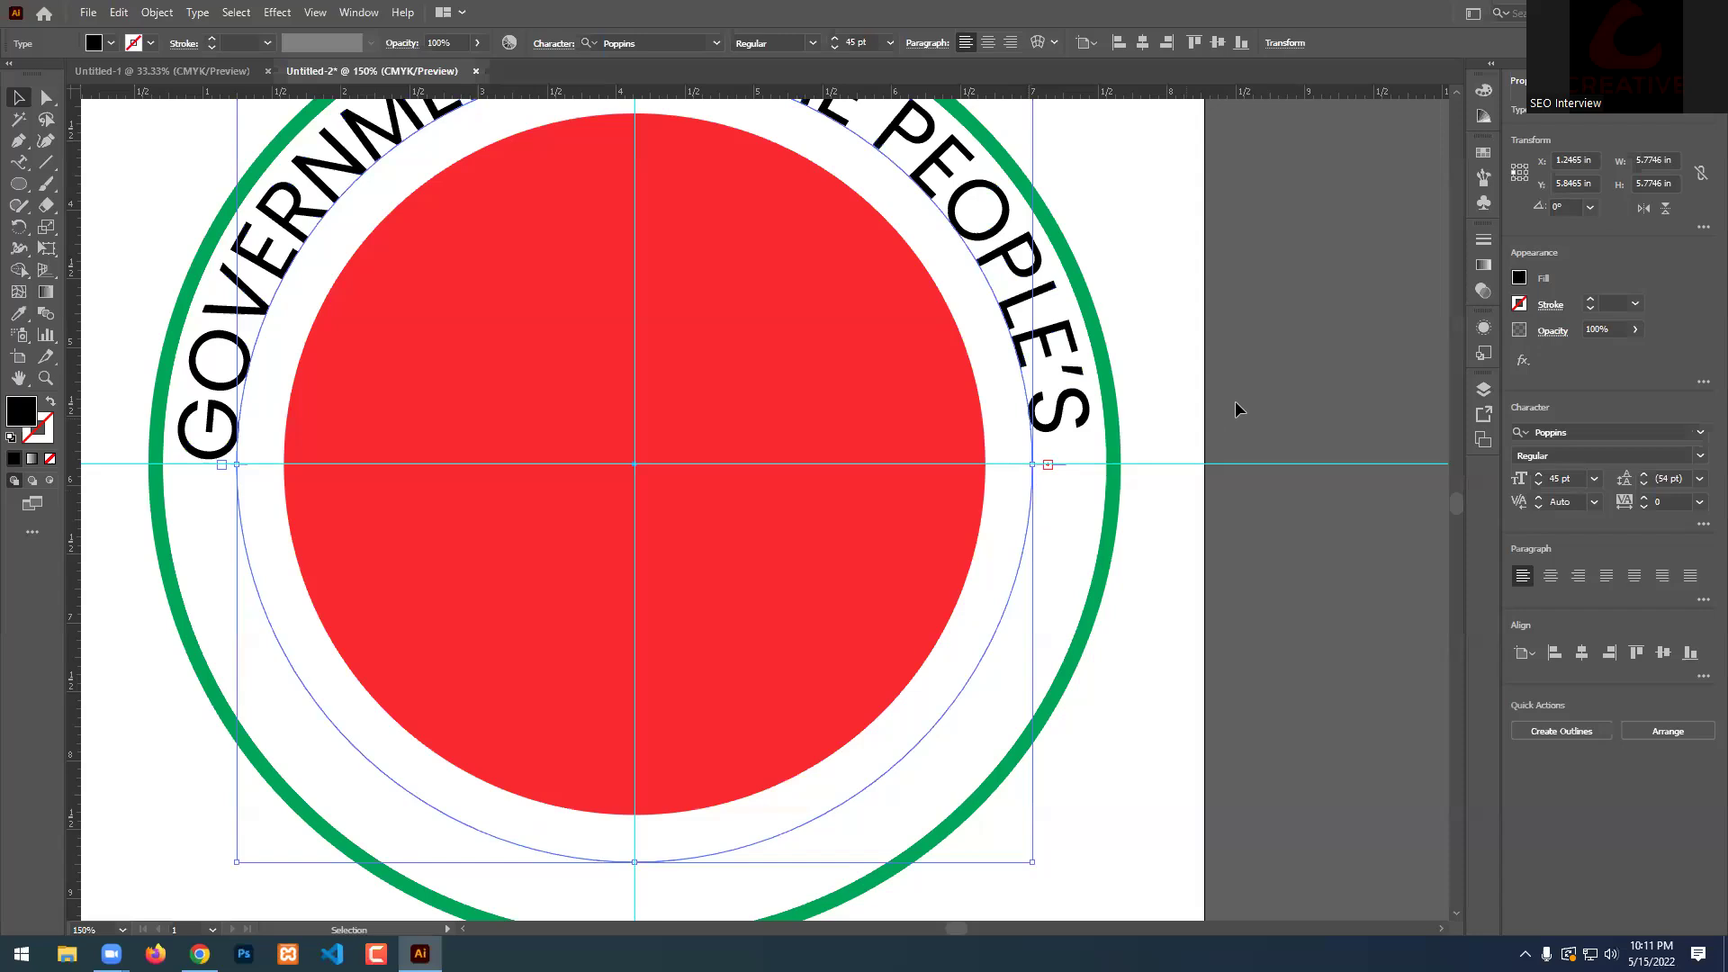
{"action": "left_click", "coordinate": [1277, 381]}
{"action": "scroll", "coordinate": [1190, 401], "scroll_direction": "up", "scroll_amount": 2}
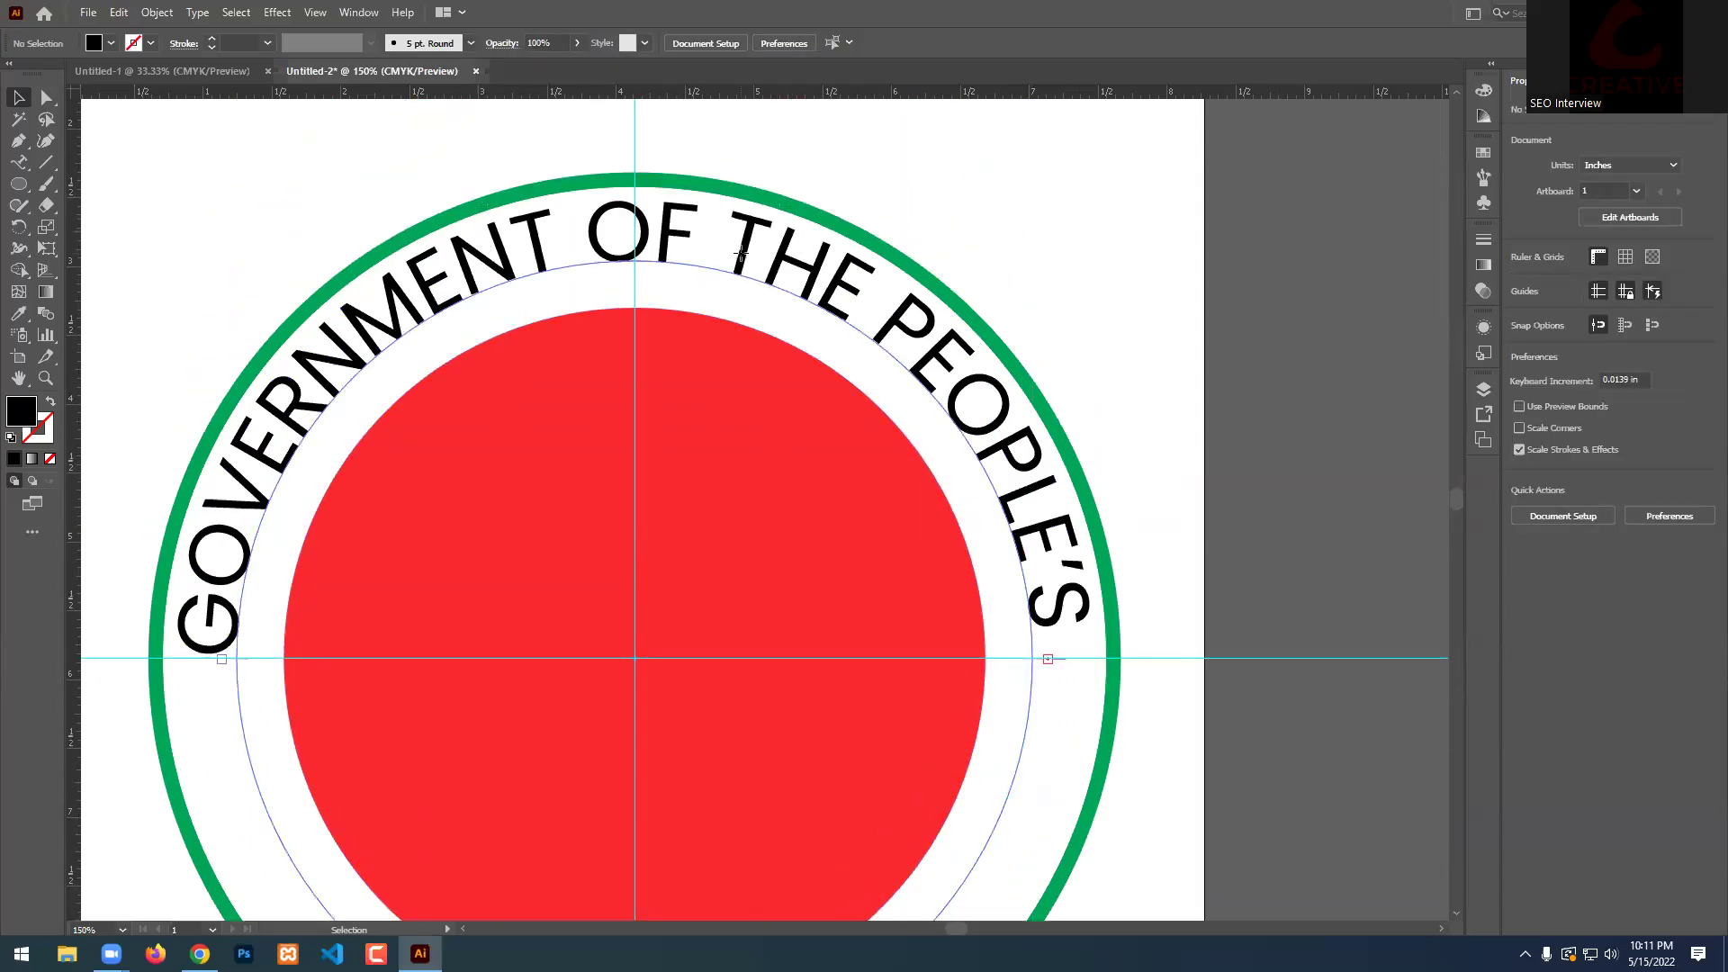
{"action": "left_click", "coordinate": [740, 247]}
{"action": "scroll", "coordinate": [617, 260], "scroll_direction": "up", "scroll_amount": 2}
{"action": "left_click_drag", "start_coordinate": [665, 231], "coordinate": [666, 261]}
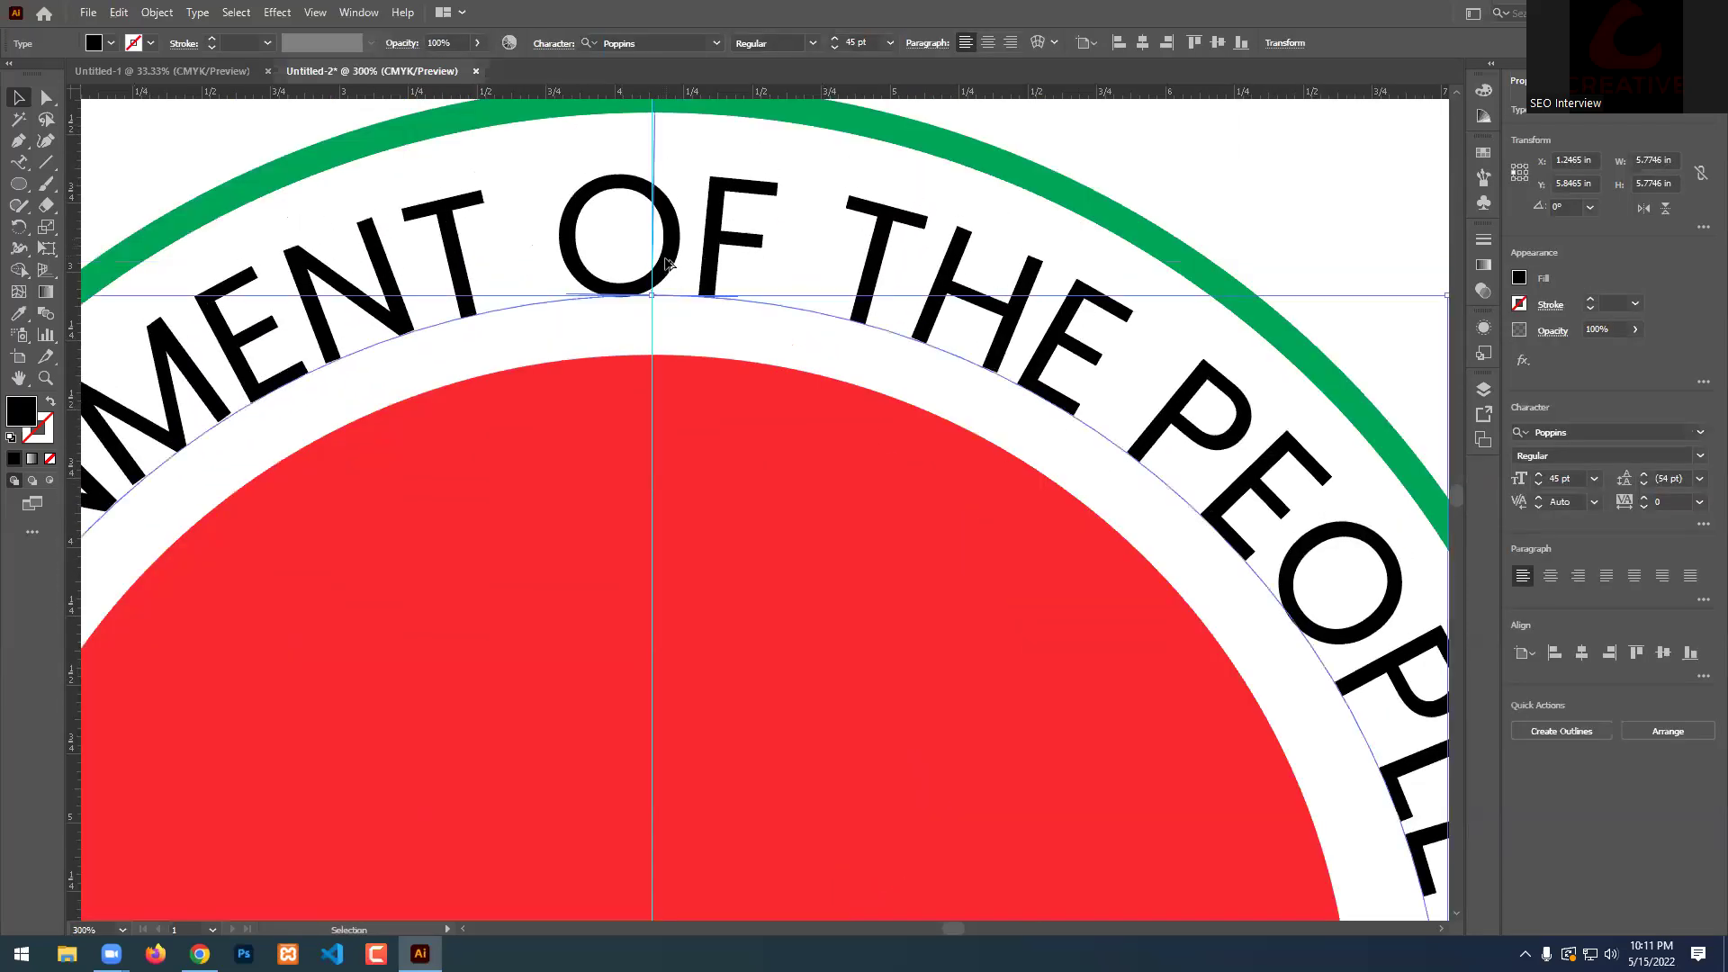
{"action": "key", "text": "ctrl+0"}
{"action": "left_click", "coordinate": [972, 381]}
{"action": "scroll", "coordinate": [664, 398], "scroll_direction": "up", "scroll_amount": 2}
{"action": "left_click", "coordinate": [666, 407]}
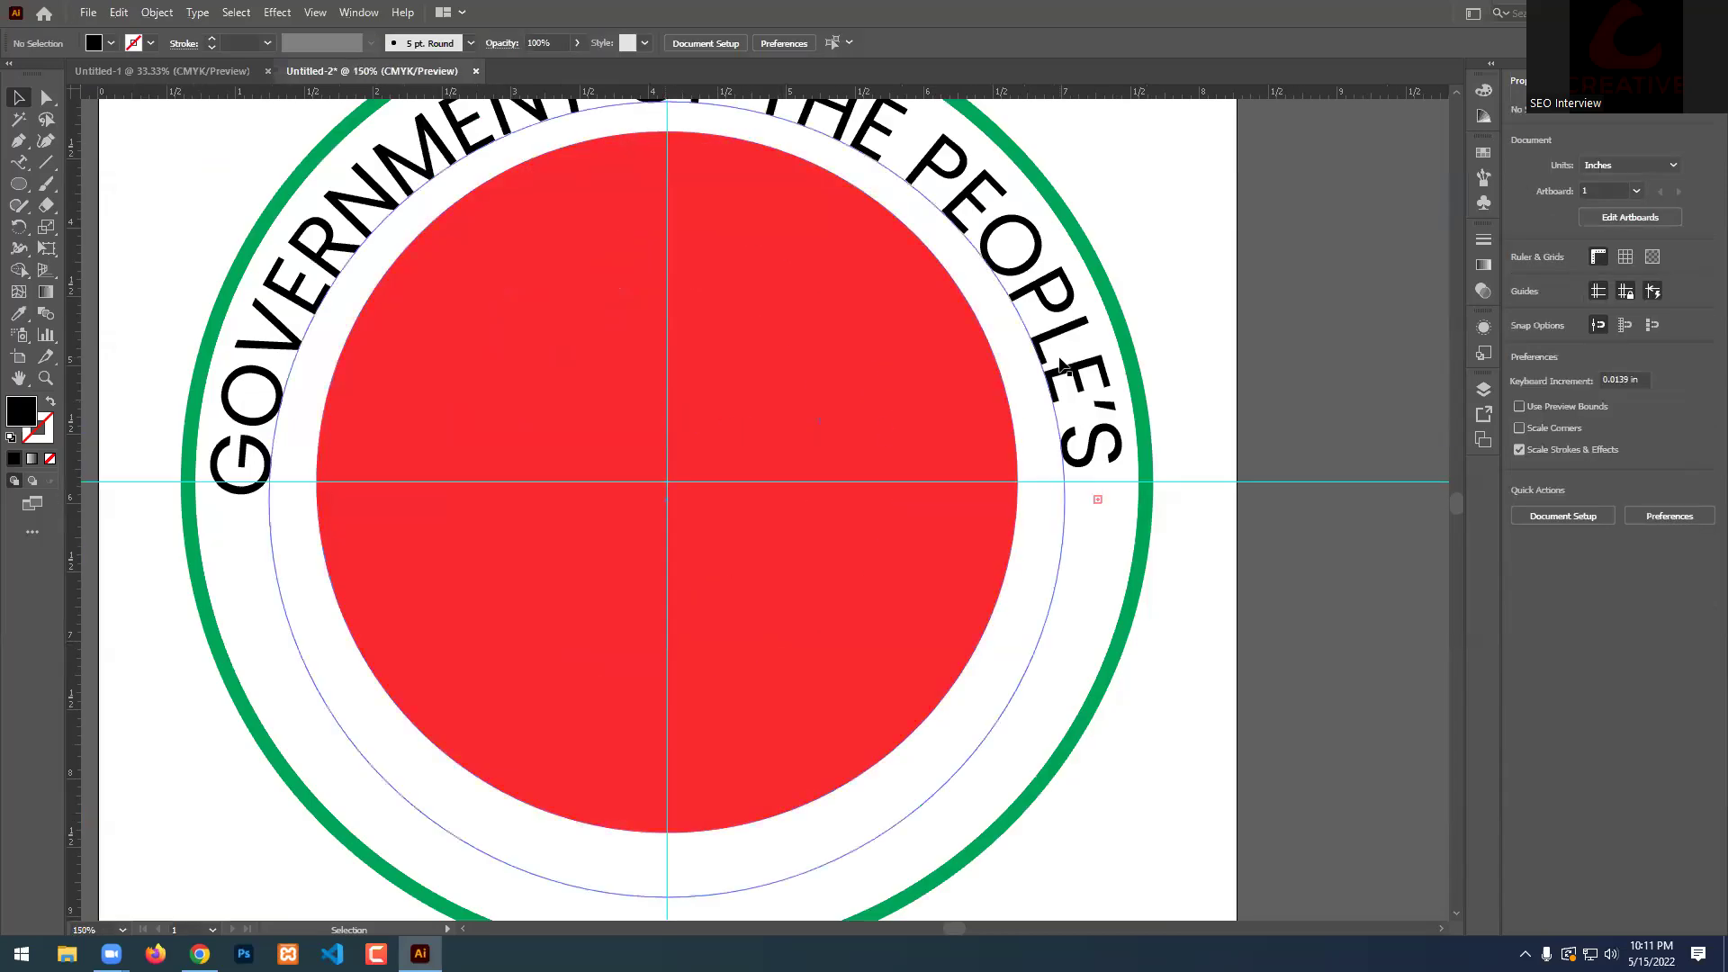
{"action": "key", "text": "ctrl+0"}
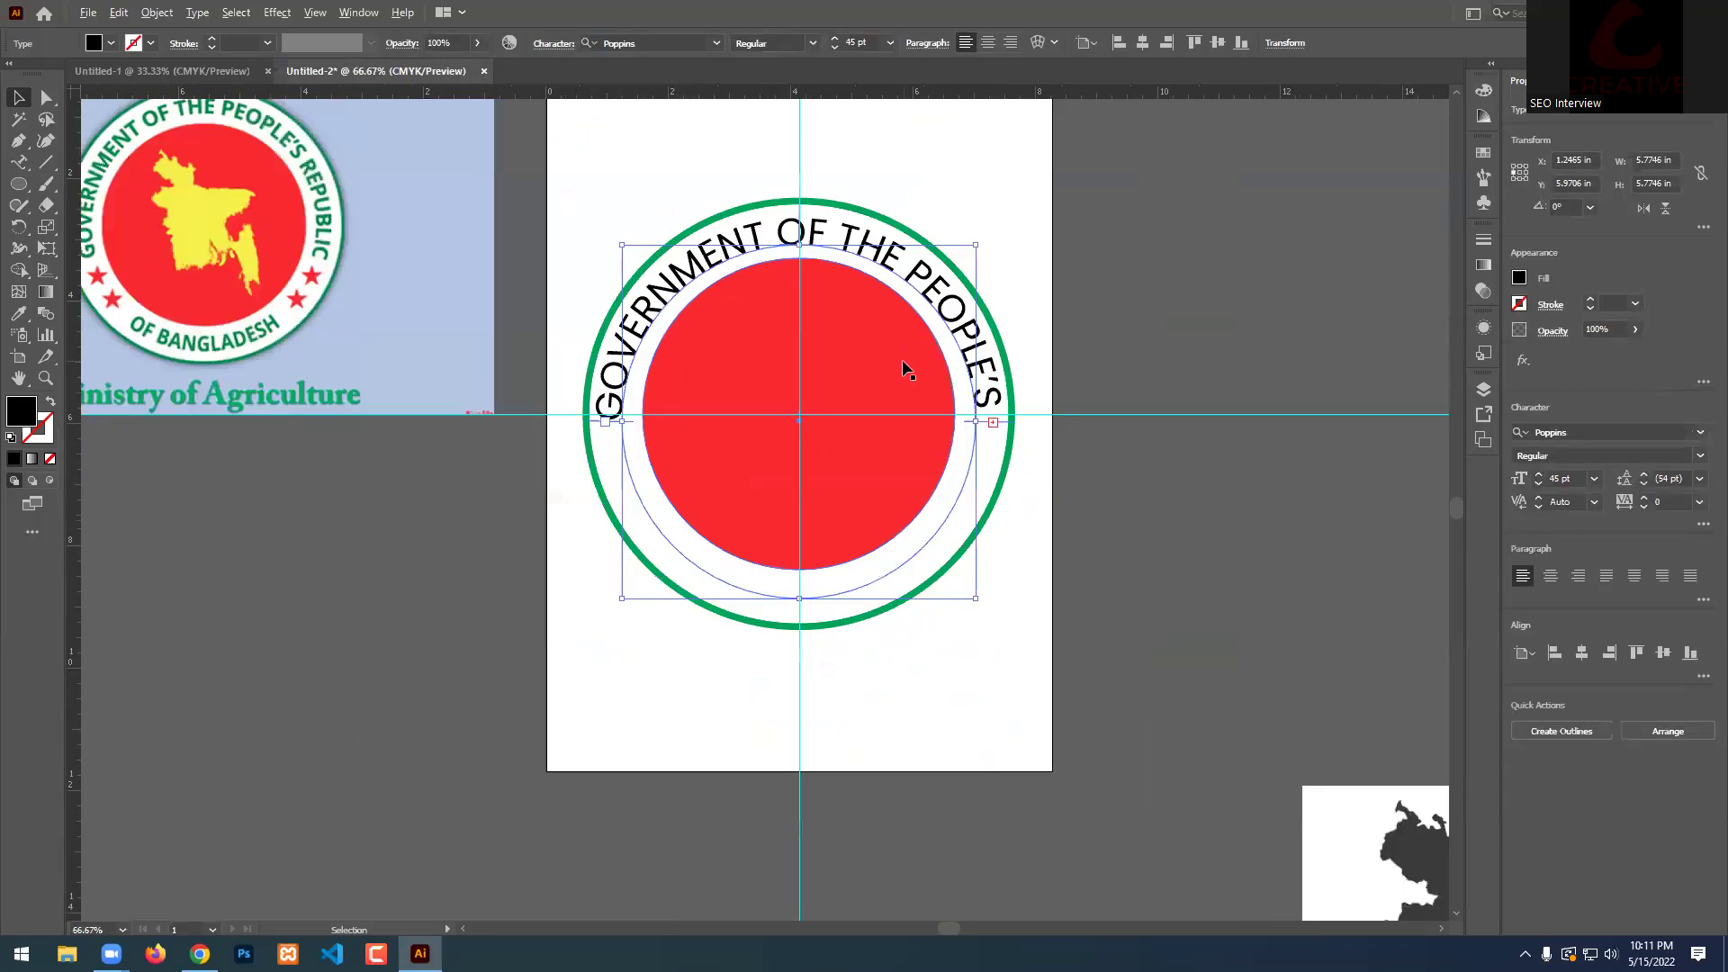
Set the ring text's tracking to 0 in the Character panel.
{"action": "double_click", "coordinate": [875, 255]}
{"action": "key", "text": "ctrl+a"}
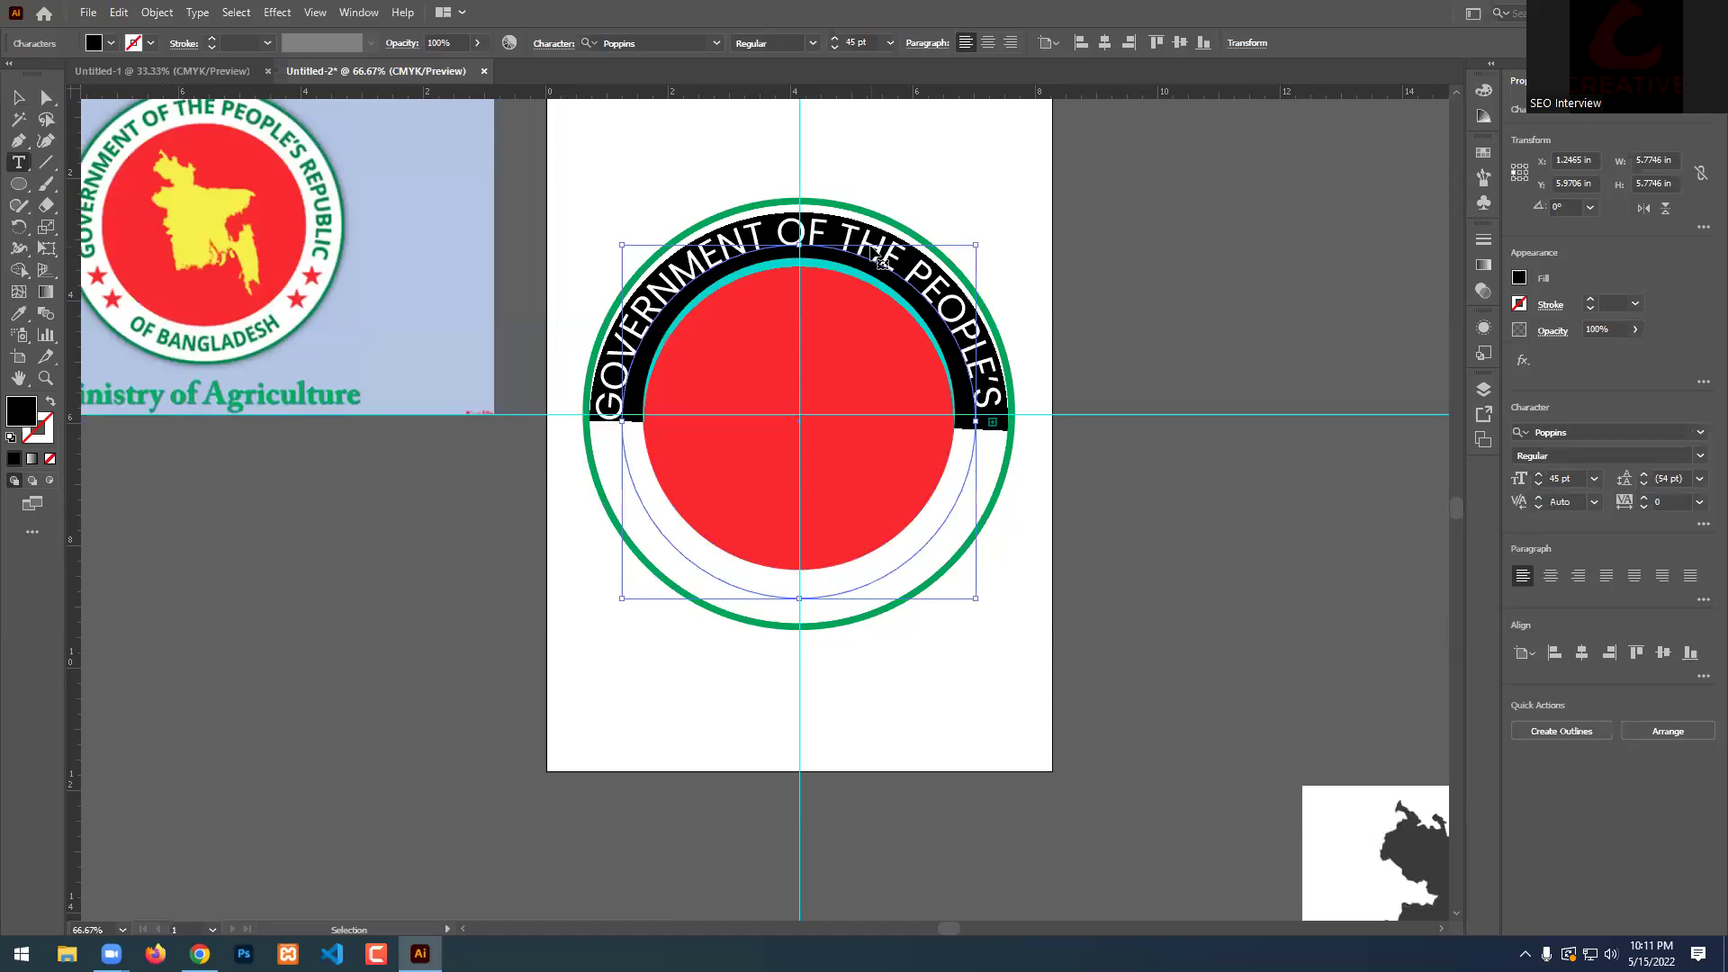
{"action": "key", "text": "ctrl+t"}
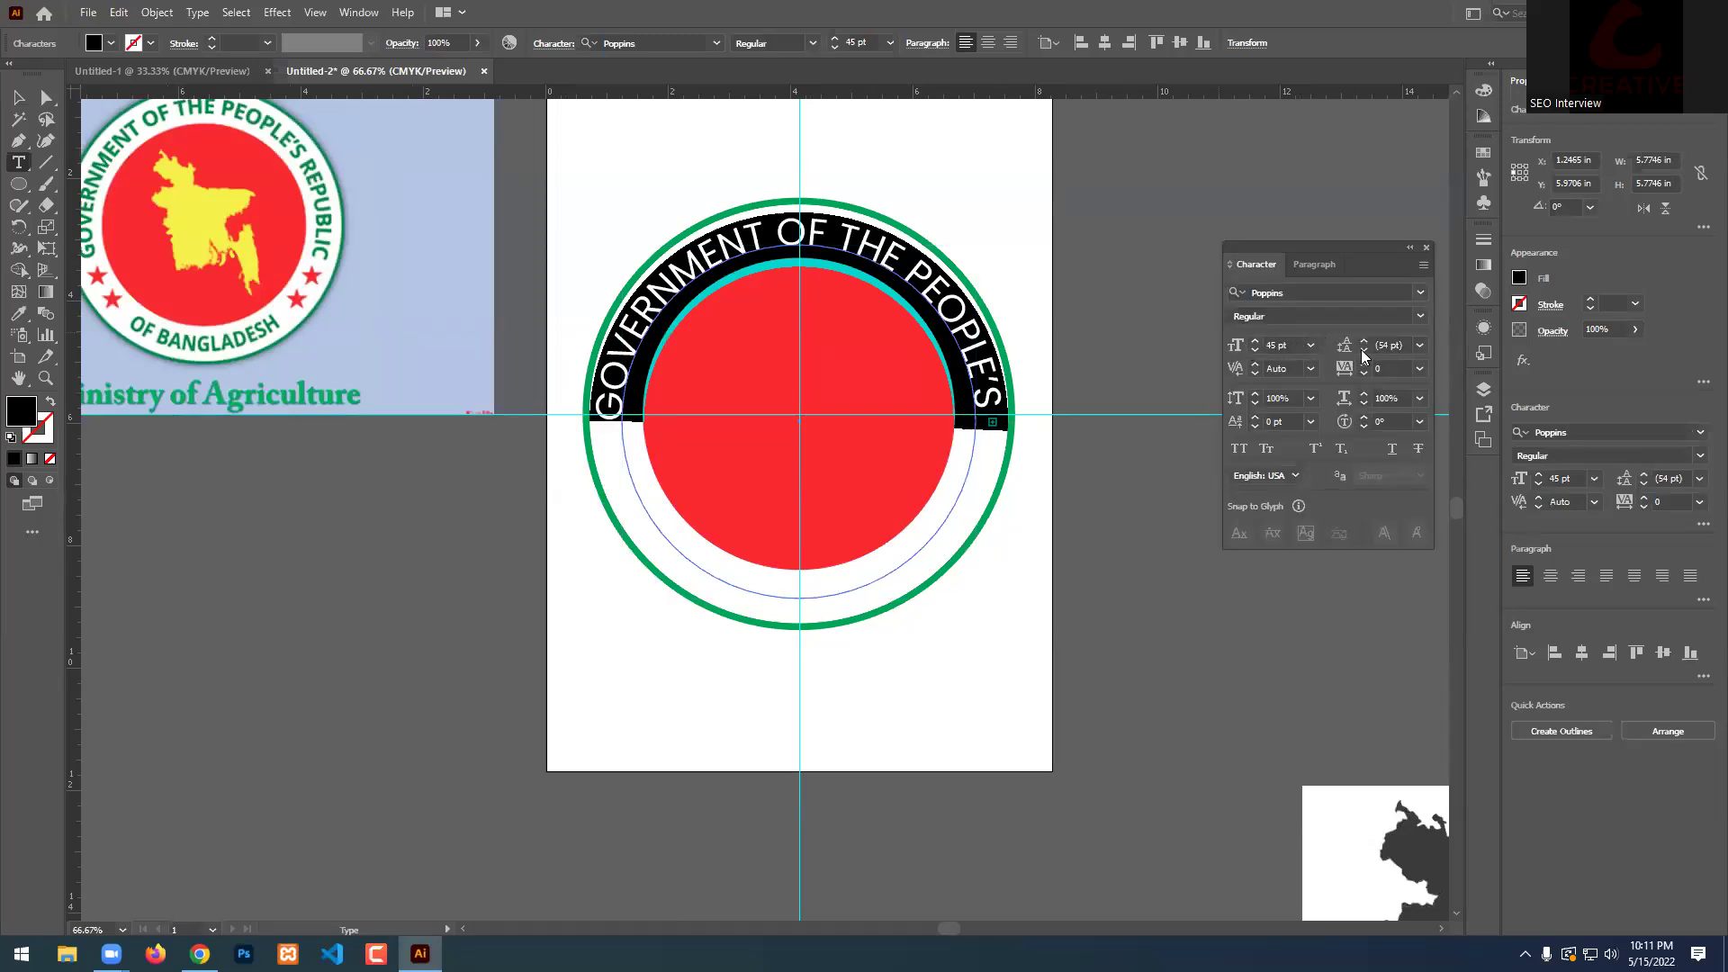
{"action": "left_click", "coordinate": [1384, 368]}
{"action": "key", "text": "Return"}
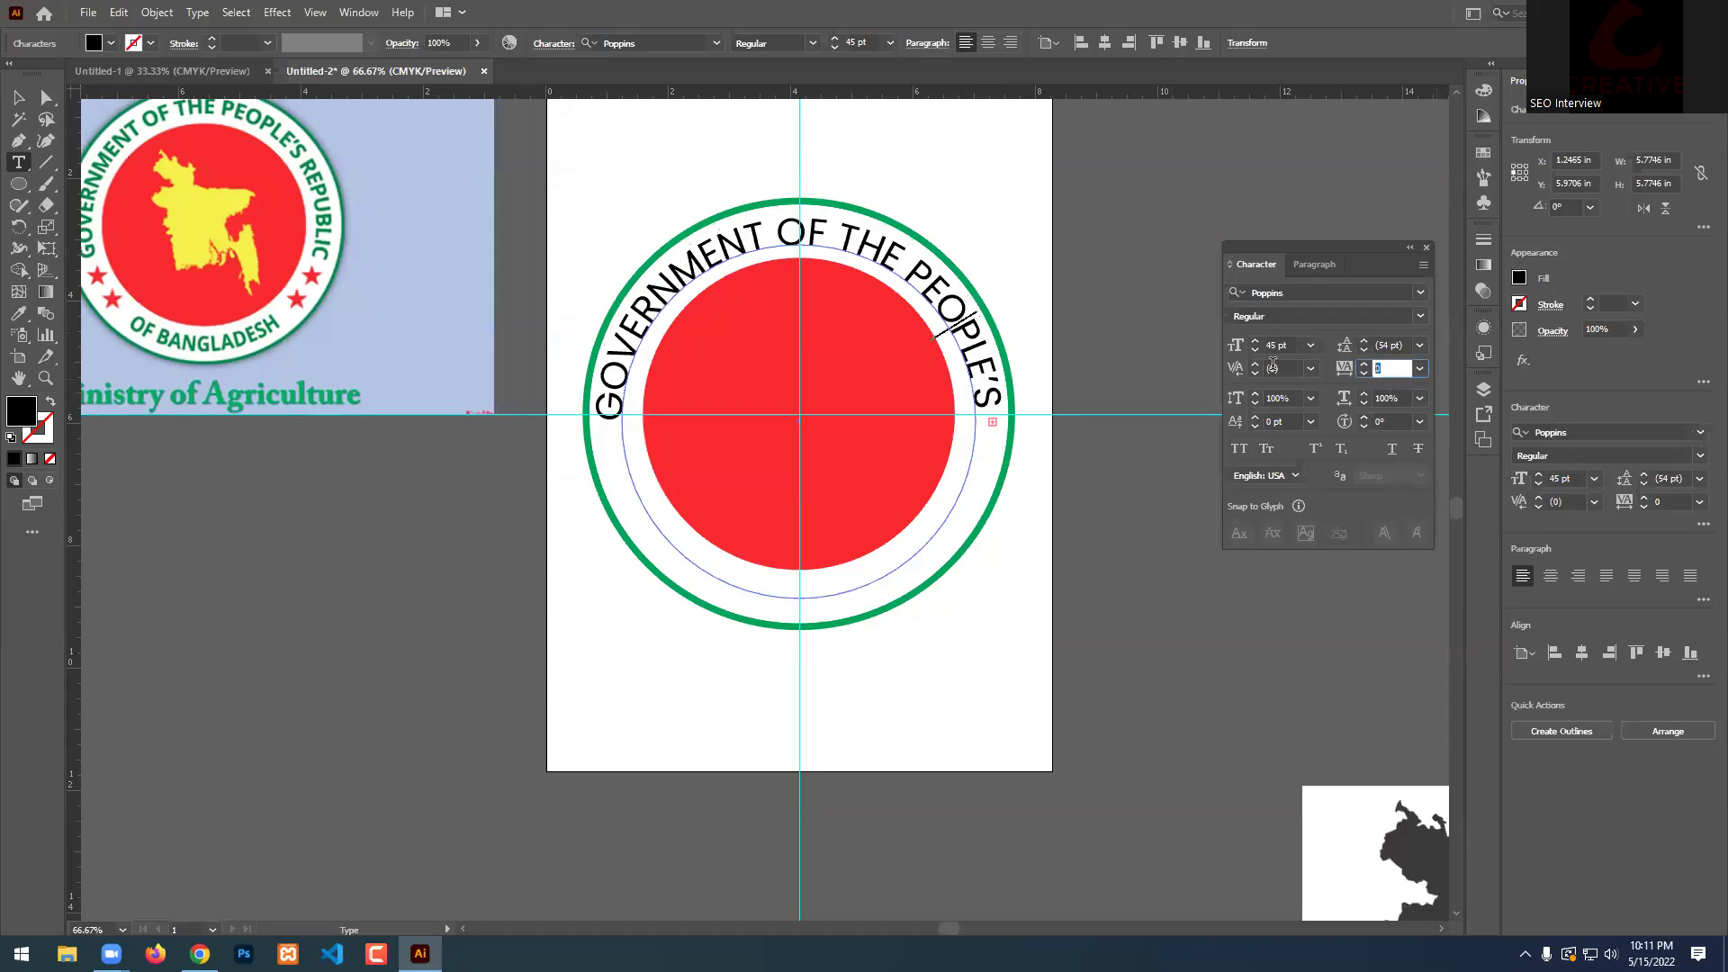
{"action": "scroll", "coordinate": [527, 283], "scroll_direction": "up", "scroll_amount": 1}
{"action": "scroll", "coordinate": [527, 283], "scroll_direction": "up", "scroll_amount": 1}
{"action": "key", "text": "Escape"}
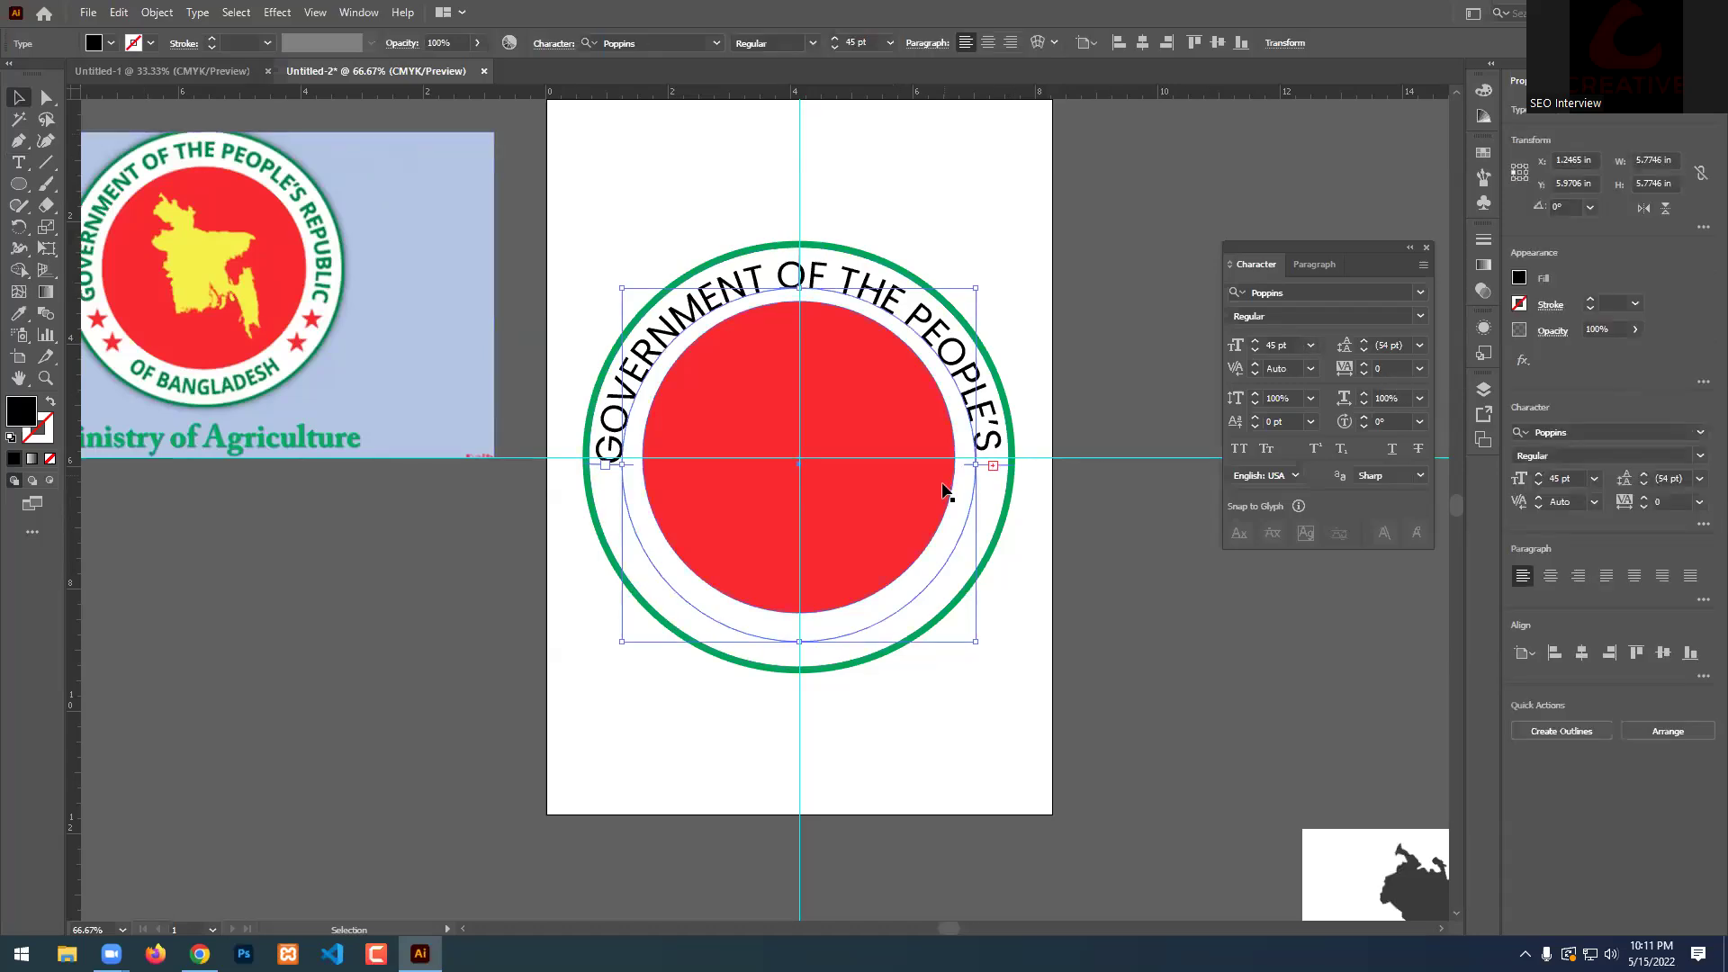
Move the text's end point down along the circle and reselect all the ring text.
{"action": "scroll", "coordinate": [978, 465], "scroll_direction": "up", "scroll_amount": 2}
{"action": "scroll", "coordinate": [1019, 448], "scroll_direction": "down", "scroll_amount": 1}
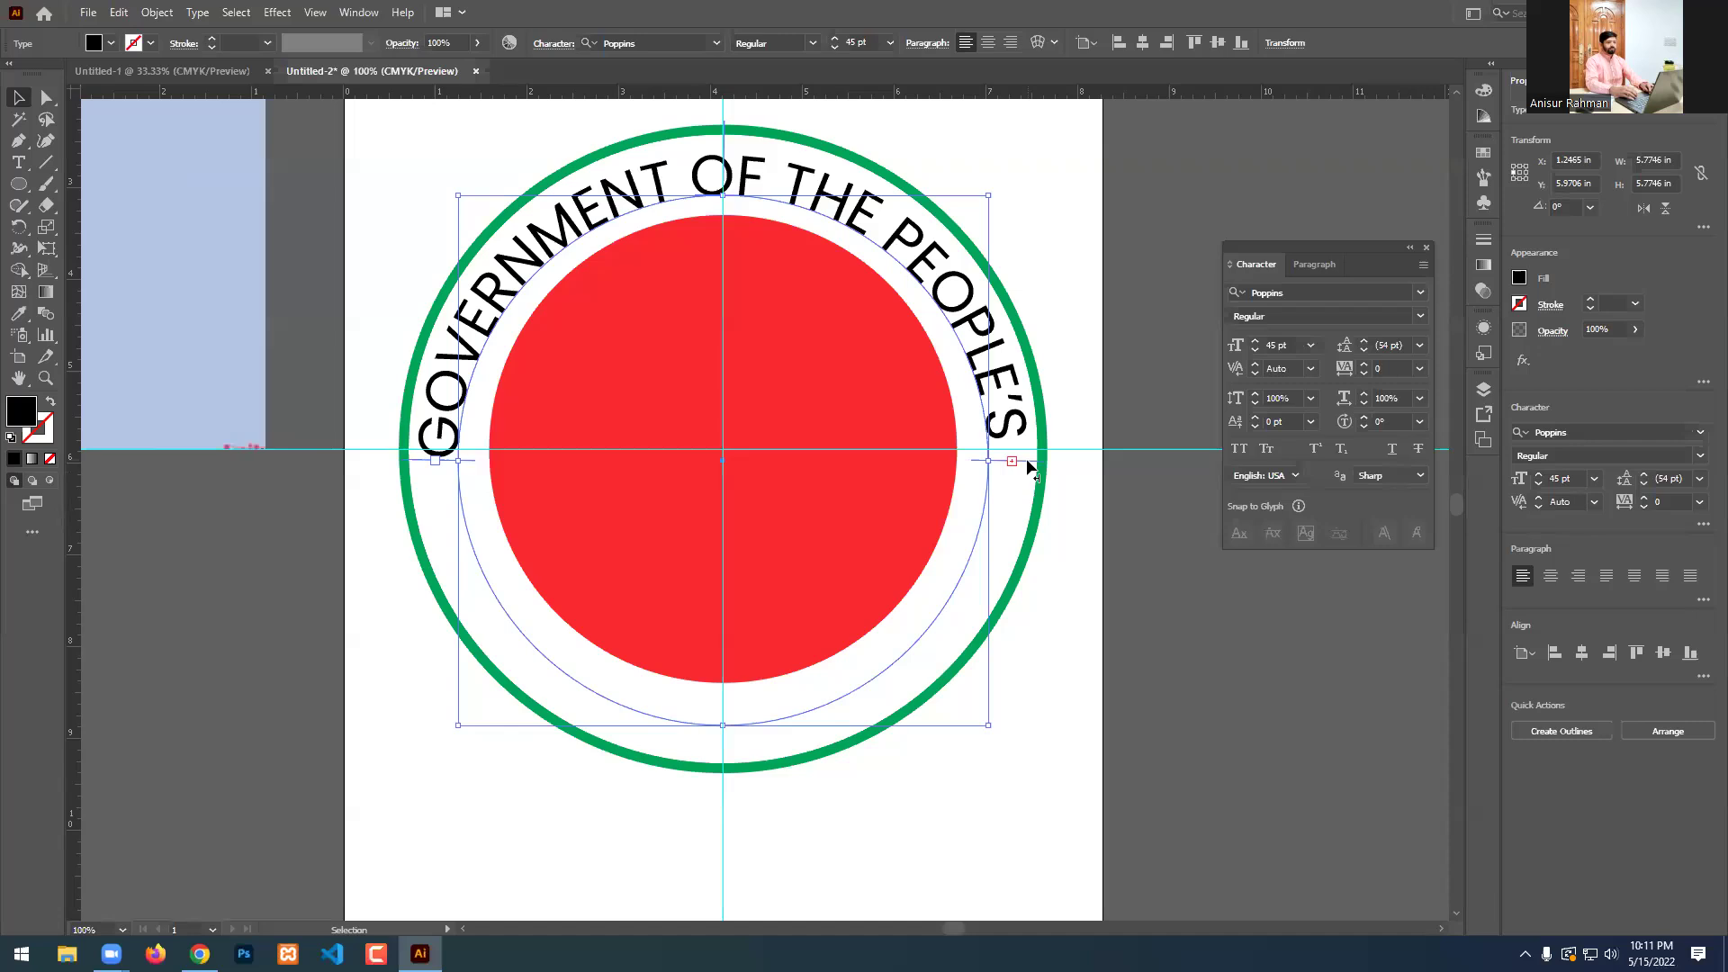
{"action": "left_click_drag", "start_coordinate": [1029, 468], "coordinate": [1026, 486]}
{"action": "left_click_drag", "start_coordinate": [996, 564], "coordinate": [973, 607]}
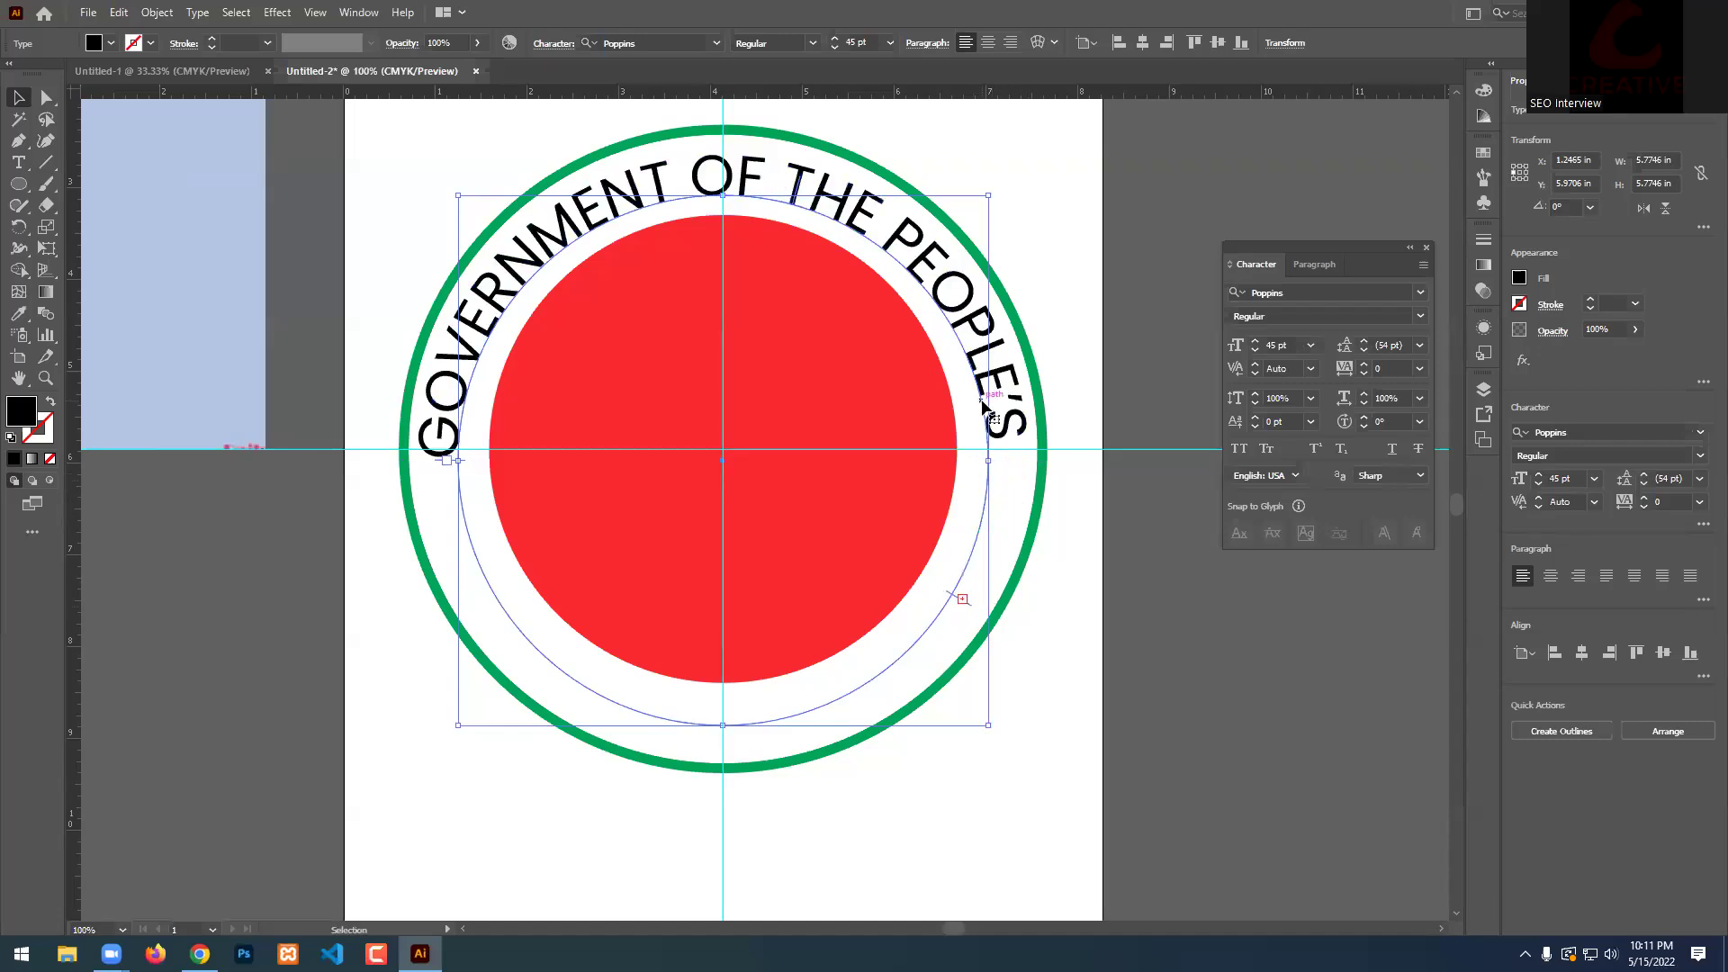
{"action": "key", "text": "ctrl+a"}
{"action": "double_click", "coordinate": [986, 367]}
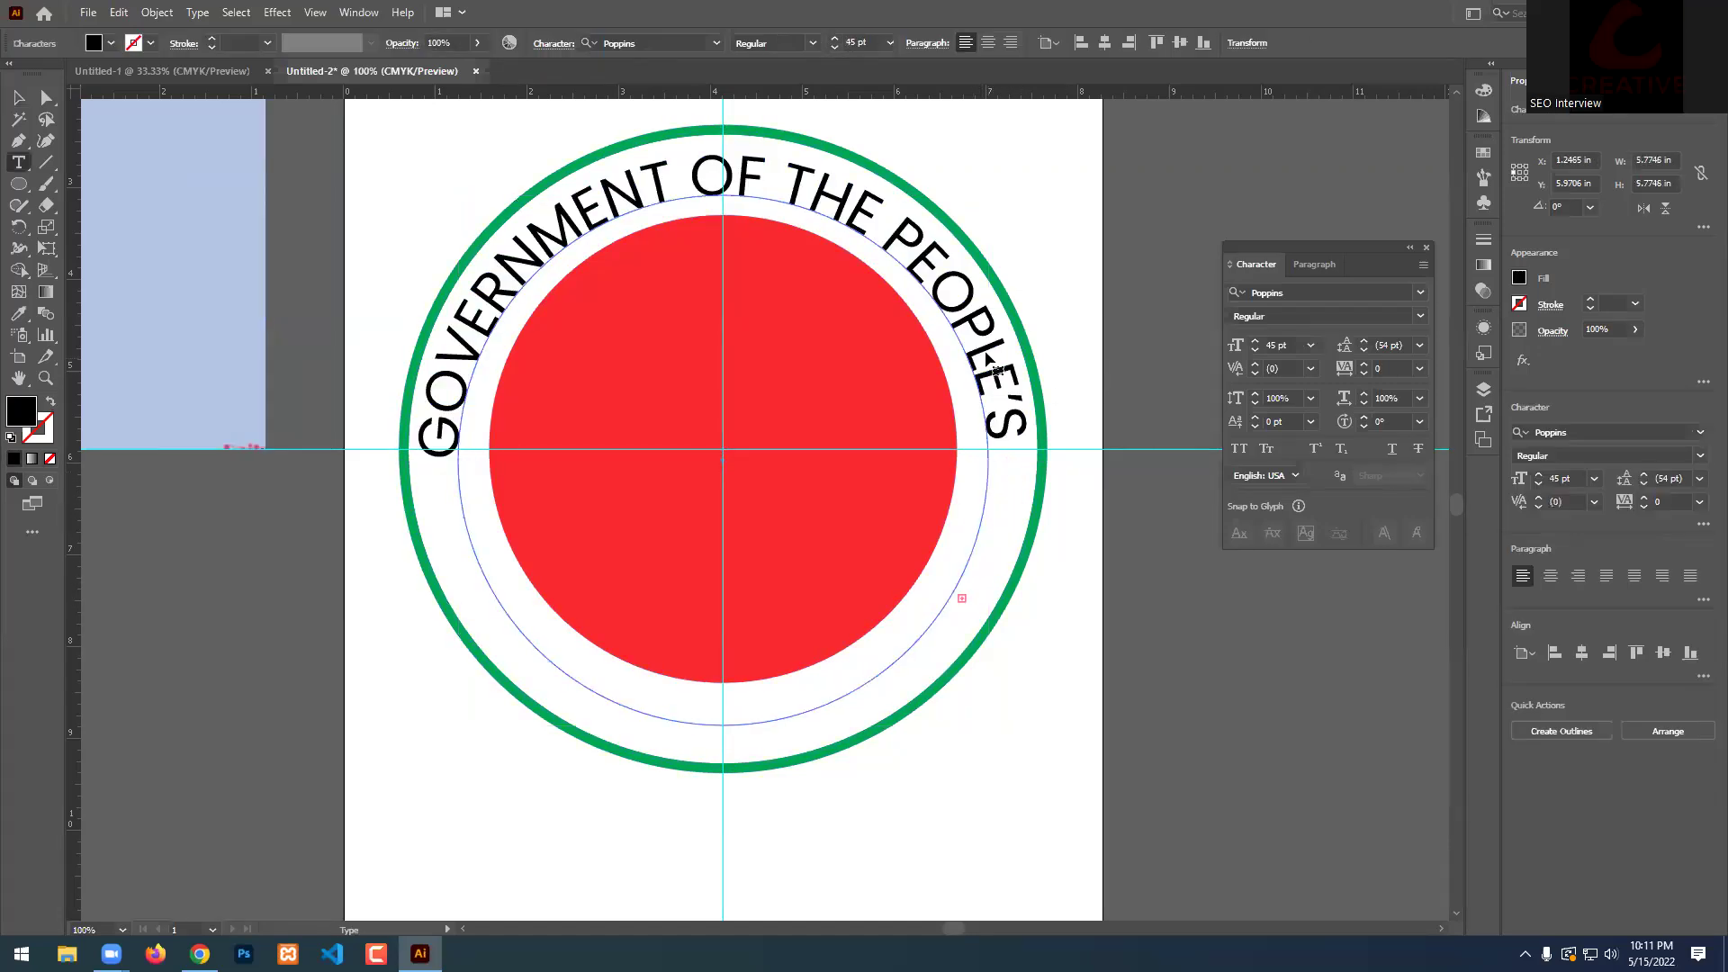
{"action": "key", "text": "ctrl+a"}
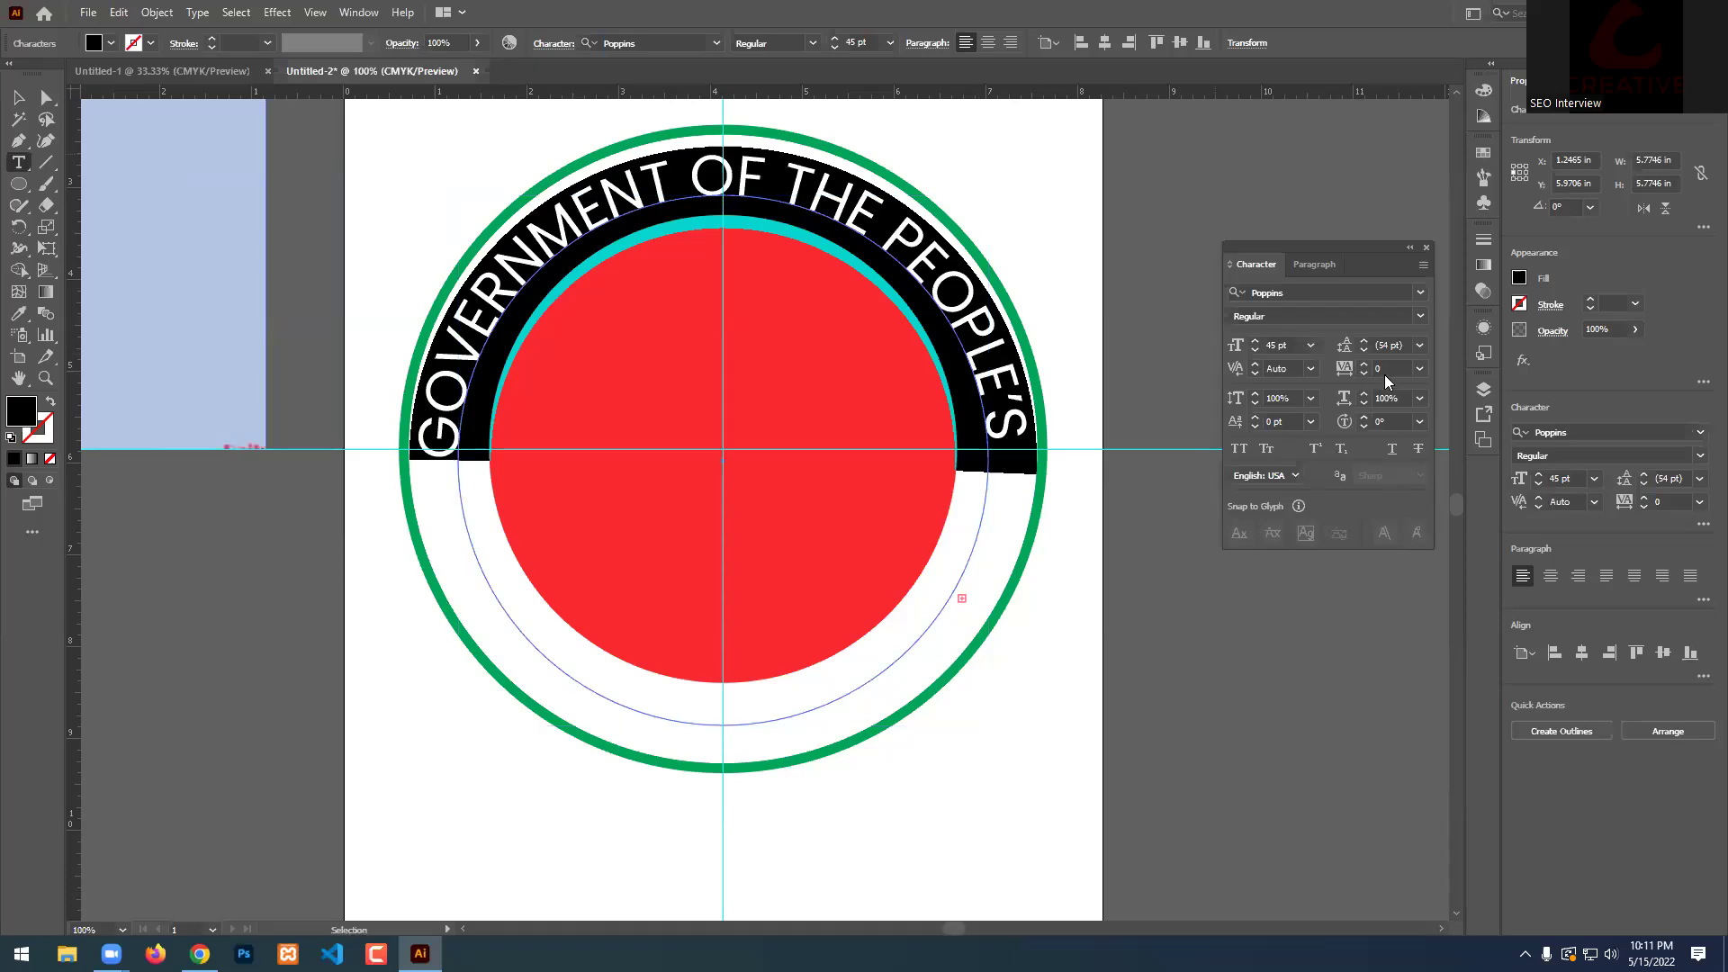
Set the ring text to 50 pt and move its end point toward the circle's bottom.
{"action": "left_click", "coordinate": [1384, 370]}
{"action": "left_click", "coordinate": [1287, 346]}
{"action": "type", "text": "50"}
{"action": "key", "text": "Return"}
{"action": "key", "text": "Escape"}
{"action": "left_click_drag", "start_coordinate": [1005, 628], "coordinate": [801, 725]}
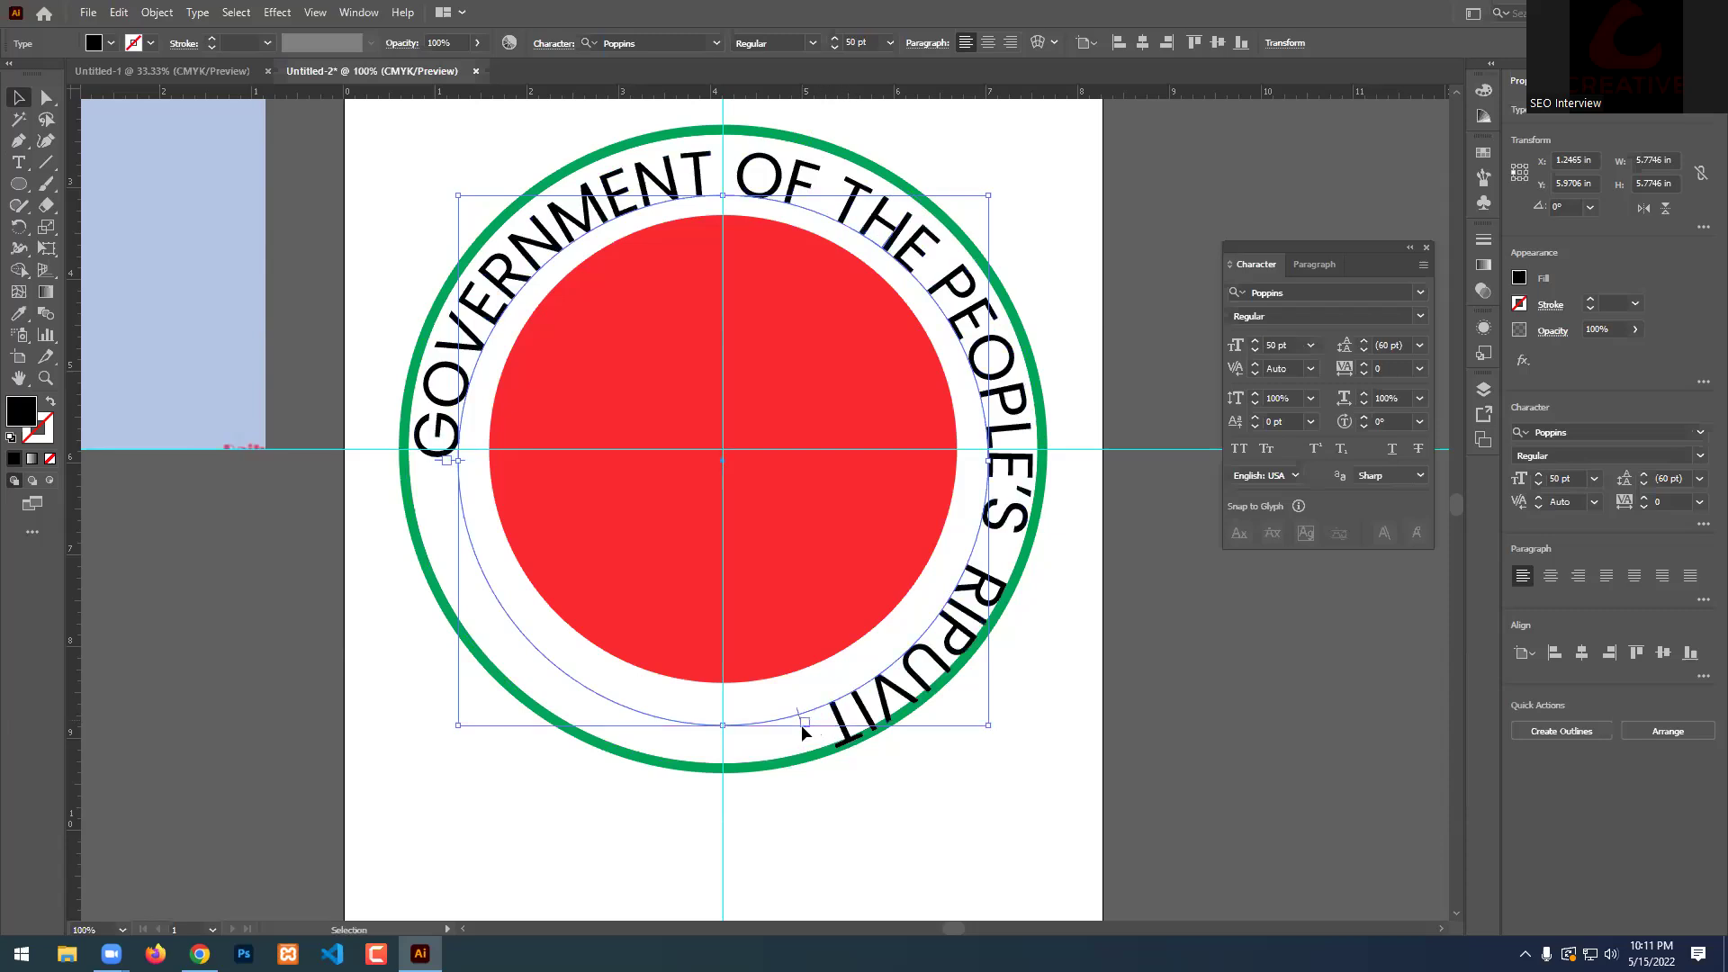
{"action": "left_click_drag", "start_coordinate": [796, 717], "coordinate": [733, 726]}
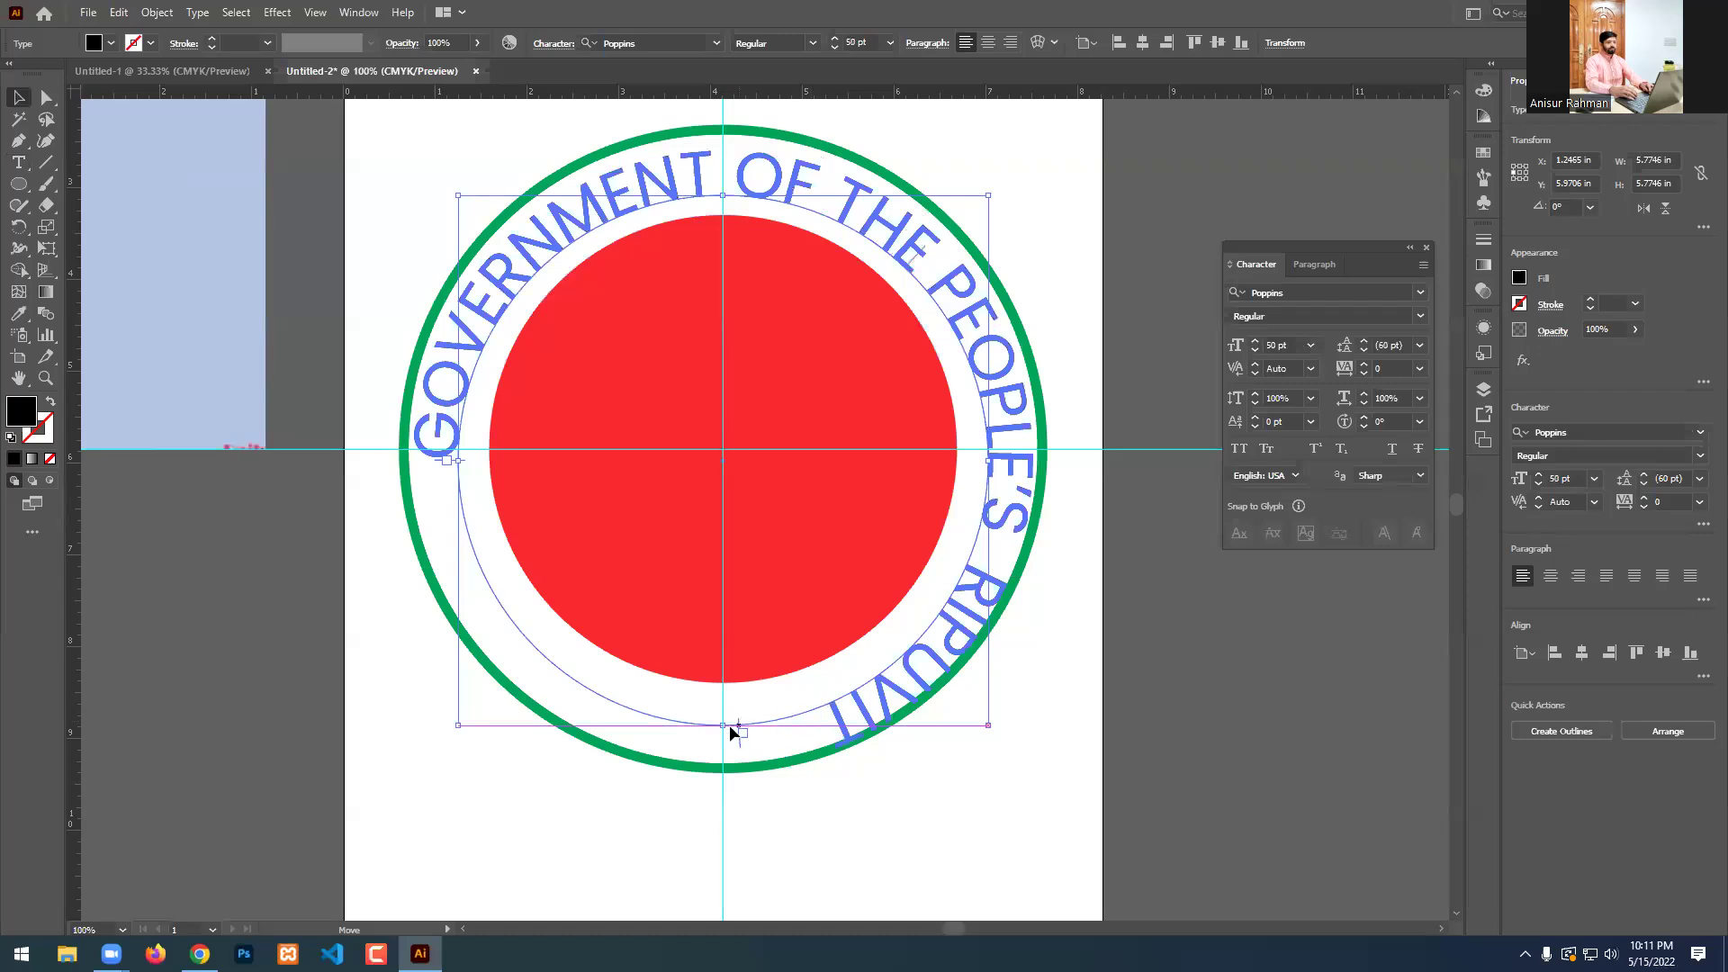
Replace the misspelled RIPUVIT with REPUBLIC at the end of the curved text.
{"action": "key", "text": "t"}
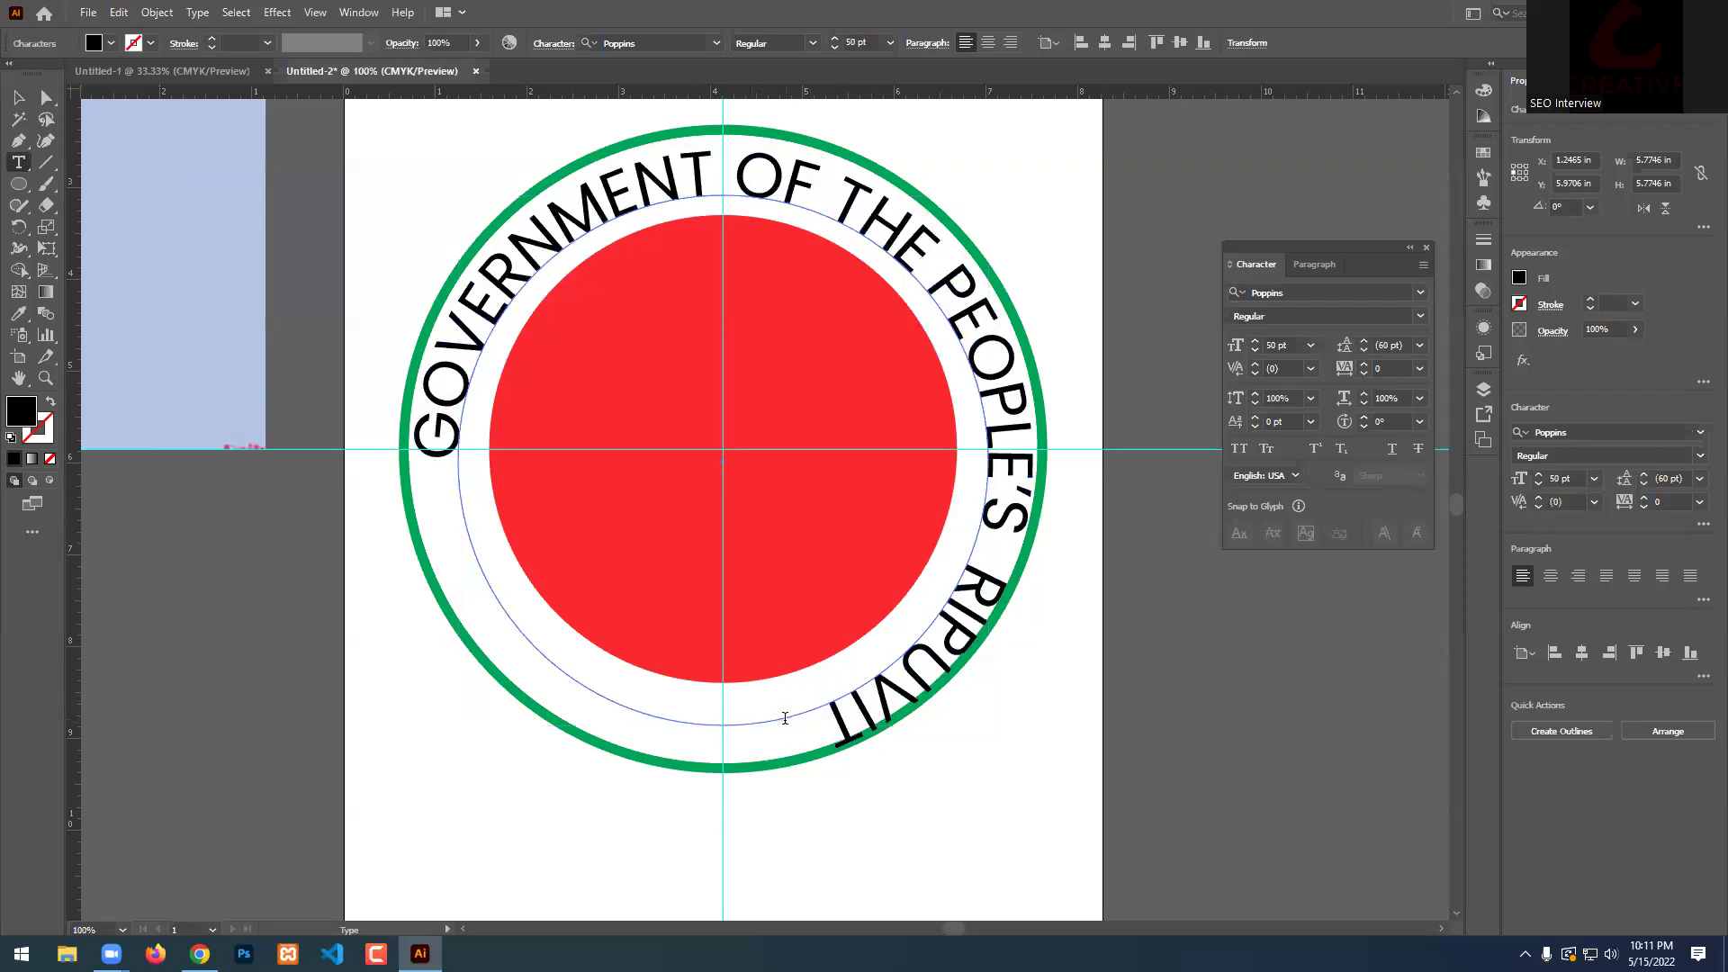
{"action": "key", "text": "ctrl+a"}
{"action": "left_click", "coordinate": [918, 696]}
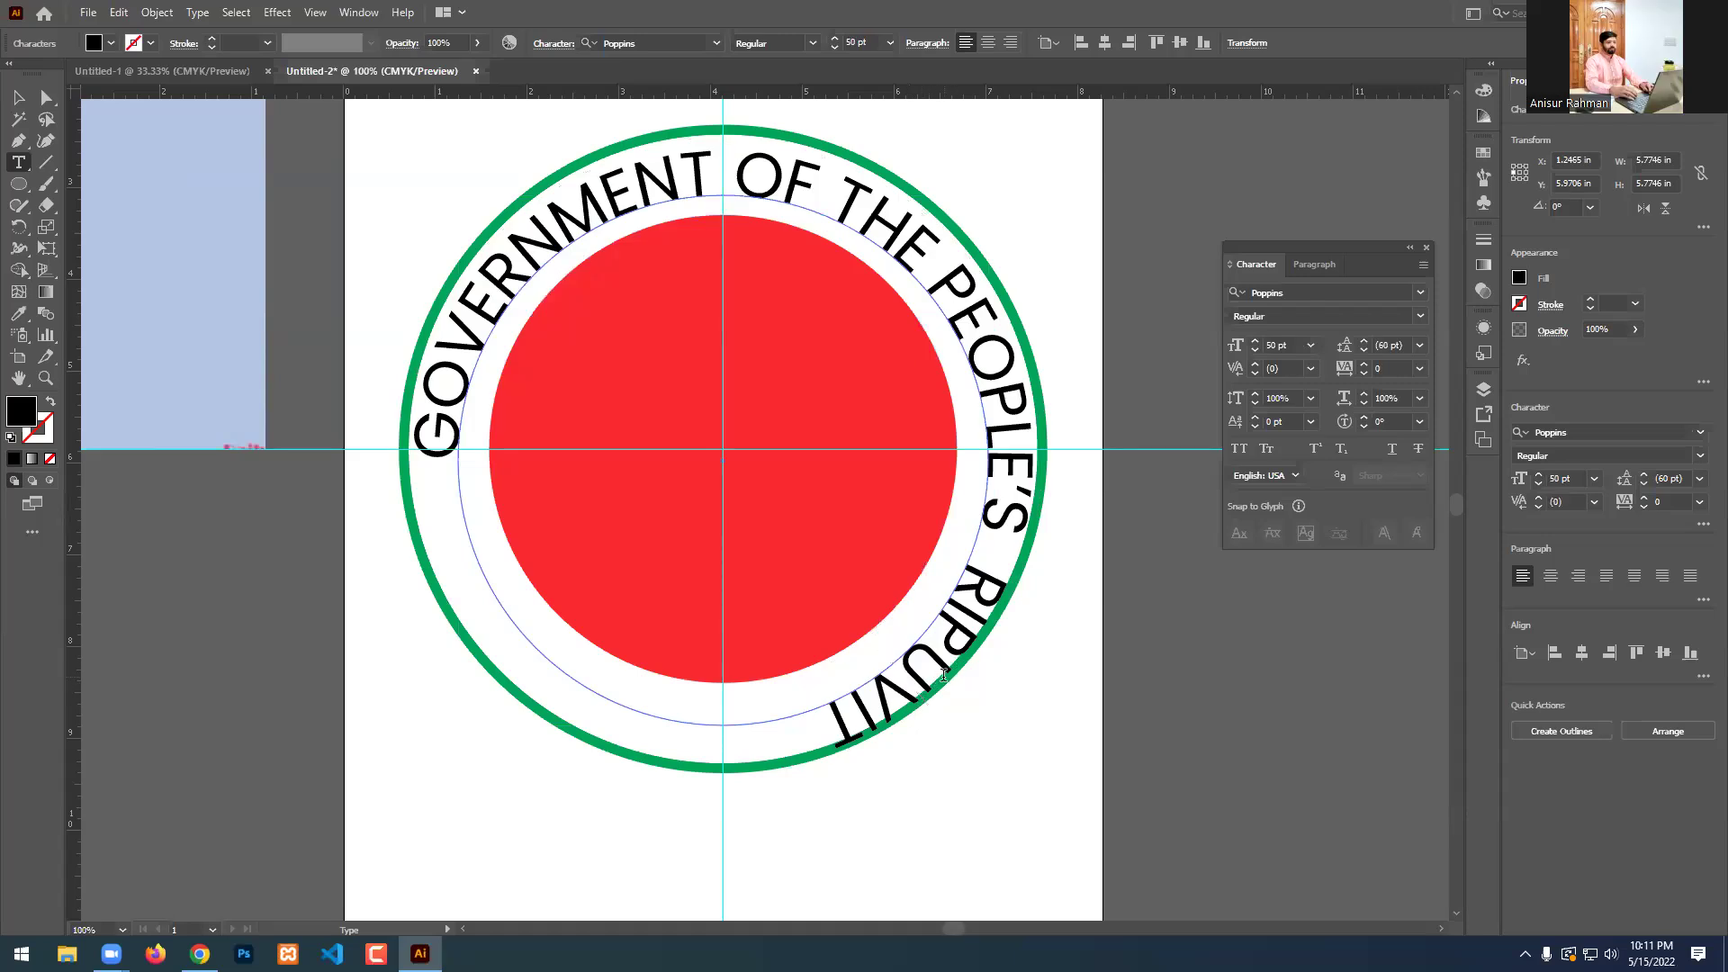
{"action": "key", "text": "BackSpace"}
{"action": "key", "text": "BackSpace"}
{"action": "key", "text": "BackSpace"}
{"action": "key", "text": "Right"}
{"action": "key", "text": "Right"}
{"action": "key", "text": "Right"}
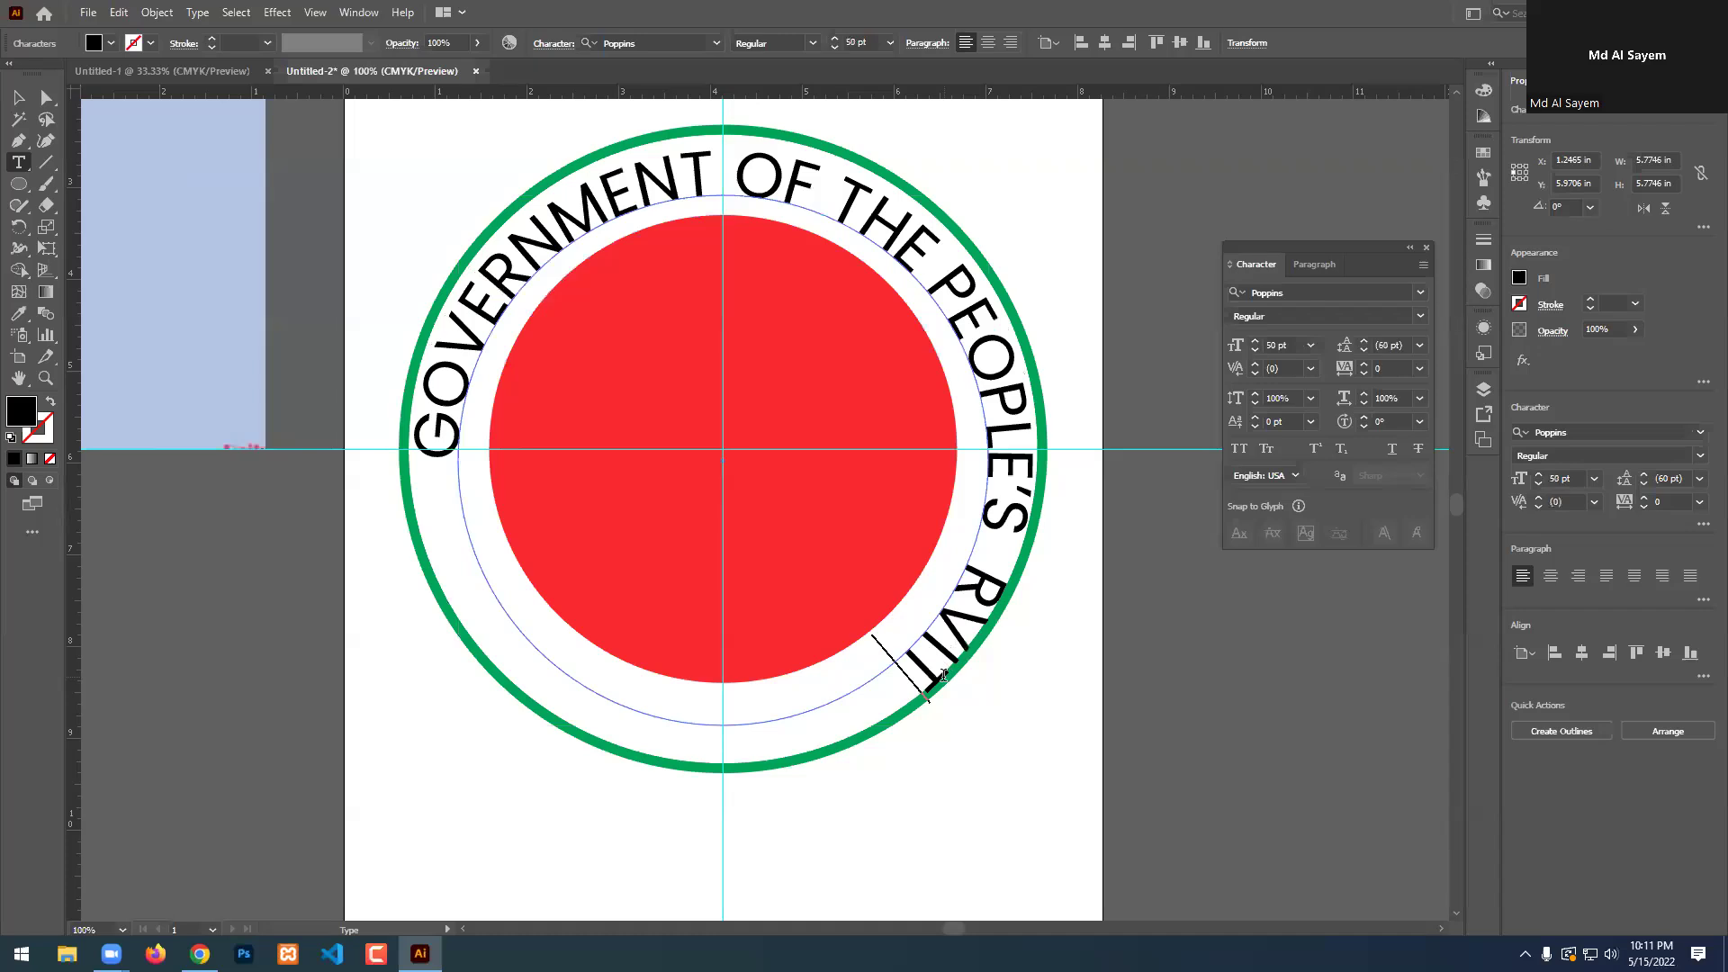
{"action": "key", "text": "BackSpace"}
{"action": "key", "text": "BackSpace"}
{"action": "key", "text": "BackSpace"}
{"action": "type", "text": "E"}
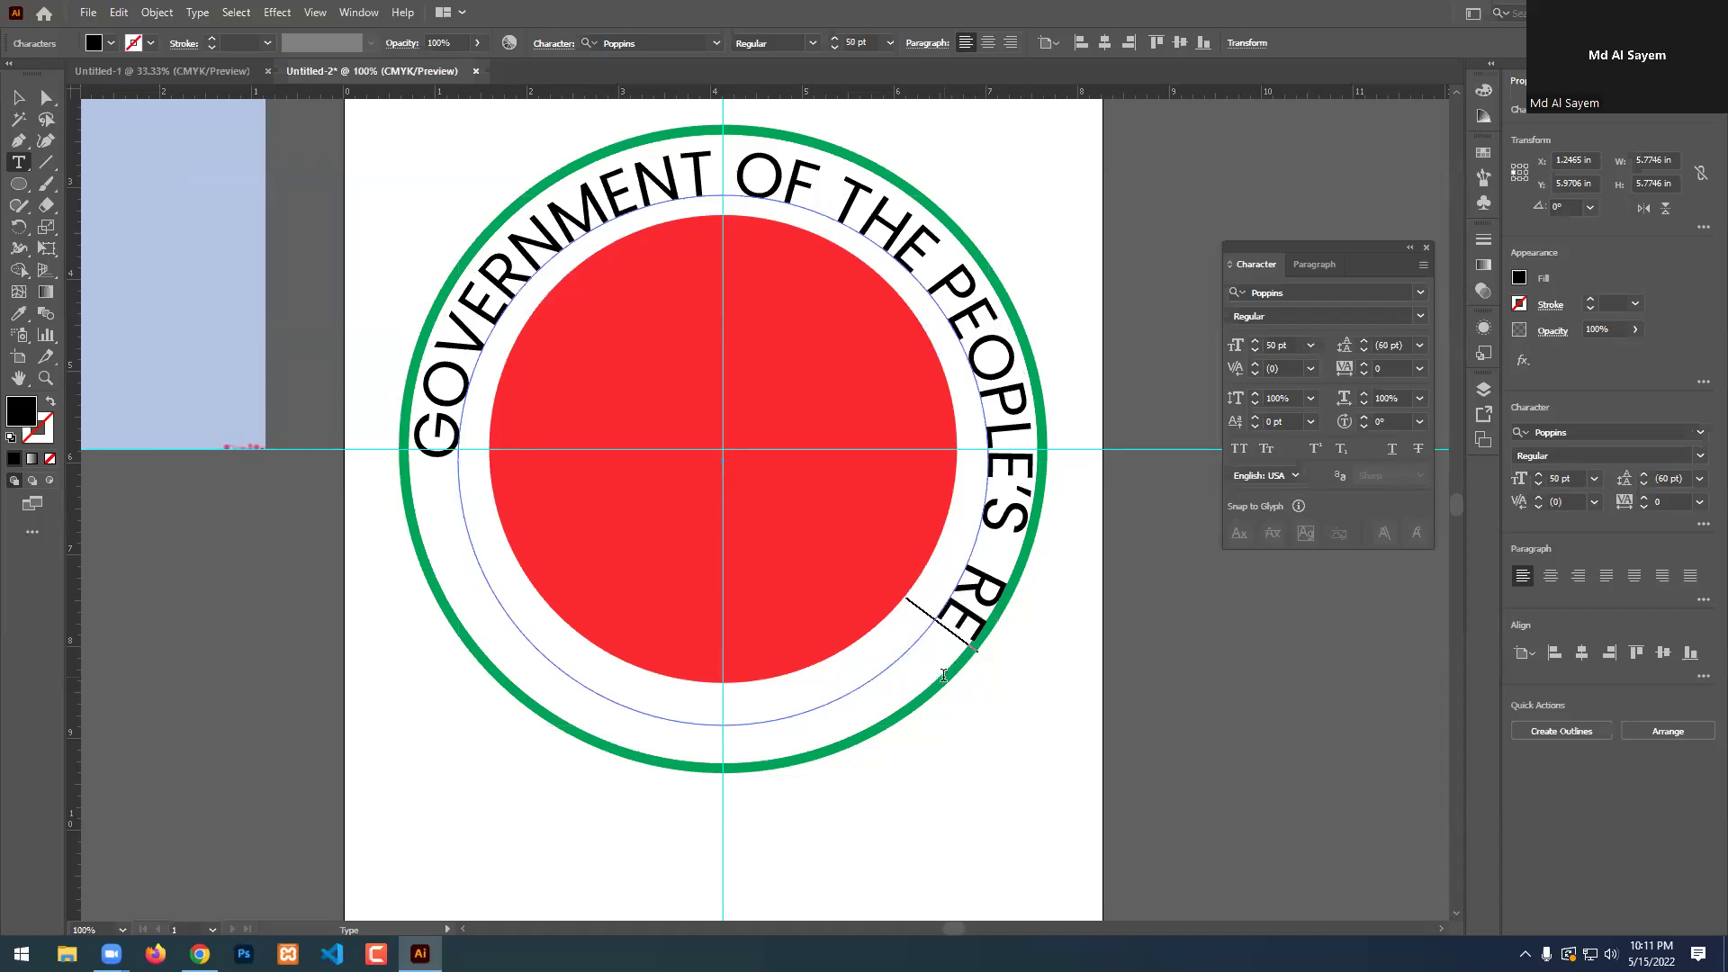
{"action": "type", "text": "PUBLIC"}
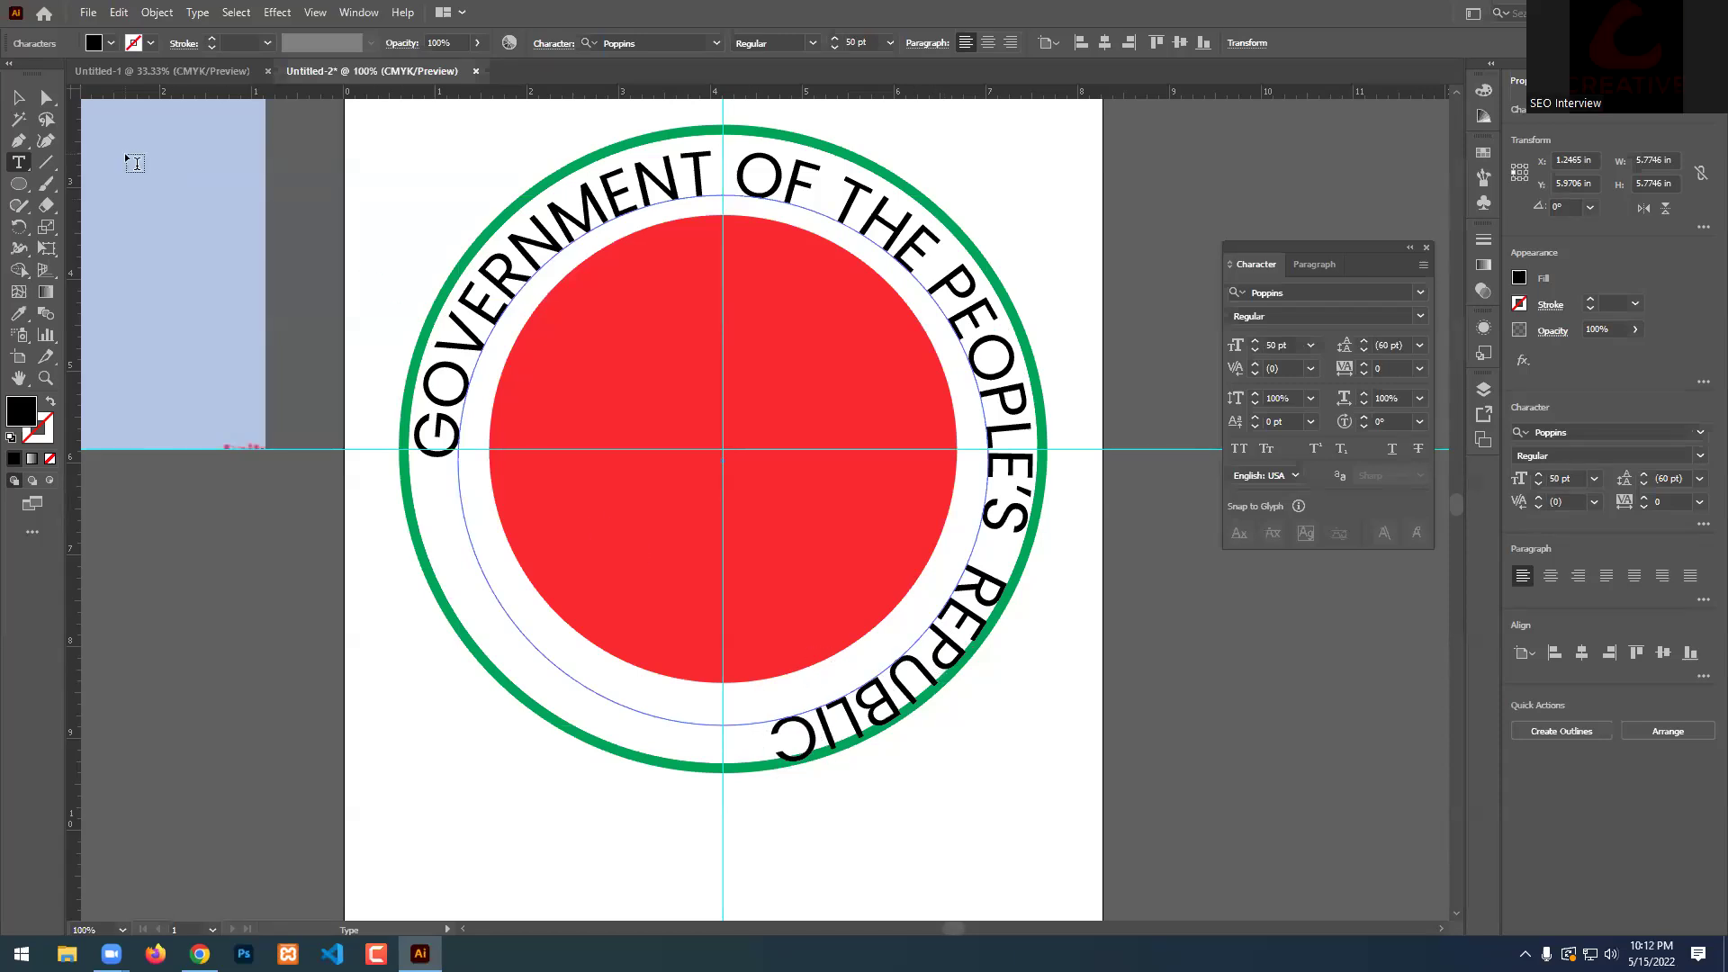
{"action": "scroll", "coordinate": [850, 578], "scroll_direction": "down", "scroll_amount": 2}
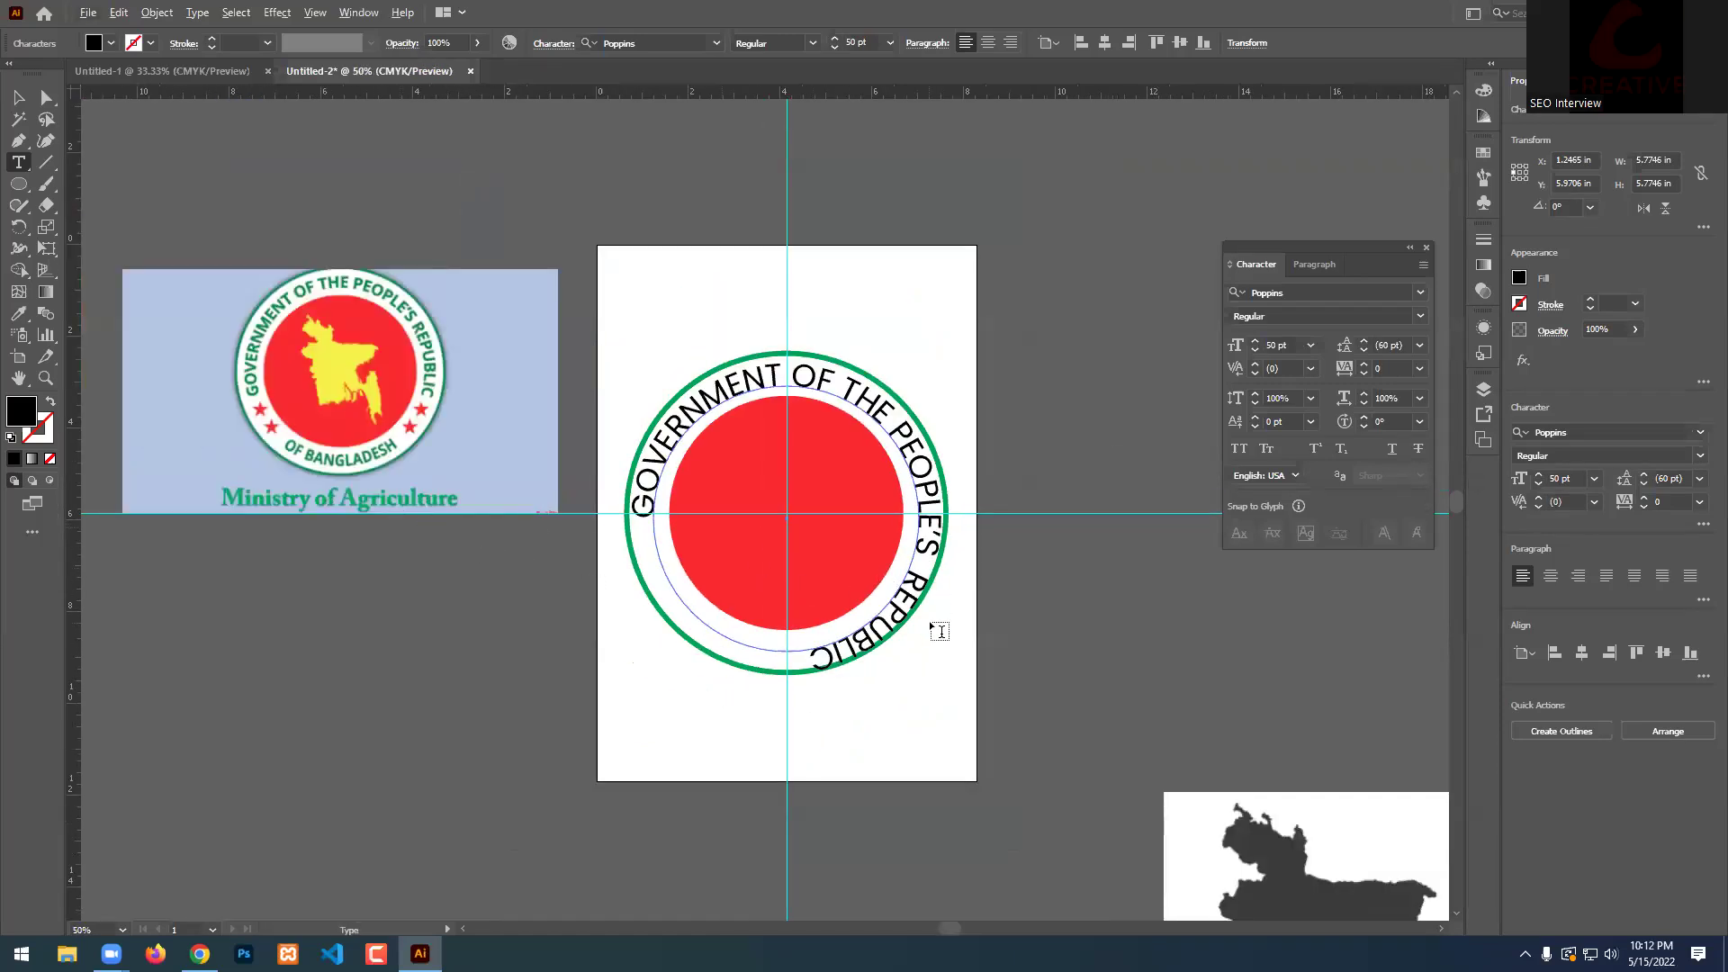
Select all of the curved ring text and set its font size to 45 pt.
{"action": "scroll", "coordinate": [932, 623], "scroll_direction": "up", "scroll_amount": 1}
{"action": "left_click", "coordinate": [18, 96]}
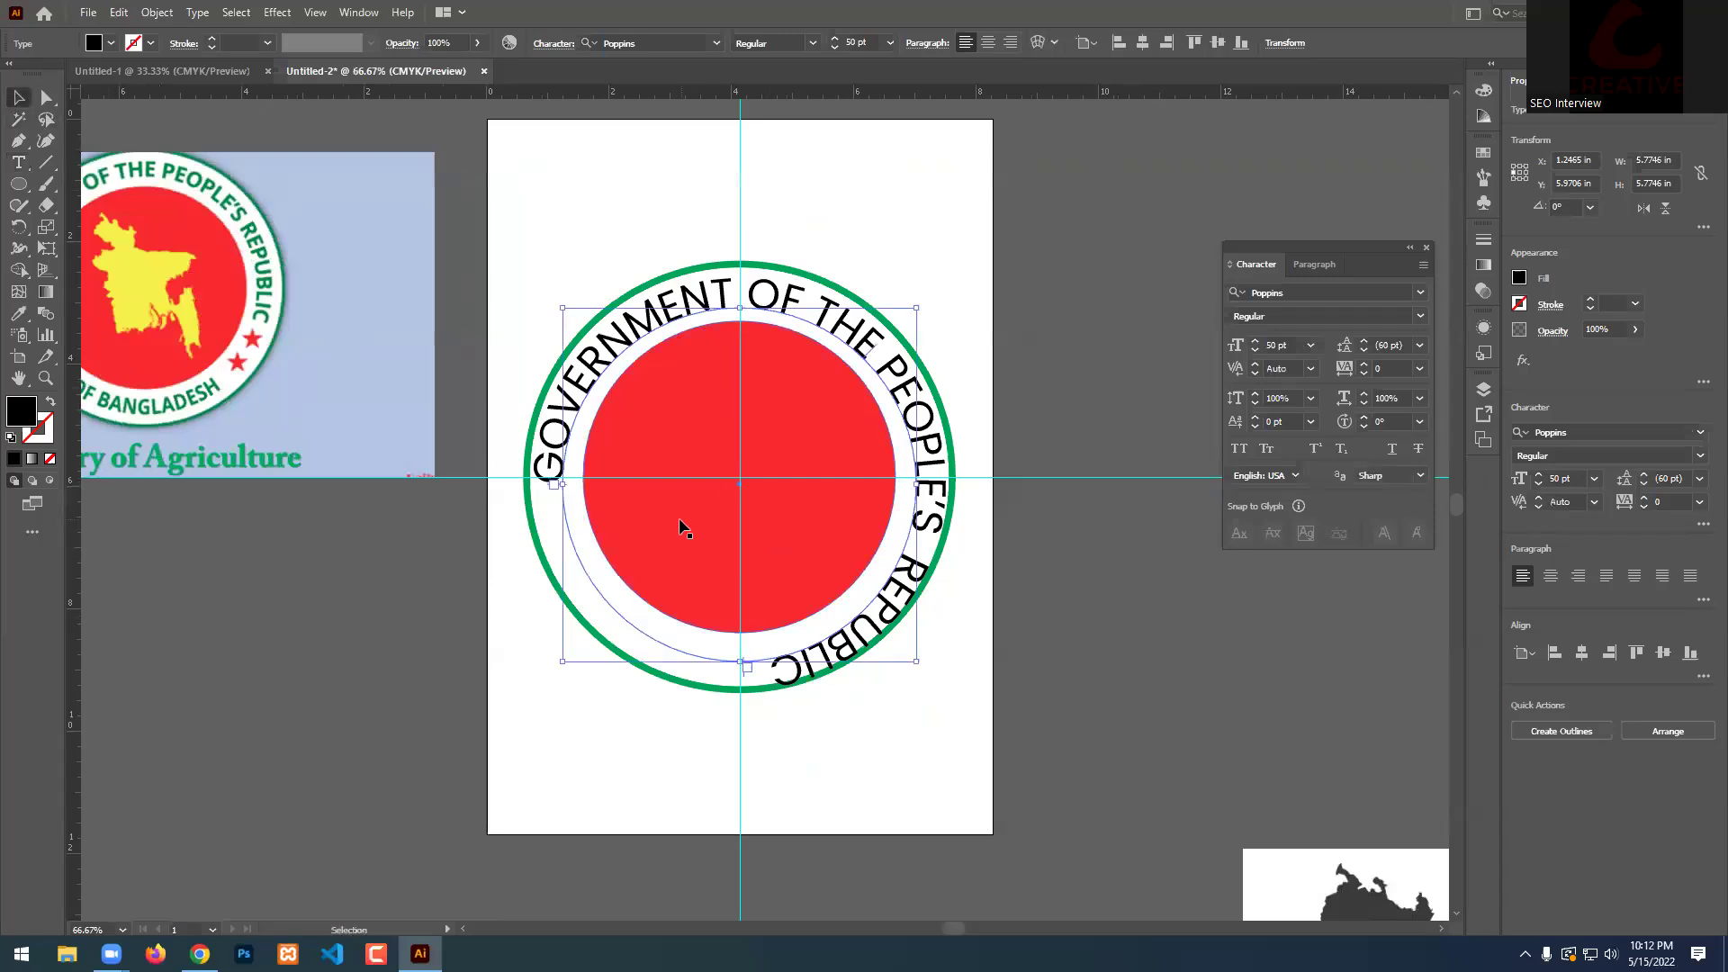
{"action": "scroll", "coordinate": [679, 516], "scroll_direction": "up", "scroll_amount": 1}
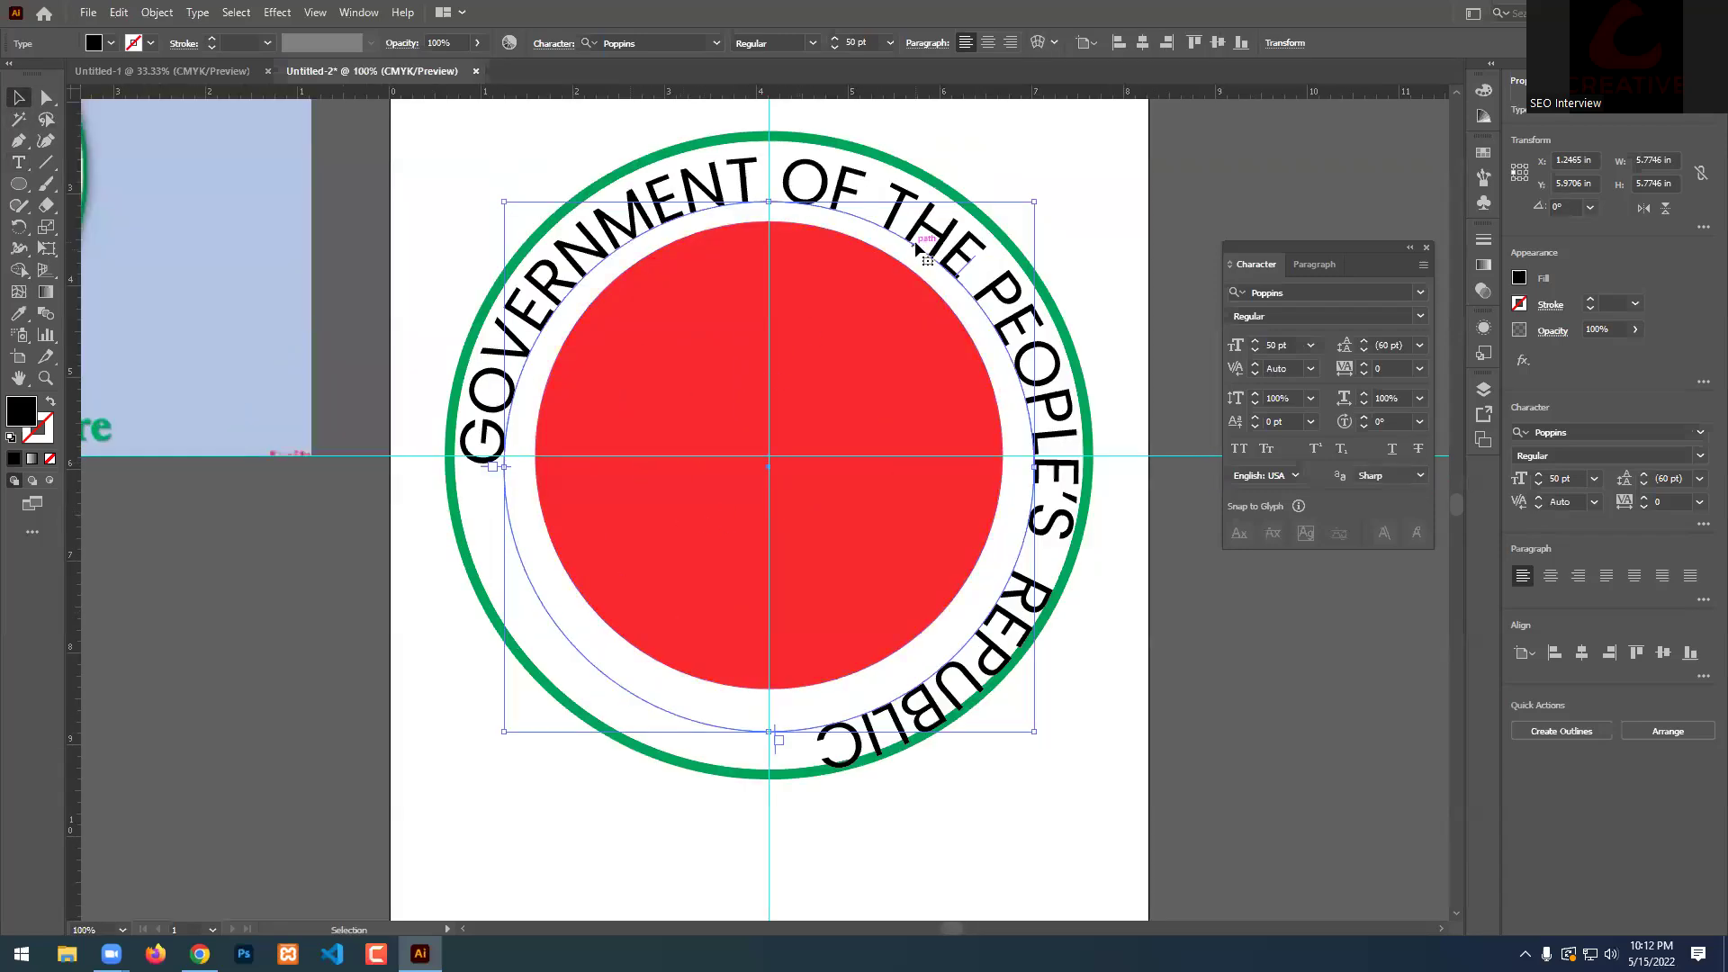
{"action": "key", "text": "ctrl+a"}
{"action": "key", "text": "t"}
{"action": "left_click", "coordinate": [968, 264]}
{"action": "key", "text": "ctrl+a"}
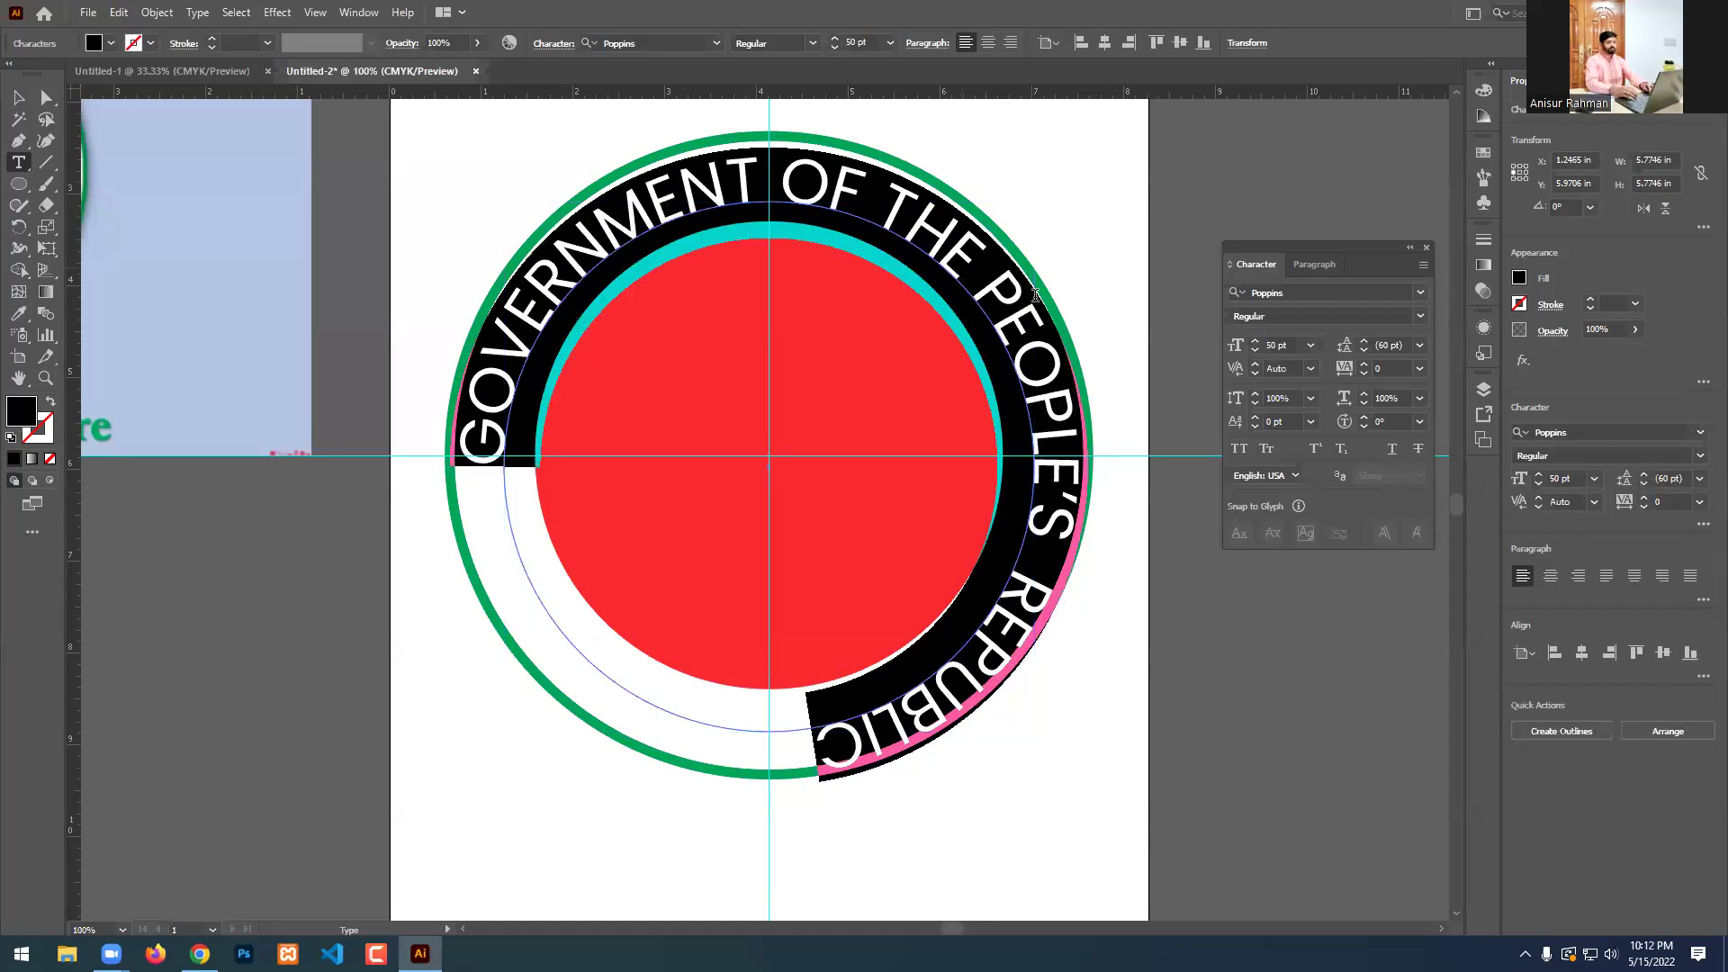
{"action": "left_click", "coordinate": [1267, 346]}
{"action": "type", "text": "45"}
{"action": "key", "text": "Return"}
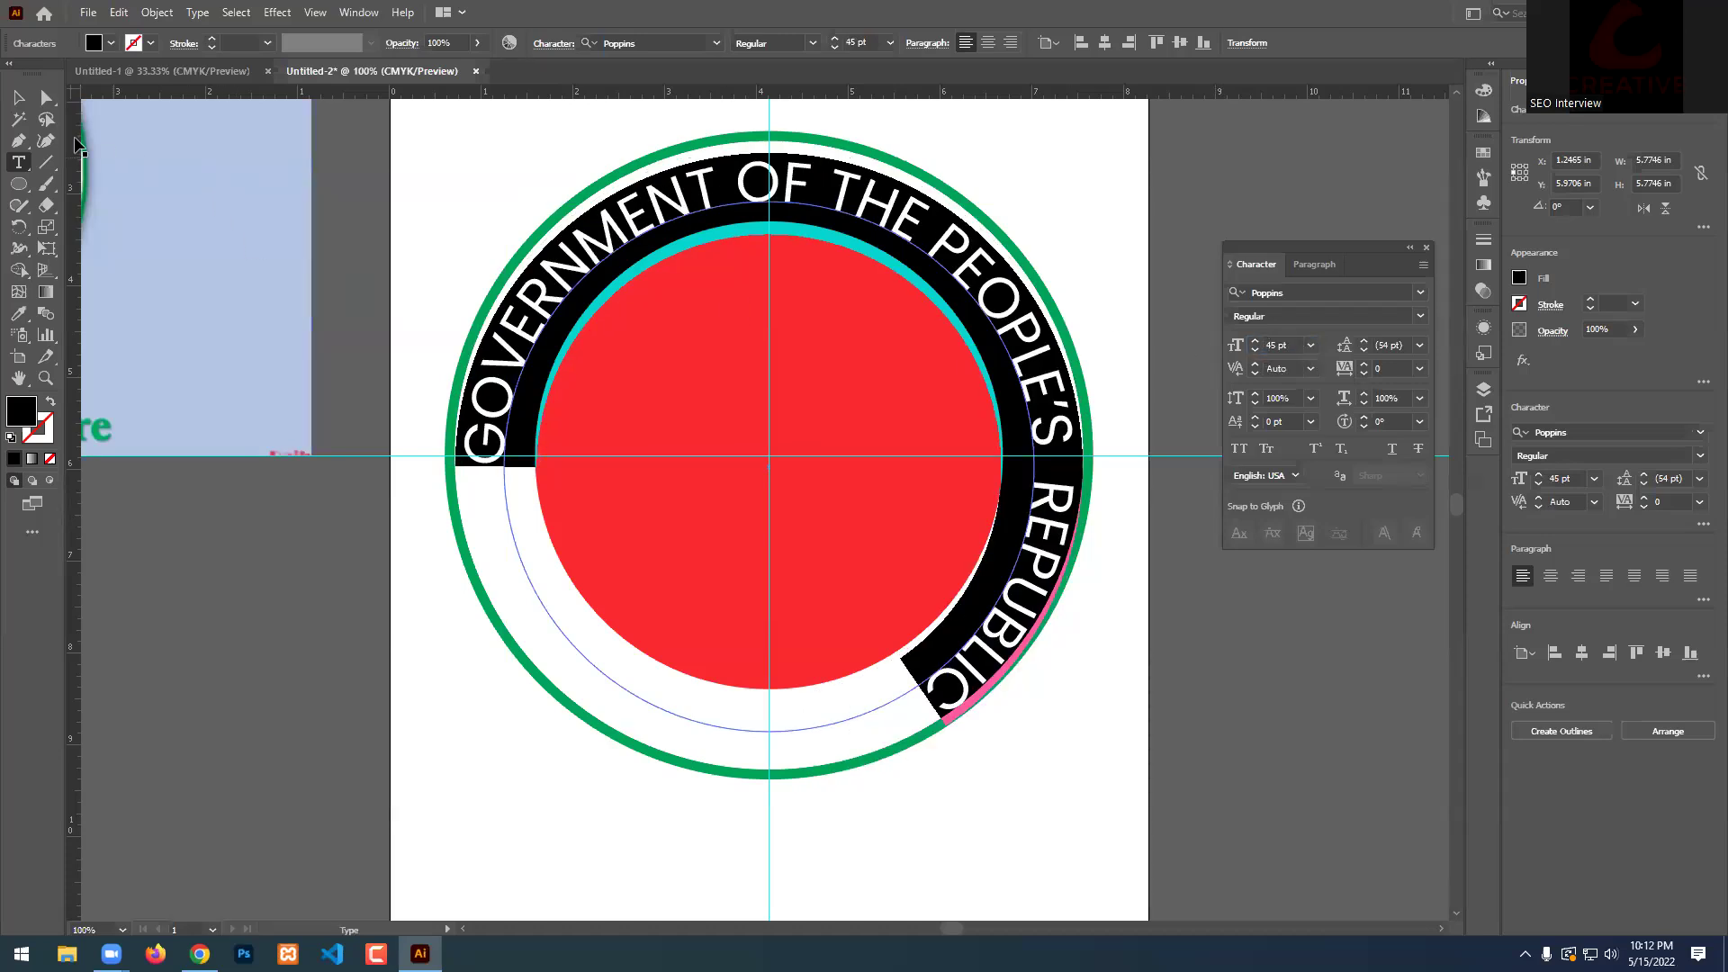
{"action": "key", "text": "Escape"}
Add two horizontal guides and drag the text's start and end brackets down to meet them.
{"action": "scroll", "coordinate": [798, 613], "scroll_direction": "up", "scroll_amount": 1}
{"action": "scroll", "coordinate": [720, 632], "scroll_direction": "down", "scroll_amount": 1}
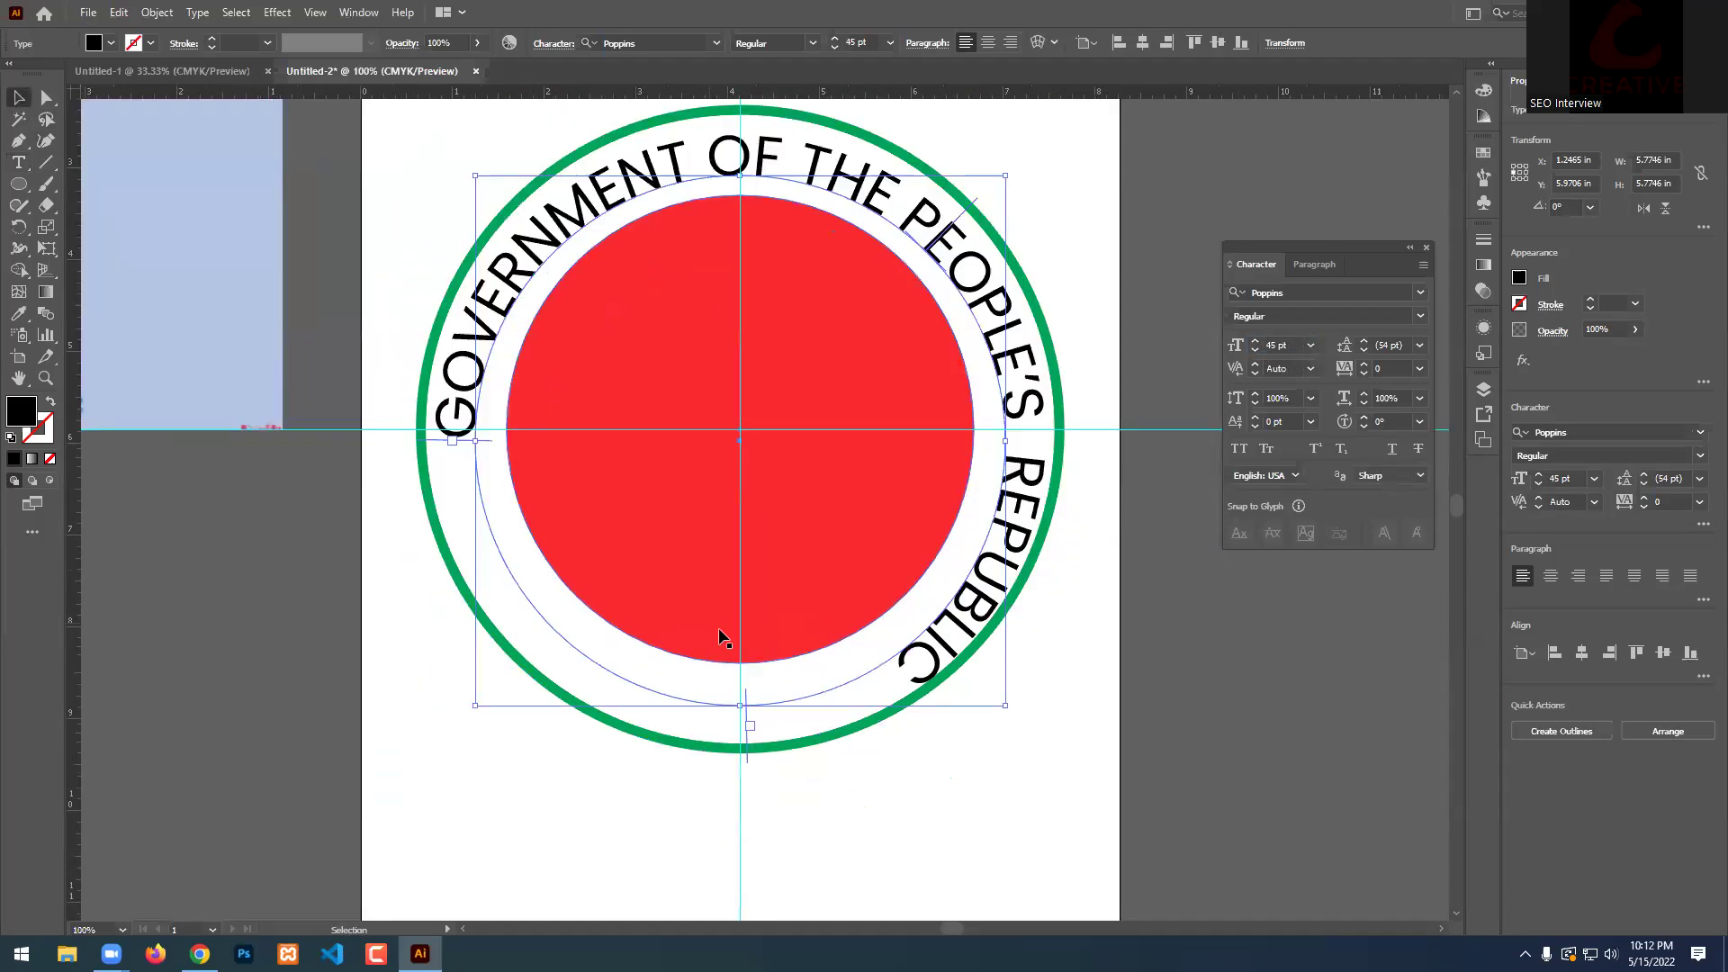
{"action": "scroll", "coordinate": [862, 549], "scroll_direction": "up", "scroll_amount": 1}
{"action": "left_click_drag", "start_coordinate": [794, 91], "coordinate": [680, 508]}
{"action": "left_click_drag", "start_coordinate": [297, 386], "coordinate": [301, 502]}
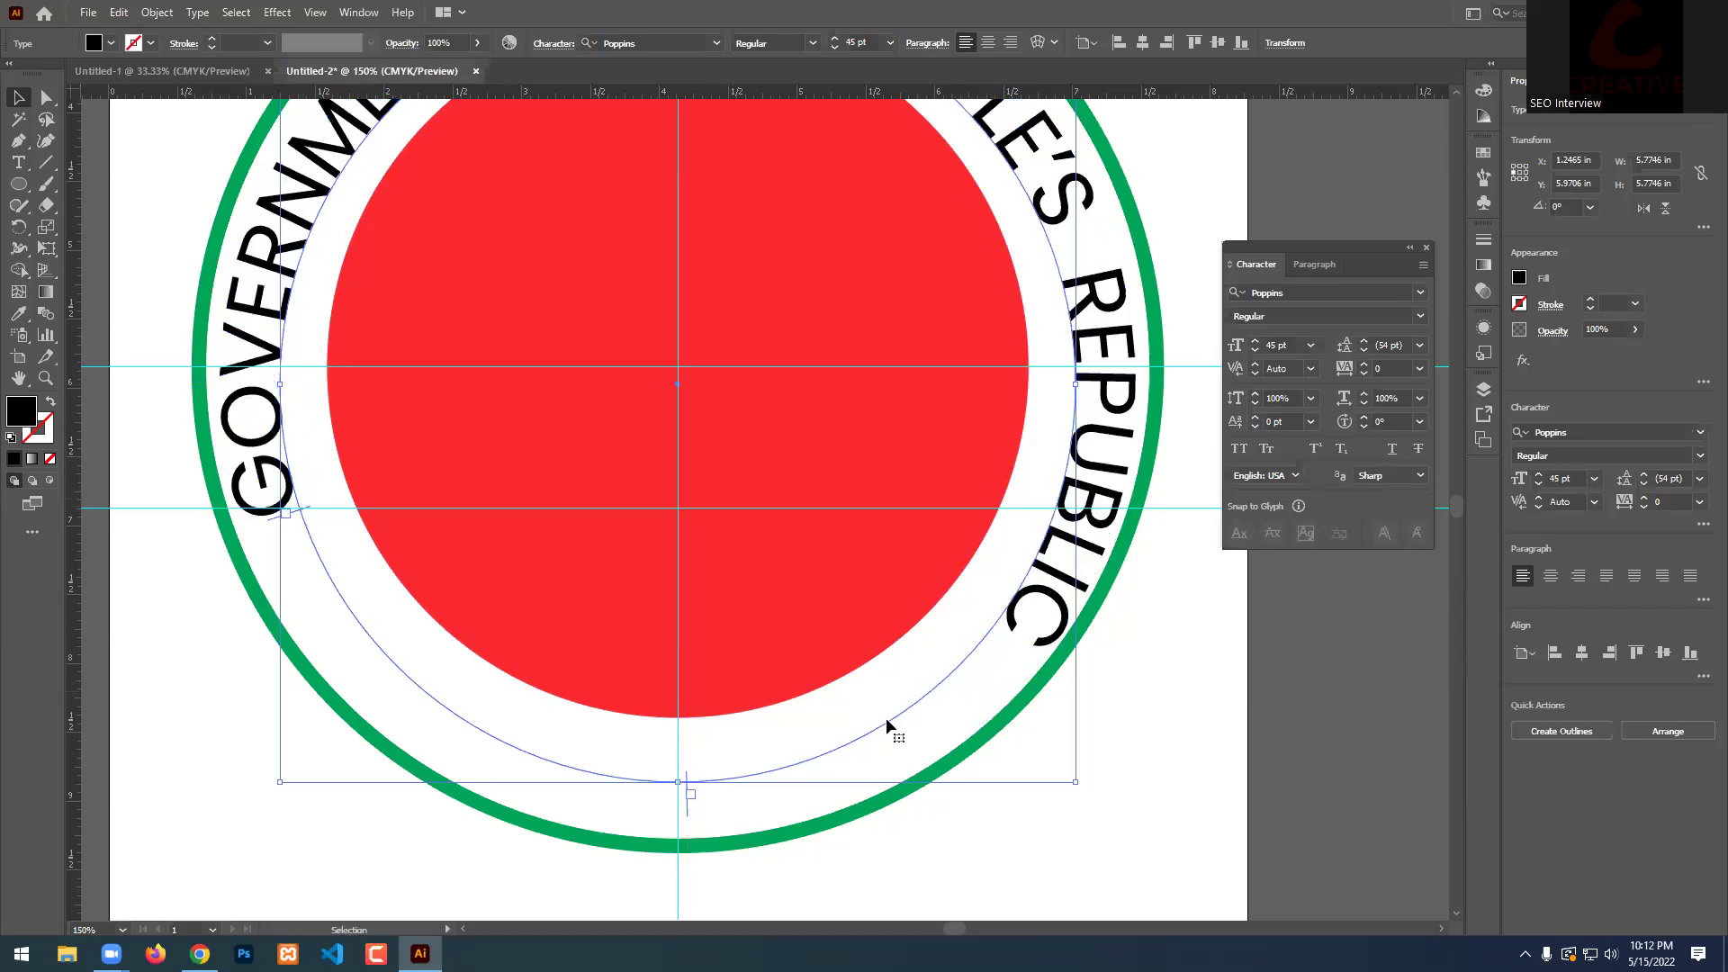
{"action": "left_click_drag", "start_coordinate": [685, 807], "coordinate": [1072, 510]}
{"action": "left_click_drag", "start_coordinate": [711, 93], "coordinate": [675, 590]}
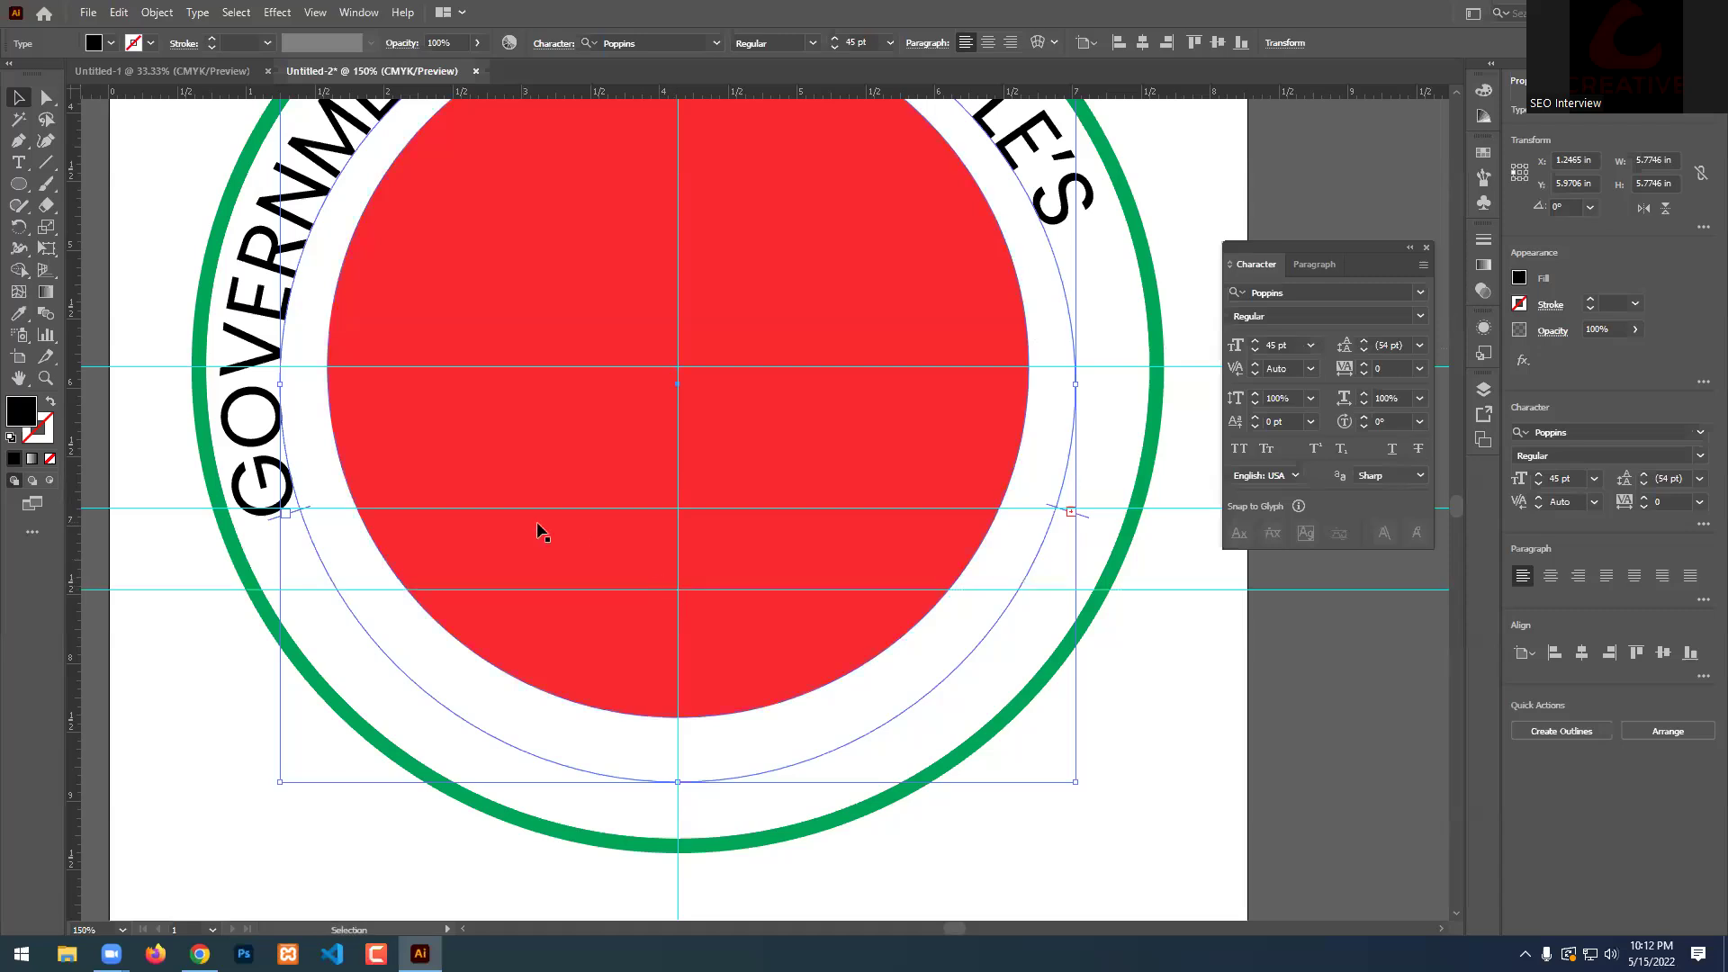
{"action": "left_click_drag", "start_coordinate": [303, 513], "coordinate": [346, 582]}
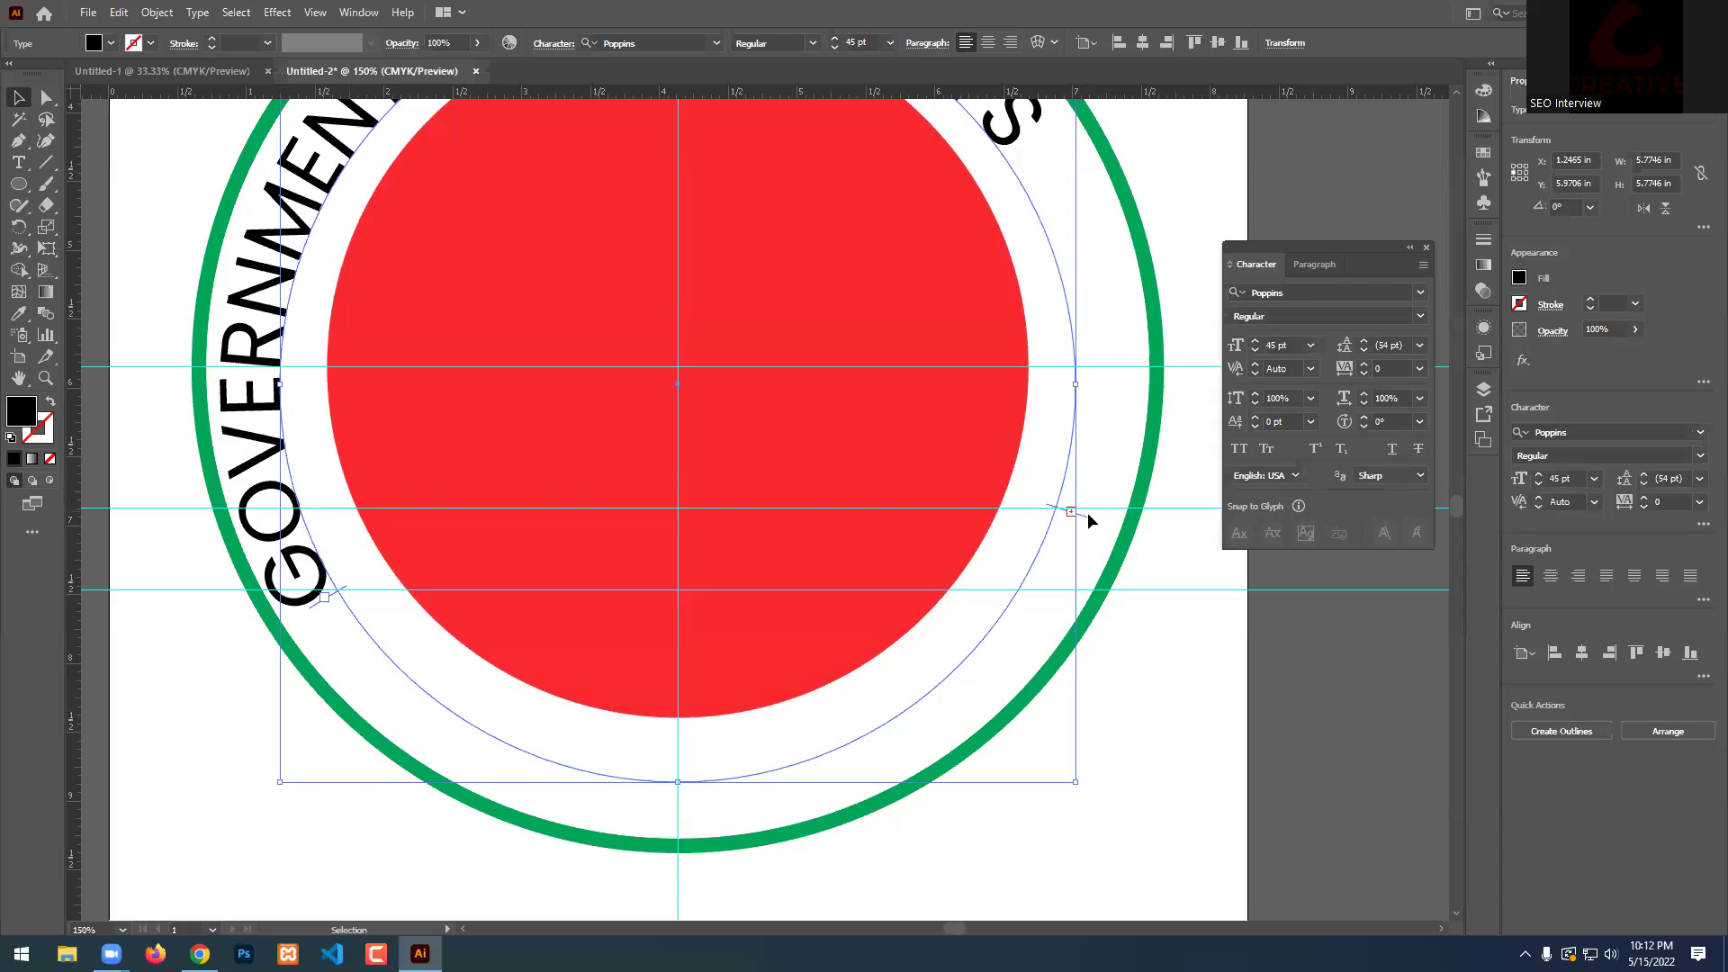
{"action": "left_click_drag", "start_coordinate": [1087, 520], "coordinate": [1035, 588]}
Centre the curved text on the ring with Align Center, then bring Chrome to the front.
{"action": "scroll", "coordinate": [816, 470], "scroll_direction": "down", "scroll_amount": 2}
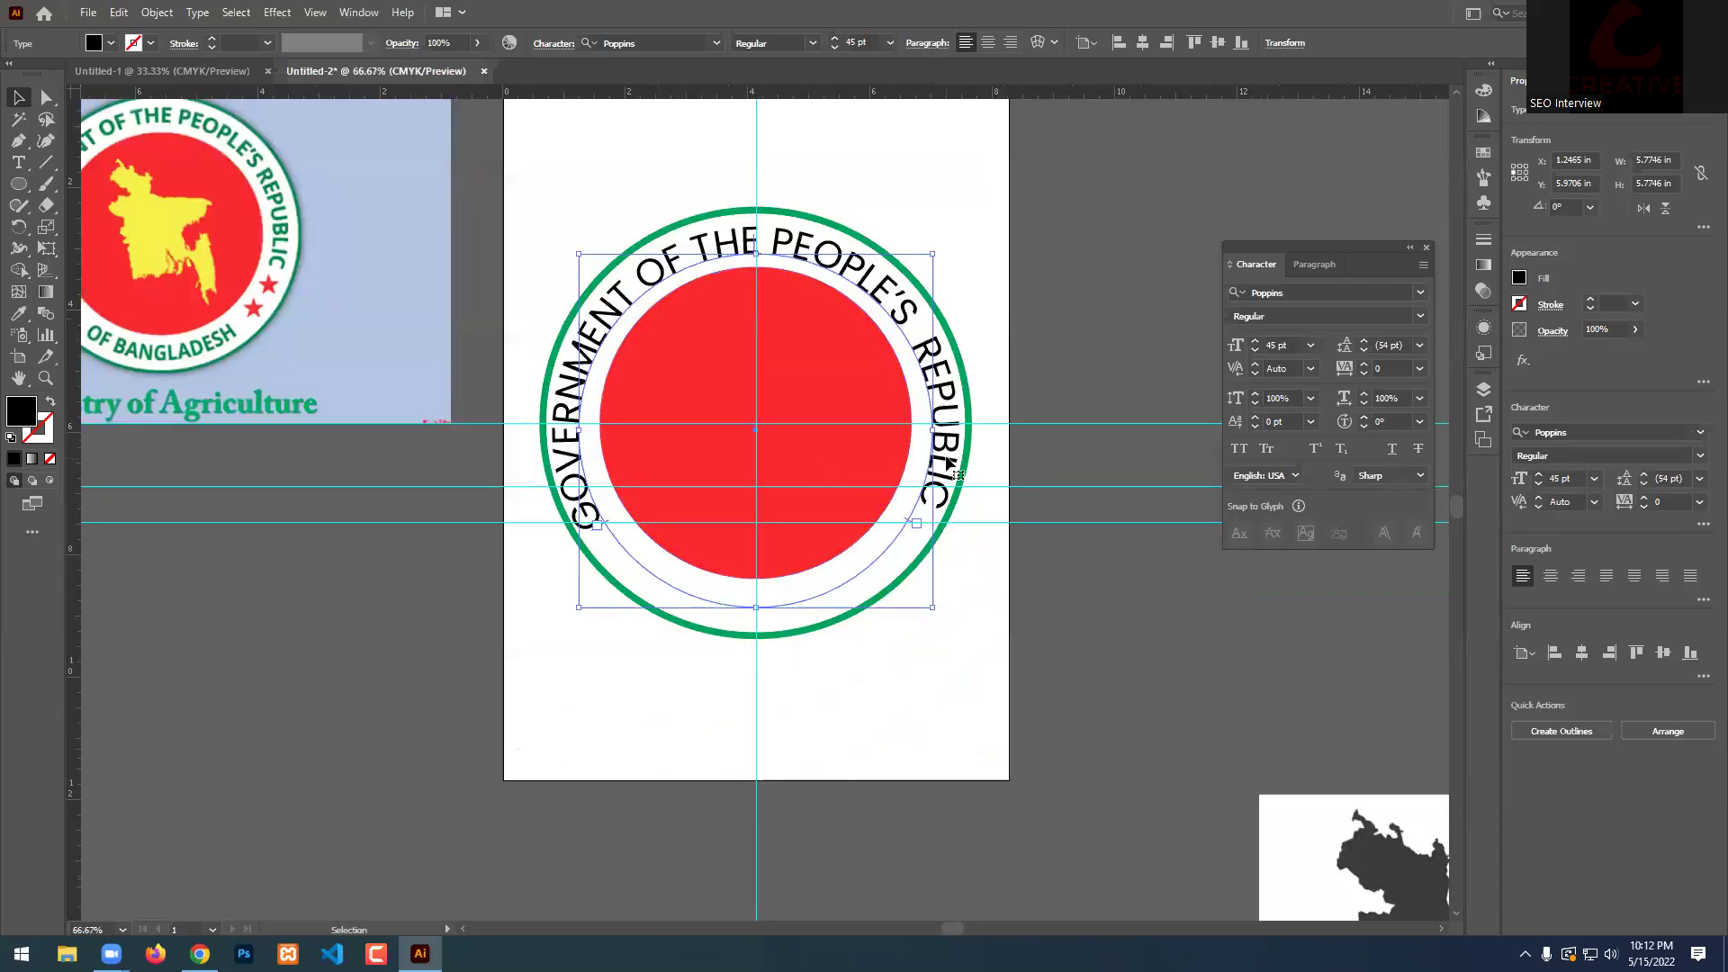
{"action": "scroll", "coordinate": [814, 463], "scroll_direction": "up", "scroll_amount": 1}
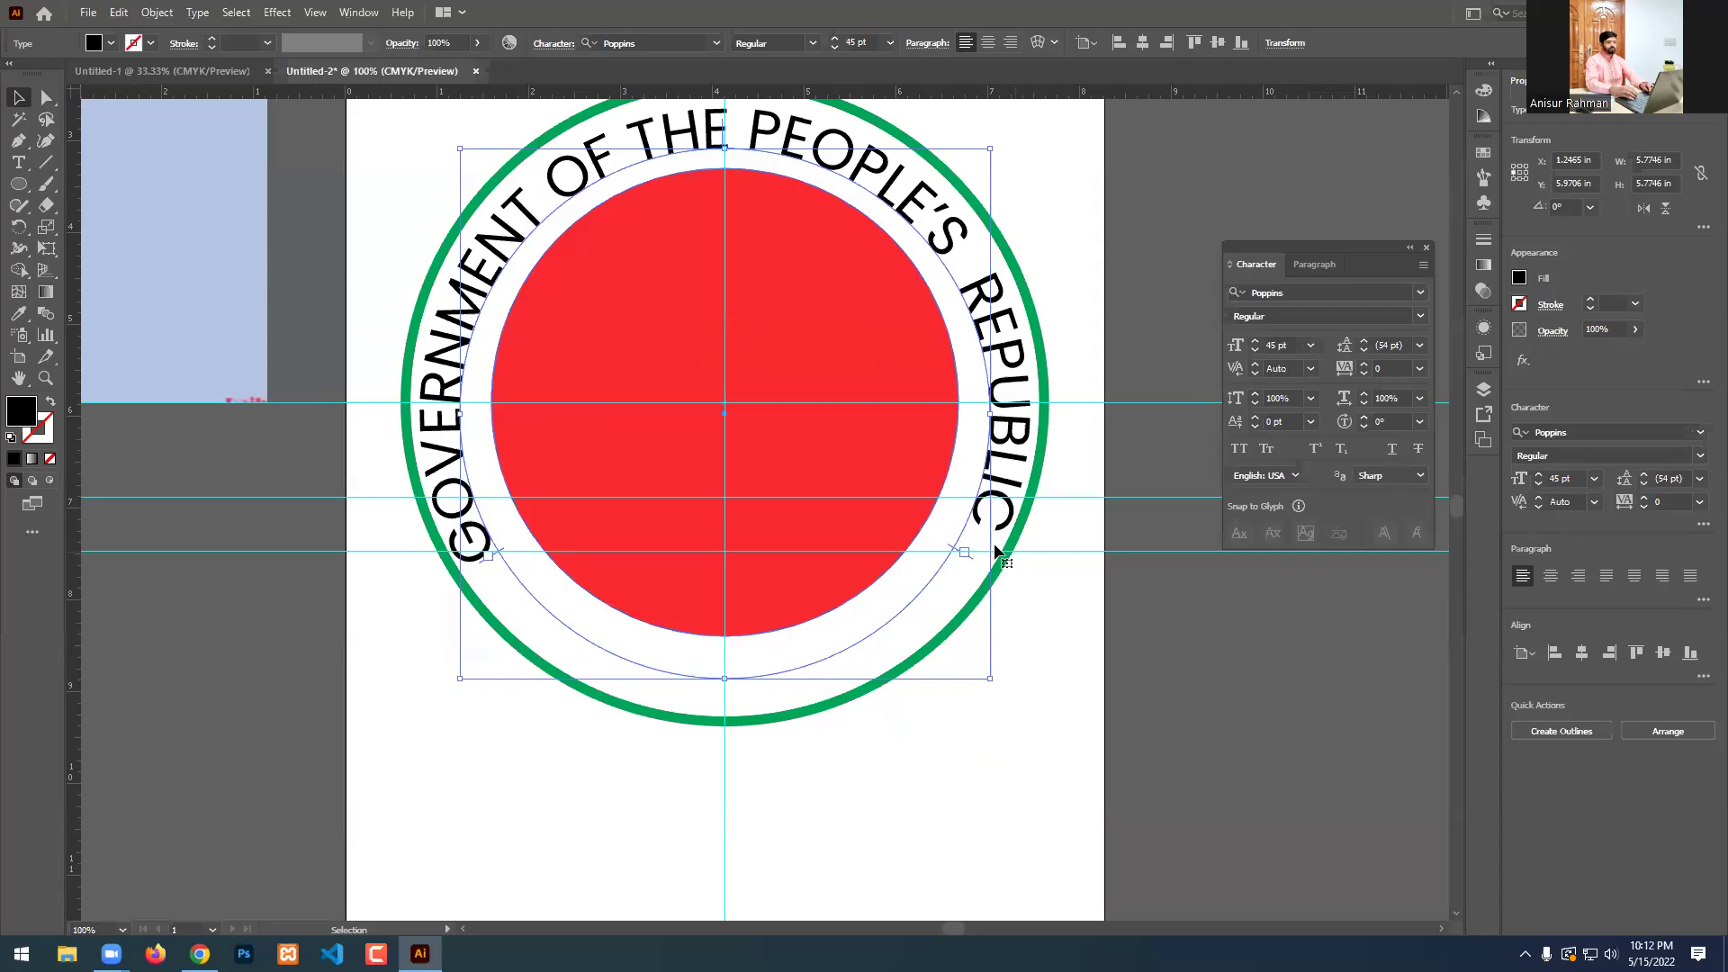
{"action": "left_click", "coordinate": [989, 44]}
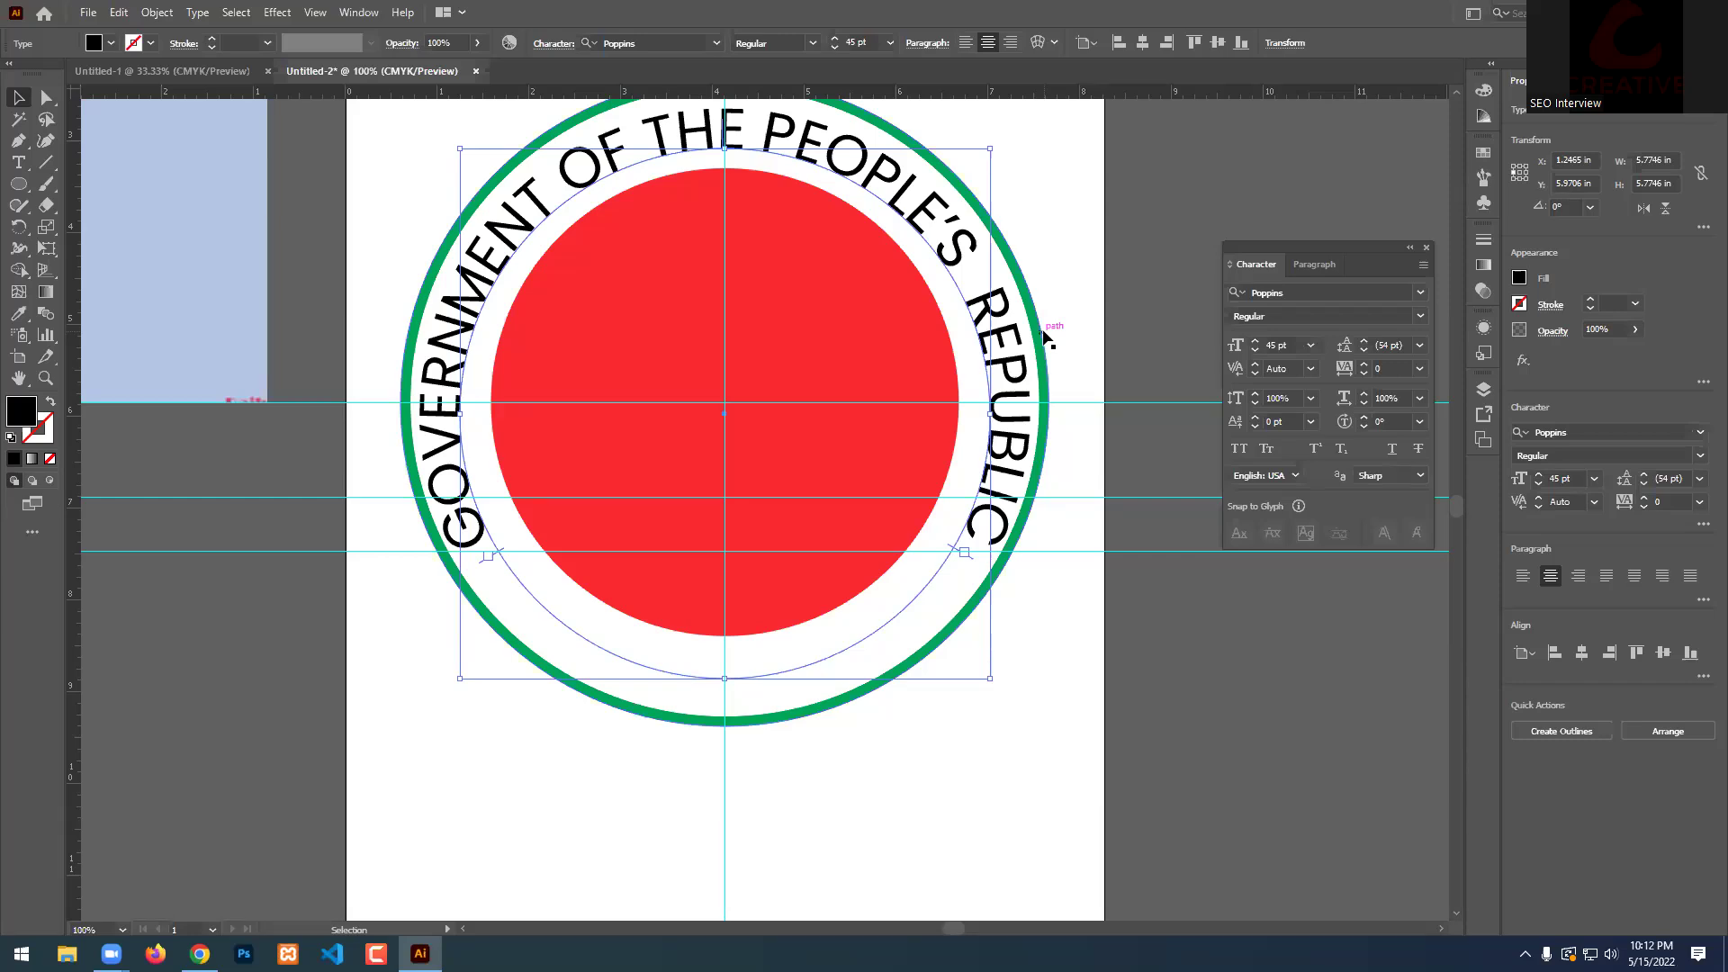
{"action": "scroll", "coordinate": [957, 618], "scroll_direction": "down", "scroll_amount": 2}
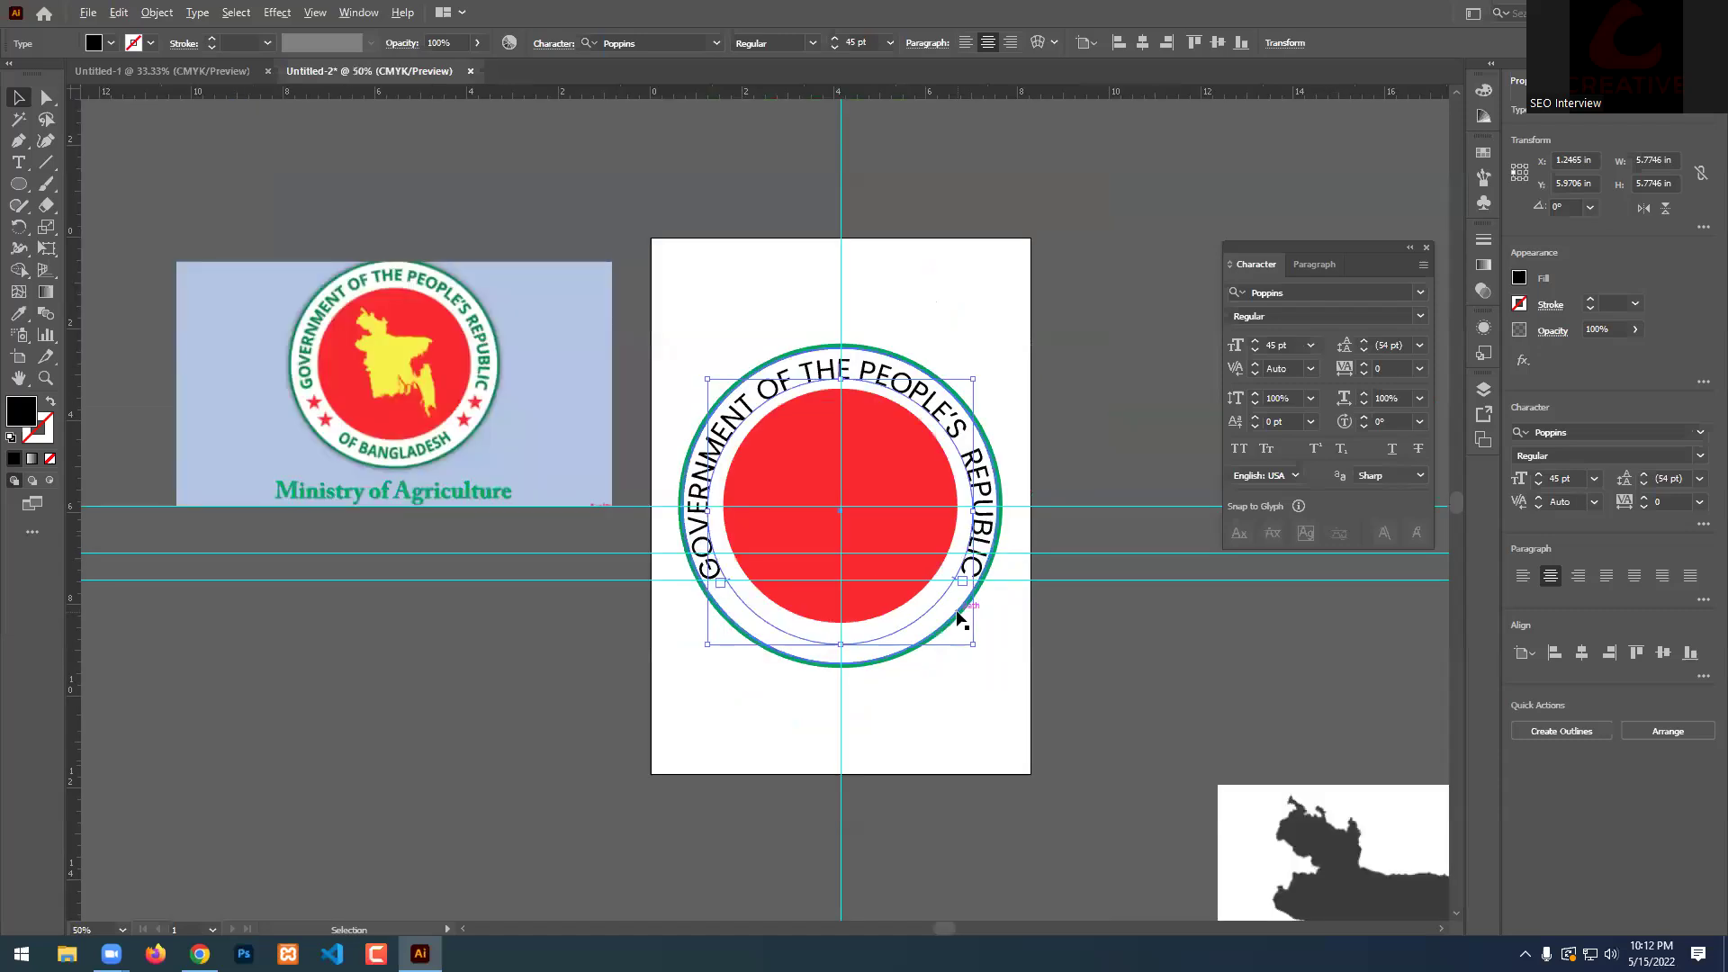
{"action": "scroll", "coordinate": [961, 661], "scroll_direction": "up", "scroll_amount": 2}
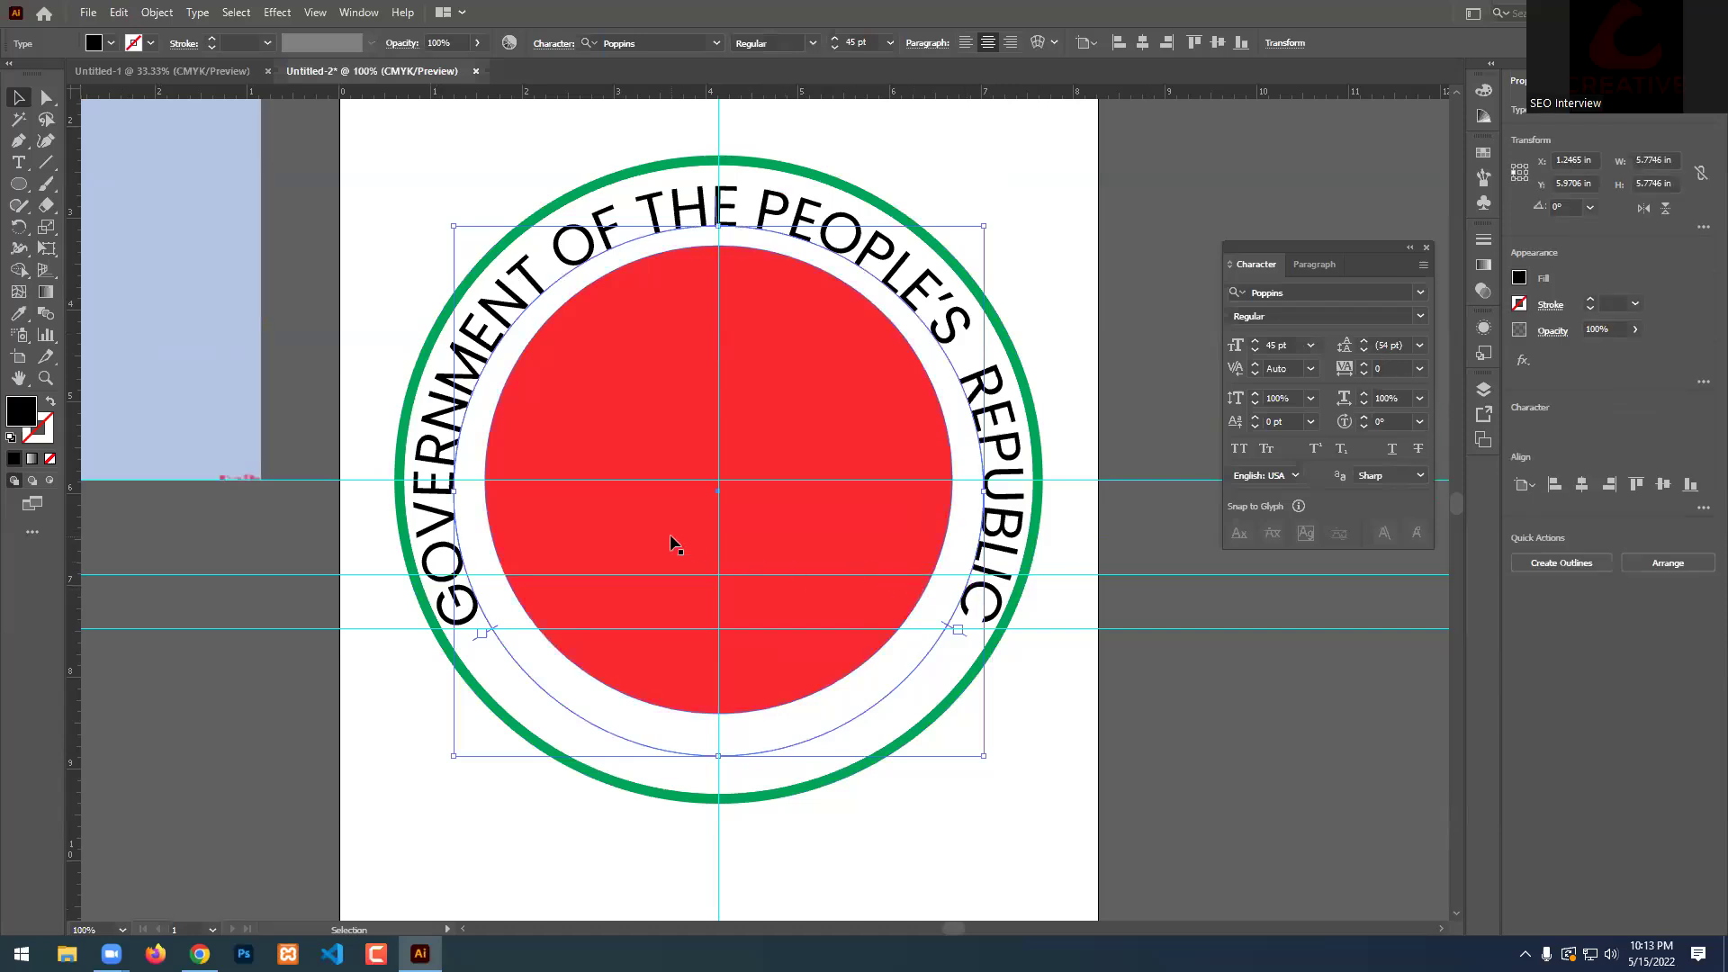
{"action": "scroll", "coordinate": [670, 533], "scroll_direction": "down", "scroll_amount": 1}
{"action": "left_click", "coordinate": [1088, 664]}
{"action": "left_click", "coordinate": [986, 578]}
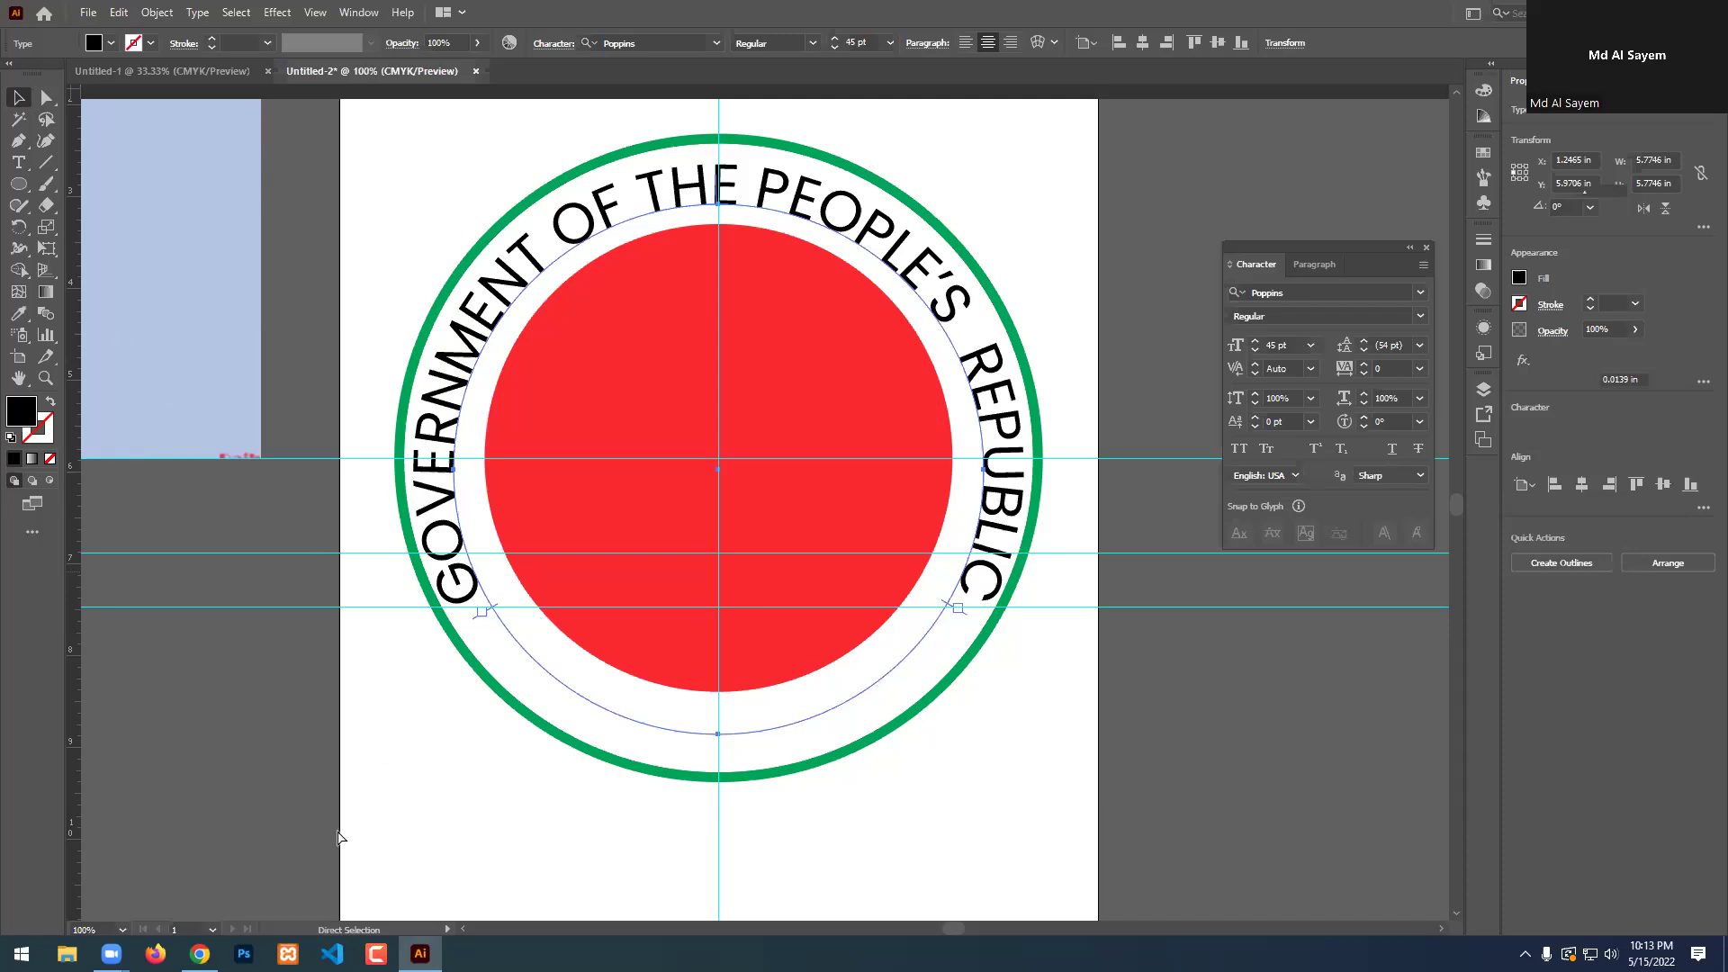
{"action": "left_click", "coordinate": [200, 954]}
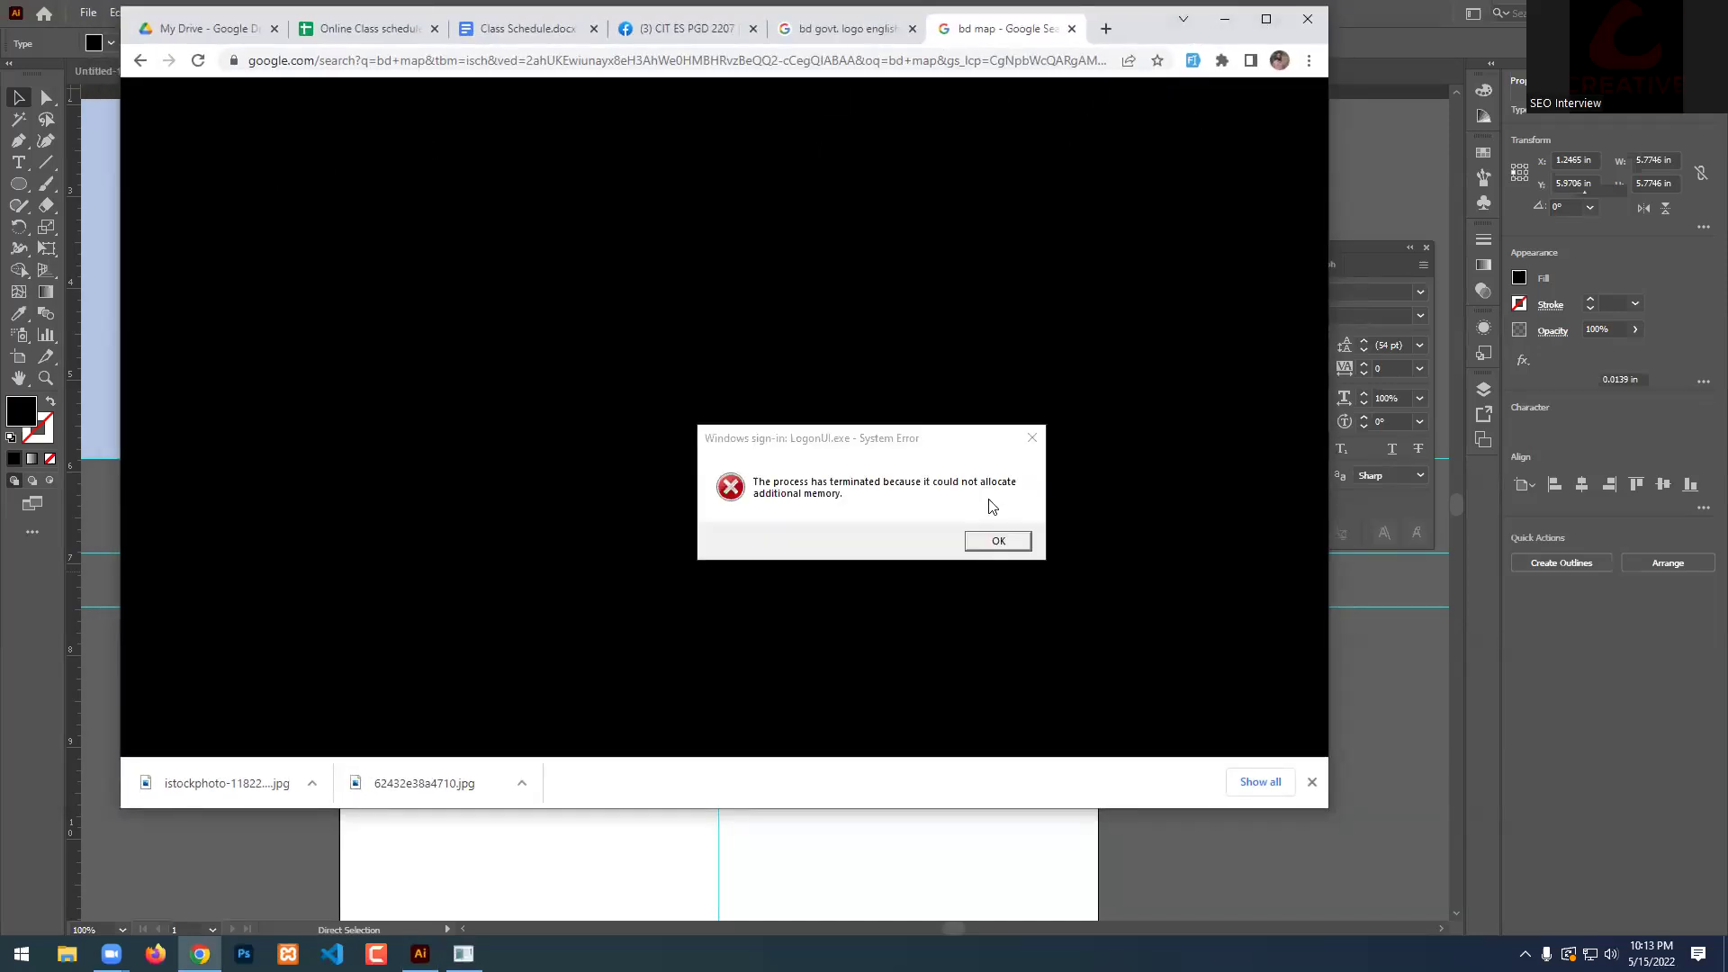
Exit Chrome's unresponsive page and dismiss the system memory error.
{"action": "left_click", "coordinate": [1310, 18]}
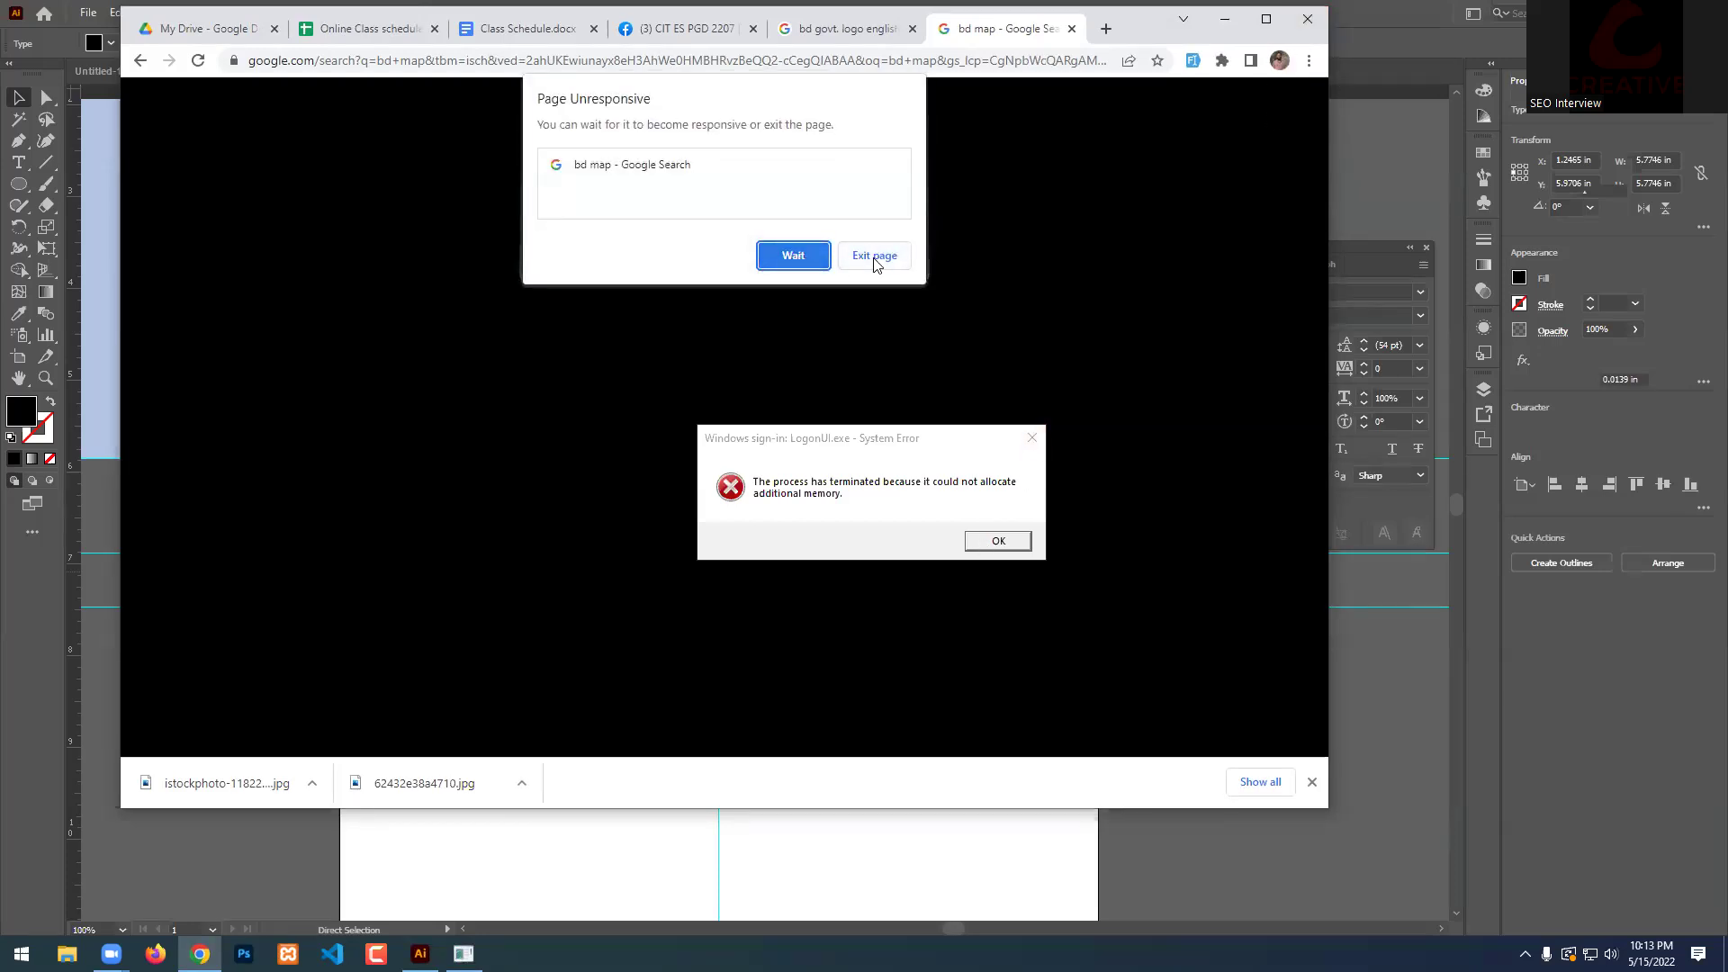
{"action": "left_click", "coordinate": [889, 256]}
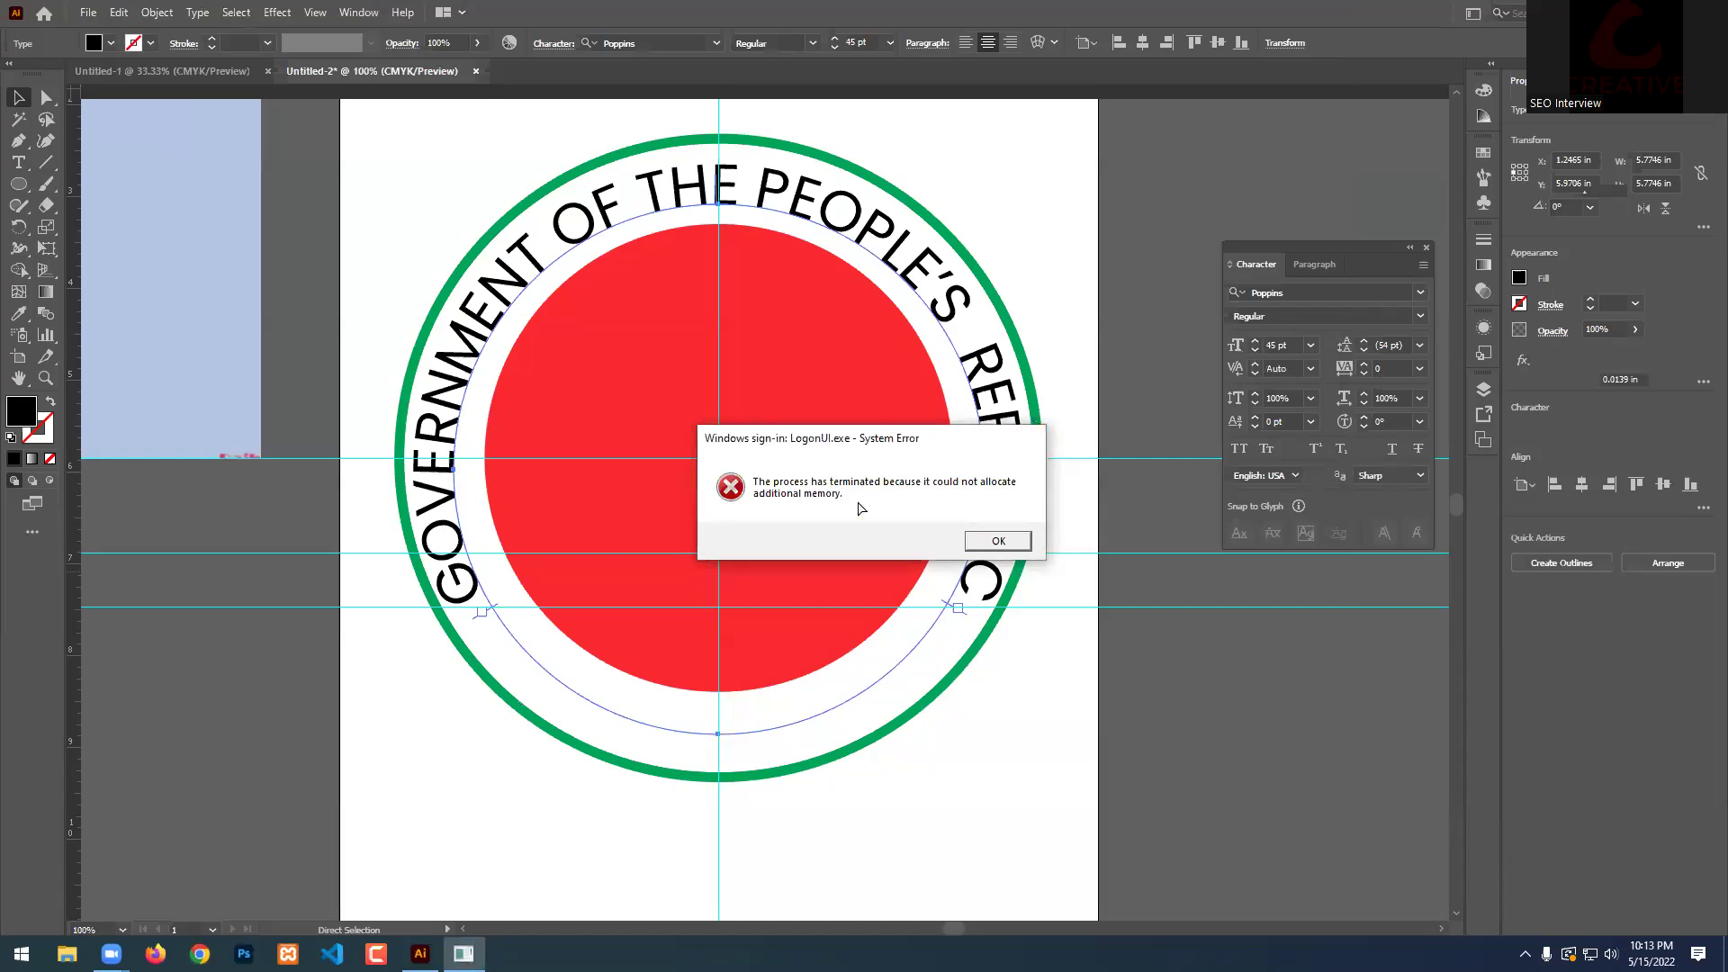
{"action": "key", "text": "Return"}
End the frozen Adobe Illustrator 2021 process in Task Manager.
{"action": "key", "text": "ctrl+shift+Escape"}
{"action": "left_click", "coordinate": [349, 320]}
{"action": "left_click", "coordinate": [346, 294]}
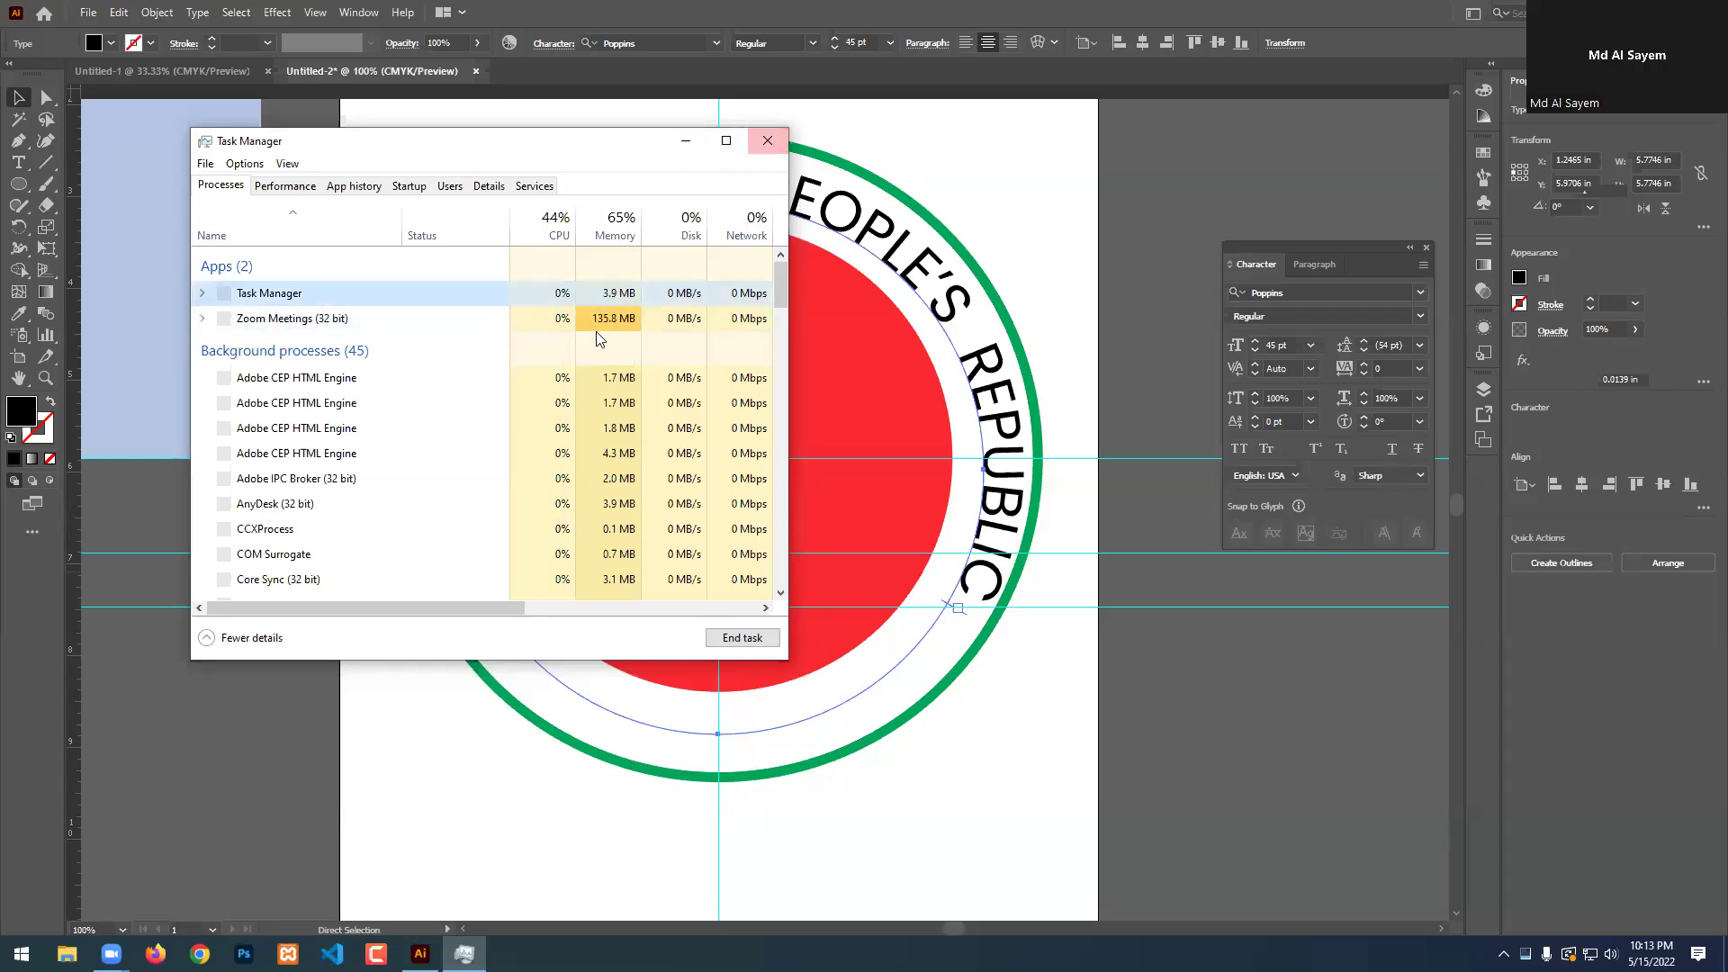
{"action": "left_click", "coordinate": [369, 297]}
{"action": "left_click", "coordinate": [743, 637]}
{"action": "left_click", "coordinate": [780, 148]}
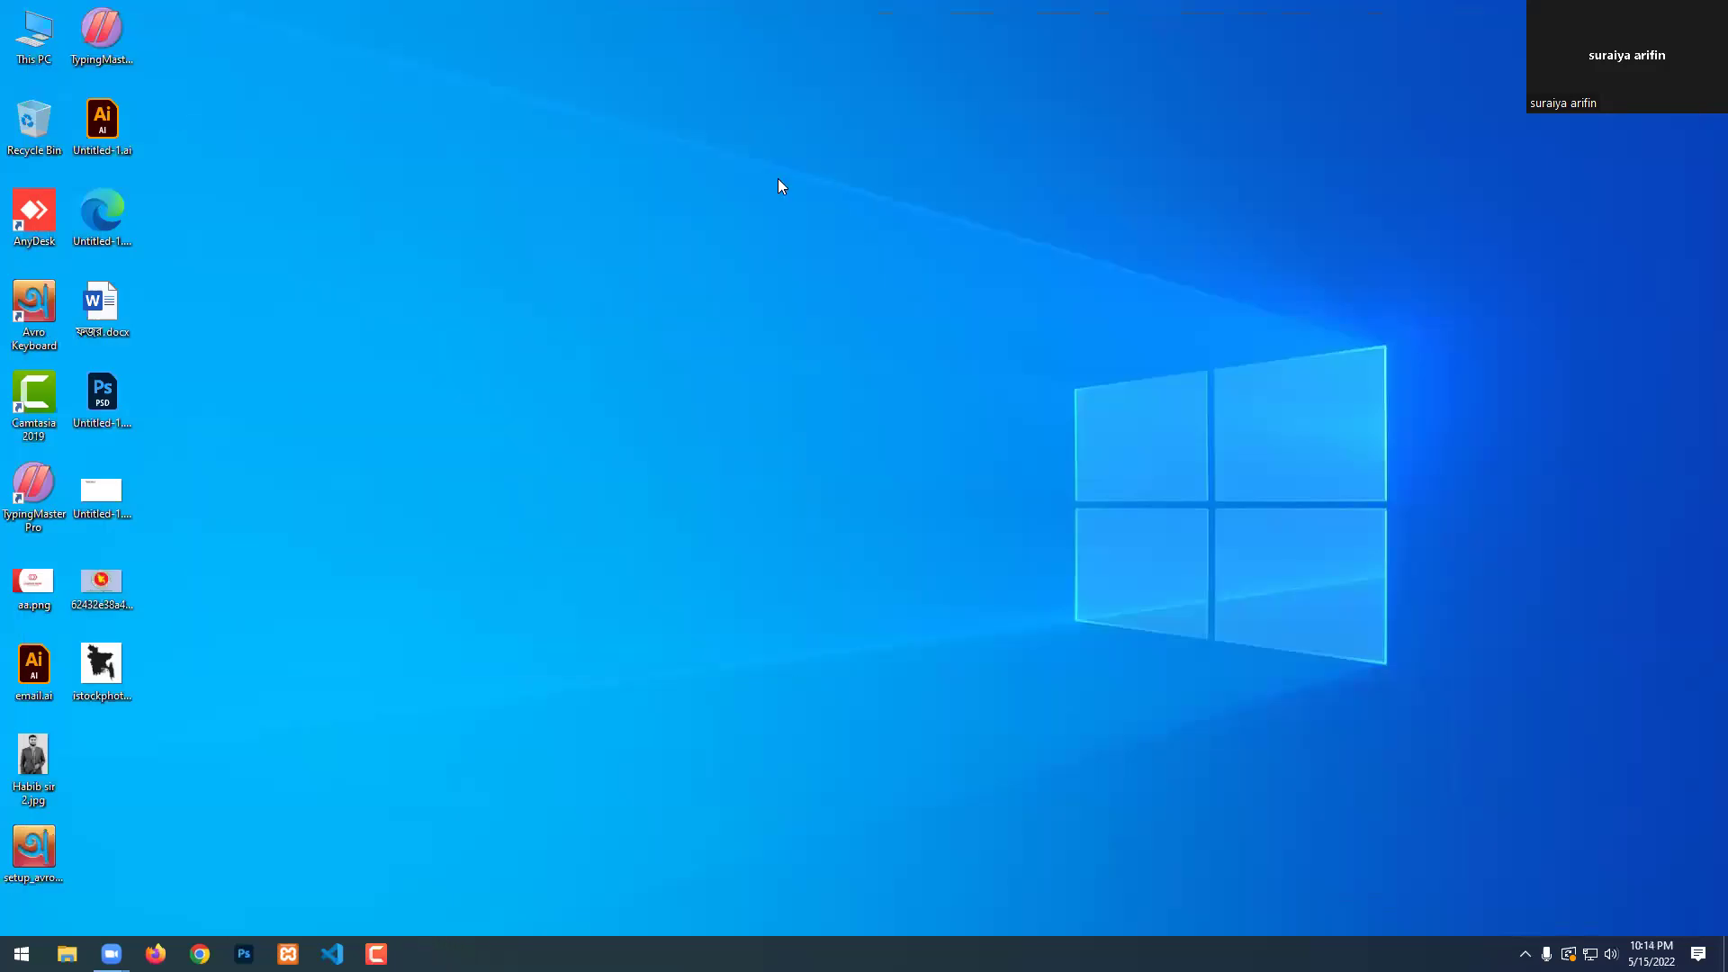
Refresh the Windows desktop three times from its right-click menu.
{"action": "right_click", "coordinate": [779, 179]}
{"action": "left_click", "coordinate": [810, 229]}
{"action": "right_click", "coordinate": [578, 200]}
{"action": "left_click", "coordinate": [649, 252]}
{"action": "right_click", "coordinate": [577, 213]}
{"action": "left_click", "coordinate": [650, 261]}
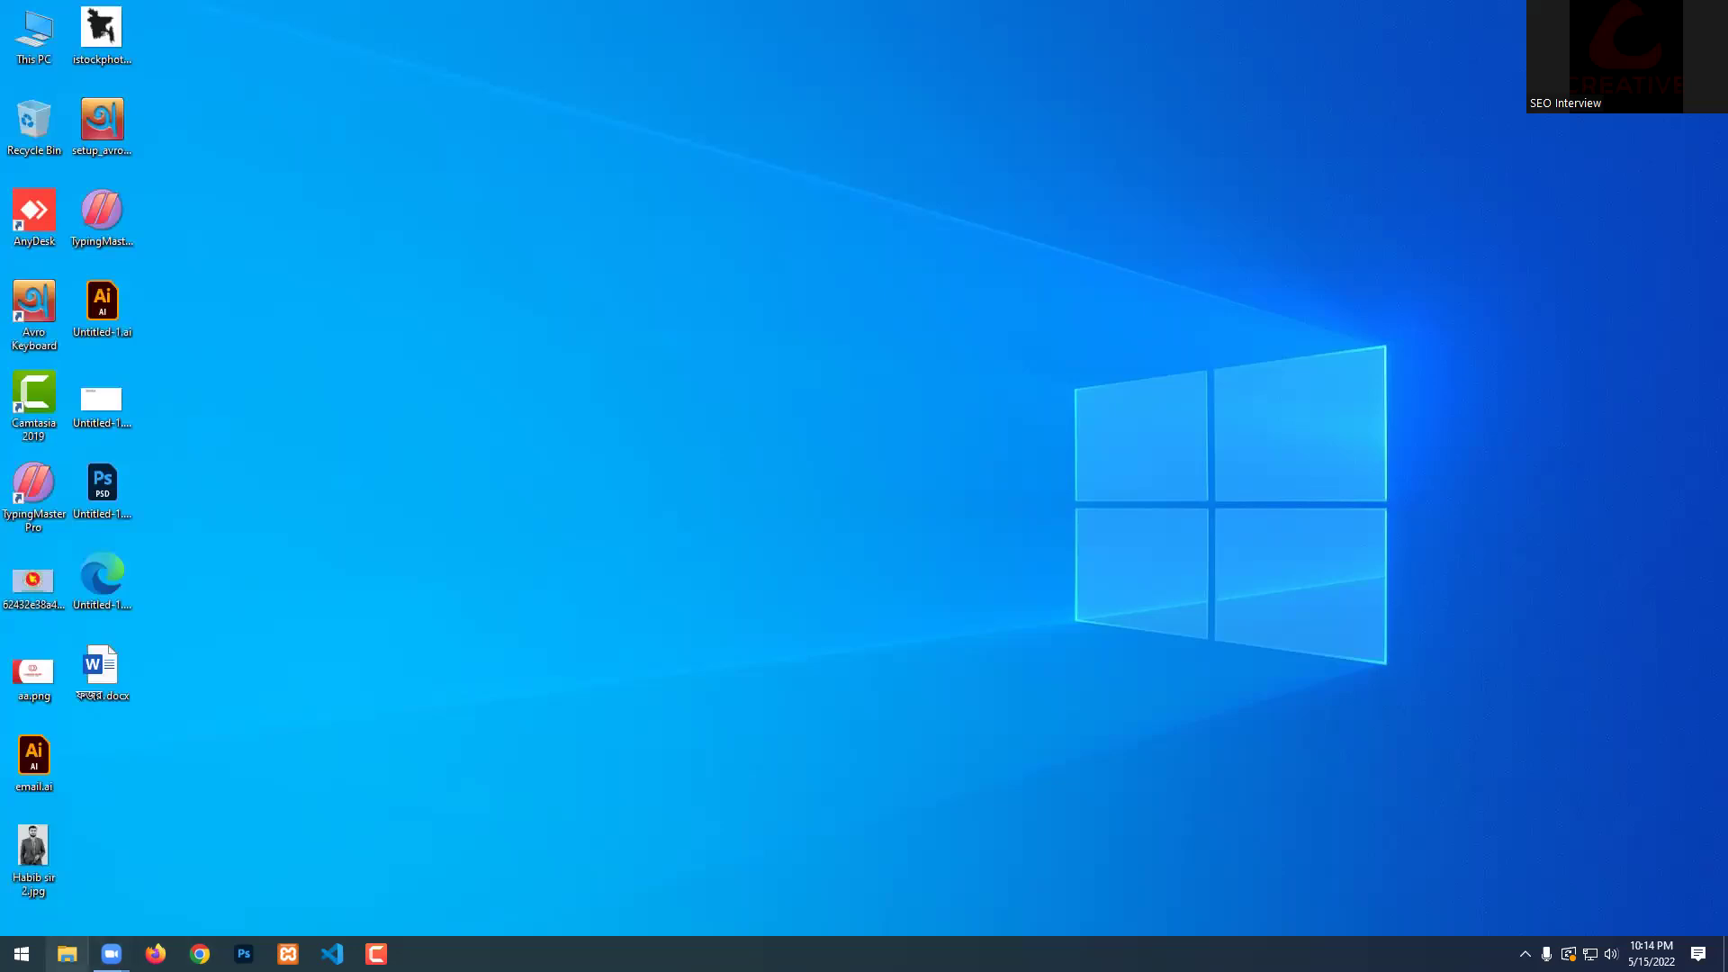
Relaunch Adobe Illustrator 2021 from Start and accept the crash recovery warning.
{"action": "left_click", "coordinate": [22, 954]}
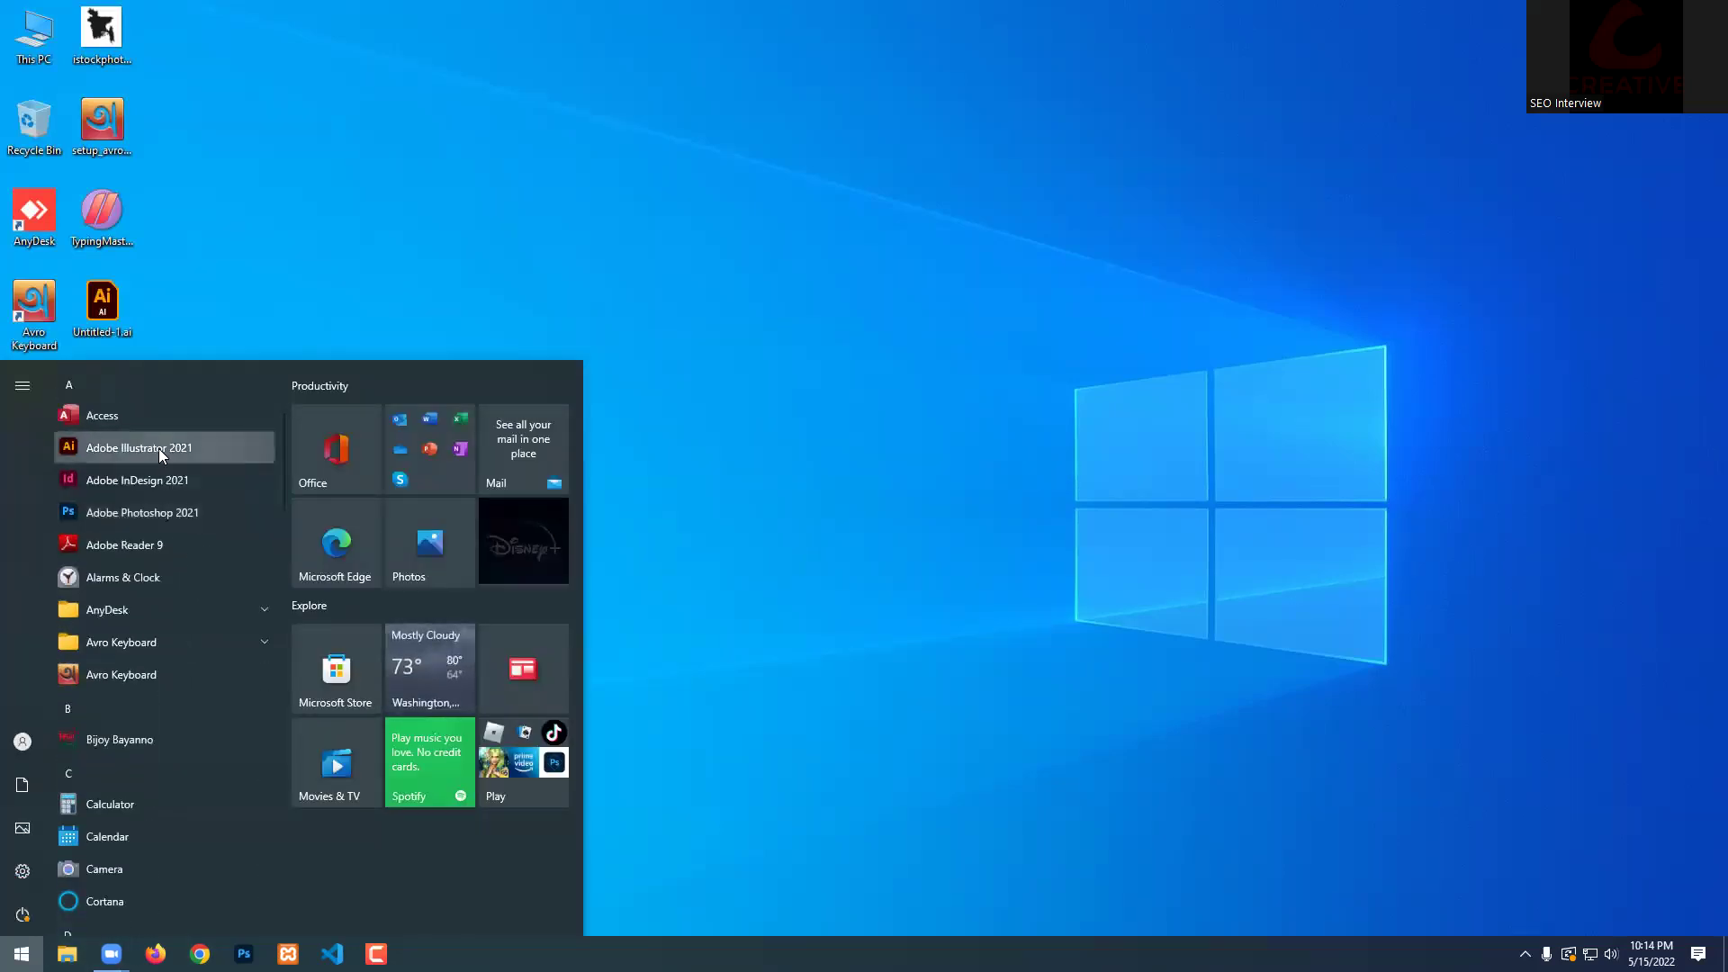
{"action": "left_click", "coordinate": [178, 446]}
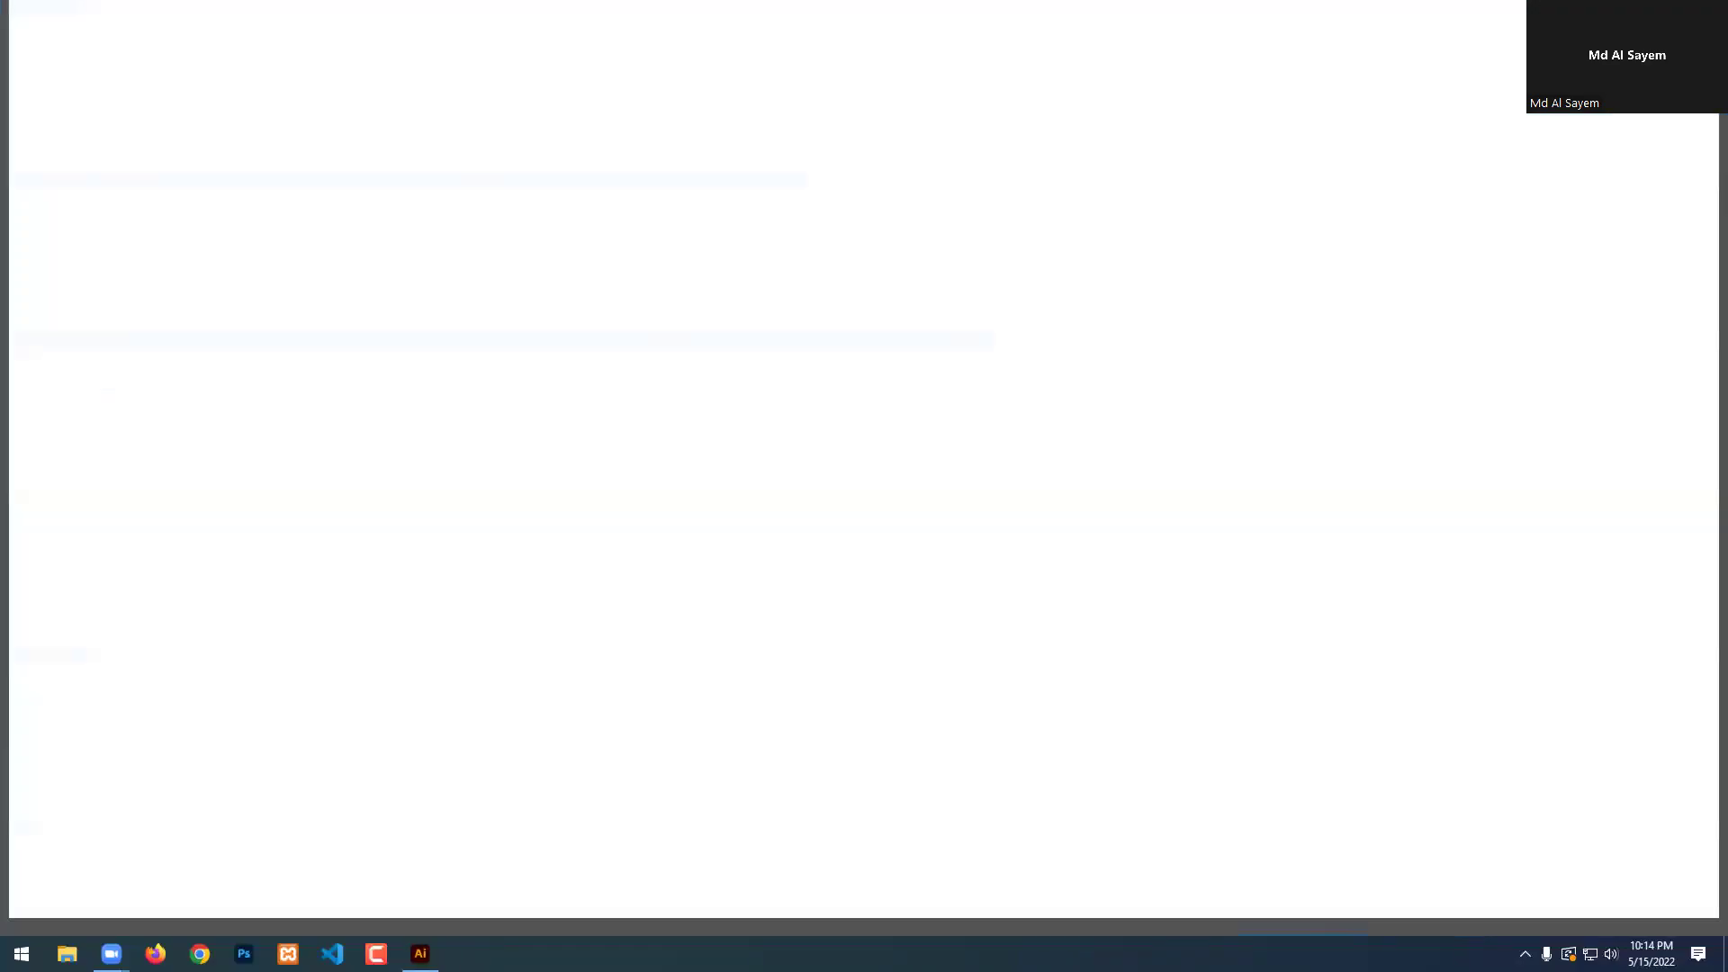
{"action": "mouse_move", "coordinate": [420, 953]}
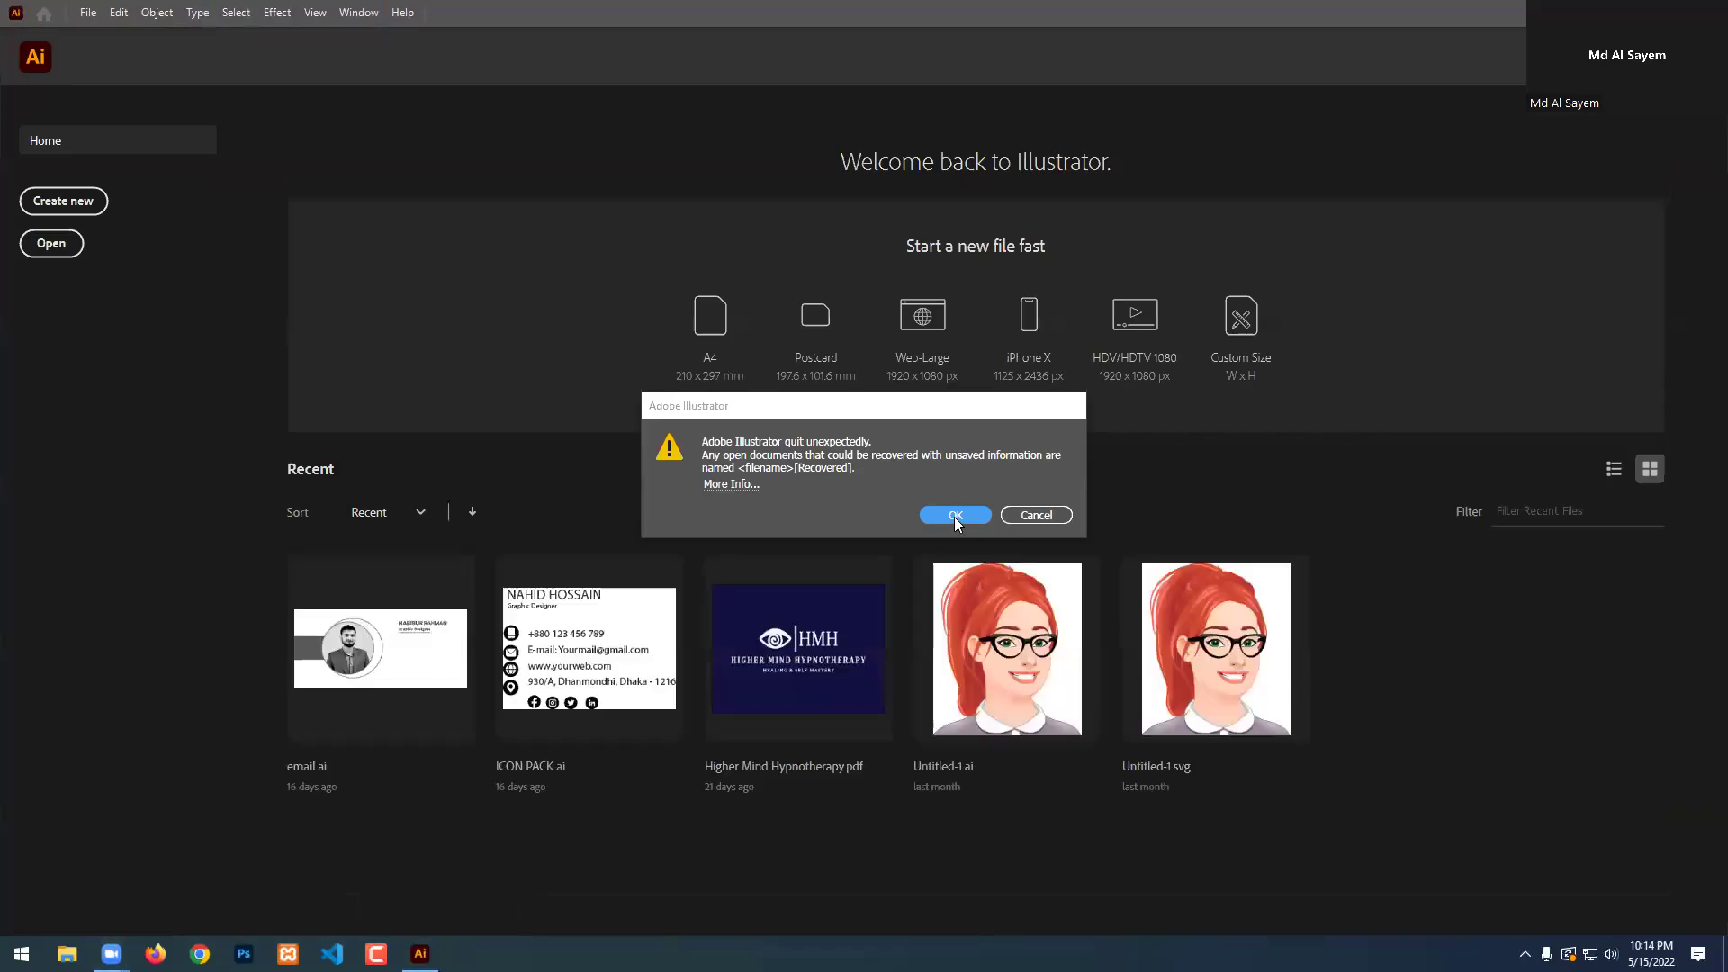
{"action": "left_click", "coordinate": [953, 516]}
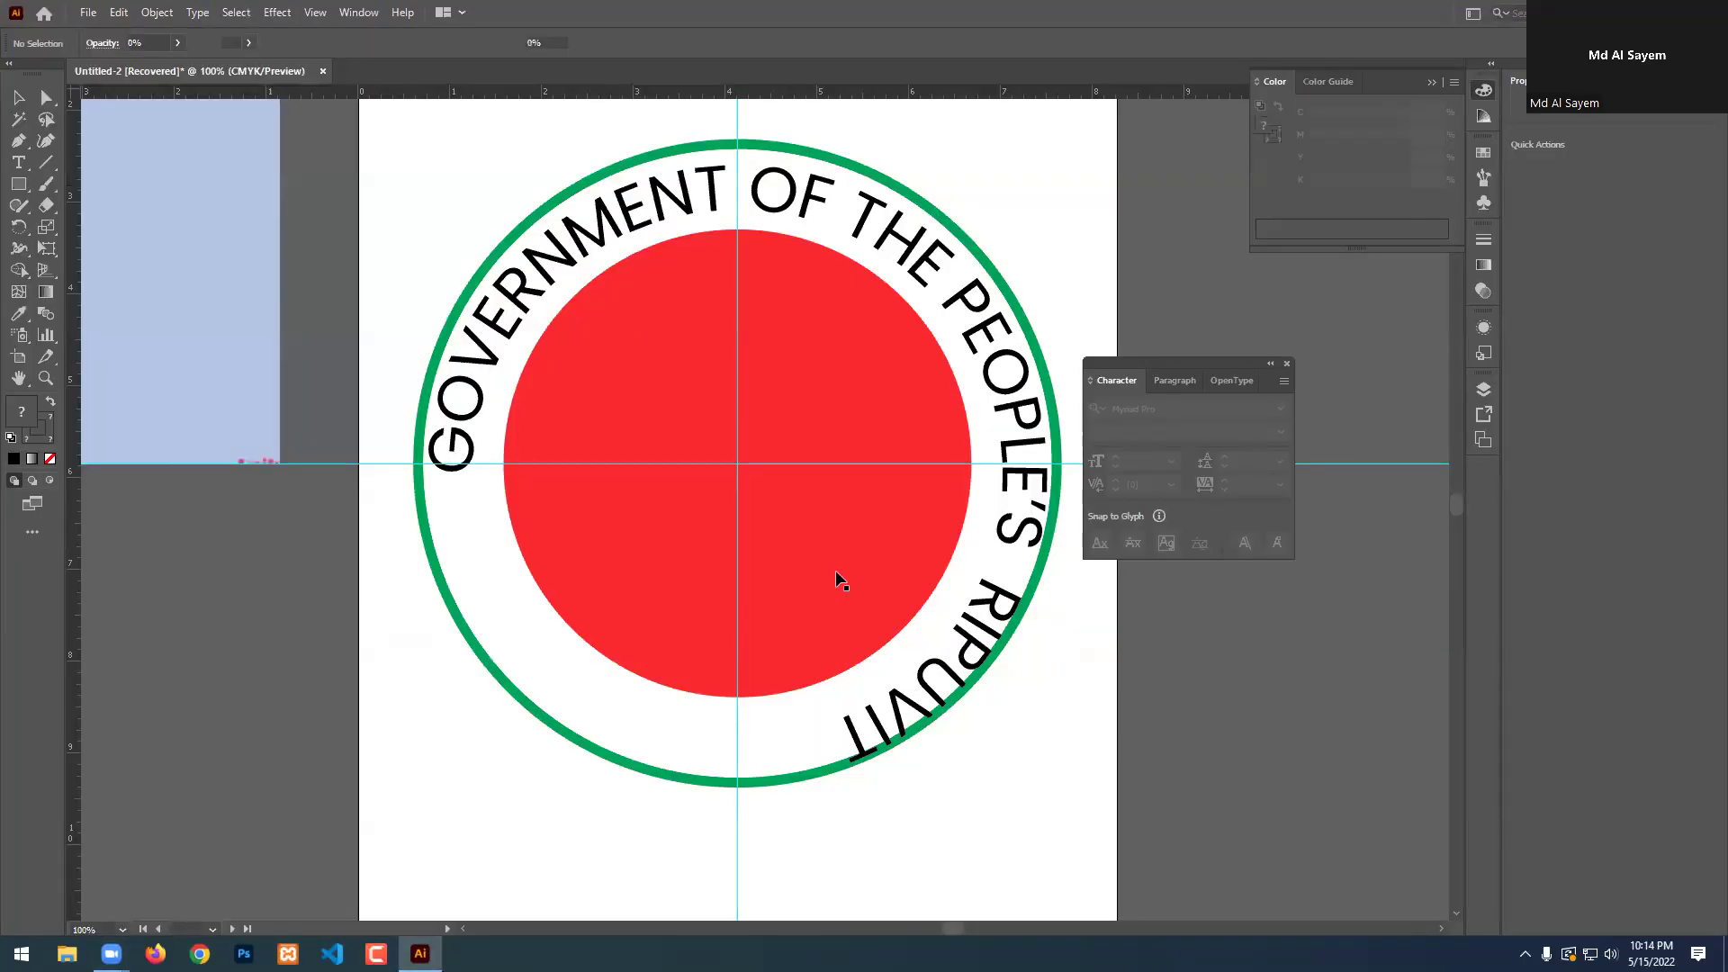
Retype the misspelled ending of the curved title and extend its path so RIPUBLIC shows.
{"action": "scroll", "coordinate": [789, 457], "scroll_direction": "down", "scroll_amount": 3}
{"action": "scroll", "coordinate": [812, 447], "scroll_direction": "up", "scroll_amount": 3}
{"action": "left_click", "coordinate": [1050, 618]}
{"action": "scroll", "coordinate": [848, 567], "scroll_direction": "up", "scroll_amount": 2}
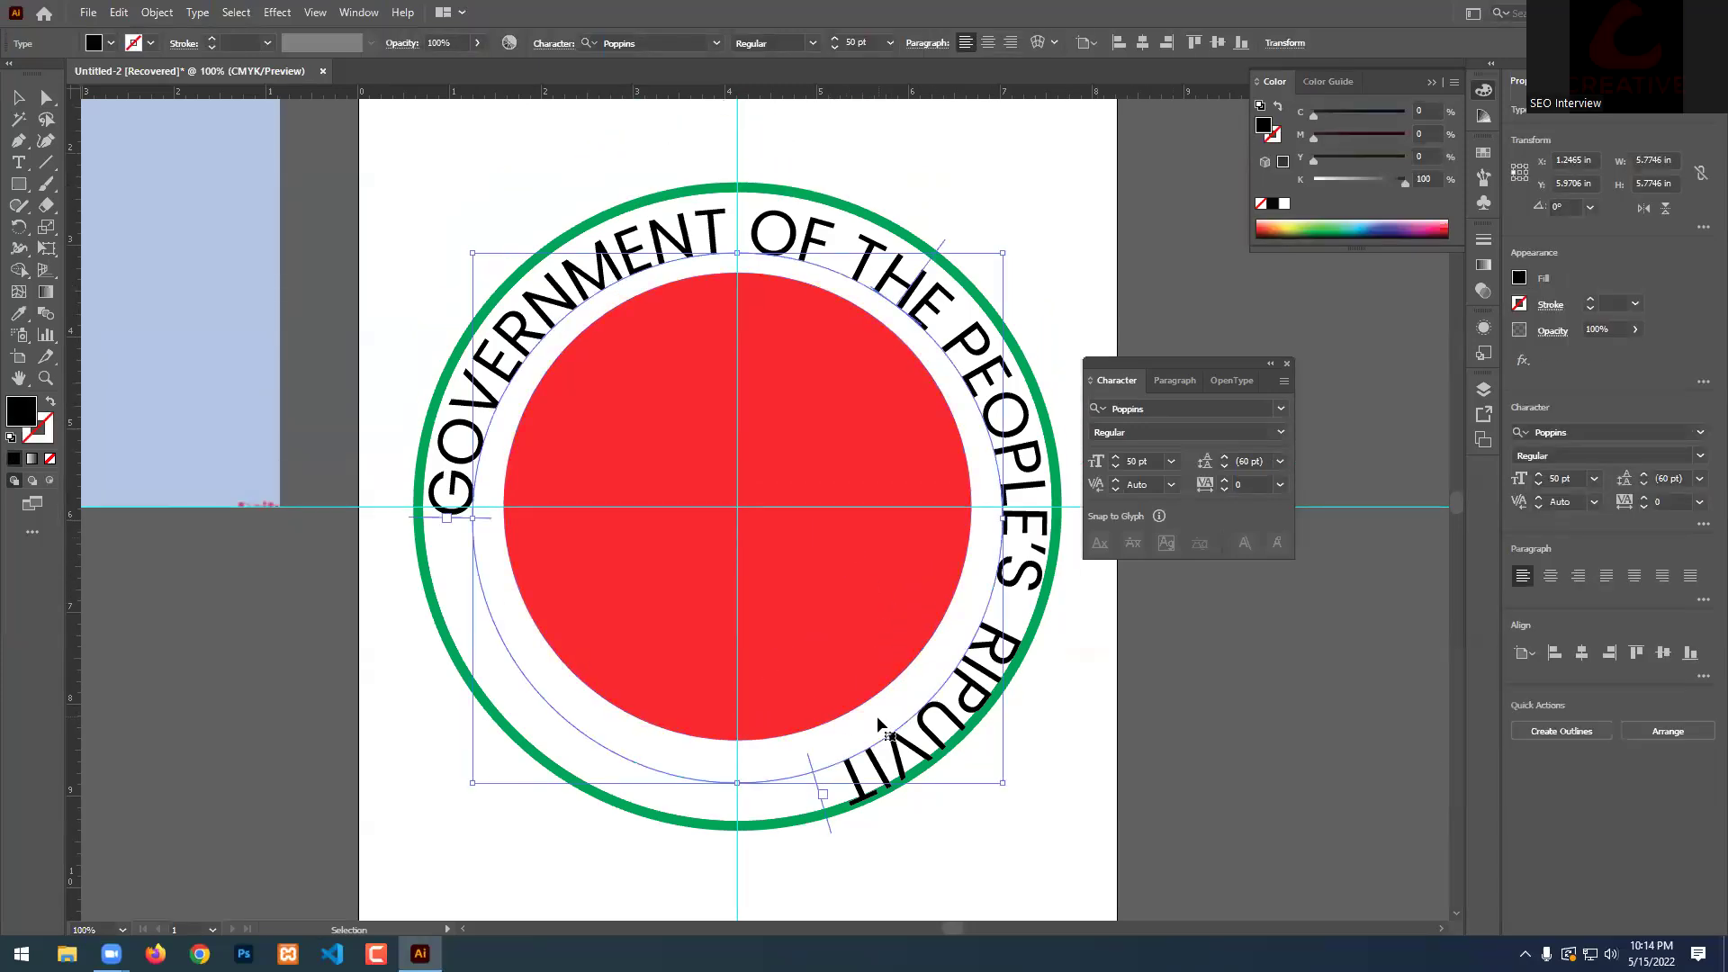
{"action": "double_click", "coordinate": [900, 759]}
{"action": "key", "text": "ctrl+a"}
{"action": "left_click", "coordinate": [987, 673]}
{"action": "left_click_drag", "start_coordinate": [988, 687], "coordinate": [764, 819]}
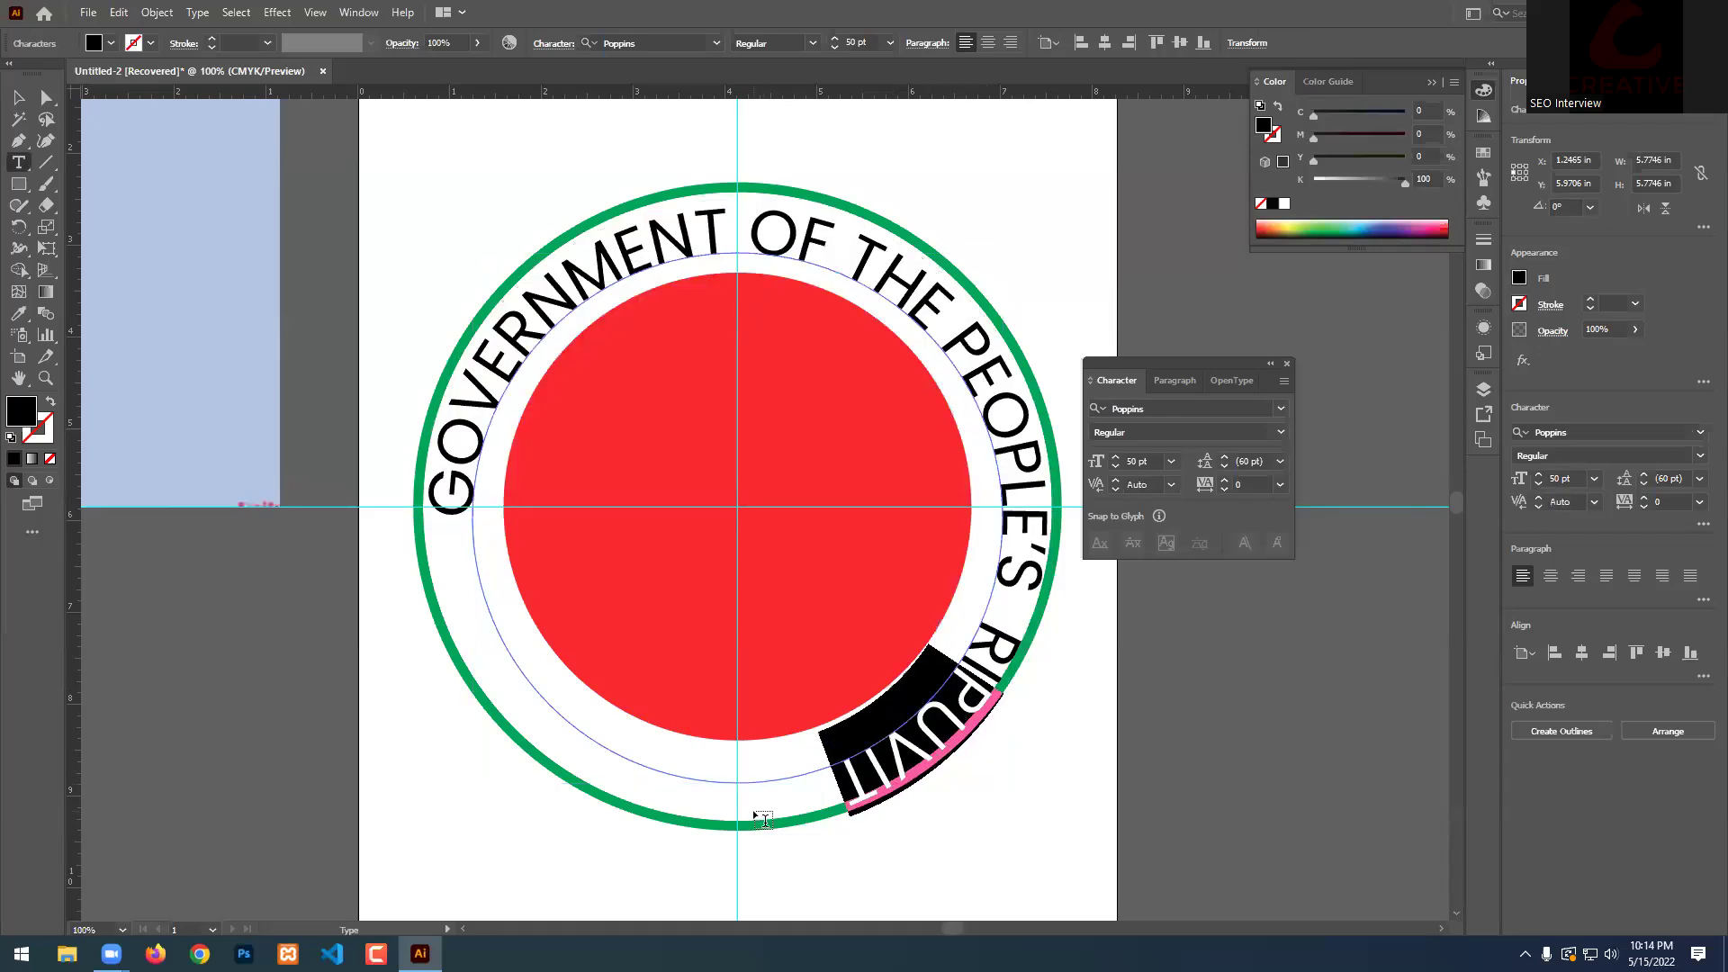
{"action": "type", "text": "IPUB"}
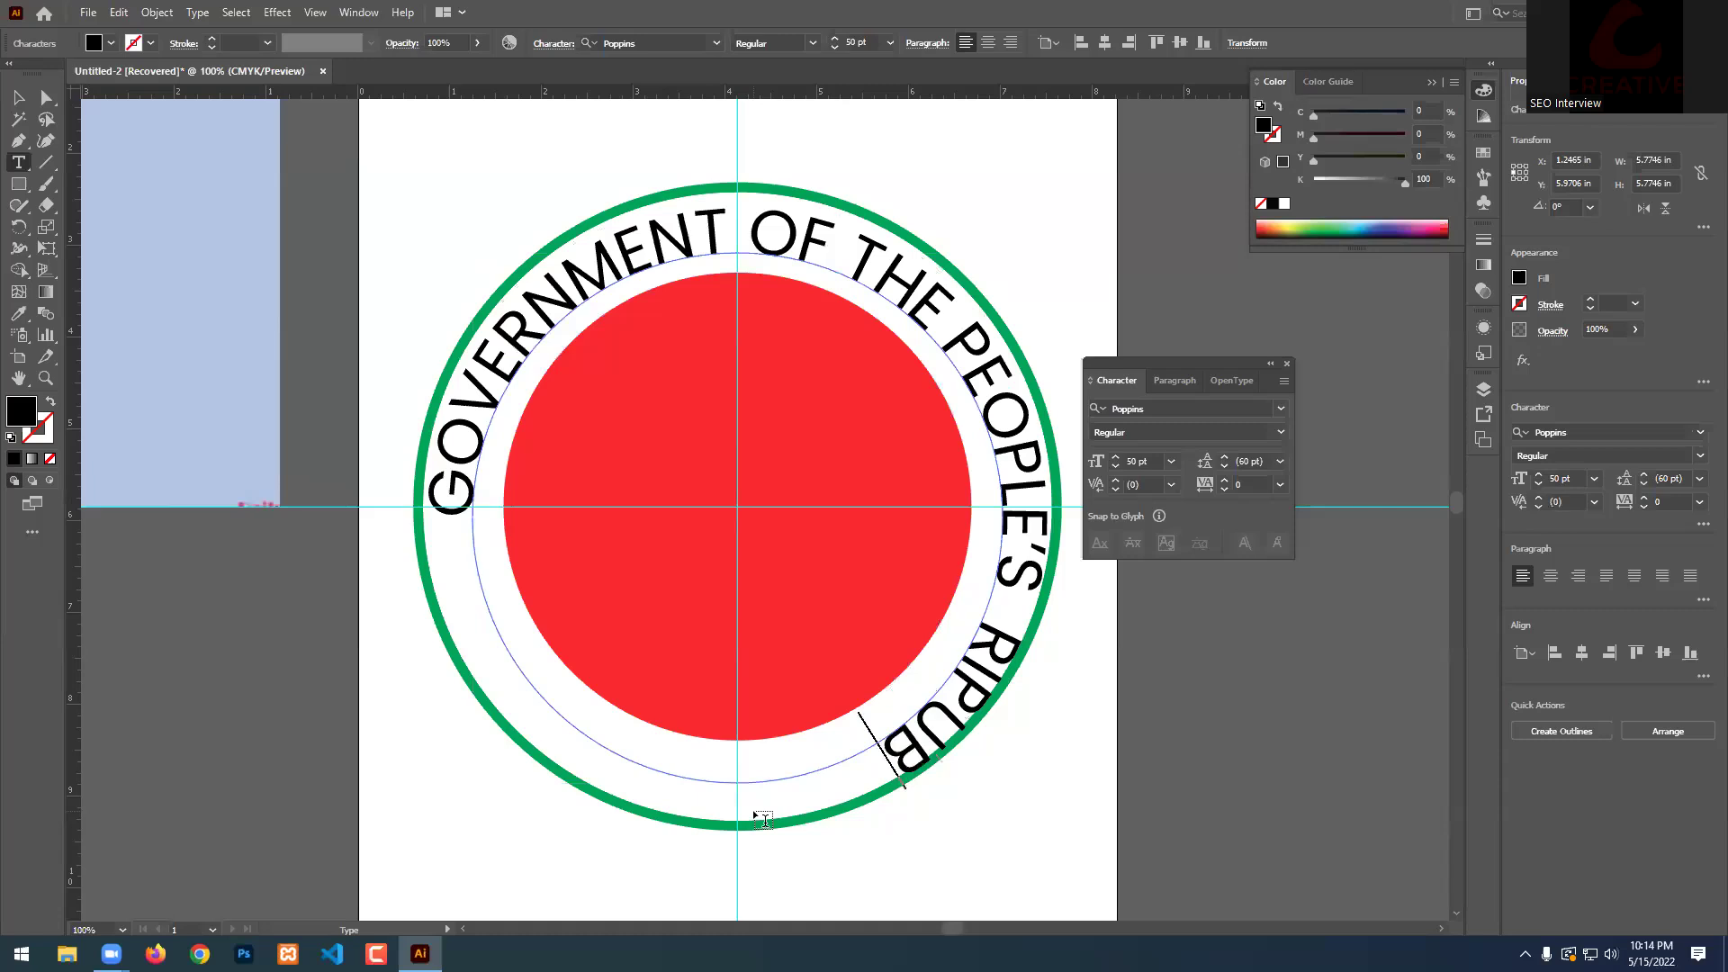
{"action": "key", "text": "BackSpace"}
{"action": "key", "text": "BackSpace"}
{"action": "key", "text": "BackSpace"}
{"action": "key", "text": "BackSpace"}
{"action": "key", "text": "BackSpace"}
{"action": "key", "text": "BackSpace"}
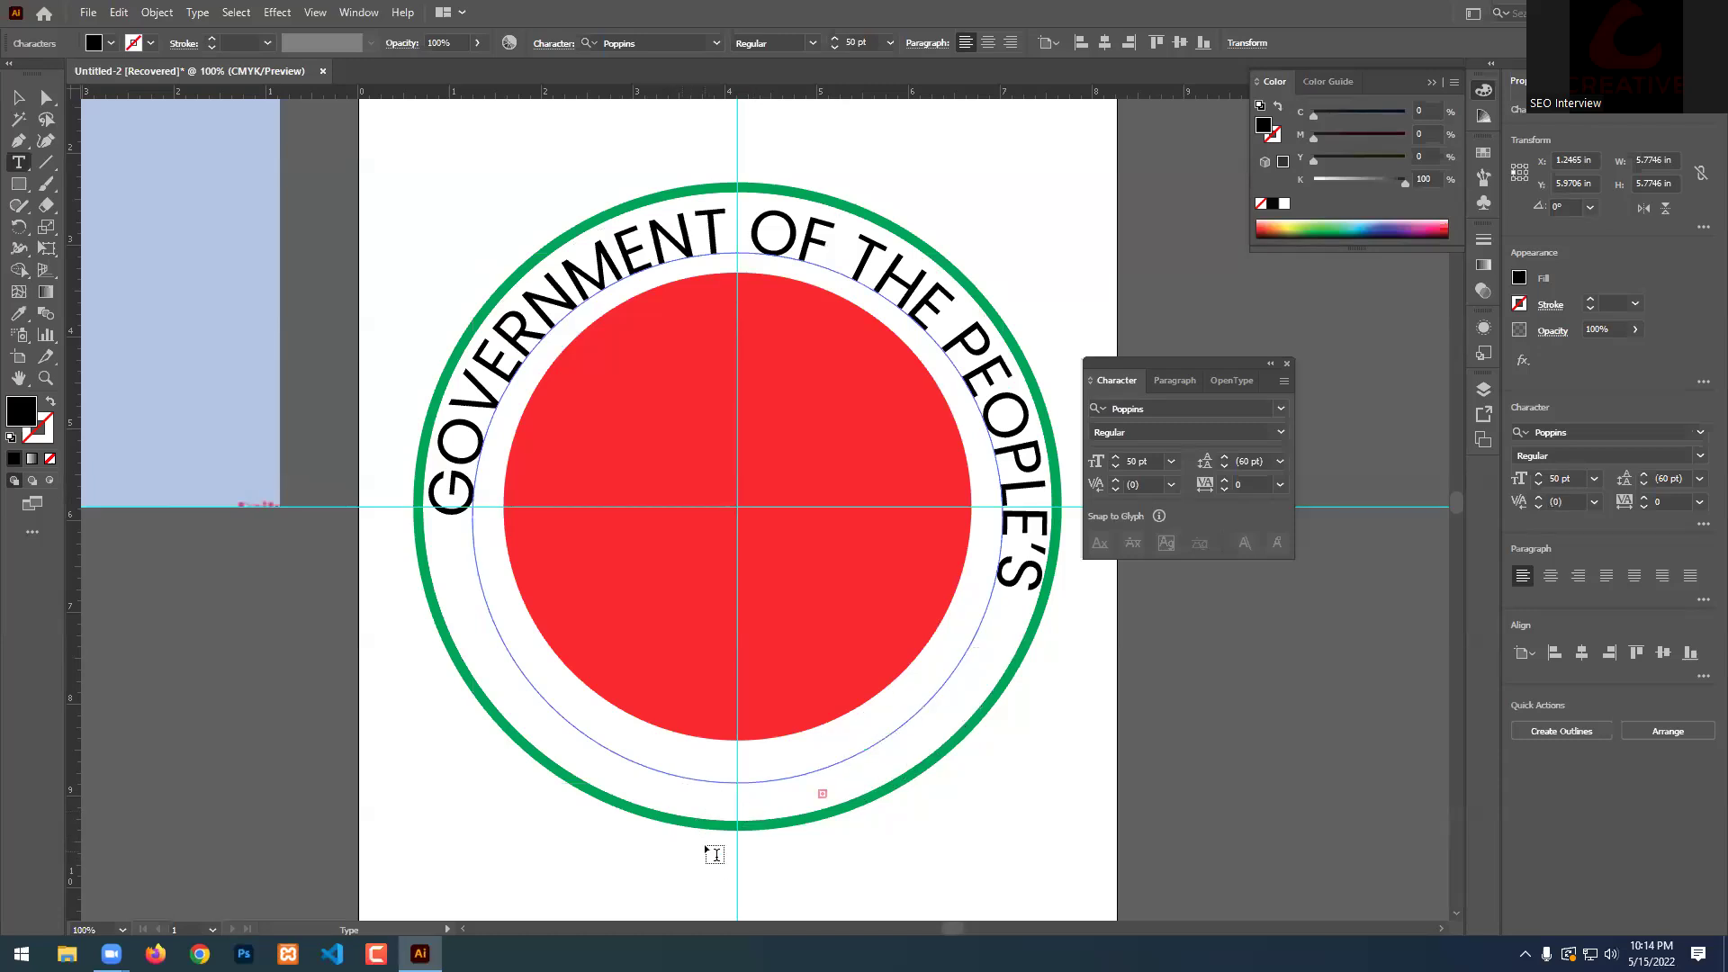
{"action": "key", "text": "Escape"}
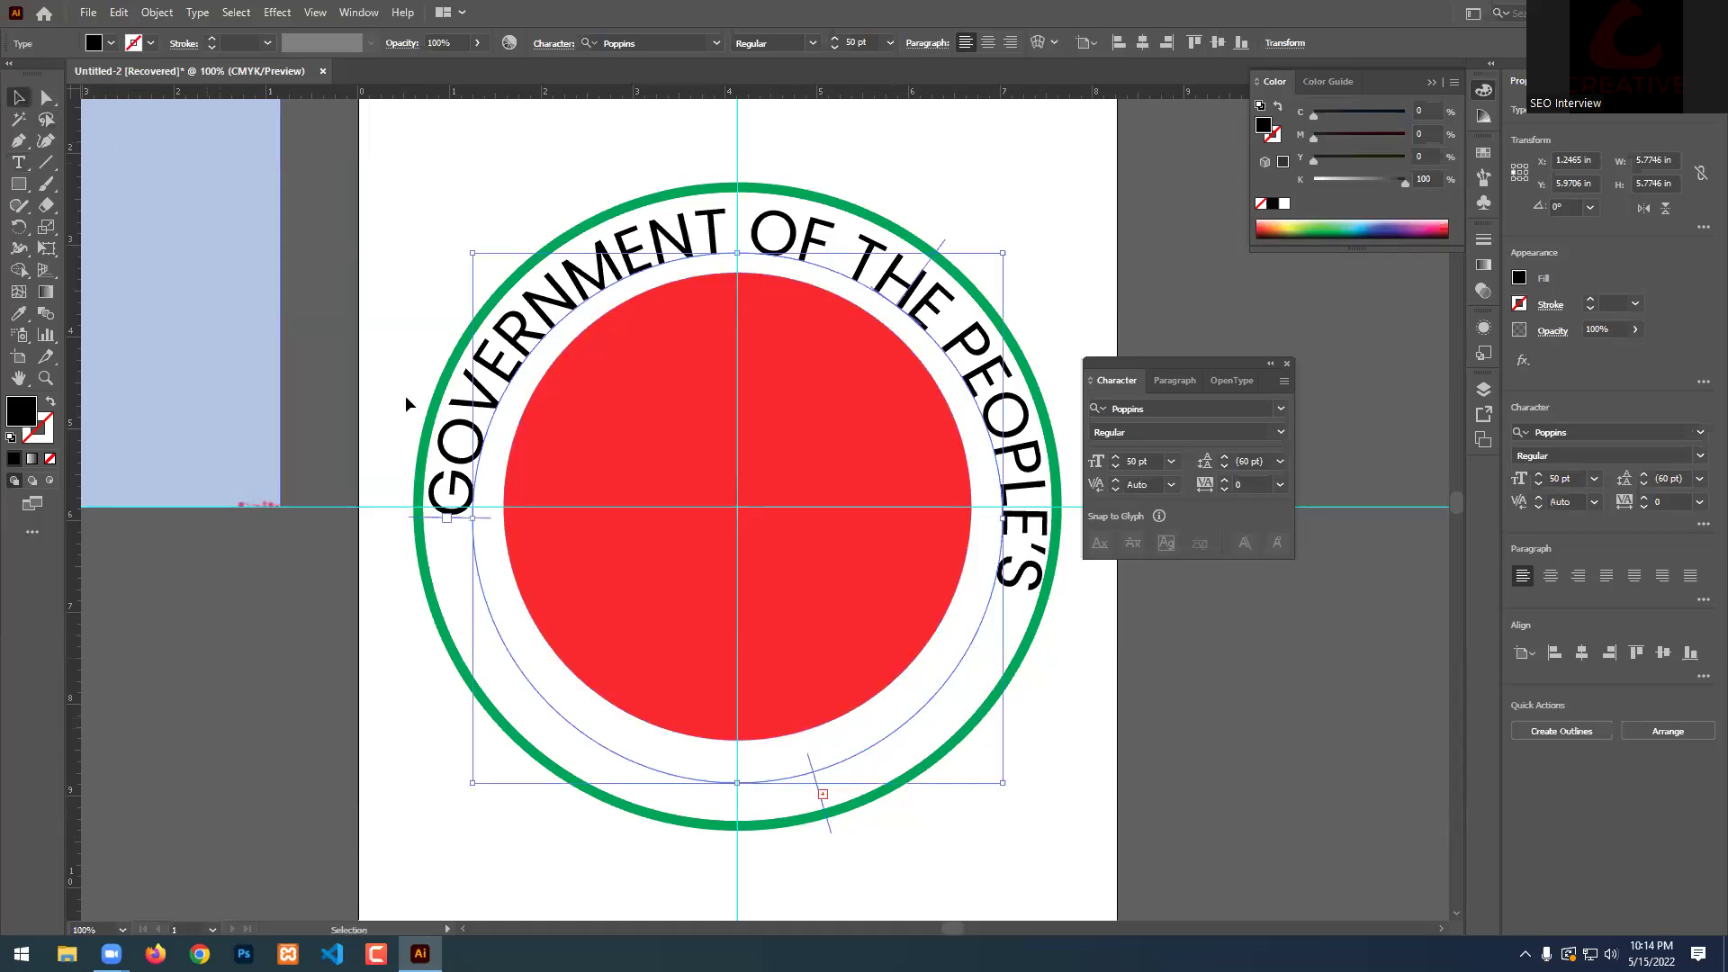
{"action": "left_click_drag", "start_coordinate": [829, 823], "coordinate": [794, 830]}
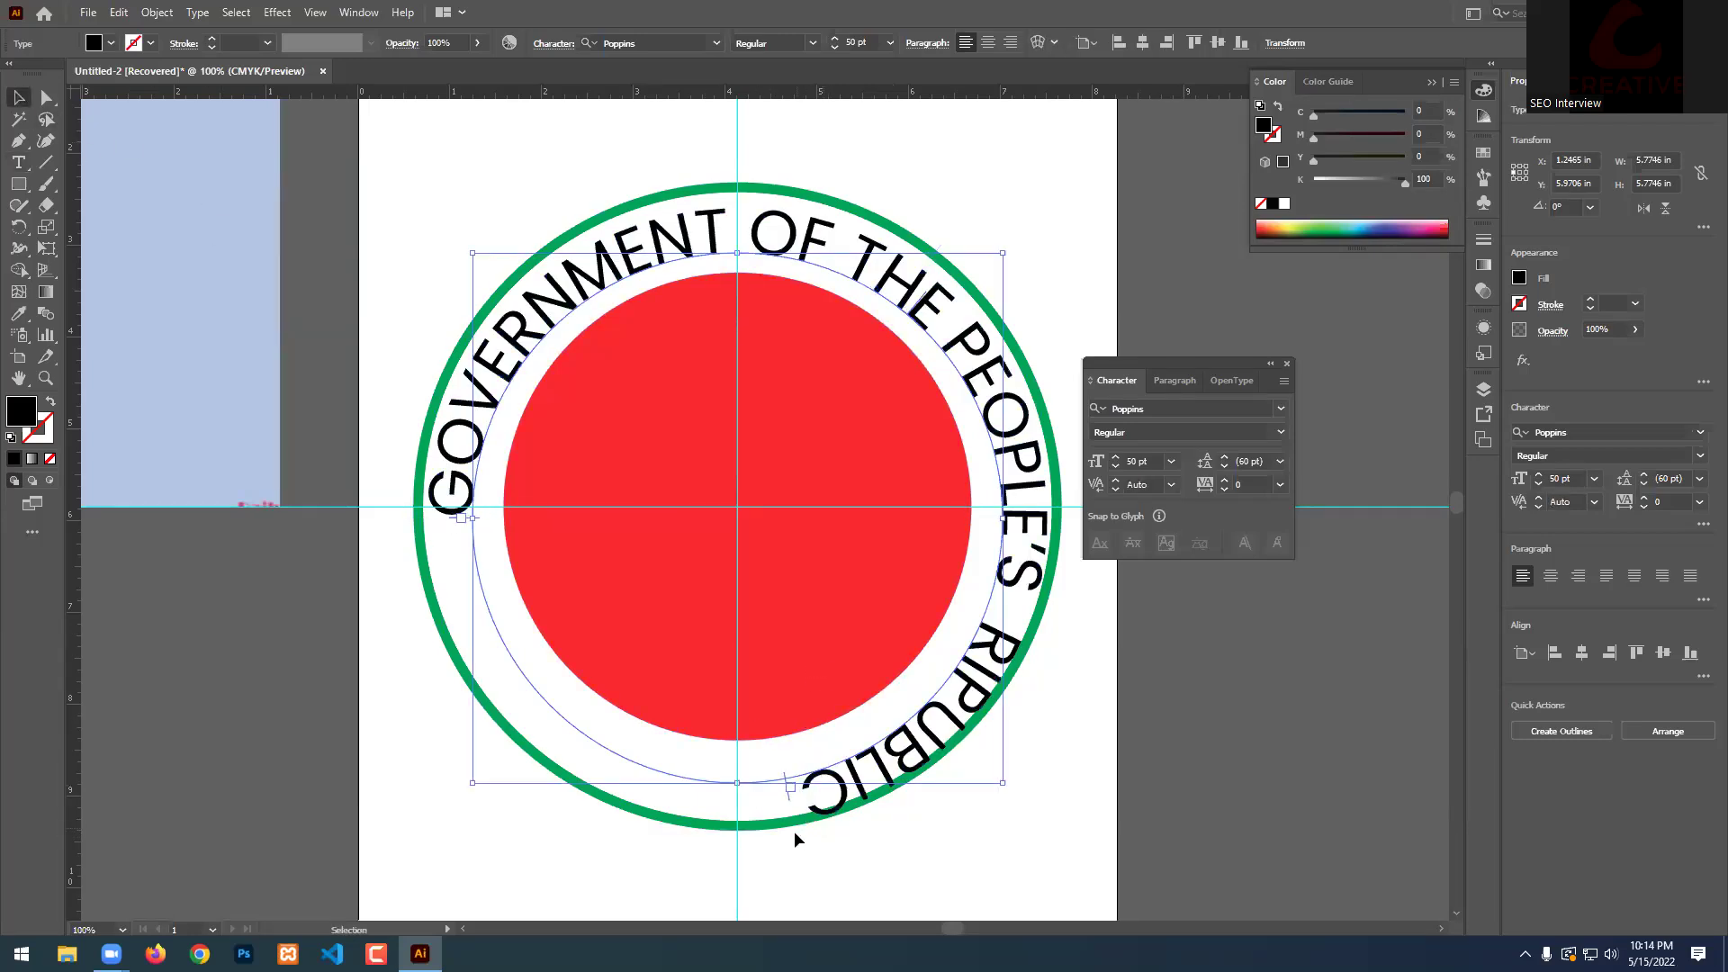
Set the whole curved title to 45 pt.
{"action": "double_click", "coordinate": [918, 752]}
{"action": "key", "text": "ctrl+a"}
{"action": "left_click", "coordinate": [1139, 461]}
{"action": "key", "text": "Return"}
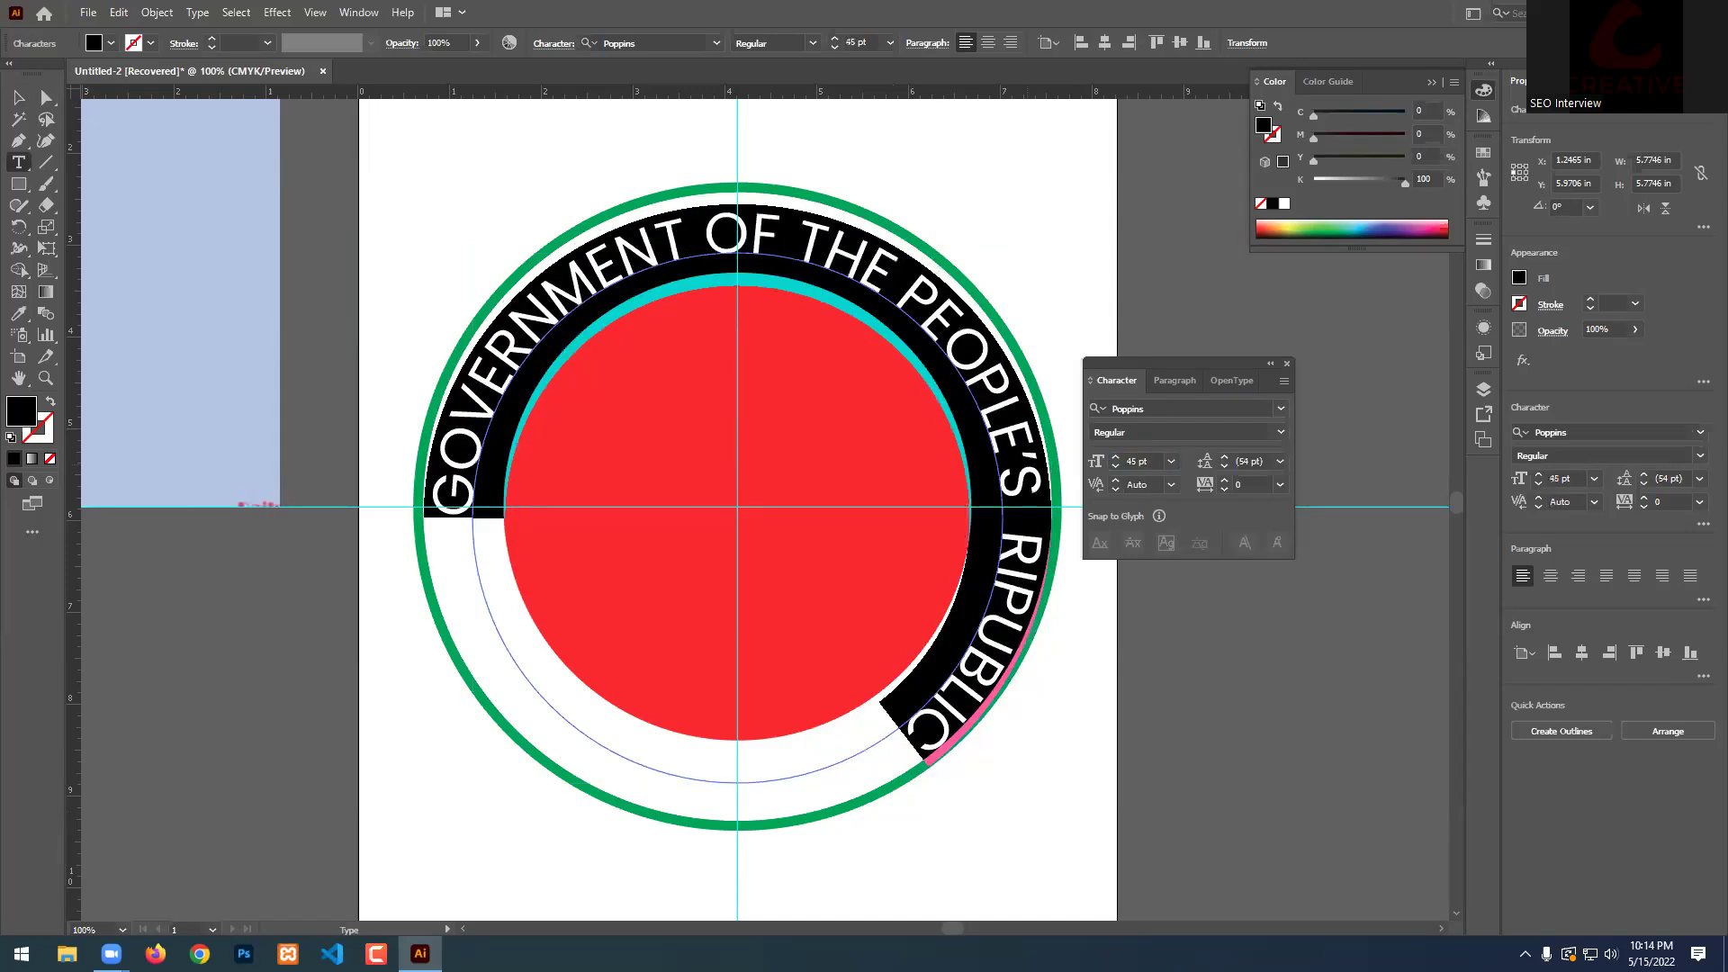
{"action": "key", "text": "Escape"}
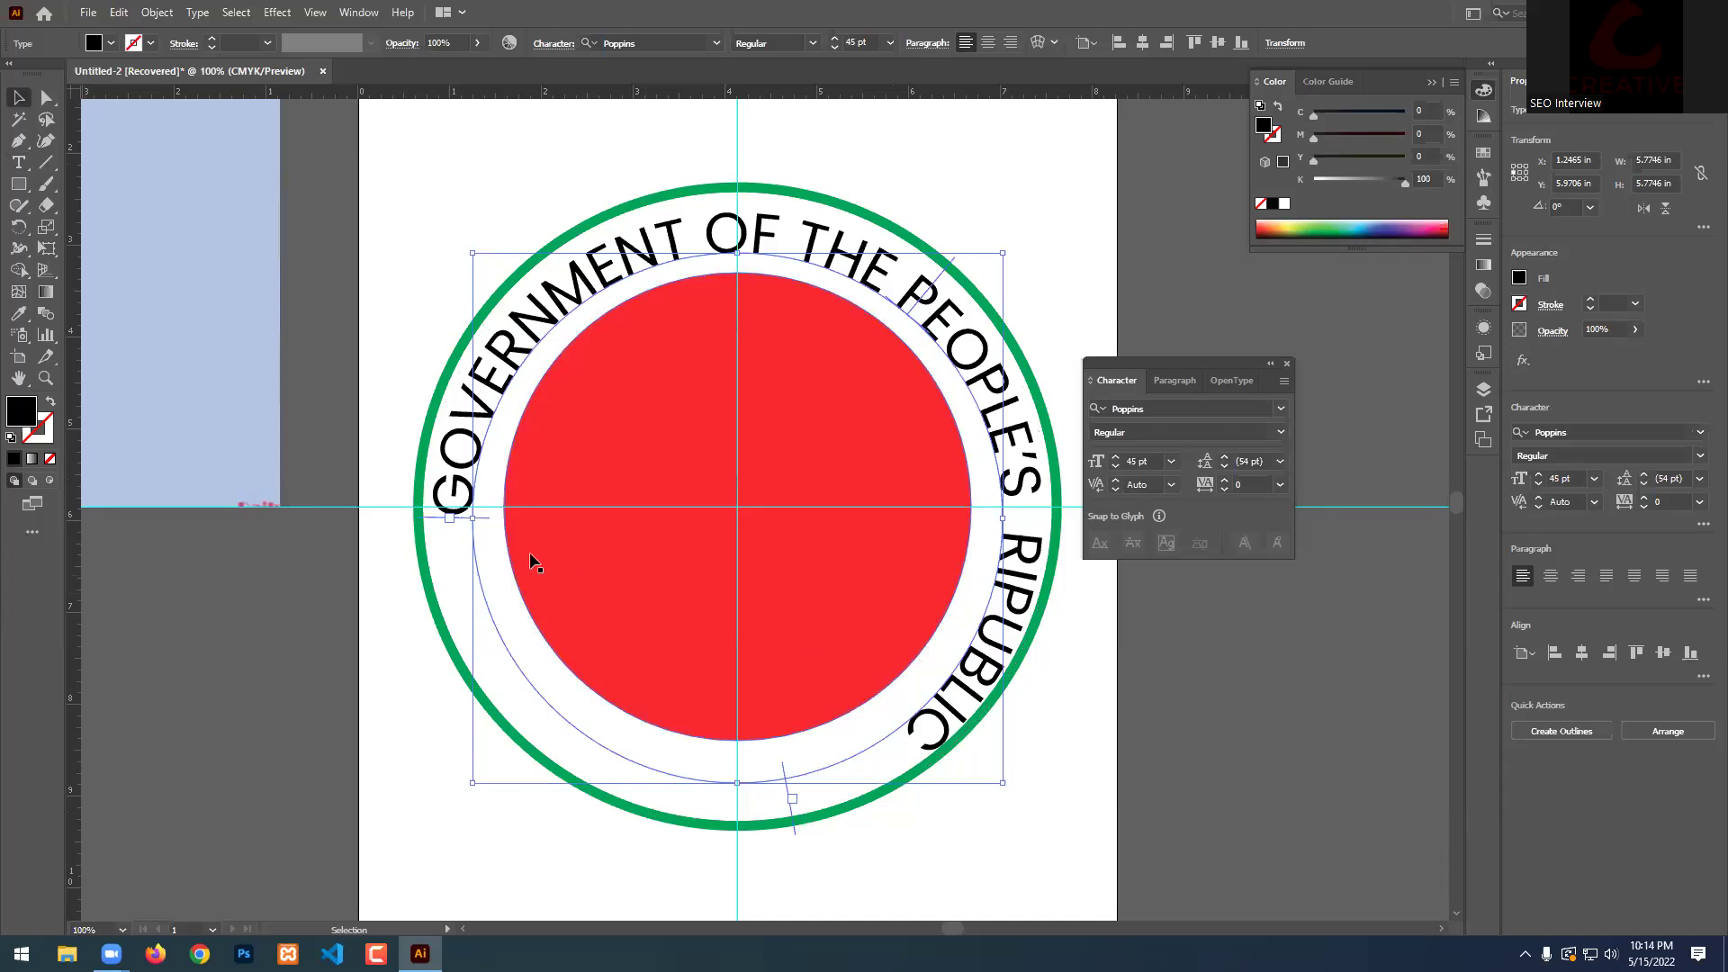
Add a horizontal guide across the seal and shift the title's start down along the ring.
{"action": "left_click_drag", "start_coordinate": [828, 90], "coordinate": [737, 590]}
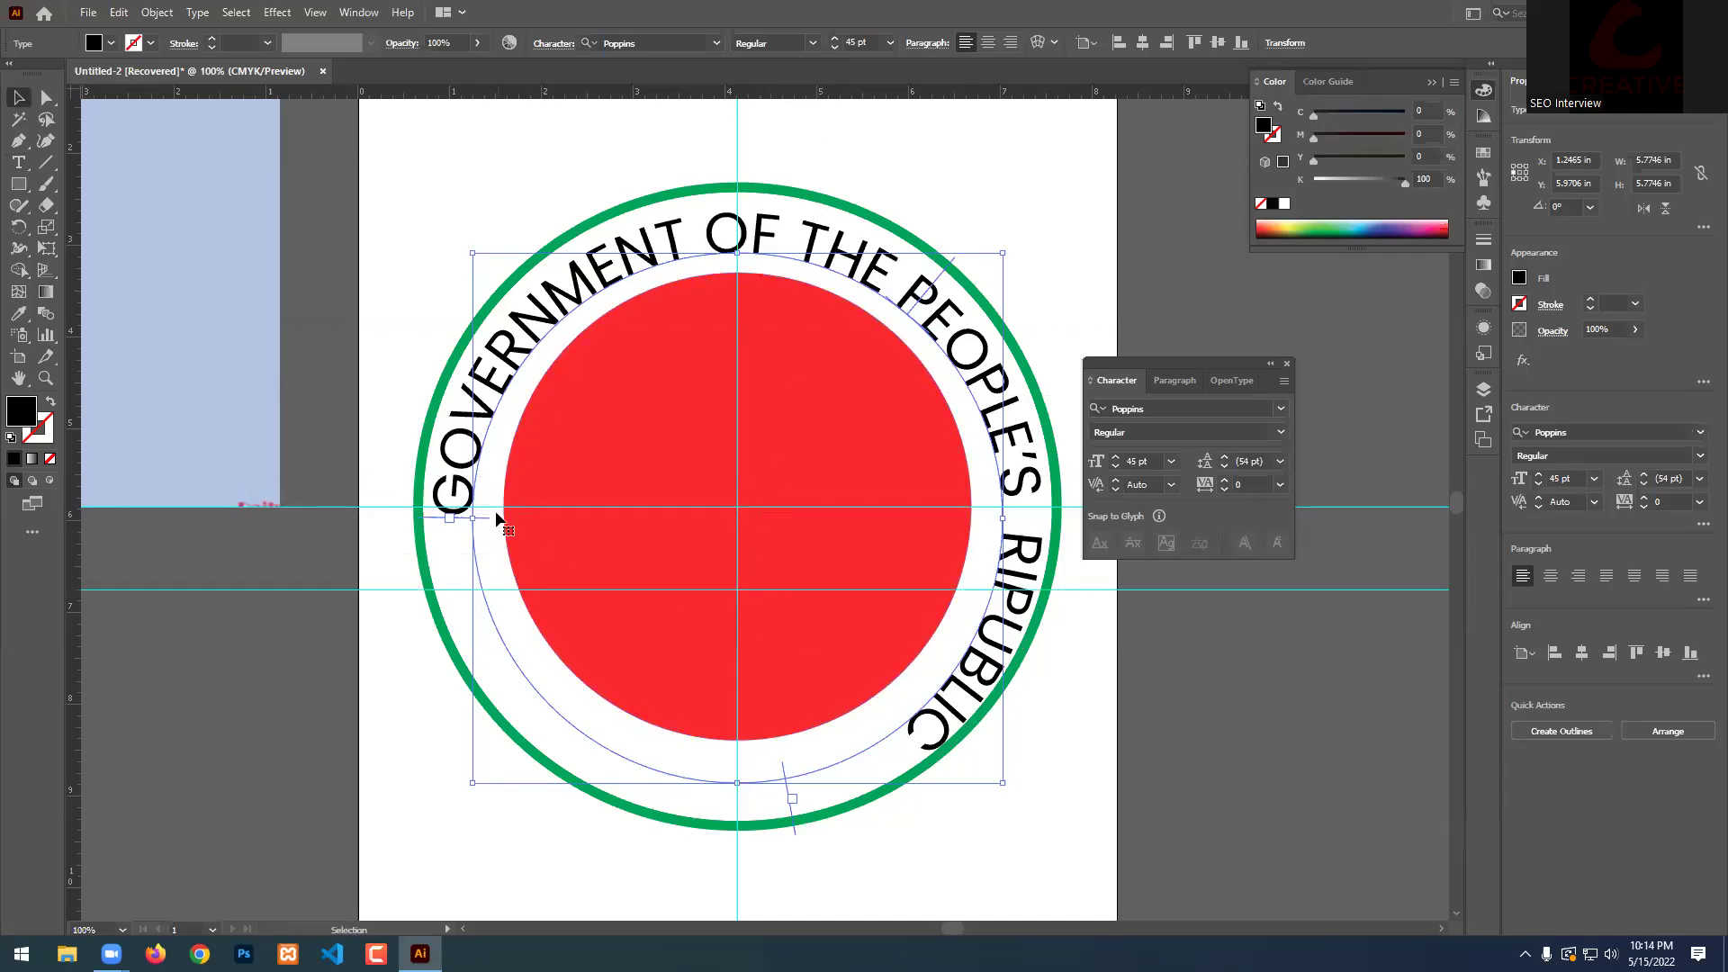
{"action": "left_click_drag", "start_coordinate": [487, 520], "coordinate": [487, 589]}
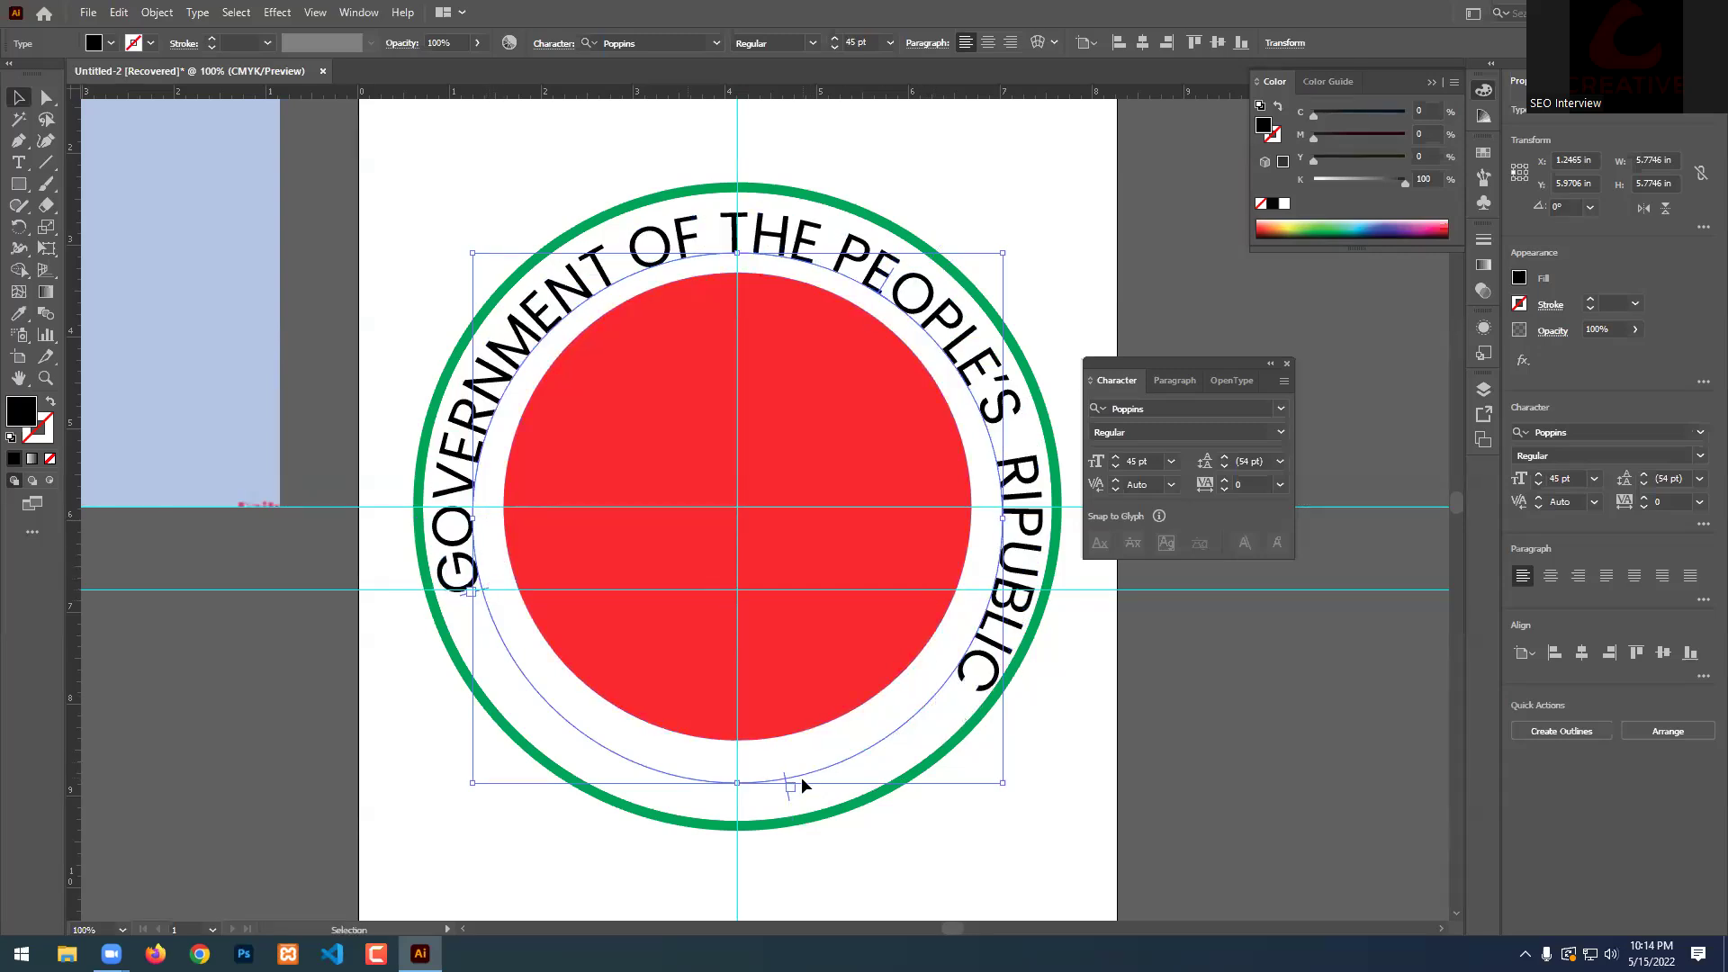
{"action": "left_click_drag", "start_coordinate": [786, 792], "coordinate": [1004, 594]}
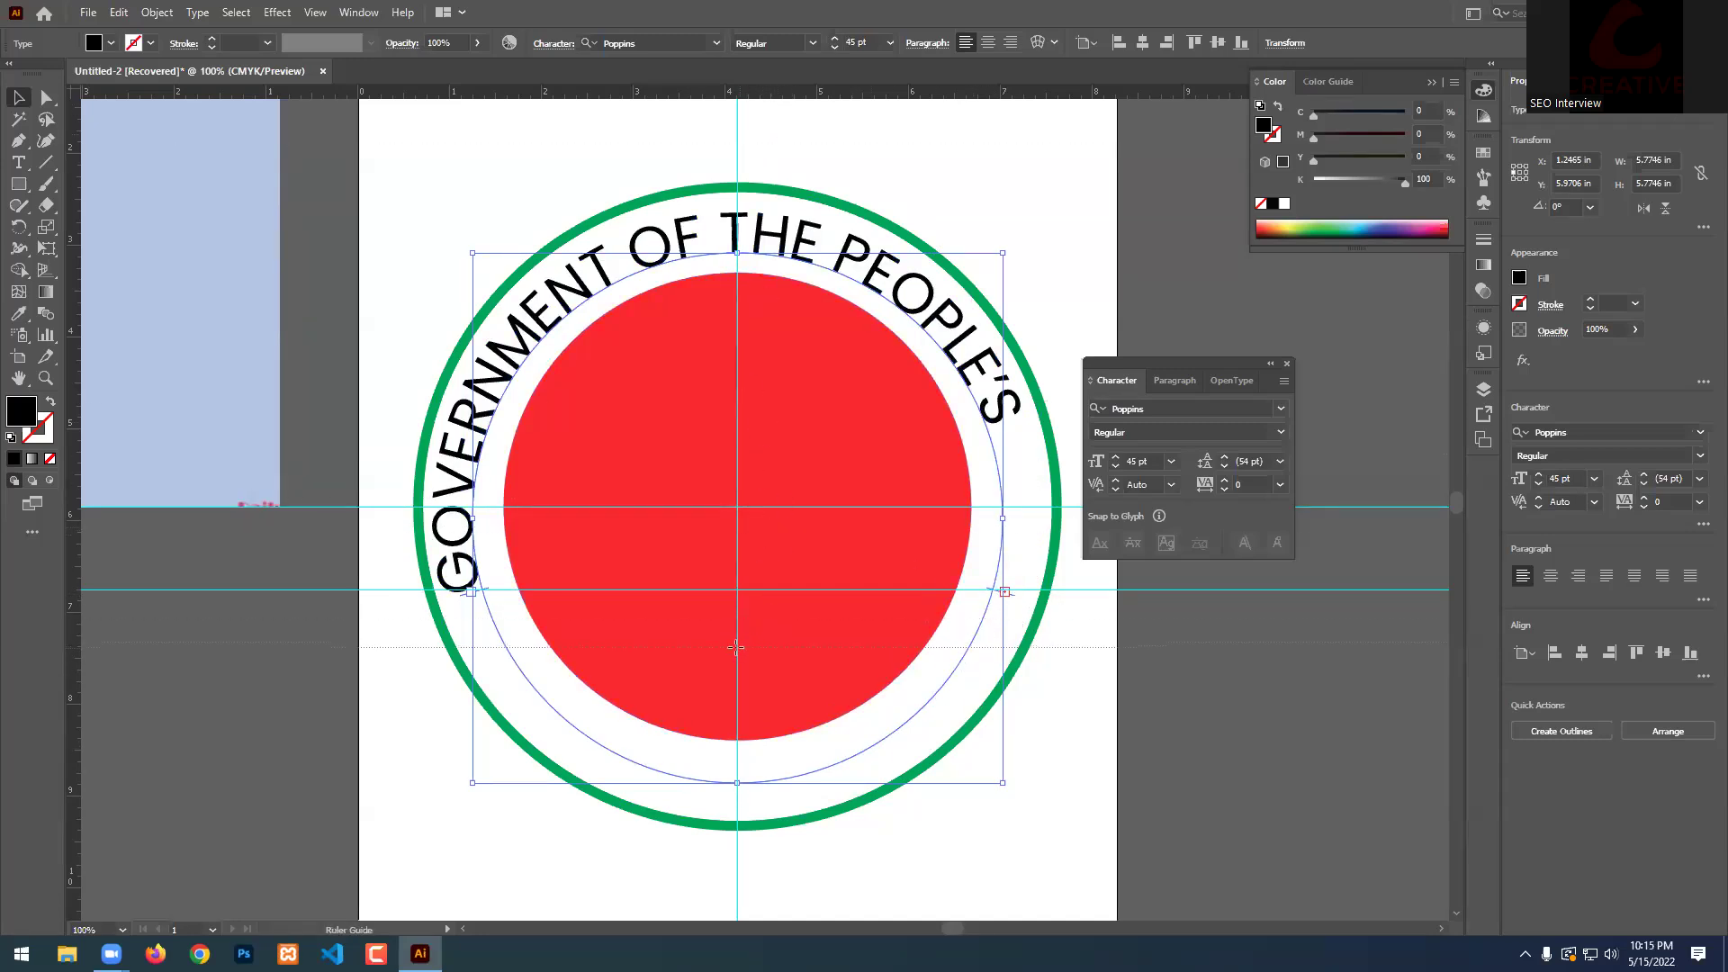
Lower both ends of the title down the ring and centre it with Align Center.
{"action": "scroll", "coordinate": [738, 630], "scroll_direction": "down", "scroll_amount": 1}
{"action": "scroll", "coordinate": [746, 589], "scroll_direction": "up", "scroll_amount": 1, "text": "alt"}
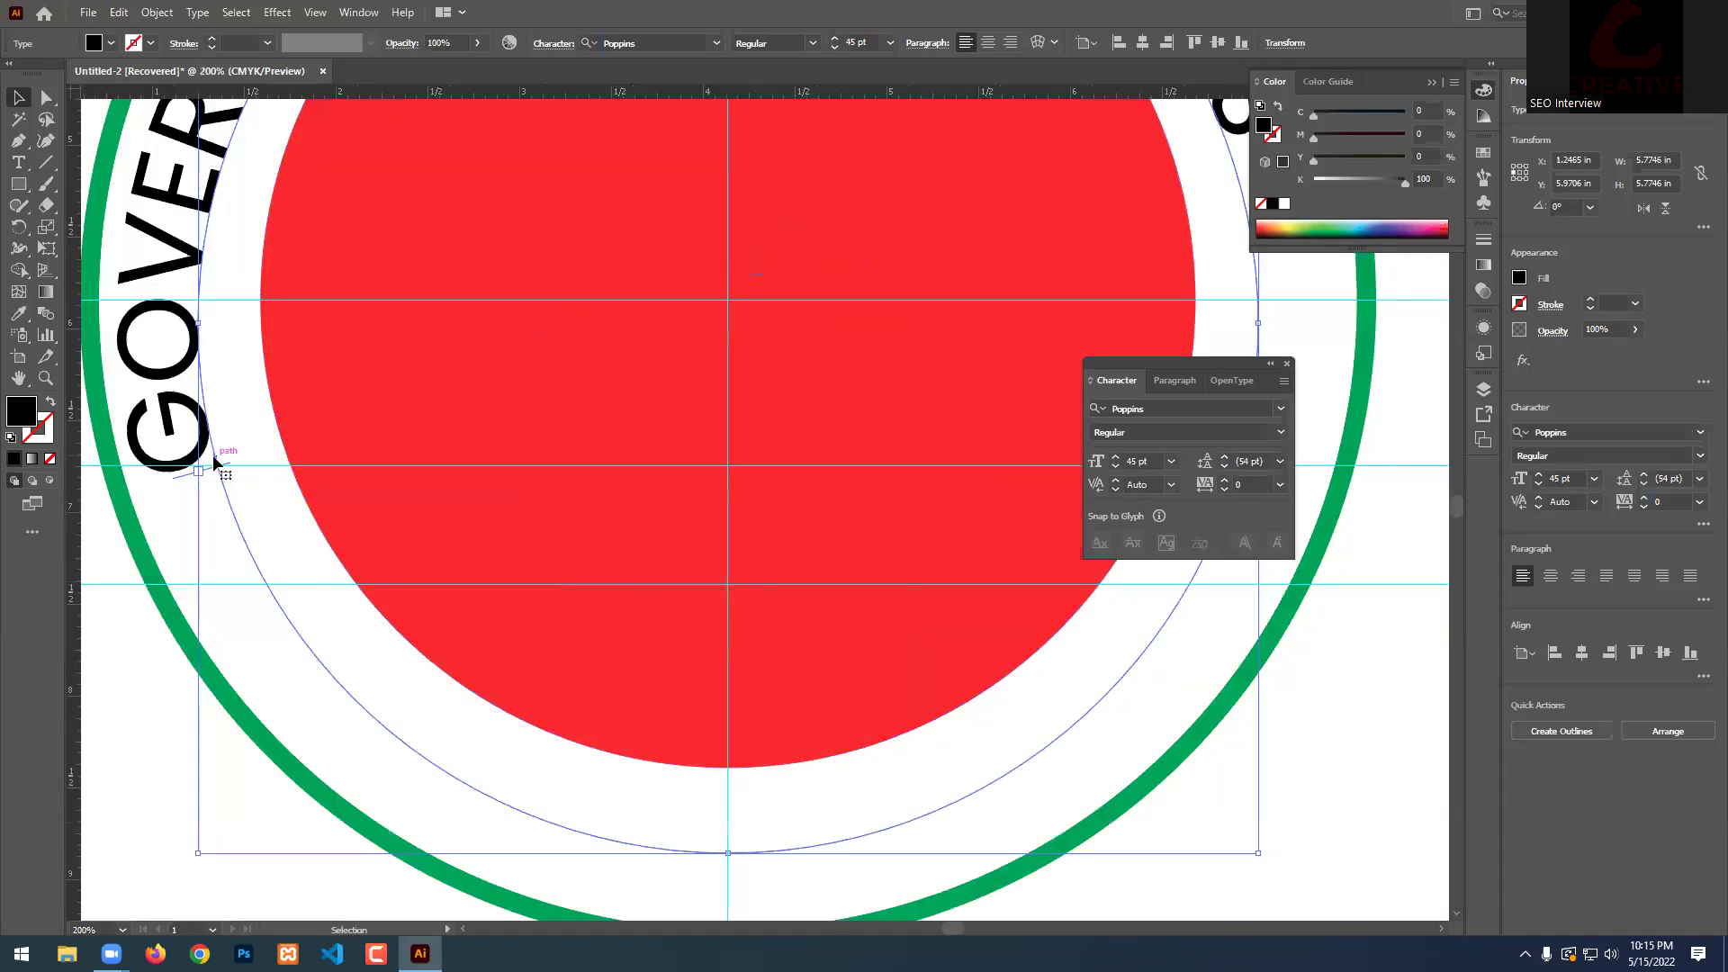
{"action": "left_click_drag", "start_coordinate": [229, 487], "coordinate": [263, 581]}
{"action": "scroll", "coordinate": [263, 556], "scroll_direction": "down", "scroll_amount": 2, "text": "alt"}
{"action": "scroll", "coordinate": [628, 586], "scroll_direction": "up", "scroll_amount": 1, "text": "alt"}
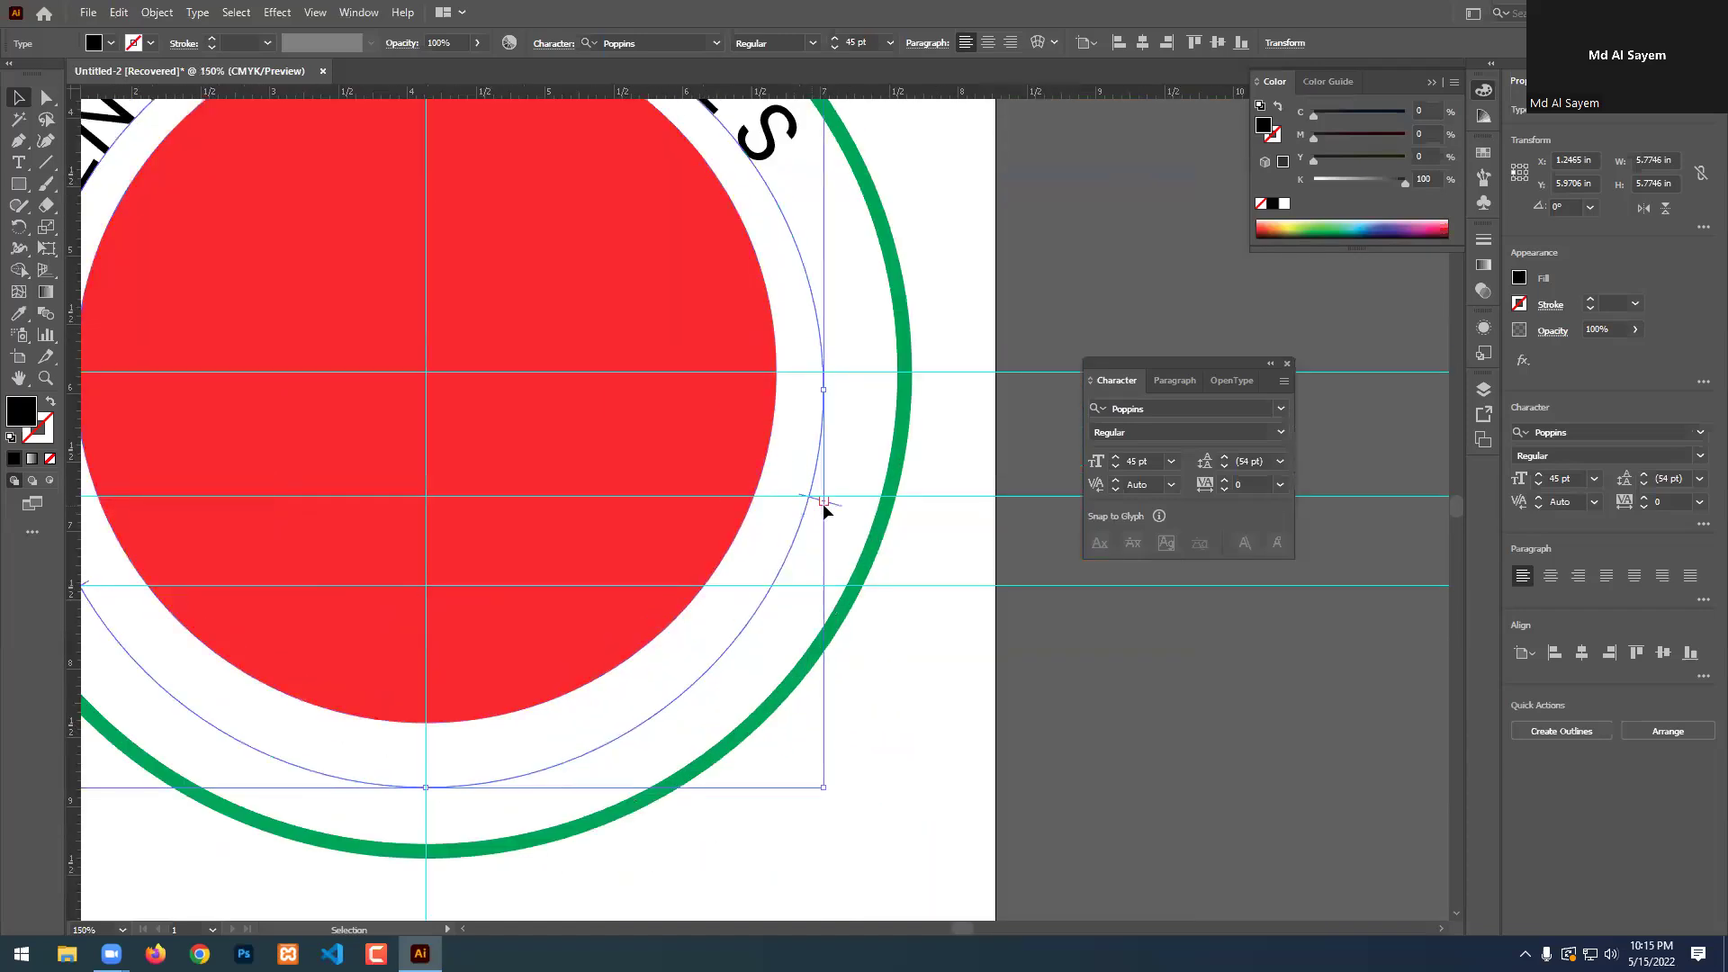
{"action": "left_click_drag", "start_coordinate": [835, 506], "coordinate": [785, 588]}
{"action": "scroll", "coordinate": [787, 517], "scroll_direction": "down", "scroll_amount": 3, "text": "alt"}
{"action": "scroll", "coordinate": [752, 494], "scroll_direction": "up", "scroll_amount": 1, "text": "alt"}
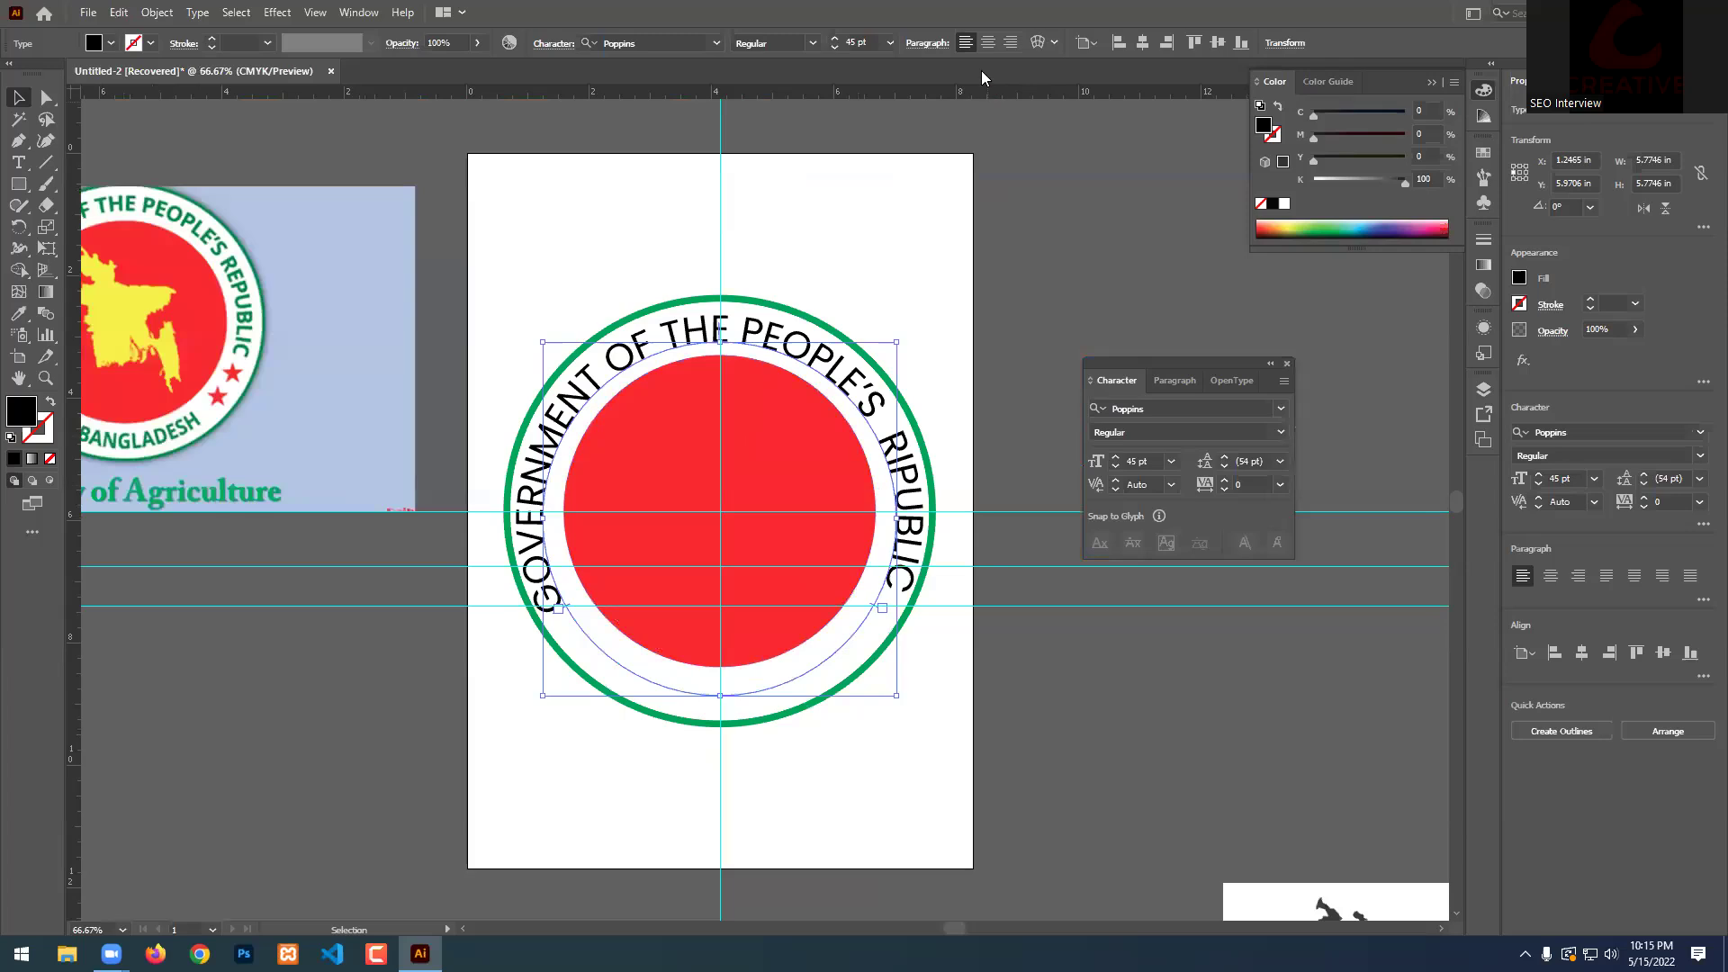
{"action": "left_click", "coordinate": [987, 42]}
{"action": "left_click", "coordinate": [1016, 353]}
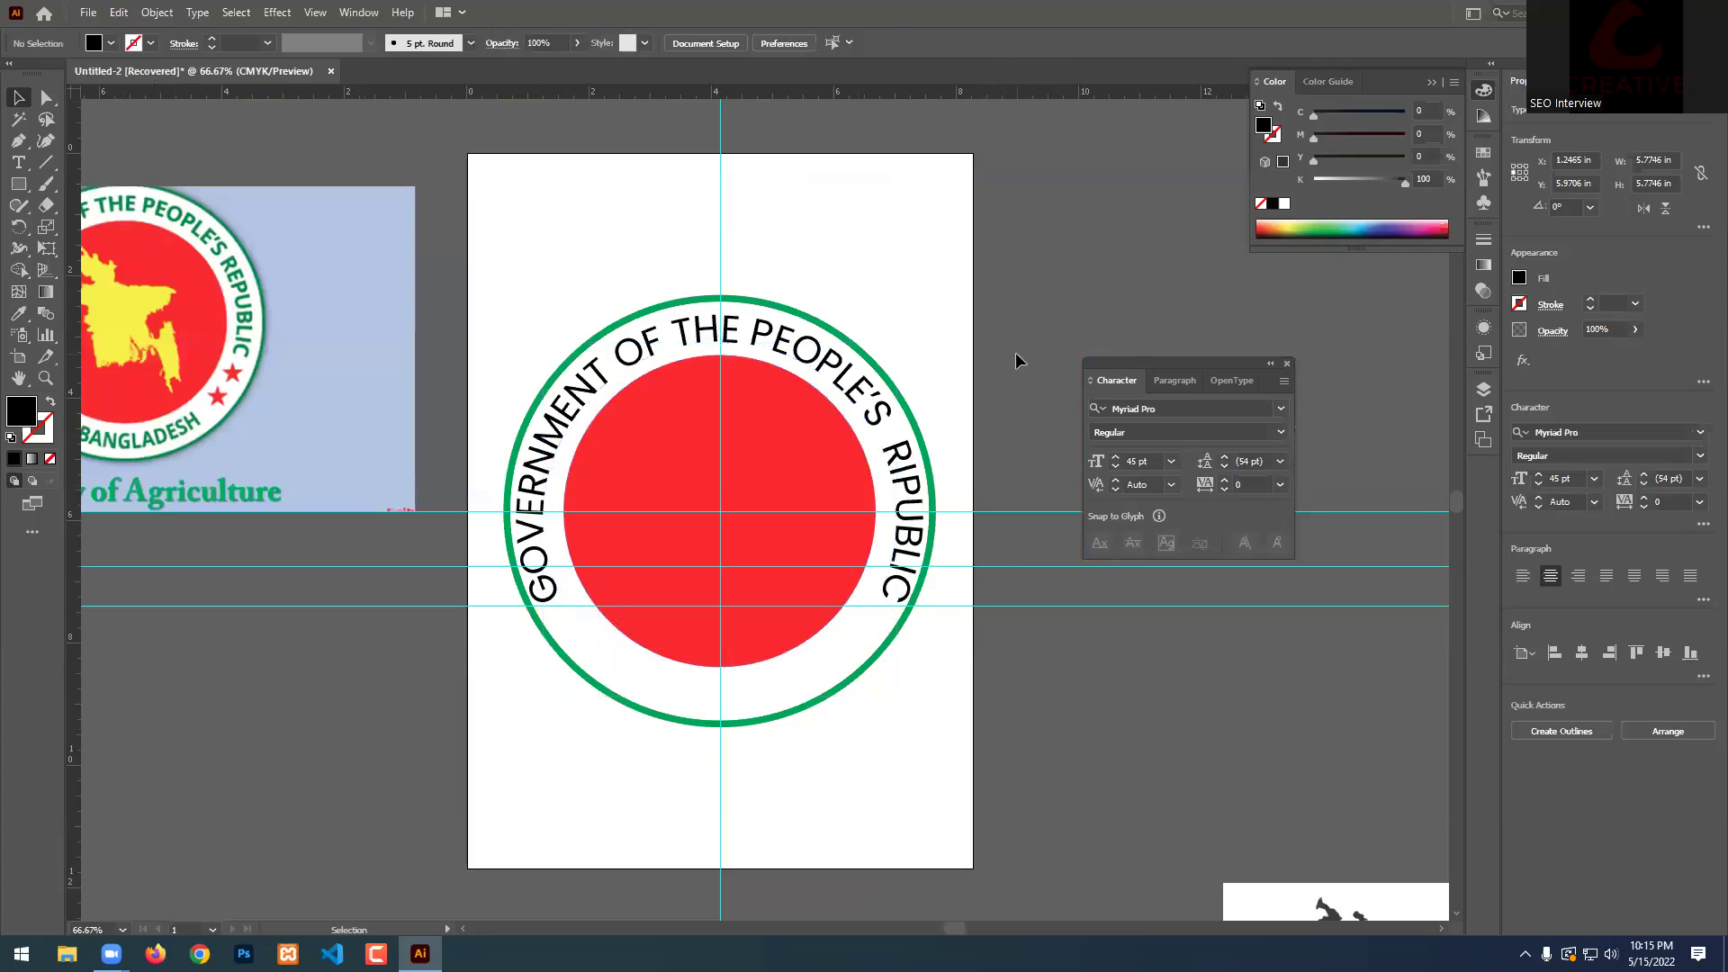
Inspect the seal's selections at different zoom levels, then reselect the curved title text.
{"action": "scroll", "coordinate": [1028, 357], "scroll_direction": "down", "scroll_amount": 1}
{"action": "scroll", "coordinate": [850, 614], "scroll_direction": "up", "scroll_amount": 1, "text": "alt"}
{"action": "left_click", "coordinate": [897, 504]}
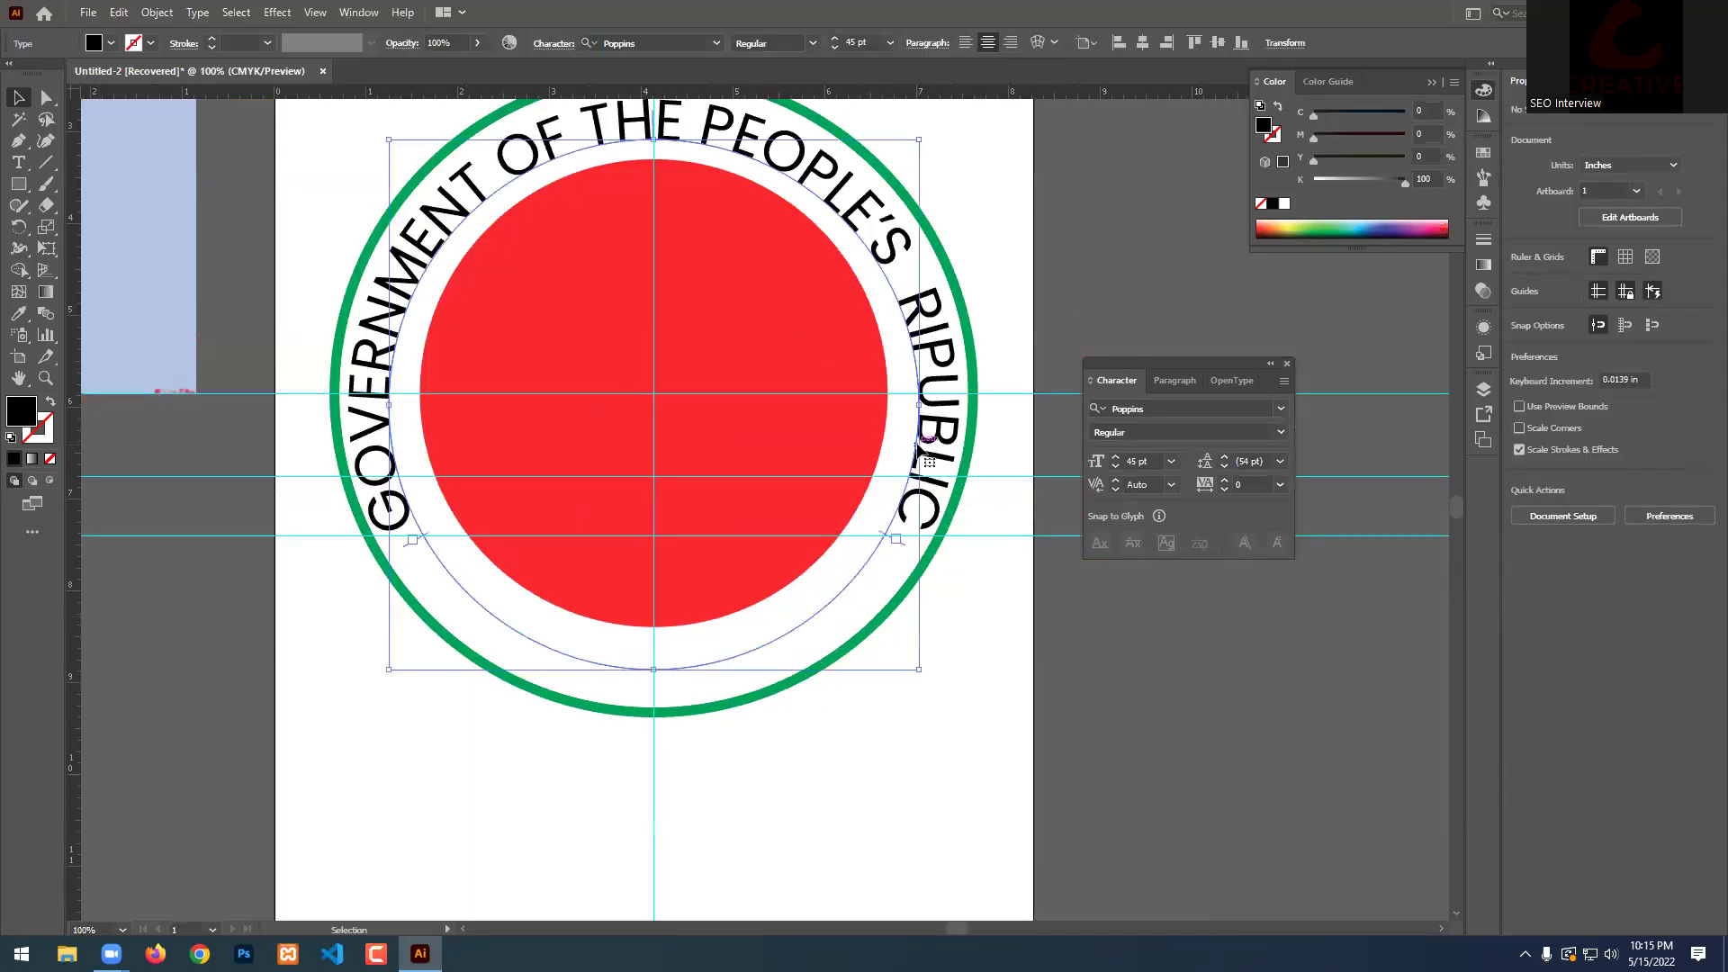
{"action": "key", "text": "v"}
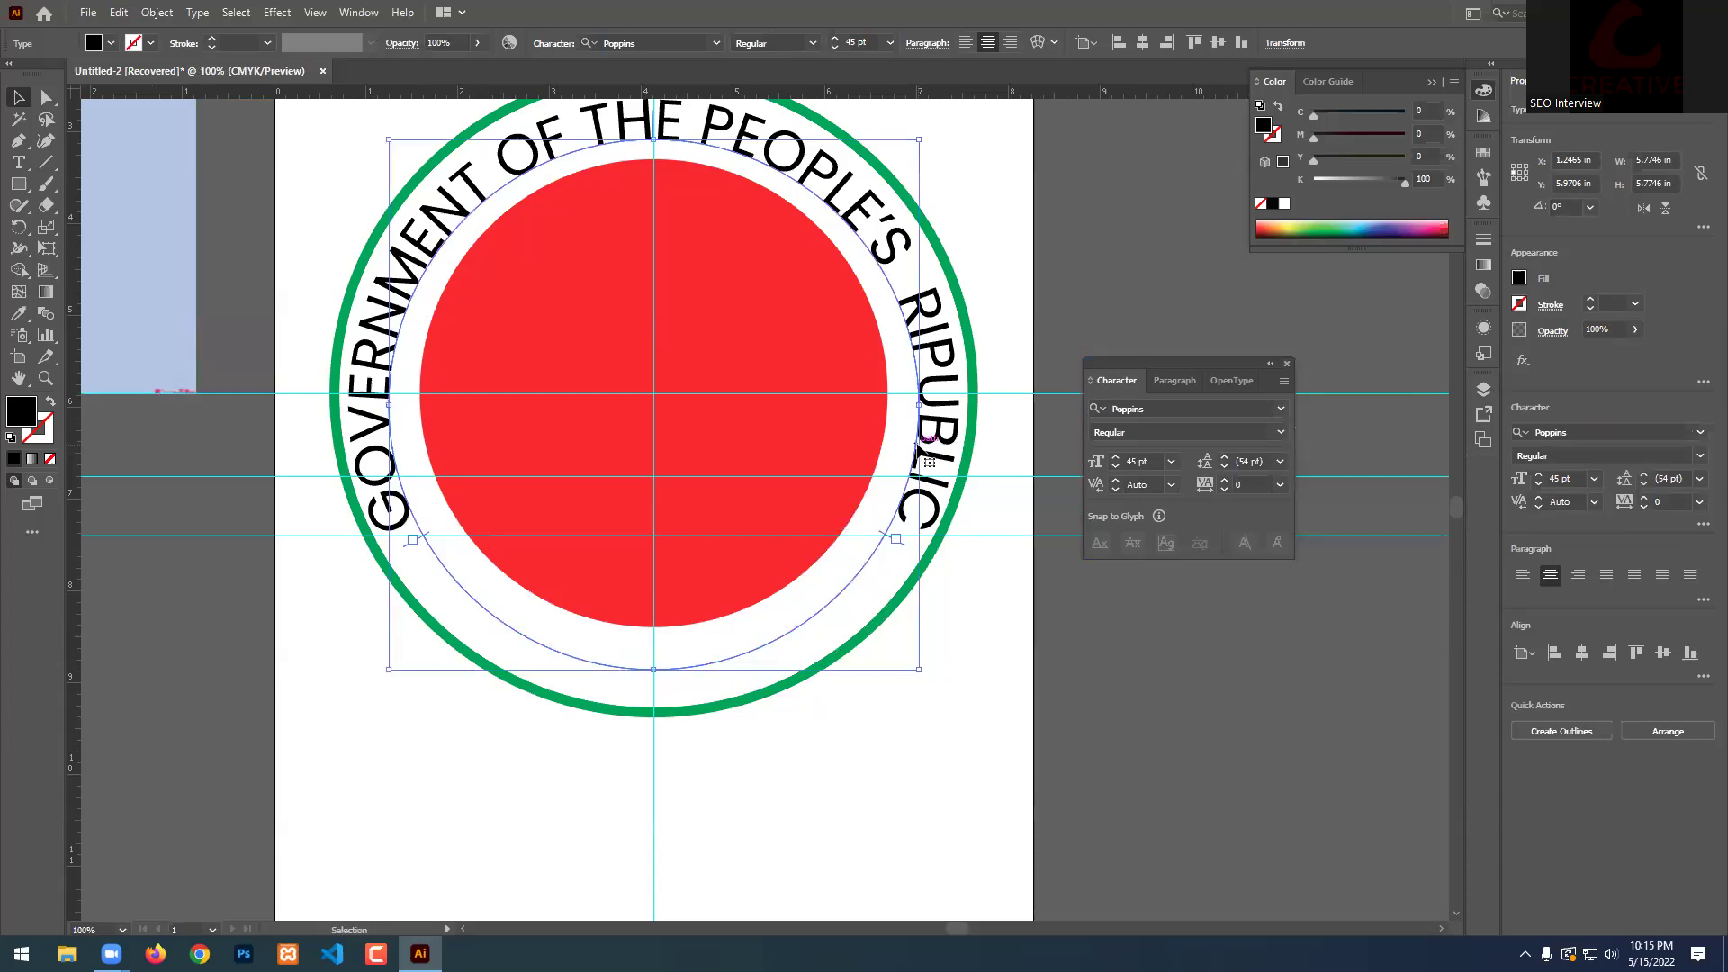
{"action": "key", "text": "a"}
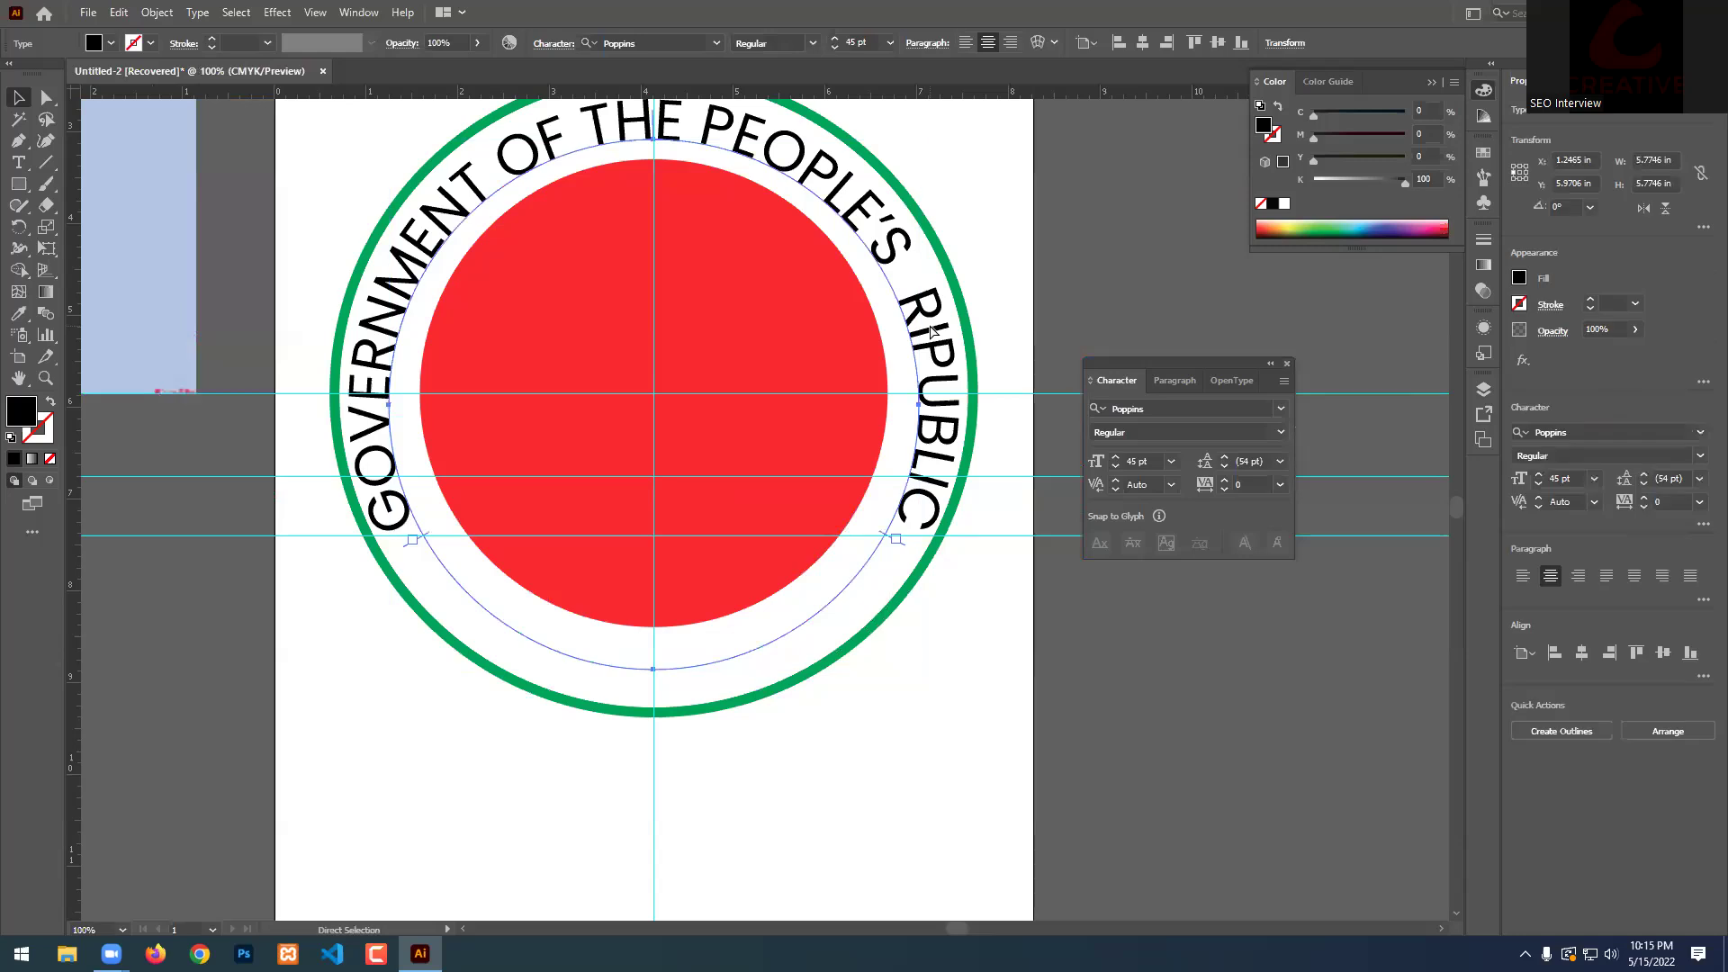
{"action": "key", "text": "ctrl+shift+a"}
{"action": "left_click_drag", "start_coordinate": [1014, 162], "coordinate": [815, 281]}
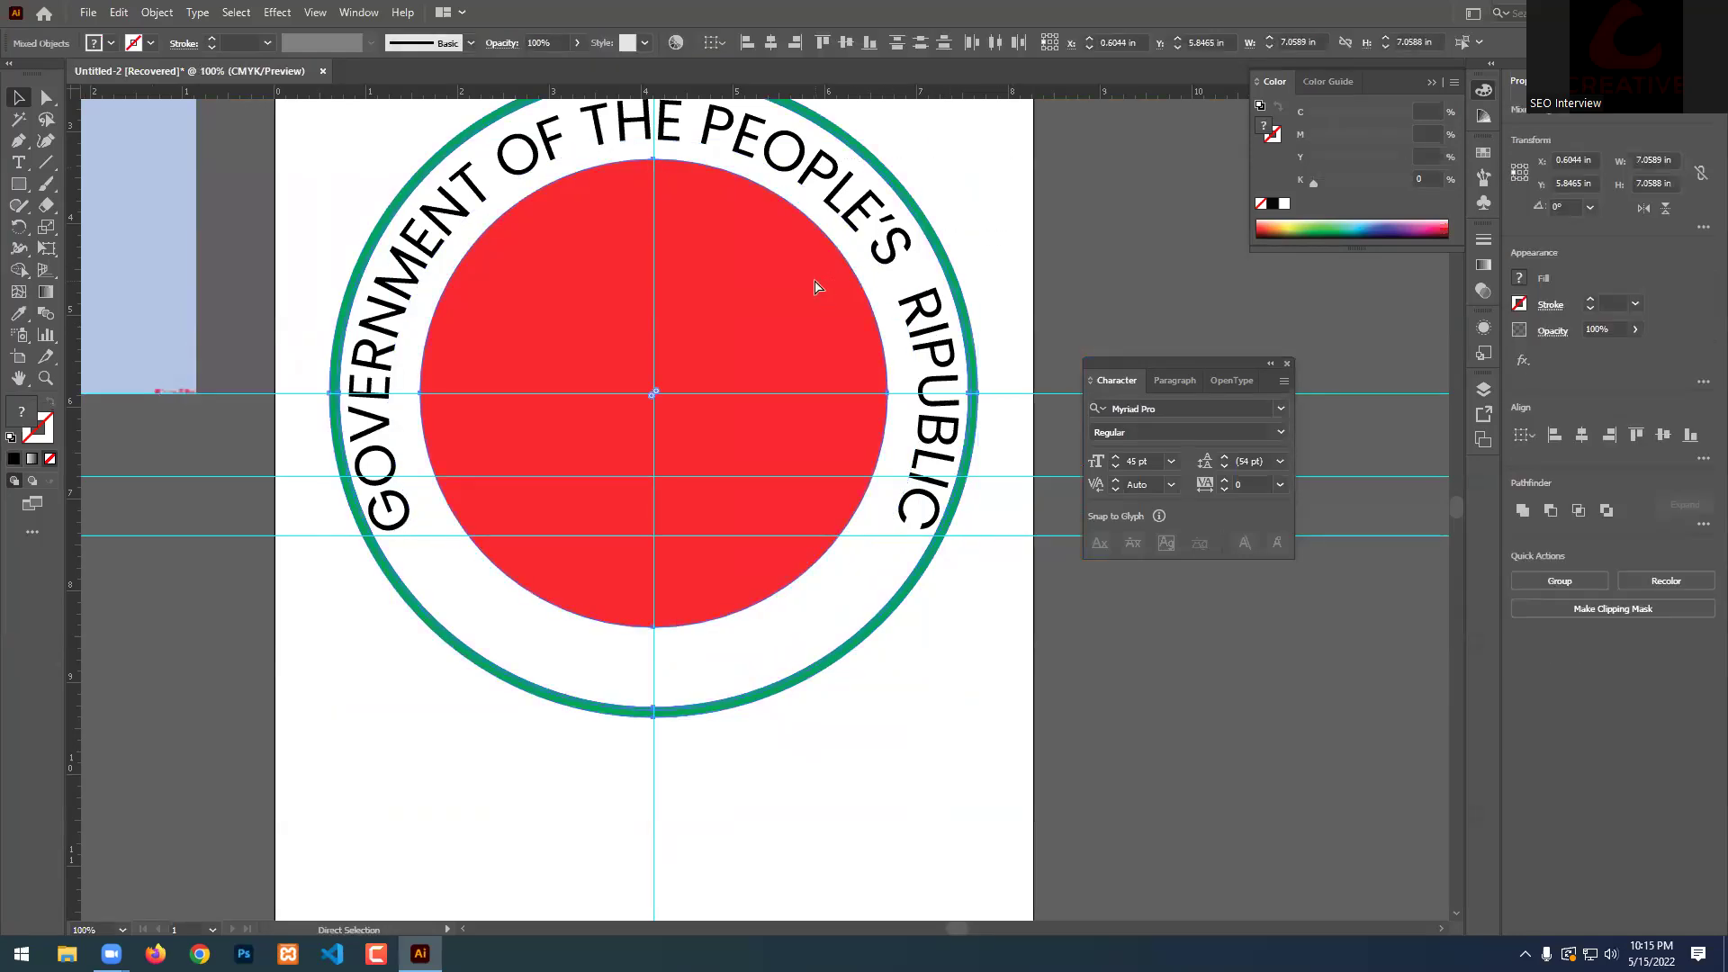
{"action": "key", "text": "ctrl+shift+a"}
{"action": "key", "text": "ctrl+minus"}
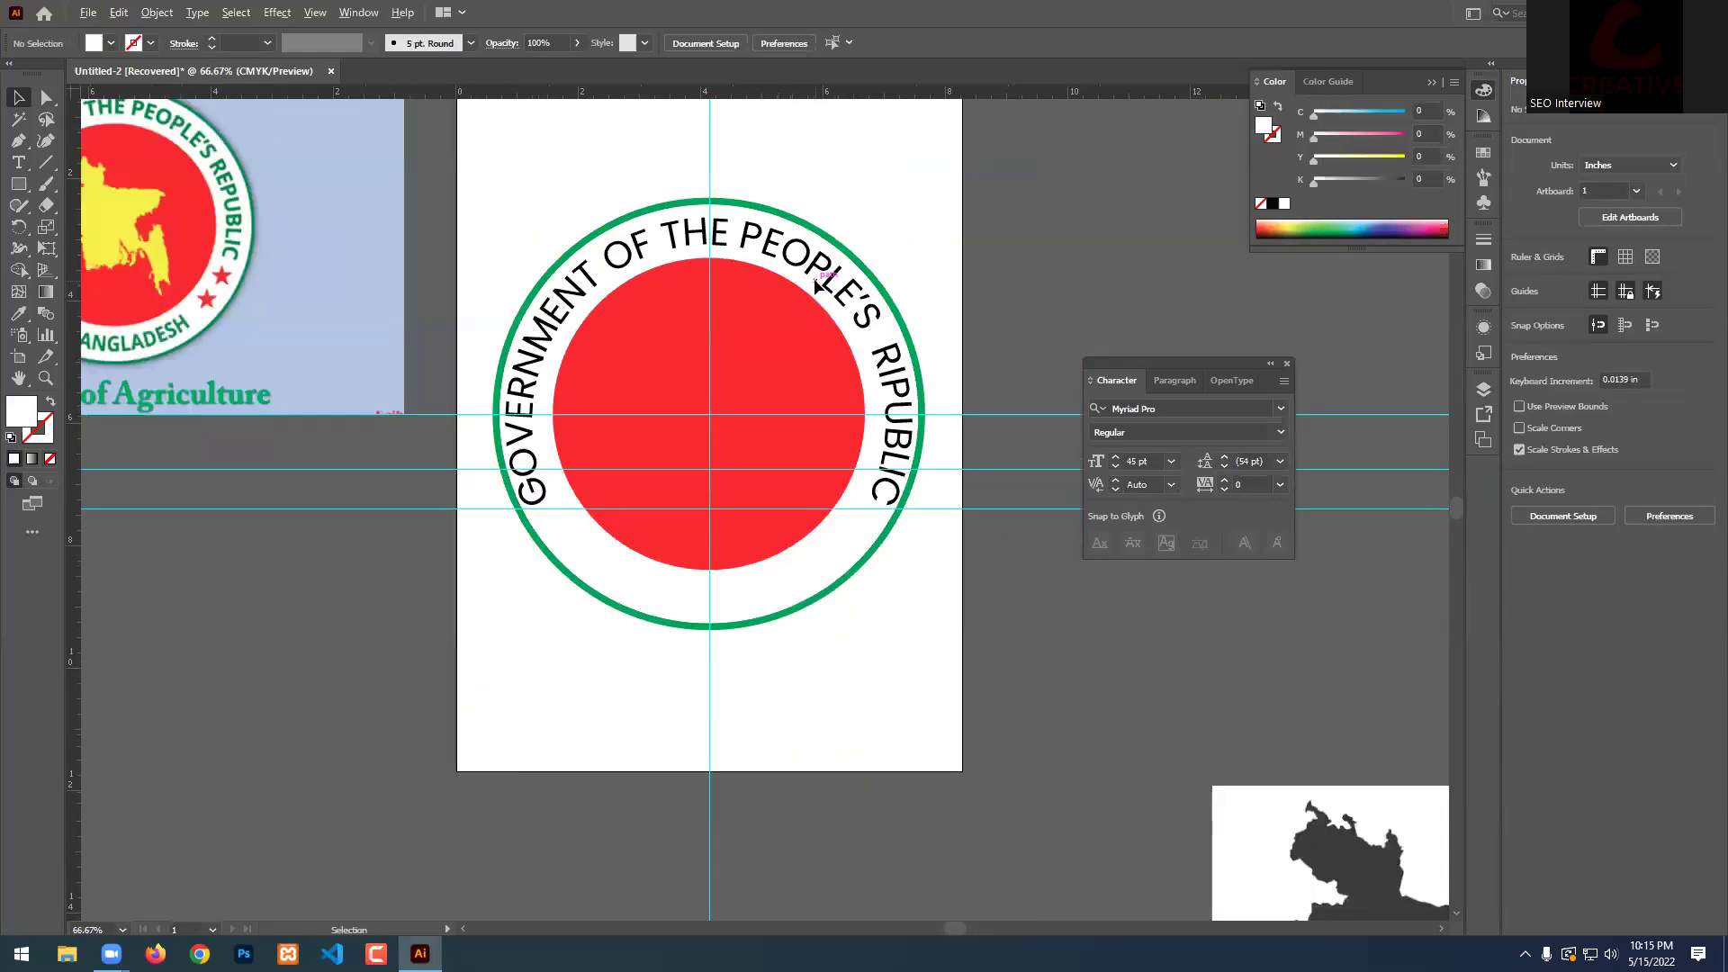
{"action": "key", "text": "ctrl+plus"}
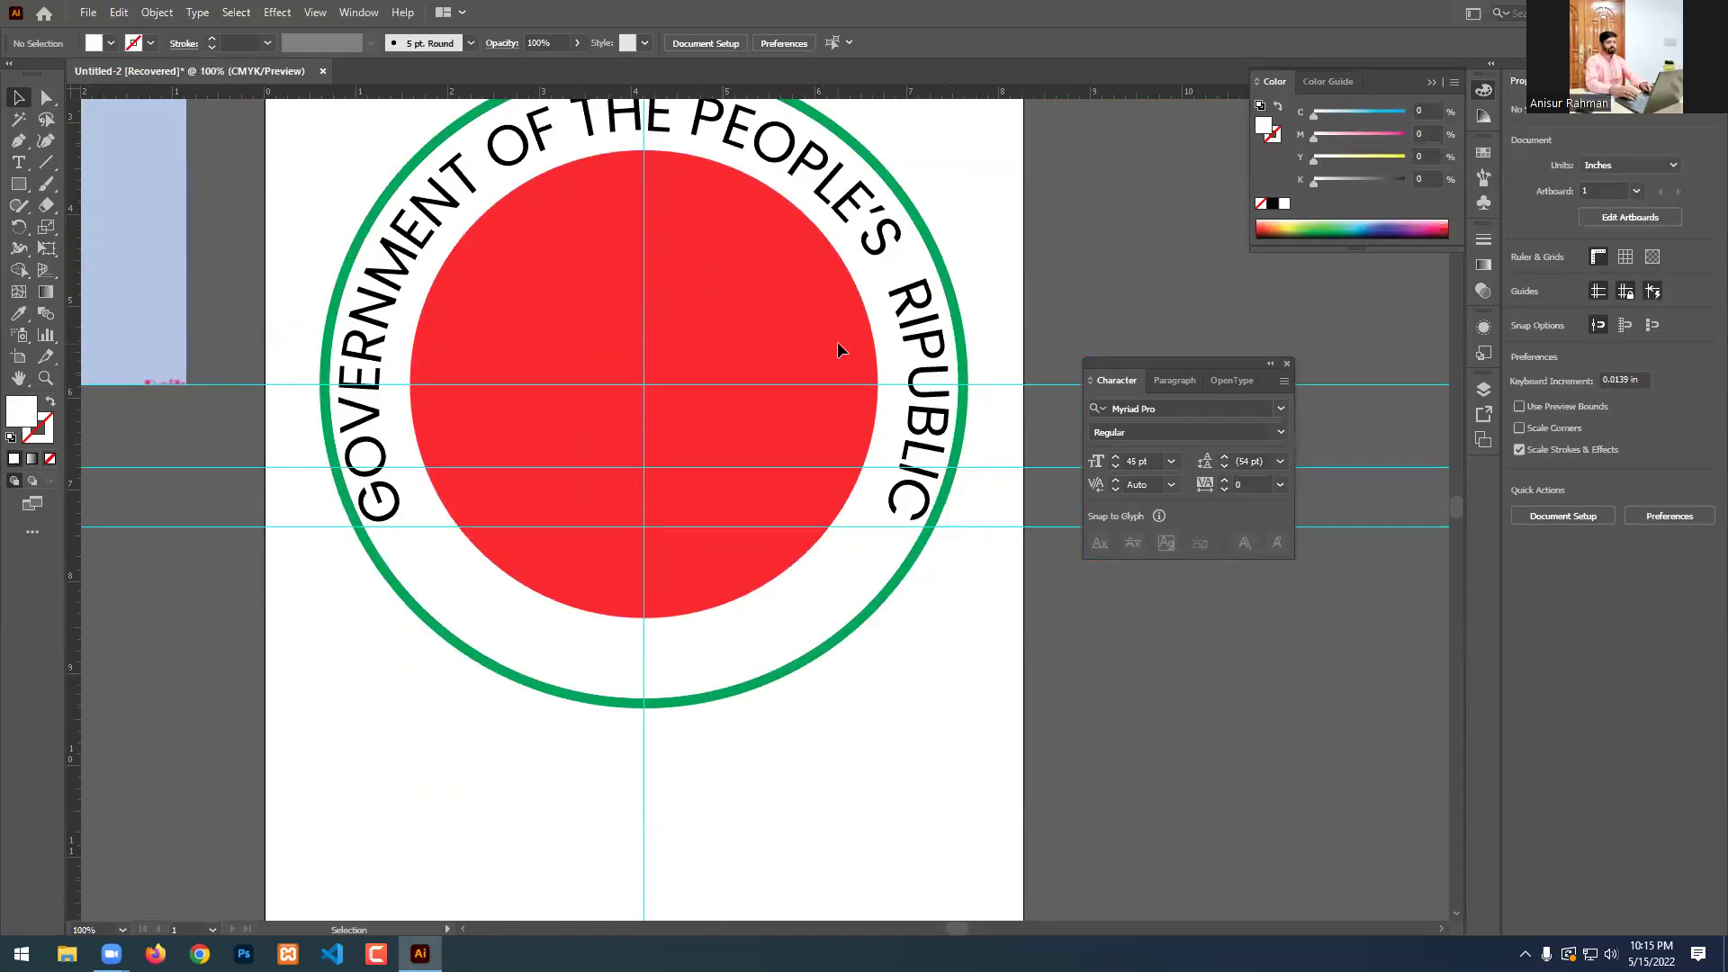
{"action": "left_click", "coordinate": [840, 349]}
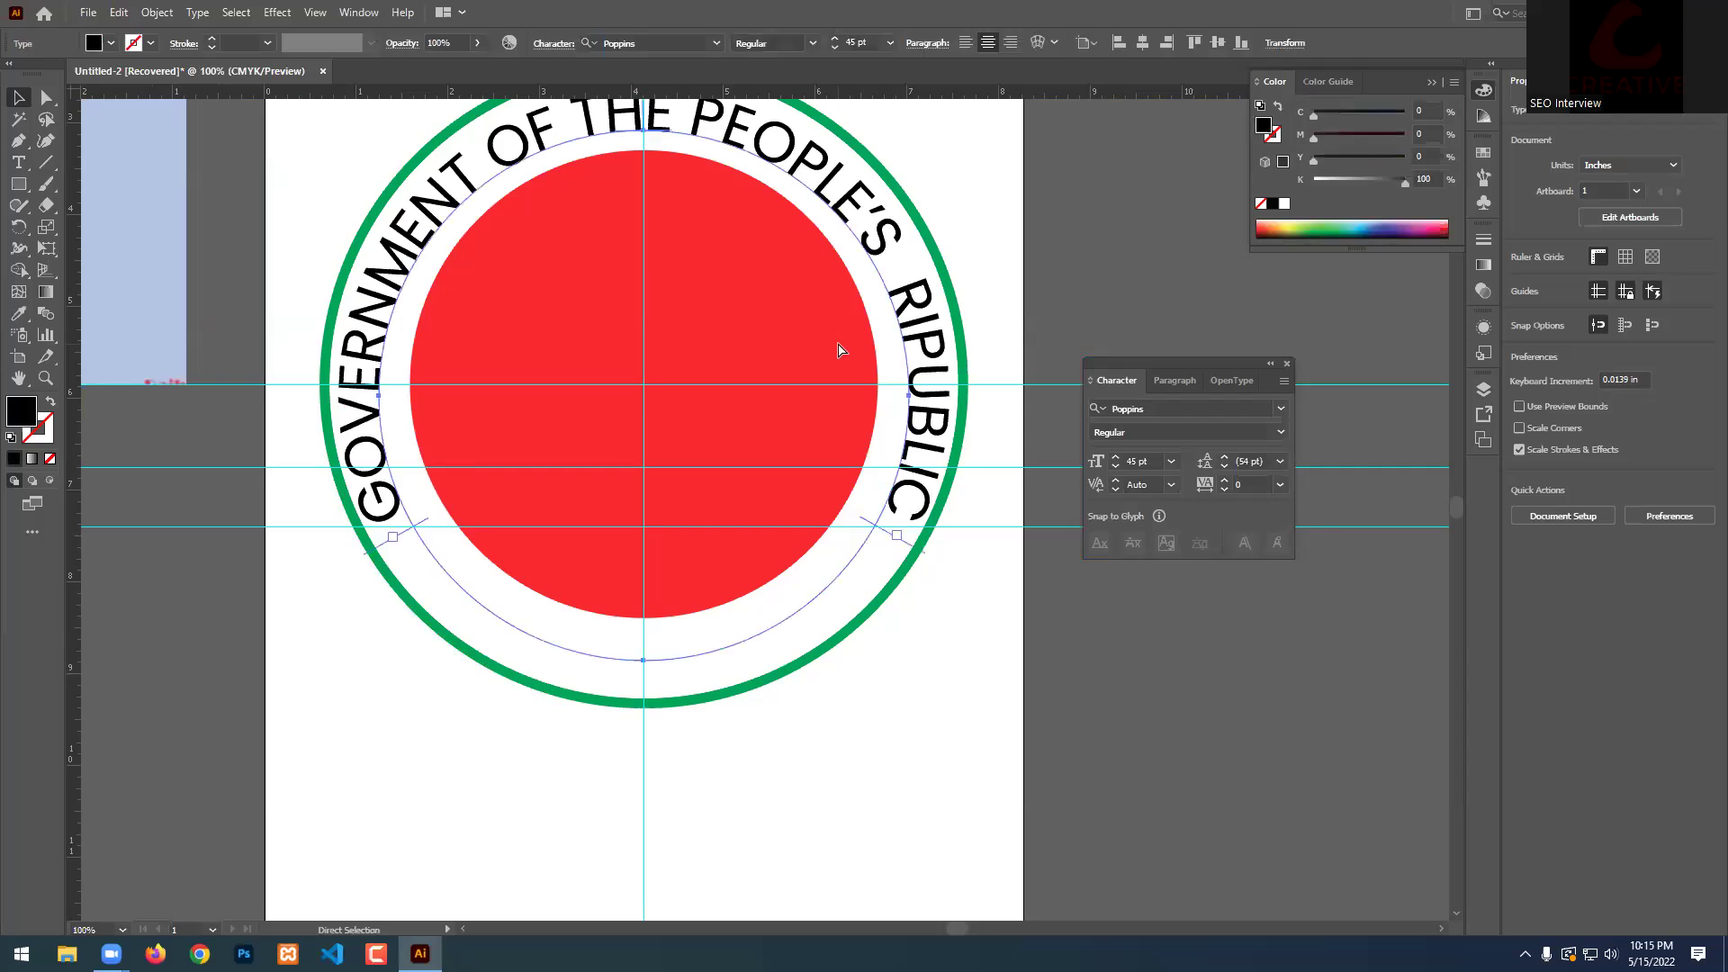
{"action": "scroll", "coordinate": [841, 413], "scroll_direction": "up", "scroll_amount": 2}
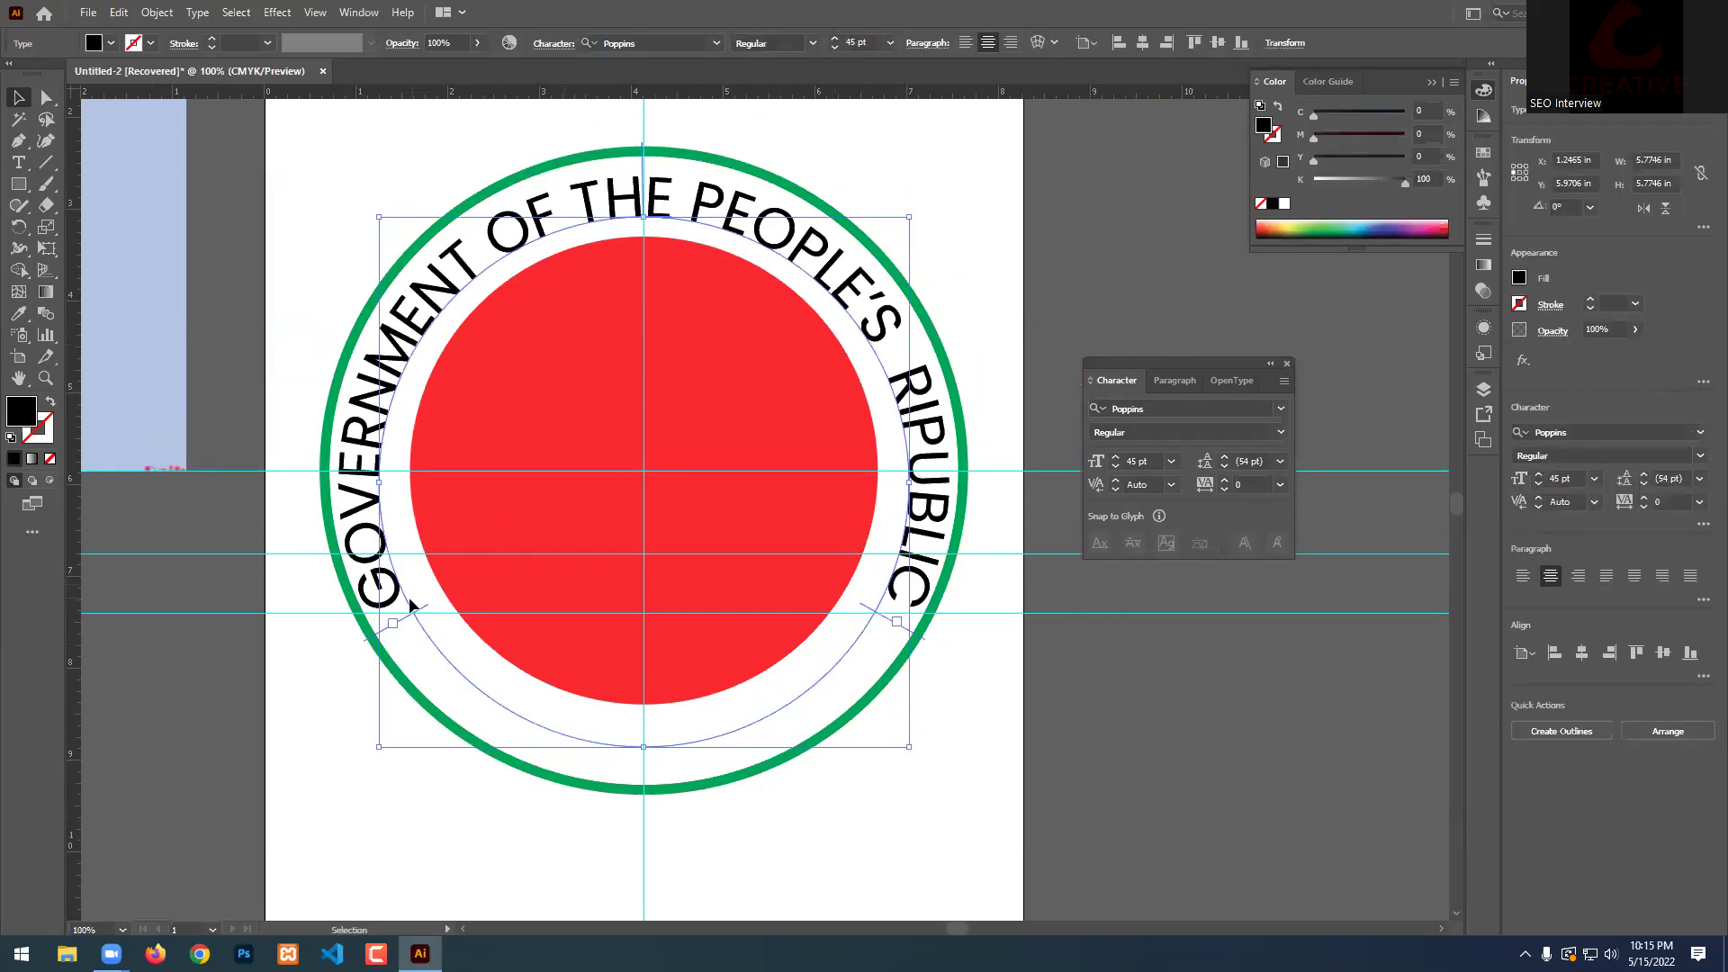
Colour the whole curved title green from the Fill swatches.
{"action": "triple_click", "coordinate": [392, 569]}
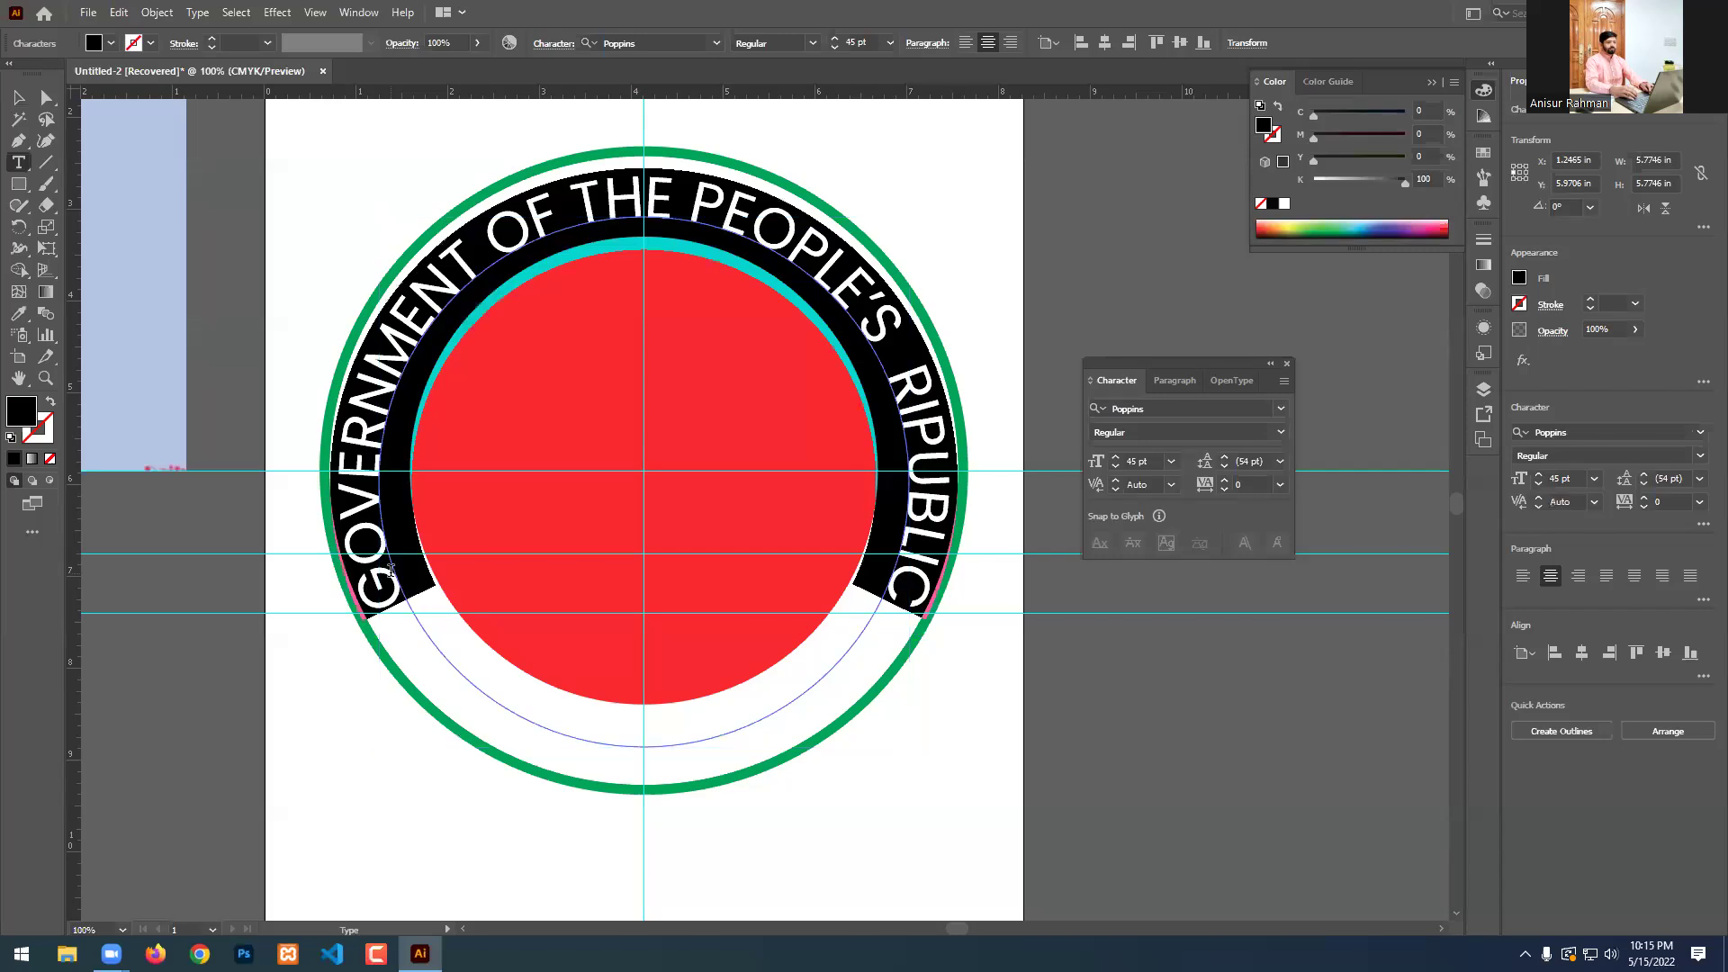
{"action": "scroll", "coordinate": [777, 488], "scroll_direction": "up", "scroll_amount": 2}
{"action": "key", "text": "ctrl+minus"}
{"action": "key", "text": "ctrl+minus"}
{"action": "key", "text": "ctrl+minus"}
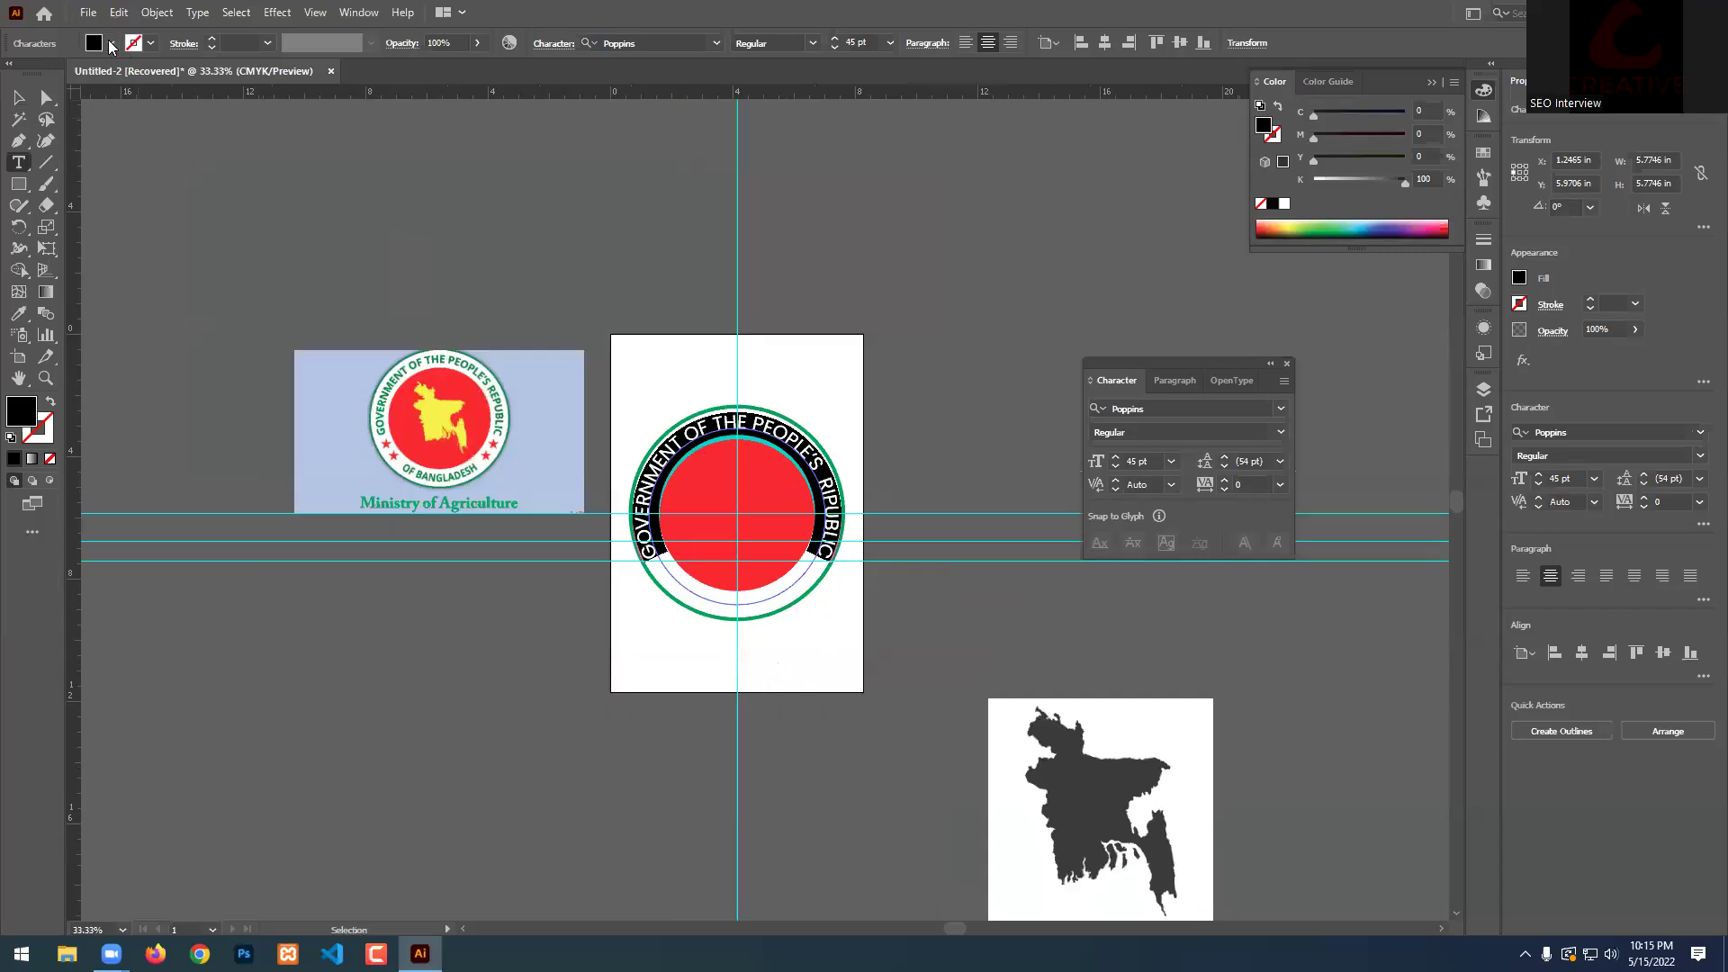
{"action": "left_click", "coordinate": [93, 42]}
{"action": "left_click", "coordinate": [89, 78]}
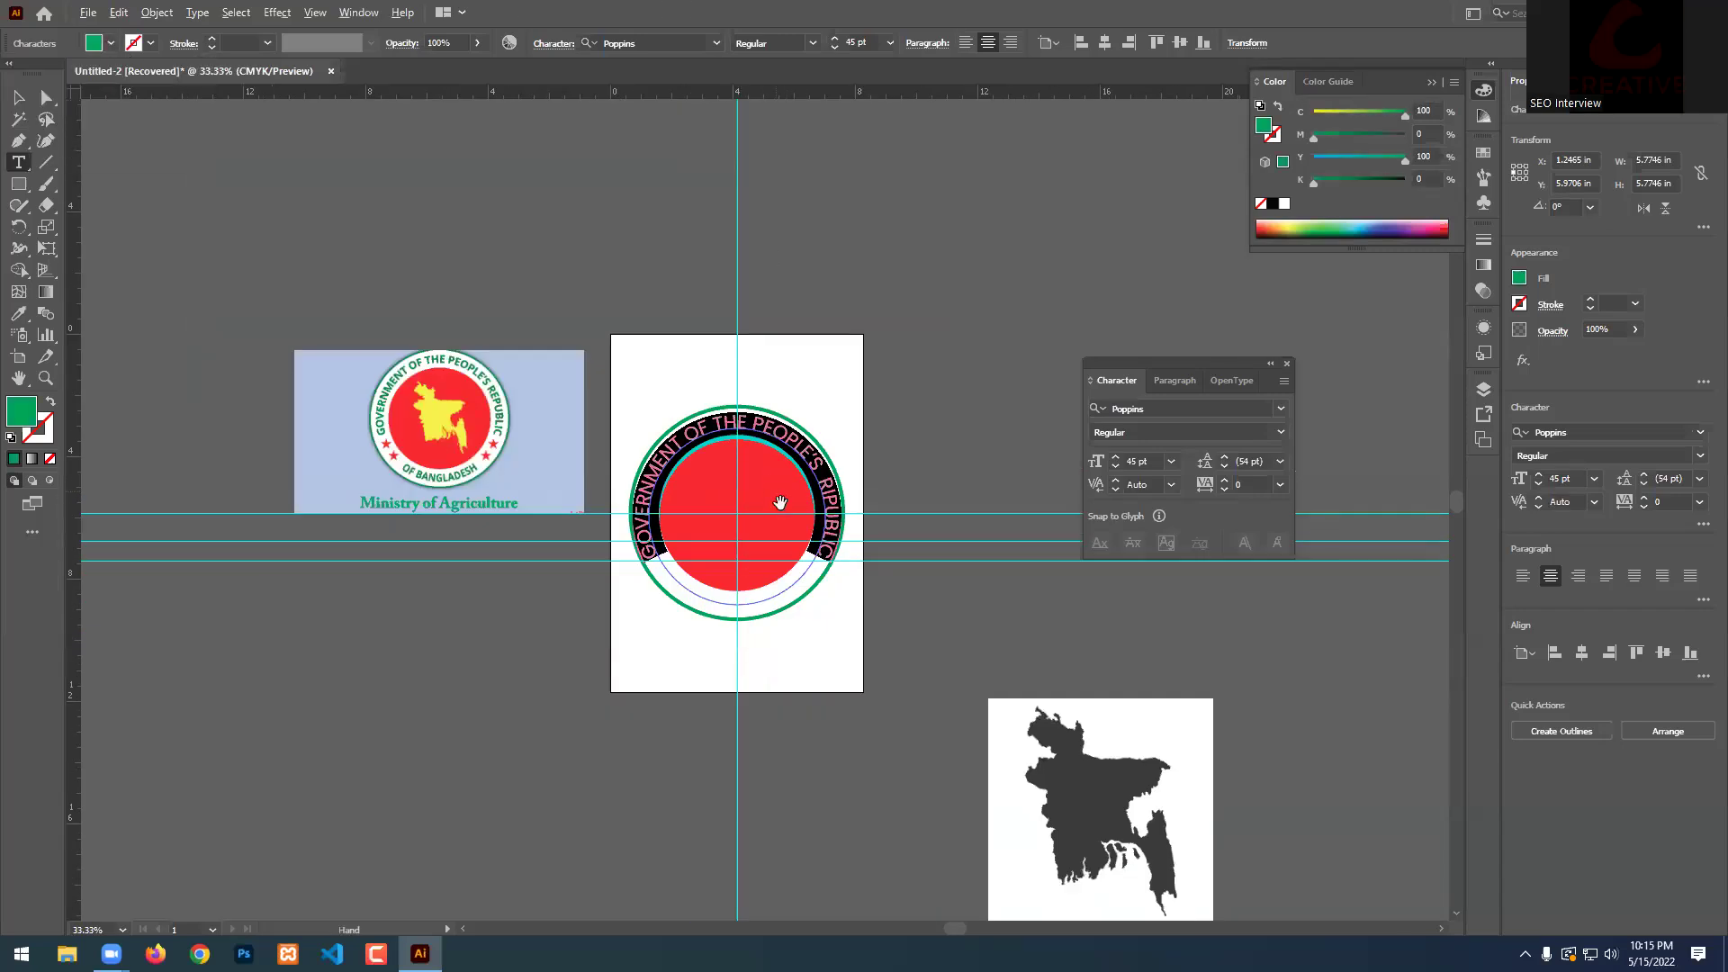
{"action": "scroll", "coordinate": [775, 502], "scroll_direction": "up", "scroll_amount": 1}
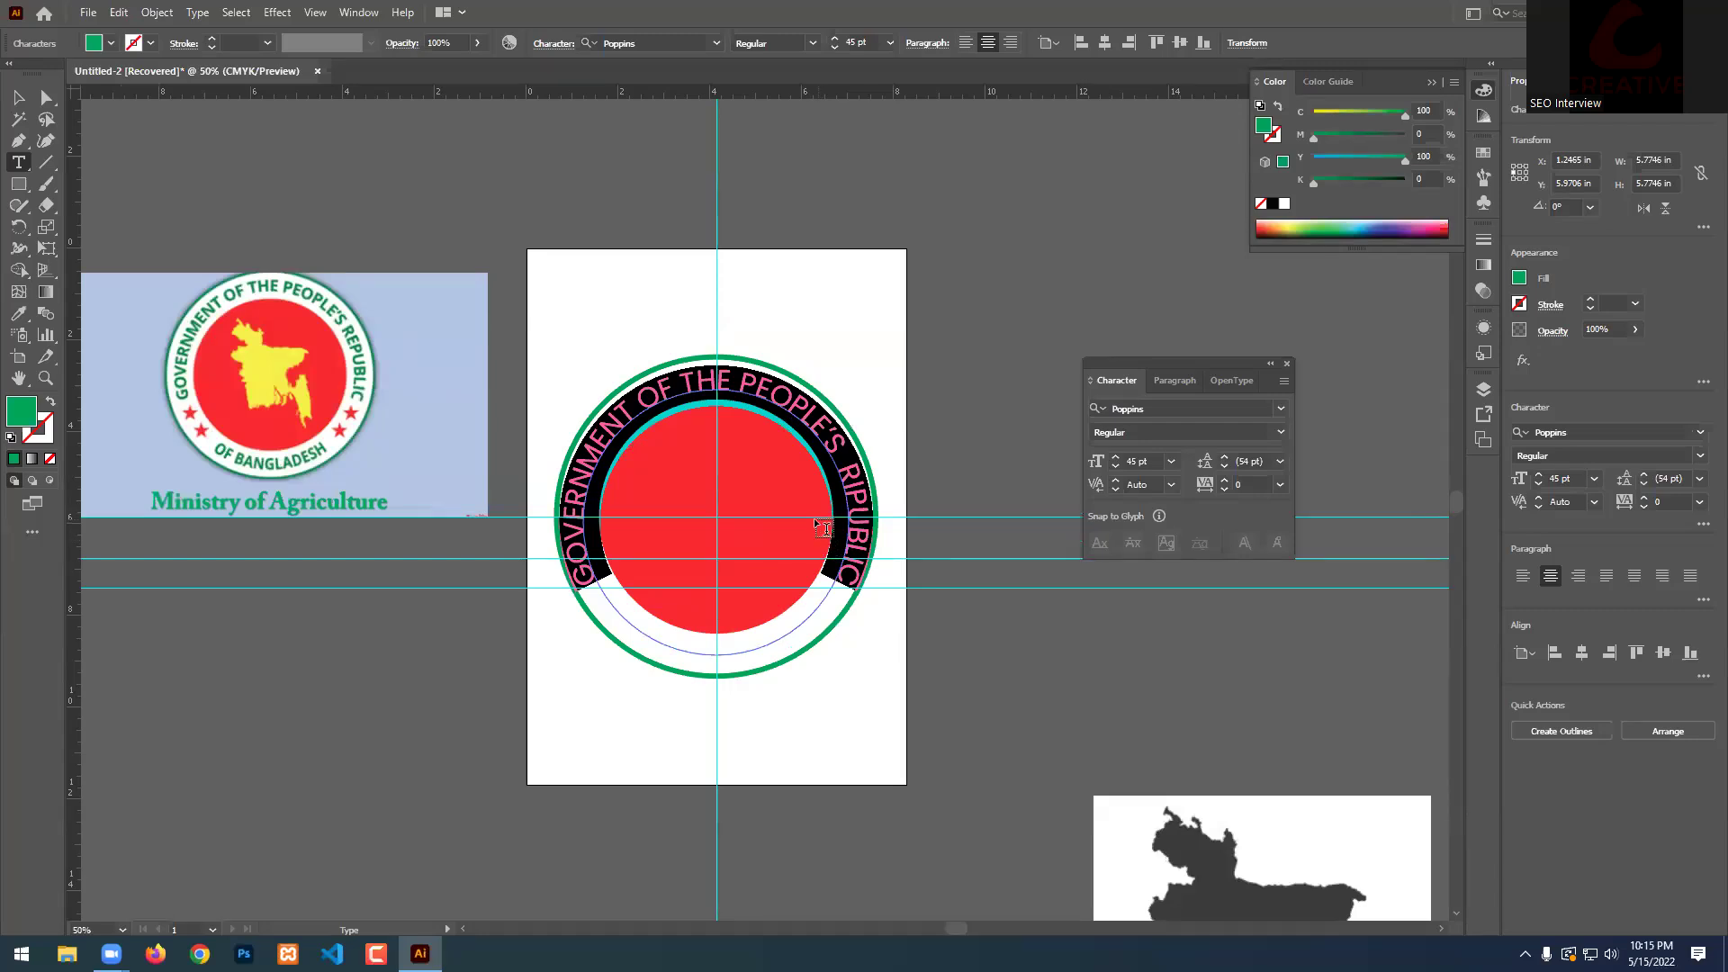
Type OF BANGLADESH on the ring path and colour it magenta.
{"action": "left_click", "coordinate": [824, 529]}
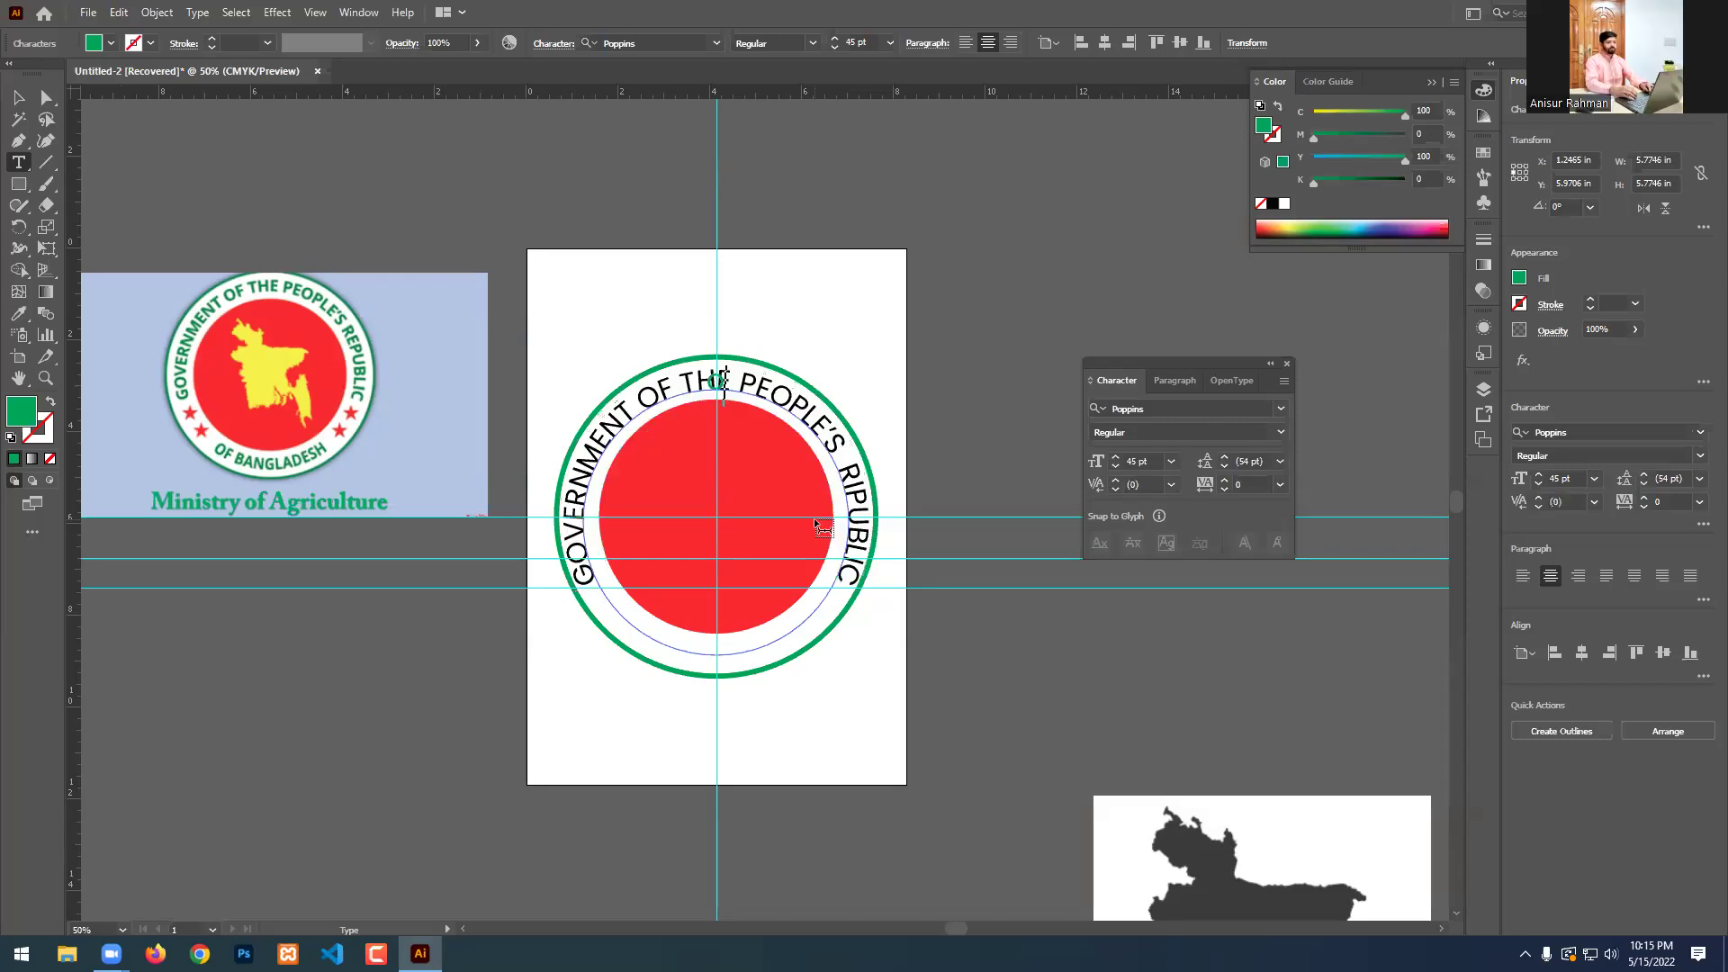
{"action": "key", "text": "Left"}
{"action": "key", "text": "Left"}
{"action": "type", "text": "OF BANGLADESH"}
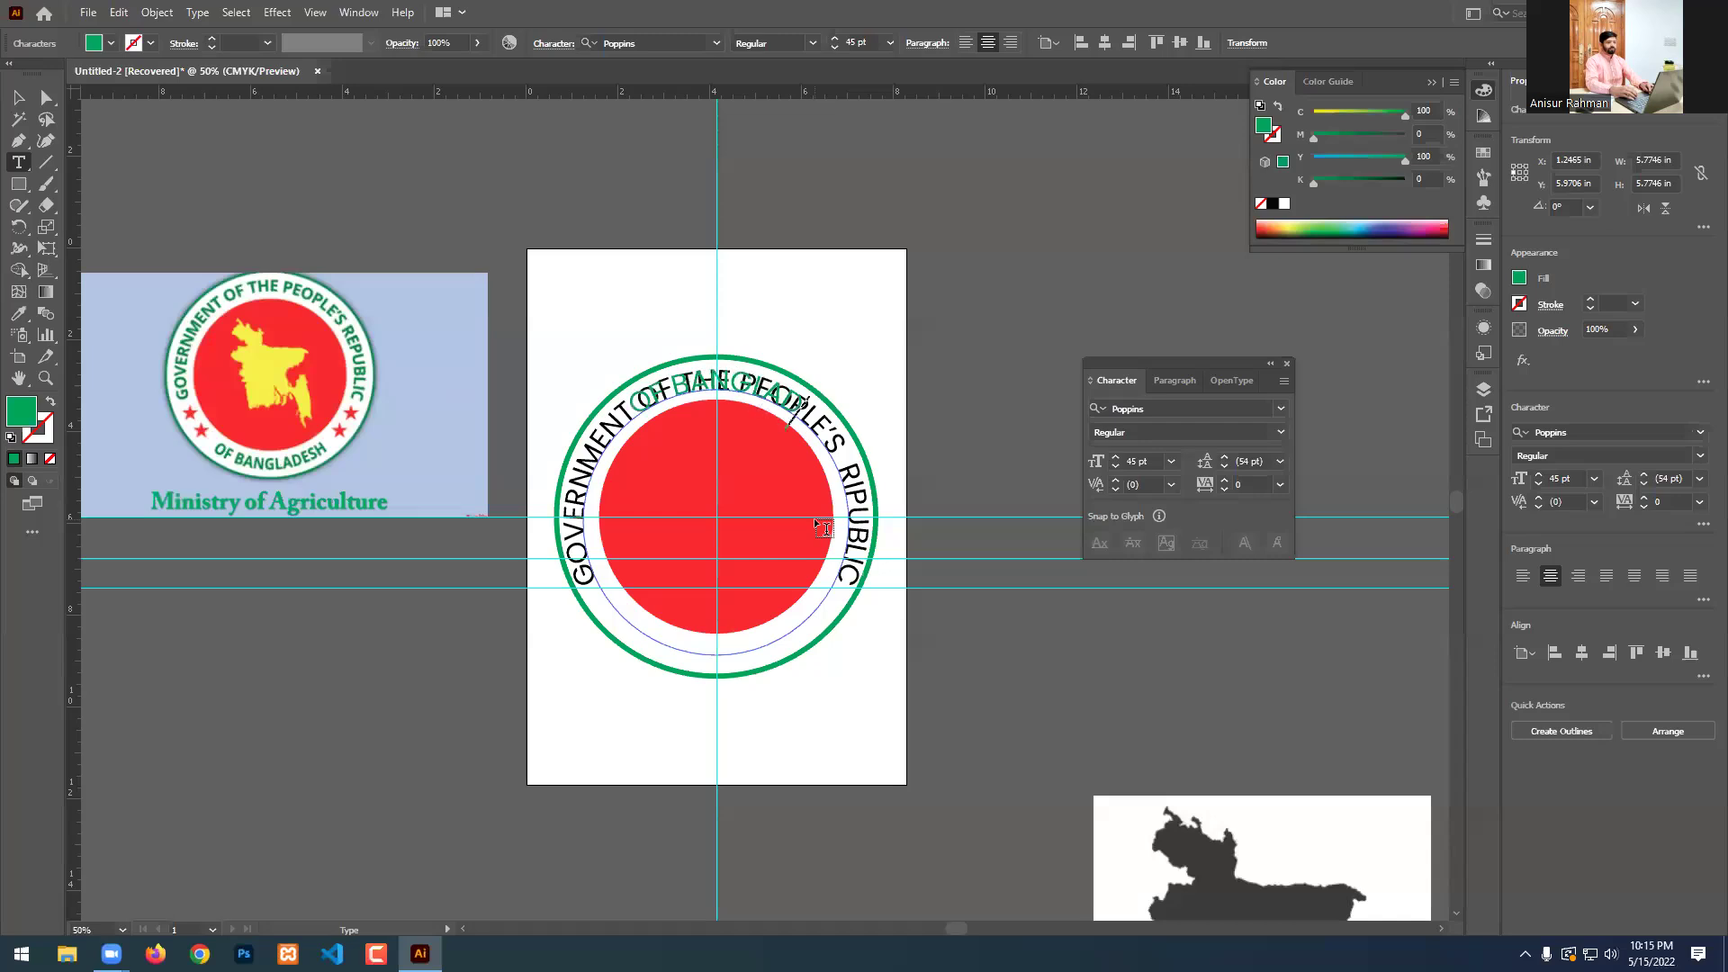
{"action": "key", "text": "ctrl+shift+Left"}
{"action": "key", "text": "ctrl+shift+Left"}
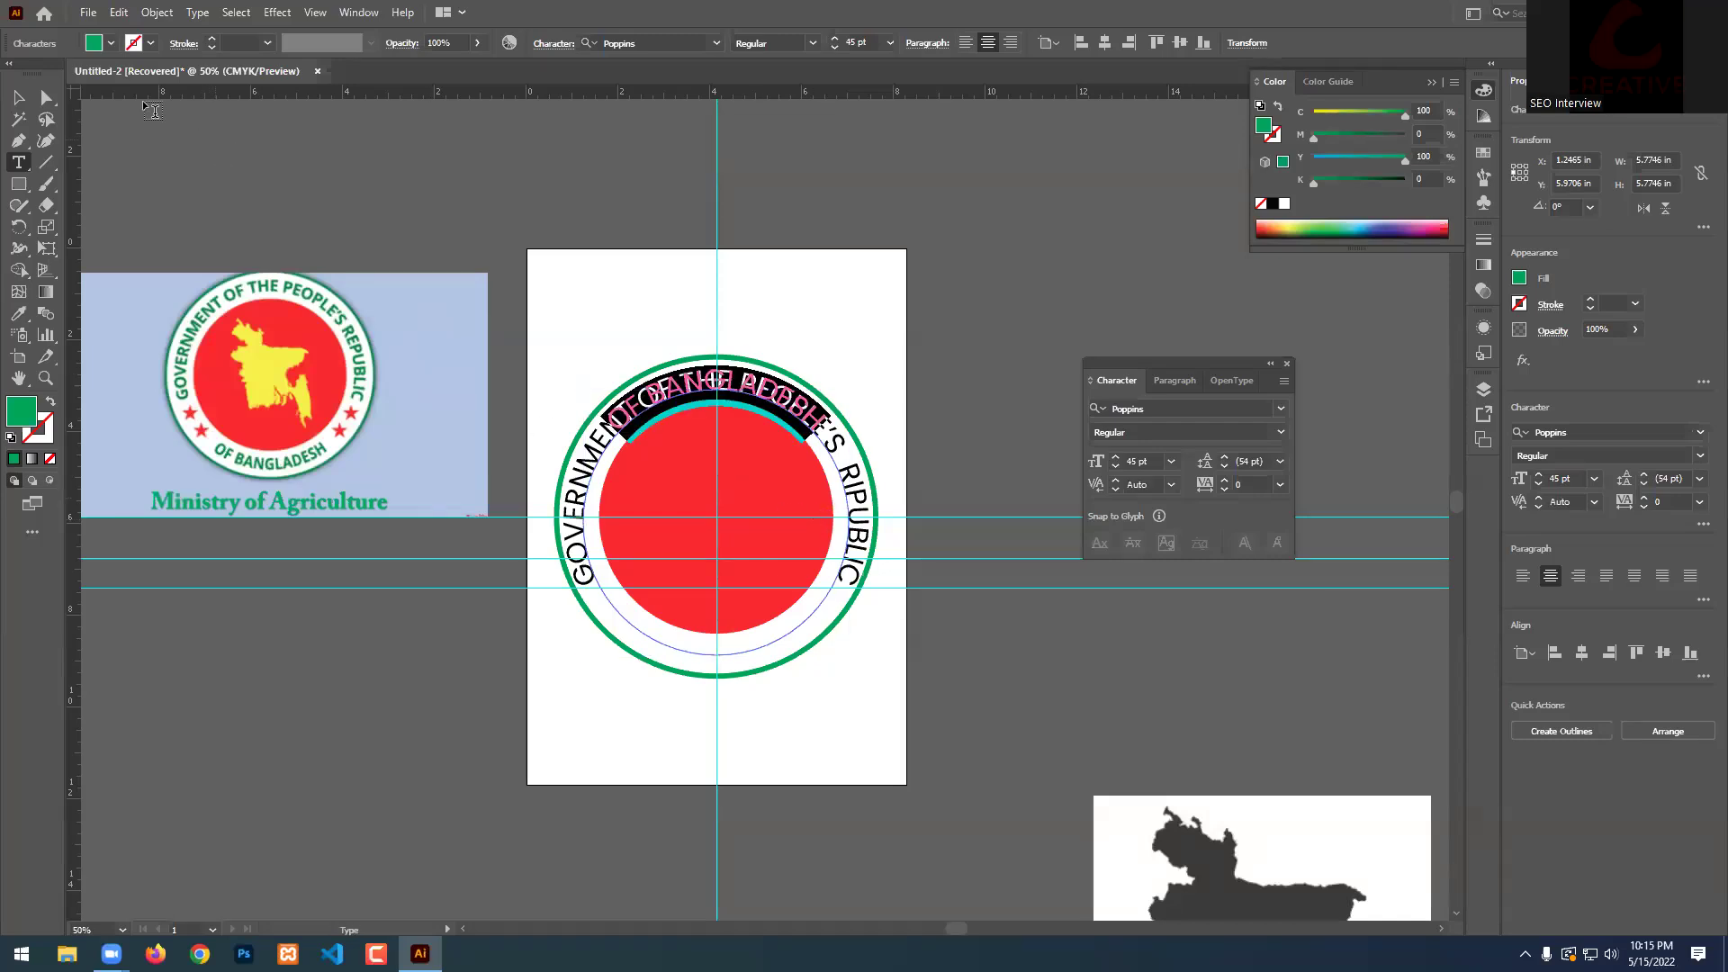
{"action": "left_click", "coordinate": [110, 43]}
{"action": "left_click", "coordinate": [124, 75]}
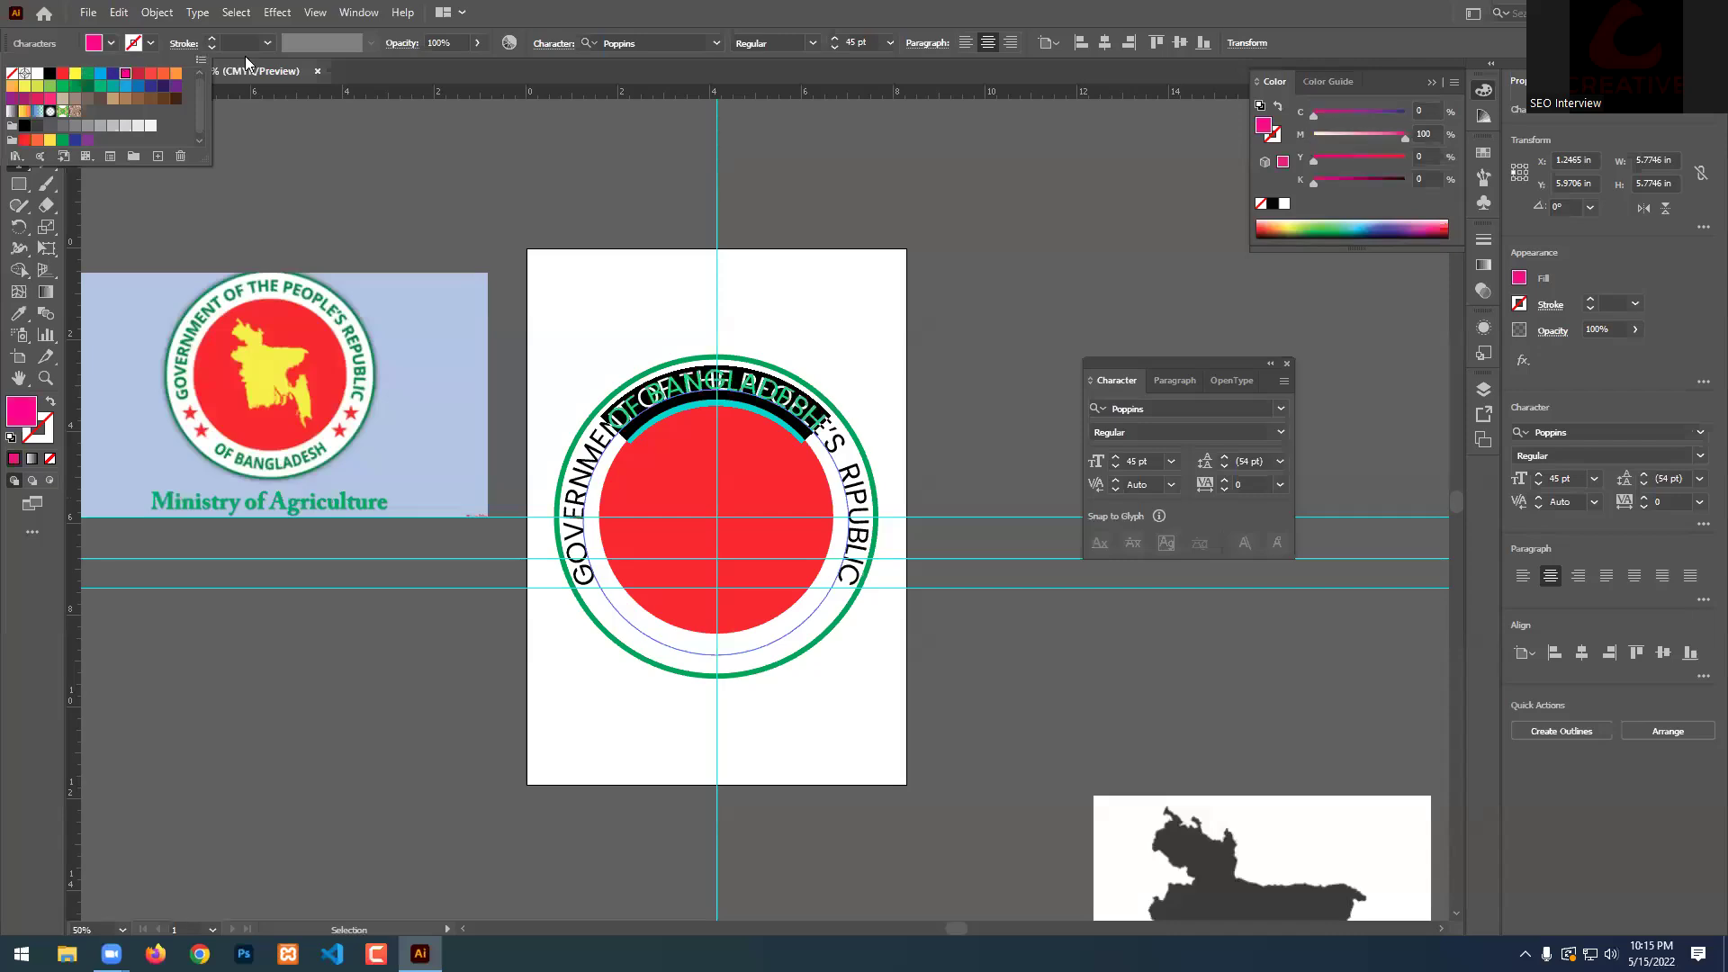
{"action": "left_click", "coordinate": [29, 97]}
{"action": "scroll", "coordinate": [679, 423], "scroll_direction": "up", "scroll_amount": 3}
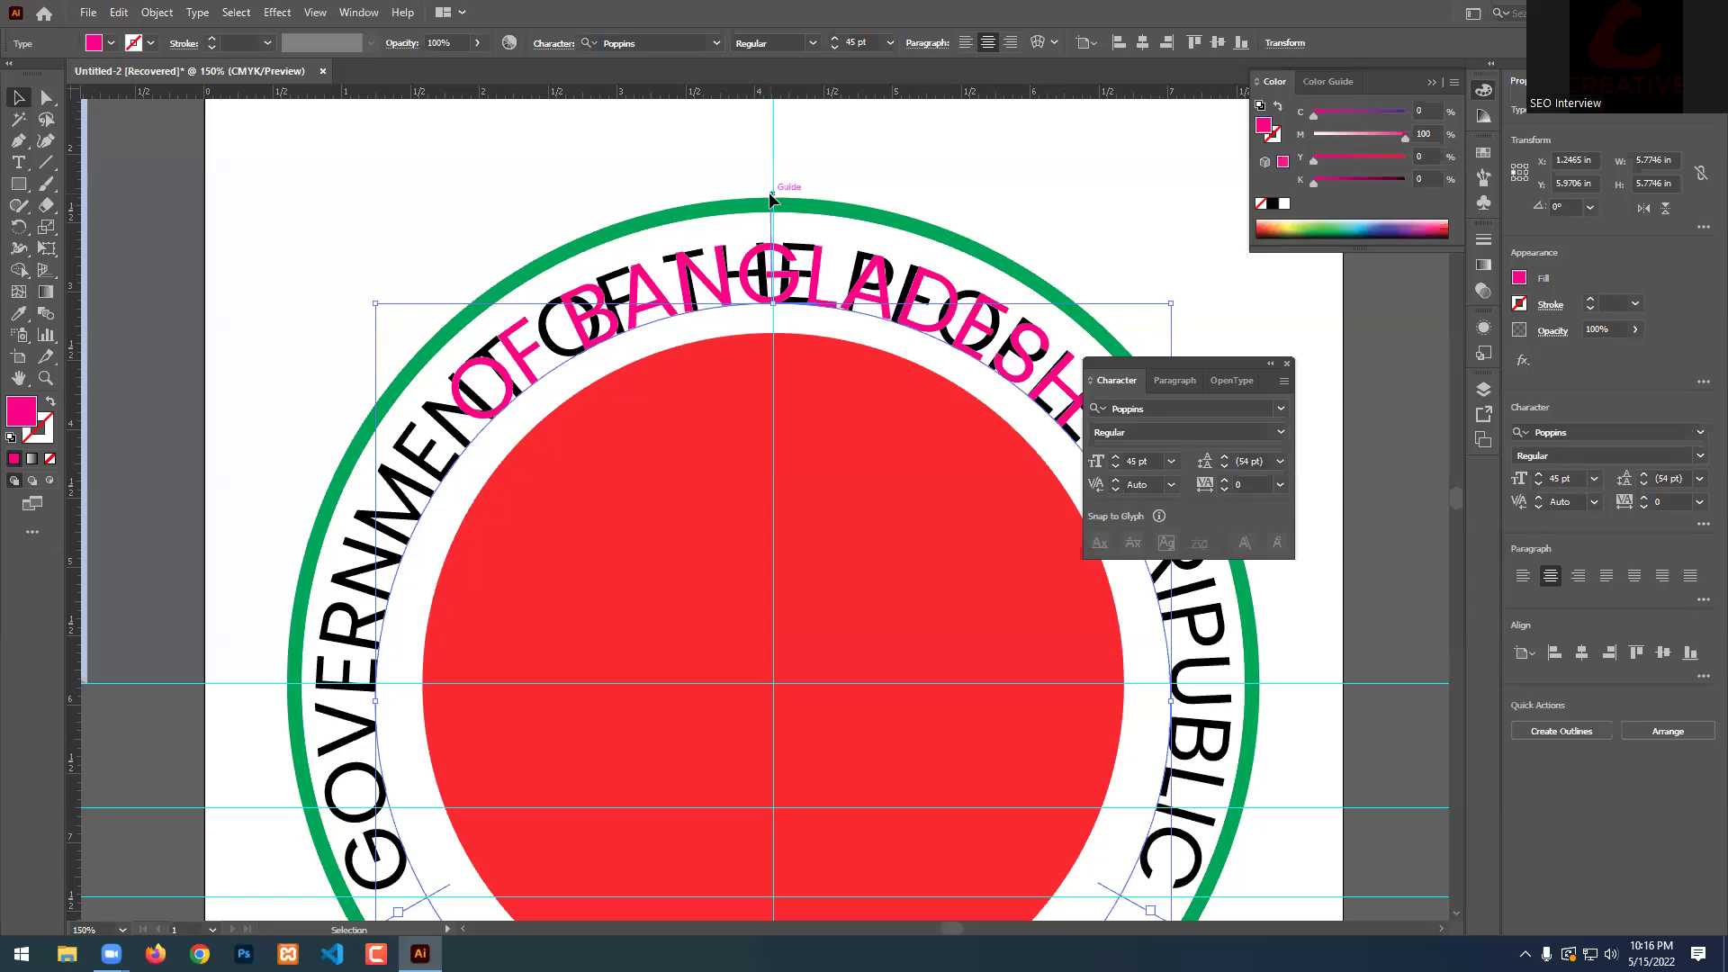
Flip OF BANGLADESH inside the ring and slide it clockwise onto the seal's lower arc.
{"action": "left_click_drag", "start_coordinate": [771, 191], "coordinate": [432, 136]}
{"action": "left_click", "coordinate": [745, 291]}
{"action": "left_click_drag", "start_coordinate": [769, 209], "coordinate": [776, 380]}
{"action": "scroll", "coordinate": [617, 369], "scroll_direction": "down", "scroll_amount": 2}
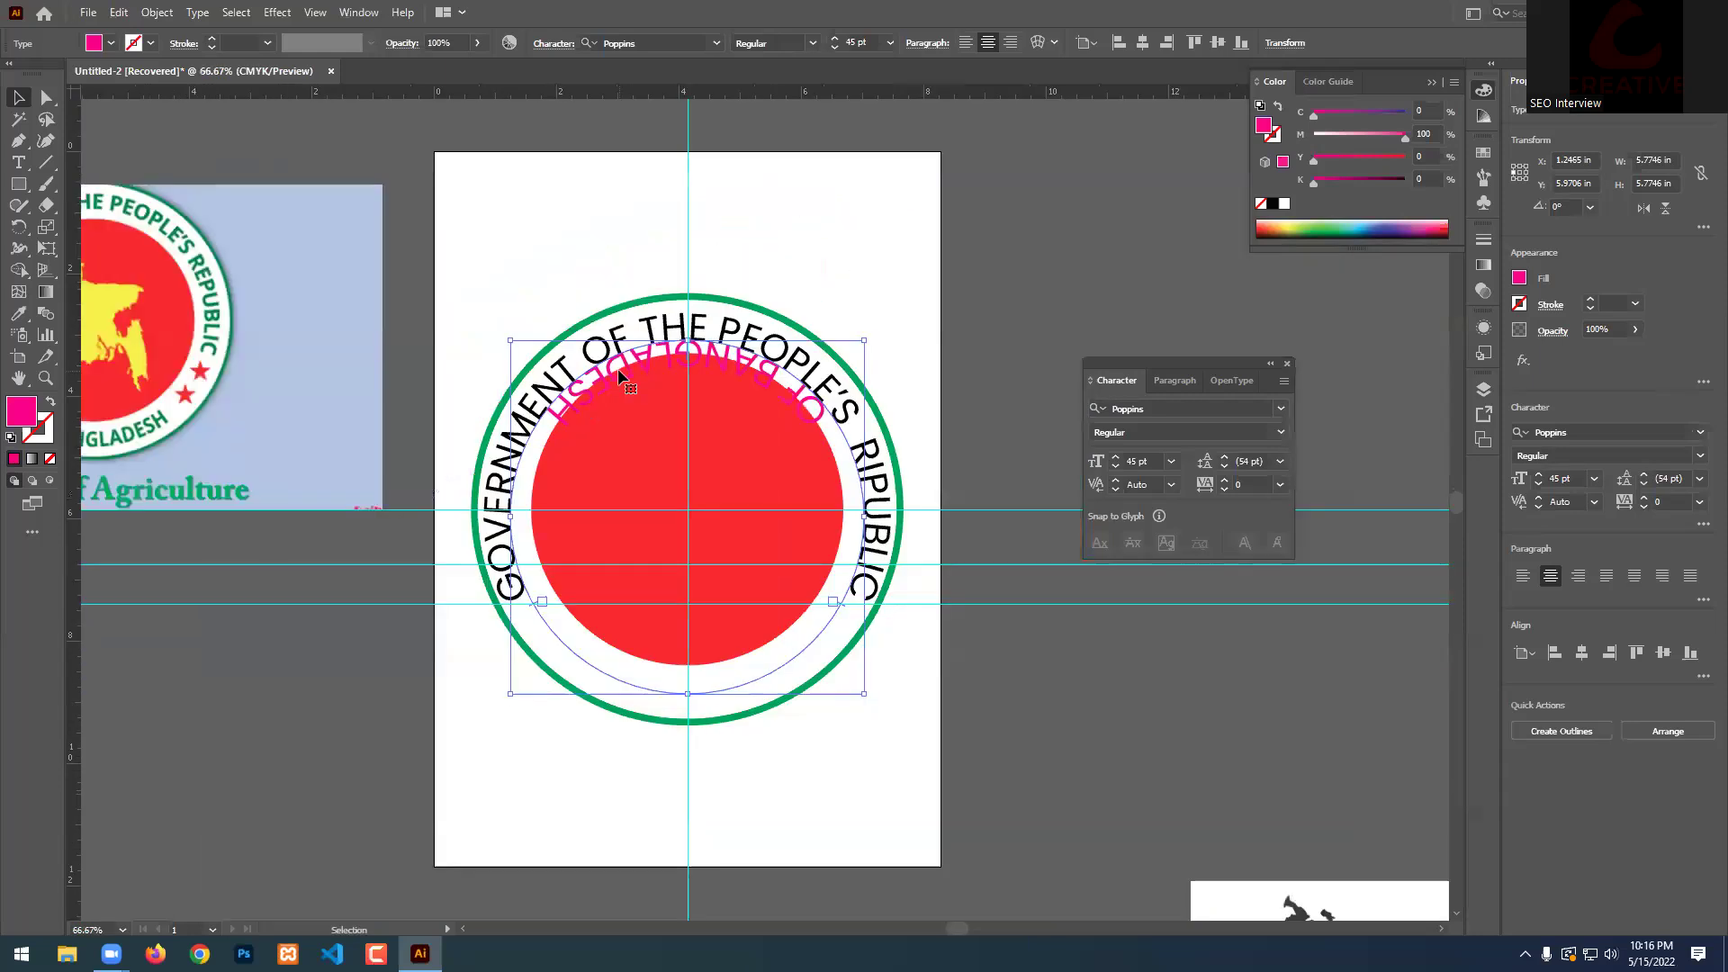
{"action": "scroll", "coordinate": [684, 581], "scroll_direction": "up", "scroll_amount": 1}
{"action": "left_click_drag", "start_coordinate": [477, 602], "coordinate": [504, 311]}
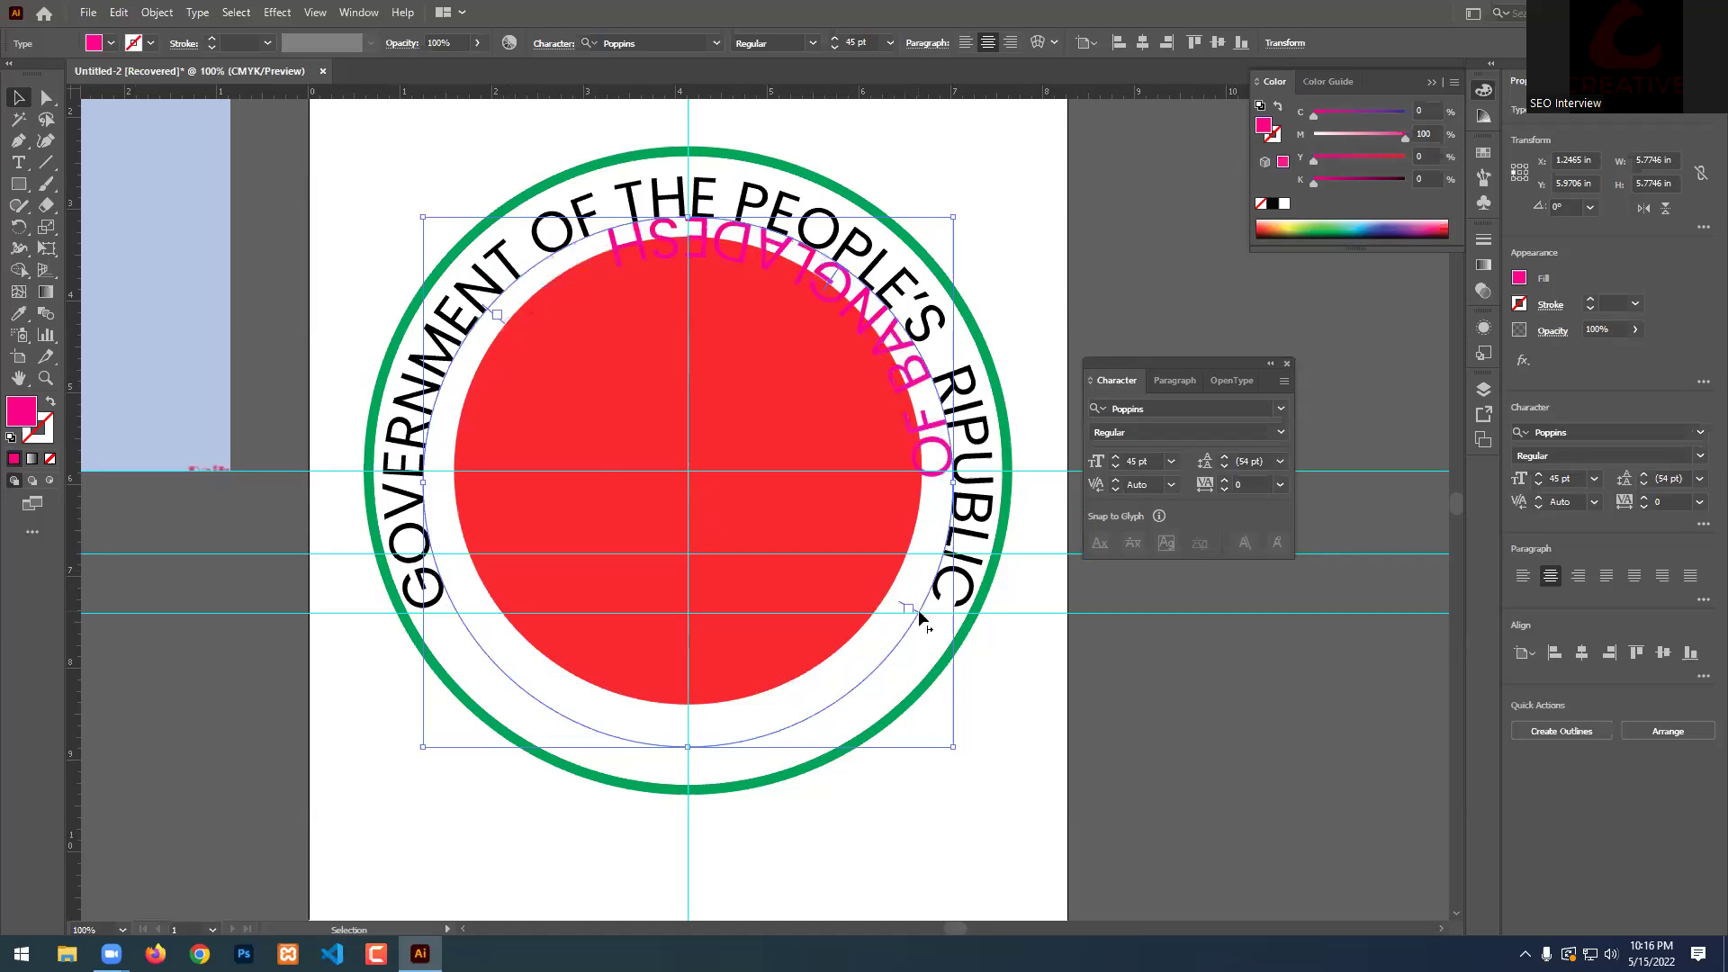
{"action": "left_click_drag", "start_coordinate": [921, 608], "coordinate": [427, 483]}
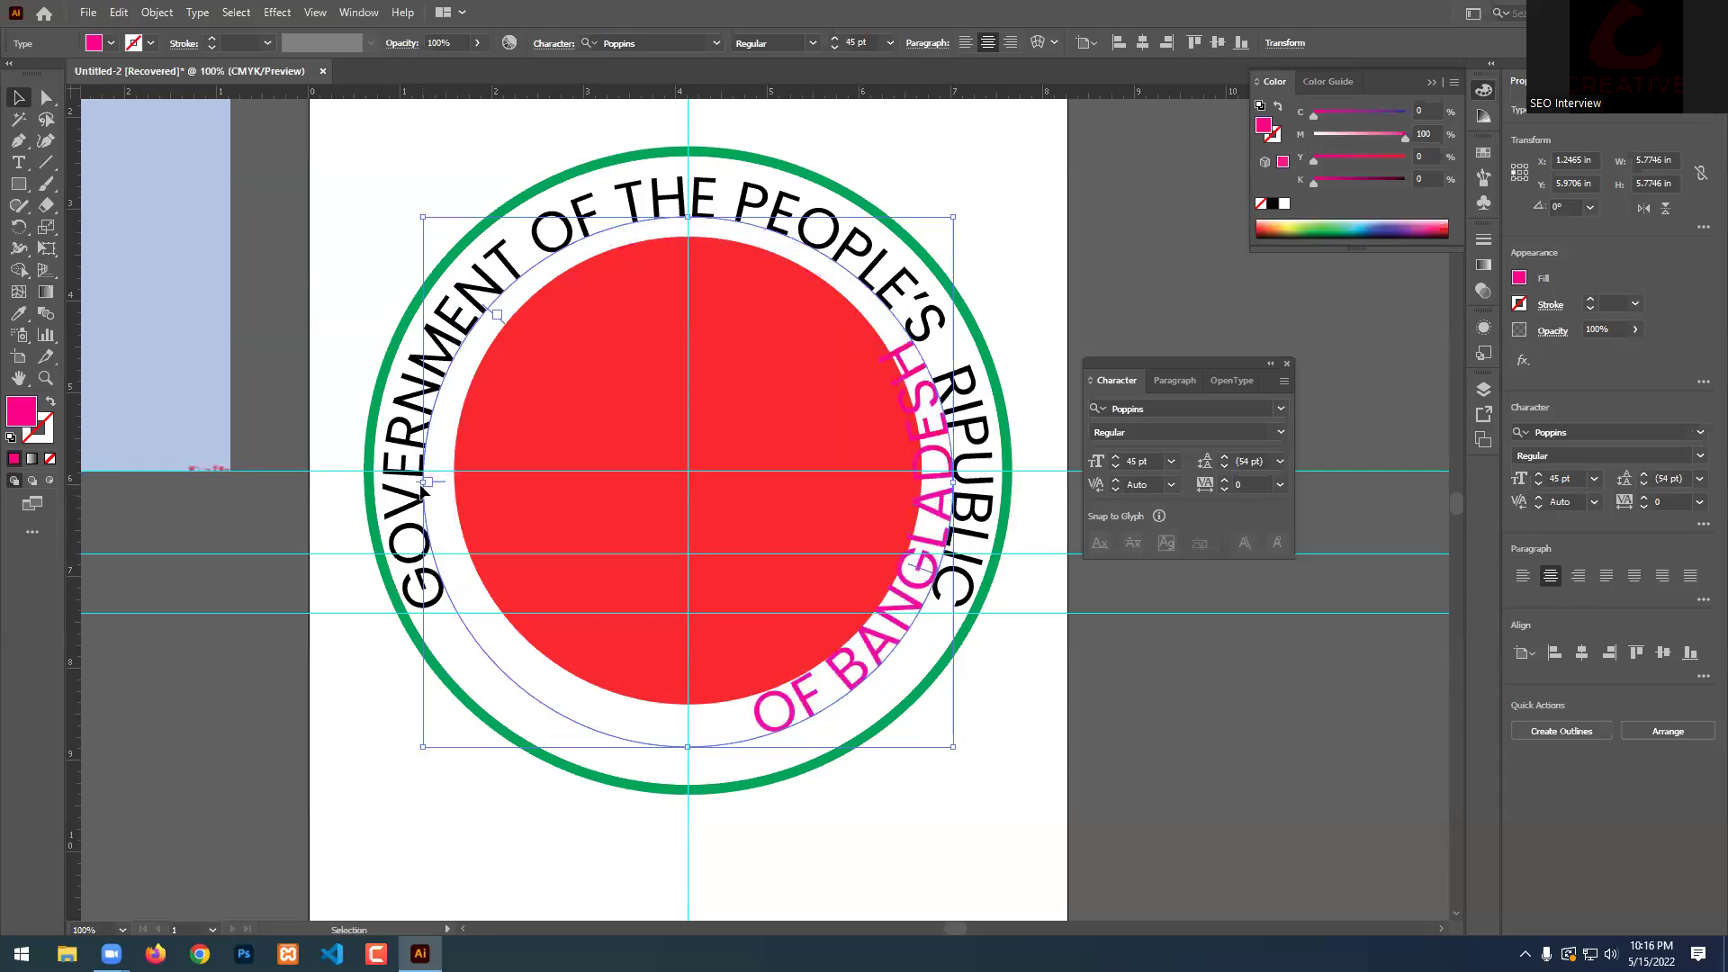
{"action": "left_click_drag", "start_coordinate": [502, 326], "coordinate": [961, 476]}
{"action": "scroll", "coordinate": [920, 463], "scroll_direction": "down", "scroll_amount": 1}
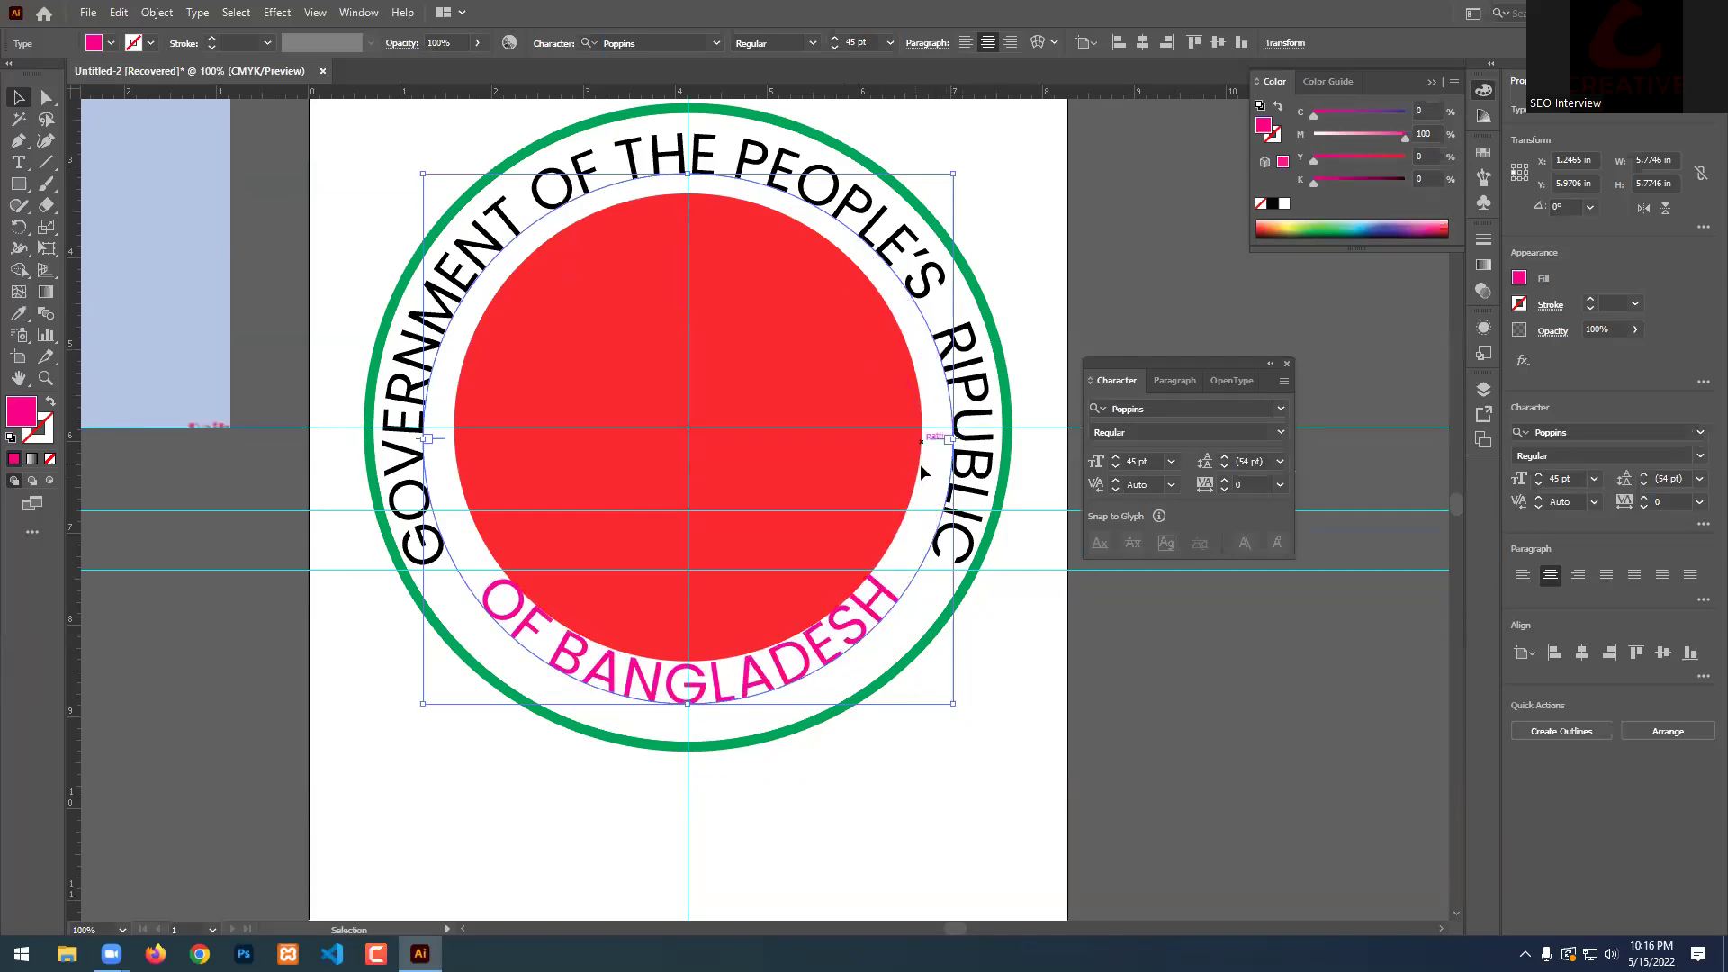
{"action": "left_click", "coordinate": [1134, 624]}
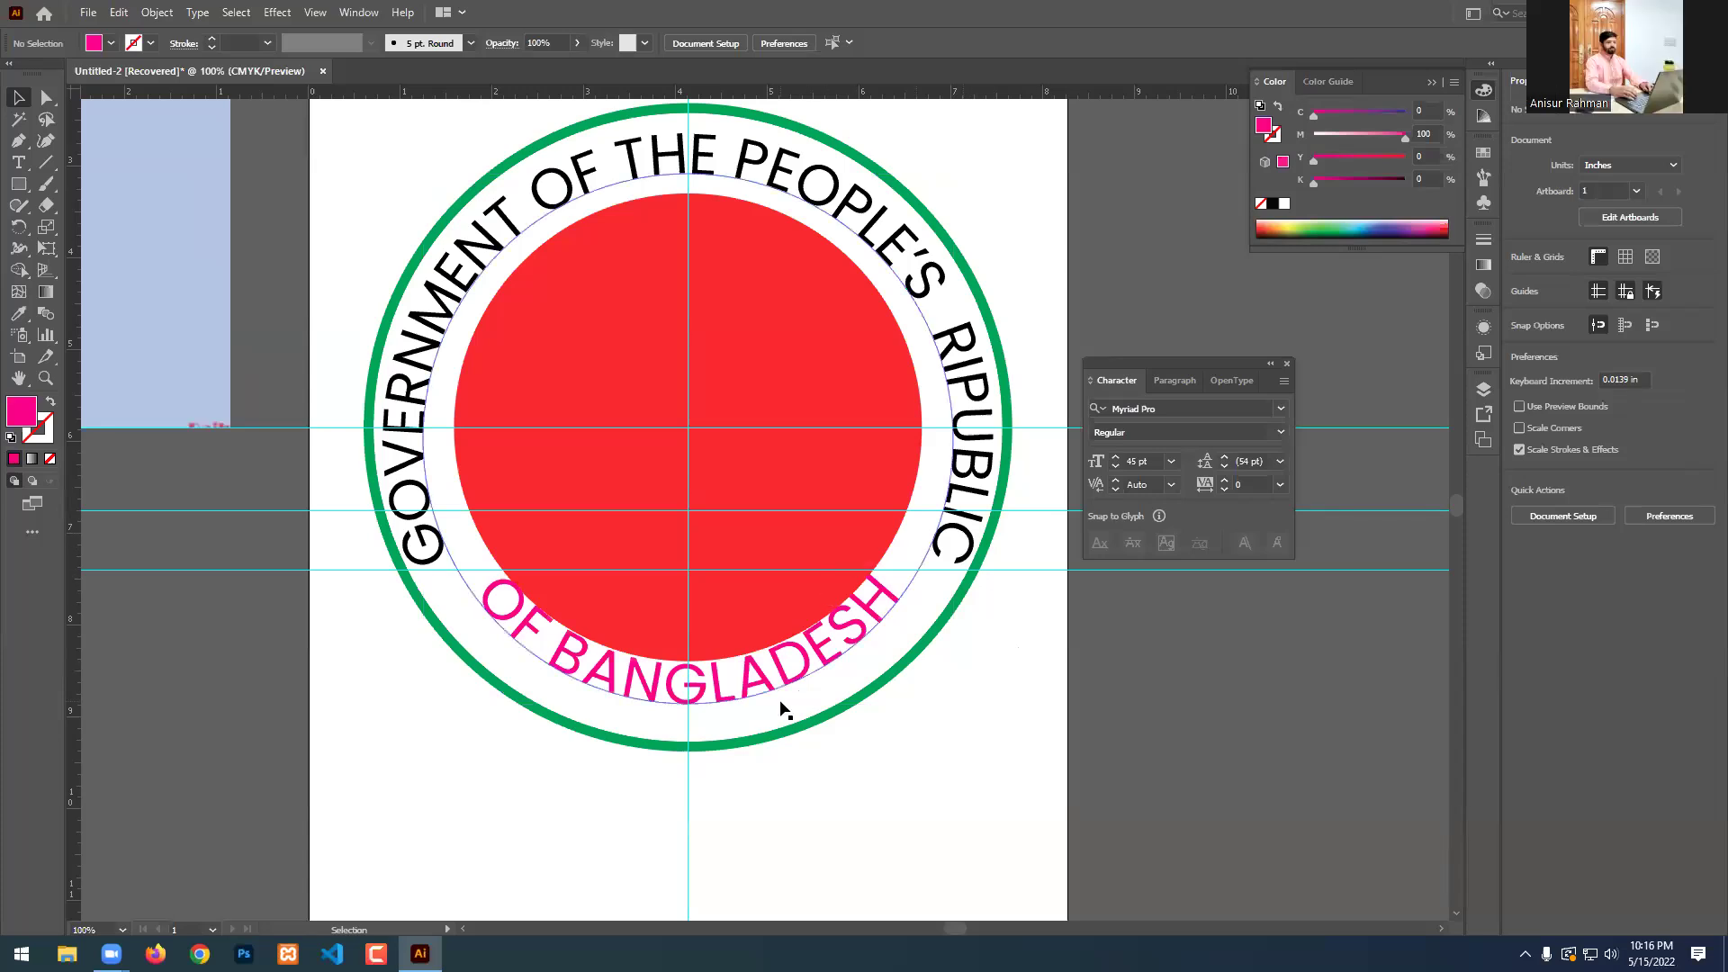
Drag the OF BANGLADESH curved text larger.
{"action": "left_click", "coordinate": [697, 709]}
{"action": "left_click_drag", "start_coordinate": [686, 708], "coordinate": [692, 743]}
{"action": "left_click", "coordinate": [1079, 759]}
{"action": "scroll", "coordinate": [913, 704], "scroll_direction": "down", "scroll_amount": 1}
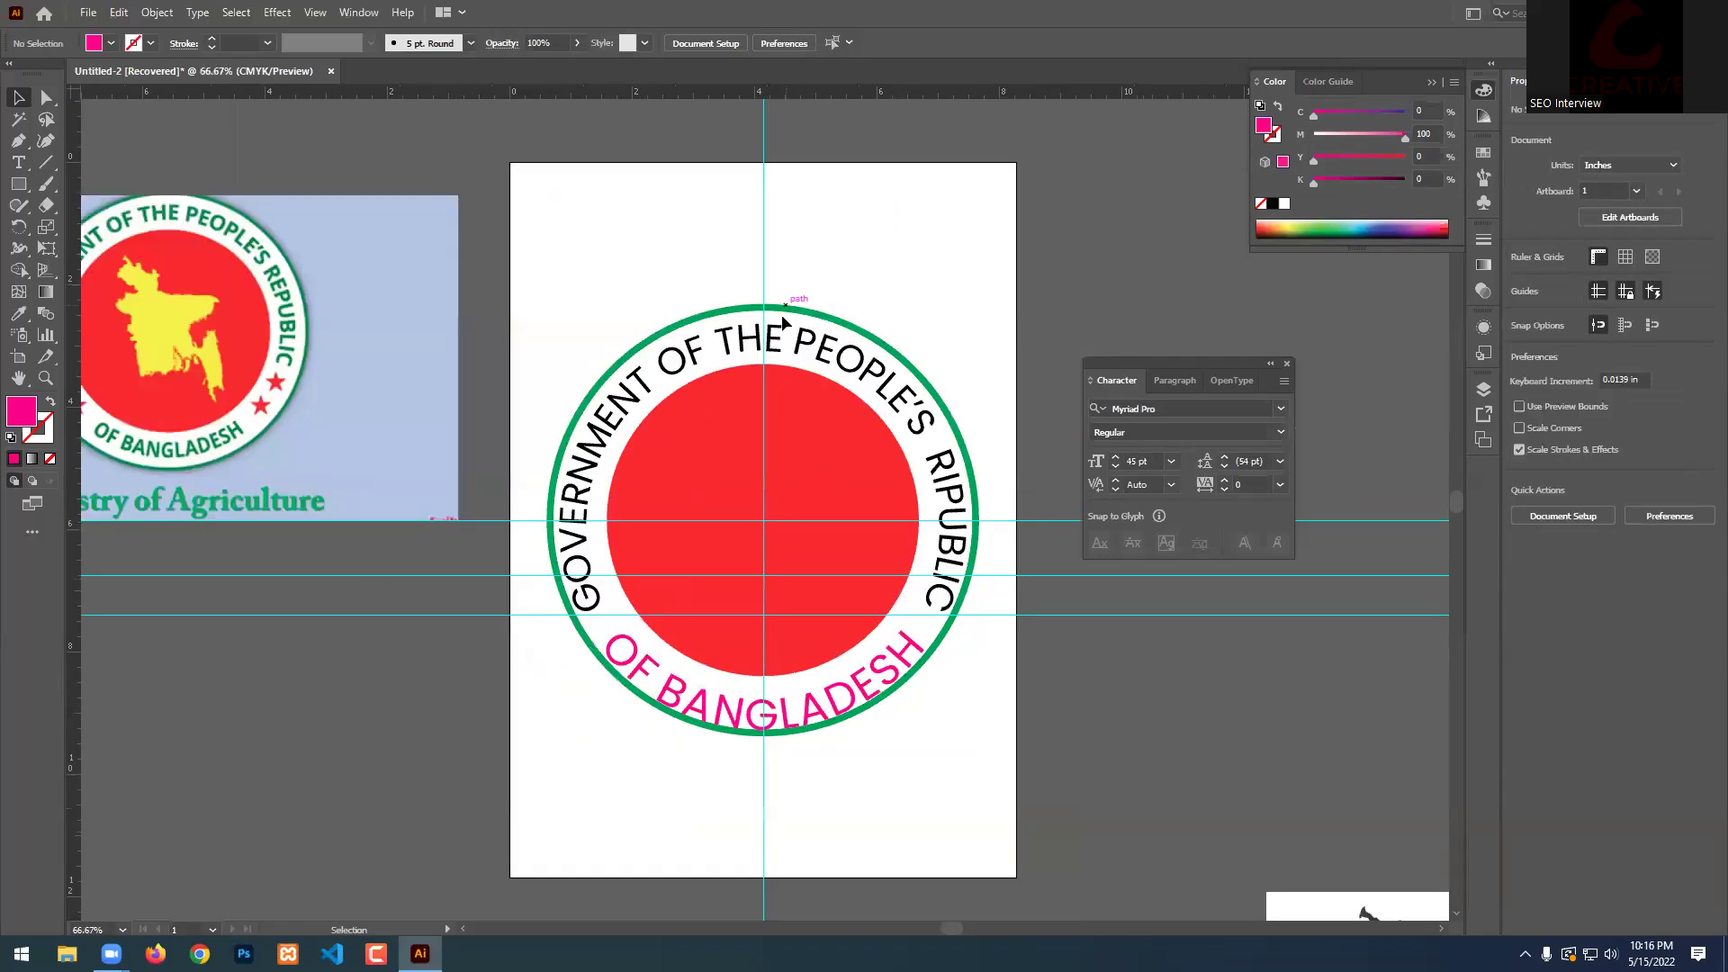
Select the top curved text with the red circle, undoing an accidental move.
{"action": "left_click", "coordinate": [799, 334]}
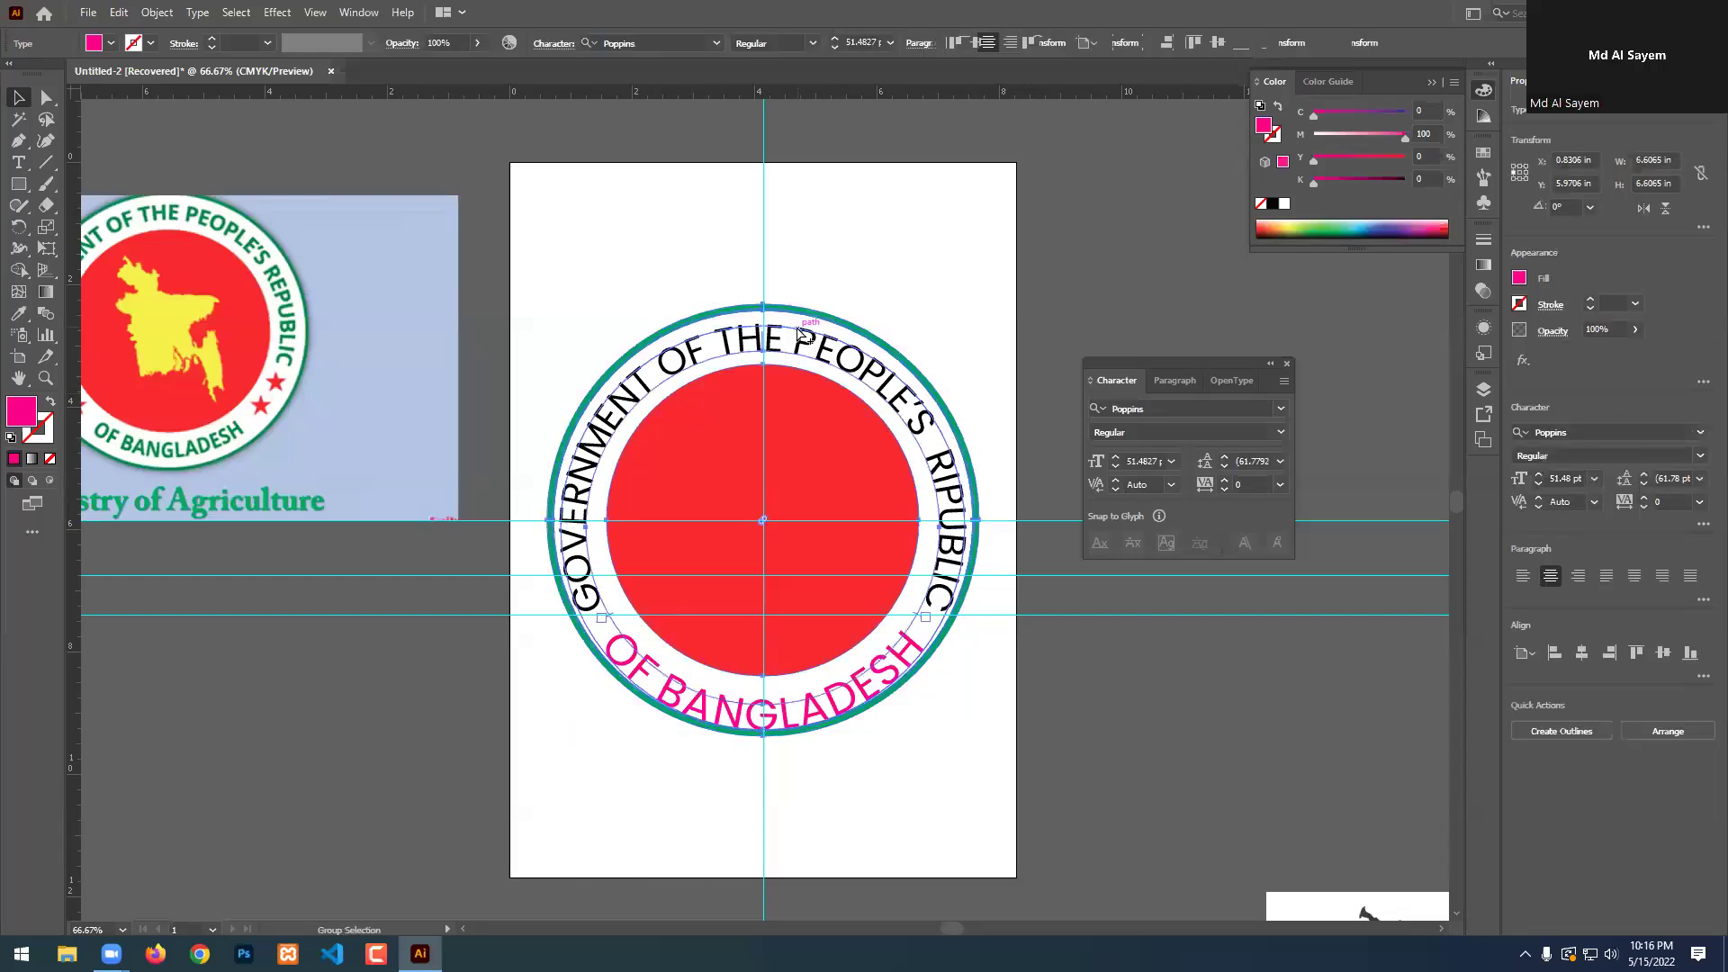
{"action": "key", "text": "ctrl+a"}
{"action": "left_click", "coordinate": [1080, 212]}
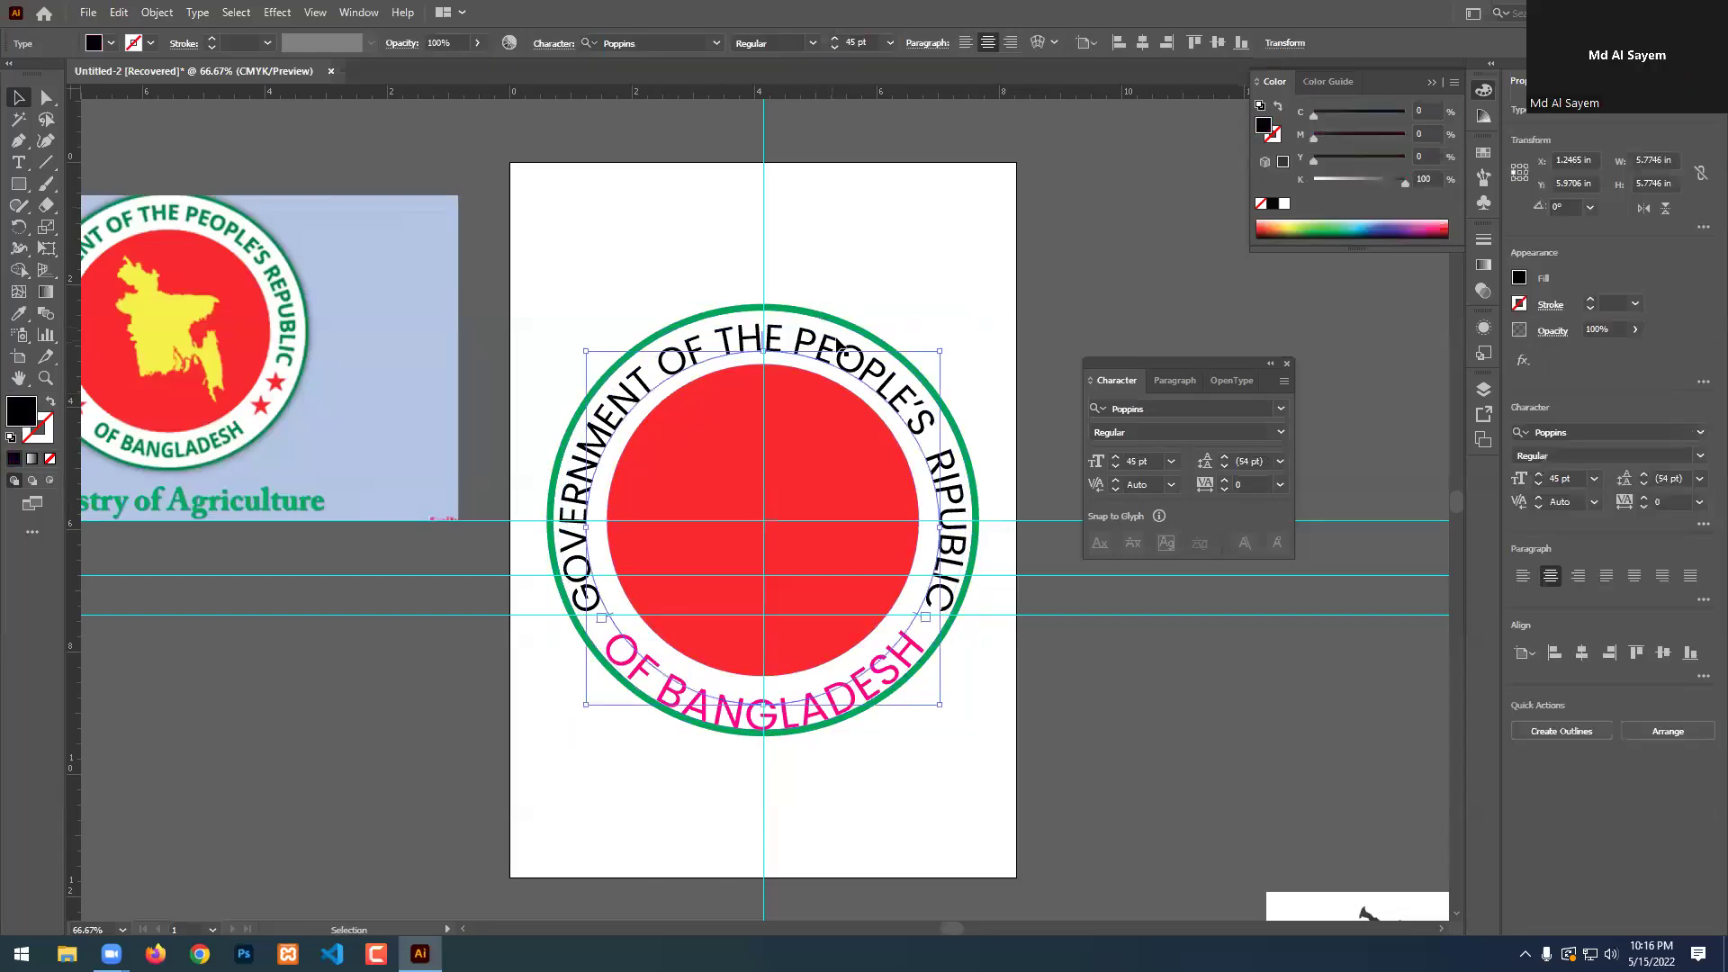
{"action": "left_click", "coordinate": [787, 328]}
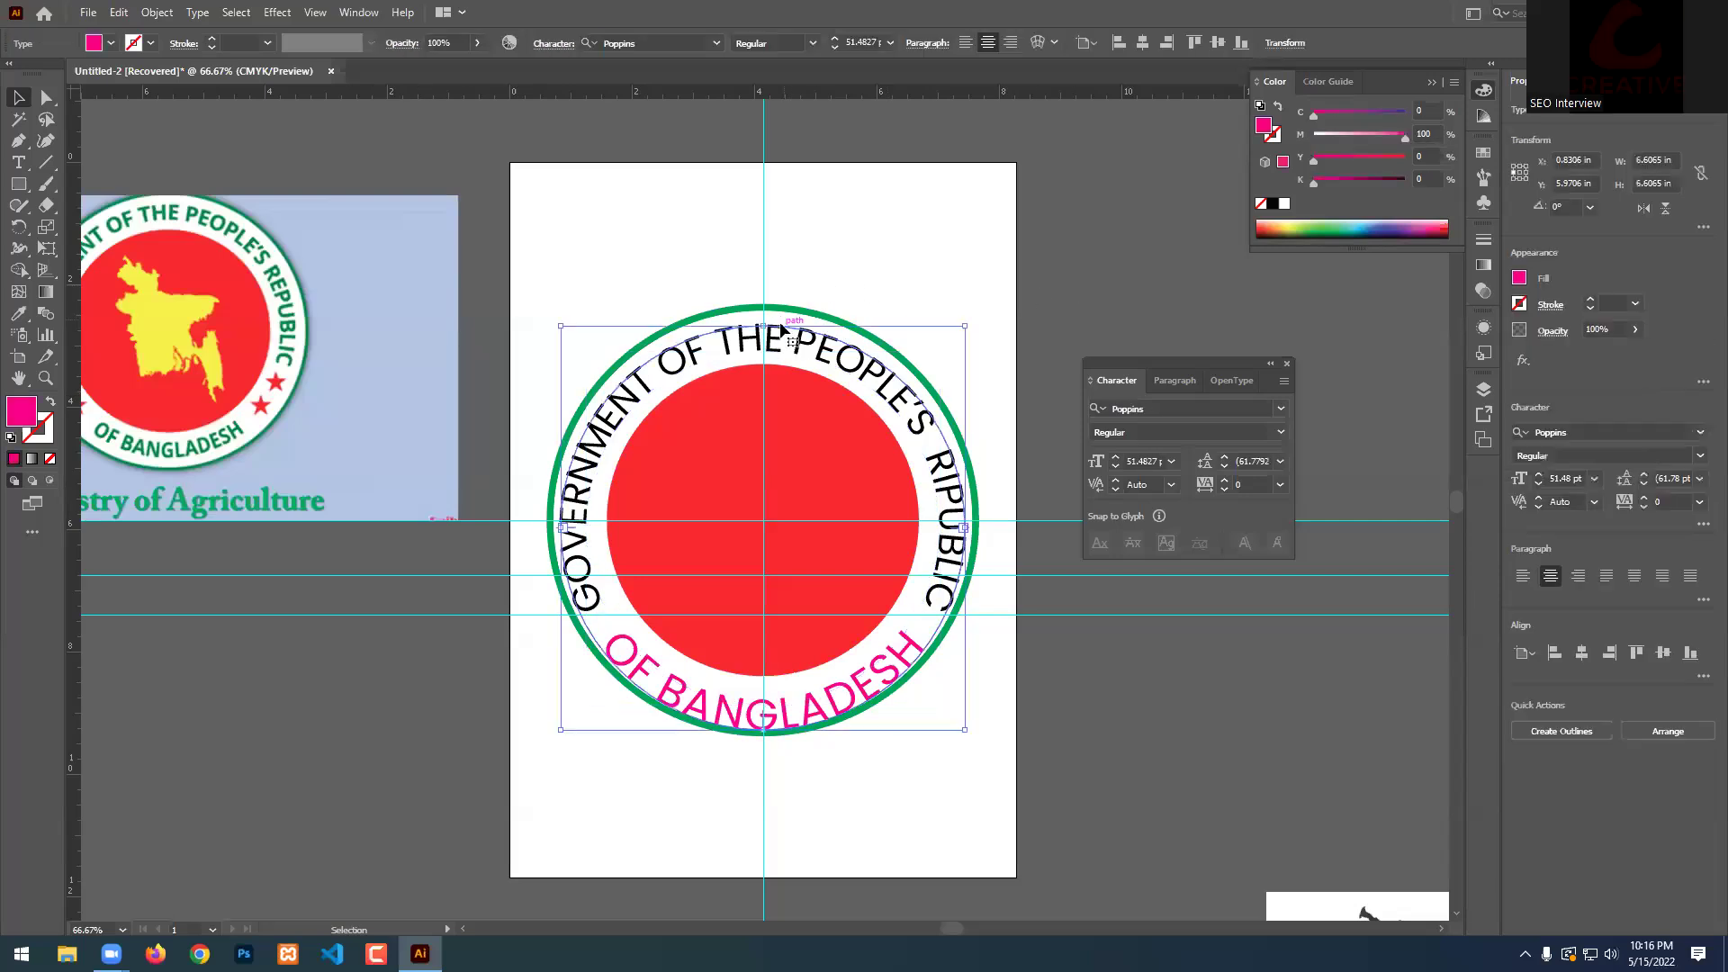
{"action": "left_click_drag", "start_coordinate": [781, 323], "coordinate": [928, 326]}
{"action": "key", "text": "ctrl+z"}
{"action": "left_click", "coordinate": [861, 463], "text": "shift"}
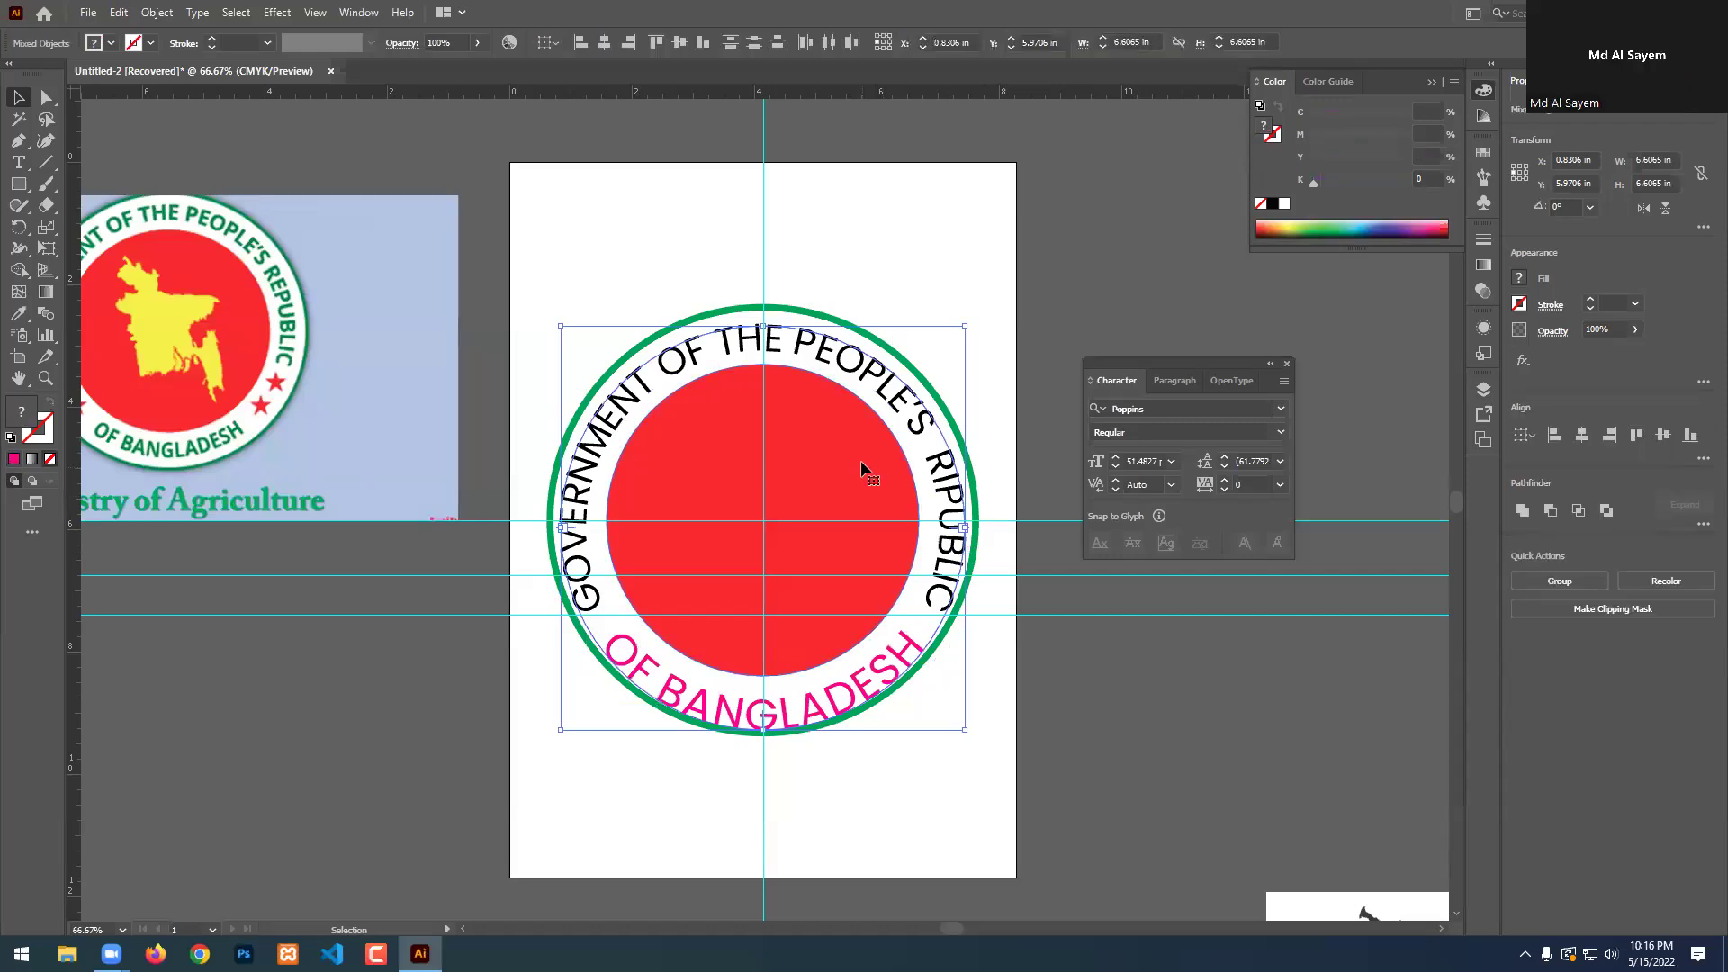
{"action": "left_click", "coordinate": [1073, 196]}
{"action": "left_click", "coordinate": [811, 345]}
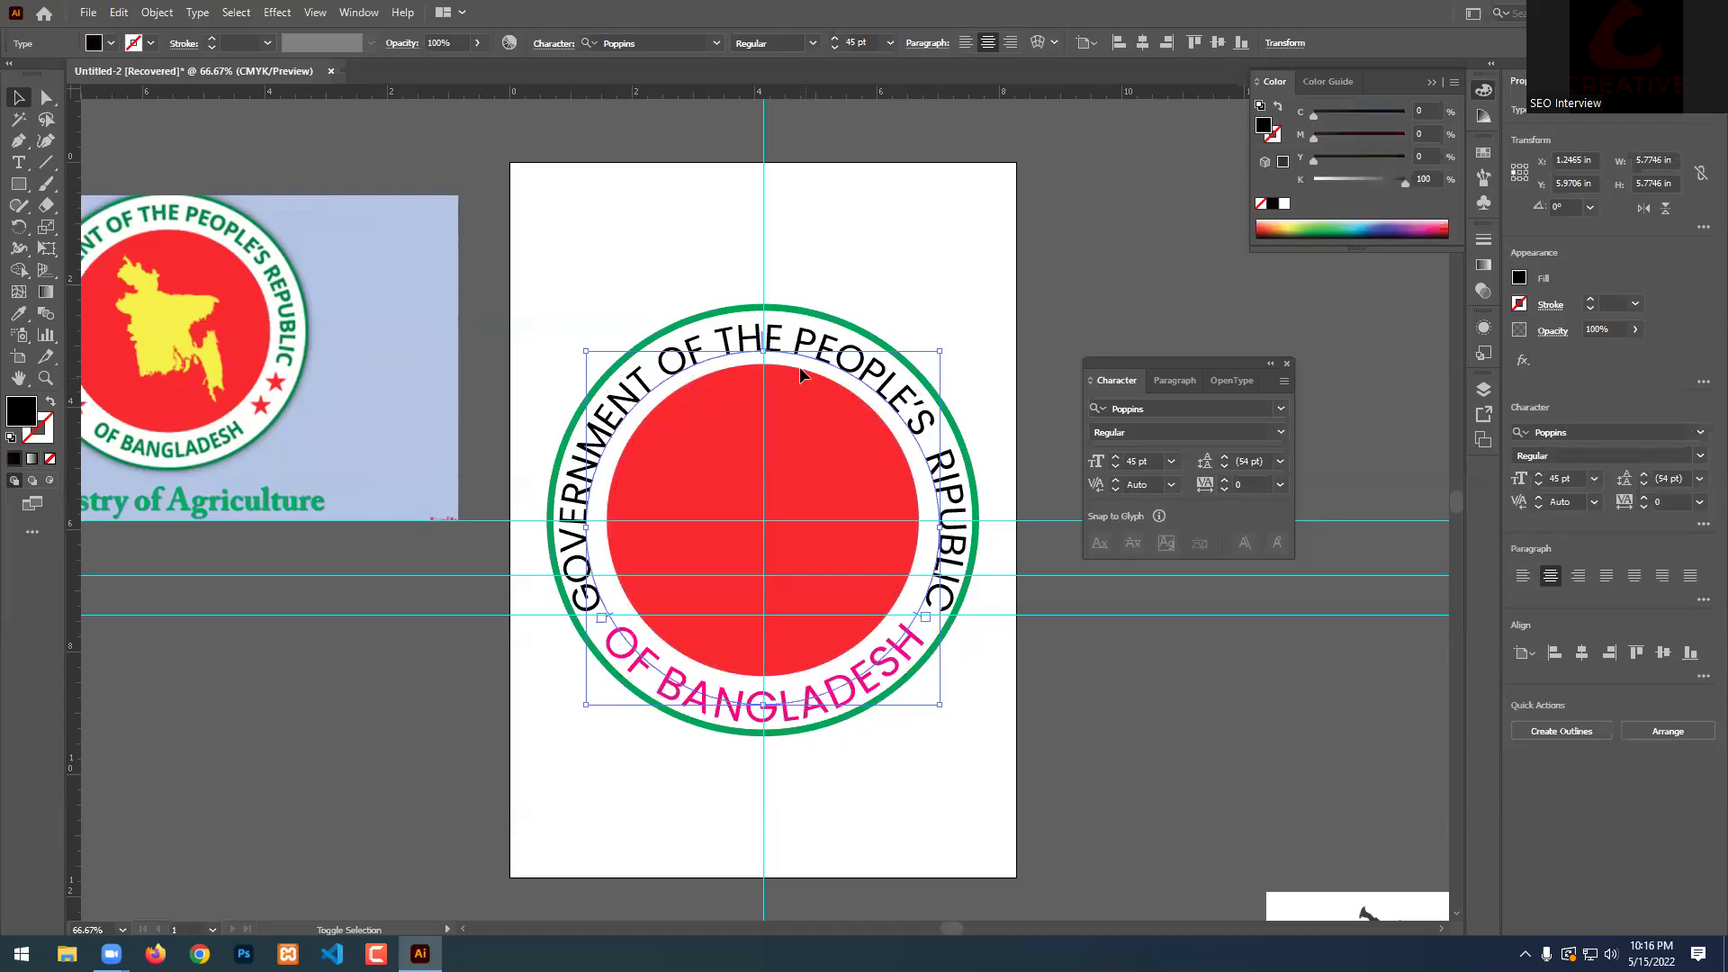
{"action": "left_click", "coordinate": [800, 397], "text": "shift"}
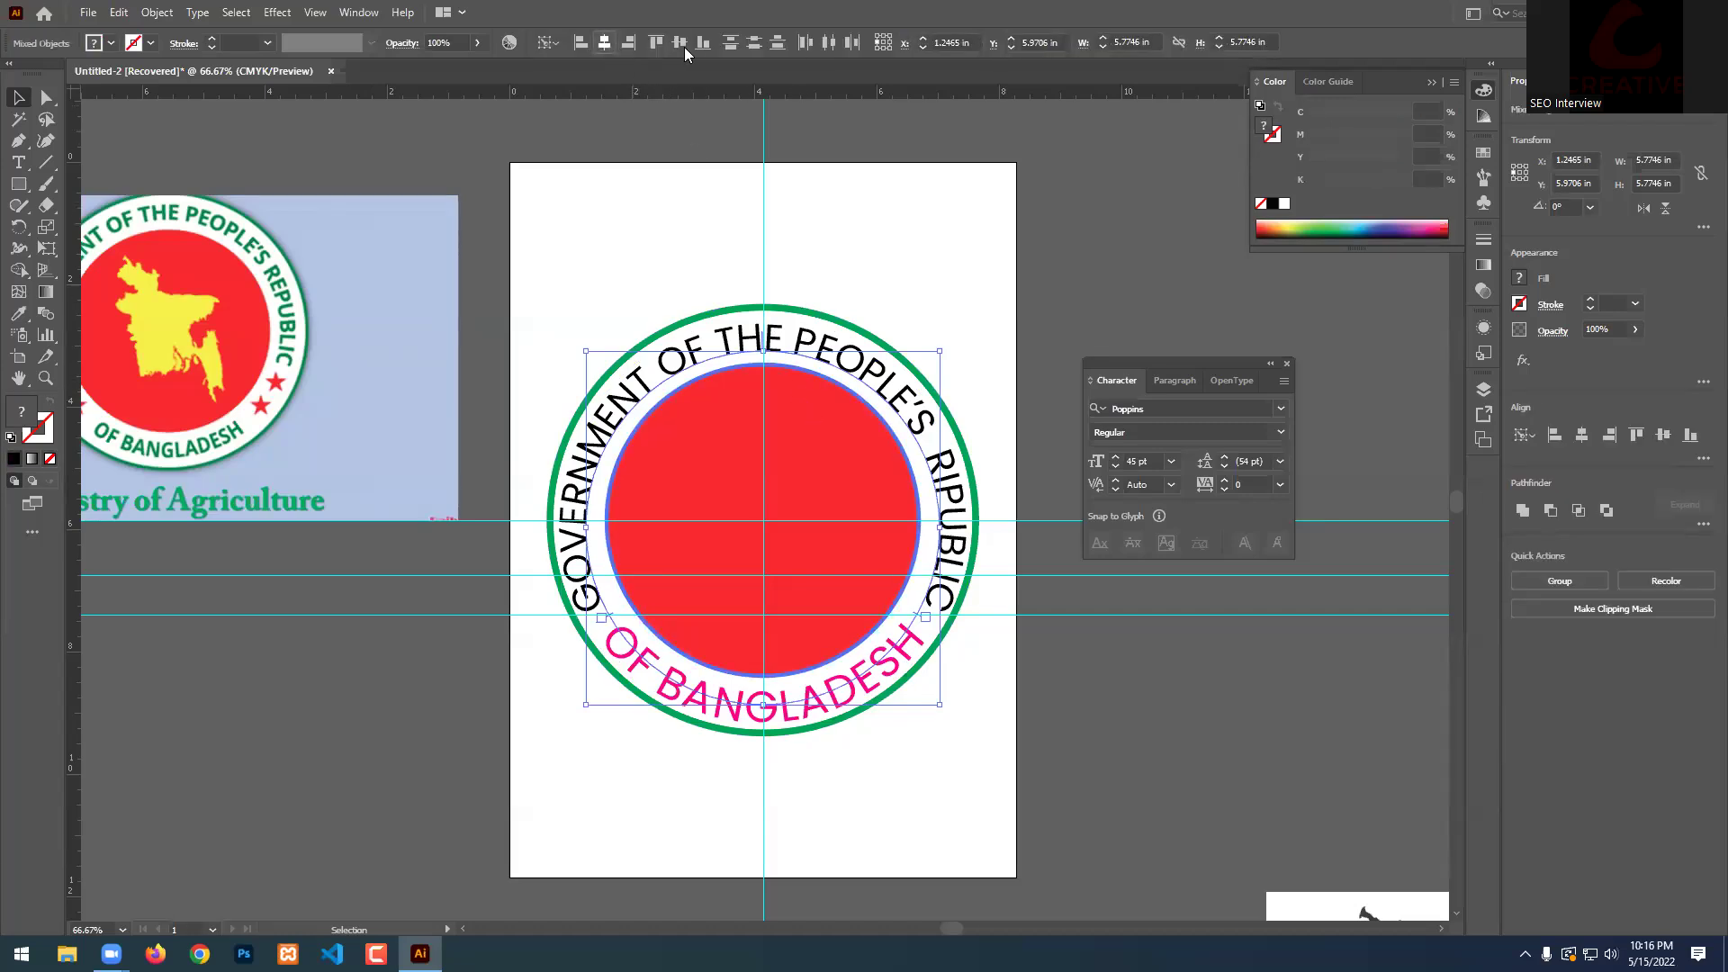
{"action": "left_click", "coordinate": [1109, 236]}
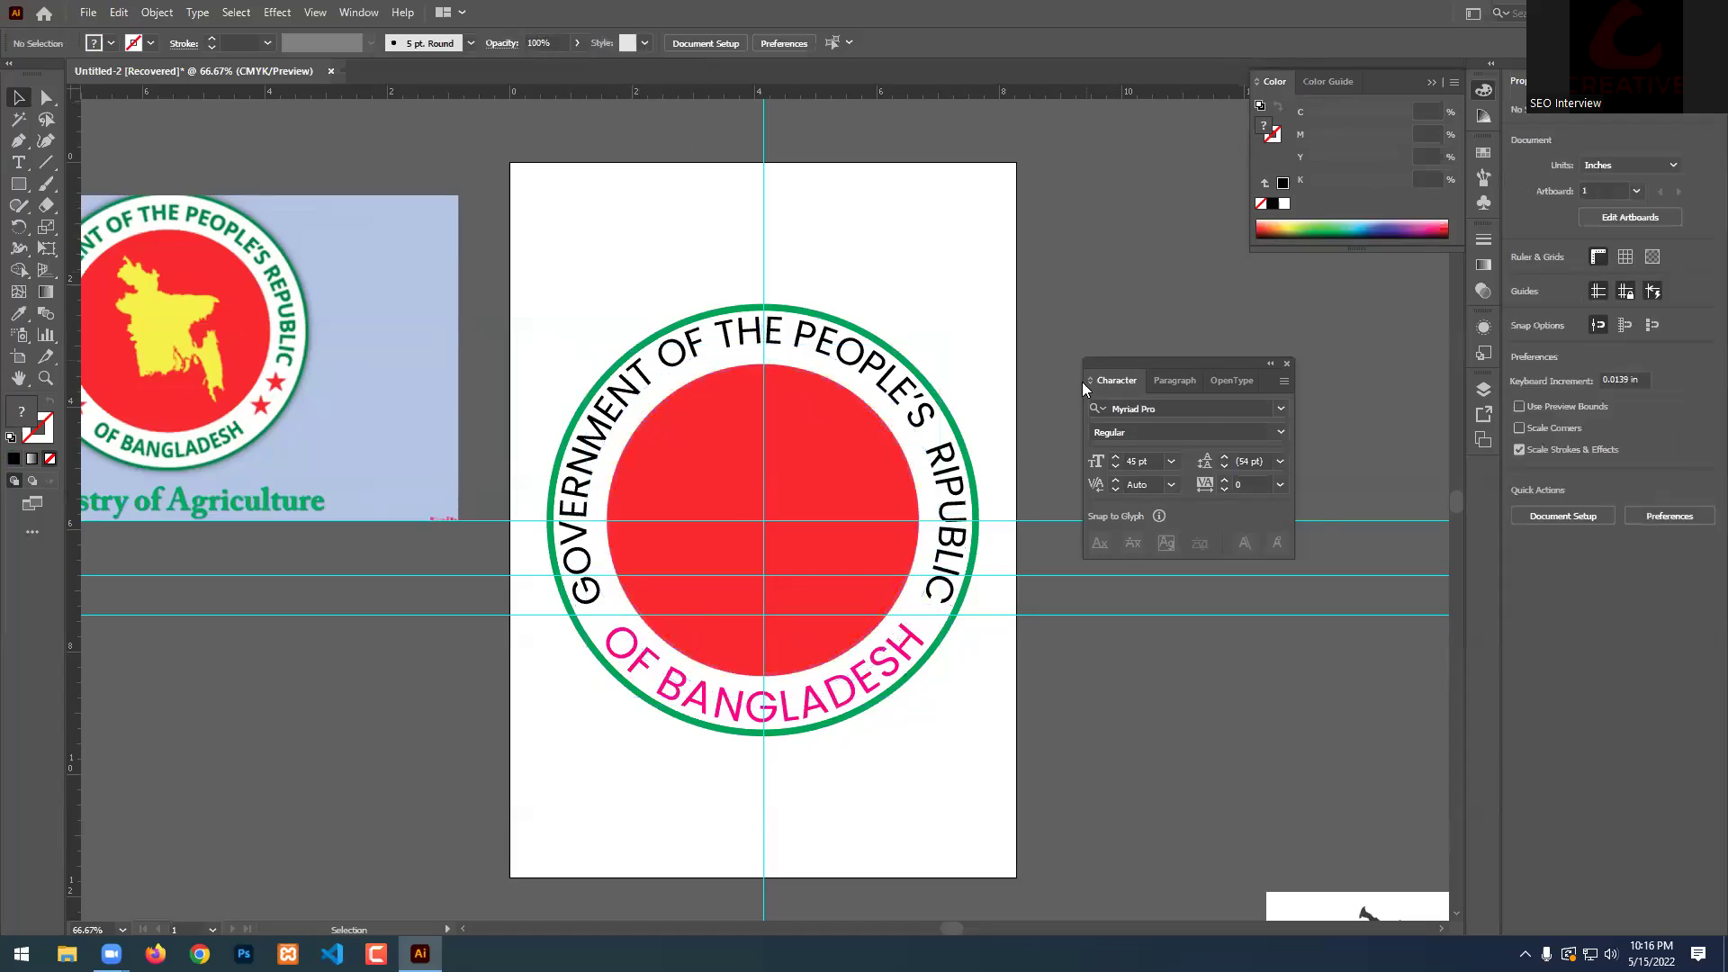
Set the top curved text's font size to 43 pt.
{"action": "left_click", "coordinate": [852, 346]}
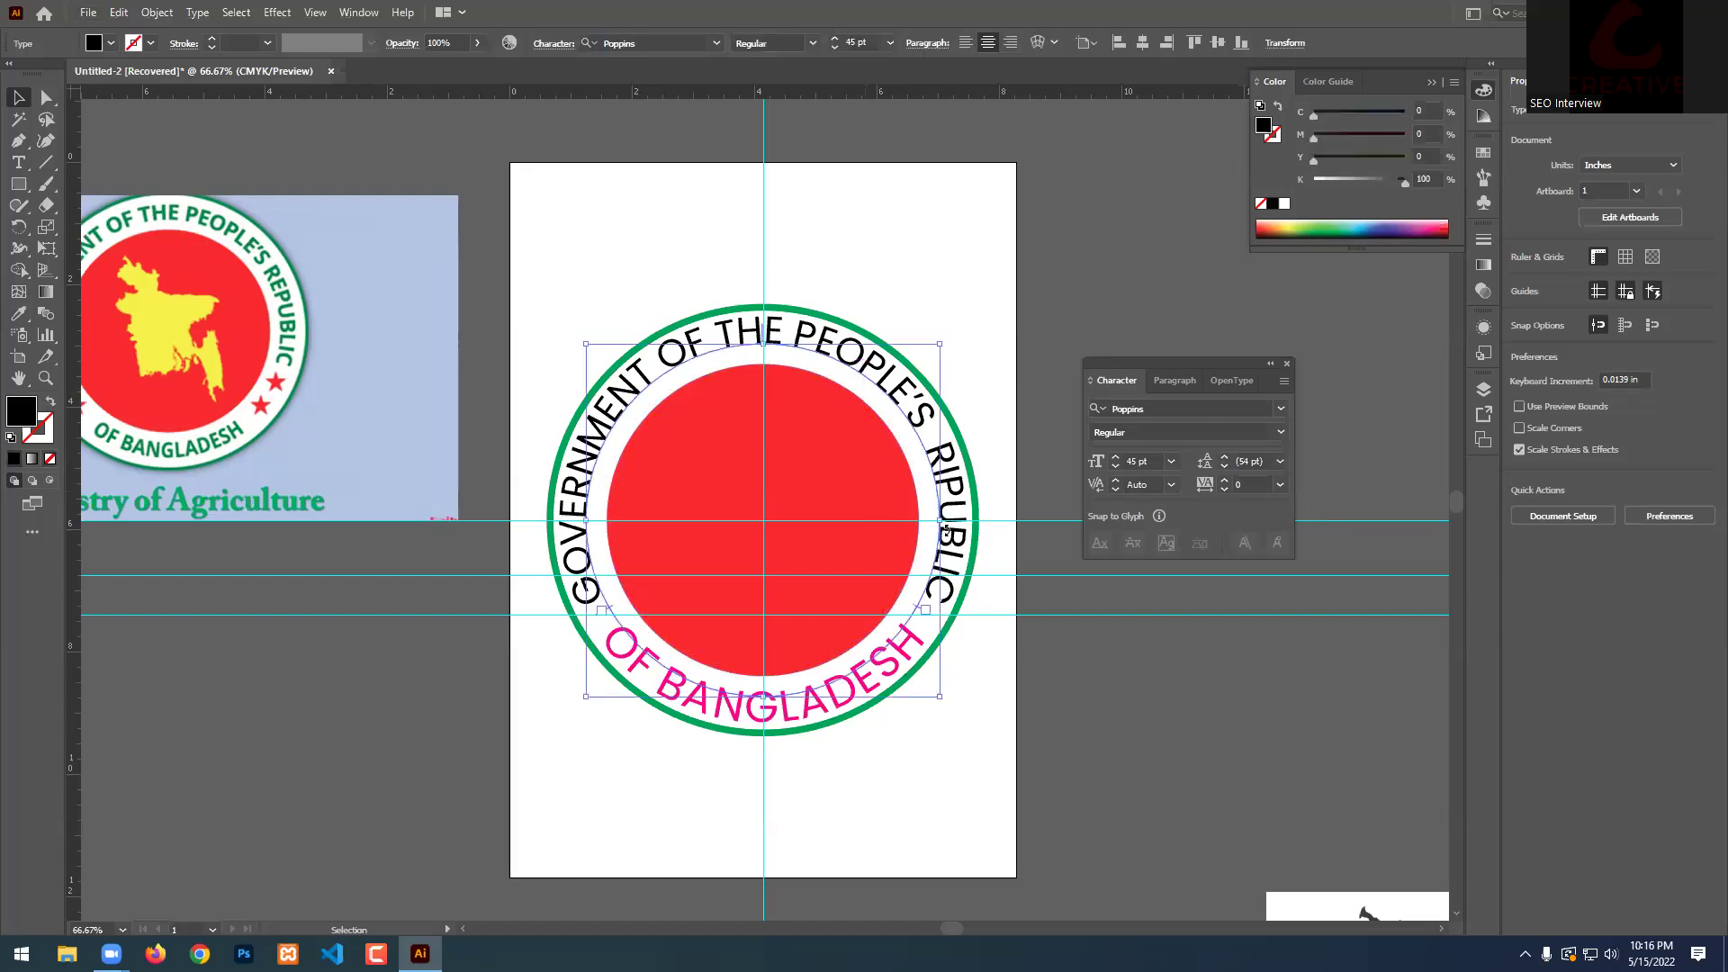
{"action": "scroll", "coordinate": [941, 525], "scroll_direction": "up", "scroll_amount": 3}
{"action": "left_click_drag", "start_coordinate": [926, 493], "coordinate": [962, 481]}
{"action": "scroll", "coordinate": [962, 481], "scroll_direction": "down", "scroll_amount": 3}
{"action": "left_click", "coordinate": [1142, 458]}
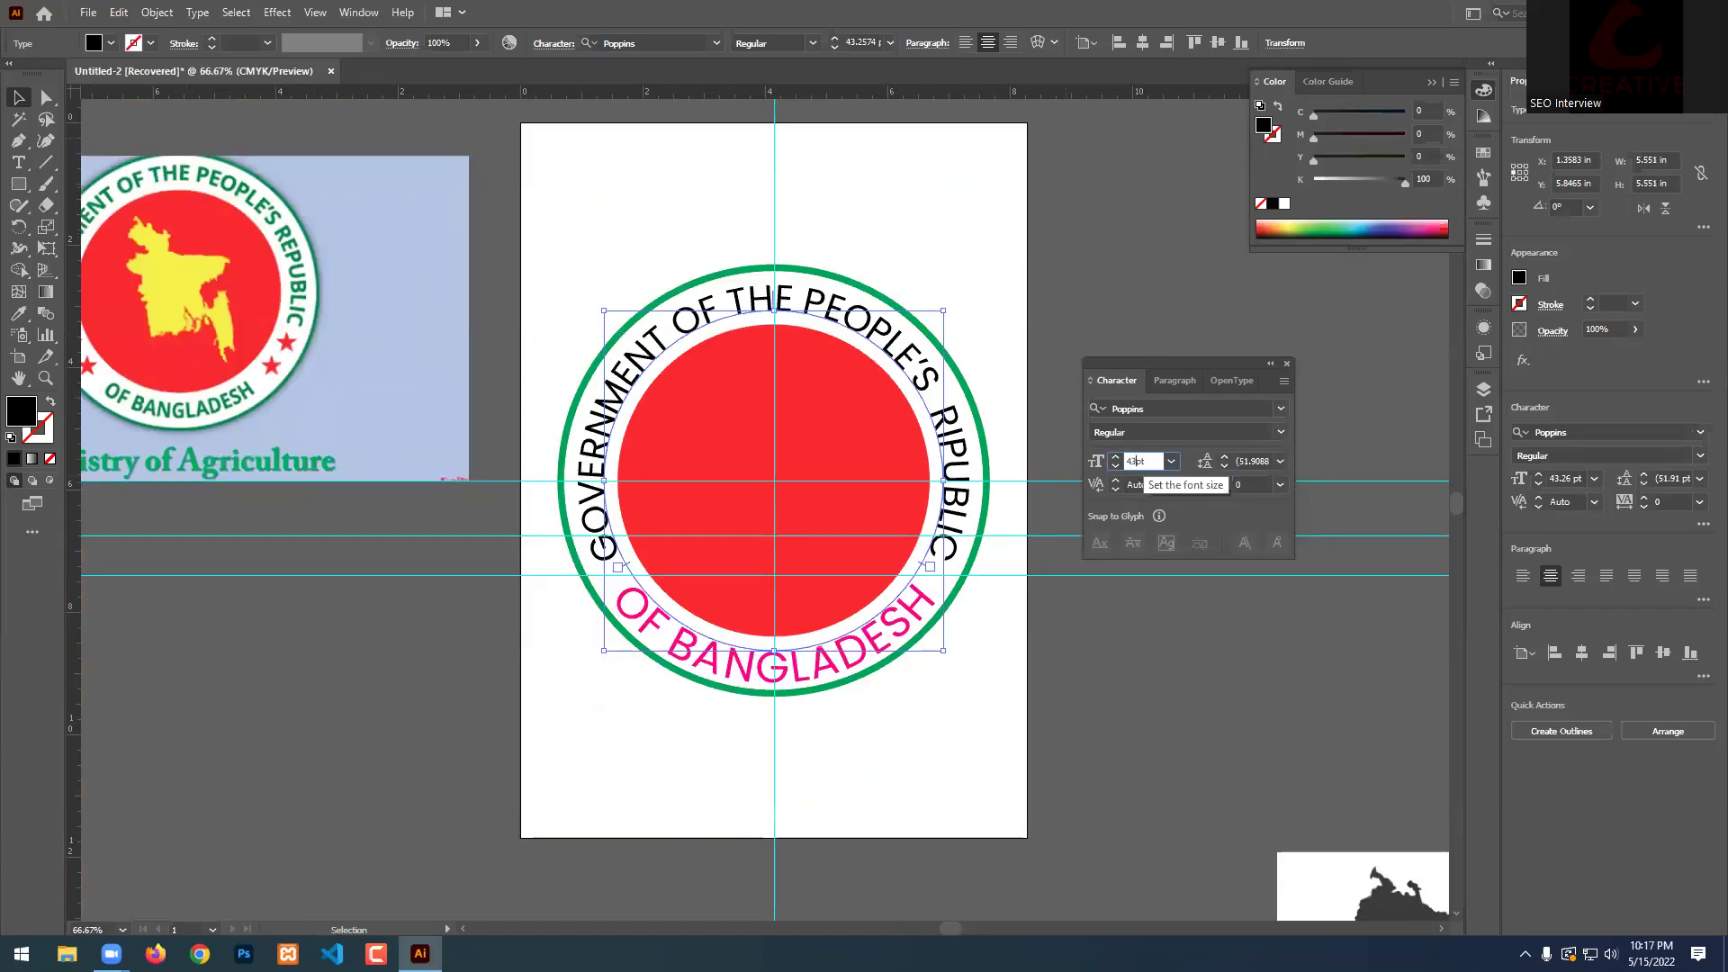
{"action": "key", "text": "Return"}
{"action": "left_click", "coordinate": [963, 727]}
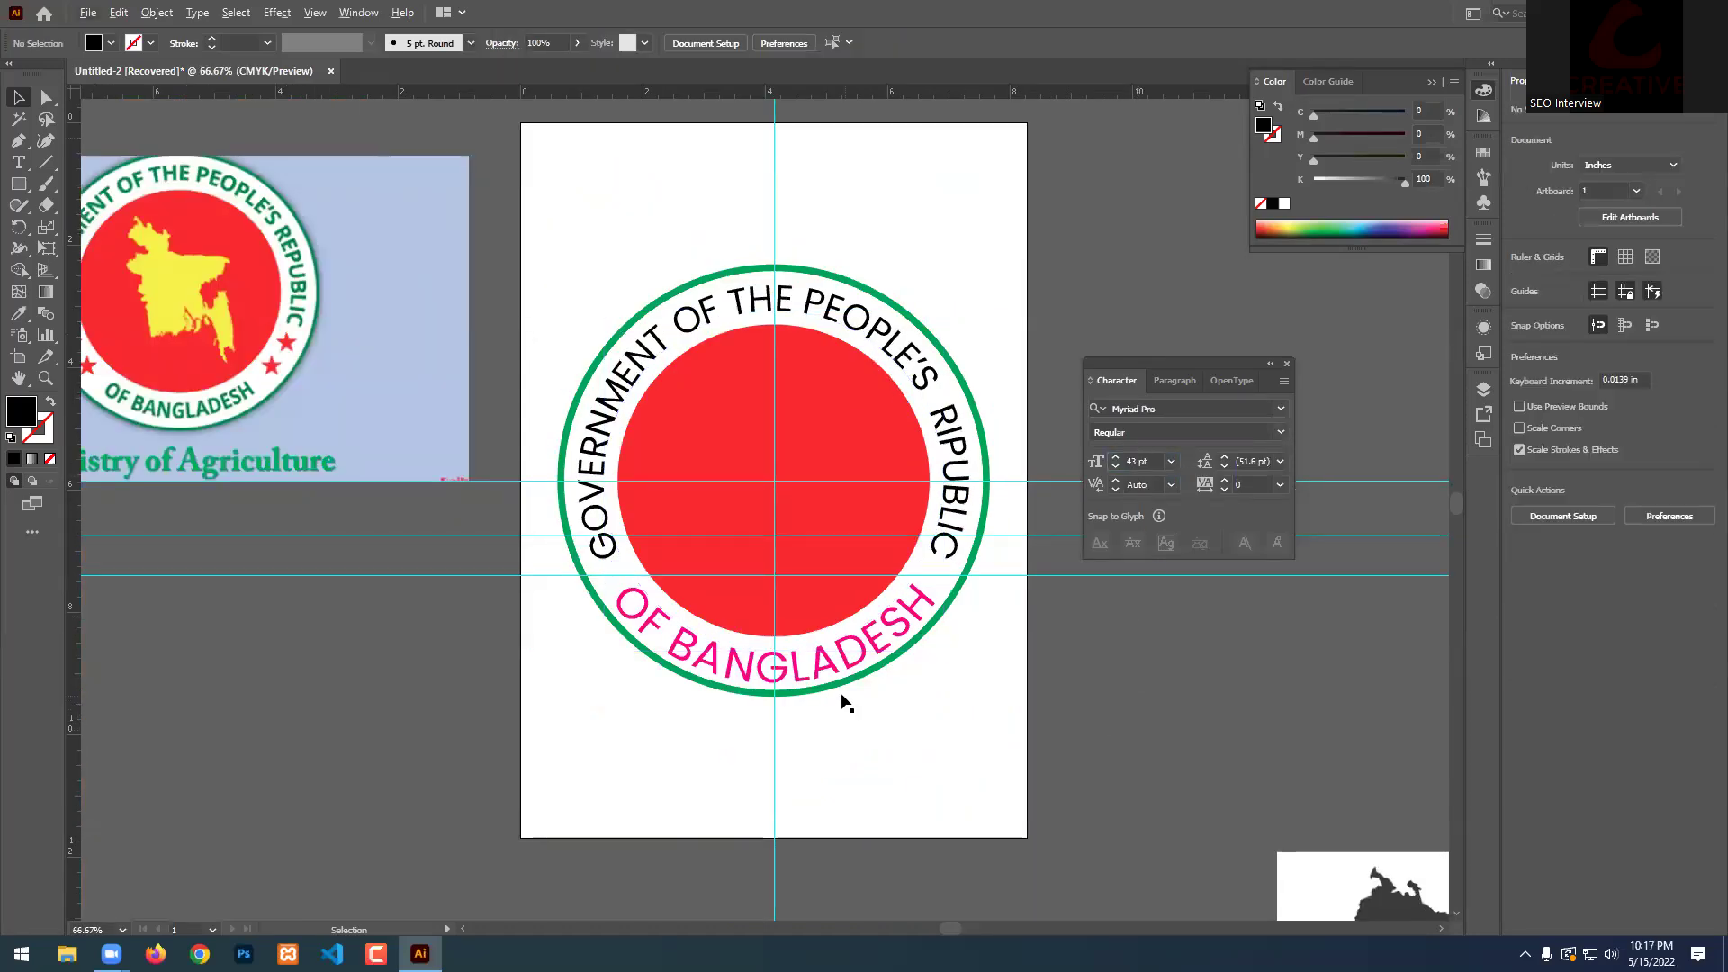
Set the OF BANGLADESH text's font size to 43 pt.
{"action": "left_click", "coordinate": [844, 666]}
{"action": "left_click", "coordinate": [1139, 460]}
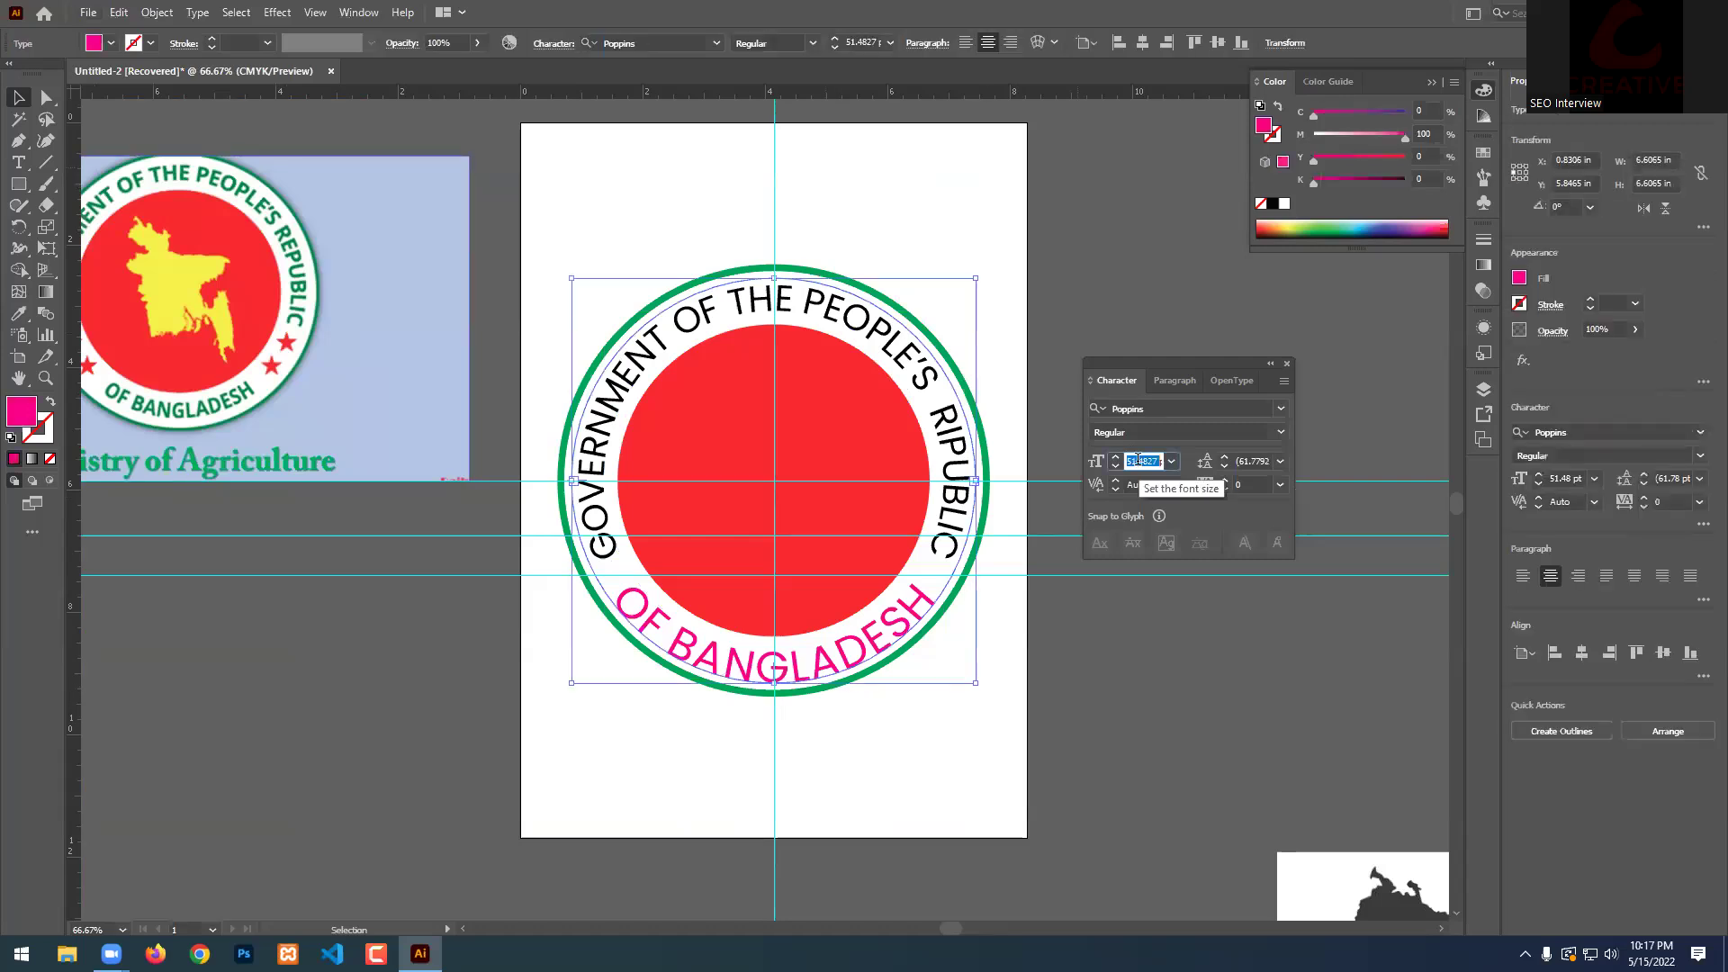
{"action": "type", "text": "43"}
{"action": "key", "text": "Return"}
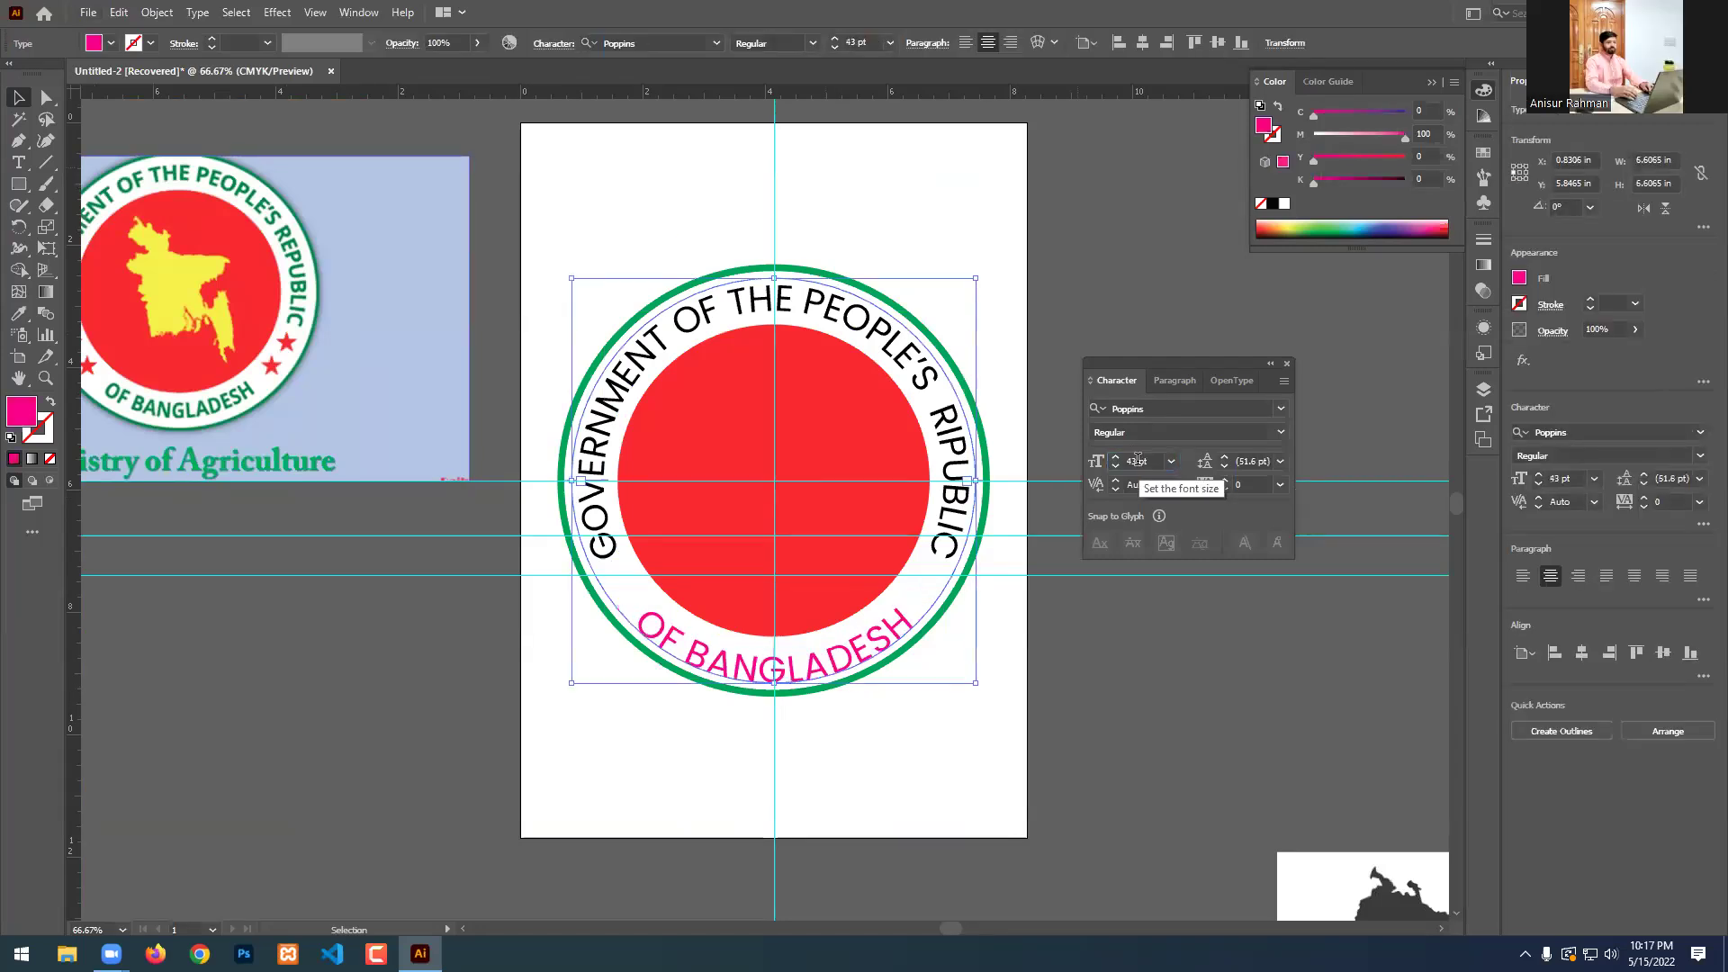
{"action": "scroll", "coordinate": [880, 693], "scroll_direction": "up", "scroll_amount": 2}
{"action": "left_click_drag", "start_coordinate": [640, 666], "coordinate": [639, 654]}
{"action": "left_click", "coordinate": [1131, 460]}
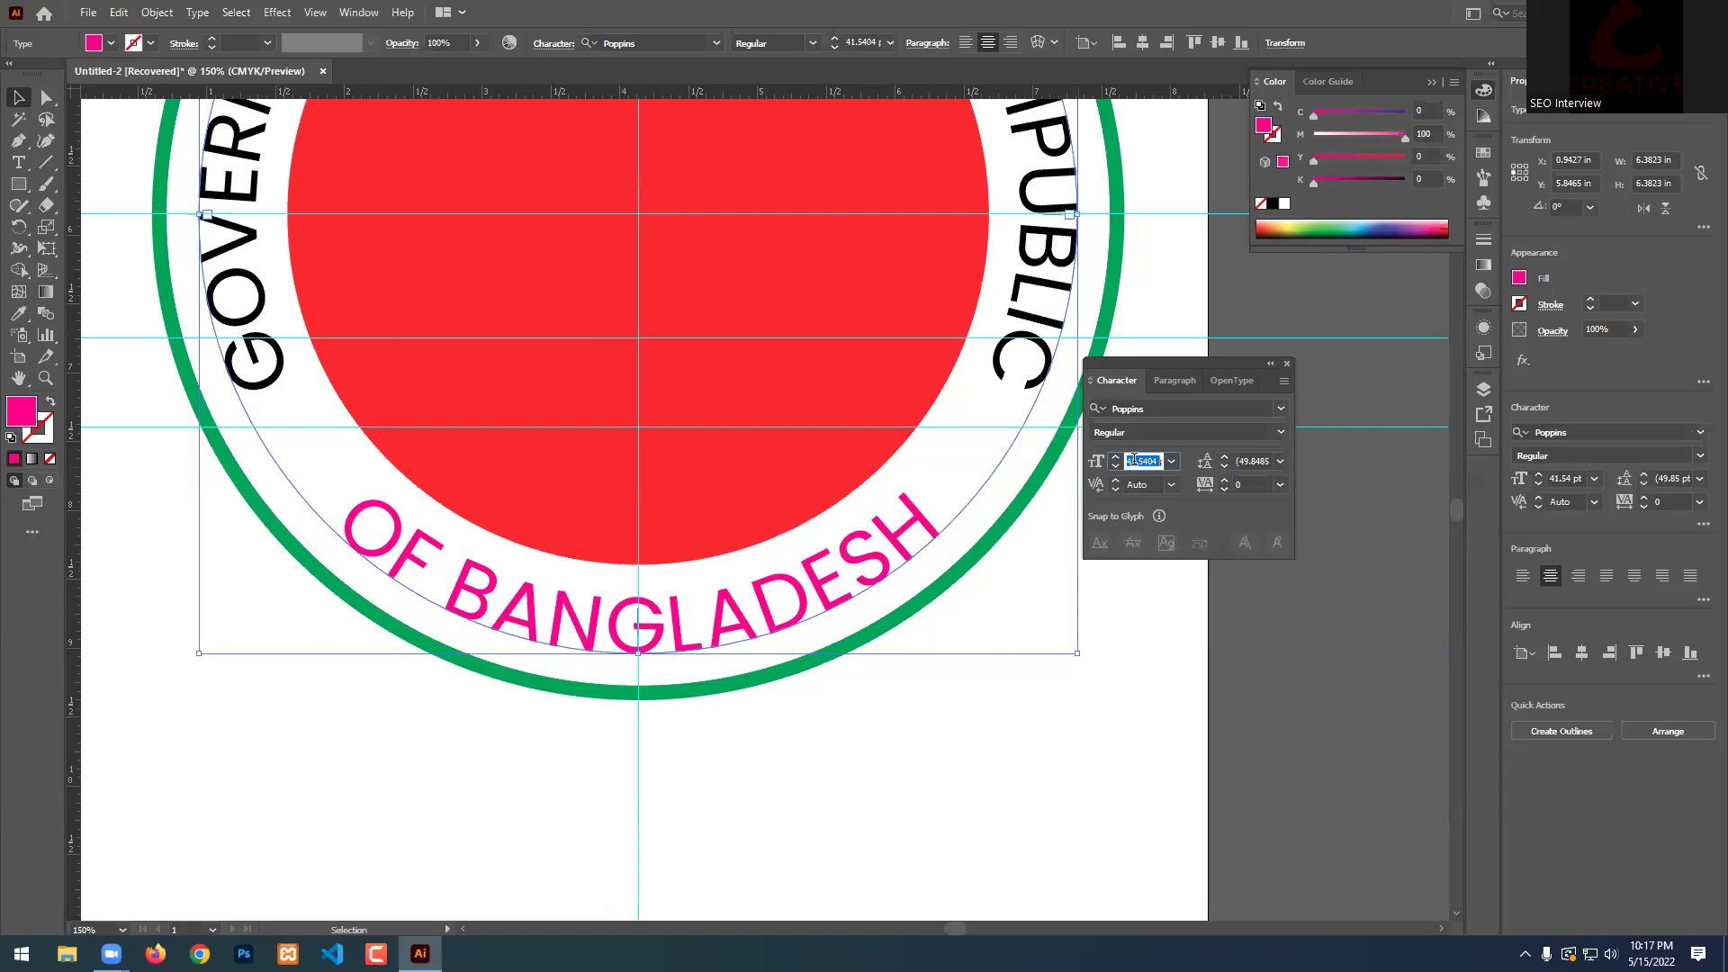
{"action": "type", "text": "43"}
{"action": "key", "text": "Return"}
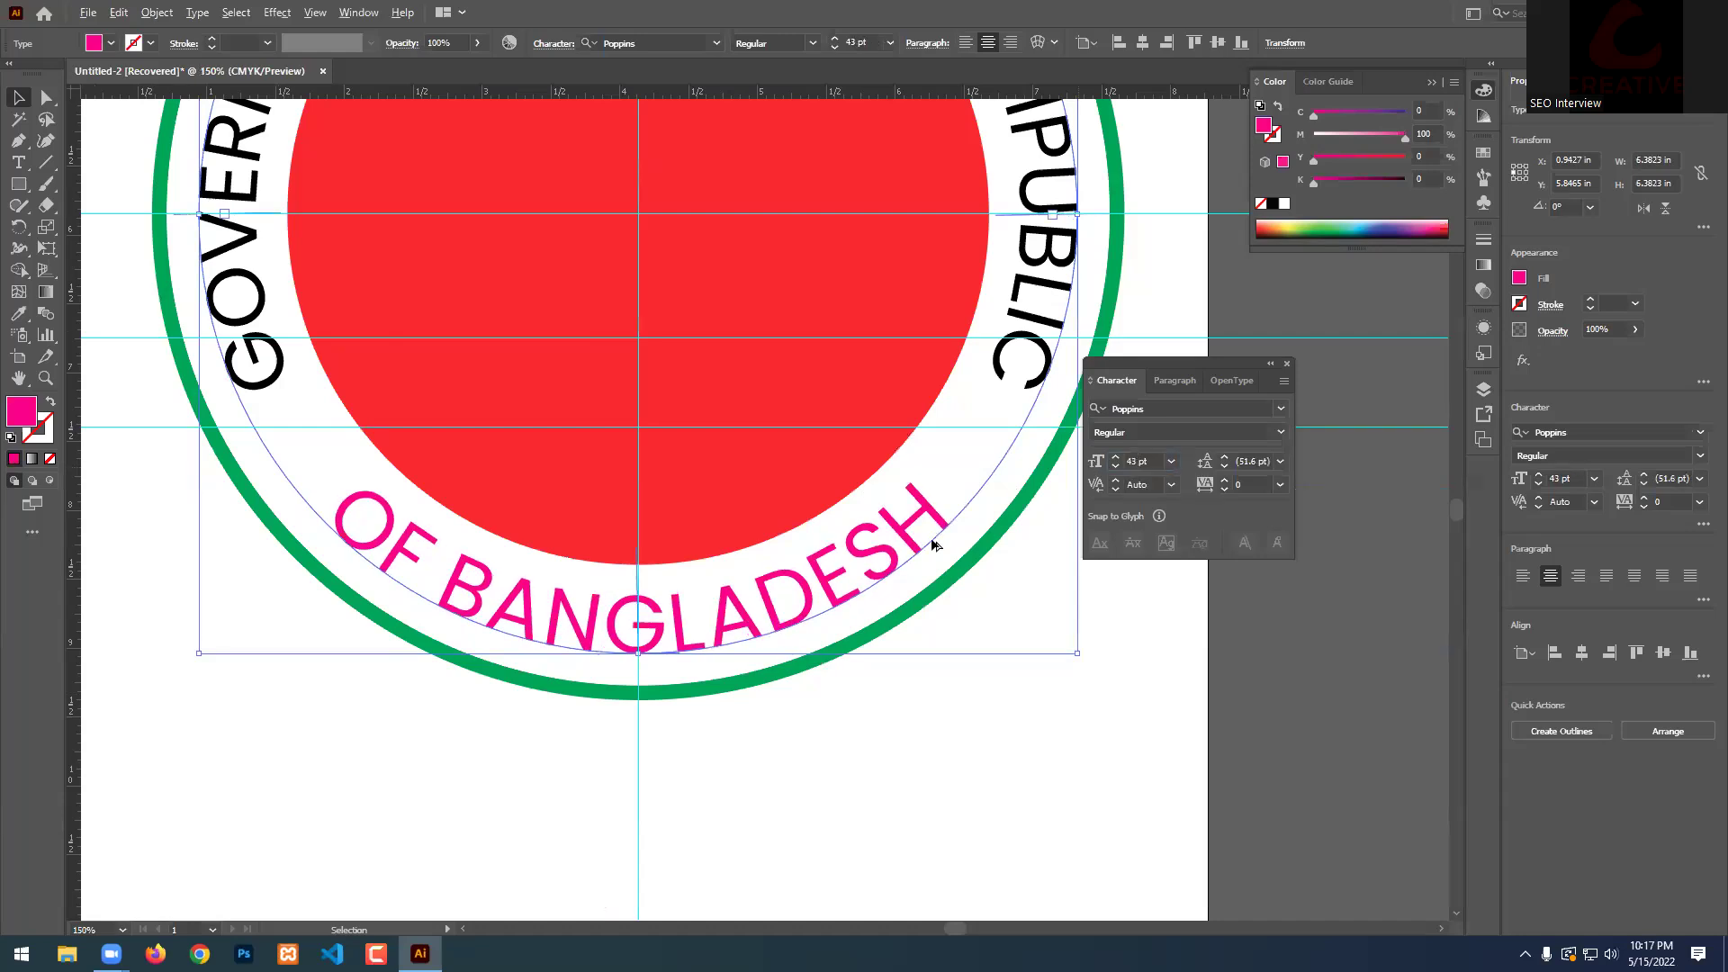
Fit the whole seal in view and select both curved texts.
{"action": "key", "text": "ctrl+0"}
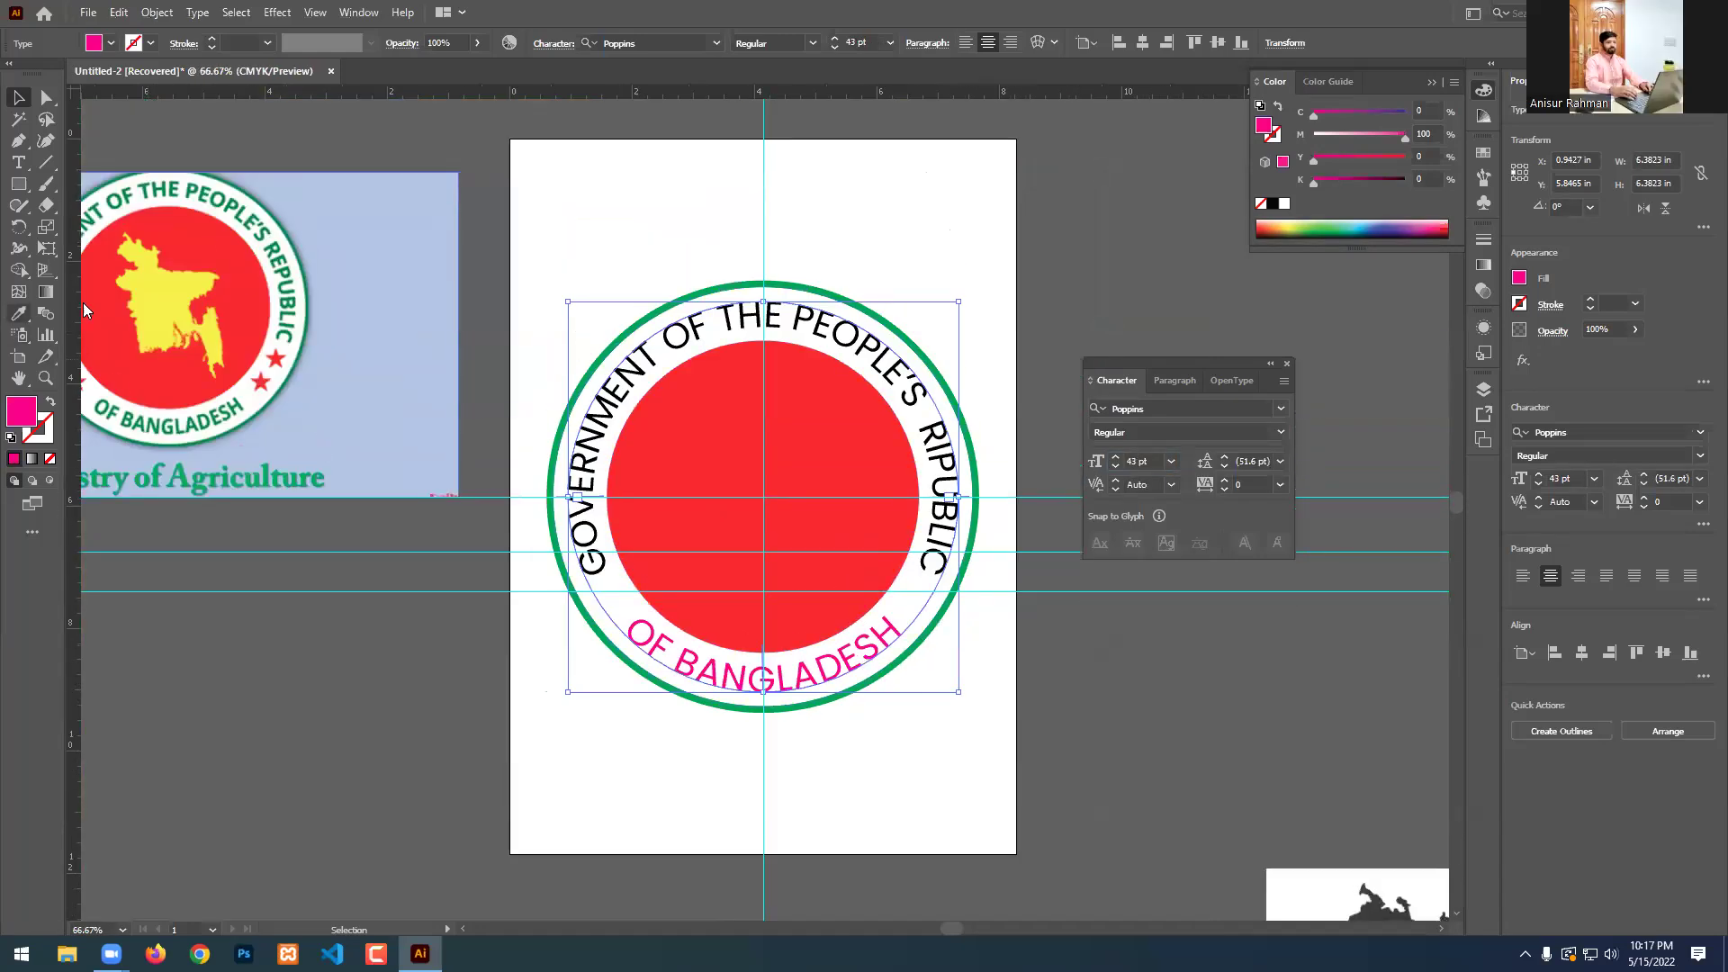
{"action": "left_click", "coordinate": [261, 155]}
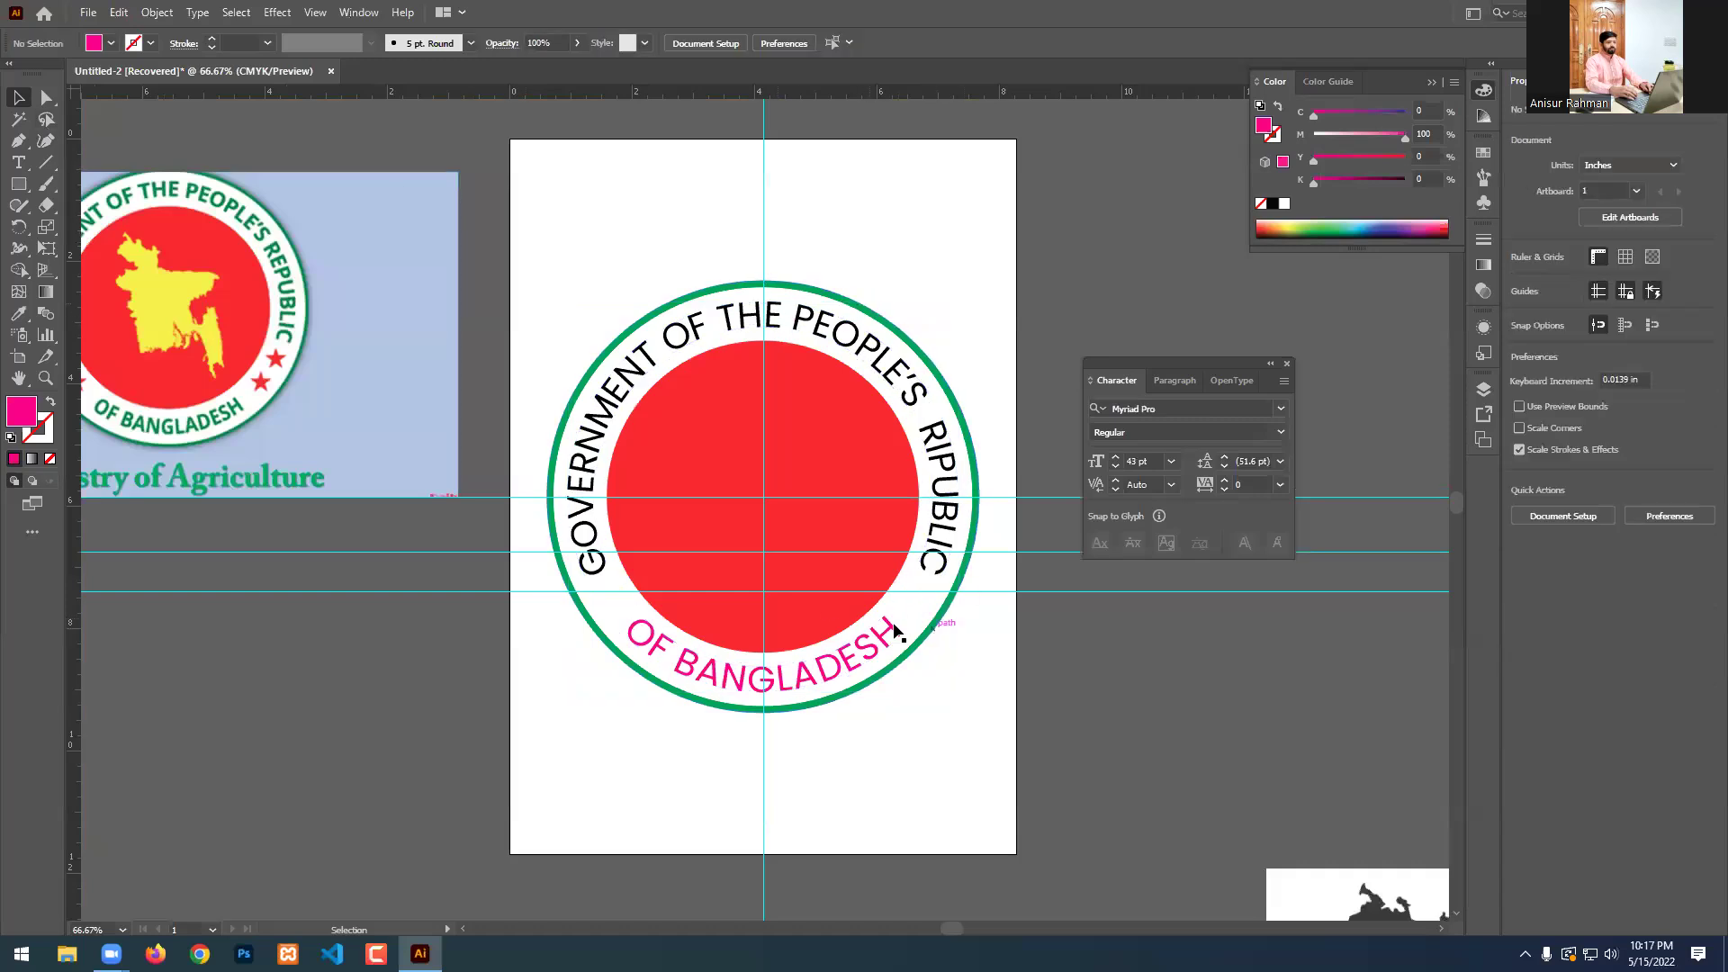
{"action": "scroll", "coordinate": [761, 487], "scroll_direction": "down", "scroll_amount": 1, "text": "alt"}
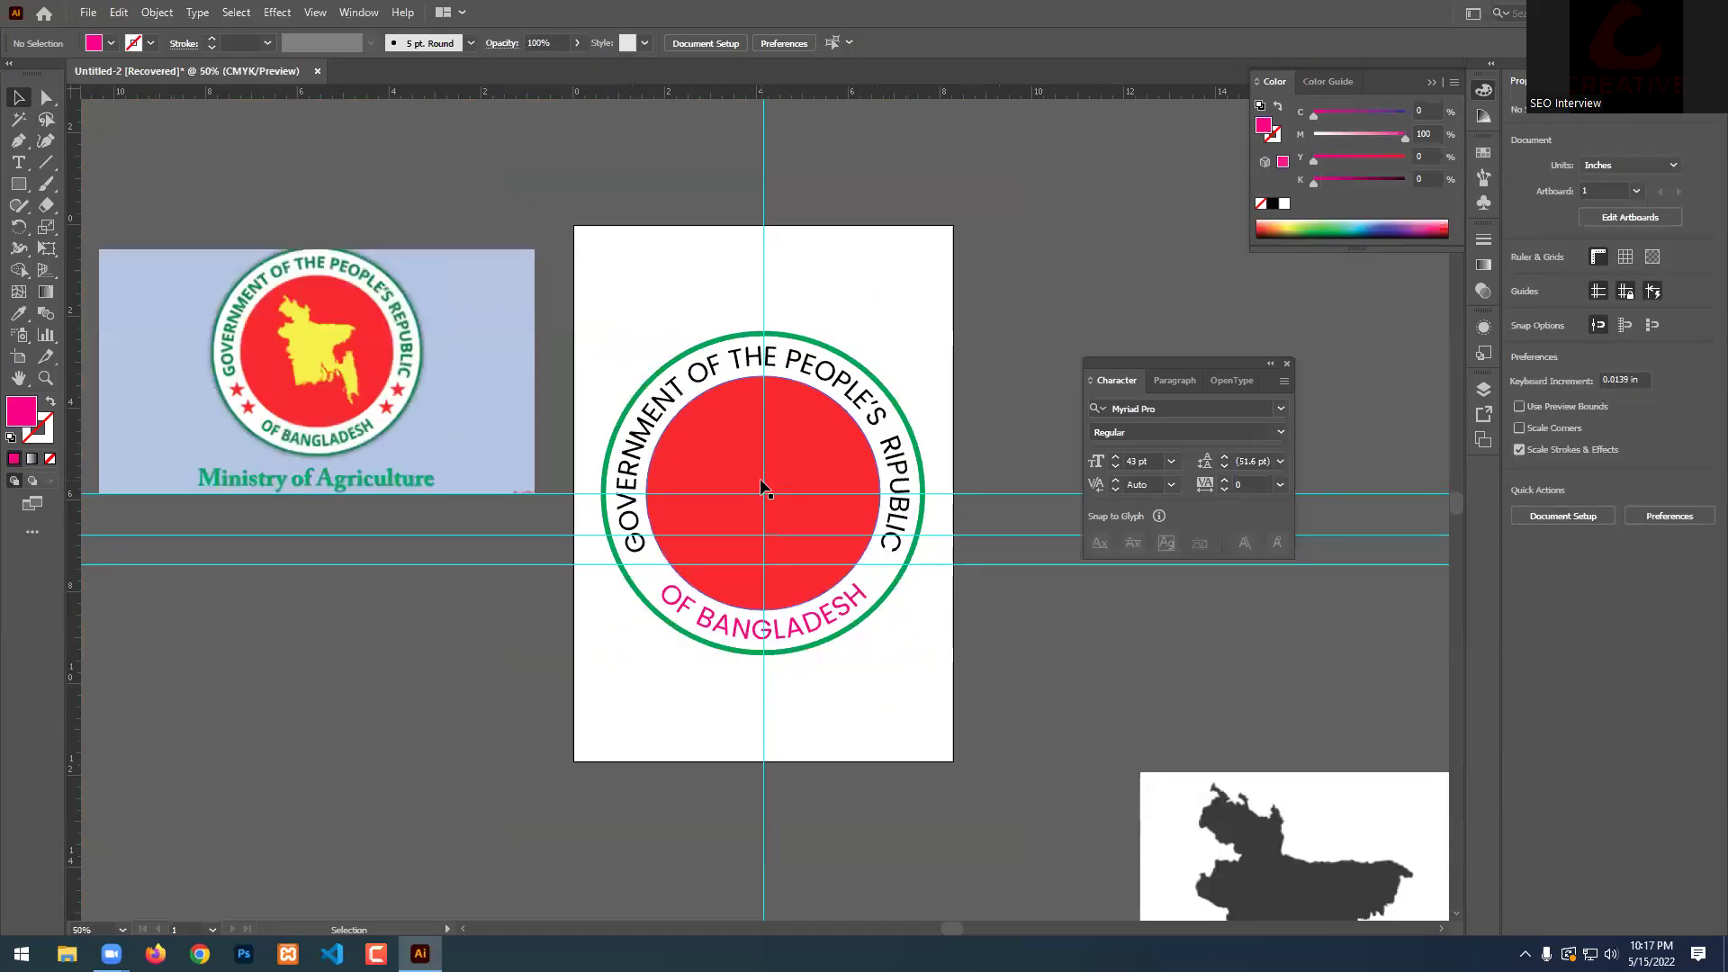
{"action": "scroll", "coordinate": [937, 424], "scroll_direction": "up", "scroll_amount": 1, "text": "alt"}
{"action": "left_click", "coordinate": [814, 389]}
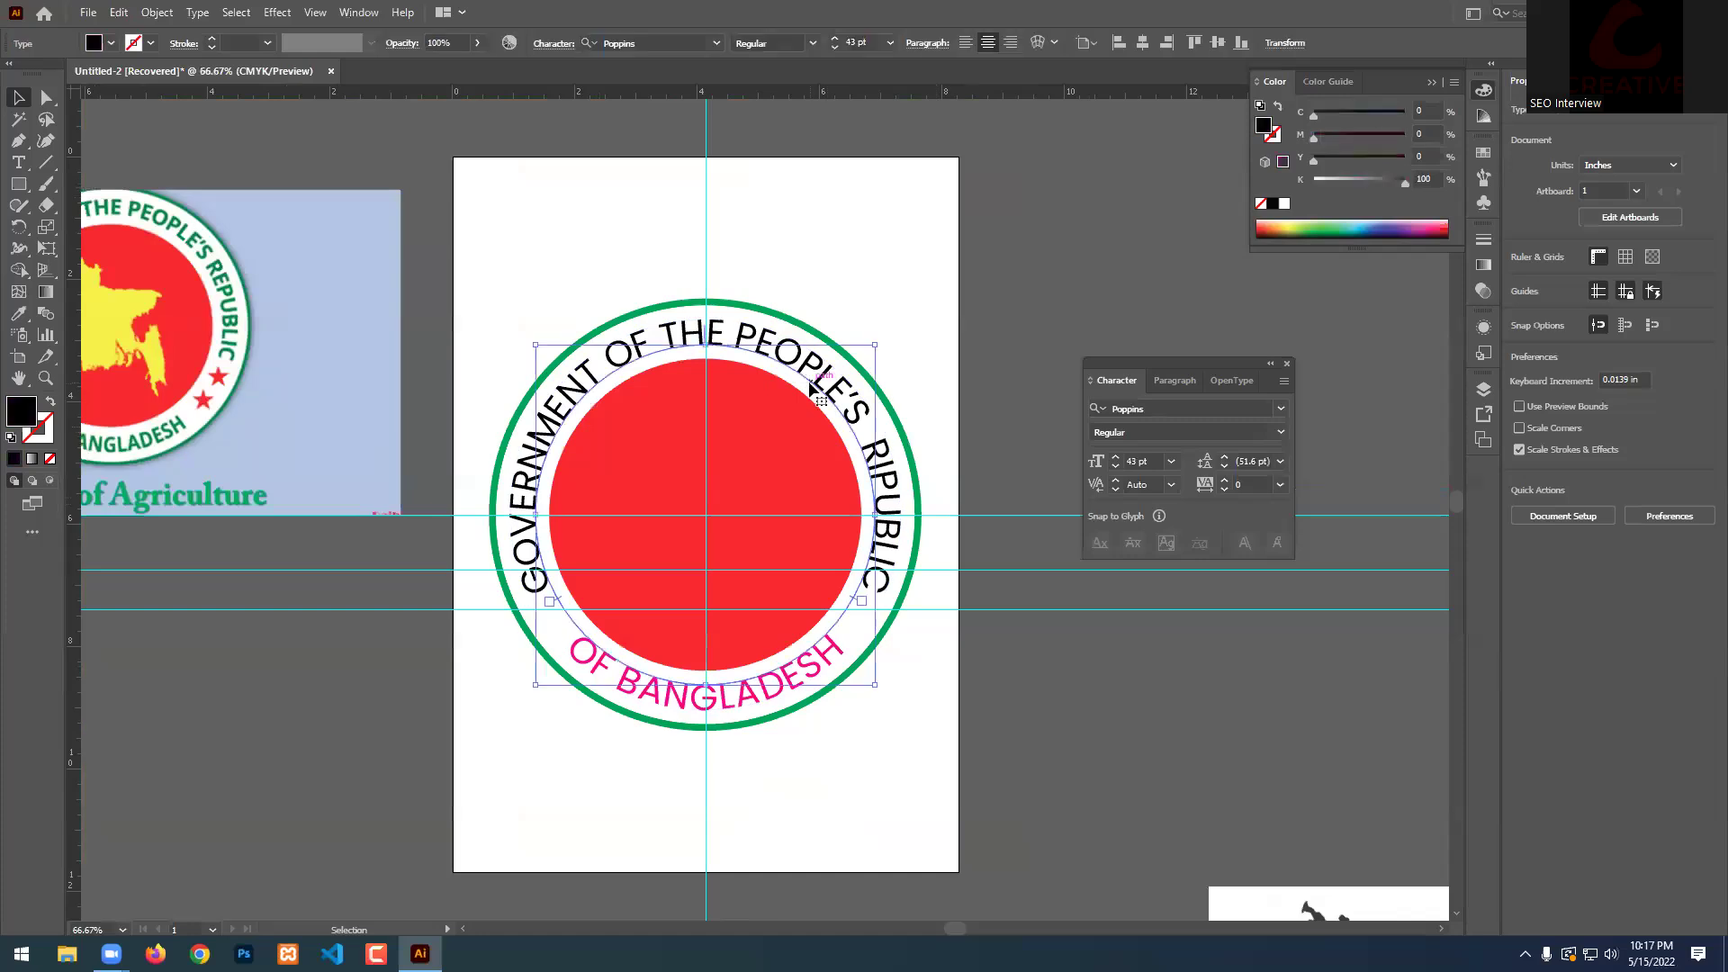
{"action": "left_click", "coordinate": [792, 679], "text": "shift"}
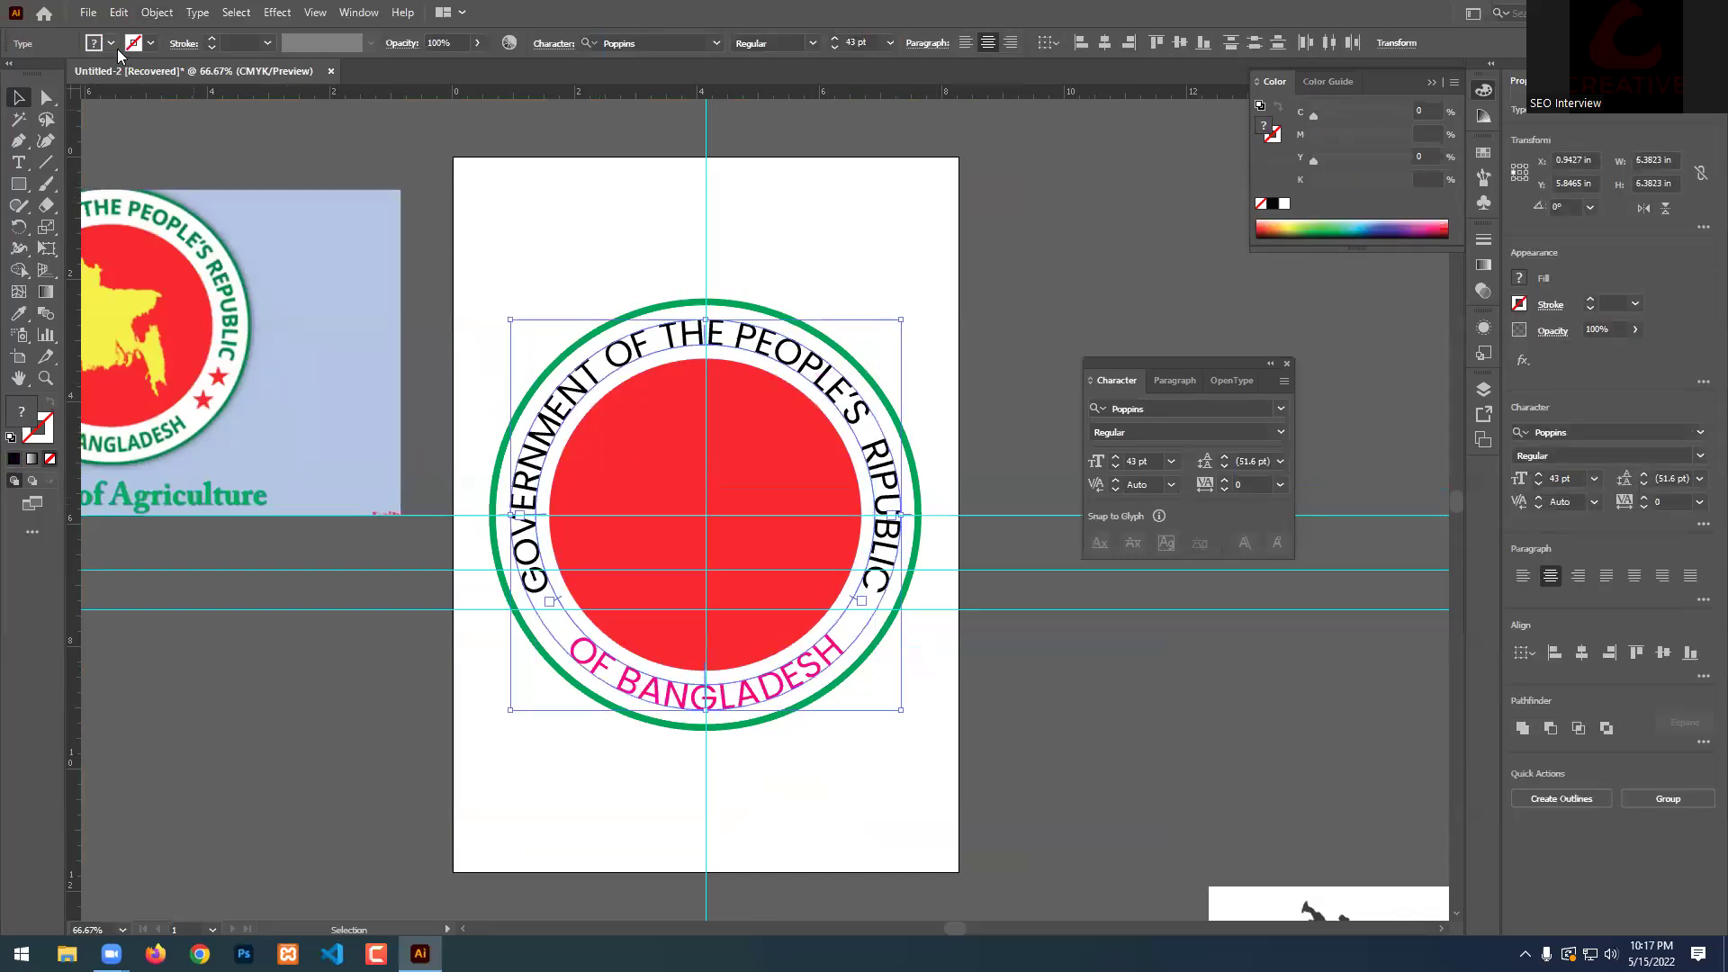
Eyedrop the outer ring's green onto the top title and OF BANGLADESH, then deselect.
{"action": "left_click", "coordinate": [18, 313]}
{"action": "scroll", "coordinate": [626, 303], "scroll_direction": "up", "scroll_amount": 3, "text": "alt"}
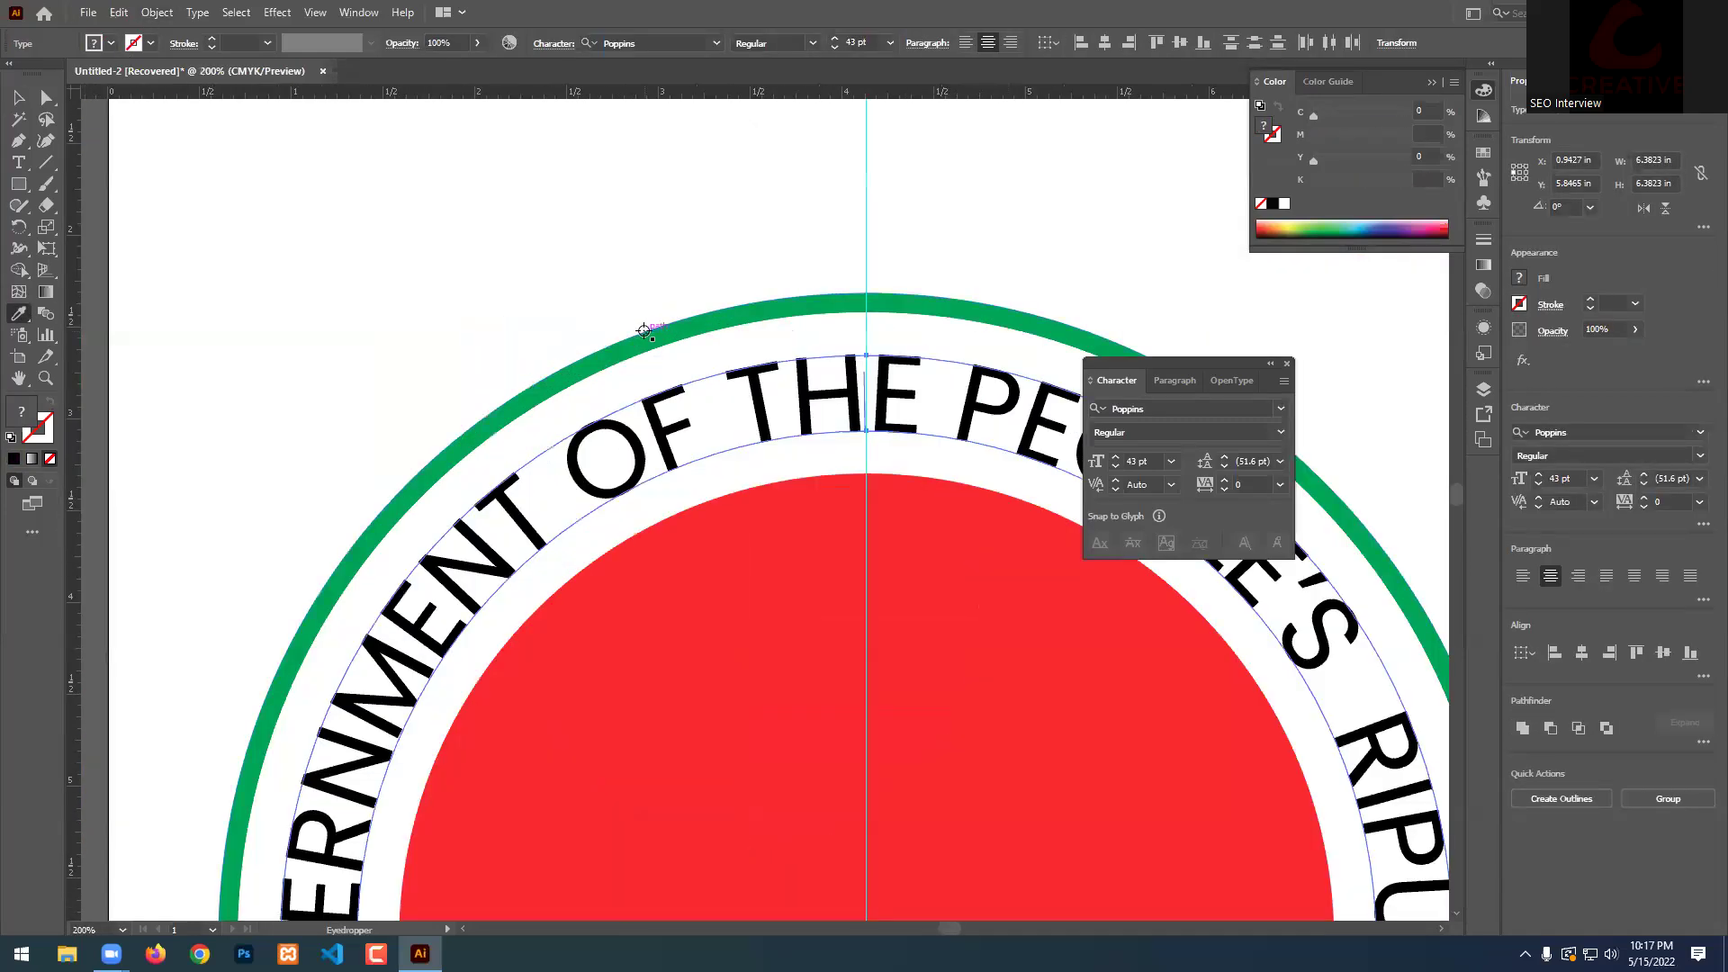
{"action": "left_click", "coordinate": [644, 331]}
{"action": "key", "text": "v"}
{"action": "key", "text": "ctrl+shift+a"}
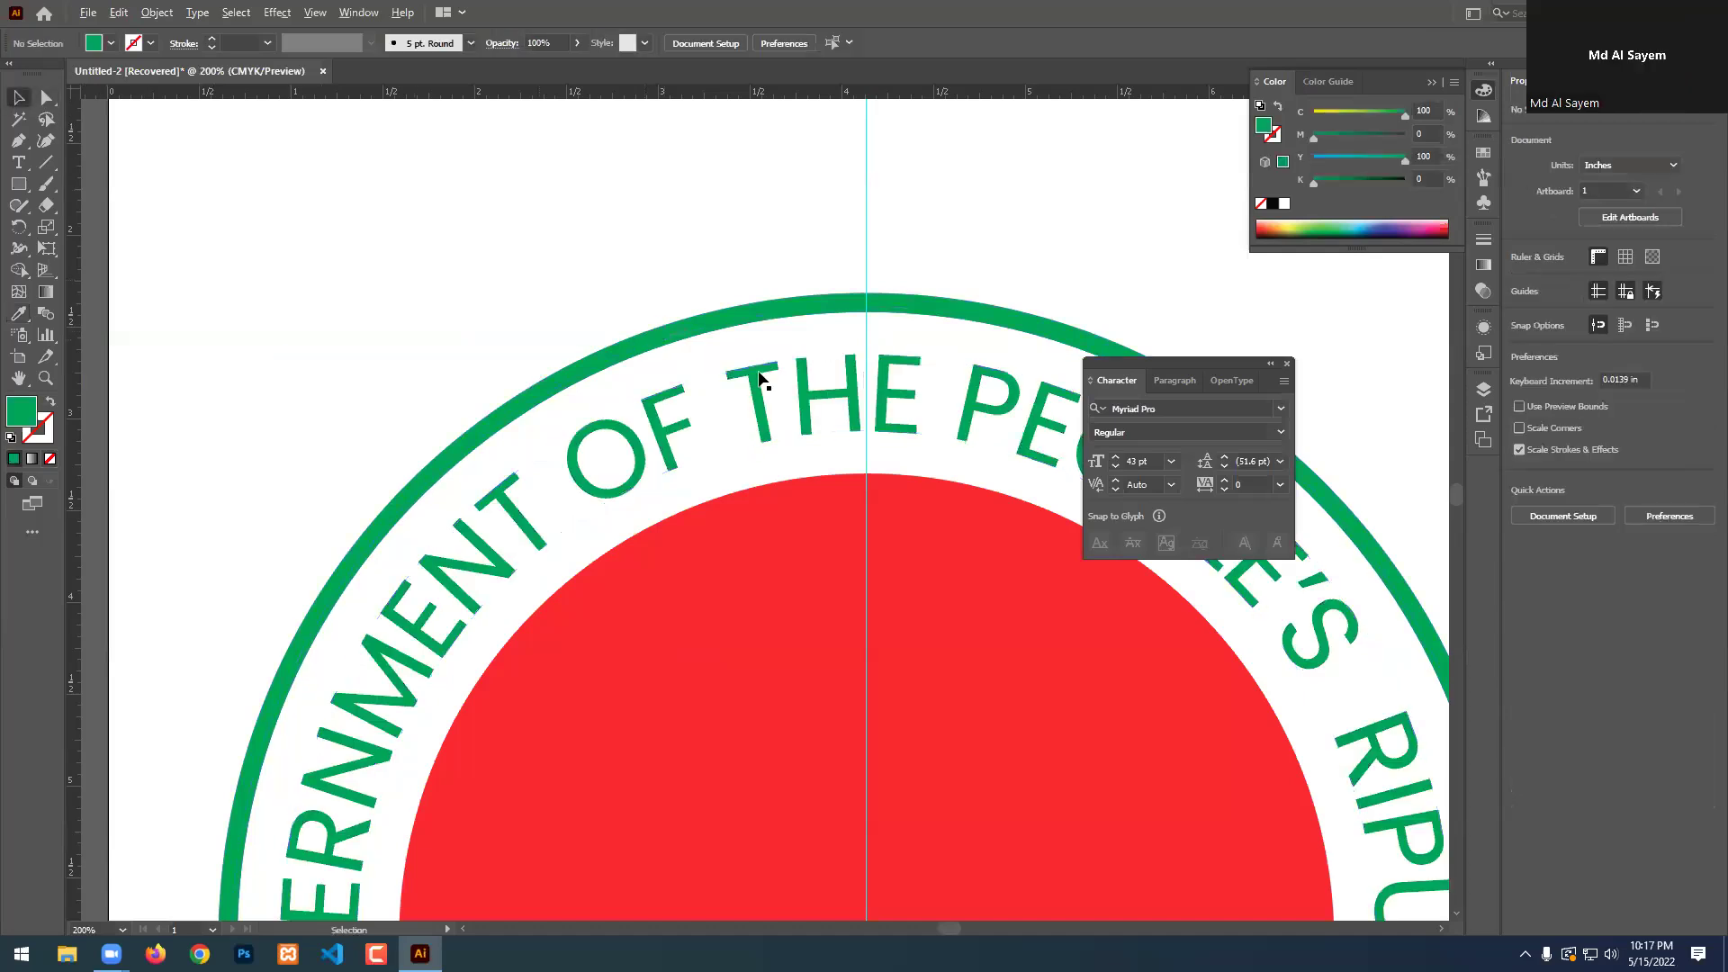
{"action": "scroll", "coordinate": [759, 378], "scroll_direction": "down", "scroll_amount": 3, "text": "alt"}
{"action": "scroll", "coordinate": [821, 650], "scroll_direction": "up", "scroll_amount": 3, "text": "alt"}
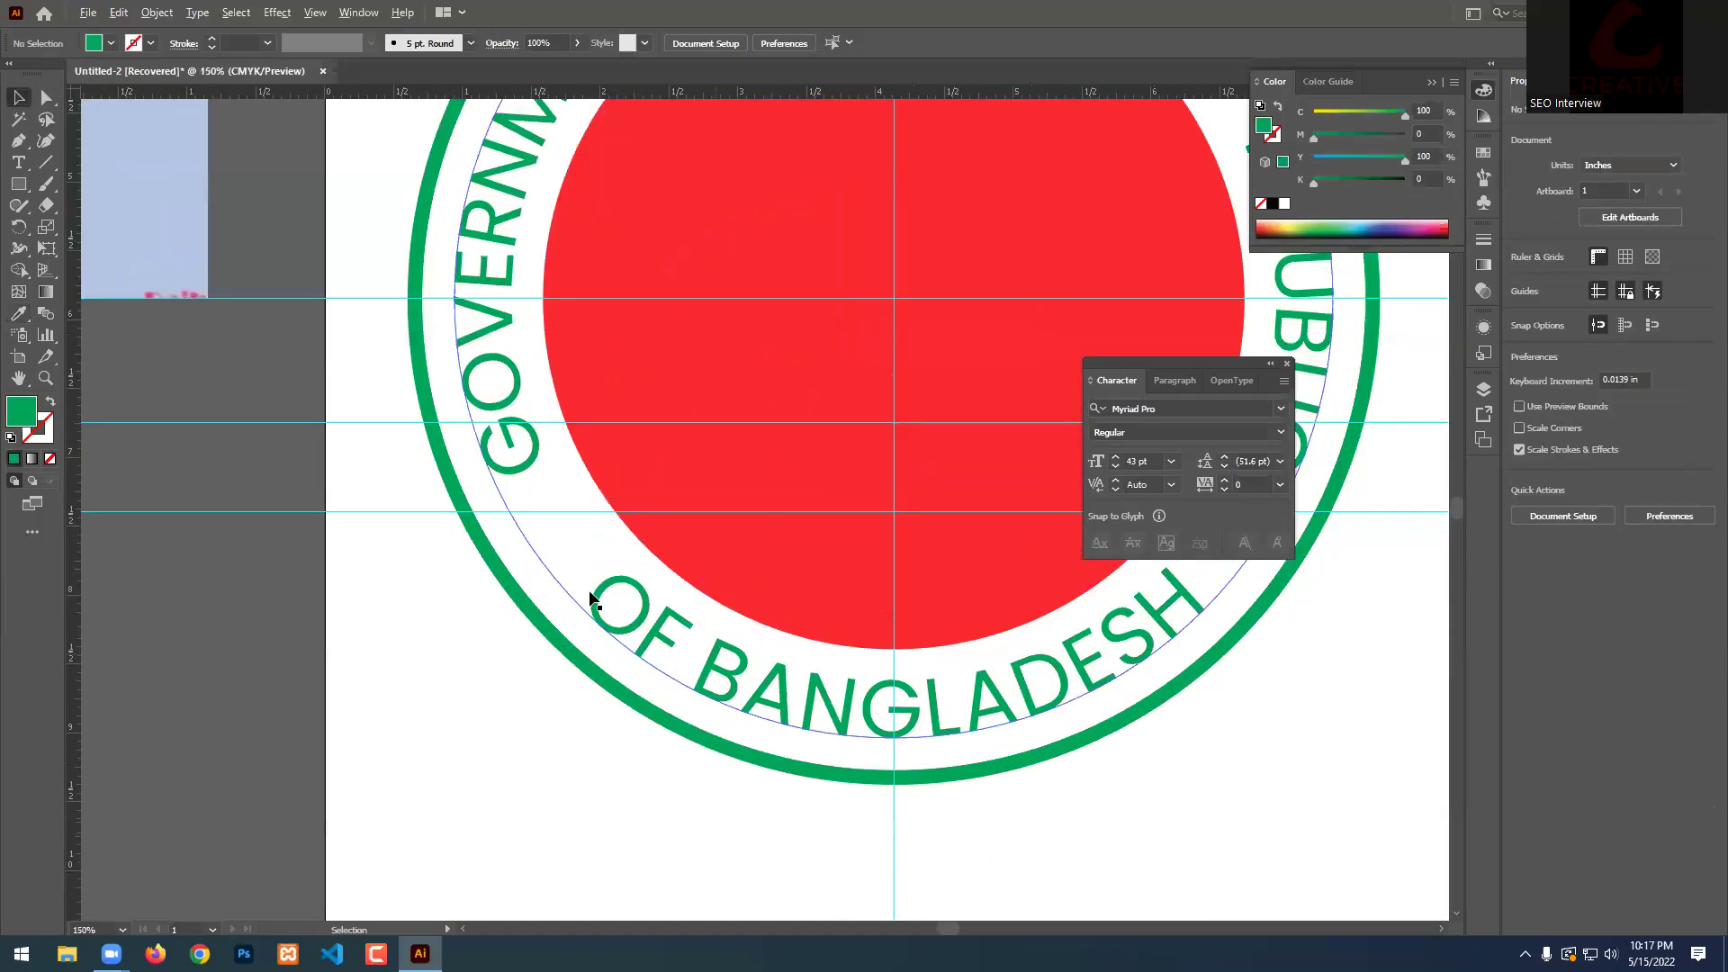
{"action": "scroll", "coordinate": [557, 598], "scroll_direction": "down", "scroll_amount": 3, "text": "alt"}
{"action": "scroll", "coordinate": [1069, 742], "scroll_direction": "down", "scroll_amount": 1}
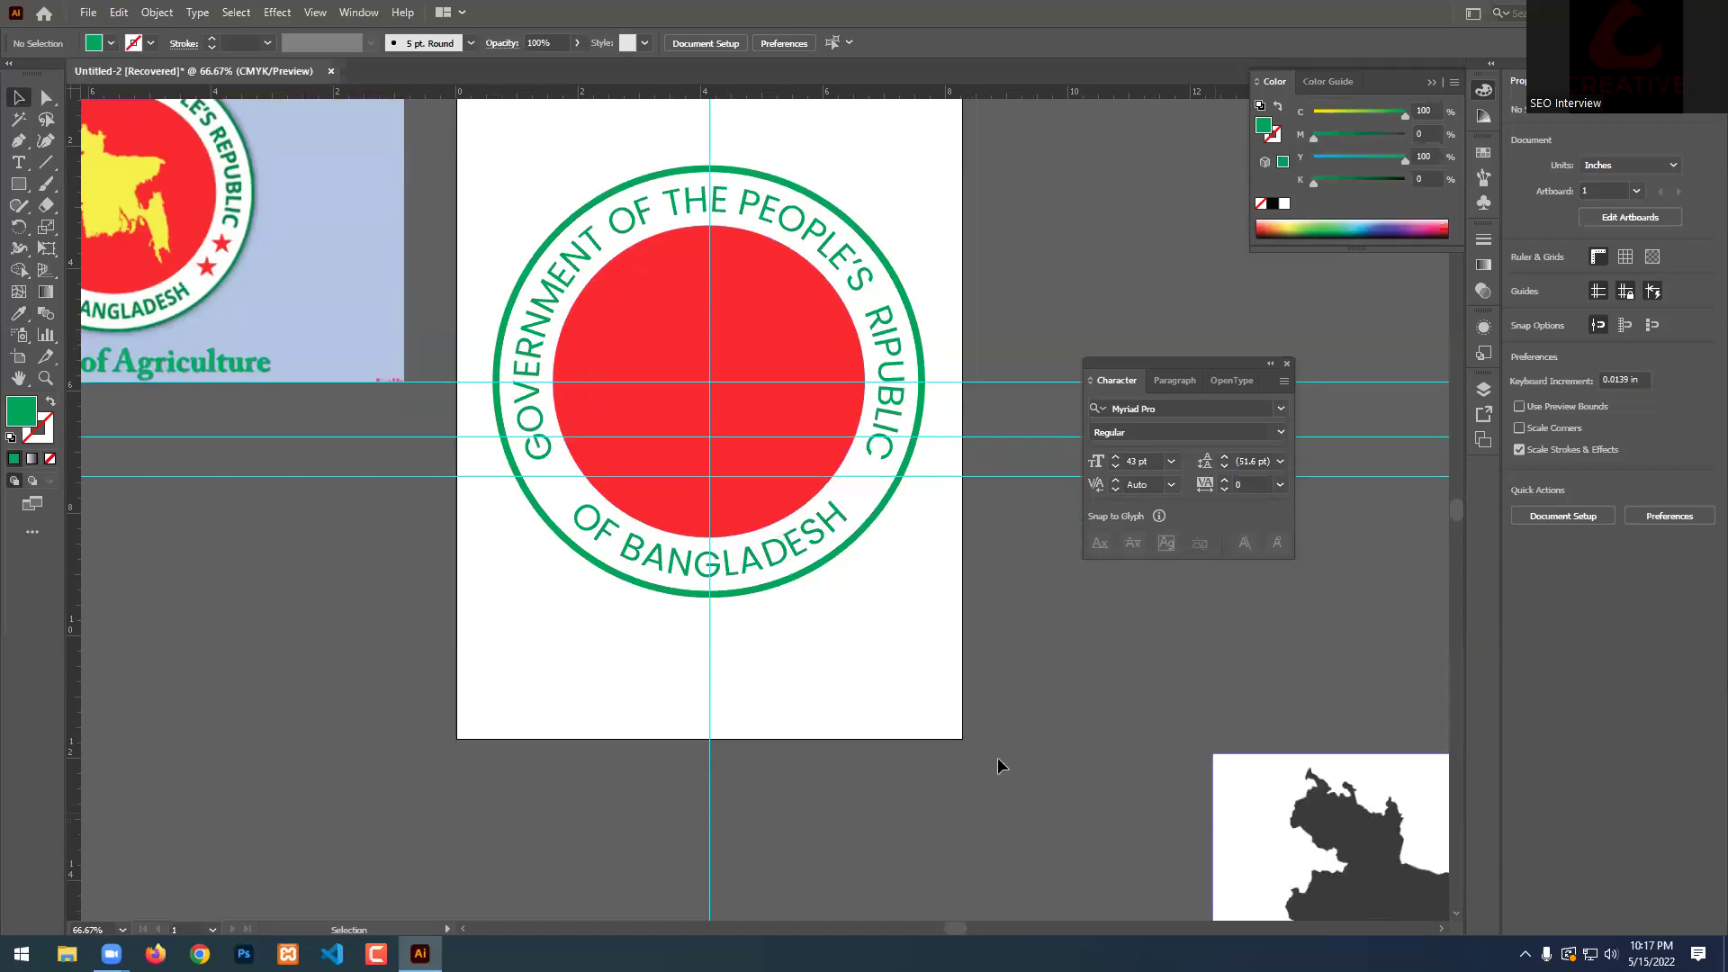
{"action": "scroll", "coordinate": [580, 468], "scroll_direction": "up", "scroll_amount": 2, "text": "alt"}
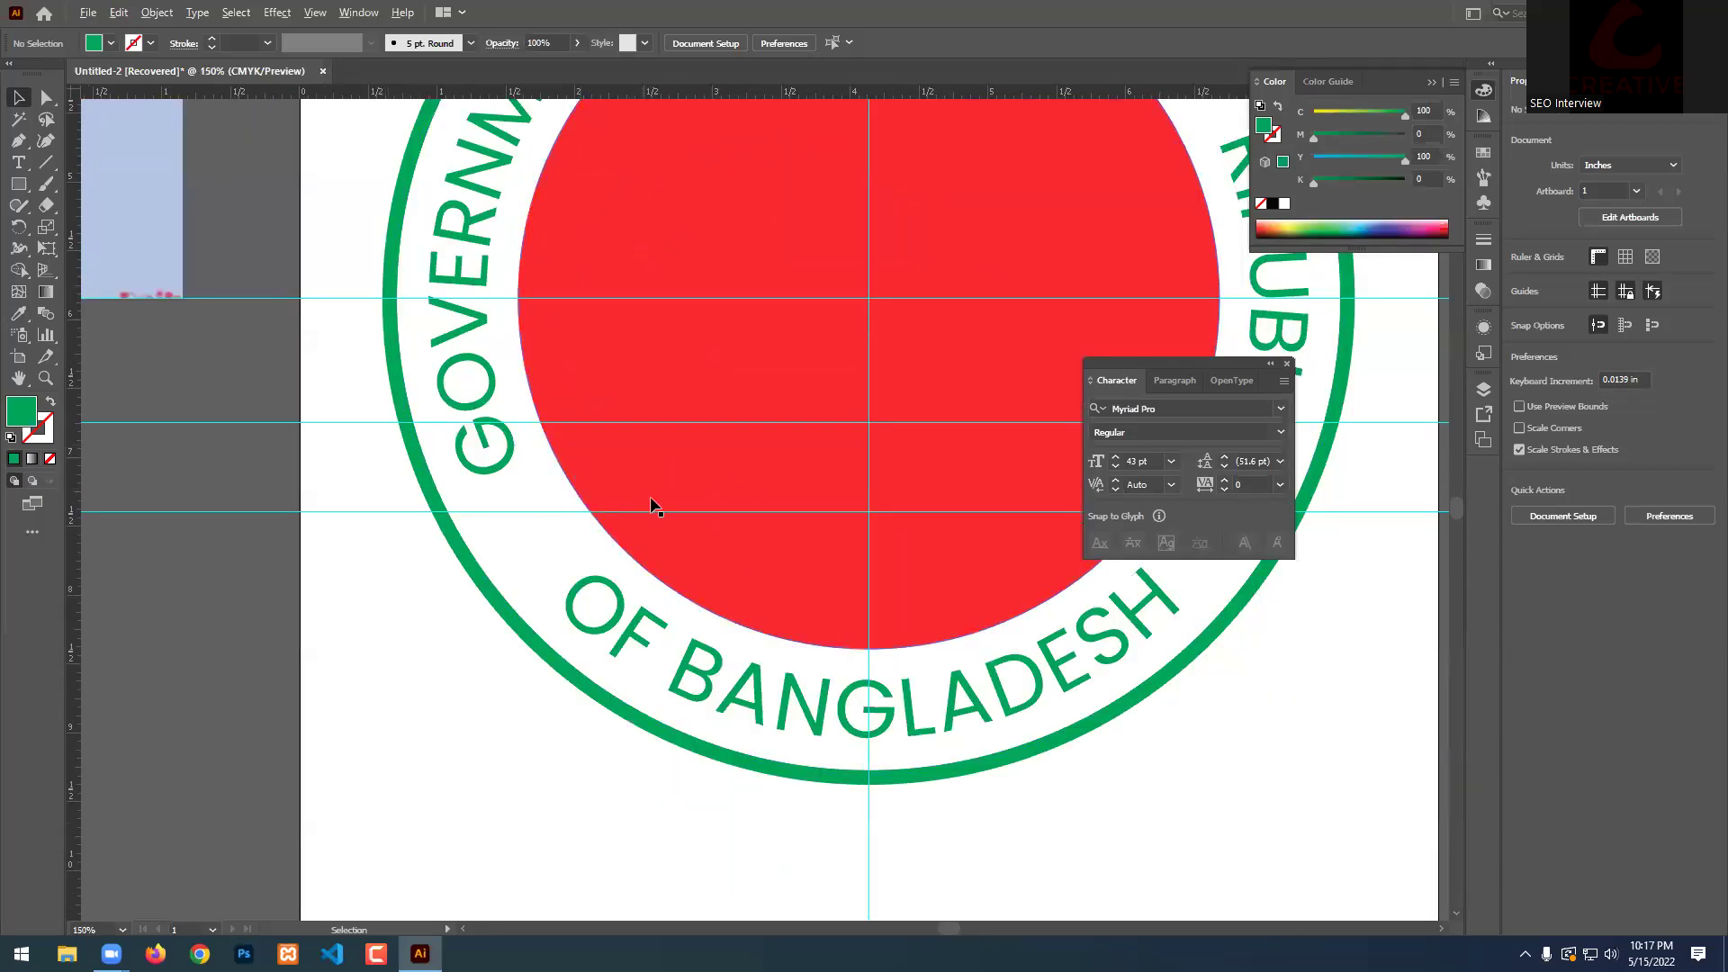
{"action": "scroll", "coordinate": [923, 576], "scroll_direction": "up", "scroll_amount": 1, "text": "alt"}
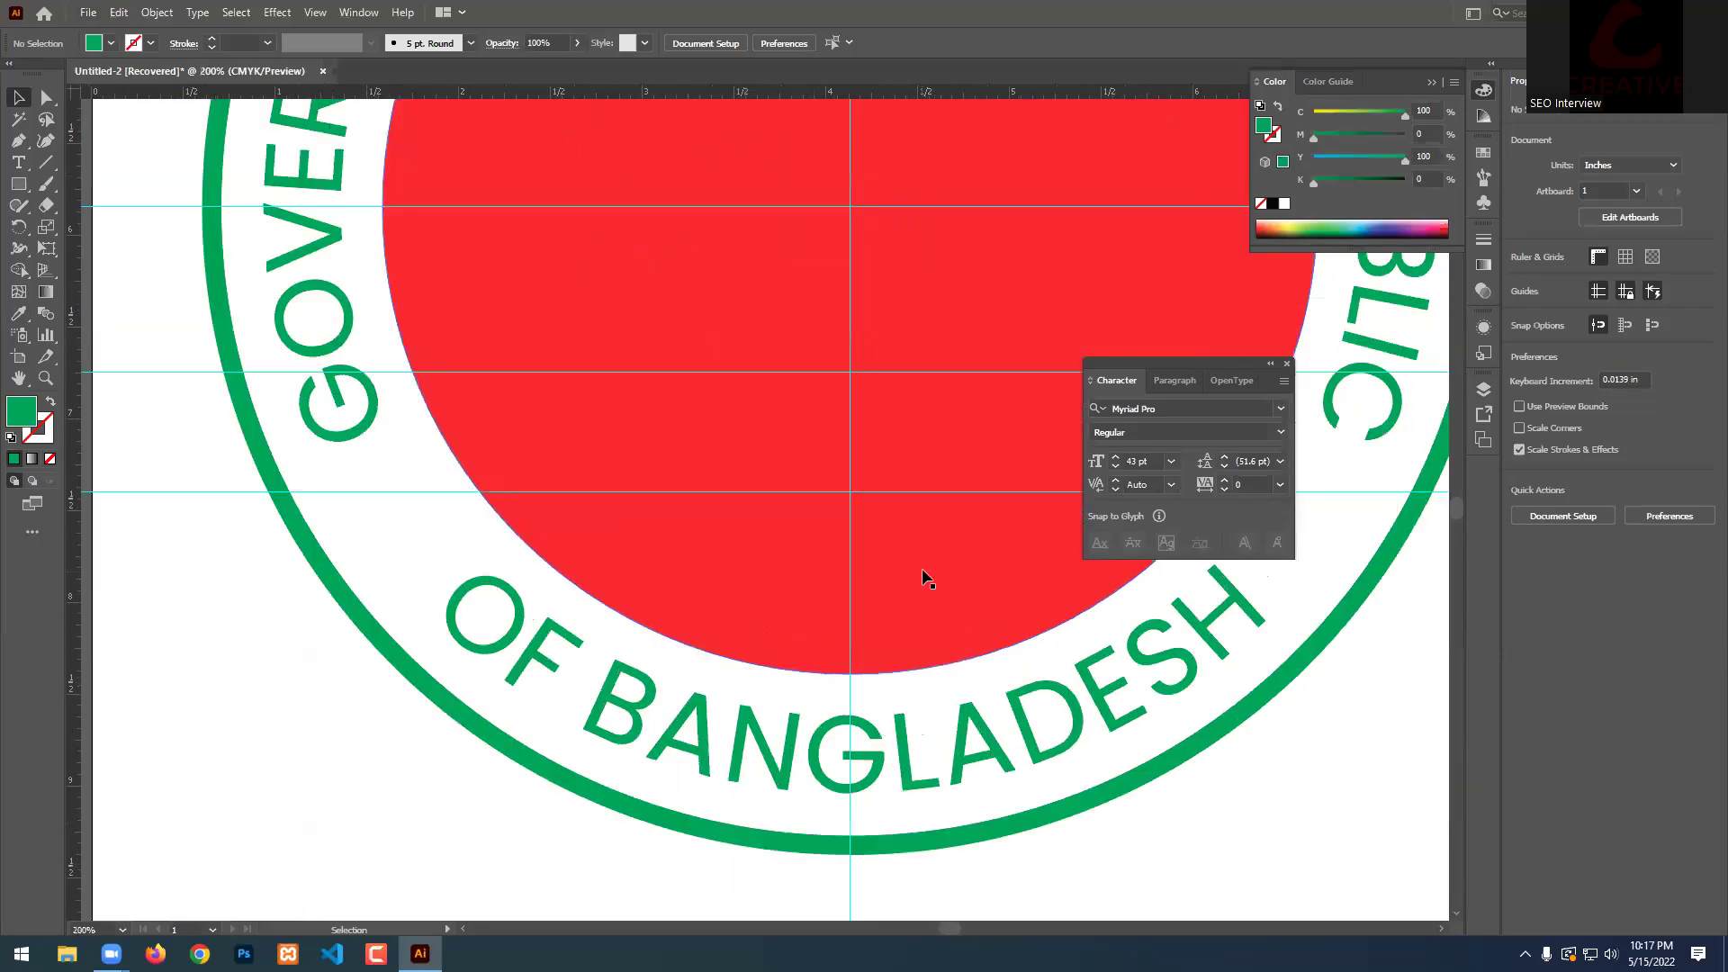
{"action": "left_click", "coordinate": [18, 183]}
Draw a small green star with the Star Tool left of the red circle.
{"action": "left_click", "coordinate": [94, 270]}
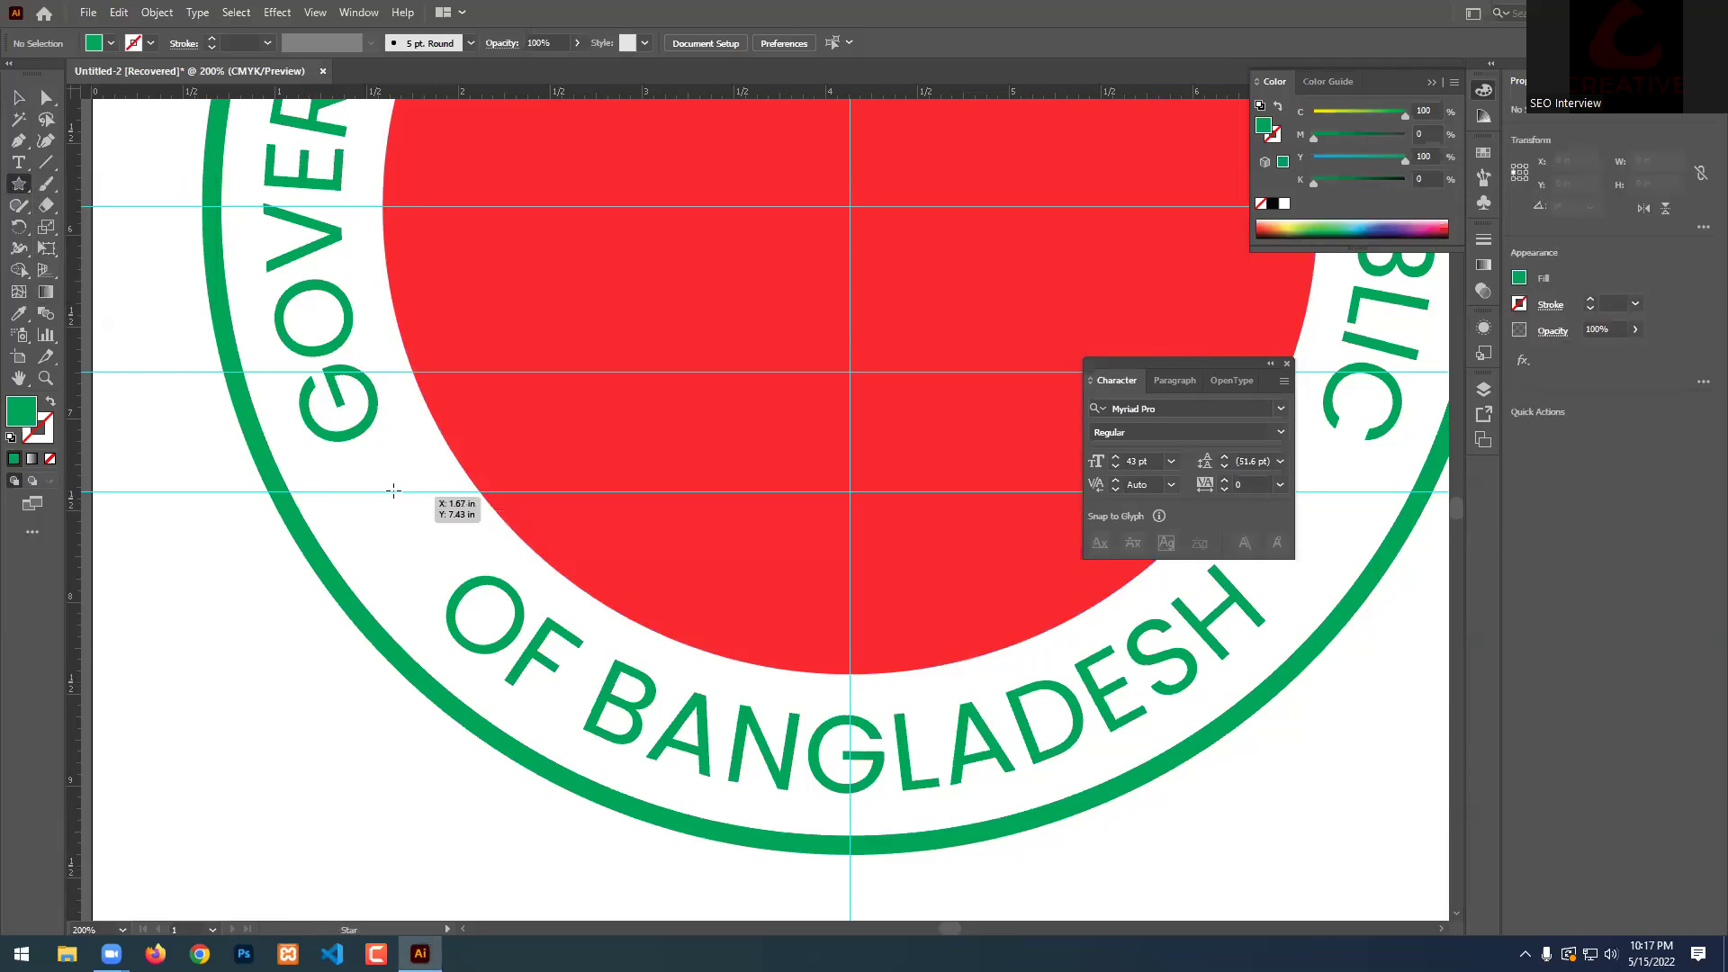
{"action": "mouse_move", "coordinate": [383, 482]}
{"action": "left_mouse_down"}
{"action": "mouse_move", "coordinate": [417, 546]}
{"action": "mouse_move", "coordinate": [404, 505]}
{"action": "left_mouse_up"}
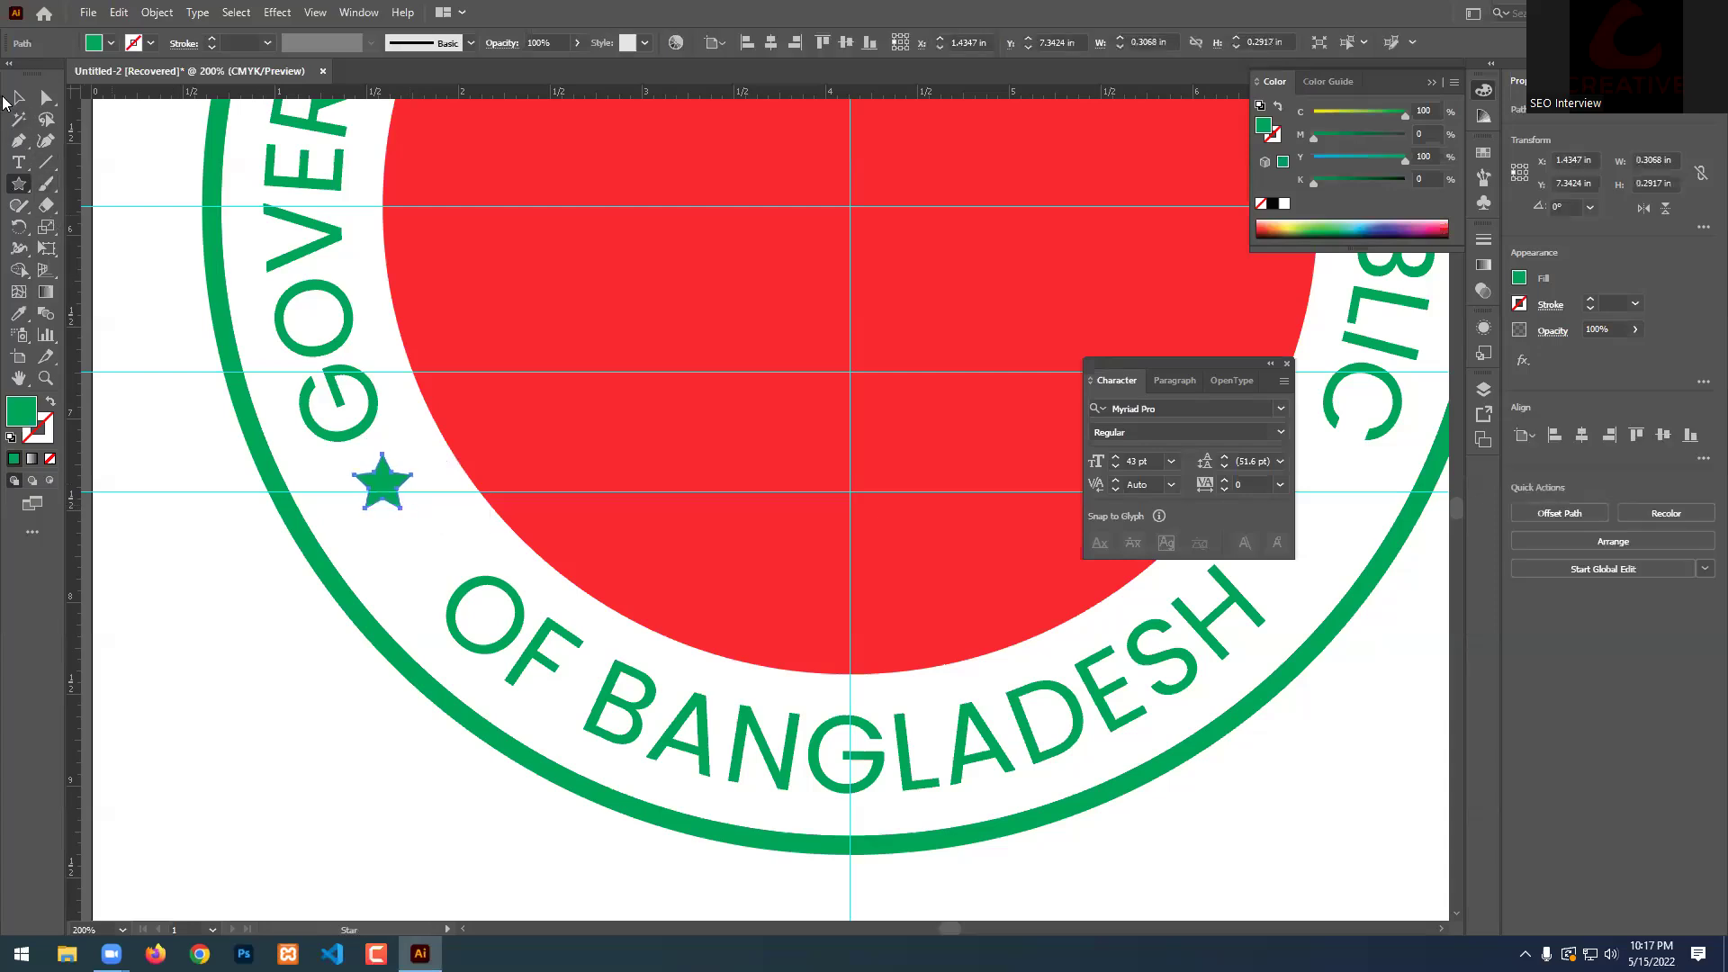
{"action": "left_click", "coordinate": [18, 97]}
{"action": "scroll", "coordinate": [332, 347], "scroll_direction": "up", "scroll_amount": 3}
{"action": "scroll", "coordinate": [405, 417], "scroll_direction": "down", "scroll_amount": 2}
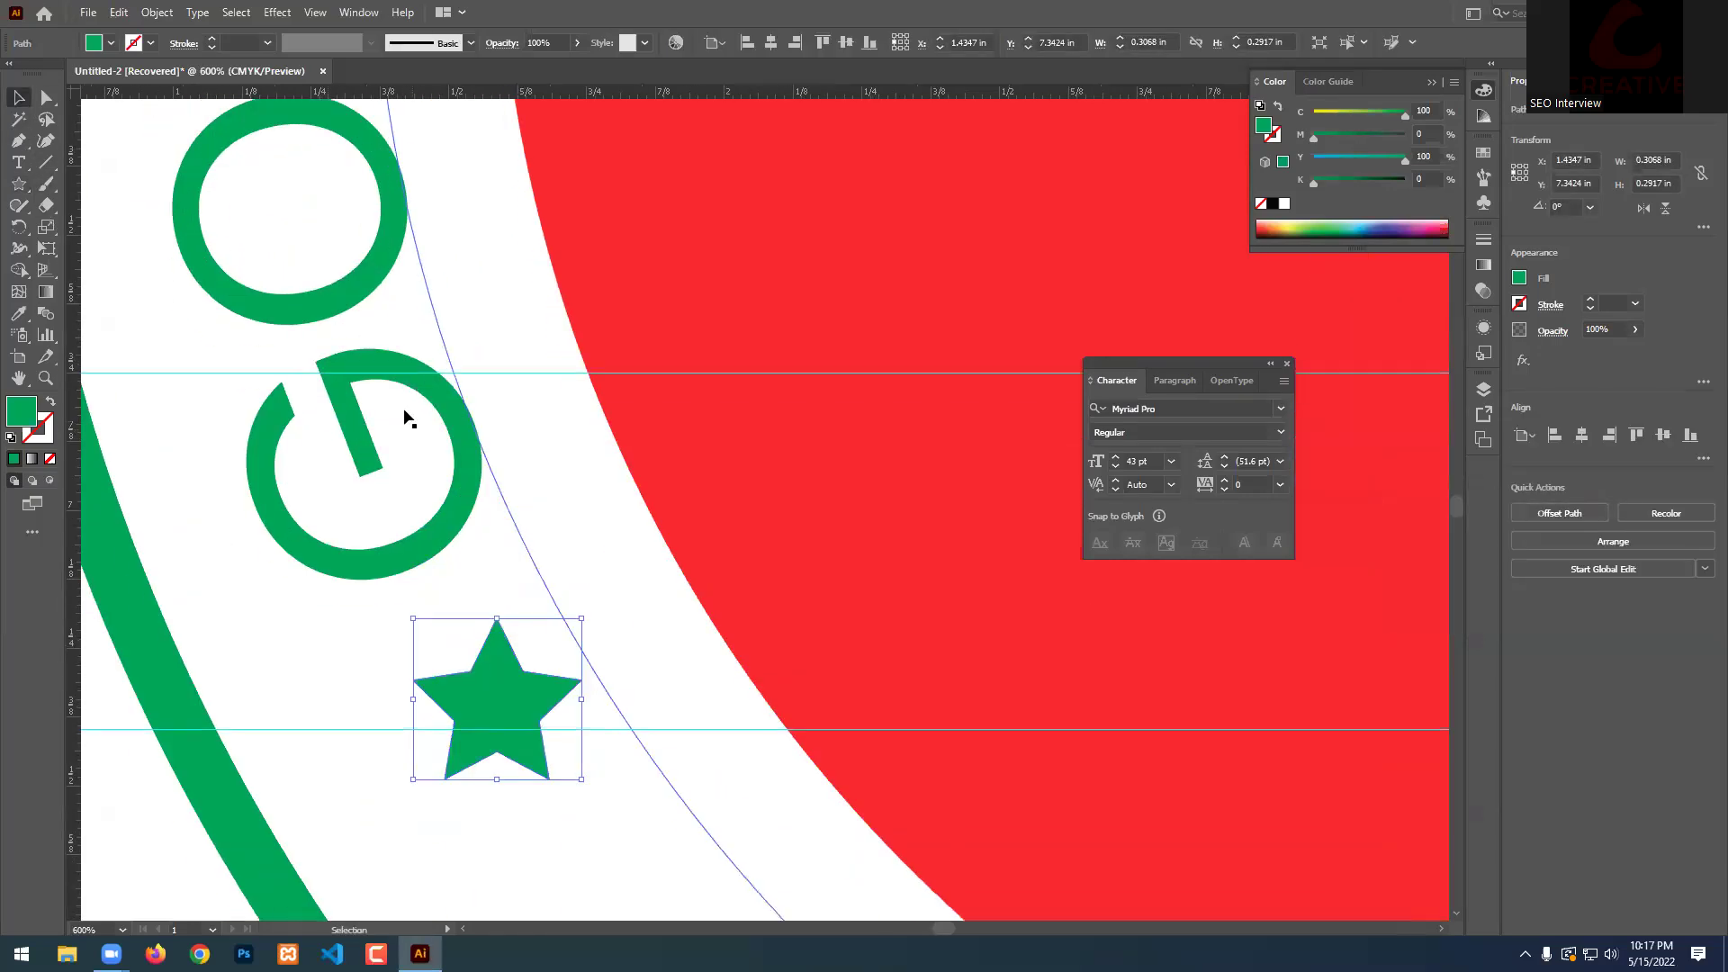
{"action": "scroll", "coordinate": [385, 396], "scroll_direction": "down", "scroll_amount": 2}
Duplicate the star below the first and copy the pair to the ring's right side.
{"action": "left_click_drag", "start_coordinate": [430, 436], "coordinate": [511, 527]}
{"action": "scroll", "coordinate": [511, 527], "scroll_direction": "down", "scroll_amount": 2}
{"action": "scroll", "coordinate": [379, 502], "scroll_direction": "up", "scroll_amount": 2}
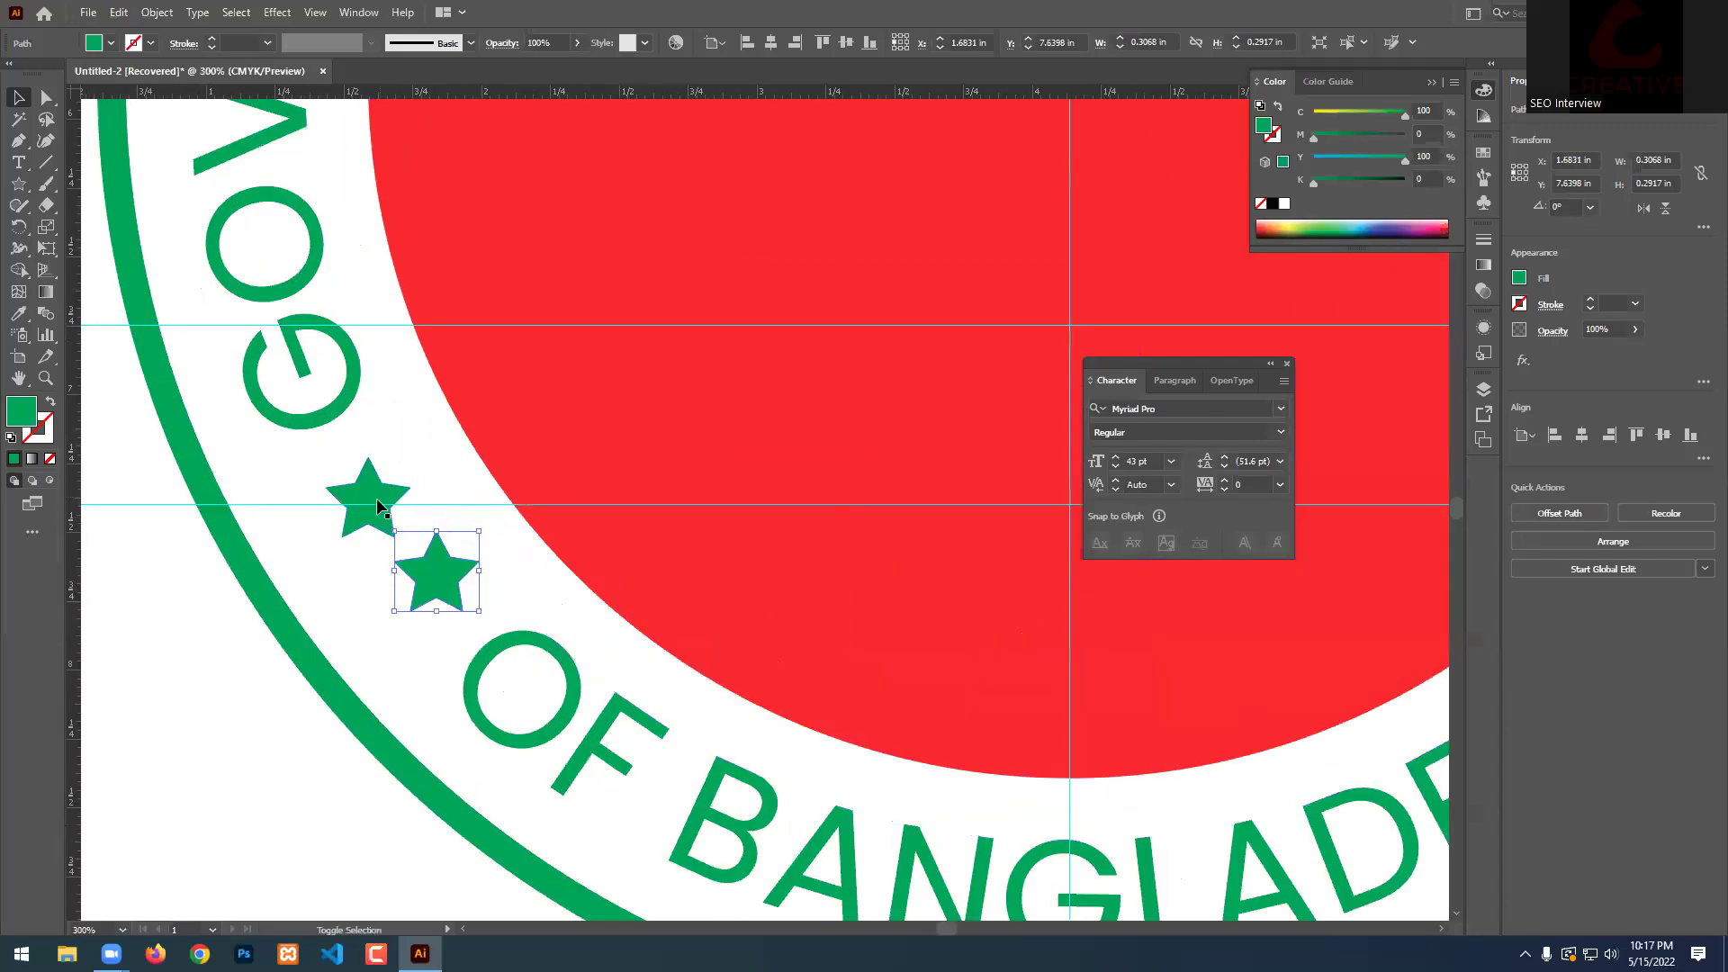
{"action": "left_click", "coordinate": [379, 502], "text": "shift"}
{"action": "left_click_drag", "start_coordinate": [438, 565], "coordinate": [866, 539]}
{"action": "scroll", "coordinate": [362, 516], "scroll_direction": "down", "scroll_amount": 3}
{"action": "scroll", "coordinate": [397, 513], "scroll_direction": "up", "scroll_amount": 1}
Make a reflected copy of the star pair and move it to the ring's left side.
{"action": "right_click", "coordinate": [819, 515]}
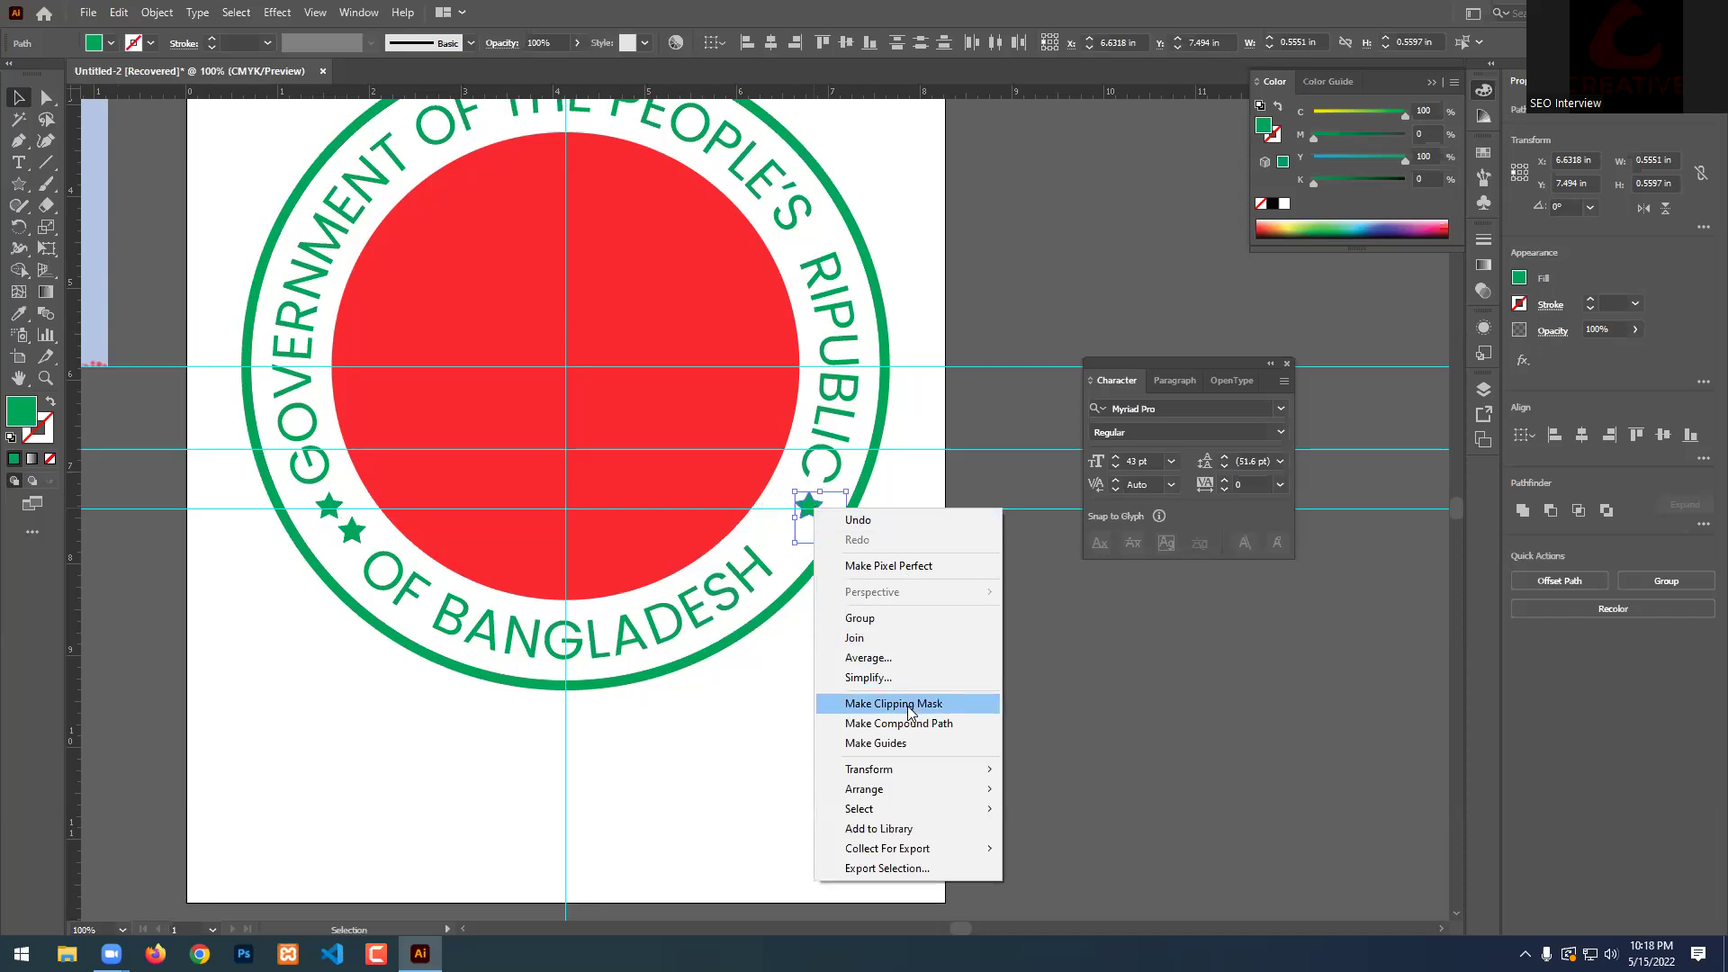
{"action": "mouse_move", "coordinate": [995, 766]}
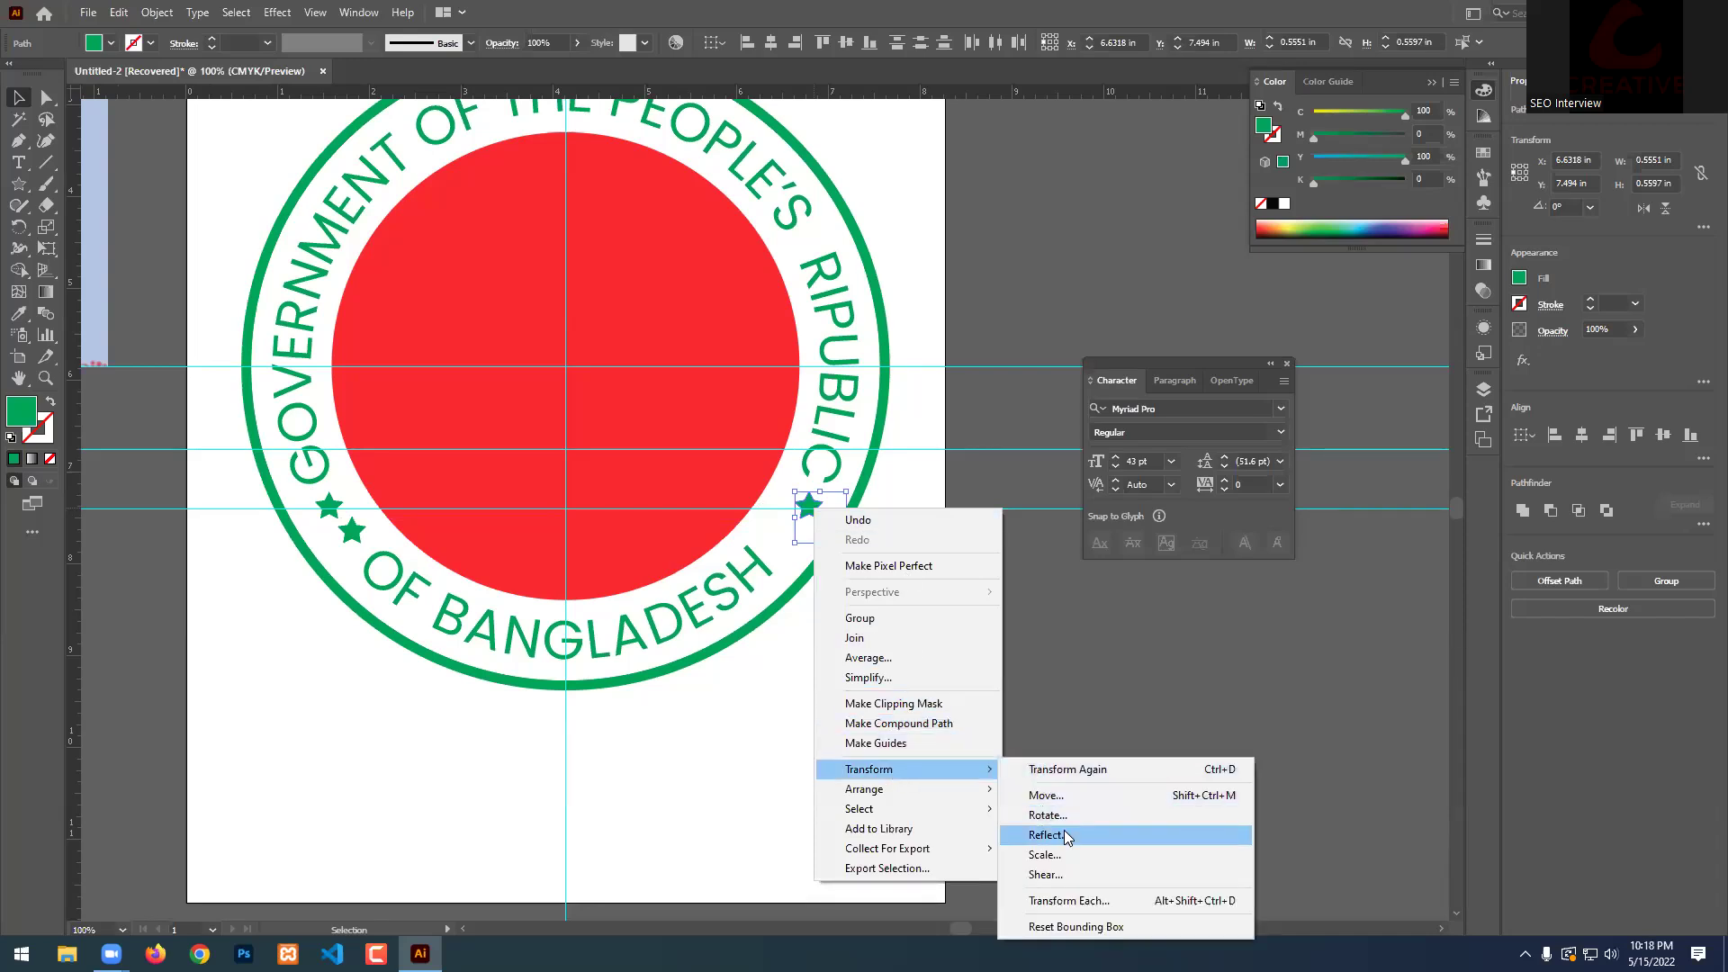
{"action": "left_click", "coordinate": [1062, 833]}
{"action": "left_click", "coordinate": [856, 589]}
{"action": "key", "text": "ctrl+equal"}
{"action": "key", "text": "ctrl+equal"}
{"action": "left_click_drag", "start_coordinate": [880, 575], "coordinate": [834, 573]}
{"action": "key", "text": "ctrl+minus"}
{"action": "key", "text": "ctrl+minus"}
{"action": "key", "text": "ctrl+minus"}
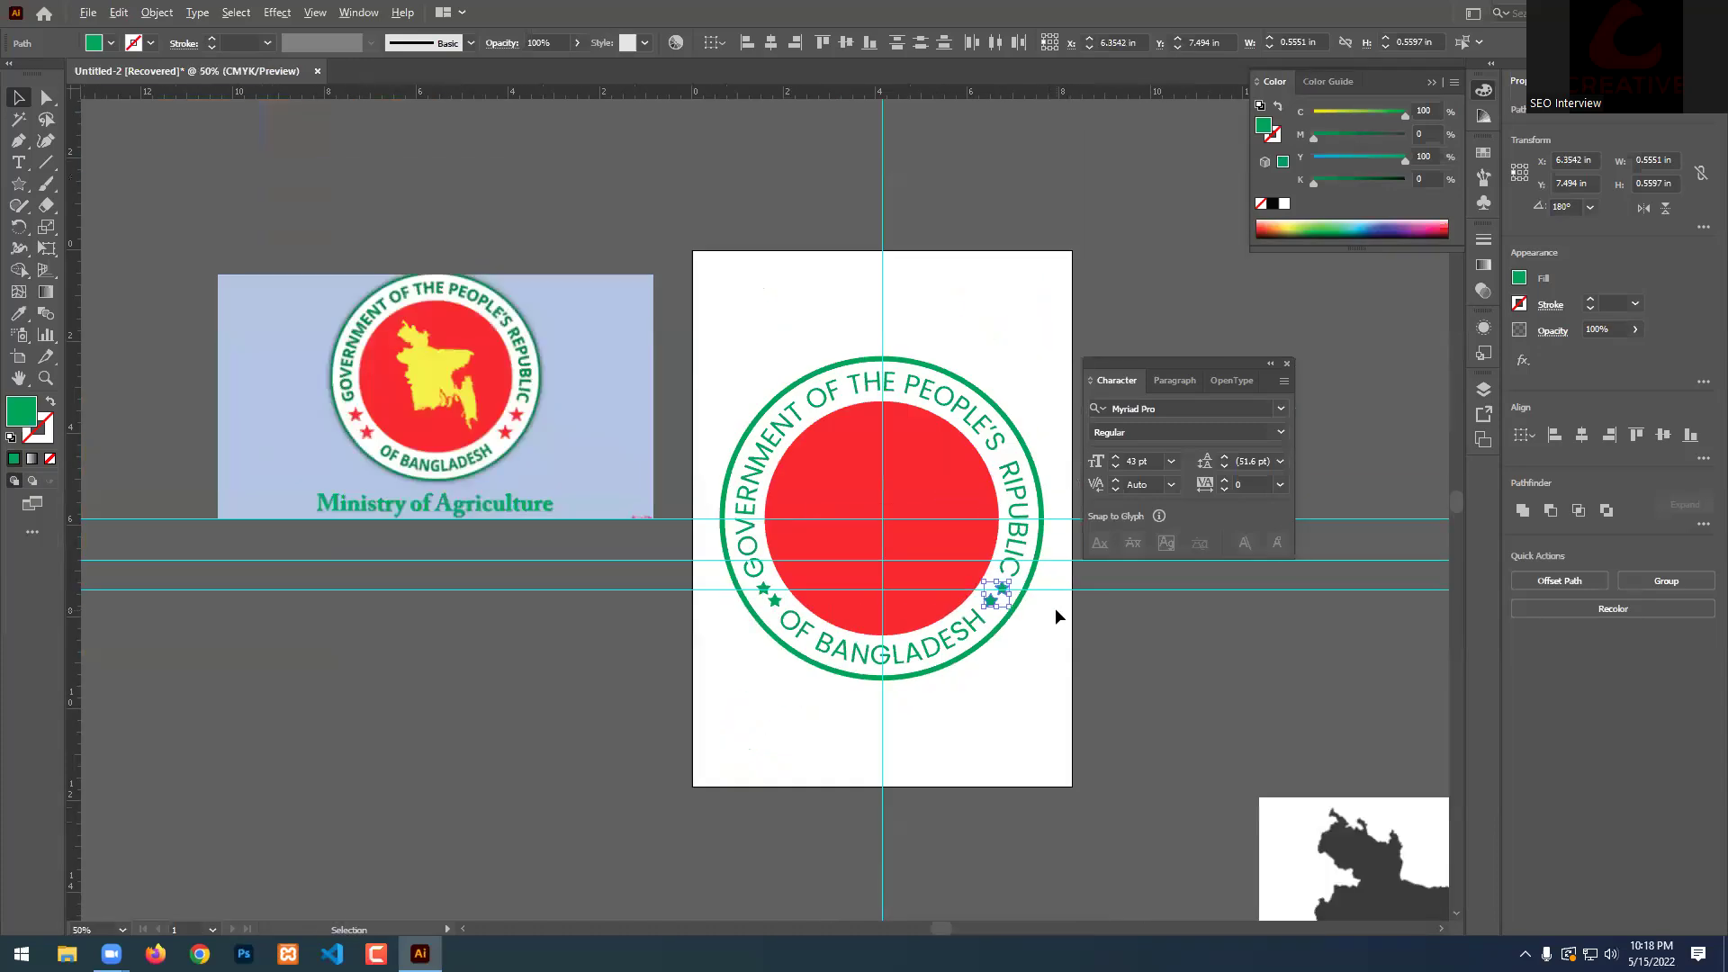
Select all four stars and eyedrop the red circle's colour onto them.
{"action": "left_click", "coordinate": [666, 580], "text": "shift"}
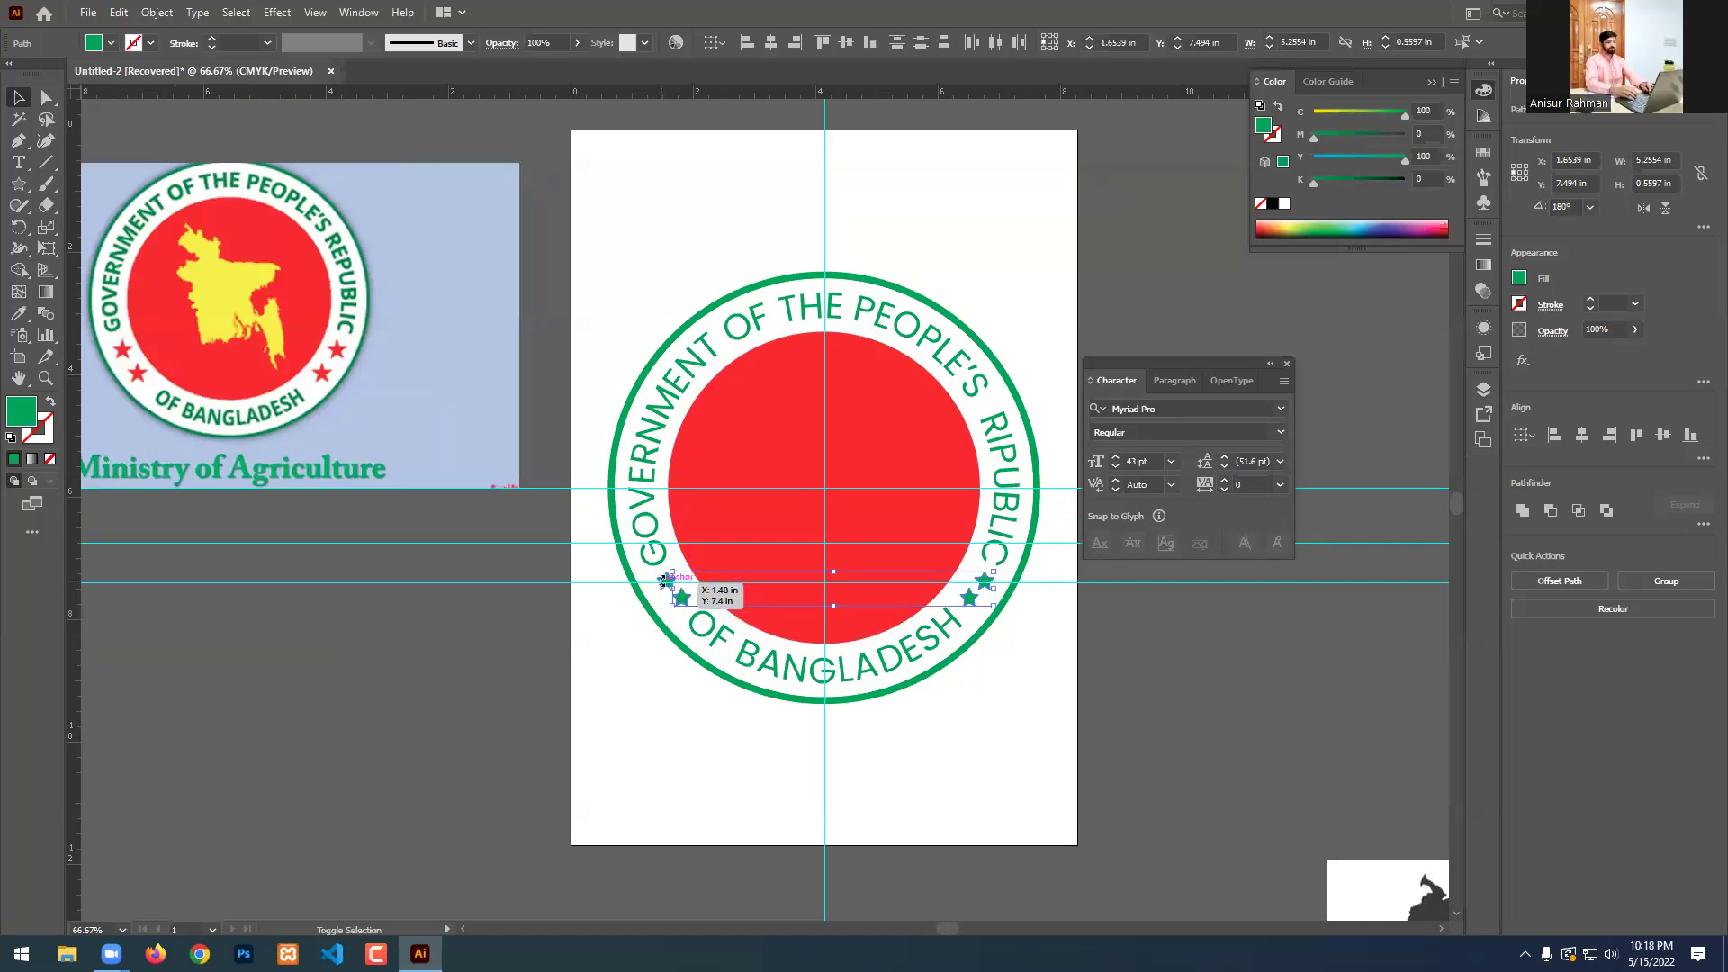
{"action": "scroll", "coordinate": [662, 587], "scroll_direction": "up", "scroll_amount": 5}
{"action": "left_click", "coordinate": [617, 558], "text": "shift"}
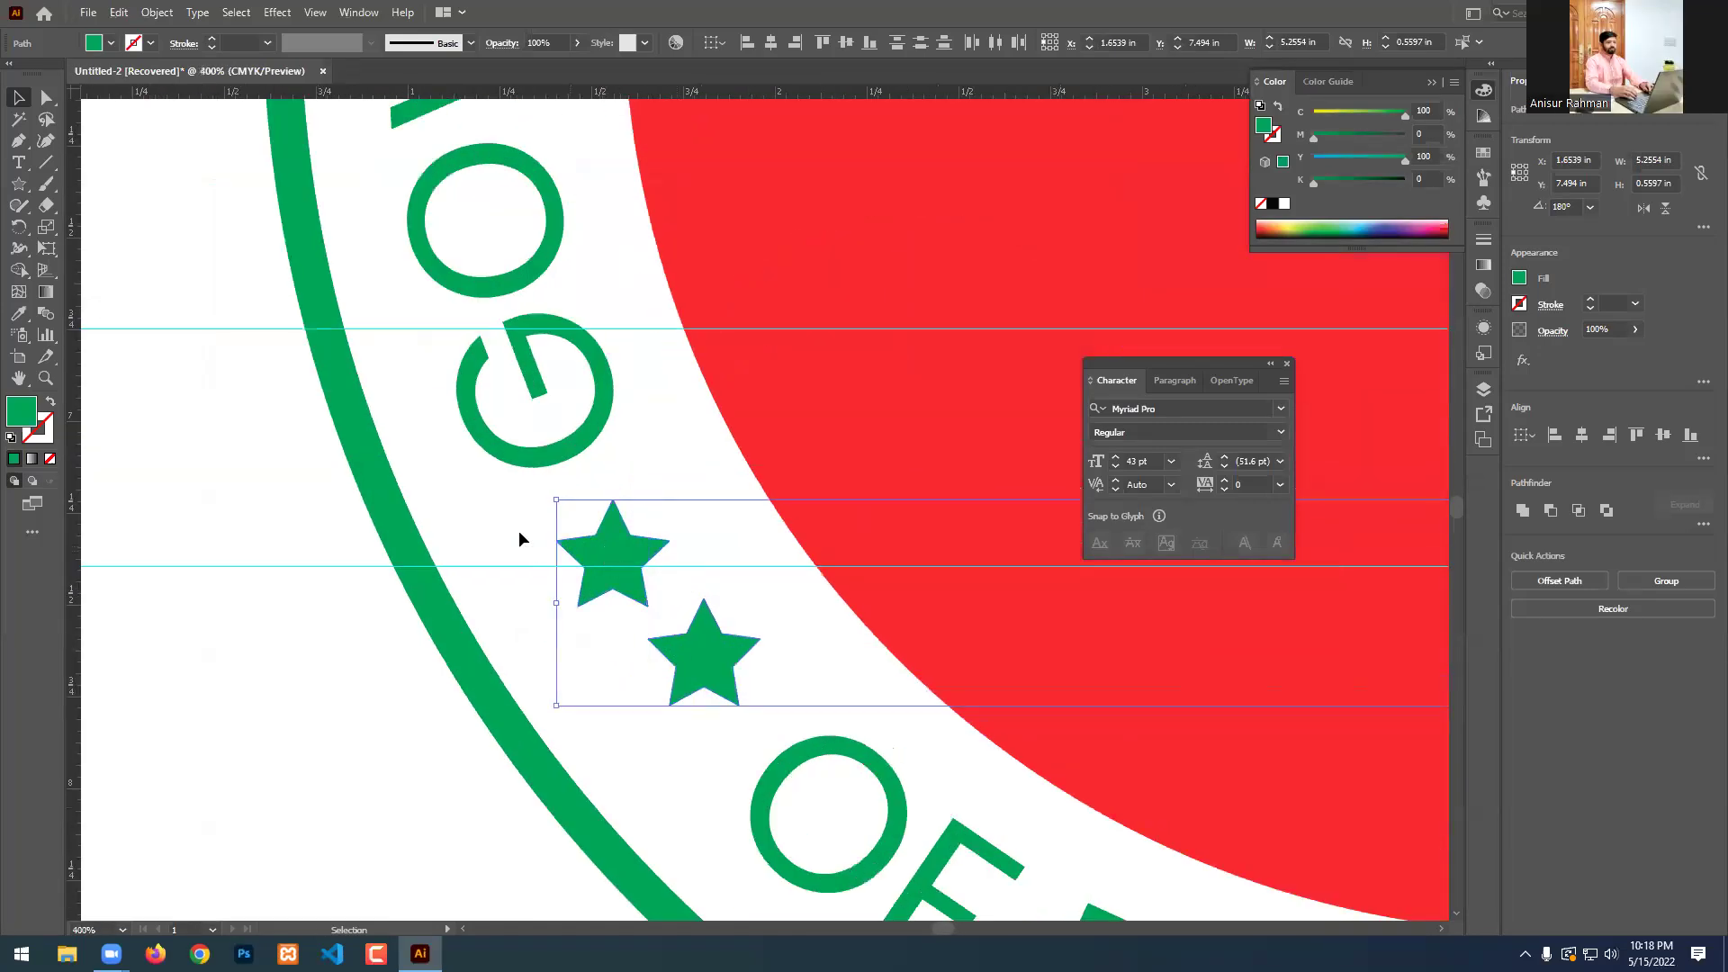
{"action": "left_click", "coordinate": [18, 315]}
{"action": "left_click", "coordinate": [739, 207]}
{"action": "left_click", "coordinate": [18, 96]}
{"action": "left_click", "coordinate": [429, 499]}
{"action": "scroll", "coordinate": [518, 531], "scroll_direction": "down", "scroll_amount": 6}
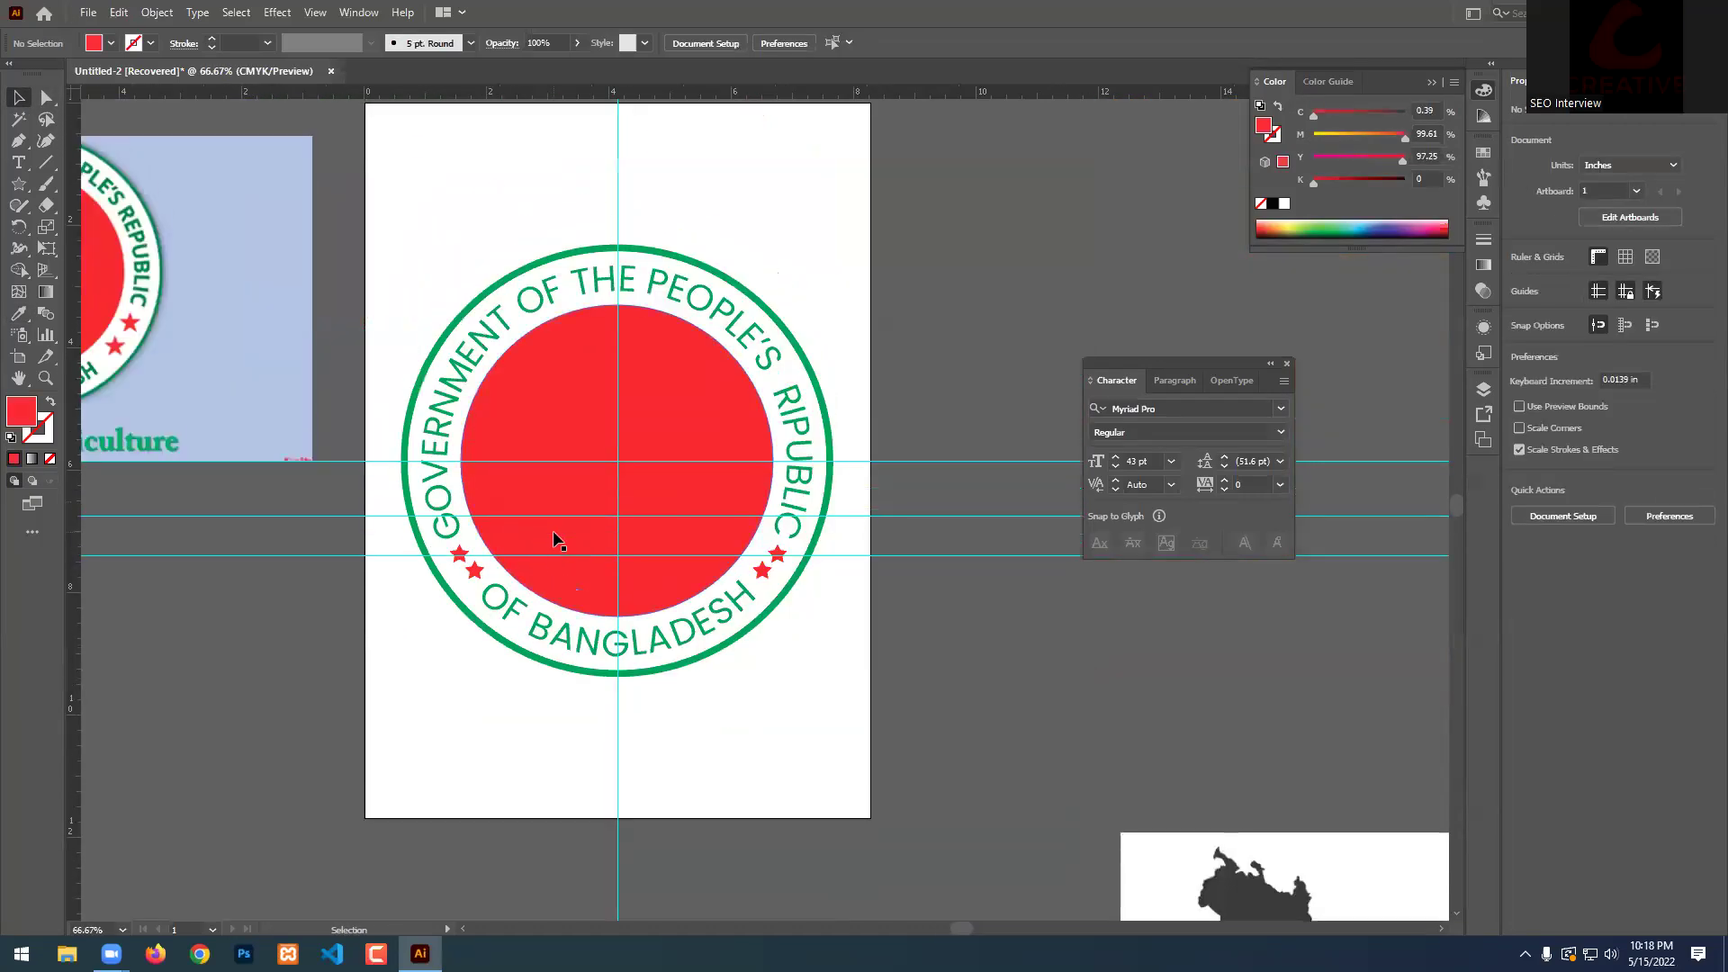
{"action": "scroll", "coordinate": [699, 461], "scroll_direction": "down", "scroll_amount": 1}
{"action": "scroll", "coordinate": [661, 494], "scroll_direction": "up", "scroll_amount": 2}
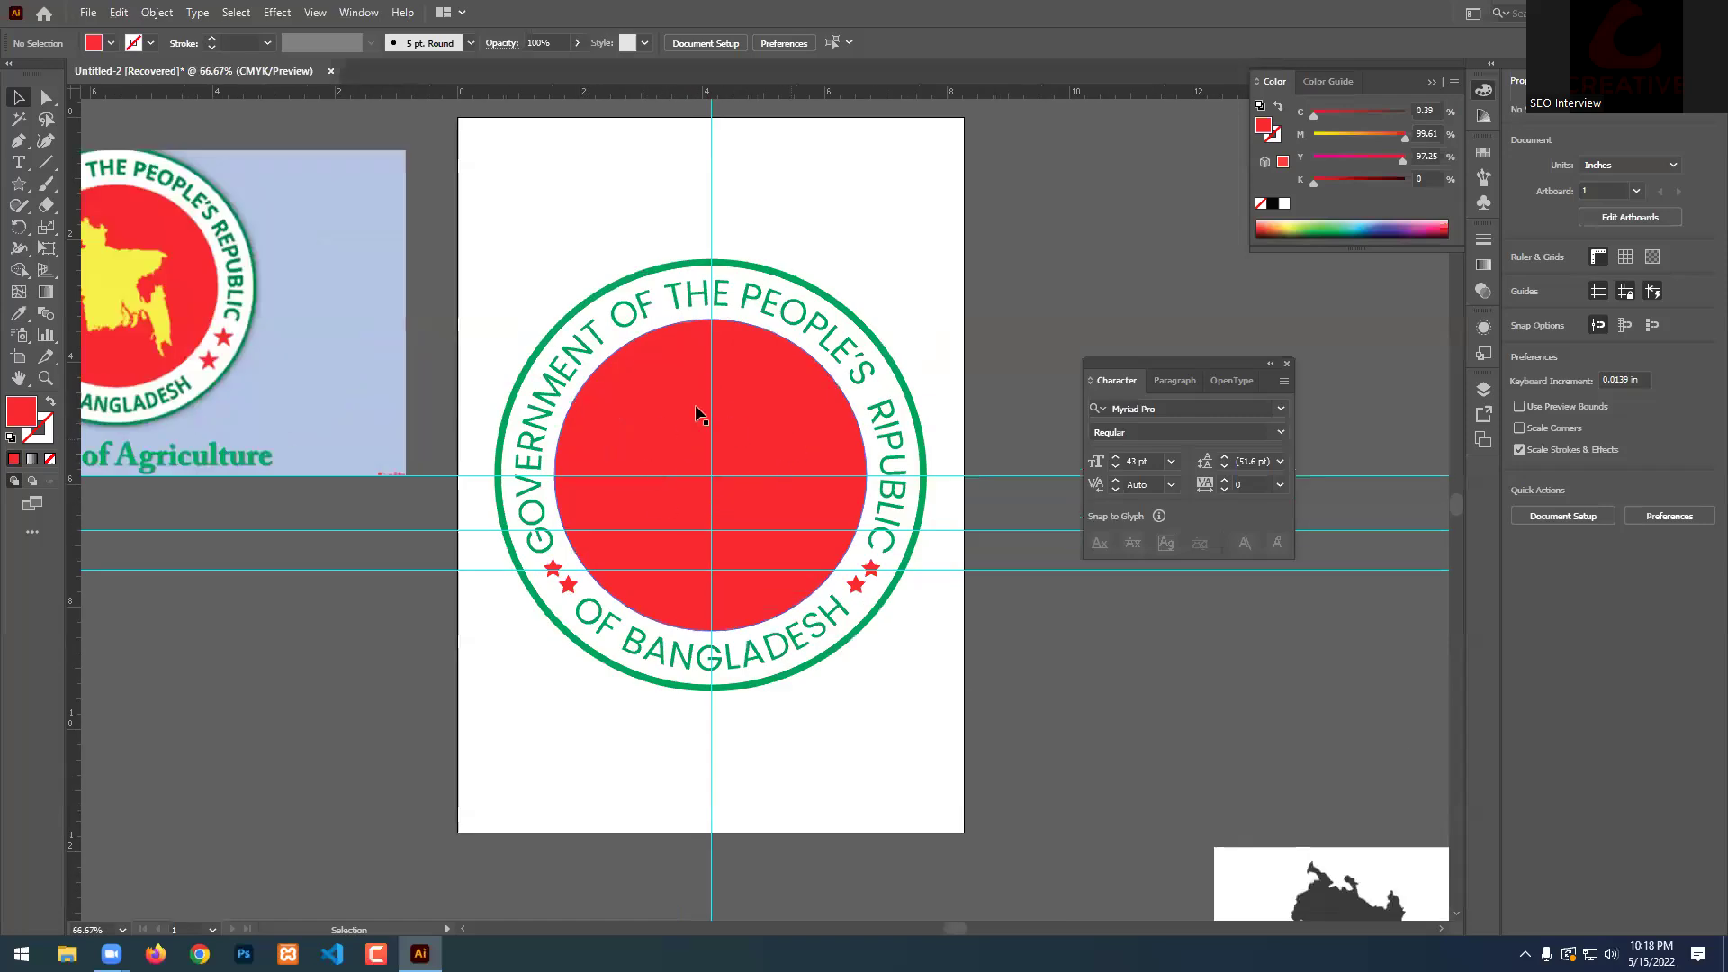
{"action": "scroll", "coordinate": [673, 435], "scroll_direction": "down", "scroll_amount": 1}
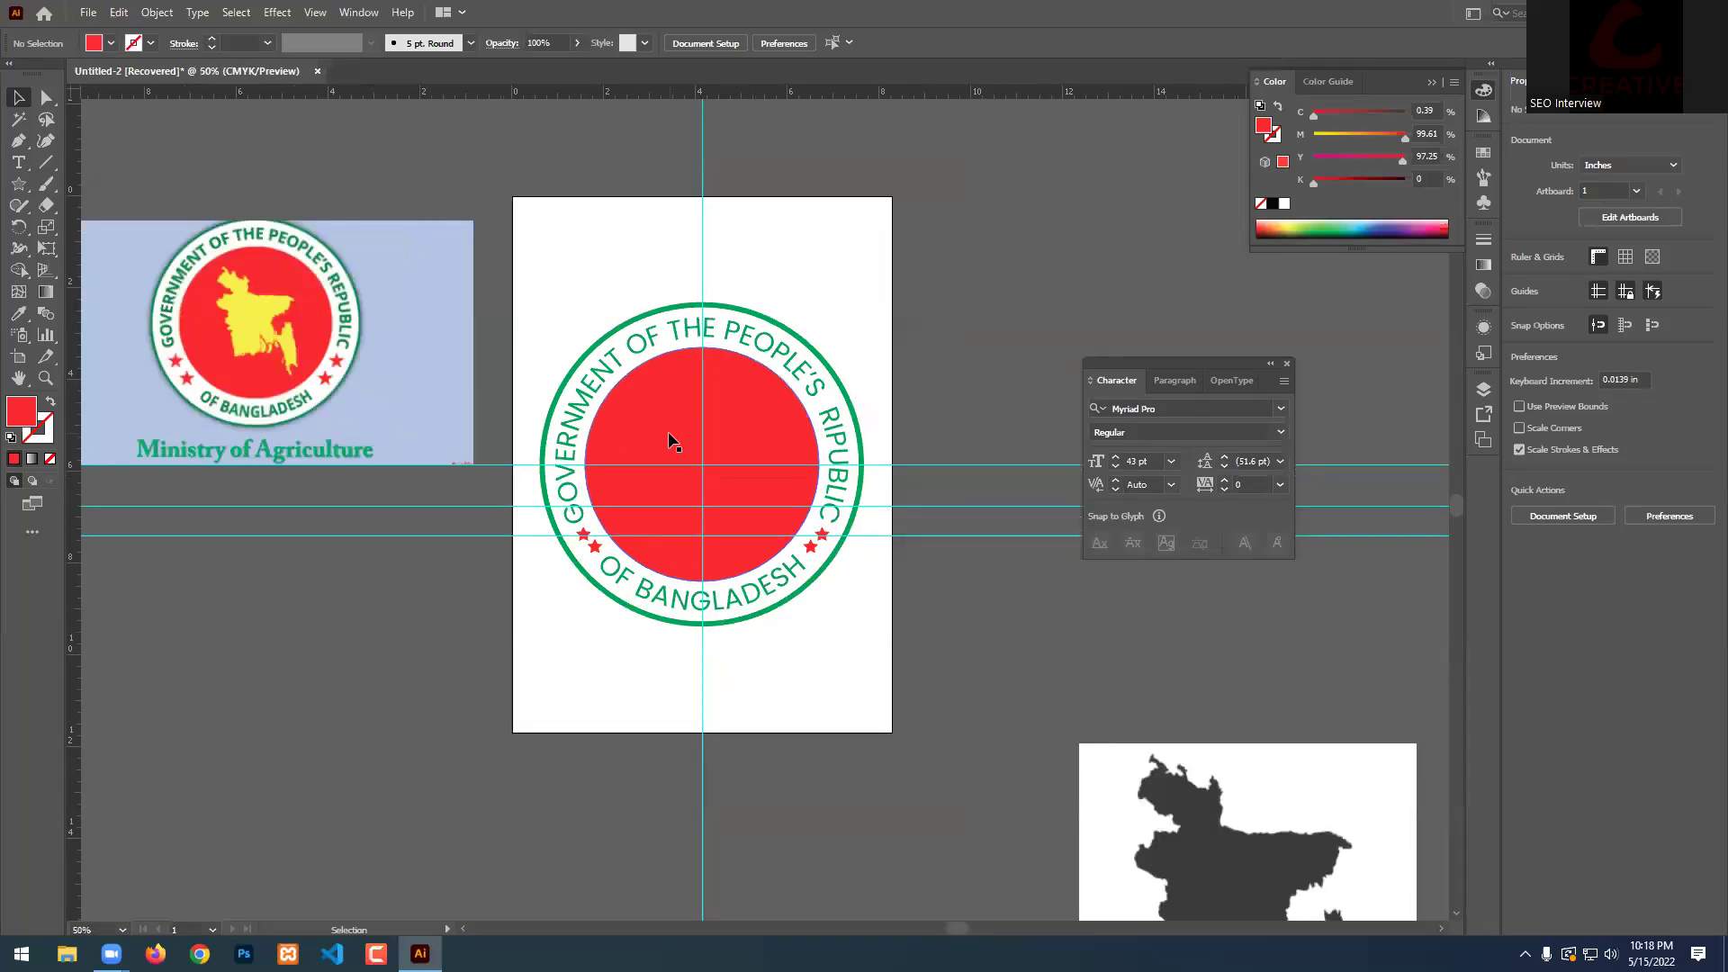
{"action": "scroll", "coordinate": [644, 420], "scroll_direction": "down", "scroll_amount": 3}
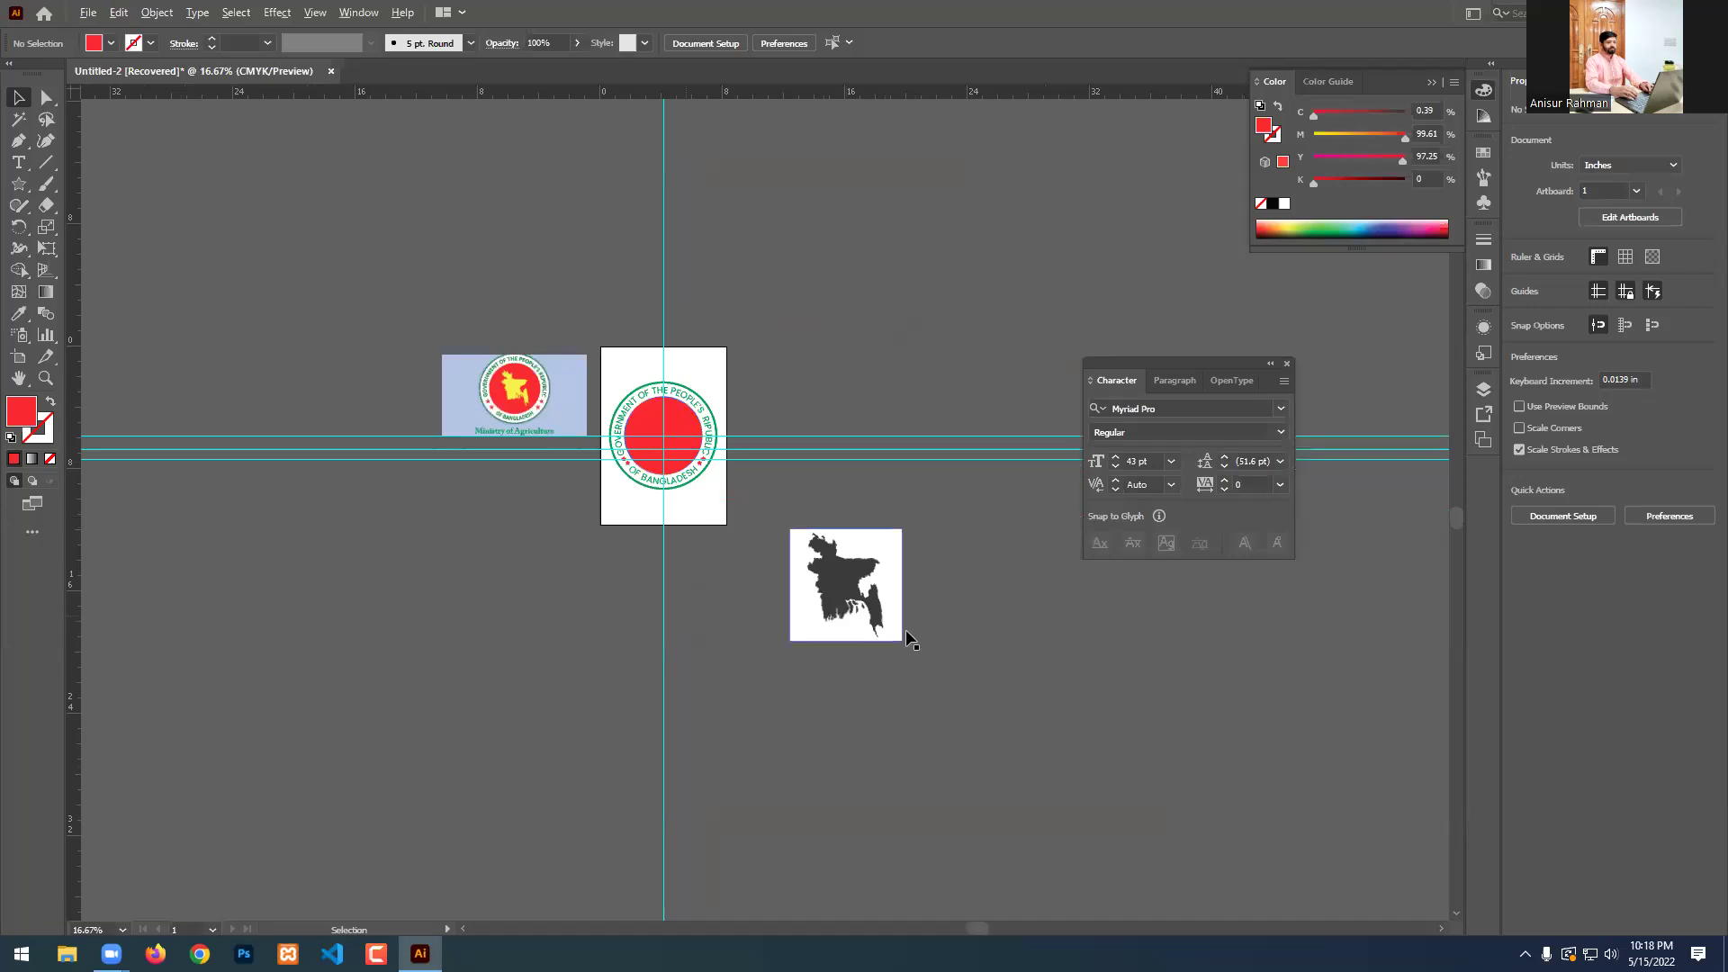
{"action": "scroll", "coordinate": [842, 615], "scroll_direction": "up", "scroll_amount": 2}
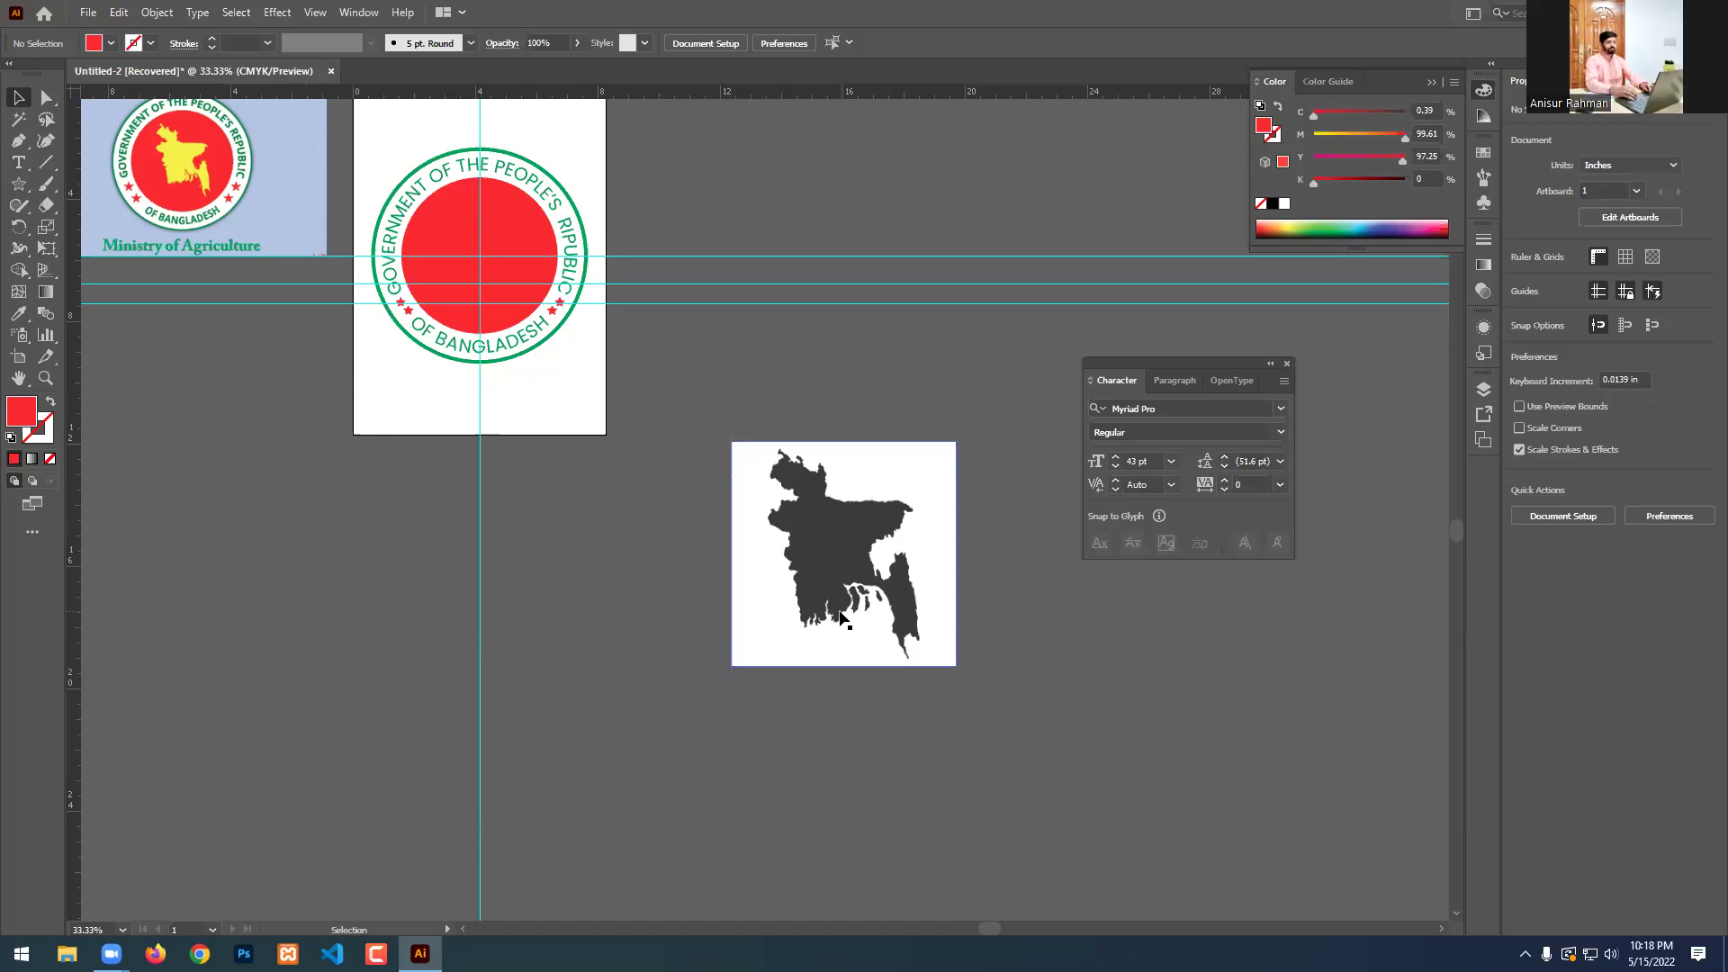
{"action": "left_click", "coordinate": [877, 560]}
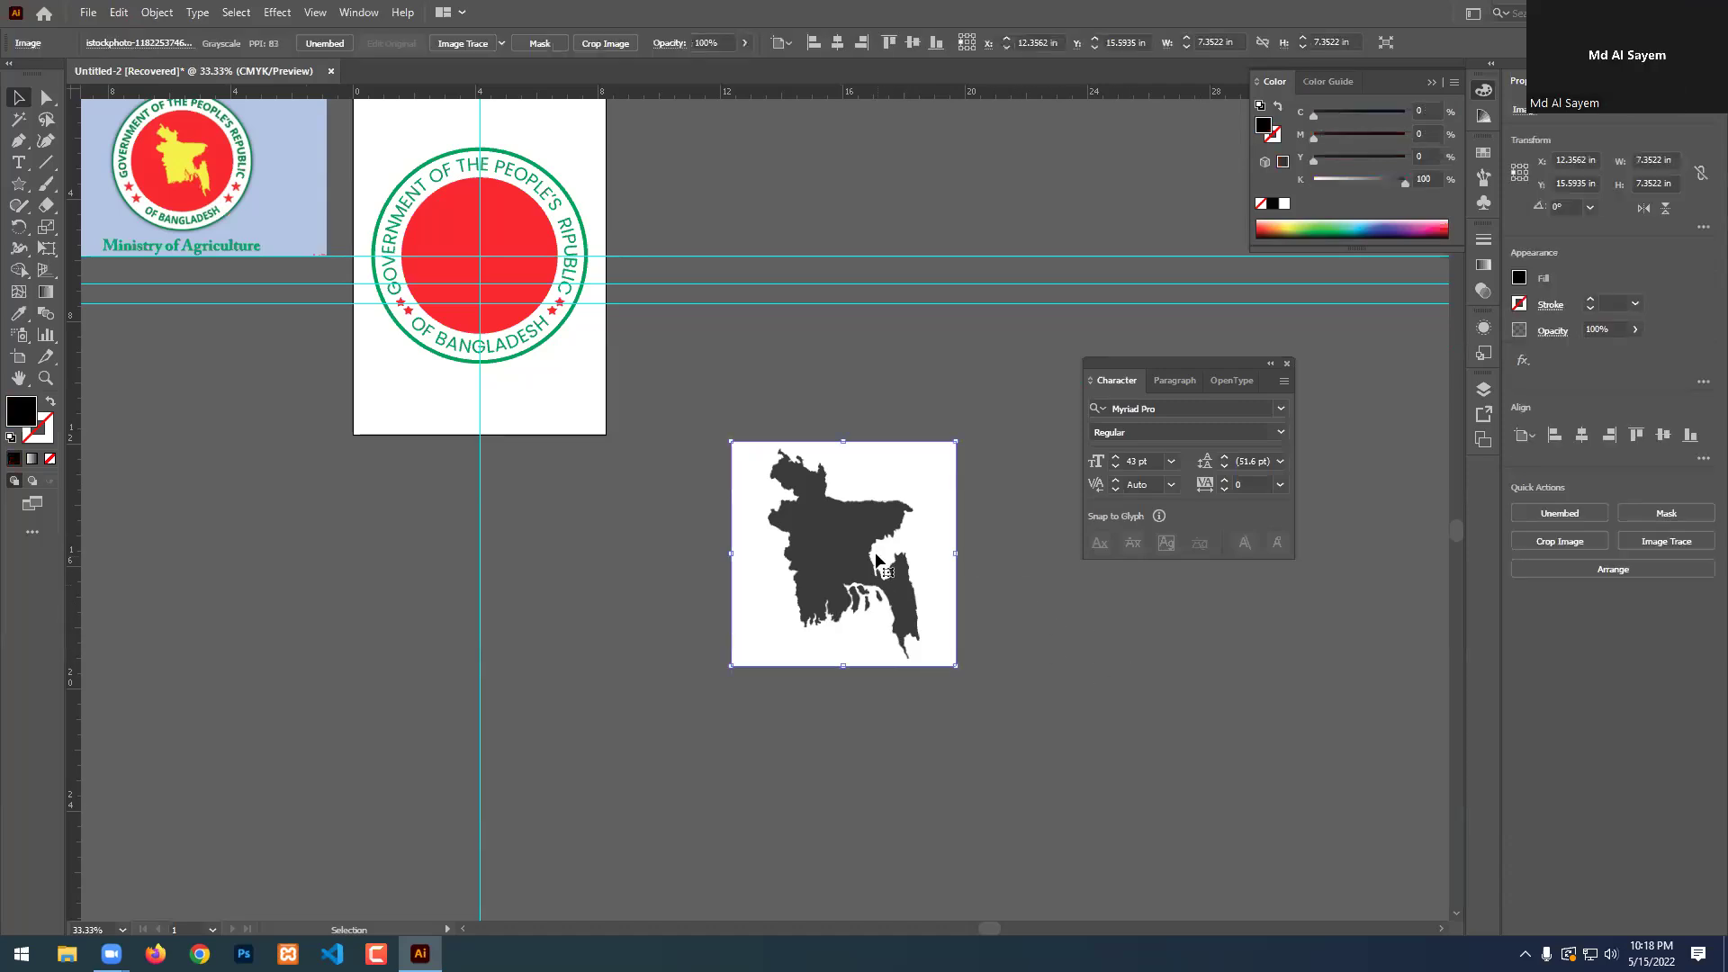
Move the map image up-left and duplicate it to the lower right.
{"action": "left_click_drag", "start_coordinate": [878, 560], "coordinate": [821, 489]}
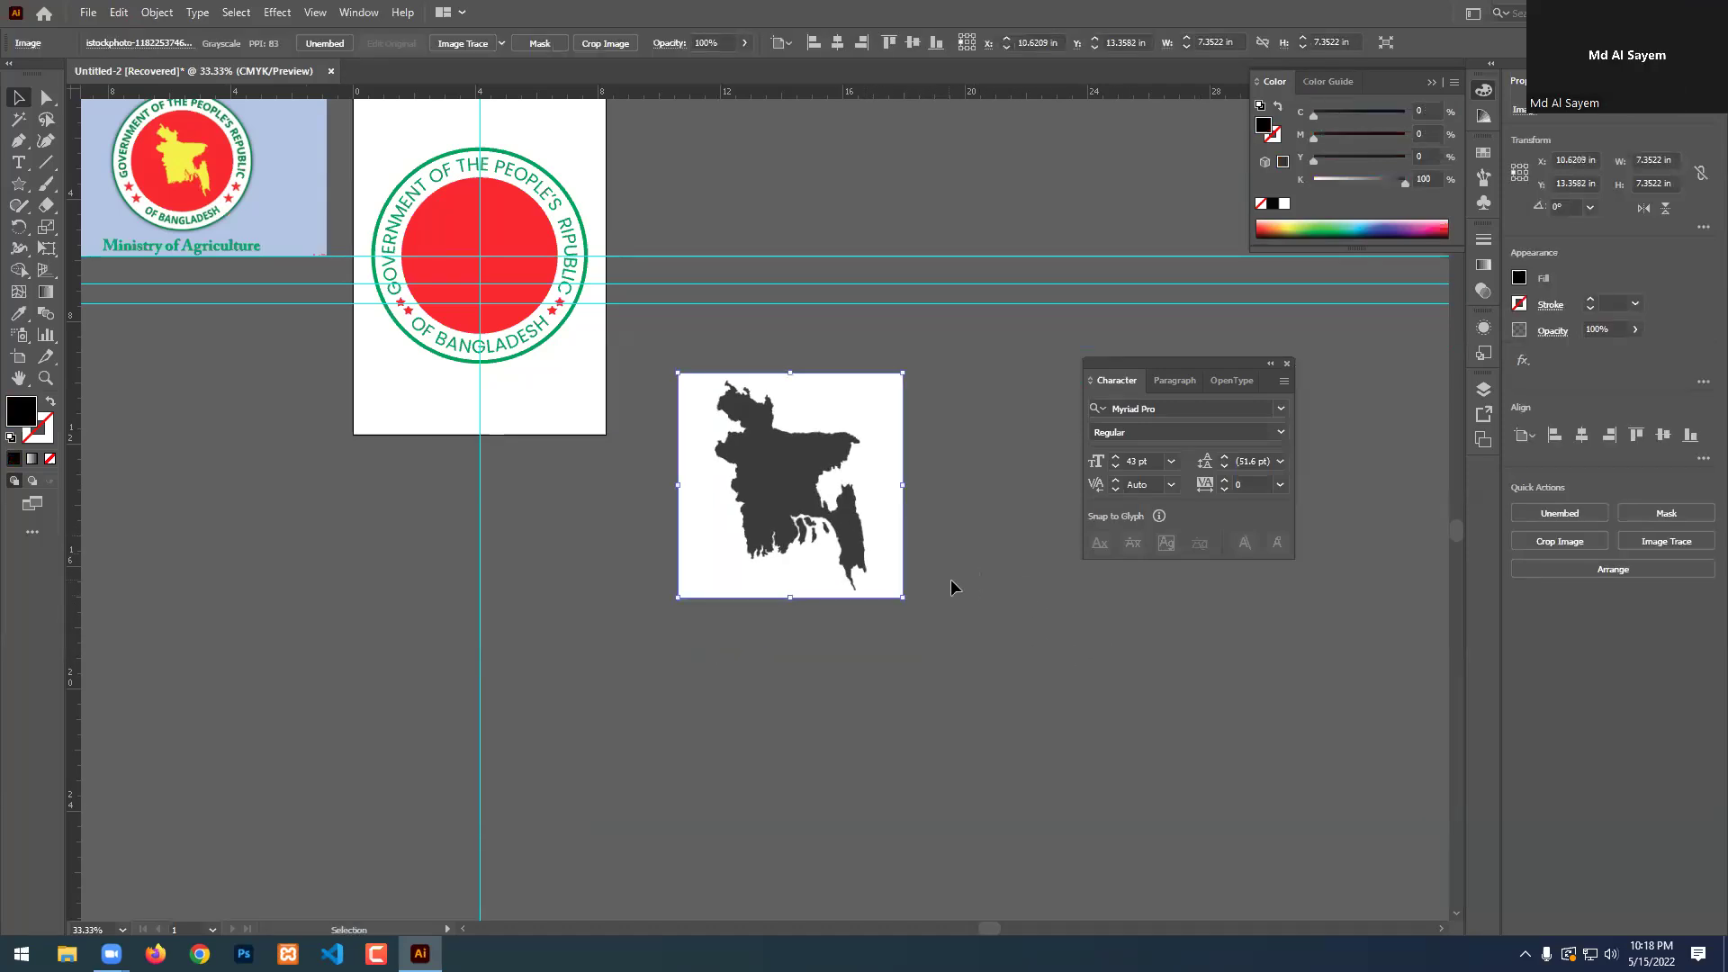
{"action": "scroll", "coordinate": [821, 542], "scroll_direction": "up", "scroll_amount": 1}
{"action": "scroll", "coordinate": [820, 545], "scroll_direction": "up", "scroll_amount": 1}
{"action": "scroll", "coordinate": [802, 564], "scroll_direction": "up", "scroll_amount": 2}
{"action": "scroll", "coordinate": [513, 490], "scroll_direction": "down", "scroll_amount": 2}
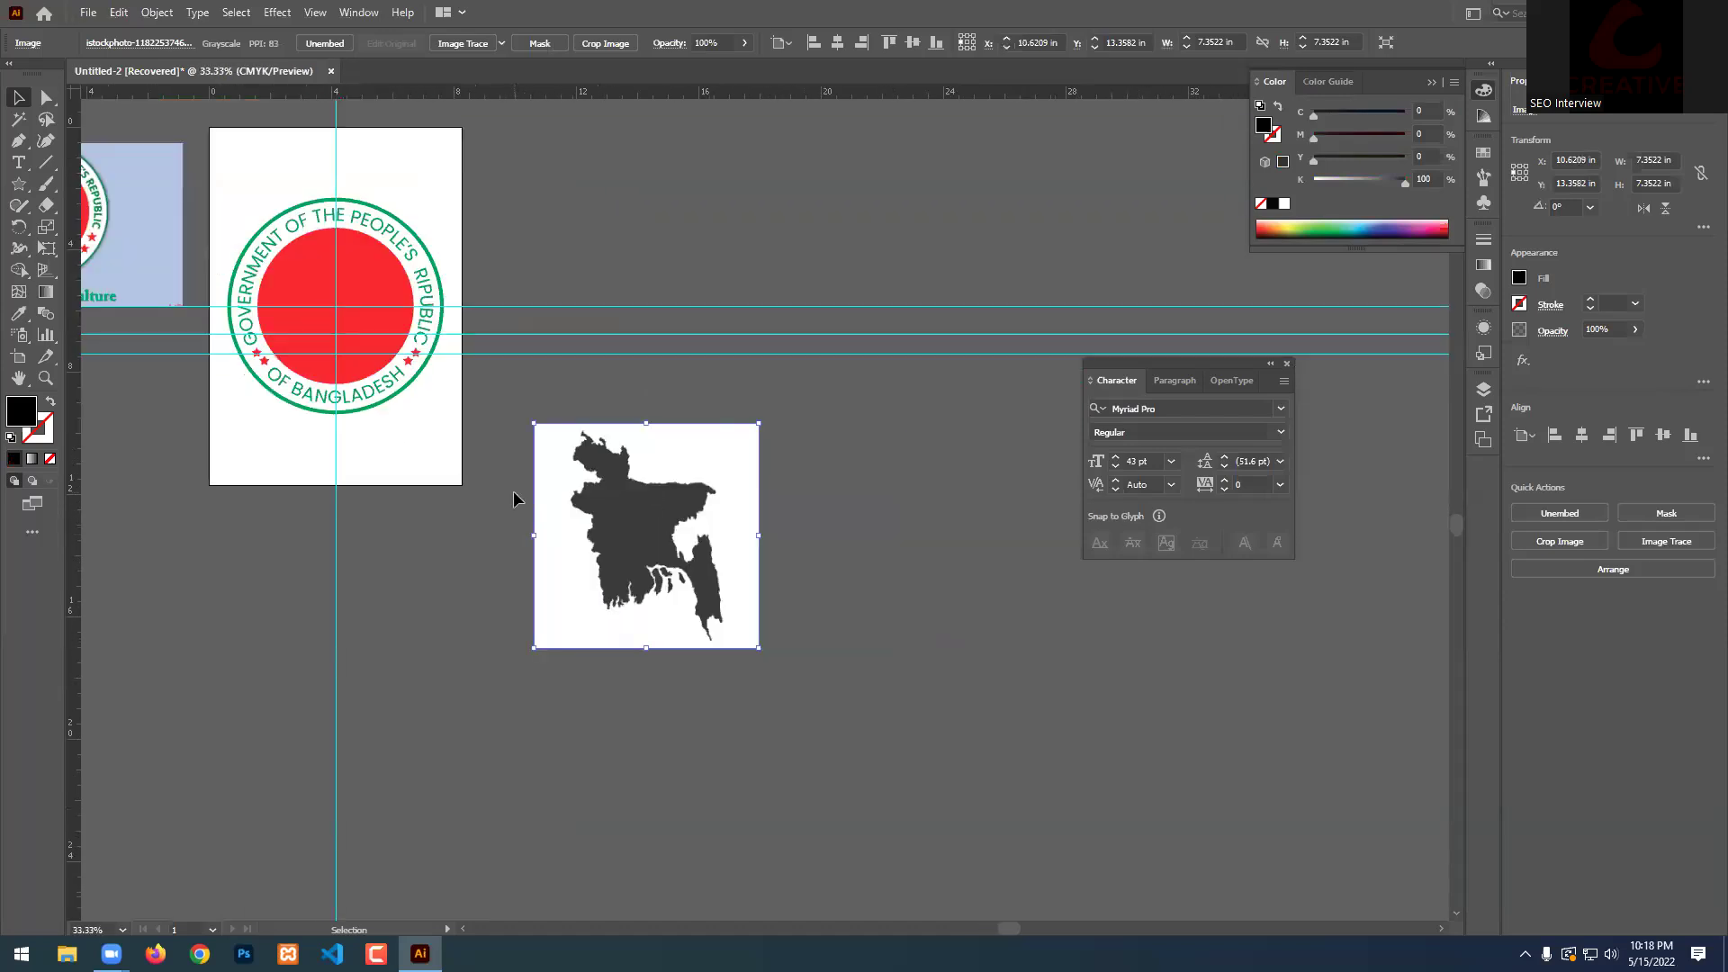
{"action": "left_click_drag", "start_coordinate": [613, 471], "coordinate": [1352, 742]}
{"action": "left_click", "coordinate": [947, 627]}
Image Trace the original map into a black silhouette and place the grey copy beside it.
{"action": "scroll", "coordinate": [615, 593], "scroll_direction": "up", "scroll_amount": 2}
{"action": "left_click", "coordinate": [709, 493]}
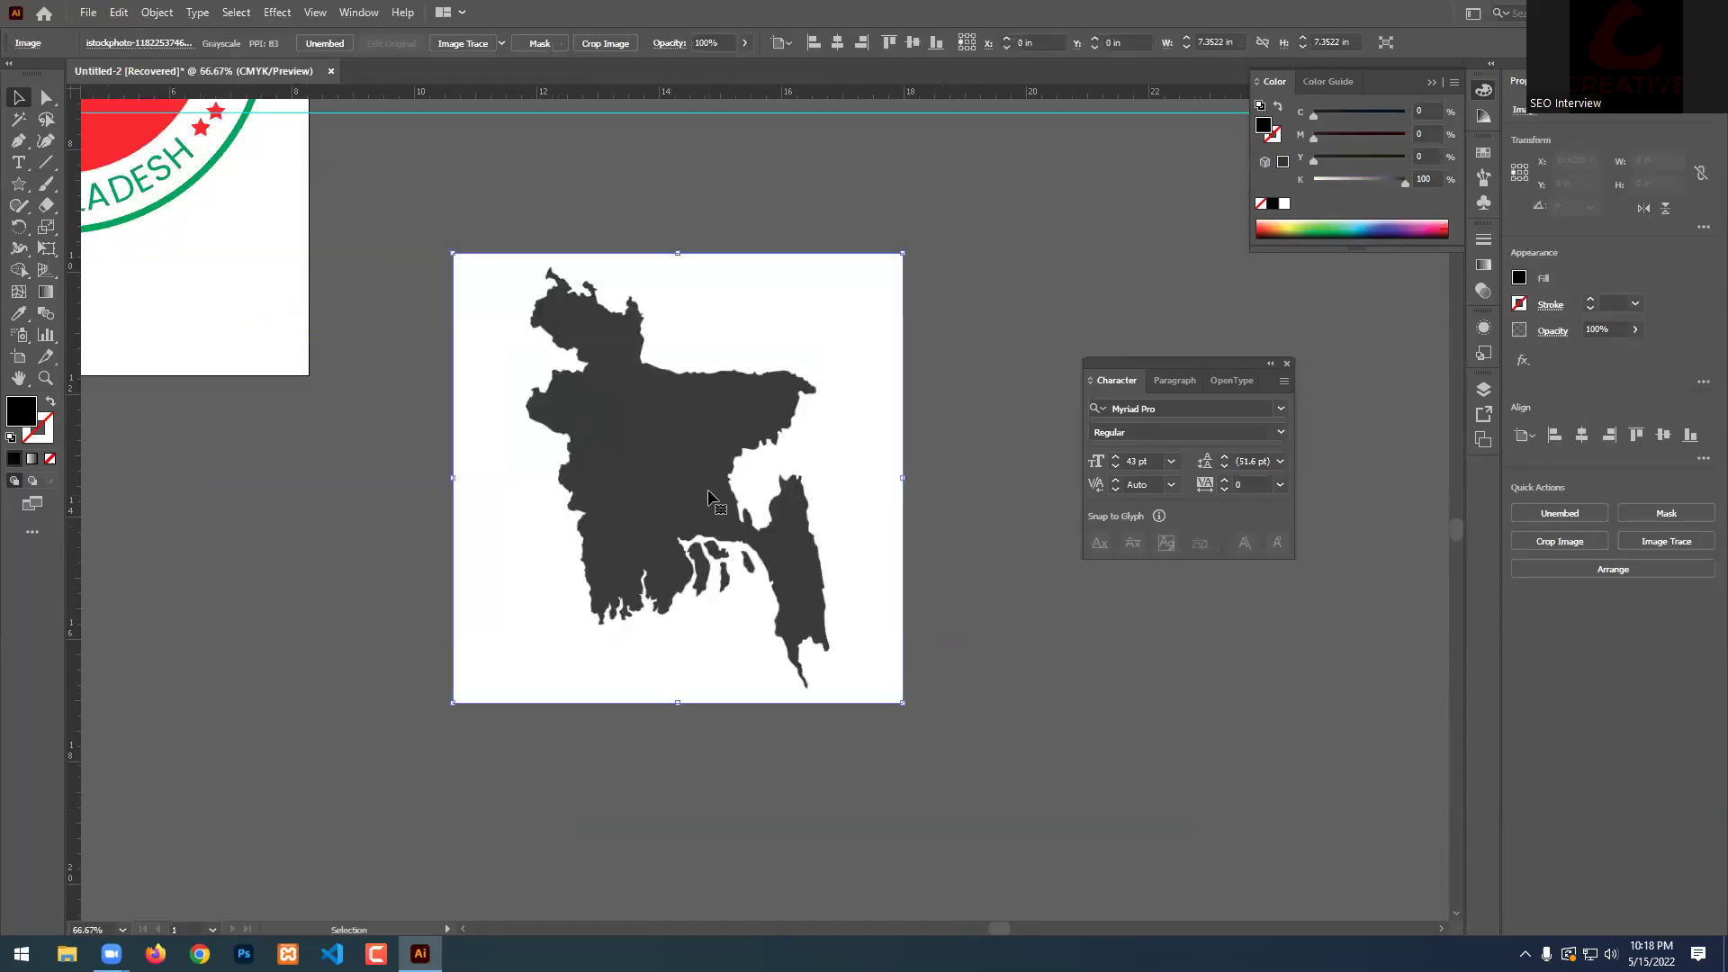
{"action": "left_click", "coordinate": [456, 45]}
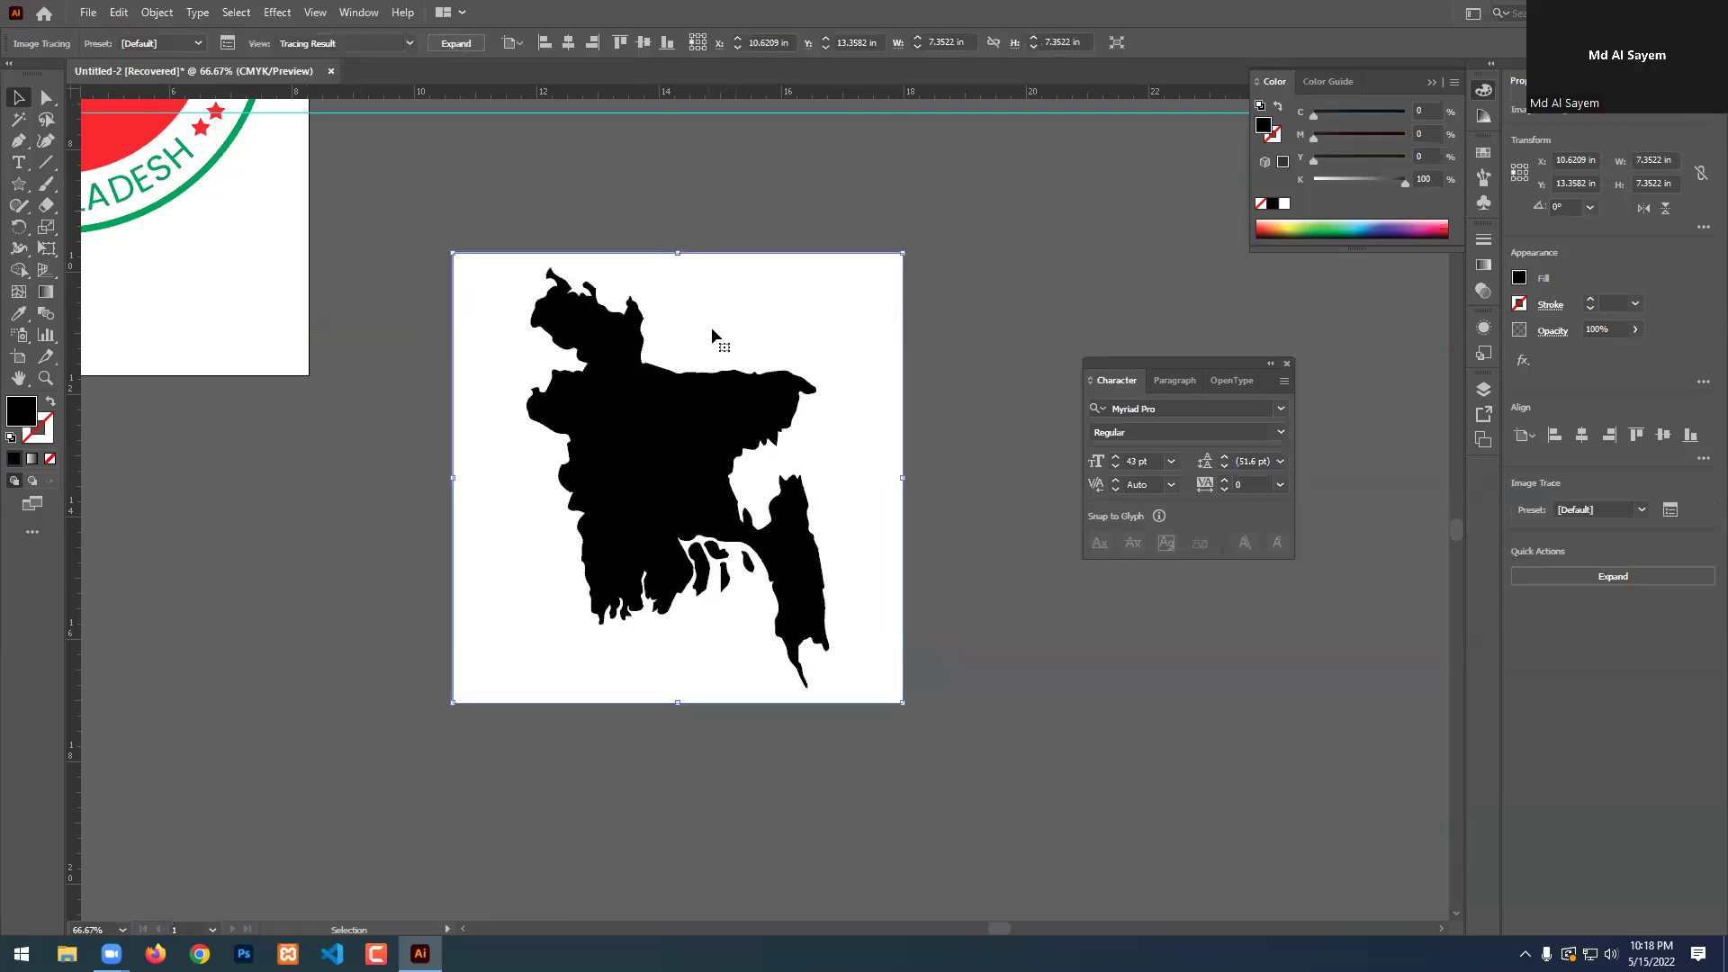
{"action": "scroll", "coordinate": [648, 386], "scroll_direction": "up", "scroll_amount": 1}
{"action": "scroll", "coordinate": [621, 396], "scroll_direction": "down", "scroll_amount": 4}
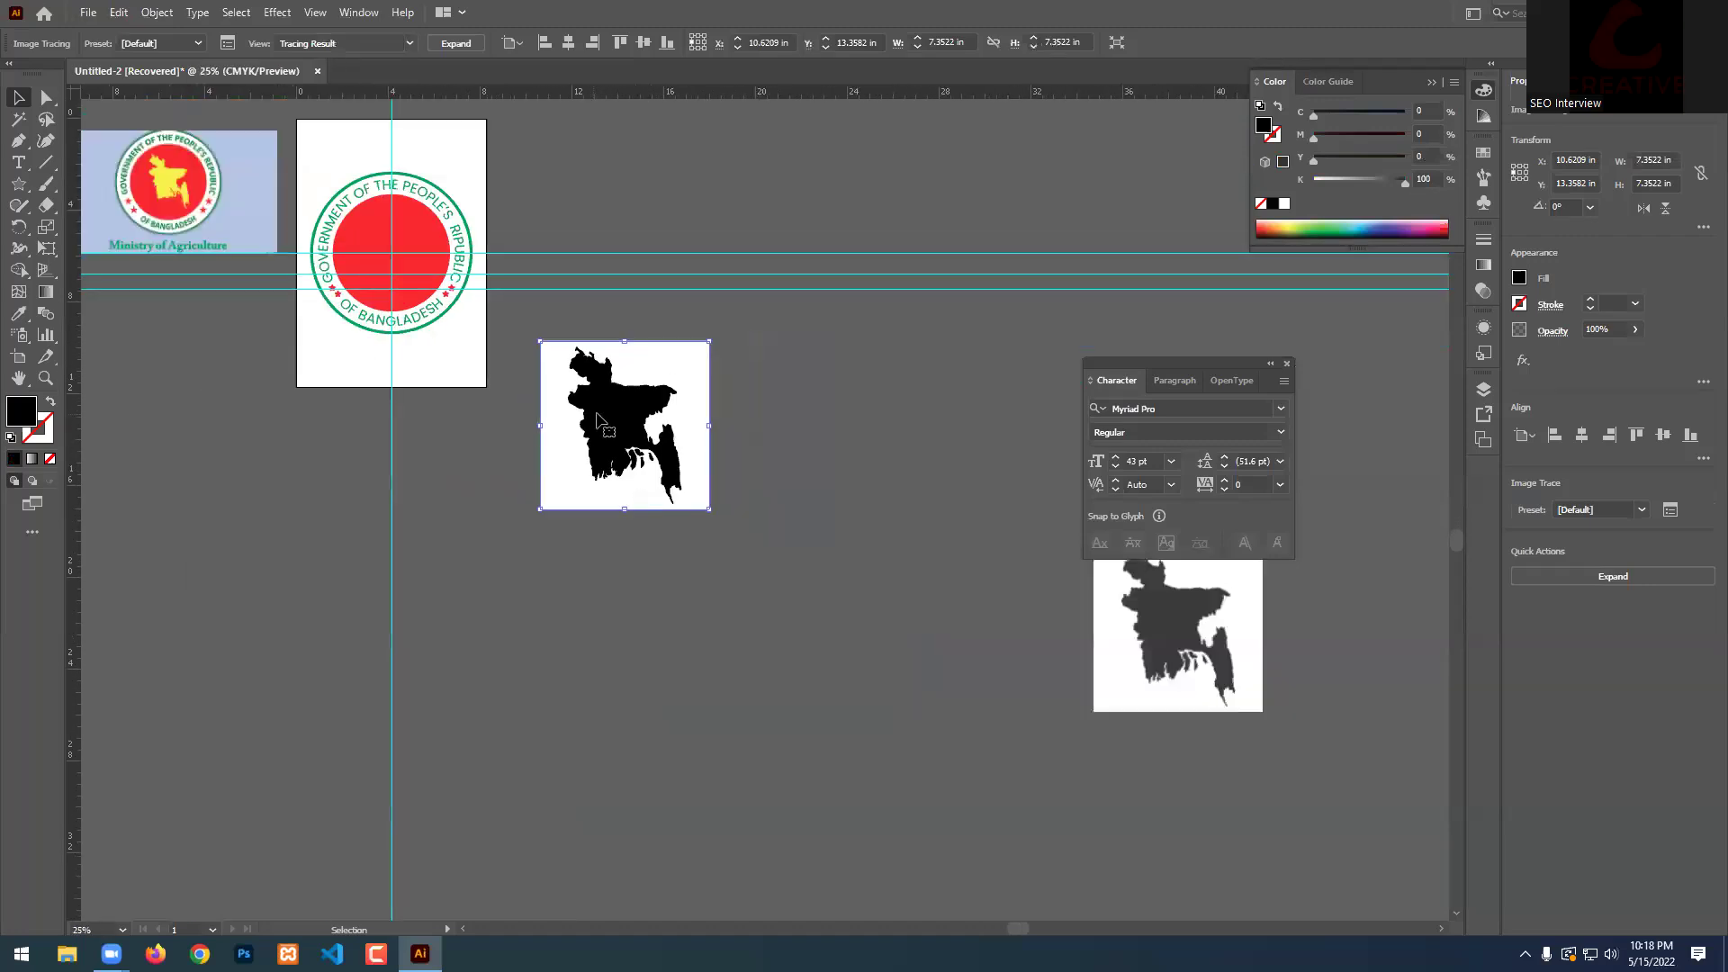
{"action": "mouse_move", "coordinate": [1175, 651]}
{"action": "left_mouse_down"}
{"action": "mouse_move", "coordinate": [951, 576]}
{"action": "mouse_move", "coordinate": [821, 451]}
{"action": "left_mouse_up"}
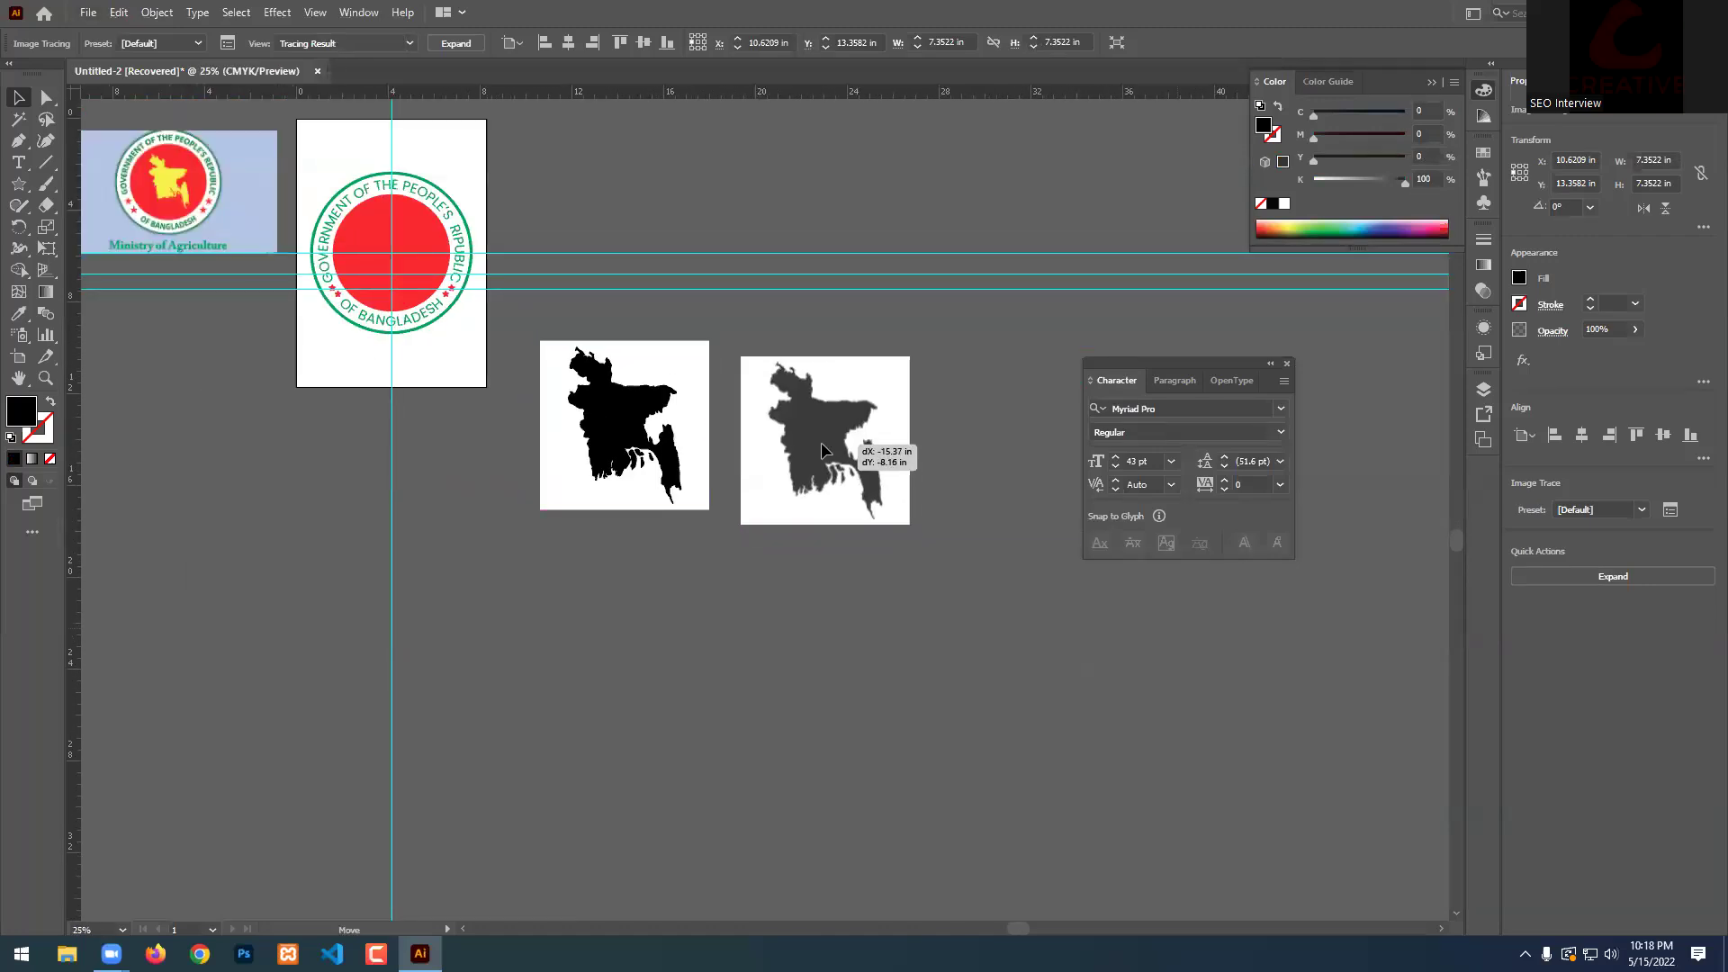
{"action": "scroll", "coordinate": [757, 420], "scroll_direction": "up", "scroll_amount": 3}
{"action": "left_click", "coordinate": [518, 495]}
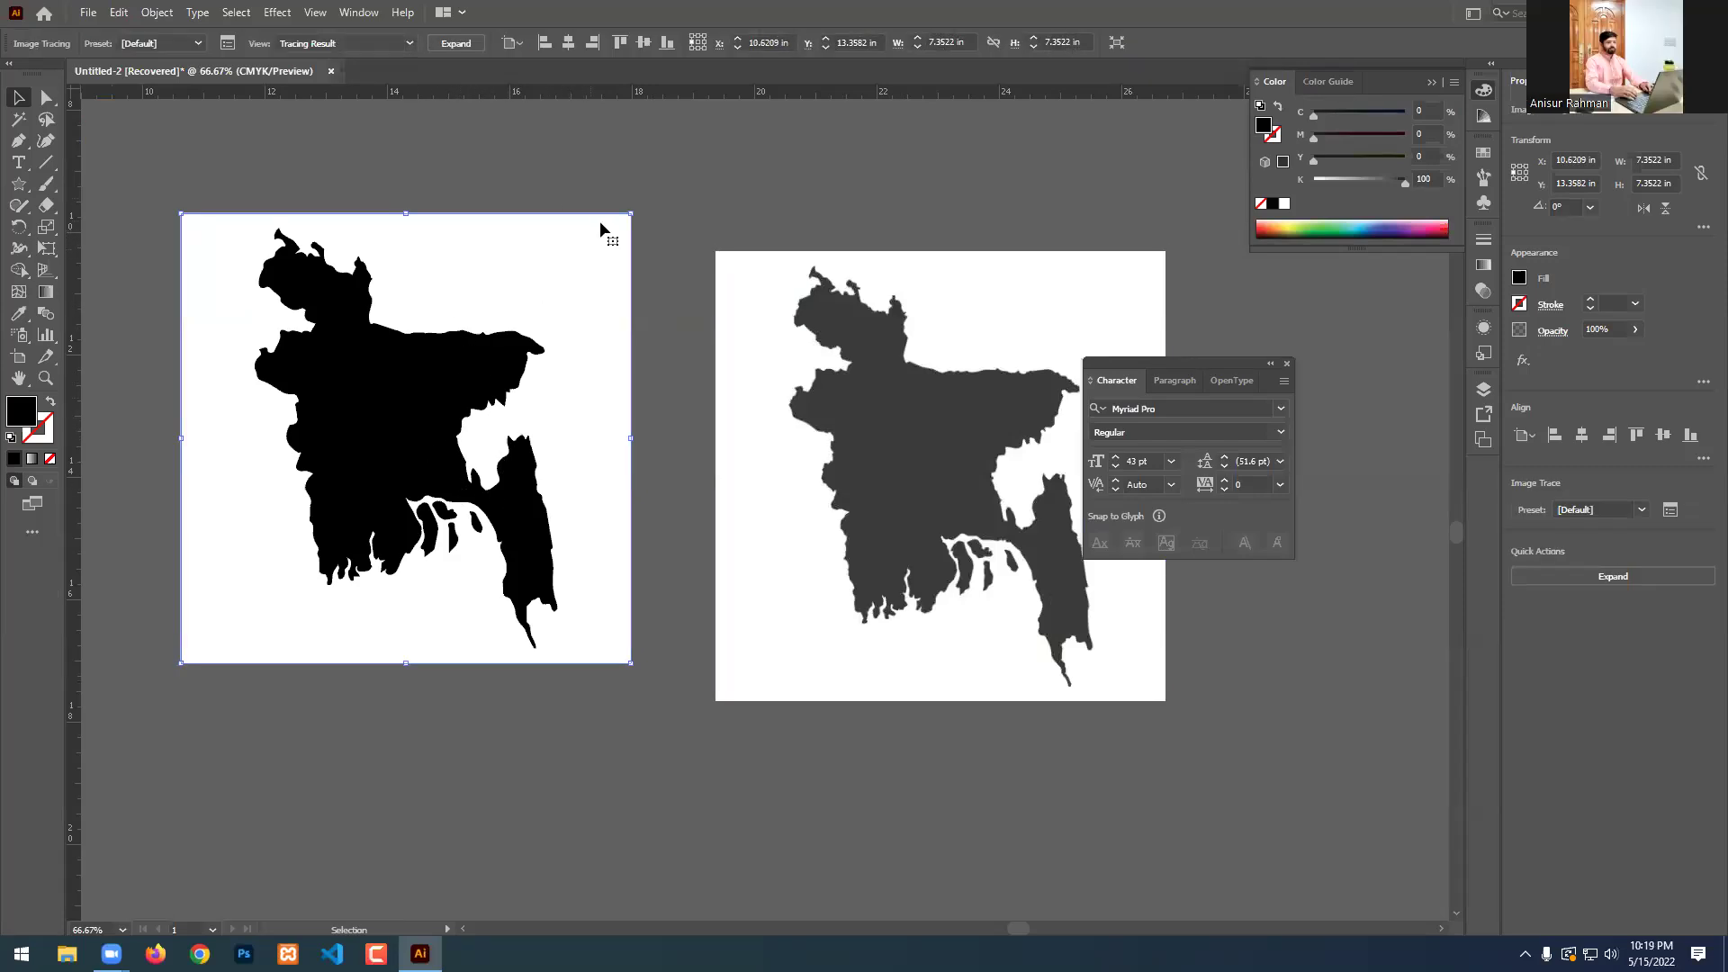
{"action": "scroll", "coordinate": [704, 414], "scroll_direction": "down", "scroll_amount": 2}
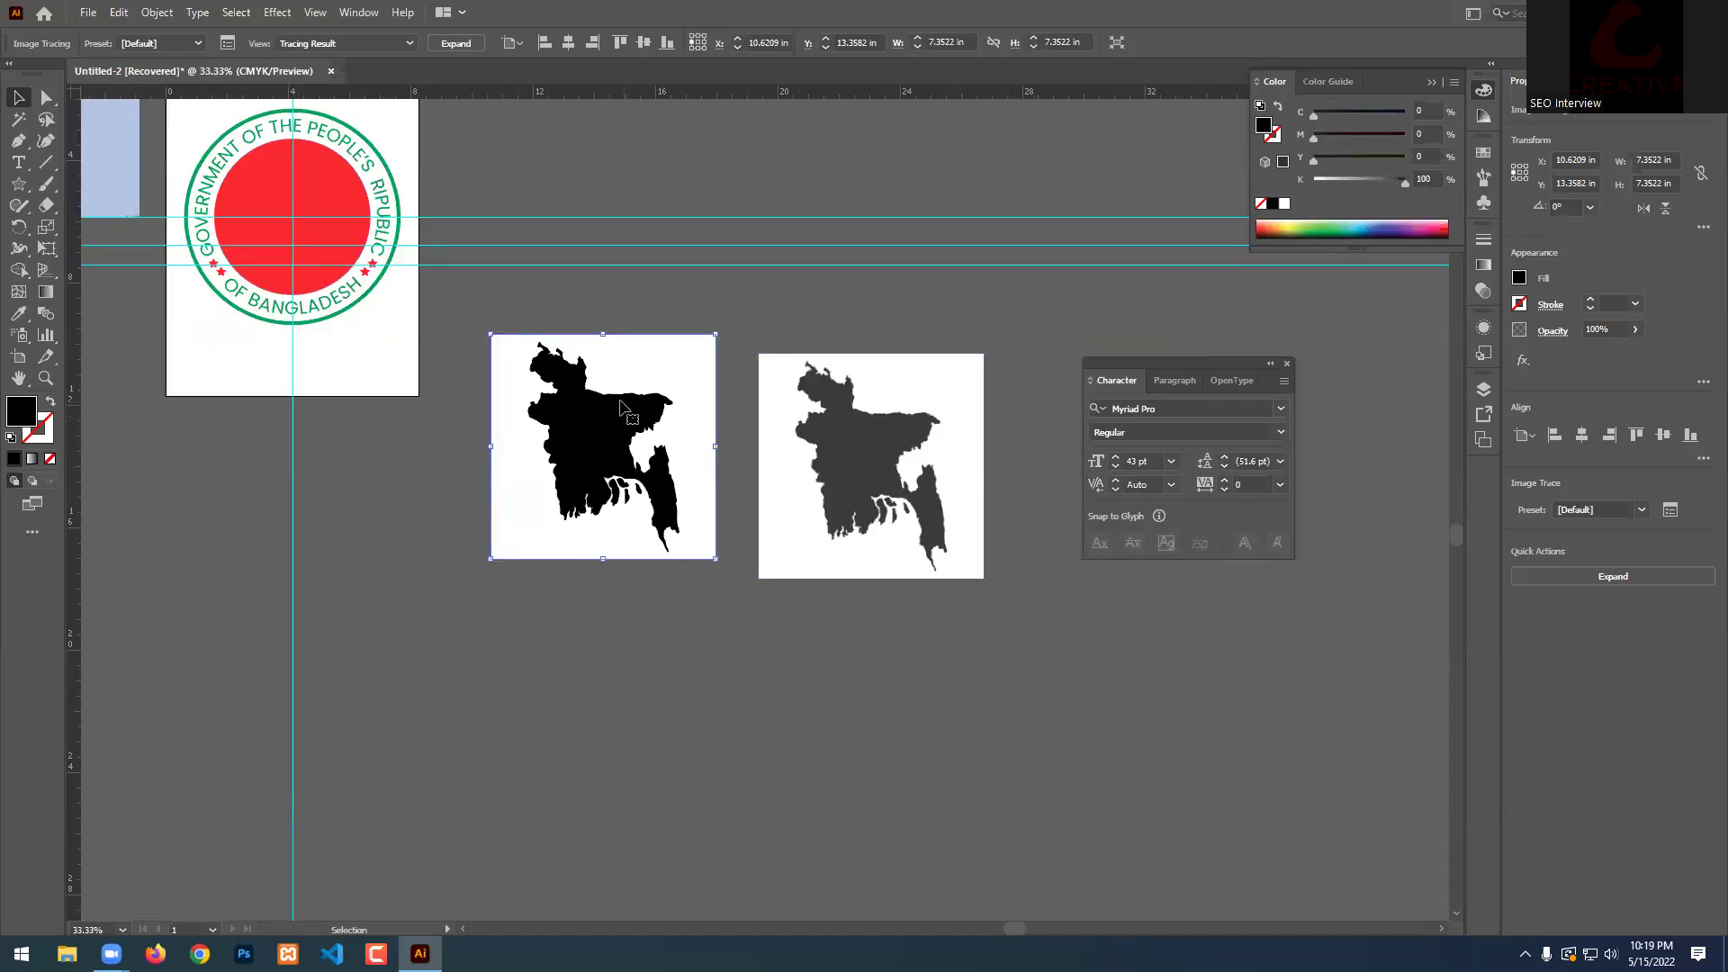
{"action": "scroll", "coordinate": [624, 407], "scroll_direction": "up", "scroll_amount": 2}
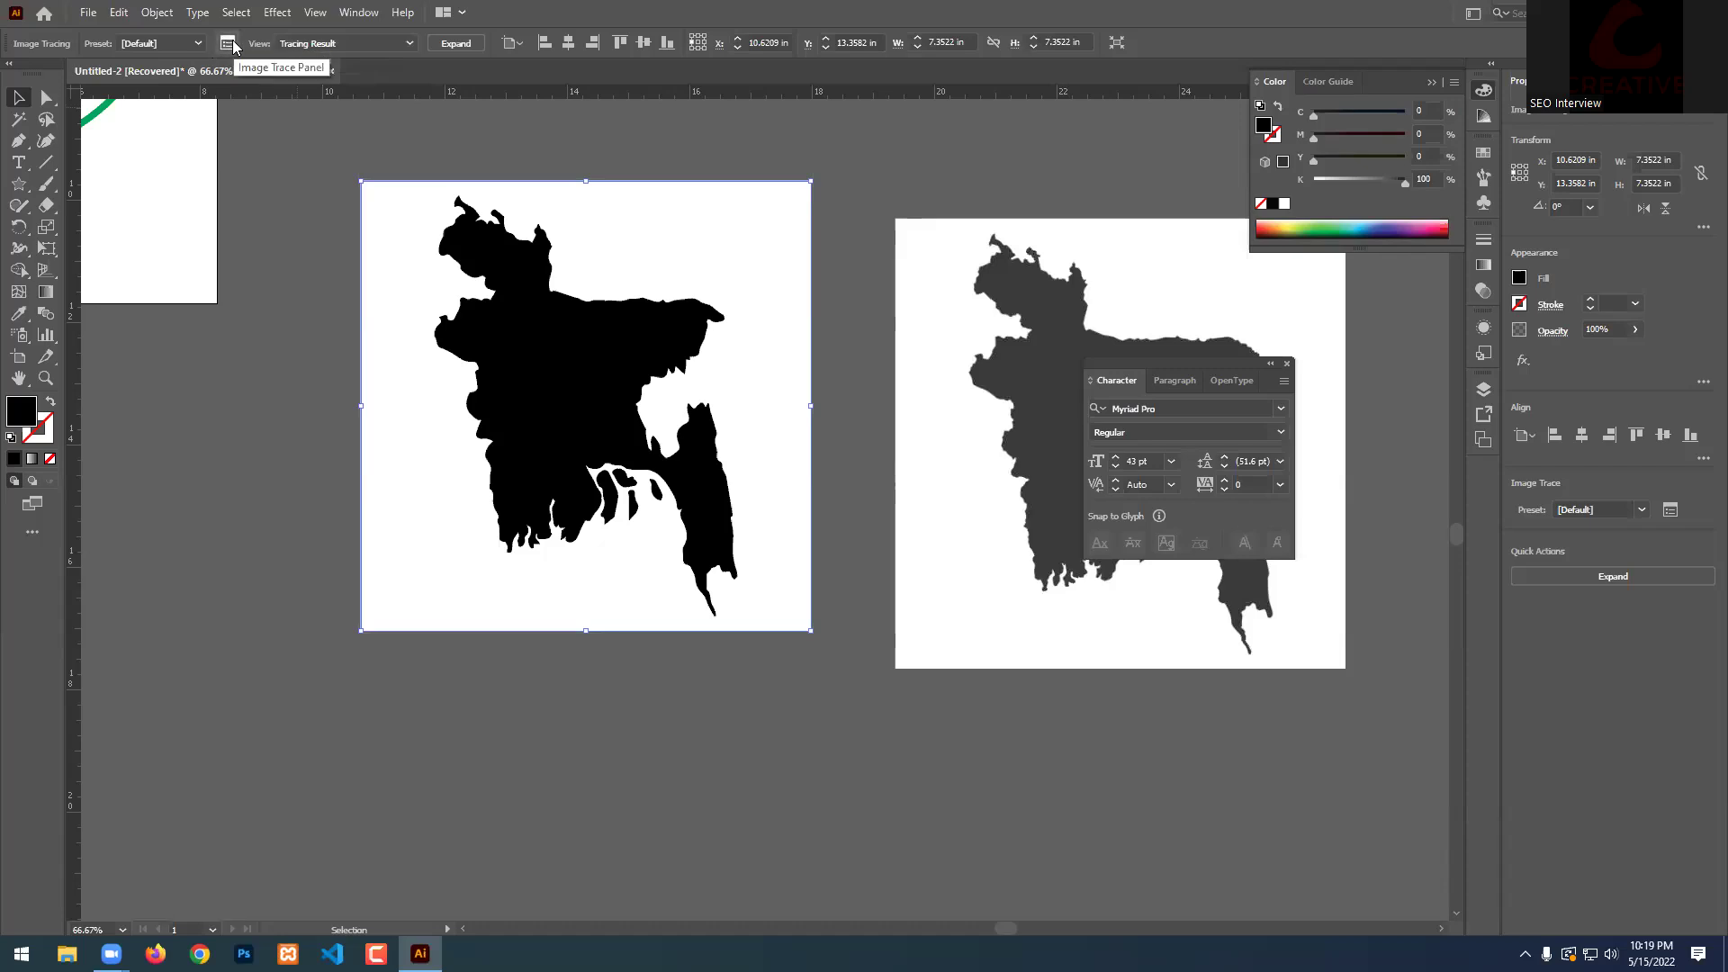
Enable Ignore White in the Image Trace panel's Advanced options for the traced map.
{"action": "left_click", "coordinate": [359, 12]}
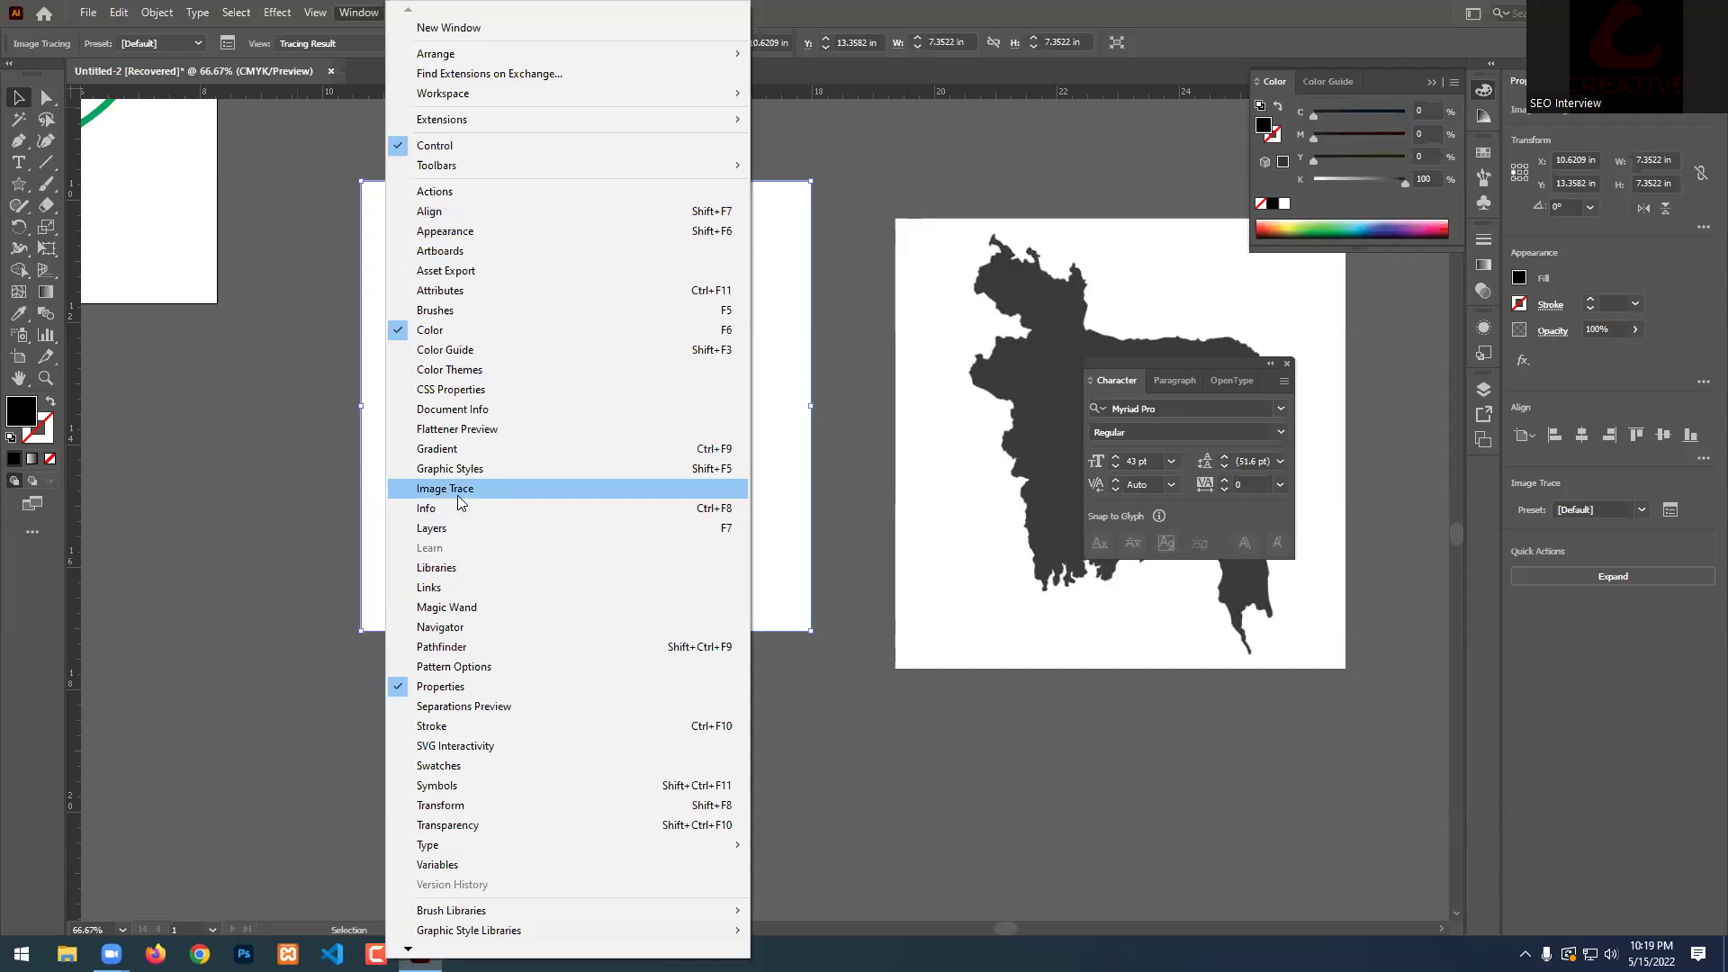
{"action": "left_click", "coordinate": [1003, 4]}
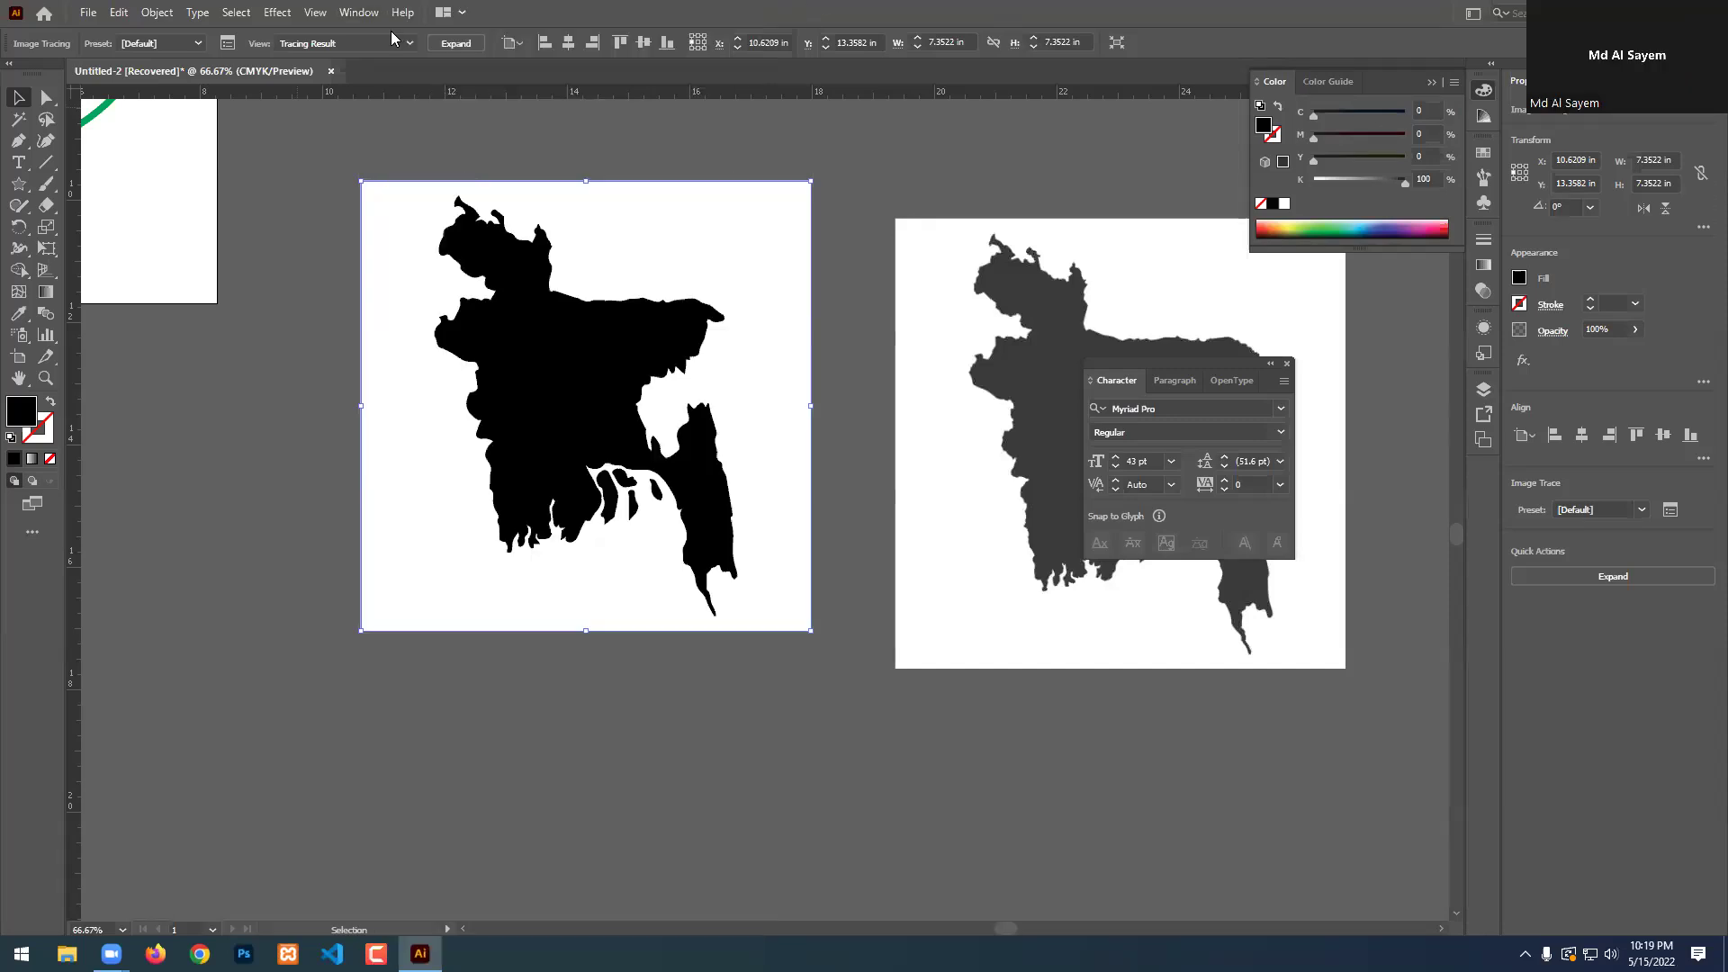
{"action": "left_click", "coordinate": [227, 42]}
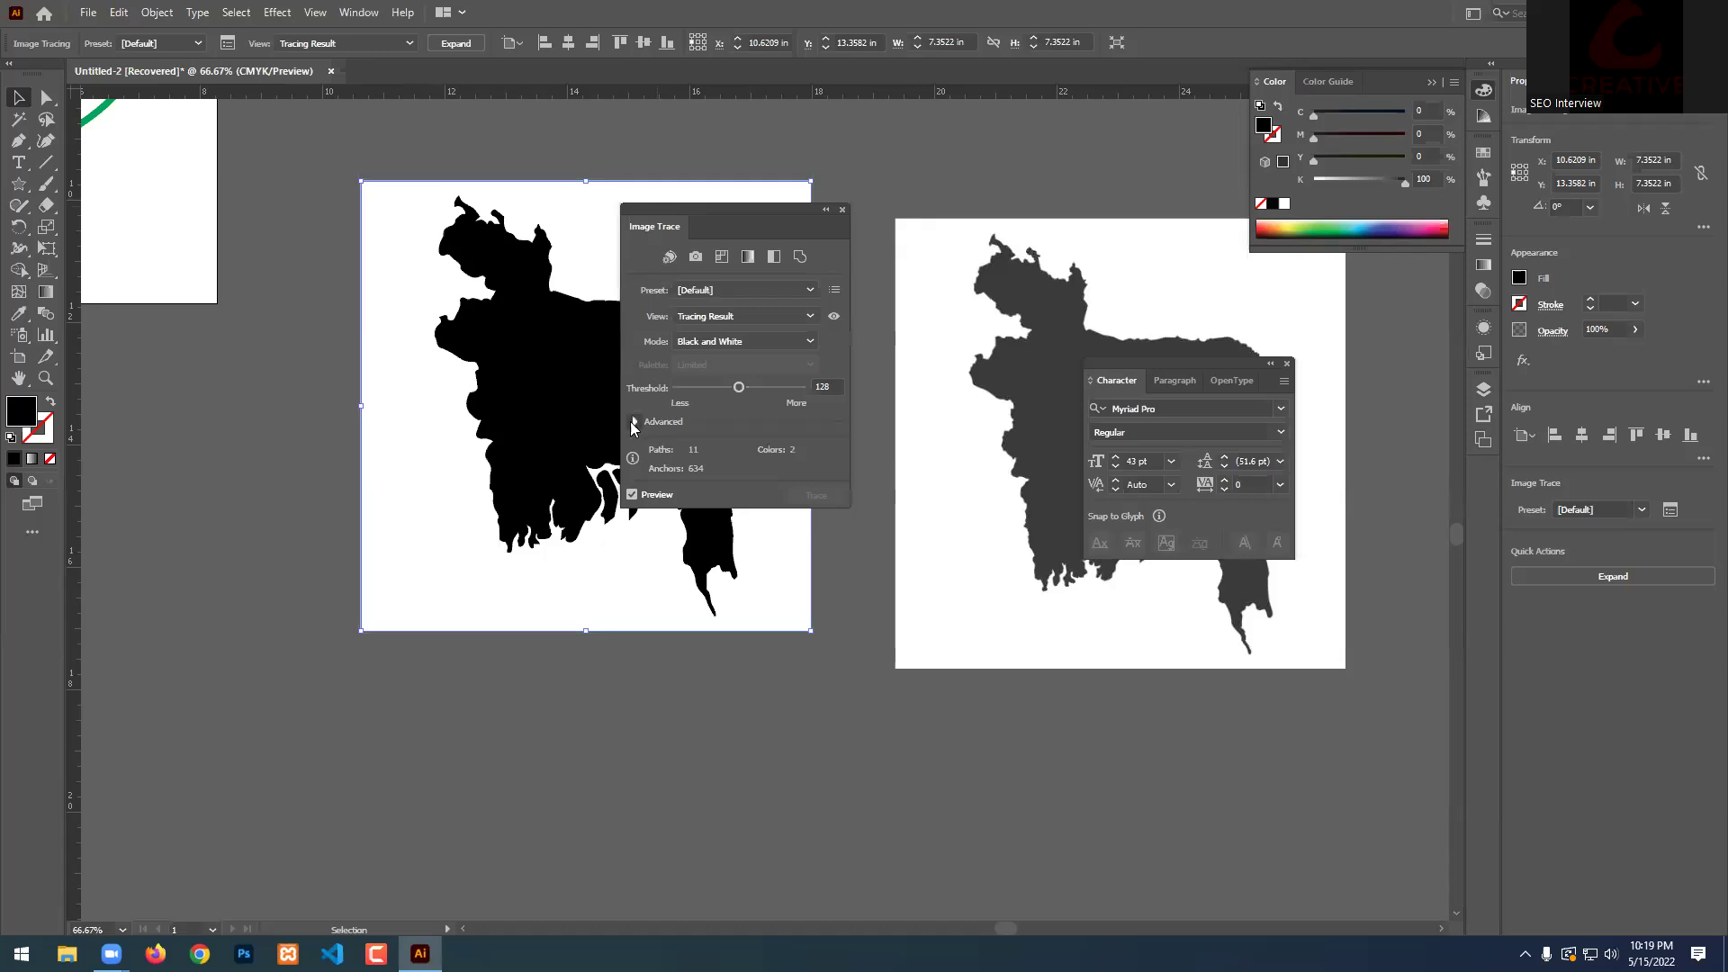
{"action": "left_click", "coordinate": [633, 421]}
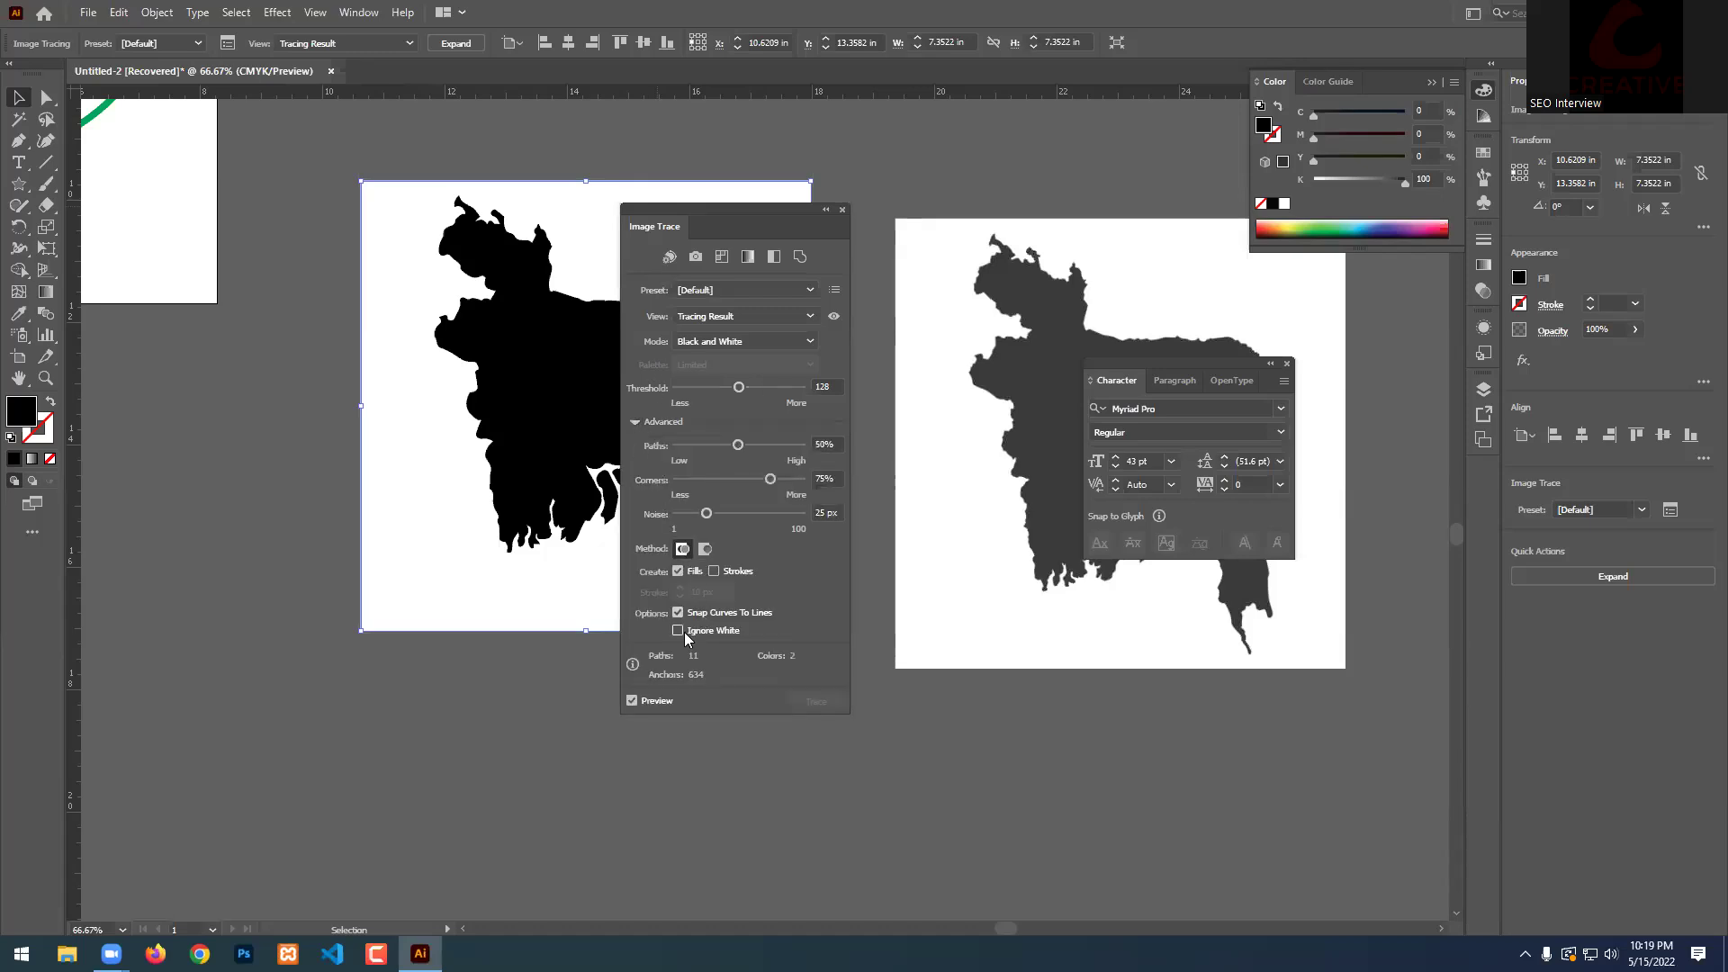
{"action": "left_click", "coordinate": [435, 664]}
{"action": "left_click", "coordinate": [523, 446]}
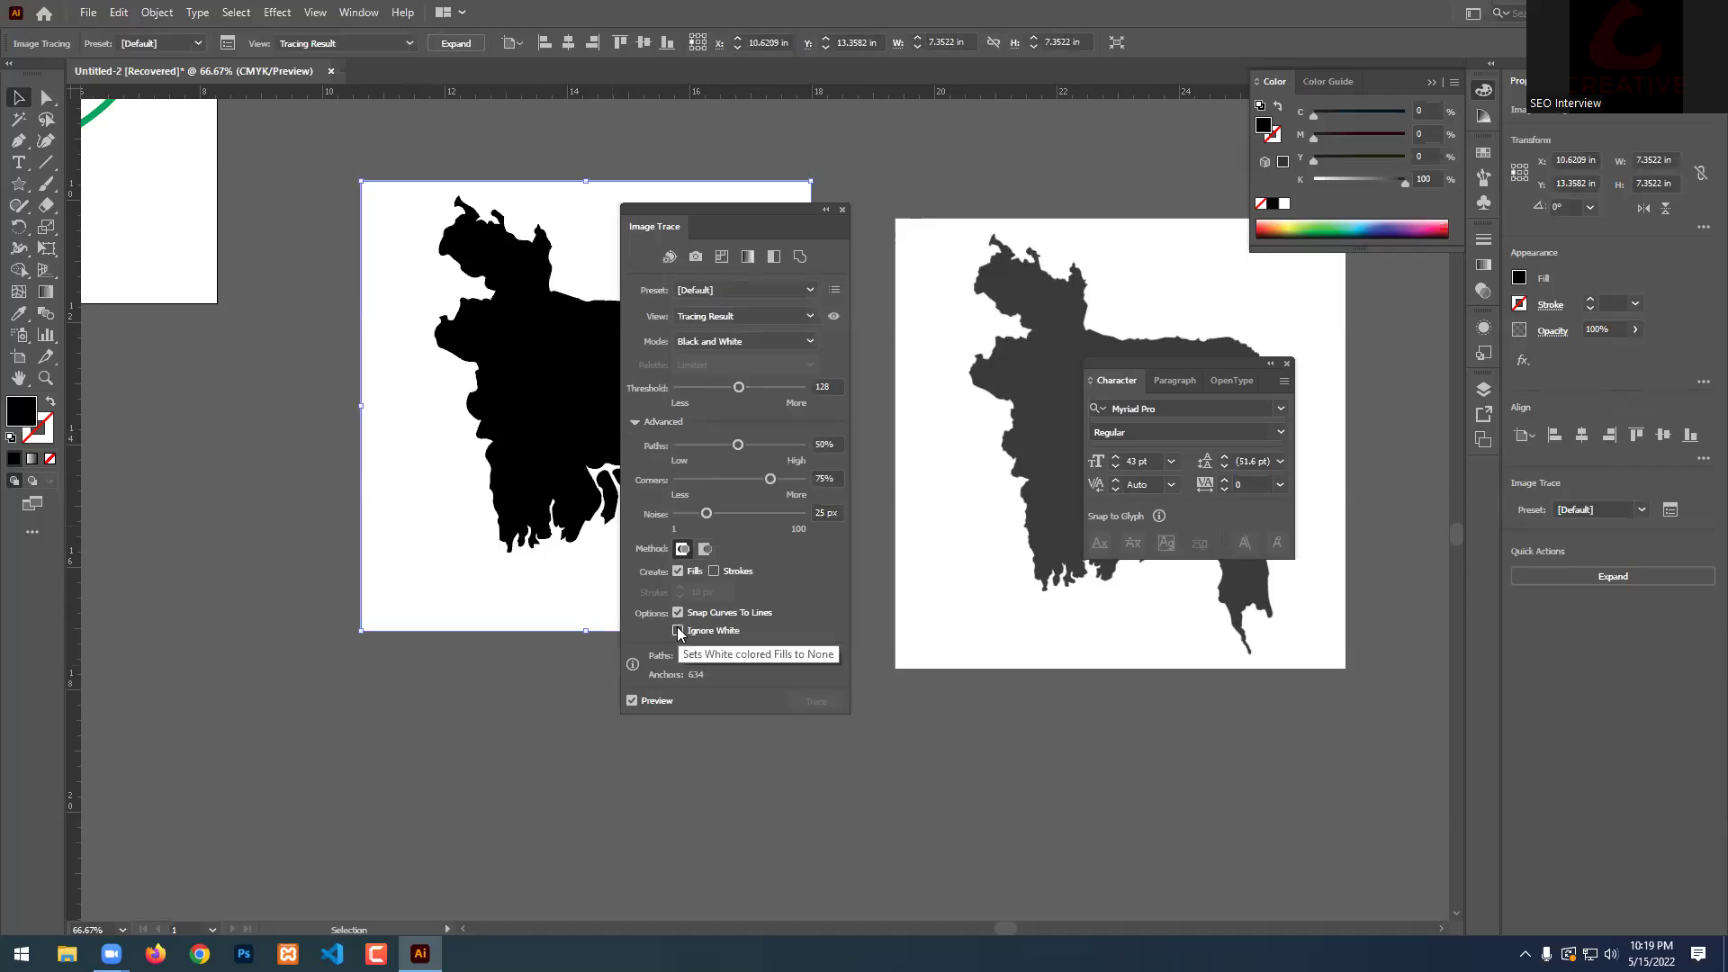
{"action": "left_click", "coordinate": [678, 631]}
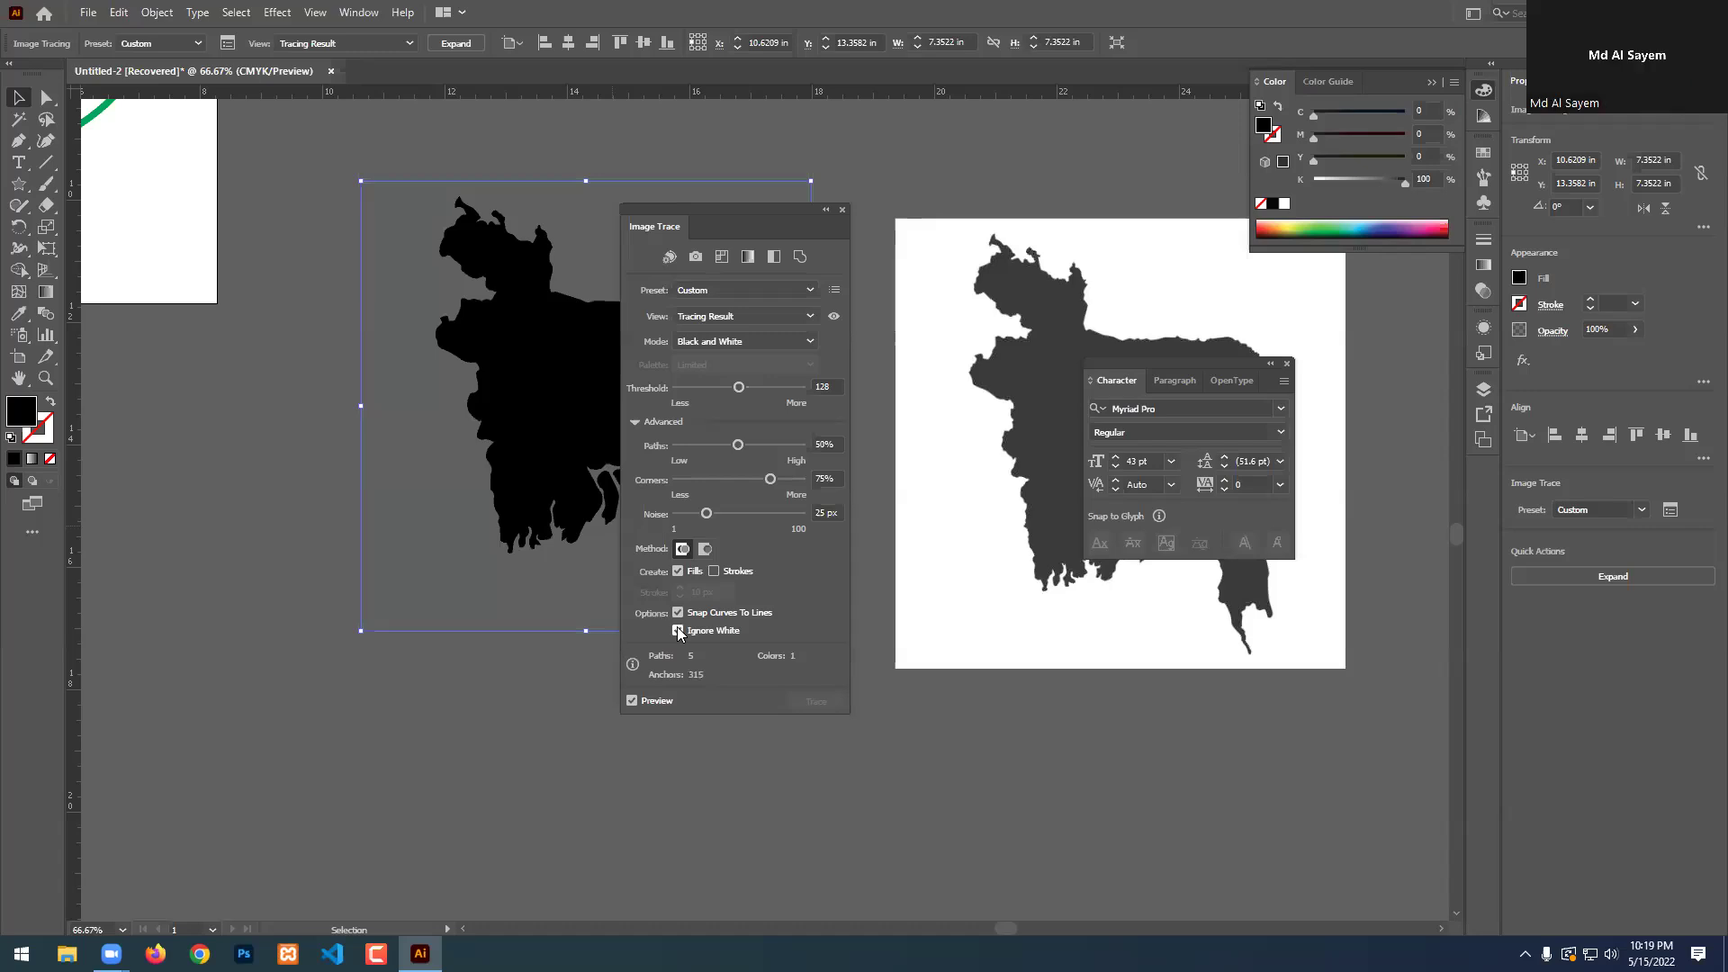
{"action": "mouse_move", "coordinate": [747, 229]}
{"action": "left_mouse_down"}
{"action": "mouse_move", "coordinate": [1016, 189]}
{"action": "mouse_move", "coordinate": [988, 183]}
{"action": "left_mouse_up"}
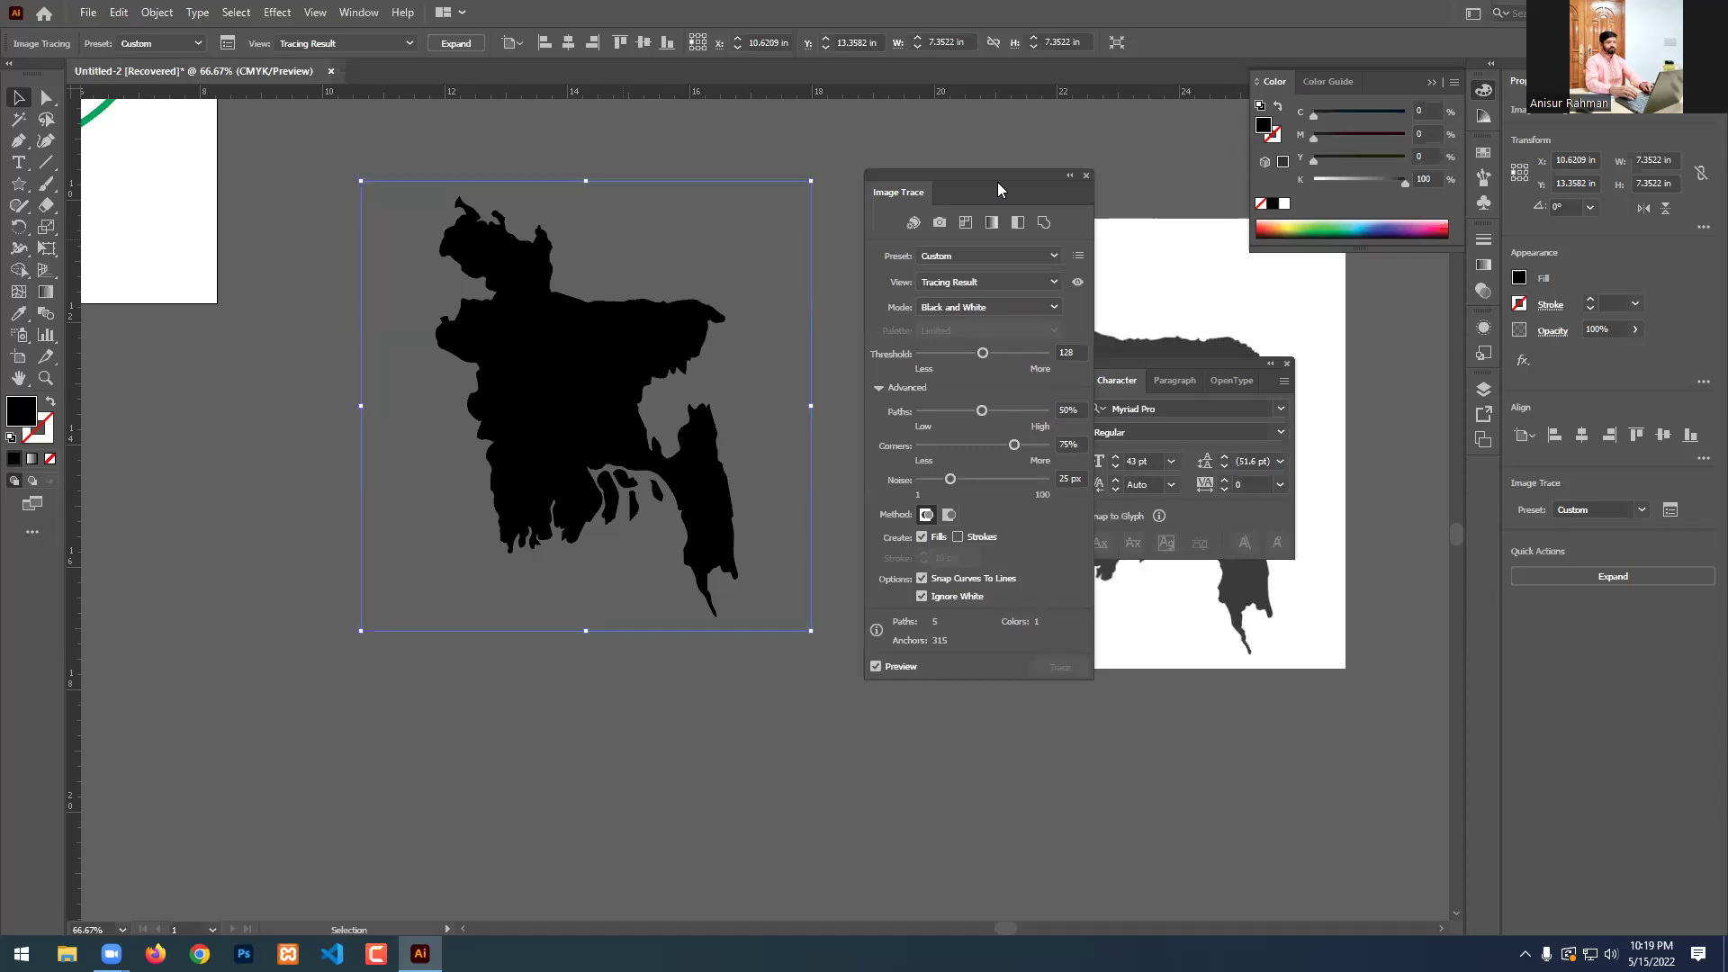
{"action": "left_click", "coordinate": [1087, 177]}
{"action": "scroll", "coordinate": [790, 239], "scroll_direction": "up", "scroll_amount": 2}
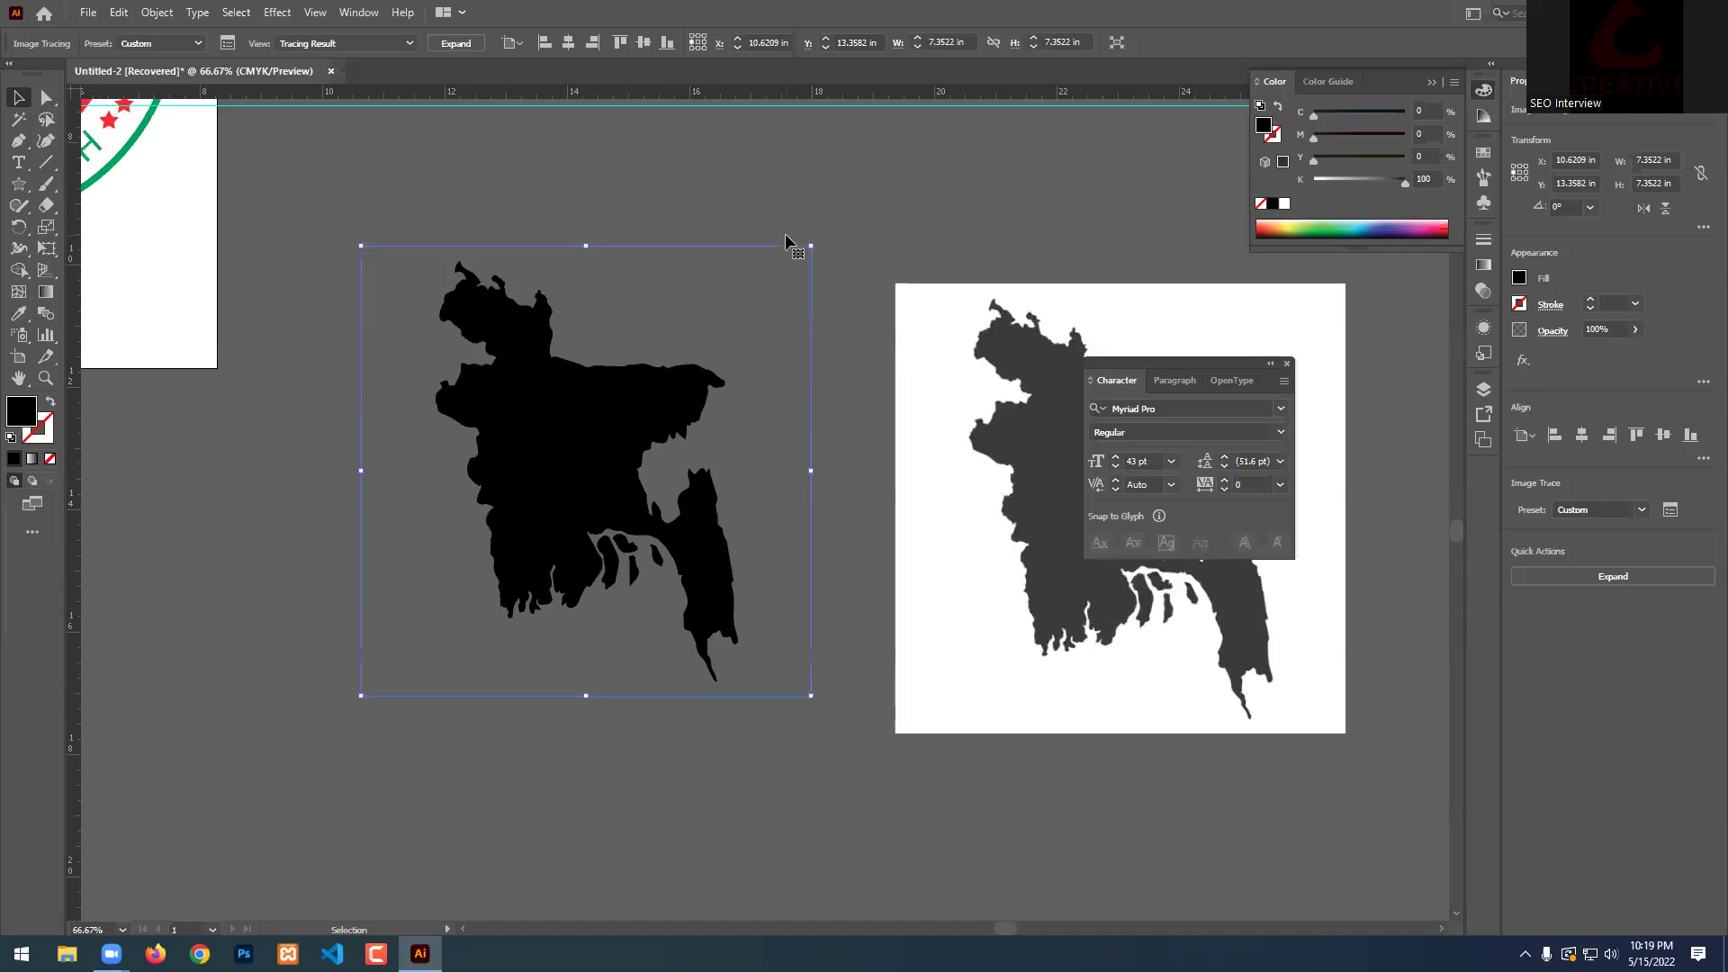
{"action": "scroll", "coordinate": [786, 240], "scroll_direction": "up", "scroll_amount": 1}
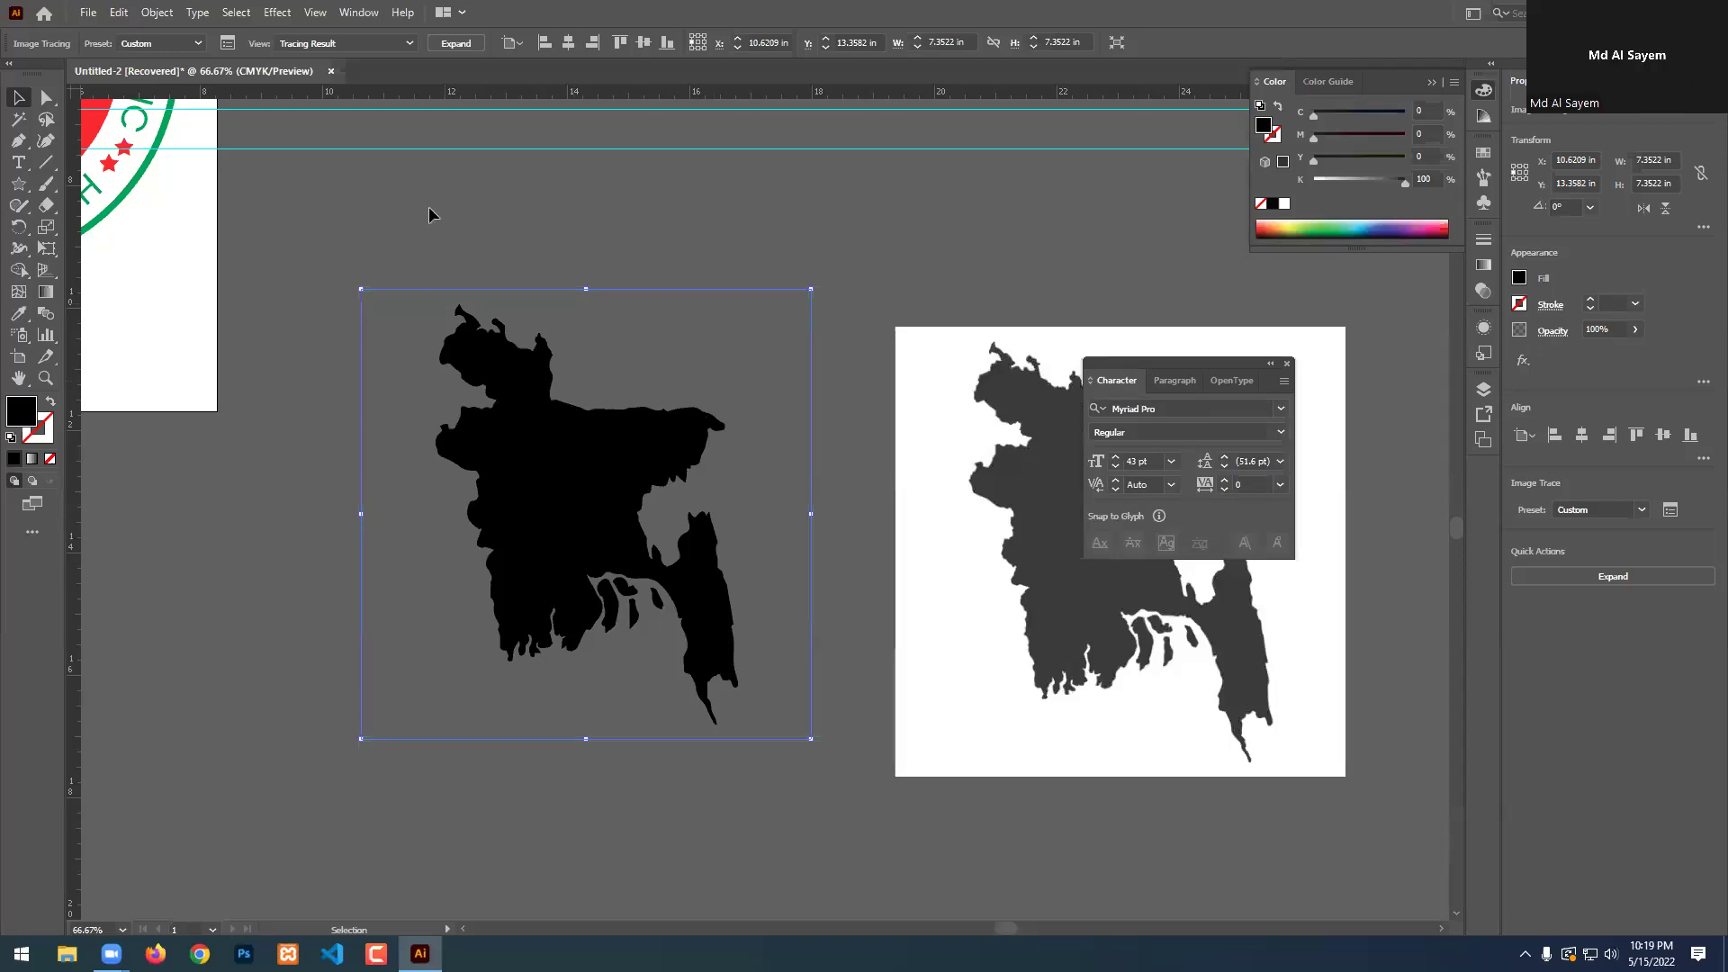
Expand the map trace into paths, move it up-left and fill it green.
{"action": "left_click", "coordinate": [458, 45]}
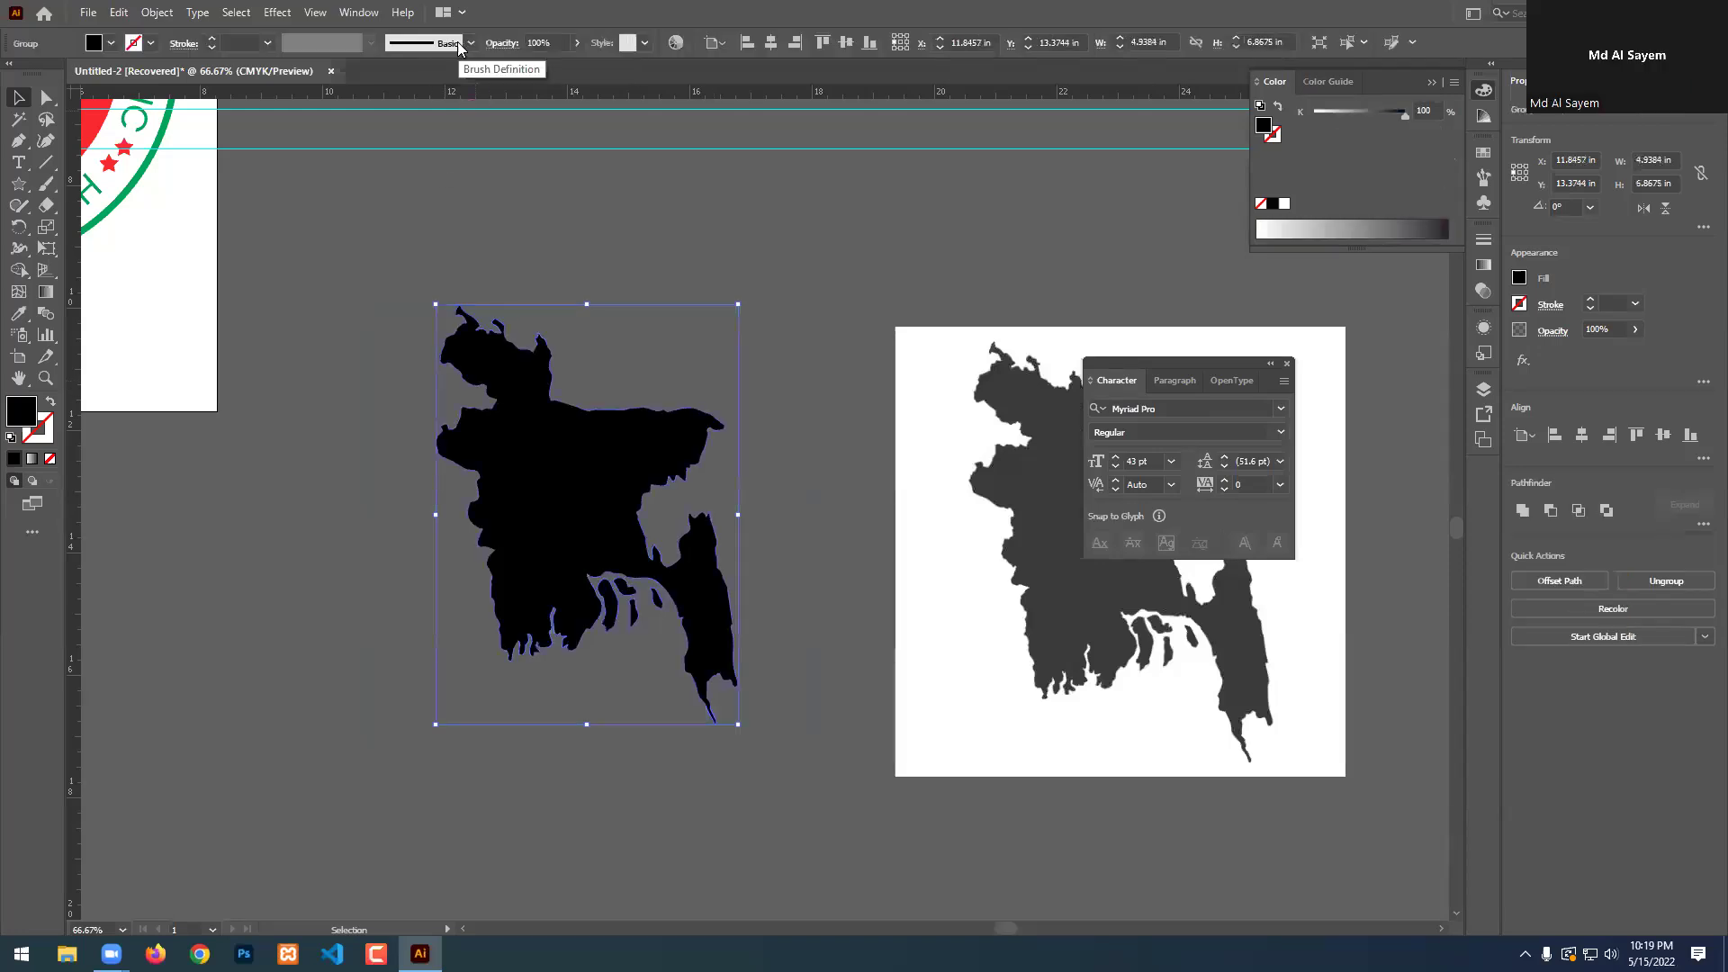
{"action": "left_click", "coordinate": [687, 281]}
{"action": "left_click_drag", "start_coordinate": [593, 484], "coordinate": [504, 433]}
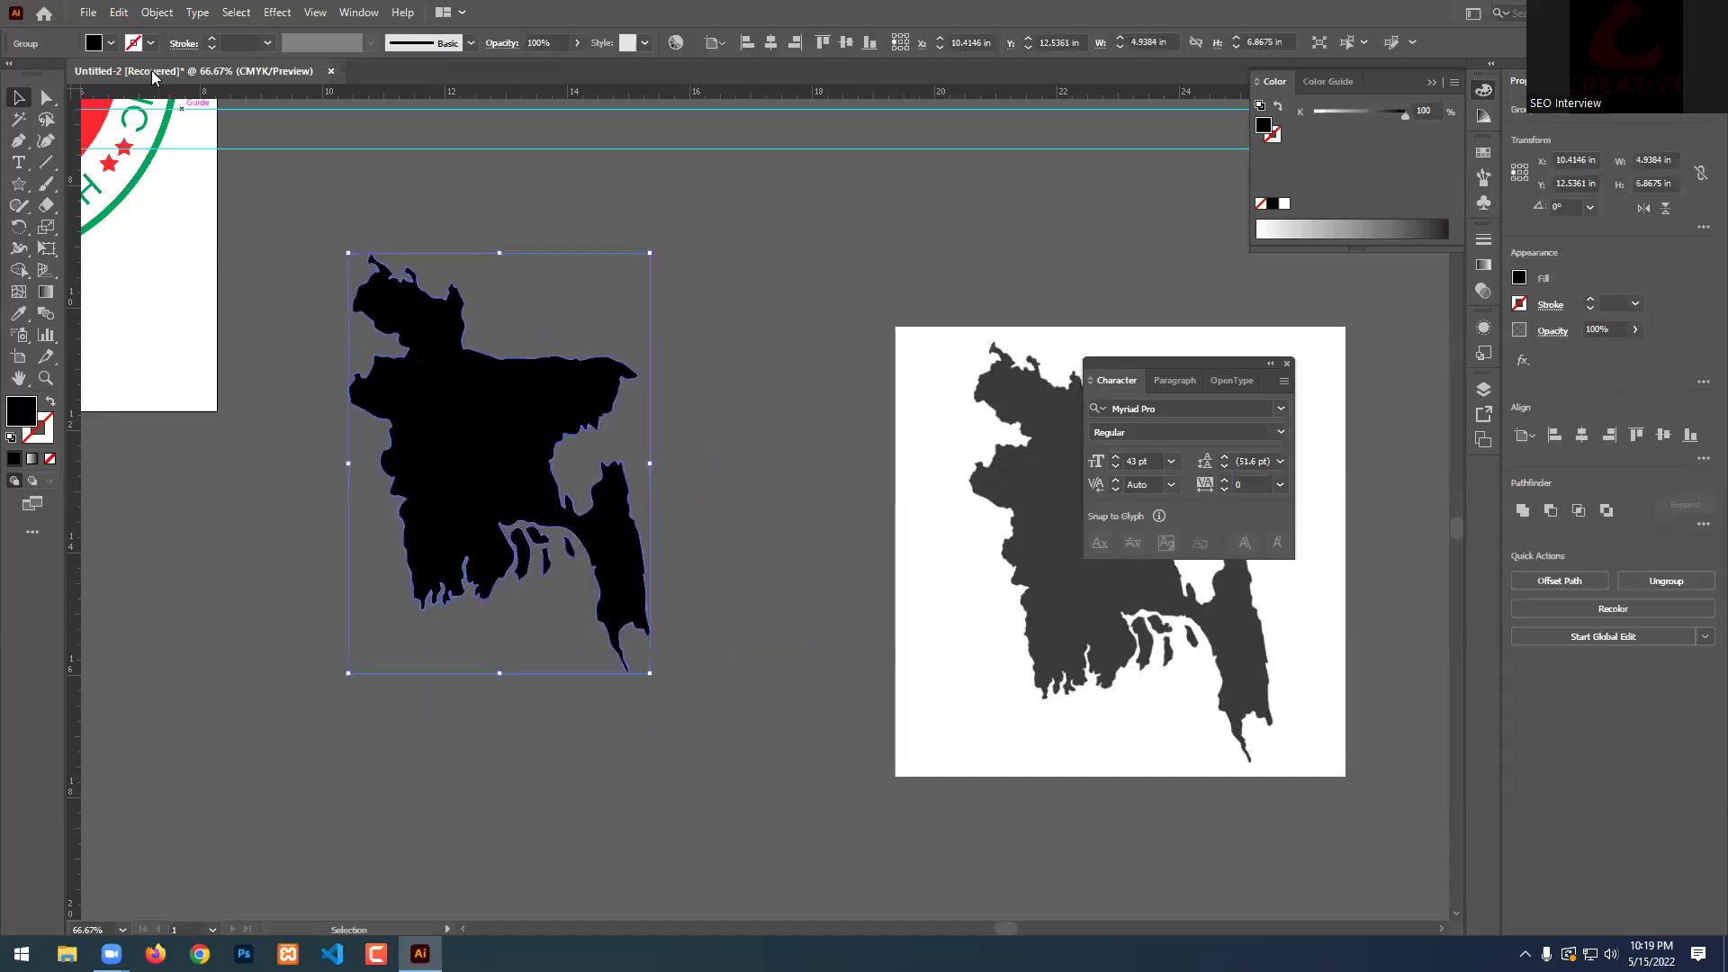
{"action": "left_click", "coordinate": [111, 43]}
{"action": "left_click", "coordinate": [137, 74]}
{"action": "left_click", "coordinate": [119, 99]}
{"action": "left_click", "coordinate": [112, 99]}
{"action": "left_click", "coordinate": [61, 86]}
{"action": "left_click", "coordinate": [804, 8]}
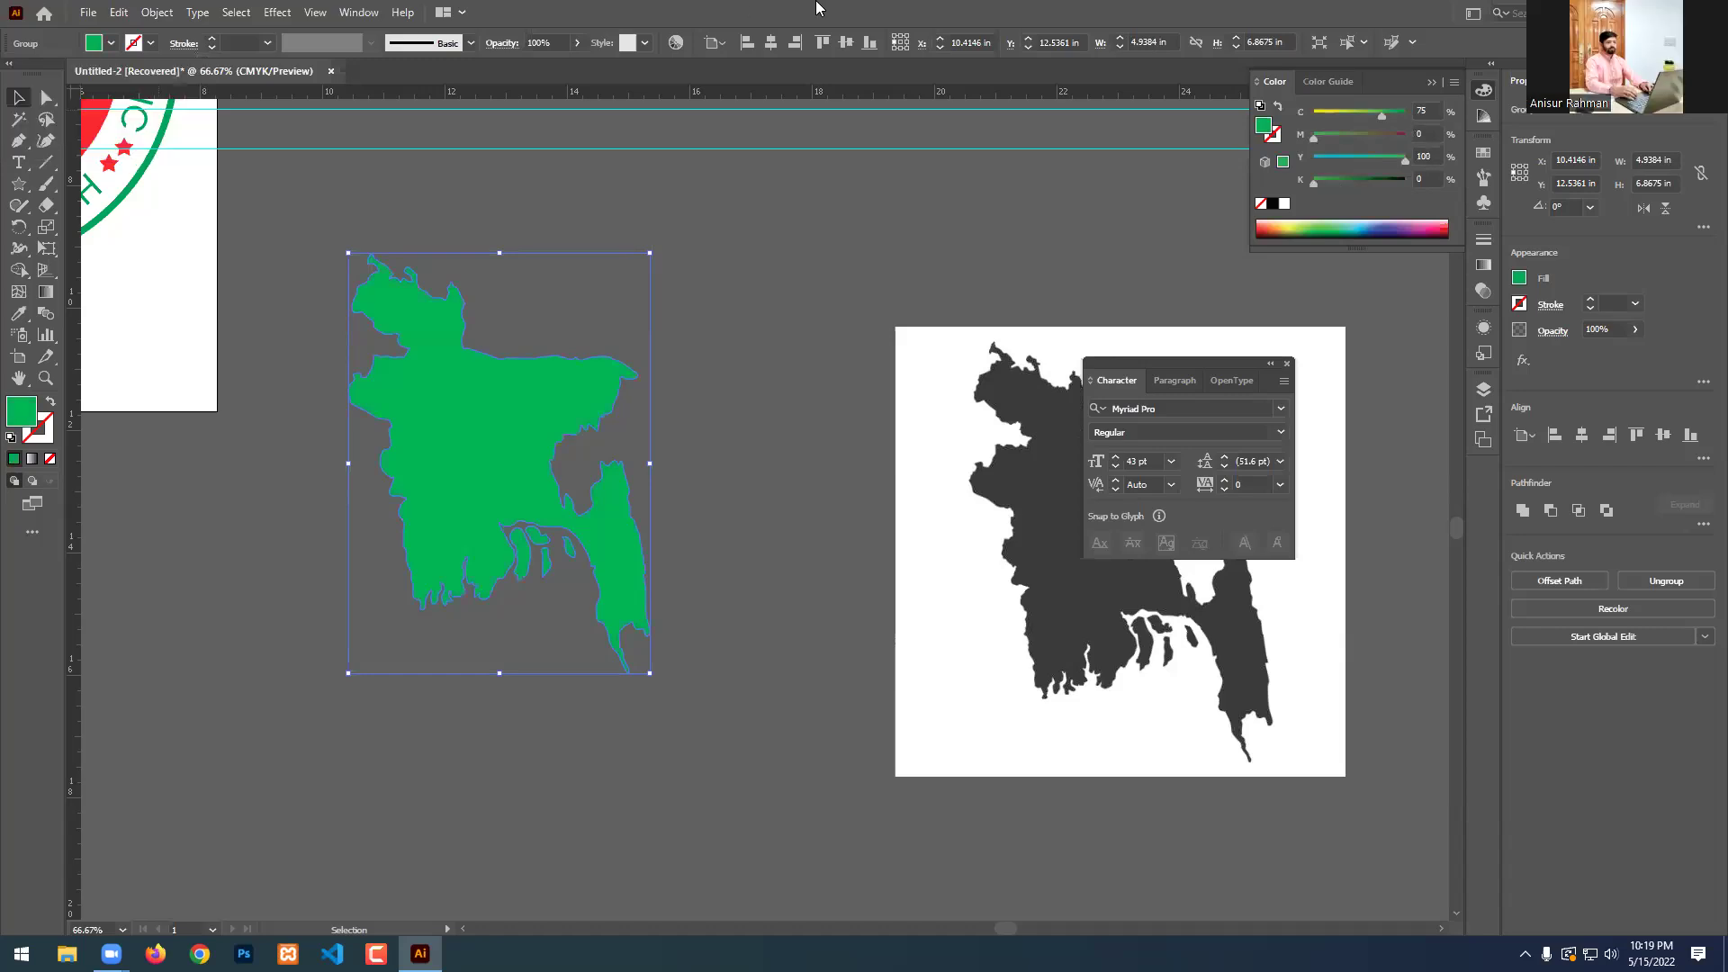
{"action": "left_click", "coordinate": [842, 372]}
{"action": "key", "text": "ctrl+minus"}
{"action": "key", "text": "ctrl+minus"}
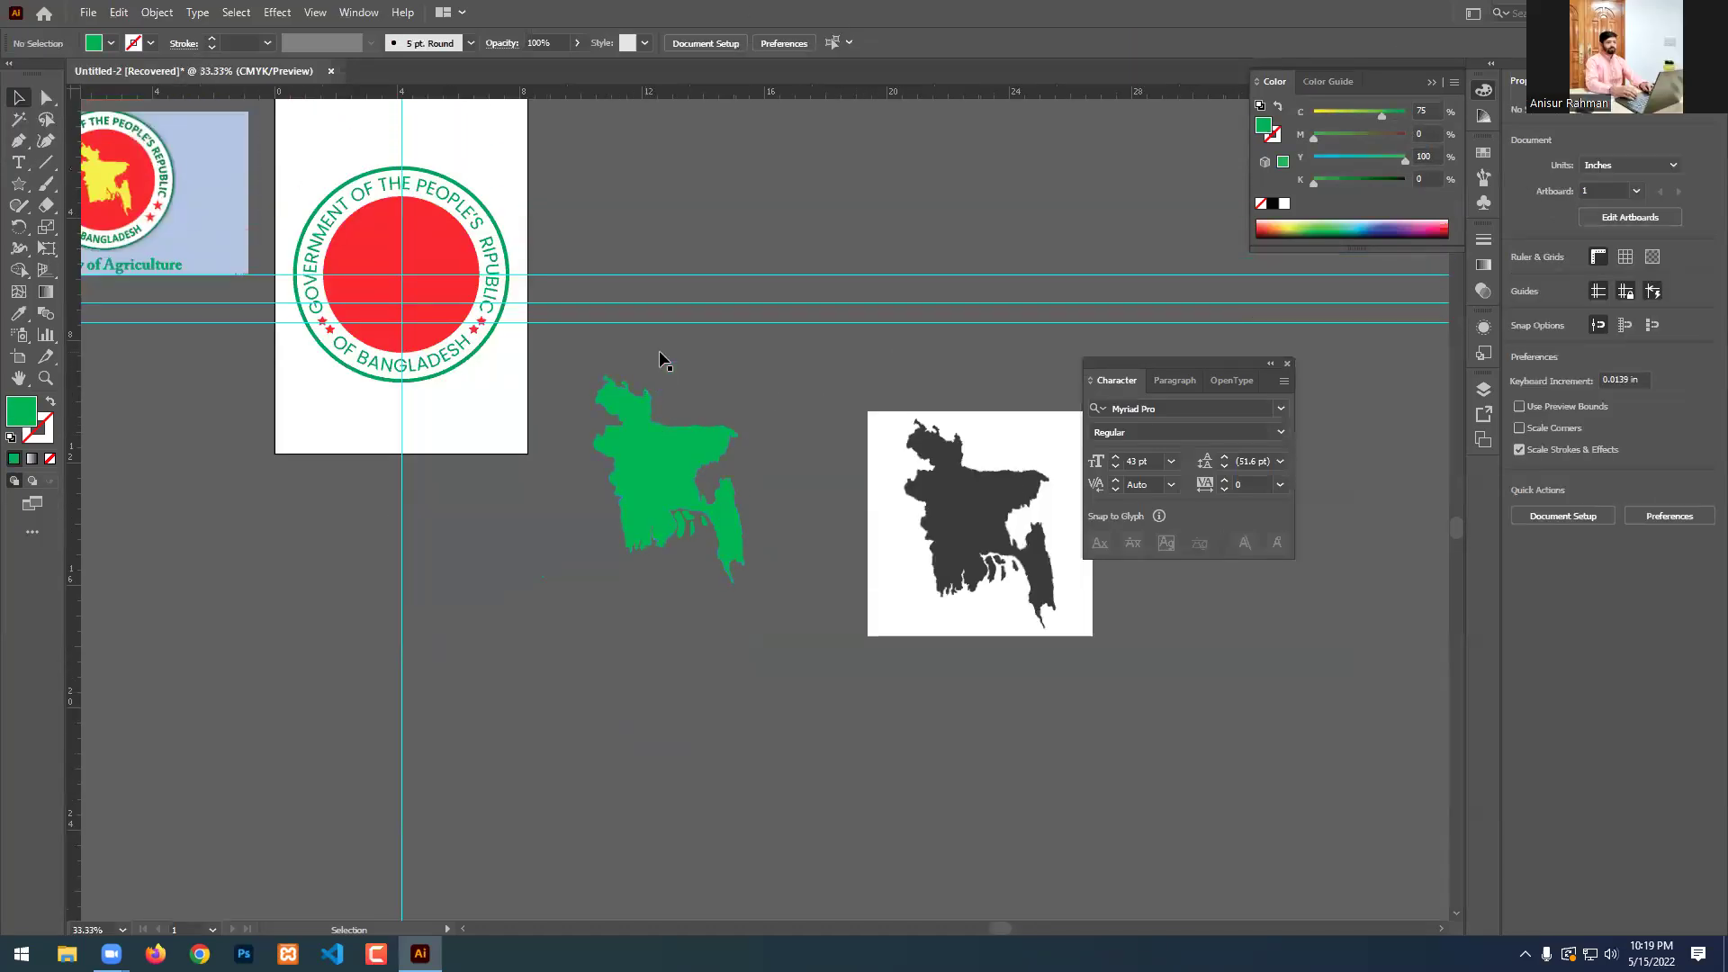
Eyedrop the reference logo's yellow onto the map.
{"action": "left_click", "coordinate": [672, 522]}
{"action": "left_click", "coordinate": [20, 313]}
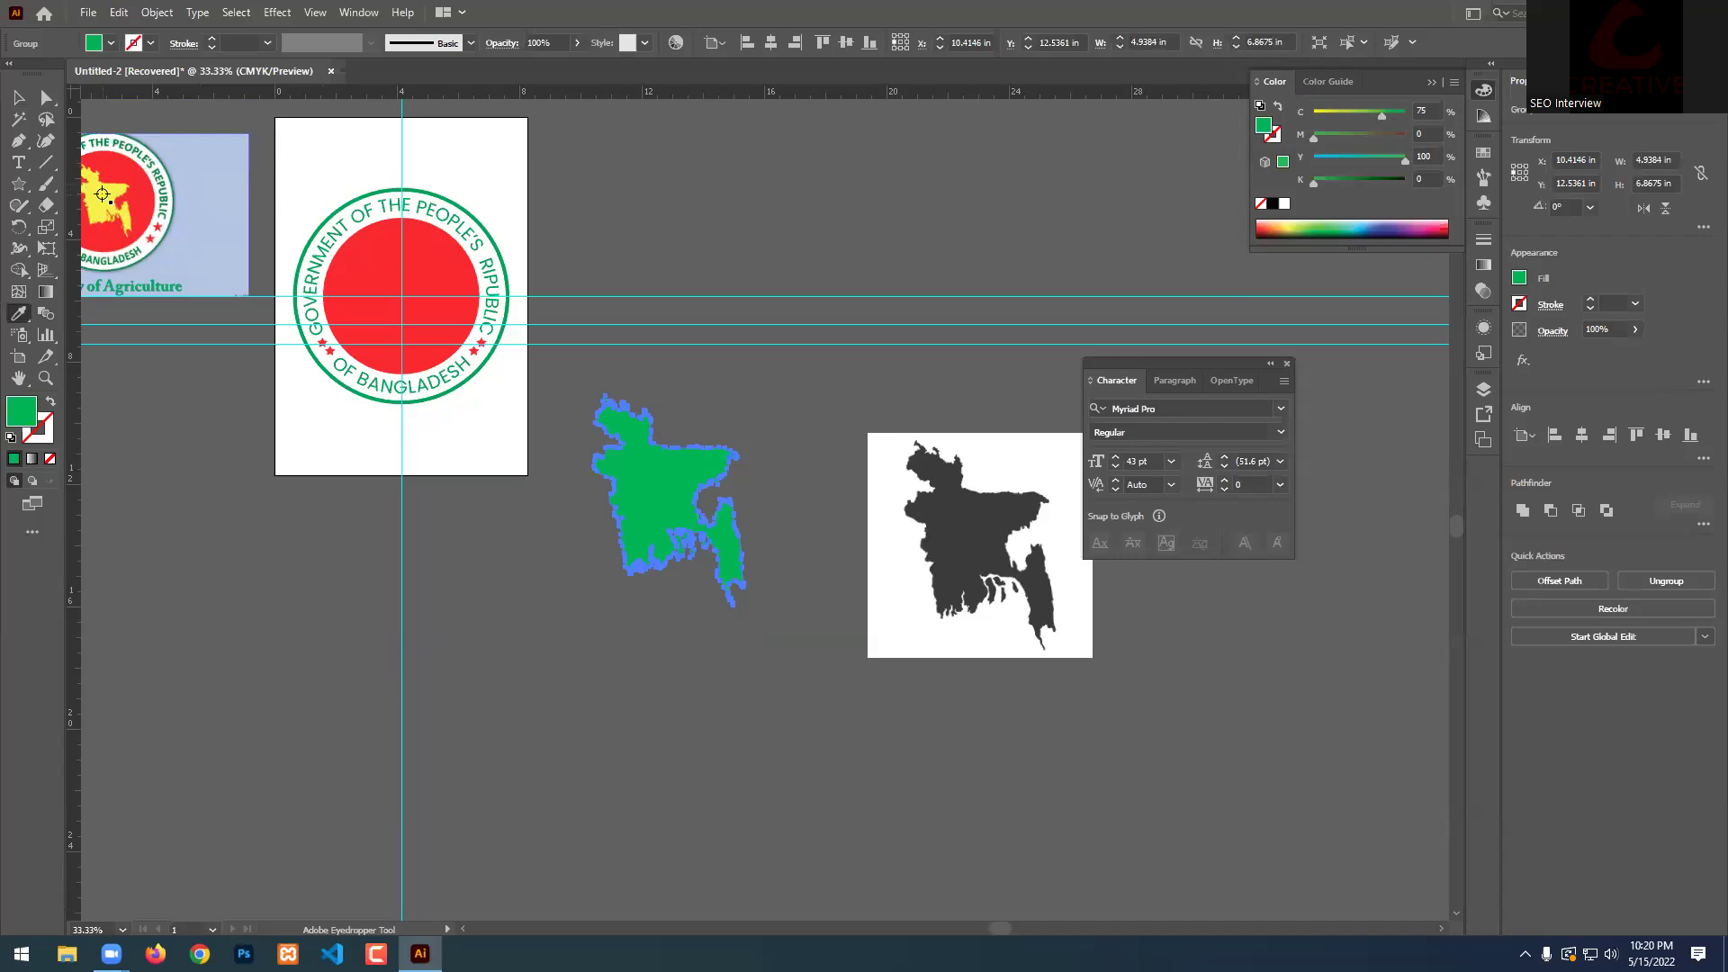
{"action": "left_click", "coordinate": [90, 203]}
{"action": "key", "text": "v"}
{"action": "left_click", "coordinate": [677, 286]}
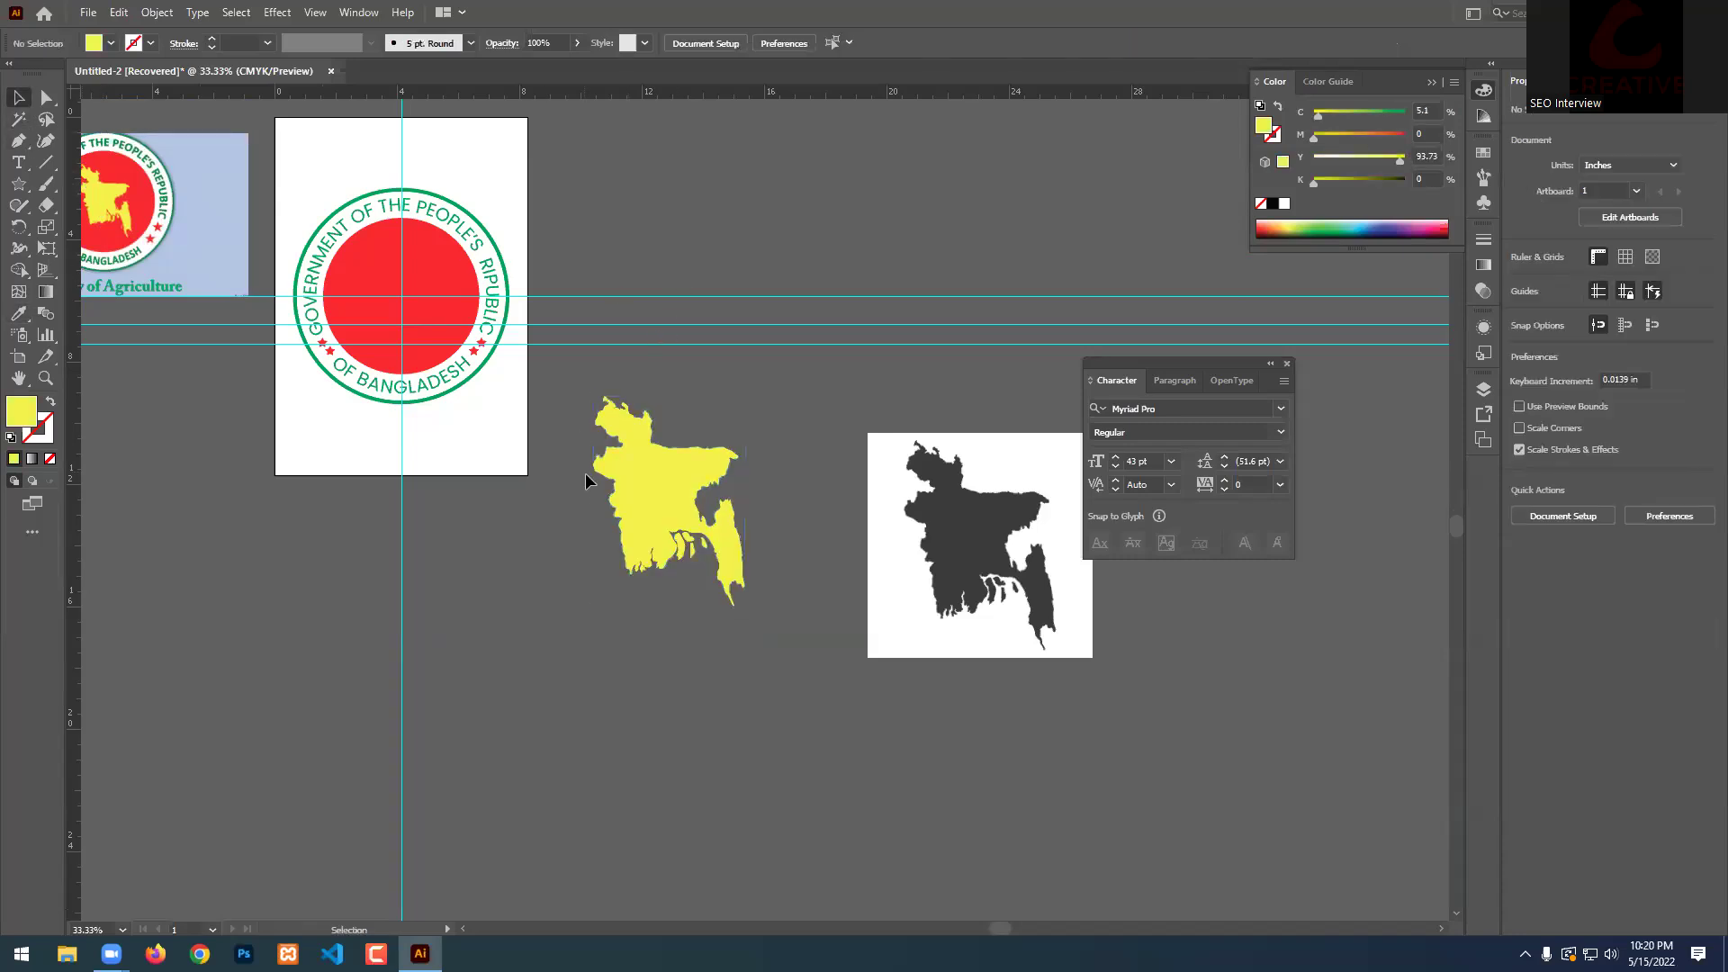
{"action": "scroll", "coordinate": [397, 374], "scroll_direction": "up", "scroll_amount": 2}
{"action": "scroll", "coordinate": [397, 374], "scroll_direction": "up", "scroll_amount": 1}
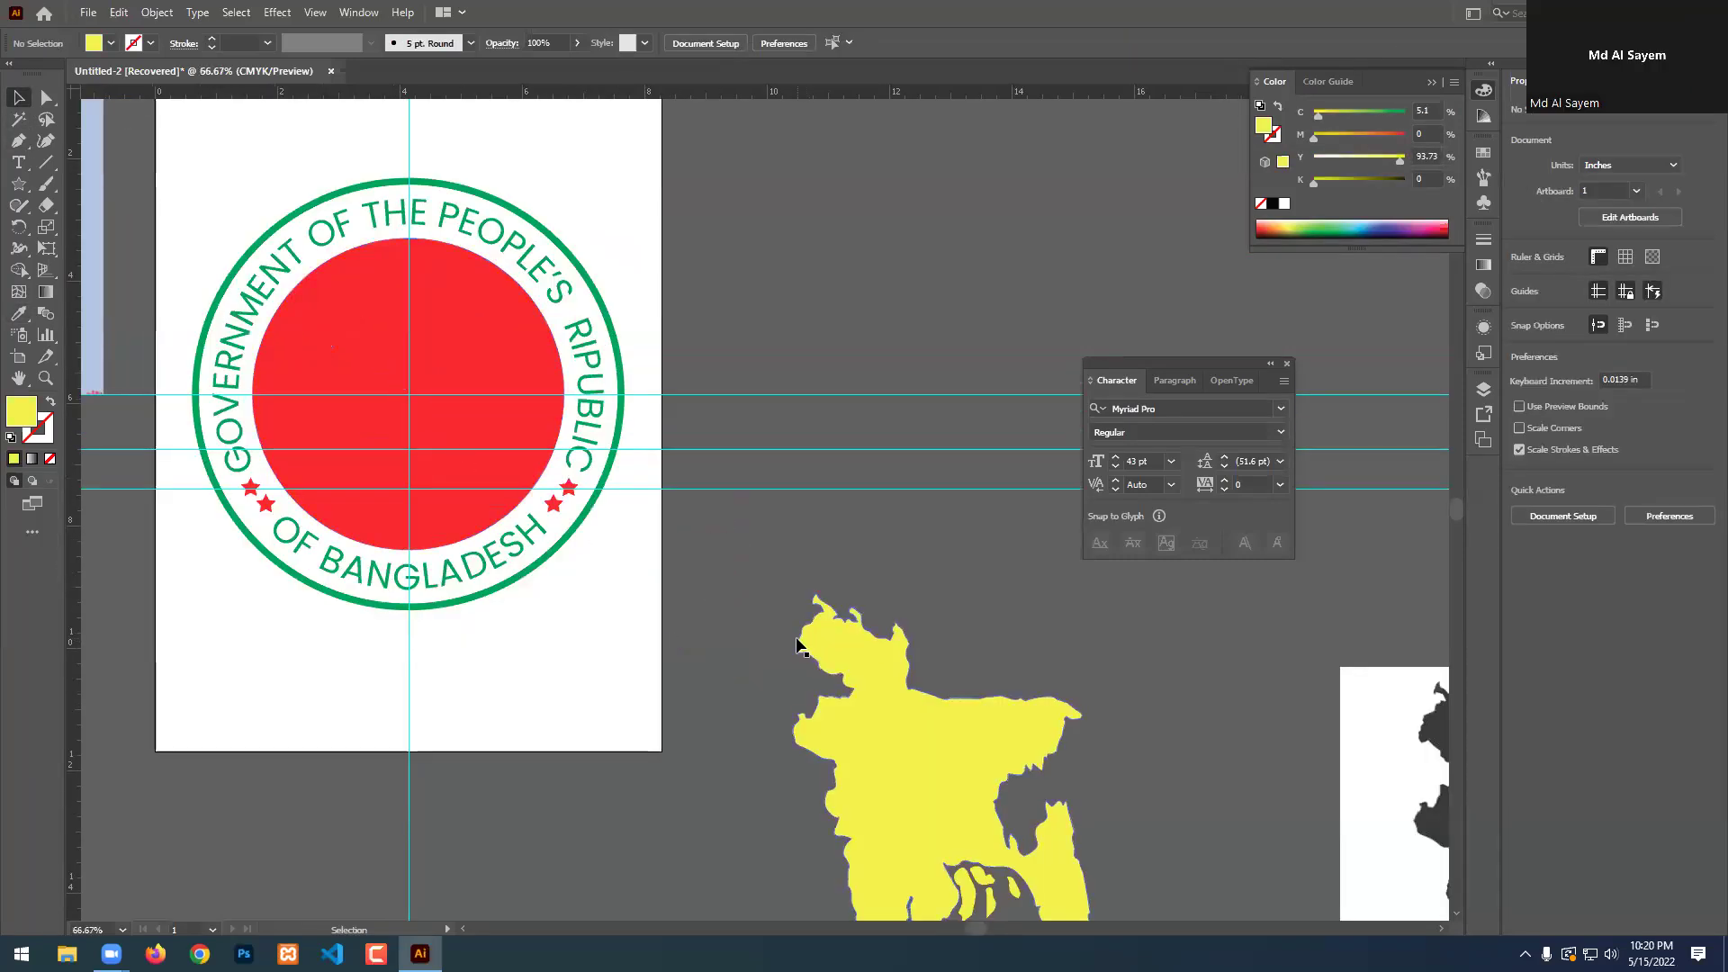
Align the yellow map horizontally and vertically centred on the red circle as key object.
{"action": "left_click", "coordinate": [918, 760]}
{"action": "left_click", "coordinate": [463, 345], "text": "shift"}
{"action": "left_click", "coordinate": [463, 331]}
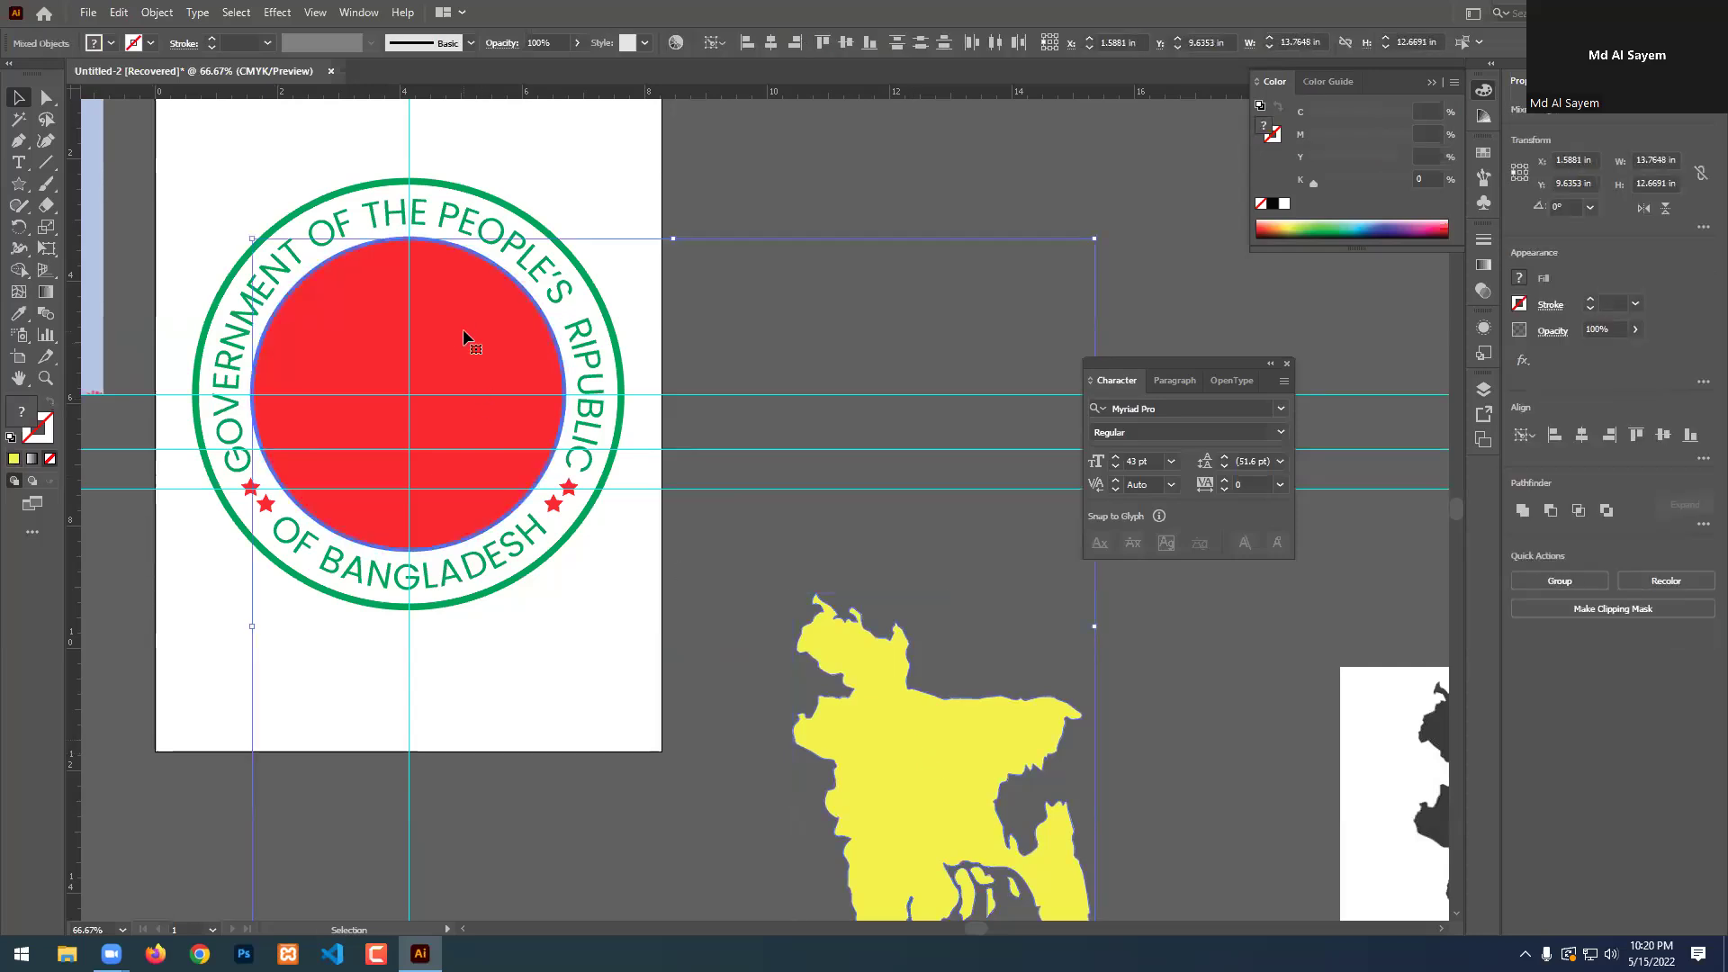
{"action": "left_click", "coordinate": [771, 43]}
{"action": "left_click", "coordinate": [846, 42]}
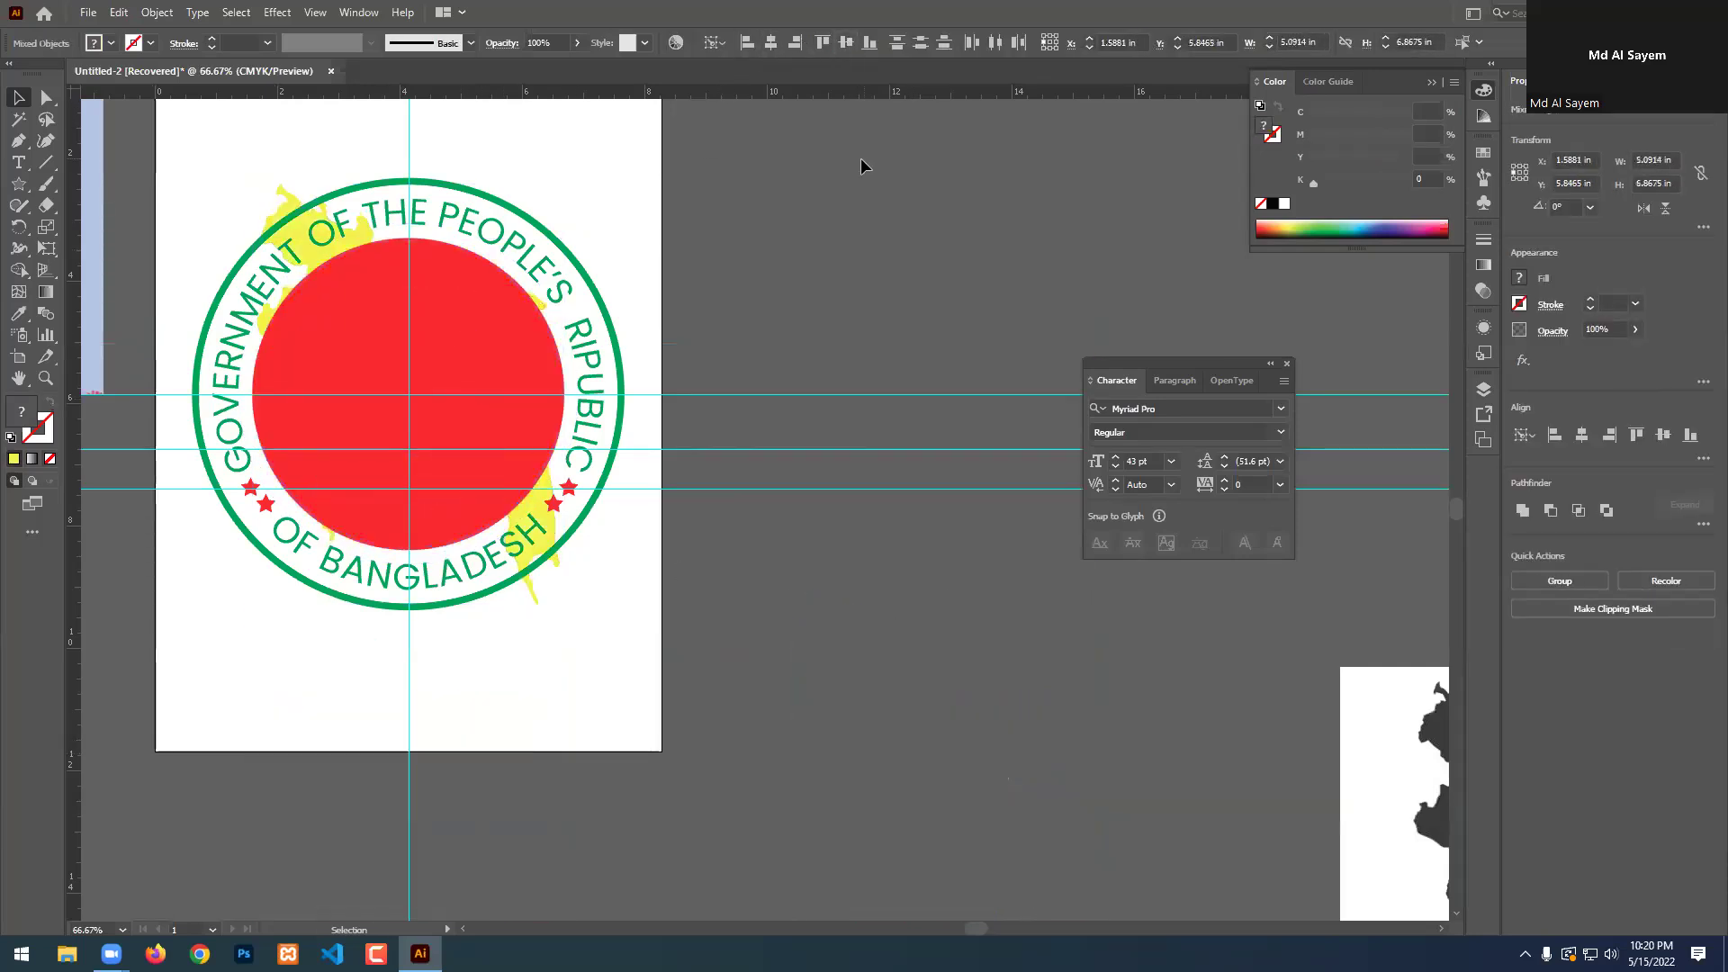
{"action": "left_click", "coordinate": [861, 159]}
Bring the map in front of the text ring and shrink it to about 2.62 × 3.64 in.
{"action": "right_click", "coordinate": [294, 197]}
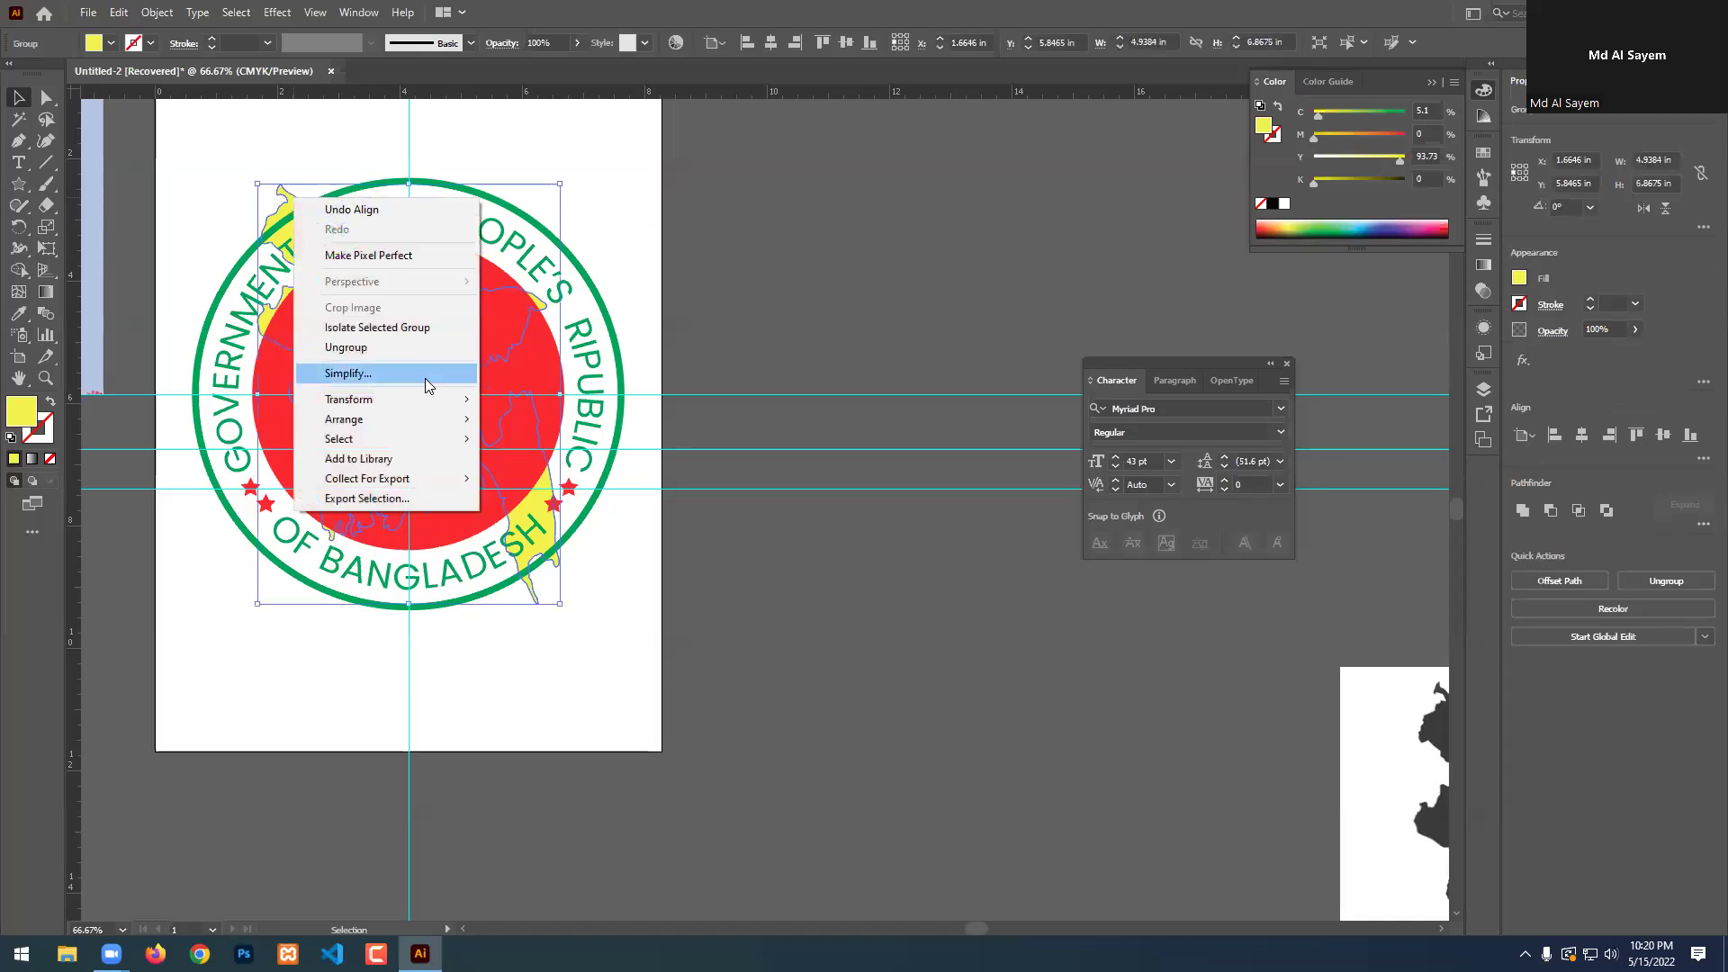
{"action": "mouse_move", "coordinate": [376, 424]}
{"action": "left_click", "coordinate": [540, 440]}
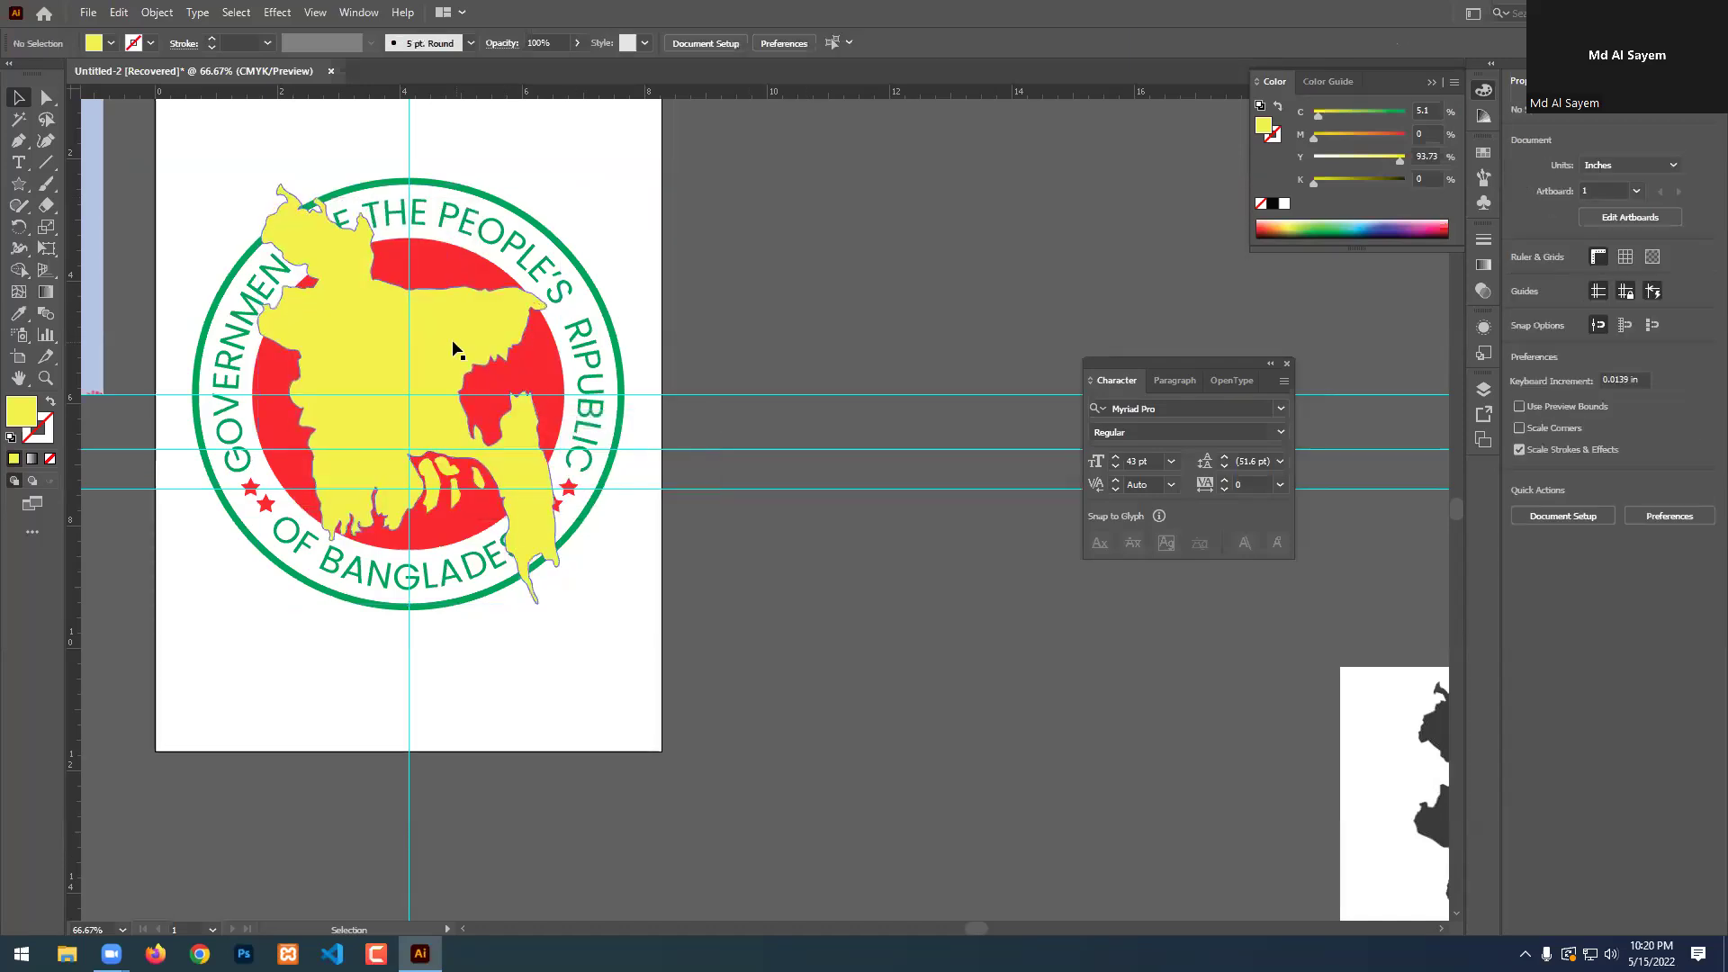
{"action": "scroll", "coordinate": [334, 327], "scroll_direction": "up", "scroll_amount": 1}
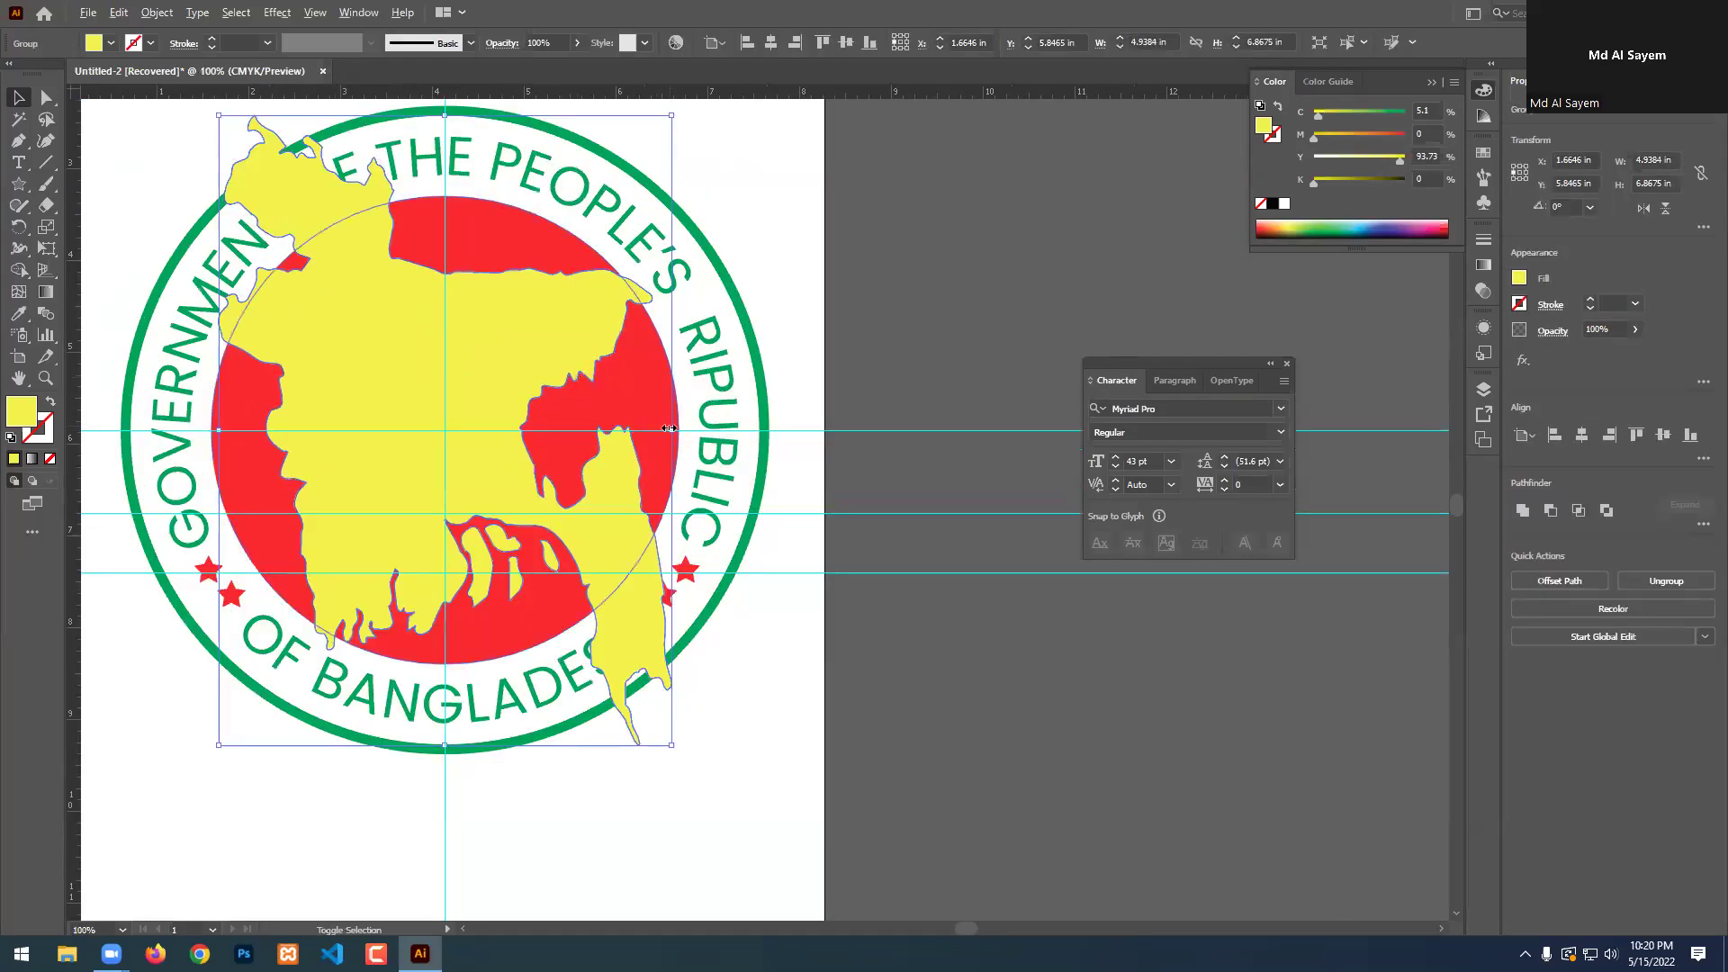
{"action": "left_click_drag", "start_coordinate": [671, 431], "coordinate": [563, 446]}
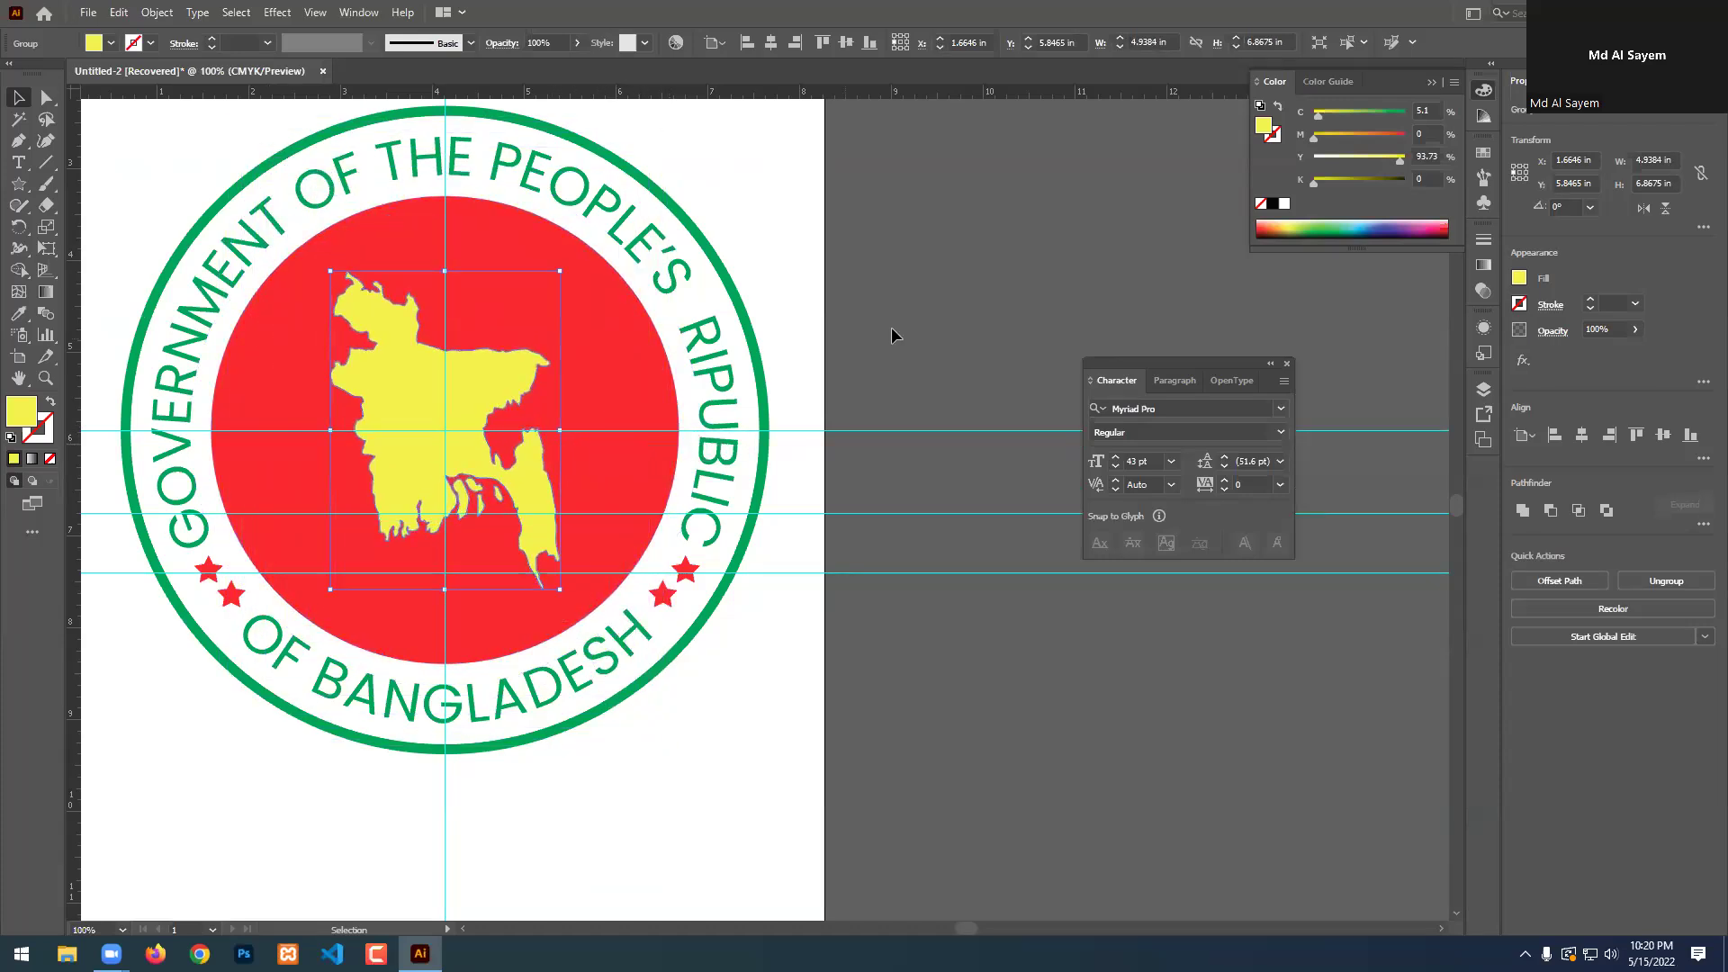
{"action": "left_click", "coordinate": [943, 310]}
{"action": "scroll", "coordinate": [943, 310], "scroll_direction": "down", "scroll_amount": 2}
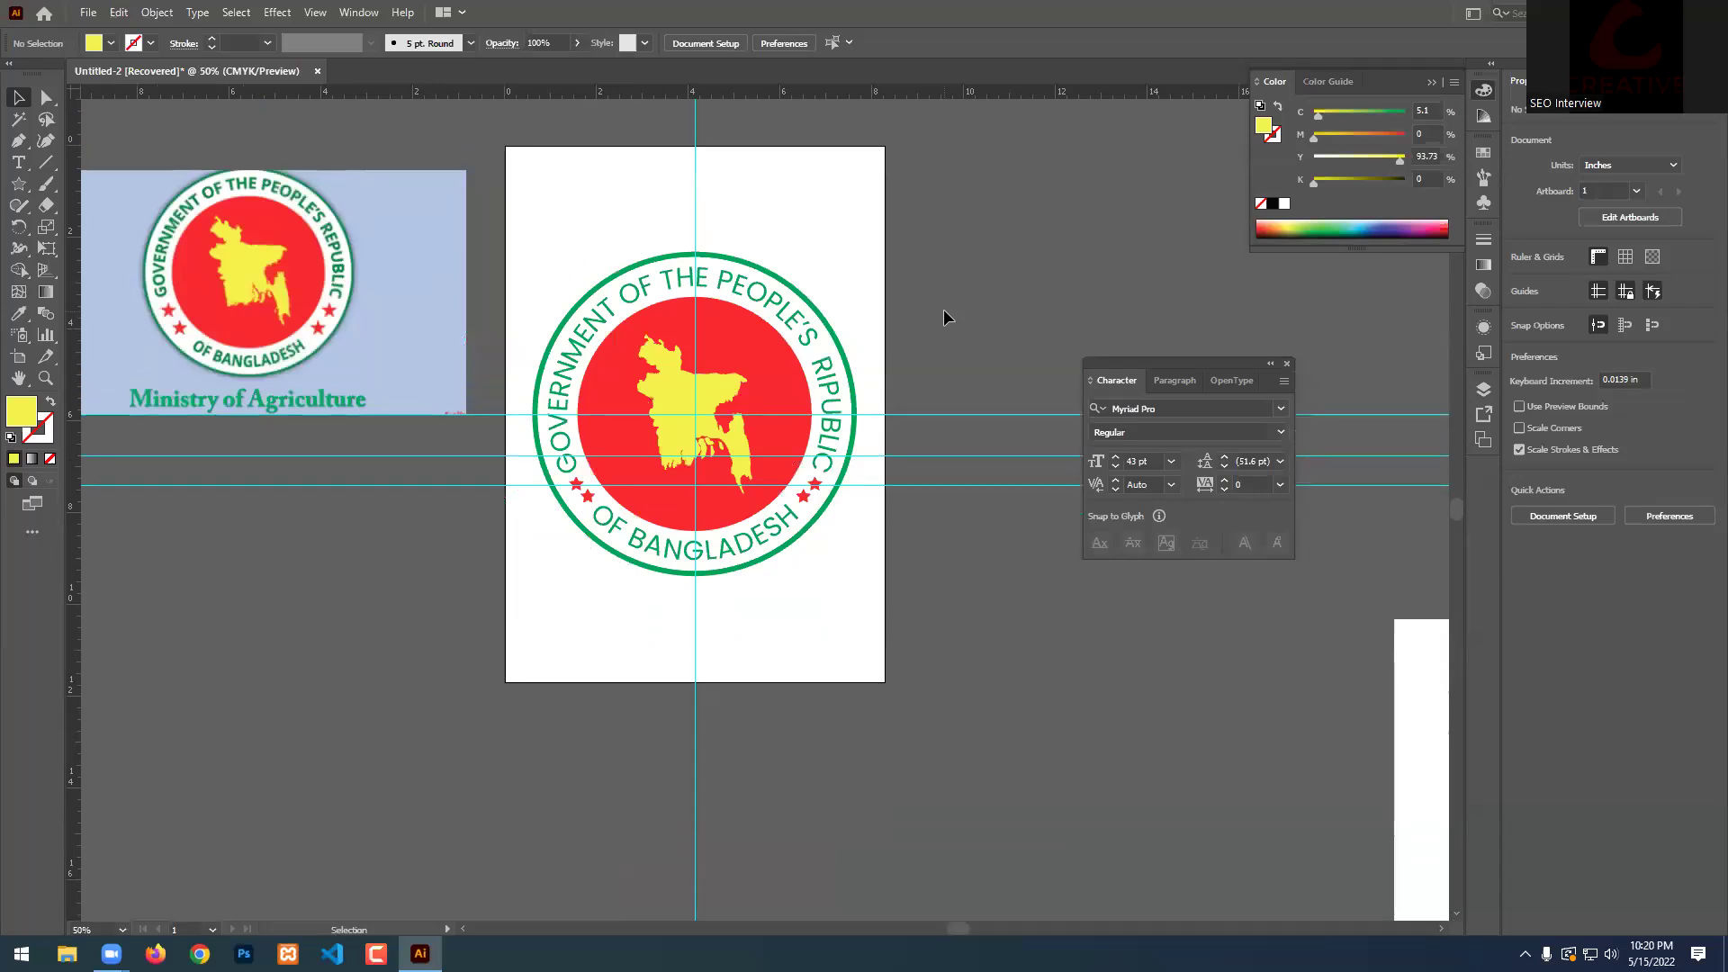
{"action": "scroll", "coordinate": [837, 221], "scroll_direction": "up", "scroll_amount": 1}
Replace the wrong I with E so the curved title reads REPUBLIC instead of RIPUBLIC.
{"action": "left_click", "coordinate": [818, 383]}
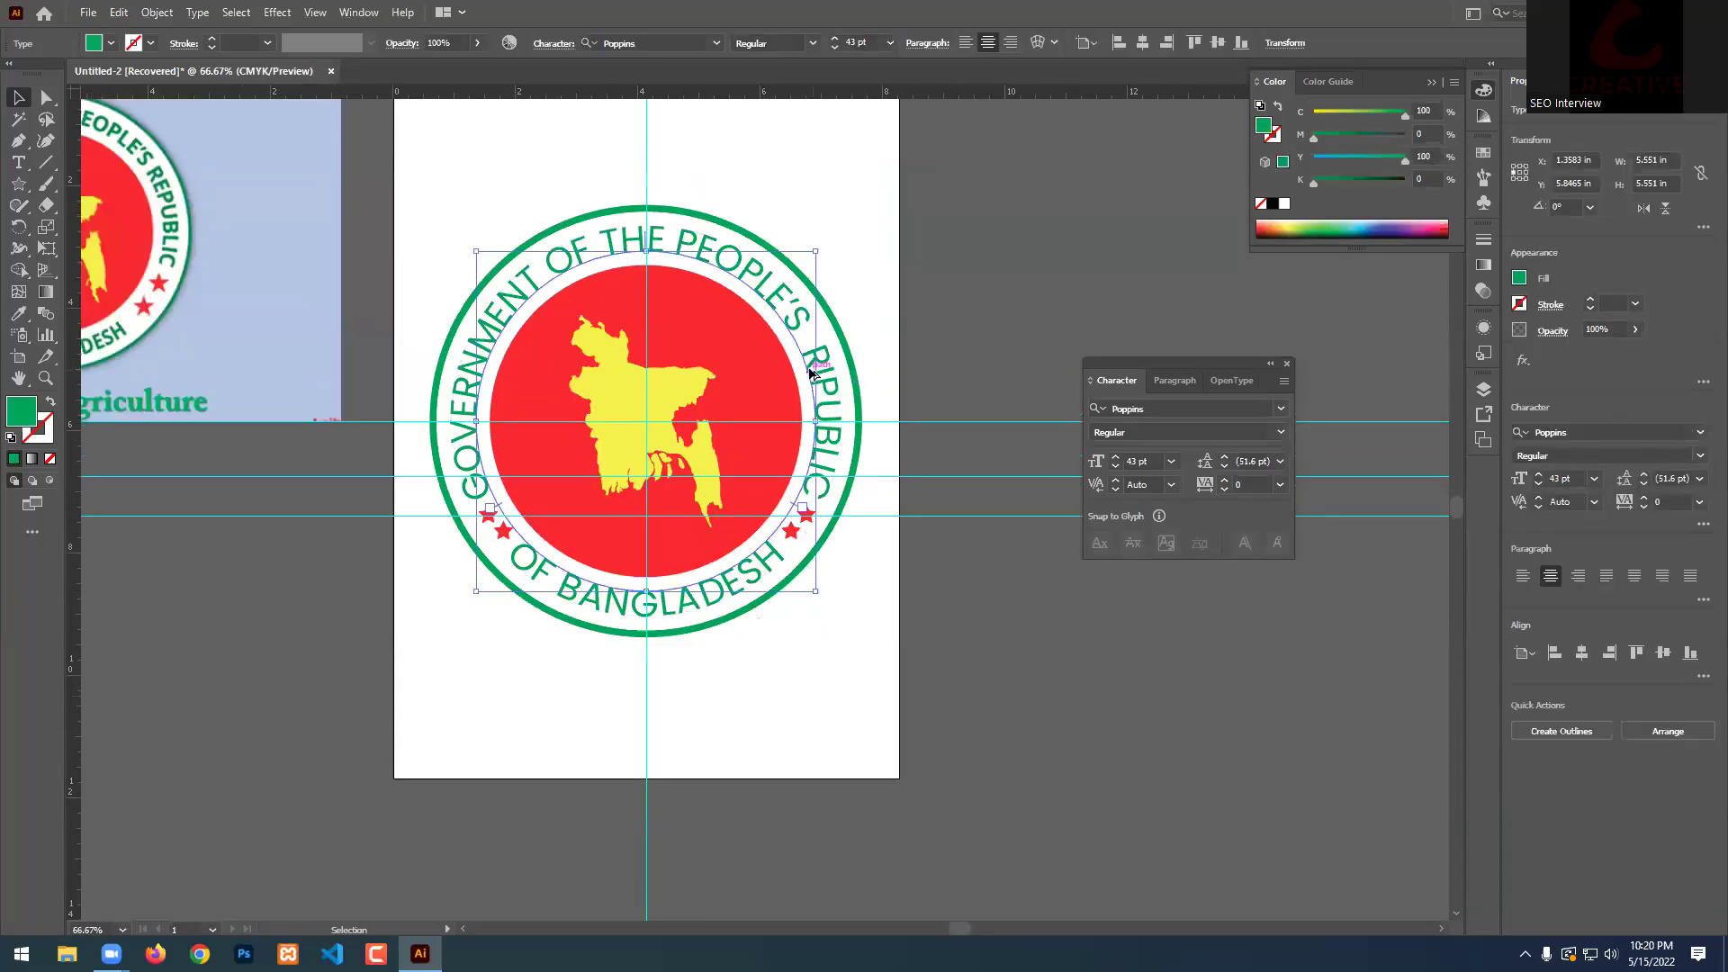
{"action": "scroll", "coordinate": [810, 376], "scroll_direction": "up", "scroll_amount": 2}
{"action": "double_click", "coordinate": [810, 370]}
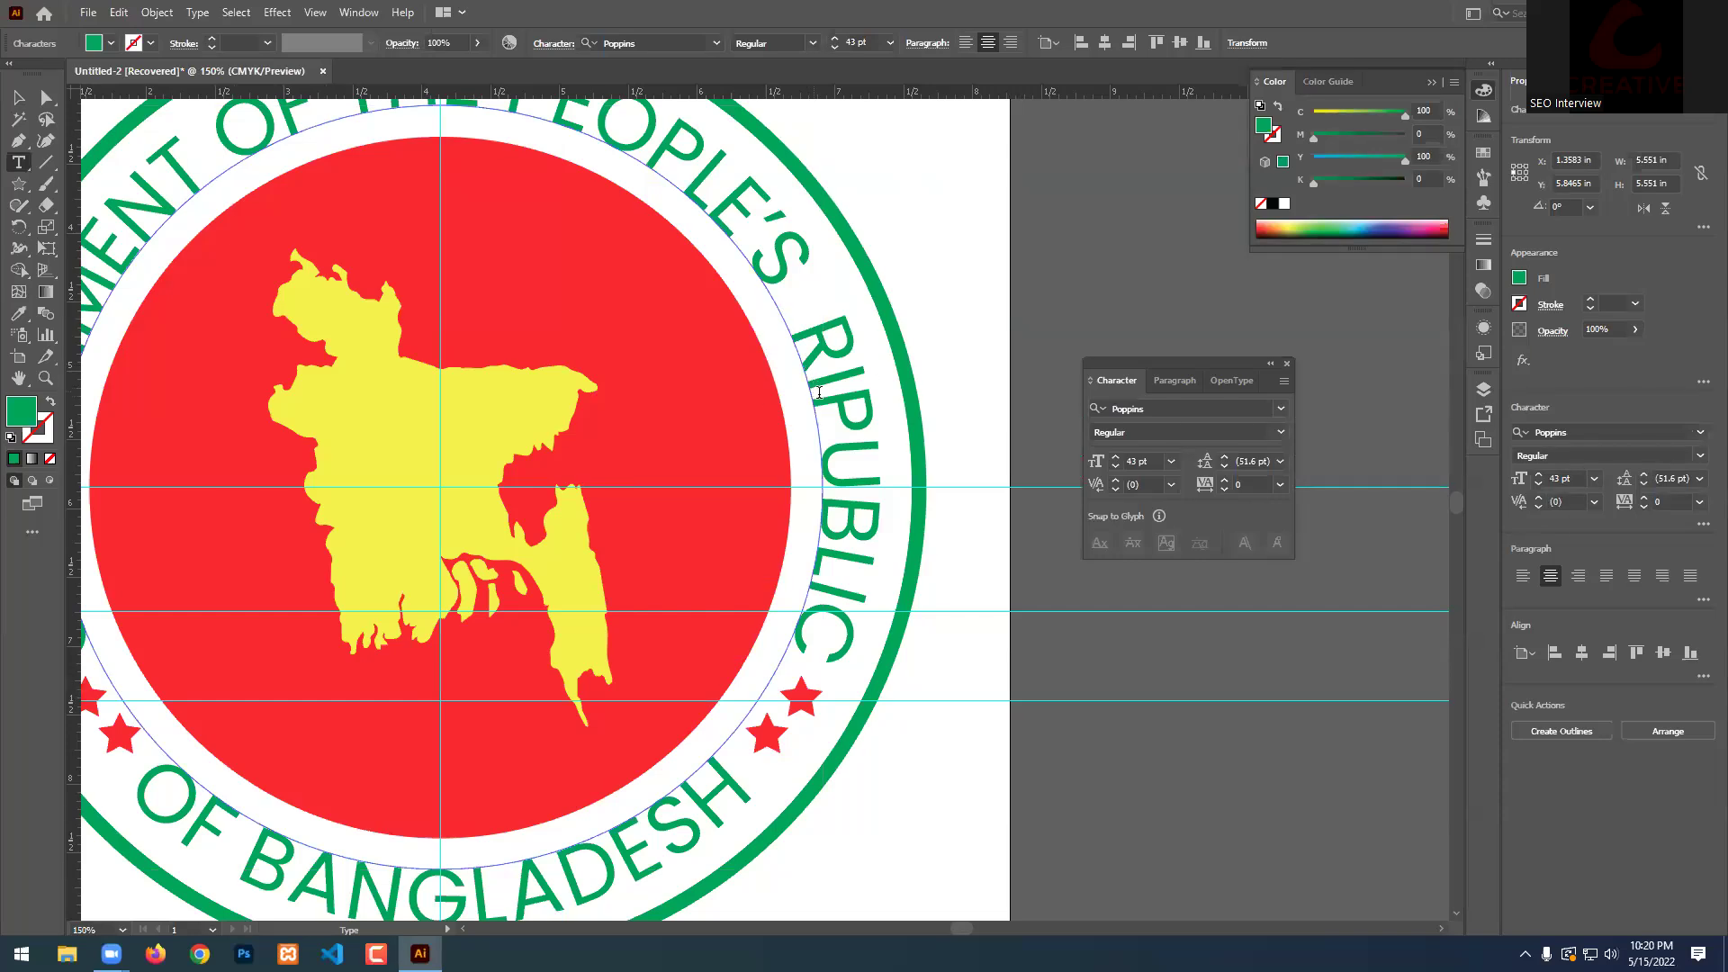
{"action": "key", "text": "BackSpace"}
{"action": "type", "text": "E"}
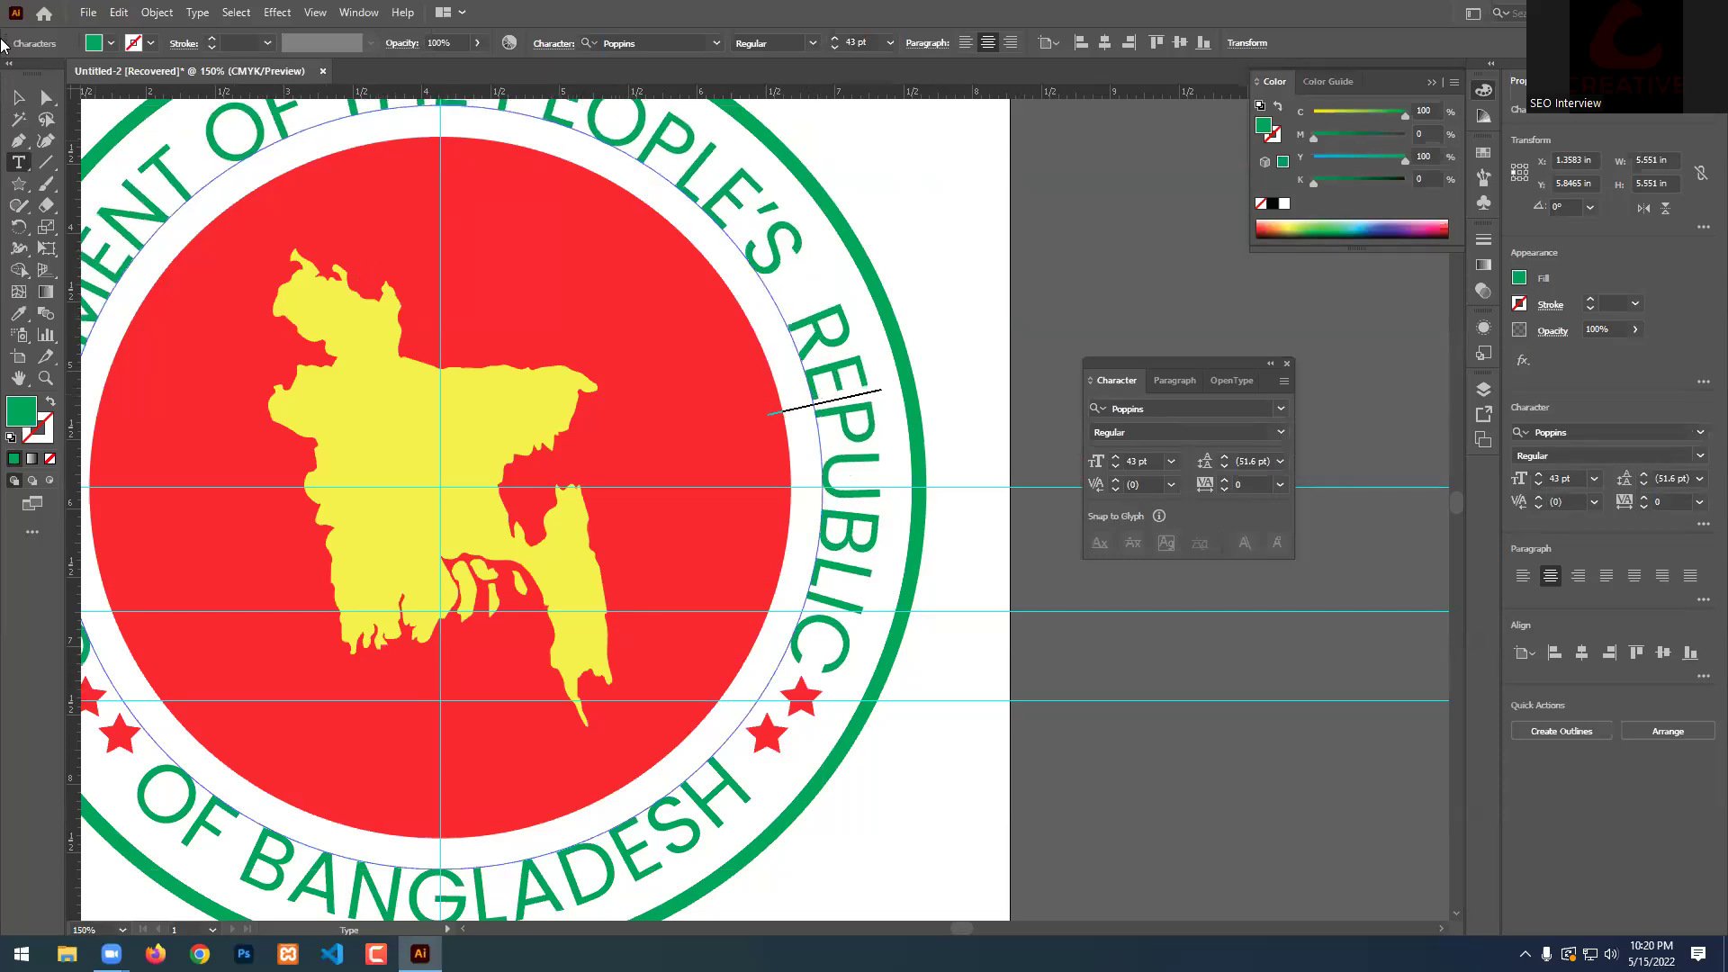
{"action": "key", "text": "Escape"}
{"action": "scroll", "coordinate": [734, 321], "scroll_direction": "down", "scroll_amount": 2}
{"action": "left_click", "coordinate": [930, 294]}
{"action": "scroll", "coordinate": [473, 321], "scroll_direction": "down", "scroll_amount": 3}
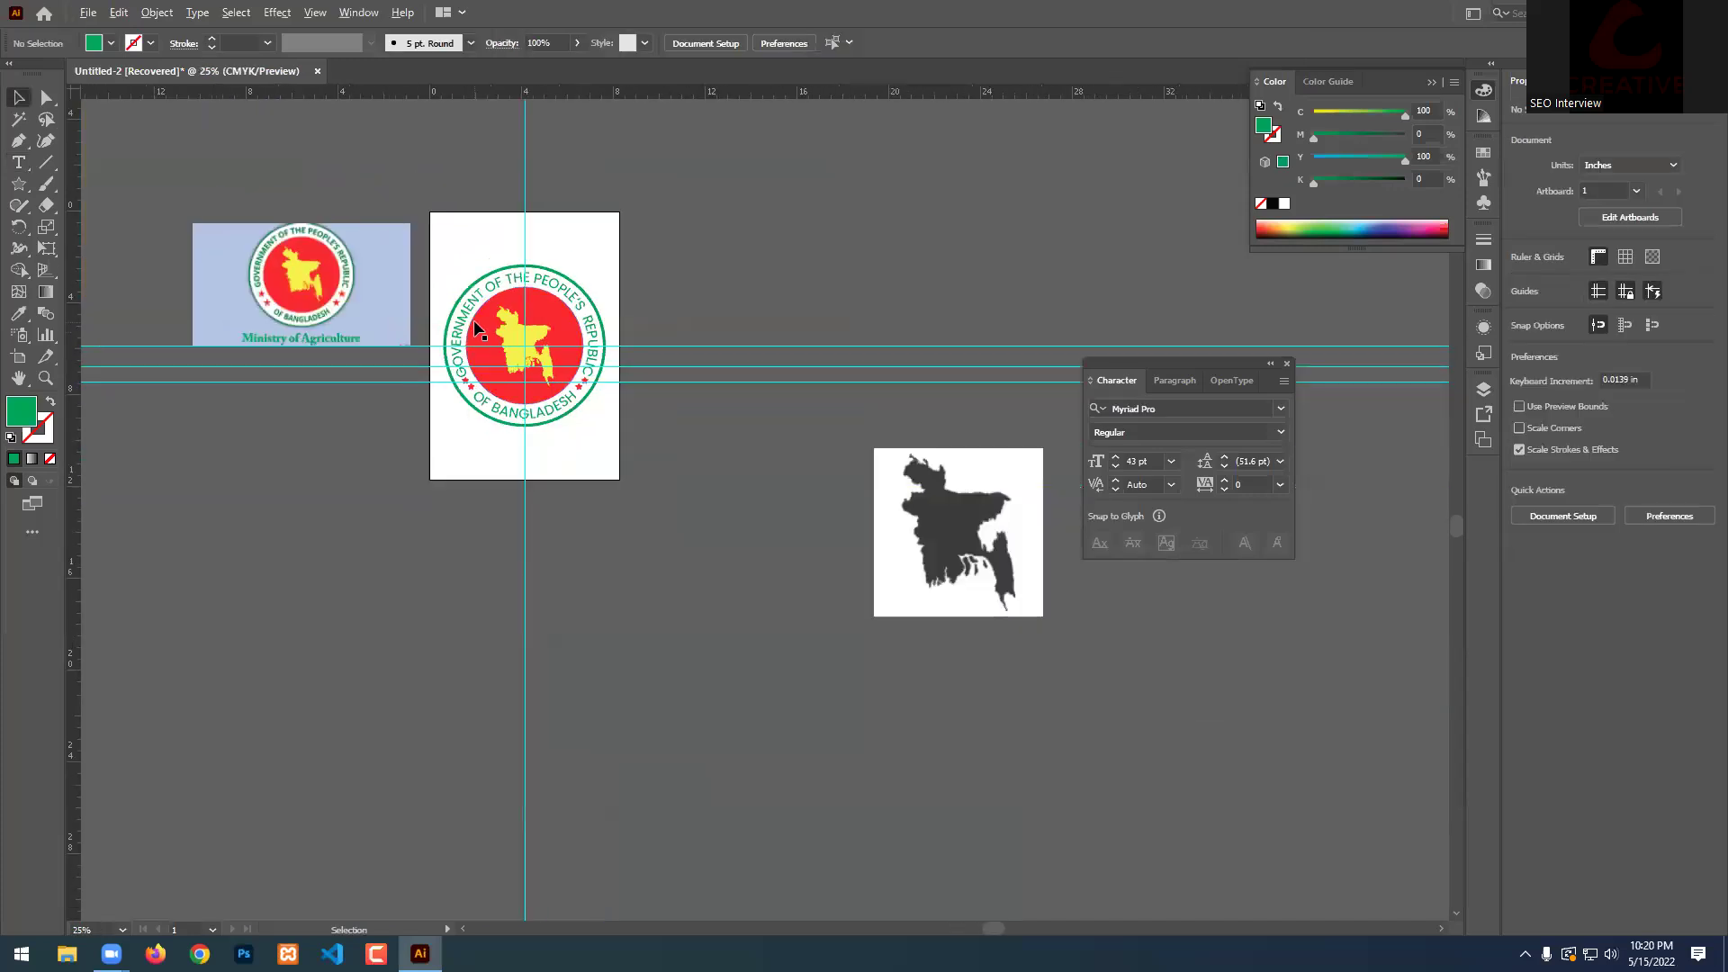
Select the placed grey Bangladesh map image.
{"action": "scroll", "coordinate": [736, 424], "scroll_direction": "up", "scroll_amount": 2}
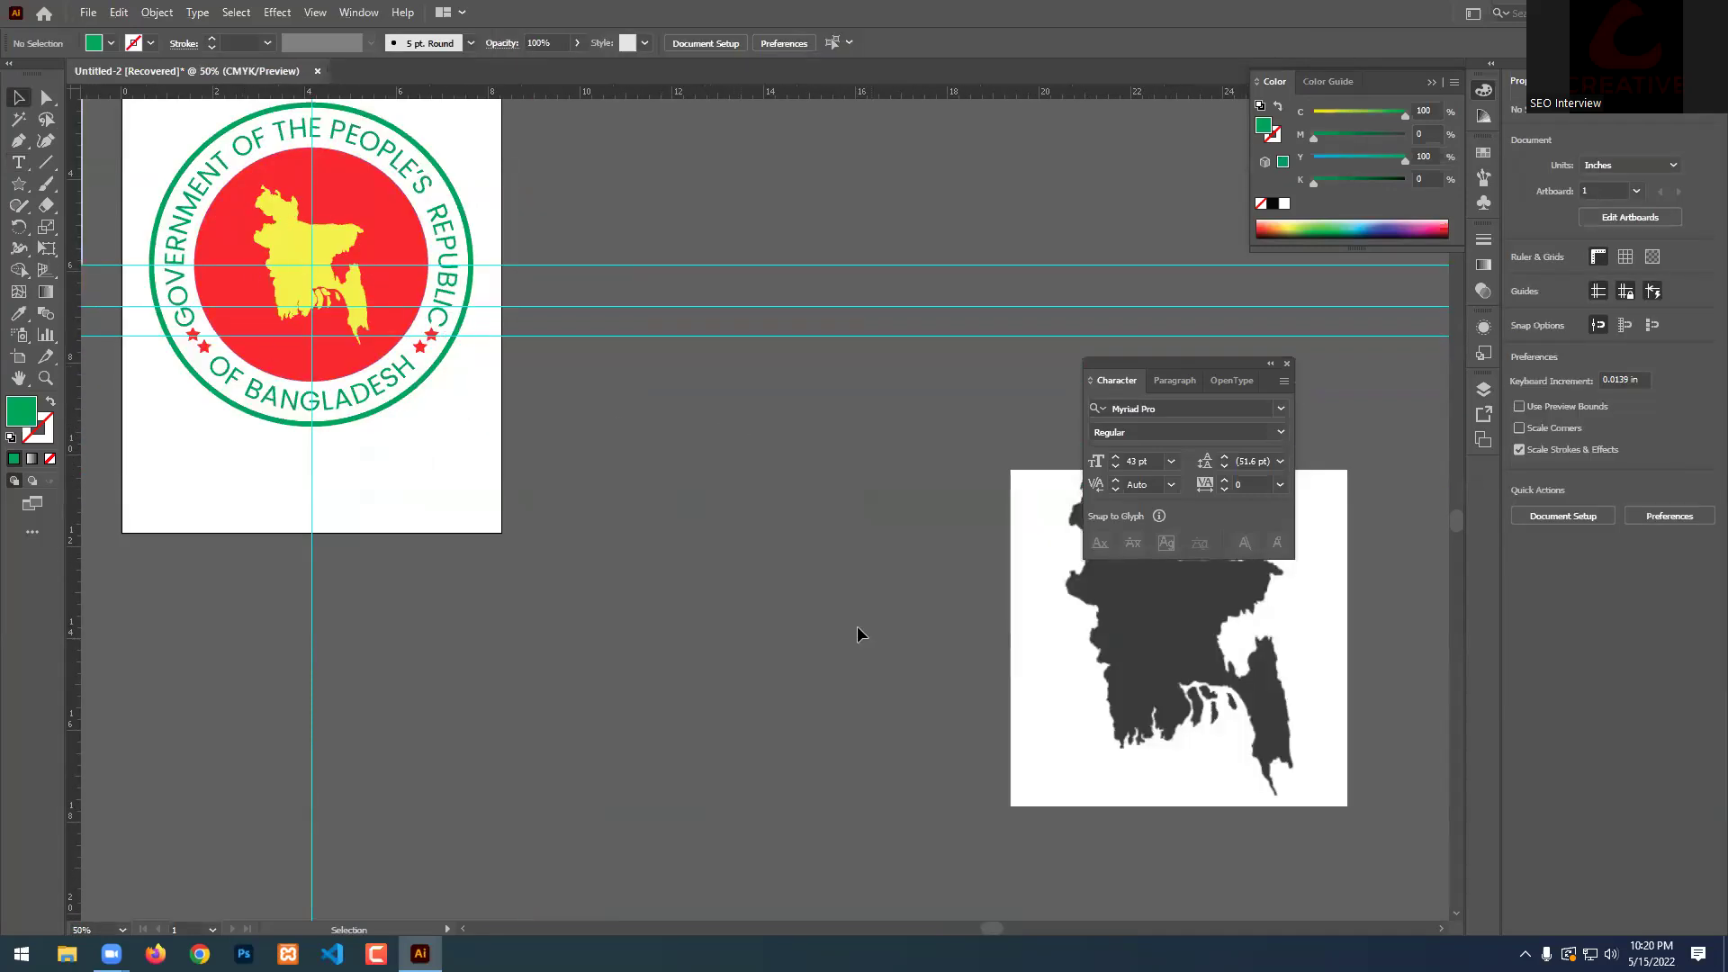
{"action": "scroll", "coordinate": [429, 522], "scroll_direction": "down", "scroll_amount": 2}
{"action": "scroll", "coordinate": [960, 522], "scroll_direction": "up", "scroll_amount": 2}
{"action": "scroll", "coordinate": [960, 522], "scroll_direction": "down", "scroll_amount": 2}
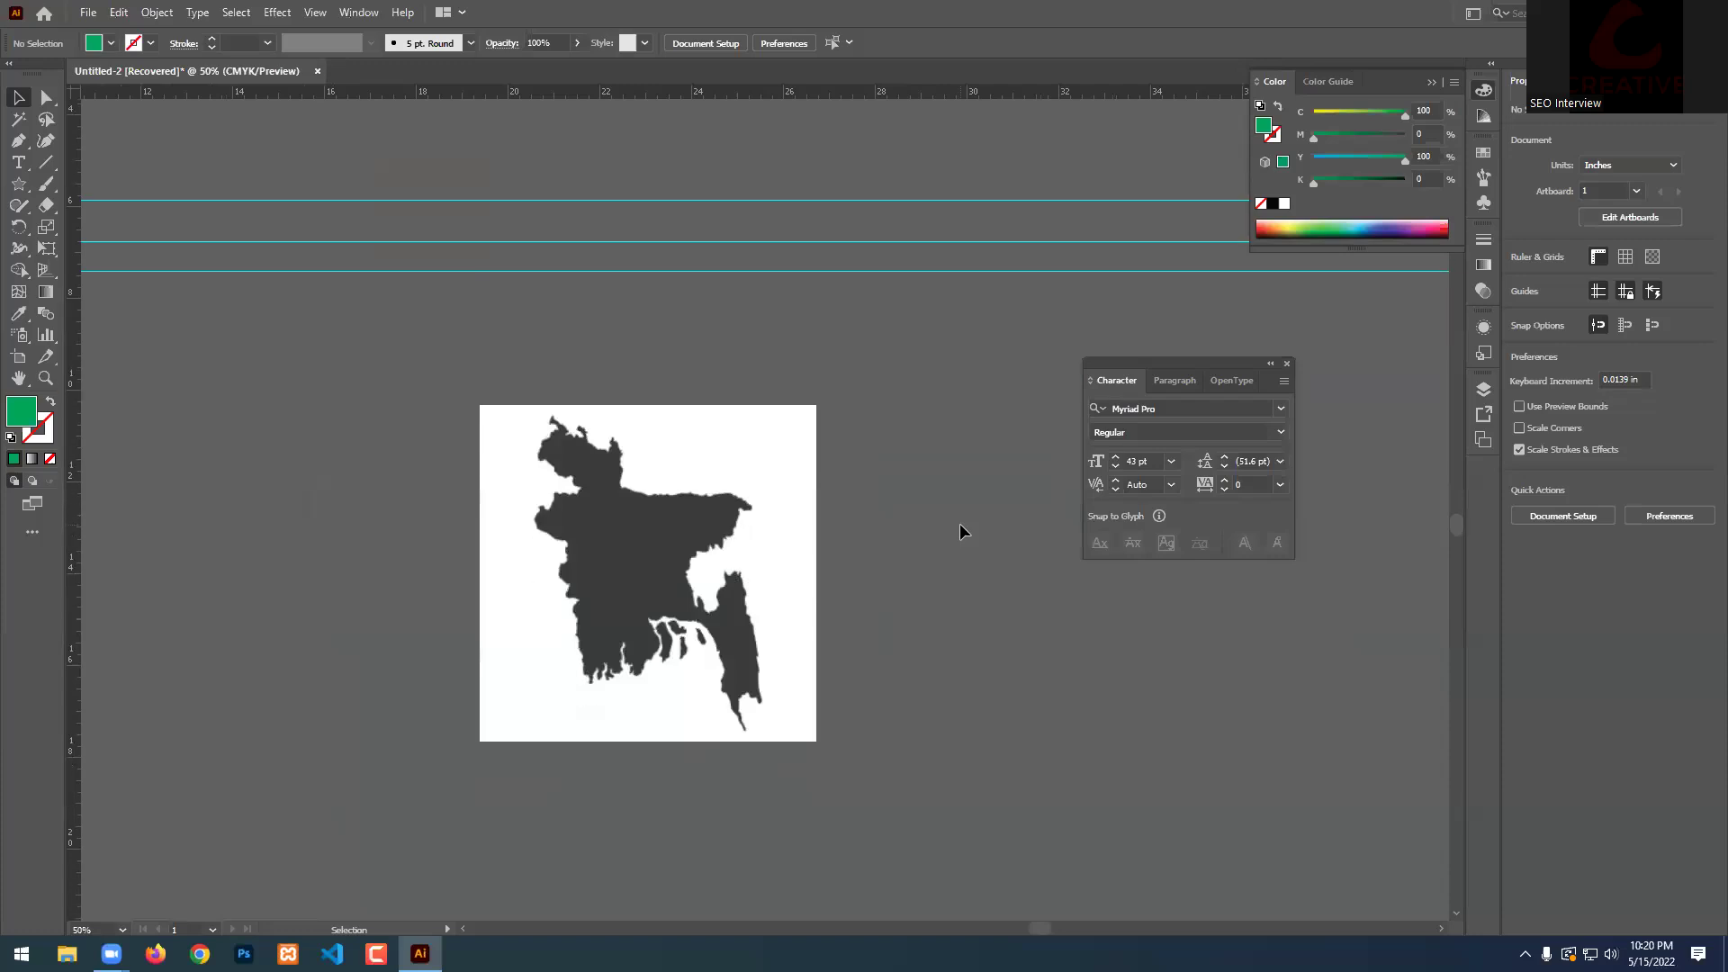
{"action": "scroll", "coordinate": [961, 525], "scroll_direction": "down", "scroll_amount": 1}
{"action": "left_click_drag", "start_coordinate": [702, 368], "coordinate": [531, 321]}
{"action": "left_click", "coordinate": [657, 402]}
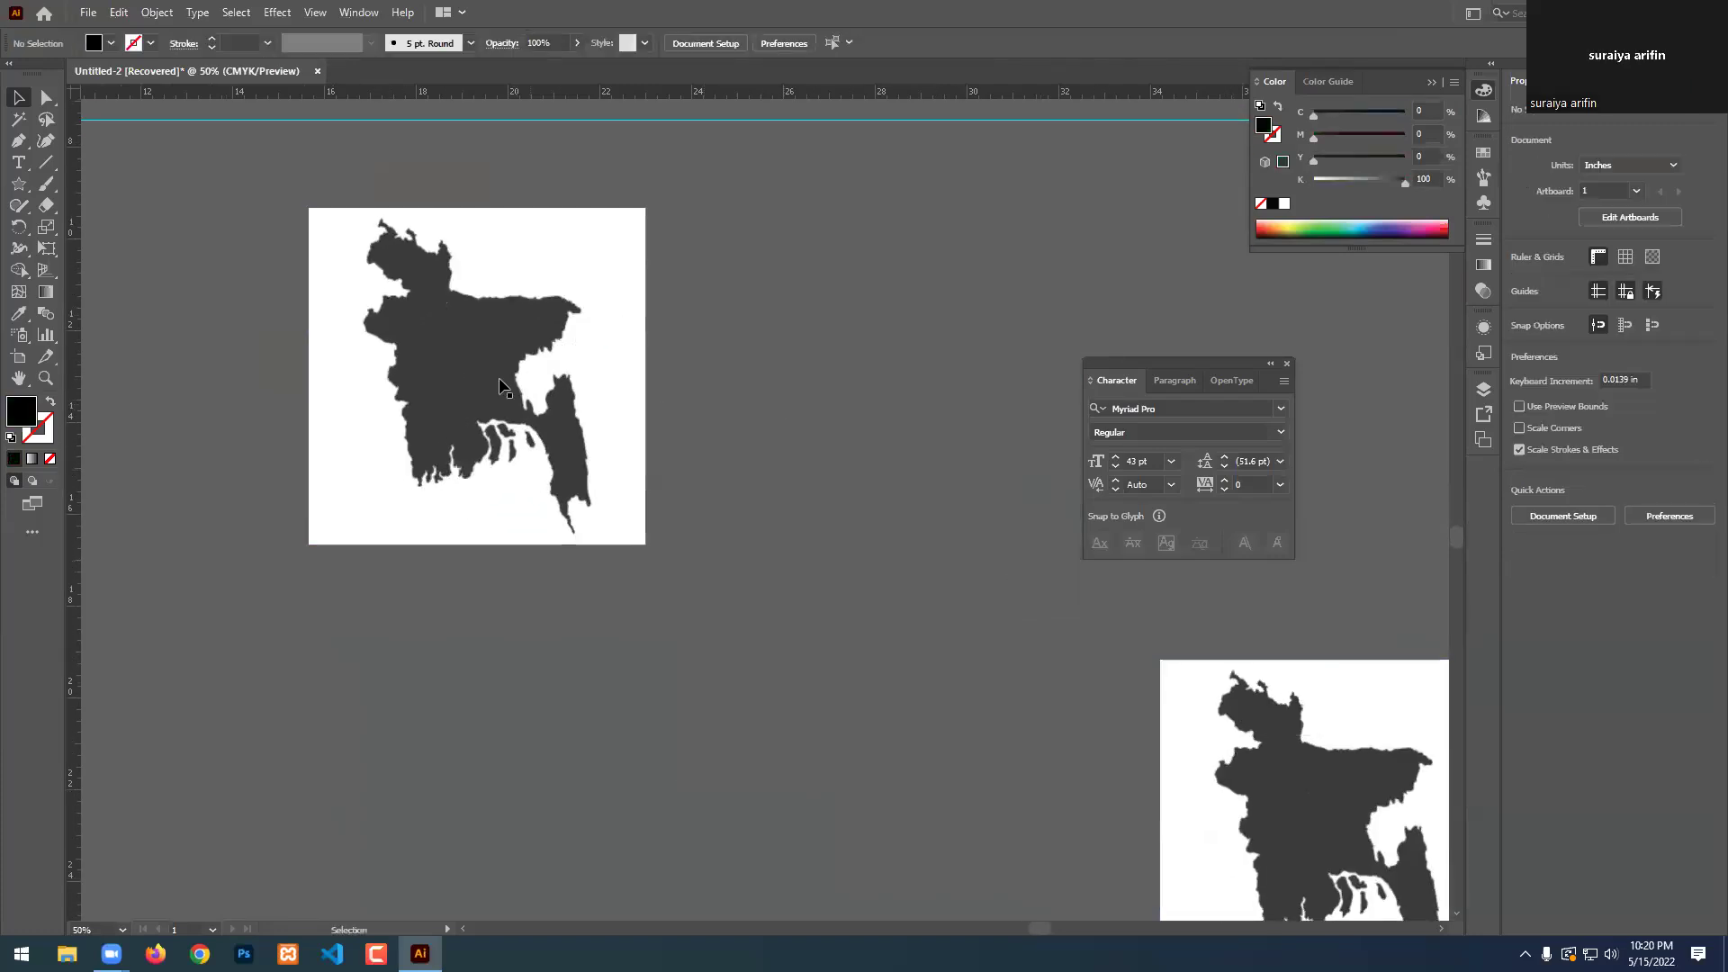
{"action": "left_click", "coordinate": [480, 363]}
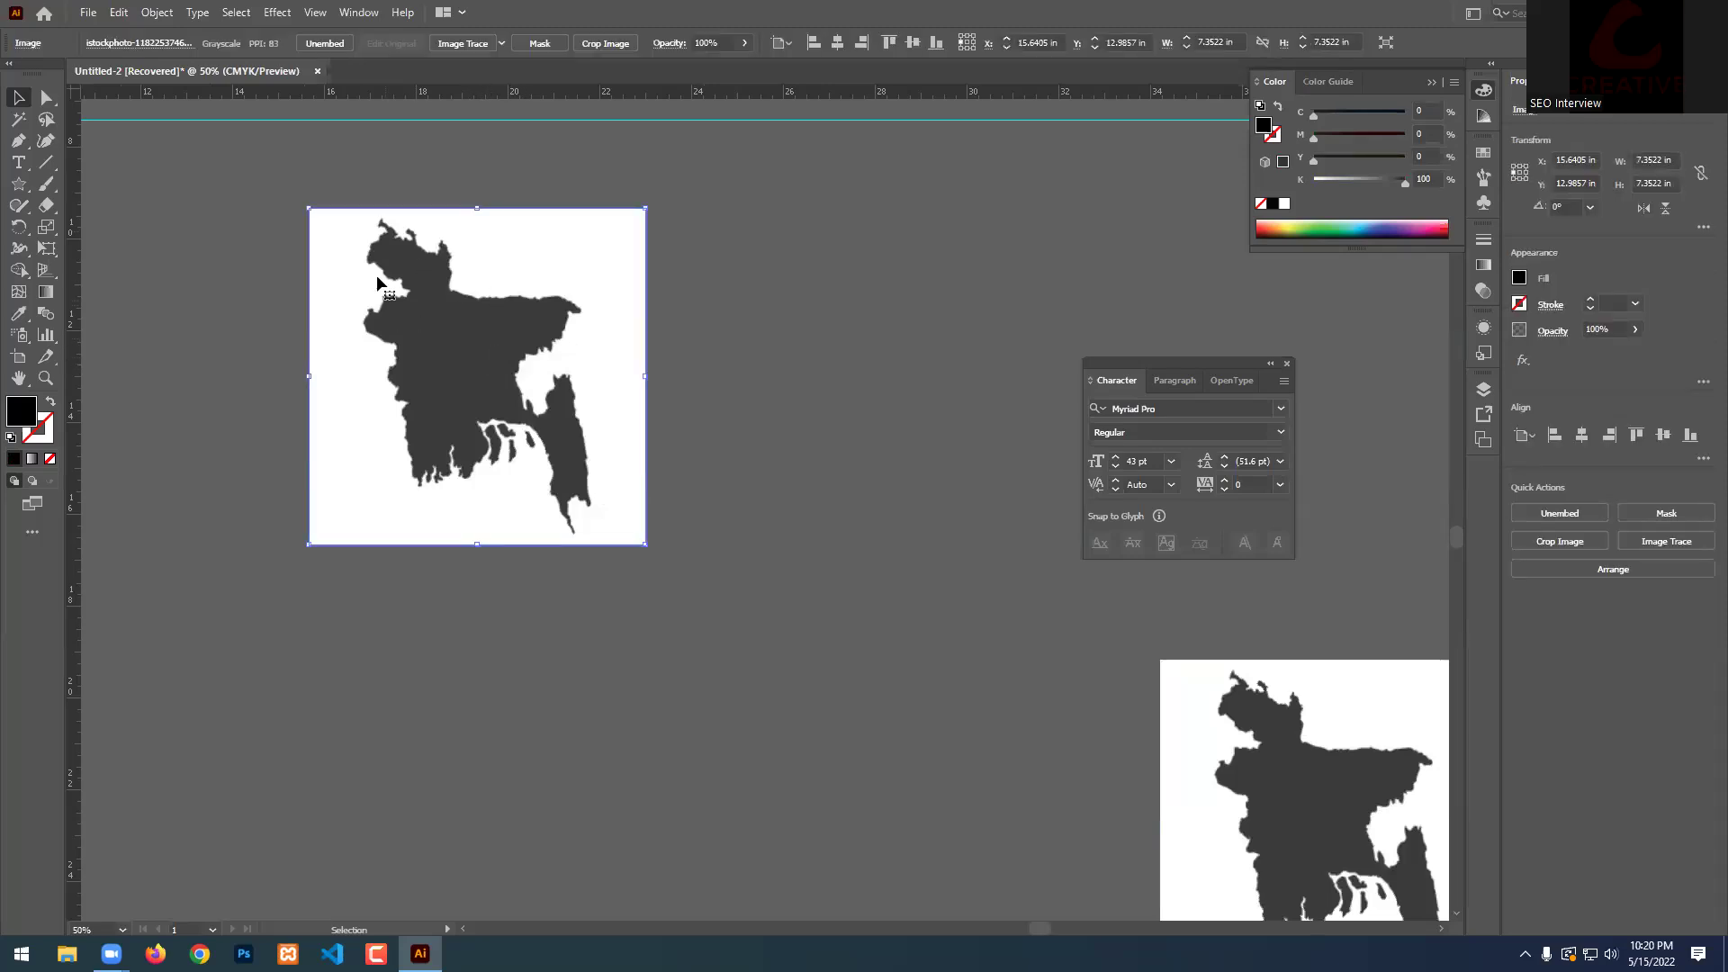
Image Trace the map with Ignore White, then expand it into a black 4.9384 × 6.8675 in group.
{"action": "left_click", "coordinate": [461, 47]}
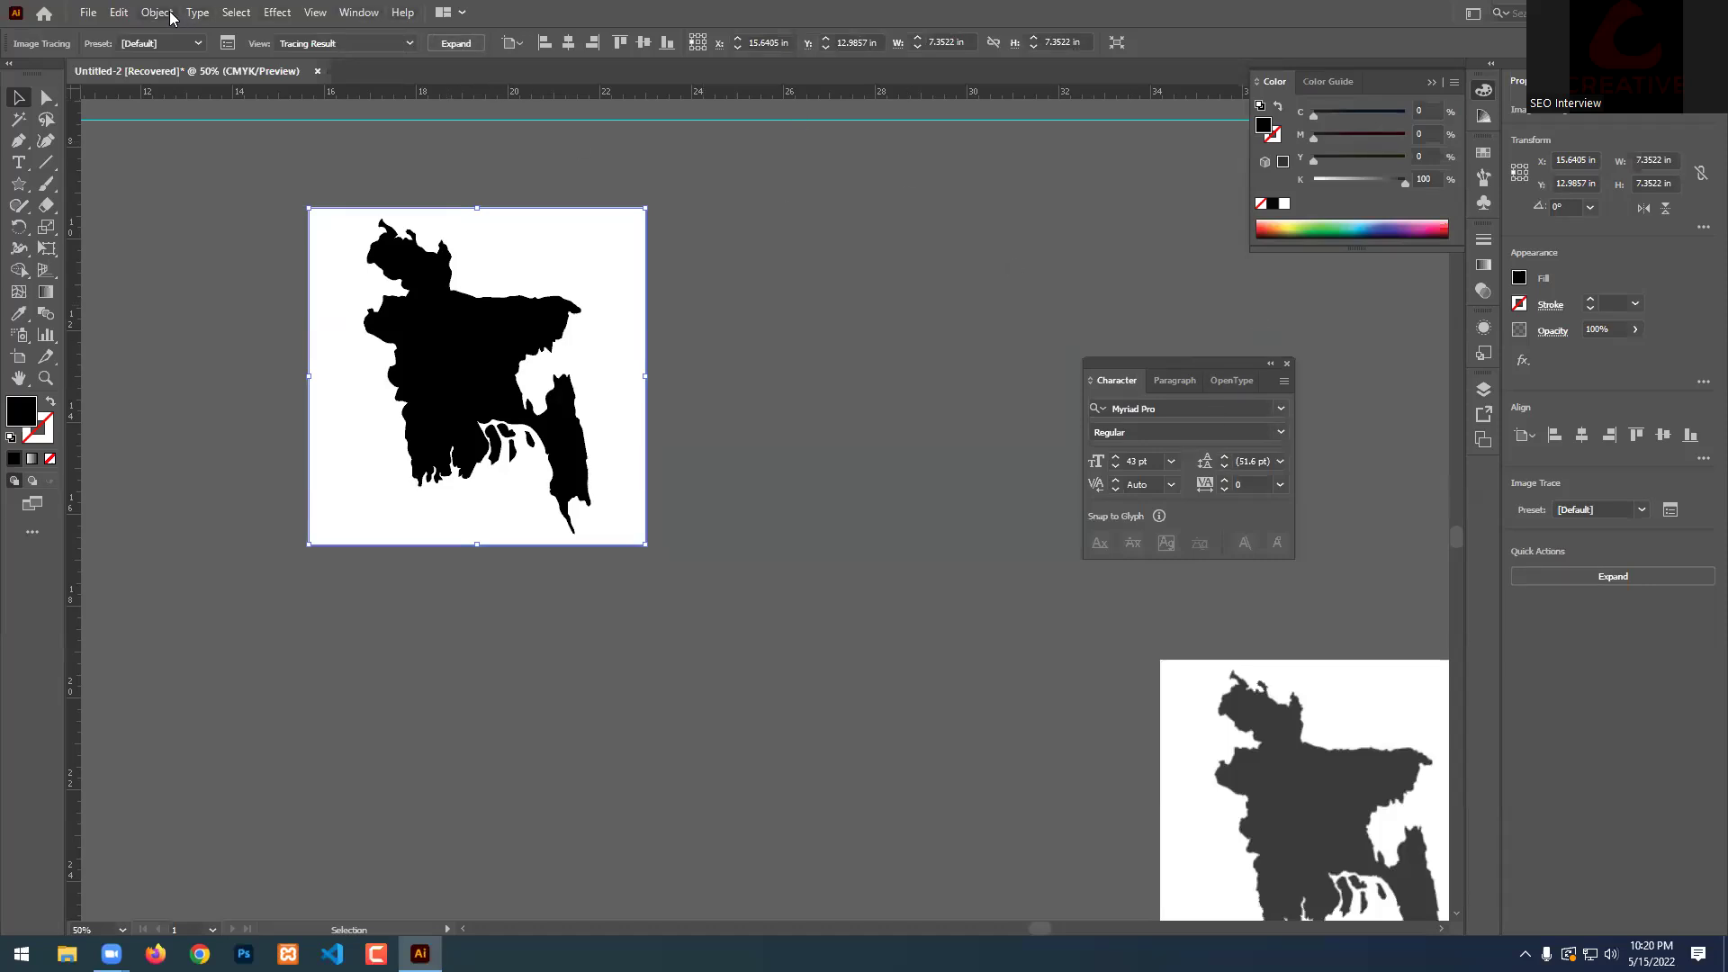
{"action": "left_click", "coordinate": [233, 48]}
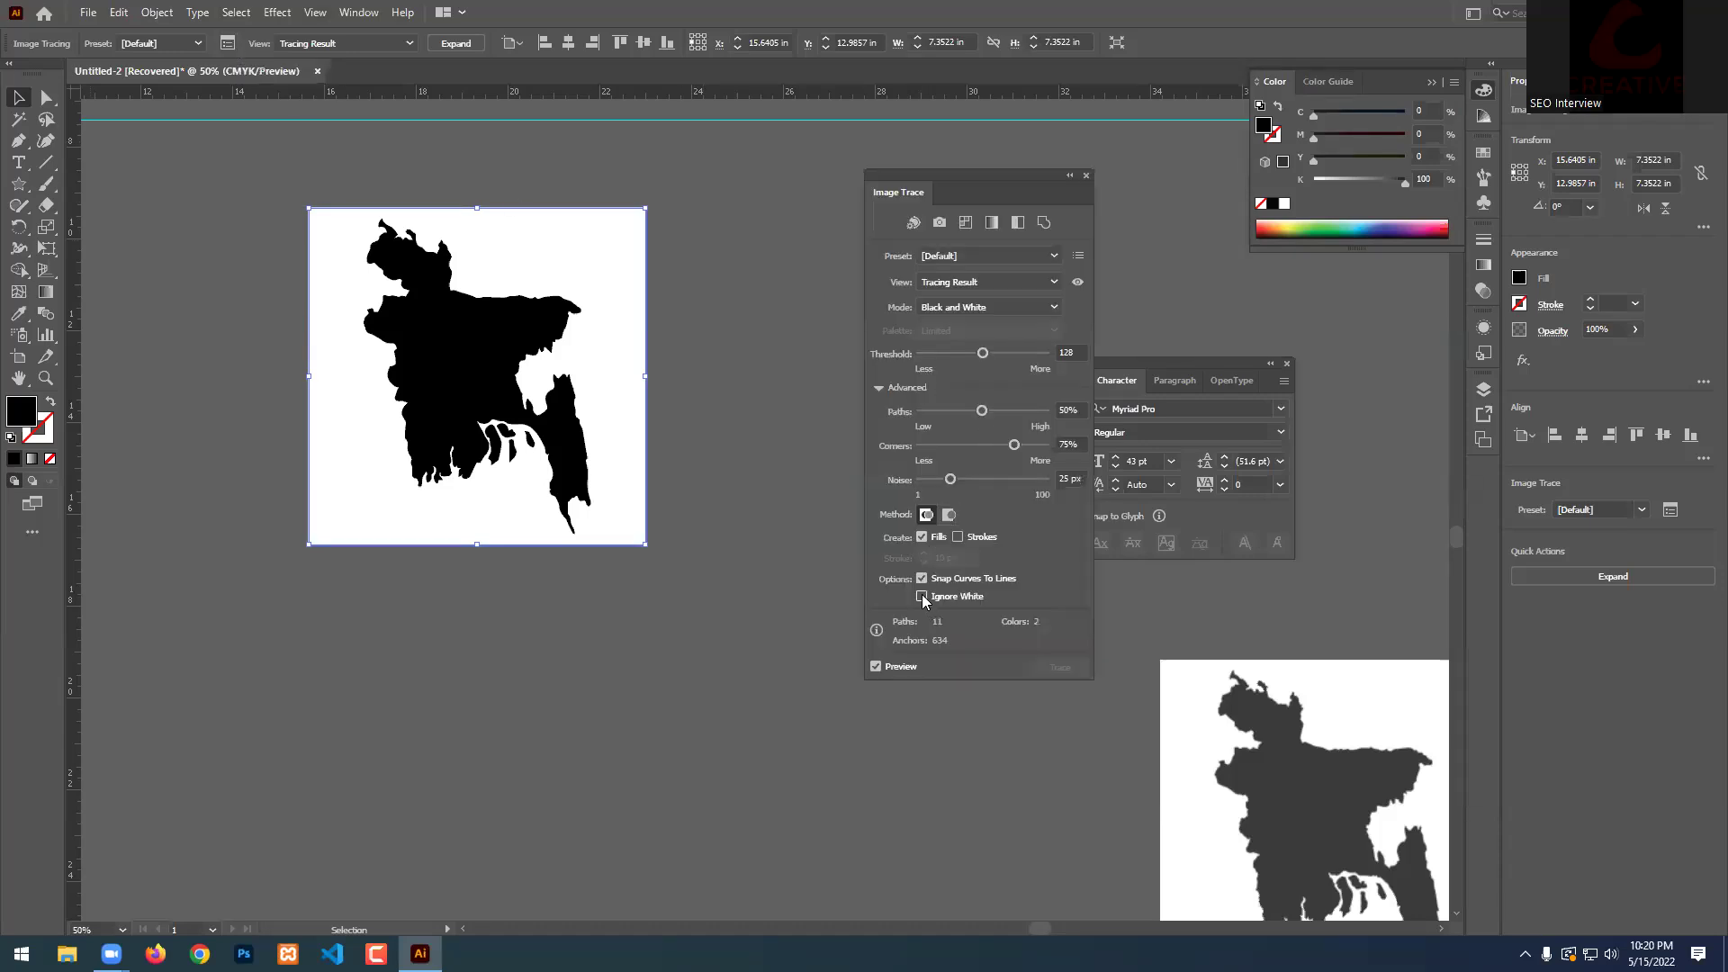
{"action": "left_click", "coordinate": [880, 388]}
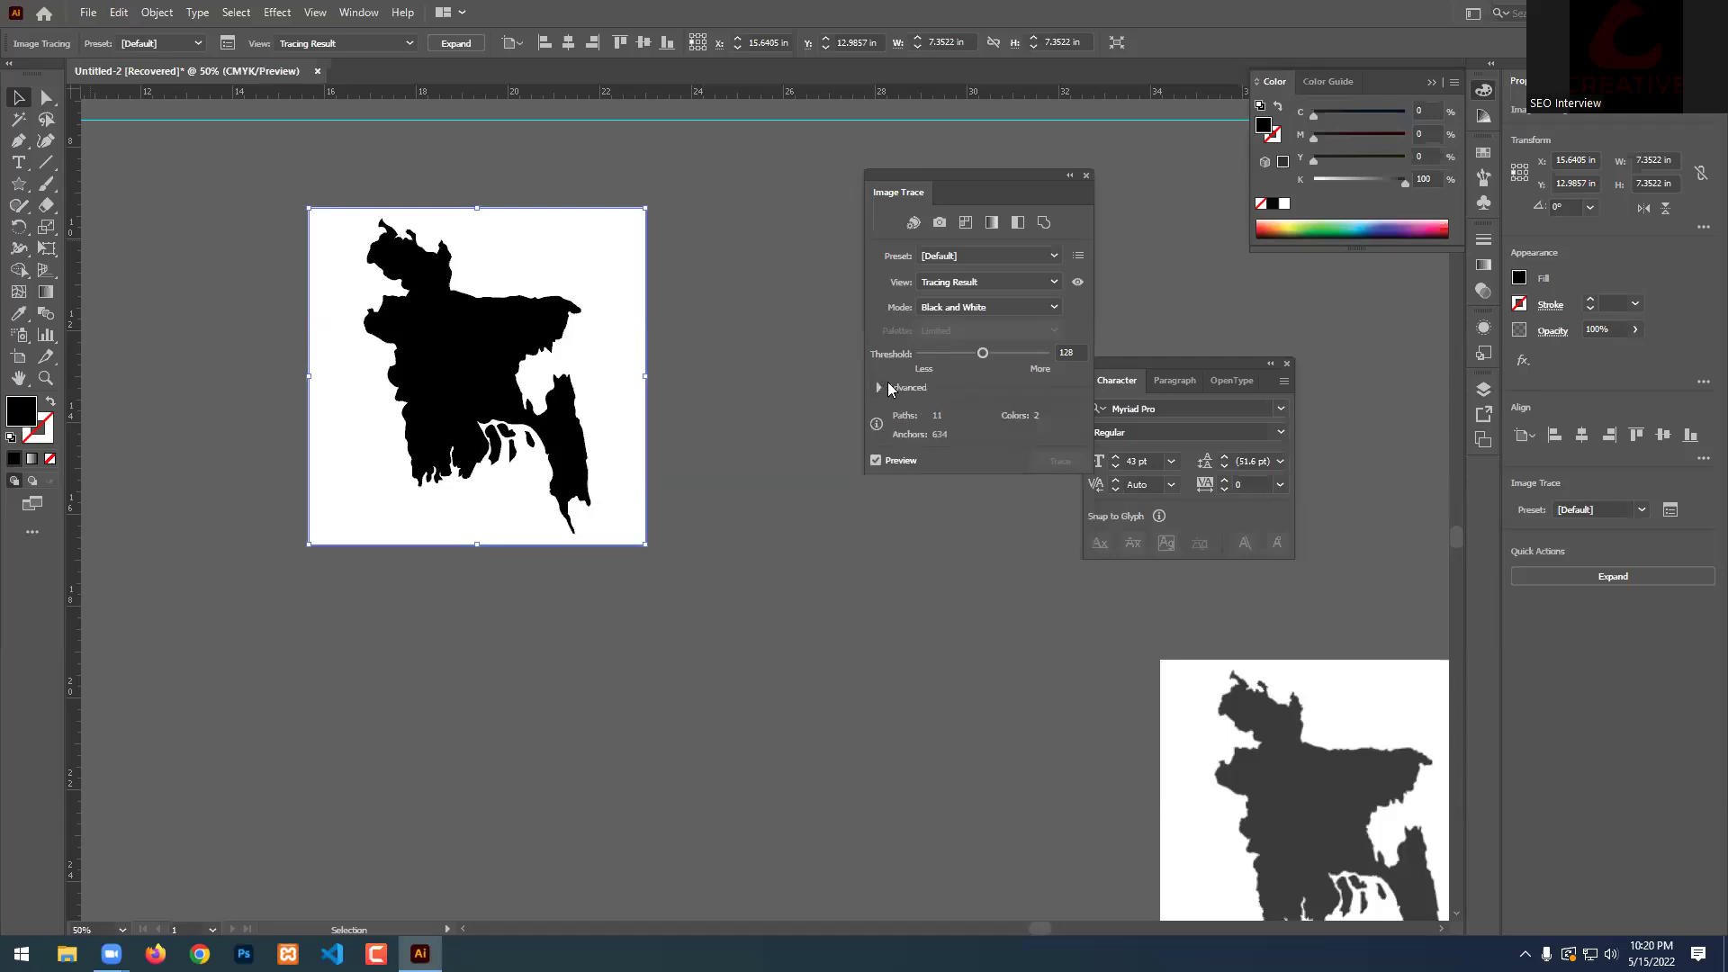
{"action": "left_click", "coordinate": [879, 388]}
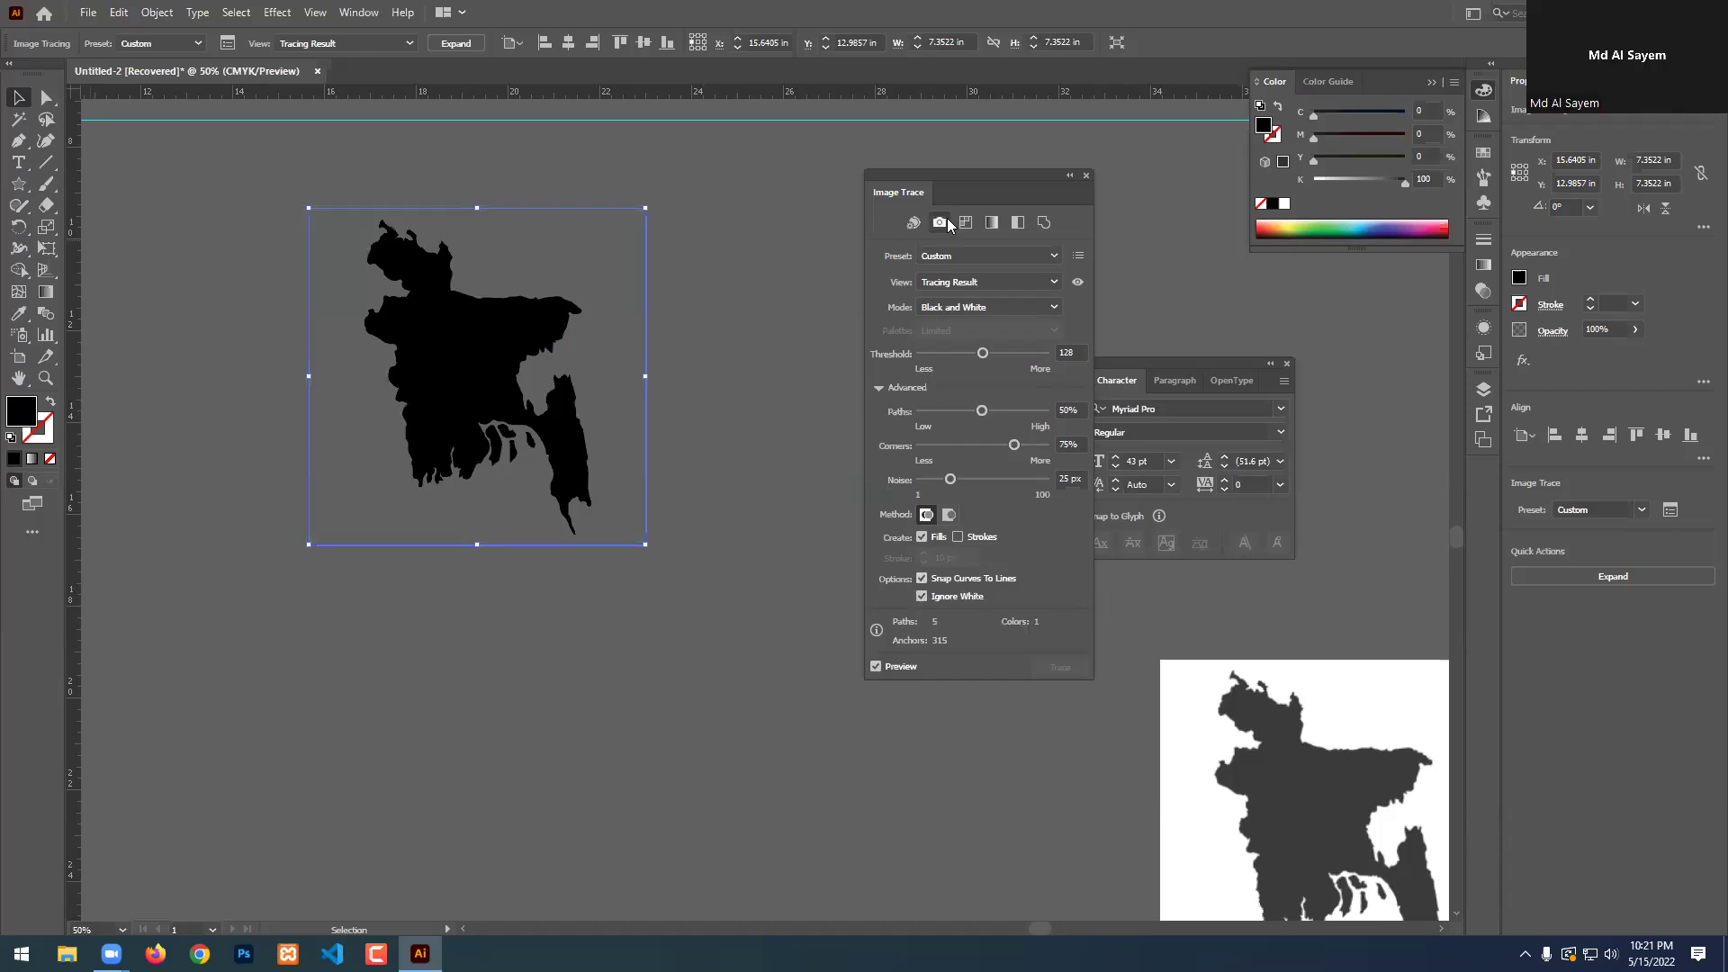
{"action": "left_click", "coordinate": [466, 41]}
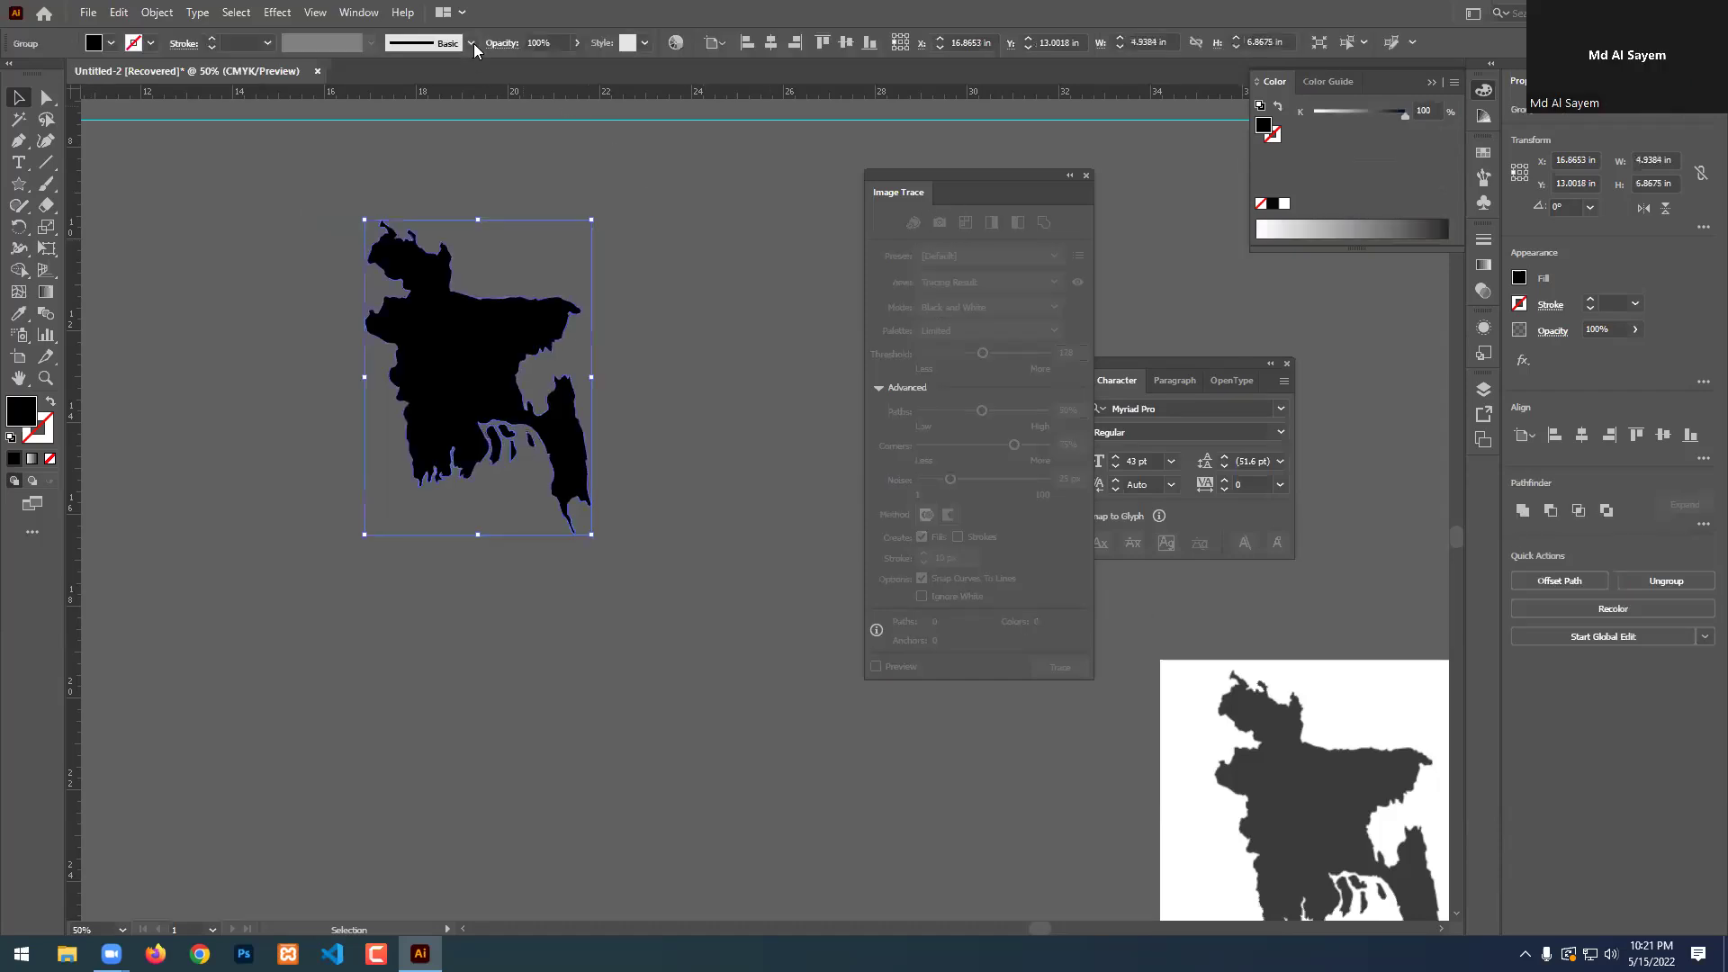
{"action": "left_click", "coordinate": [1087, 177]}
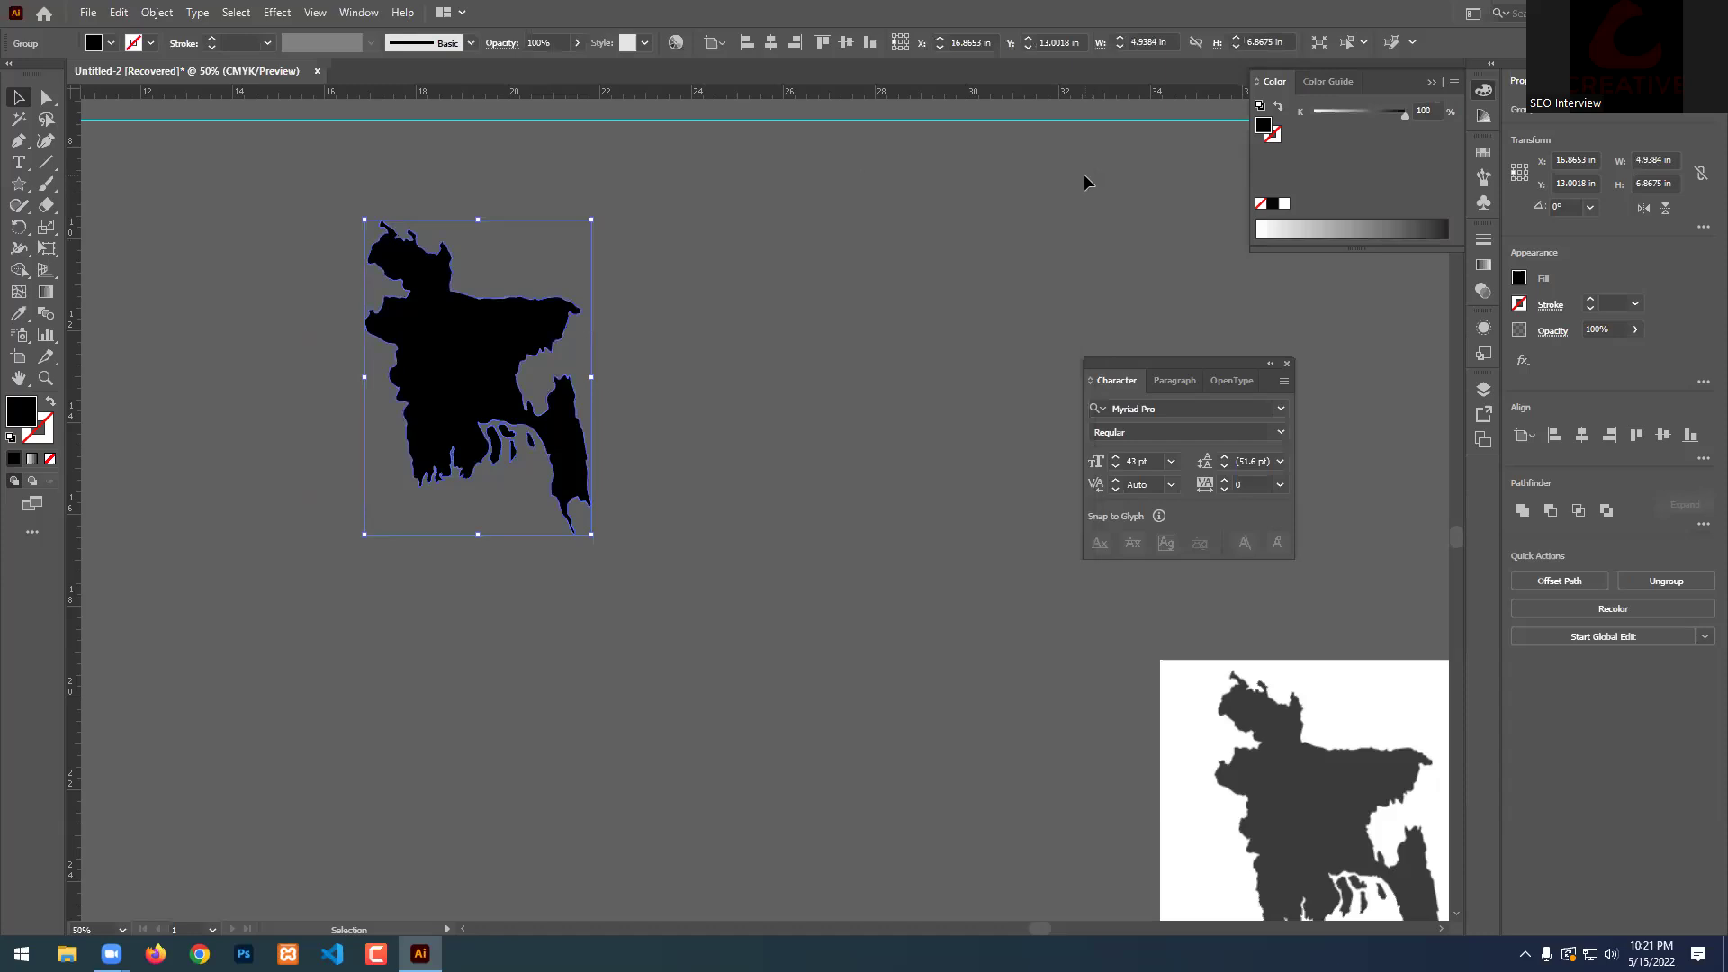
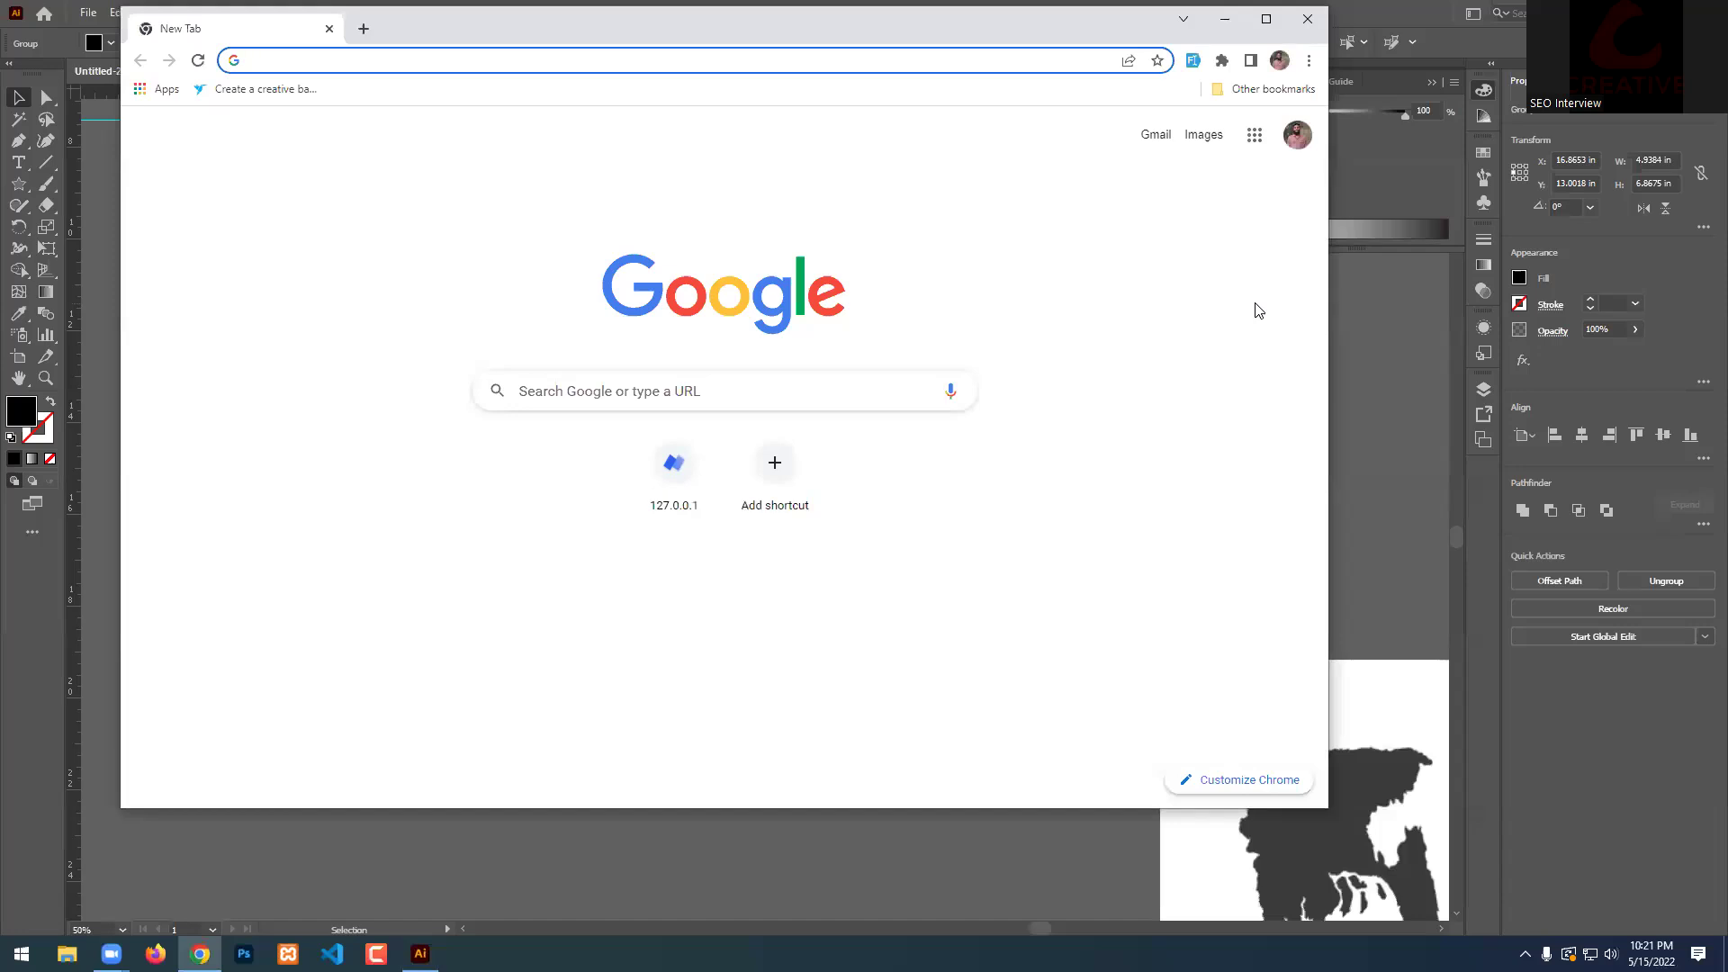
Open '6 Months copy.pdf' in Google Drive from the Google apps grid.
{"action": "left_click", "coordinate": [1254, 135]}
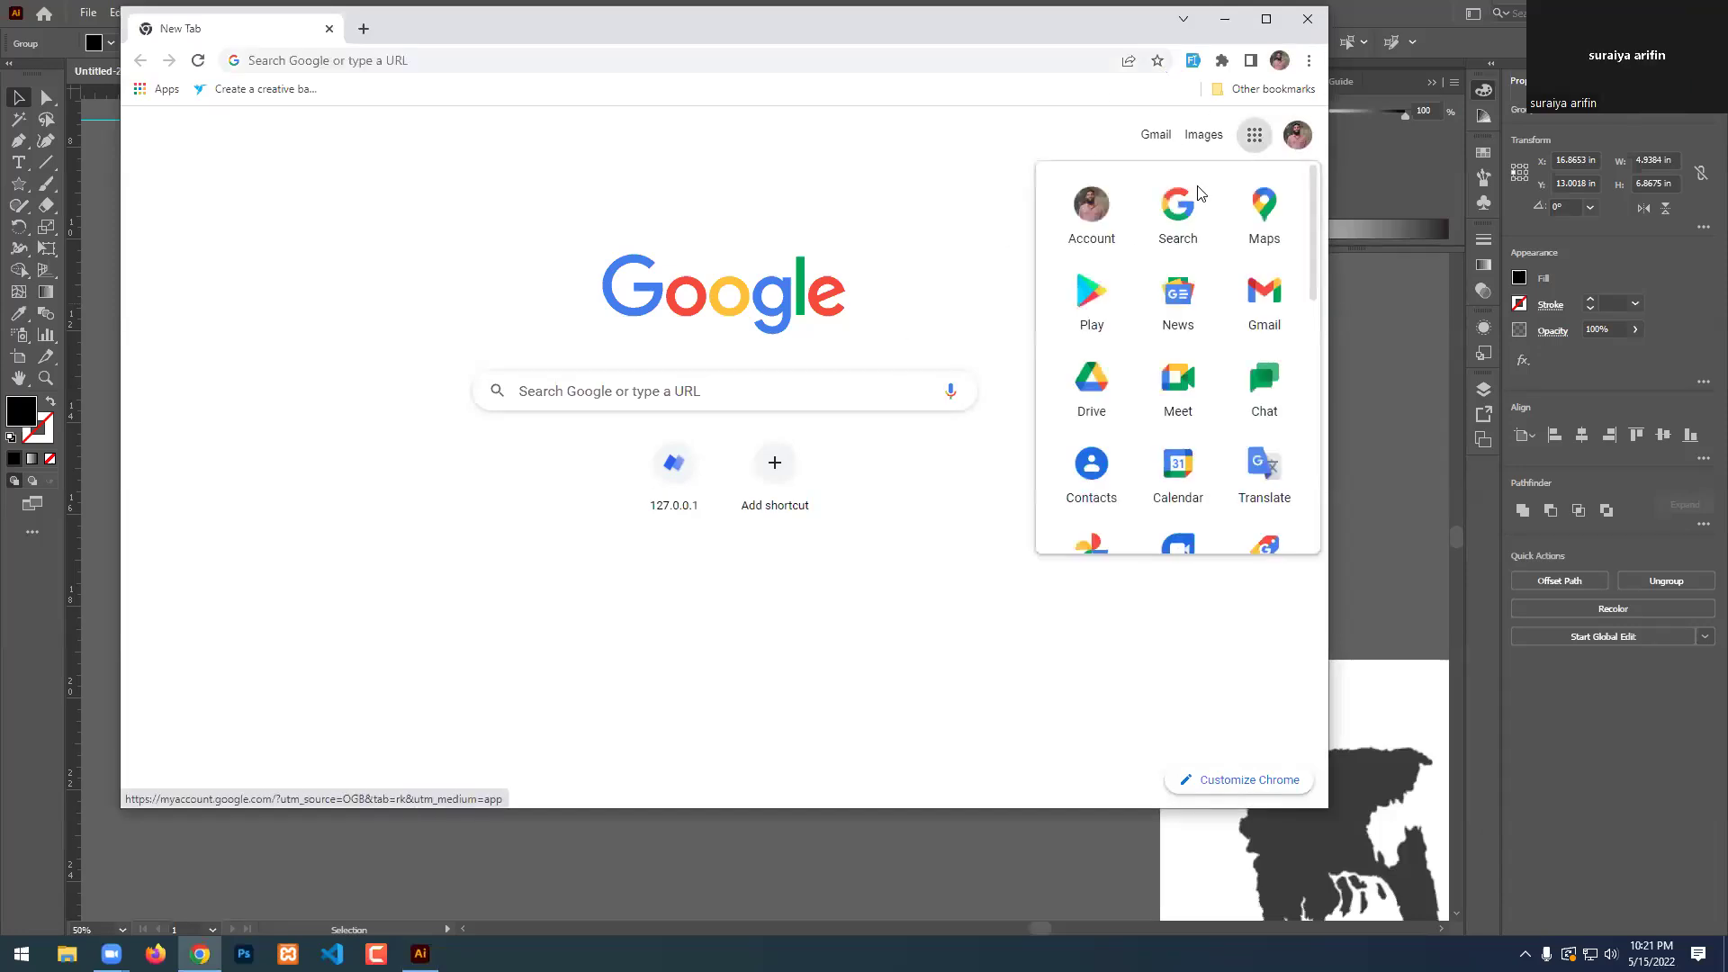
{"action": "left_click", "coordinate": [1099, 399]}
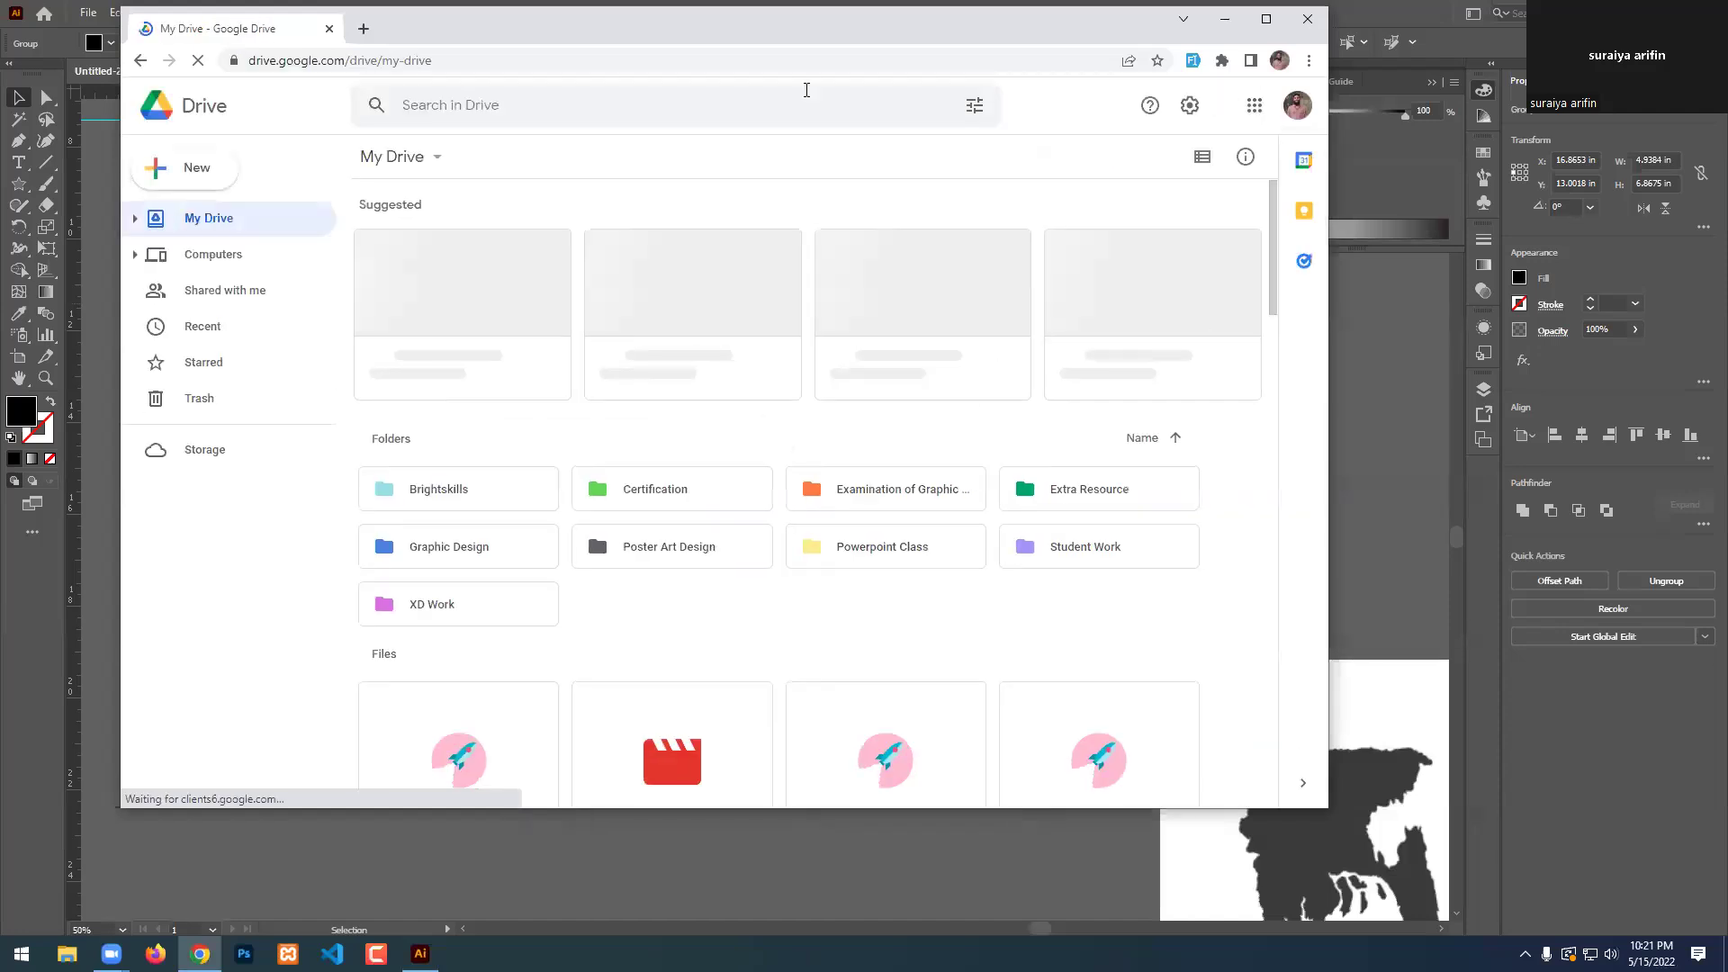
{"action": "left_click", "coordinate": [643, 309]}
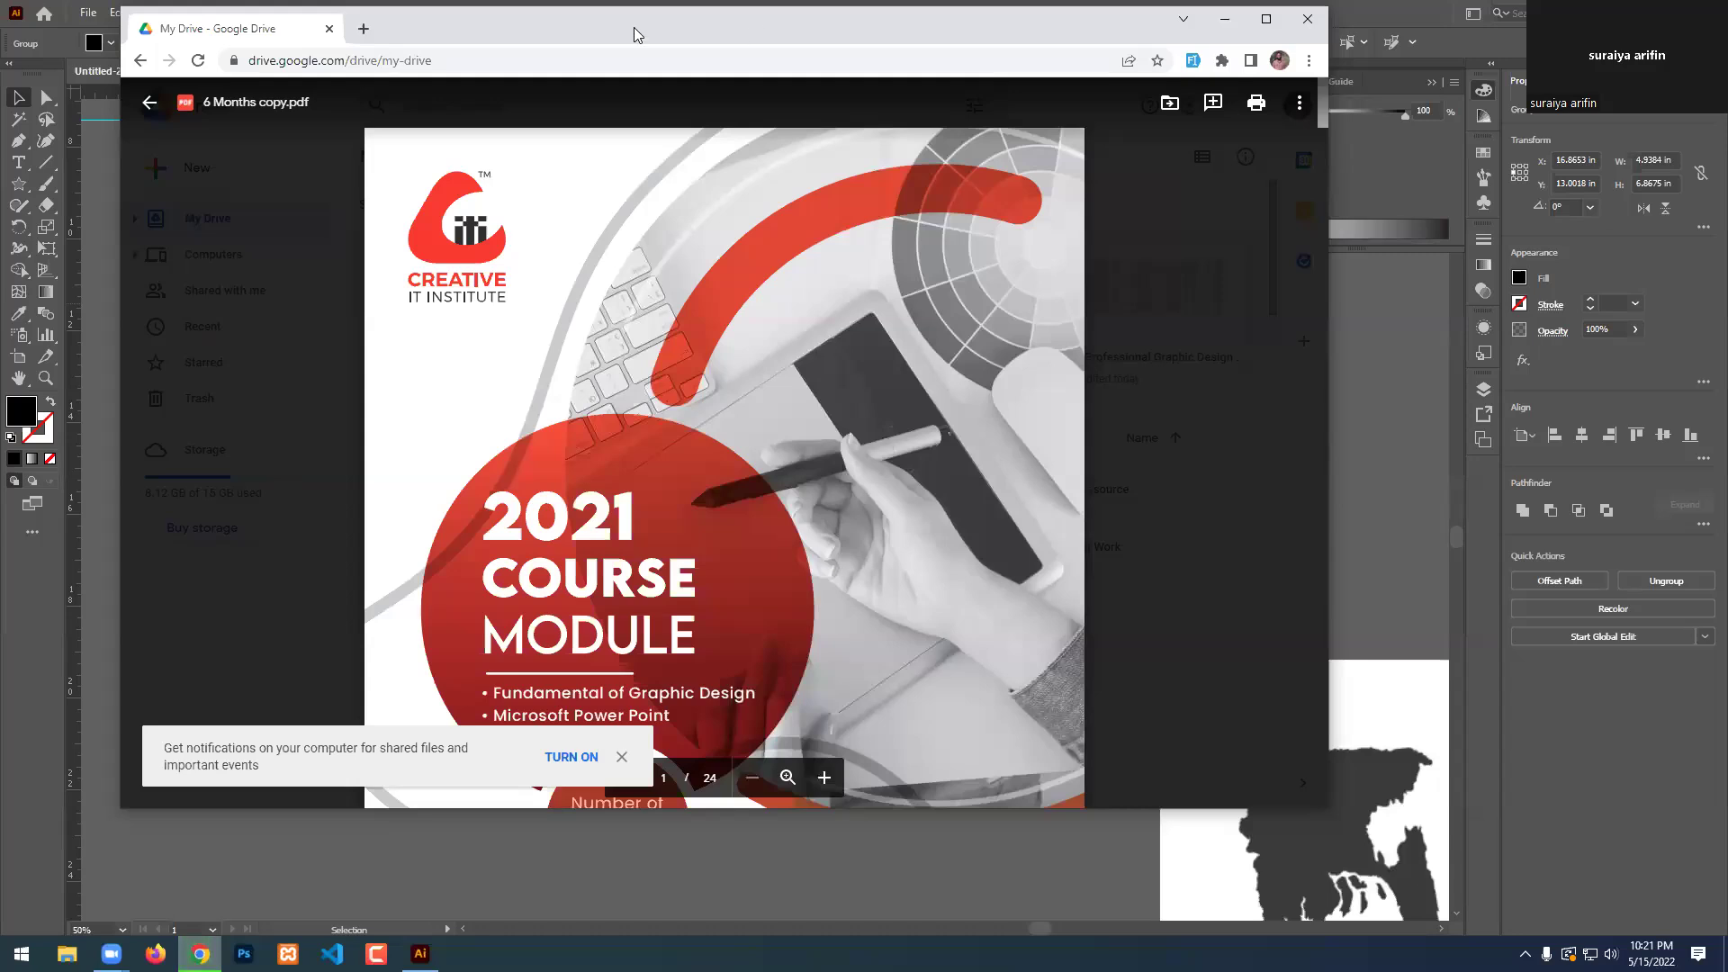
Scroll the course module PDF to the class 05 Working with Text topics.
{"action": "scroll", "coordinate": [765, 486], "scroll_direction": "down", "scroll_amount": 10}
{"action": "scroll", "coordinate": [767, 495], "scroll_direction": "down", "scroll_amount": 15}
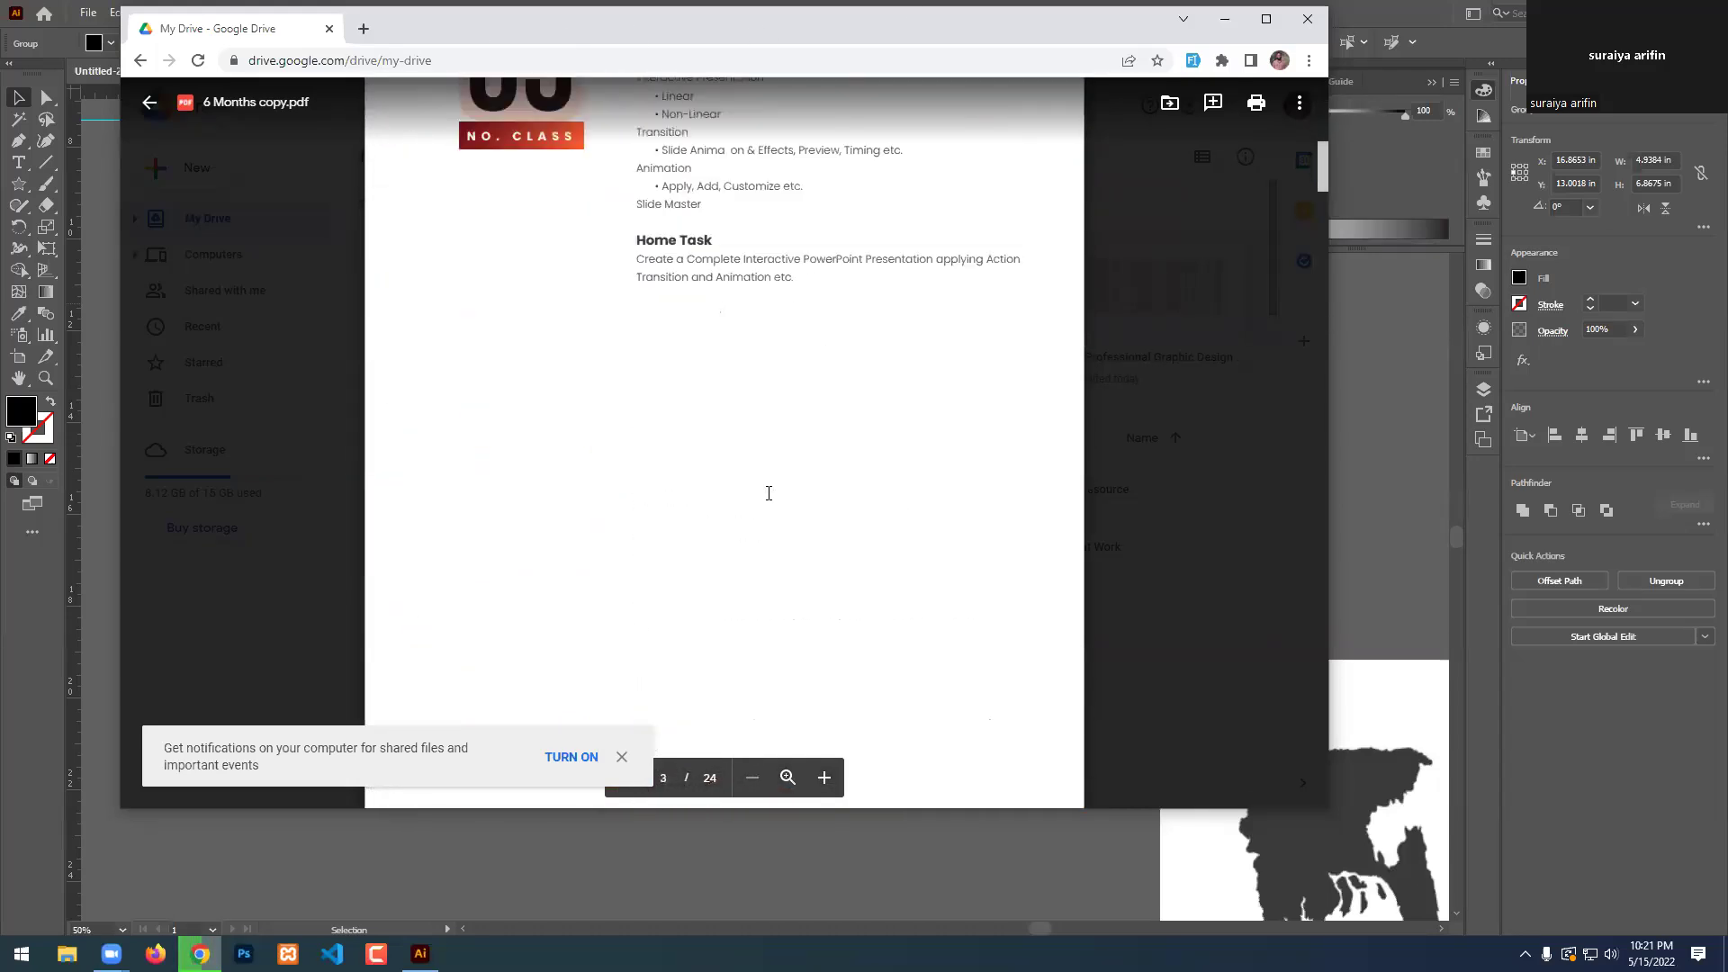
{"action": "scroll", "coordinate": [769, 494], "scroll_direction": "down", "scroll_amount": 12}
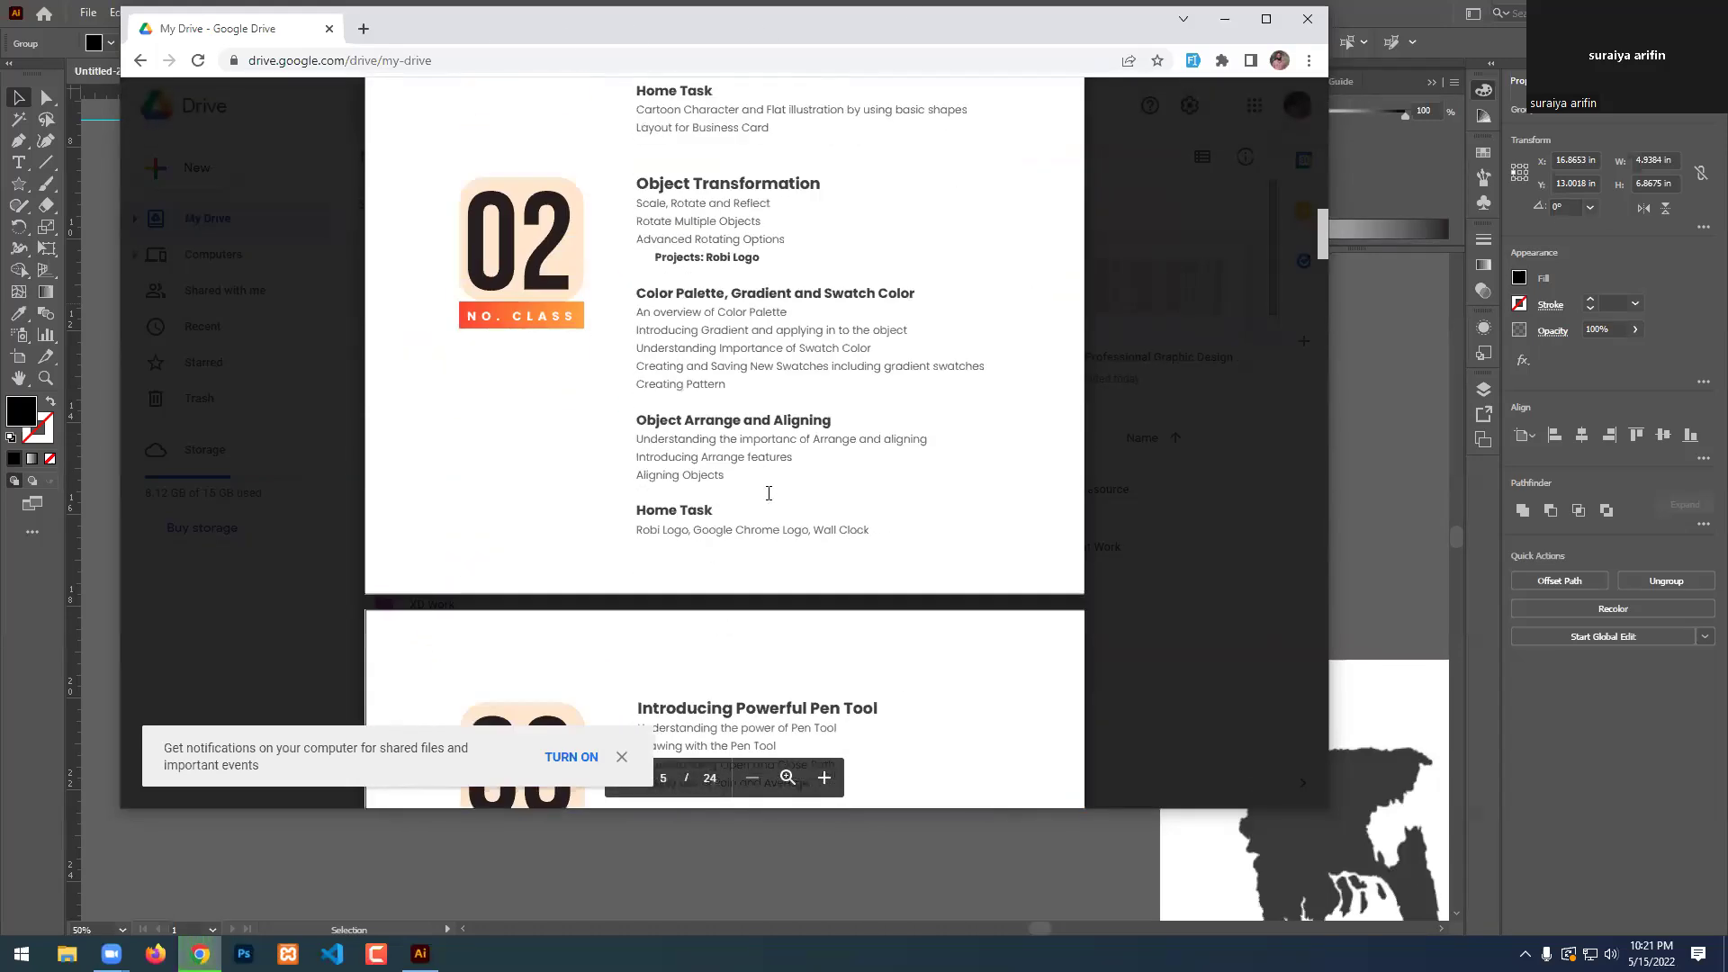
{"action": "scroll", "coordinate": [769, 494], "scroll_direction": "down", "scroll_amount": 9}
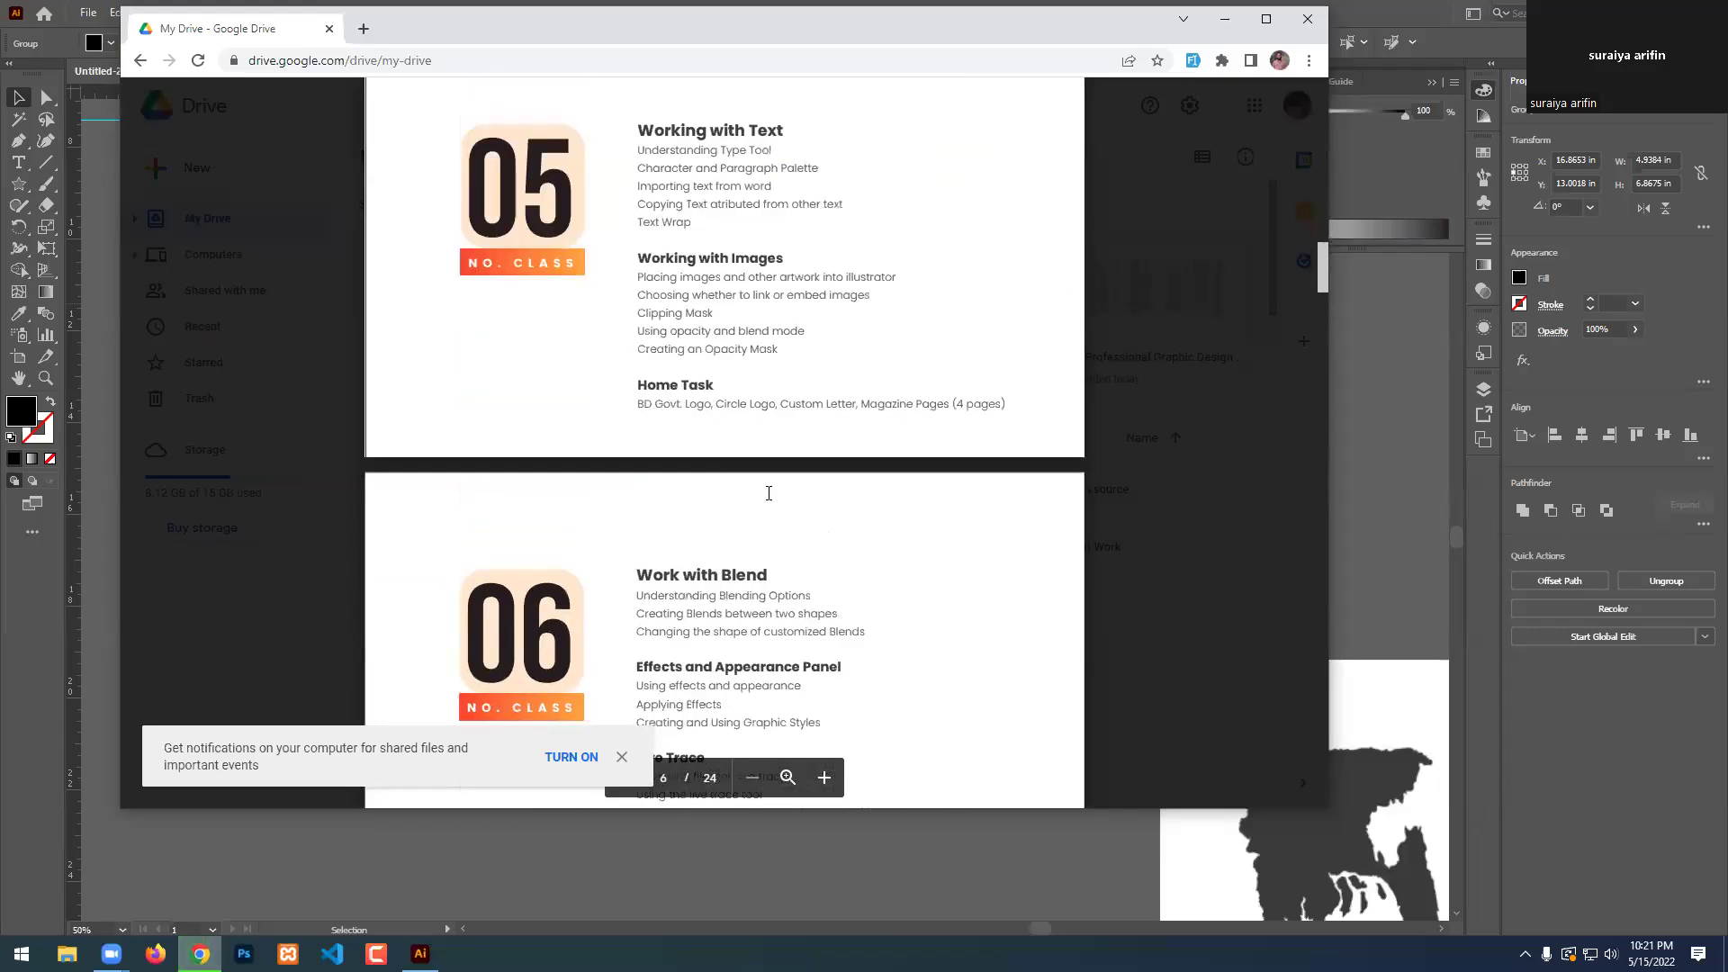
{"action": "scroll", "coordinate": [769, 503], "scroll_direction": "up", "scroll_amount": 3}
{"action": "scroll", "coordinate": [769, 503], "scroll_direction": "up", "scroll_amount": 3}
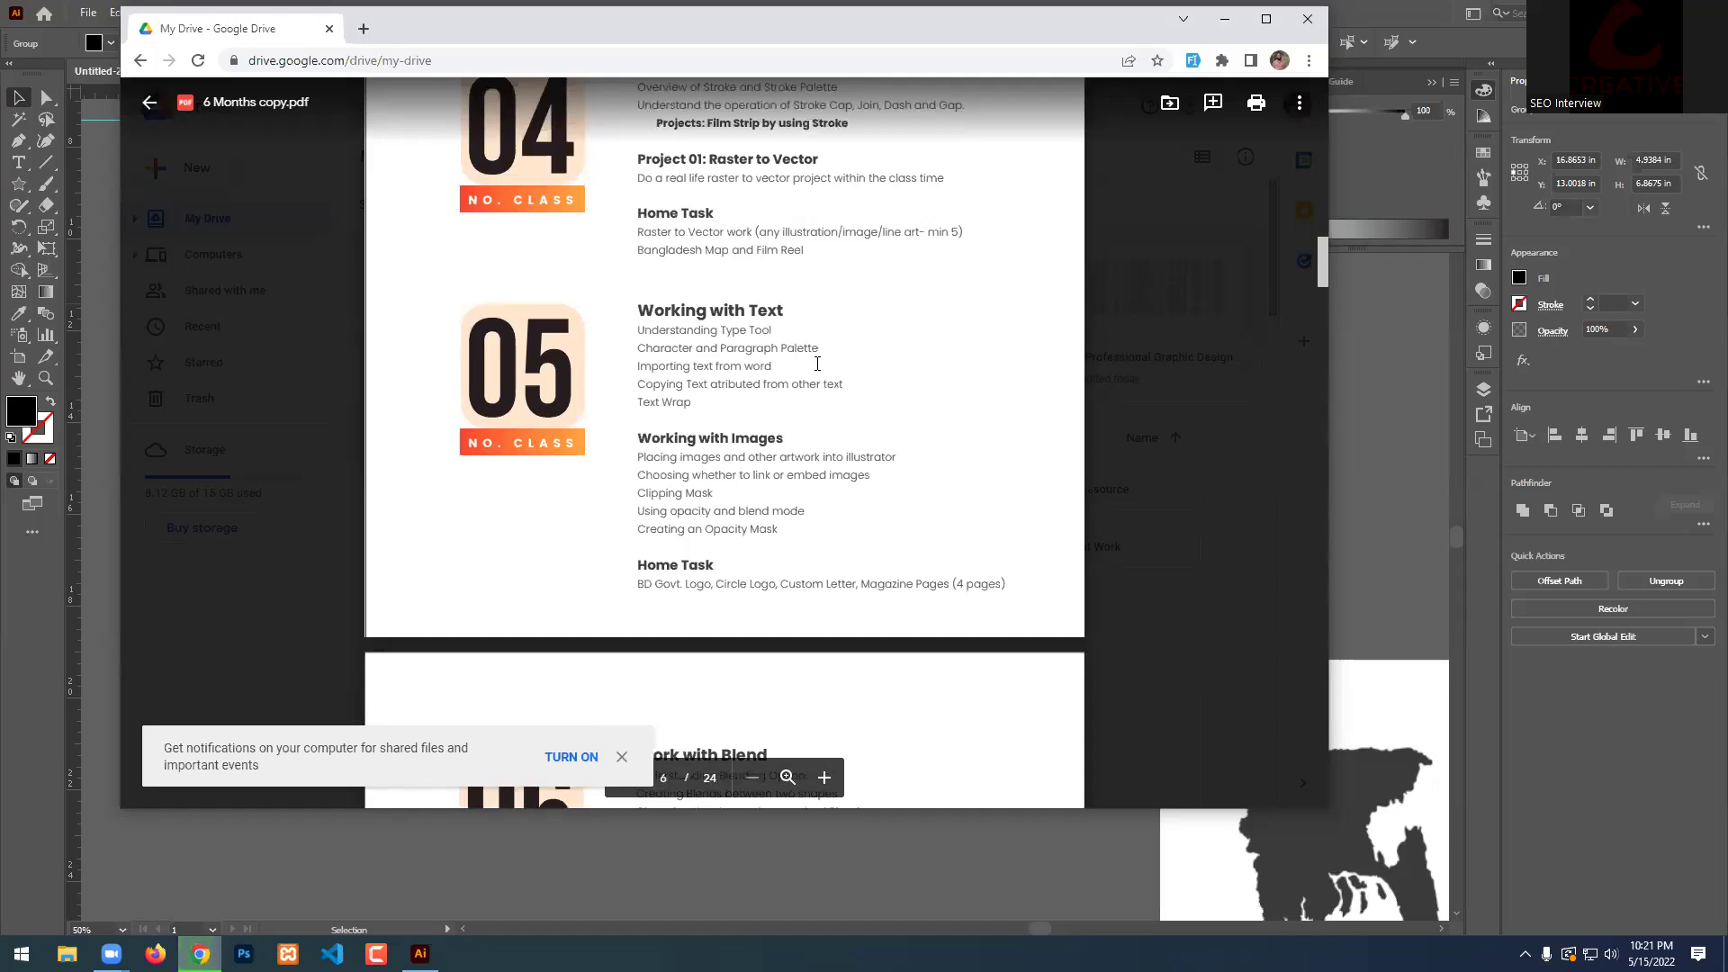
Highlight the 'Importing text from word' and 'Copying Text' lines, then minimize Chrome.
{"action": "left_click_drag", "start_coordinate": [747, 342], "coordinate": [816, 350]}
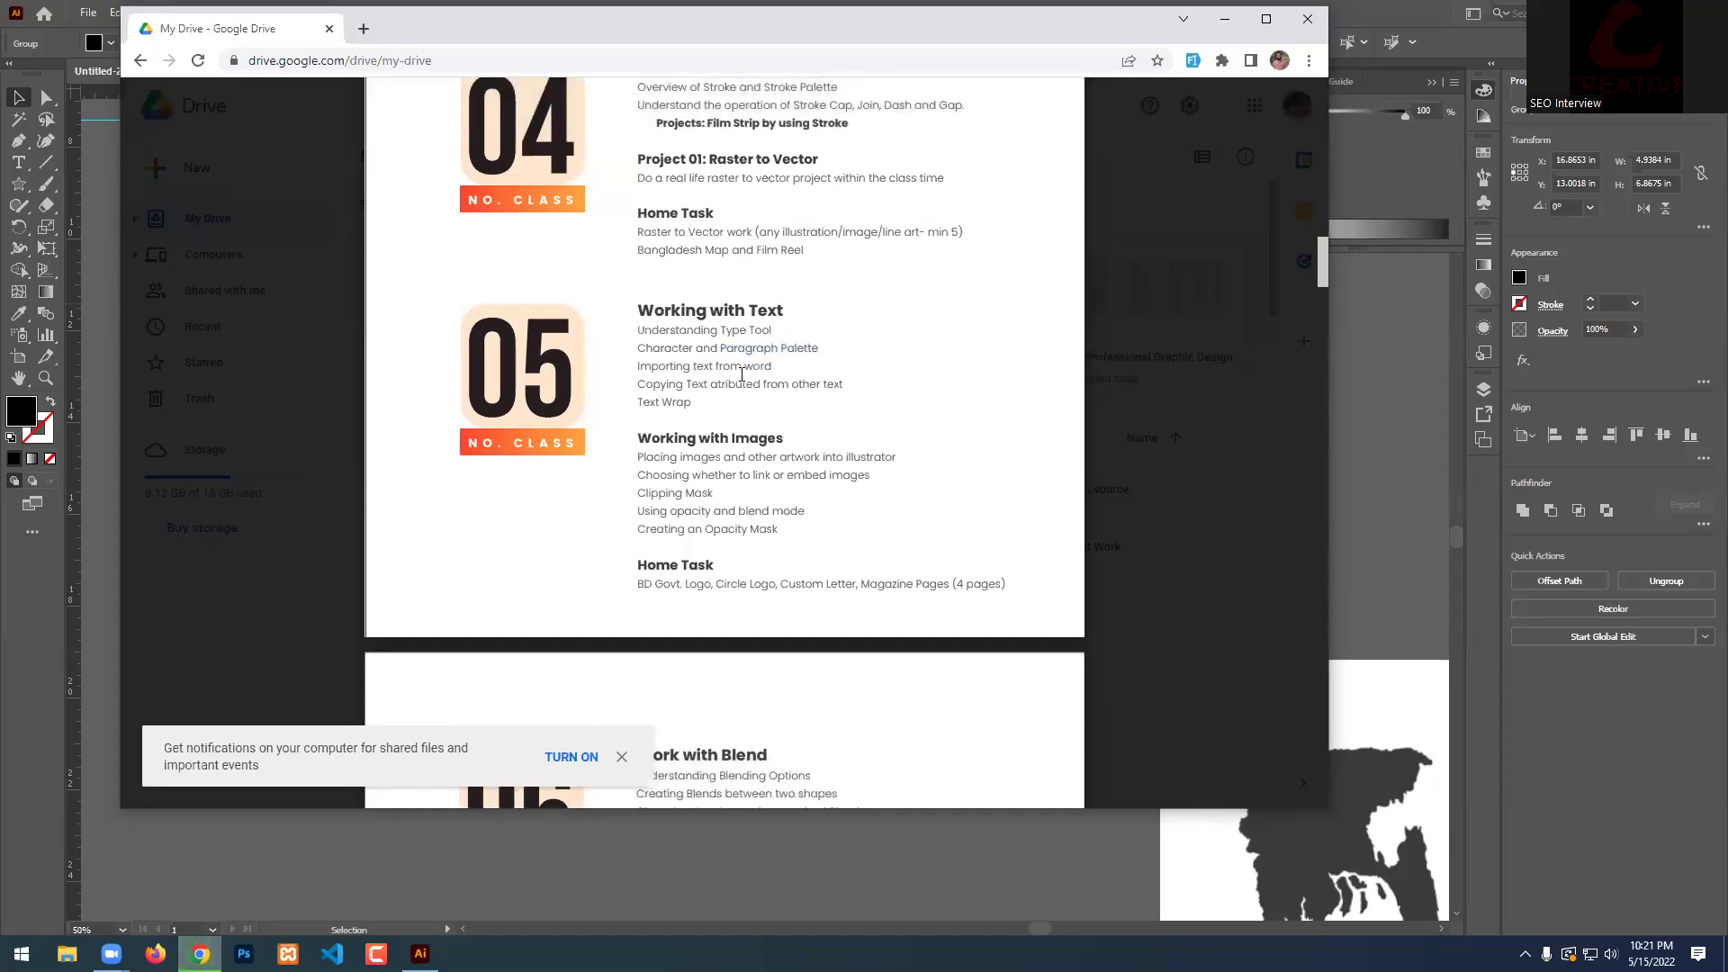
{"action": "triple_click", "coordinate": [672, 402]}
{"action": "double_click", "coordinate": [707, 387]}
{"action": "left_click_drag", "start_coordinate": [646, 389], "coordinate": [851, 385]}
{"action": "left_click_drag", "start_coordinate": [639, 367], "coordinate": [745, 371]}
{"action": "left_click", "coordinate": [745, 371]}
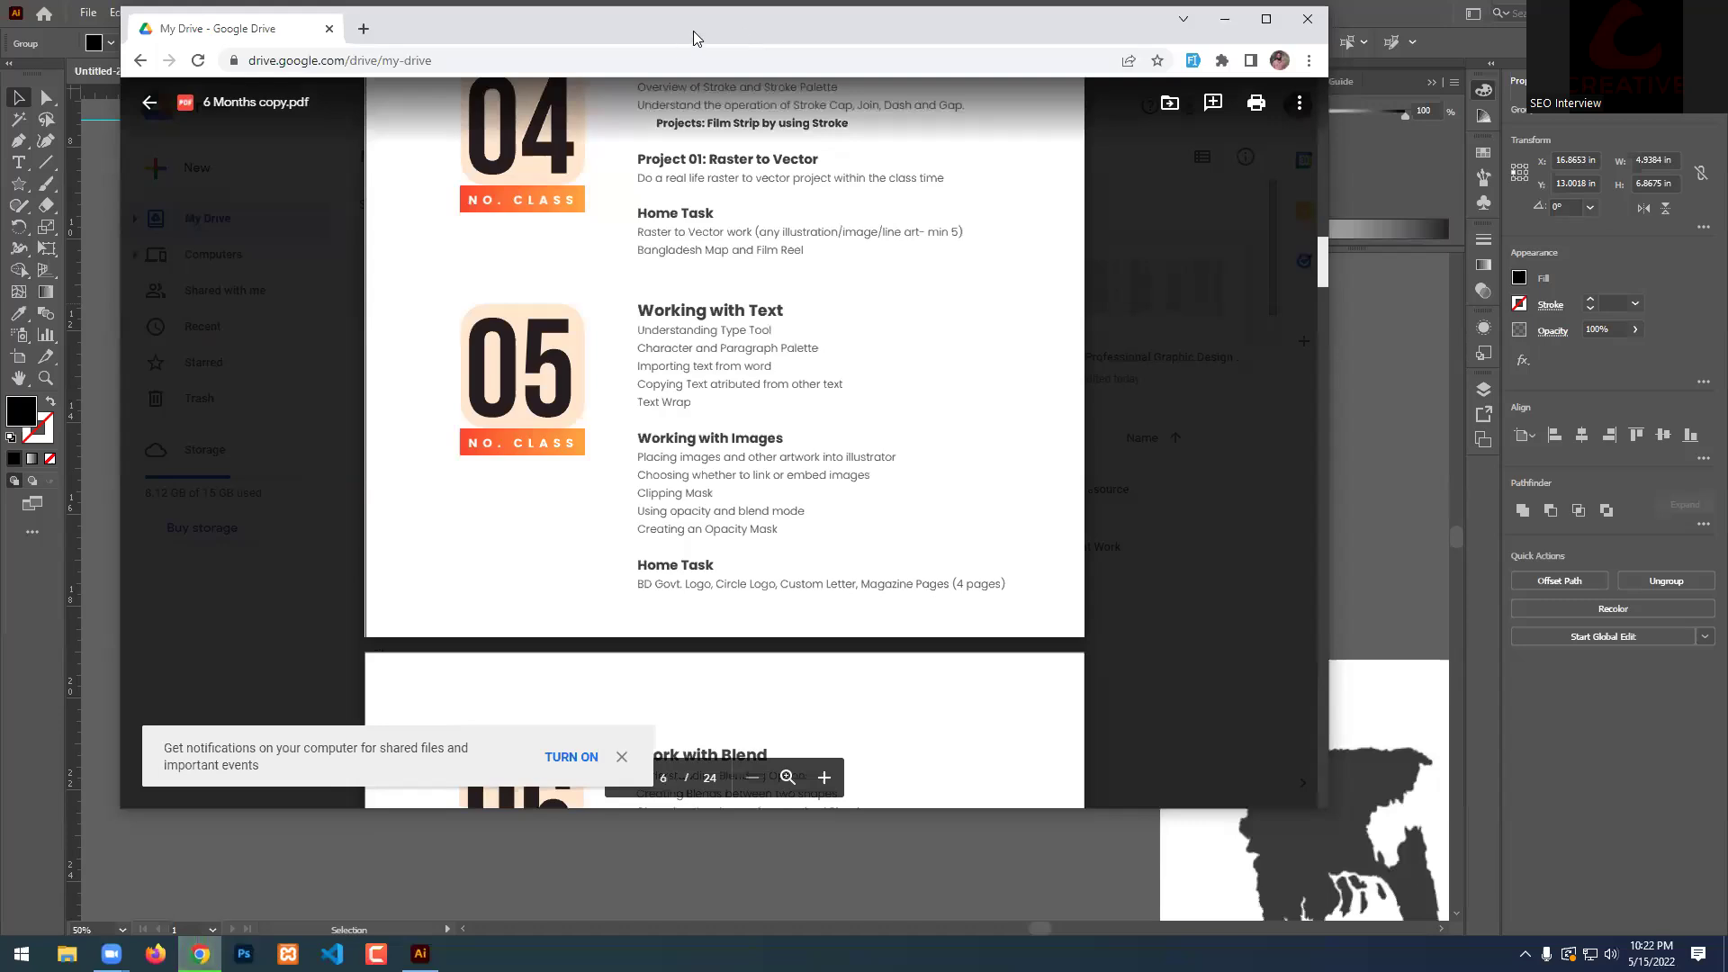
{"action": "left_click_drag", "start_coordinate": [693, 32], "coordinate": [720, 81]}
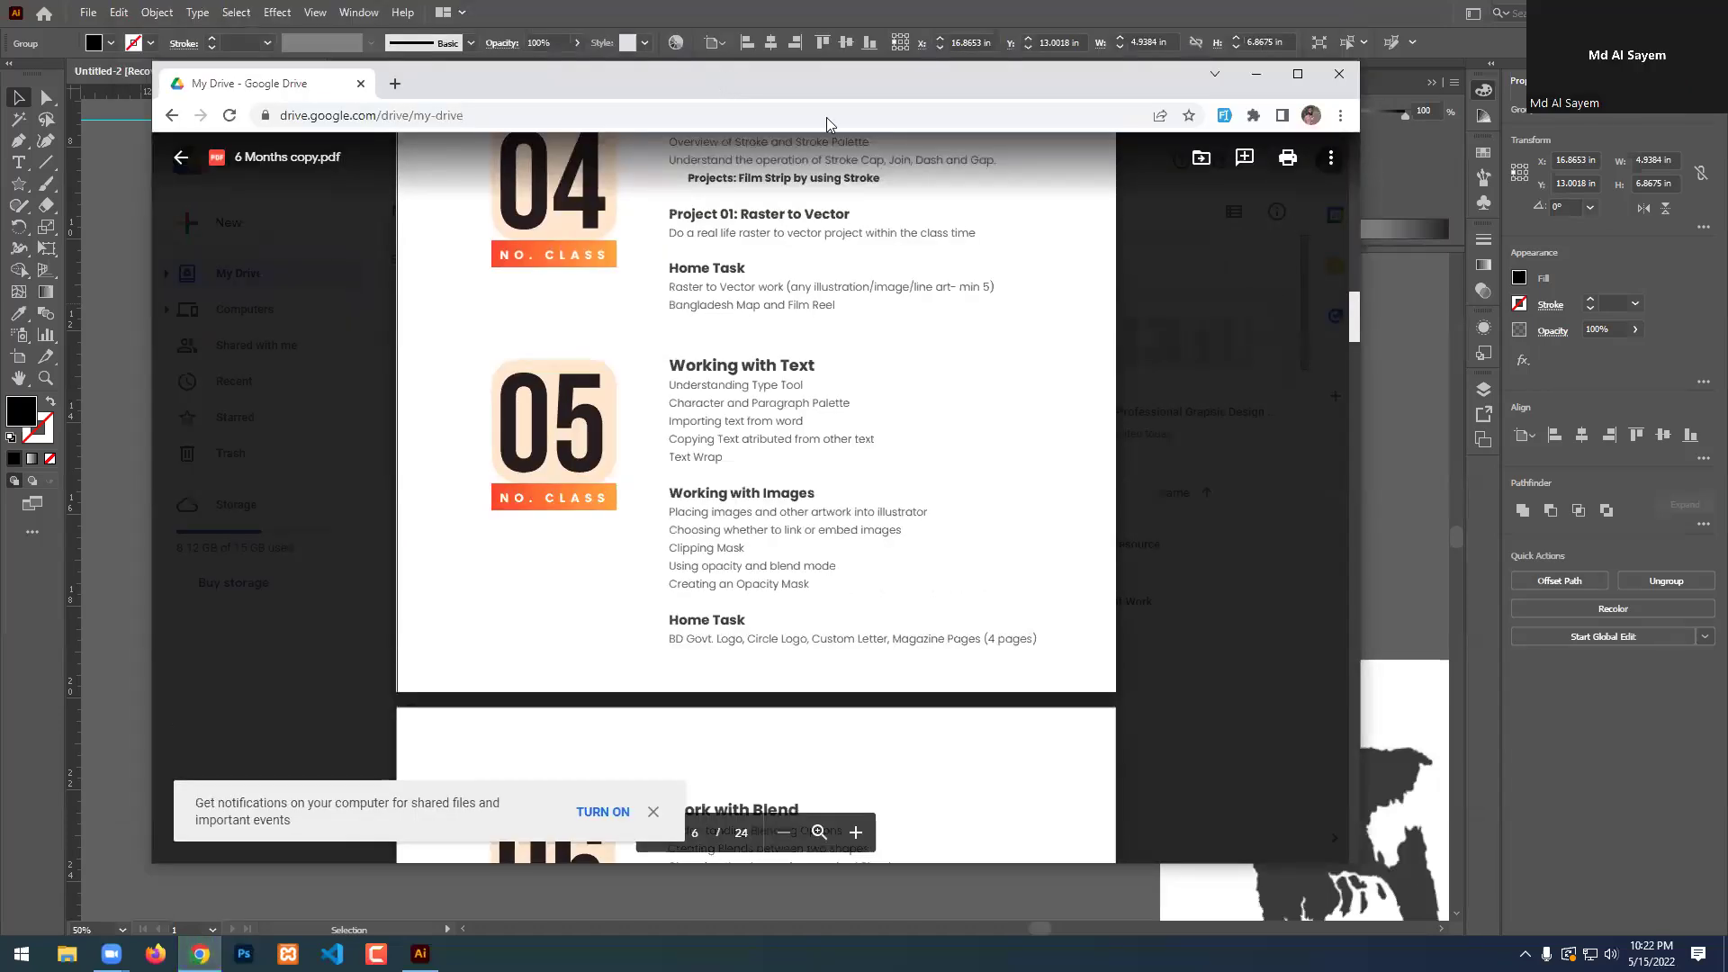
{"action": "left_click", "coordinate": [1256, 74]}
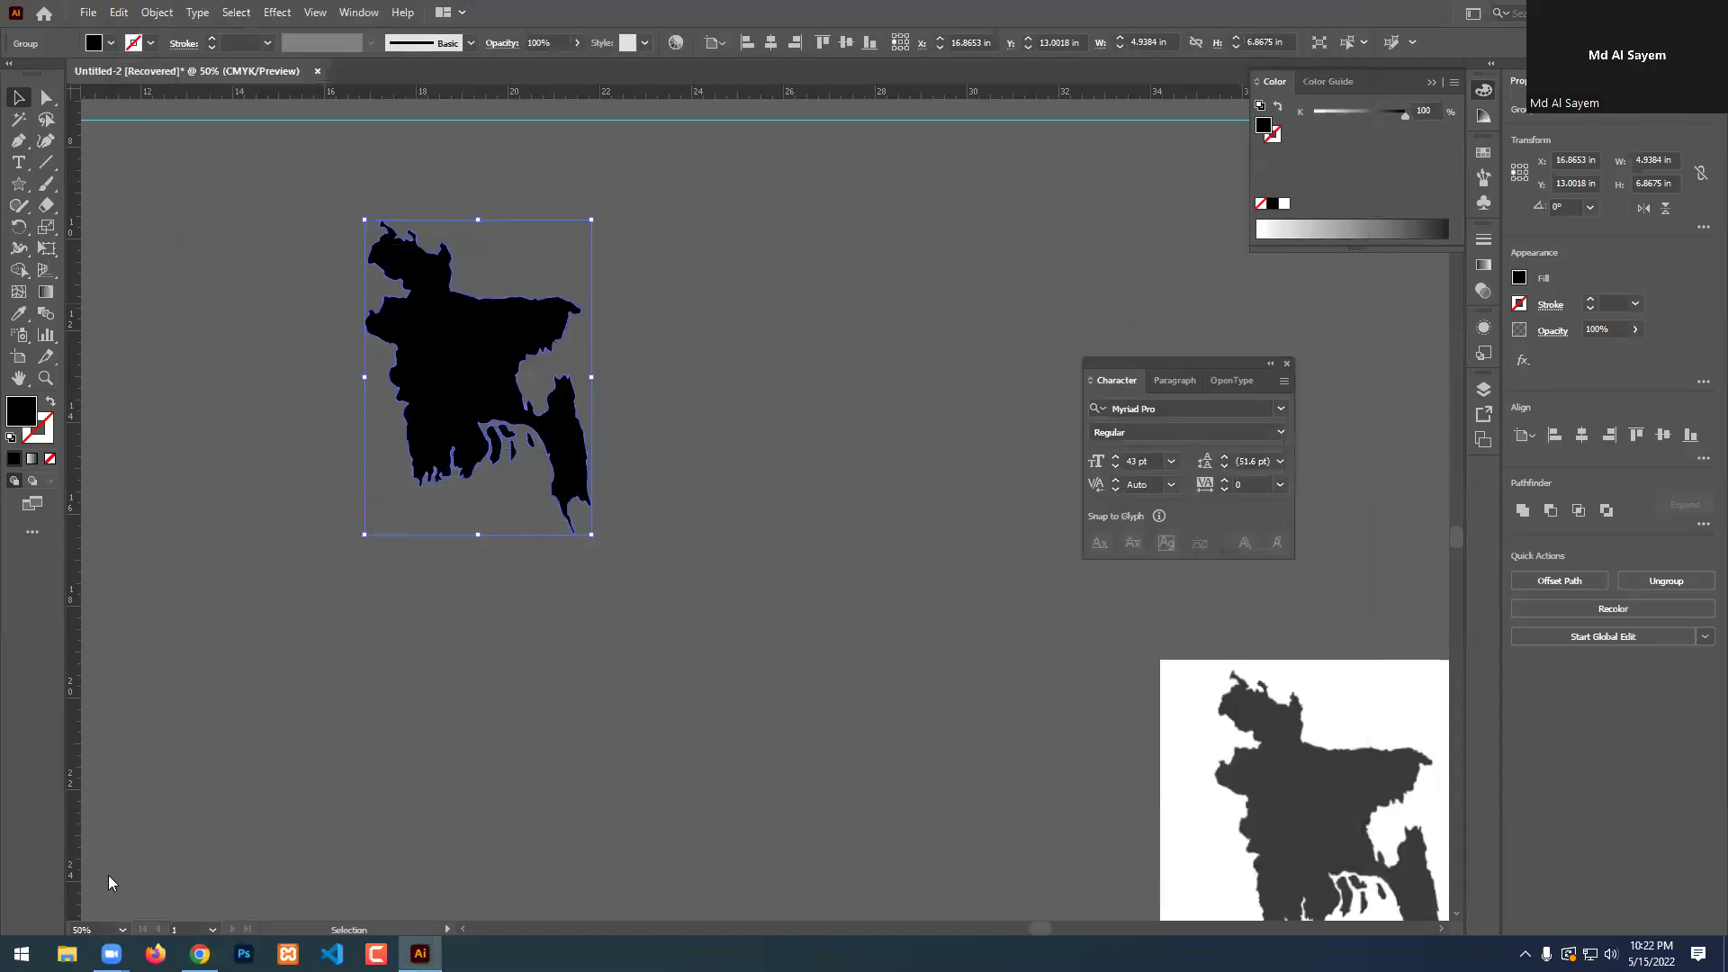
Launch Word from the Start menu, close its start screen, and return to the PDF window.
{"action": "left_click", "coordinate": [1617, 12]}
{"action": "left_click", "coordinate": [22, 954]}
{"action": "scroll", "coordinate": [216, 594], "scroll_direction": "down", "scroll_amount": 10}
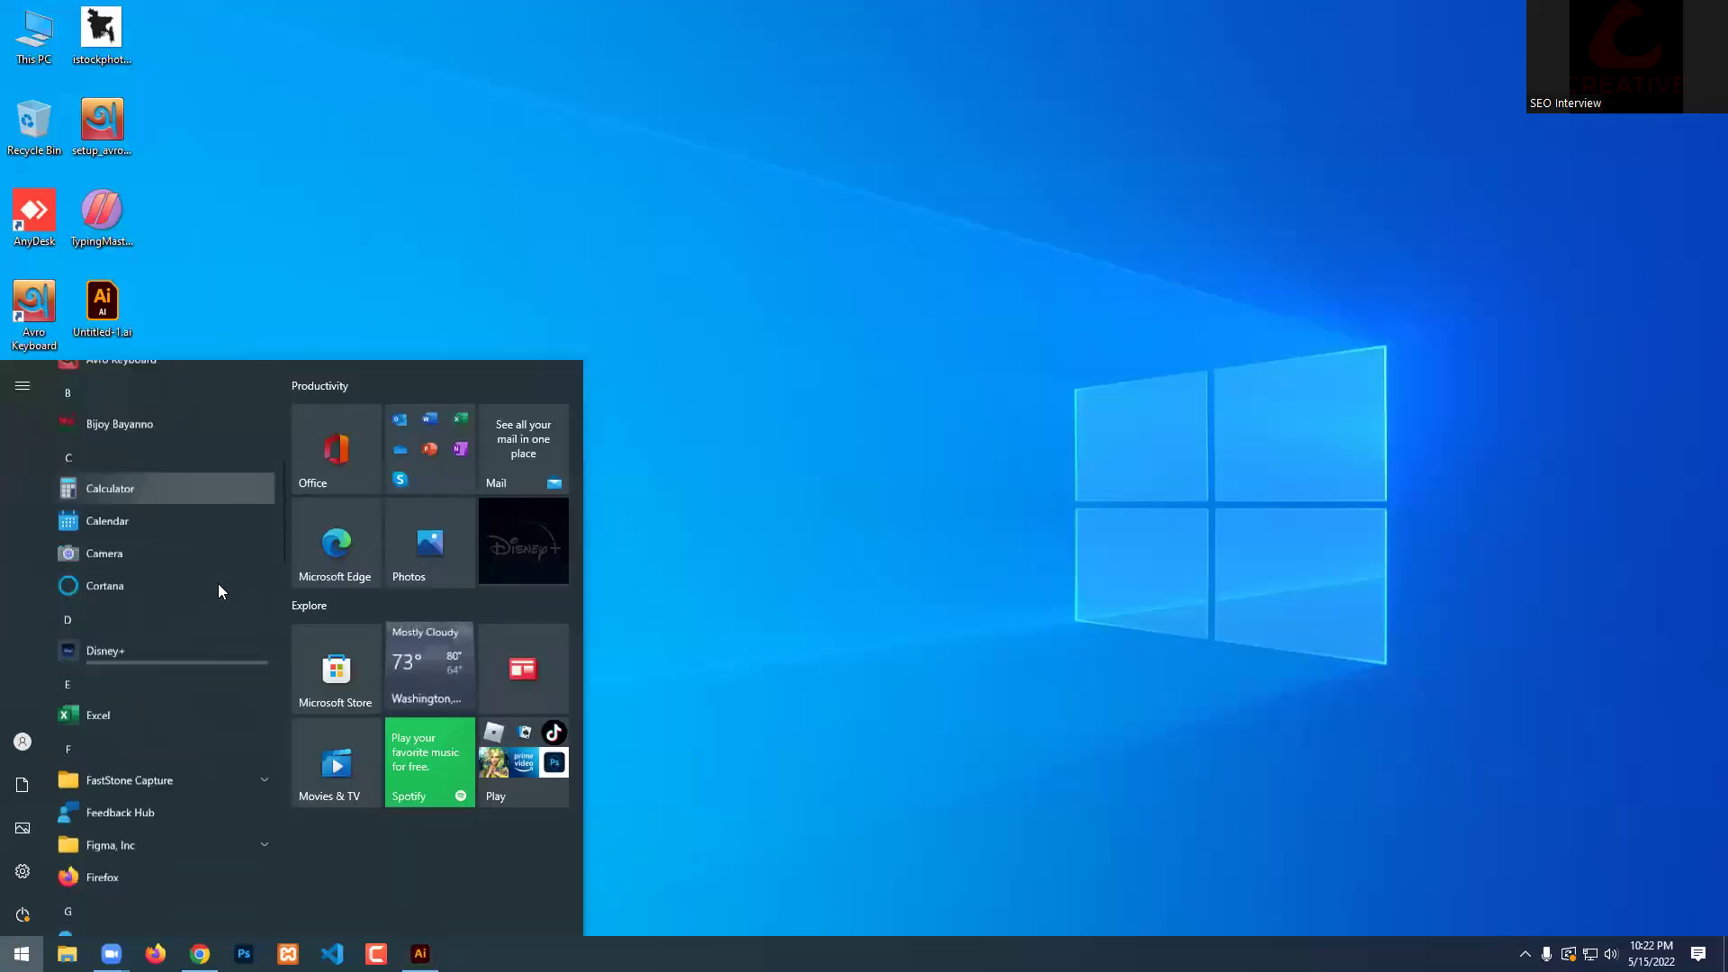
{"action": "scroll", "coordinate": [176, 753], "scroll_direction": "down", "scroll_amount": 10}
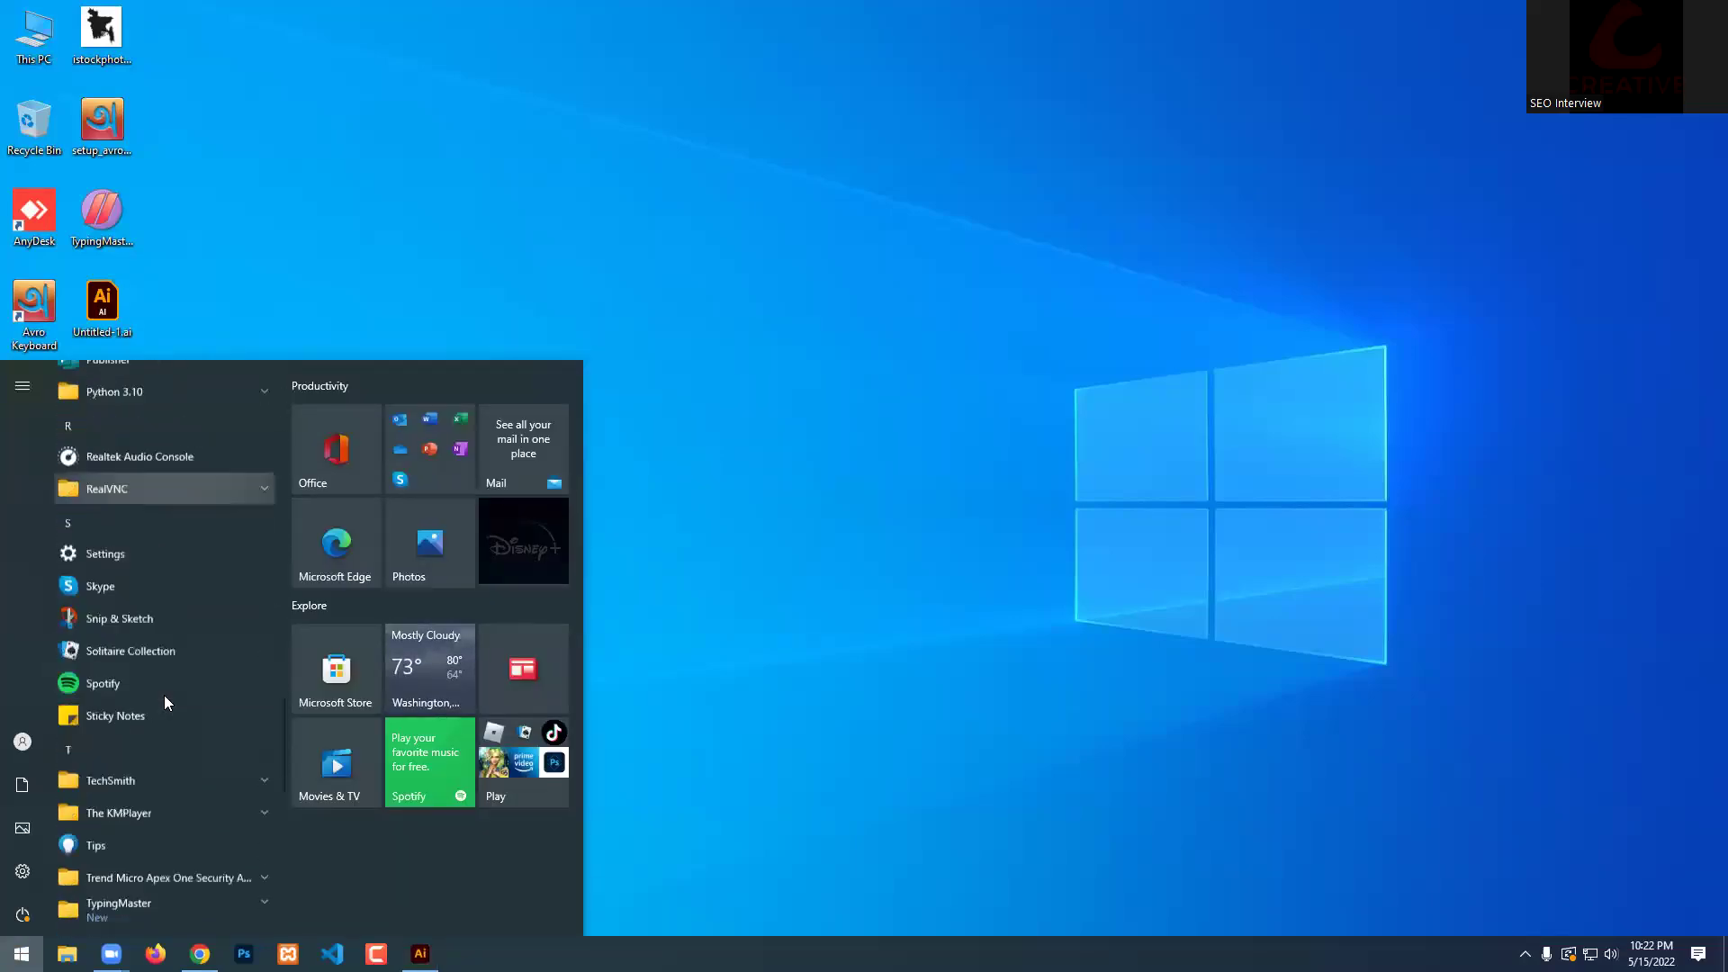
{"action": "scroll", "coordinate": [187, 623], "scroll_direction": "down", "scroll_amount": 5}
{"action": "left_click", "coordinate": [124, 677]}
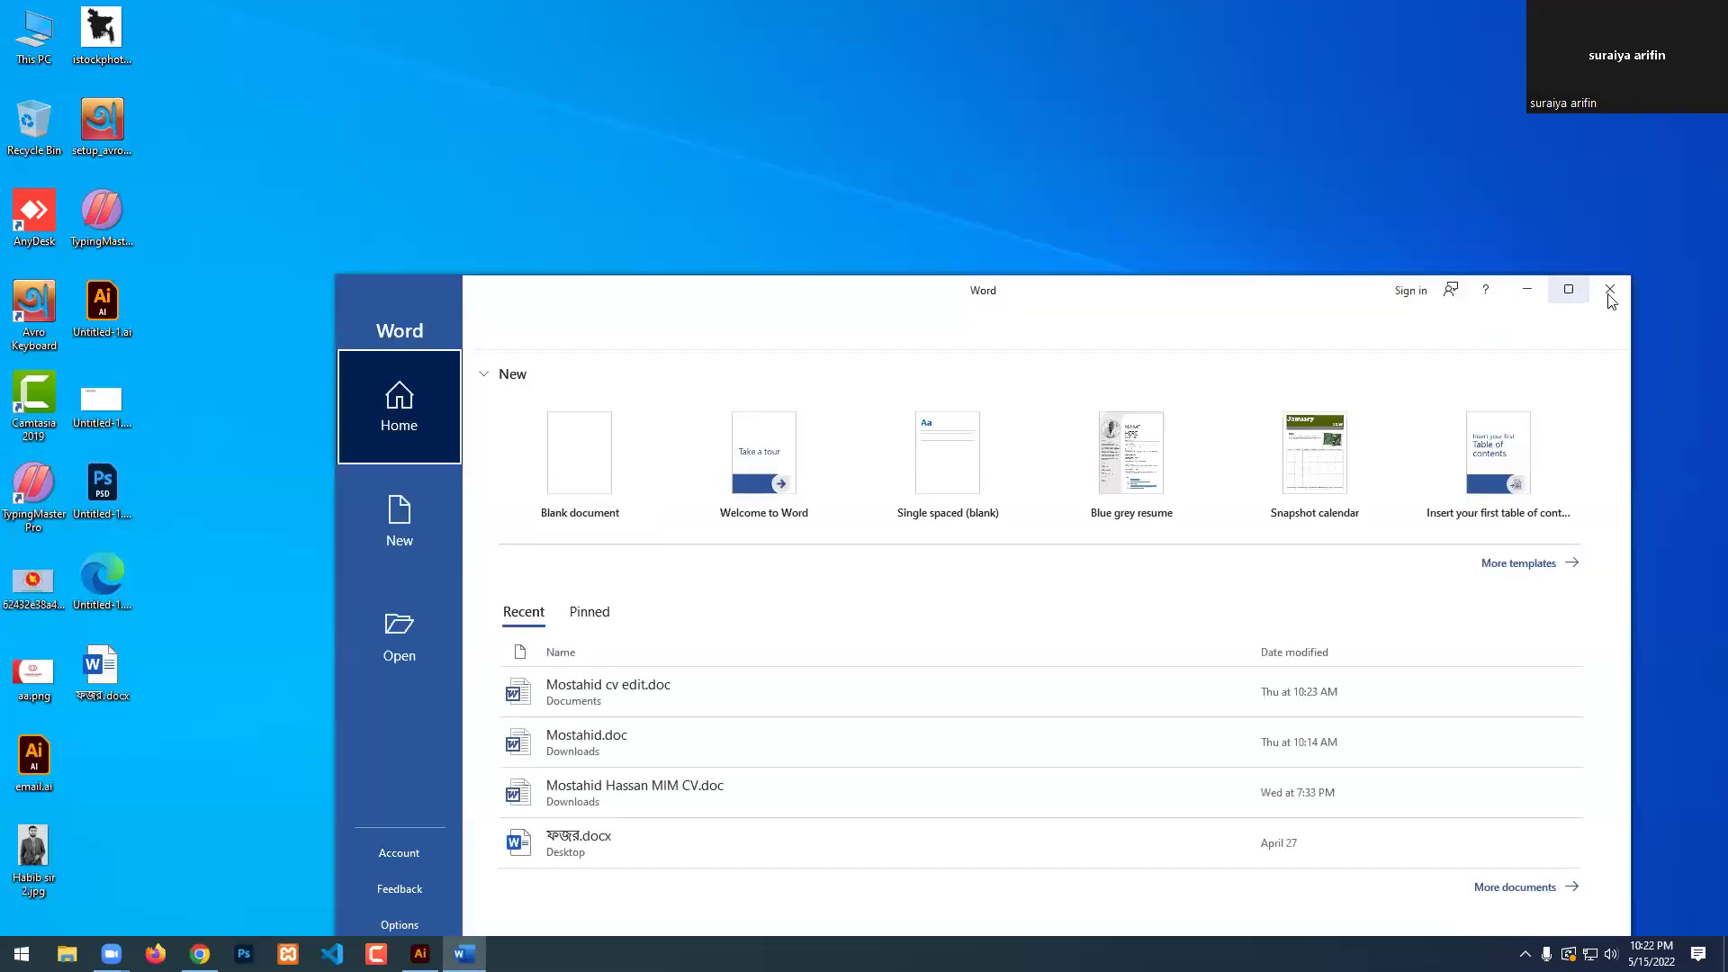
{"action": "left_click", "coordinate": [1611, 290]}
{"action": "left_click", "coordinate": [200, 953]}
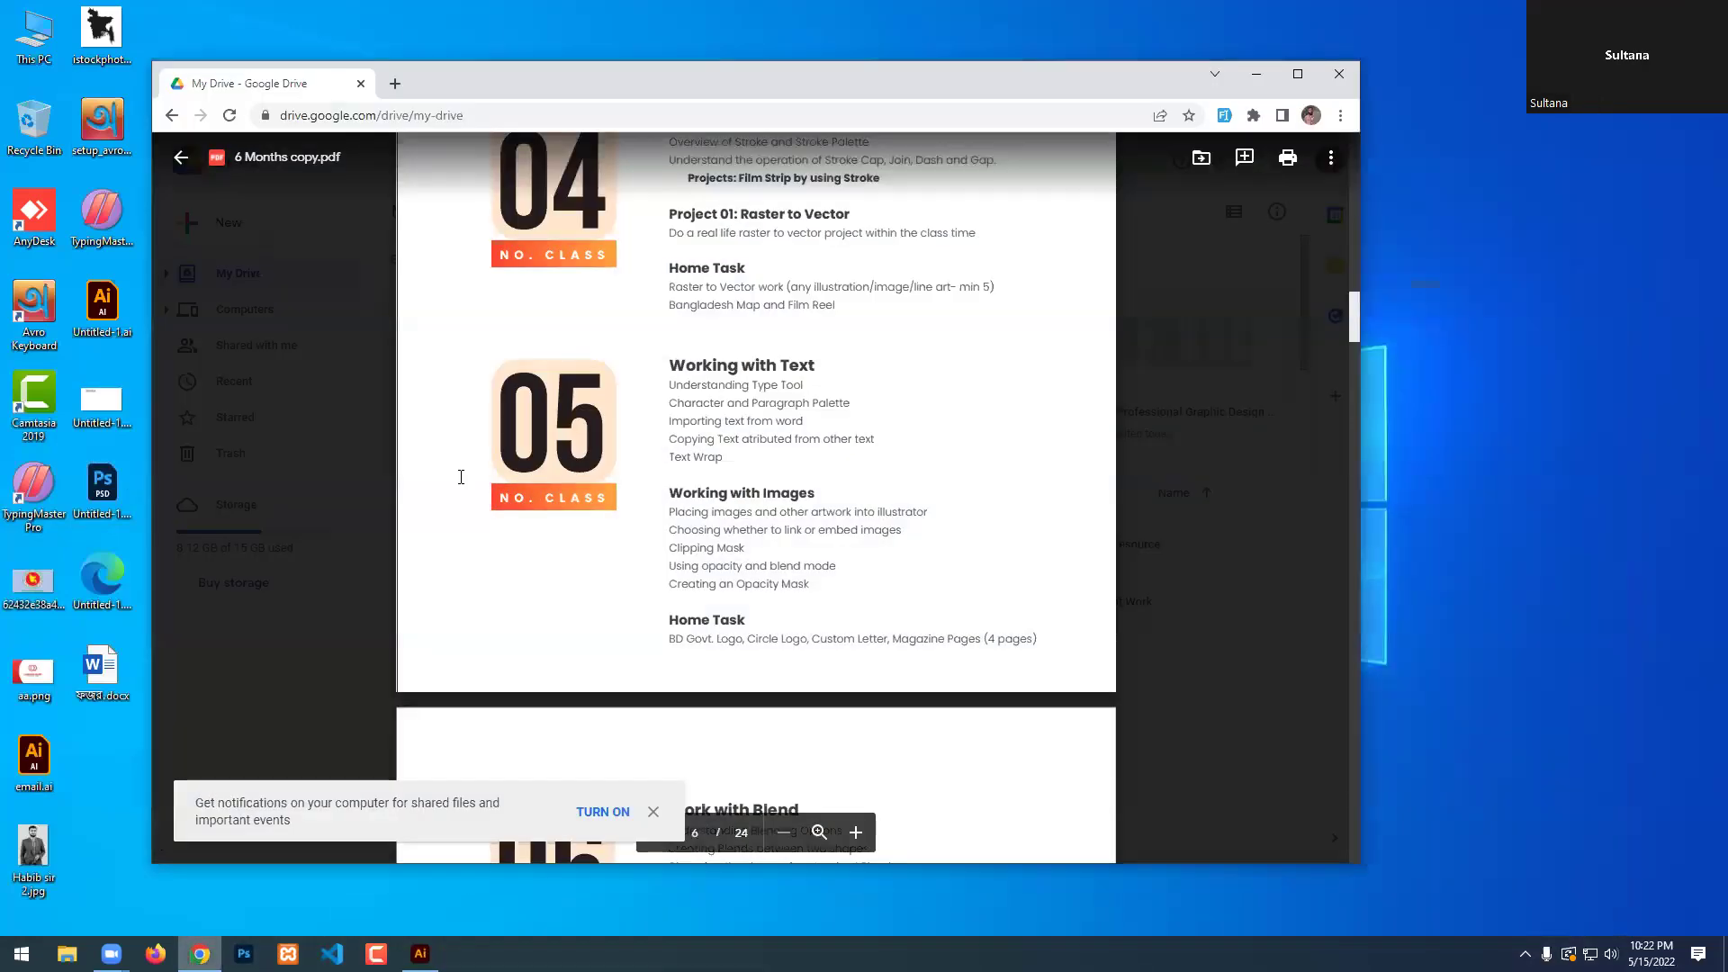
Relaunch Word, create a blank document, dismiss the license warning, and maximize the window.
{"action": "left_click", "coordinate": [22, 953]}
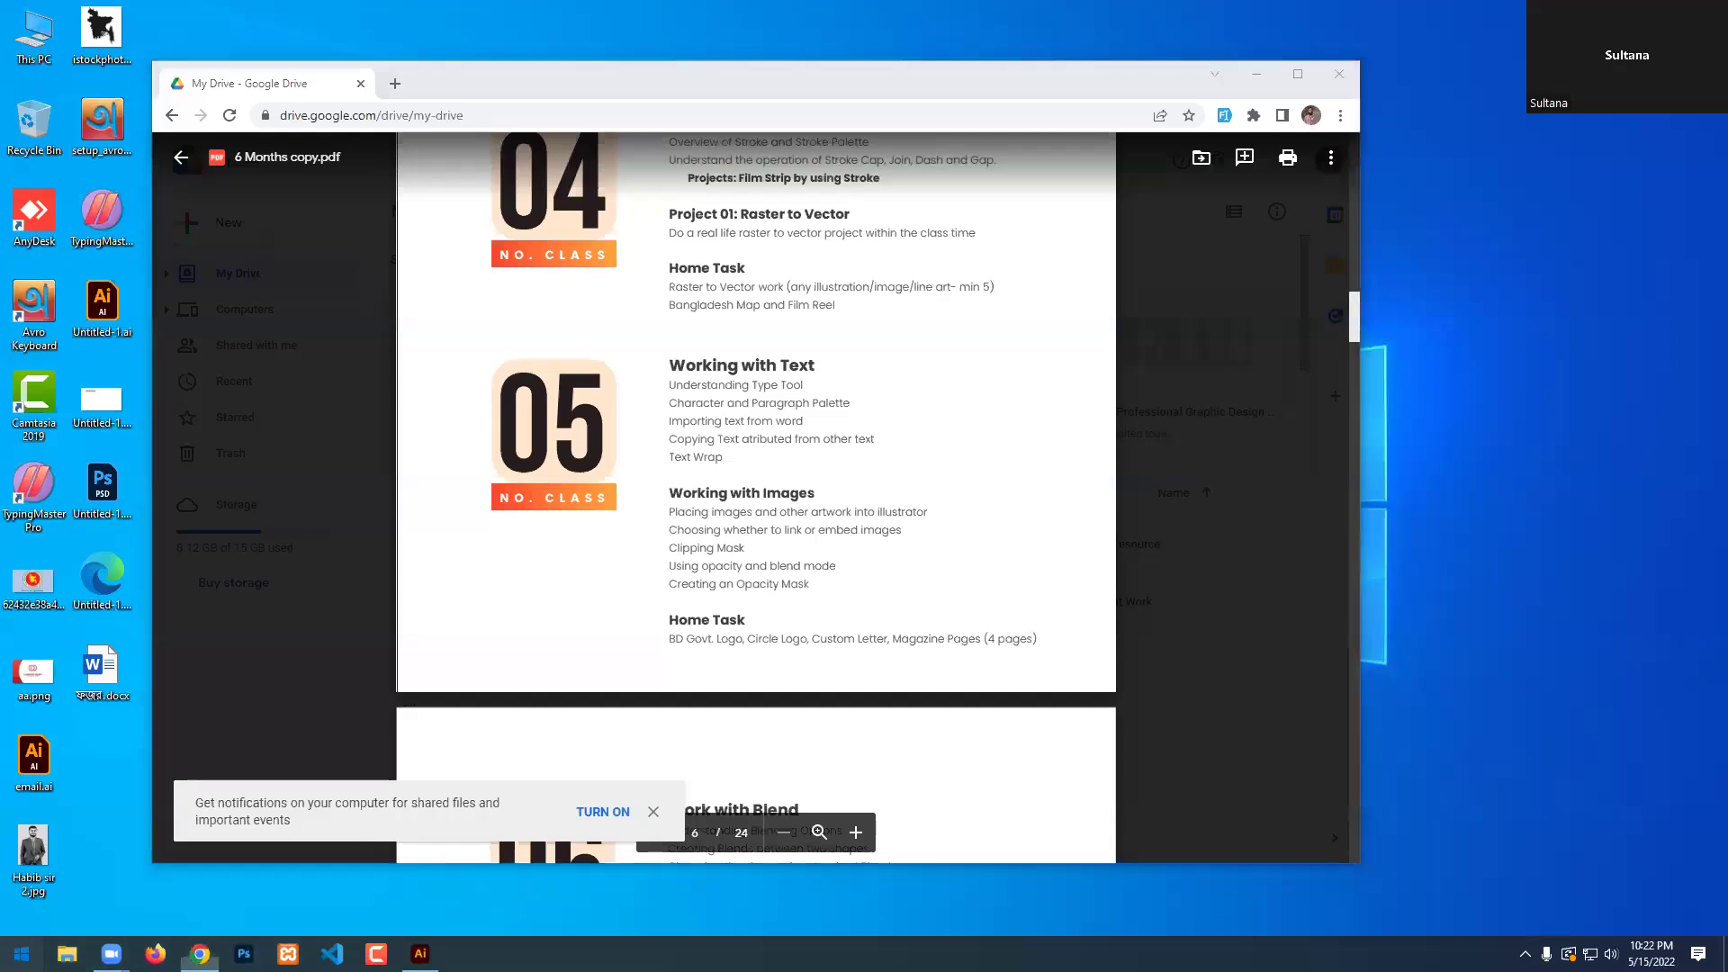
{"action": "scroll", "coordinate": [171, 636], "scroll_direction": "down", "scroll_amount": 15}
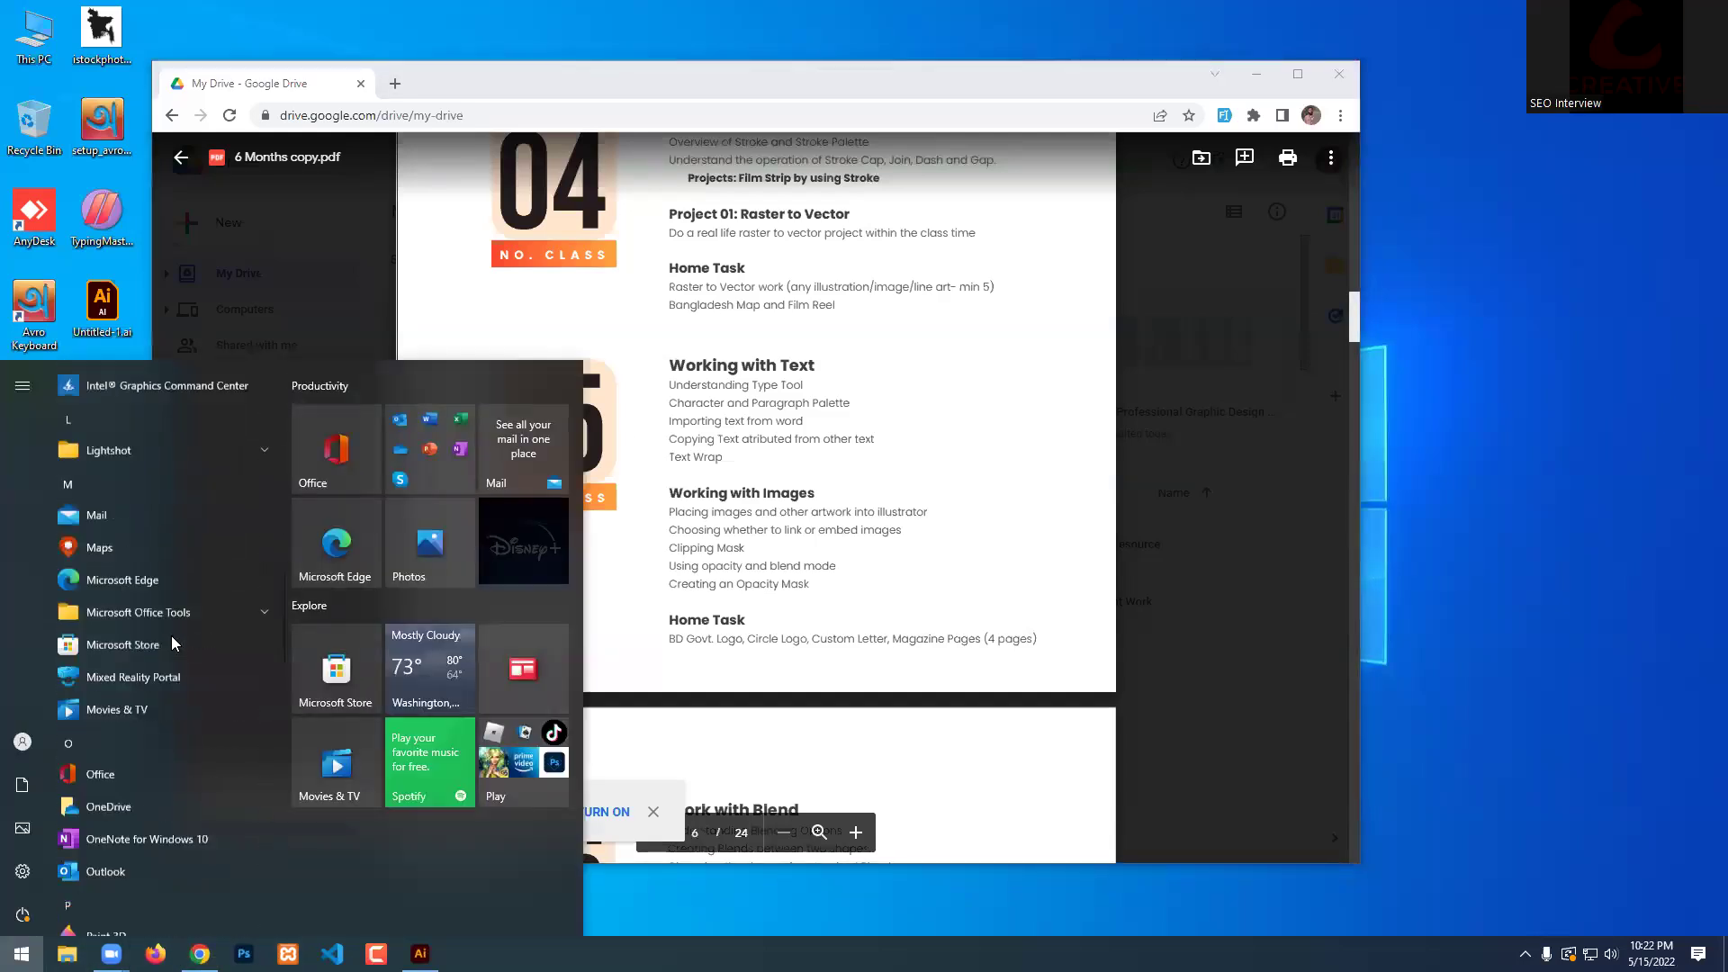
{"action": "scroll", "coordinate": [171, 635], "scroll_direction": "down", "scroll_amount": 5}
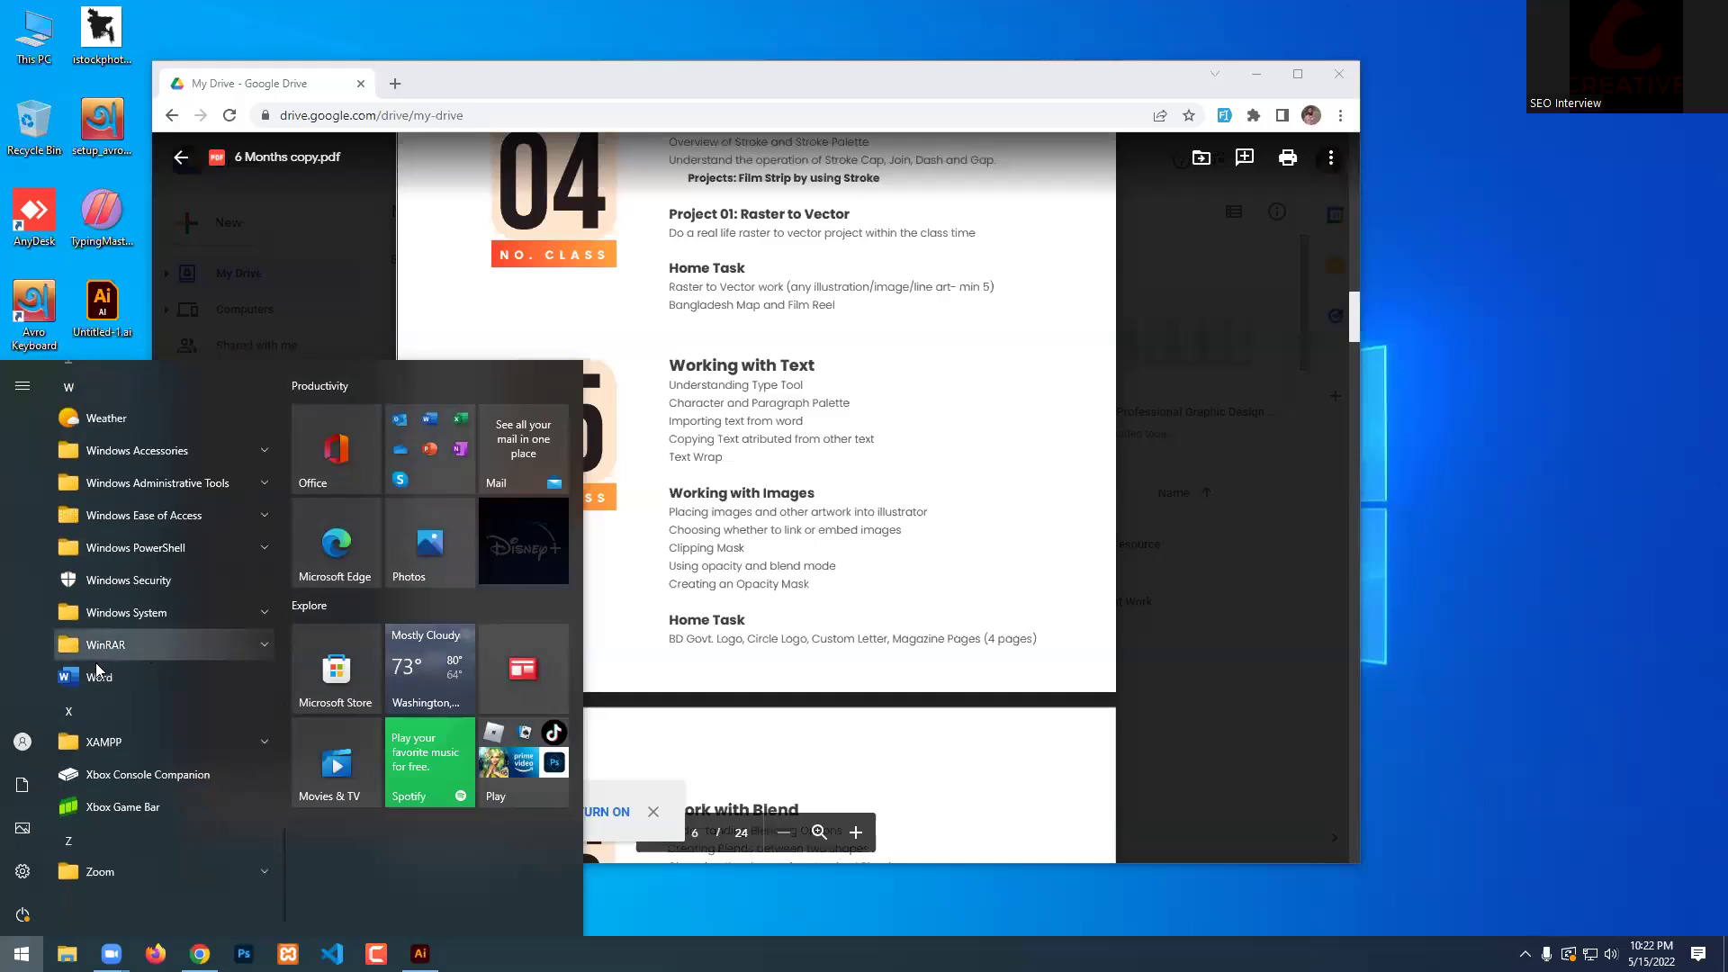
{"action": "left_click", "coordinate": [171, 639]}
{"action": "left_click", "coordinate": [605, 468]}
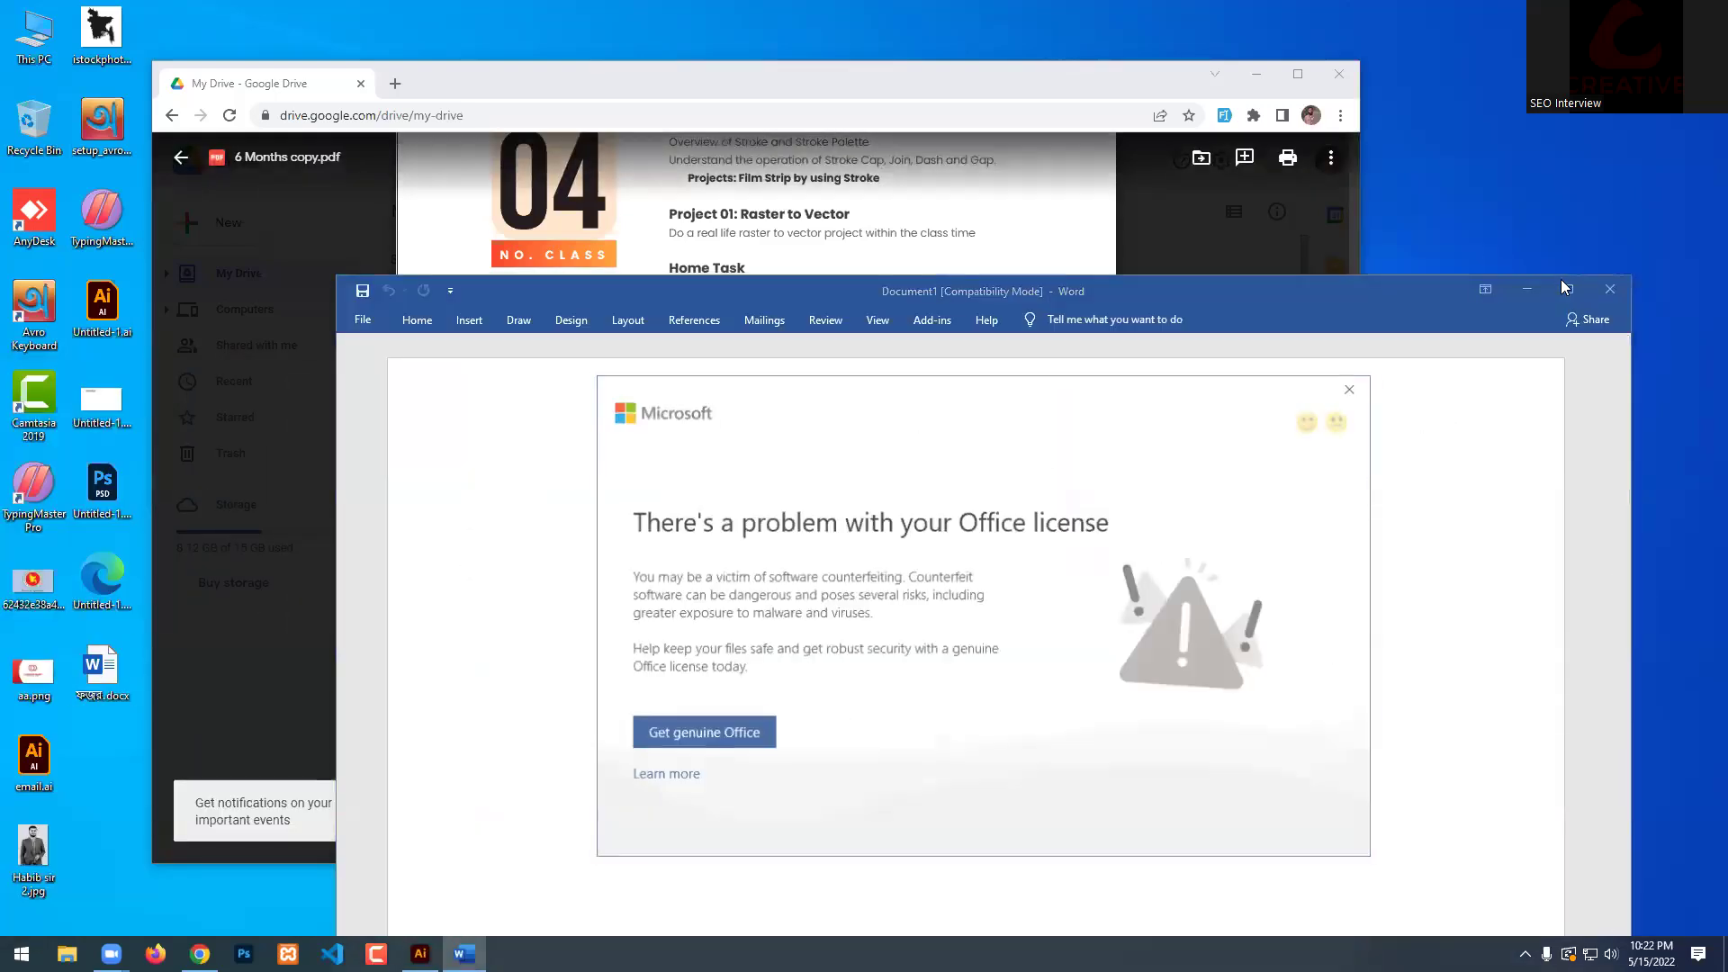
{"action": "left_click", "coordinate": [1351, 388]}
{"action": "left_click", "coordinate": [1568, 289]}
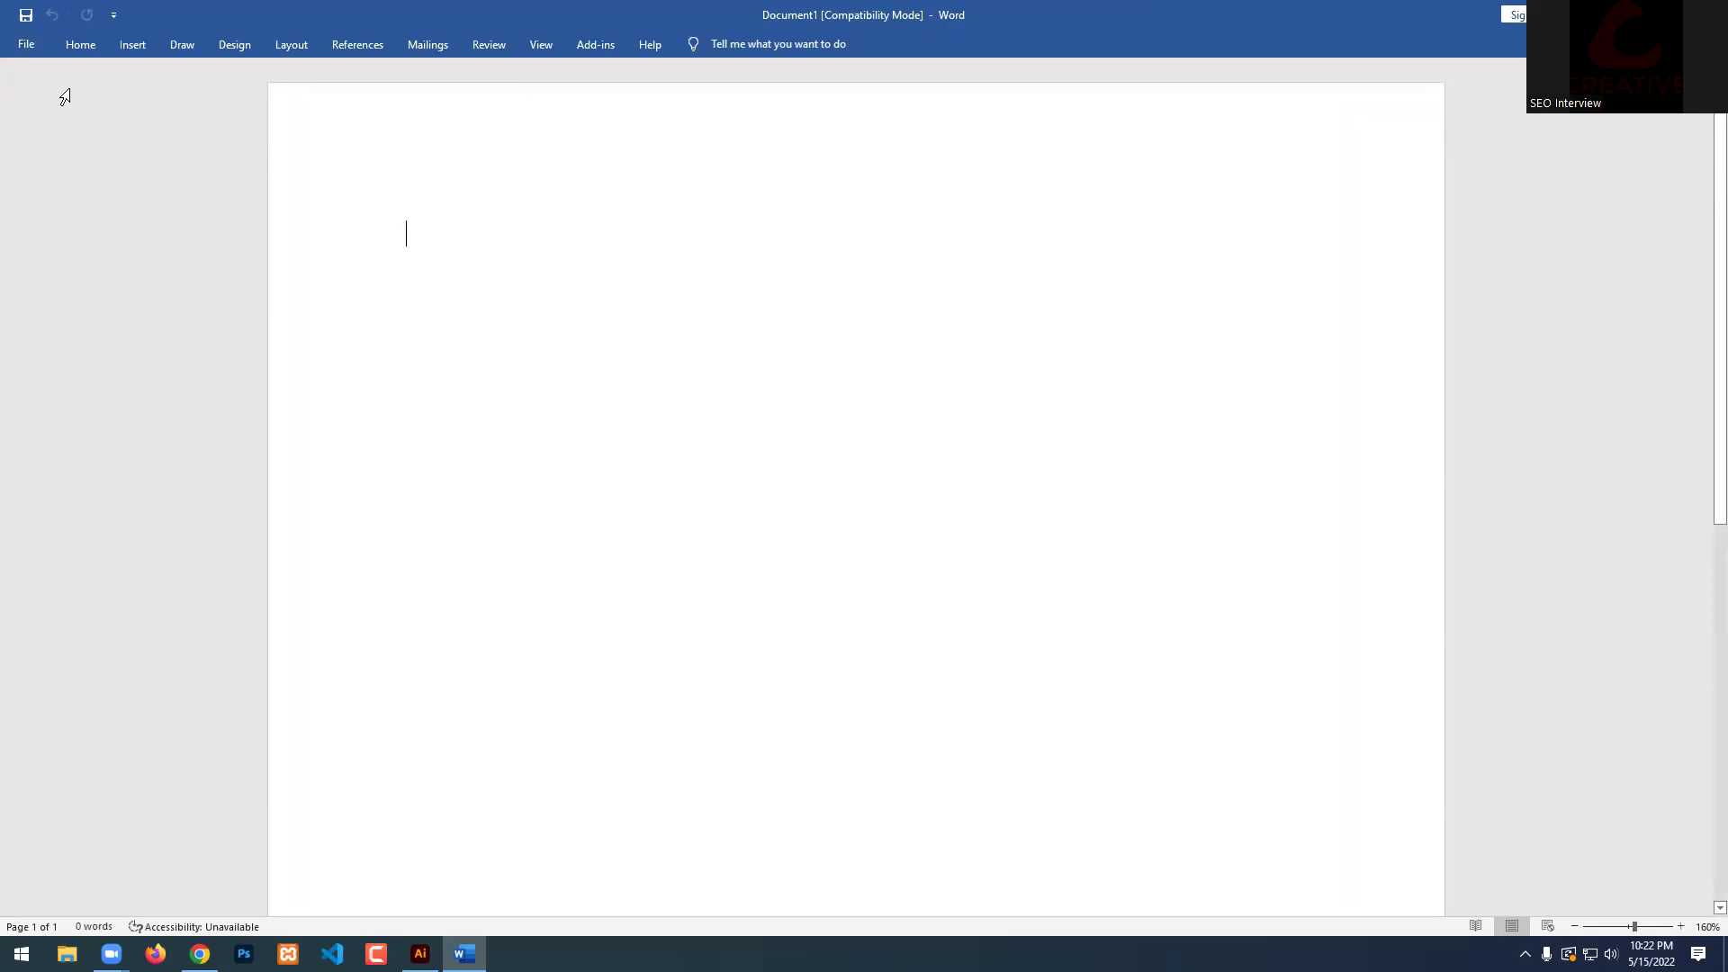
Pin Word's Home ribbon open, then Alt+Tab back to the Chrome course PDF.
{"action": "left_click", "coordinate": [72, 44]}
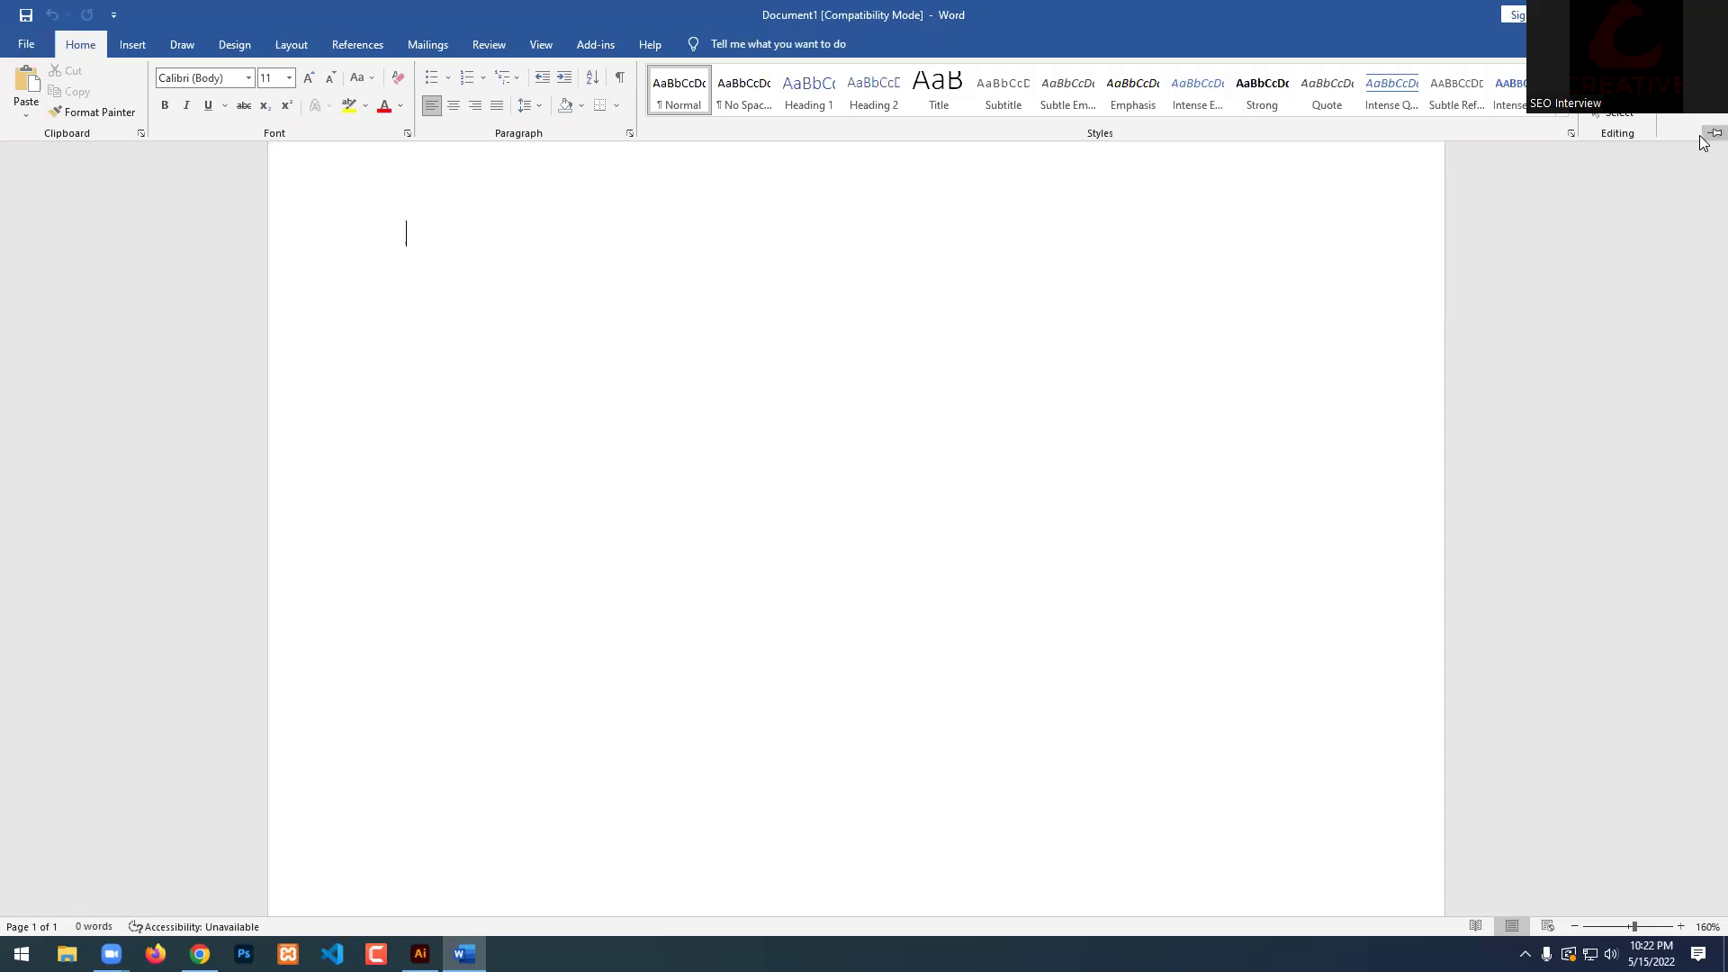
{"action": "left_click", "coordinate": [1714, 133]}
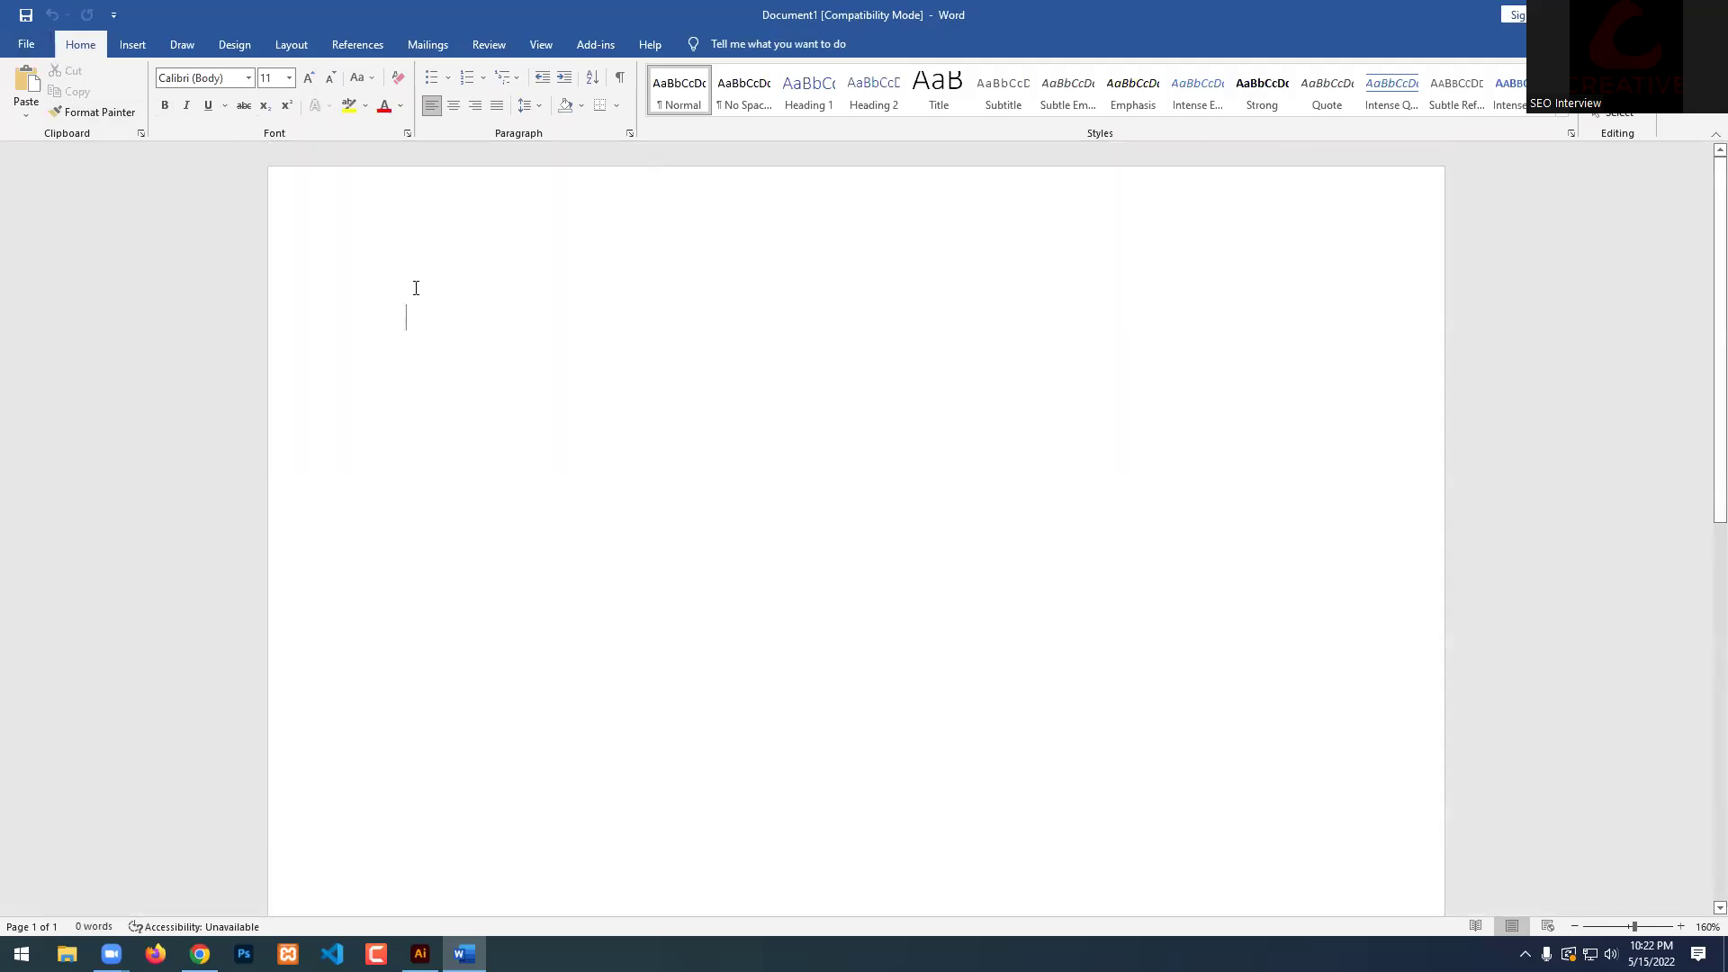
{"action": "key", "text": "alt"}
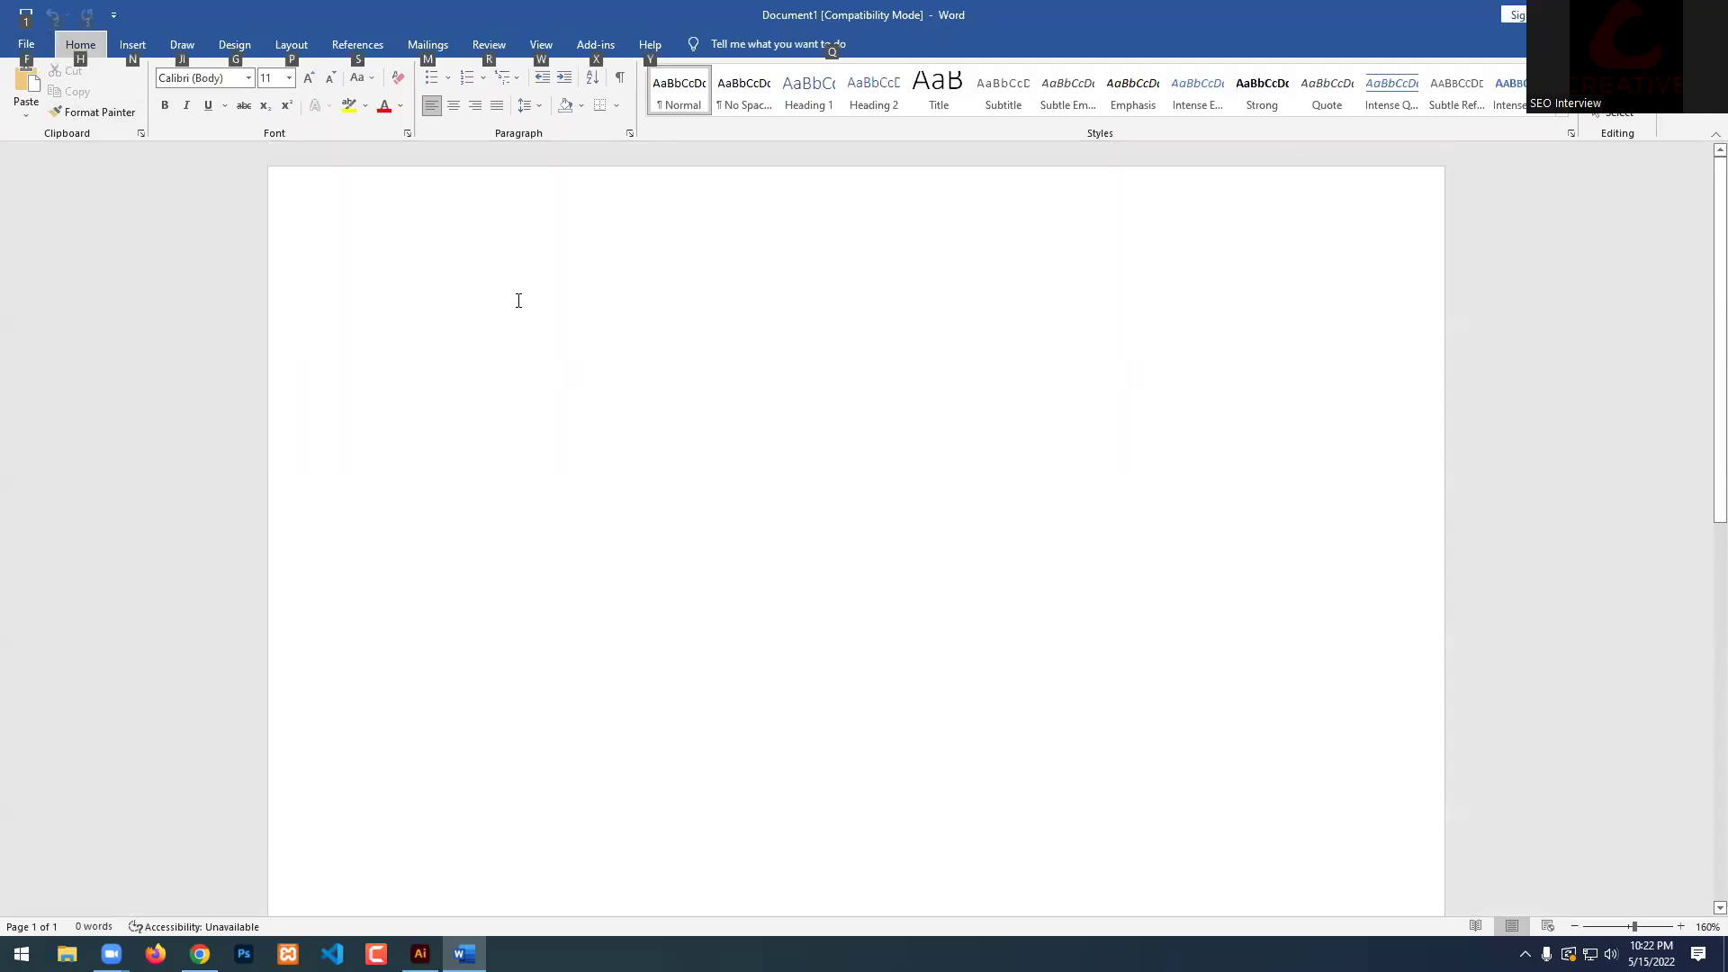
{"action": "key", "text": "alt+Tab"}
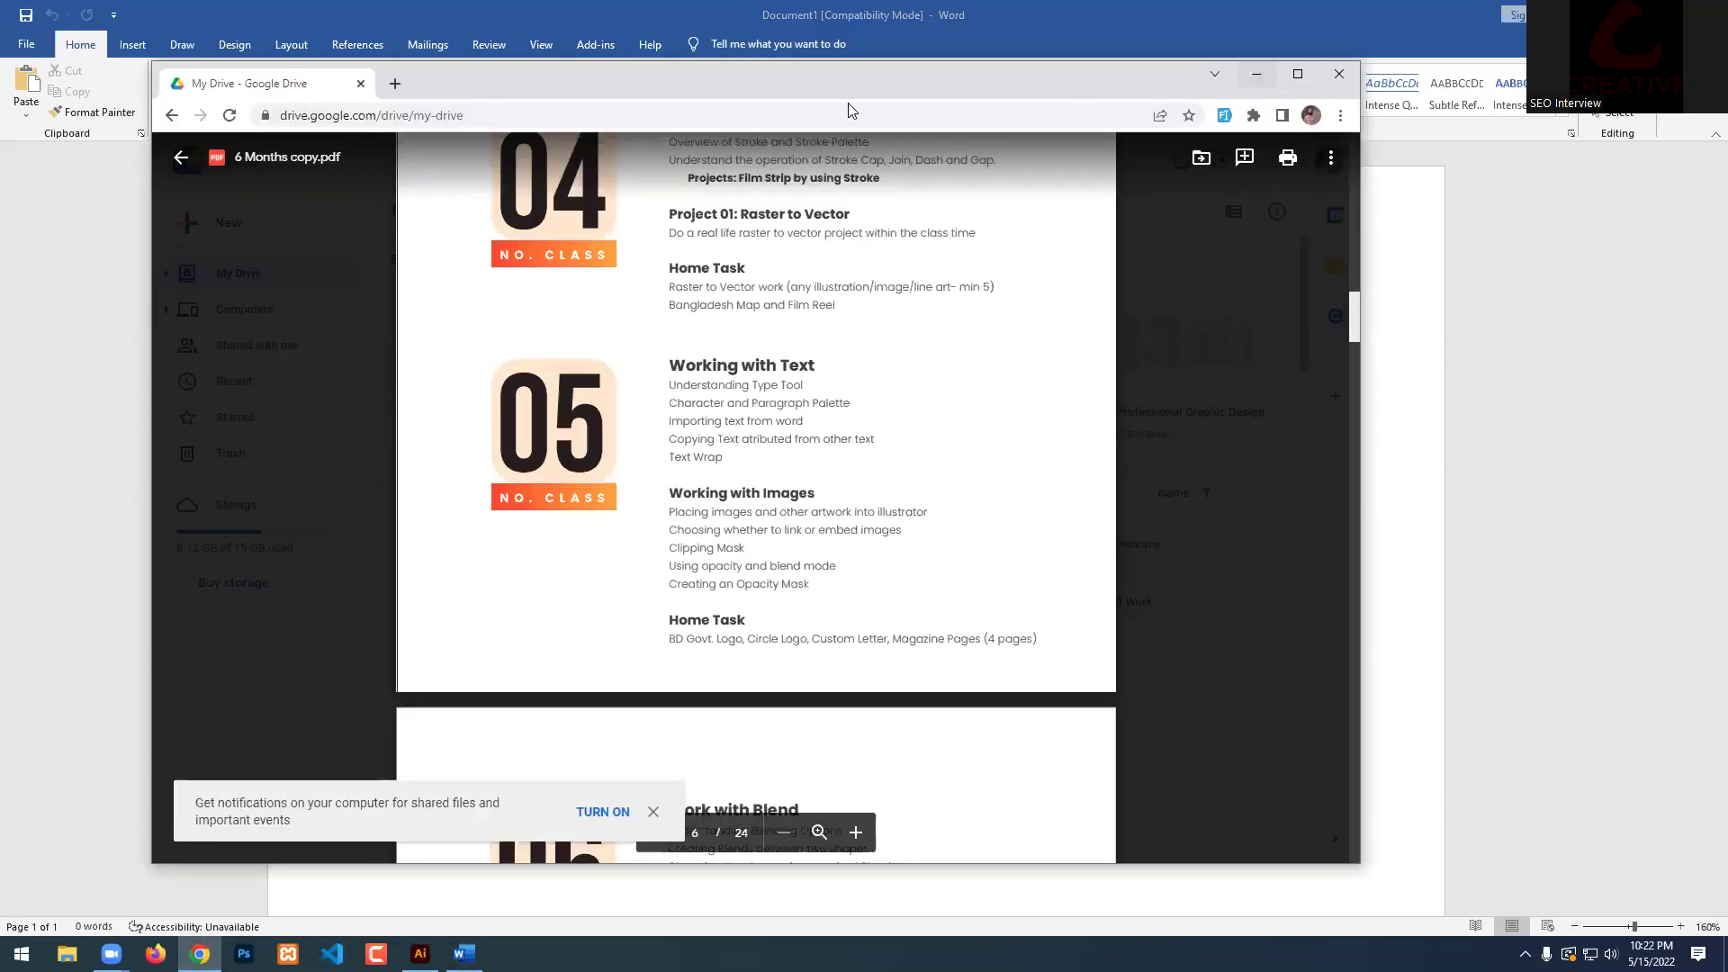
Search 'lorem ipsum' in a new Chrome tab and open lipsum.com.
{"action": "left_click", "coordinate": [395, 83]}
{"action": "left_click", "coordinate": [531, 117]}
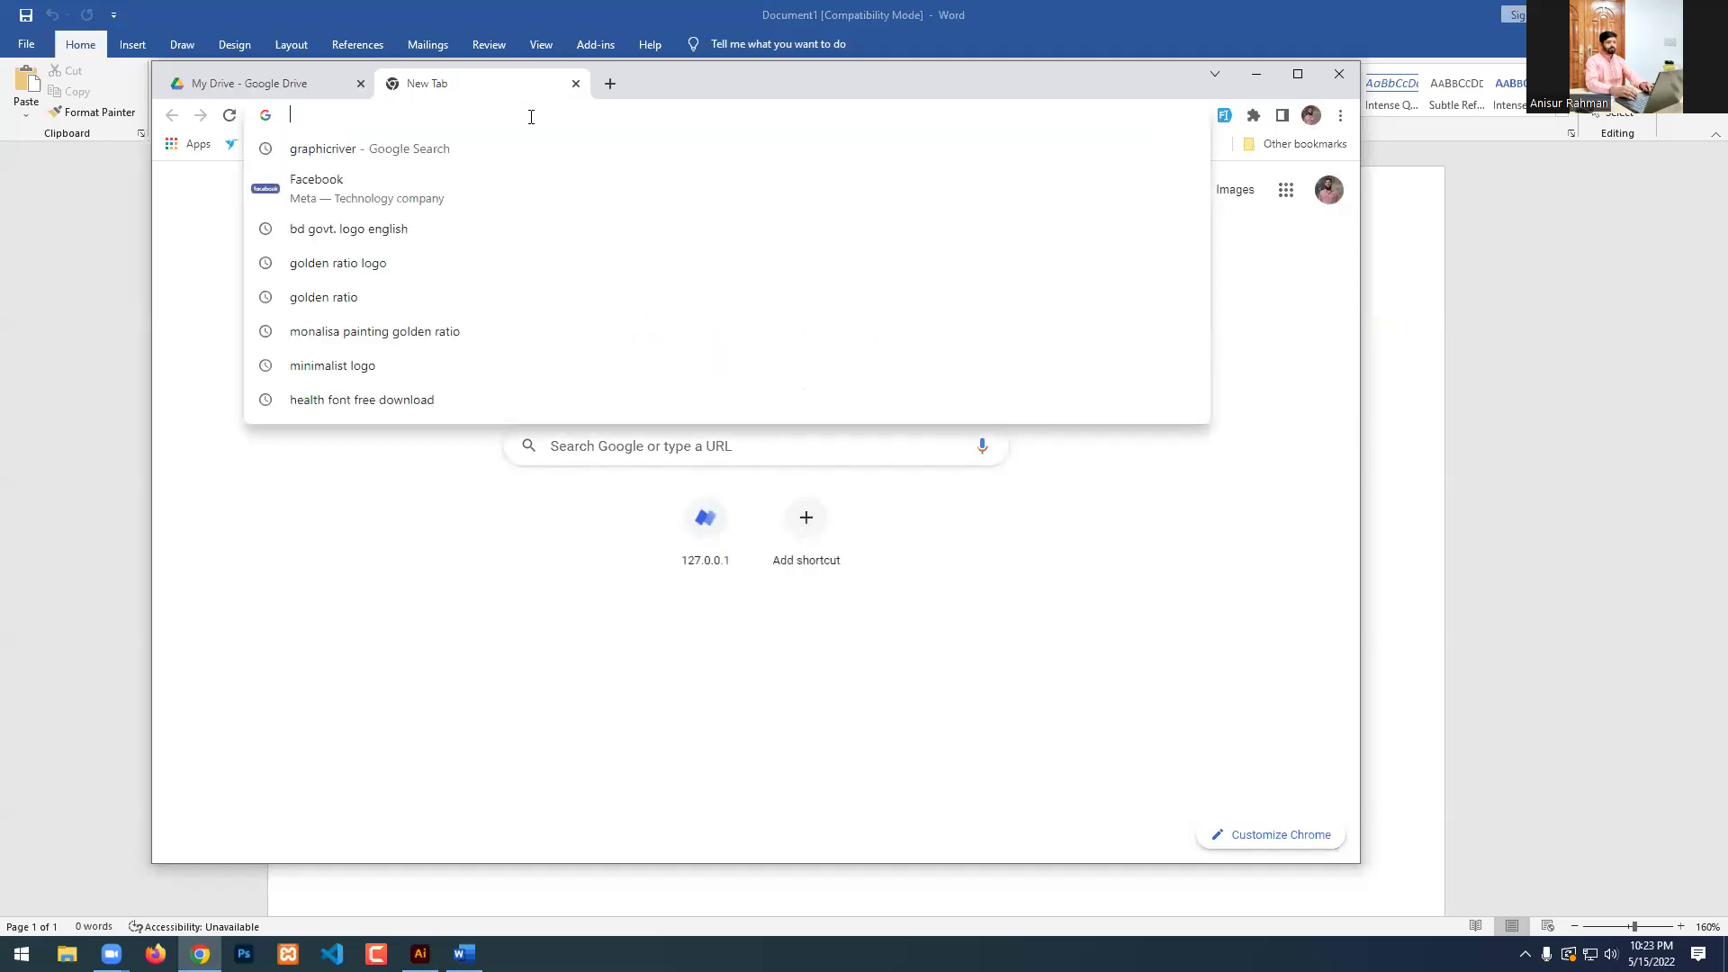
{"action": "type", "text": "LOREM"}
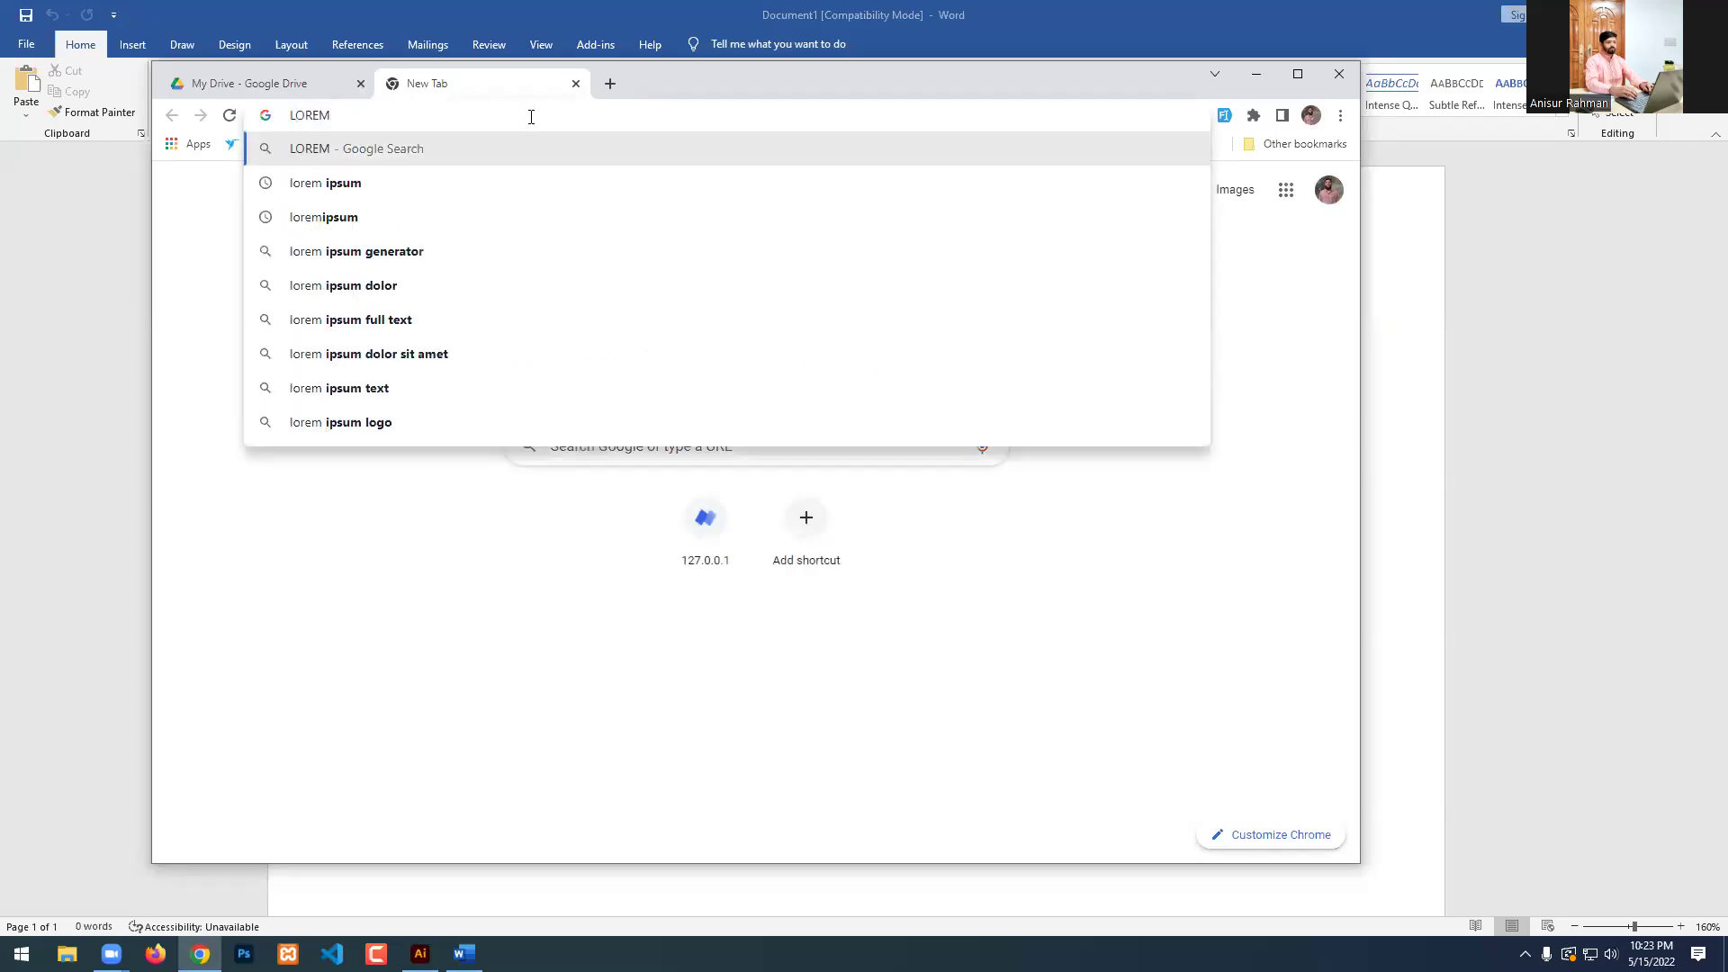
{"action": "key", "text": "Down"}
{"action": "key", "text": "Return"}
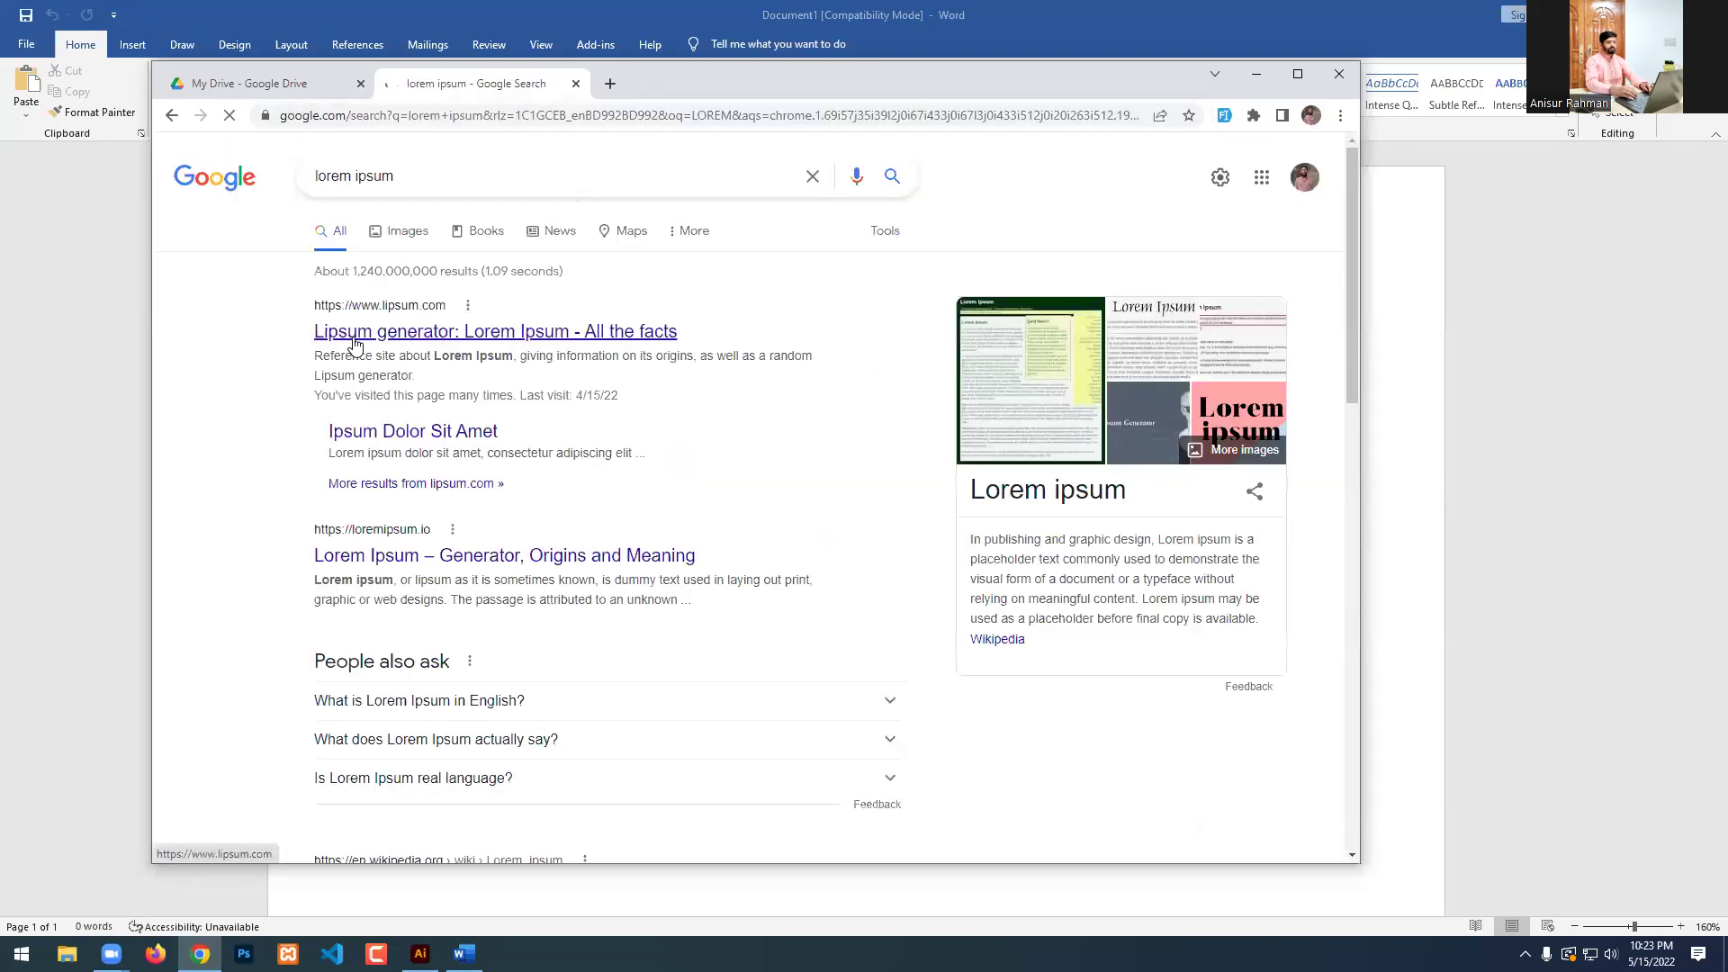
{"action": "left_click", "coordinate": [459, 347]}
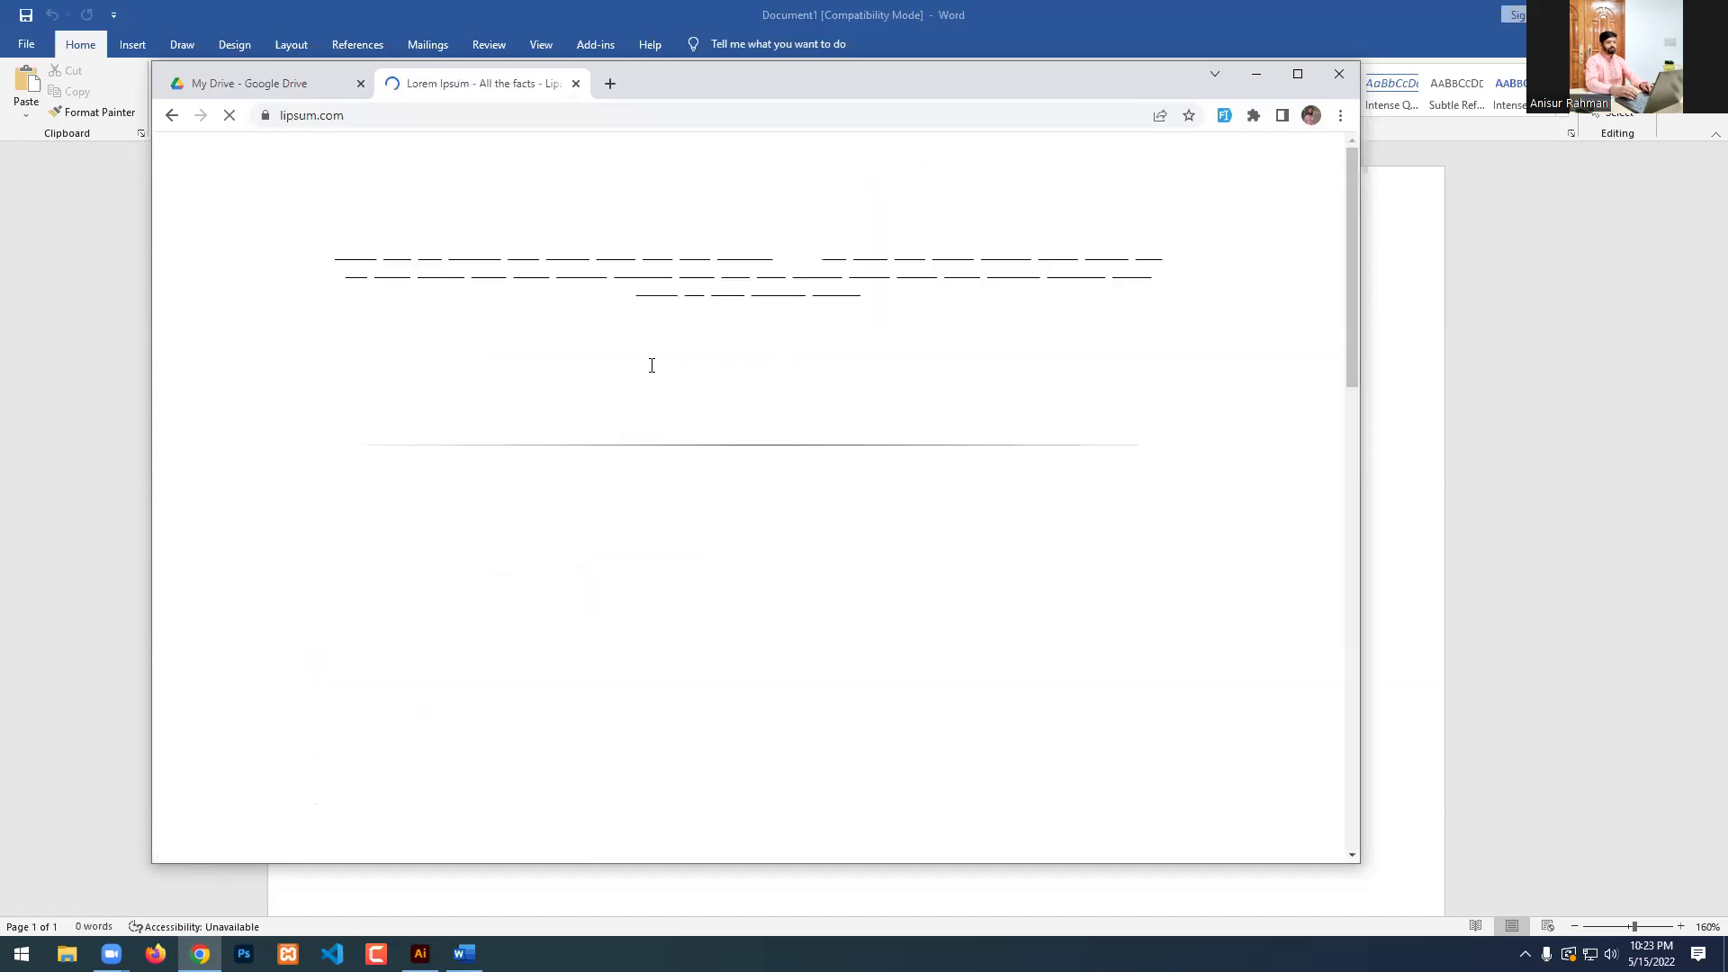
Paste the 'Why do we use it?' paragraph from lipsum.com into the Word document.
{"action": "scroll", "coordinate": [843, 424], "scroll_direction": "down", "scroll_amount": 1}
{"action": "left_click_drag", "start_coordinate": [768, 407], "coordinate": [942, 558]}
{"action": "key", "text": "ctrl+c"}
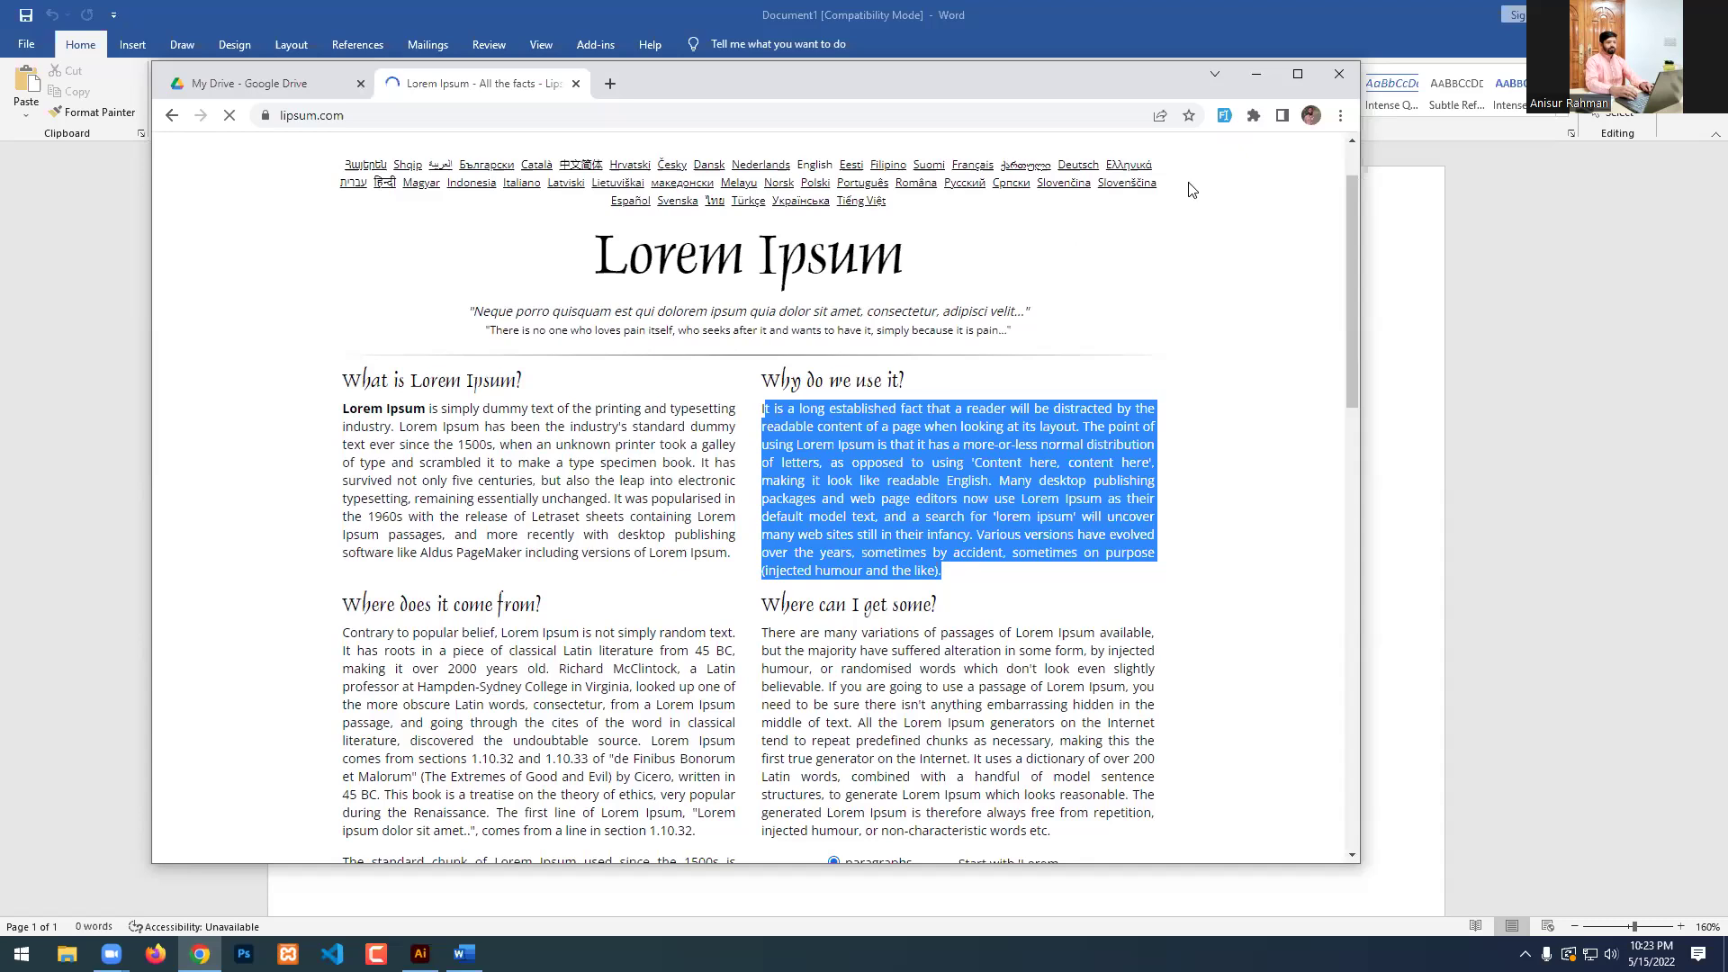
{"action": "key", "text": "alt+Tab"}
{"action": "key", "text": "ctrl+v"}
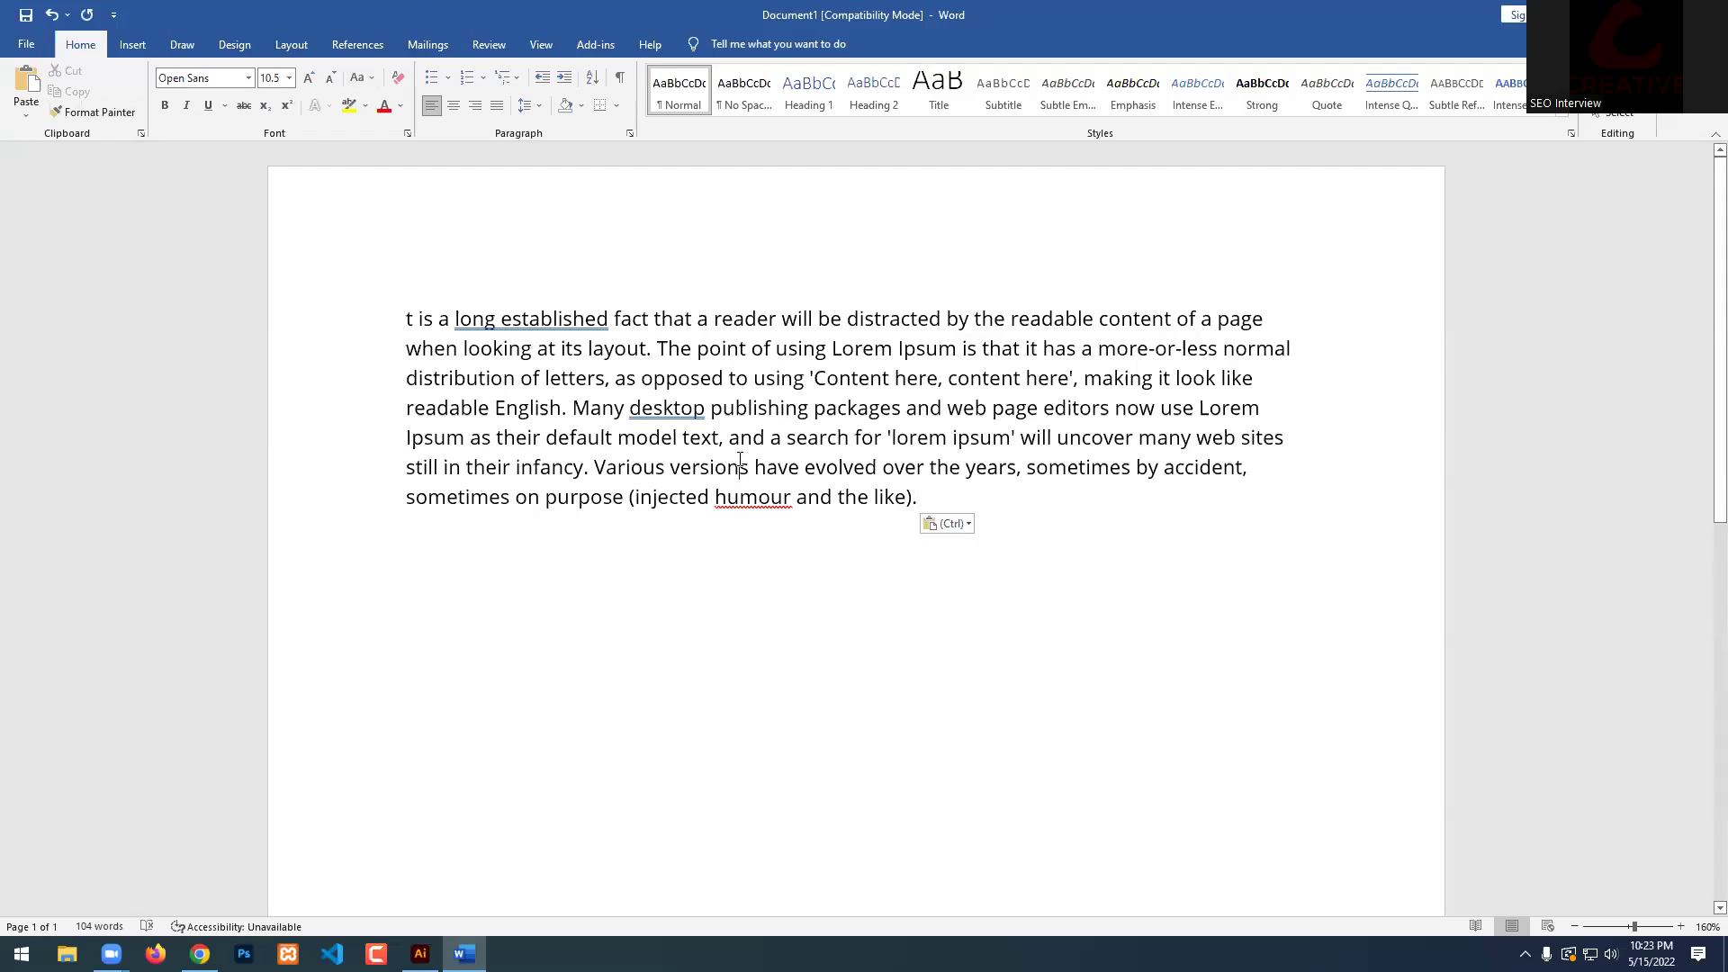
Select all 104 pasted words in Word, then deselect on the Illustrator map canvas.
{"action": "key", "text": "ctrl+a"}
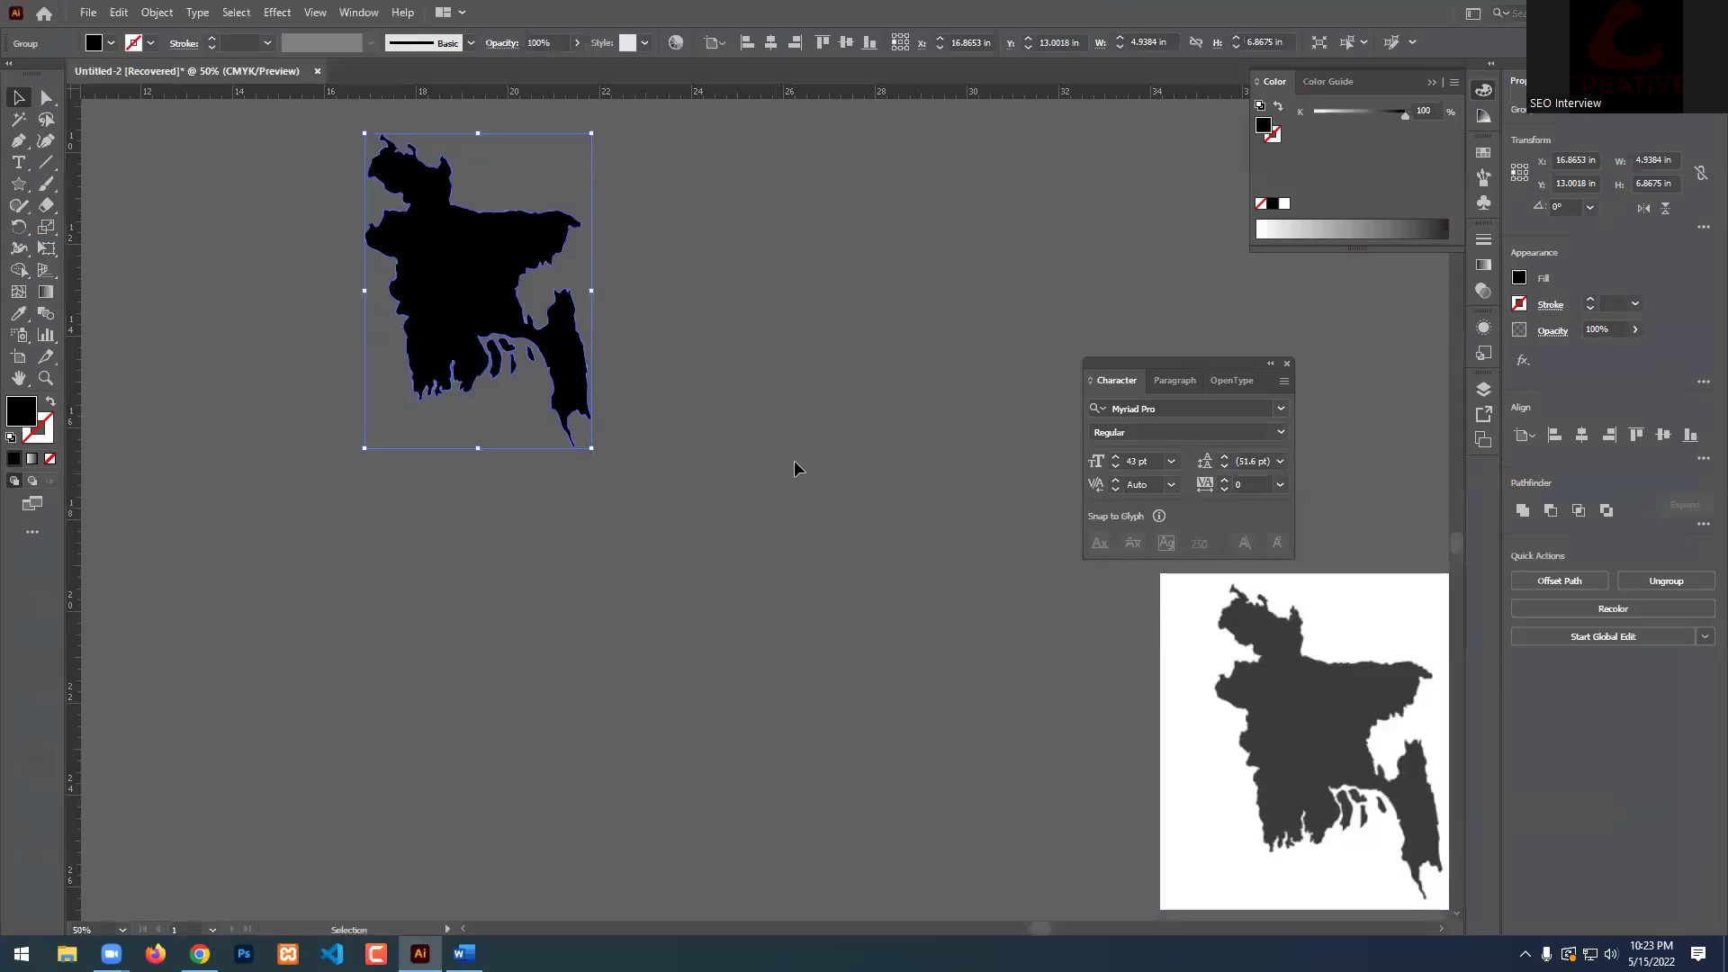
{"action": "scroll", "coordinate": [794, 468], "scroll_direction": "down", "scroll_amount": 2}
{"action": "left_click", "coordinate": [717, 548]}
{"action": "scroll", "coordinate": [713, 549], "scroll_direction": "down", "scroll_amount": 4}
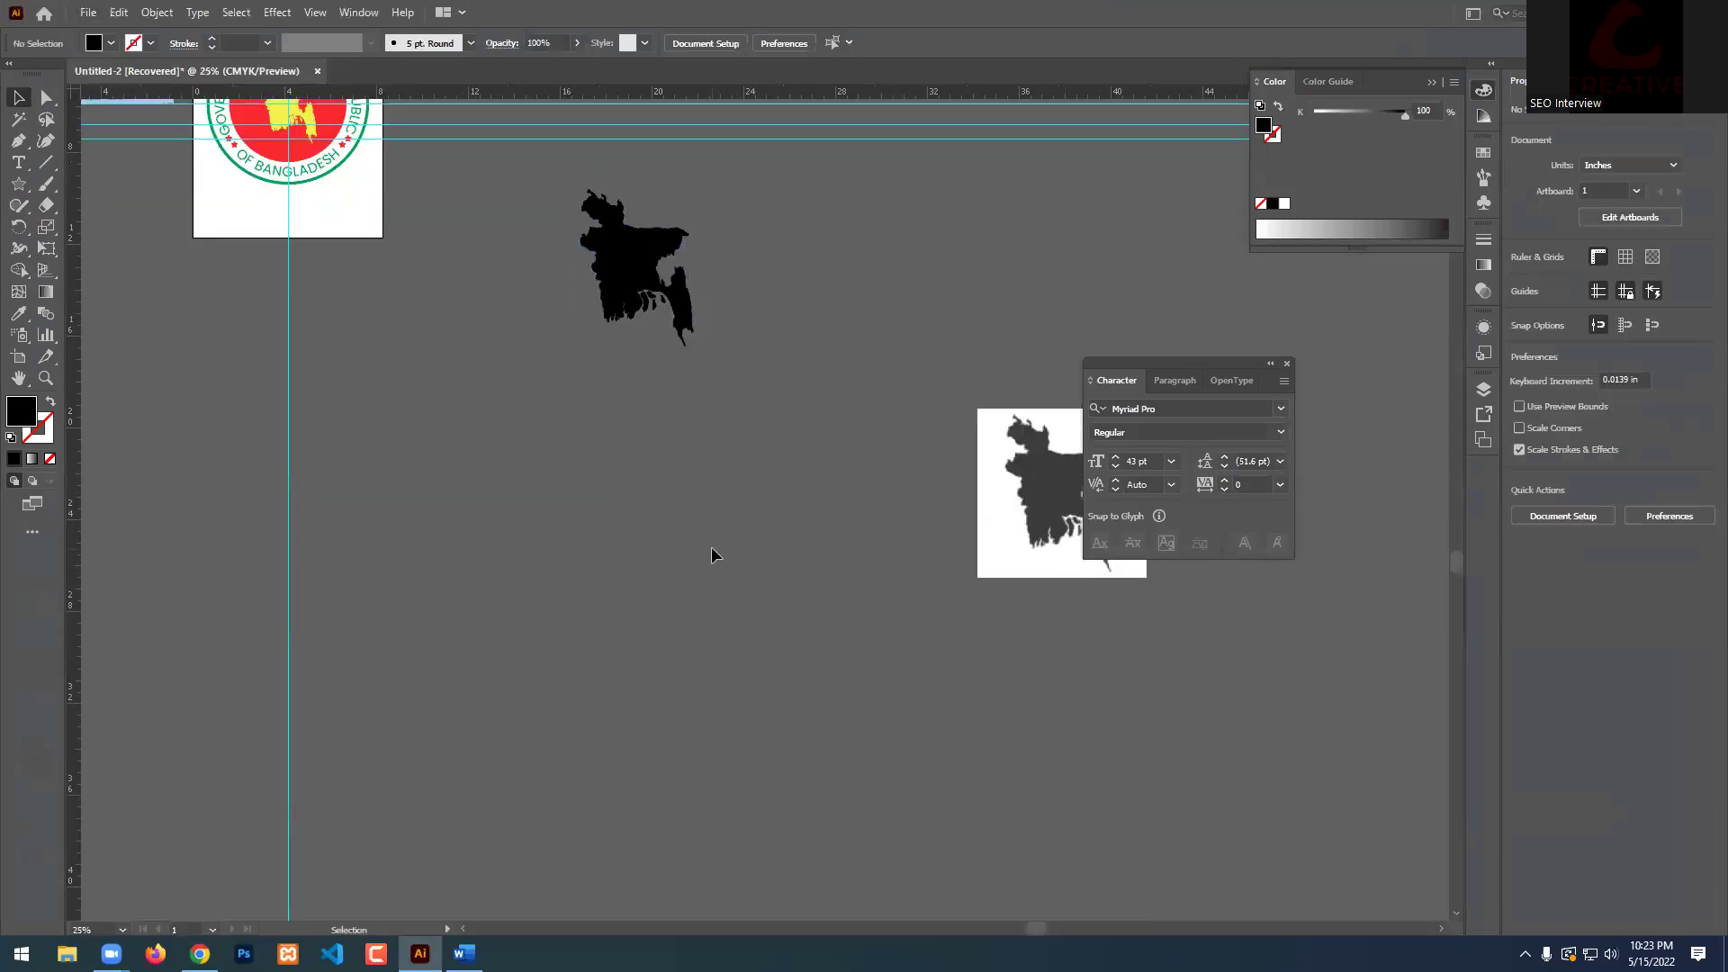
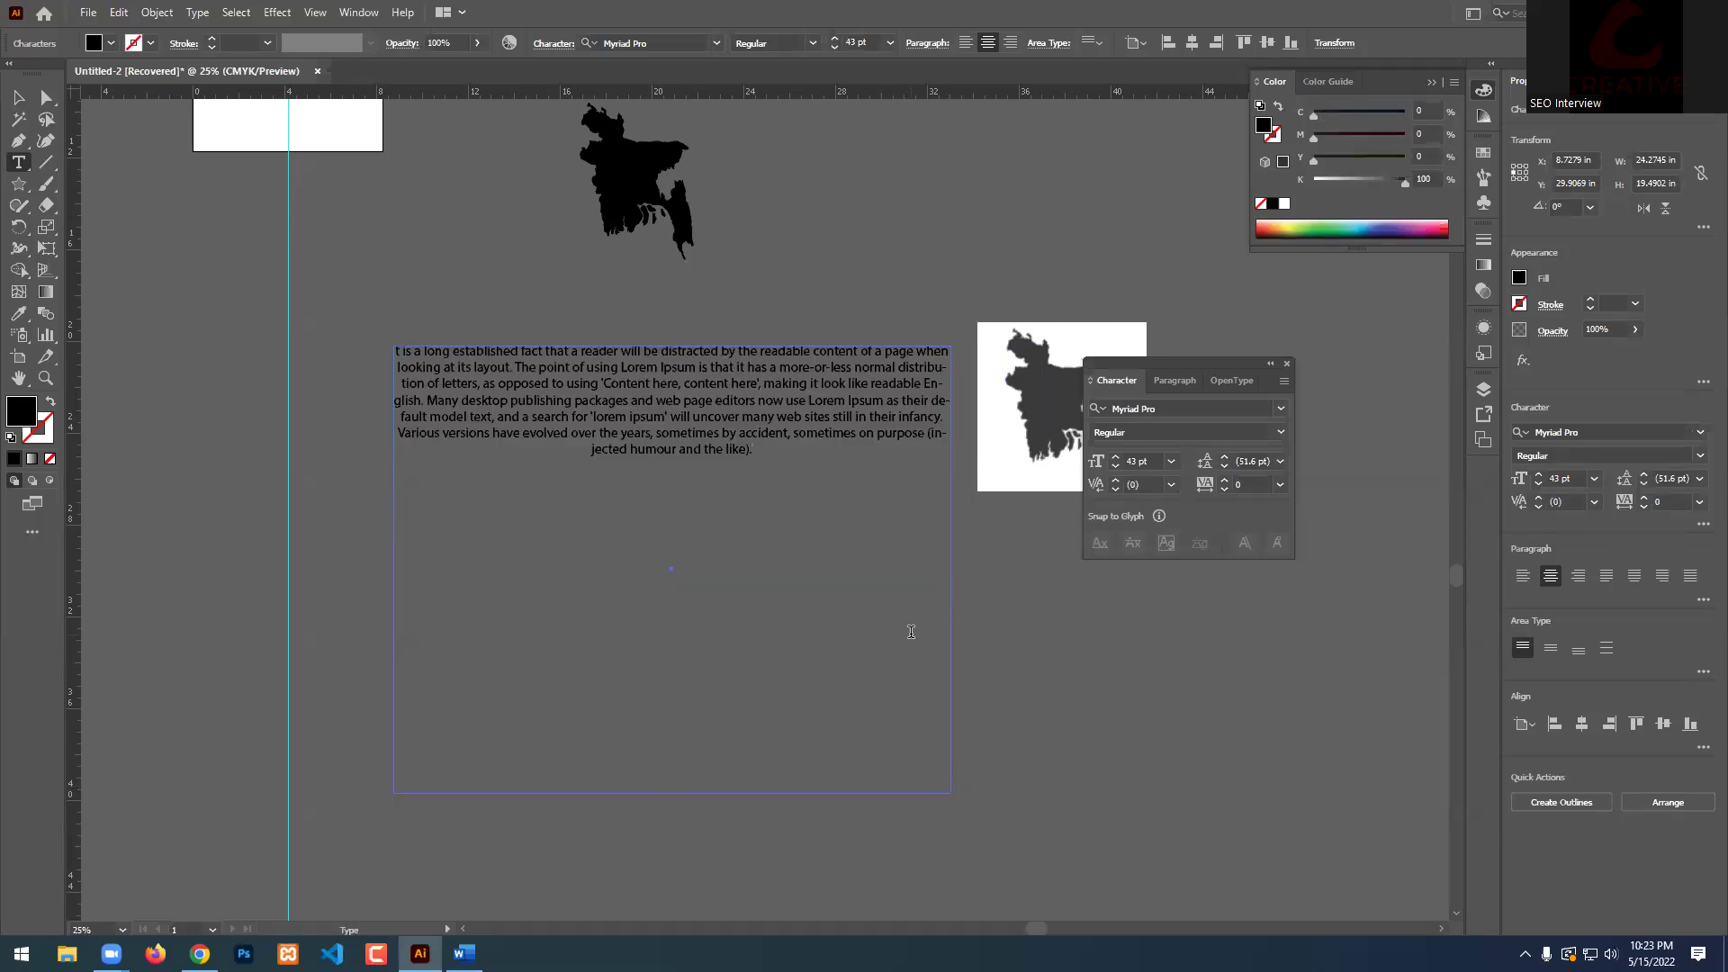
Select the Lorem Ipsum text frame and check the course outline PDF in Chrome.
{"action": "left_click", "coordinate": [16, 98]}
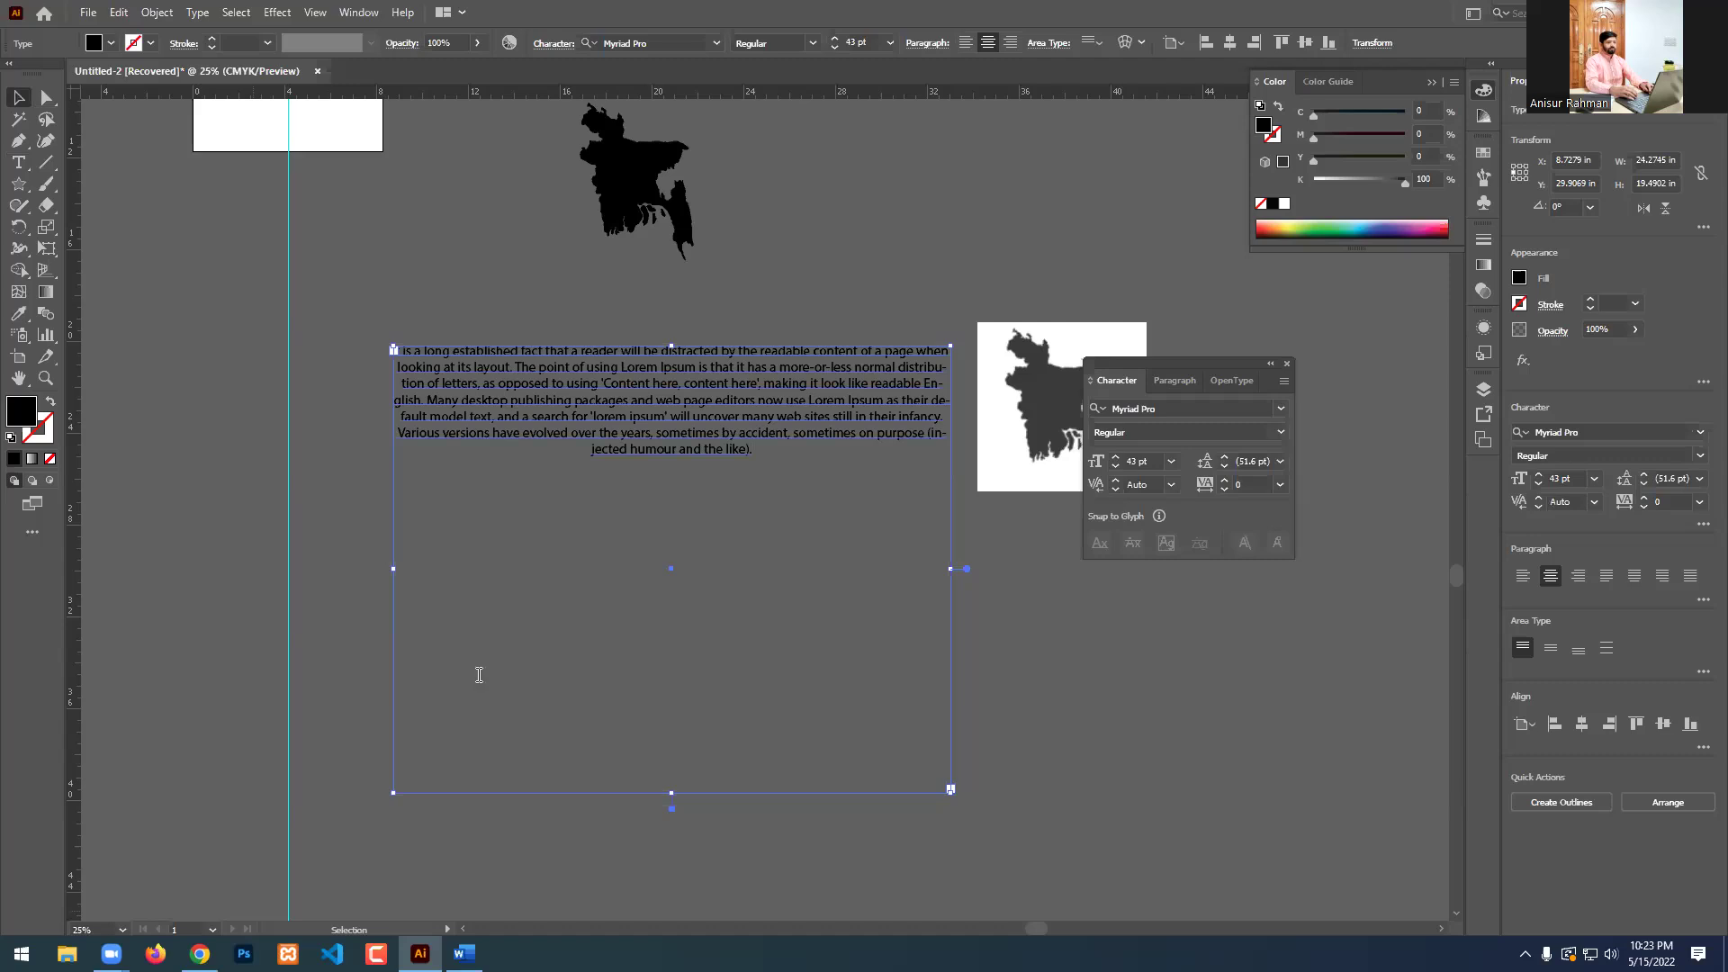
{"action": "left_click", "coordinate": [200, 953]}
{"action": "left_click", "coordinate": [247, 83]}
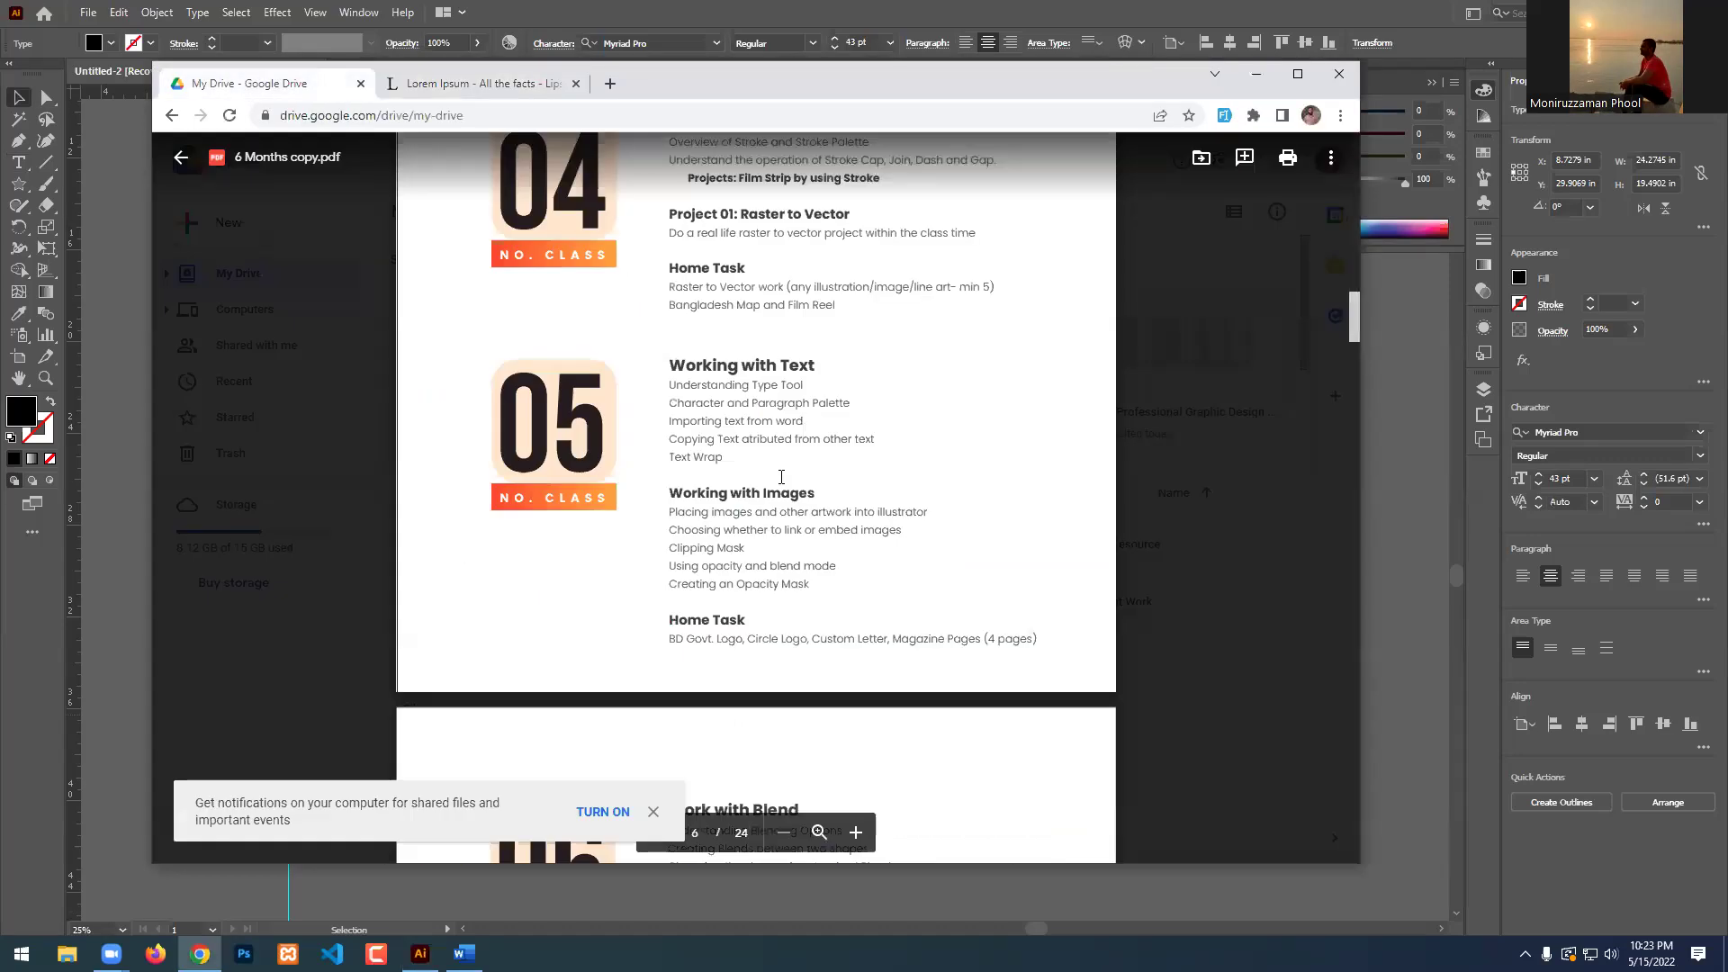
{"action": "left_click", "coordinate": [1256, 73]}
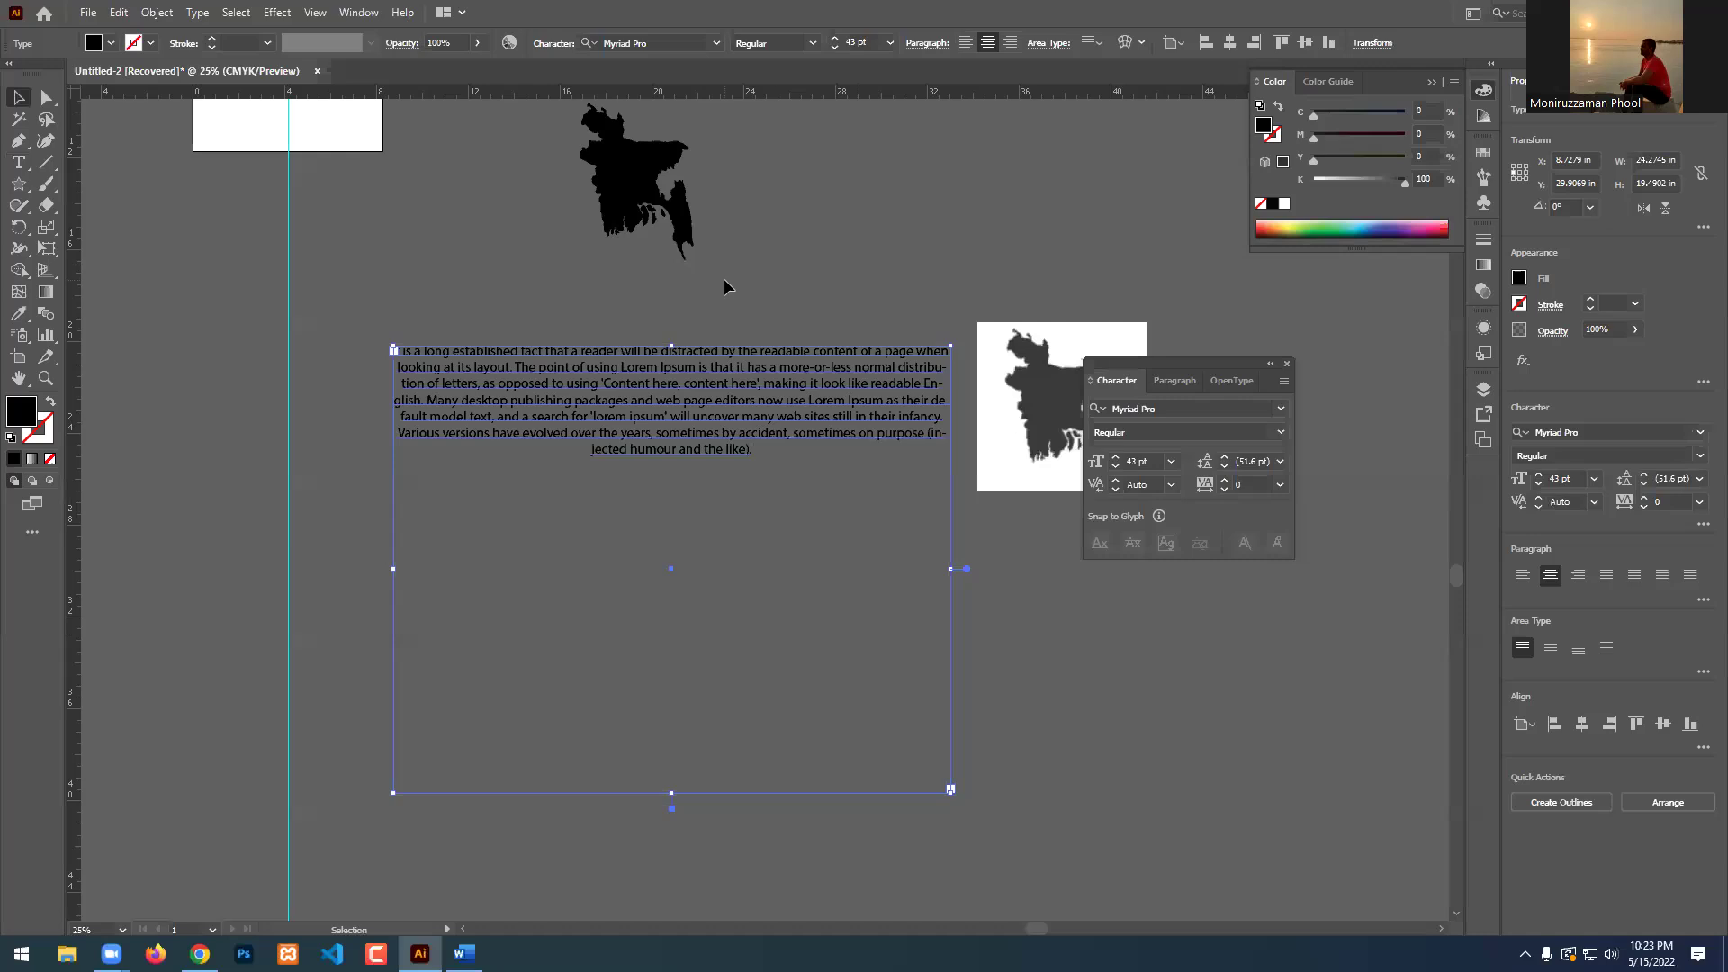
Delete the Lorem Ipsum text frame, leaving only the two Bangladesh map shapes.
{"action": "left_click", "coordinate": [837, 324]}
{"action": "left_click", "coordinate": [792, 378]}
{"action": "key", "text": "Delete"}
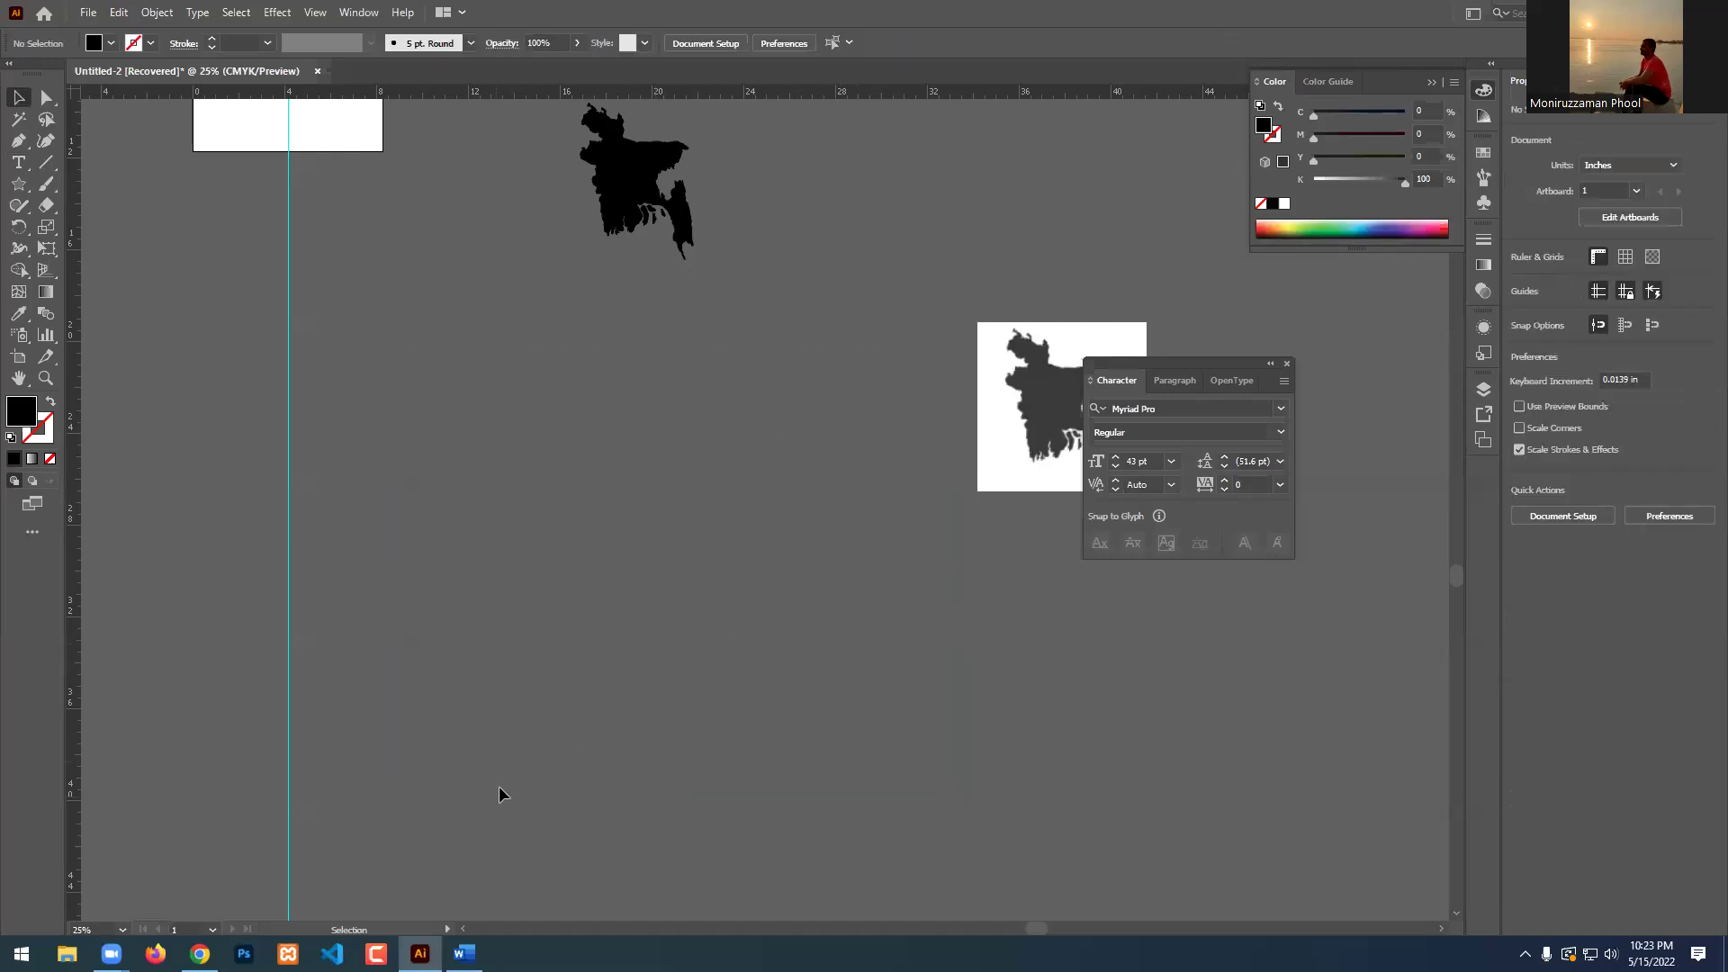
In Word, select the Lorem Ipsum 'Why do we use it?' paragraph for copying.
{"action": "left_click", "coordinate": [464, 954]}
{"action": "left_click", "coordinate": [856, 450]}
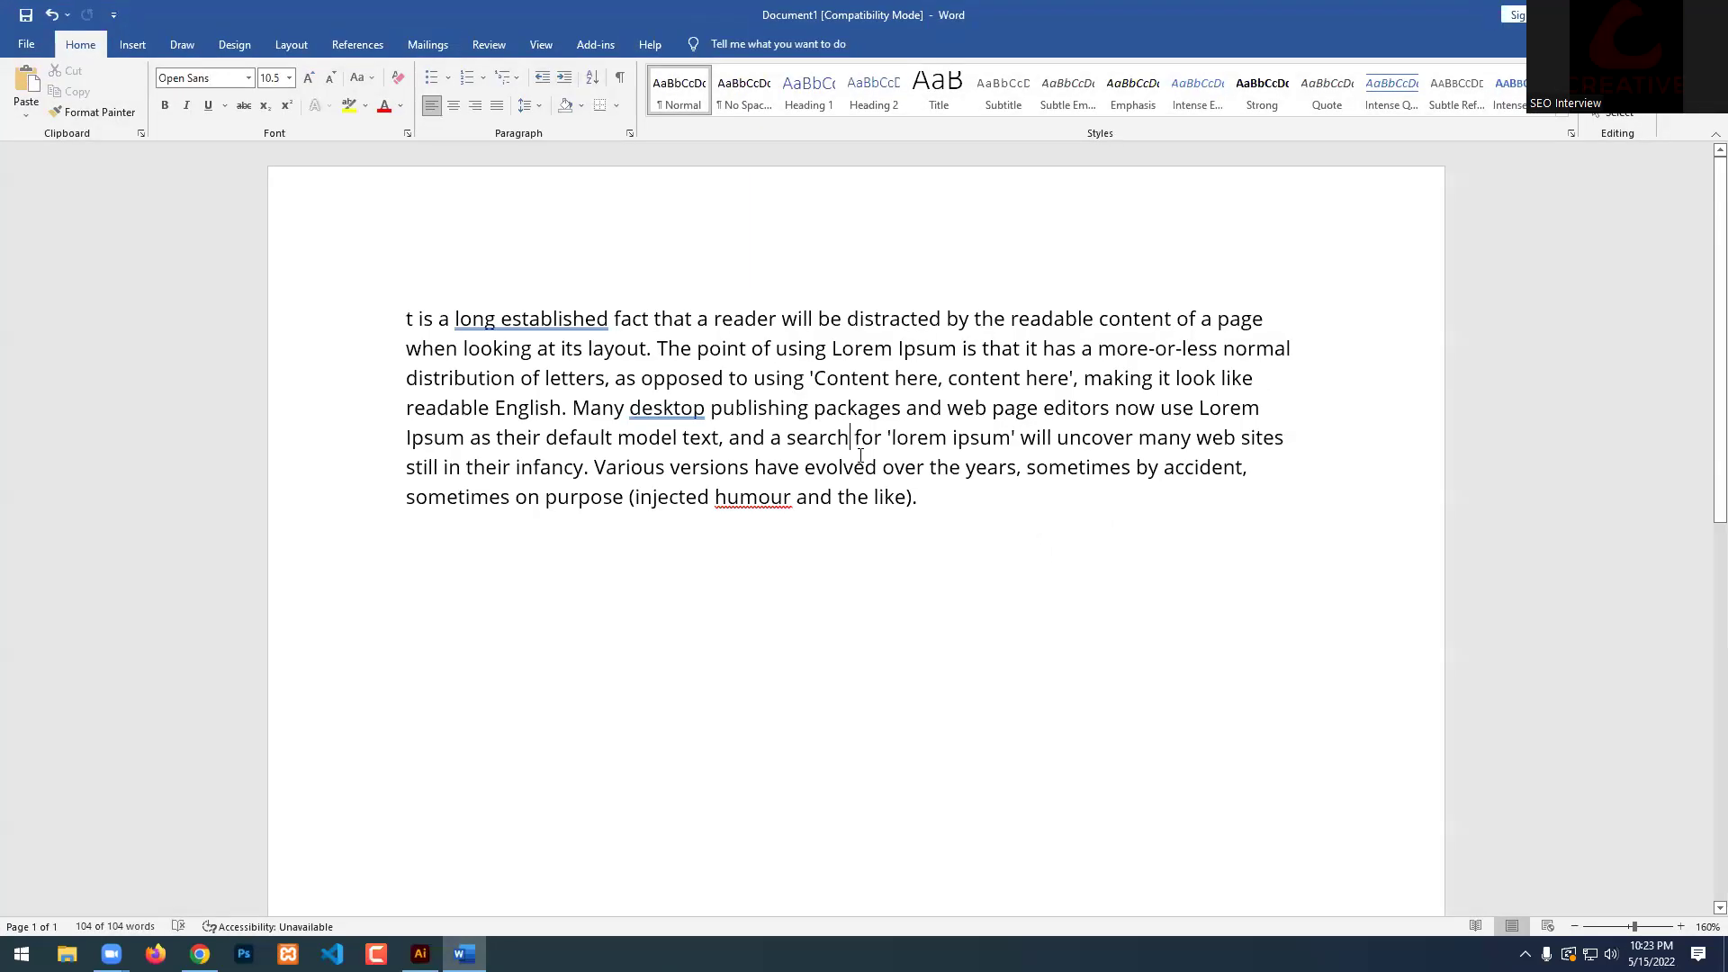
{"action": "left_click_drag", "start_coordinate": [981, 501], "coordinate": [413, 278]}
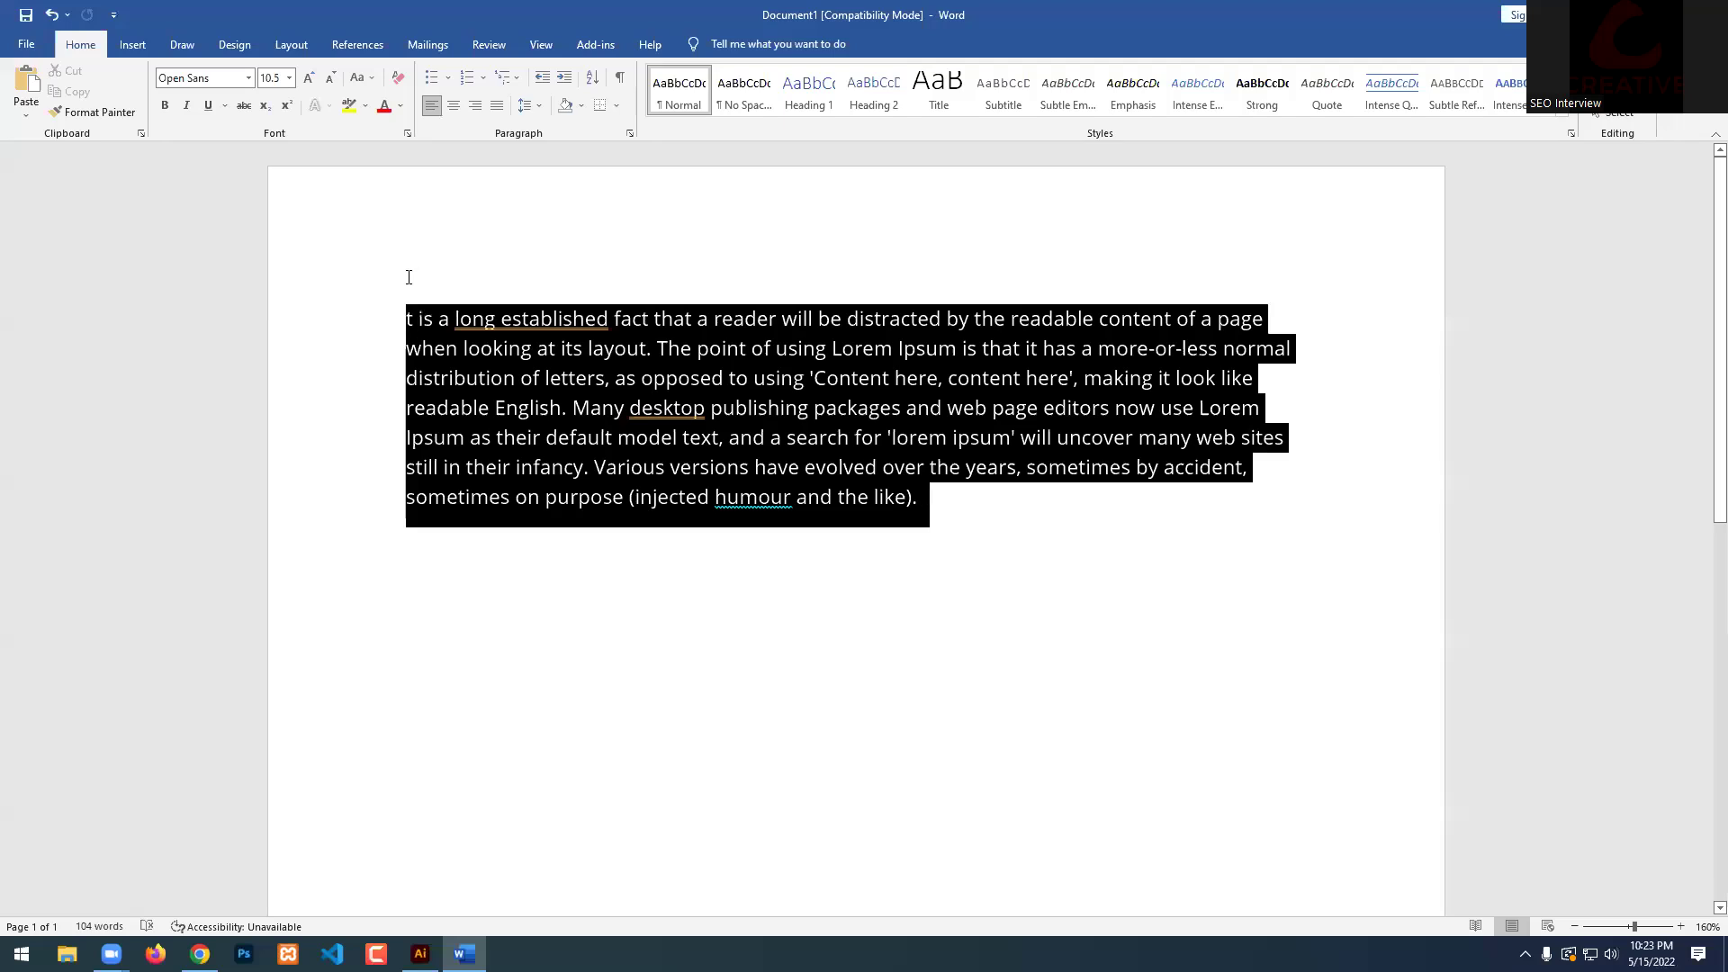
{"action": "left_click", "coordinate": [586, 357]}
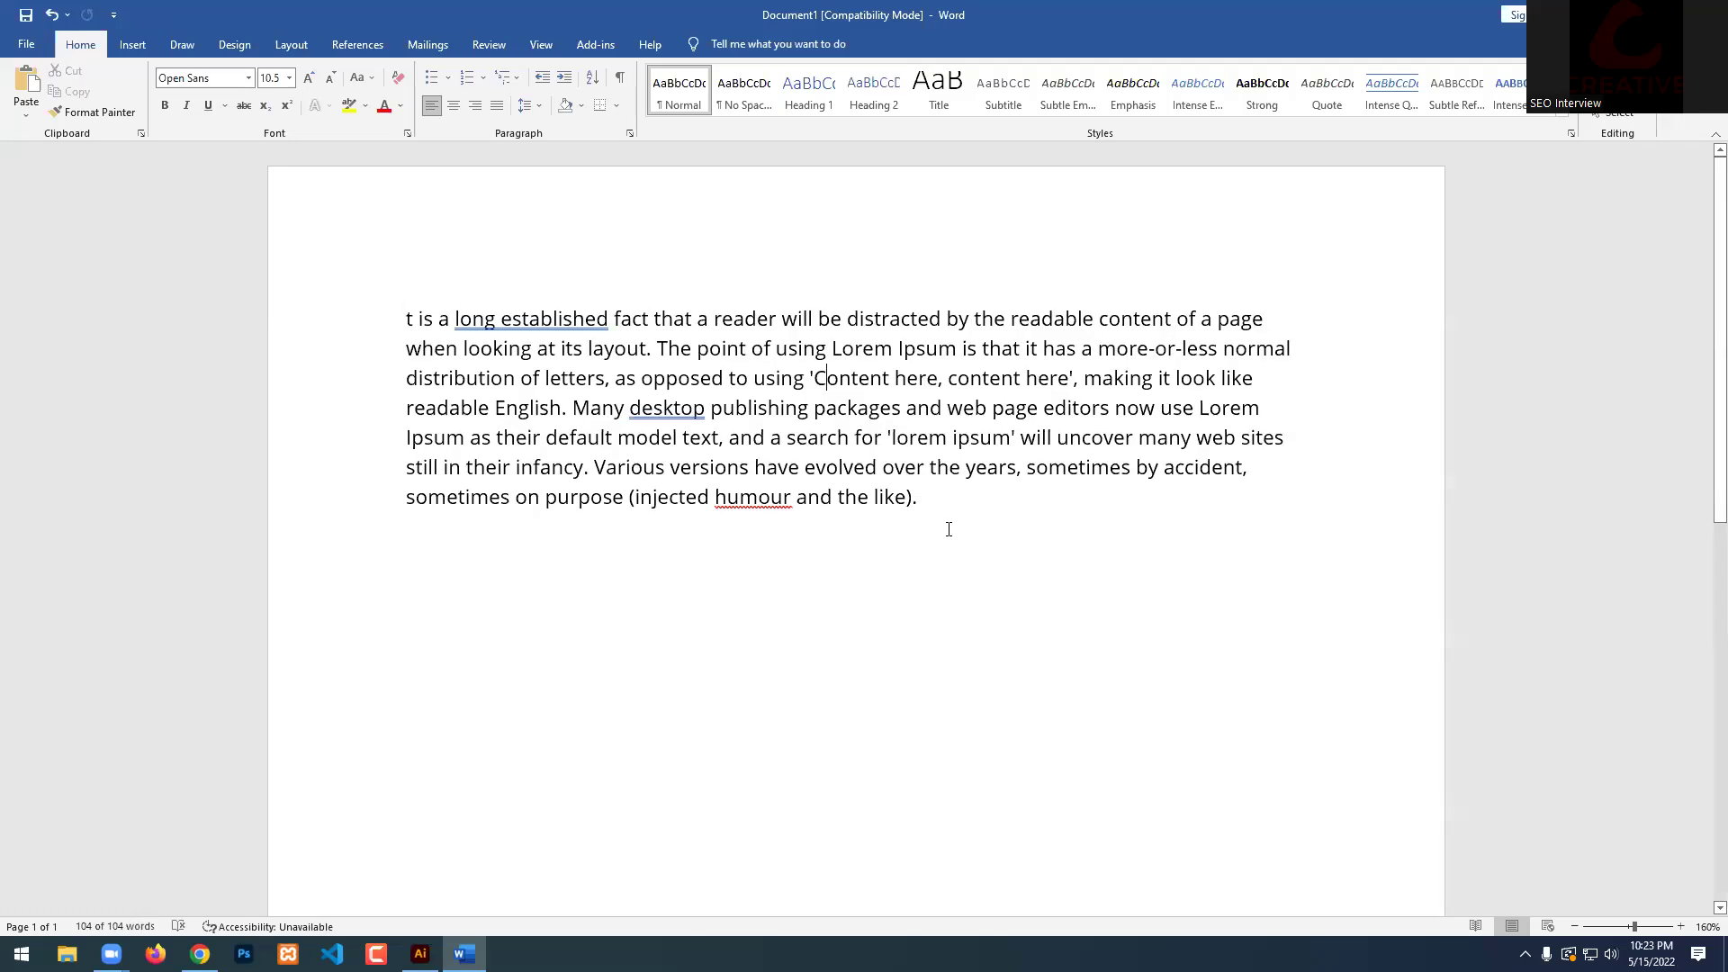
{"action": "left_click_drag", "start_coordinate": [918, 521], "coordinate": [1114, 513]}
{"action": "left_click", "coordinate": [884, 428]}
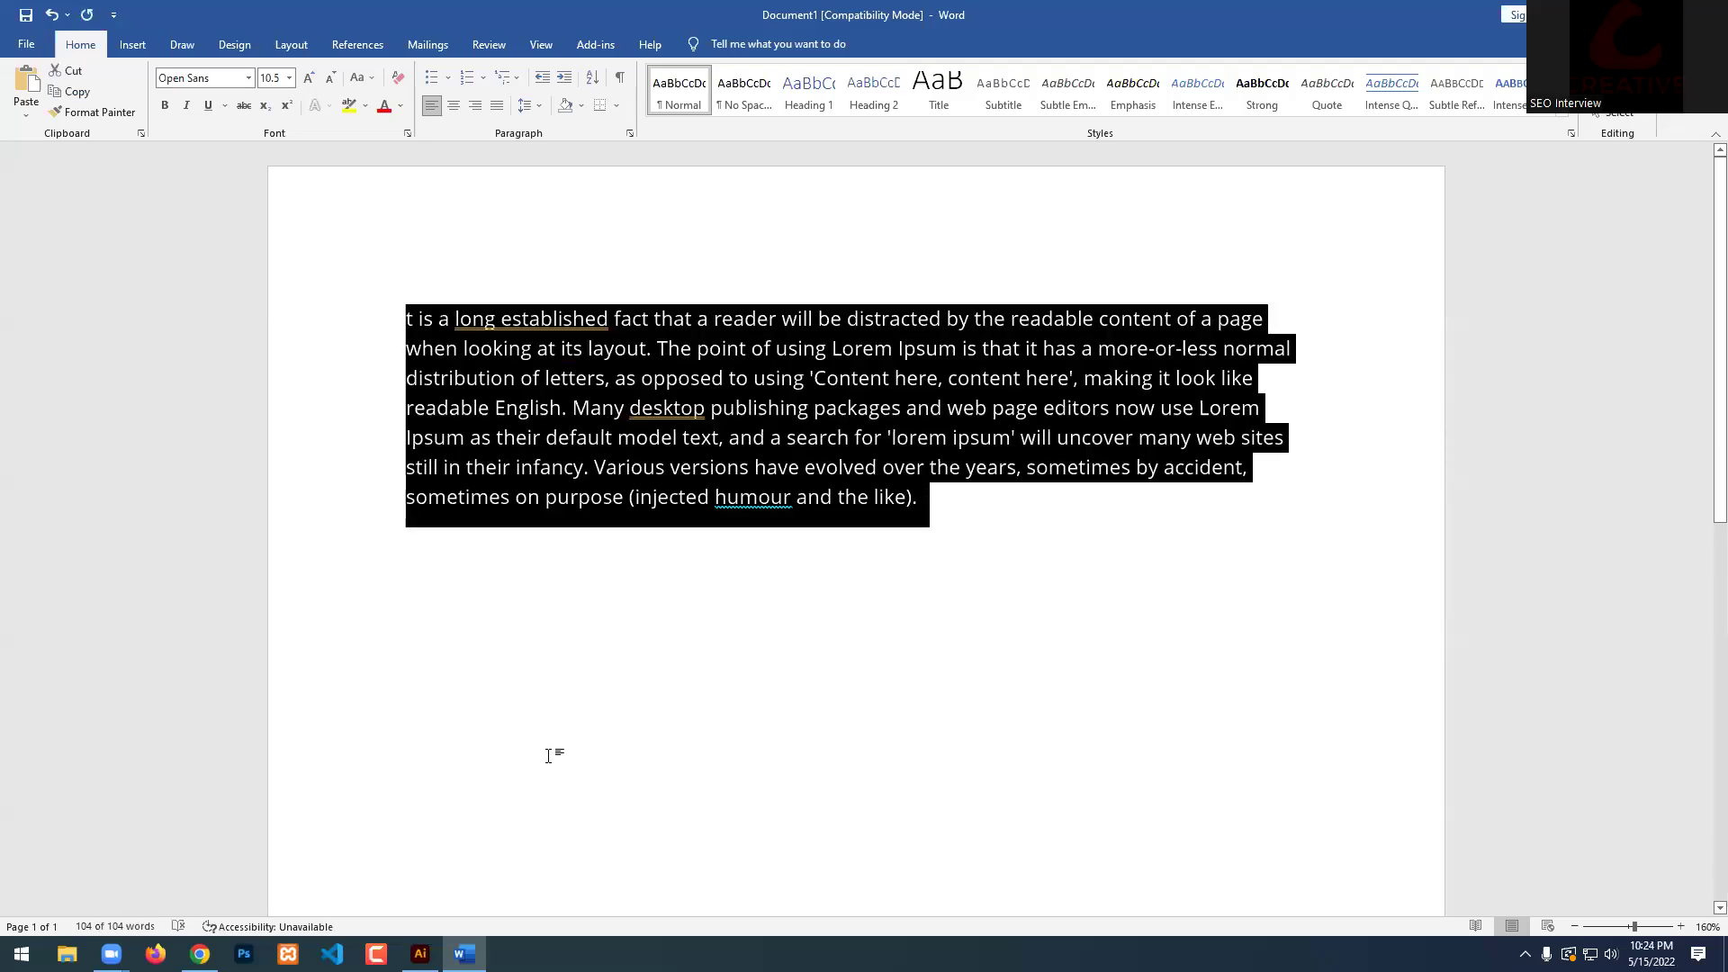
Draw an area-type frame below the small map, filled with Lorem ipsum placeholder text.
{"action": "mouse_move", "coordinate": [200, 954]}
{"action": "left_click", "coordinate": [420, 954]}
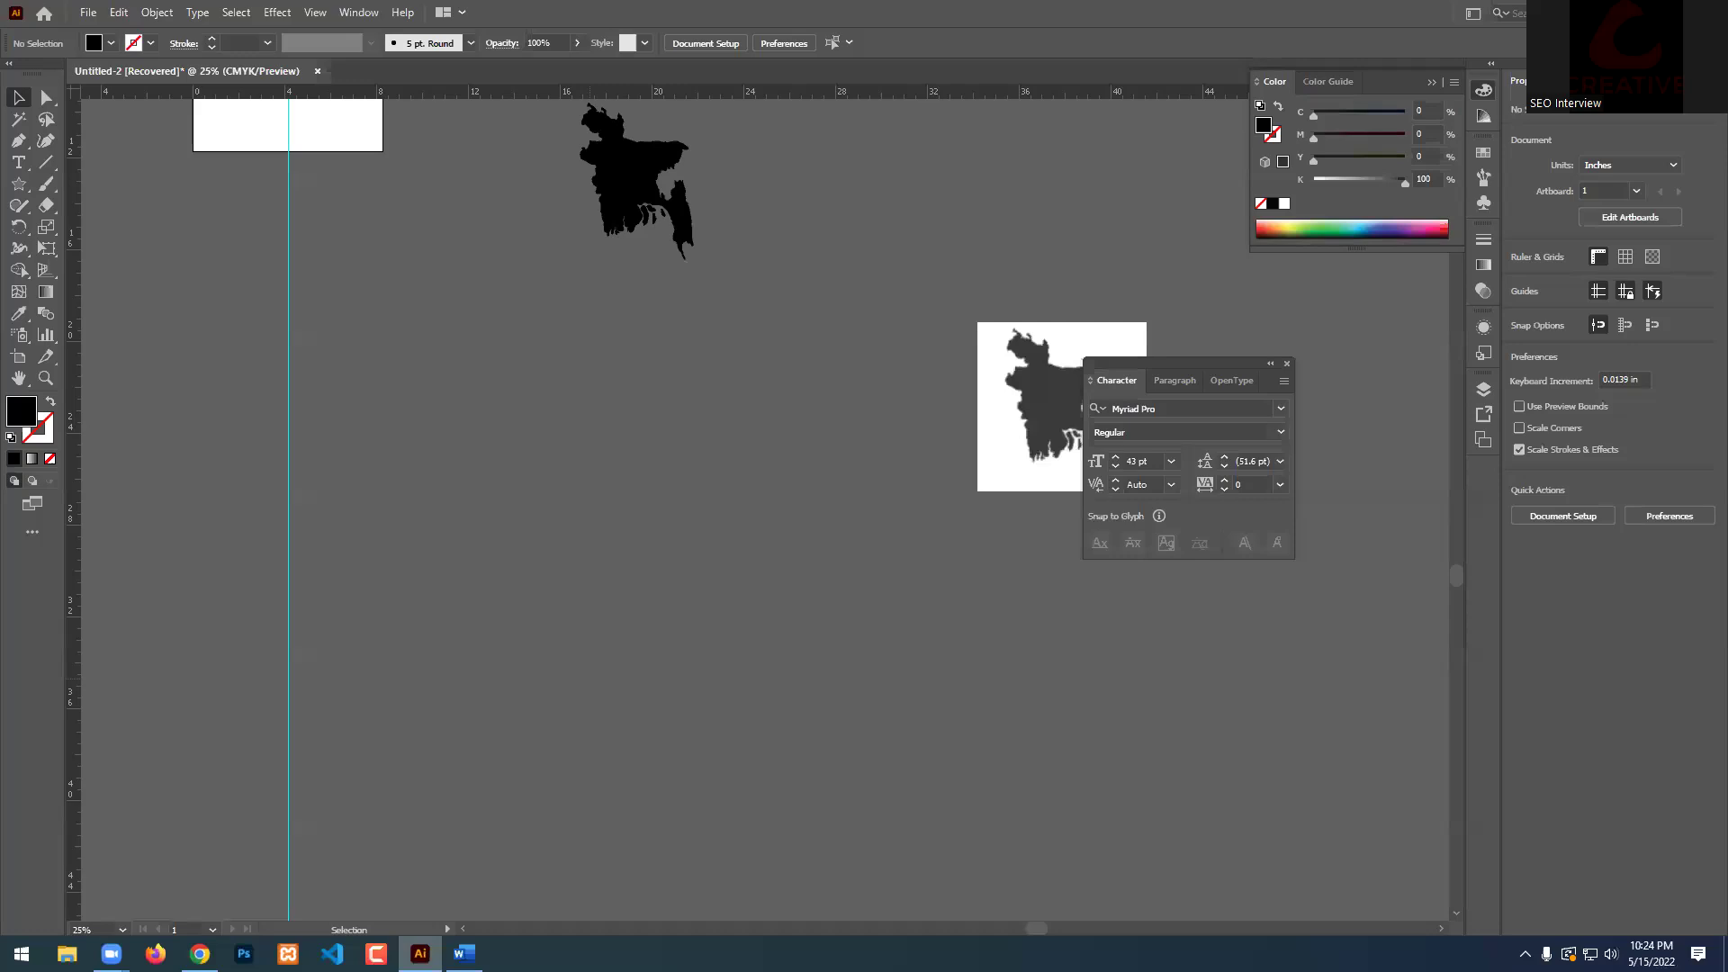
{"action": "key", "text": "t"}
{"action": "left_click_drag", "start_coordinate": [340, 290], "coordinate": [898, 772]}
{"action": "key", "text": "ctrl"}
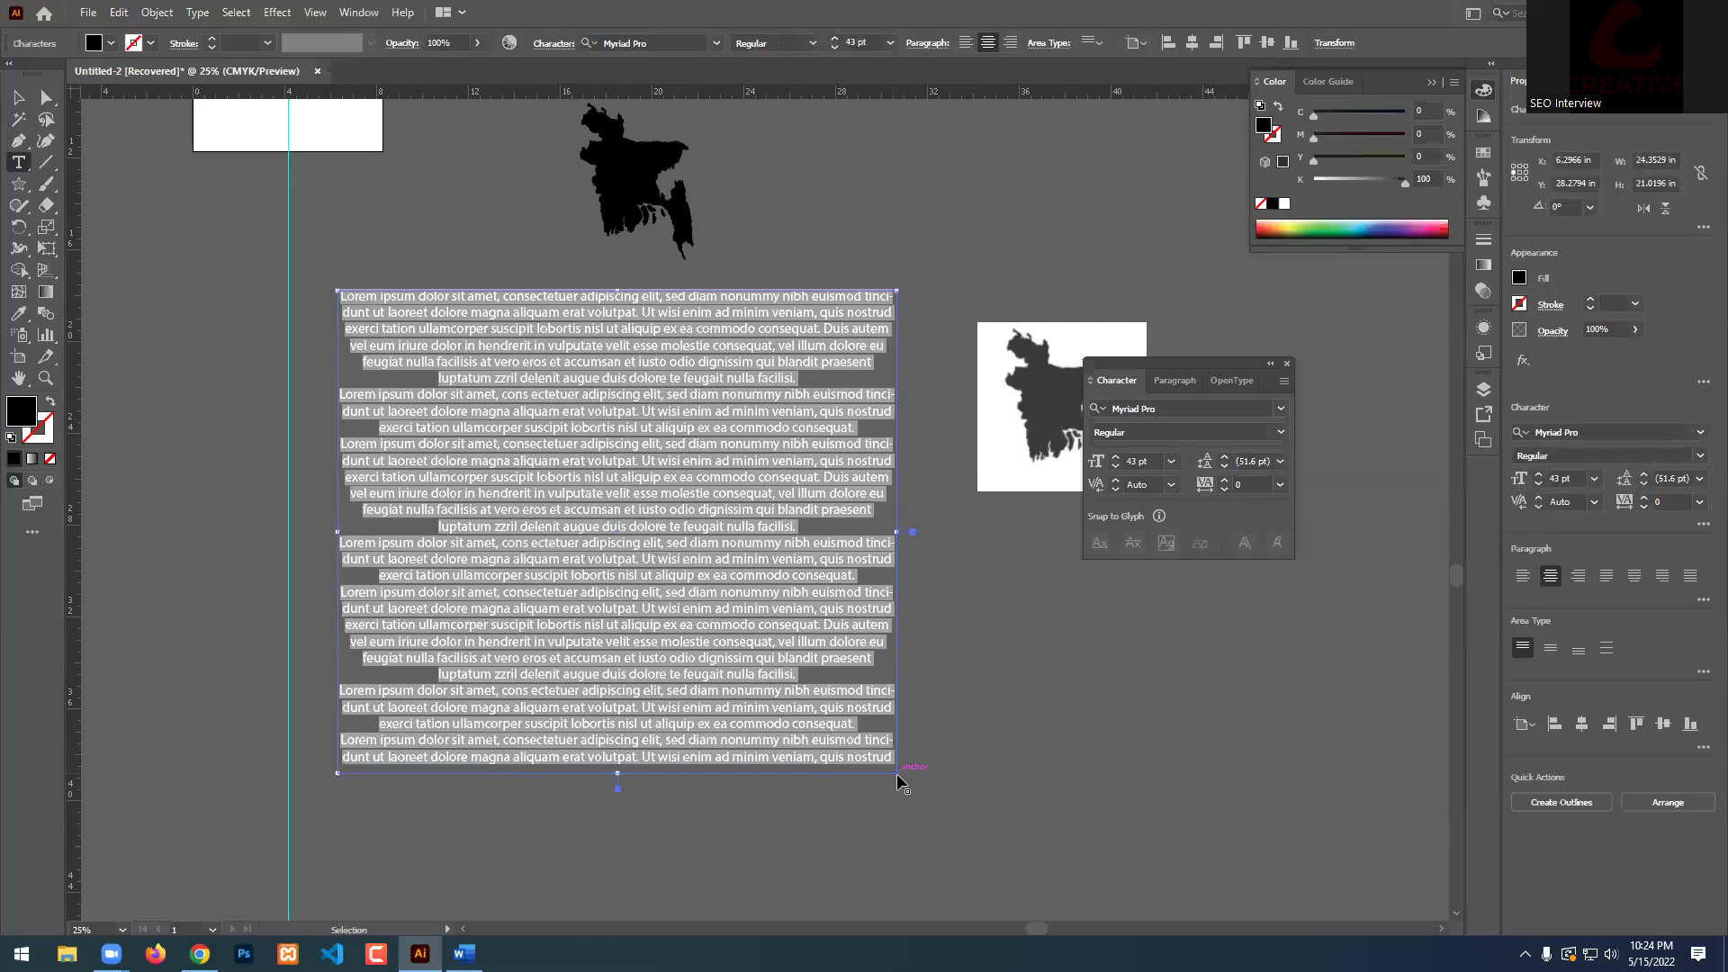
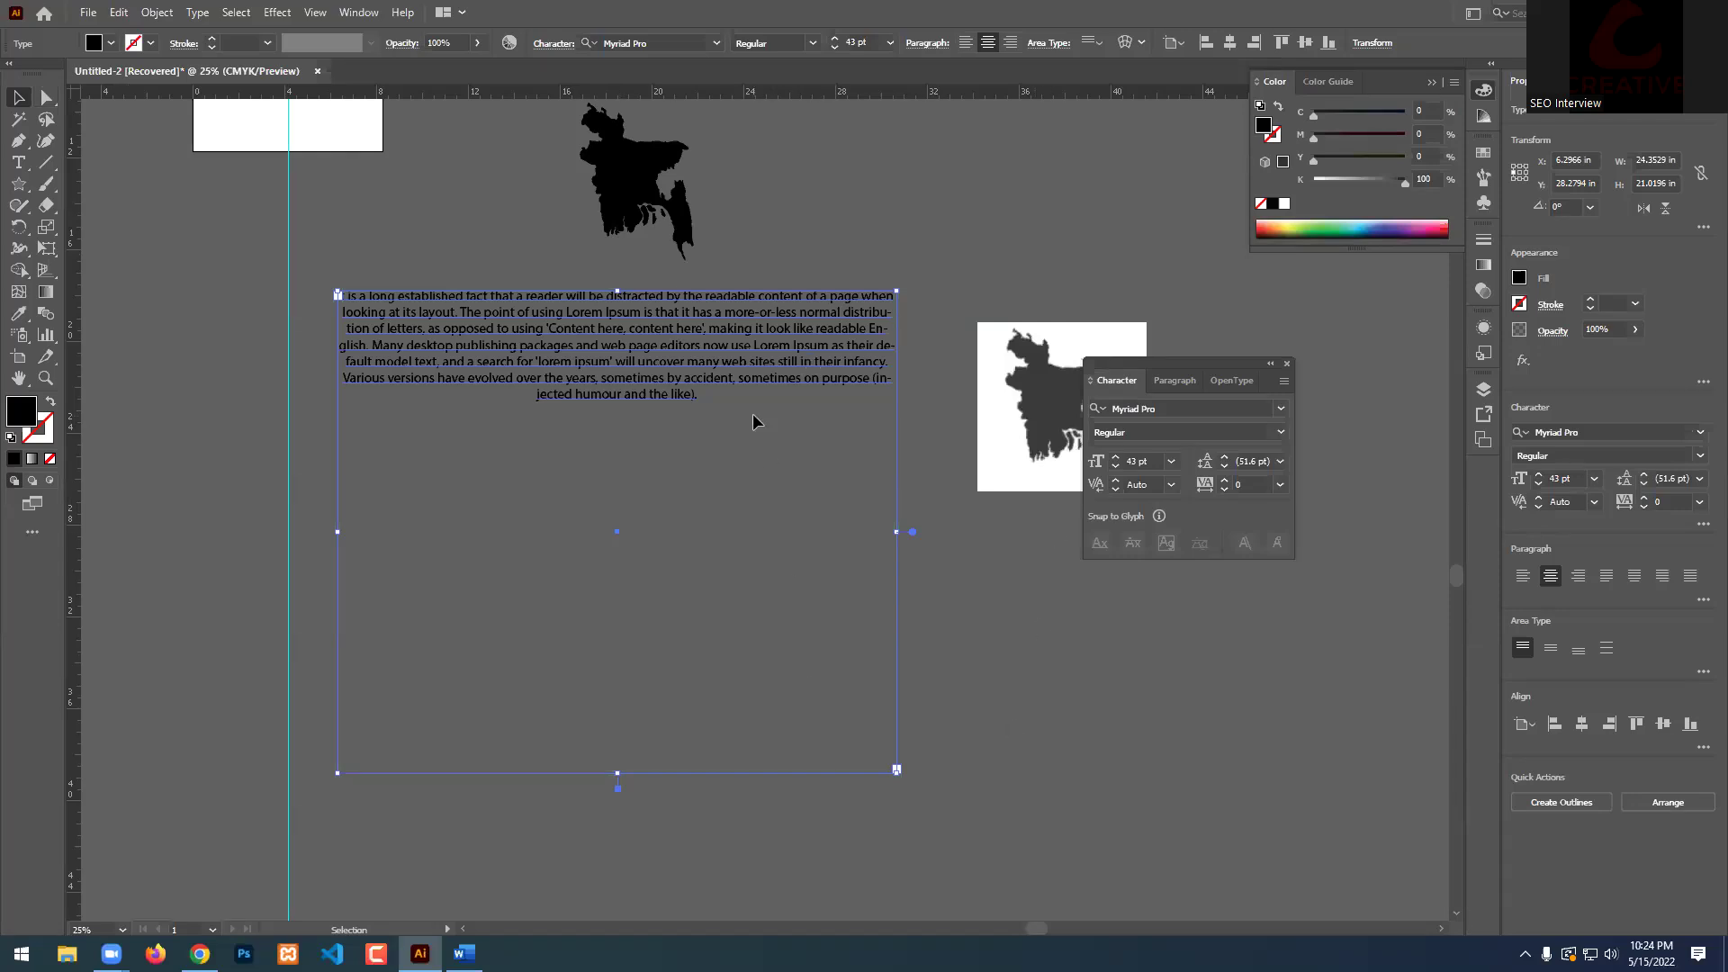
Delete the Lorem Ipsum text frame and bring the syllabus PDF forward in the browser.
{"action": "key", "text": "Delete"}
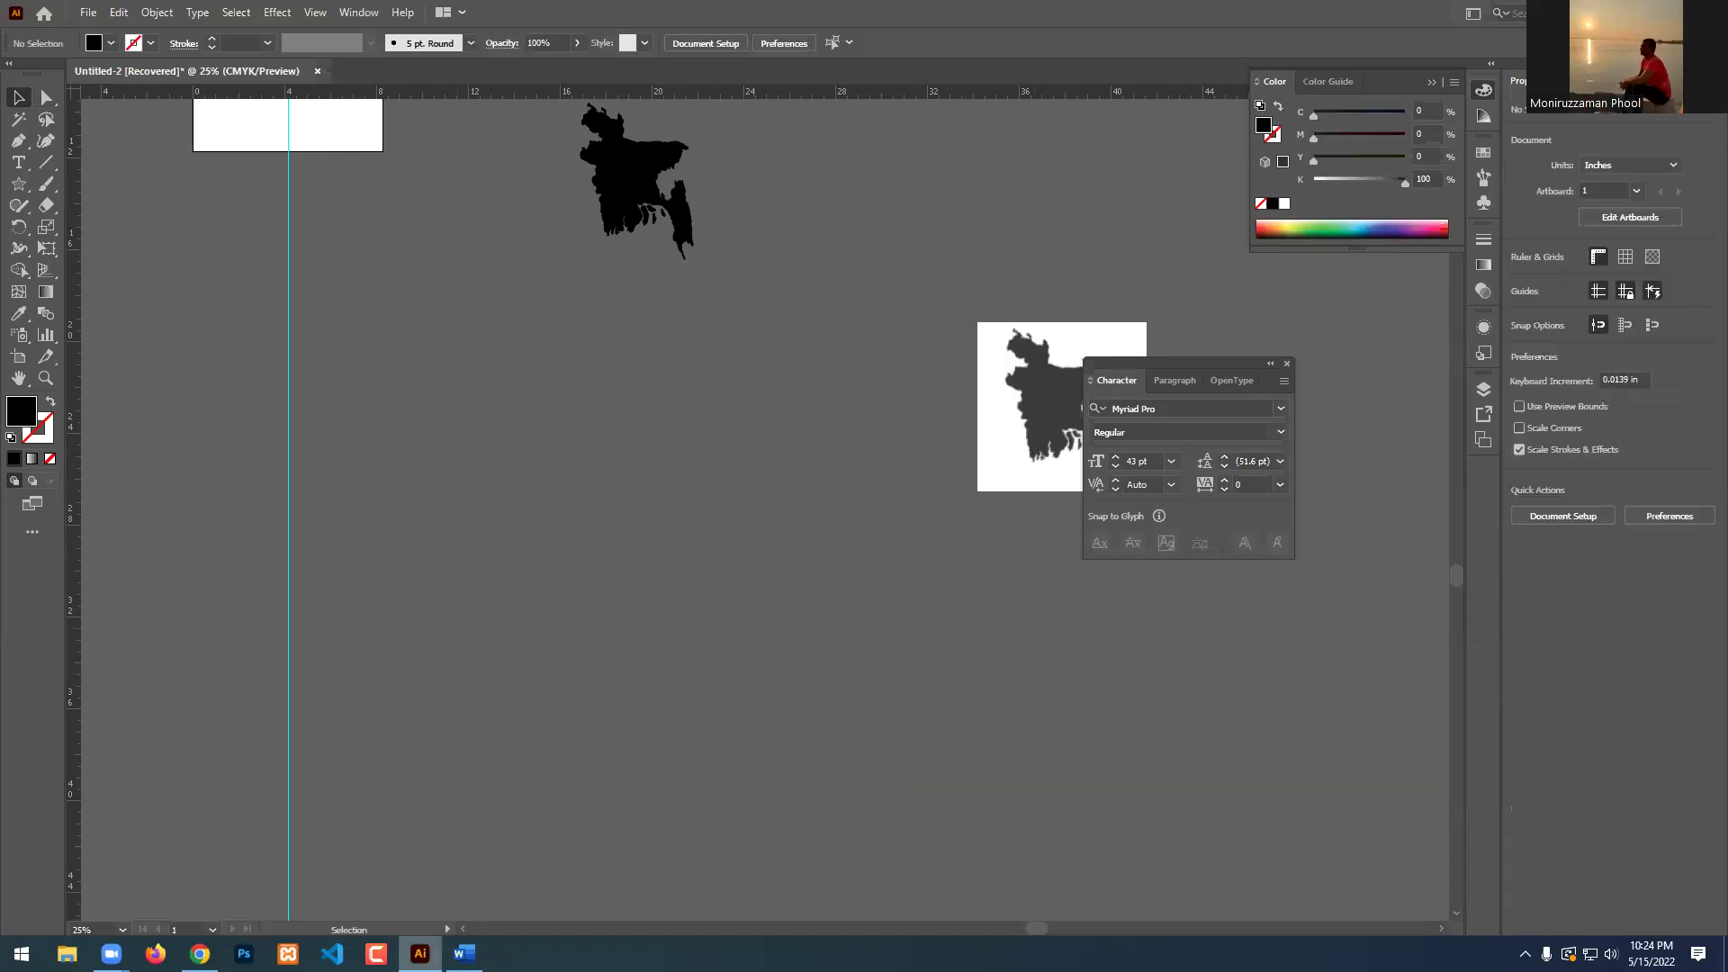
{"action": "left_click", "coordinate": [200, 953]}
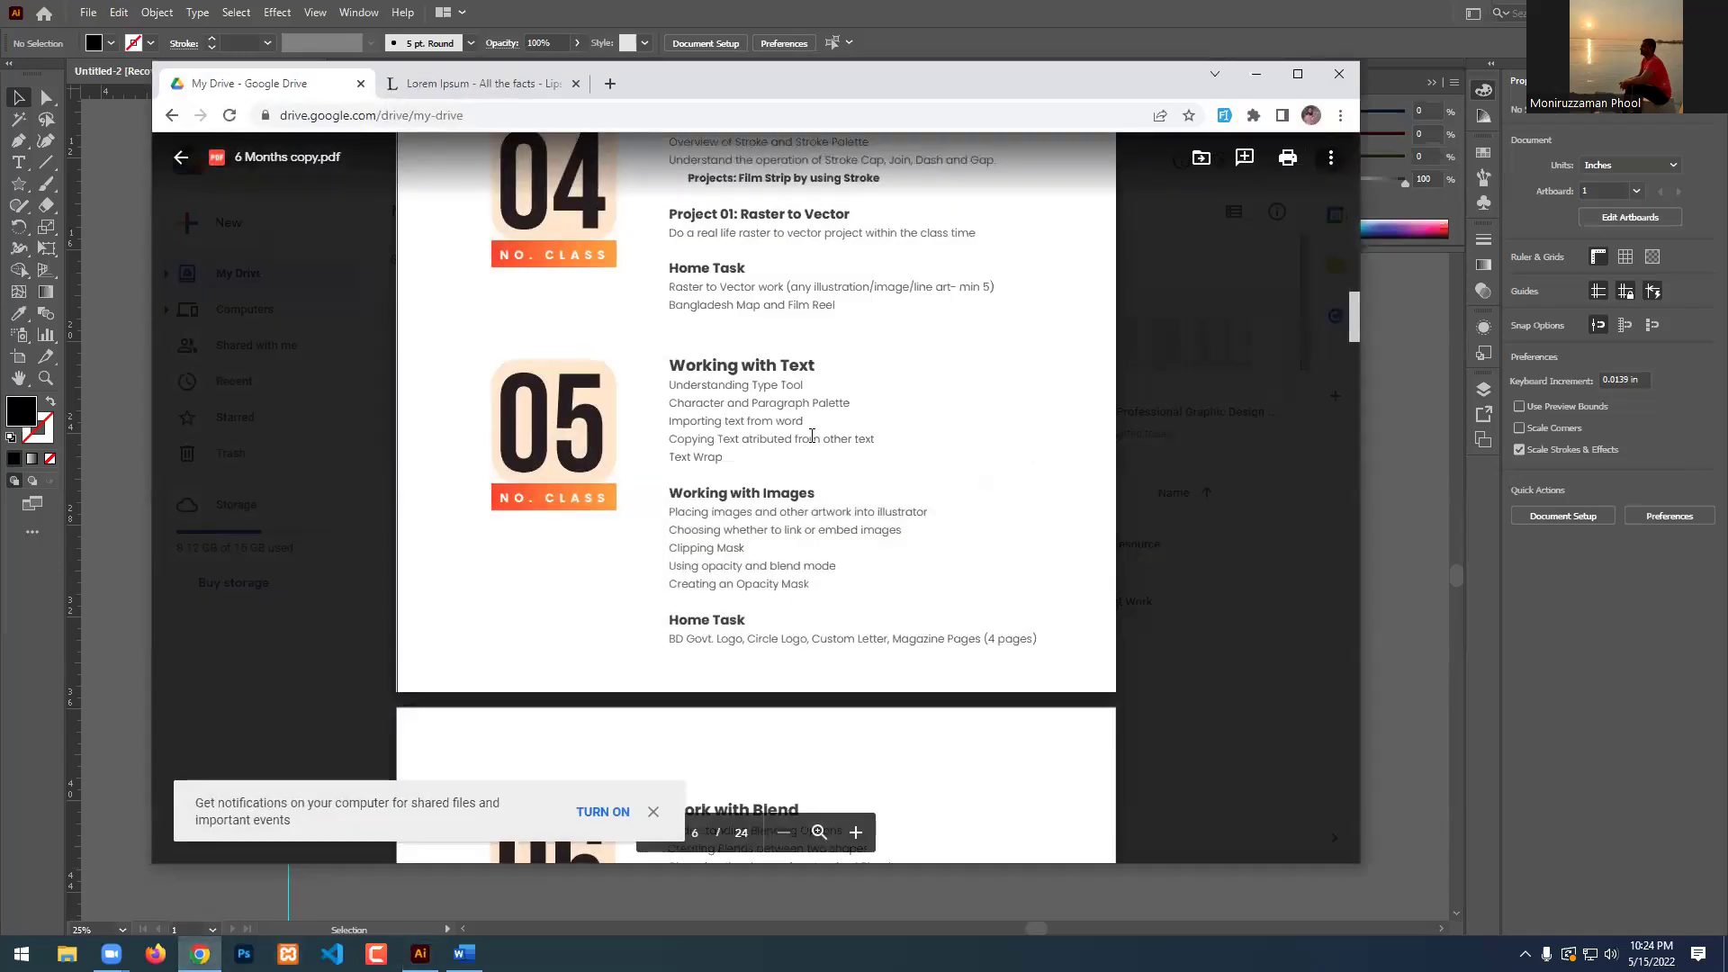
Zoom the PDF preview to 125% and highlight the Text Wrap topic.
{"action": "scroll", "coordinate": [812, 436], "scroll_direction": "up", "scroll_amount": 1}
{"action": "scroll", "coordinate": [812, 435], "scroll_direction": "up", "scroll_amount": 1}
{"action": "scroll", "coordinate": [812, 435], "scroll_direction": "down", "scroll_amount": 2}
{"action": "key", "text": "ctrl+plus"}
{"action": "key", "text": "ctrl+plus"}
{"action": "scroll", "coordinate": [847, 501], "scroll_direction": "down", "scroll_amount": 1}
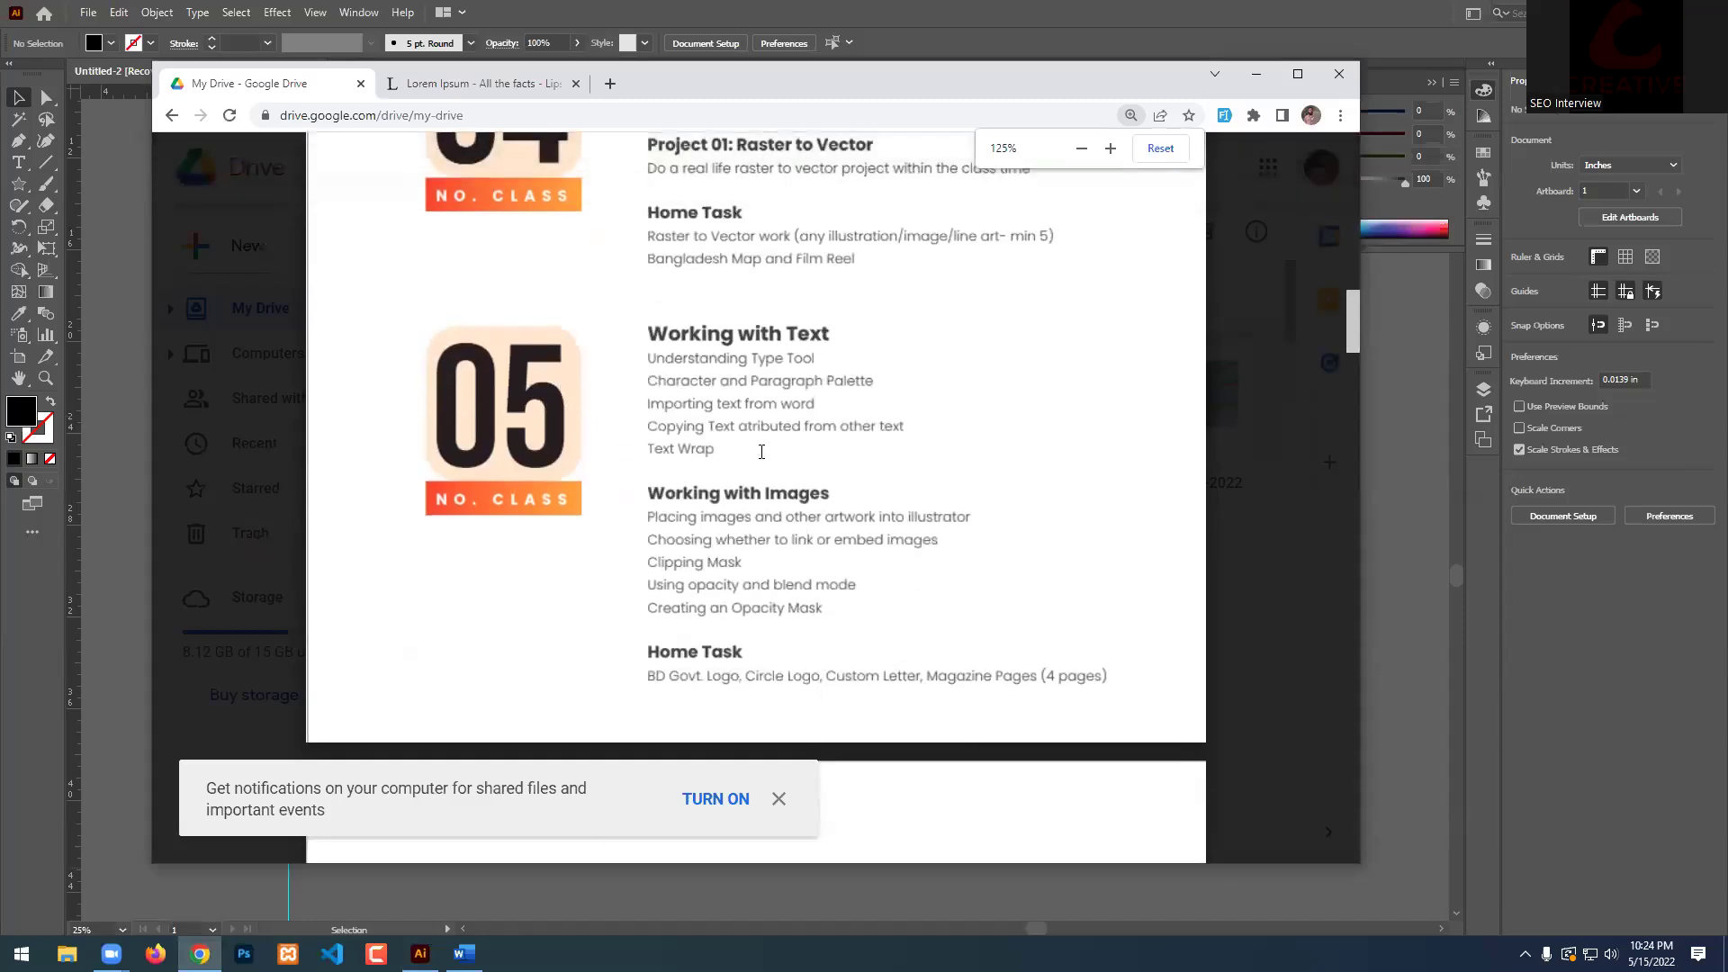
{"action": "double_click", "coordinate": [663, 450]}
{"action": "left_click", "coordinate": [663, 453]}
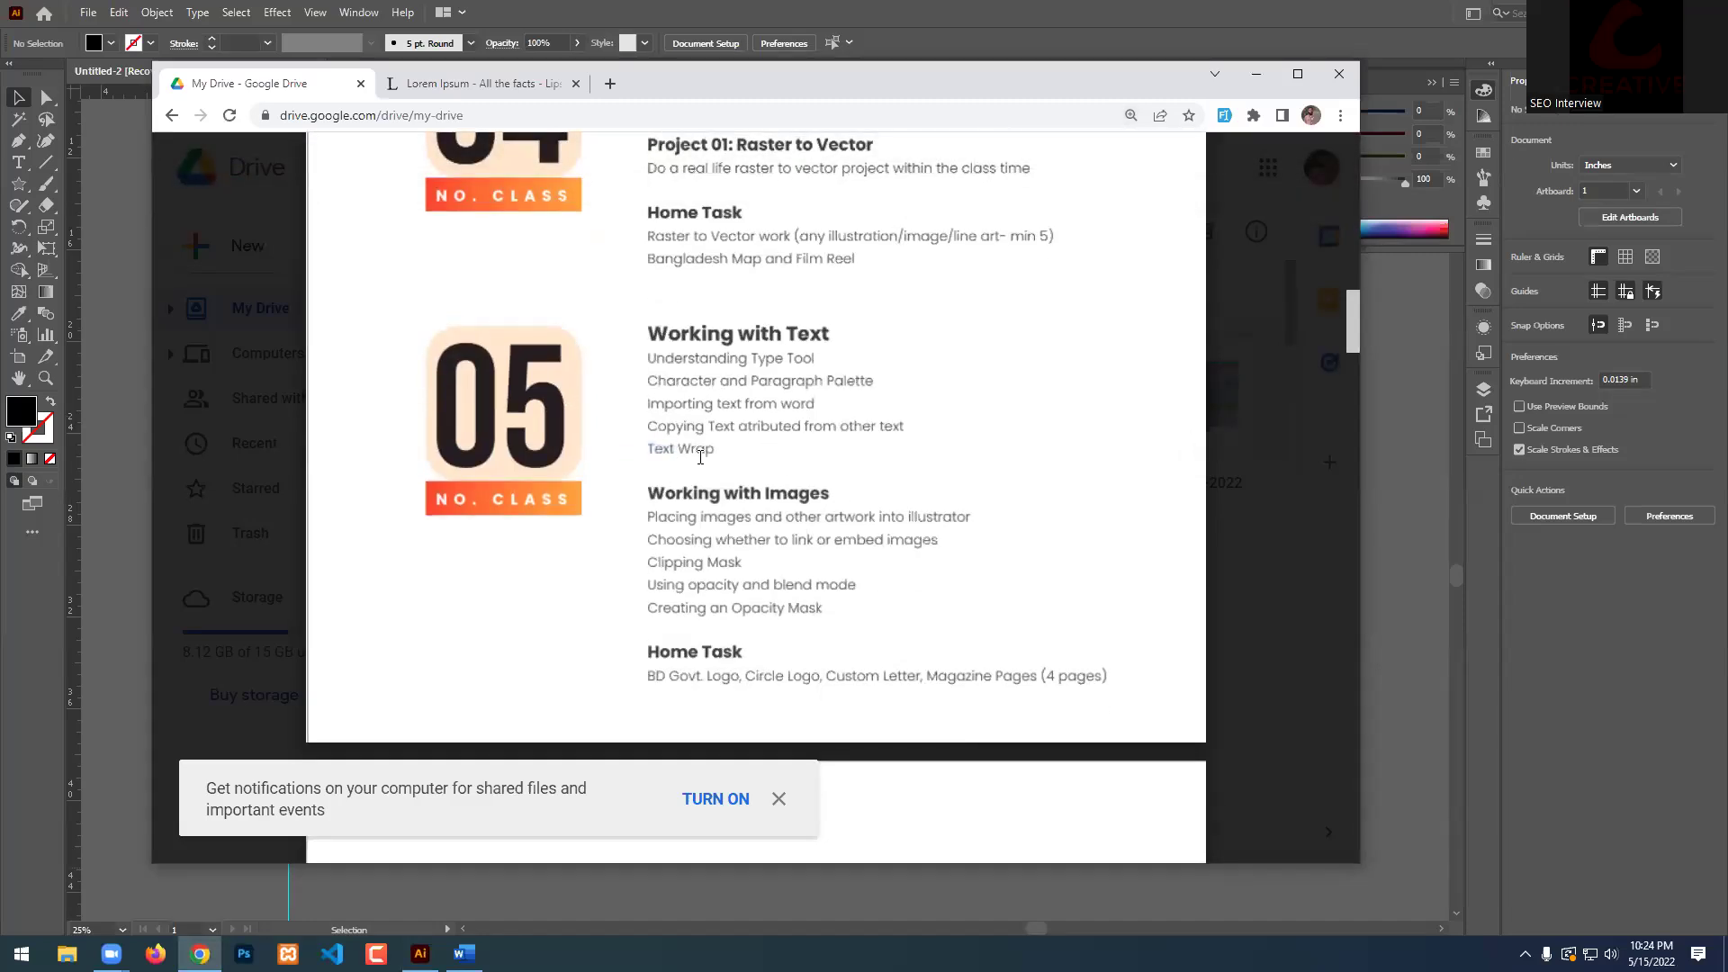
Highlight the Working with Images topics: placing images, linking or embedding, and Clipping Mask.
{"action": "scroll", "coordinate": [771, 443], "scroll_direction": "down", "scroll_amount": 4}
{"action": "scroll", "coordinate": [729, 331], "scroll_direction": "up", "scroll_amount": 3}
{"action": "triple_click", "coordinate": [664, 406]}
{"action": "left_click", "coordinate": [918, 424]}
{"action": "double_click", "coordinate": [920, 433]}
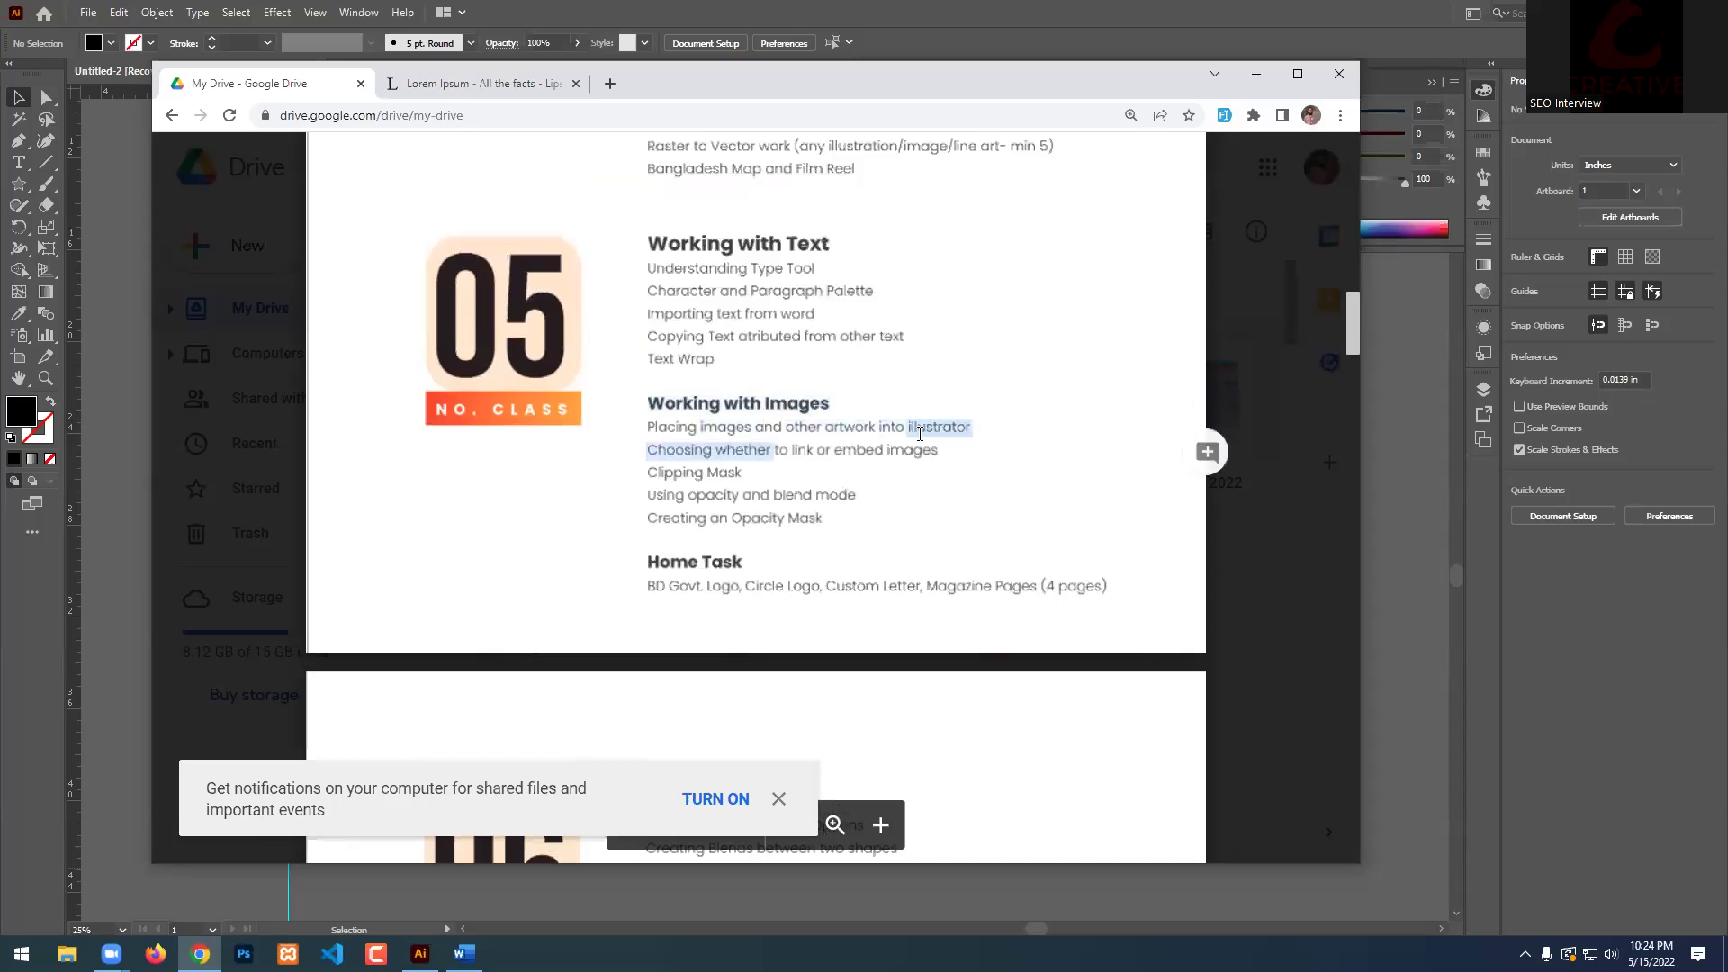
{"action": "triple_click", "coordinate": [931, 451]}
{"action": "left_click", "coordinate": [705, 456]}
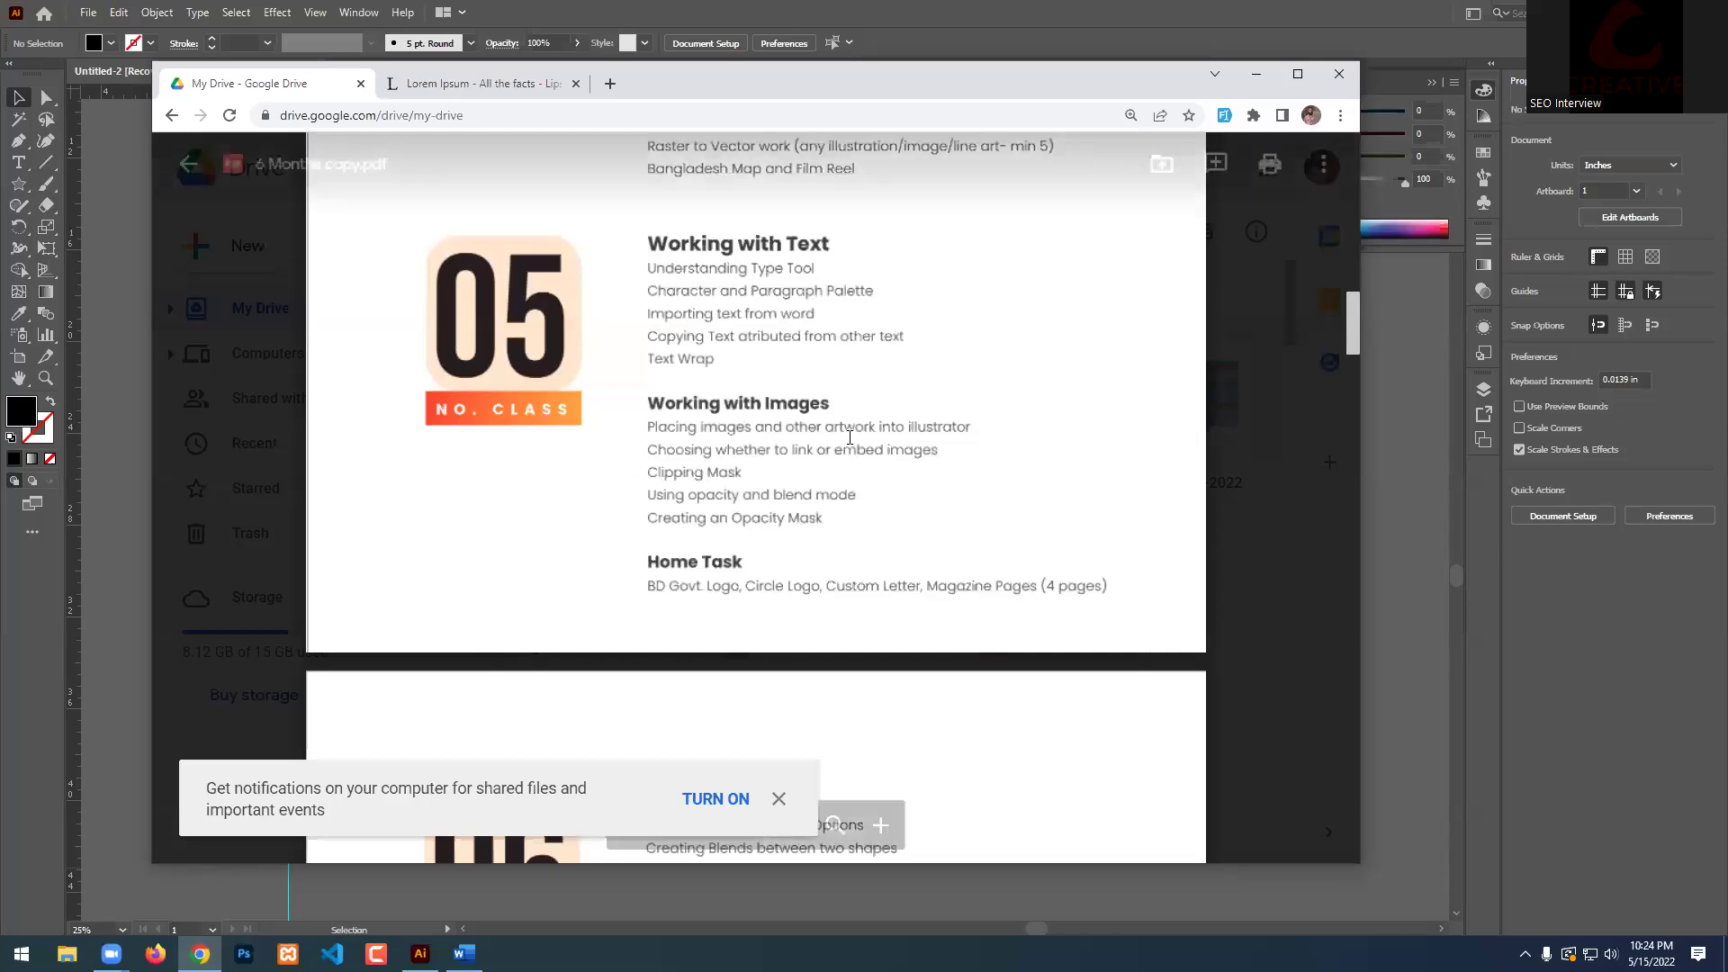
{"action": "left_click_drag", "start_coordinate": [653, 473], "coordinate": [744, 473]}
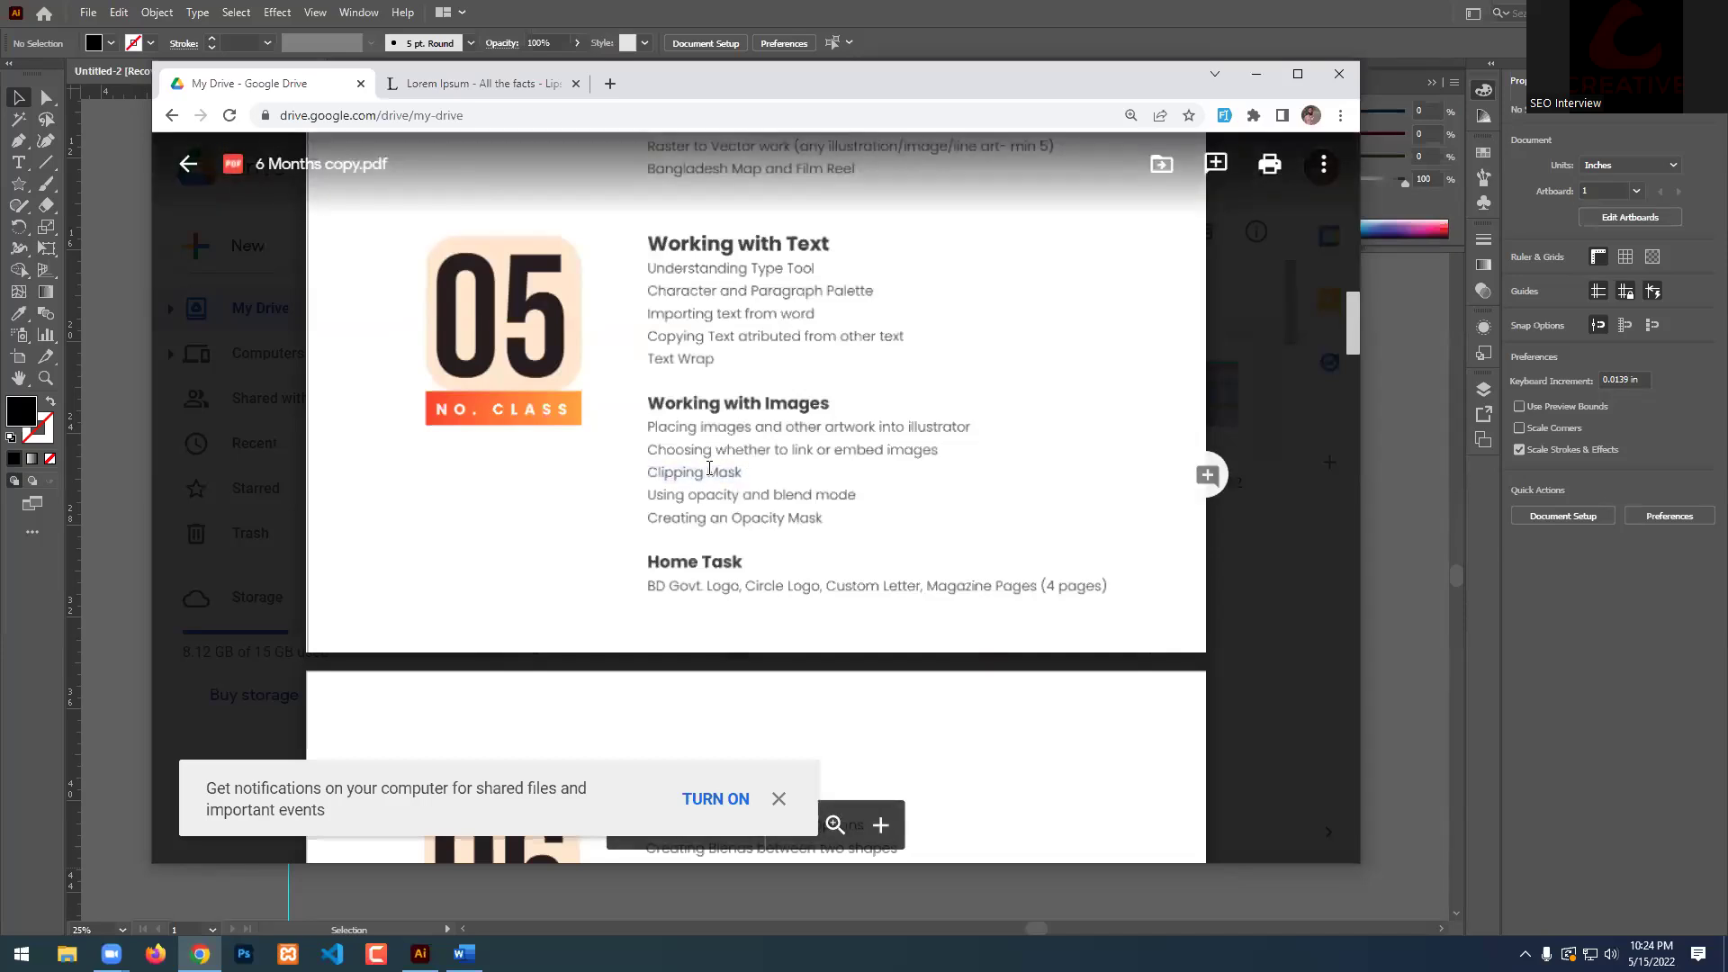
{"action": "left_click", "coordinate": [709, 468]}
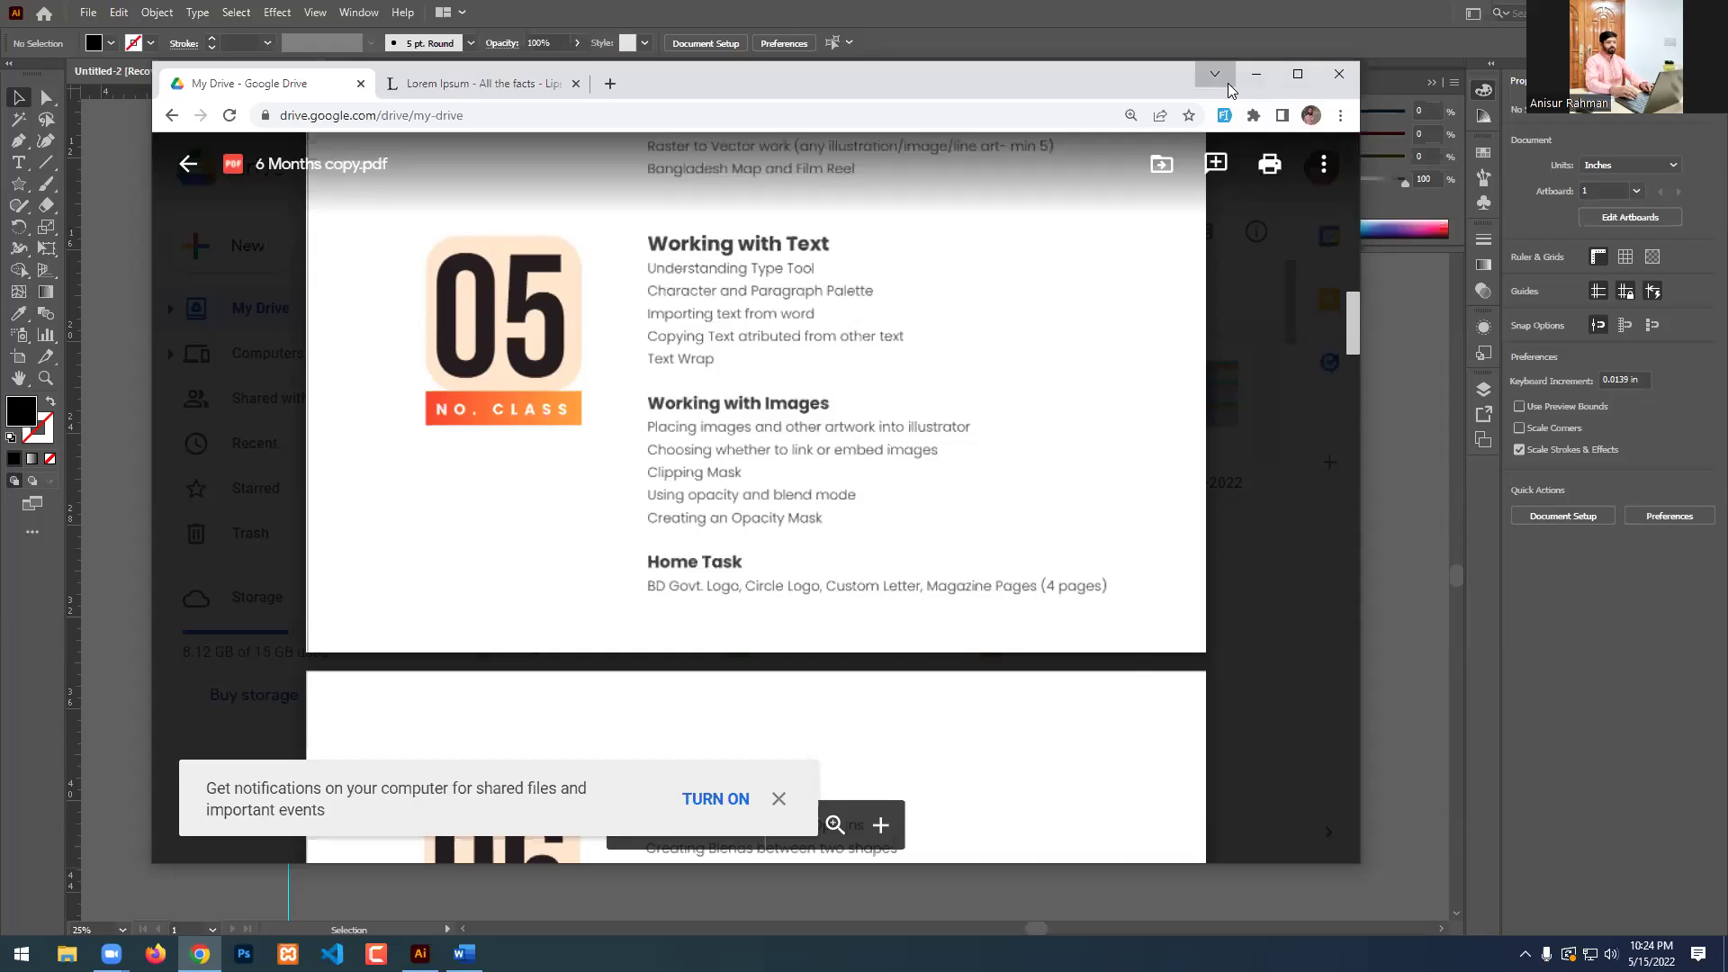
Minimize the browser and return to the Illustrator canvas.
{"action": "left_click", "coordinate": [1257, 75]}
{"action": "scroll", "coordinate": [844, 298], "scroll_direction": "down", "scroll_amount": 2}
{"action": "key", "text": "alt+Tab"}
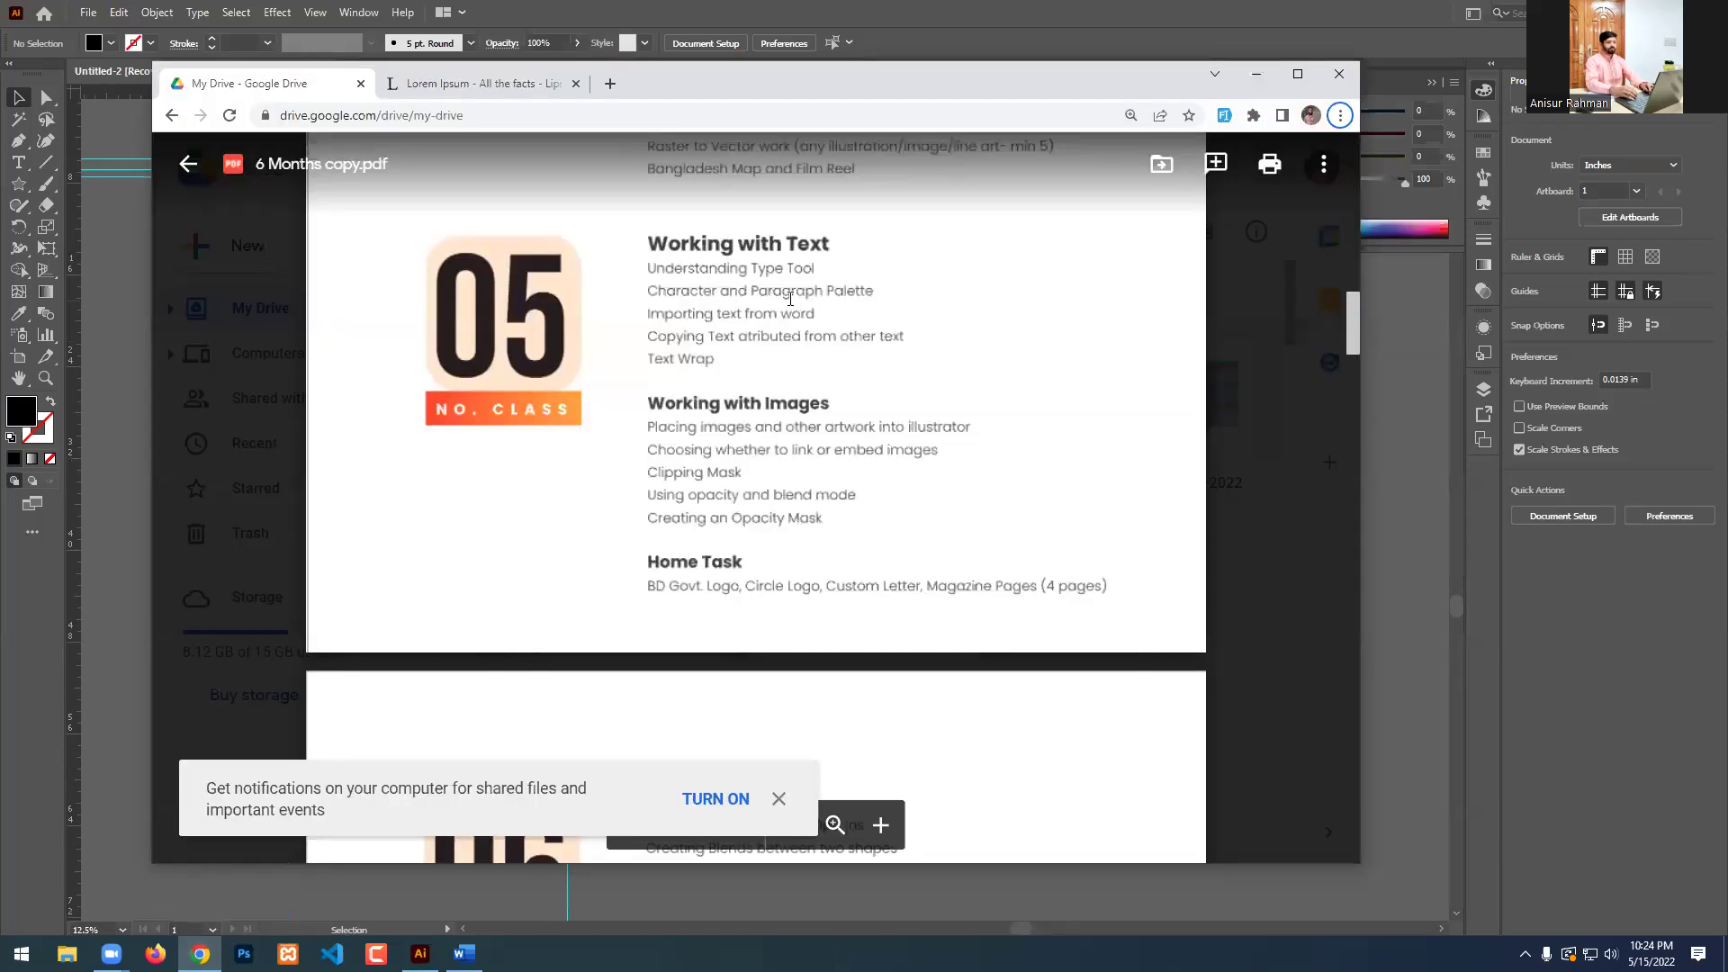
Move the Bangladesh map group beside the government emblem.
{"action": "left_click", "coordinate": [1259, 75]}
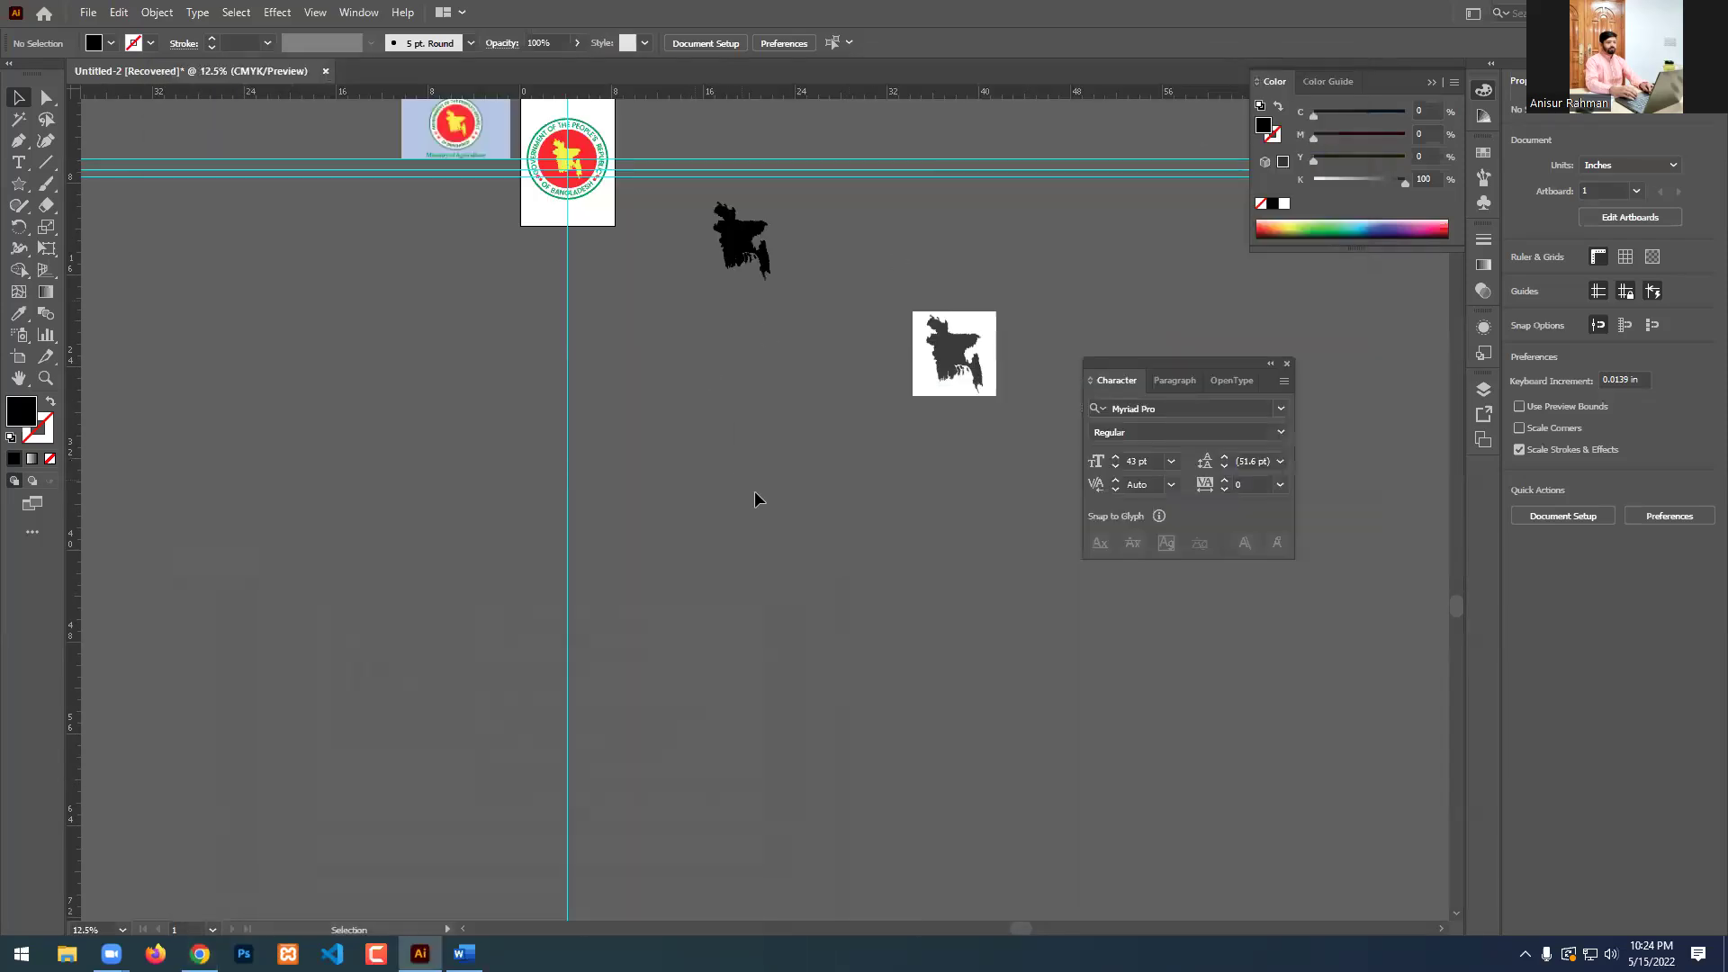
{"action": "scroll", "coordinate": [754, 468], "scroll_direction": "up", "scroll_amount": 2}
{"action": "scroll", "coordinate": [709, 393], "scroll_direction": "up", "scroll_amount": 4}
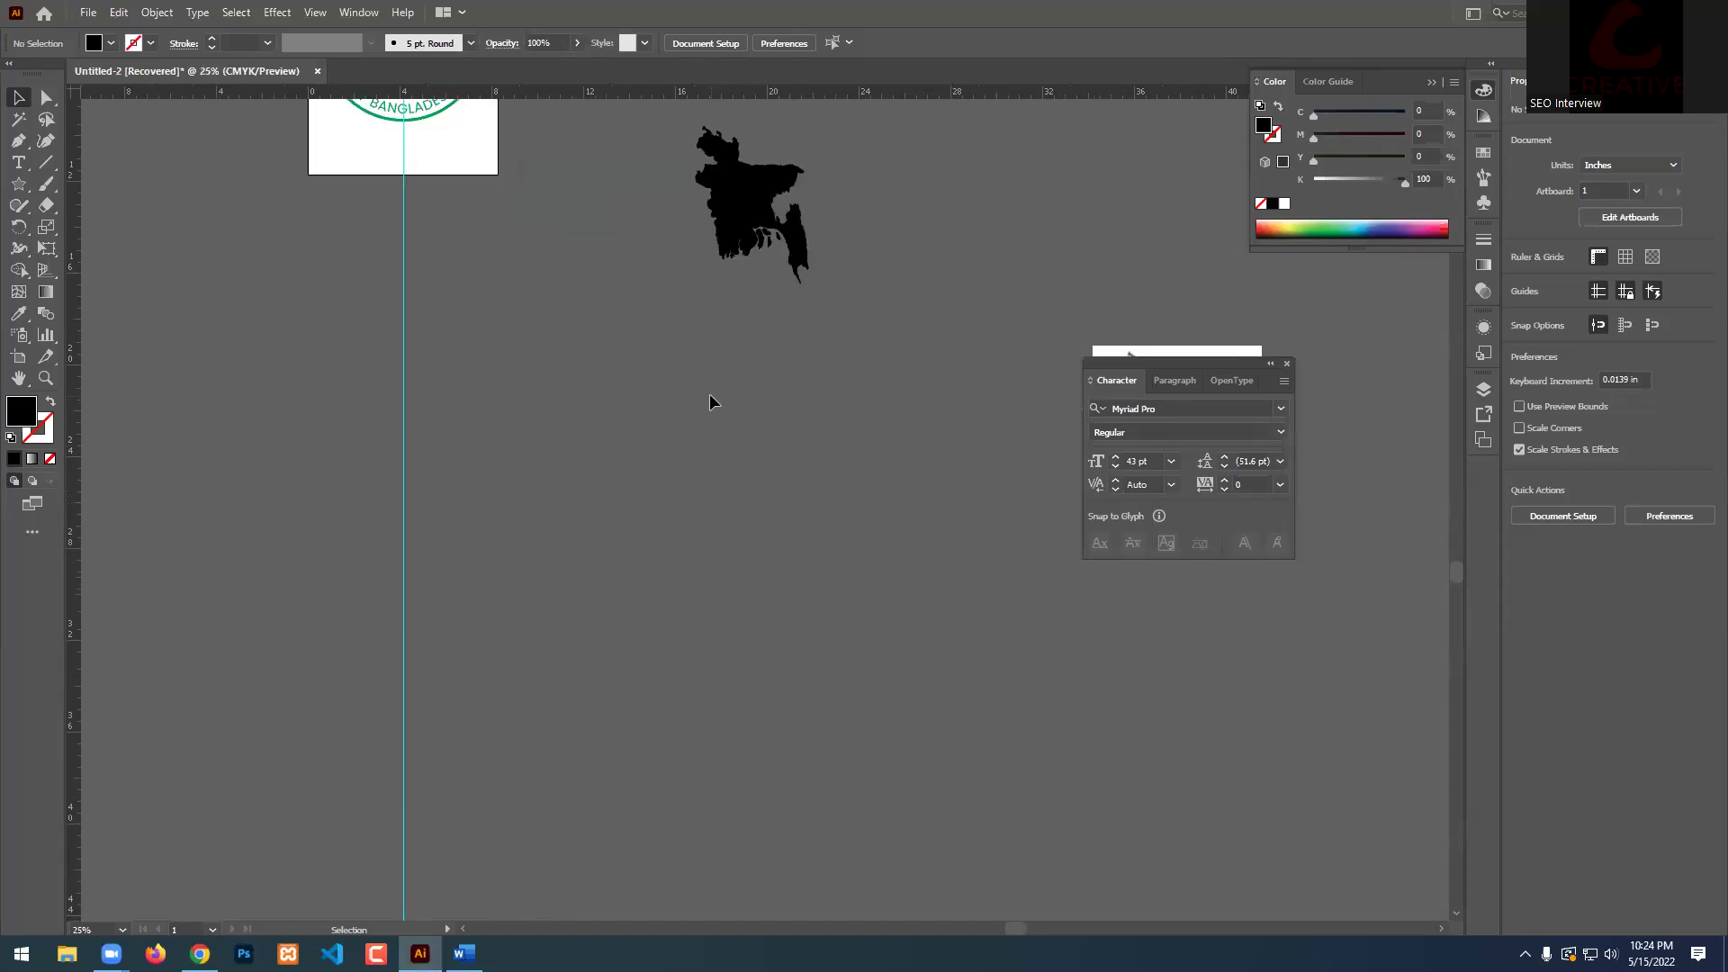
{"action": "scroll", "coordinate": [711, 396], "scroll_direction": "up", "scroll_amount": 2}
{"action": "left_click", "coordinate": [767, 360]}
{"action": "left_click_drag", "start_coordinate": [739, 319], "coordinate": [180, 242]}
{"action": "left_click", "coordinate": [763, 455]}
Draw a large black square above the logos with the Rectangle Tool.
{"action": "scroll", "coordinate": [764, 456], "scroll_direction": "up", "scroll_amount": 8}
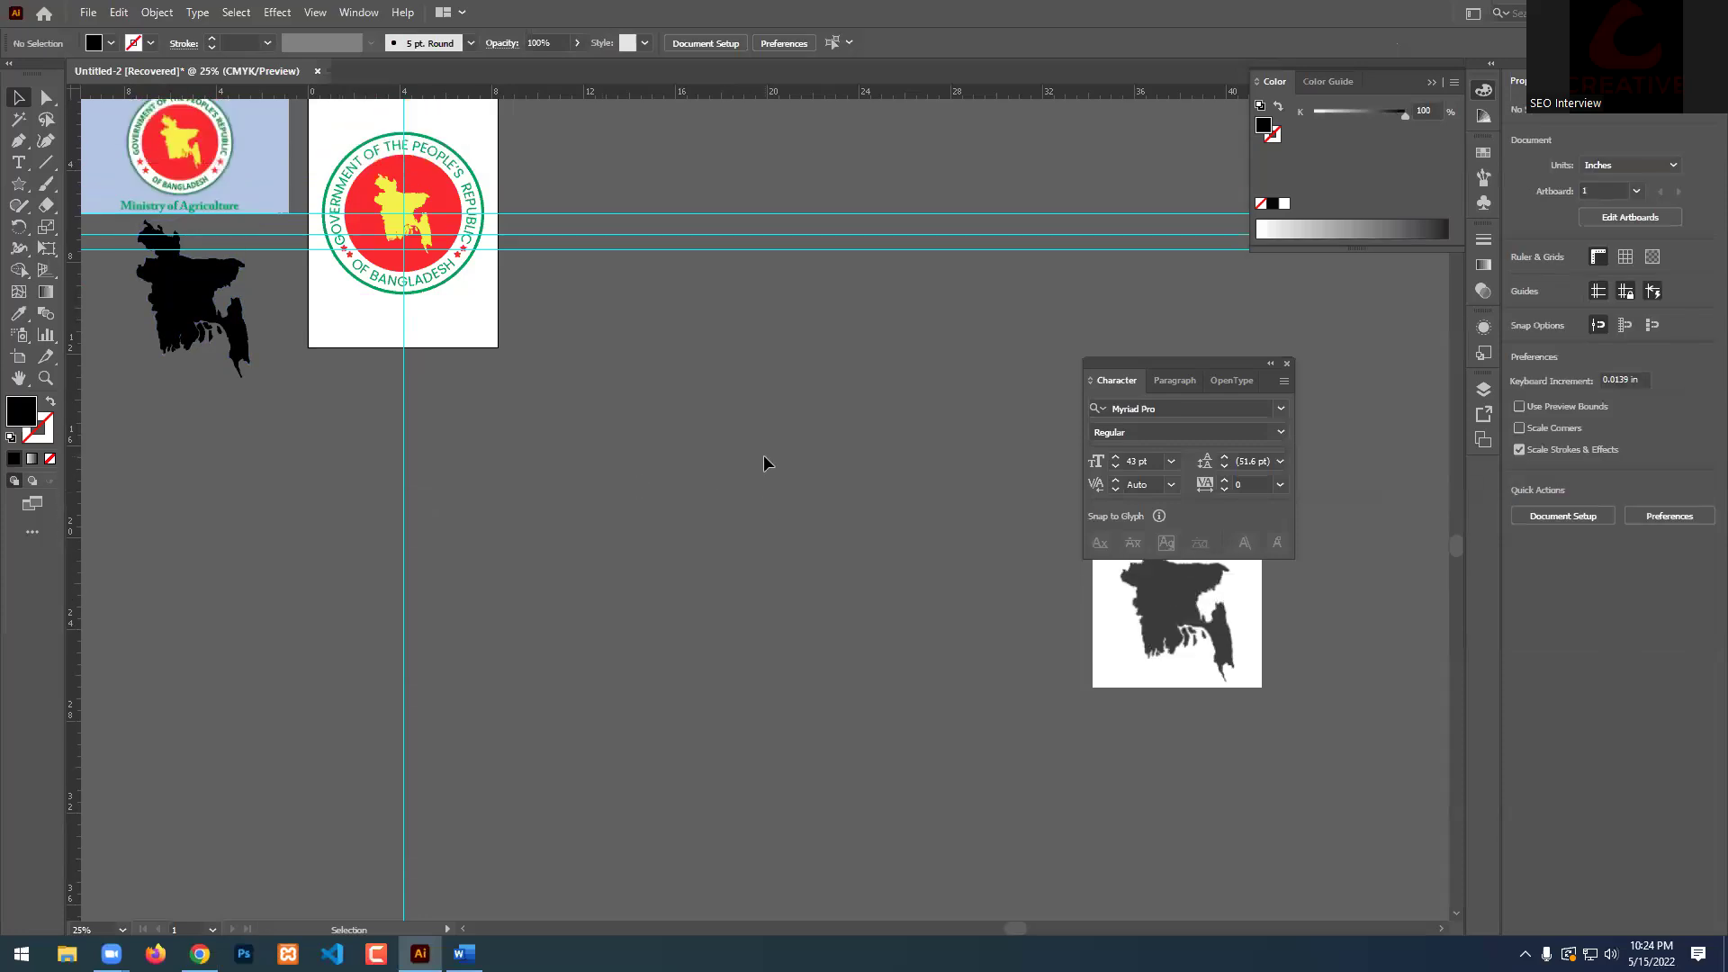
{"action": "left_click_drag", "start_coordinate": [18, 183], "coordinate": [95, 185]}
{"action": "left_click_drag", "start_coordinate": [632, 189], "coordinate": [925, 483]}
{"action": "left_click", "coordinate": [18, 97]}
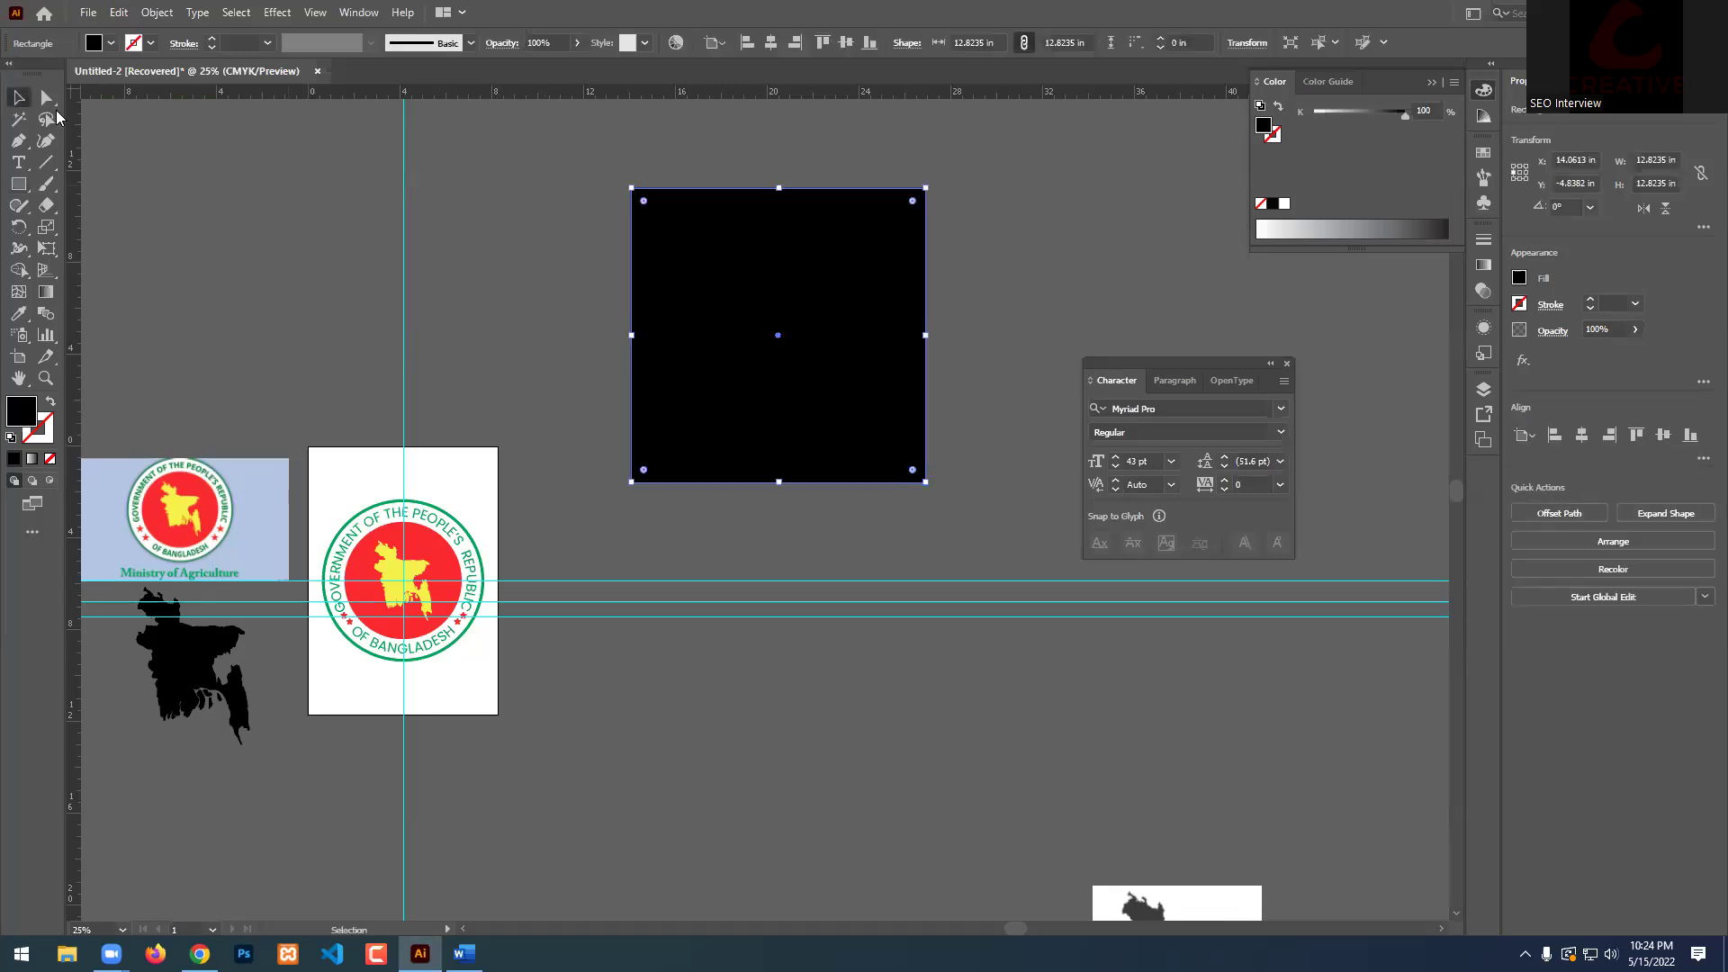
{"action": "left_click", "coordinate": [148, 148]}
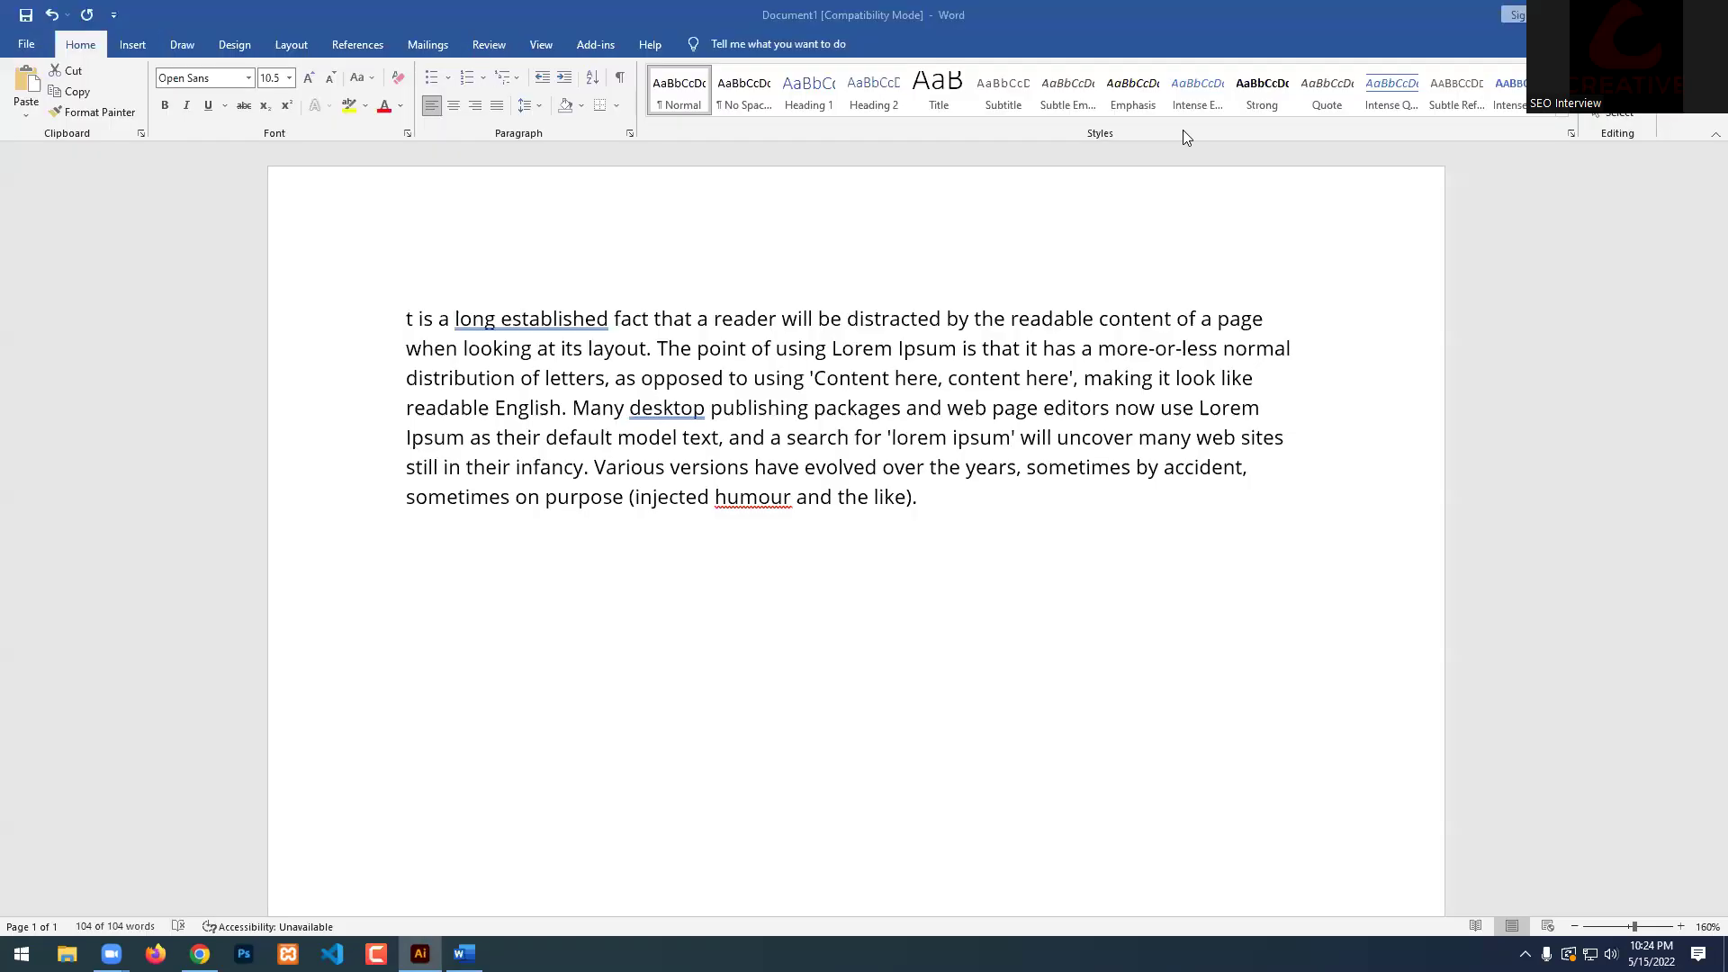
{"action": "key", "text": "ctrl+a"}
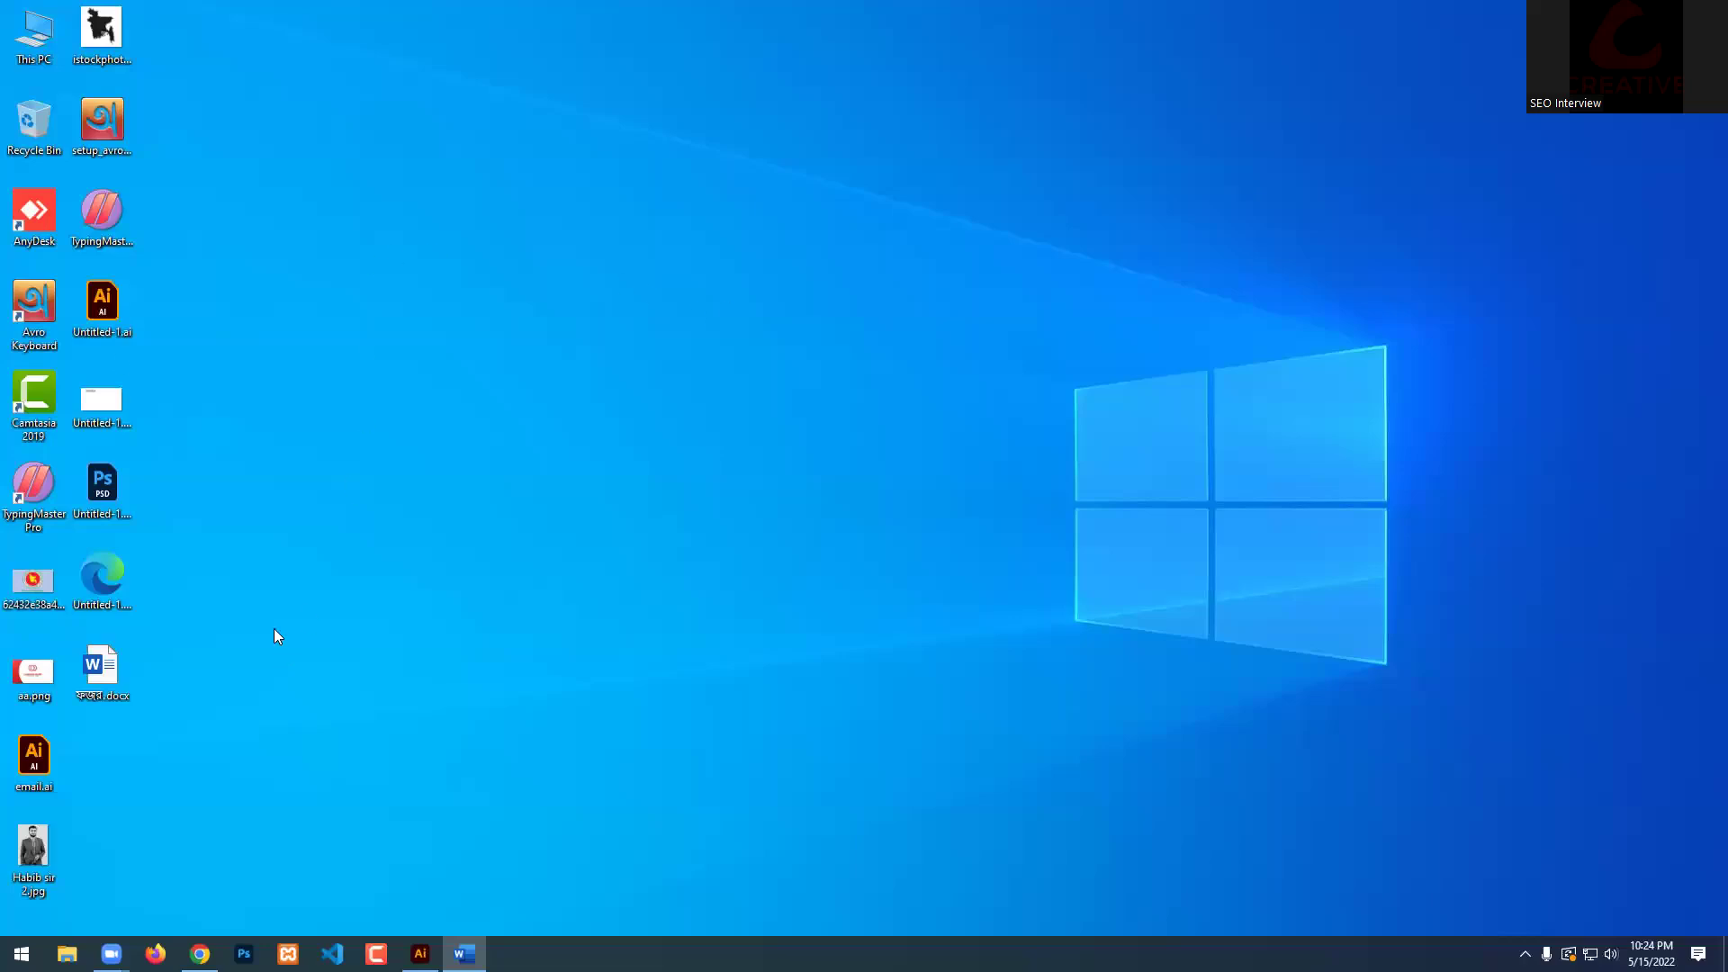
Drag the portrait JPG from the desktop onto the Illustrator canvas and zoom out.
{"action": "double_click", "coordinate": [32, 34]}
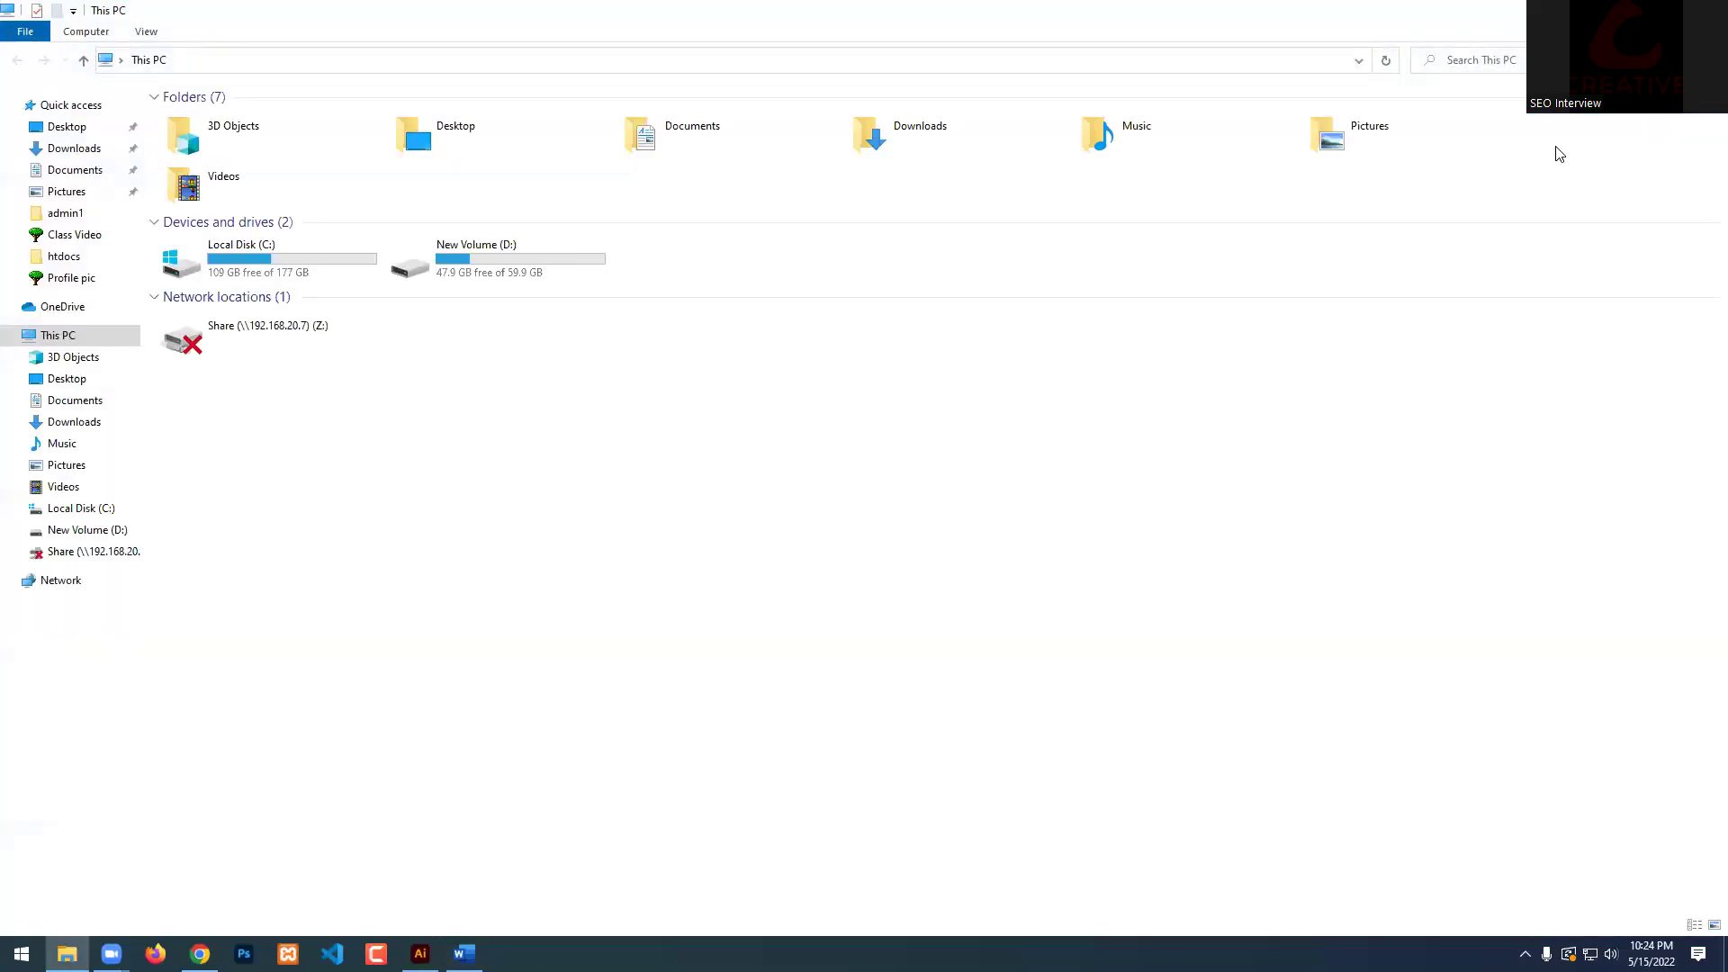
{"action": "key", "text": "alt+F4"}
{"action": "left_click_drag", "start_coordinate": [31, 873], "coordinate": [854, 357]}
{"action": "key", "text": "ctrl+minus"}
{"action": "key", "text": "ctrl+minus"}
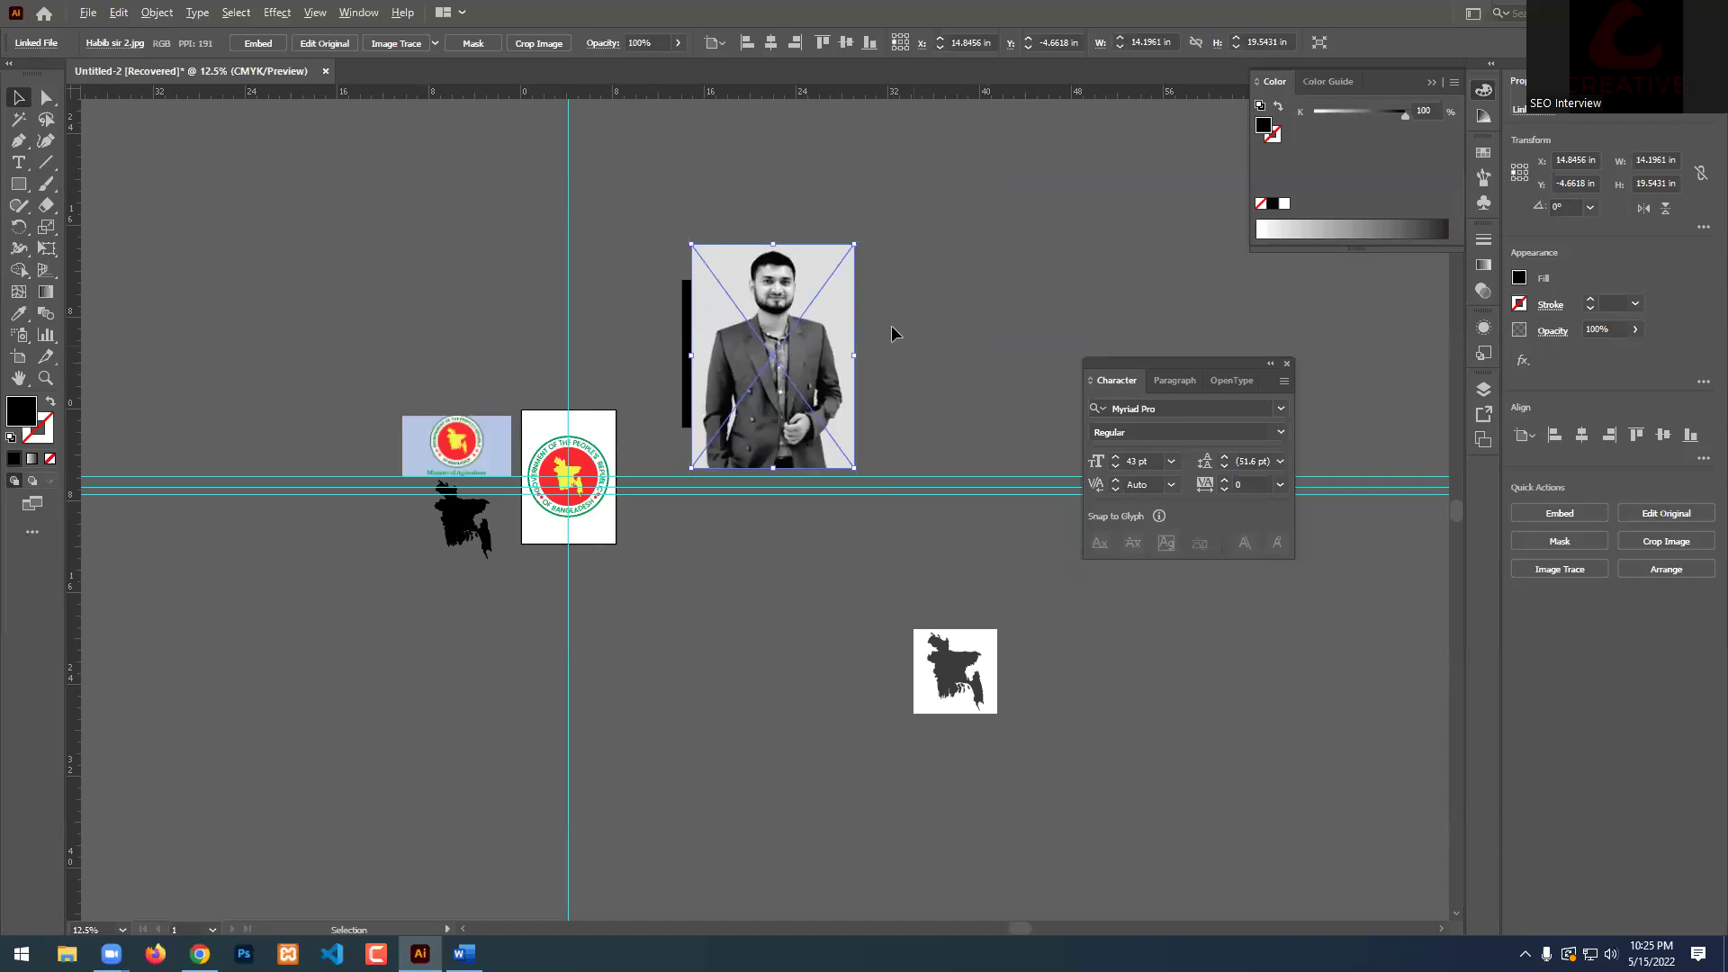
Embed the placed portrait photo and shrink it proportionally.
{"action": "scroll", "coordinate": [915, 354], "scroll_direction": "up", "scroll_amount": 2}
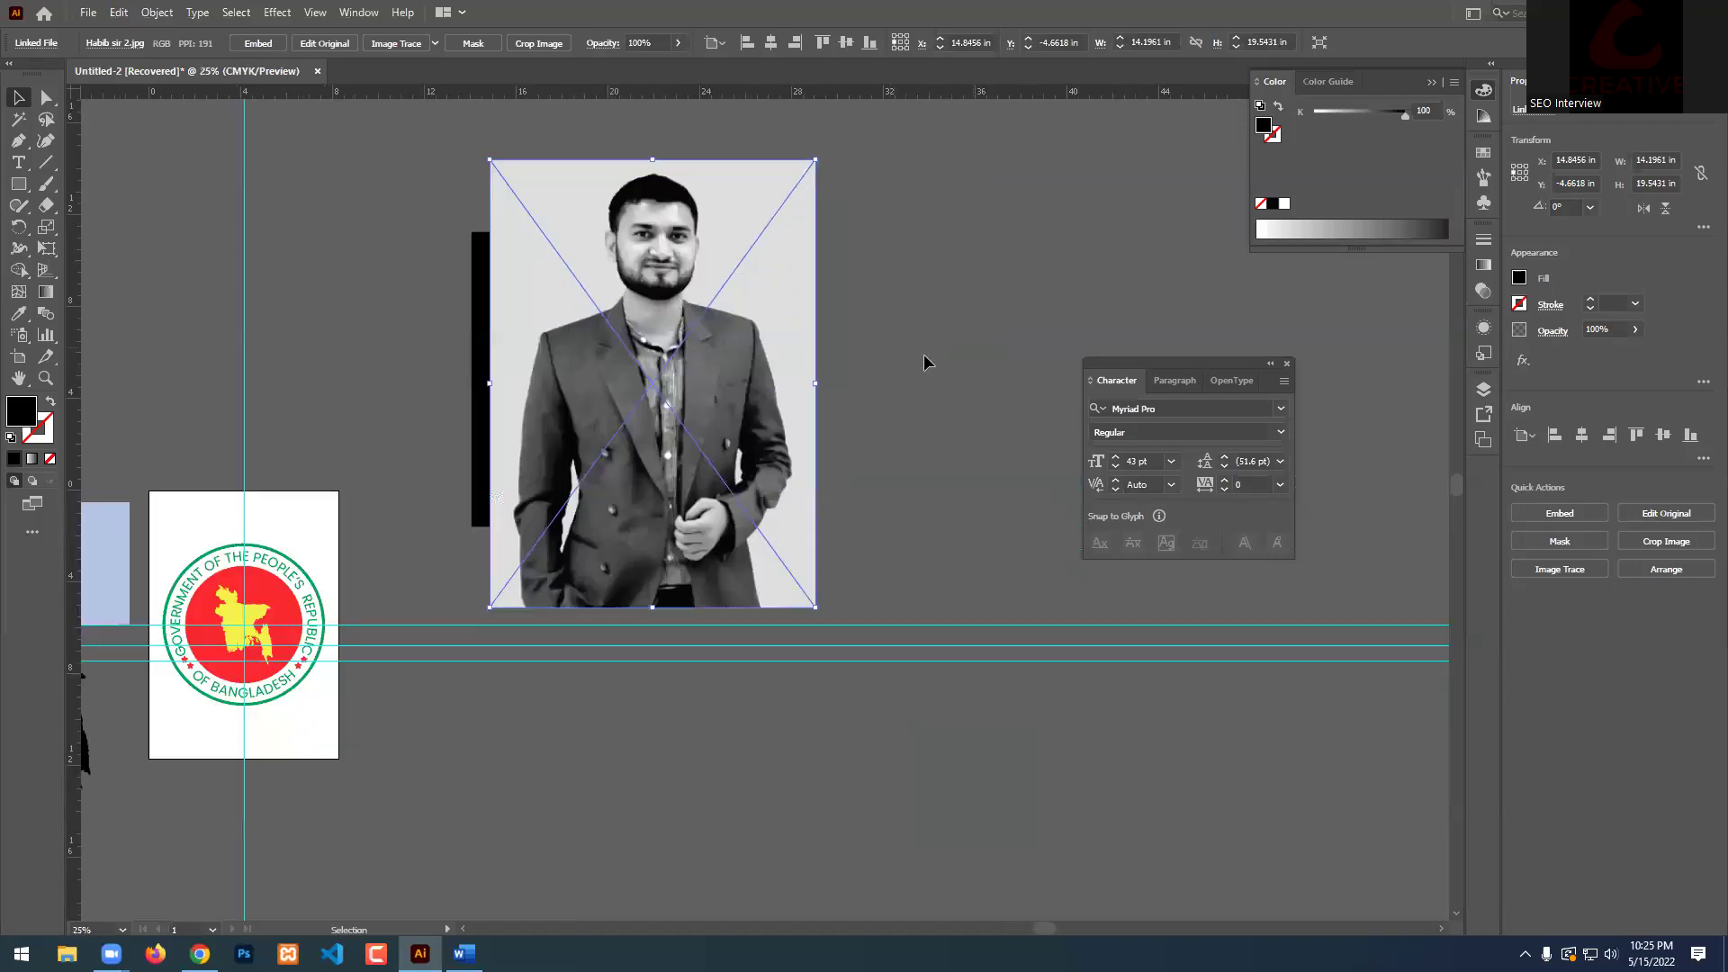
{"action": "left_click", "coordinate": [259, 44]}
{"action": "left_click", "coordinate": [935, 258]}
{"action": "left_click_drag", "start_coordinate": [711, 332], "coordinate": [681, 320]}
{"action": "left_click_drag", "start_coordinate": [786, 369], "coordinate": [1125, 399]}
{"action": "key", "text": "ctrl+z"}
Round the black square's corners into a circle and move the photo over it.
{"action": "left_click_drag", "start_coordinate": [631, 333], "coordinate": [1172, 380]}
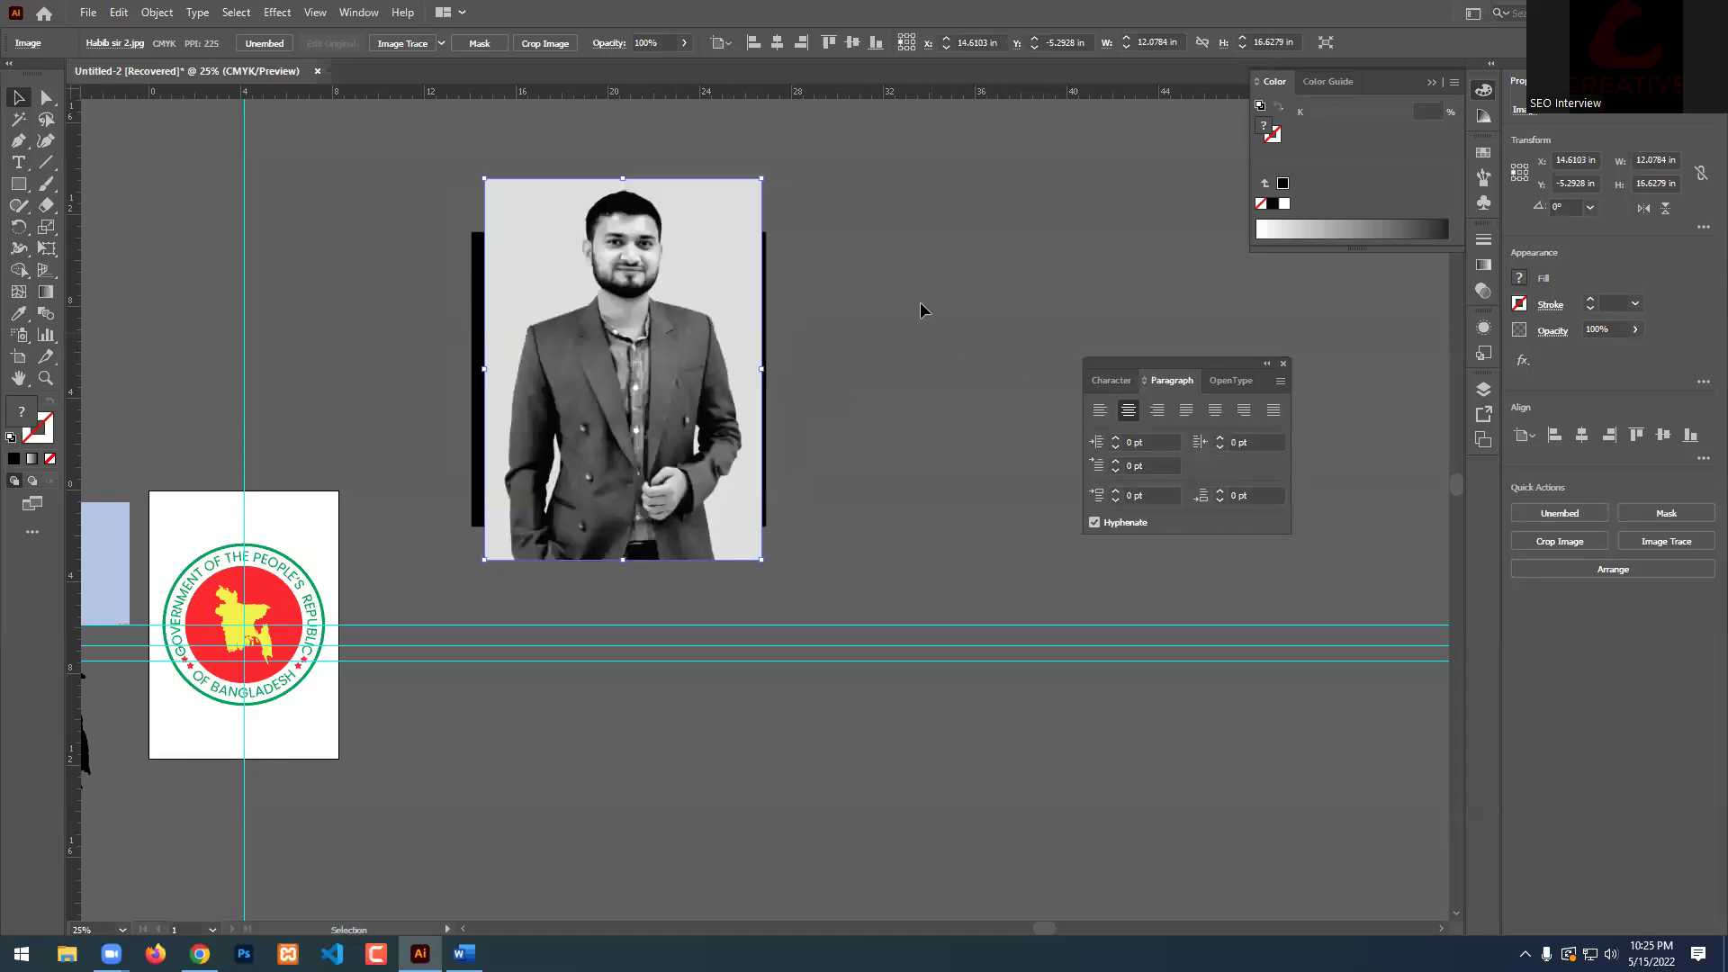
{"action": "left_click_drag", "start_coordinate": [651, 321], "coordinate": [1098, 320]}
{"action": "left_click", "coordinate": [694, 282]}
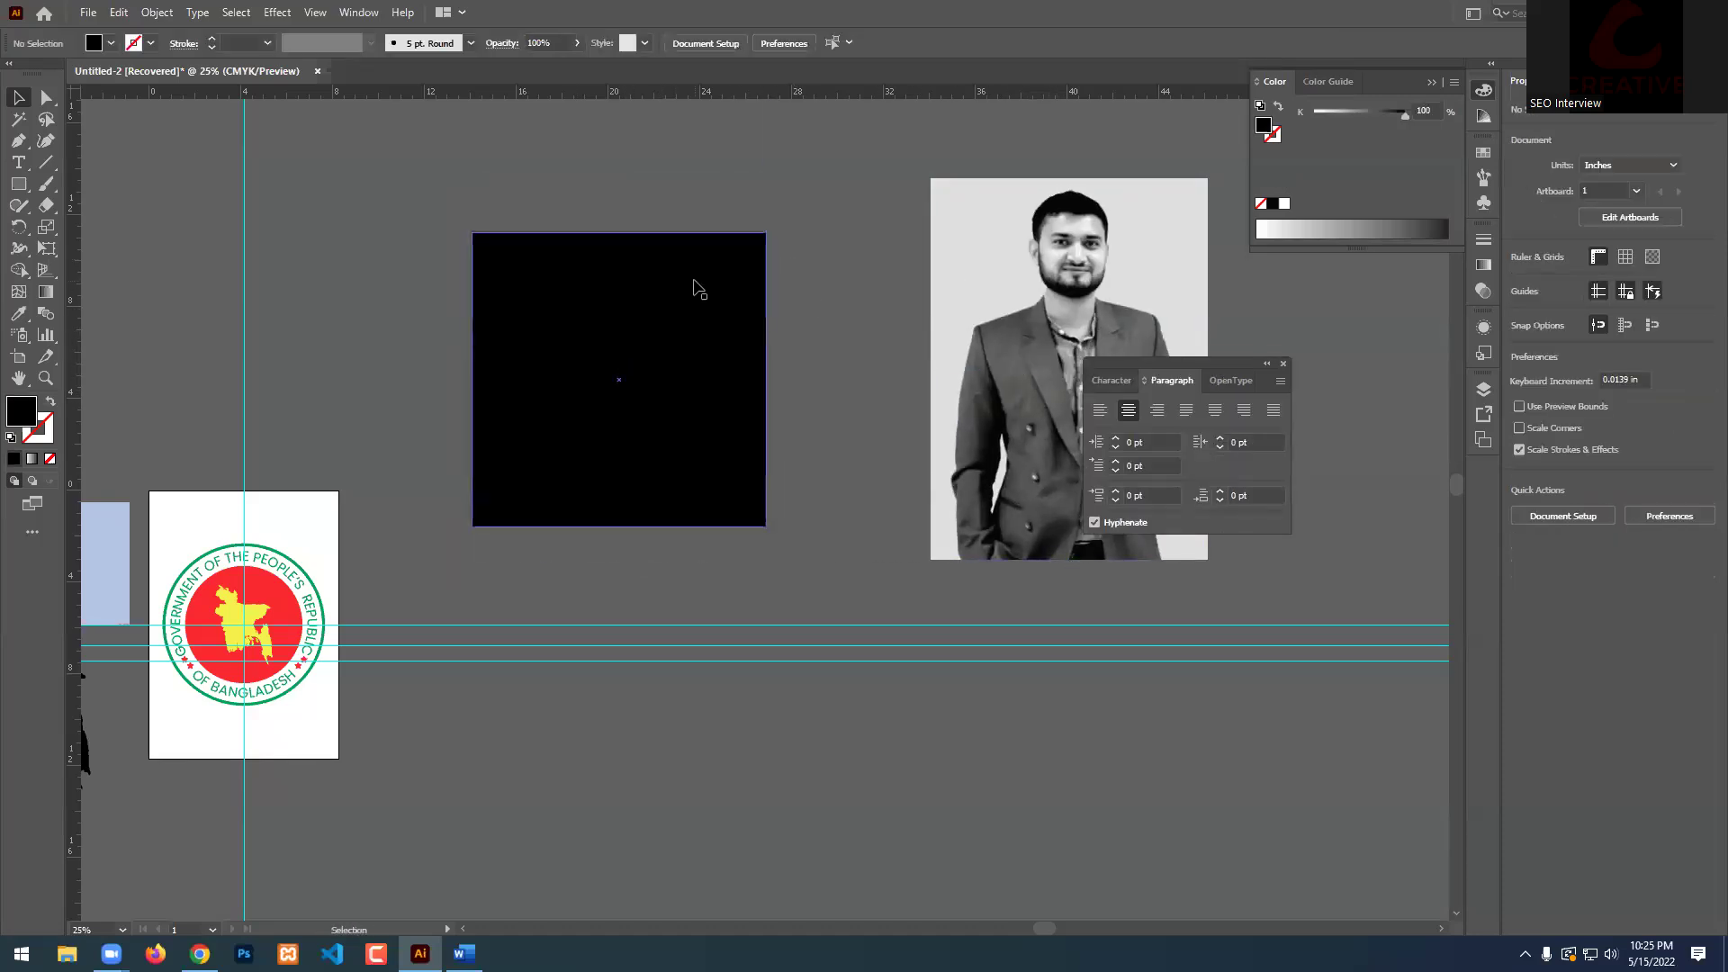
{"action": "left_click_drag", "start_coordinate": [485, 246], "coordinate": [585, 324]}
{"action": "left_click", "coordinate": [816, 360]}
{"action": "left_click_drag", "start_coordinate": [1090, 311], "coordinate": [652, 333]}
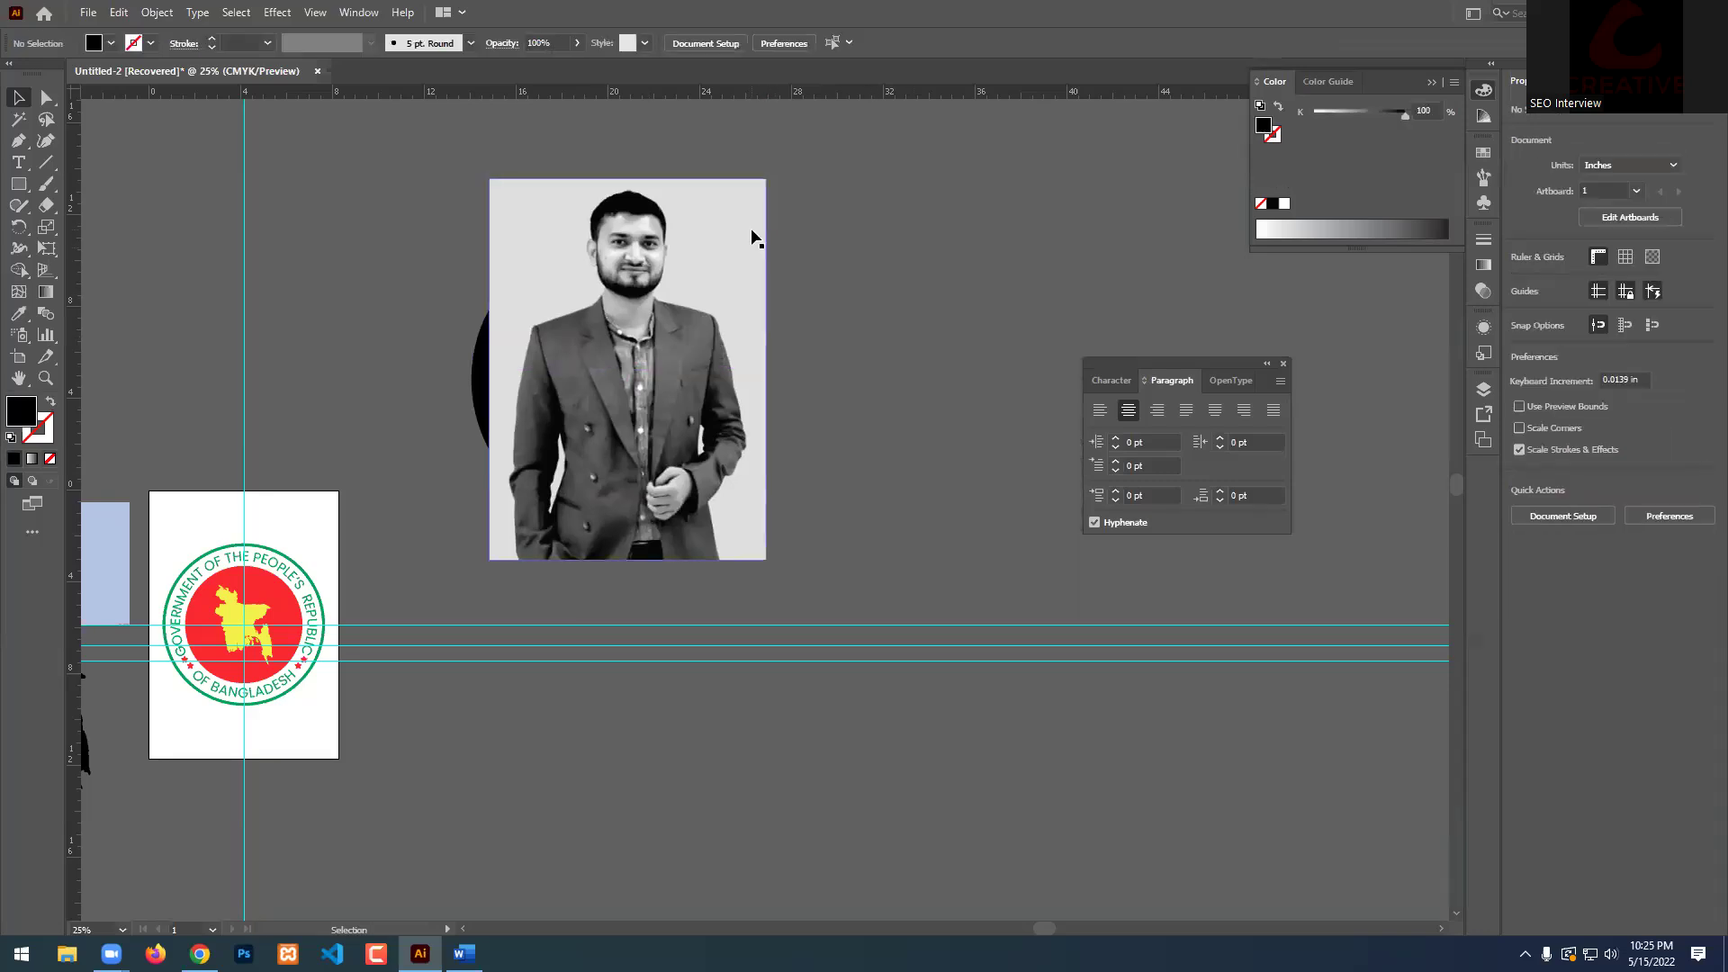
Send the photo behind the circle and make a clipping mask from both.
{"action": "right_click", "coordinate": [674, 284]}
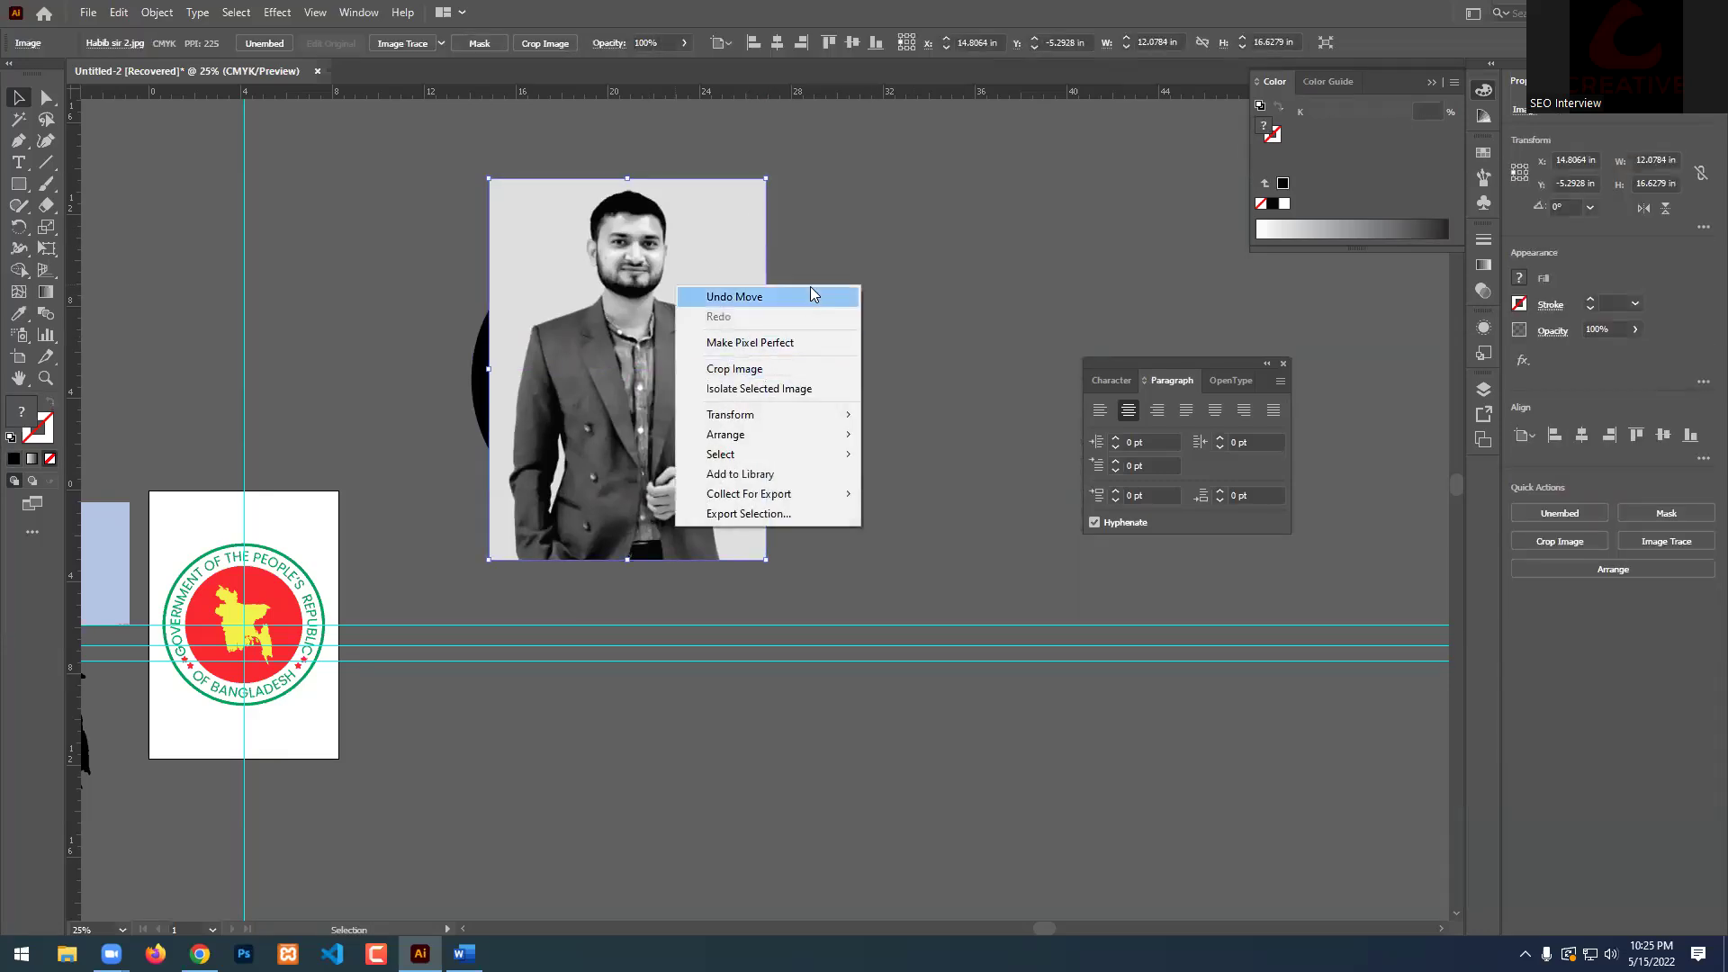
{"action": "mouse_move", "coordinate": [744, 433]}
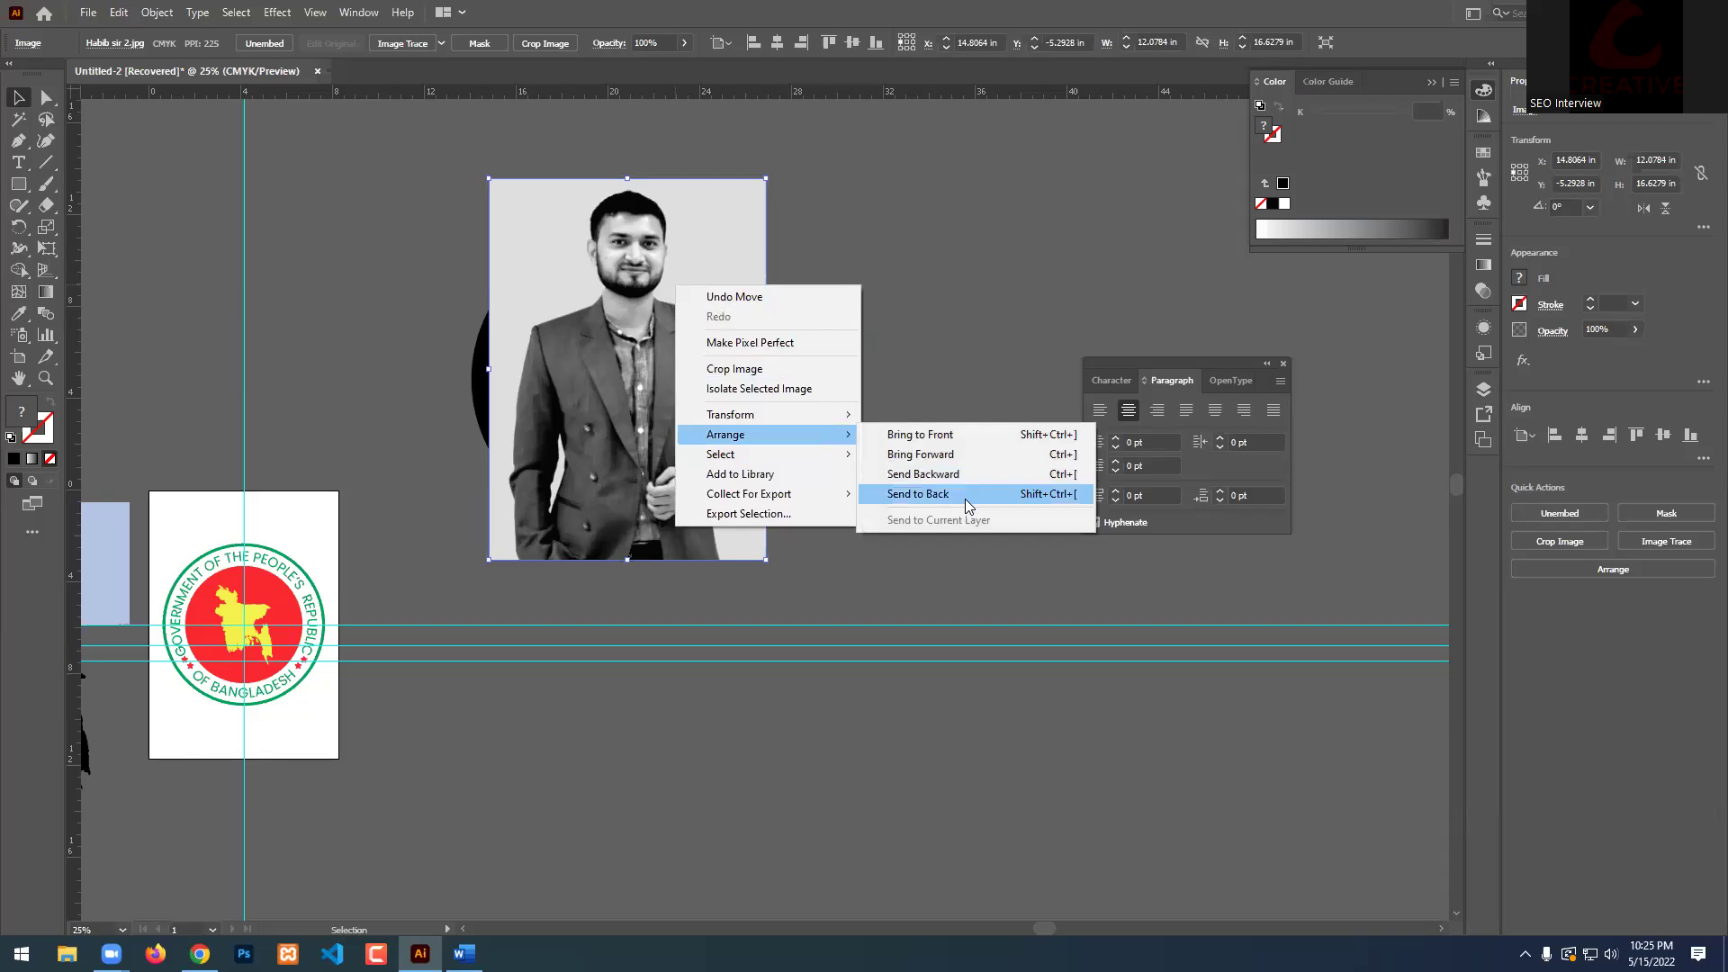
{"action": "left_click", "coordinate": [965, 497]}
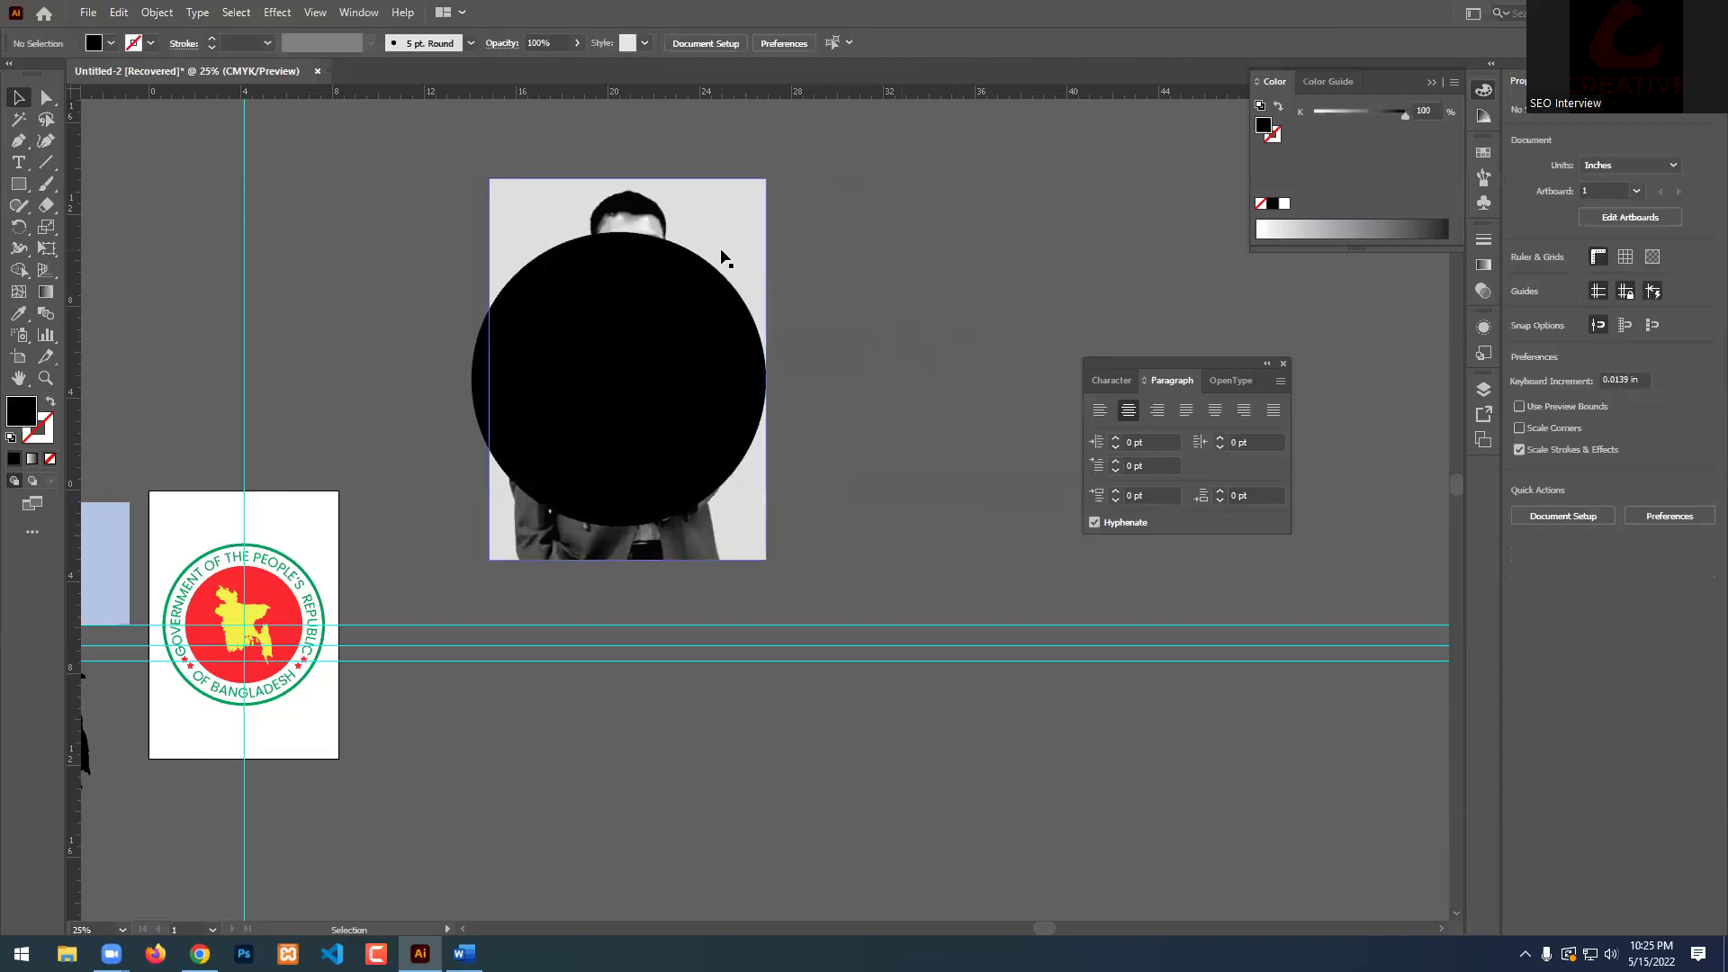
{"action": "left_click_drag", "start_coordinate": [730, 216], "coordinate": [853, 253]}
{"action": "left_click", "coordinate": [638, 407], "text": "shift"}
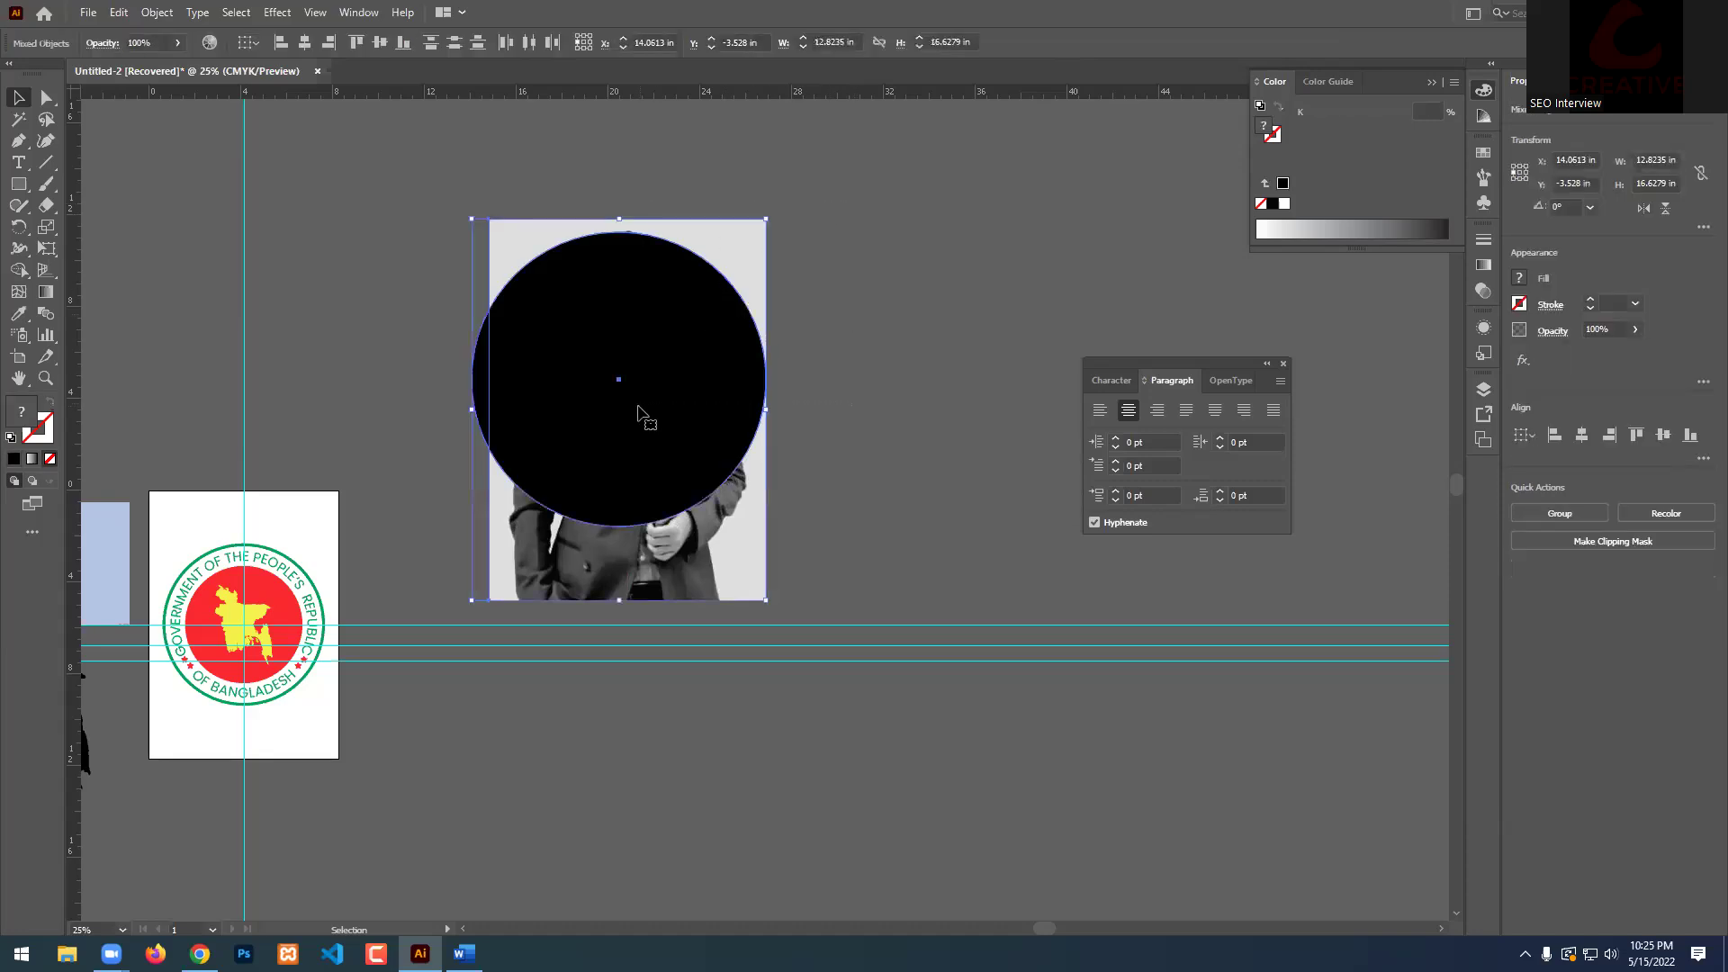
{"action": "right_click", "coordinate": [642, 385]}
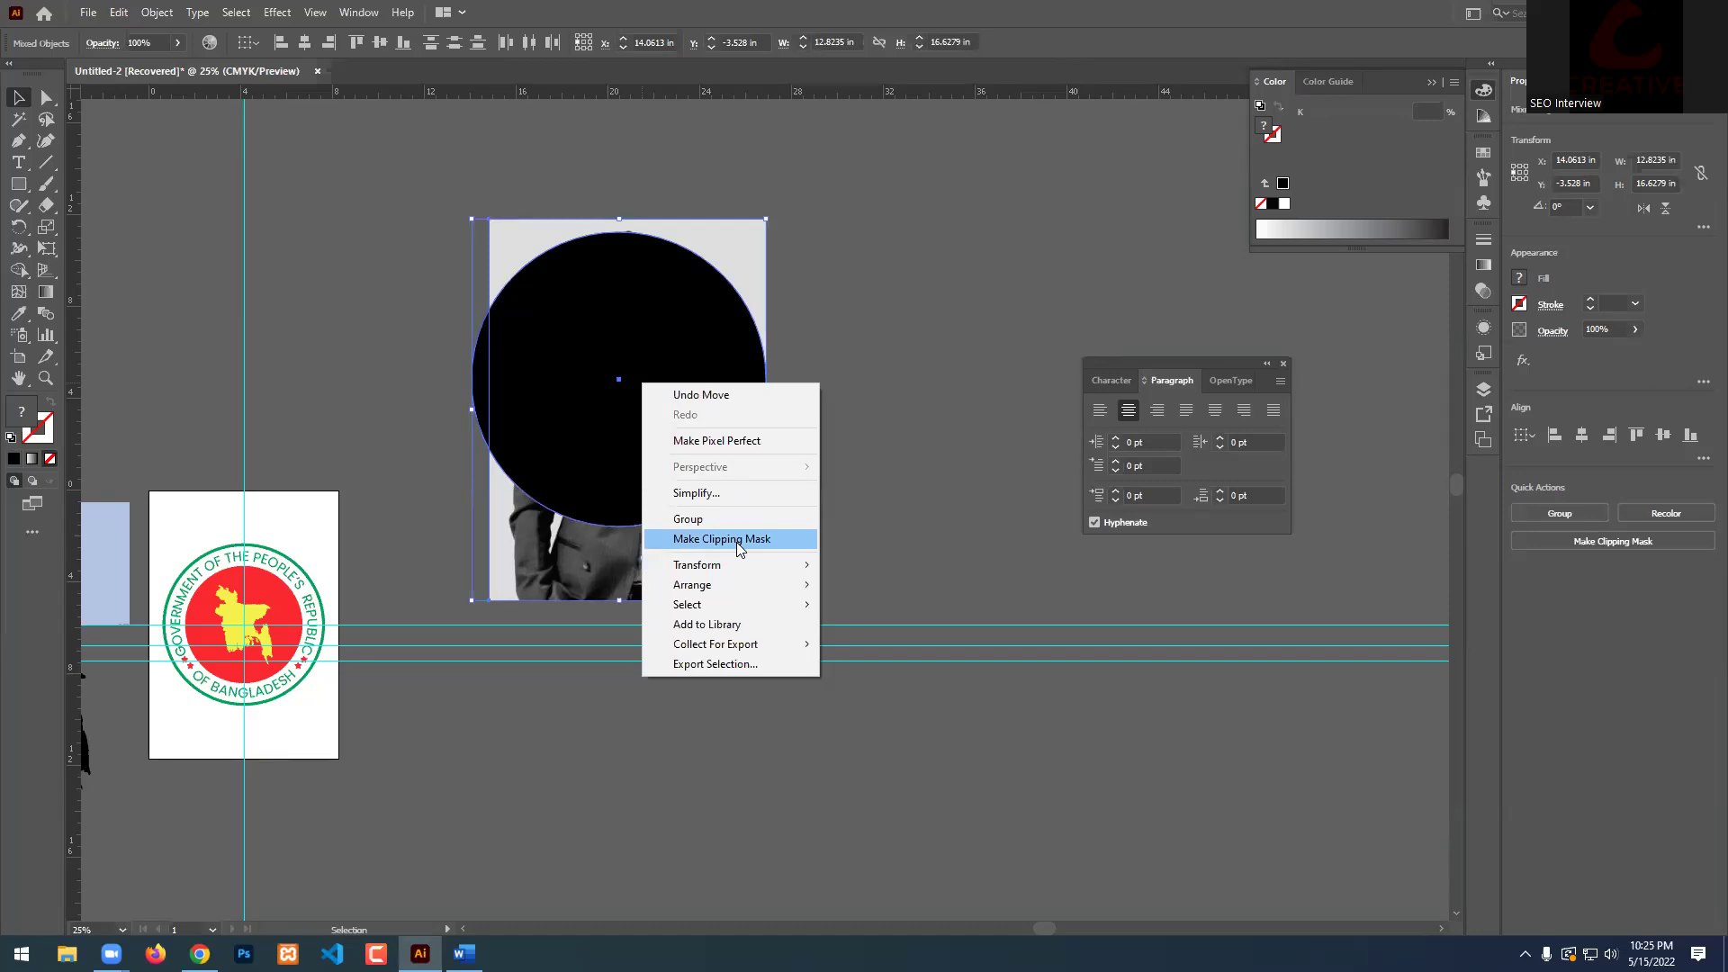
{"action": "left_click", "coordinate": [737, 542]}
{"action": "left_click", "coordinate": [837, 471]}
Enlarge and reposition the photo inside the circle clip to centre the face.
{"action": "left_click", "coordinate": [621, 450]}
{"action": "scroll", "coordinate": [617, 457], "scroll_direction": "up", "scroll_amount": 2}
{"action": "double_click", "coordinate": [654, 387]}
{"action": "scroll", "coordinate": [654, 387], "scroll_direction": "down", "scroll_amount": 1}
{"action": "scroll", "coordinate": [655, 387], "scroll_direction": "up", "scroll_amount": 1}
{"action": "left_click", "coordinate": [527, 396]}
{"action": "left_click_drag", "start_coordinate": [459, 397], "coordinate": [434, 397]}
{"action": "left_click_drag", "start_coordinate": [702, 332], "coordinate": [704, 343]}
{"action": "double_click", "coordinate": [1046, 333]}
{"action": "scroll", "coordinate": [679, 353], "scroll_direction": "down", "scroll_amount": 3}
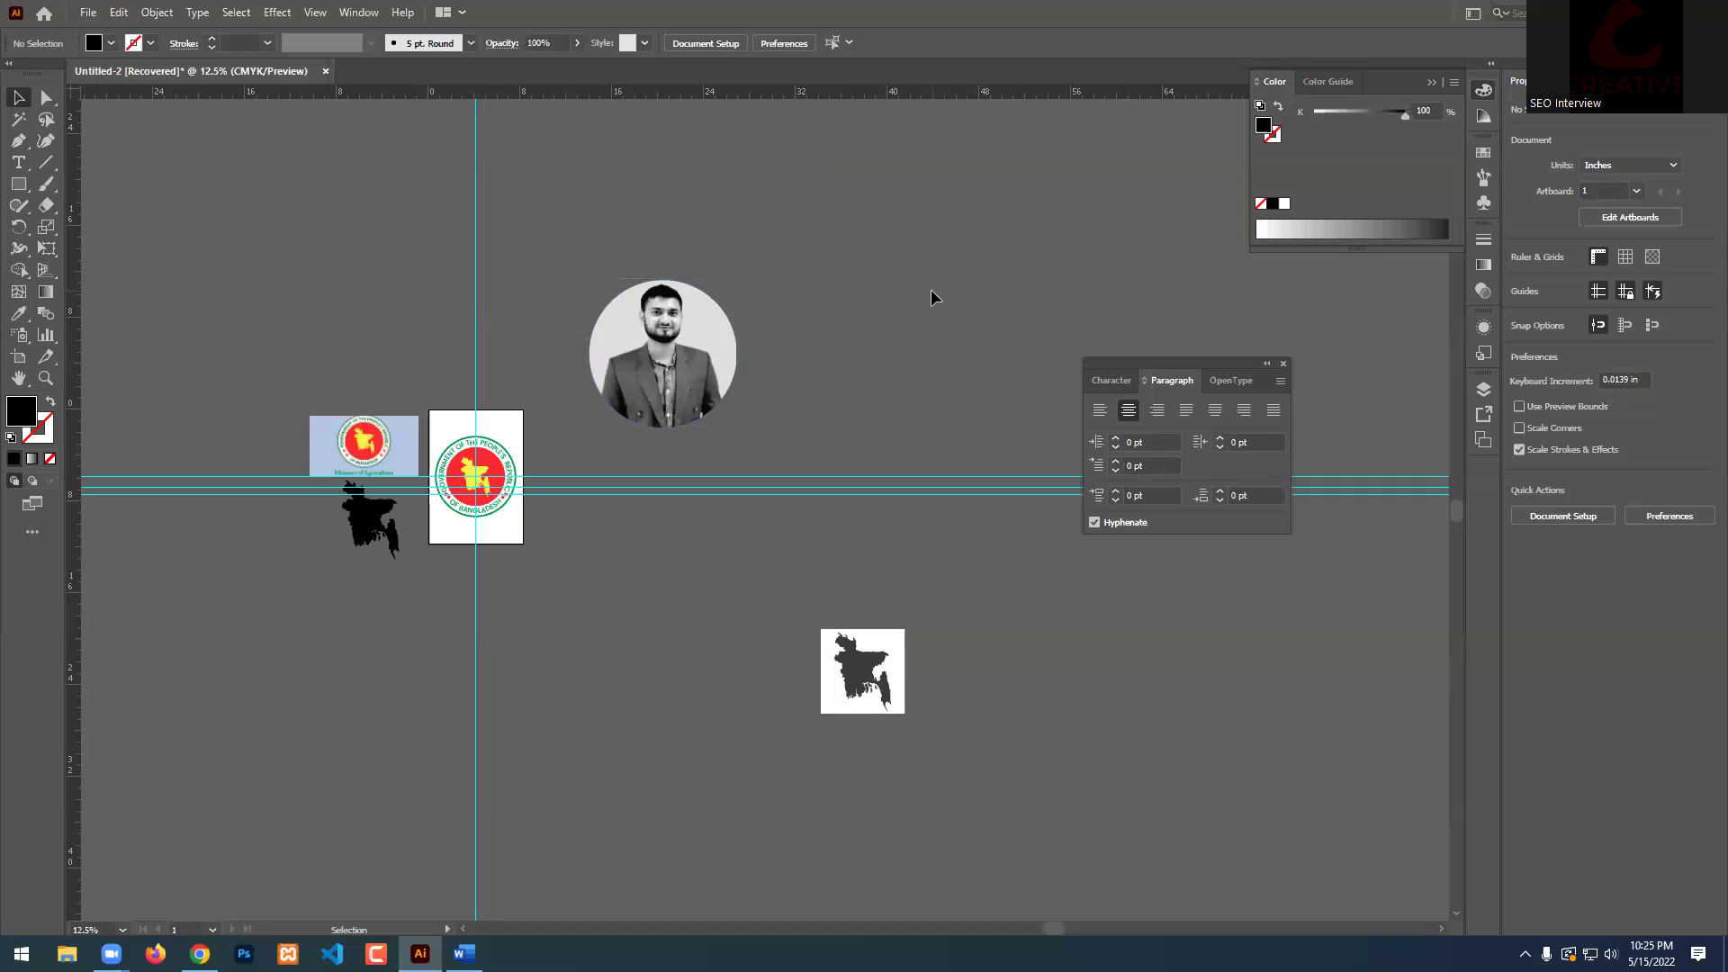
Draw a large black five-pointed star at the canvas's upper left with the Star Tool.
{"action": "scroll", "coordinate": [931, 289], "scroll_direction": "up", "scroll_amount": 2}
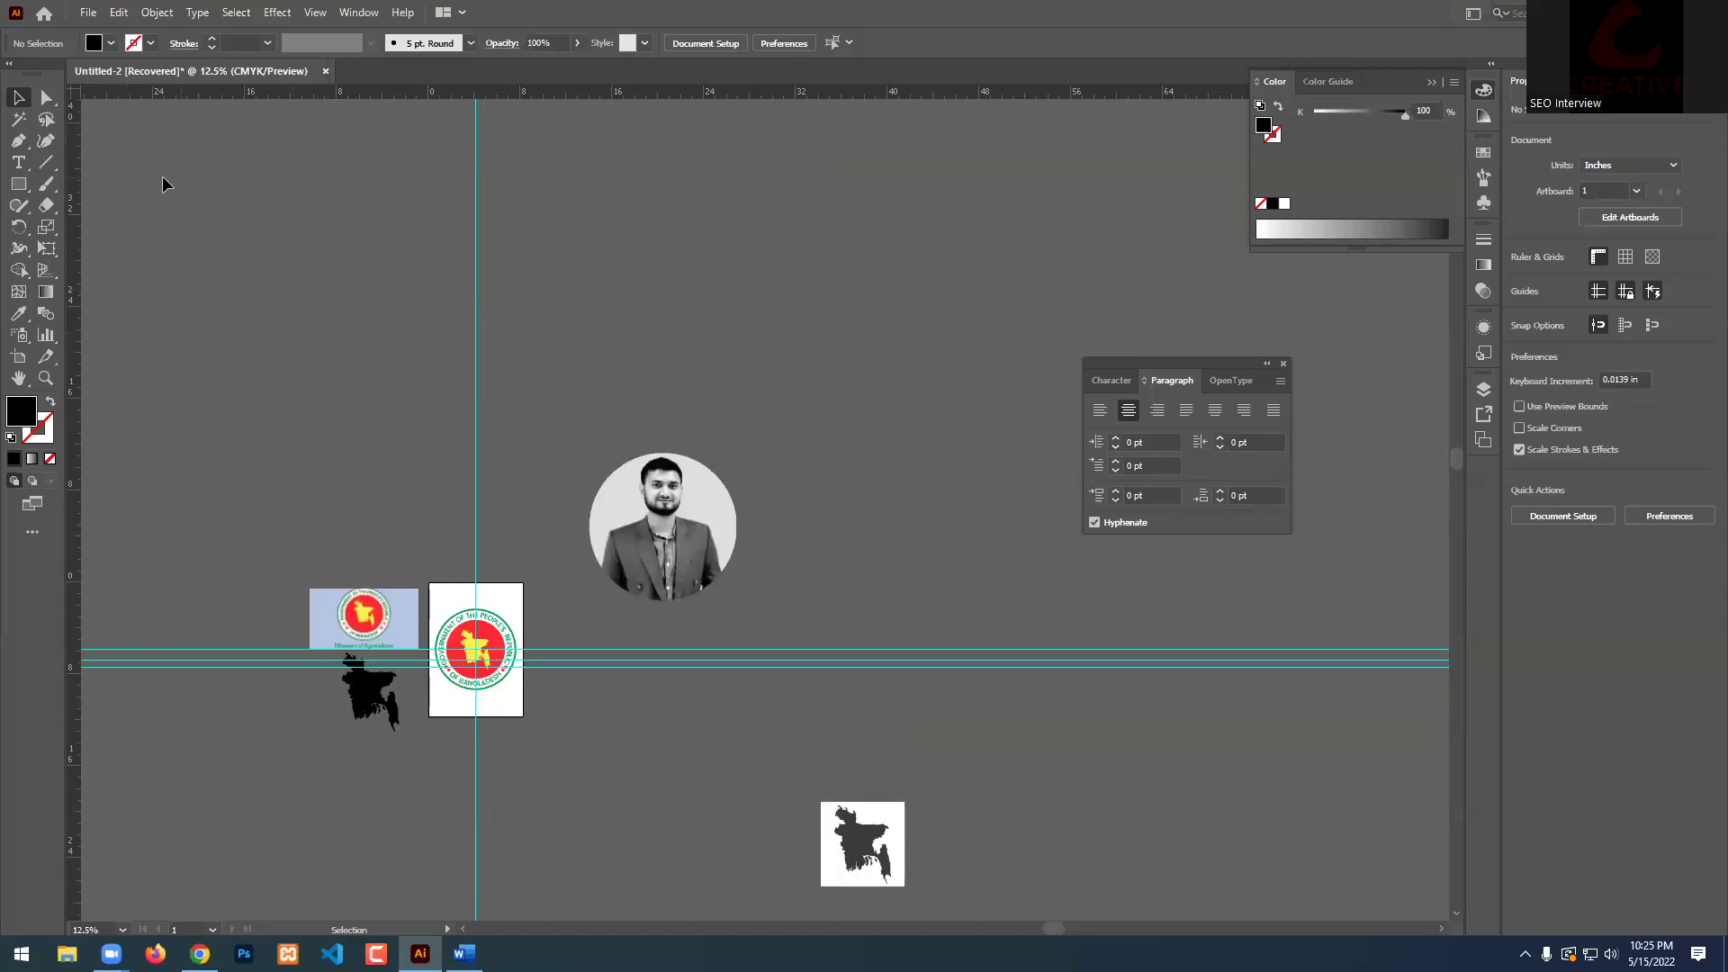
{"action": "left_click", "coordinate": [18, 183]}
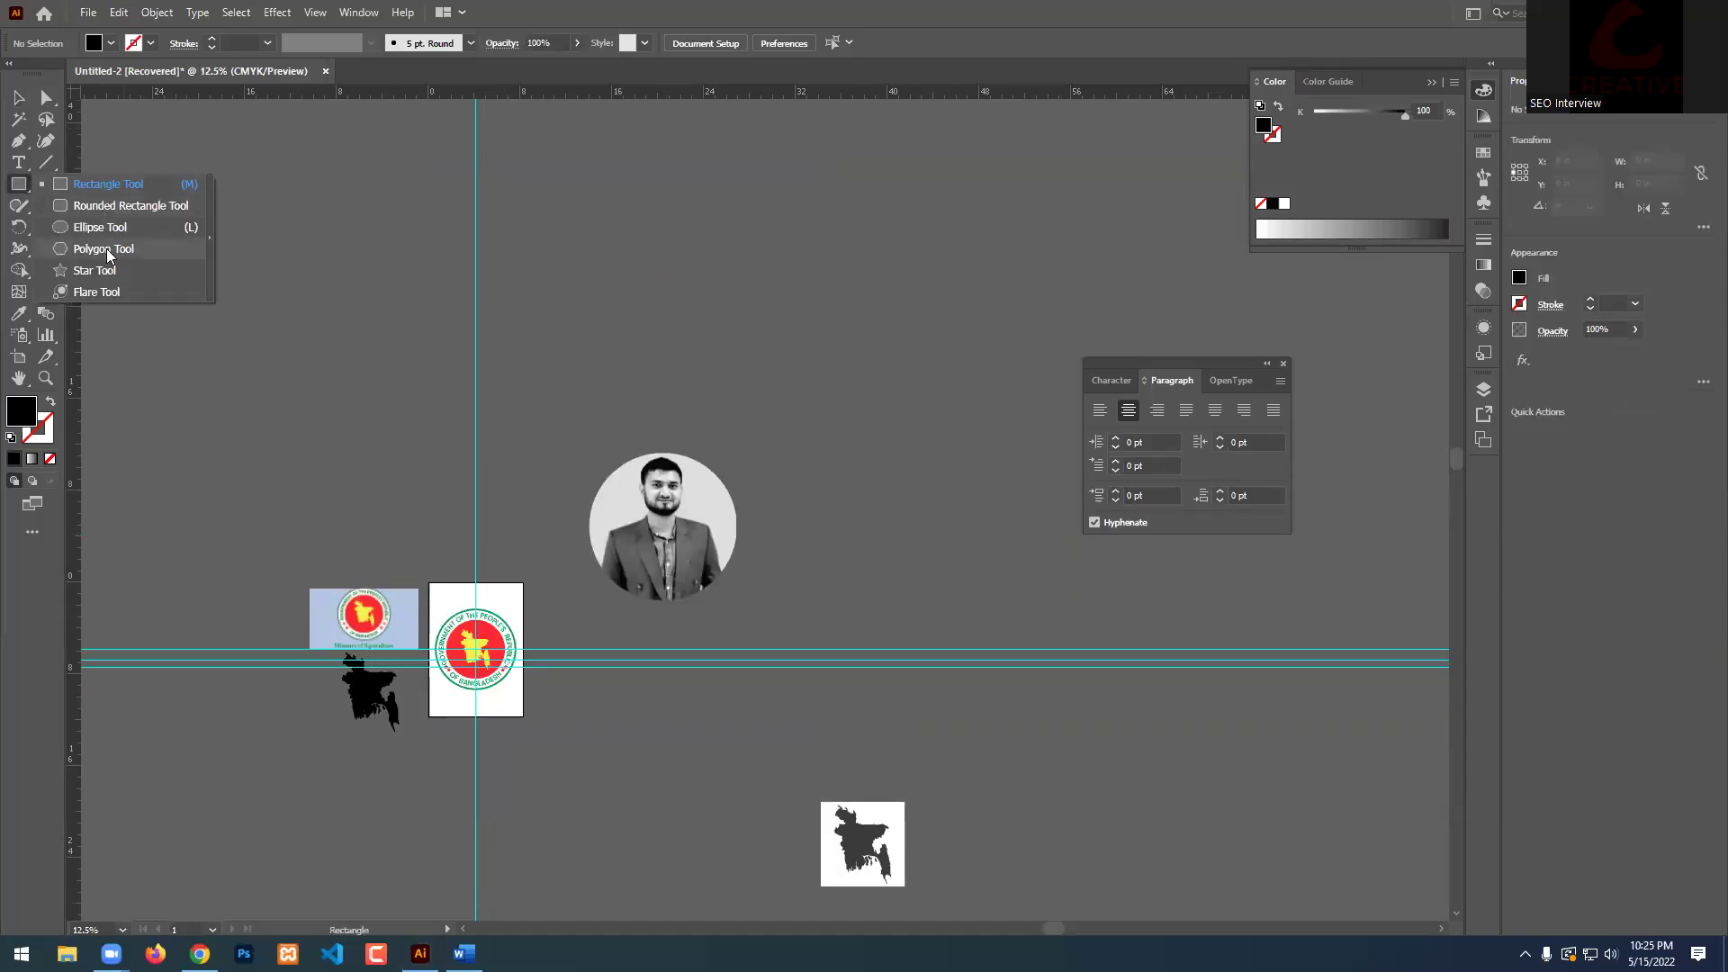
{"action": "left_click", "coordinate": [95, 270]}
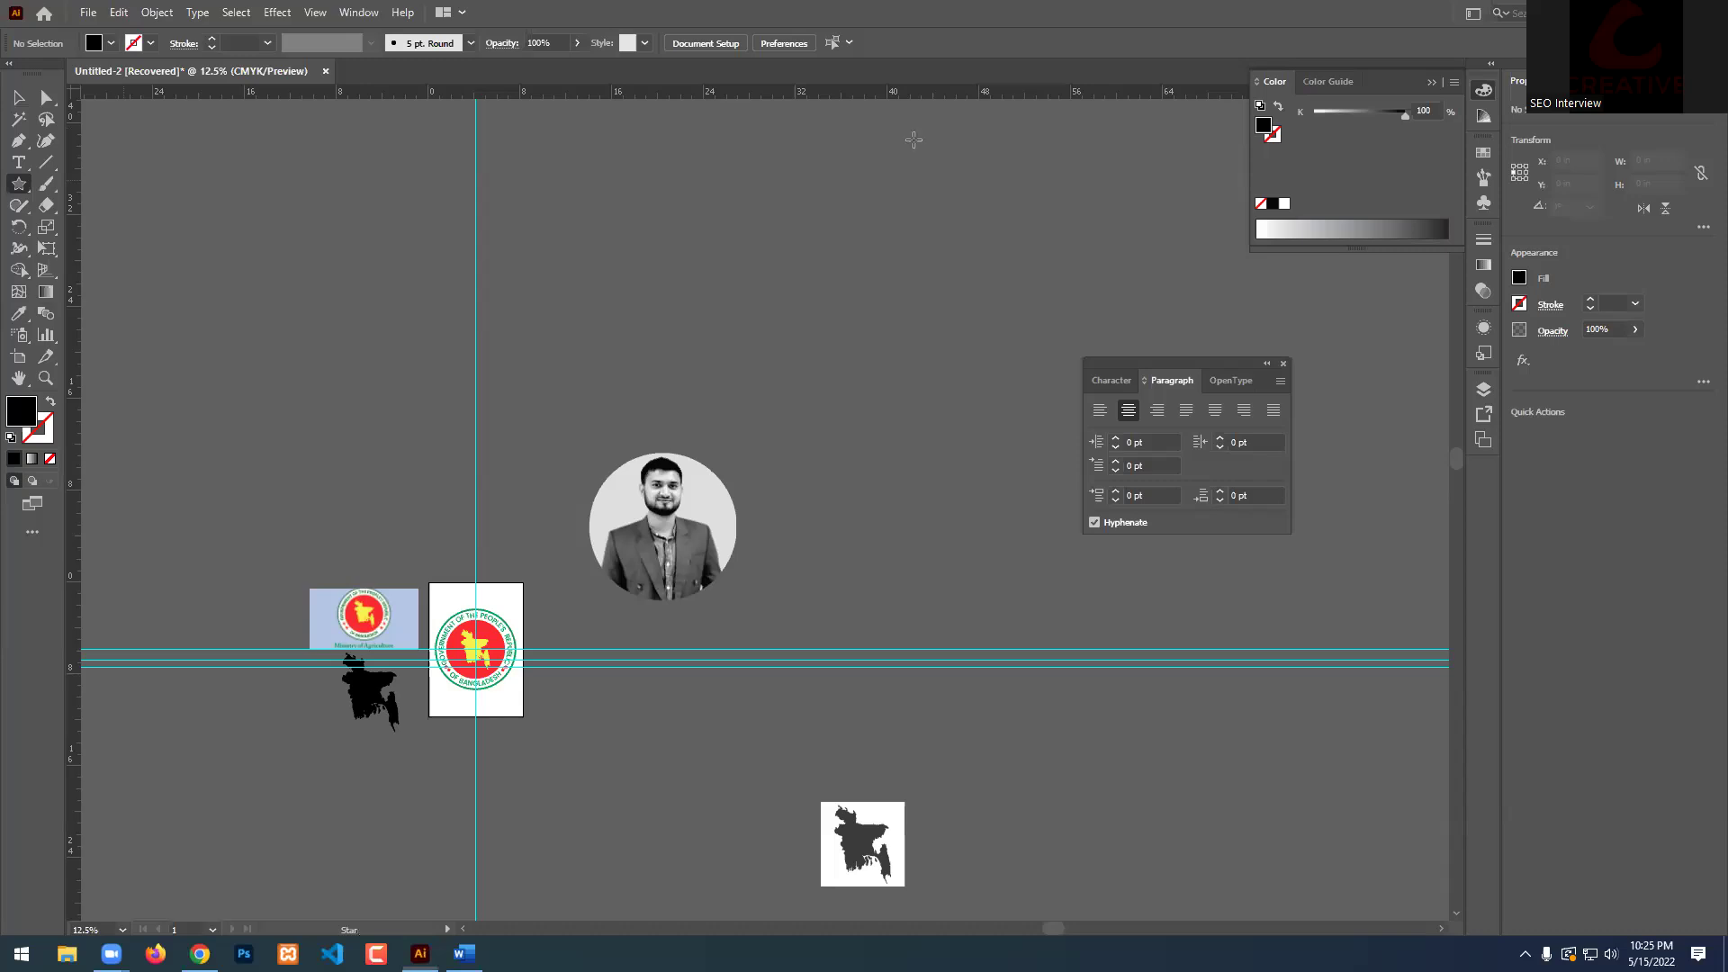
{"action": "left_click_drag", "start_coordinate": [234, 222], "coordinate": [459, 149]}
{"action": "key", "text": "v"}
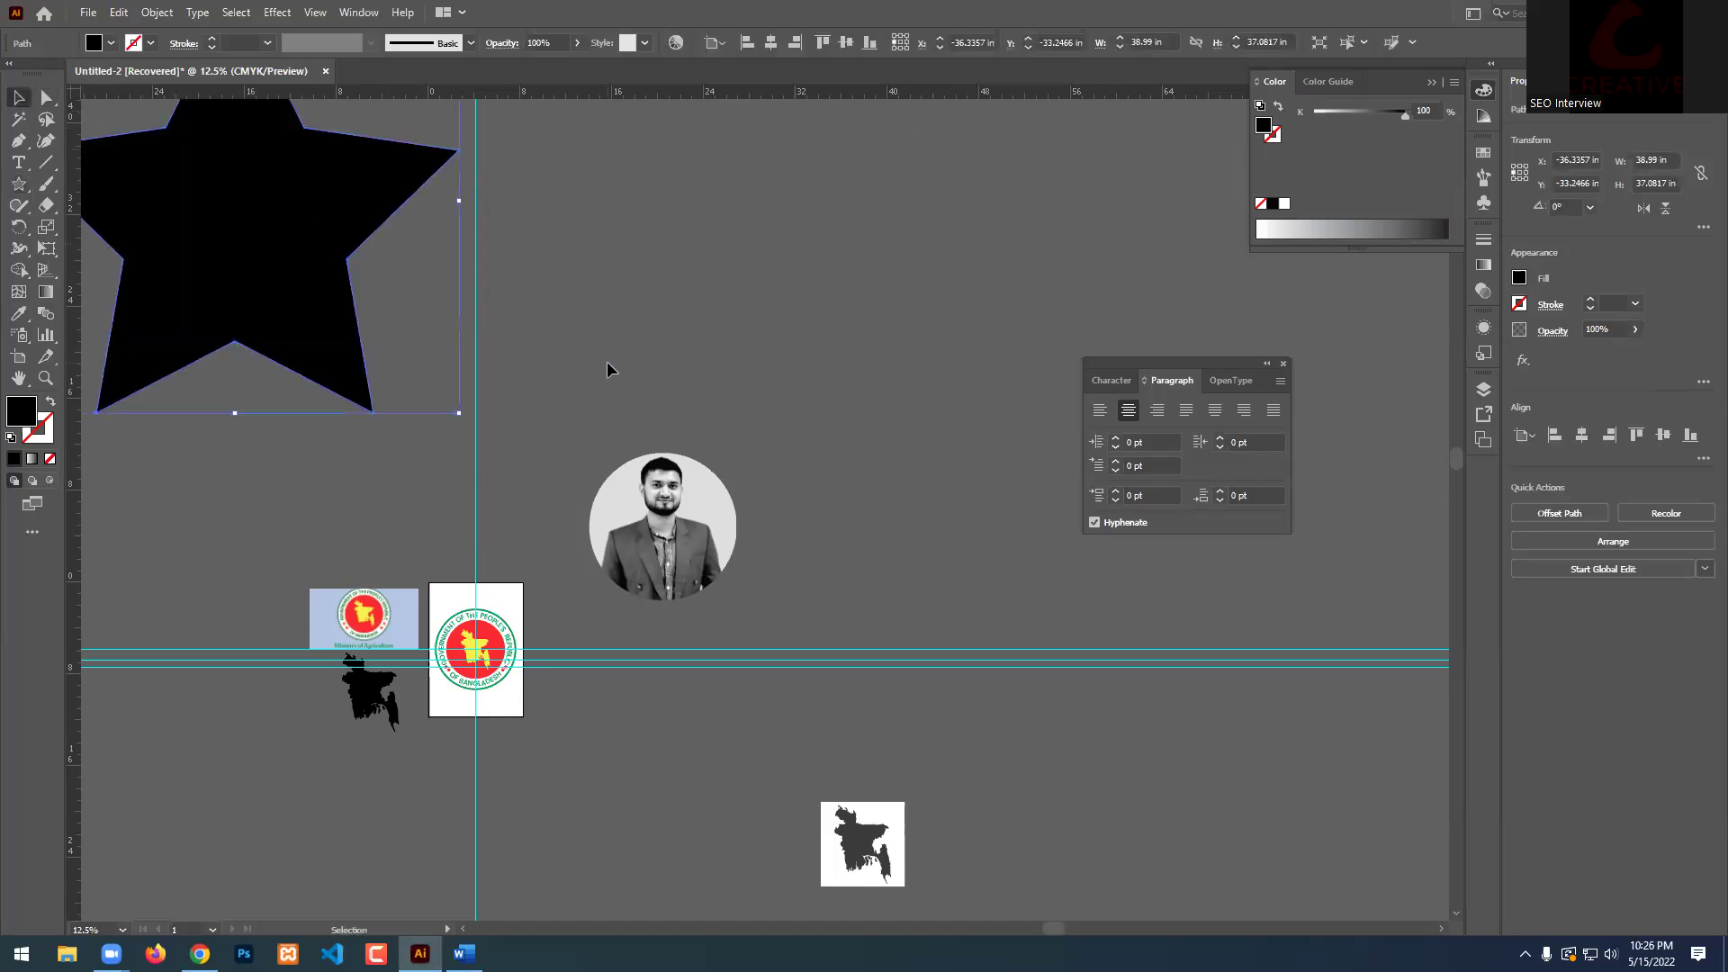
{"action": "key", "text": "ctrl+minus"}
{"action": "key", "text": "ctrl+minus"}
{"action": "left_click", "coordinate": [821, 355]}
Open the Place dialog from the File menu.
{"action": "scroll", "coordinate": [893, 230], "scroll_direction": "up", "scroll_amount": 2}
{"action": "scroll", "coordinate": [810, 252], "scroll_direction": "up", "scroll_amount": 1}
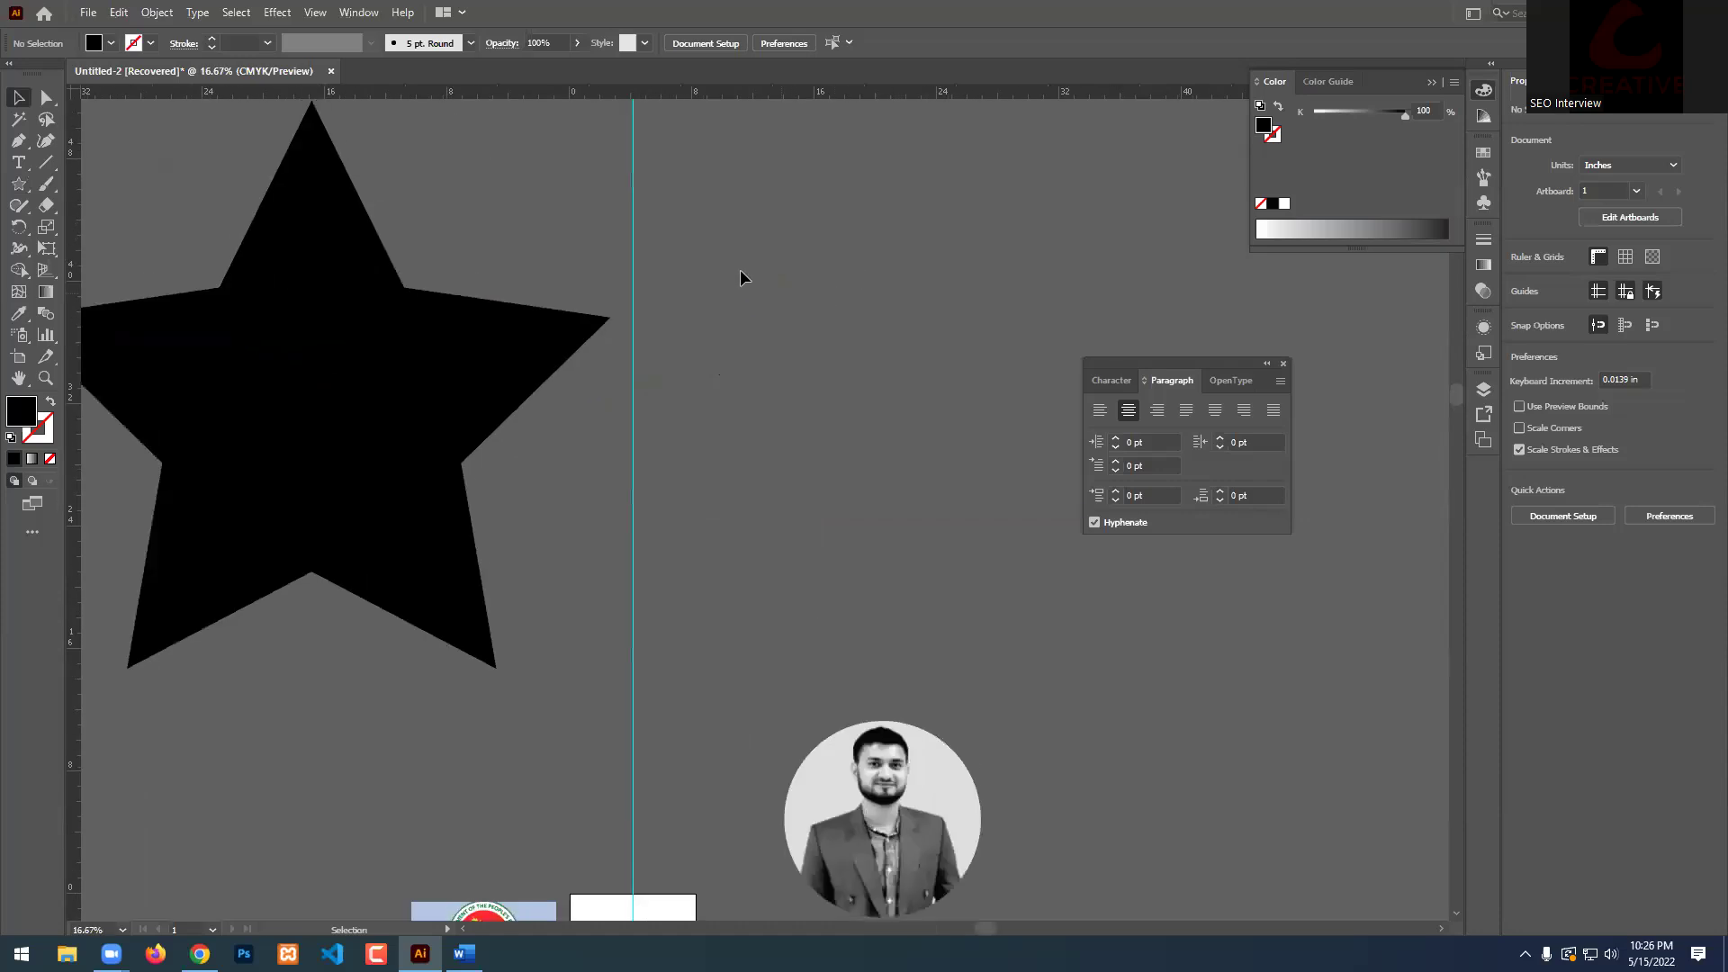
{"action": "scroll", "coordinate": [744, 273], "scroll_direction": "up", "scroll_amount": 1}
{"action": "left_click", "coordinate": [88, 12]}
{"action": "left_click", "coordinate": [132, 319]}
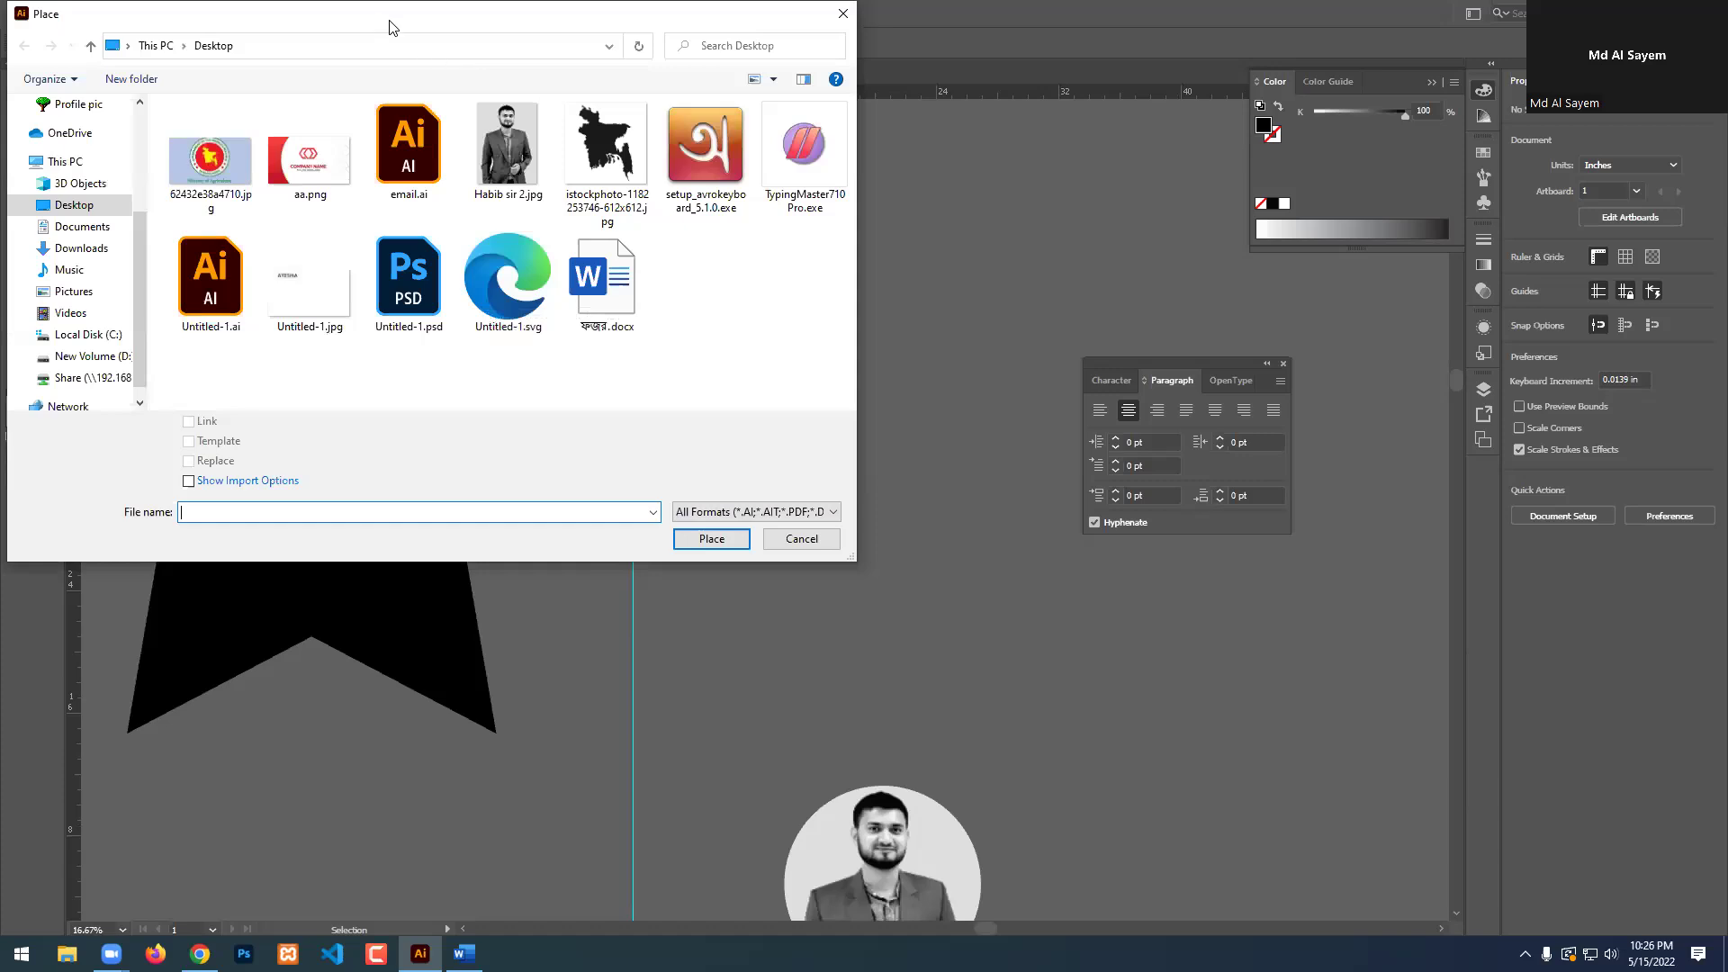
Cancel the Place dialog and select the round clipped portrait group.
{"action": "left_click_drag", "start_coordinate": [390, 27], "coordinate": [617, 135]}
{"action": "left_click", "coordinate": [1042, 647]}
{"action": "scroll", "coordinate": [911, 495], "scroll_direction": "down", "scroll_amount": 3}
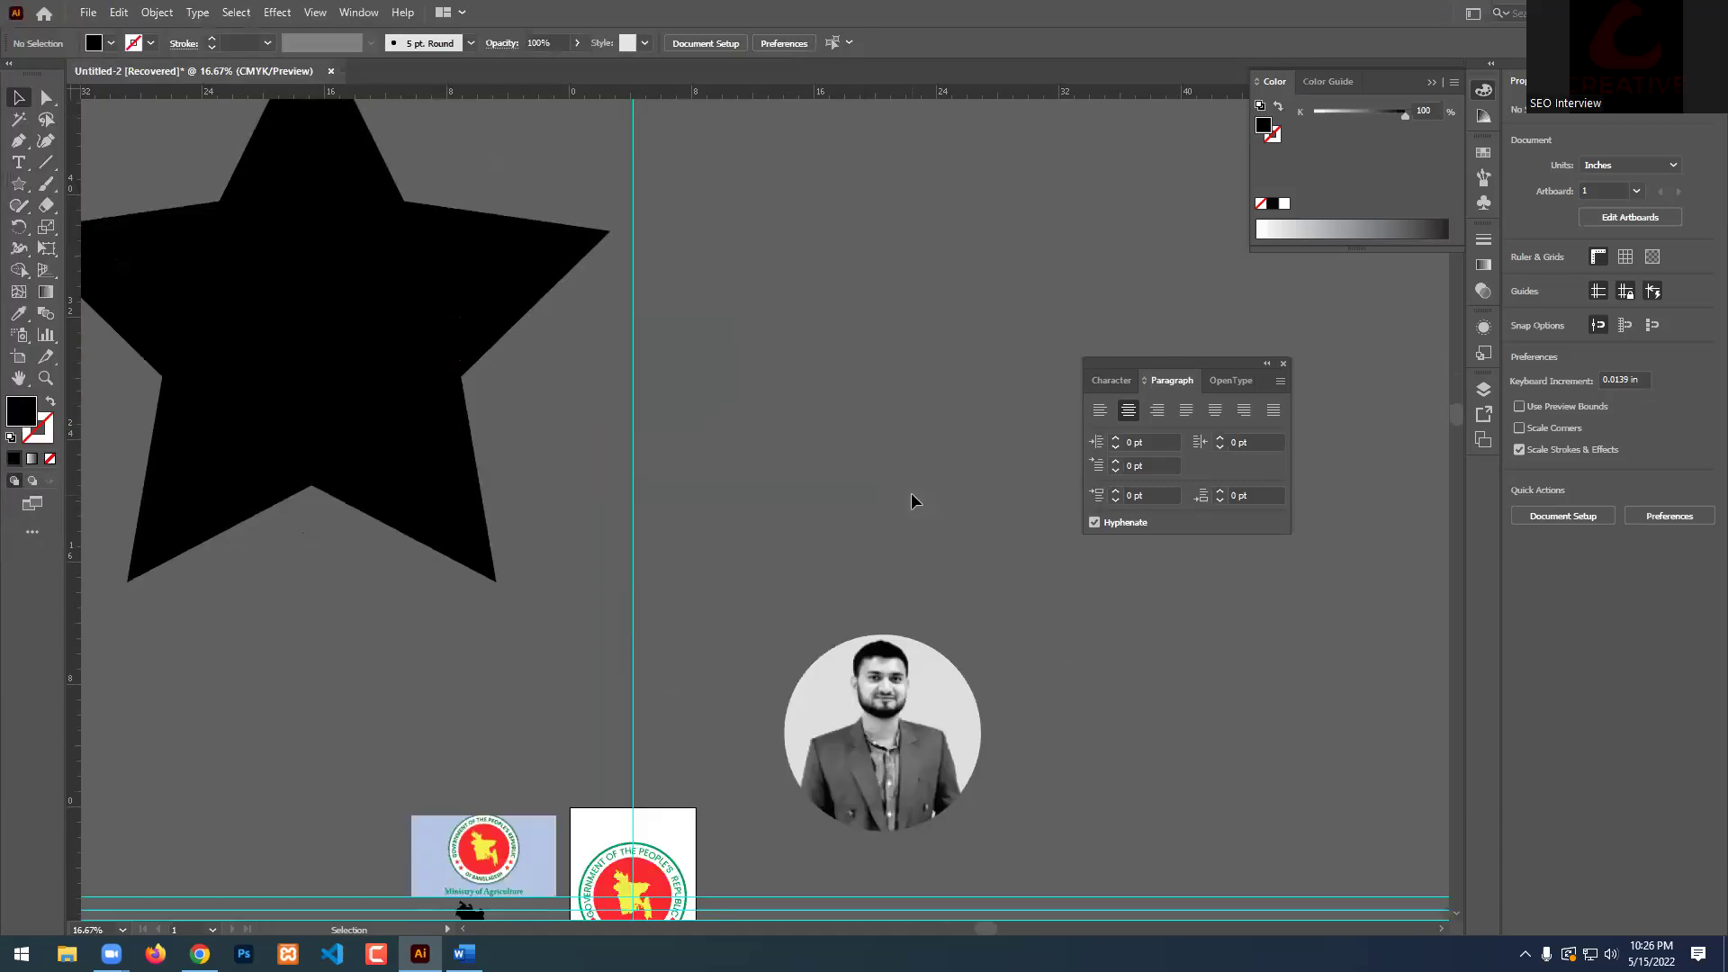
{"action": "scroll", "coordinate": [911, 495], "scroll_direction": "down", "scroll_amount": 2}
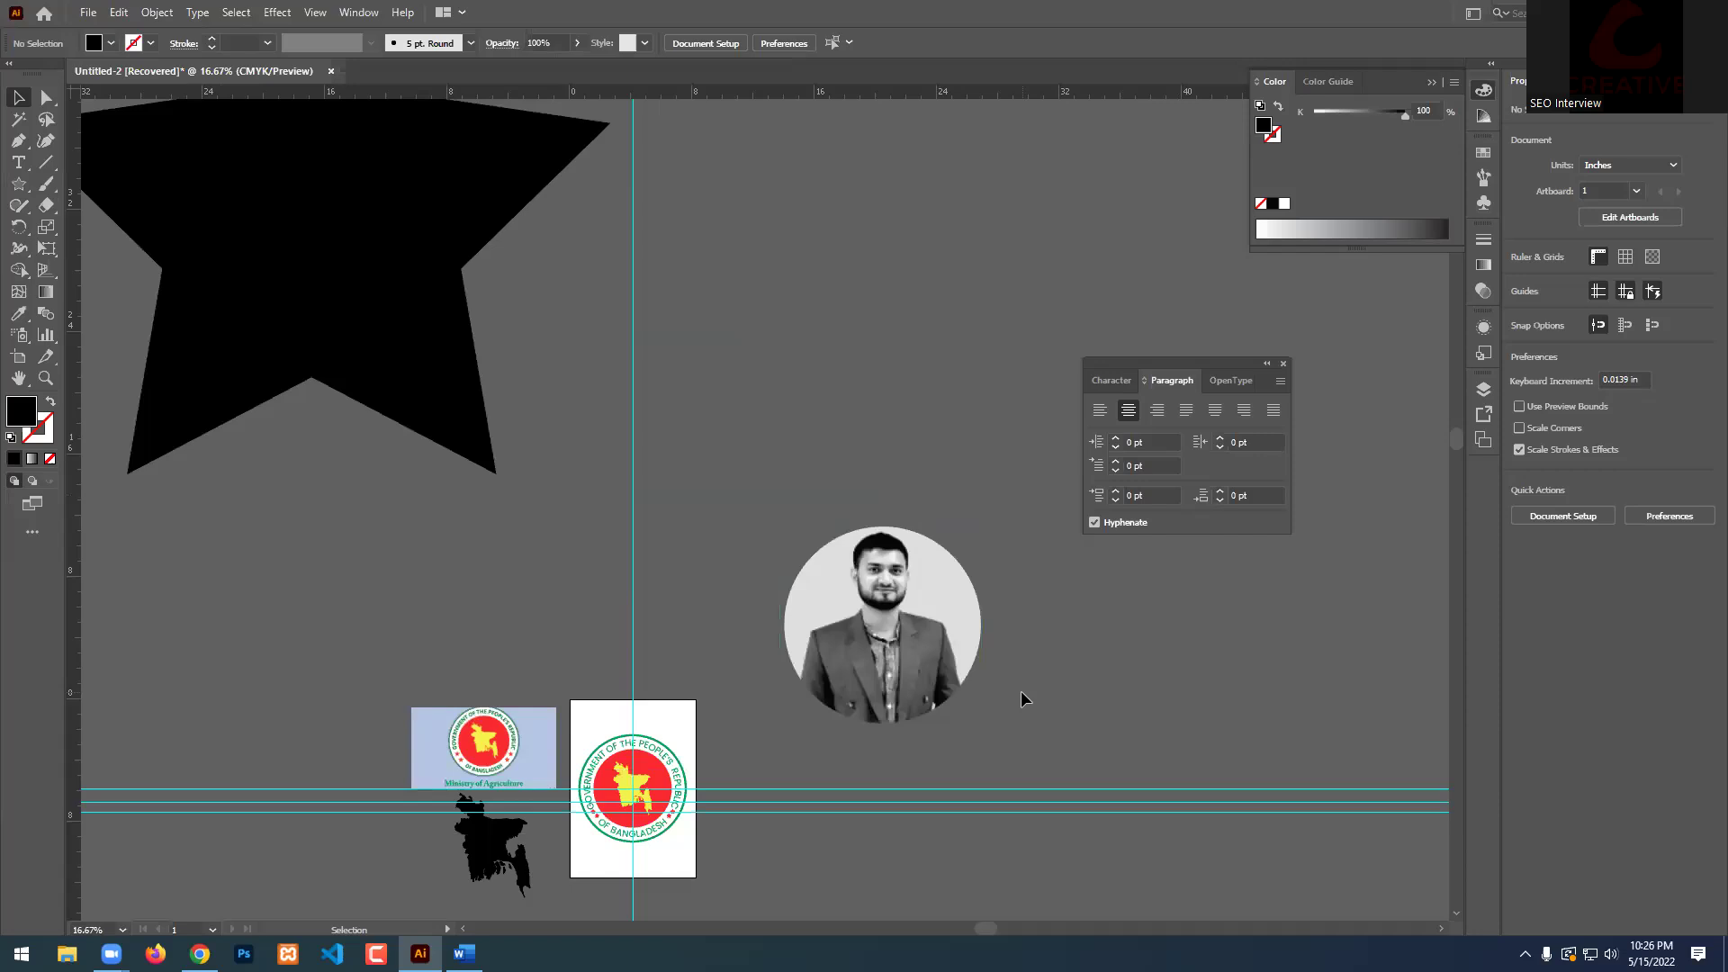
{"action": "scroll", "coordinate": [1018, 689], "scroll_direction": "down", "scroll_amount": 1}
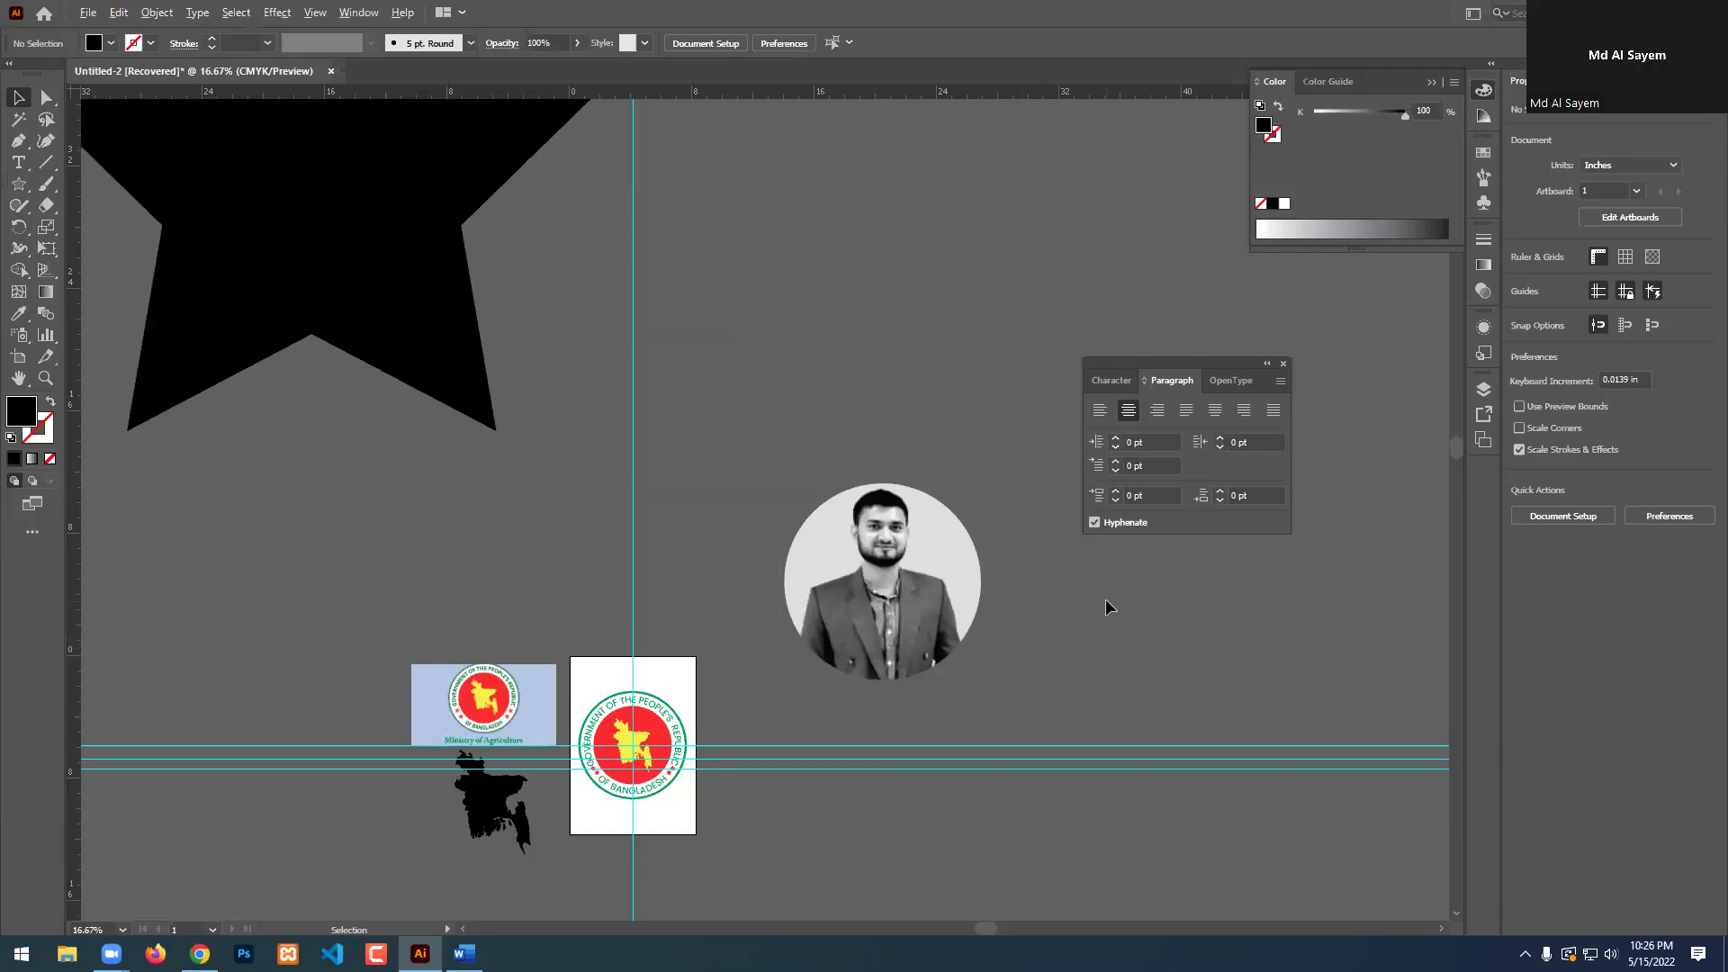
{"action": "scroll", "coordinate": [1107, 606], "scroll_direction": "up", "scroll_amount": 2}
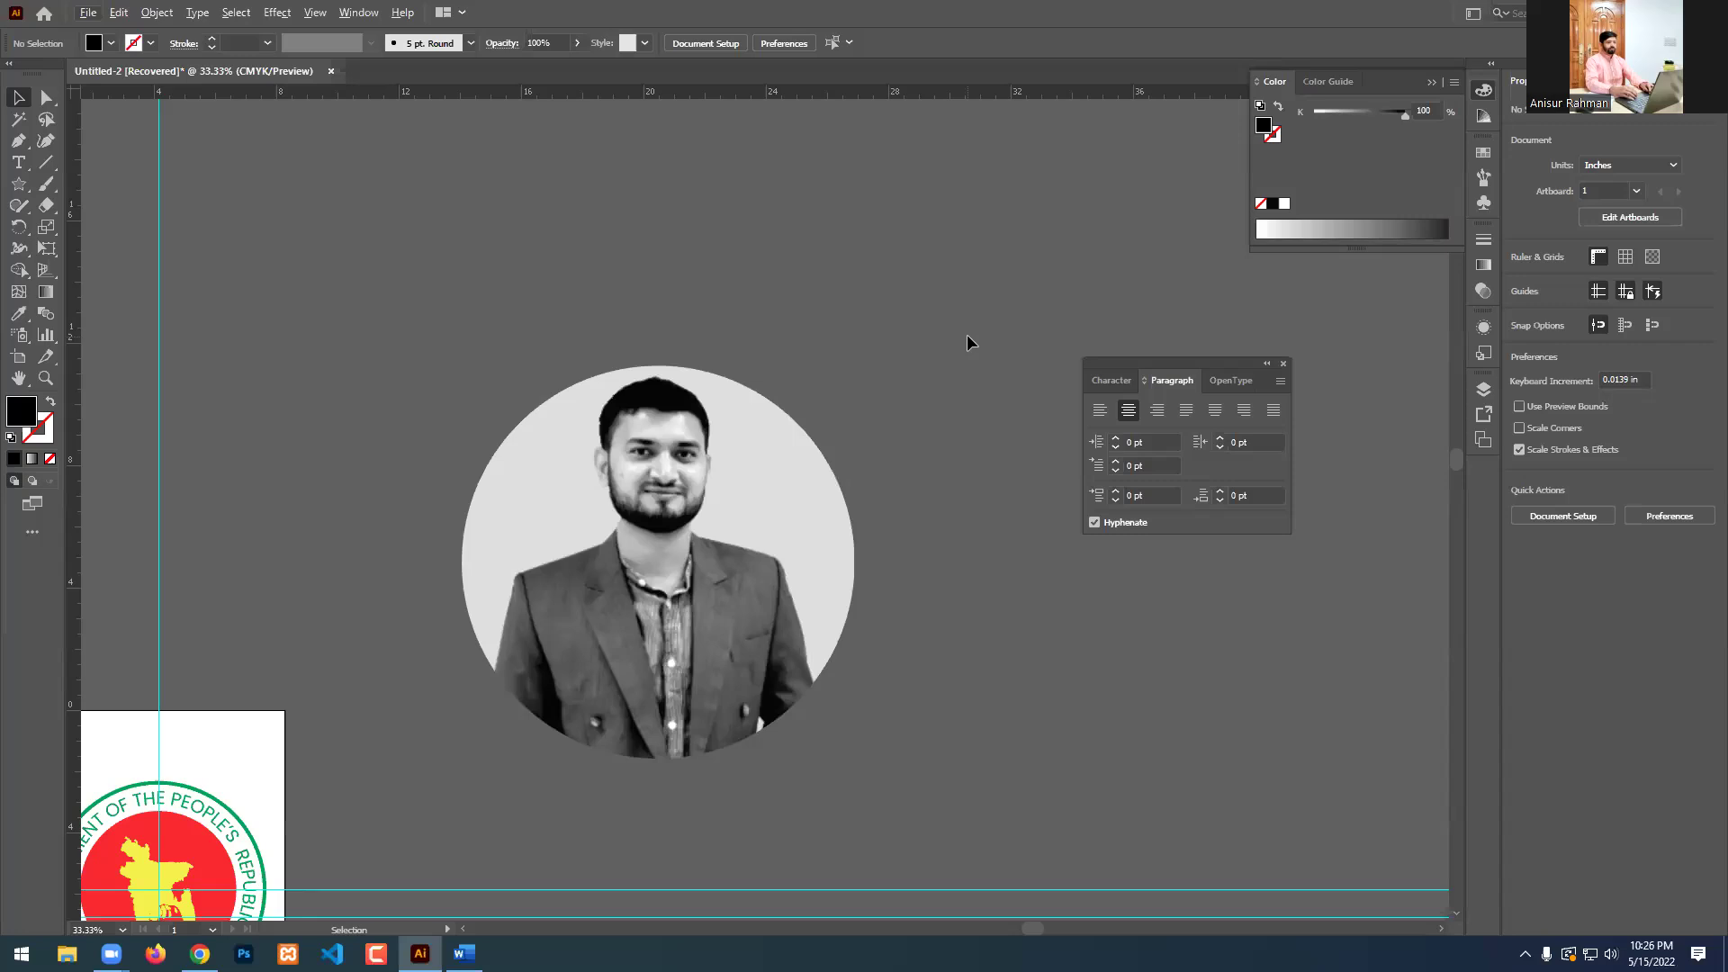
{"action": "scroll", "coordinate": [968, 337], "scroll_direction": "up", "scroll_amount": 5}
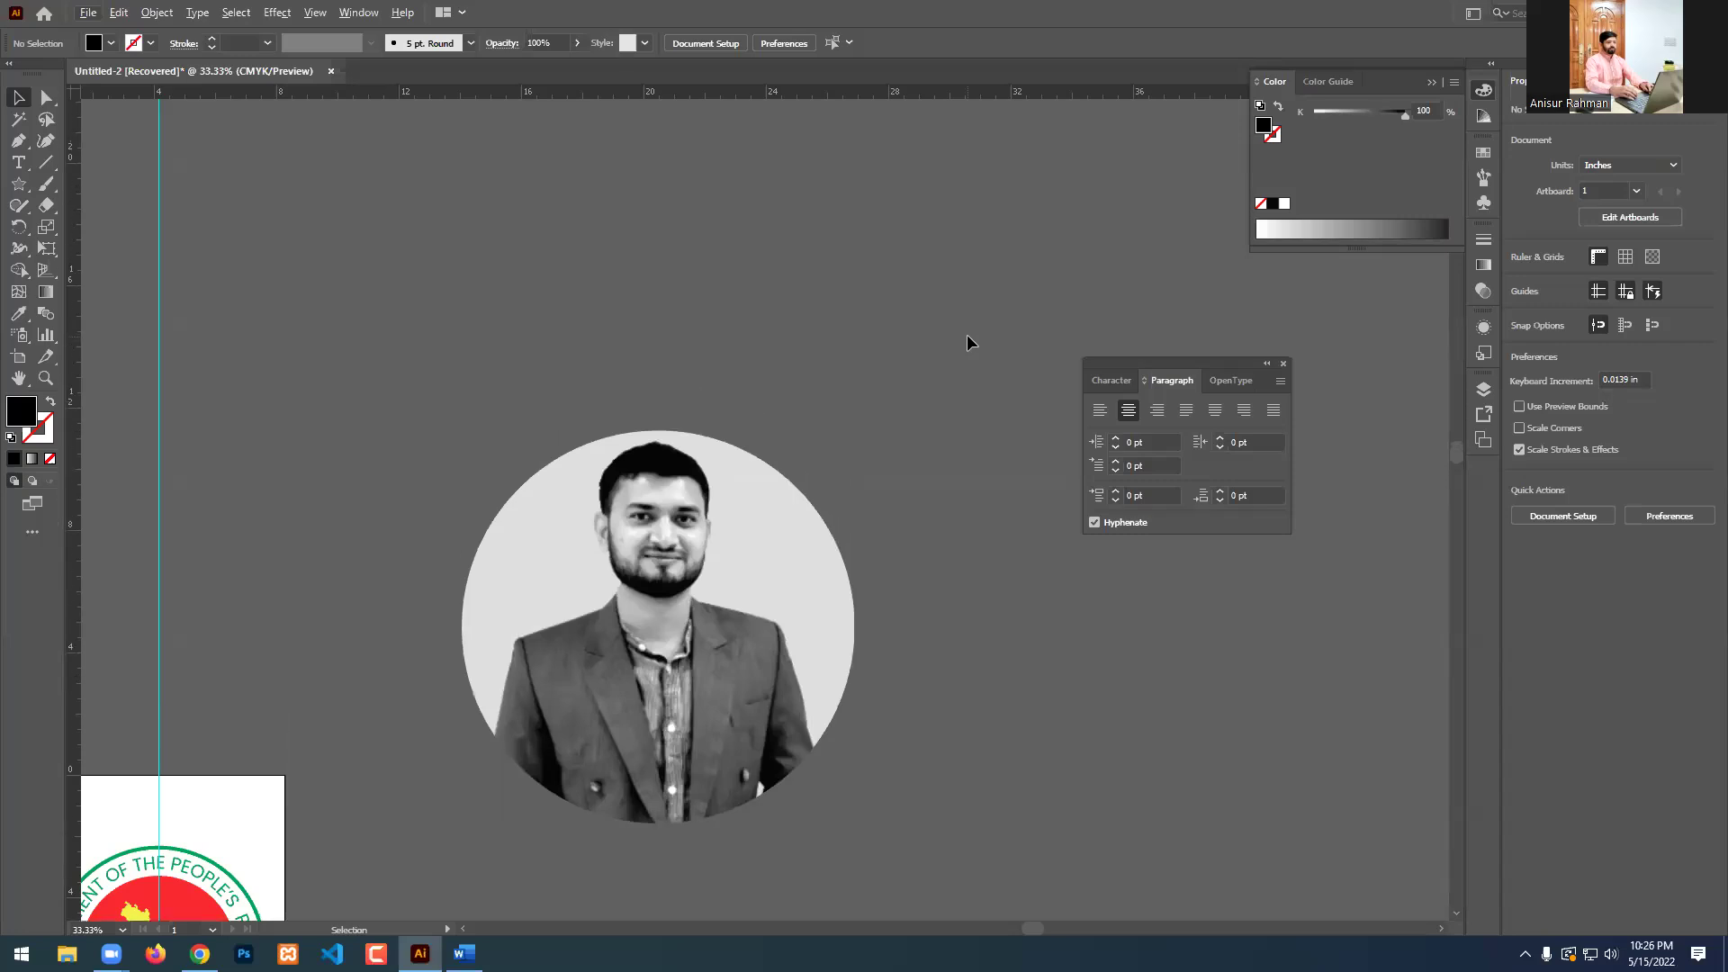
{"action": "scroll", "coordinate": [967, 342], "scroll_direction": "up", "scroll_amount": 3}
{"action": "scroll", "coordinate": [771, 436], "scroll_direction": "down", "scroll_amount": 4}
{"action": "scroll", "coordinate": [770, 655], "scroll_direction": "up", "scroll_amount": 2}
{"action": "scroll", "coordinate": [770, 654], "scroll_direction": "up", "scroll_amount": 1}
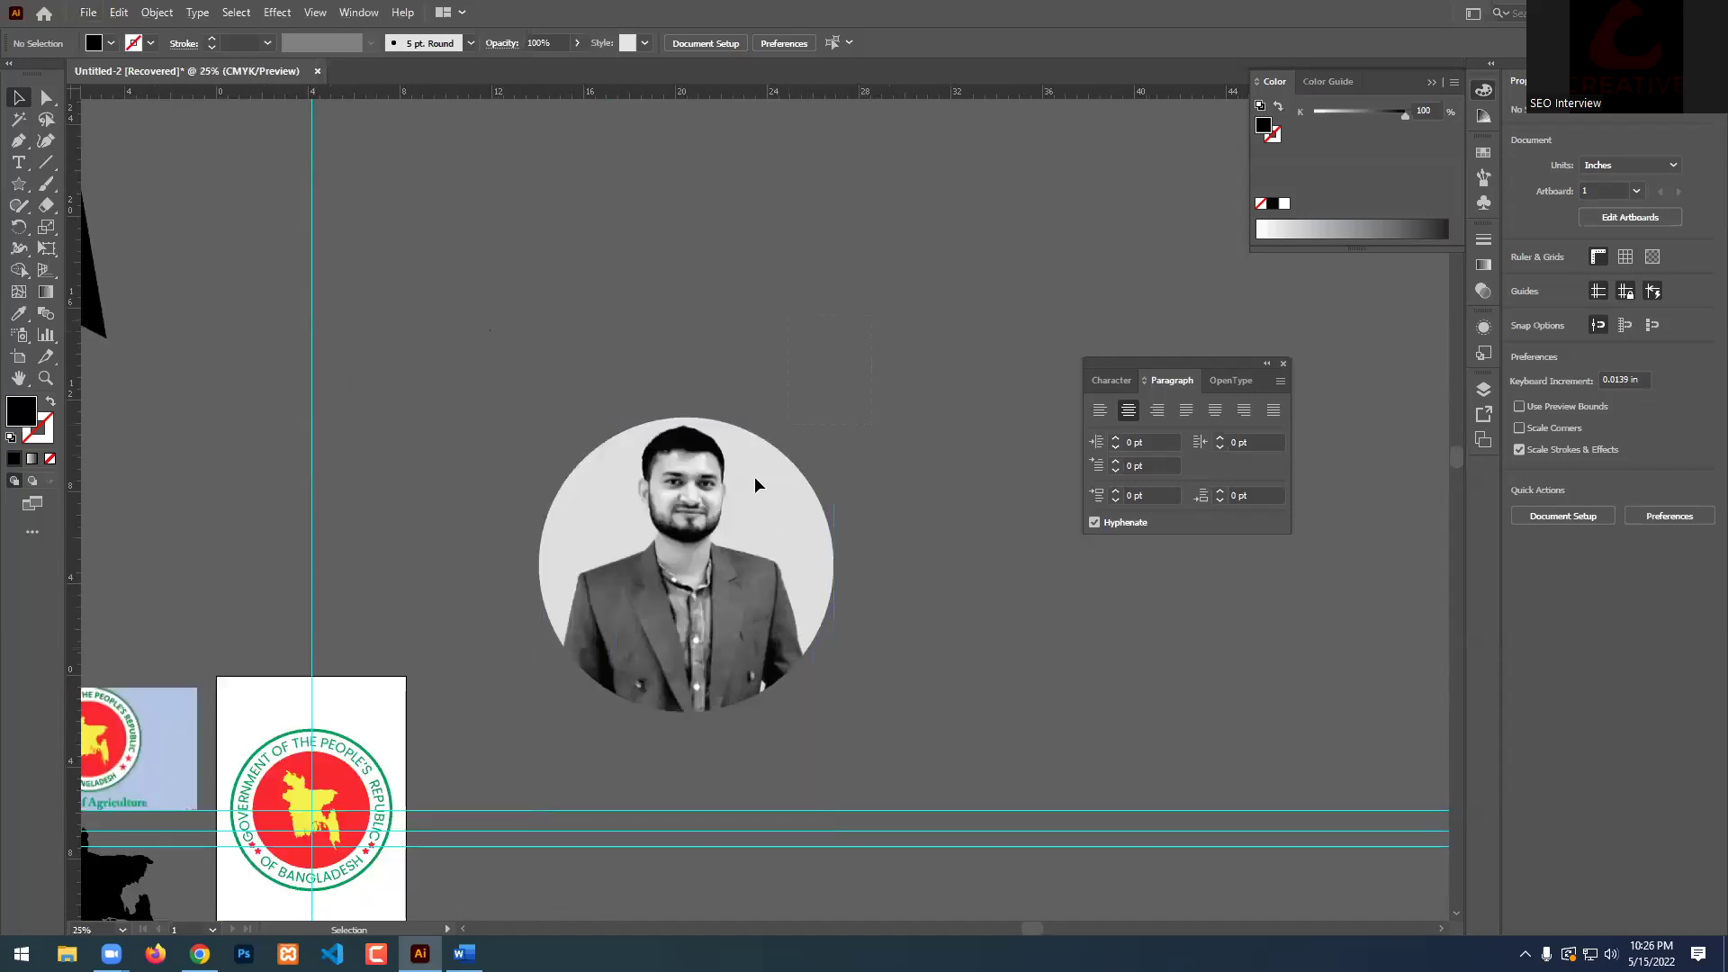
{"action": "left_click", "coordinate": [591, 567]}
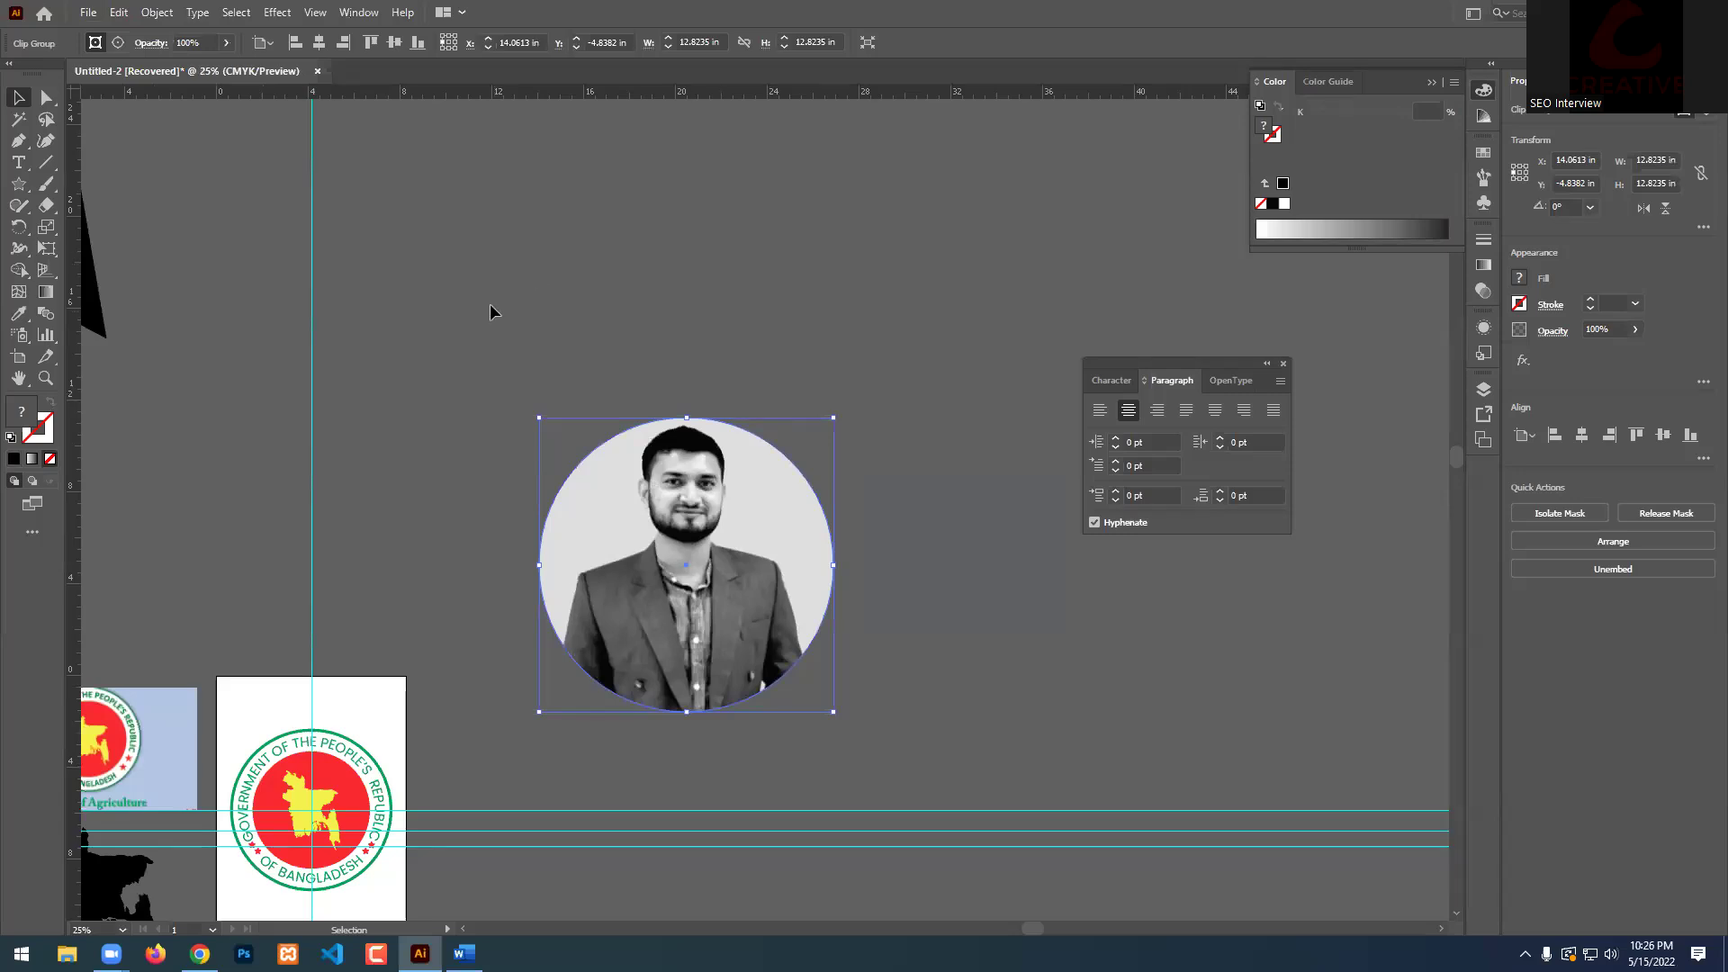
Maximize the browser and highlight Text Wrap and 'BD Govt. Logo' in the class 05 outline.
{"action": "left_click", "coordinate": [200, 953]}
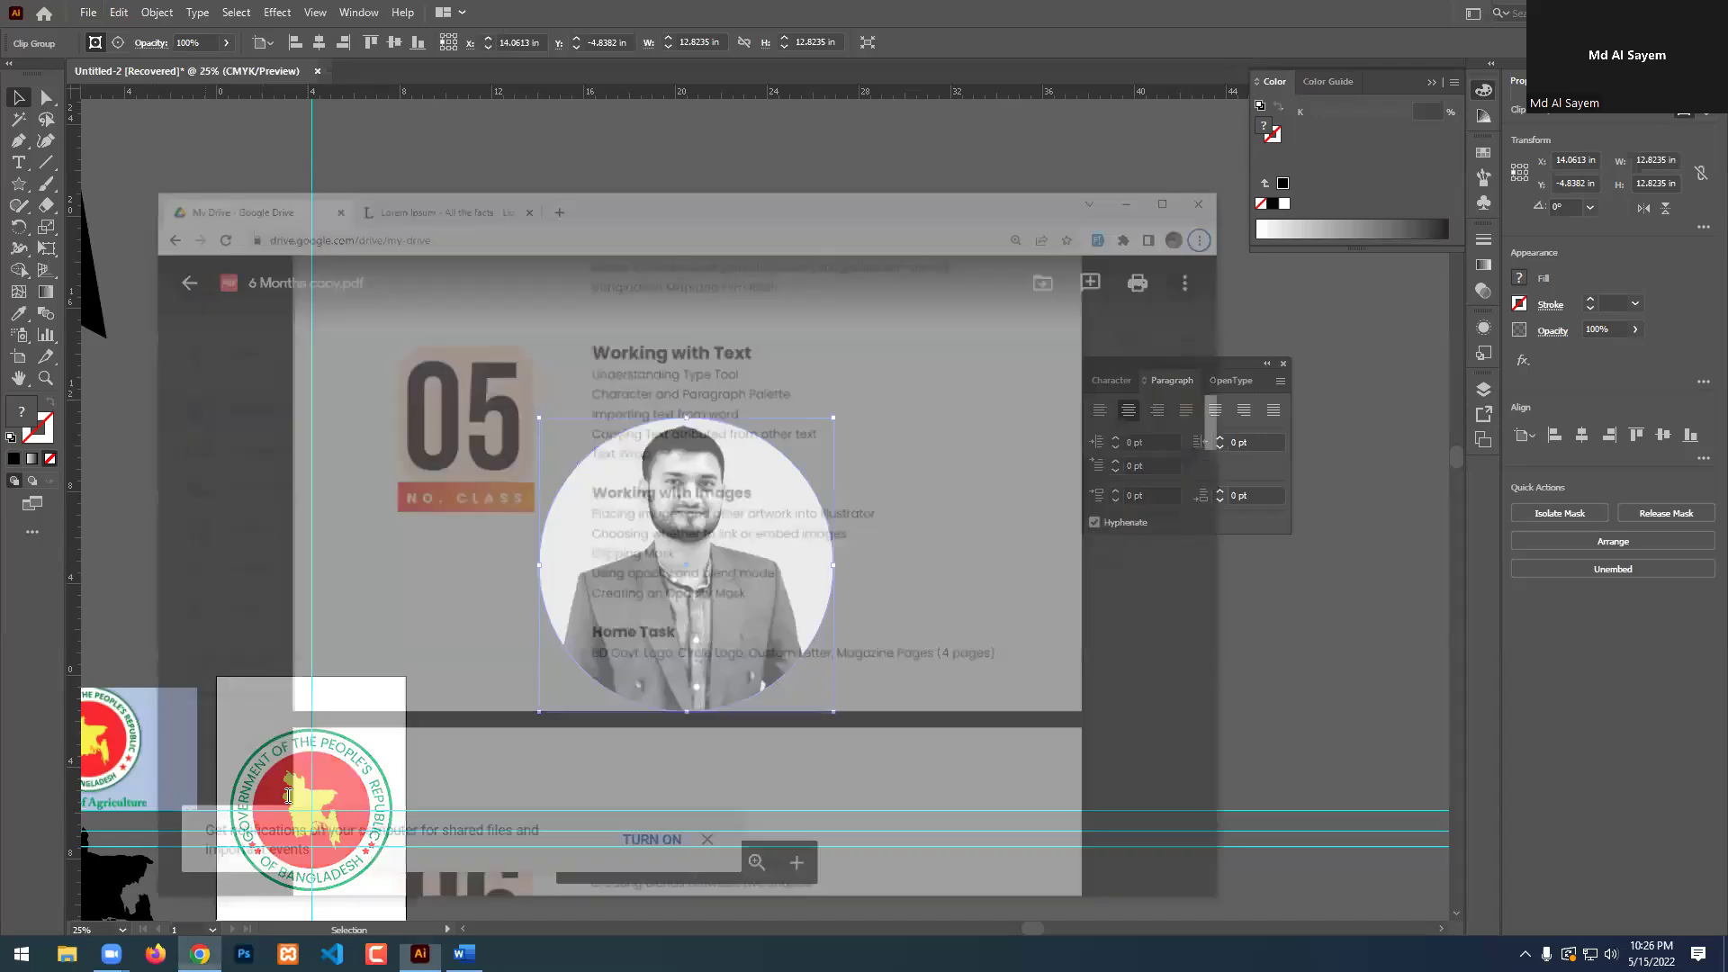
{"action": "left_click", "coordinate": [1297, 74]}
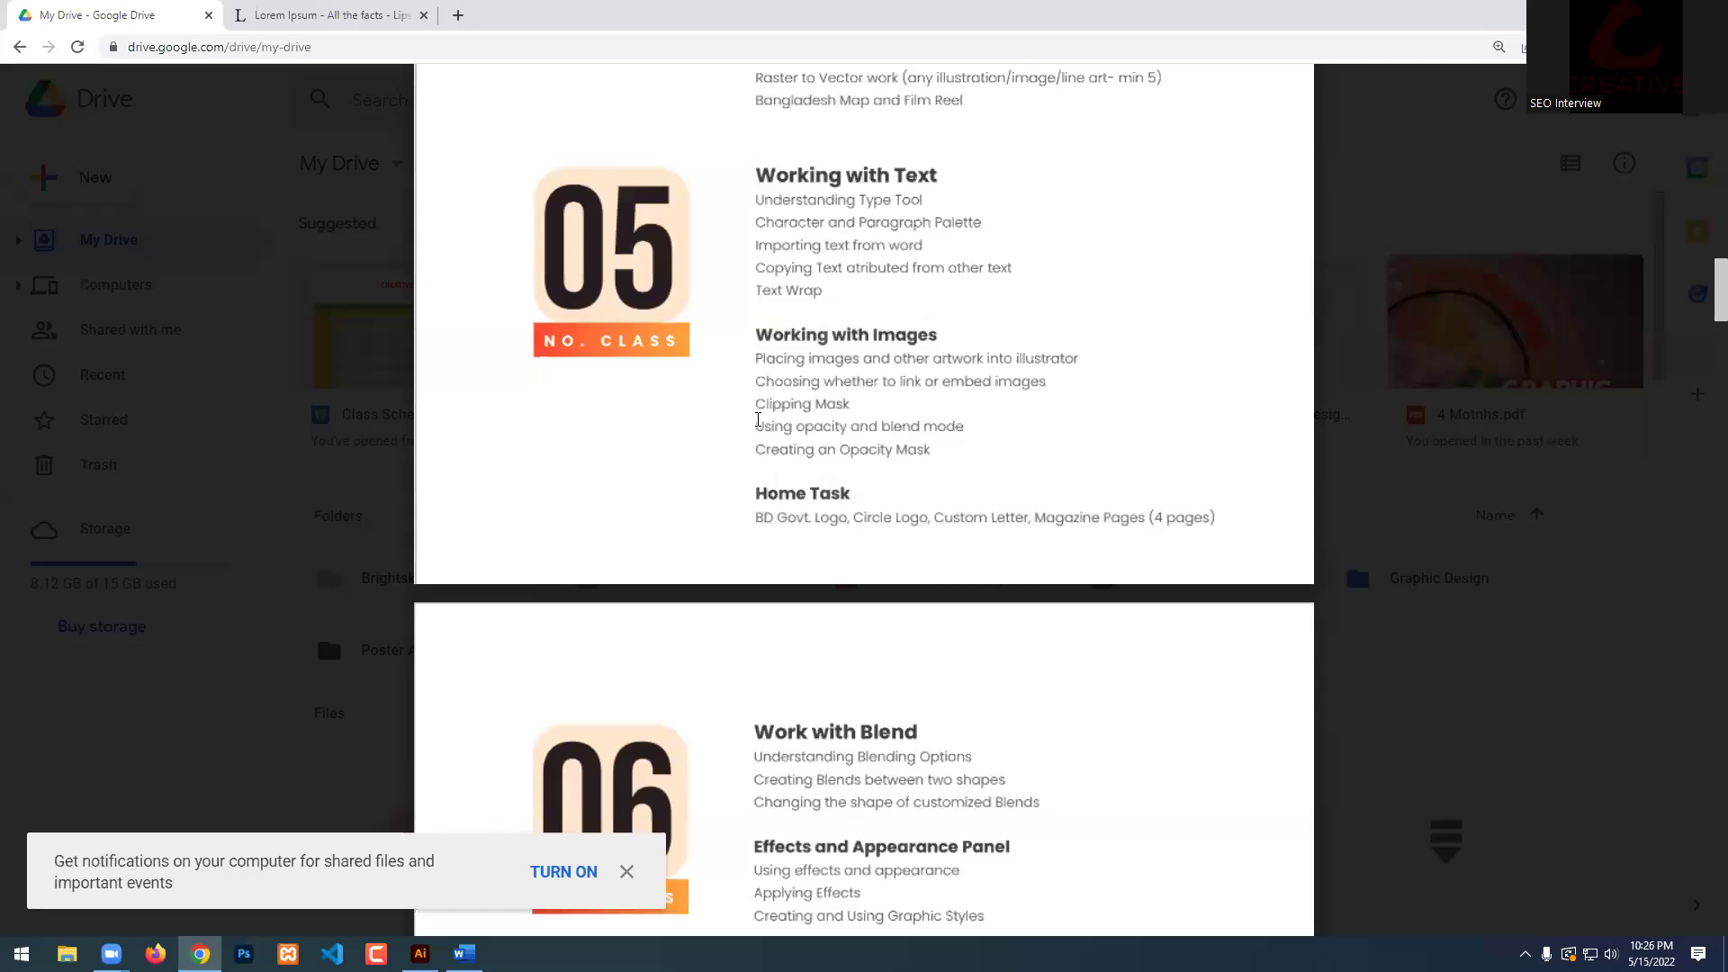
{"action": "scroll", "coordinate": [863, 446], "scroll_direction": "up", "scroll_amount": 2}
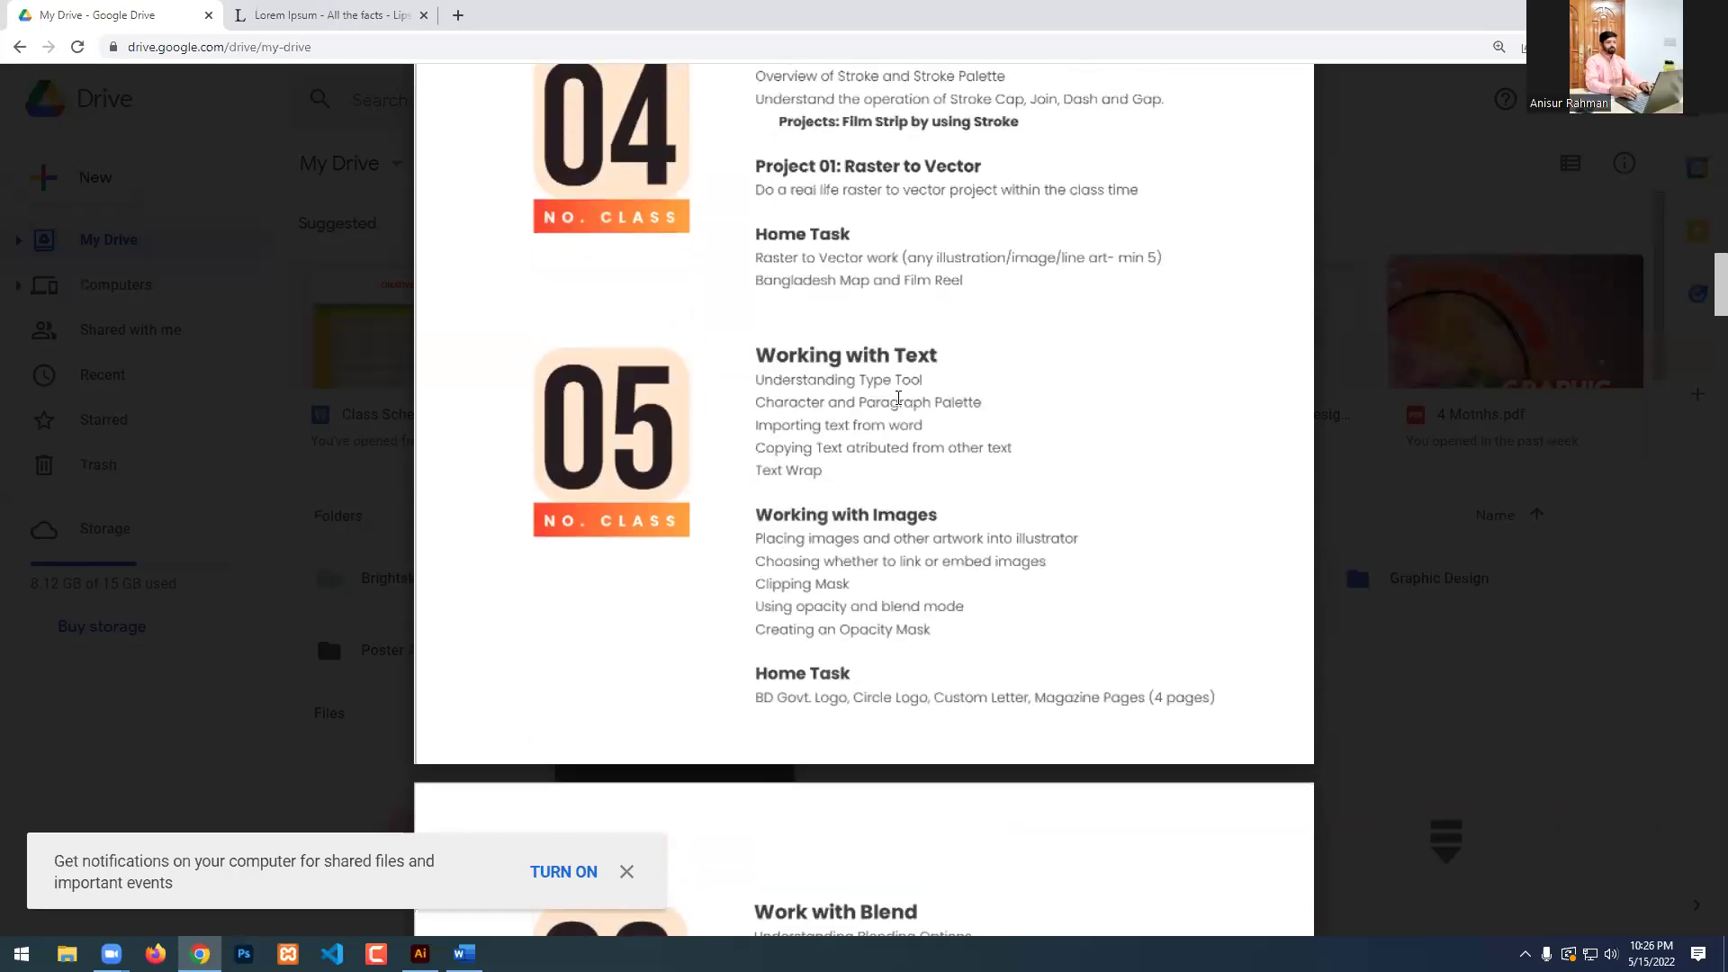
{"action": "scroll", "coordinate": [834, 630], "scroll_direction": "down", "scroll_amount": 2}
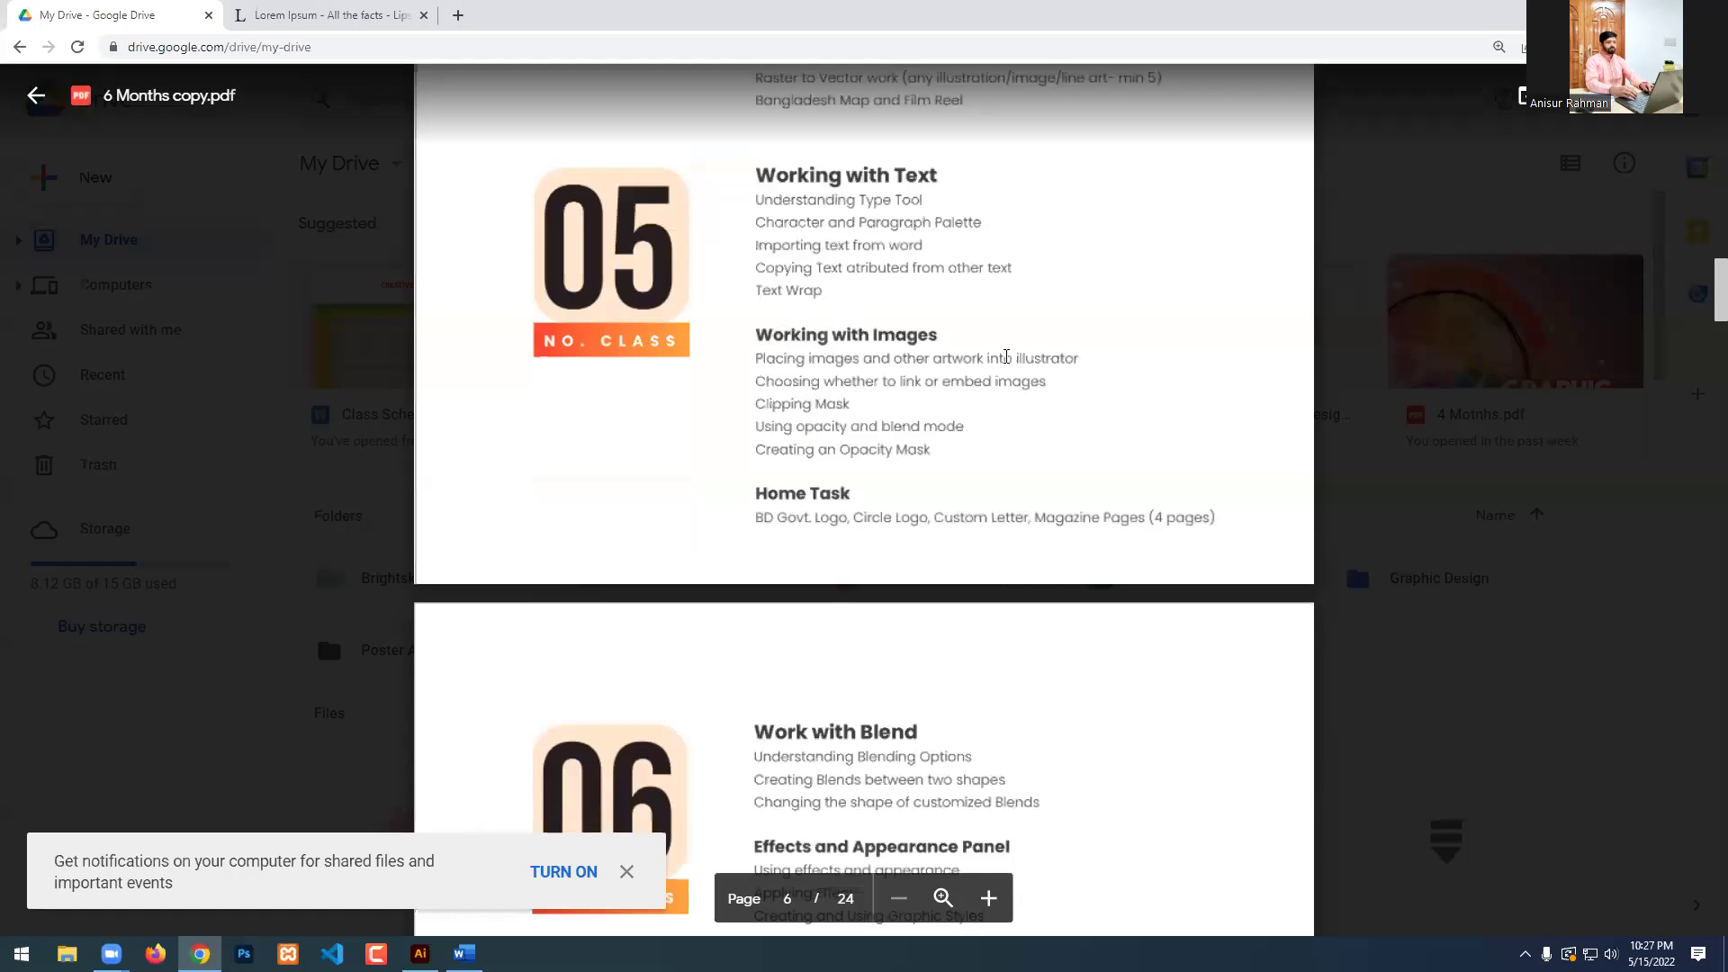
{"action": "left_click_drag", "start_coordinate": [756, 290], "coordinate": [823, 290]}
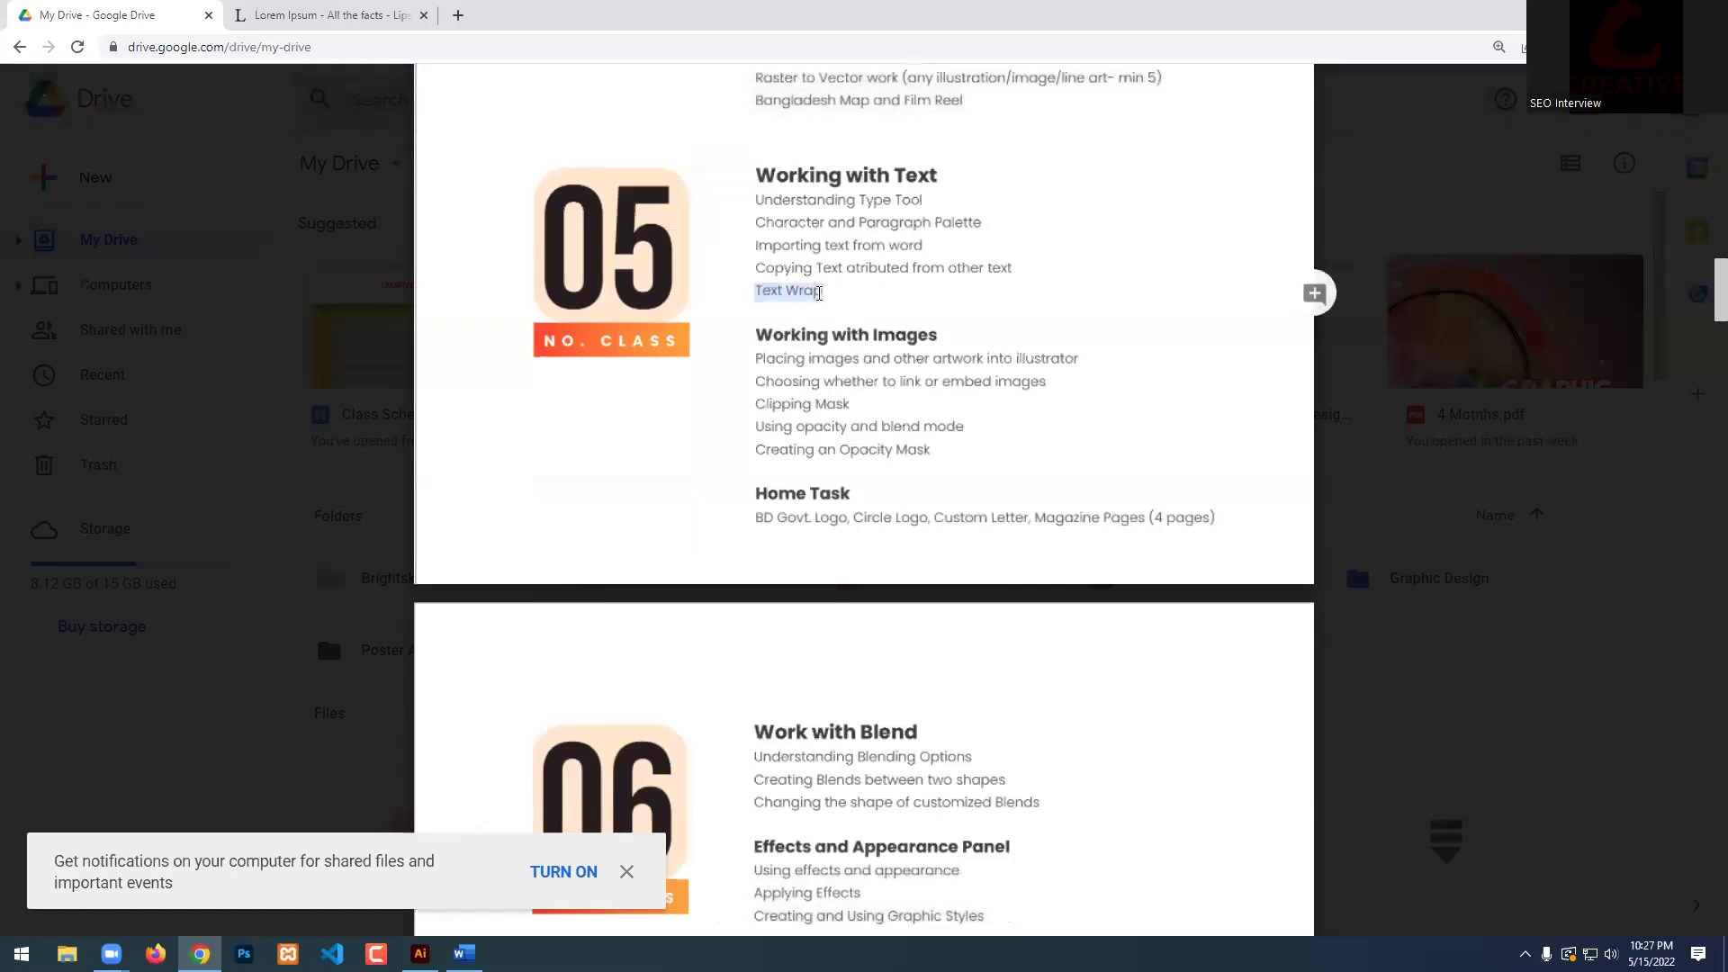
{"action": "triple_click", "coordinate": [776, 289]}
{"action": "left_click", "coordinate": [792, 290]}
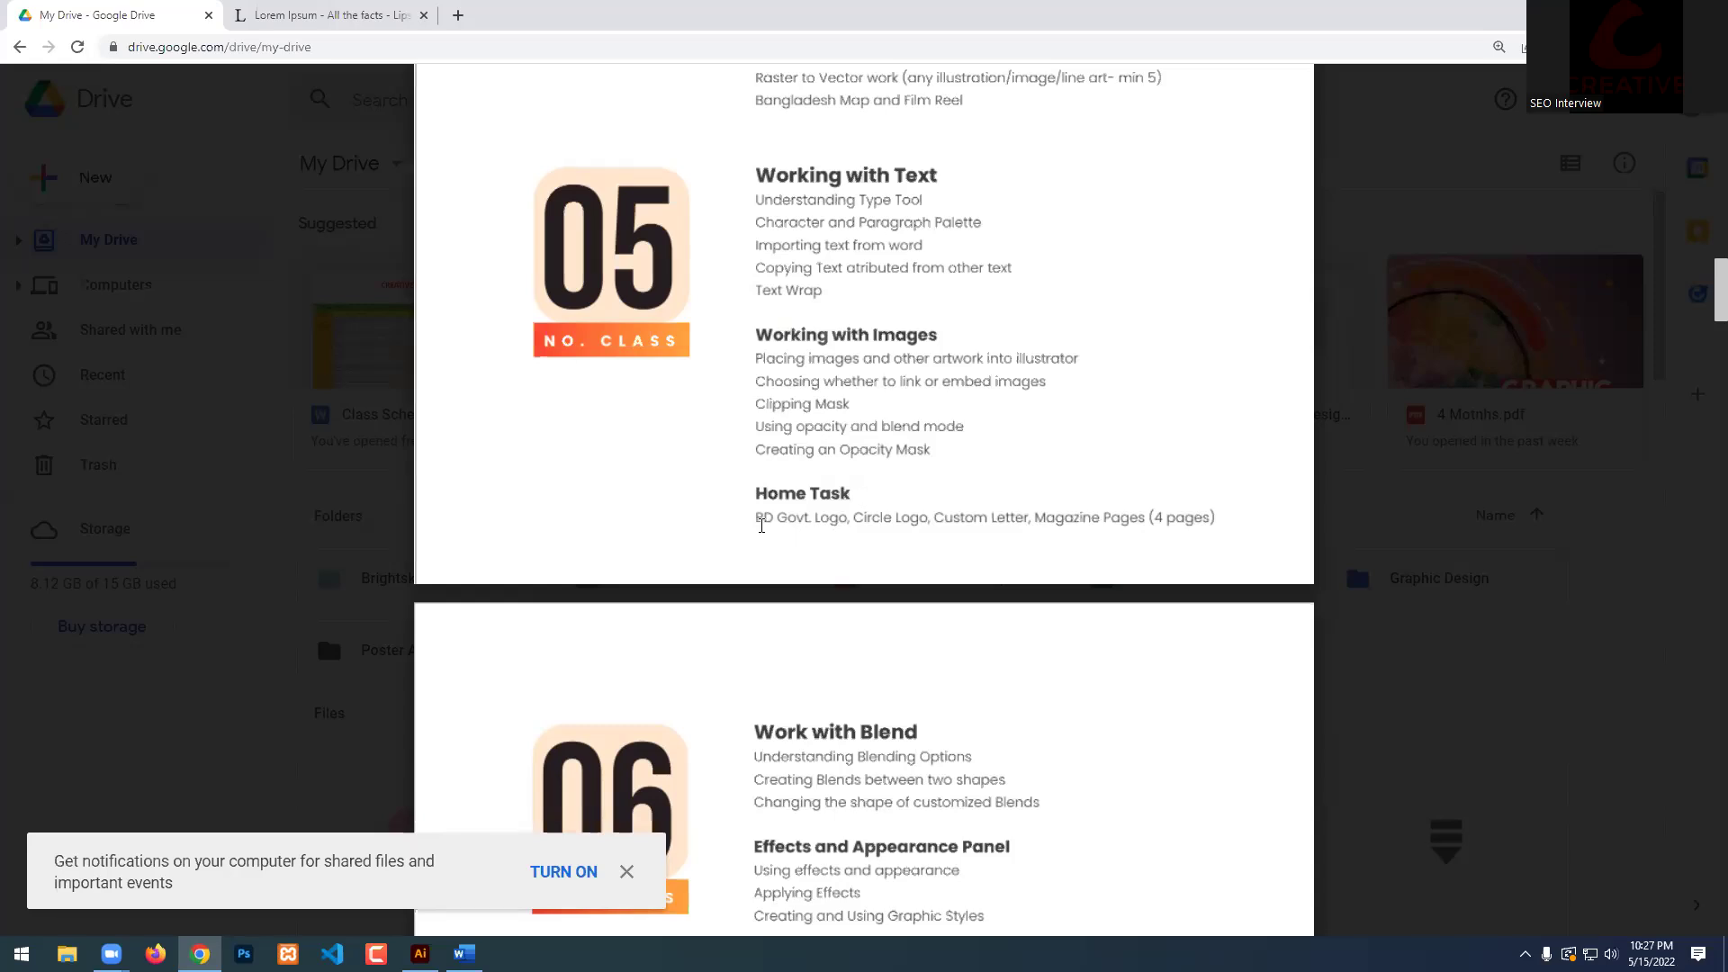
{"action": "left_click_drag", "start_coordinate": [760, 529], "coordinate": [817, 530]}
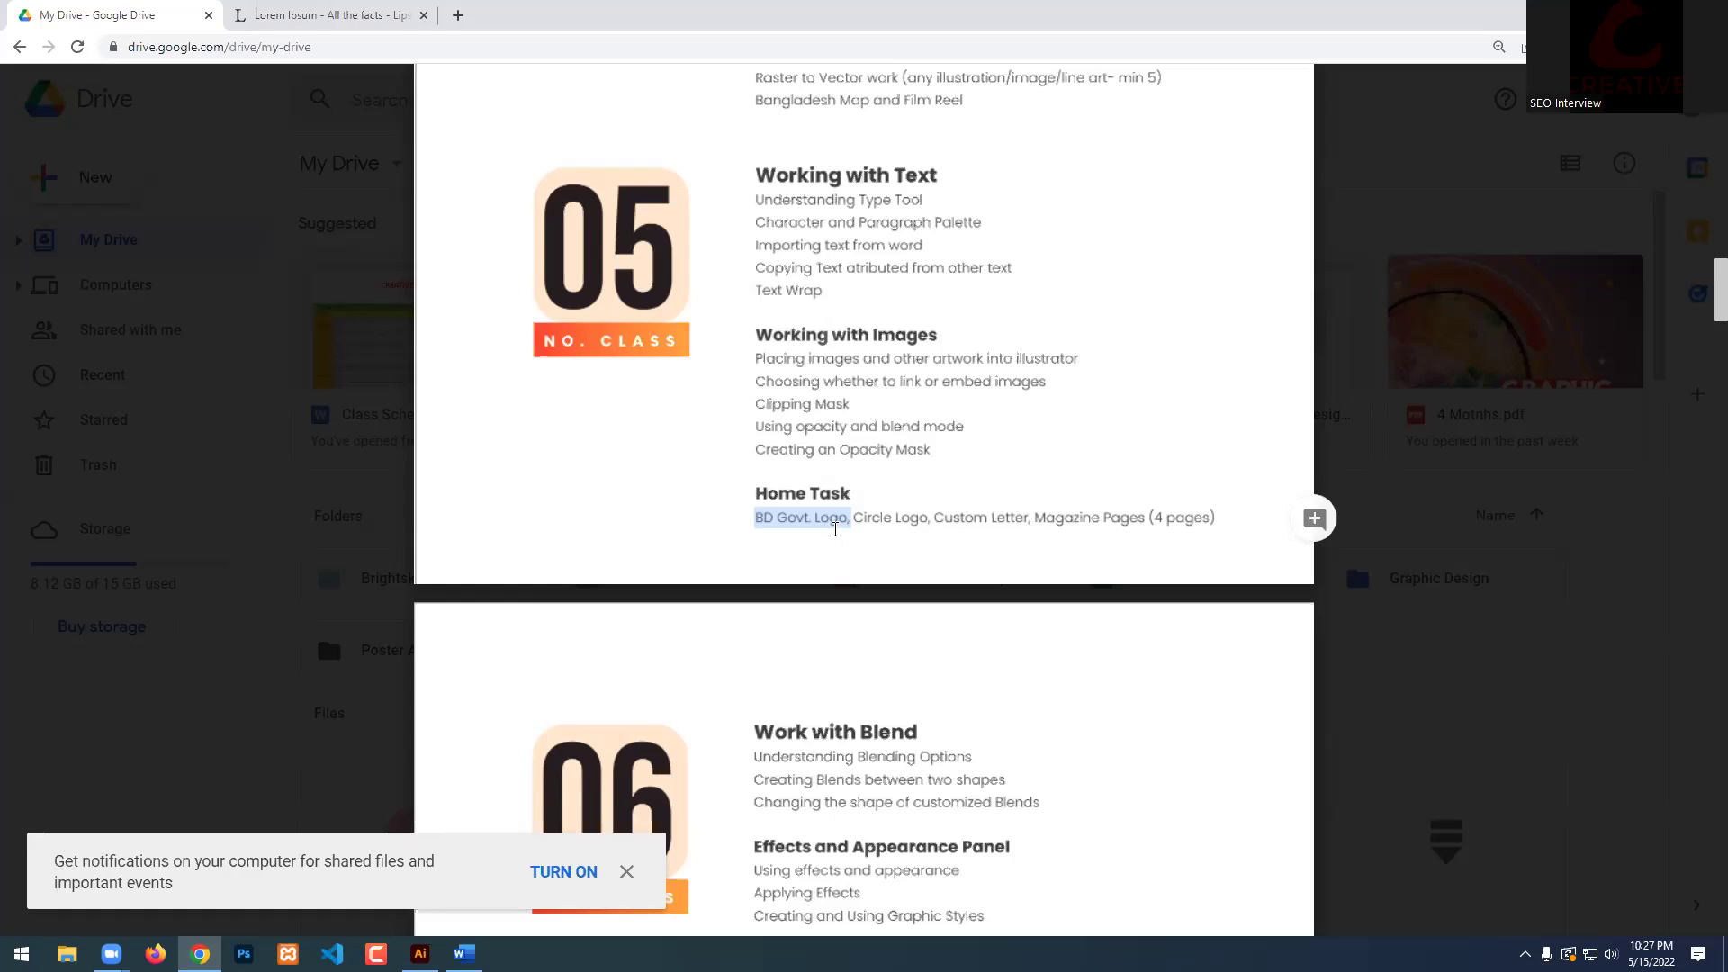
Search Google Images for 'circle logo' in a new tab, then open another new tab.
{"action": "left_click", "coordinate": [458, 16]}
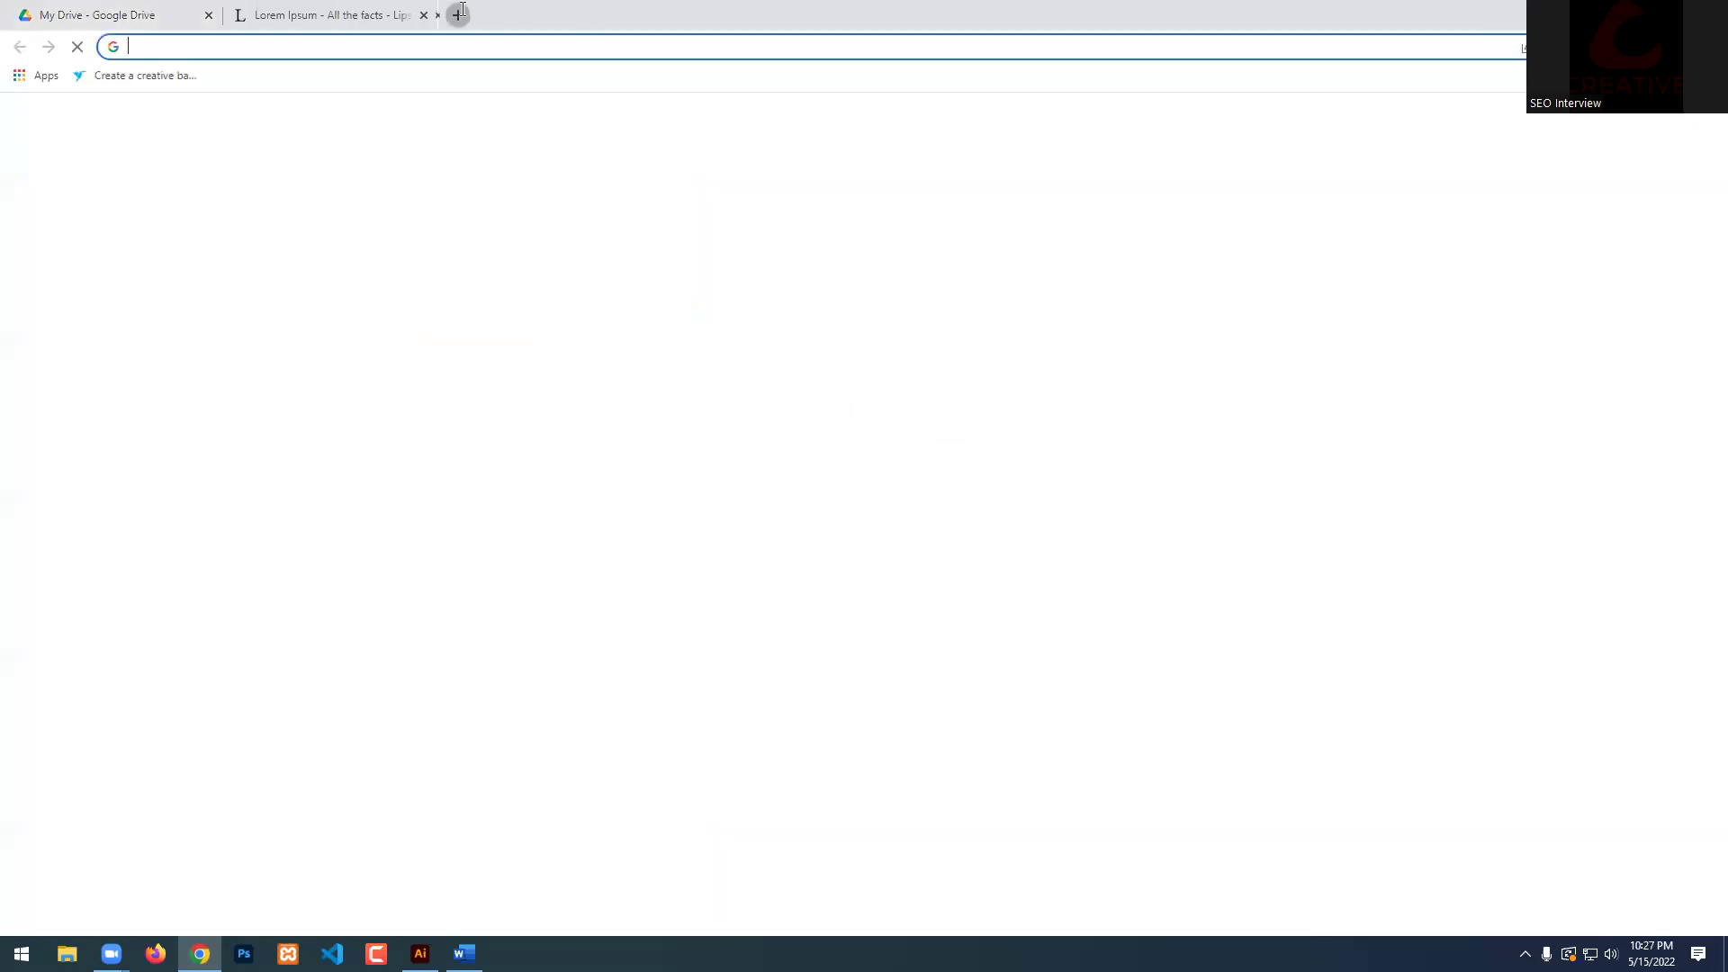
{"action": "left_click", "coordinate": [842, 373]}
{"action": "type", "text": "CIRCLE"}
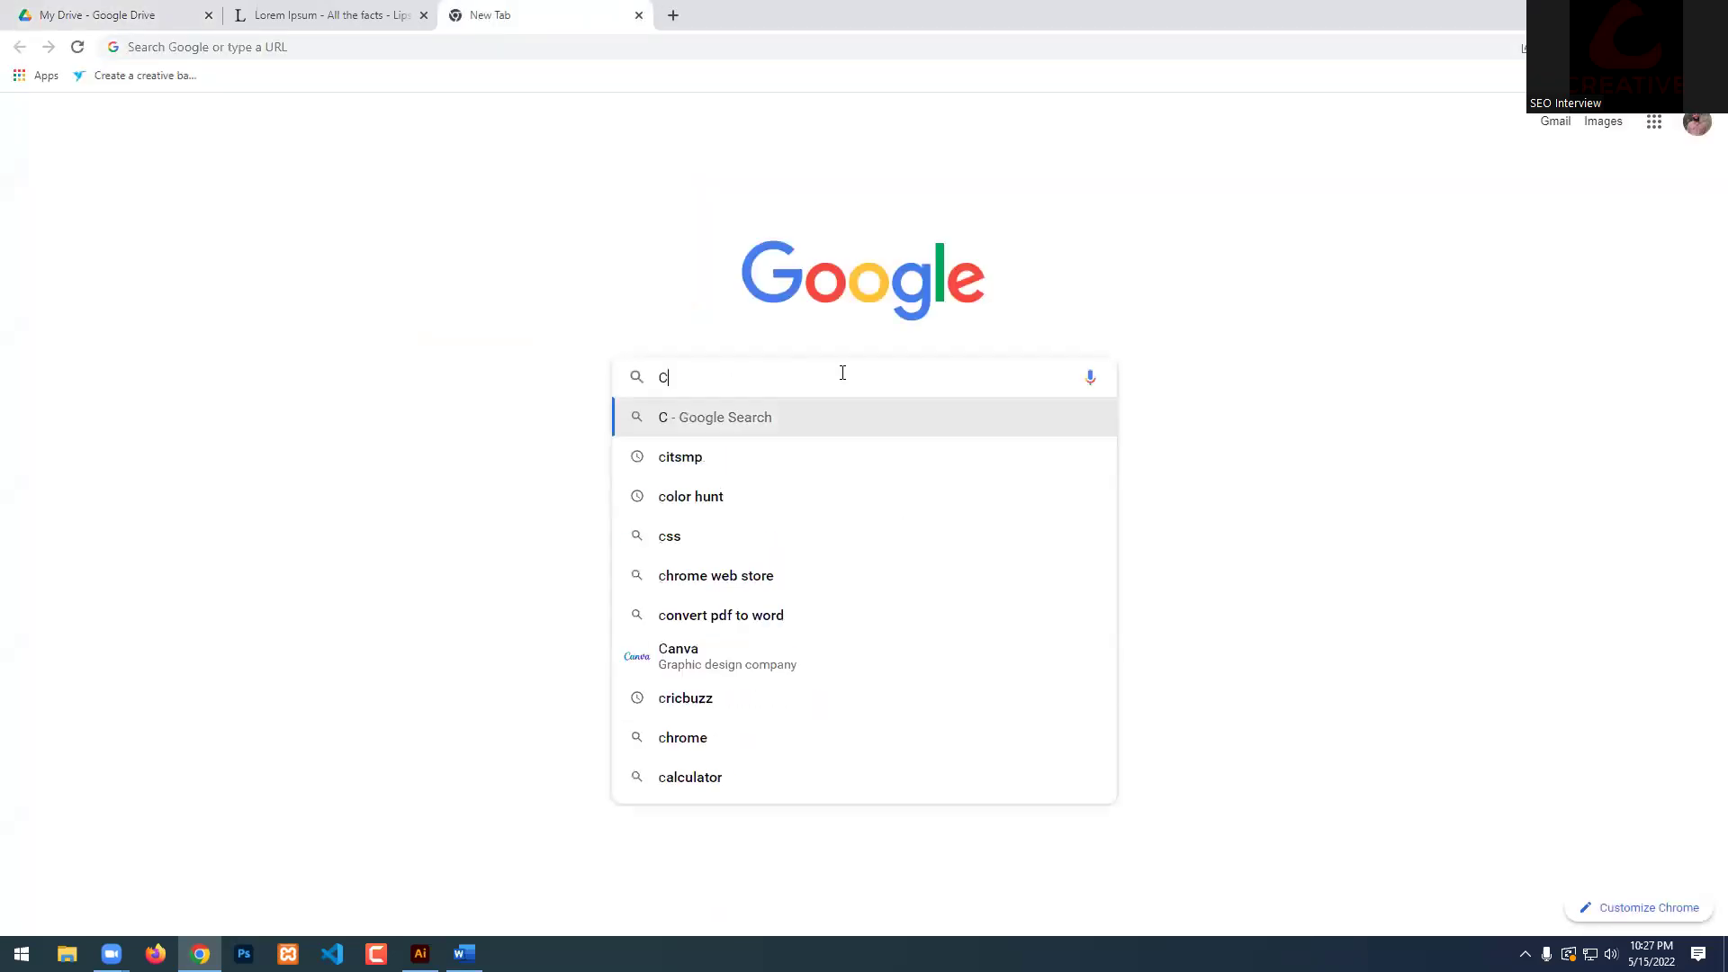
{"action": "key", "text": "Down"}
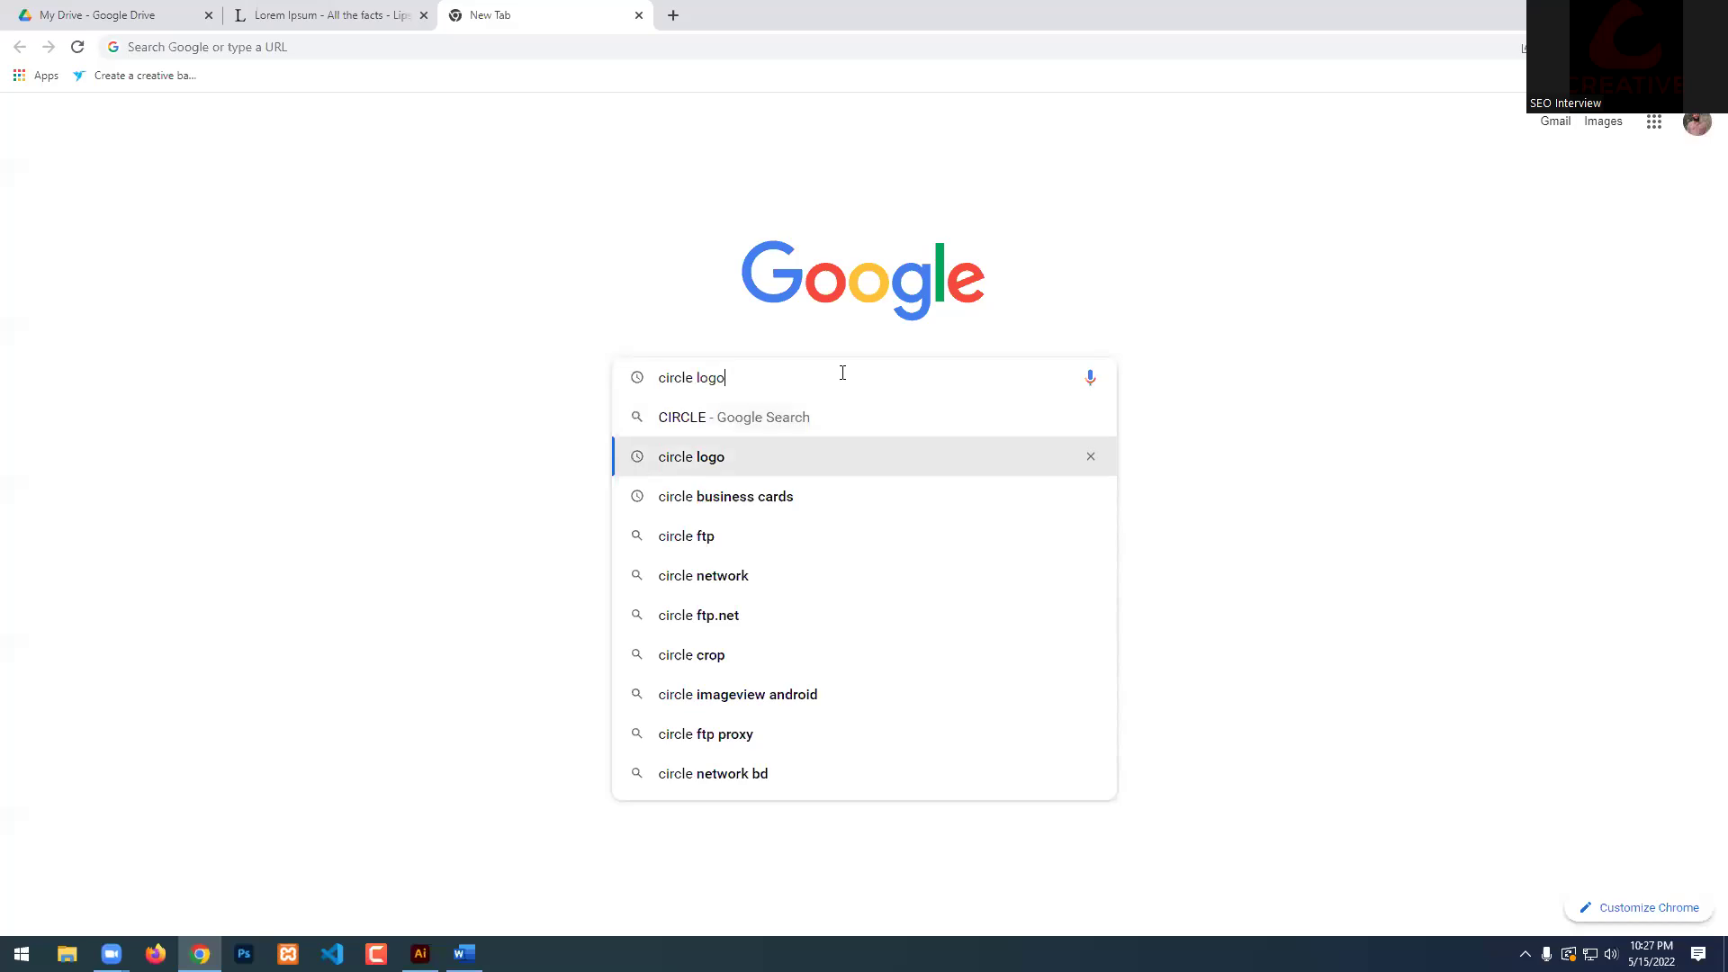
{"action": "key", "text": "Return"}
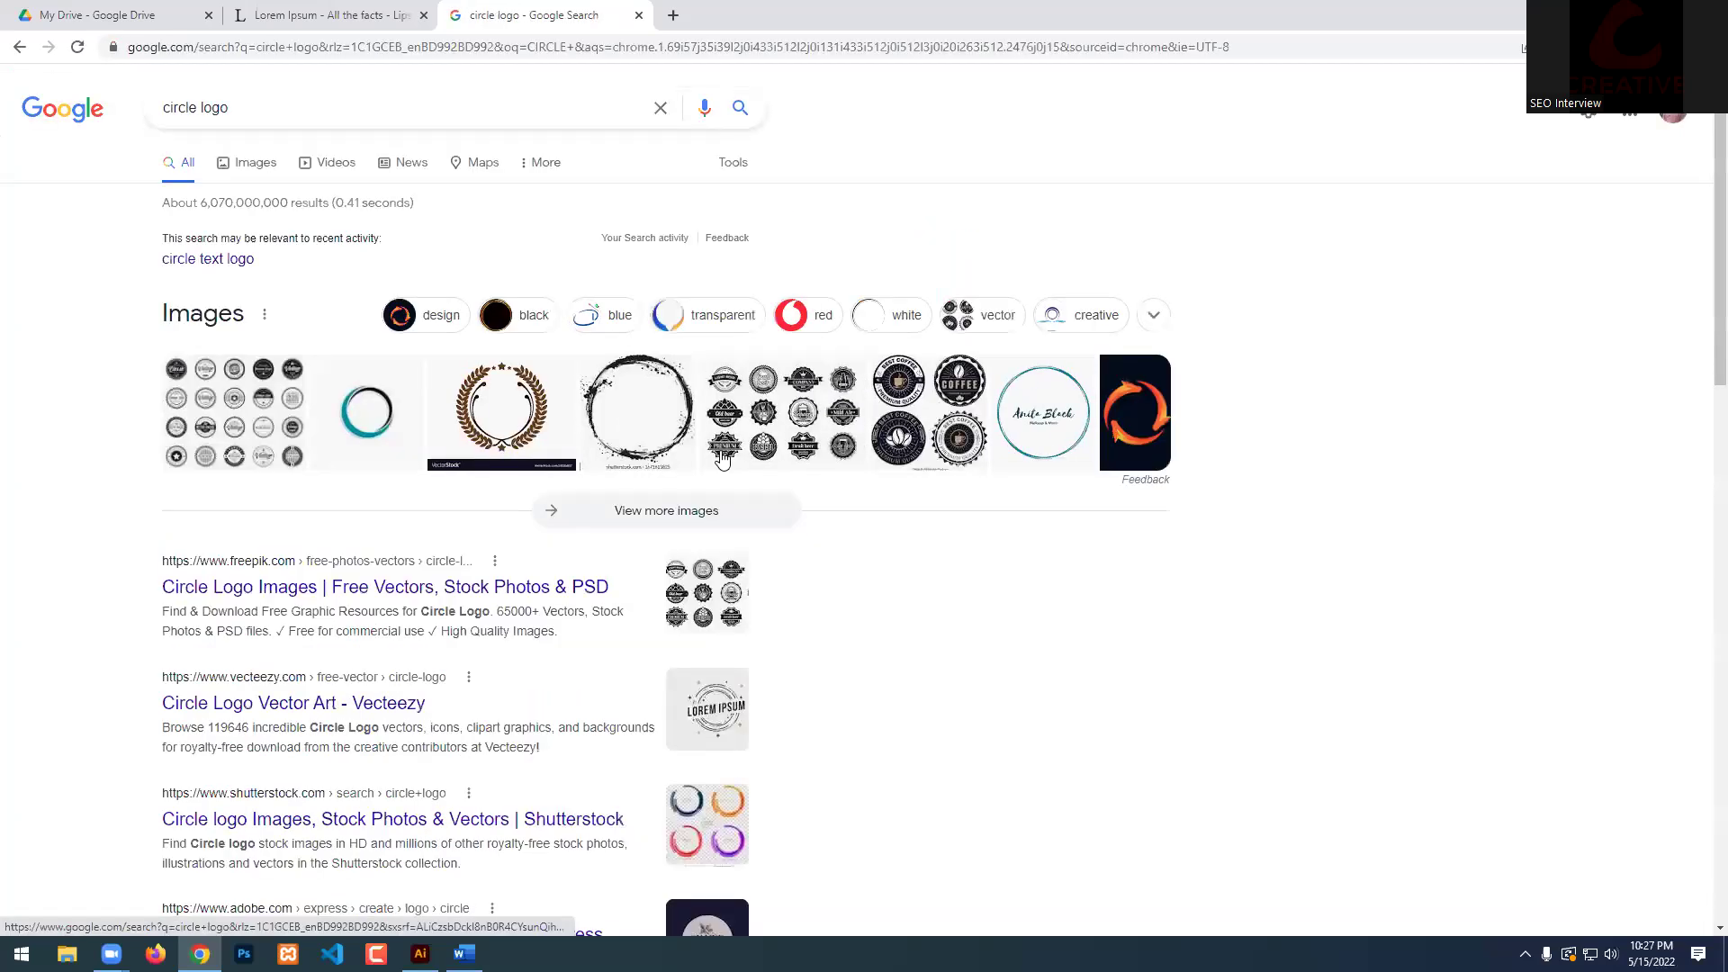
{"action": "left_click", "coordinate": [846, 440]}
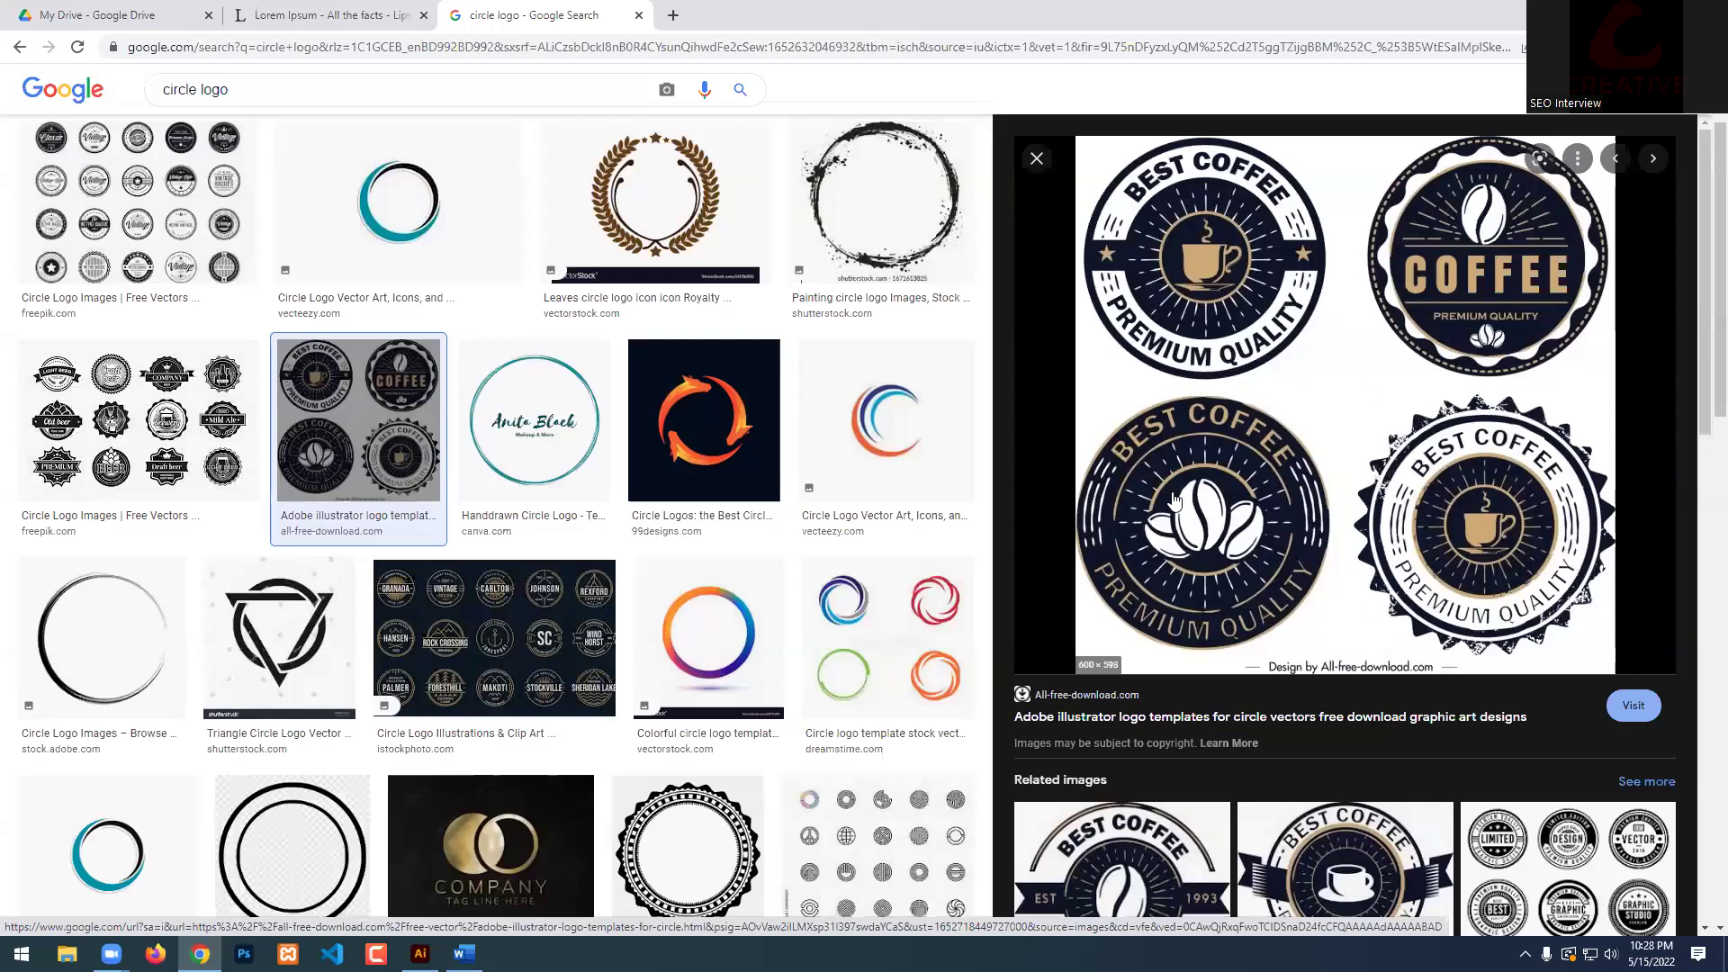
{"action": "left_click", "coordinate": [310, 106]}
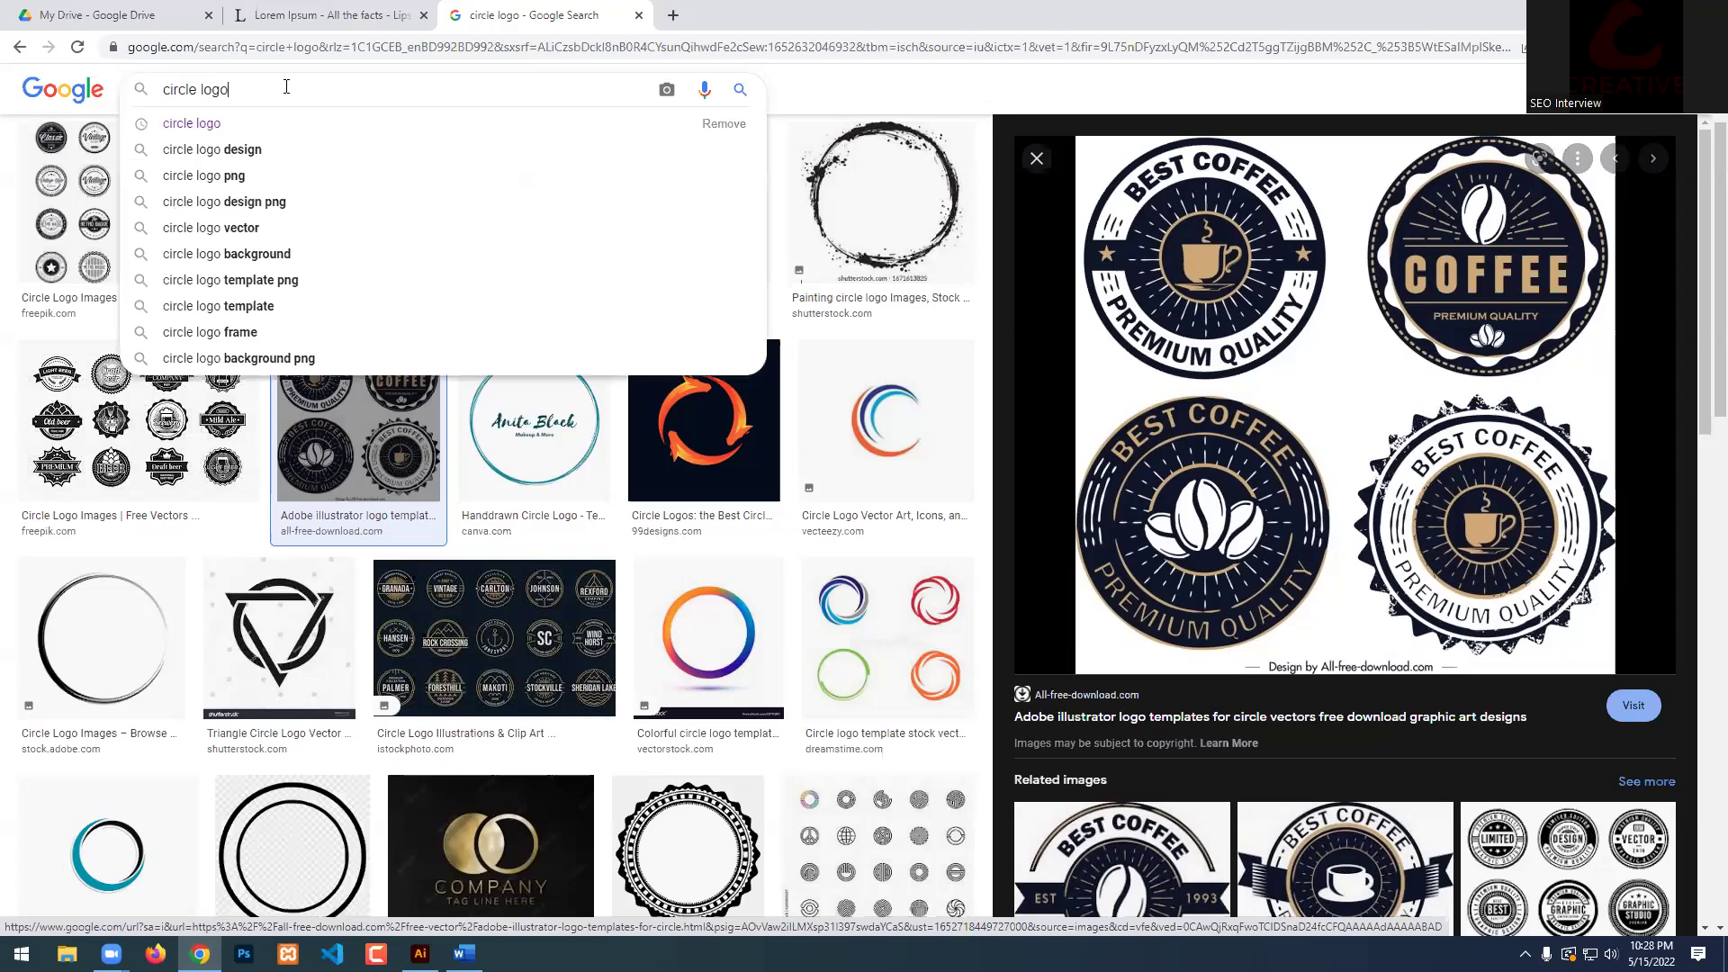
{"action": "left_click", "coordinate": [968, 89]}
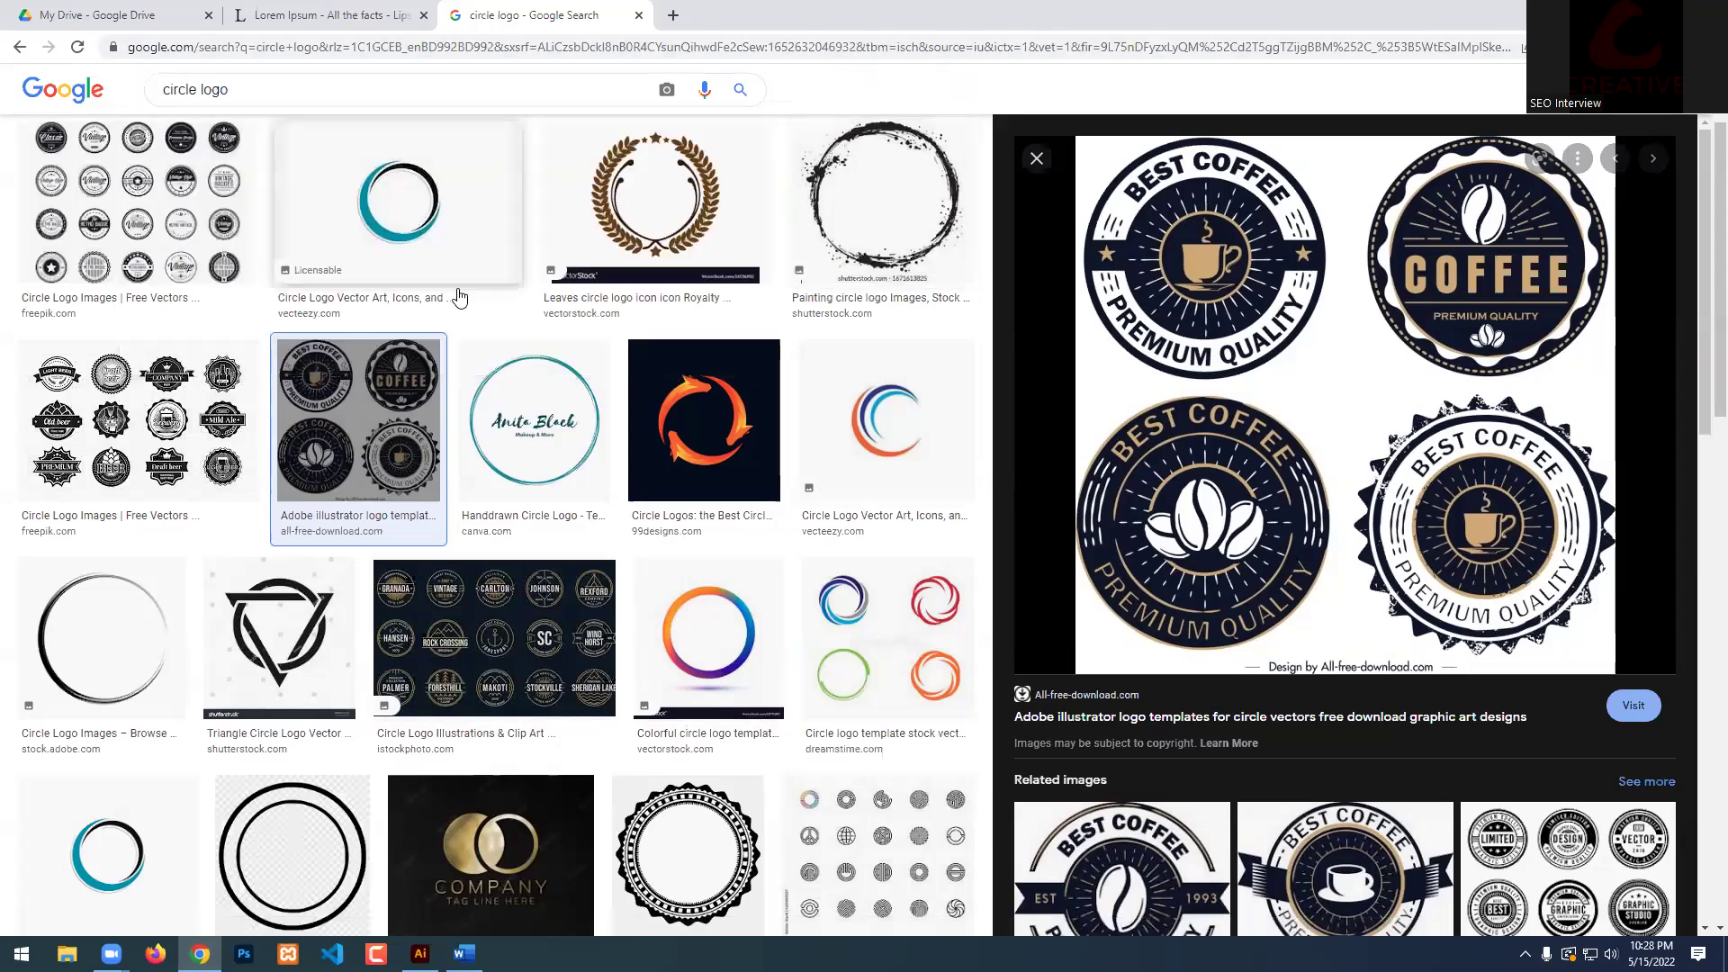
{"action": "left_click", "coordinate": [673, 15]}
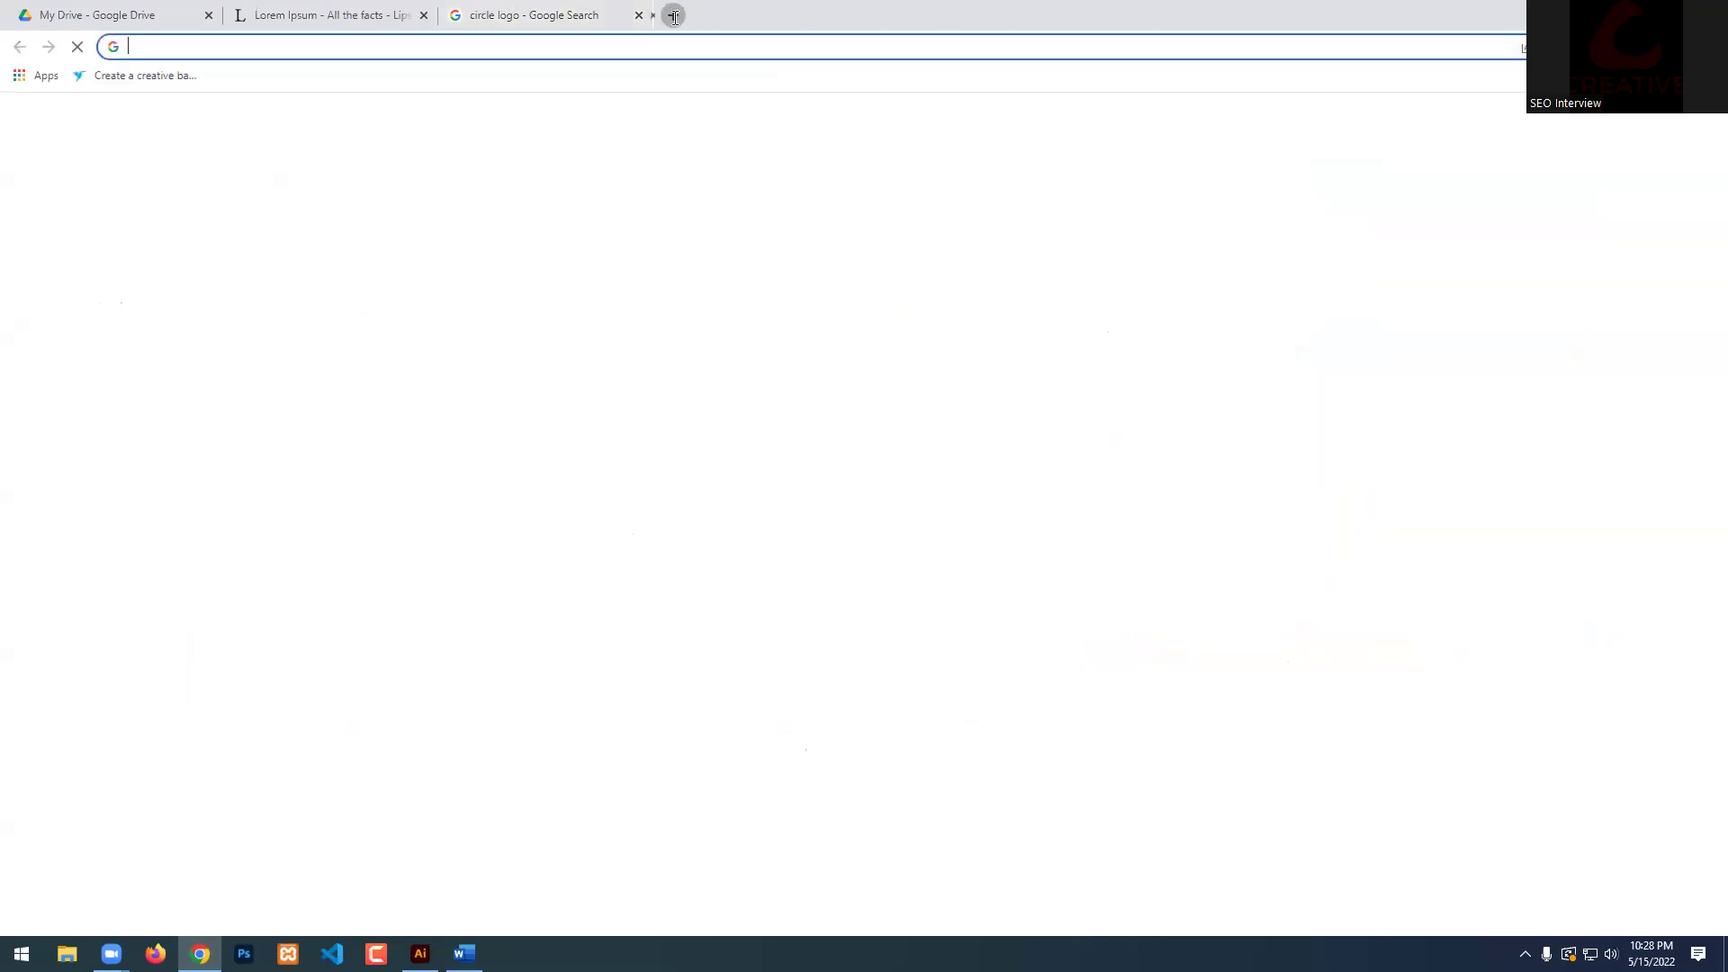
Google 'coffee bean vector' in the new tab, then go back to the Drive course PDF.
{"action": "left_click", "coordinate": [785, 374]}
{"action": "type", "text": "coffee bean ve"}
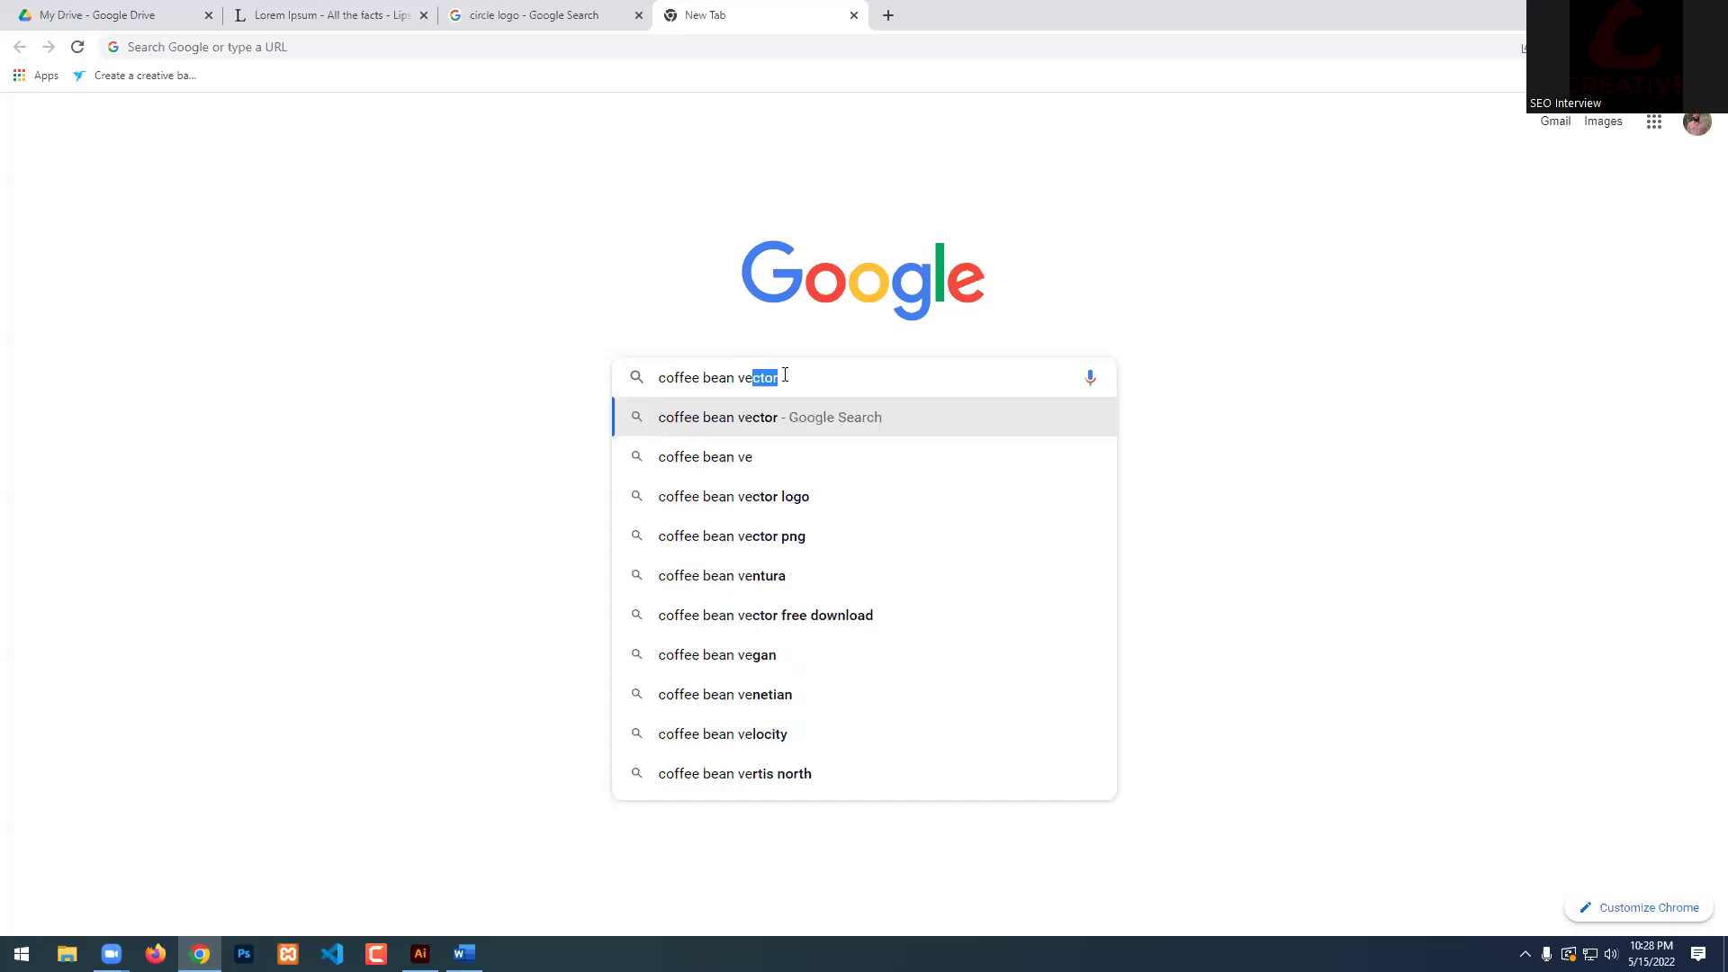
{"action": "type", "text": "ctor"}
{"action": "key", "text": "Return"}
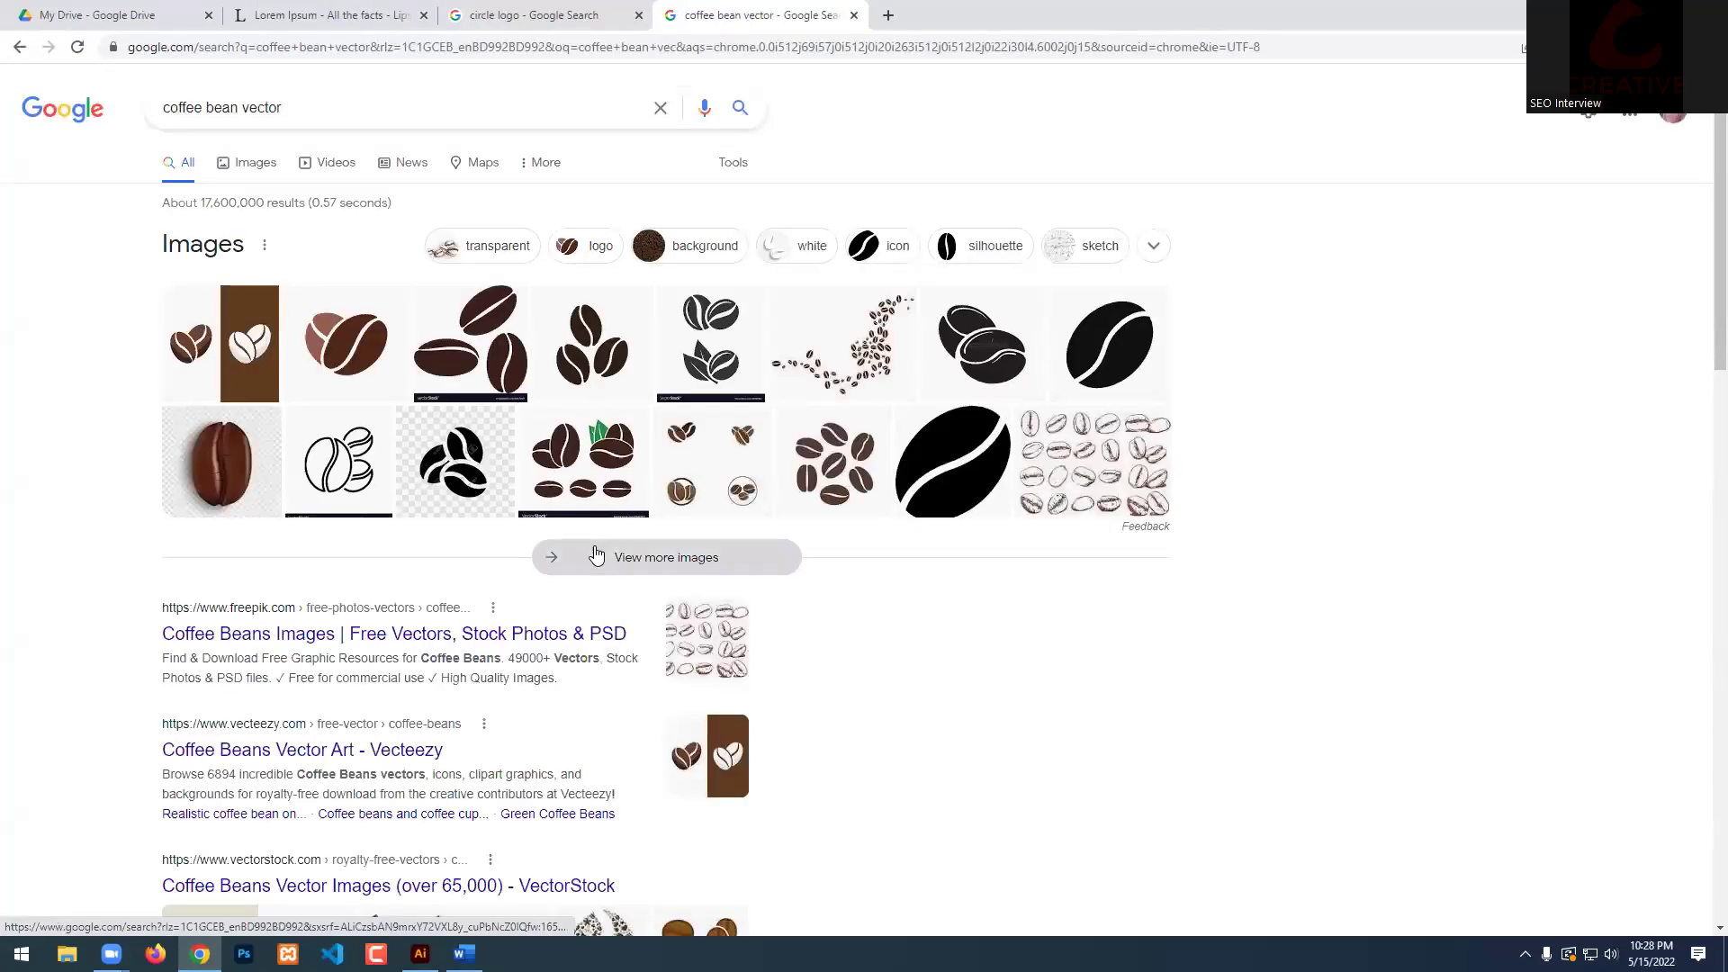
{"action": "scroll", "coordinate": [630, 555], "scroll_direction": "down", "scroll_amount": 5}
{"action": "scroll", "coordinate": [679, 370], "scroll_direction": "up", "scroll_amount": 5}
{"action": "left_click", "coordinate": [54, 15]}
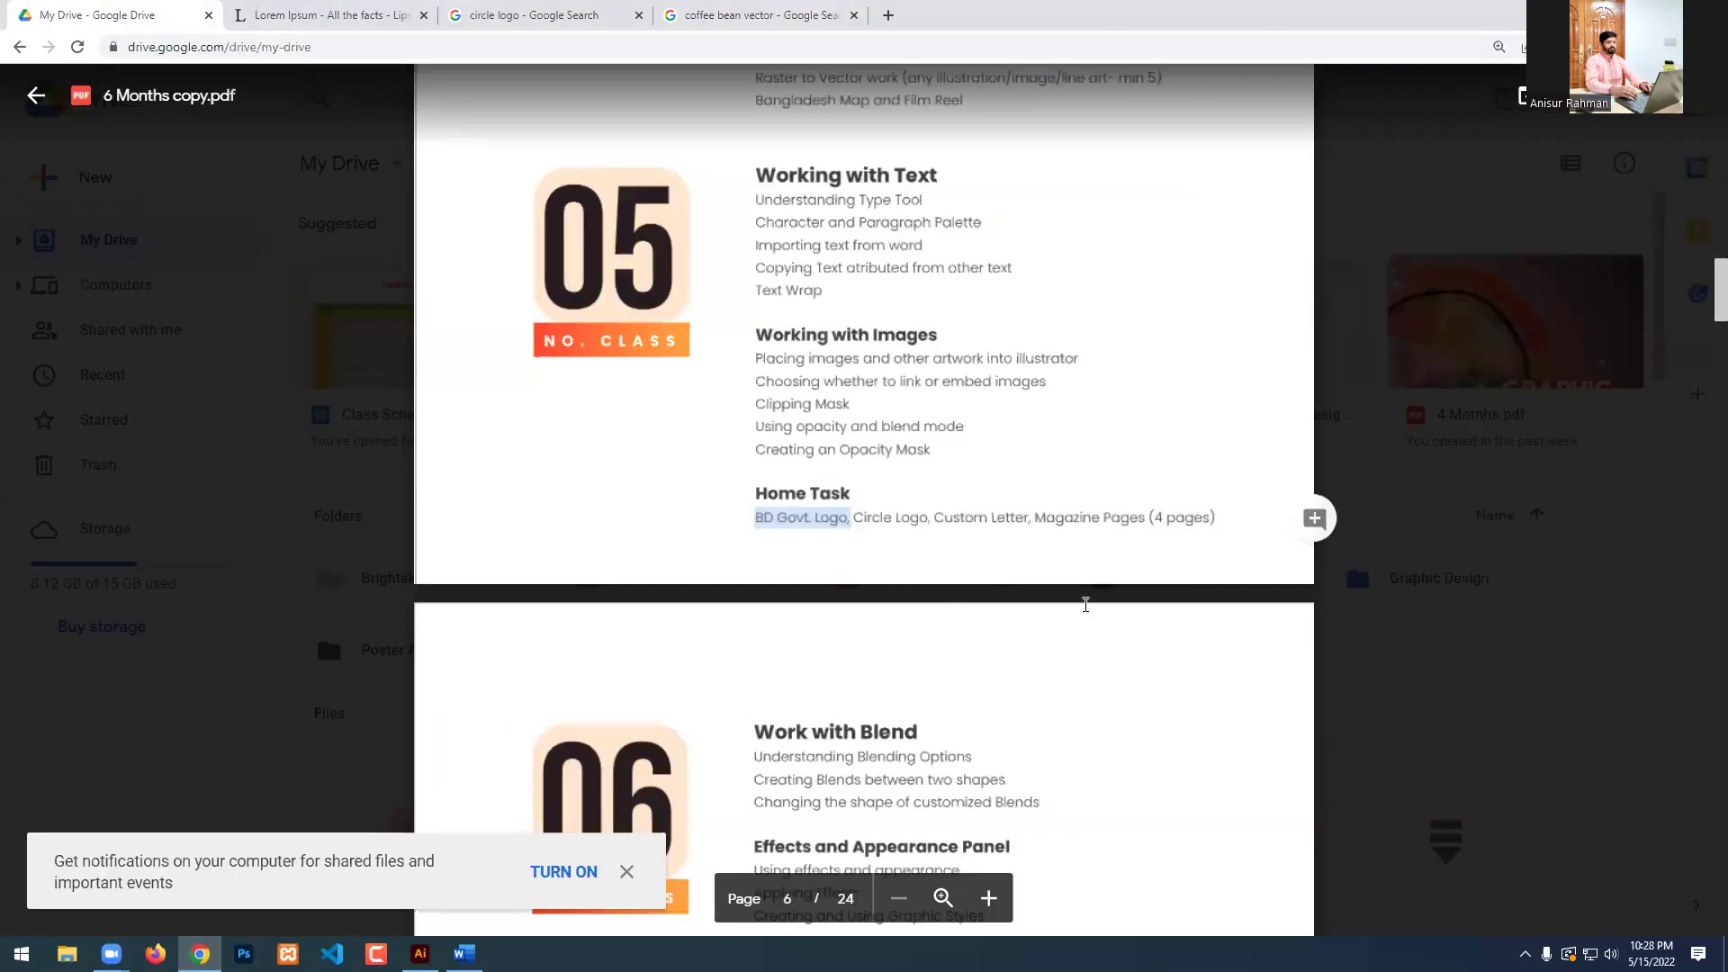
{"action": "double_click", "coordinate": [994, 516]}
{"action": "left_click_drag", "start_coordinate": [1008, 516], "coordinate": [1156, 516]}
{"action": "left_click", "coordinate": [1077, 518]}
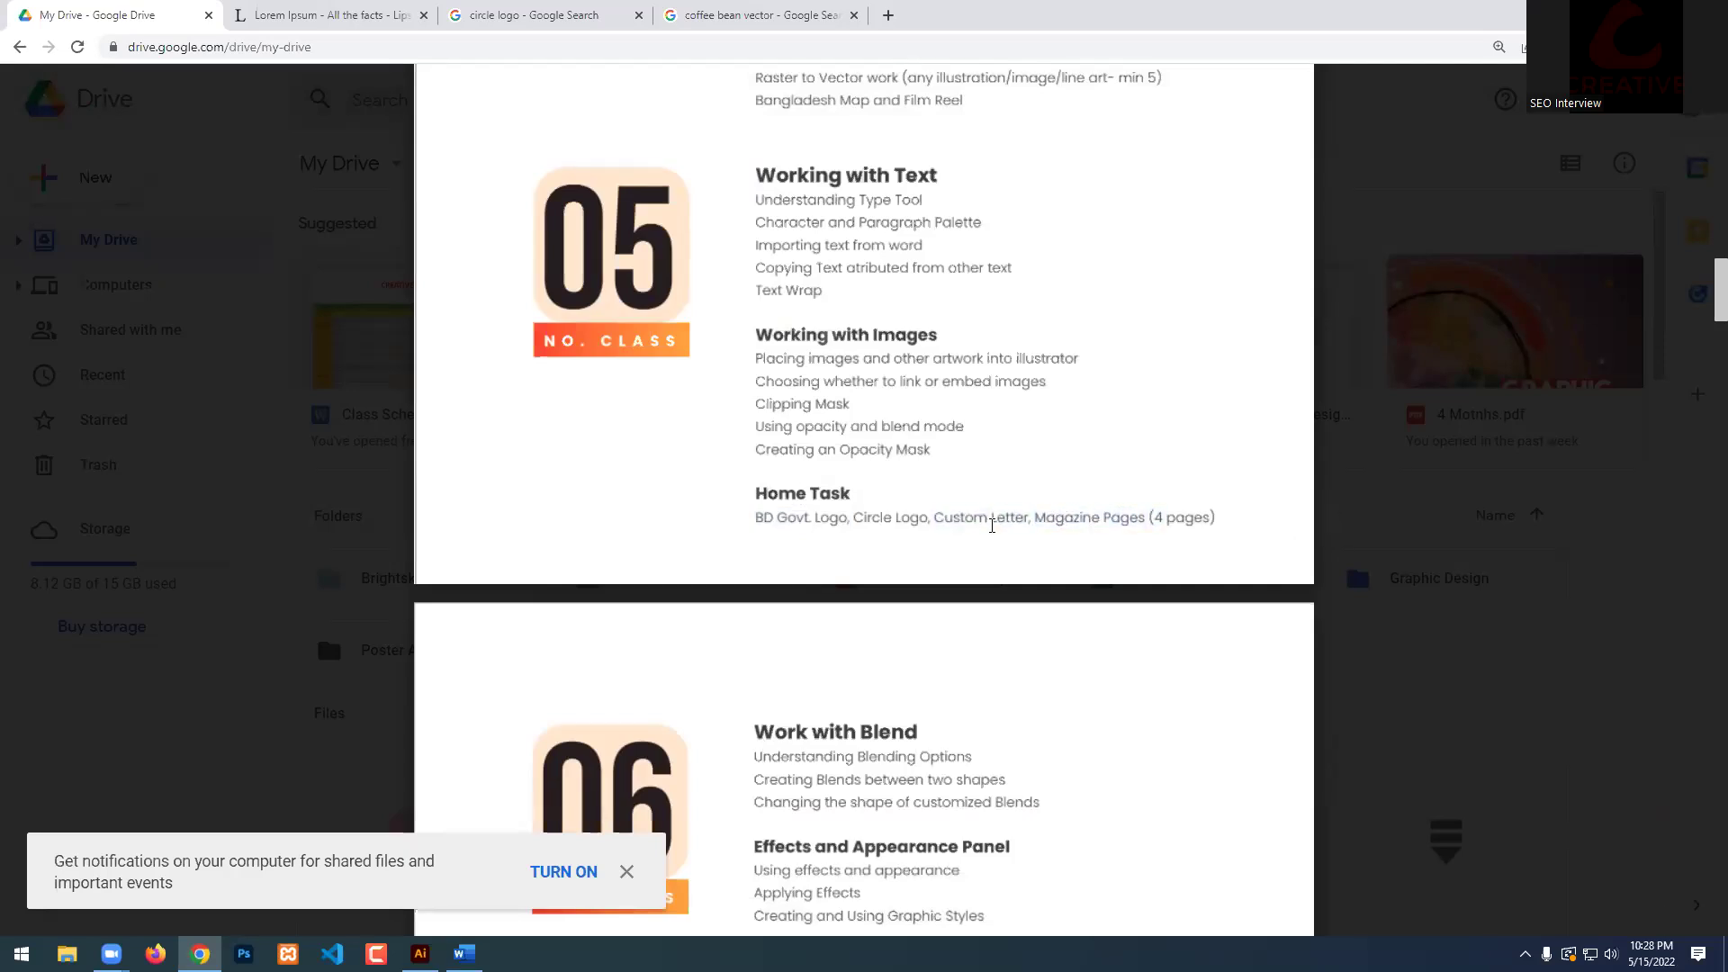
{"action": "left_click_drag", "start_coordinate": [894, 516], "coordinate": [1123, 510]}
{"action": "left_click", "coordinate": [656, 513]}
{"action": "left_click_drag", "start_coordinate": [754, 518], "coordinate": [912, 523]}
{"action": "left_click", "coordinate": [851, 517]}
{"action": "left_click", "coordinate": [913, 523]}
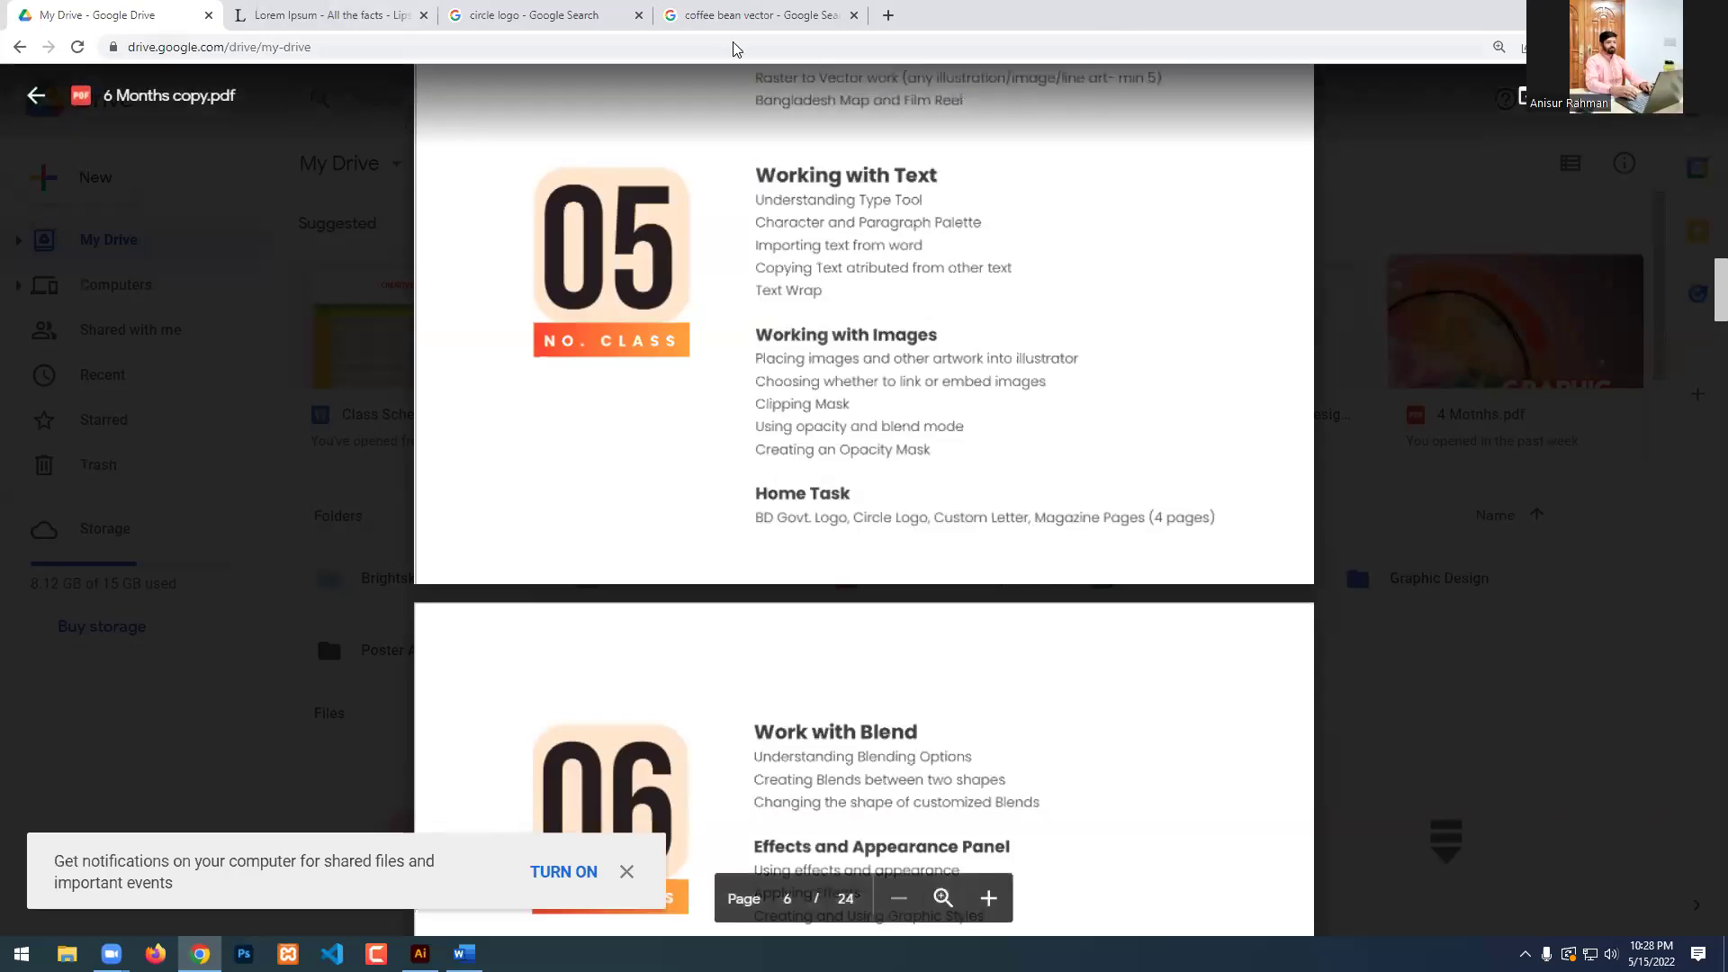
Search Google for 'citsmp' in a new tab.
{"action": "left_click", "coordinate": [888, 15]}
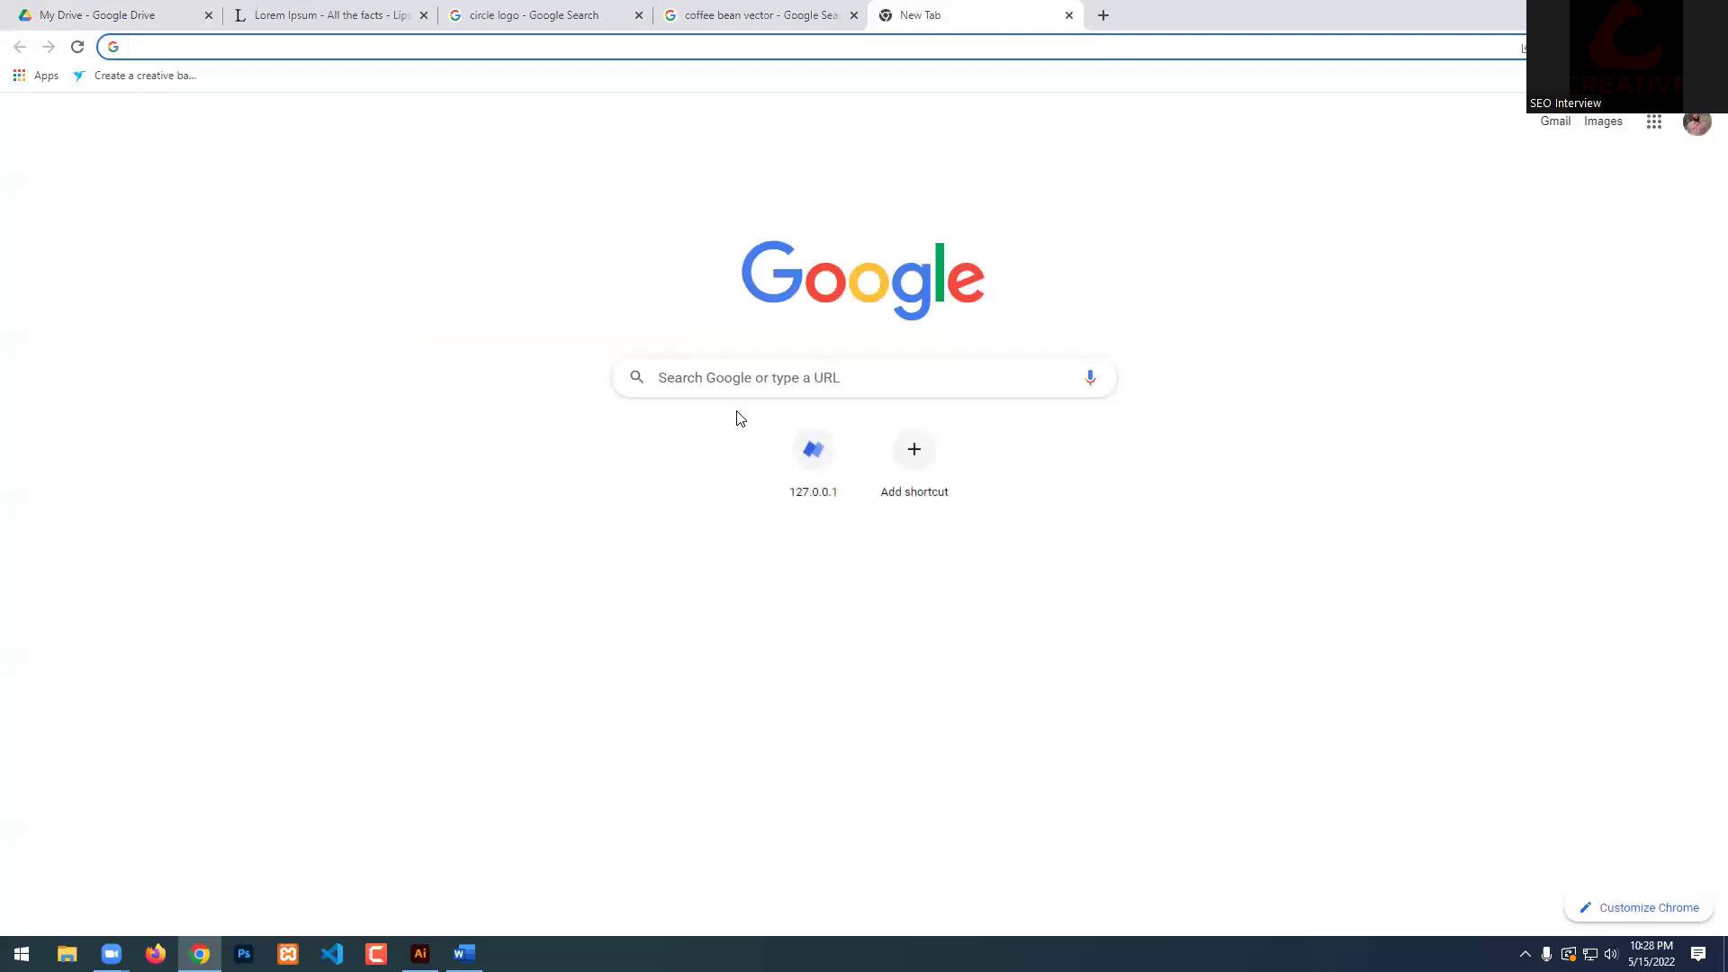
{"action": "left_click", "coordinate": [765, 369]}
{"action": "type", "text": "cit"}
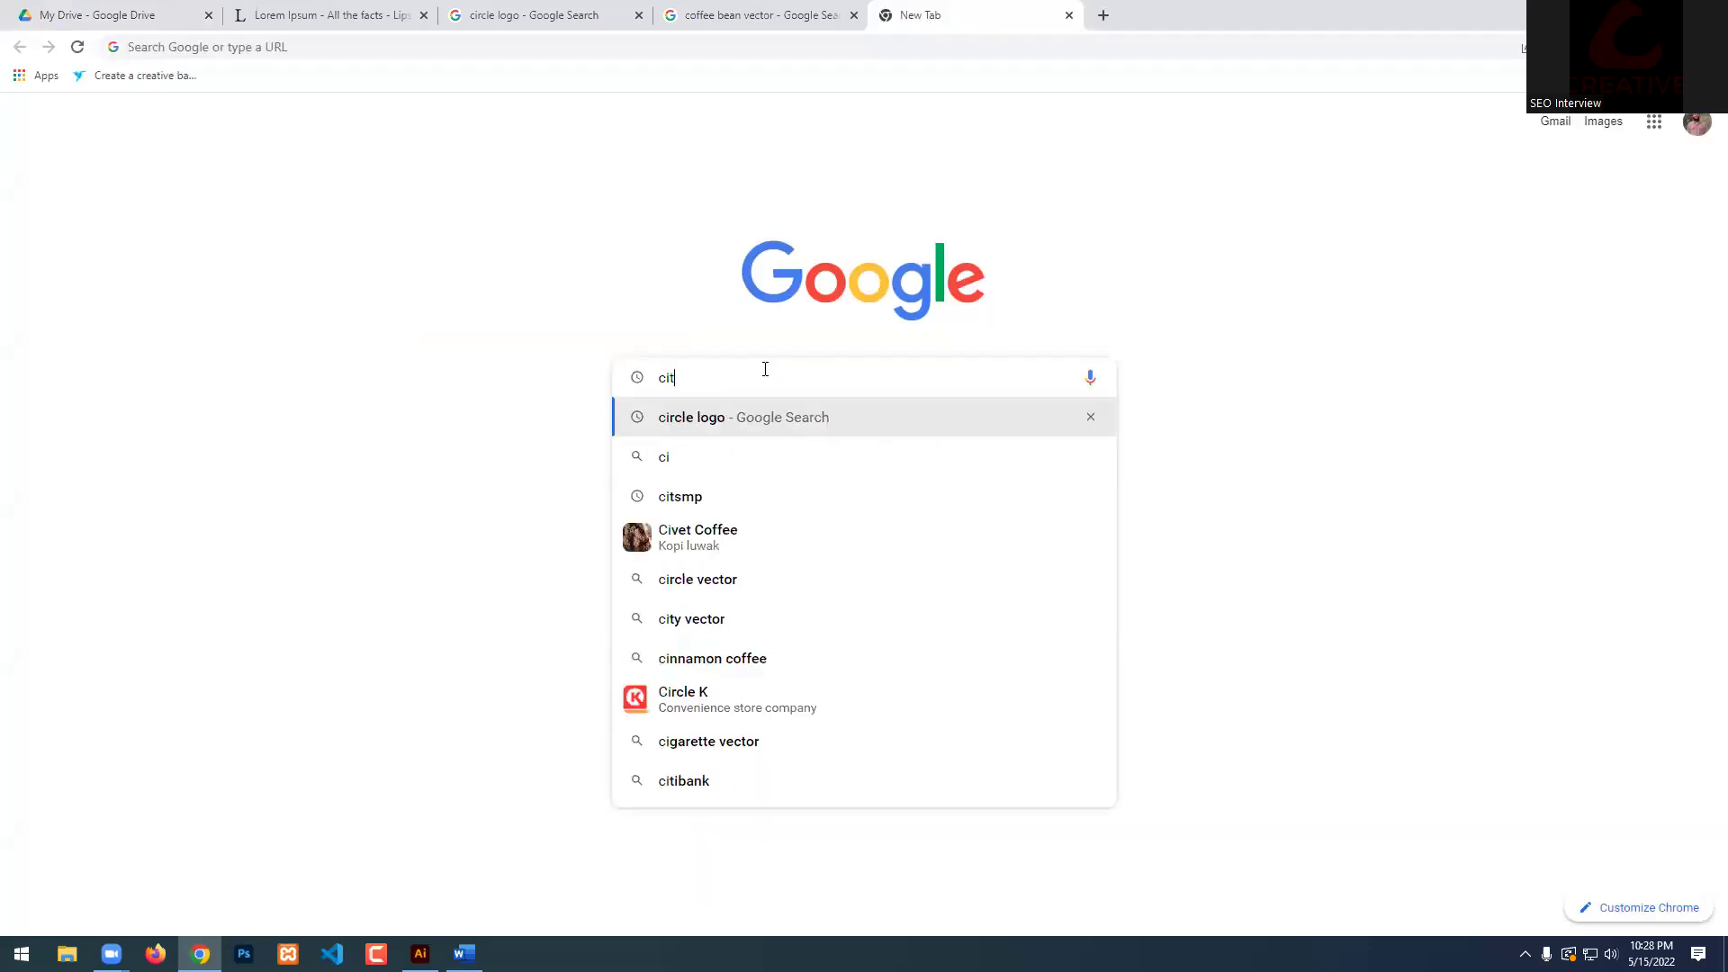
{"action": "type", "text": "smp"}
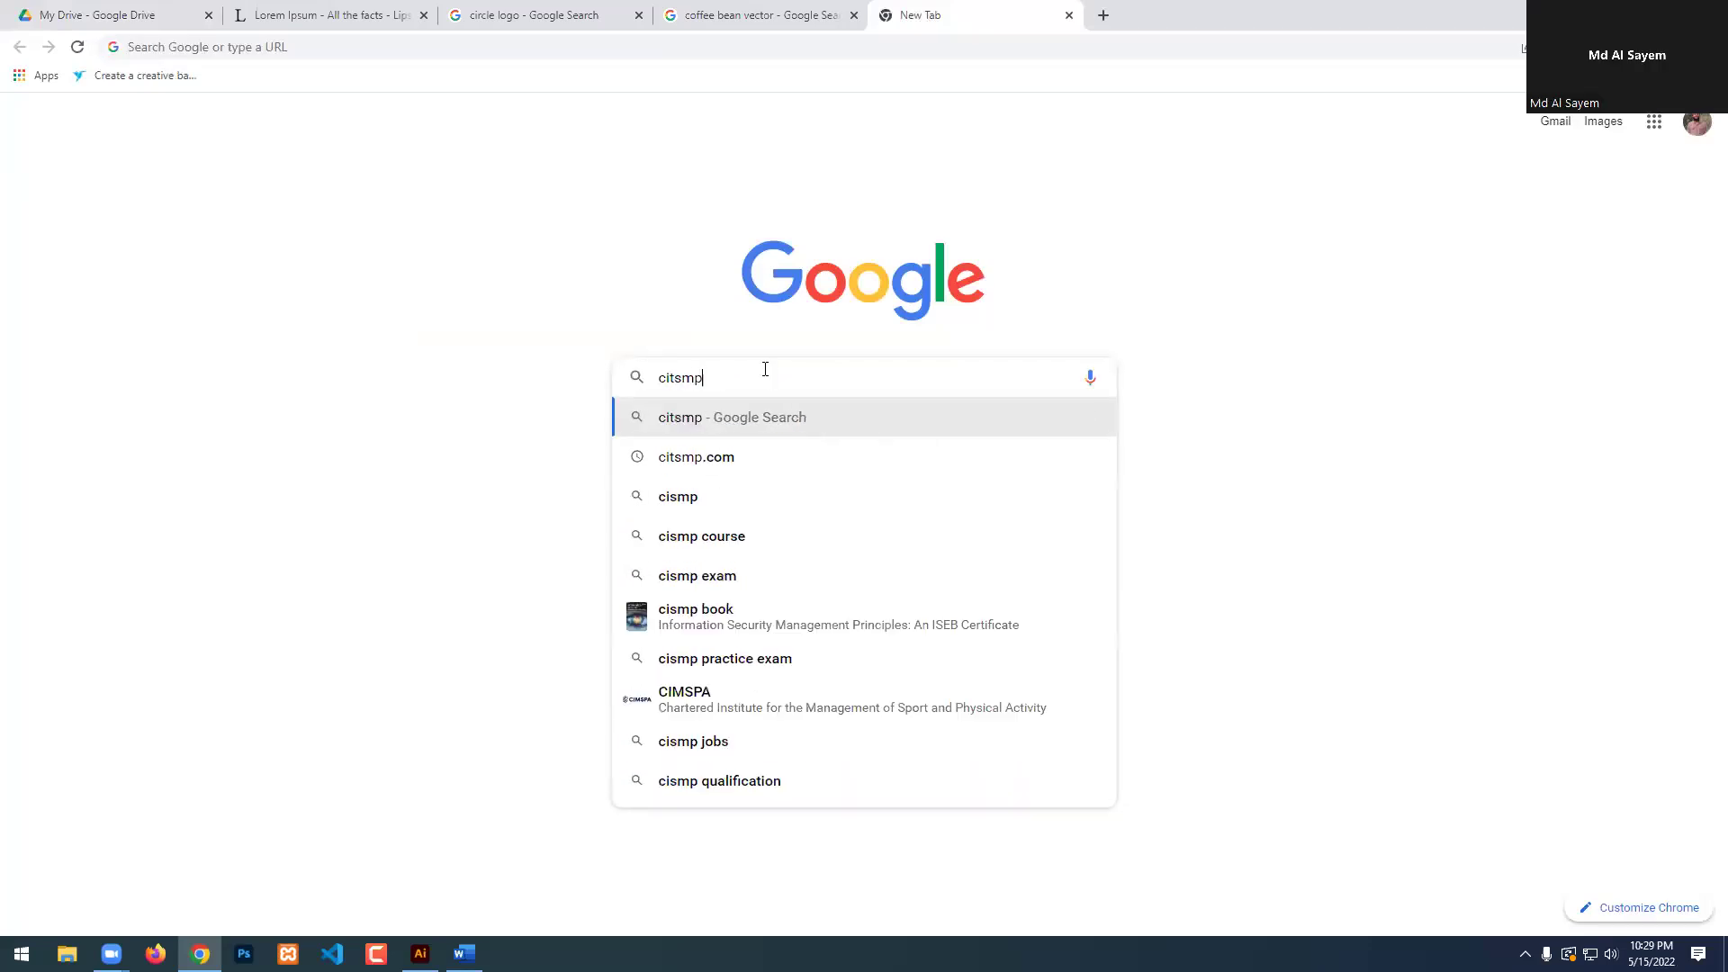
{"action": "key", "text": "Return"}
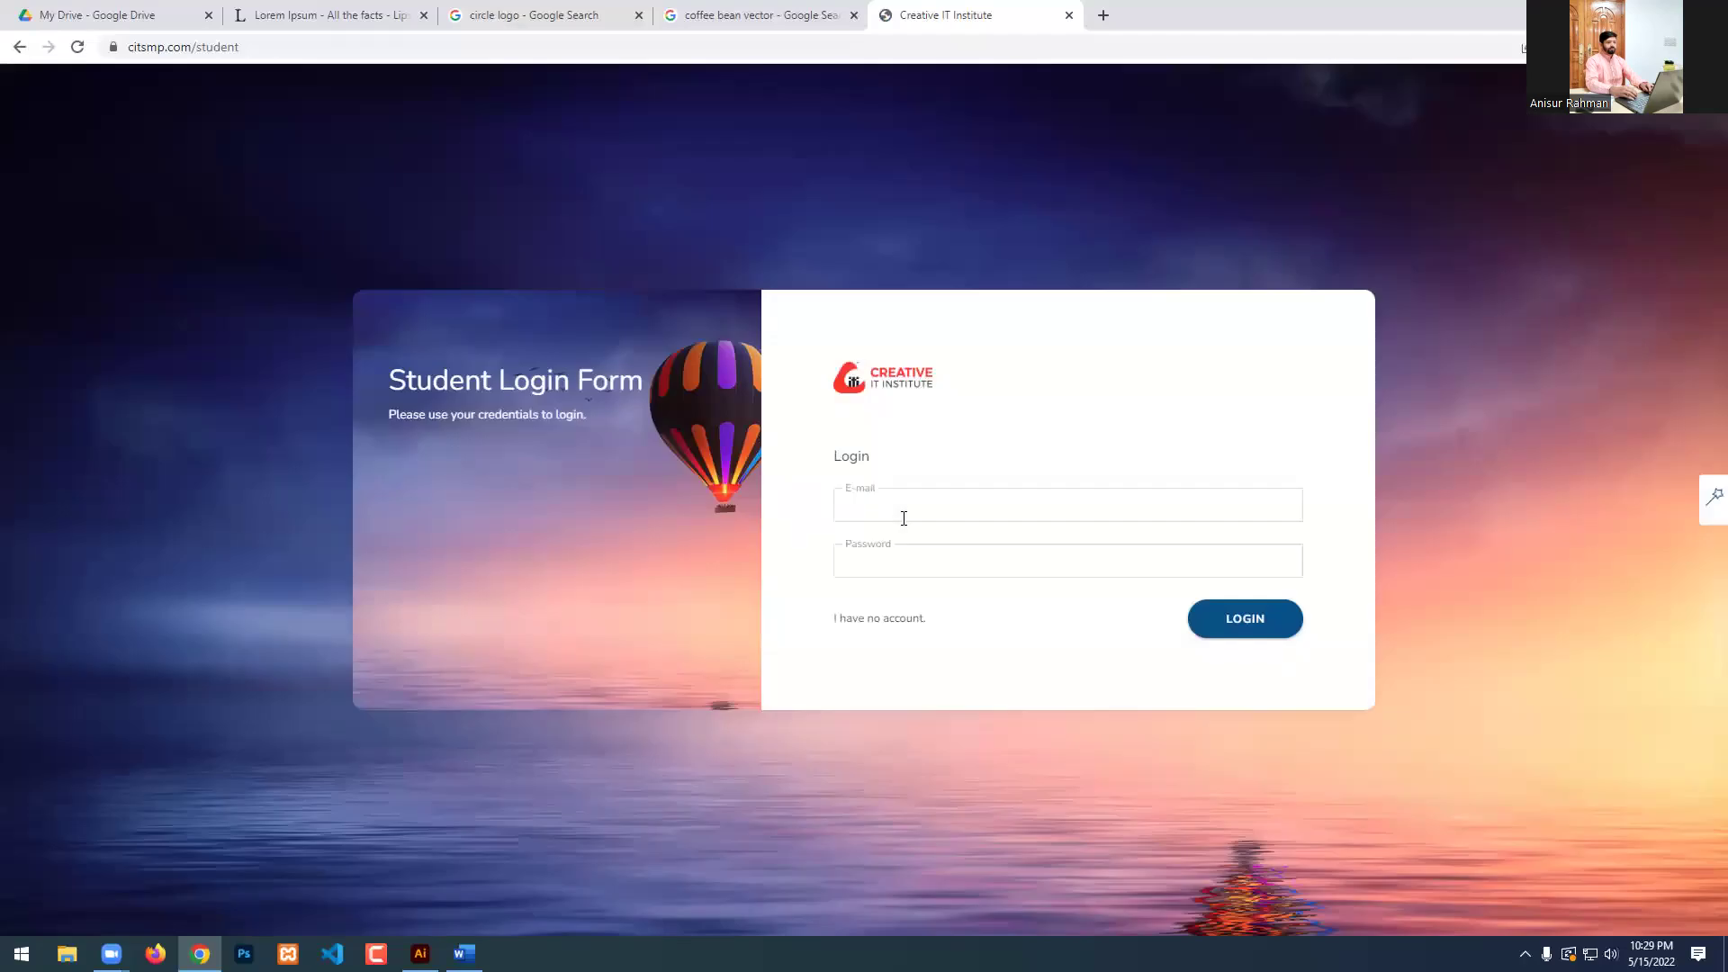
Change the portal address from /student to /teacher to load the teacher login page.
{"action": "left_click", "coordinate": [860, 500]}
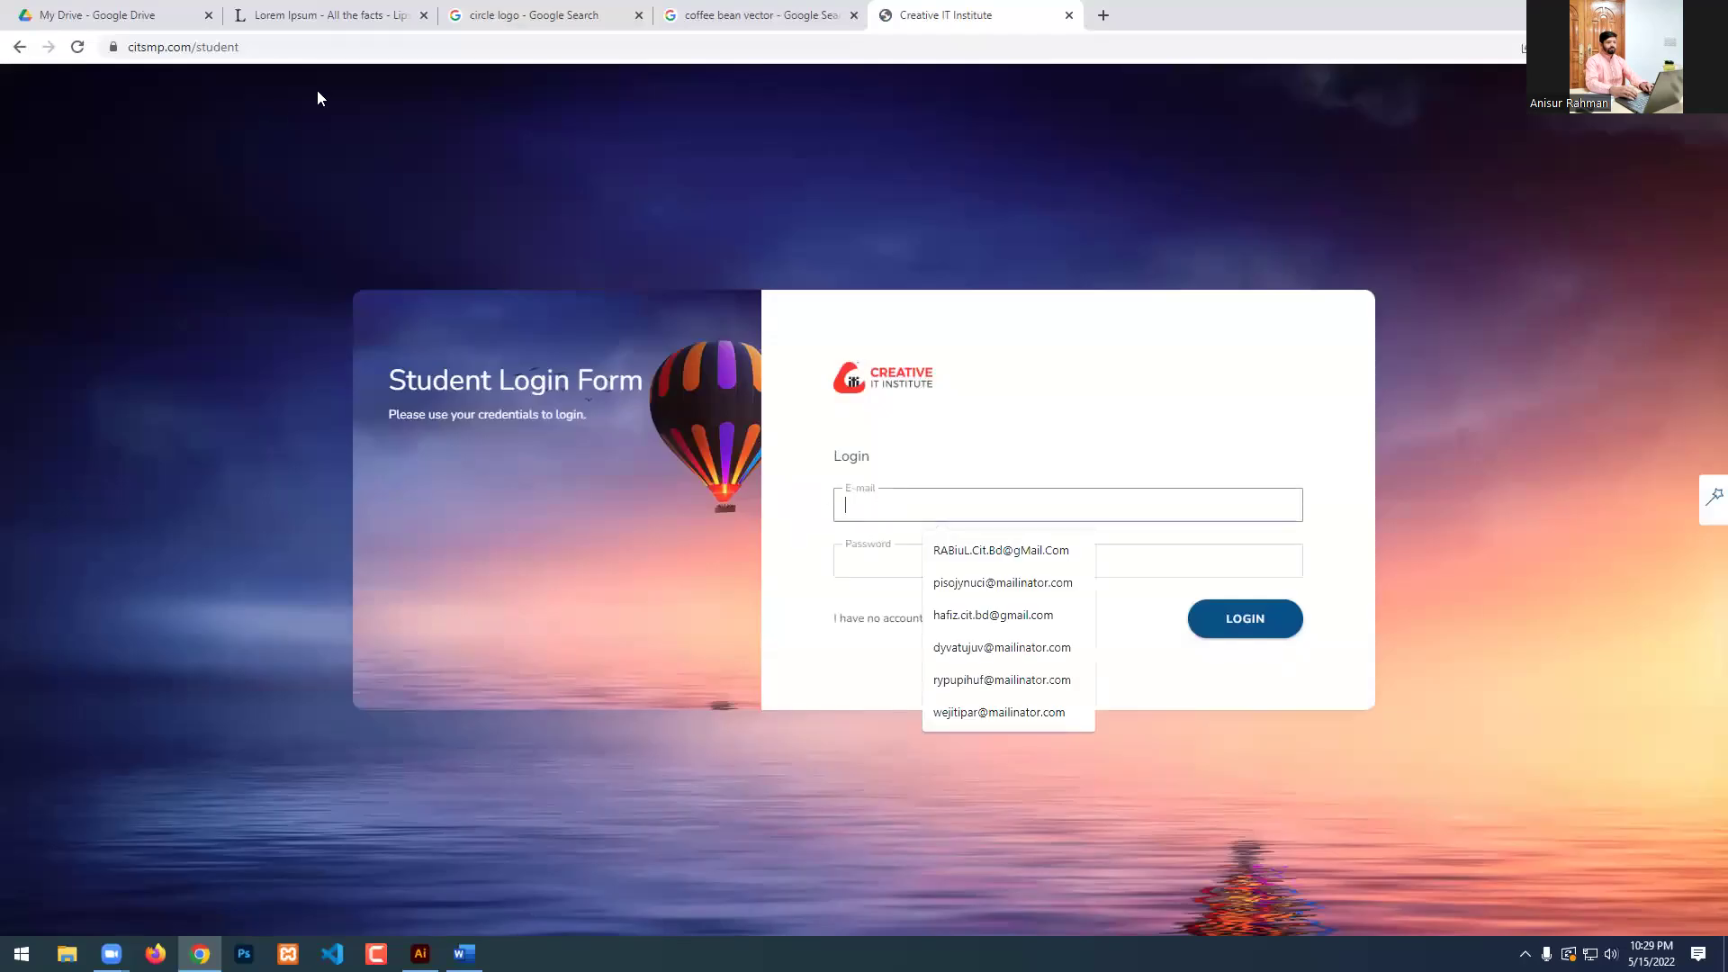
{"action": "double_click", "coordinate": [276, 47]}
{"action": "key", "text": "BackSpace"}
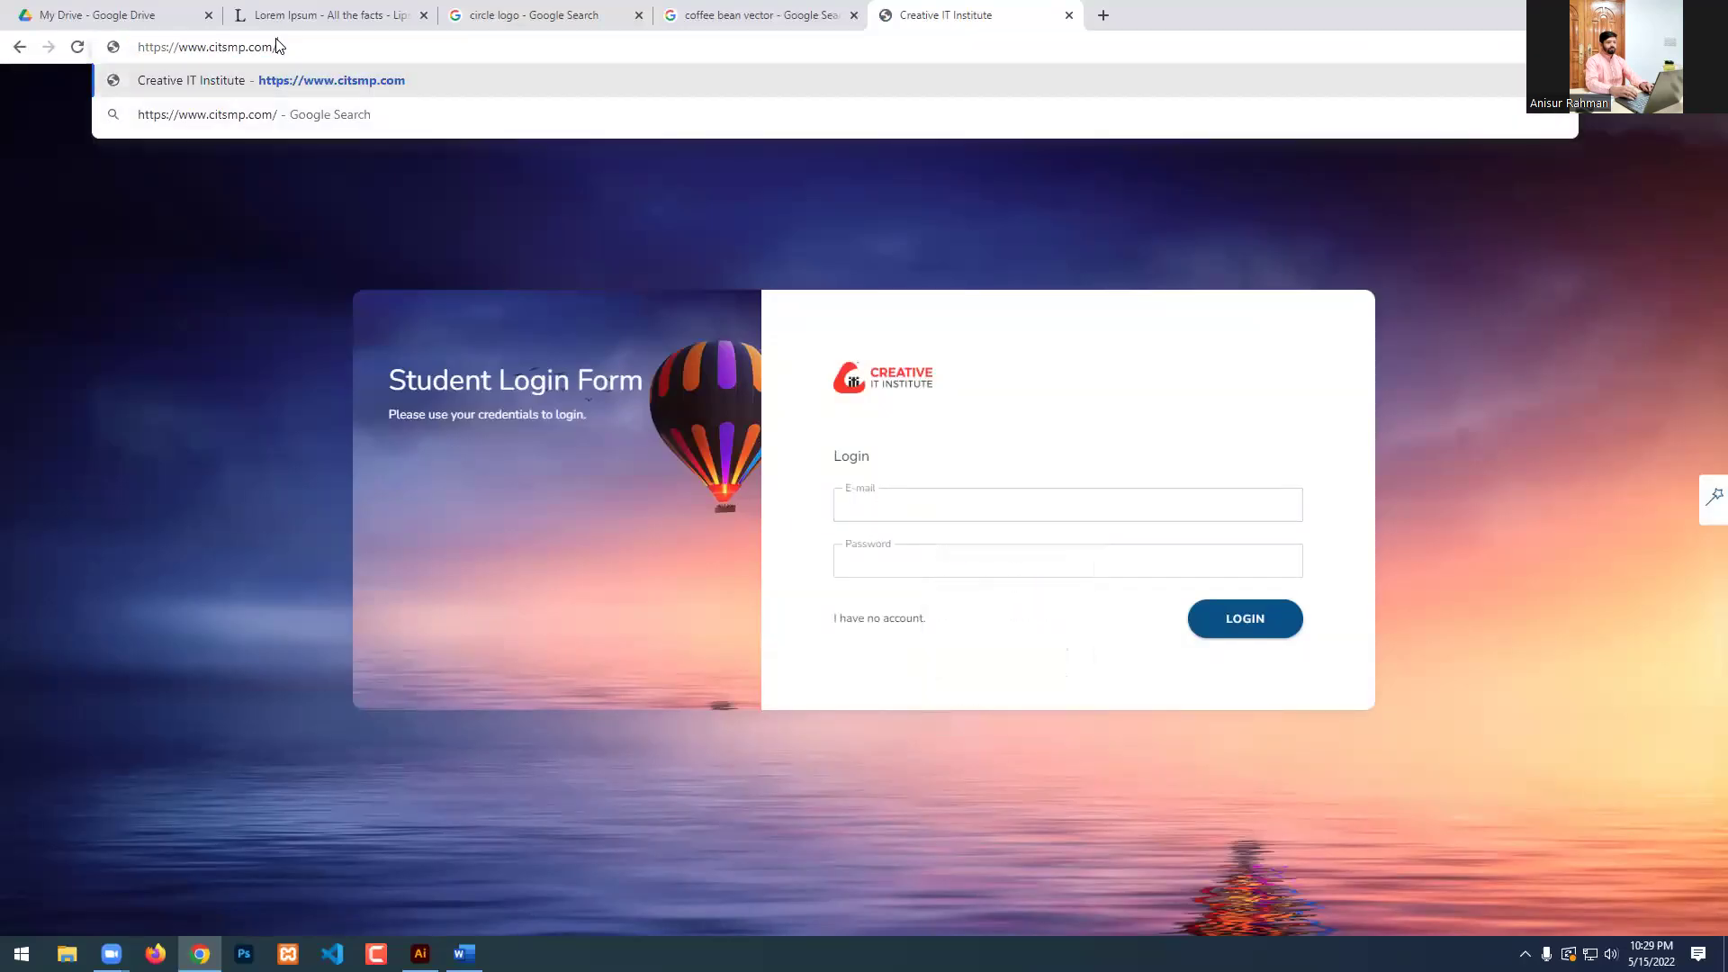
{"action": "type", "text": "teacher"}
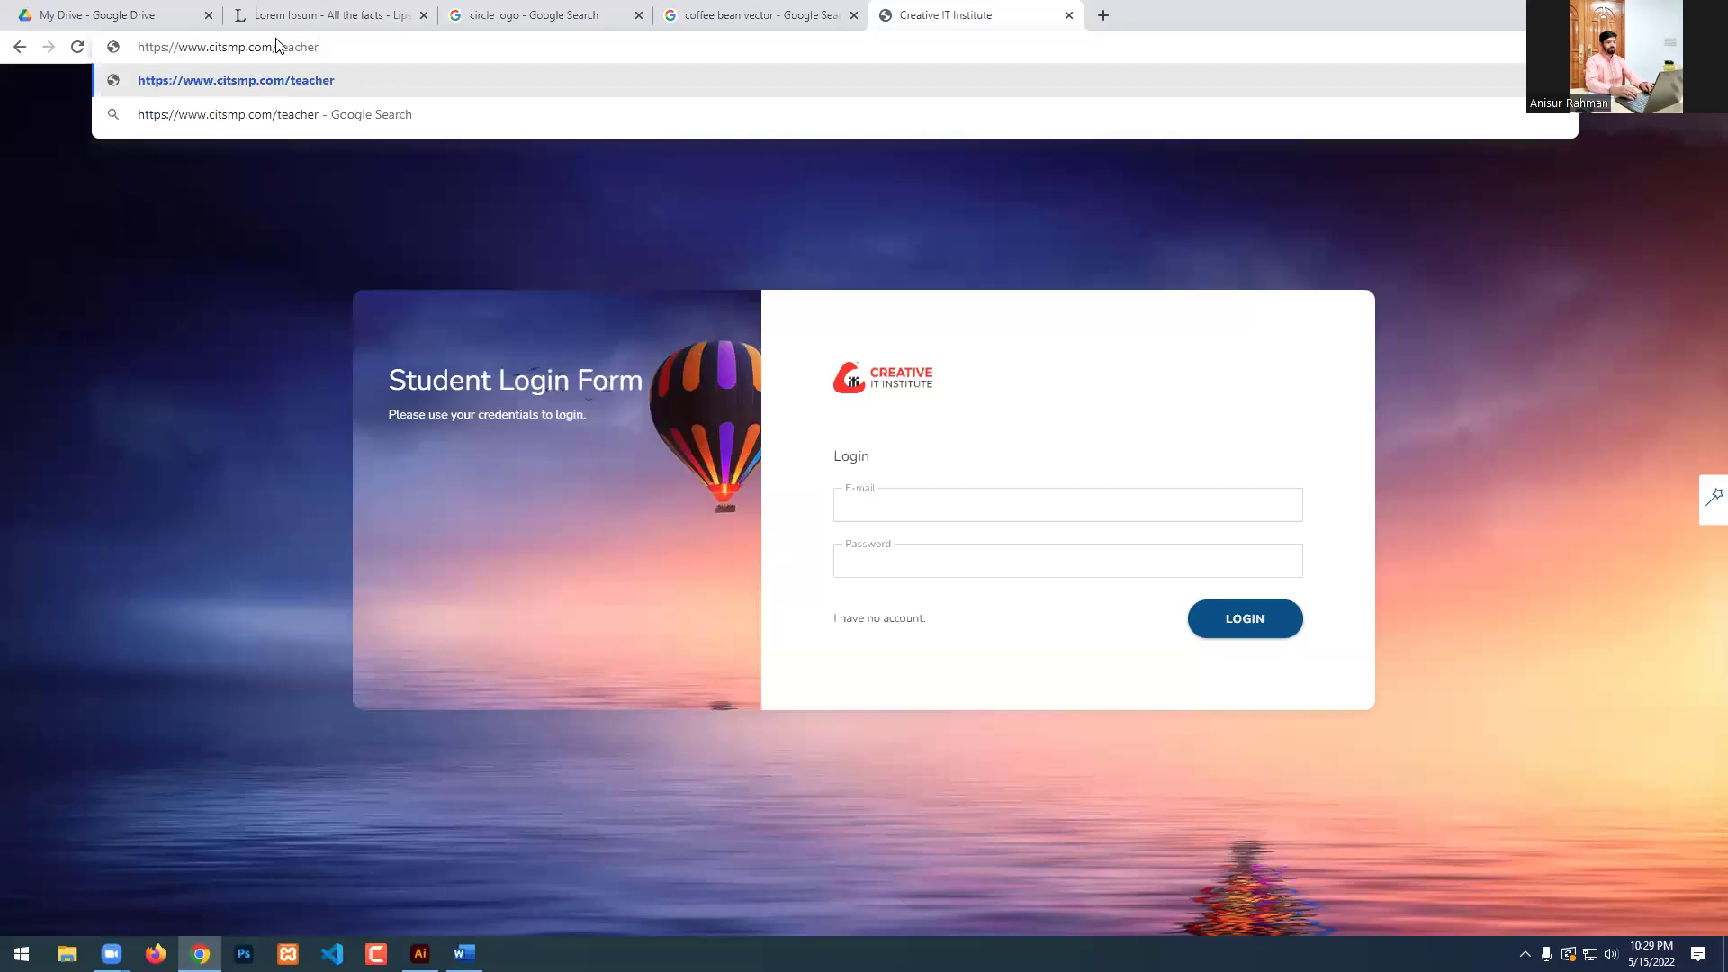
{"action": "key", "text": "Return"}
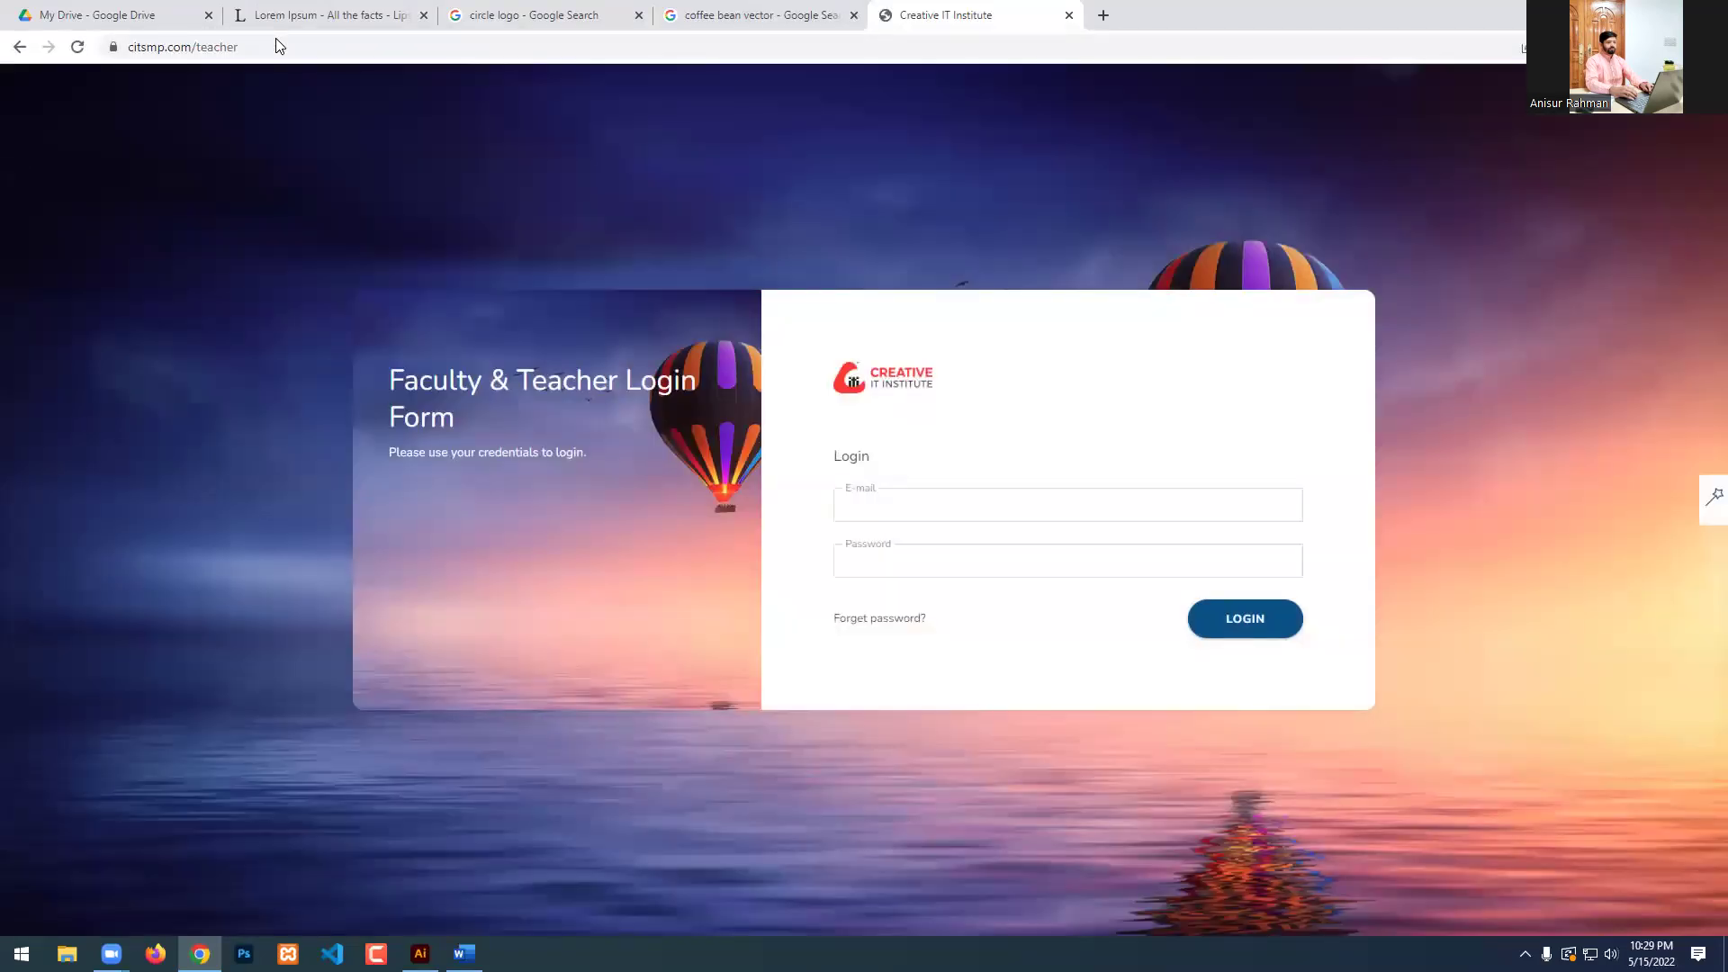
Enter the teacher e-mail and password and submit the login.
{"action": "left_click", "coordinate": [860, 497]}
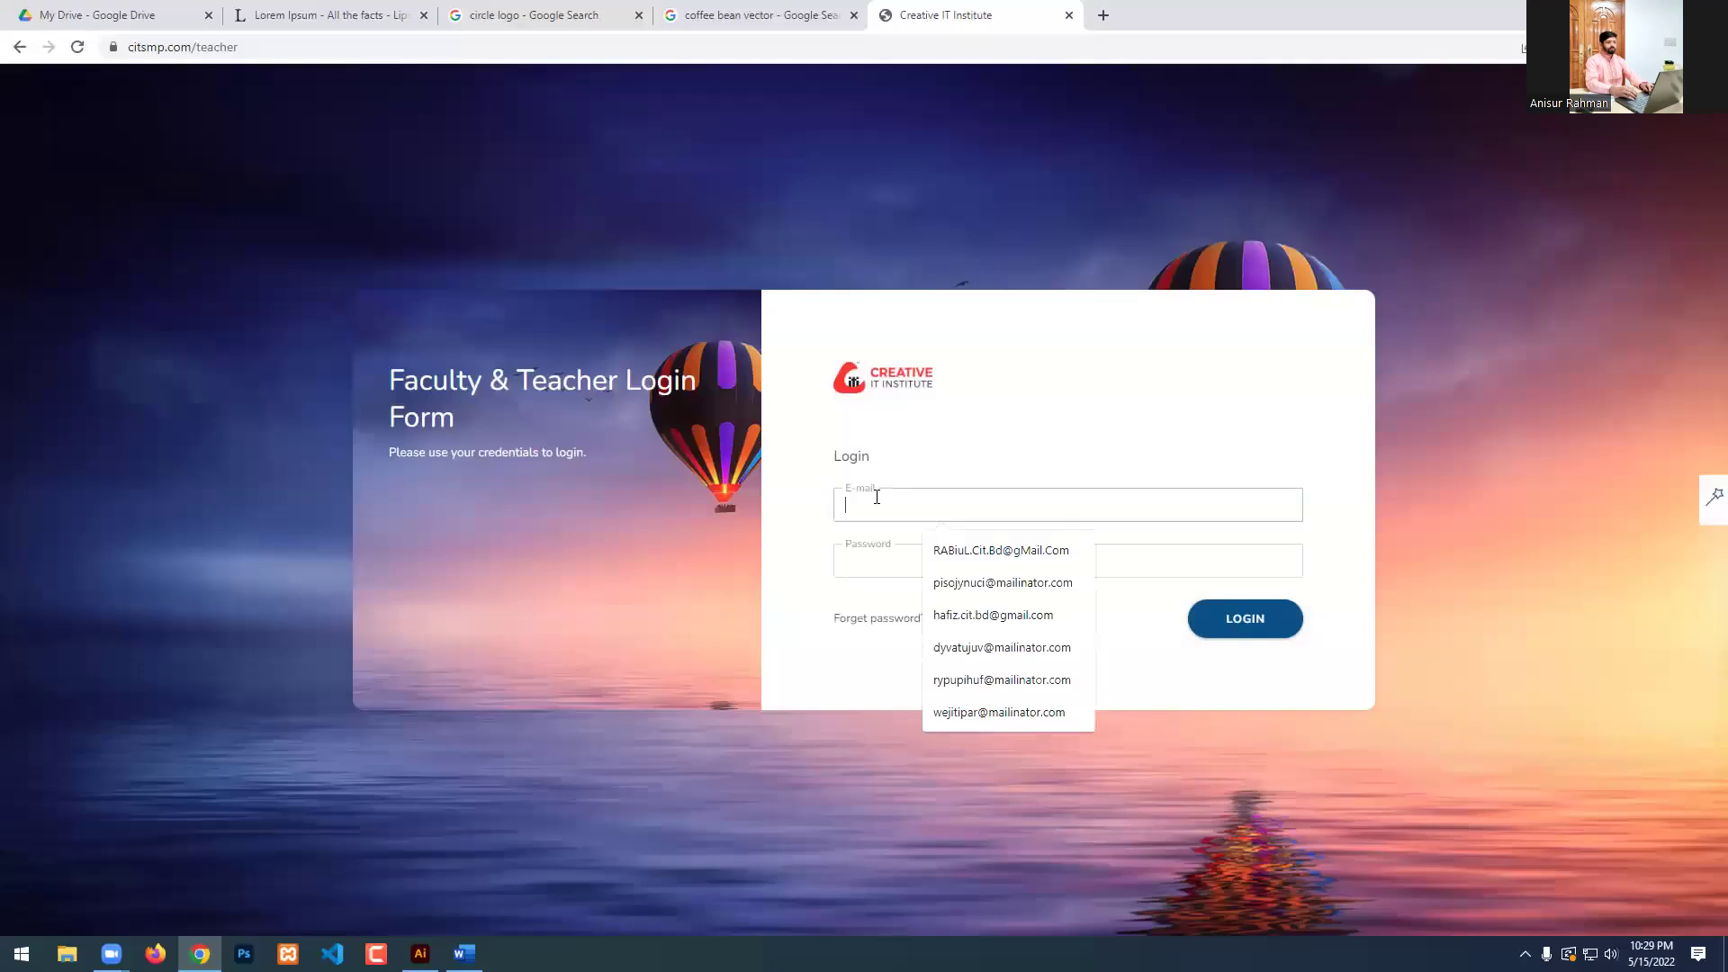
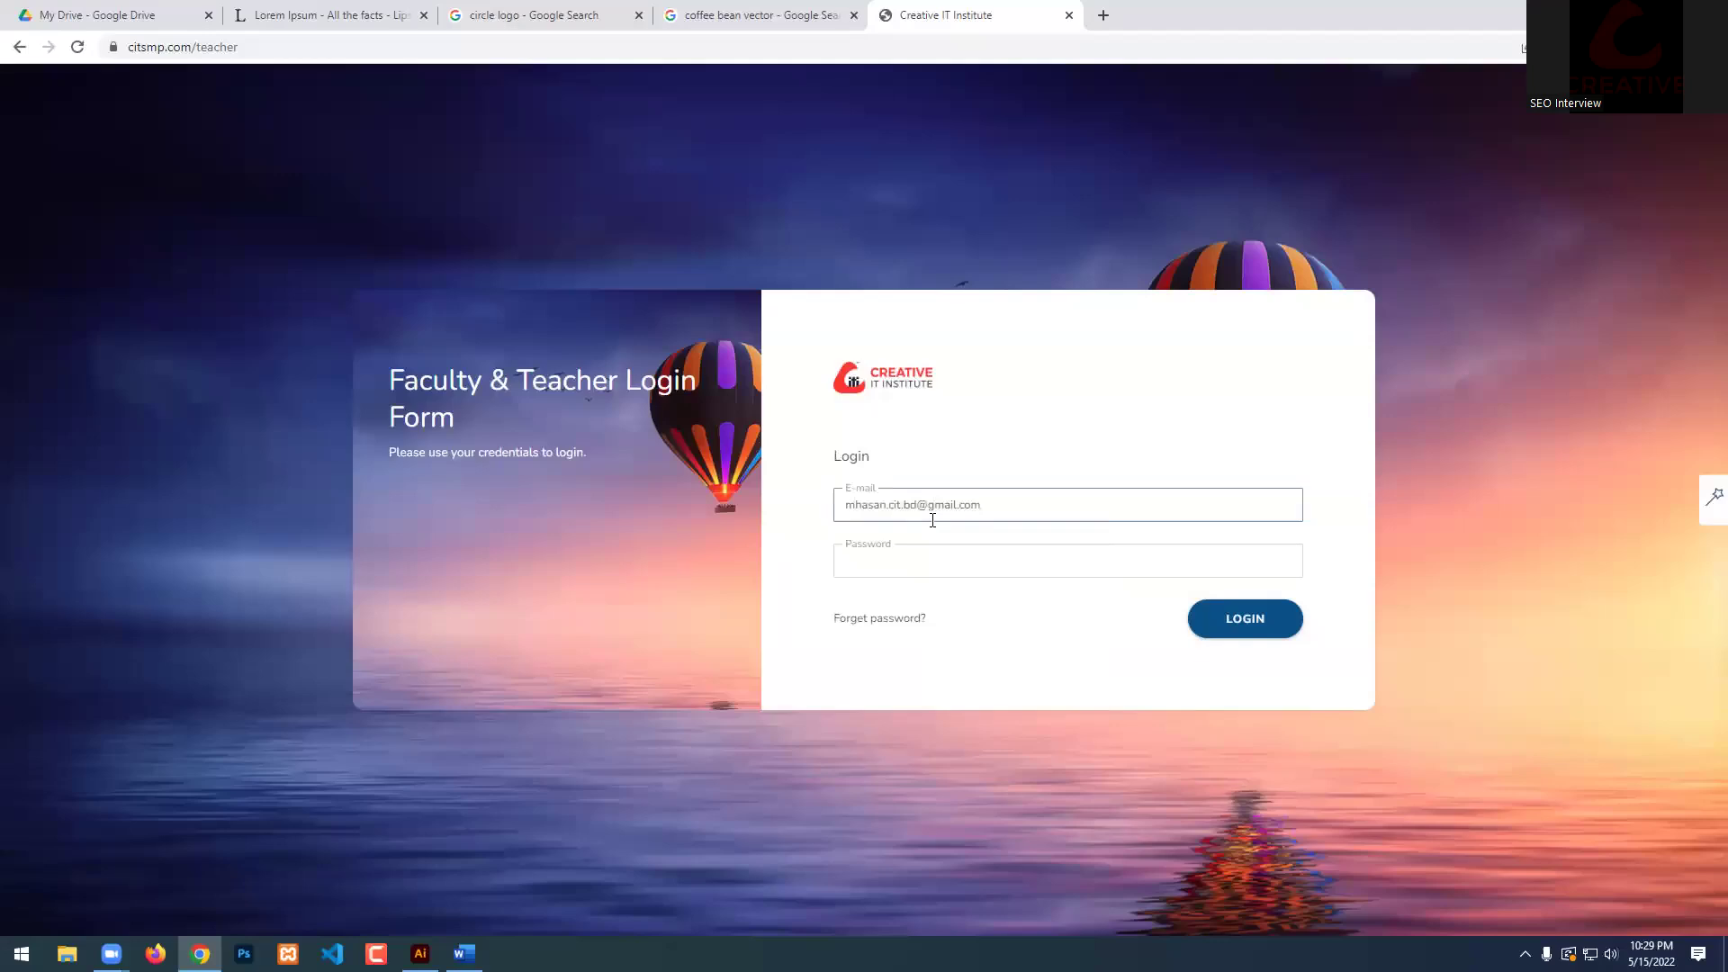
{"action": "key", "text": "Tab"}
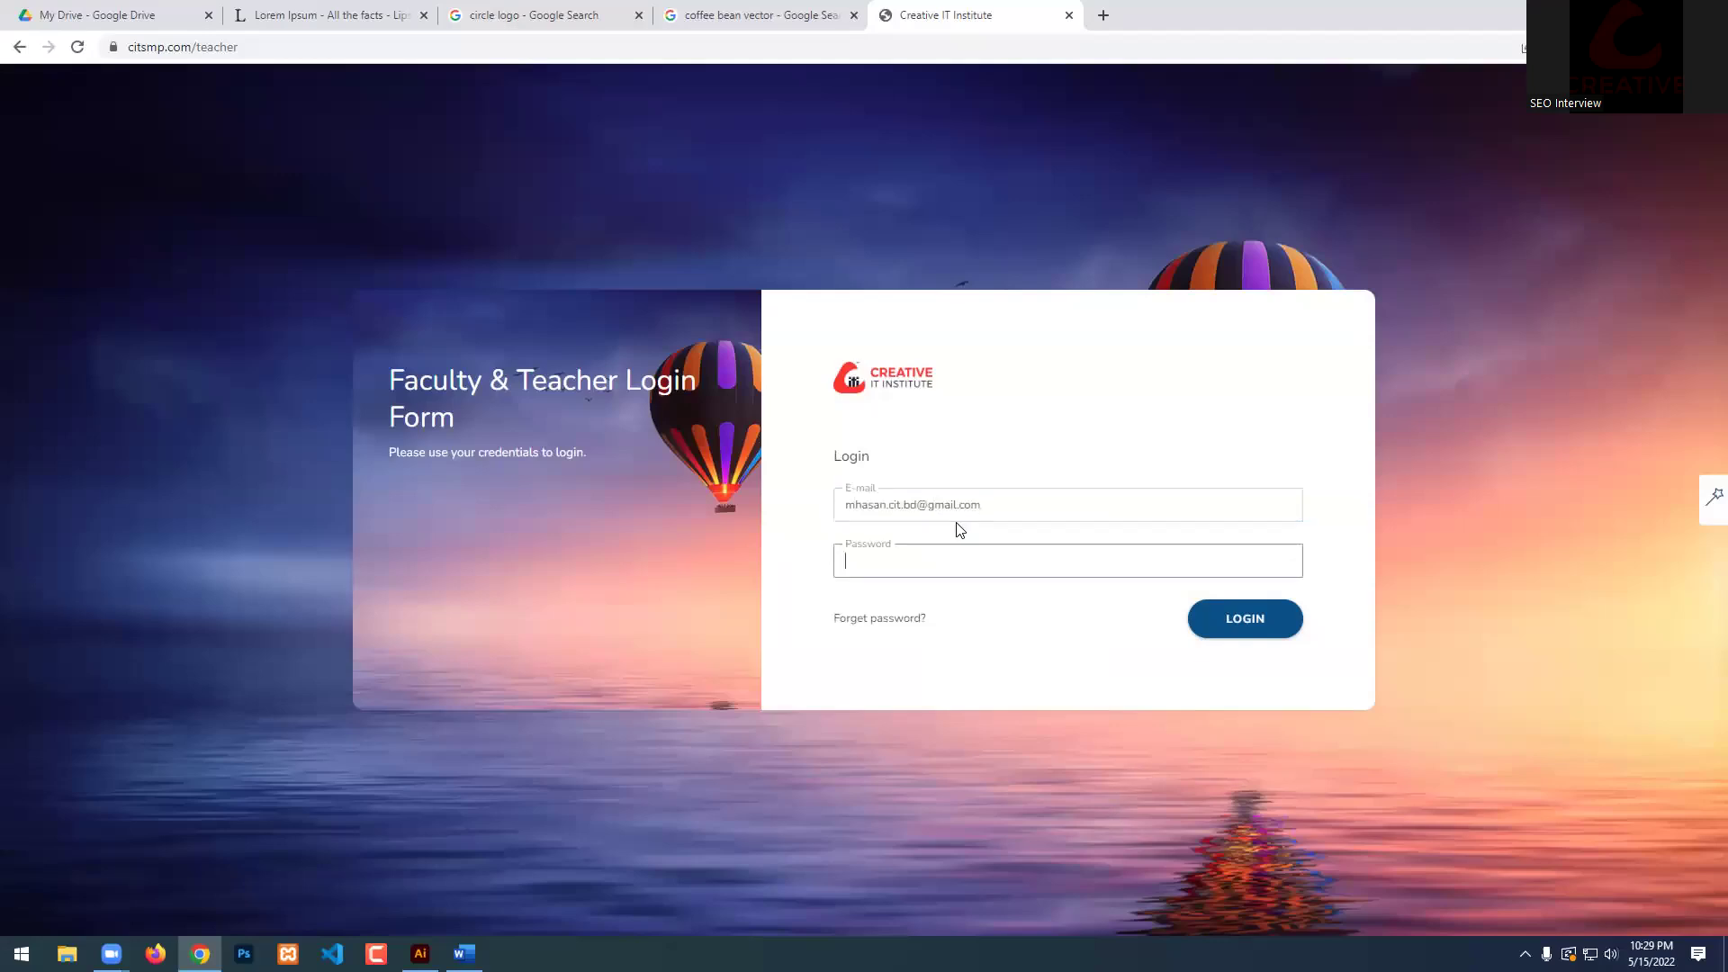
{"action": "key", "text": "BackSpace"}
{"action": "key", "text": "Return"}
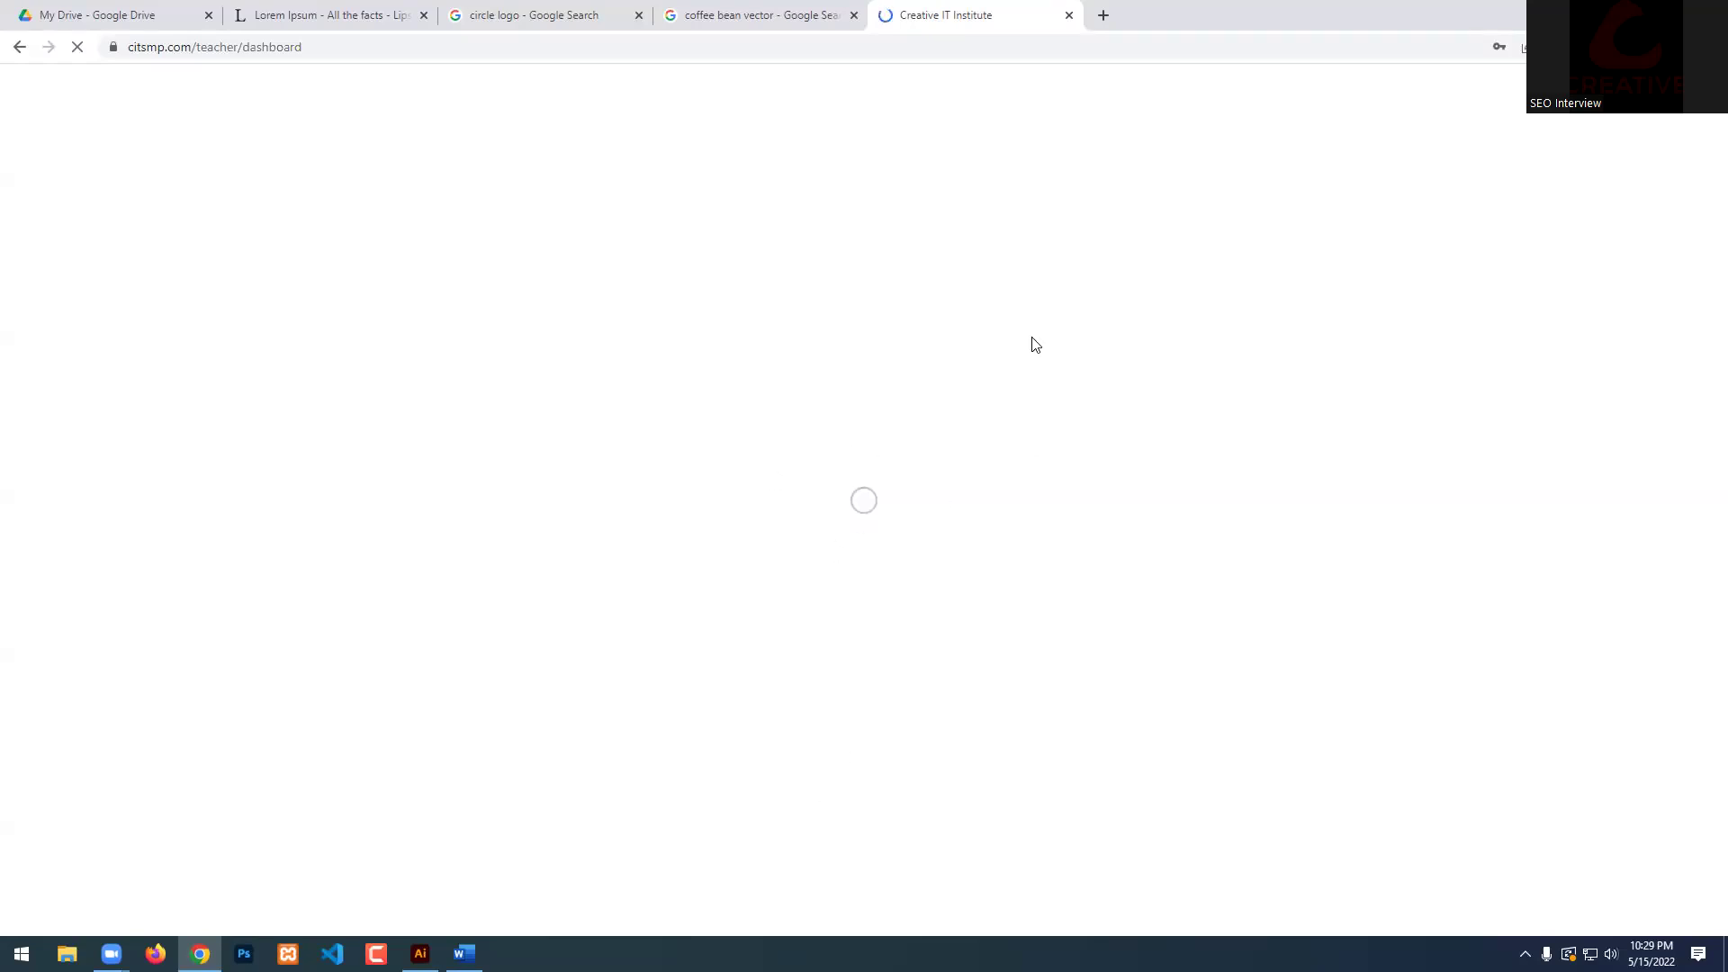
Close the old search and portal tabs and start a fresh Google search in a new tab.
{"action": "left_click", "coordinate": [847, 15]}
{"action": "left_click", "coordinate": [854, 15]}
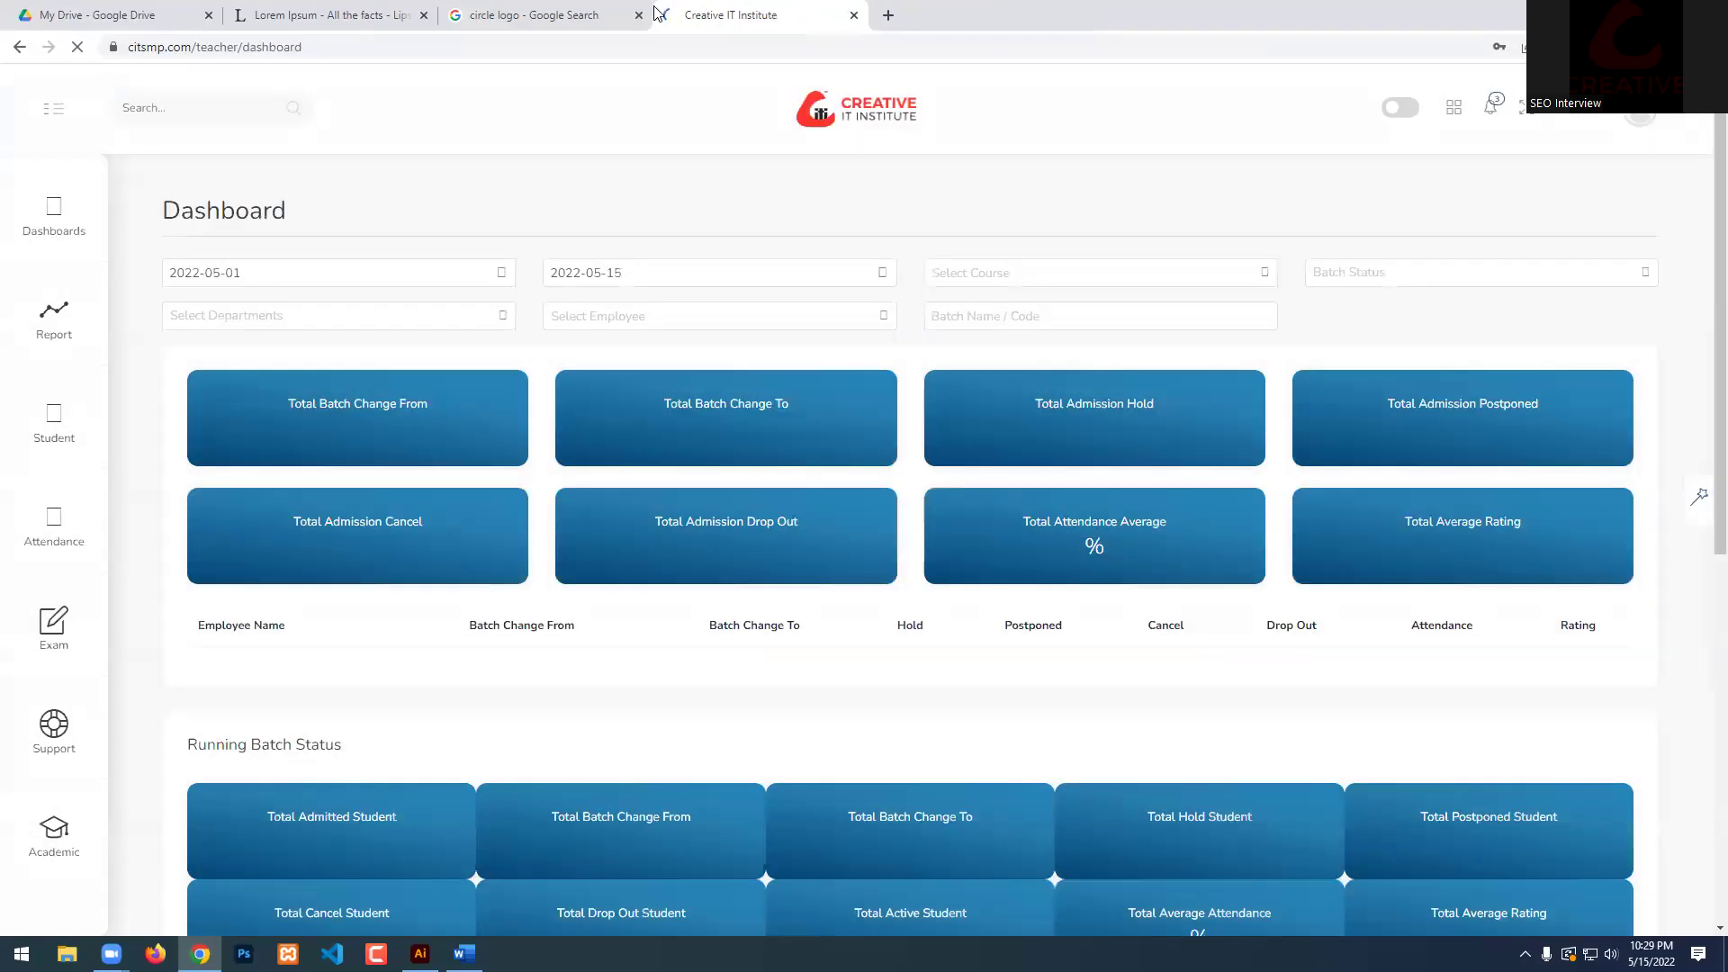
{"action": "key", "text": "ctrl+w"}
{"action": "key", "text": "ctrl+t"}
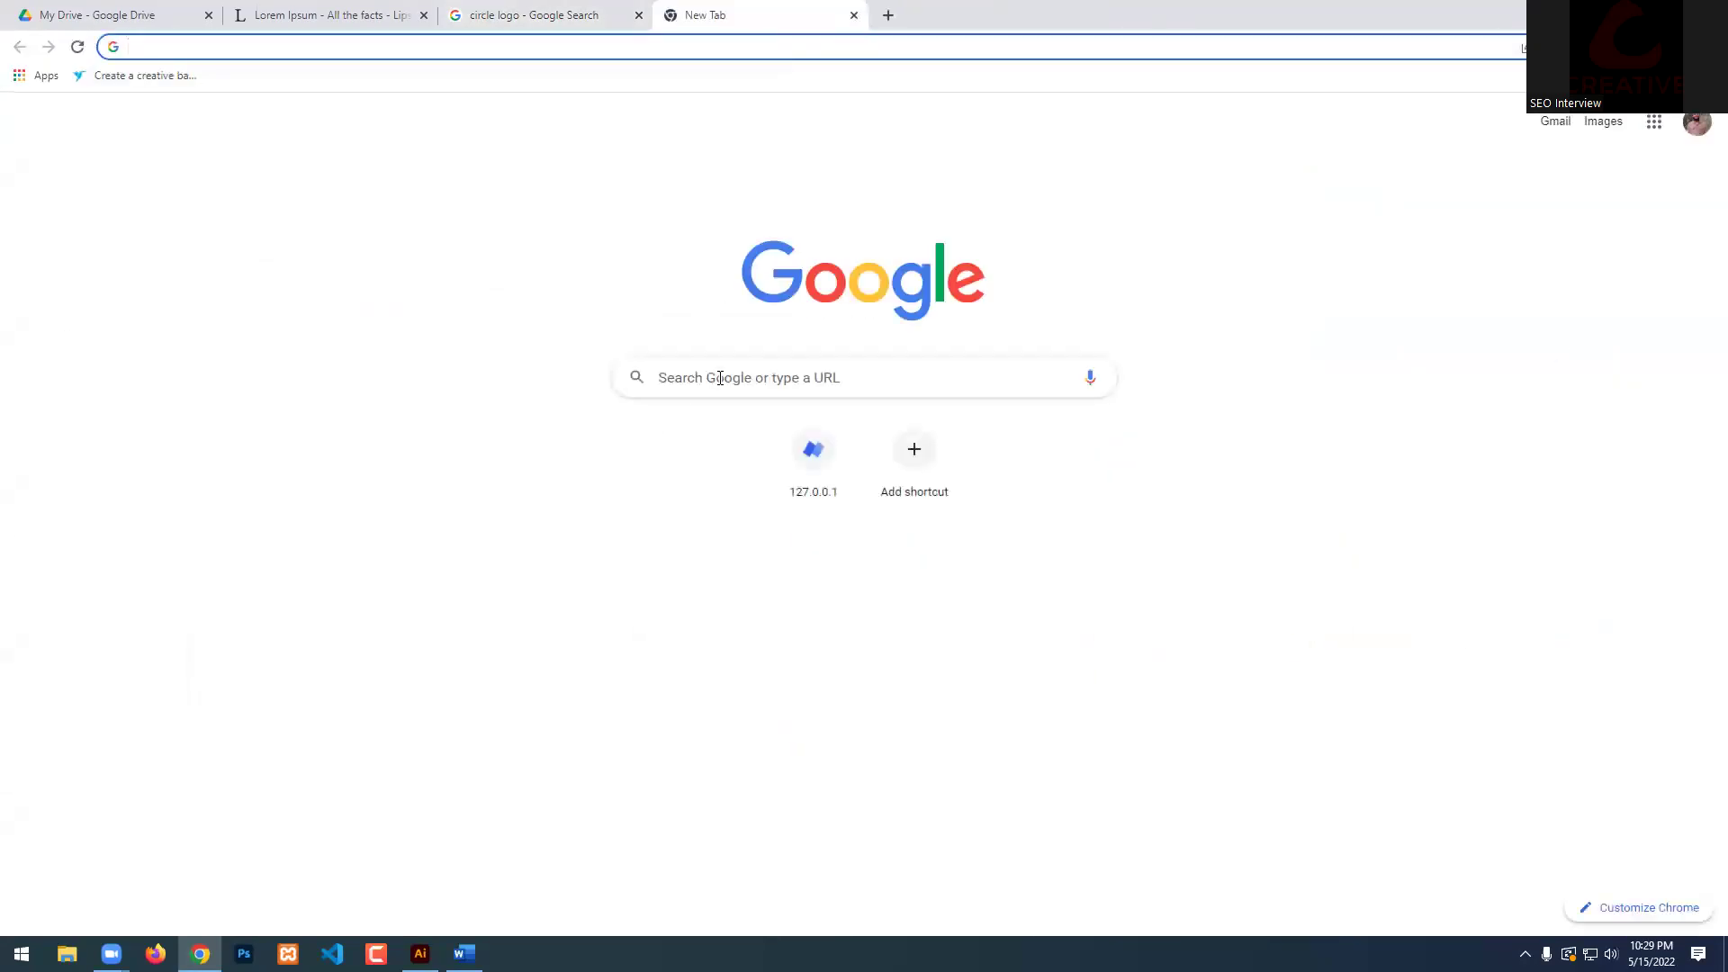
{"action": "left_click", "coordinate": [720, 377]}
{"action": "type", "text": "c"}
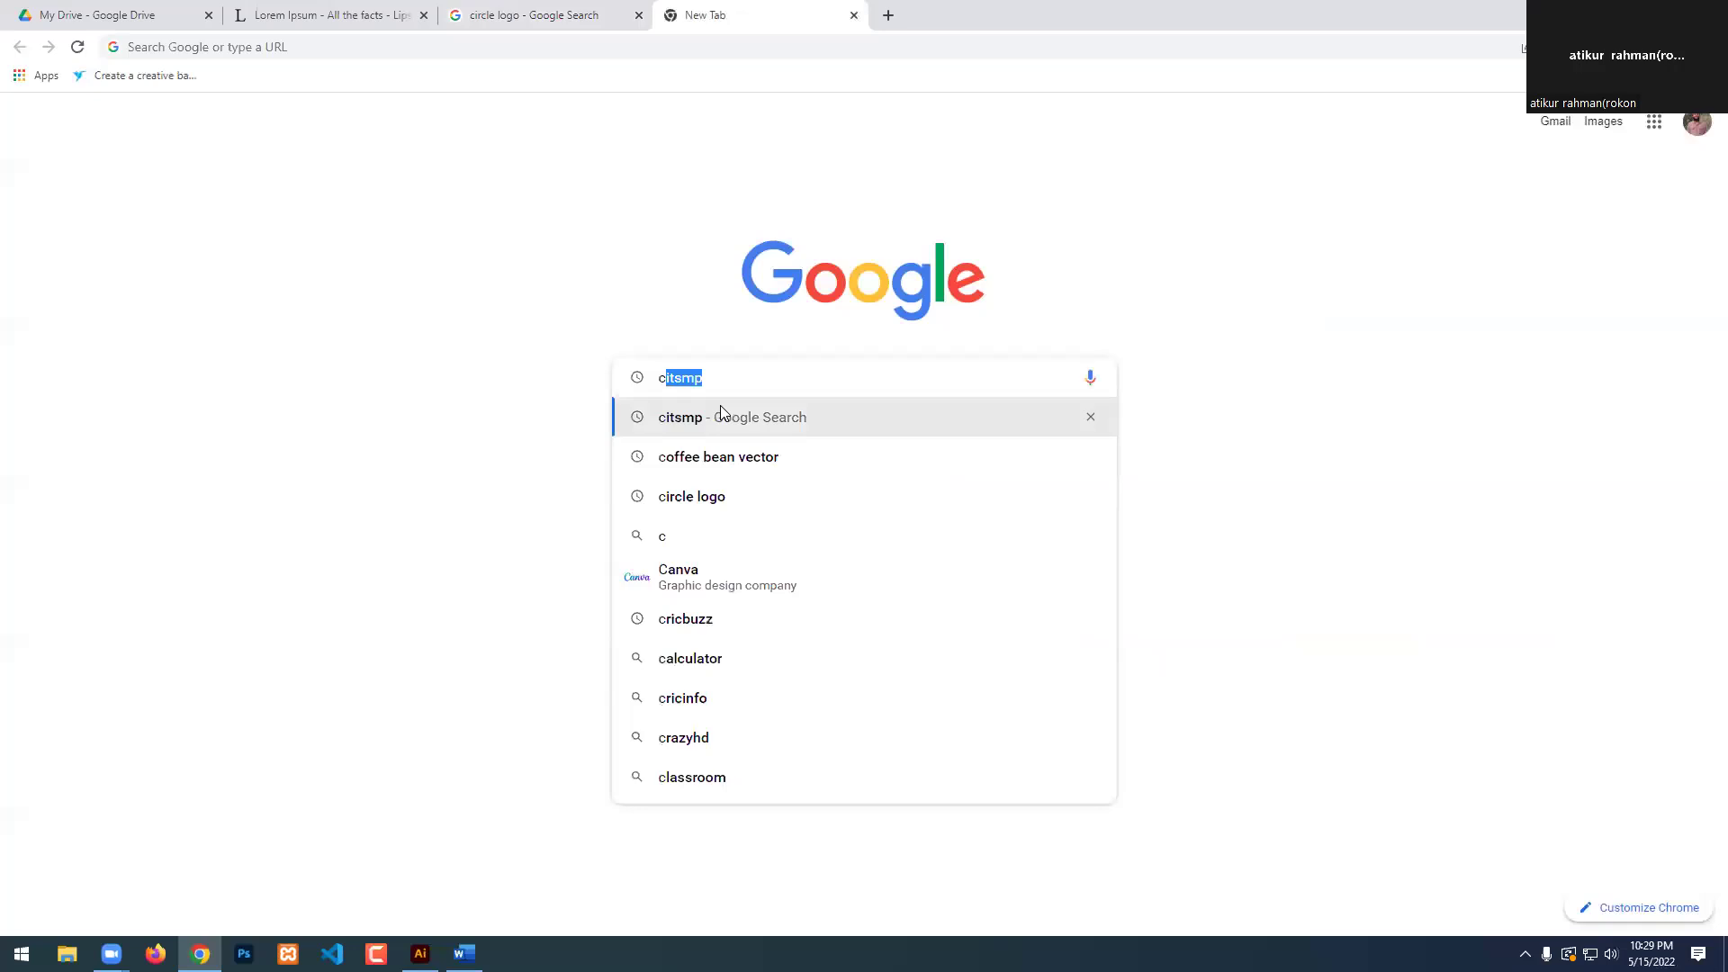
{"action": "key", "text": "Return"}
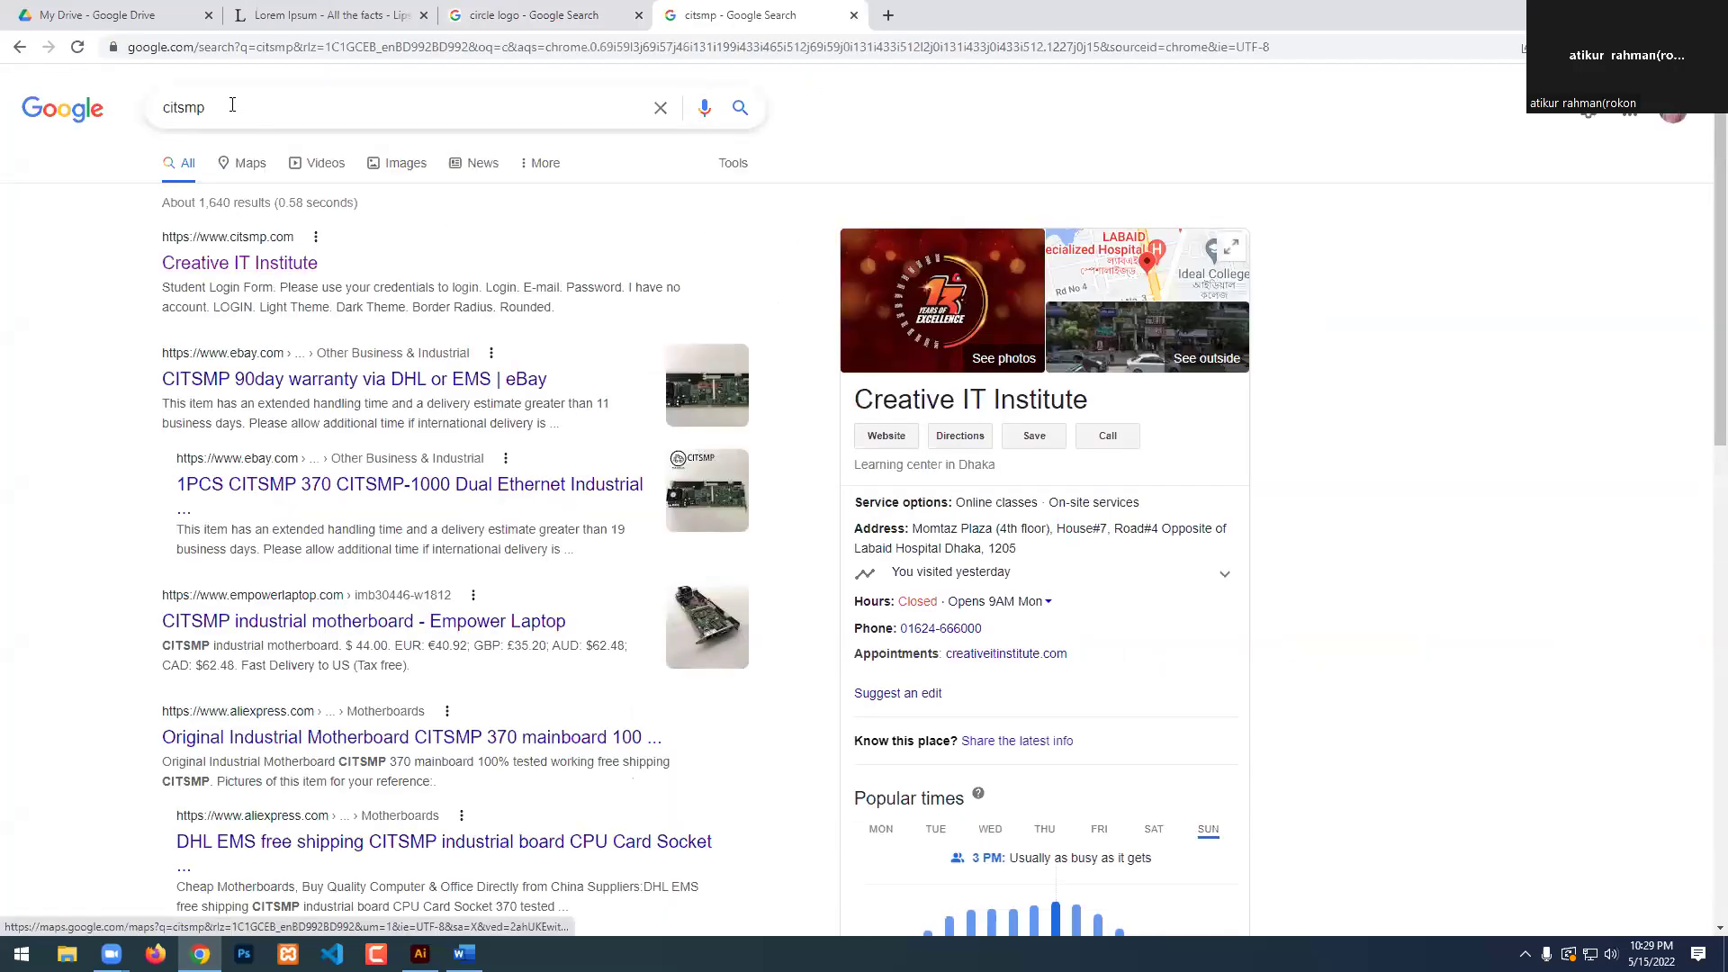
Refine the search to citsmp.com/teacher and load the portal's teacher page.
{"action": "left_click", "coordinate": [239, 105]}
{"action": "left_click", "coordinate": [185, 171]}
{"action": "left_click", "coordinate": [279, 106]}
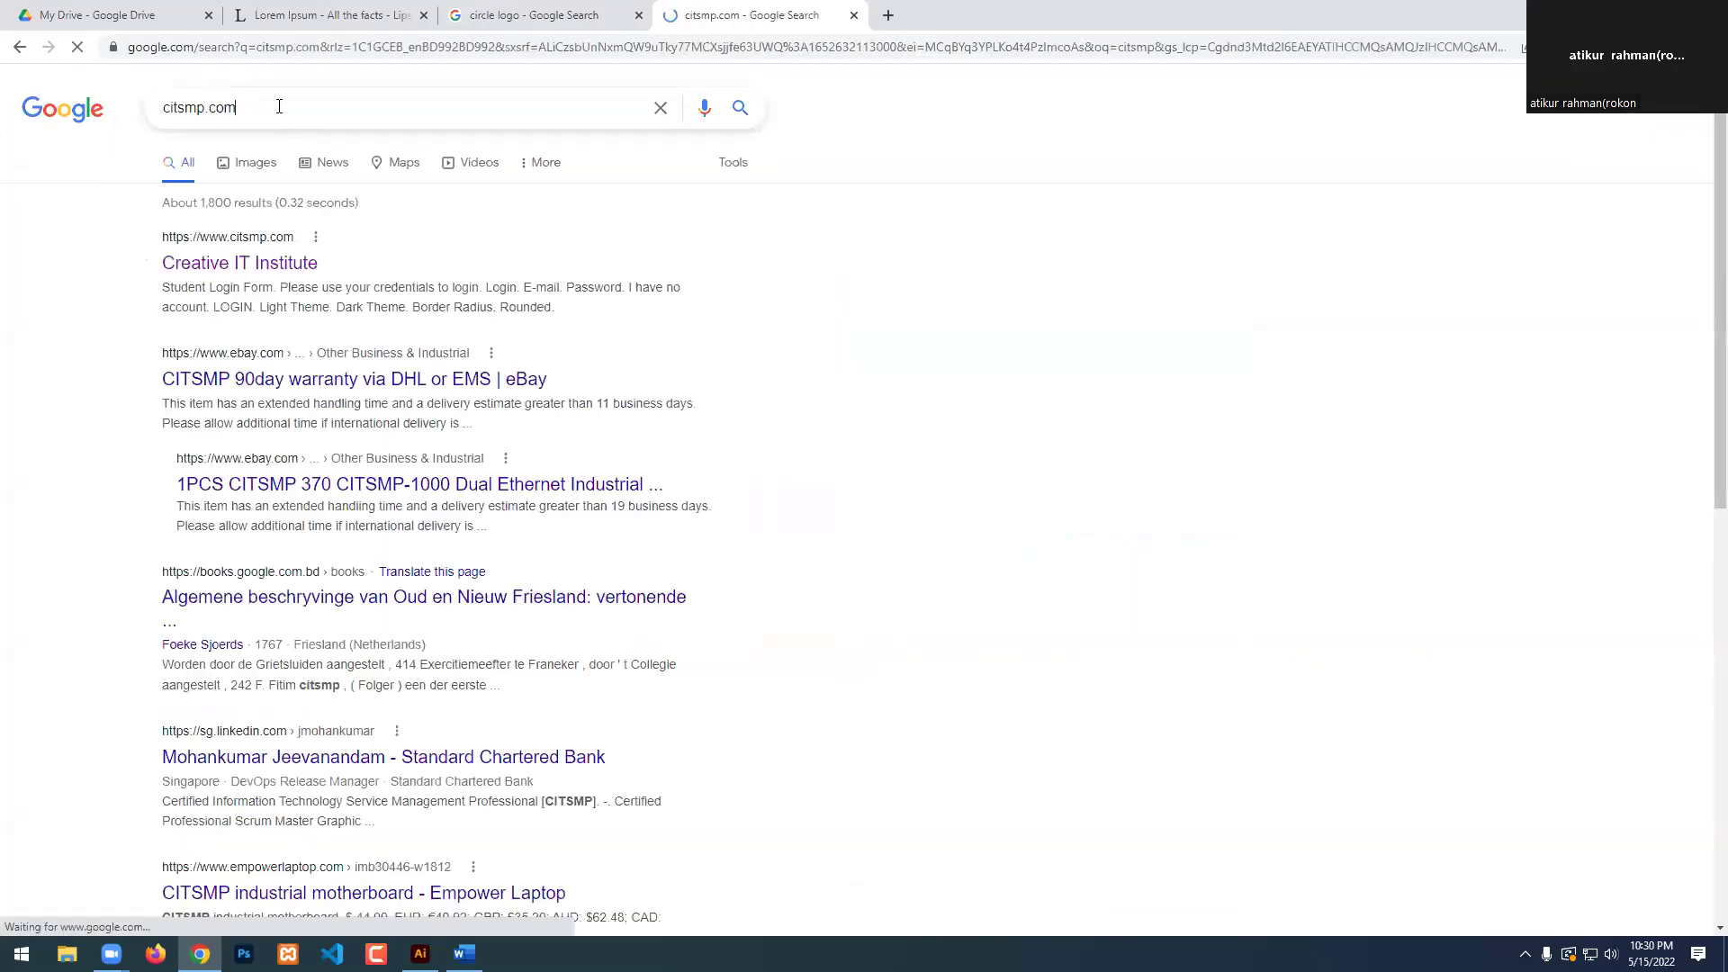
{"action": "type", "text": "/teacher"}
{"action": "key", "text": "Return"}
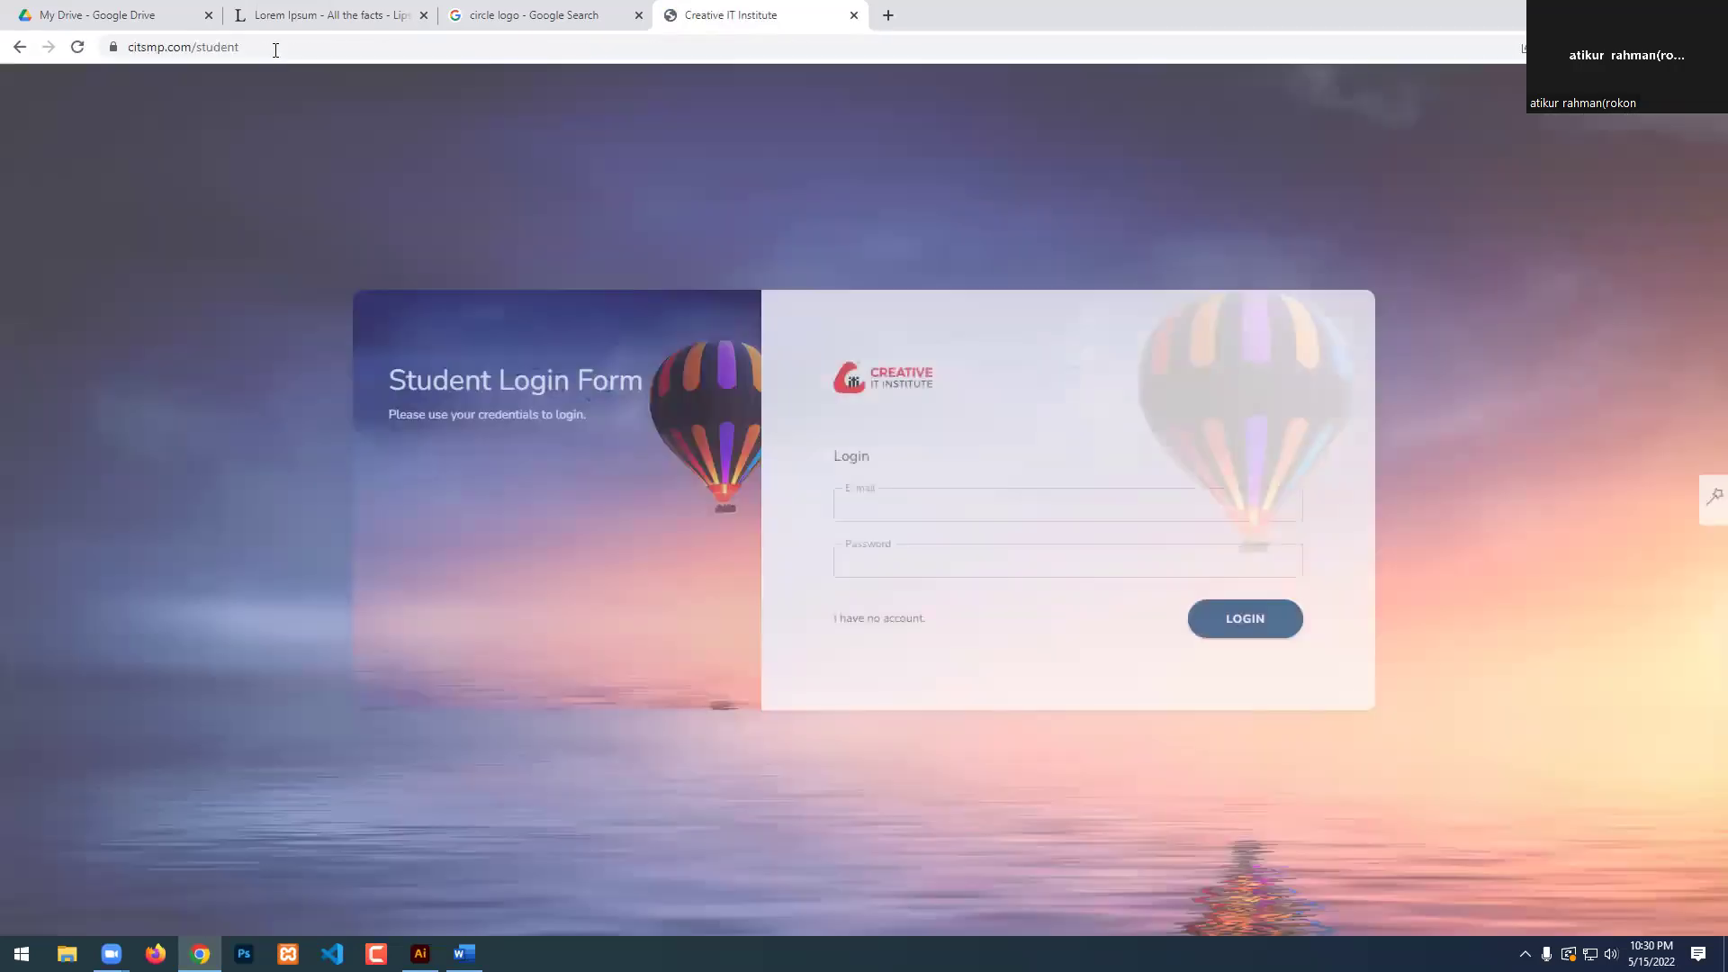
{"action": "left_click", "coordinate": [330, 43]}
{"action": "key", "text": "BackSpace"}
{"action": "key", "text": "BackSpace"}
{"action": "key", "text": "BackSpace"}
{"action": "key", "text": "BackSpace"}
{"action": "key", "text": "BackSpace"}
{"action": "key", "text": "BackSpace"}
{"action": "key", "text": "BackSpace"}
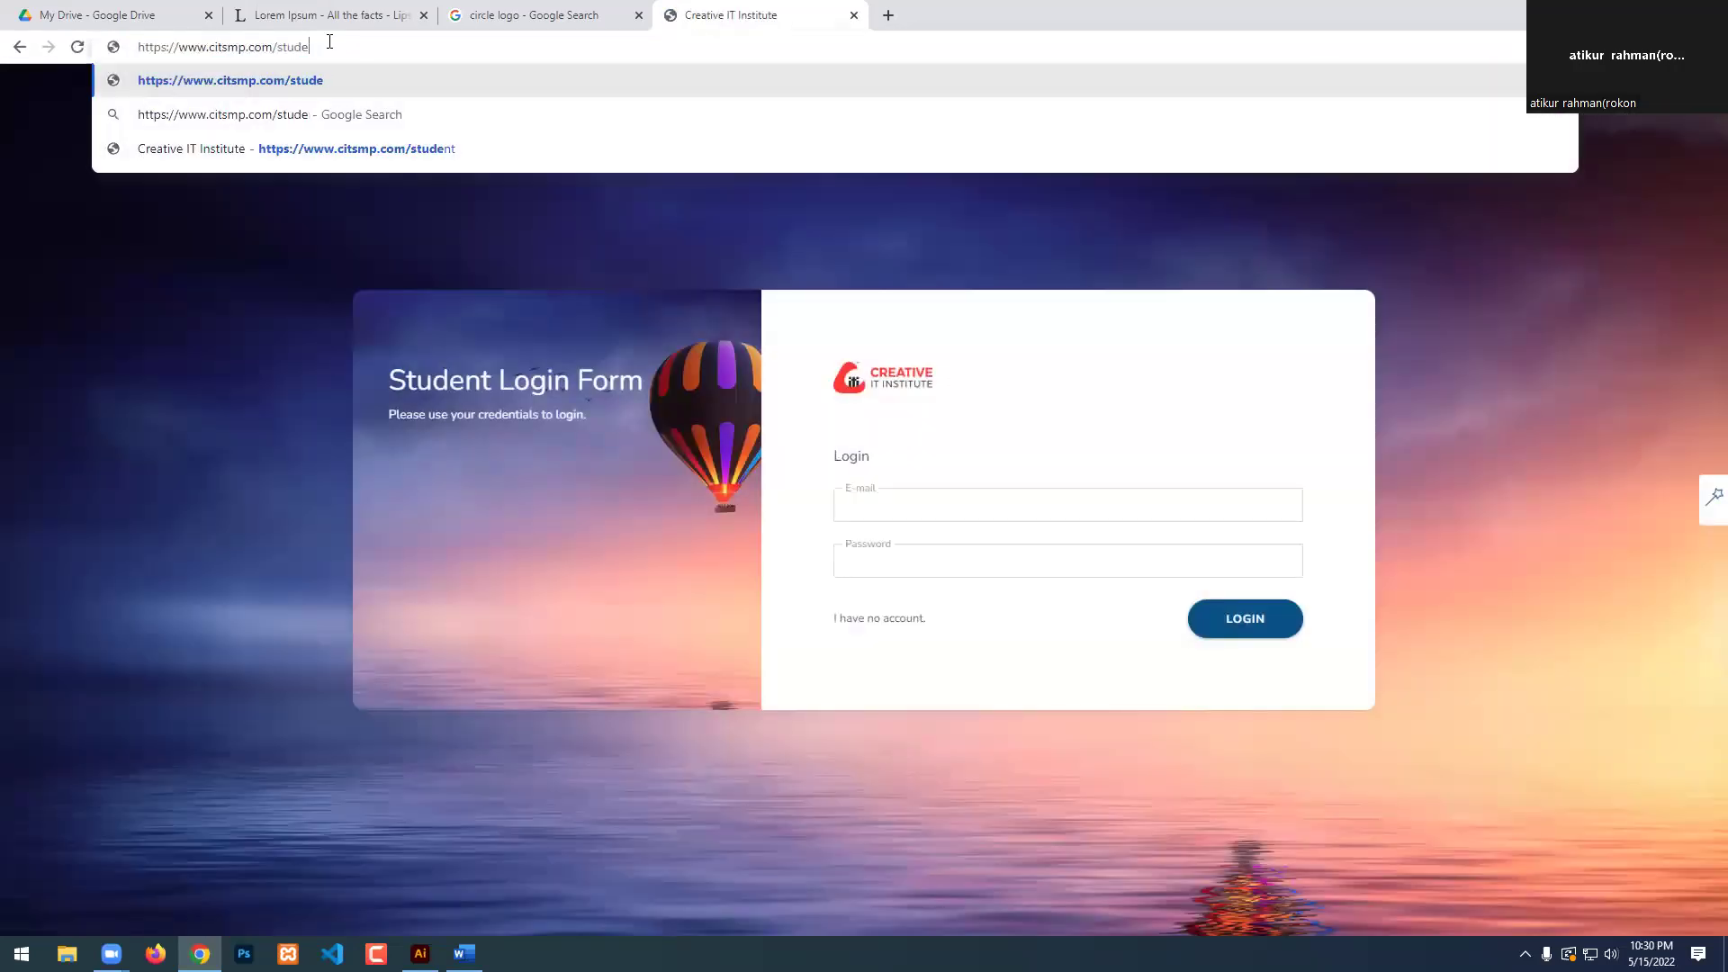
{"action": "type", "text": "teac"}
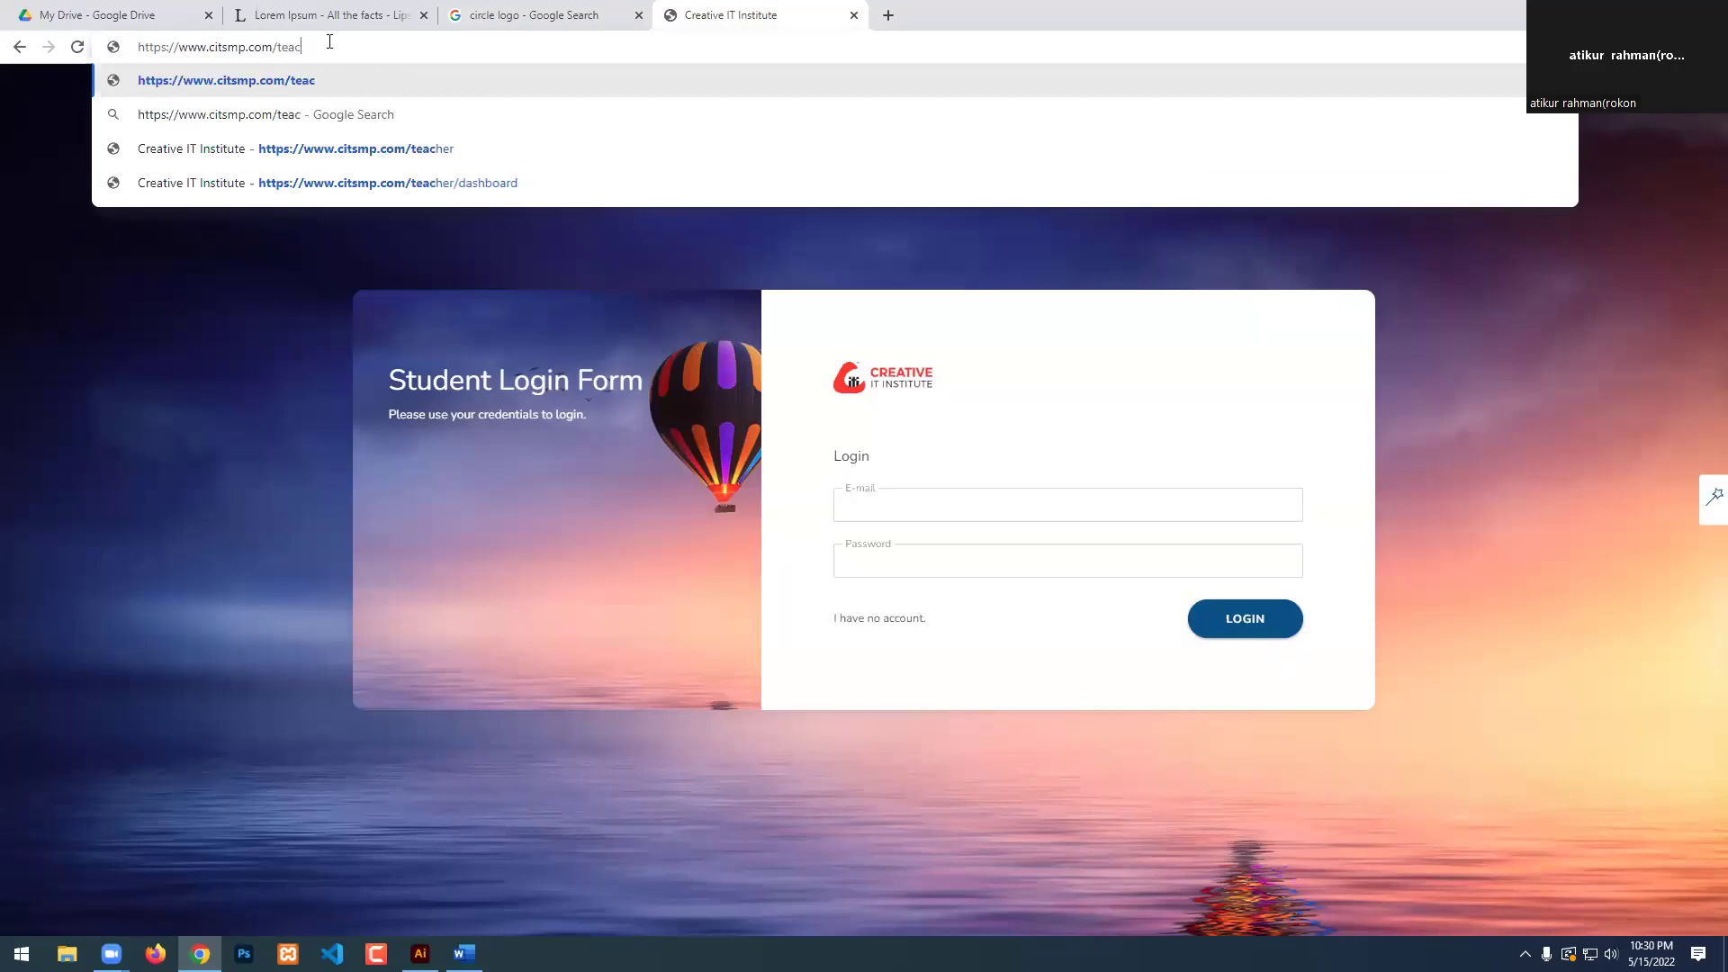
{"action": "type", "text": "her"}
{"action": "key", "text": "Return"}
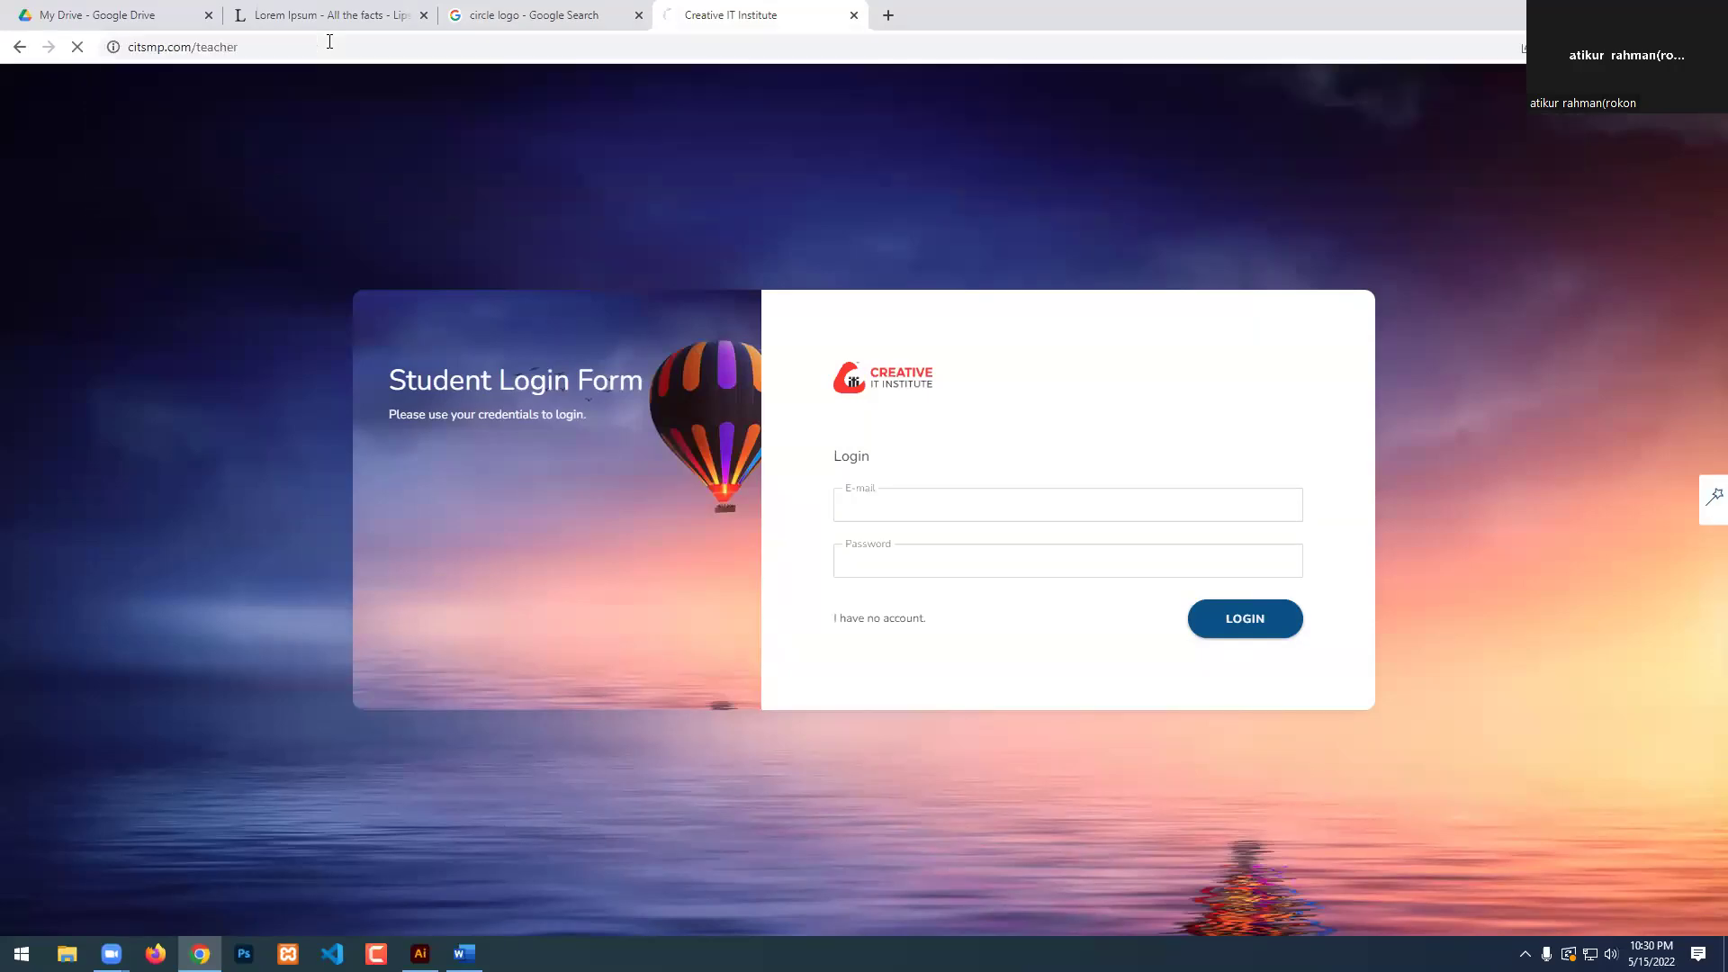
Check the Drive tab and signed-in Google accounts, then return to the portal dashboard.
{"action": "left_click", "coordinate": [108, 15]}
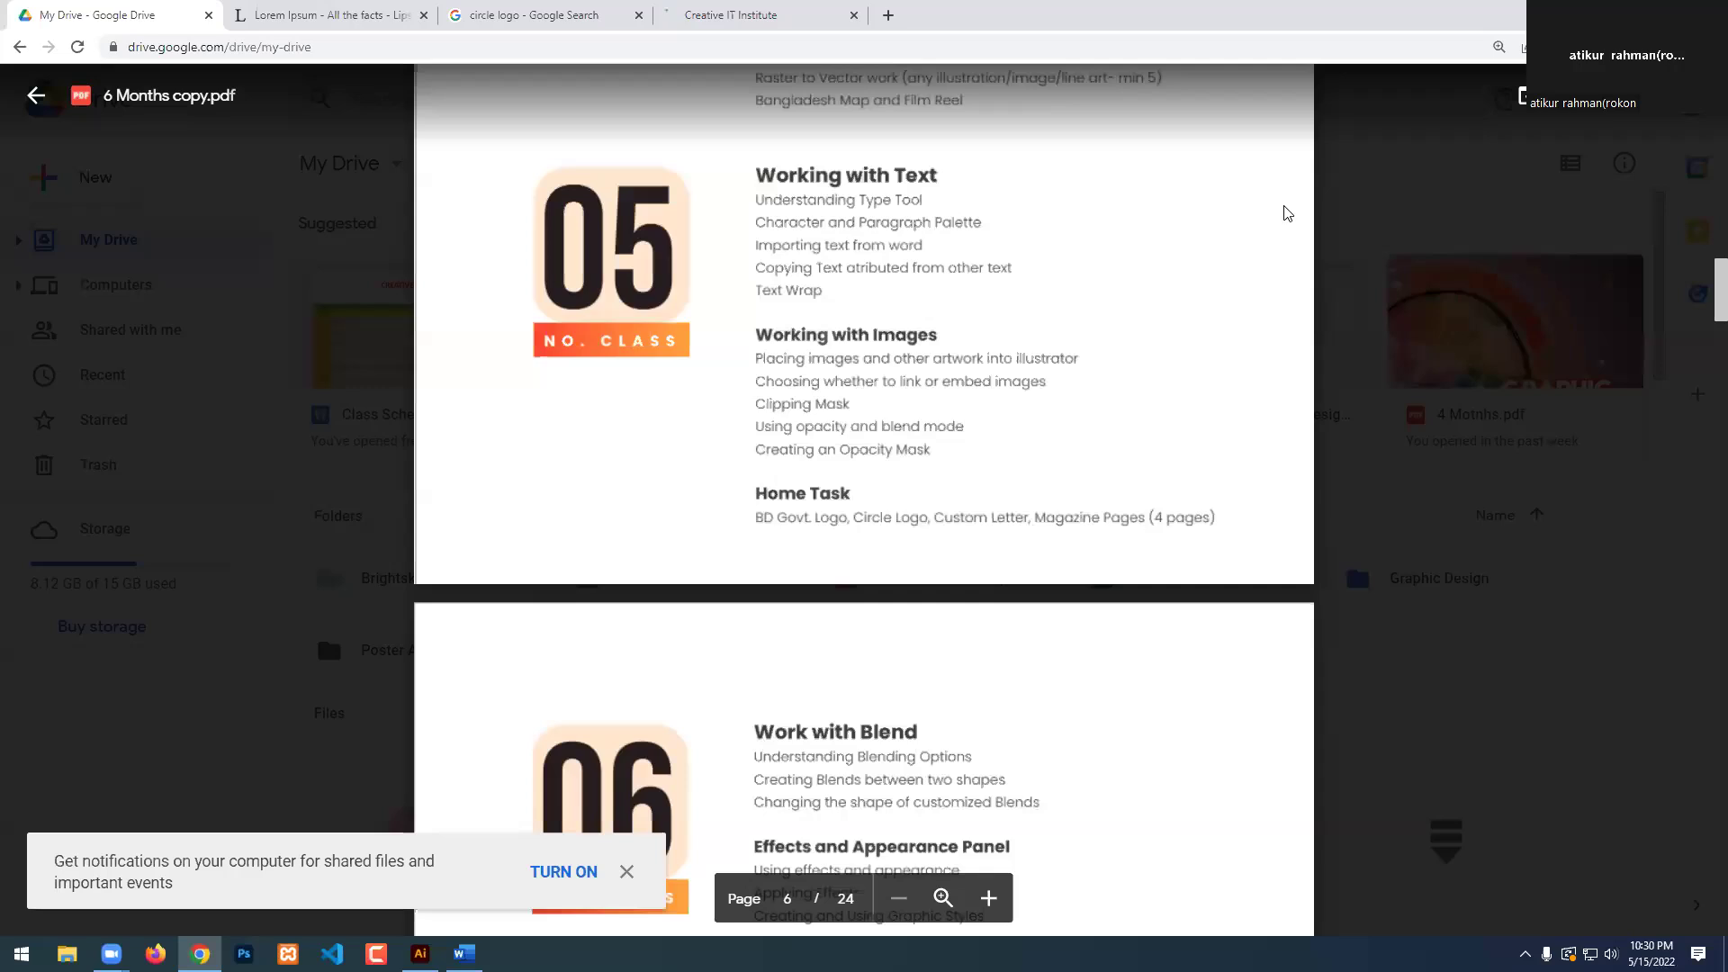
{"action": "key", "text": "Escape"}
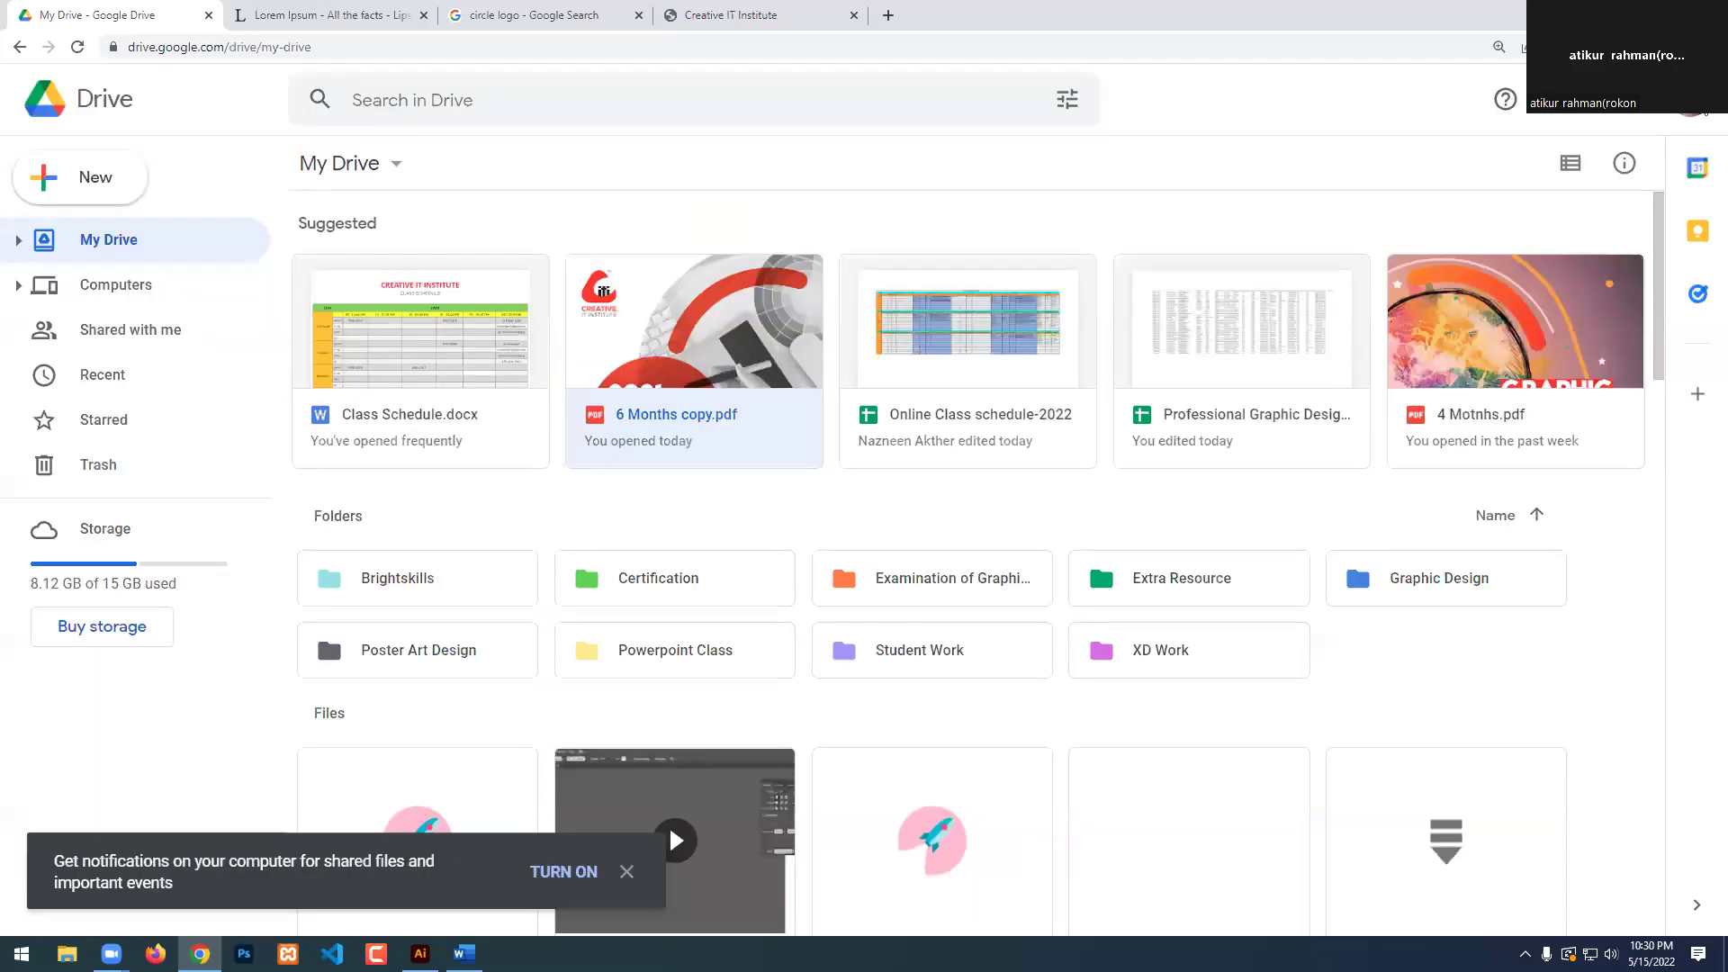
{"action": "left_click", "coordinate": [1691, 101]}
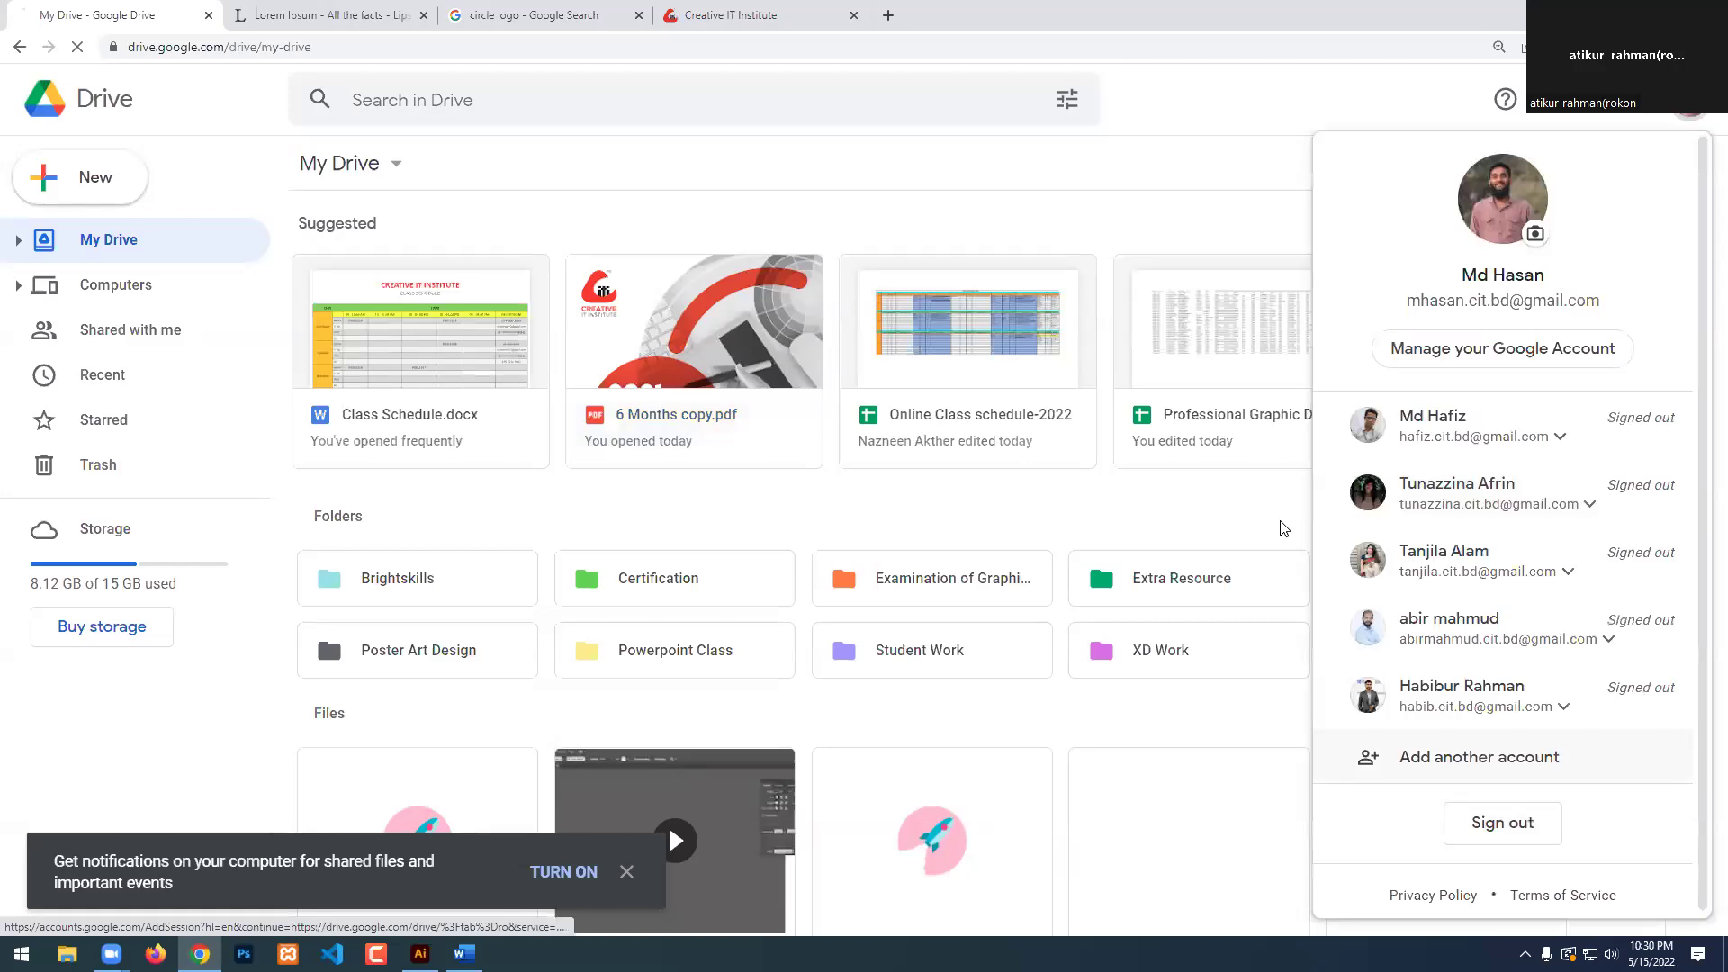
{"action": "left_click", "coordinate": [735, 12]}
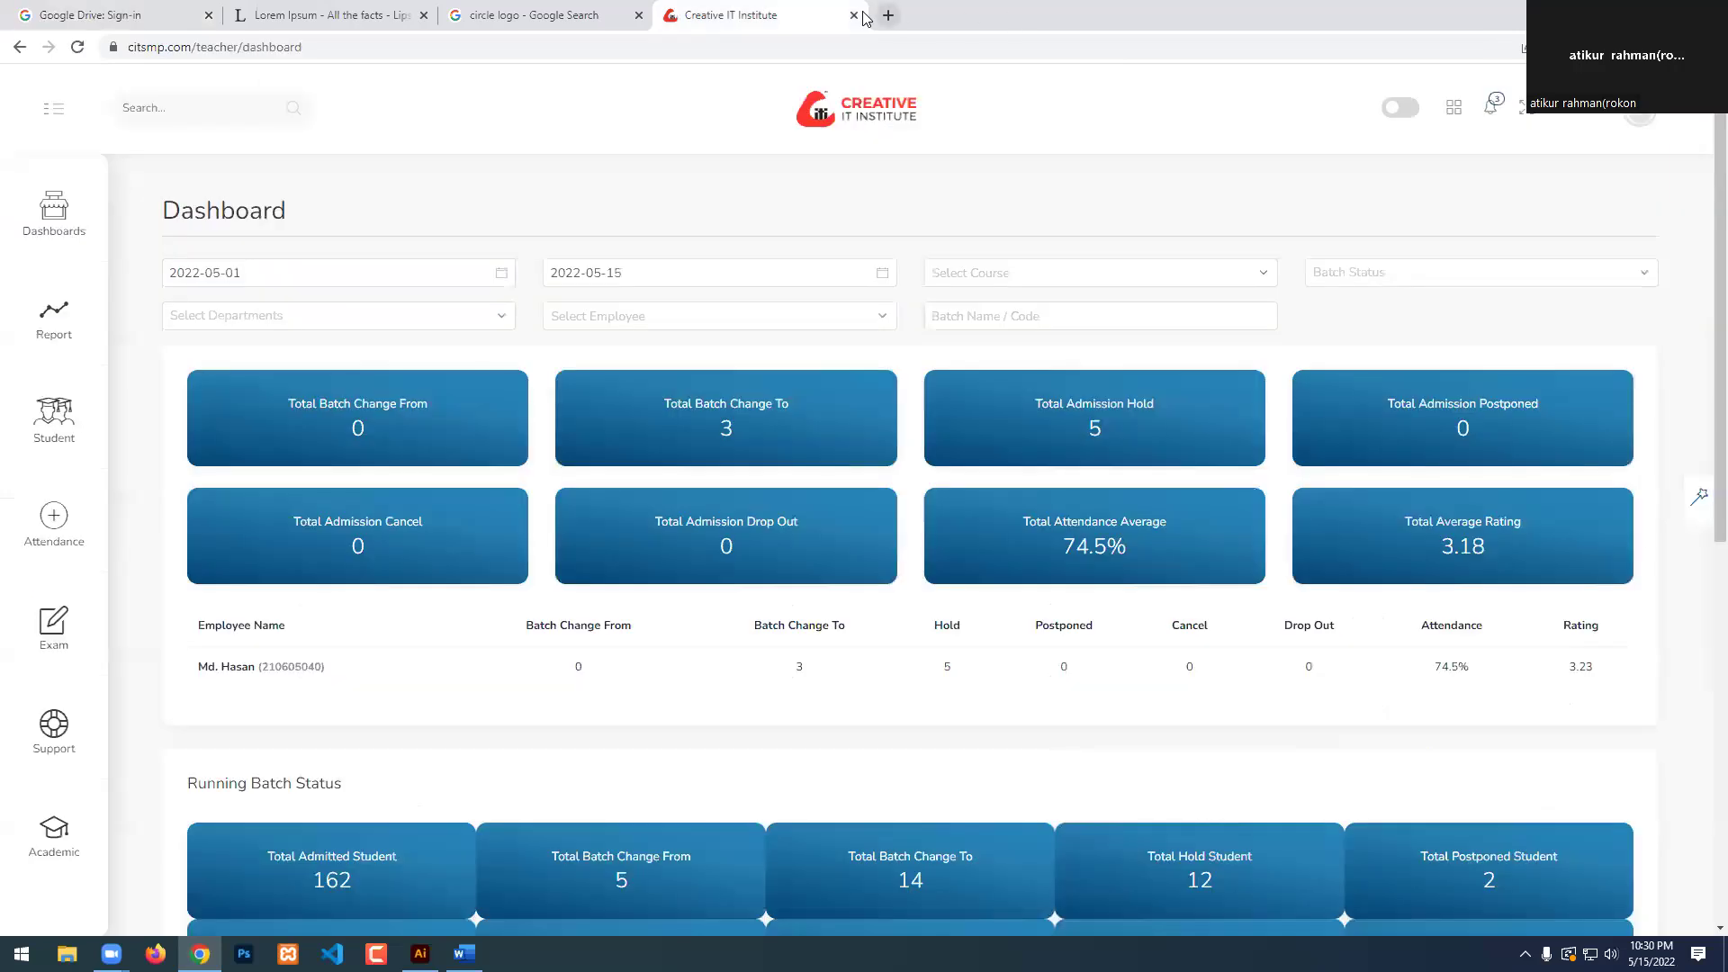
Run a Facebook search from a new tab, then go back to the portal.
{"action": "left_click", "coordinate": [889, 15]}
{"action": "type", "text": "facebook.com"}
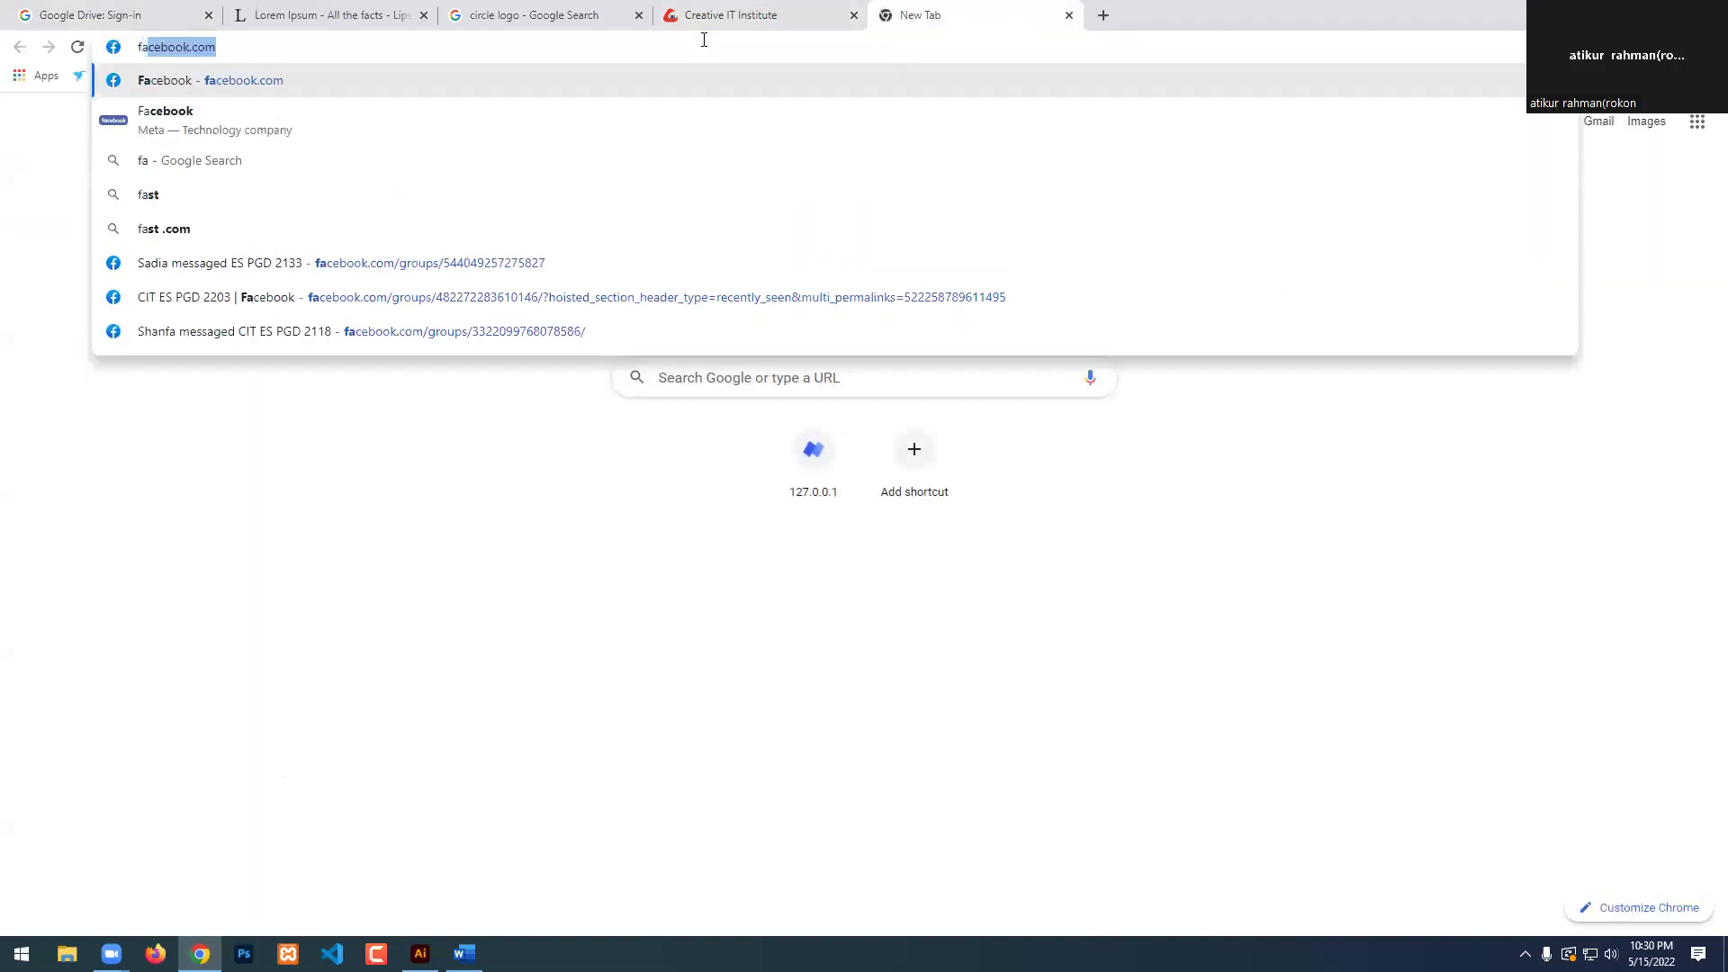
{"action": "key", "text": "Down"}
{"action": "key", "text": "Return"}
{"action": "left_click", "coordinate": [756, 16]}
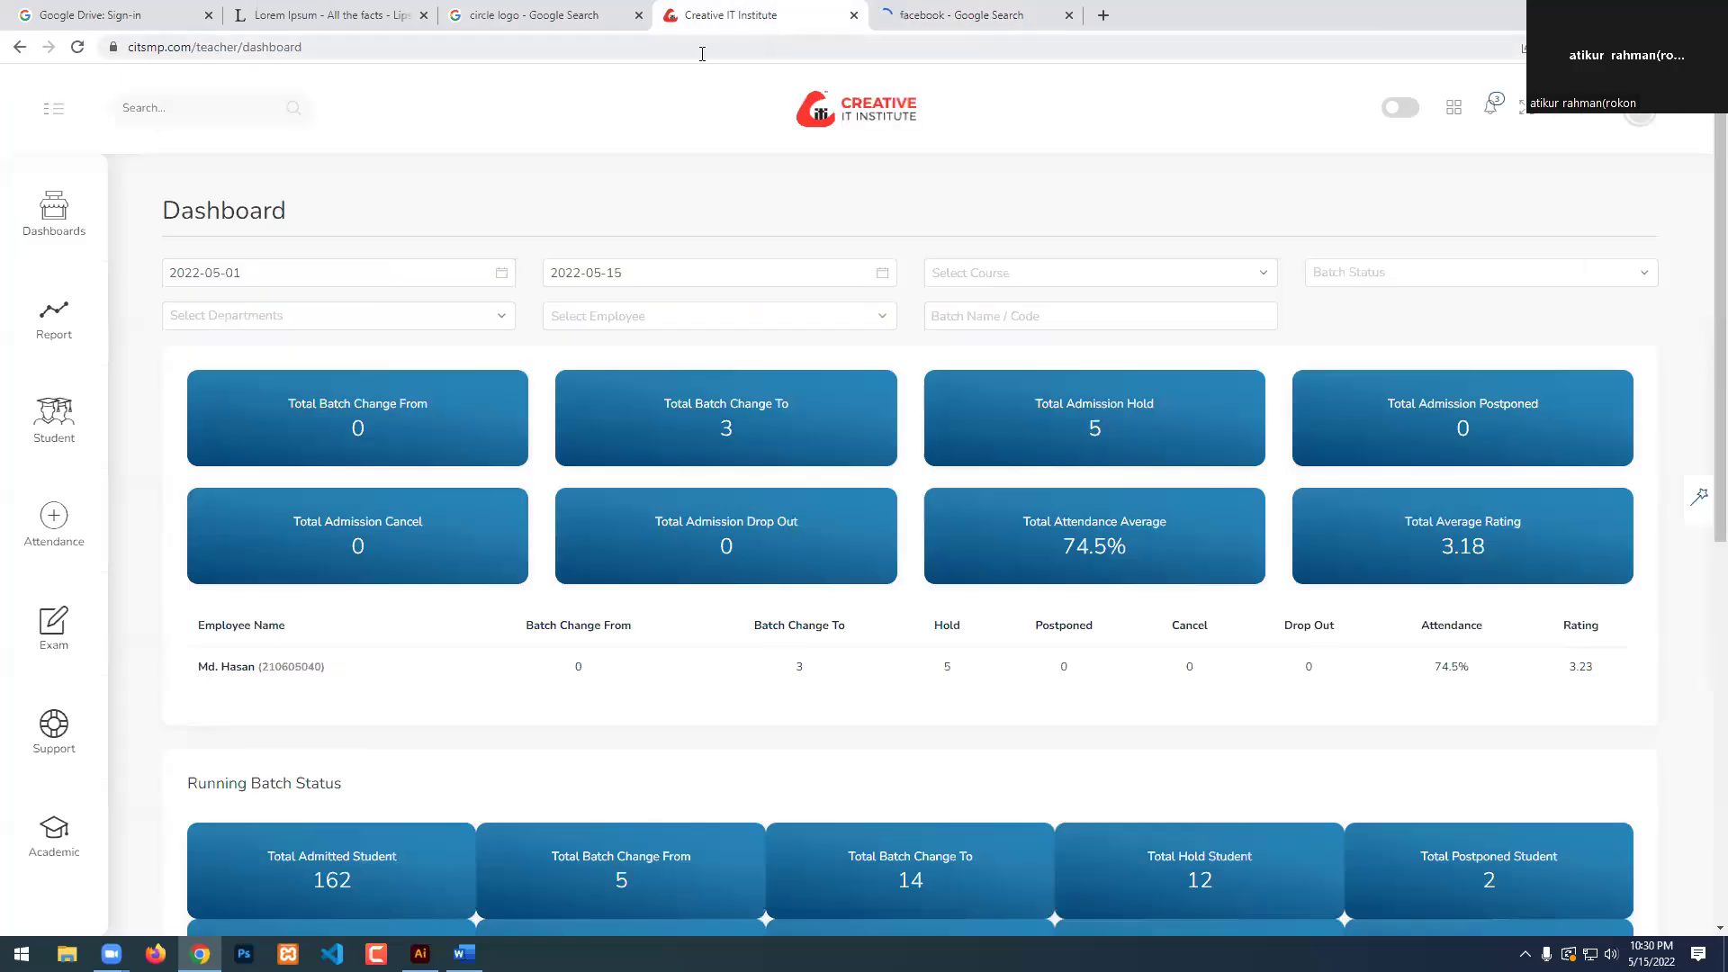
Open Take Attendance and select batch ES PGD 2207.
{"action": "mouse_move", "coordinate": [70, 529]}
{"action": "left_click", "coordinate": [232, 240]}
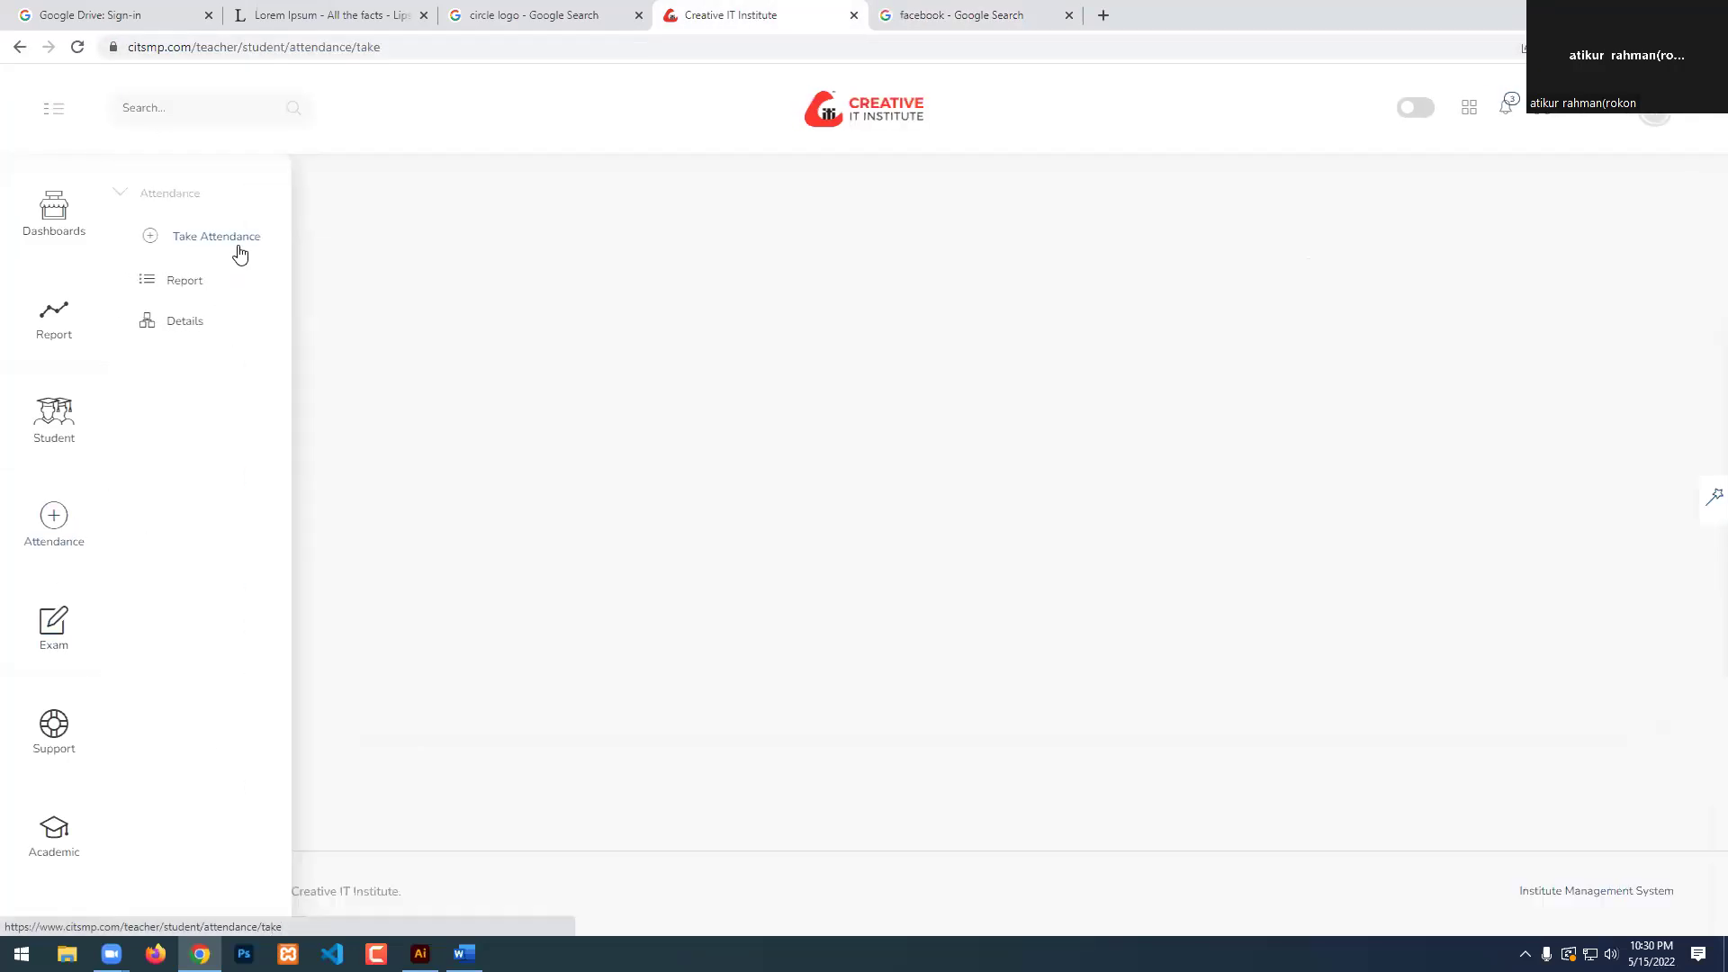
{"action": "left_click", "coordinate": [455, 345]}
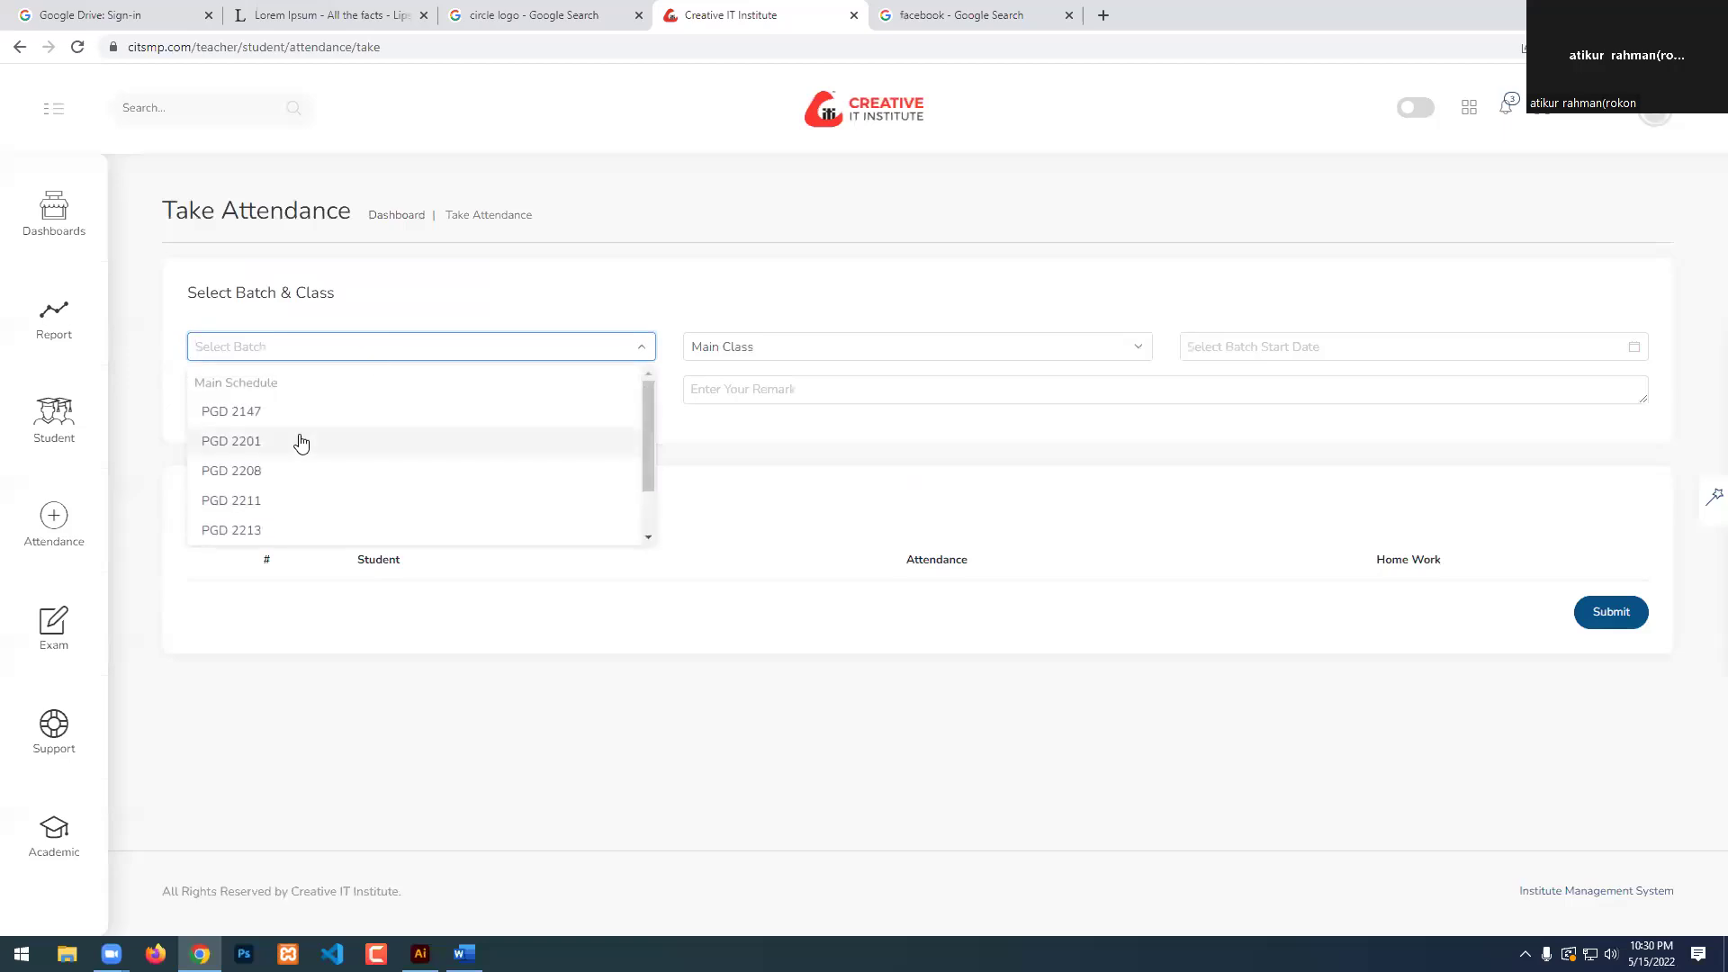
{"action": "scroll", "coordinate": [288, 464], "scroll_direction": "down", "scroll_amount": 1}
{"action": "left_click", "coordinate": [259, 524]}
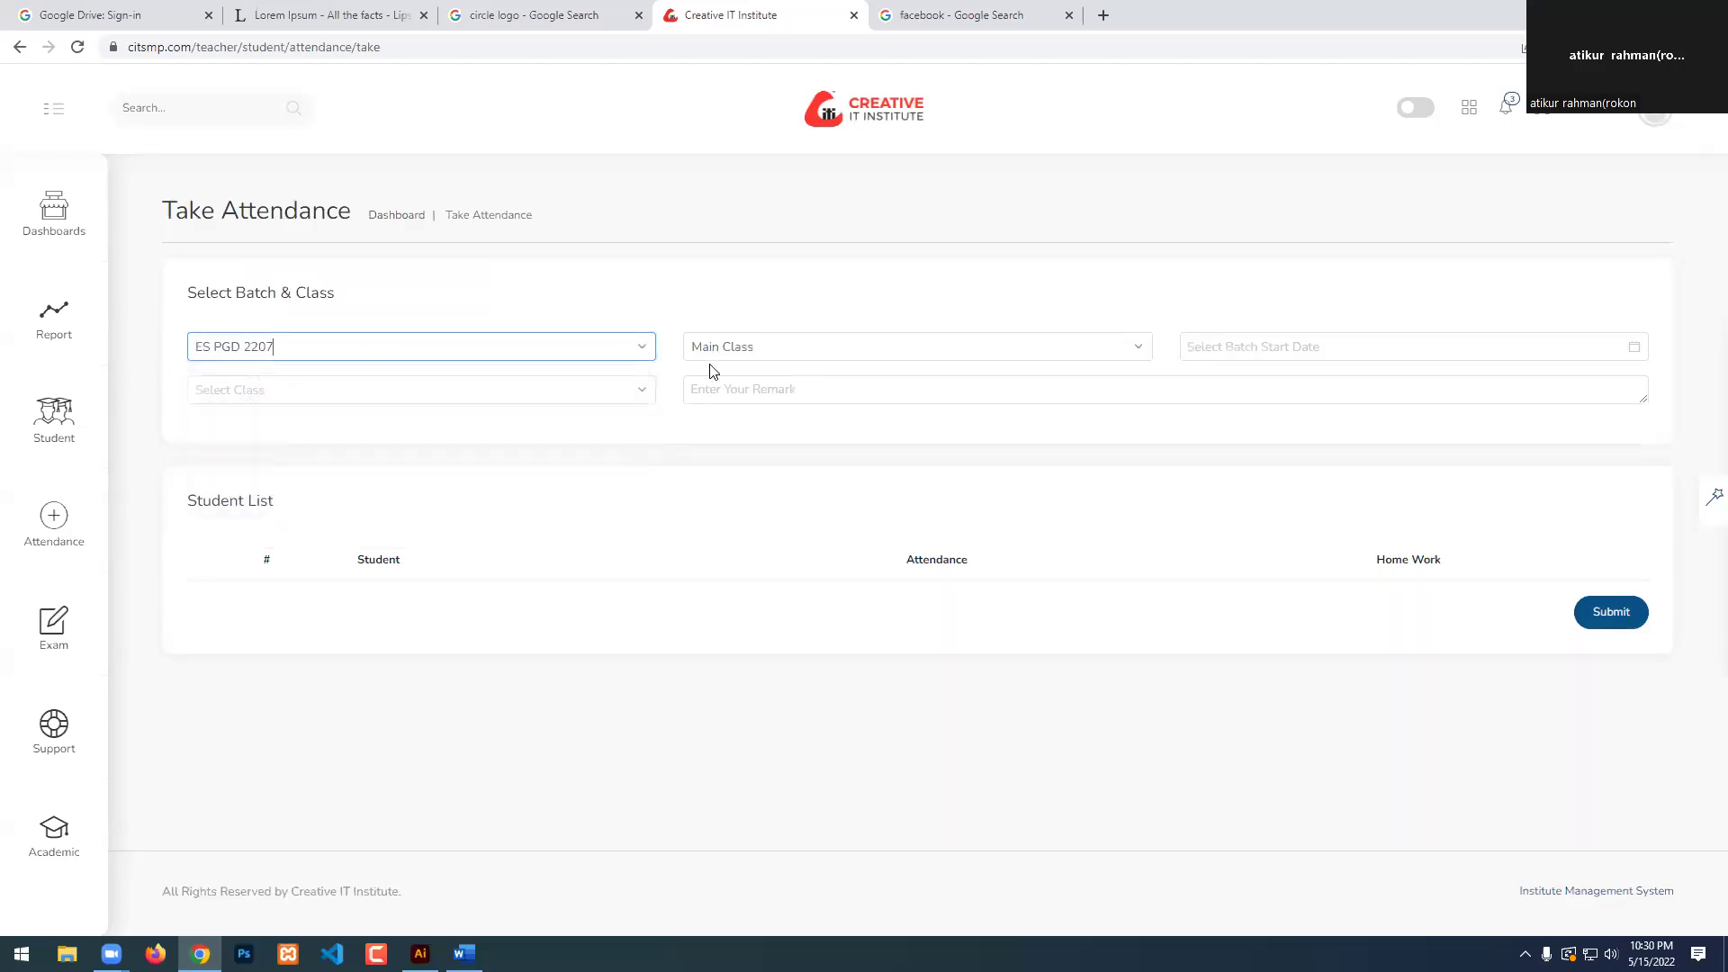
Keep Main Class, choose lesson '8. 08. Working with Text' and set the date to 2022-05-15.
{"action": "left_click", "coordinate": [751, 356]}
{"action": "left_click", "coordinate": [737, 385]}
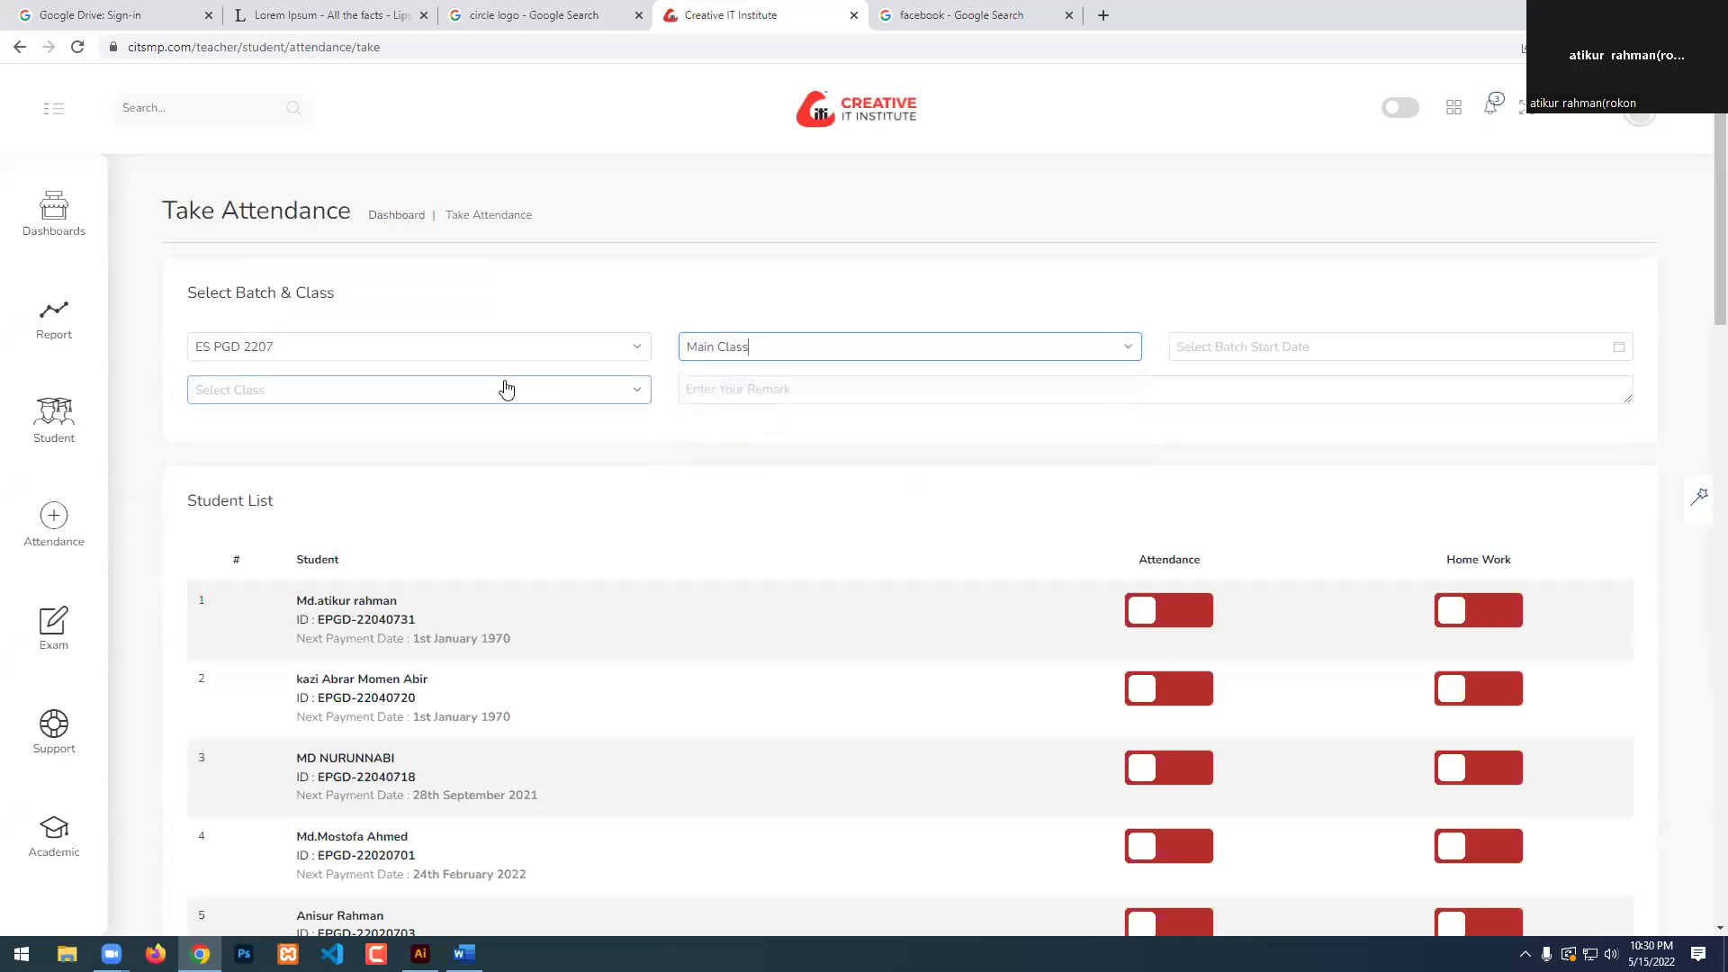
{"action": "left_click", "coordinate": [328, 389]}
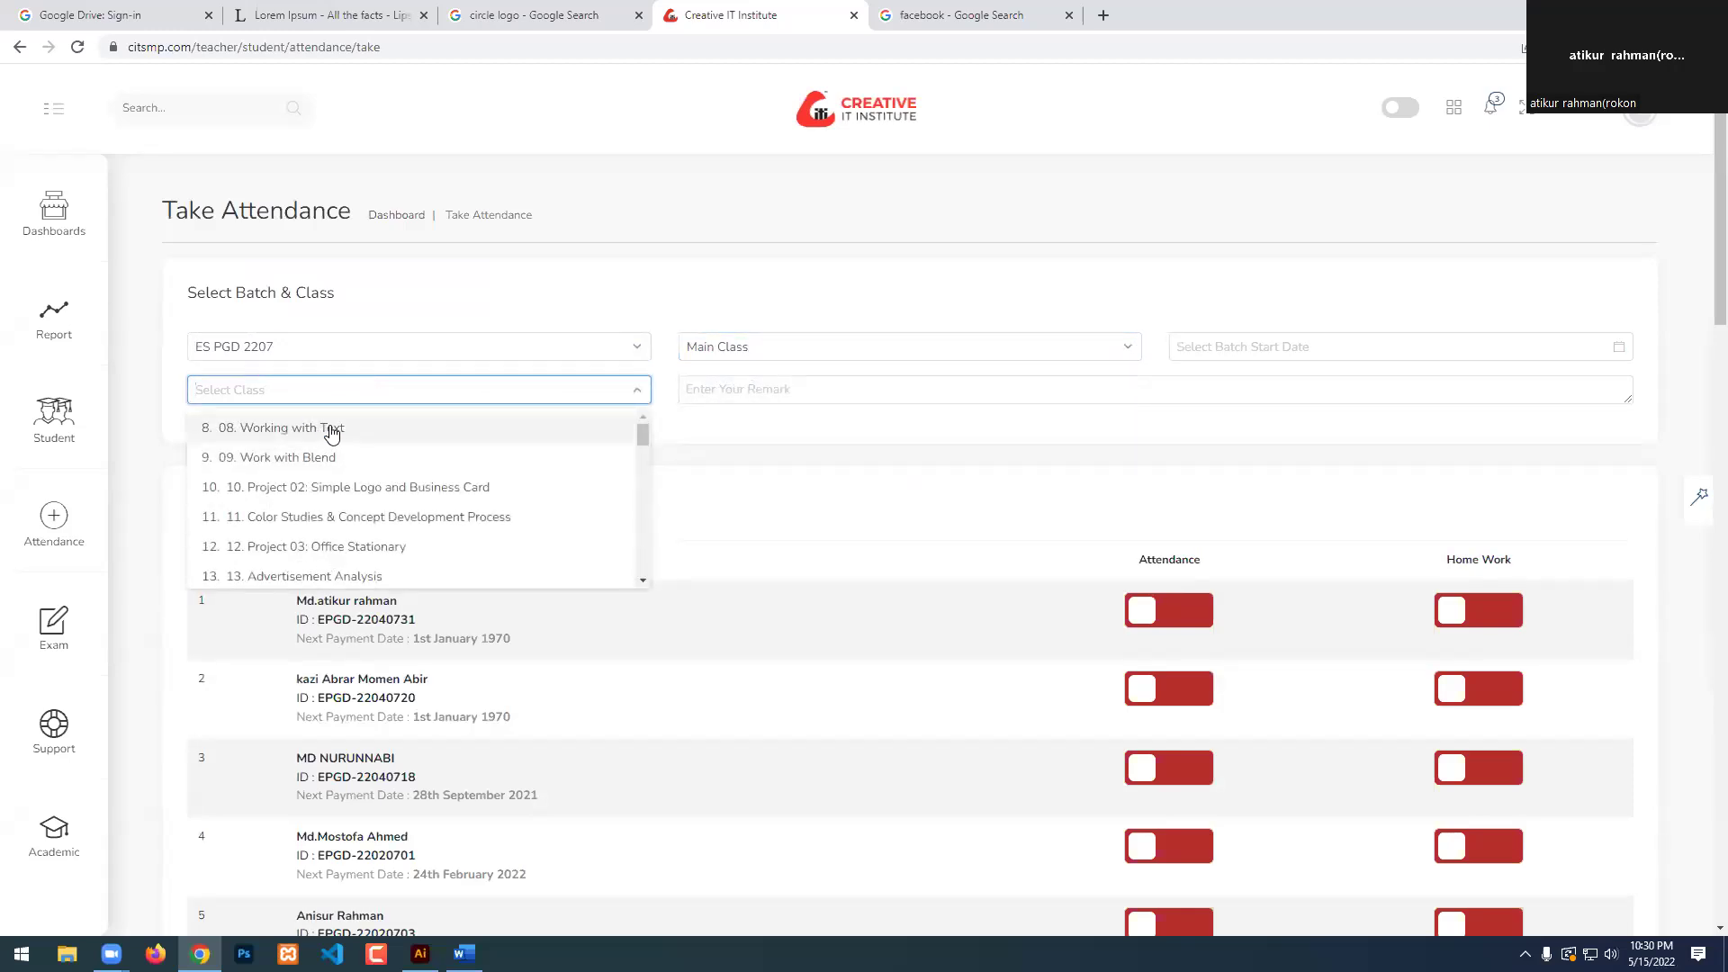
{"action": "left_click", "coordinate": [332, 430]}
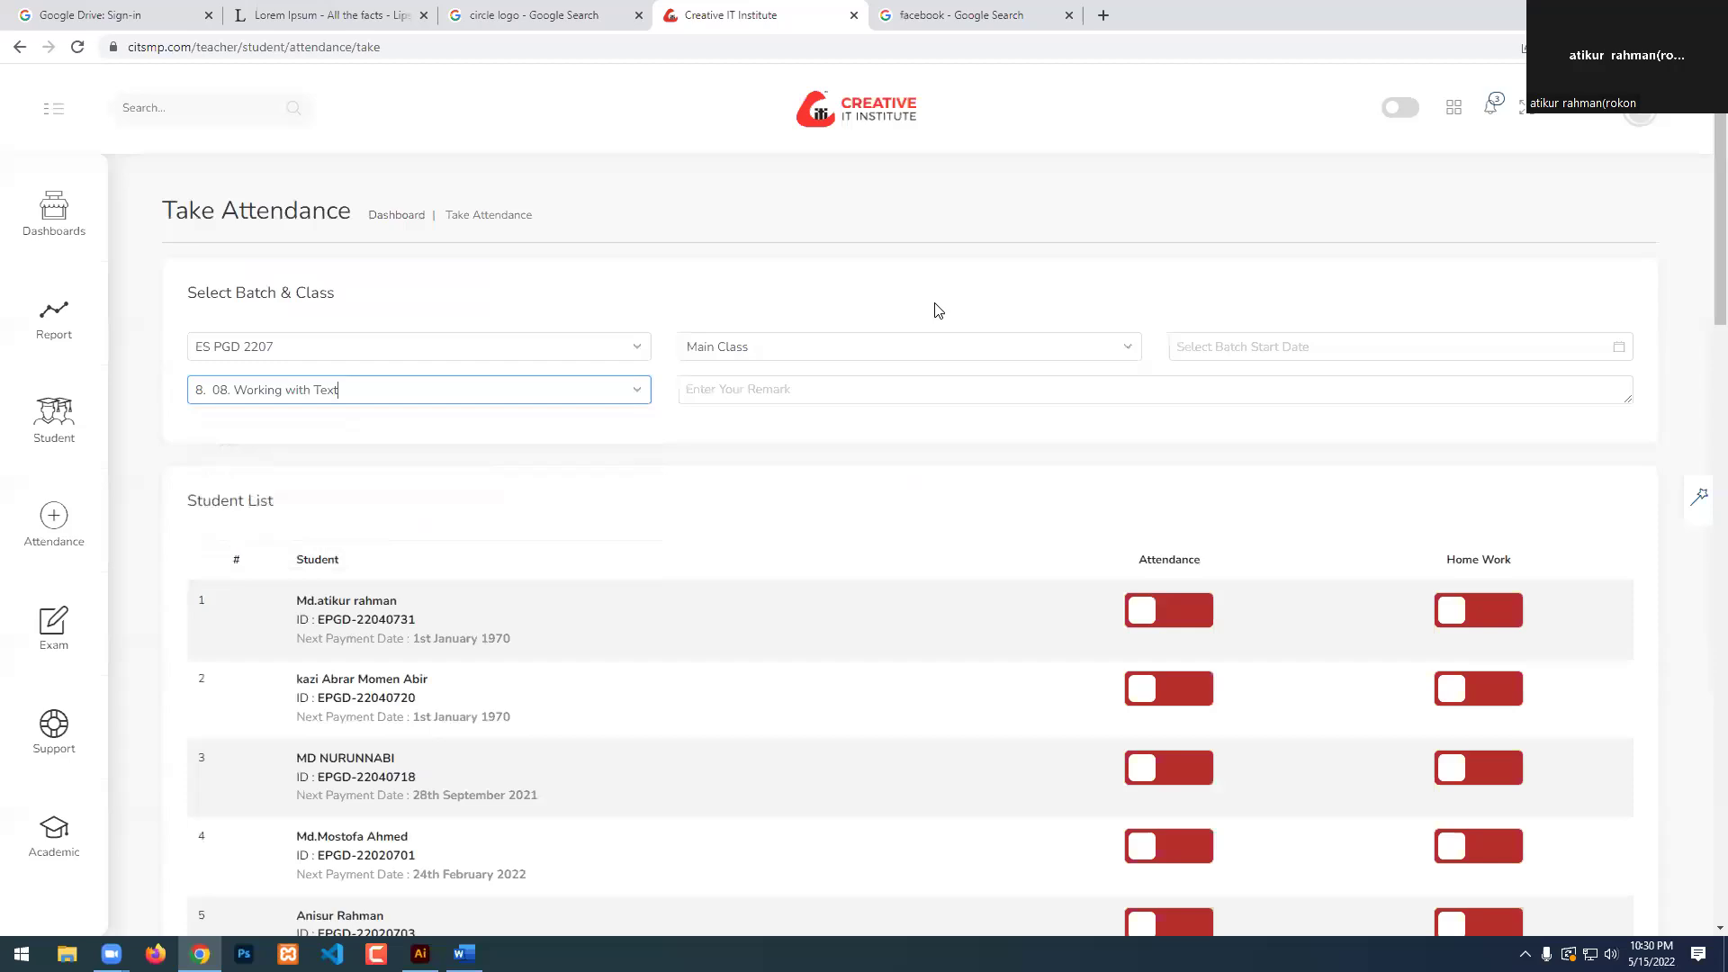
{"action": "left_click", "coordinate": [1235, 353]}
{"action": "left_click", "coordinate": [1189, 513]}
{"action": "scroll", "coordinate": [648, 540], "scroll_direction": "down", "scroll_amount": 4}
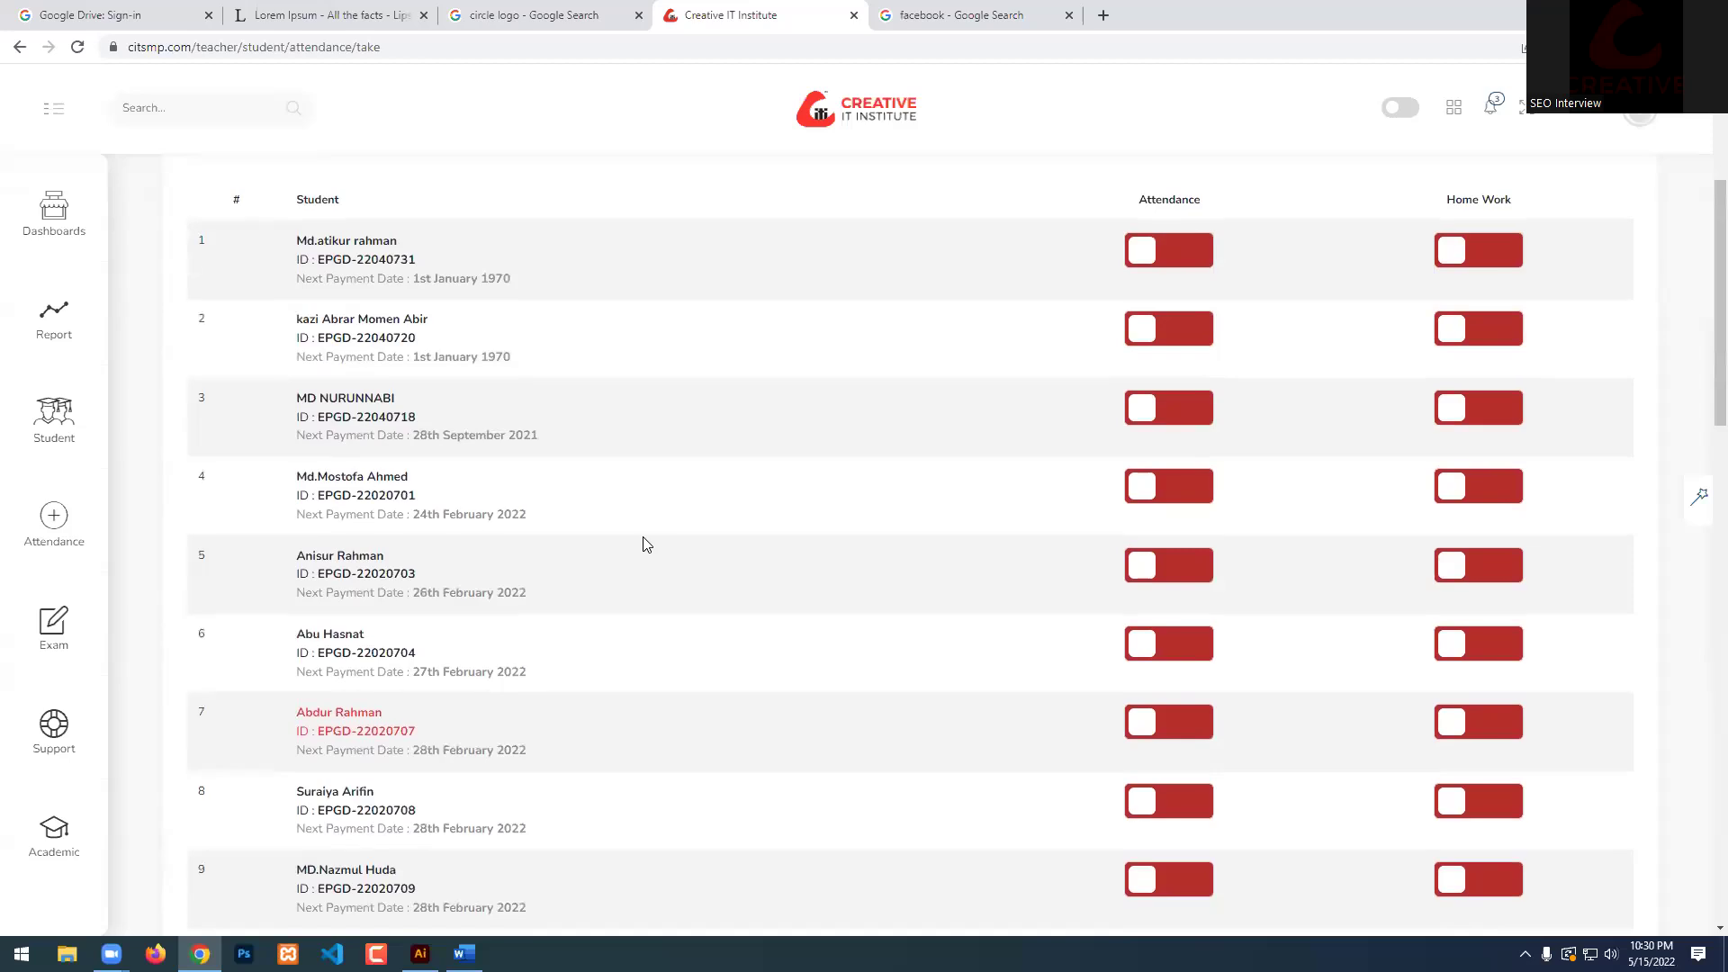
{"action": "scroll", "coordinate": [644, 541], "scroll_direction": "up", "scroll_amount": 4}
{"action": "scroll", "coordinate": [644, 549], "scroll_direction": "down", "scroll_amount": 1}
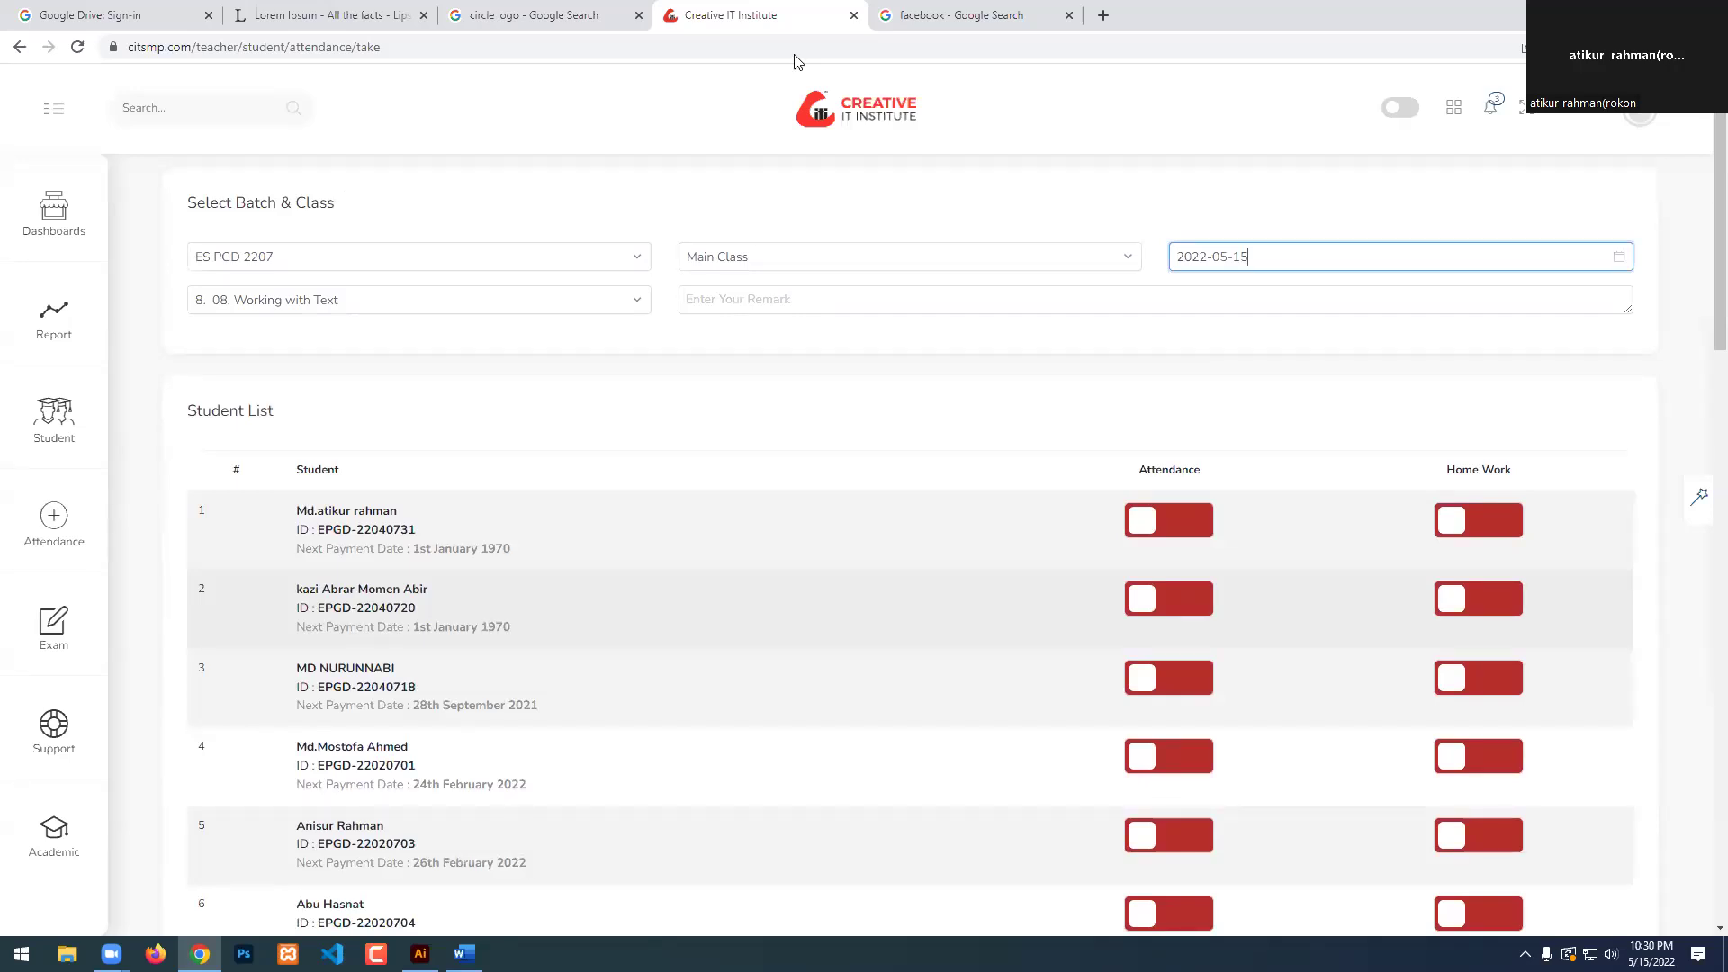
Mark students 1, 2, 3 and 5 present with homework done.
{"action": "left_click", "coordinate": [1187, 529]}
{"action": "left_click", "coordinate": [1494, 527]}
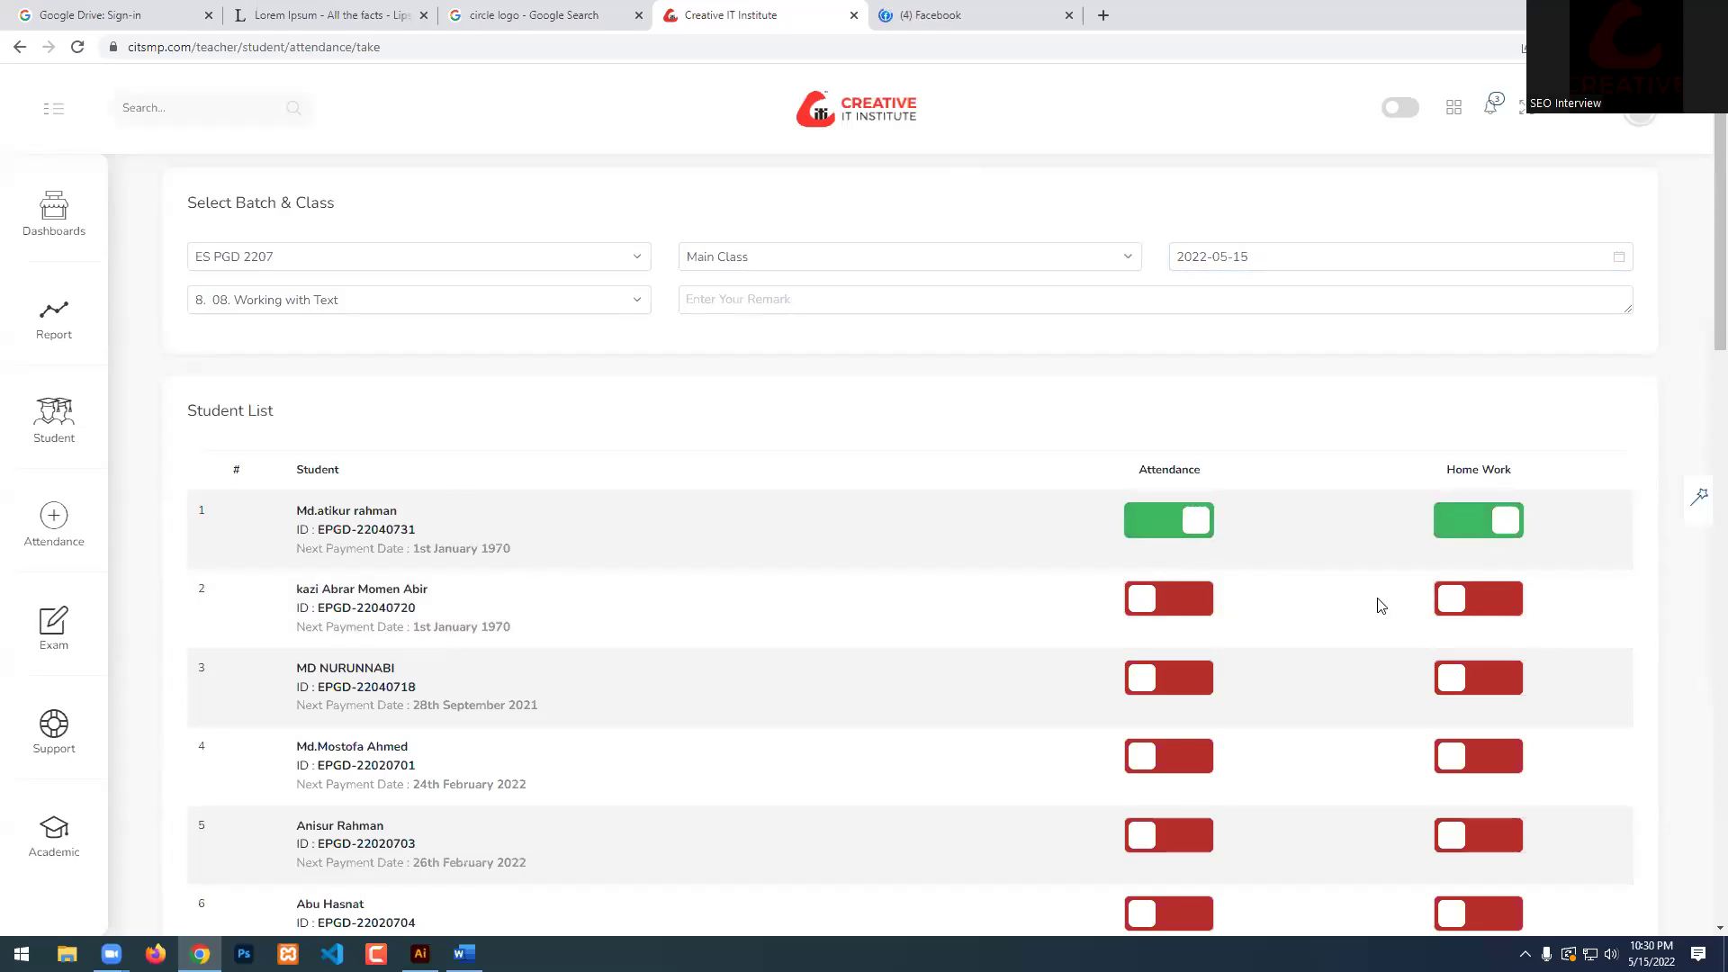
{"action": "left_click", "coordinate": [833, 621]}
{"action": "scroll", "coordinate": [927, 567], "scroll_direction": "down", "scroll_amount": 2}
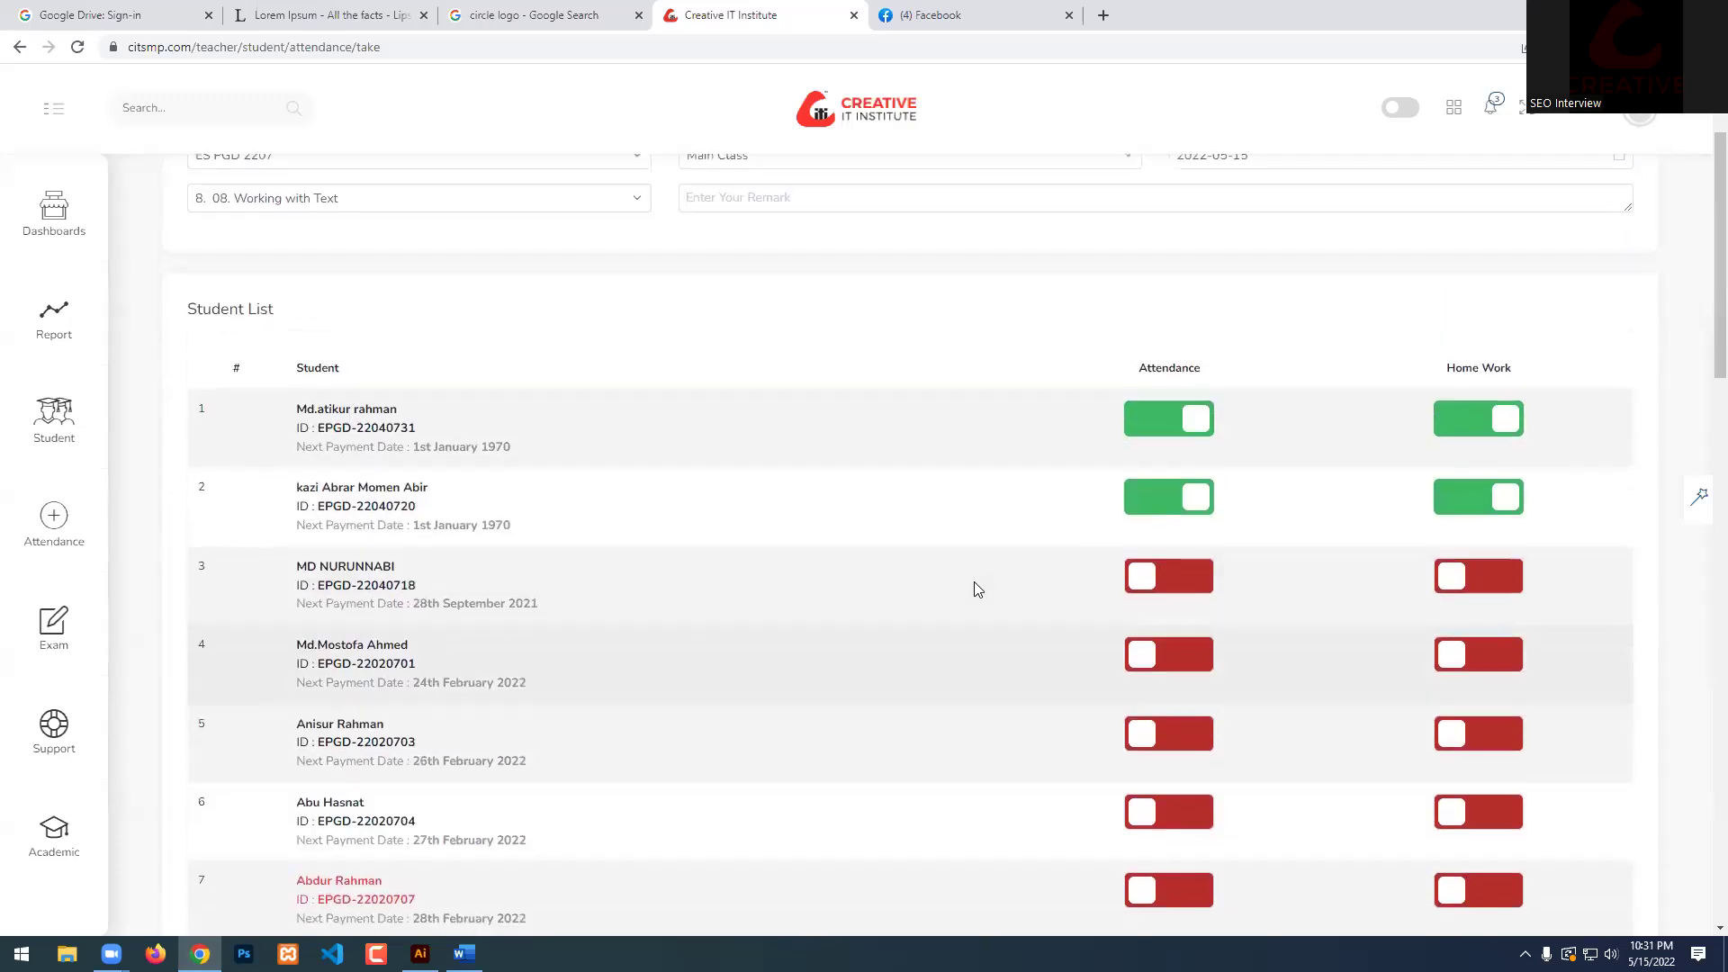
{"action": "scroll", "coordinate": [974, 581], "scroll_direction": "up", "scroll_amount": 1}
{"action": "left_click", "coordinate": [1162, 590]}
{"action": "left_click", "coordinate": [1478, 588]}
{"action": "scroll", "coordinate": [775, 630], "scroll_direction": "down", "scroll_amount": 1}
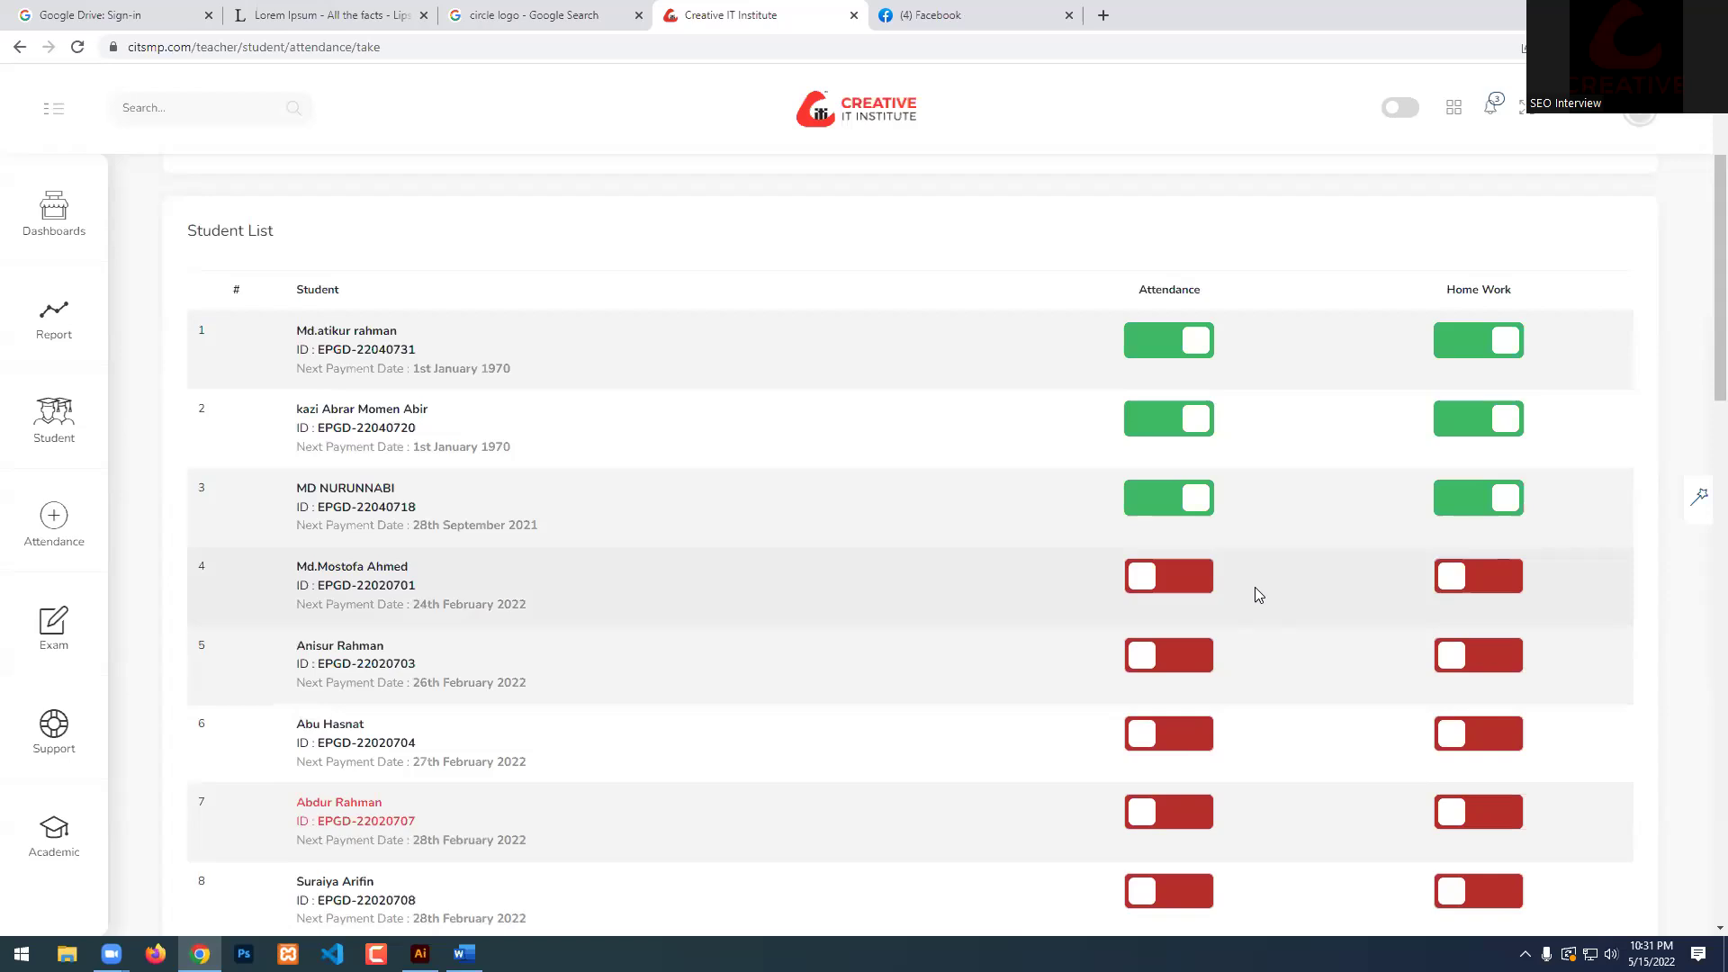
{"action": "scroll", "coordinate": [768, 610], "scroll_direction": "down", "scroll_amount": 2}
{"action": "scroll", "coordinate": [477, 538], "scroll_direction": "up", "scroll_amount": 1}
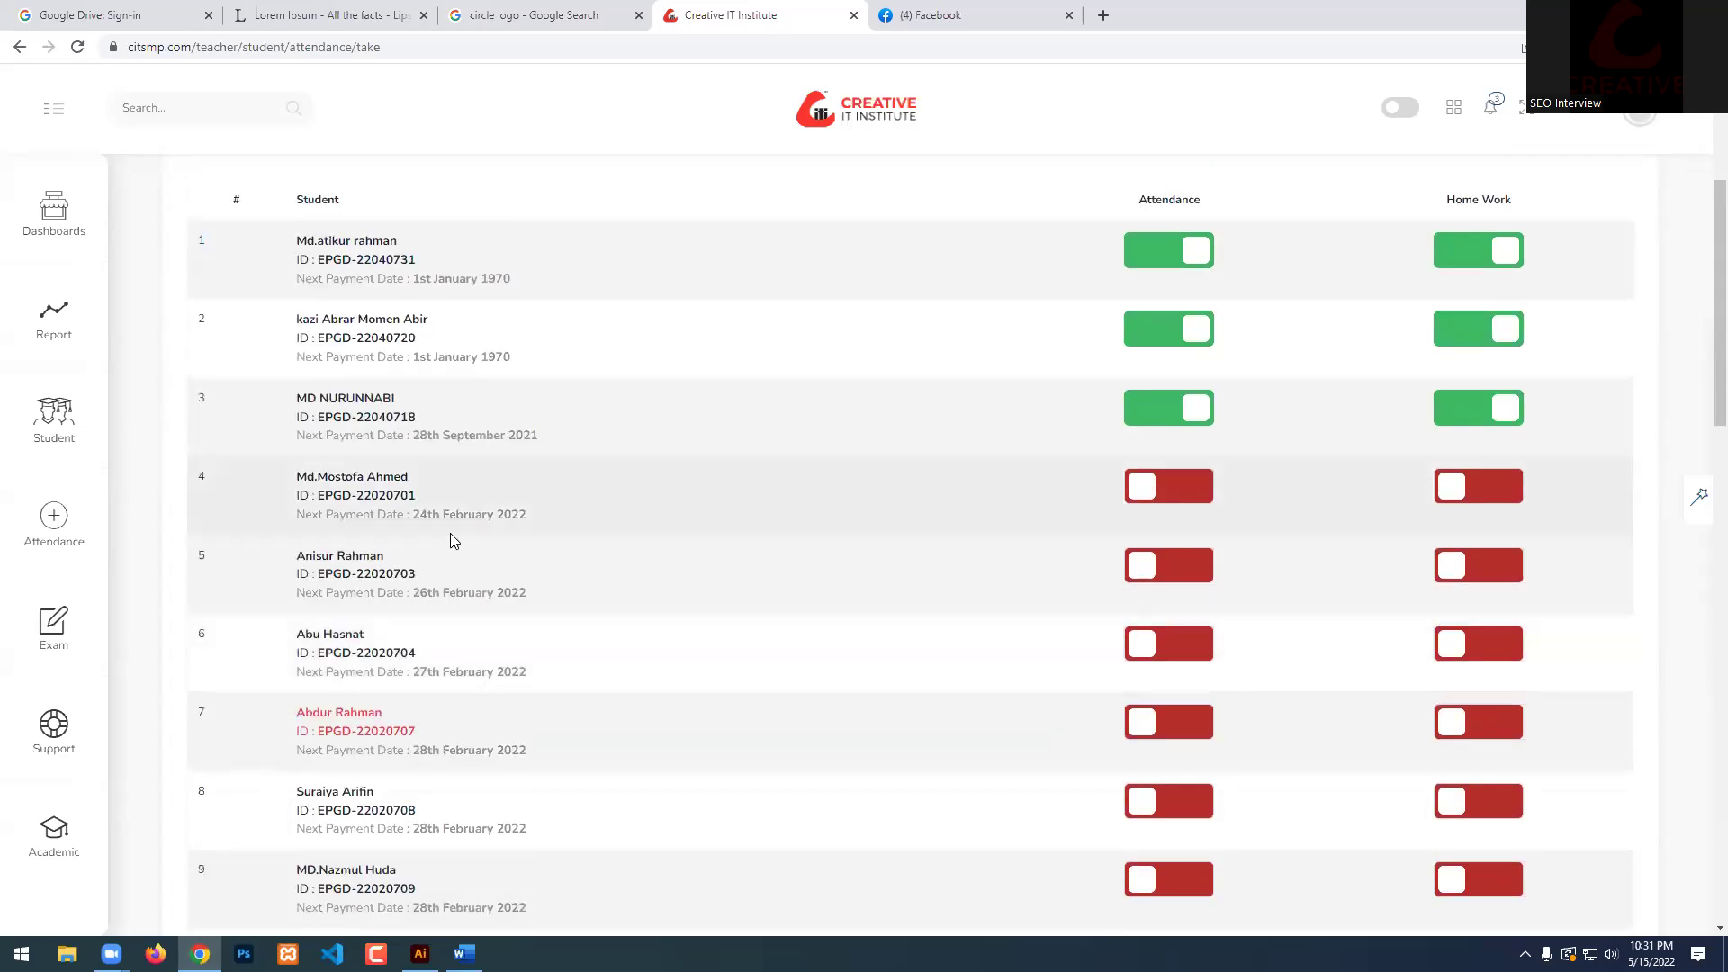
{"action": "left_click", "coordinate": [1184, 587]}
{"action": "left_click", "coordinate": [1448, 571]}
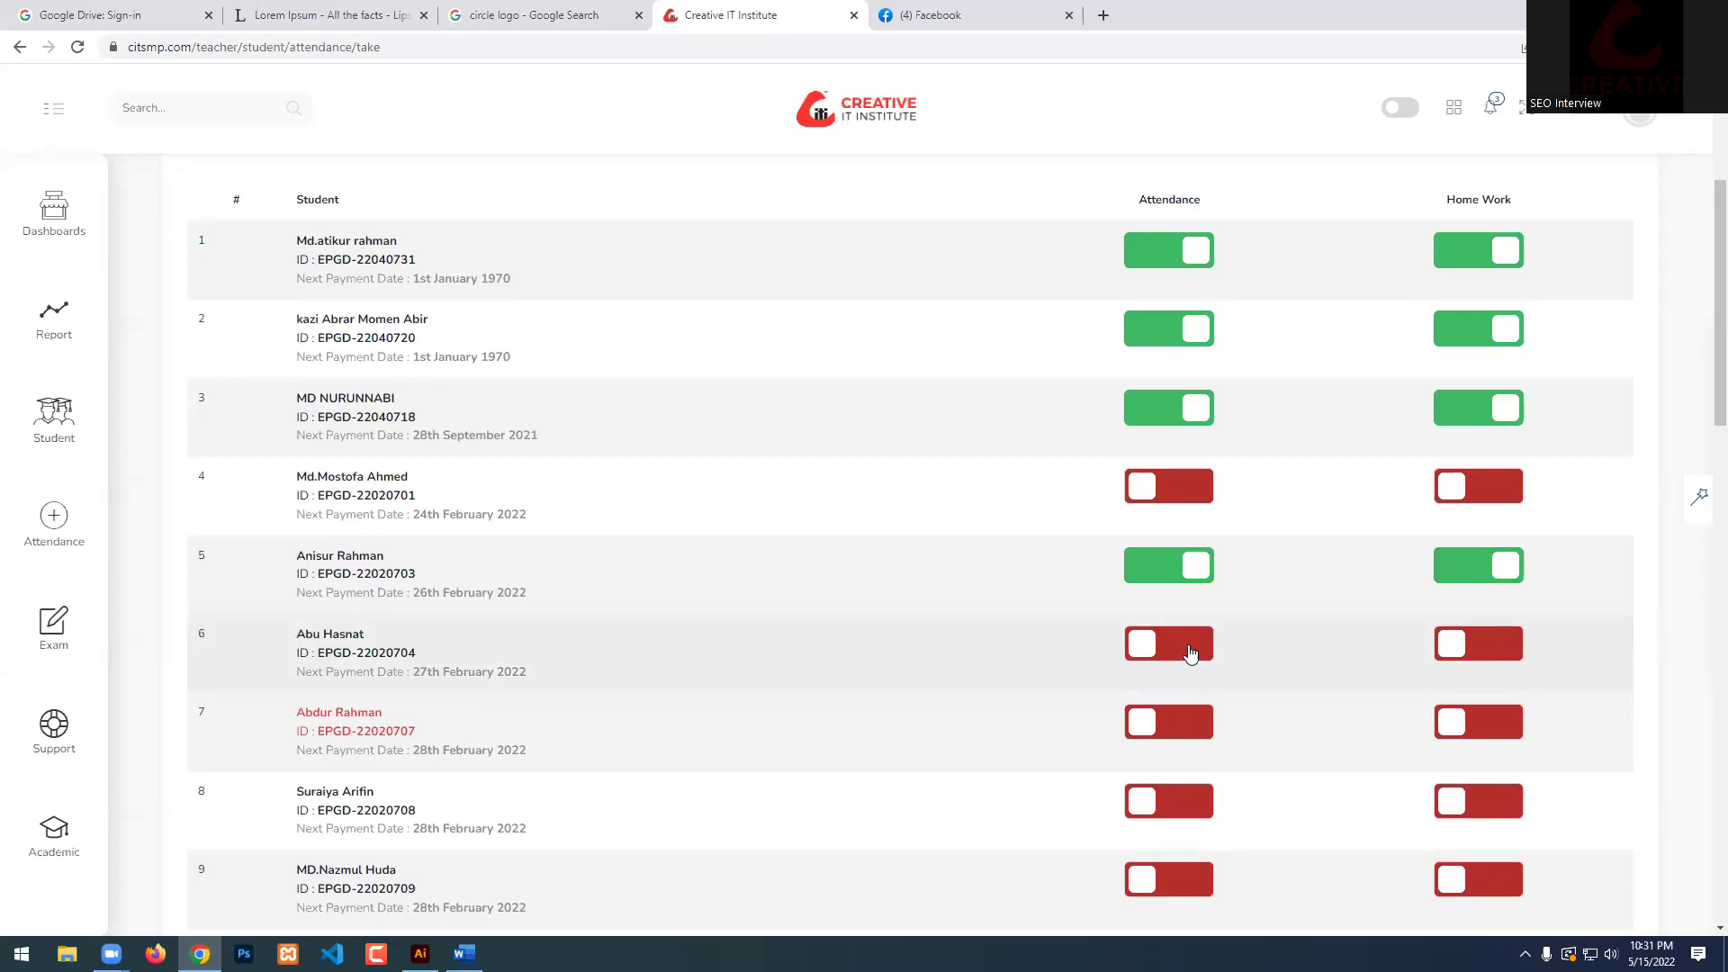
Mark students 7, 8, 9, 10 and 11 present with homework done.
{"action": "scroll", "coordinate": [1190, 653], "scroll_direction": "down", "scroll_amount": 1}
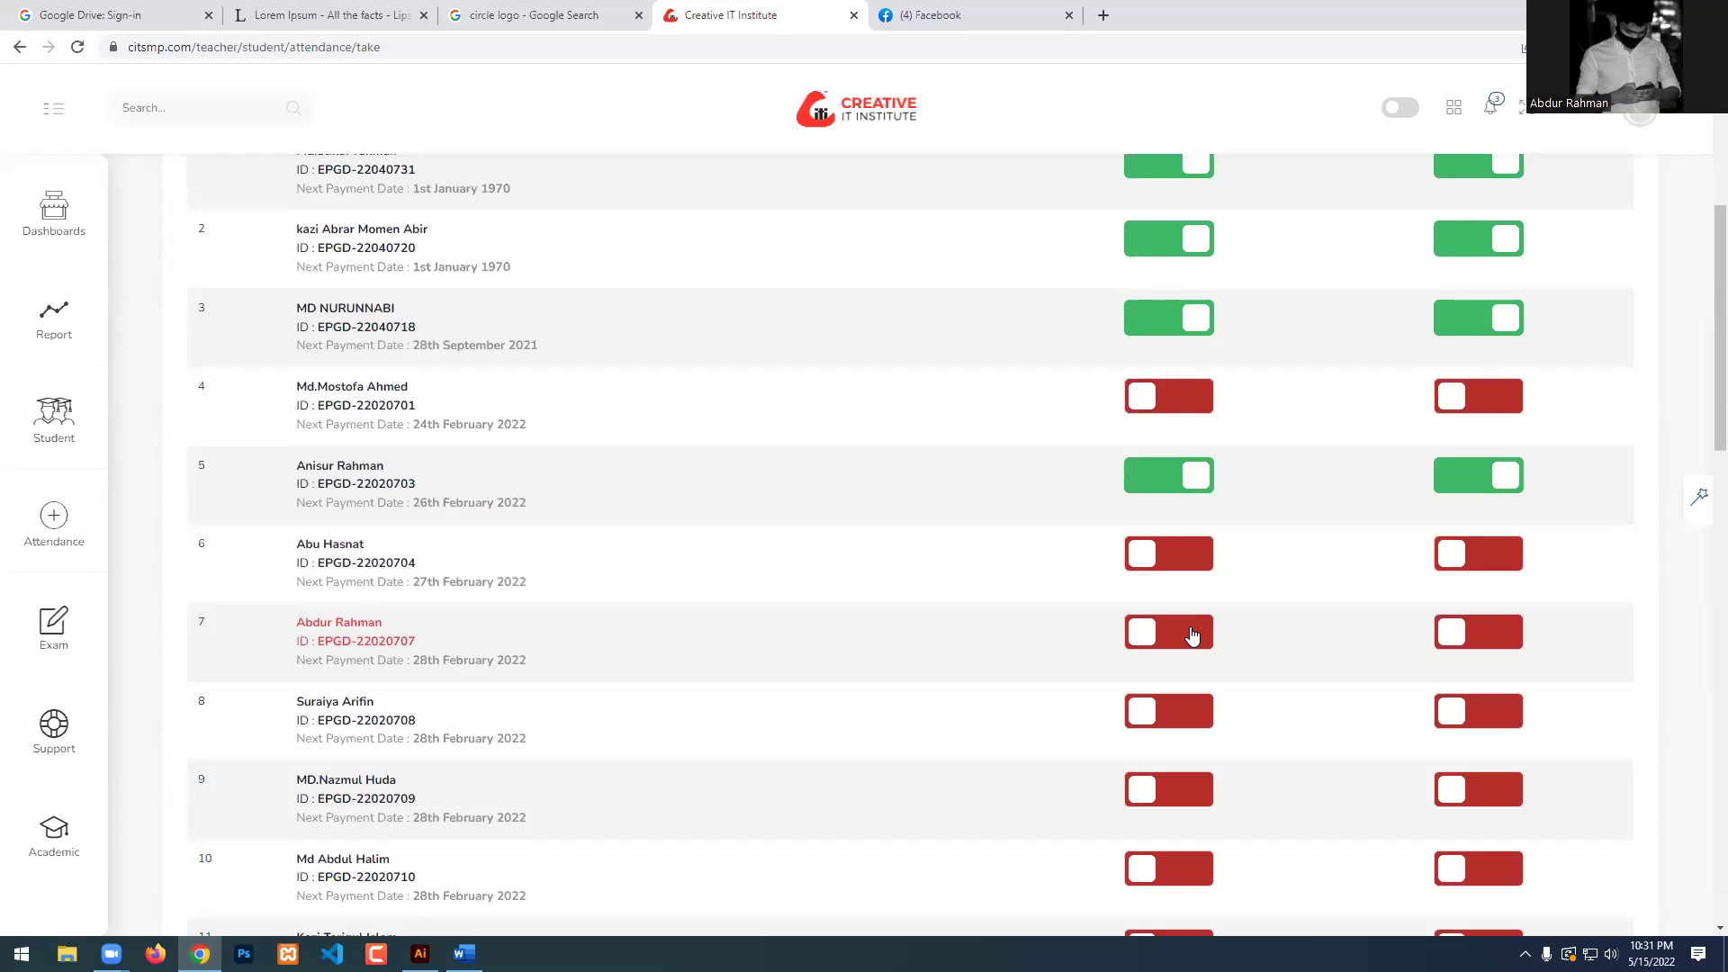
{"action": "scroll", "coordinate": [1183, 630], "scroll_direction": "down", "scroll_amount": 1}
{"action": "left_click", "coordinate": [1170, 553]}
{"action": "left_click", "coordinate": [1449, 544]}
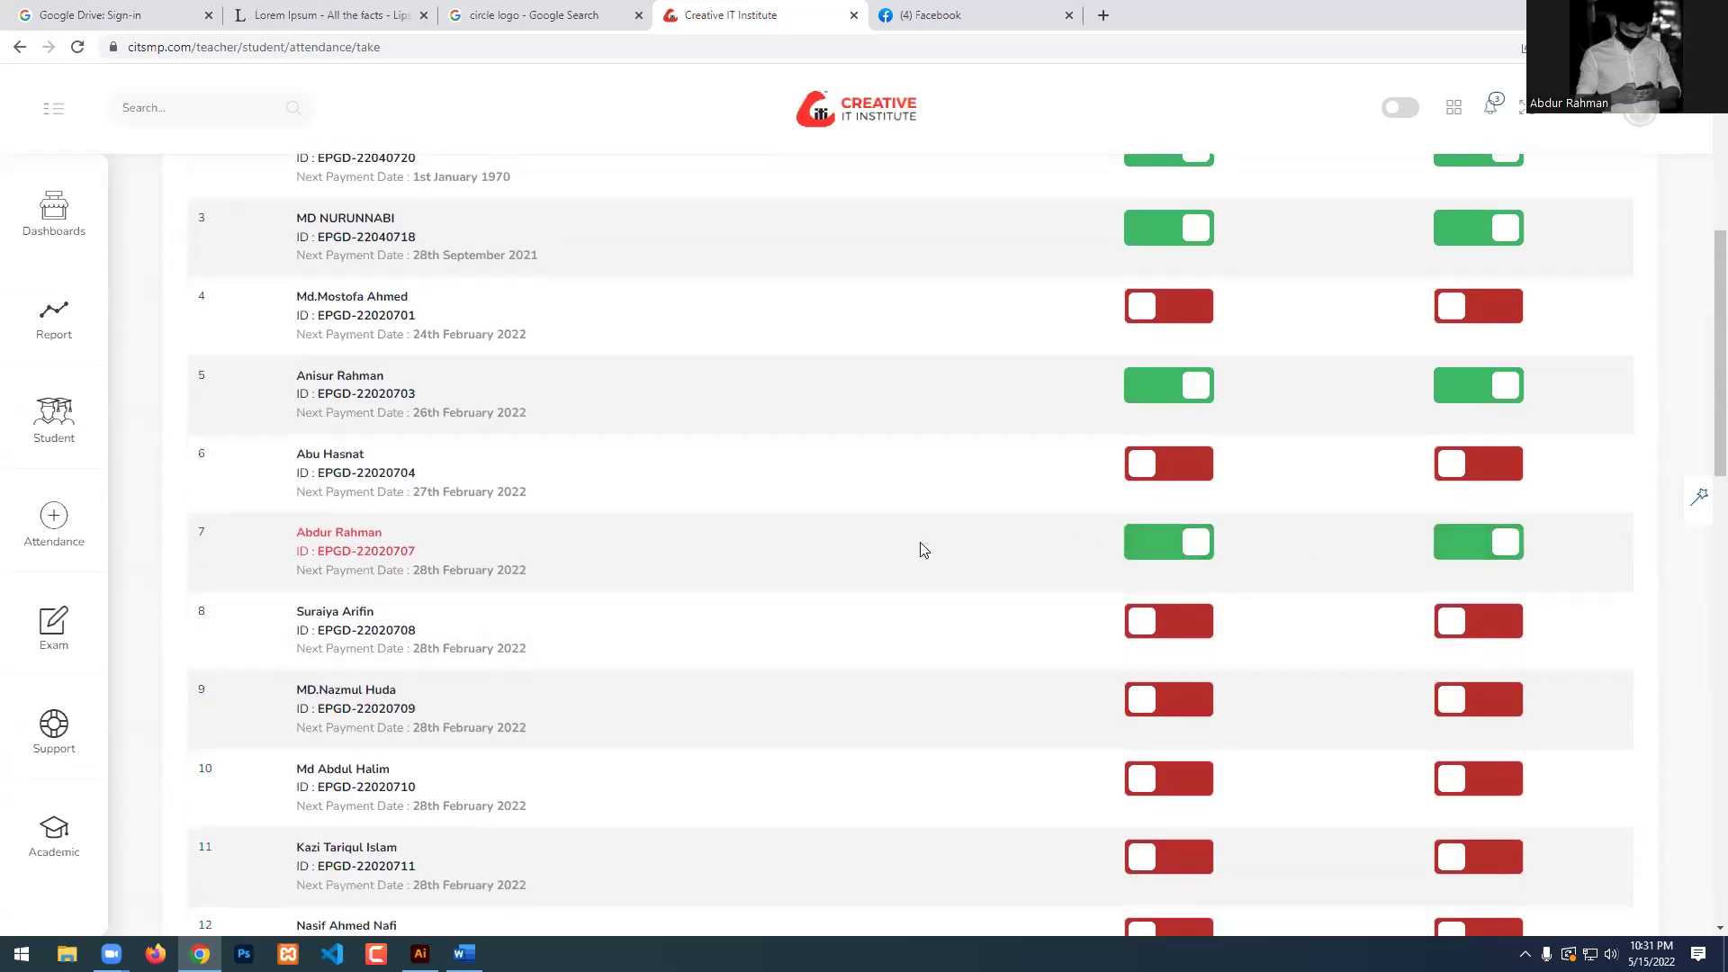
{"action": "left_click", "coordinate": [1195, 631]}
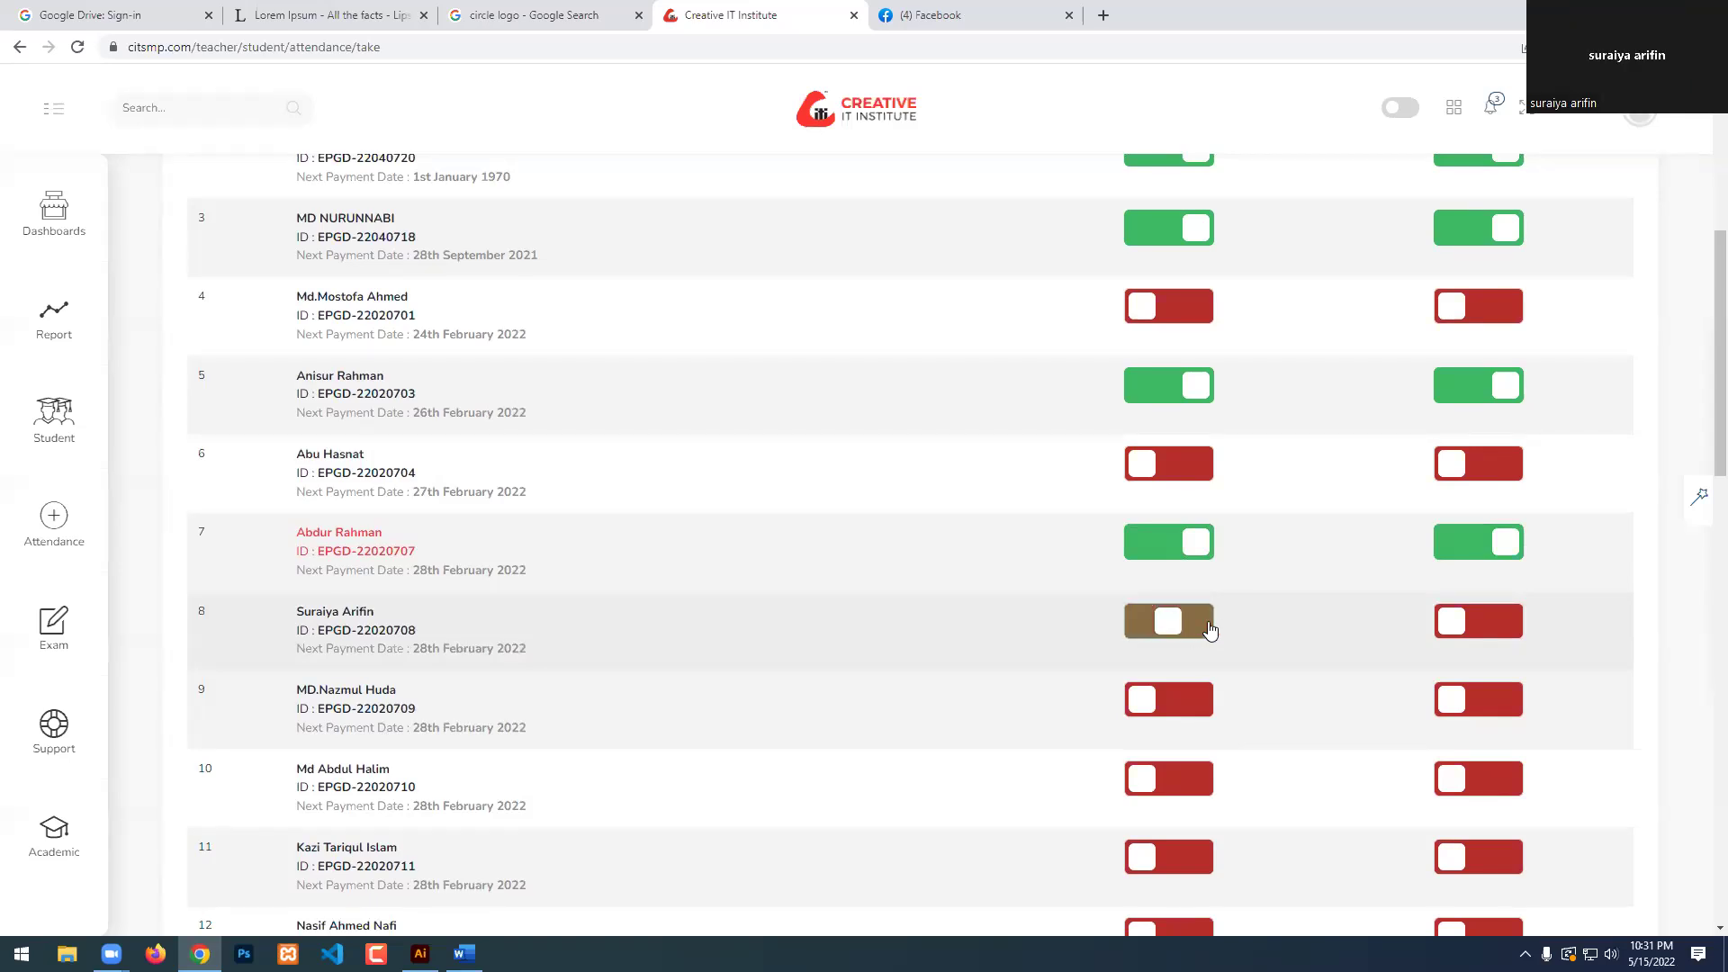
{"action": "left_click", "coordinate": [1467, 621]}
{"action": "scroll", "coordinate": [410, 672], "scroll_direction": "down", "scroll_amount": 2}
{"action": "scroll", "coordinate": [406, 682], "scroll_direction": "up", "scroll_amount": 1}
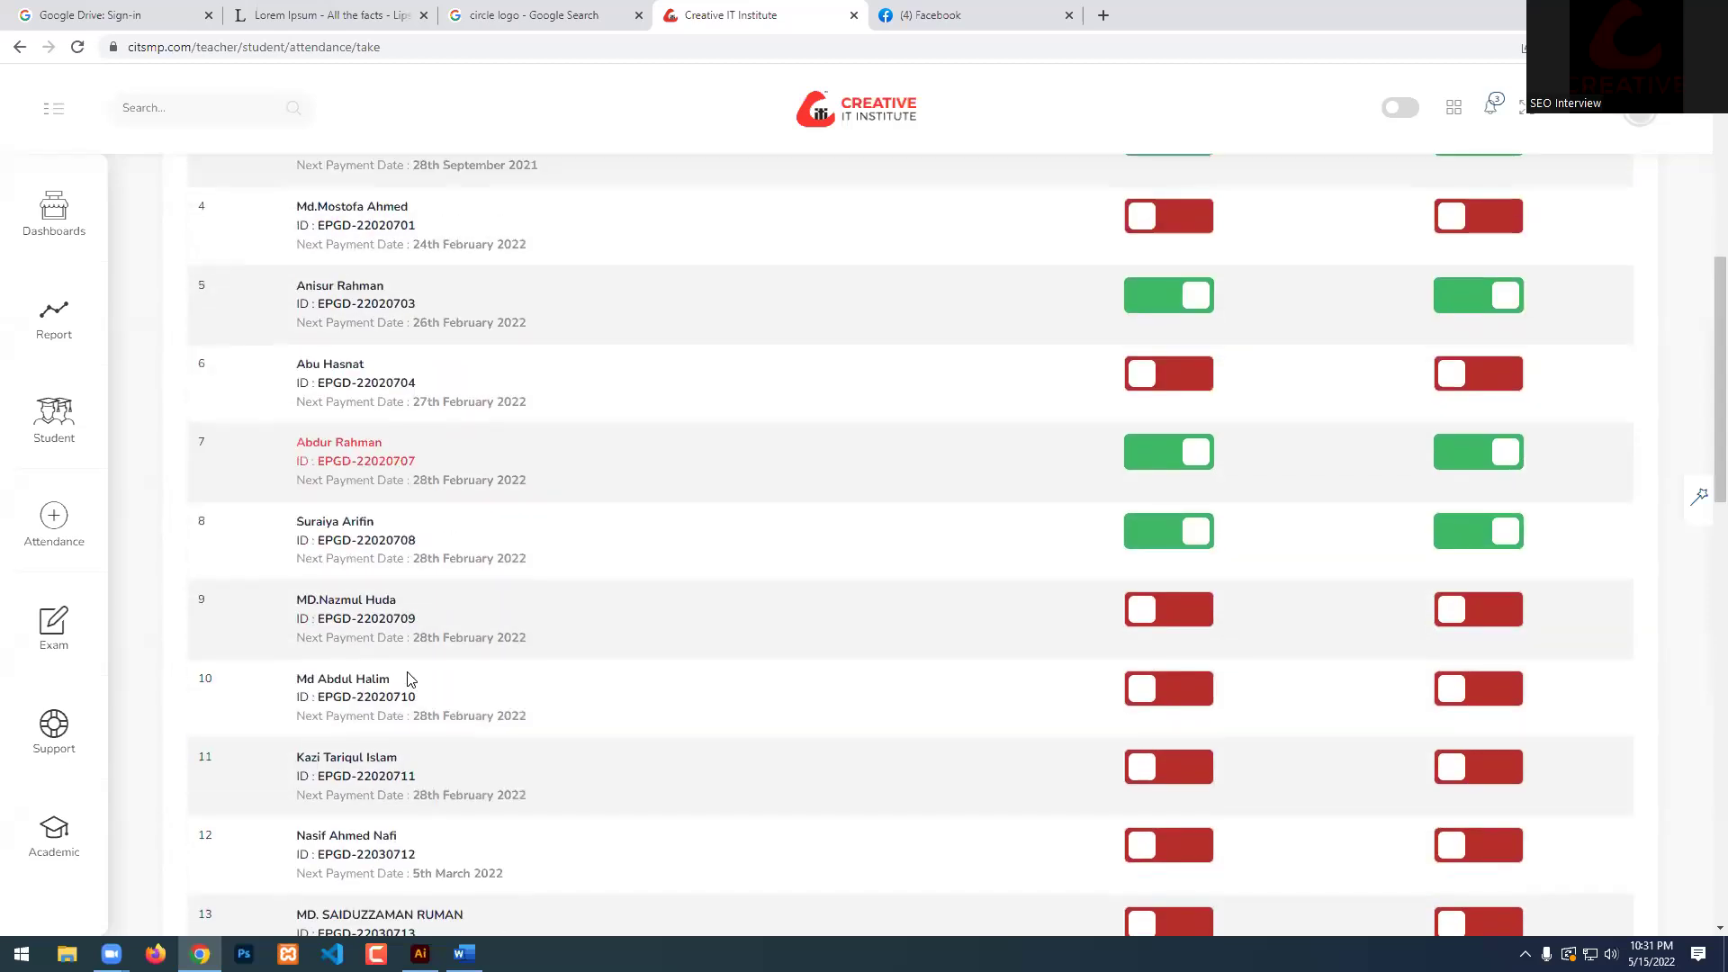
{"action": "left_click", "coordinate": [1184, 618]}
{"action": "left_click", "coordinate": [1474, 618]}
{"action": "scroll", "coordinate": [690, 648], "scroll_direction": "down", "scroll_amount": 1}
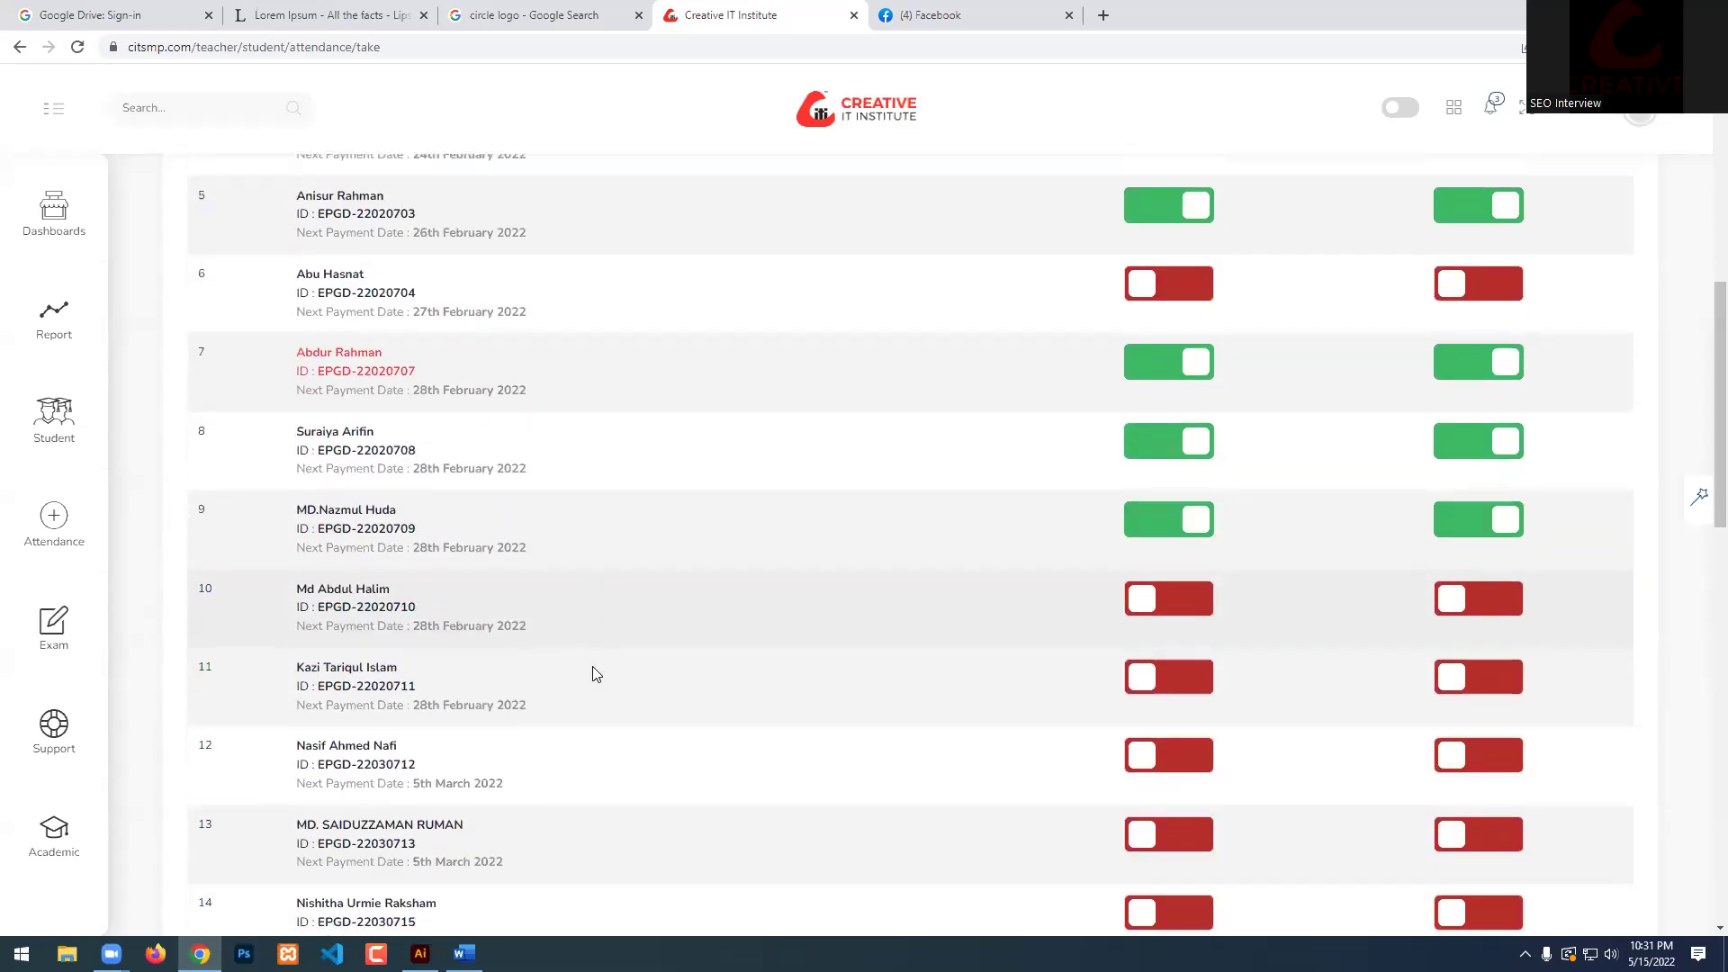
{"action": "left_click", "coordinate": [1158, 606]}
{"action": "left_click", "coordinate": [1448, 599]}
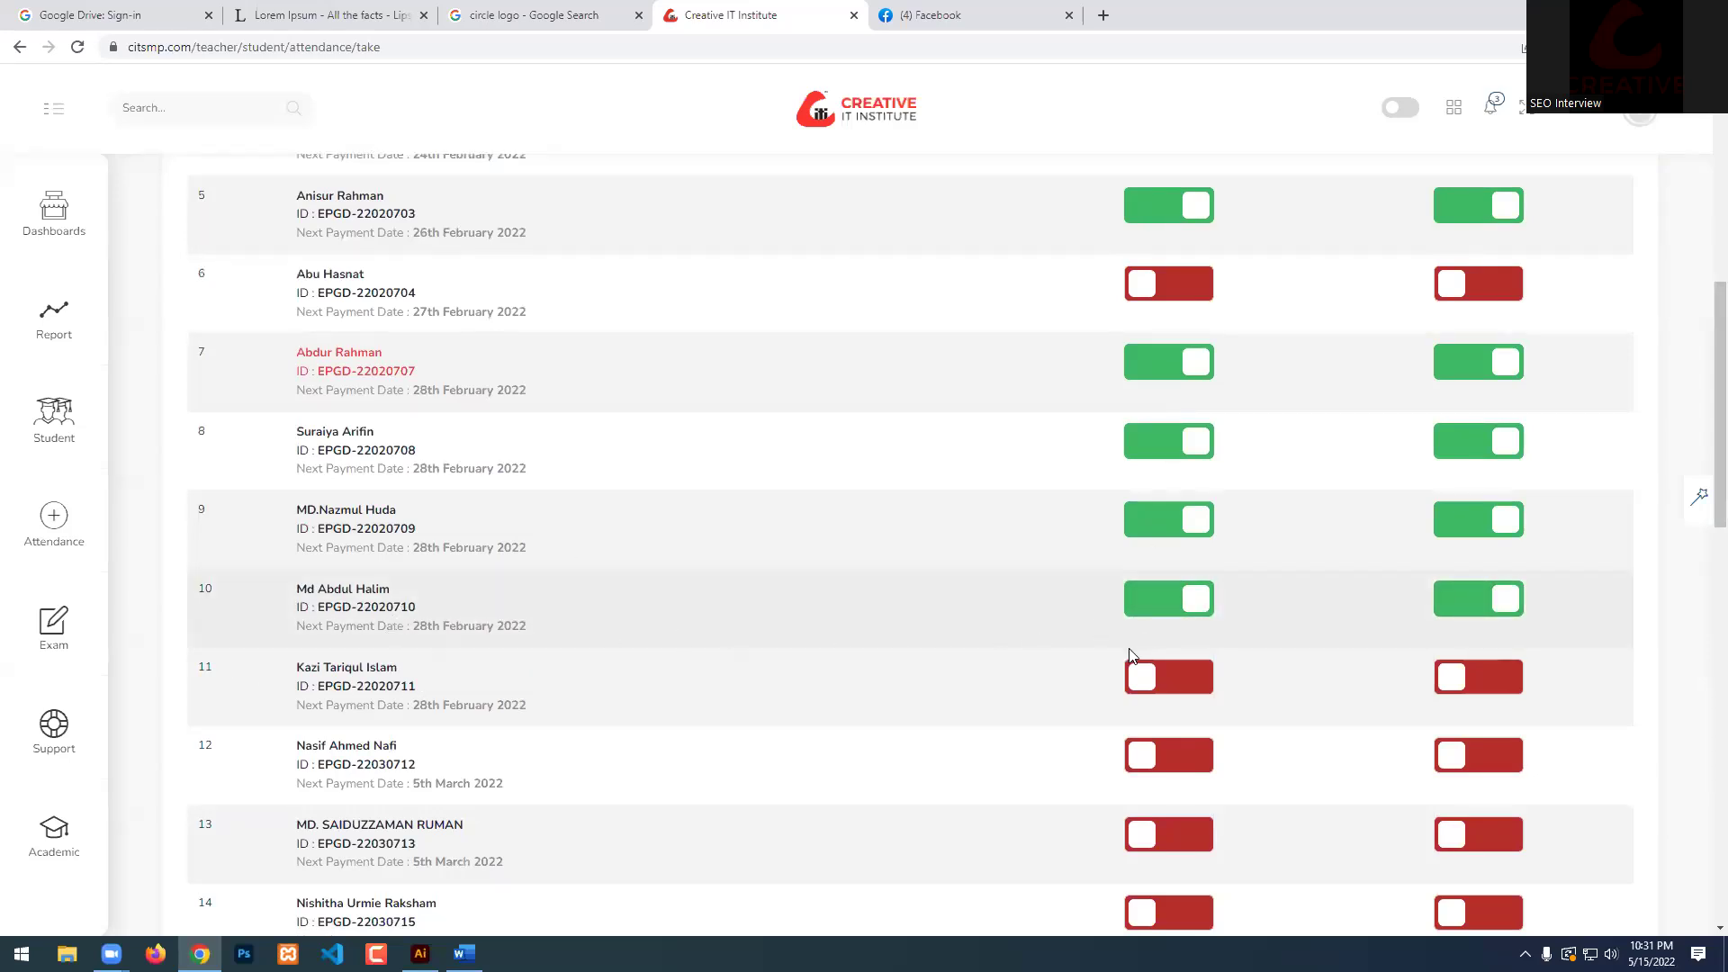
{"action": "left_click", "coordinate": [1142, 678]}
{"action": "left_click", "coordinate": [1489, 677]}
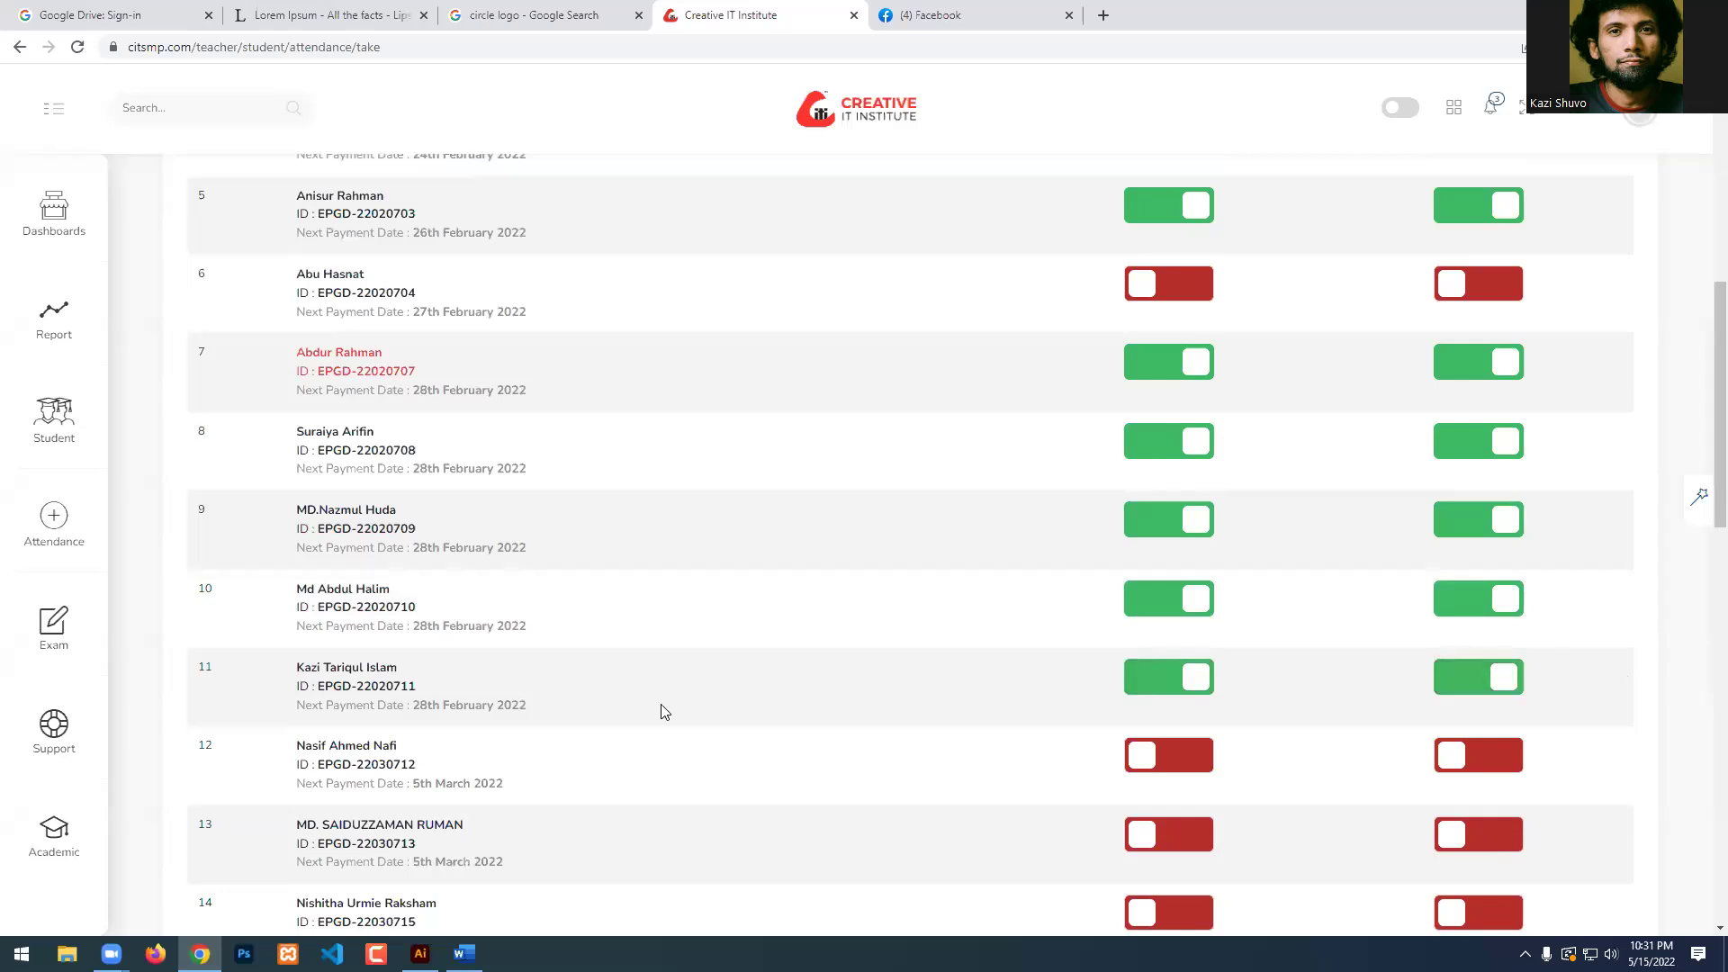
Mark students 13, 14 and 15 present with homework done.
{"action": "scroll", "coordinate": [315, 686], "scroll_direction": "down", "scroll_amount": 1}
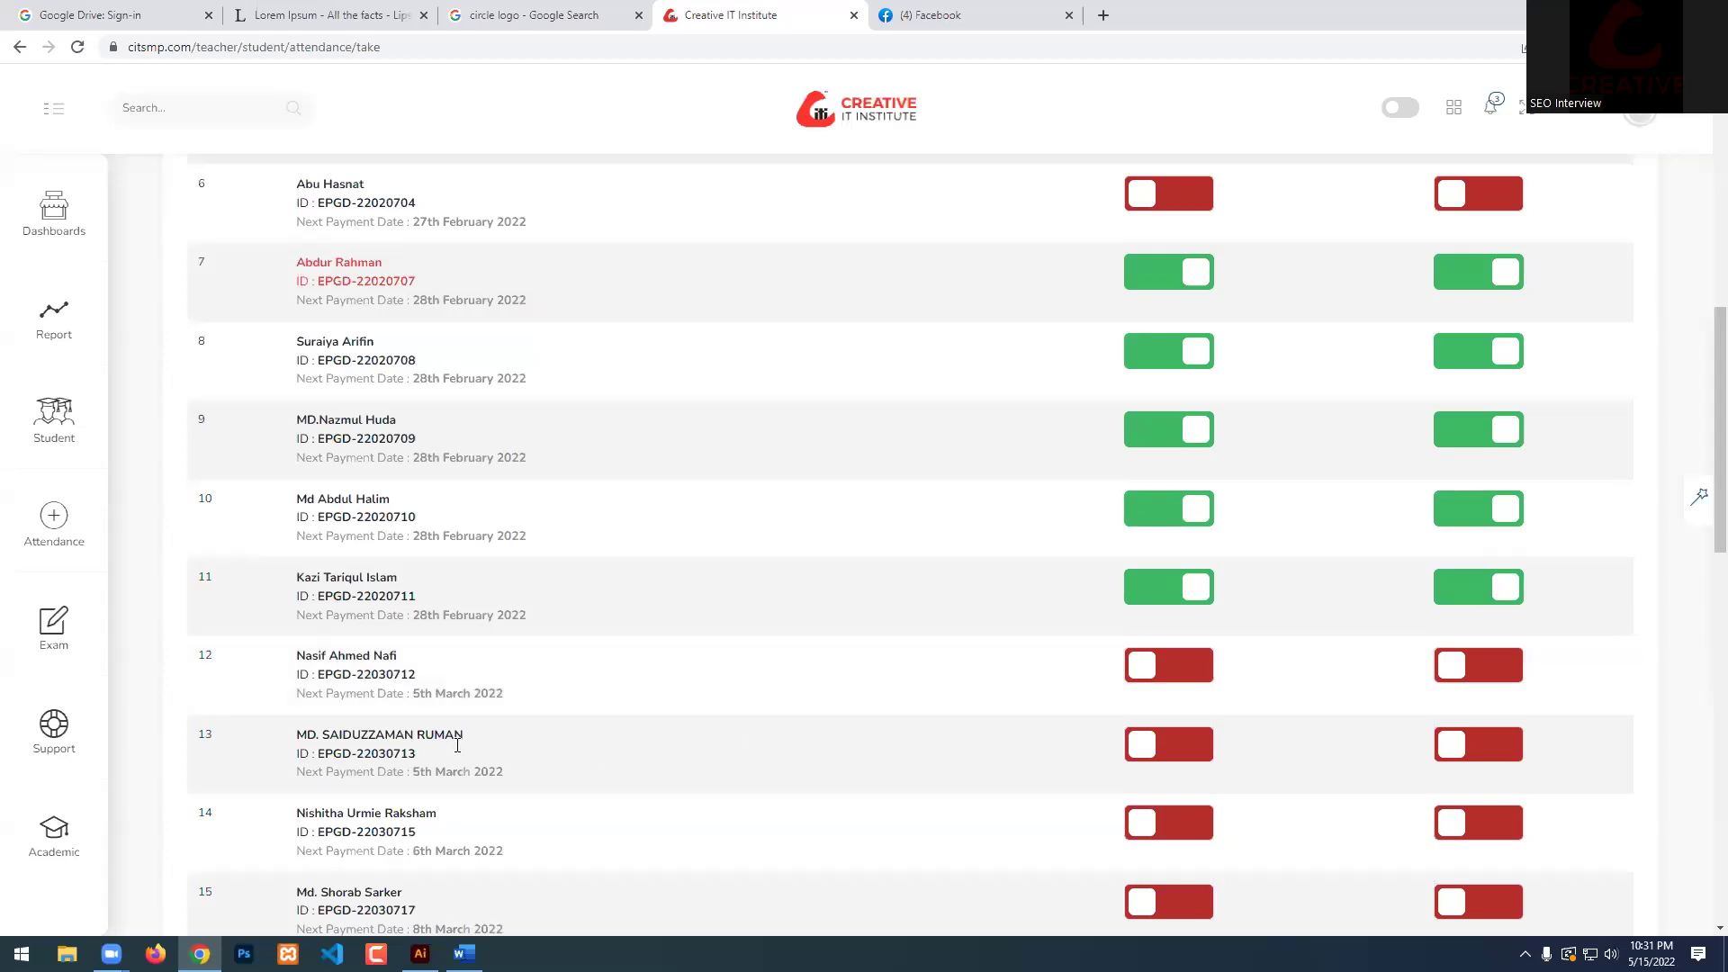
{"action": "scroll", "coordinate": [460, 753], "scroll_direction": "down", "scroll_amount": 1}
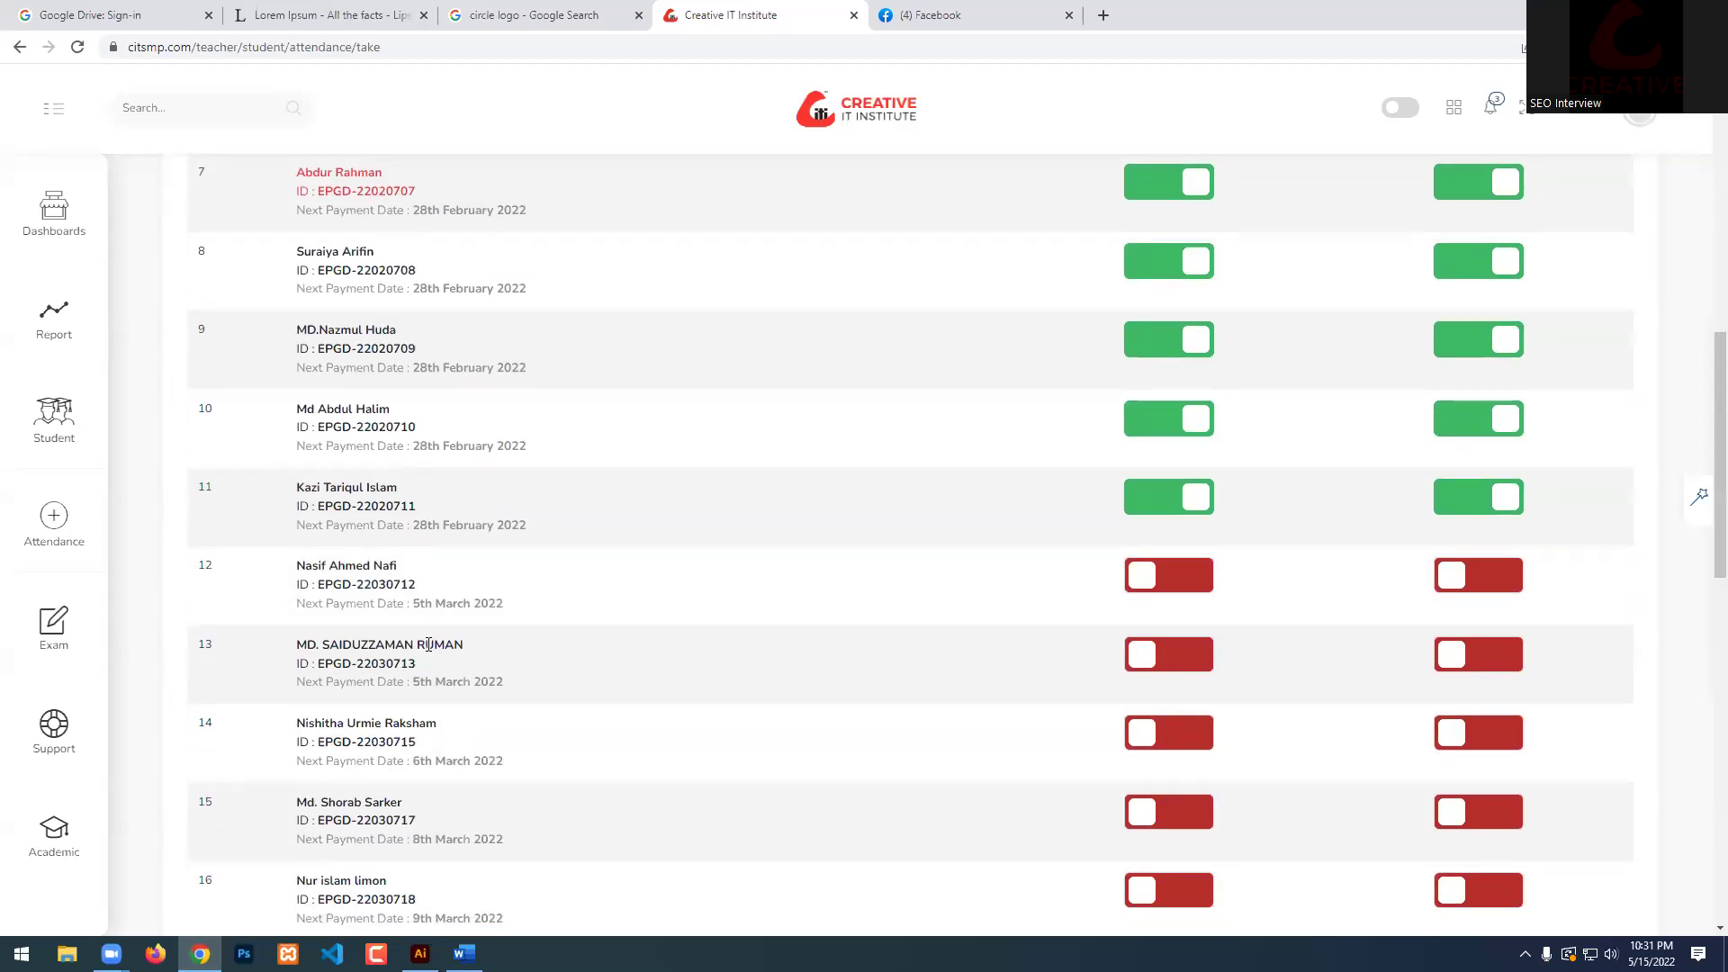
{"action": "left_click", "coordinate": [1186, 664]}
{"action": "left_click", "coordinate": [1484, 658]}
{"action": "scroll", "coordinate": [522, 697], "scroll_direction": "down", "scroll_amount": 1}
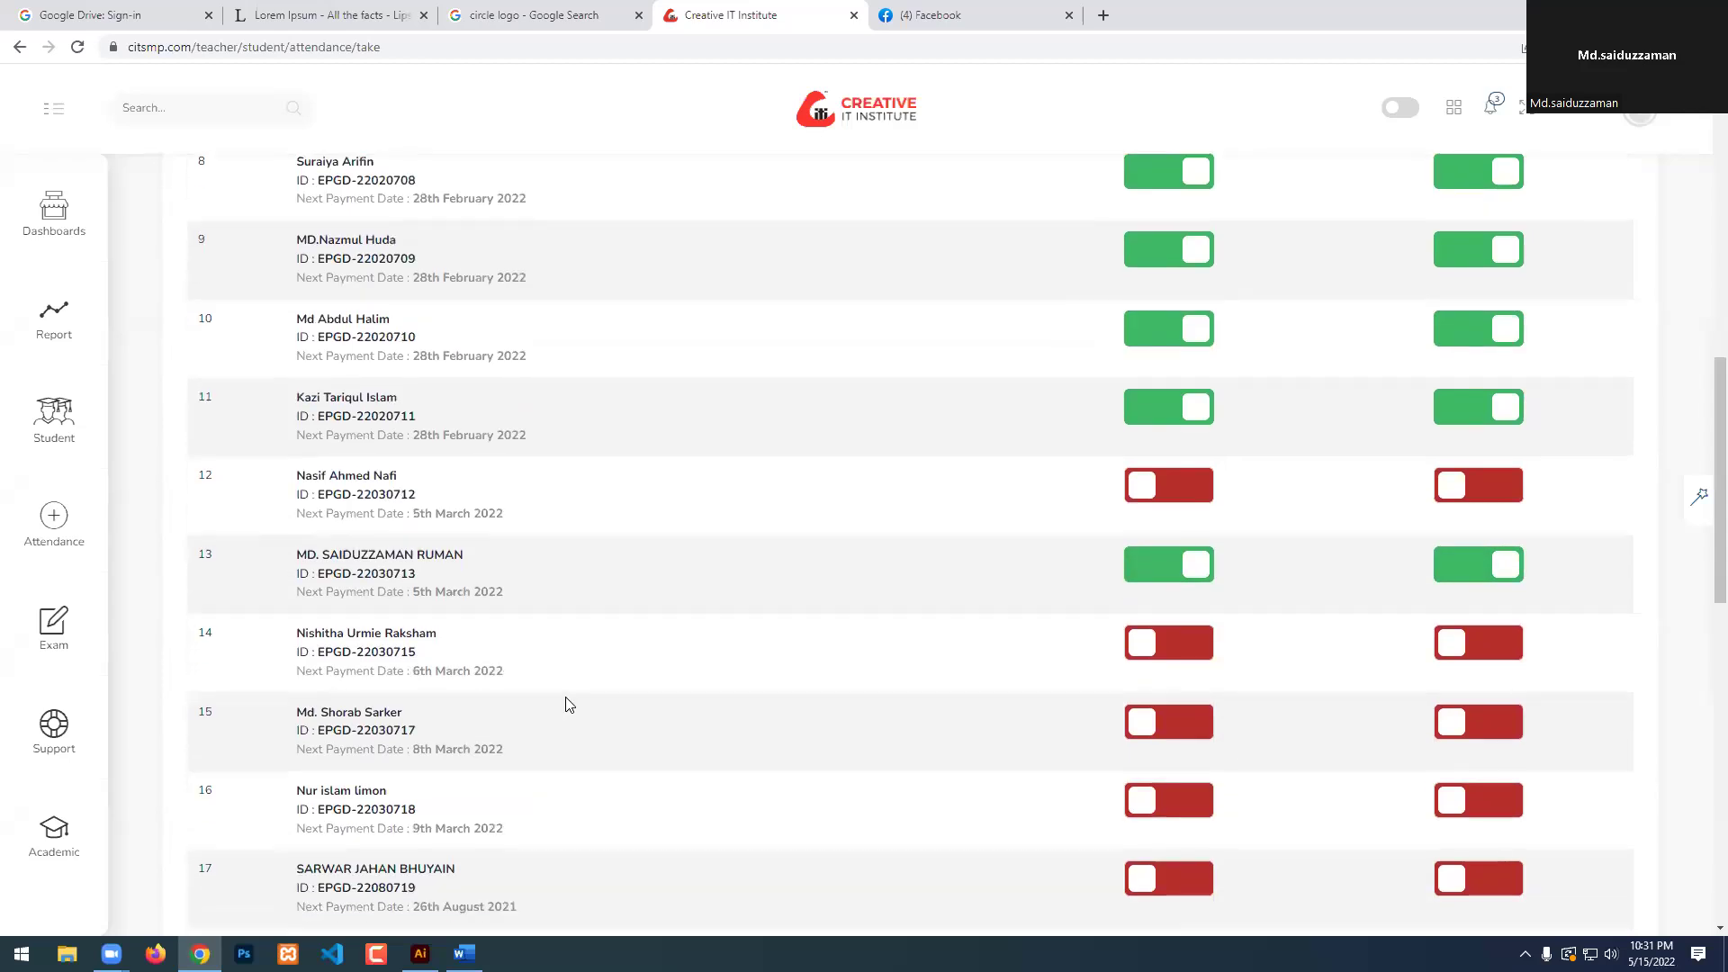
{"action": "left_click", "coordinate": [1170, 638]}
{"action": "left_click", "coordinate": [1487, 650]}
{"action": "scroll", "coordinate": [513, 710], "scroll_direction": "down", "scroll_amount": 2}
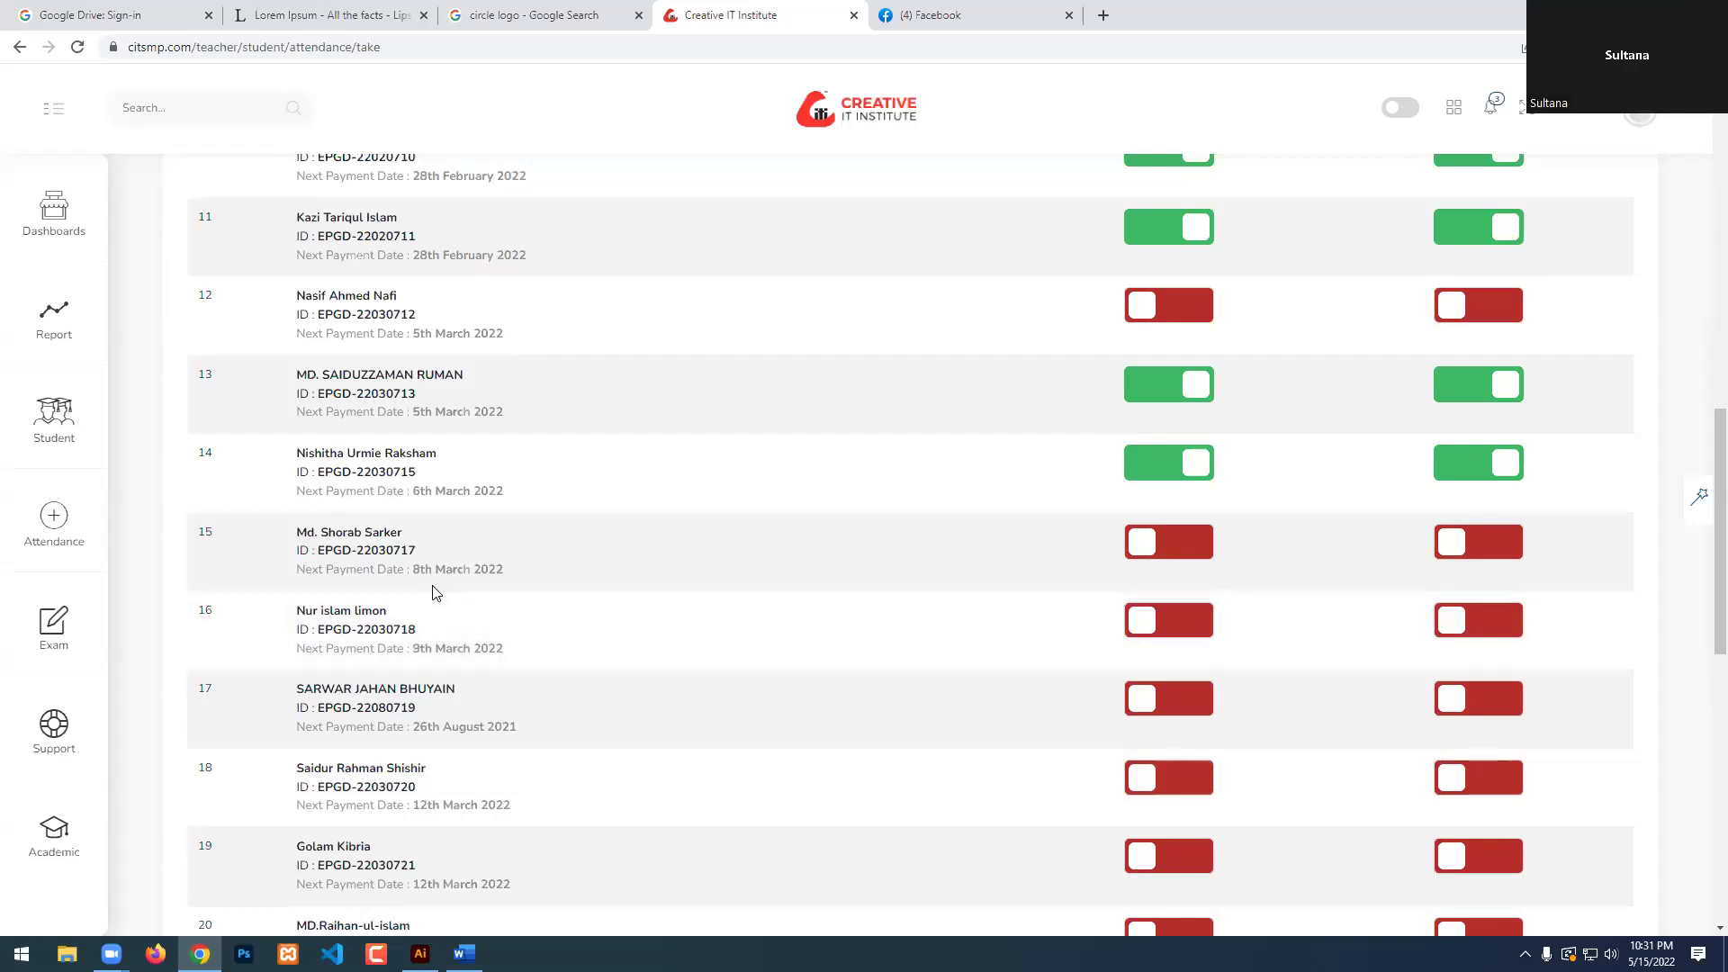
{"action": "left_click", "coordinate": [1172, 551]}
{"action": "left_click", "coordinate": [1482, 551]}
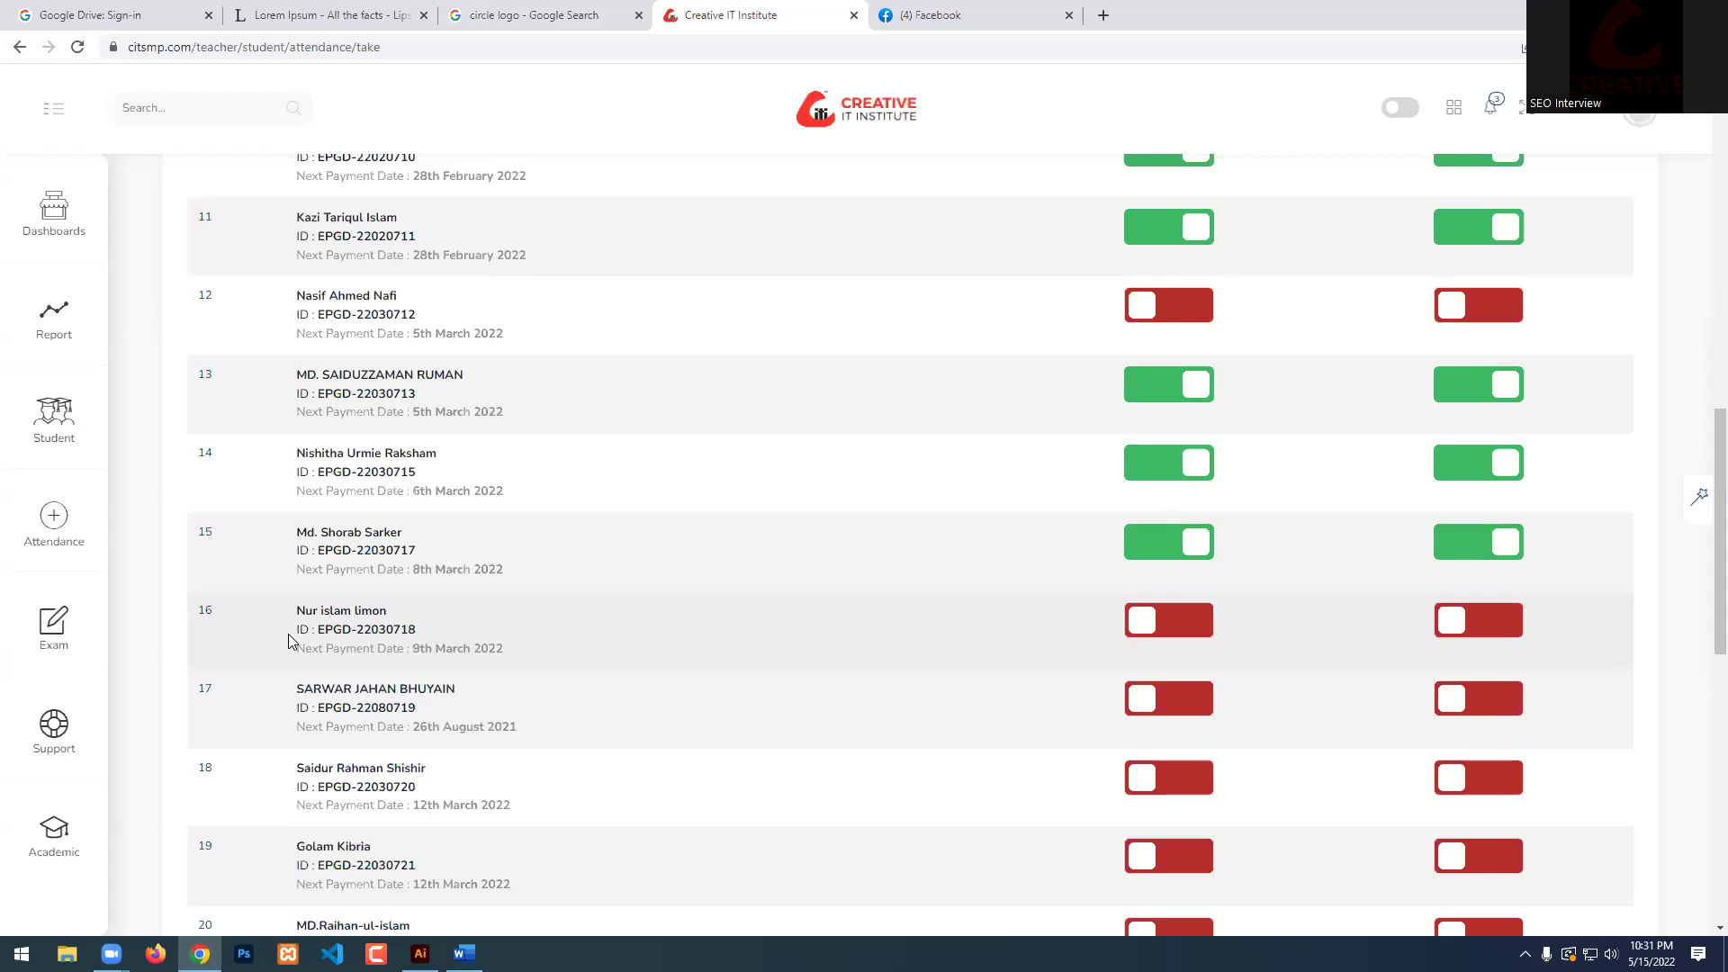
Mark students 20 and 21 present with homework done.
{"action": "scroll", "coordinate": [342, 649], "scroll_direction": "down", "scroll_amount": 2}
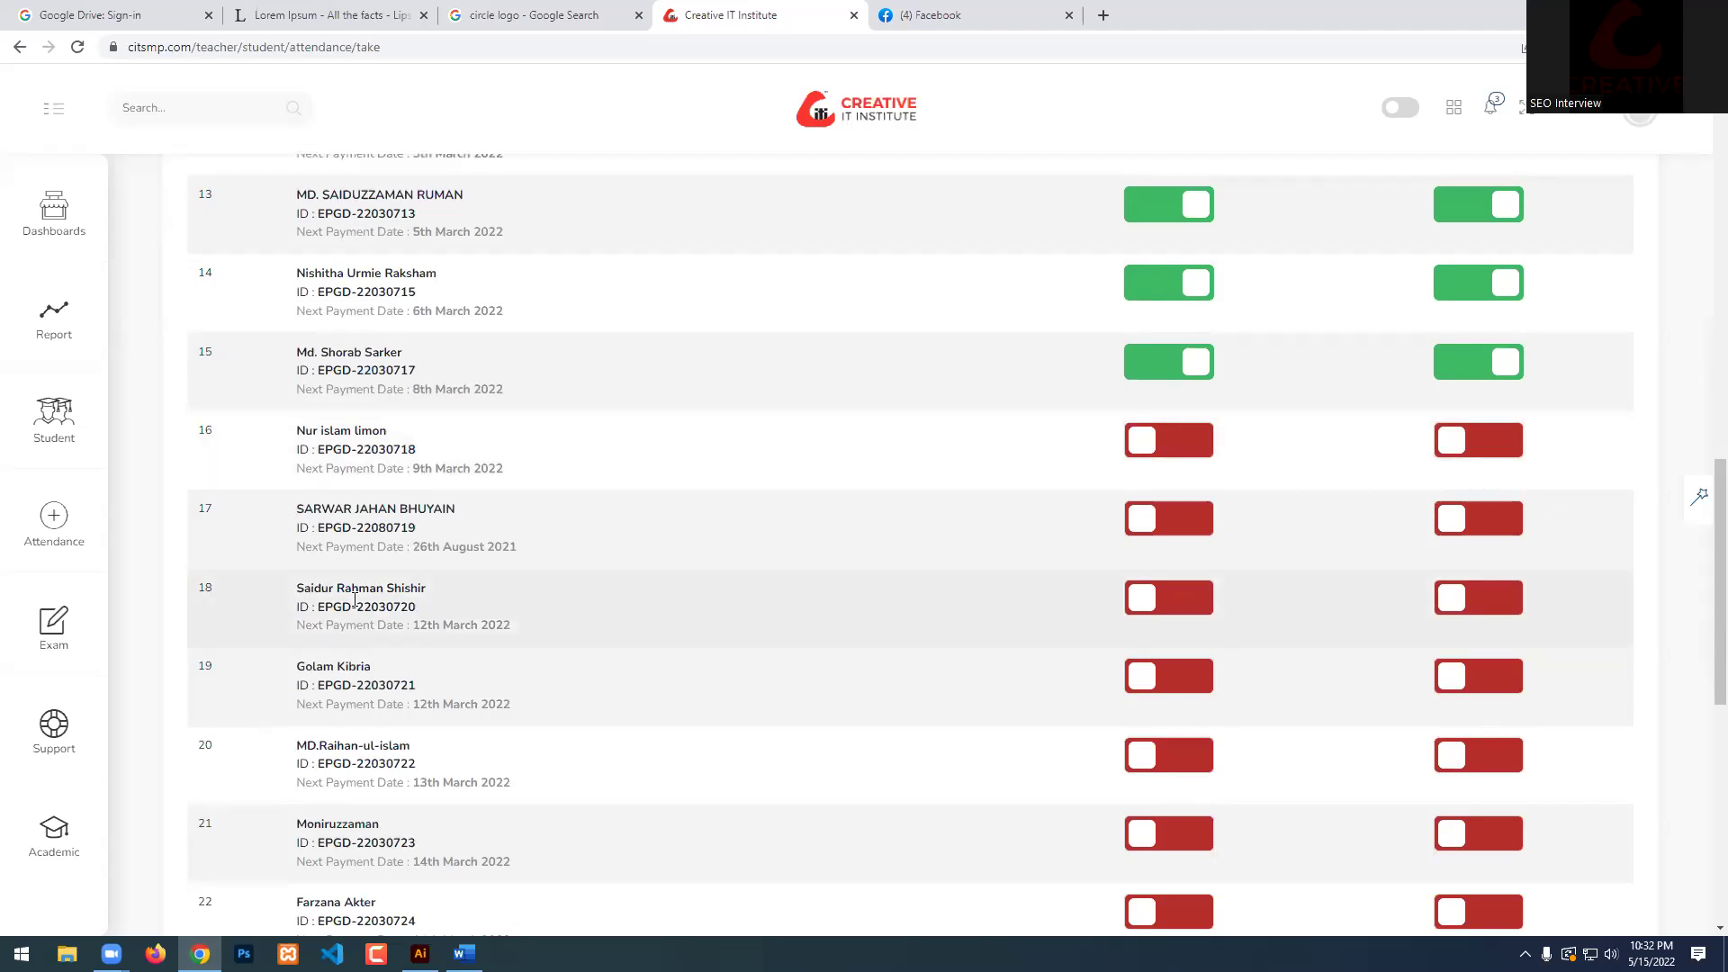
{"action": "scroll", "coordinate": [324, 731], "scroll_direction": "down", "scroll_amount": 1}
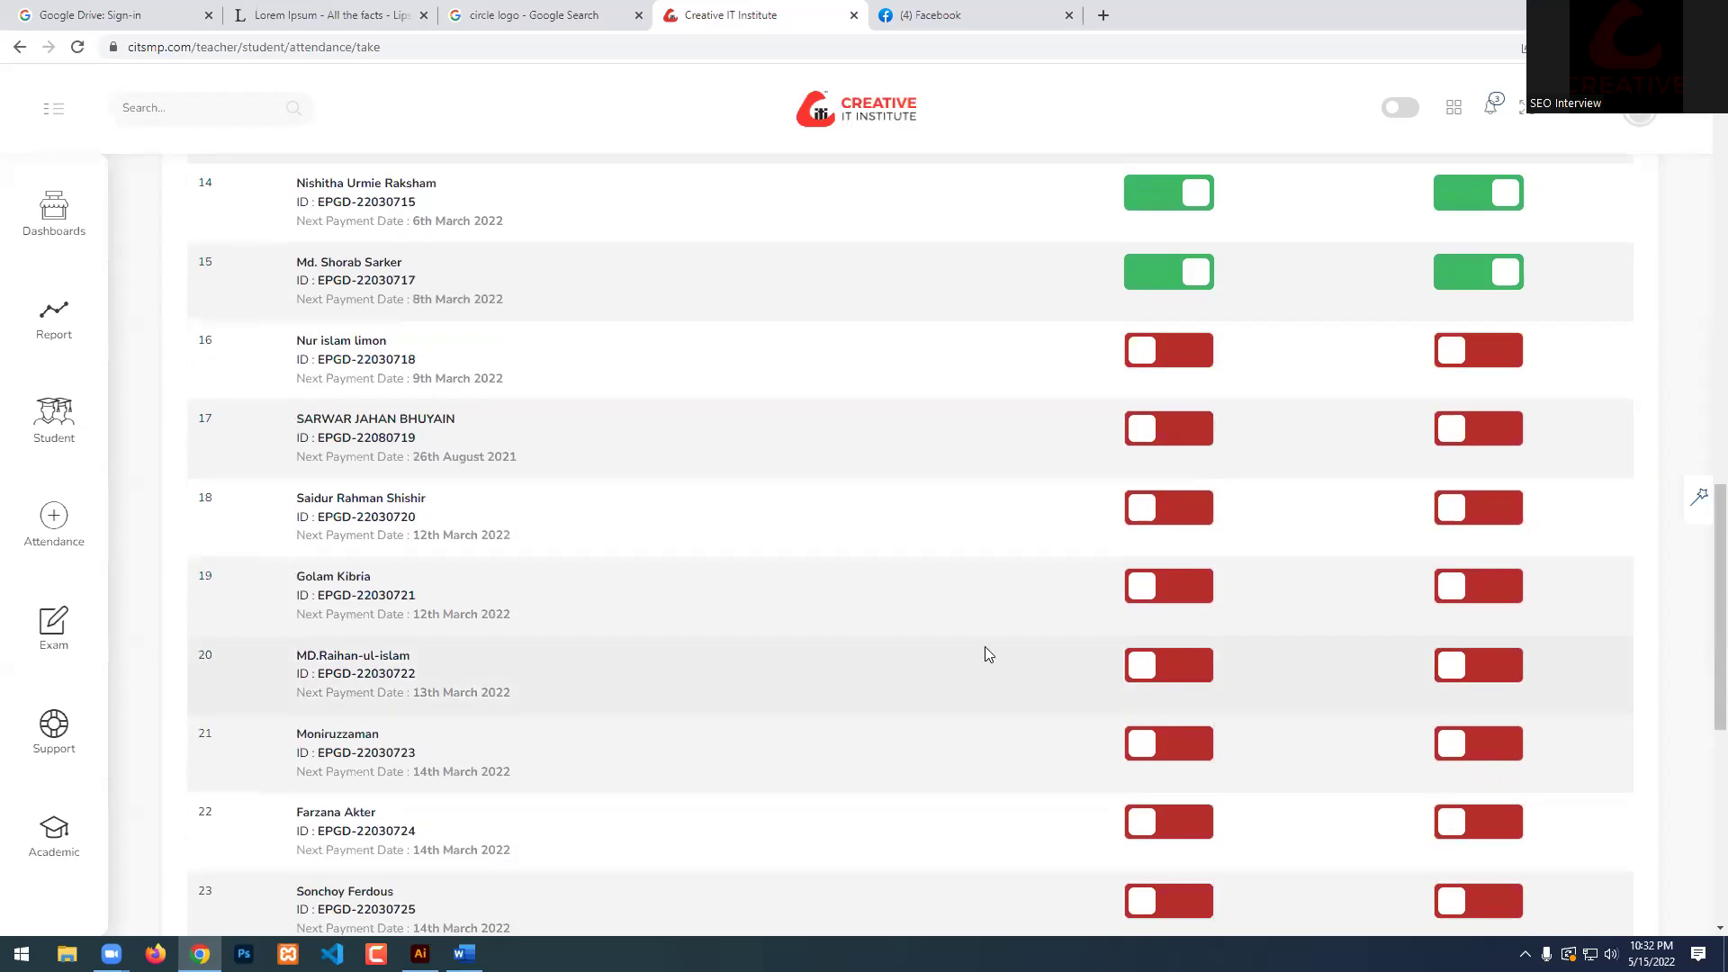
{"action": "scroll", "coordinate": [380, 639], "scroll_direction": "down", "scroll_amount": 1}
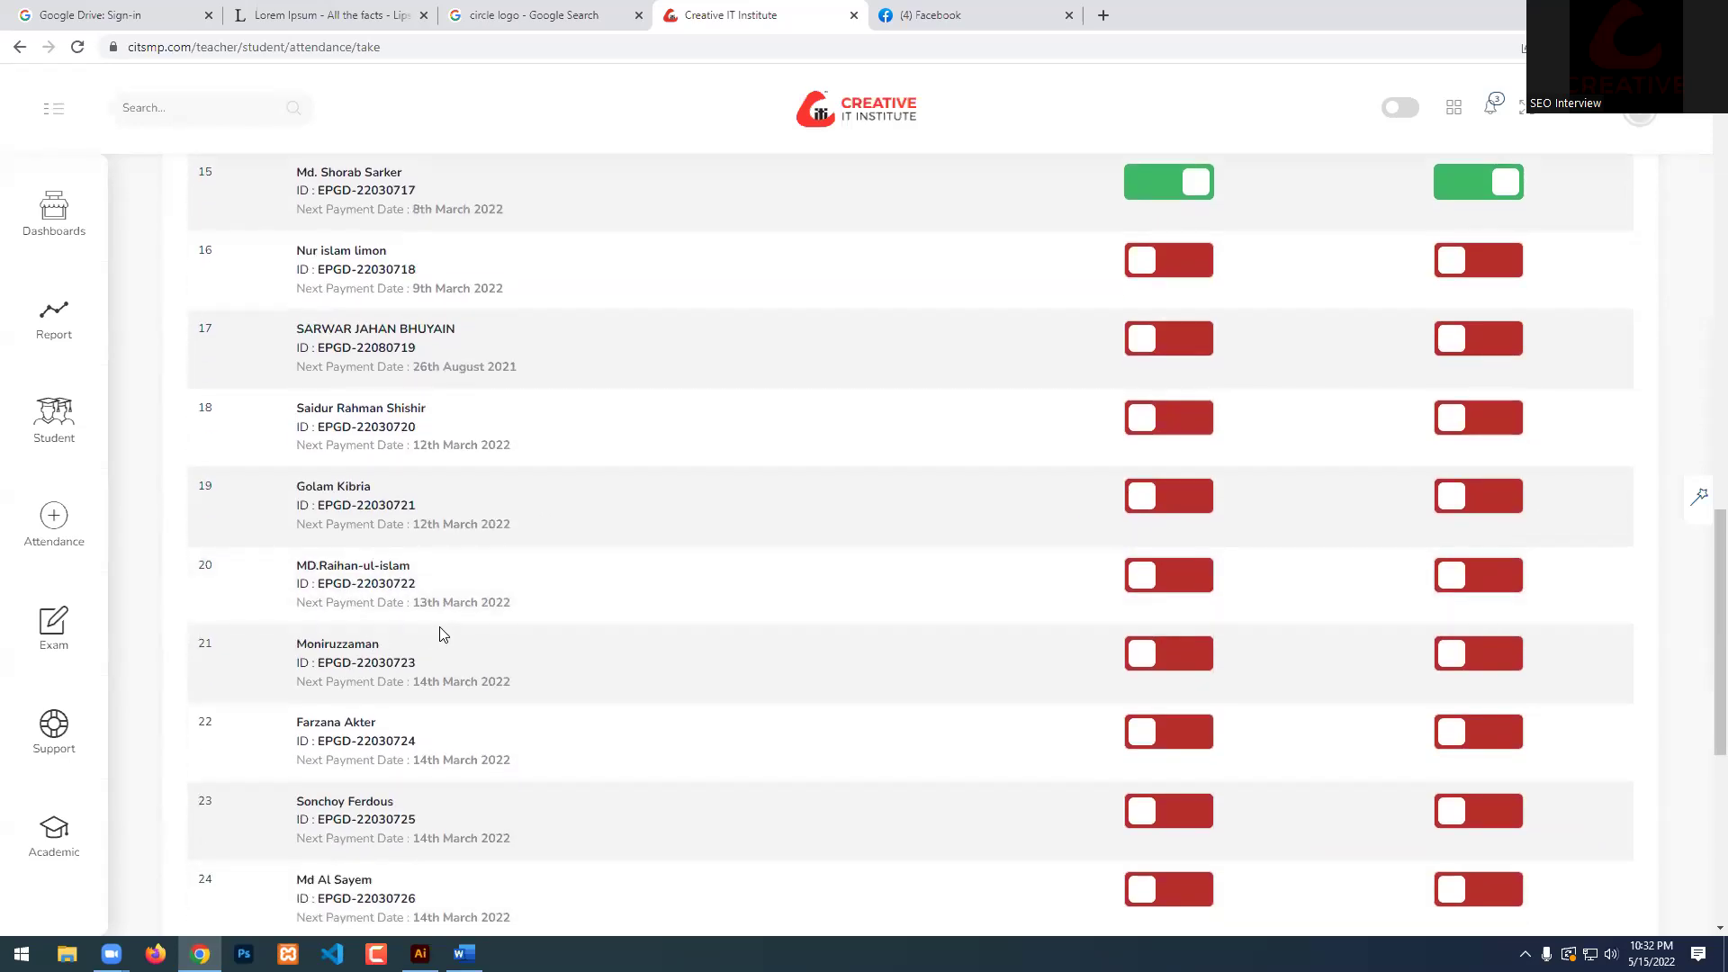
{"action": "scroll", "coordinate": [412, 650], "scroll_direction": "down", "scroll_amount": 1}
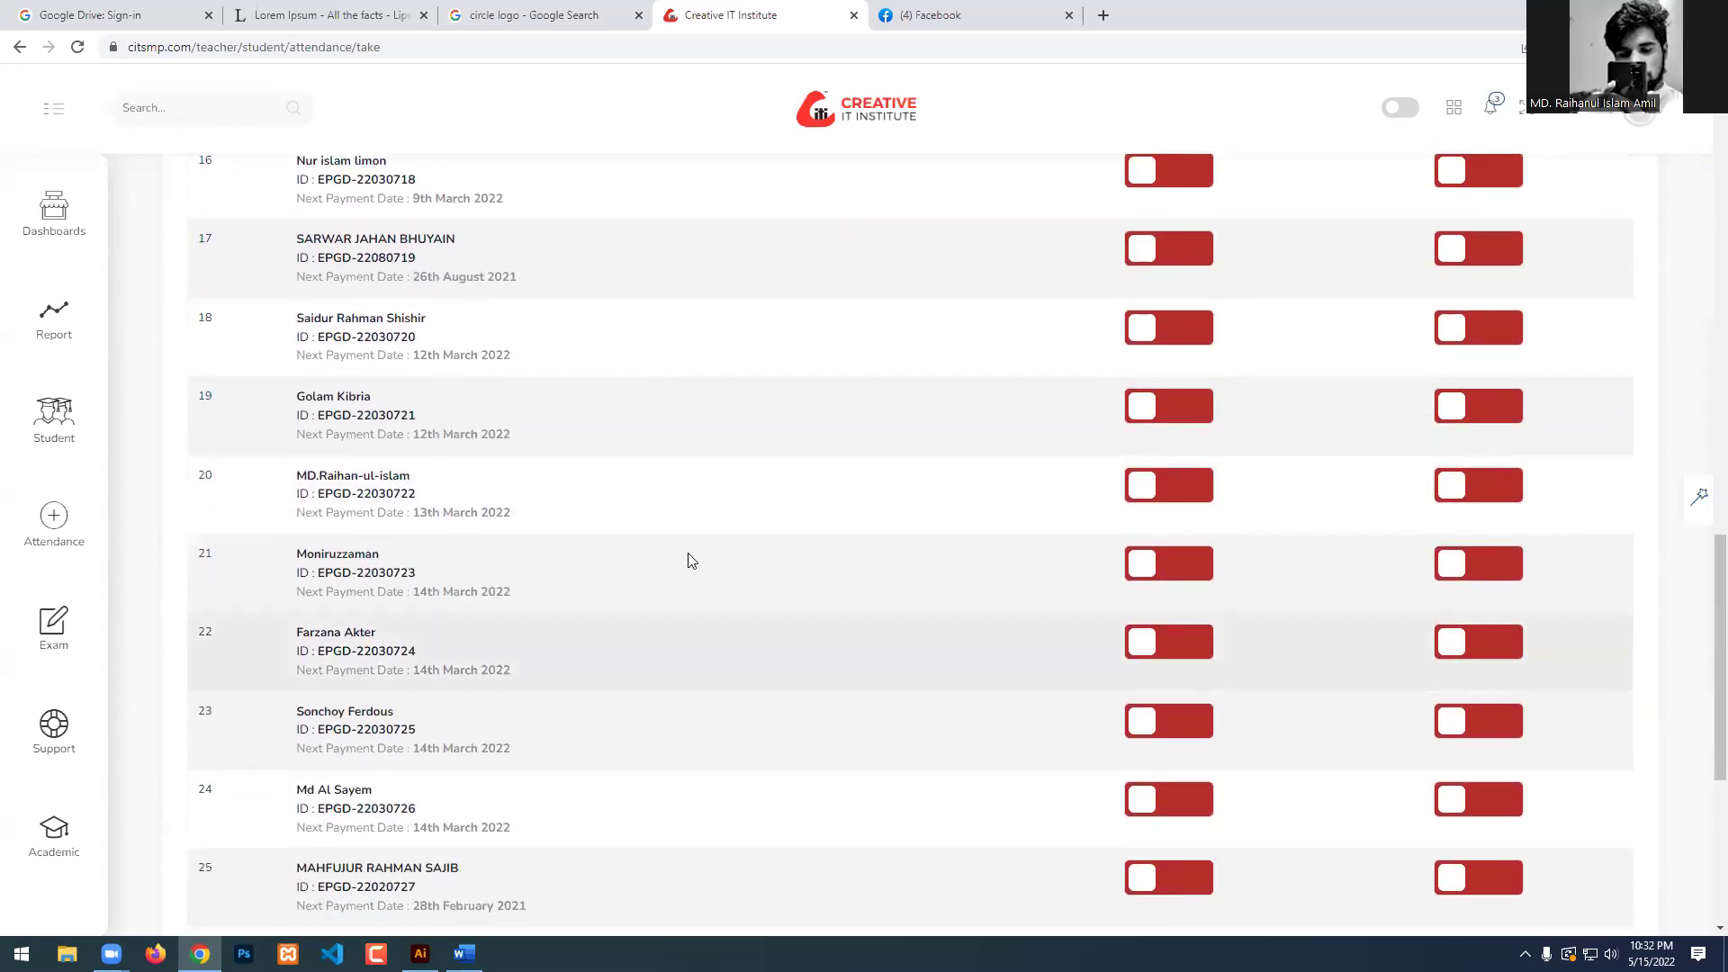
{"action": "left_click", "coordinate": [1202, 486]}
{"action": "left_click", "coordinate": [1458, 483]}
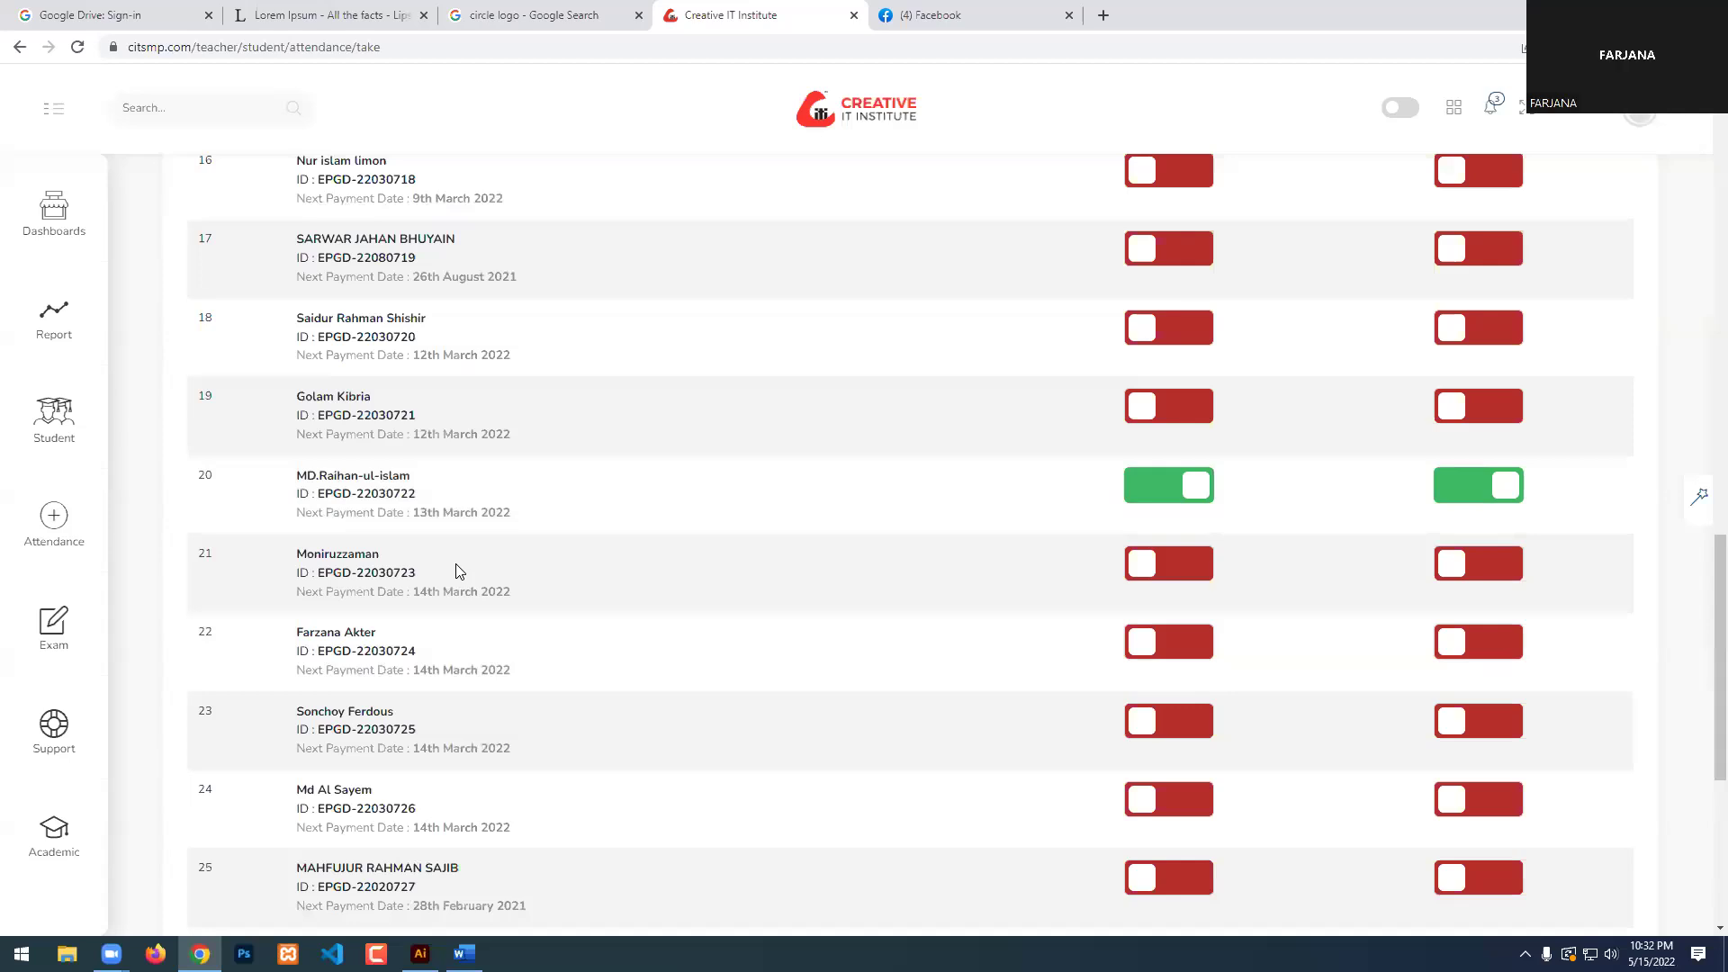
{"action": "double_click", "coordinate": [308, 555]}
{"action": "left_click", "coordinate": [364, 554]}
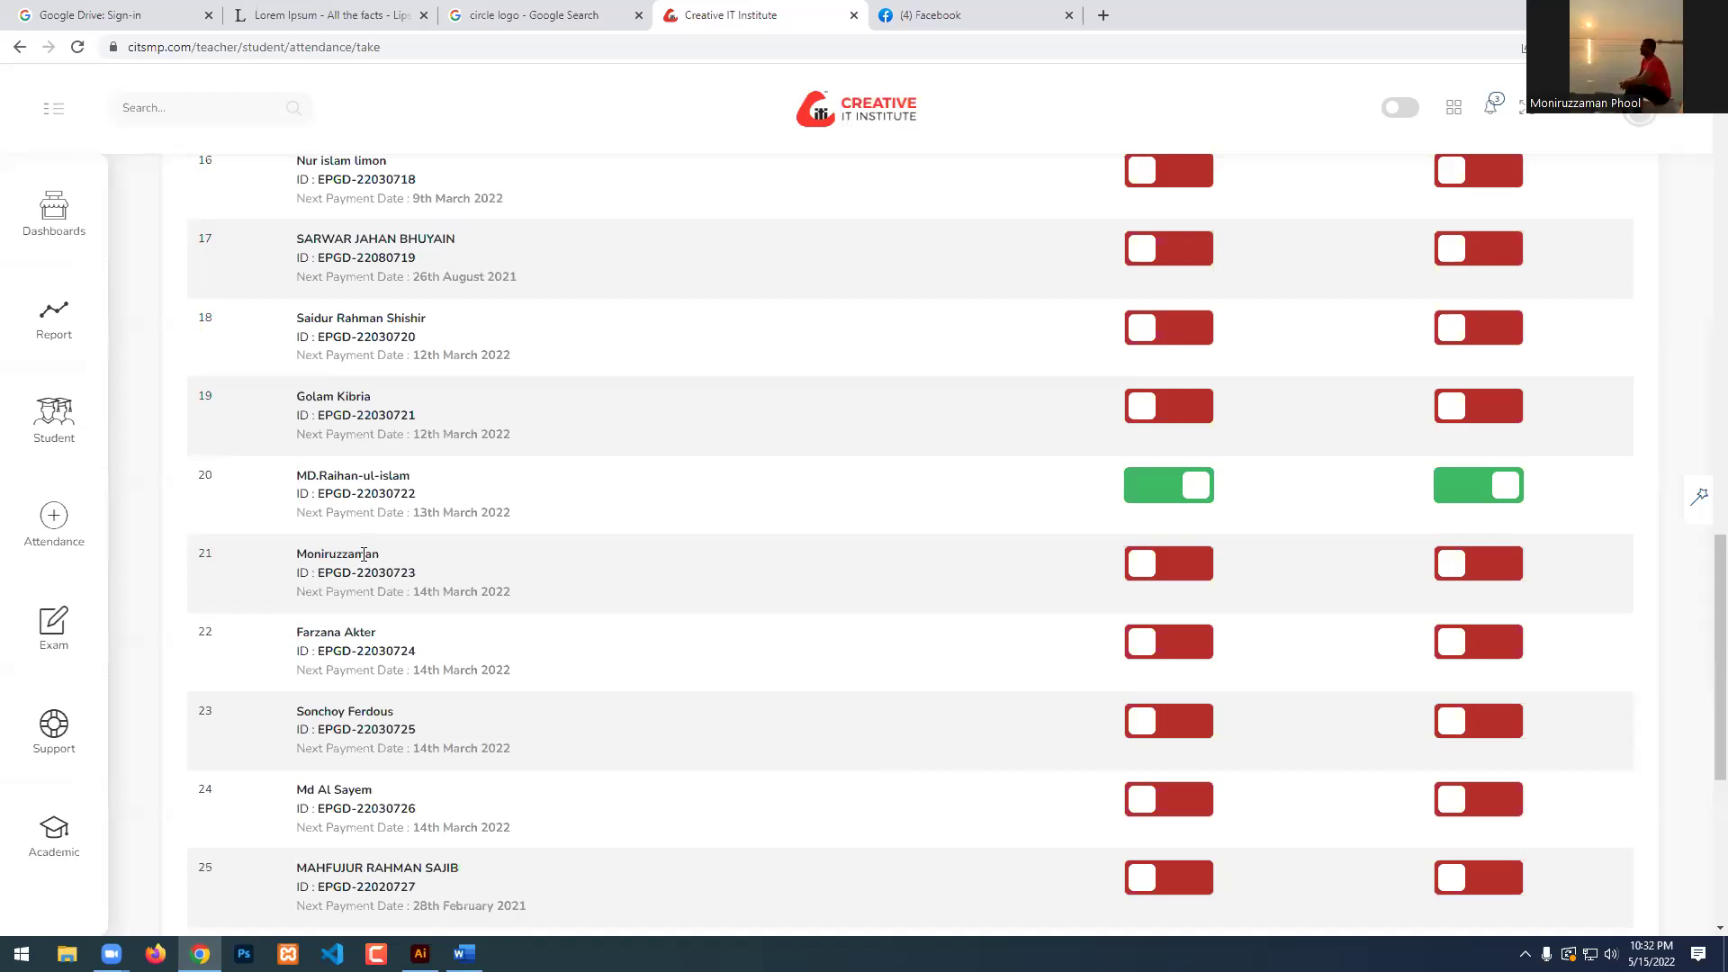
{"action": "left_click", "coordinate": [1190, 567]}
{"action": "left_click", "coordinate": [1509, 575]}
Mark students 22 and 25 present with homework done, and student 24 present.
{"action": "scroll", "coordinate": [677, 573], "scroll_direction": "down", "scroll_amount": 1}
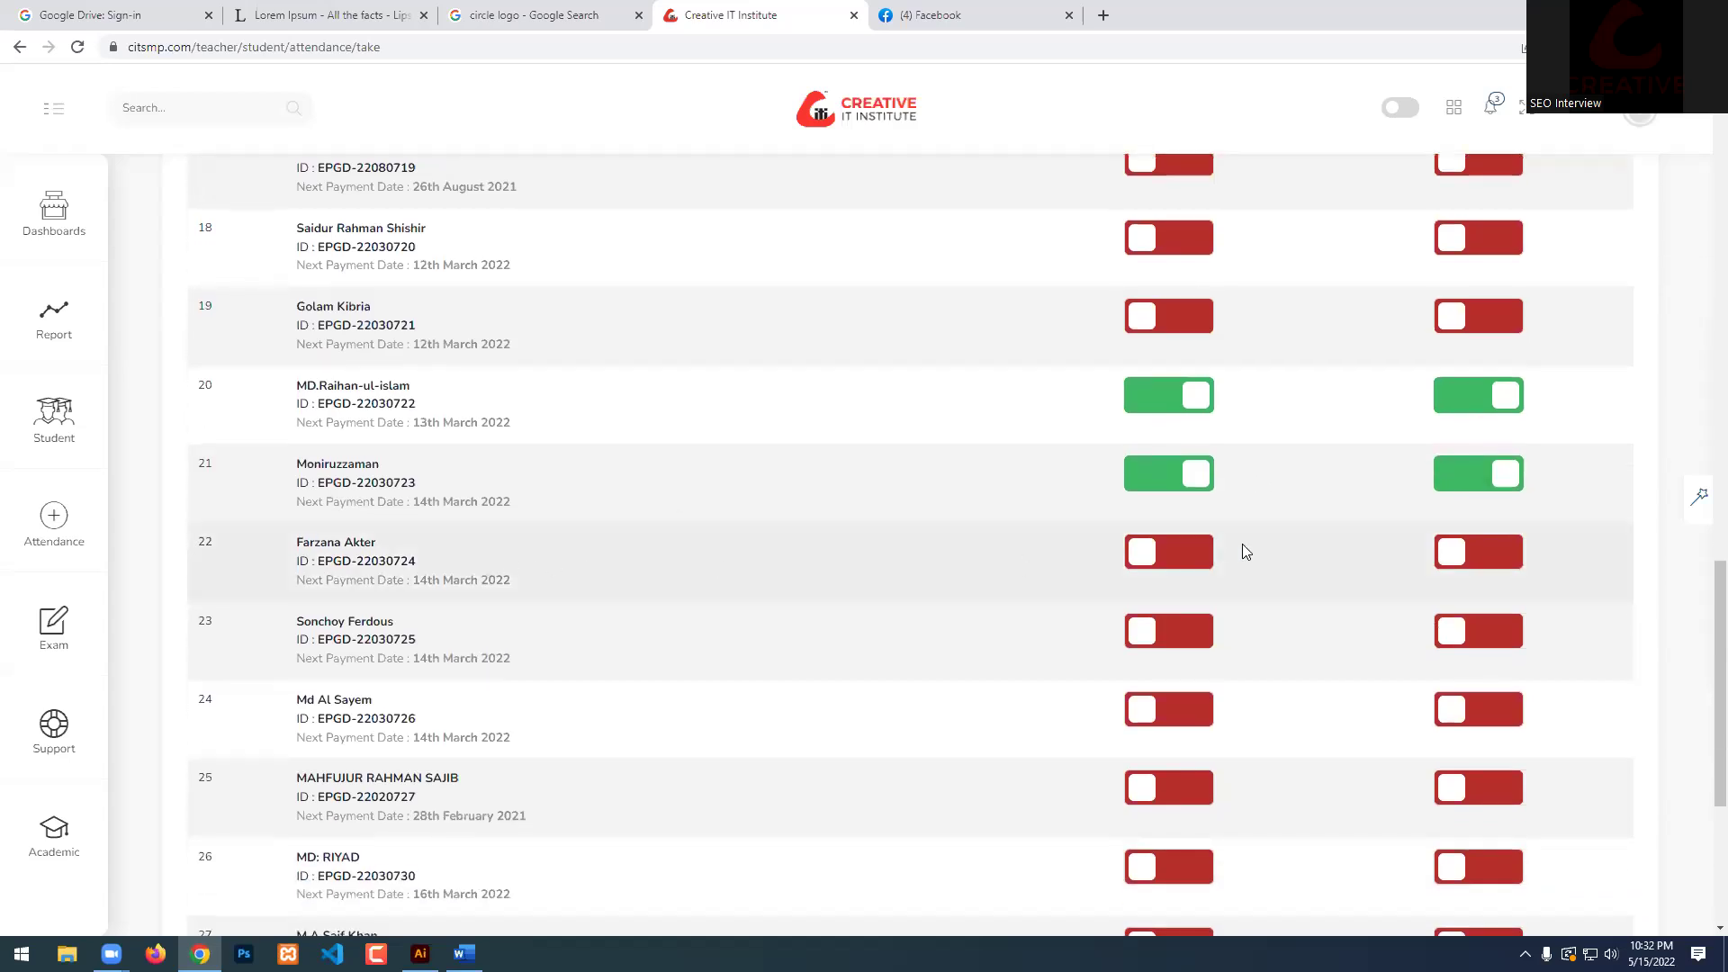
{"action": "left_click", "coordinate": [1179, 552]}
{"action": "left_click", "coordinate": [1454, 552]}
{"action": "scroll", "coordinate": [495, 598], "scroll_direction": "down", "scroll_amount": 1}
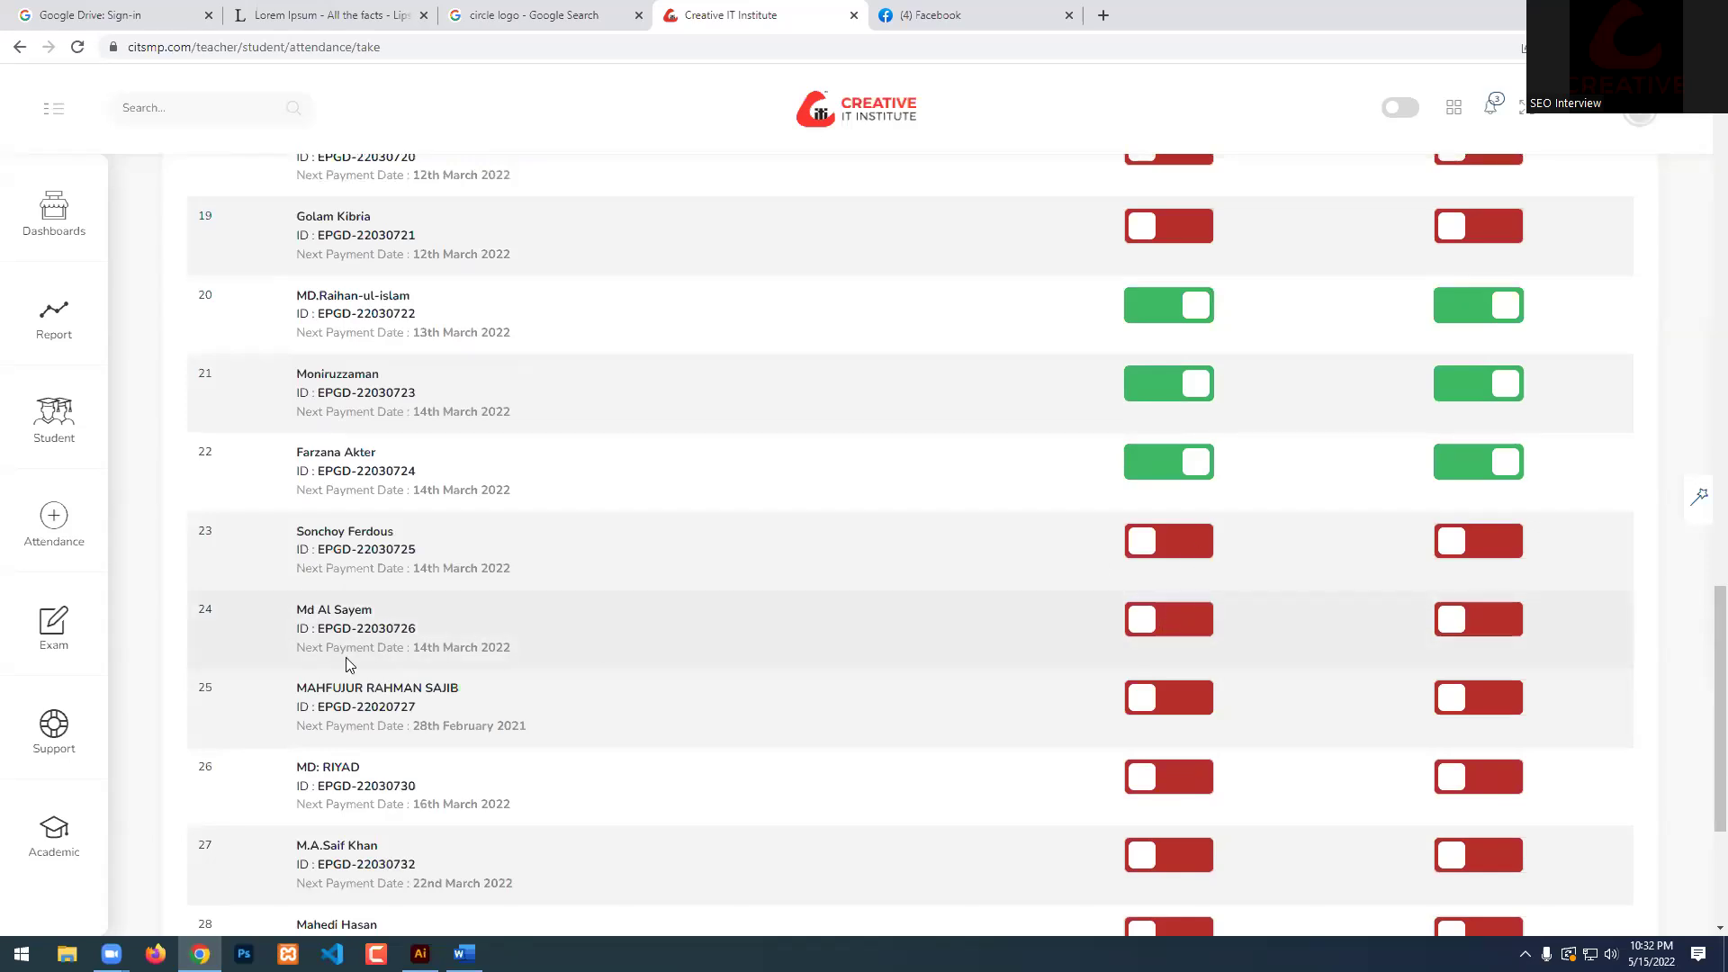
{"action": "left_click", "coordinate": [1149, 634]}
{"action": "scroll", "coordinate": [846, 621], "scroll_direction": "down", "scroll_amount": 2}
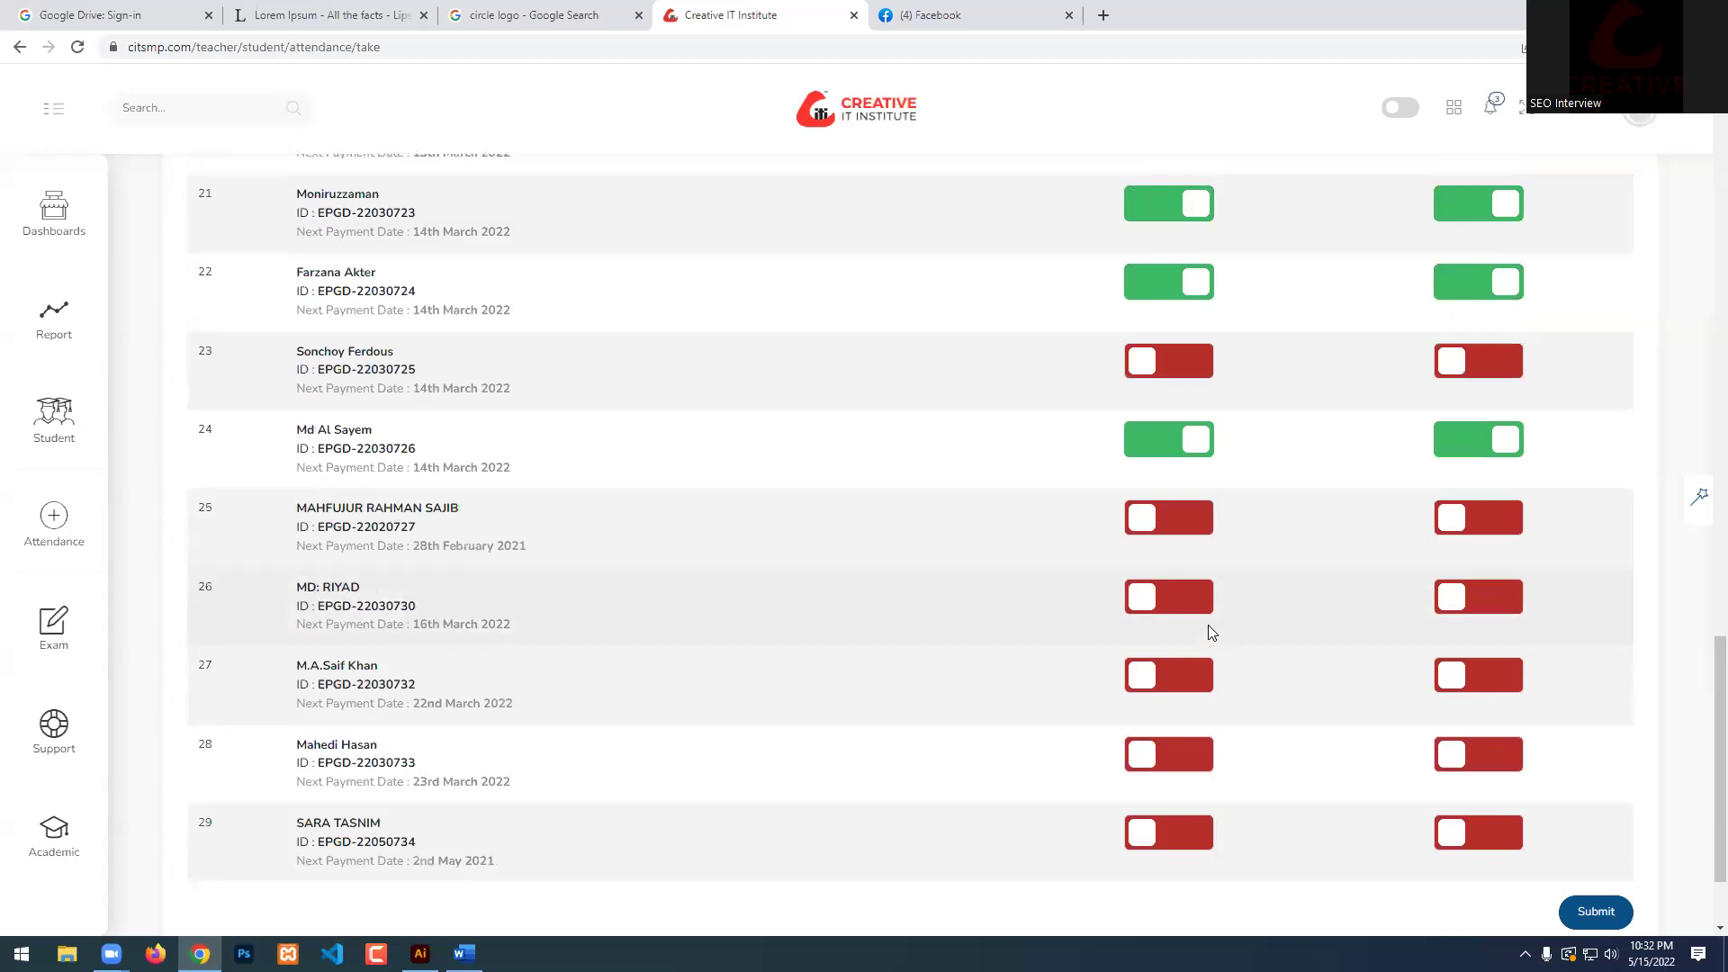
{"action": "left_click", "coordinate": [1177, 520]}
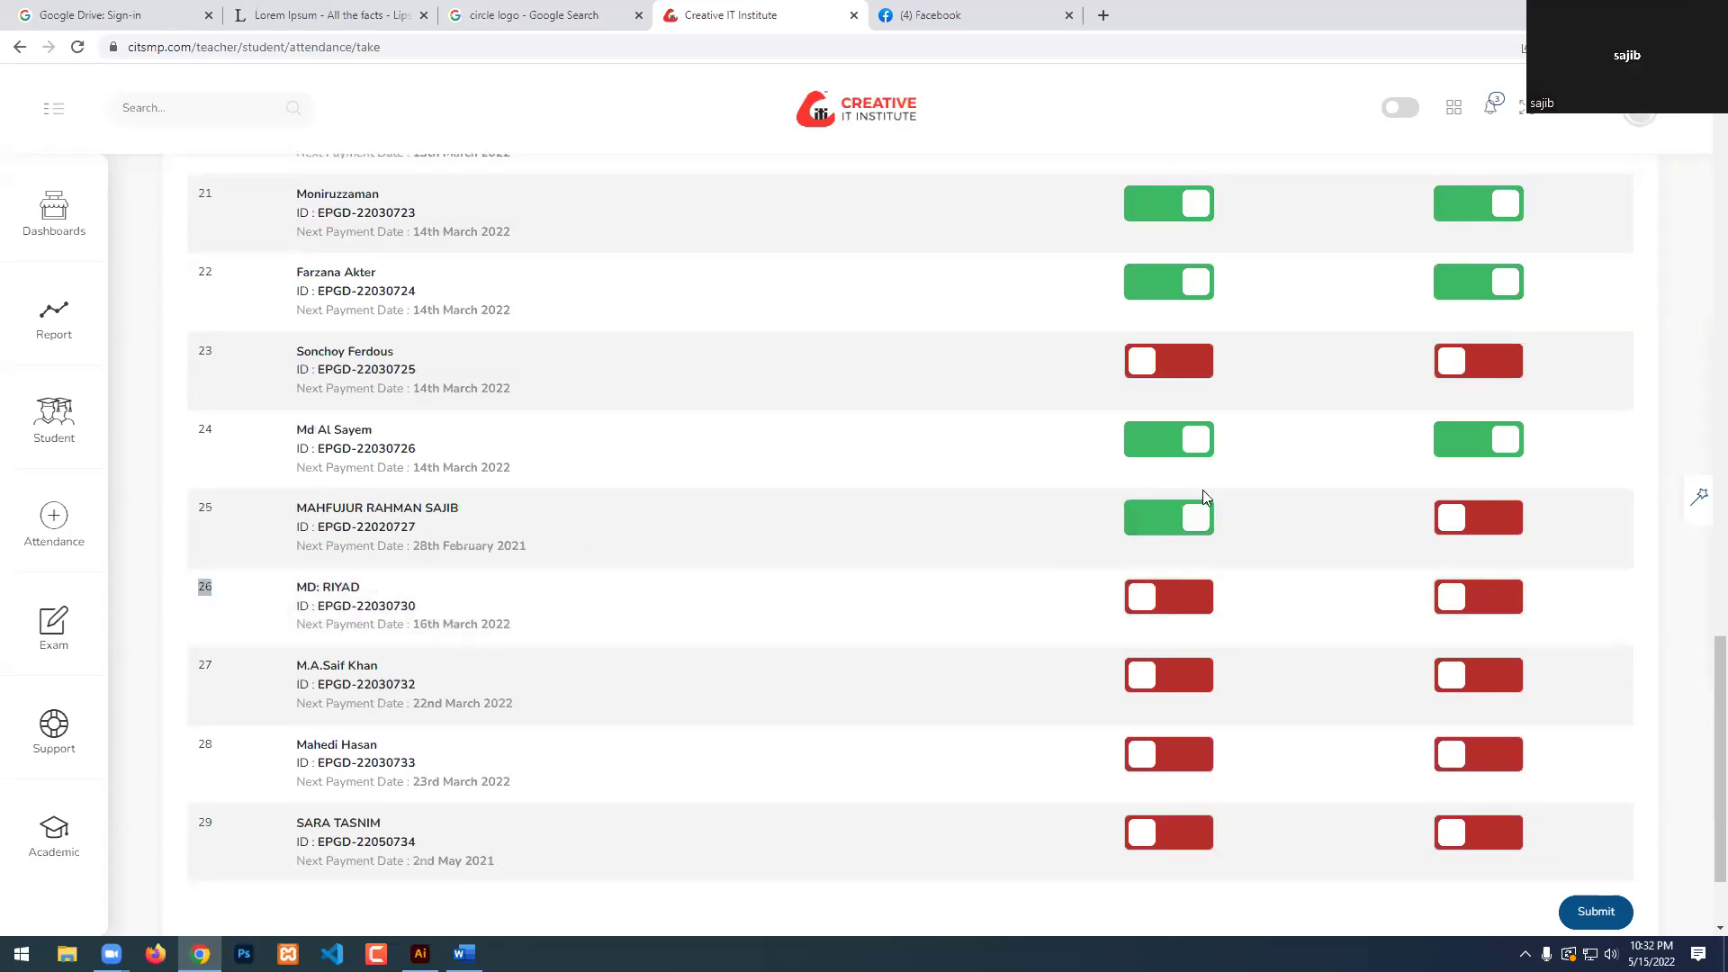
{"action": "left_click", "coordinate": [1449, 526]}
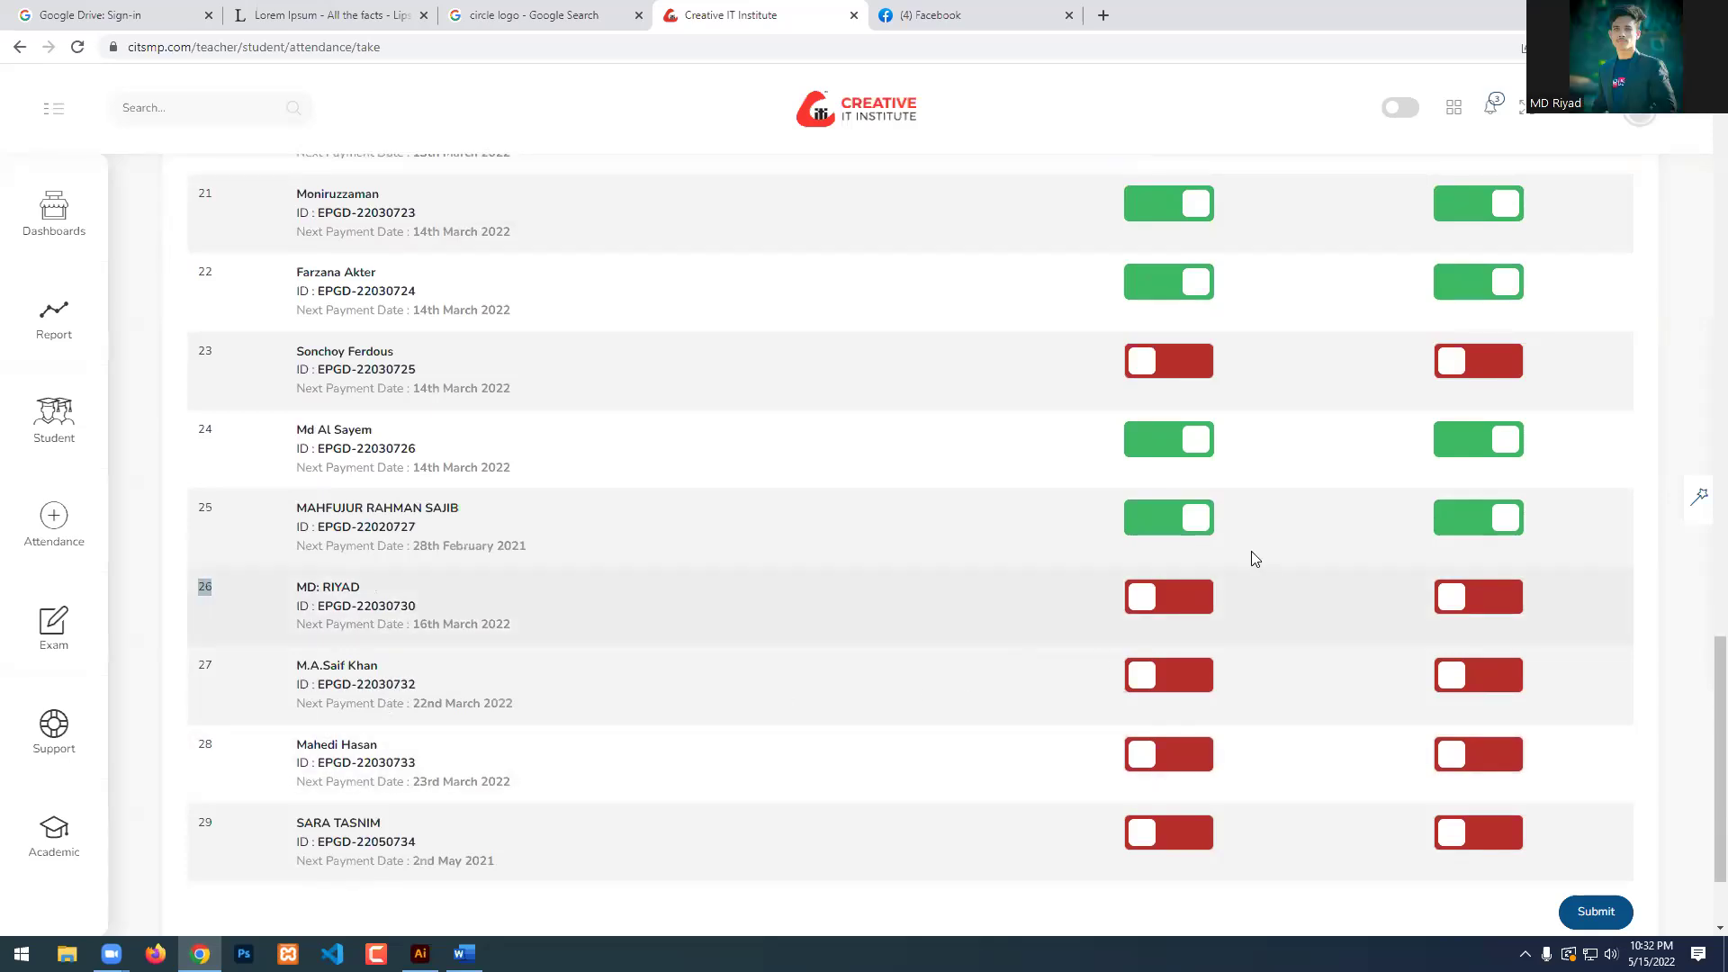
Mark students 26 and 28 present with homework done.
{"action": "left_click", "coordinate": [1209, 602]}
{"action": "left_click", "coordinate": [1459, 611]}
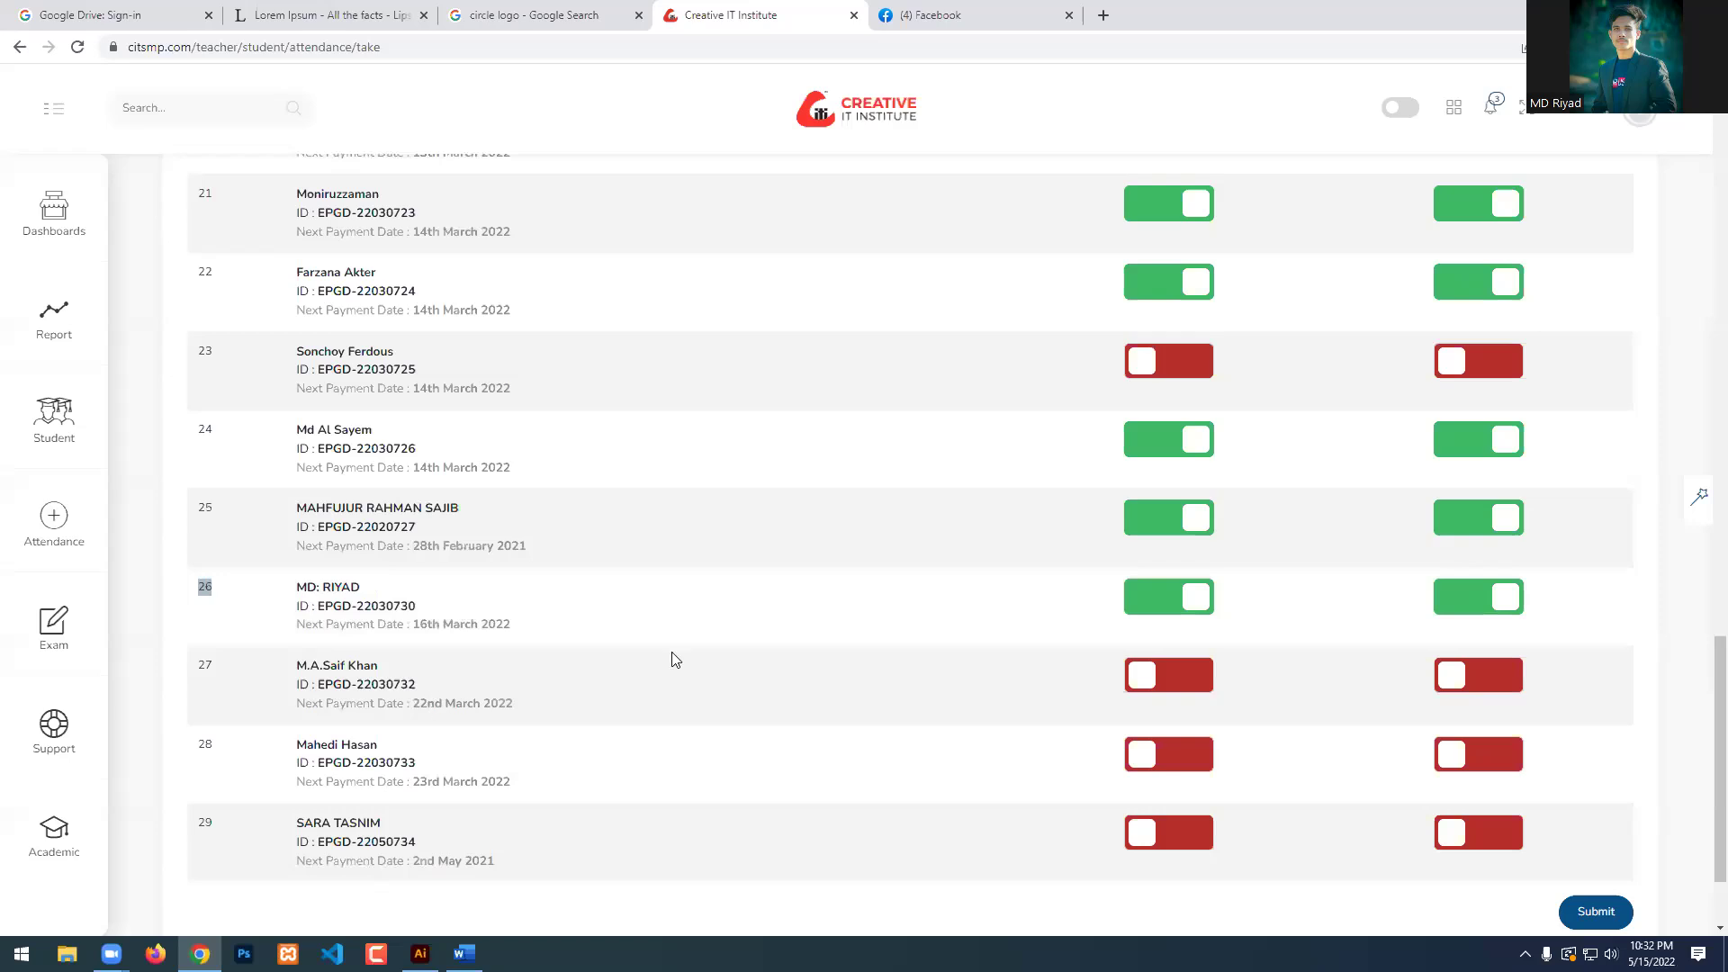
{"action": "scroll", "coordinate": [497, 726], "scroll_direction": "down", "scroll_amount": 1}
{"action": "scroll", "coordinate": [500, 726], "scroll_direction": "down", "scroll_amount": 1}
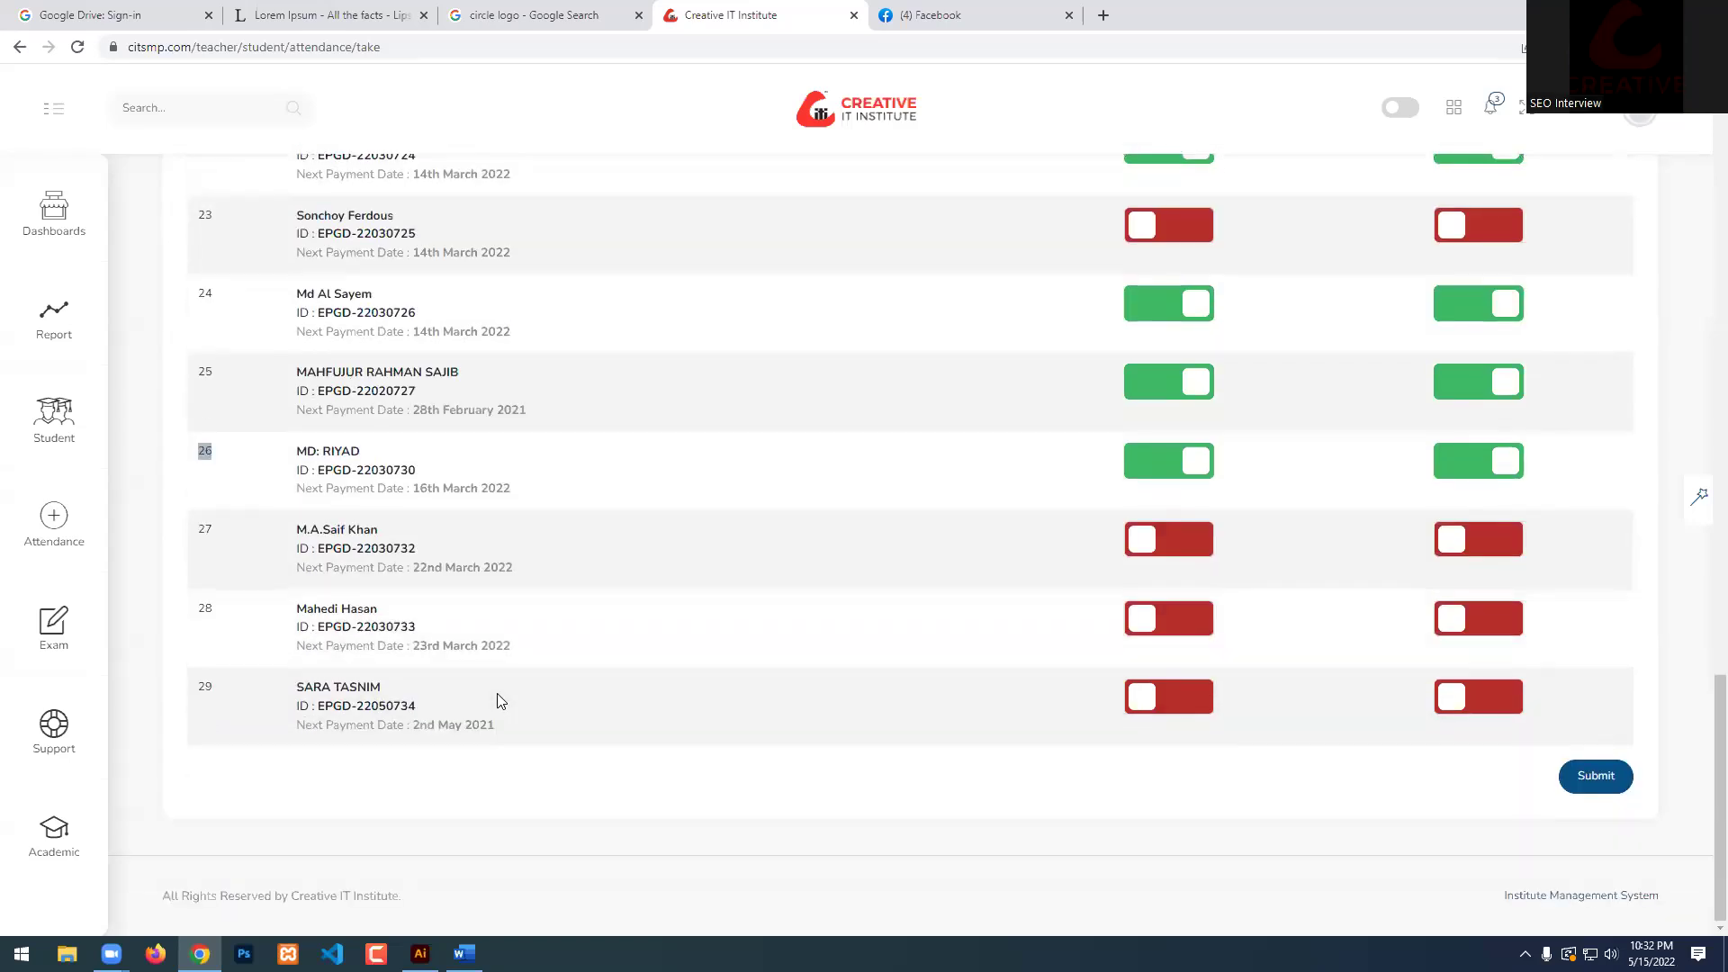
{"action": "left_click", "coordinate": [1168, 621]}
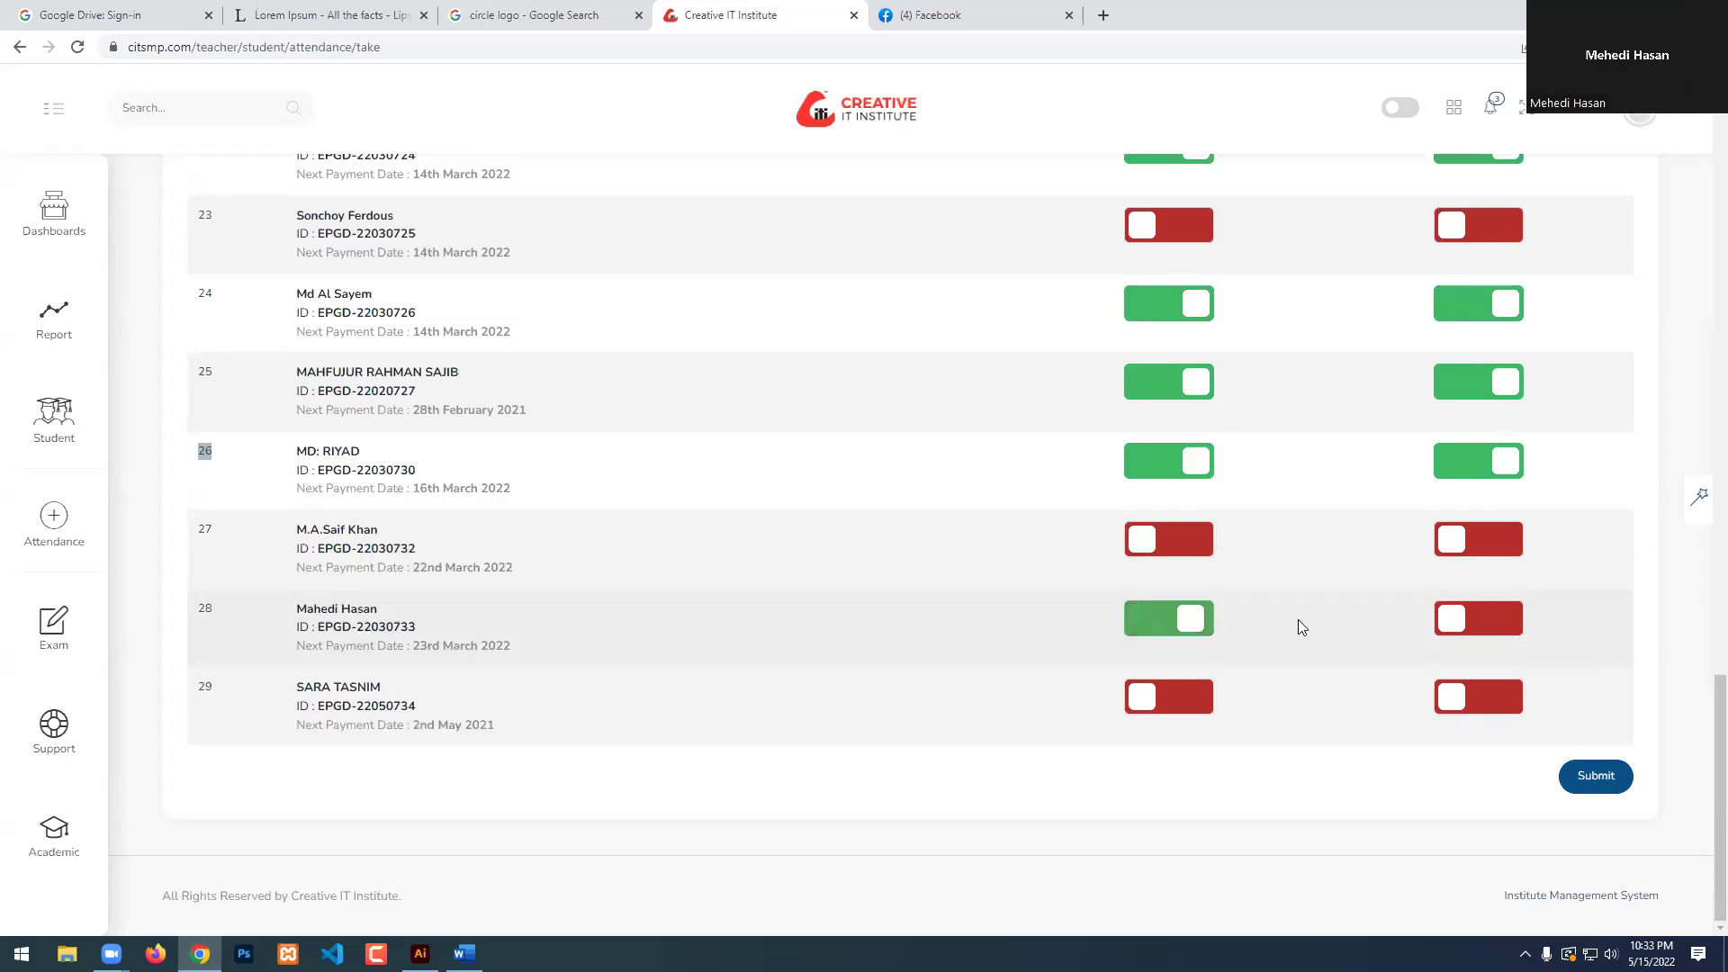
{"action": "left_click", "coordinate": [1471, 633]}
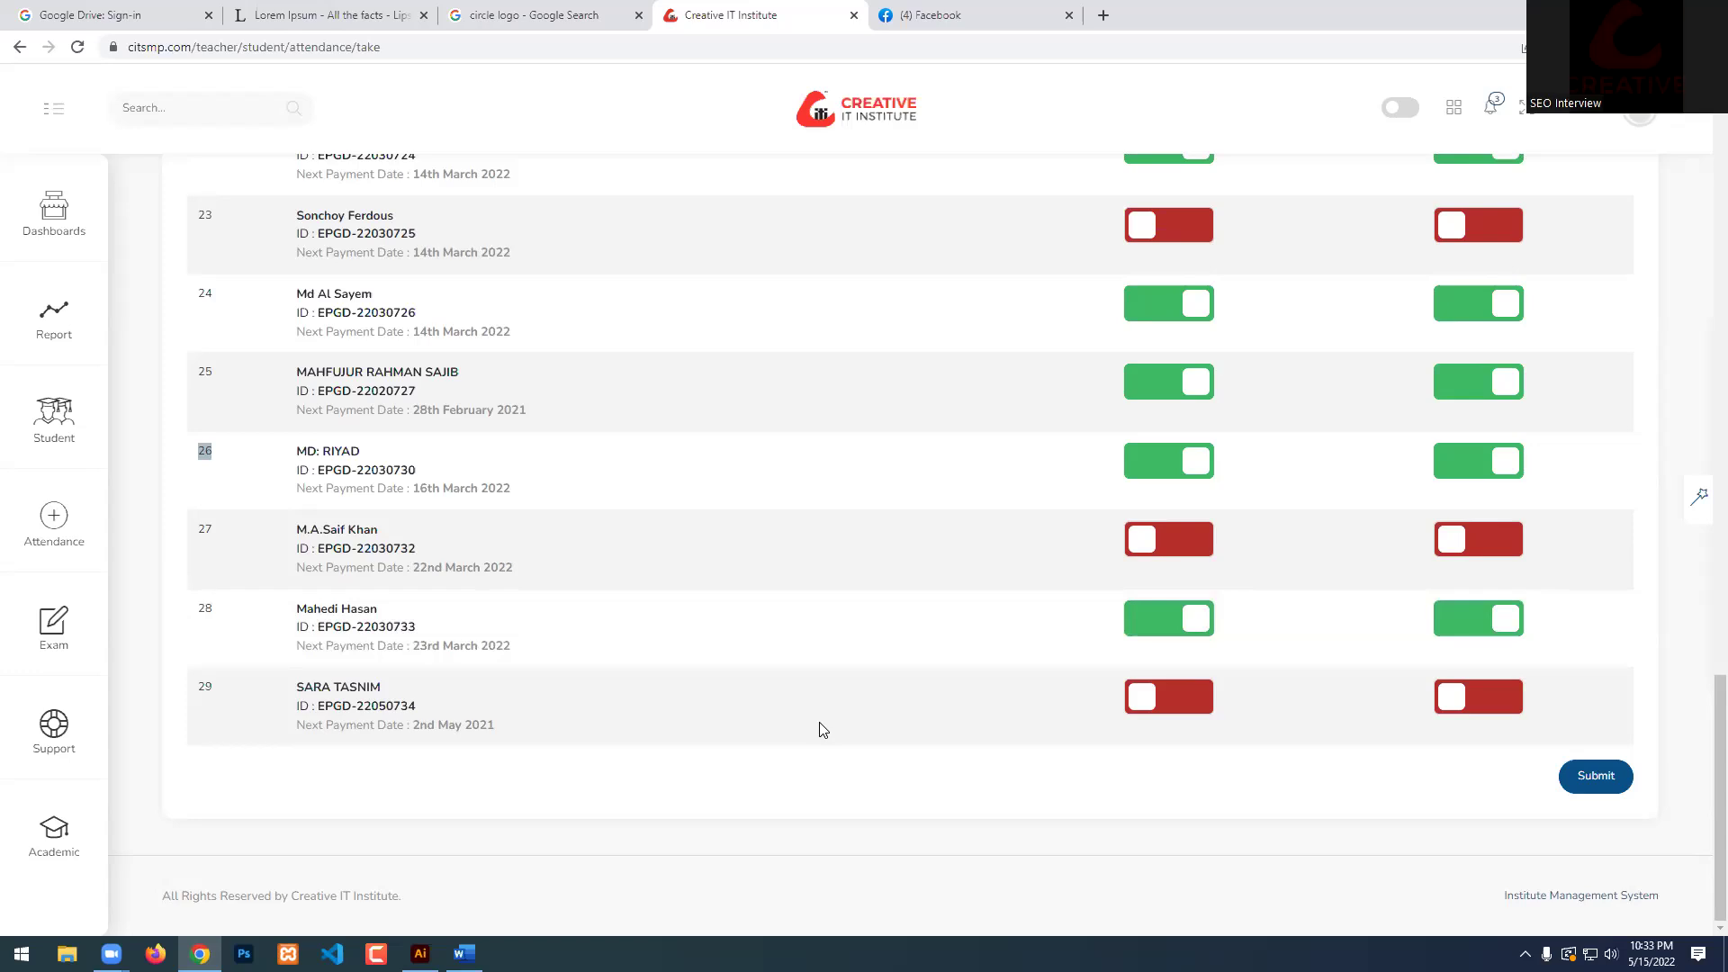
Submit the attendance sheet (19 of 29 present) and log out of the portal.
{"action": "scroll", "coordinate": [822, 729], "scroll_direction": "up", "scroll_amount": 4}
{"action": "scroll", "coordinate": [821, 734], "scroll_direction": "up", "scroll_amount": 4}
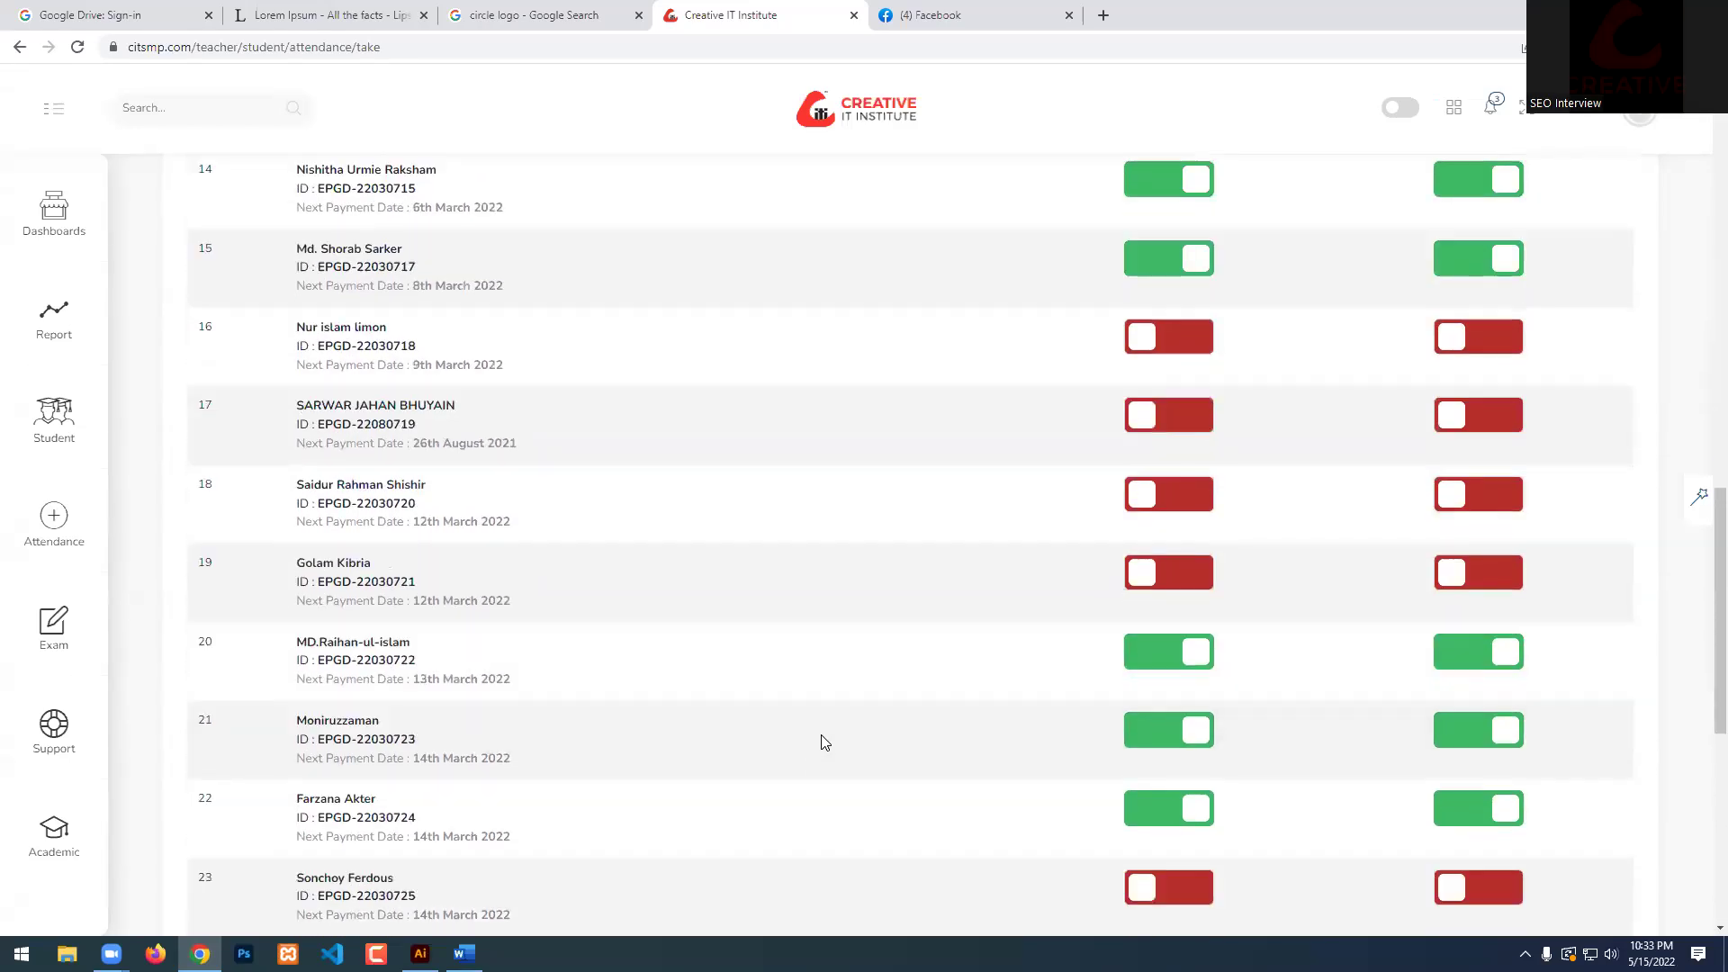
{"action": "scroll", "coordinate": [821, 734], "scroll_direction": "down", "scroll_amount": 8}
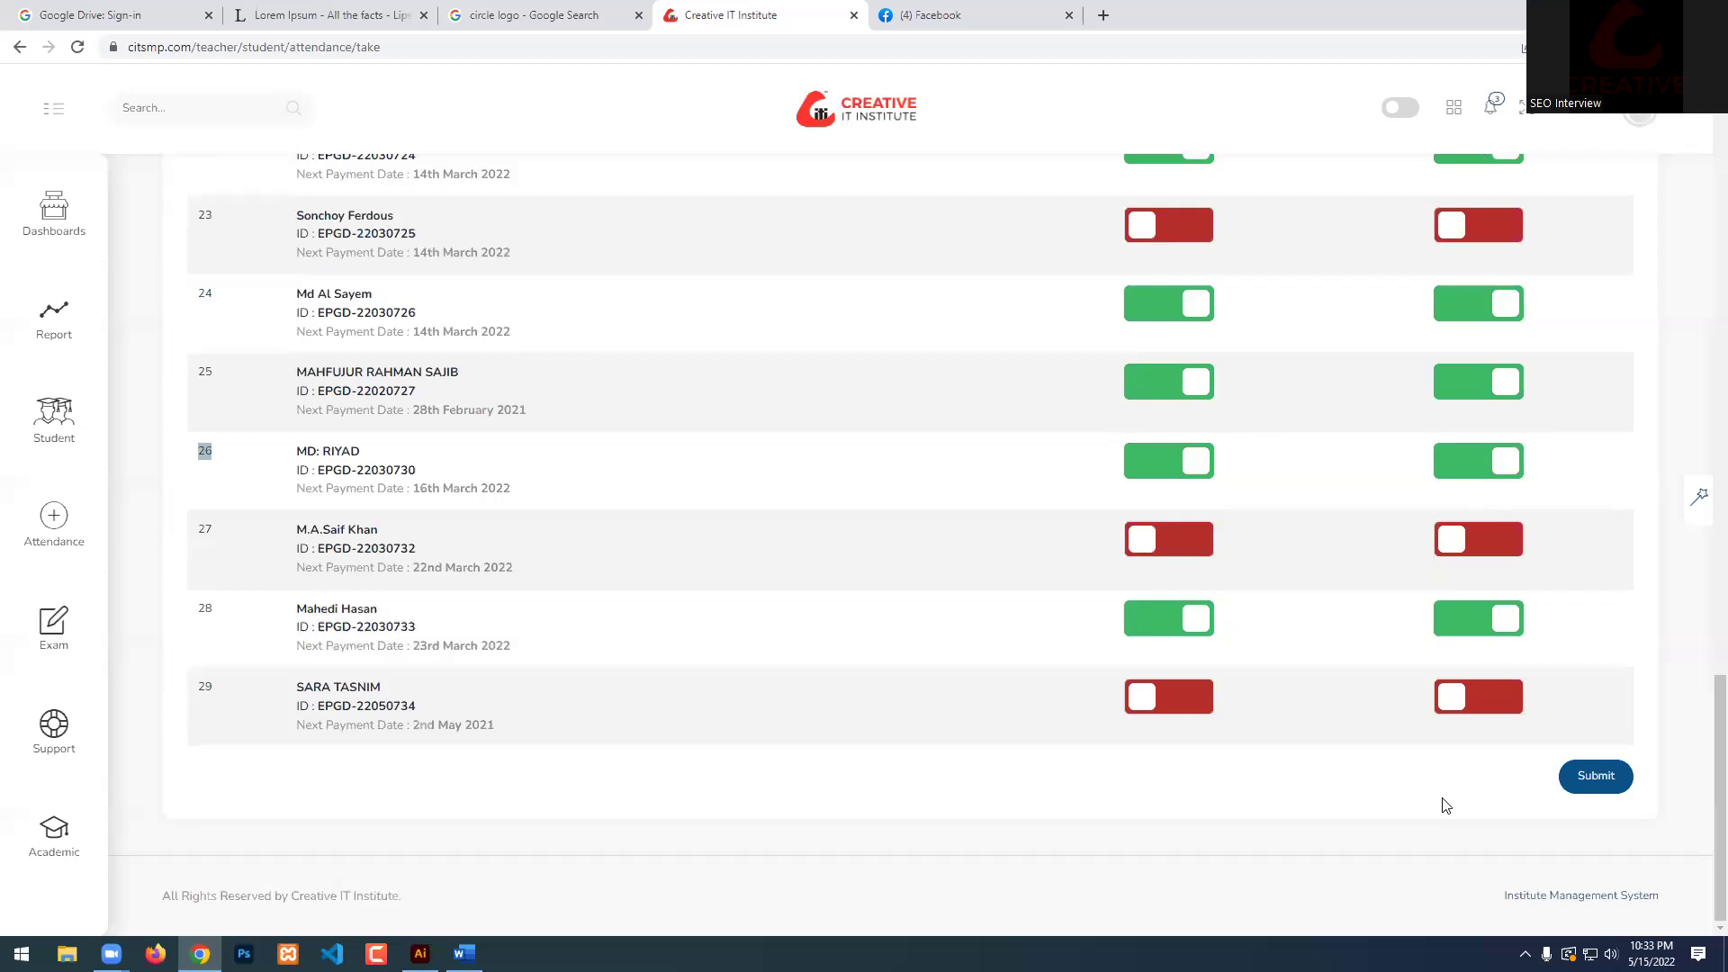
{"action": "left_click", "coordinate": [1593, 780]}
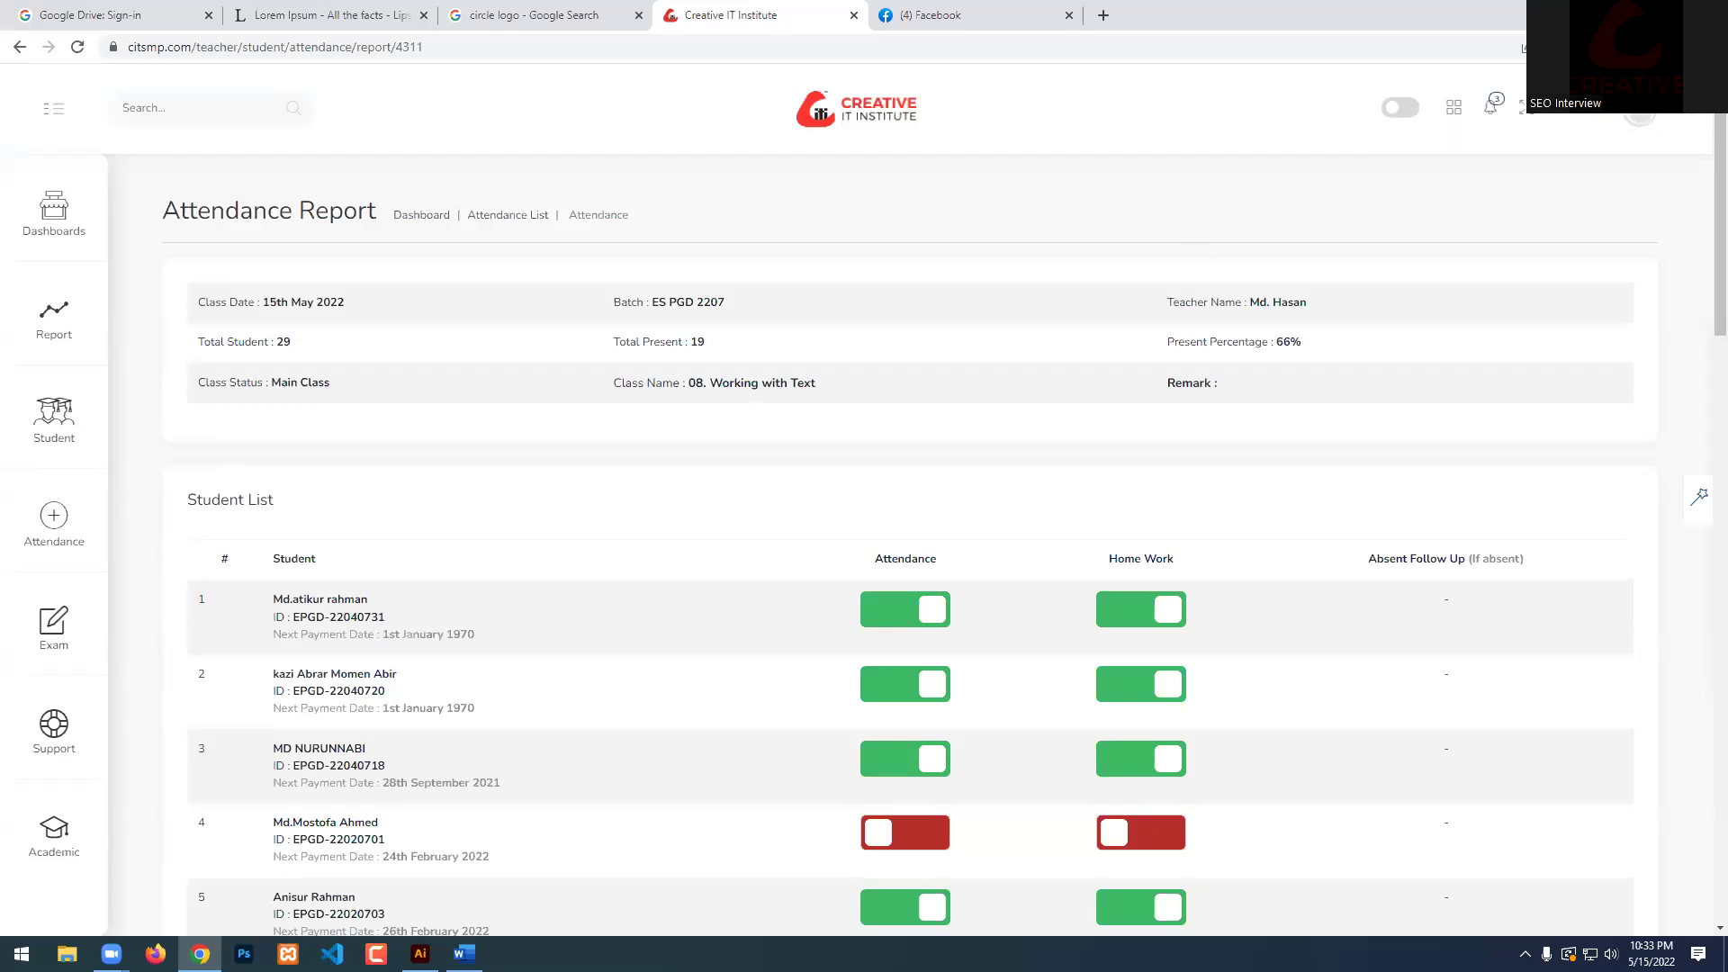
{"action": "left_click", "coordinate": [1625, 126]}
{"action": "left_click", "coordinate": [1568, 293]}
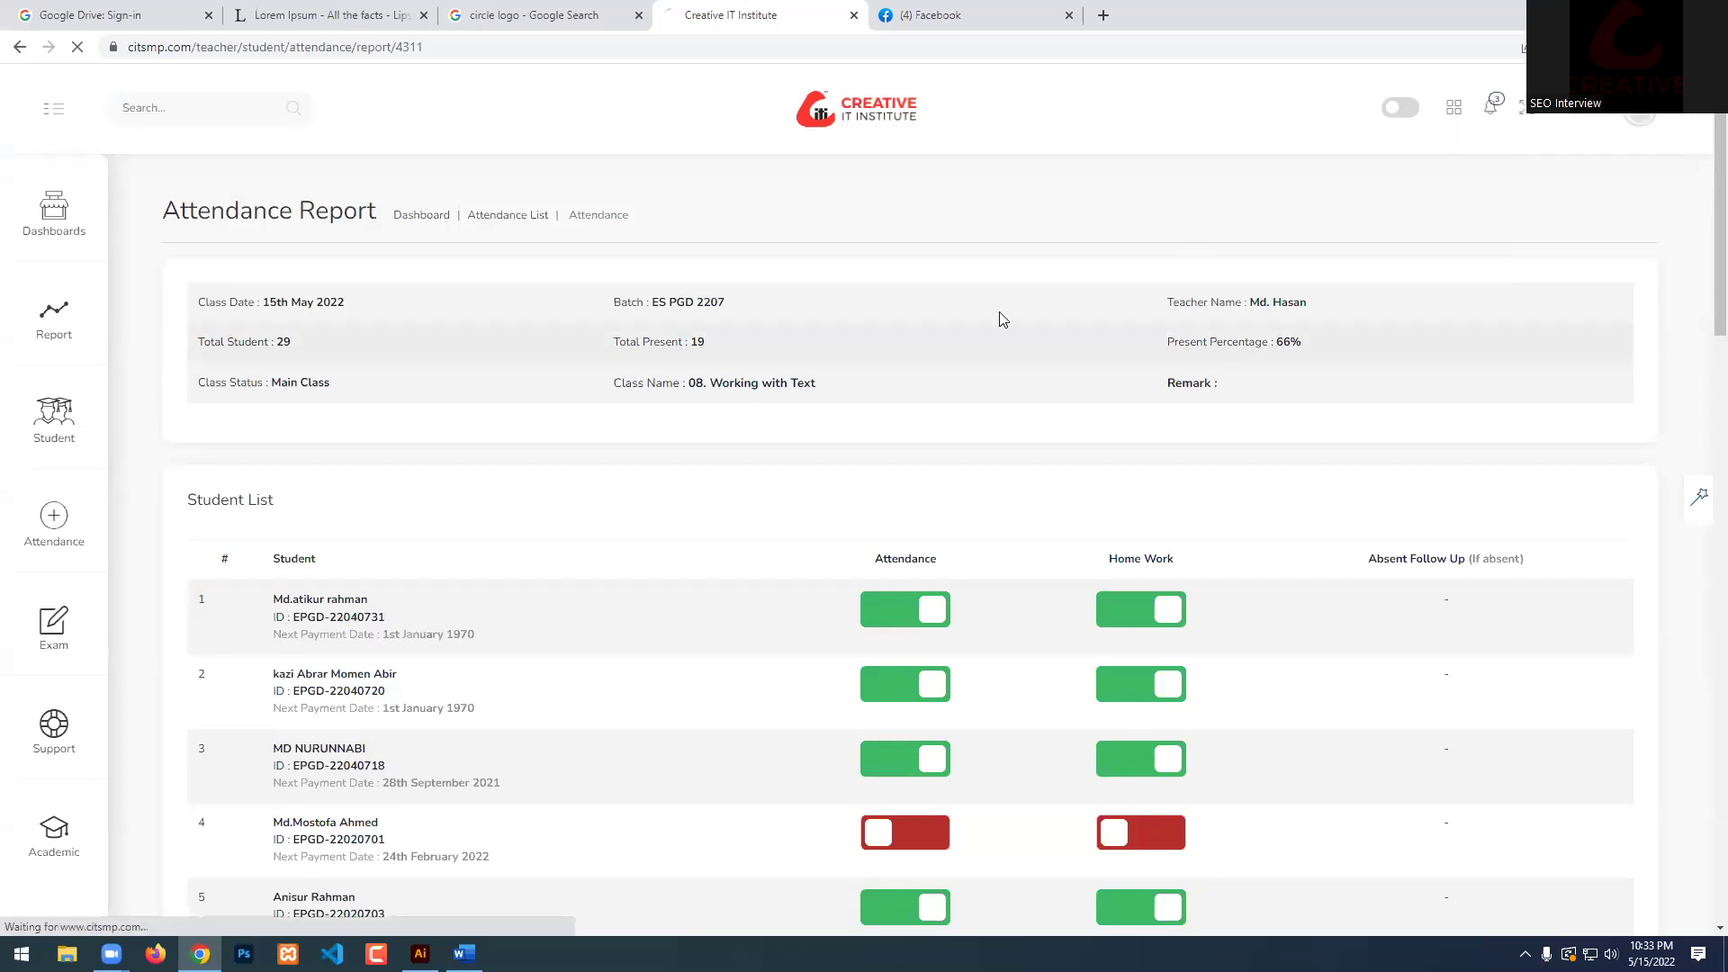
{"action": "left_click", "coordinate": [1080, 13]}
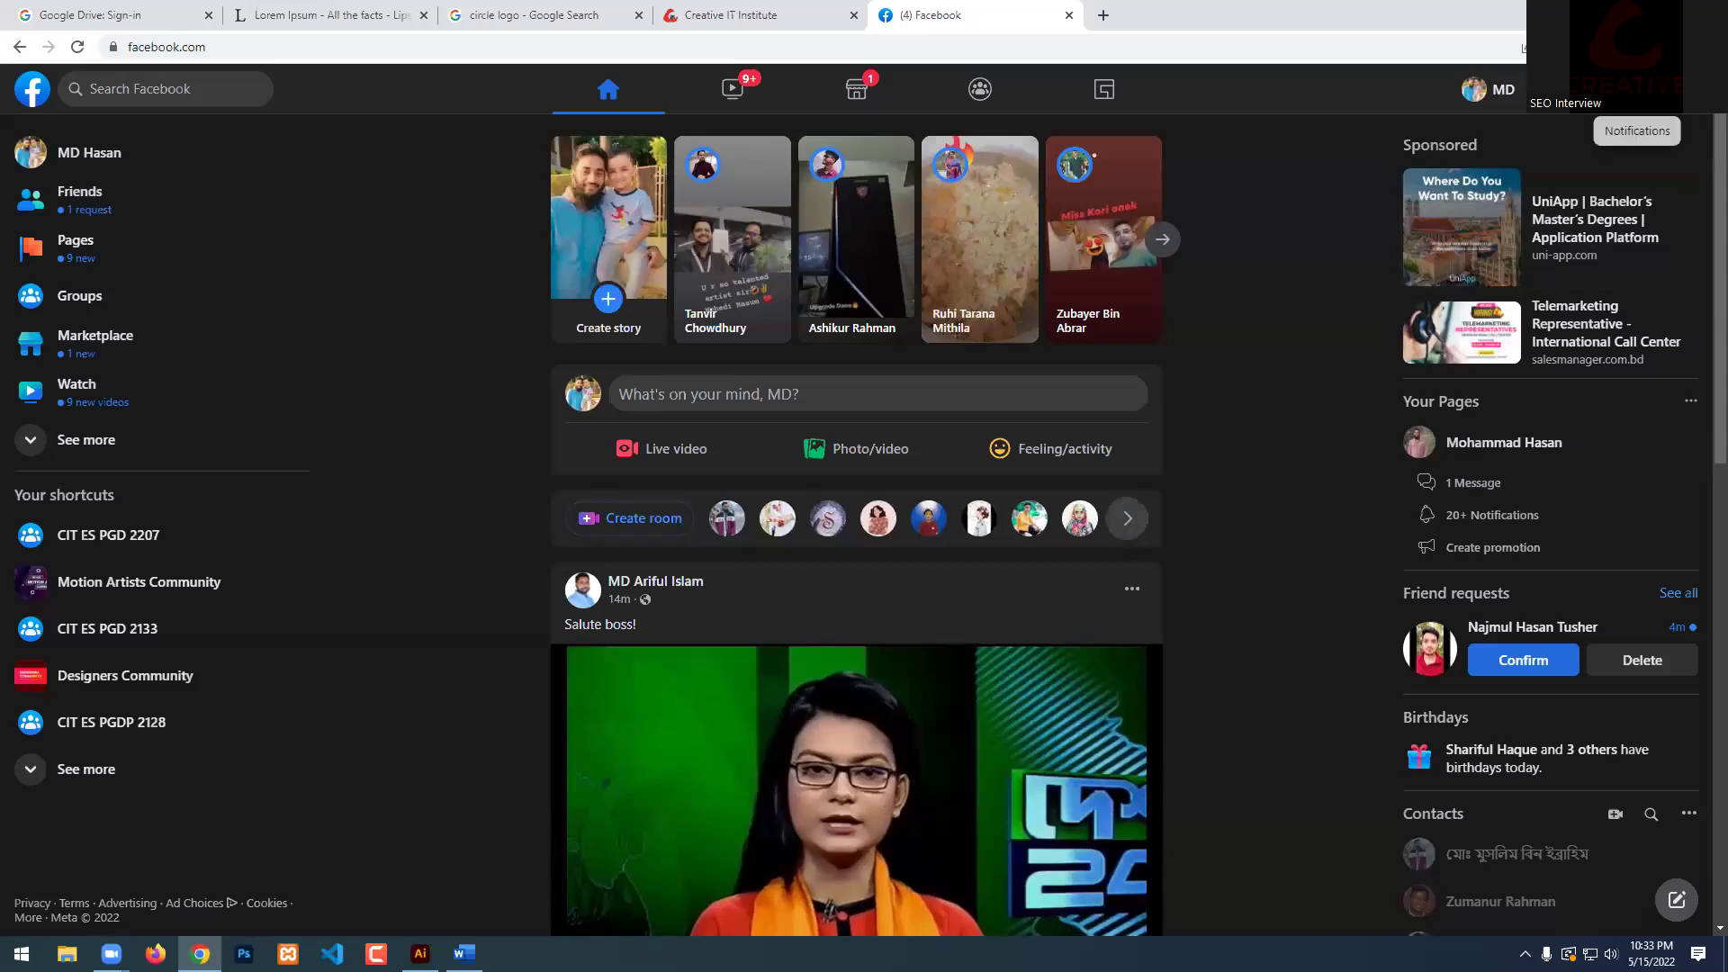
Glance at the Facebook notifications, close the list, and scroll down the news feed.
{"action": "left_click", "coordinate": [1637, 88]}
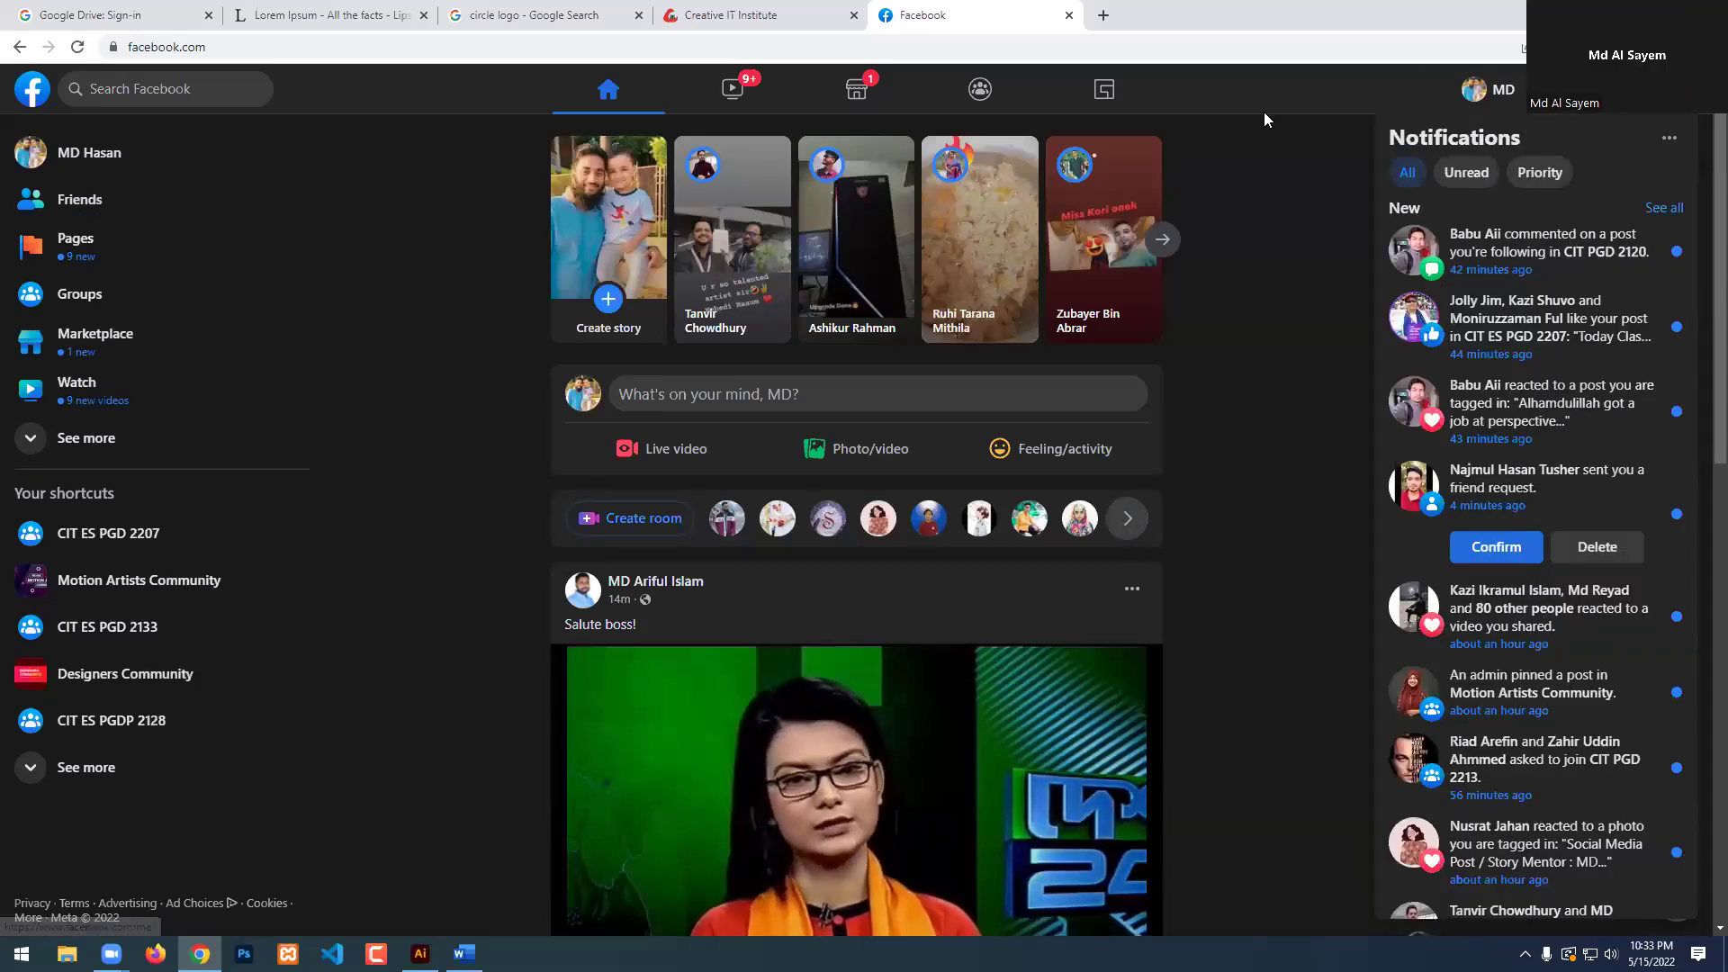
{"action": "left_click", "coordinate": [1264, 111]}
{"action": "scroll", "coordinate": [1300, 290], "scroll_direction": "down", "scroll_amount": 7}
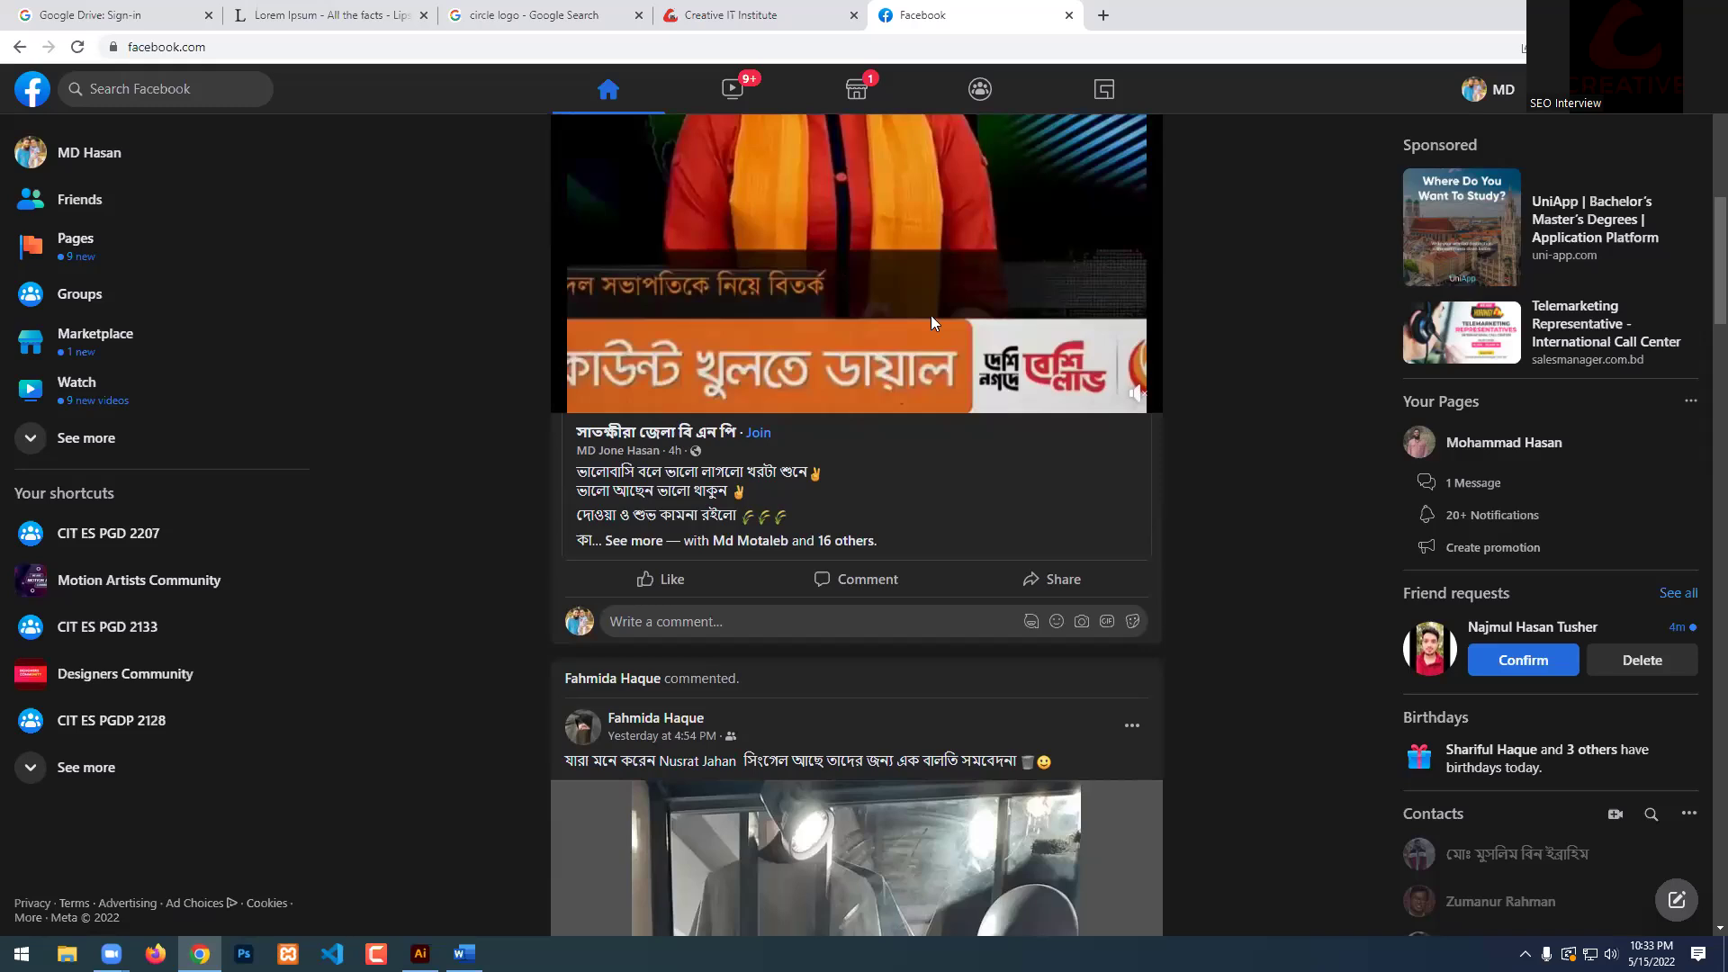
Sign back in to the institute portal with the saved e-mail and password, declining password saving.
{"action": "key", "text": "ctrl+shift+Tab"}
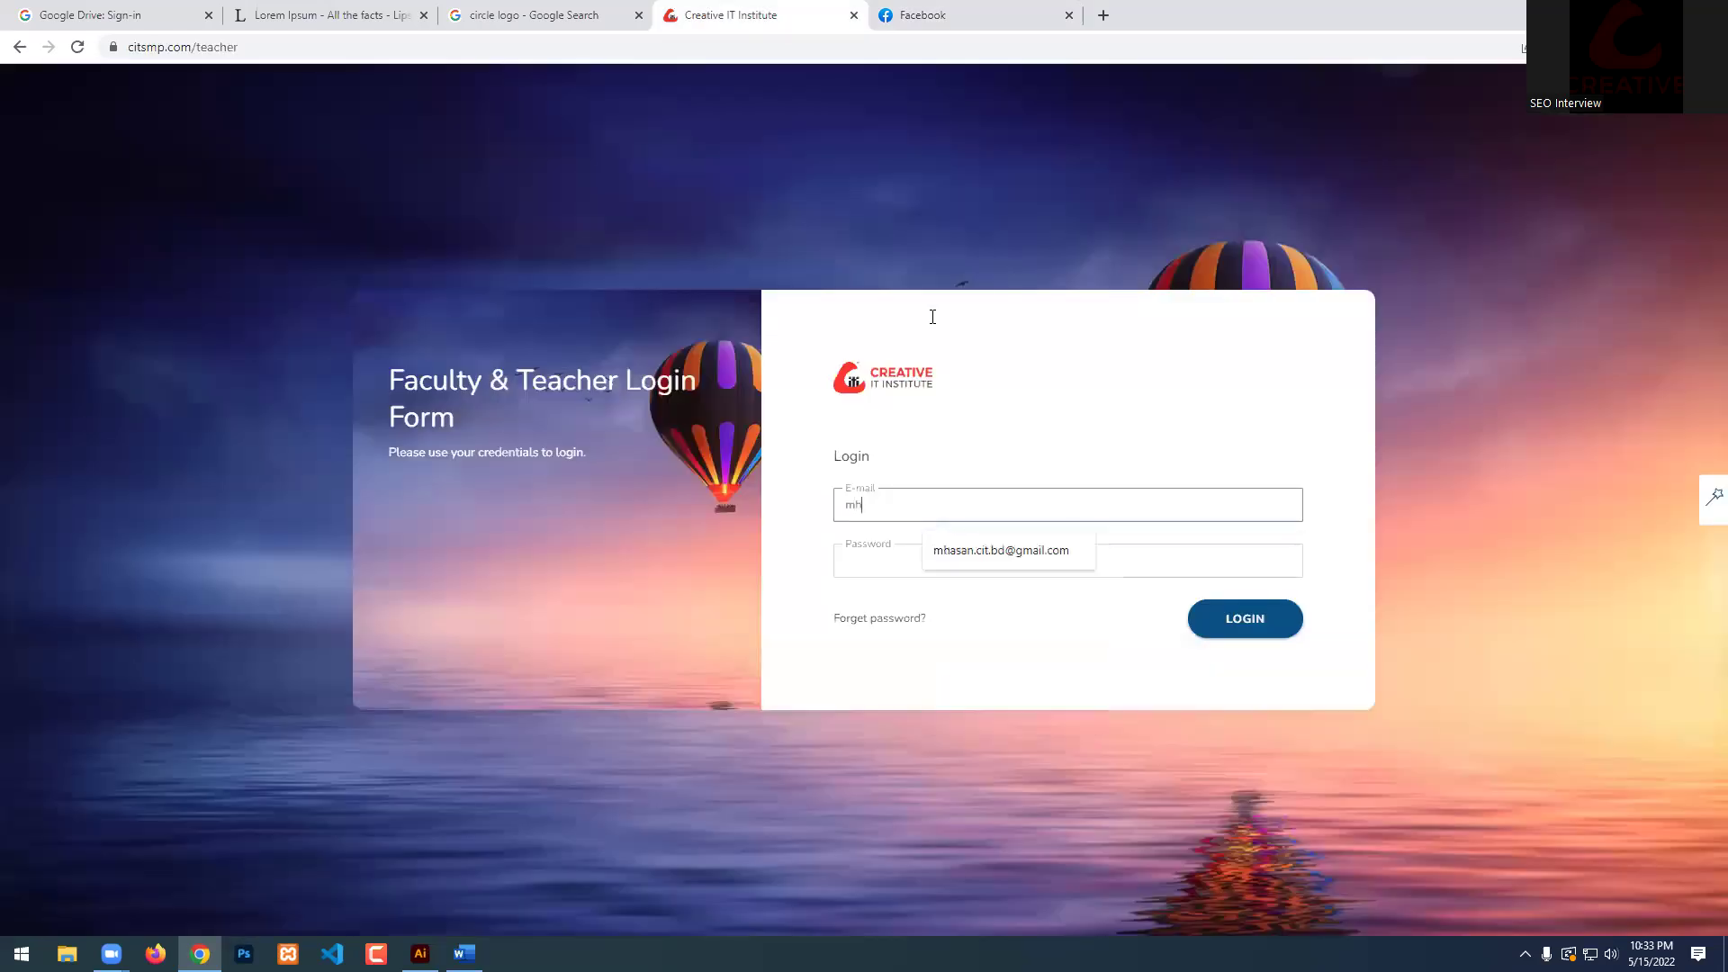
{"action": "left_click", "coordinate": [1031, 549]}
{"action": "left_click", "coordinate": [977, 564]}
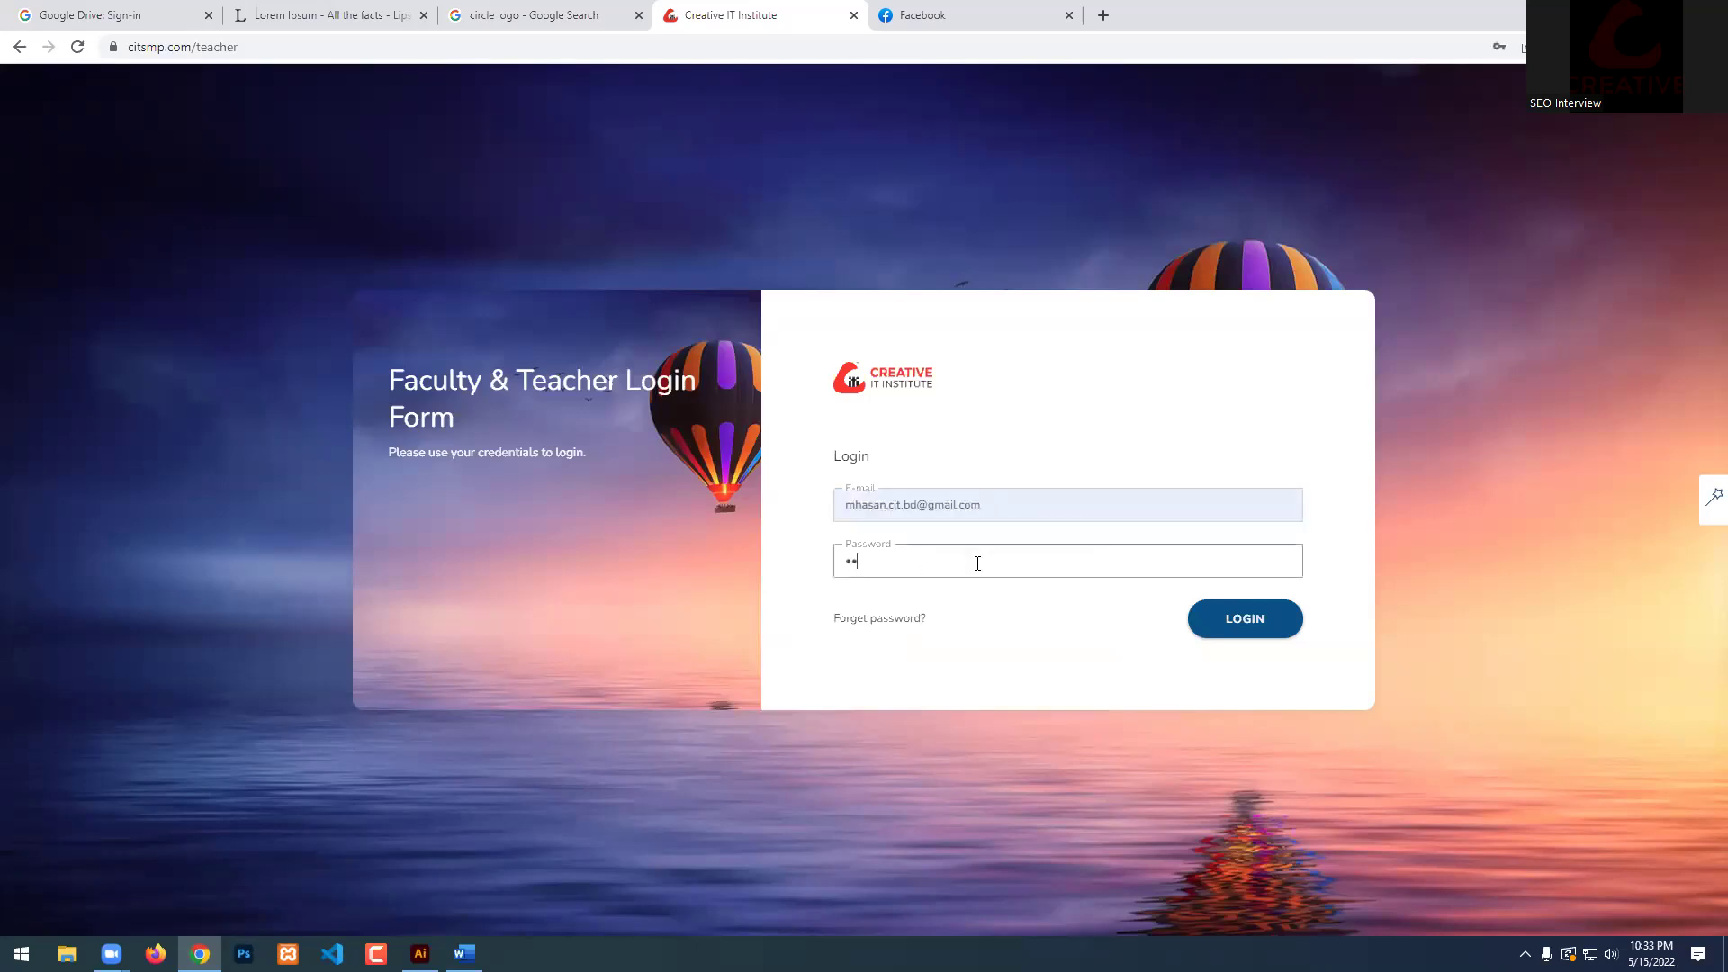
{"action": "key", "text": "Return"}
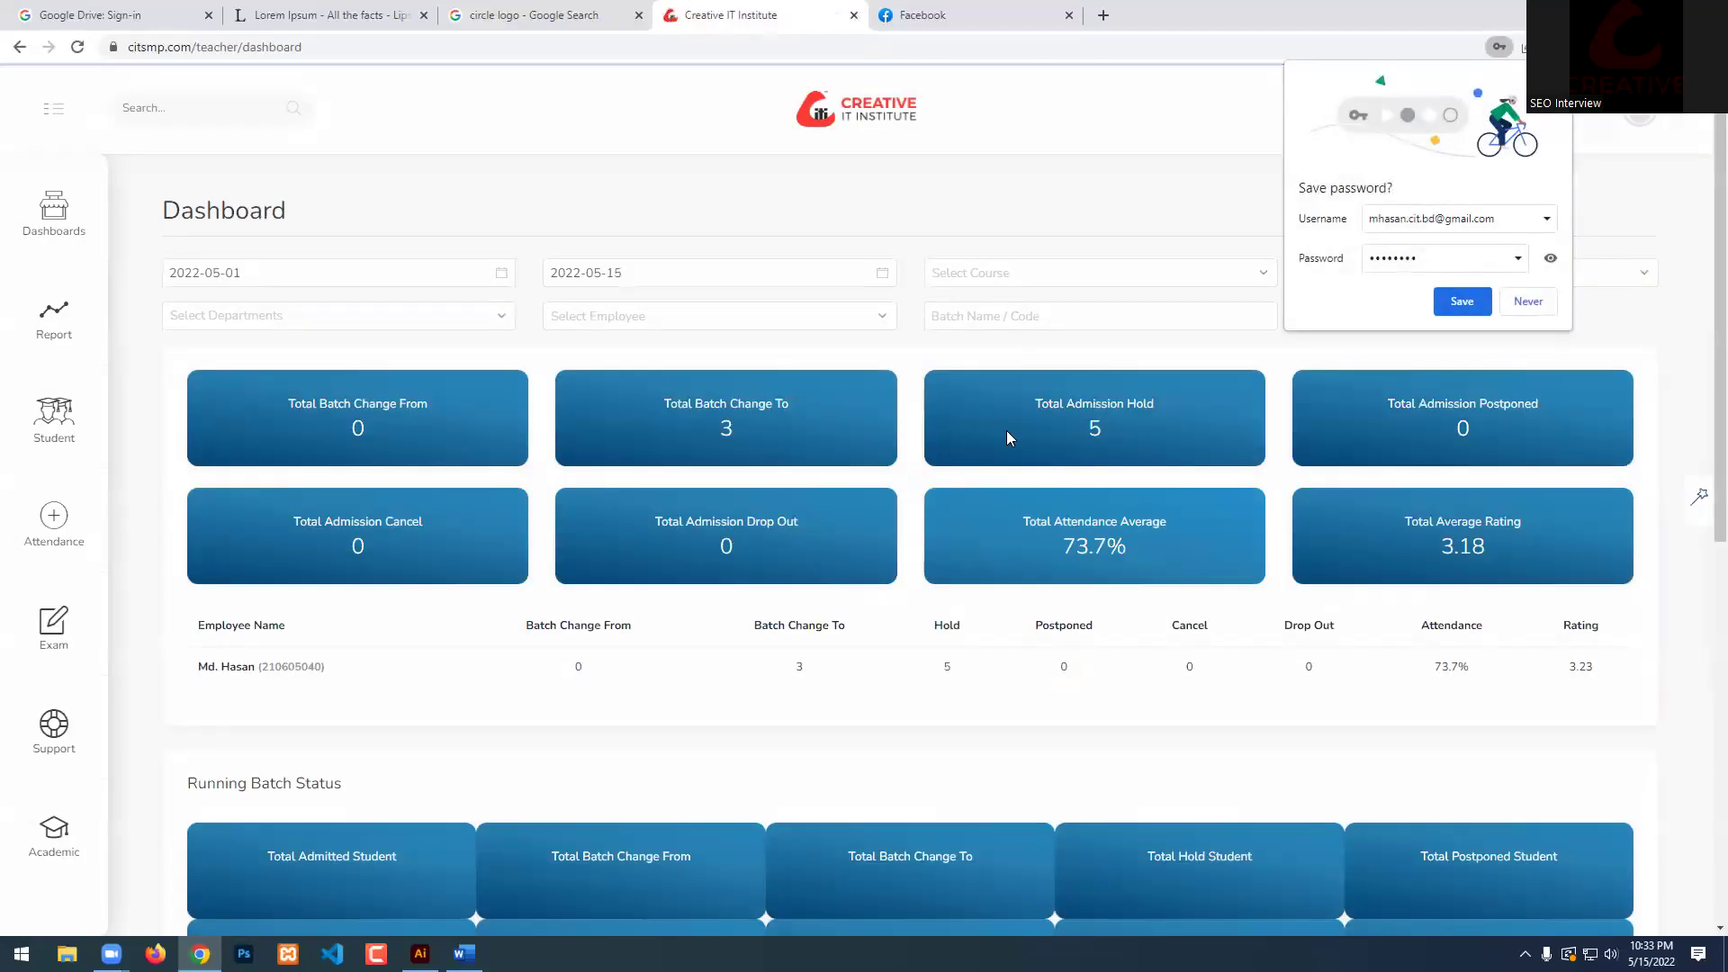
{"action": "left_click", "coordinate": [1530, 304]}
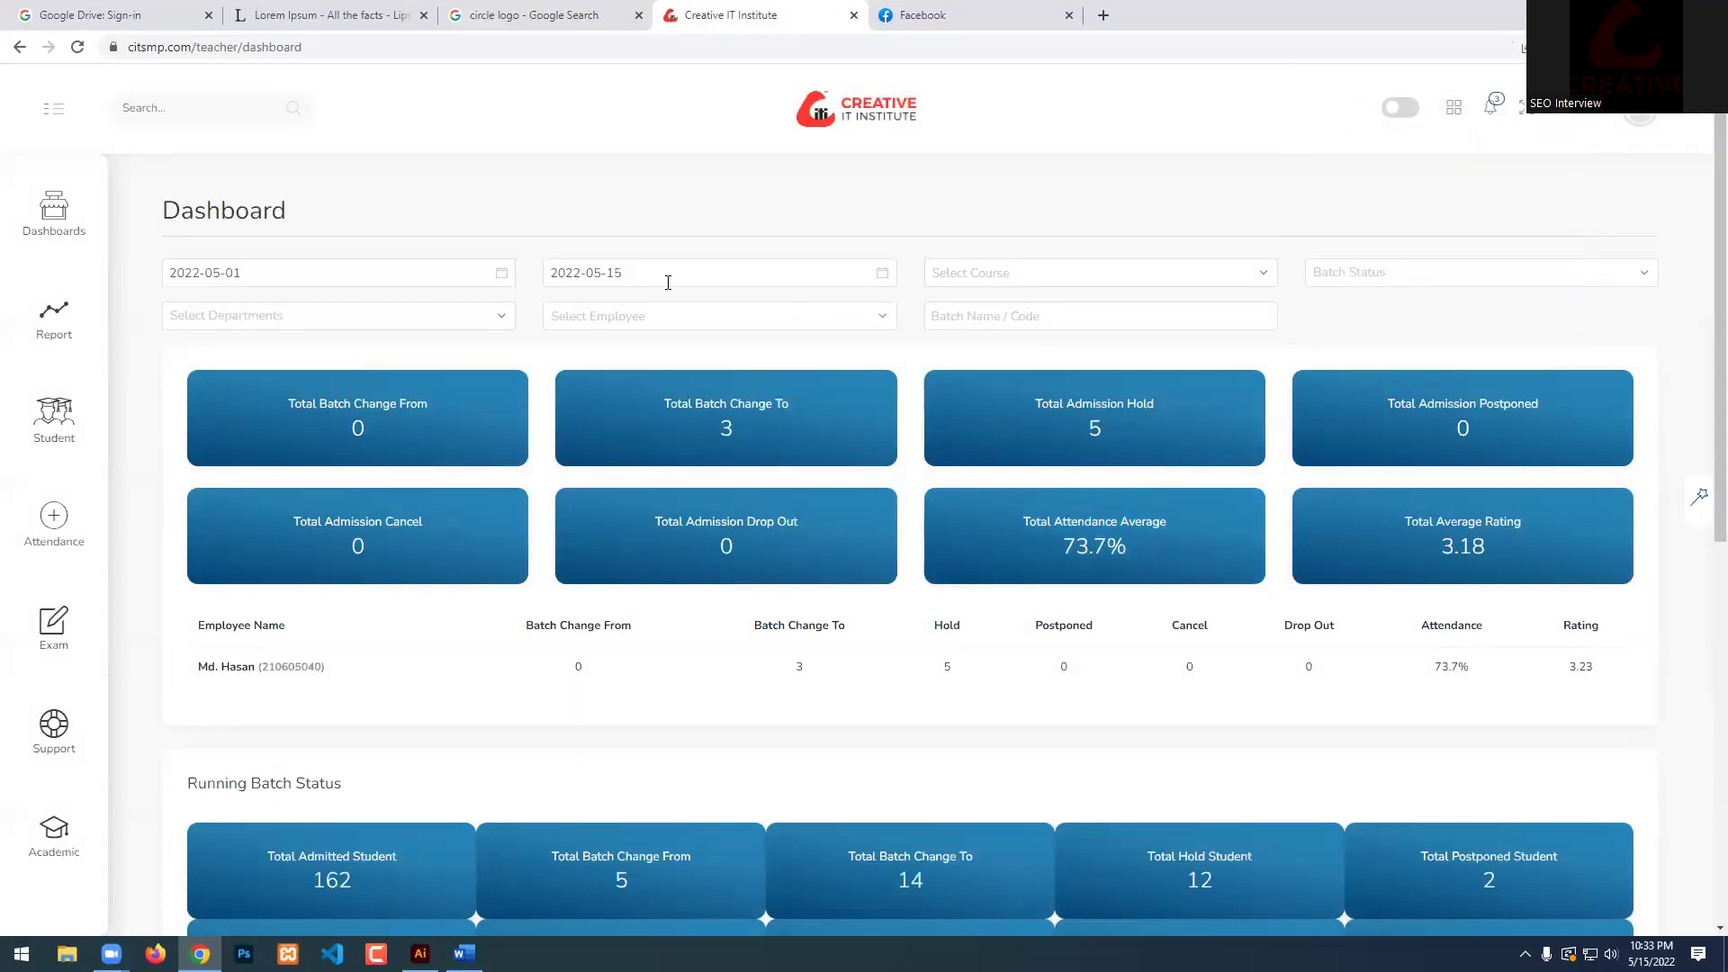
Filter the attendance reports to batch ES PGD 2207 and open the 11 May 2022 class record.
{"action": "mouse_move", "coordinate": [54, 319]}
{"action": "left_click", "coordinate": [185, 279]}
{"action": "left_click", "coordinate": [283, 333]}
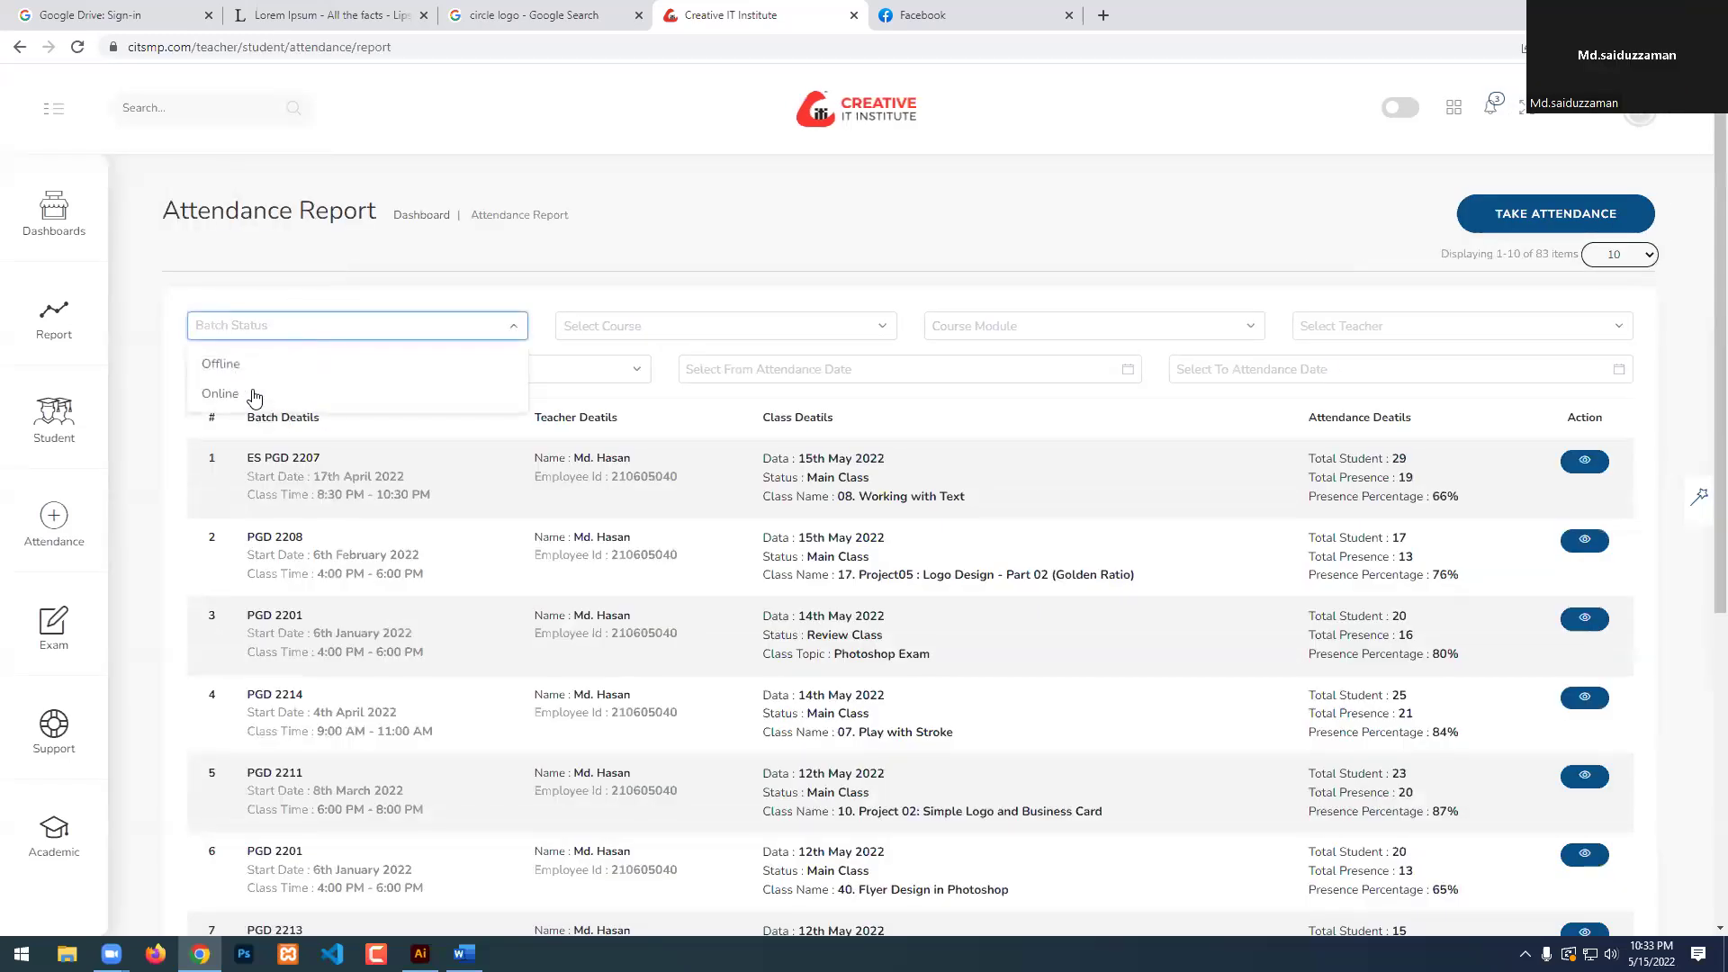
{"action": "left_click", "coordinate": [283, 259]}
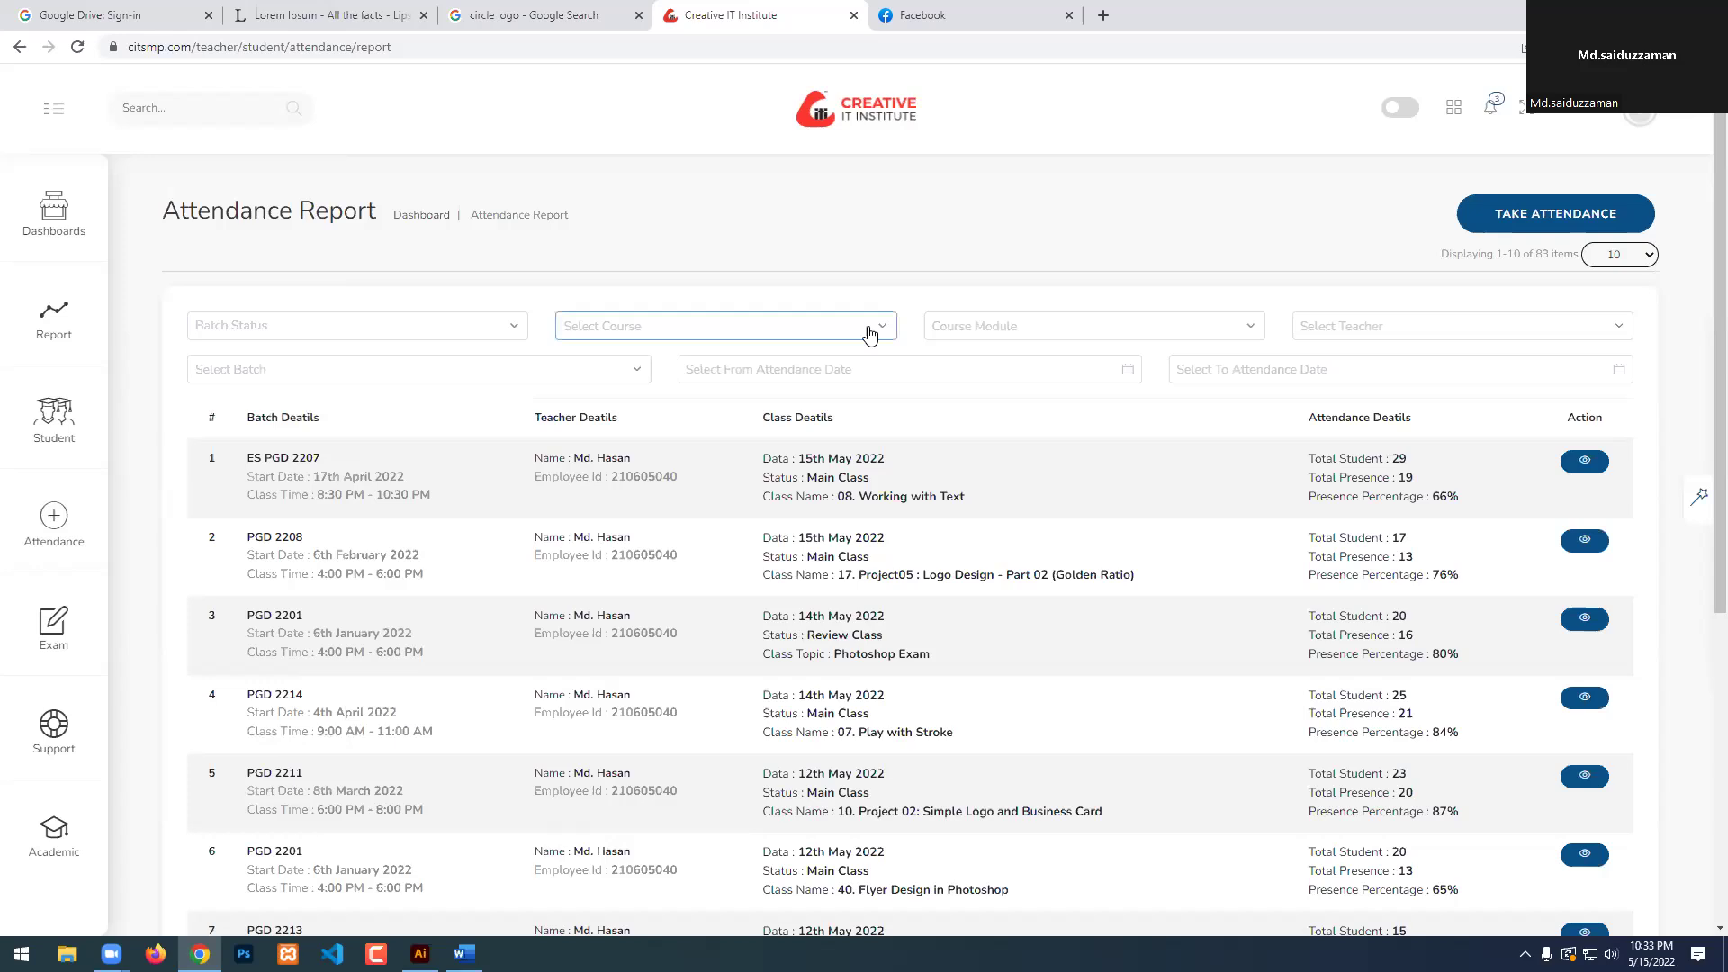
{"action": "left_click", "coordinate": [416, 372]}
{"action": "scroll", "coordinate": [324, 447], "scroll_direction": "down", "scroll_amount": 1}
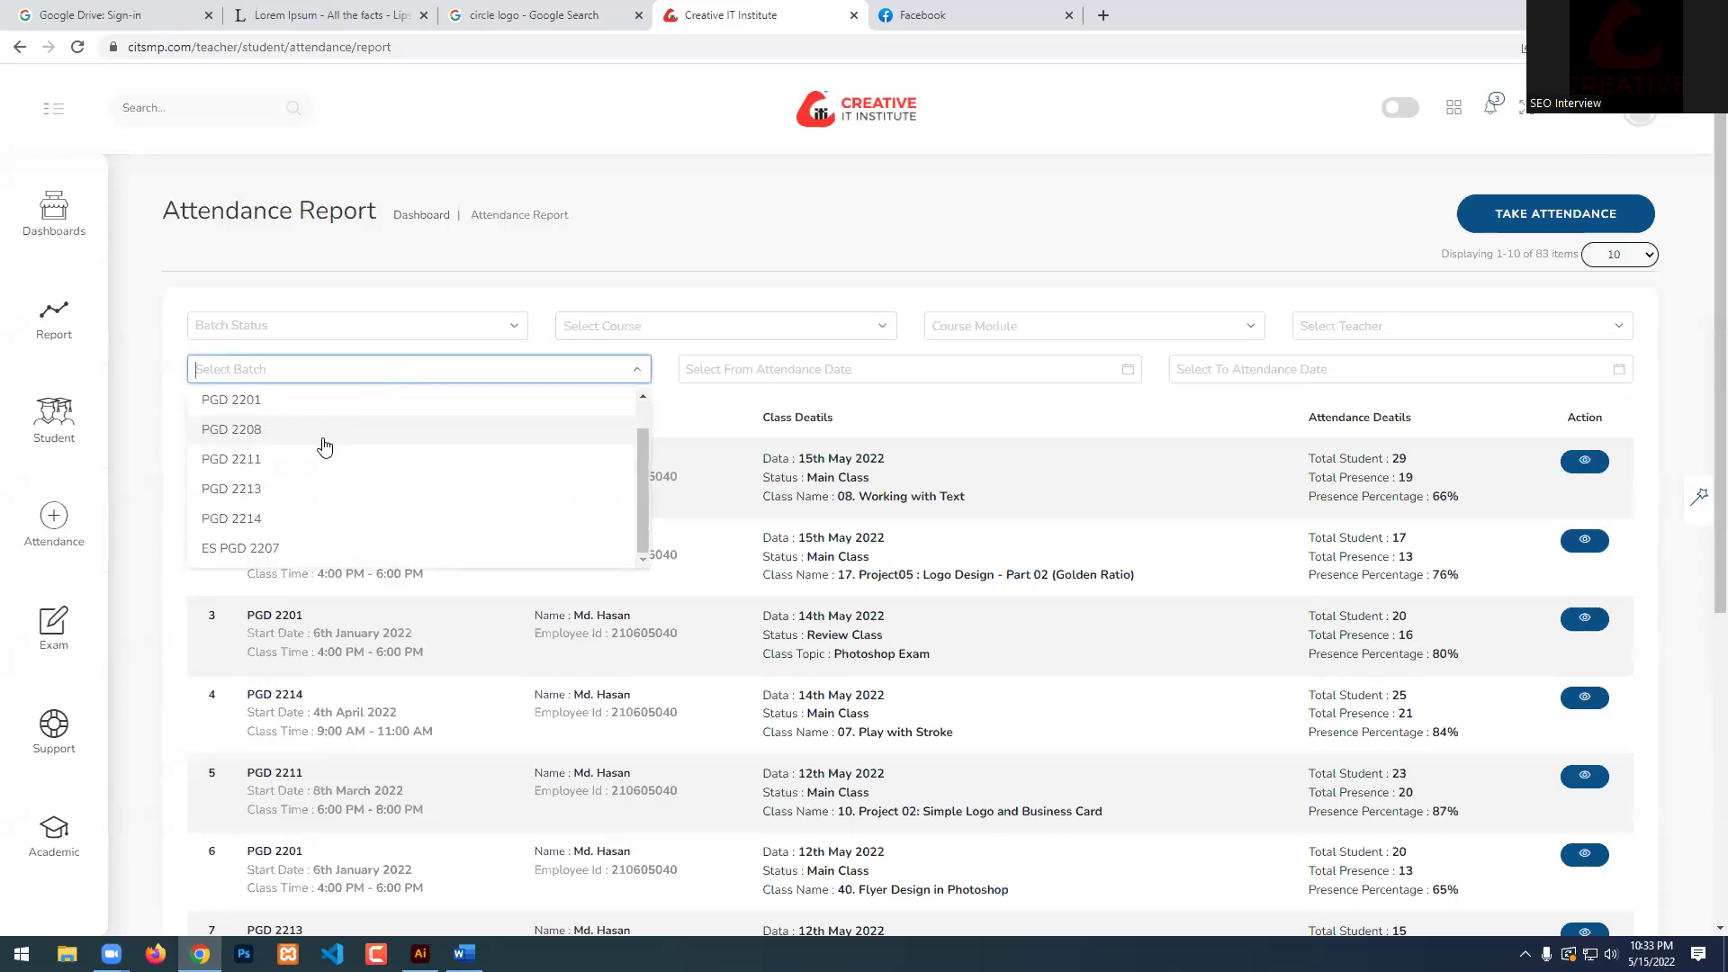
{"action": "left_click", "coordinate": [241, 549]}
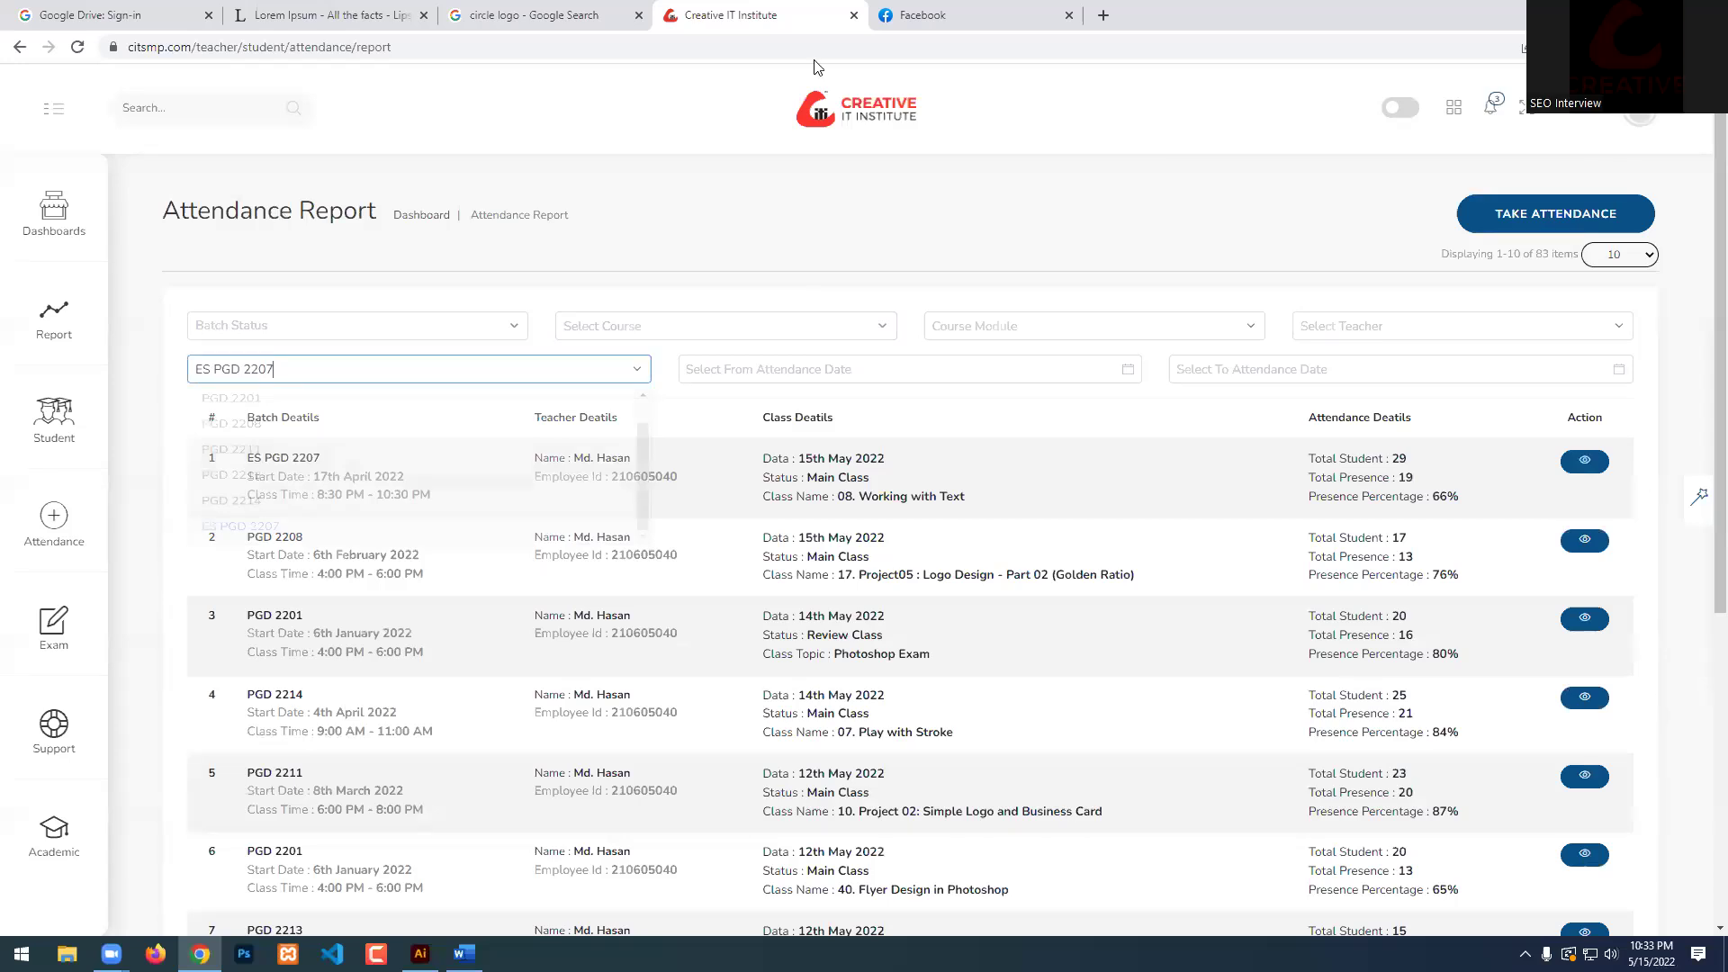
{"action": "left_click", "coordinate": [1571, 551]}
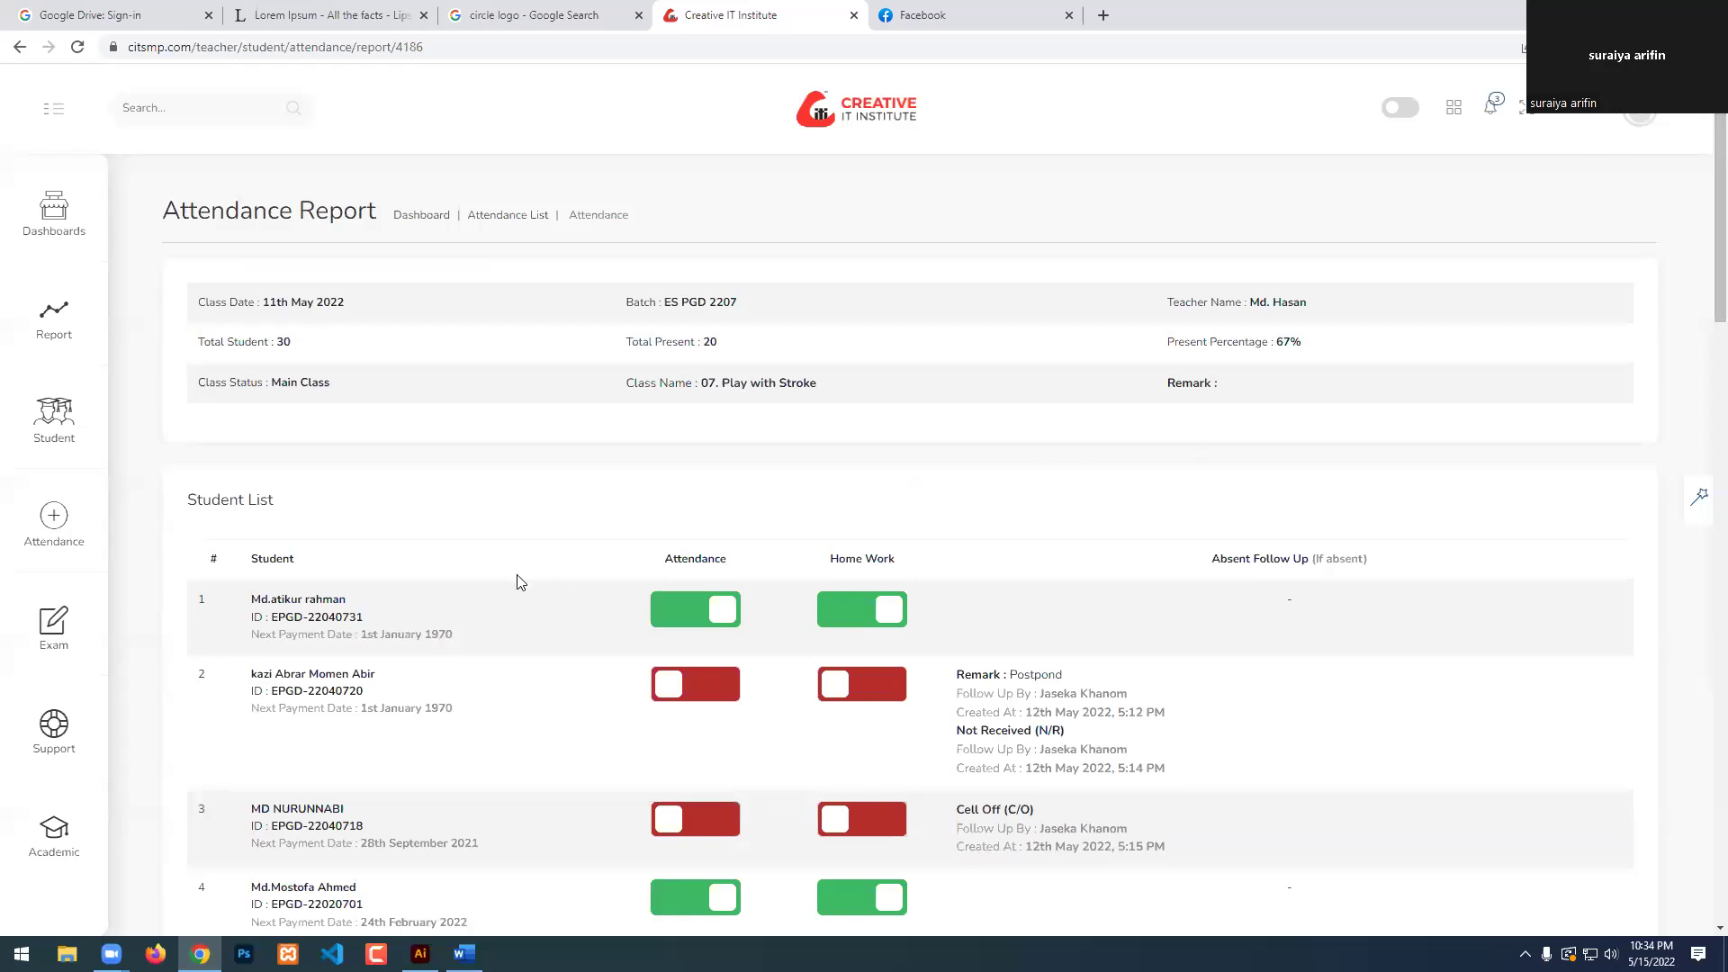
Mark student 23 as present with homework done.
{"action": "scroll", "coordinate": [493, 585], "scroll_direction": "down", "scroll_amount": 1}
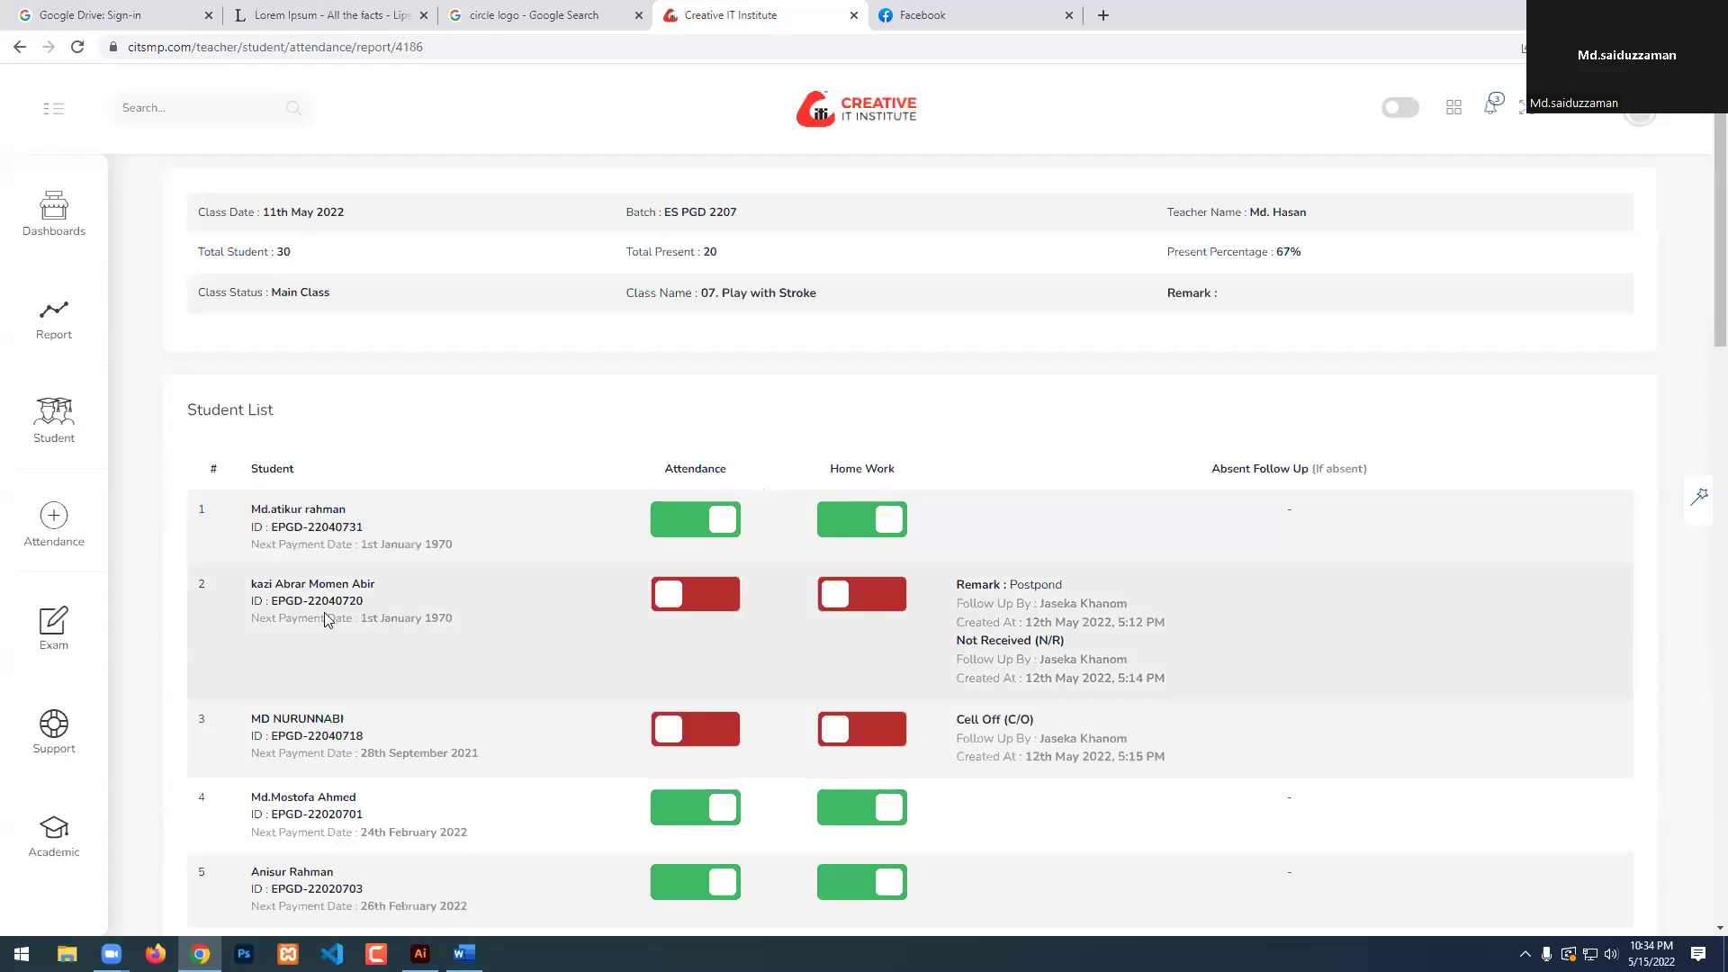
{"action": "scroll", "coordinate": [646, 598], "scroll_direction": "down", "scroll_amount": 4}
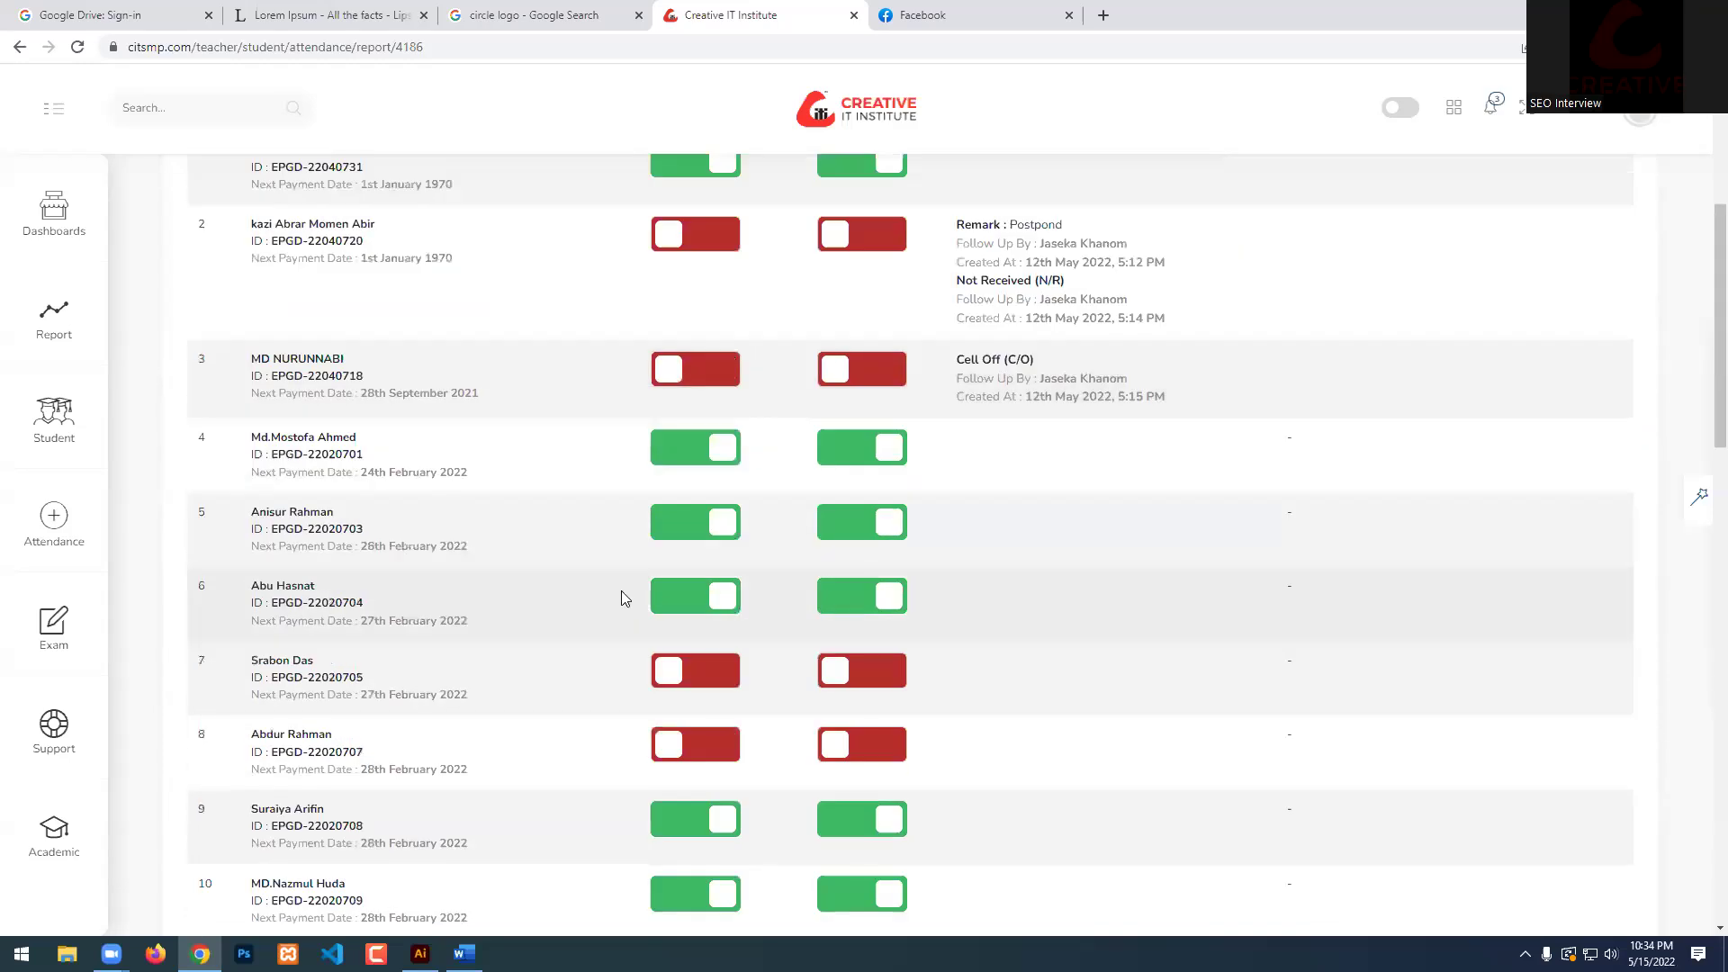
{"action": "scroll", "coordinate": [624, 599], "scroll_direction": "down", "scroll_amount": 3}
{"action": "scroll", "coordinate": [621, 598], "scroll_direction": "up", "scroll_amount": 1}
{"action": "scroll", "coordinate": [509, 653], "scroll_direction": "up", "scroll_amount": 8}
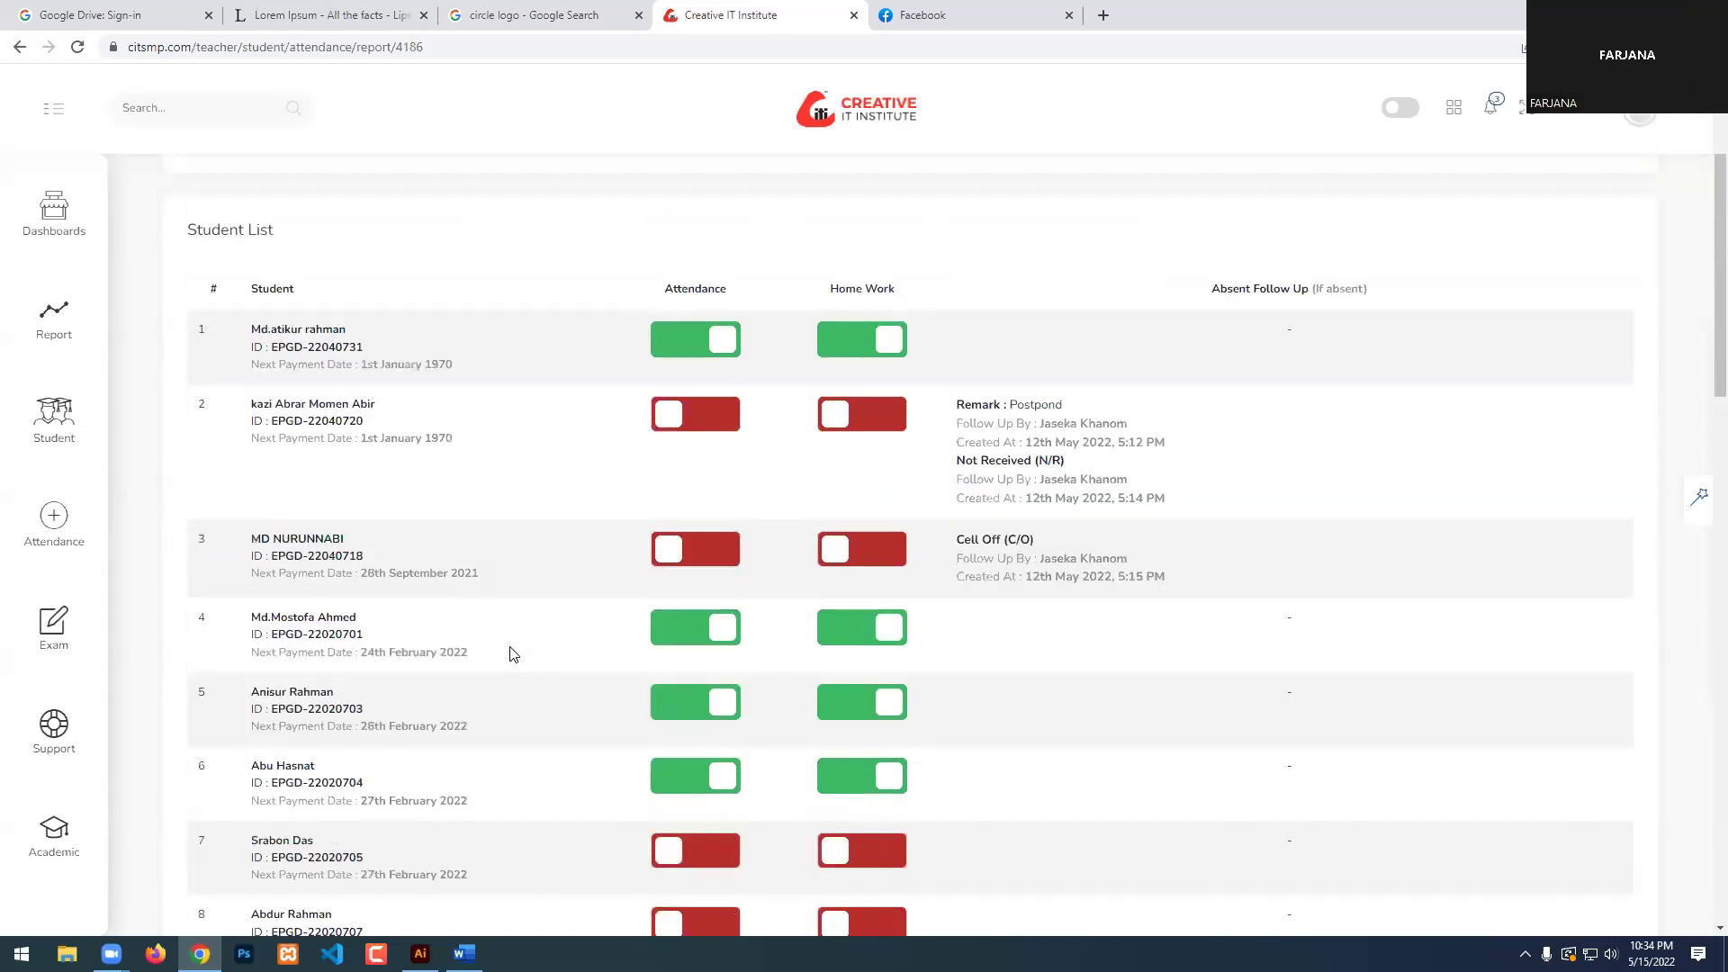
{"action": "scroll", "coordinate": [450, 661], "scroll_direction": "down", "scroll_amount": 5}
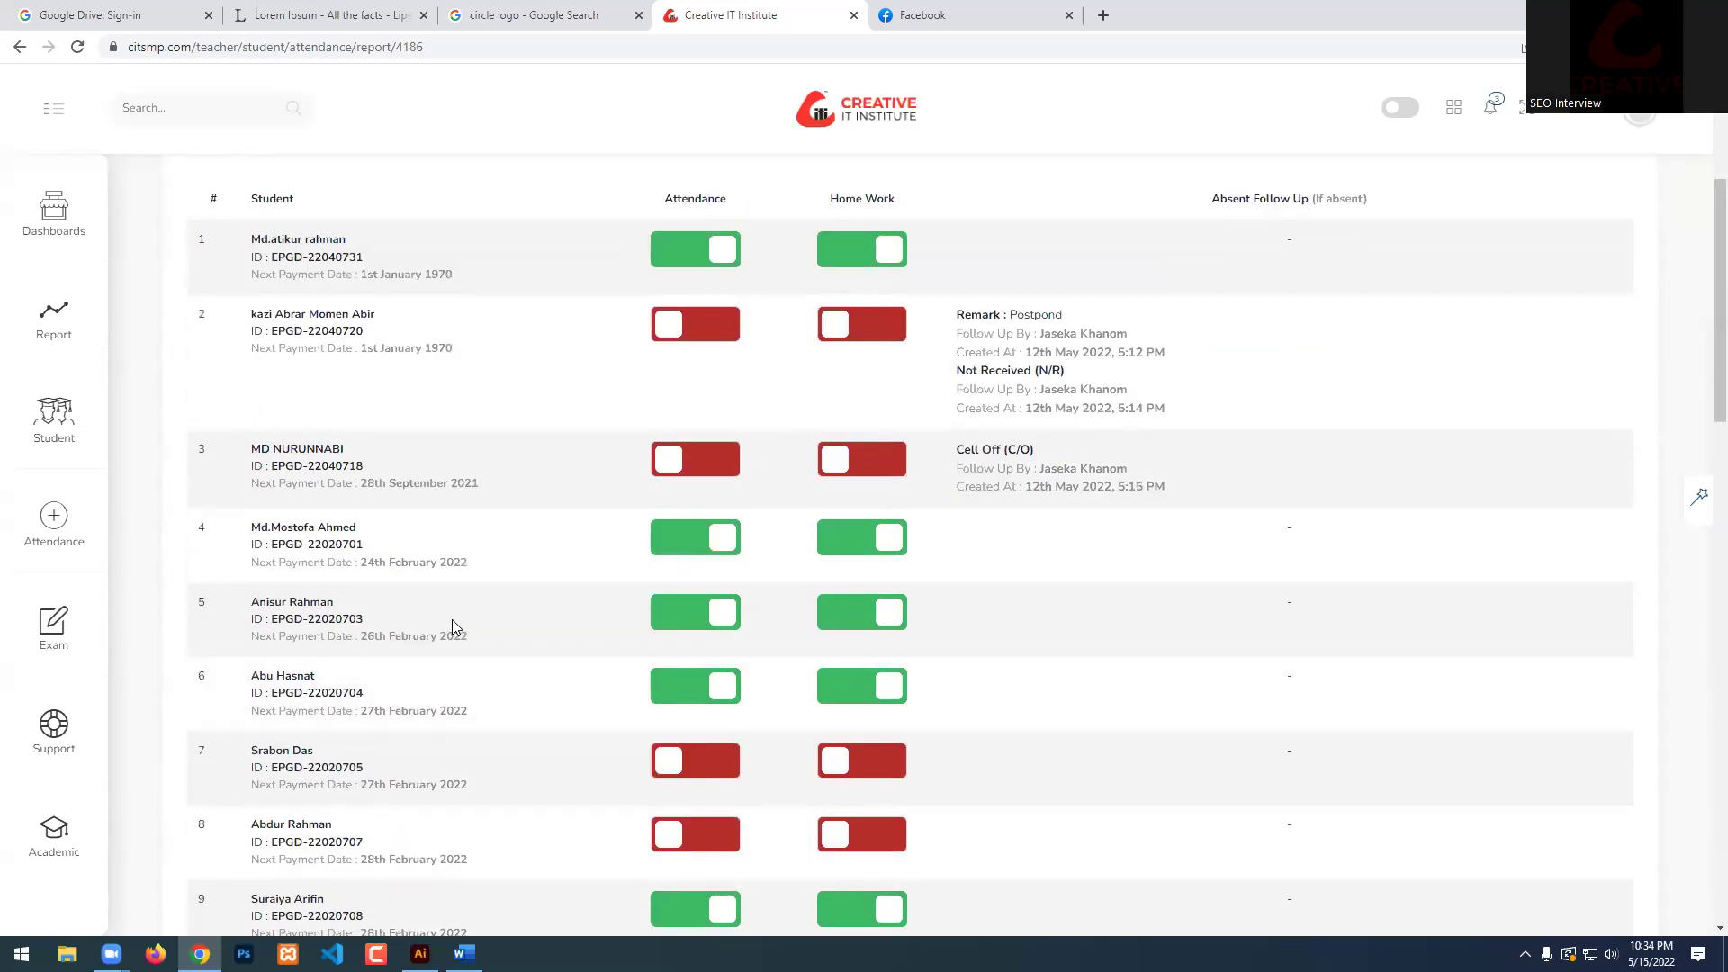
{"action": "scroll", "coordinate": [452, 621], "scroll_direction": "down", "scroll_amount": 3}
{"action": "scroll", "coordinate": [452, 627], "scroll_direction": "down", "scroll_amount": 5}
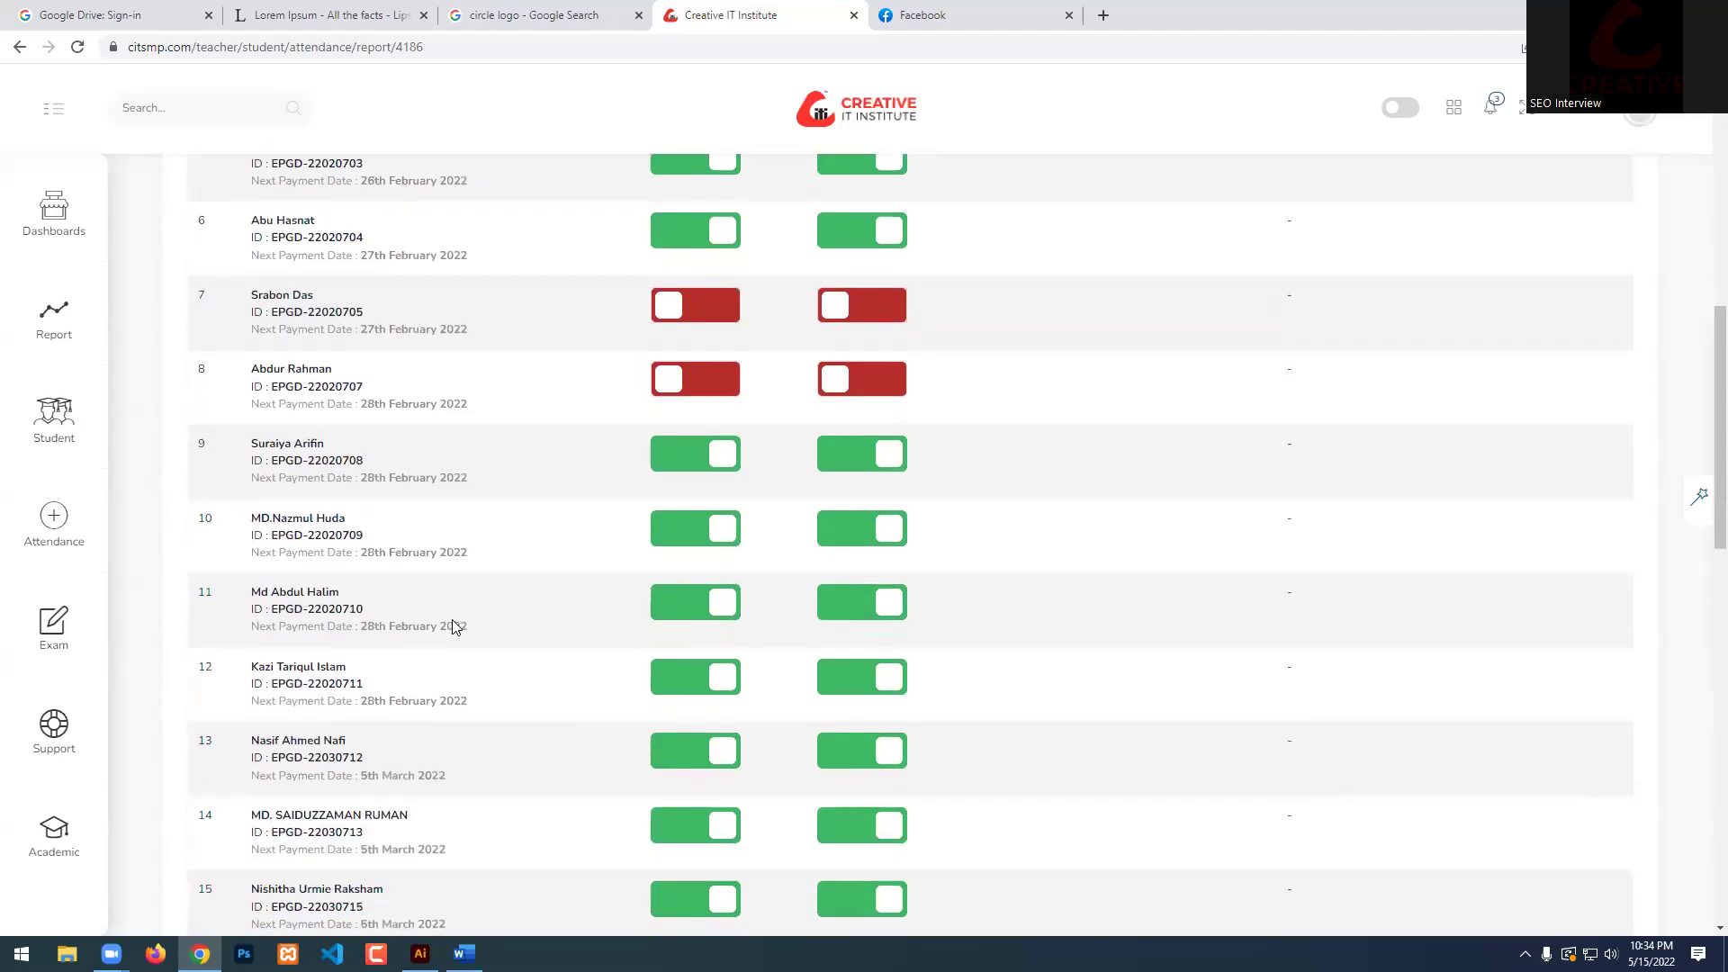
{"action": "scroll", "coordinate": [455, 628], "scroll_direction": "down", "scroll_amount": 3}
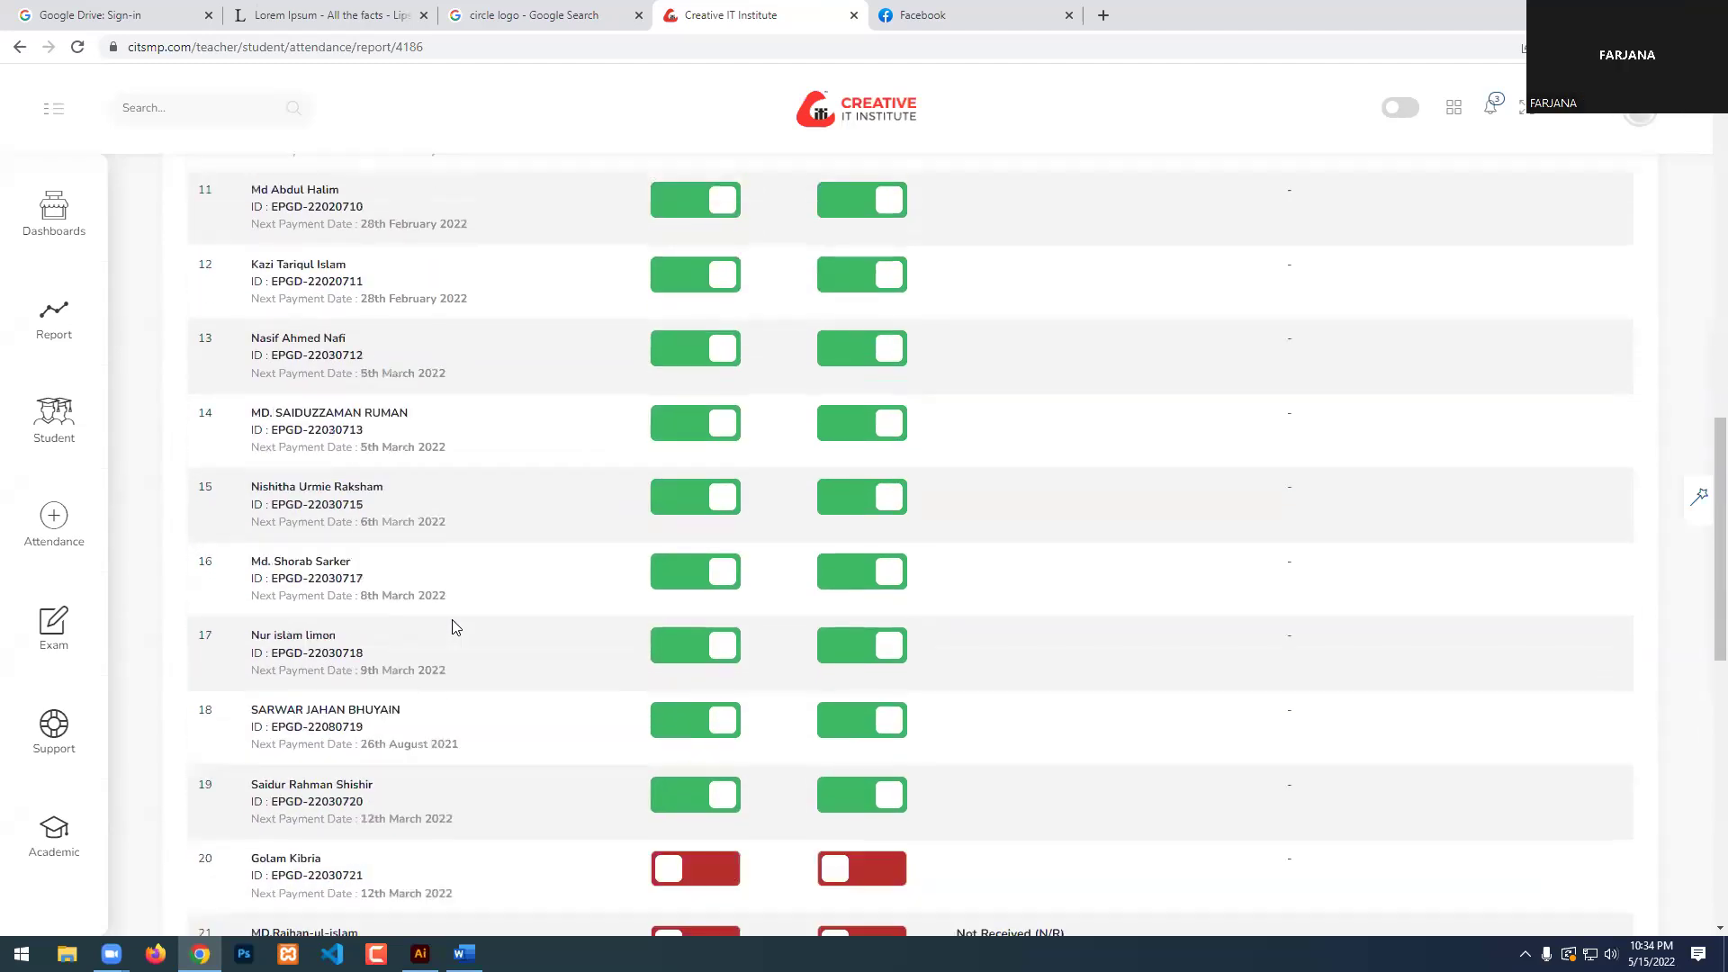
{"action": "scroll", "coordinate": [452, 619], "scroll_direction": "down", "scroll_amount": 2}
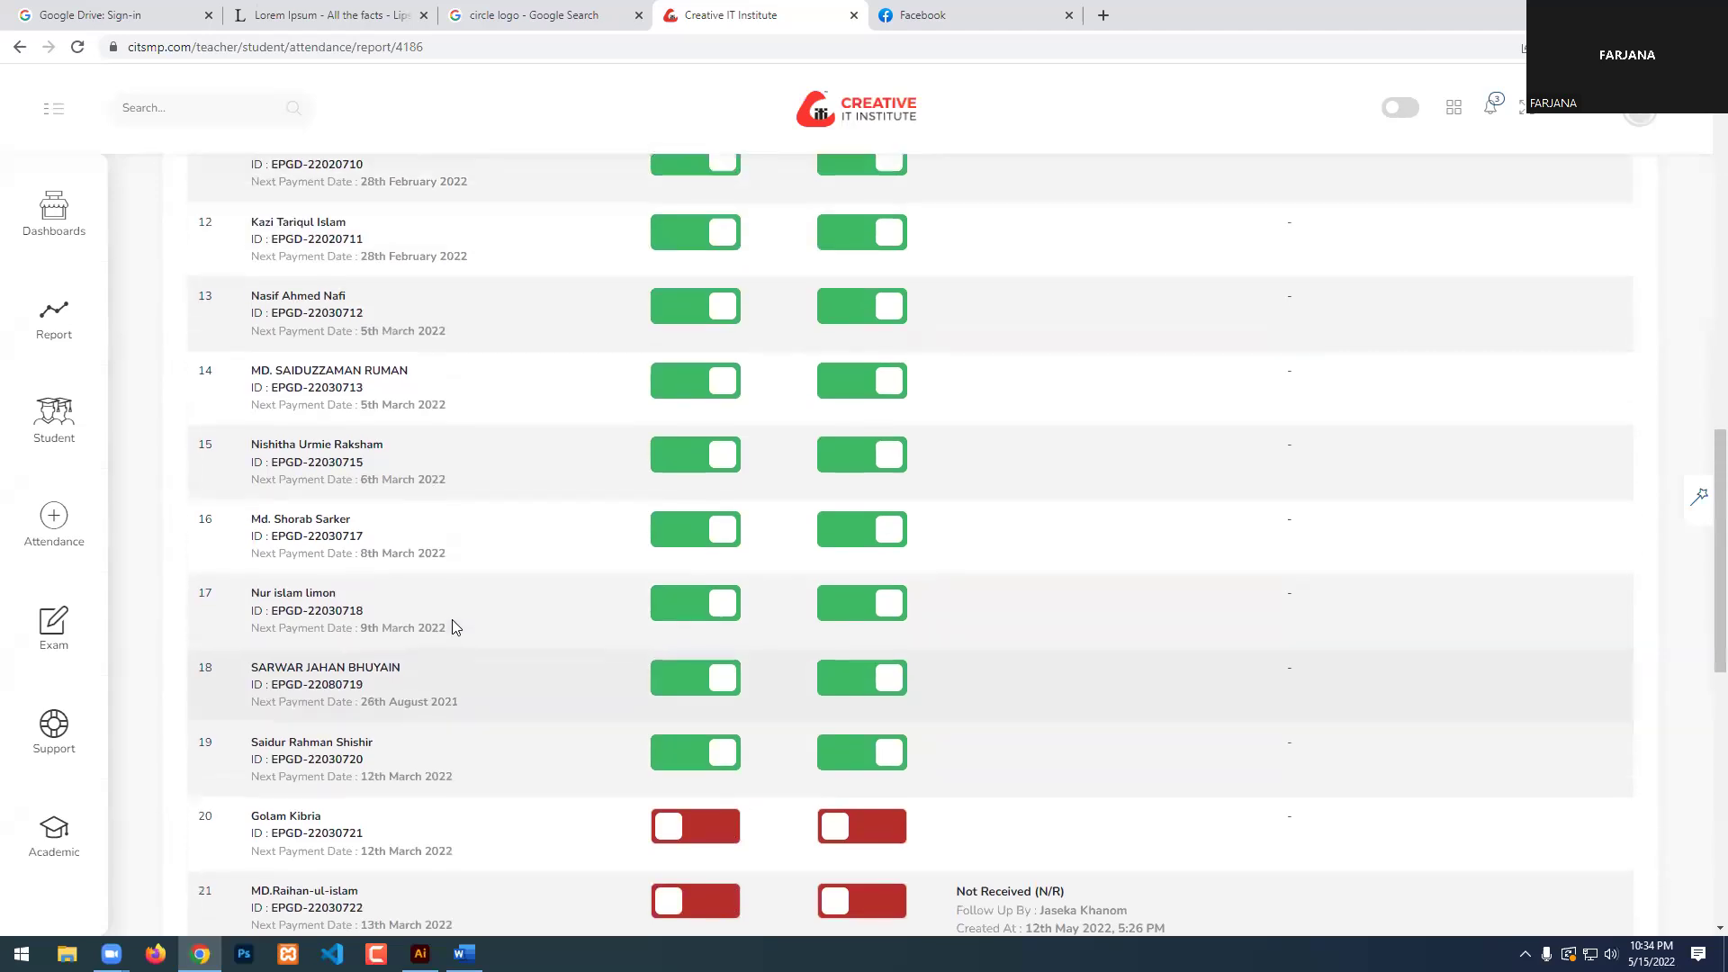
{"action": "scroll", "coordinate": [452, 627], "scroll_direction": "down", "scroll_amount": 2}
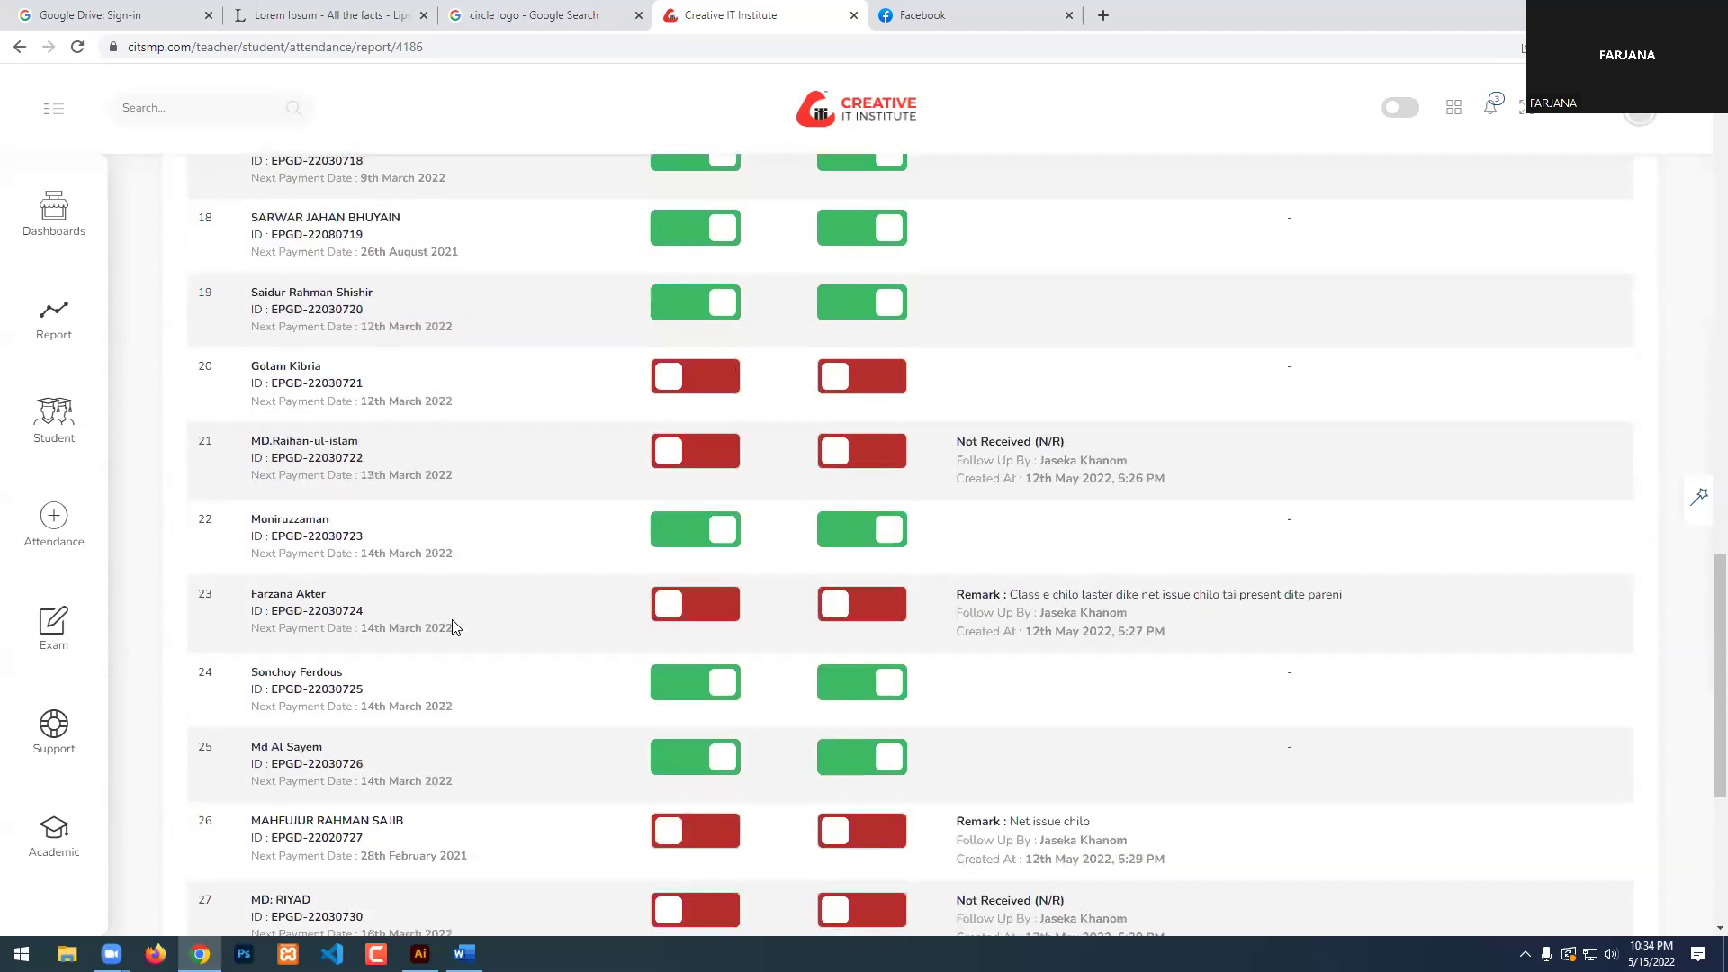
{"action": "scroll", "coordinate": [454, 621], "scroll_direction": "down", "scroll_amount": 1}
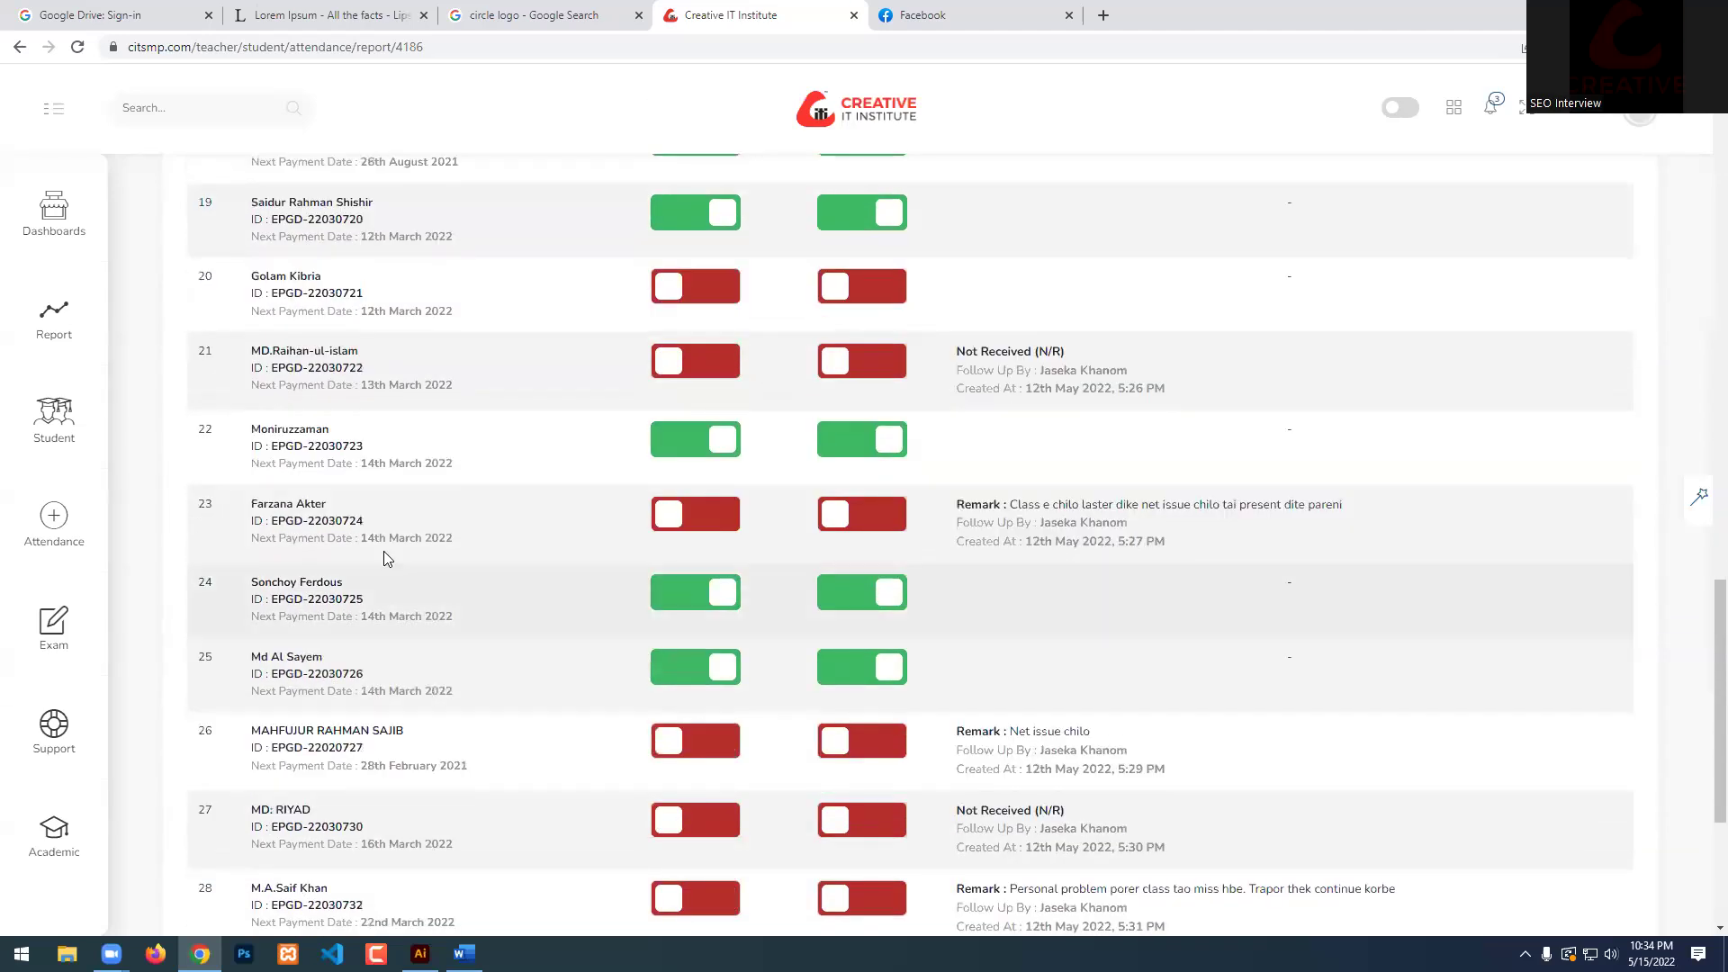
{"action": "left_click", "coordinate": [688, 515]}
{"action": "left_click", "coordinate": [839, 511]}
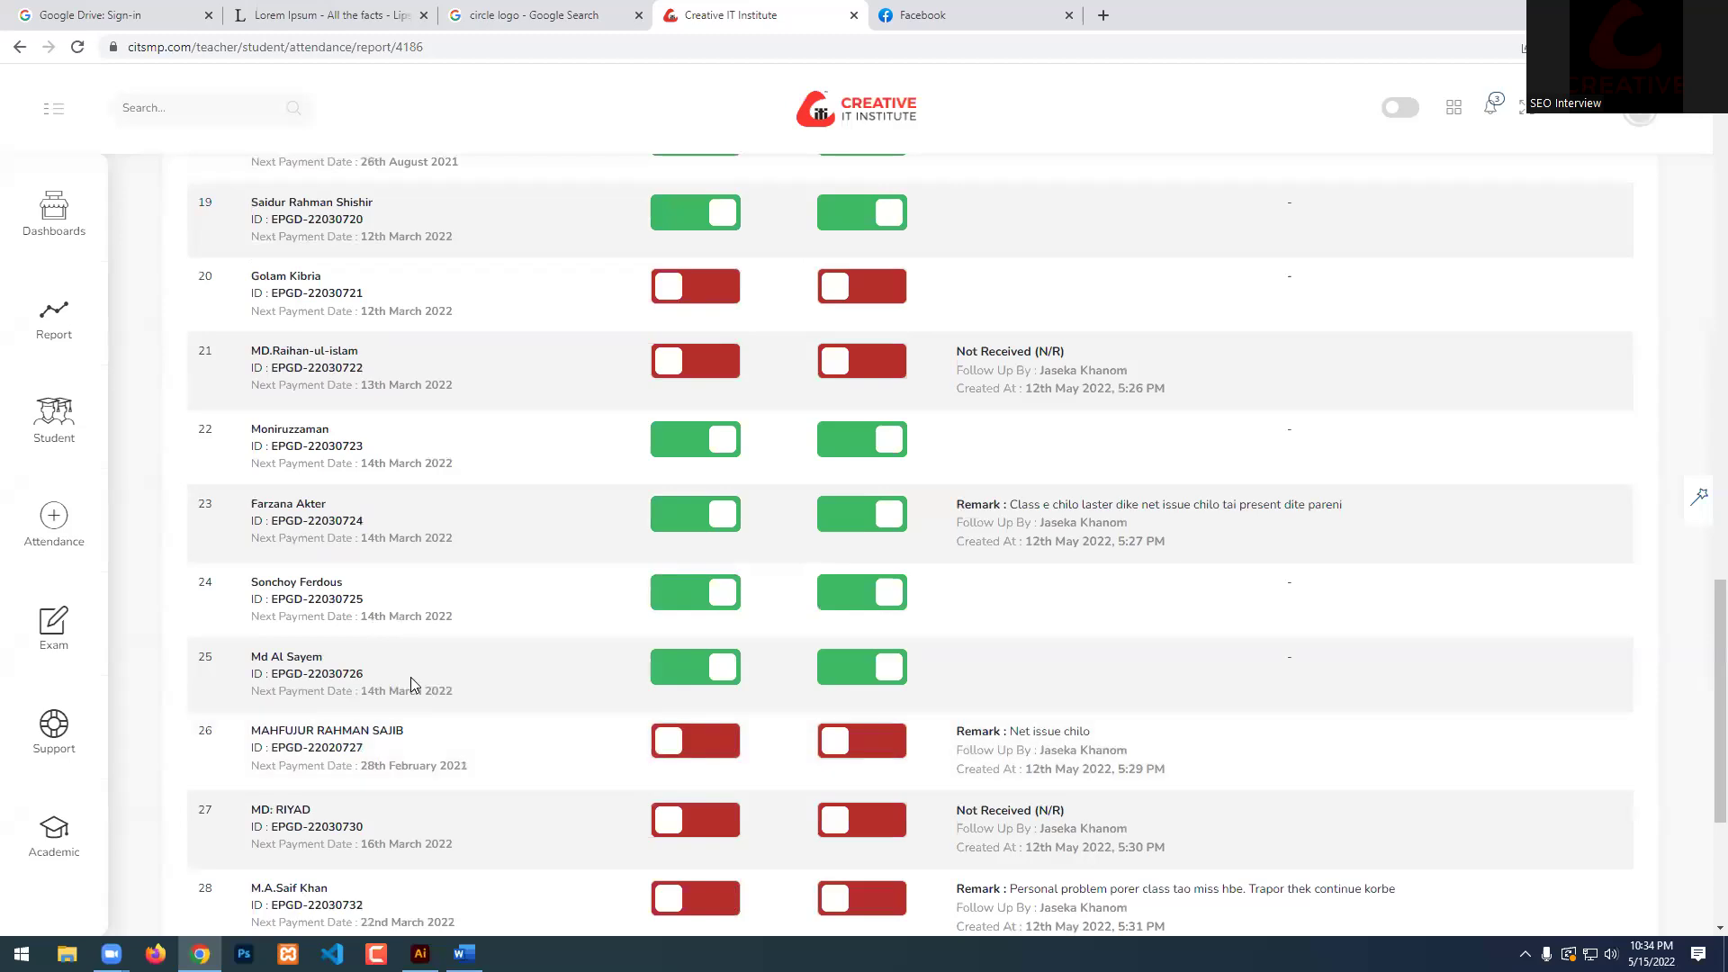
Mark student 26 as present with homework done.
{"action": "scroll", "coordinate": [520, 675], "scroll_direction": "down", "scroll_amount": 2}
{"action": "scroll", "coordinate": [645, 625], "scroll_direction": "up", "scroll_amount": 1}
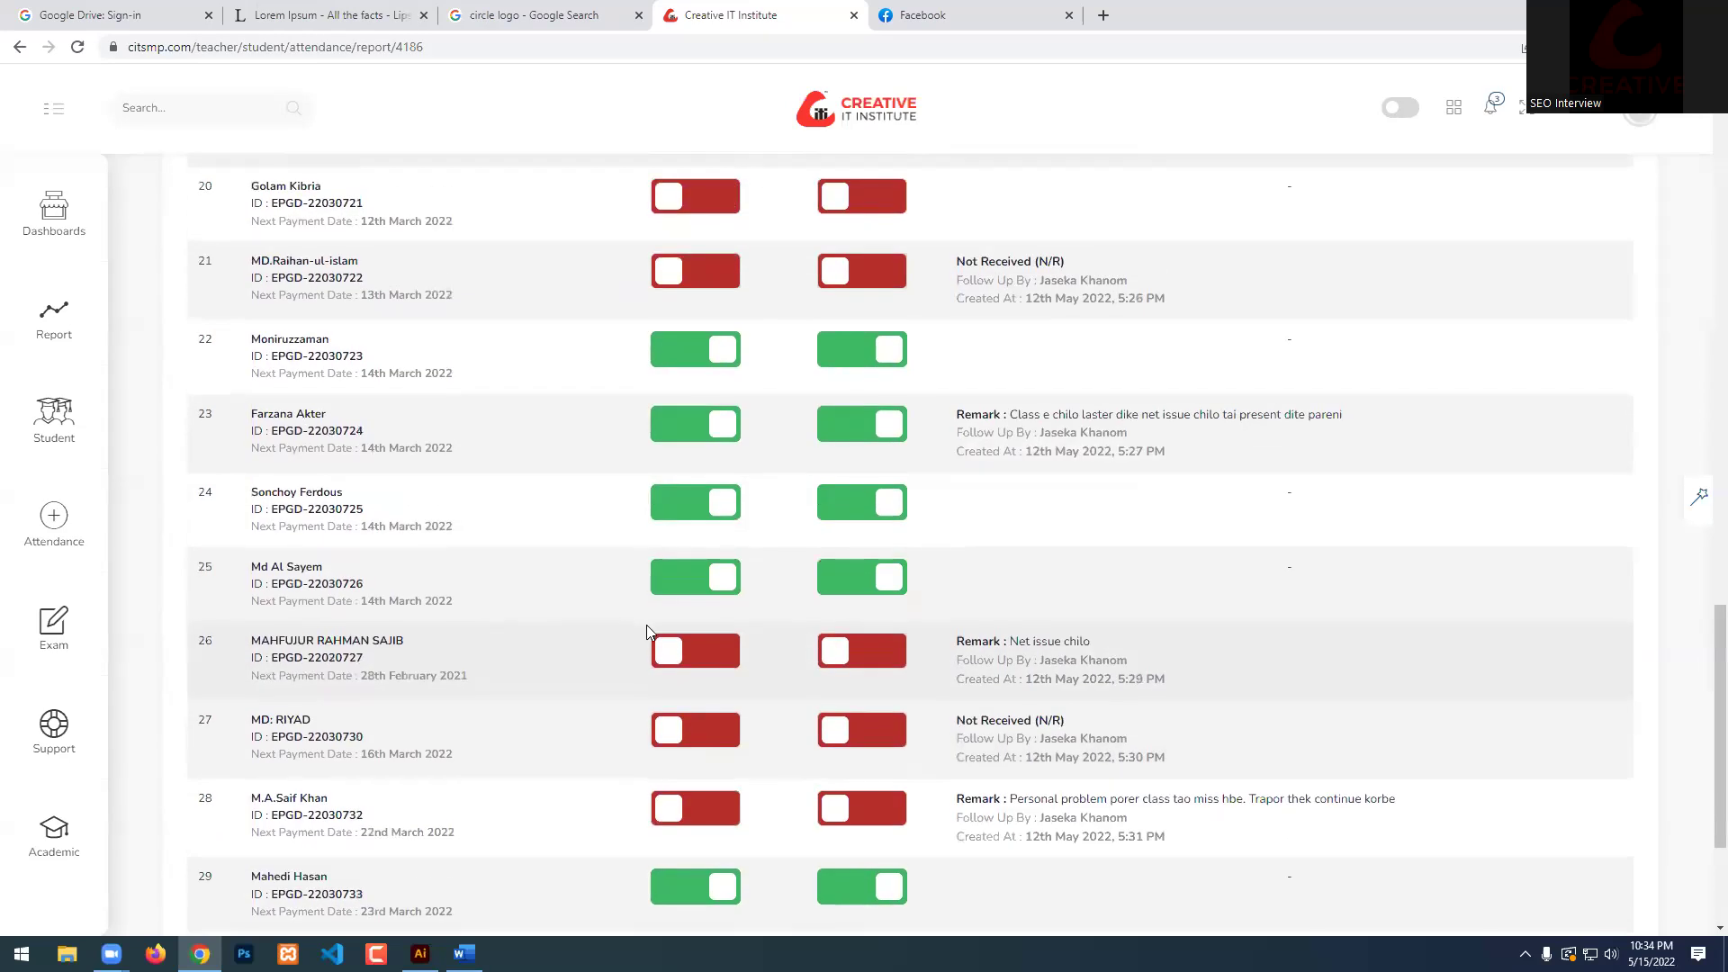
{"action": "left_click", "coordinate": [677, 650]}
{"action": "left_click", "coordinate": [868, 650]}
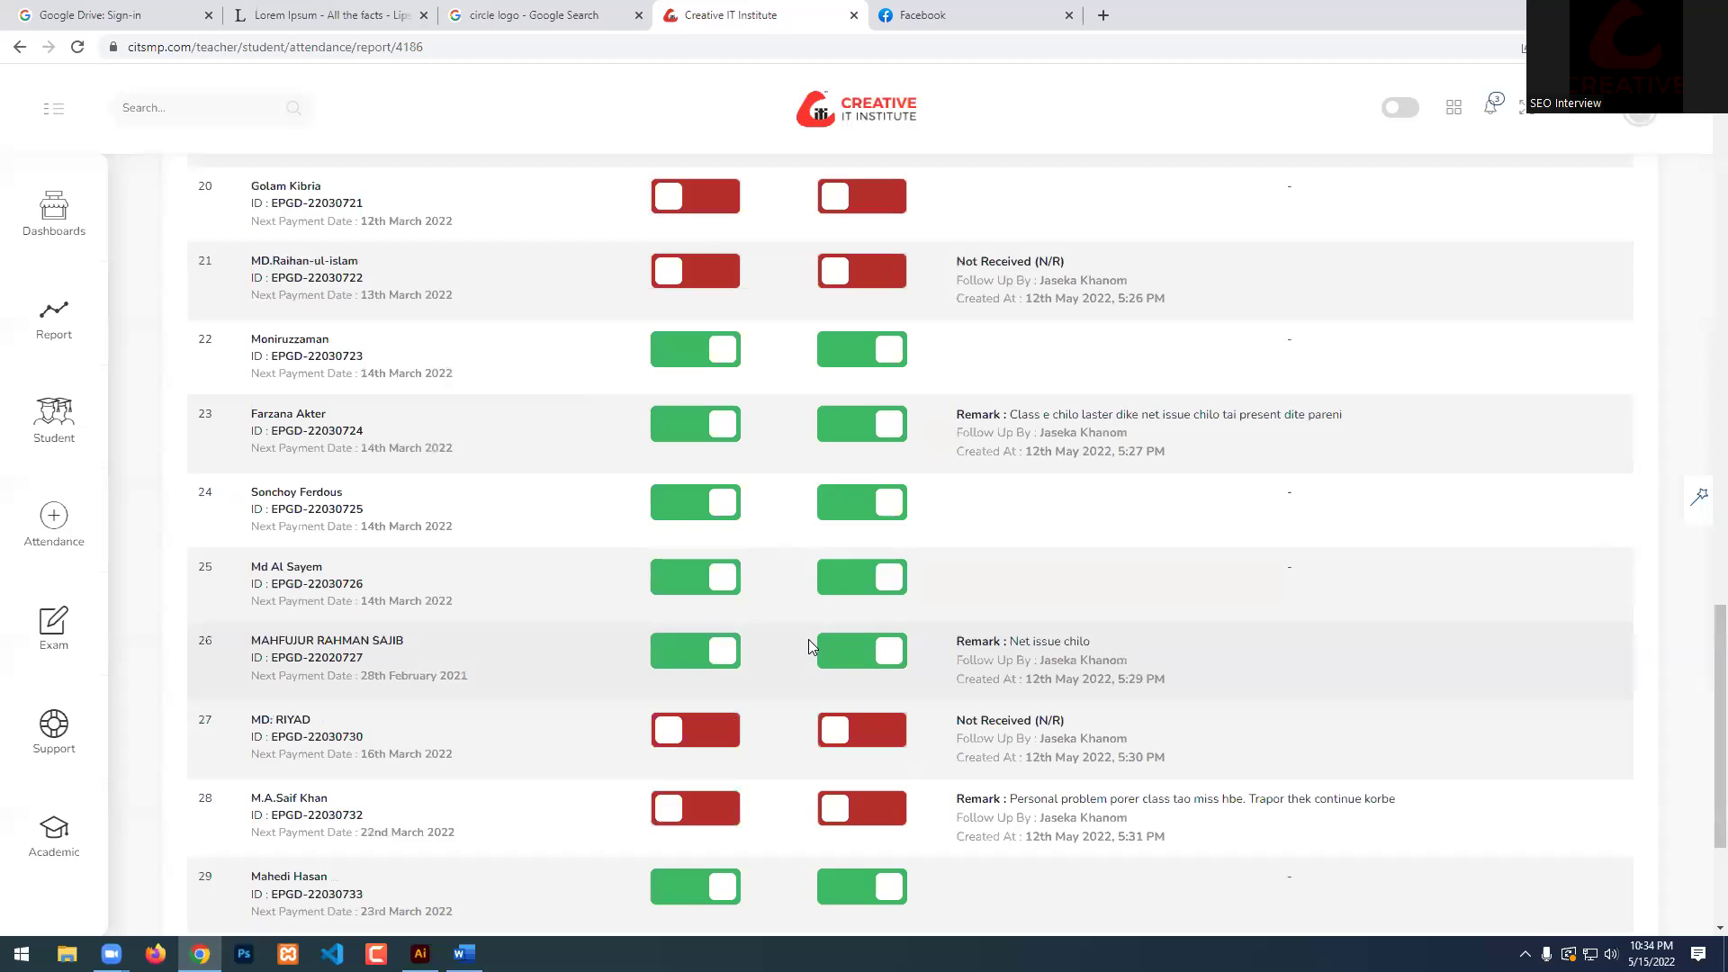
Save the updated attendance so the report shows 22 of 30 present.
{"action": "scroll", "coordinate": [842, 776], "scroll_direction": "down", "scroll_amount": 3}
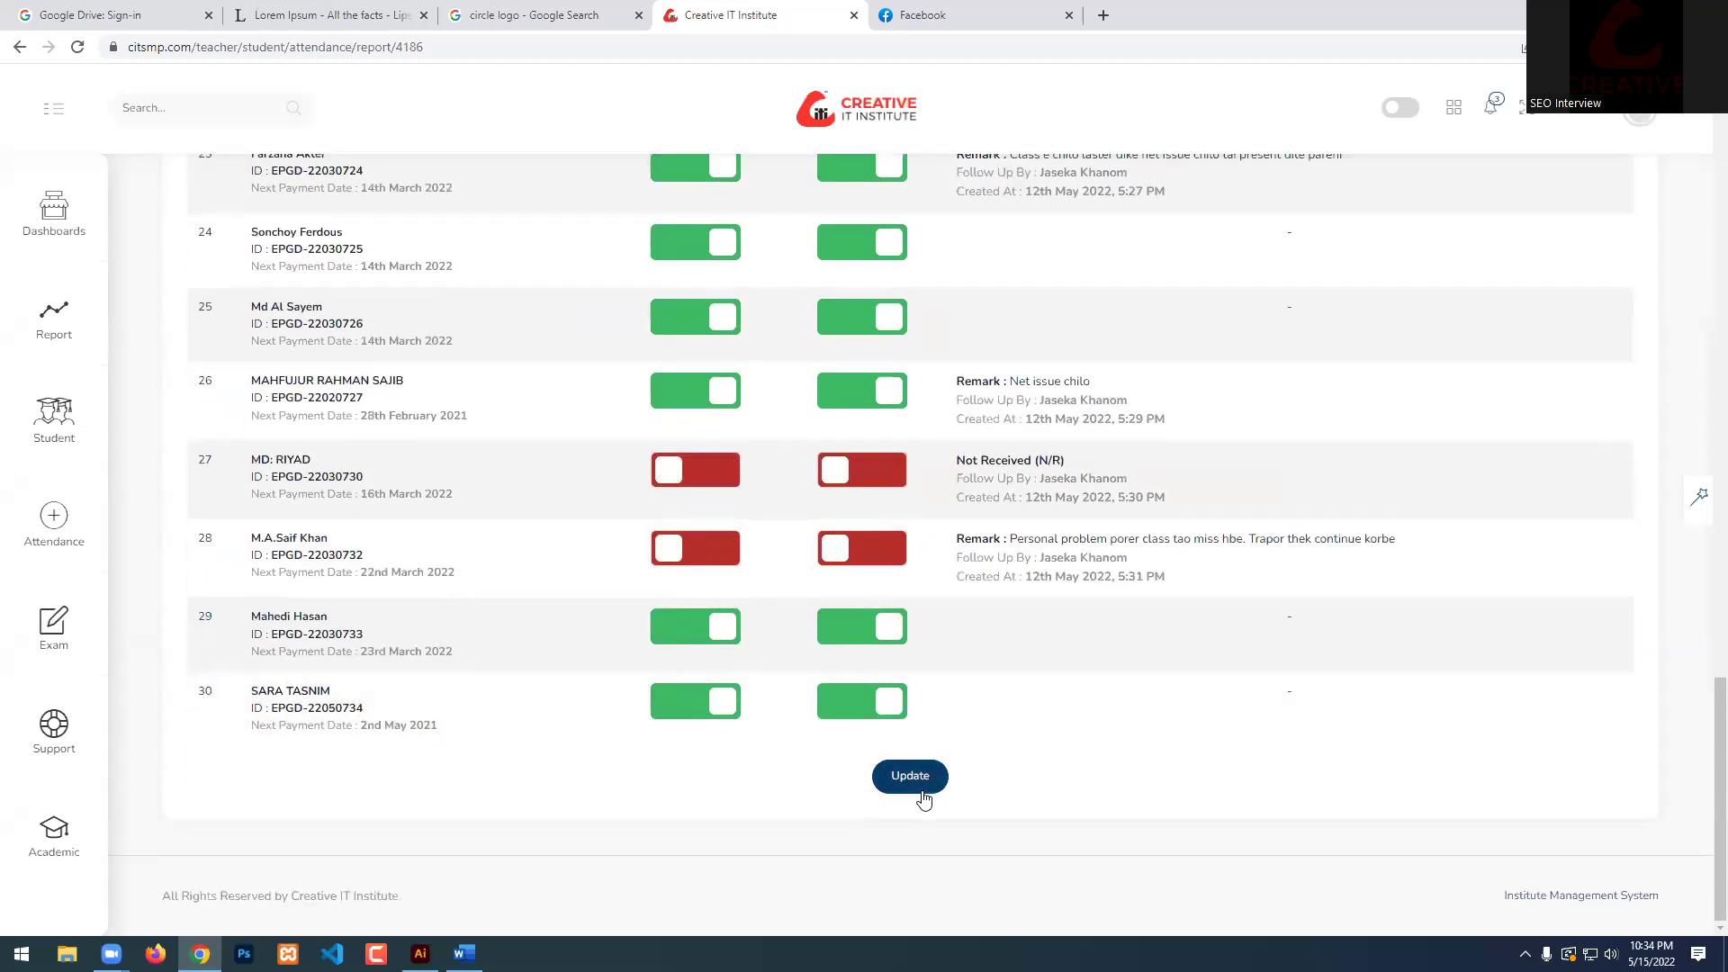
{"action": "left_click", "coordinate": [926, 780]}
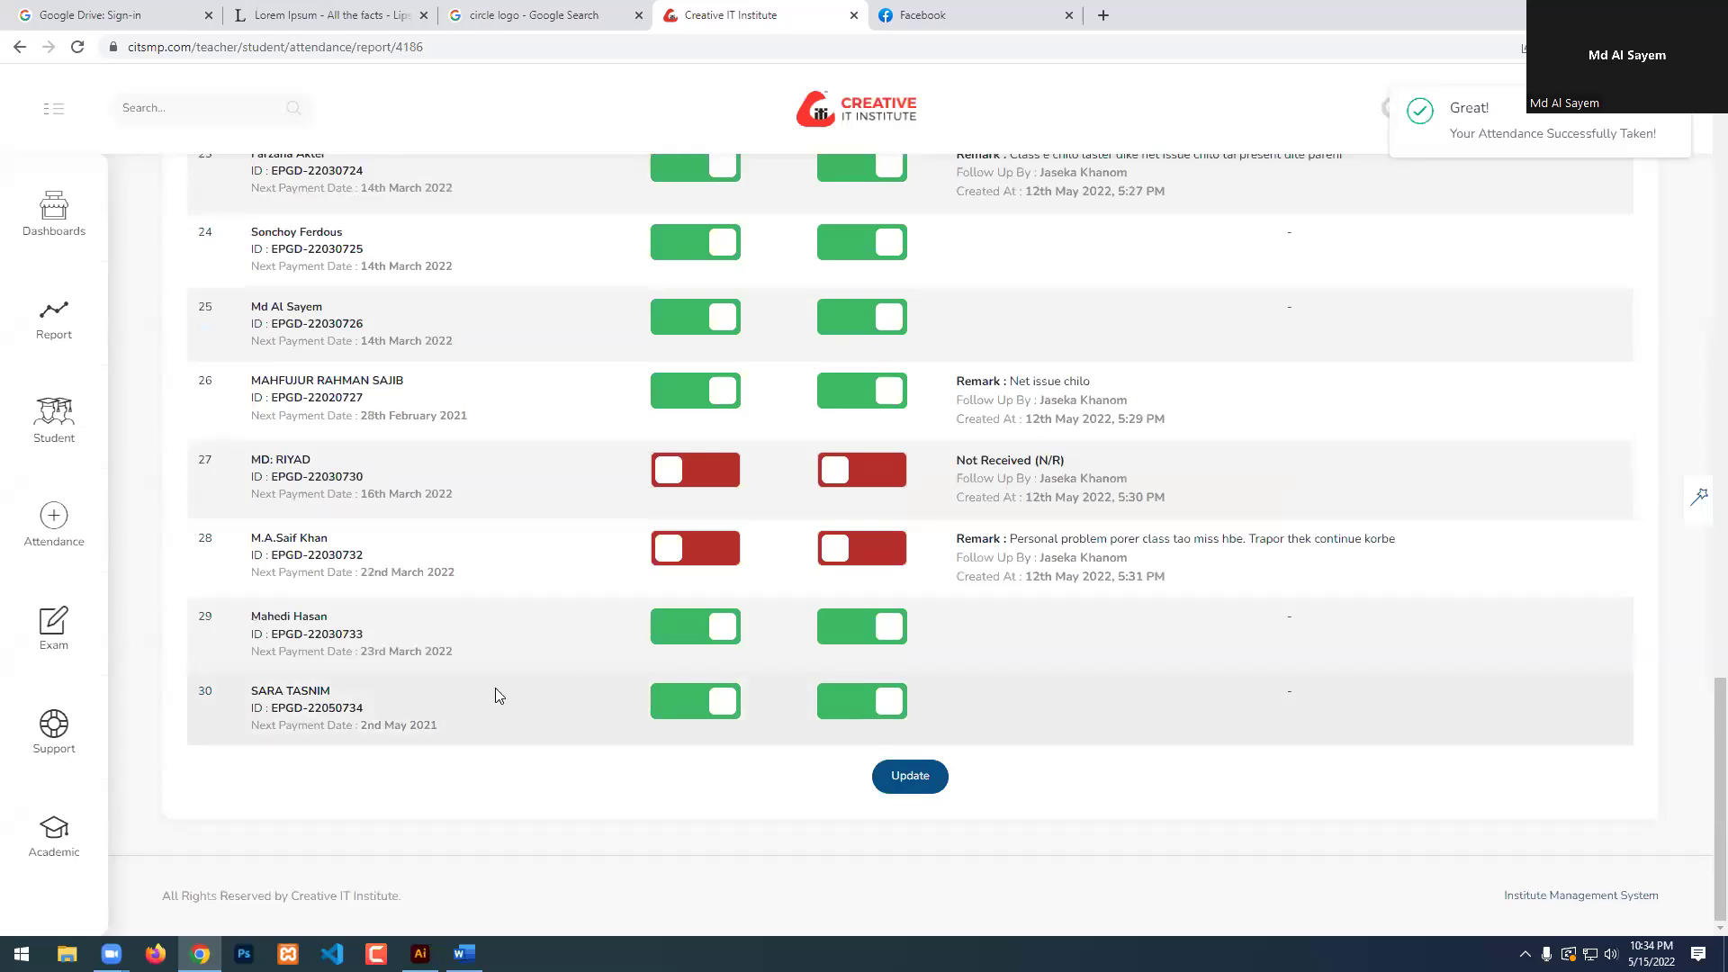
{"action": "left_click", "coordinate": [909, 776]}
{"action": "scroll", "coordinate": [864, 666], "scroll_direction": "up", "scroll_amount": 4}
{"action": "scroll", "coordinate": [864, 666], "scroll_direction": "up", "scroll_amount": 19}
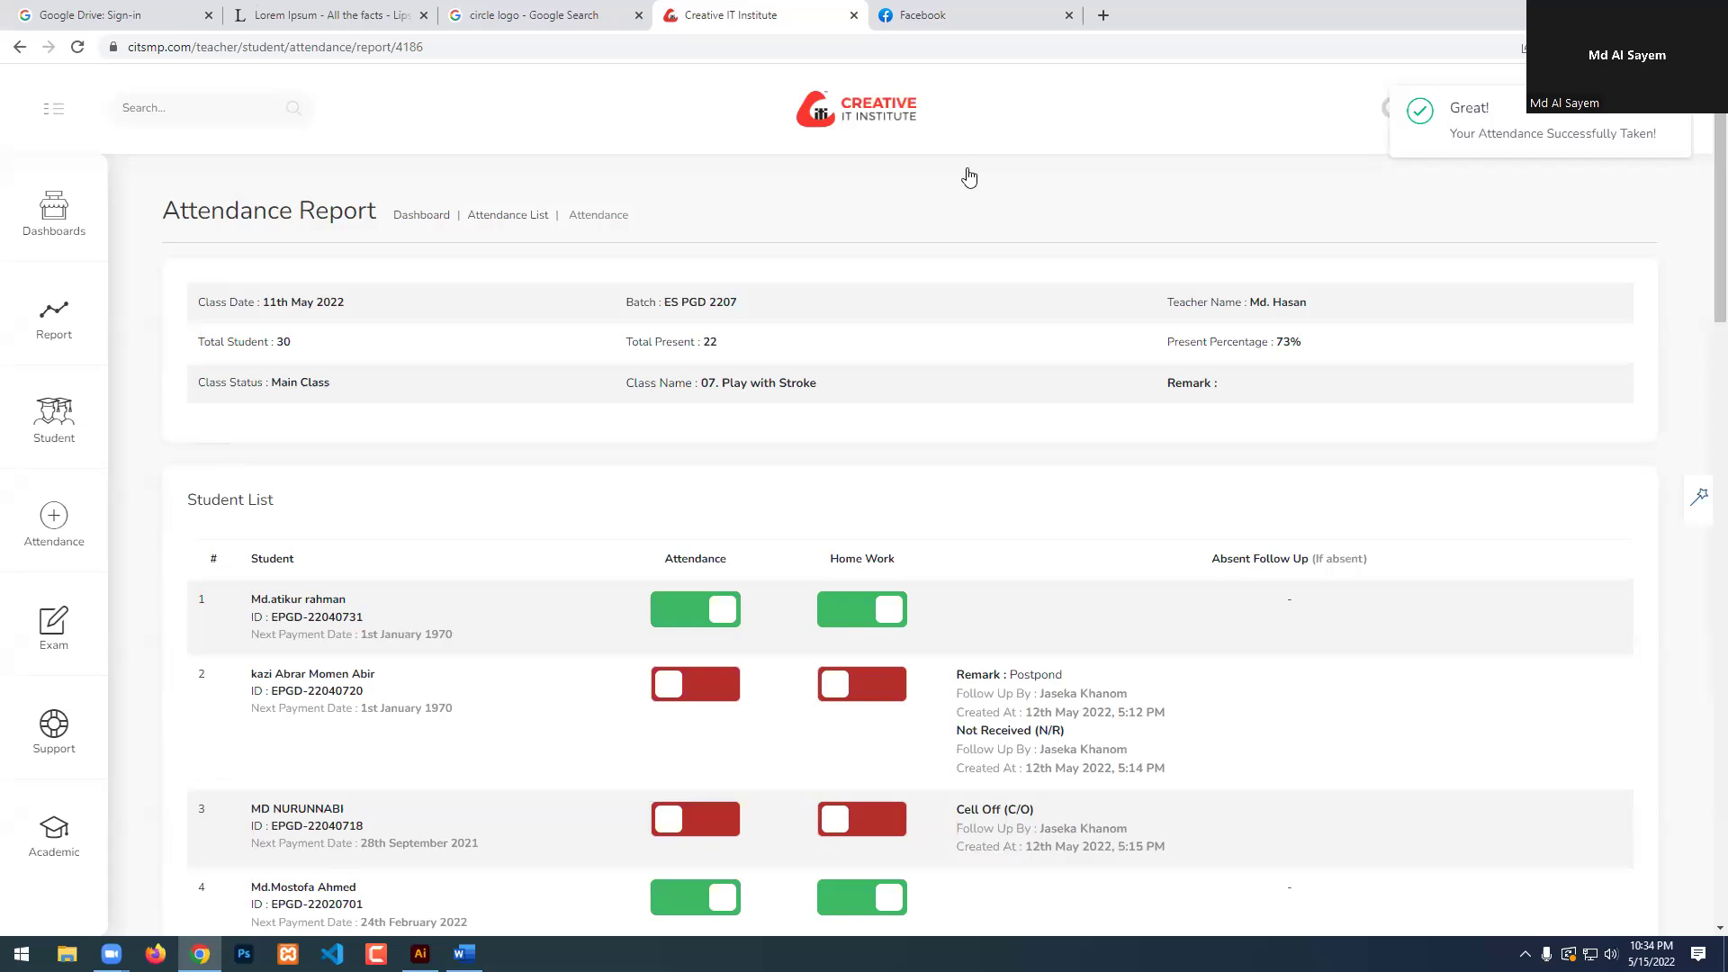
{"action": "left_click", "coordinate": [1640, 115]}
Log out of the institute management system and then out of Facebook.
{"action": "left_click", "coordinate": [1473, 291]}
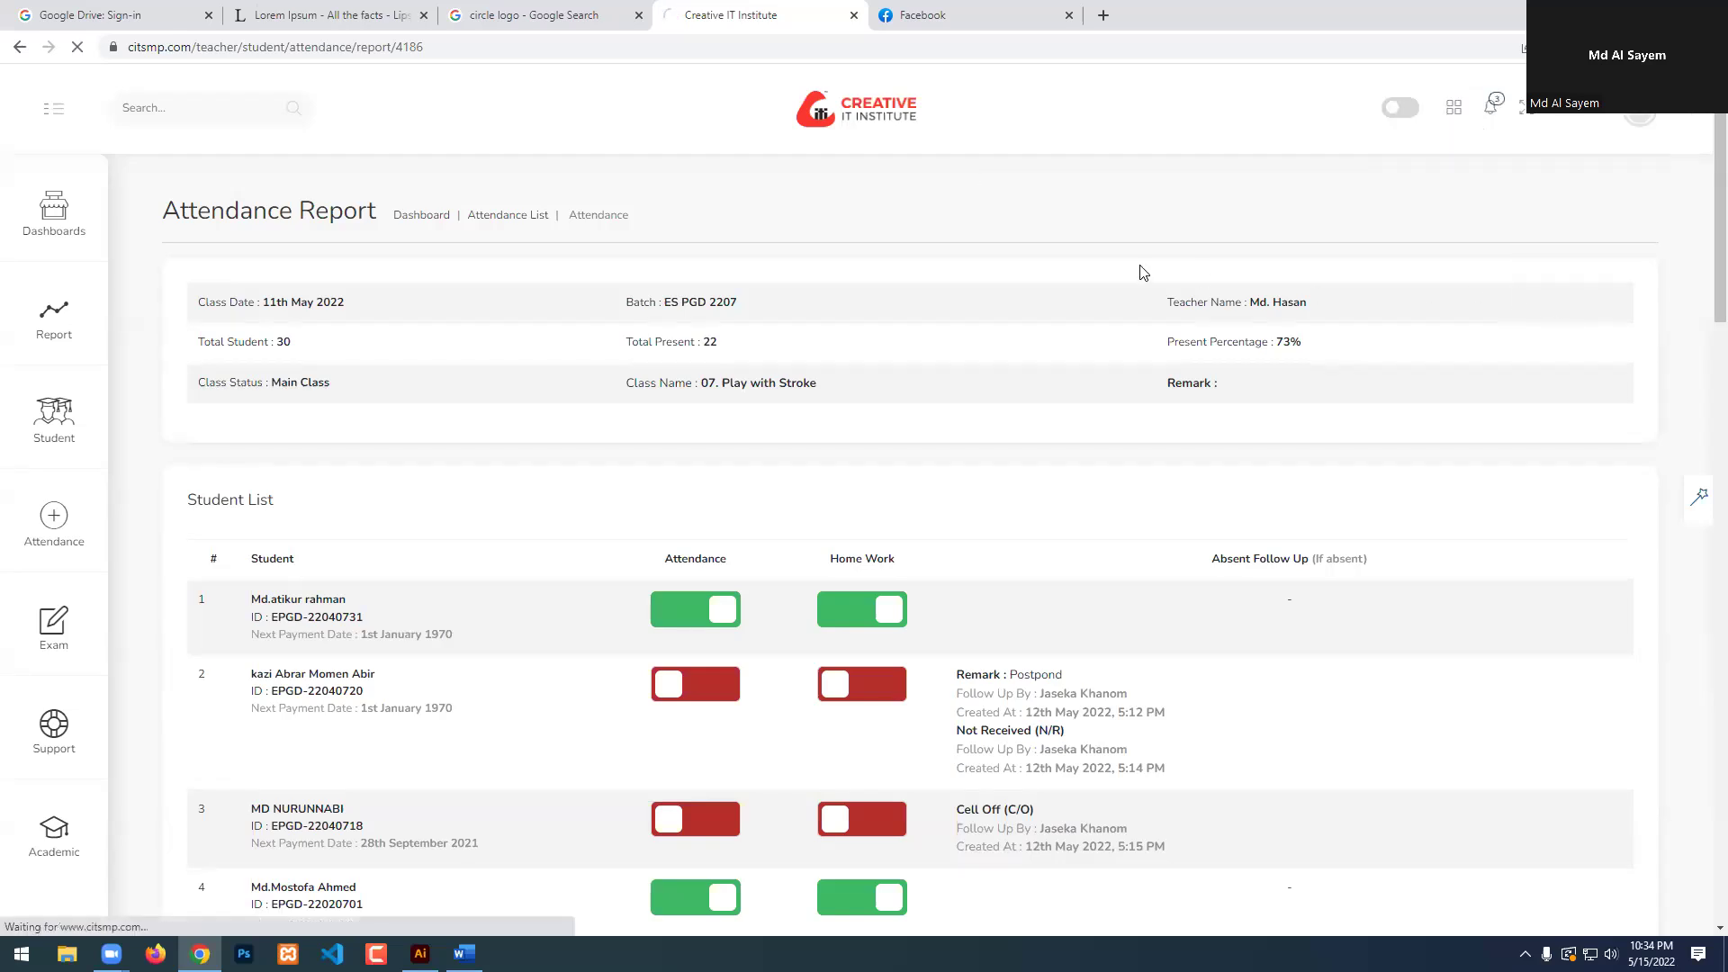
{"action": "key", "text": "ctrl+Tab"}
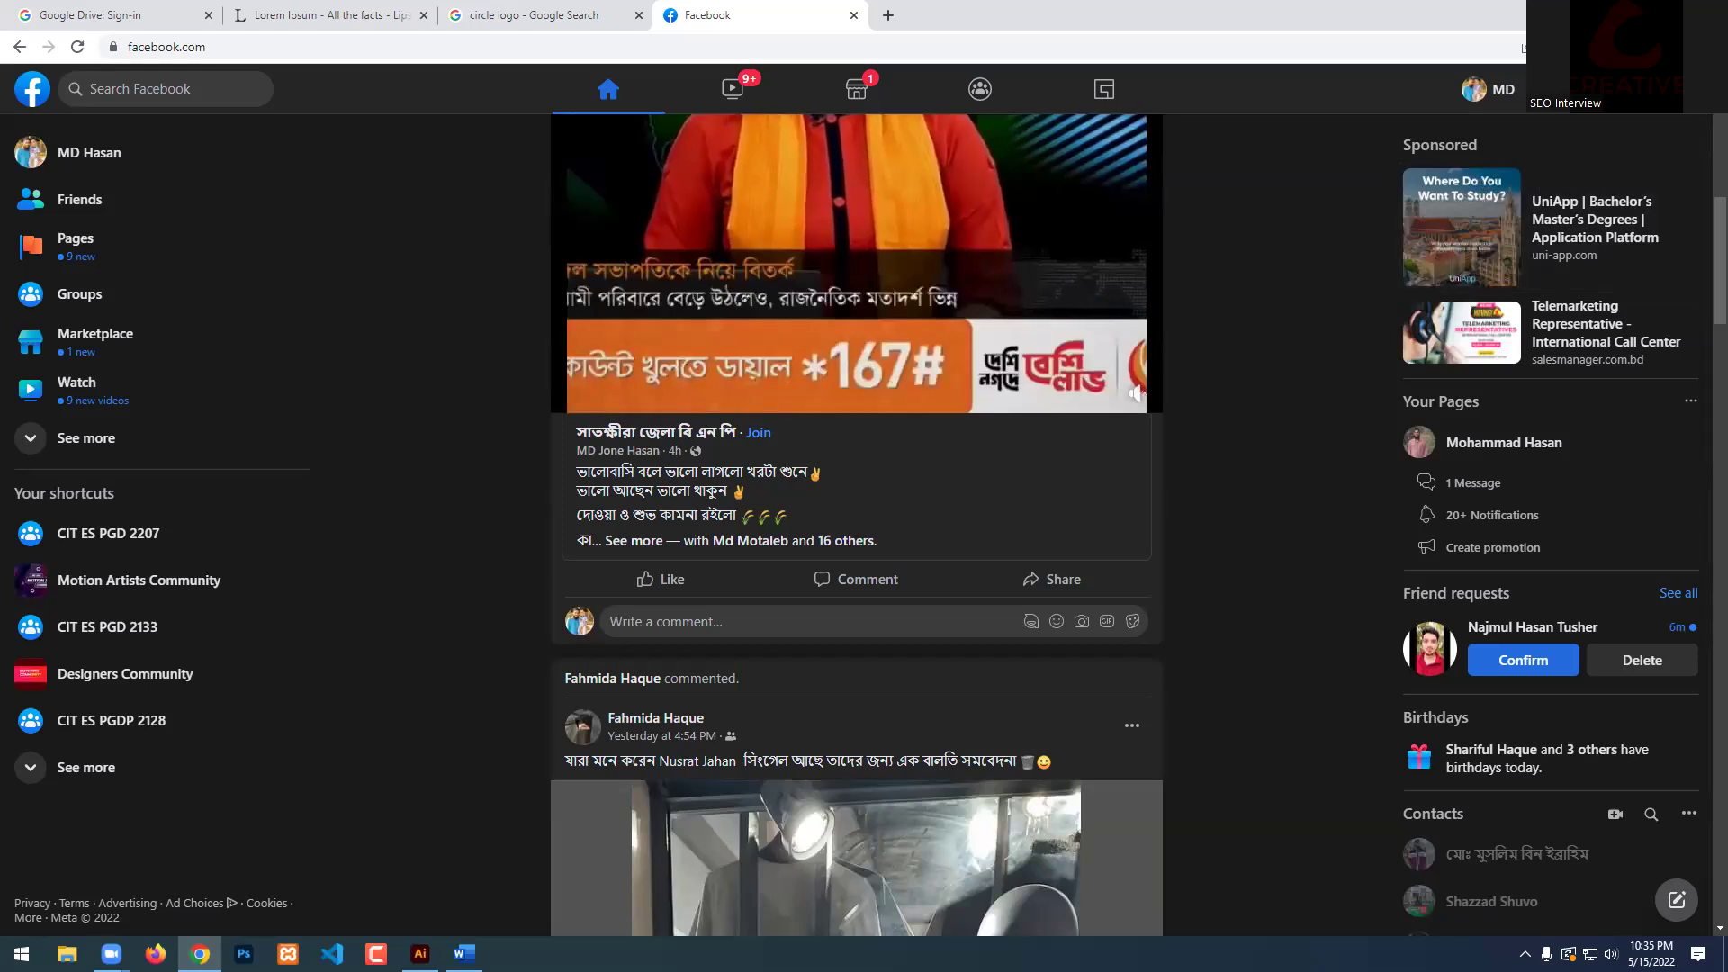
{"action": "left_click", "coordinate": [1487, 88]}
{"action": "left_click", "coordinate": [1467, 461]}
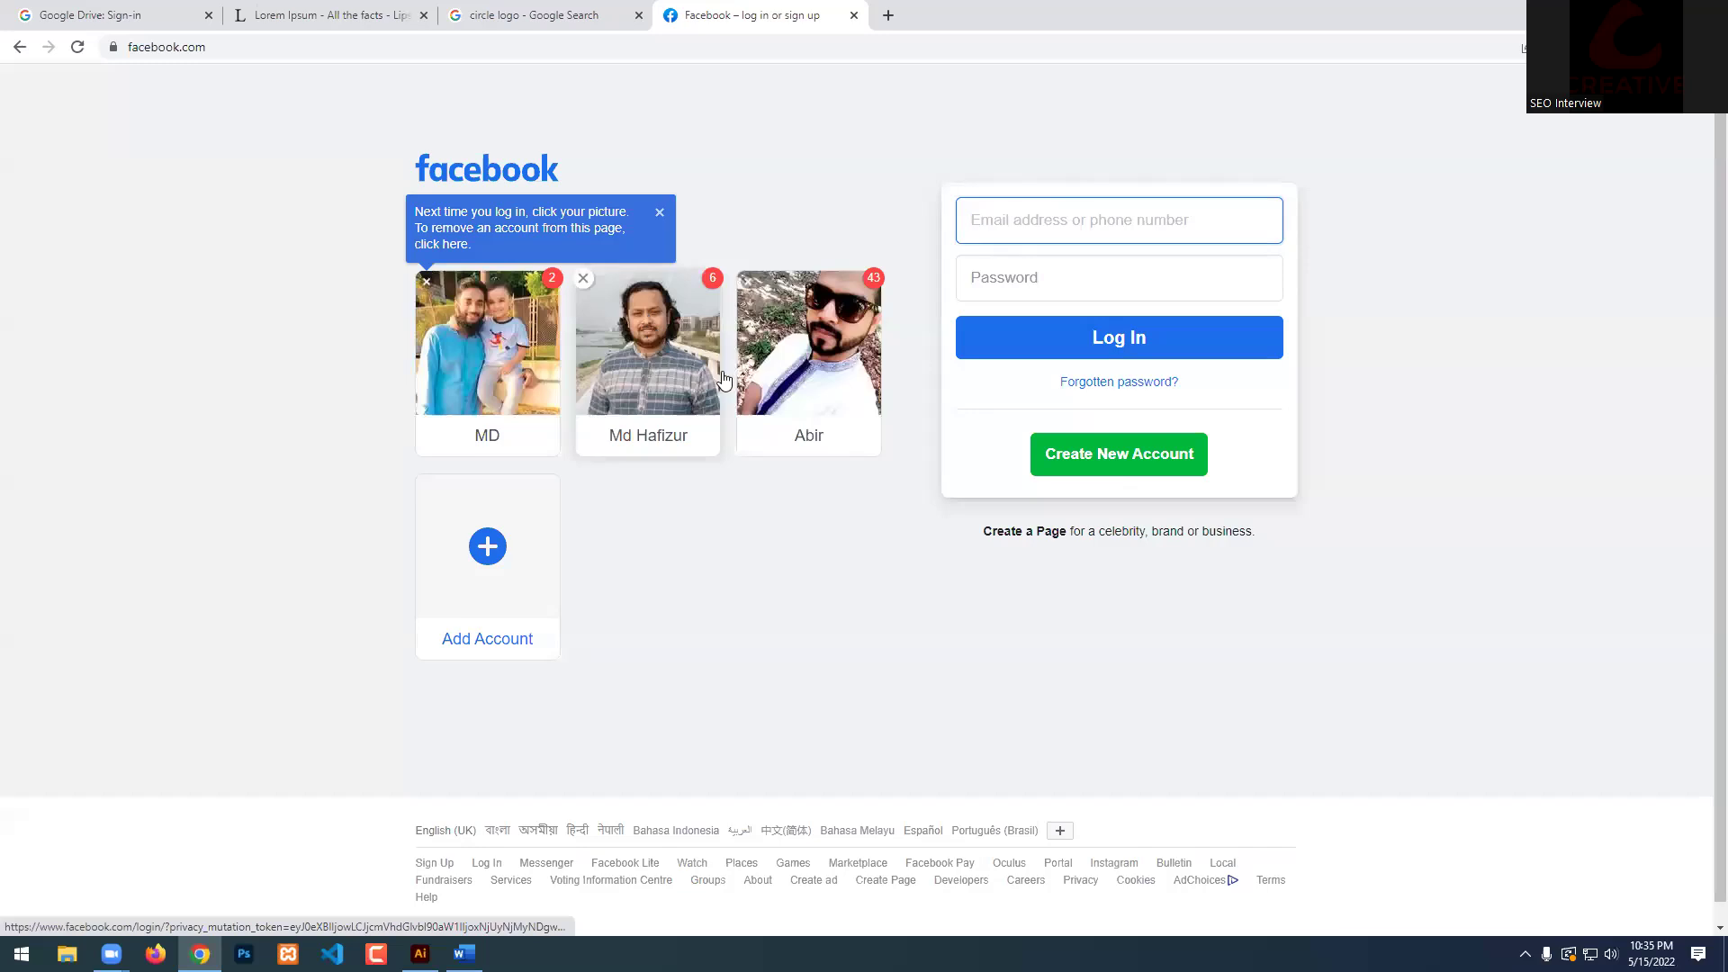
Remove both saved accounts from Facebook's recent logins and close the Facebook tab.
{"action": "left_click", "coordinate": [426, 281]}
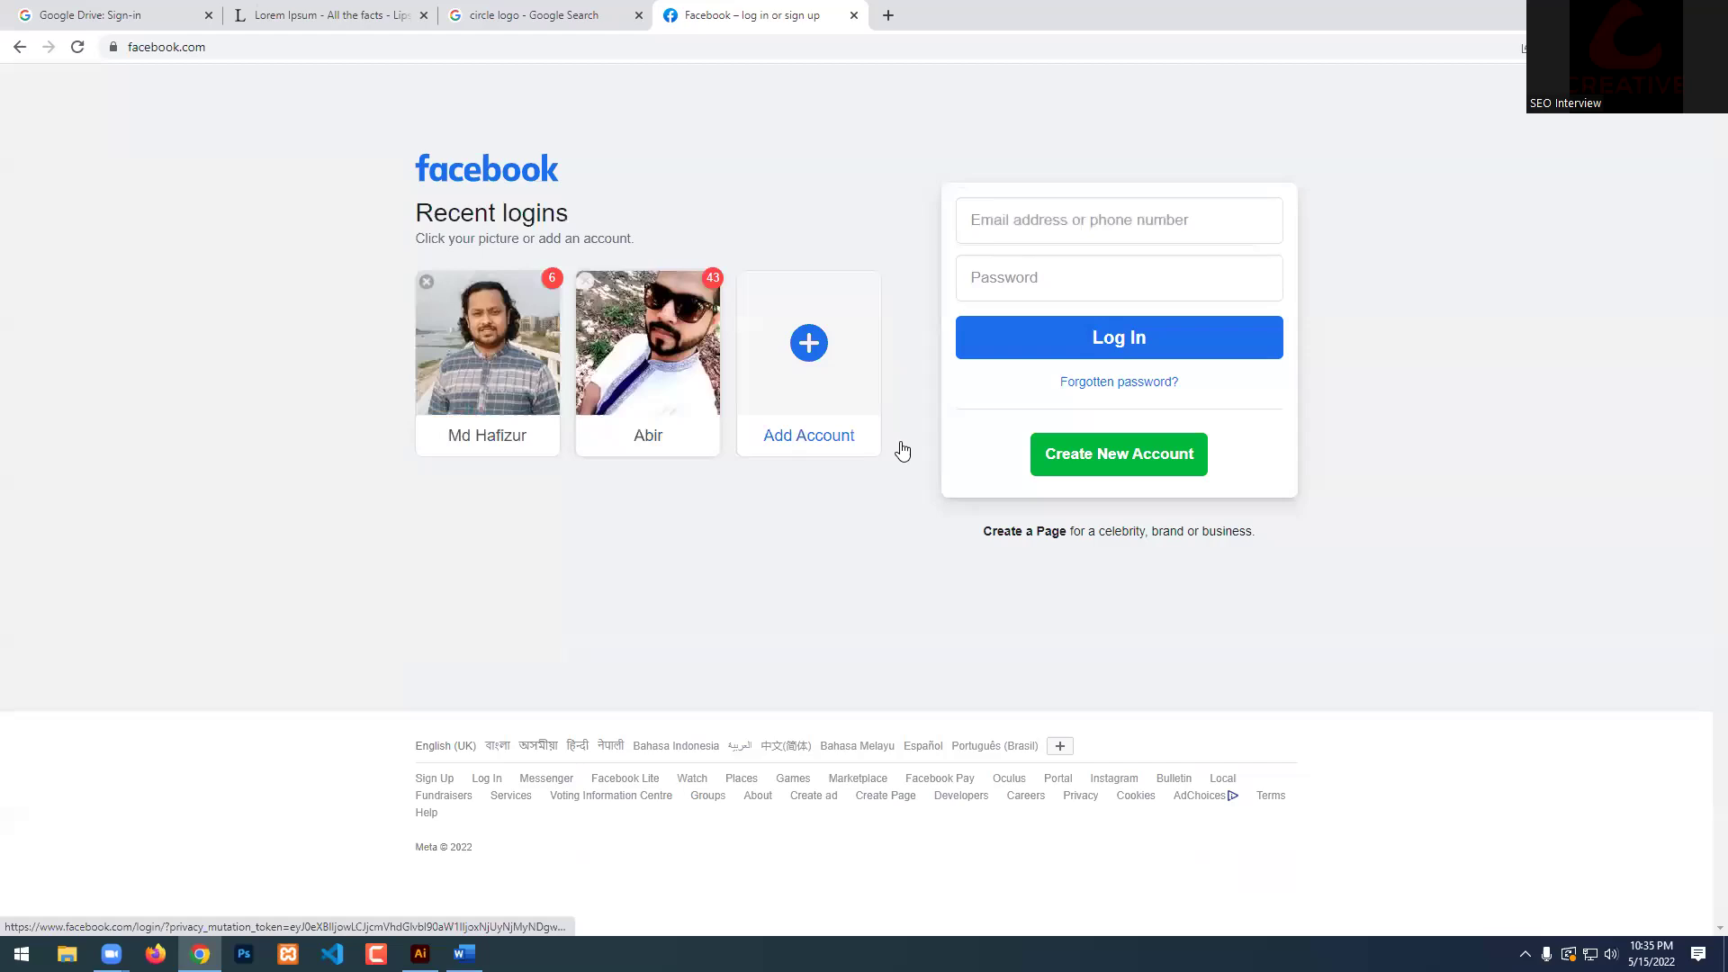
{"action": "left_click", "coordinate": [427, 282]}
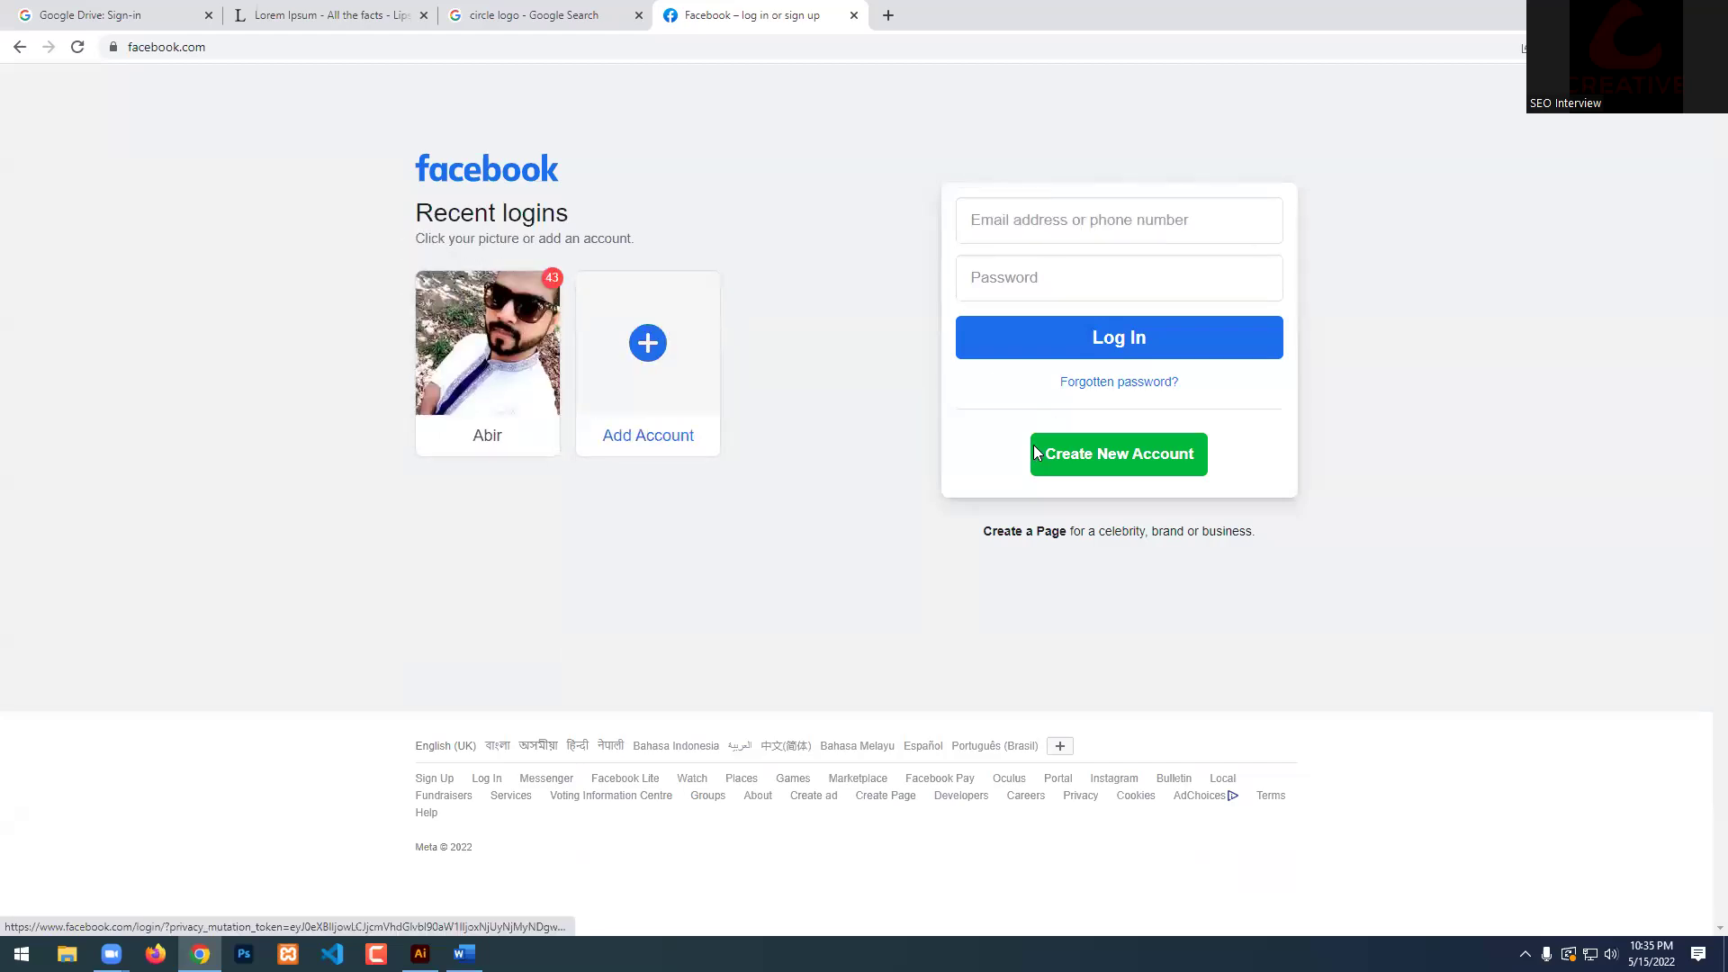
{"action": "left_click", "coordinate": [854, 15]}
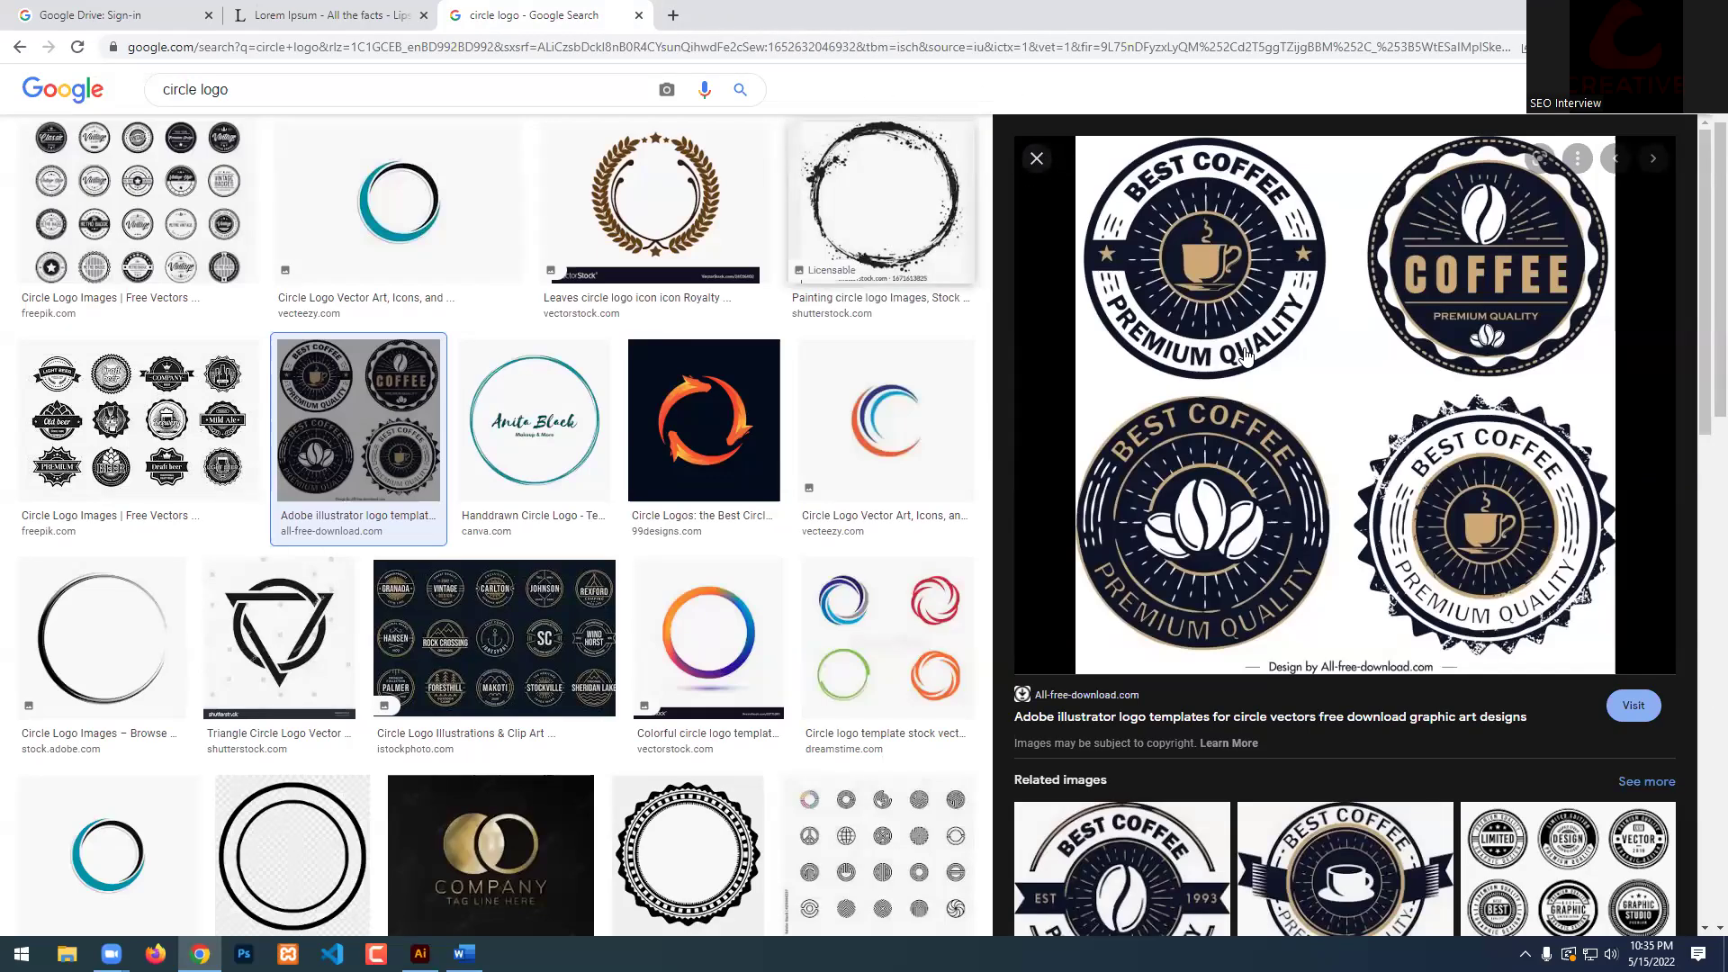
Close the circle logo search tab and the Lorem Ipsum tab in Chrome.
{"action": "scroll", "coordinate": [1702, 173], "scroll_direction": "down", "scroll_amount": 5}
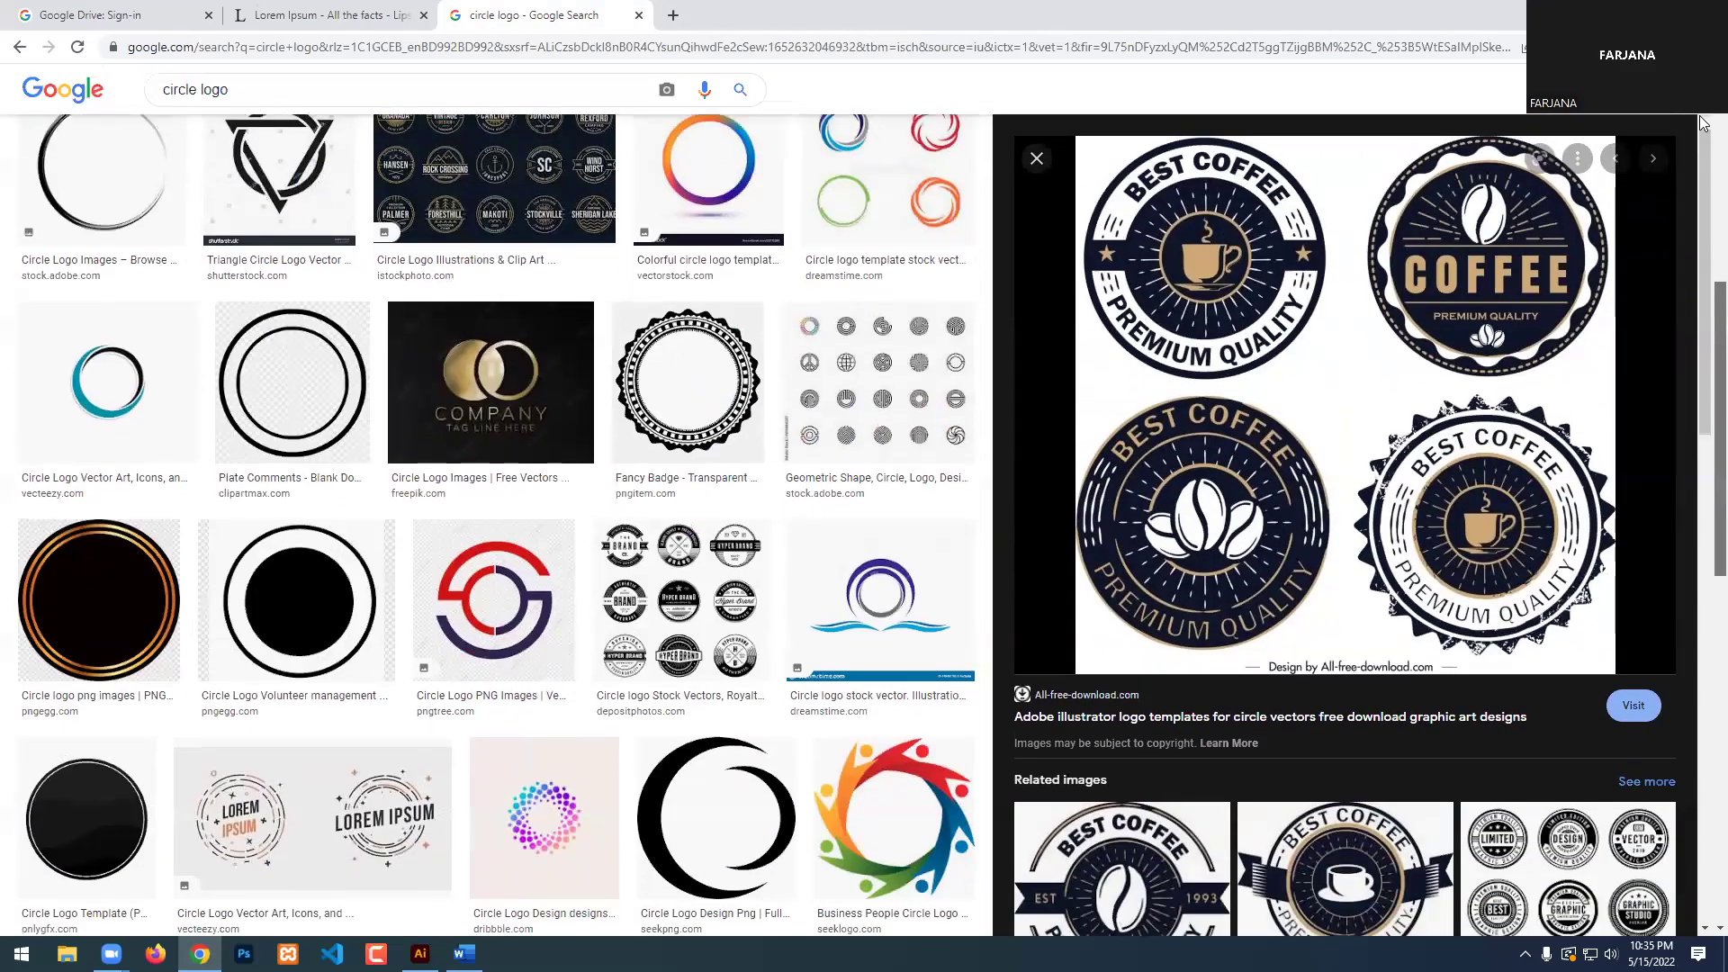
{"action": "scroll", "coordinate": [1701, 174], "scroll_direction": "up", "scroll_amount": 6}
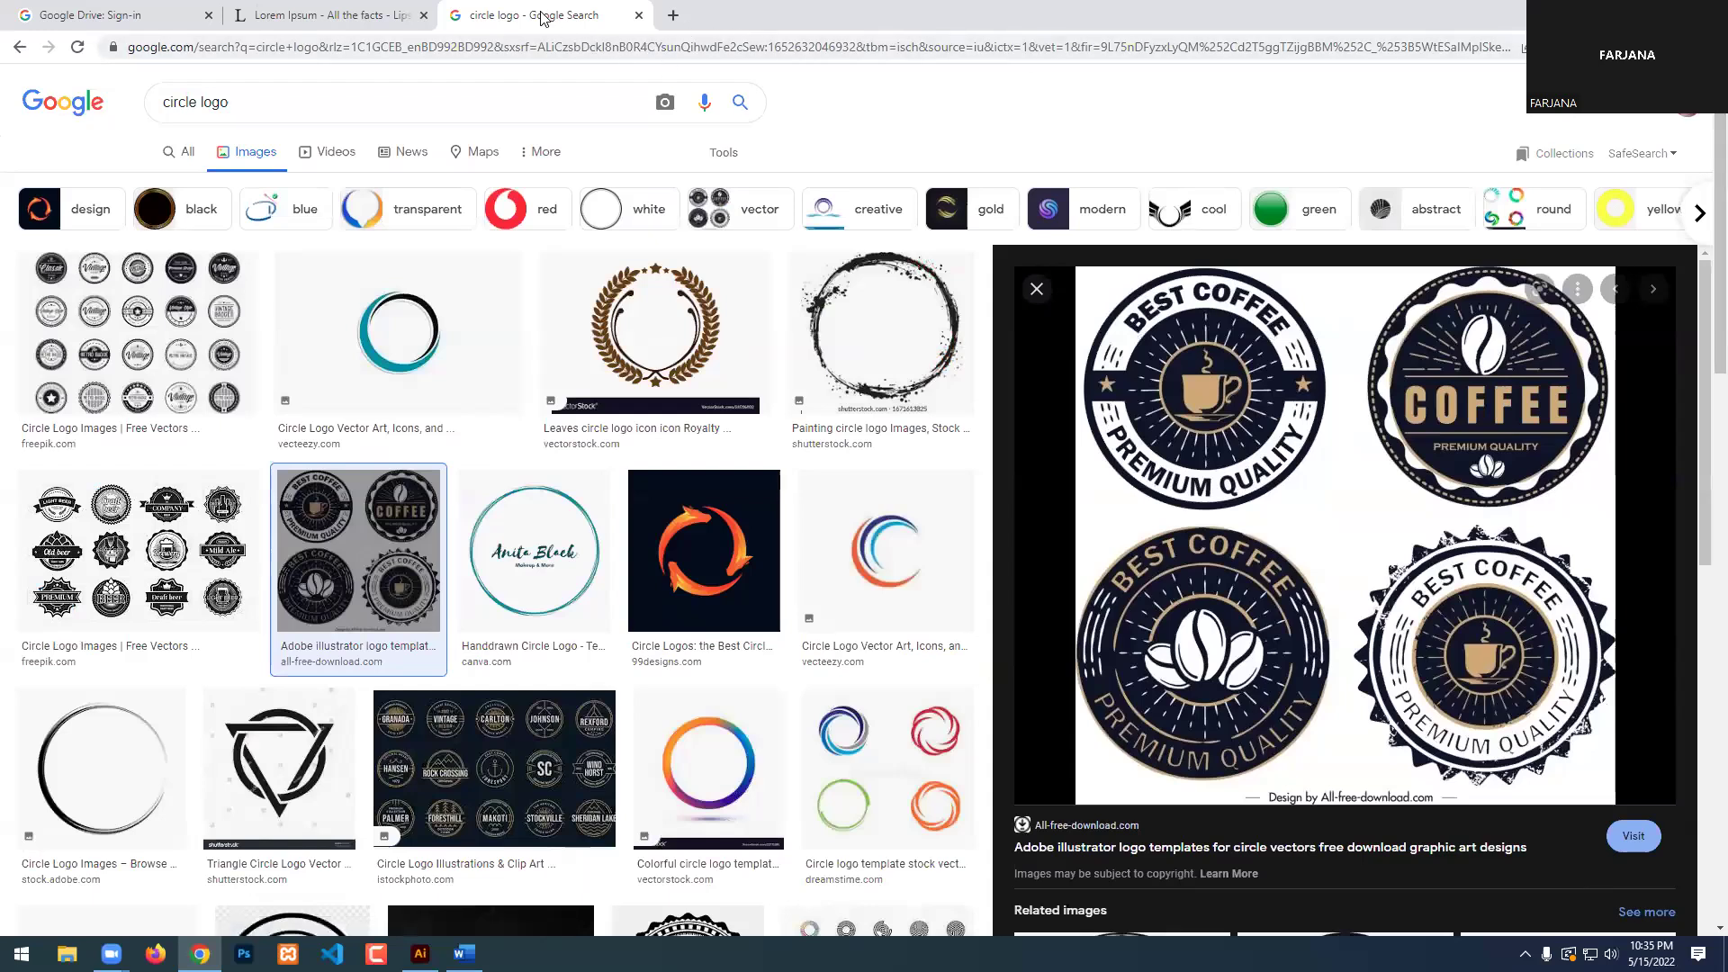
{"action": "left_click", "coordinate": [638, 16]}
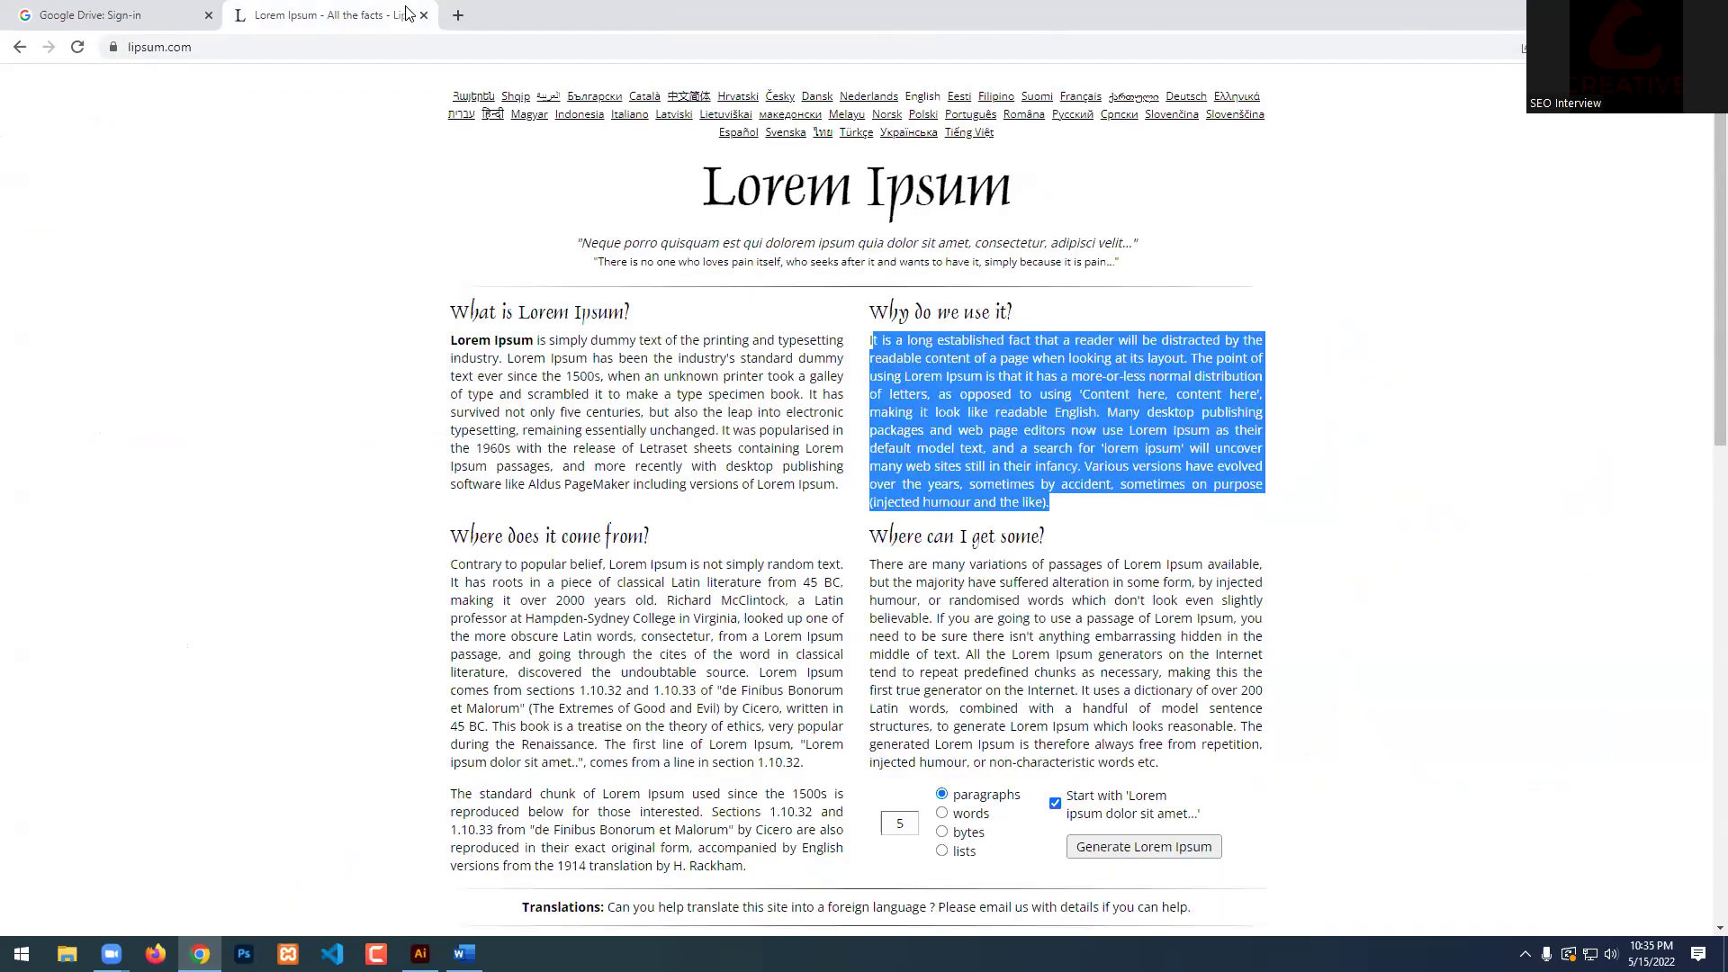
{"action": "left_click", "coordinate": [423, 15]}
Quit Illustrator without saving the document's changes.
{"action": "key", "text": "alt+Tab"}
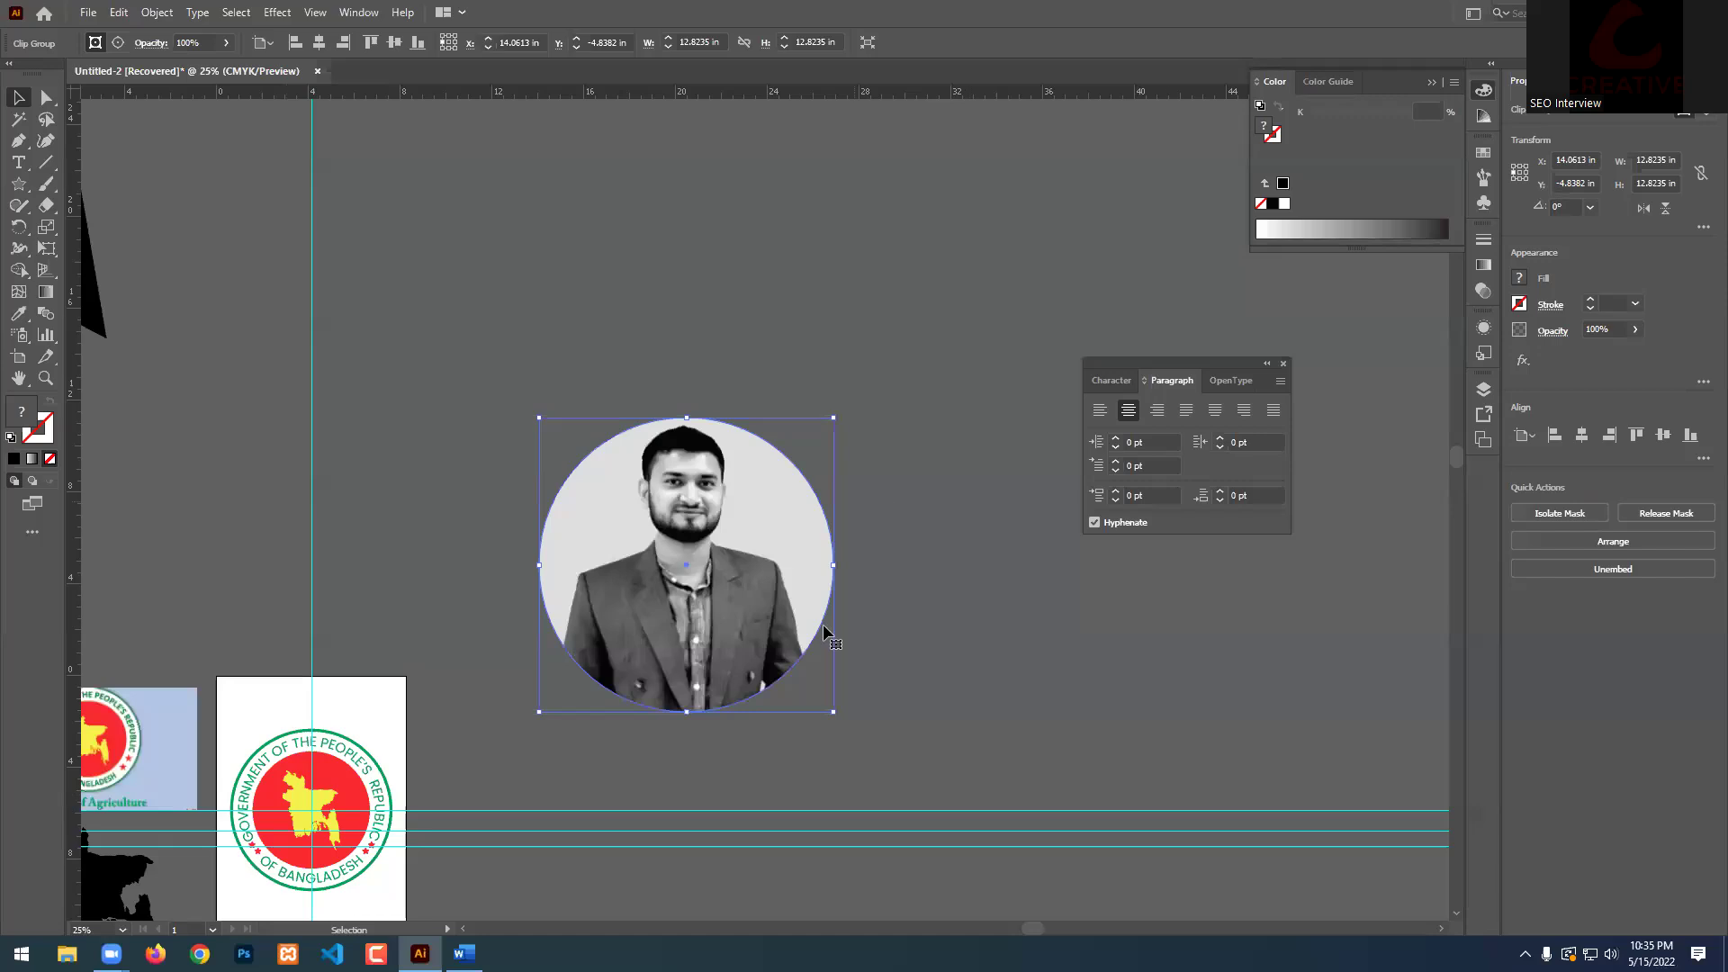
{"action": "key", "text": "ctrl+q"}
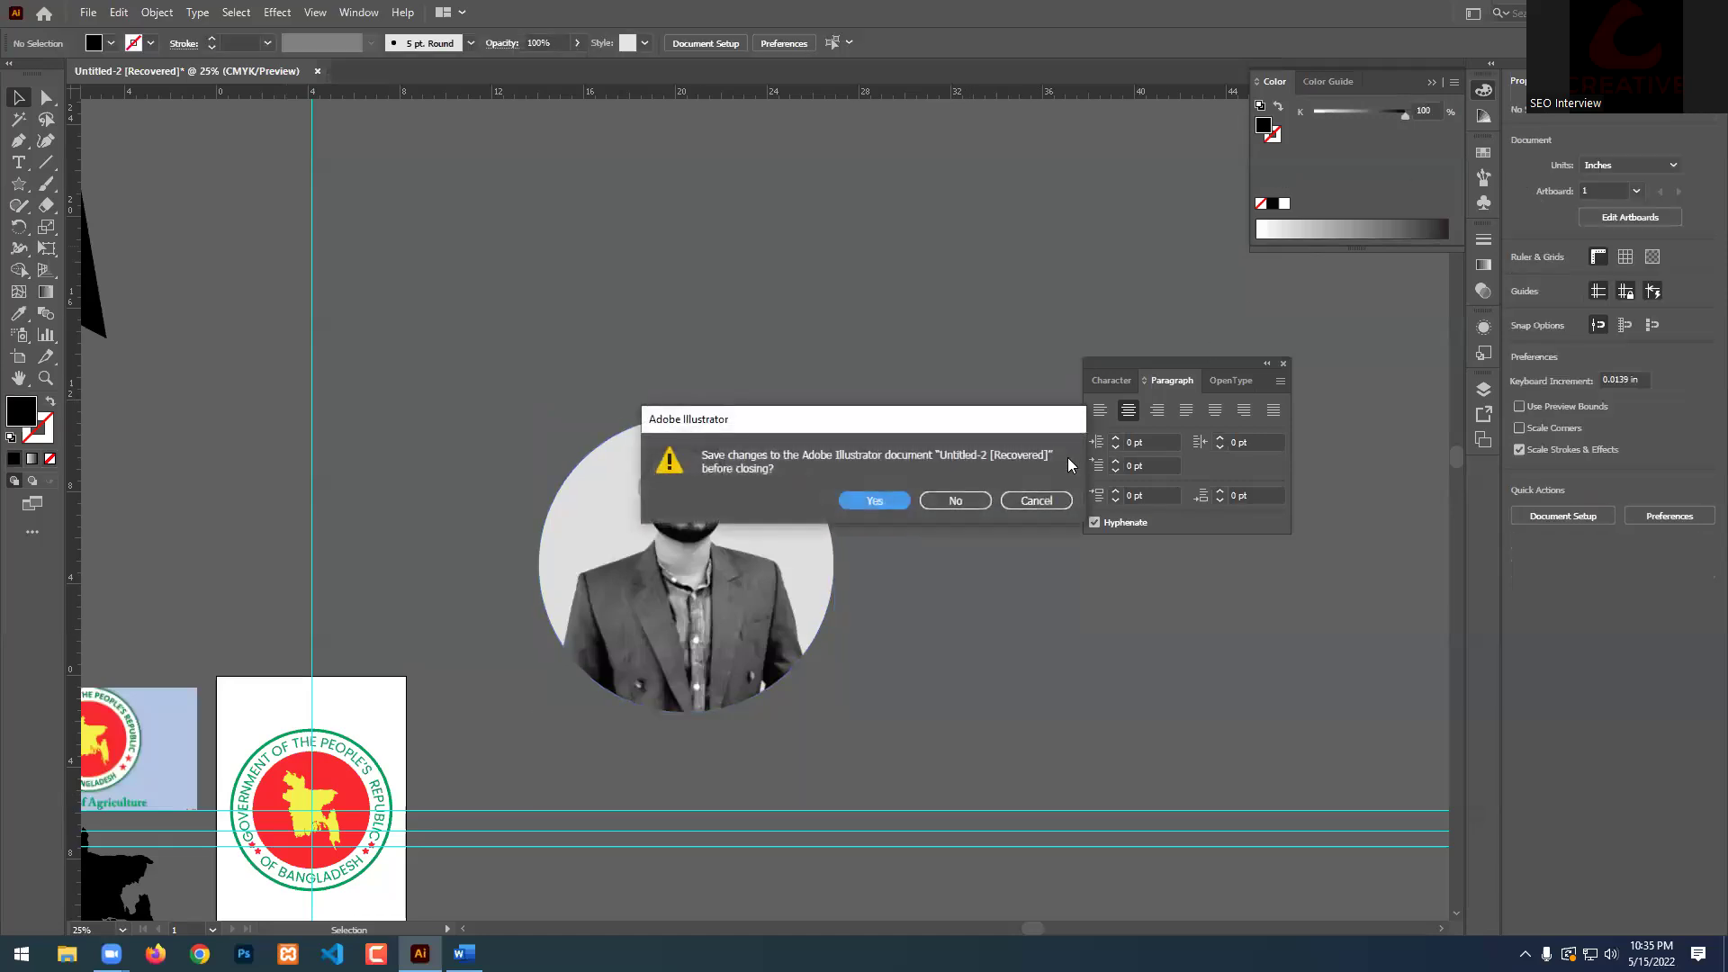
{"action": "left_click", "coordinate": [962, 498]}
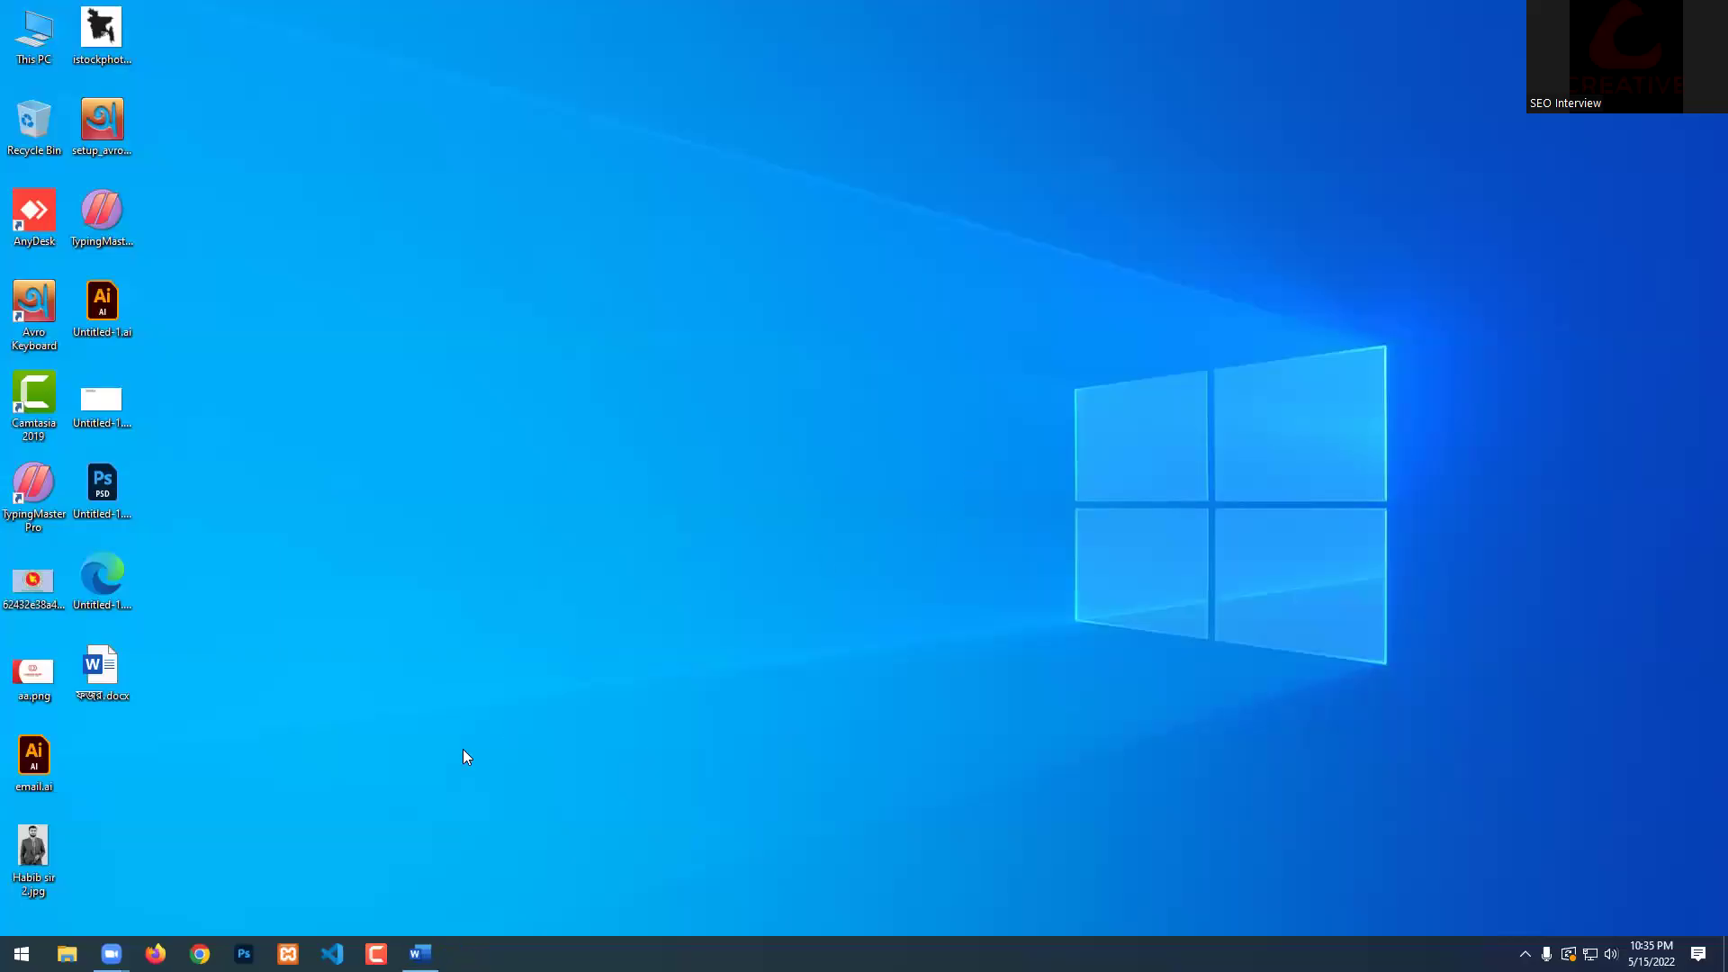